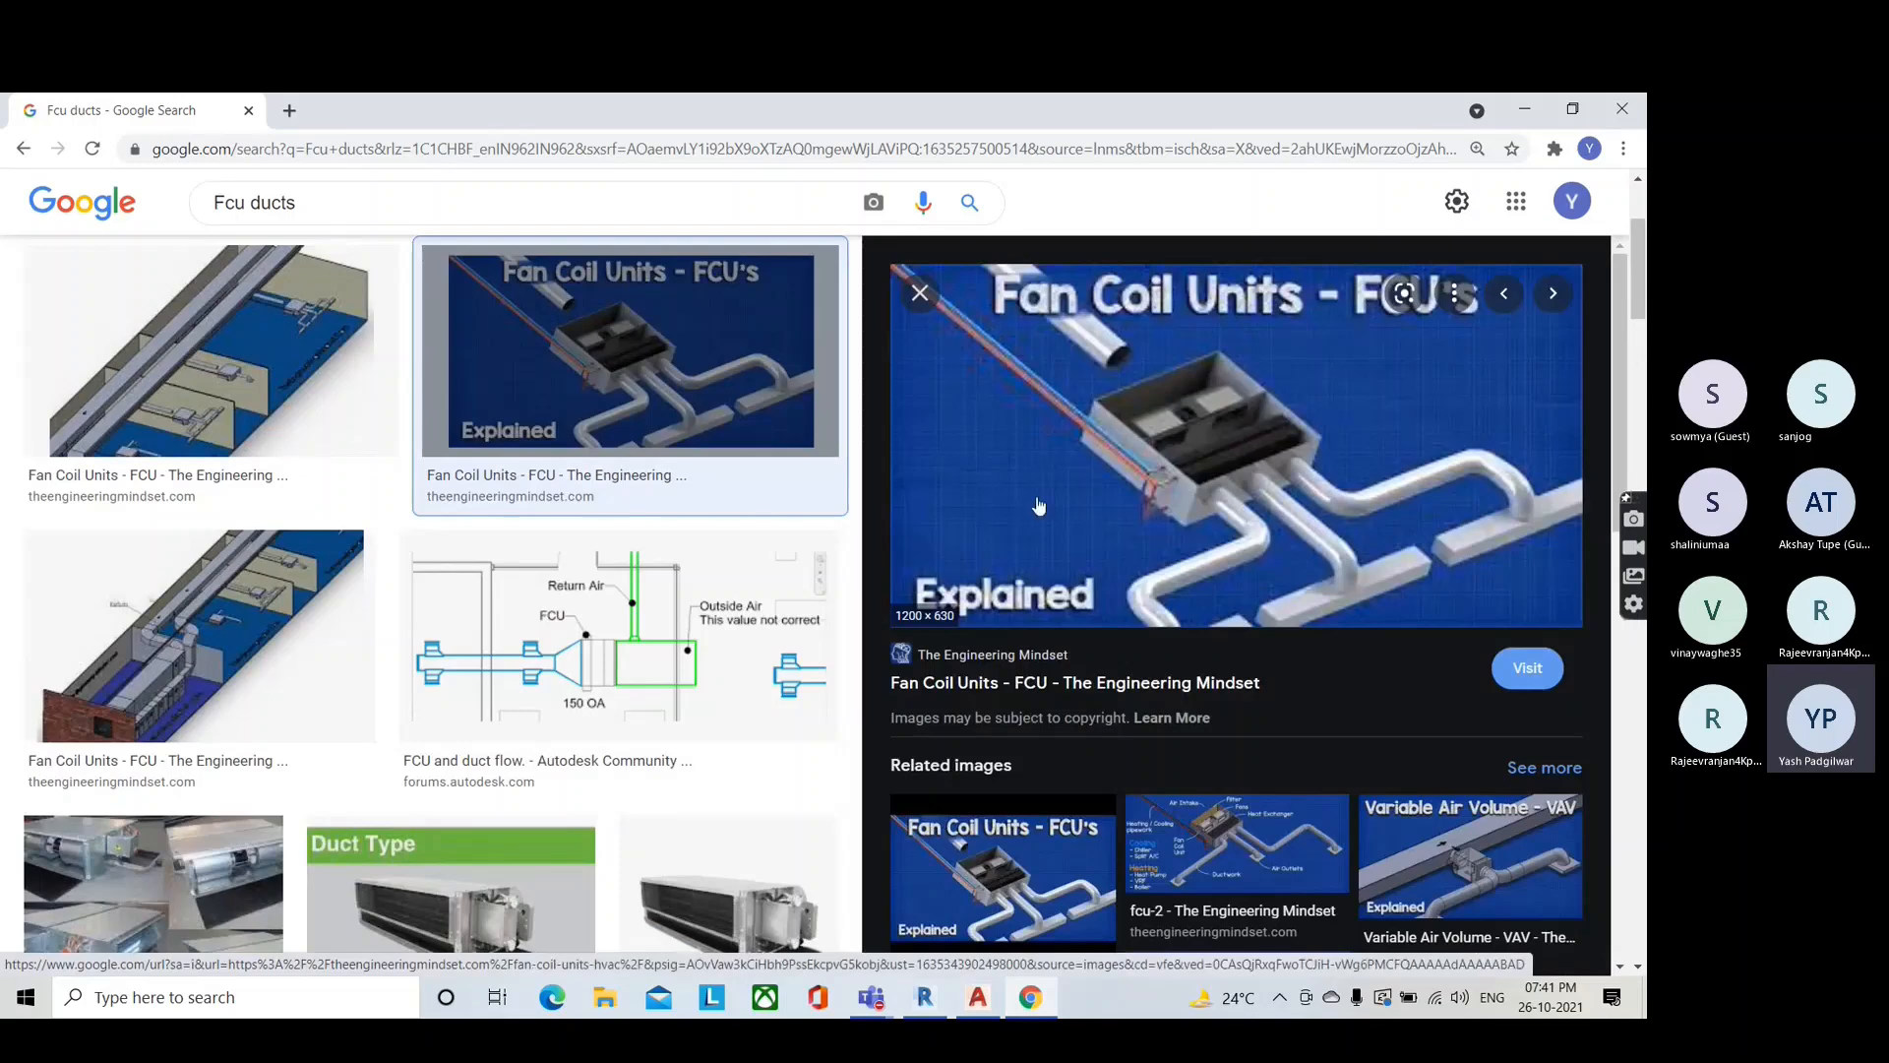
Step: Browse the FCU duct image results, preview the vtsgroup.com Fan Coil Unit picture, and return to the previously opened image
scroll(600, 605, down, 1)
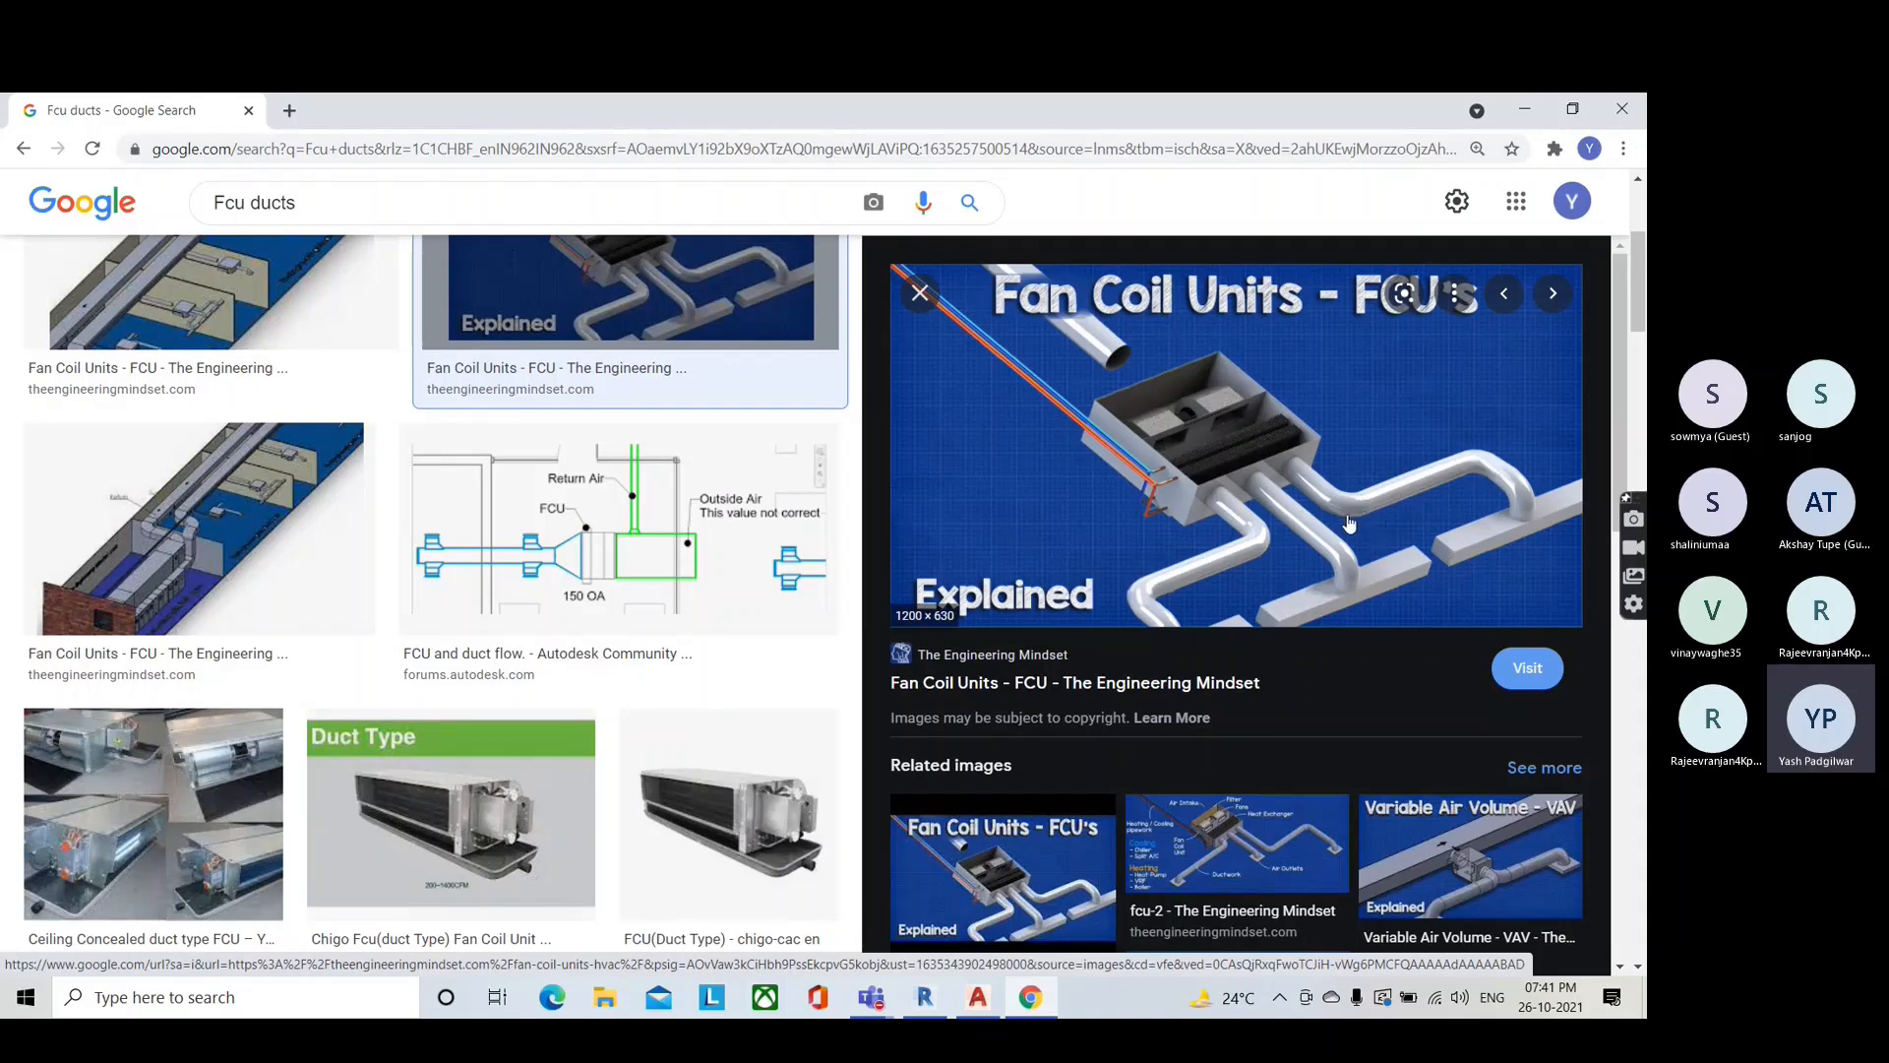
scroll(1343, 525, down, 2)
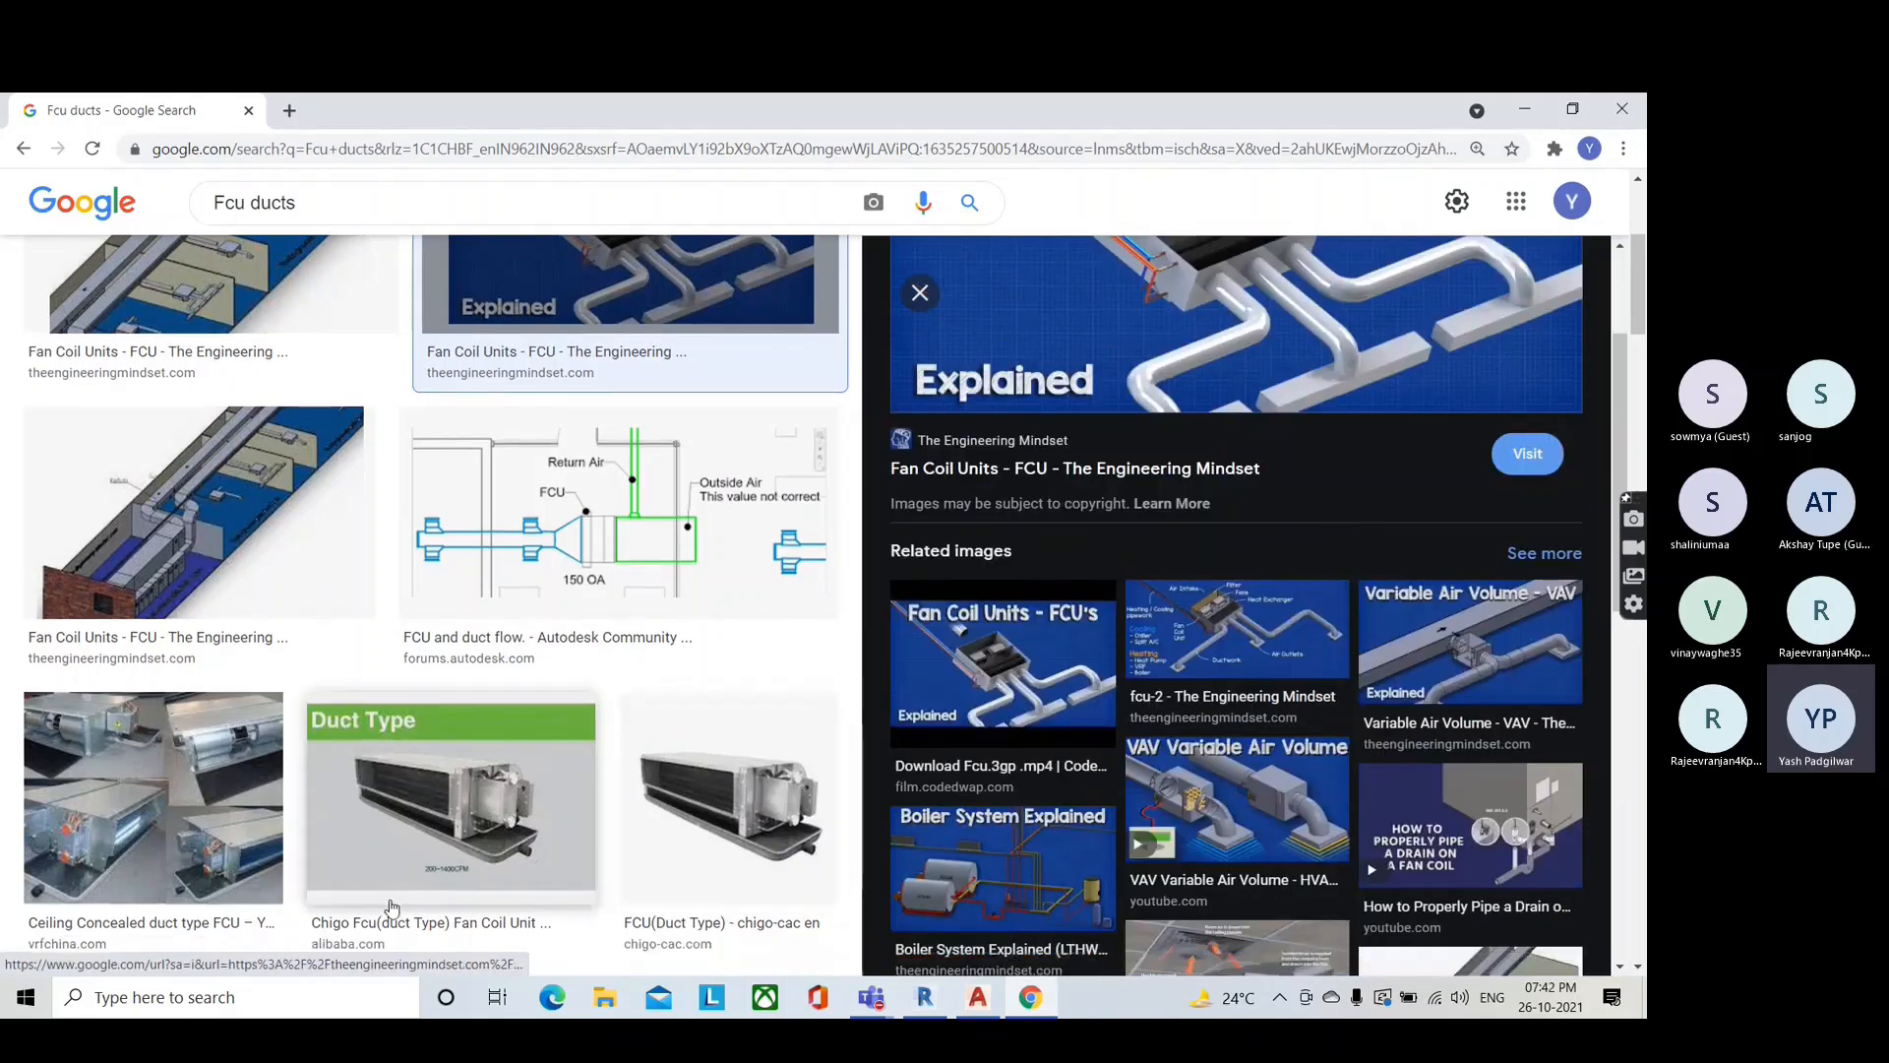
scroll(777, 706, down, 4)
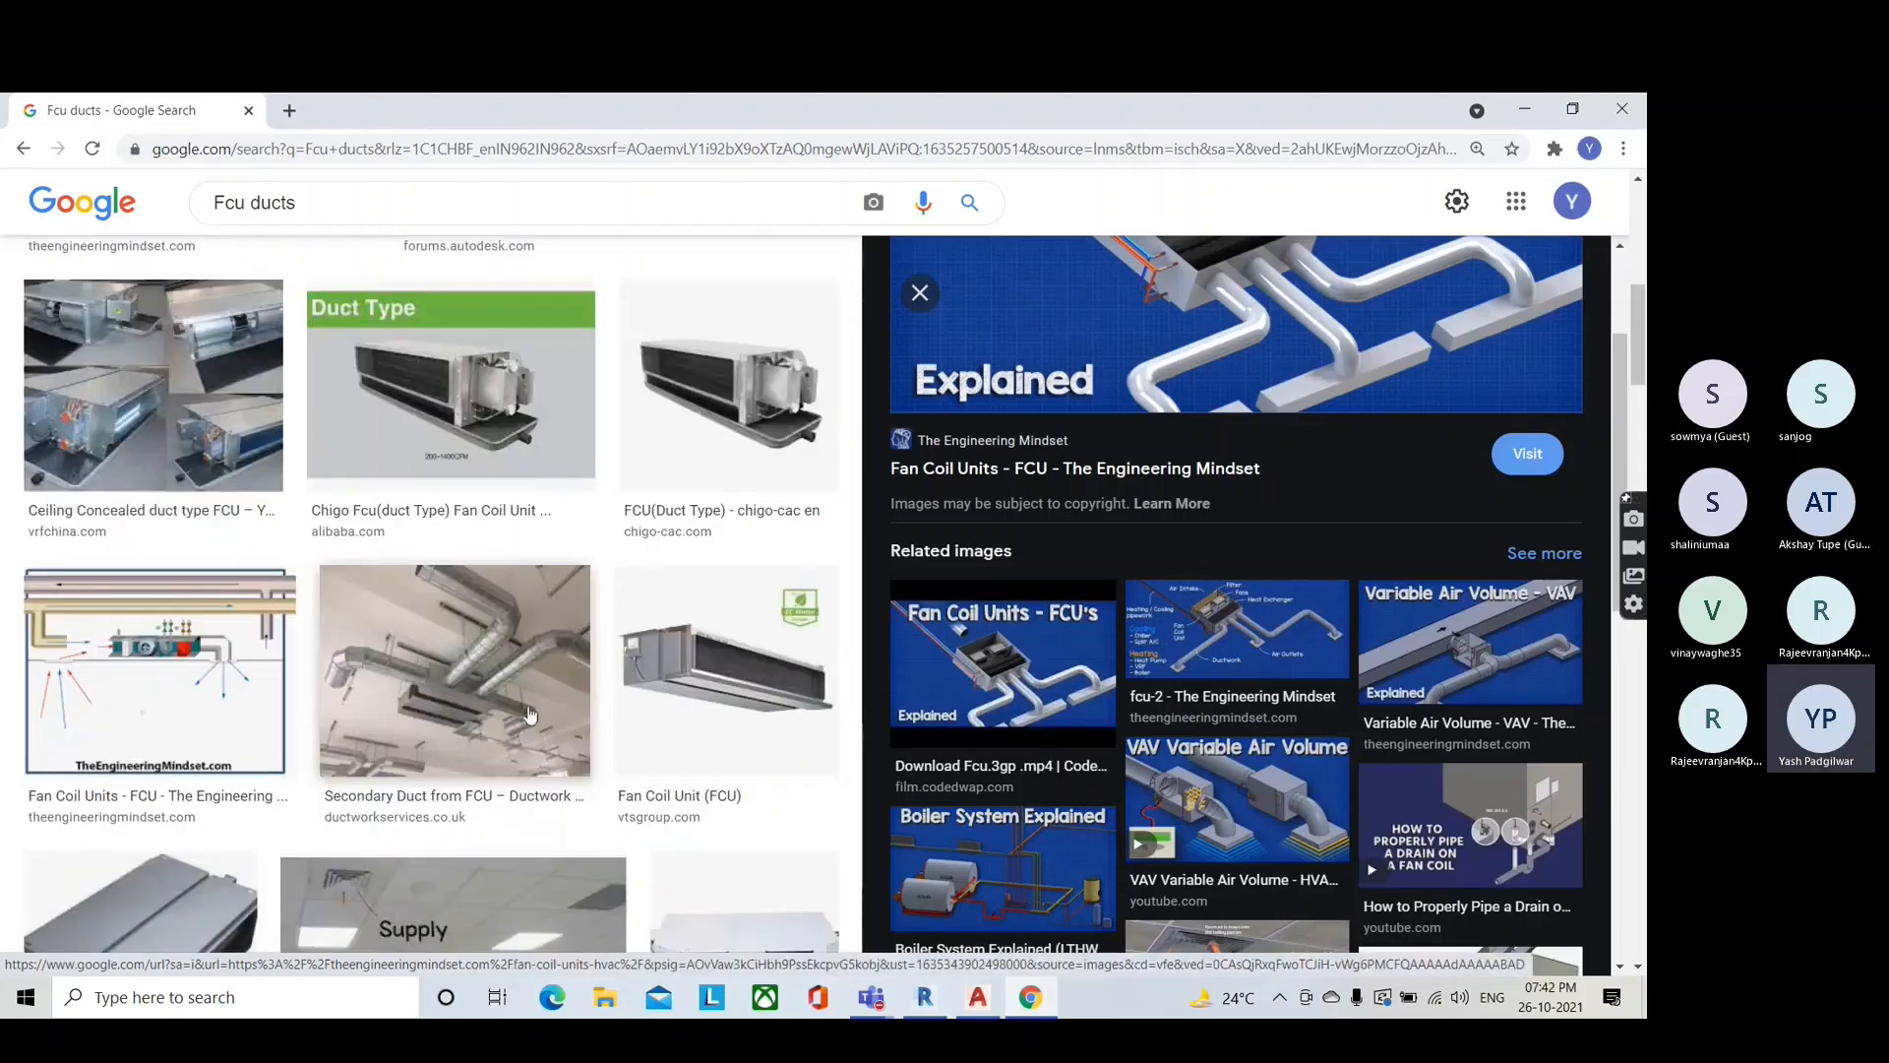
click(777, 705)
scroll(1185, 772, down, 3)
scroll(467, 892, down, 2)
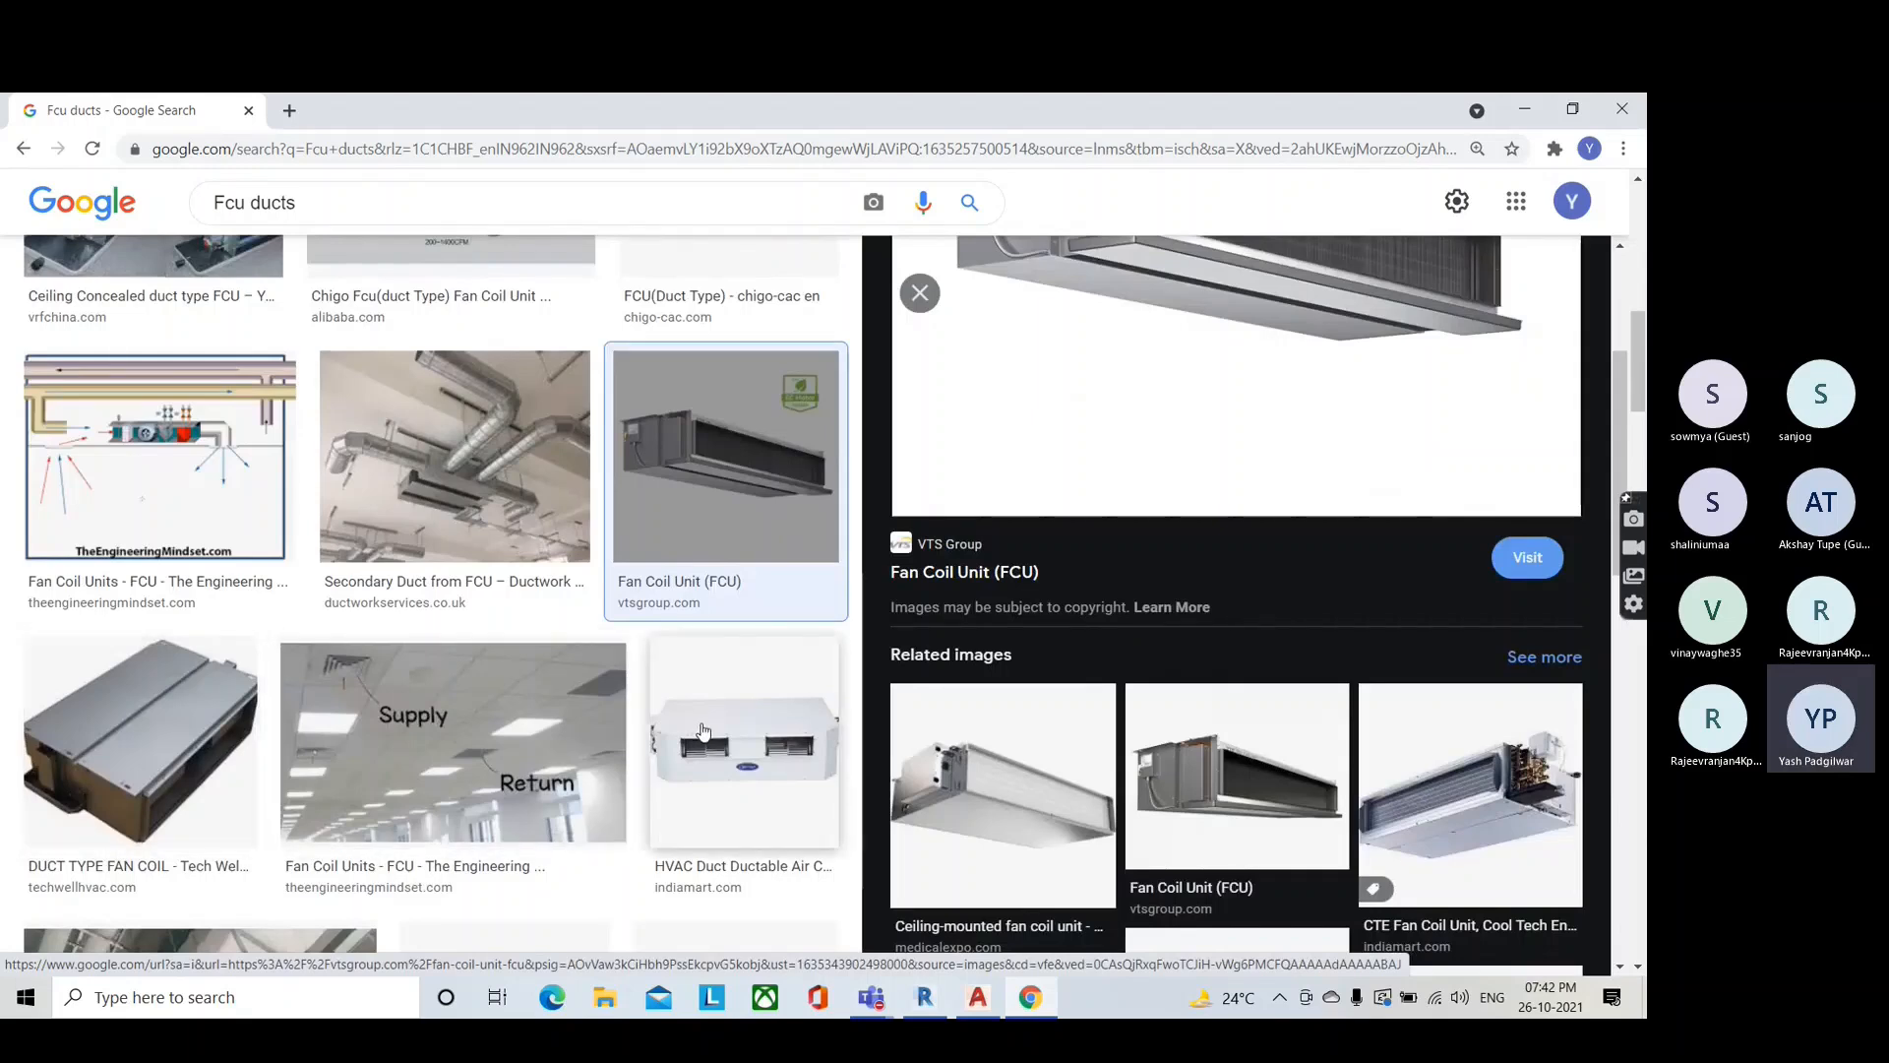
click(23, 148)
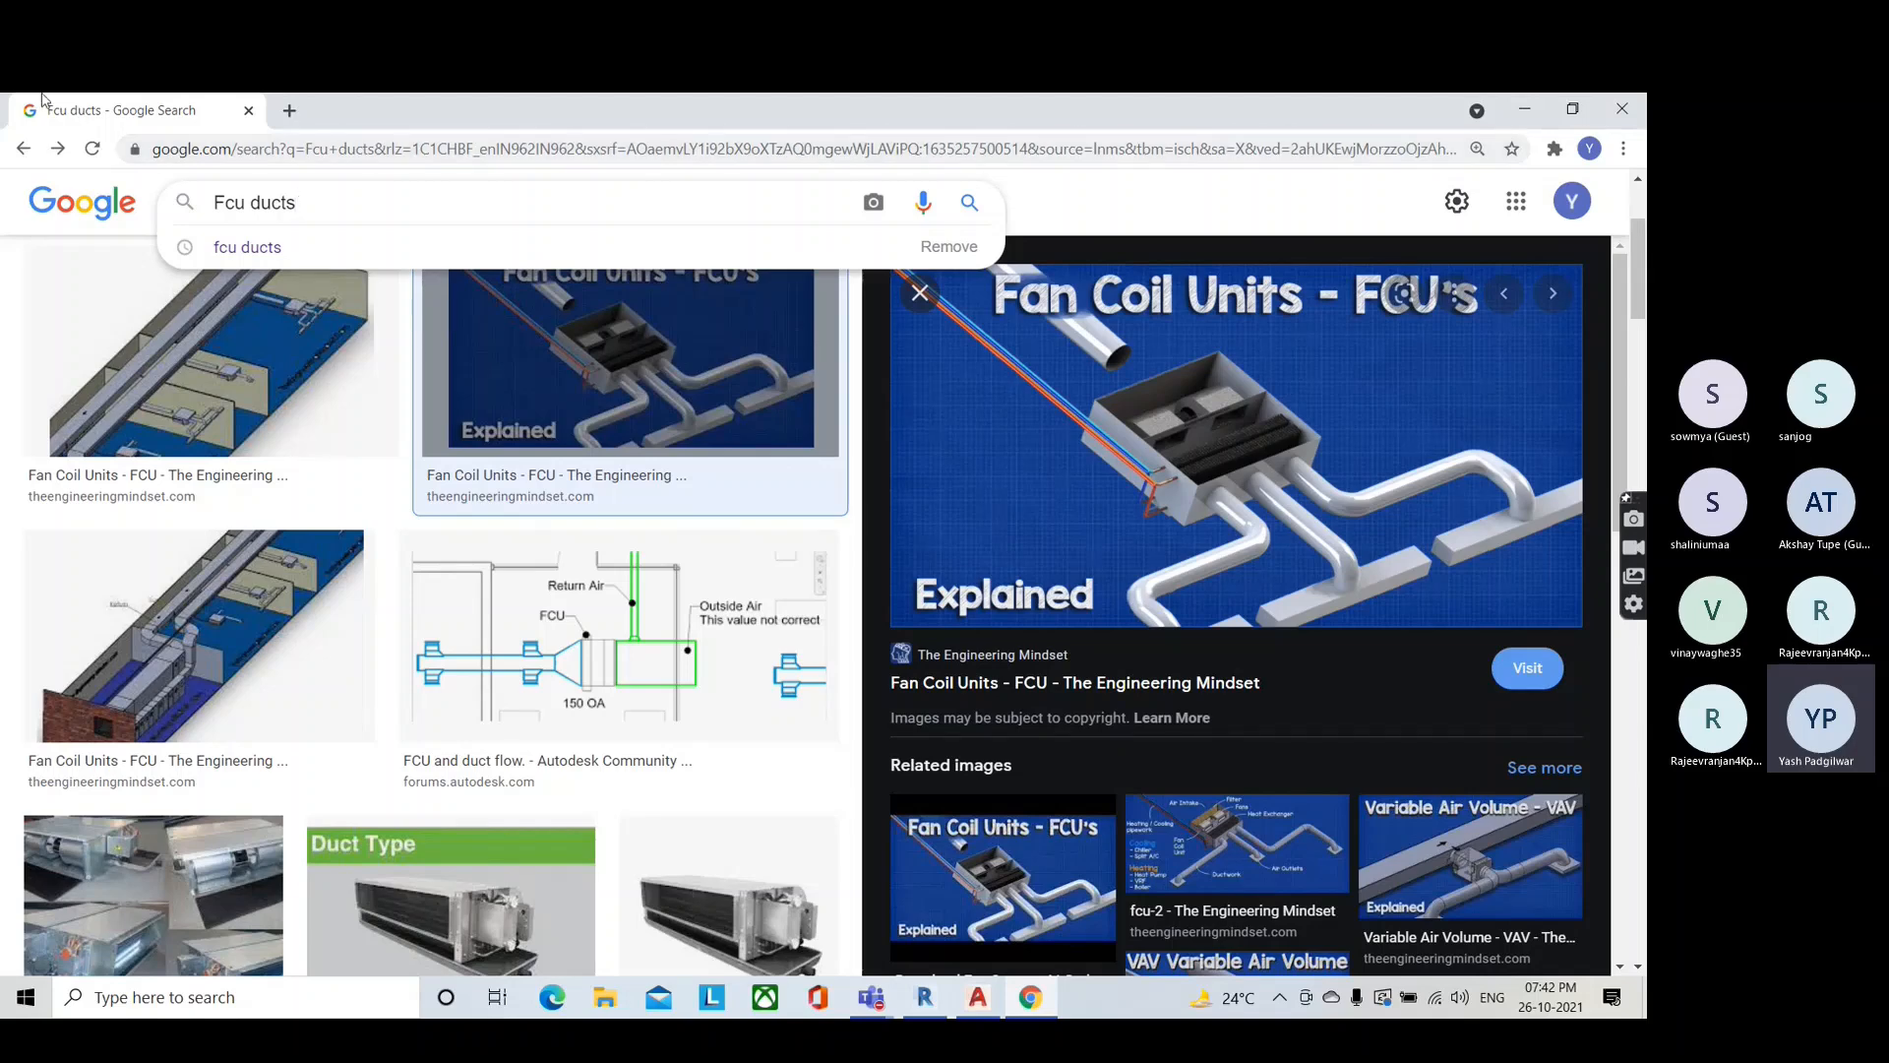
Step: Replace the image search query with "connection sin duct hvac" and run the search
key(BackSpace)
key(BackSpace)
key(BackSpace)
key(BackSpace)
key(BackSpace)
key(BackSpace)
key(BackSpace)
key(BackSpace)
key(BackSpace)
text(ci)
key(BackSpace)
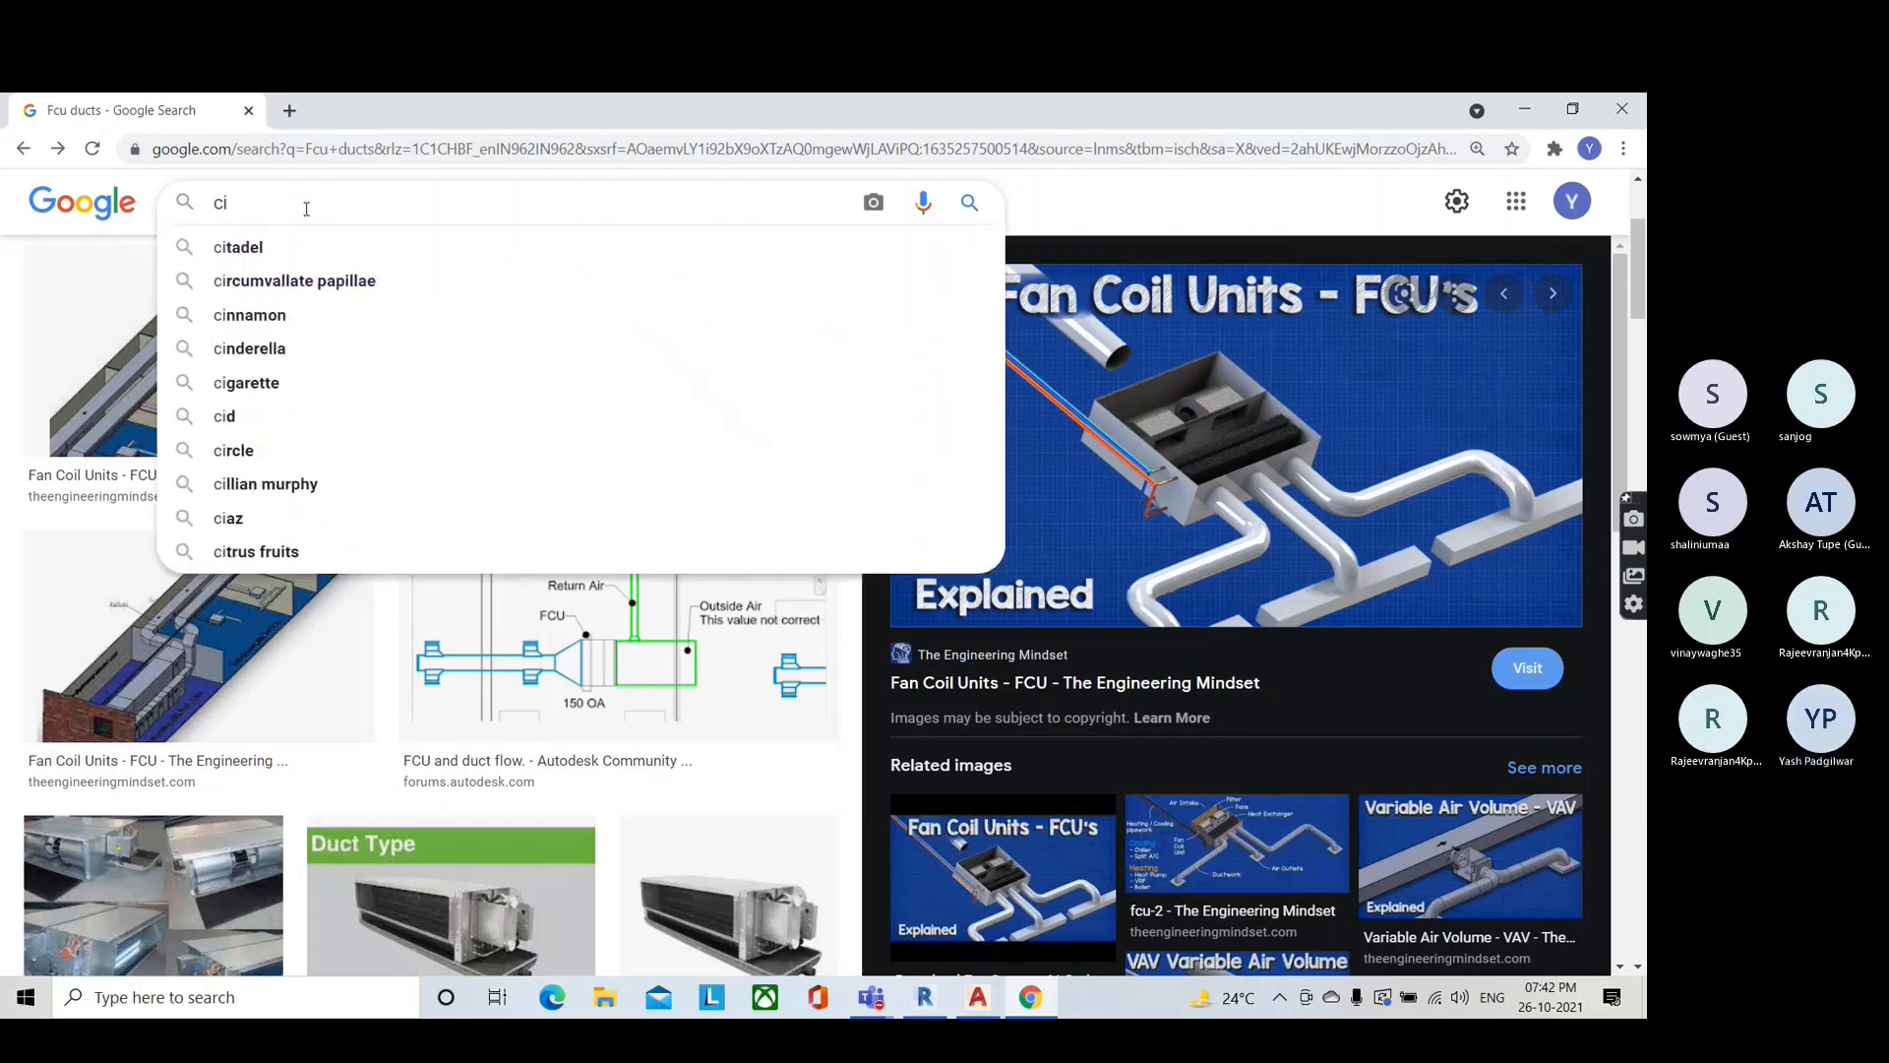
text(onnect)
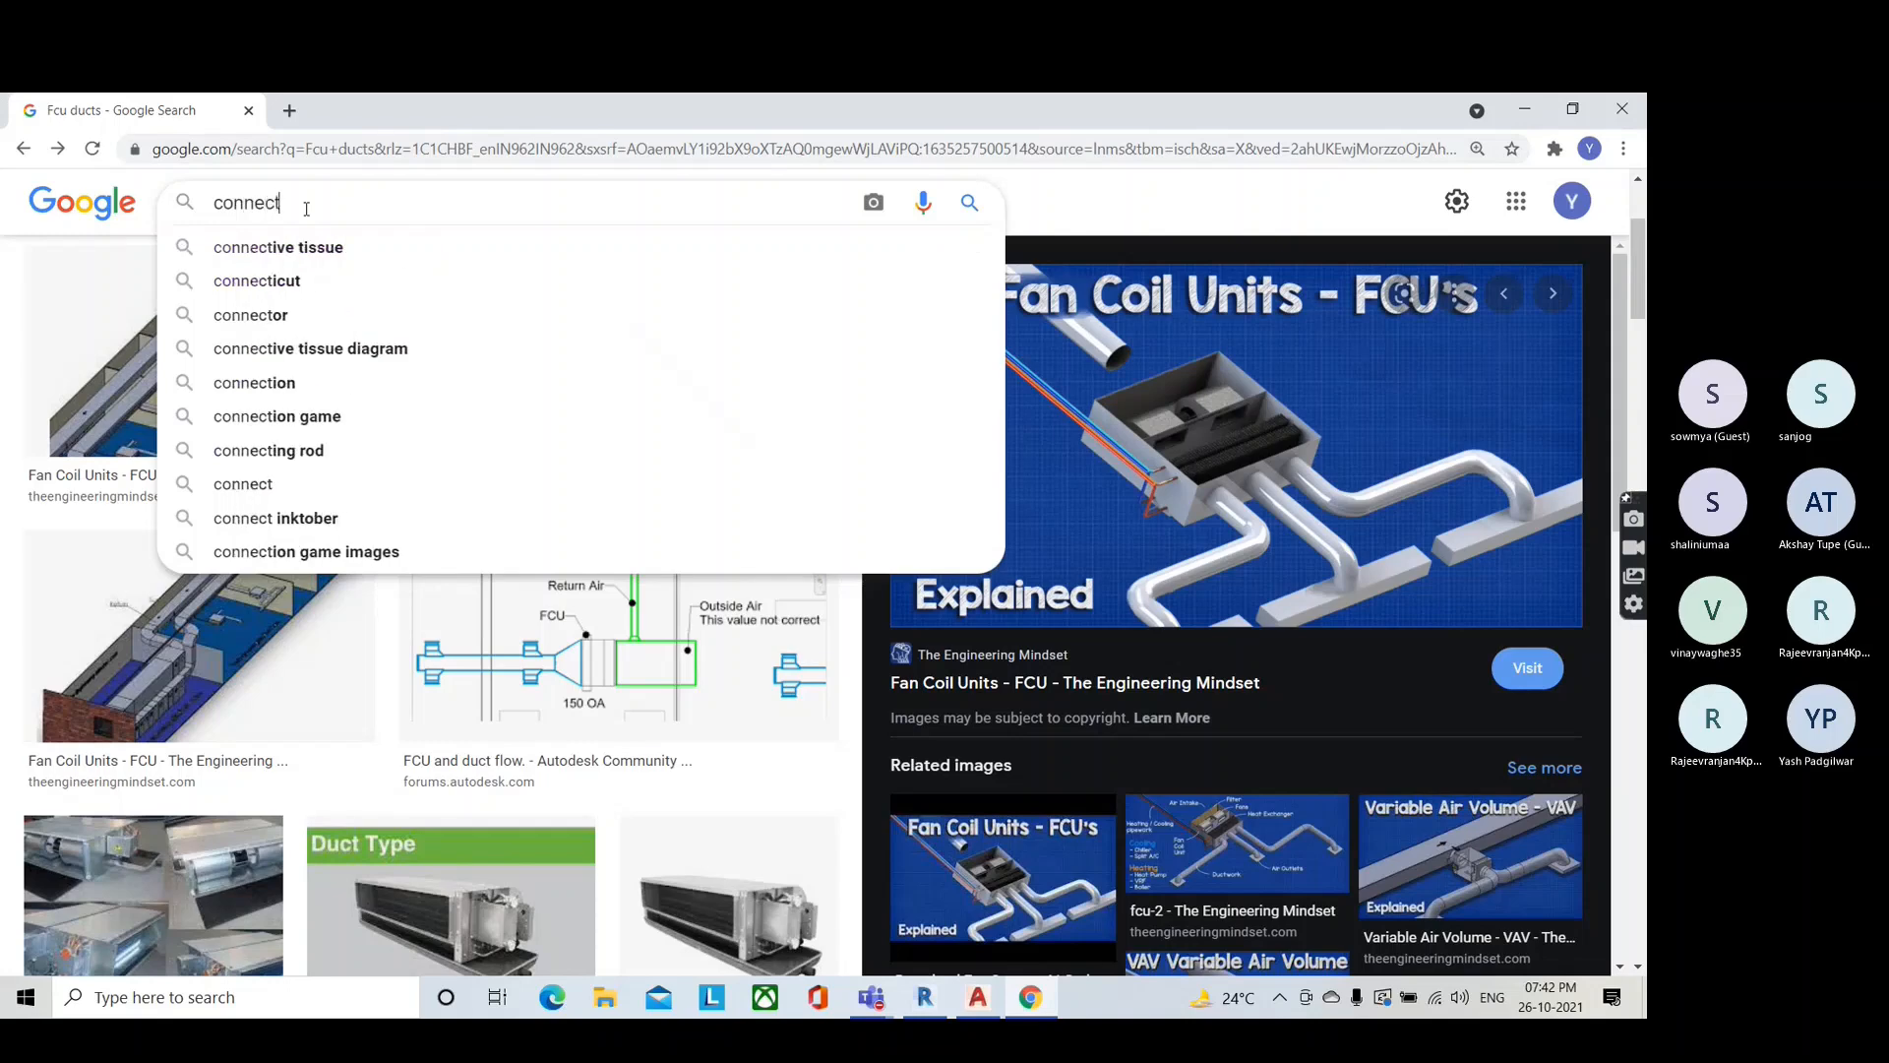
text(ion sin )
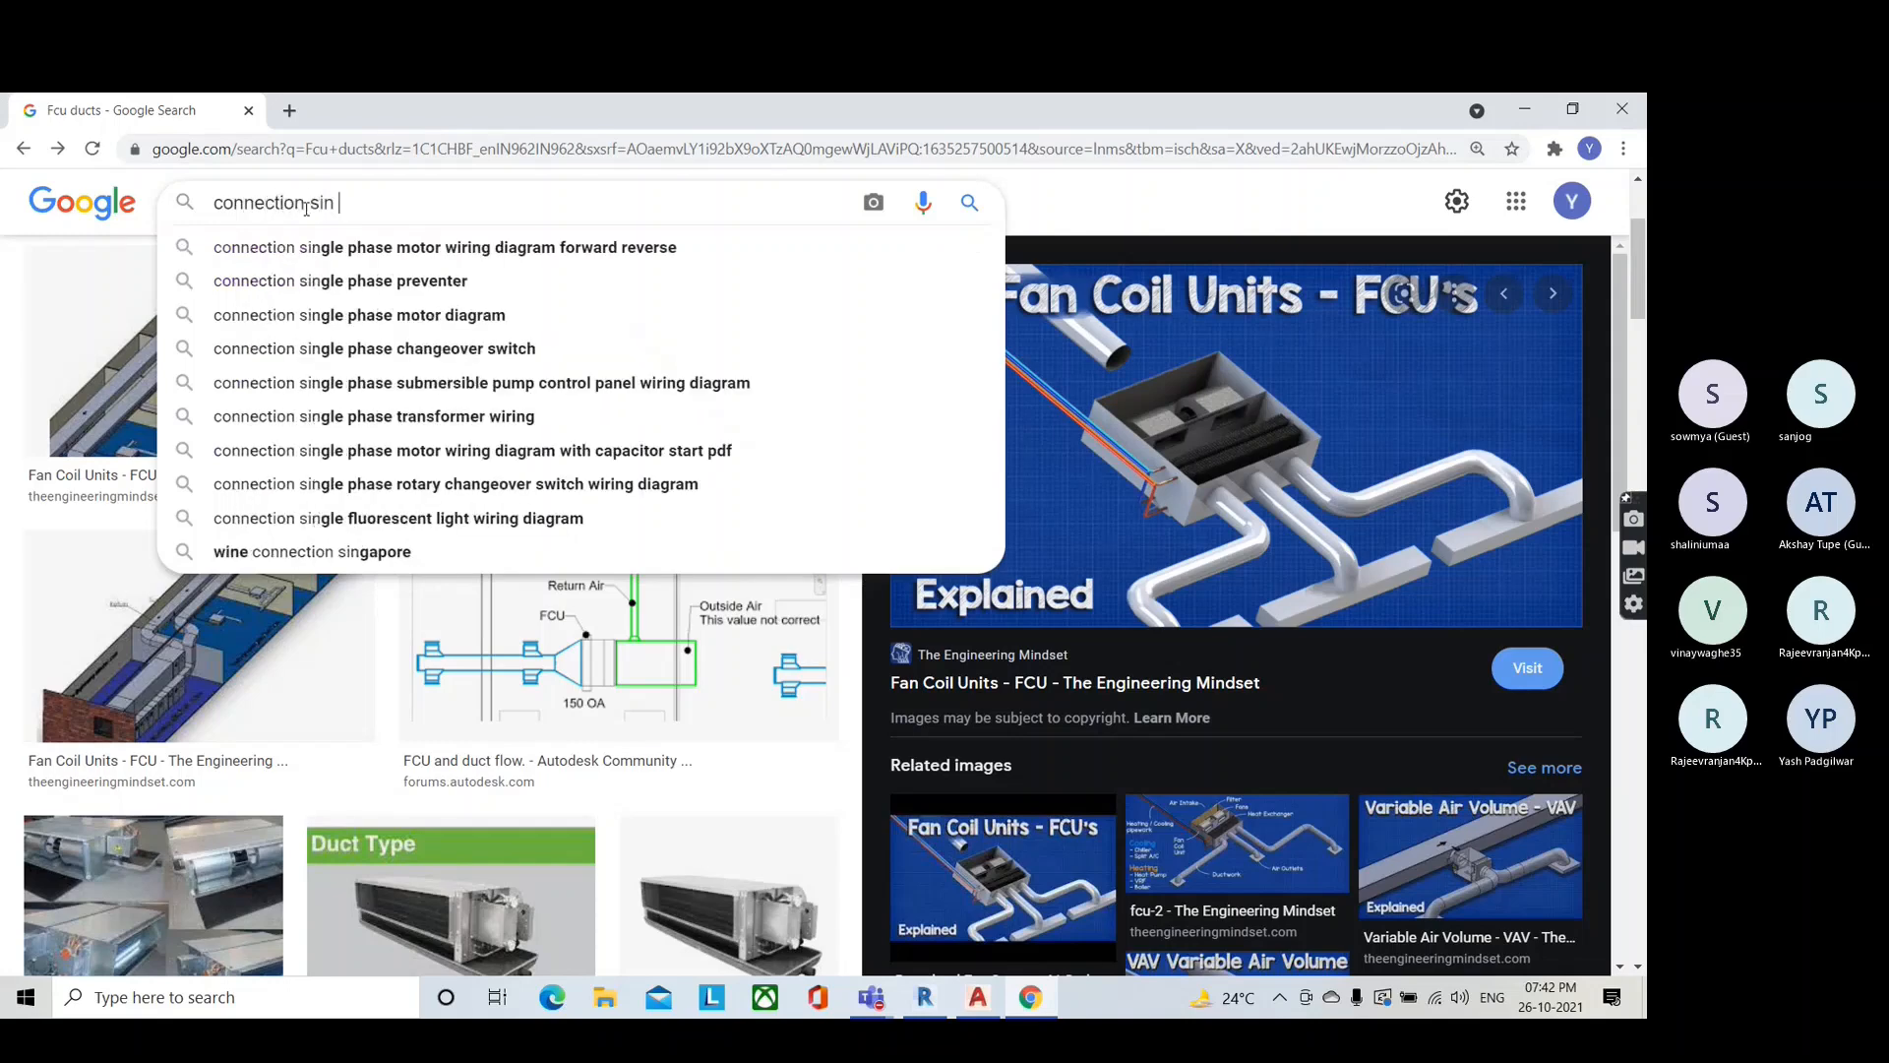
text(duct hvax)
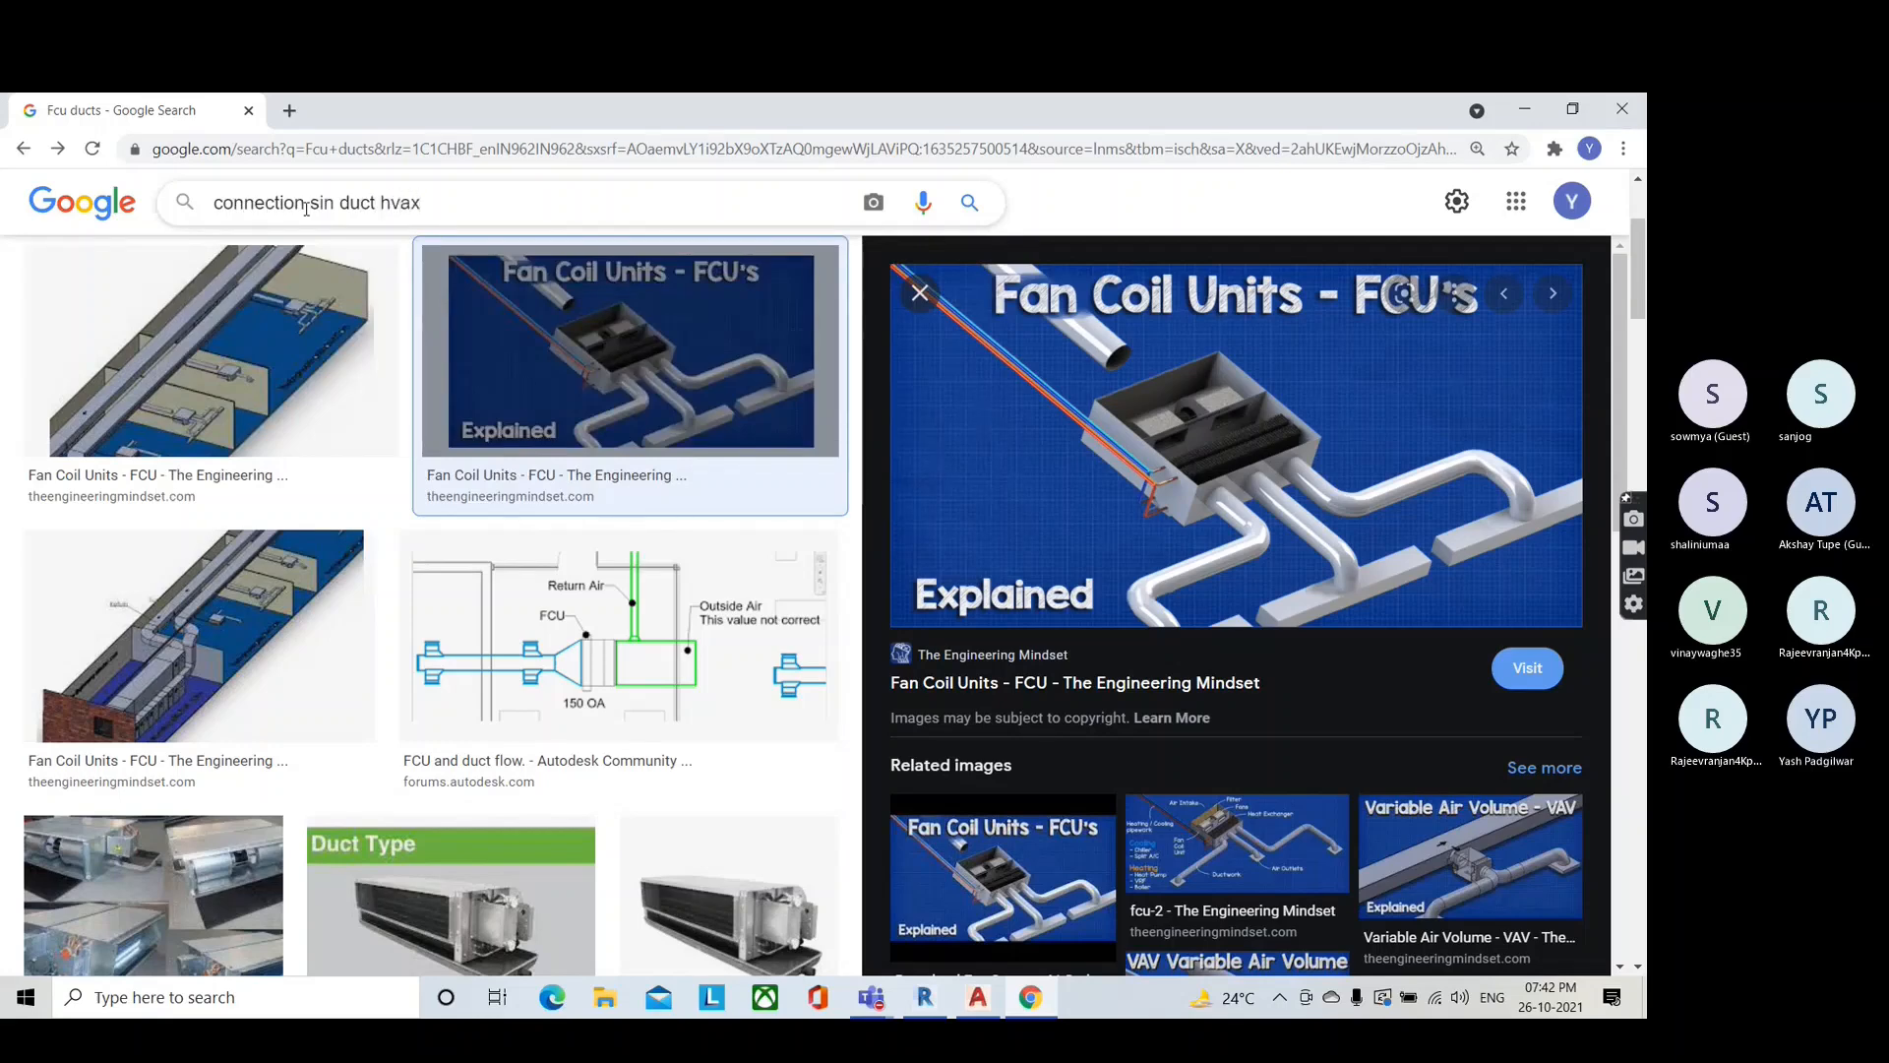
key(BackSpace)
text(c)
key(Return)
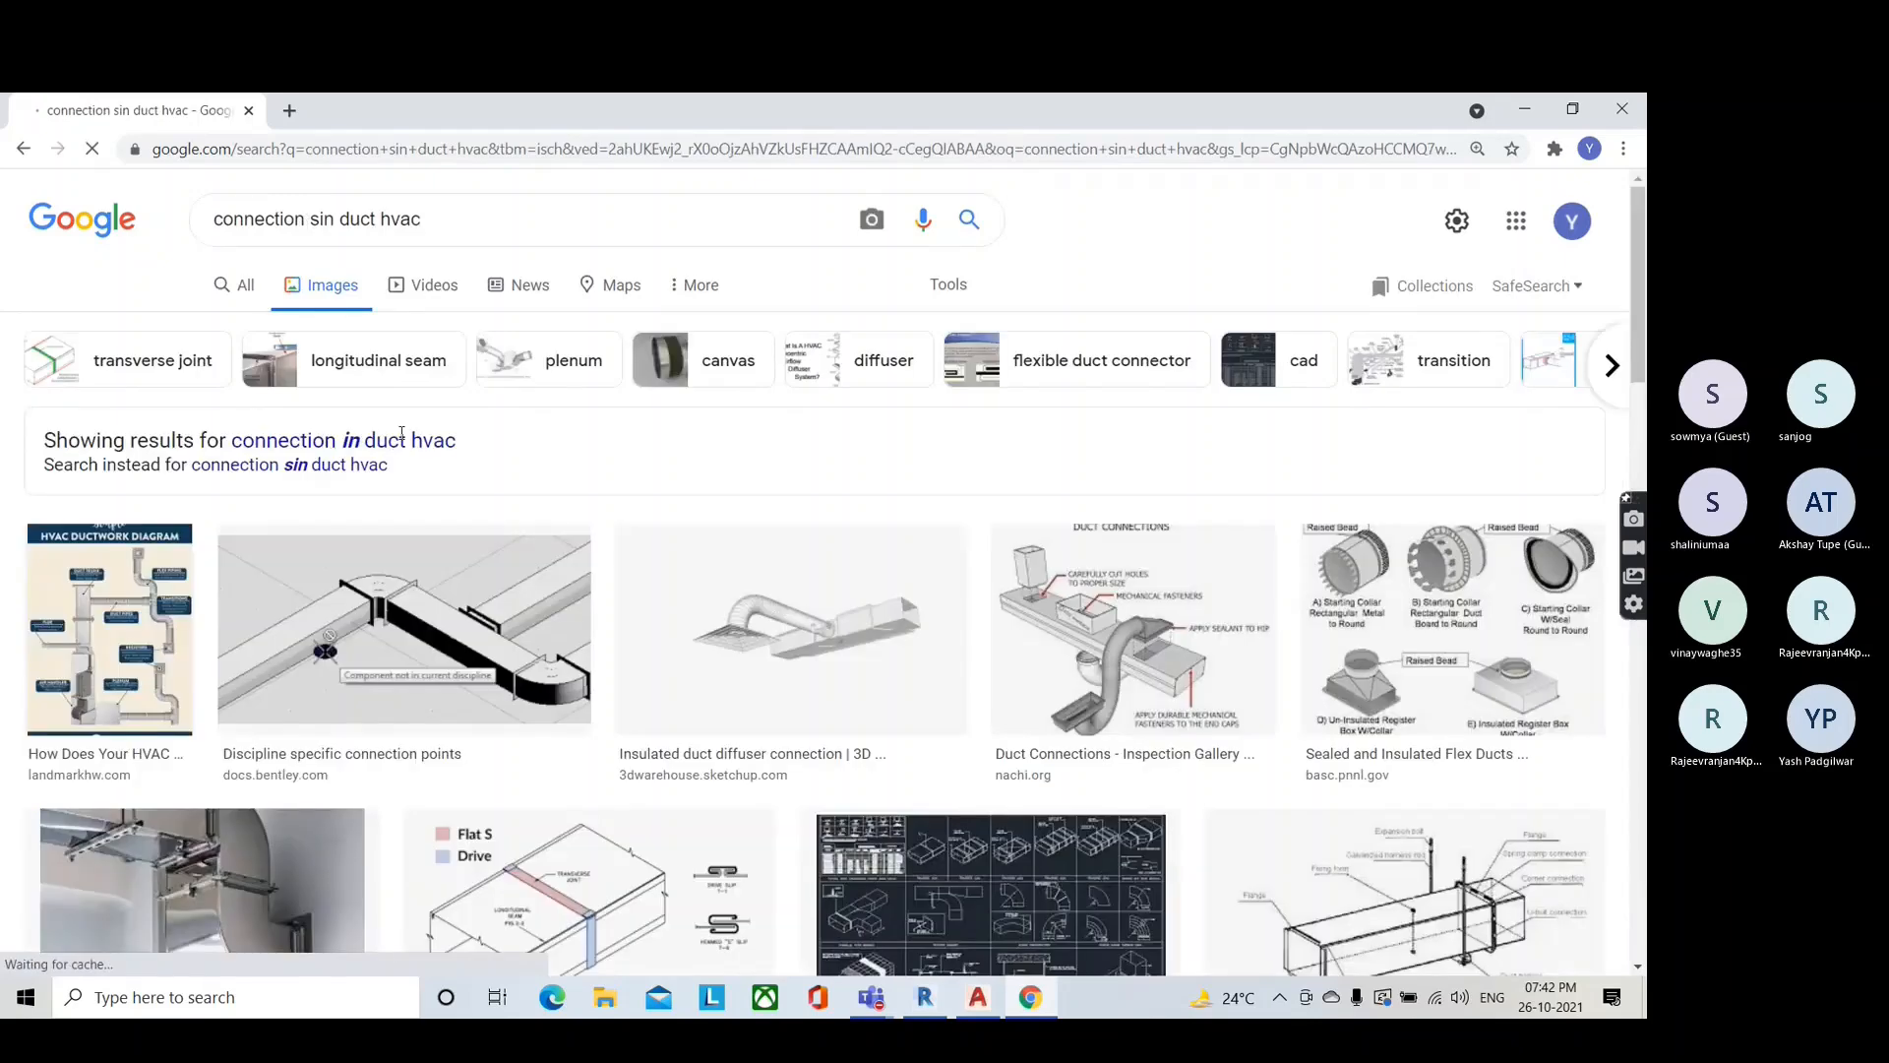
Step: Look through the duct connection images and preview the insulated duct diffuser connection from 3D Warehouse
scroll(492, 536, down, 2)
scroll(482, 538, up, 1)
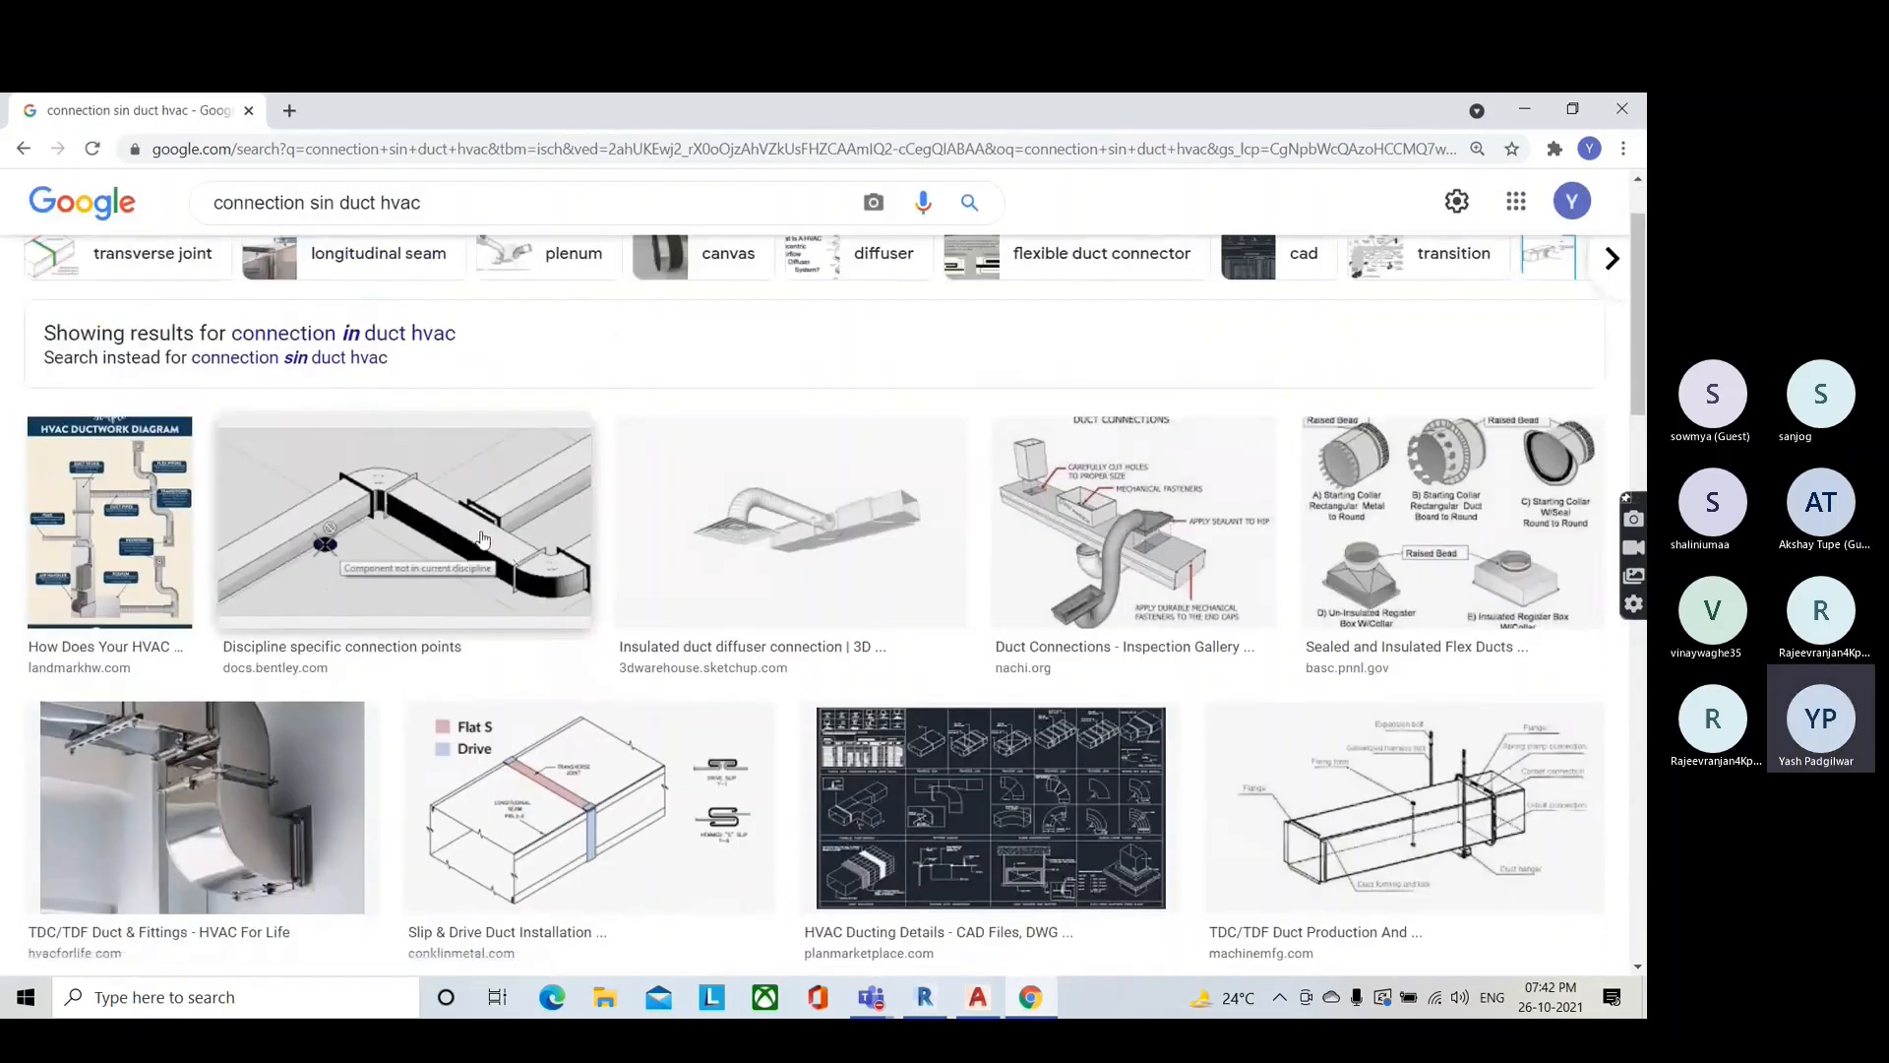
scroll(372, 506, down, 2)
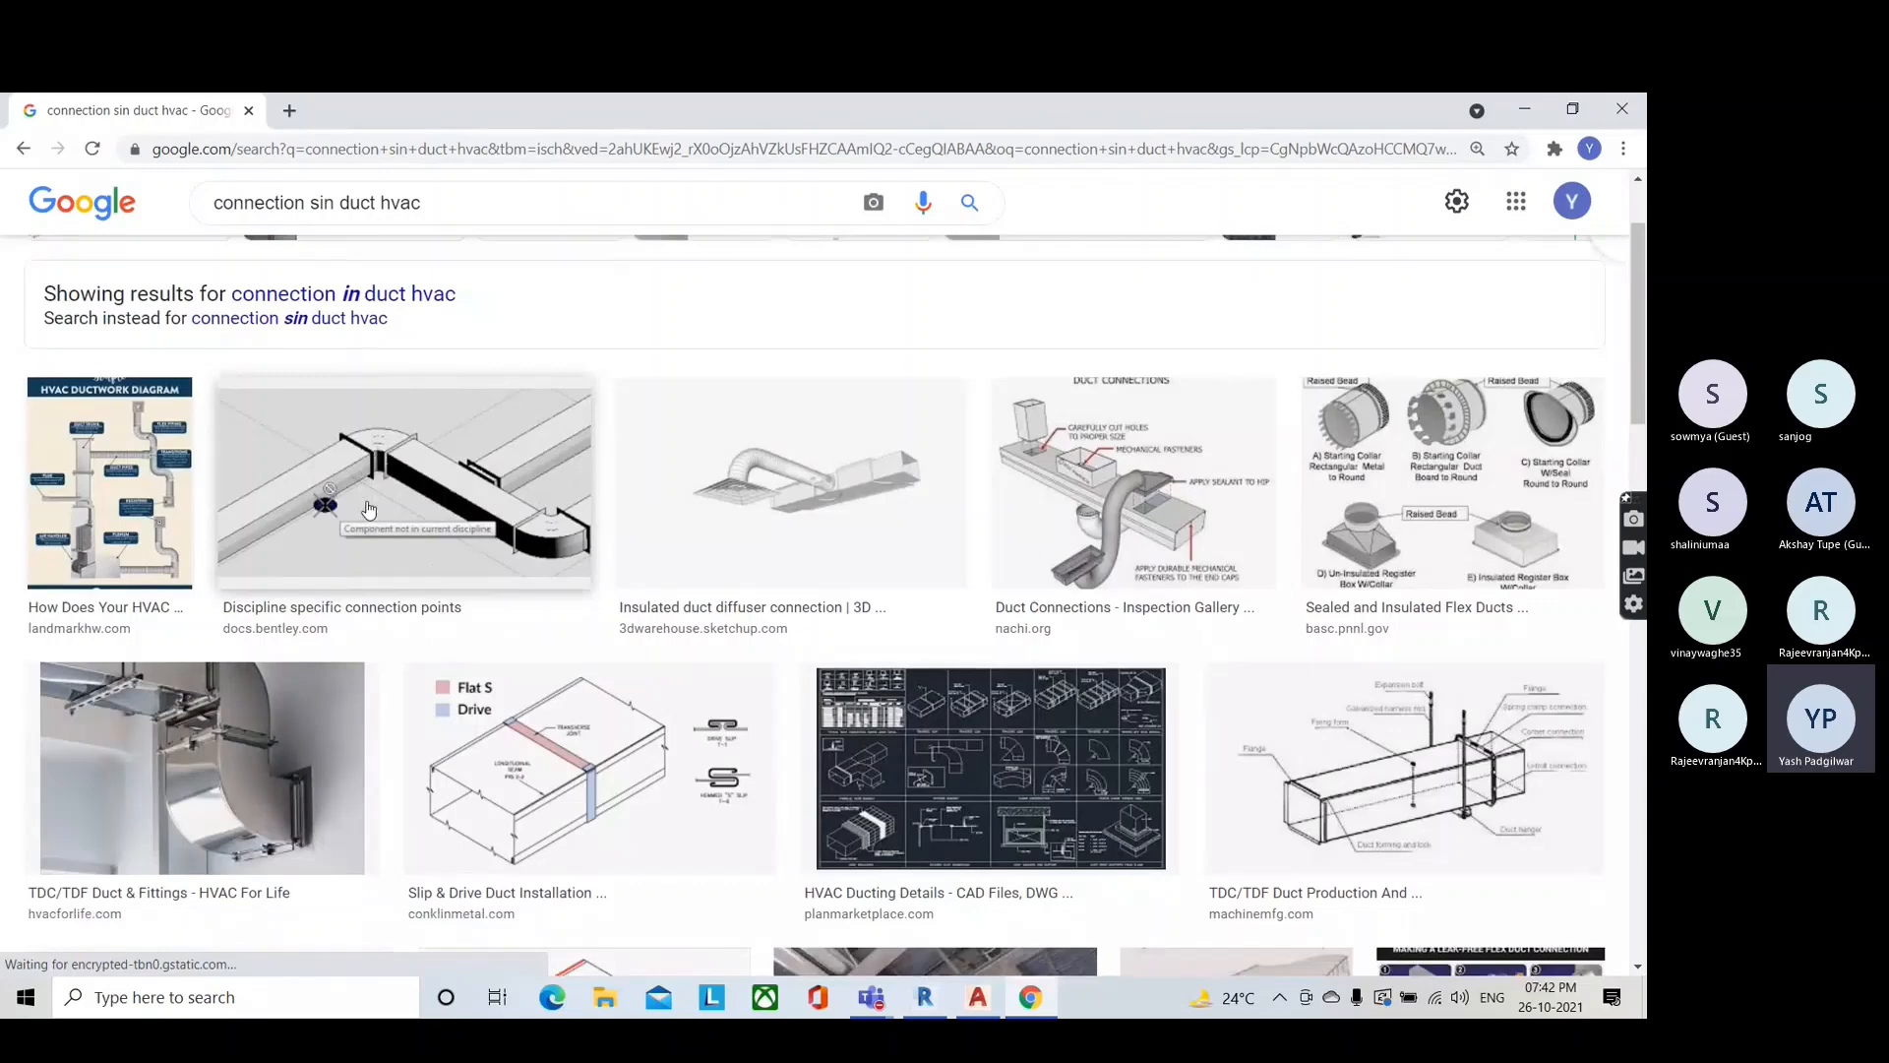
scroll(831, 540, down, 1)
scroll(820, 492, down, 1)
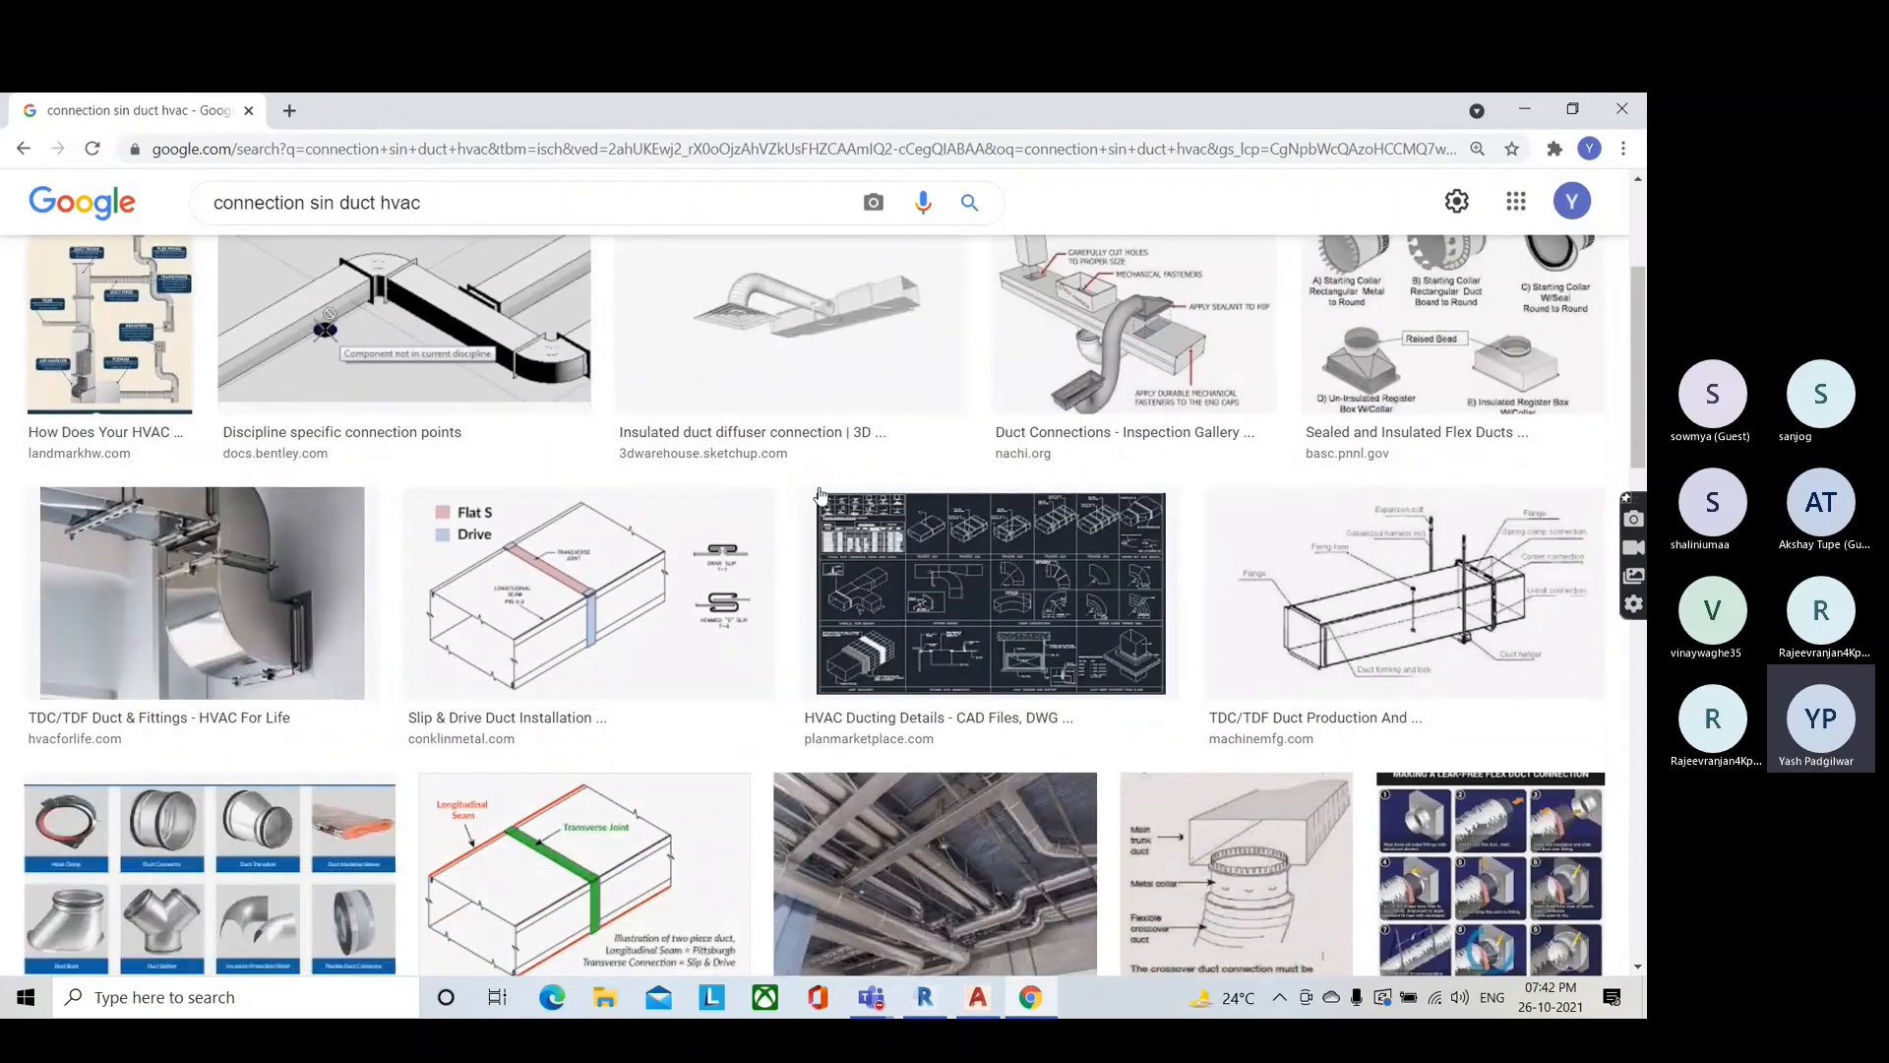
click(824, 350)
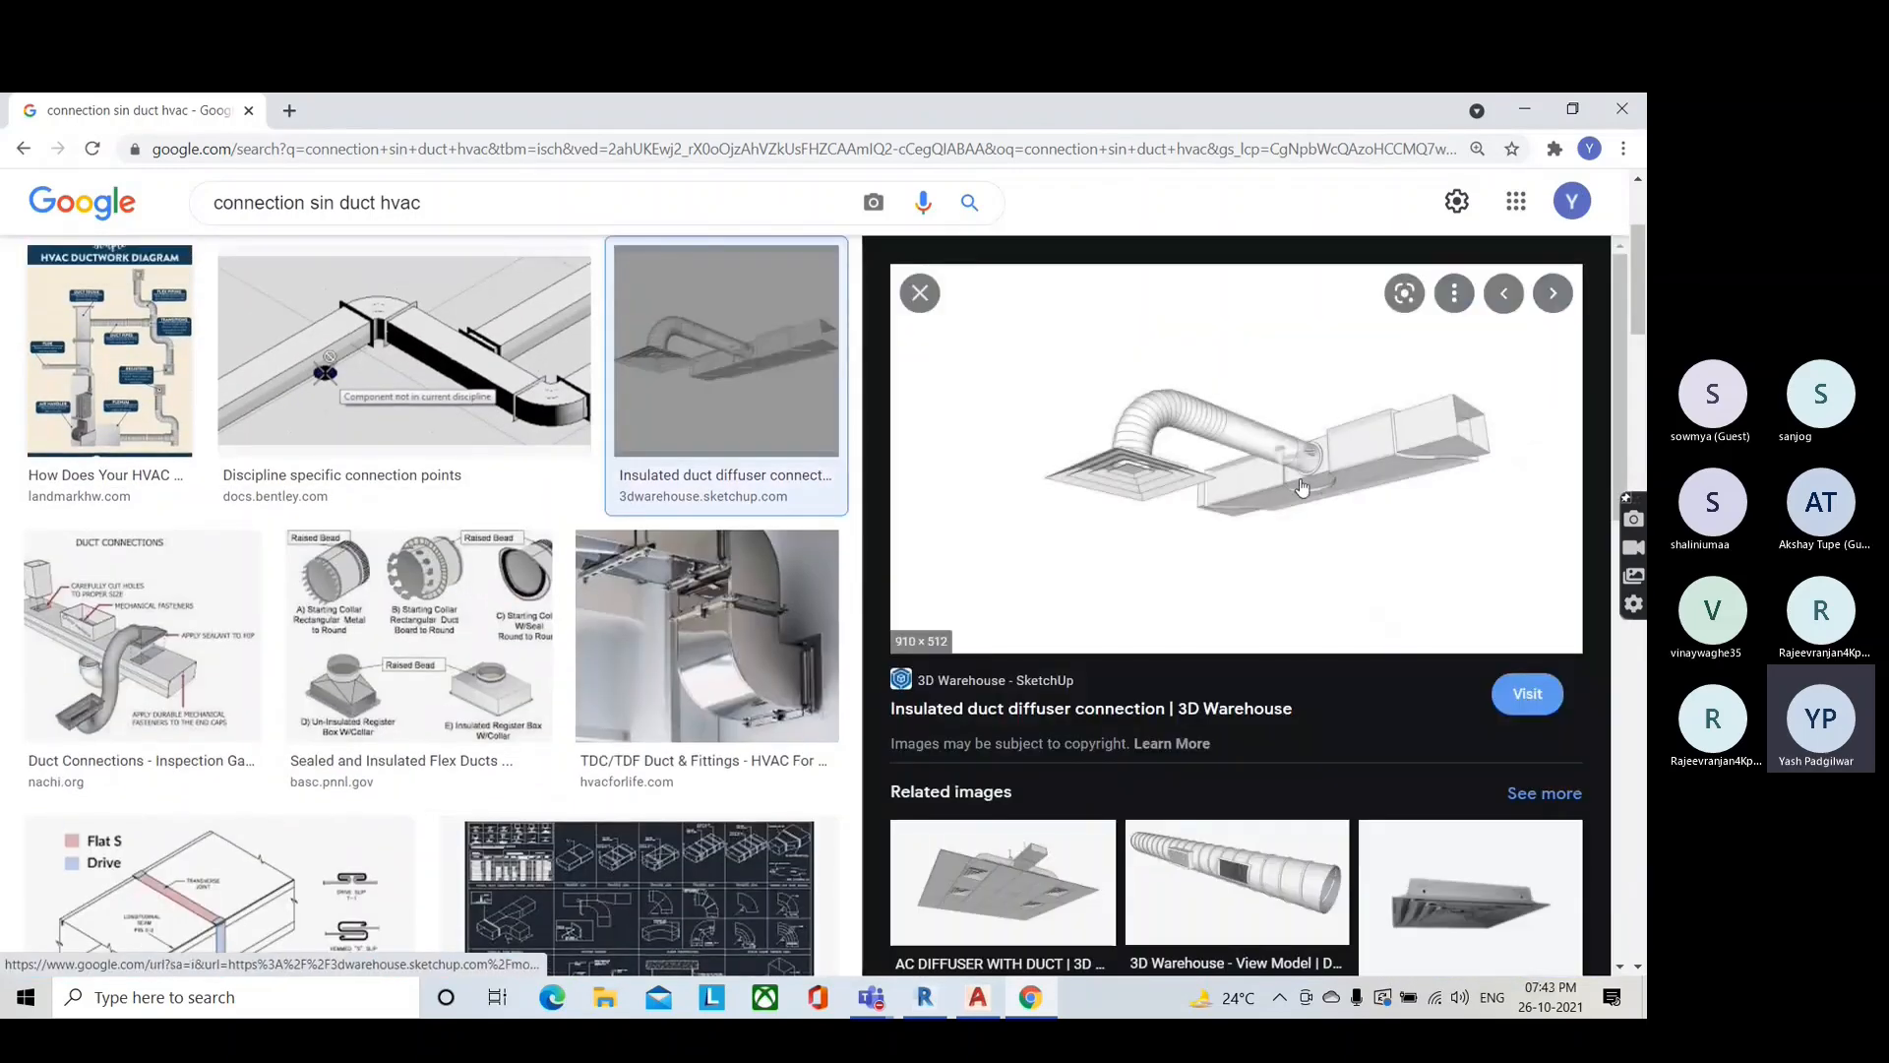
Step: Find the Sheet Metal Duct Transition image from buyductings.com and examine its chart of duct fittings
scroll(841, 672, down, 2)
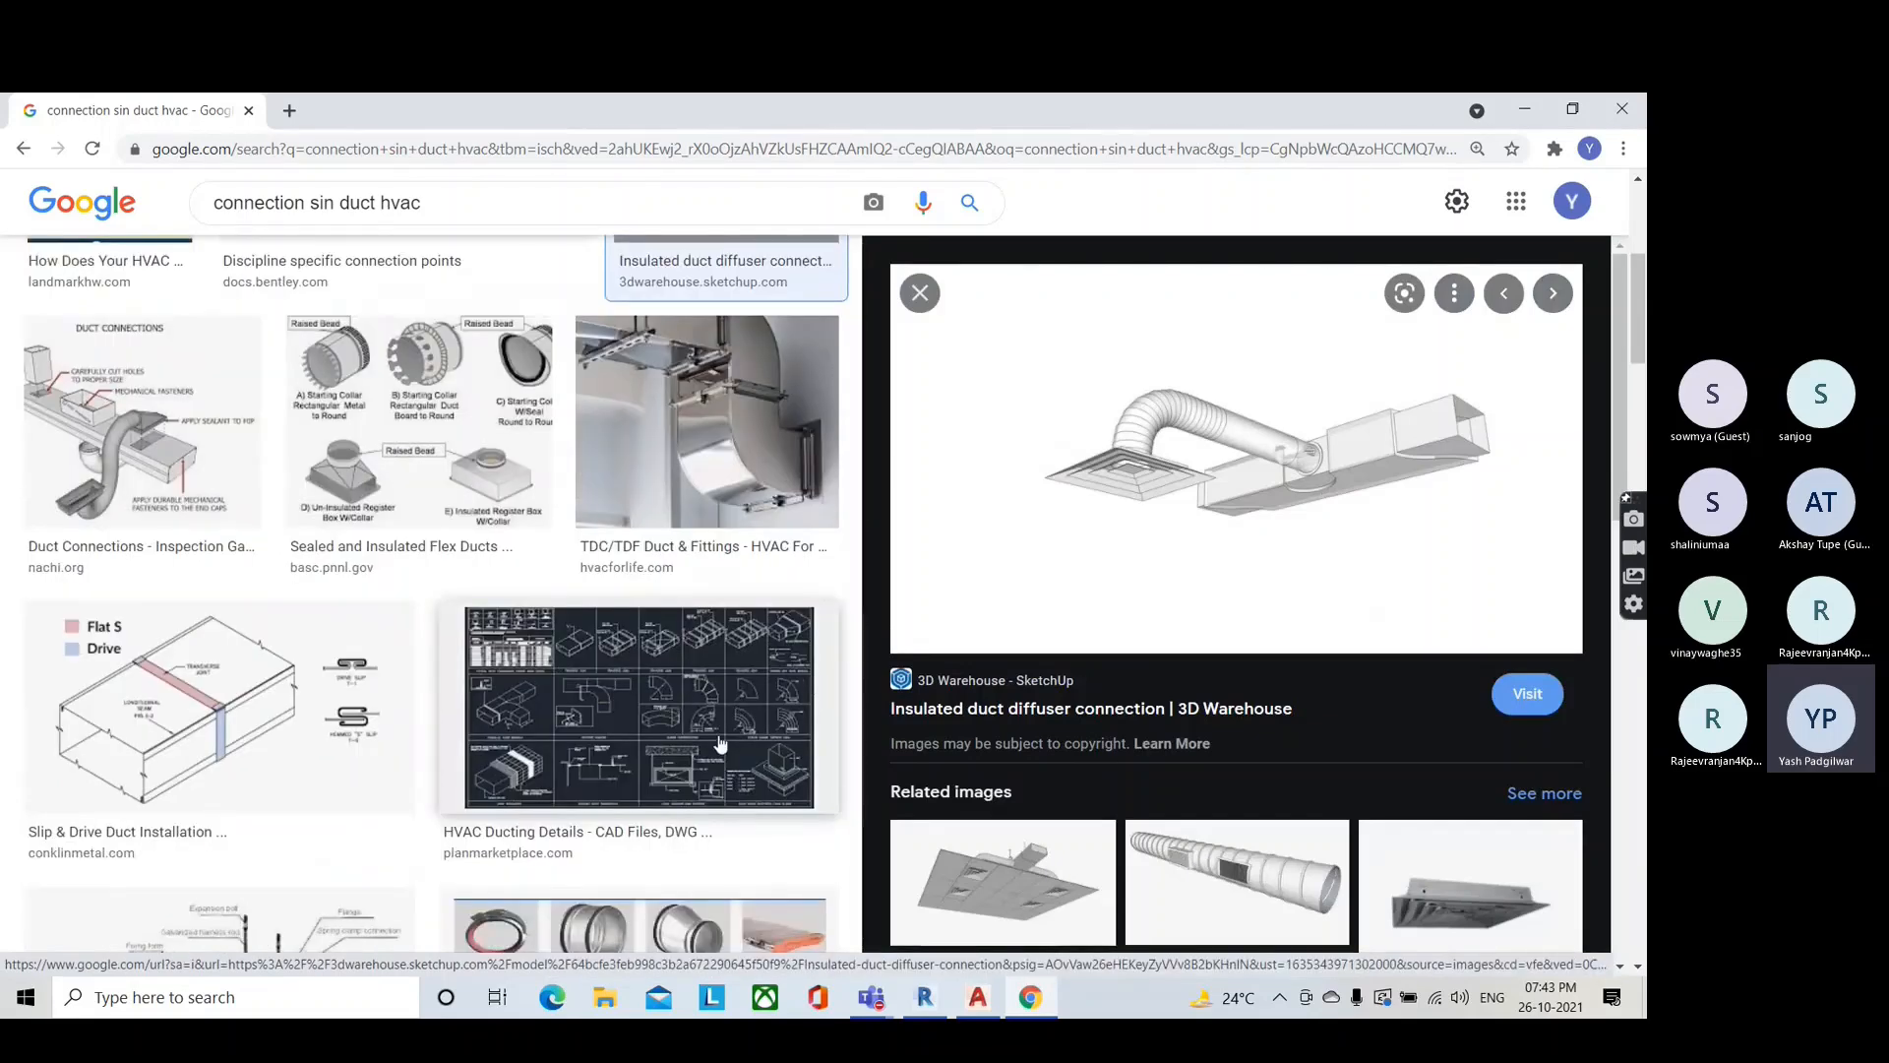
scroll(415, 742, down, 3)
scroll(415, 742, down, 1)
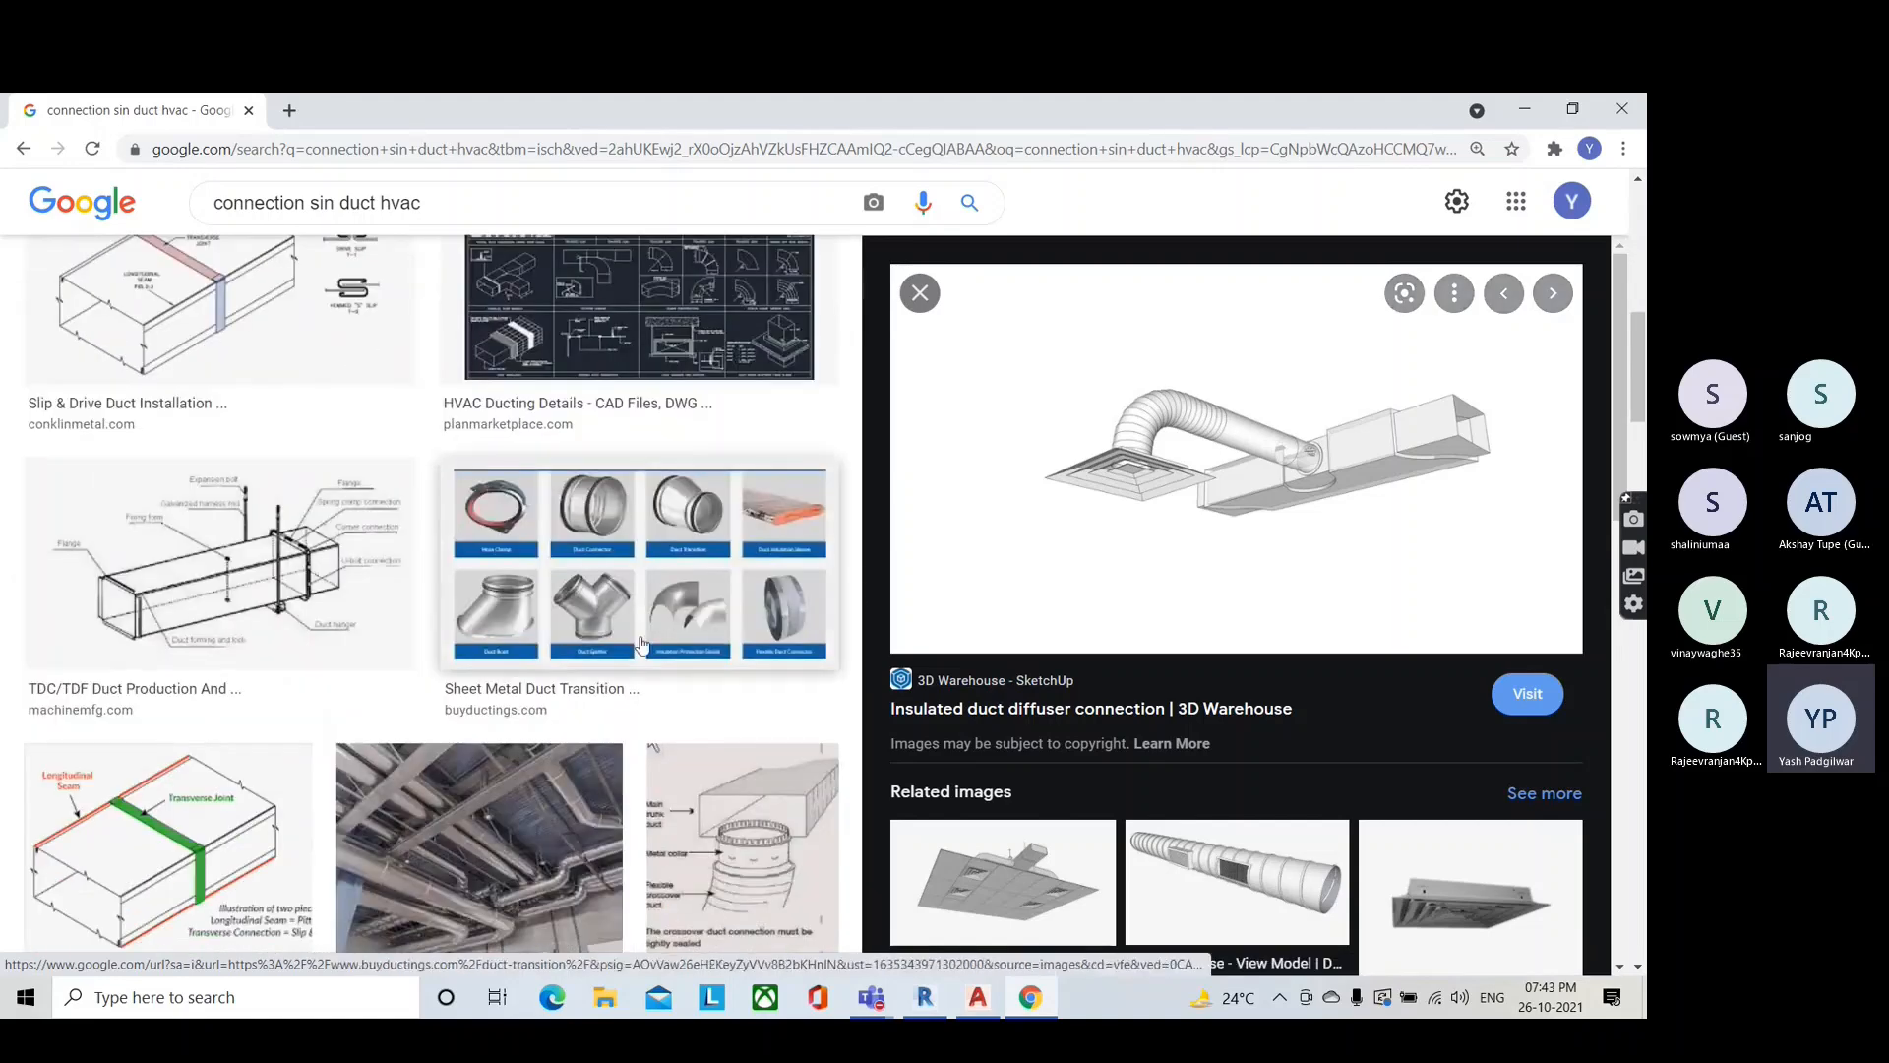
click(590, 640)
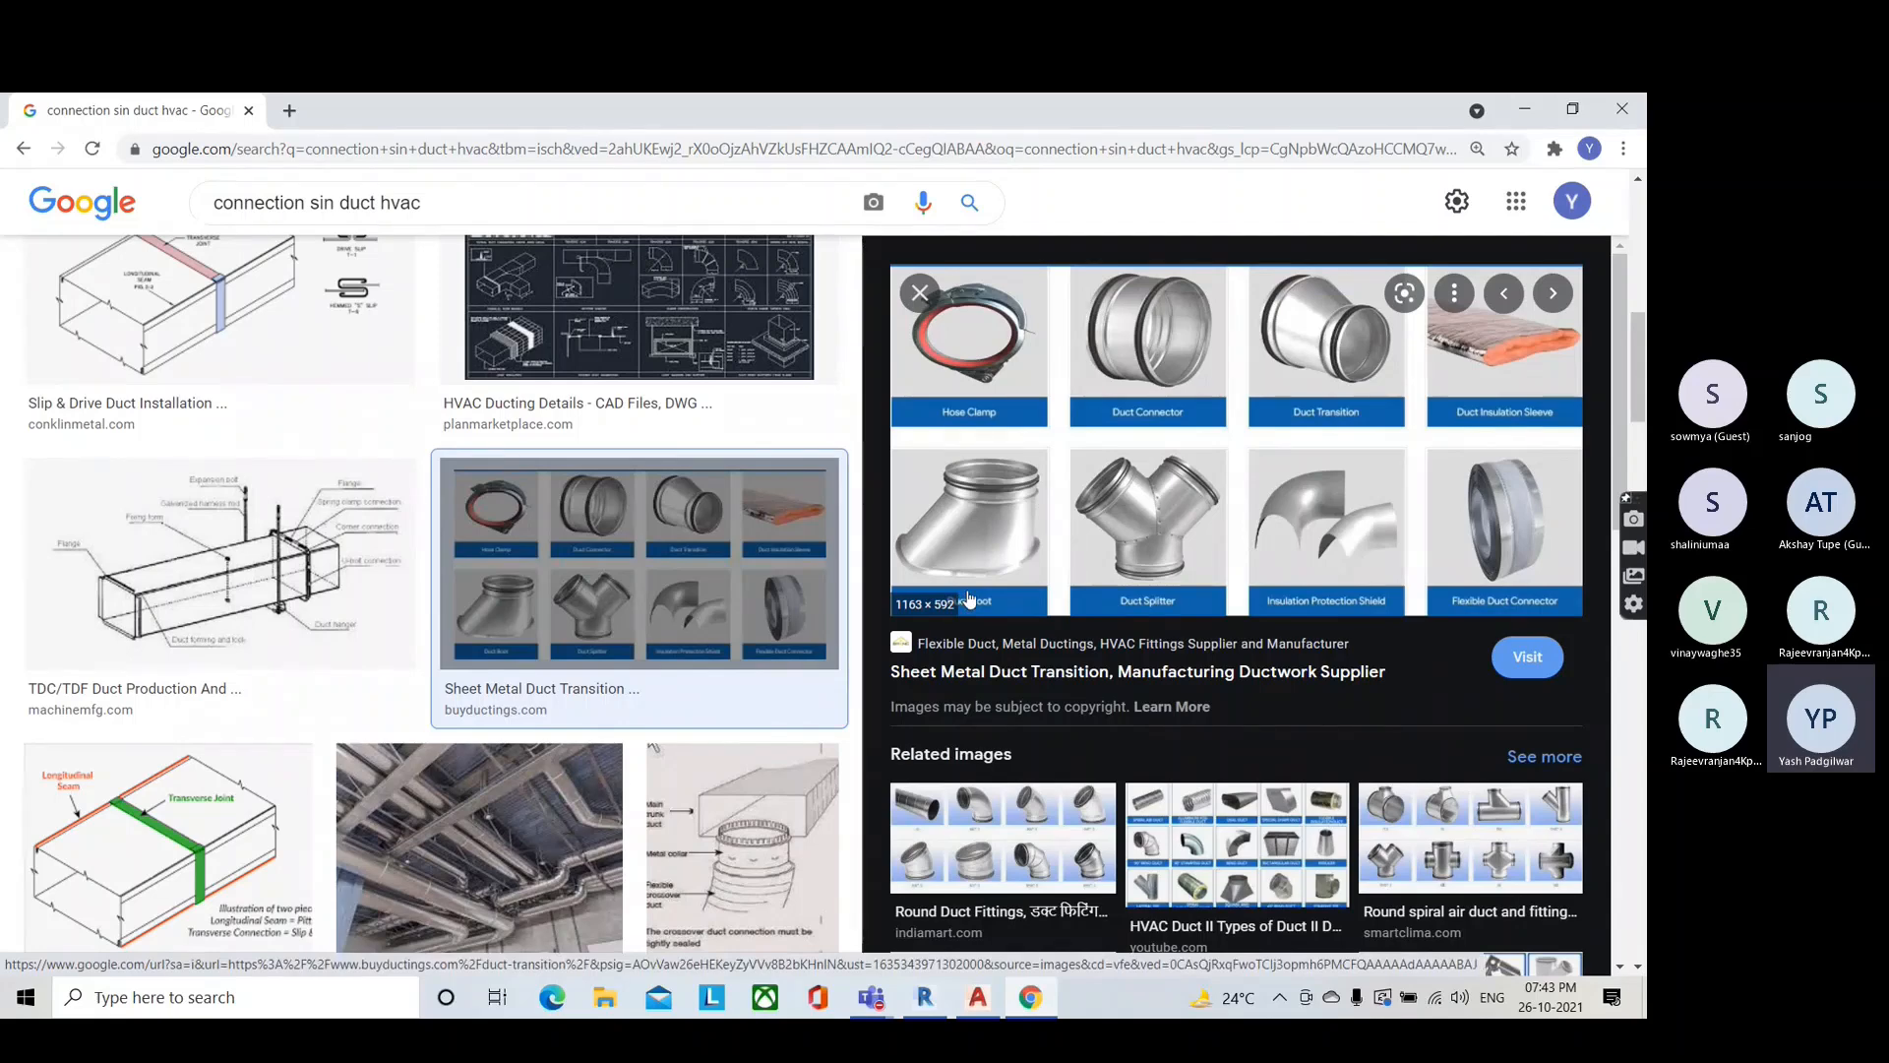
scroll(974, 598, down, 1)
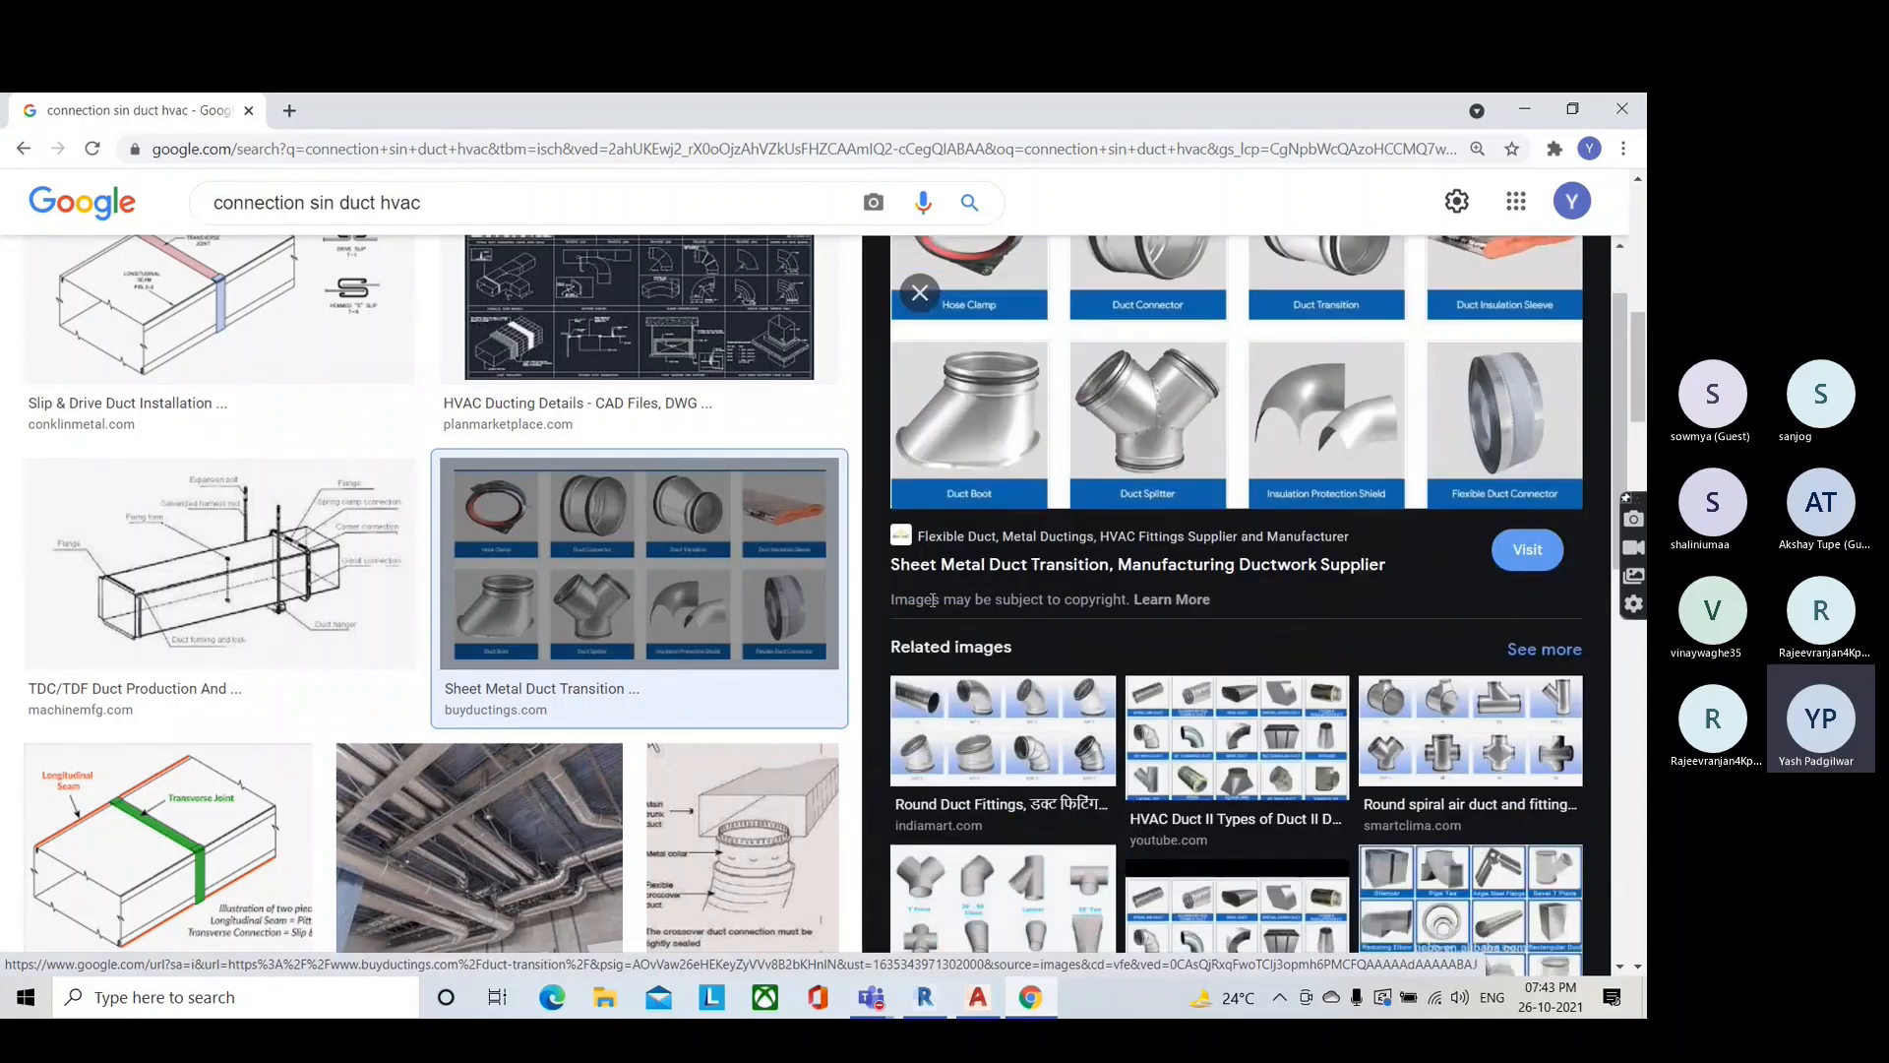
Step: Preview the YouTube image "HVAC Duct II Types of Duct" and look through further duct connection results
scroll(645, 696, down, 5)
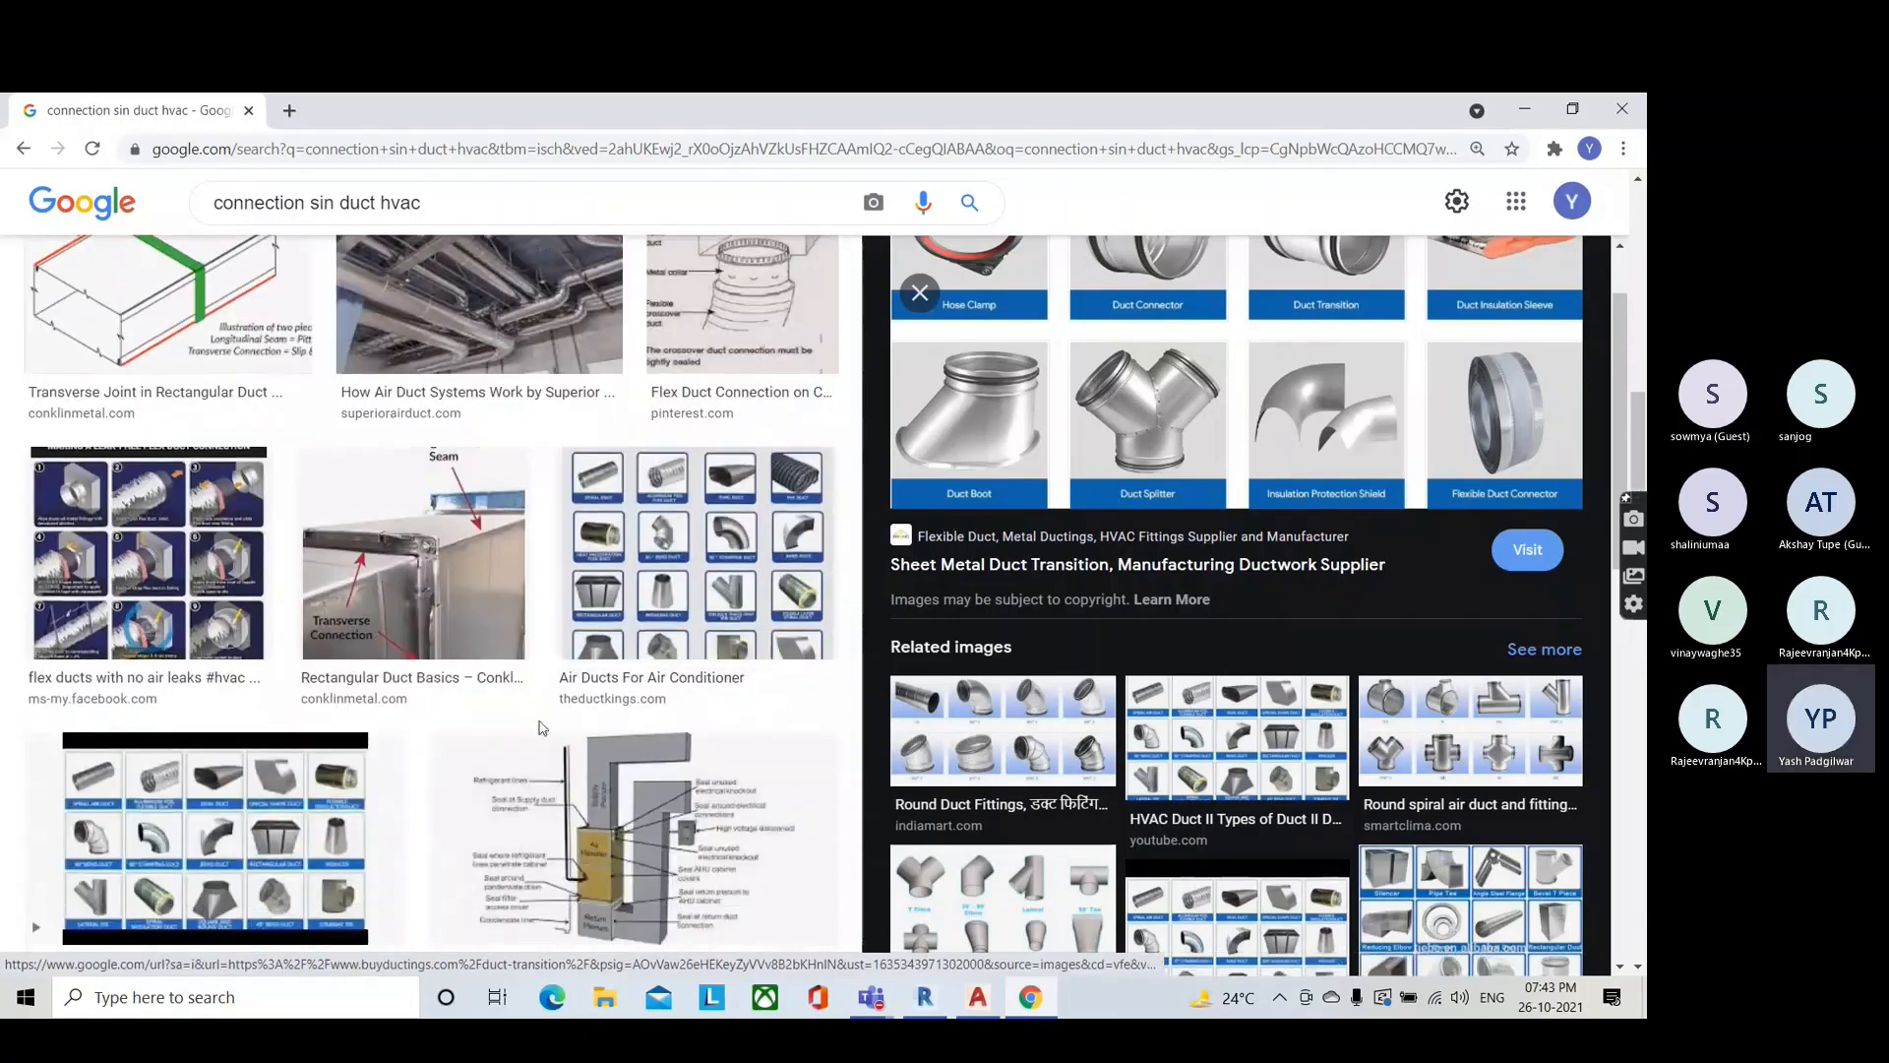
scroll(540, 728, down, 3)
click(325, 590)
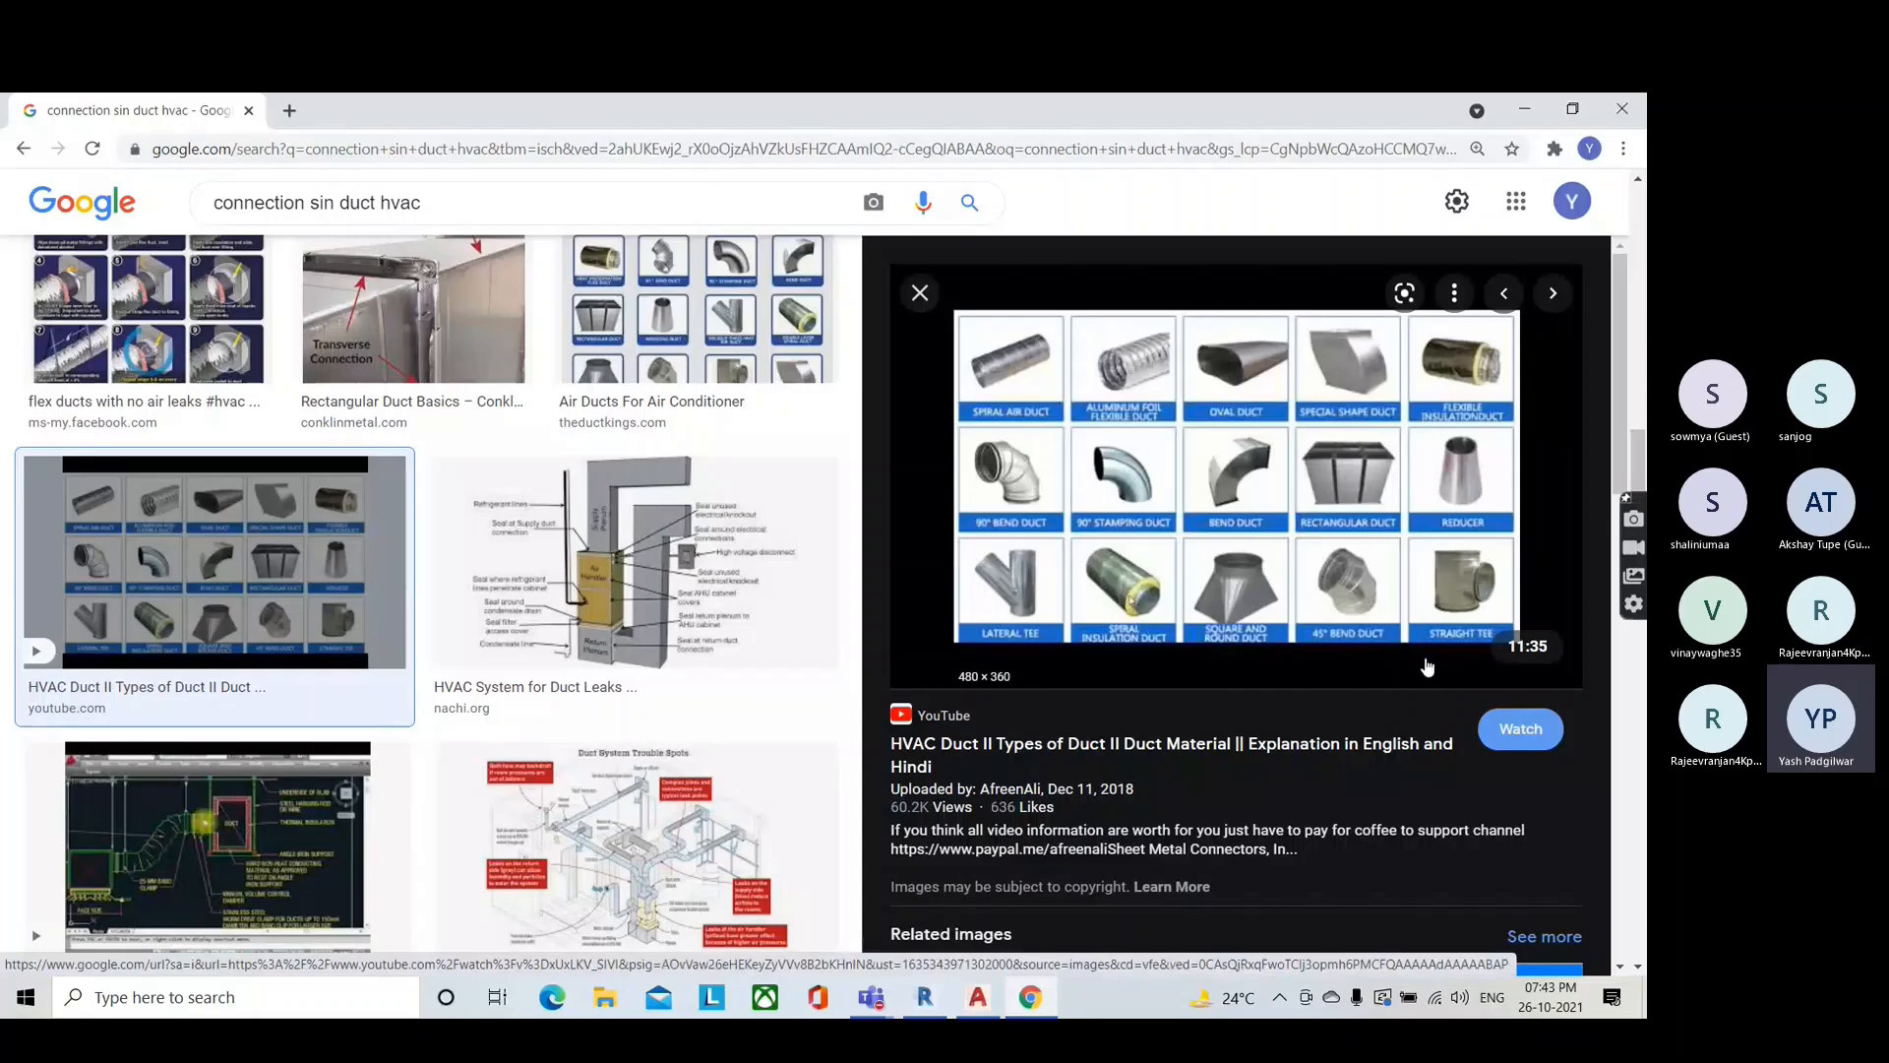
scroll(570, 644, down, 1)
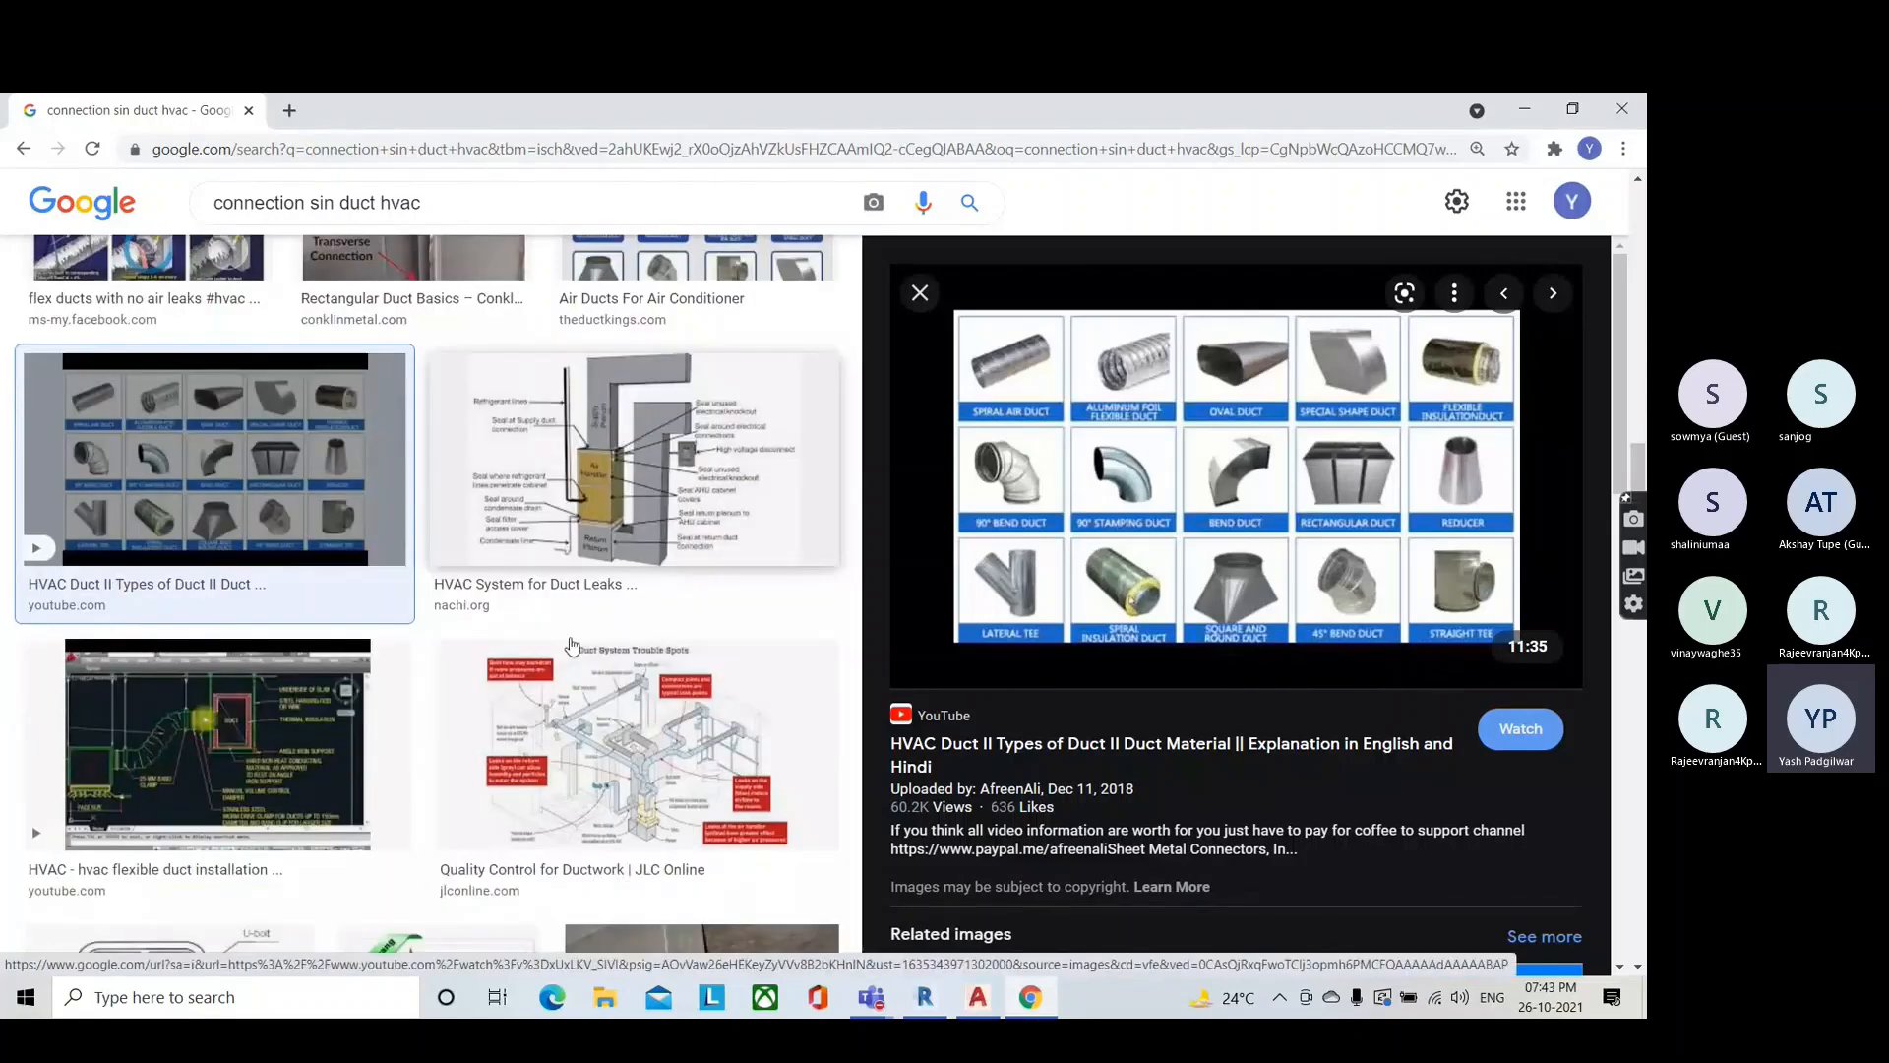
scroll(561, 647, down, 7)
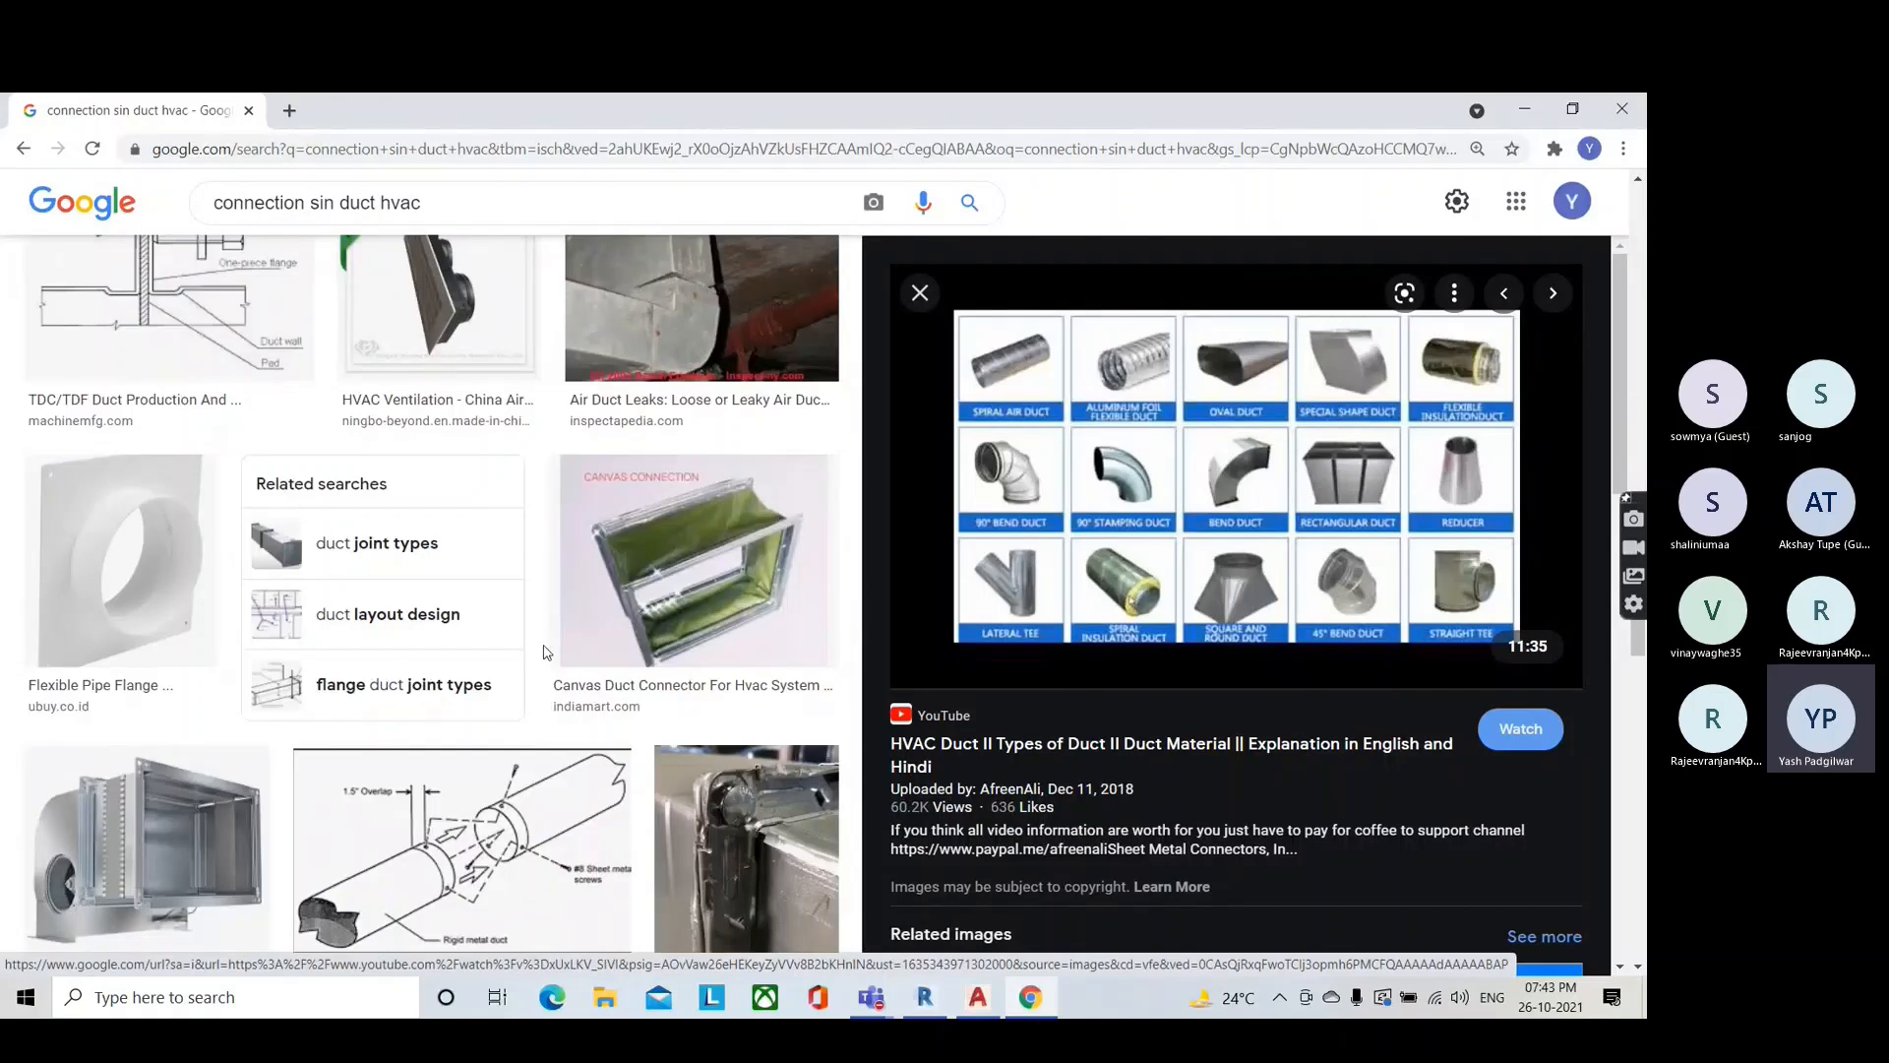
scroll(567, 657, down, 5)
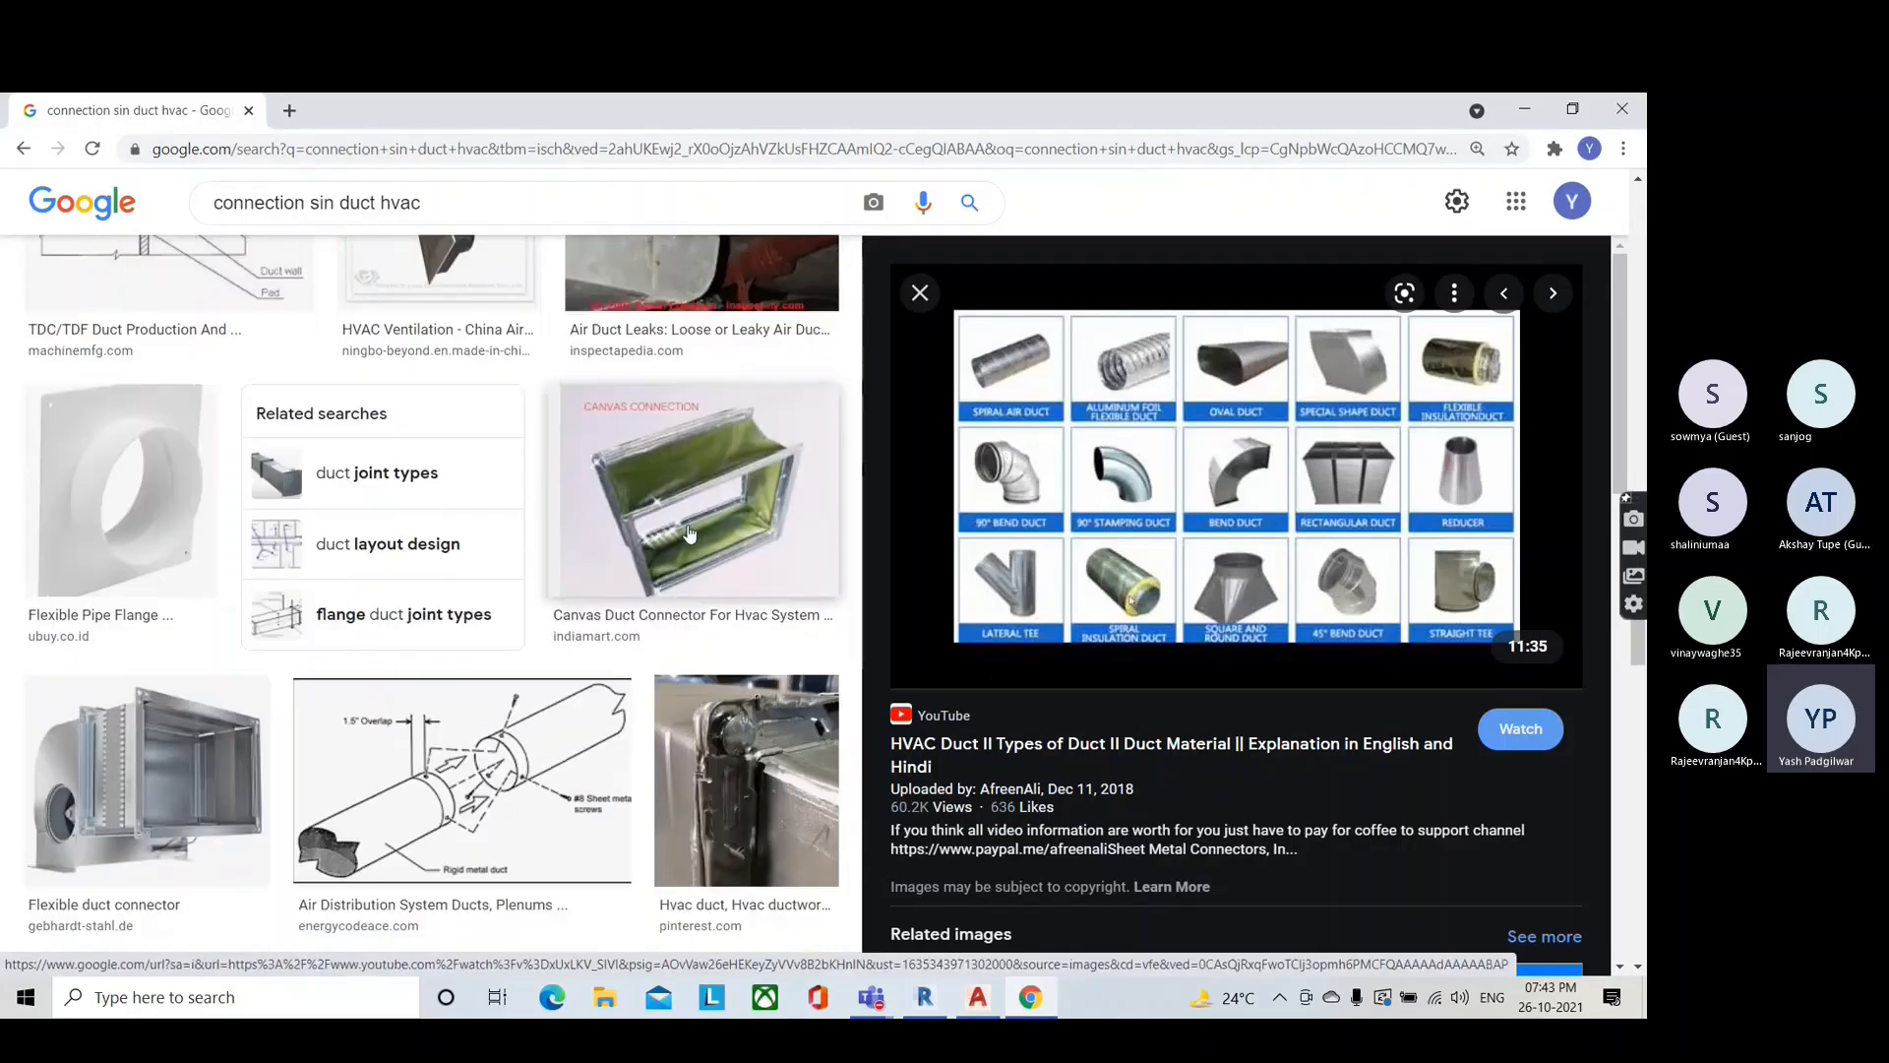
scroll(513, 707, down, 4)
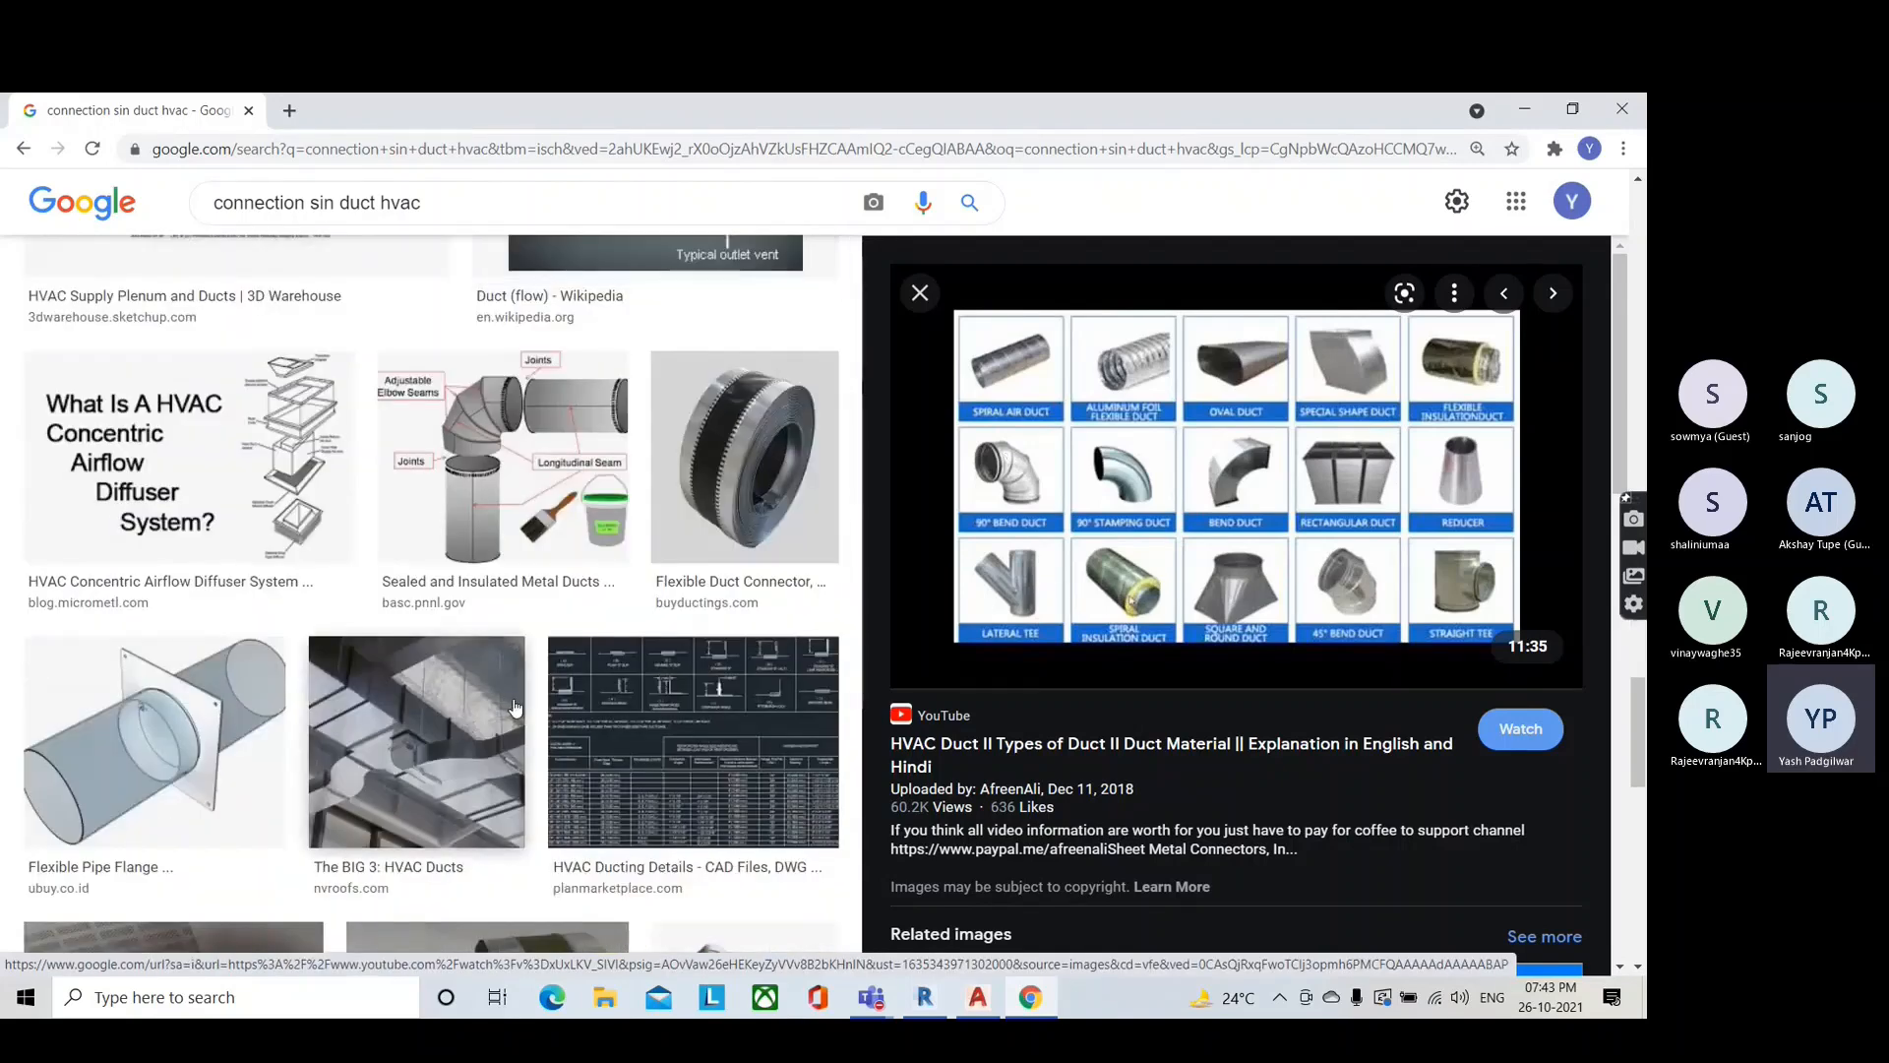
scroll(514, 707, down, 1)
Step: Replace the image search query with "Flexible ducts" and run the search
click(470, 198)
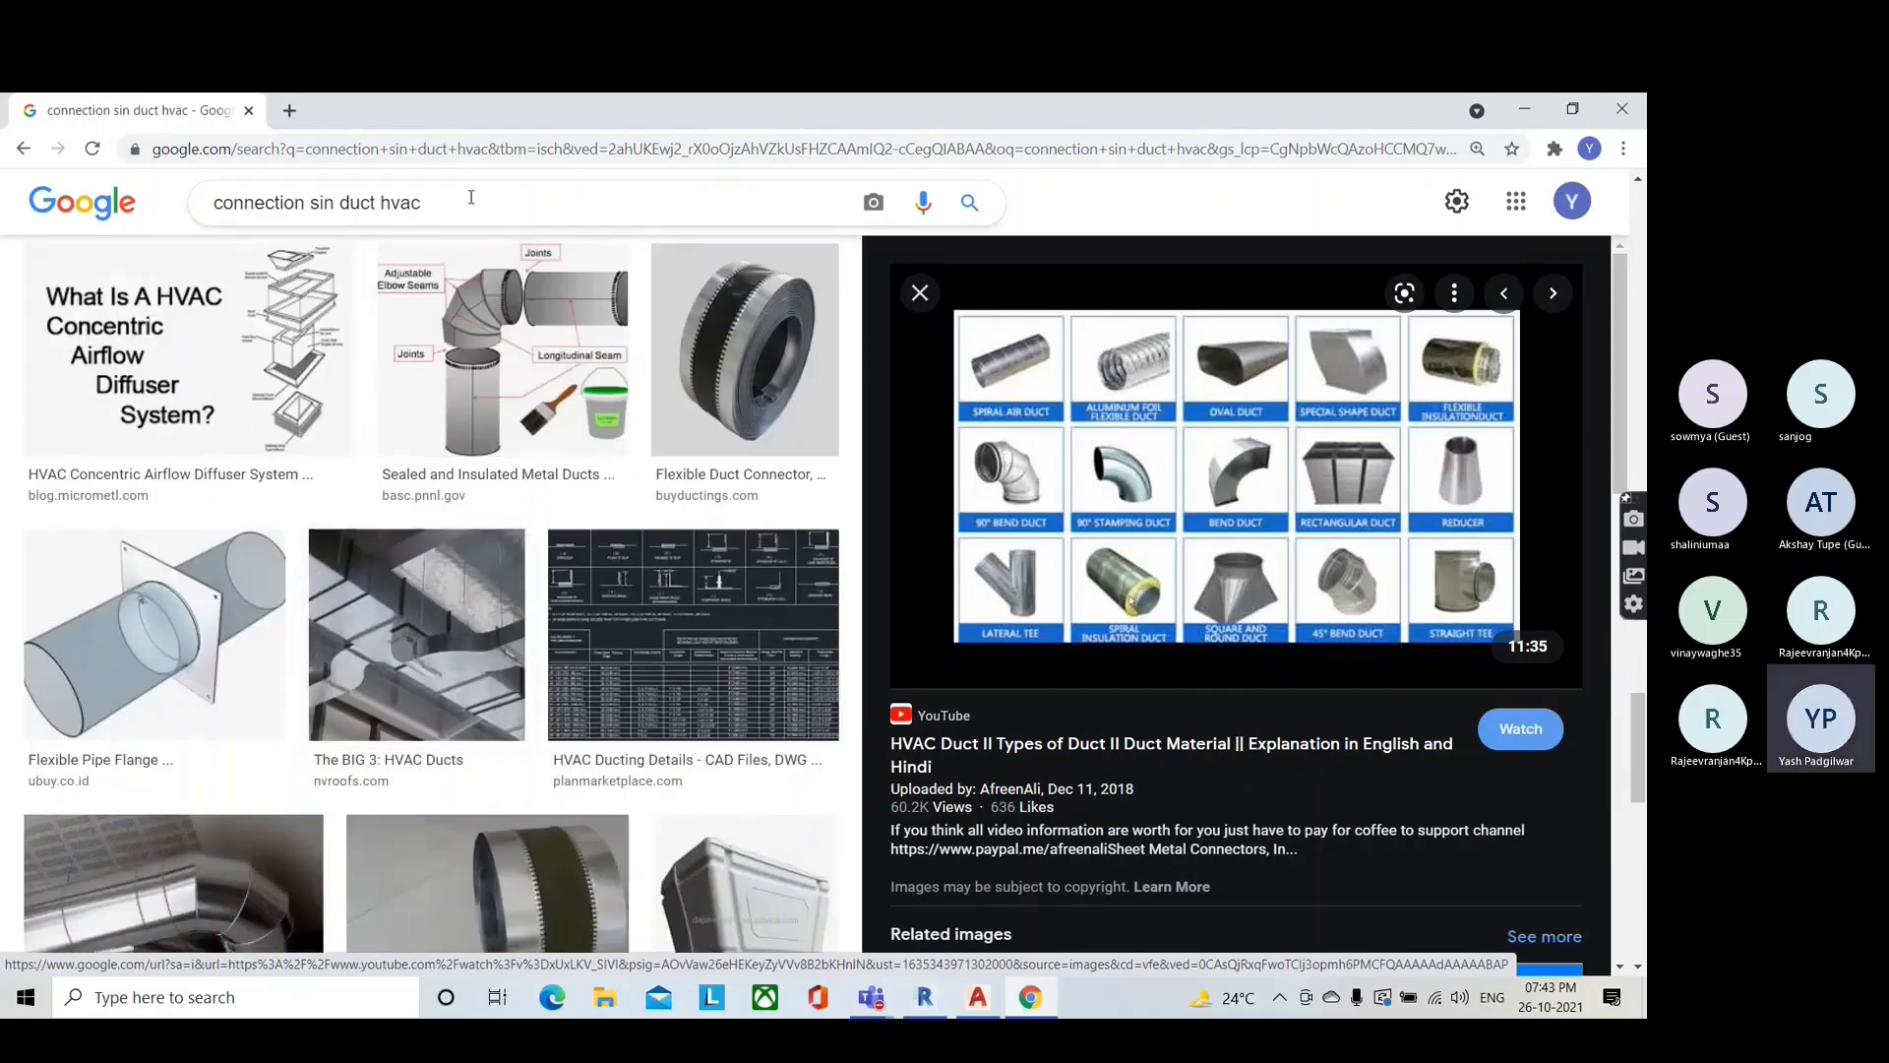
key(BackSpace)
key(BackSpace)
key(BackSpace)
key(BackSpace)
key(BackSpace)
key(BackSpace)
key(BackSpace)
key(BackSpace)
key(BackSpace)
key(BackSpace)
key(BackSpace)
key(BackSpace)
key(BackSpace)
key(BackSpace)
key(BackSpace)
key(BackSpace)
key(BackSpace)
key(BackSpace)
key(BackSpace)
key(BackSpace)
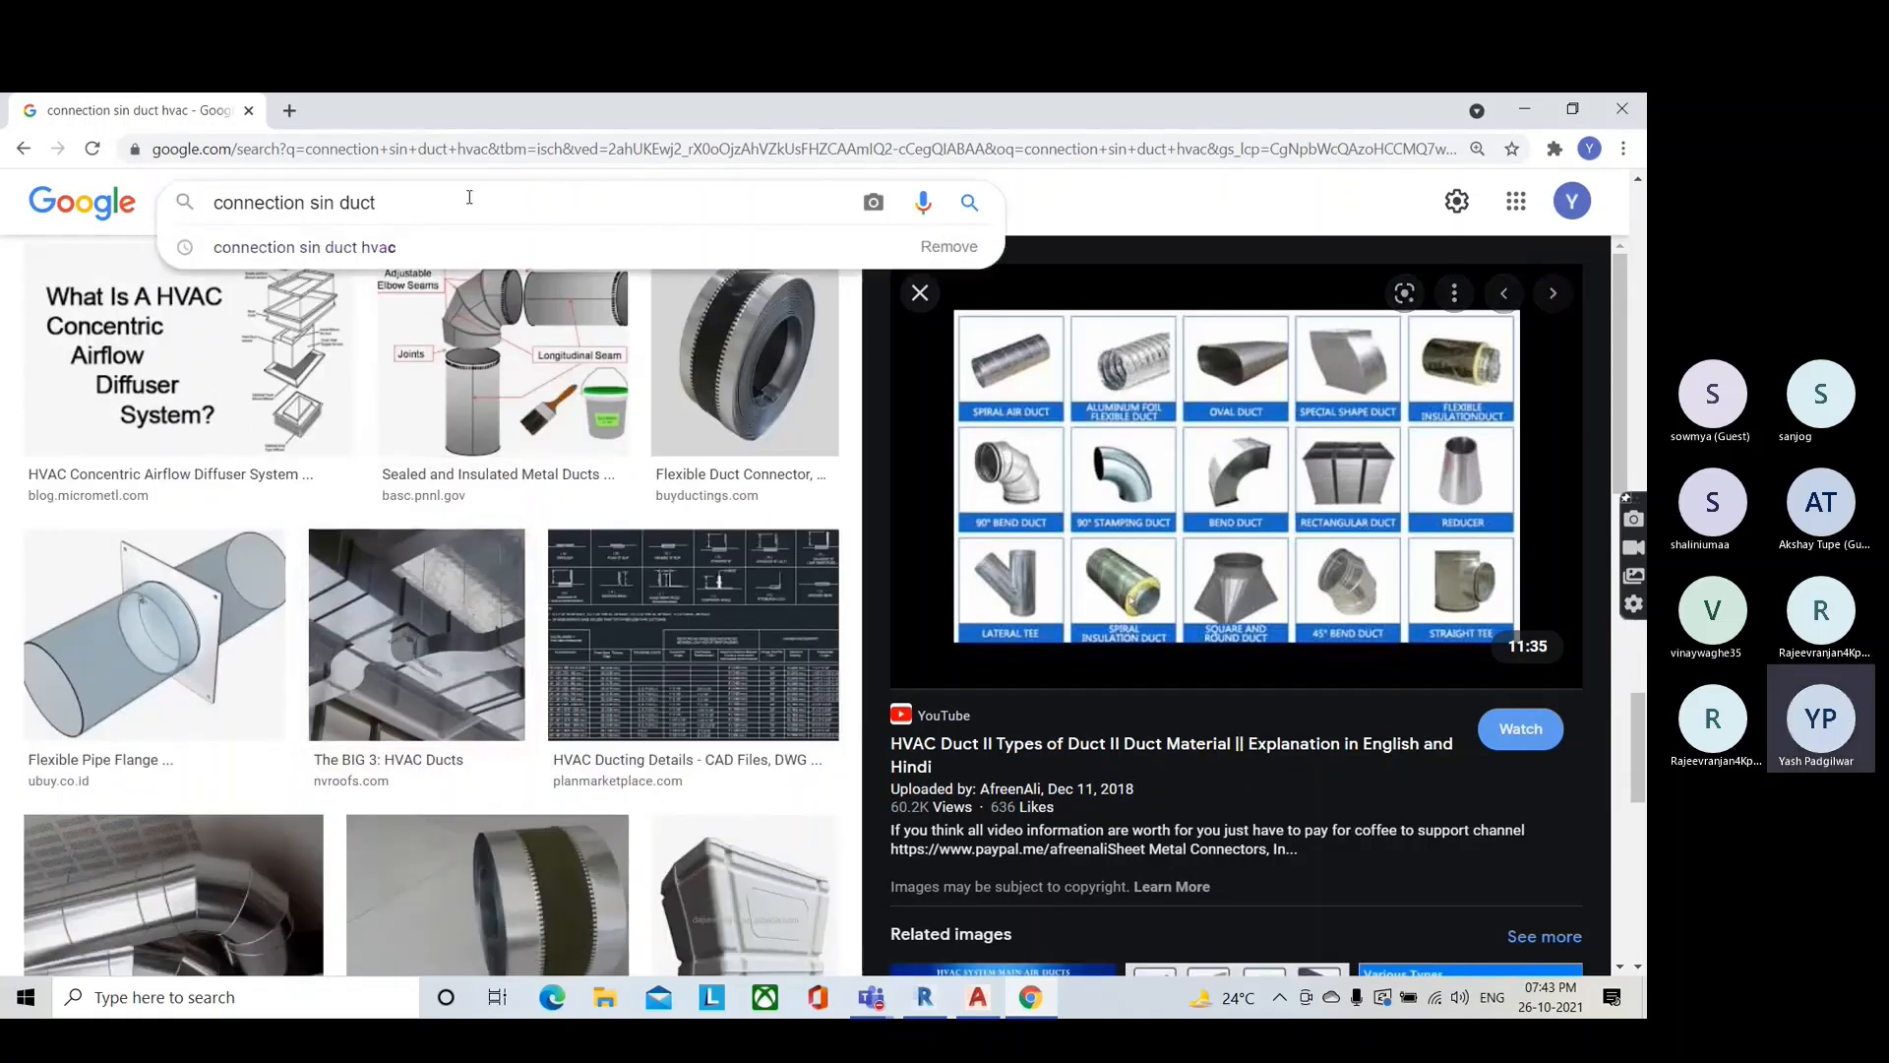
key(BackSpace)
key(BackSpace)
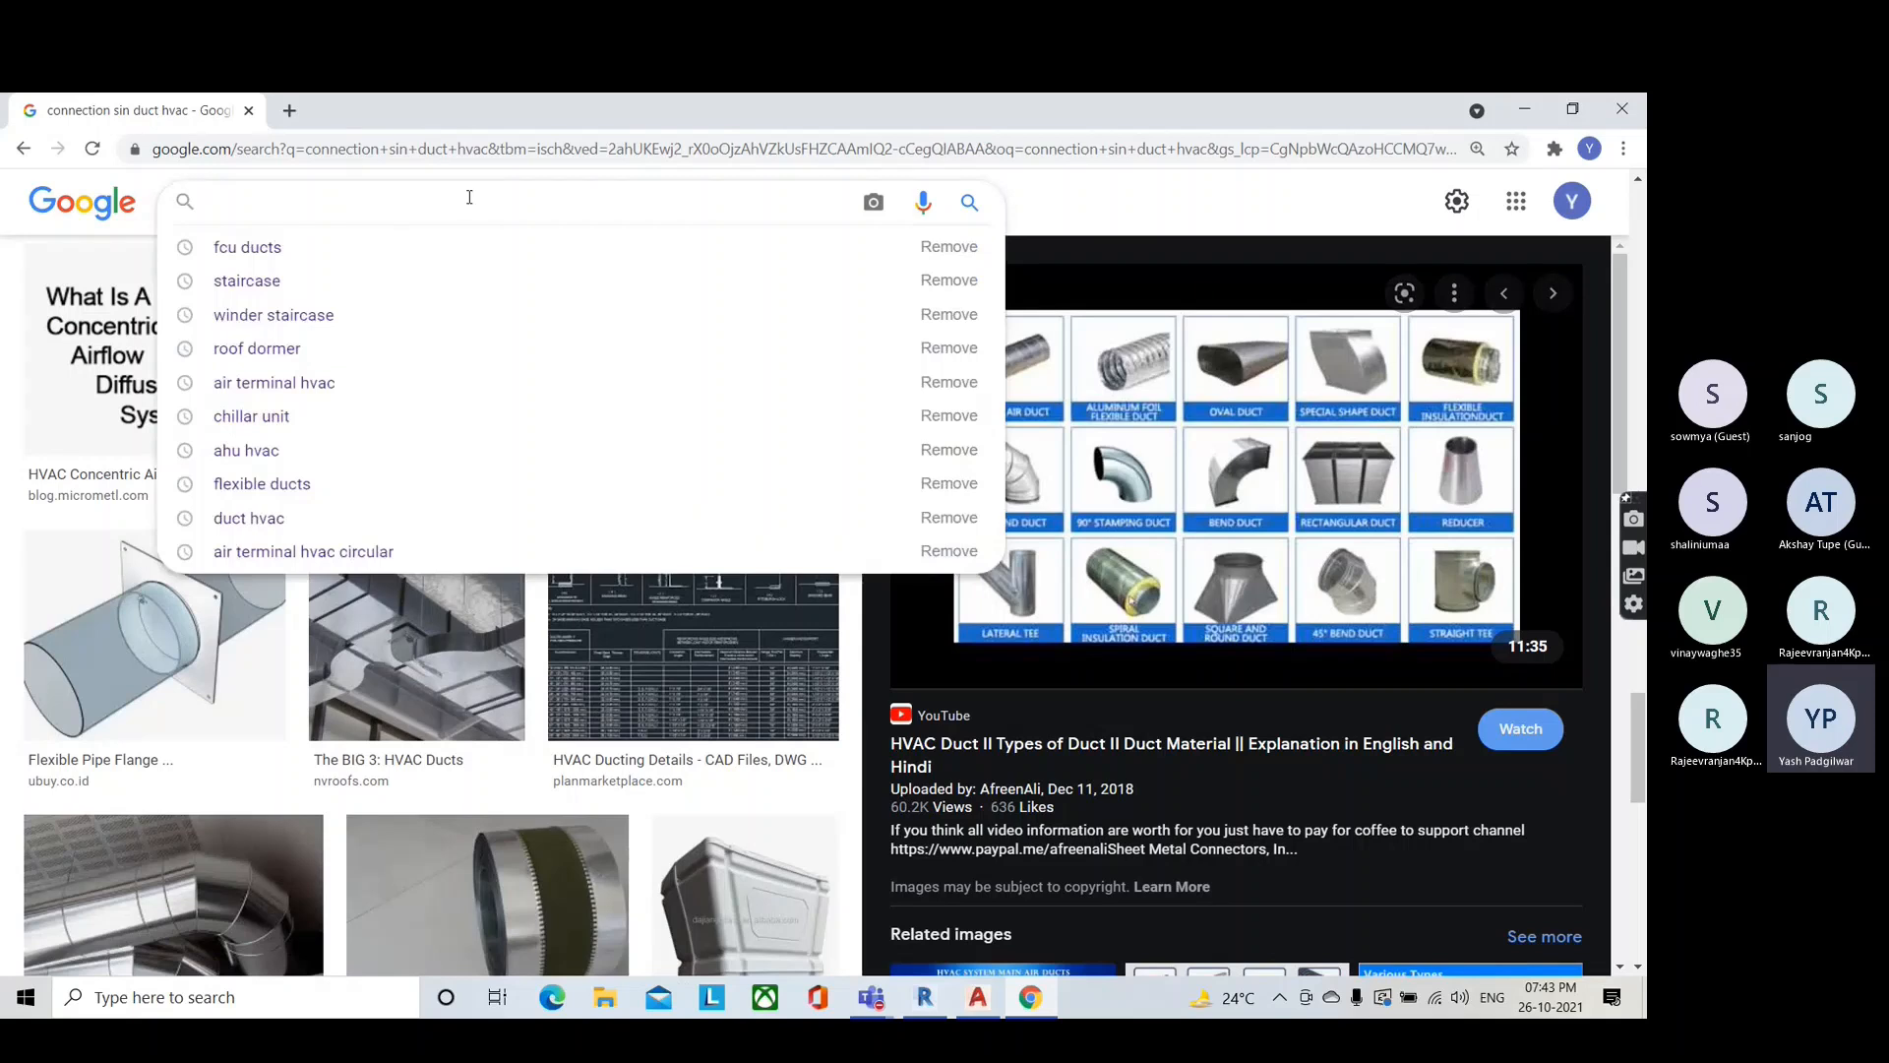
text(Fle)
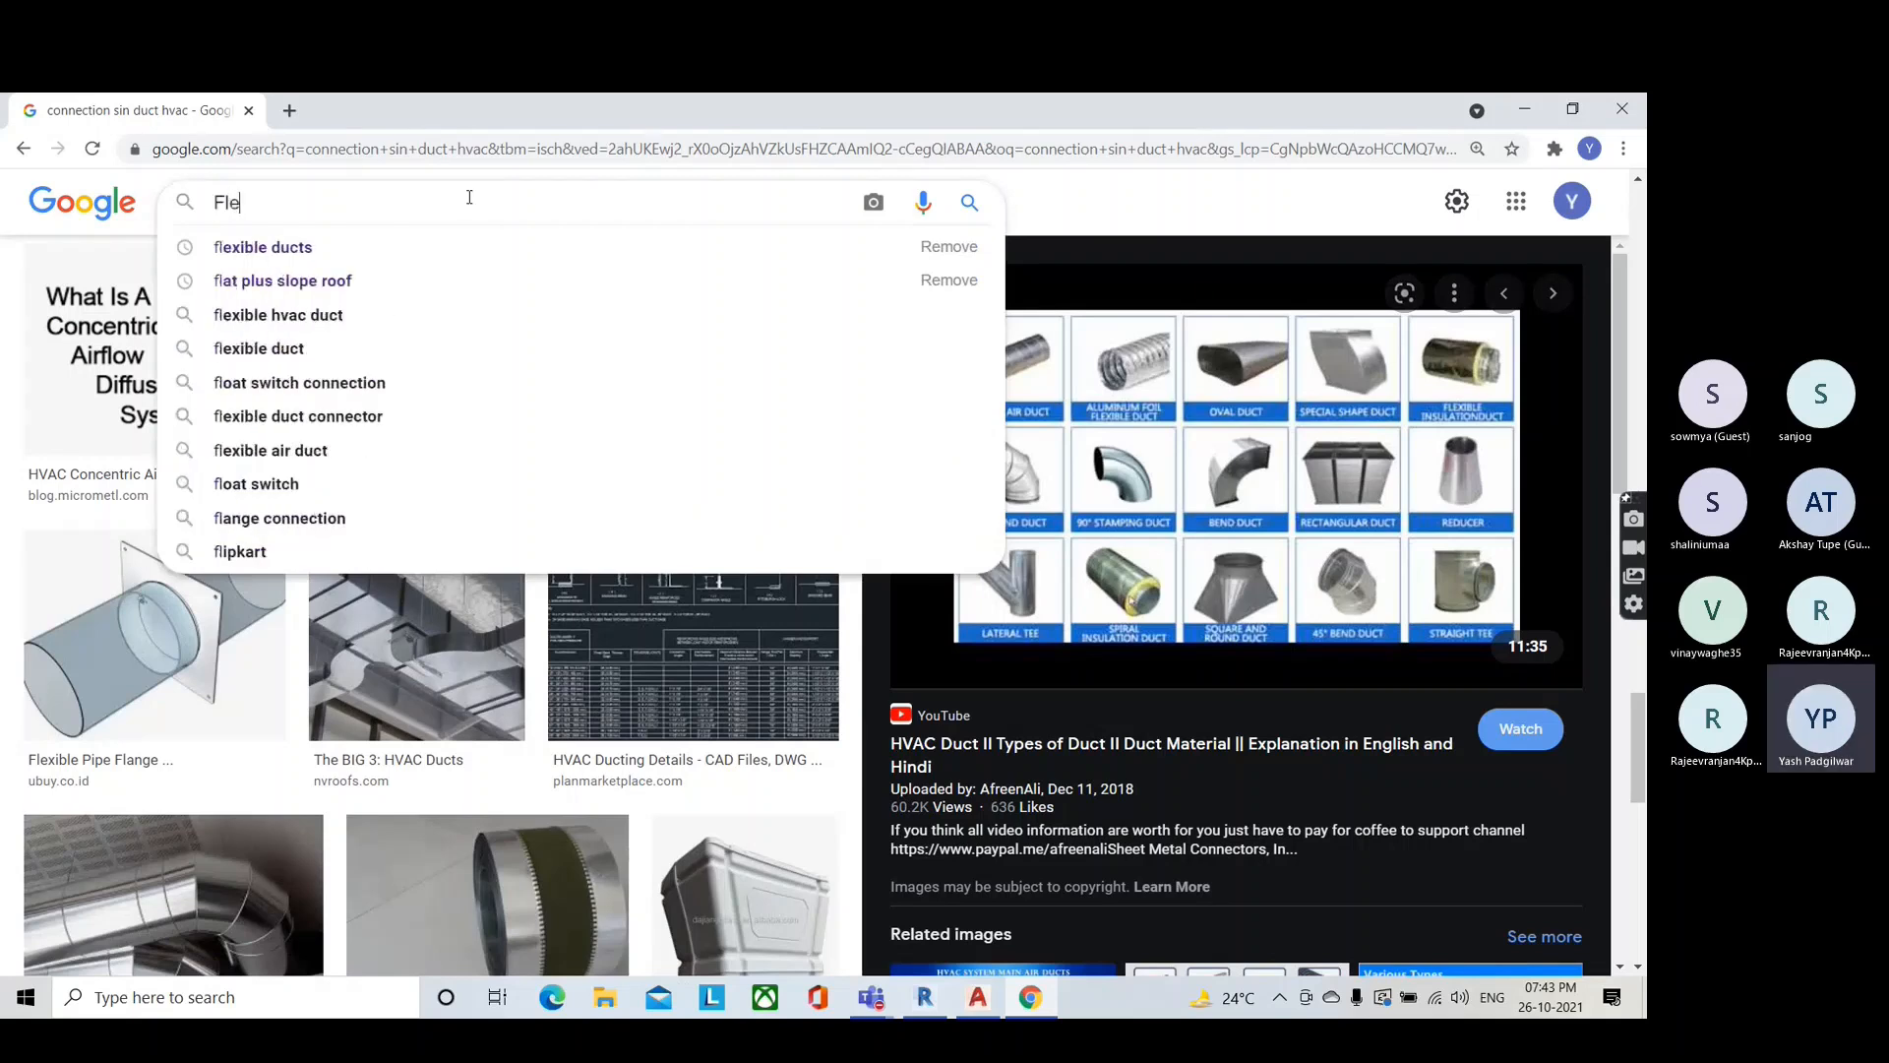
text(xibl)
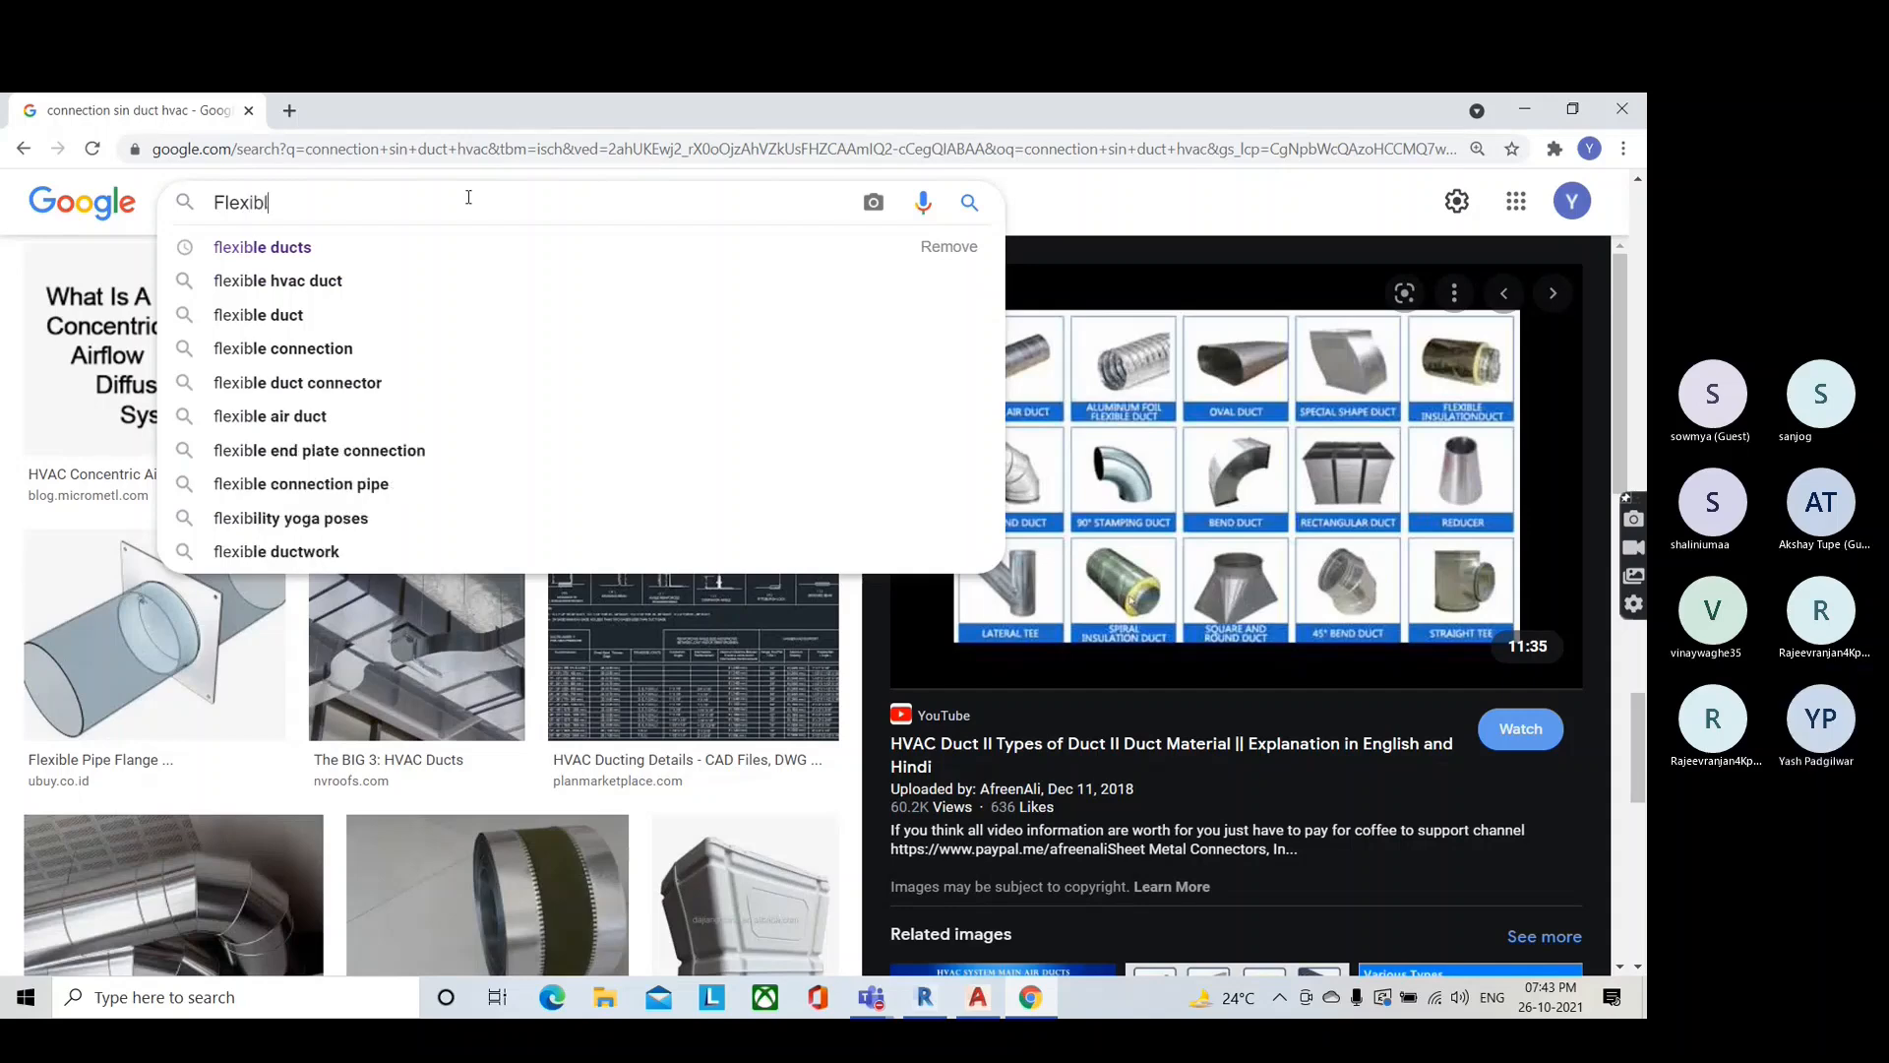
text(e ducts)
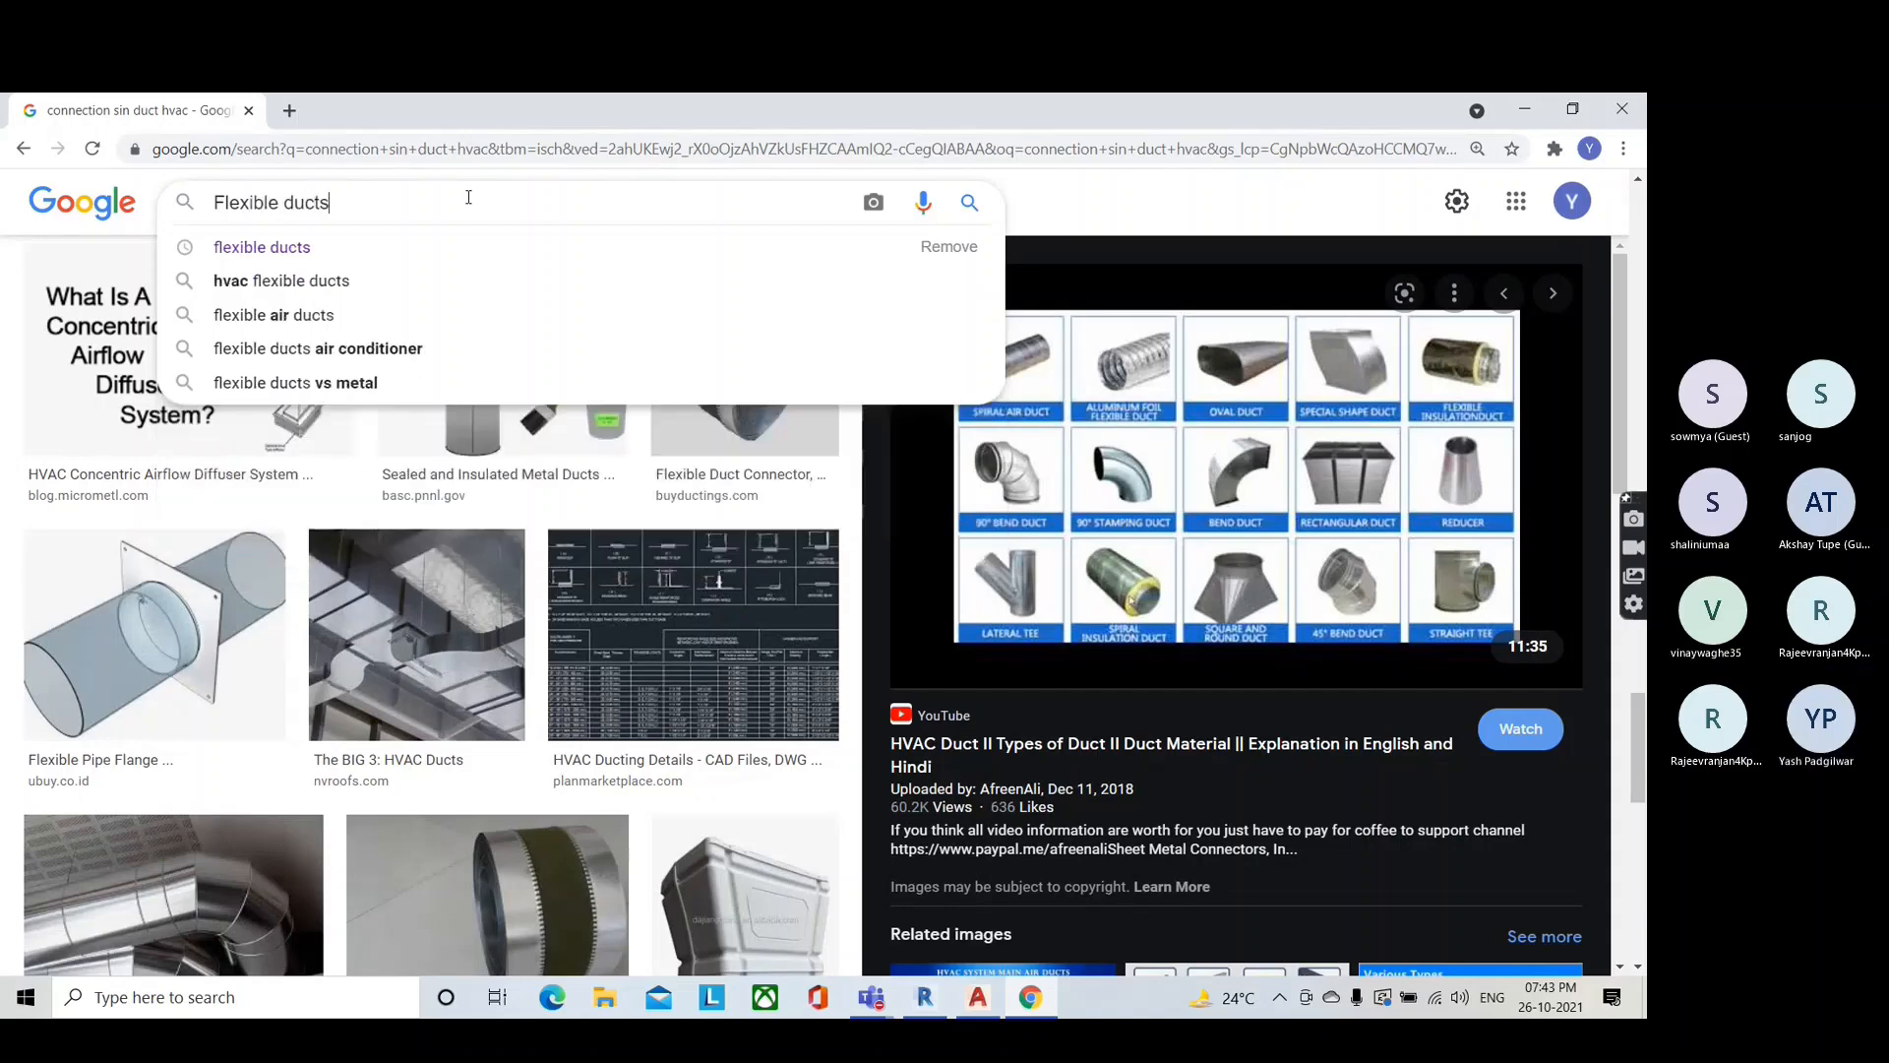
key(Return)
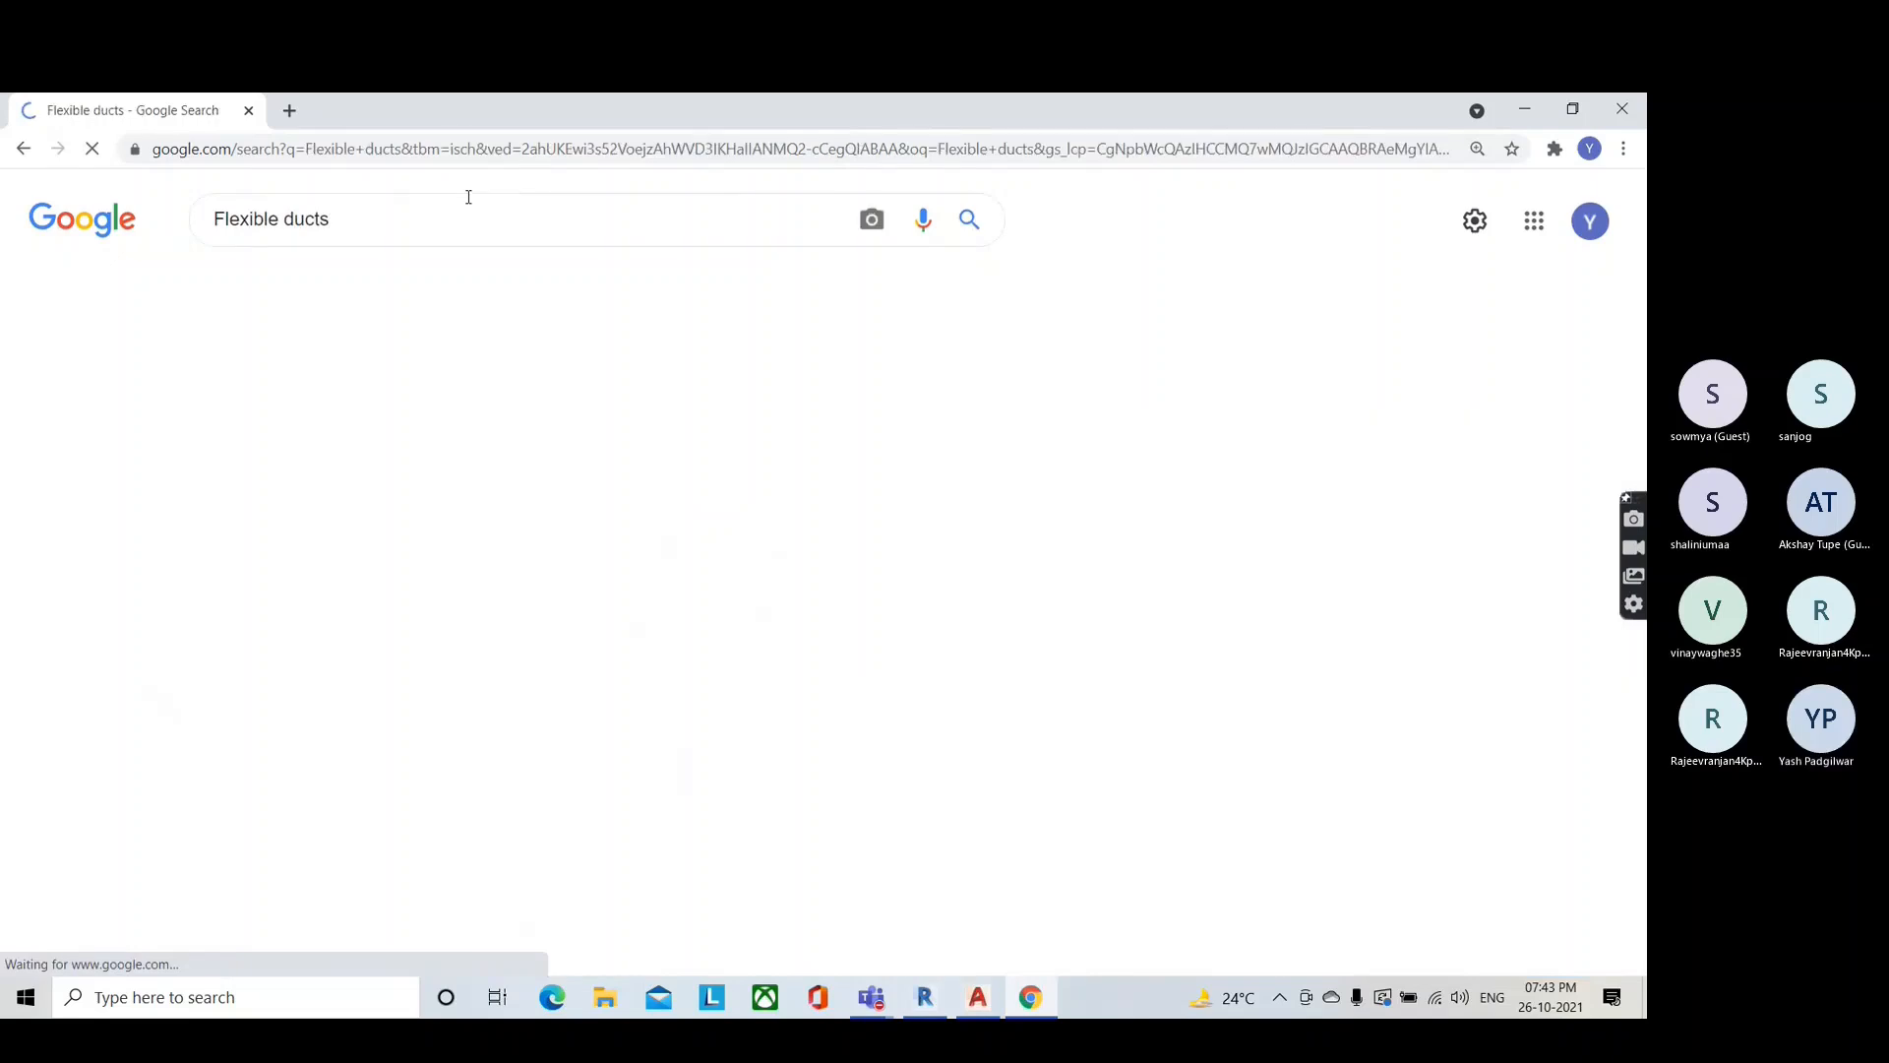
Step: Preview the aluminium flexible duct, the grey exportersindia.com flexible duct and the insulated Amazon ducting hose
scroll(572, 634, down, 3)
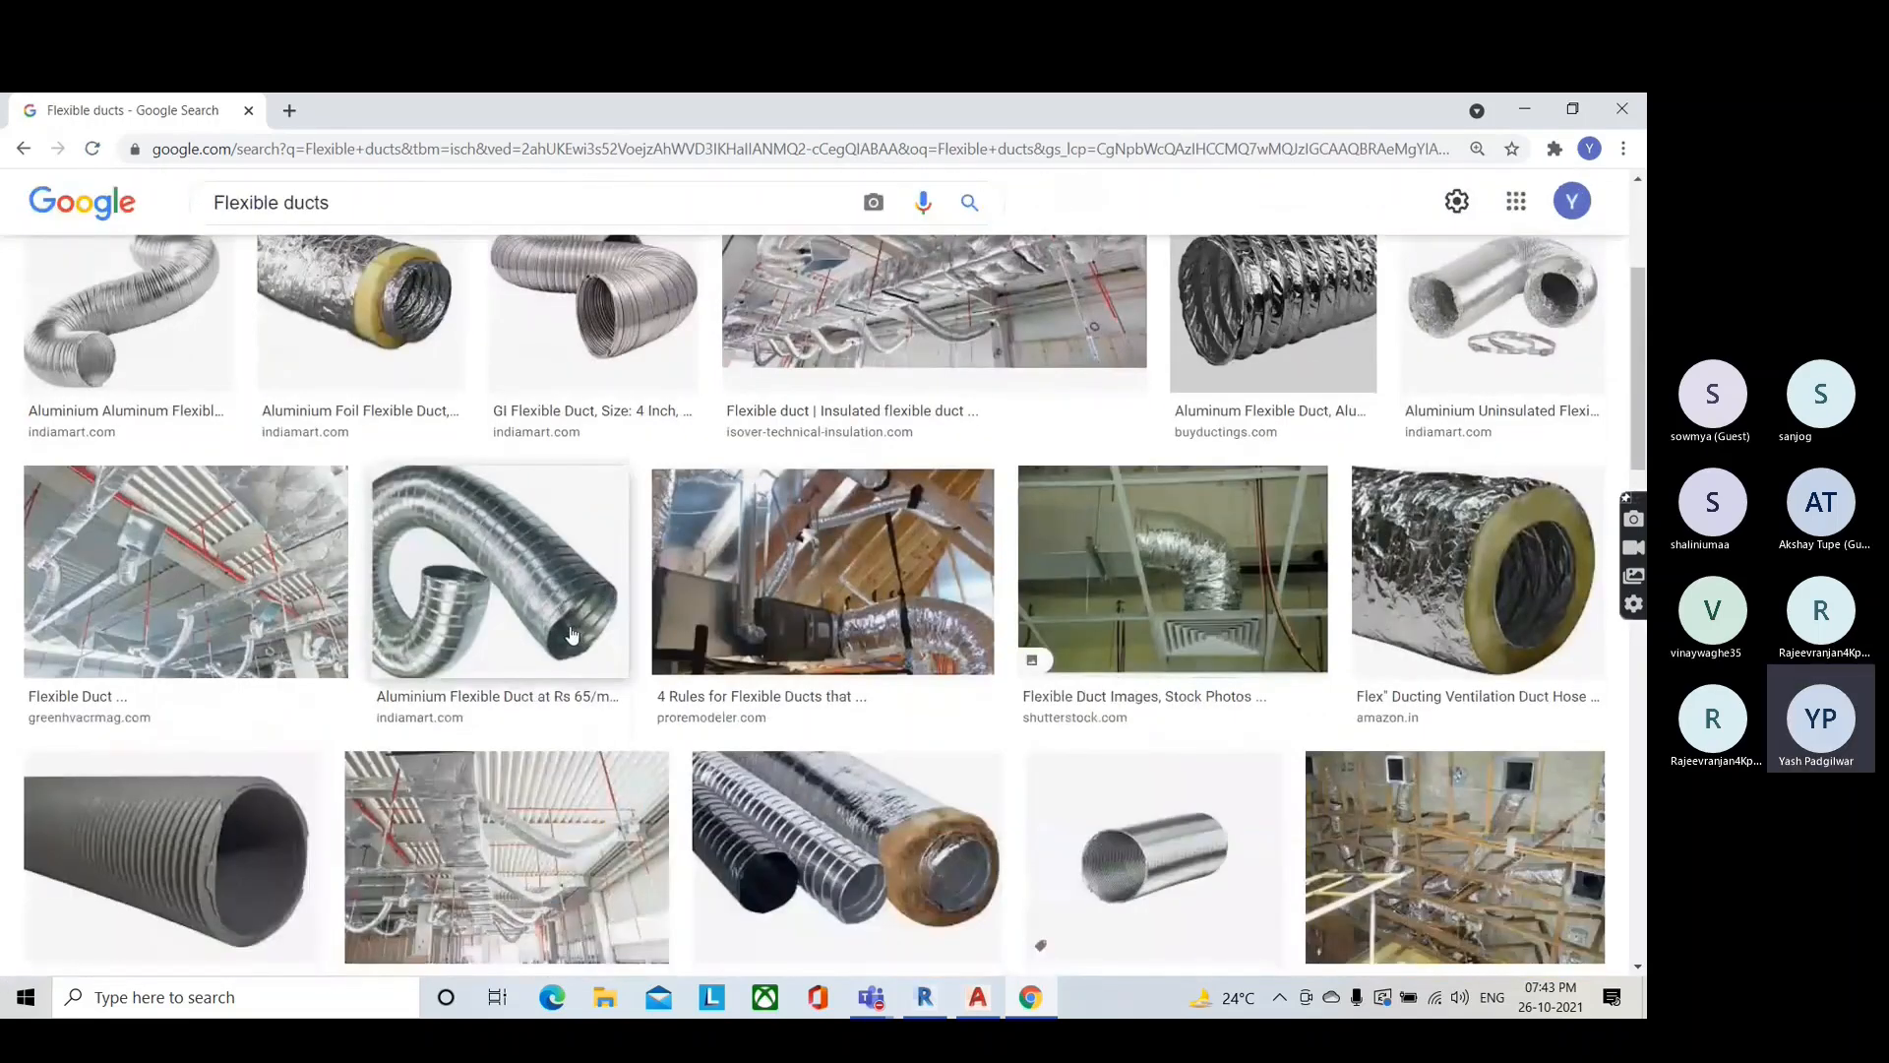
click(572, 635)
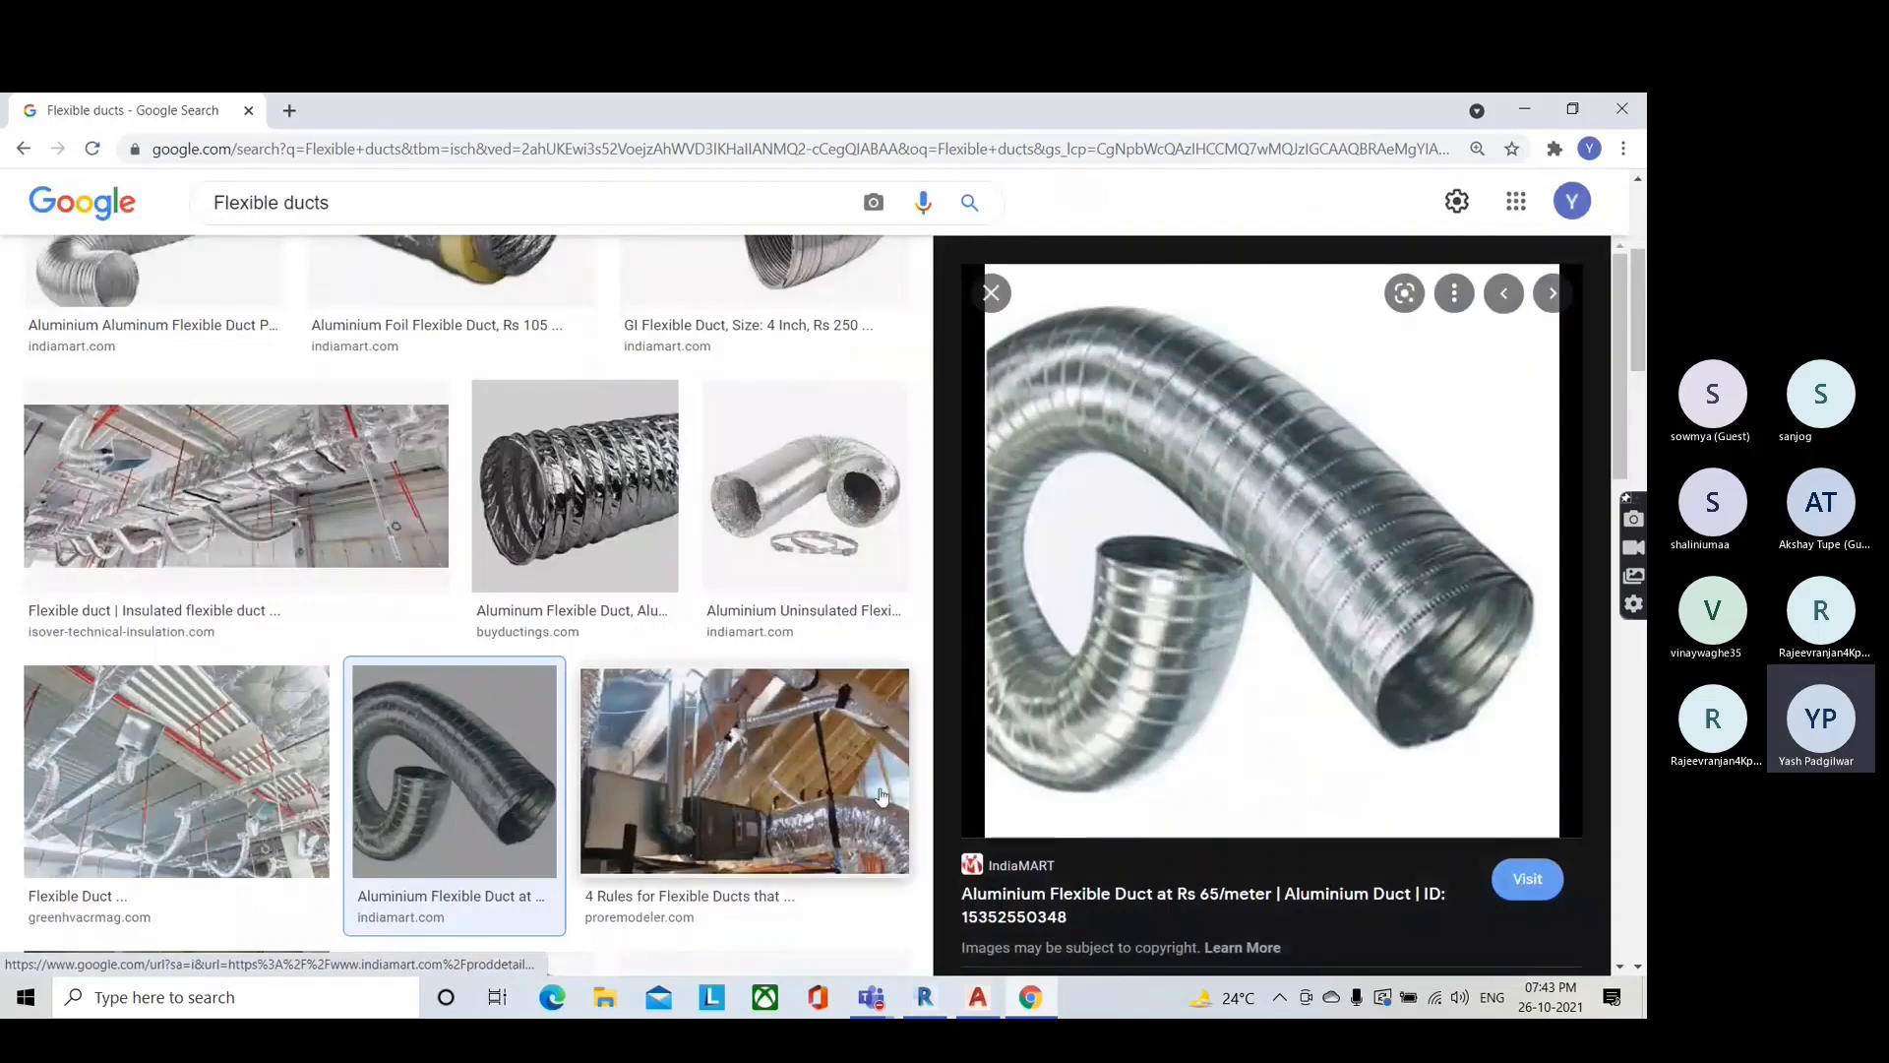
scroll(846, 792, down, 4)
click(728, 710)
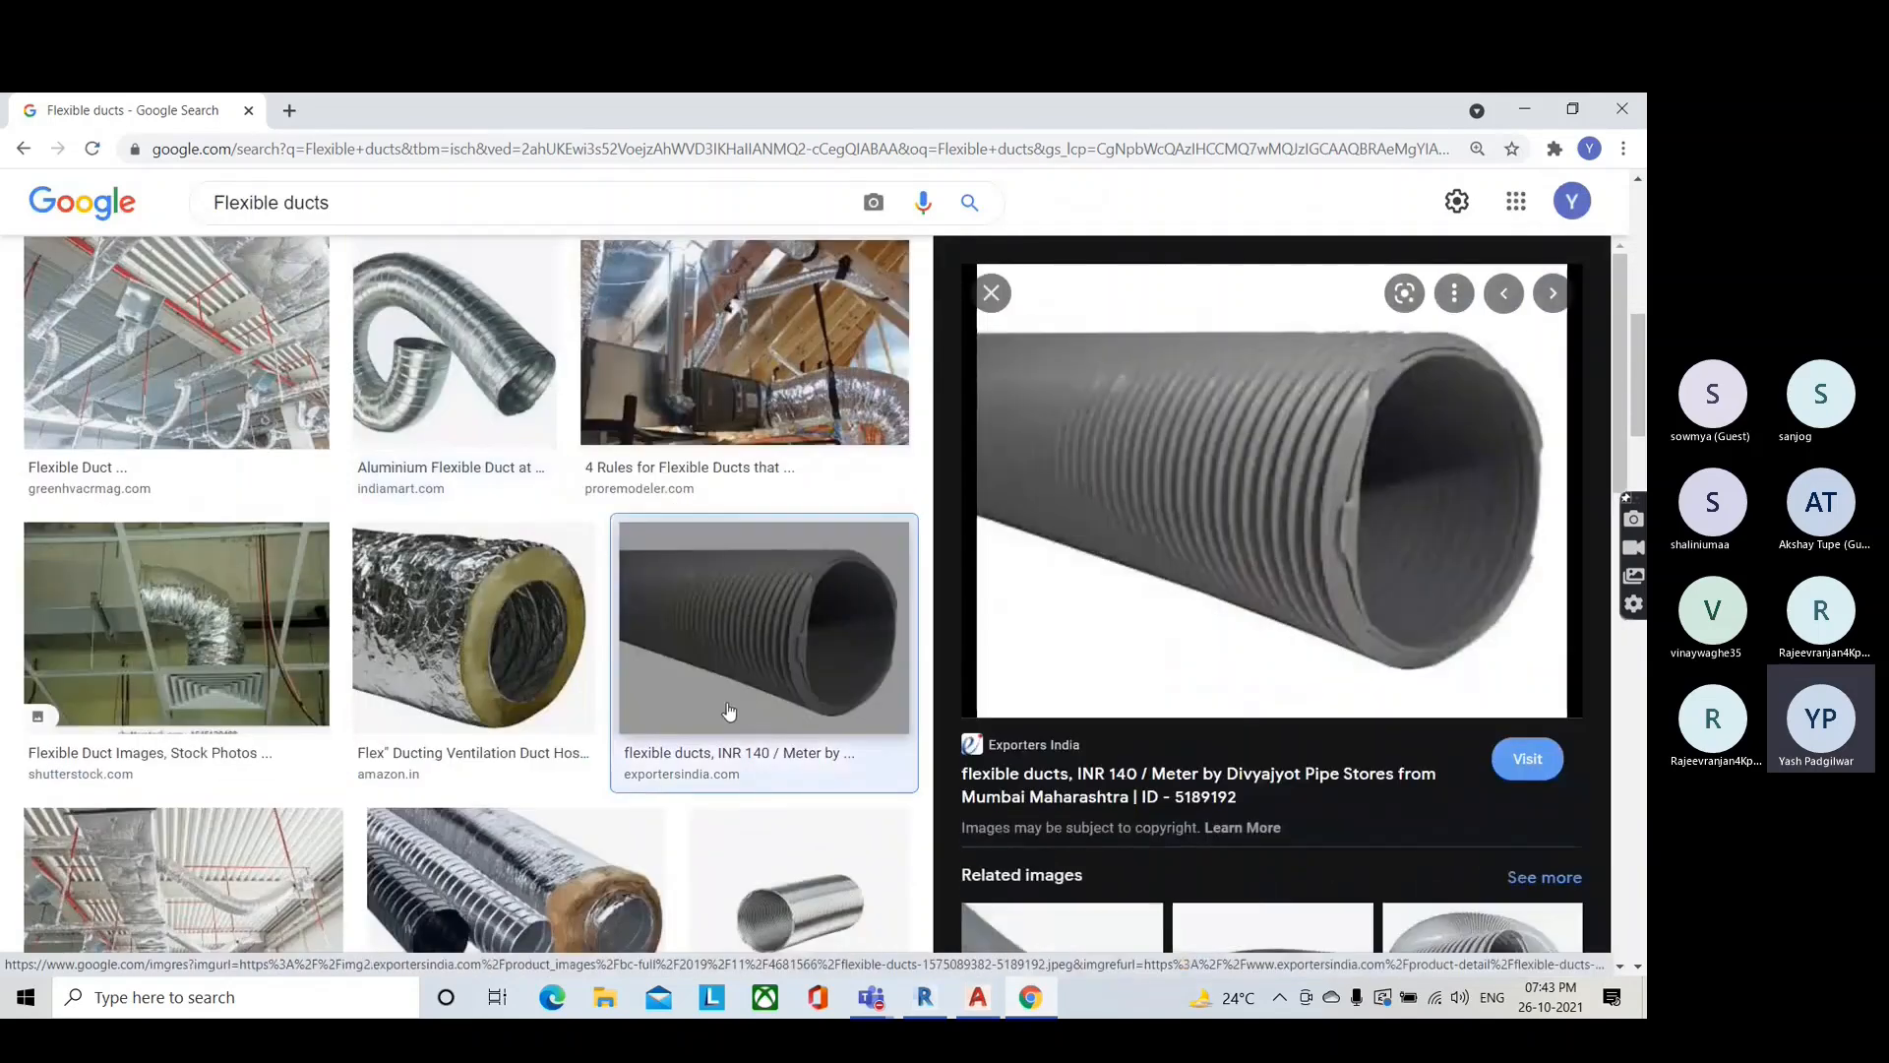
key(Left)
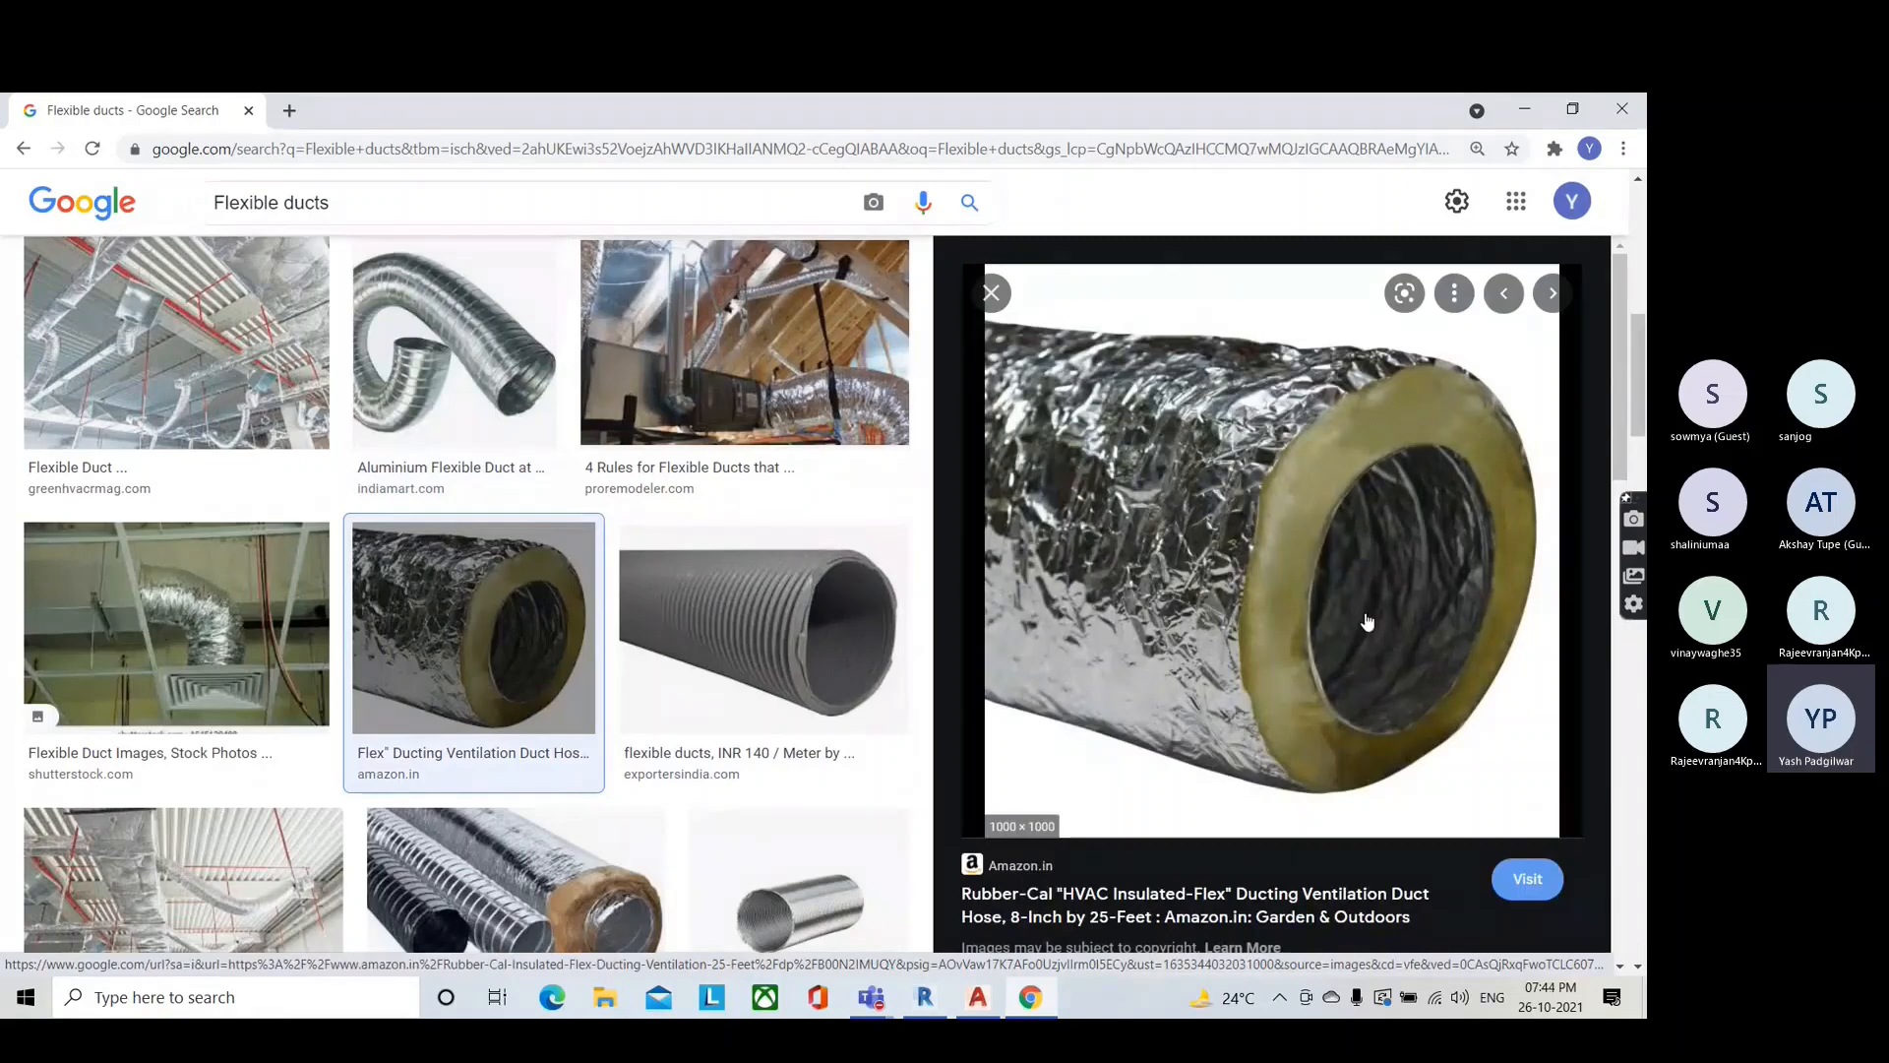
Step: Look through more flexible duct image results, including insulated, aluminium and uninsulated types
scroll(992, 718, down, 1)
scroll(647, 757, down, 15)
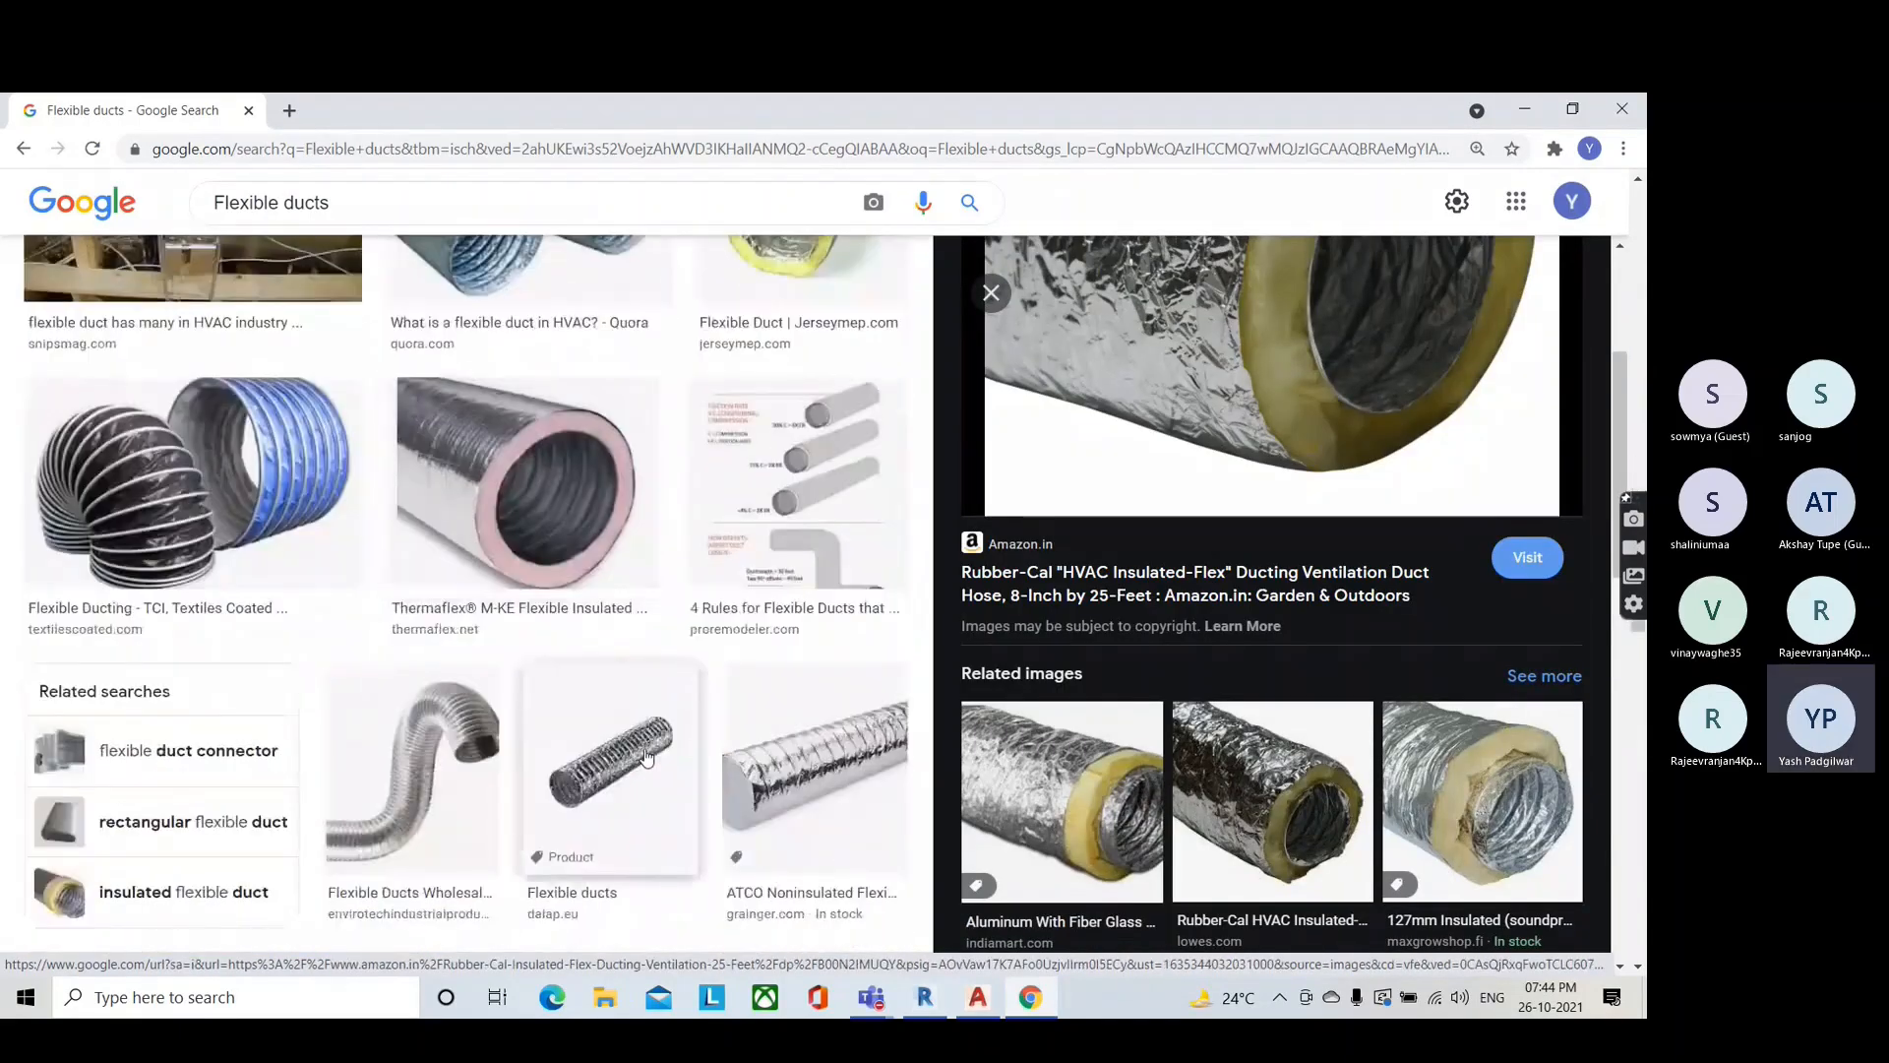
scroll(648, 758, up, 6)
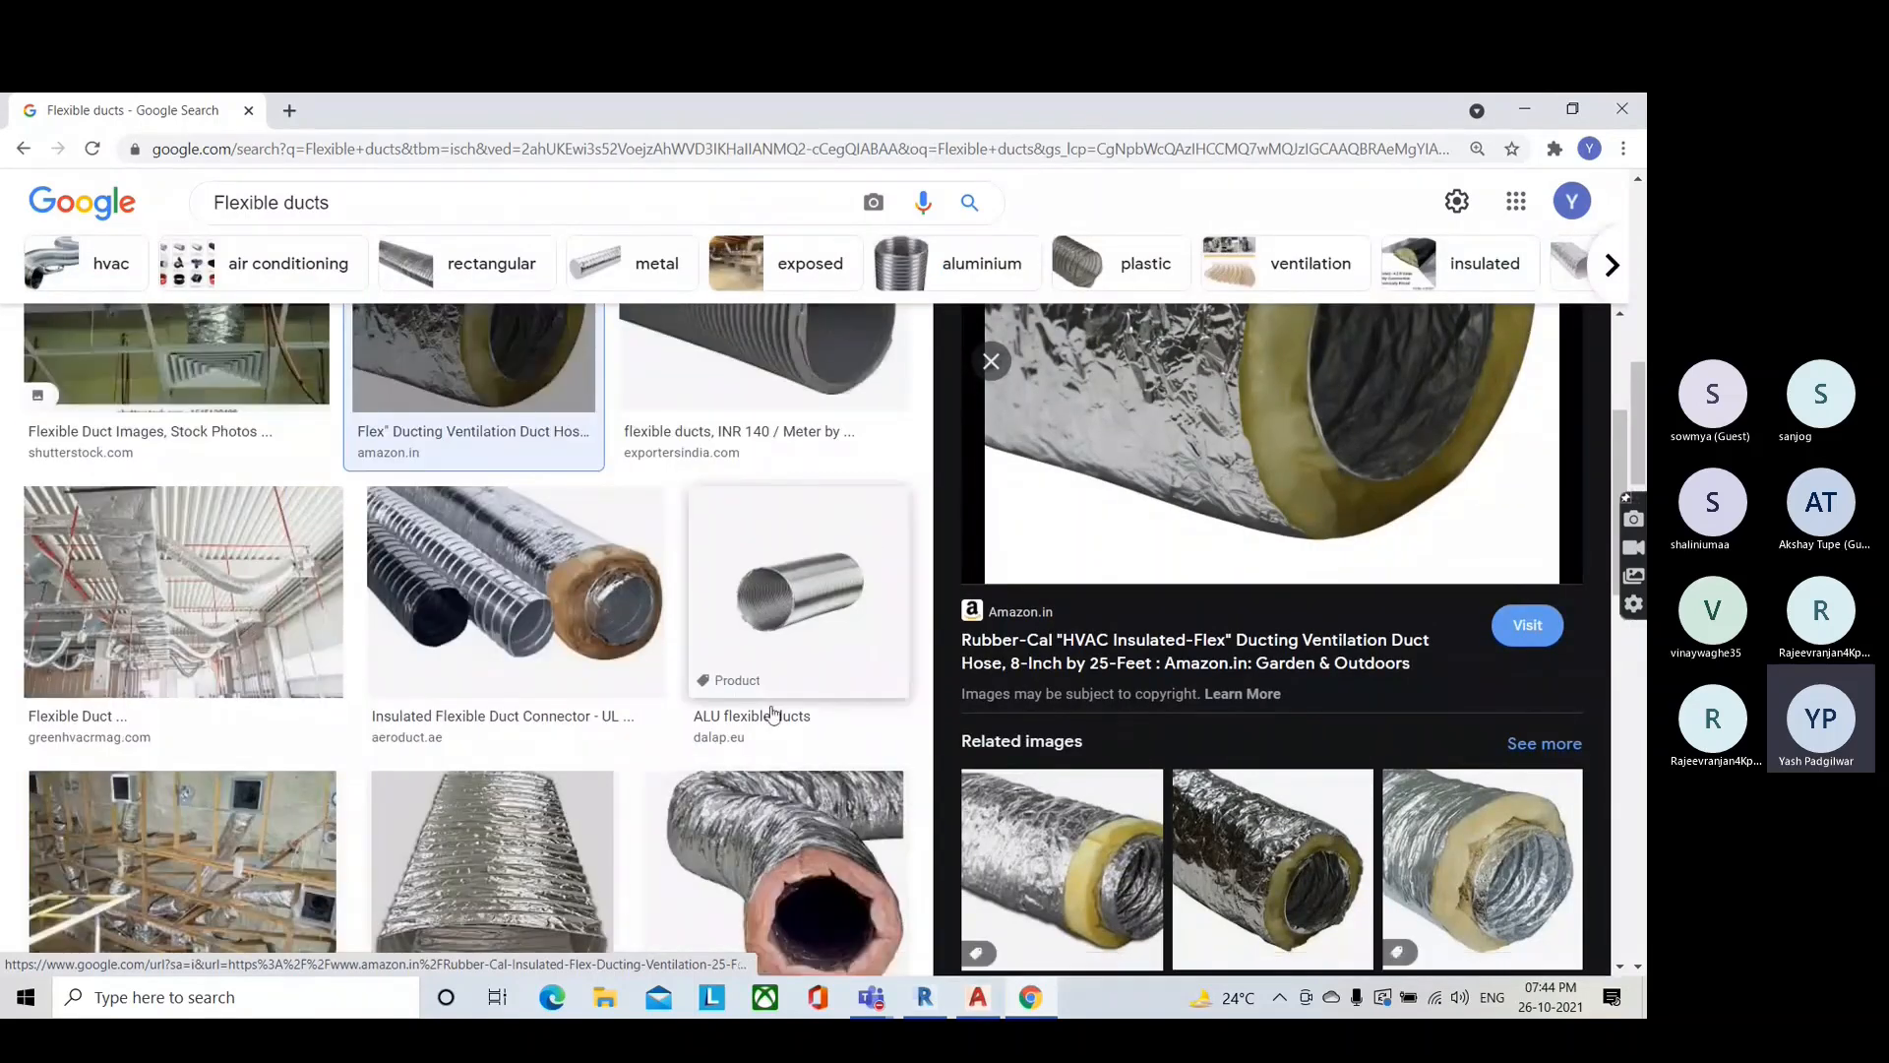
scroll(702, 711, up, 6)
scroll(703, 710, up, 5)
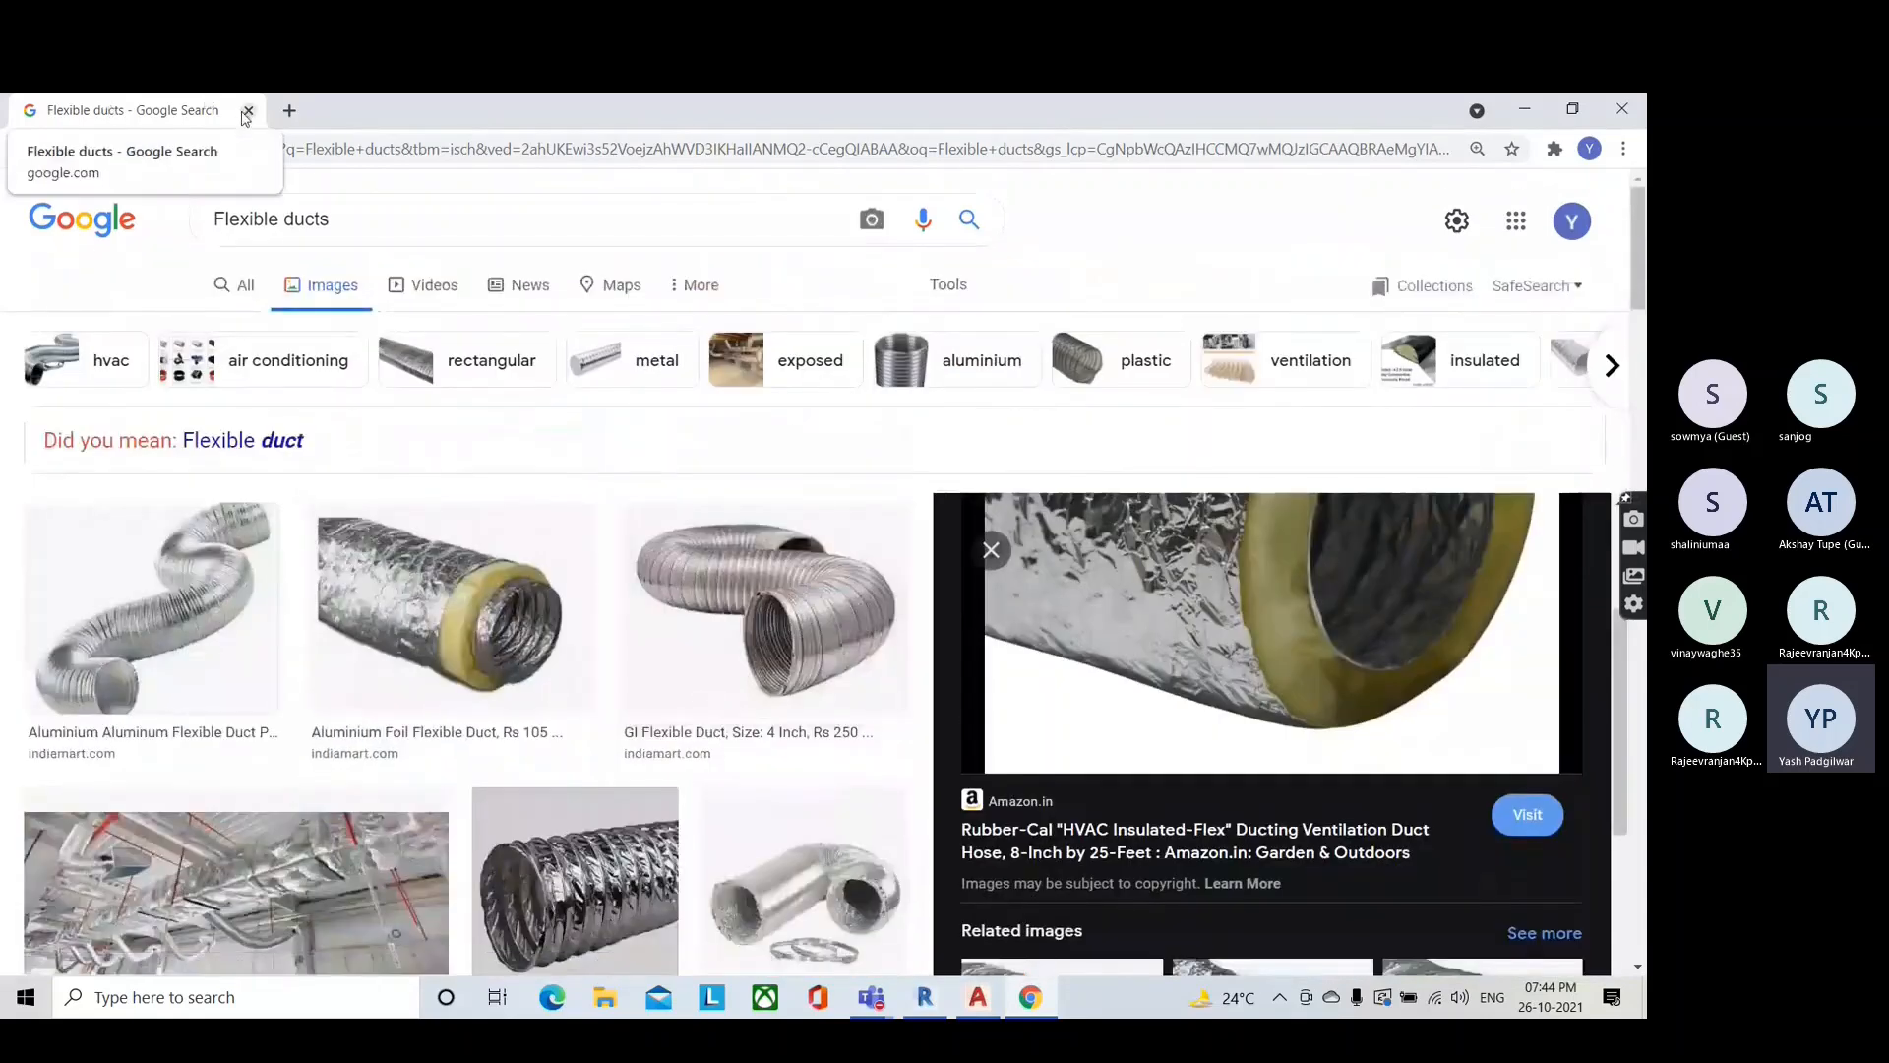
scroll(393, 439, down, 3)
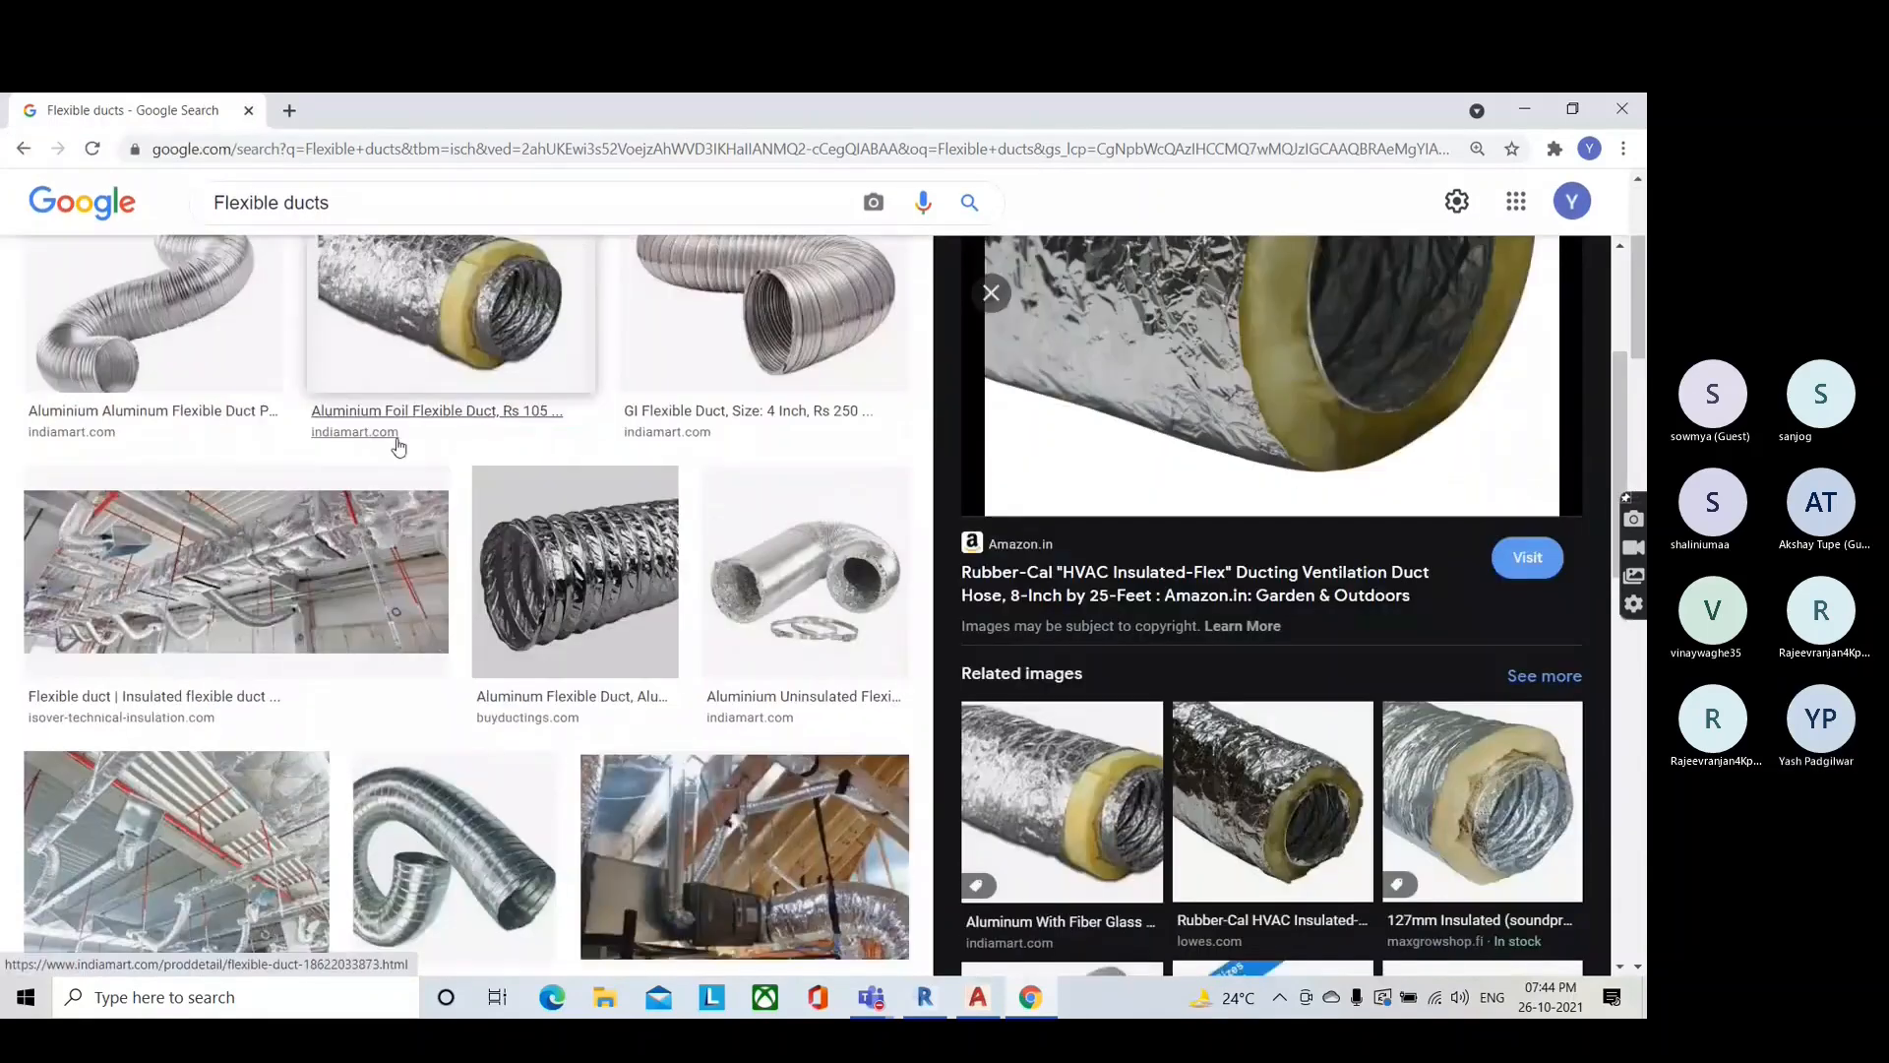
scroll(393, 439, up, 3)
Step: Close the flexible ducts search tab and switch to the Revit 2022 home page
click(250, 112)
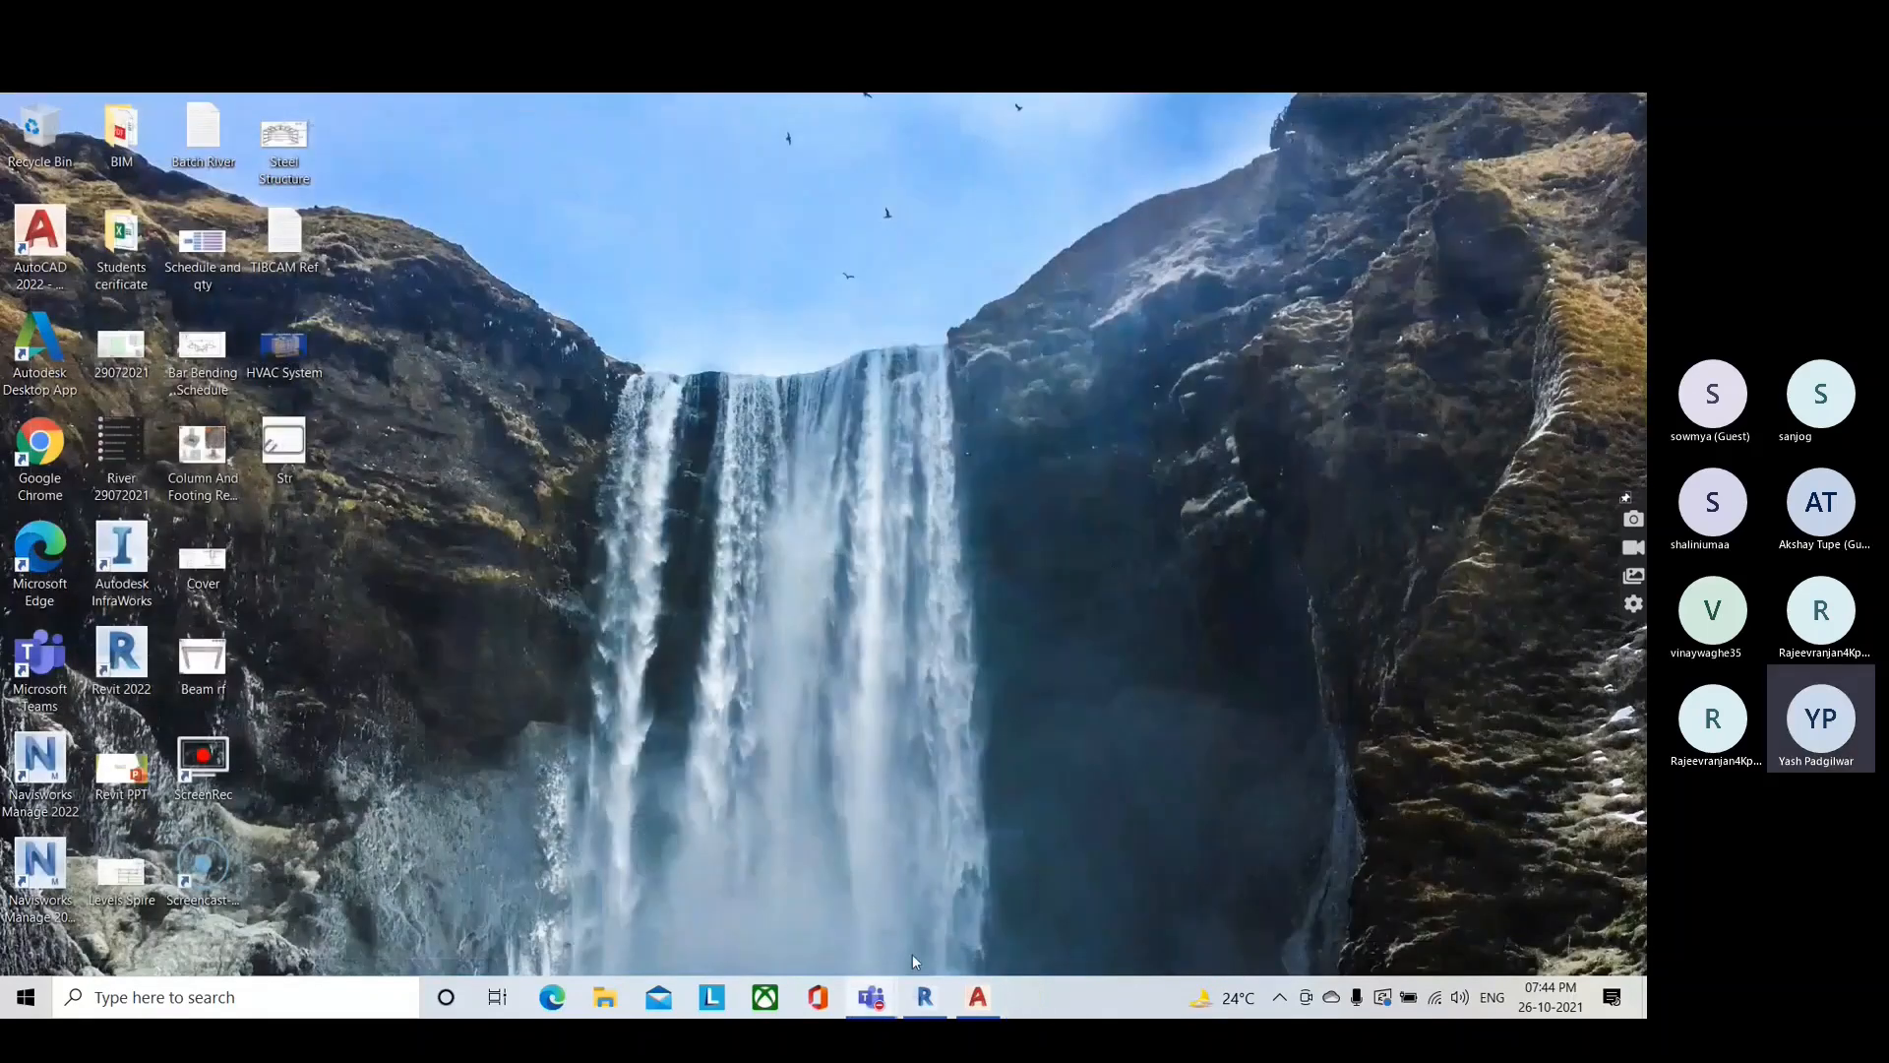
click(925, 996)
scroll(1466, 864, down, 3)
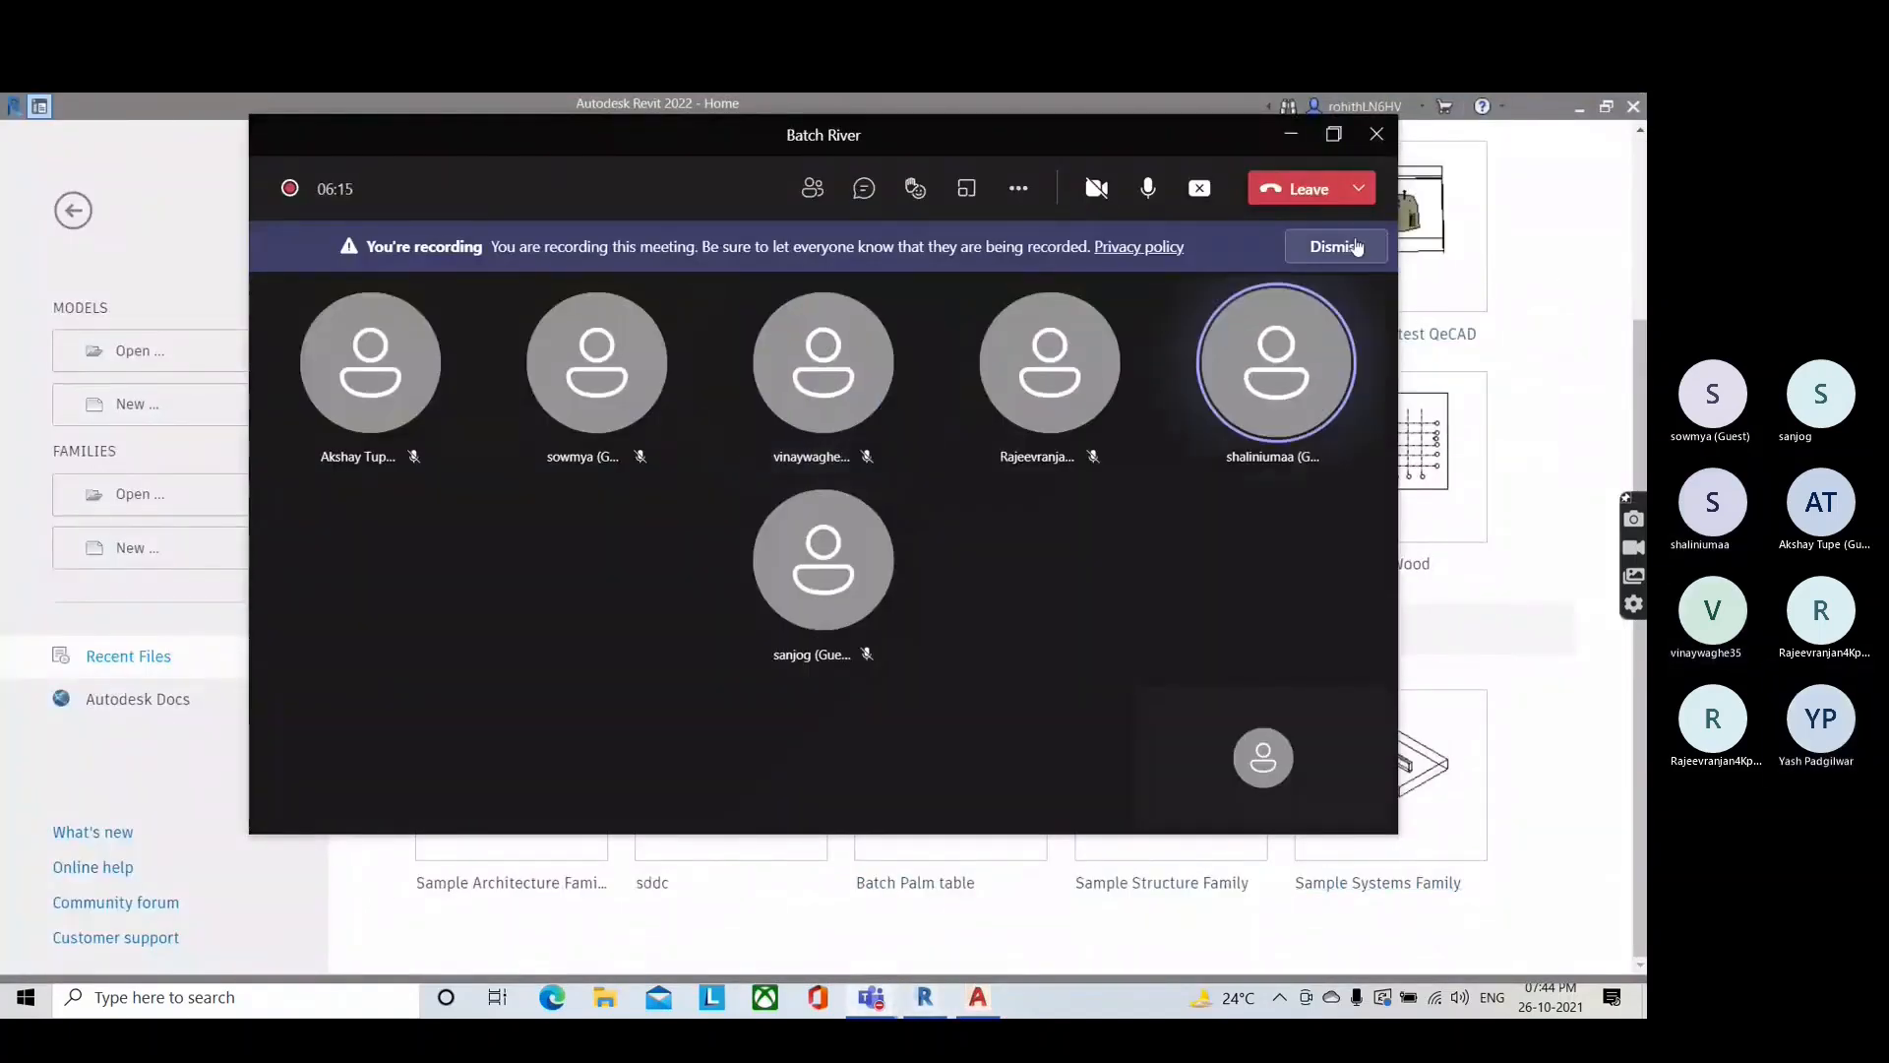
Step: Dismiss the recording notice in the Batch River meeting window and minimise the window off the Revit home page
click(1324, 246)
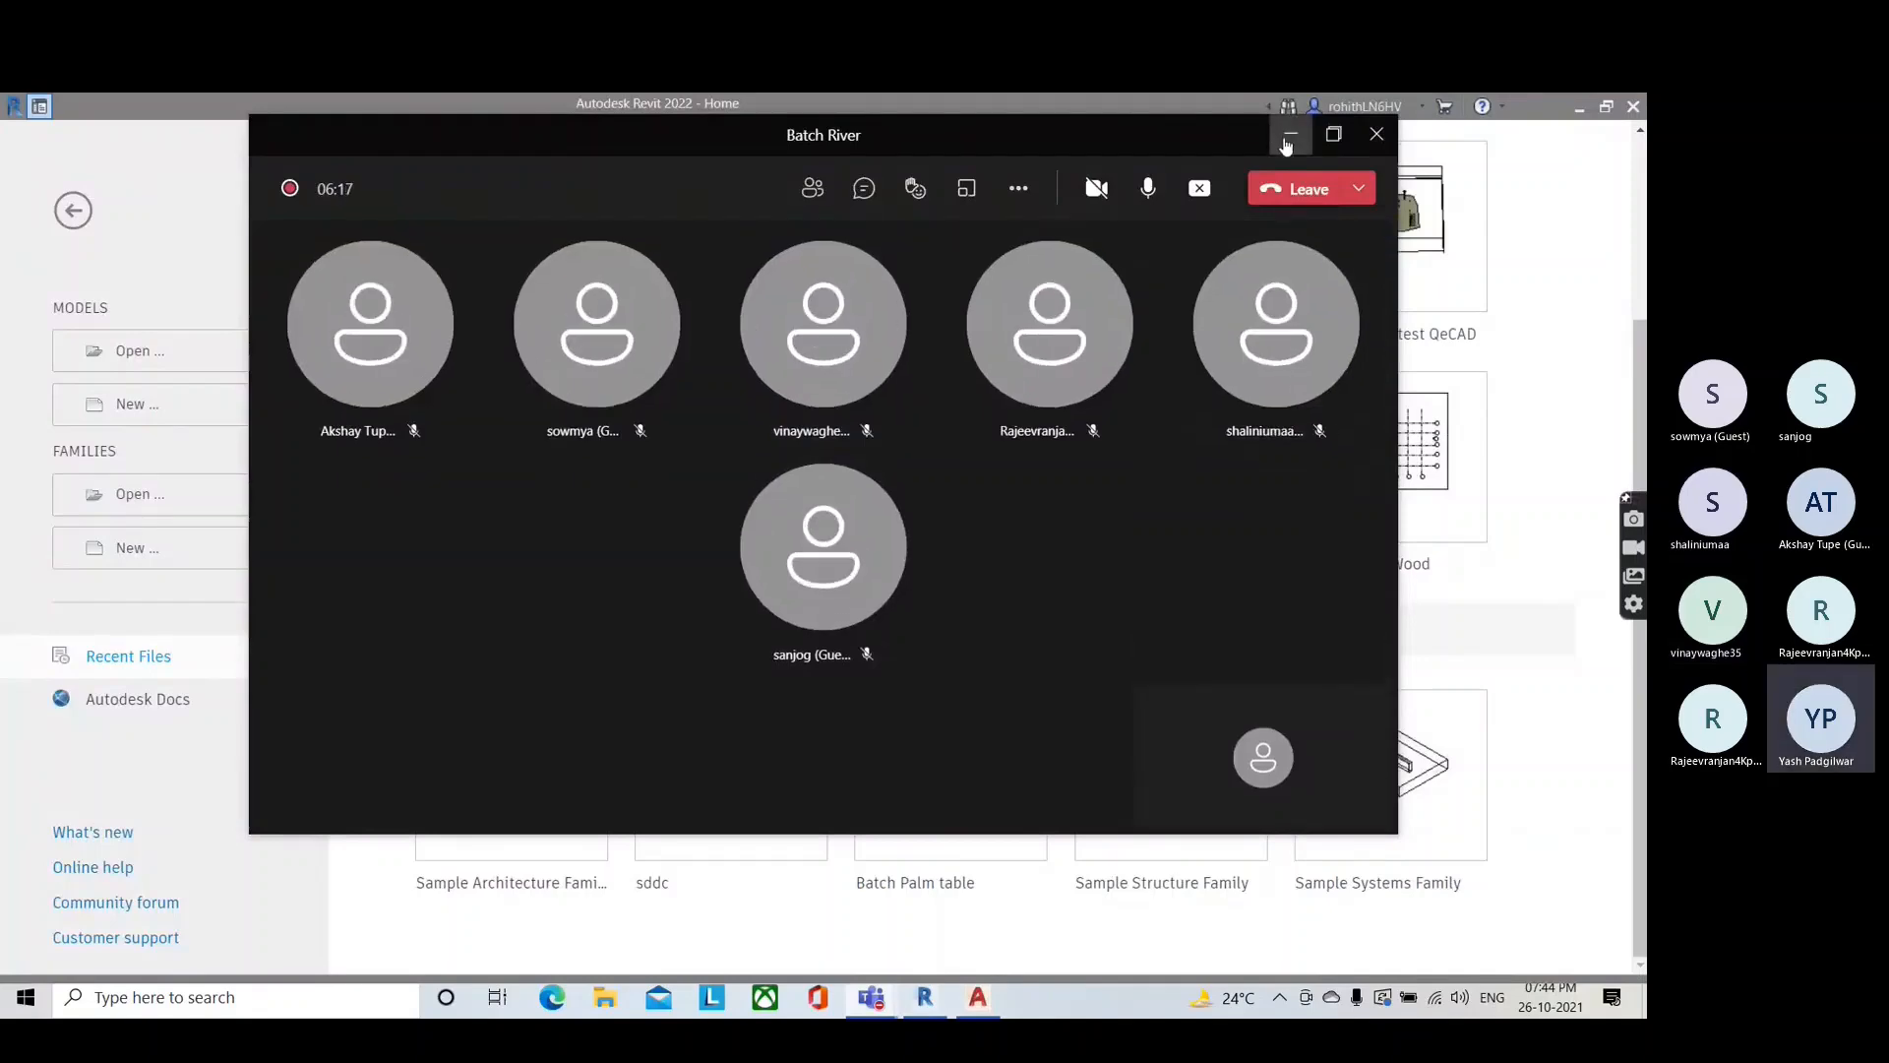
click(1291, 135)
scroll(493, 622, up, 3)
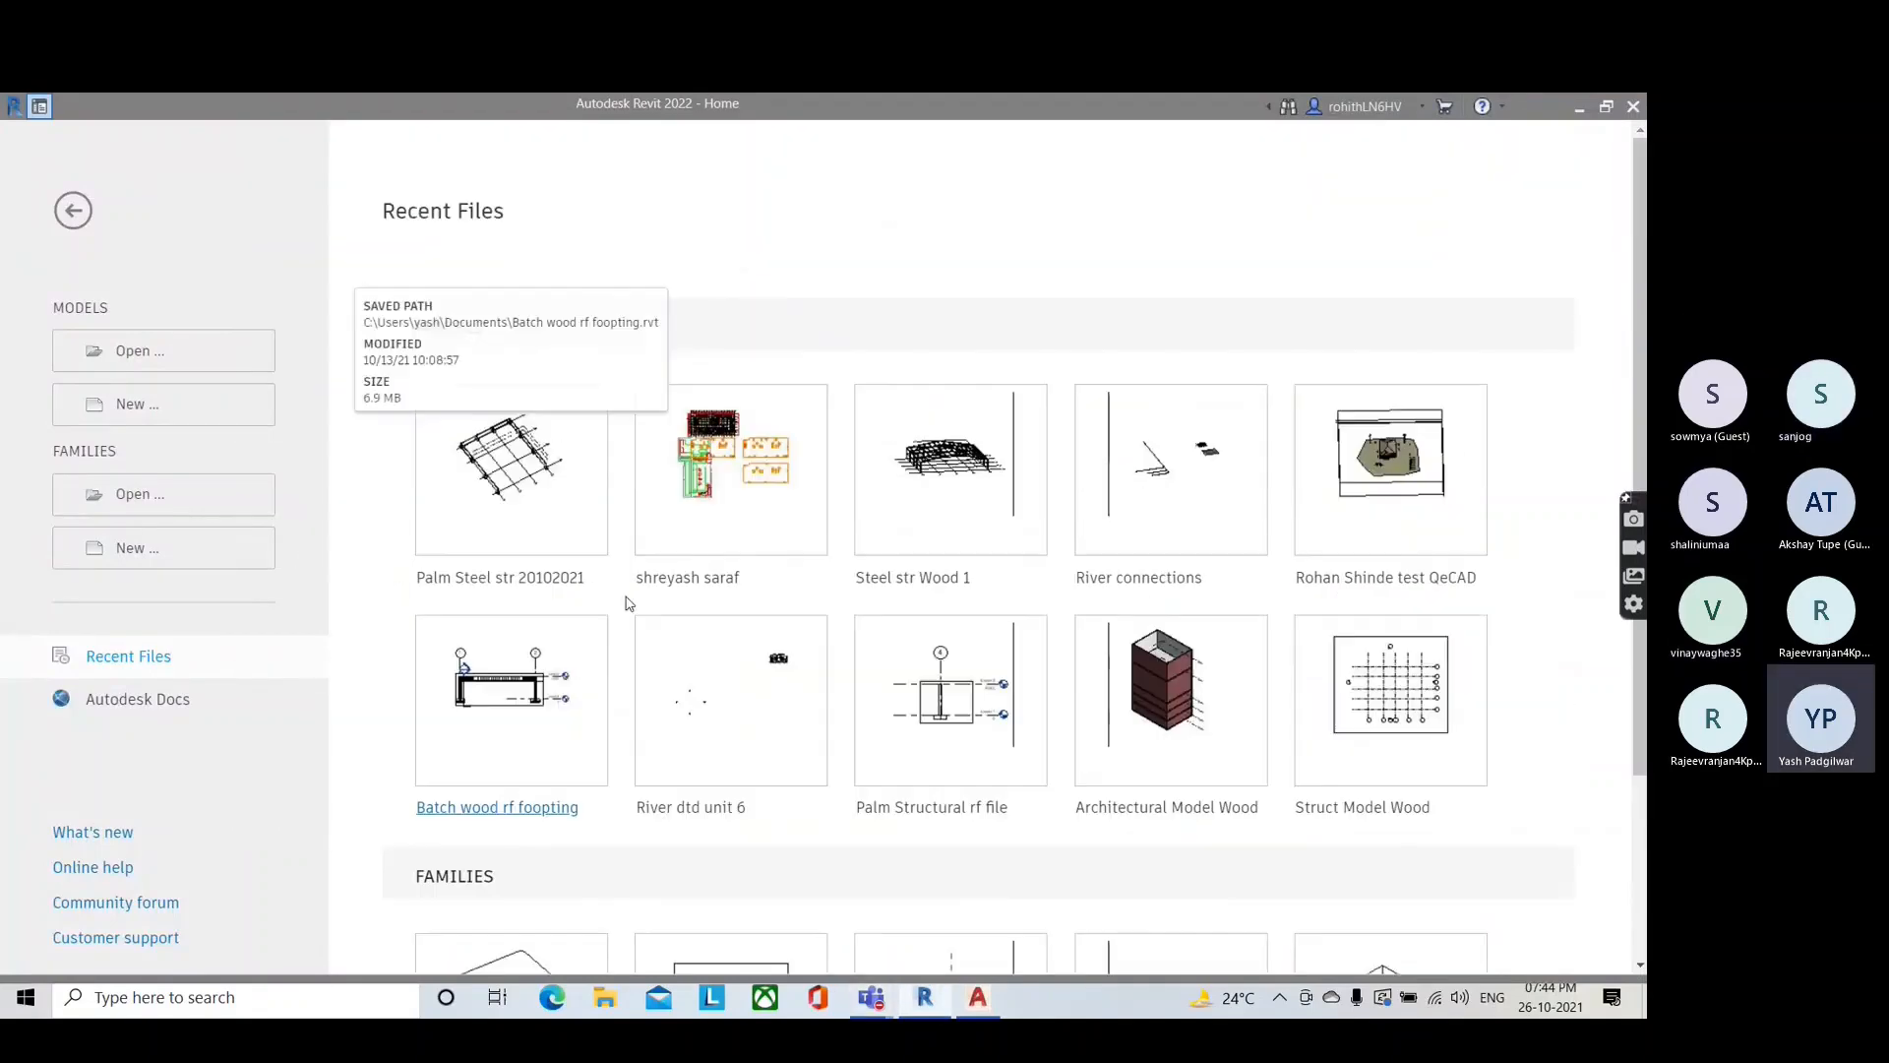
click(1538, 887)
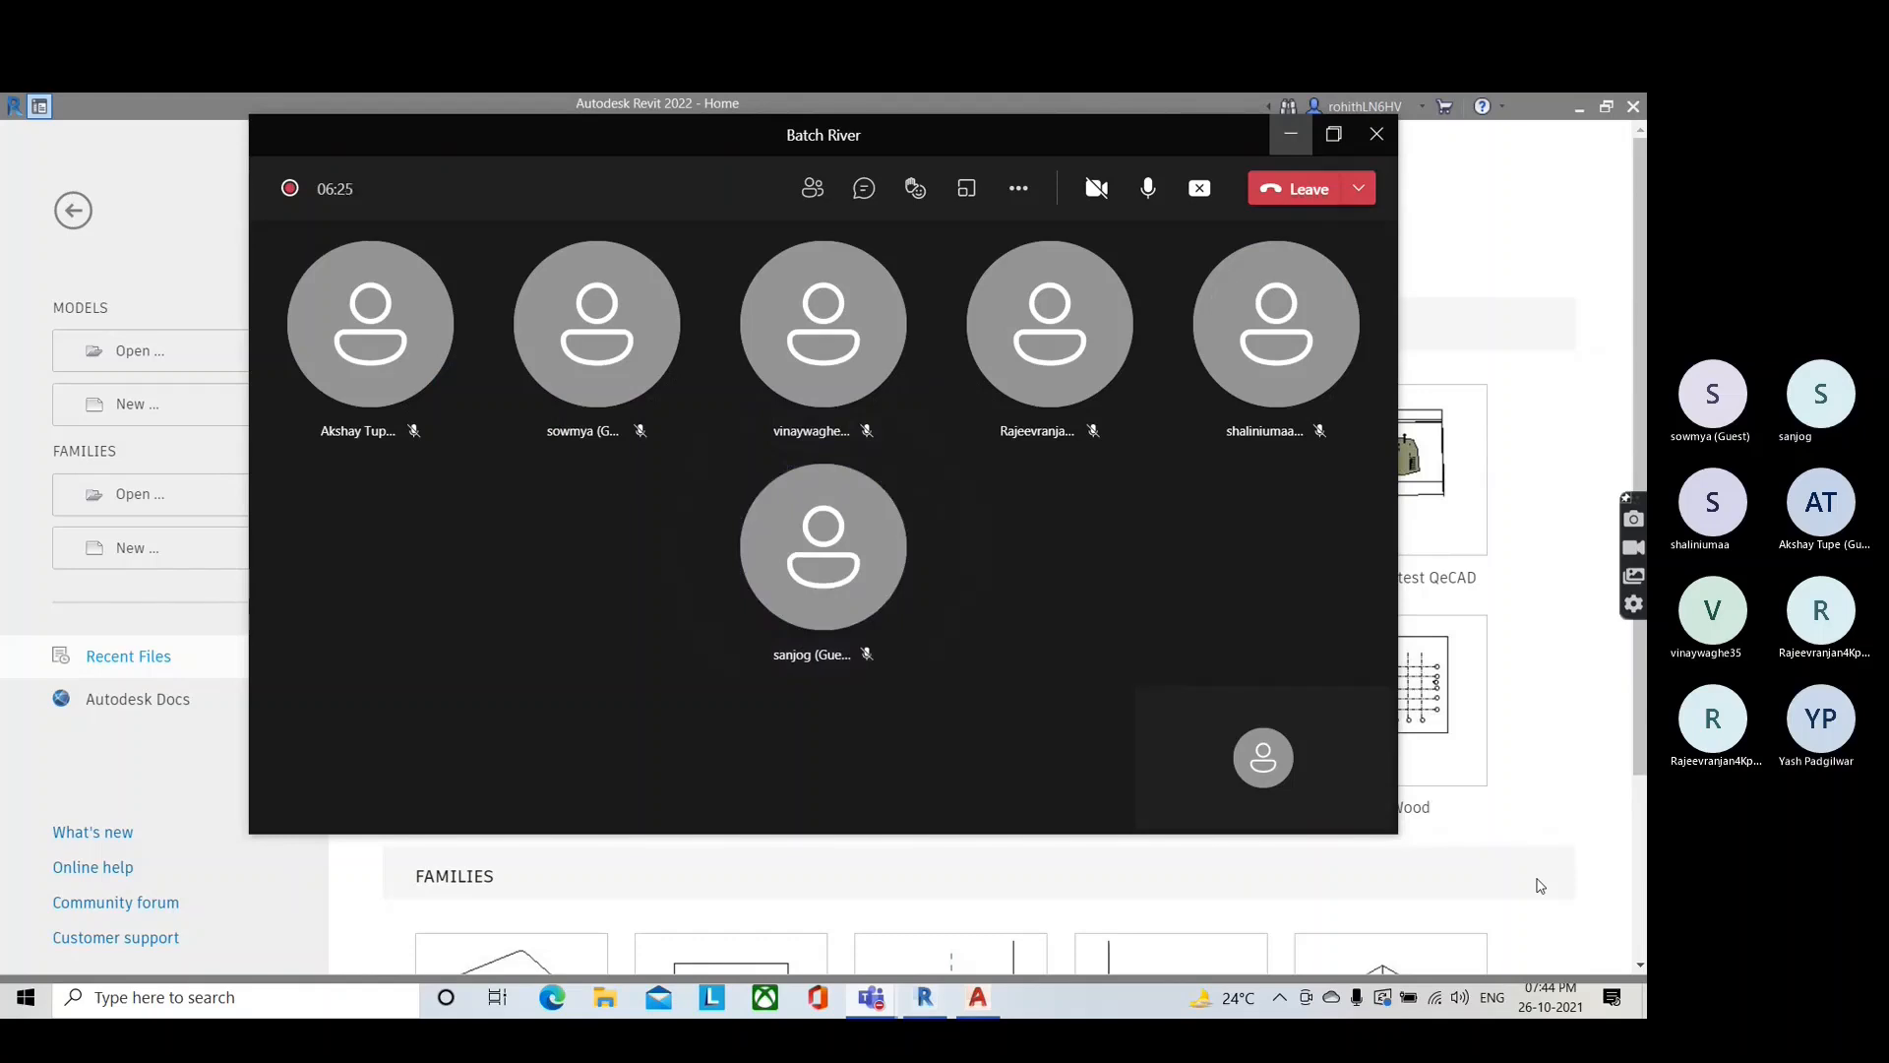
click(1289, 134)
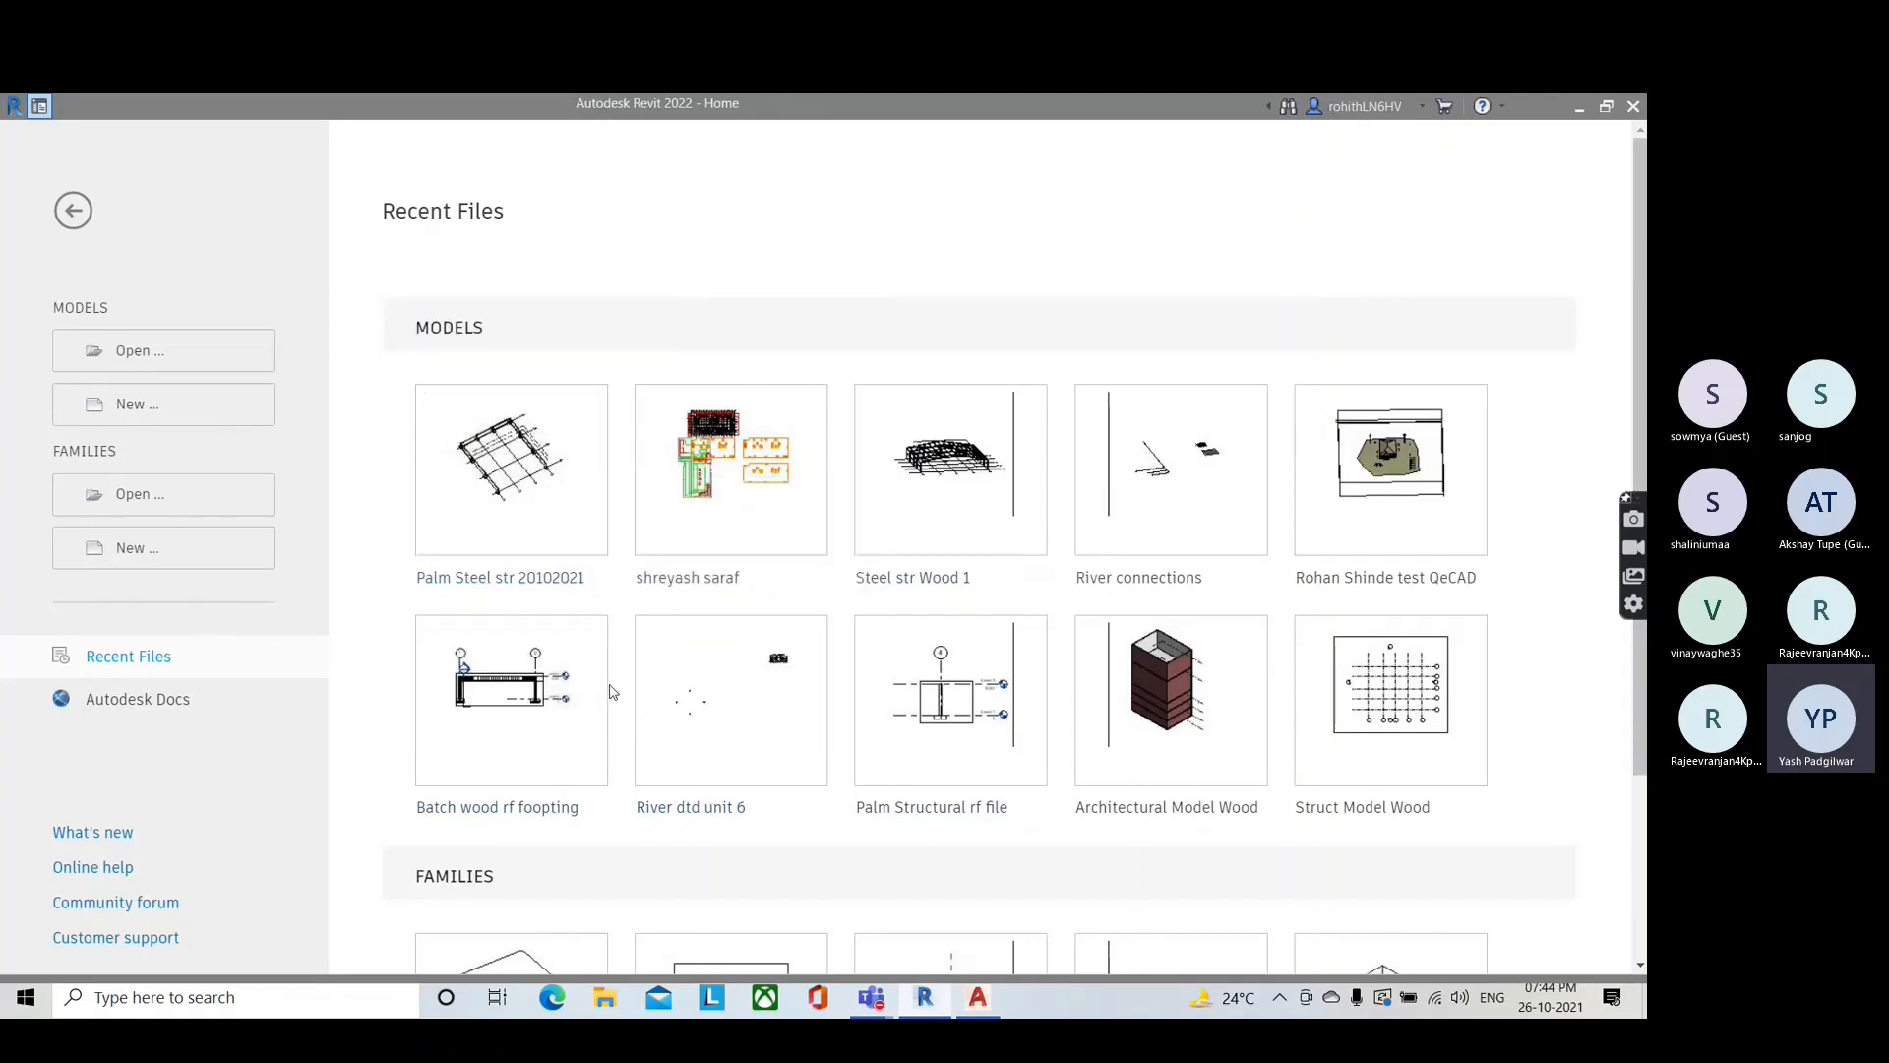
Step: Create a new project from the Systems-Default_Metric.rte template
click(188, 413)
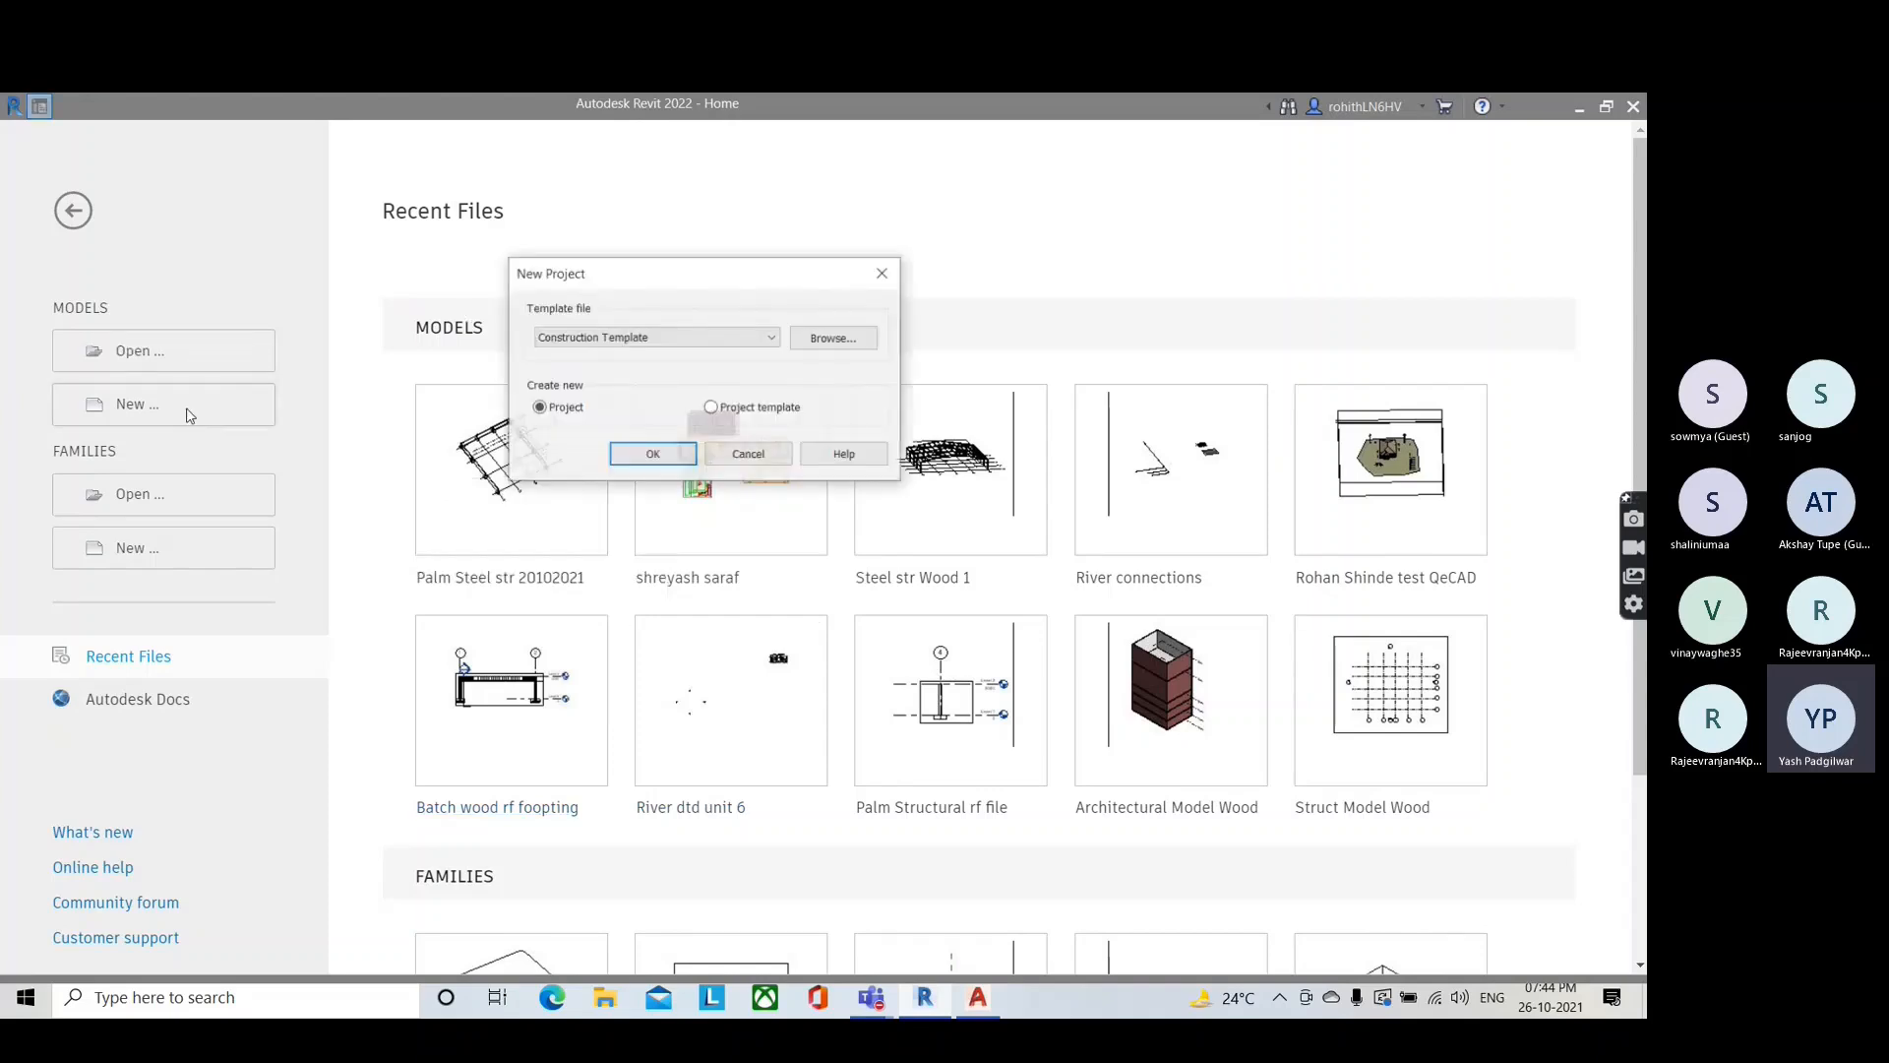
click(764, 344)
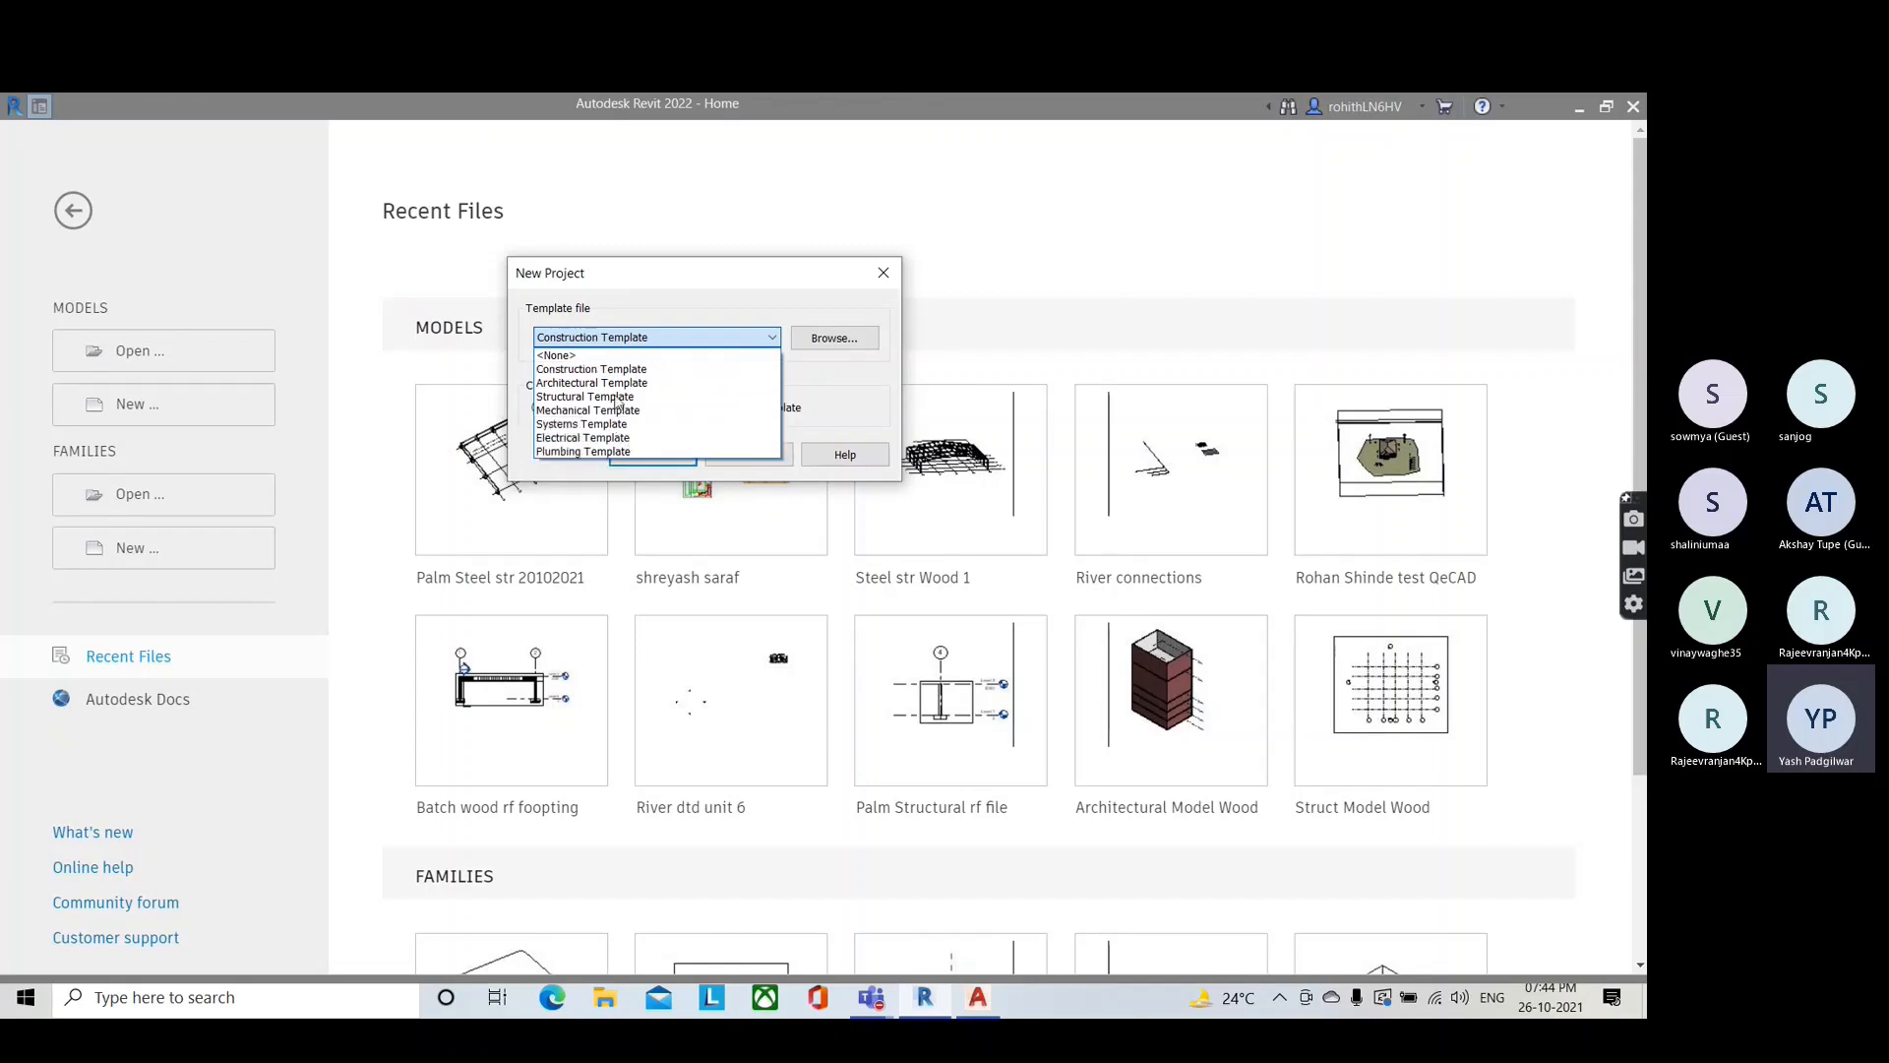
click(841, 407)
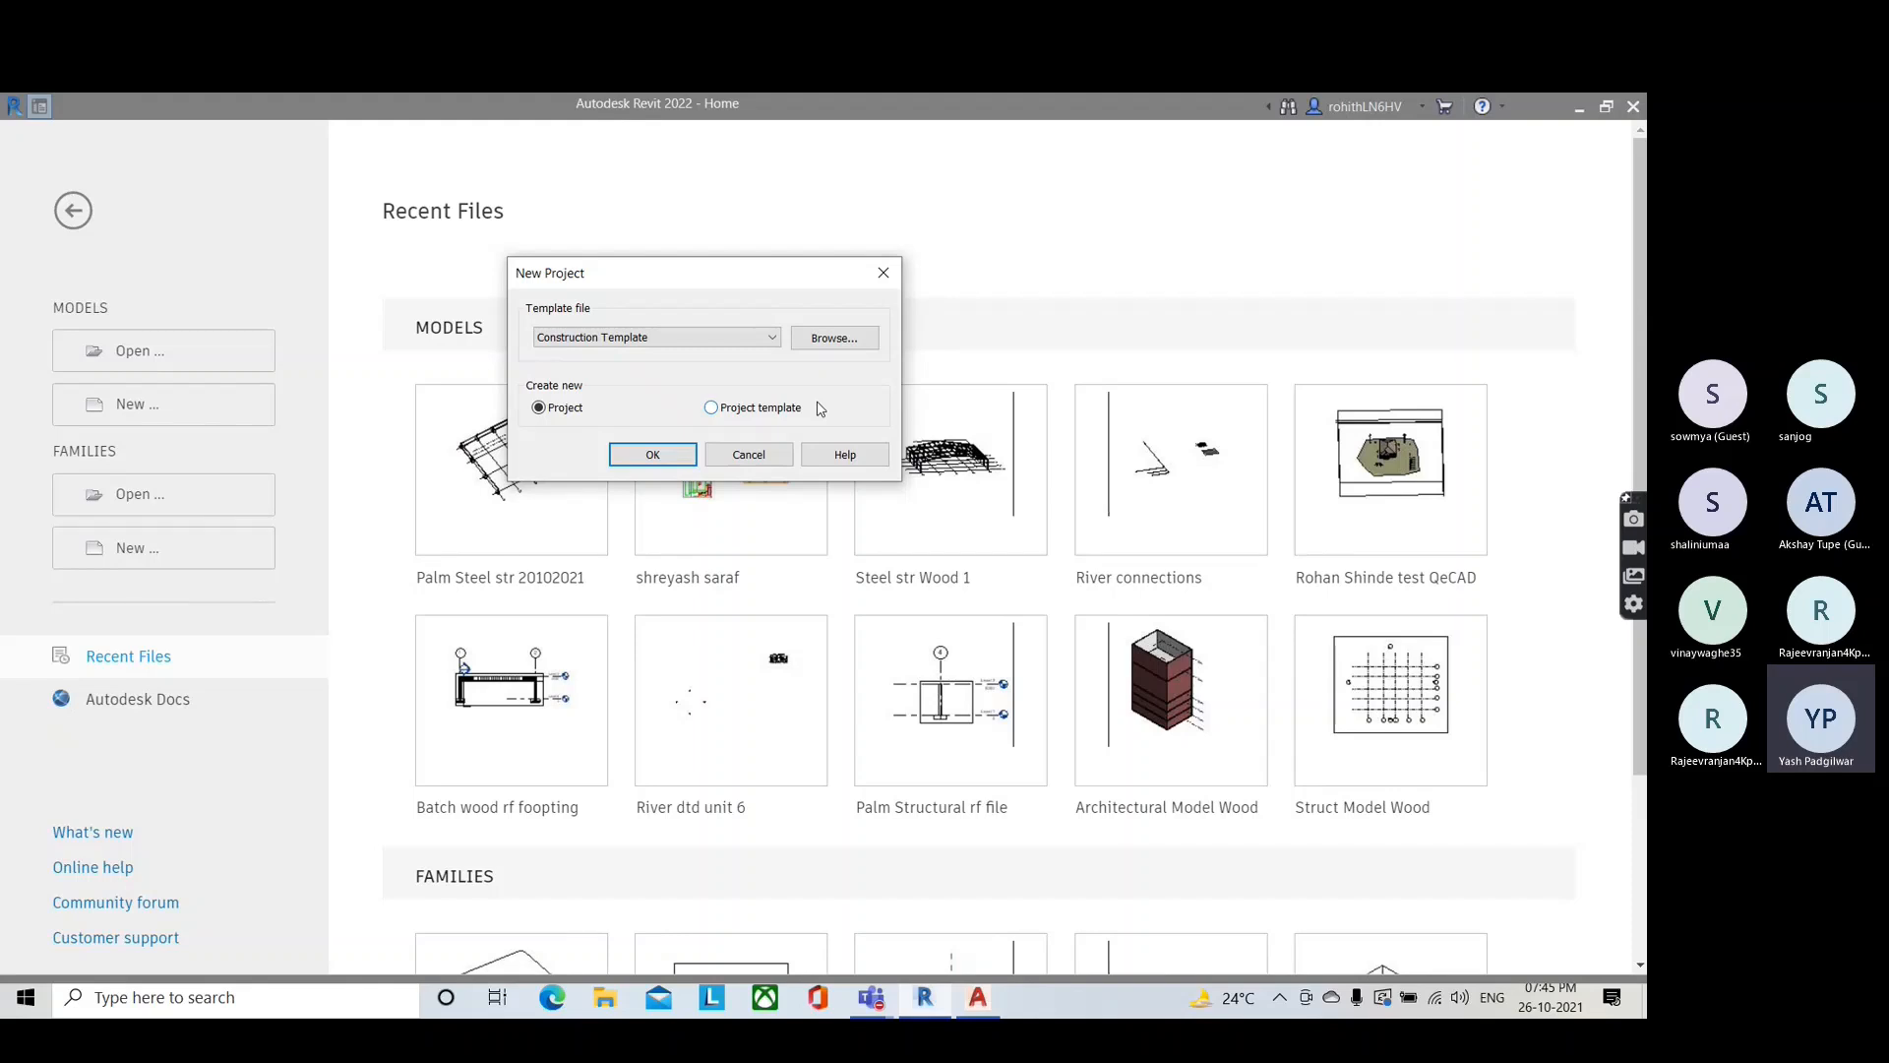
click(835, 346)
scroll(649, 510, down, 4)
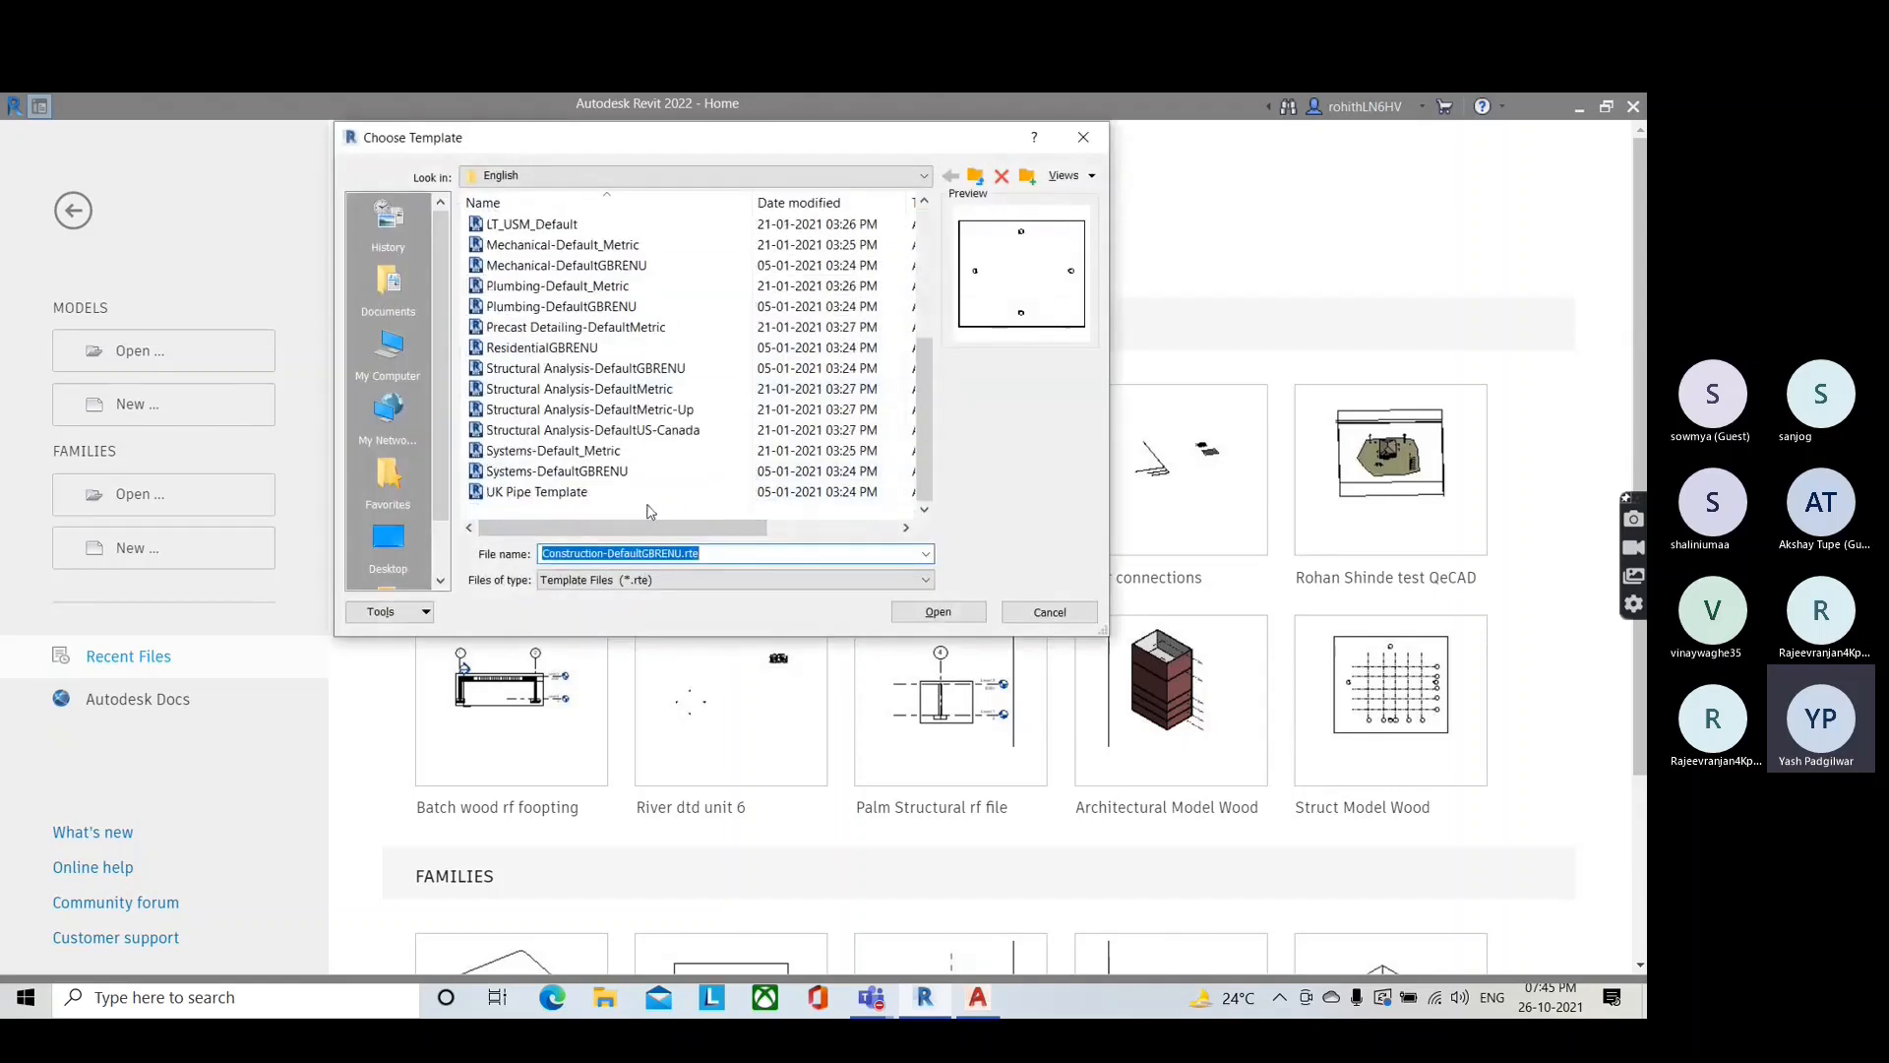
click(546, 452)
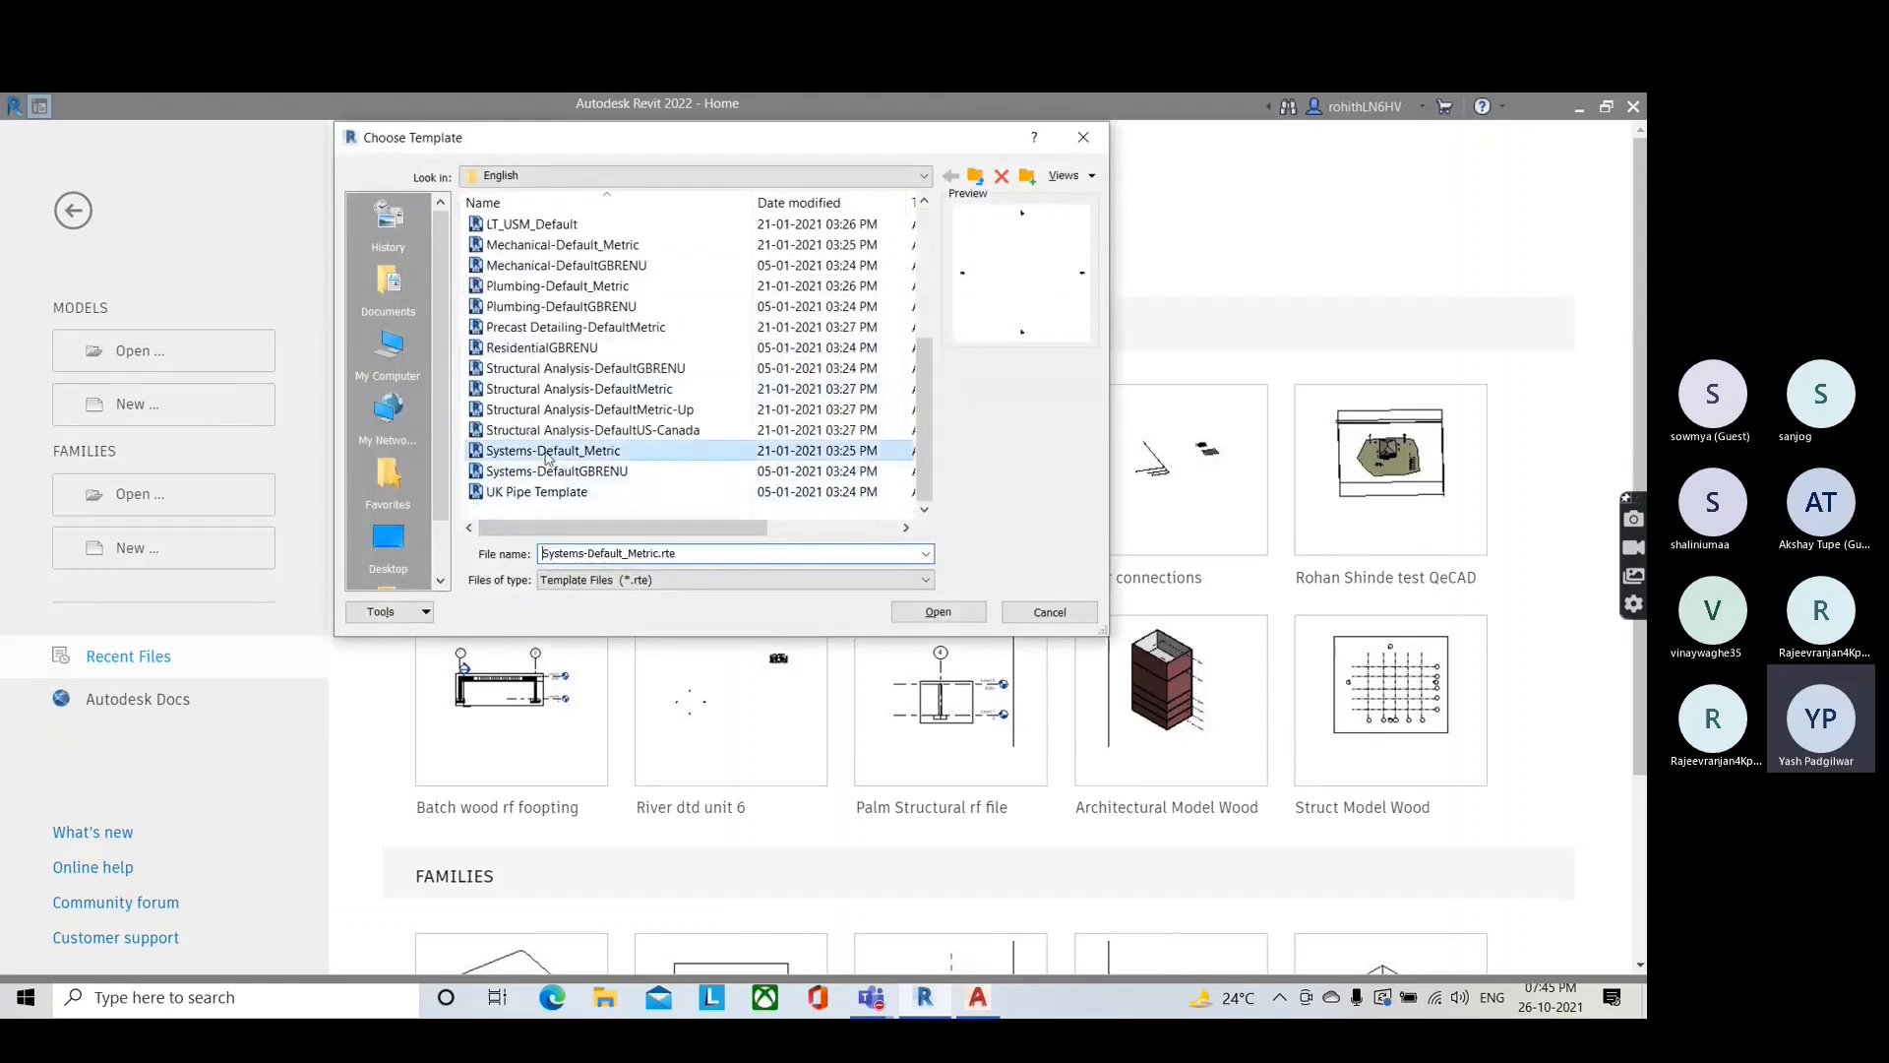
click(966, 612)
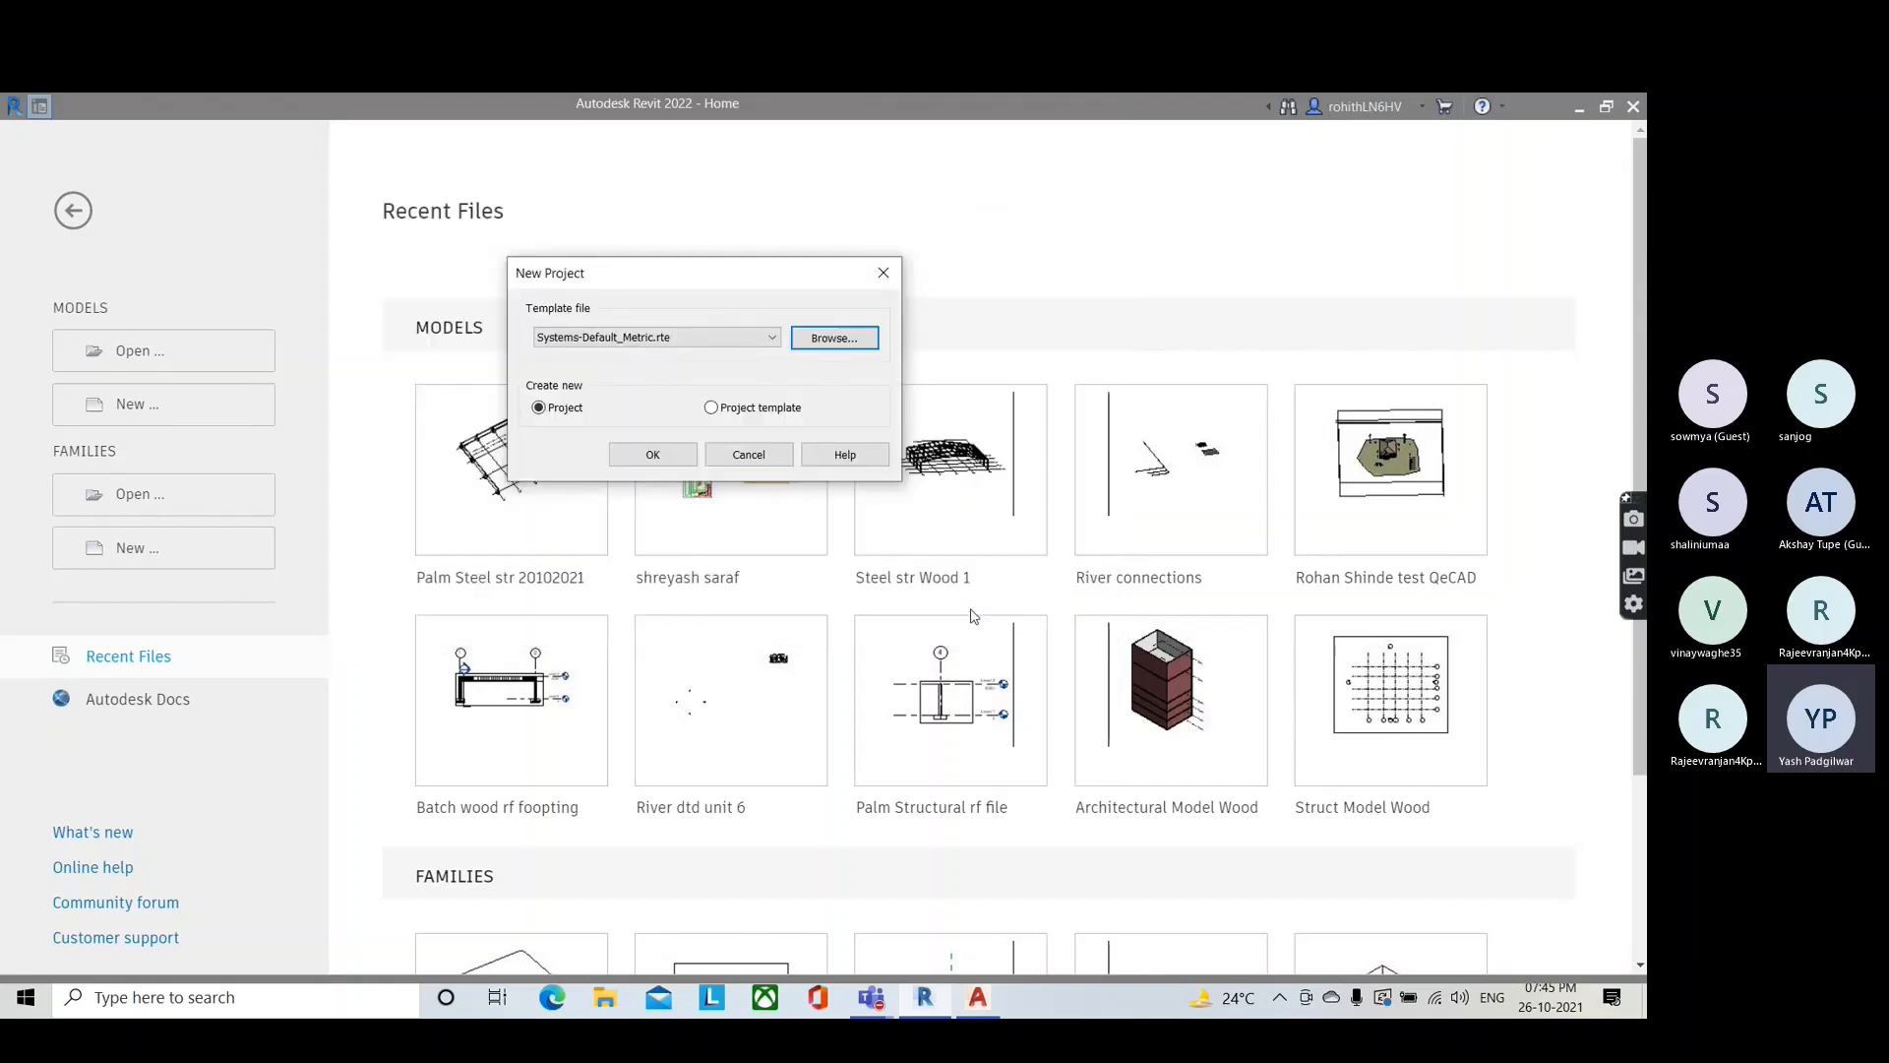
click(652, 454)
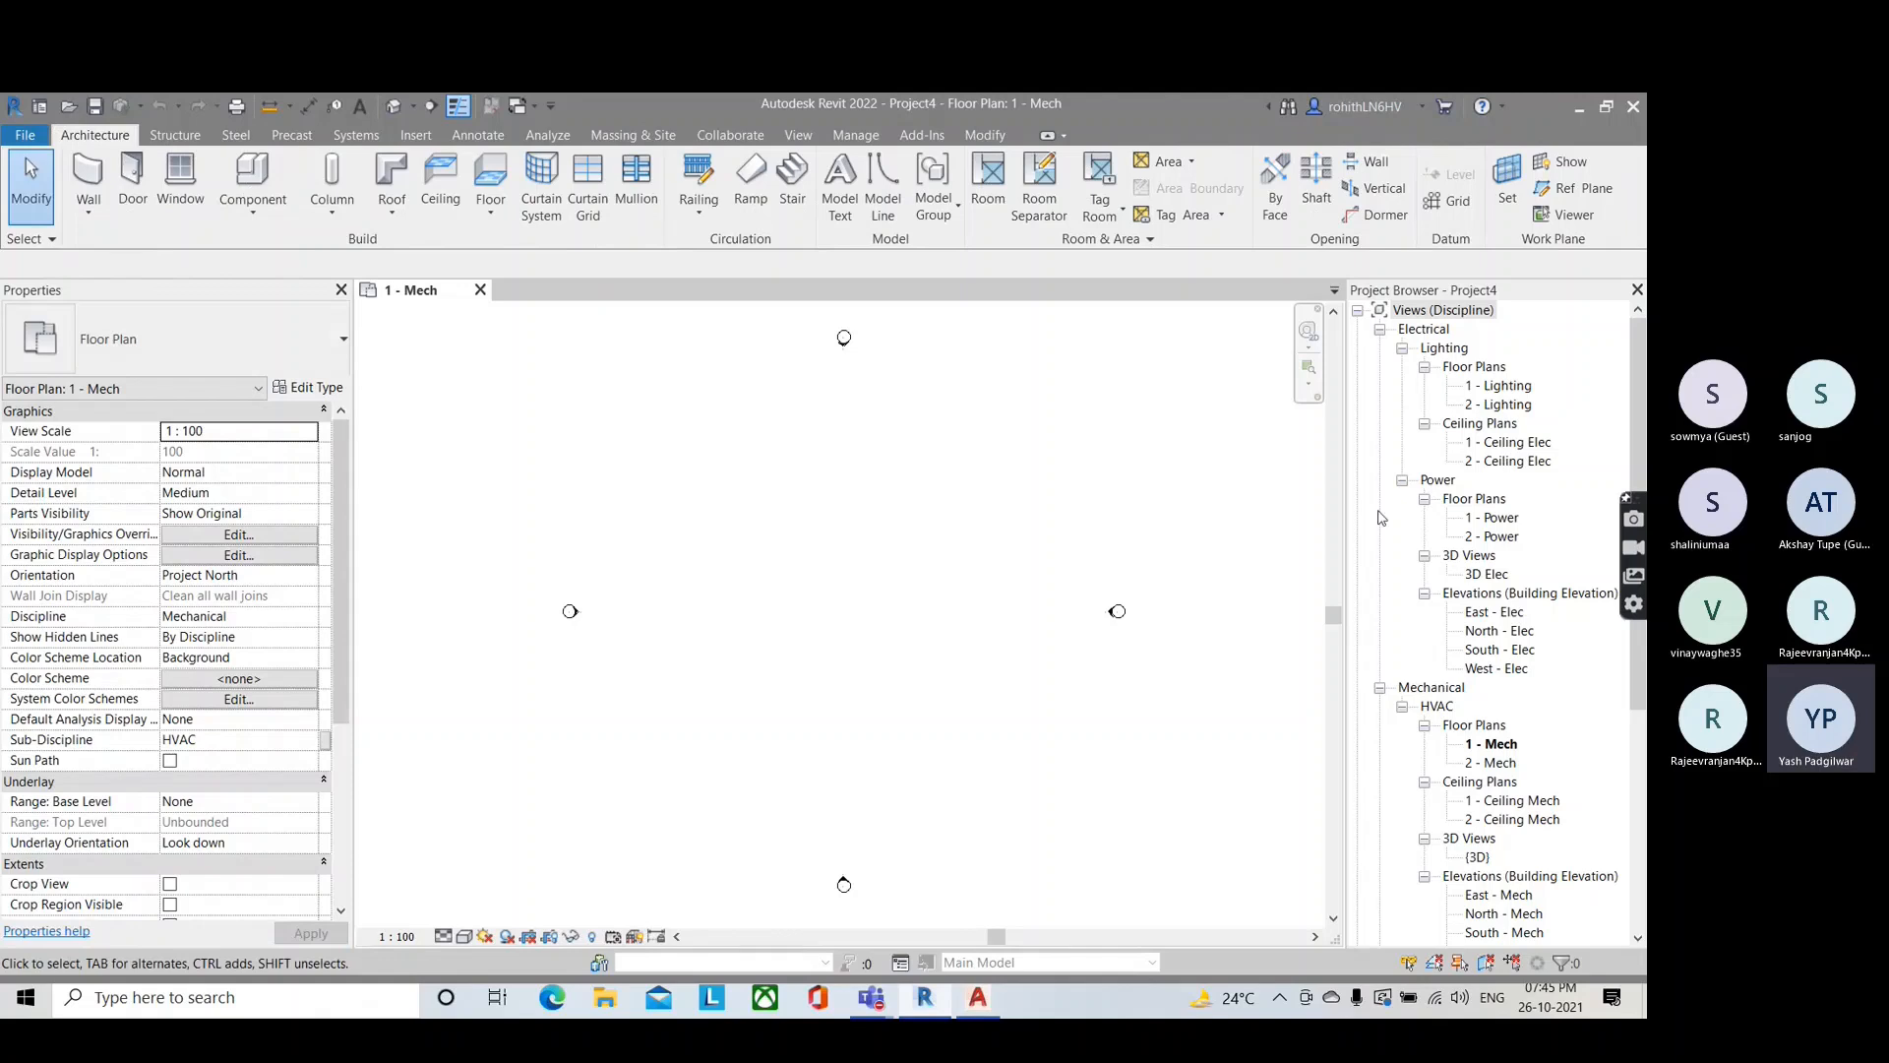
Step: Widen the Project Browser, collapse the Electrical and Plumbing views, and leave only the Mechanical HVAC views expanded
drag(1344, 499, 1243, 498)
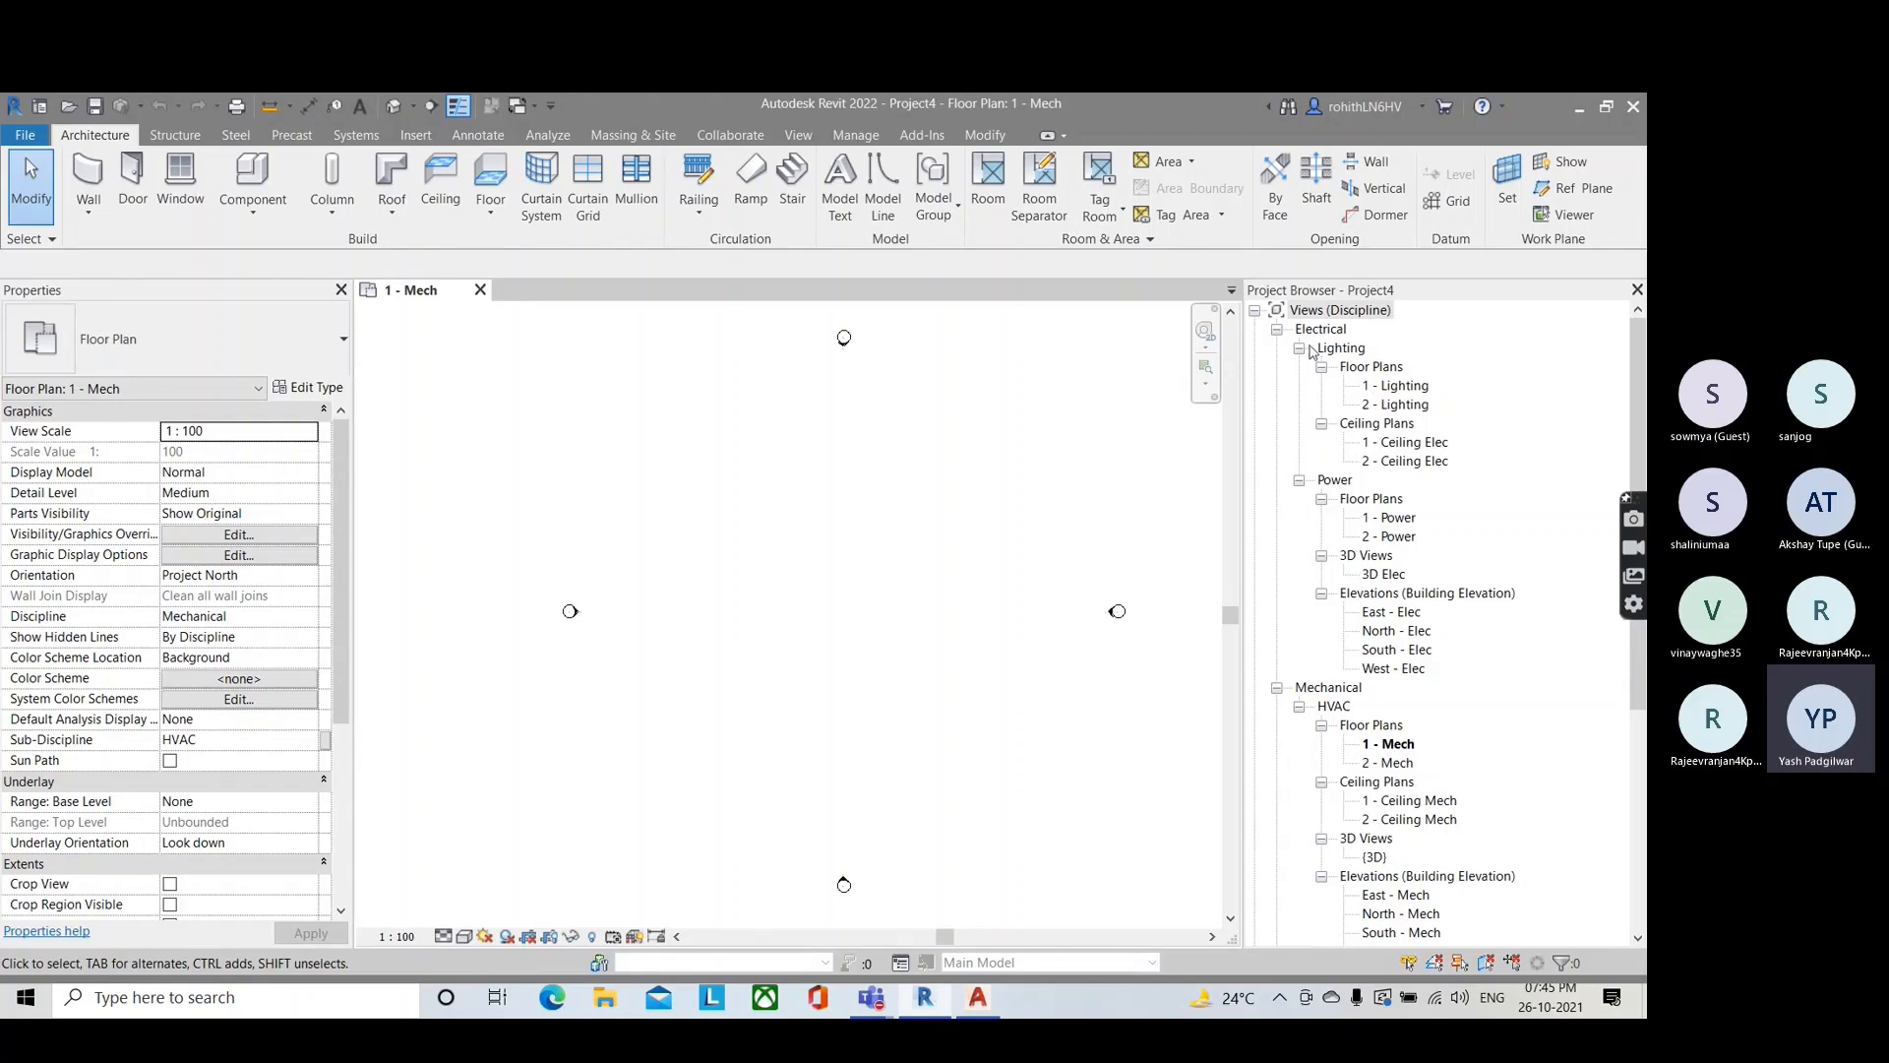
click(1278, 329)
click(1277, 348)
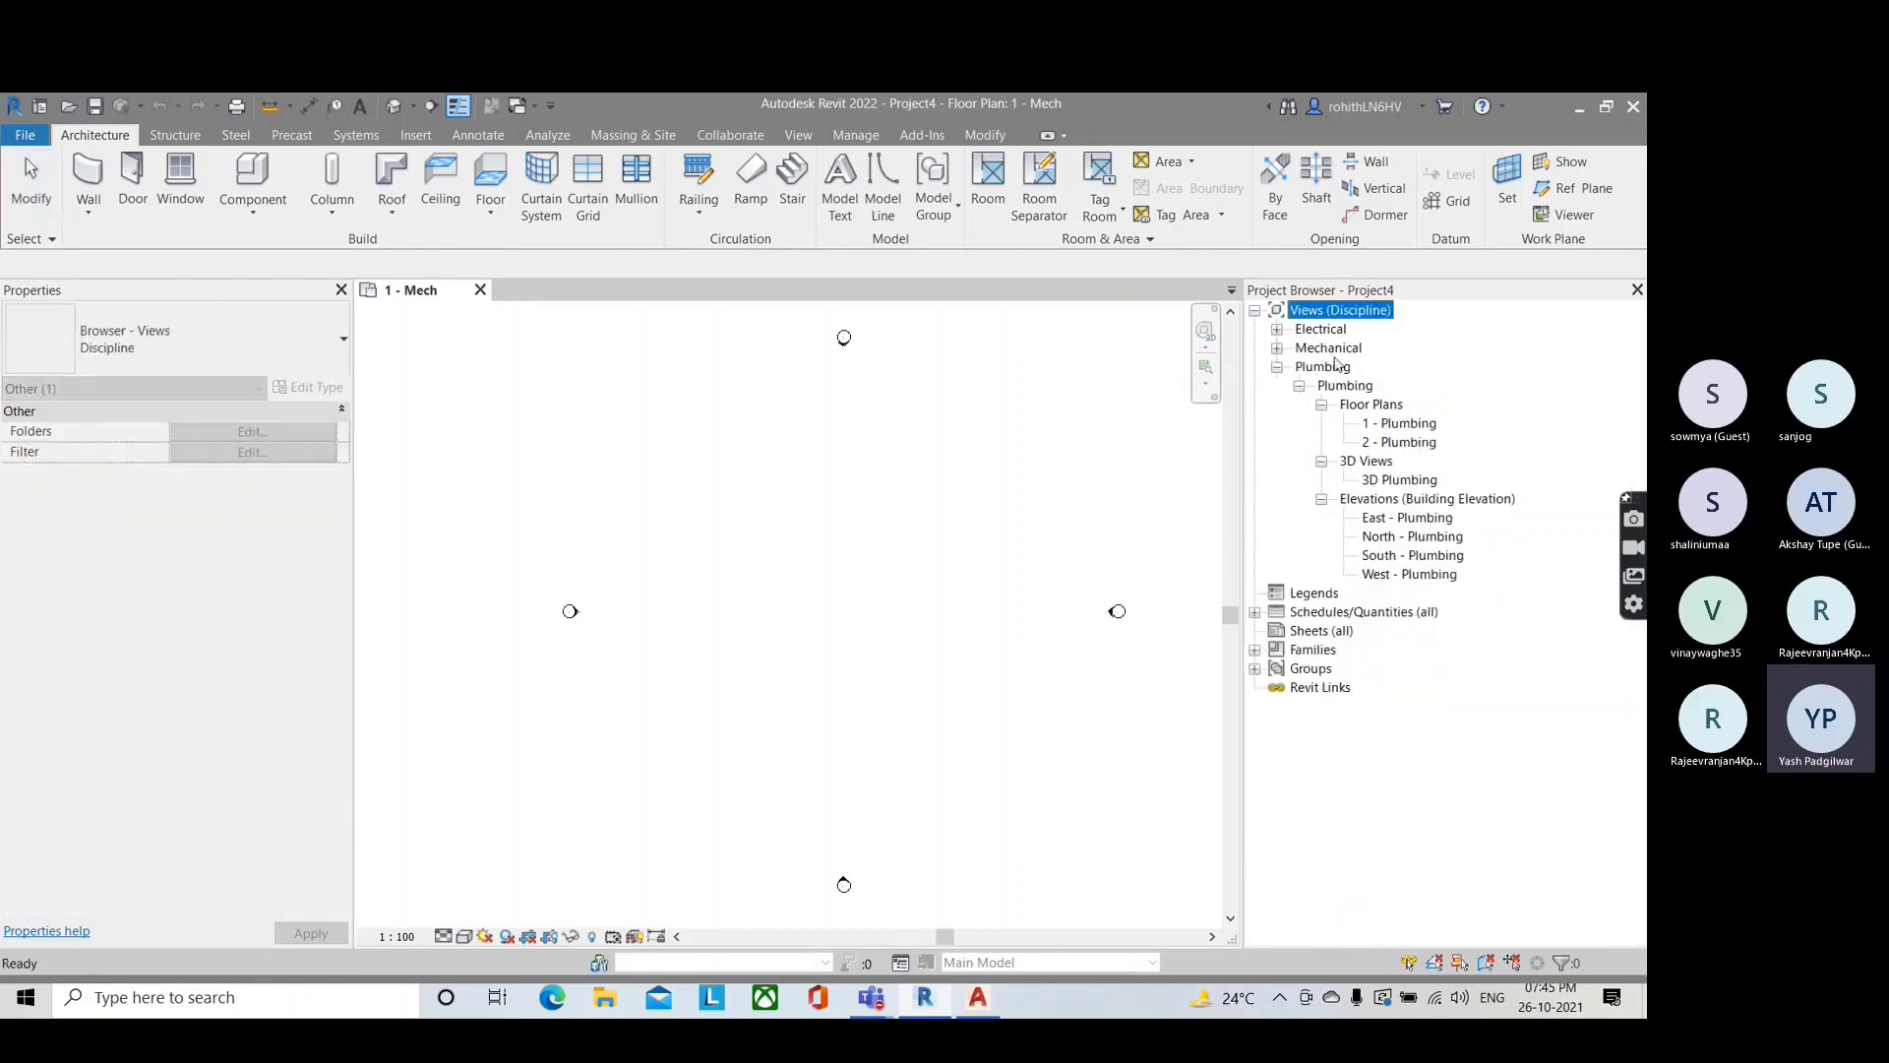
click(1277, 366)
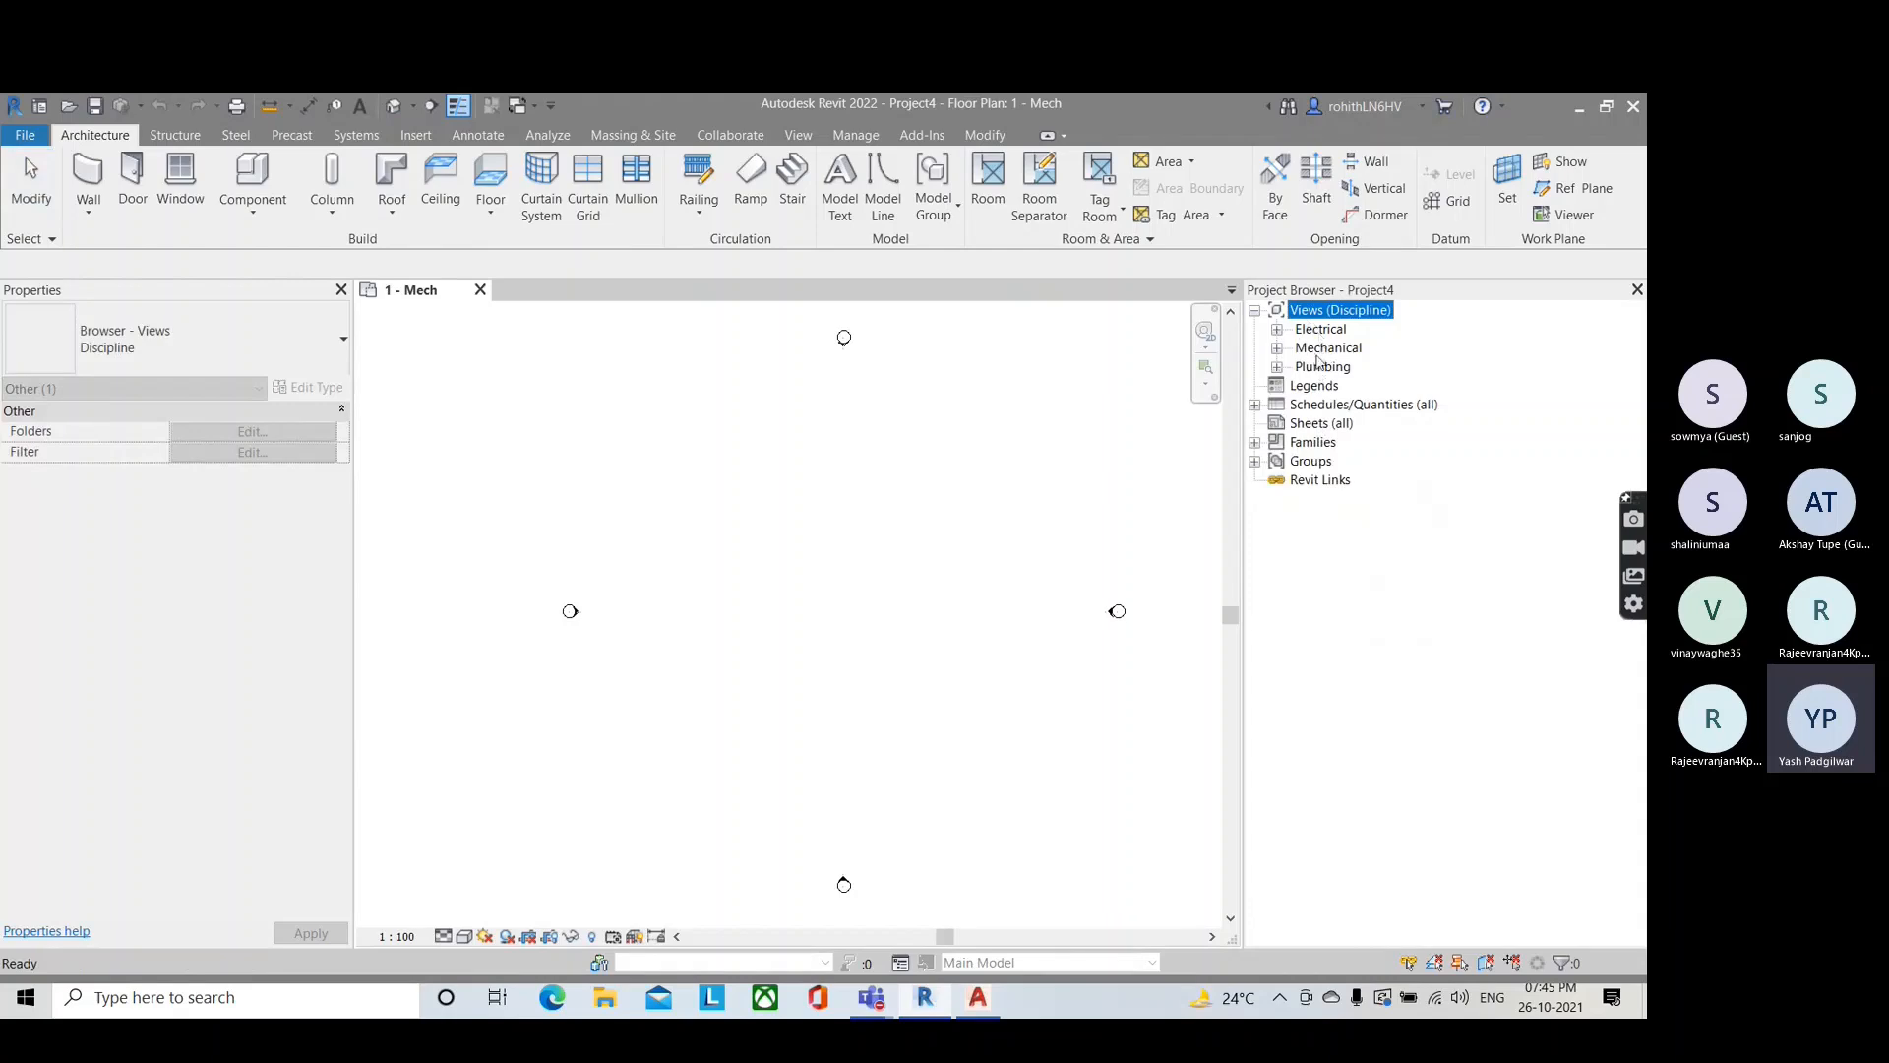
click(1277, 347)
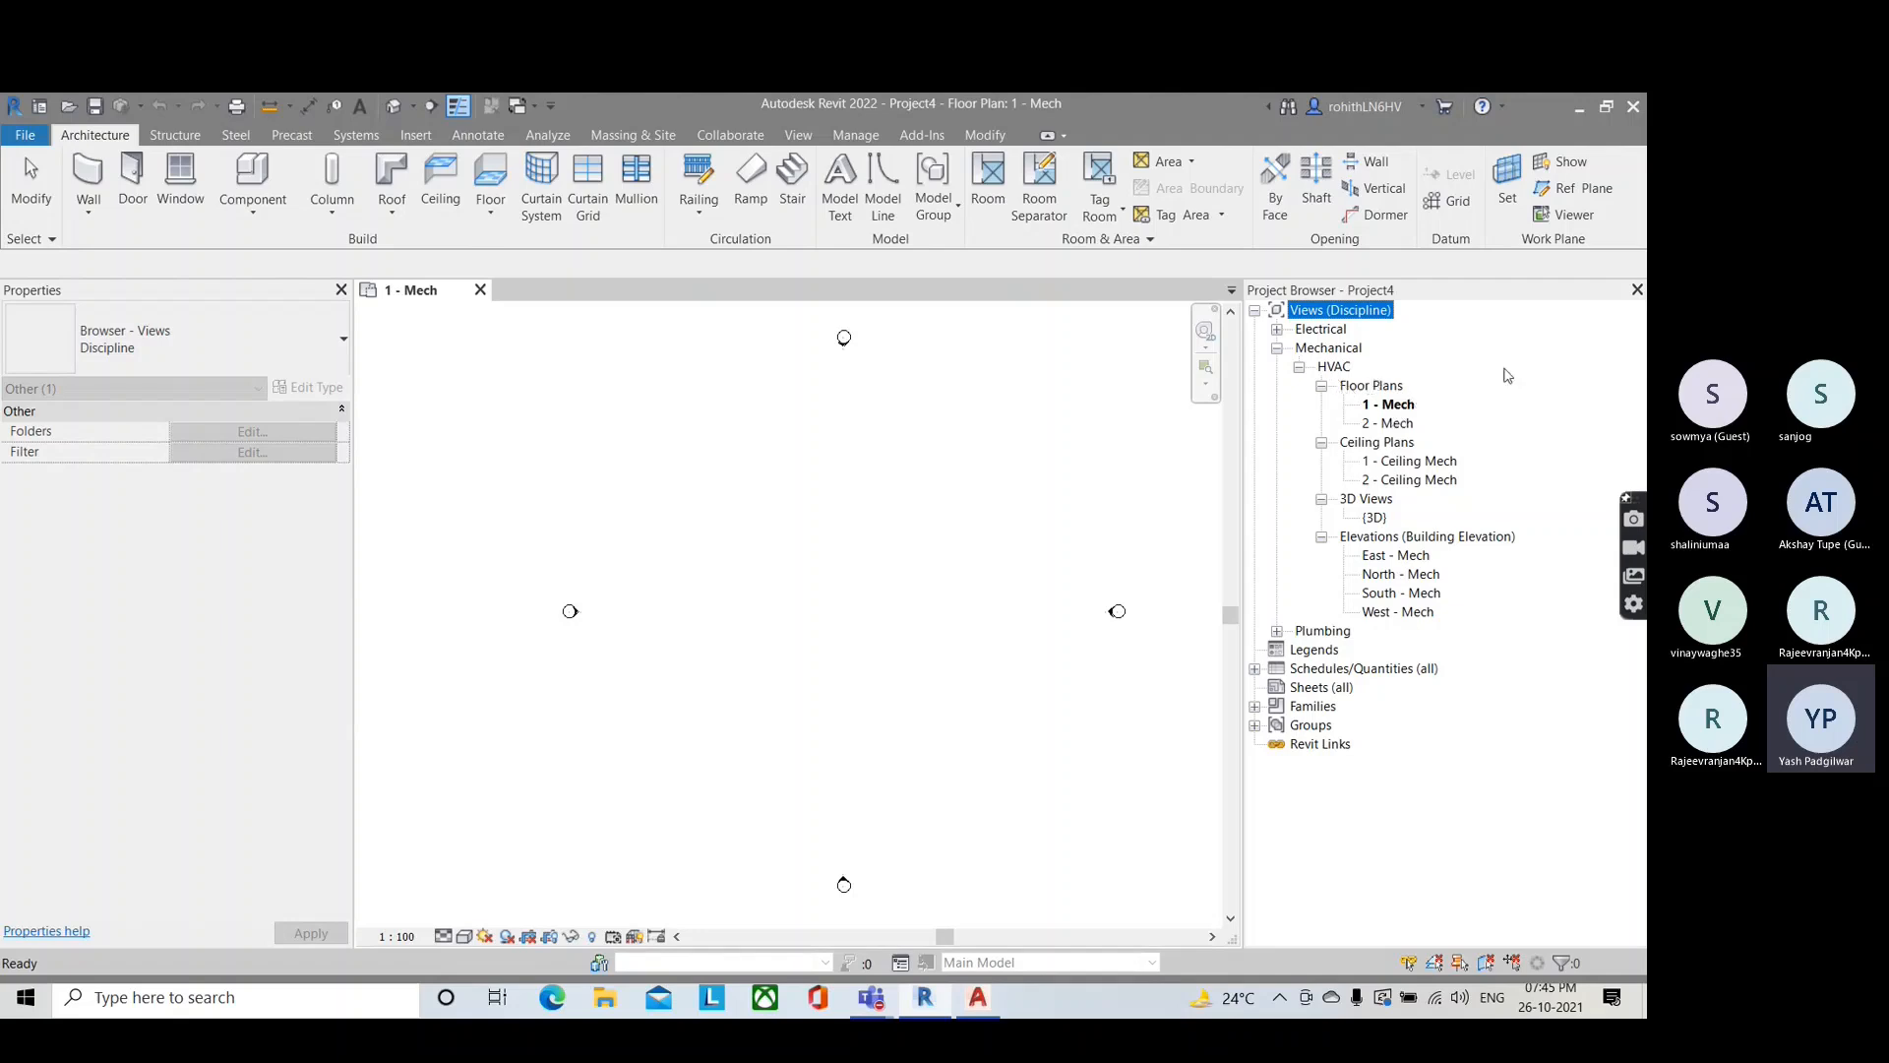
Step: Select the 1 - Mech floor plan and display the Systems tools for HVAC, piping and electrical work
click(1382, 402)
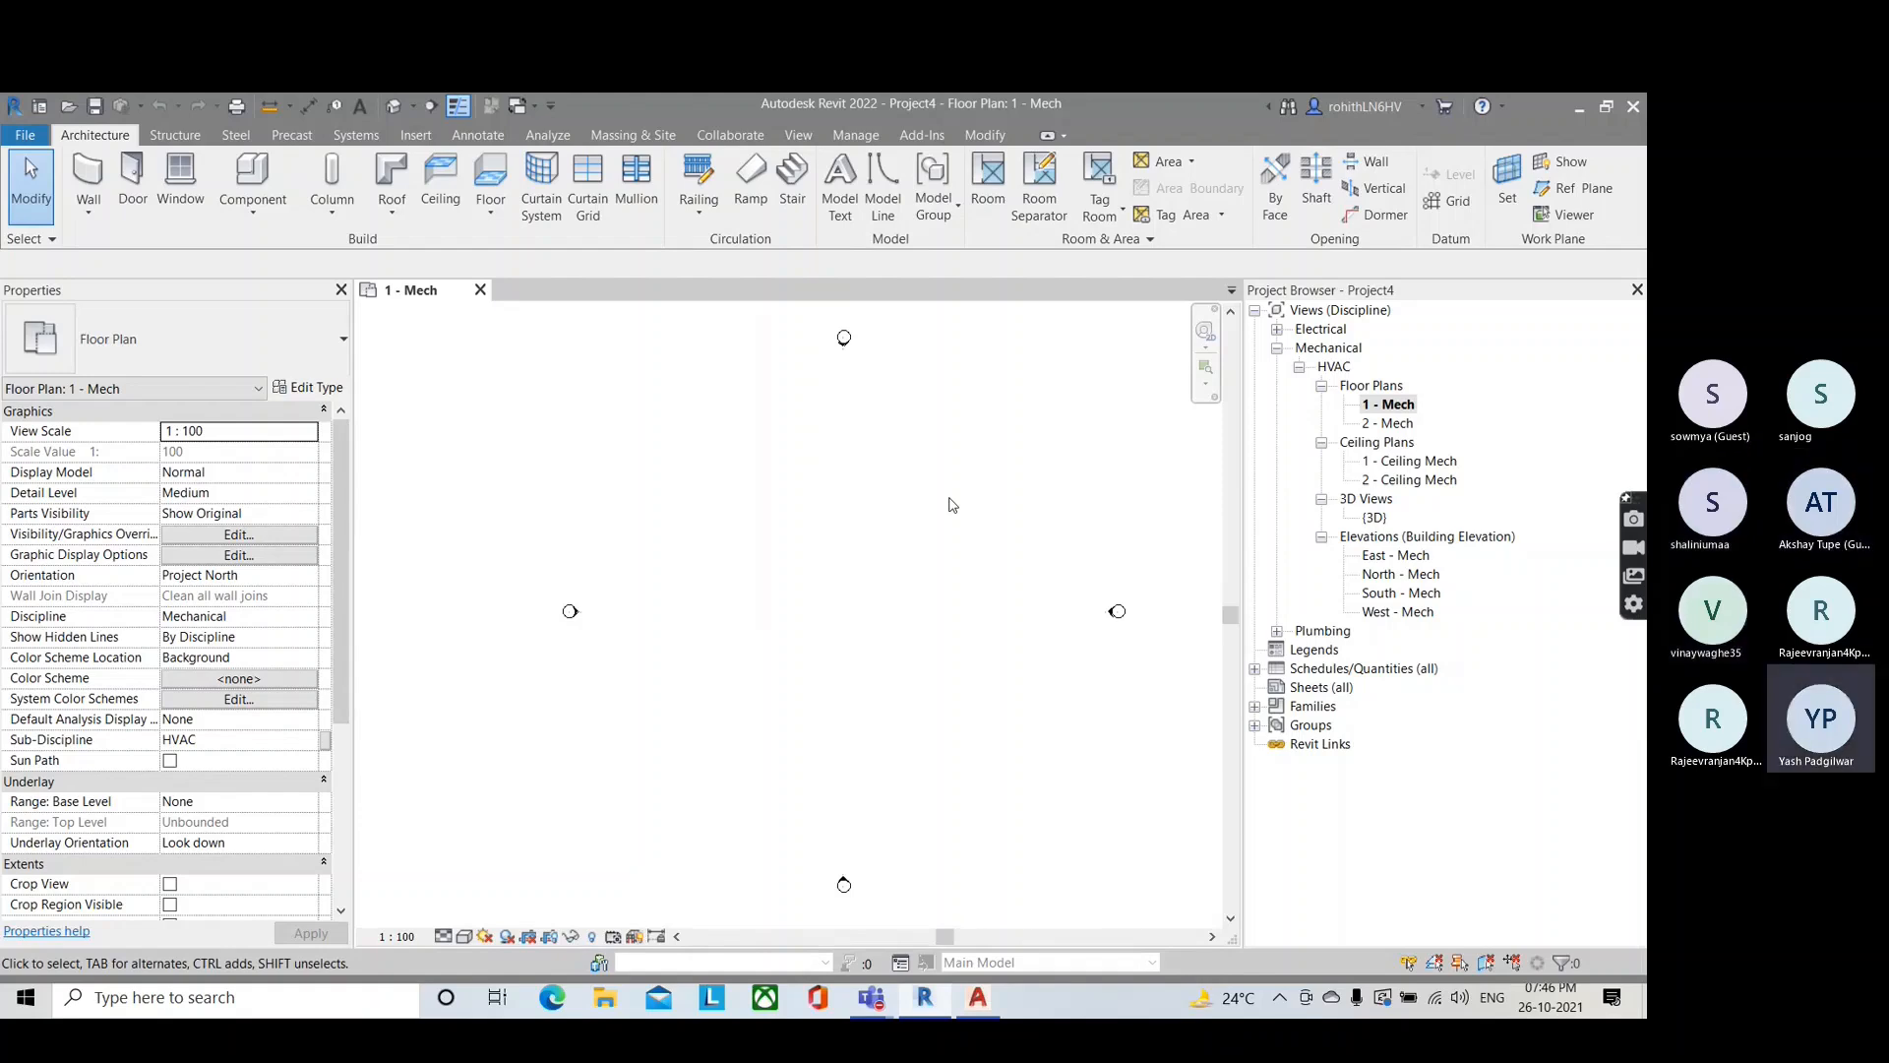
click(364, 136)
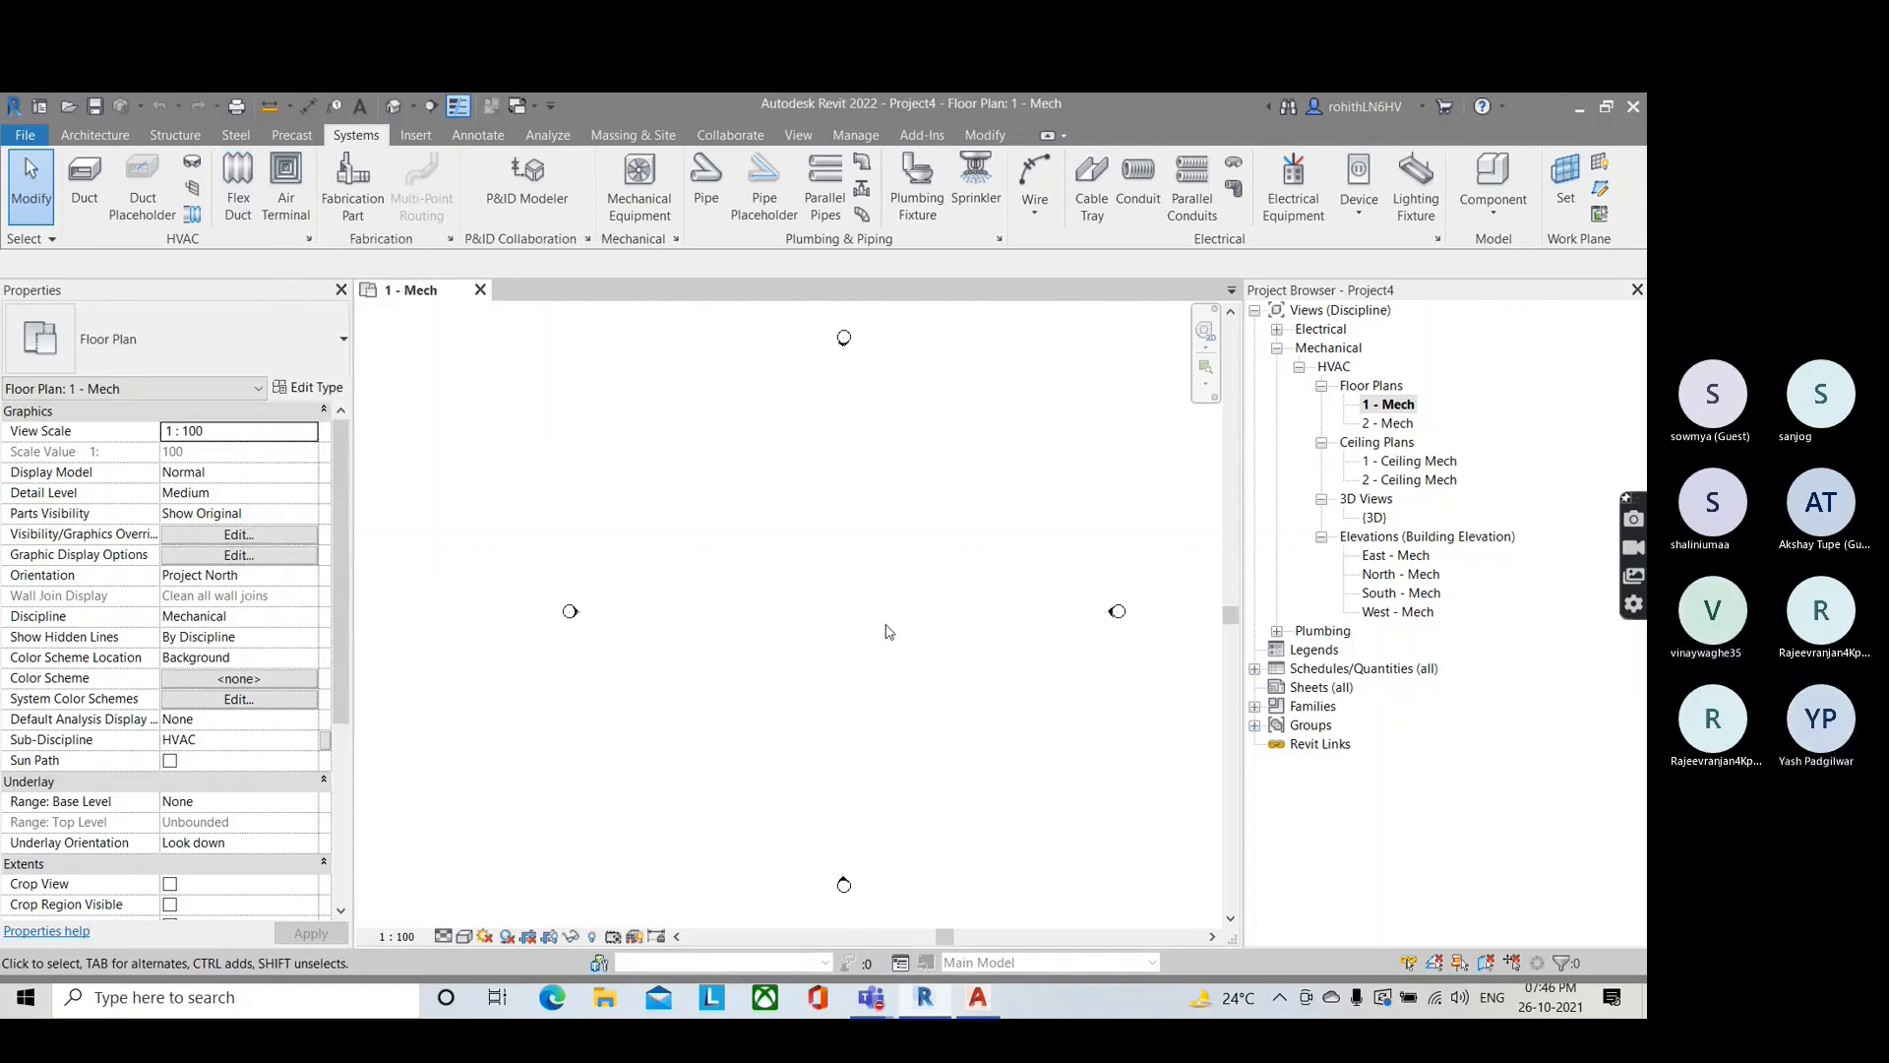
Step: Draw a rectangle of Generic - 200mm walls, 8000 mm high, between the elevation markers on the 1 - Mech floor plan
scroll(842, 617, down, 2)
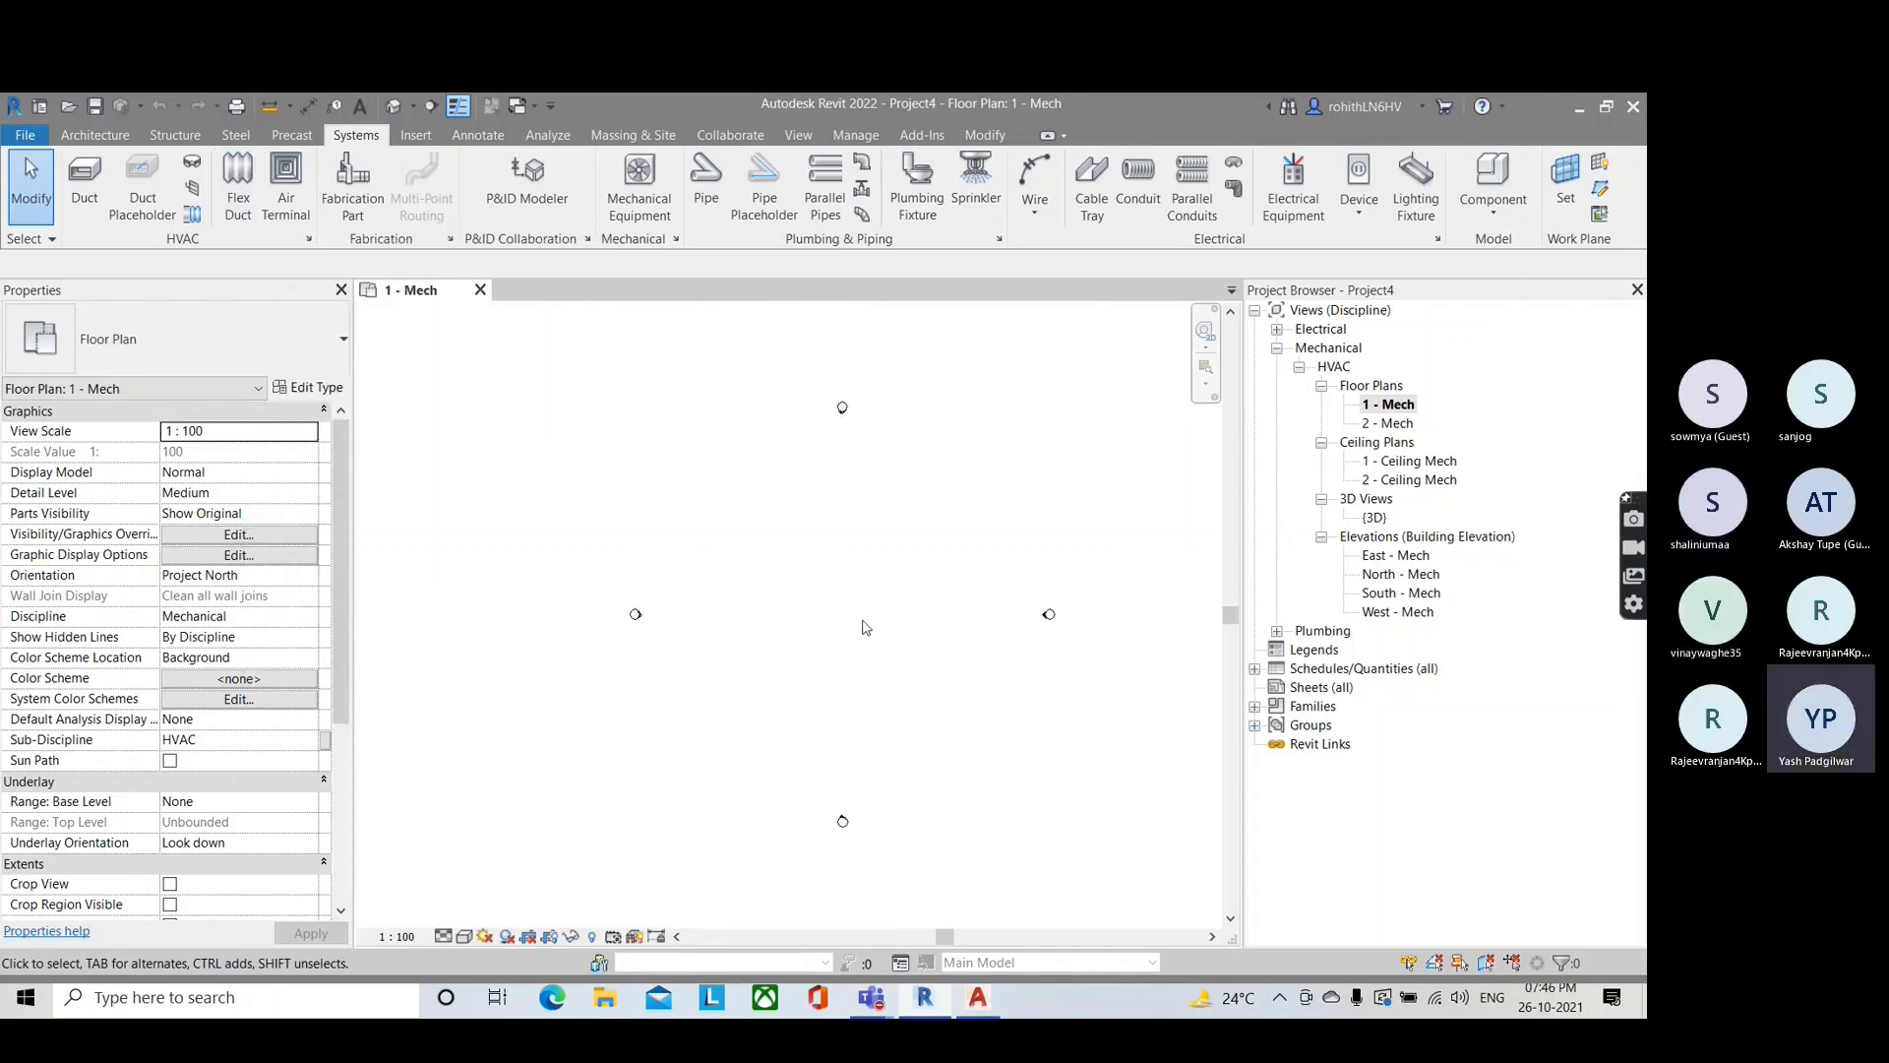
middle_drag(863, 622, 733, 603)
click(120, 137)
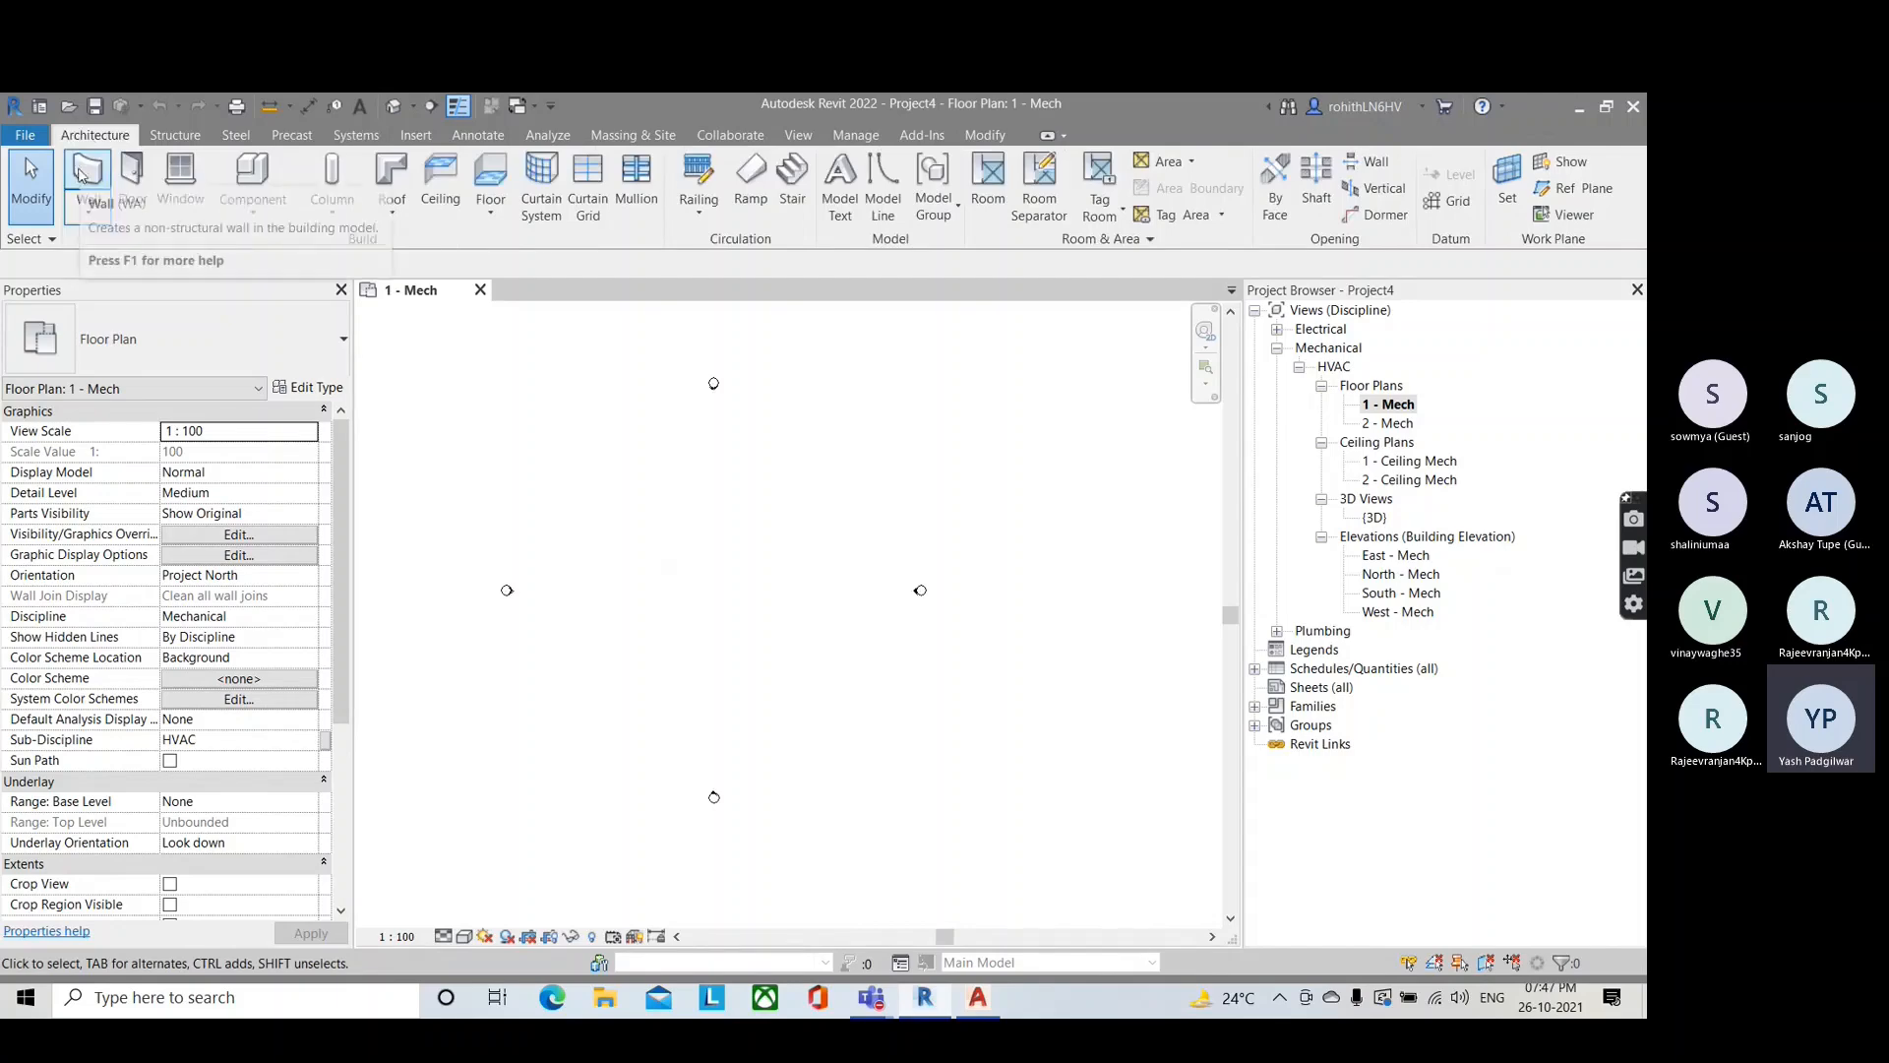
click(85, 175)
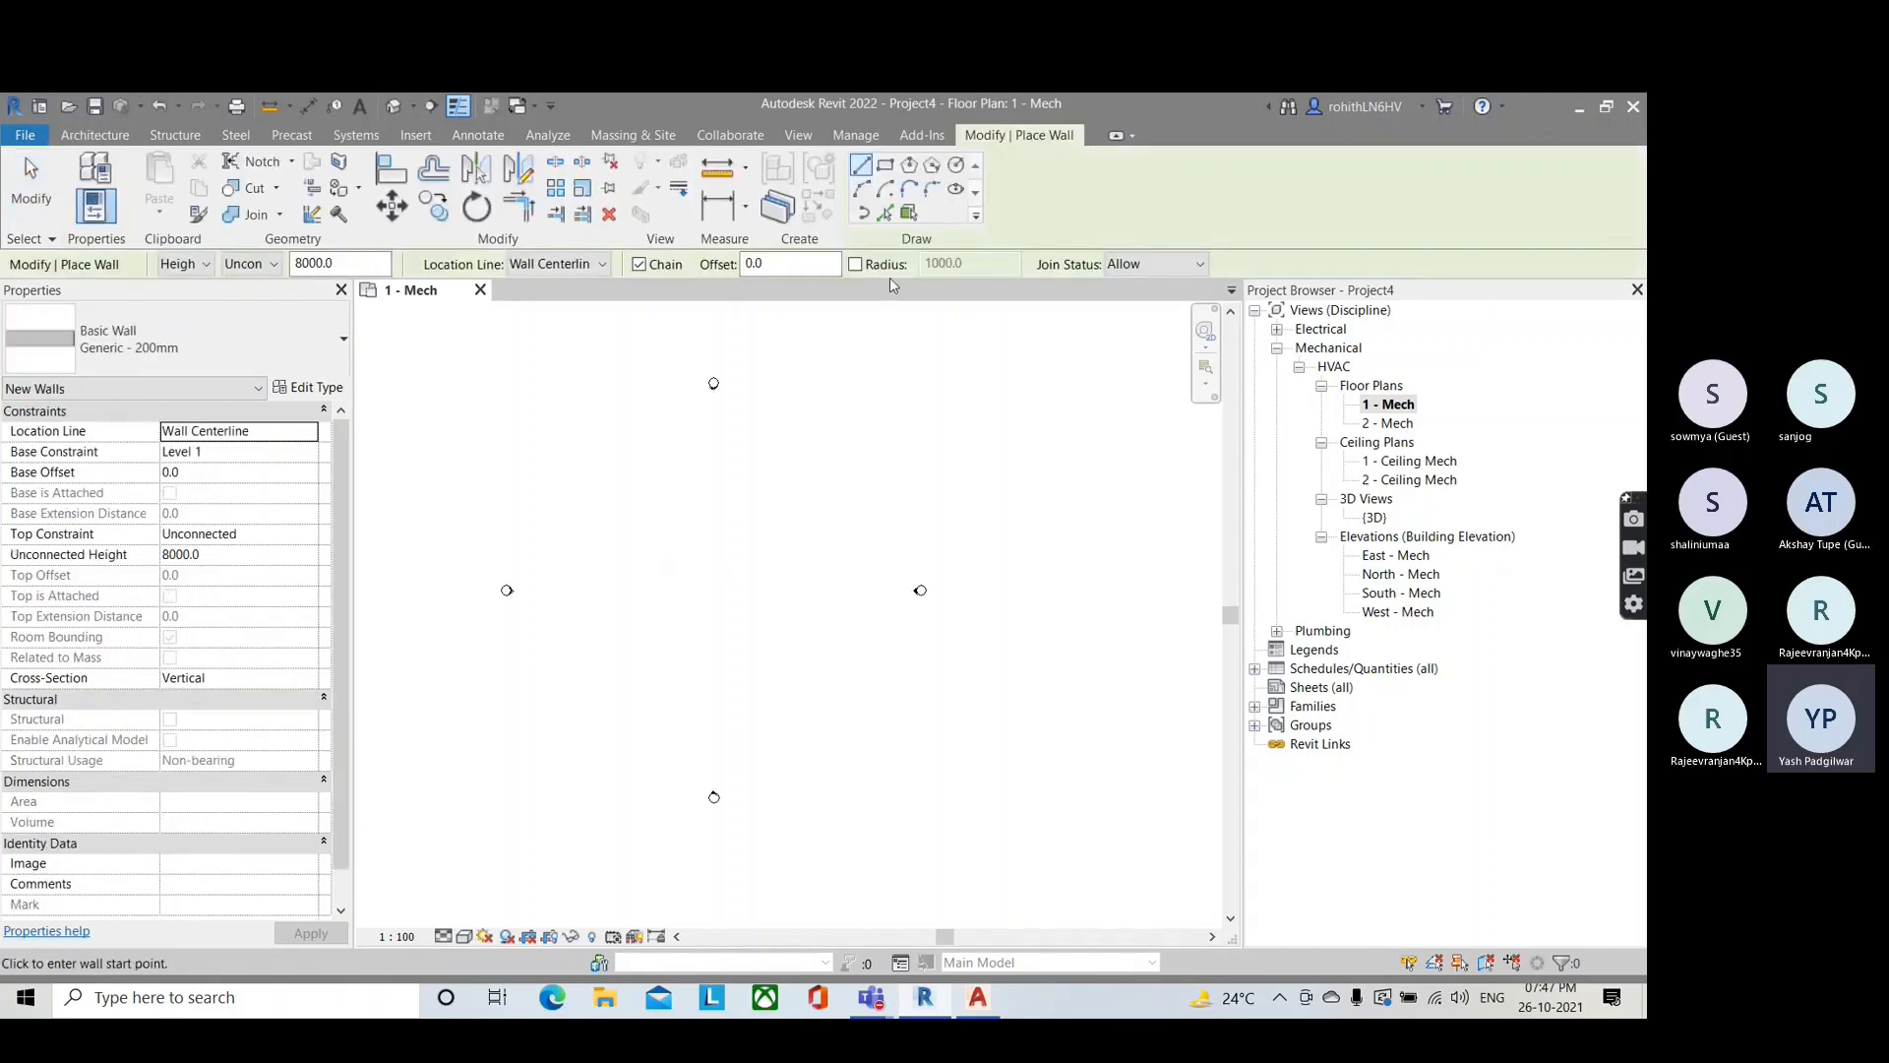
click(885, 166)
click(595, 511)
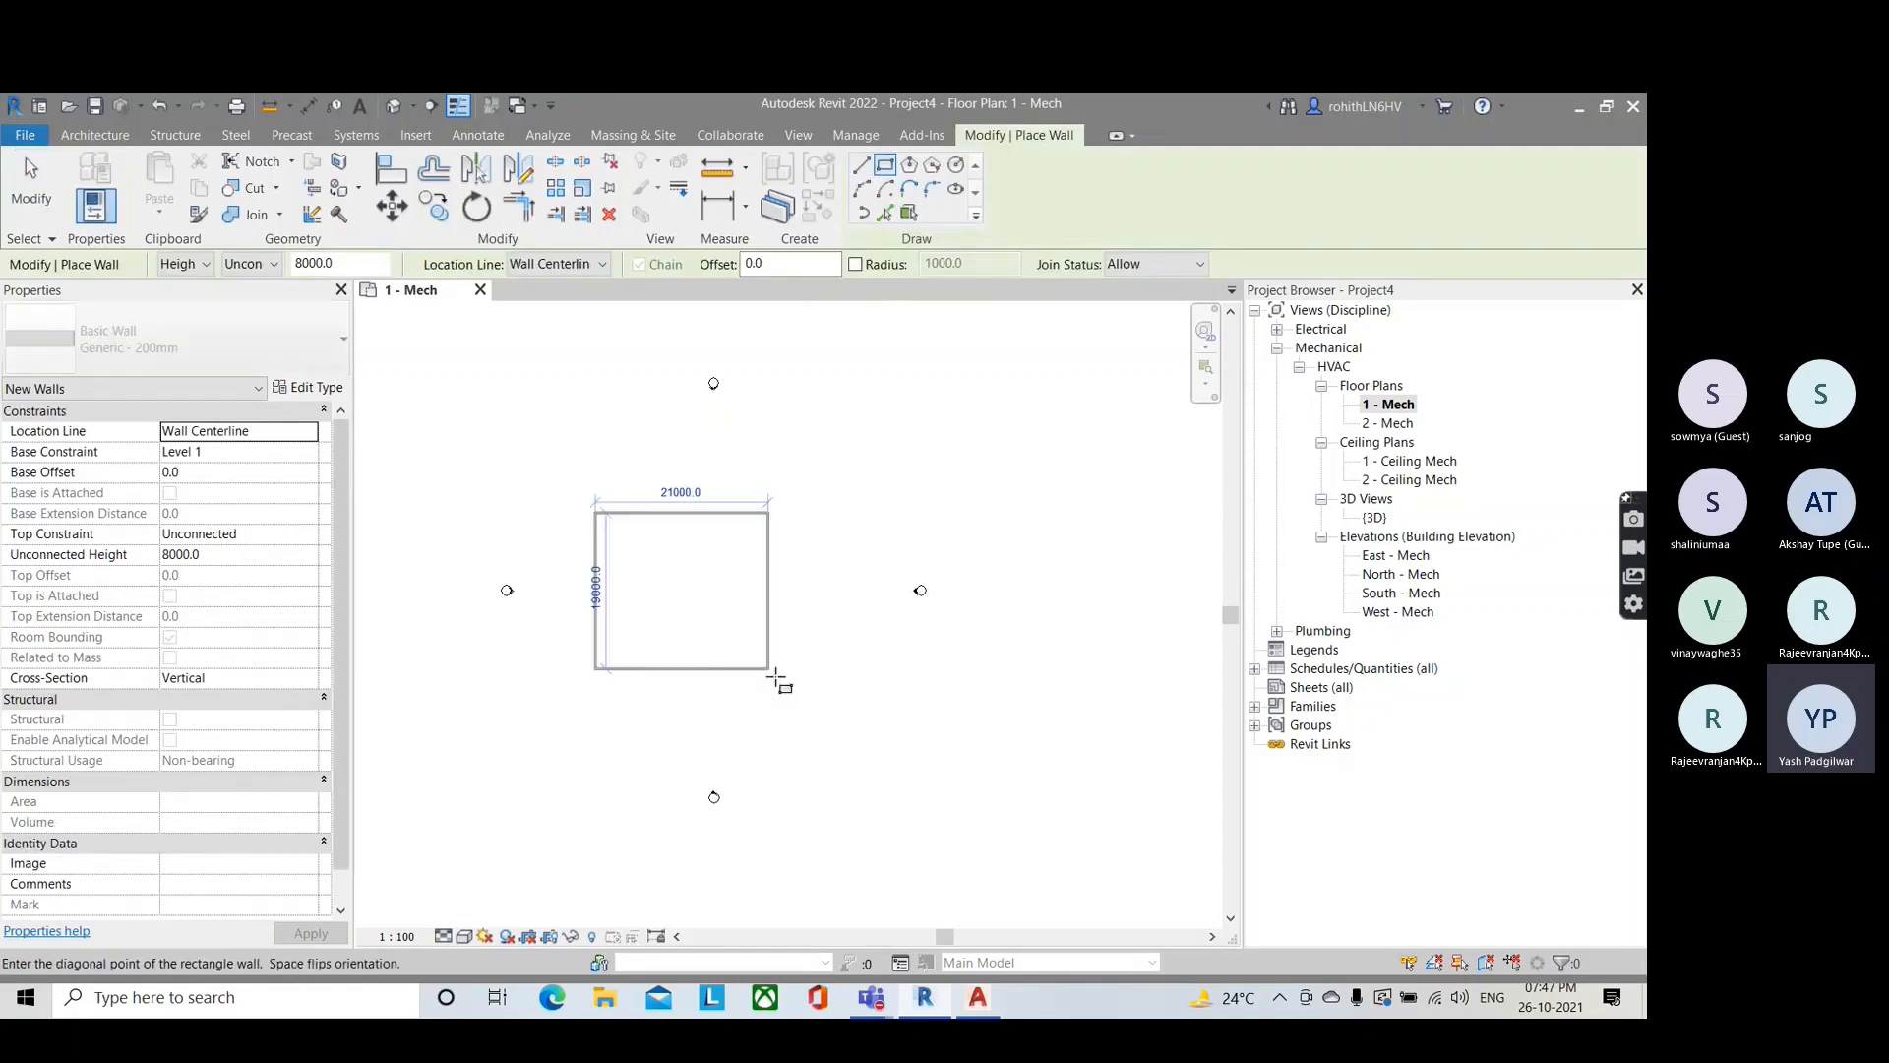
click(892, 701)
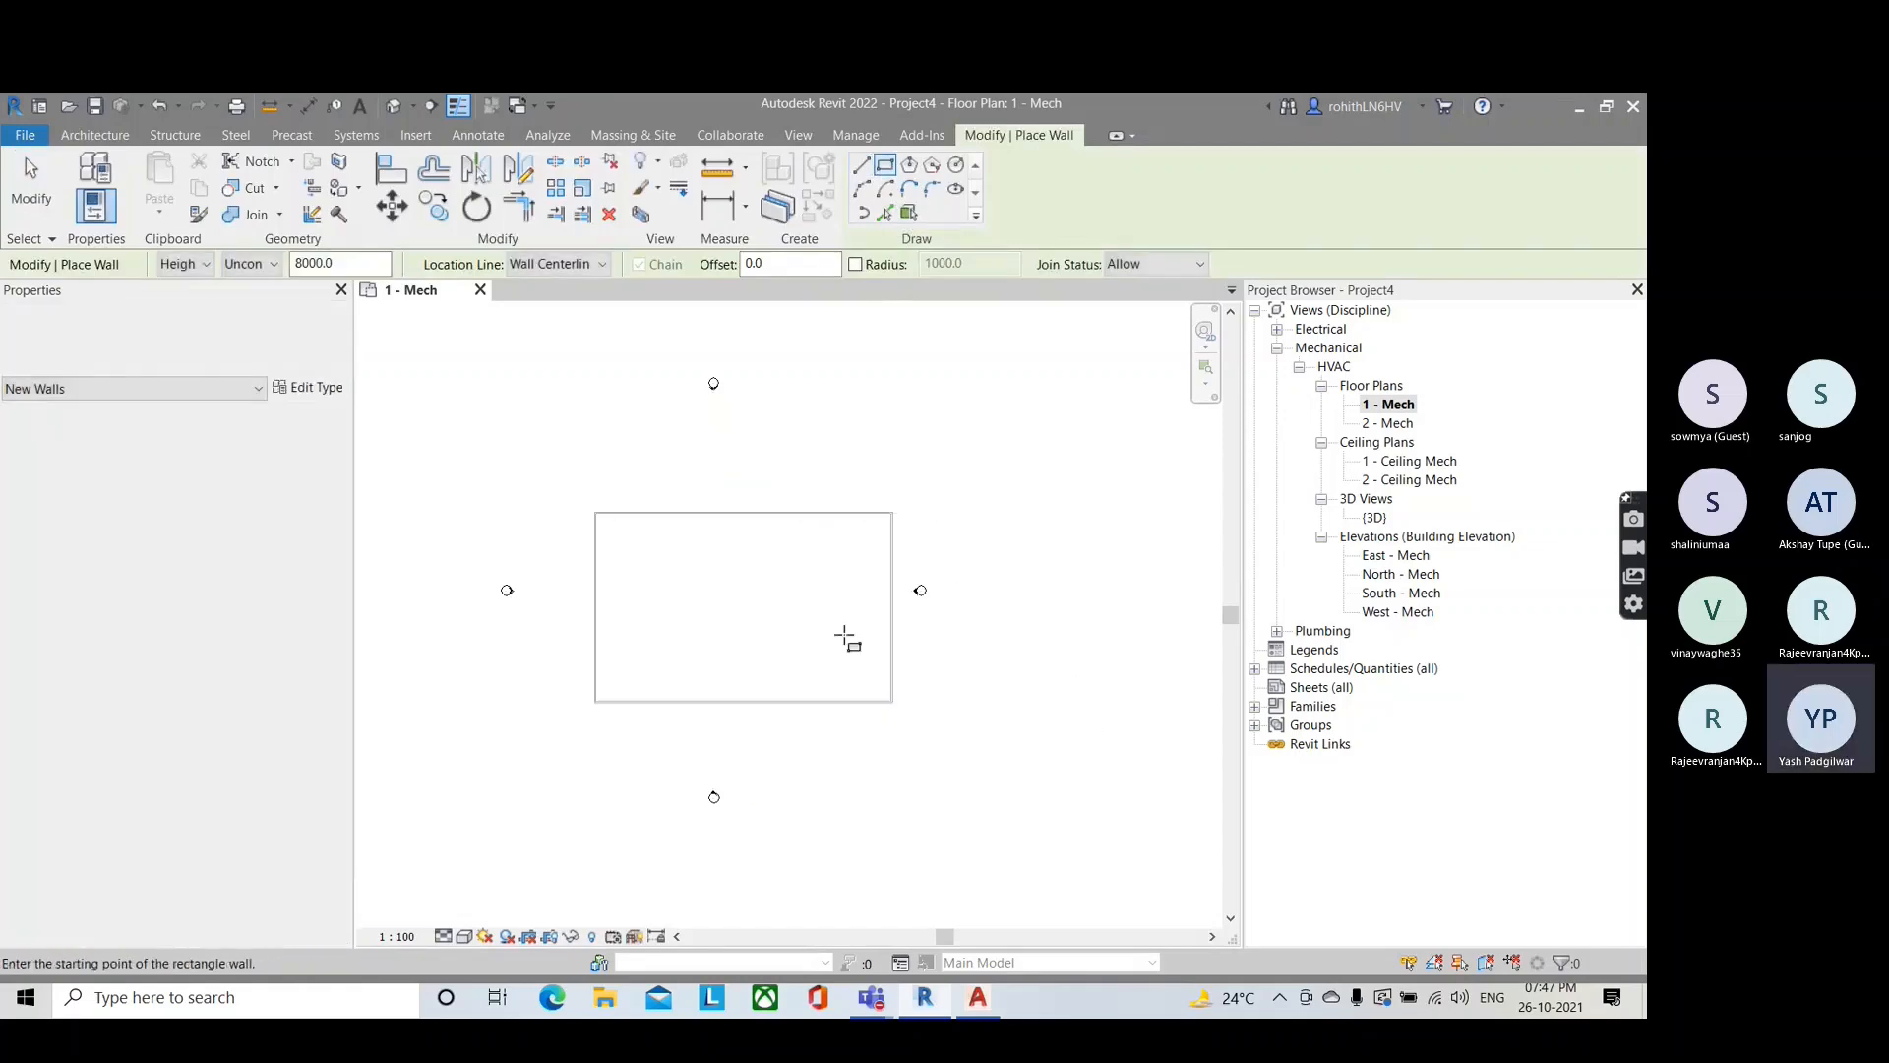
key(Escape)
key(Escape)
scroll(556, 527, down, 2)
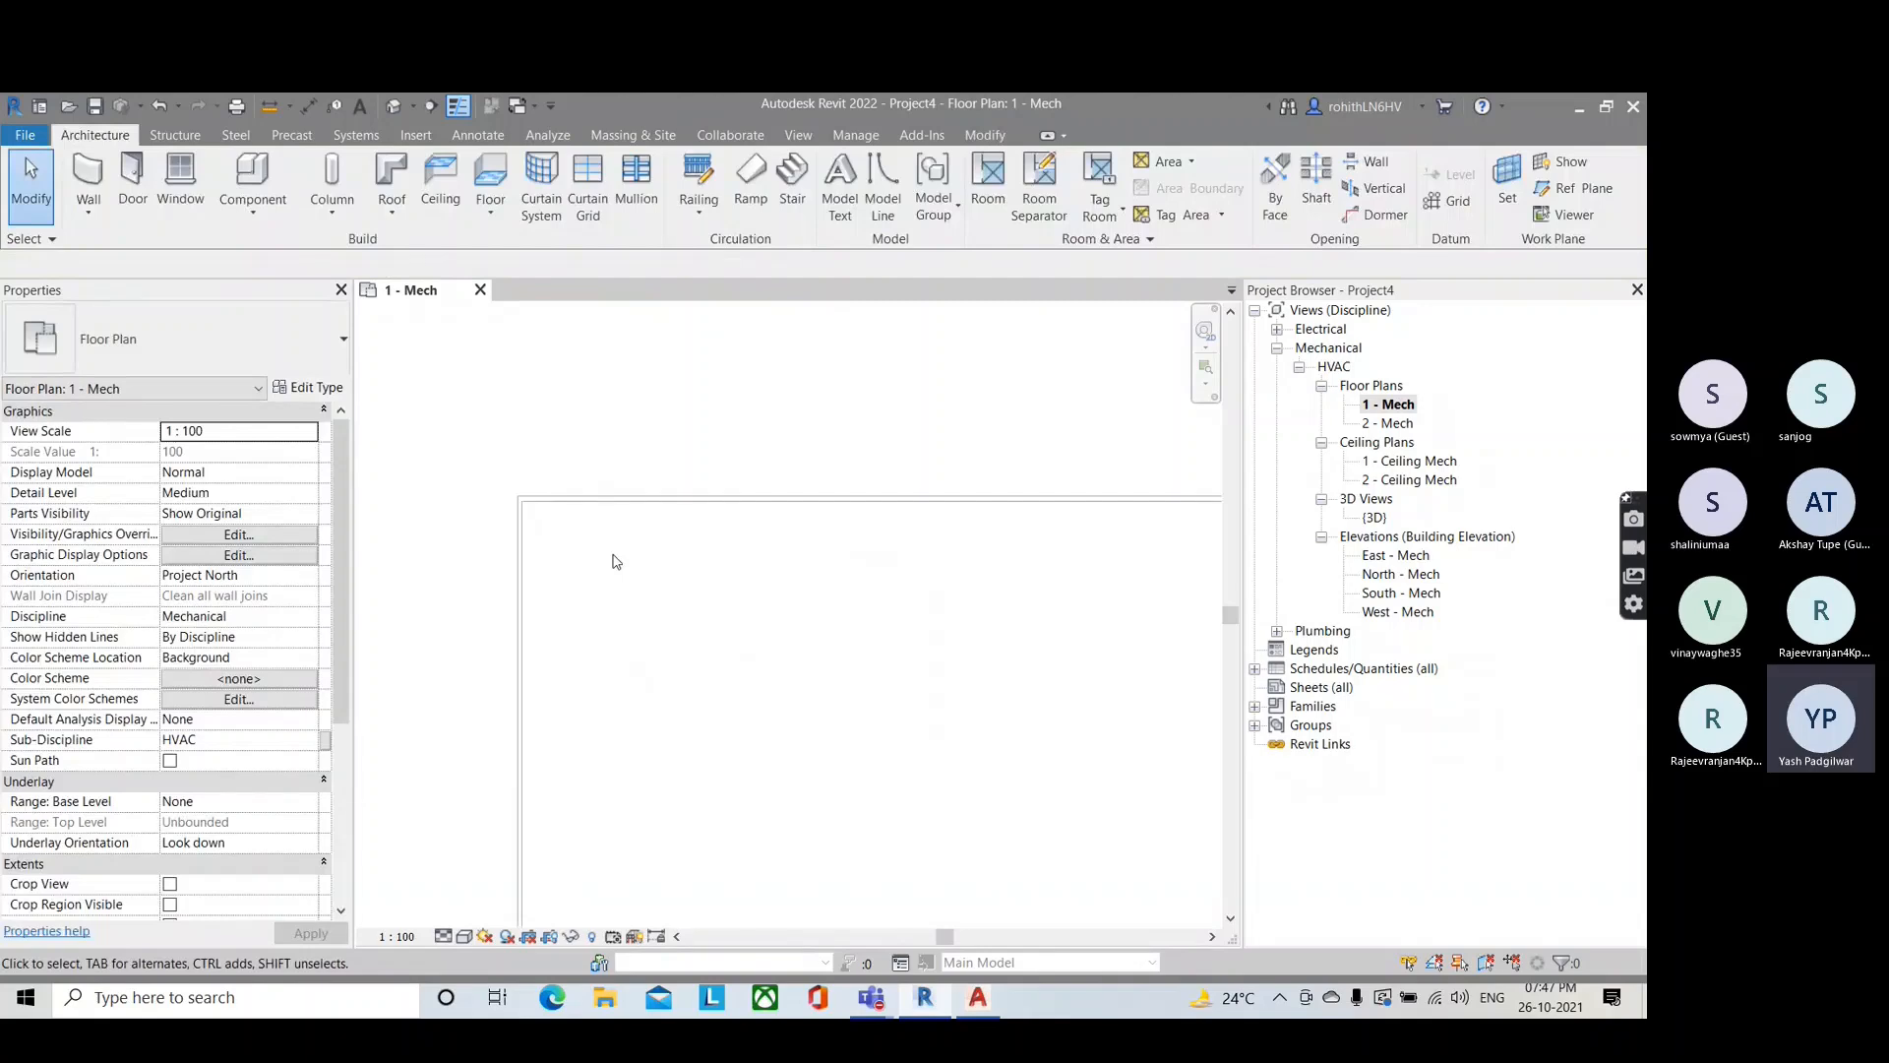
scroll(556, 527, down, 3)
drag(668, 613, 605, 580)
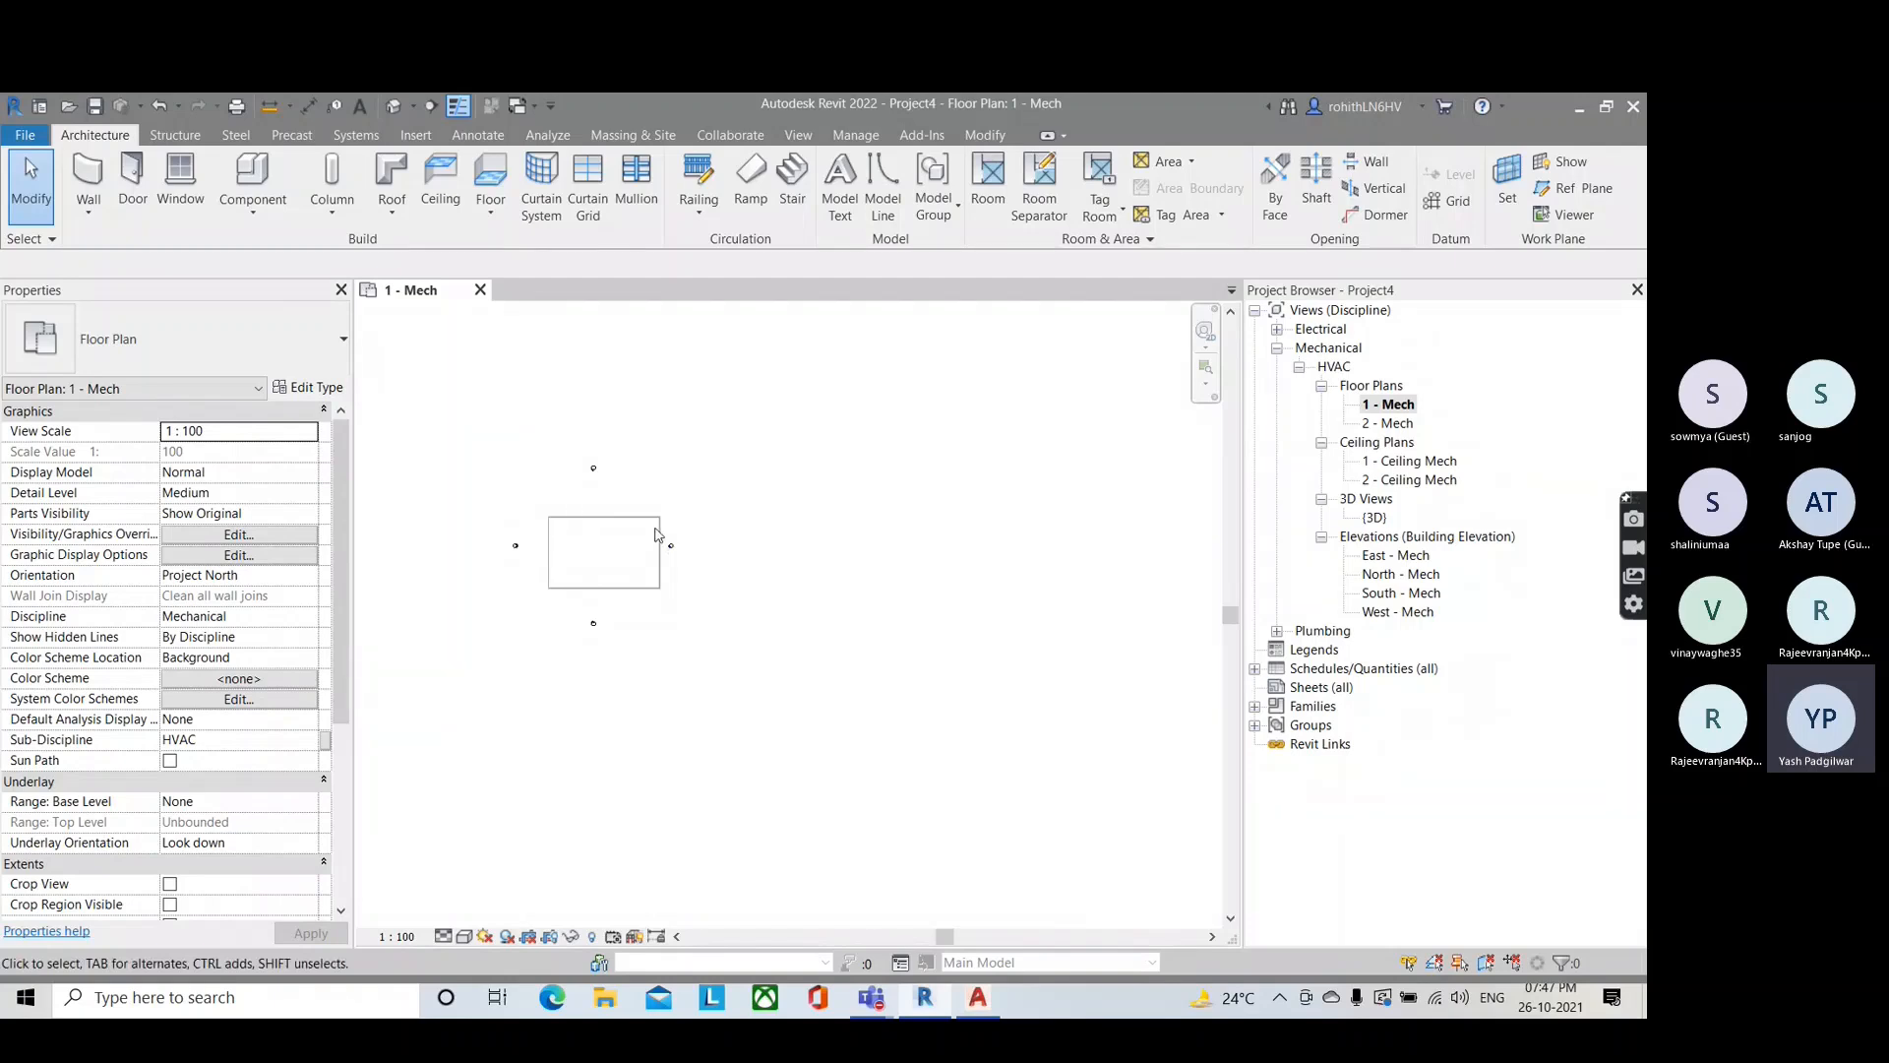
scroll(624, 518, up, 4)
drag(764, 542, 495, 462)
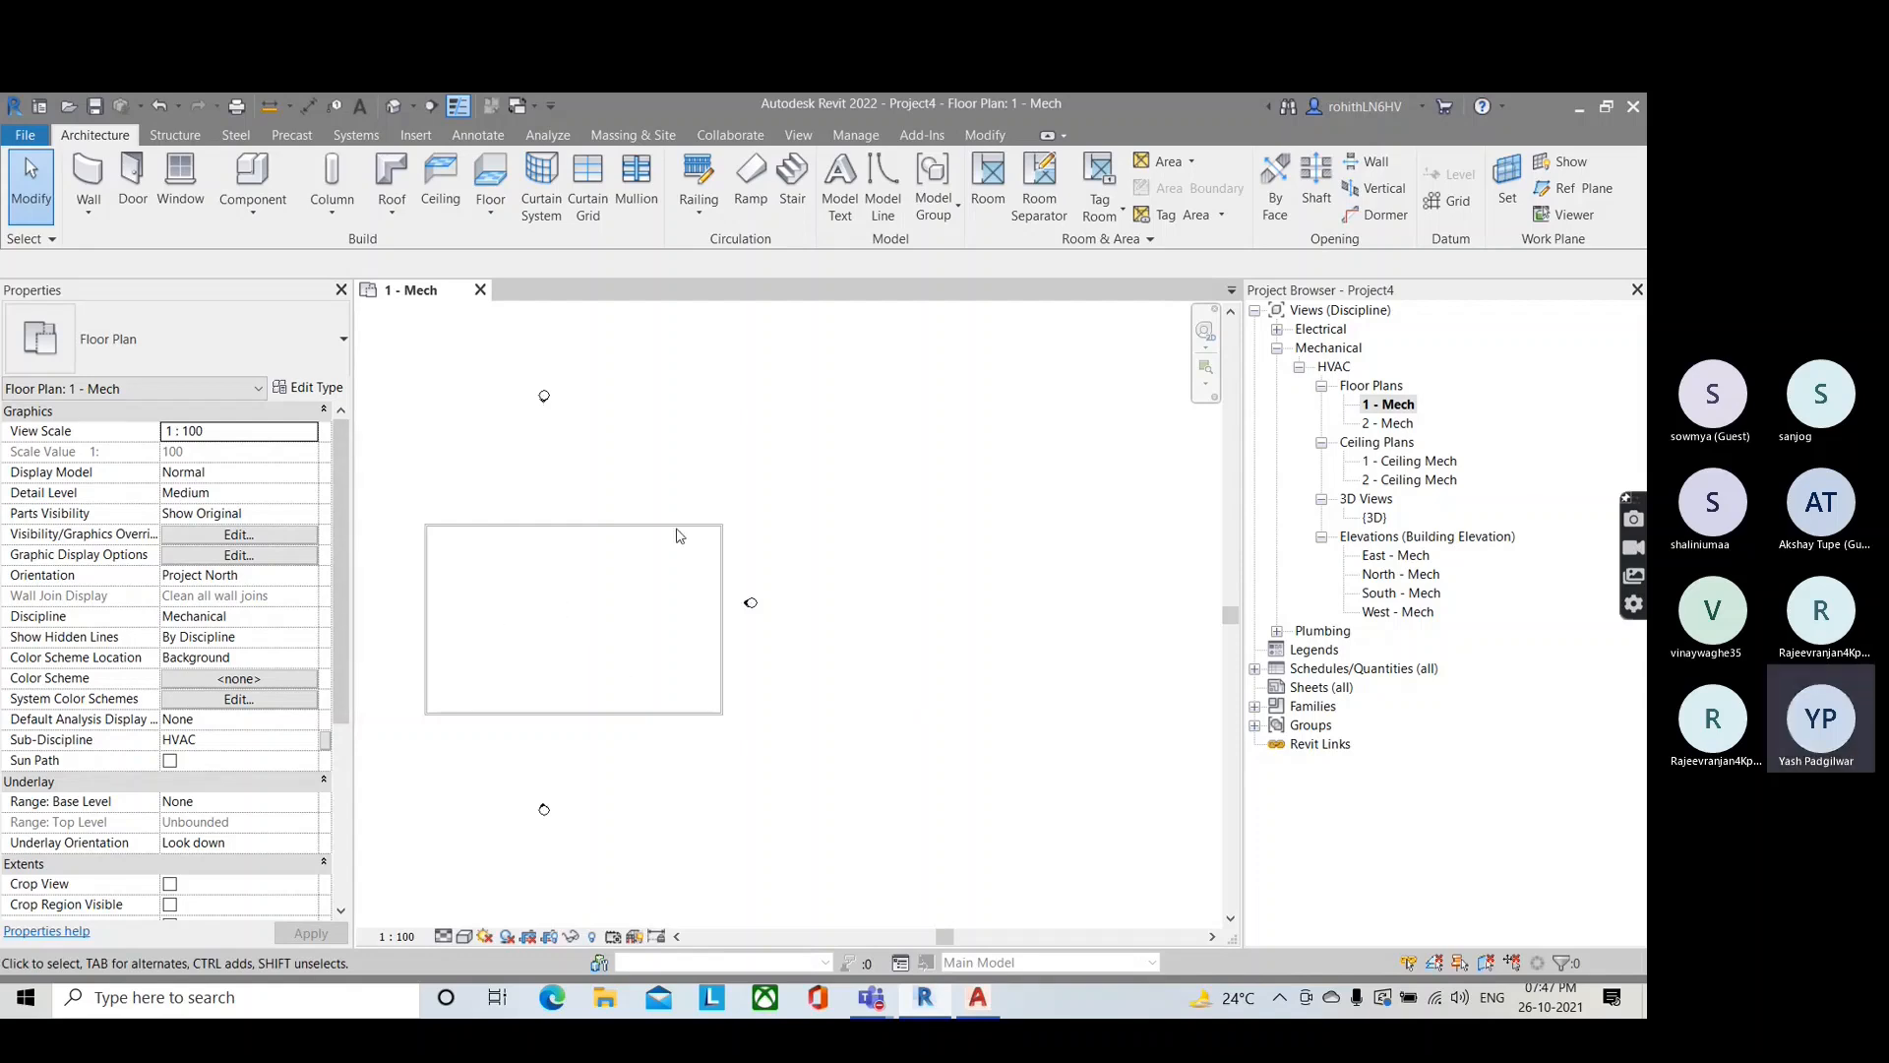
drag(514, 498, 480, 655)
drag(797, 777, 565, 641)
drag(491, 666, 423, 603)
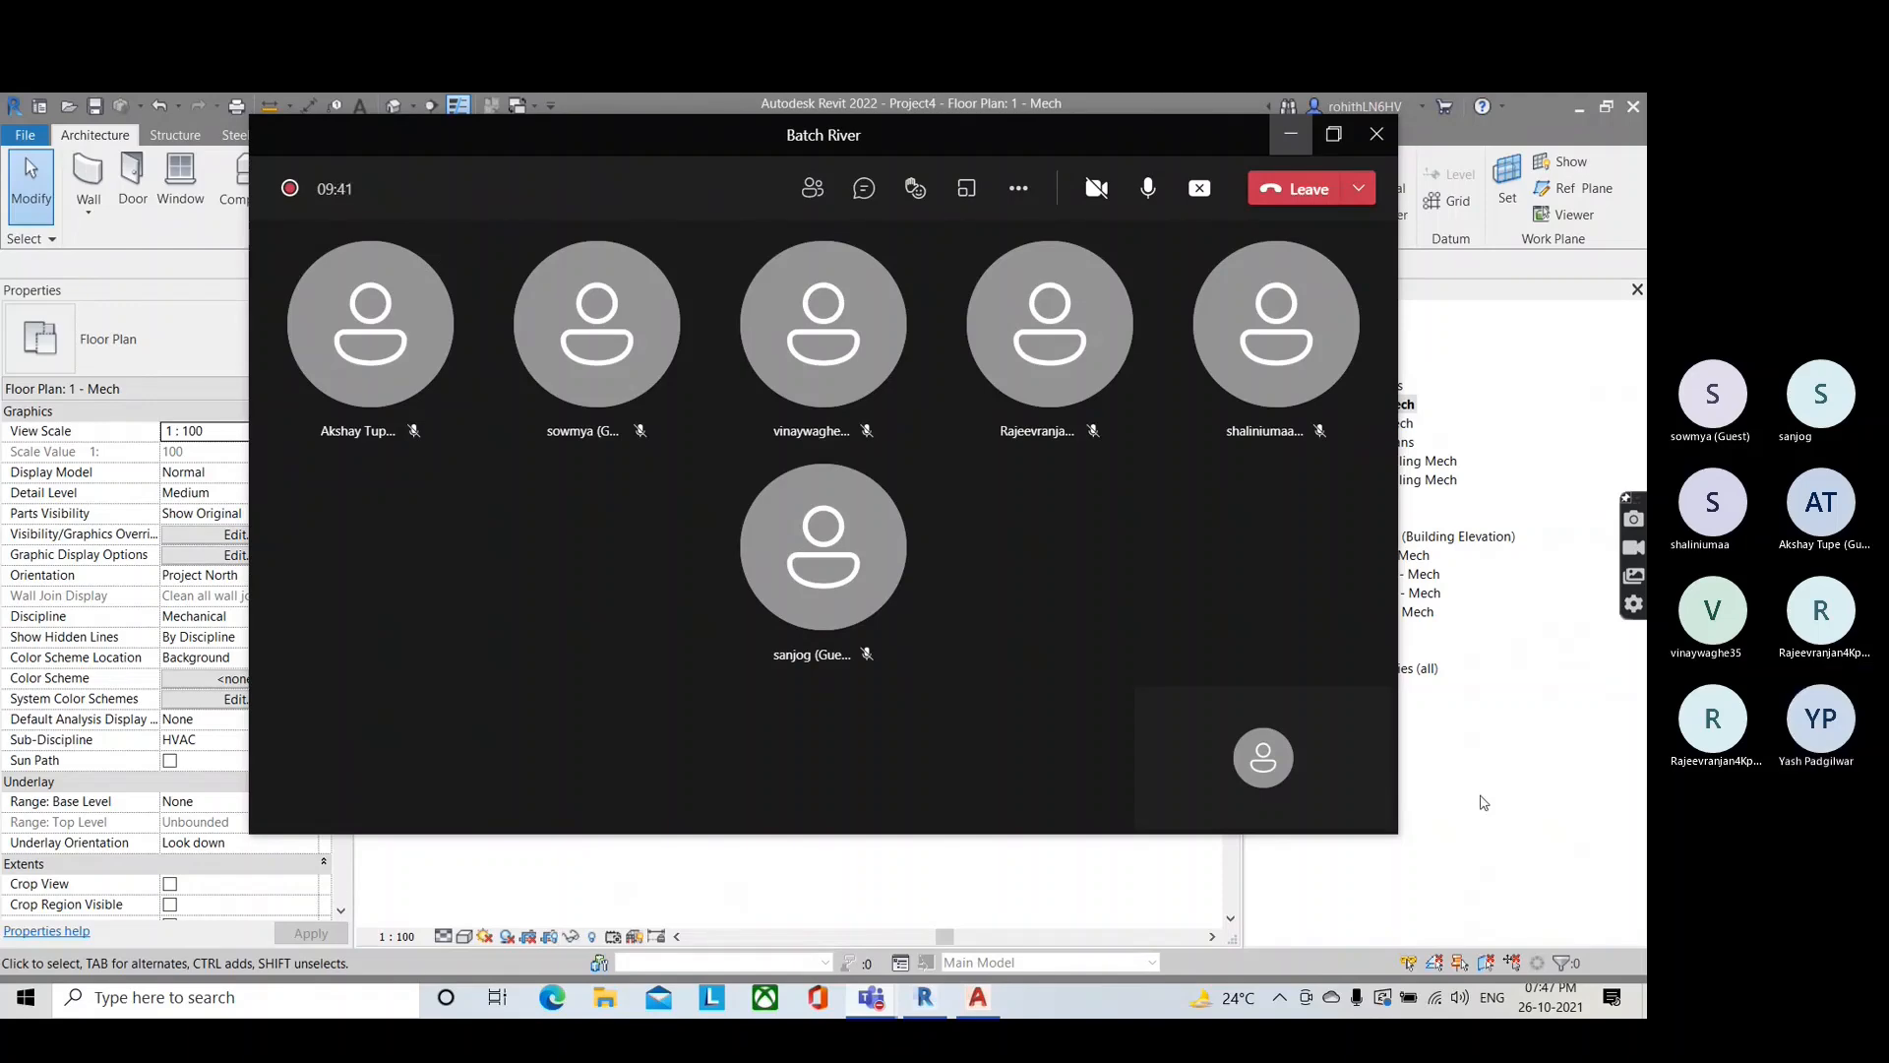
Step: Minimise the meeting window covering the floor plan and bring the wall rectangle back into view
click(1291, 134)
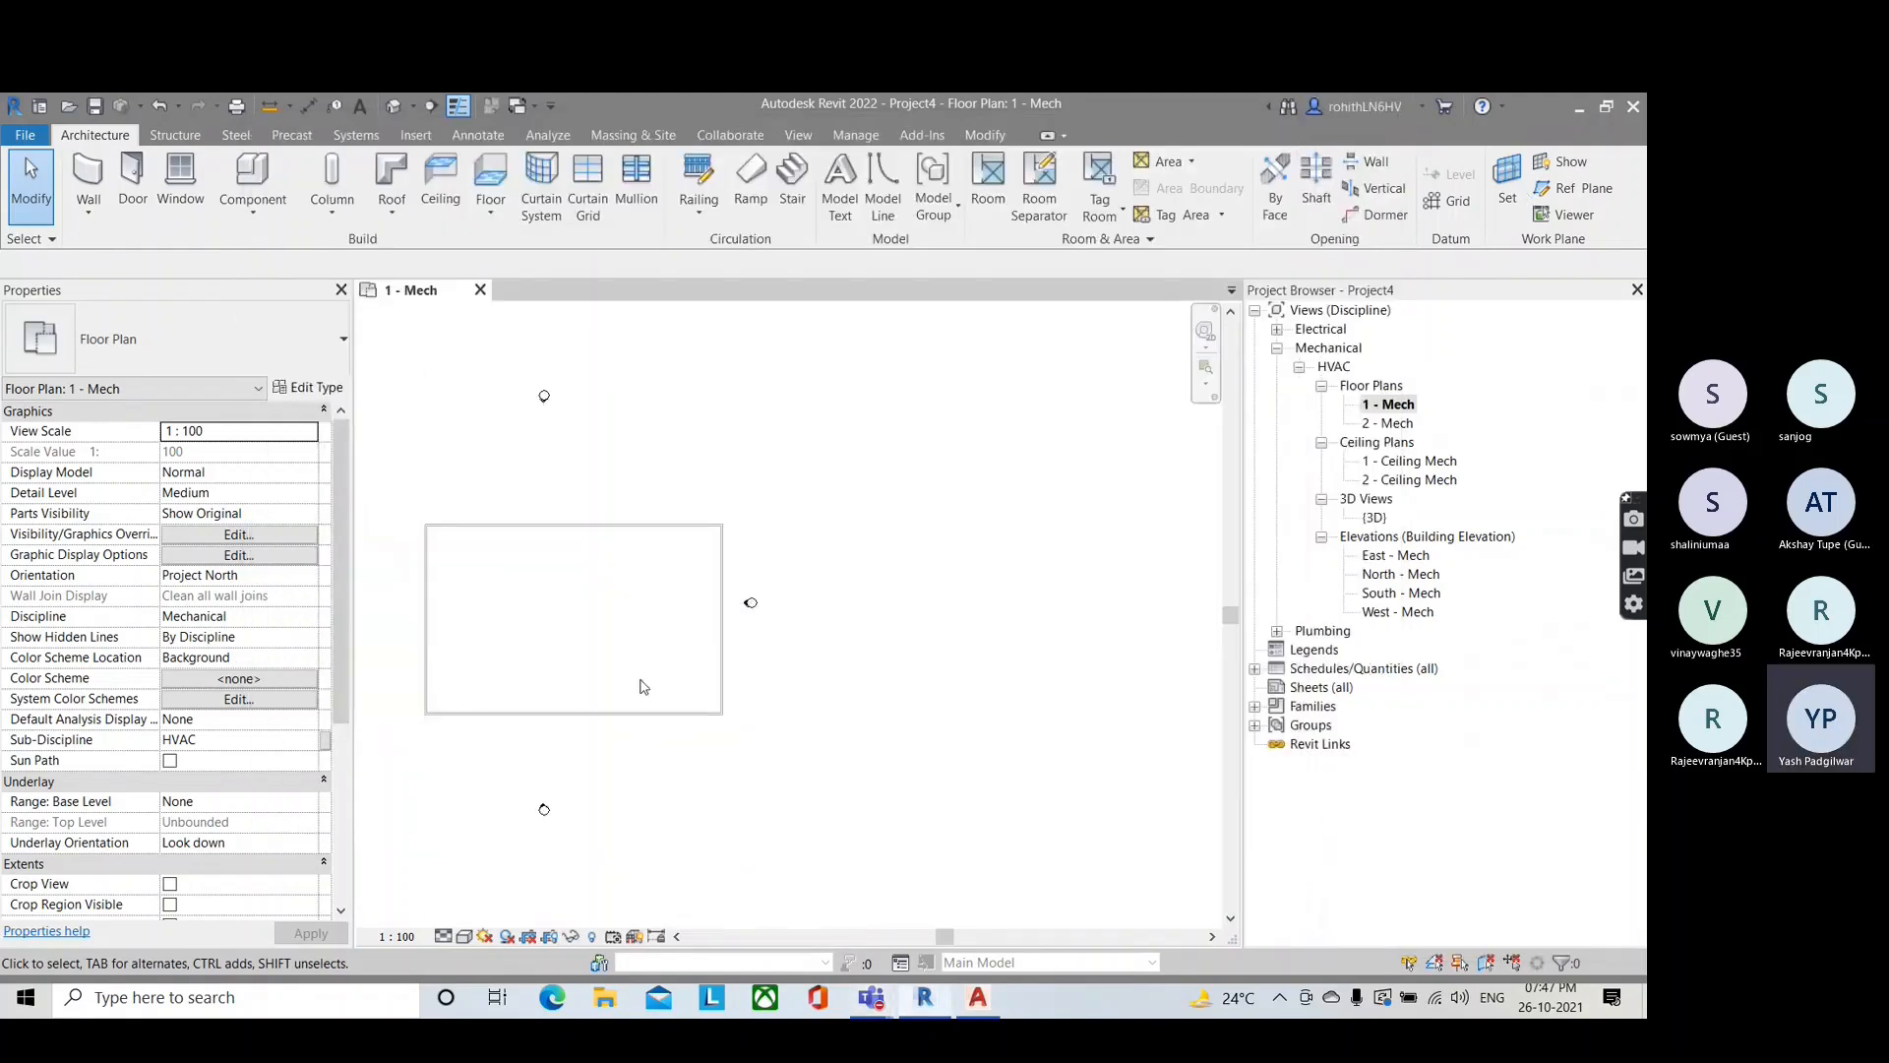
scroll(649, 684, down, 2)
mouse_move(662, 689)
middle_down()
mouse_move(679, 689)
mouse_move(661, 684)
middle_up()
scroll(678, 689, up, 3)
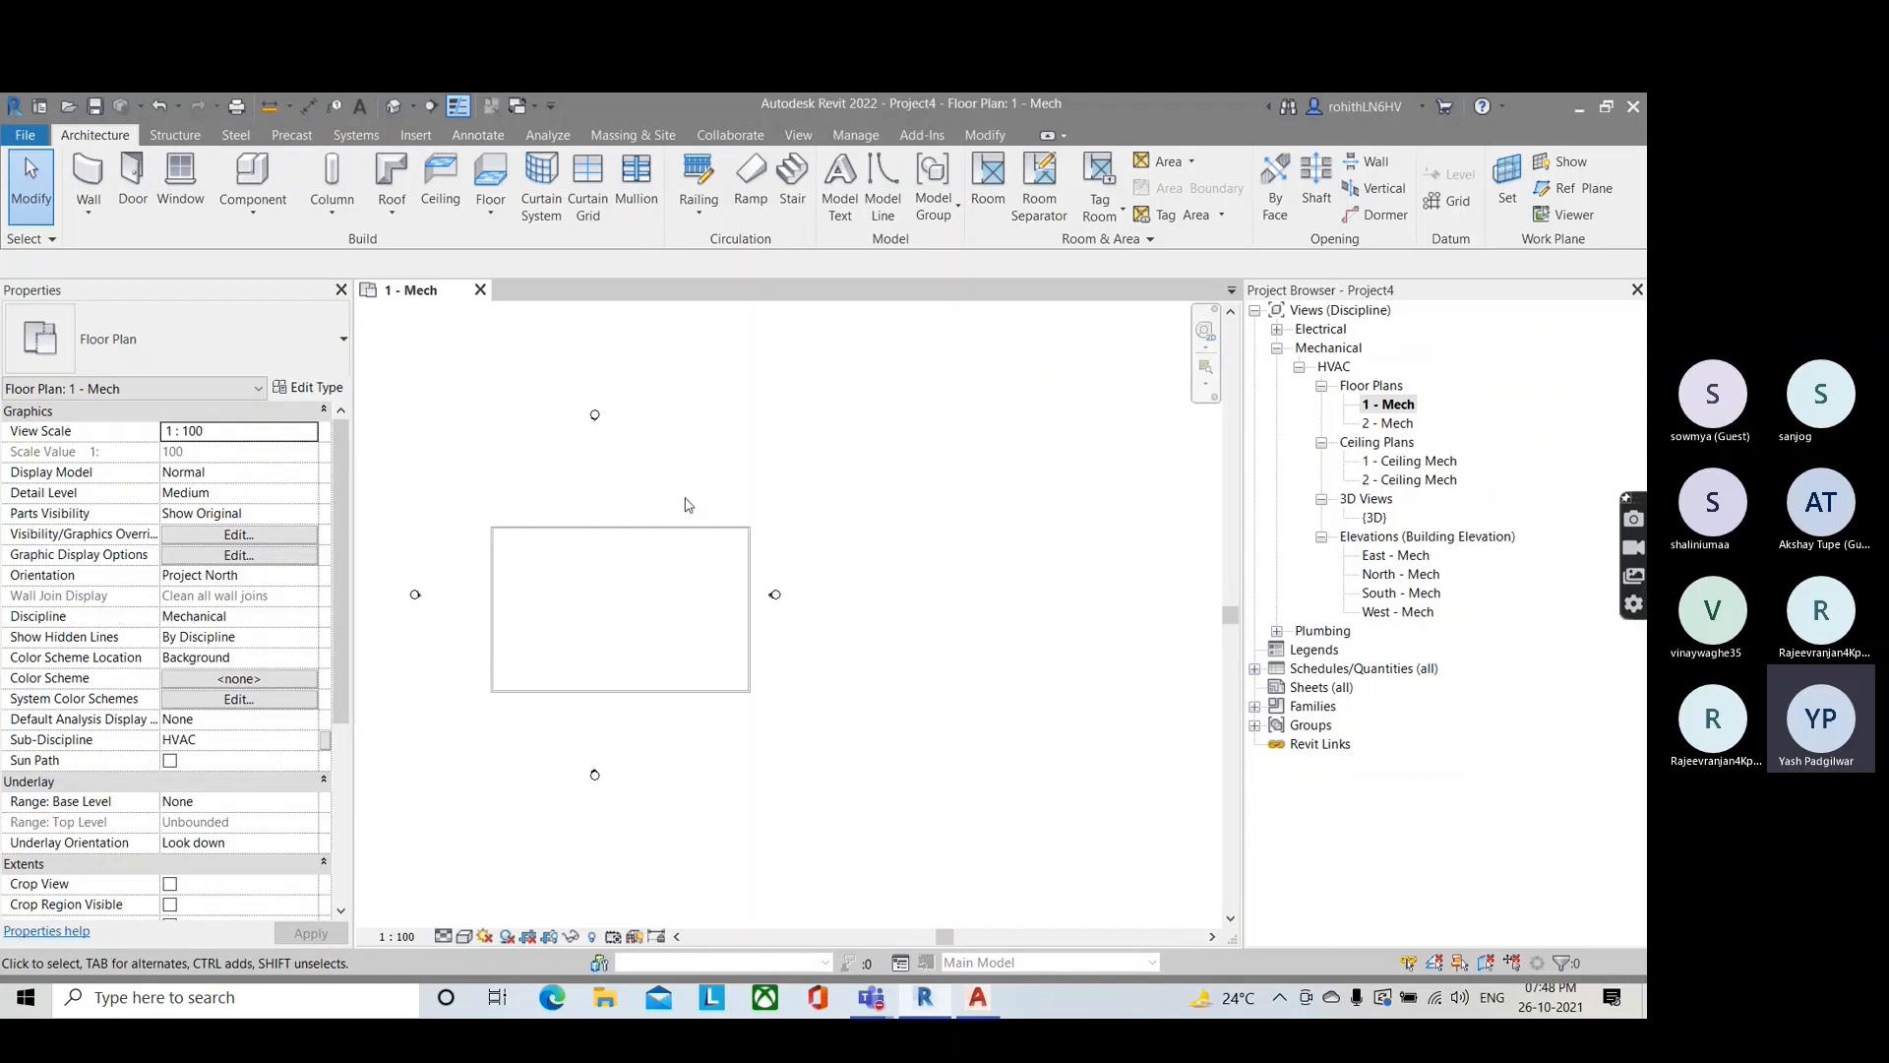
Step: Set the 1 - Mech floor plan's discipline to Architectural and try to select its walls with a selection window
drag(809, 769, 648, 634)
drag(596, 577, 490, 457)
mouse_move(607, 652)
mouse_down()
mouse_move(414, 451)
mouse_move(480, 504)
mouse_up()
click(261, 617)
click(309, 616)
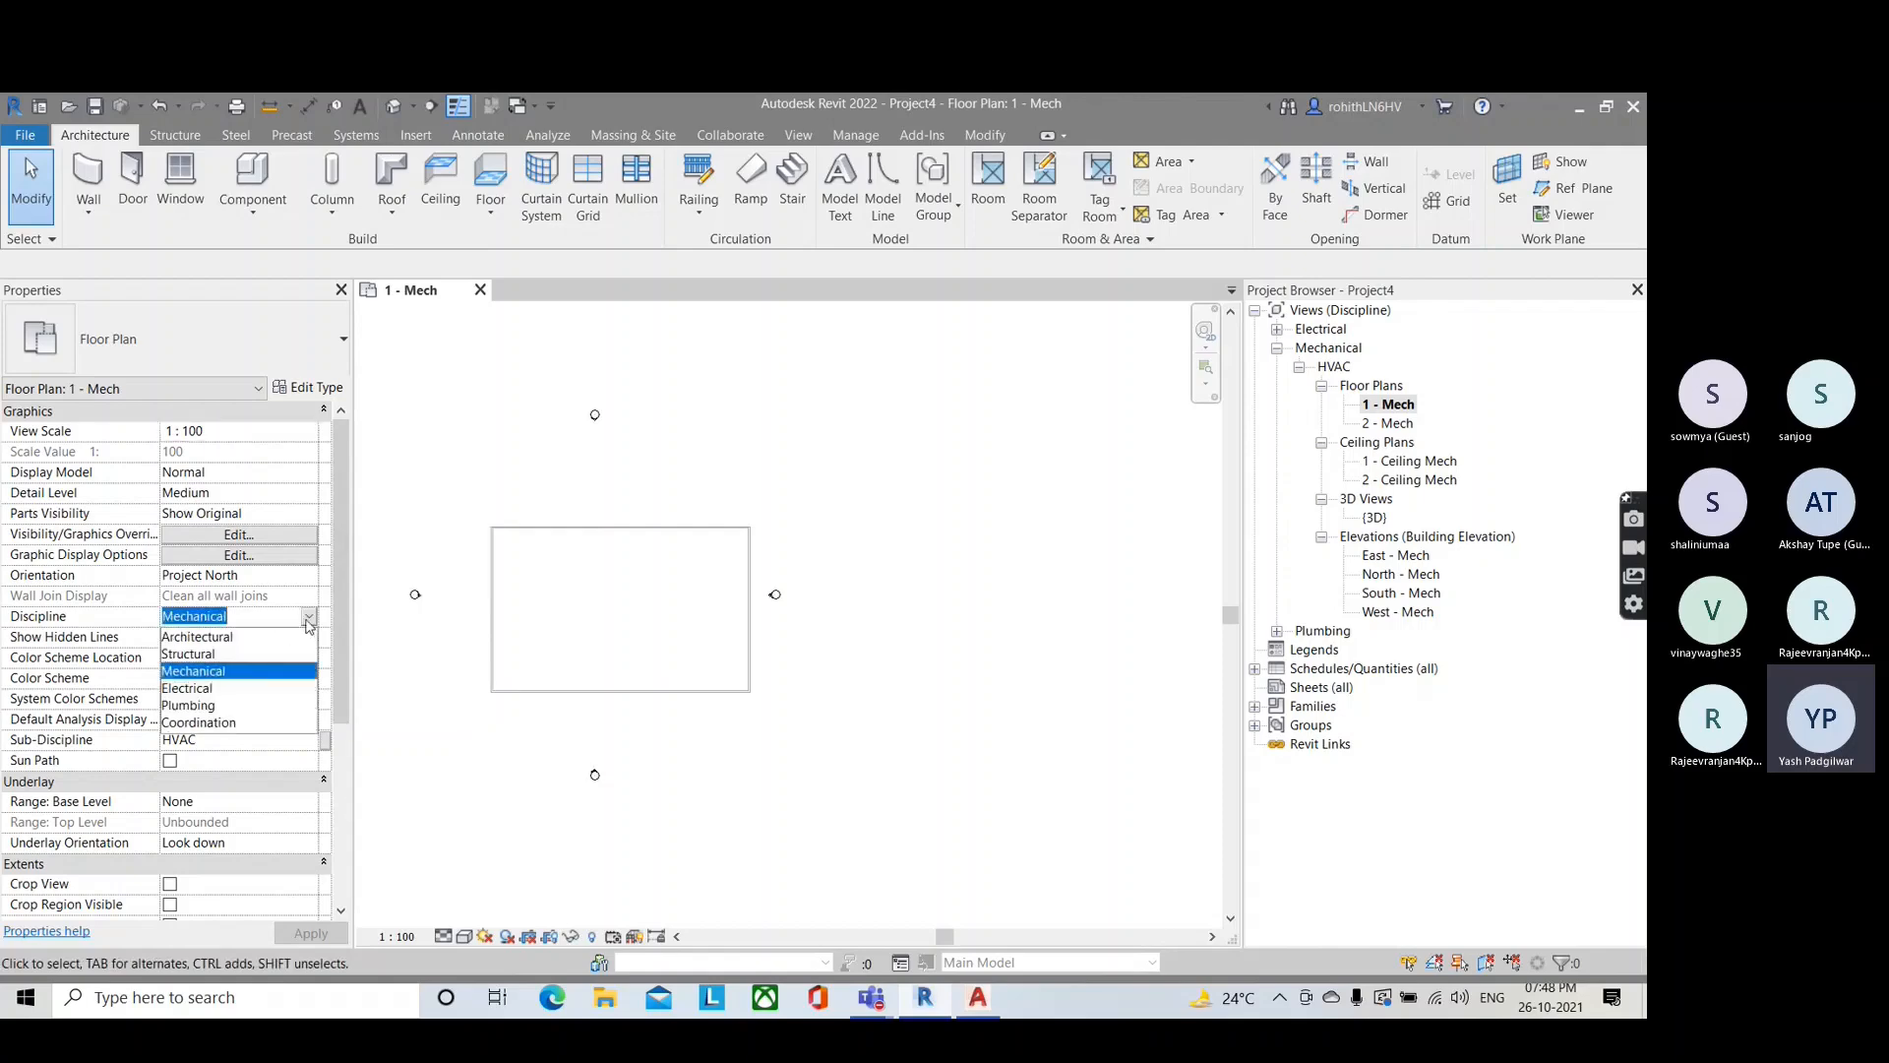
click(212, 639)
drag(785, 763, 701, 675)
click(765, 728)
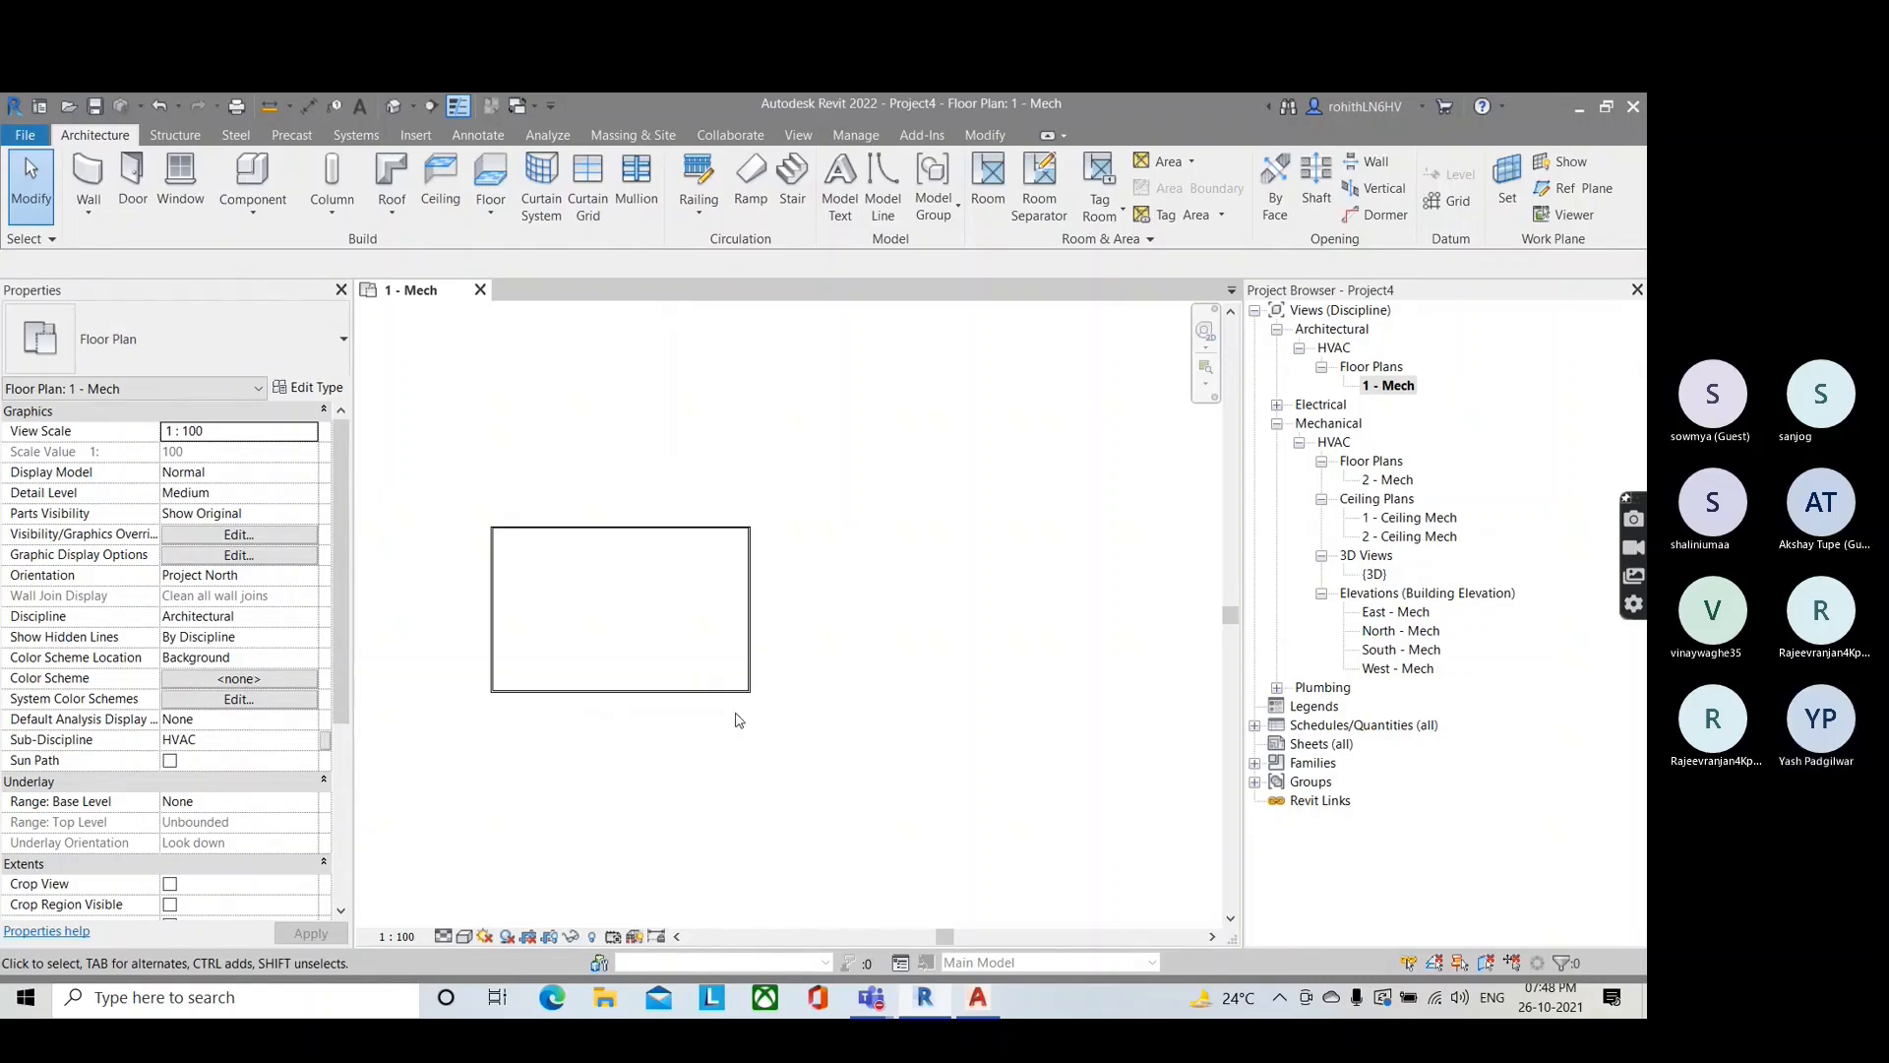
Step: Minimise the meeting window and set the 1 - Mech floor plan's discipline to Coordination
key(alt+Tab)
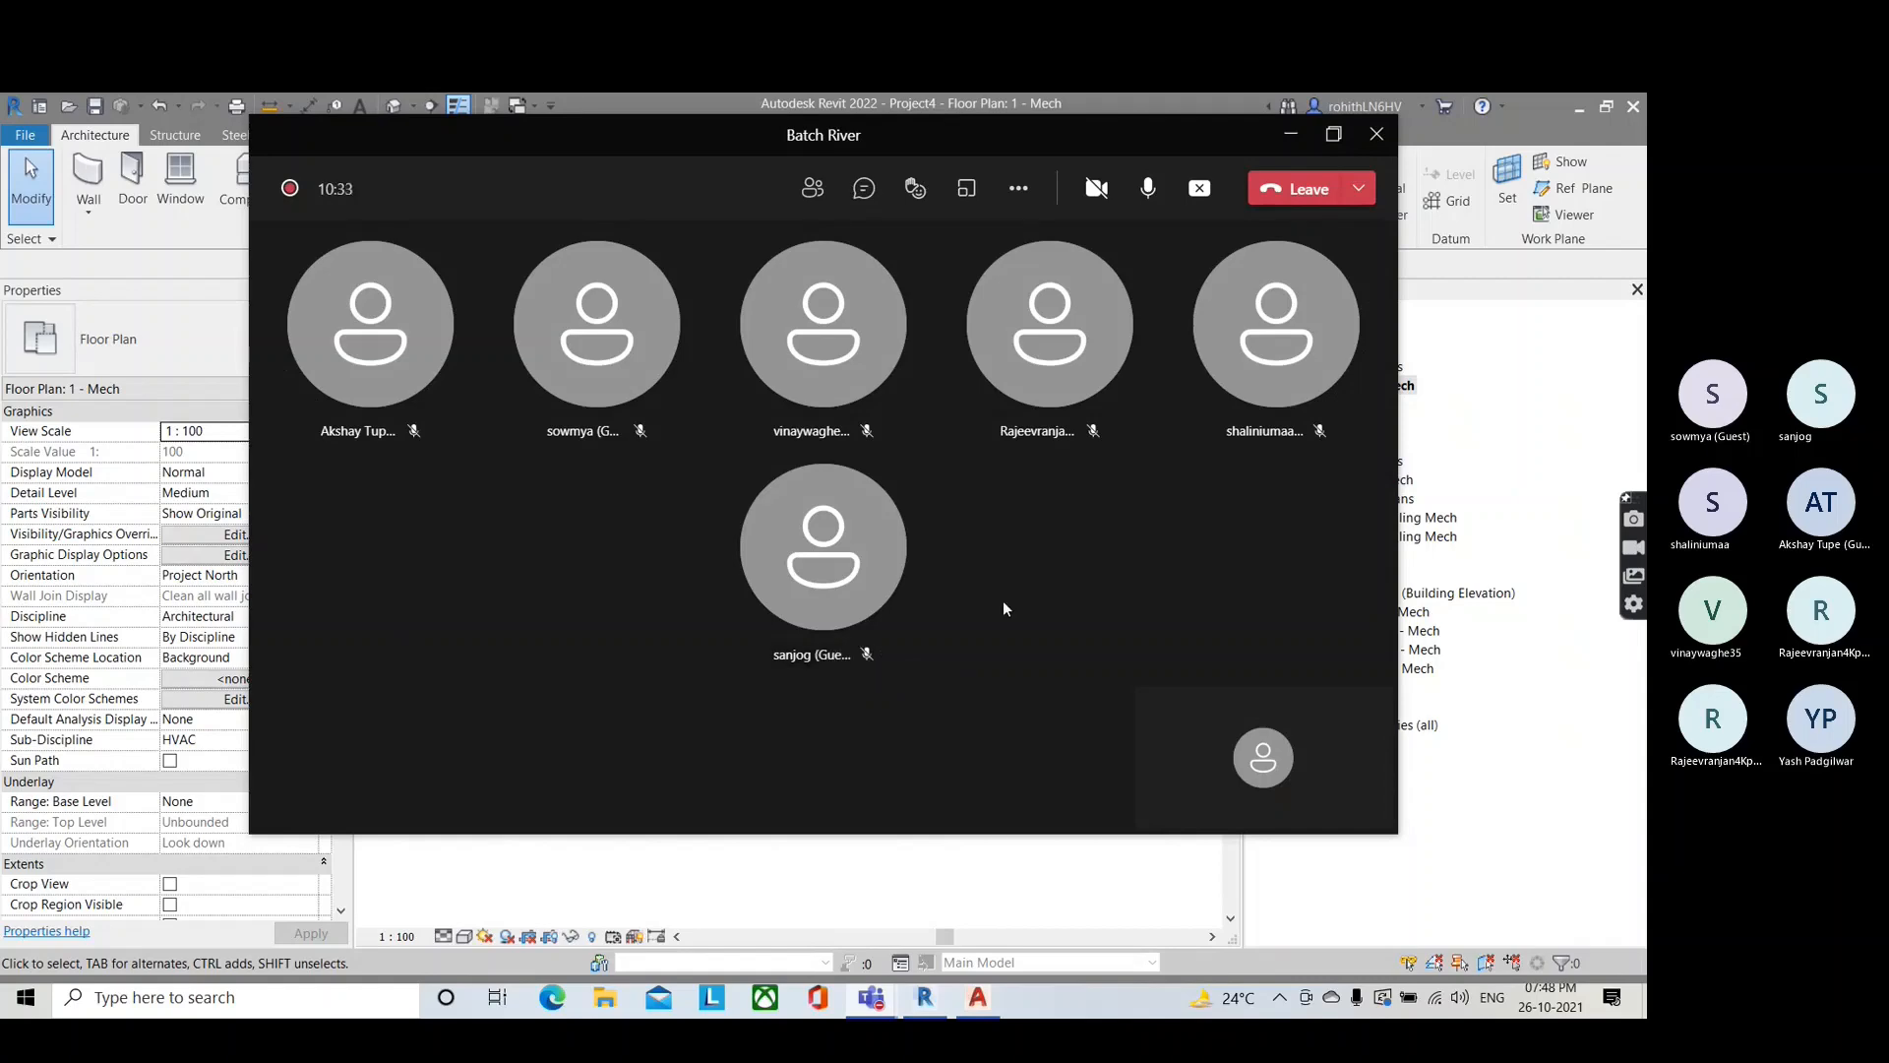
click(1287, 138)
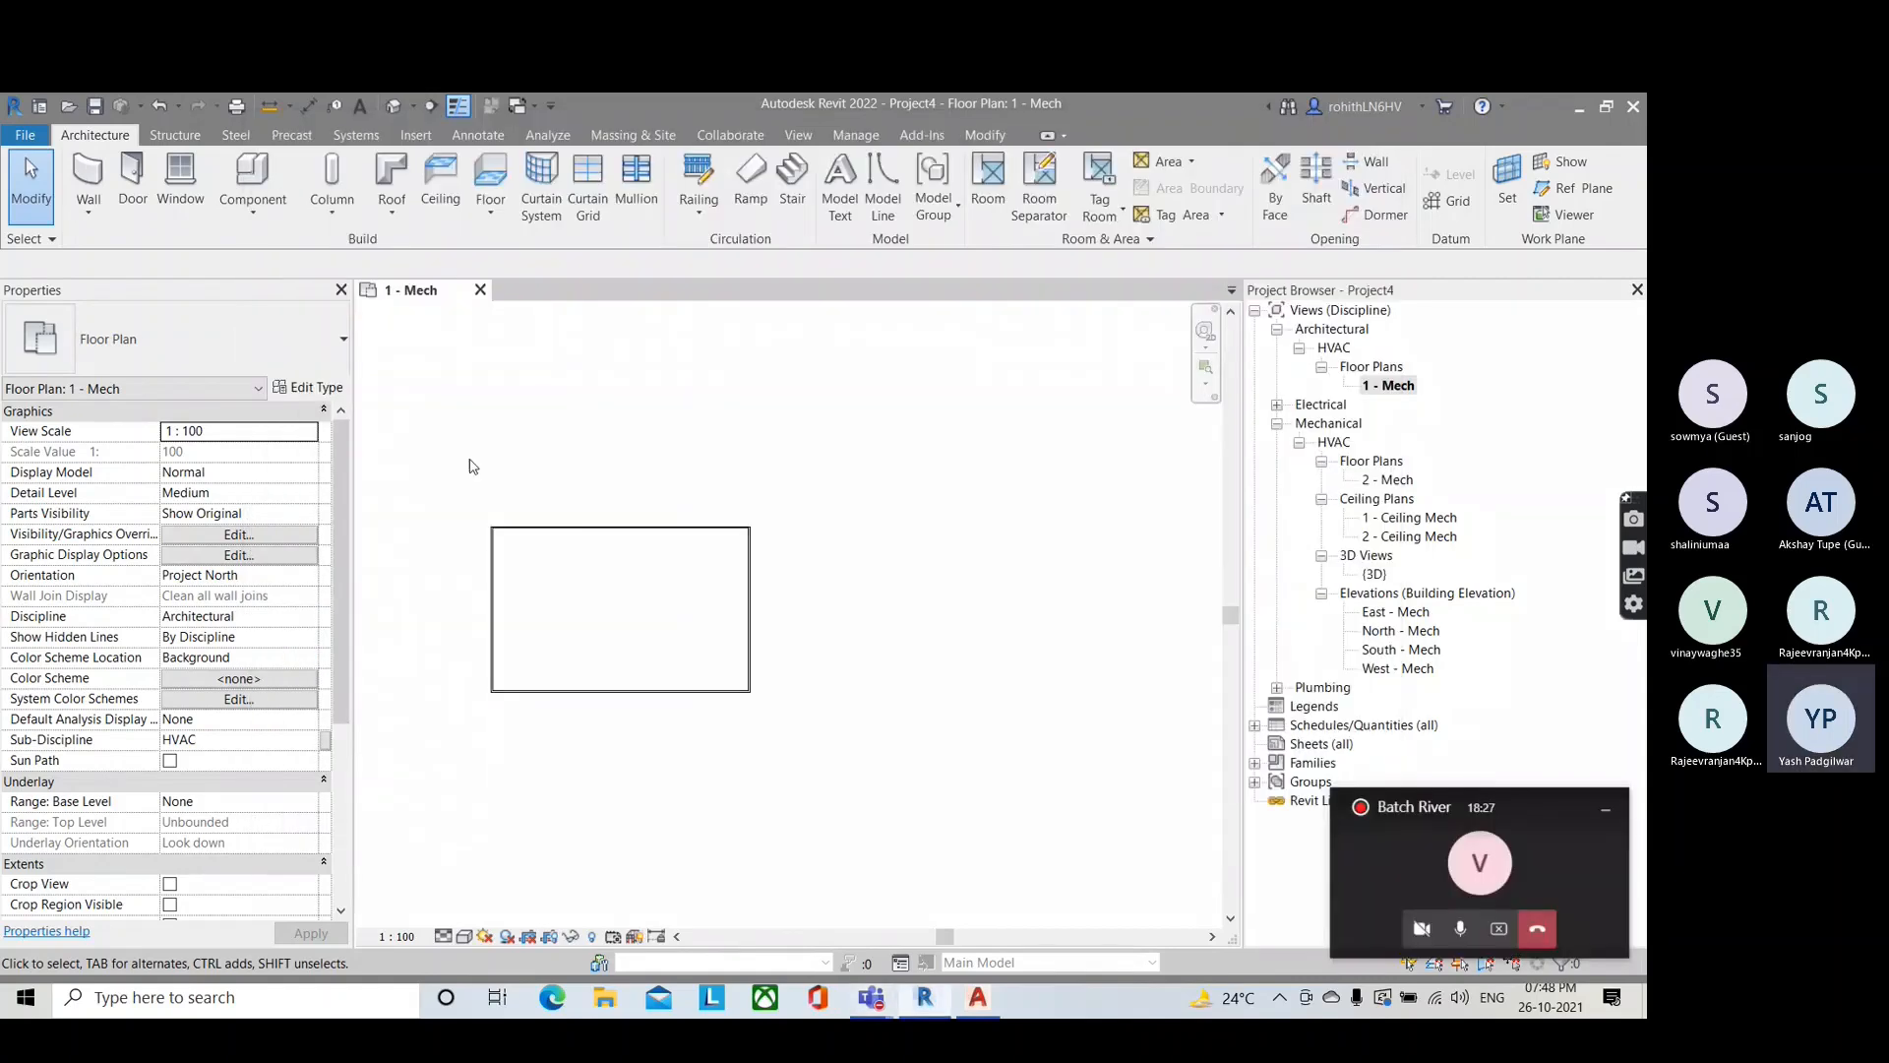
click(319, 614)
click(307, 615)
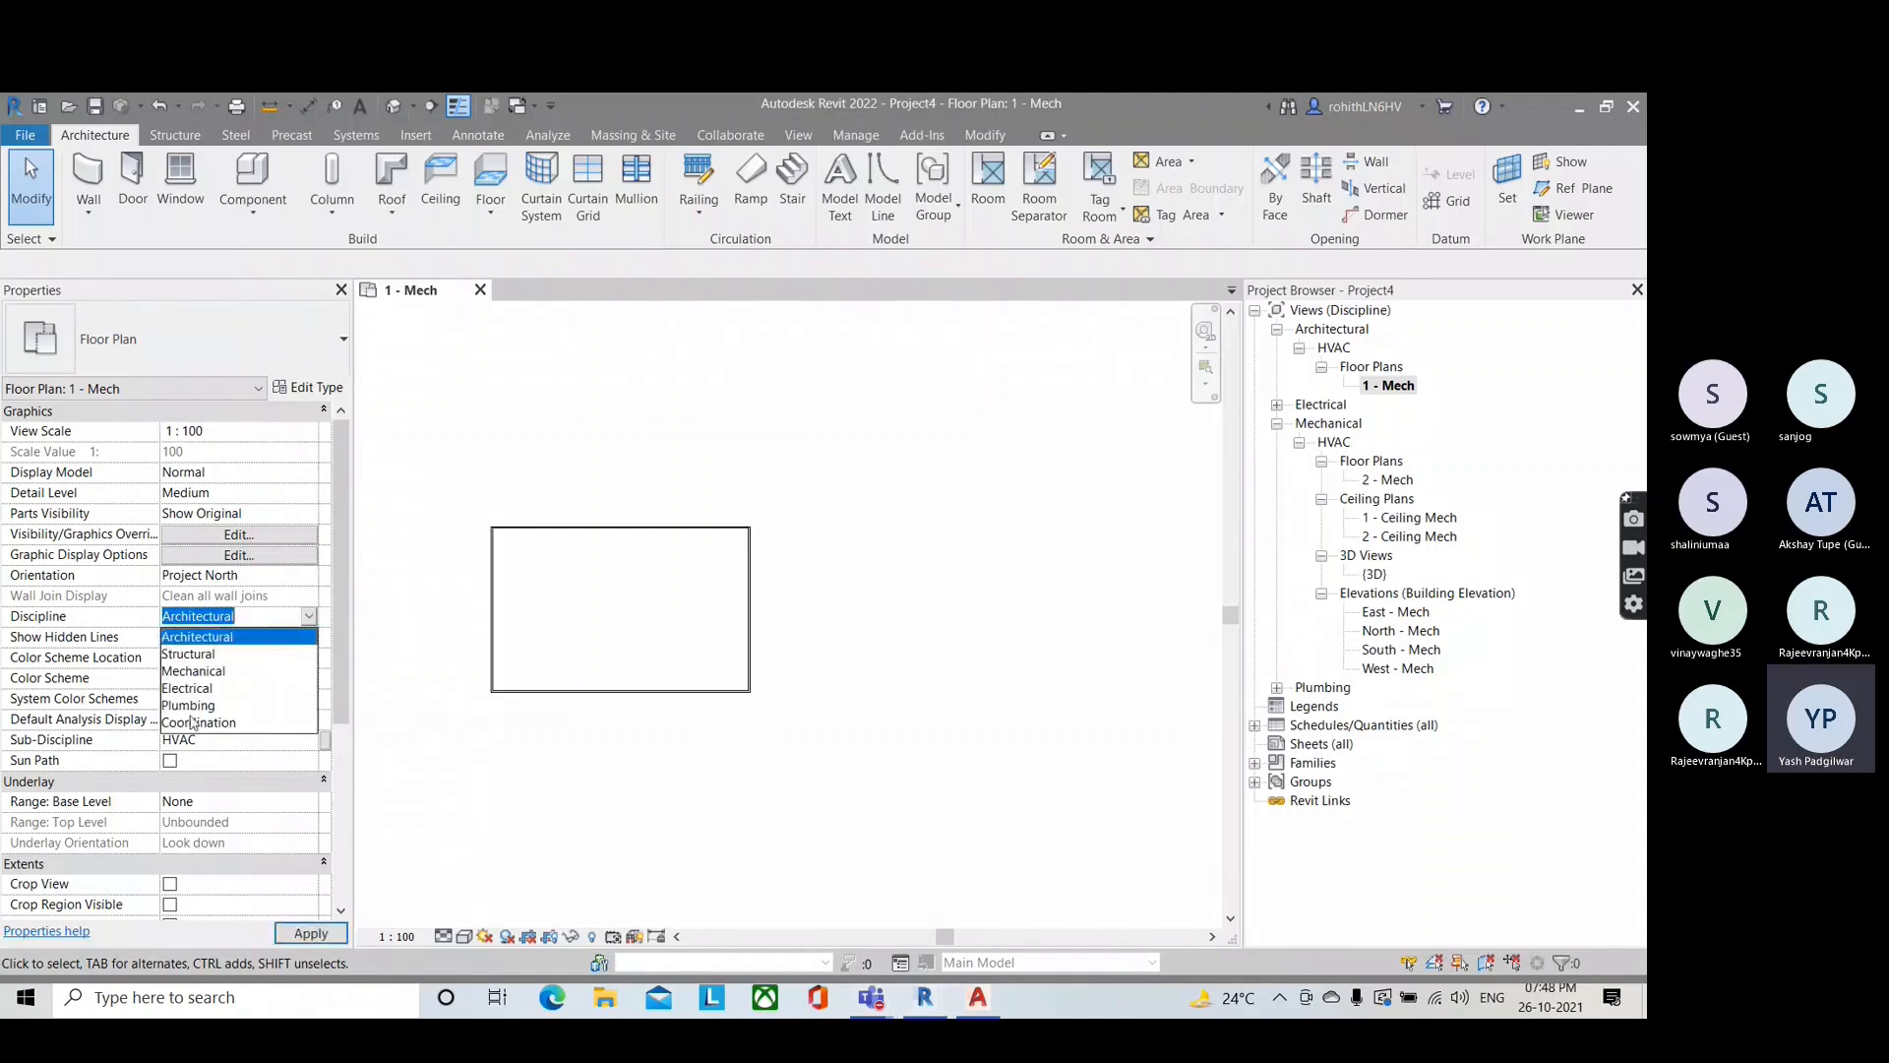
click(192, 726)
scroll(608, 633, down, 2)
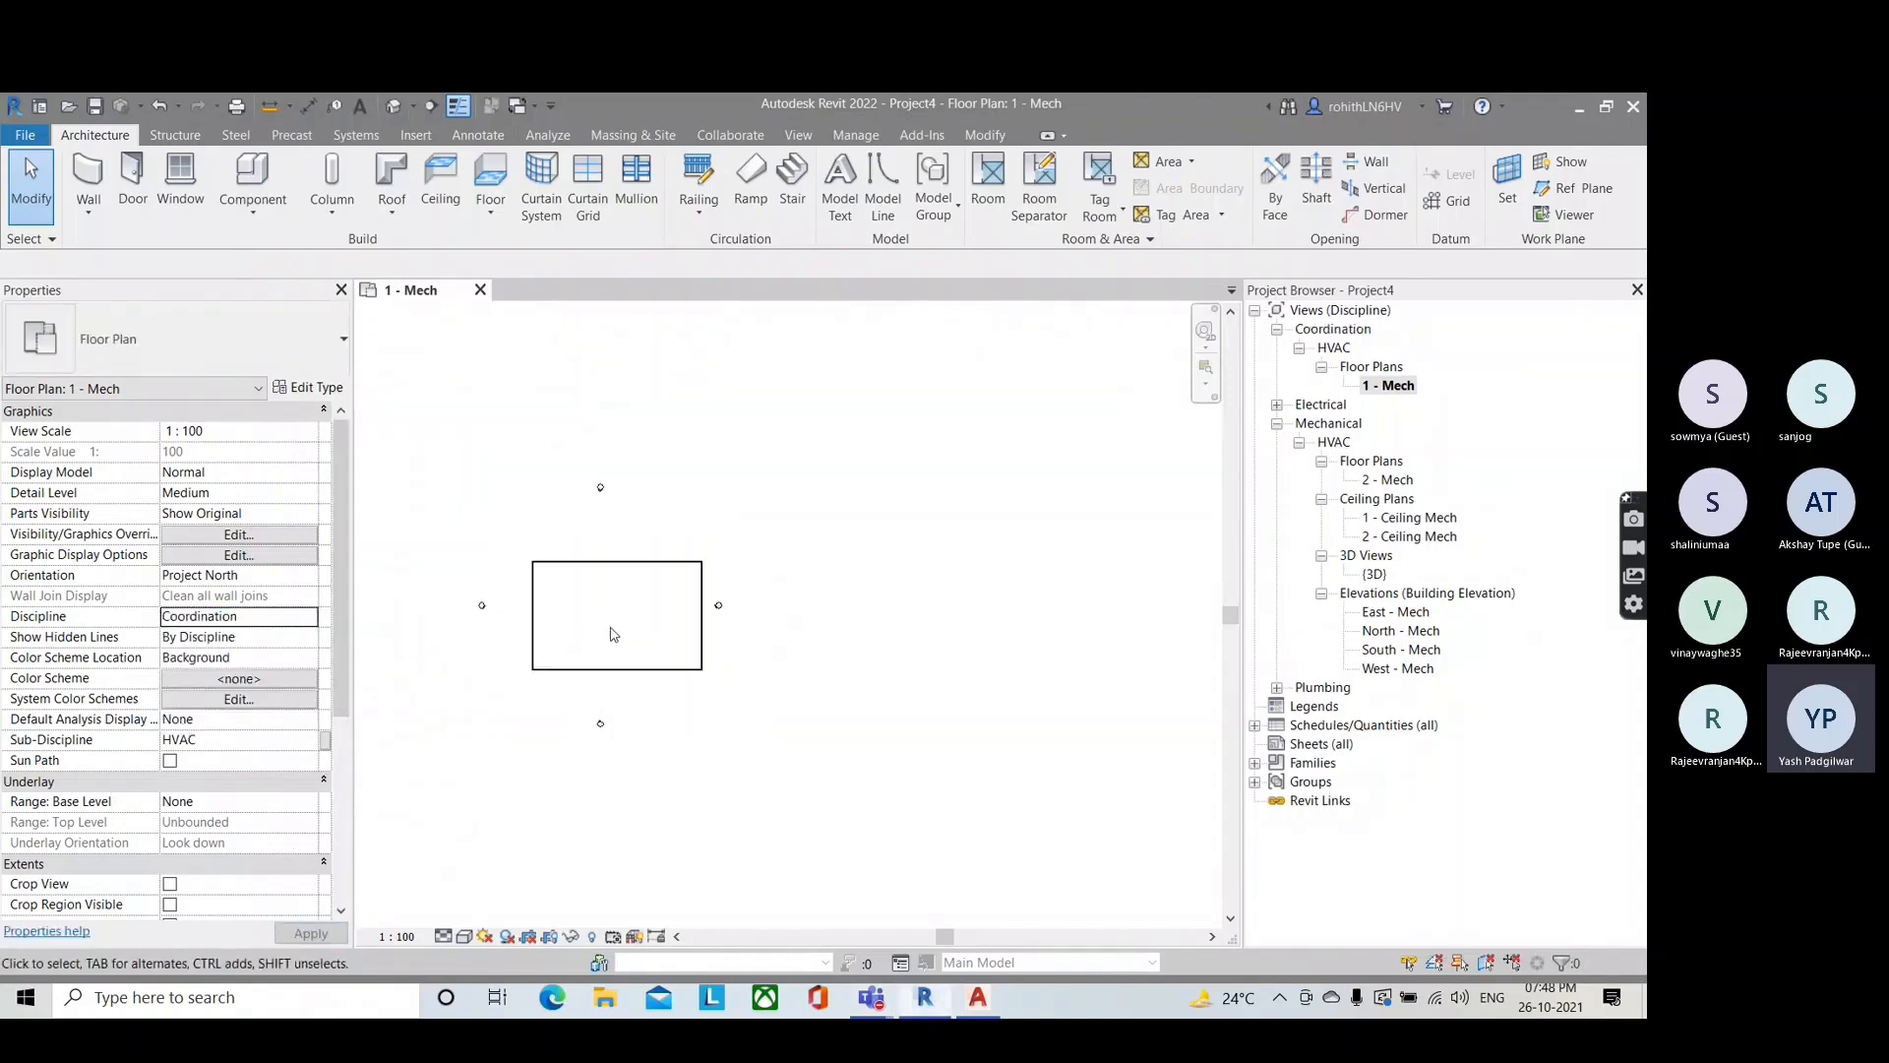
scroll(608, 633, up, 2)
Step: Return the 1 - Mech floor plan's discipline to Mechanical and try to select the walls with a selection window
click(310, 620)
click(310, 618)
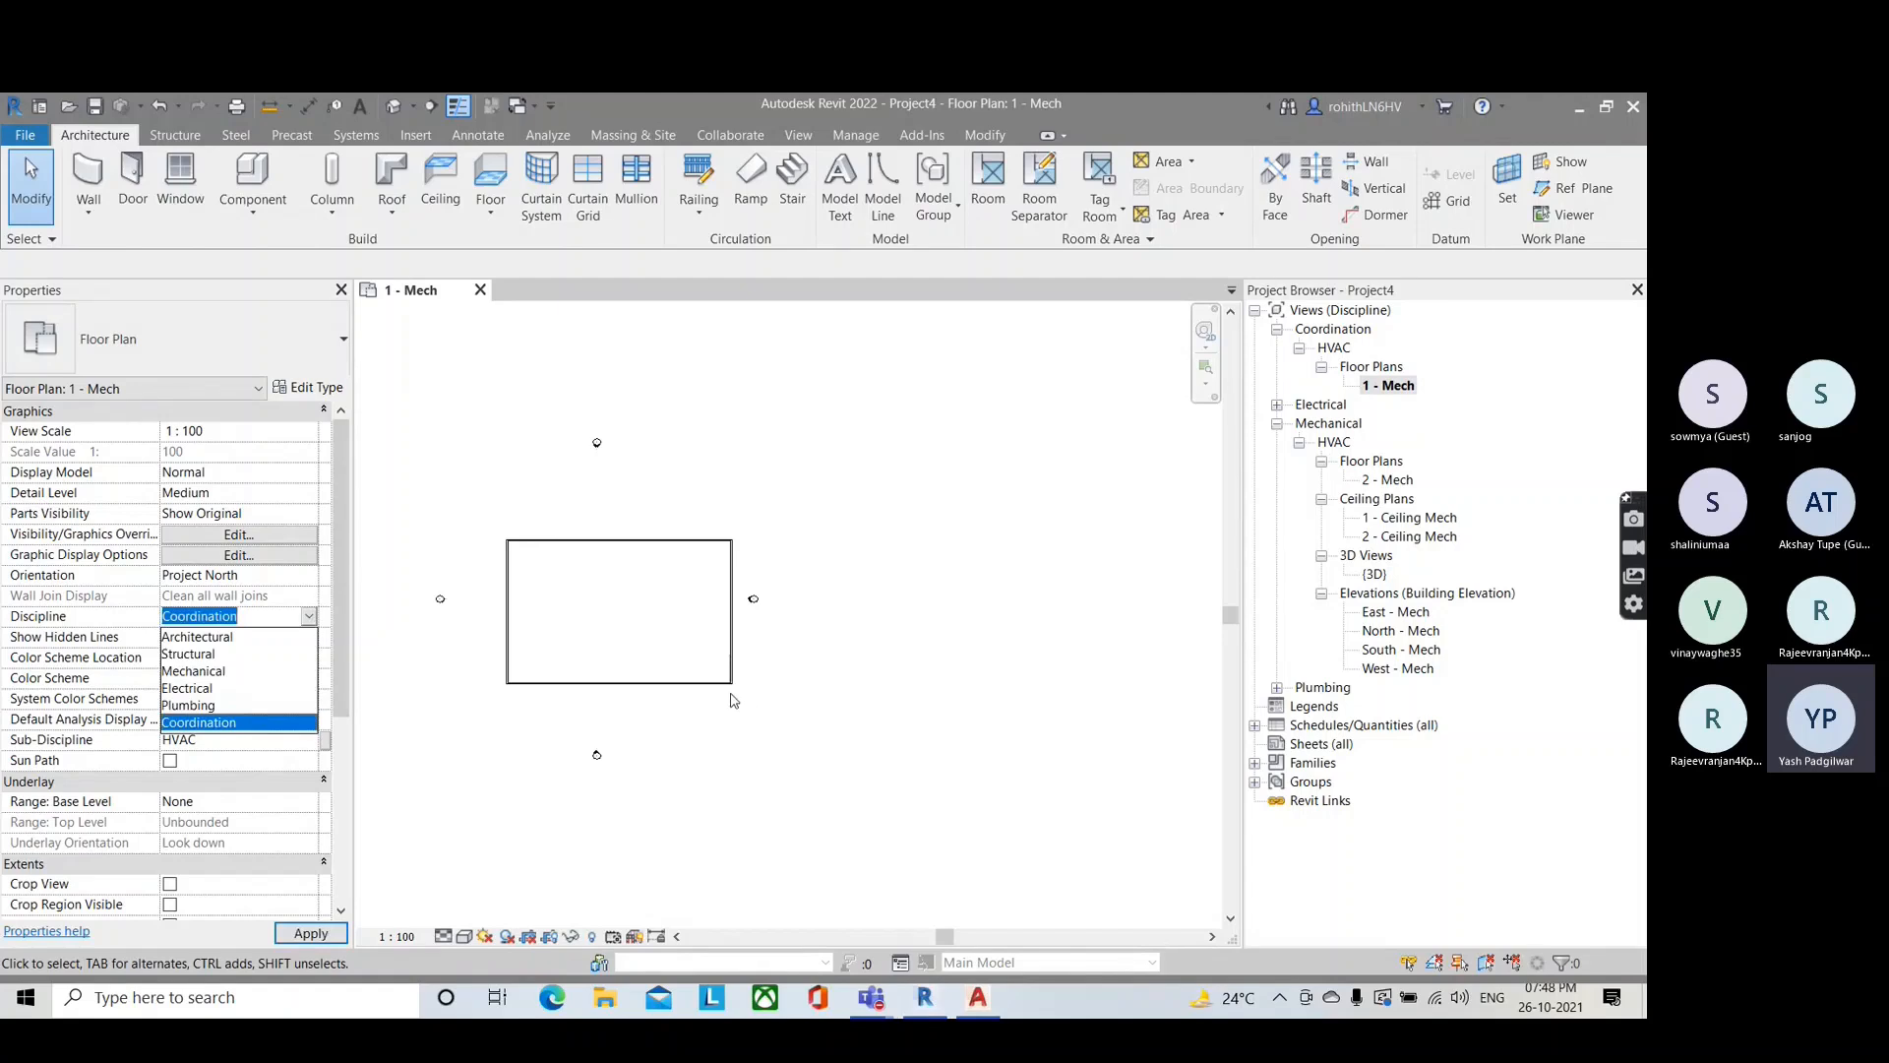
click(233, 671)
drag(729, 738, 499, 516)
drag(665, 620, 588, 500)
drag(734, 740, 531, 569)
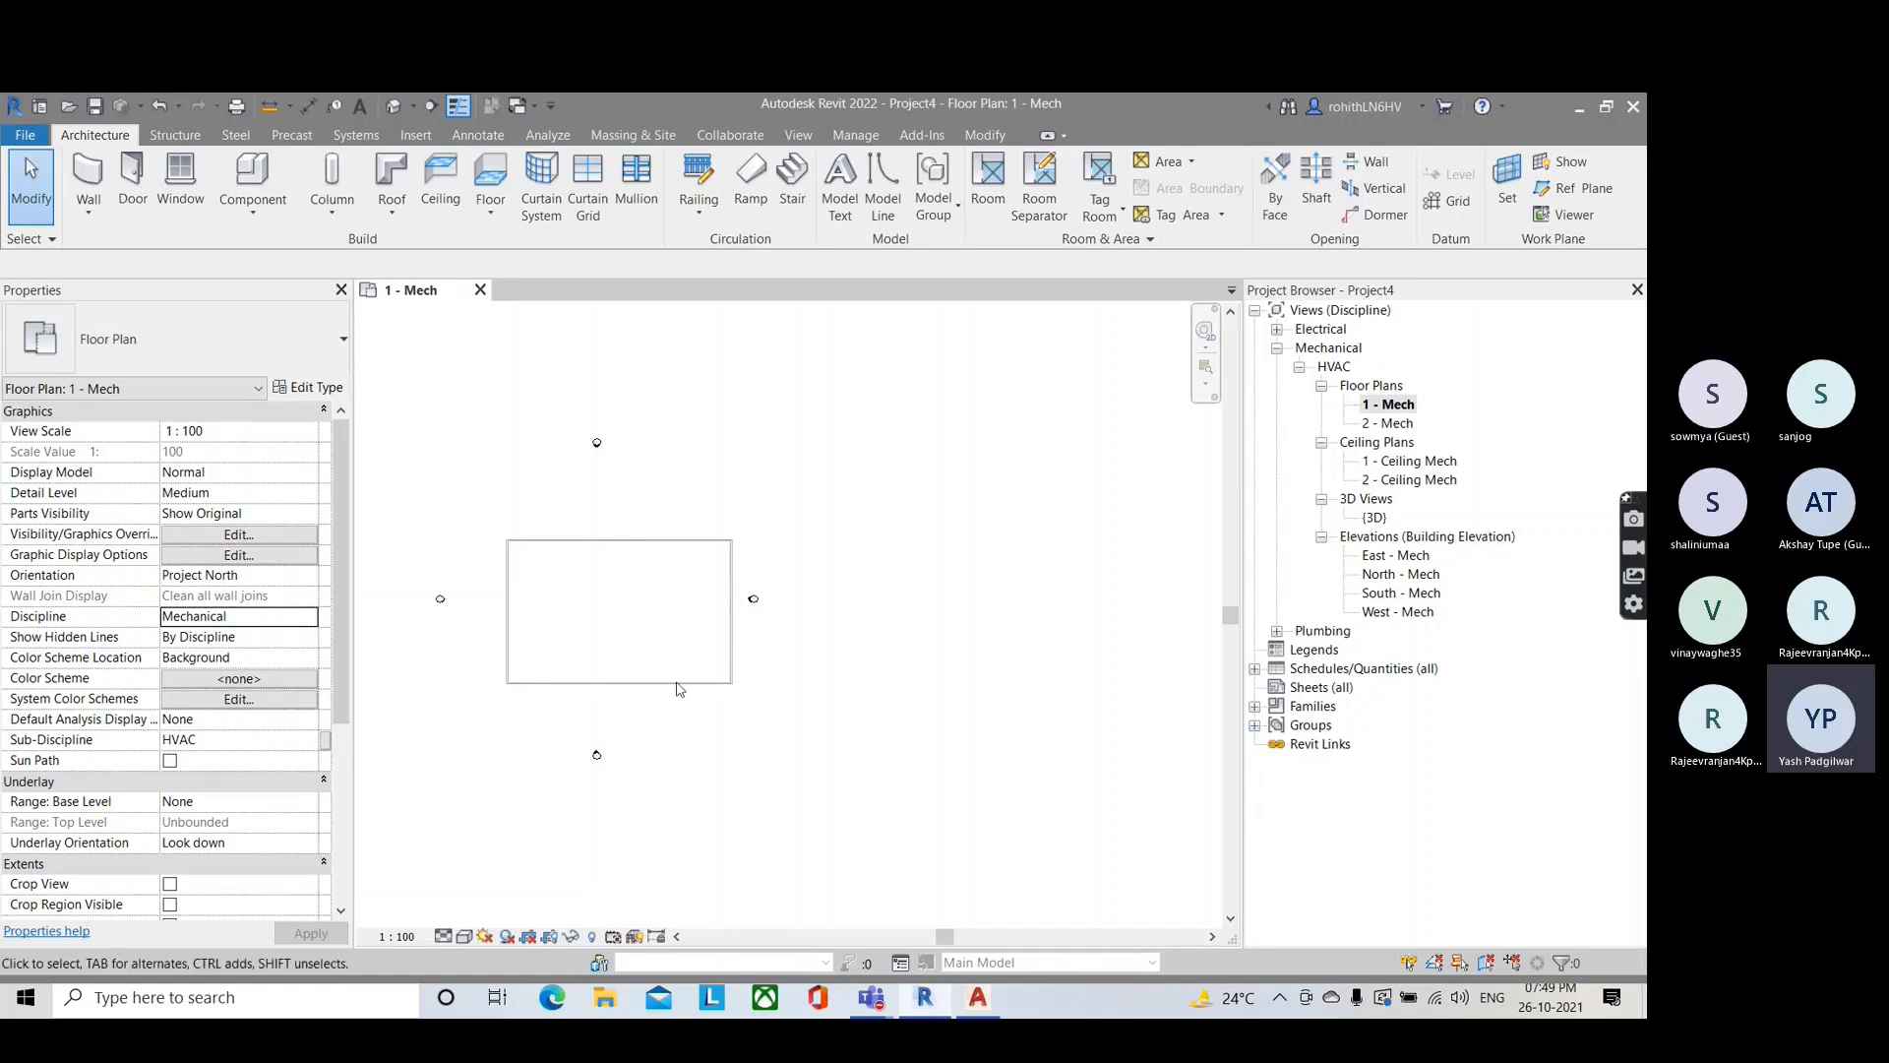
drag(677, 689, 471, 547)
Step: Set the floor plan's discipline to Coordination, test selecting the walls, and clear the selection
click(306, 618)
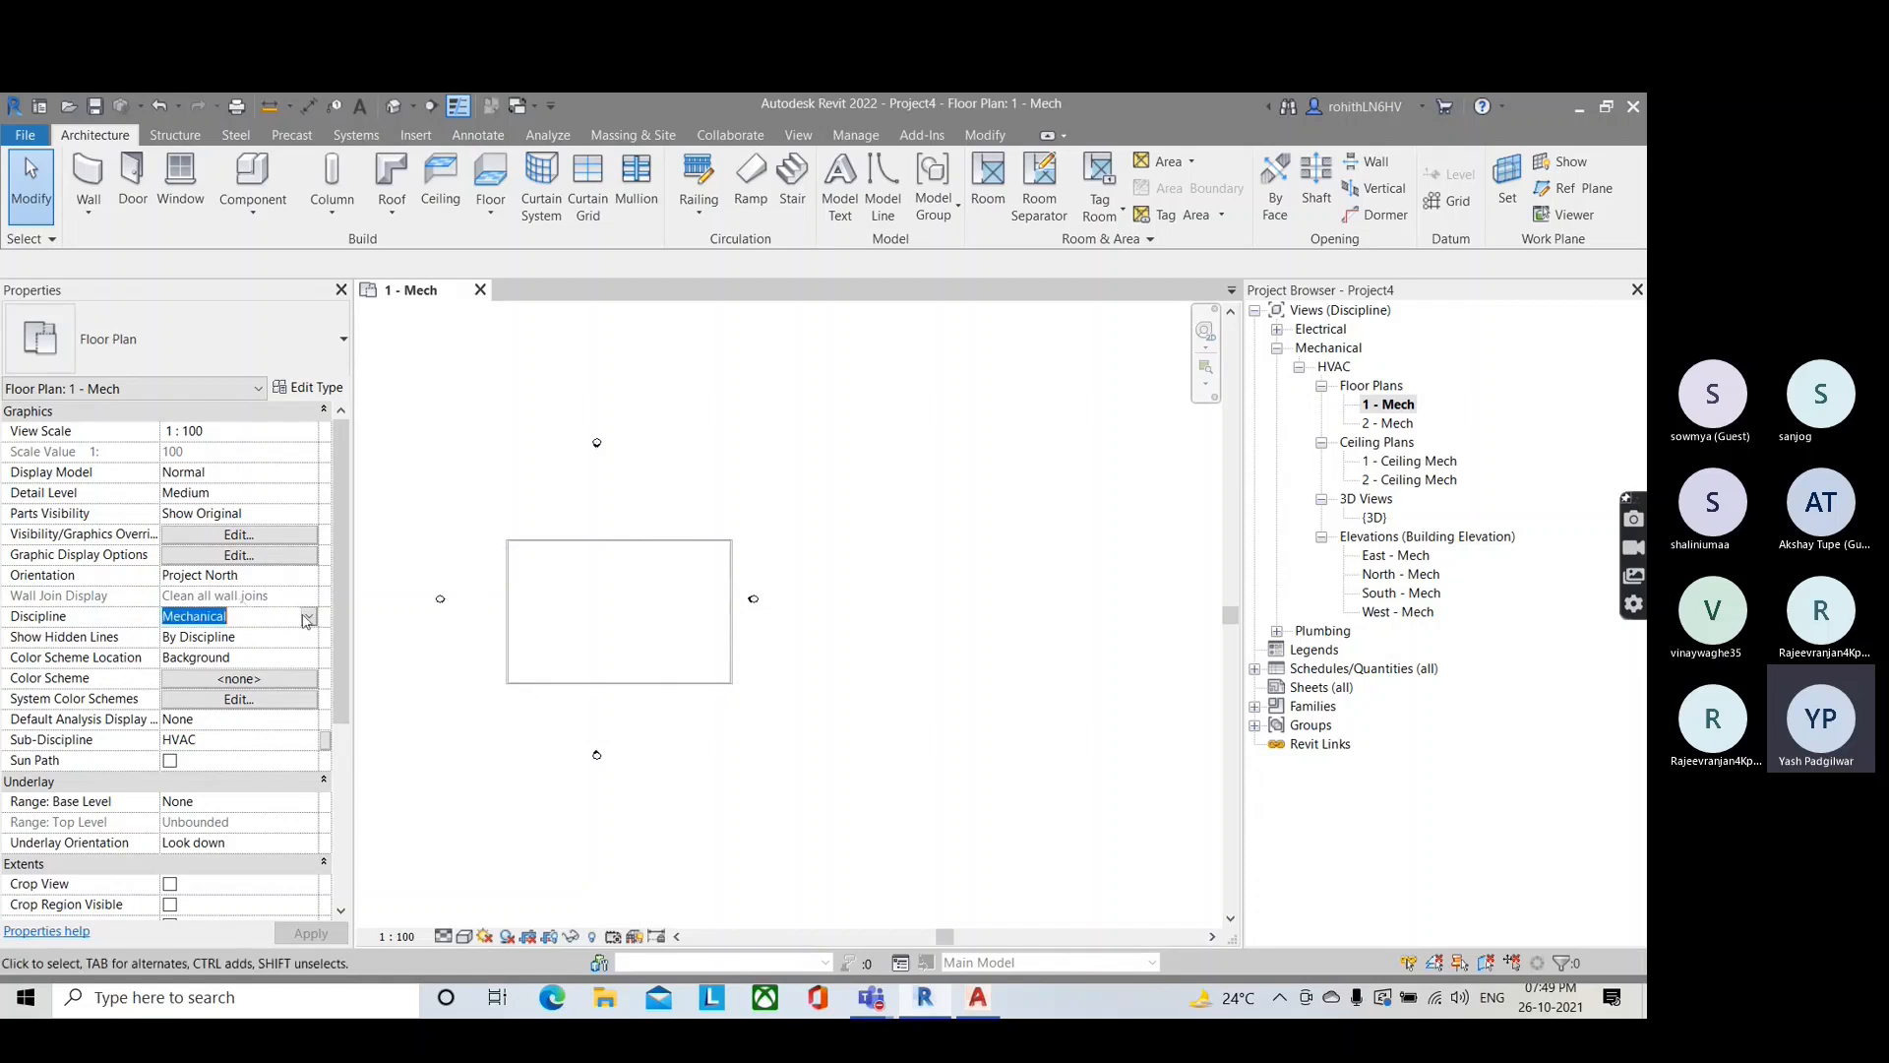
click(306, 618)
click(227, 721)
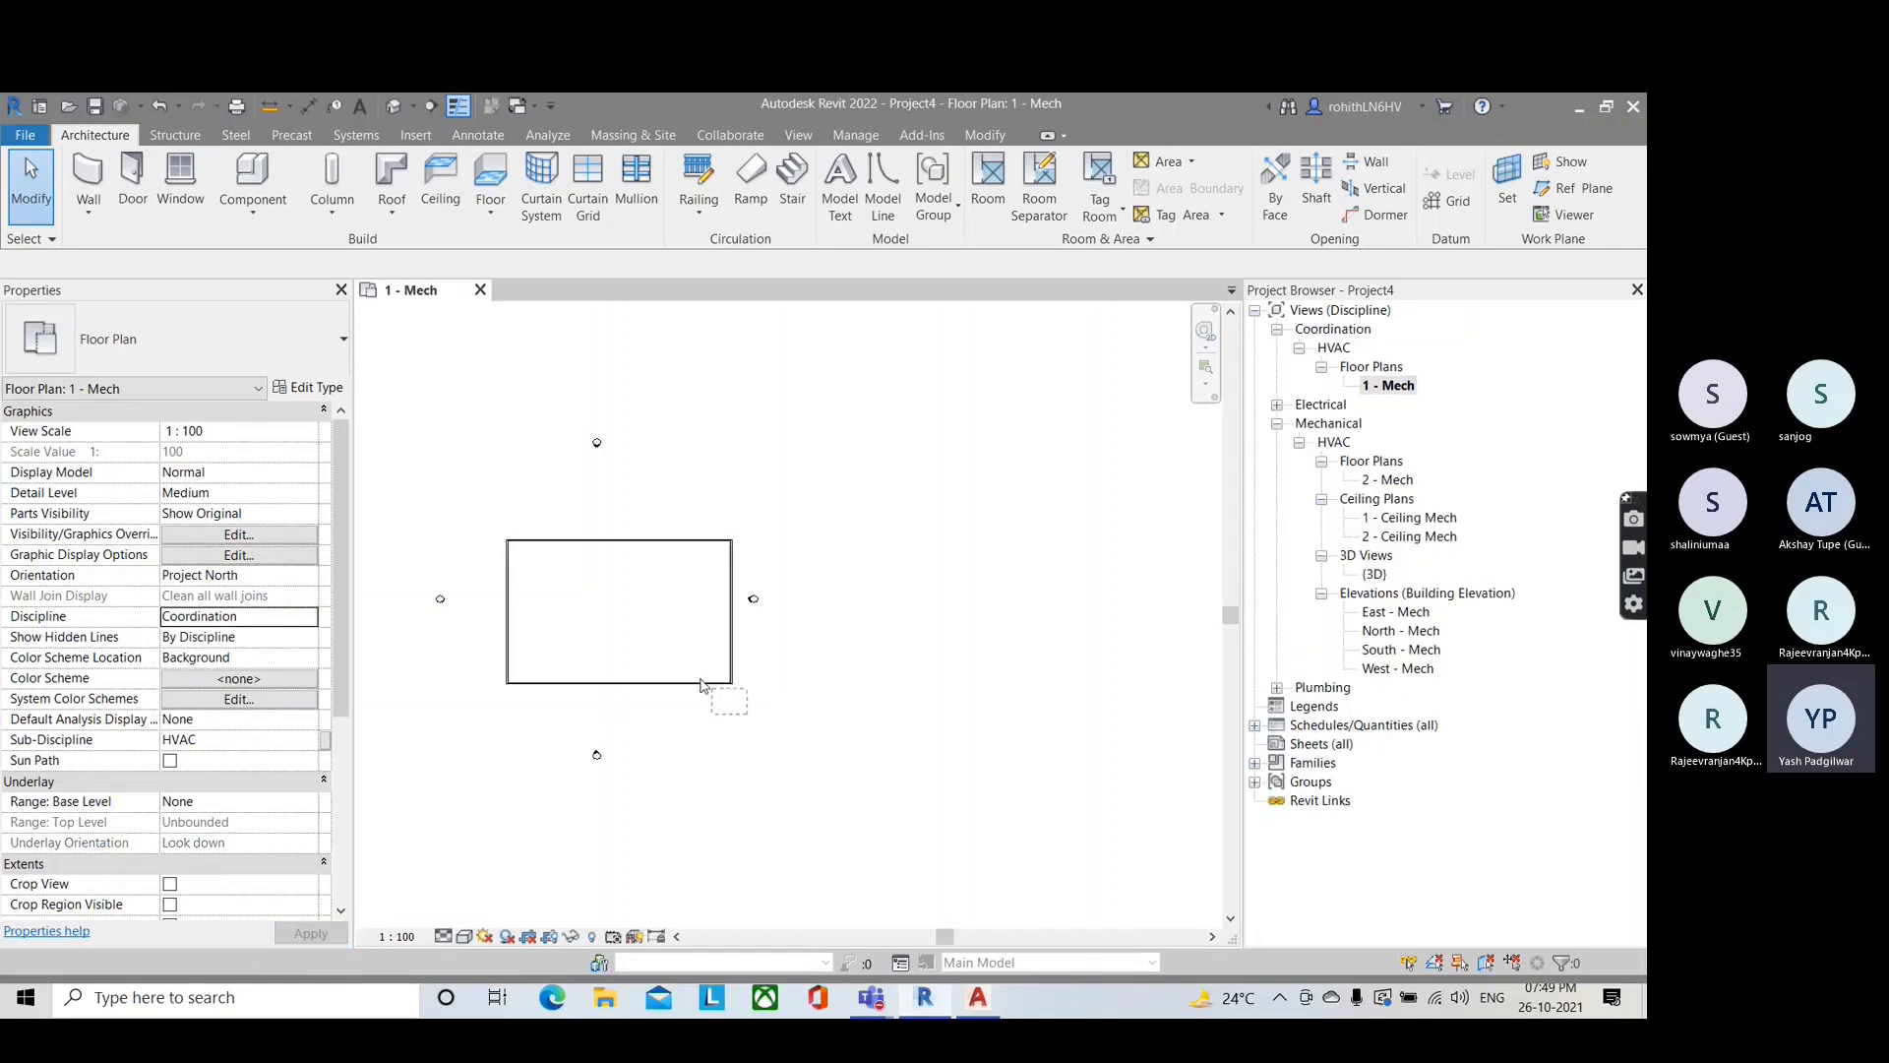
drag(702, 686, 502, 514)
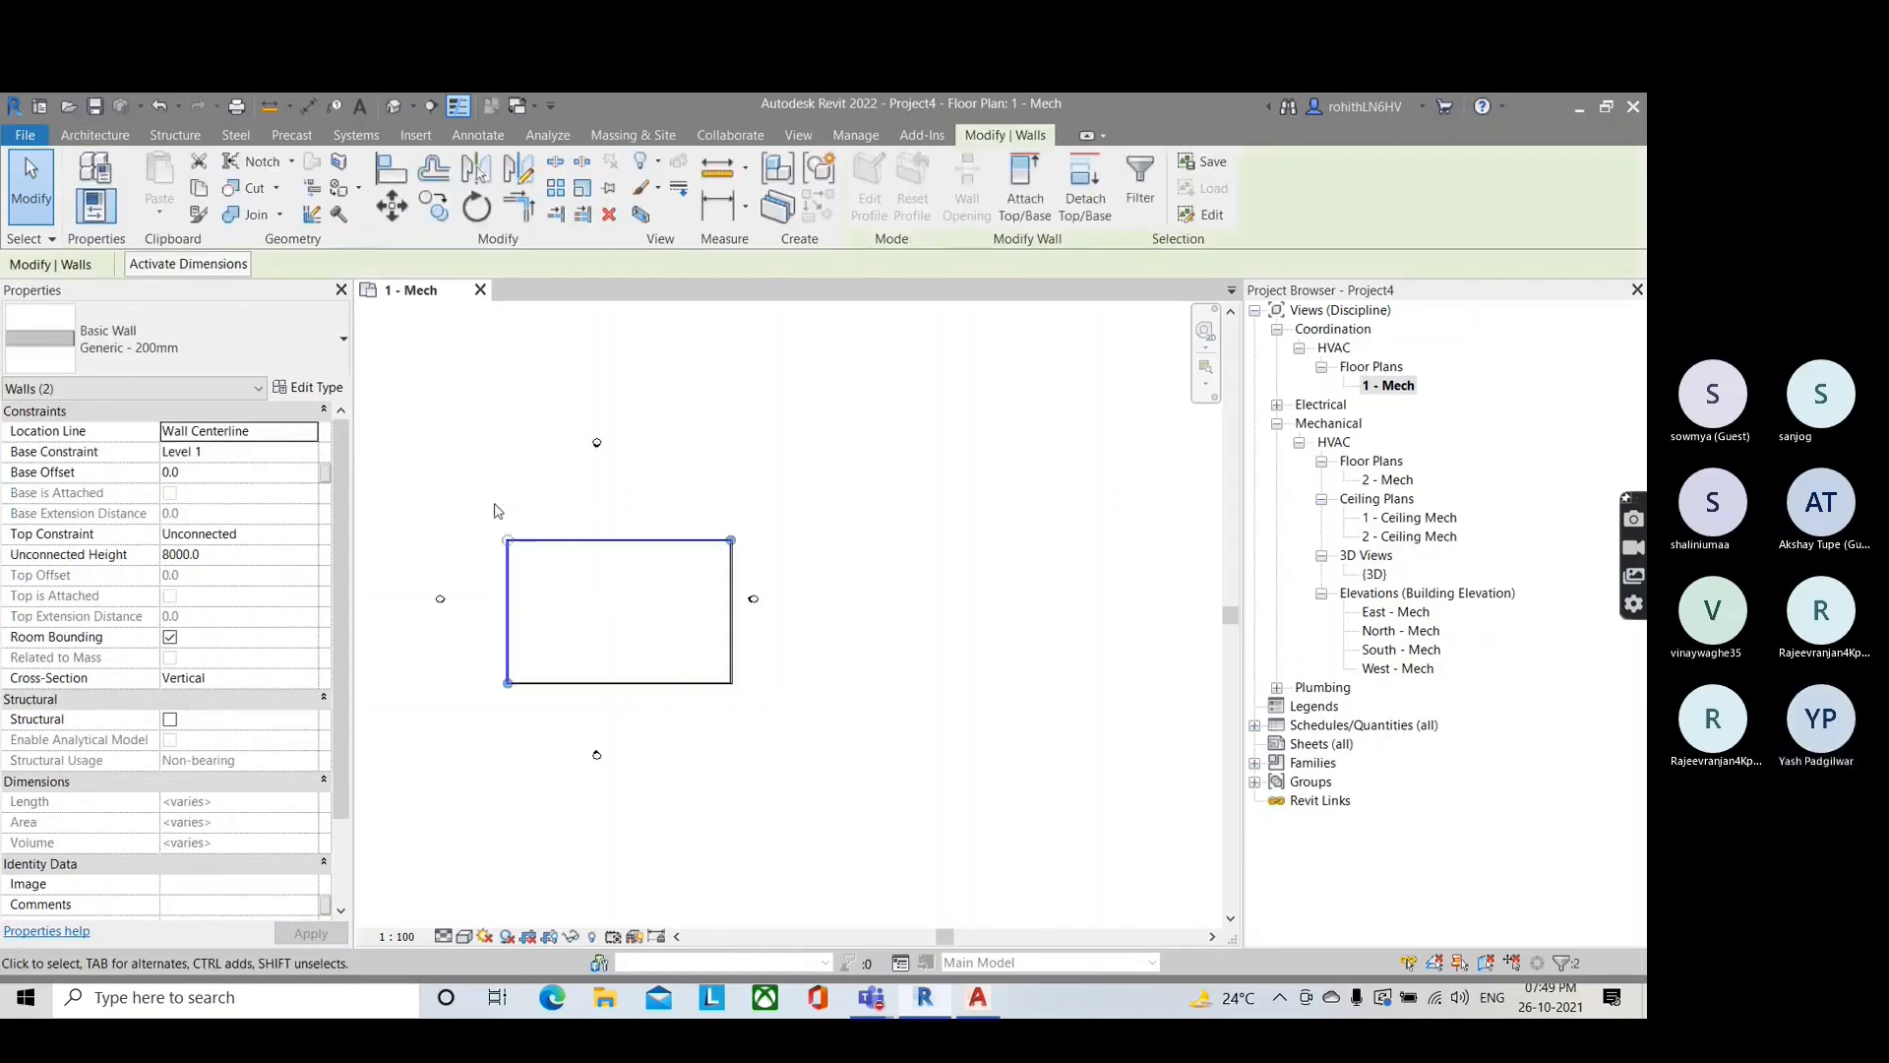
click(494, 509)
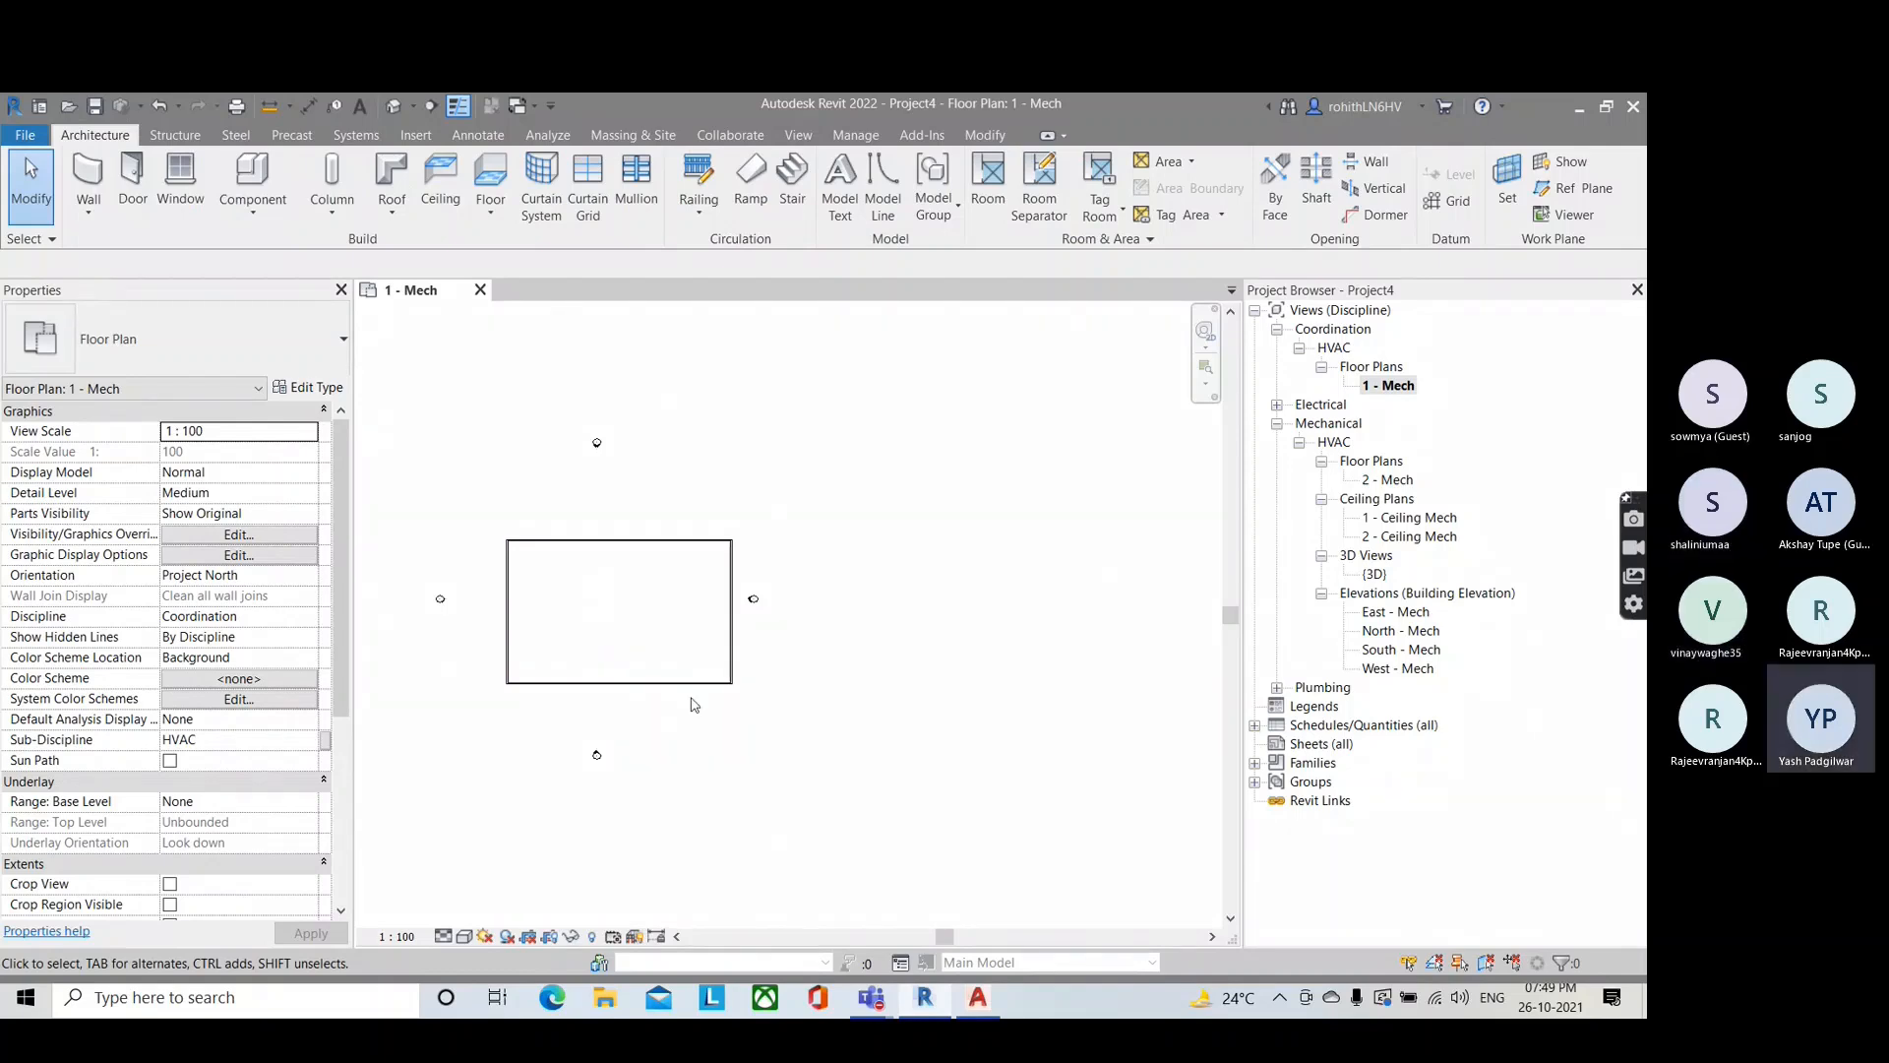
Step: Delete all four walls of the rectangle between the elevation markers
scroll(738, 704, down, 2)
scroll(786, 725, up, 3)
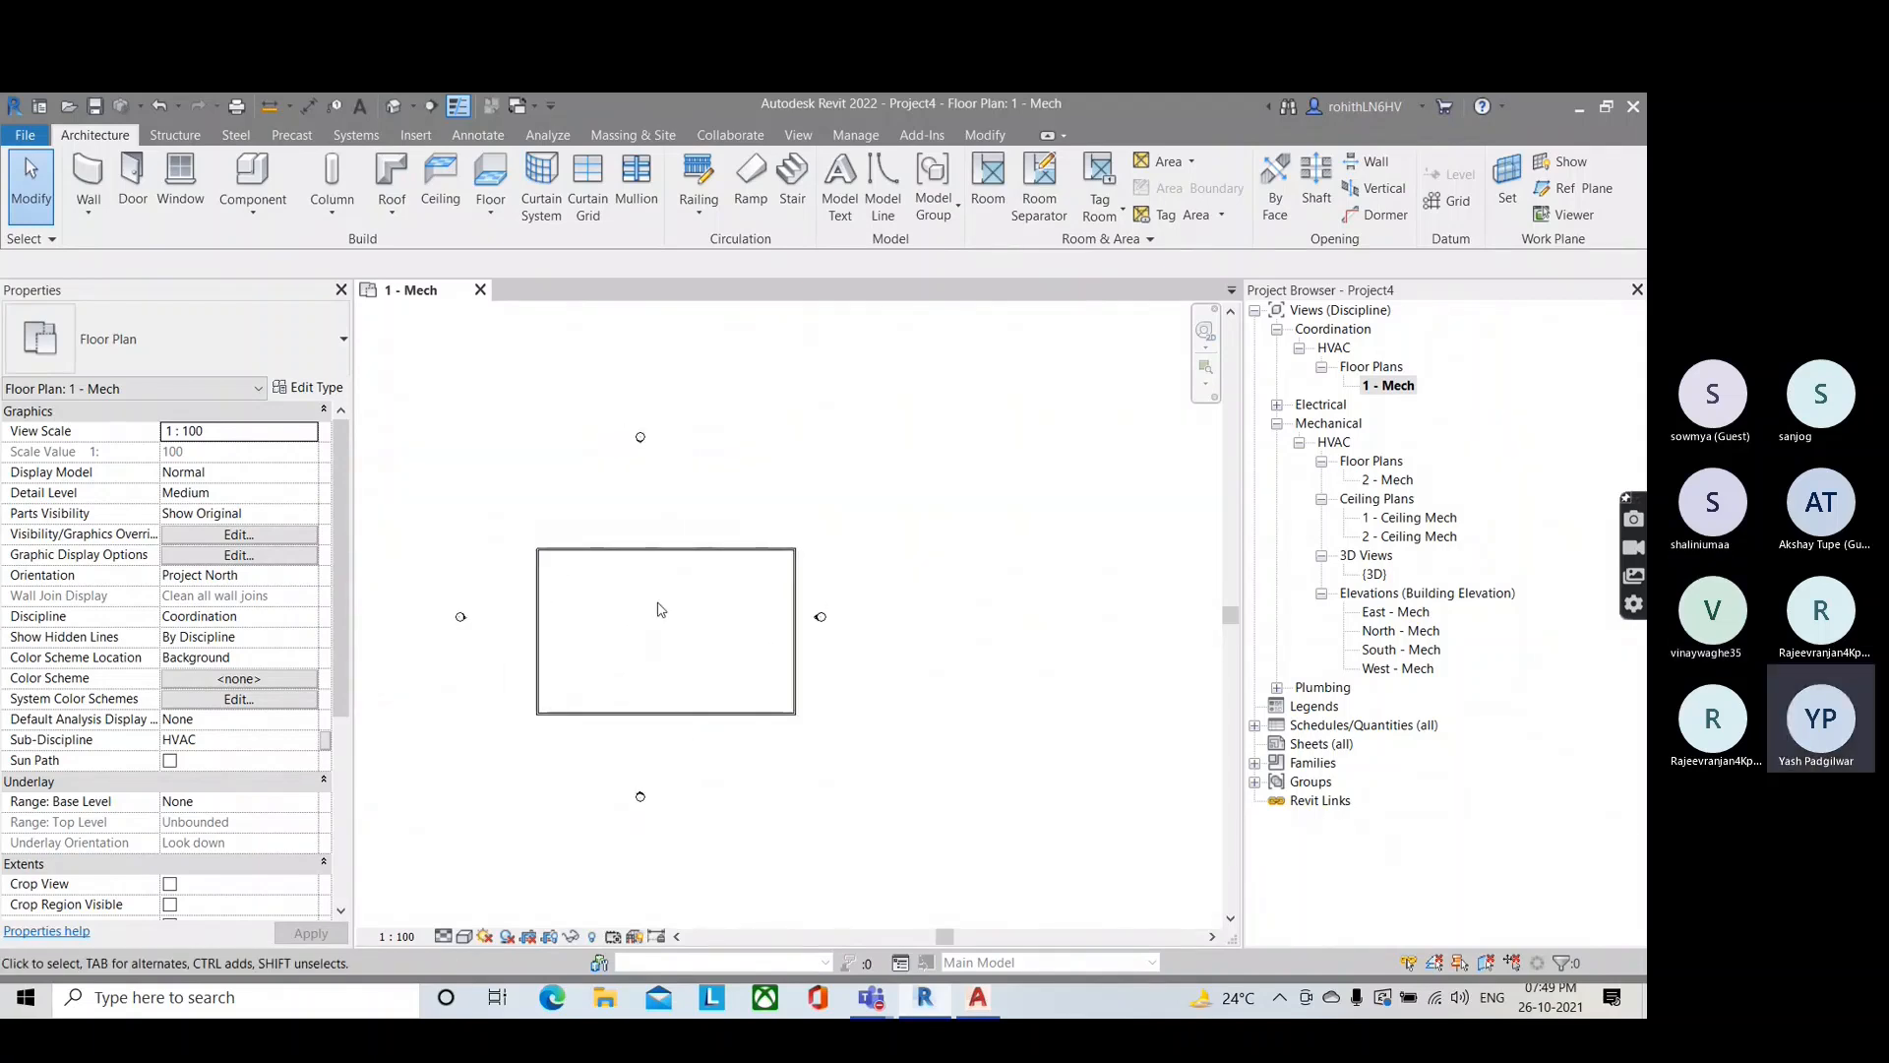
drag(529, 522, 809, 753)
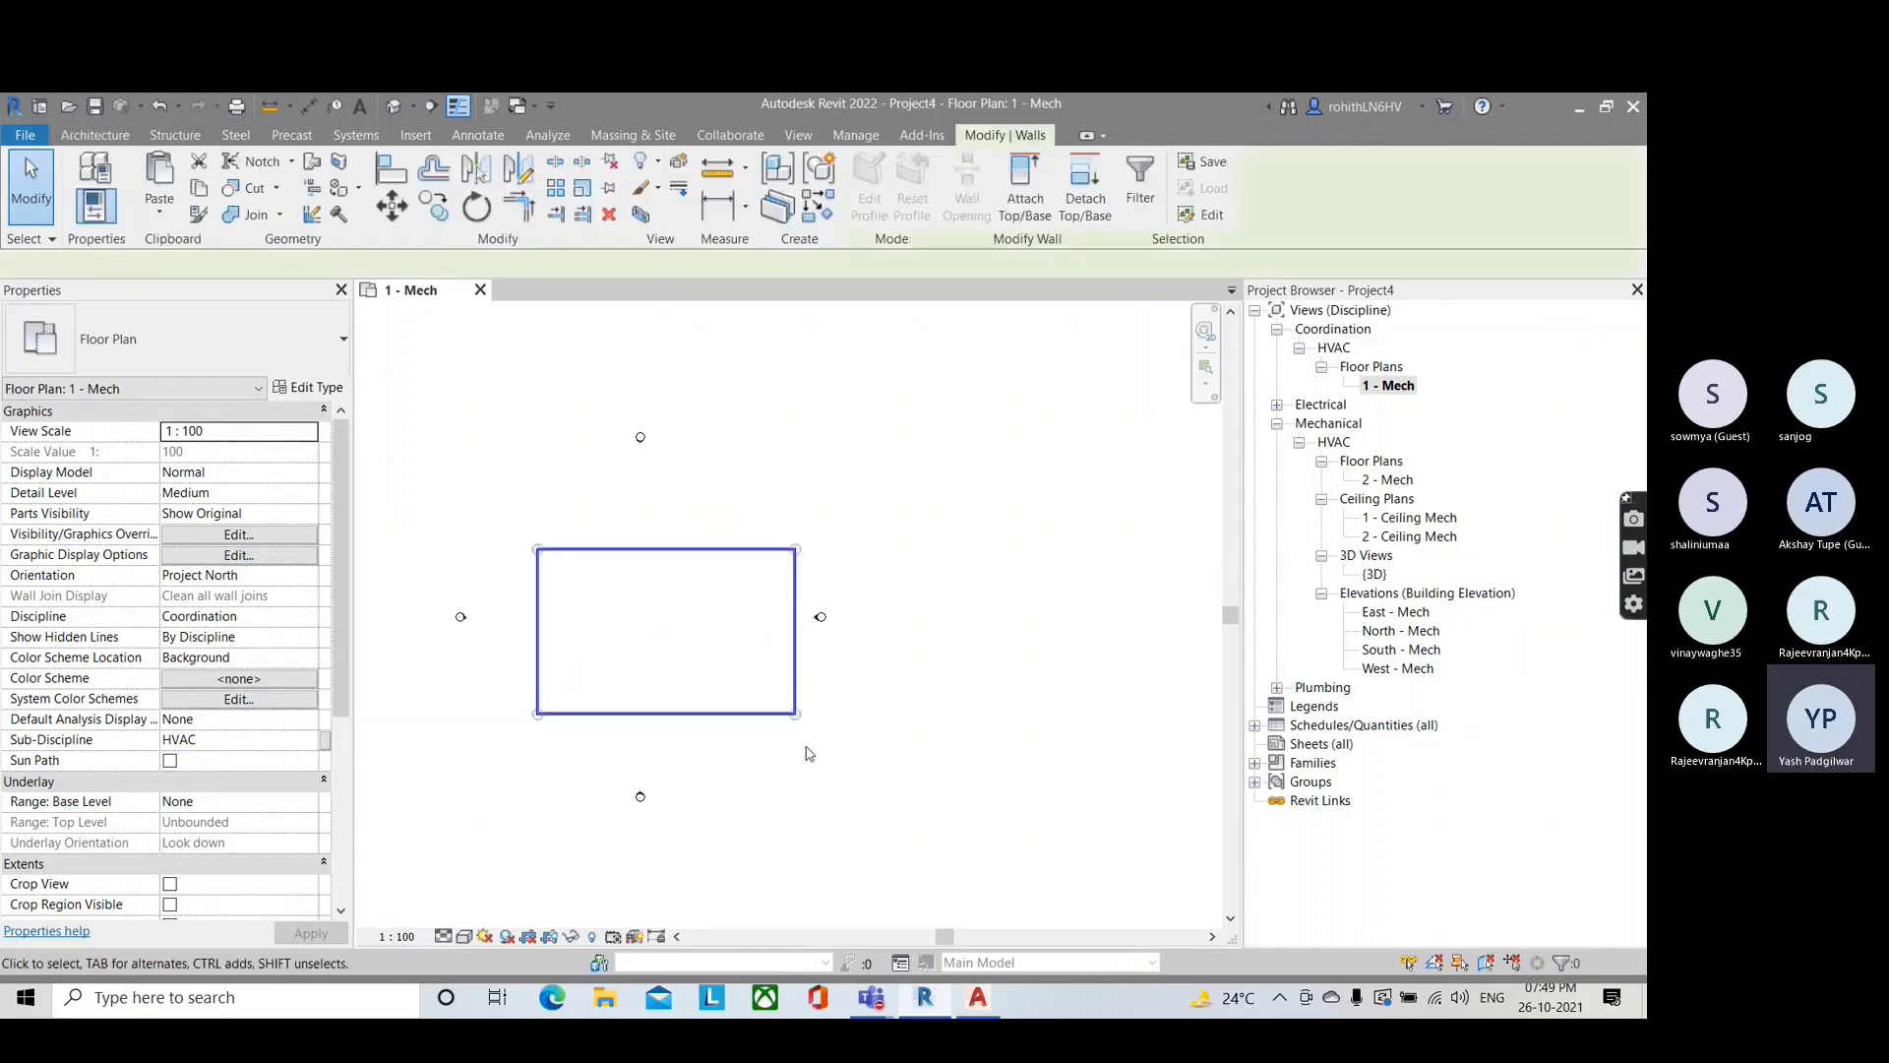
key(Delete)
scroll(717, 705, down, 3)
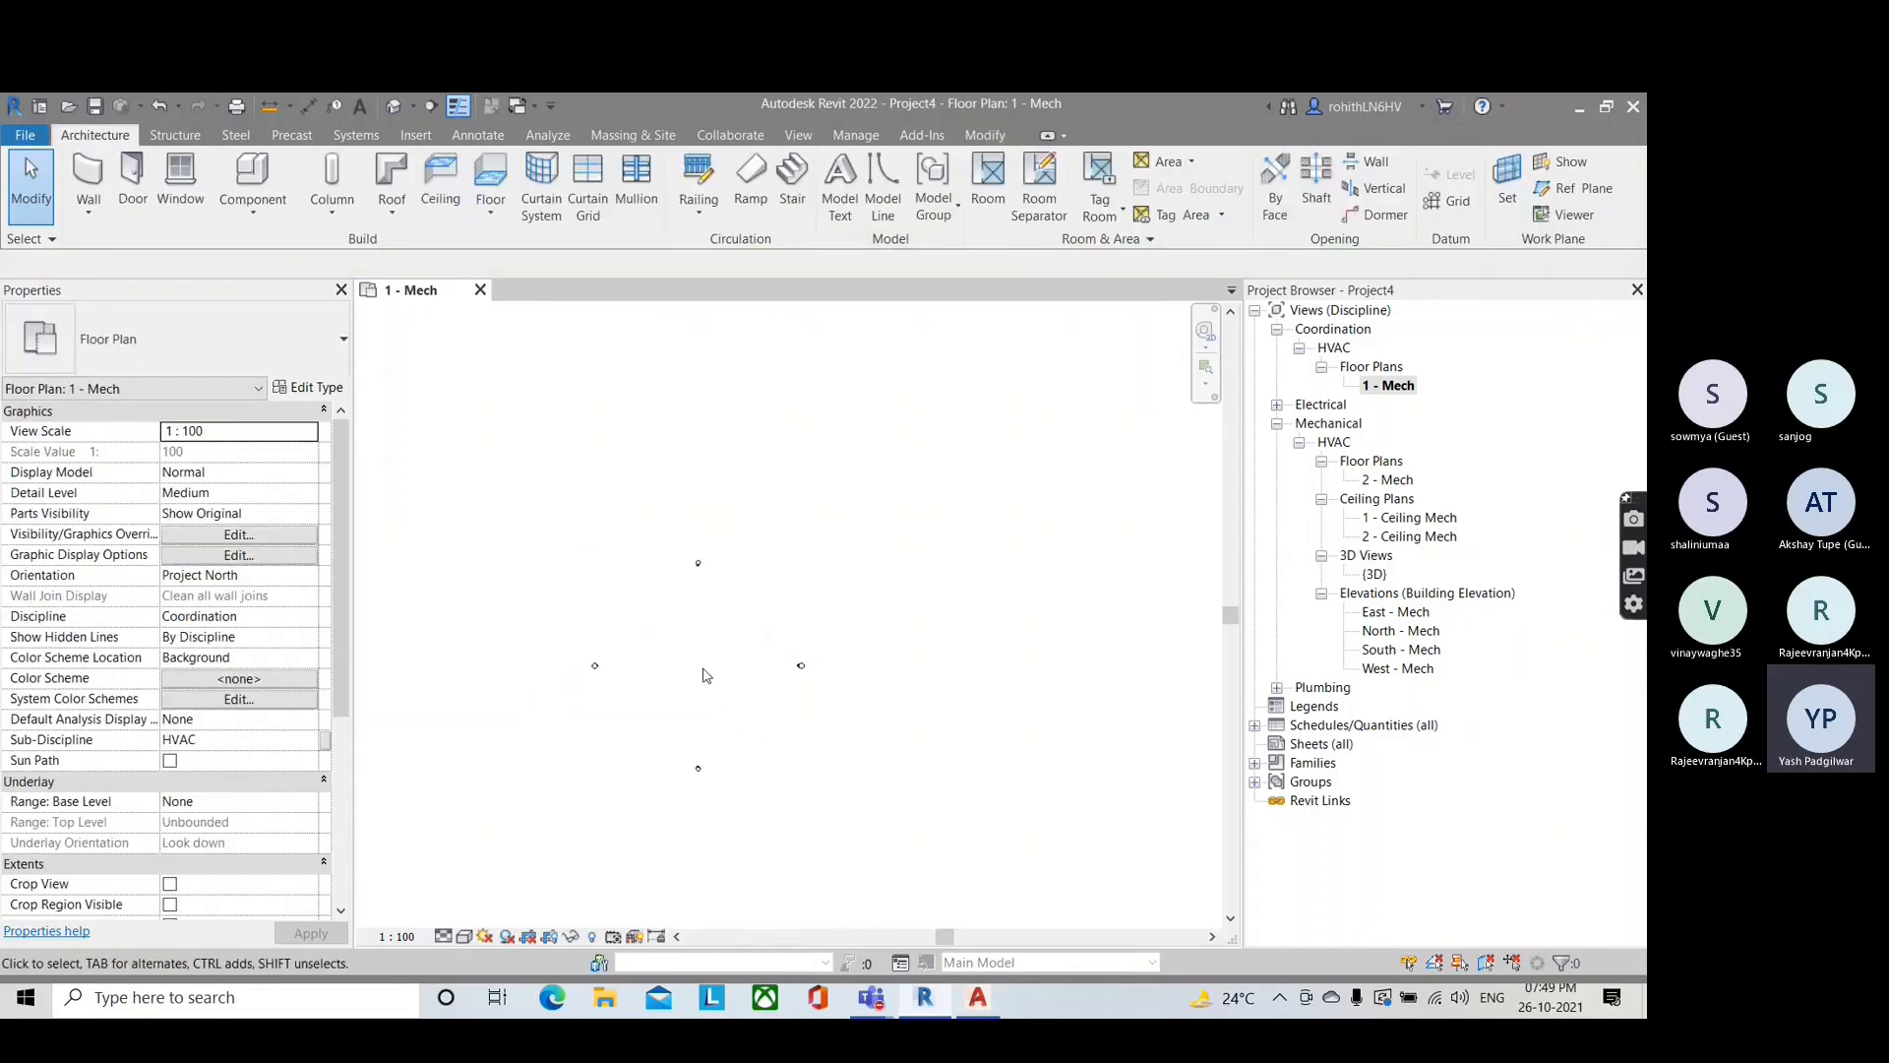
Step: Draw a larger rectangle of Generic - 200mm walls, 8000 mm high and about 30000 mm deep in plan, between the elevation markers
scroll(578, 618, up, 2)
click(86, 182)
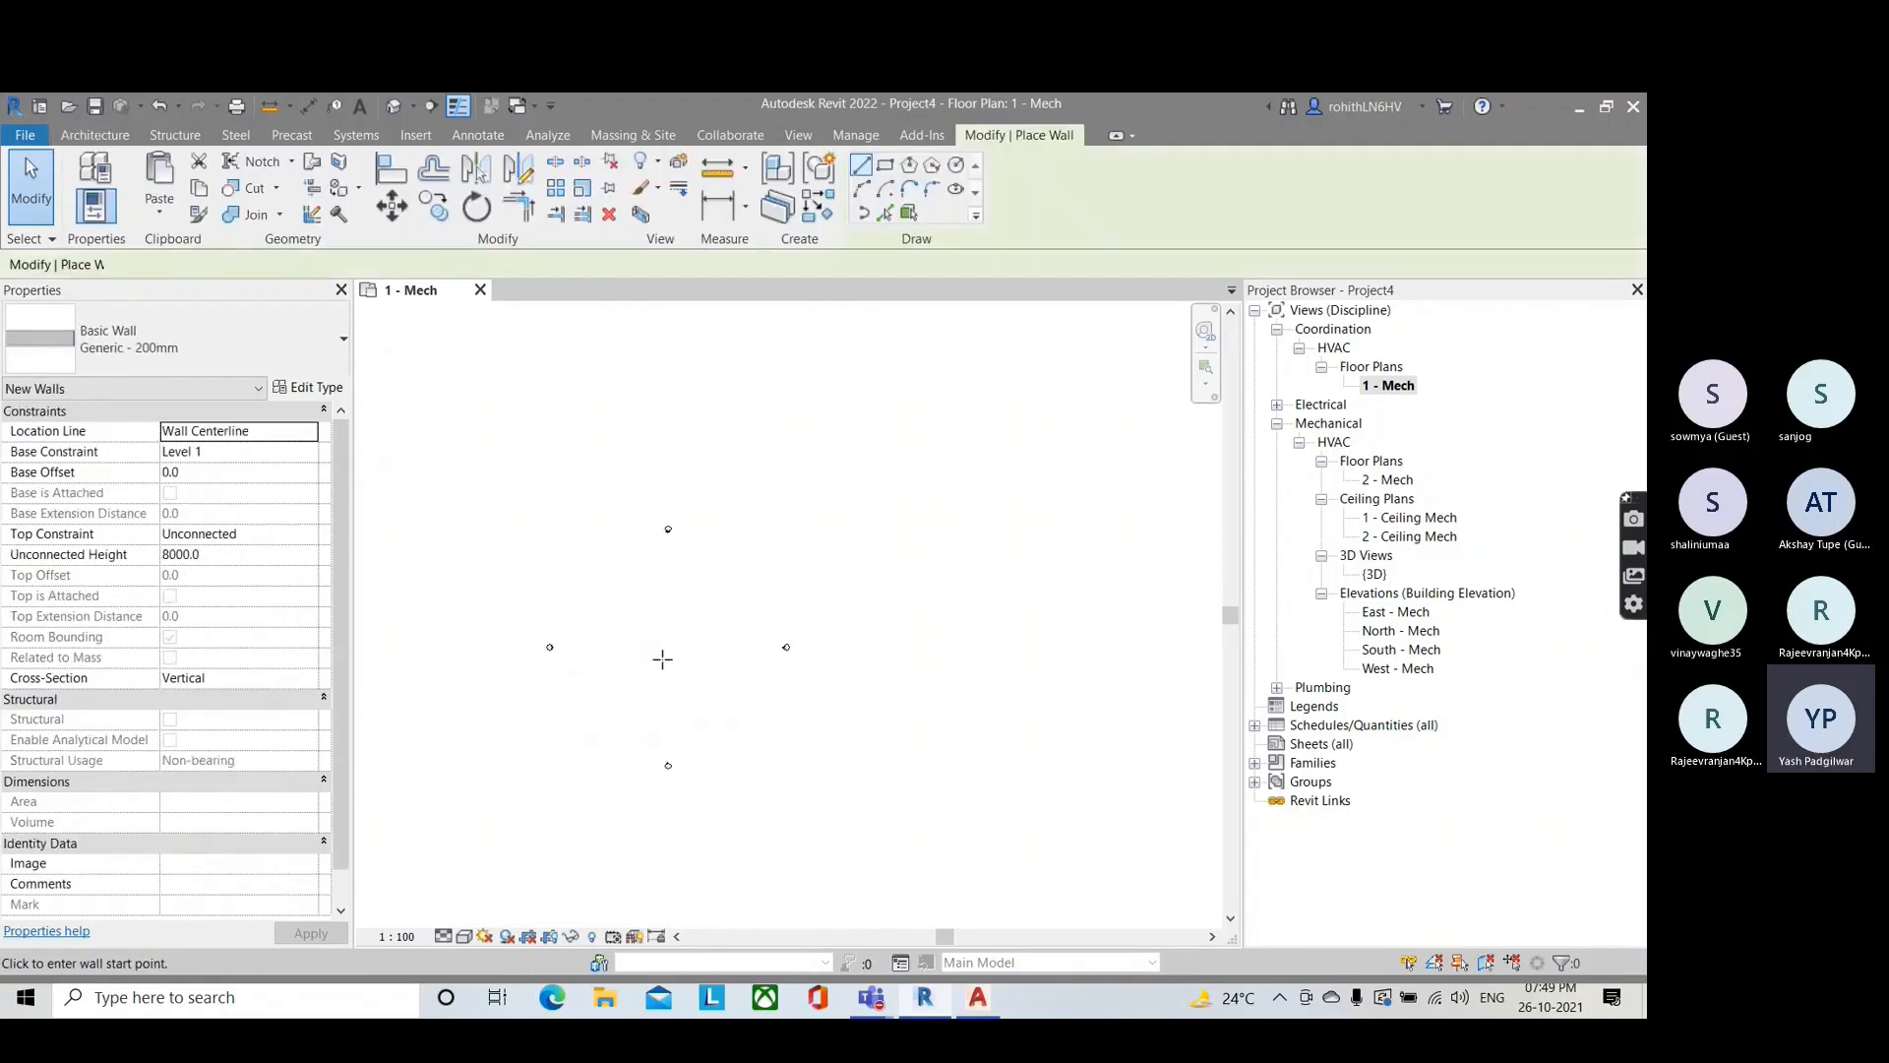
scroll(606, 581, up, 1)
middle_drag(606, 582, 519, 545)
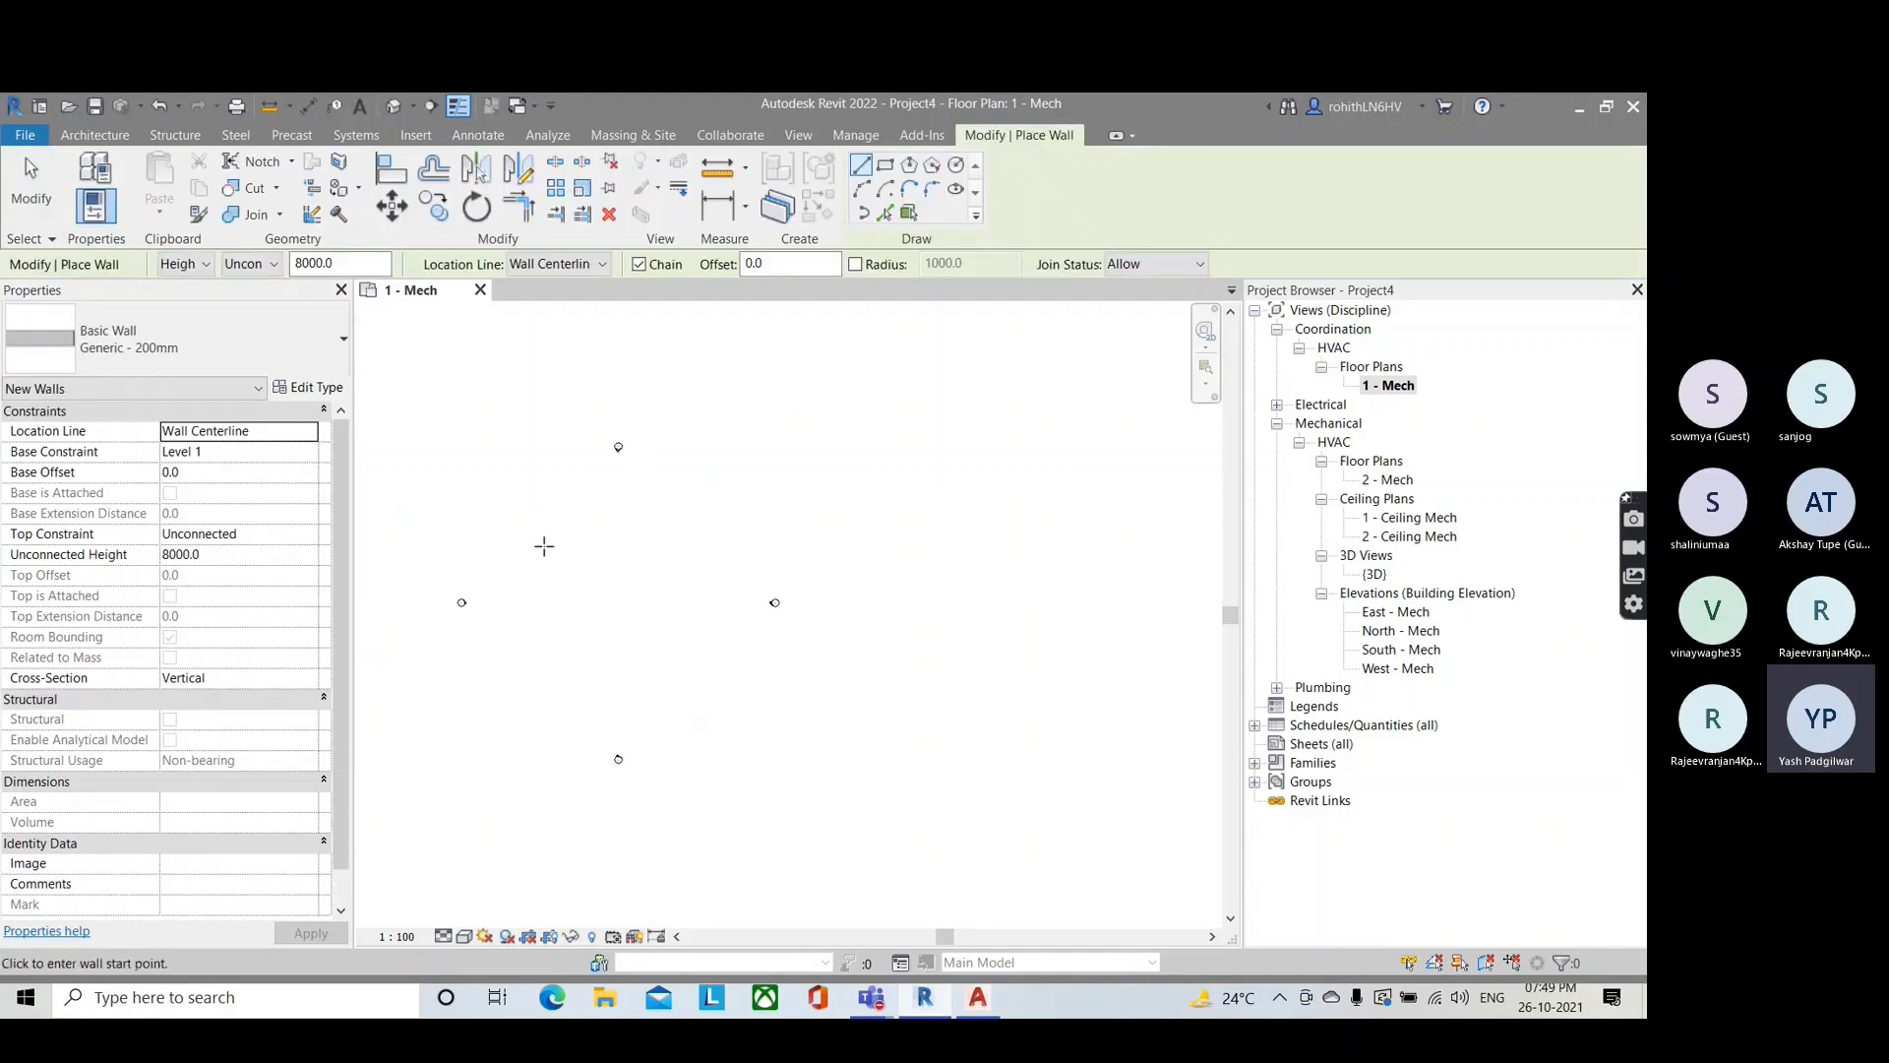
click(885, 165)
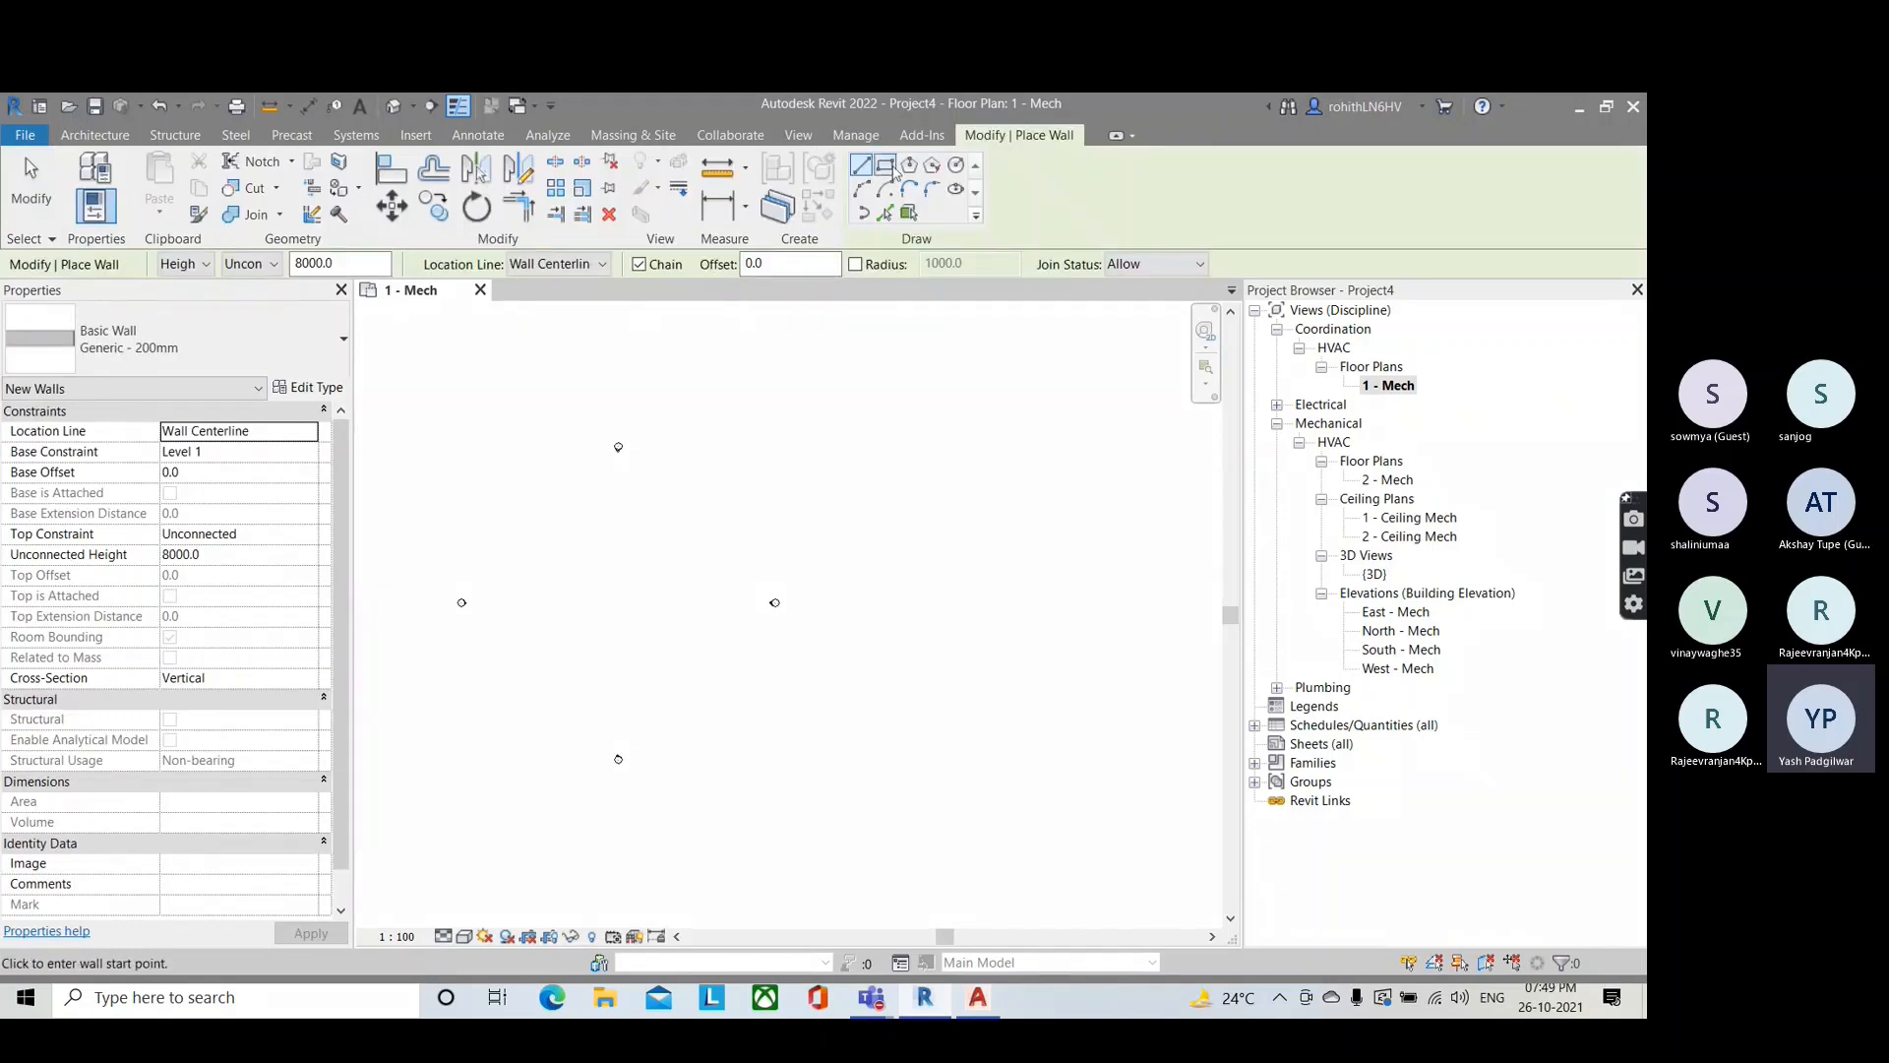
click(506, 515)
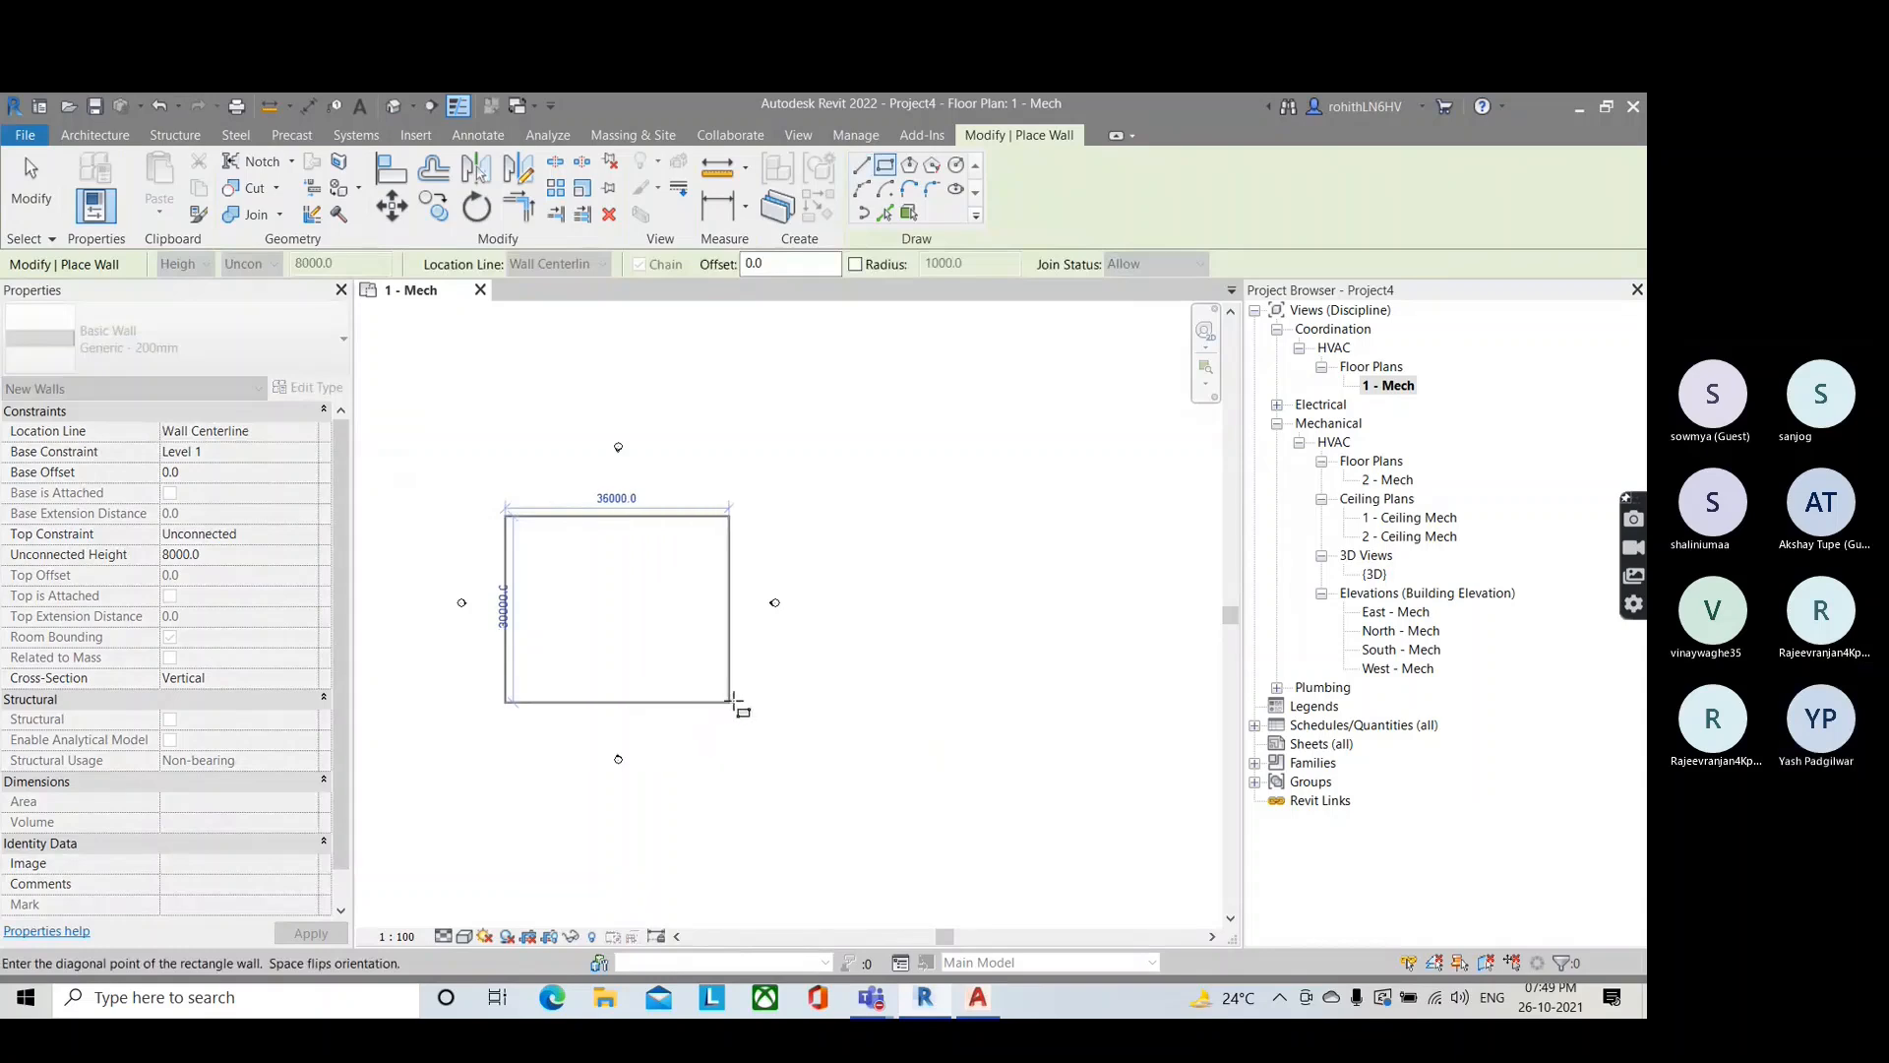
click(742, 703)
Step: Enclose a room in the plan's upper-left corner with a wall about 13000 mm long from the upper wall and one to the left wall
click(861, 164)
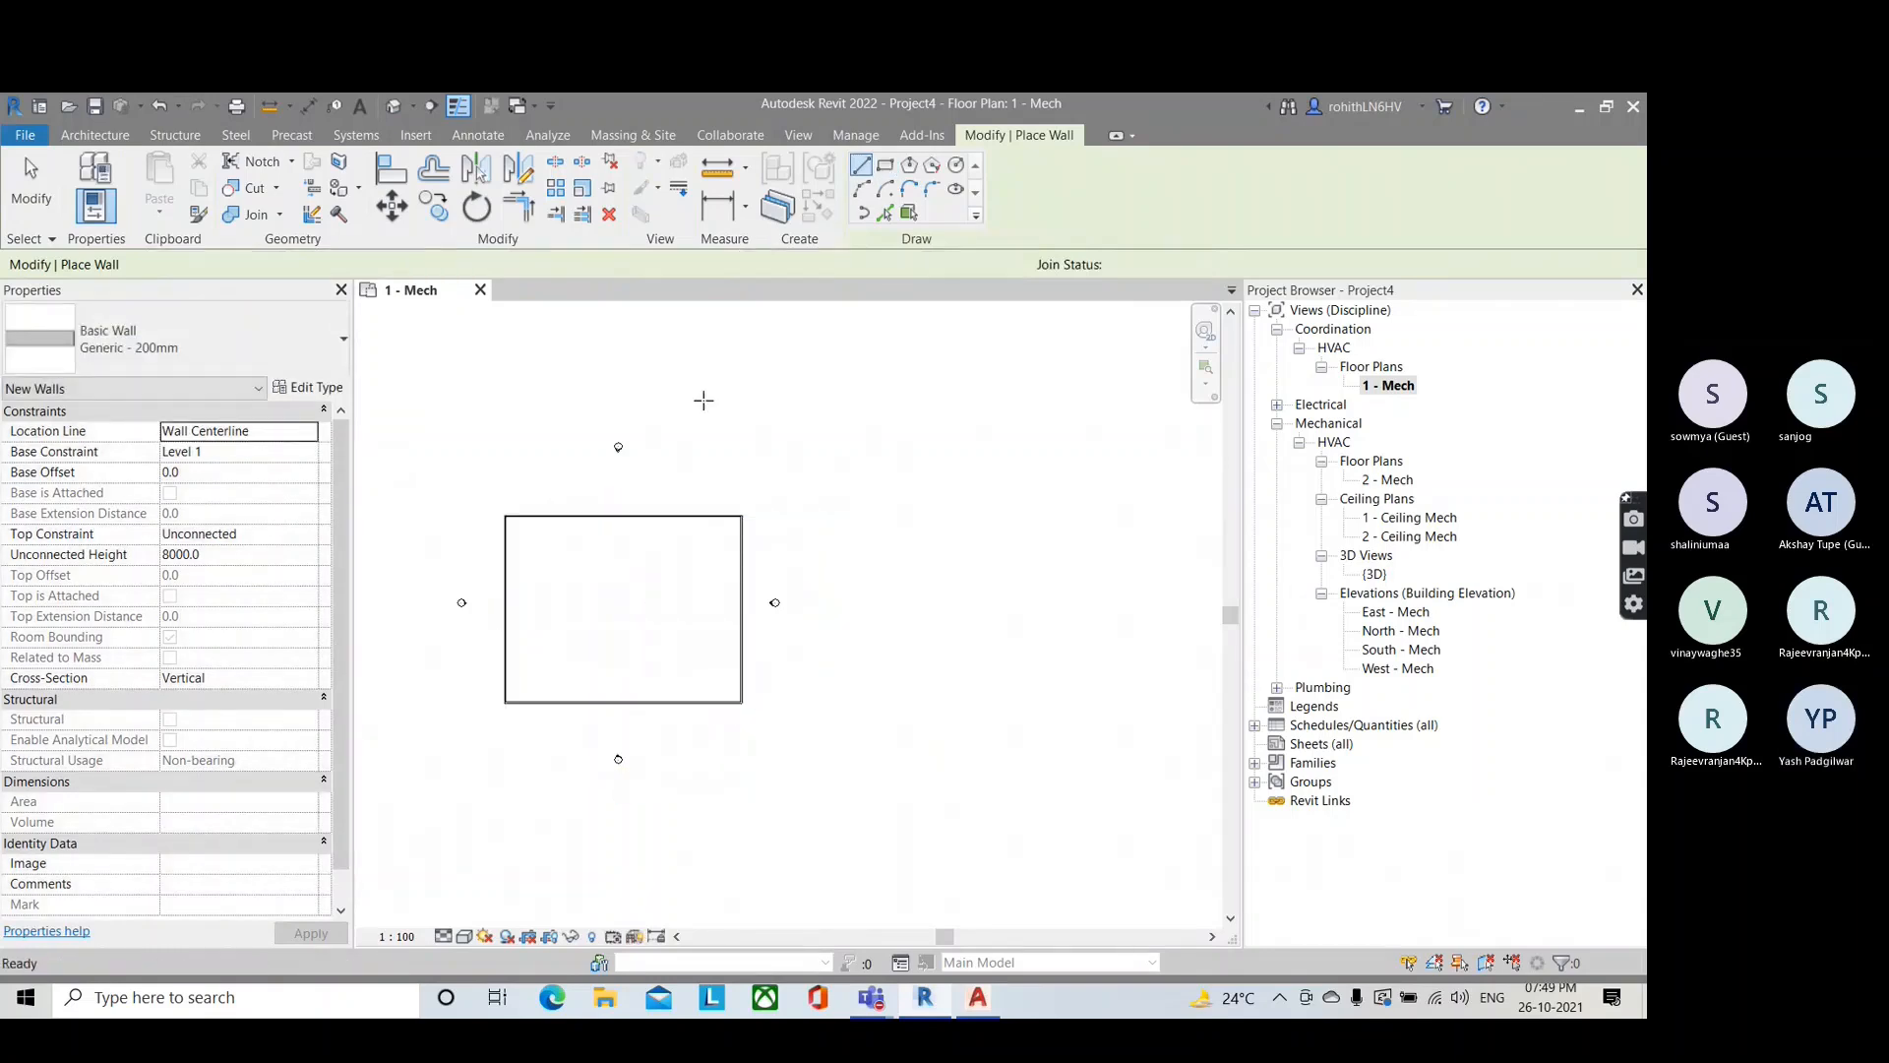
scroll(639, 511, up, 2)
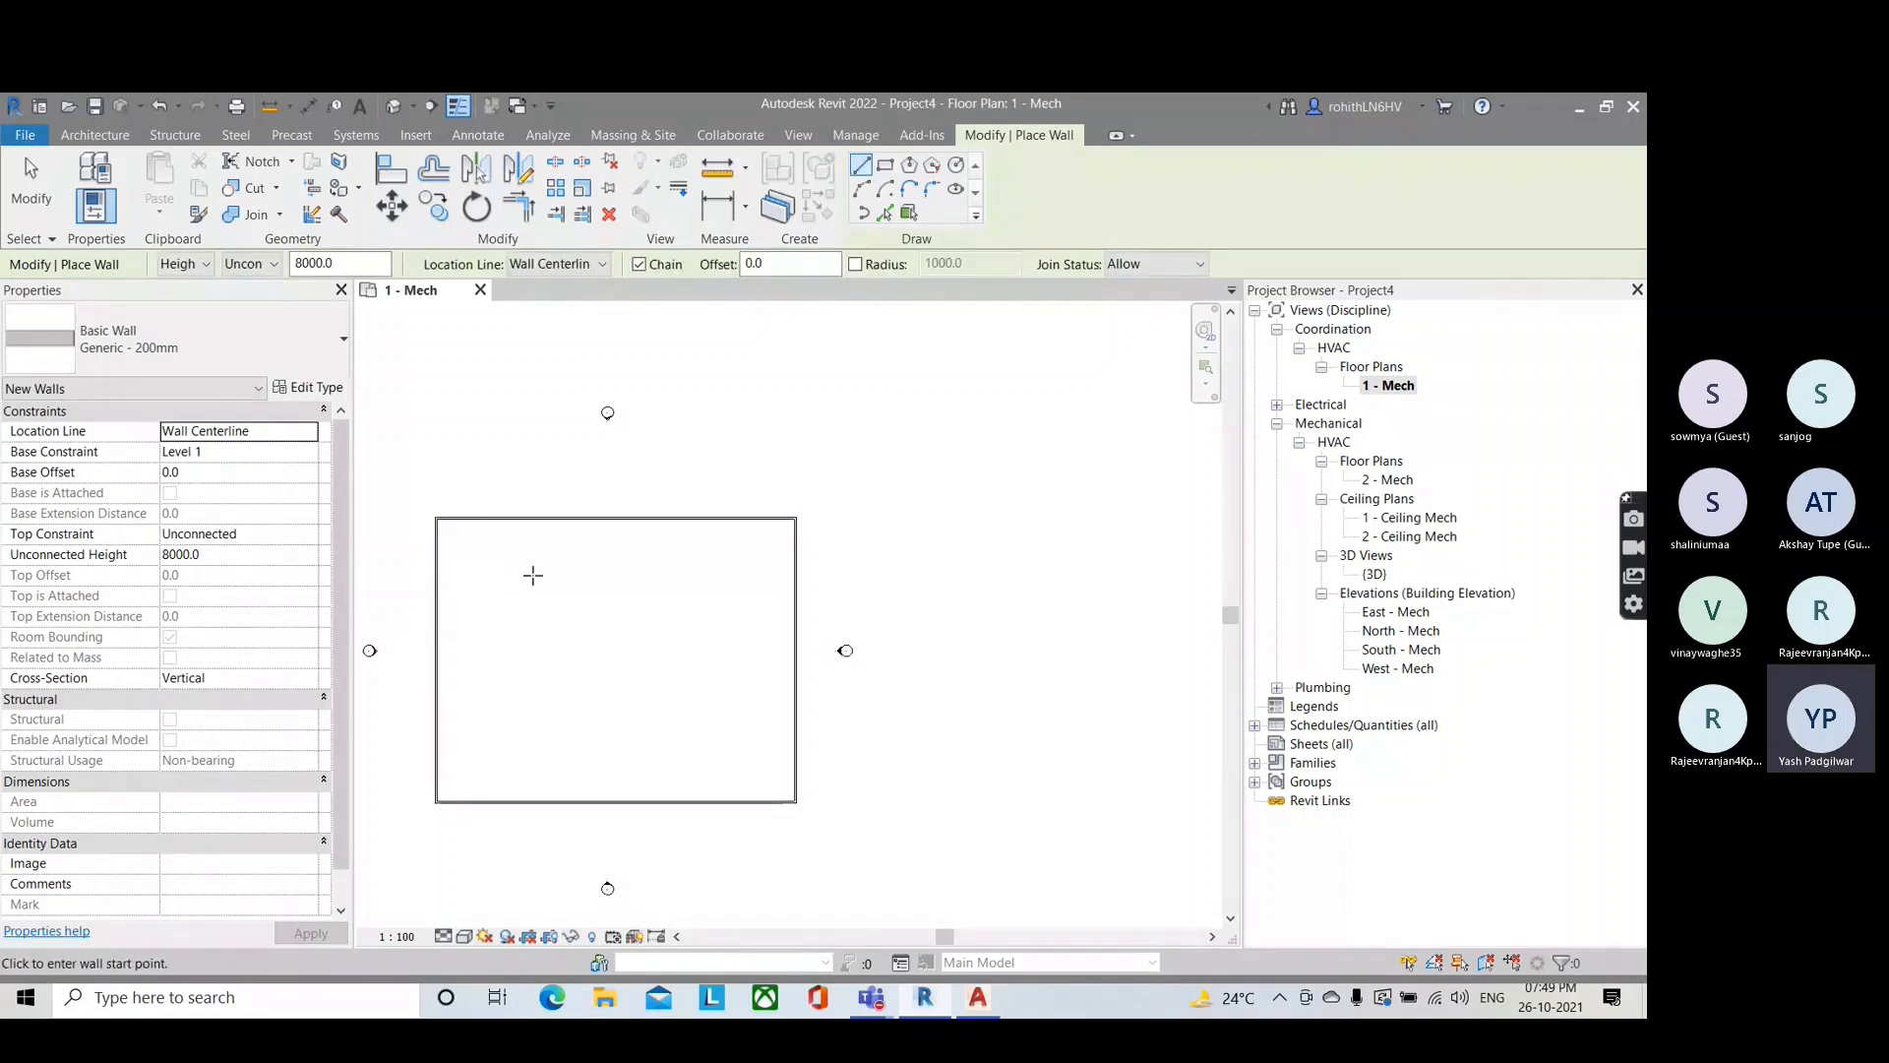
click(550, 517)
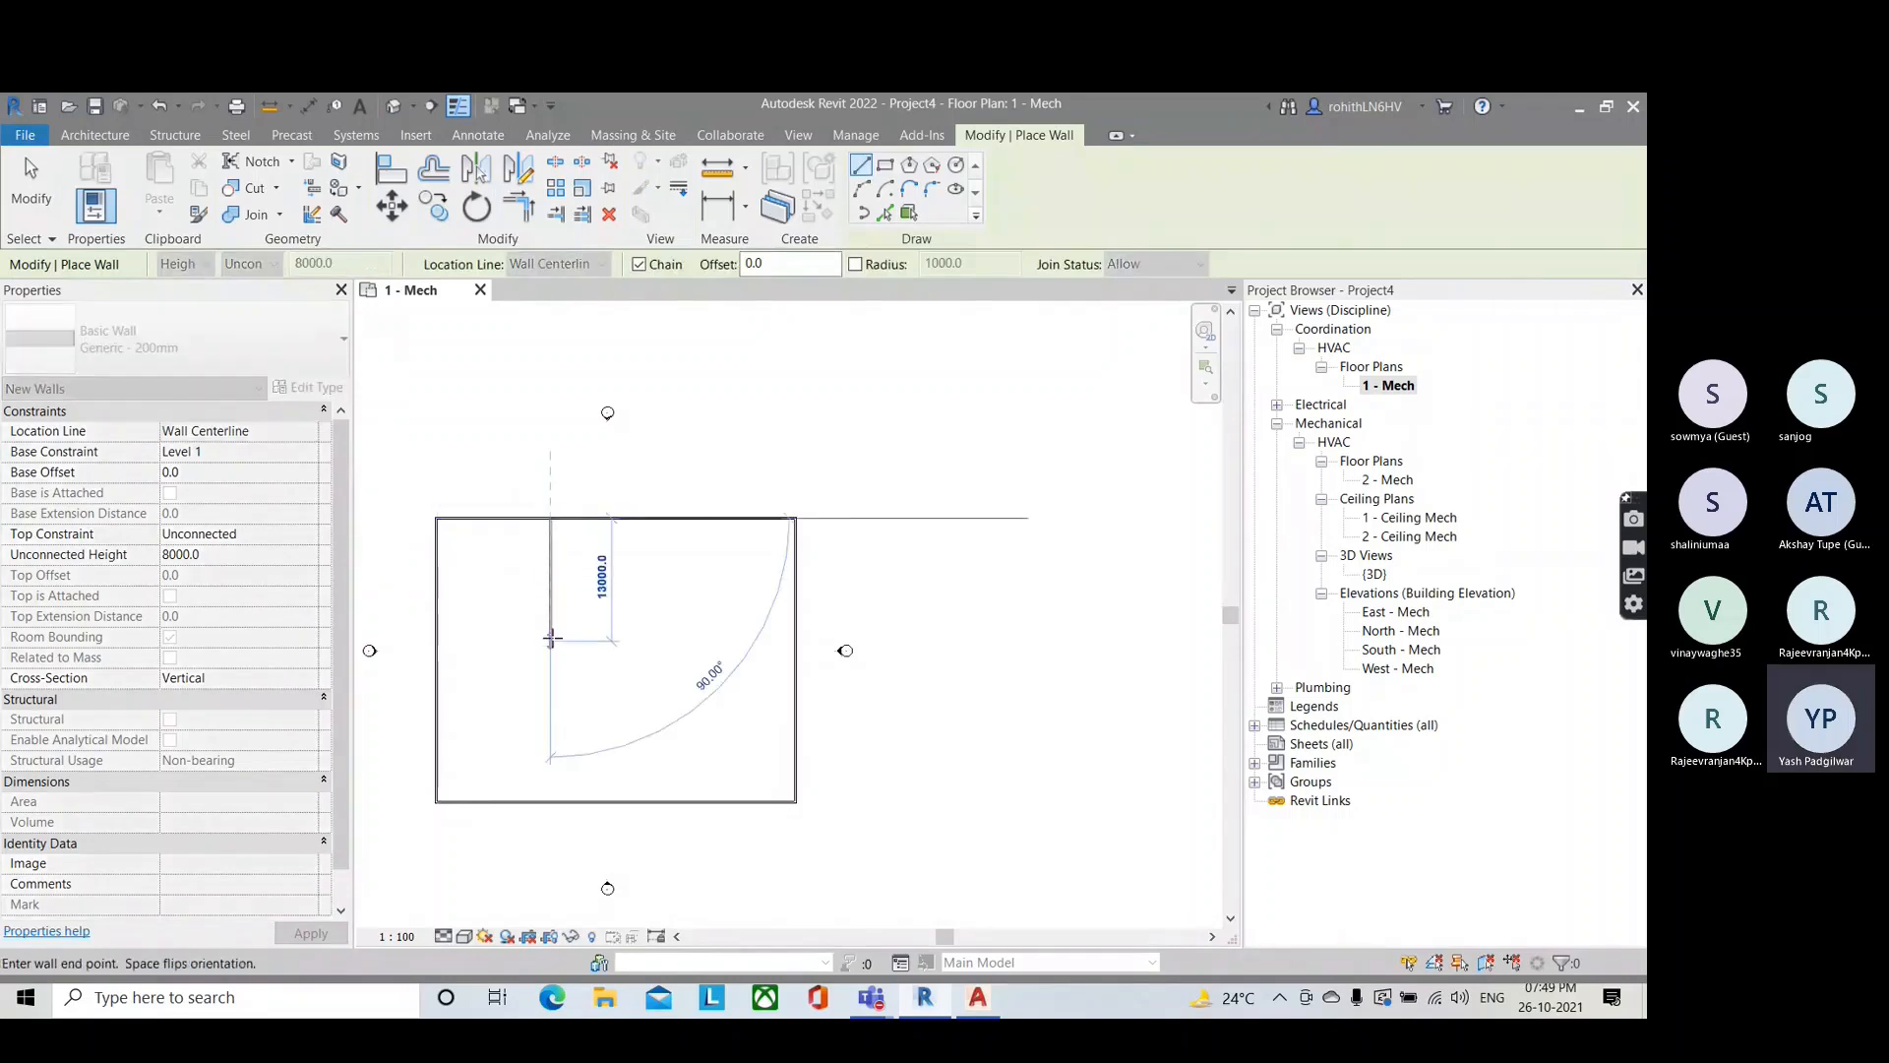
click(552, 639)
click(436, 641)
key(Escape)
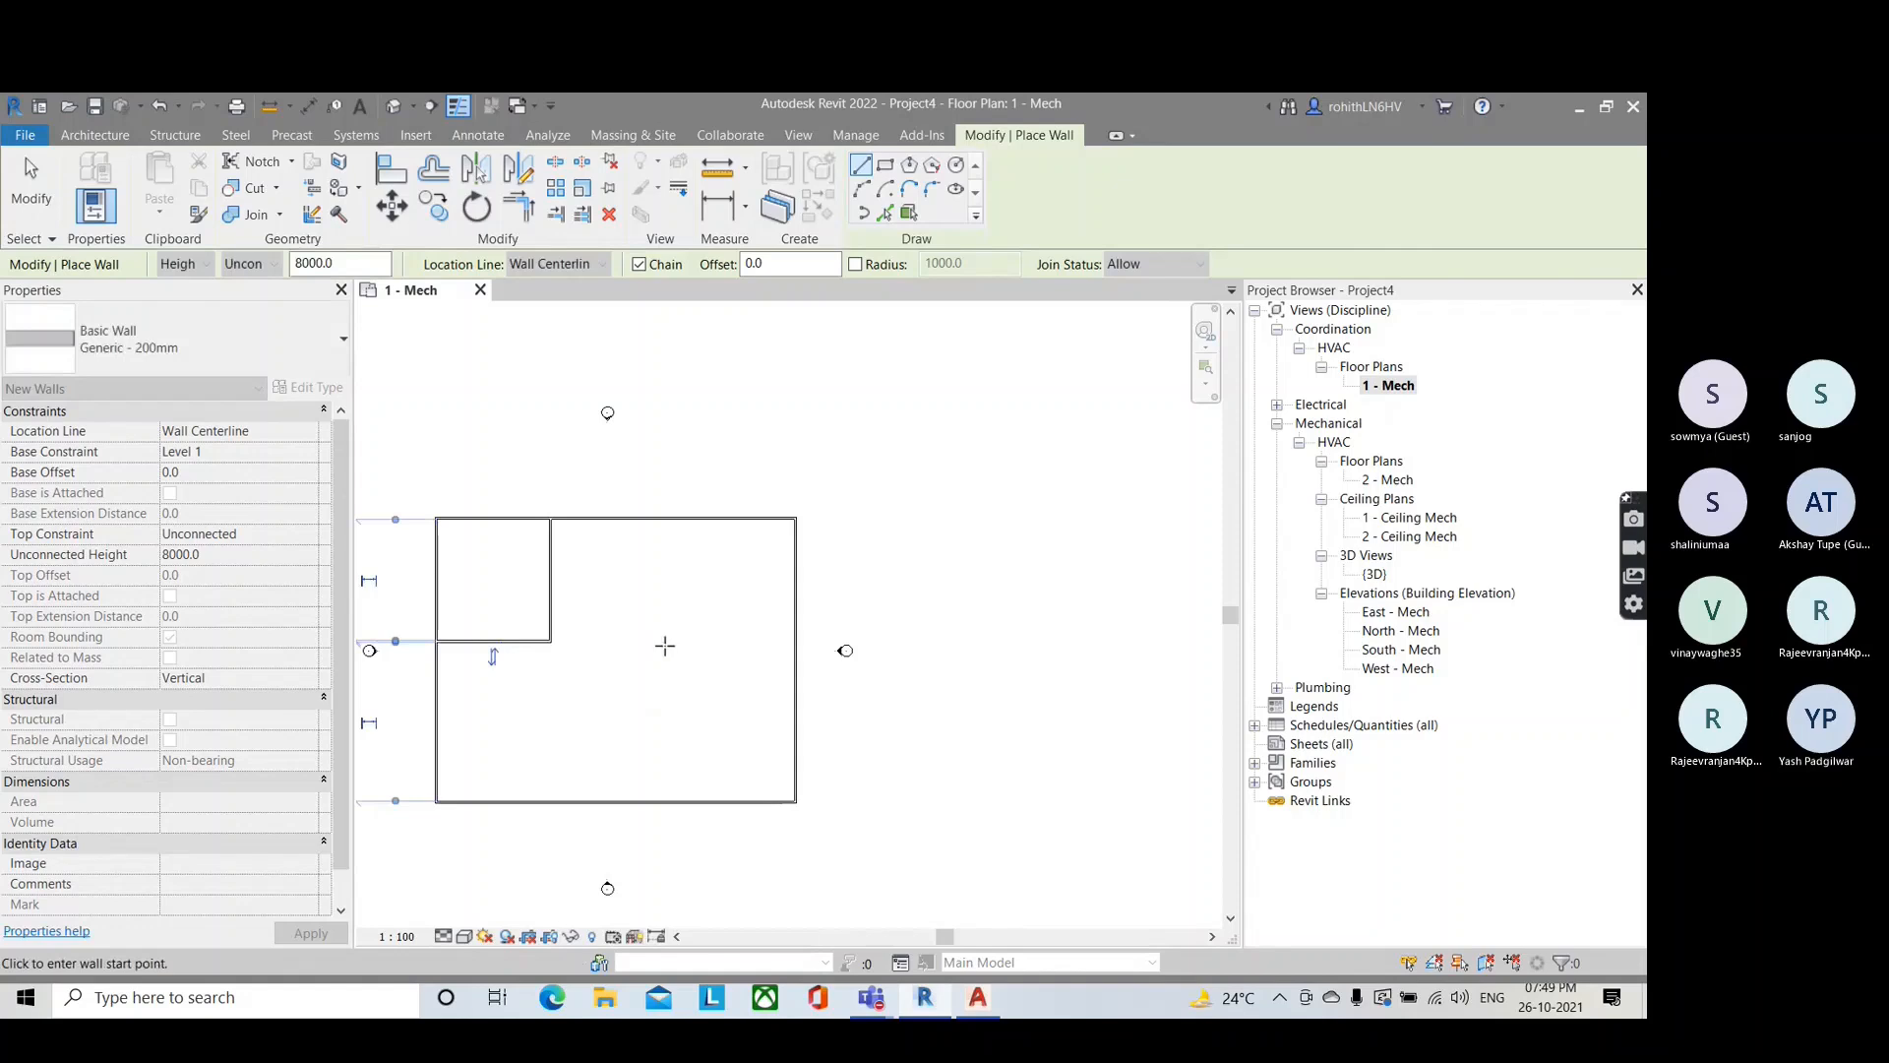
Step: Enclose the plan's upper-right corner with a 13000 mm vertical wall about 7900 mm from the first room and a horizontal wall to the right wall
click(628, 641)
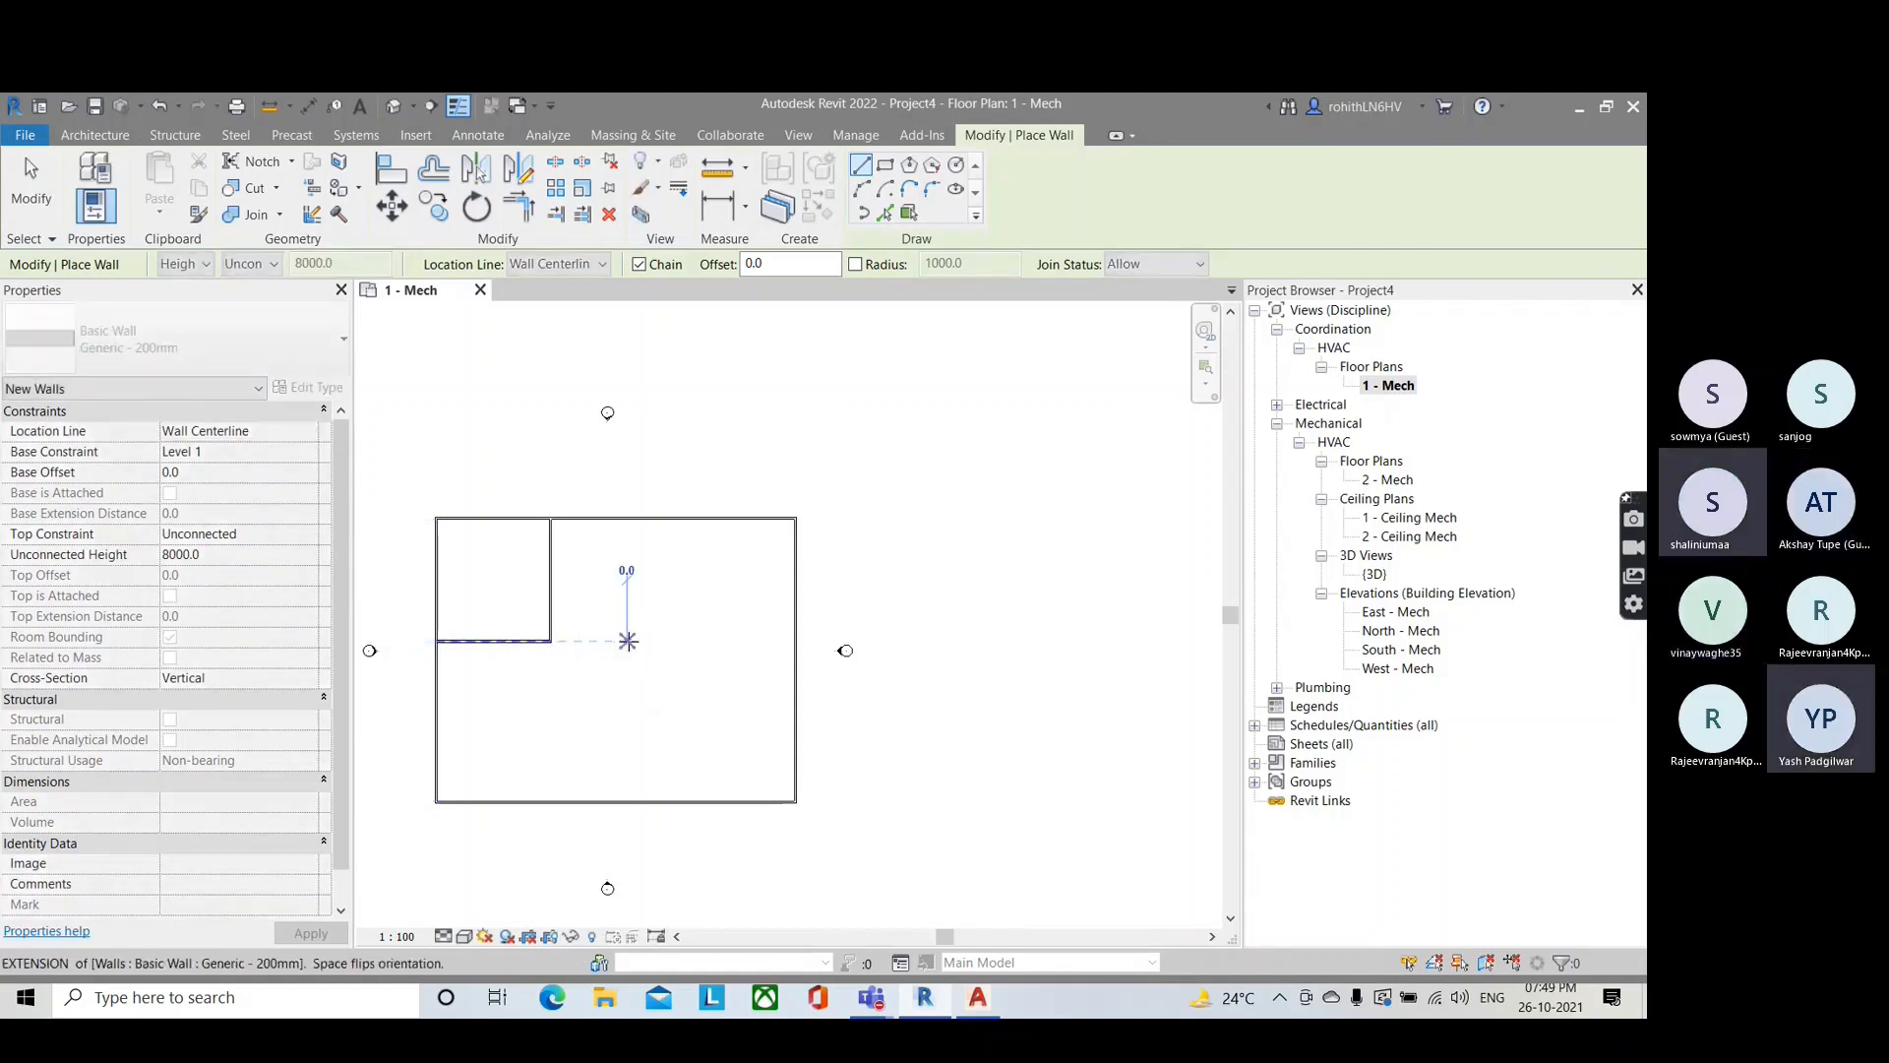
text(13000)
key(Return)
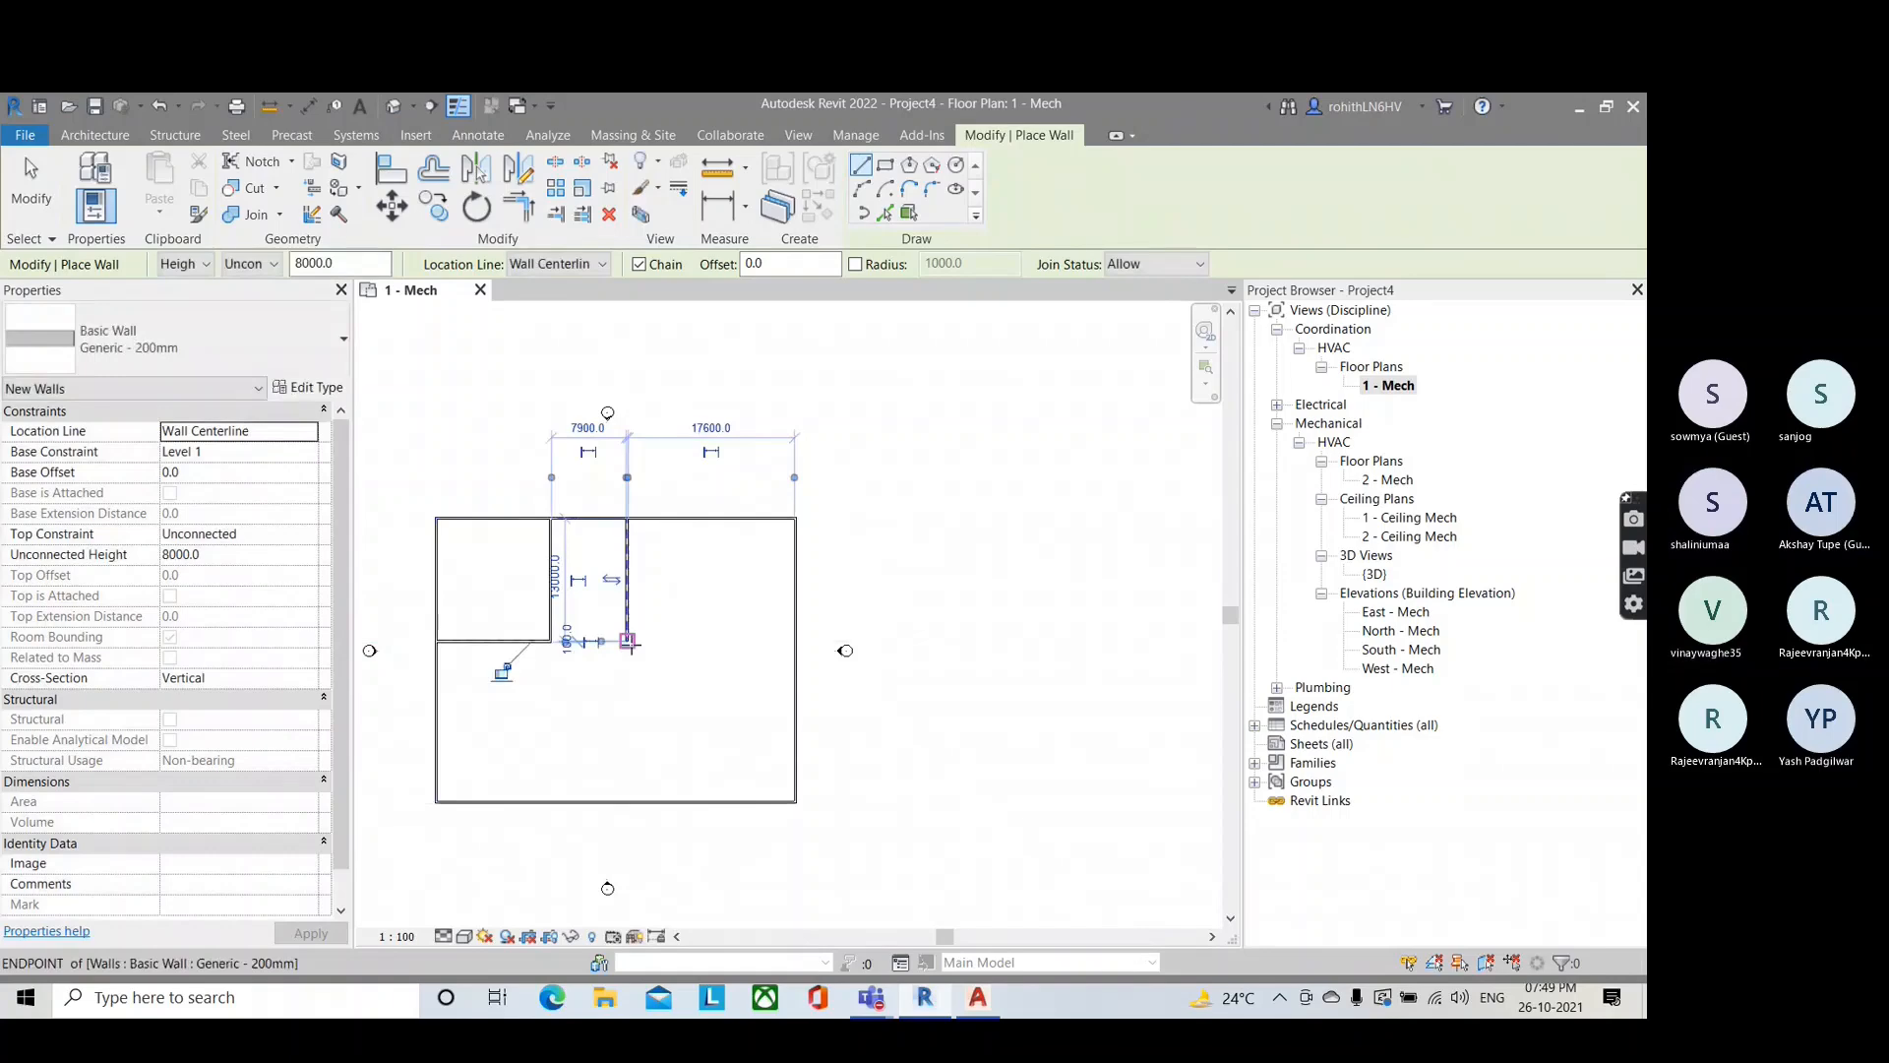
click(628, 641)
click(795, 640)
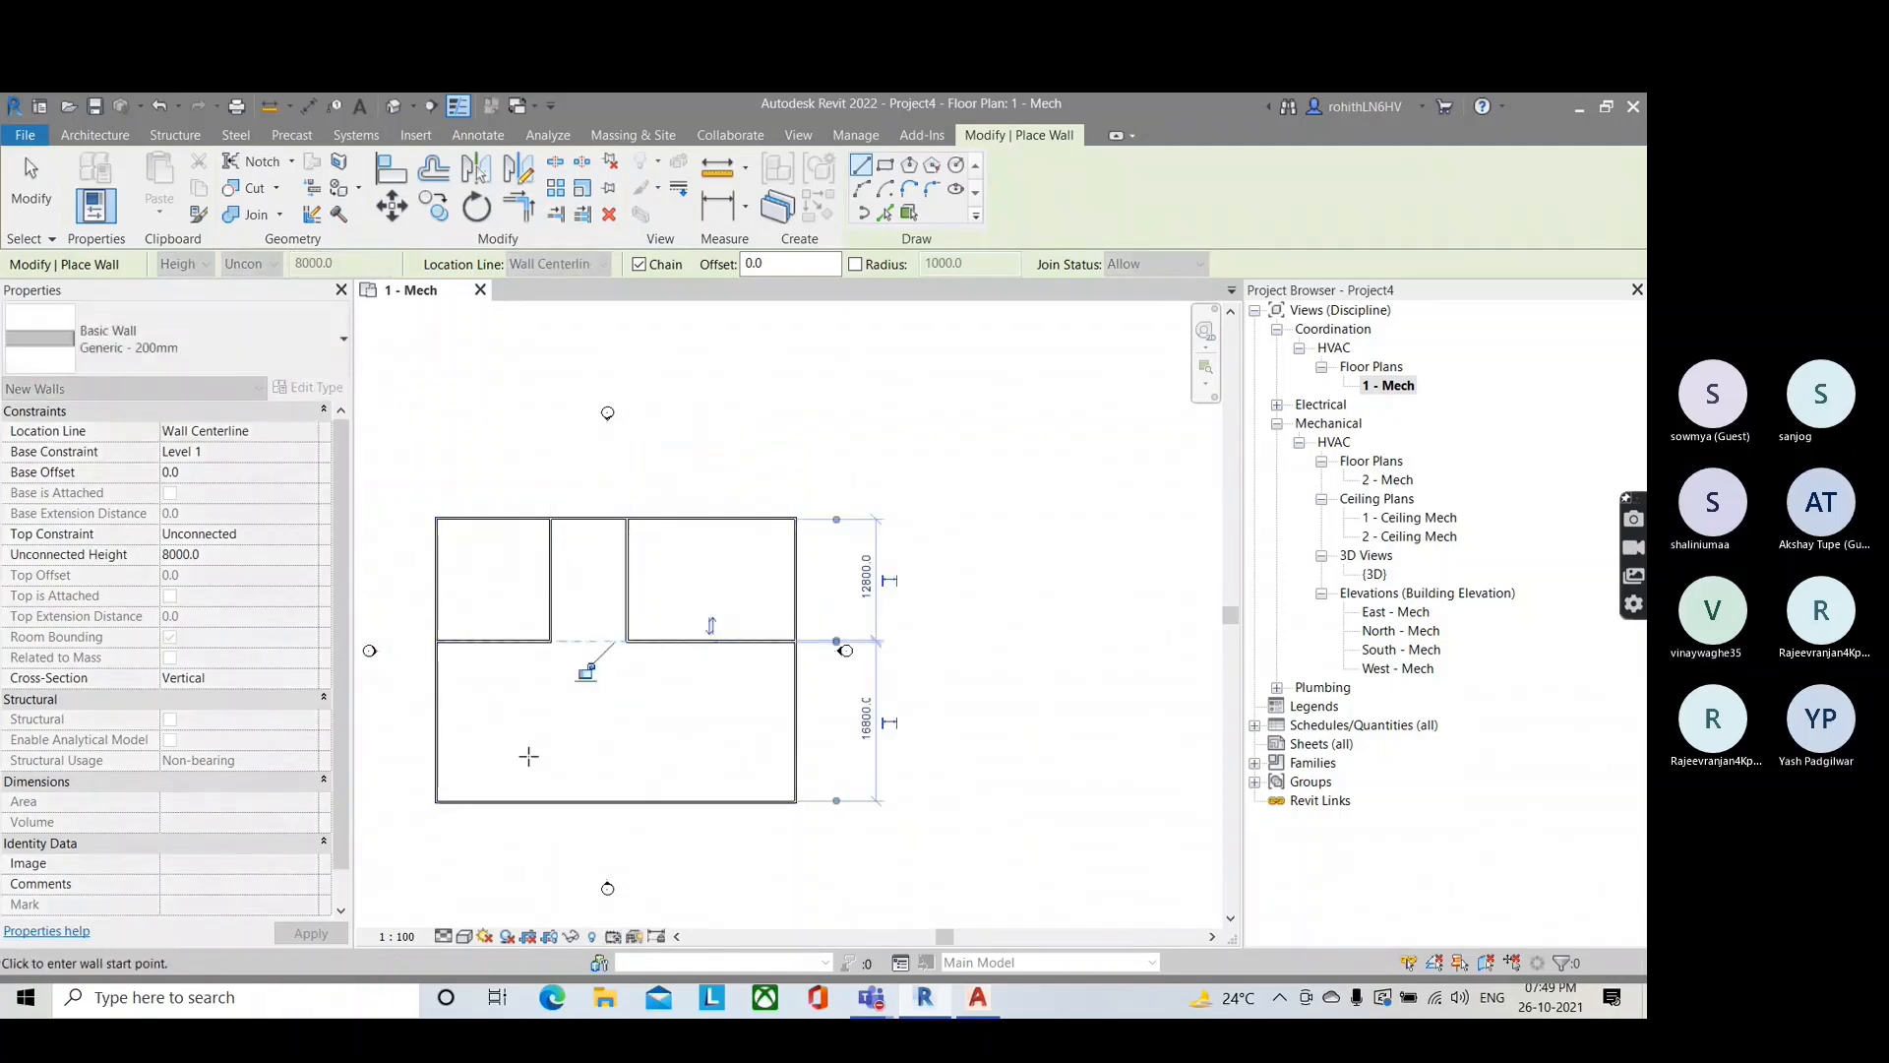
Step: Enclose a room in the plan's lower-left corner with a horizontal wall about 18000 mm long and a vertical wall to the lower exterior wall
click(436, 717)
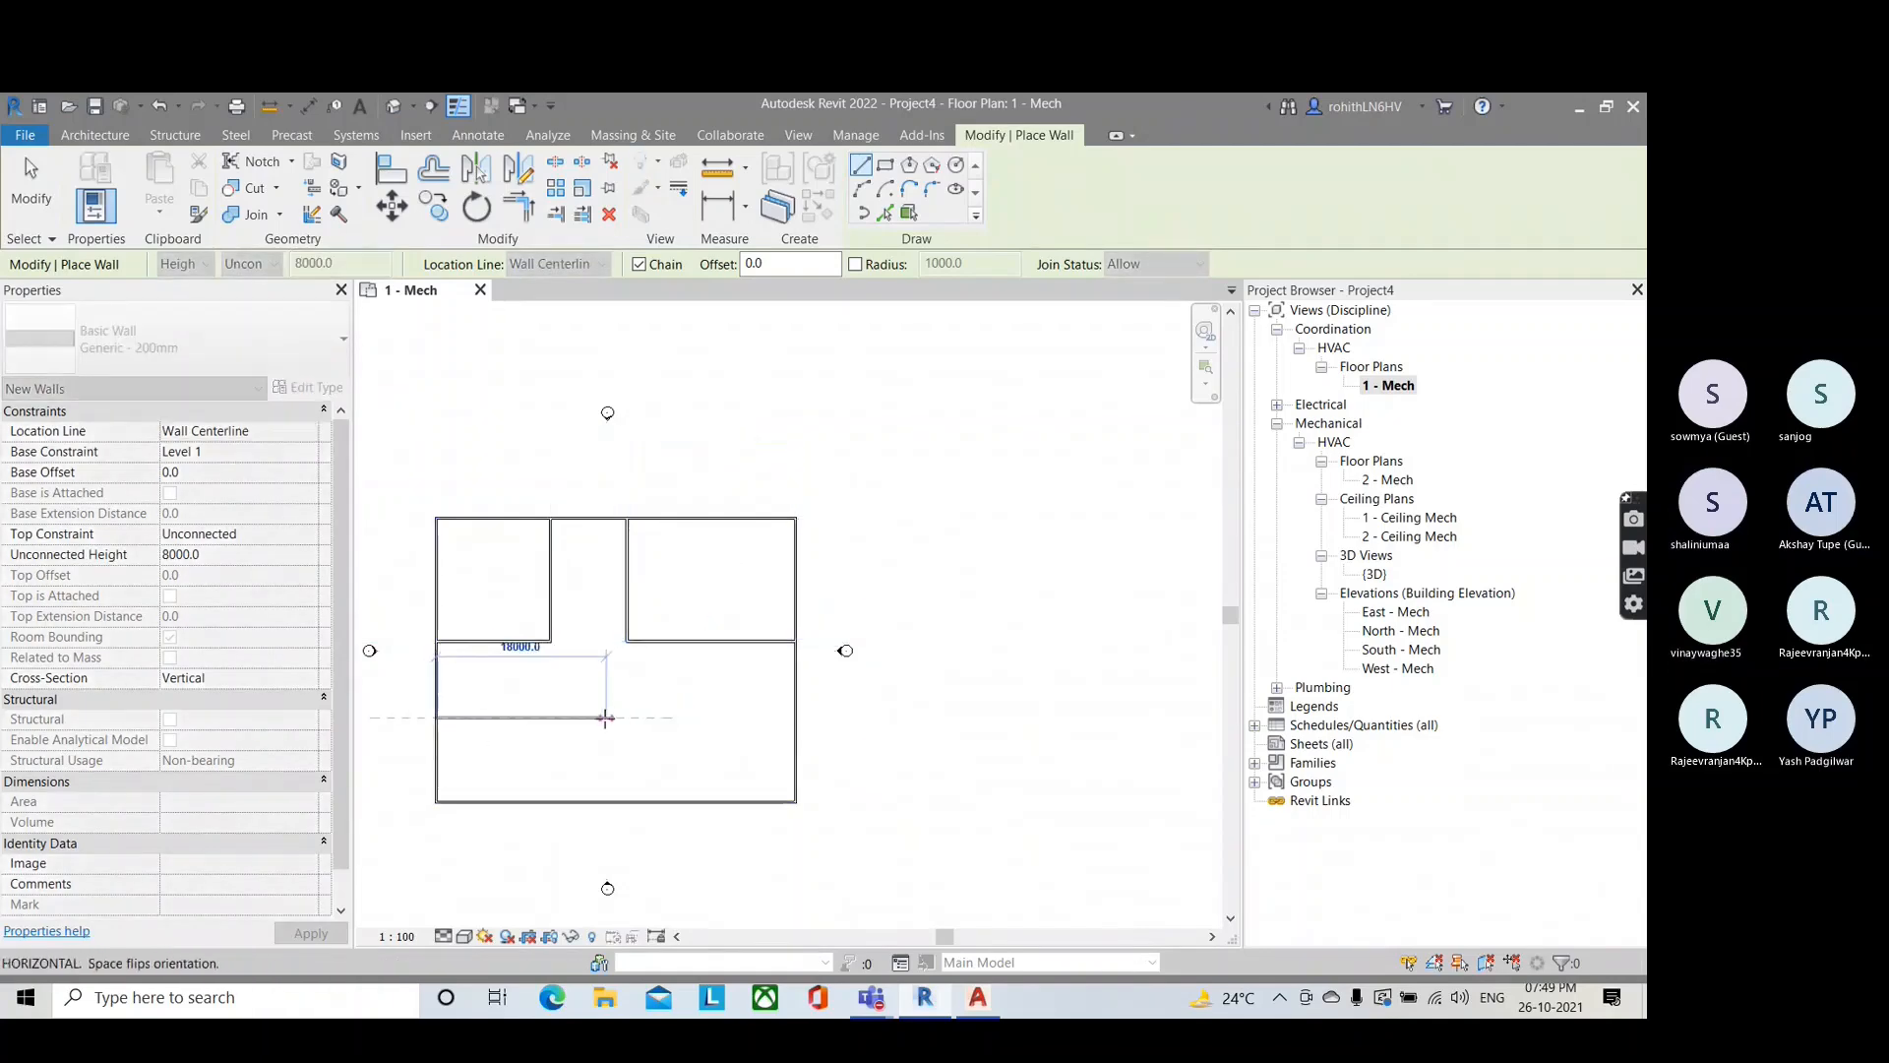
click(606, 717)
click(606, 802)
key(Escape)
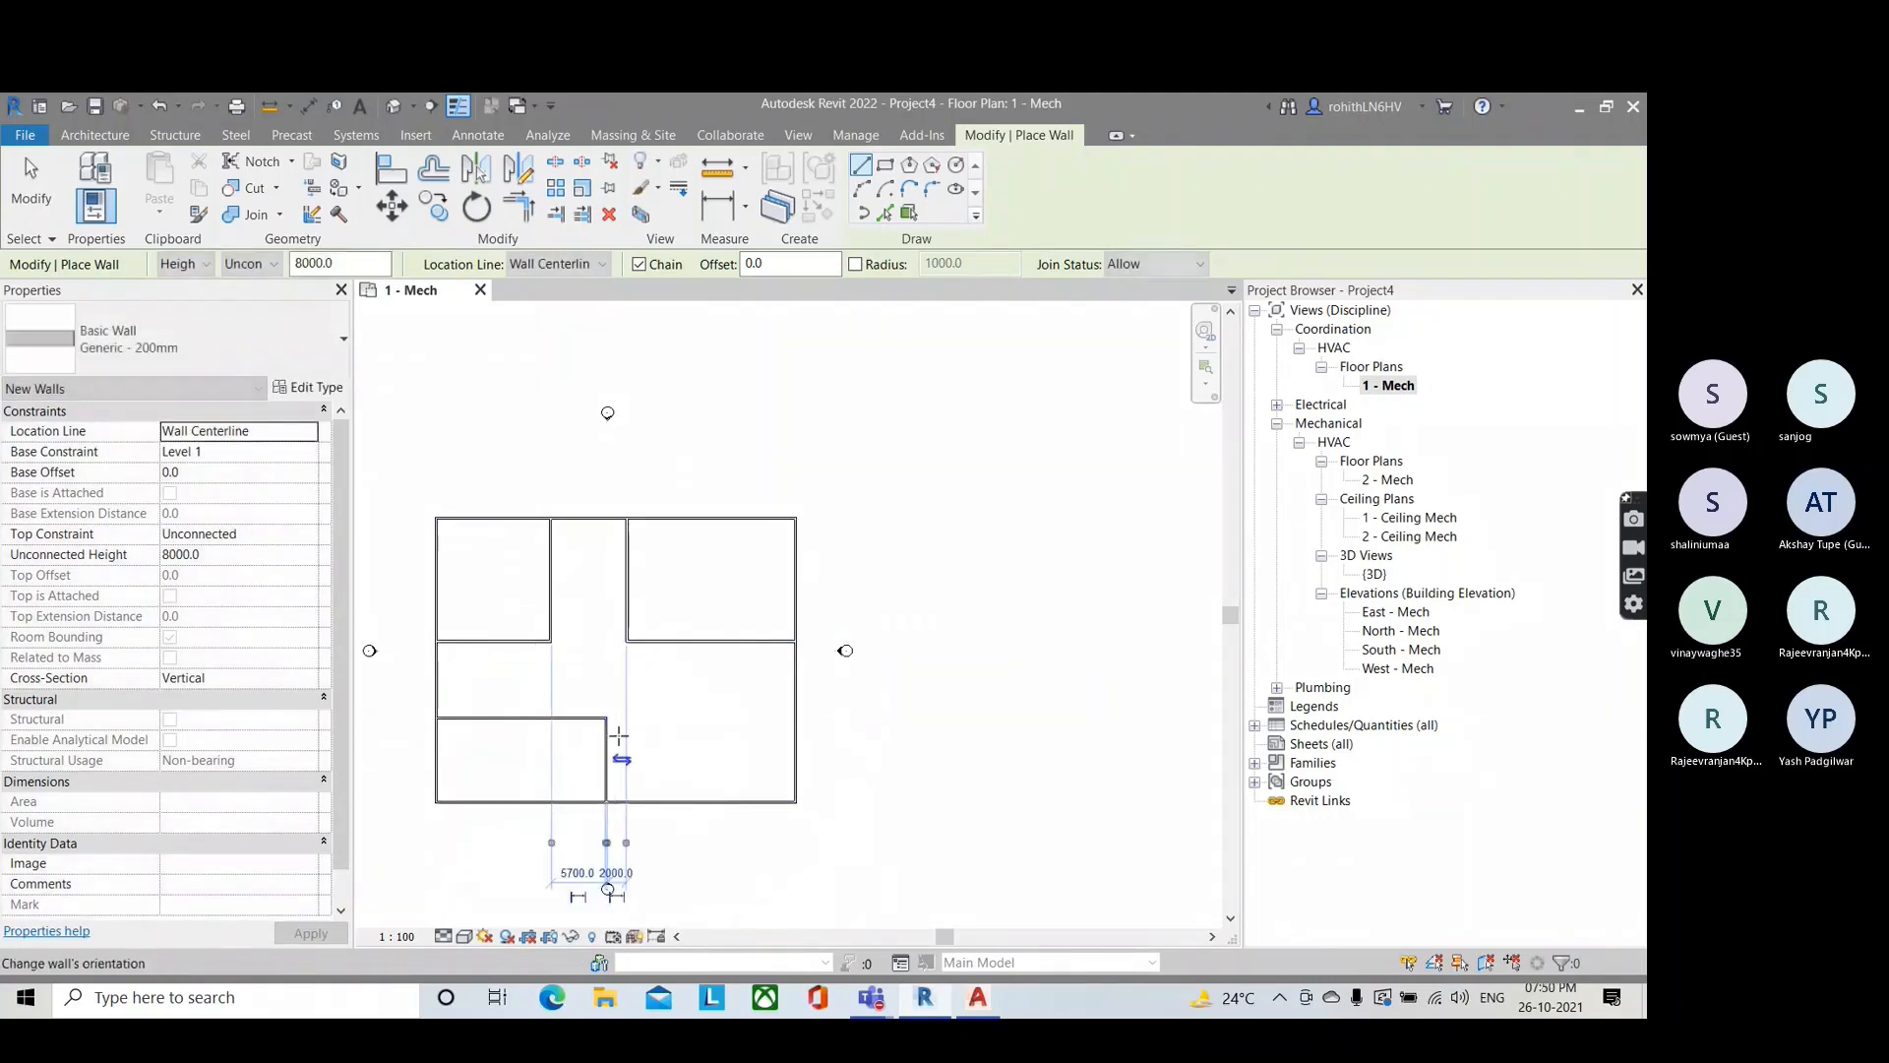
Step: Continue the lower-left room's horizontal wall to the right exterior wall to enclose the lower-right room, and finish wall placement
click(606, 717)
click(794, 718)
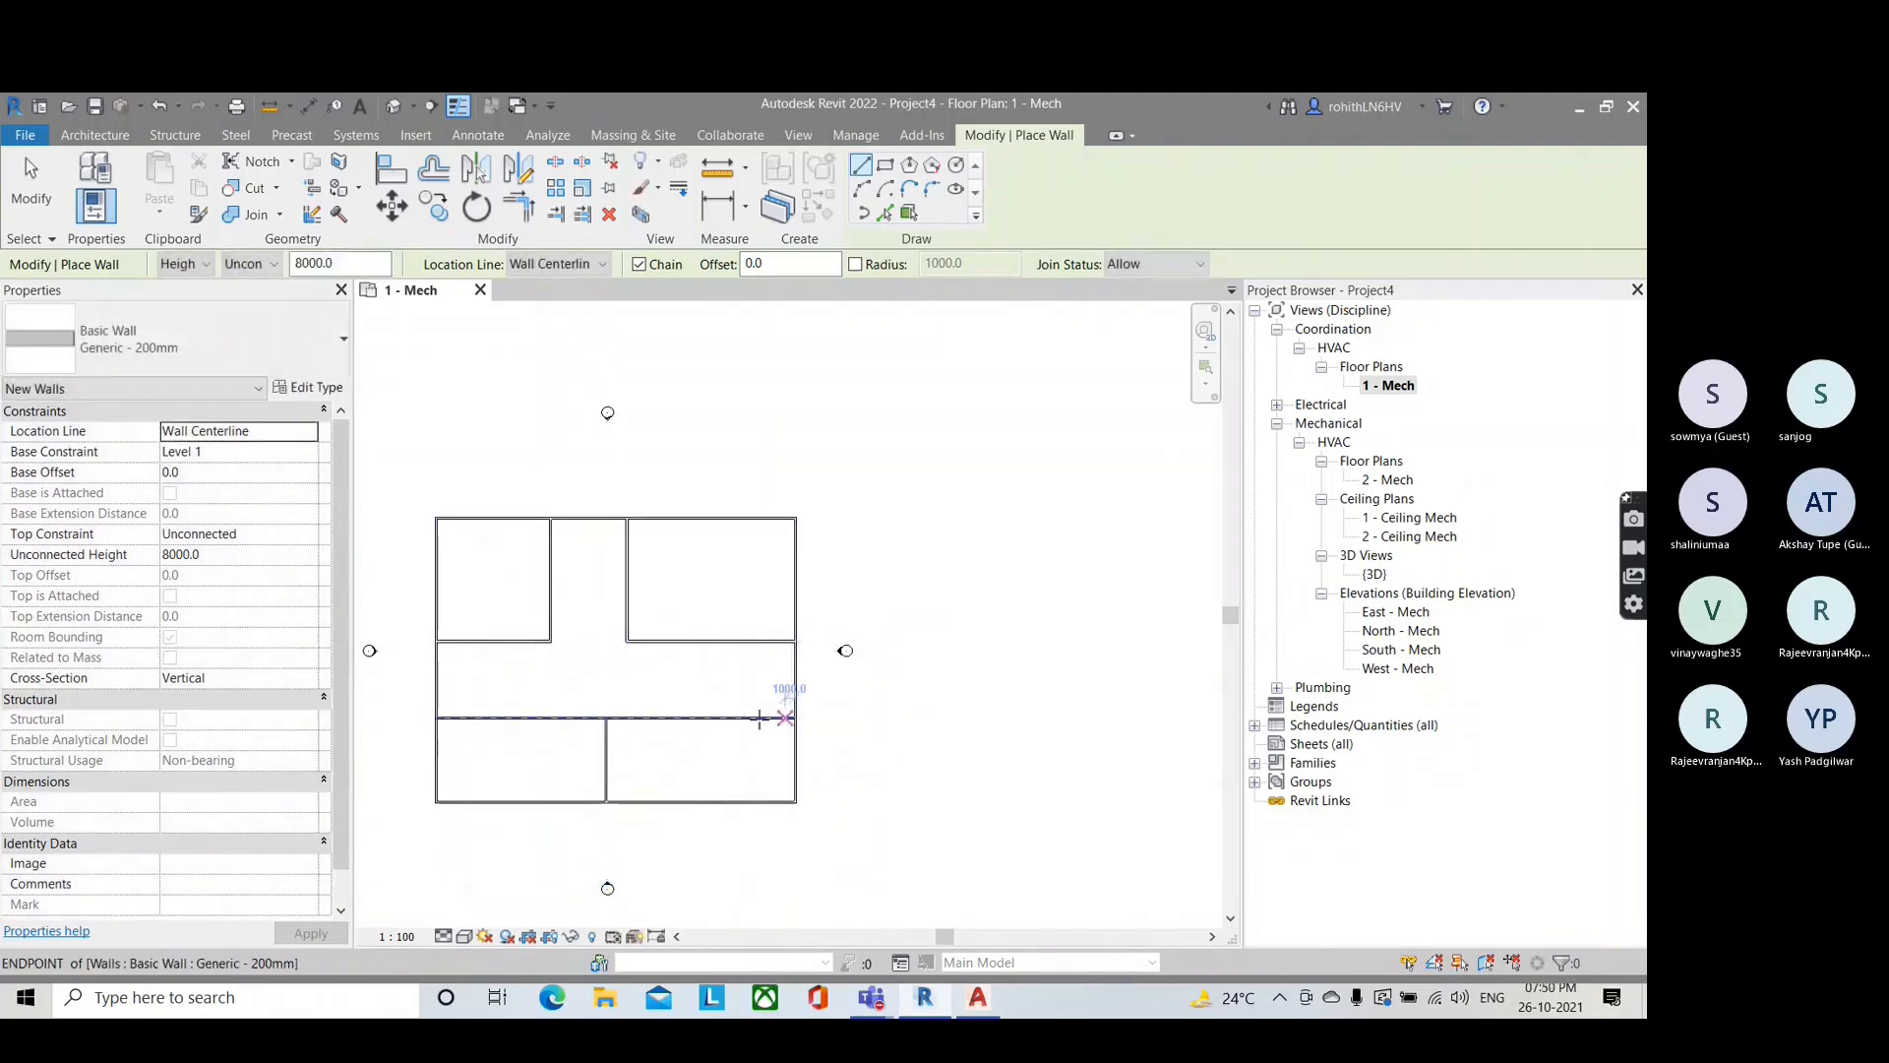
key(Escape)
key(Escape)
scroll(623, 720, down, 1)
scroll(501, 693, up, 1)
middle_drag(572, 684, 540, 628)
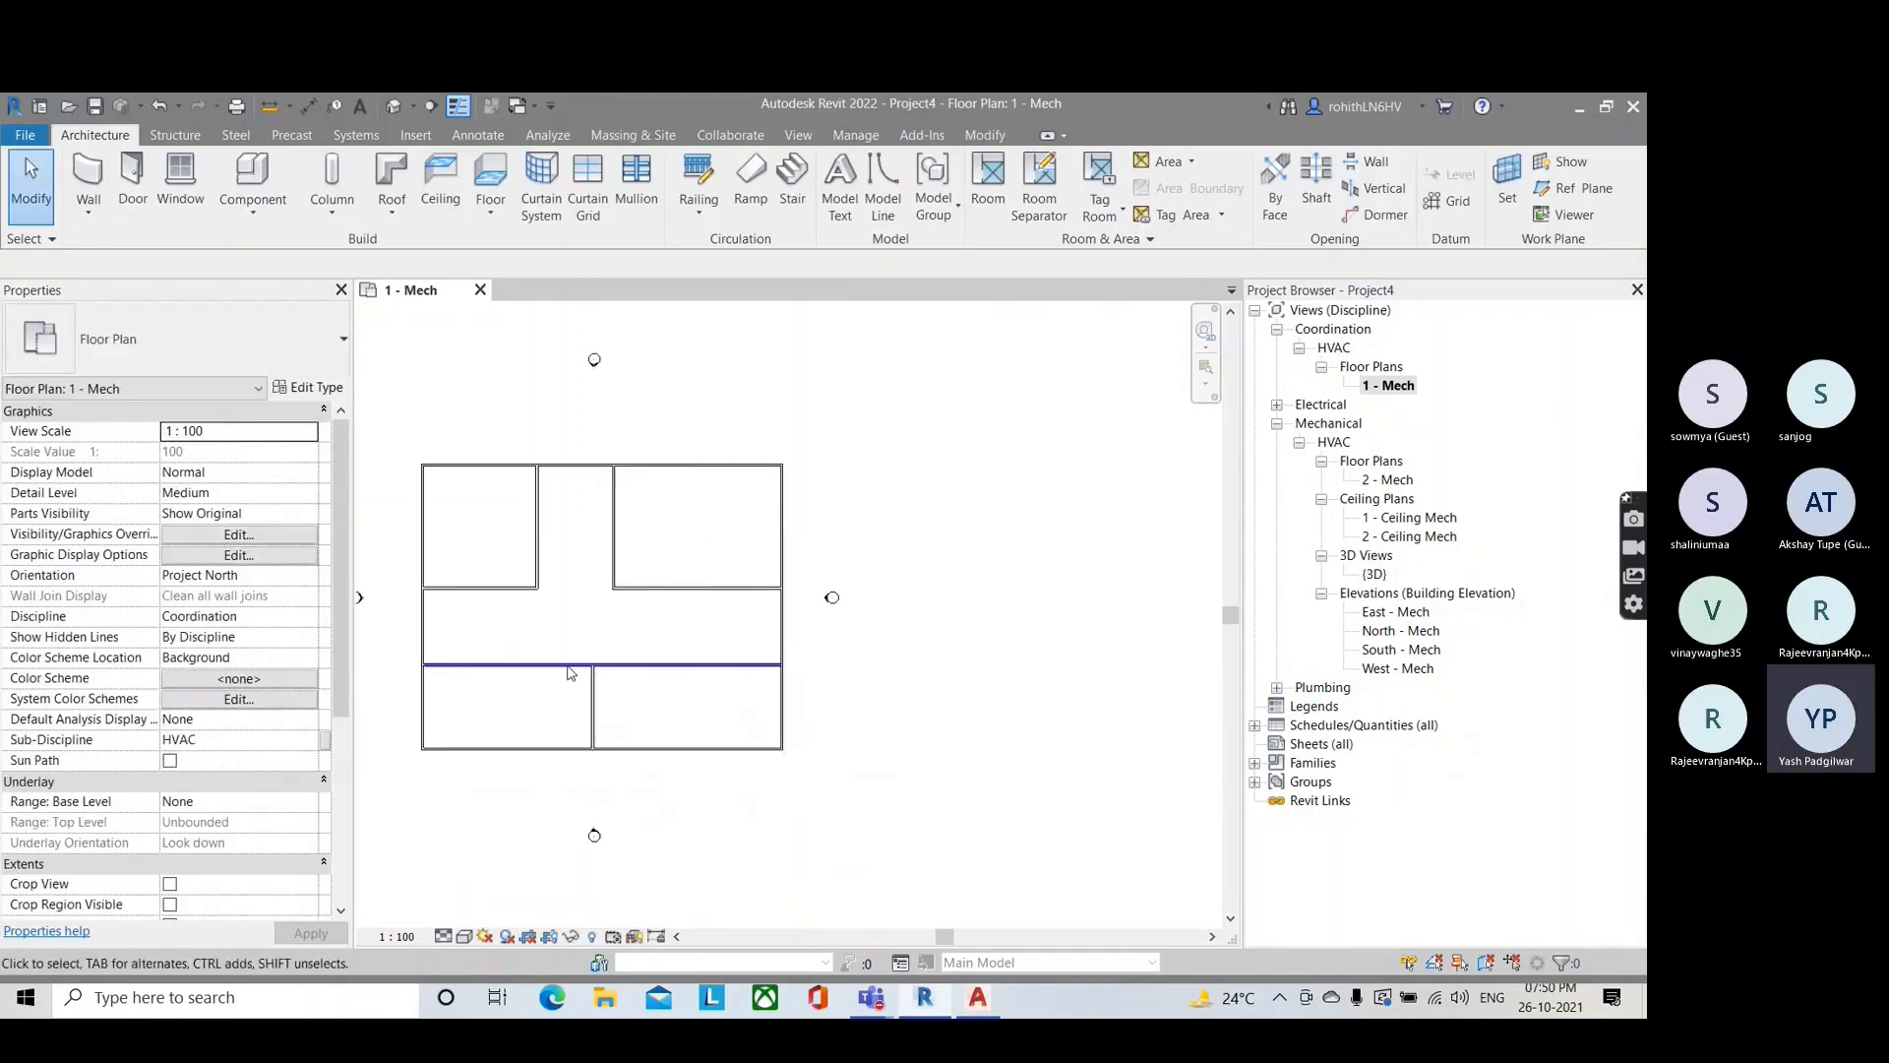
Step: Look over the partitioned floor plan and display the analysis tools for spaces and zones
scroll(663, 683, up, 3)
scroll(624, 603, down, 2)
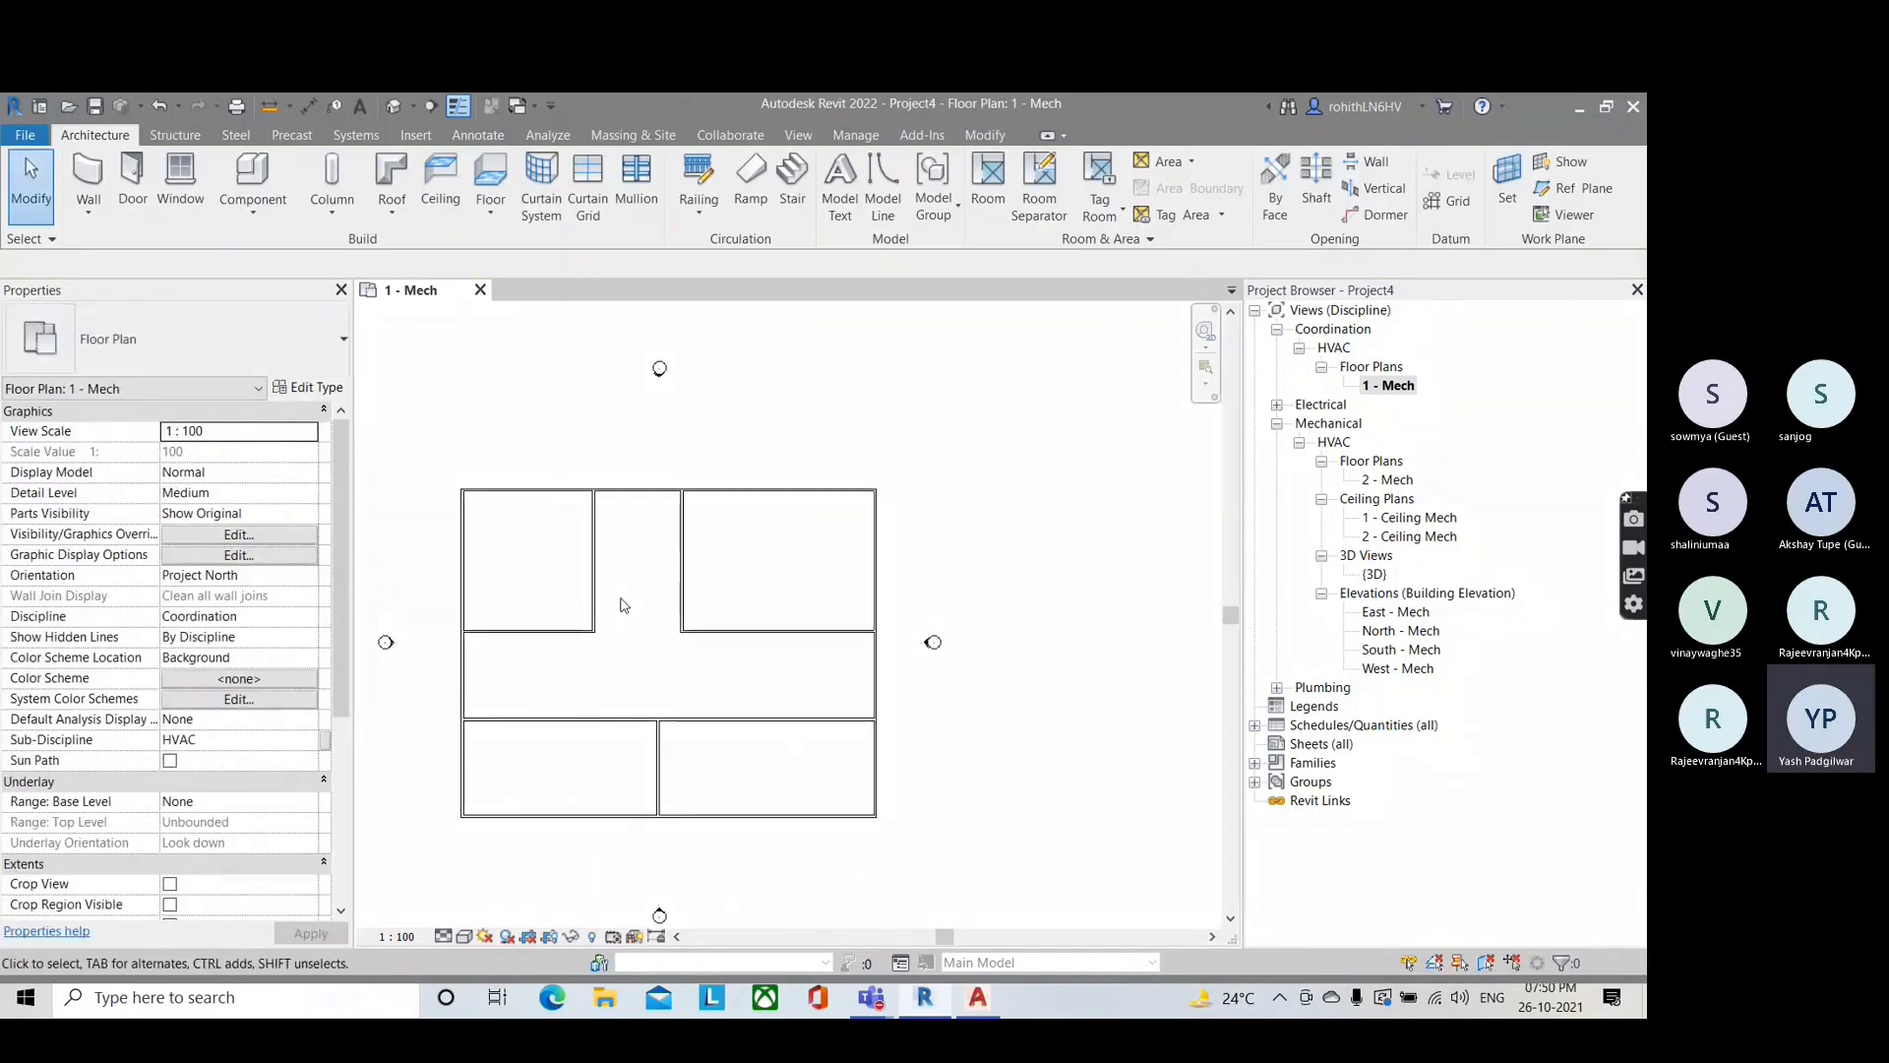
scroll(633, 598, up, 1)
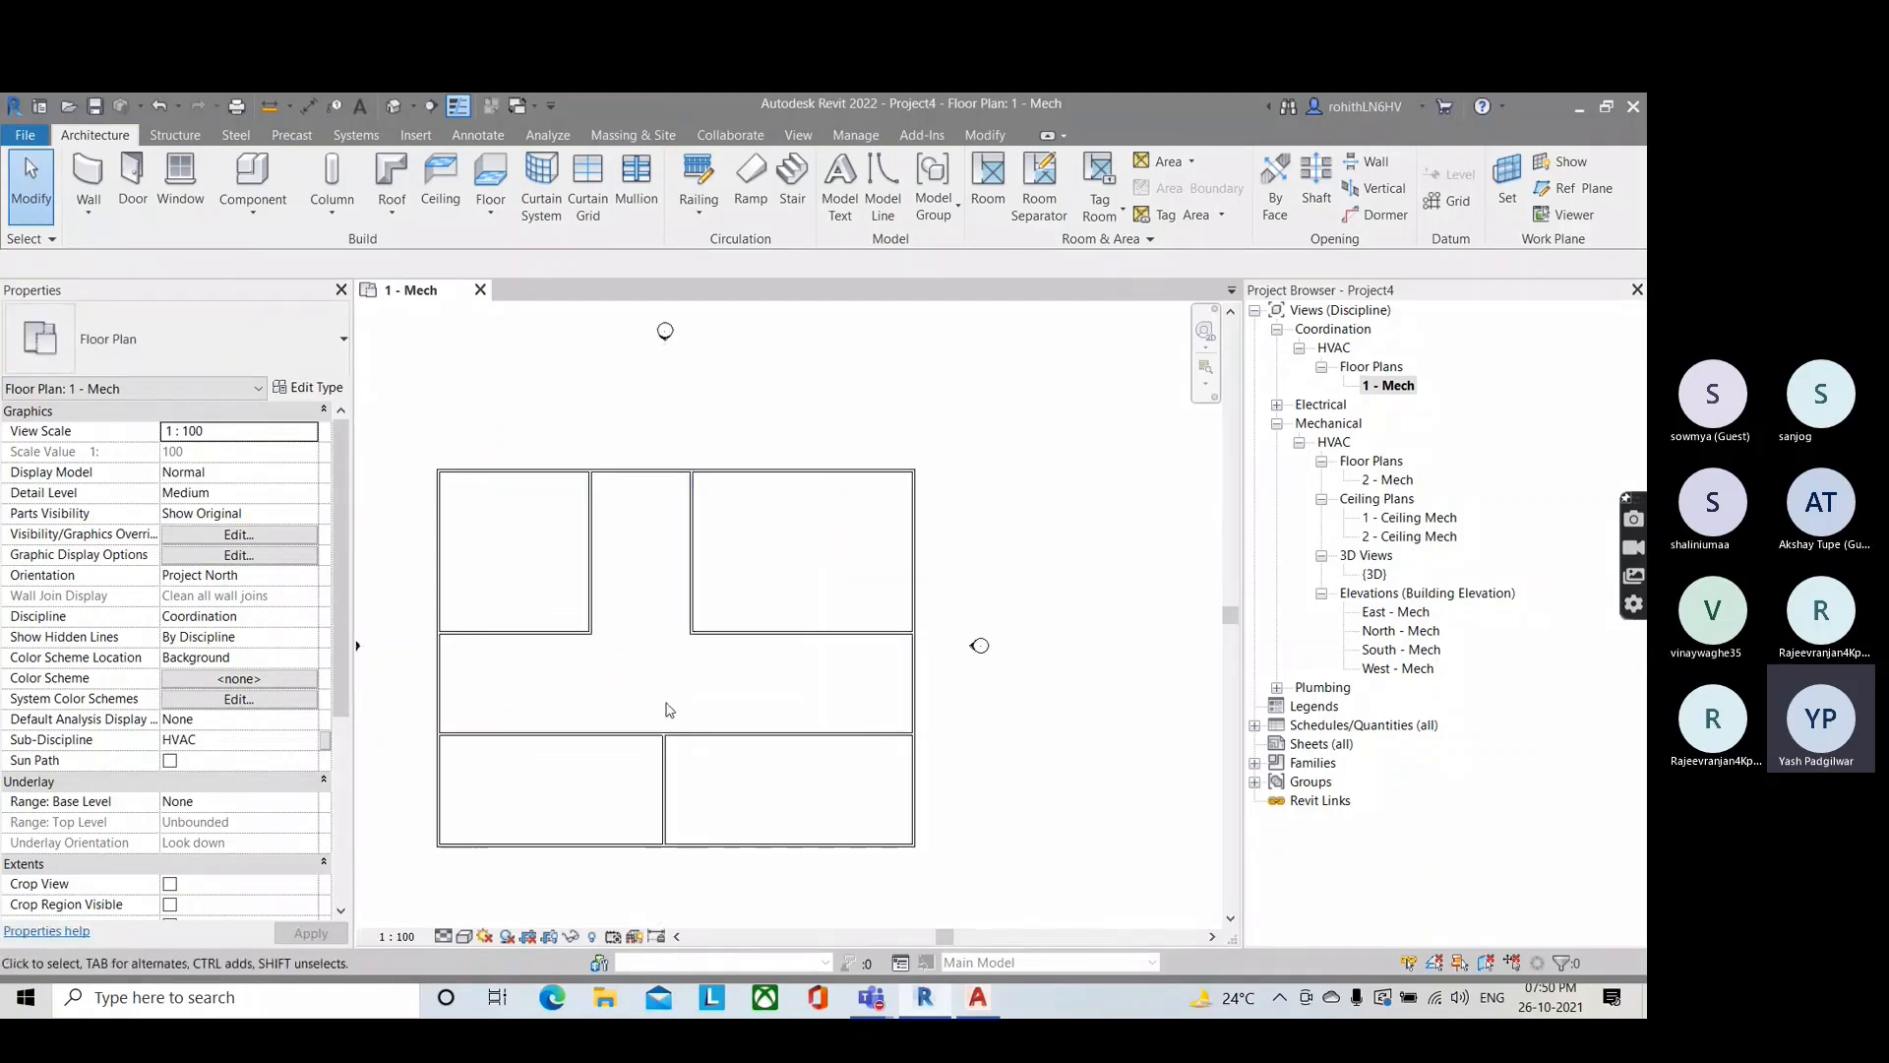
scroll(603, 597, down, 2)
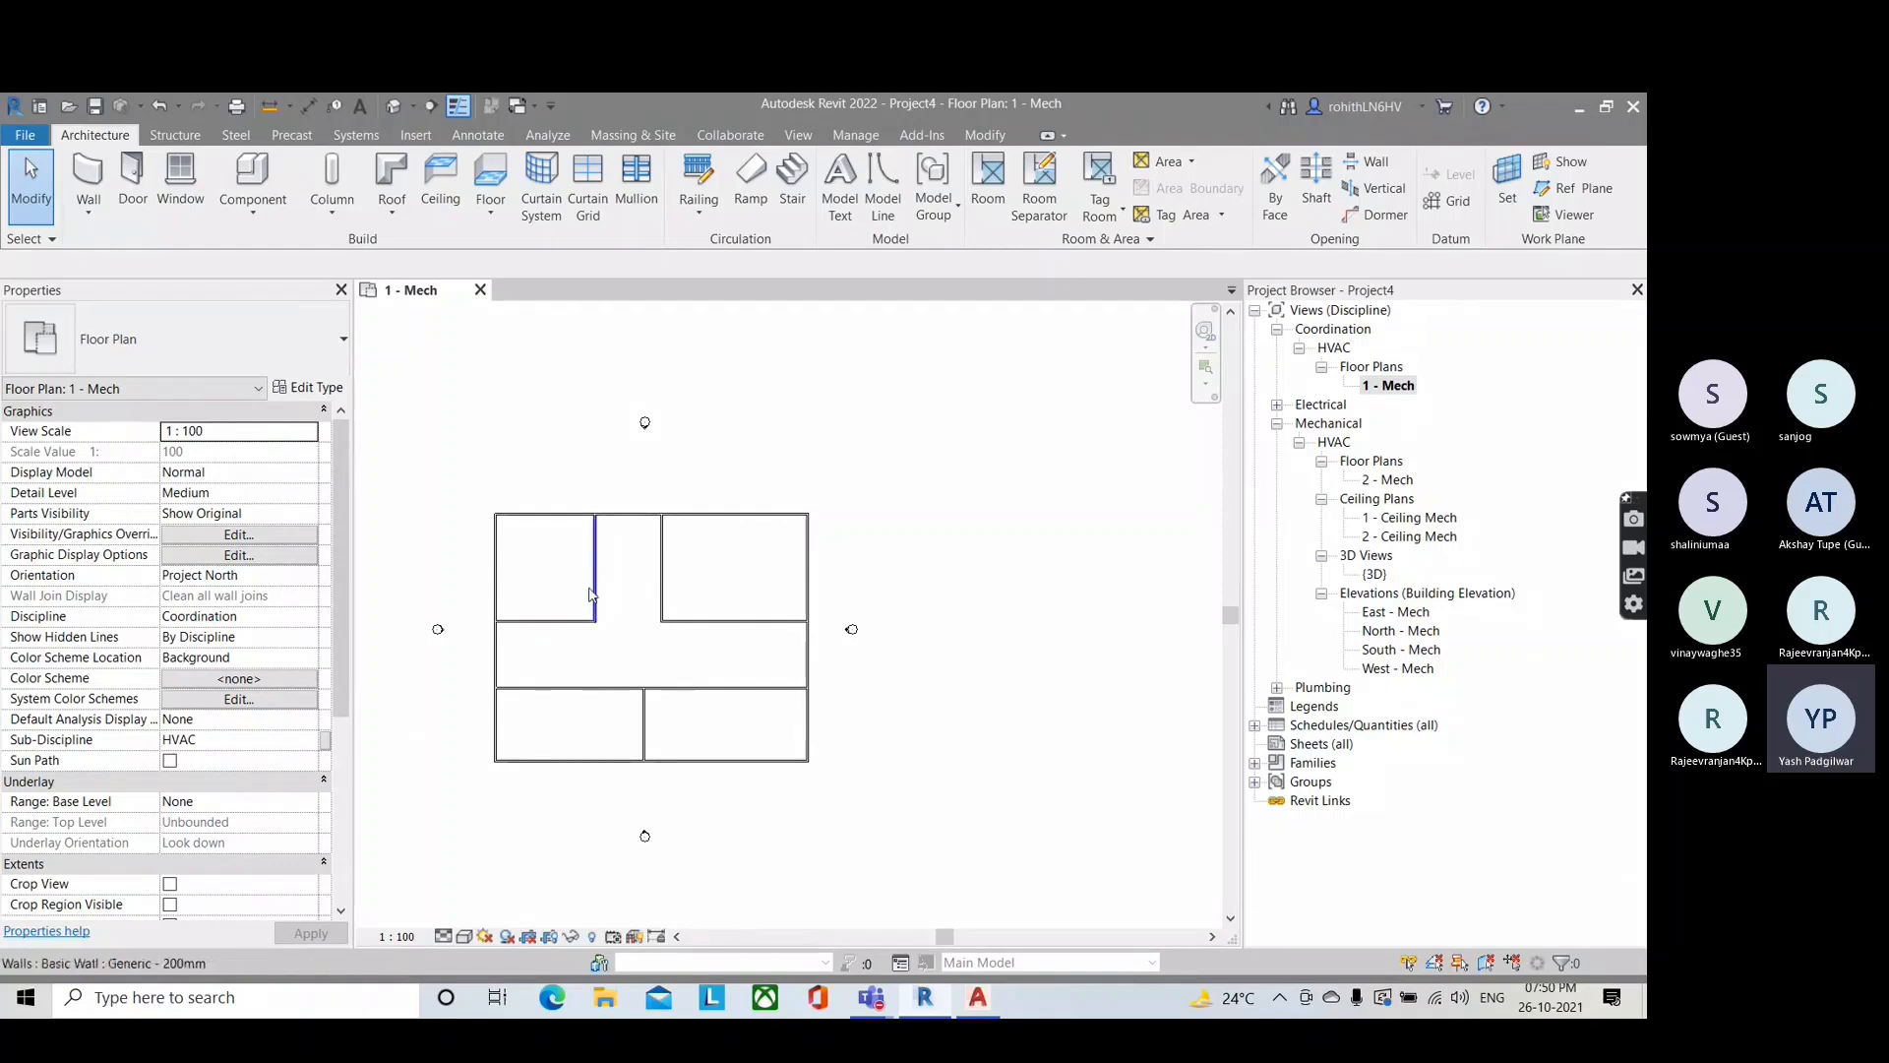
scroll(526, 596, up, 1)
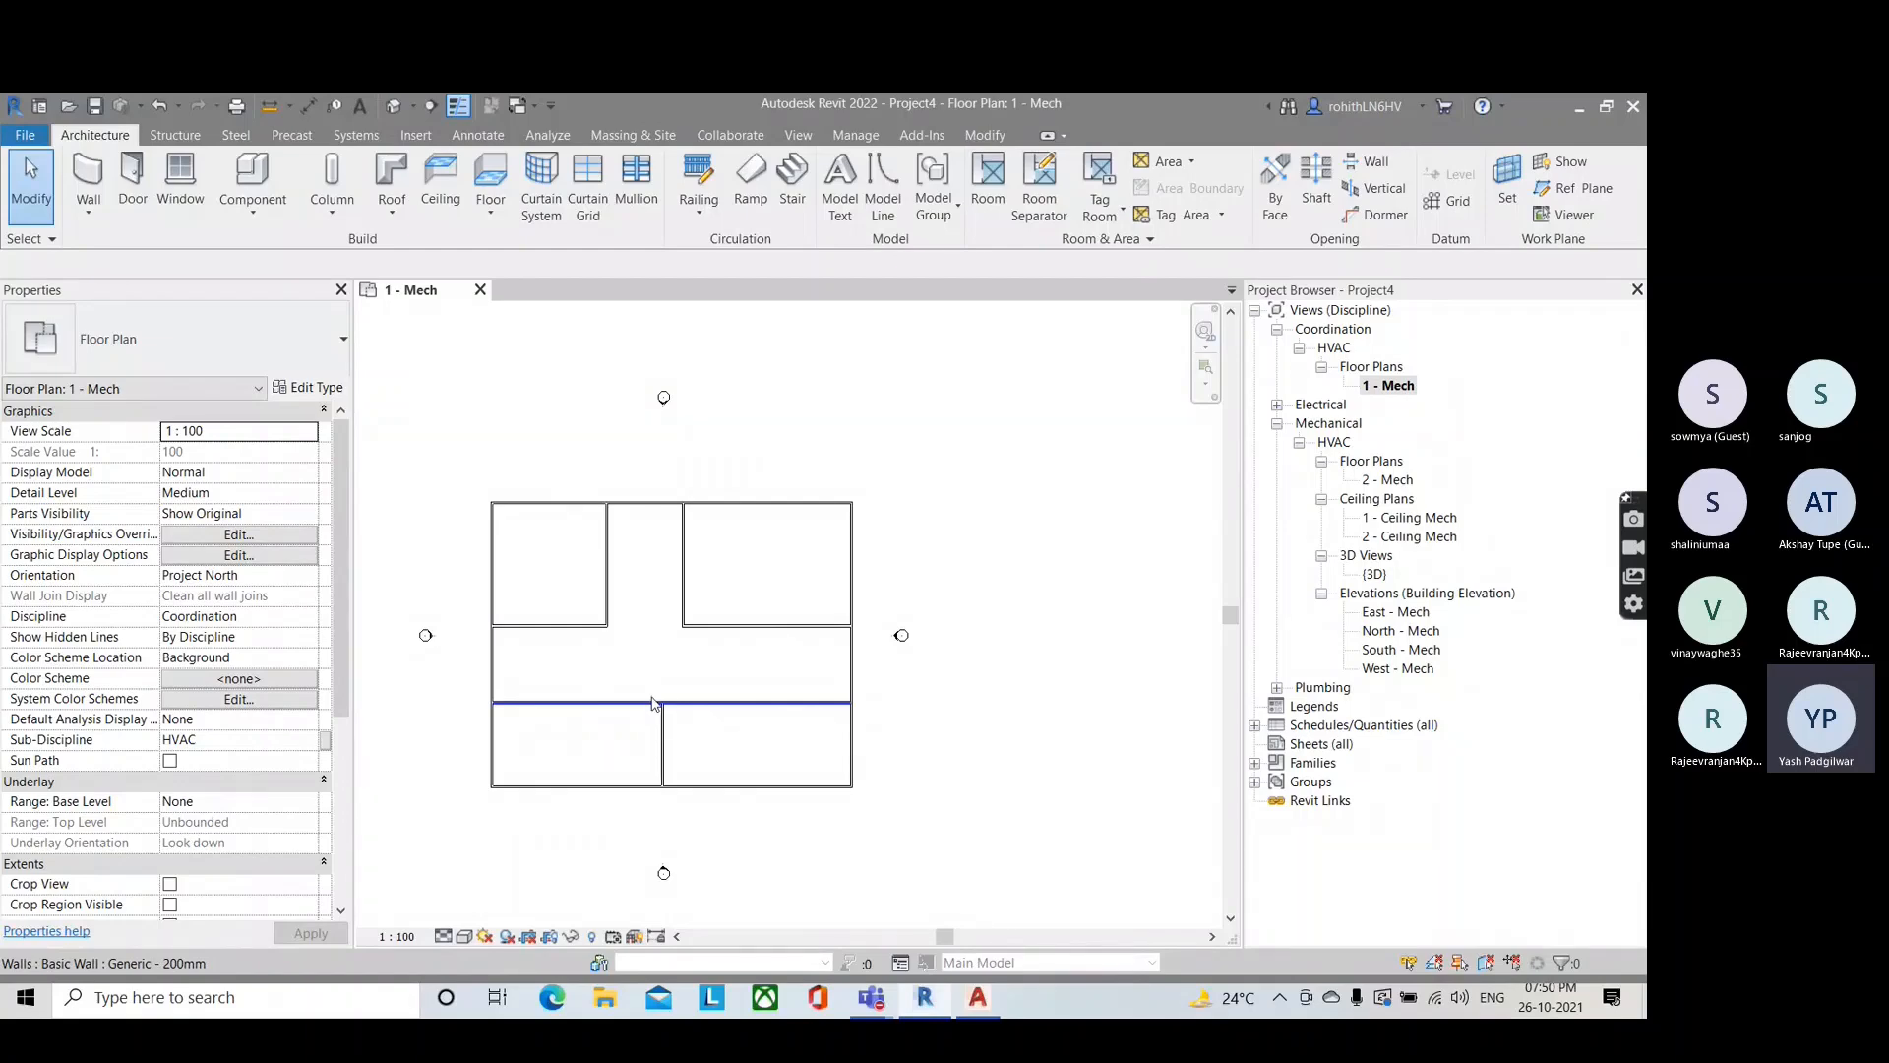
click(557, 135)
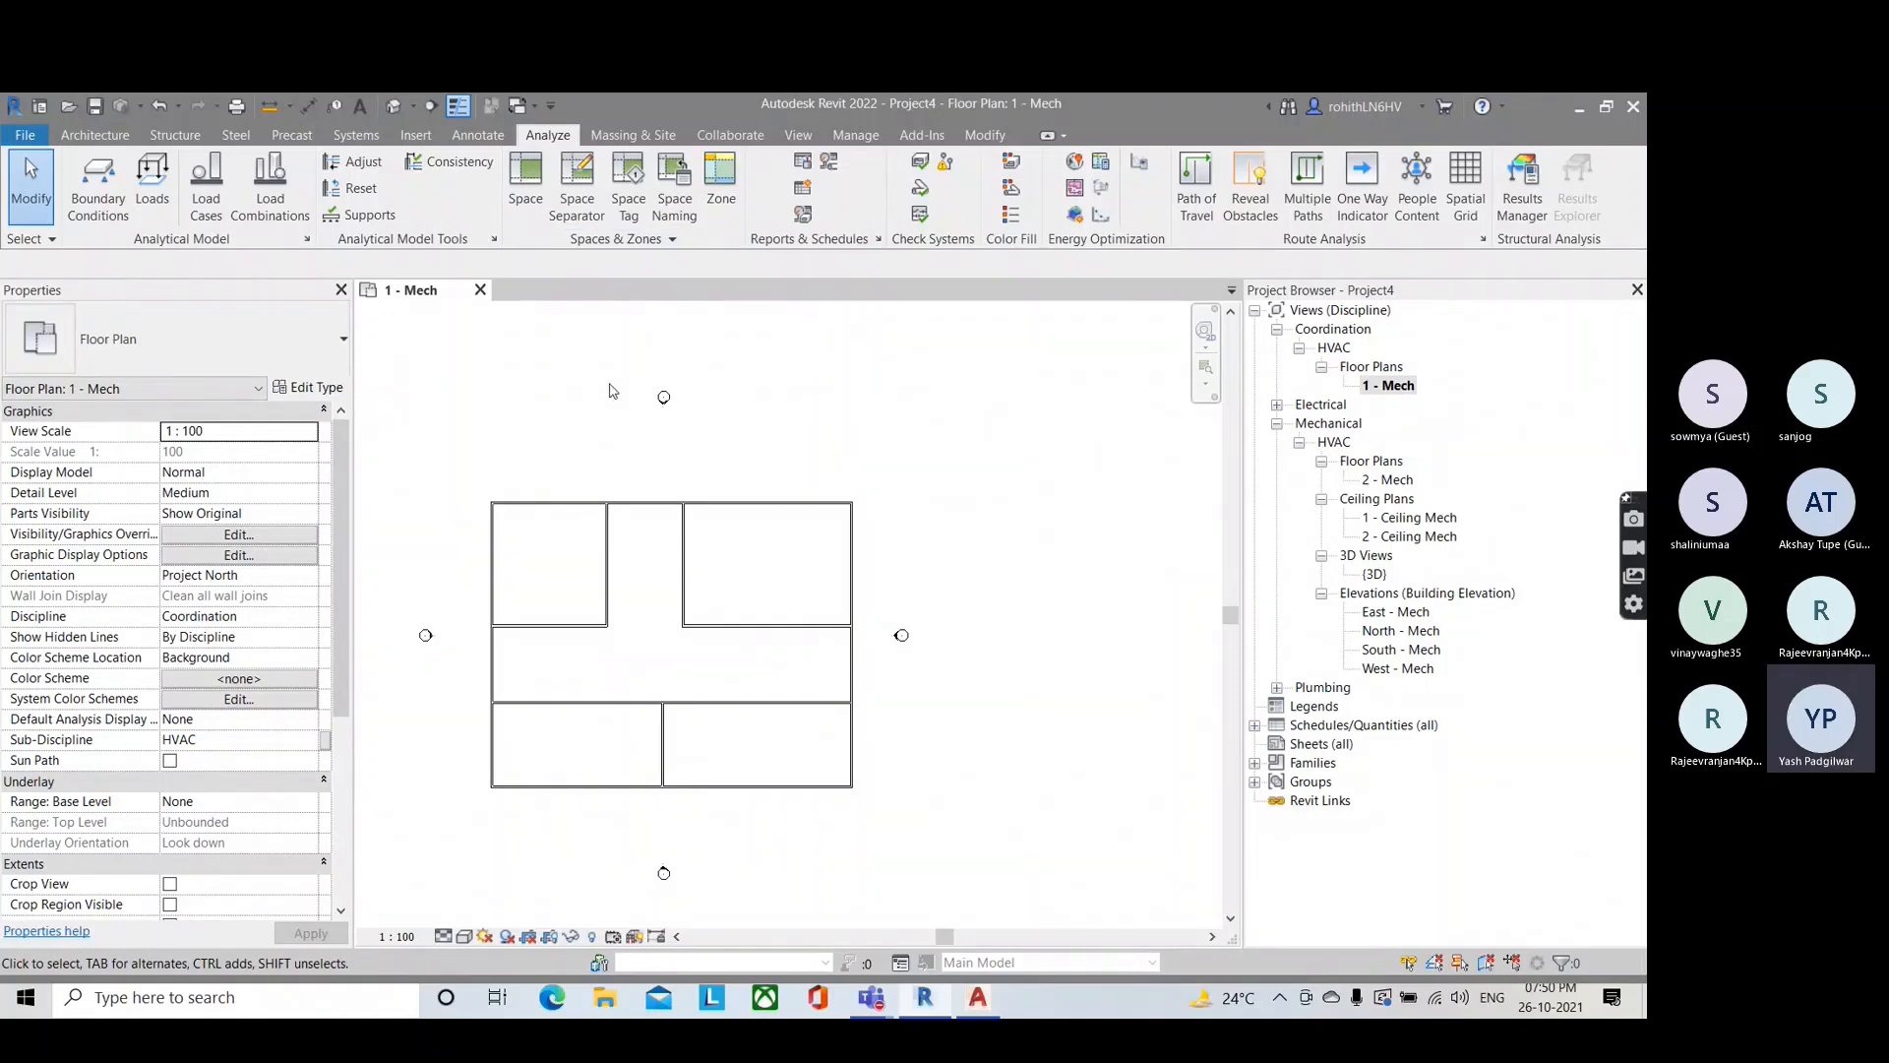
Step: Place tagged spaces in the upper-left, upper-right and lower-right rooms of the Level 1 floor plan
click(88, 137)
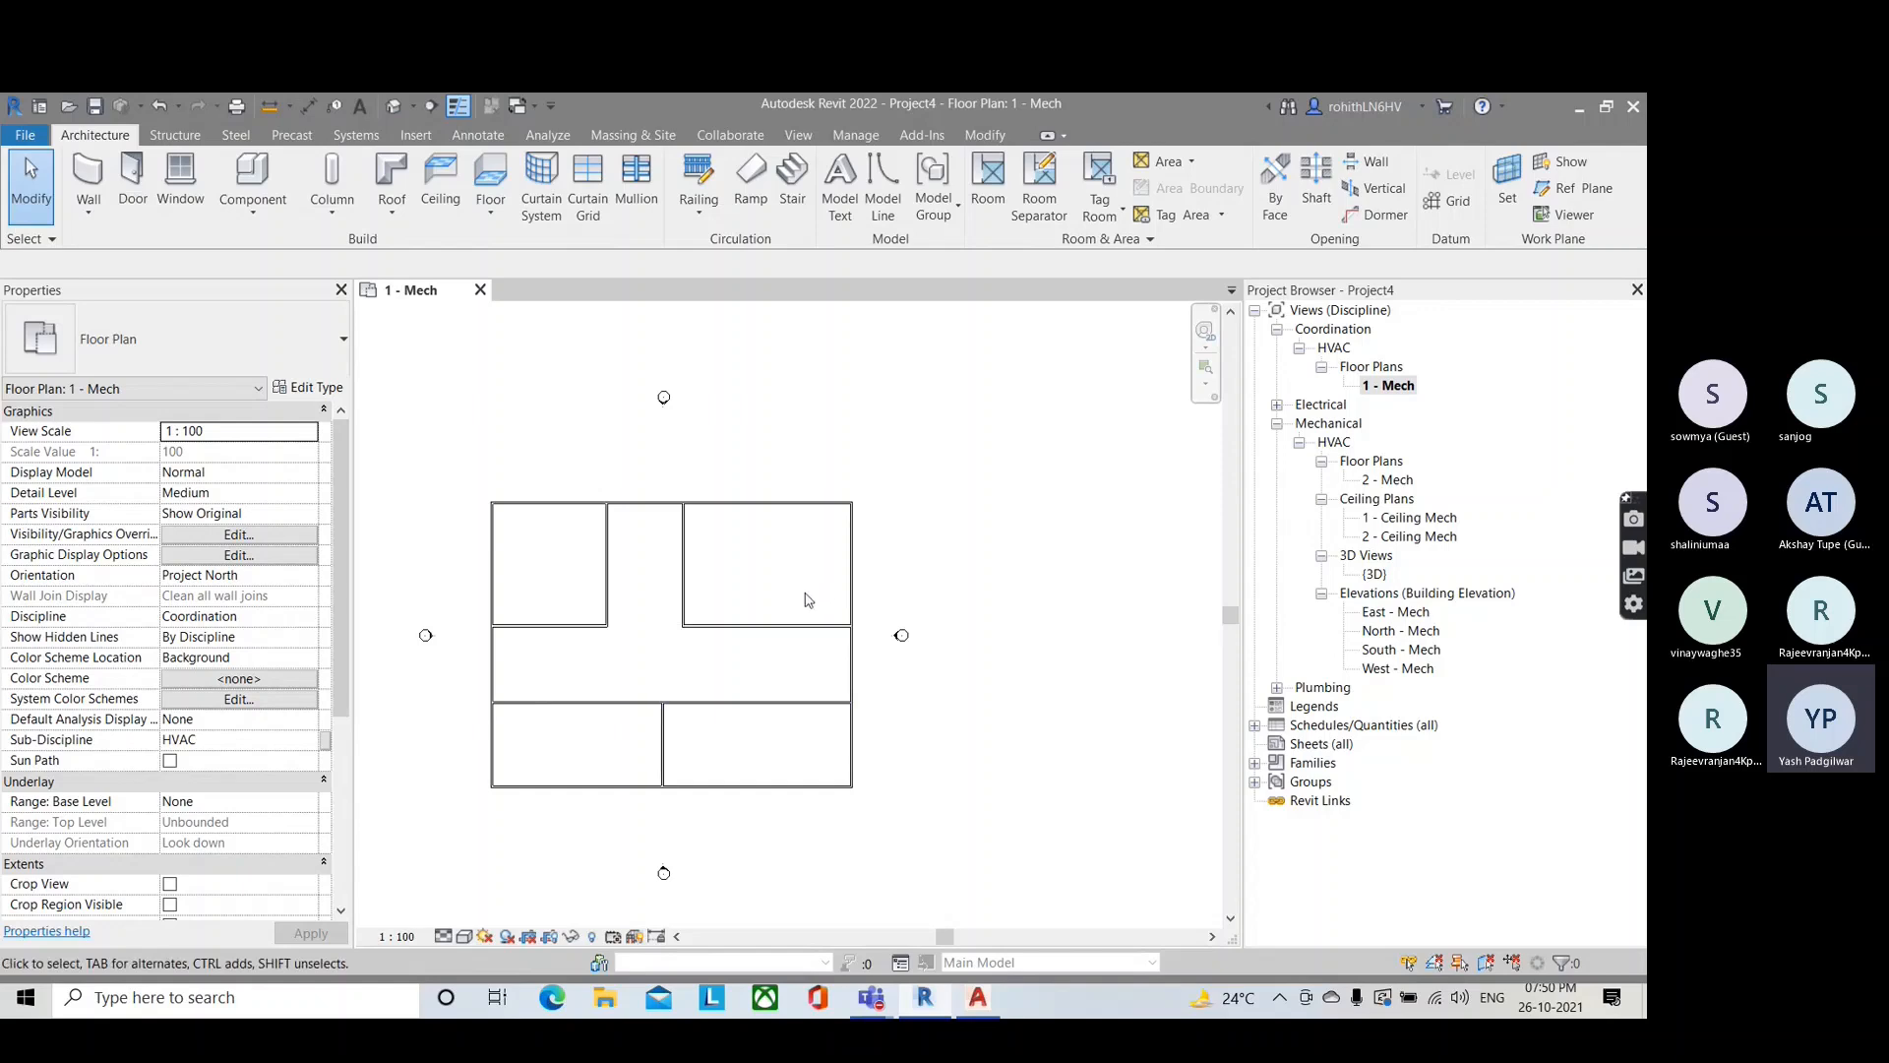
click(547, 135)
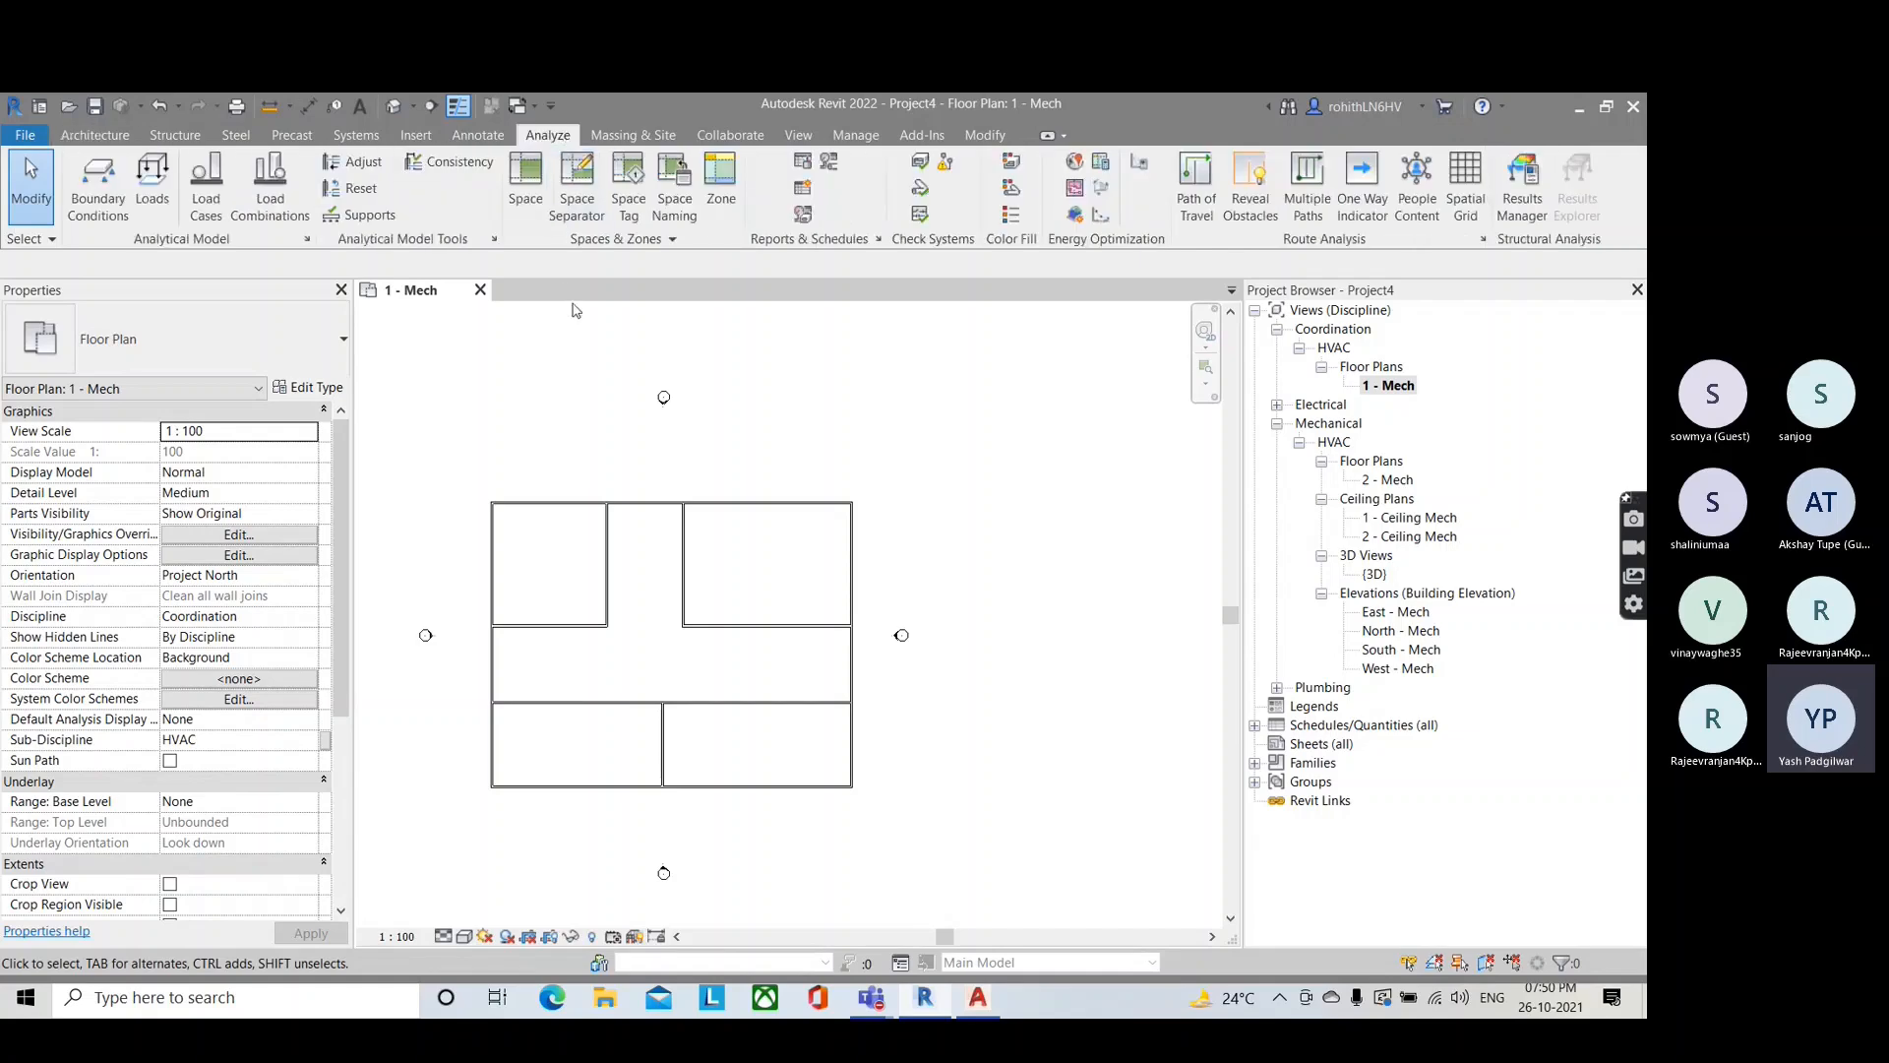
click(528, 200)
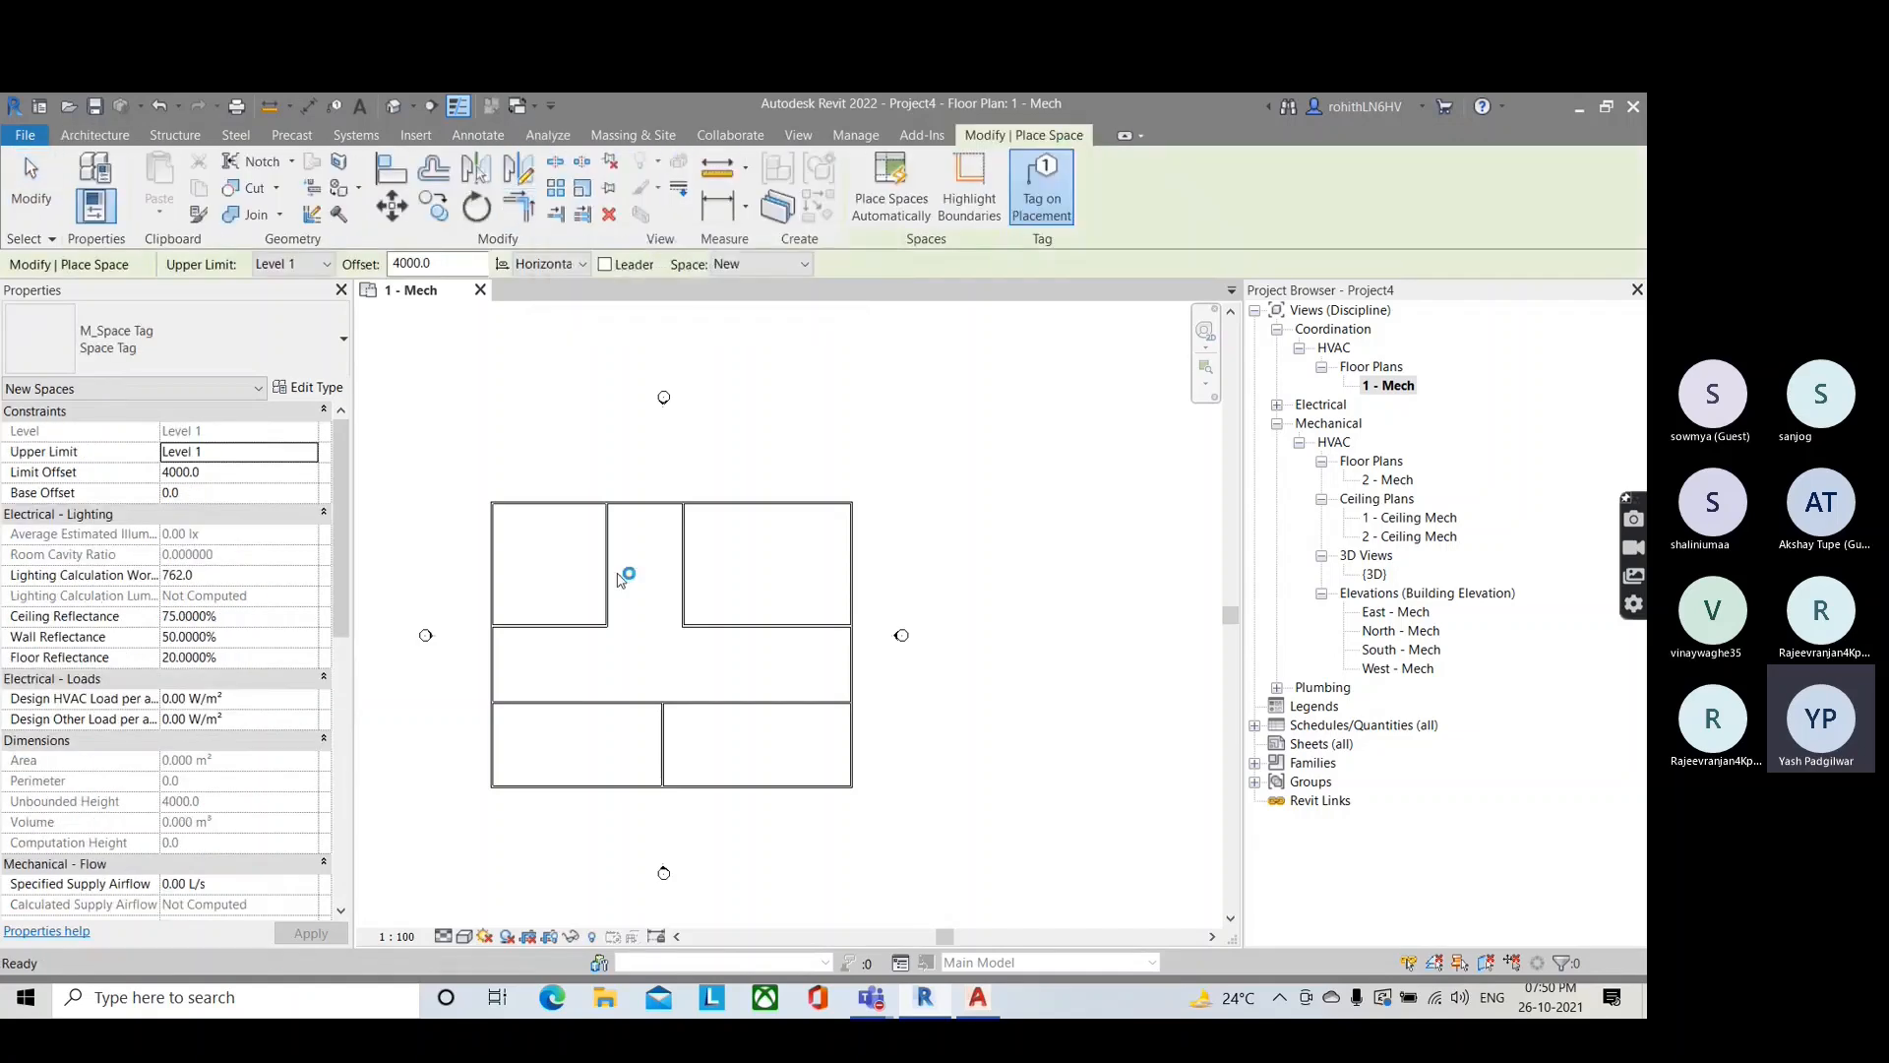
scroll(550, 567, up, 2)
click(552, 560)
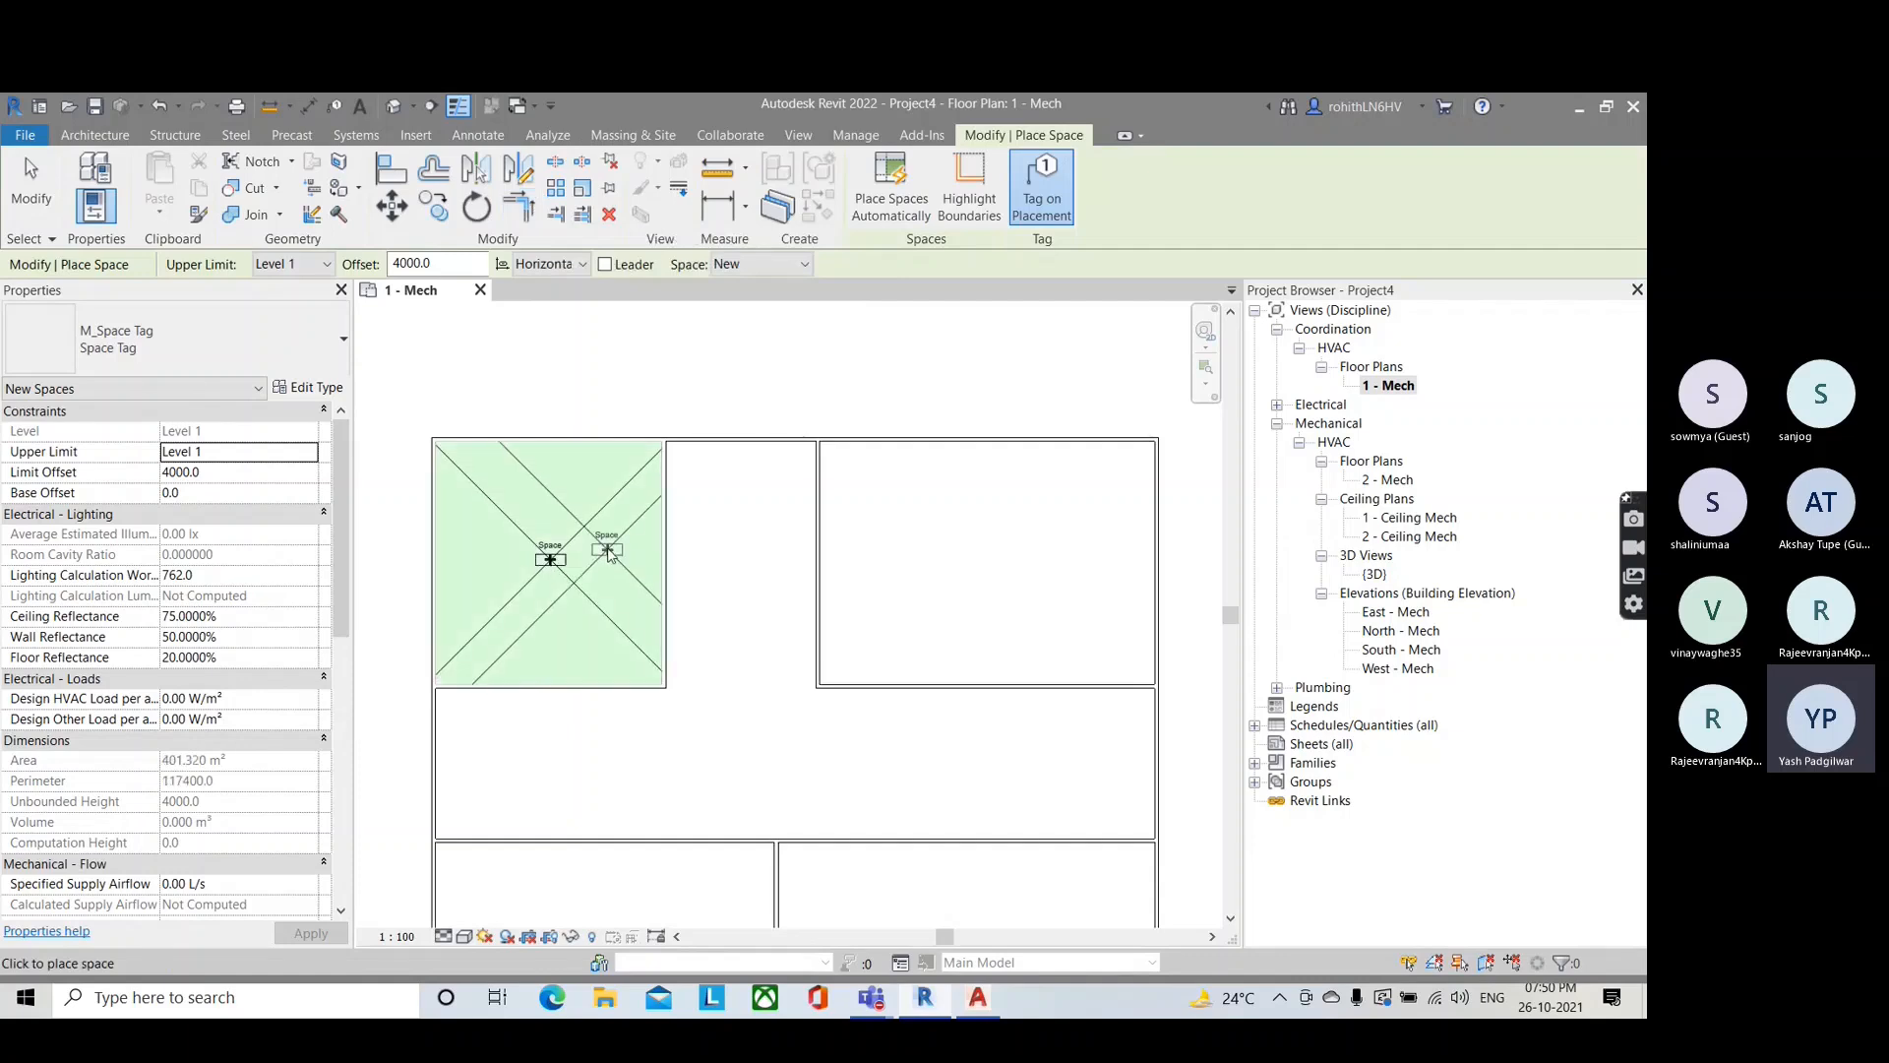
middle_drag(933, 632, 877, 316)
click(891, 565)
click(833, 593)
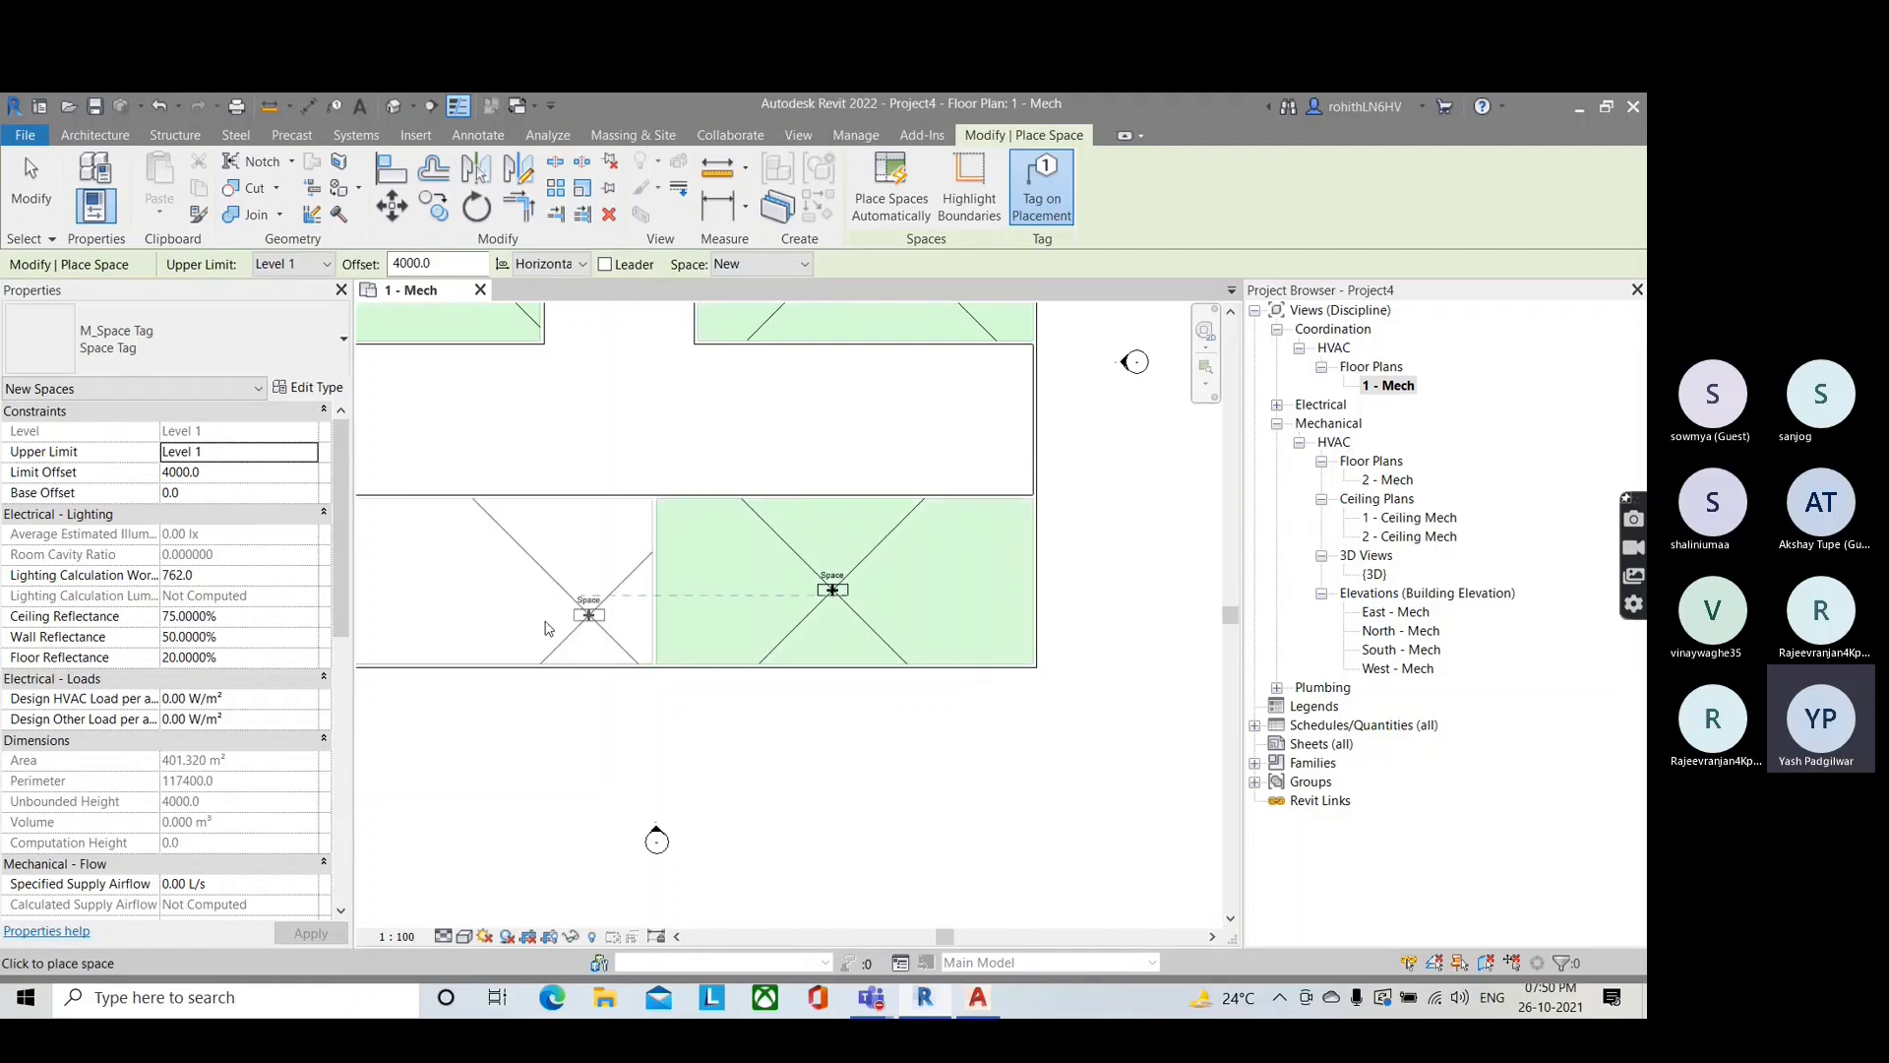
Step: Place tagged spaces in the lower-left room and the central corridor area, and finish space placement
scroll(590, 611, down, 2)
middle_drag(501, 629, 625, 684)
scroll(594, 660, up, 5)
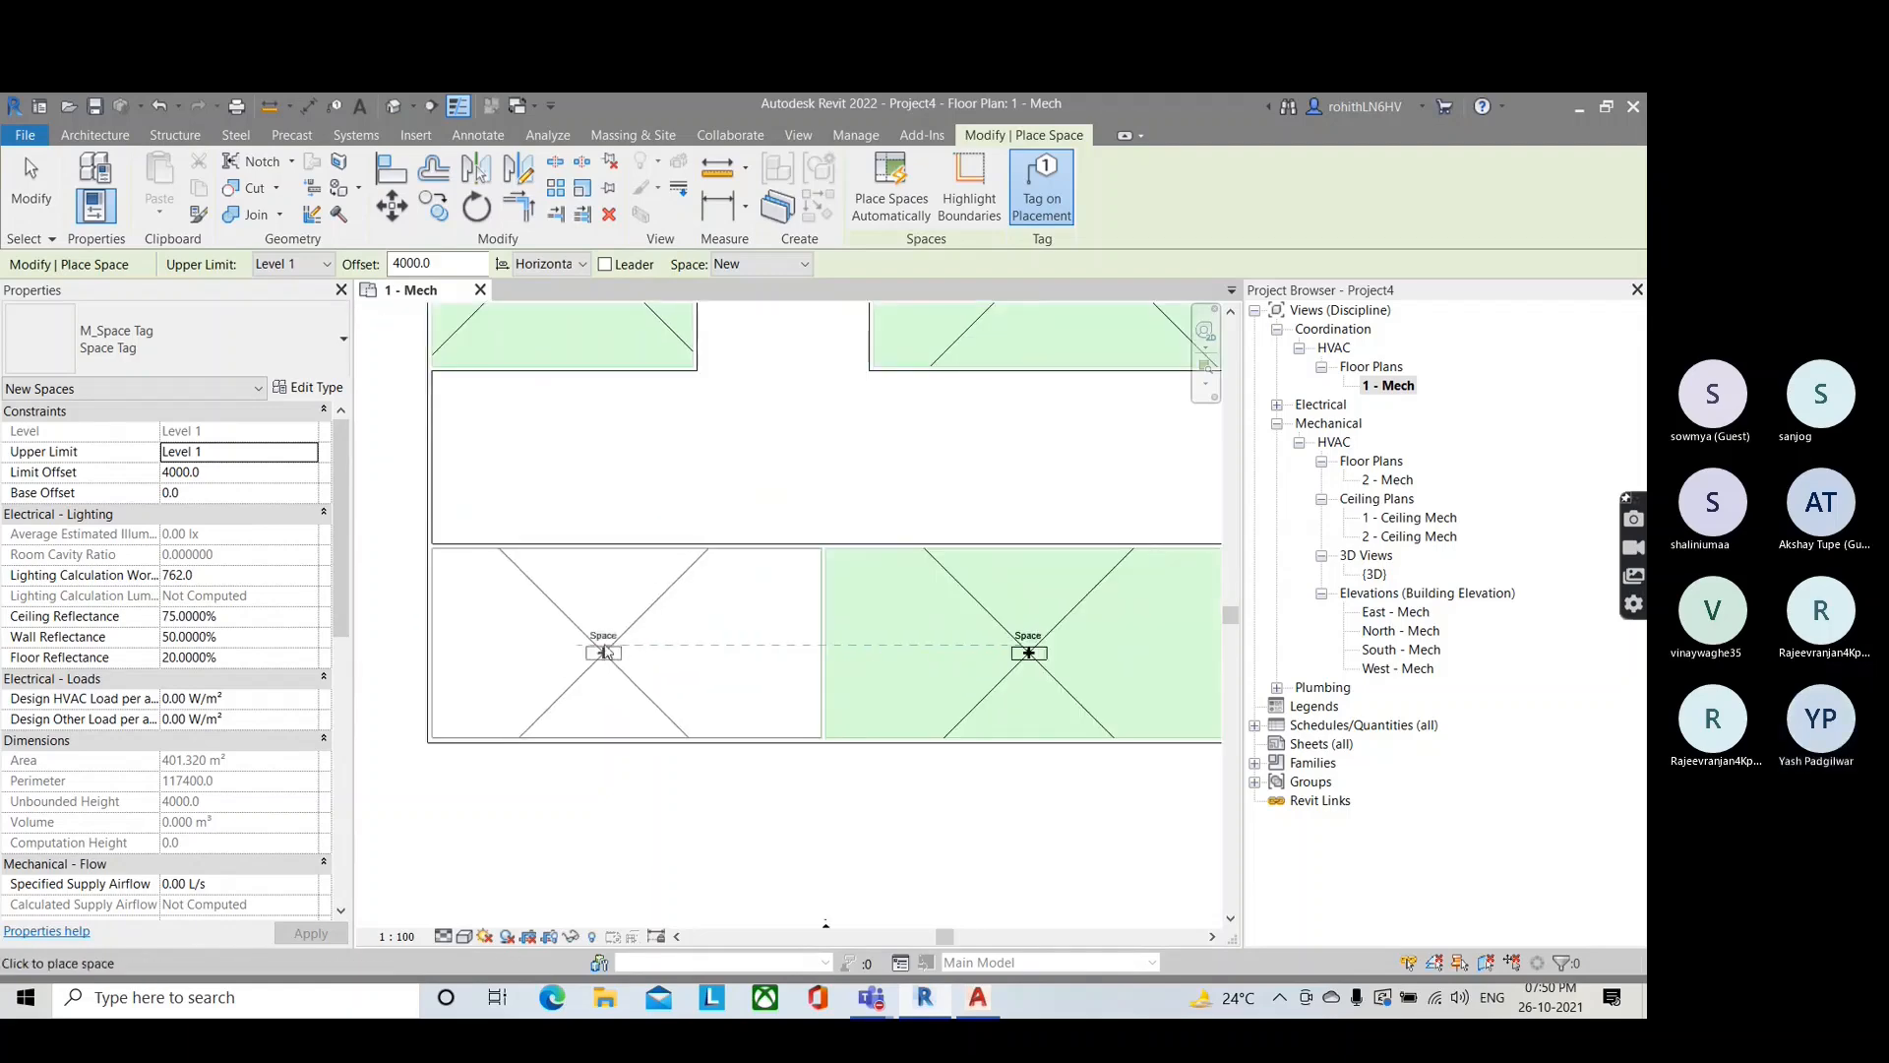
click(606, 654)
scroll(818, 499, down, 1)
middle_drag(816, 509, 714, 658)
click(692, 583)
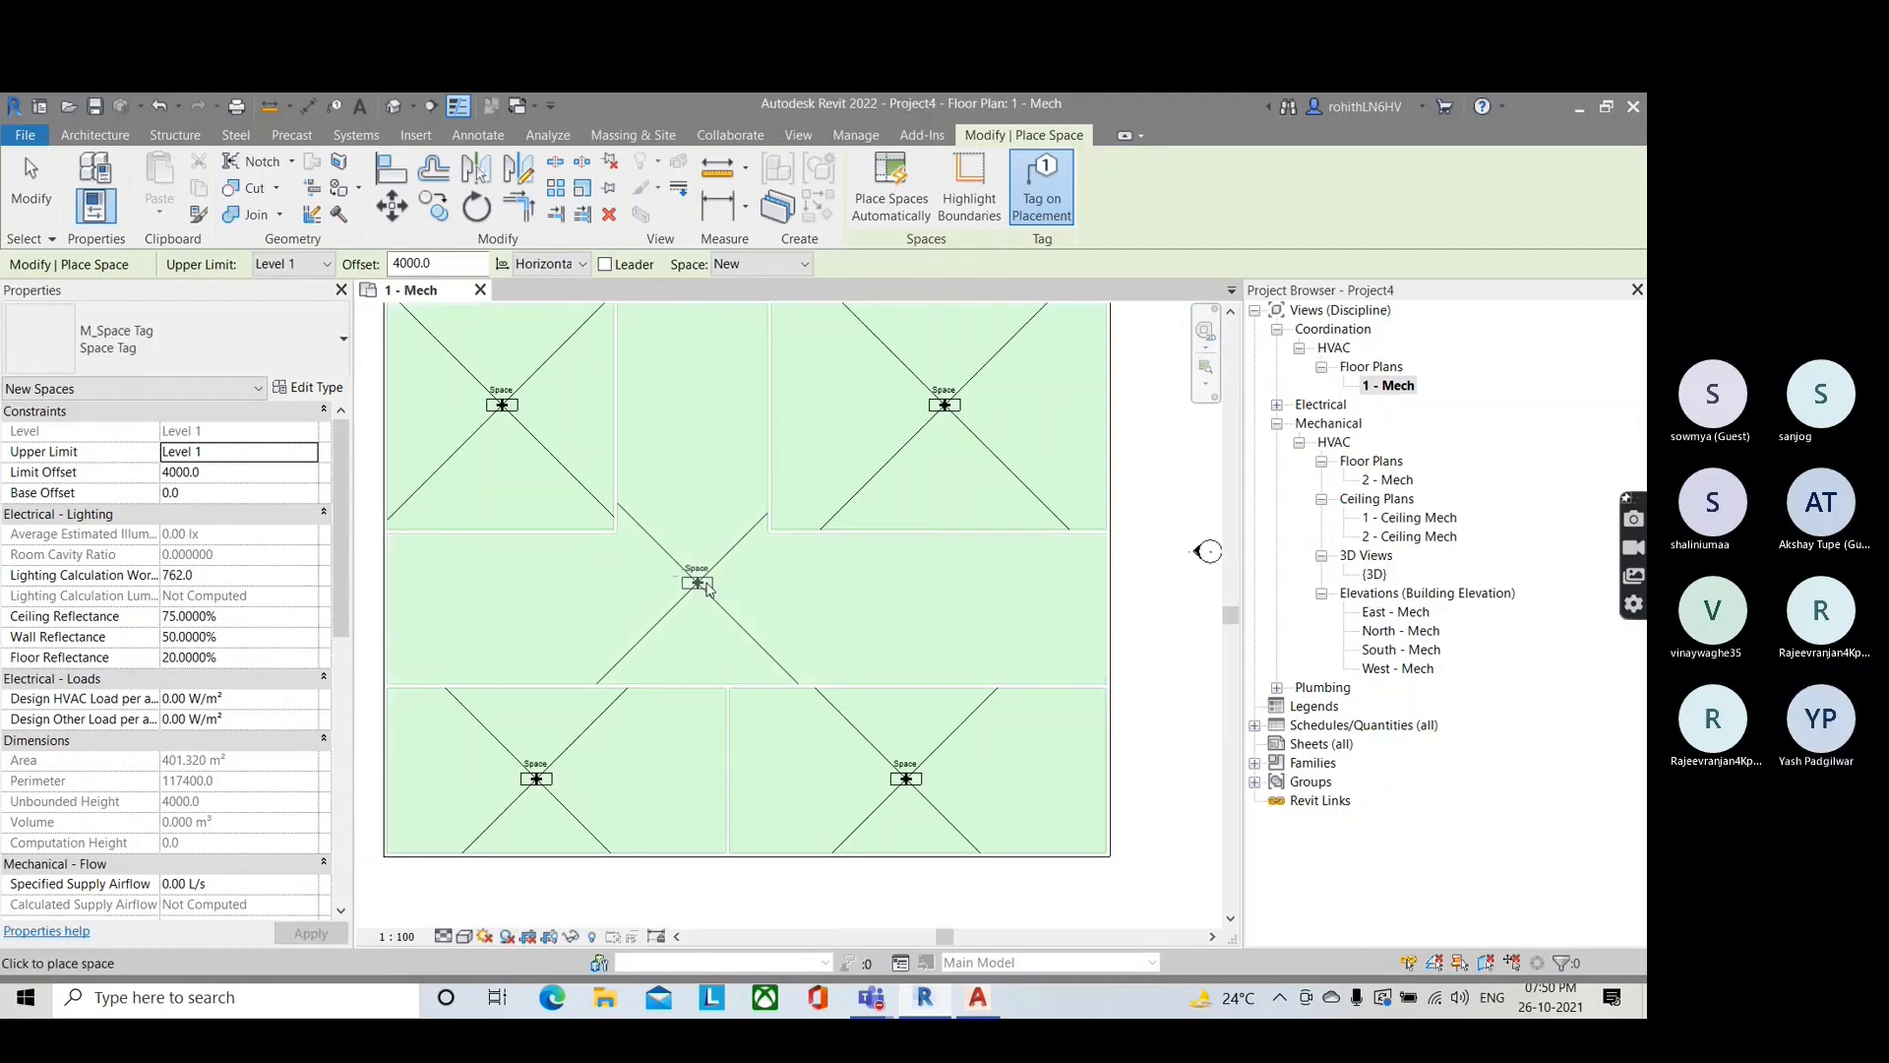
middle_drag(870, 563, 768, 575)
scroll(771, 571, up, 1)
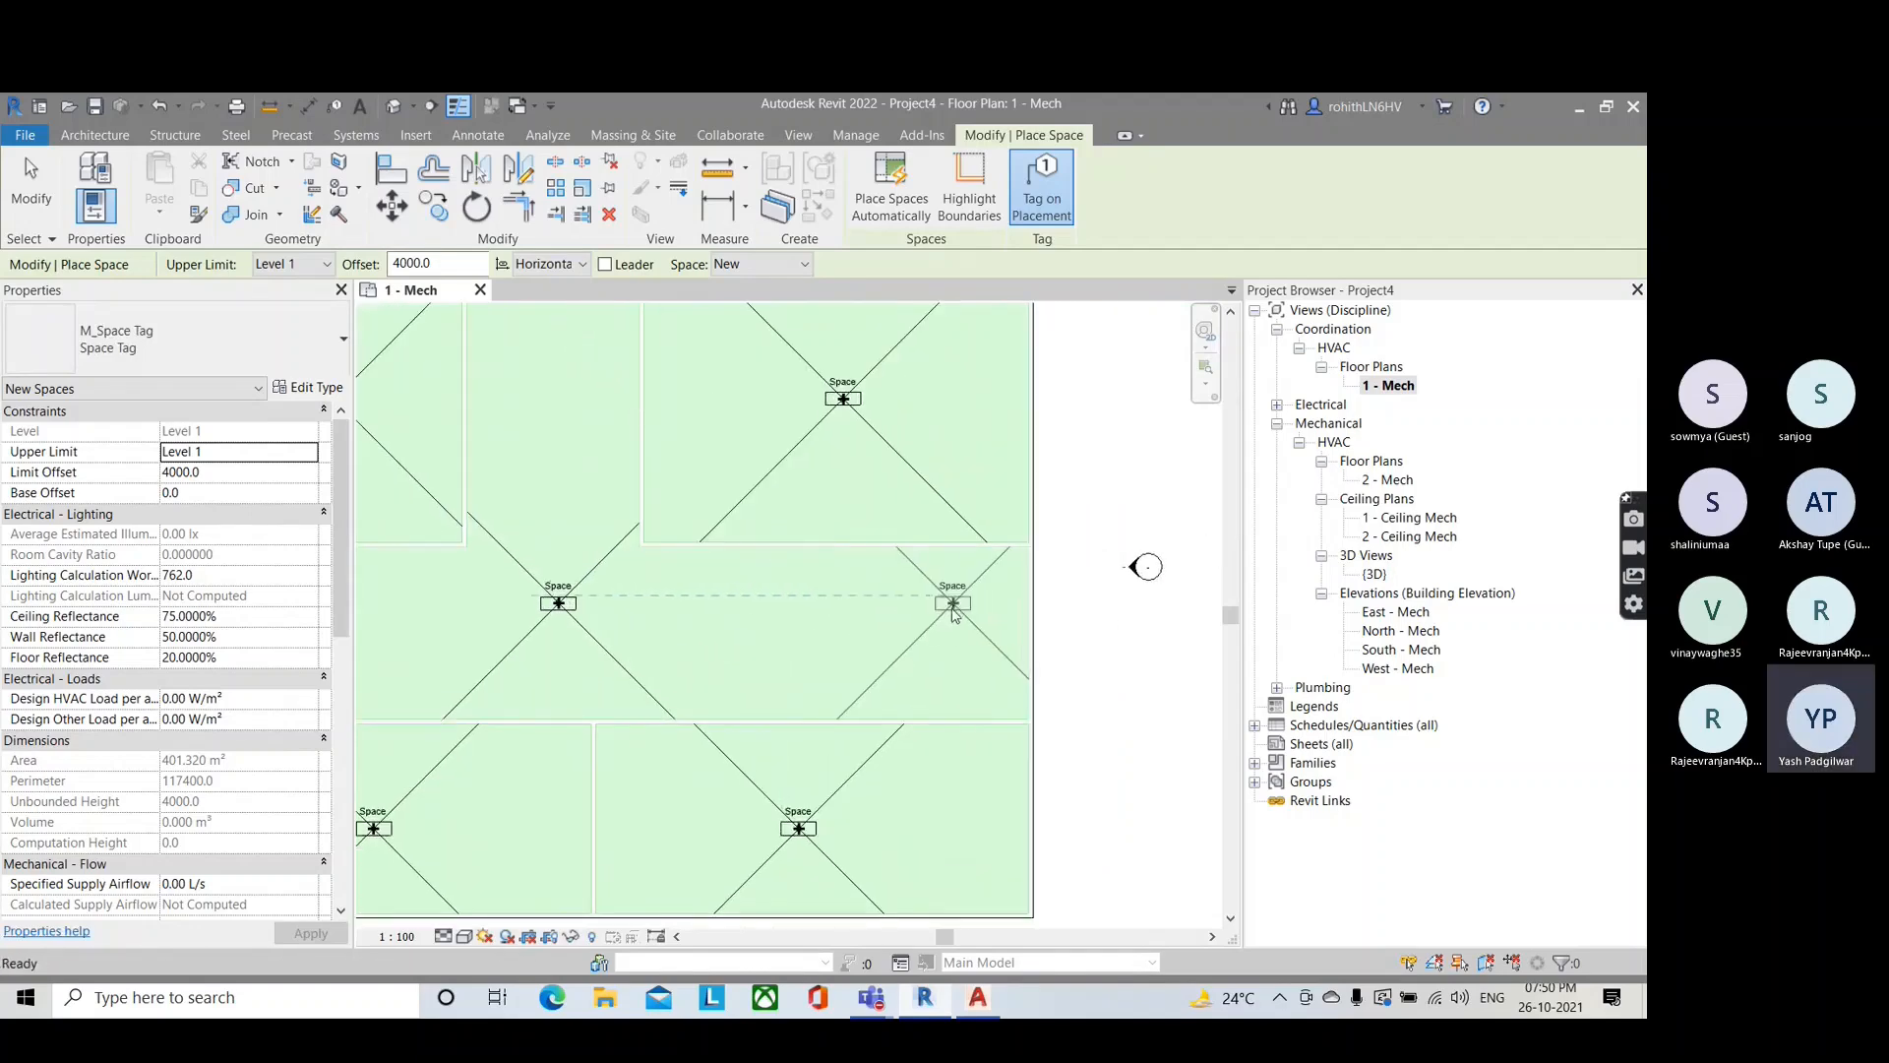
key(Escape)
Step: Examine the numbered space tags in all rooms and the overall layout of the floor plan
scroll(896, 625, down, 6)
scroll(692, 615, up, 4)
scroll(695, 492, up, 2)
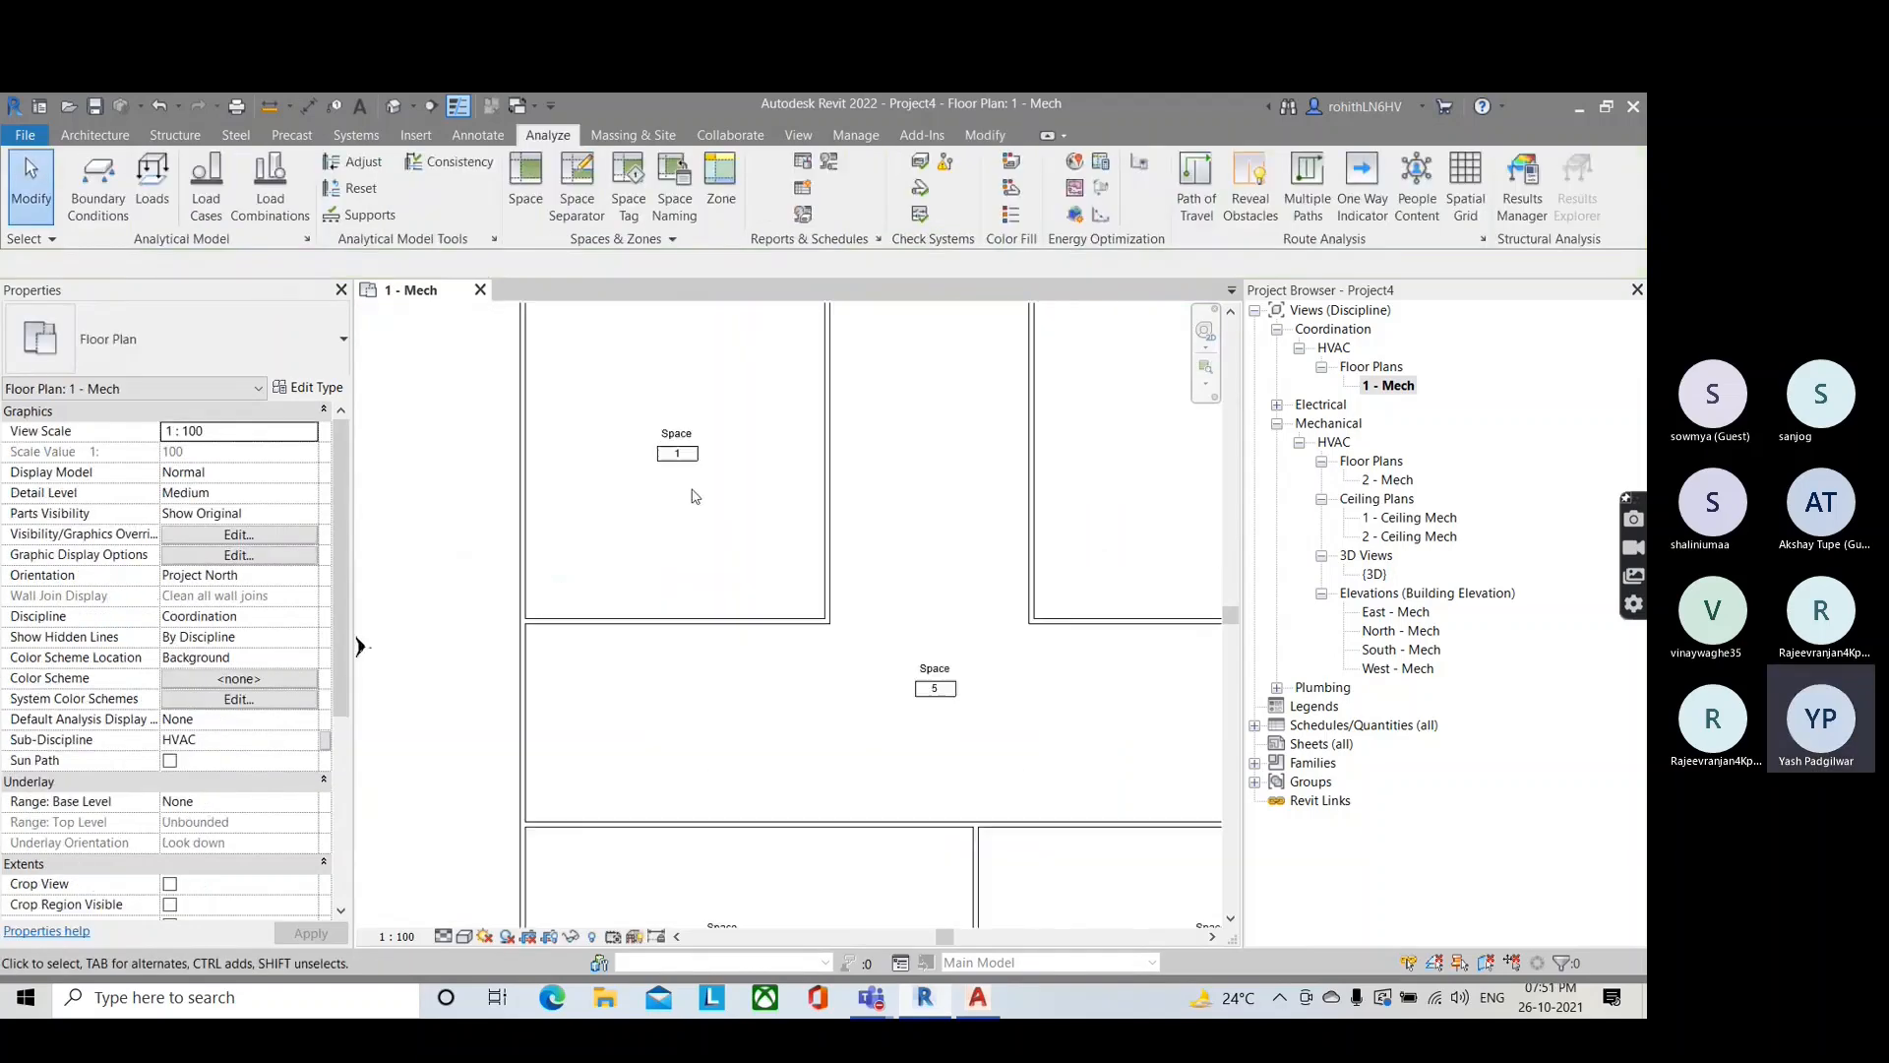
scroll(806, 531, down, 4)
scroll(818, 637, down, 1)
middle_drag(818, 637, 718, 610)
scroll(718, 610, up, 2)
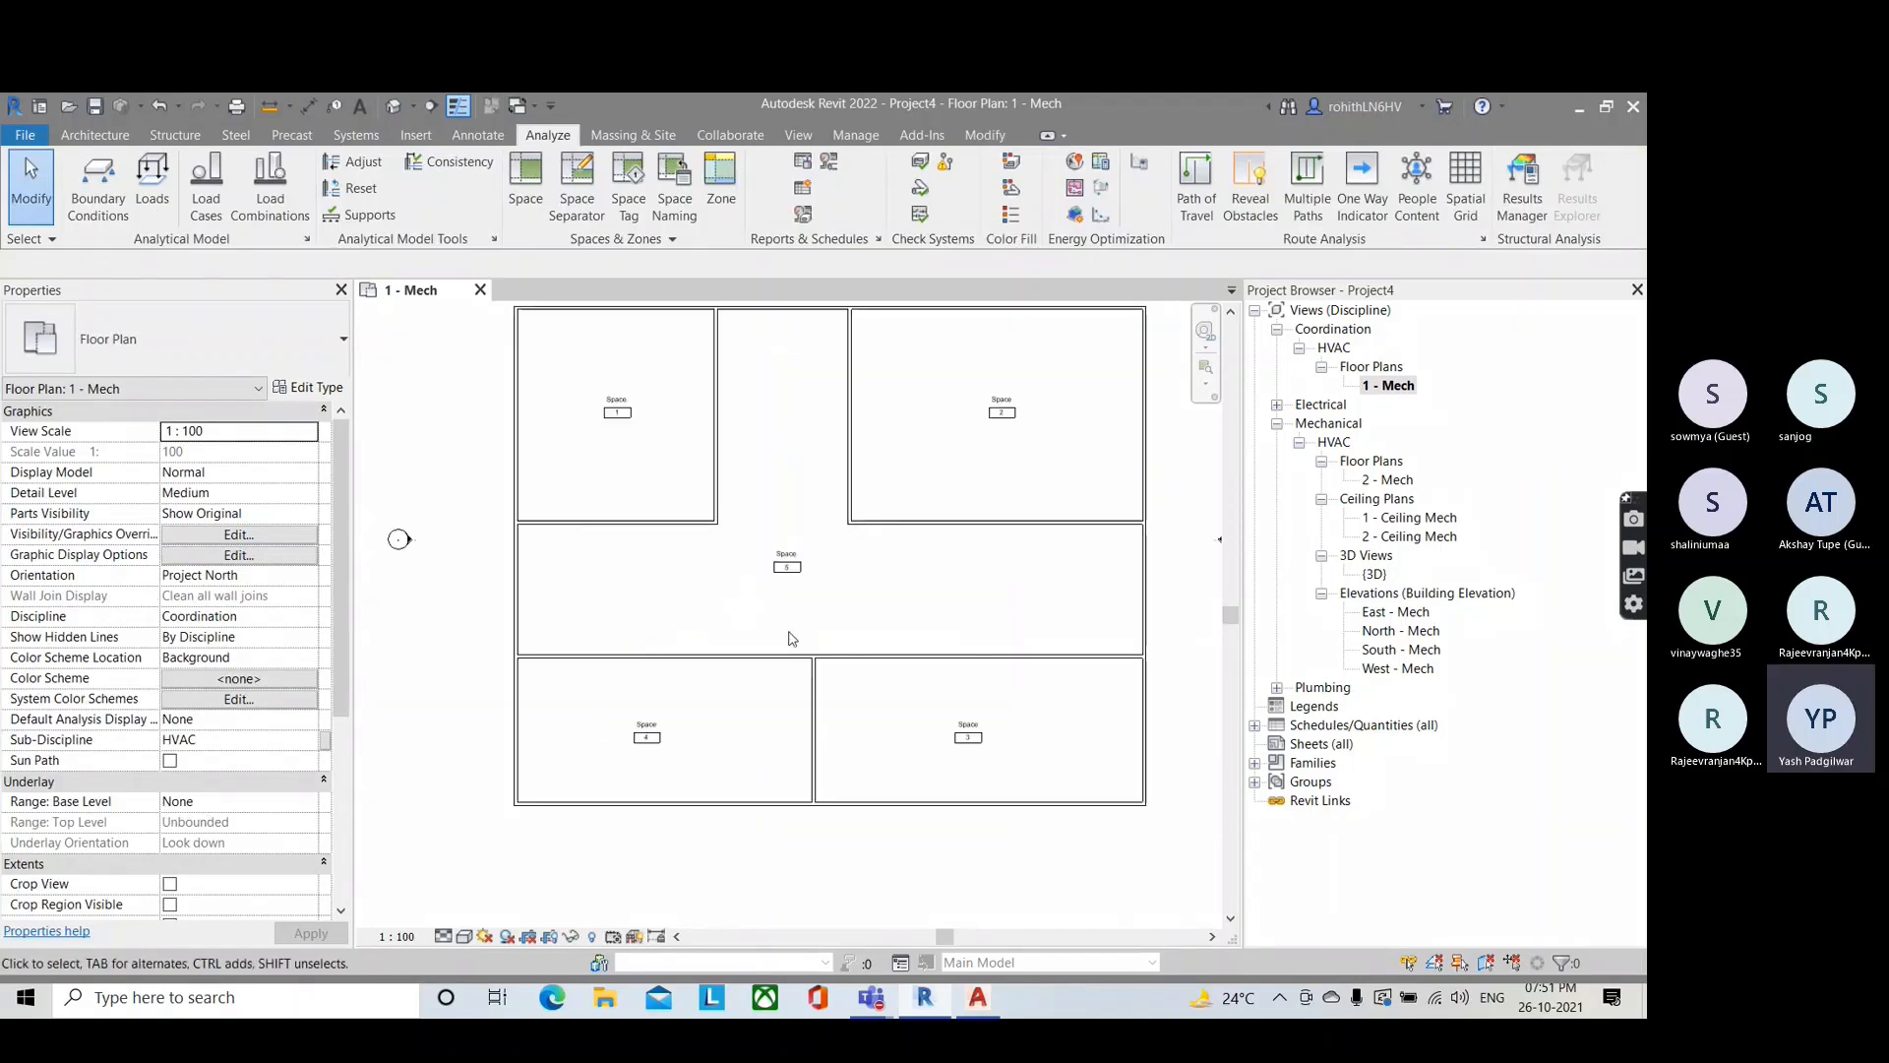
scroll(788, 629, down, 1)
middle_drag(851, 637, 801, 636)
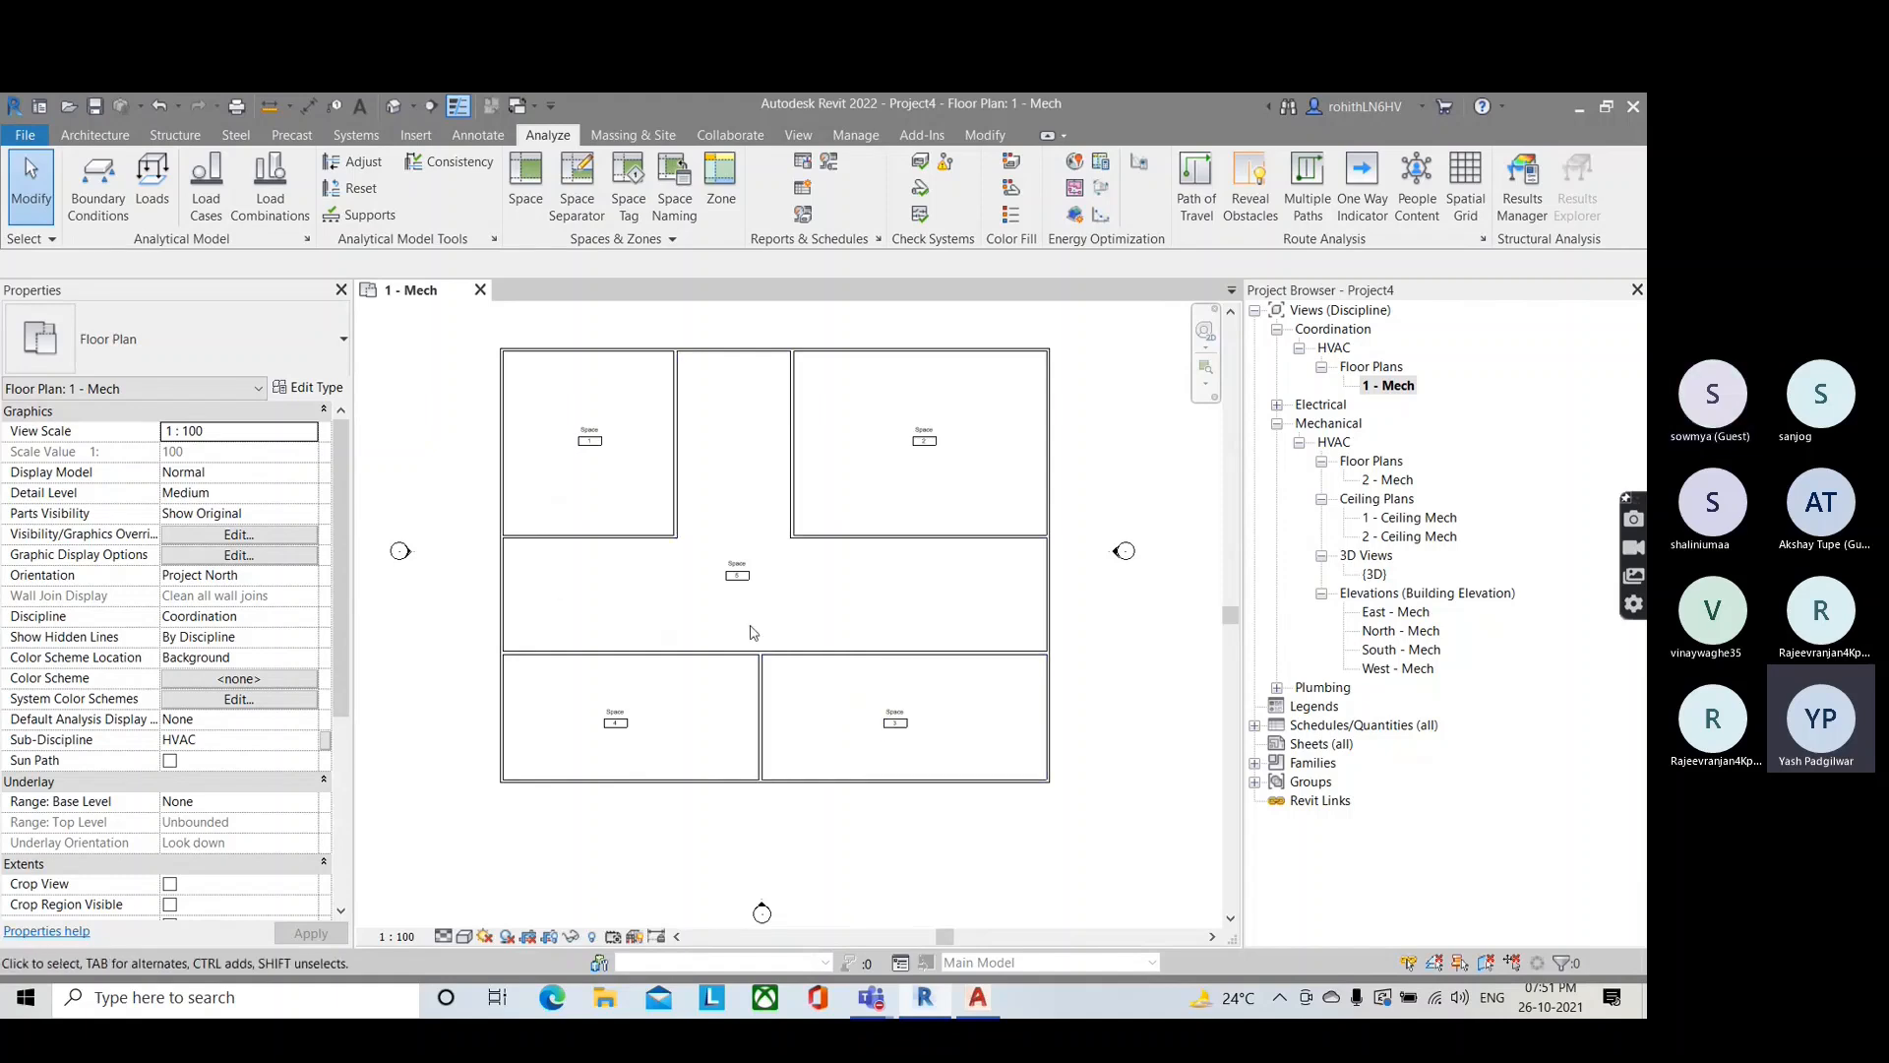
scroll(757, 627, down, 4)
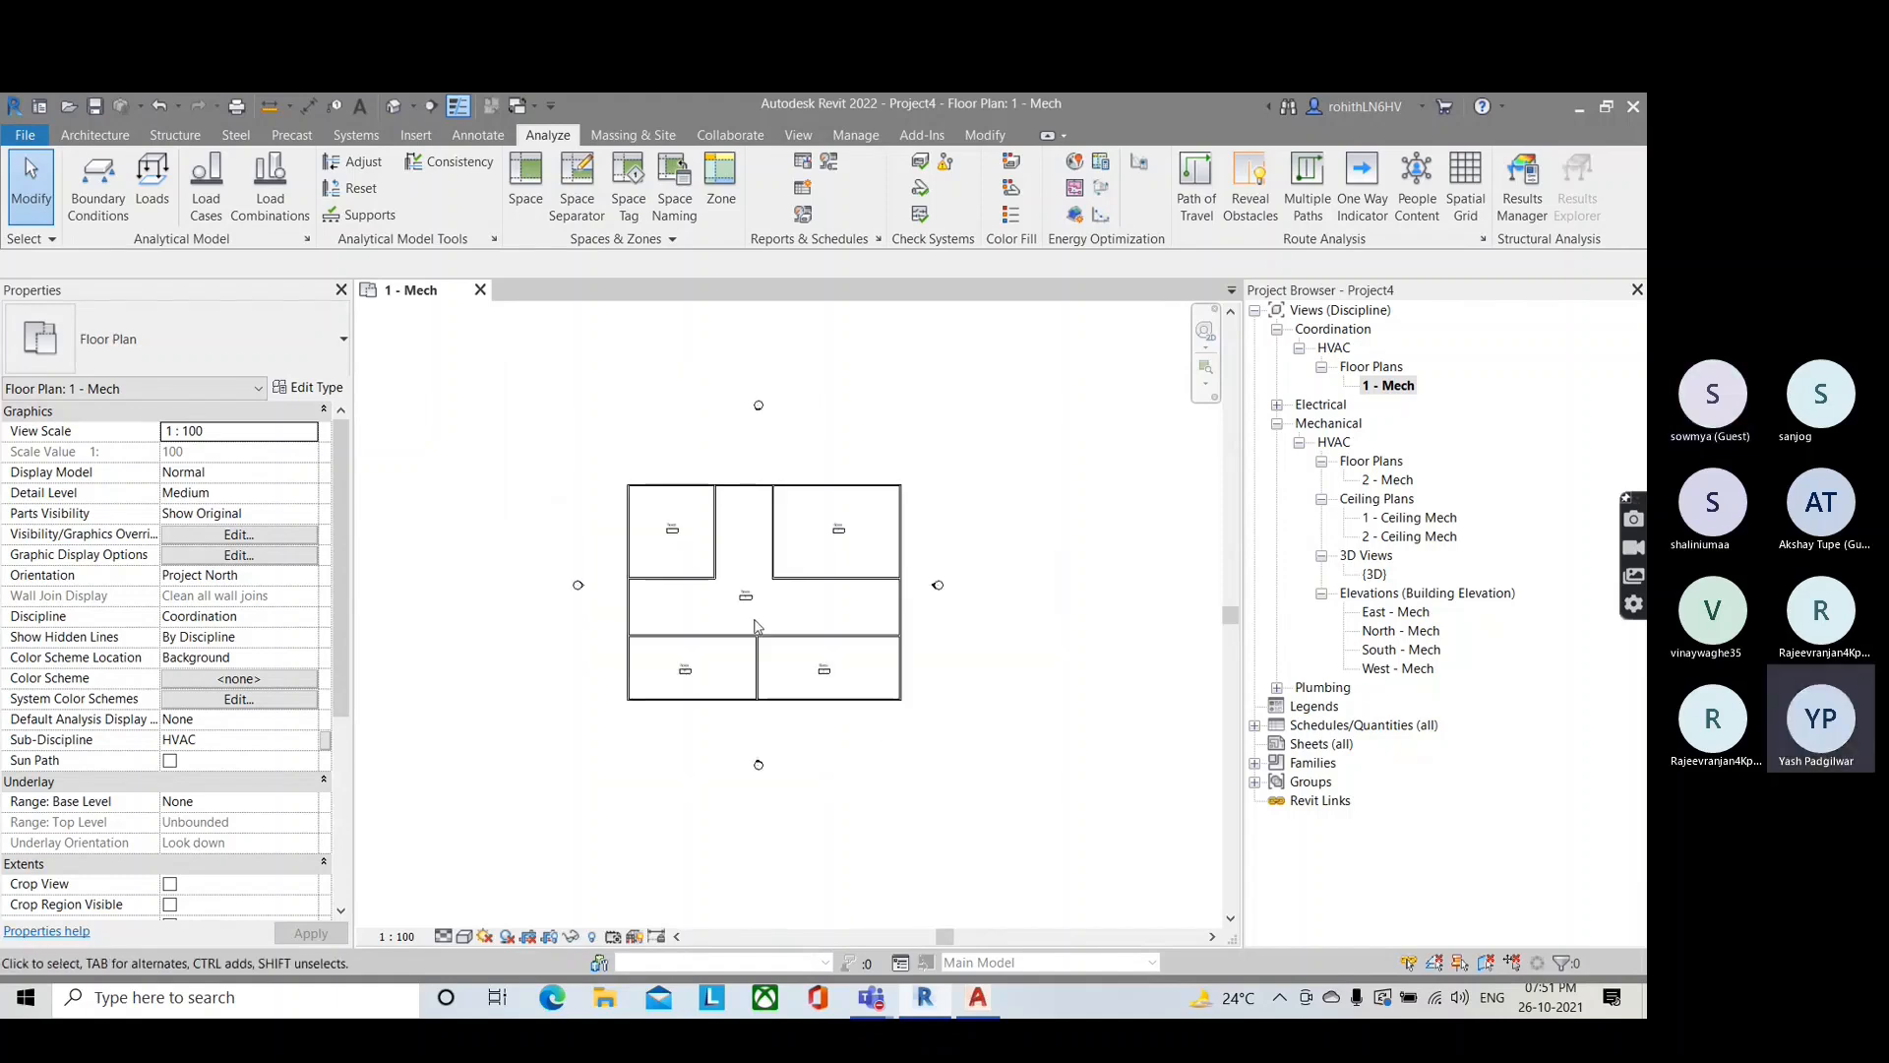
scroll(768, 625, up, 4)
scroll(773, 623, down, 2)
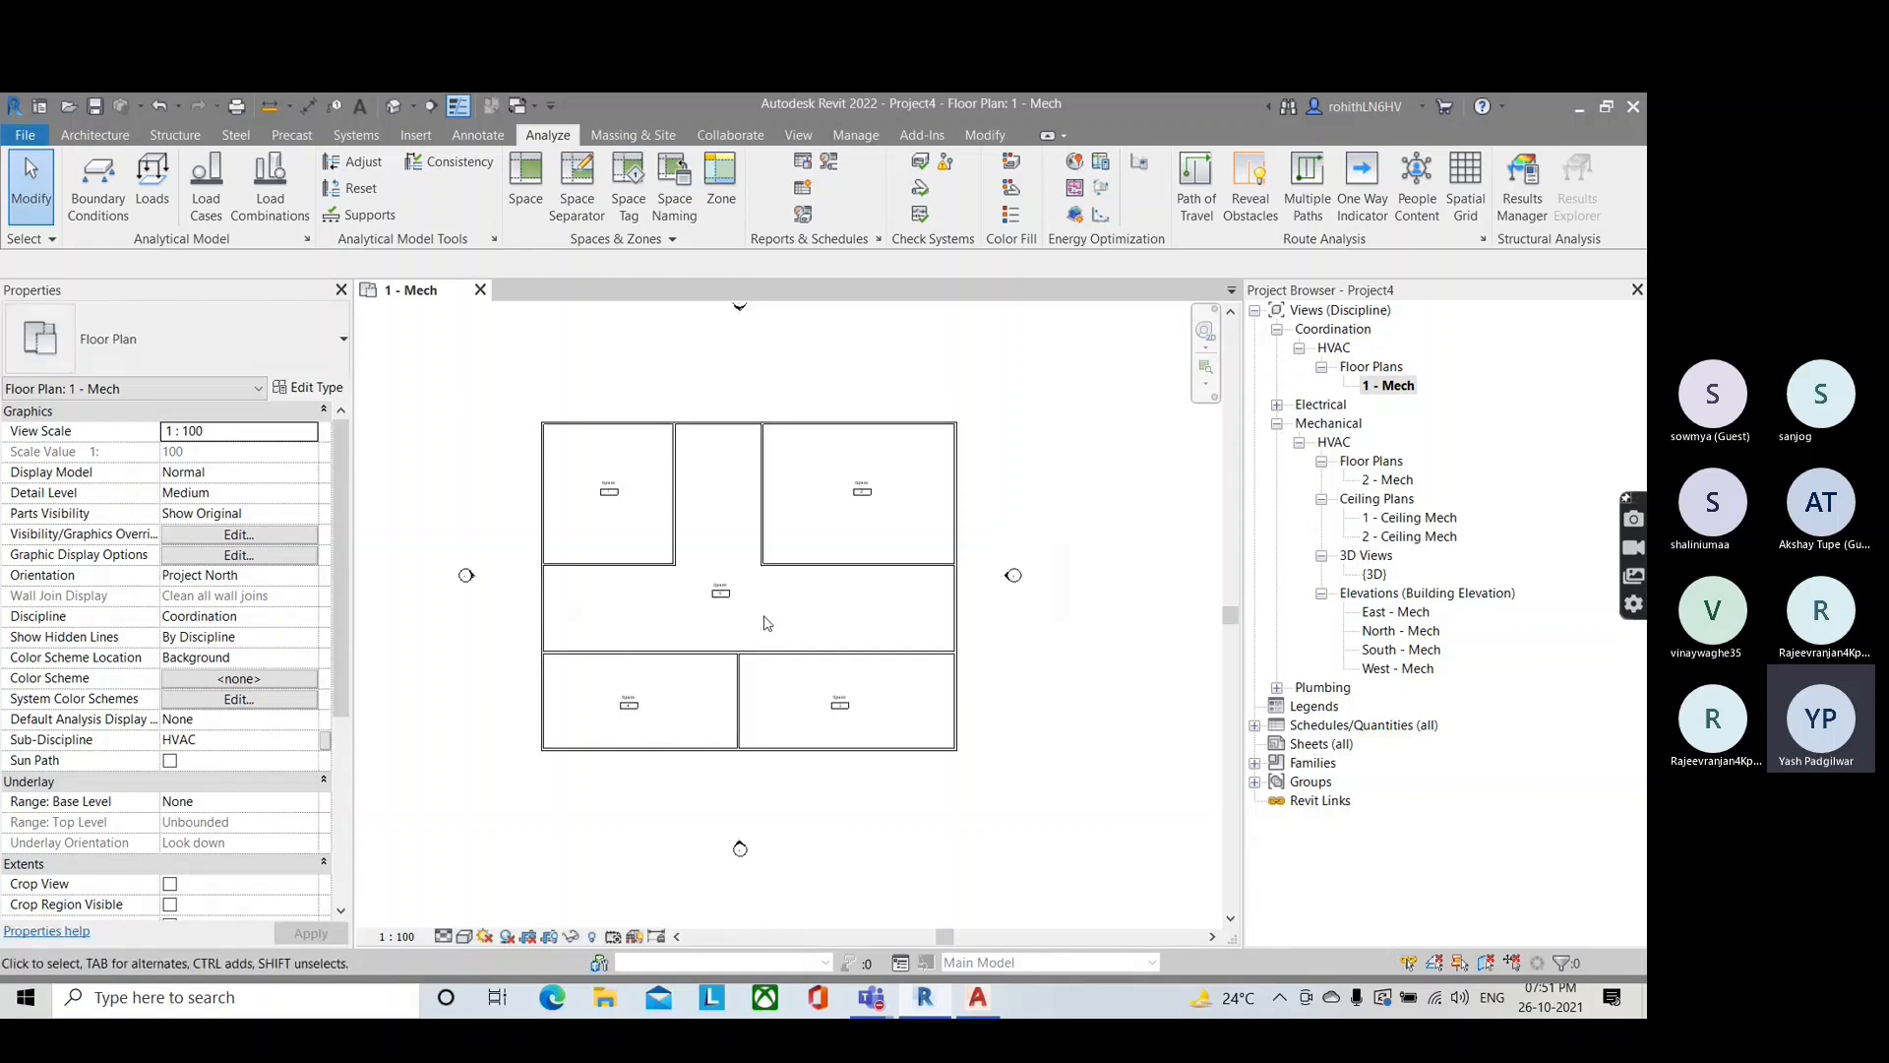
scroll(766, 623, down, 1)
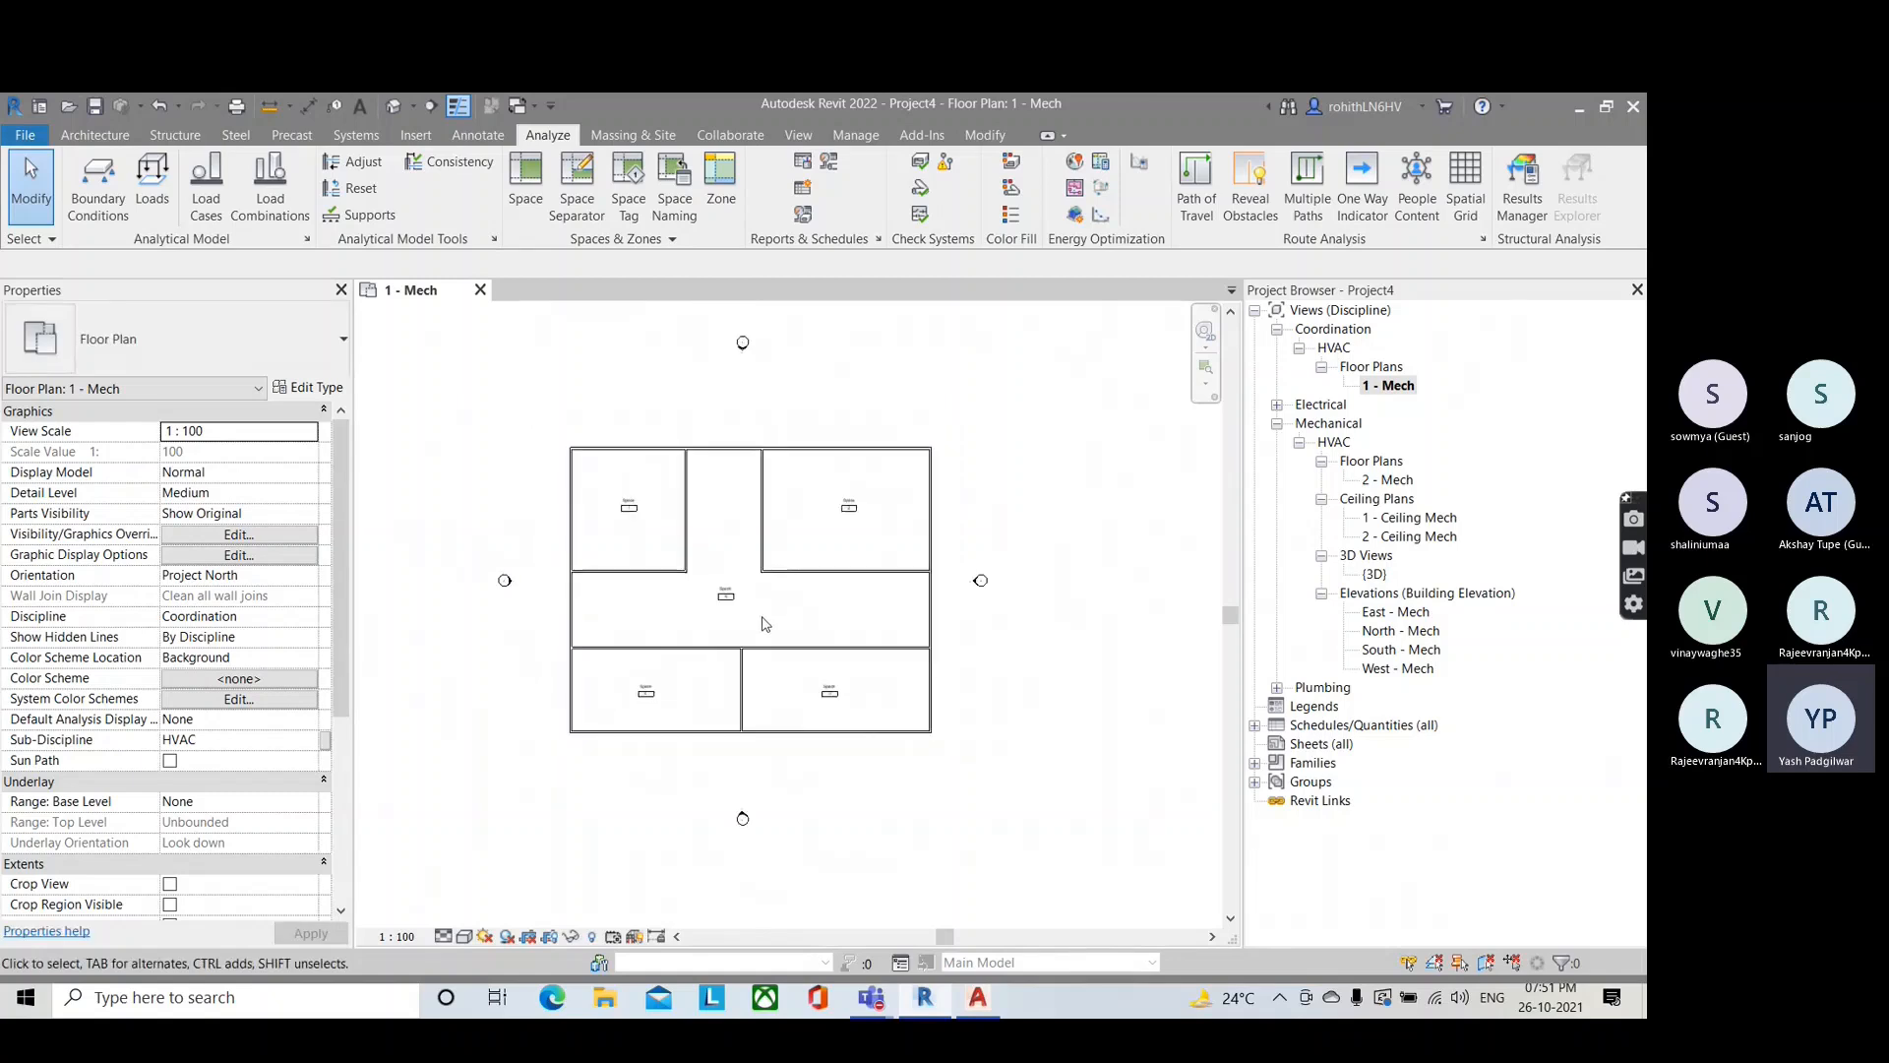
scroll(766, 624, down, 1)
middle_drag(817, 634, 823, 639)
scroll(823, 639, up, 2)
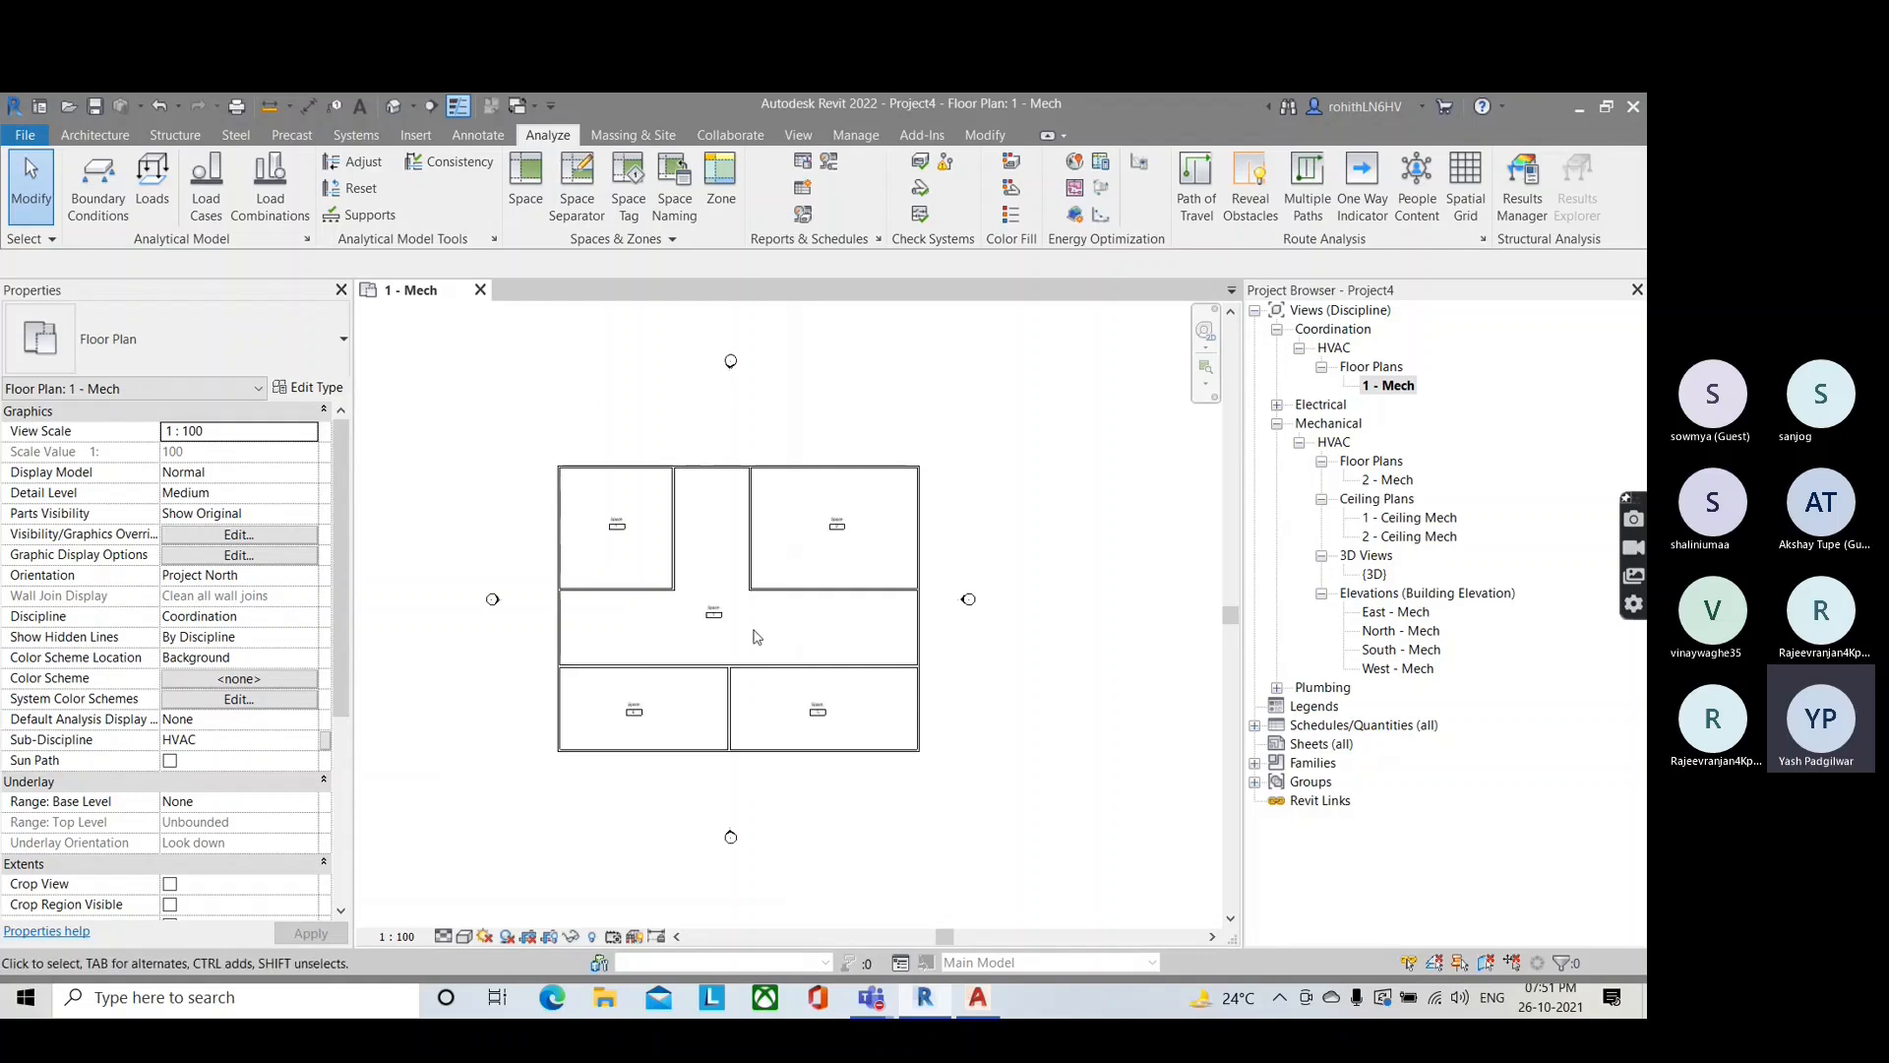
scroll(809, 634, down, 1)
scroll(925, 660, up, 5)
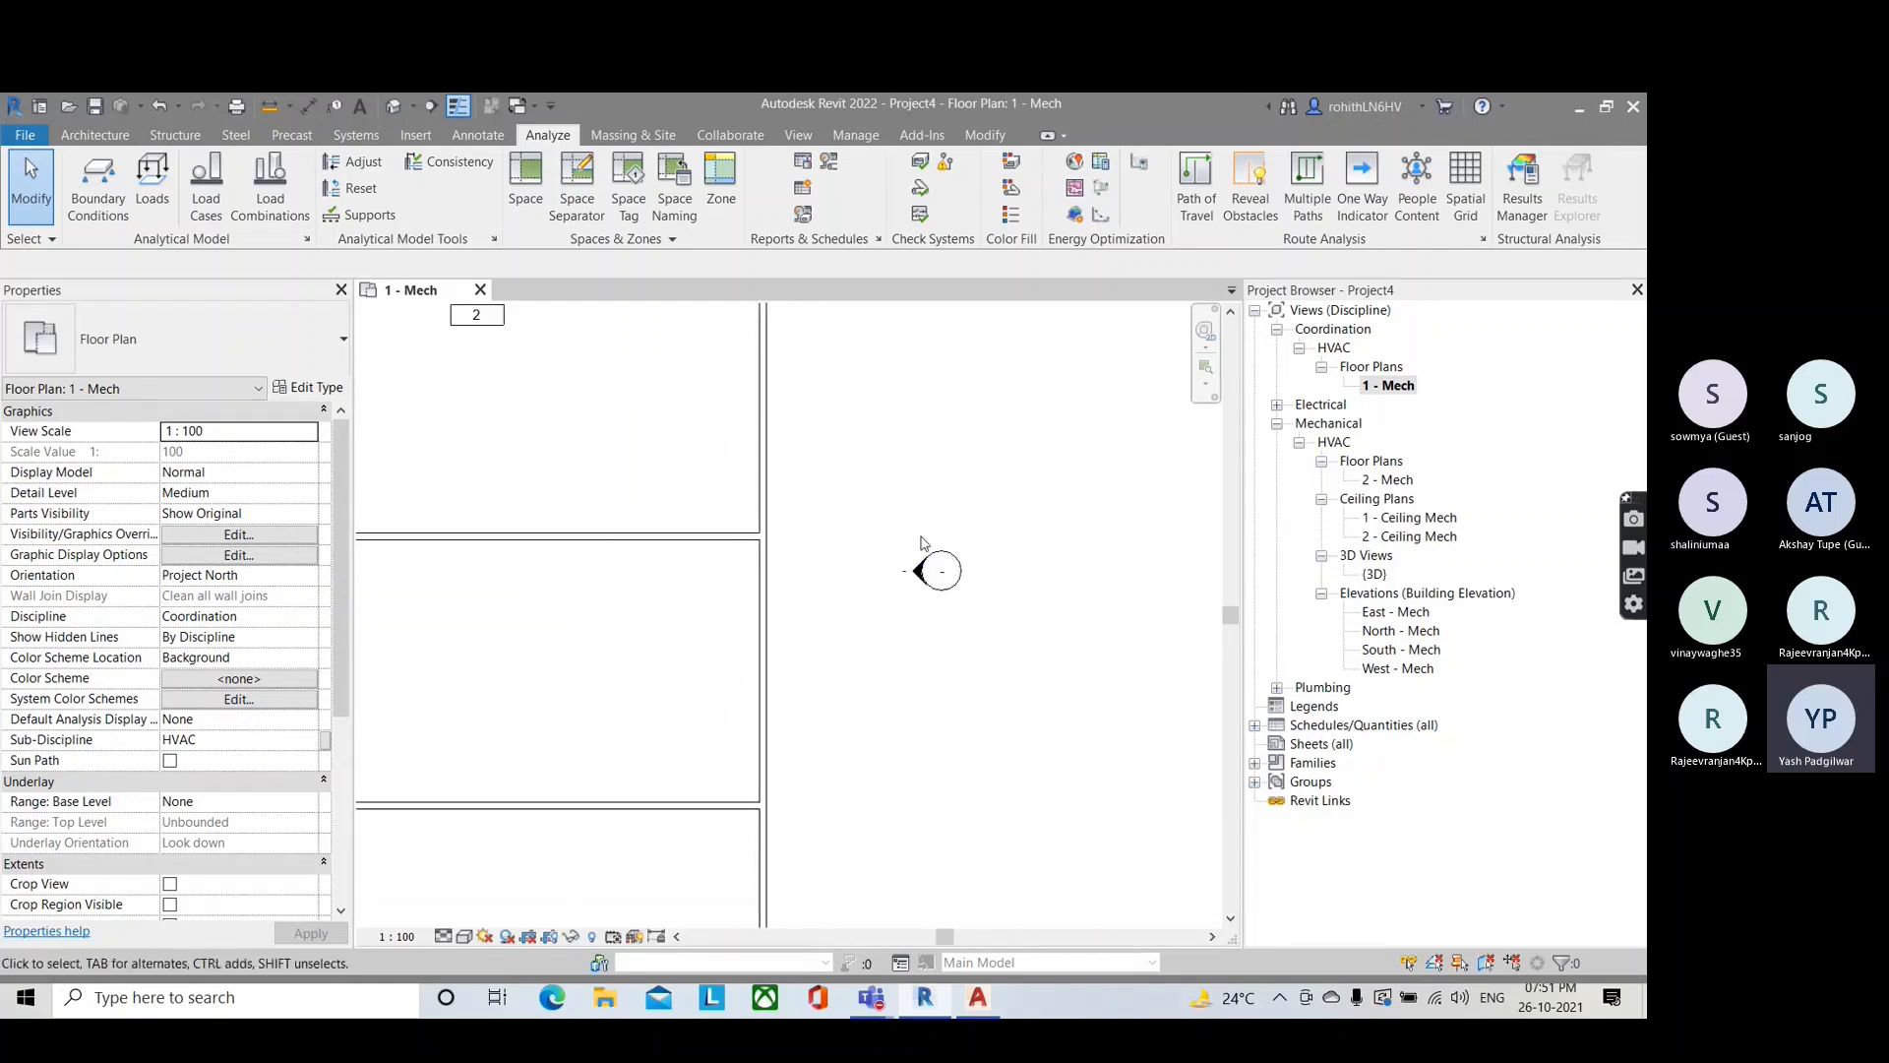
scroll(890, 625, down, 5)
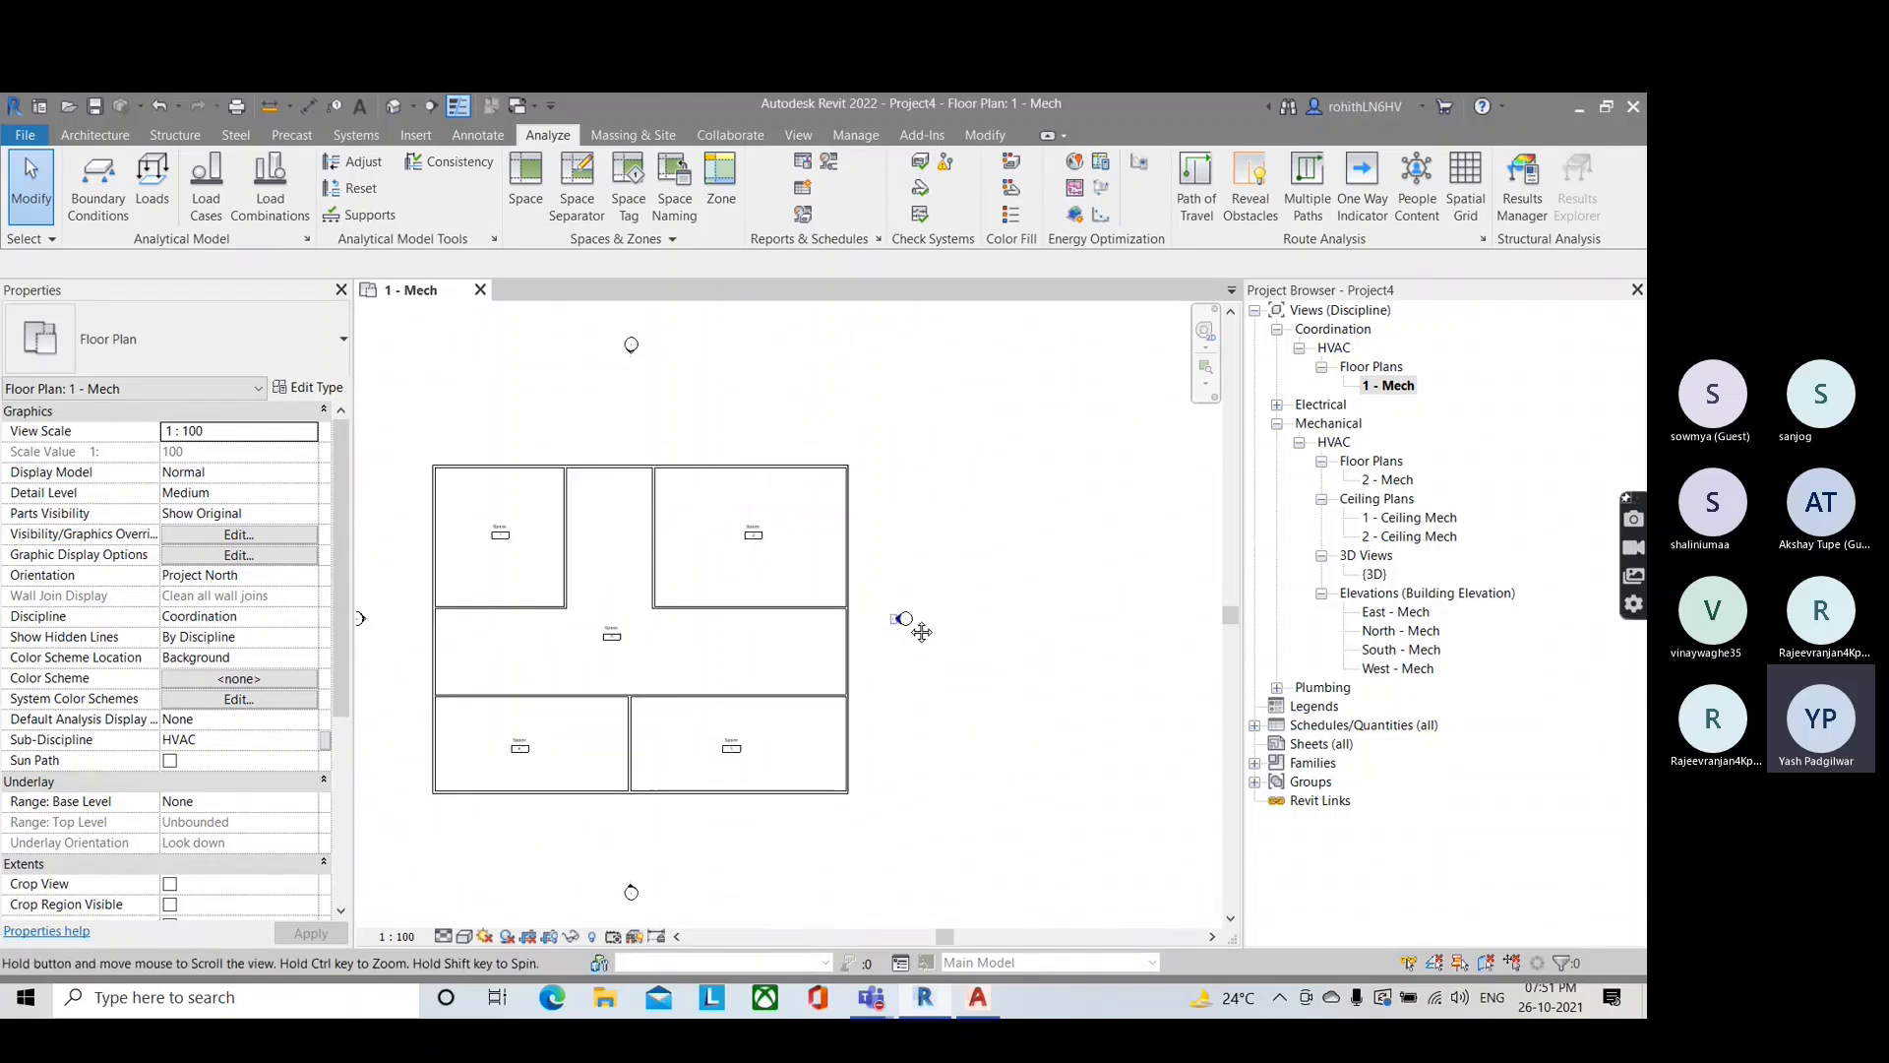
scroll(682, 801, down, 1)
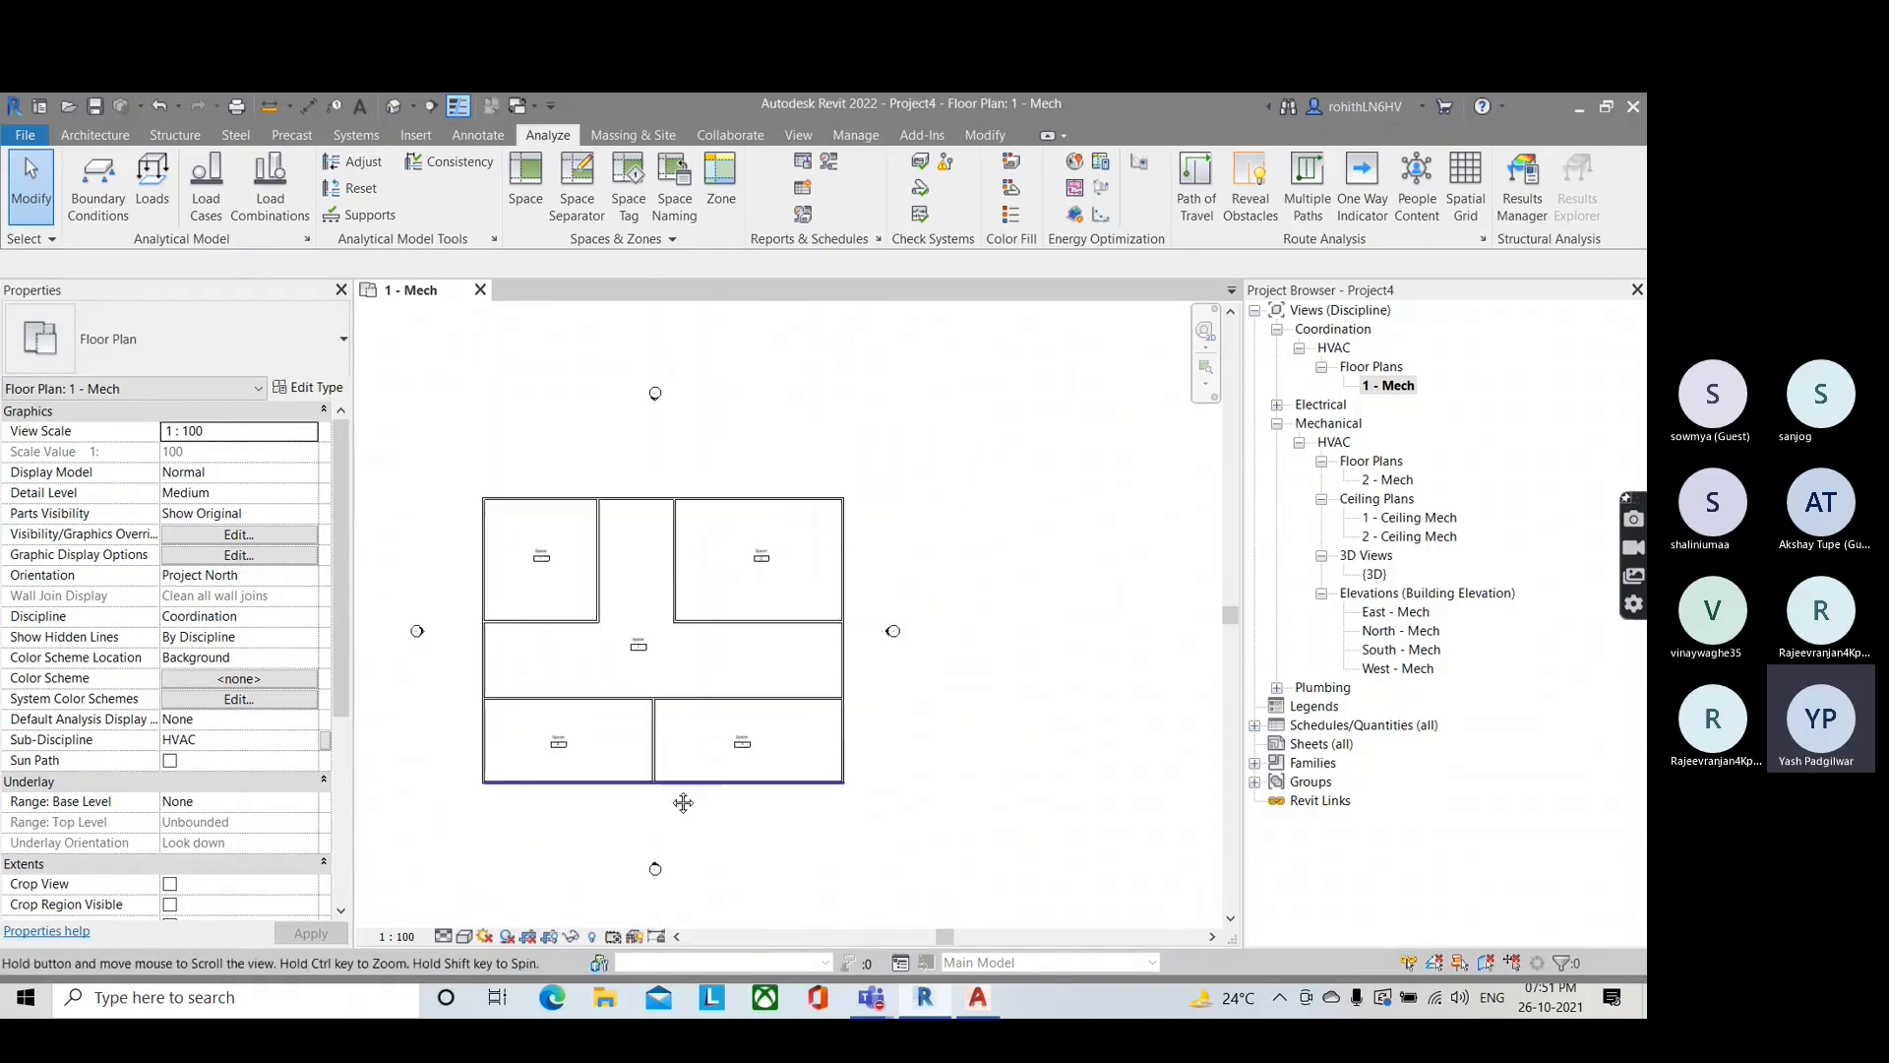
middle_drag(682, 802, 709, 782)
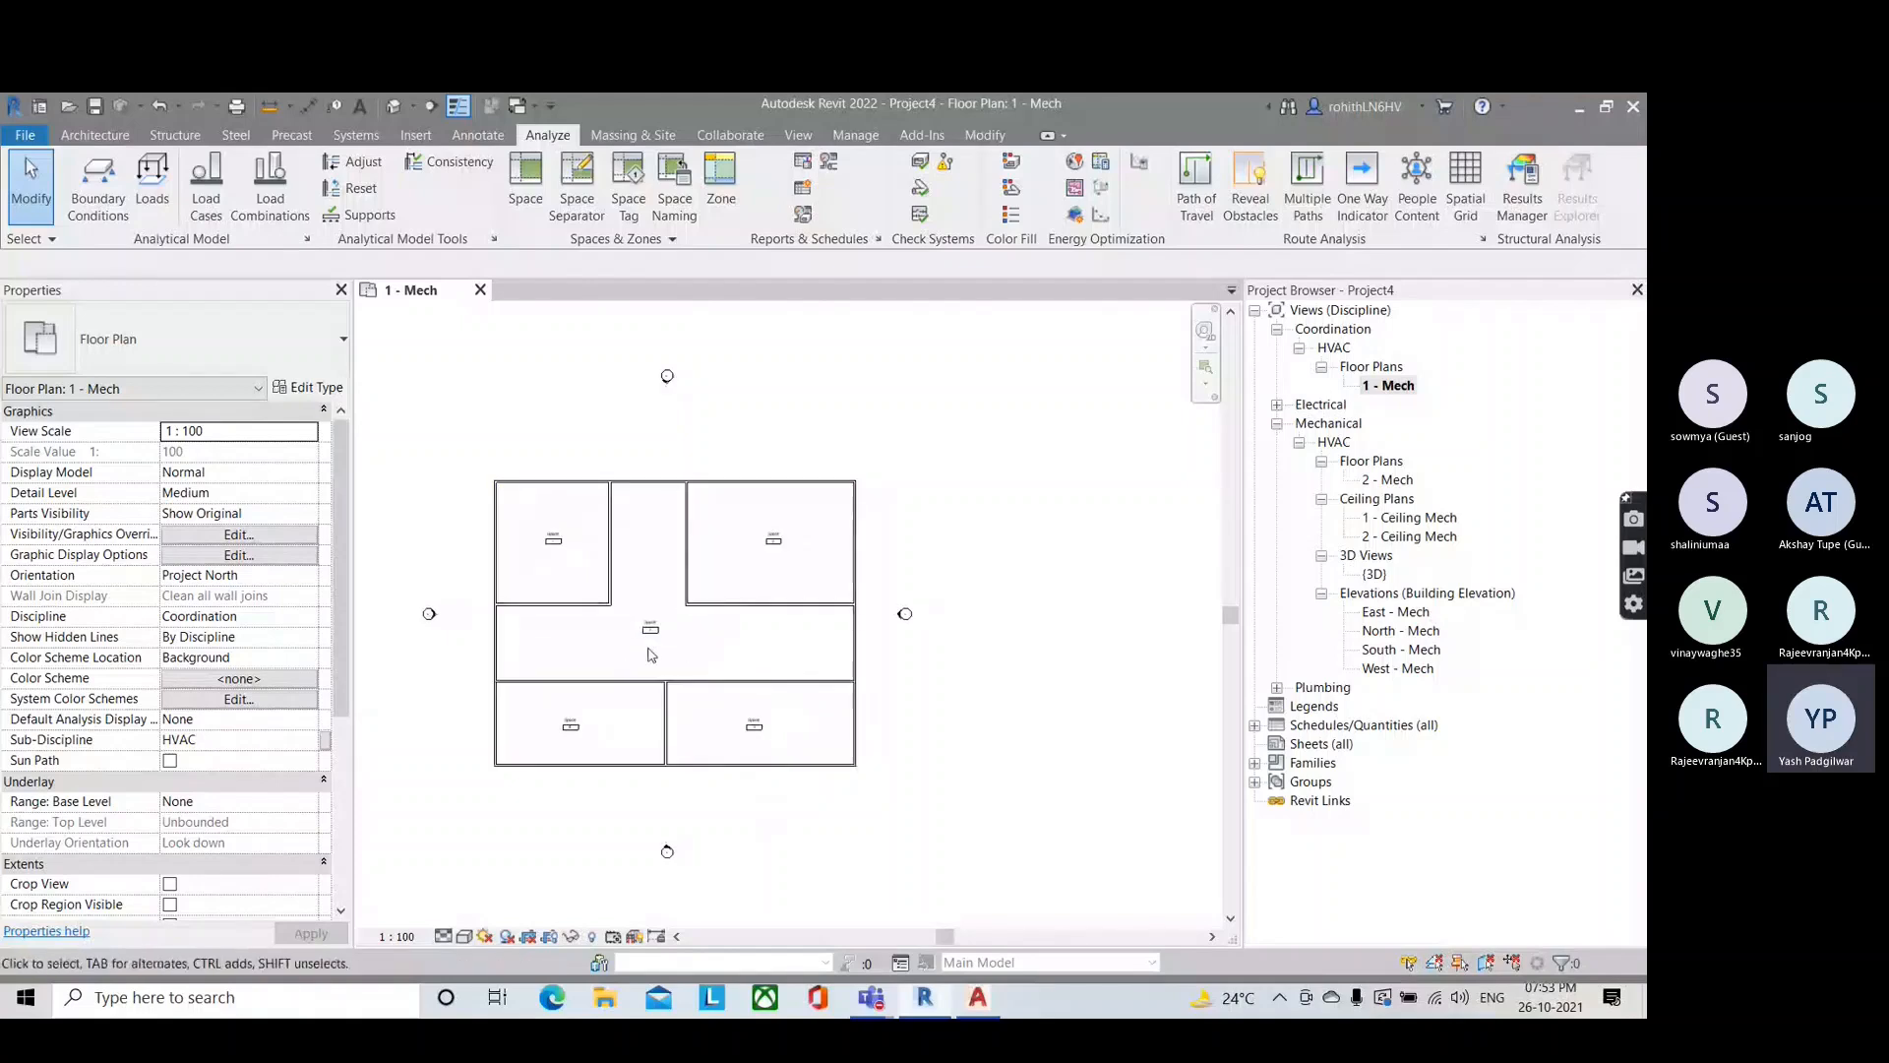
Step: Create an HVAC zone from the upper-right and lower-right spaces (2 and 3) and finish editing it
scroll(582, 549, up, 3)
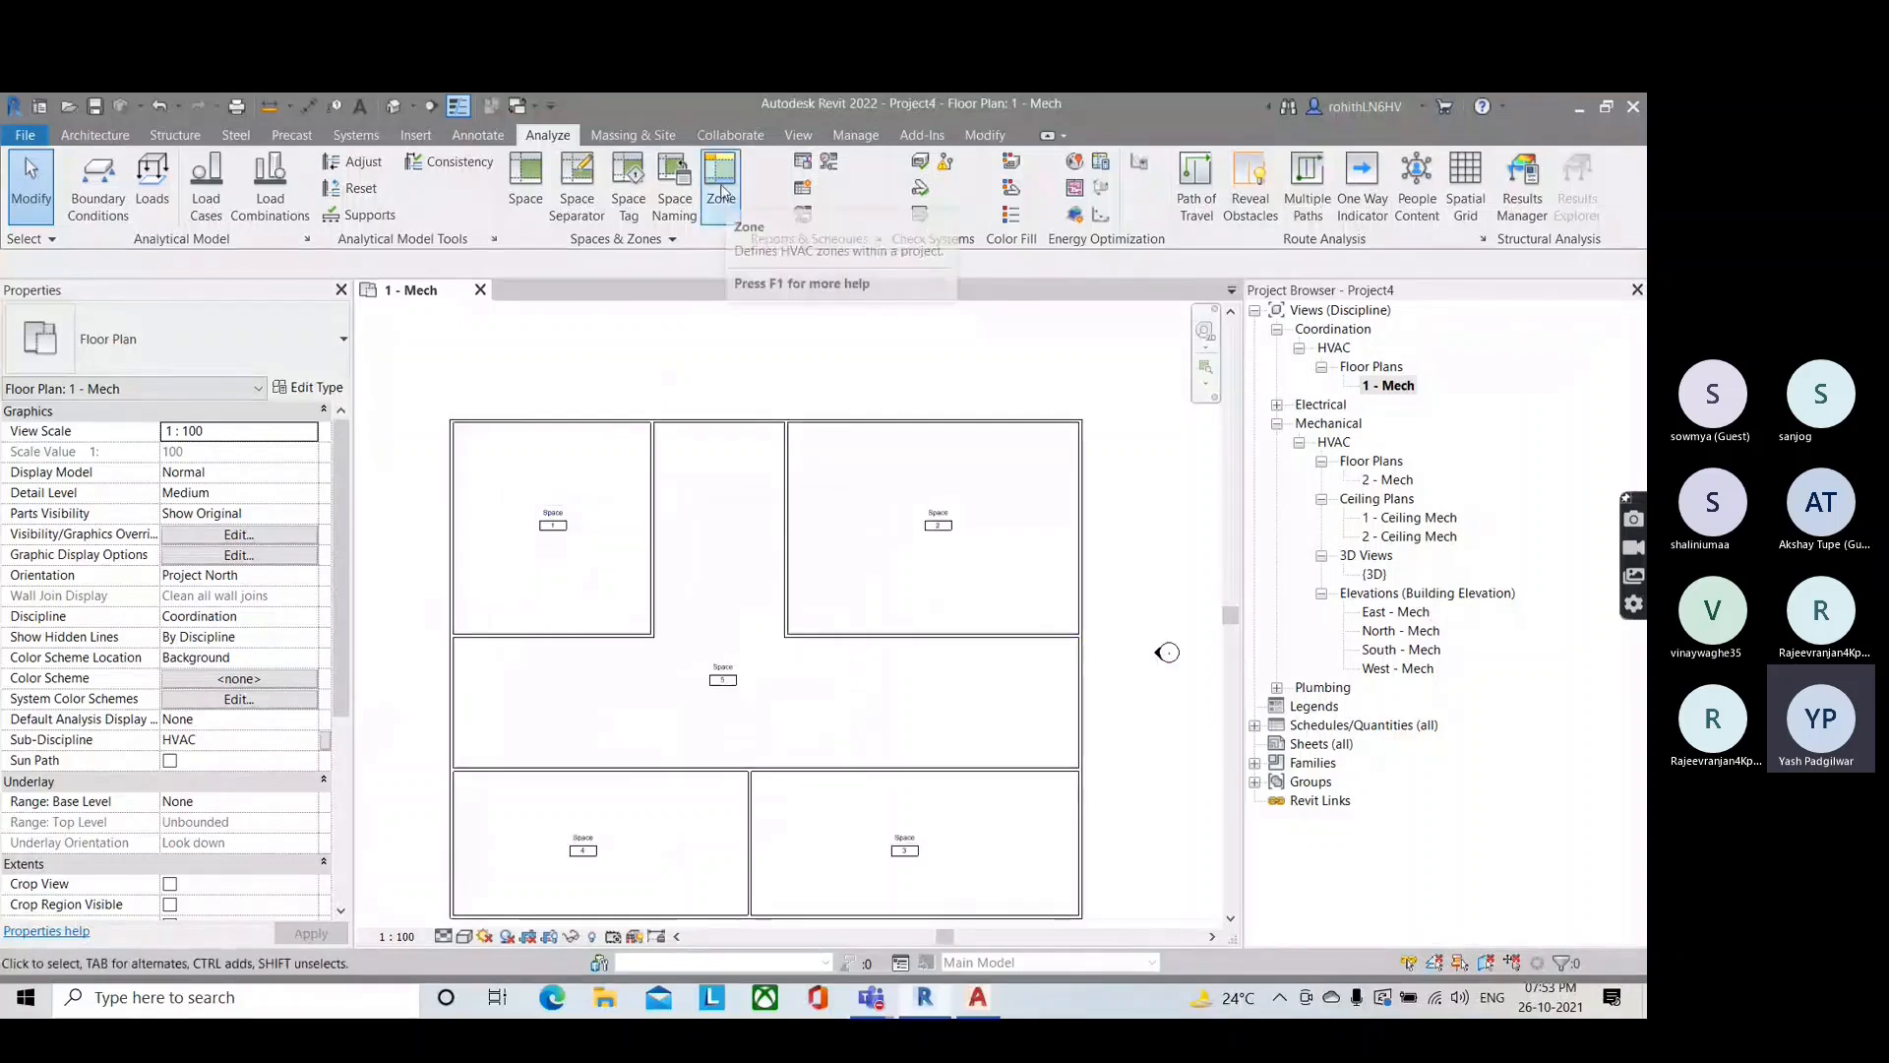
click(721, 192)
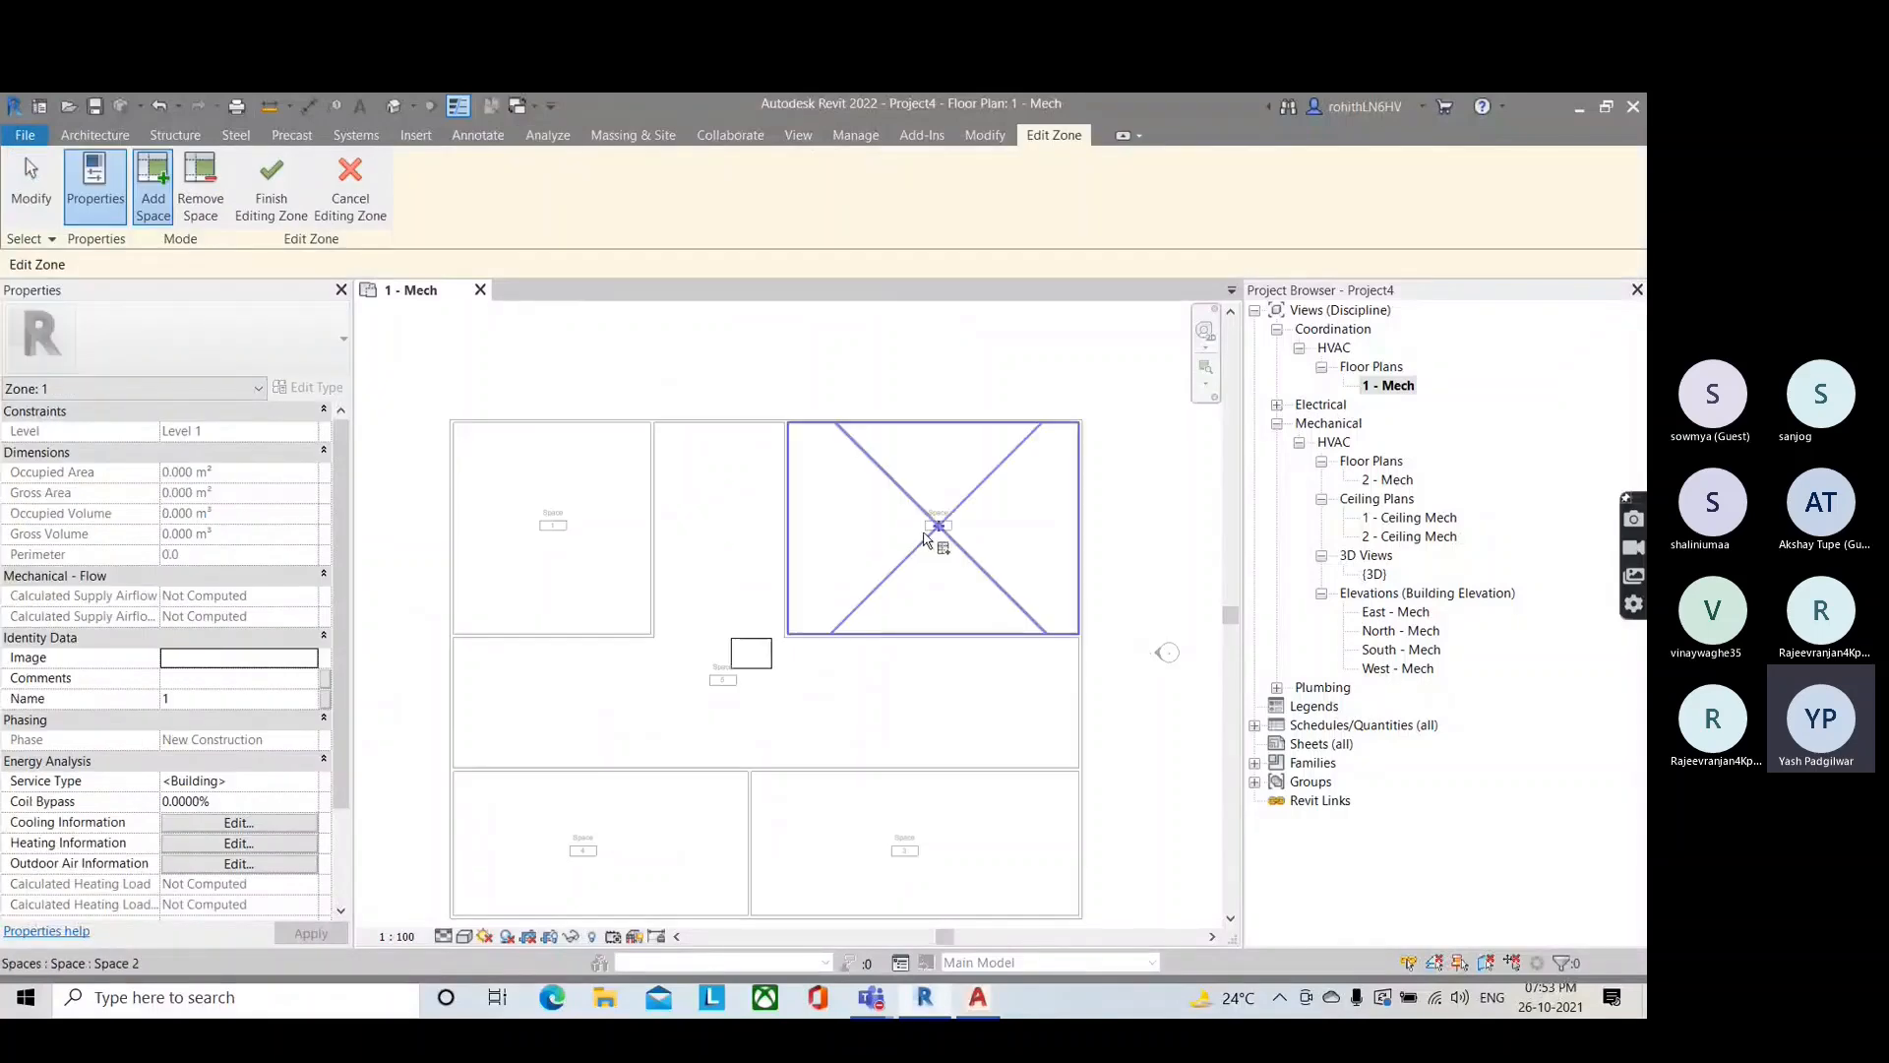
click(936, 539)
scroll(875, 597, down, 2)
scroll(875, 596, up, 3)
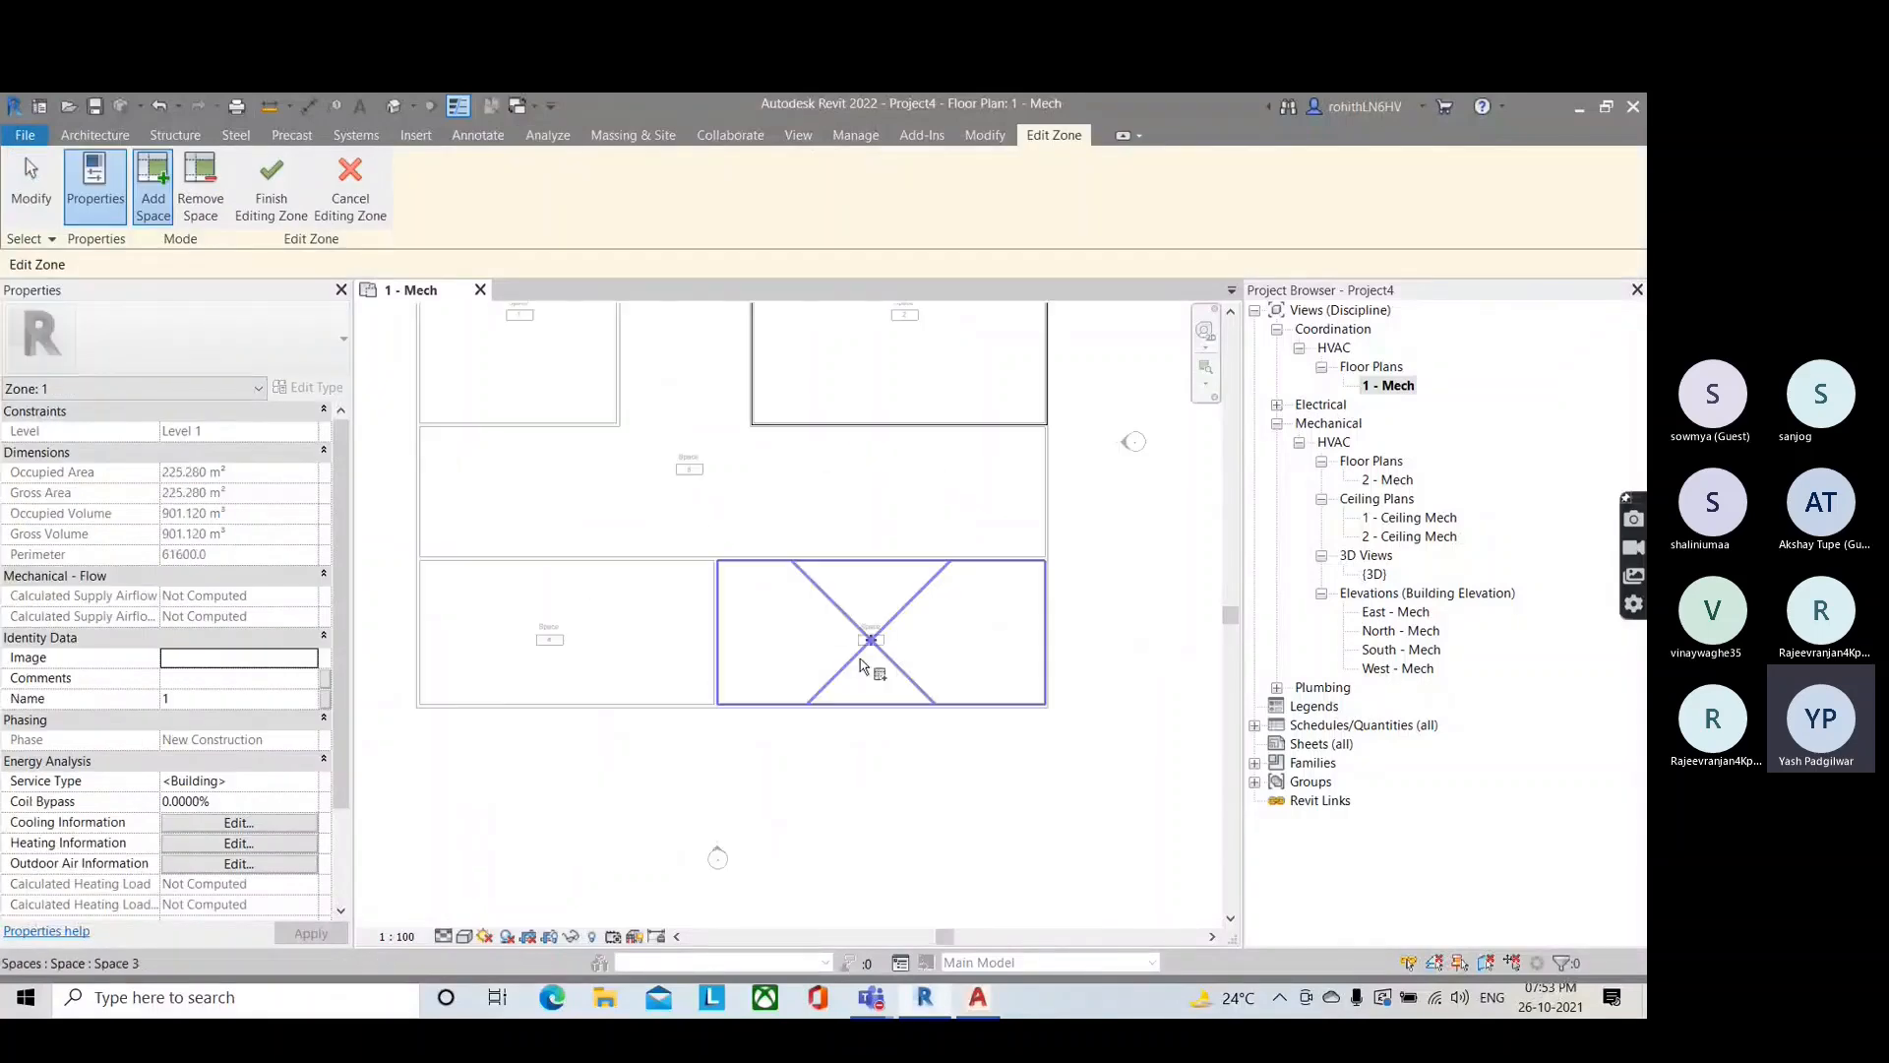
click(860, 658)
click(285, 218)
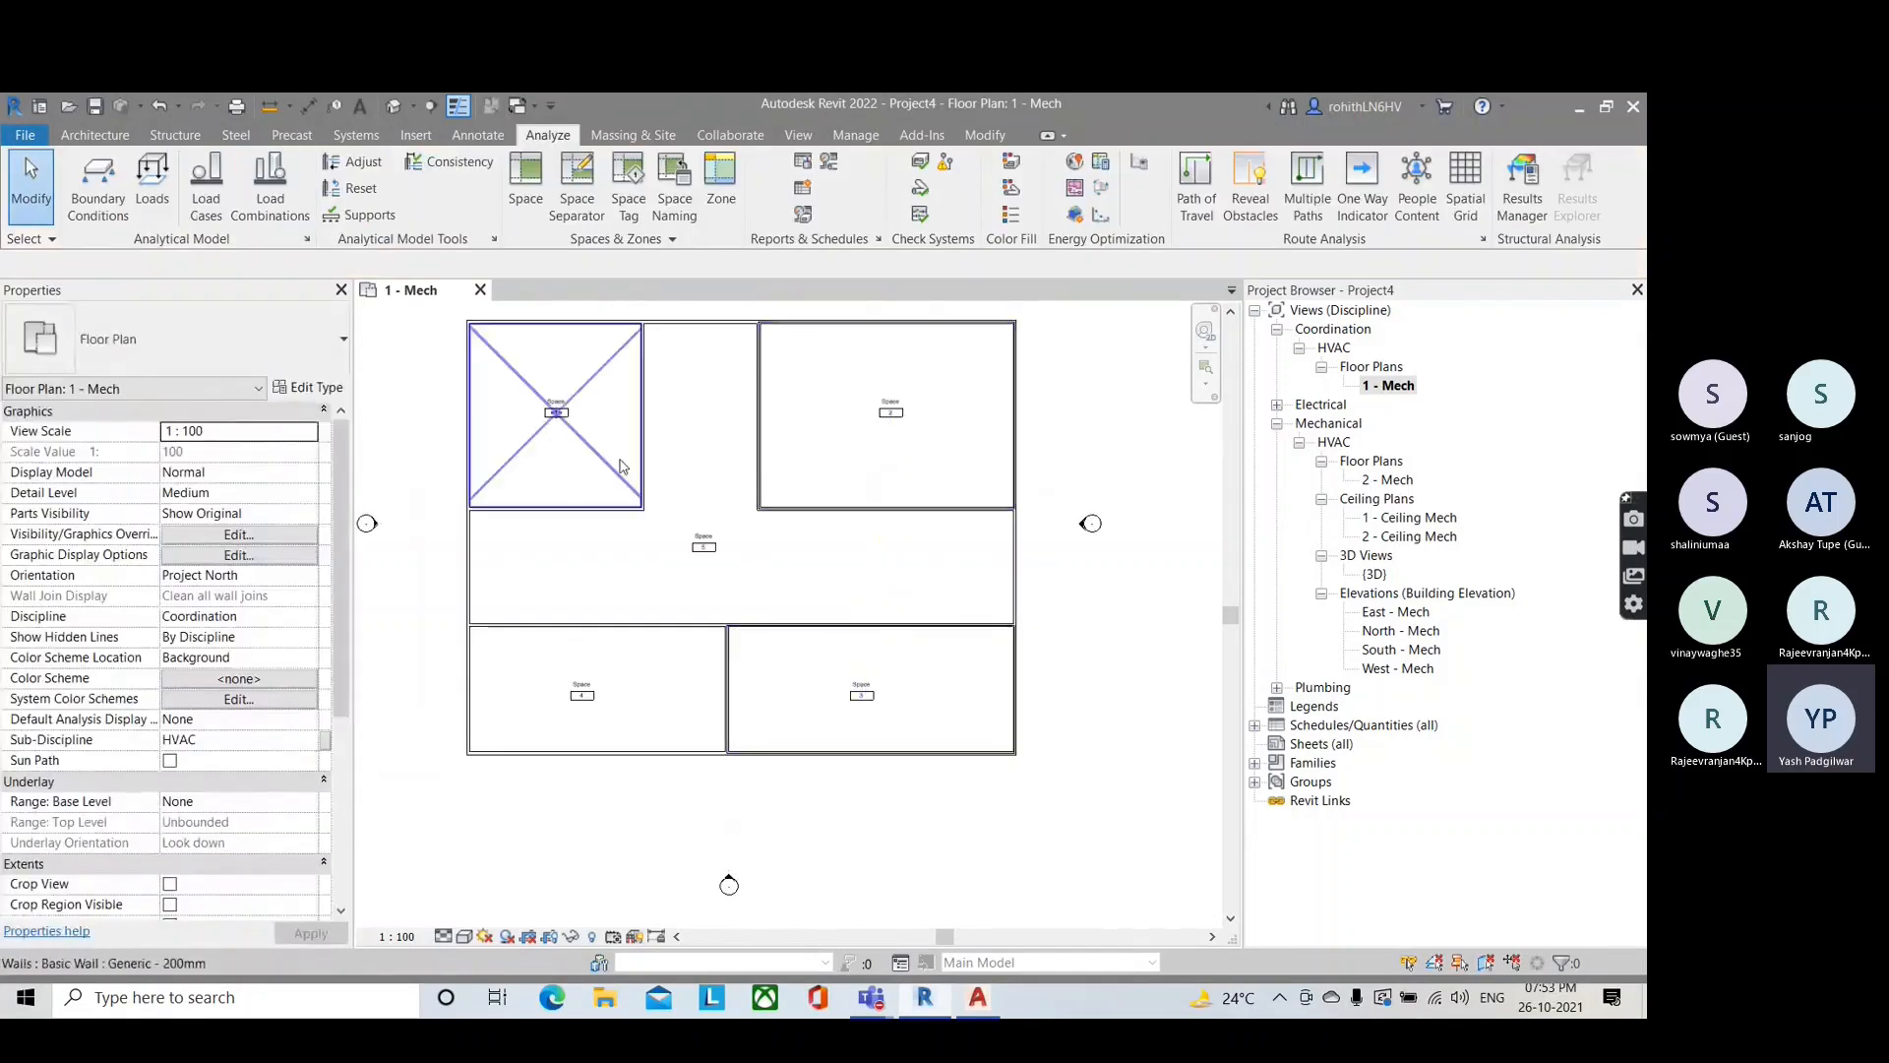
Step: Create a second HVAC zone from the upper-left, lower-left and central spaces (1, 4 and 5) and finish editing it
key(Return)
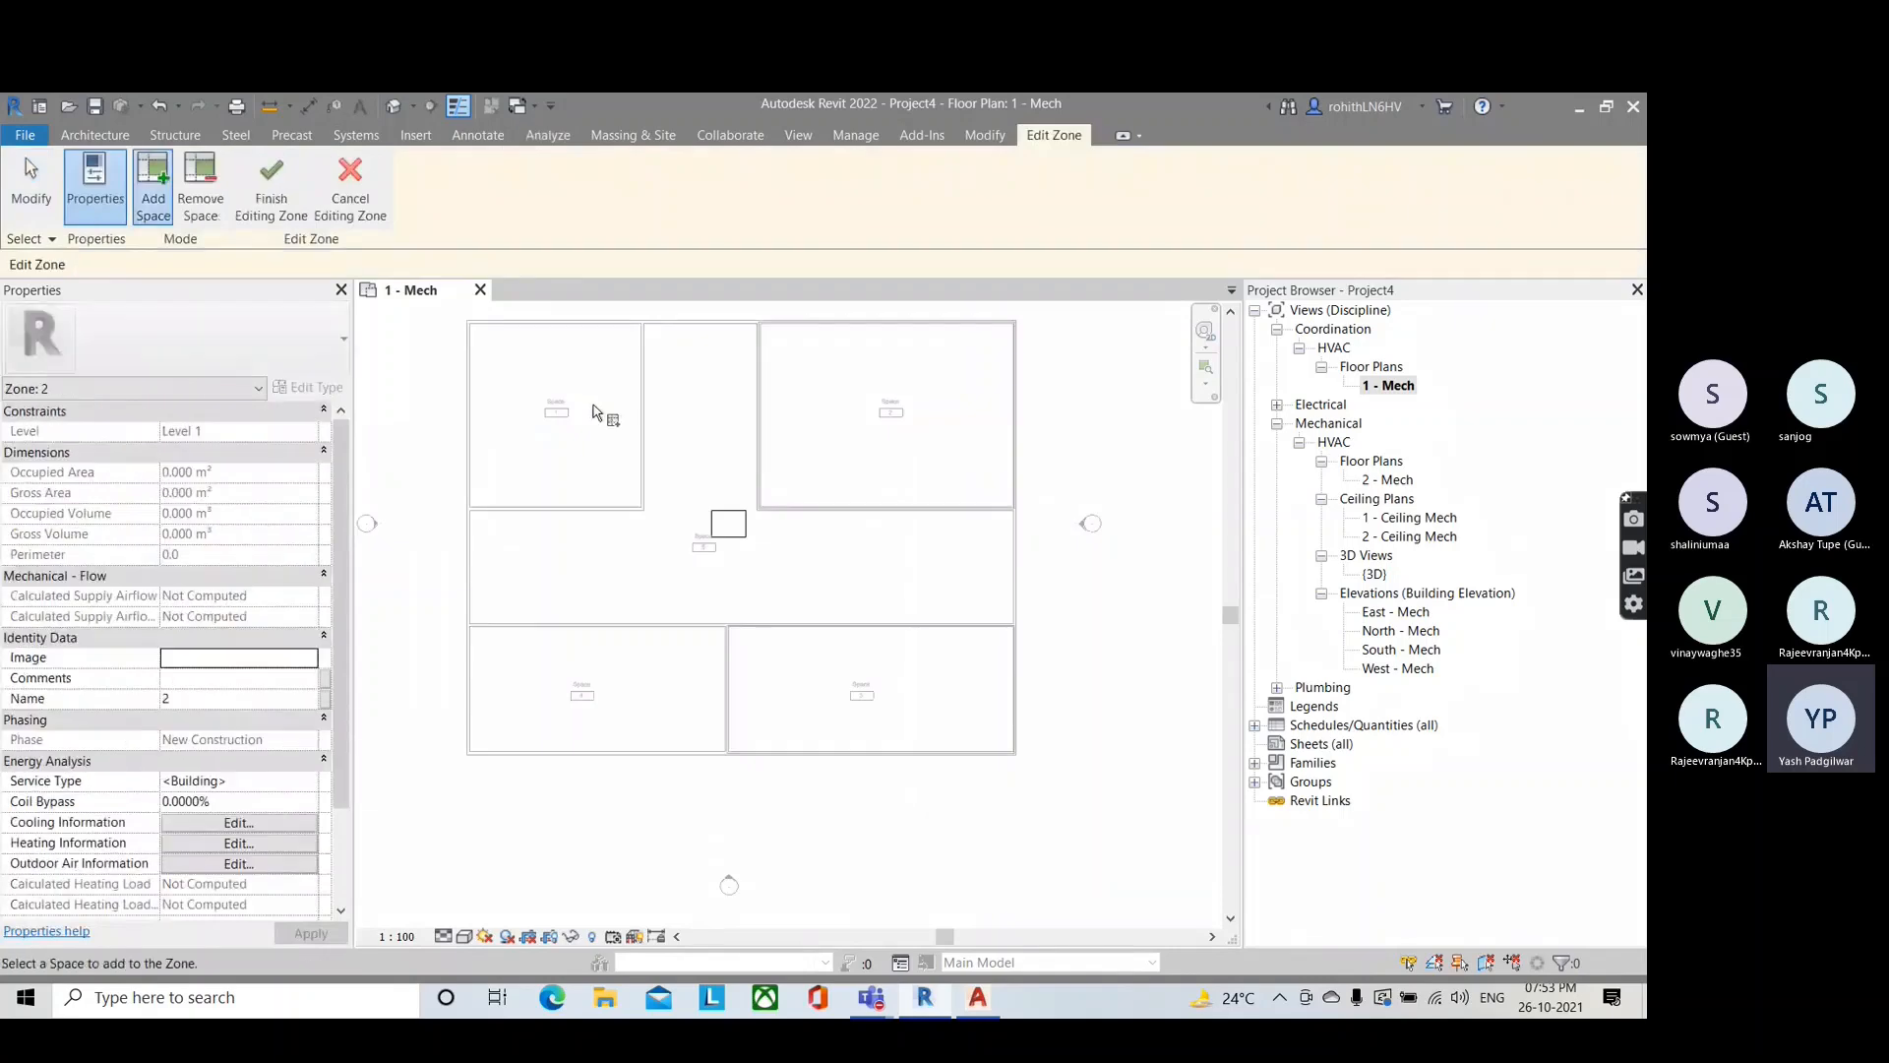
click(559, 416)
click(585, 695)
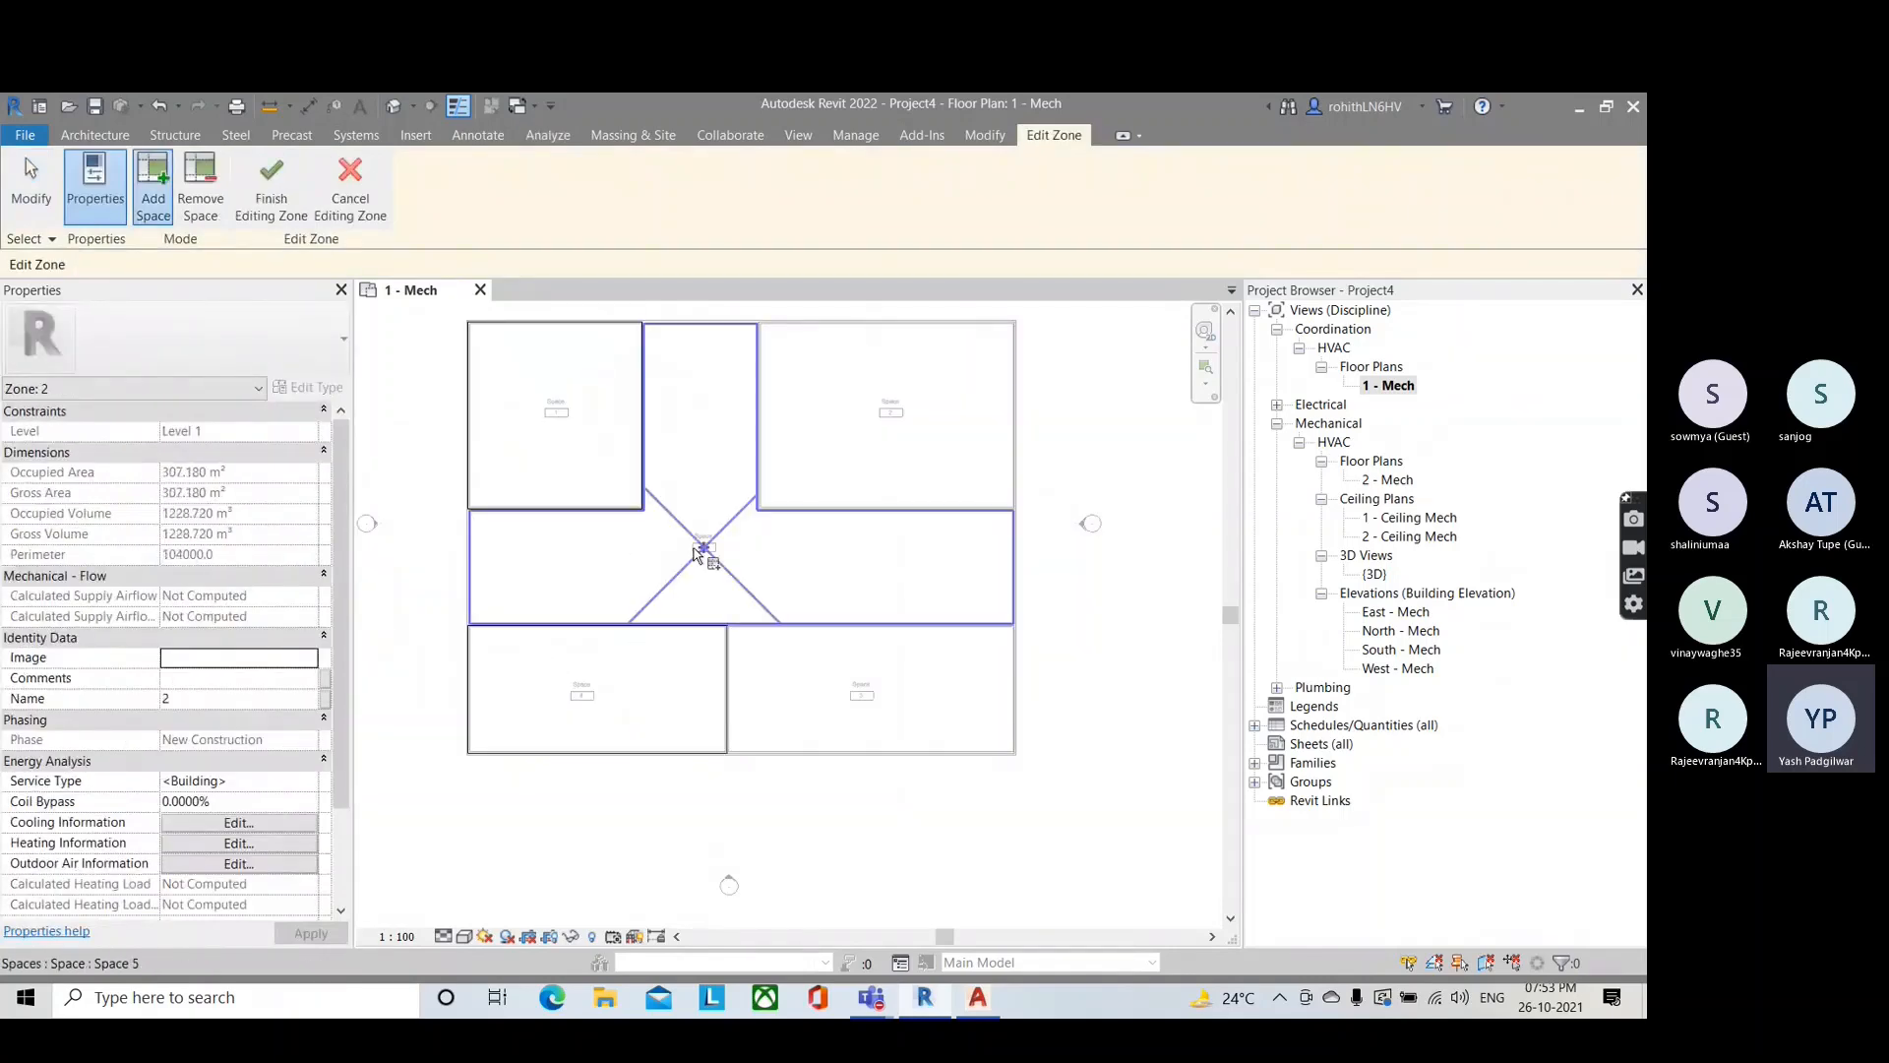
click(702, 550)
click(286, 197)
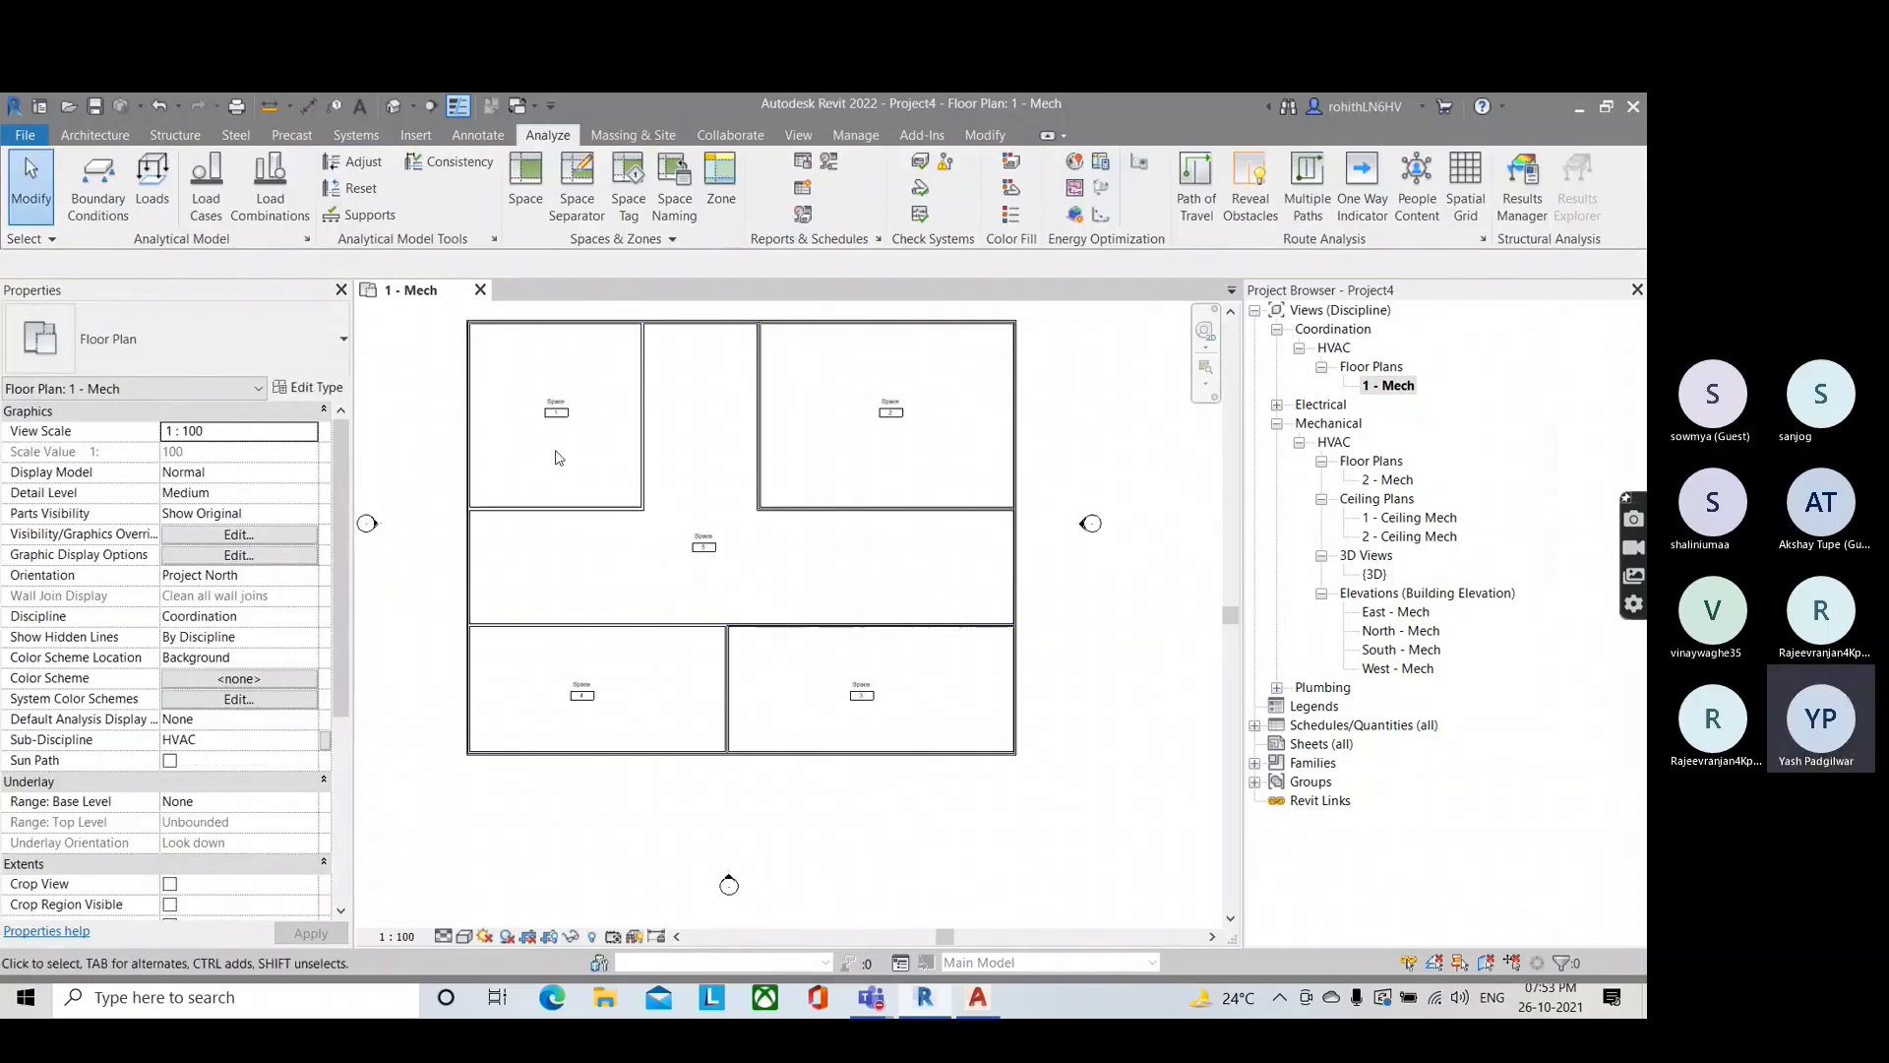
Step: Inspect each of the two HVAC zones in turn to check which spaces it contains and its properties
click(567, 433)
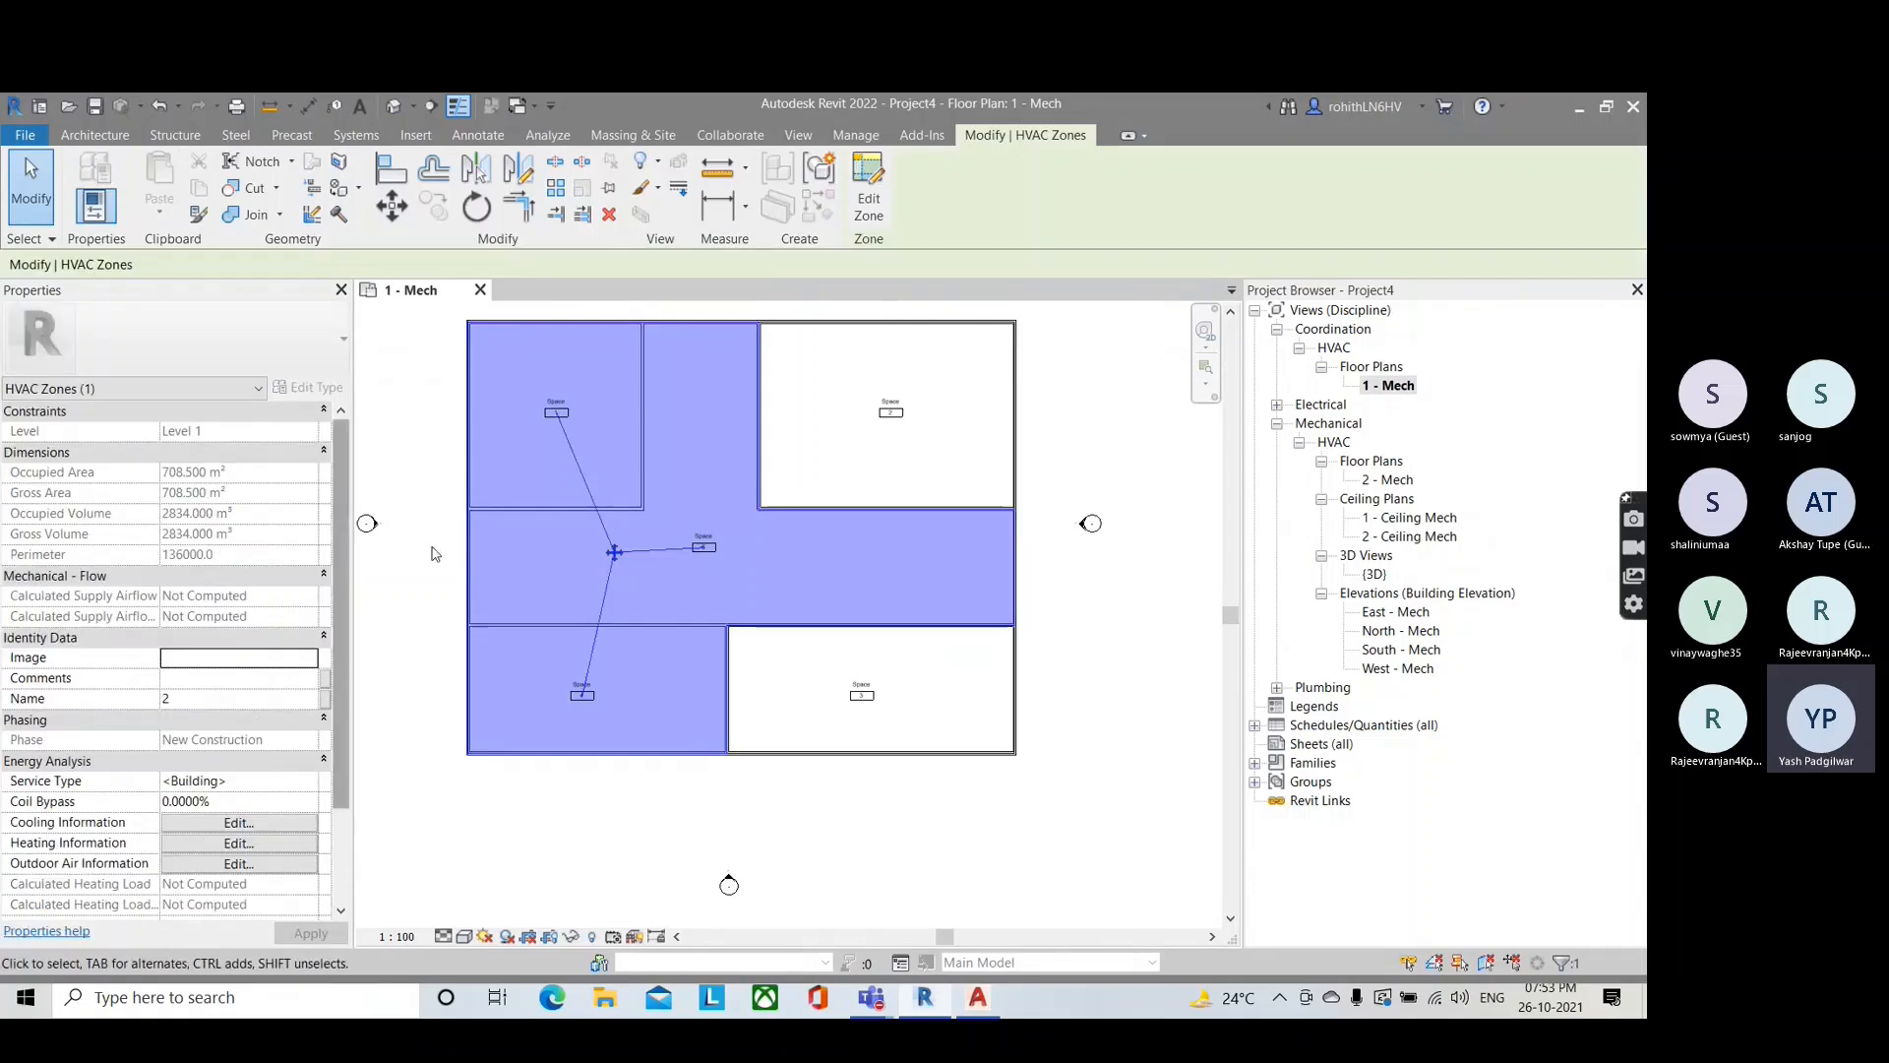
key(Escape)
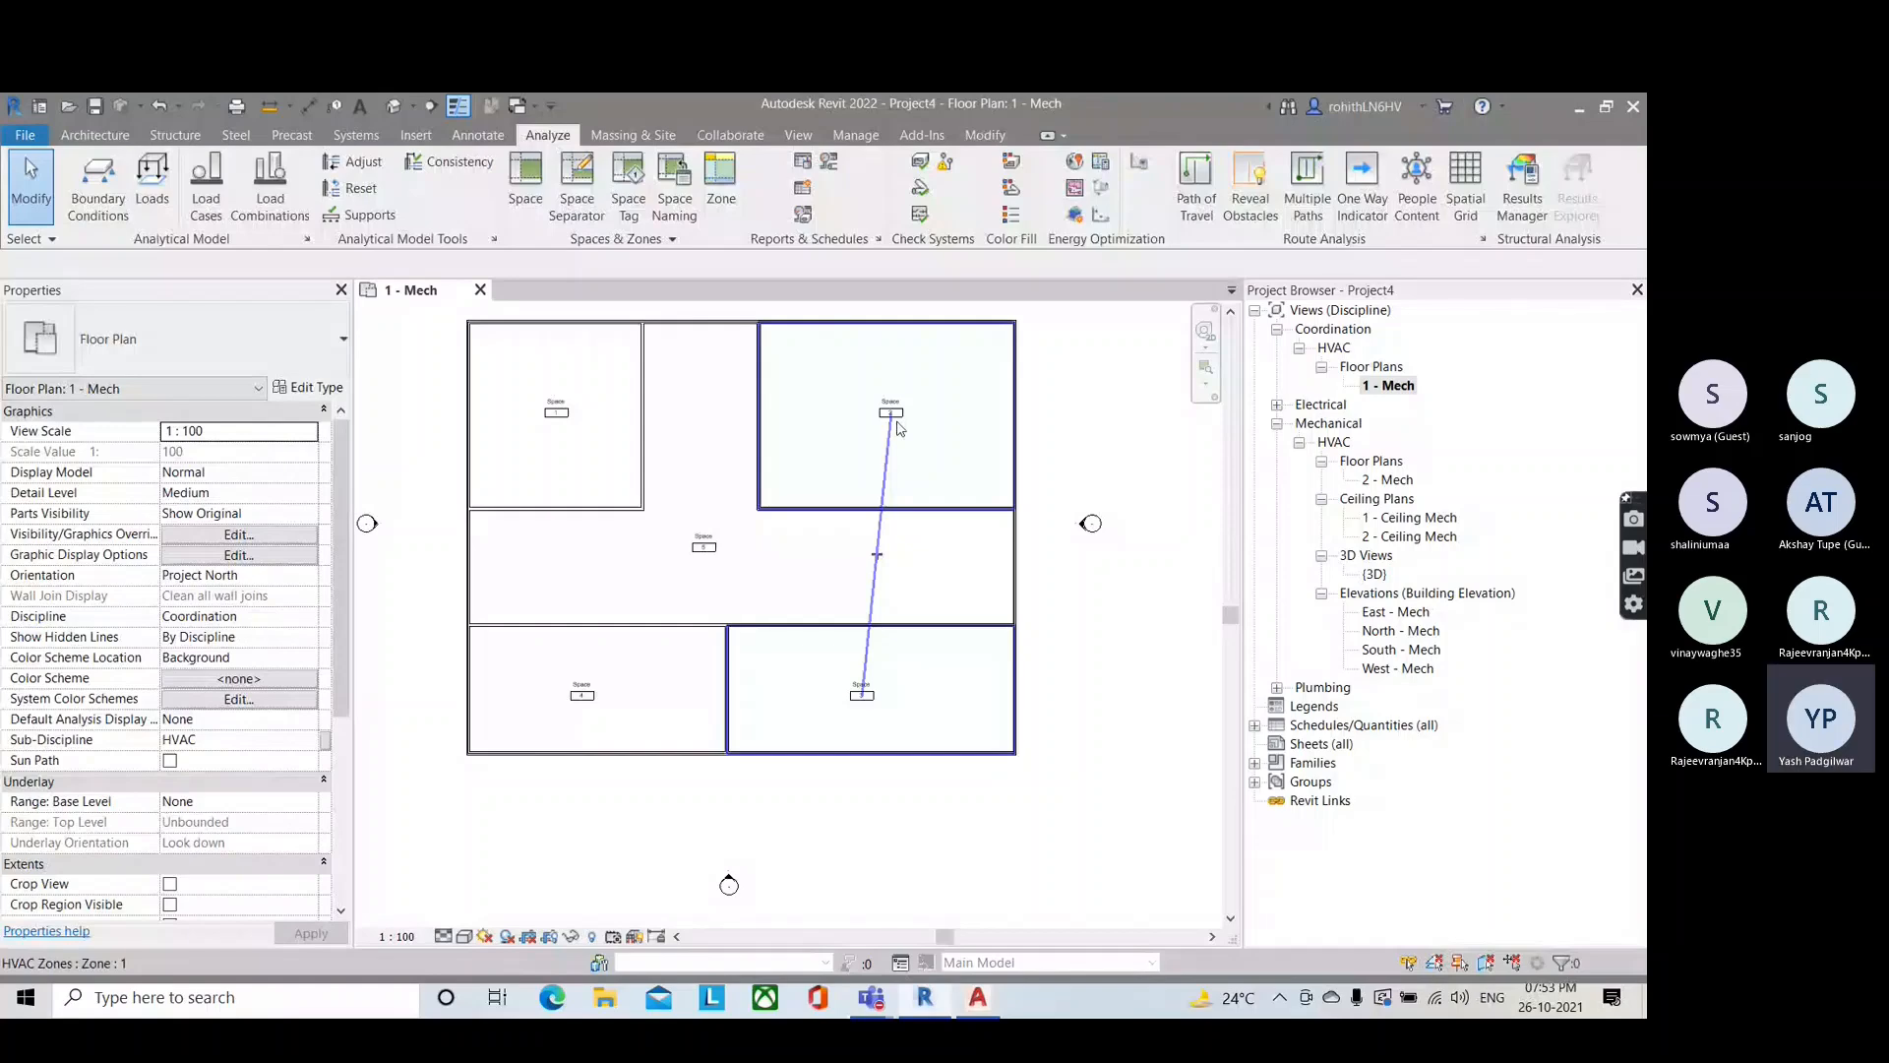
click(897, 421)
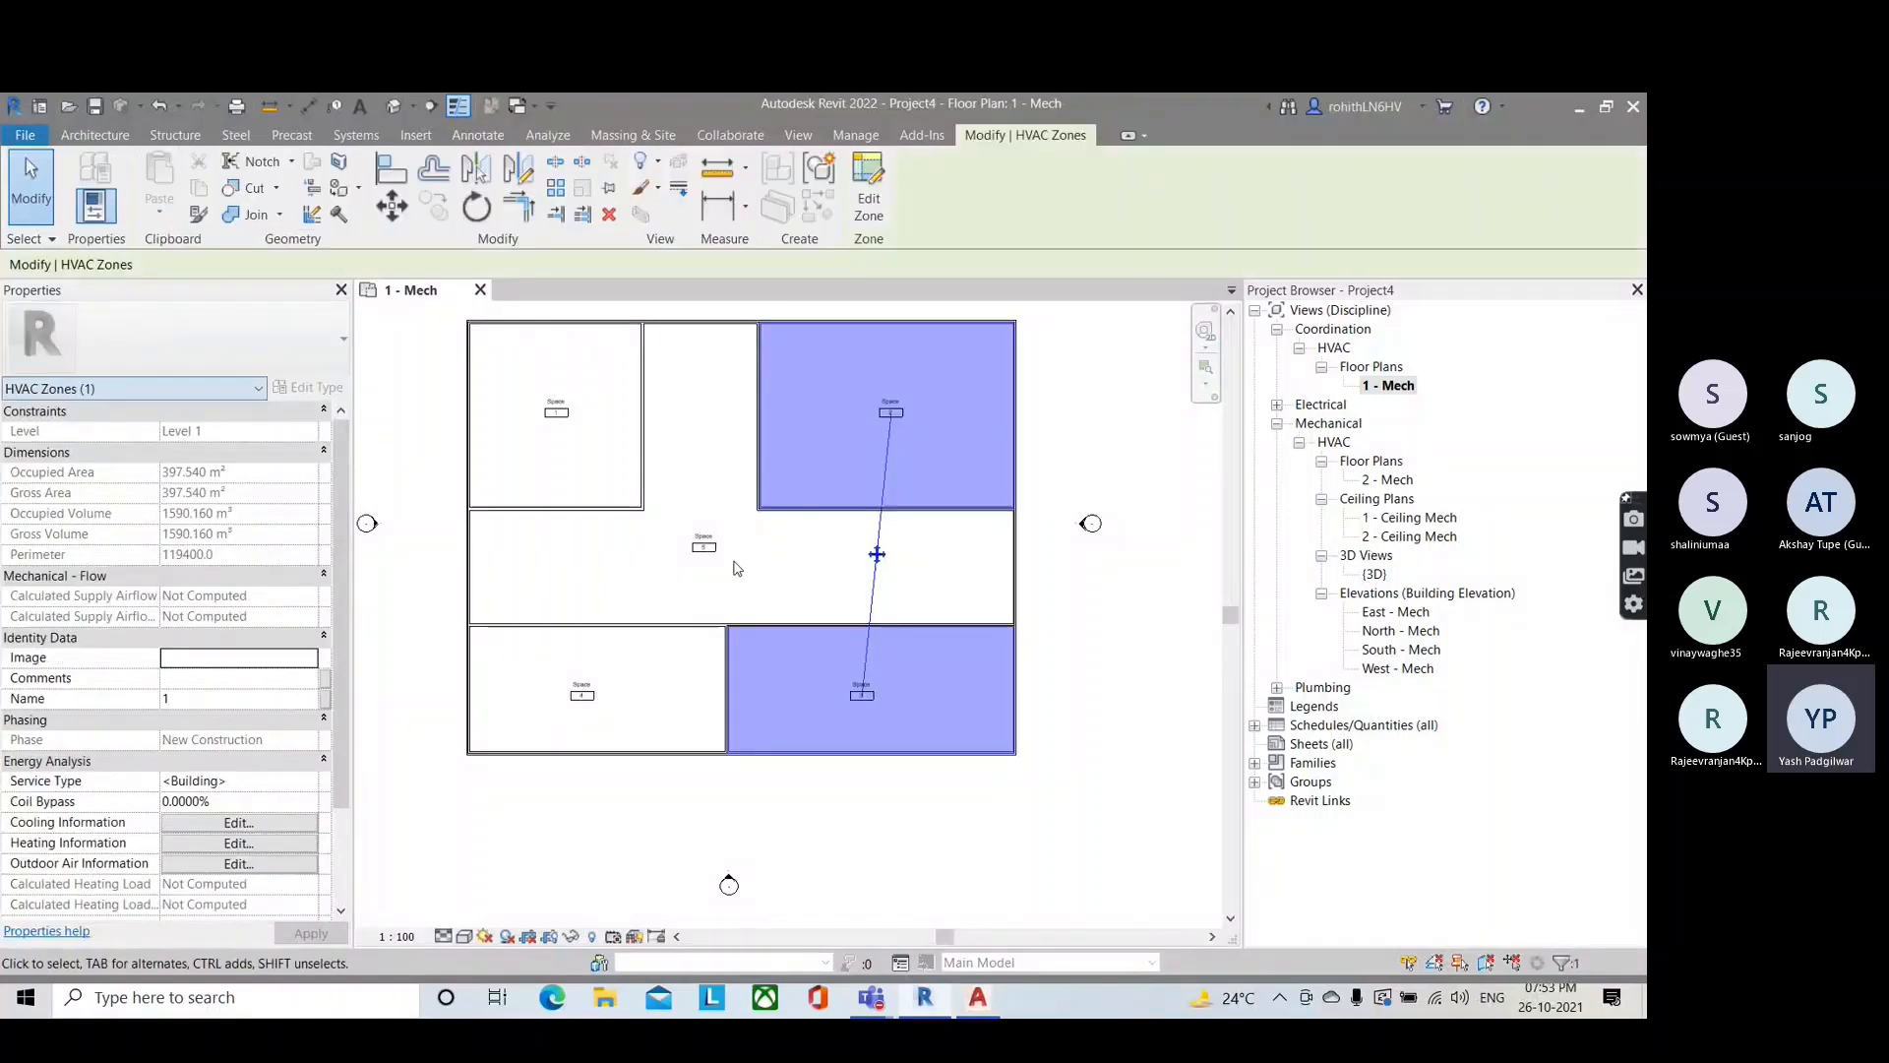
key(Escape)
scroll(689, 598, down, 1)
scroll(623, 575, up, 2)
middle_drag(624, 580, 624, 667)
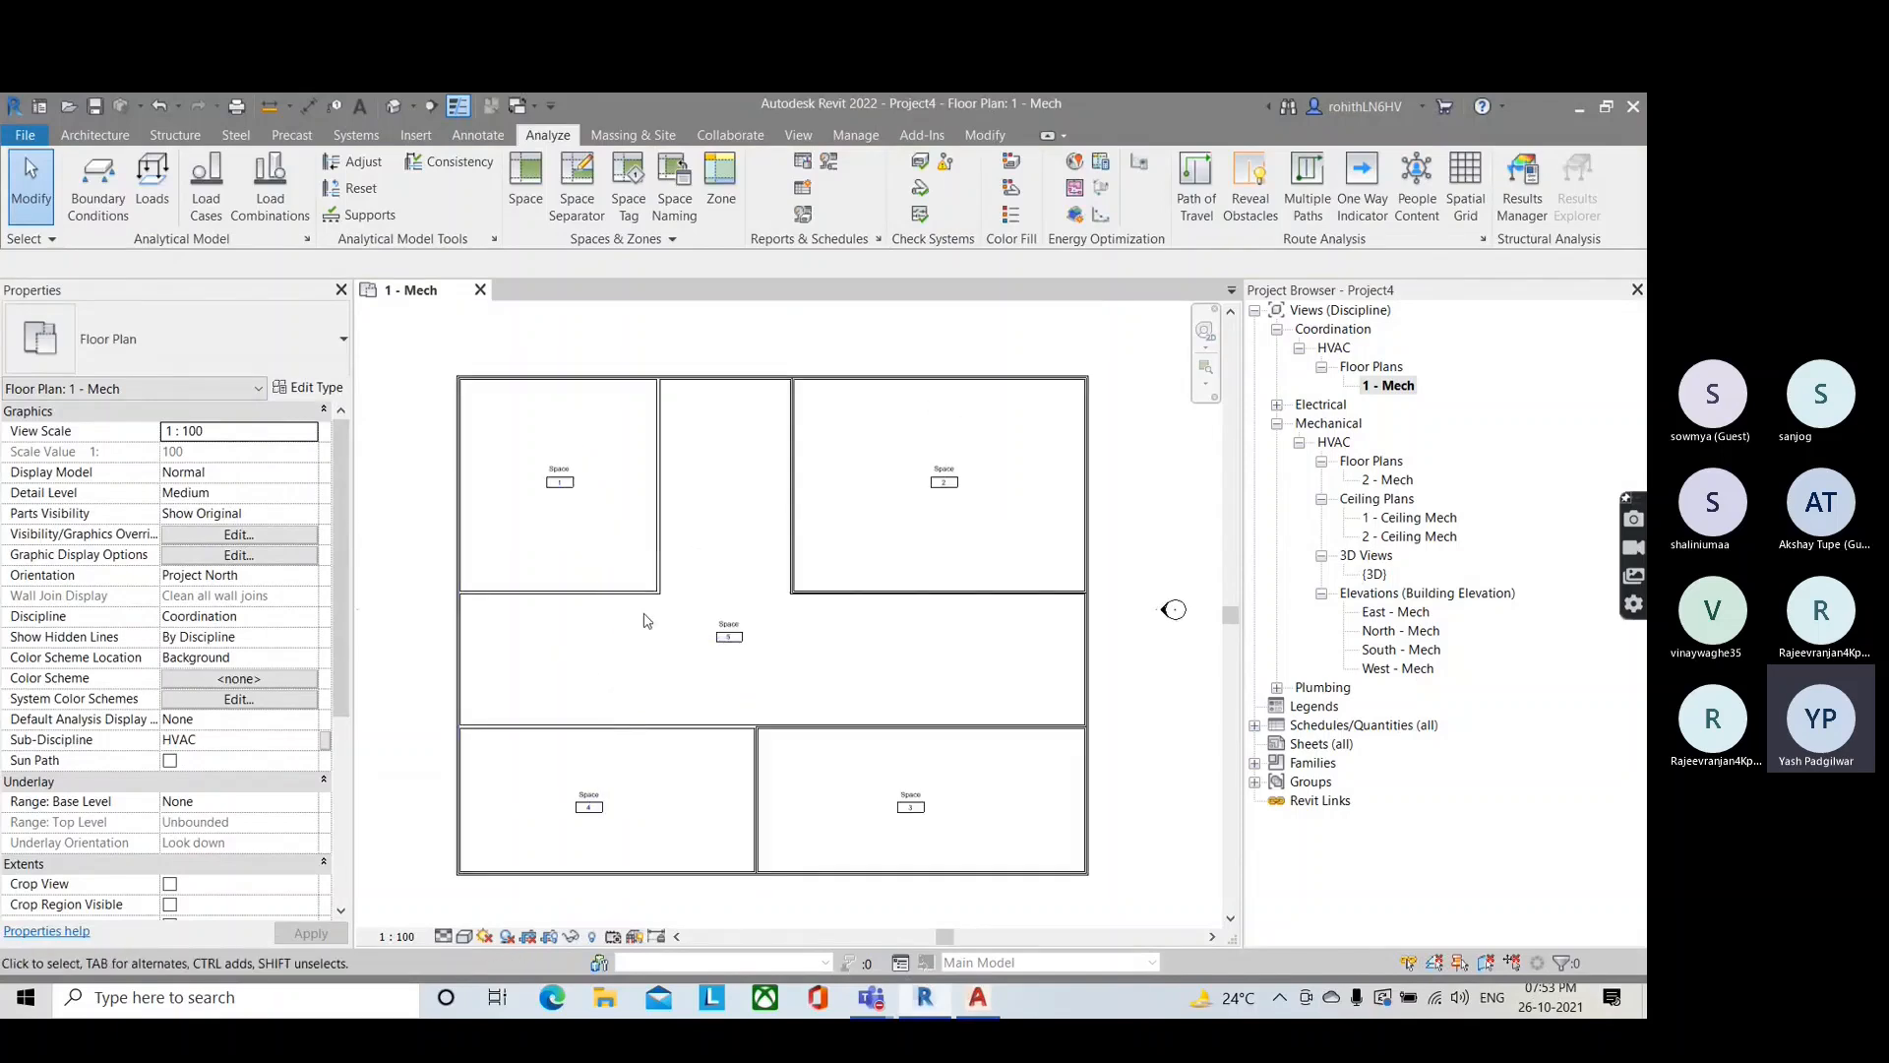
middle_drag(758, 624, 753, 581)
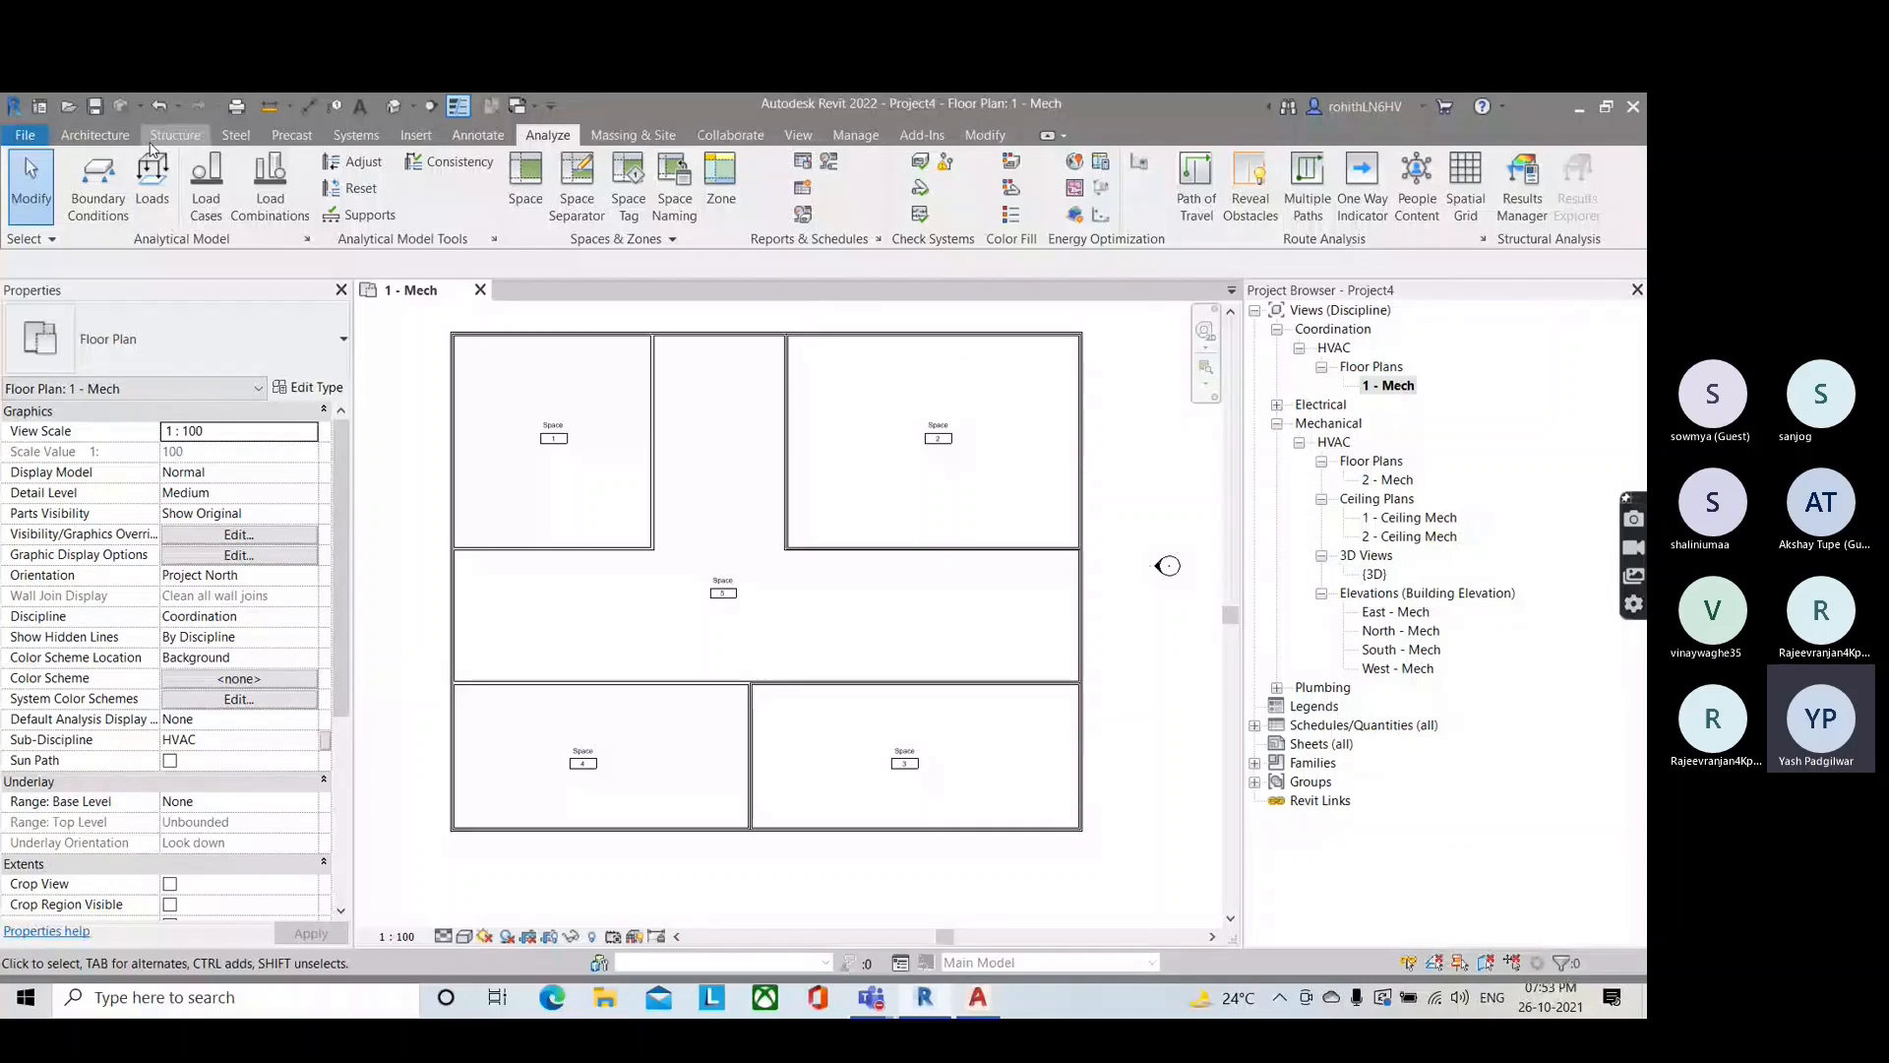
Step: Draw a 300 x 300 mm rectangular supply air duct along the central corridor at 2750 mm middle elevation, with three upward and two downward branches
key(d)
key(t)
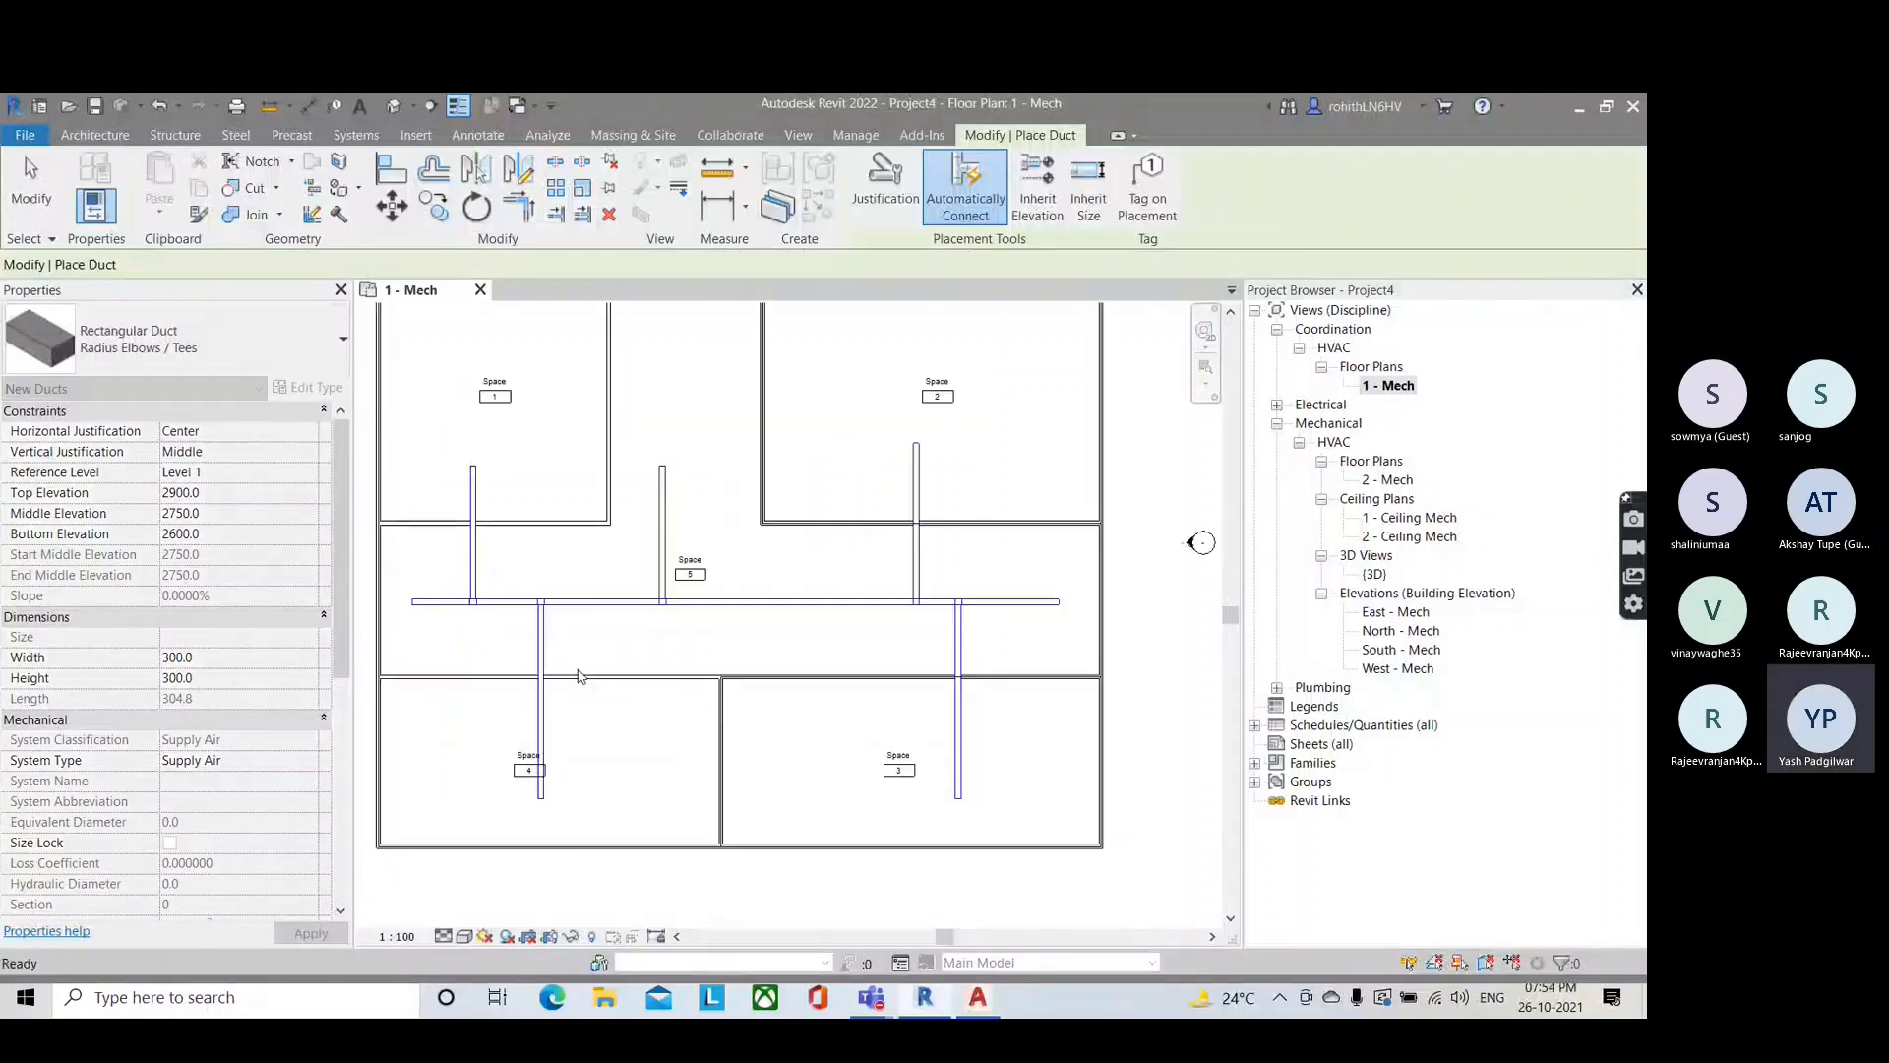
key(Escape)
key(Escape)
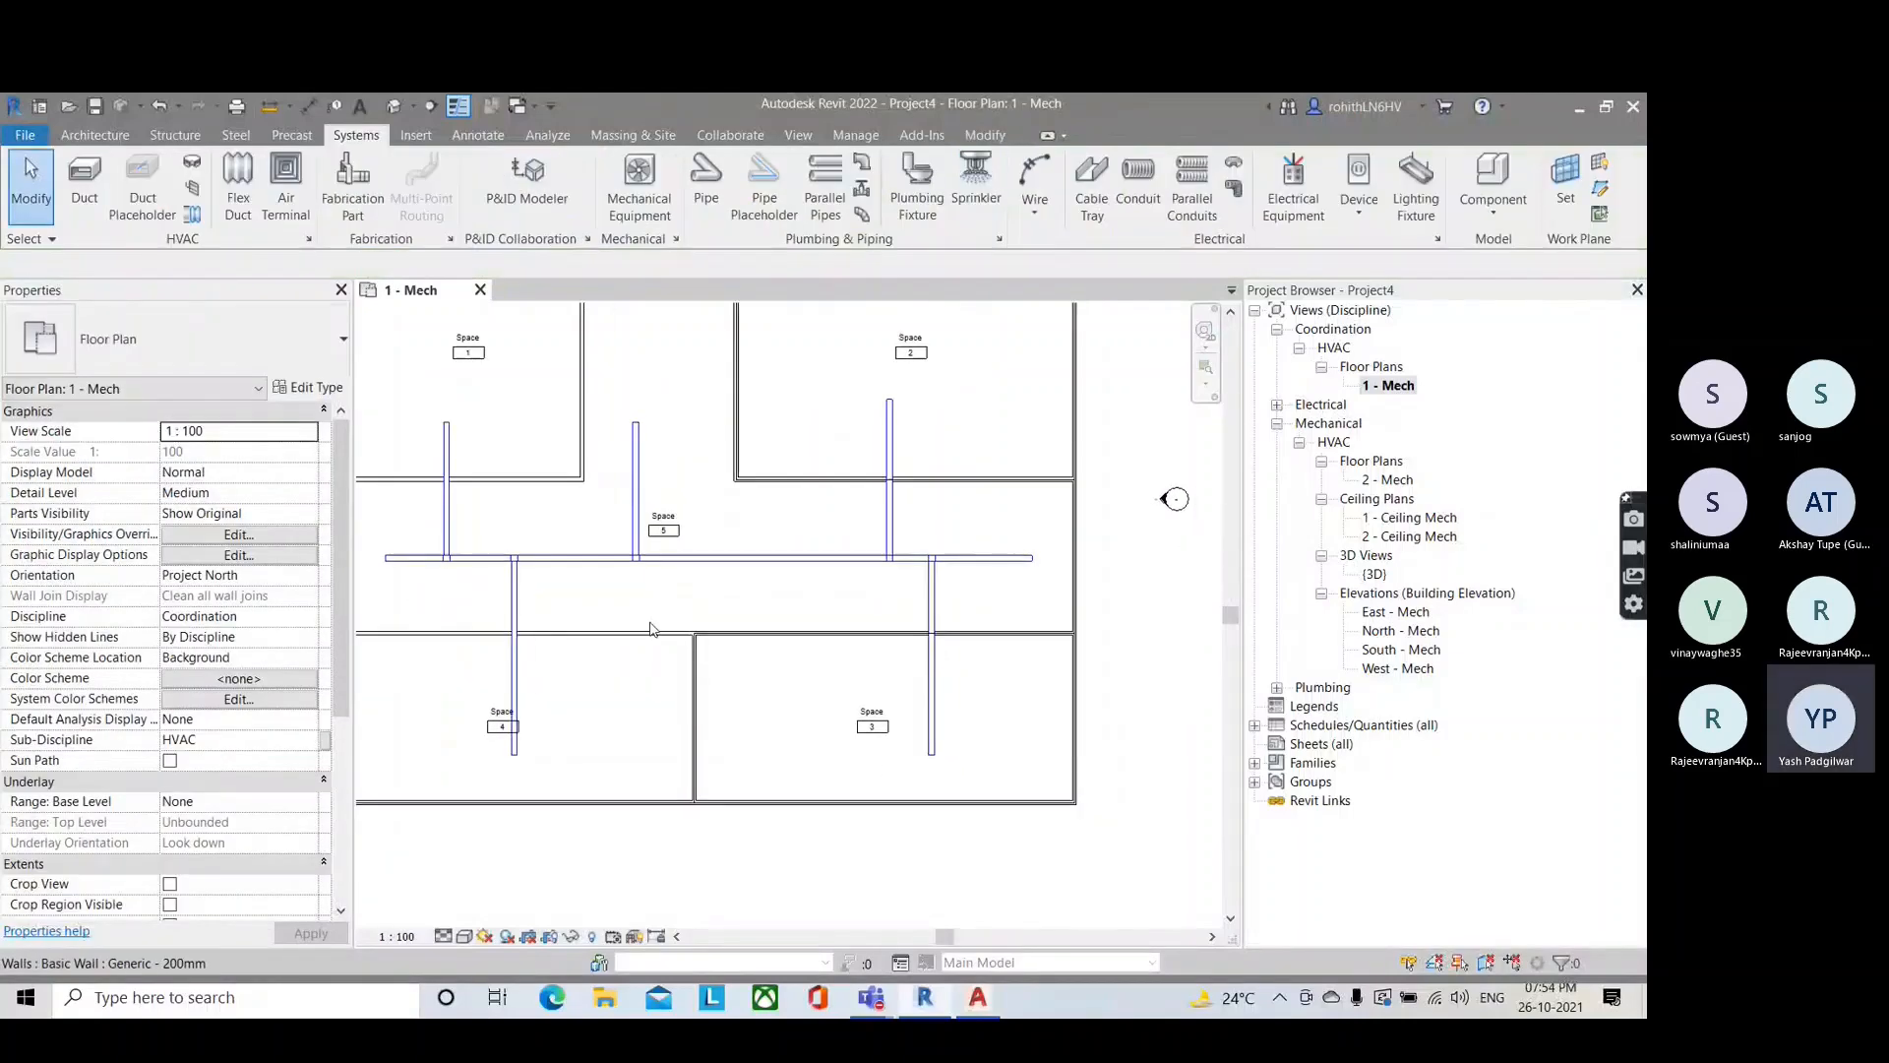
click(930, 620)
key(Escape)
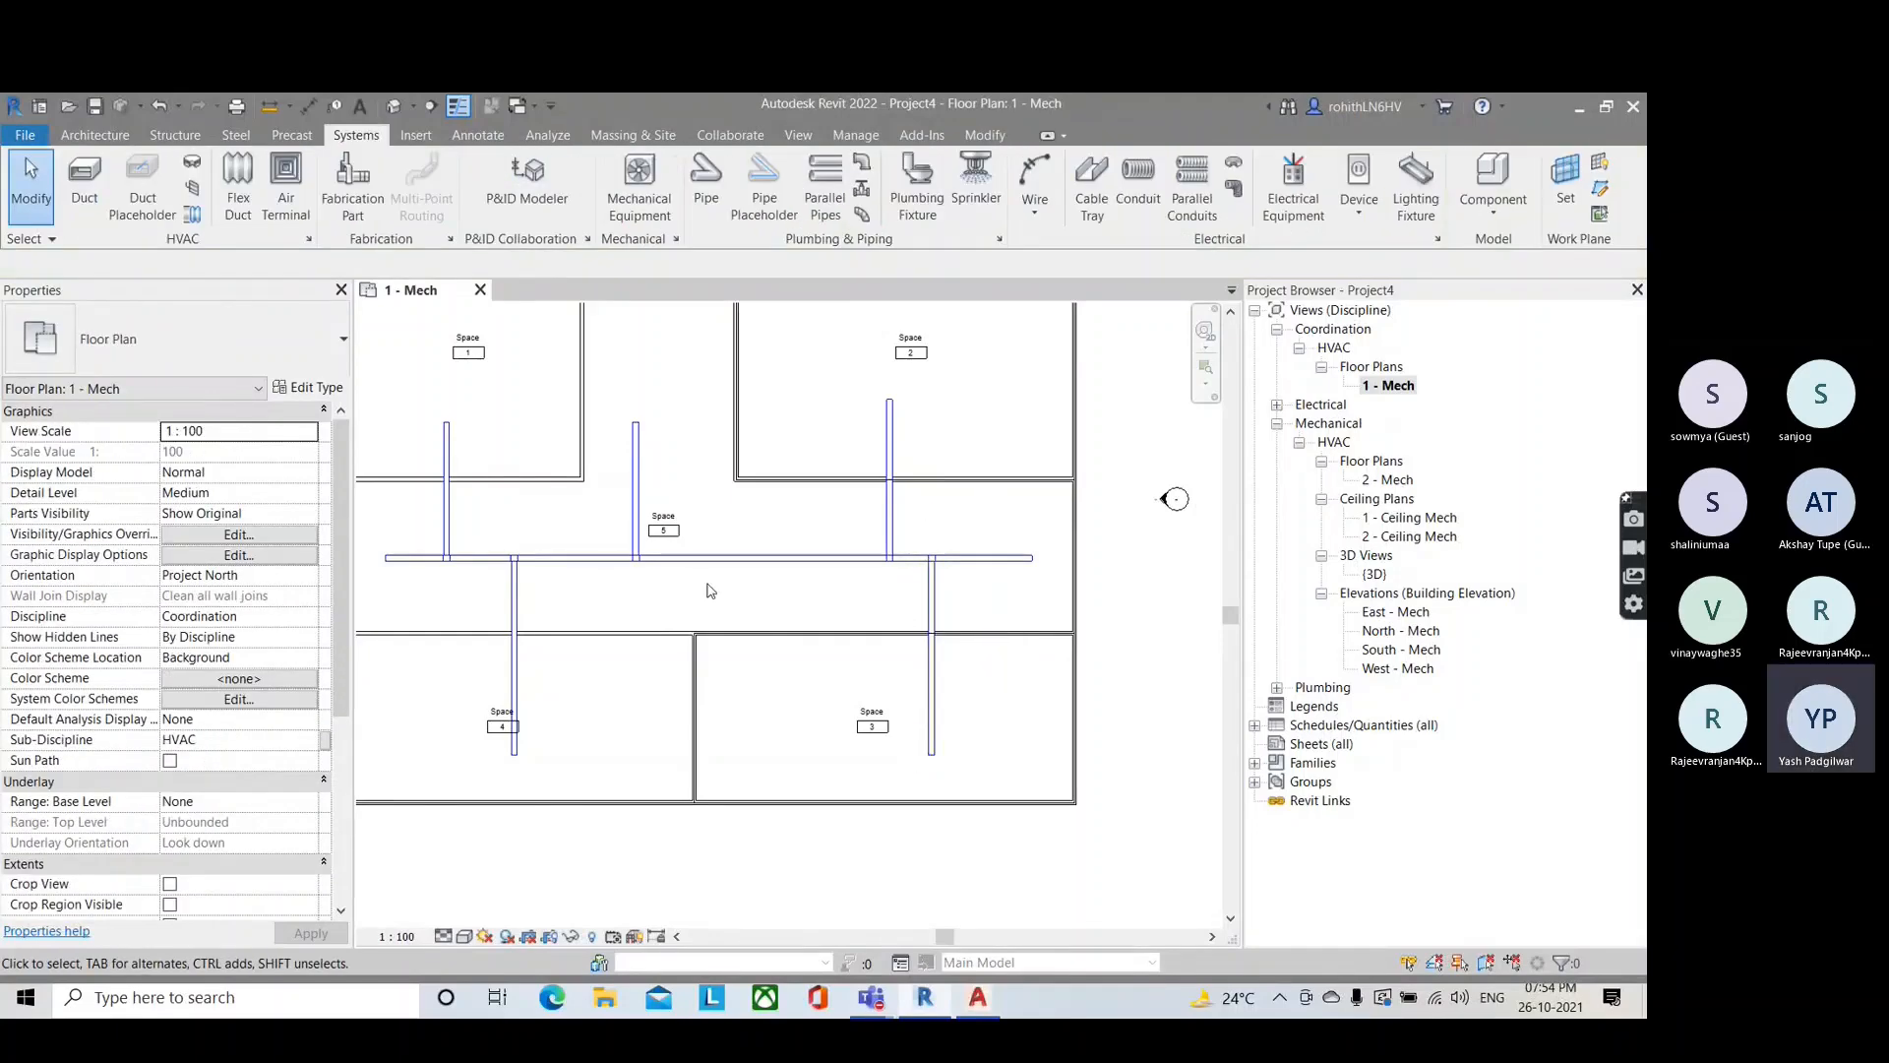
scroll(745, 565, down, 1)
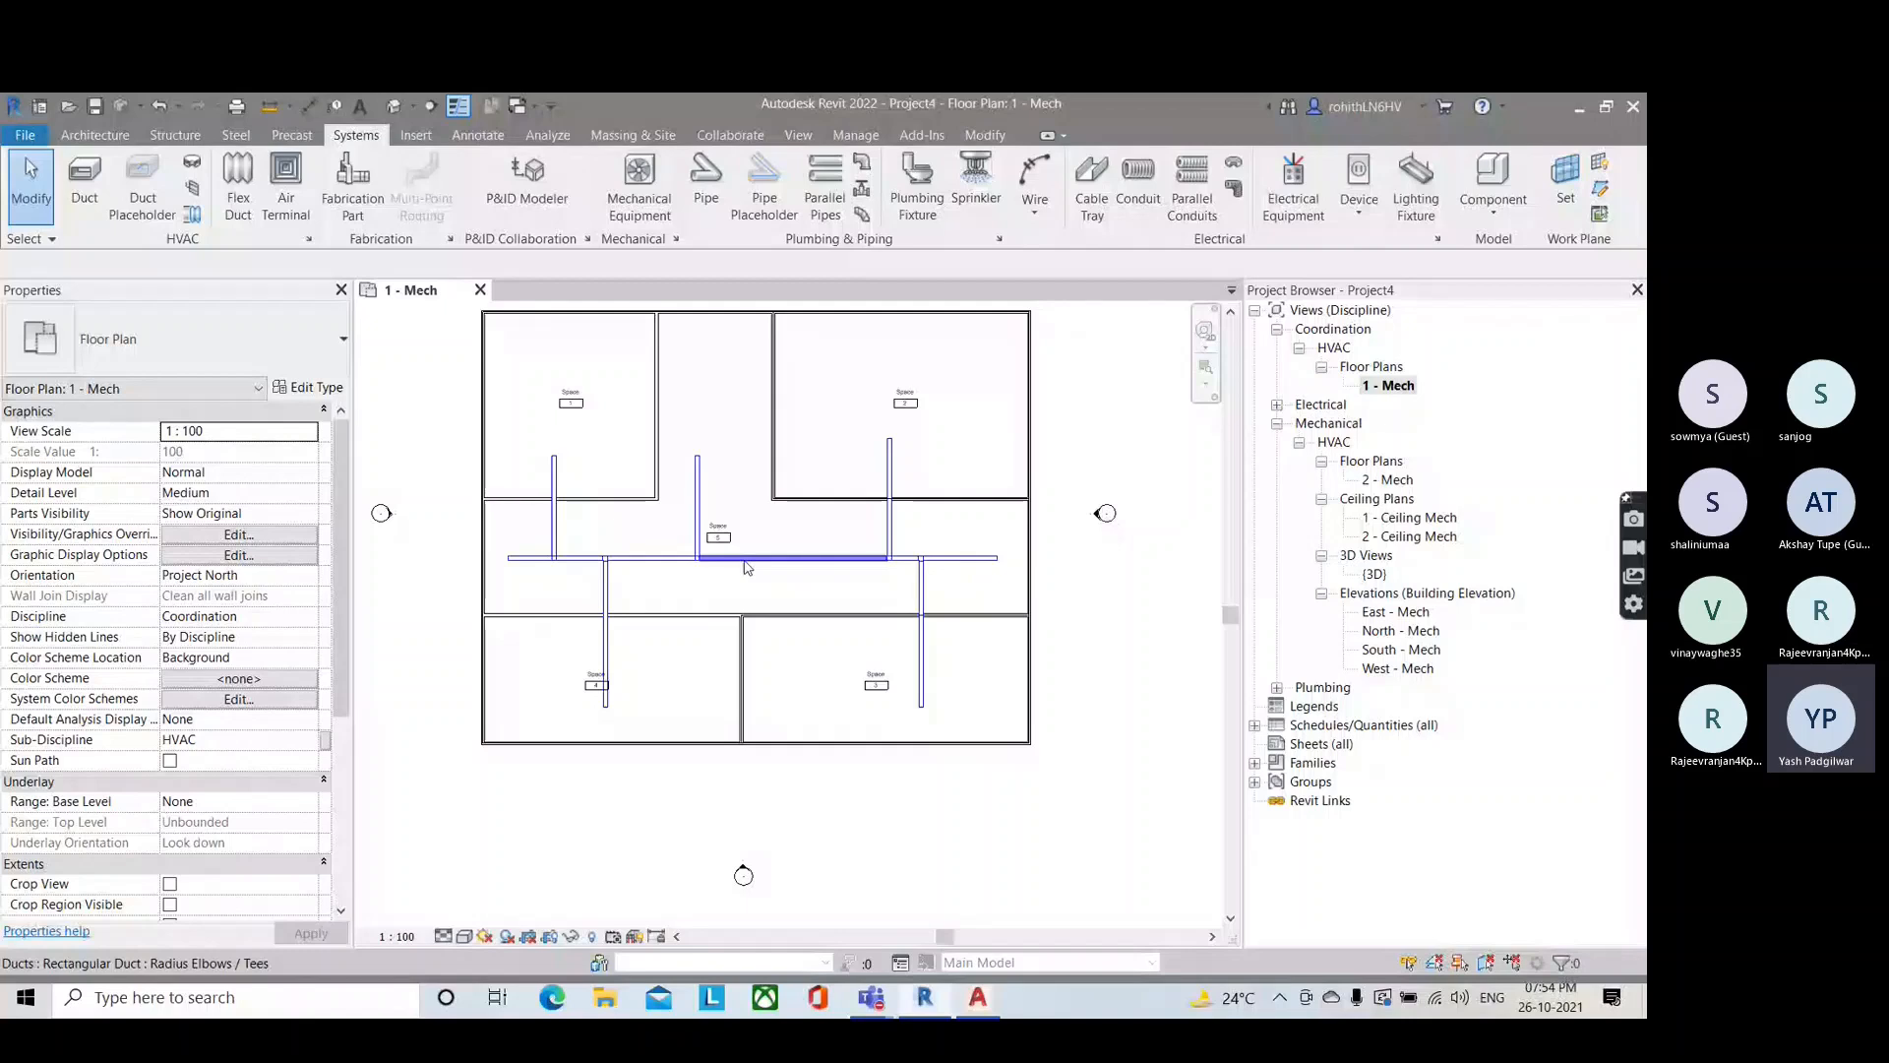
scroll(524, 563, up, 2)
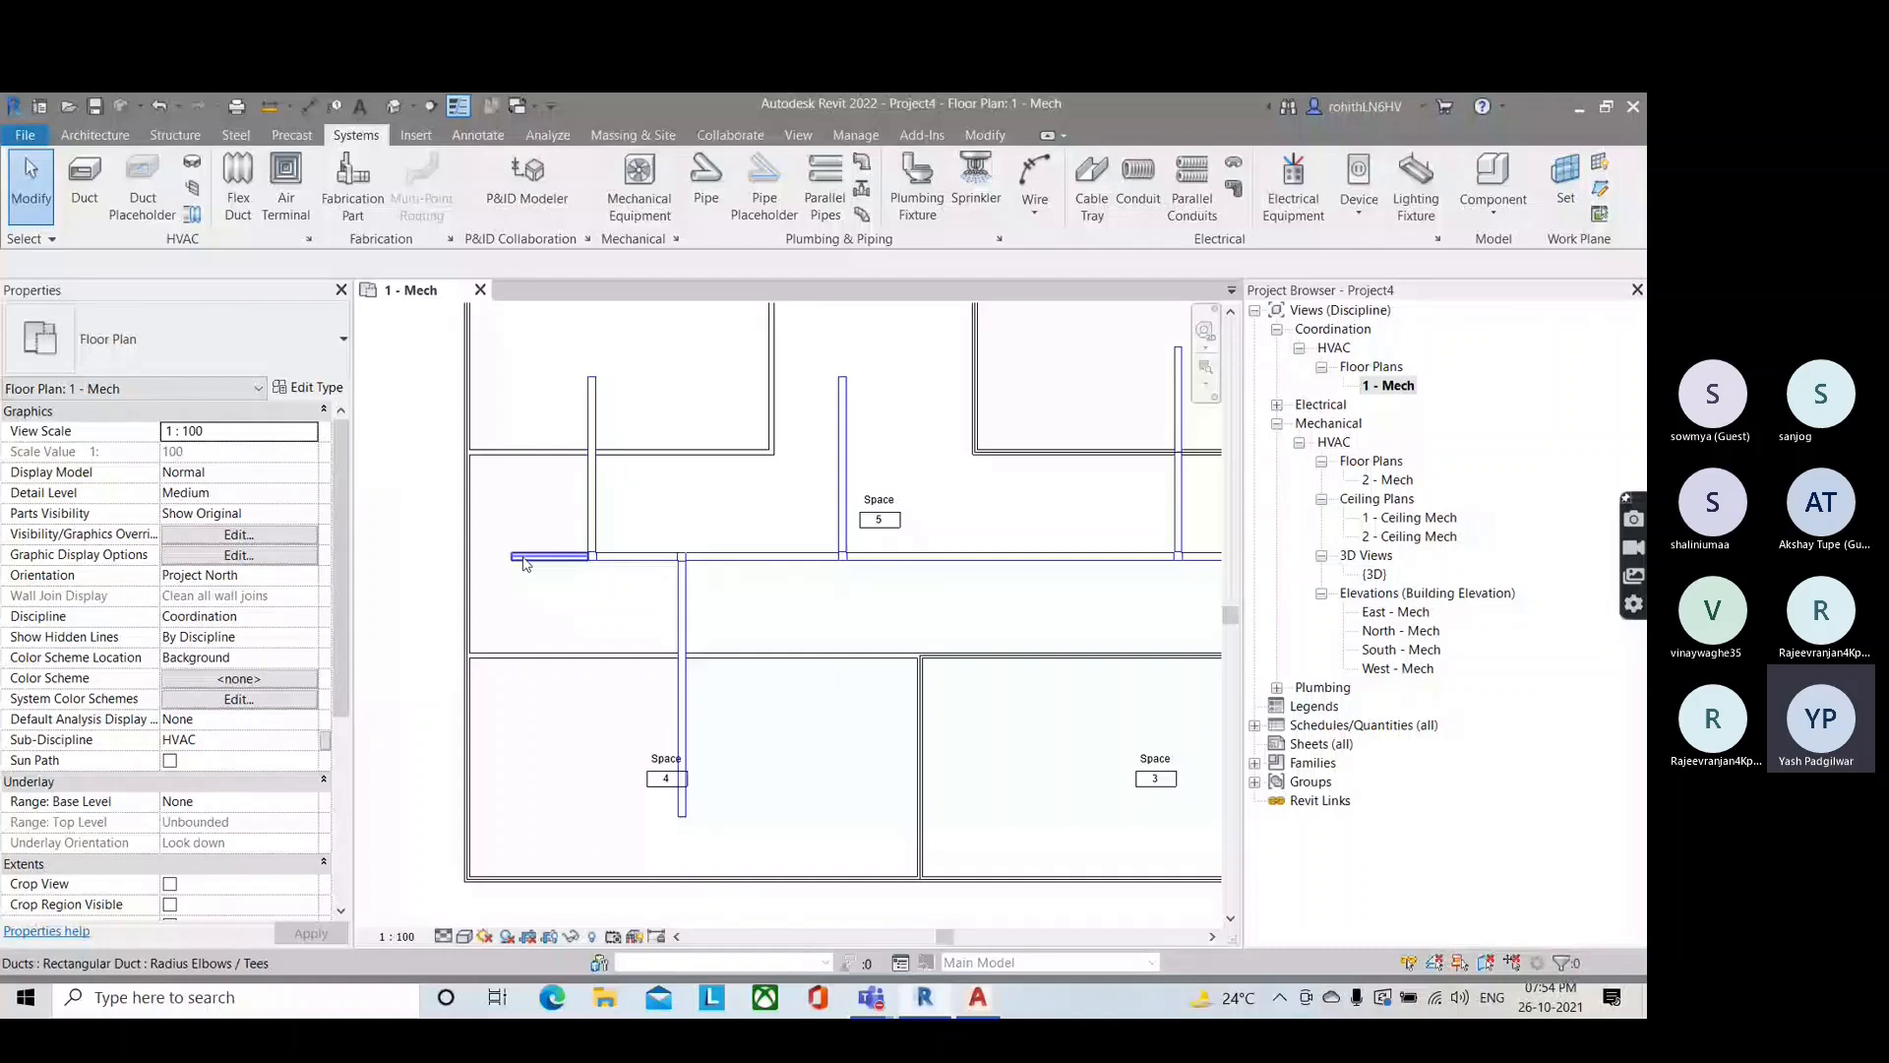
scroll(531, 568, down, 3)
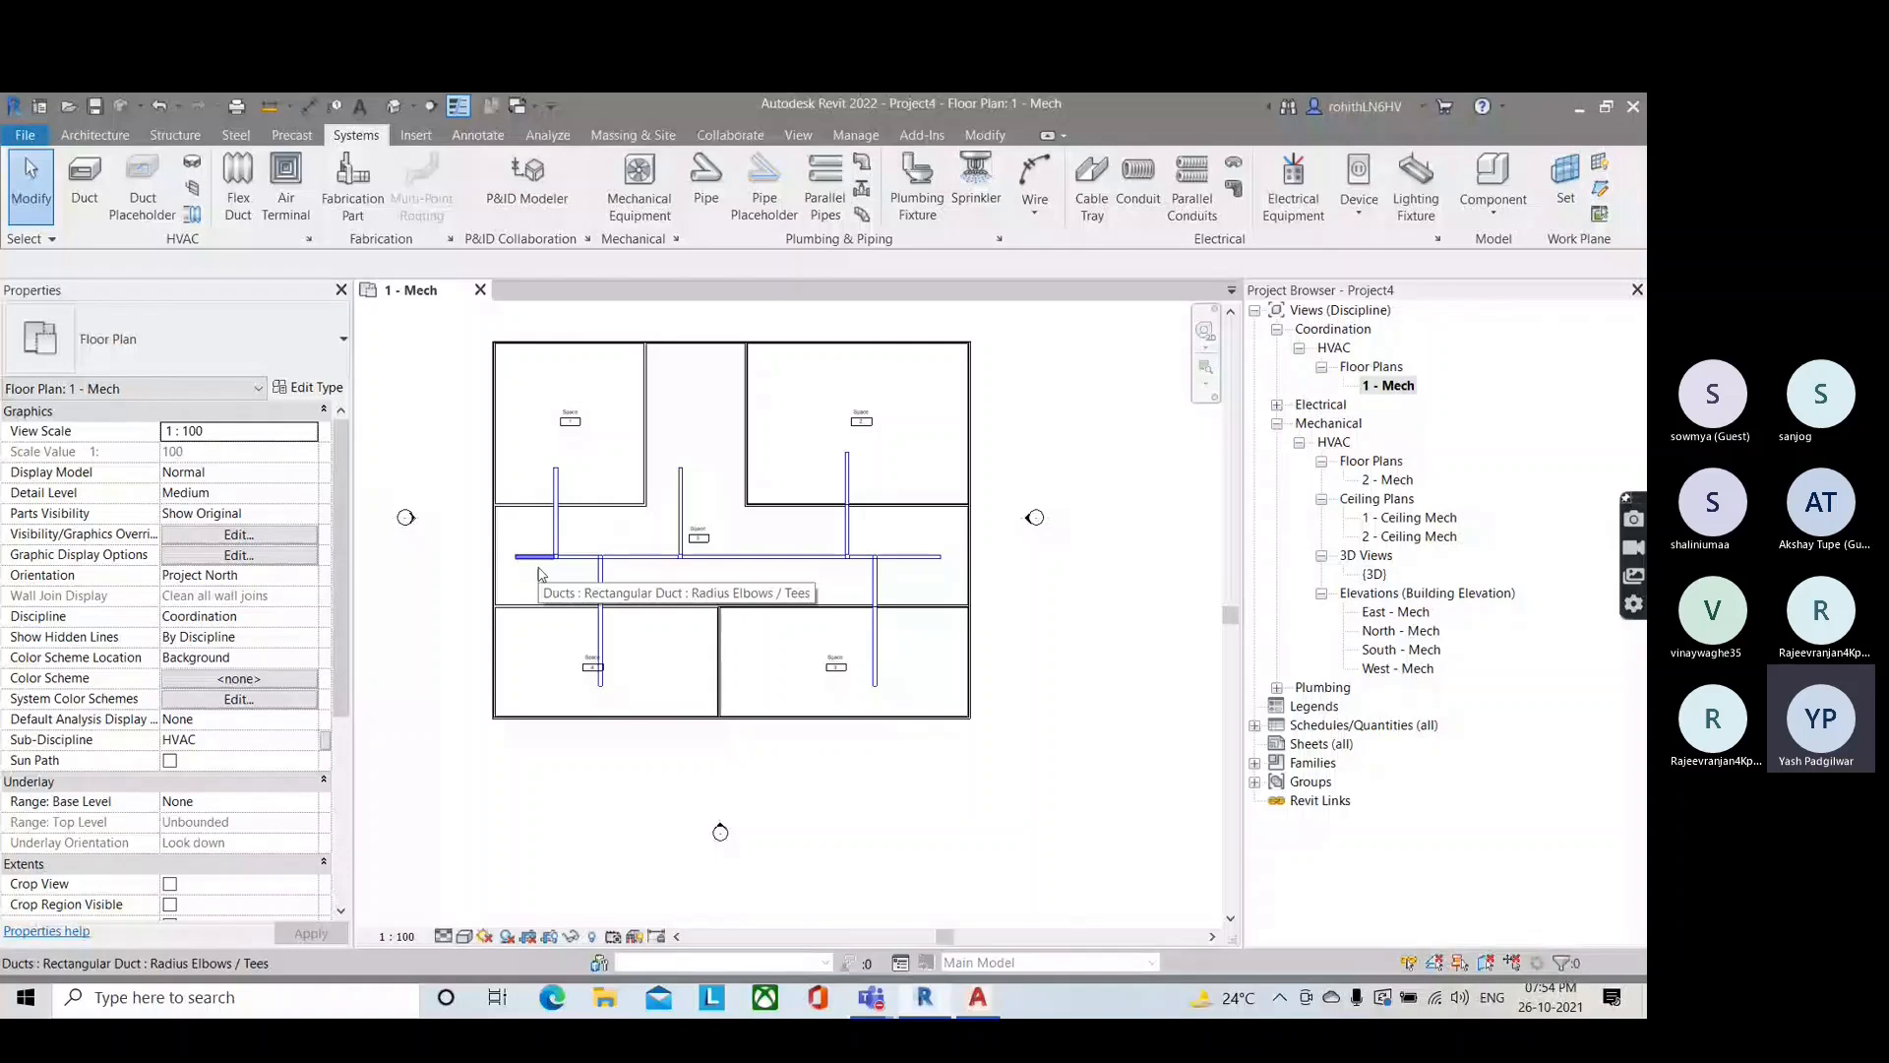
scroll(540, 574, up, 2)
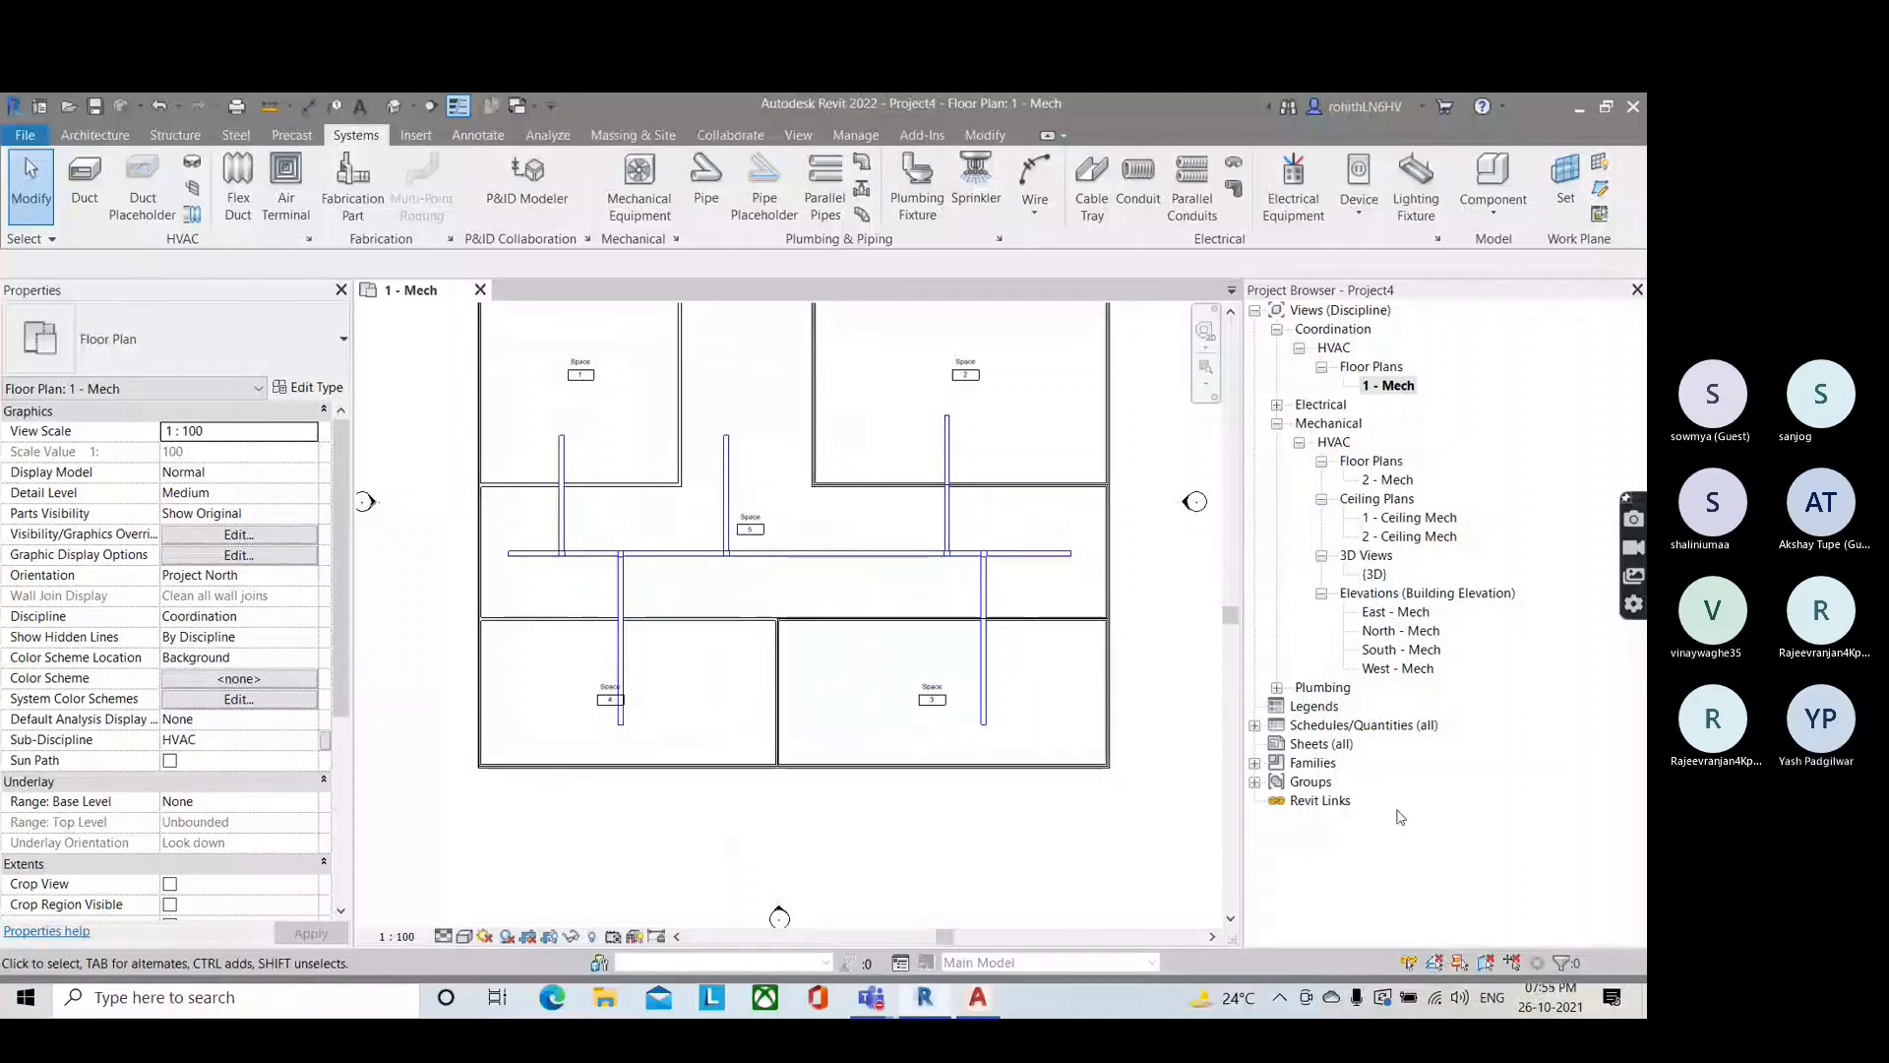
click(1430, 850)
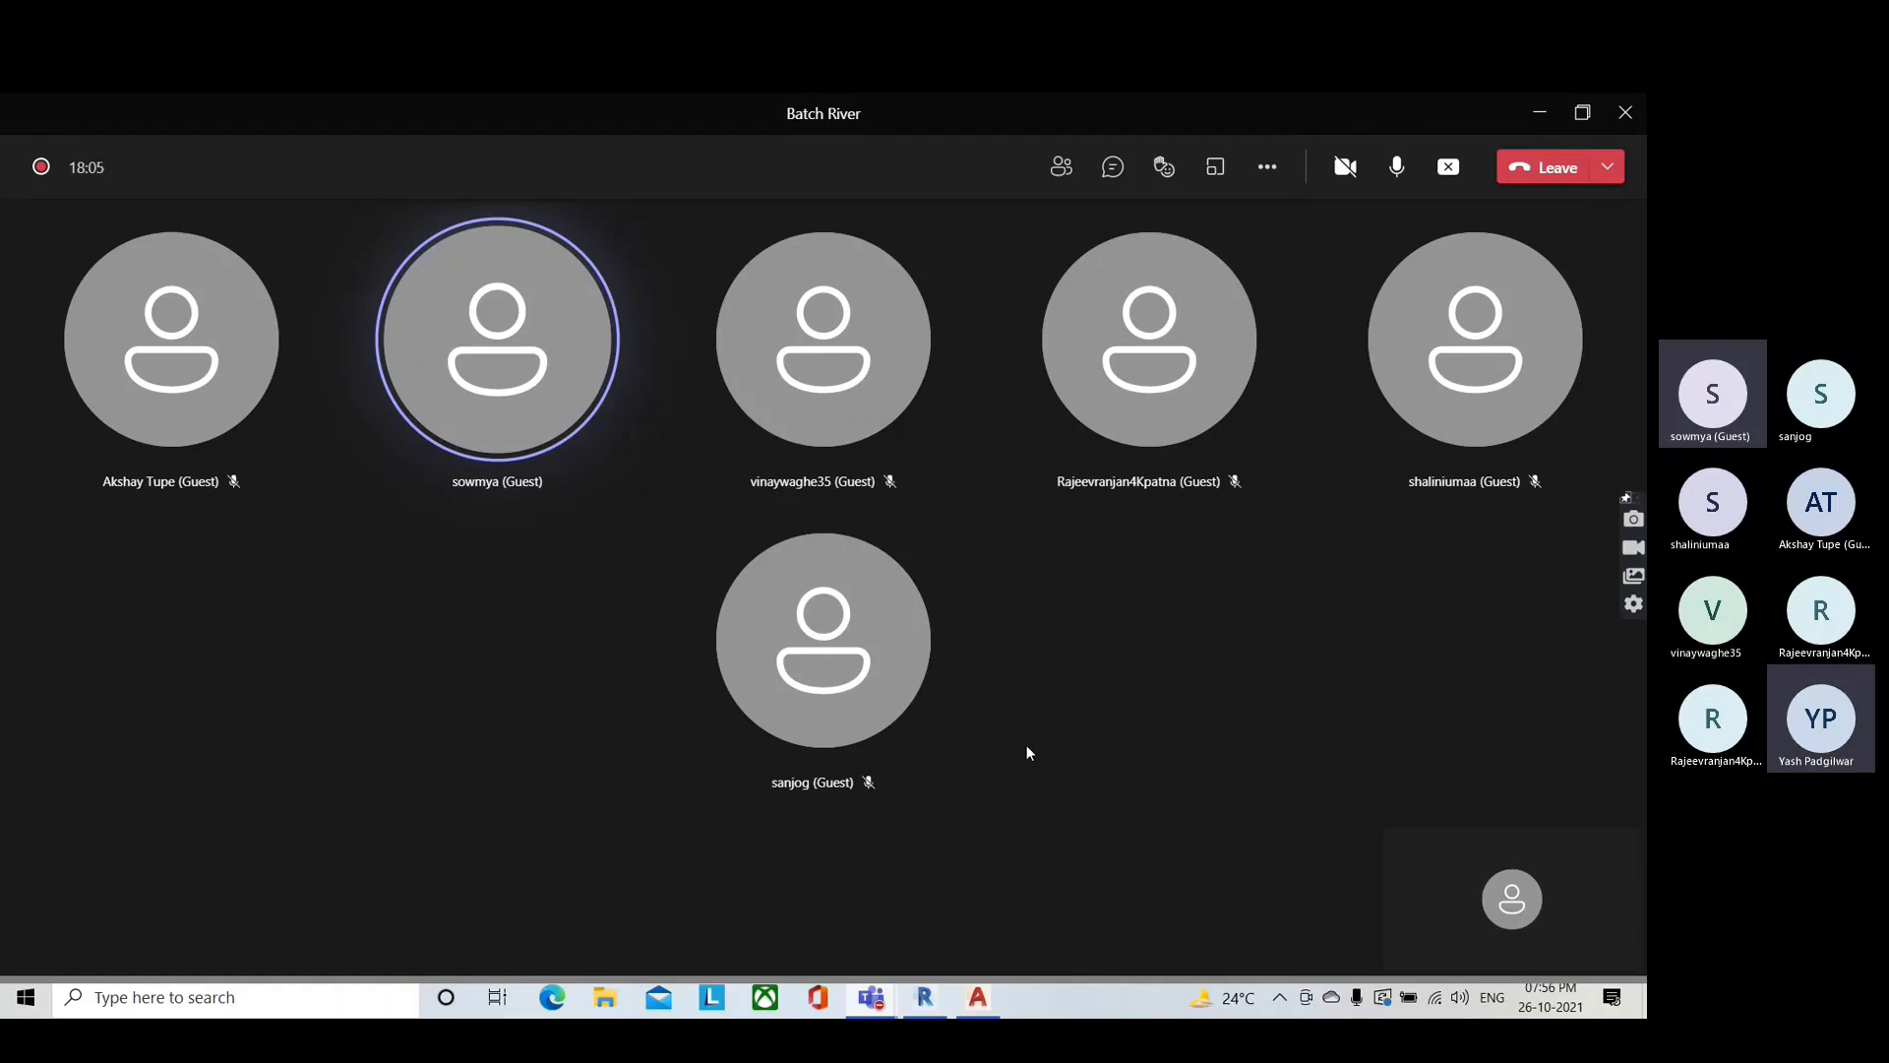
click(1543, 108)
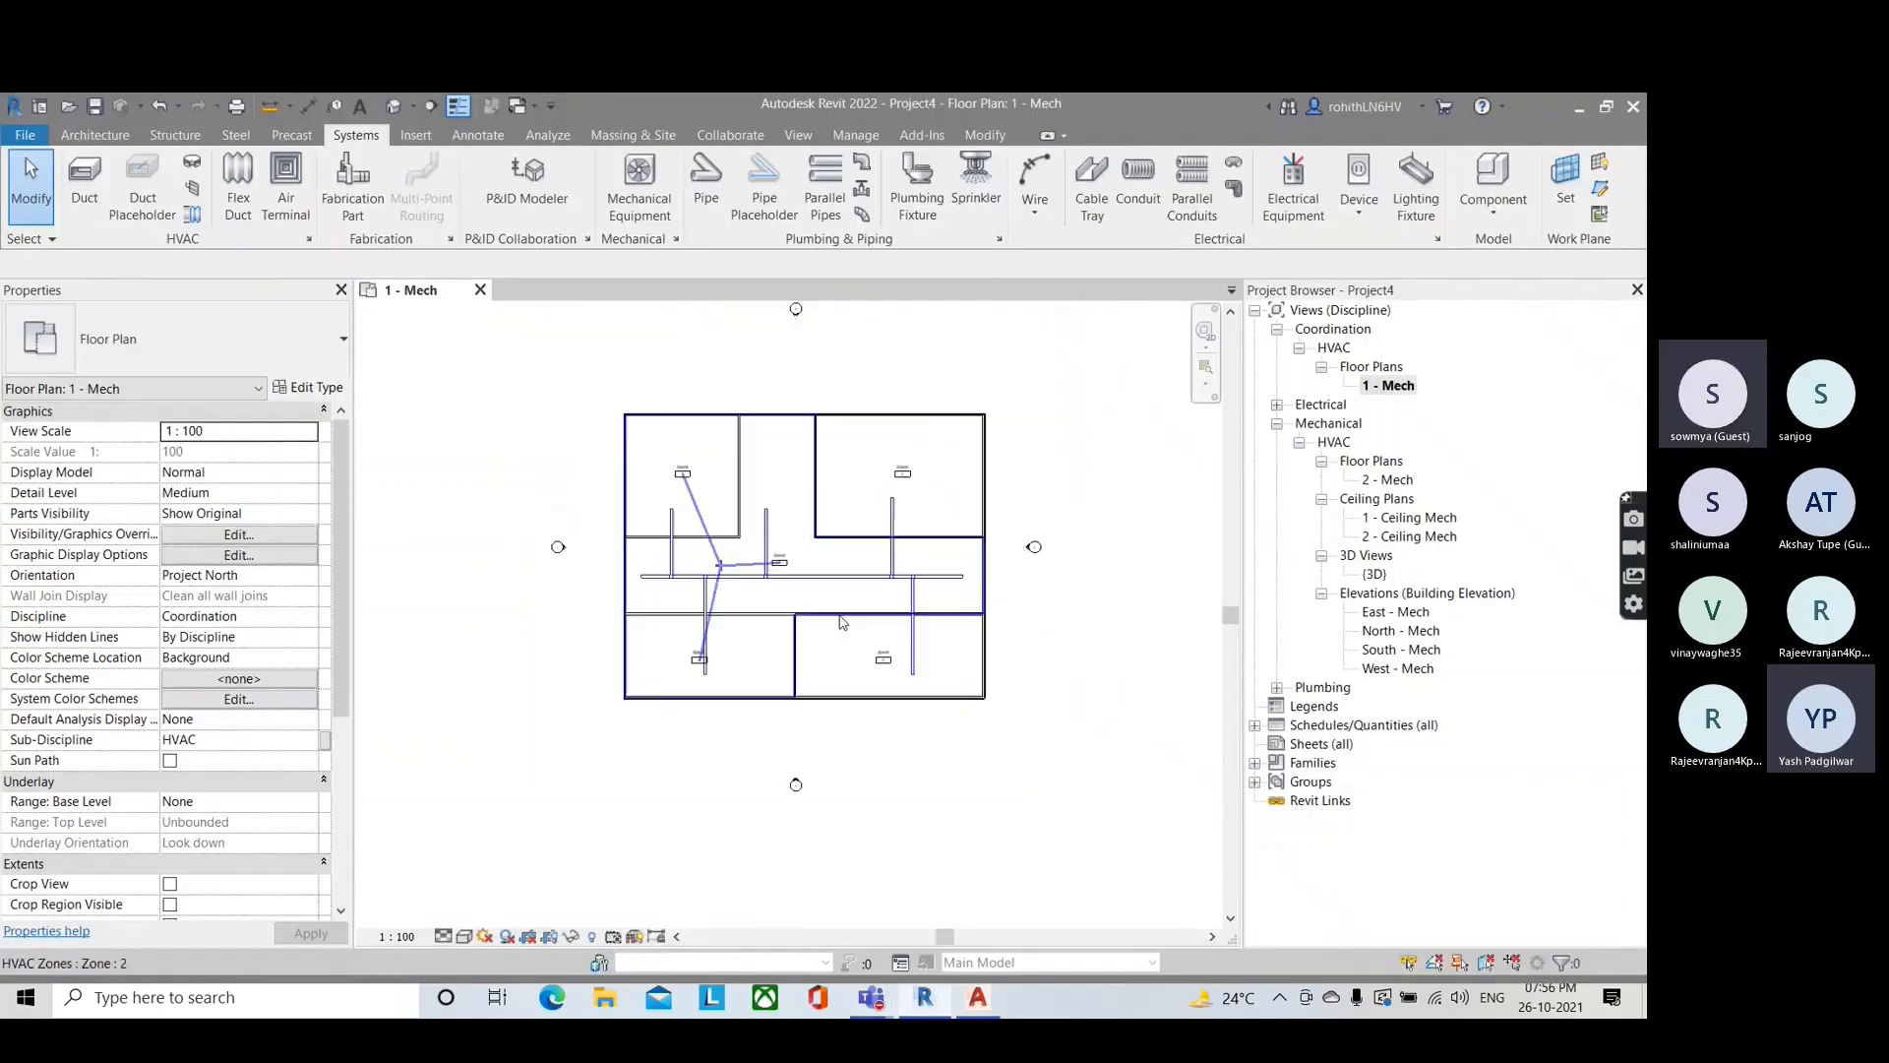
Step: Switch to the Teams meeting window, mute the participant who is speaking, and return to the Revit floor plan
click(1500, 886)
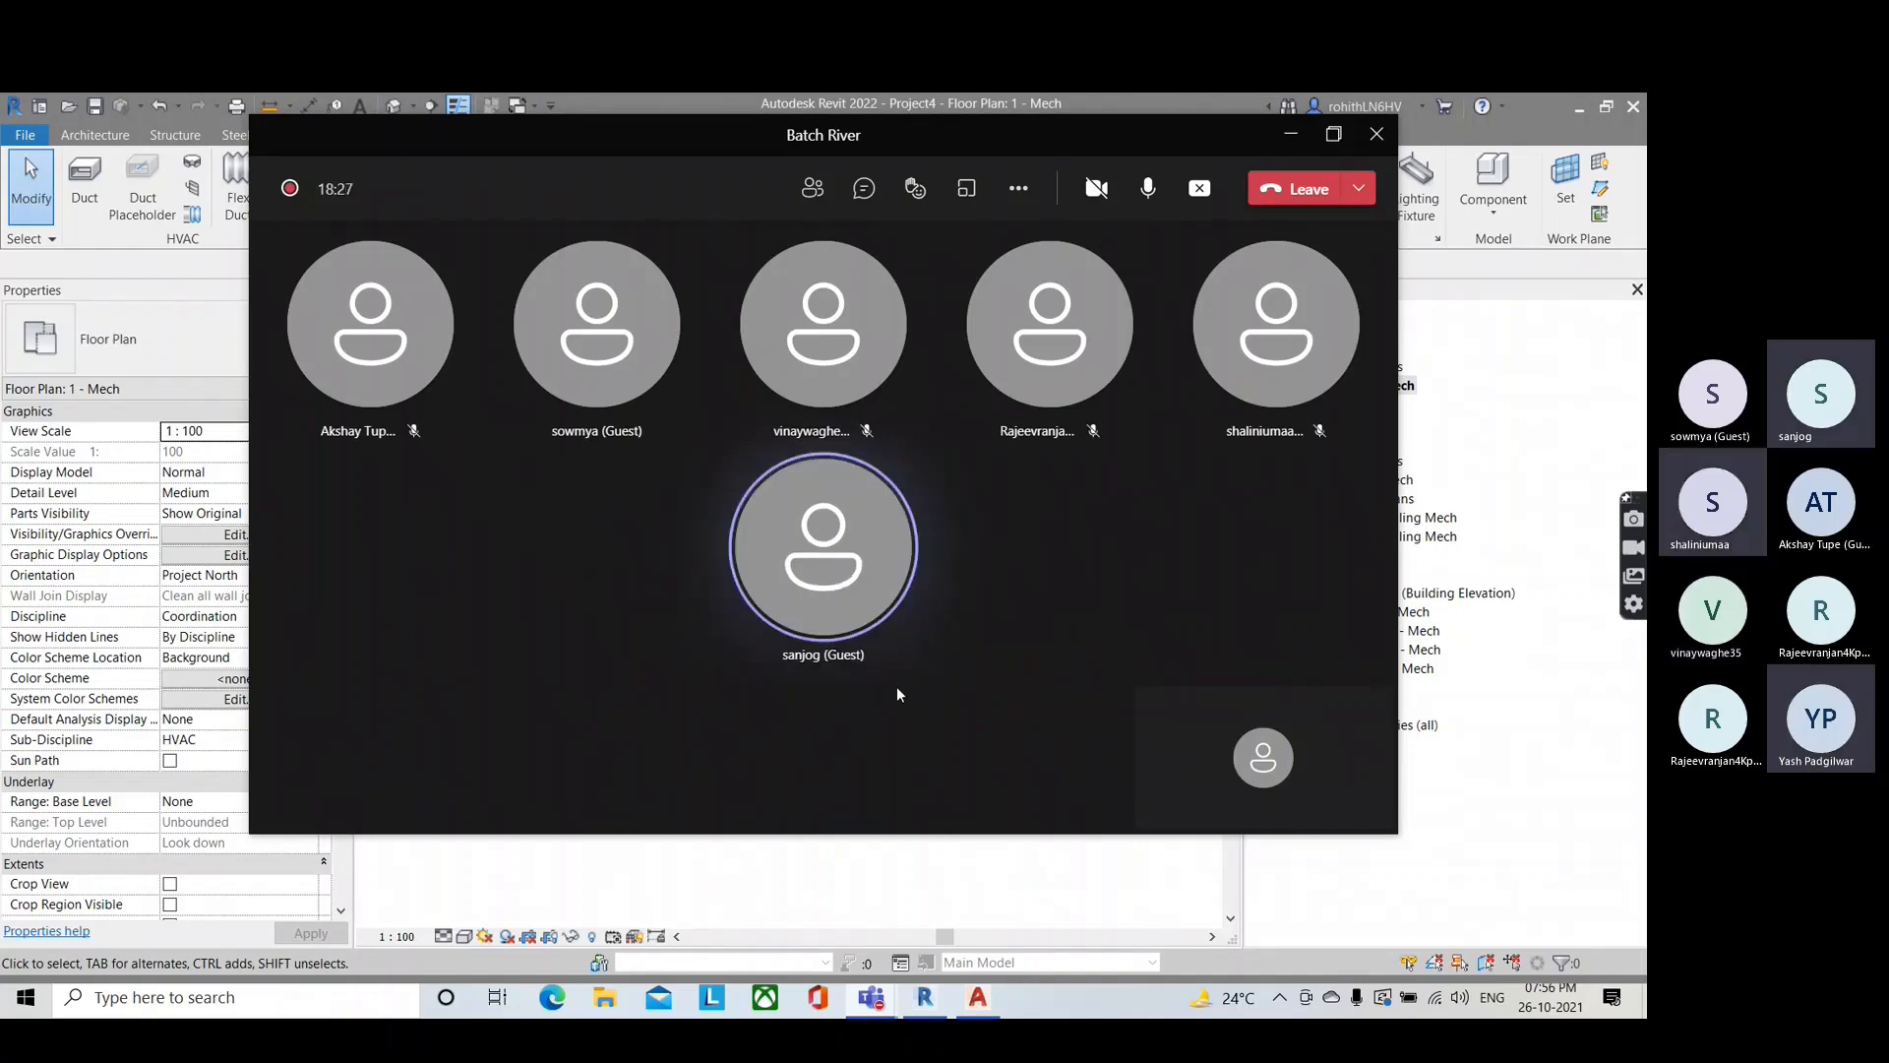
click(864, 655)
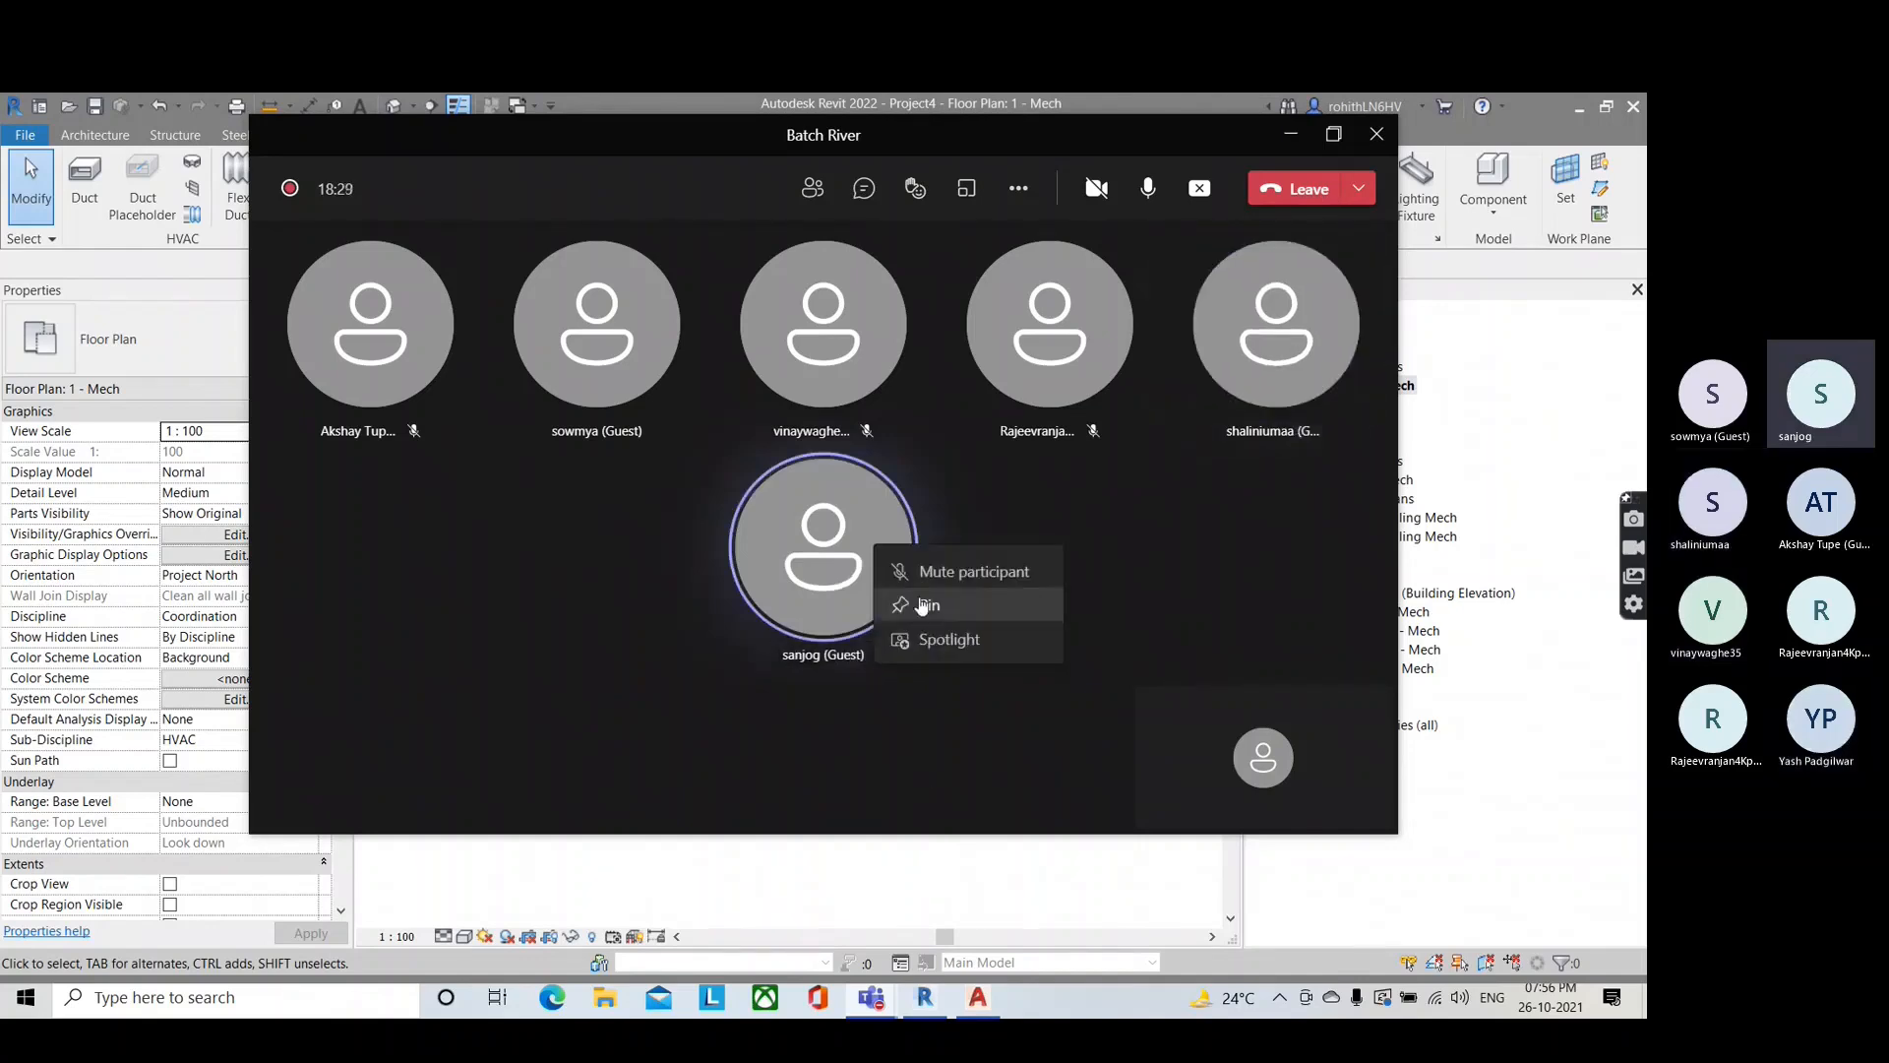
click(903, 564)
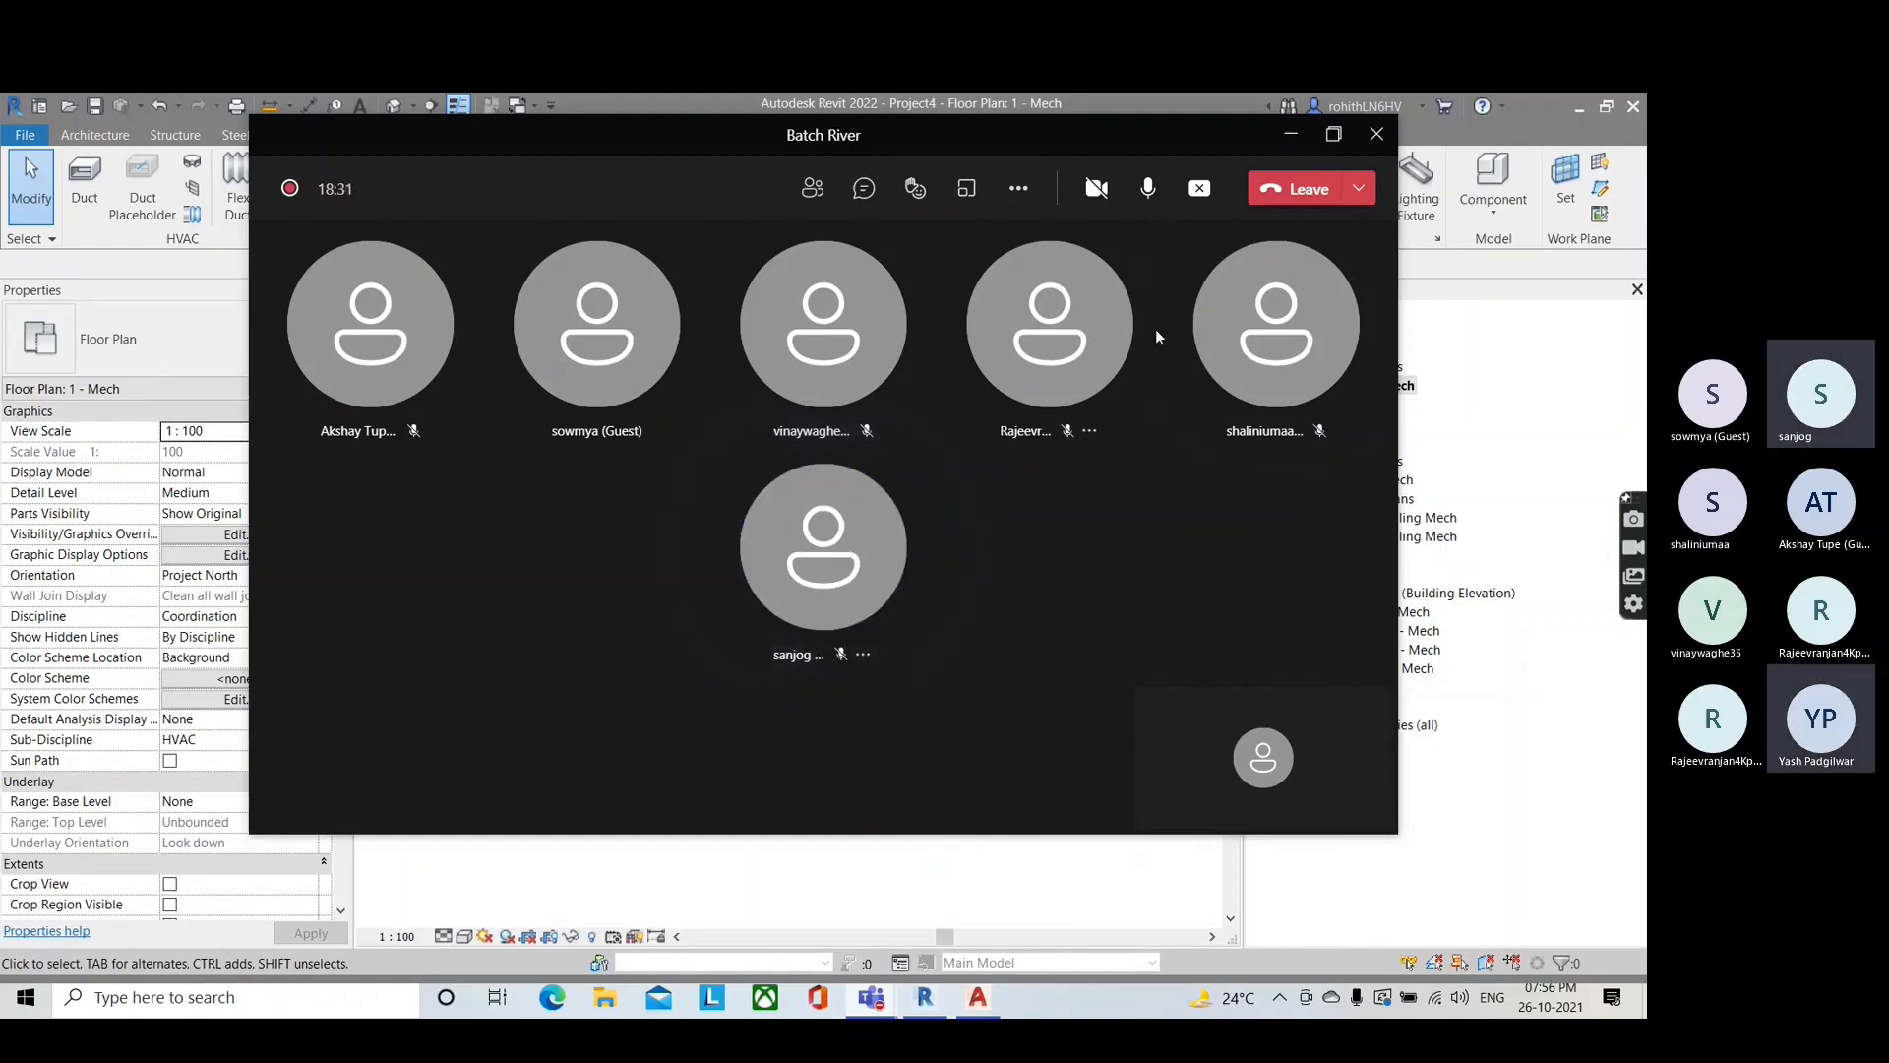
click(1292, 134)
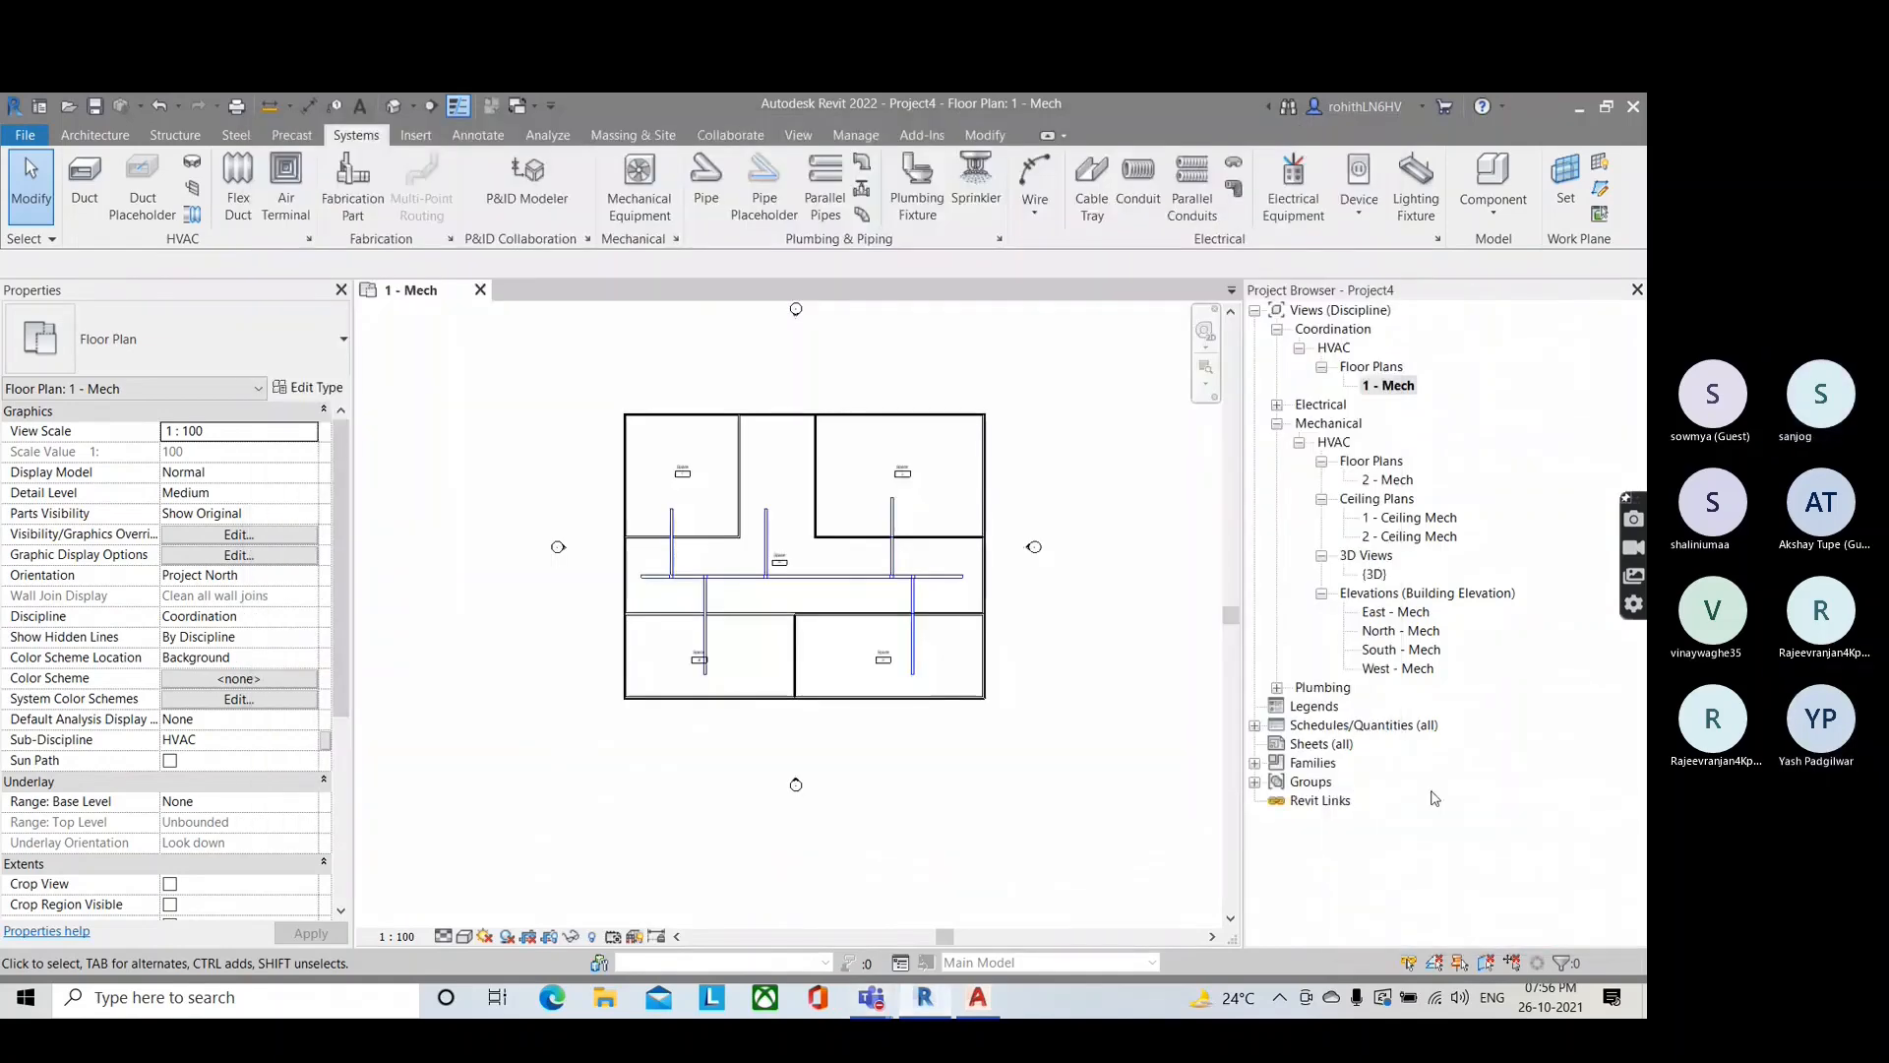
Step: Delete all walls, spaces and ducts inside the elevation markers of the 1 - Mech floor plan and dismiss the warning
scroll(738, 457, up, 1)
scroll(788, 532, down, 3)
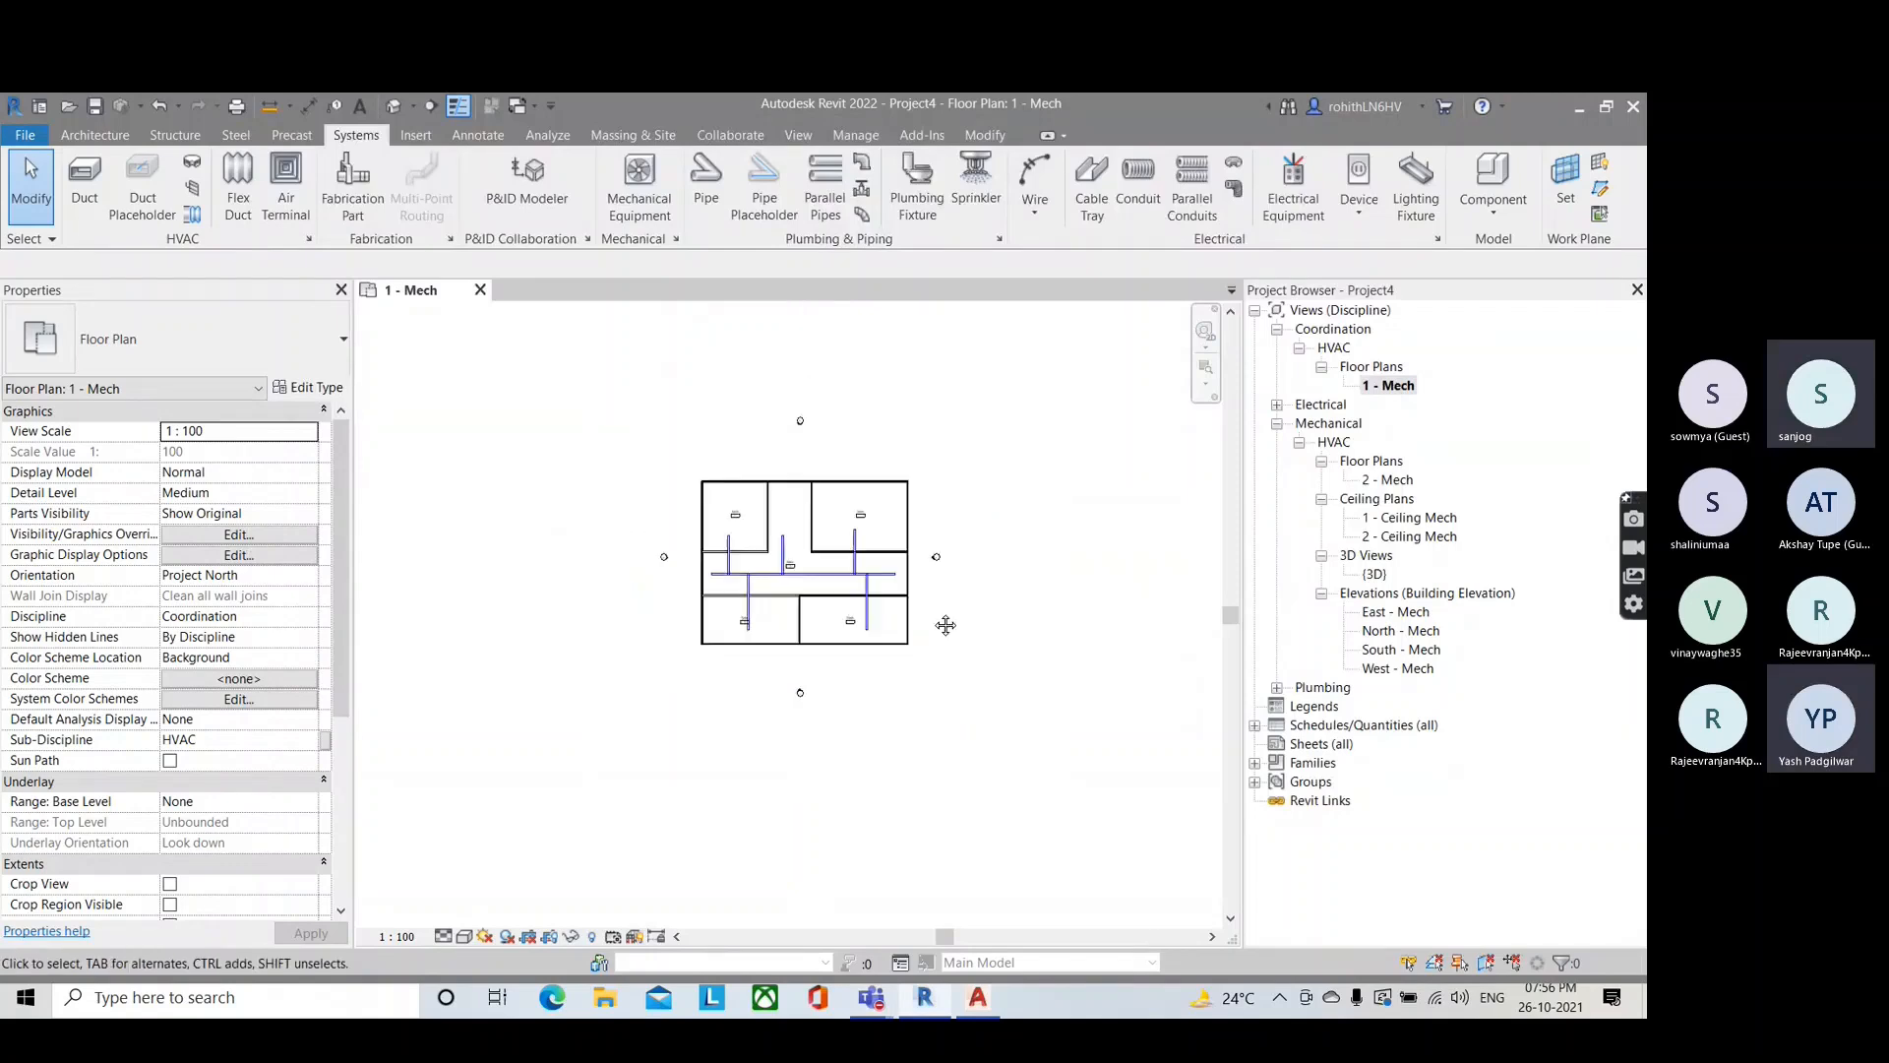
middle_drag(945, 624, 926, 618)
middle_drag(802, 578, 747, 579)
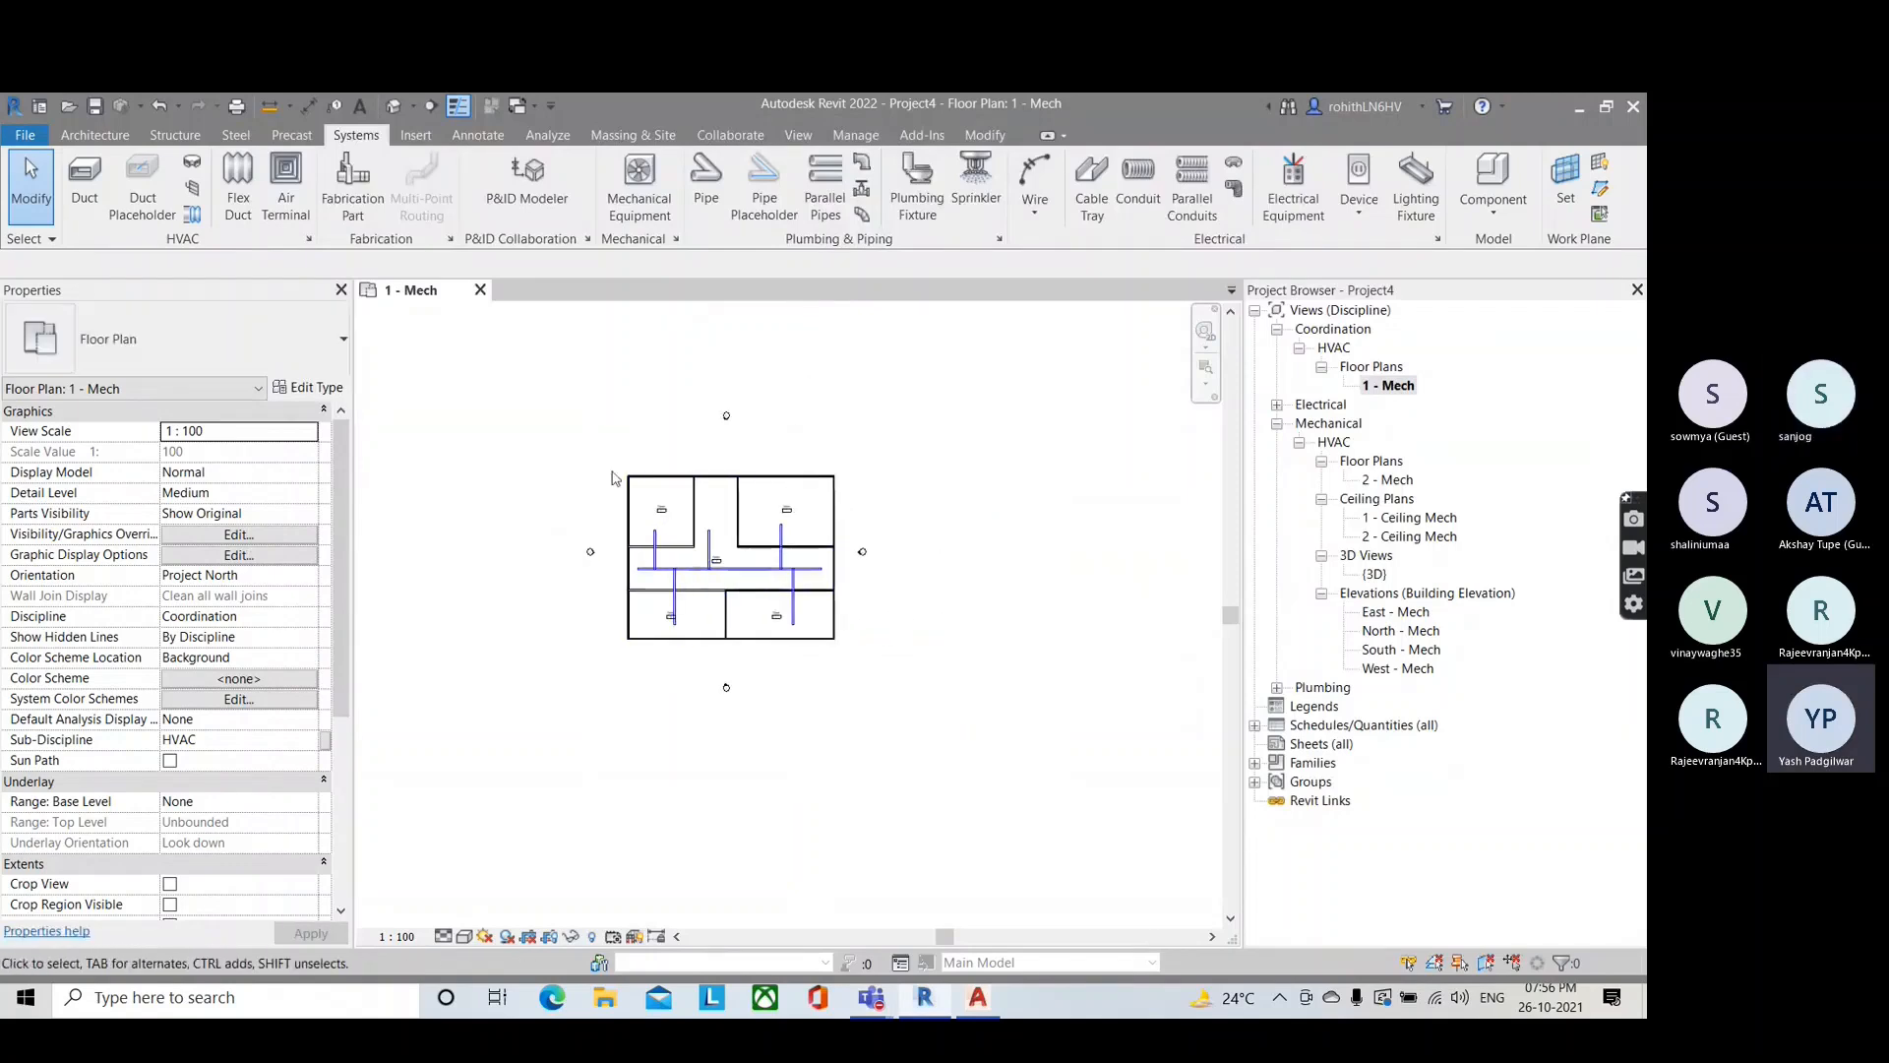
drag(601, 432, 853, 654)
key(Delete)
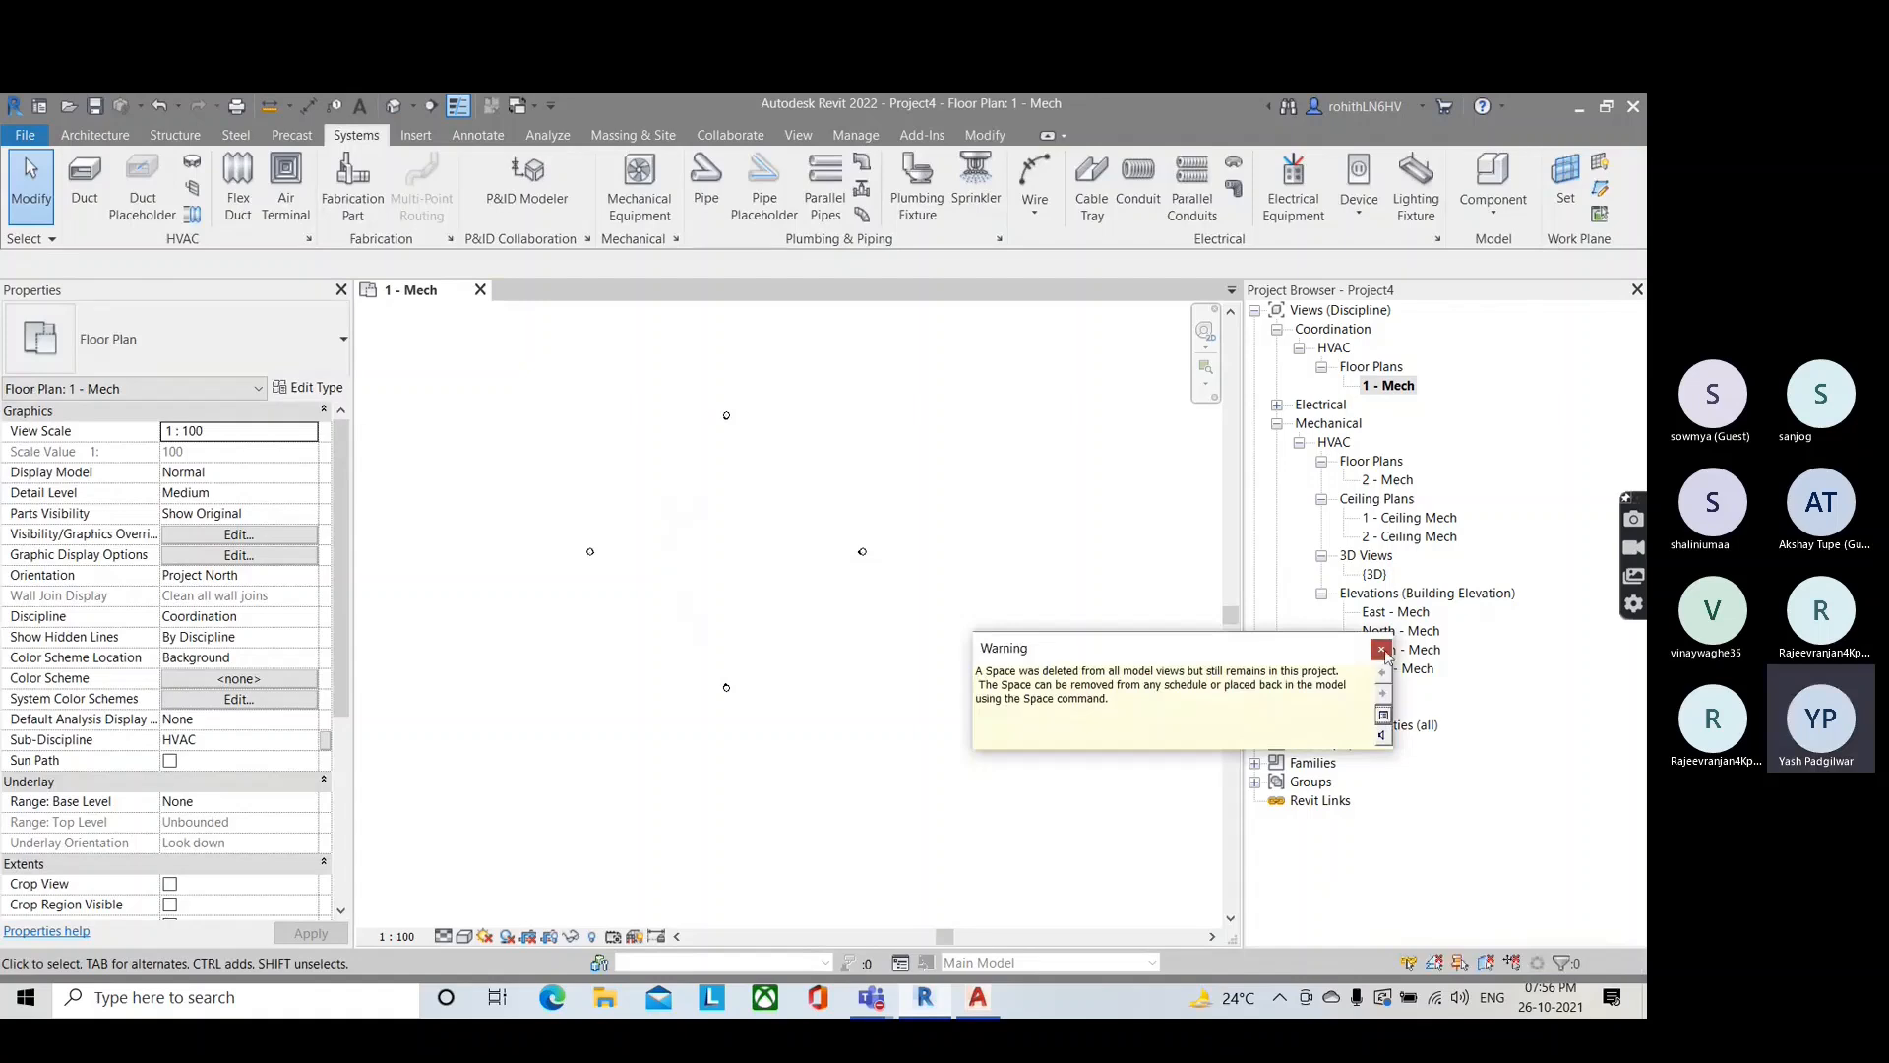
click(1380, 655)
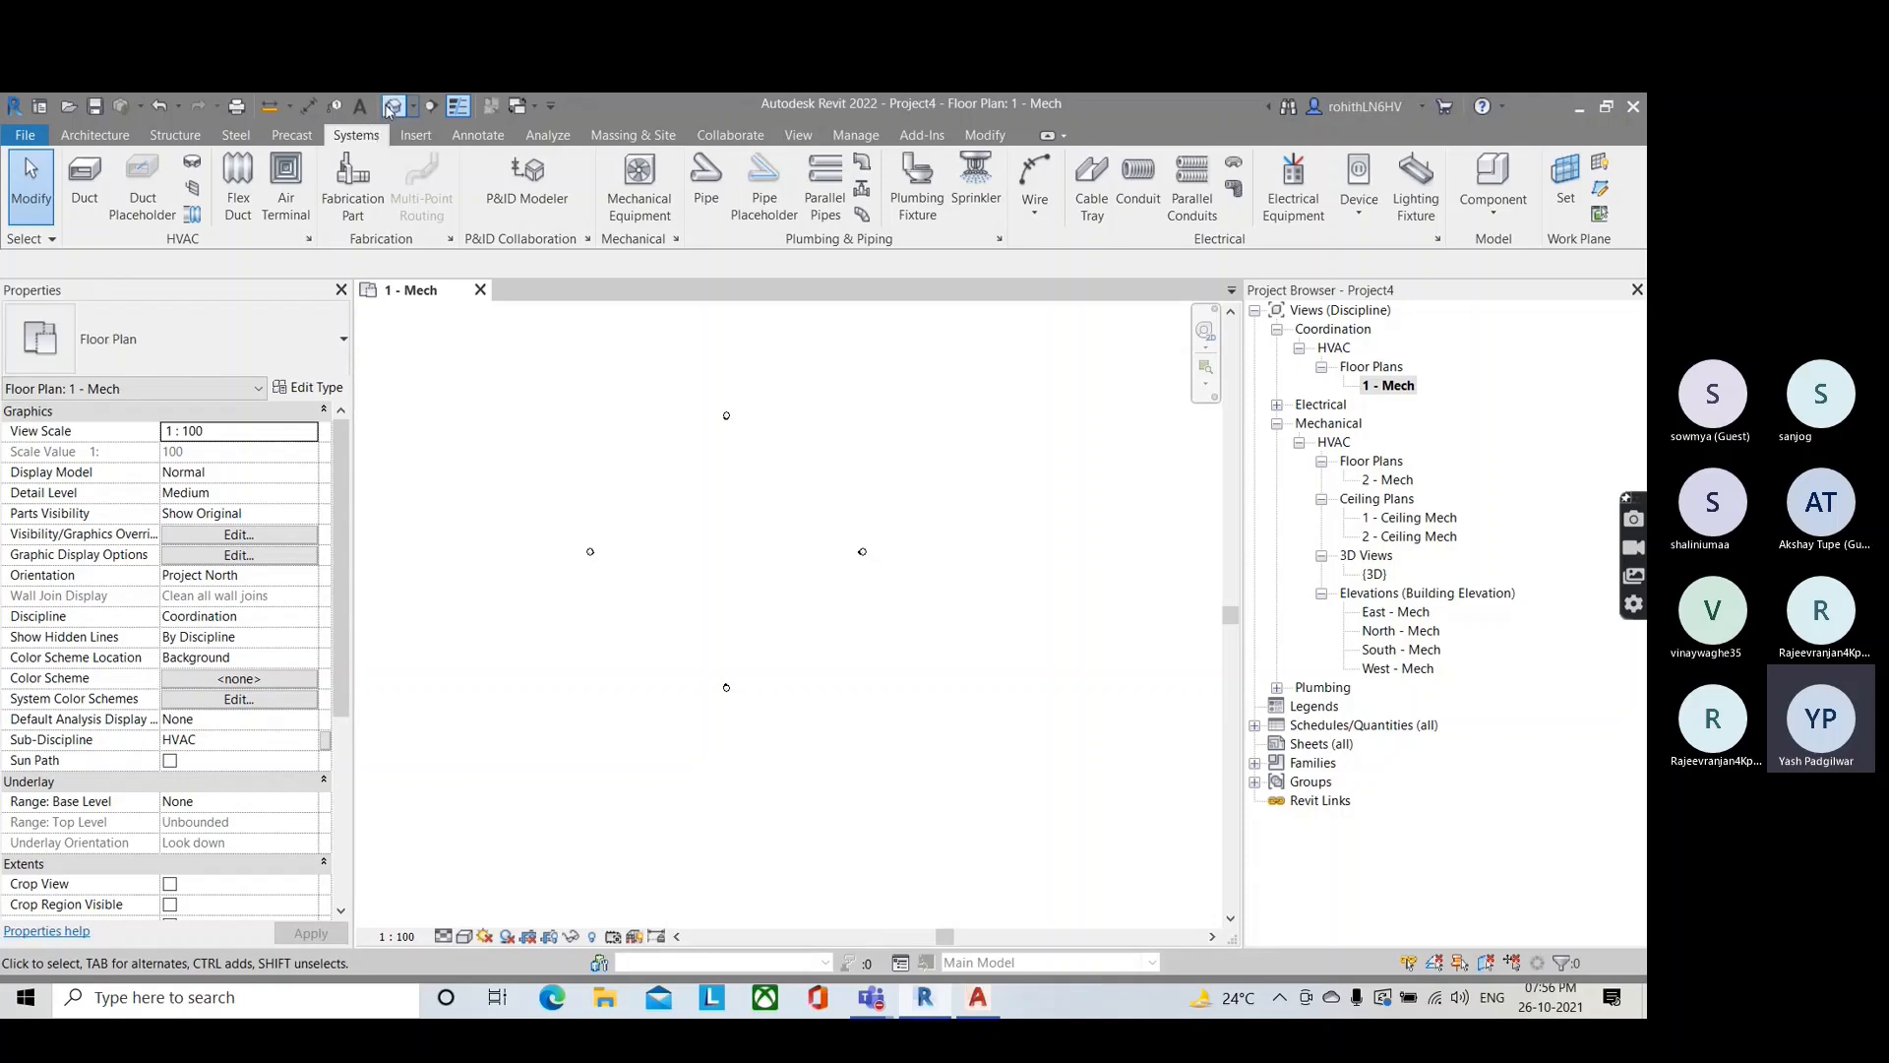
Step: Draw a straight horizontal 300 x 300 mm rectangular supply air duct about 93000 mm long at 2750 mm middle elevation in the empty plan
click(84, 182)
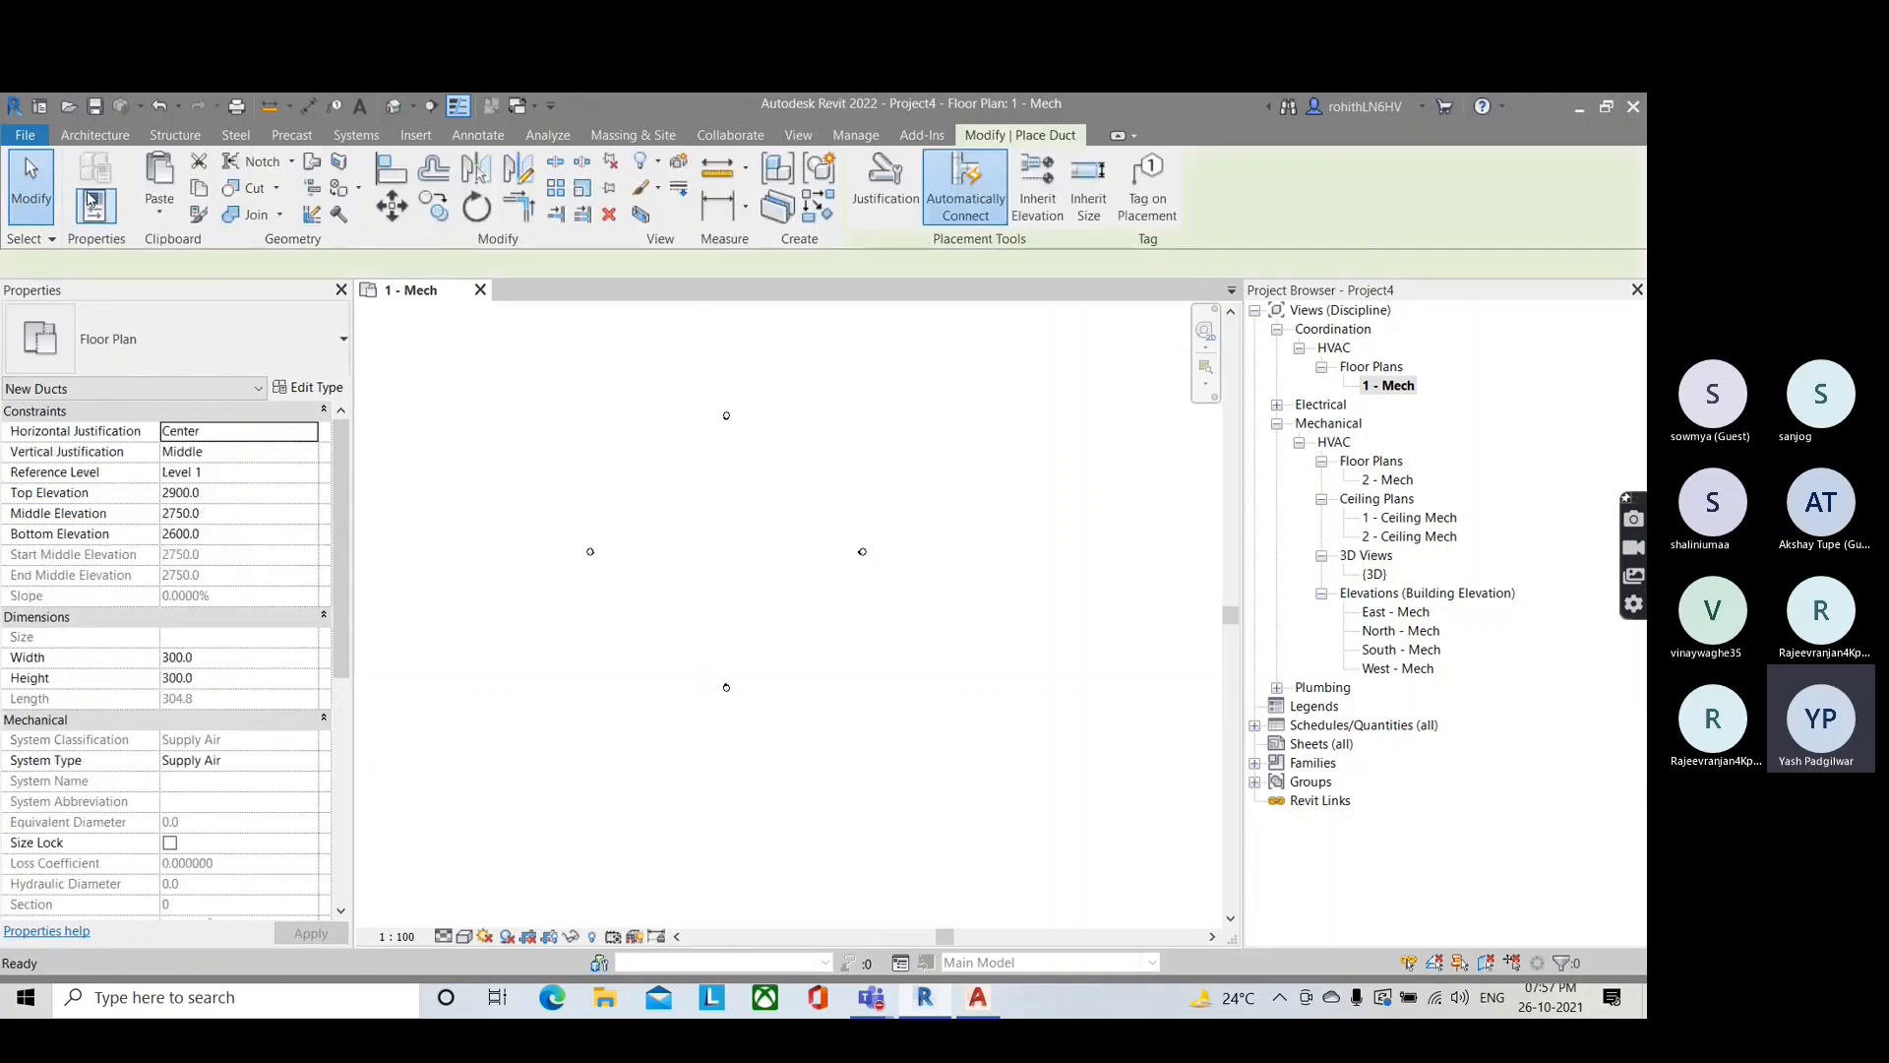
scroll(840, 540, up, 2)
middle_drag(582, 577, 726, 598)
scroll(714, 586, down, 3)
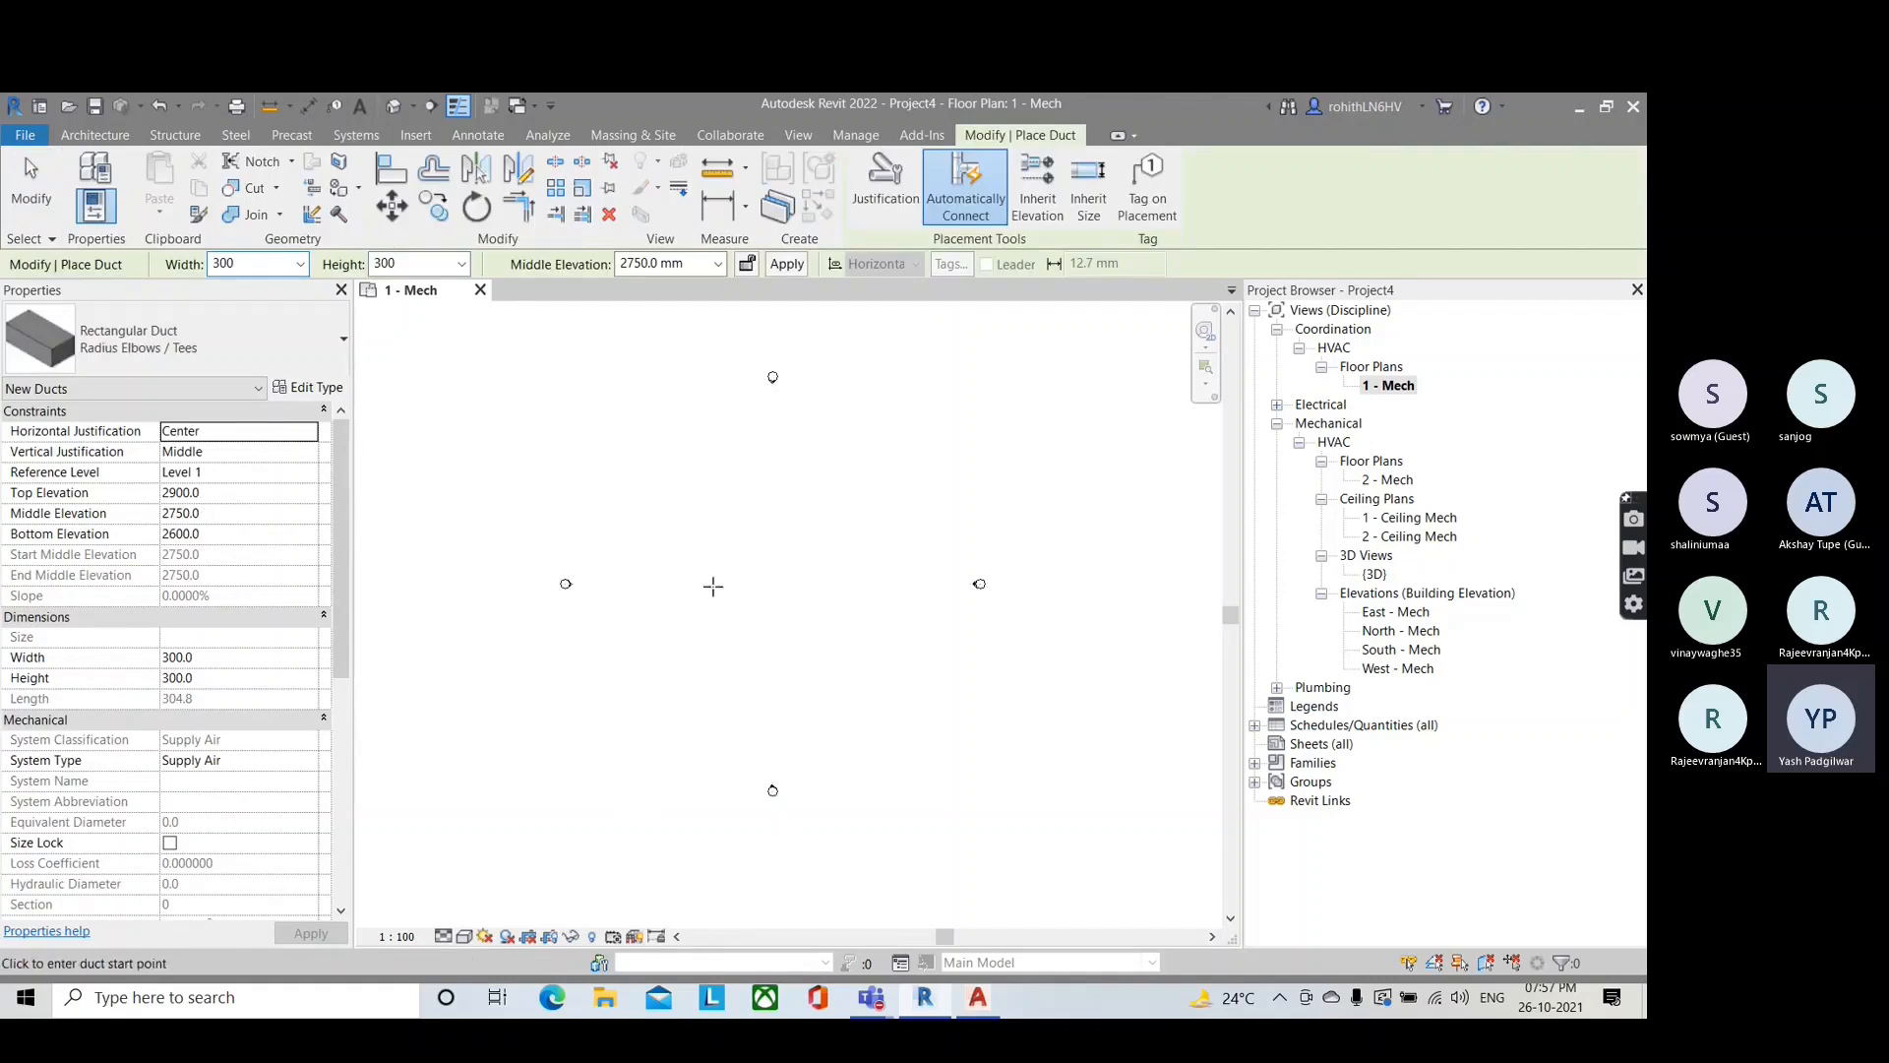
scroll(714, 587, up, 2)
click(495, 509)
middle_drag(852, 508, 623, 506)
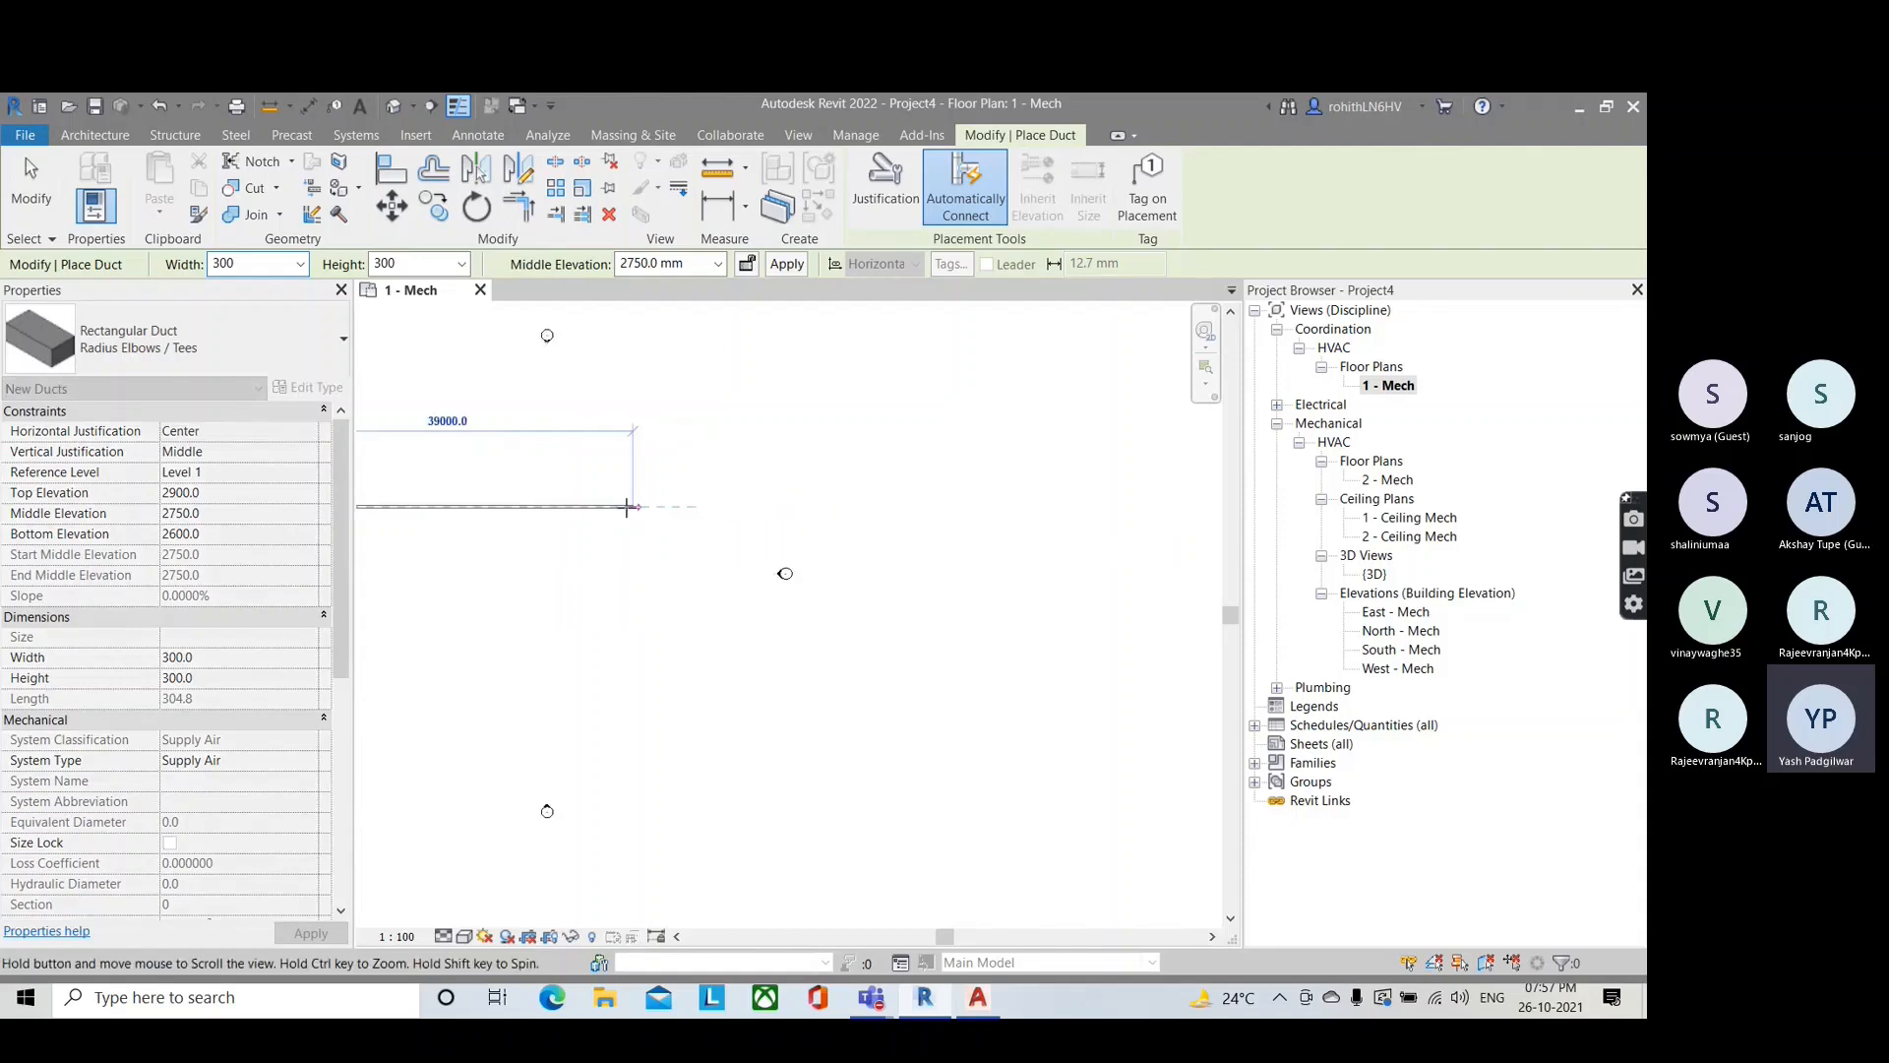
scroll(964, 507, down, 2)
click(1053, 506)
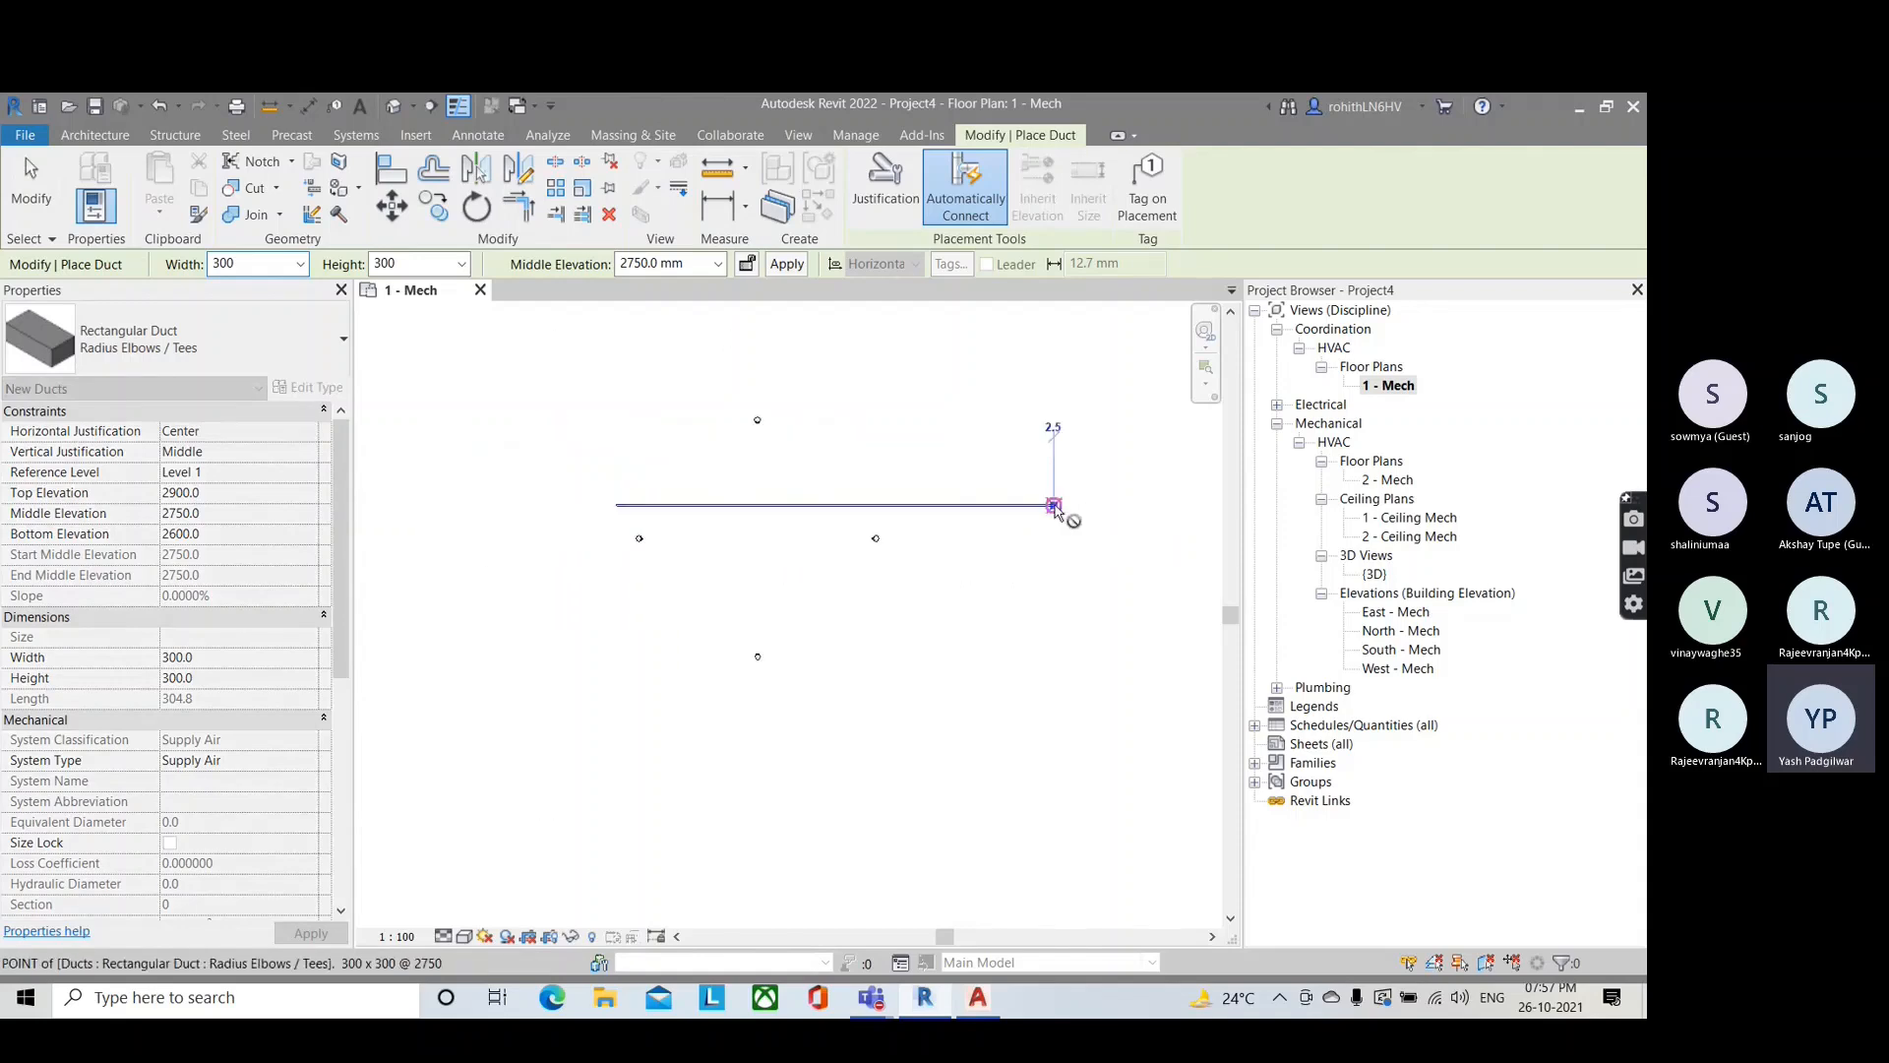
key(Escape)
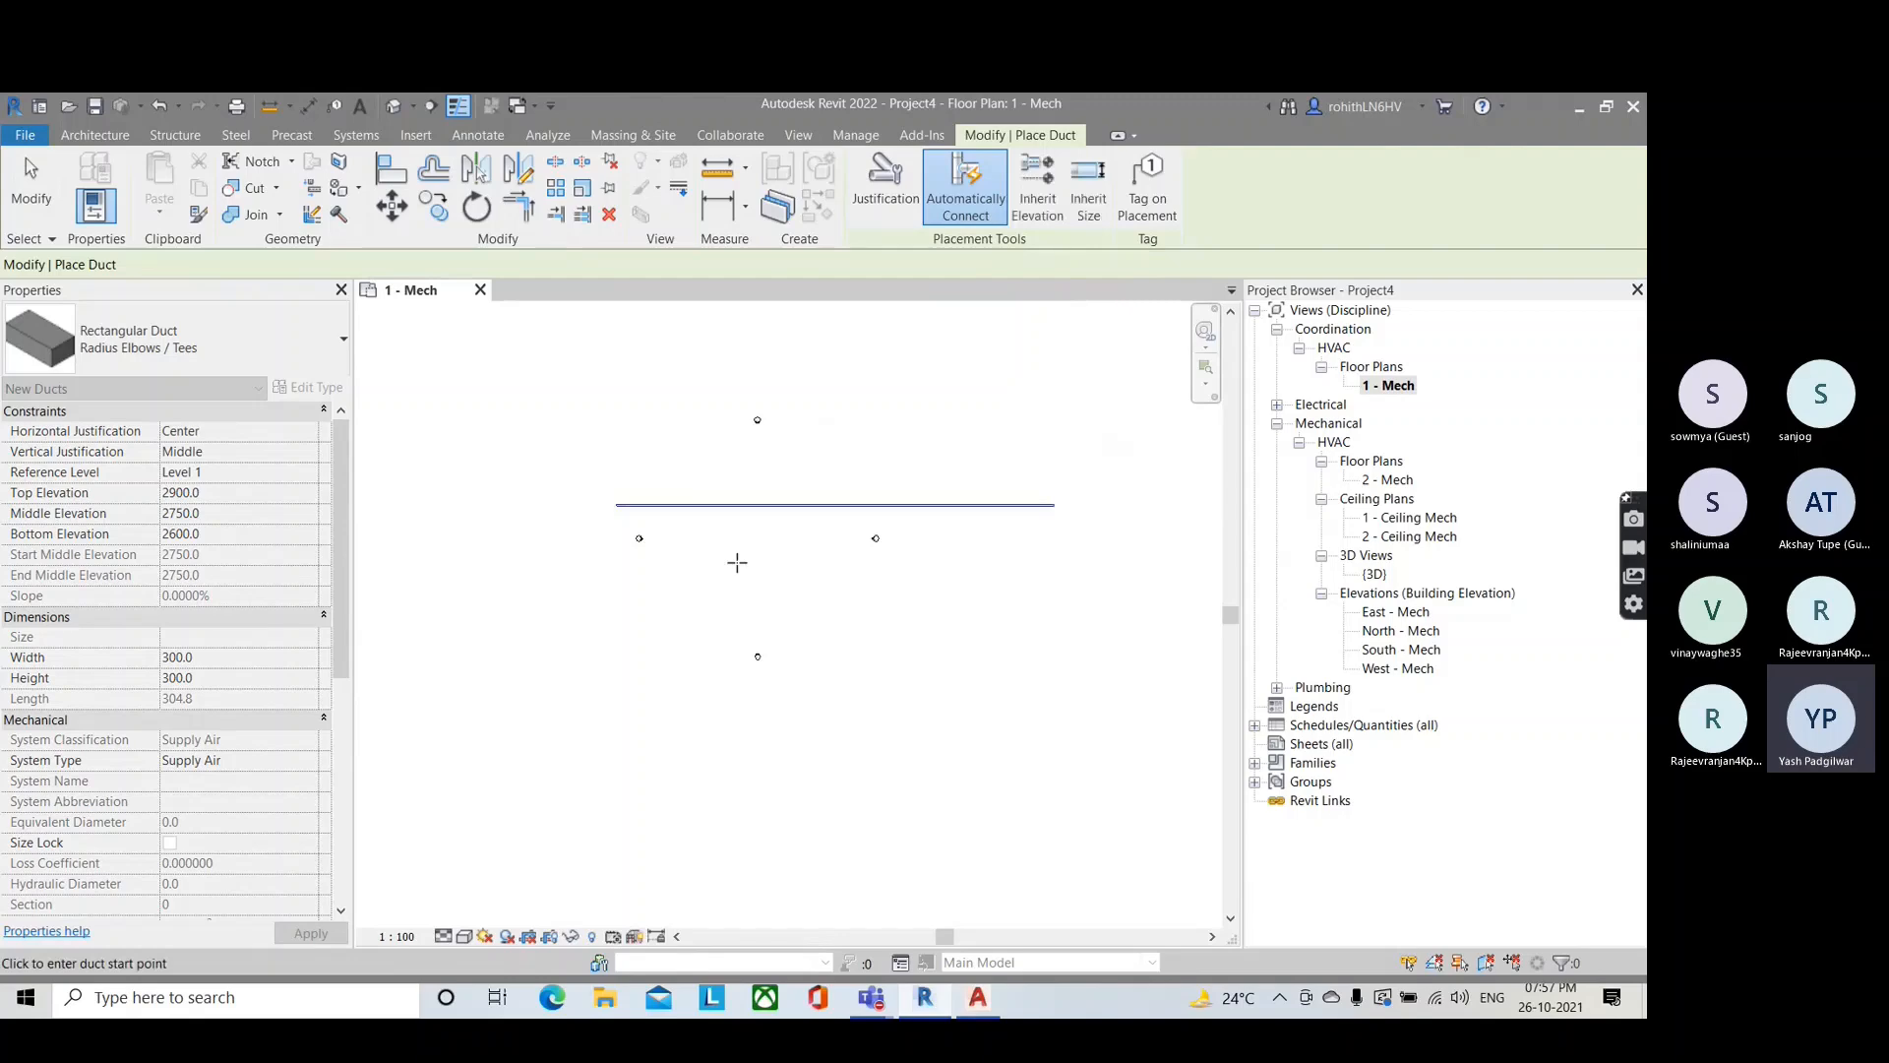
key(Escape)
Step: Set the size for new rectangular ducts to 600 mm width and 500 mm height, and leave the duct command without placing one
scroll(683, 501, up, 5)
scroll(522, 519, down, 5)
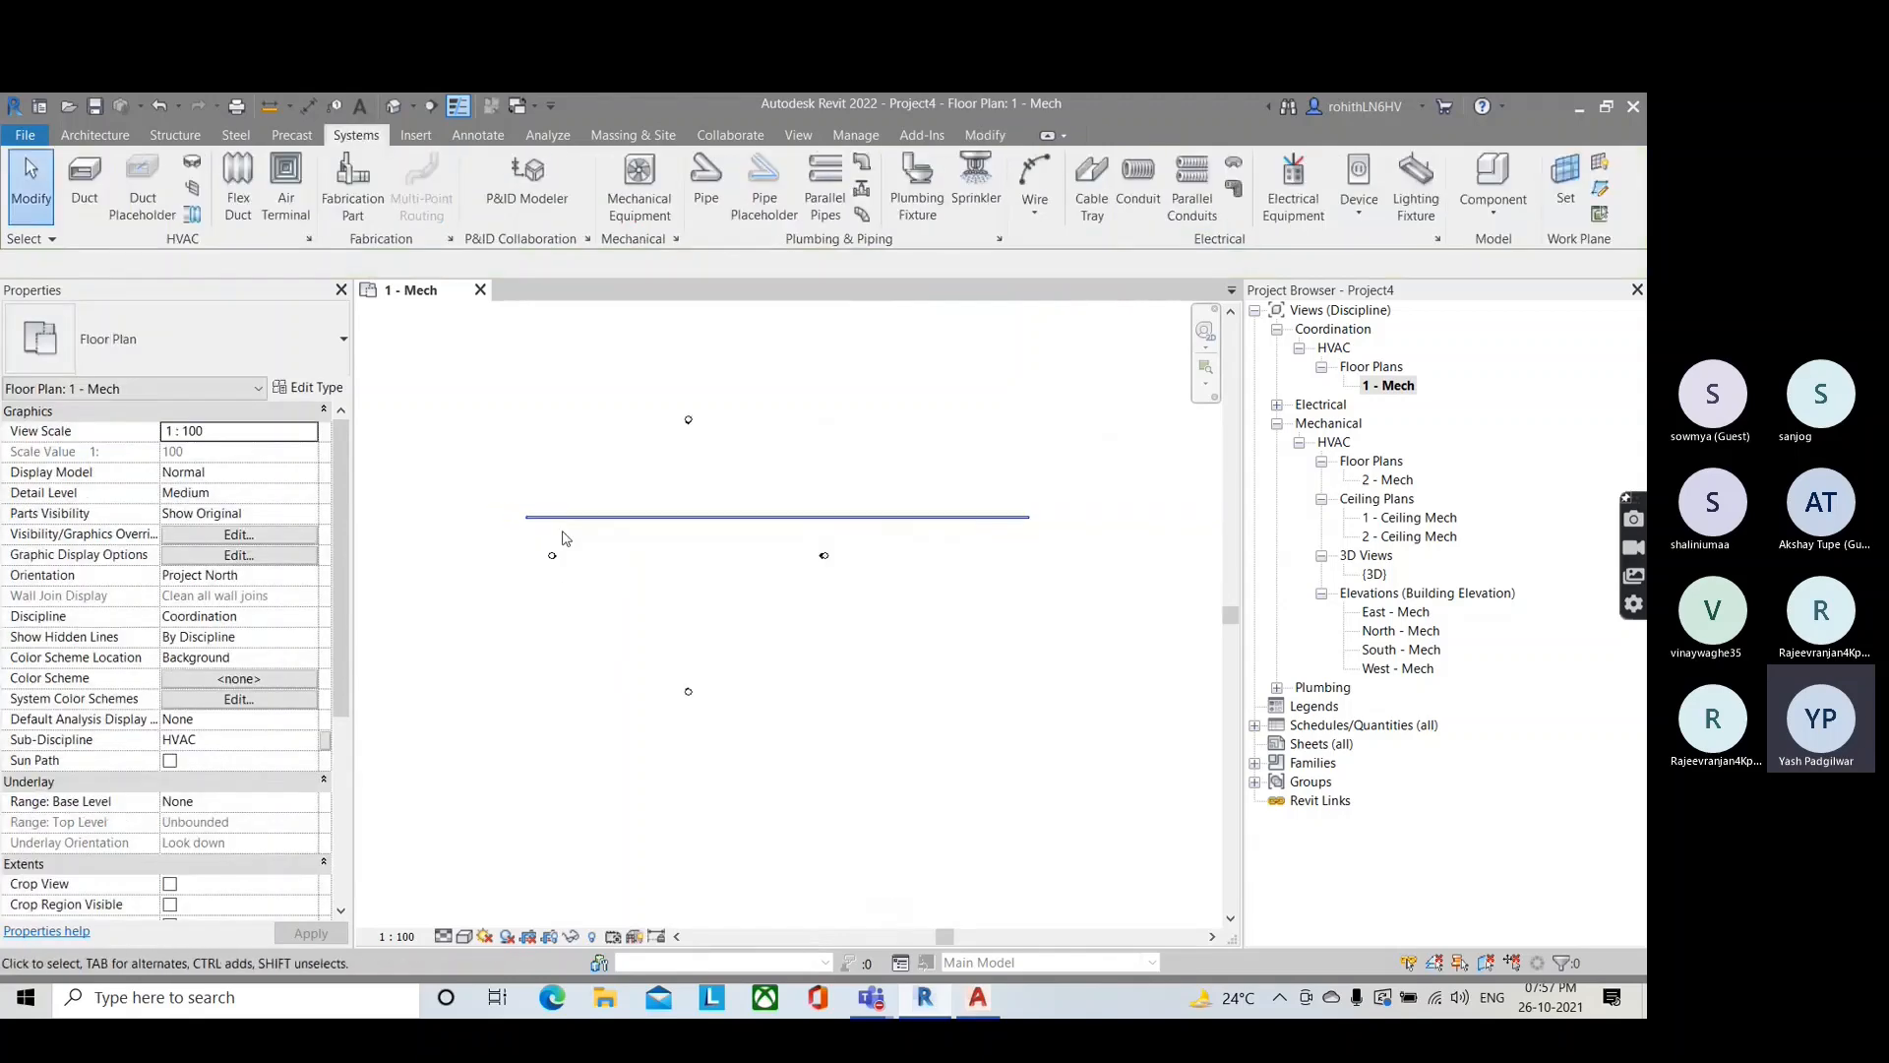
scroll(581, 531, up, 1)
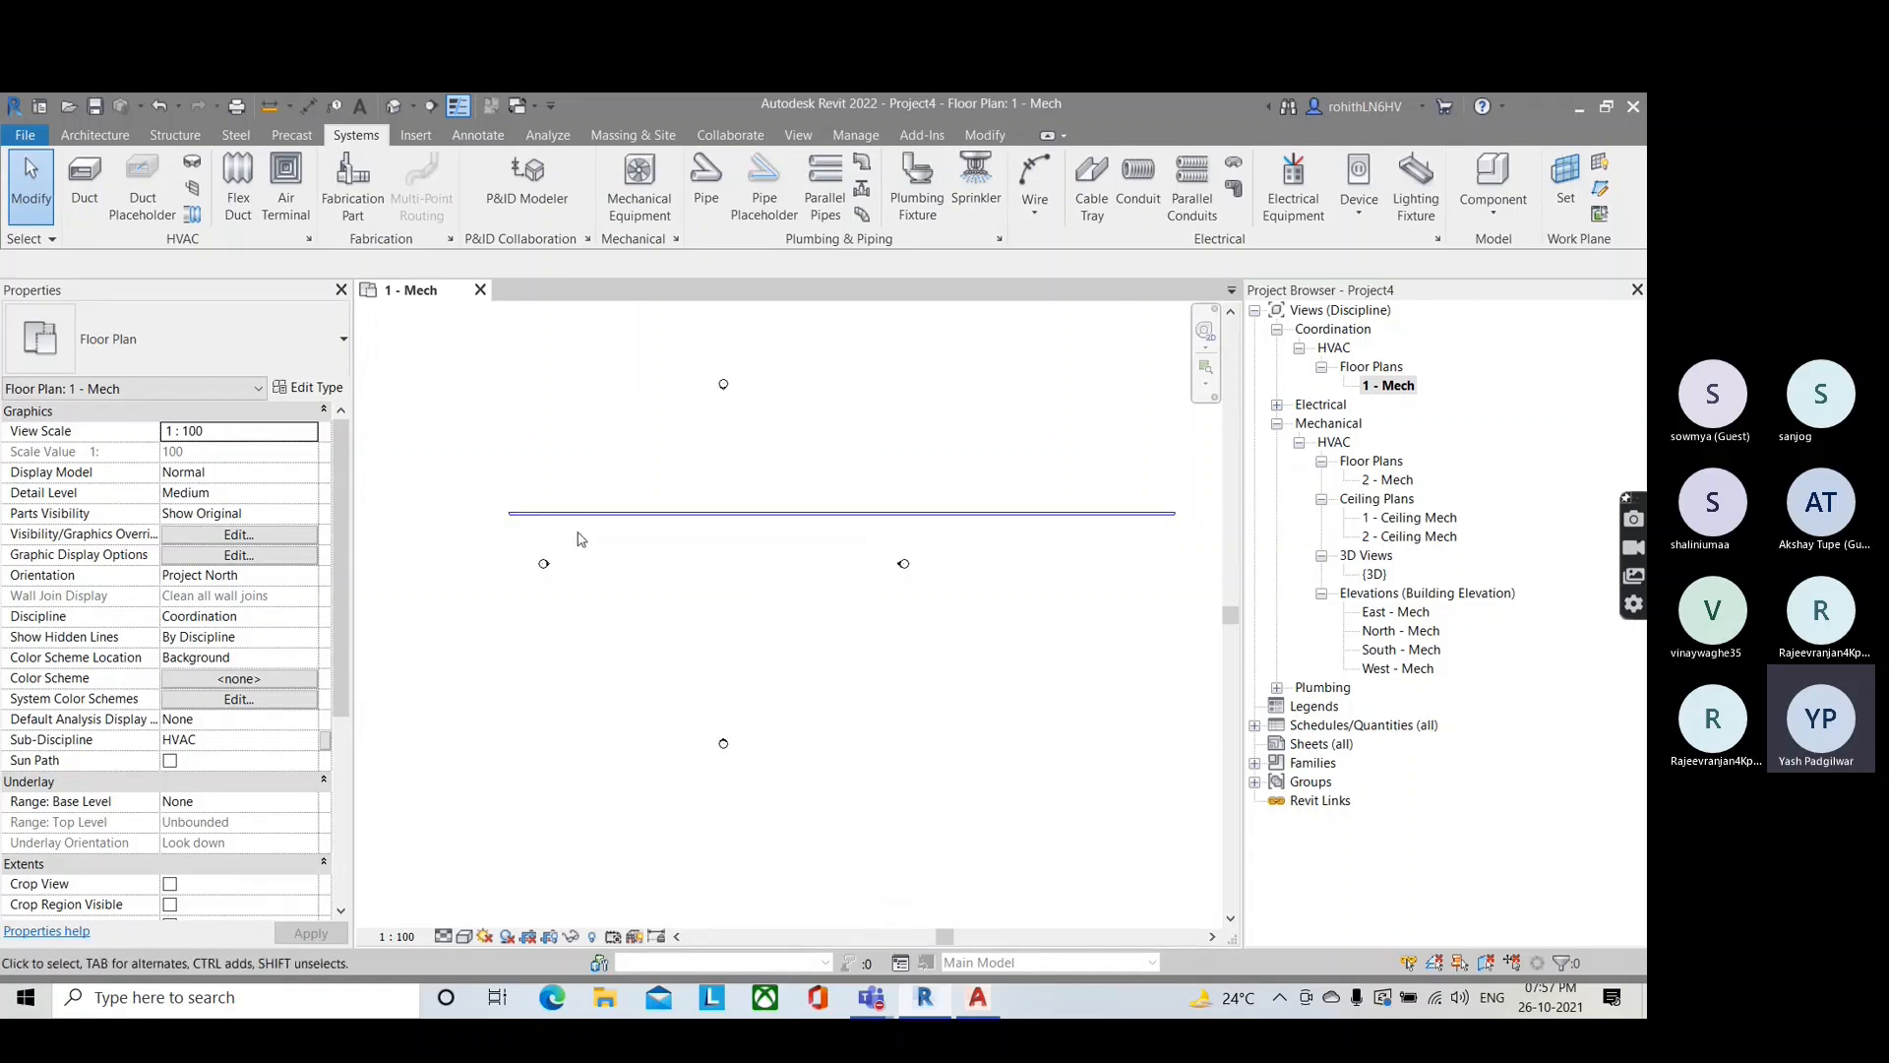
click(84, 182)
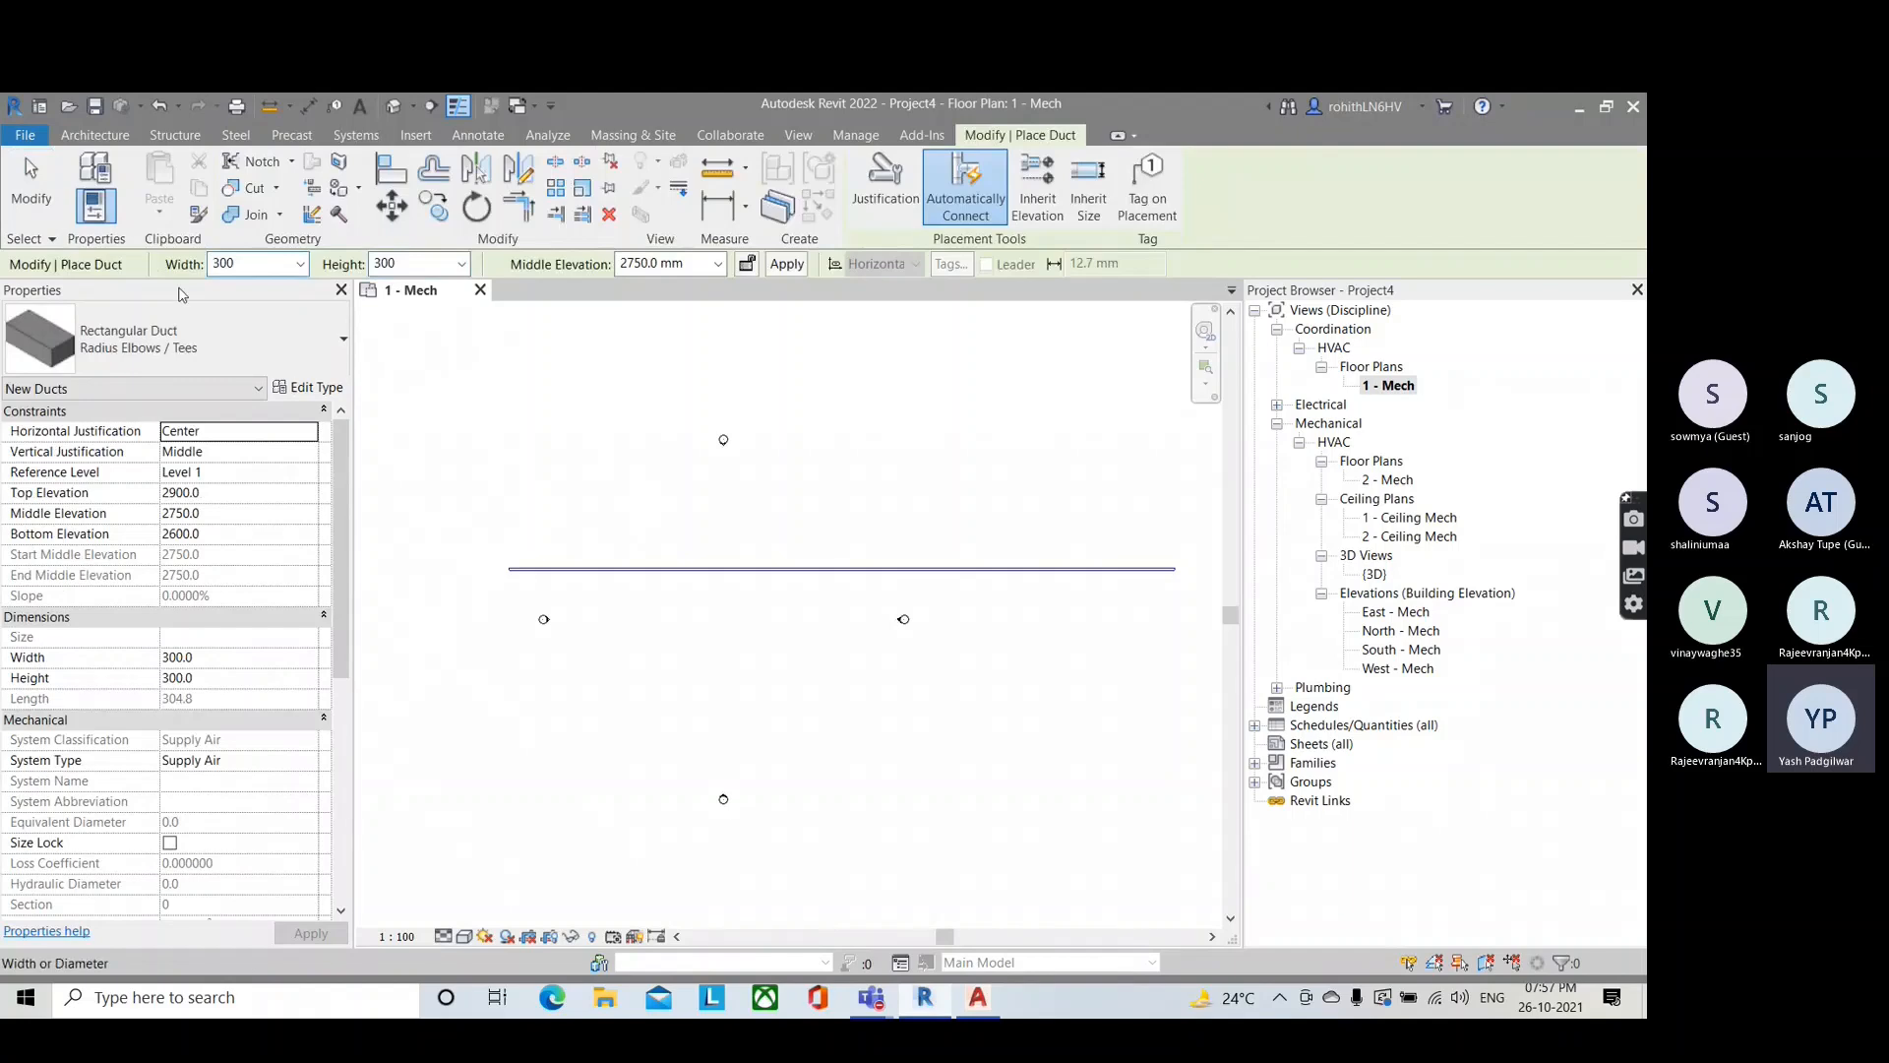
double_click(271, 264)
text(600)
click(464, 261)
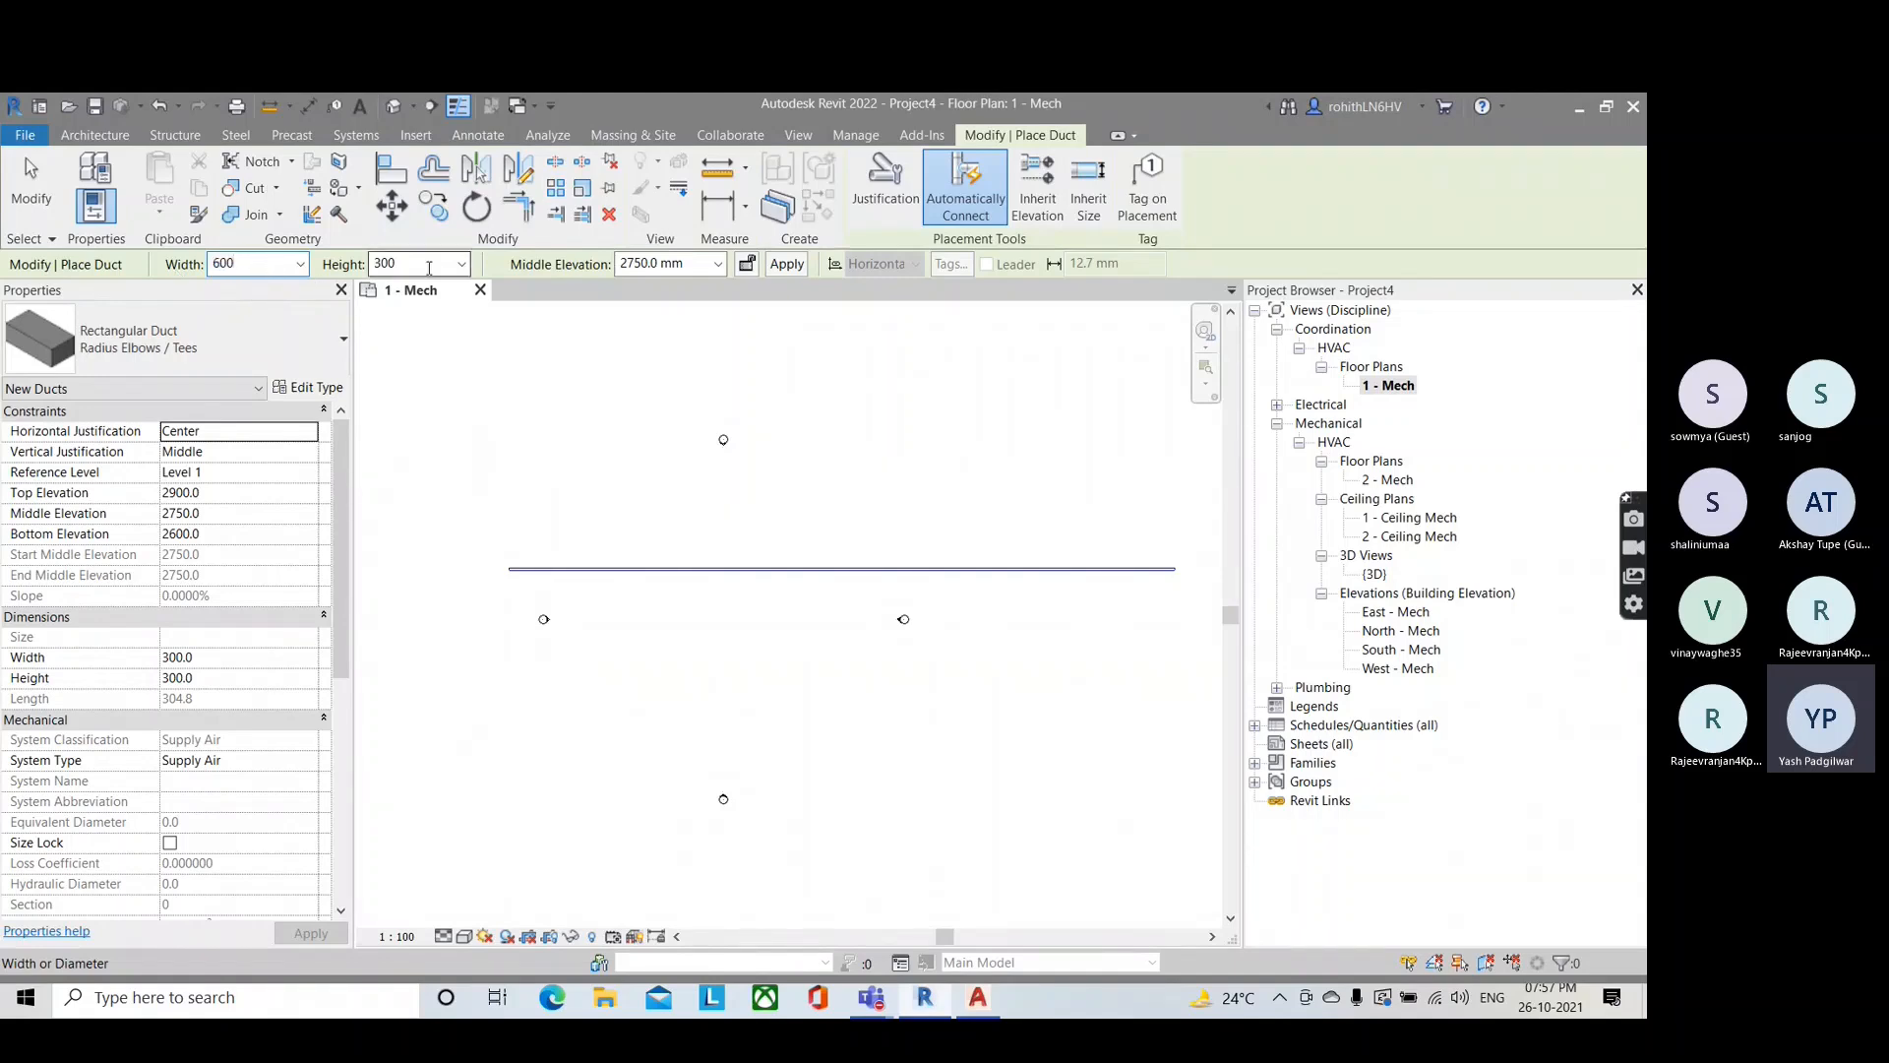
double_click(436, 262)
text(500)
key(Return)
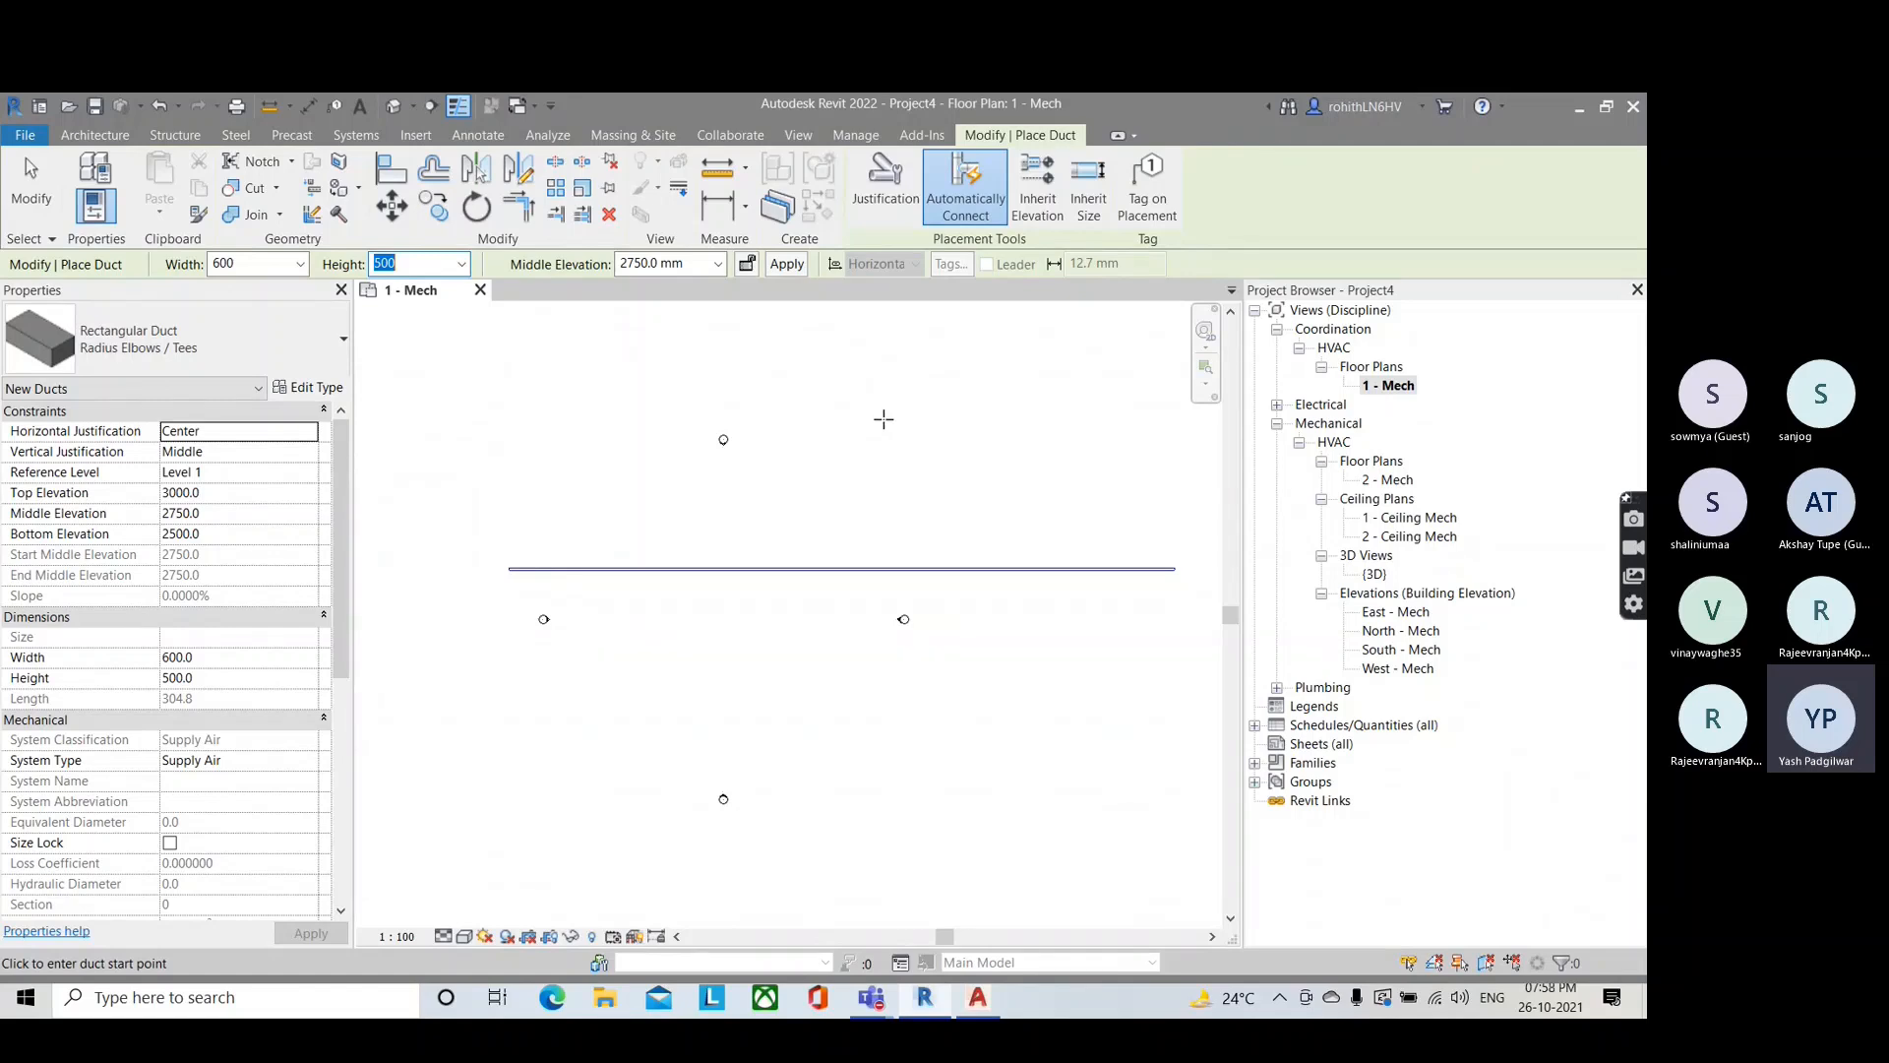
scroll(694, 575, up, 2)
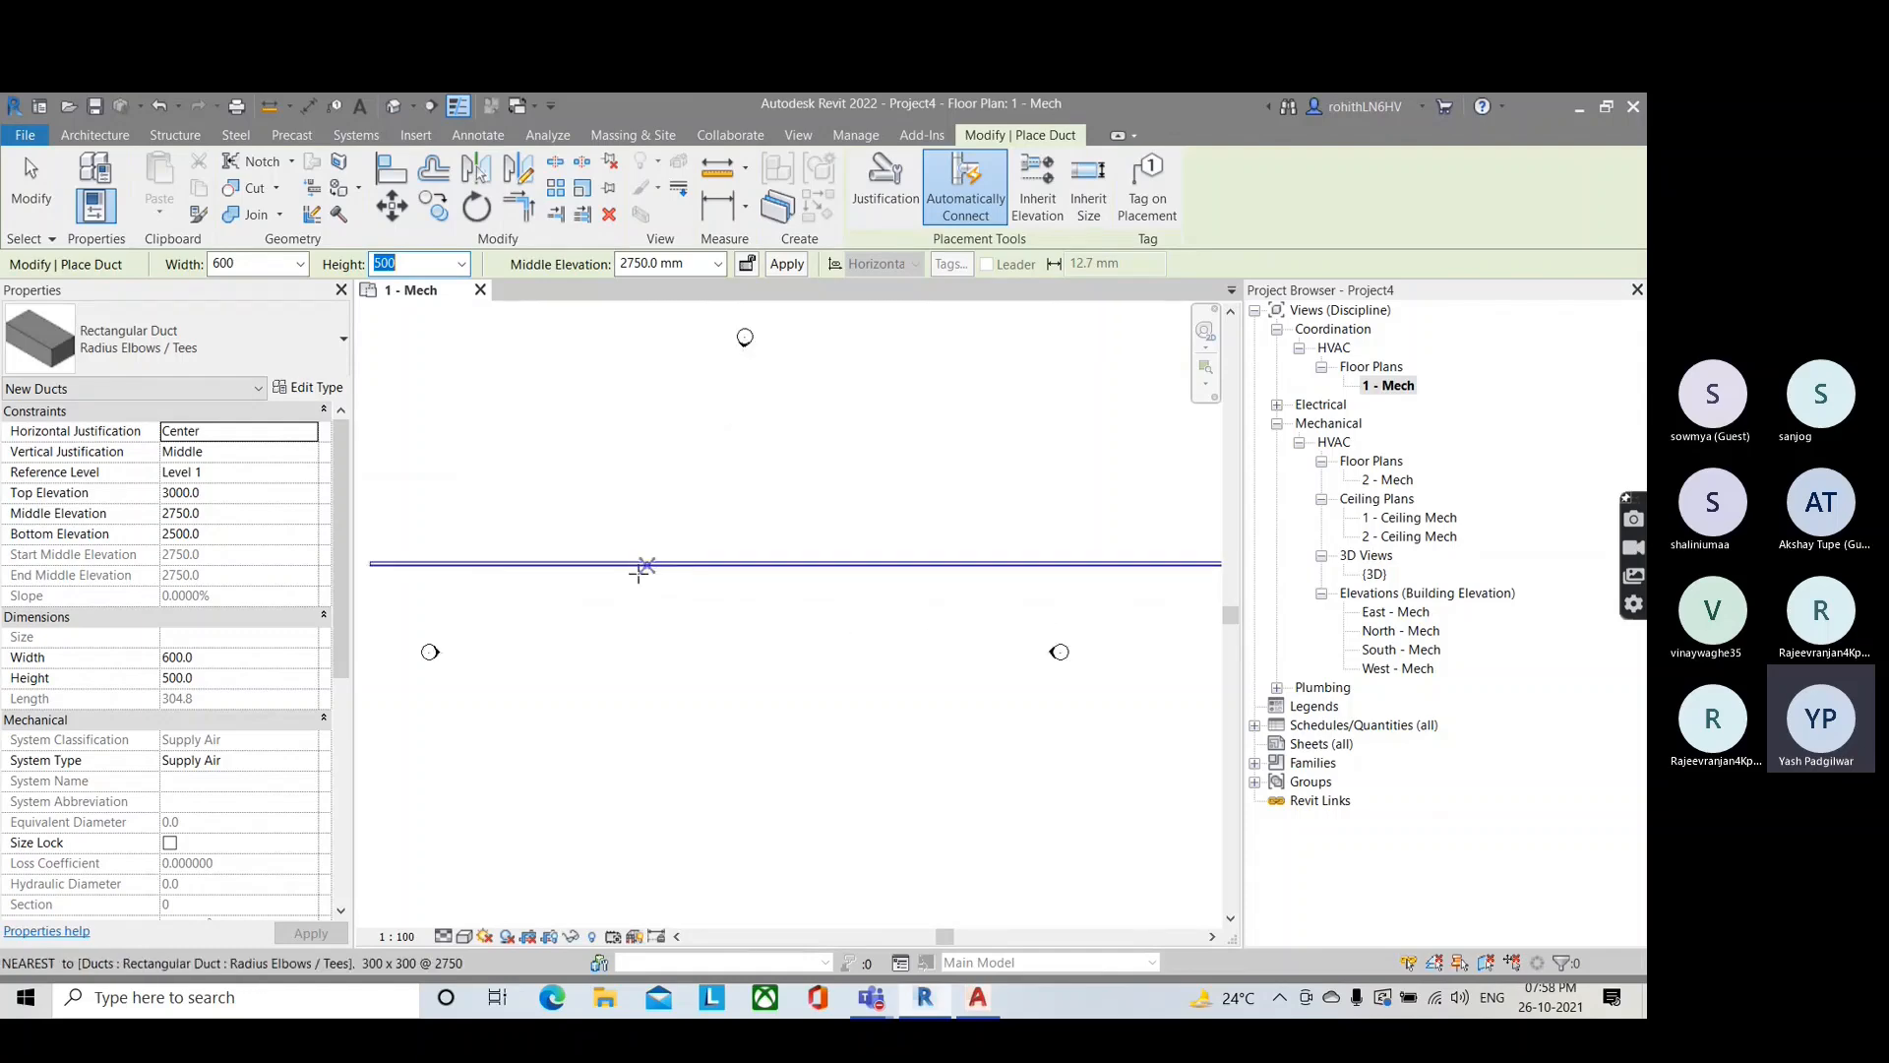
key(Escape)
scroll(456, 580, down, 1)
scroll(473, 580, up, 1)
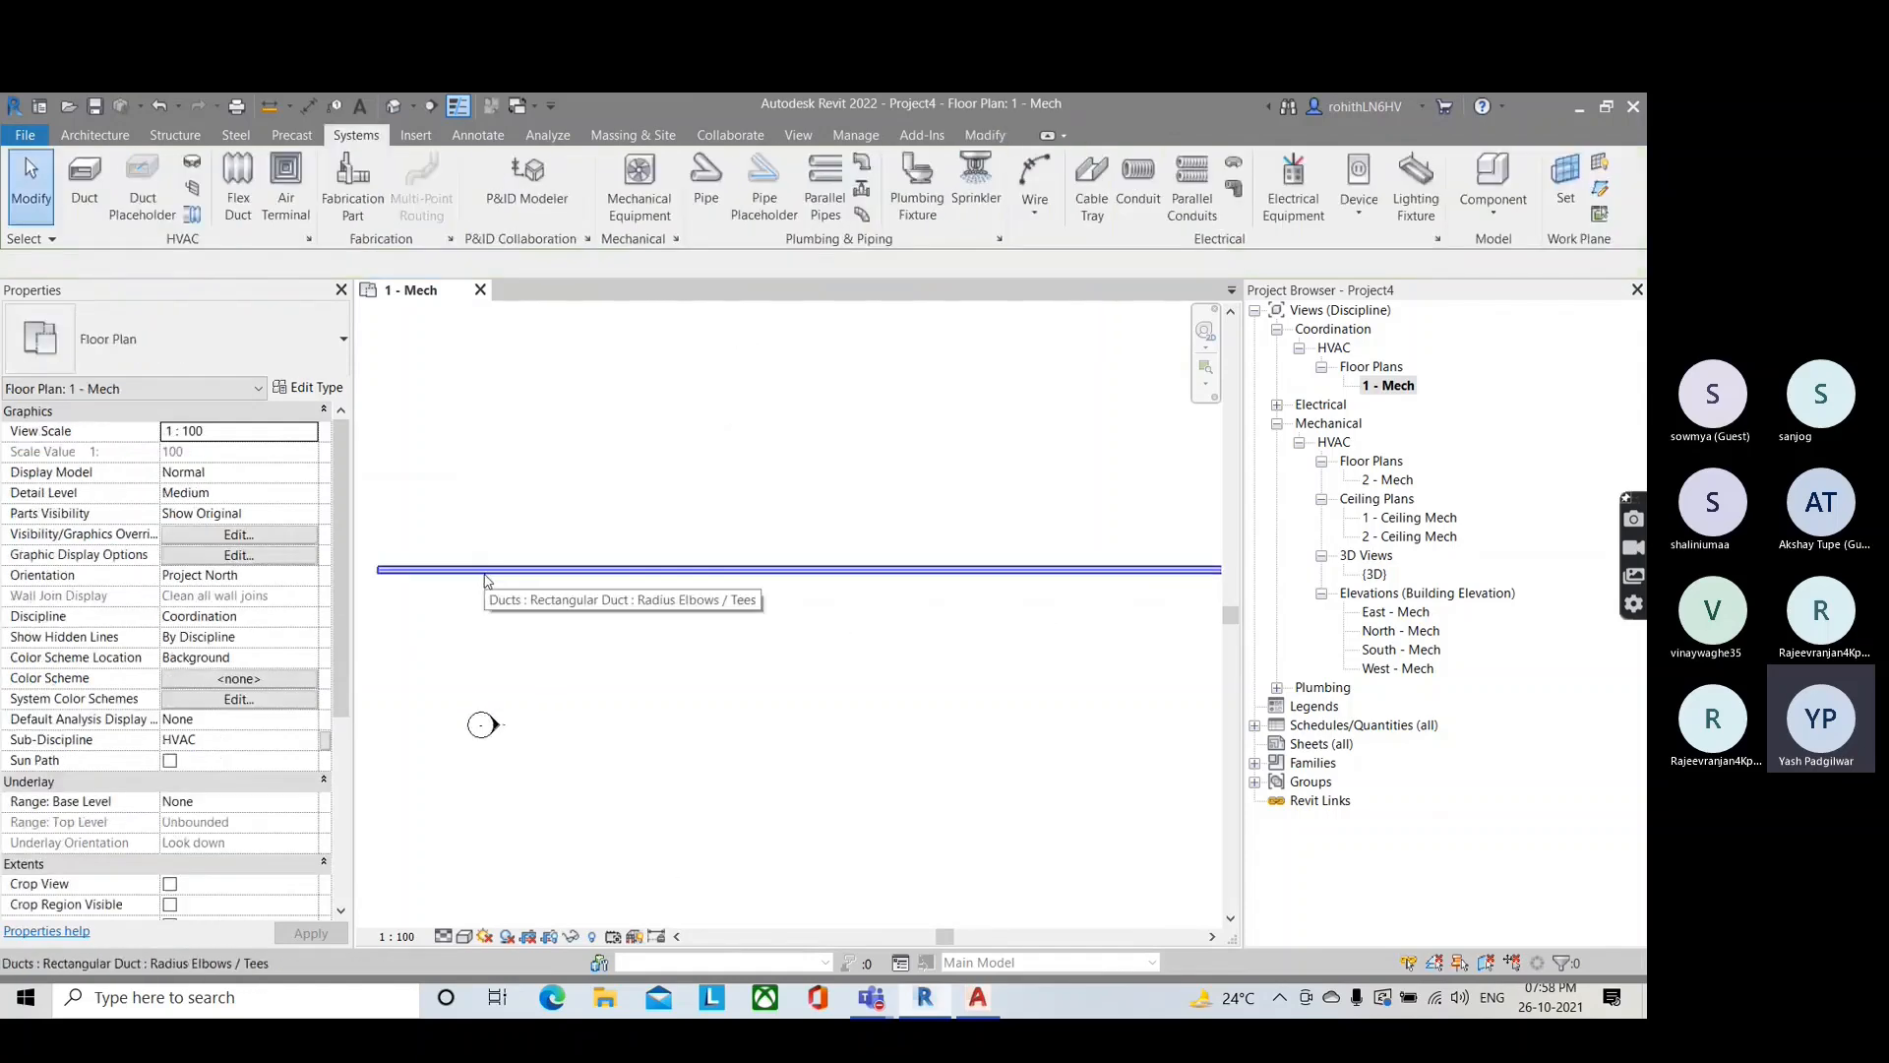
Step: Open the South - Mech elevation and examine the duct's end, its centreline and its position relative to Level 1 and Level 2
double_click(1397, 650)
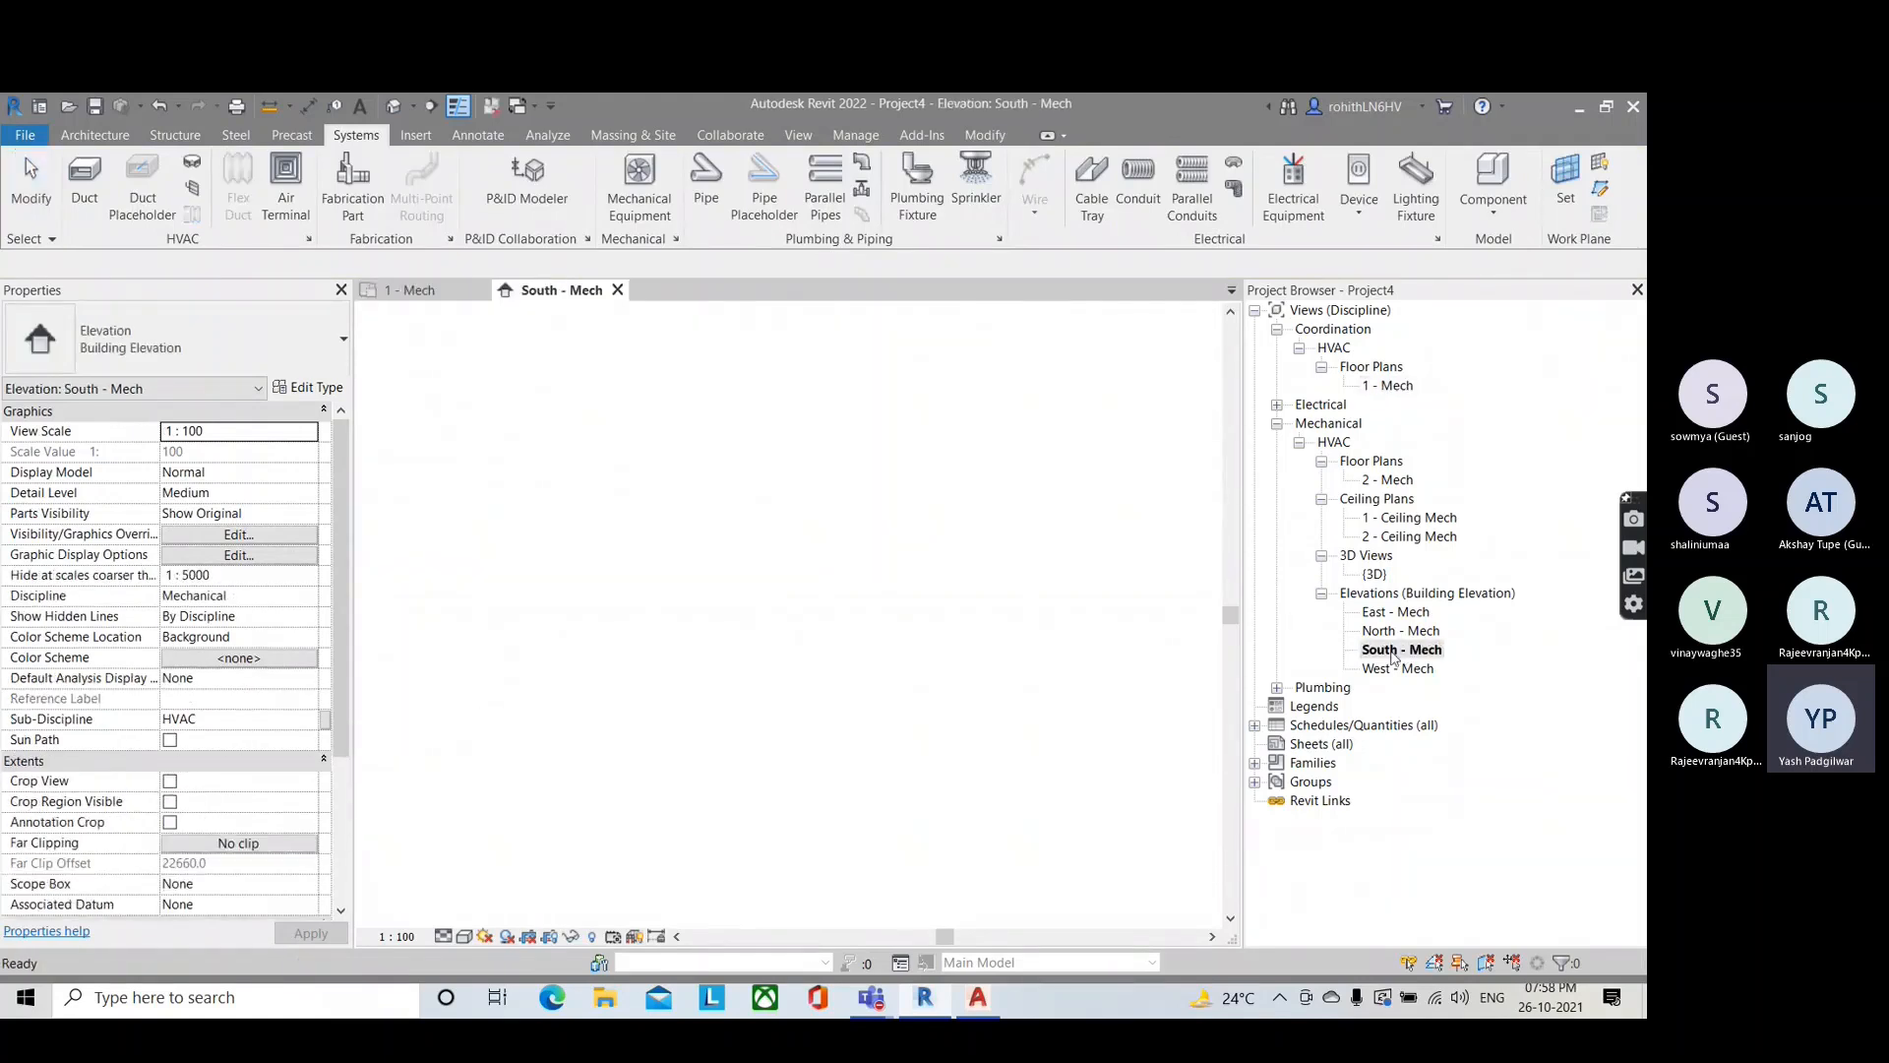
scroll(504, 615, up, 4)
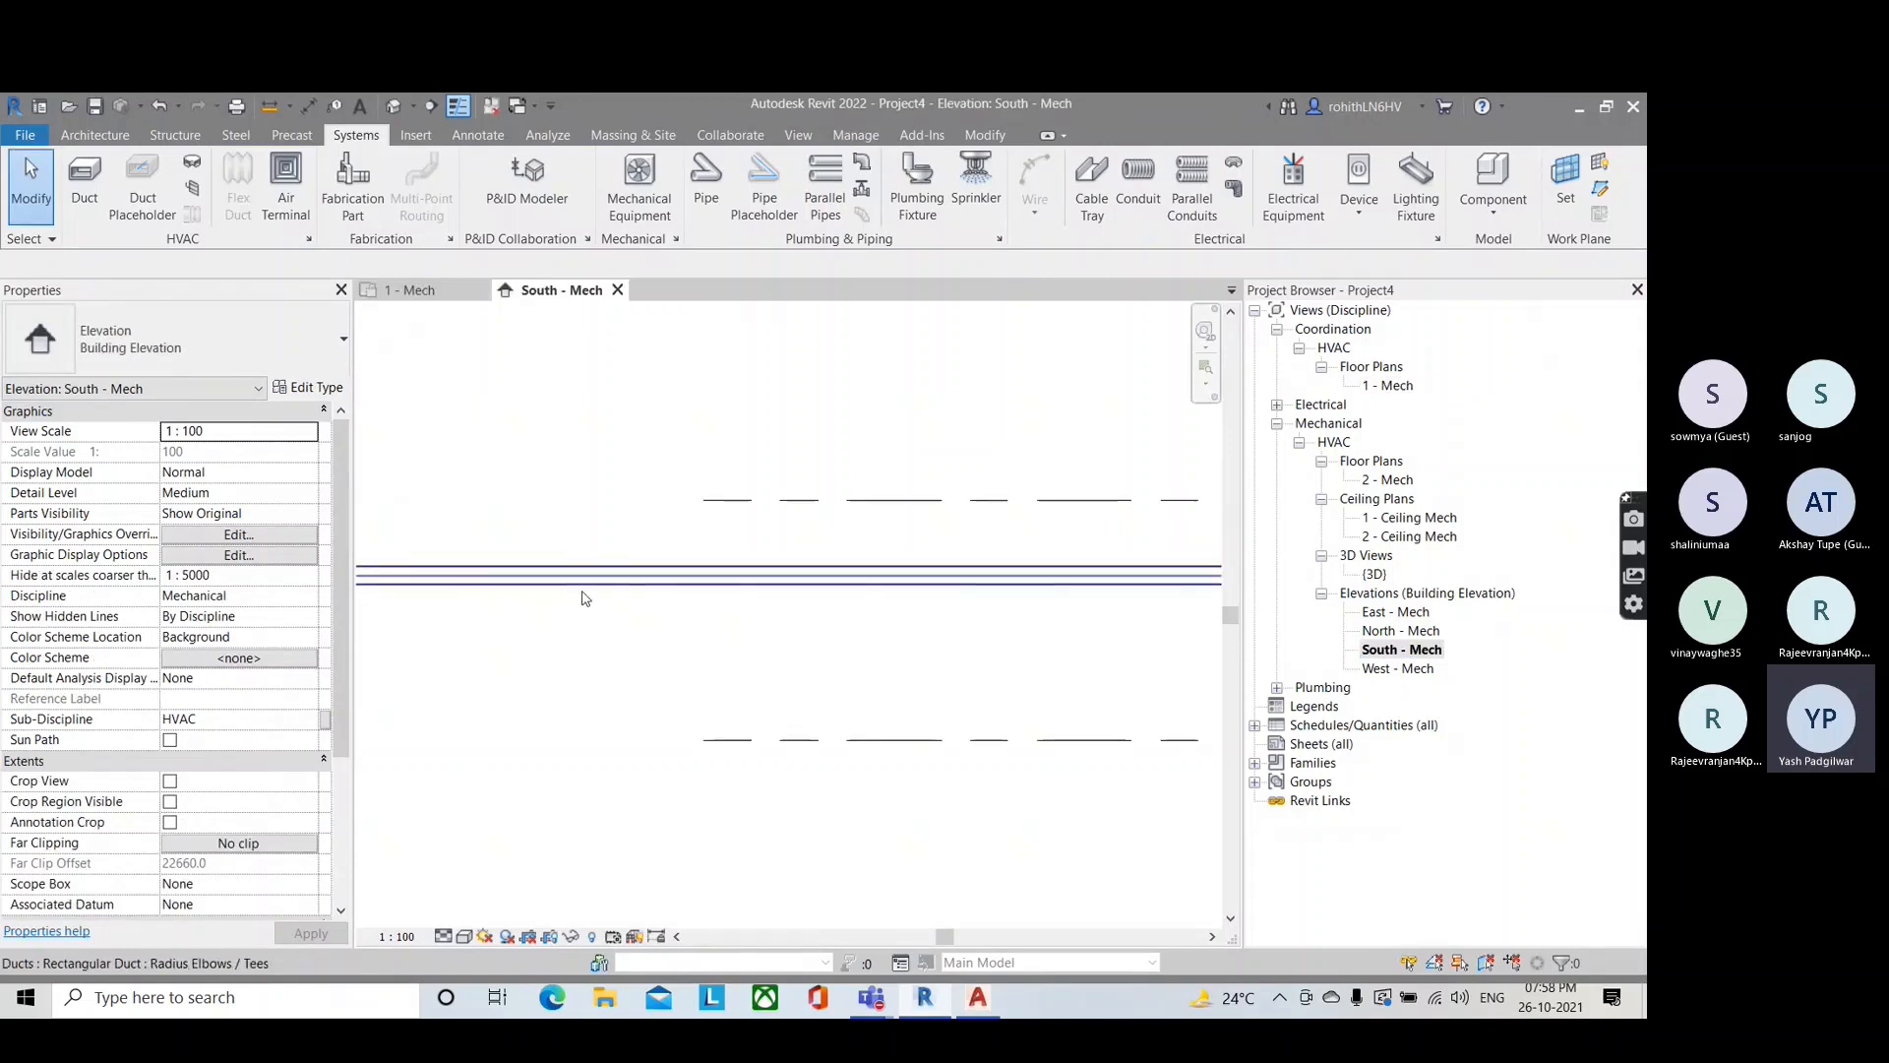
scroll(566, 591, down, 1)
middle_drag(439, 608, 823, 630)
scroll(686, 653, down, 4)
middle_drag(687, 655, 684, 661)
scroll(573, 647, up, 4)
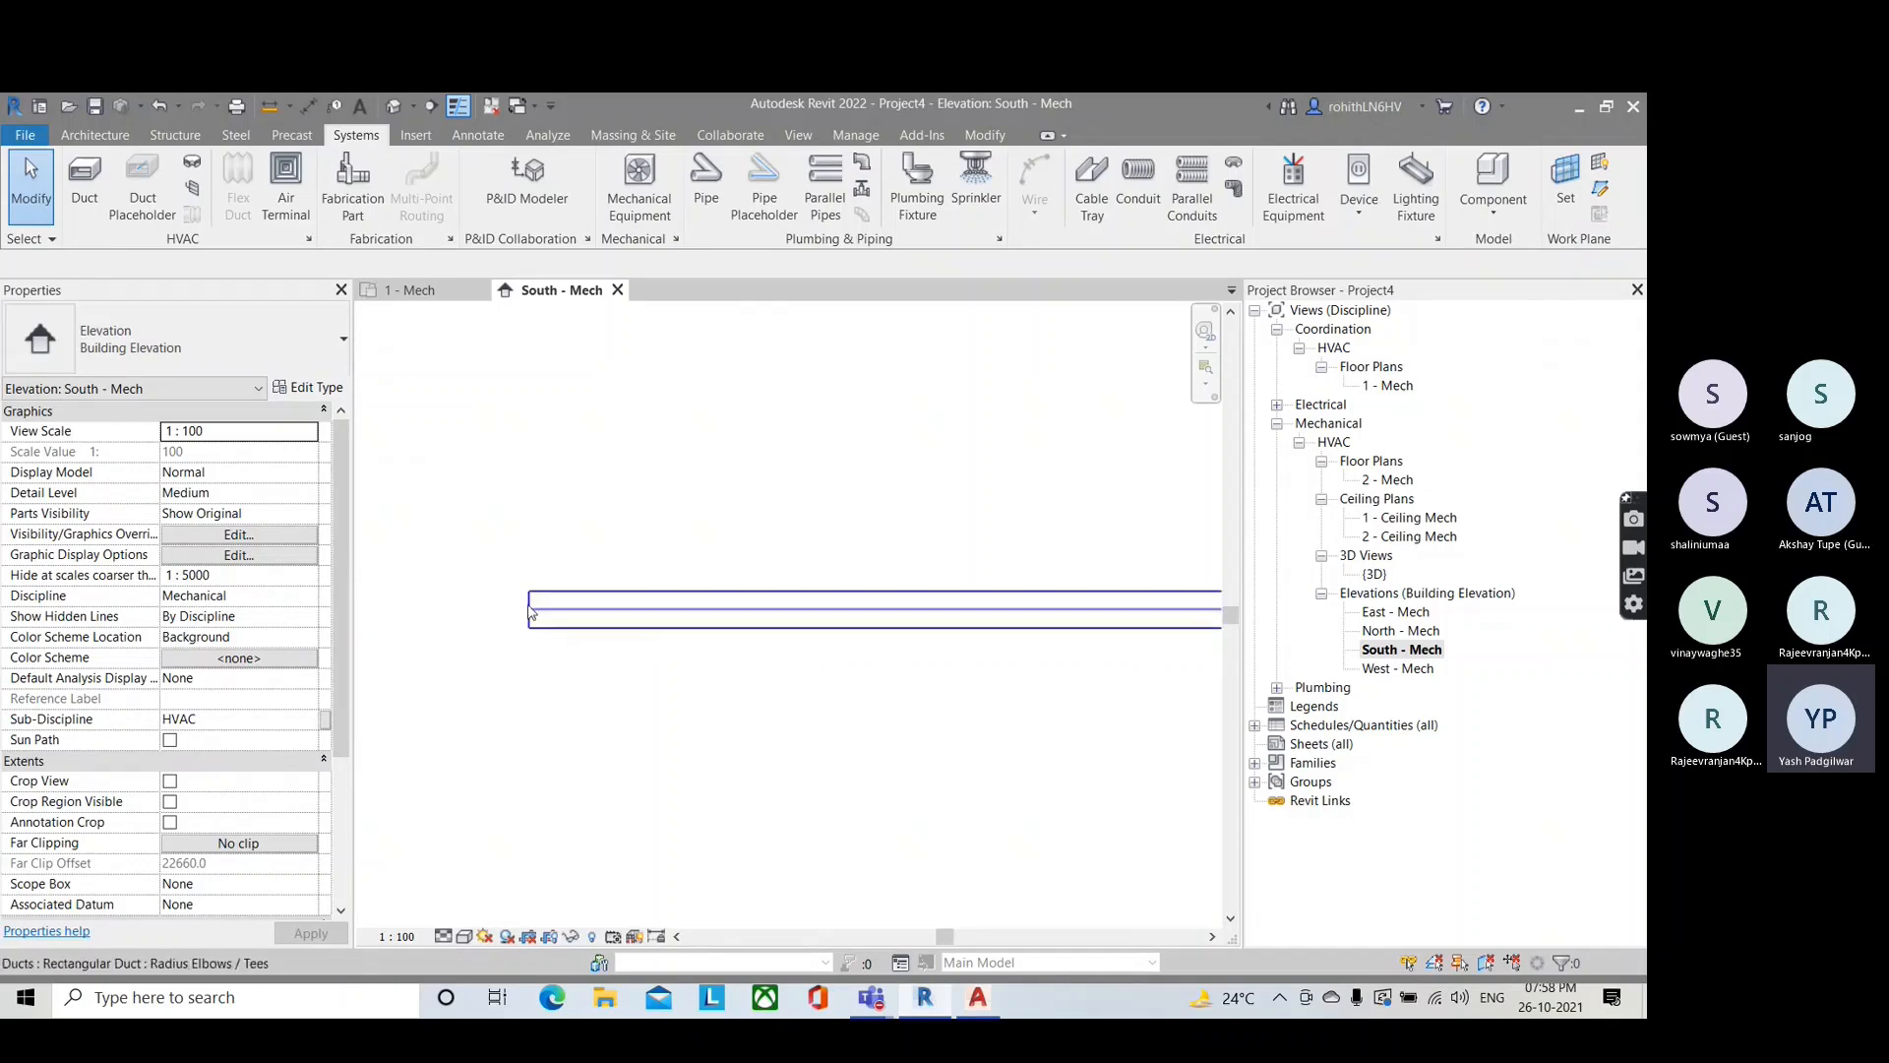
scroll(543, 615, up, 2)
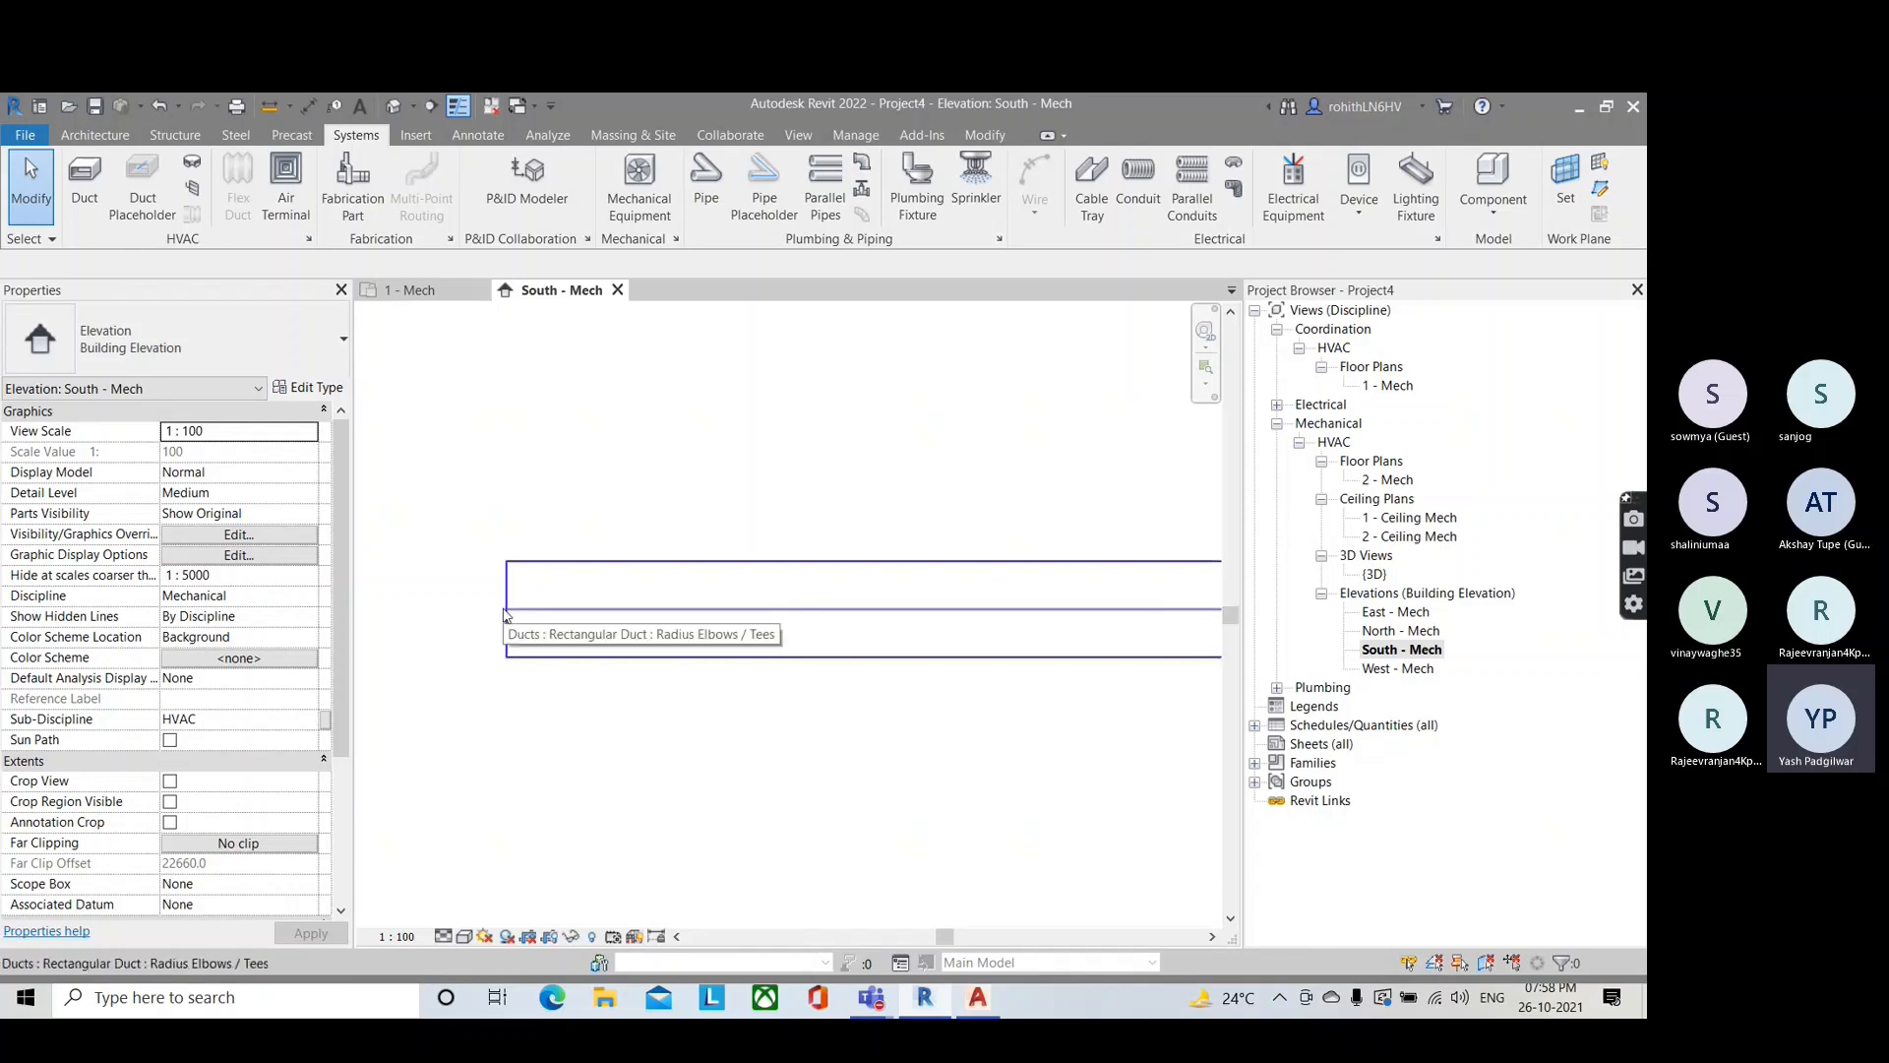
scroll(784, 620, down, 5)
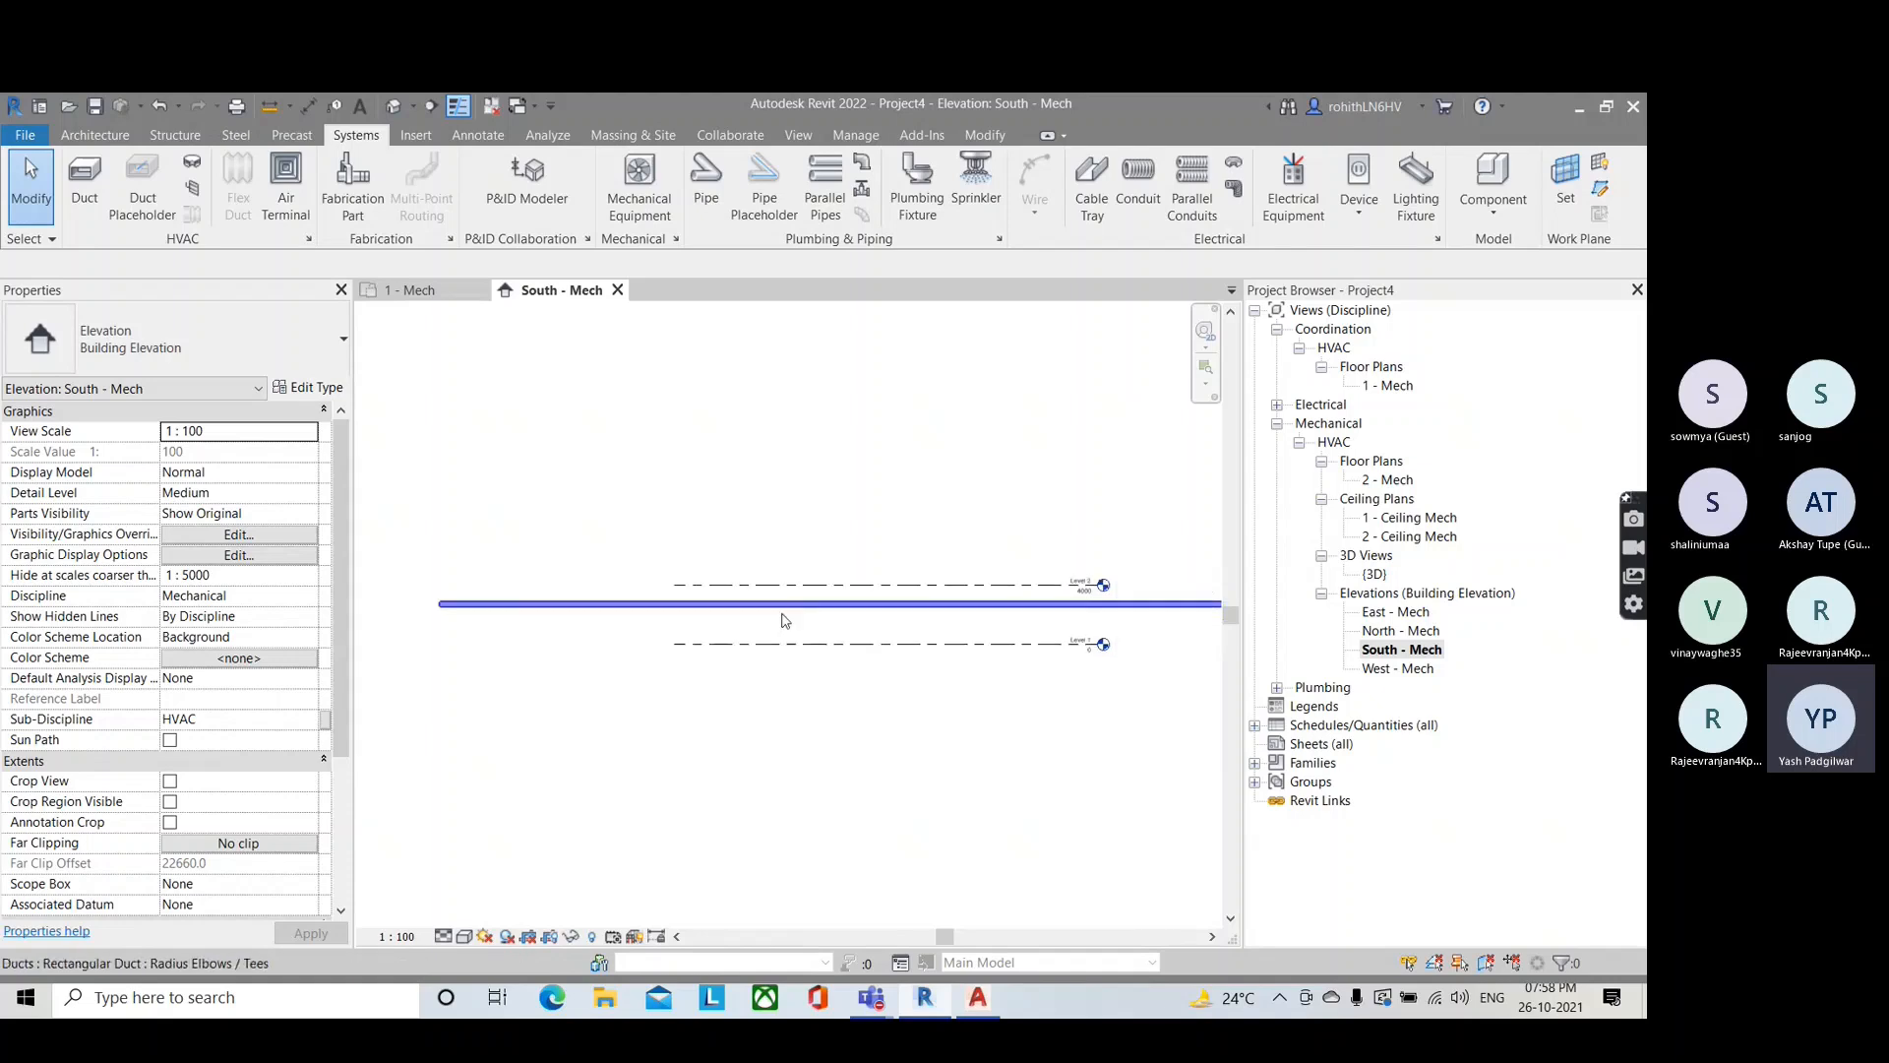
scroll(965, 616, up, 5)
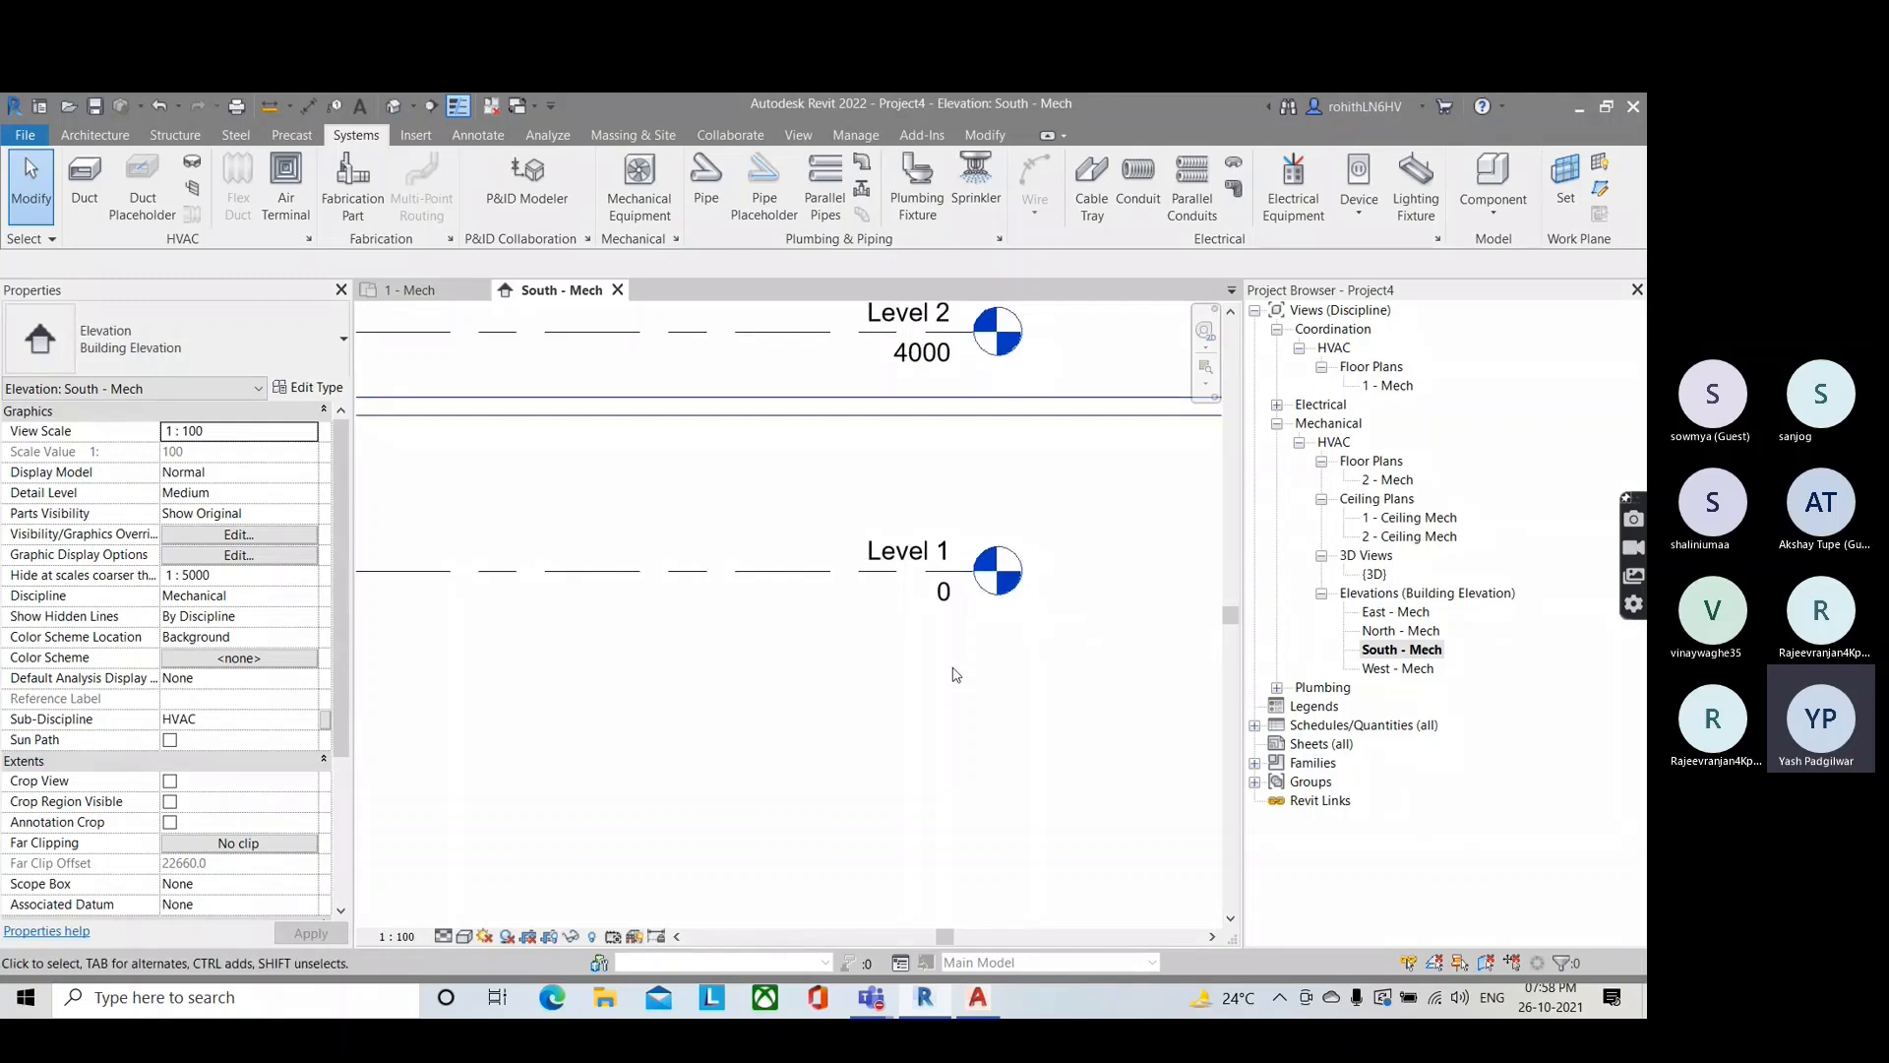
Step: Select the duct in the South - Mech elevation and examine its top, middle and bottom elevations relative to Level 1
click(621, 399)
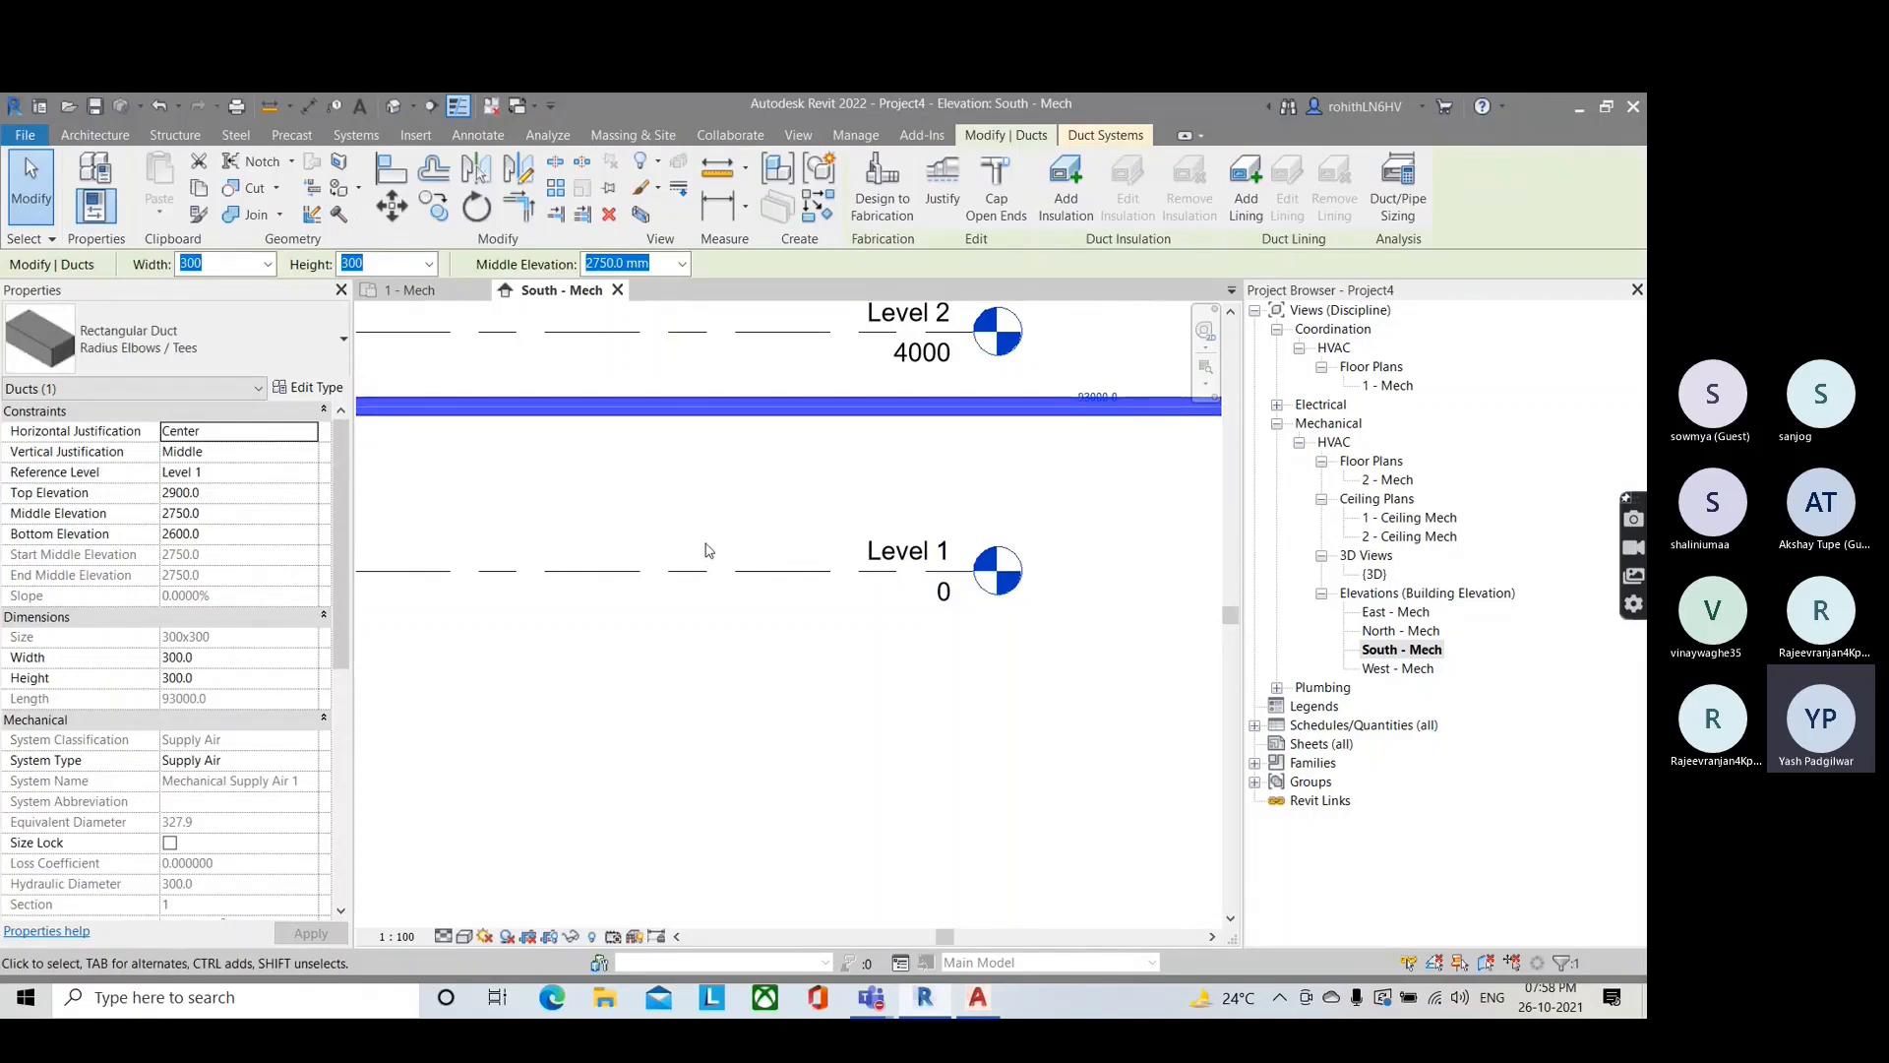
scroll(804, 403, up, 2)
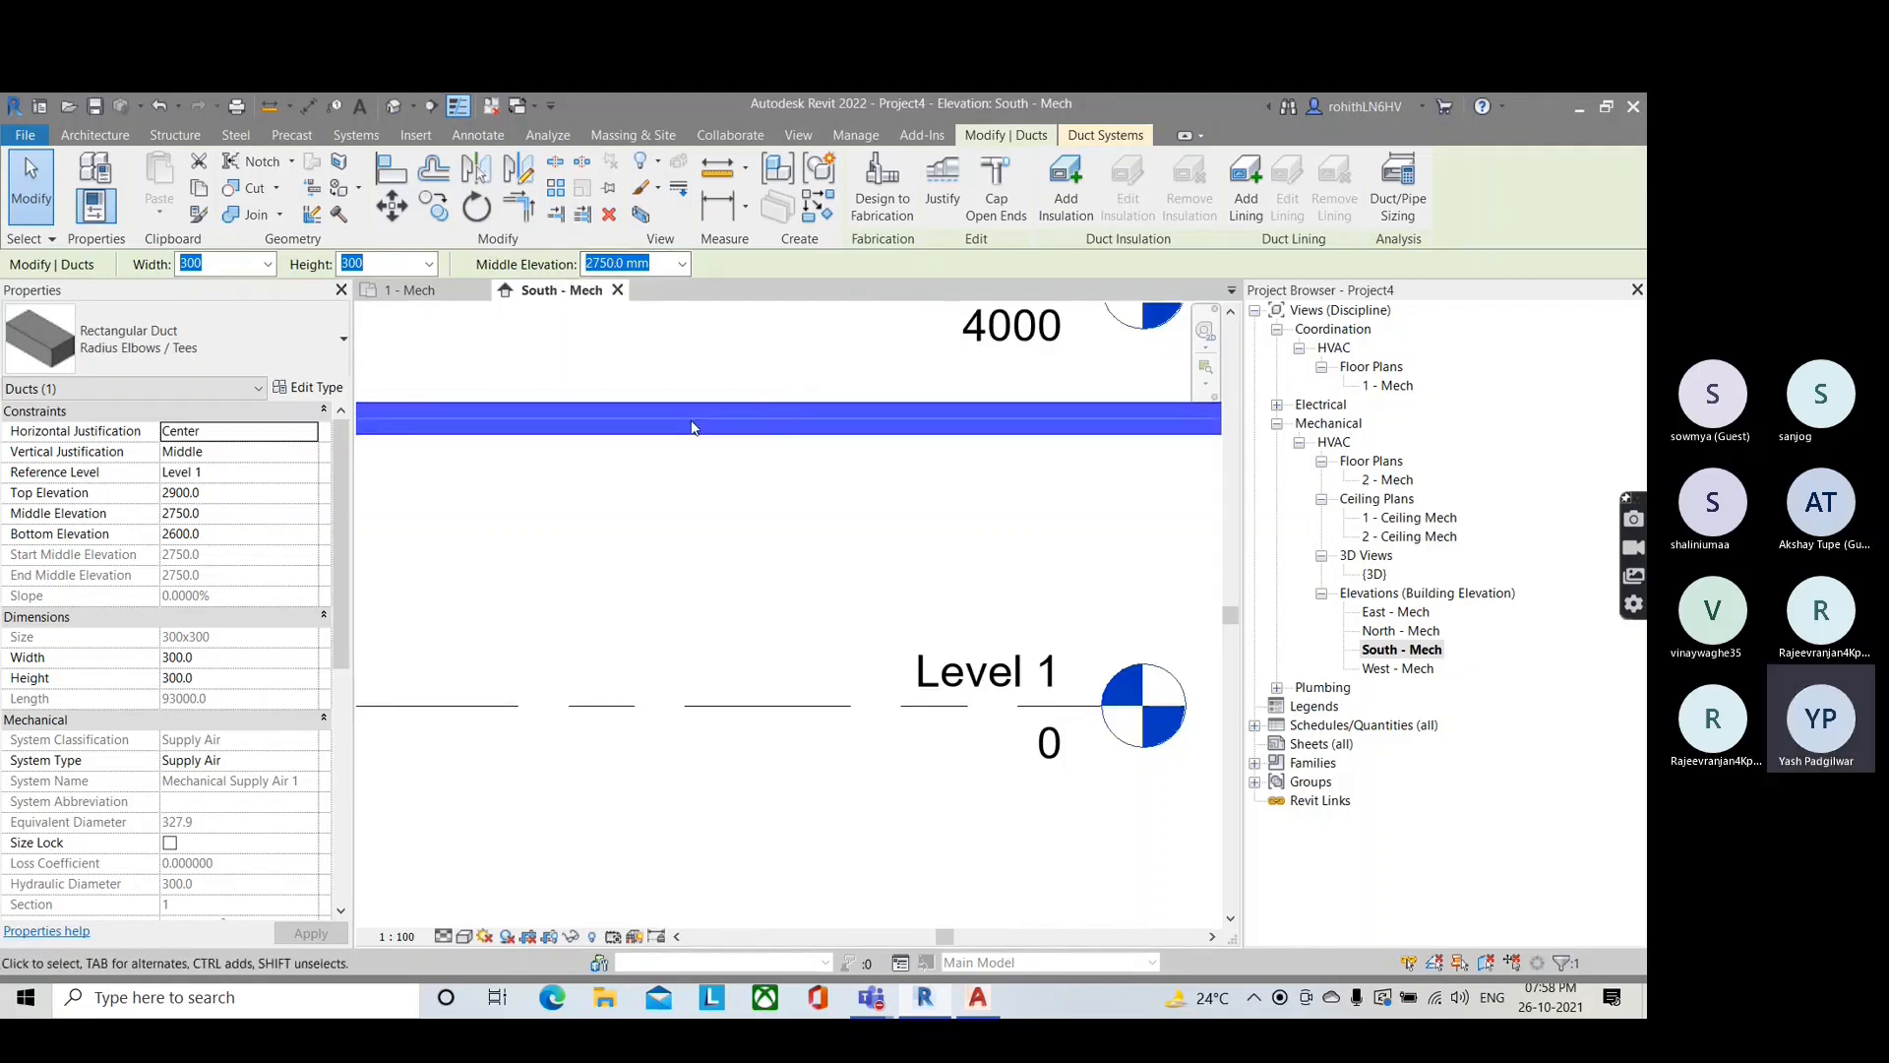
scroll(702, 430, up, 3)
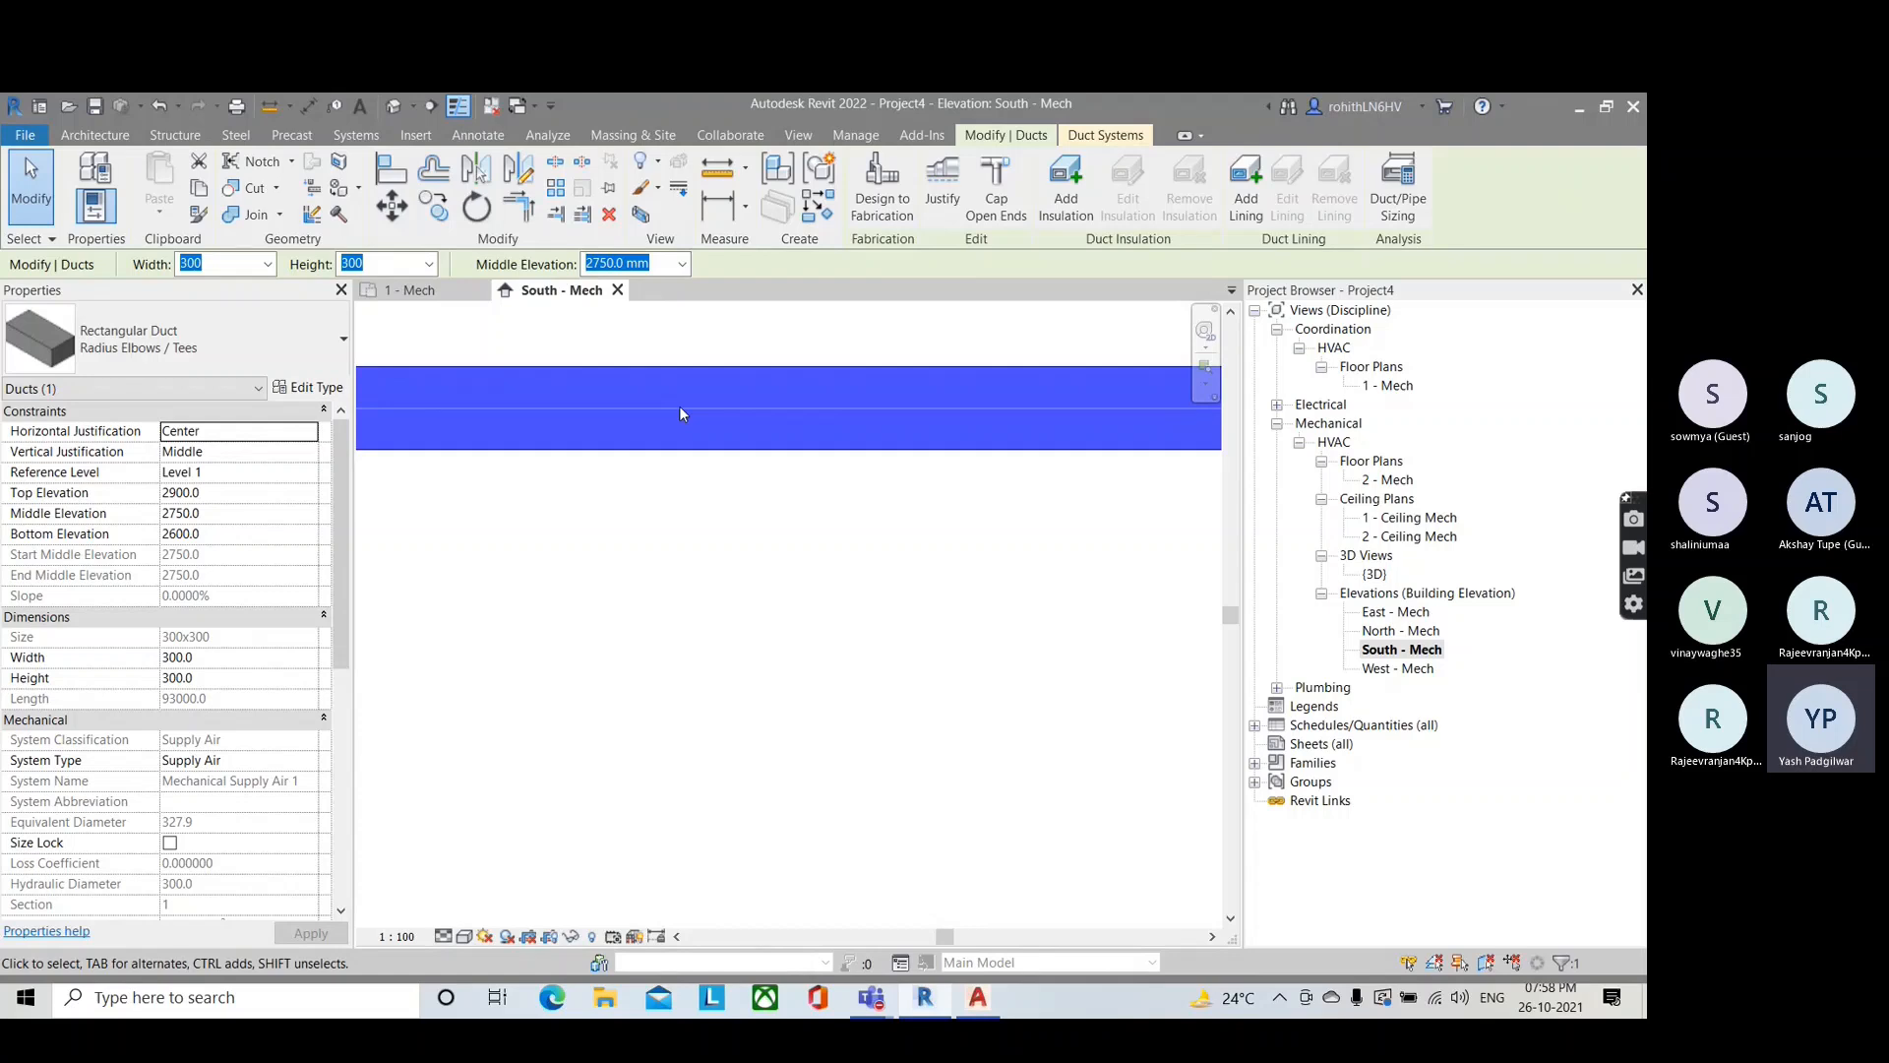
scroll(684, 413, down, 3)
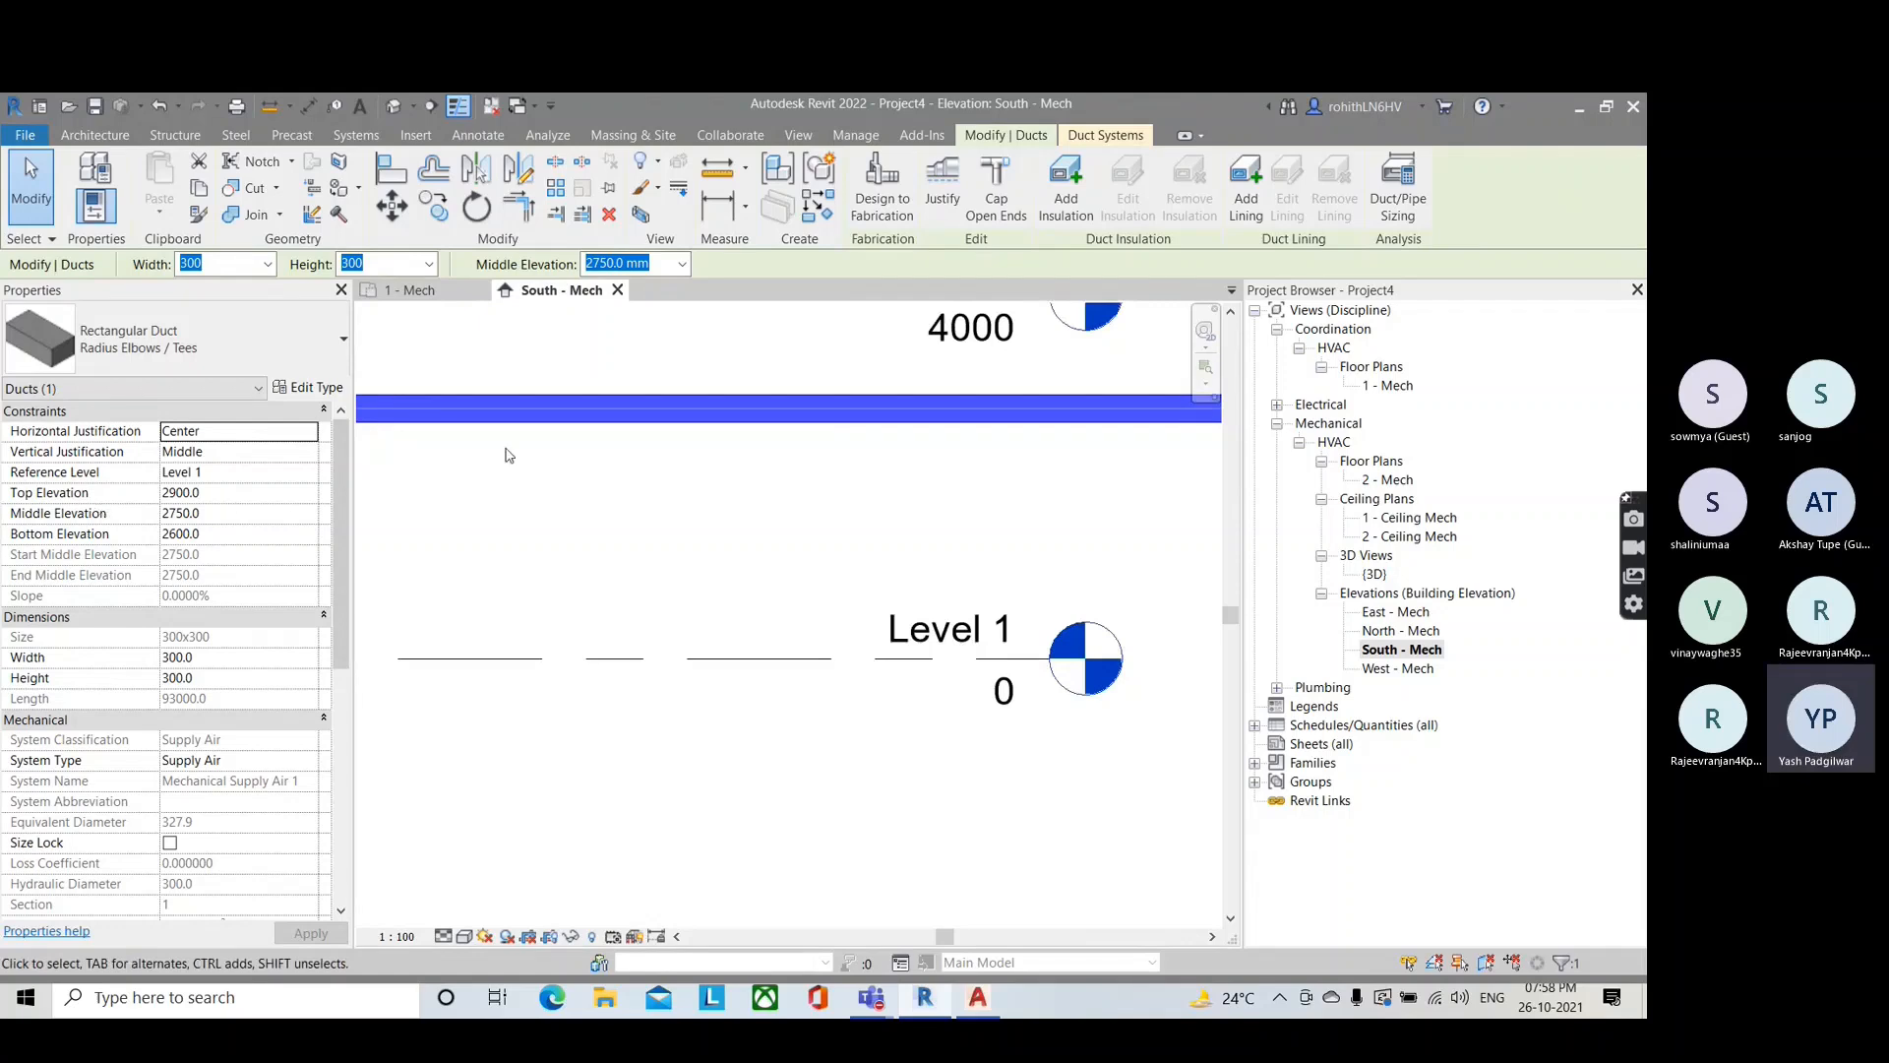
Step: Reselect the 300 x 300 mm duct in the elevation and compare its body and edges with the elevation properties
scroll(551, 374, up, 2)
scroll(611, 492, up, 2)
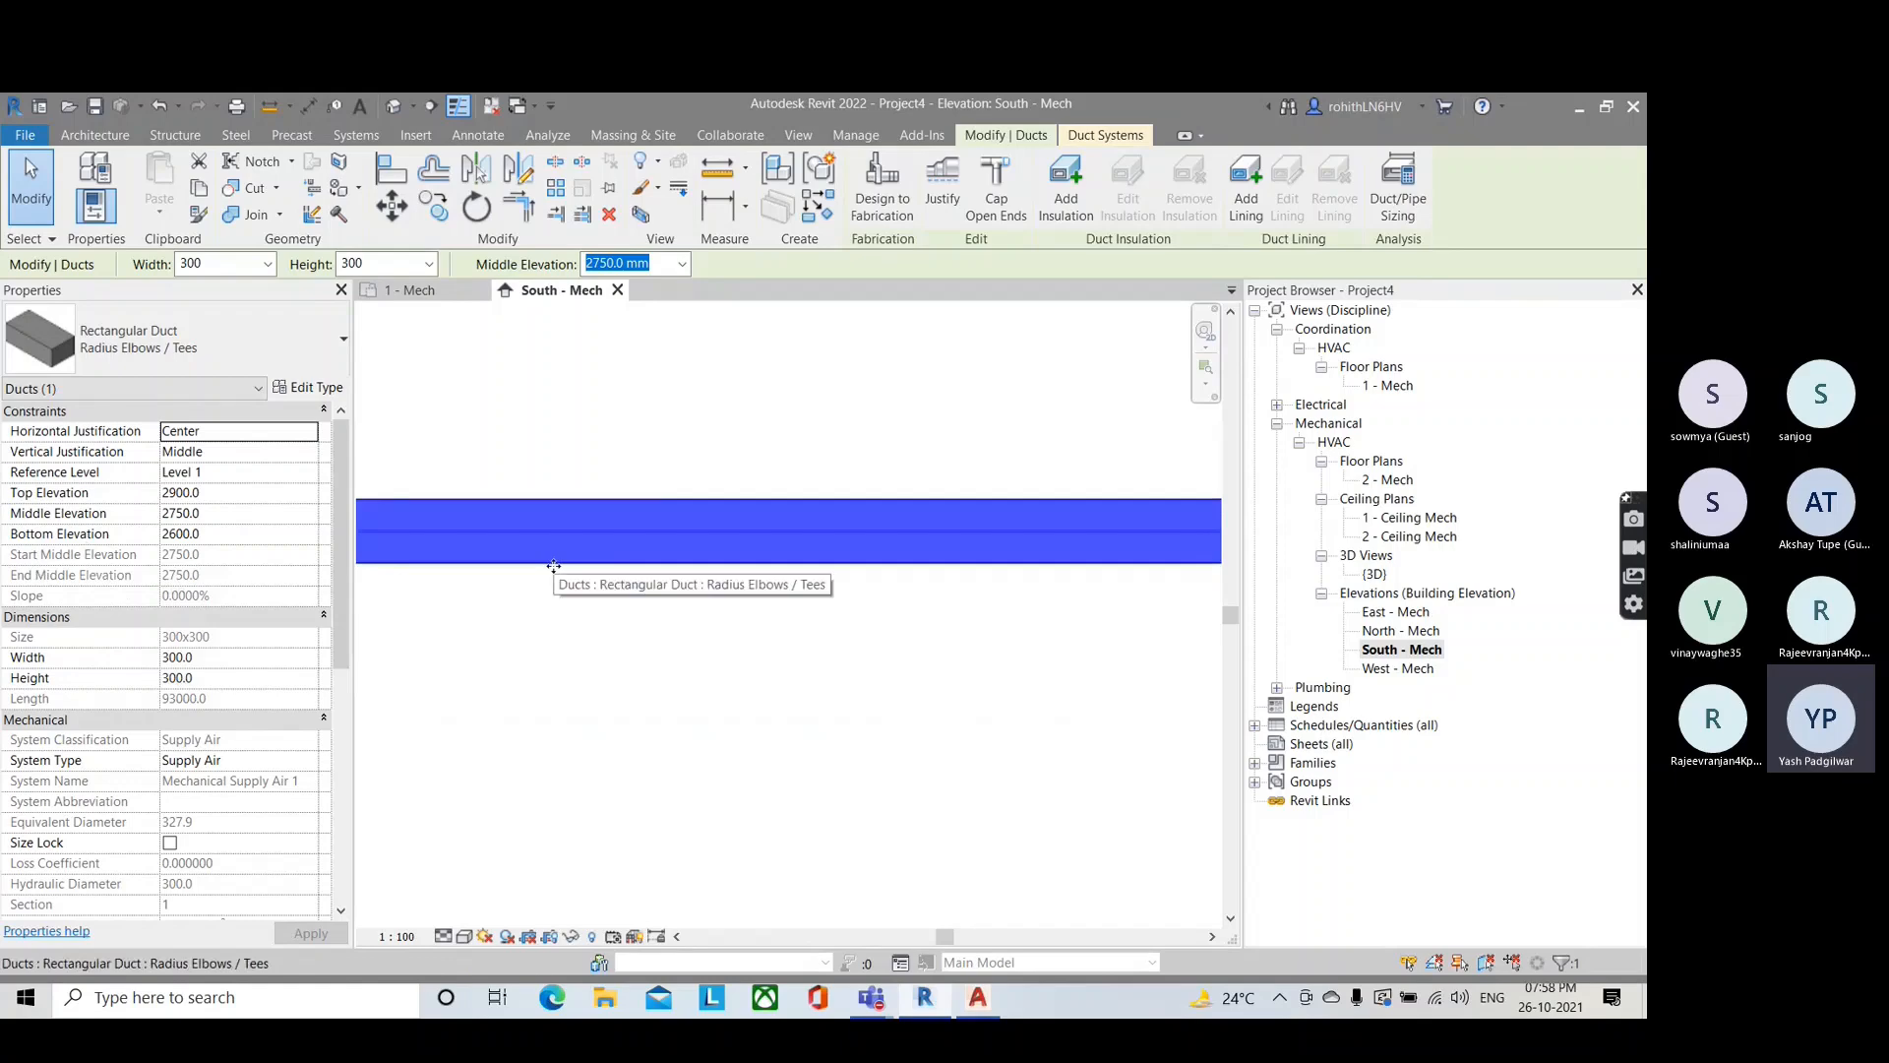
key(Escape)
scroll(665, 592, down, 5)
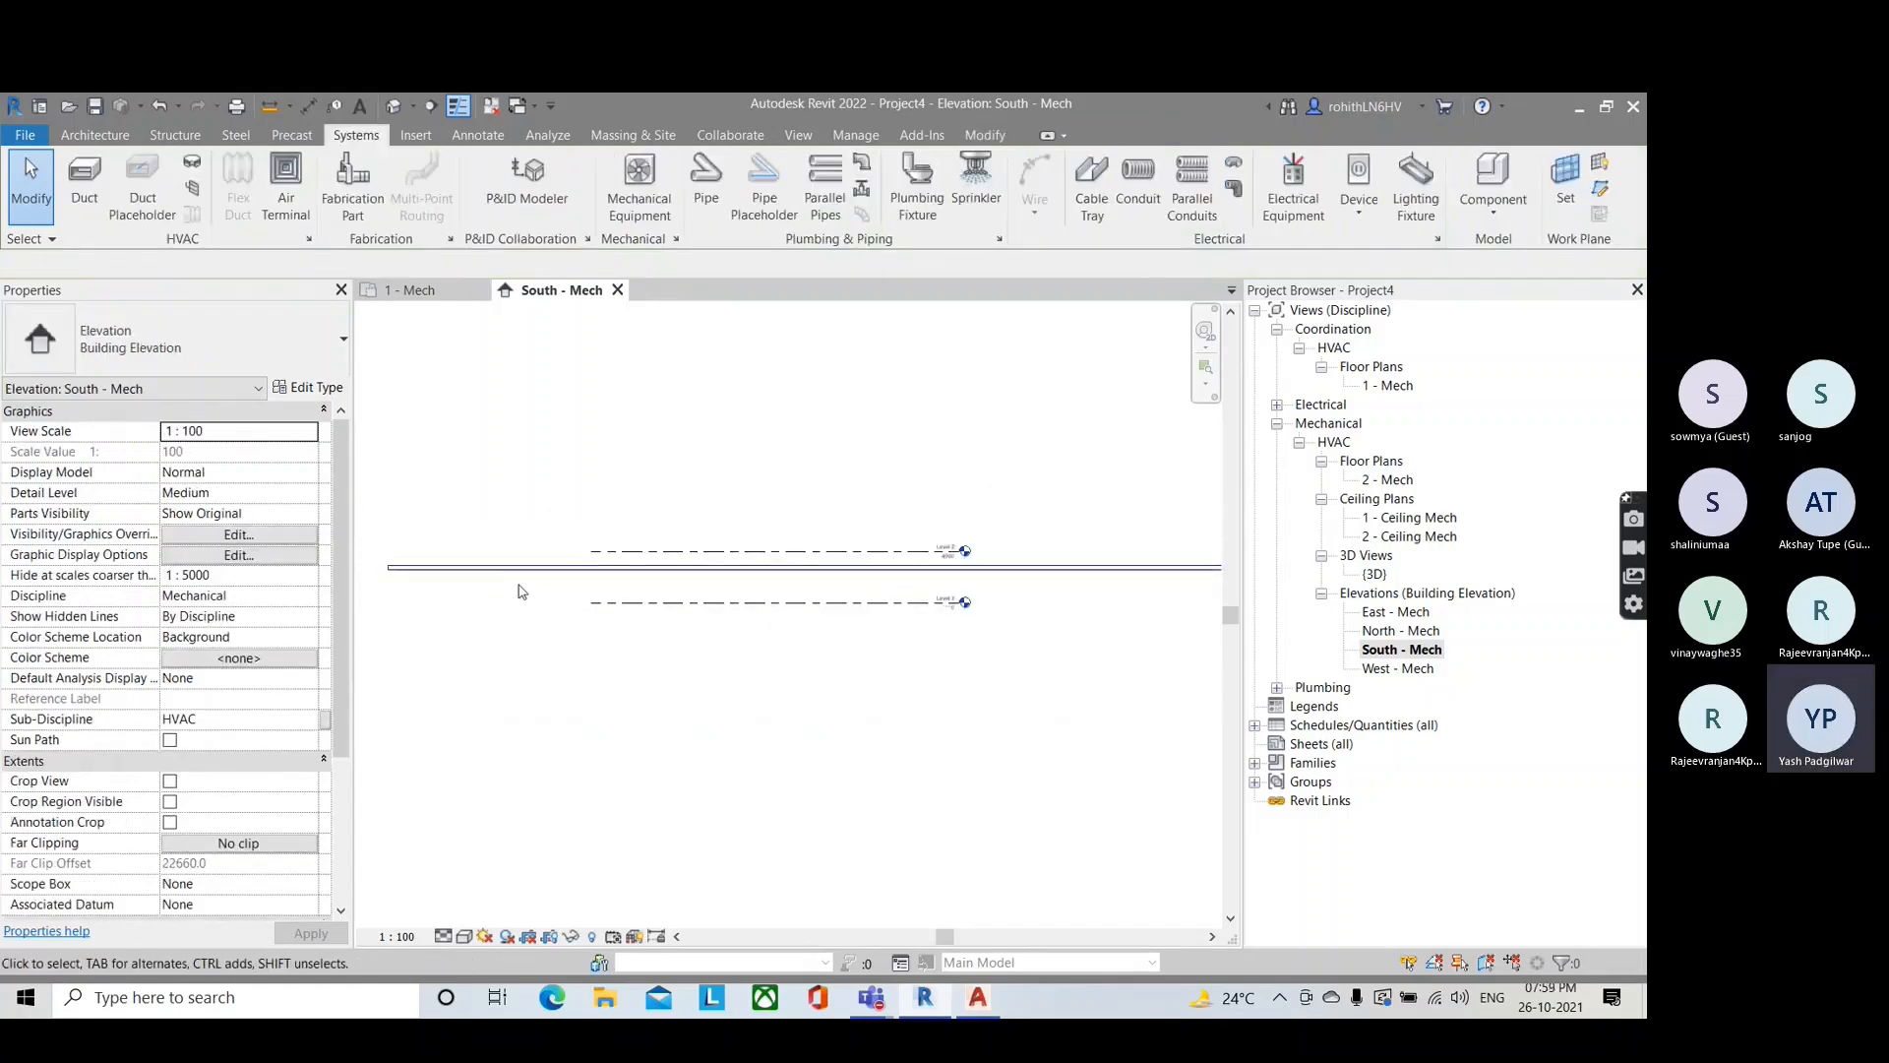
scroll(574, 579, up, 3)
click(571, 554)
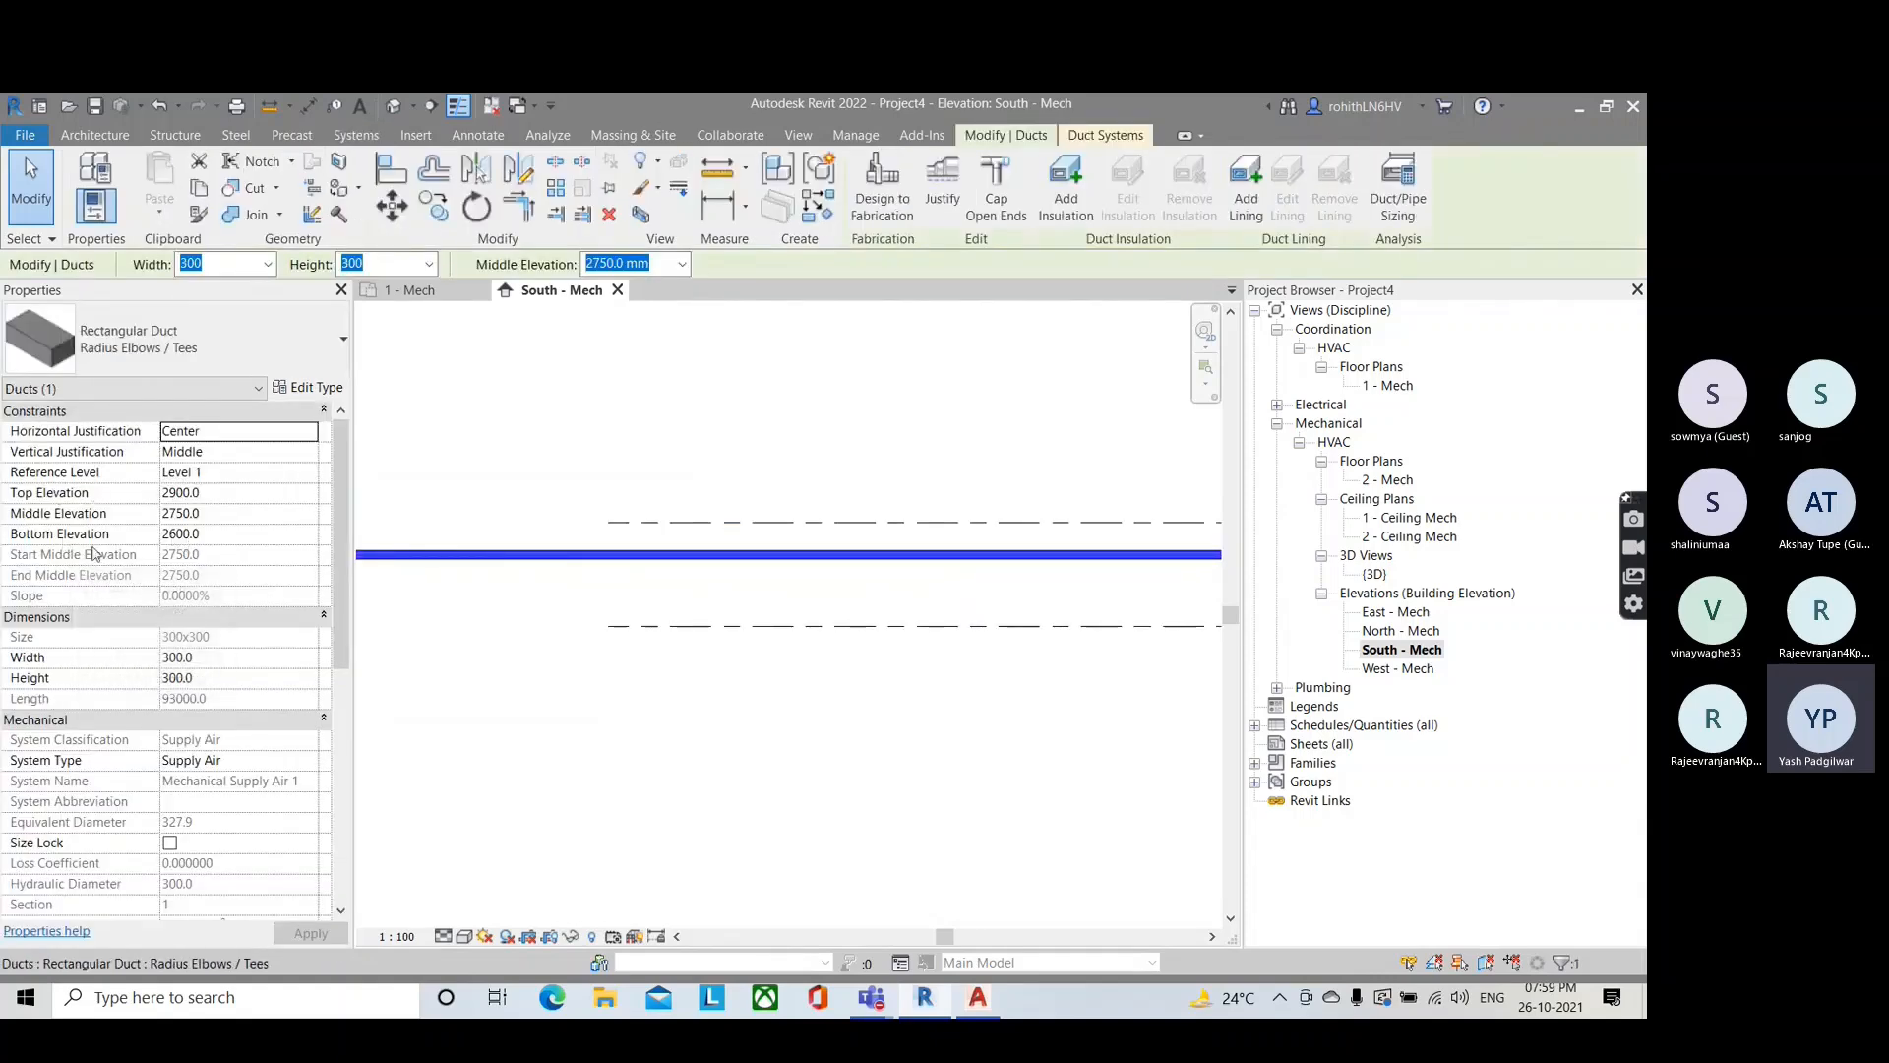
click(531, 627)
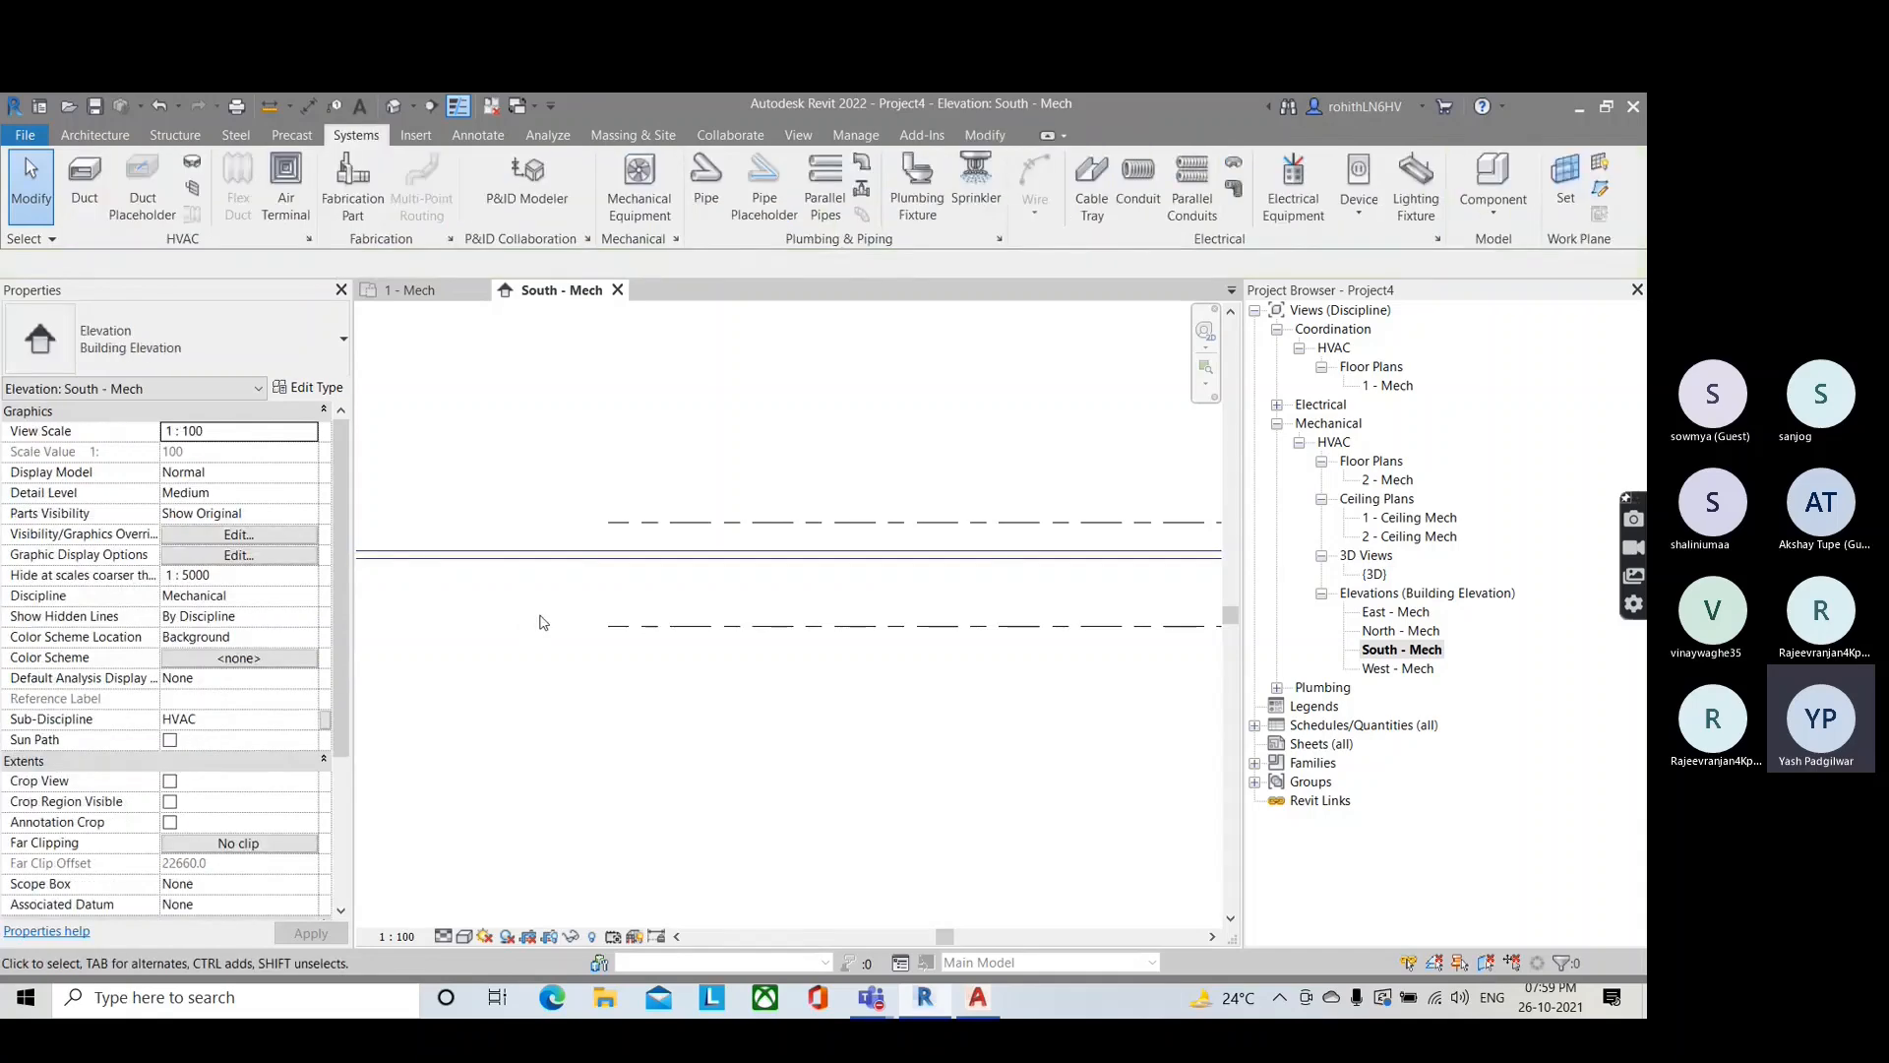
click(564, 569)
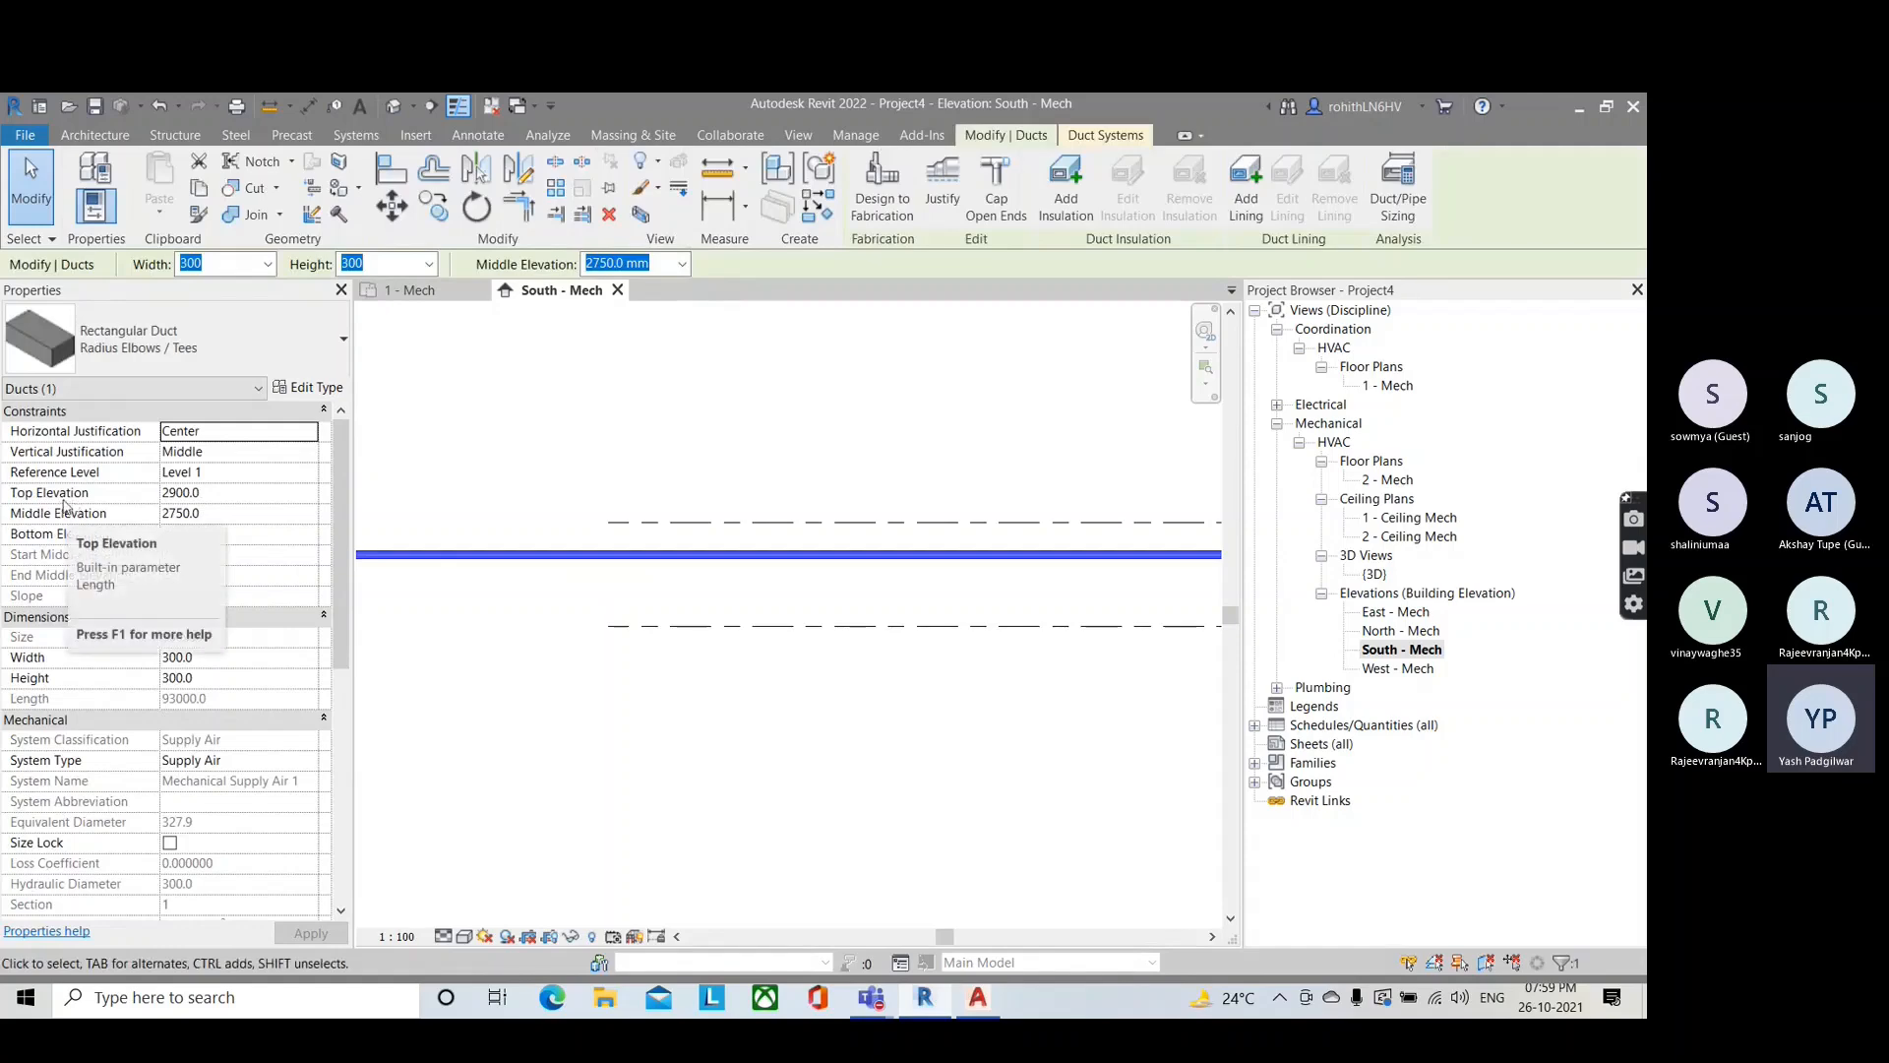
scroll(741, 584, up, 2)
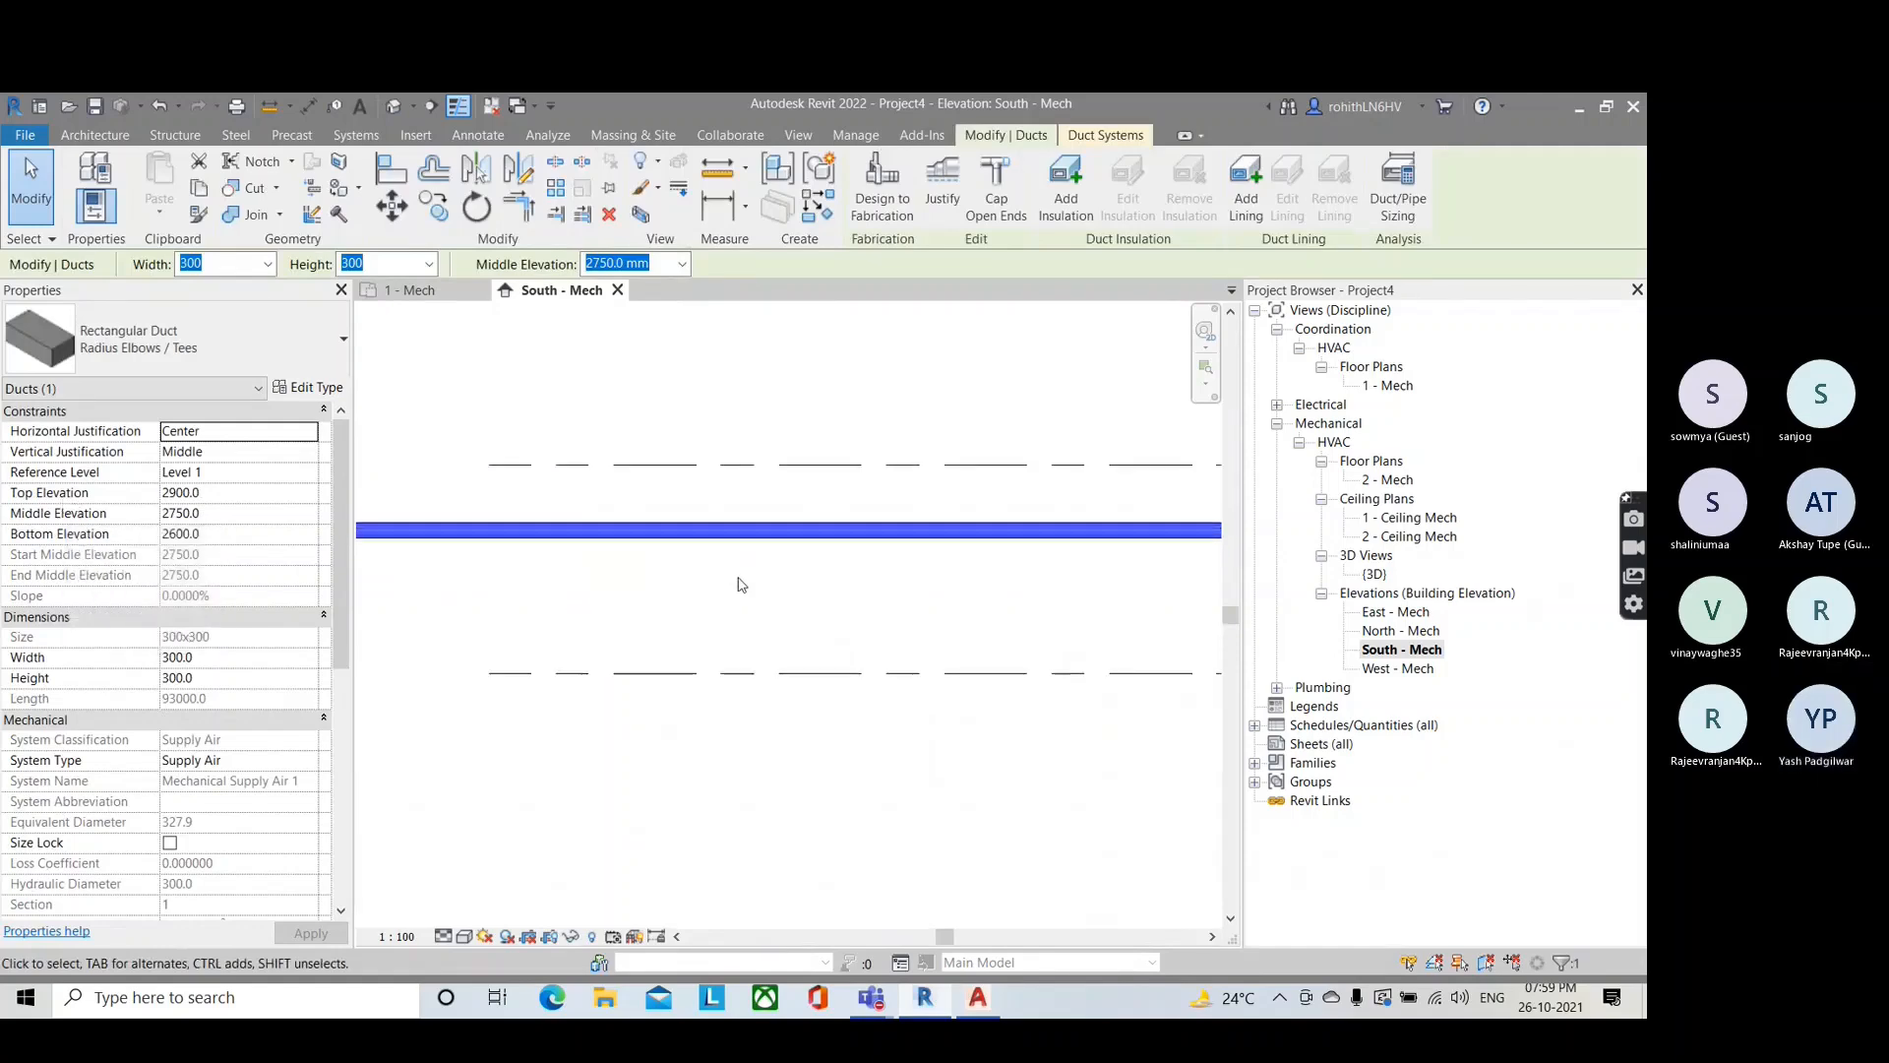
click(740, 584)
Step: Examine the gap between the duct and the Level 1 and Level 2 lines at the level heads
scroll(738, 590, down, 3)
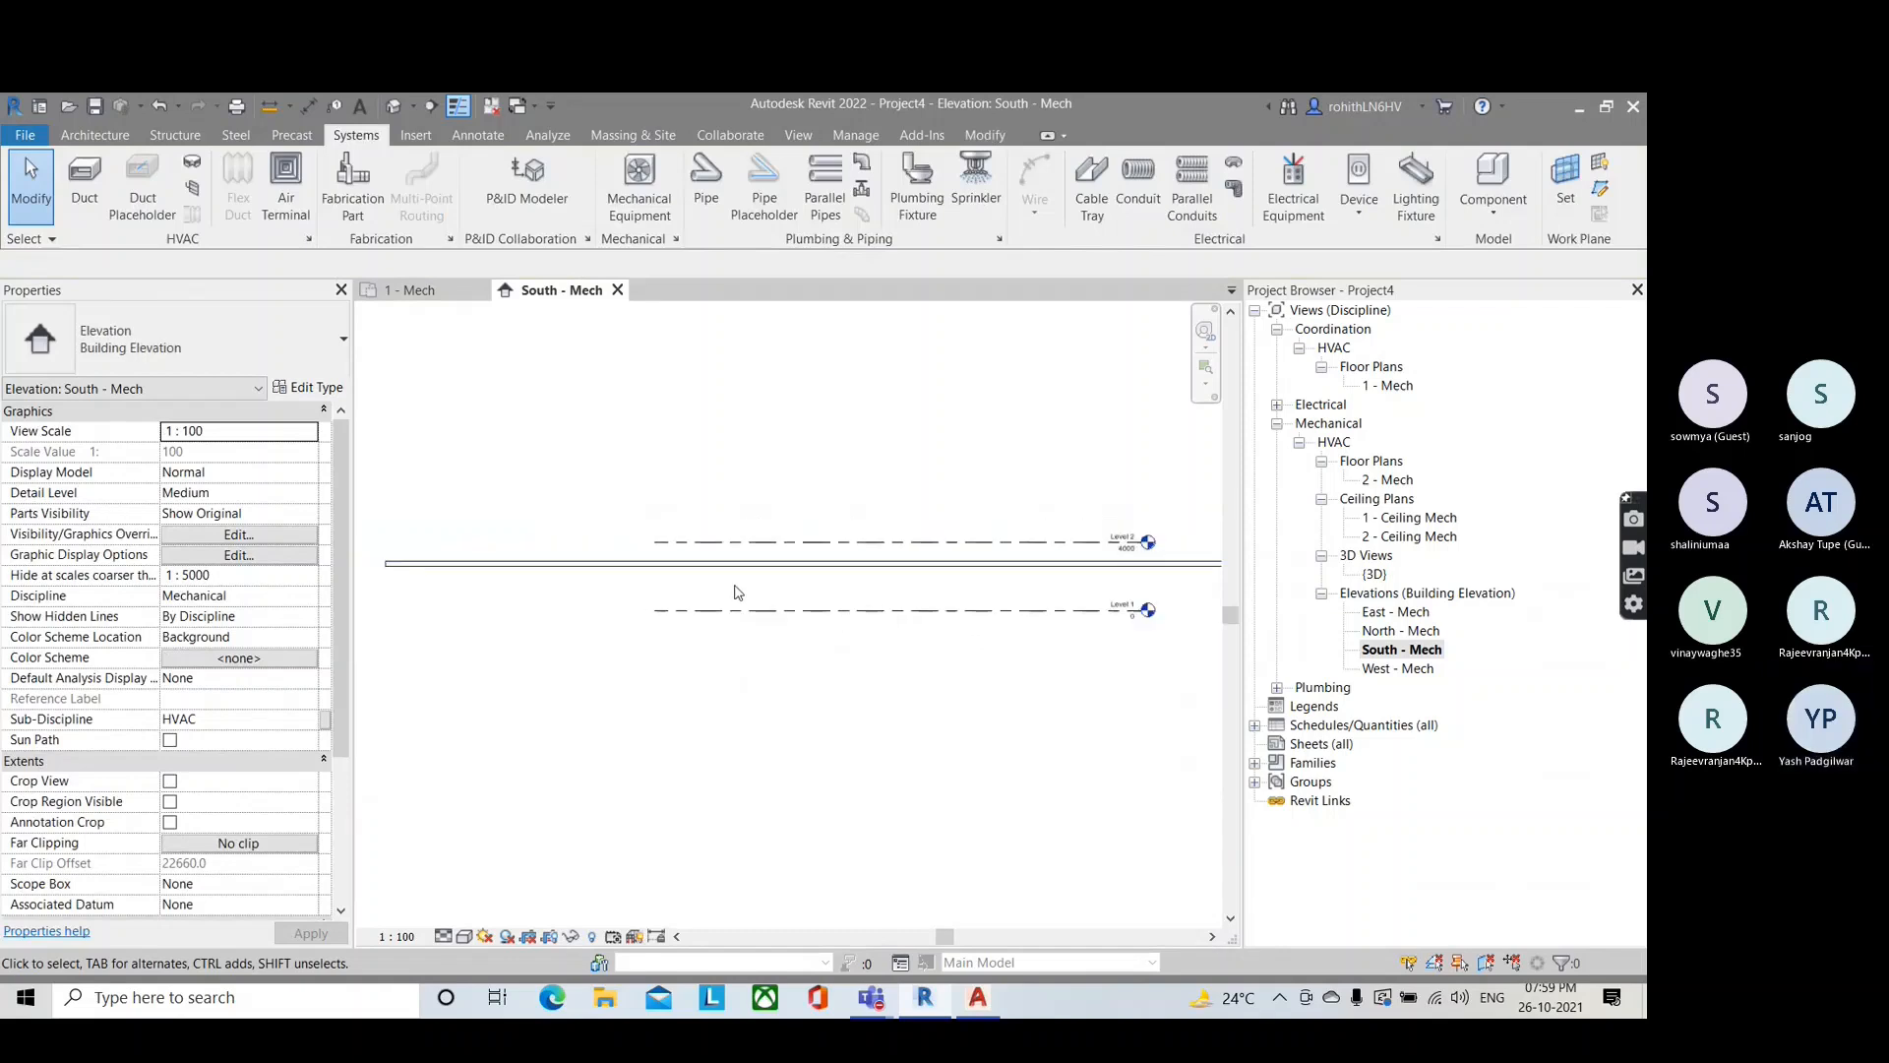
scroll(738, 591, down, 2)
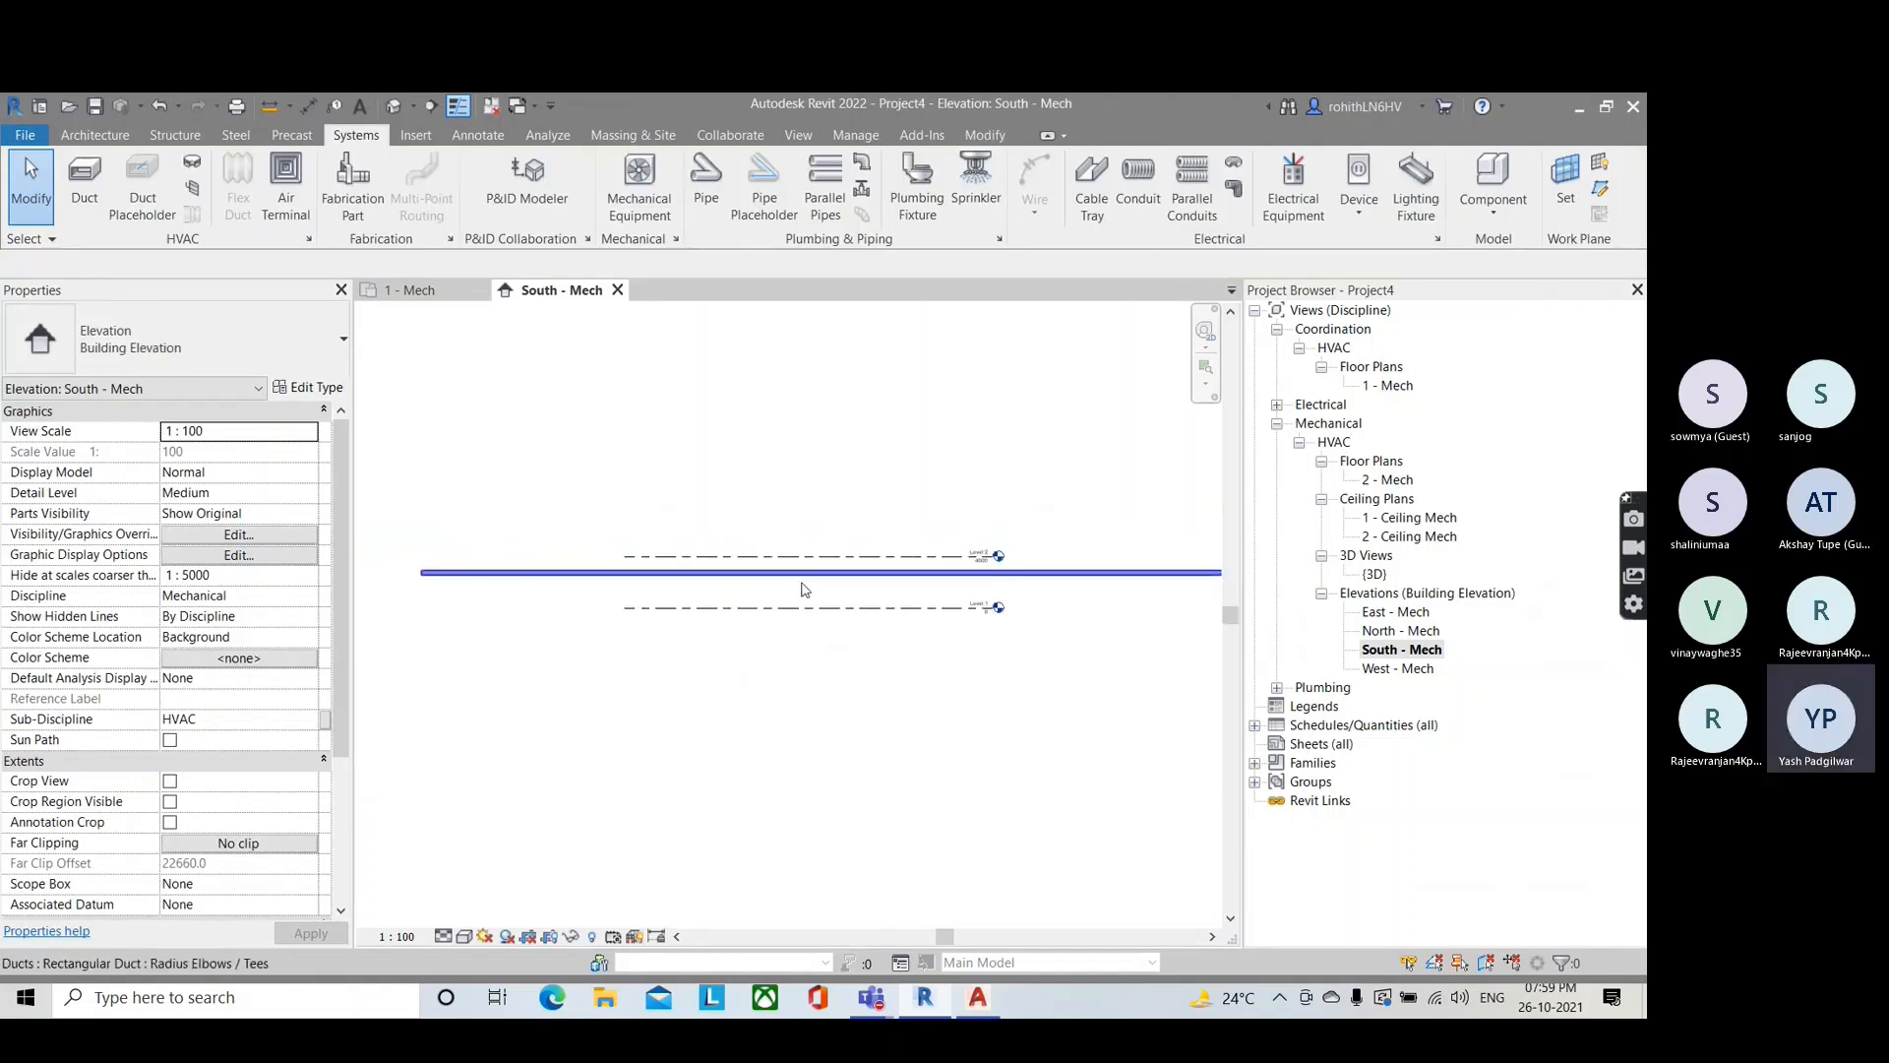
scroll(742, 592, up, 3)
scroll(651, 621, down, 2)
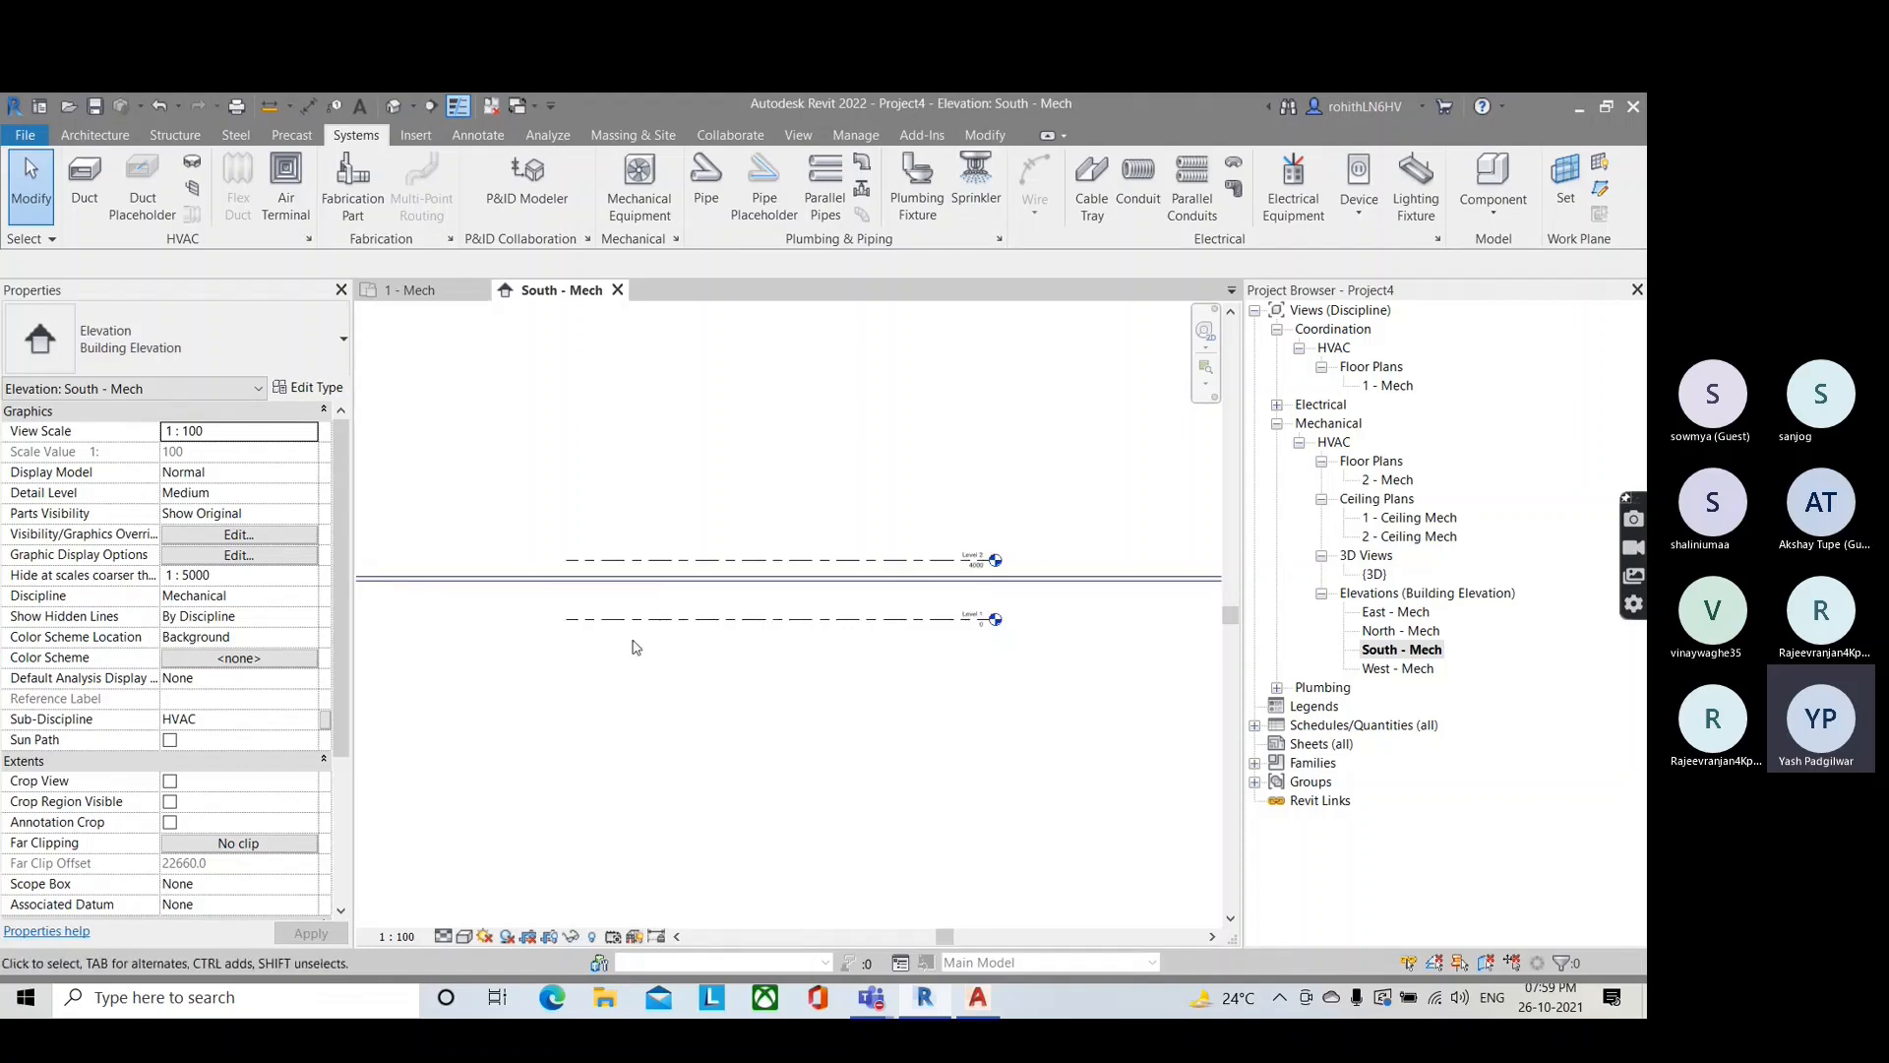
scroll(689, 640, up, 4)
middle_drag(786, 678, 707, 690)
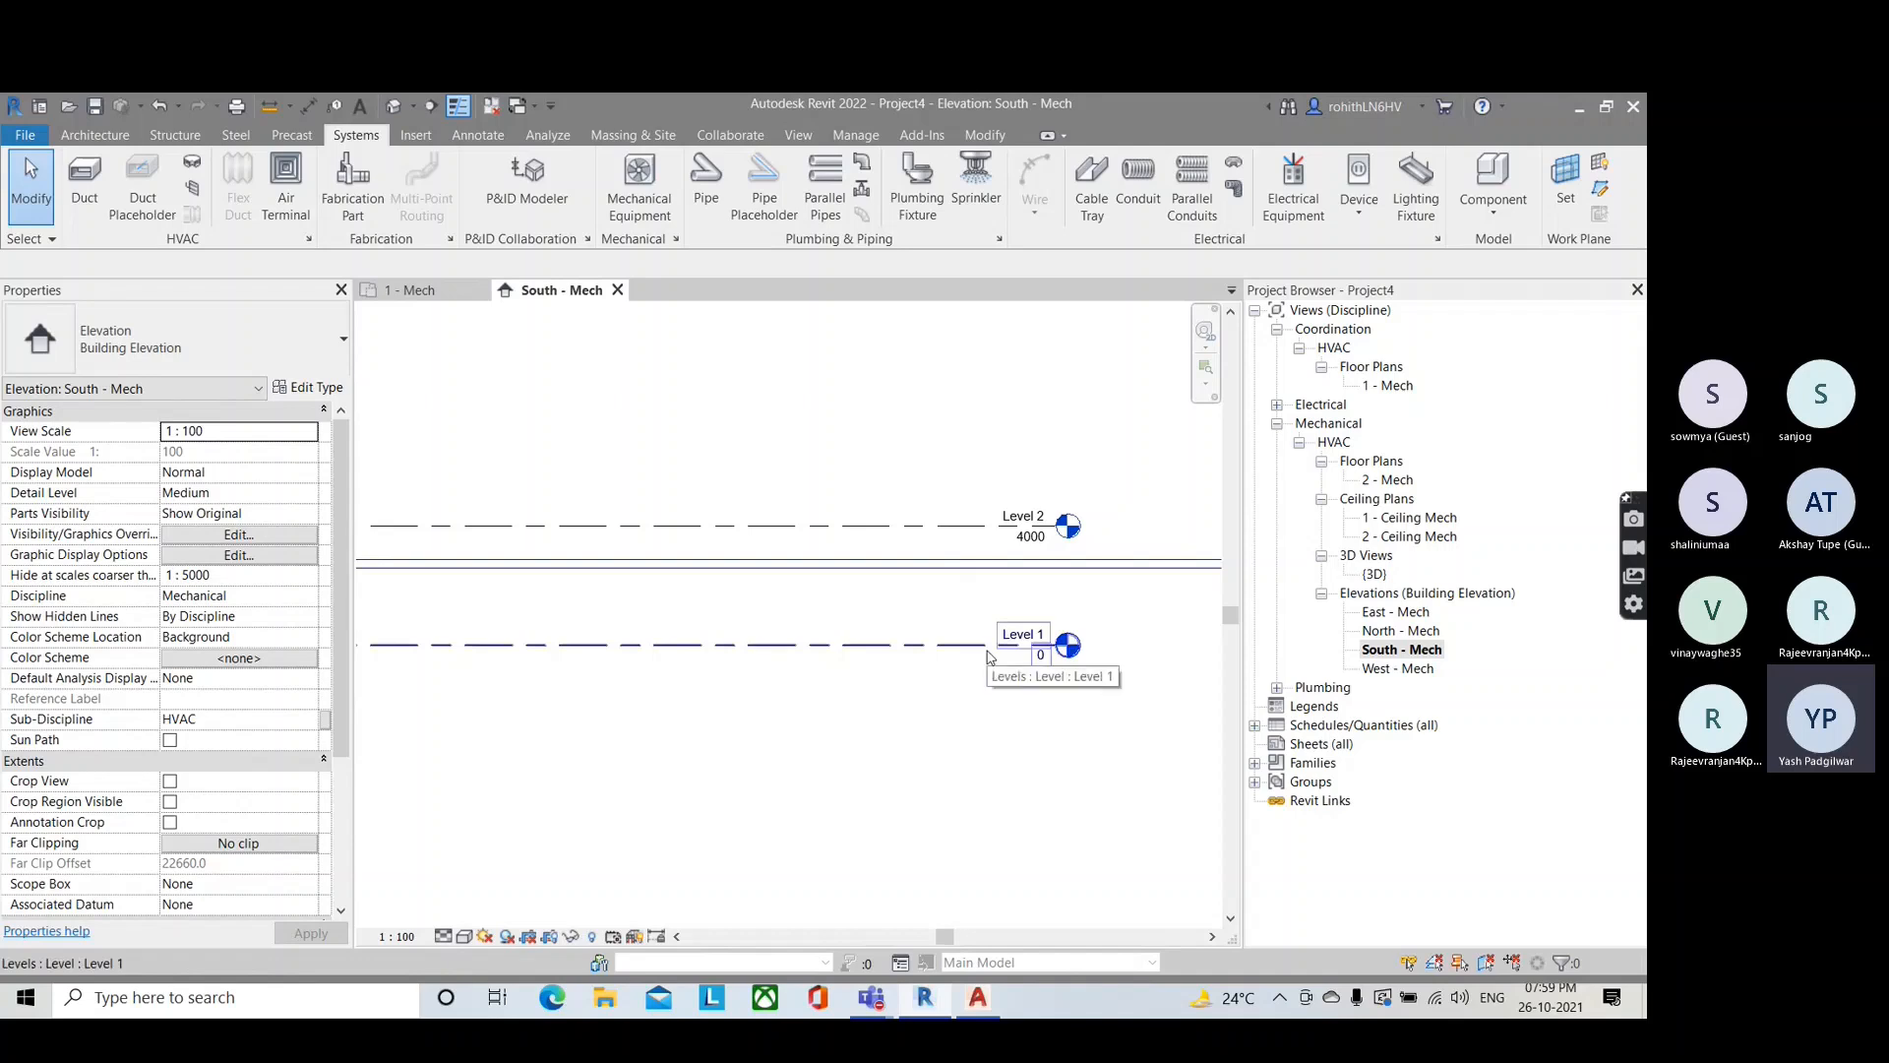
Step: In the 1 - Mech plan, draw a horizontal 500 x 500 mm duct about 130000 mm long at 3200 mm middle elevation, above the existing duct
click(411, 289)
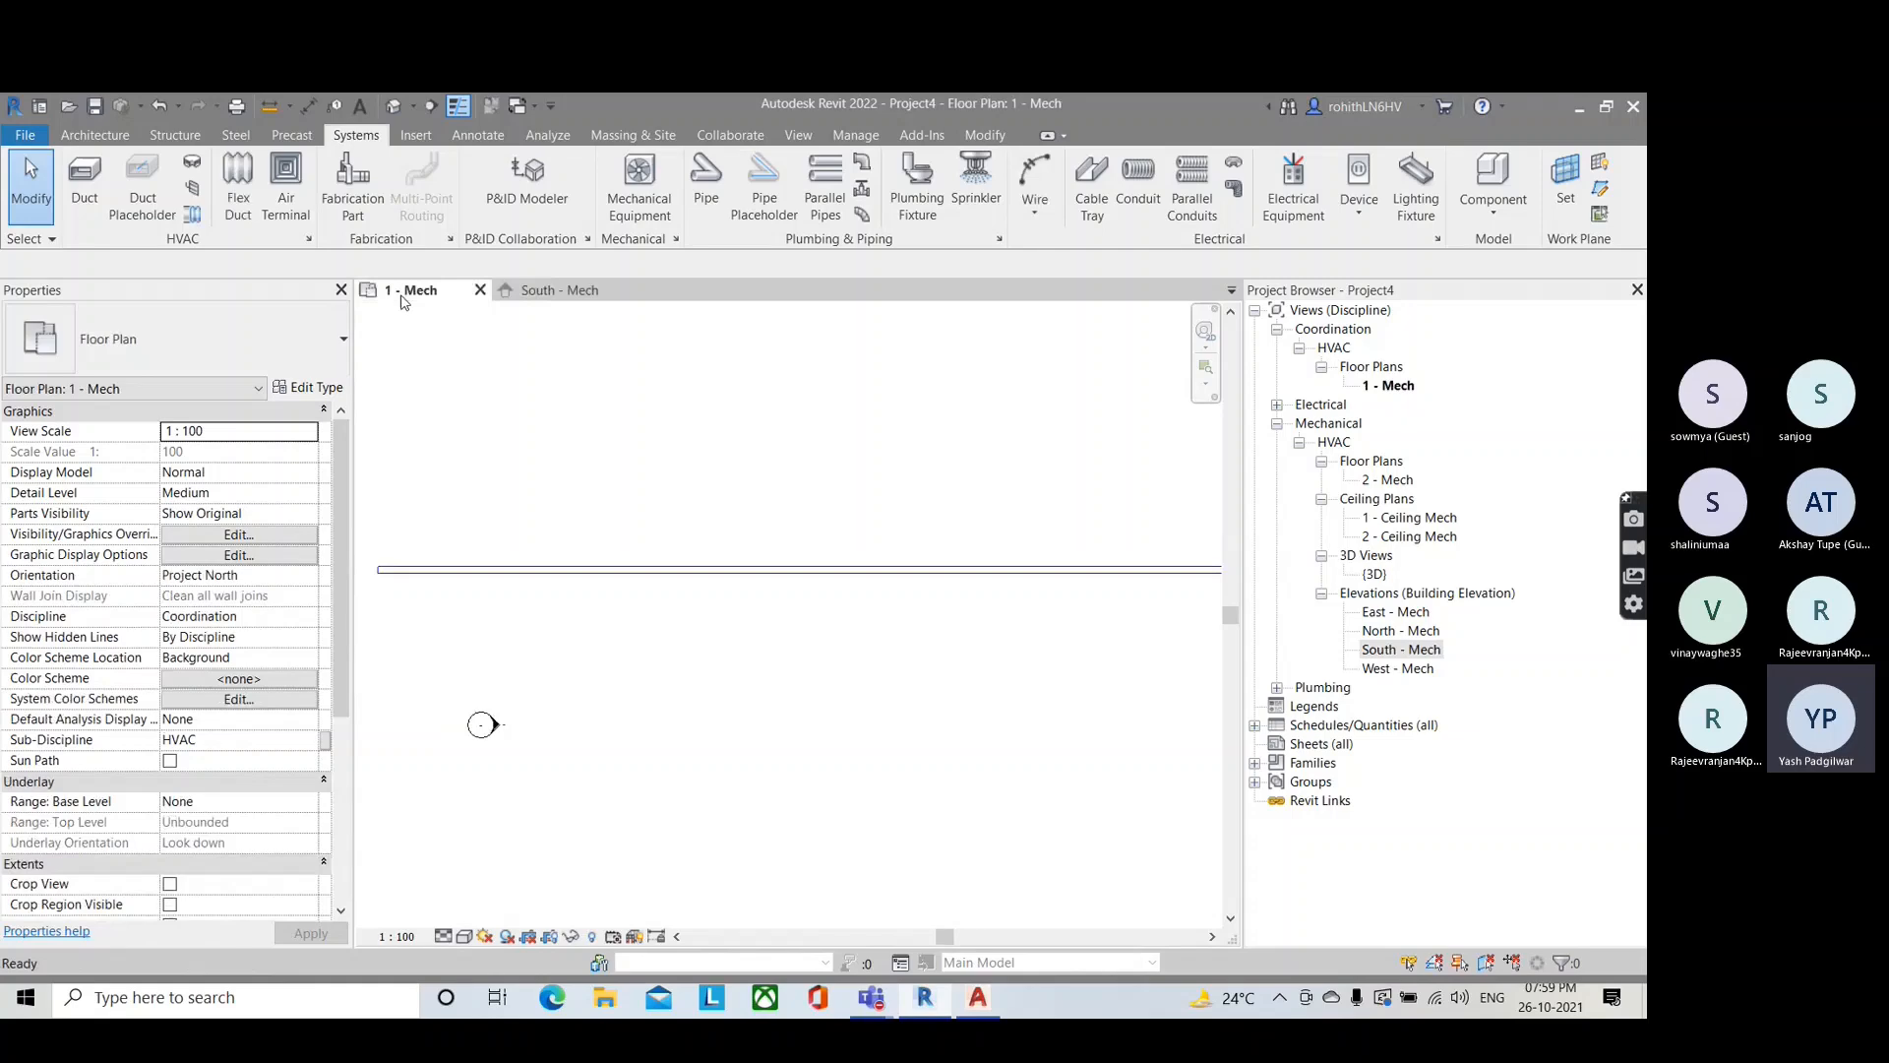
scroll(635, 636, down, 3)
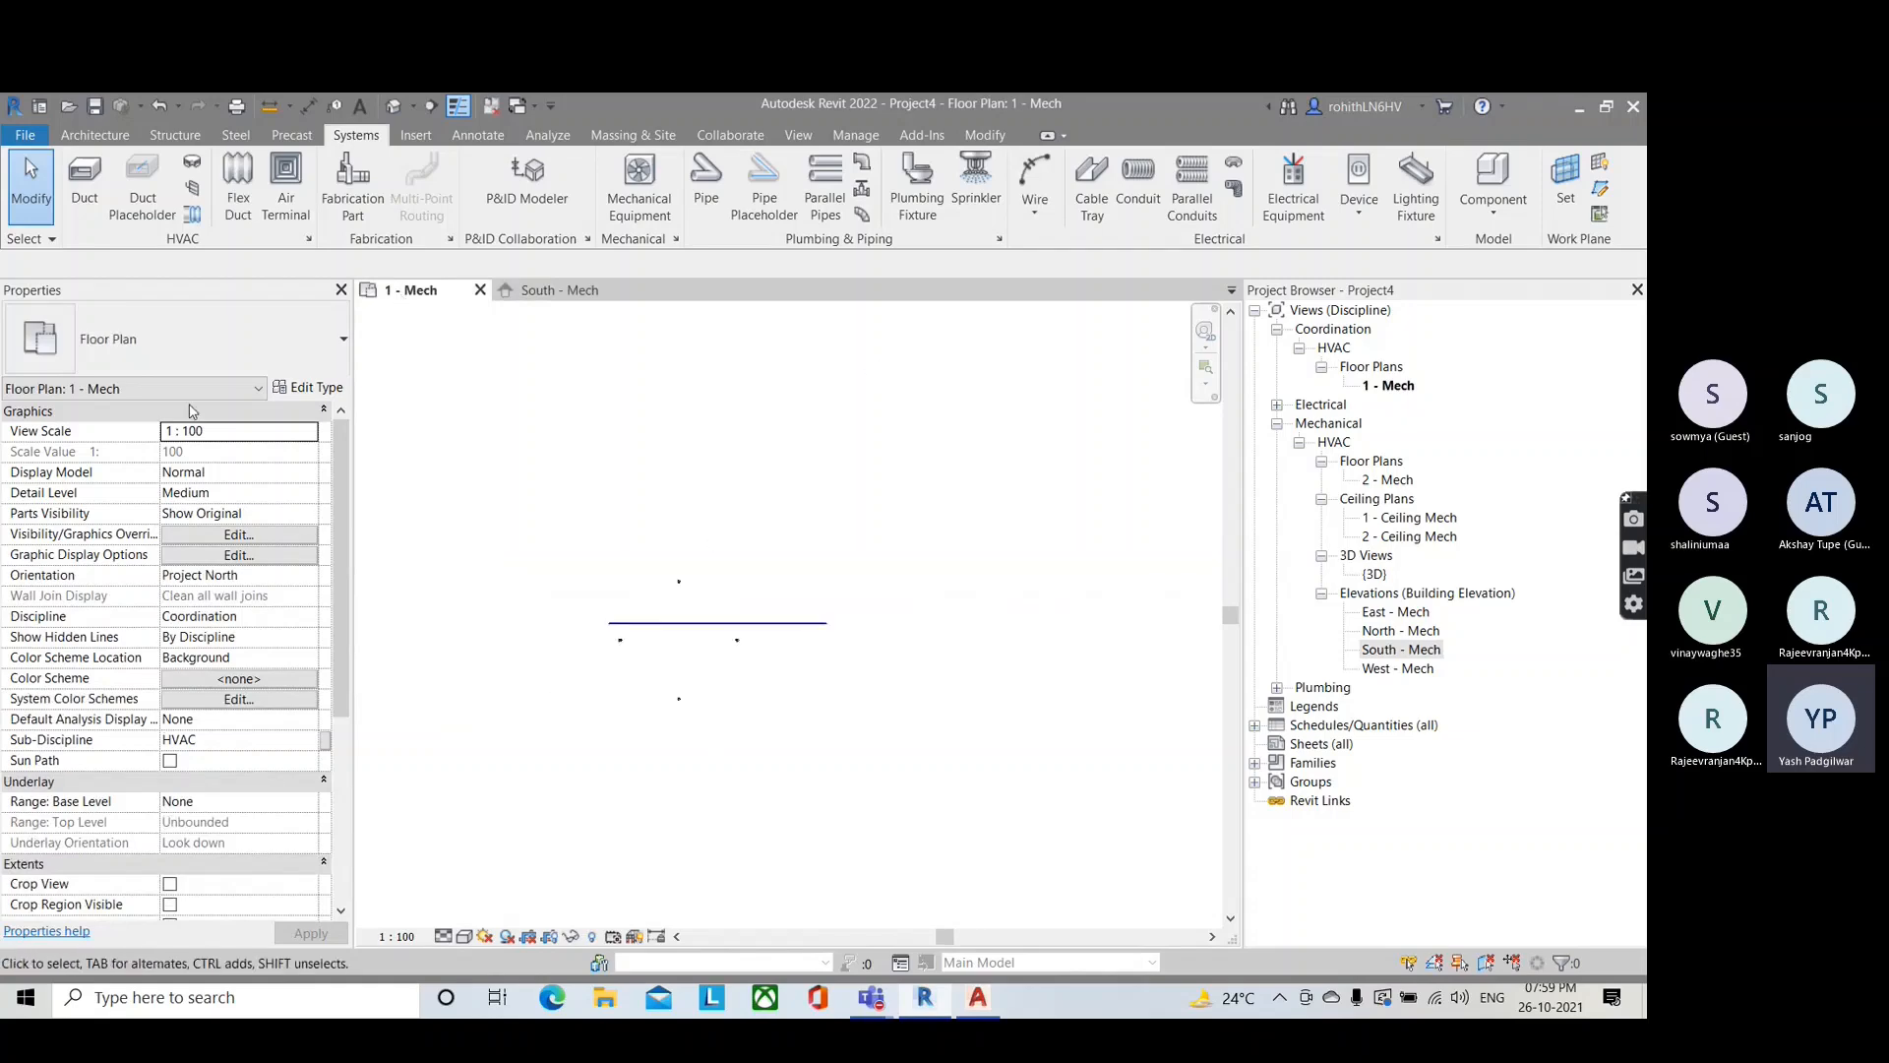
click(83, 203)
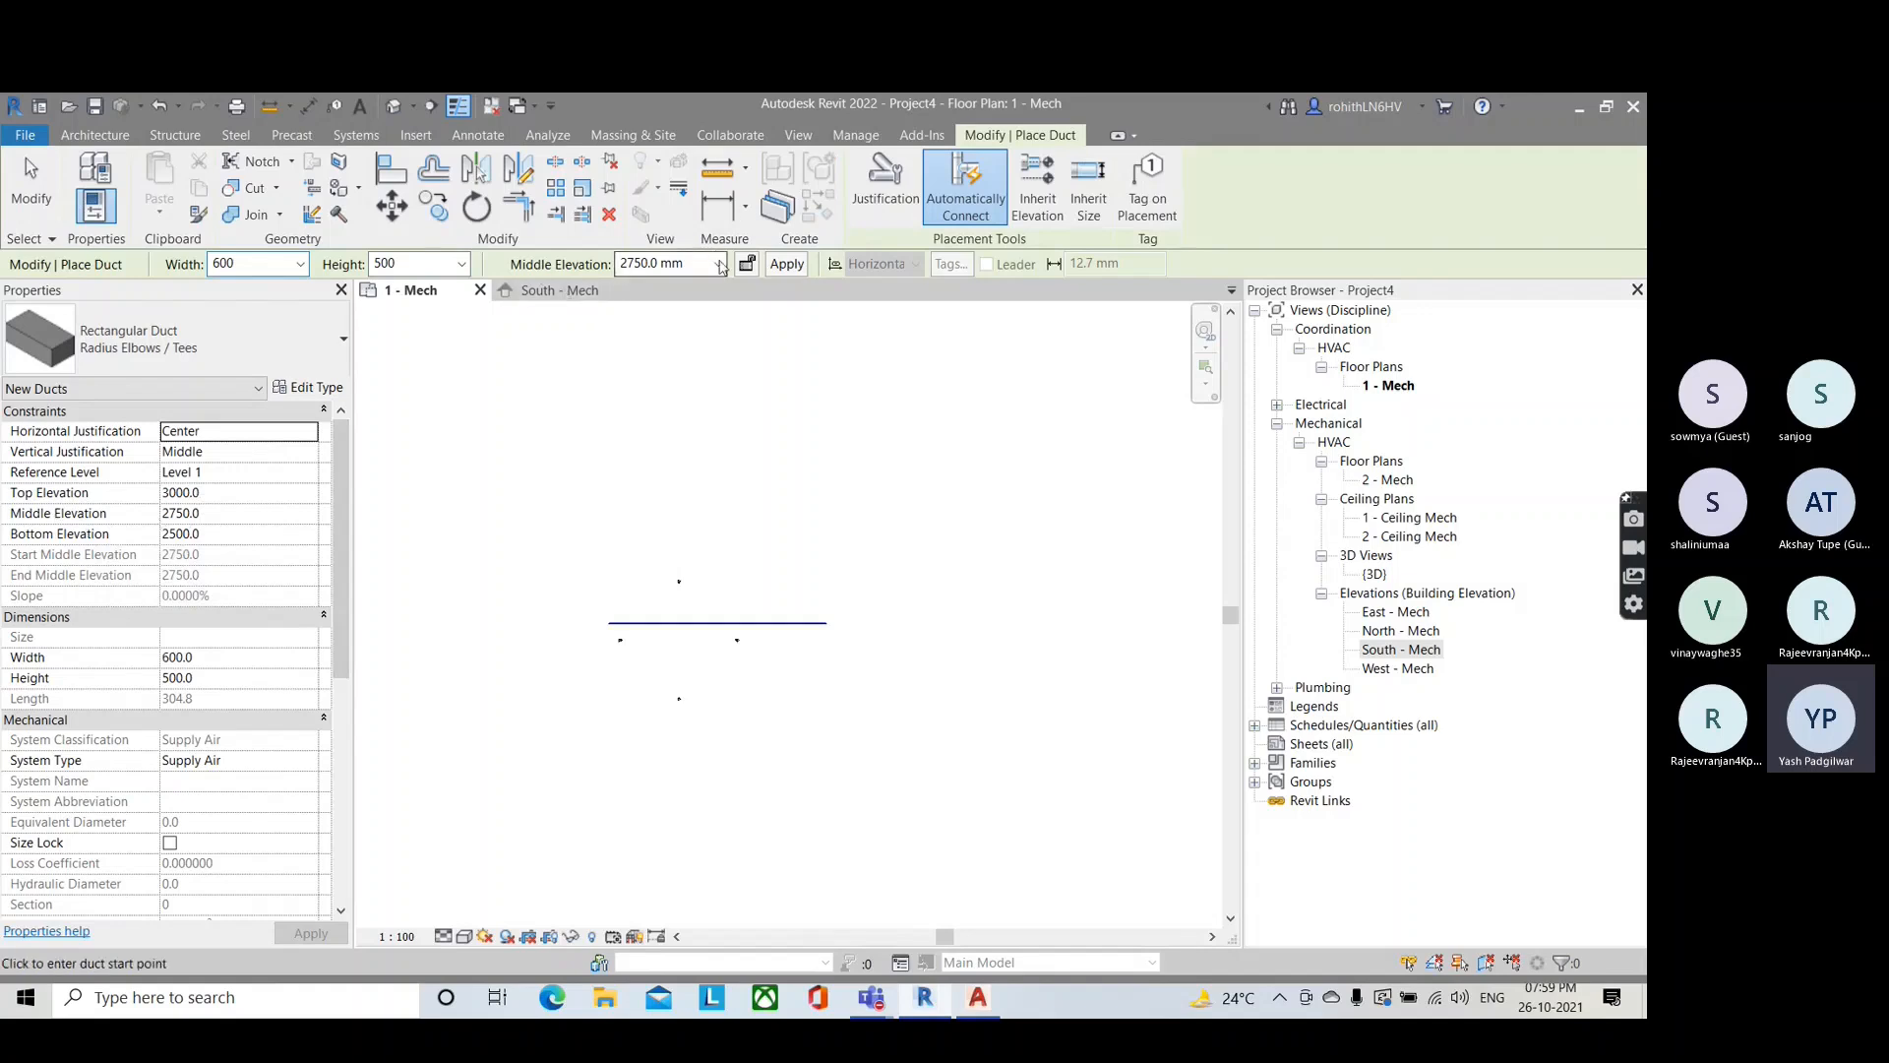
click(698, 264)
text(3200)
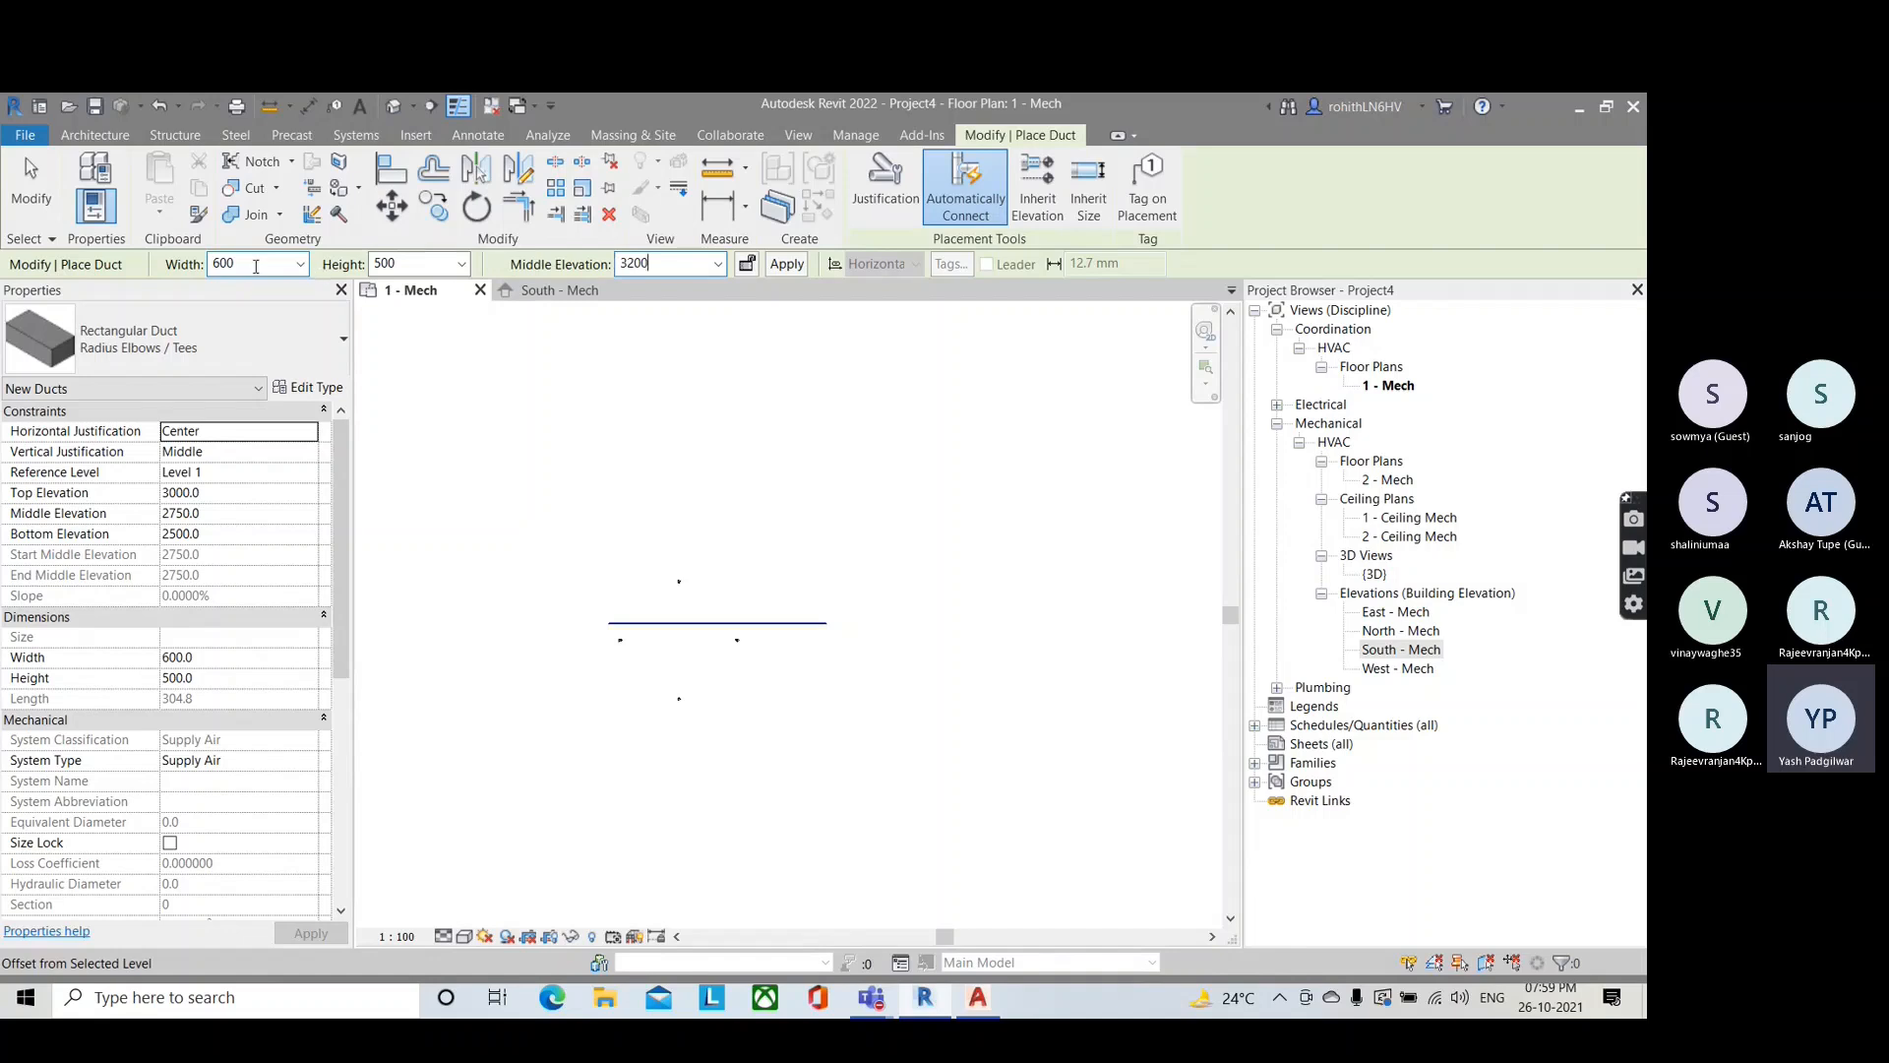
click(256, 267)
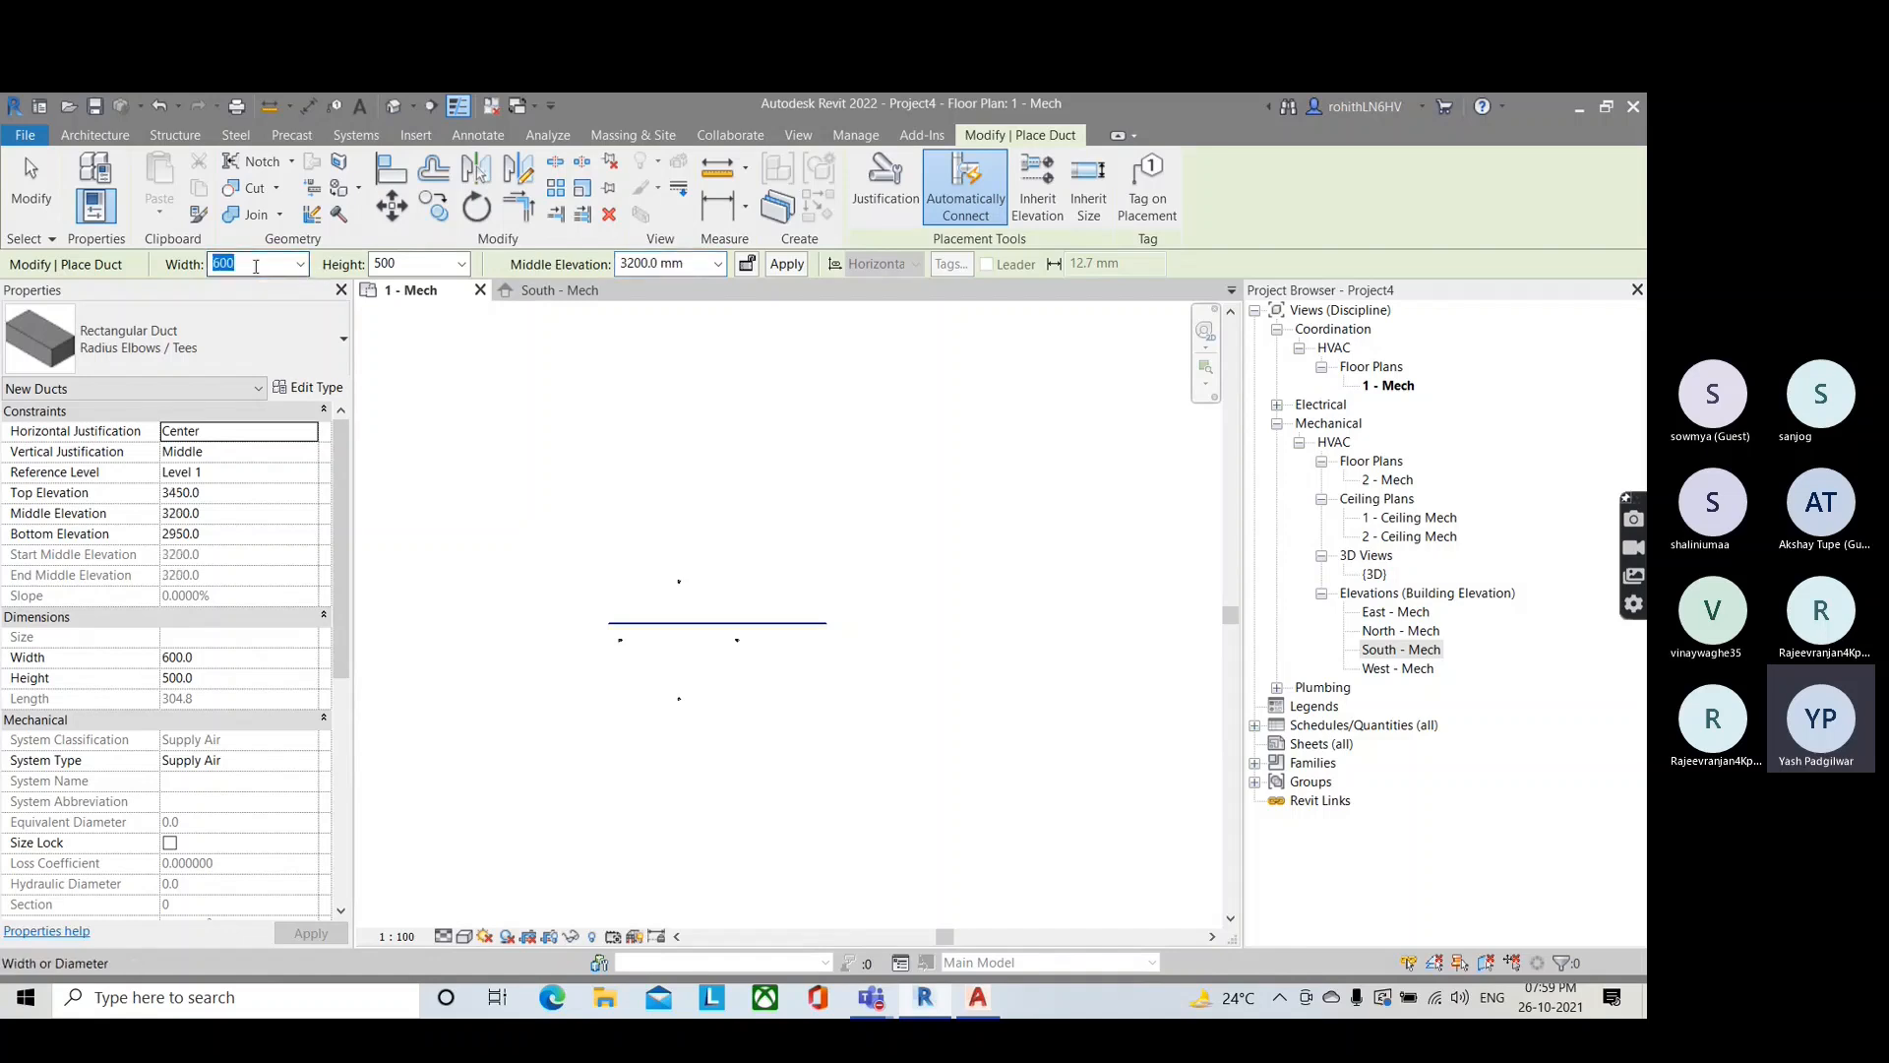
text(60)
key(BackSpace)
key(BackSpace)
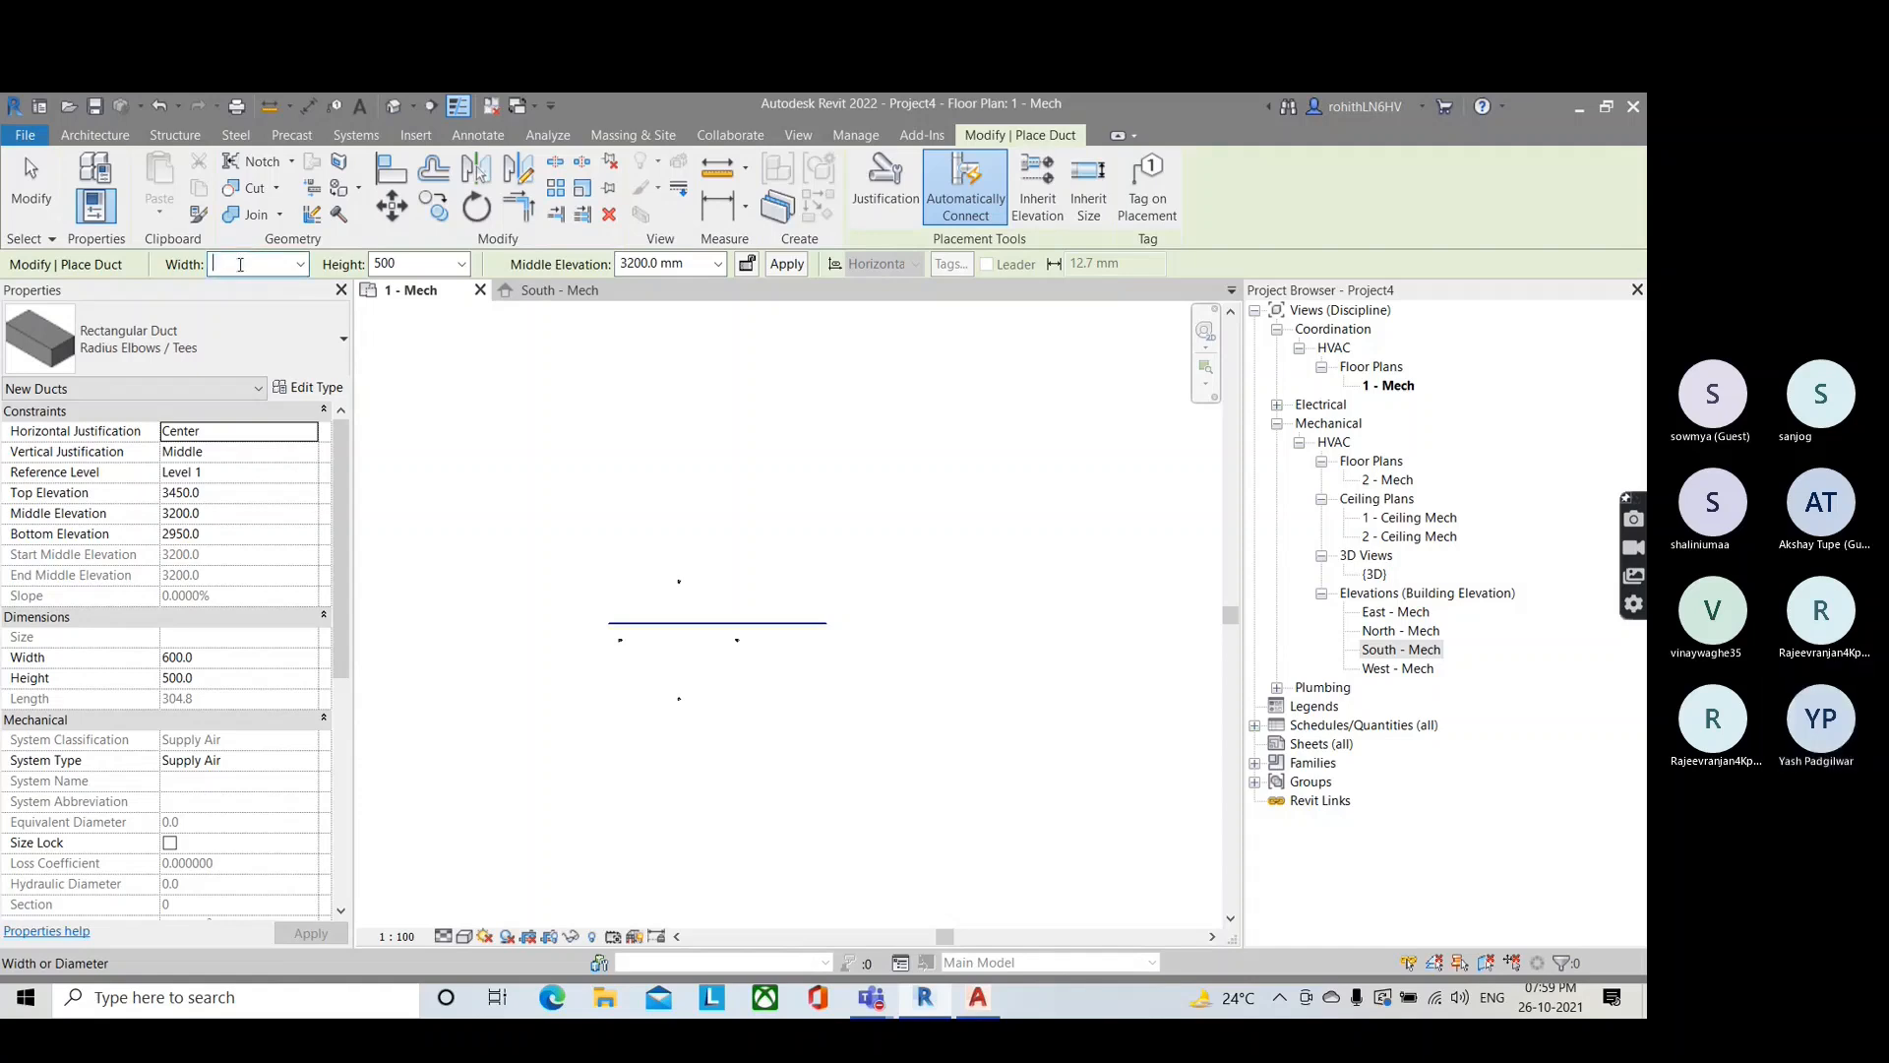
text(500)
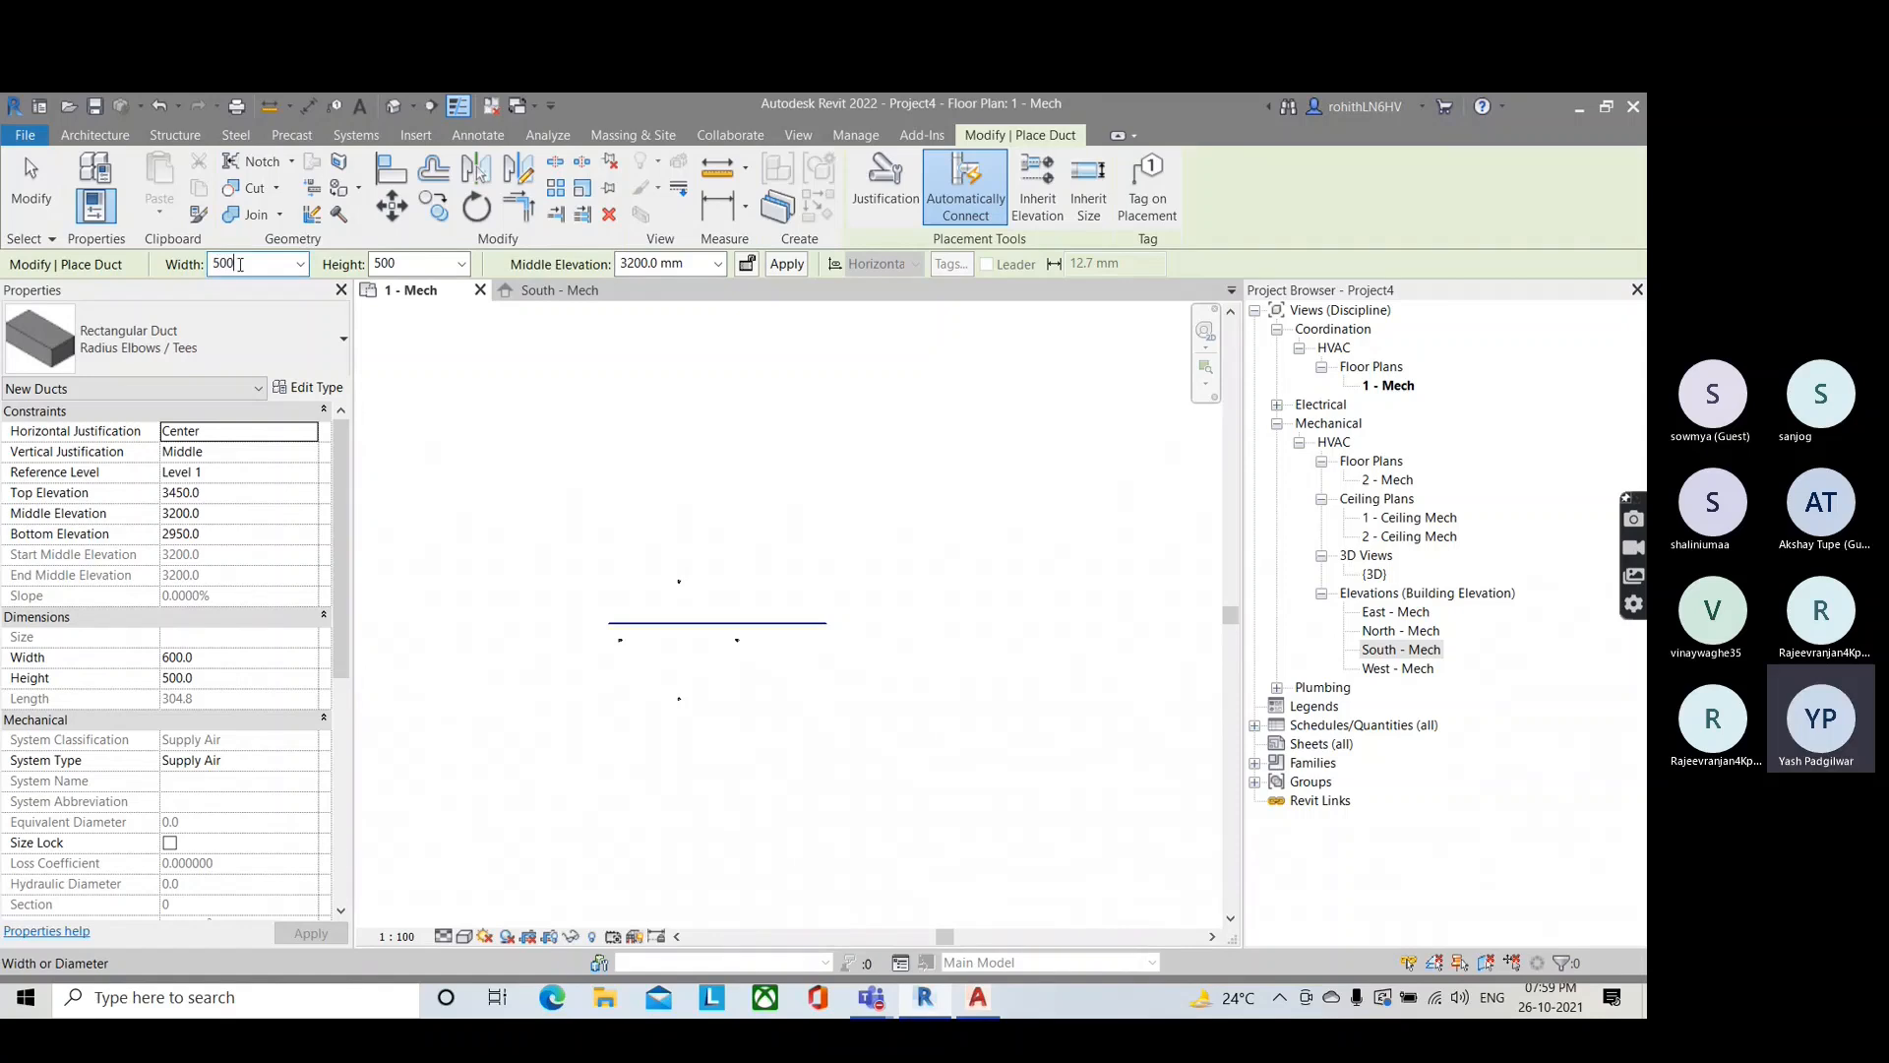
key(Return)
click(609, 458)
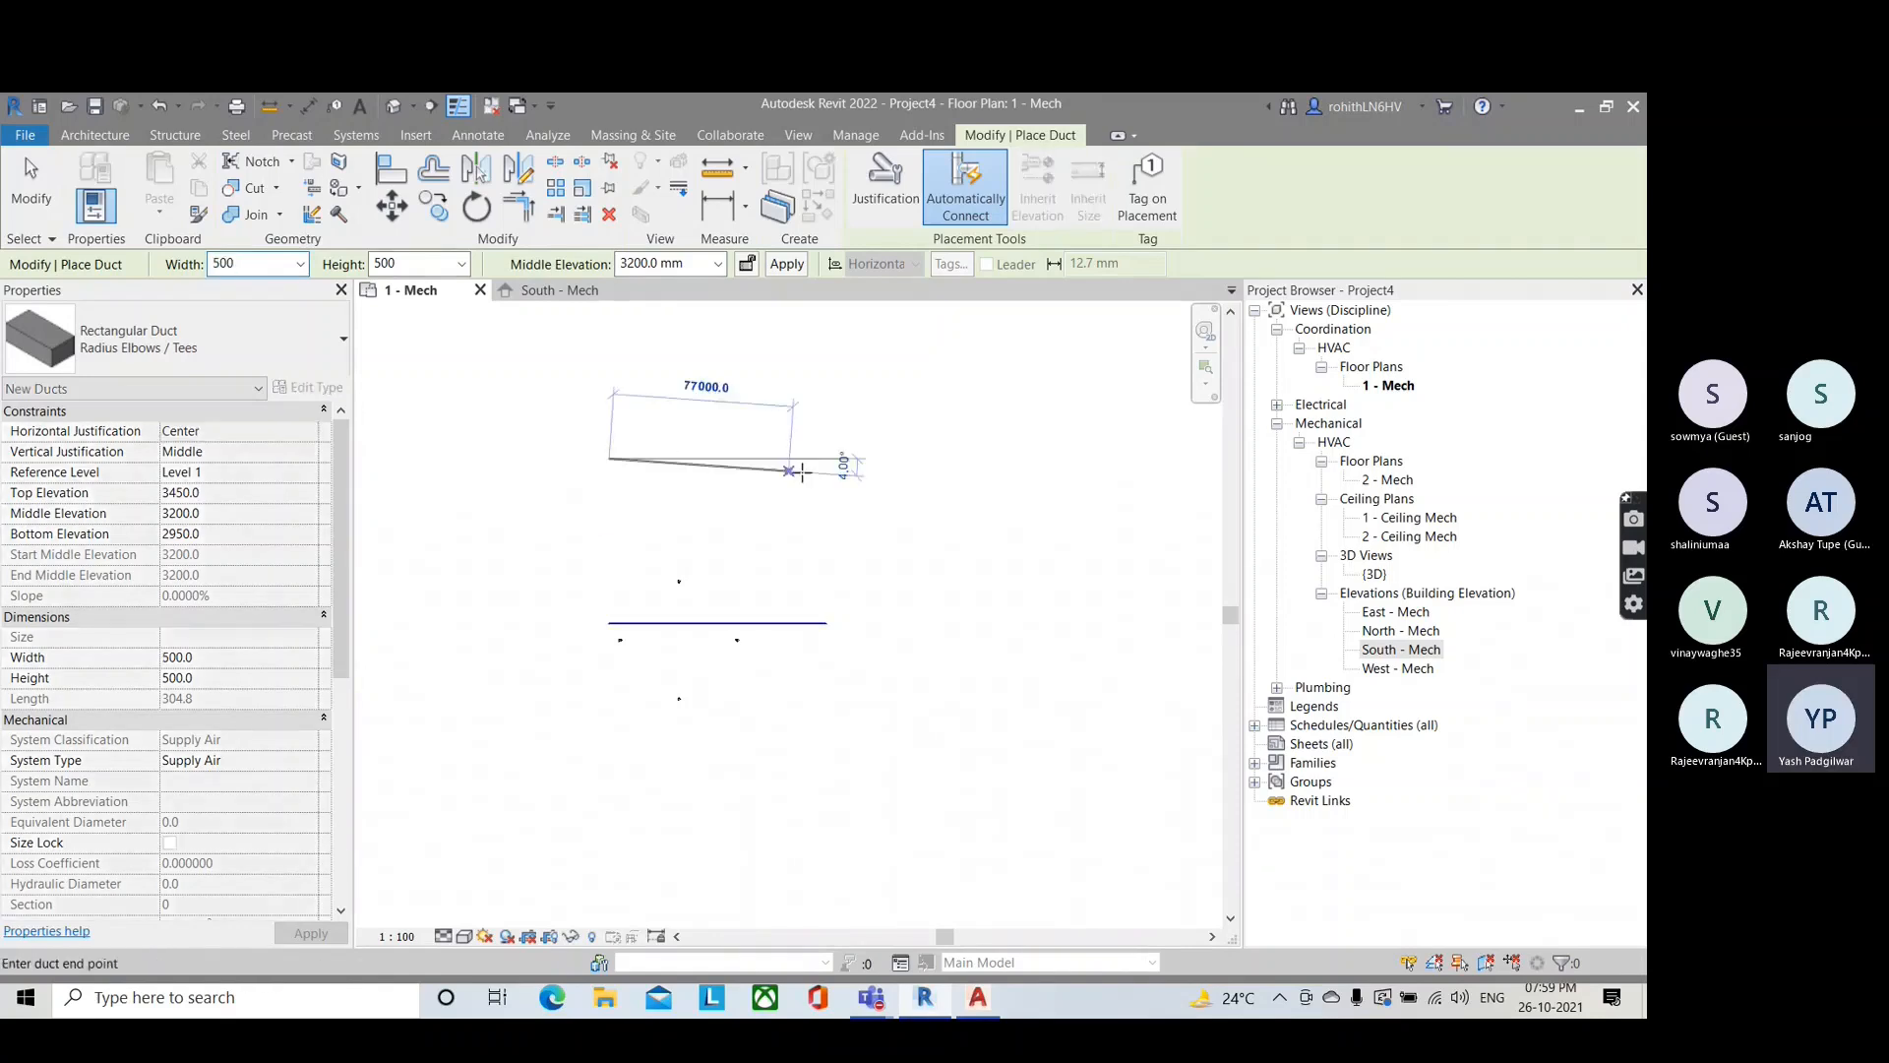
click(913, 457)
key(Escape)
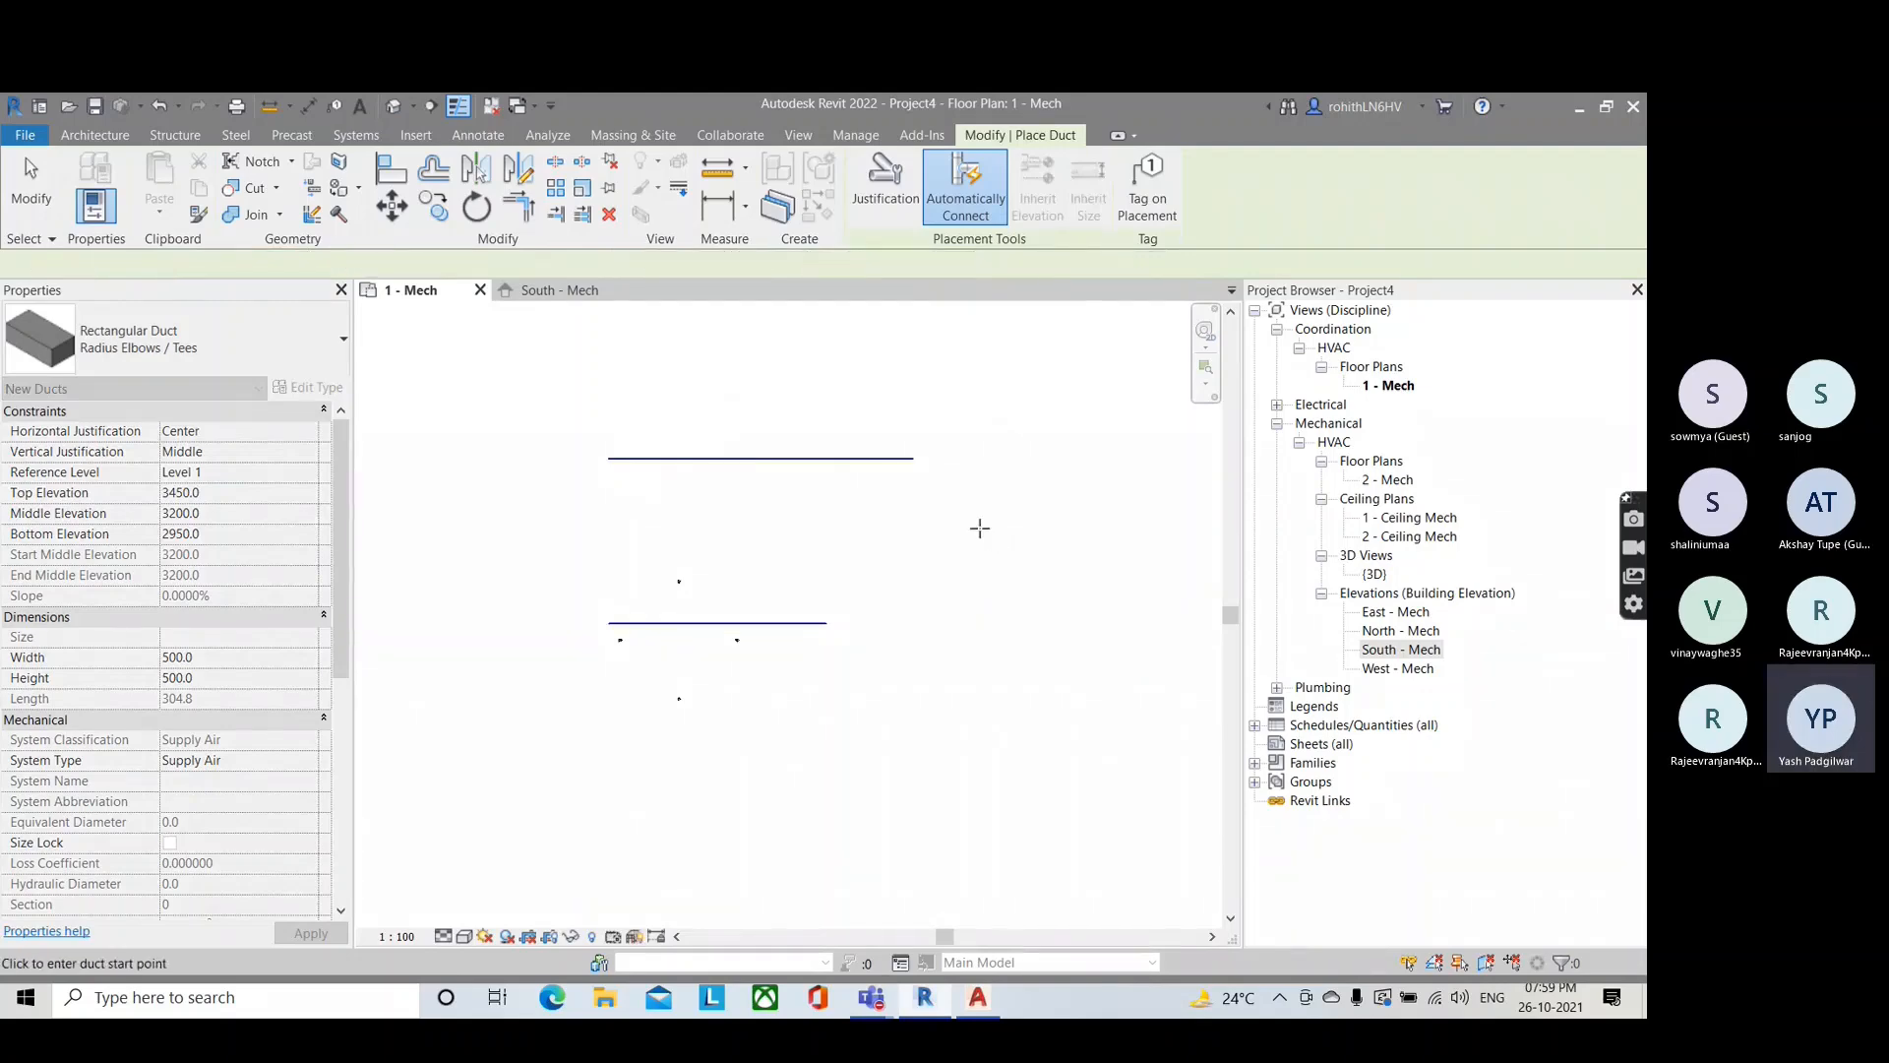
Step: Leave the duct command in the South - Mech elevation and examine both ducts' heights relative to each other and to the levels
key(ctrl+Tab)
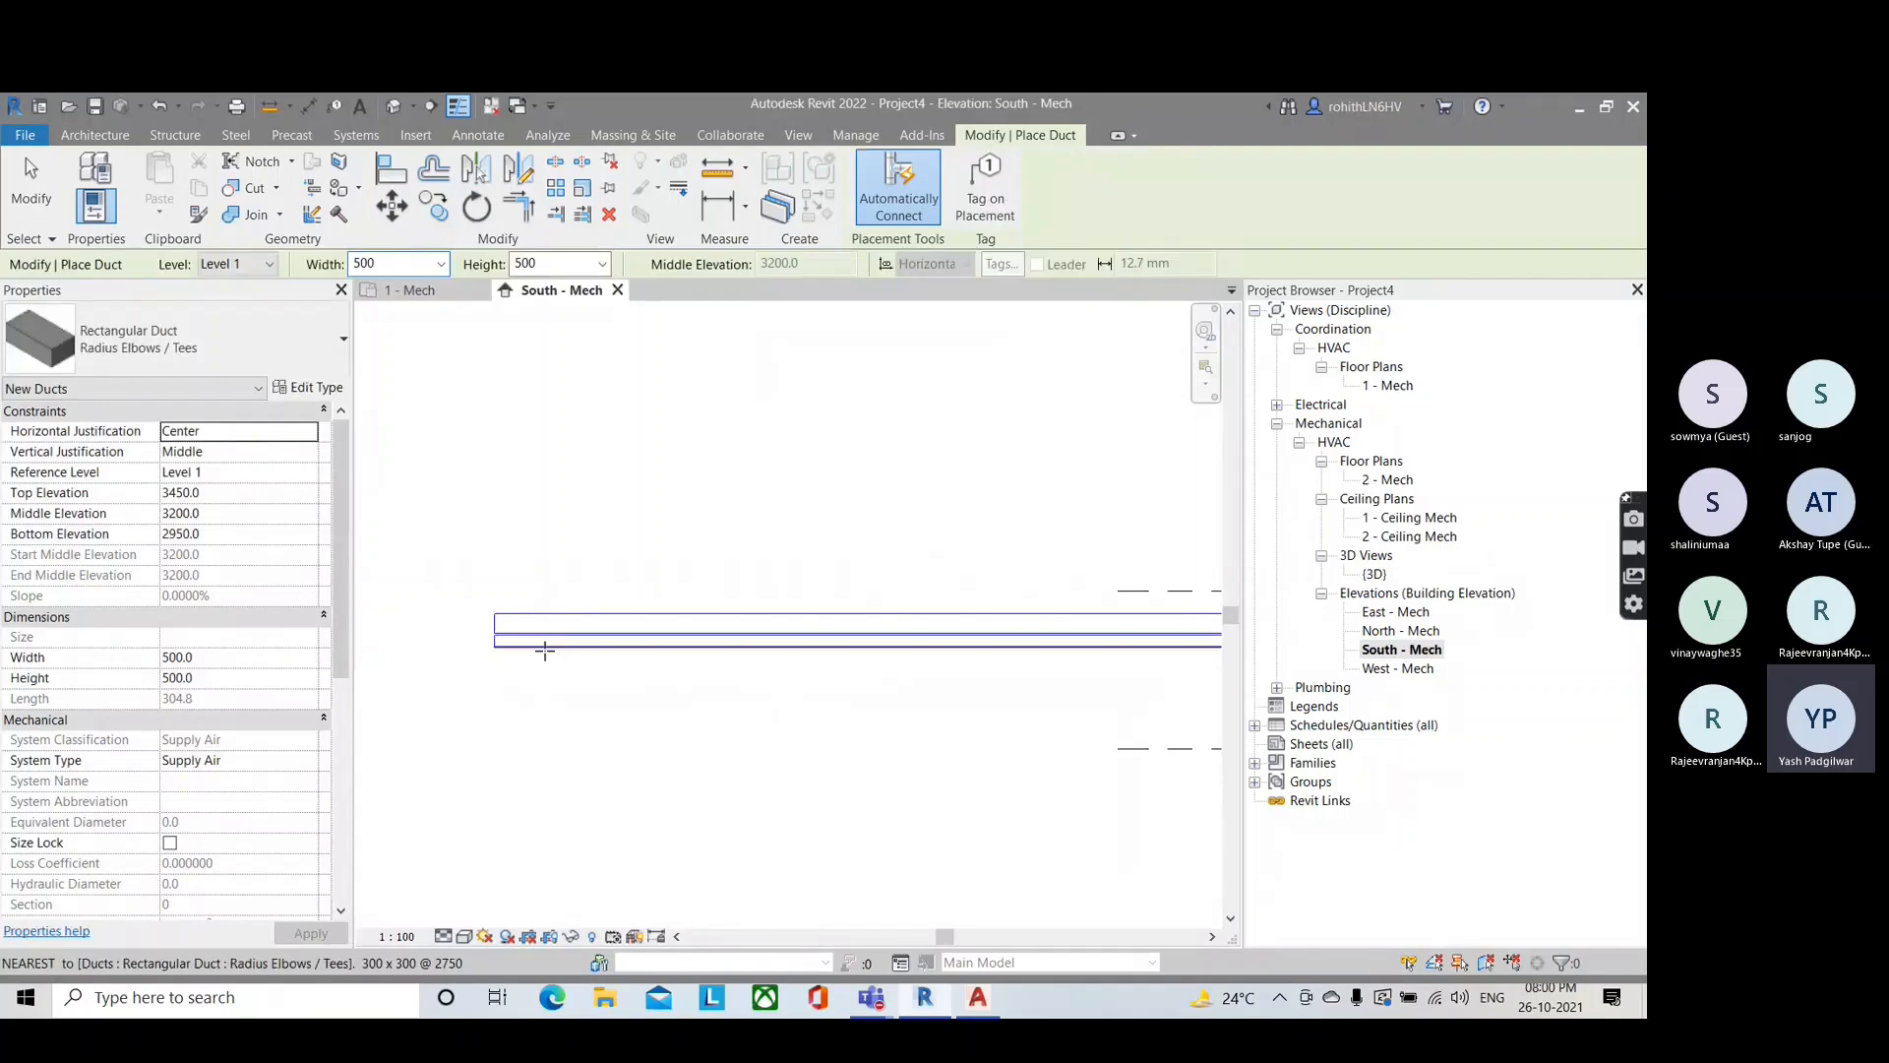
key(Escape)
click(511, 551)
key(Escape)
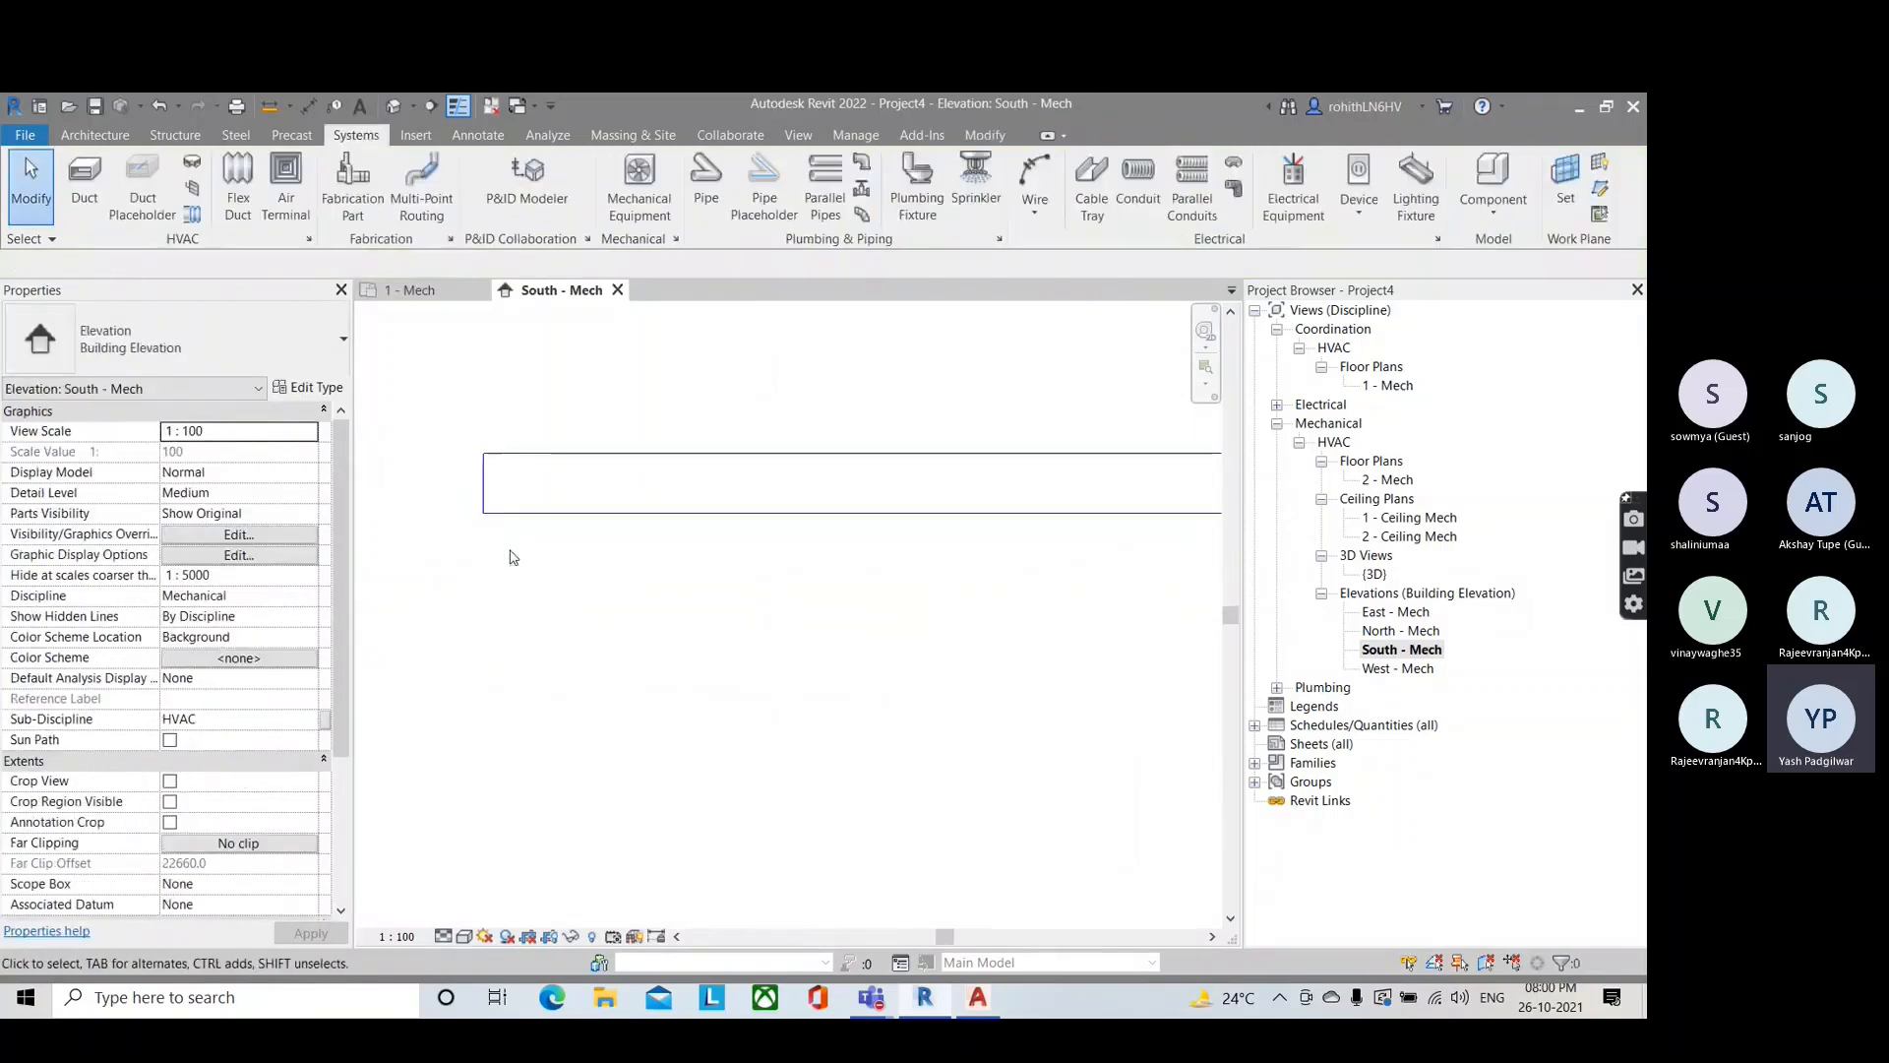
scroll(527, 603, down, 4)
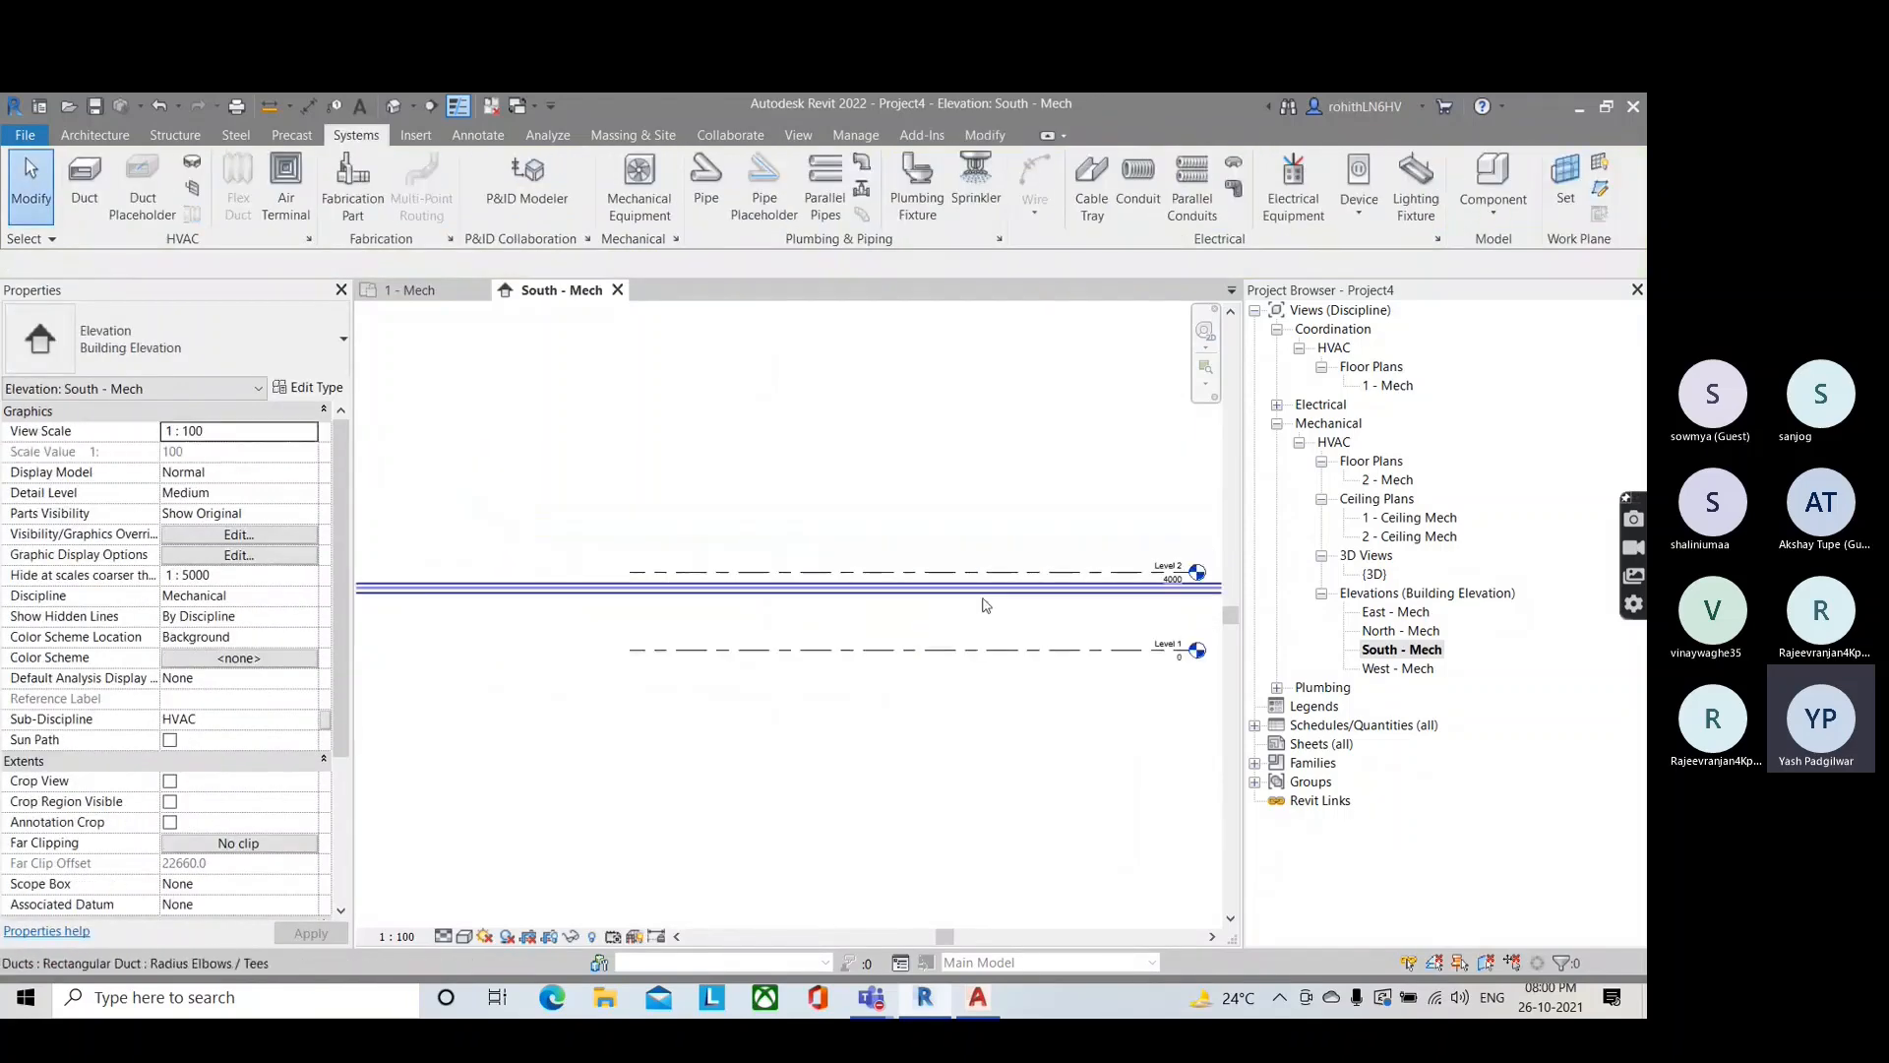
scroll(915, 624, up, 2)
scroll(910, 619, down, 1)
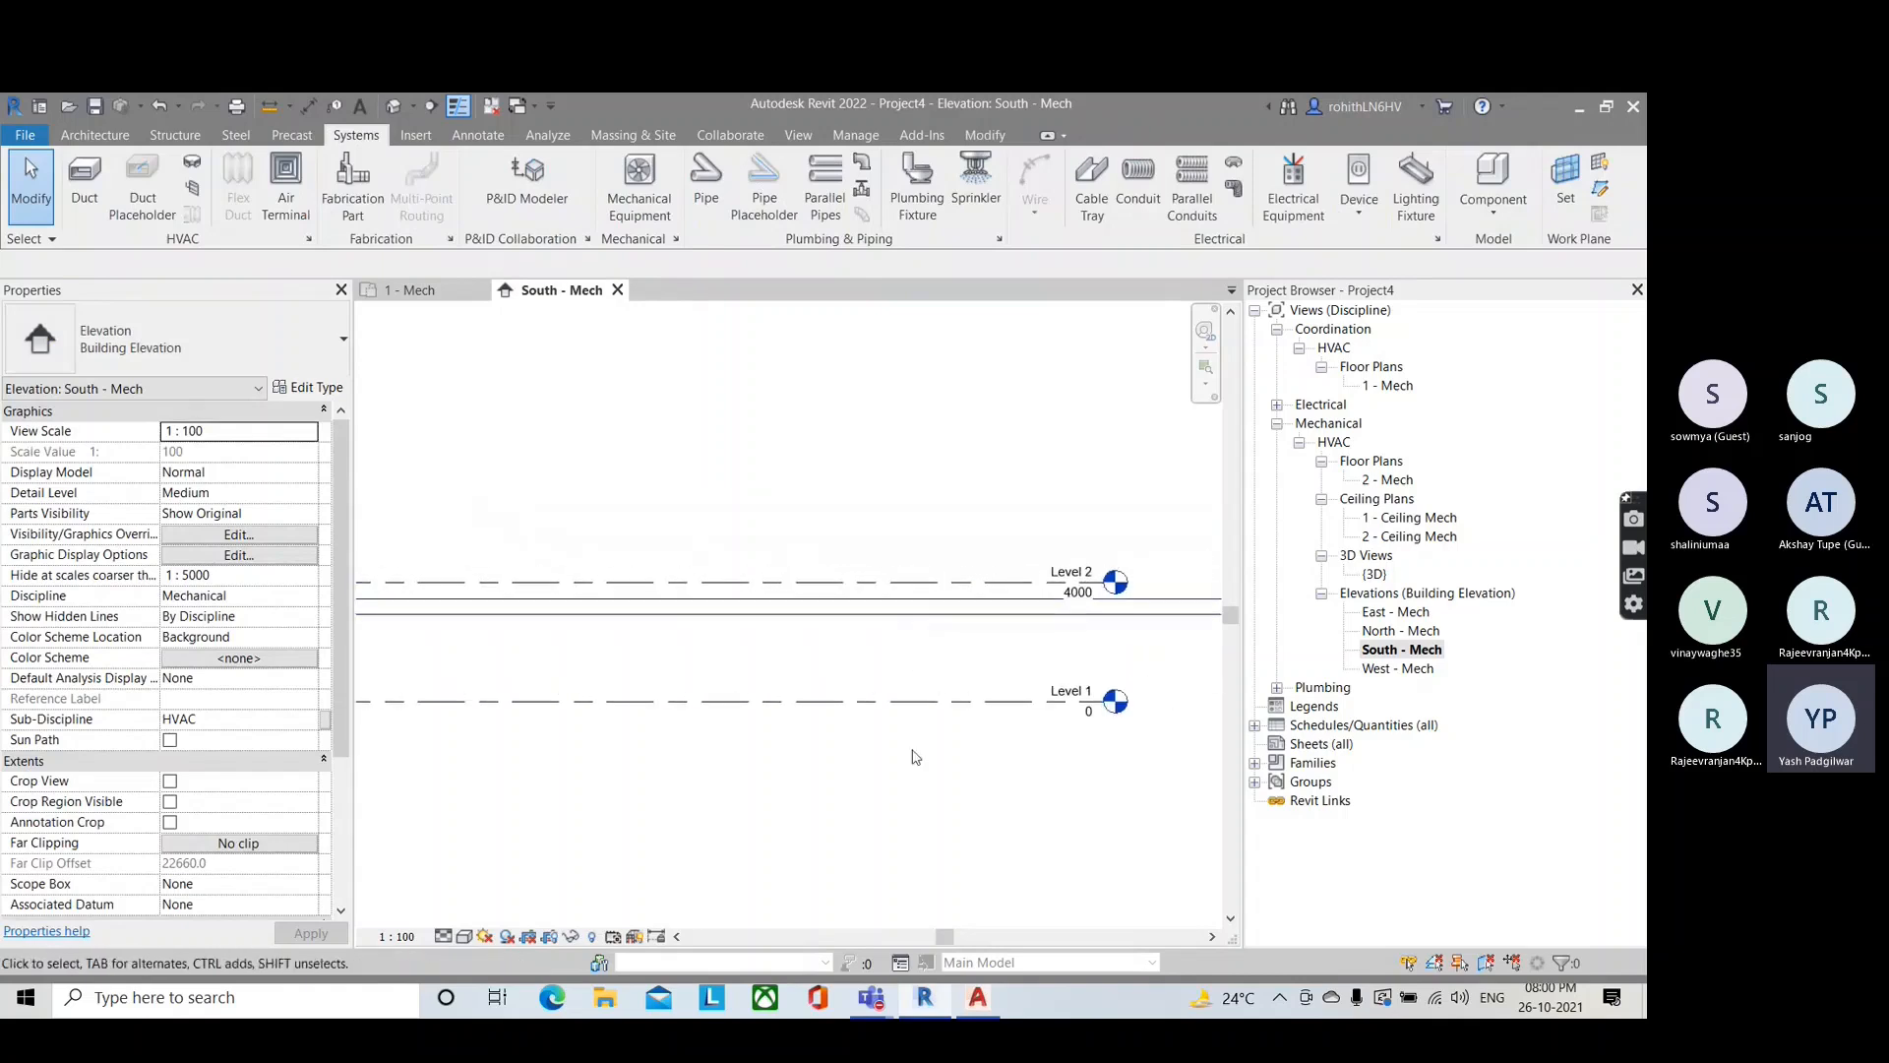
scroll(979, 661, down, 2)
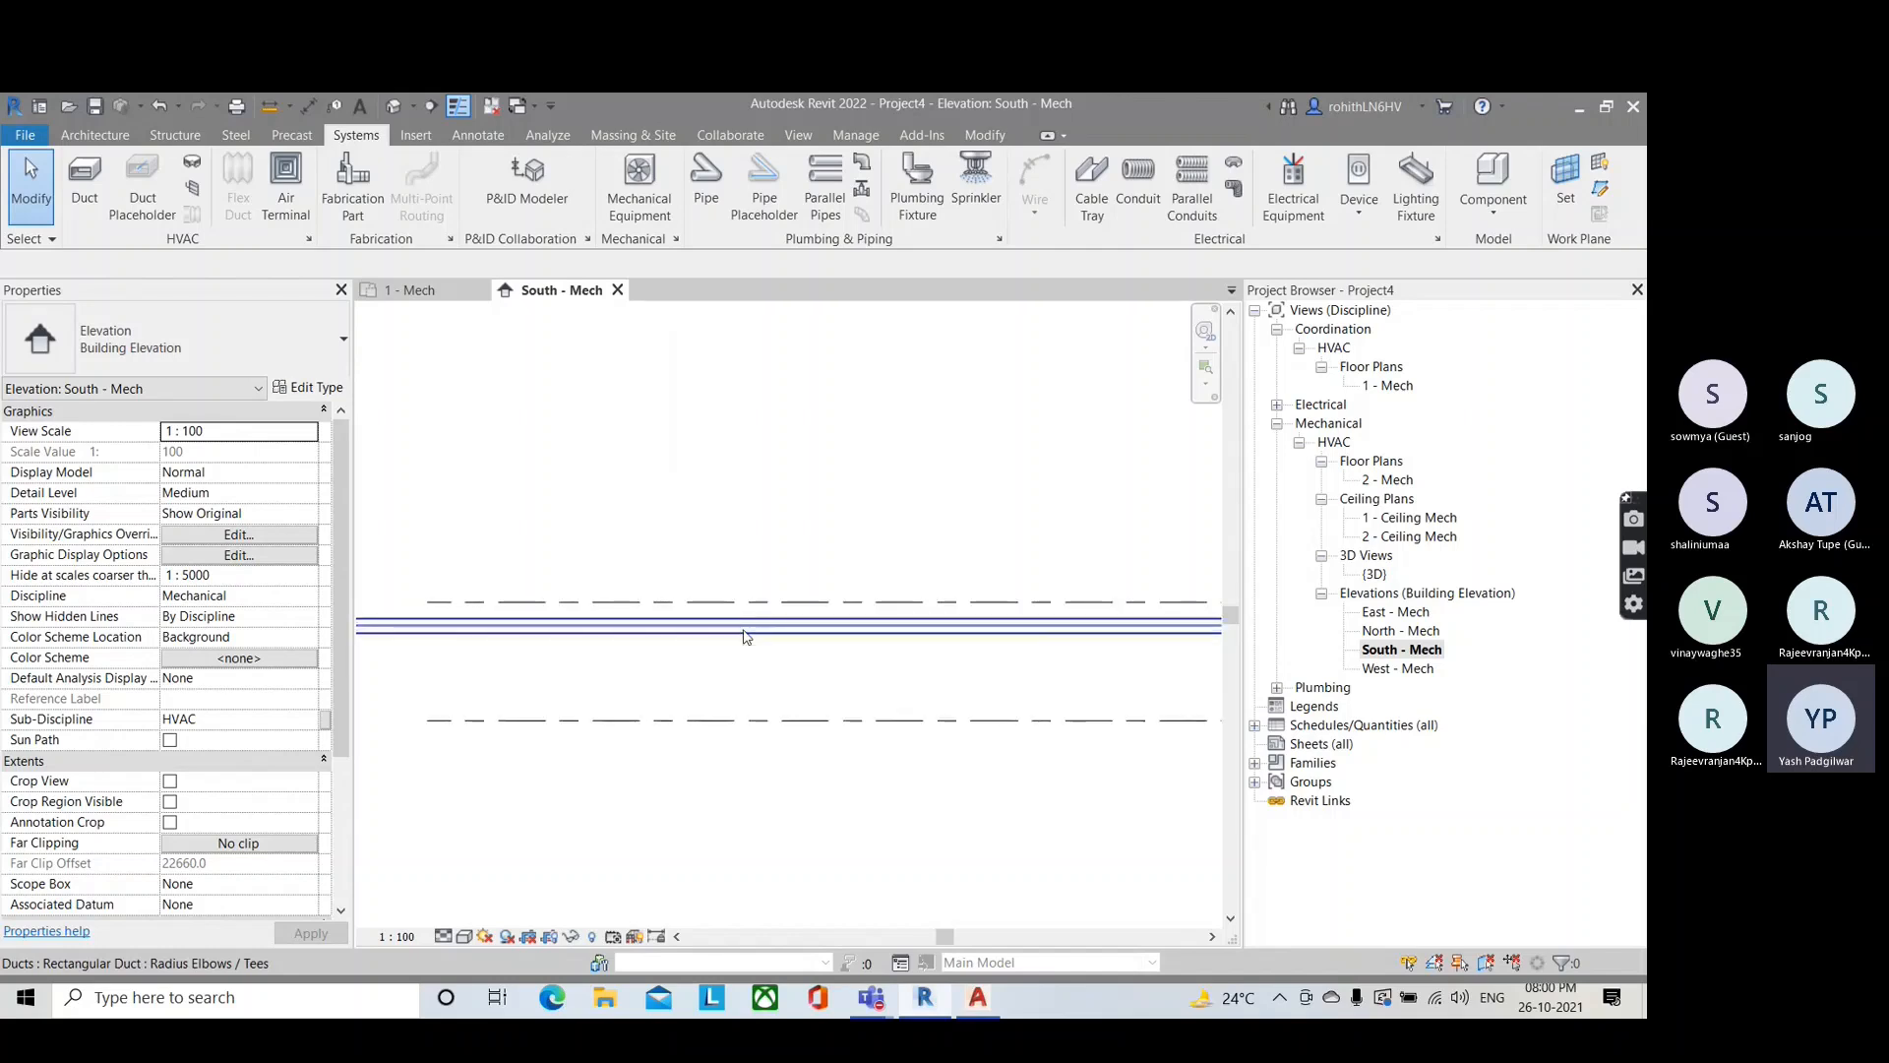
scroll(936, 668, up, 2)
middle_drag(936, 668, 789, 678)
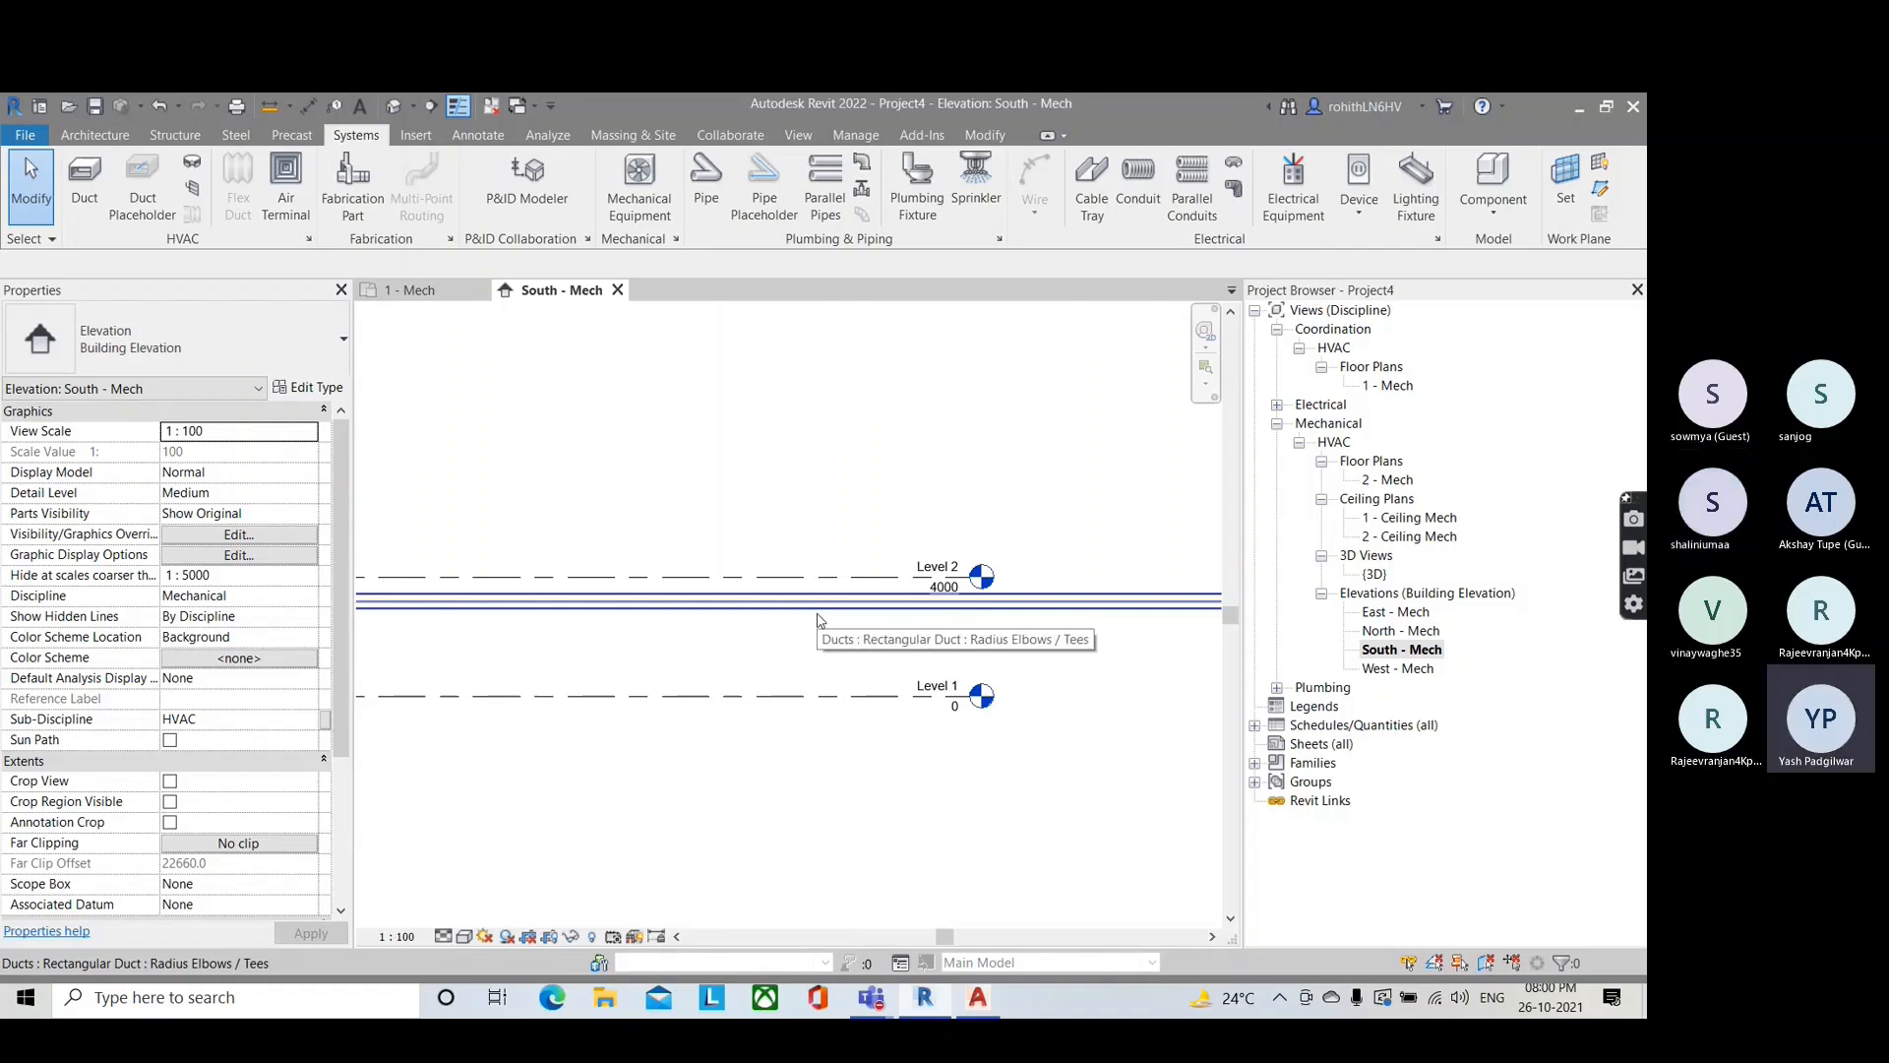
Step: Delete the two horizontal ducts from the 1 - Mech plan
key(ctrl+Tab)
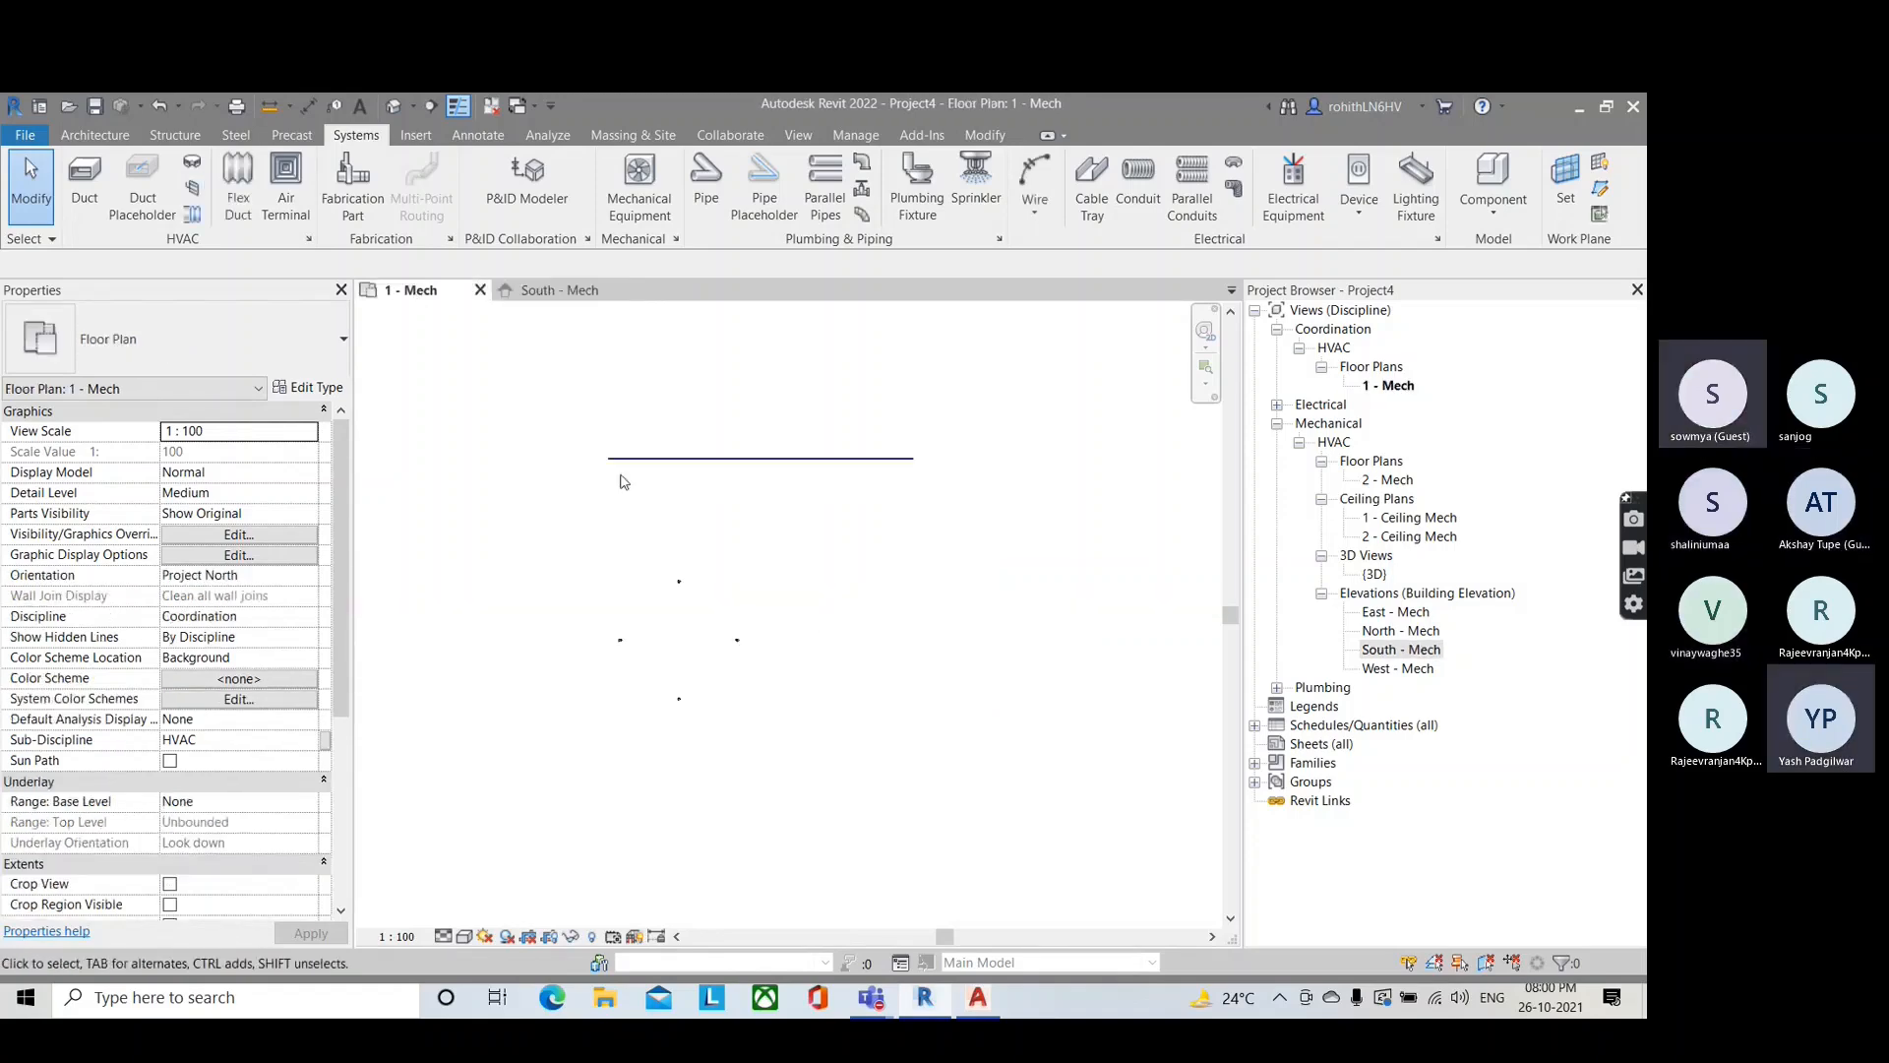
scroll(621, 481, down, 2)
scroll(630, 483, up, 2)
scroll(630, 483, up, 2)
drag(829, 599, 688, 448)
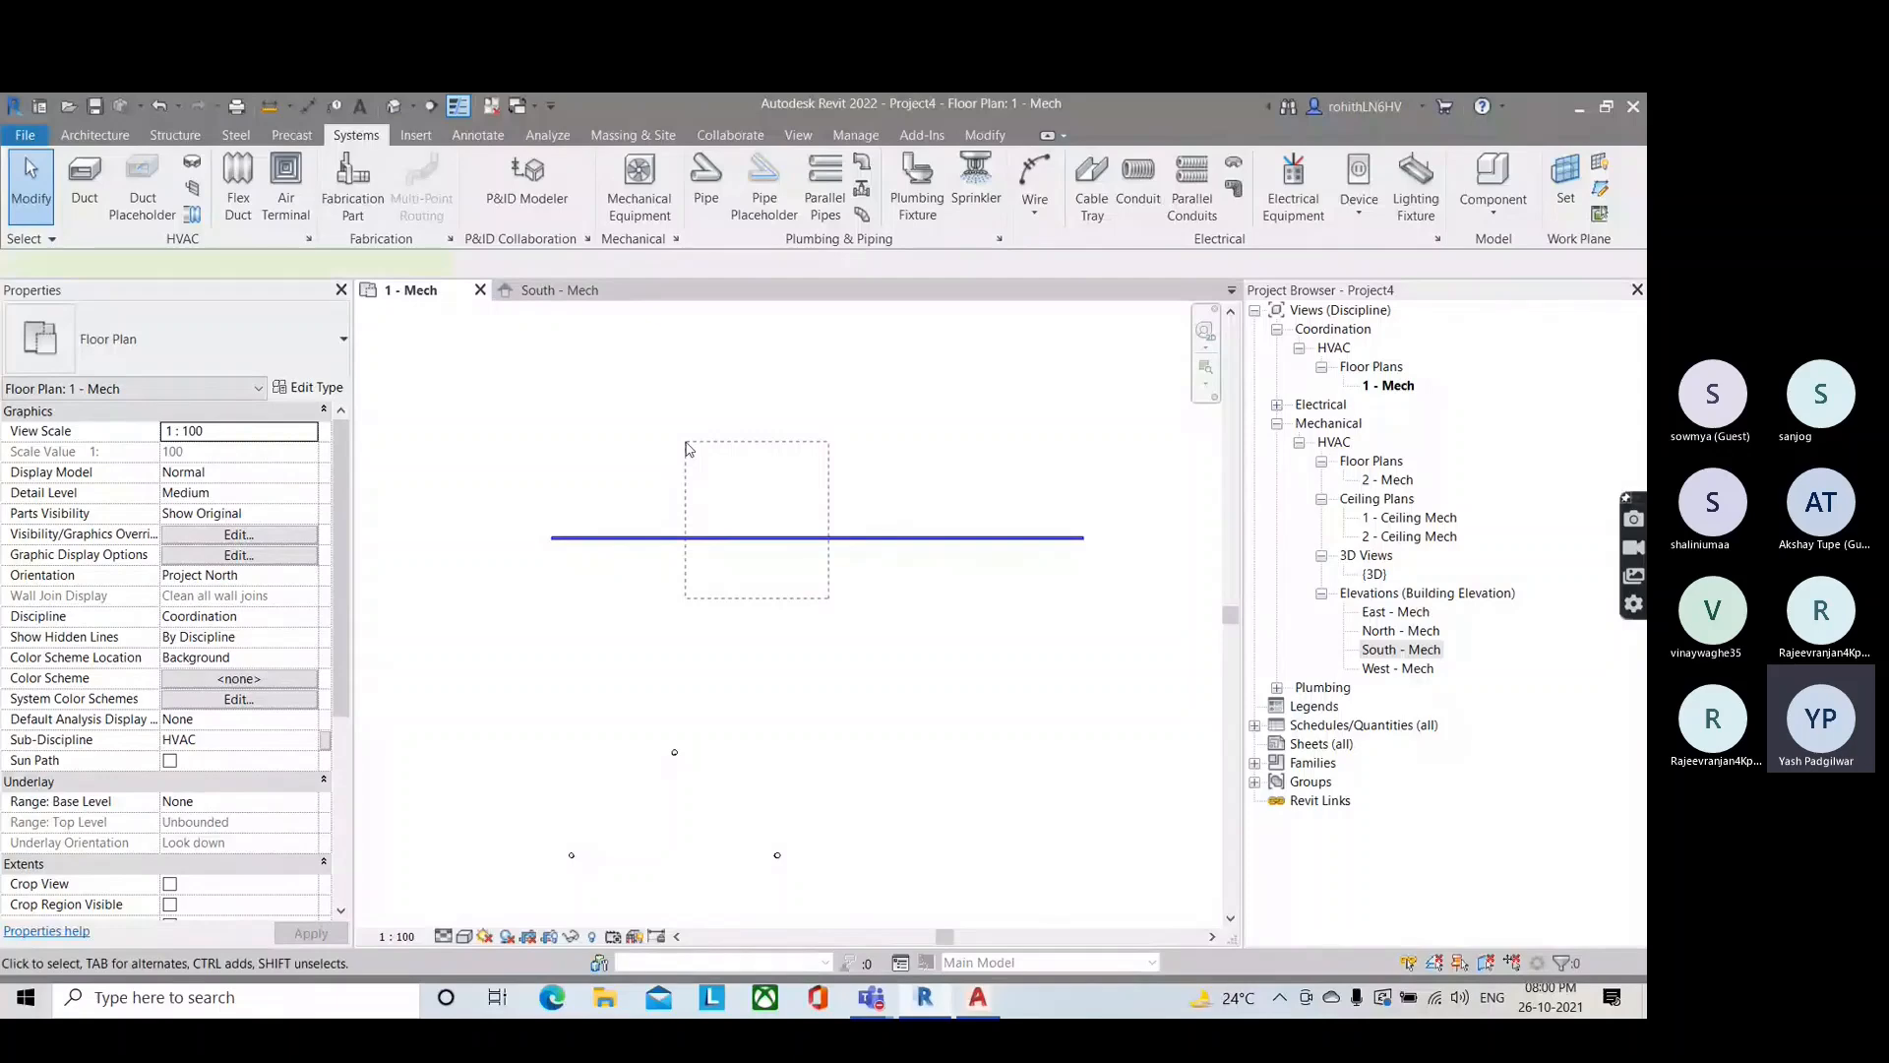
drag(686, 448, 689, 450)
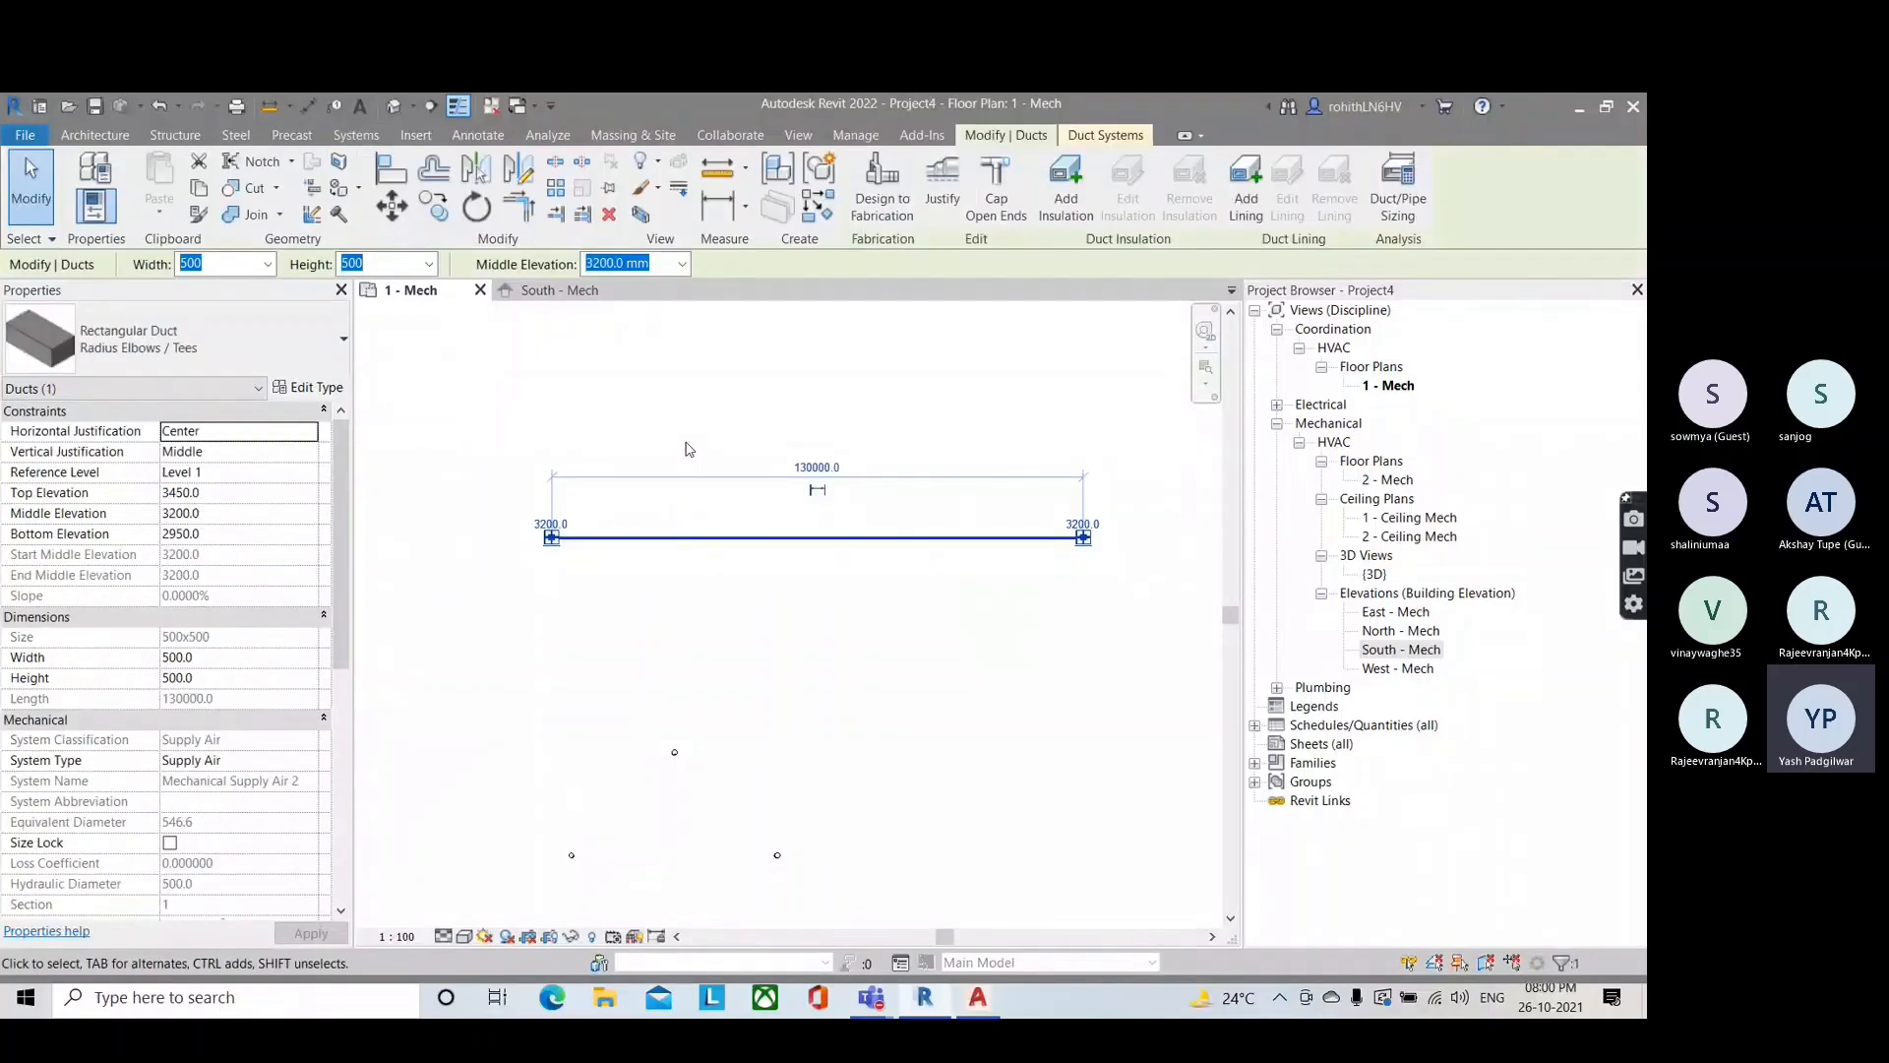
key(Delete)
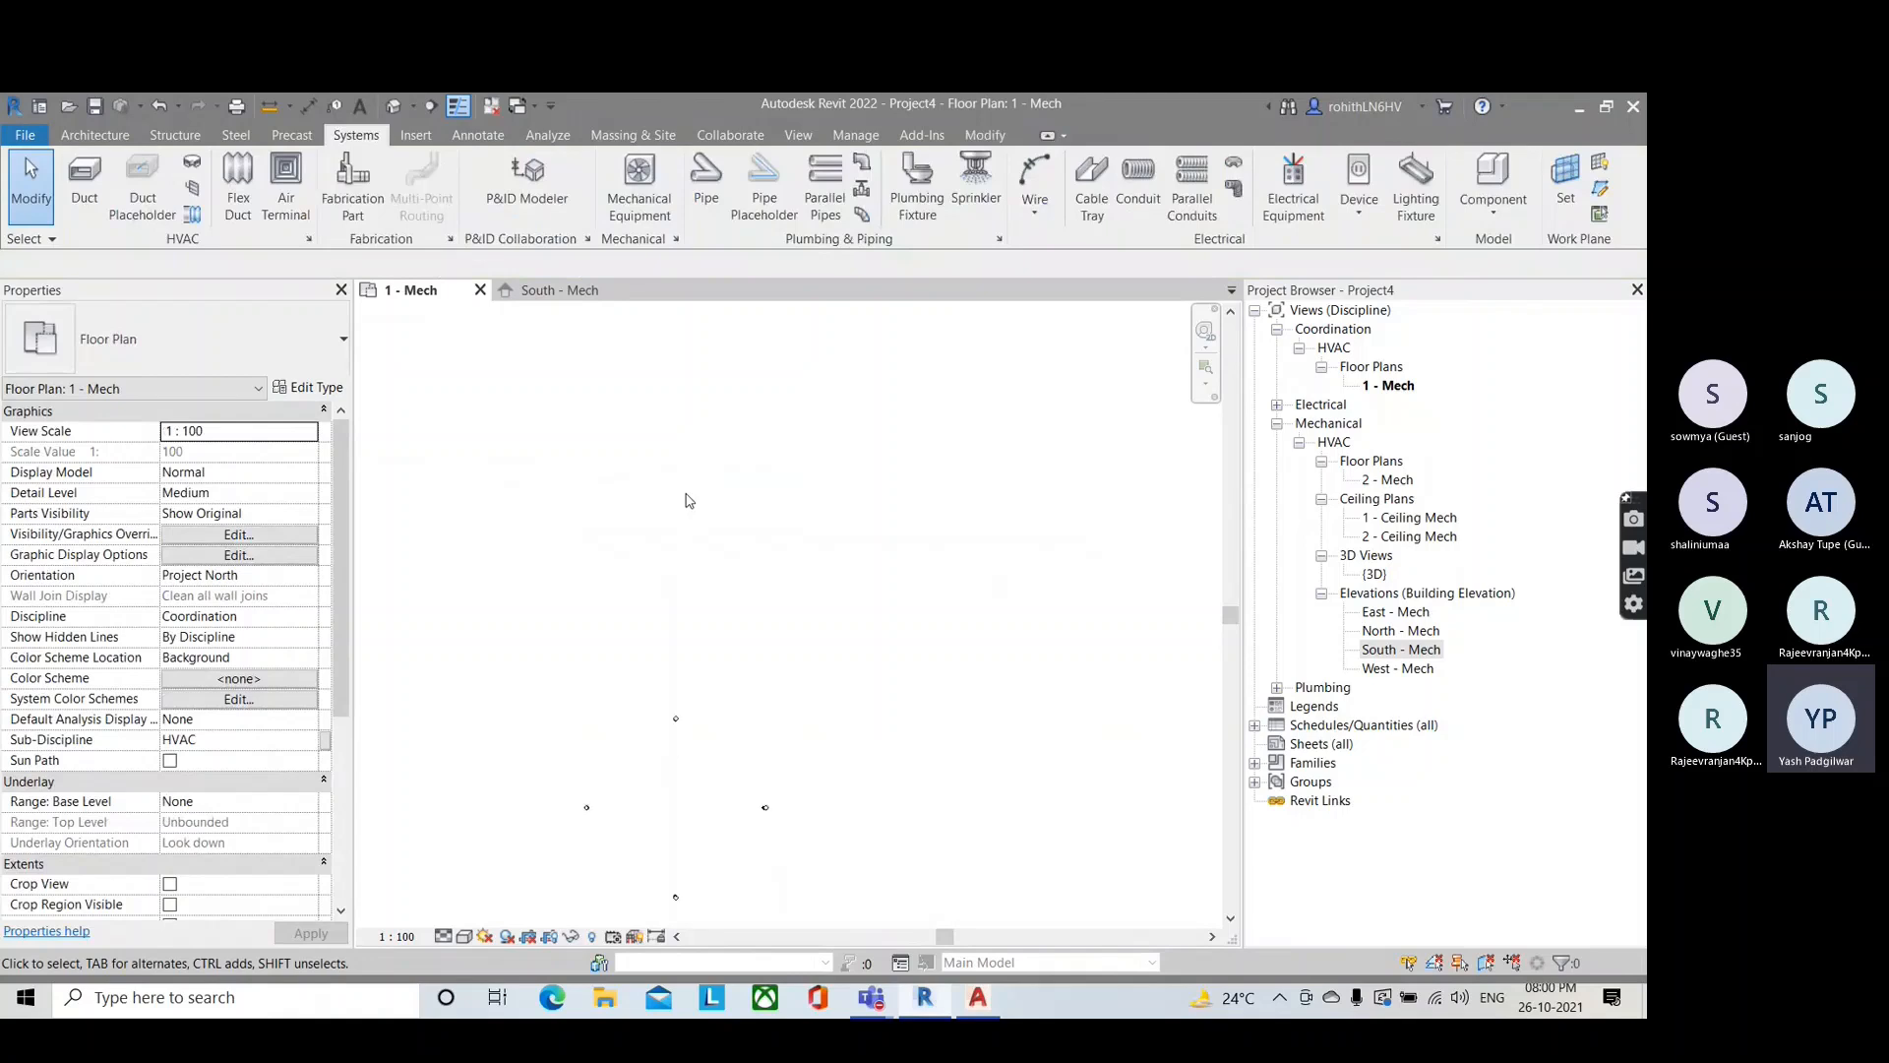
Step: Draw an L-shaped 500 x 500 mm duct run at 3200 mm middle elevation between the elevation markers, turning up 90° for about 21000 mm
scroll(690, 500, down, 2)
scroll(675, 648, up, 2)
middle_drag(674, 656, 660, 661)
scroll(602, 640, up, 1)
click(85, 182)
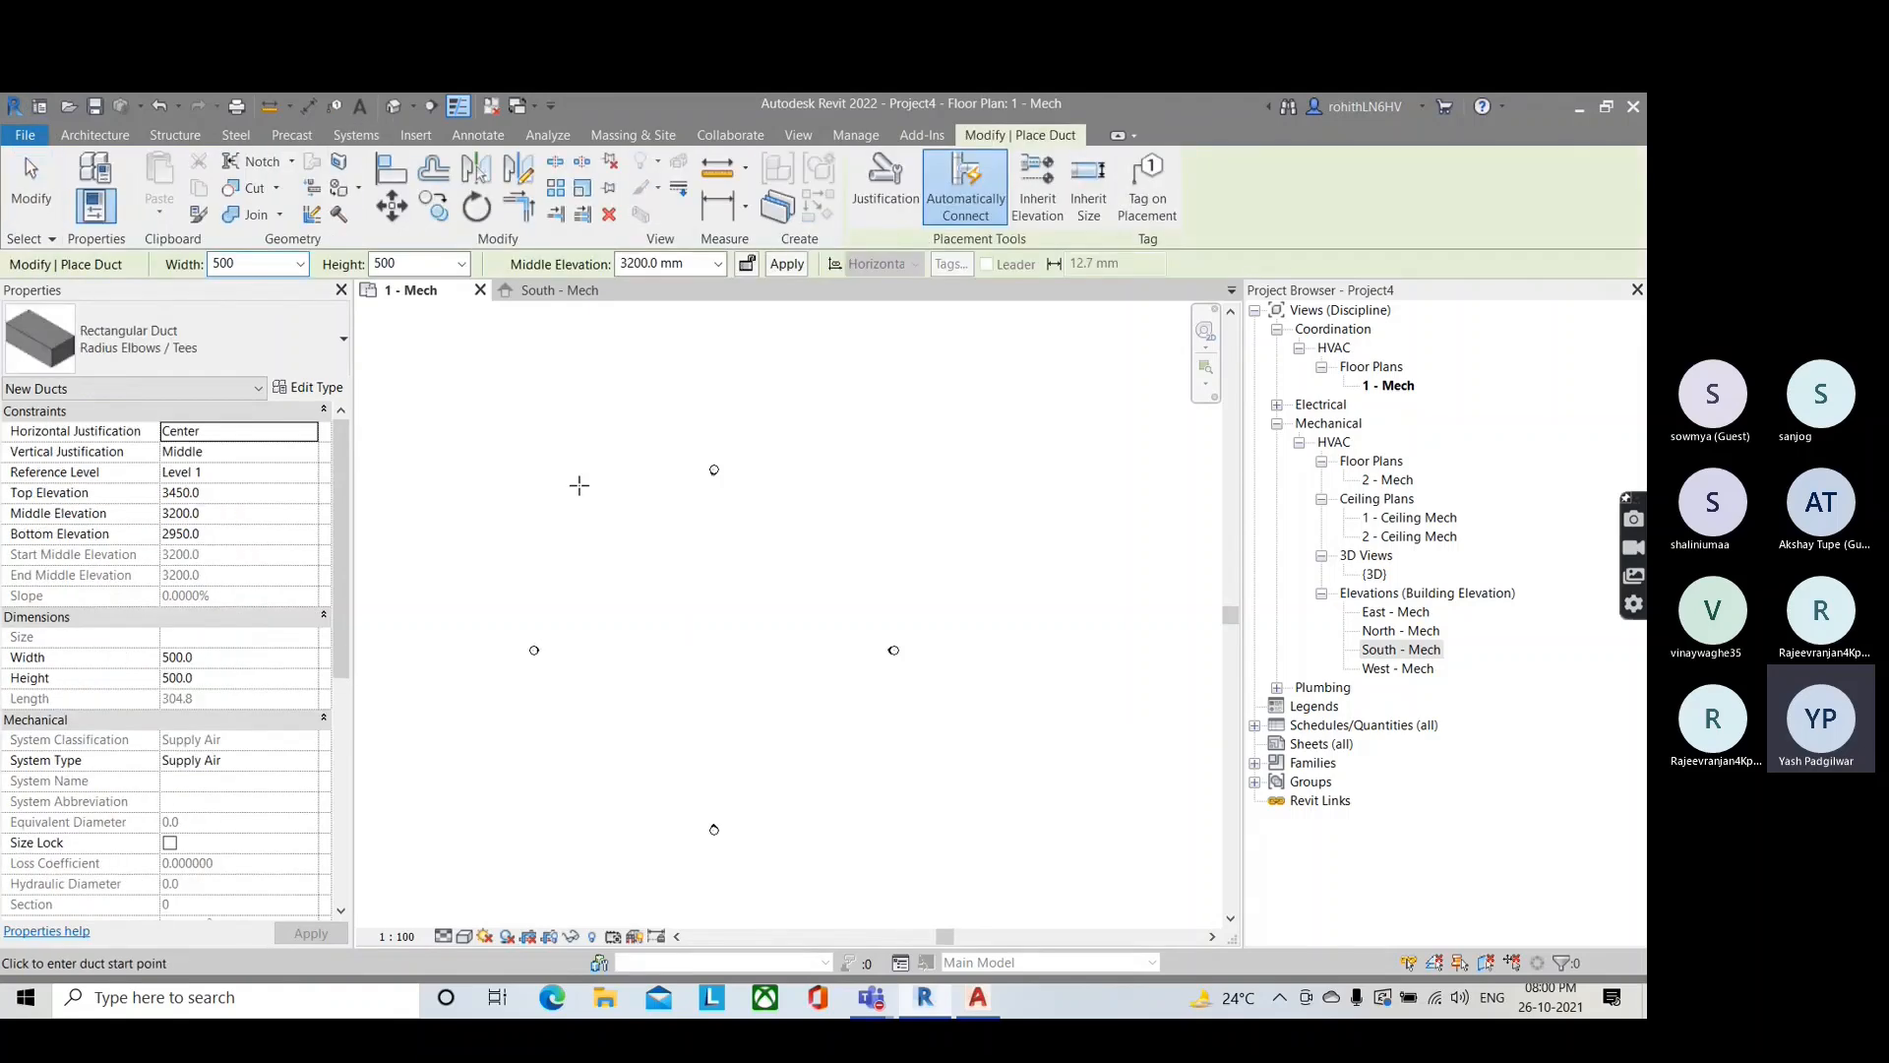
scroll(570, 635, up, 1)
click(476, 559)
click(930, 559)
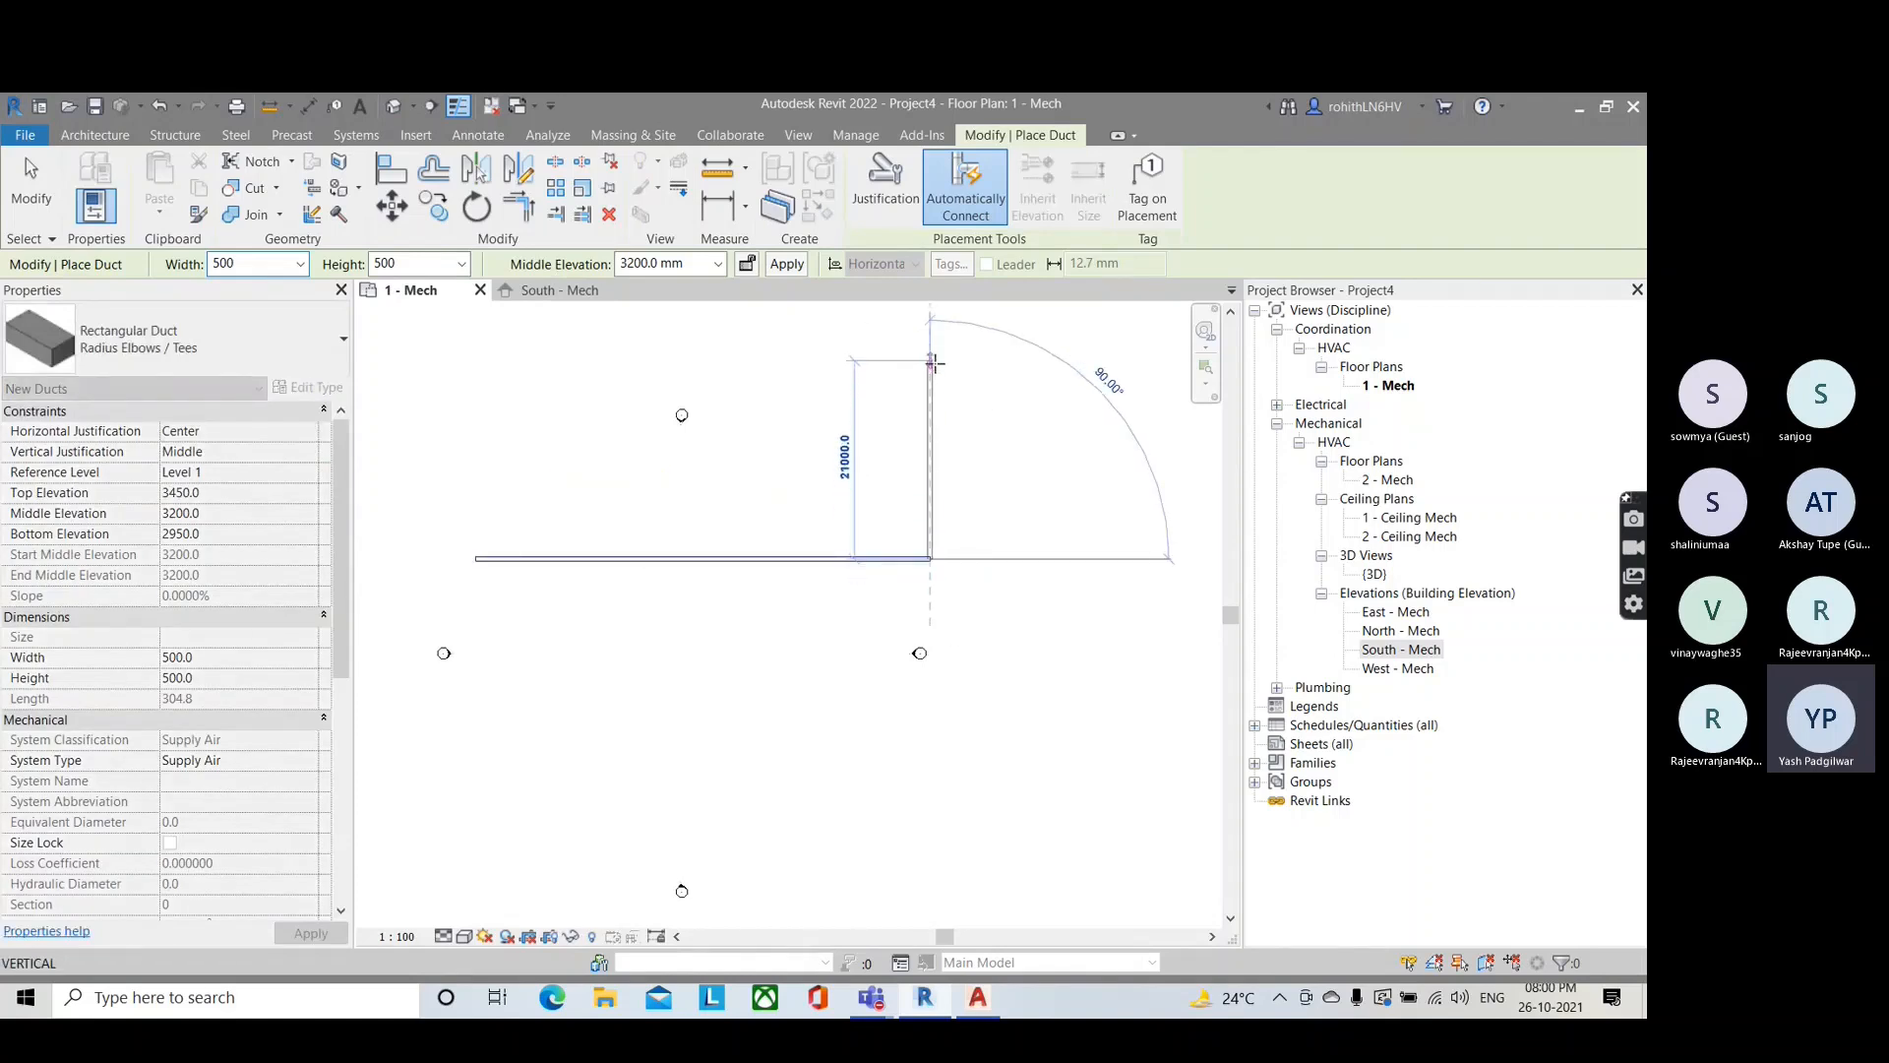
click(933, 362)
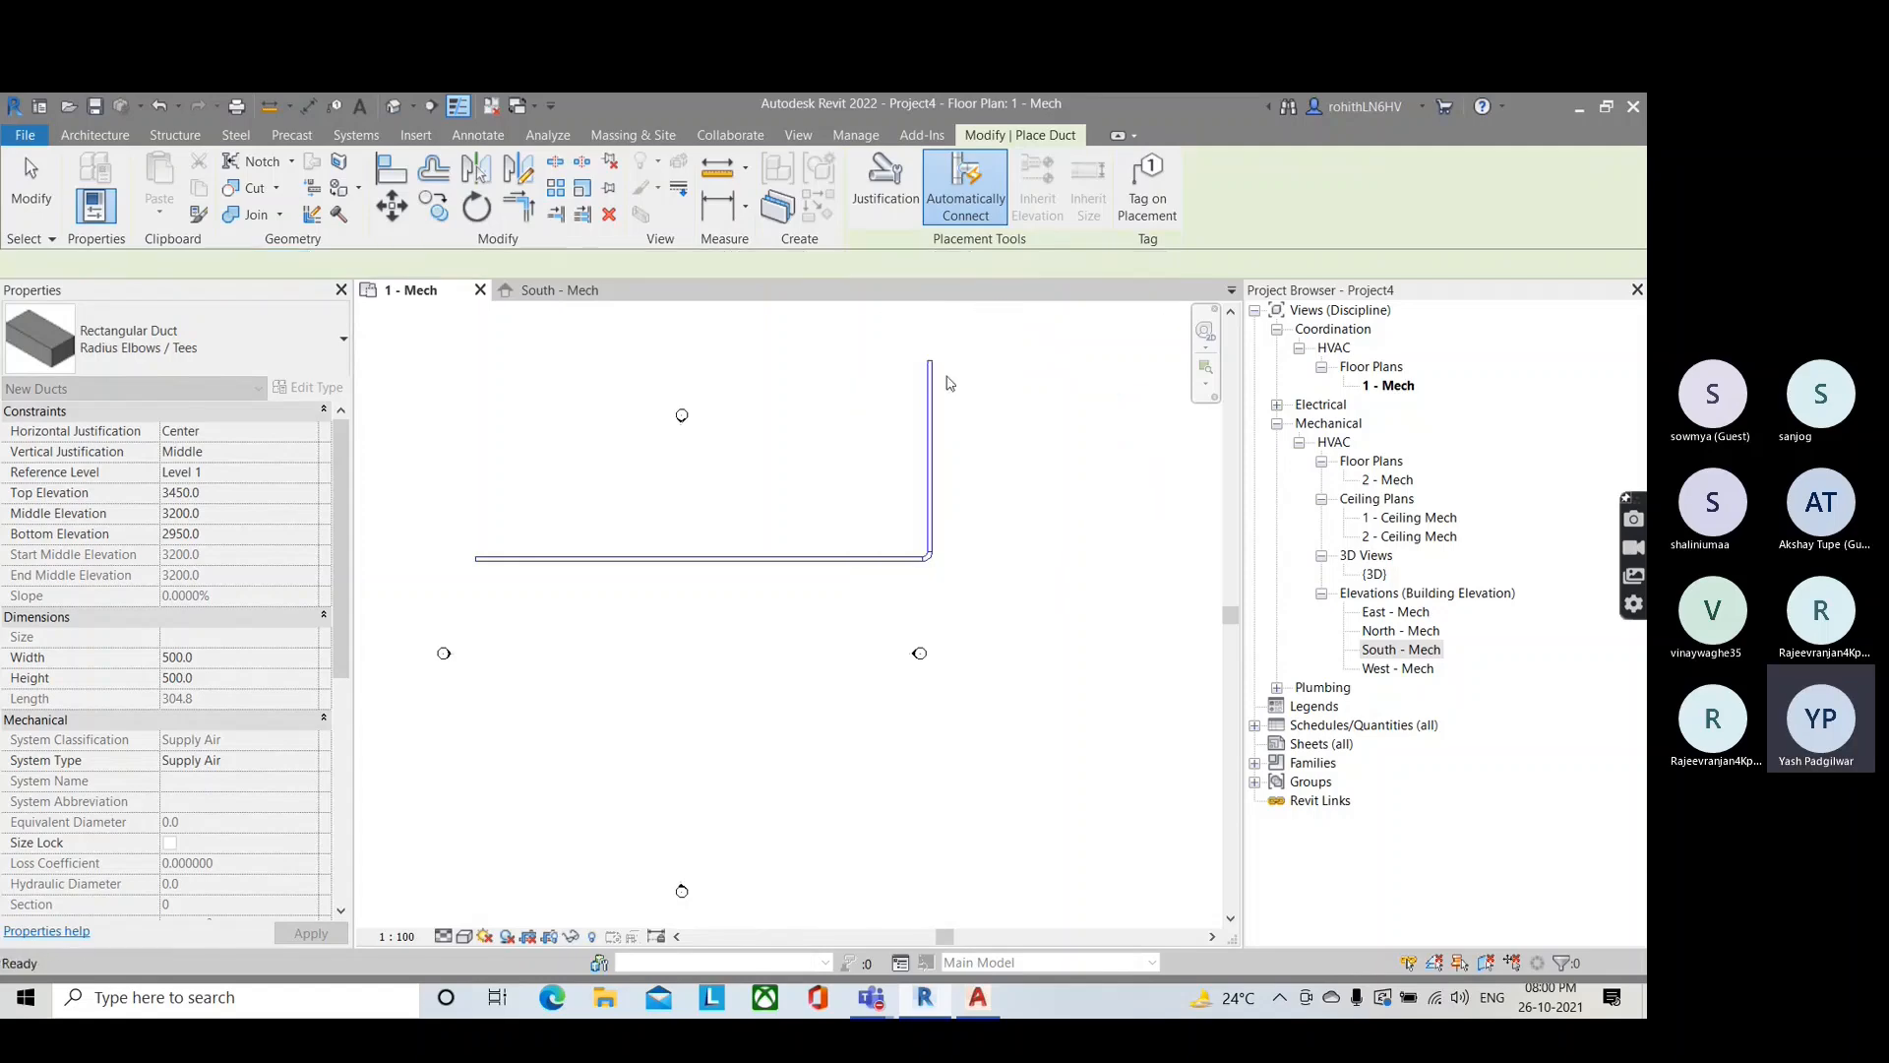
key(Escape)
key(Escape)
Step: Select the elbow fitting at the corner of the L-shaped duct run and examine its shape and connections up close
scroll(708, 604, down, 2)
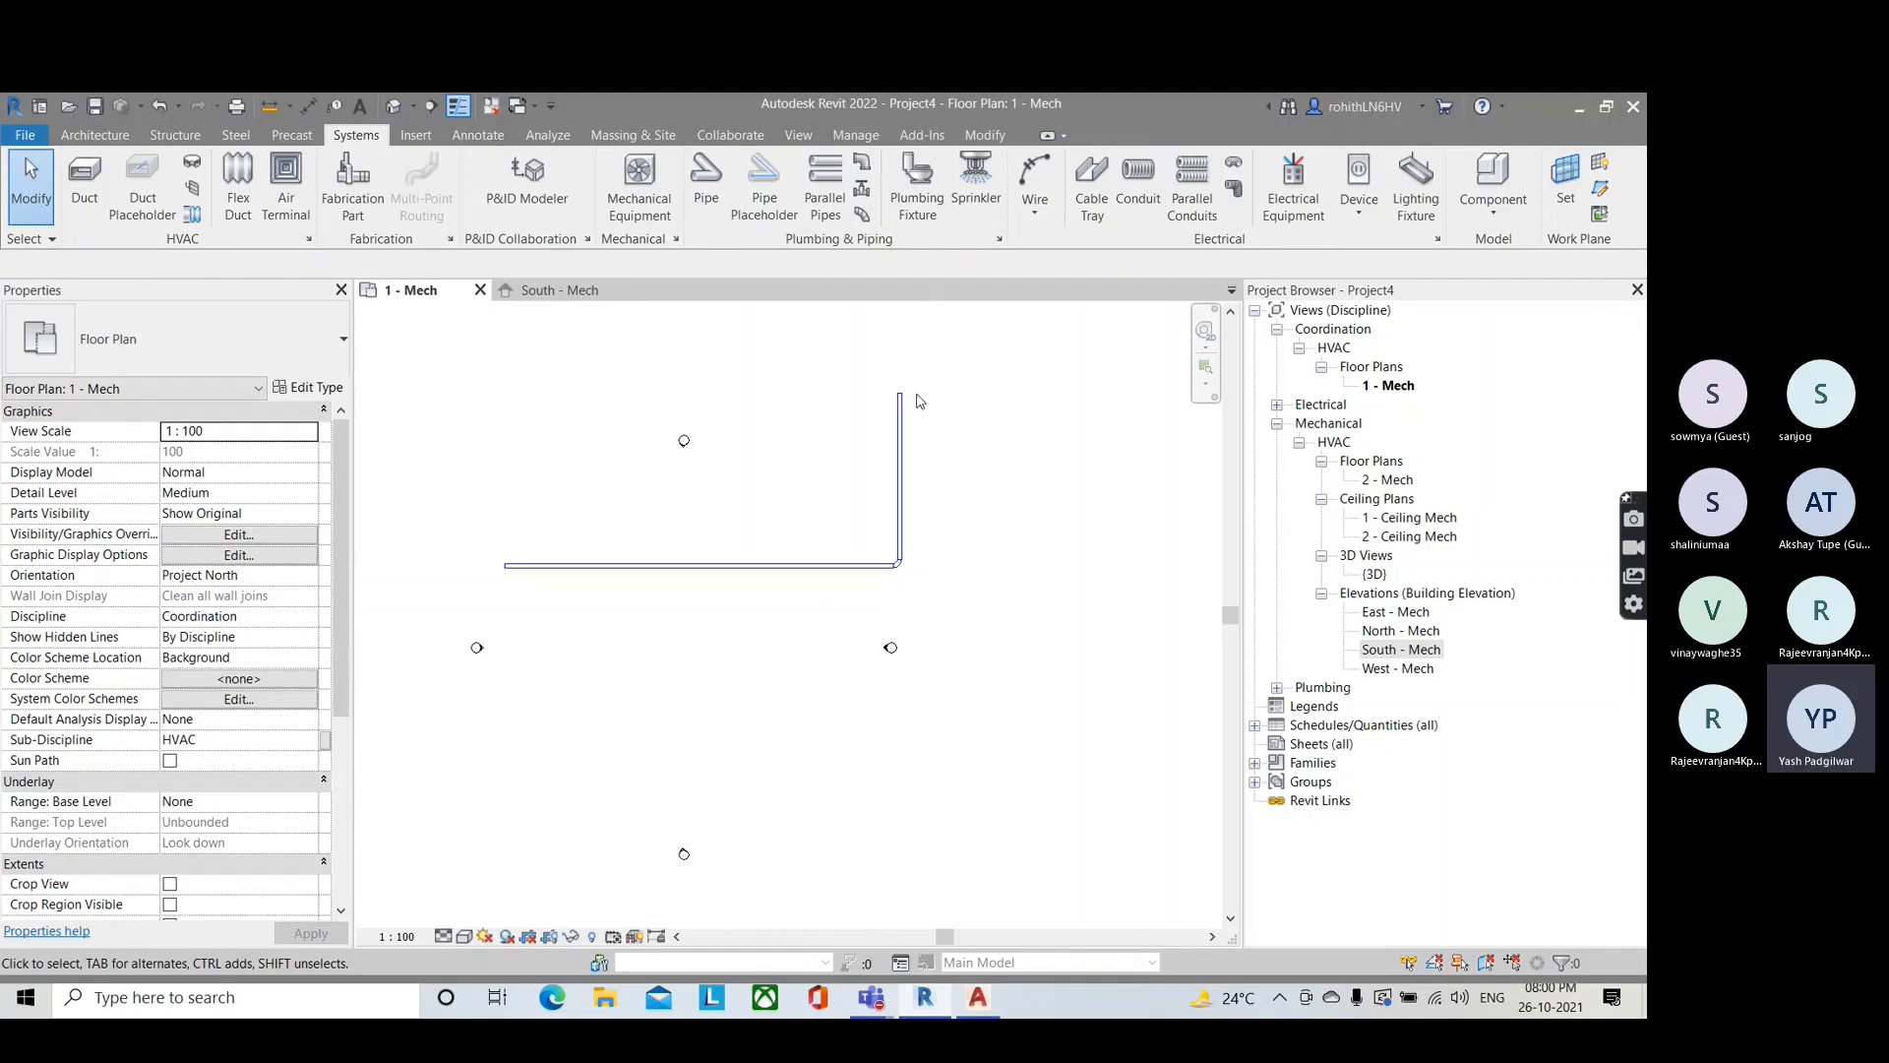
scroll(899, 588, up, 5)
click(901, 495)
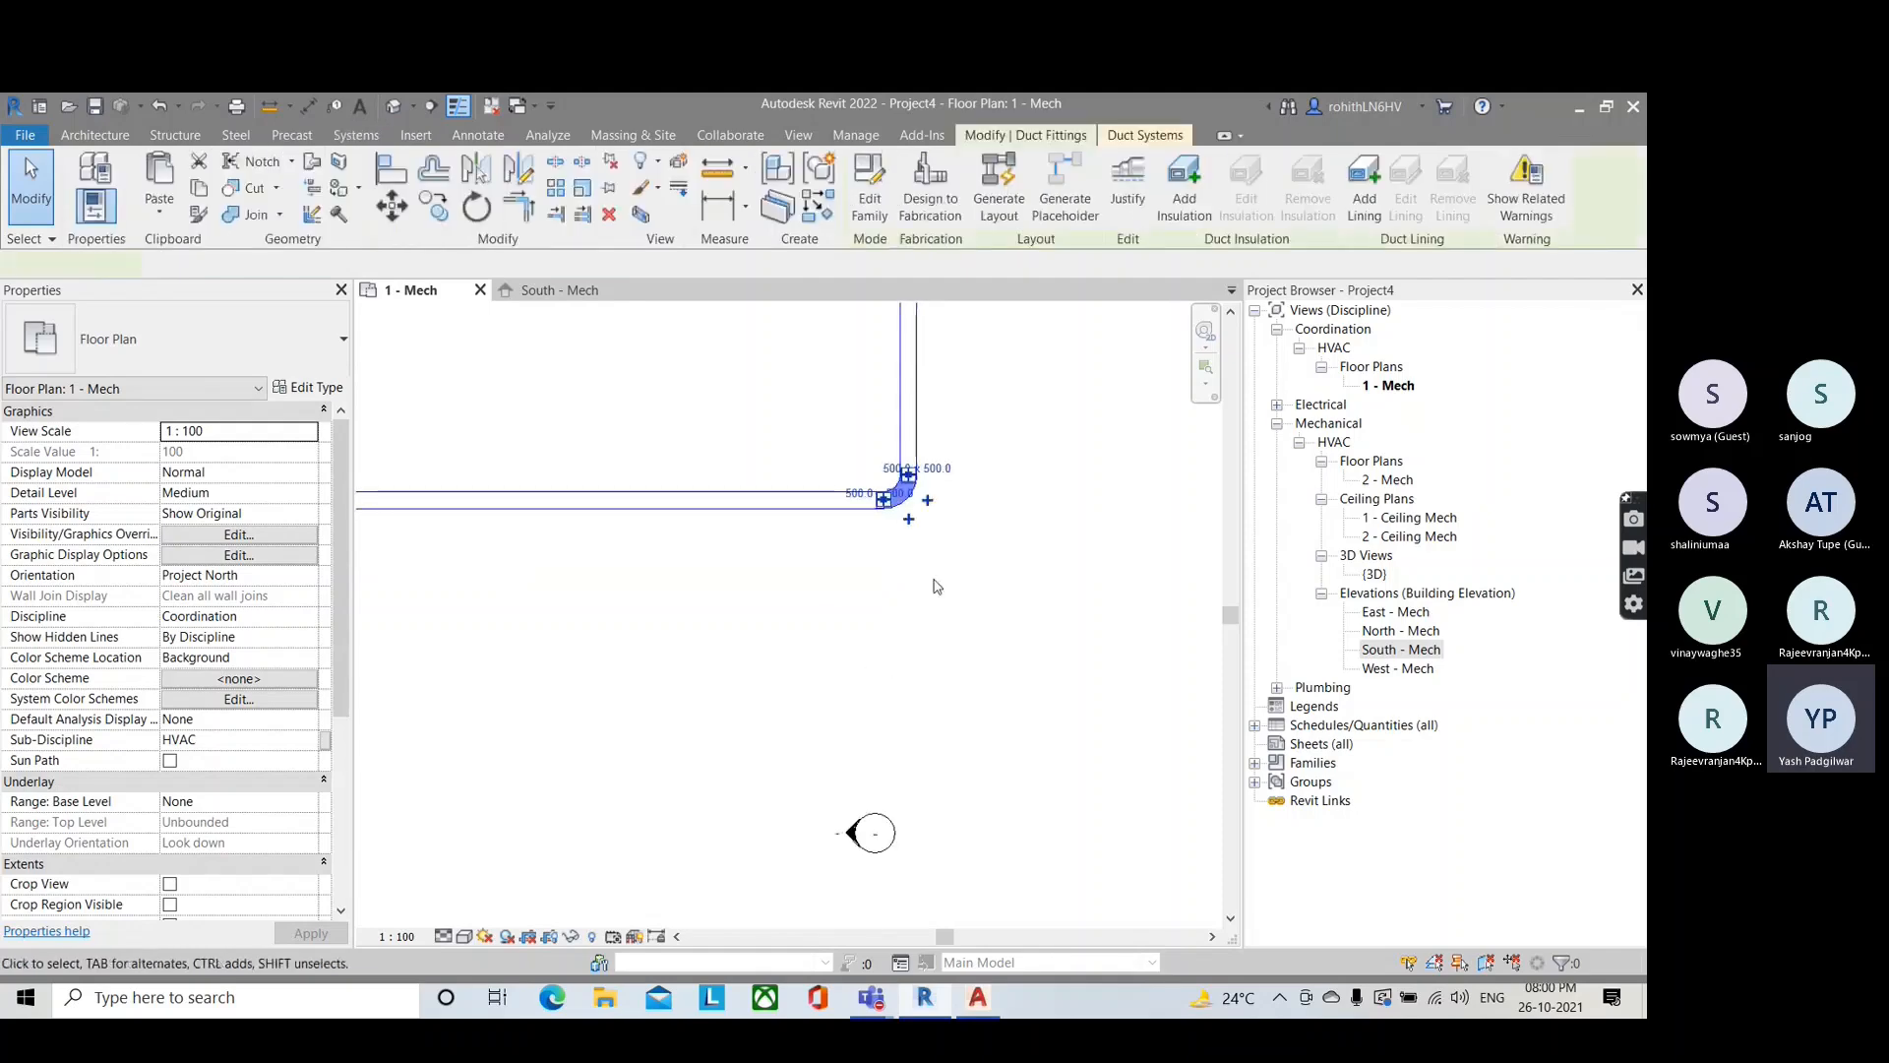
scroll(936, 587, up, 3)
click(936, 573)
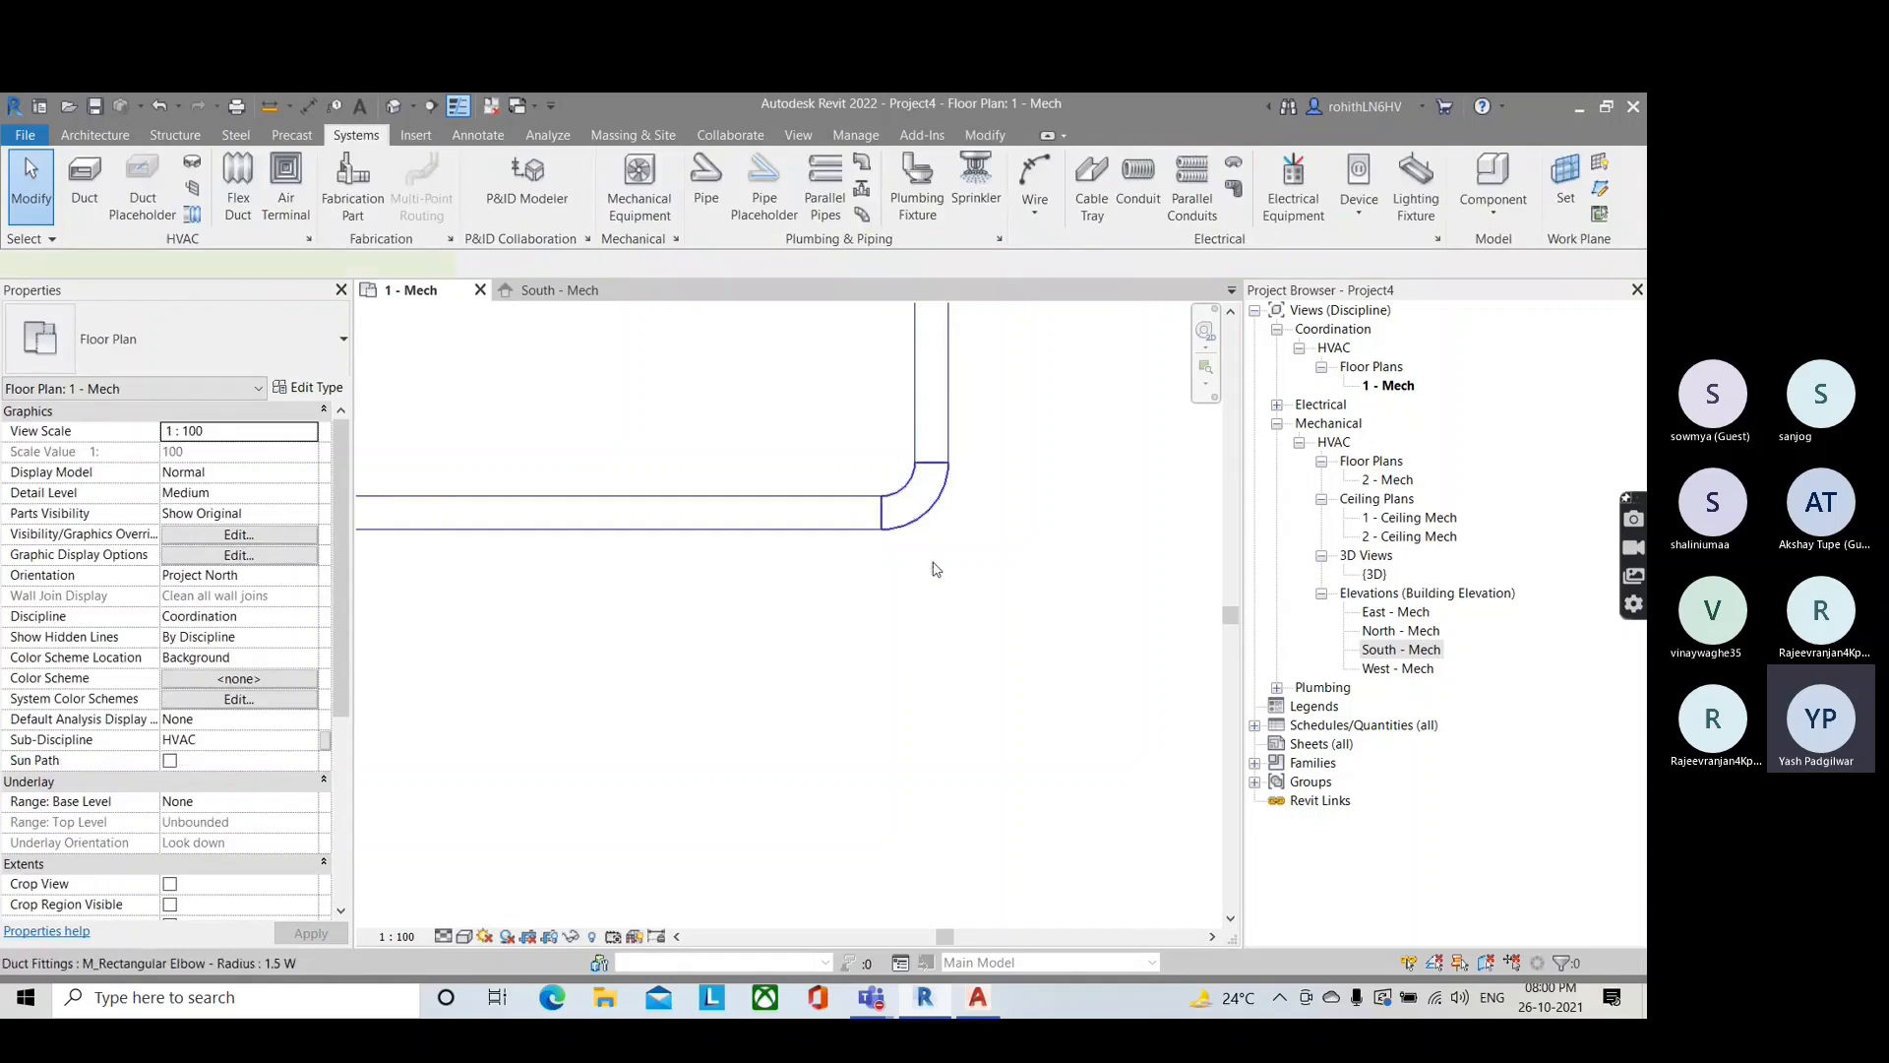
Step: Inspect the corner elbow's type, size and end connectors in the 1 - Mech plan and clear the selection
click(915, 503)
scroll(928, 577, up, 4)
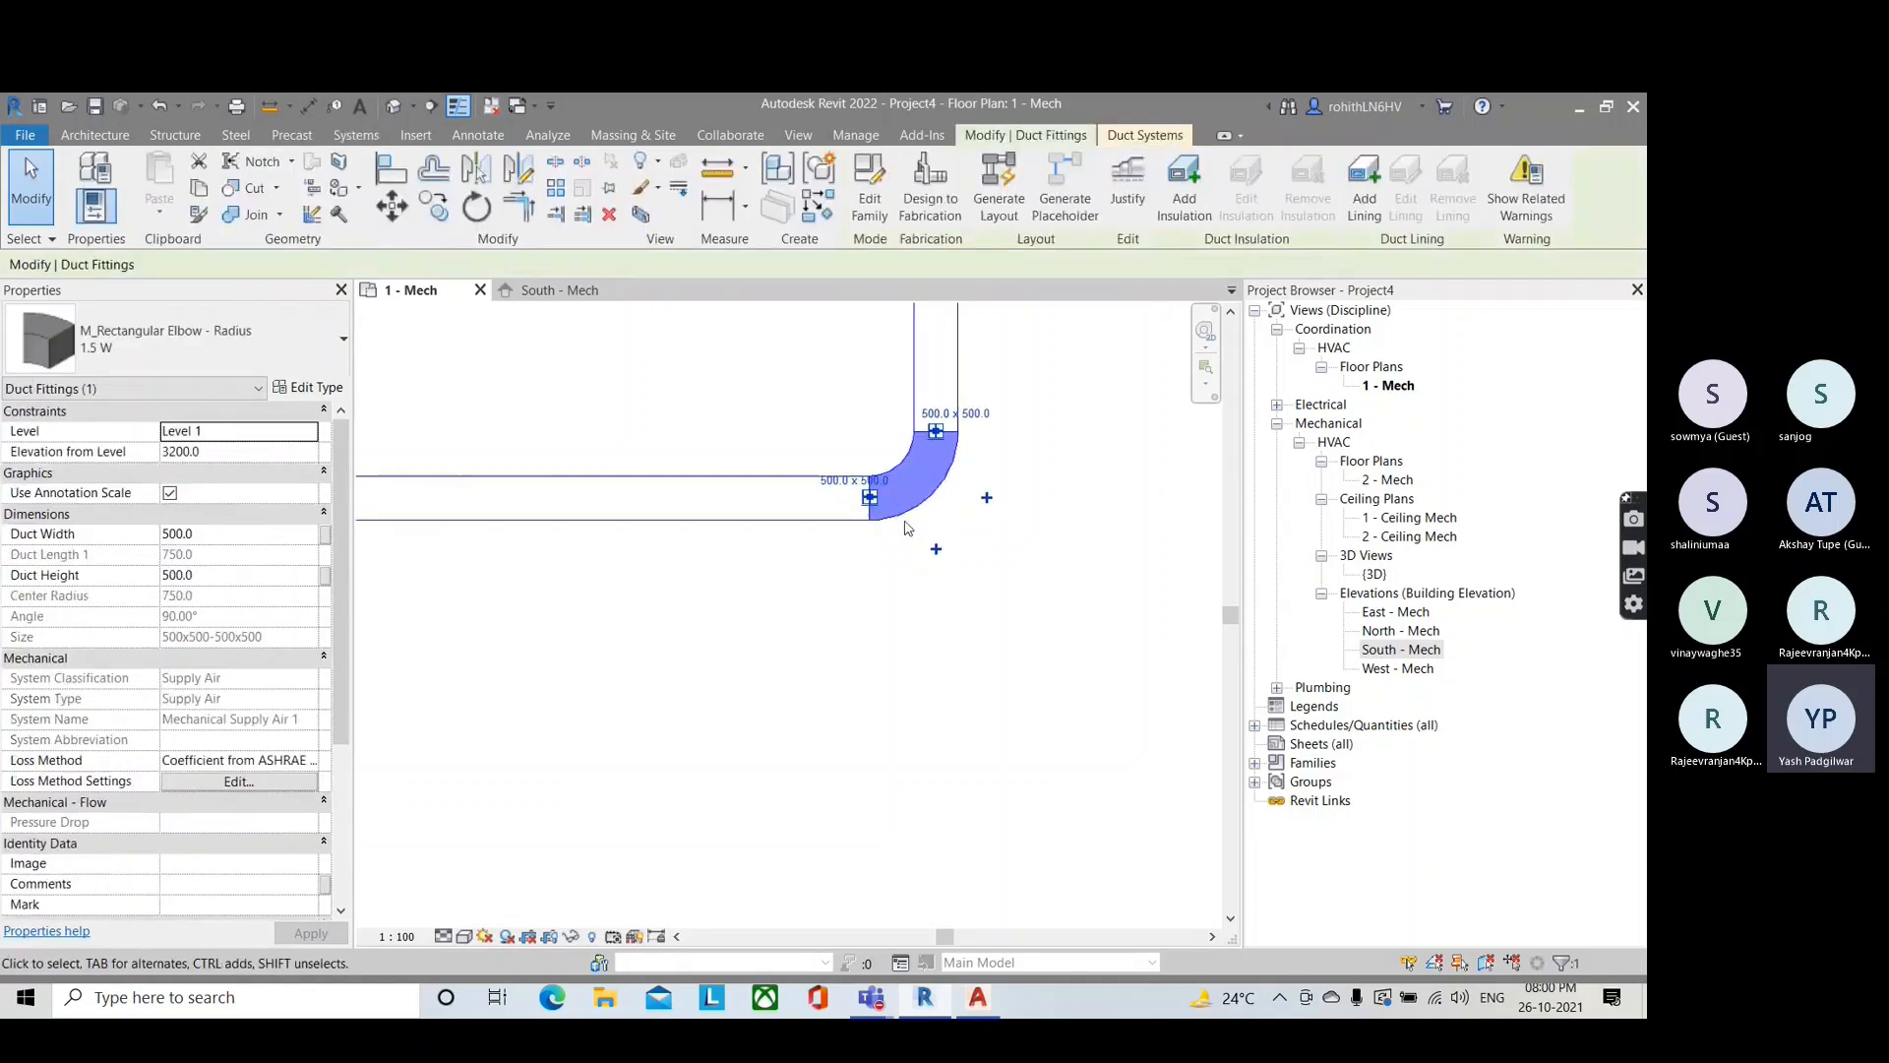
click(862, 714)
click(887, 641)
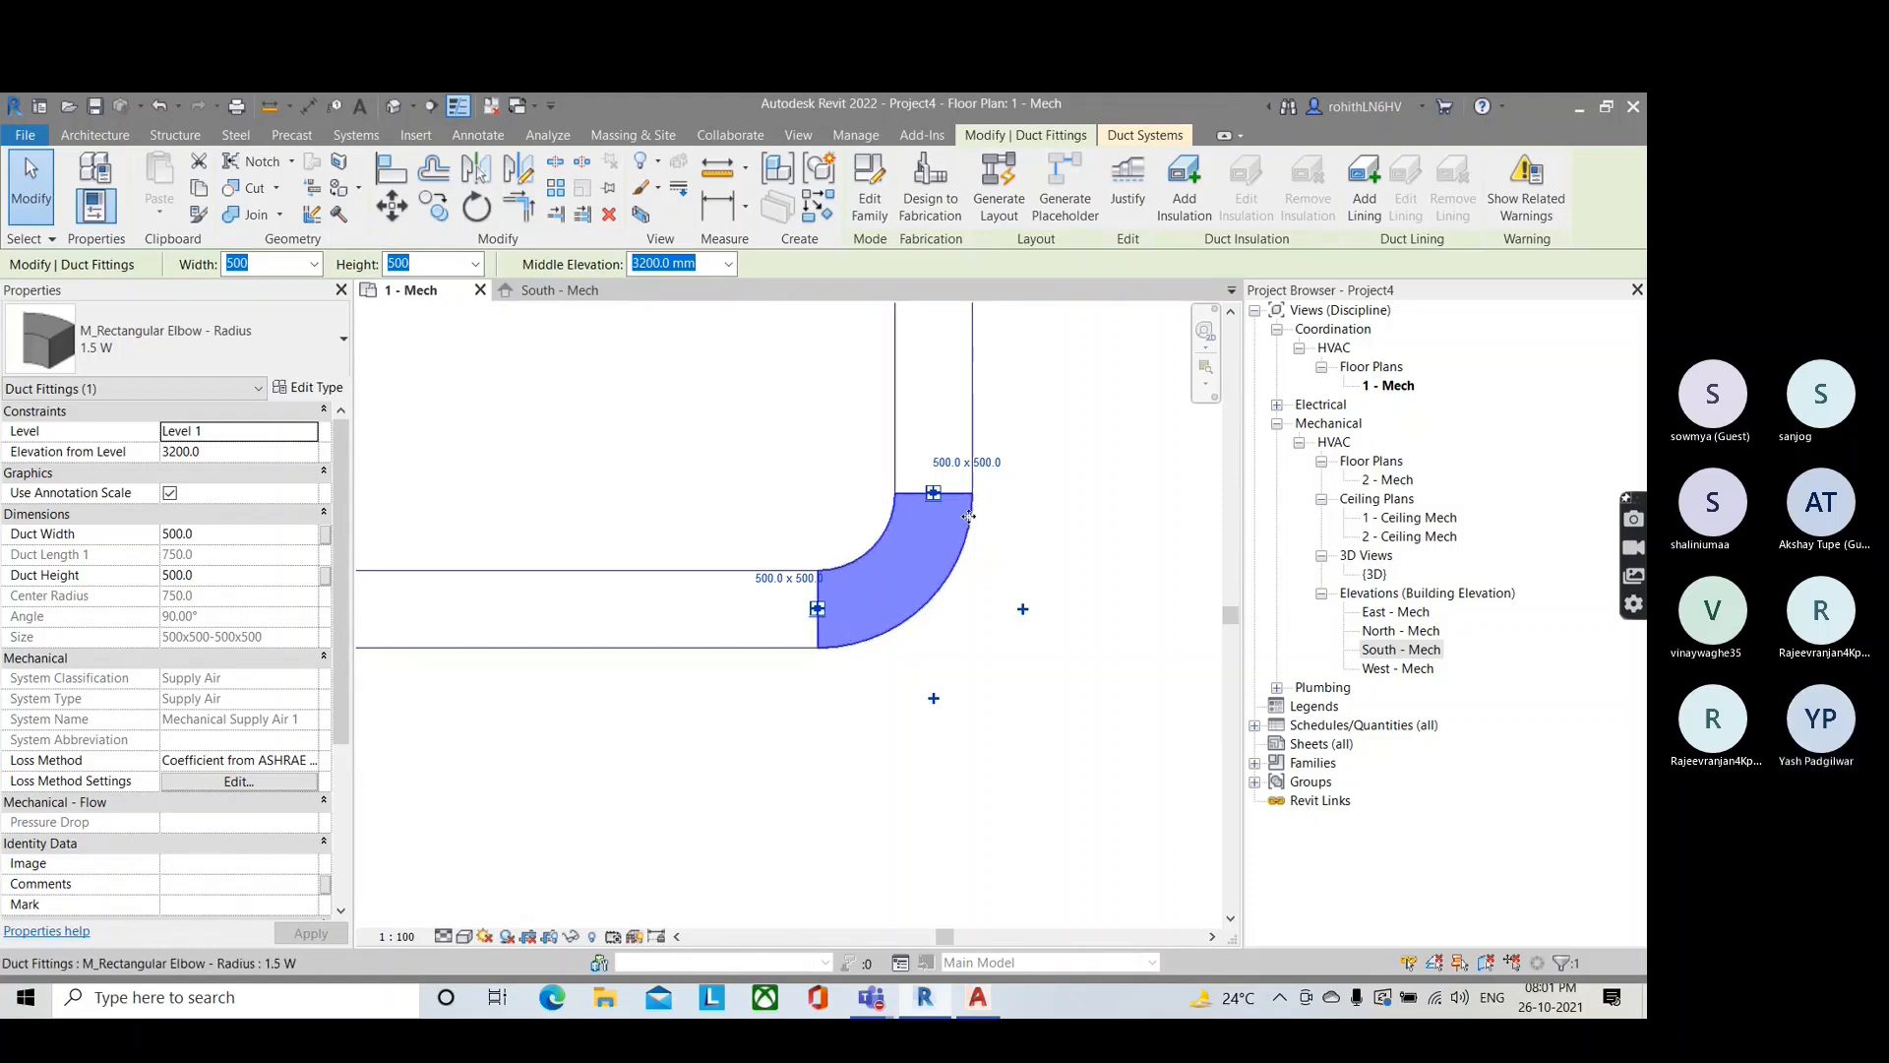
key(Escape)
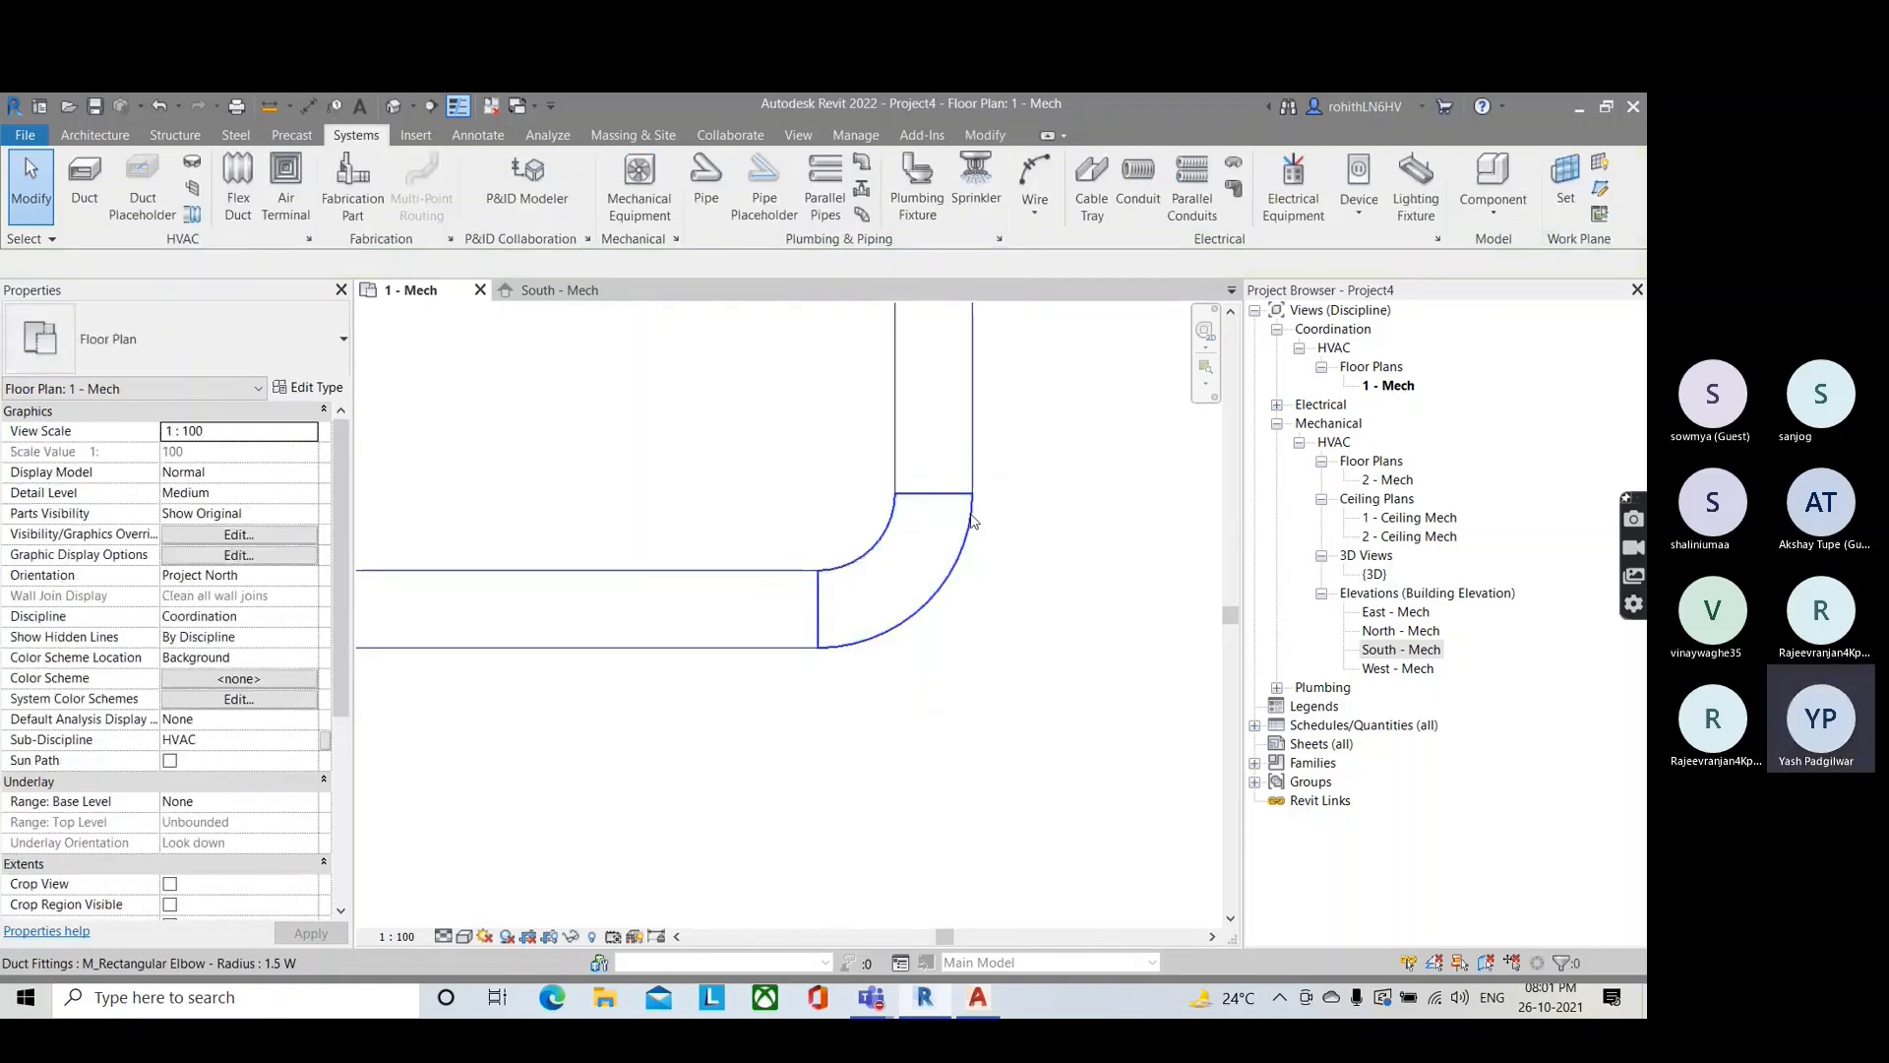
Step: Open the default 3D view and examine the elbow joining the two ducts from close up
click(393, 105)
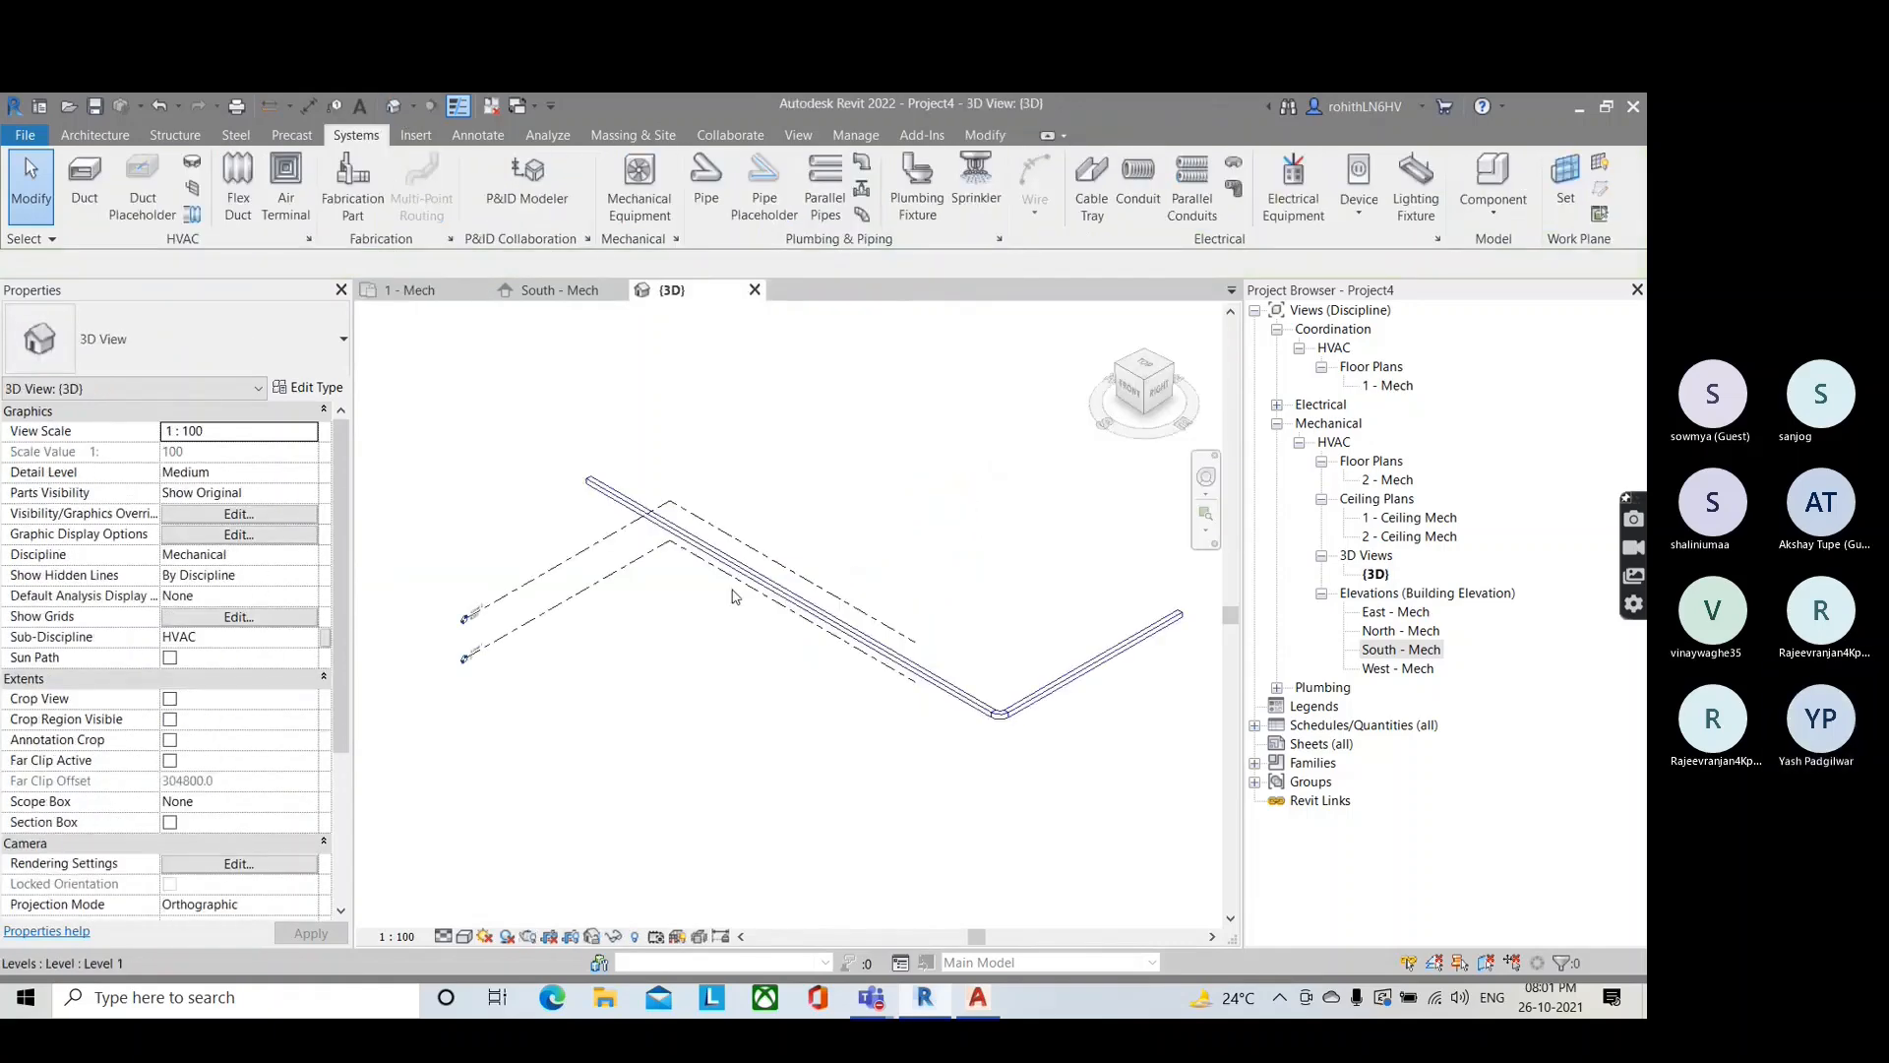
scroll(1011, 753, up, 3)
scroll(1012, 753, up, 3)
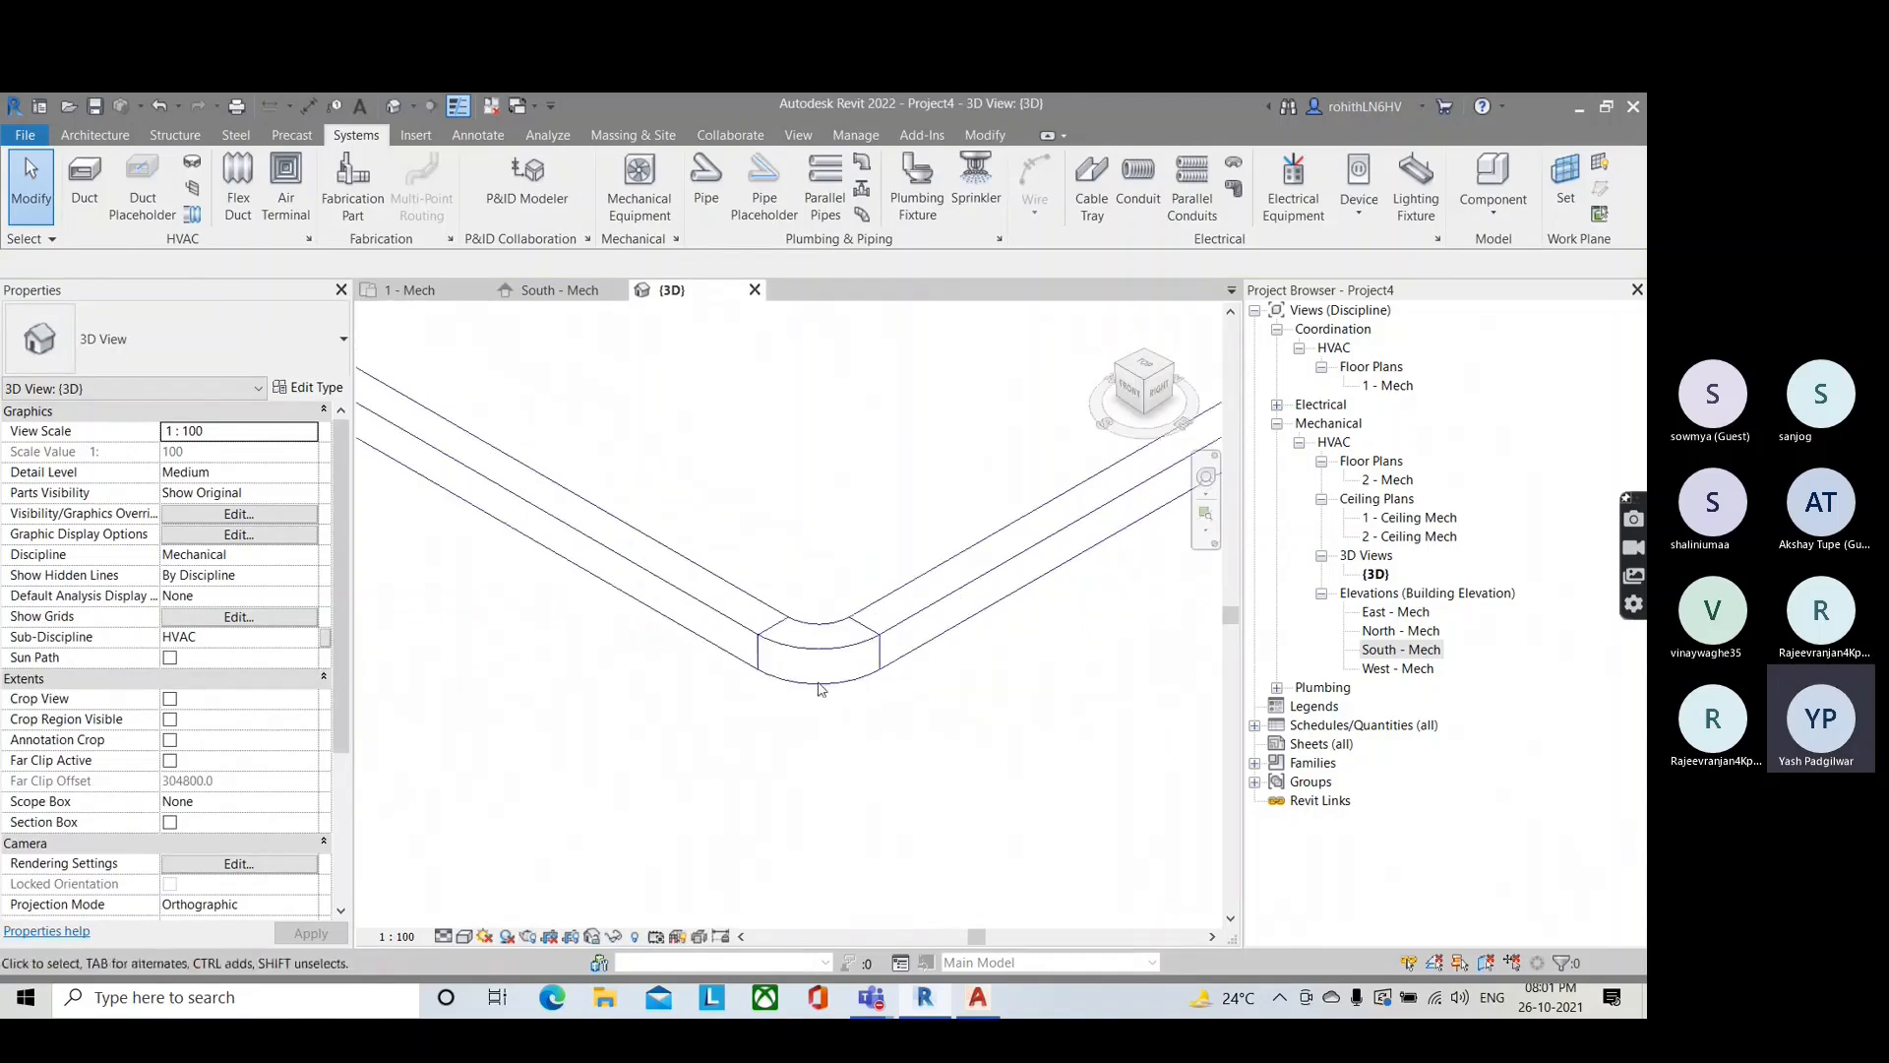
click(792, 665)
scroll(791, 665, up, 2)
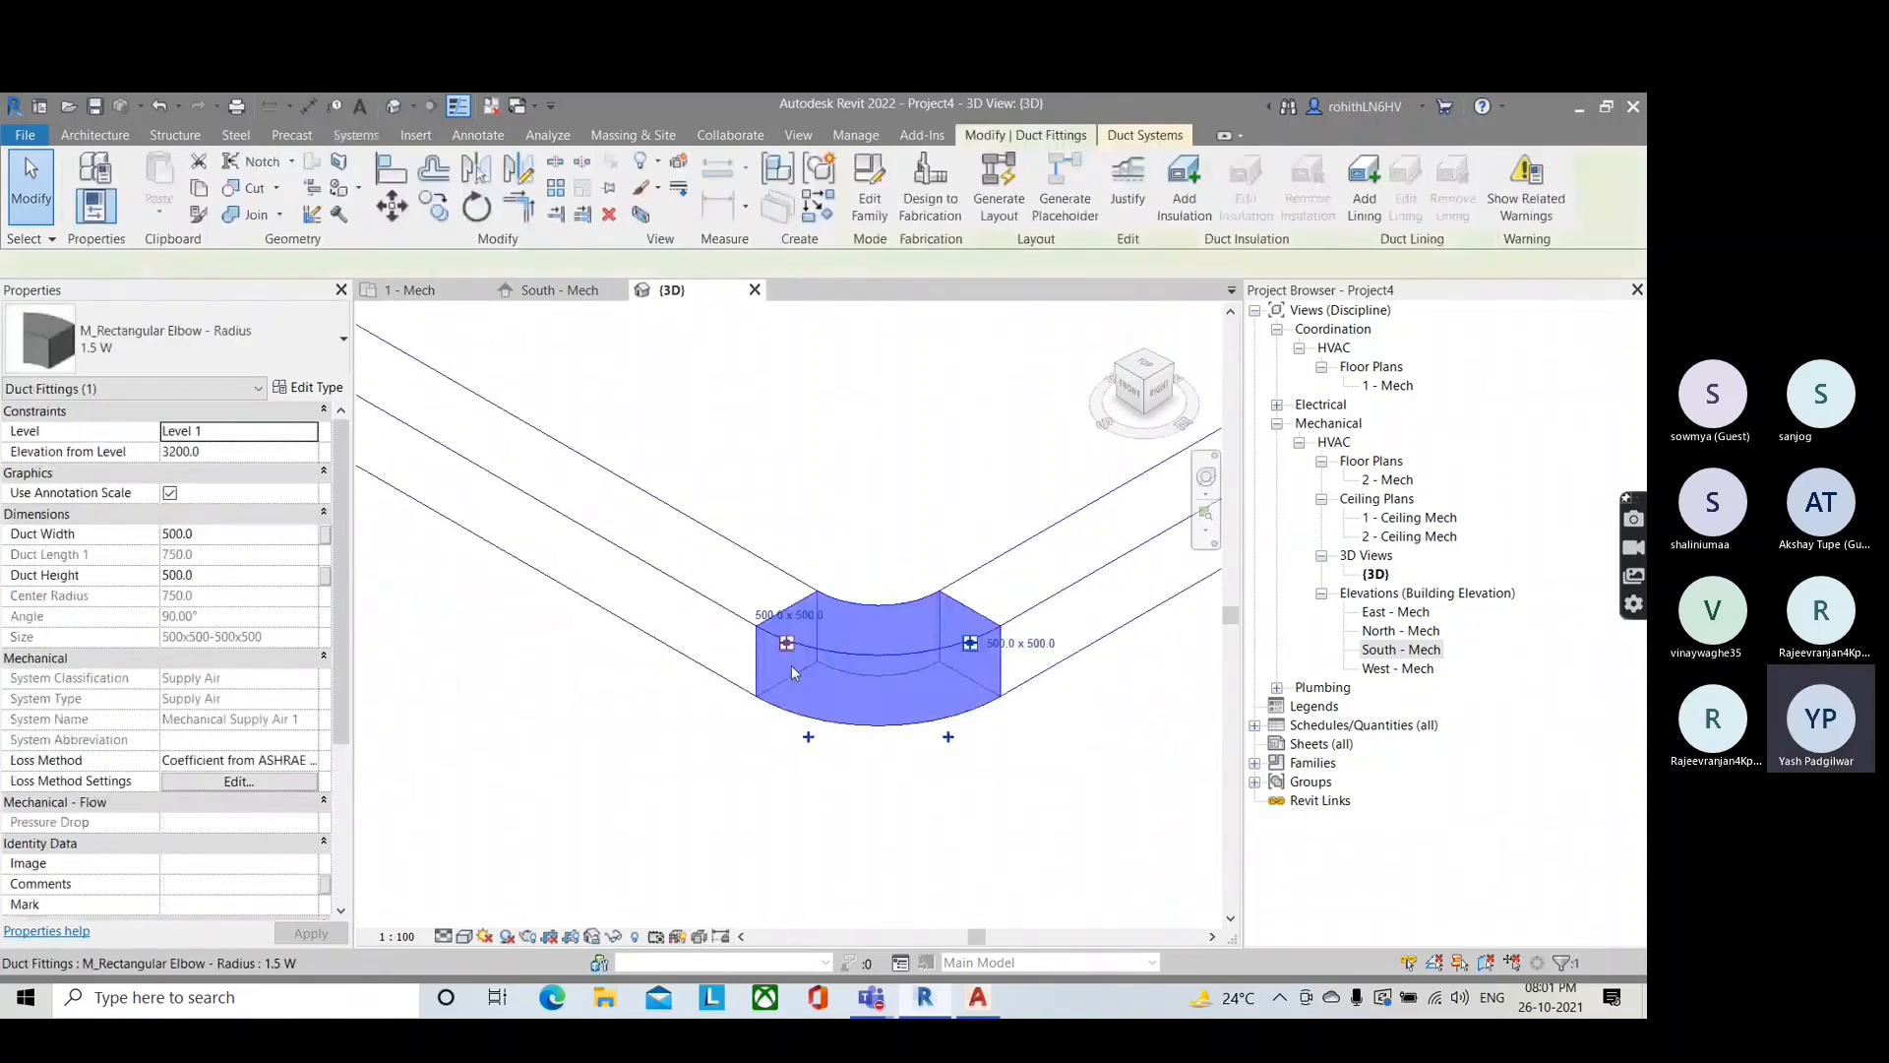
scroll(787, 675, up, 2)
scroll(854, 717, down, 3)
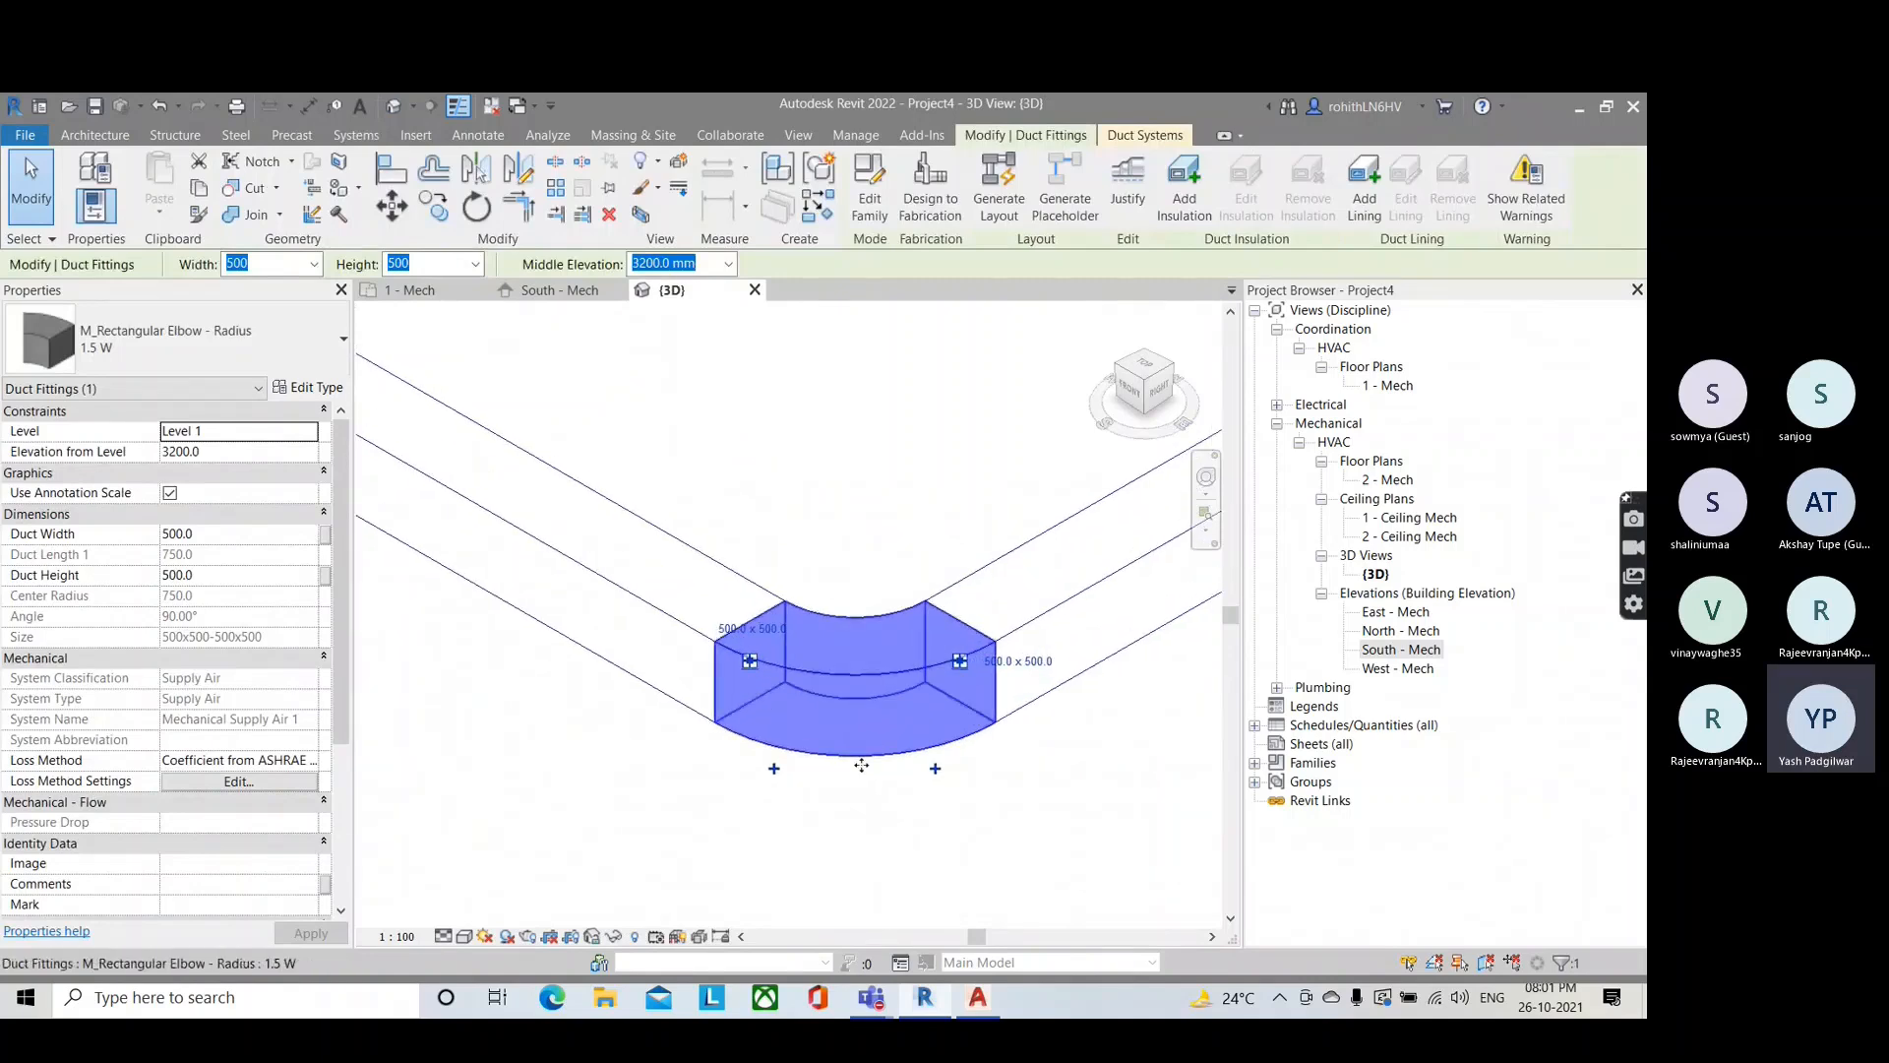
scroll(844, 652, down, 2)
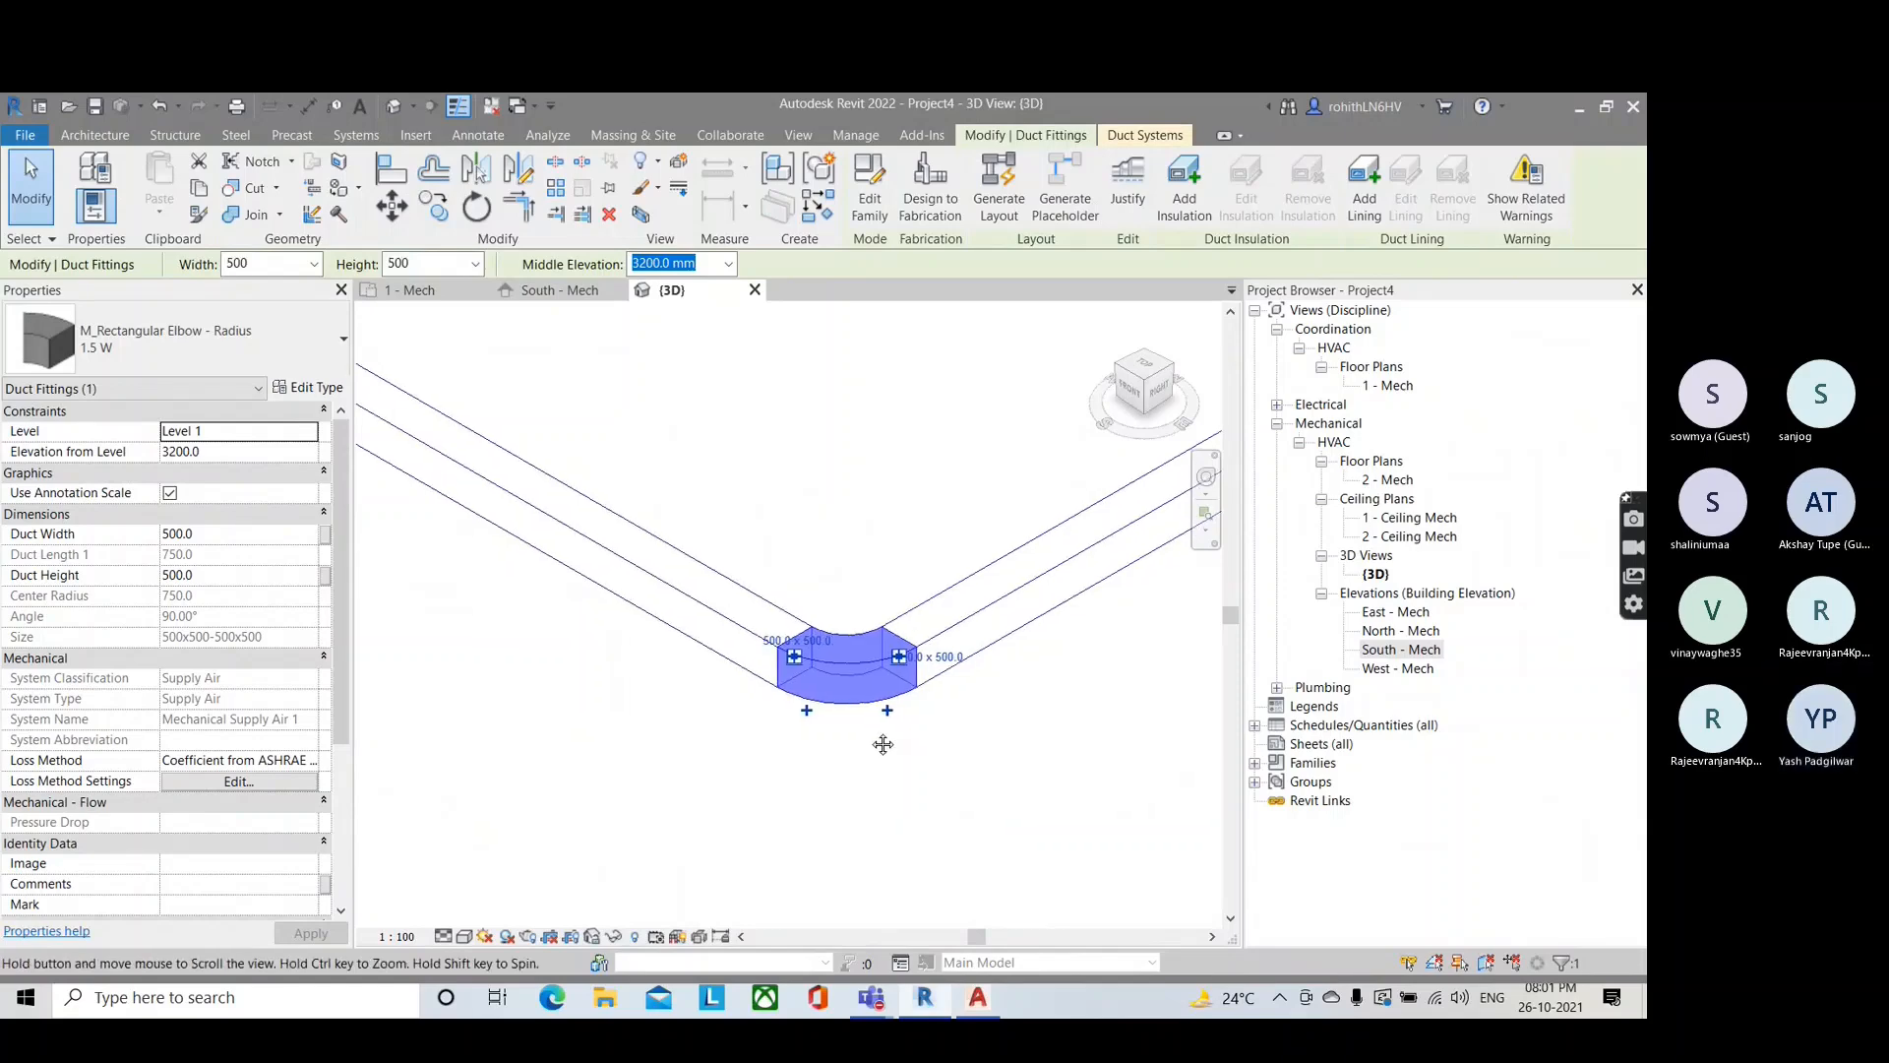
click(873, 739)
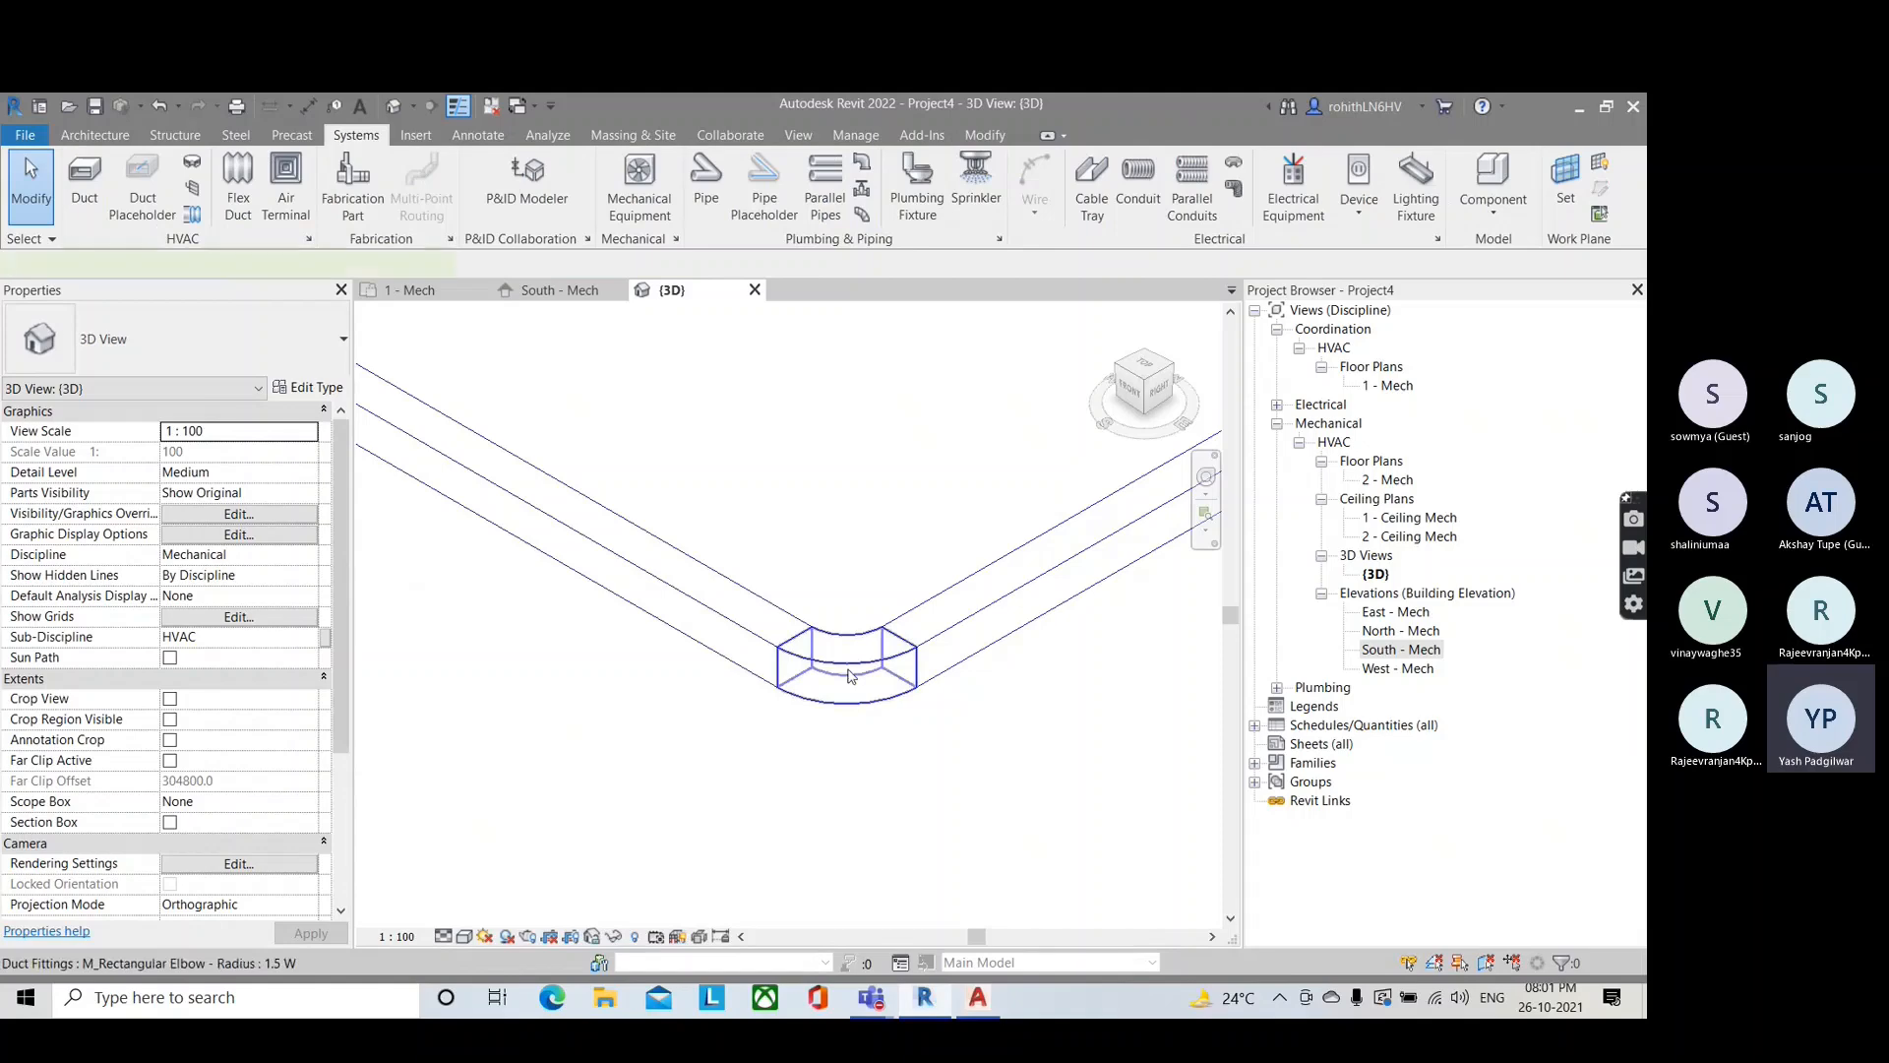
Step: Review the elbow types available for the selected corner fitting, keeping its current type
click(851, 677)
click(197, 339)
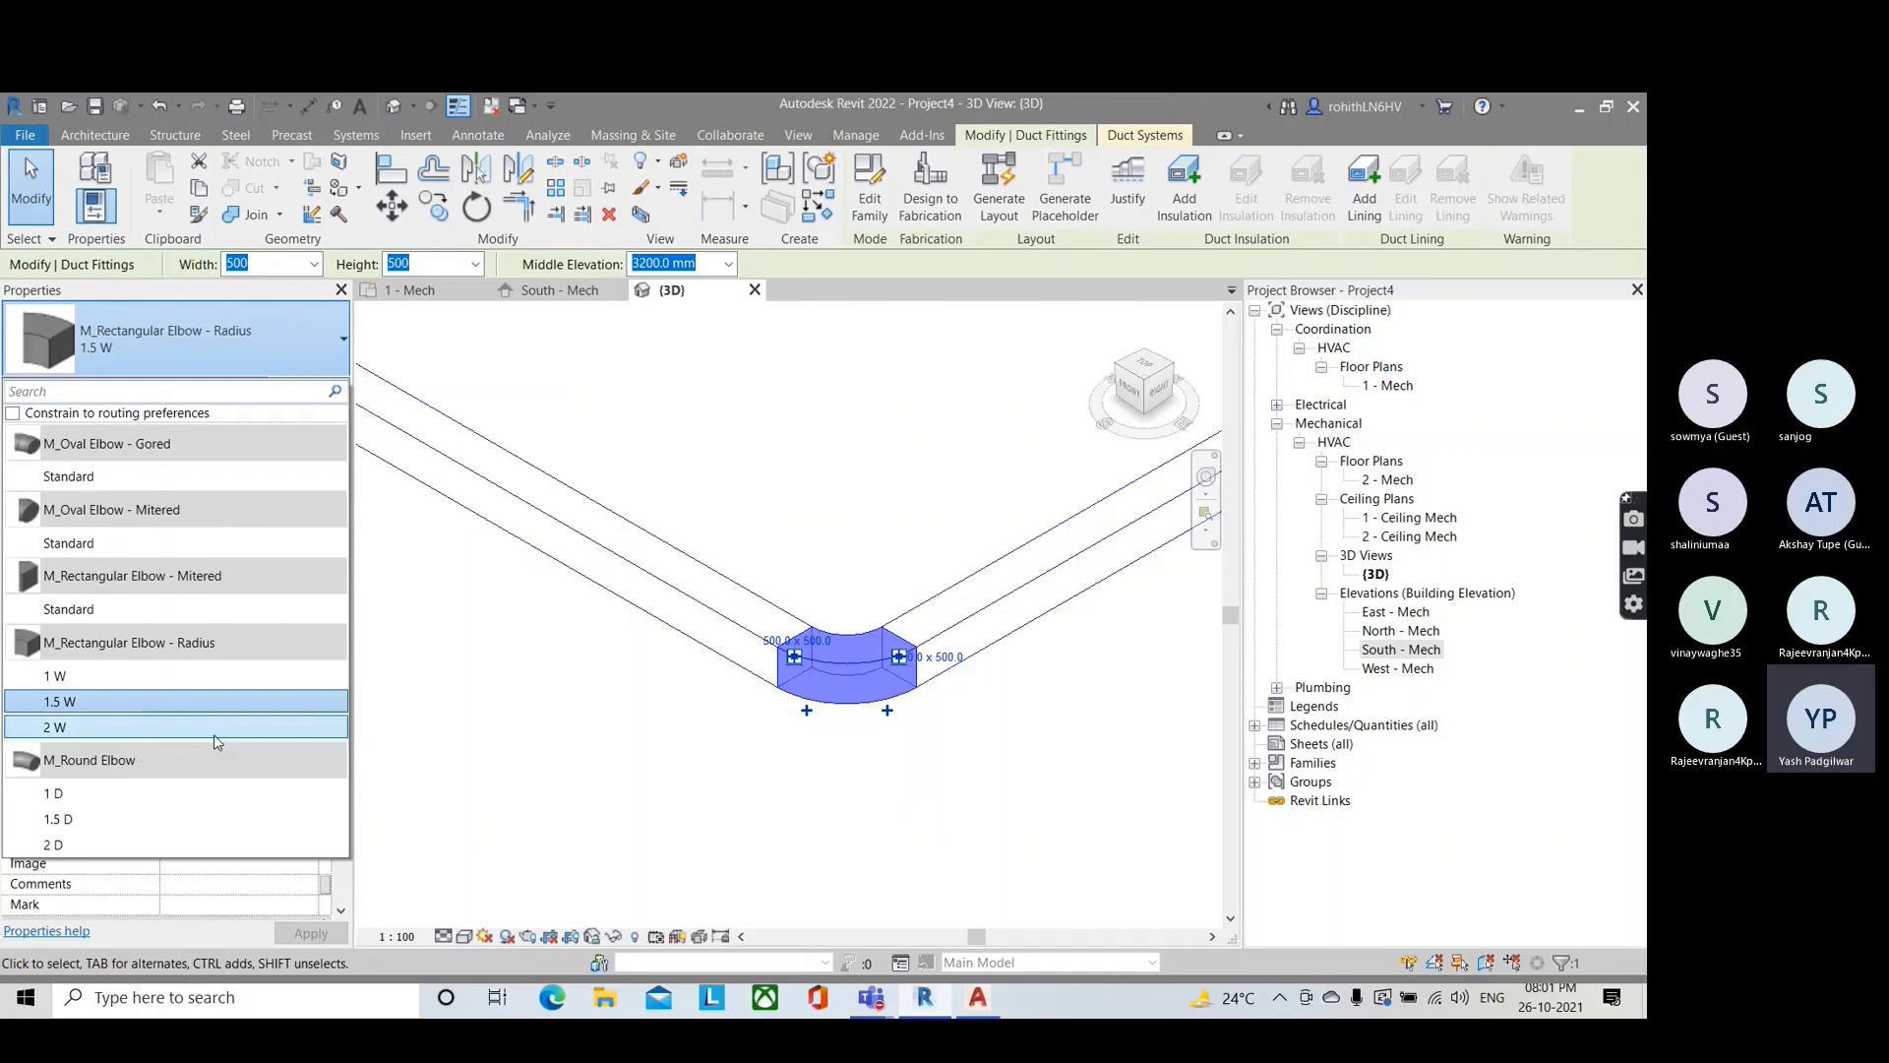
click(851, 783)
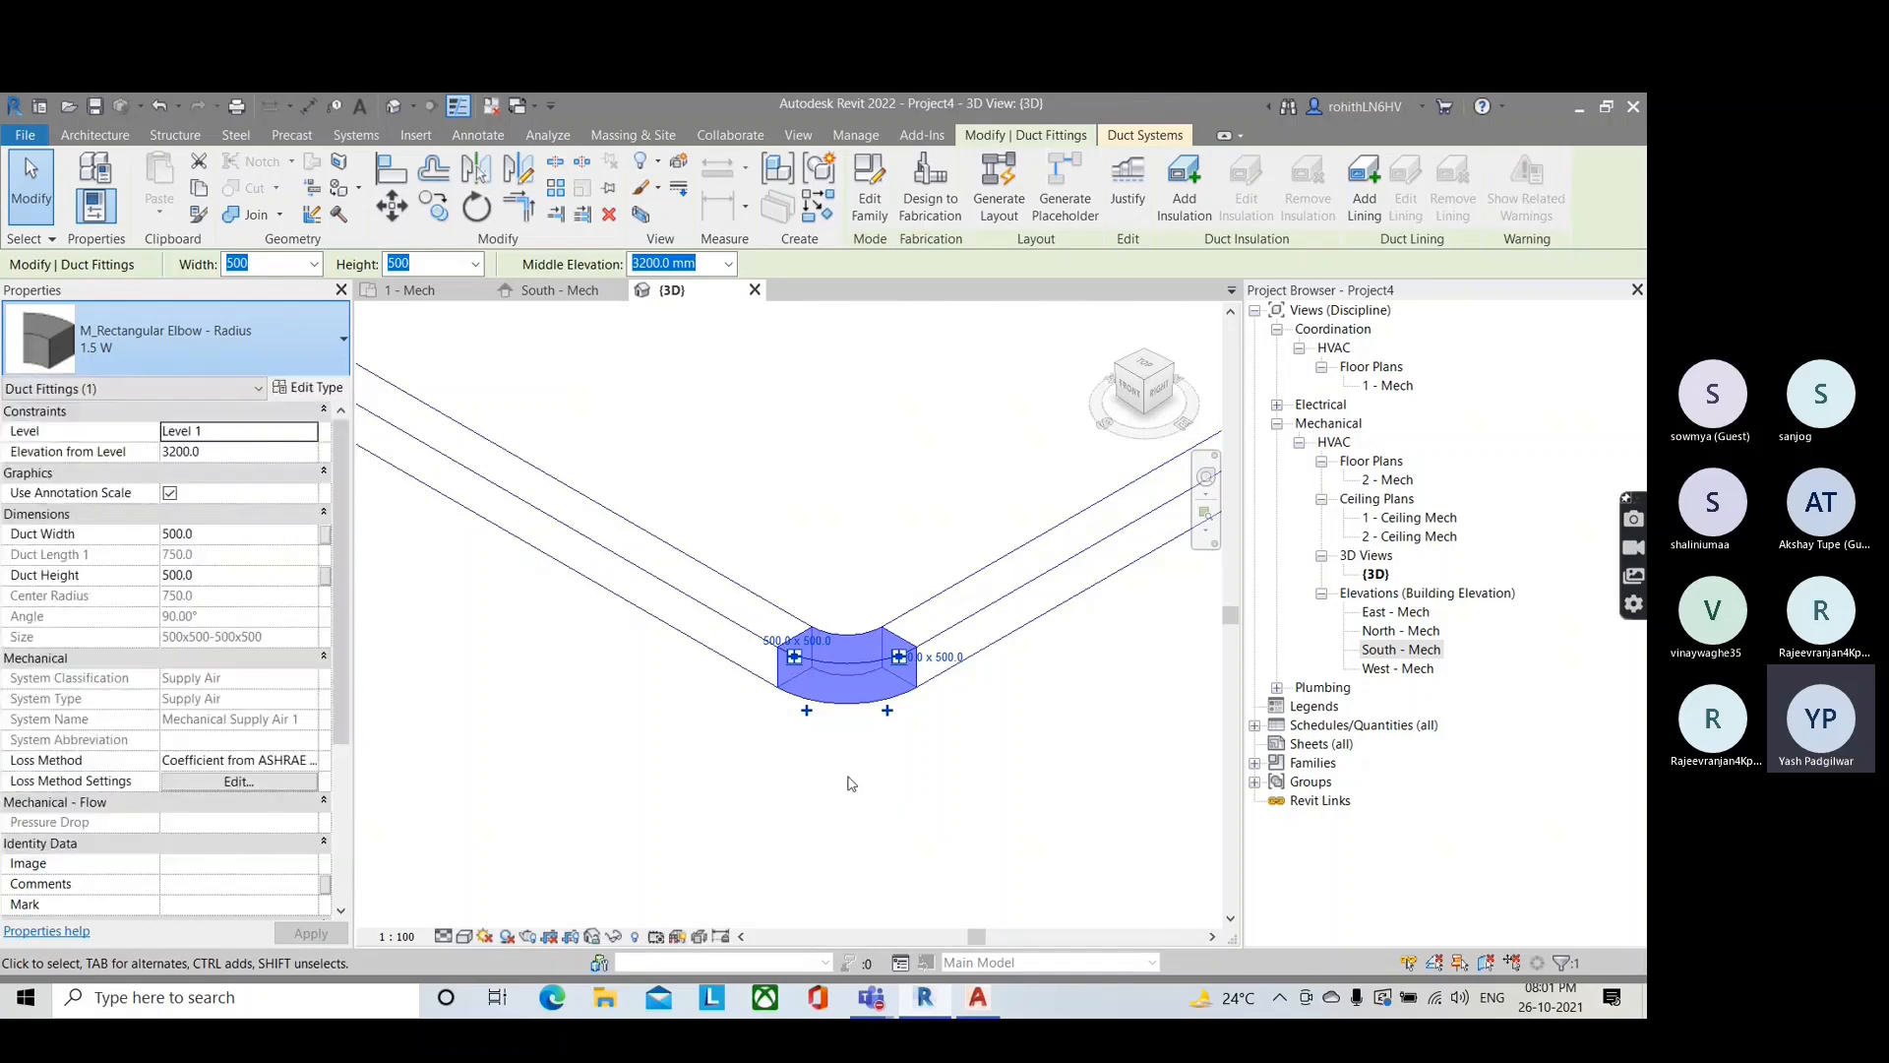
click(851, 783)
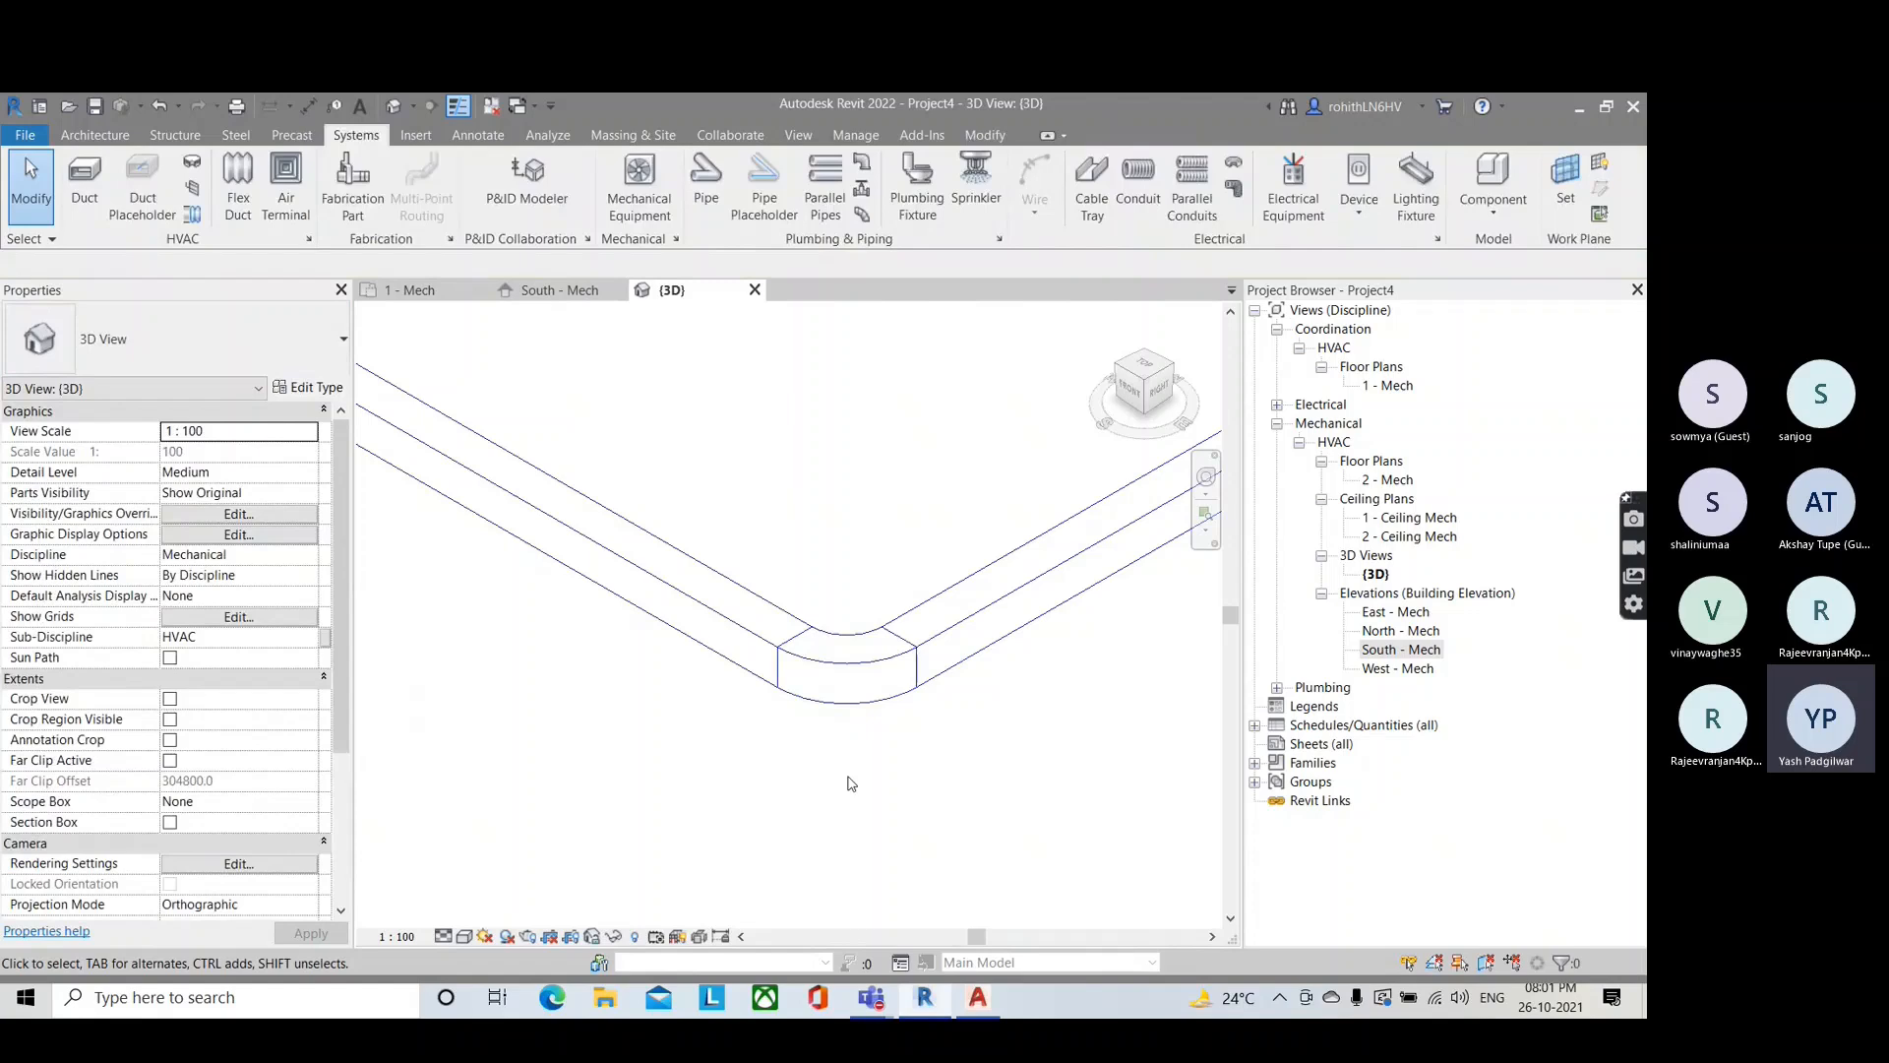
scroll(851, 783, down, 2)
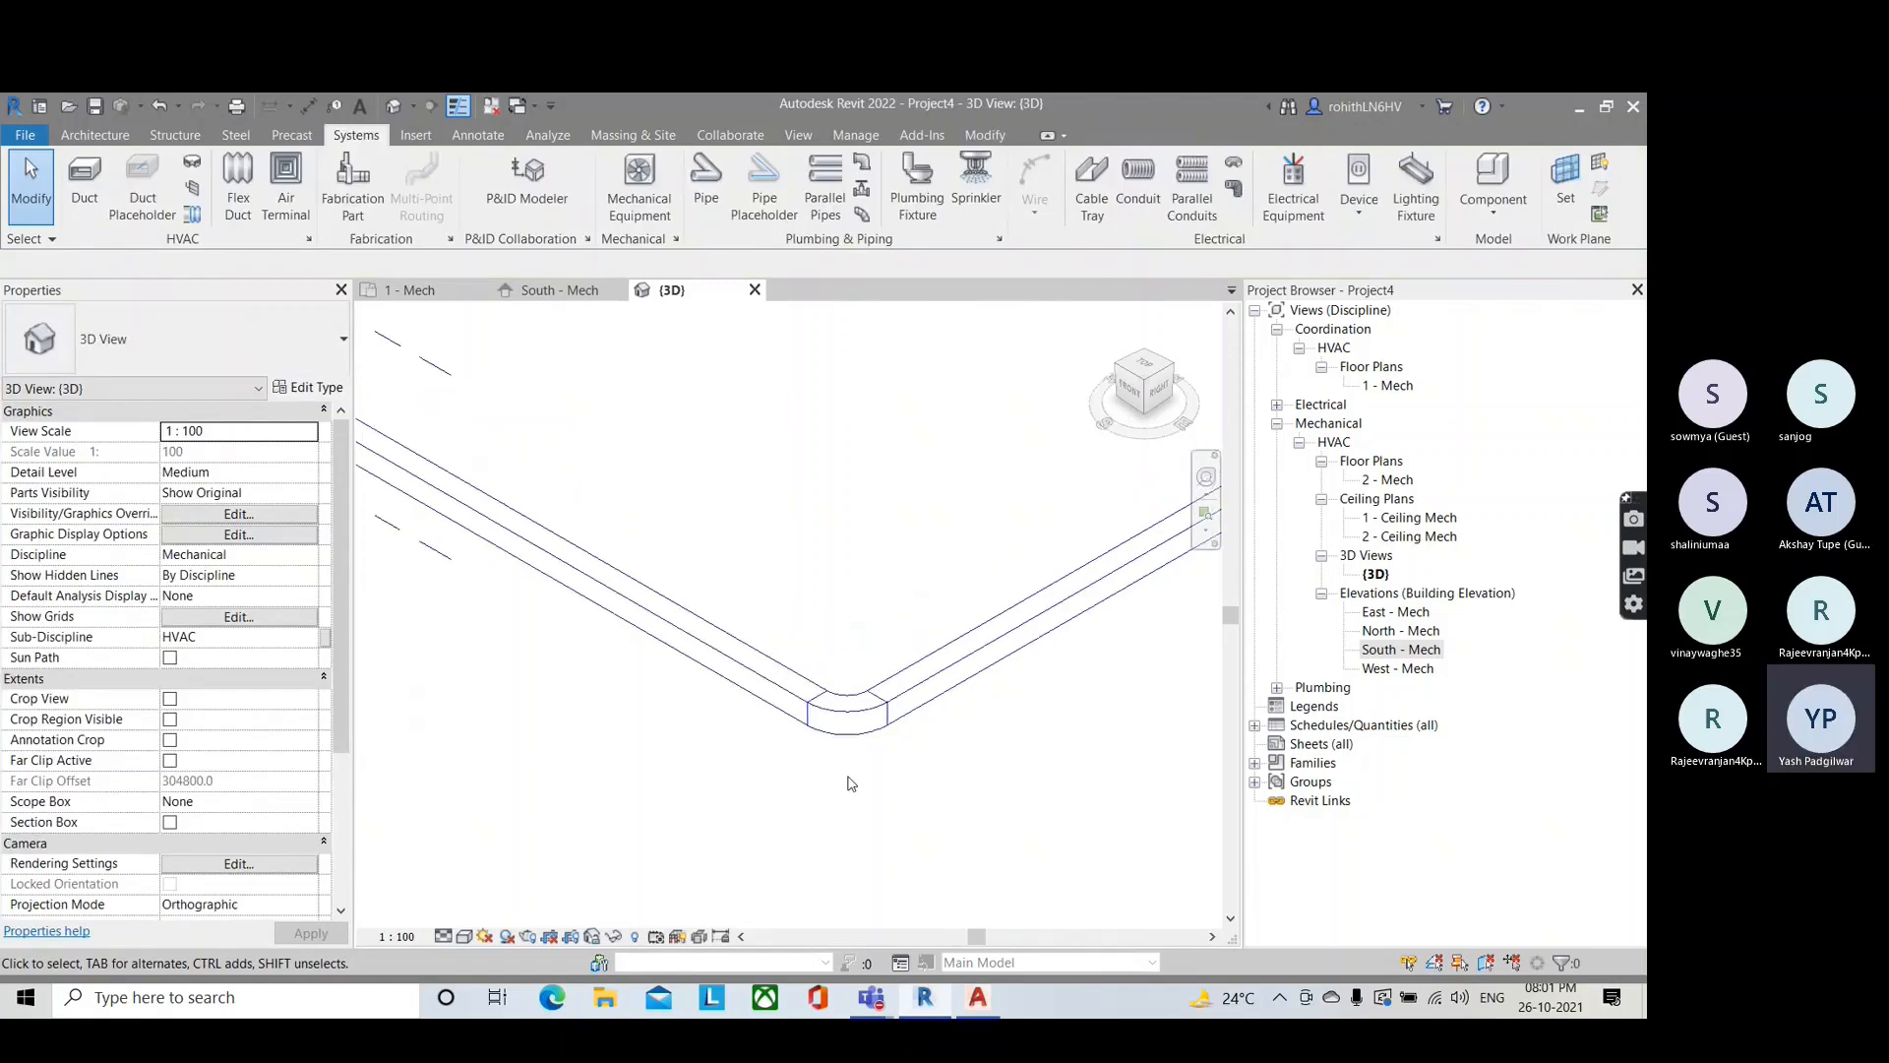
scroll(851, 784, down, 1)
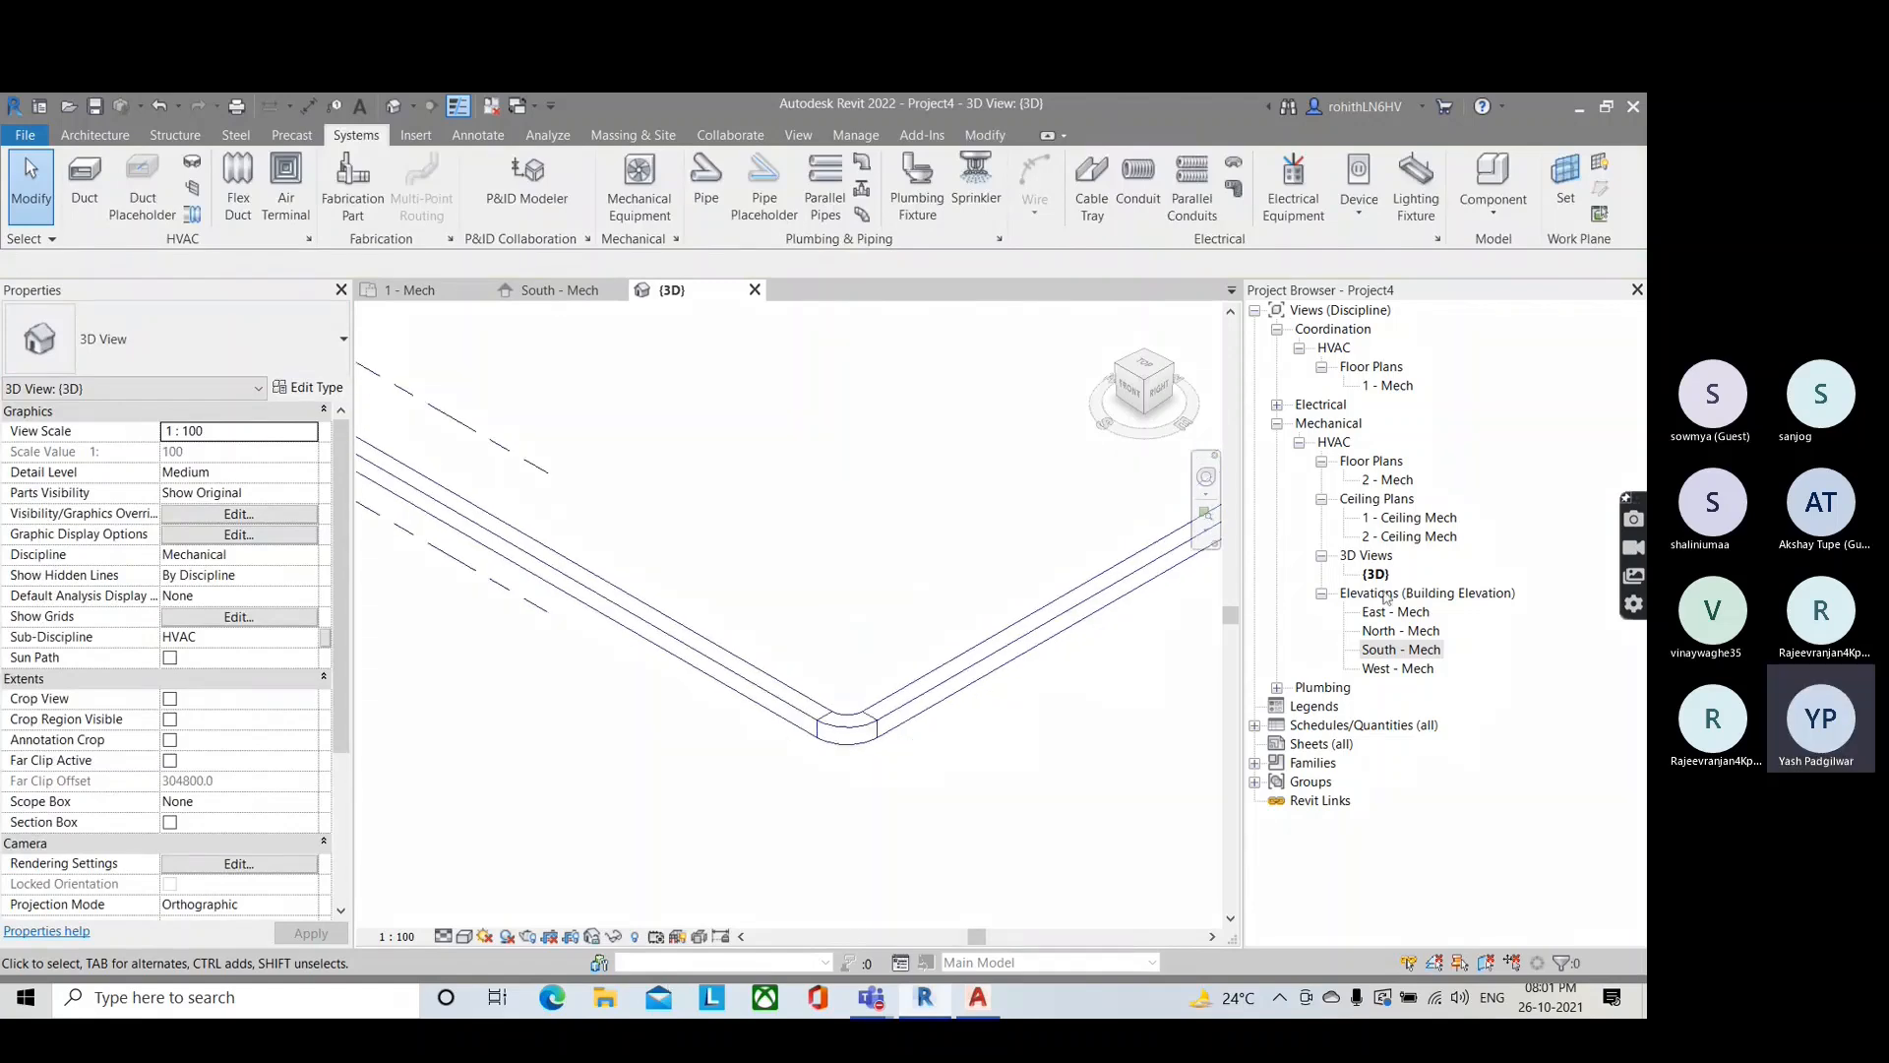
Step: Switch to Chrome and run a Google image search for "mitered elbow duct"
click(1579, 106)
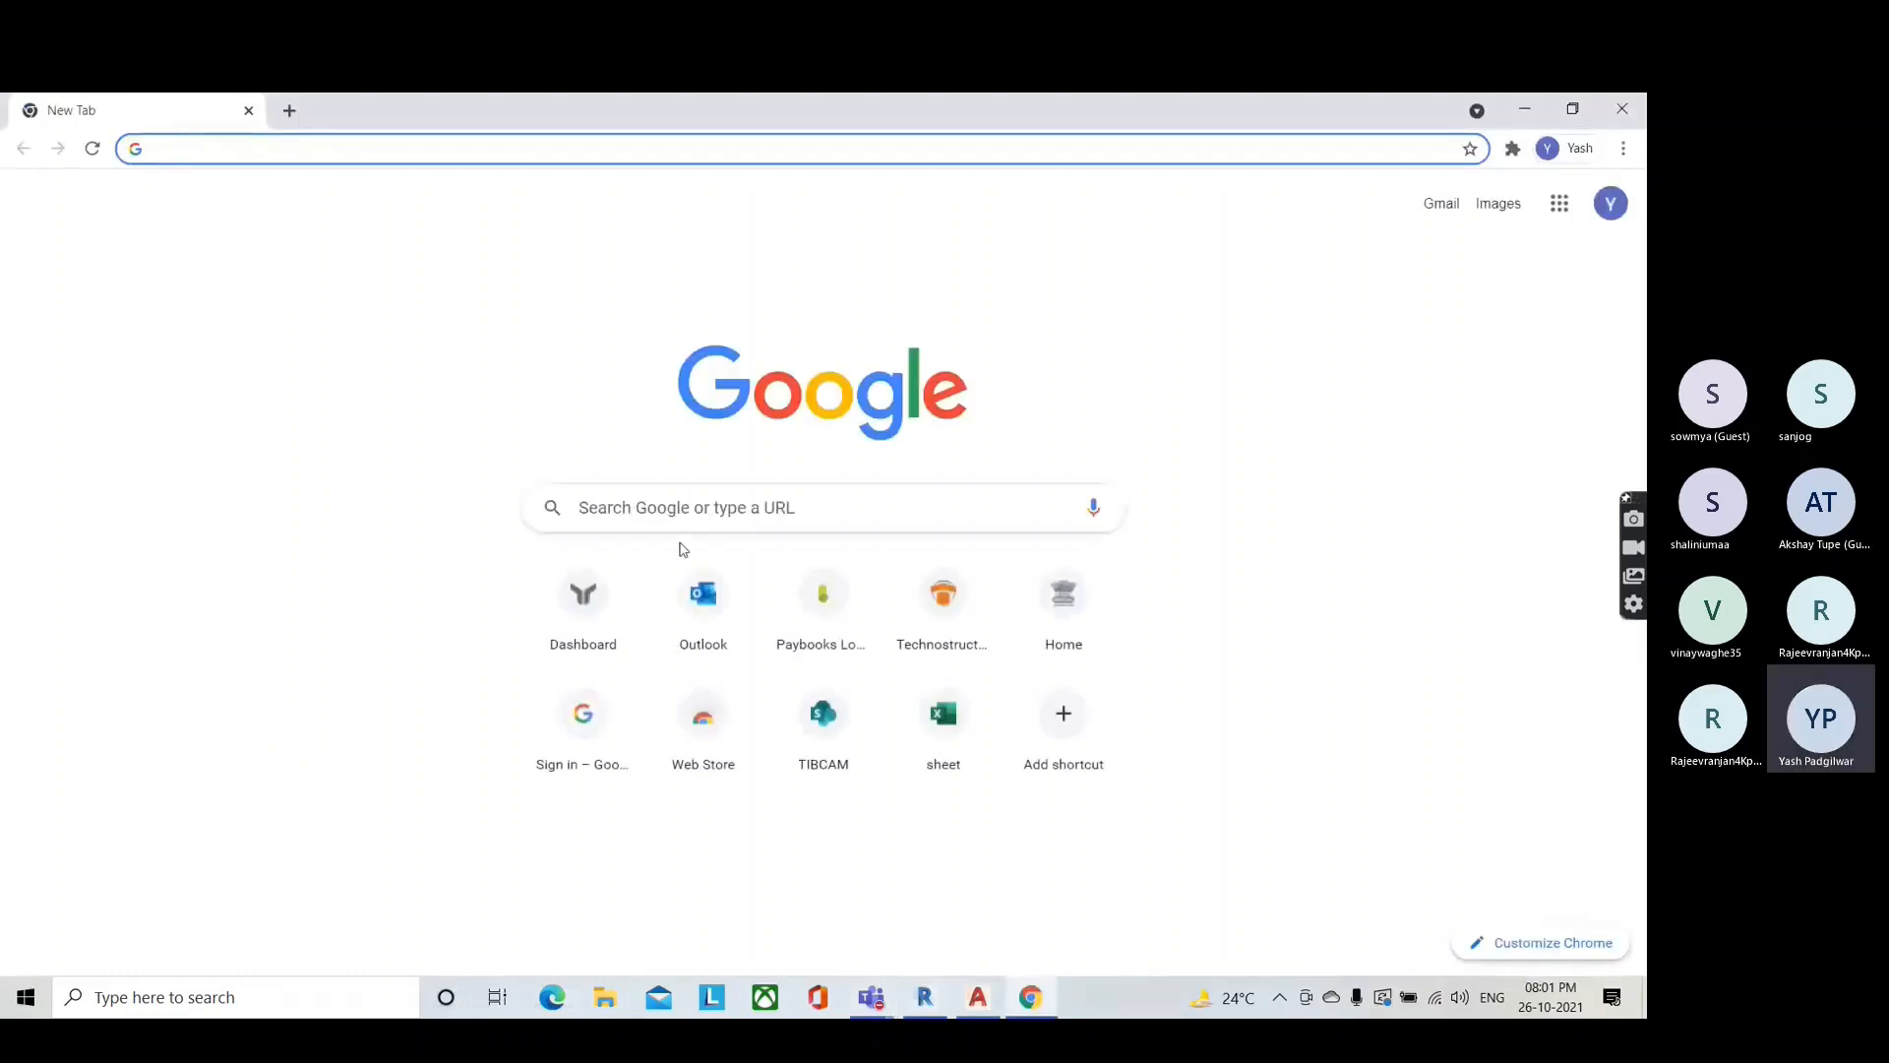
click(655, 513)
text(metere)
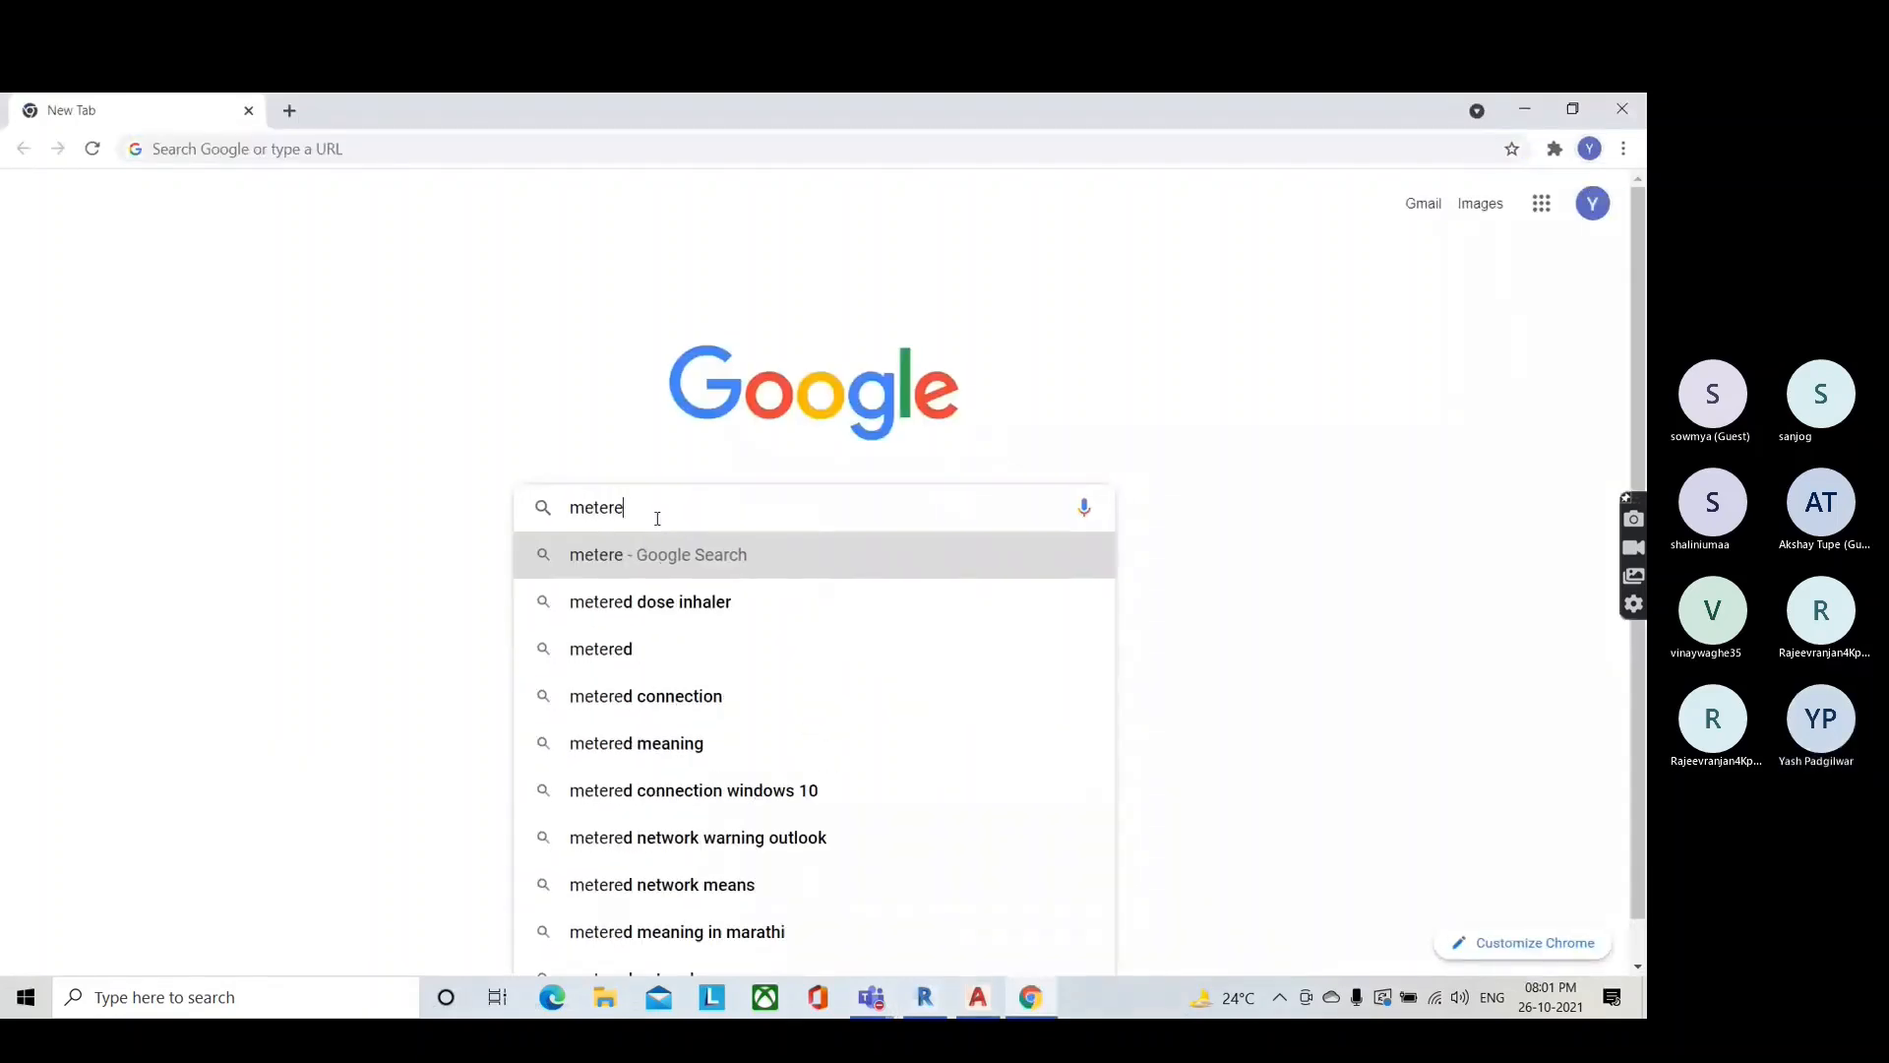
text(d elbow)
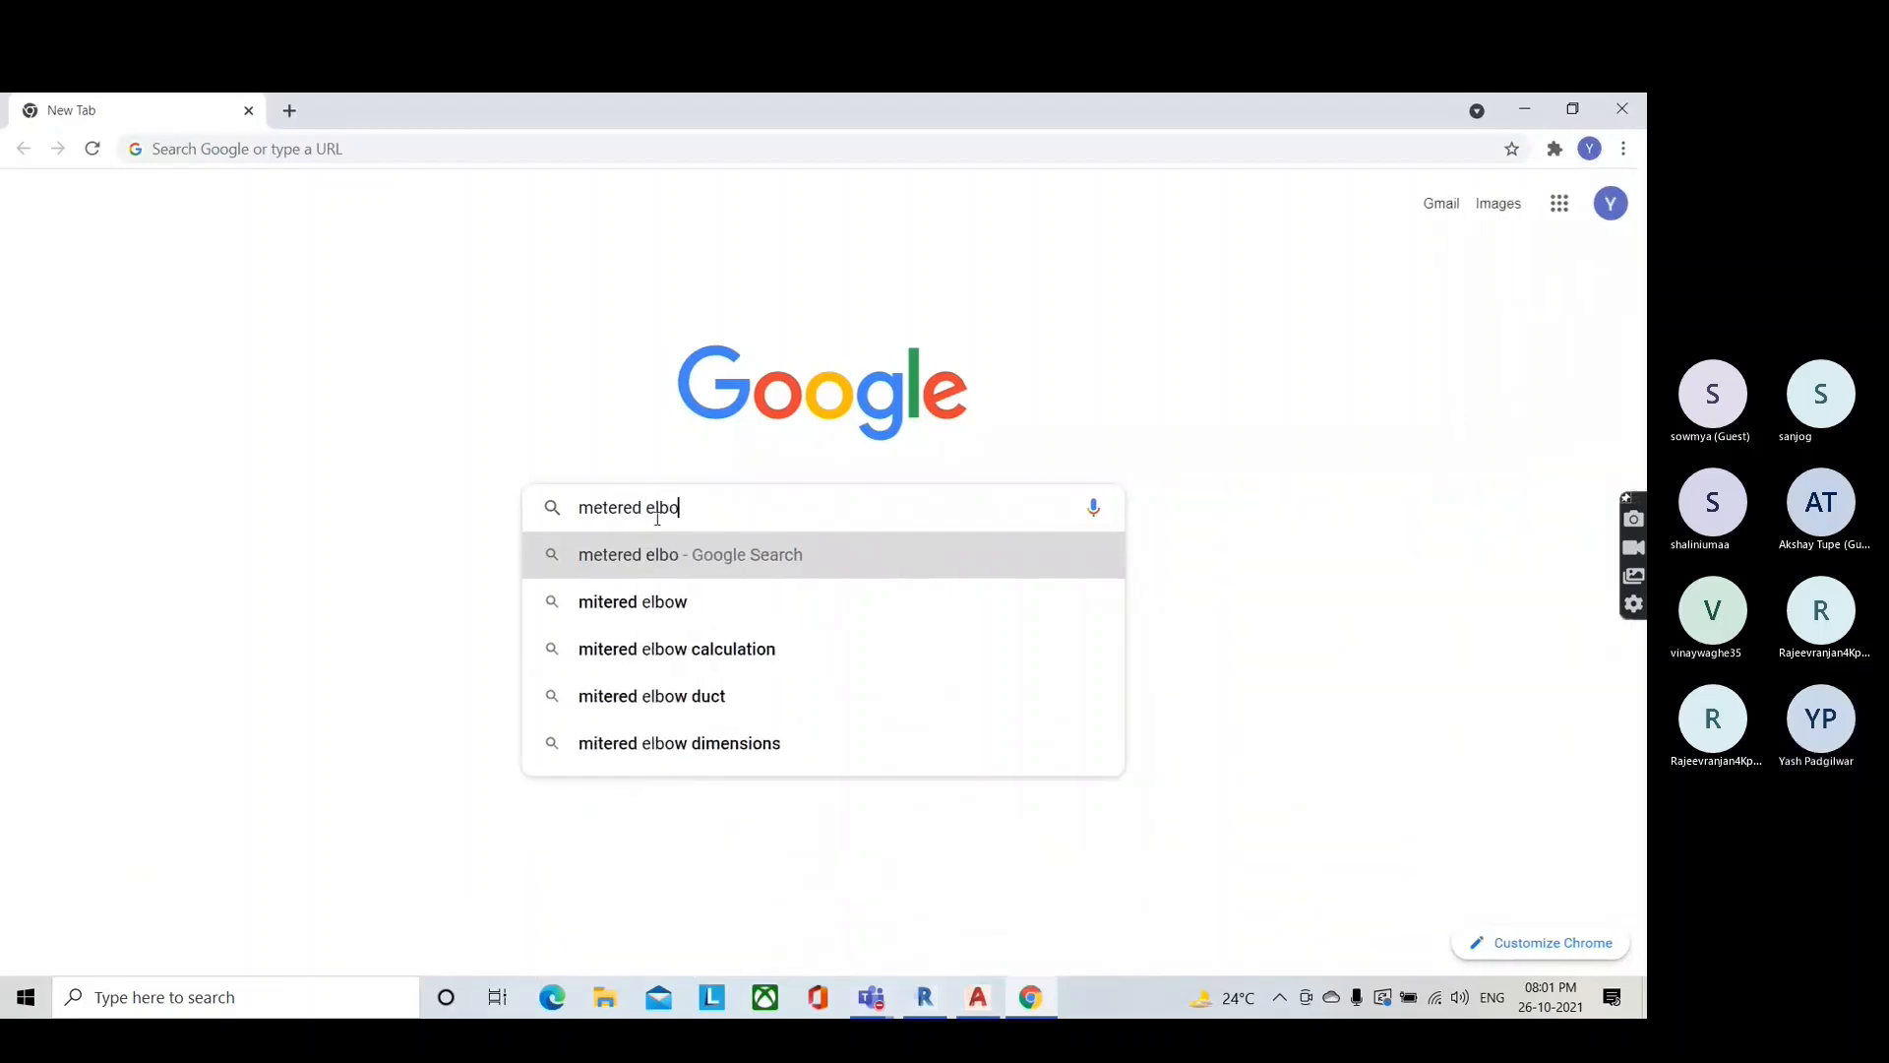
key(Down)
key(Down)
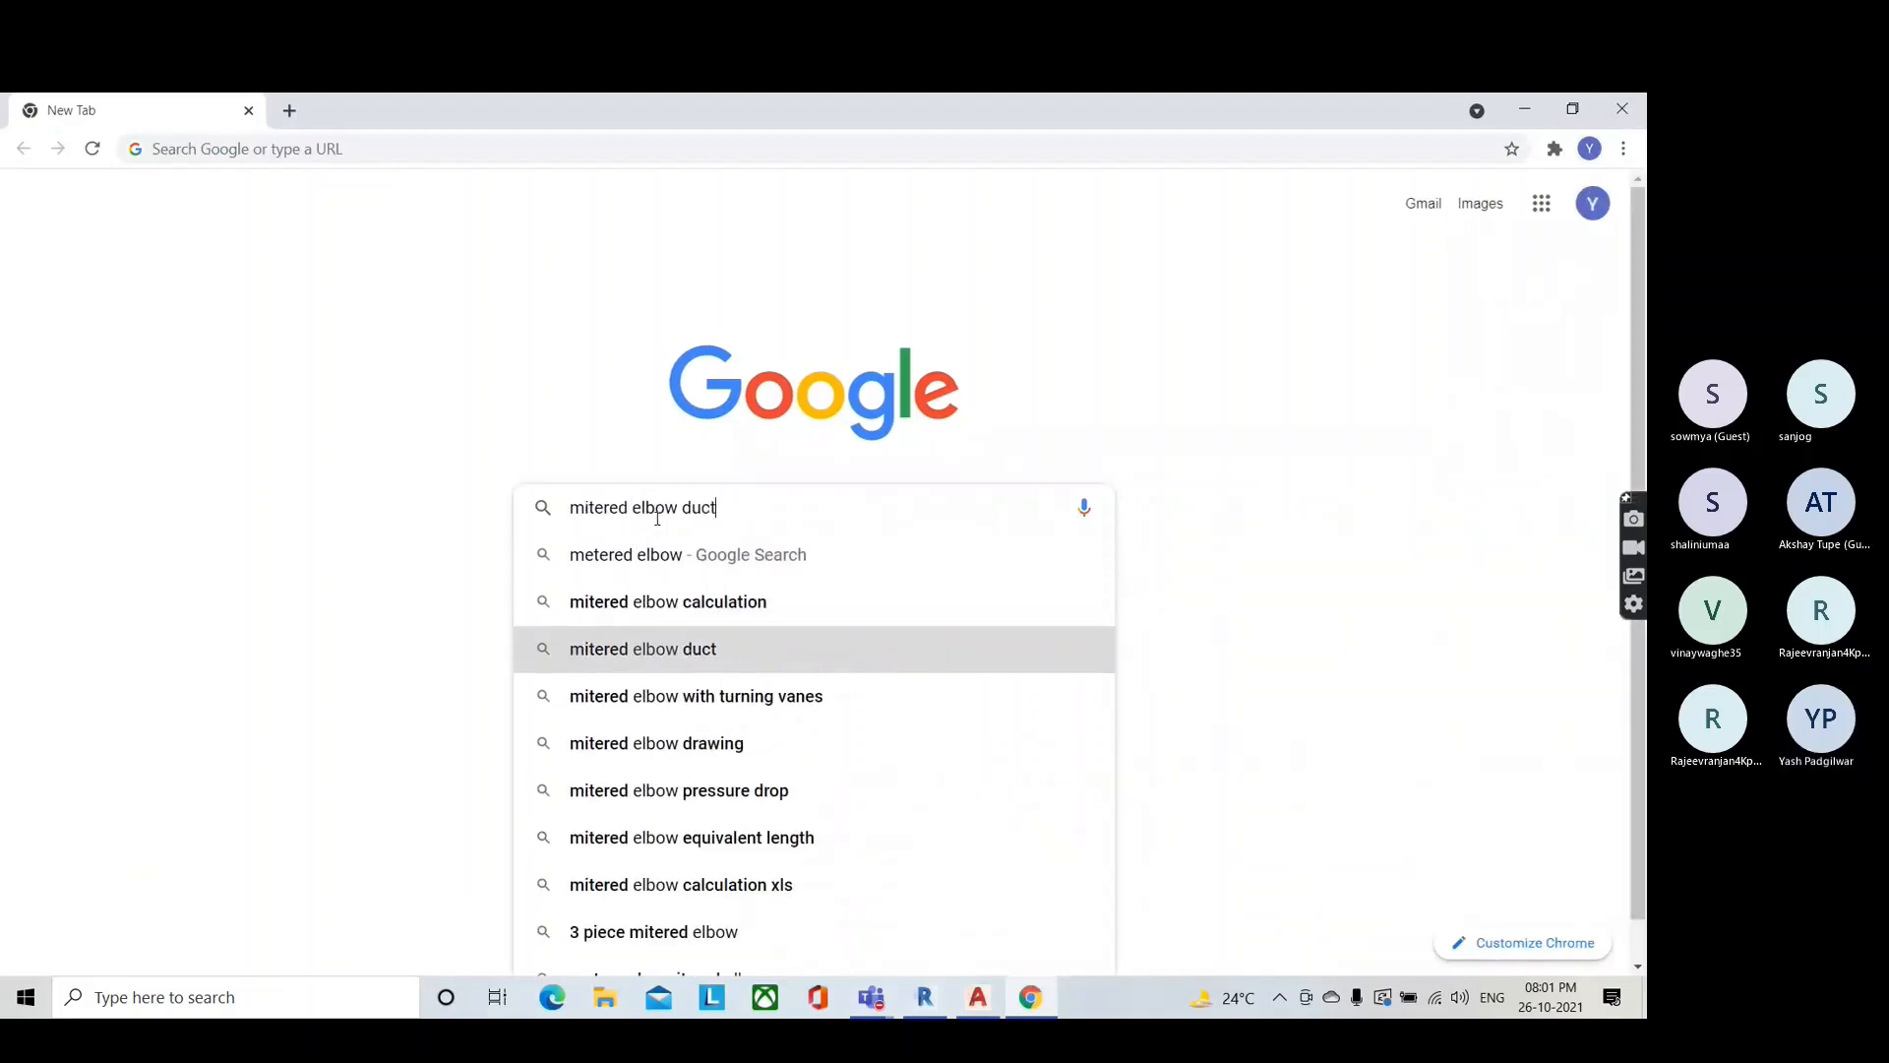
key(Return)
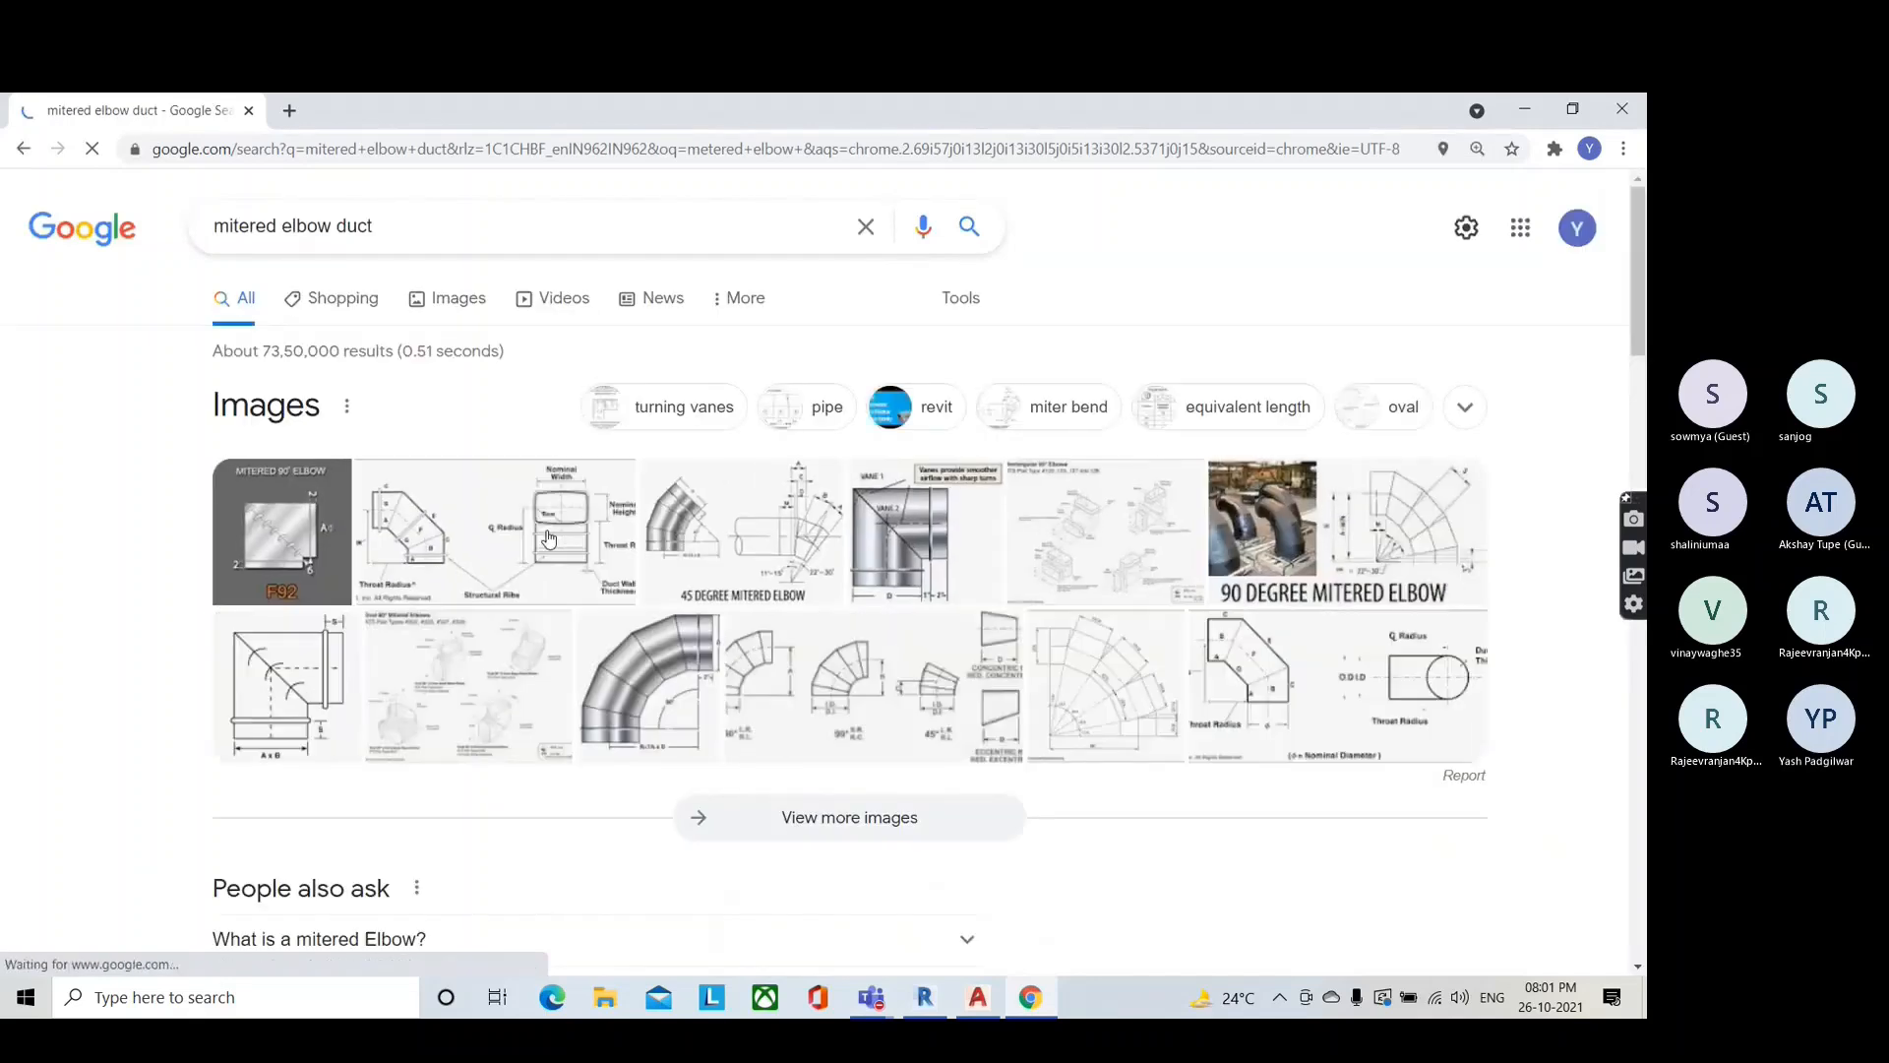
click(480, 305)
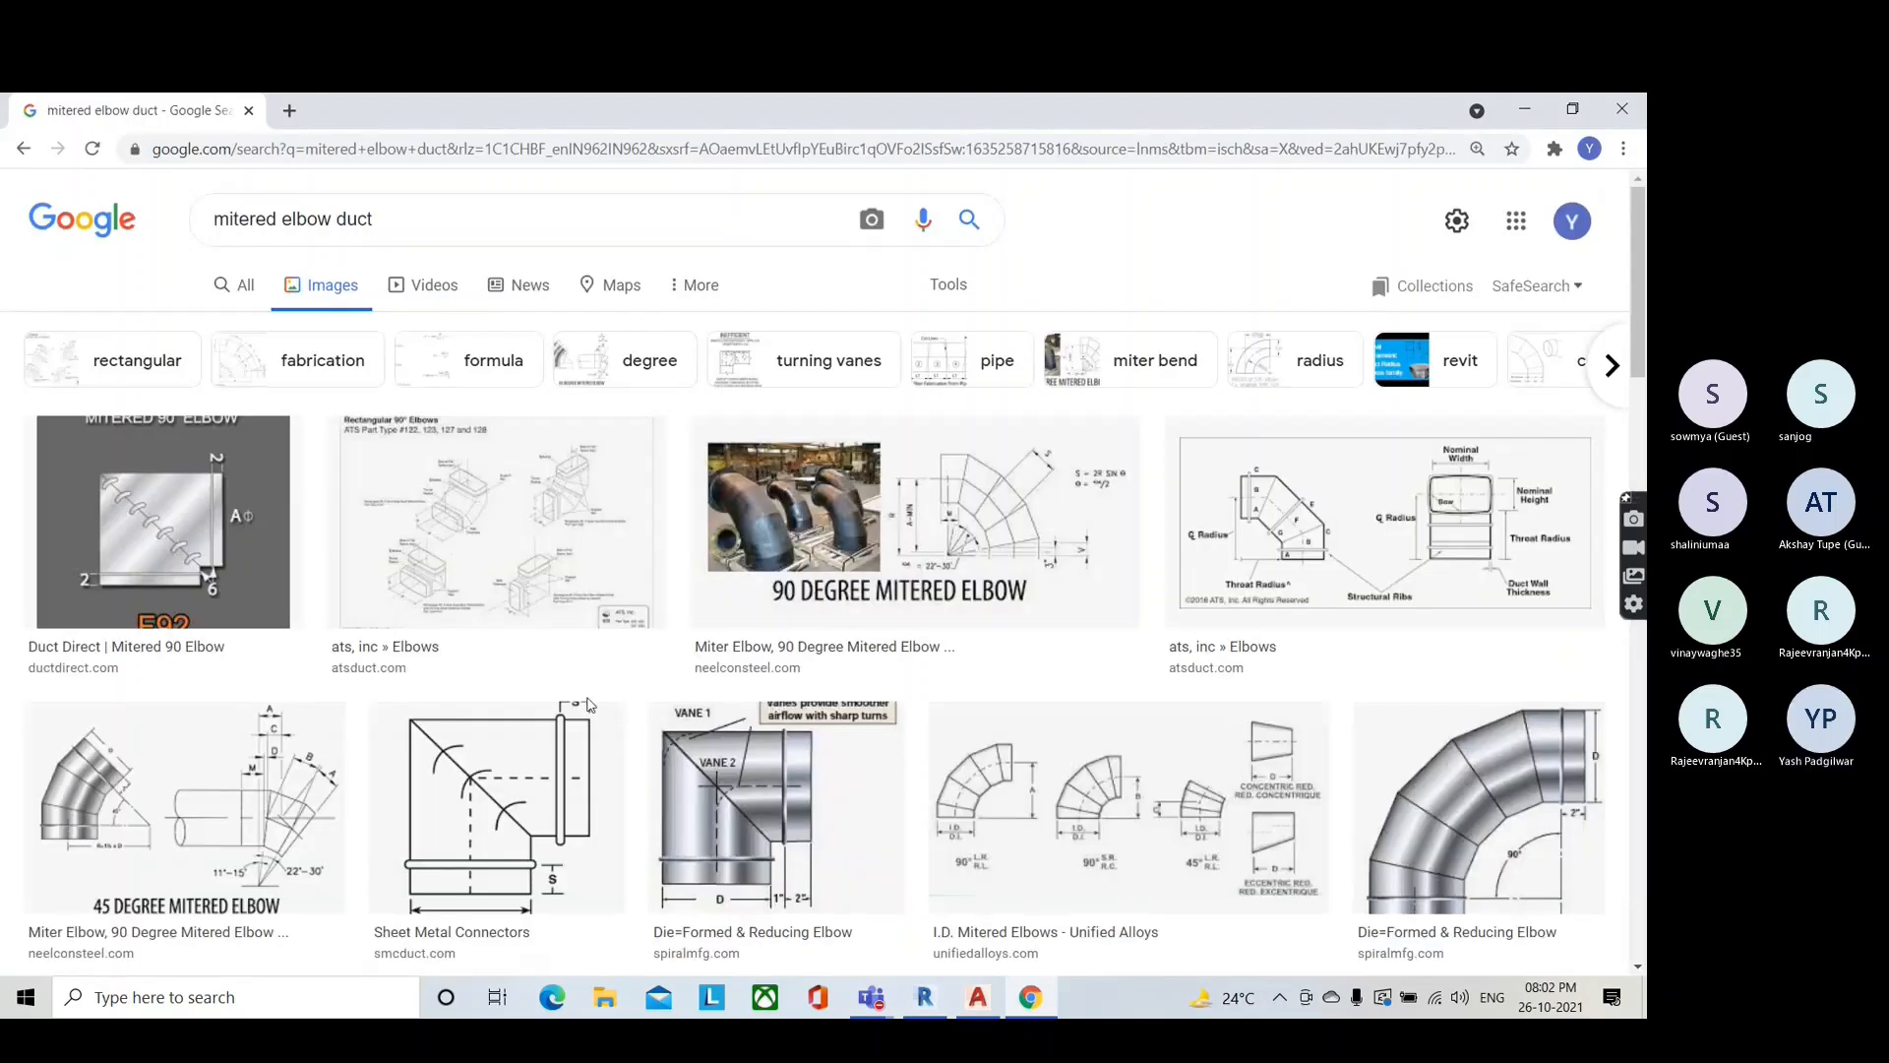
Step: Open the Sheet Metal Connectors 90 degree two-piece elbow image and study its mitered shape, dismissing the meeting window
scroll(657, 691, down, 3)
click(502, 492)
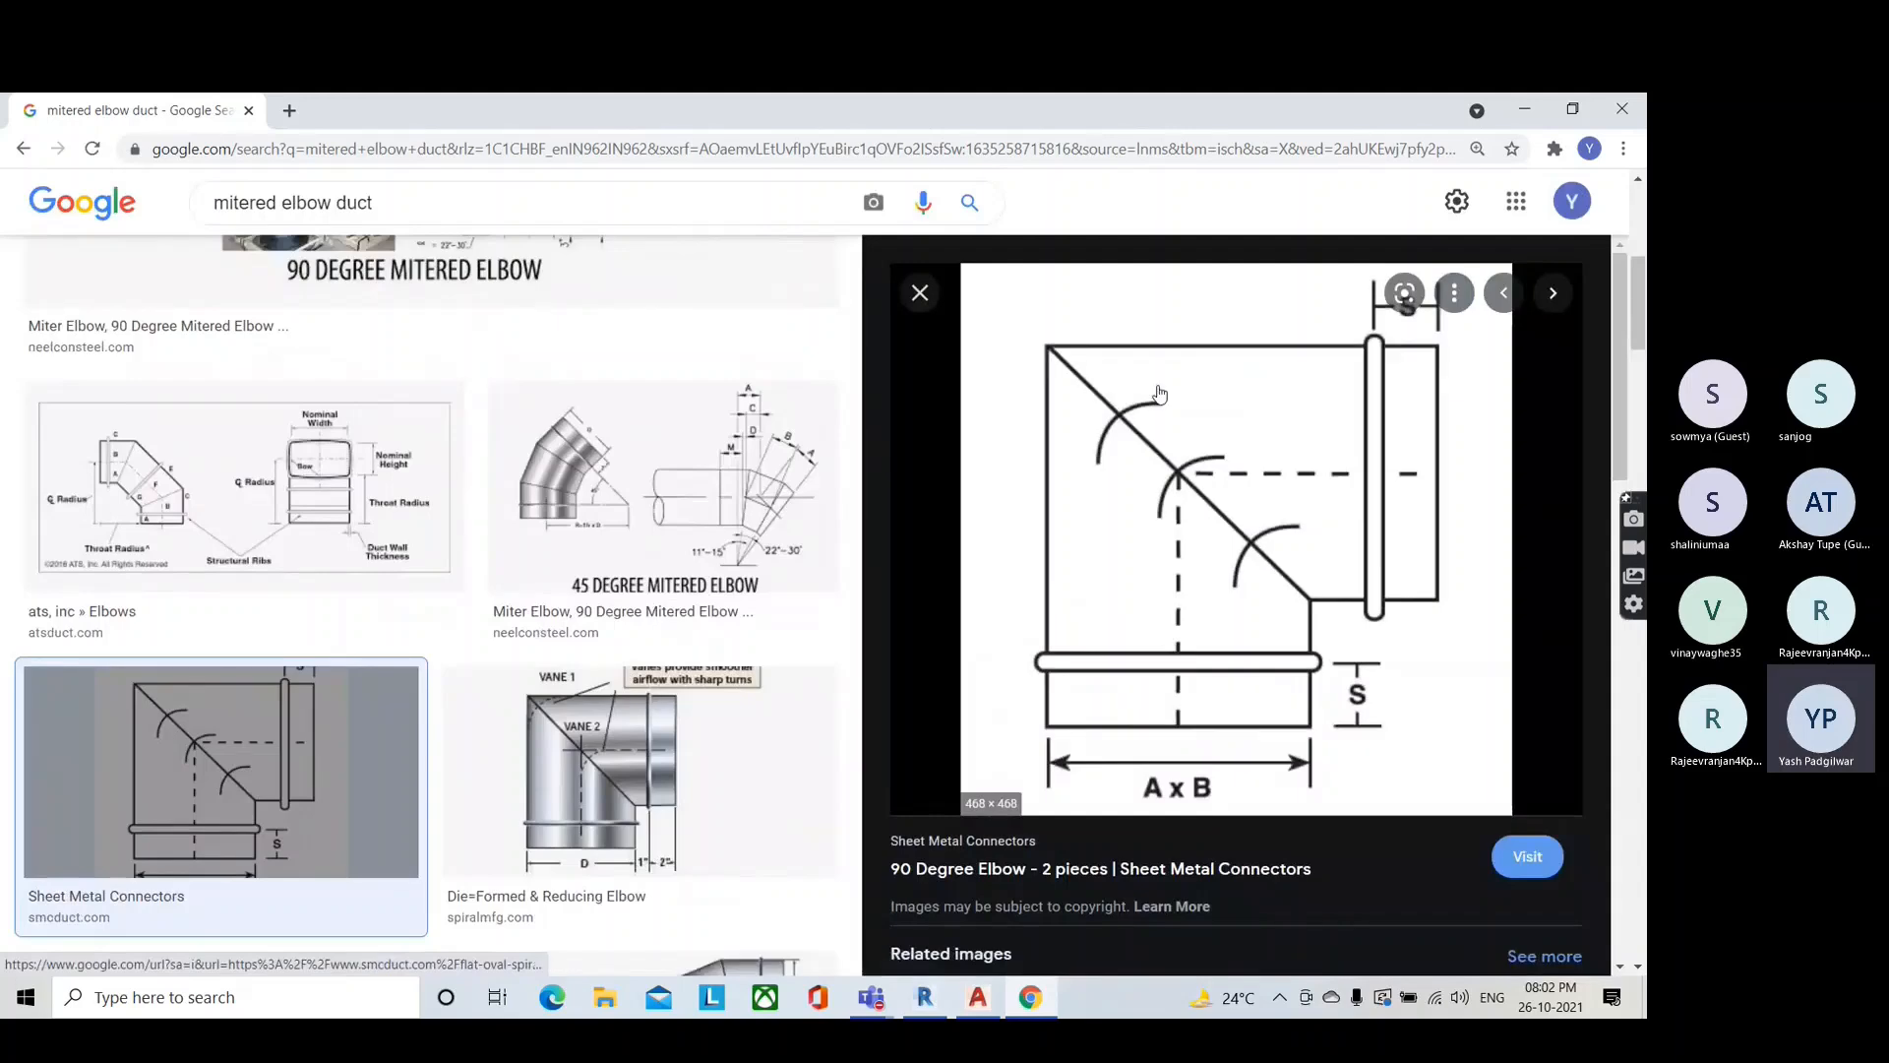
scroll(1171, 542, down, 2)
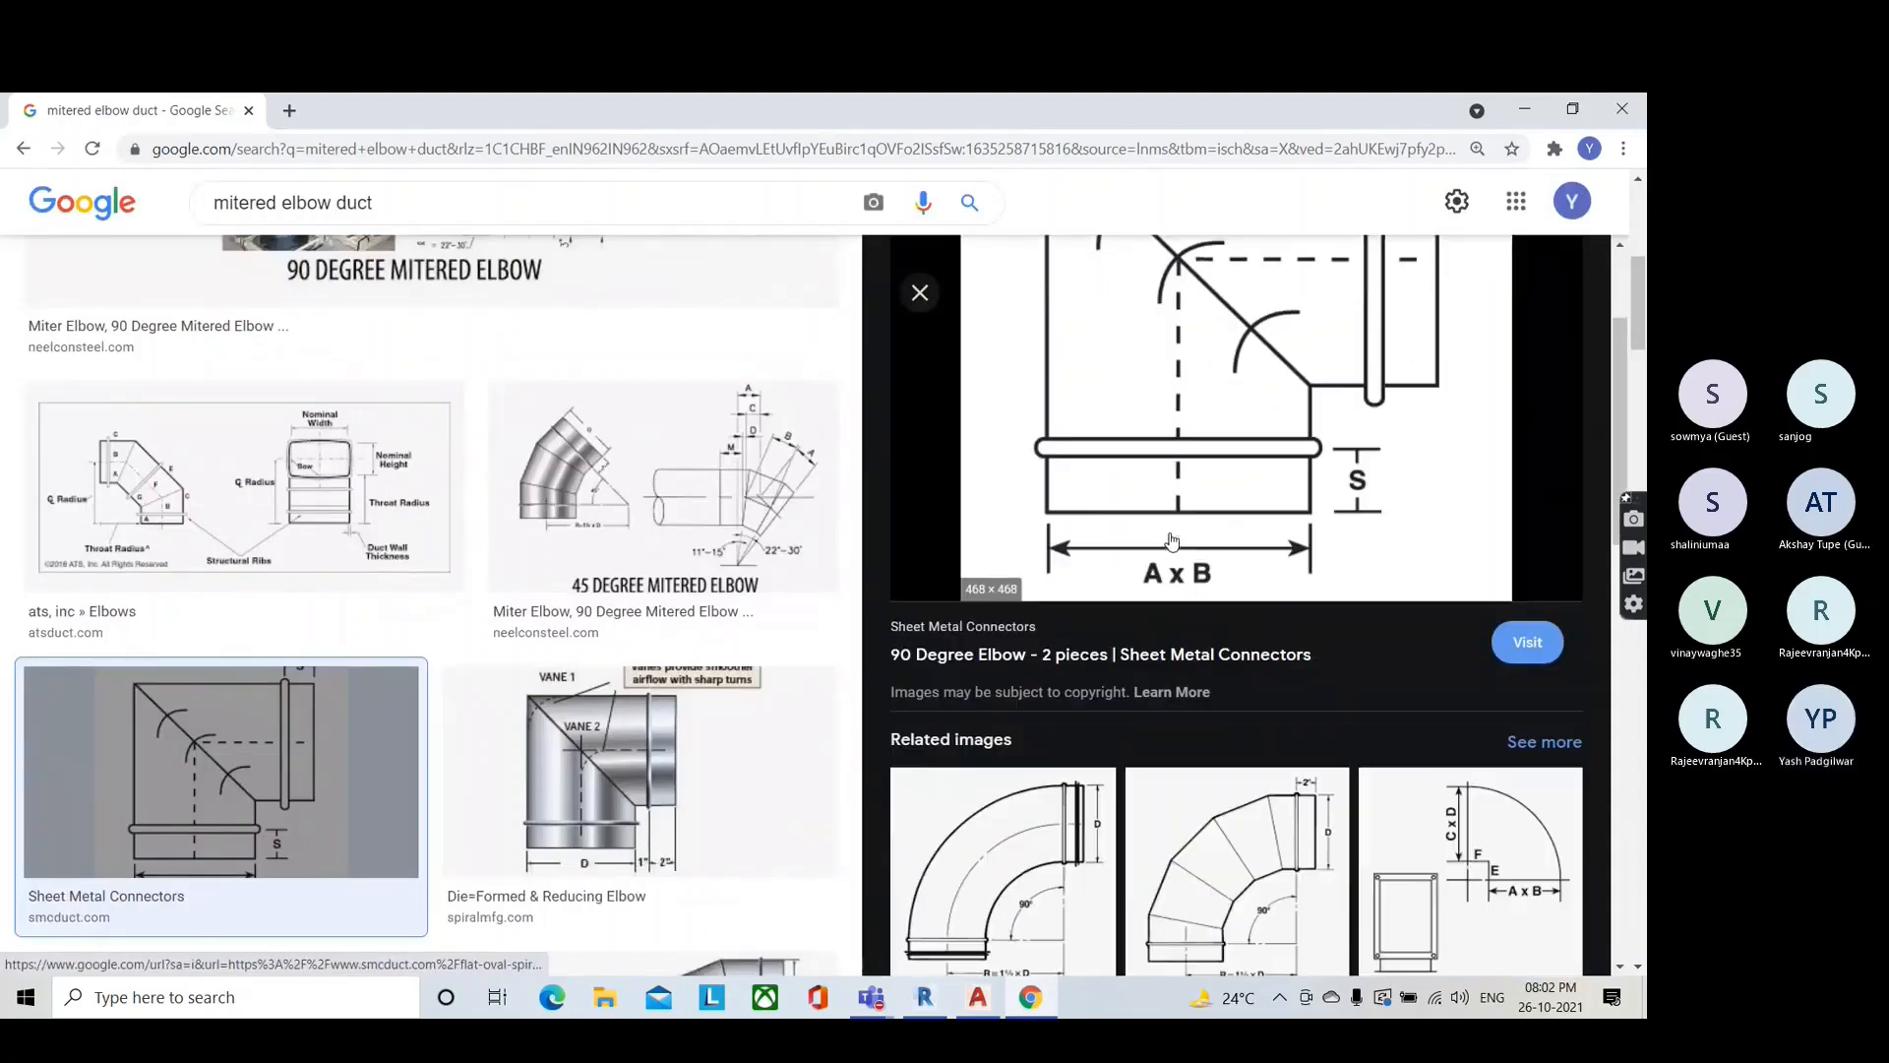
scroll(1377, 728, up, 2)
key(alt+Tab)
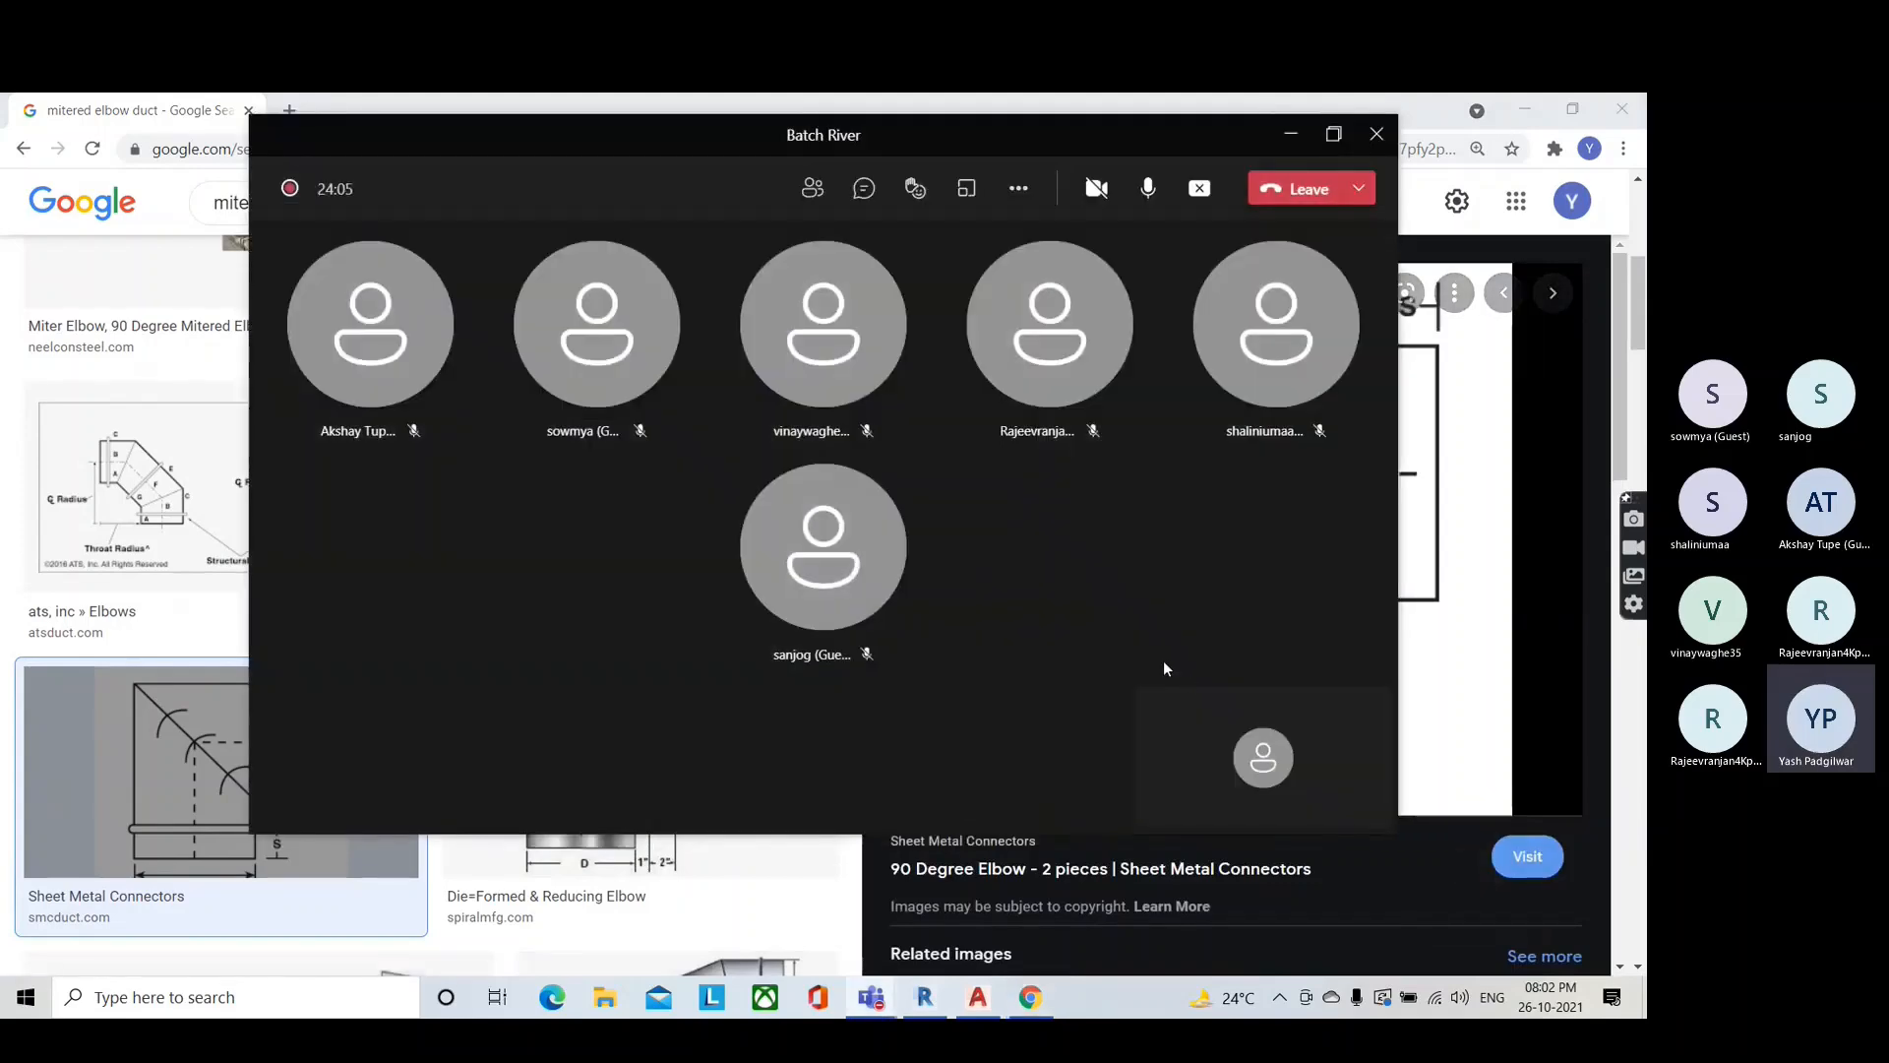
click(1292, 136)
Step: Look through the mitered elbow image results for other elbow shapes and illustrations
scroll(626, 740, down, 3)
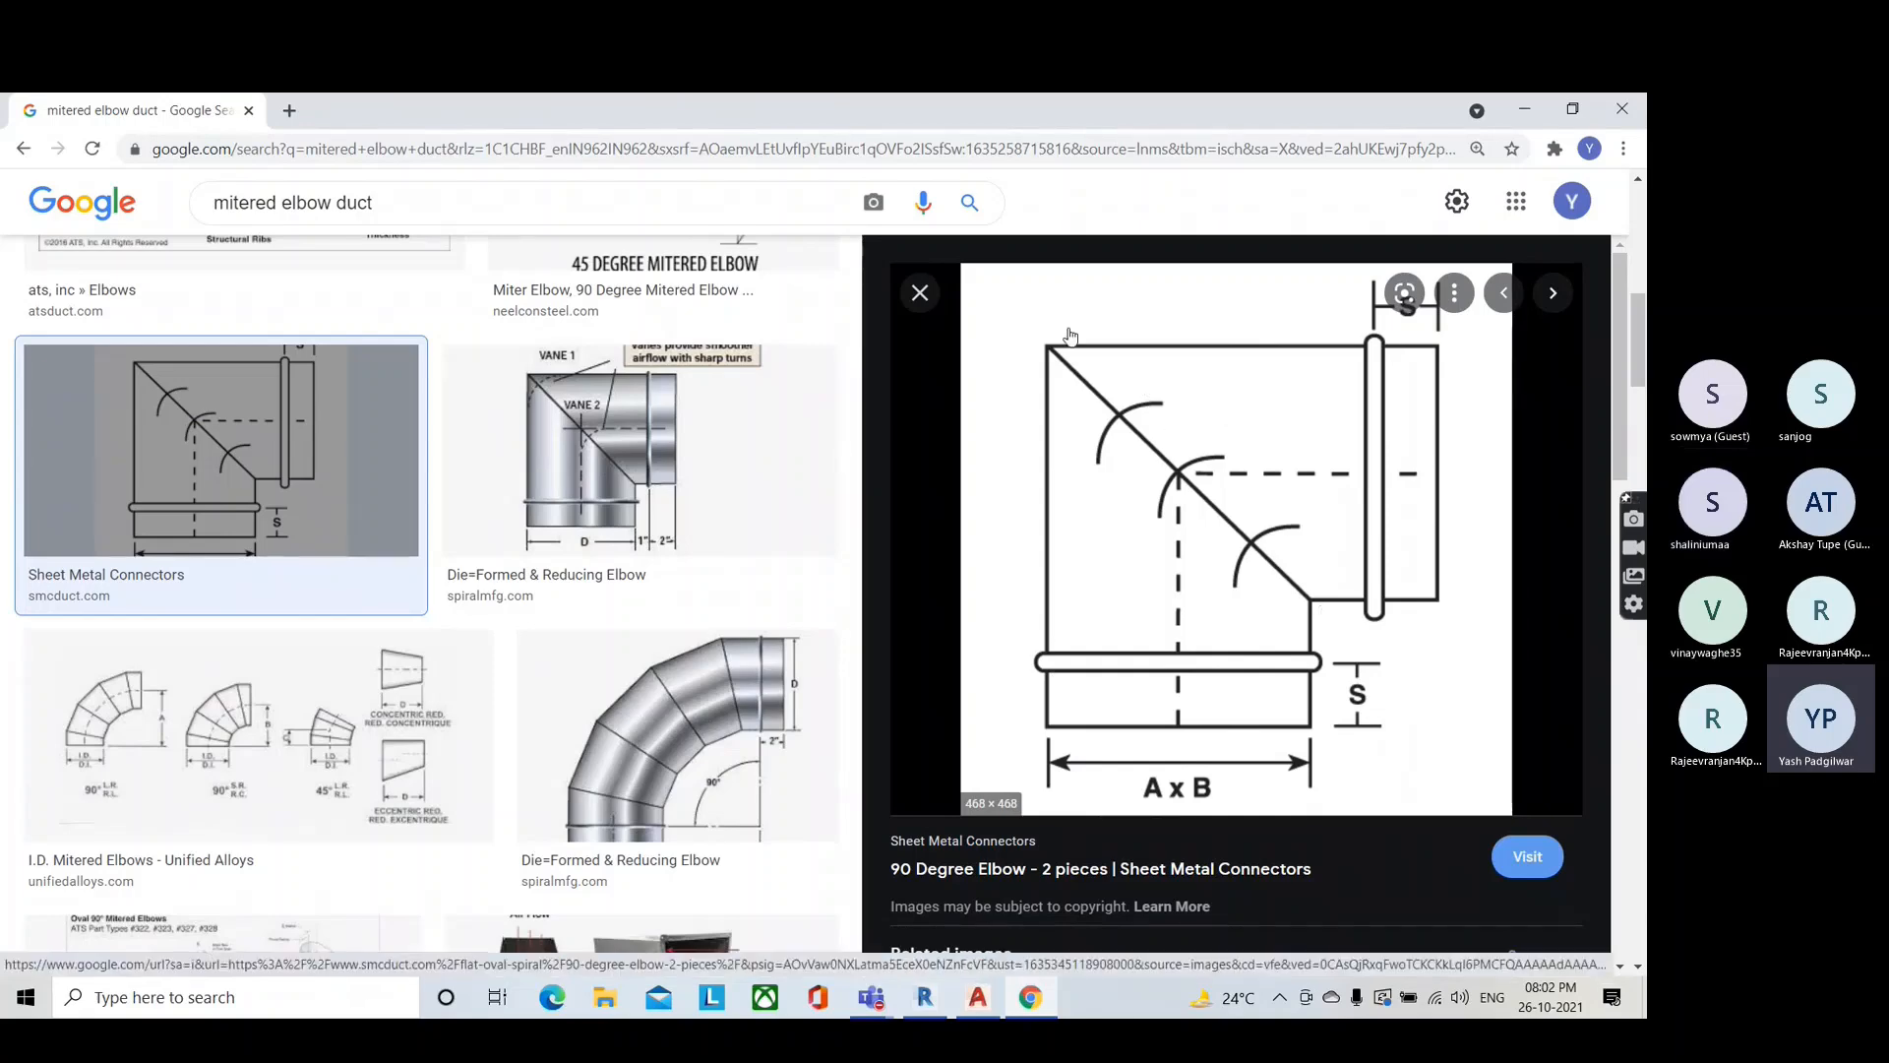
scroll(265, 692, down, 8)
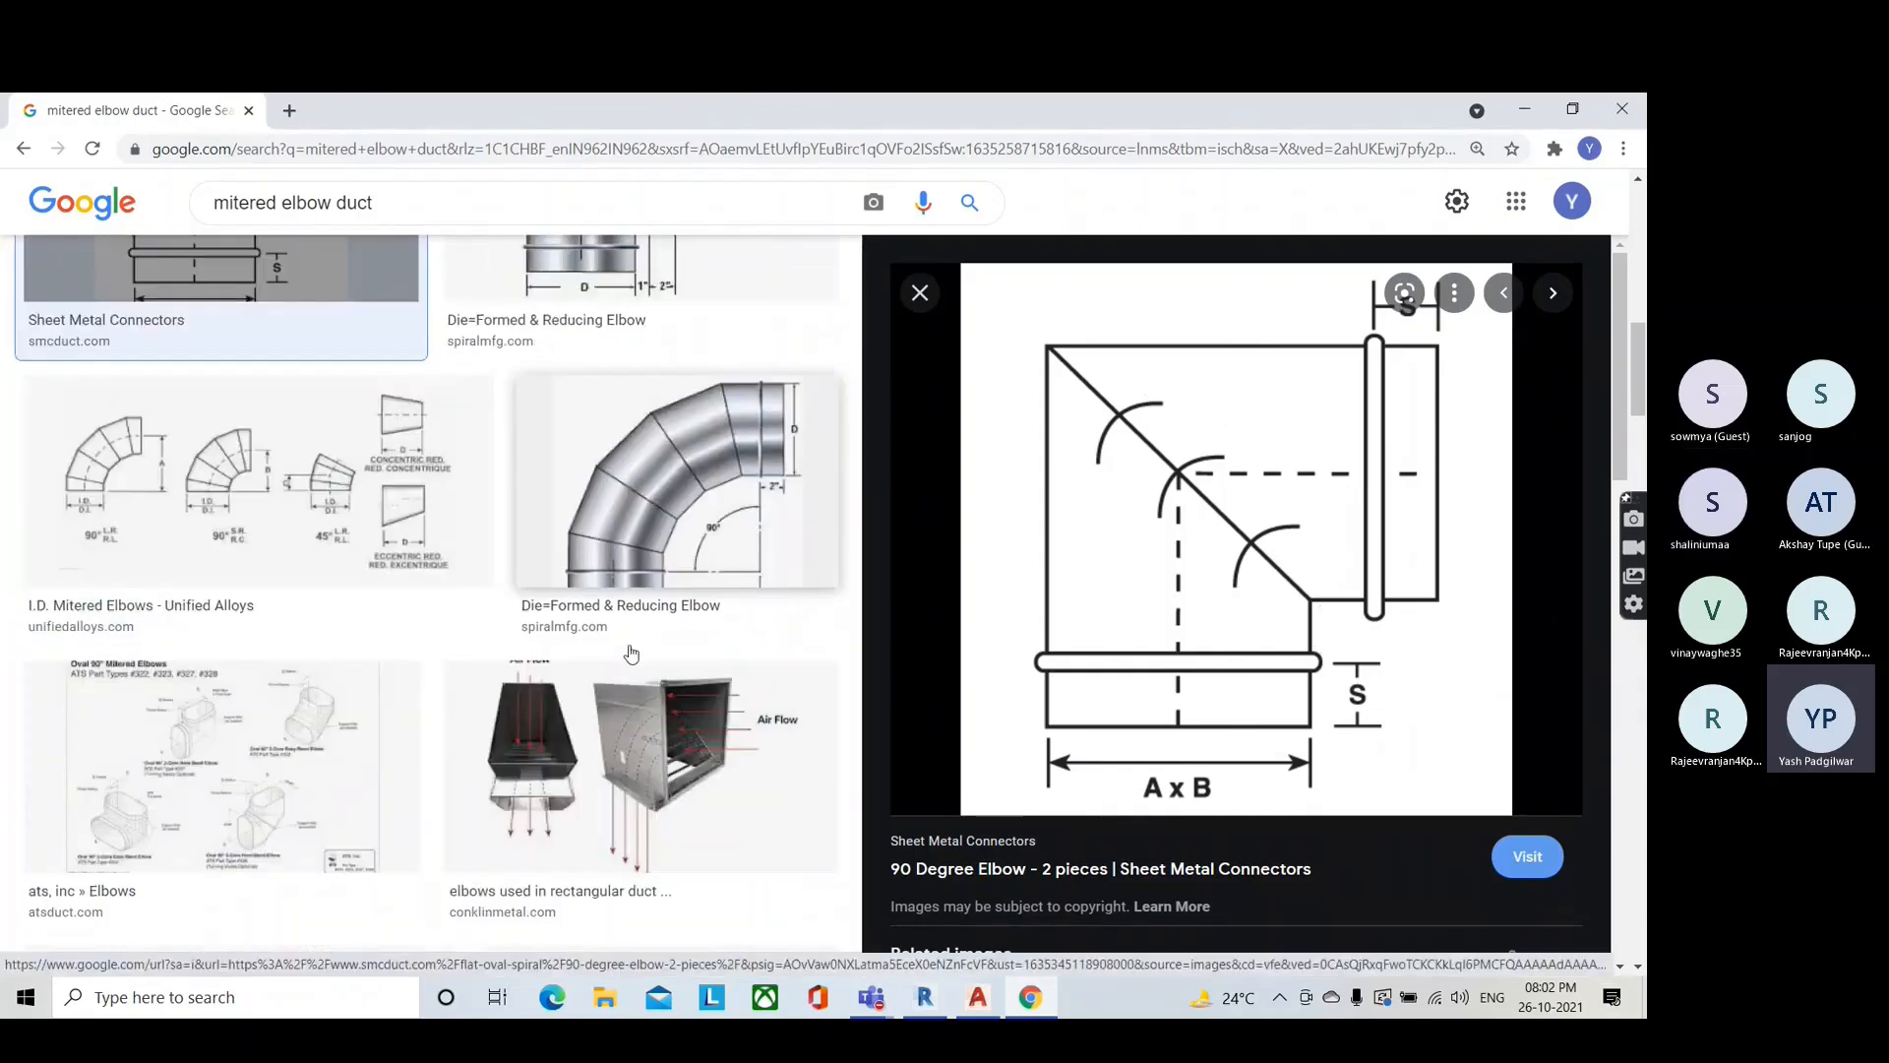
scroll(265, 693, up, 10)
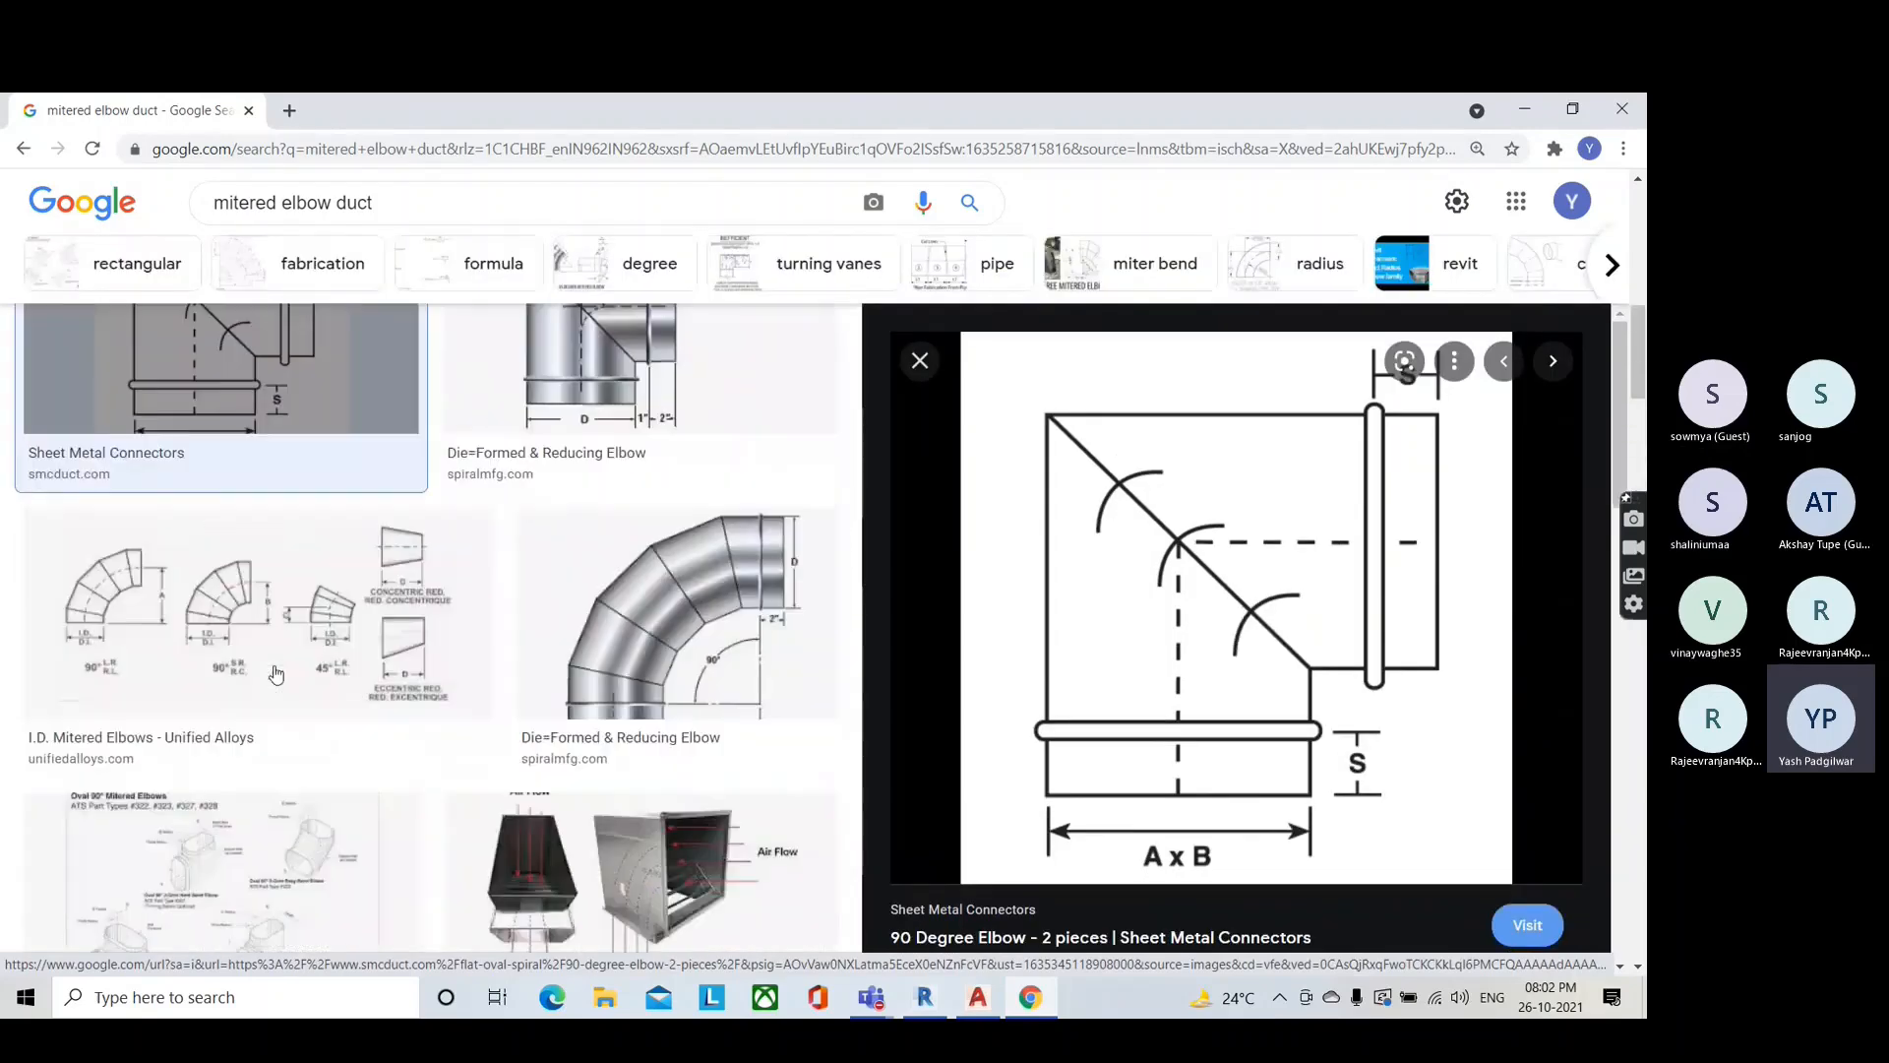
scroll(462, 581, up, 3)
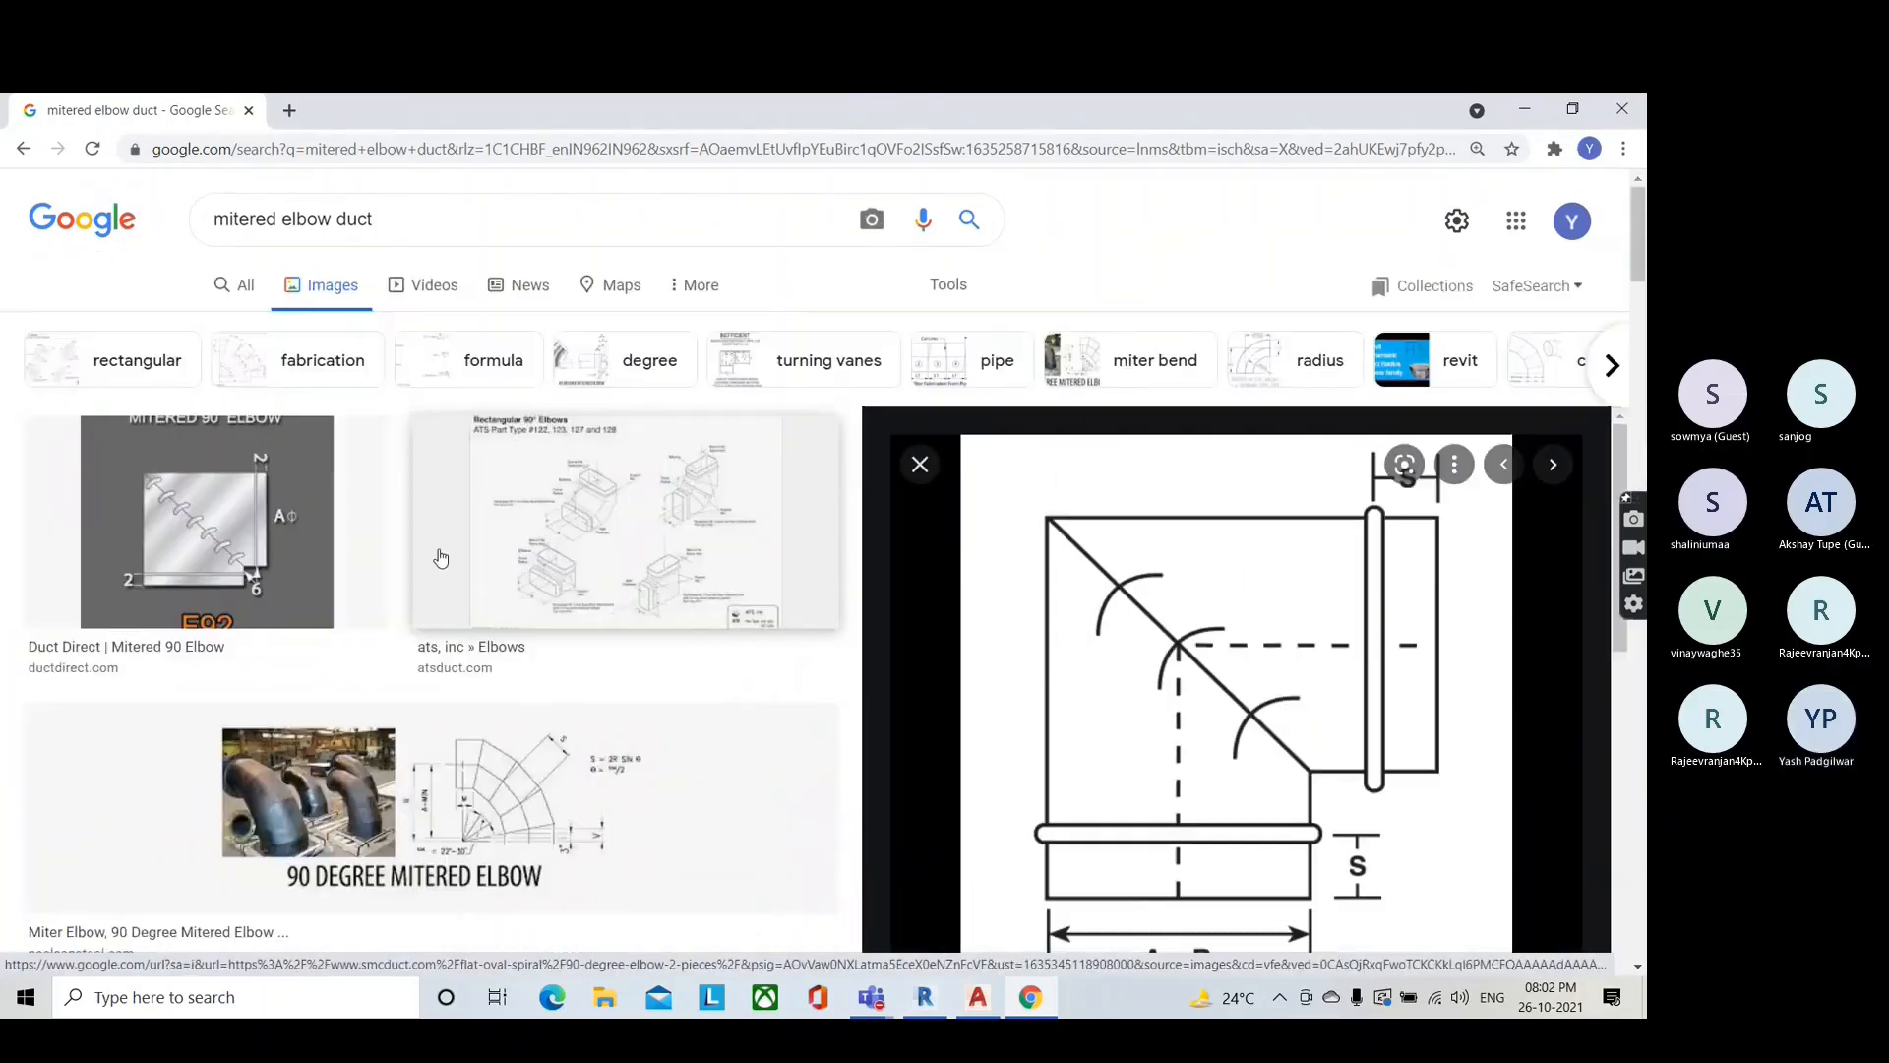
scroll(491, 646, down, 6)
scroll(491, 651, down, 5)
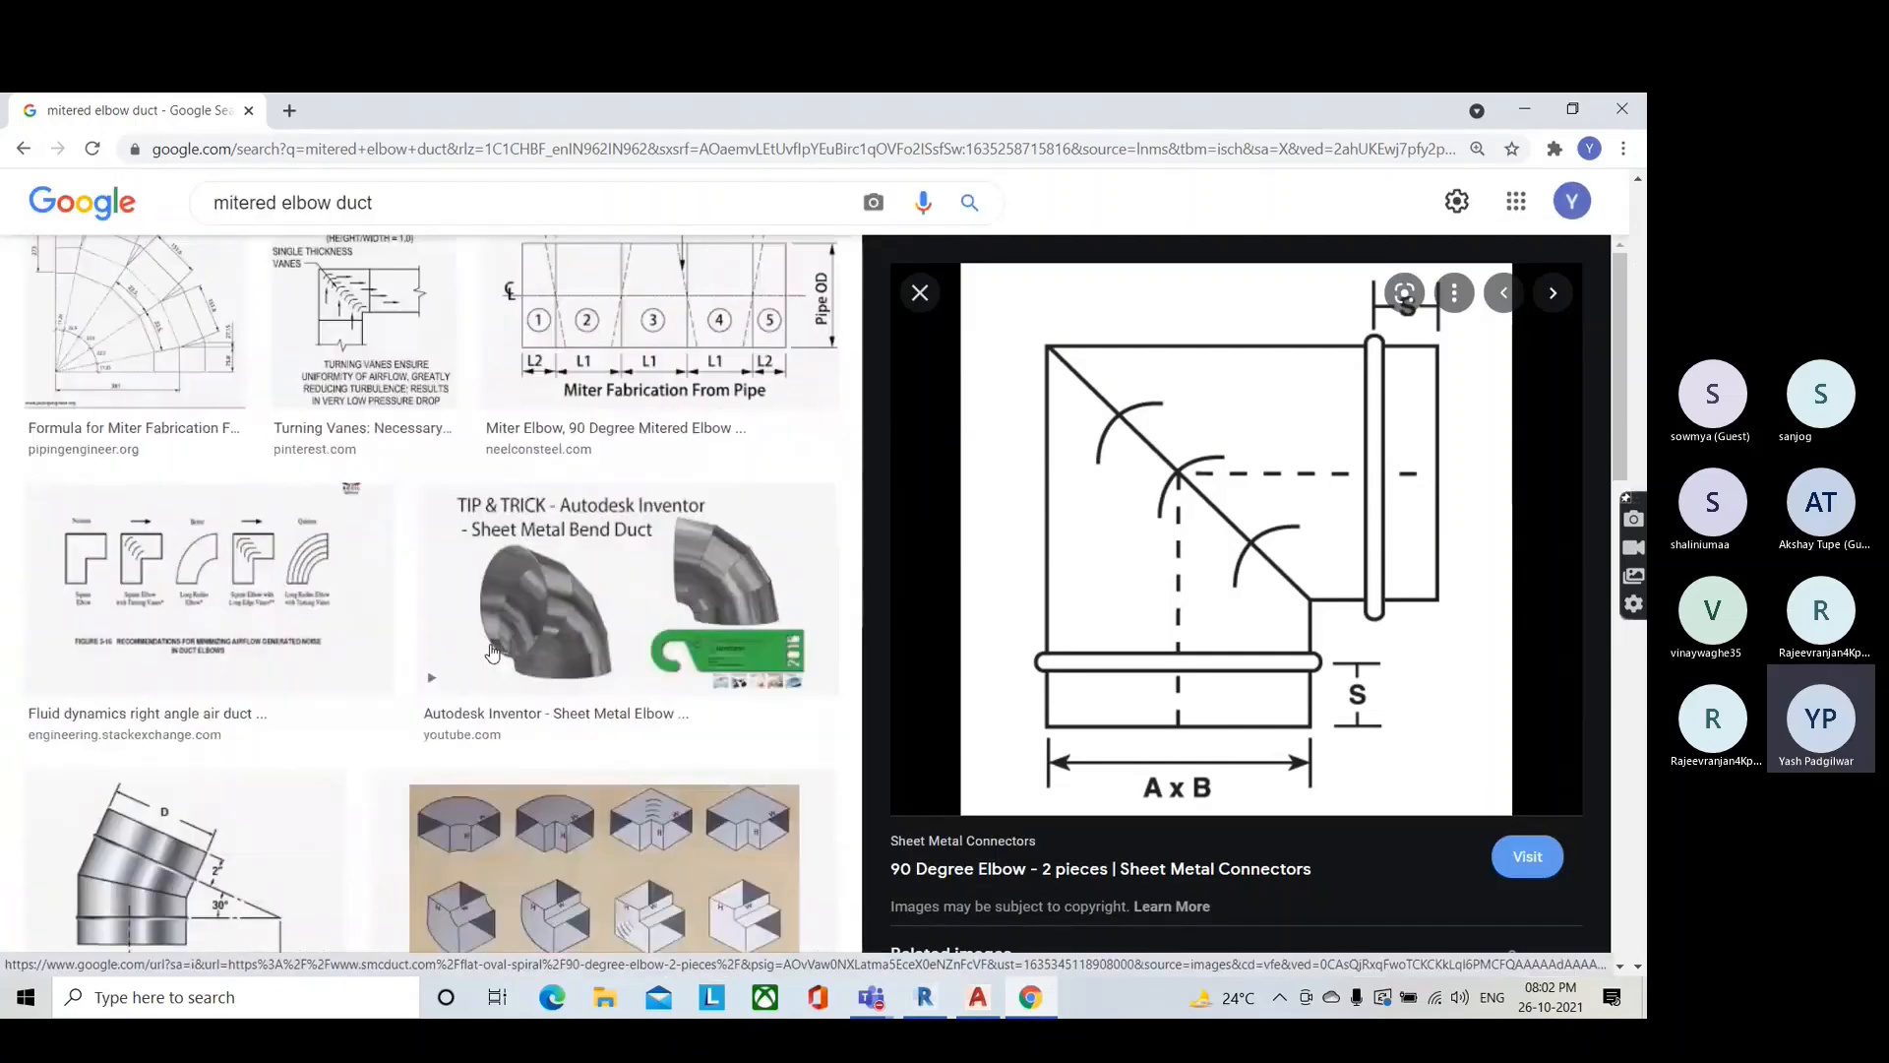
scroll(493, 656, down, 10)
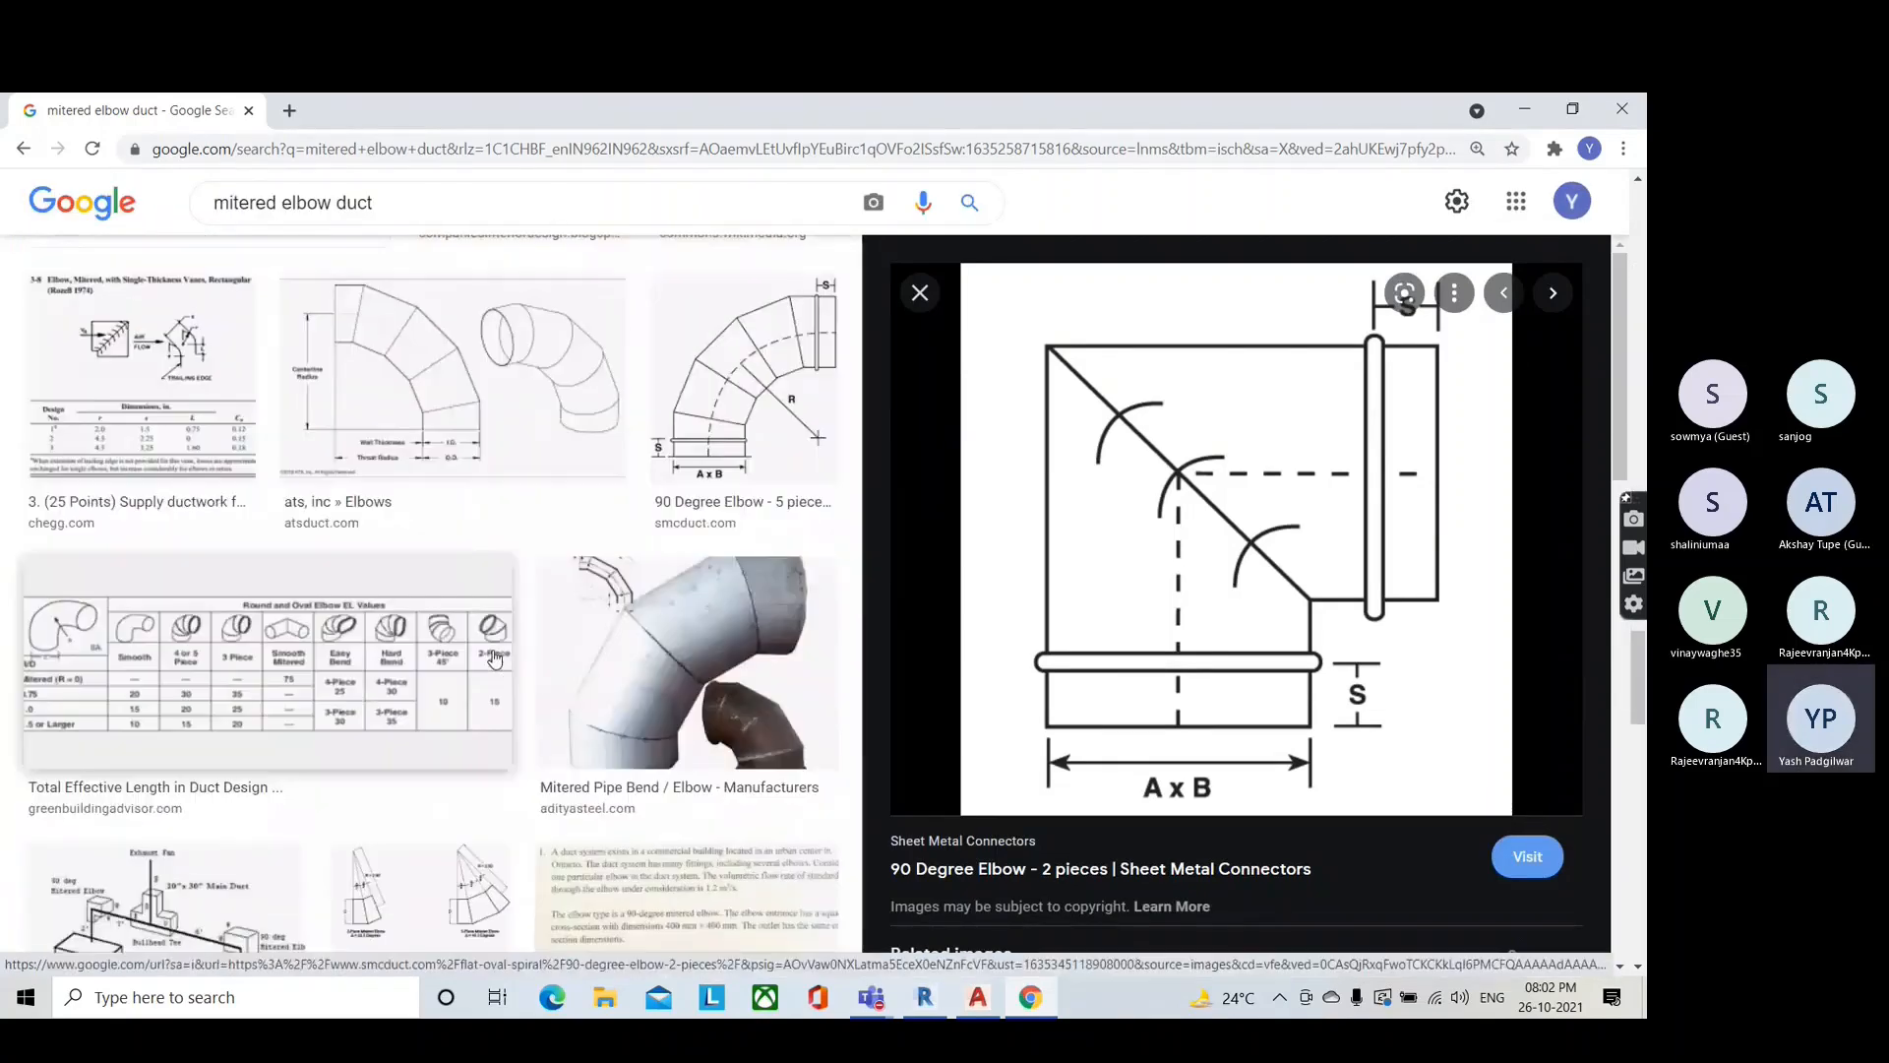
scroll(498, 660, down, 8)
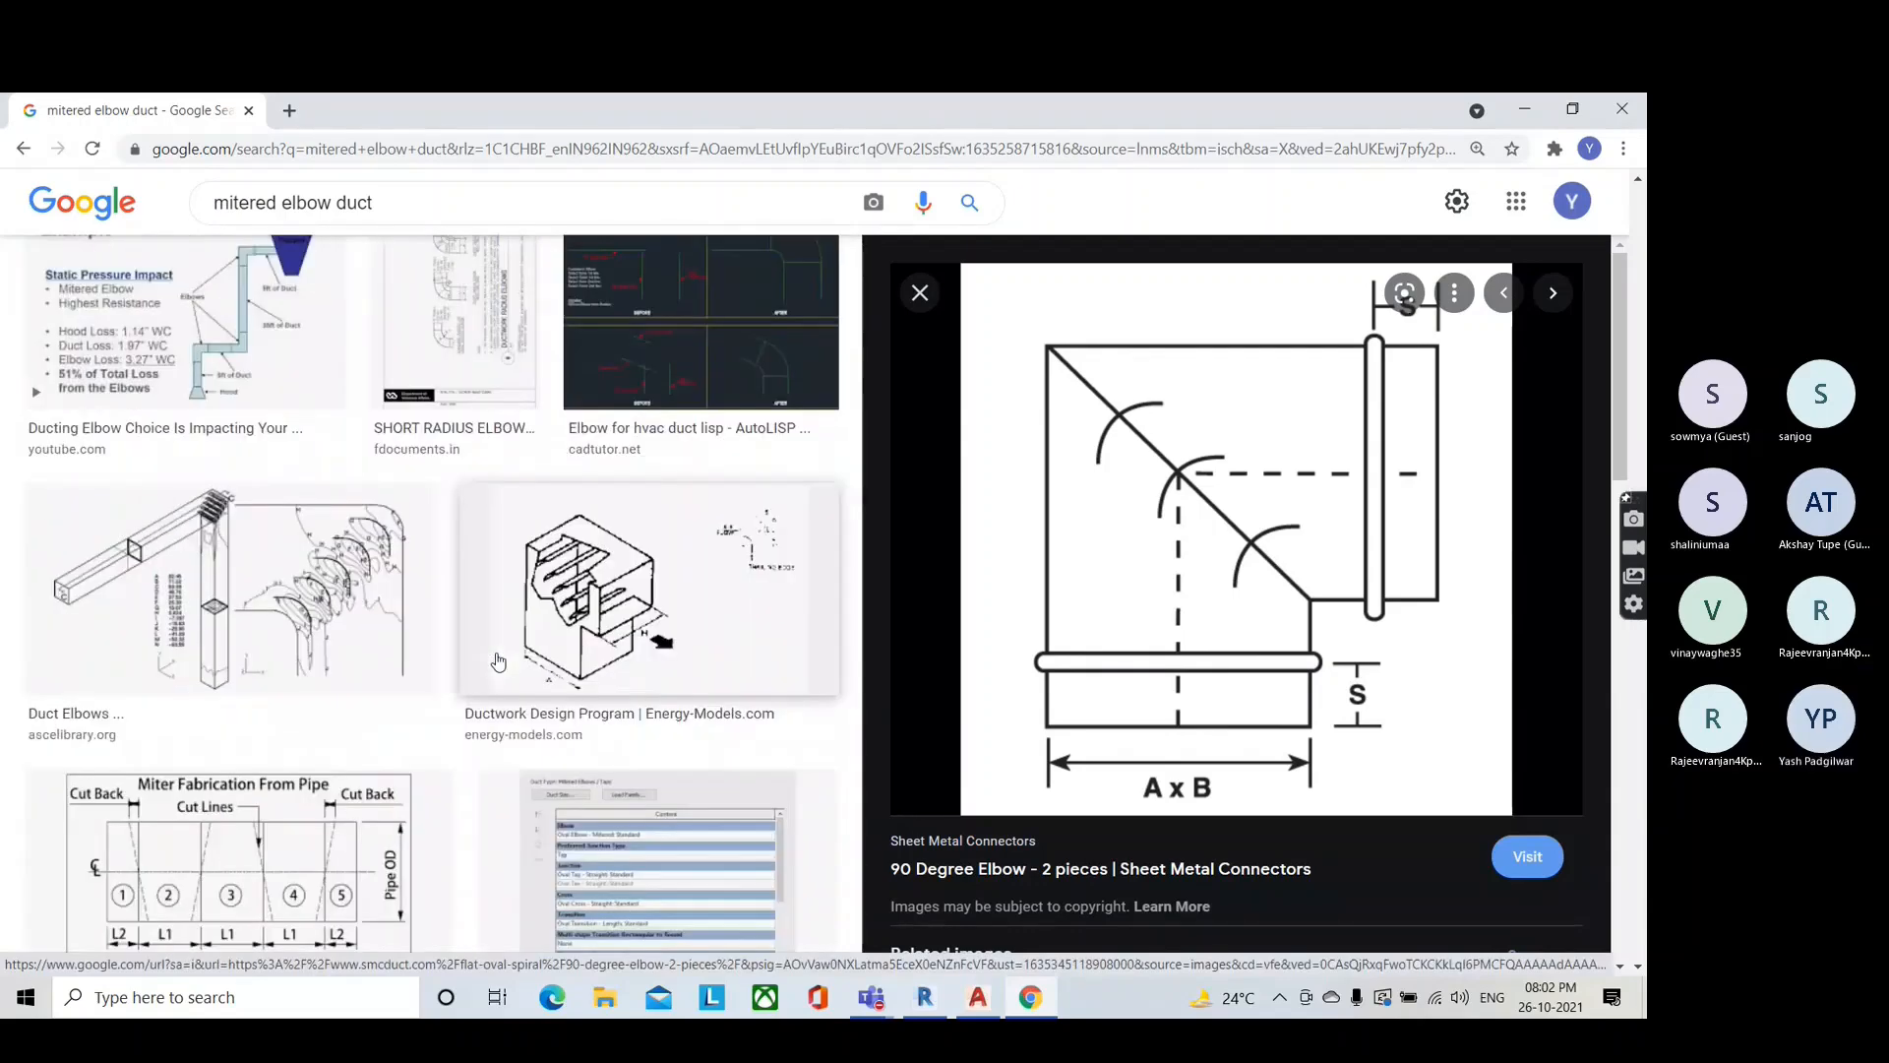
scroll(500, 663, down, 7)
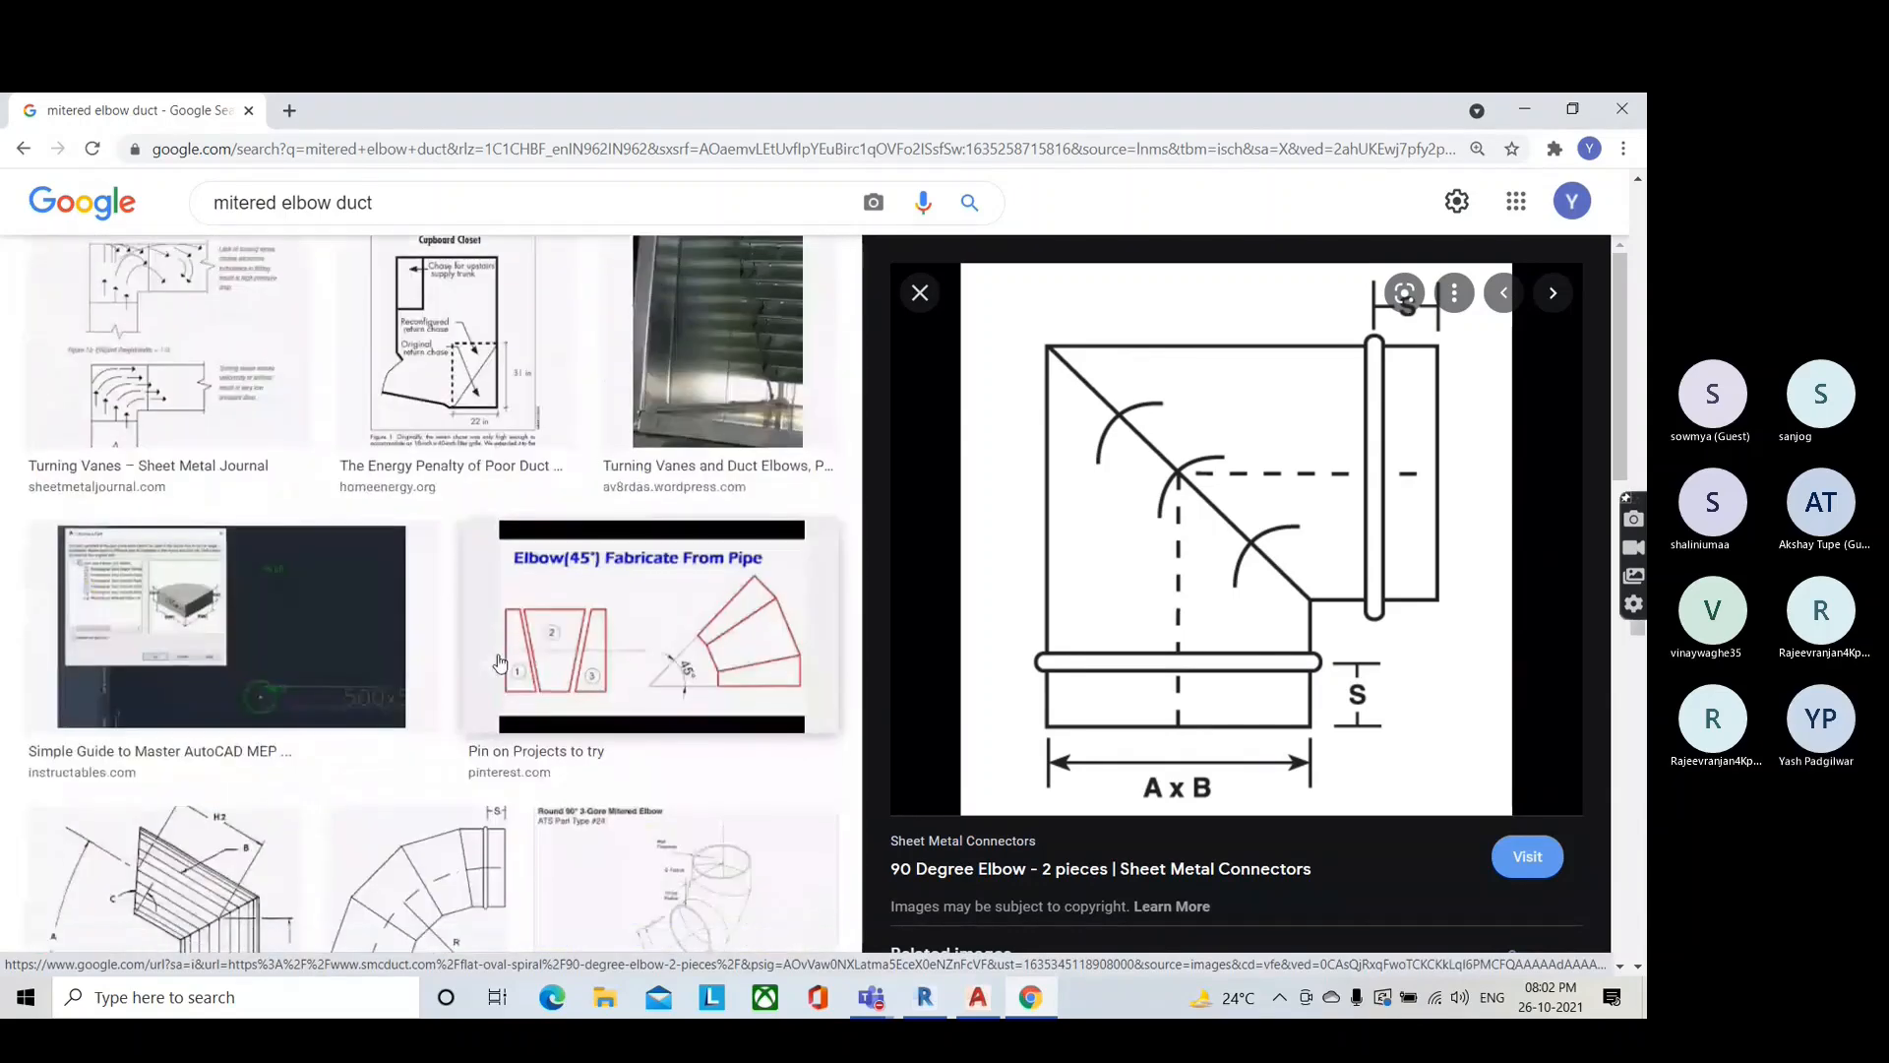
scroll(500, 664, down, 6)
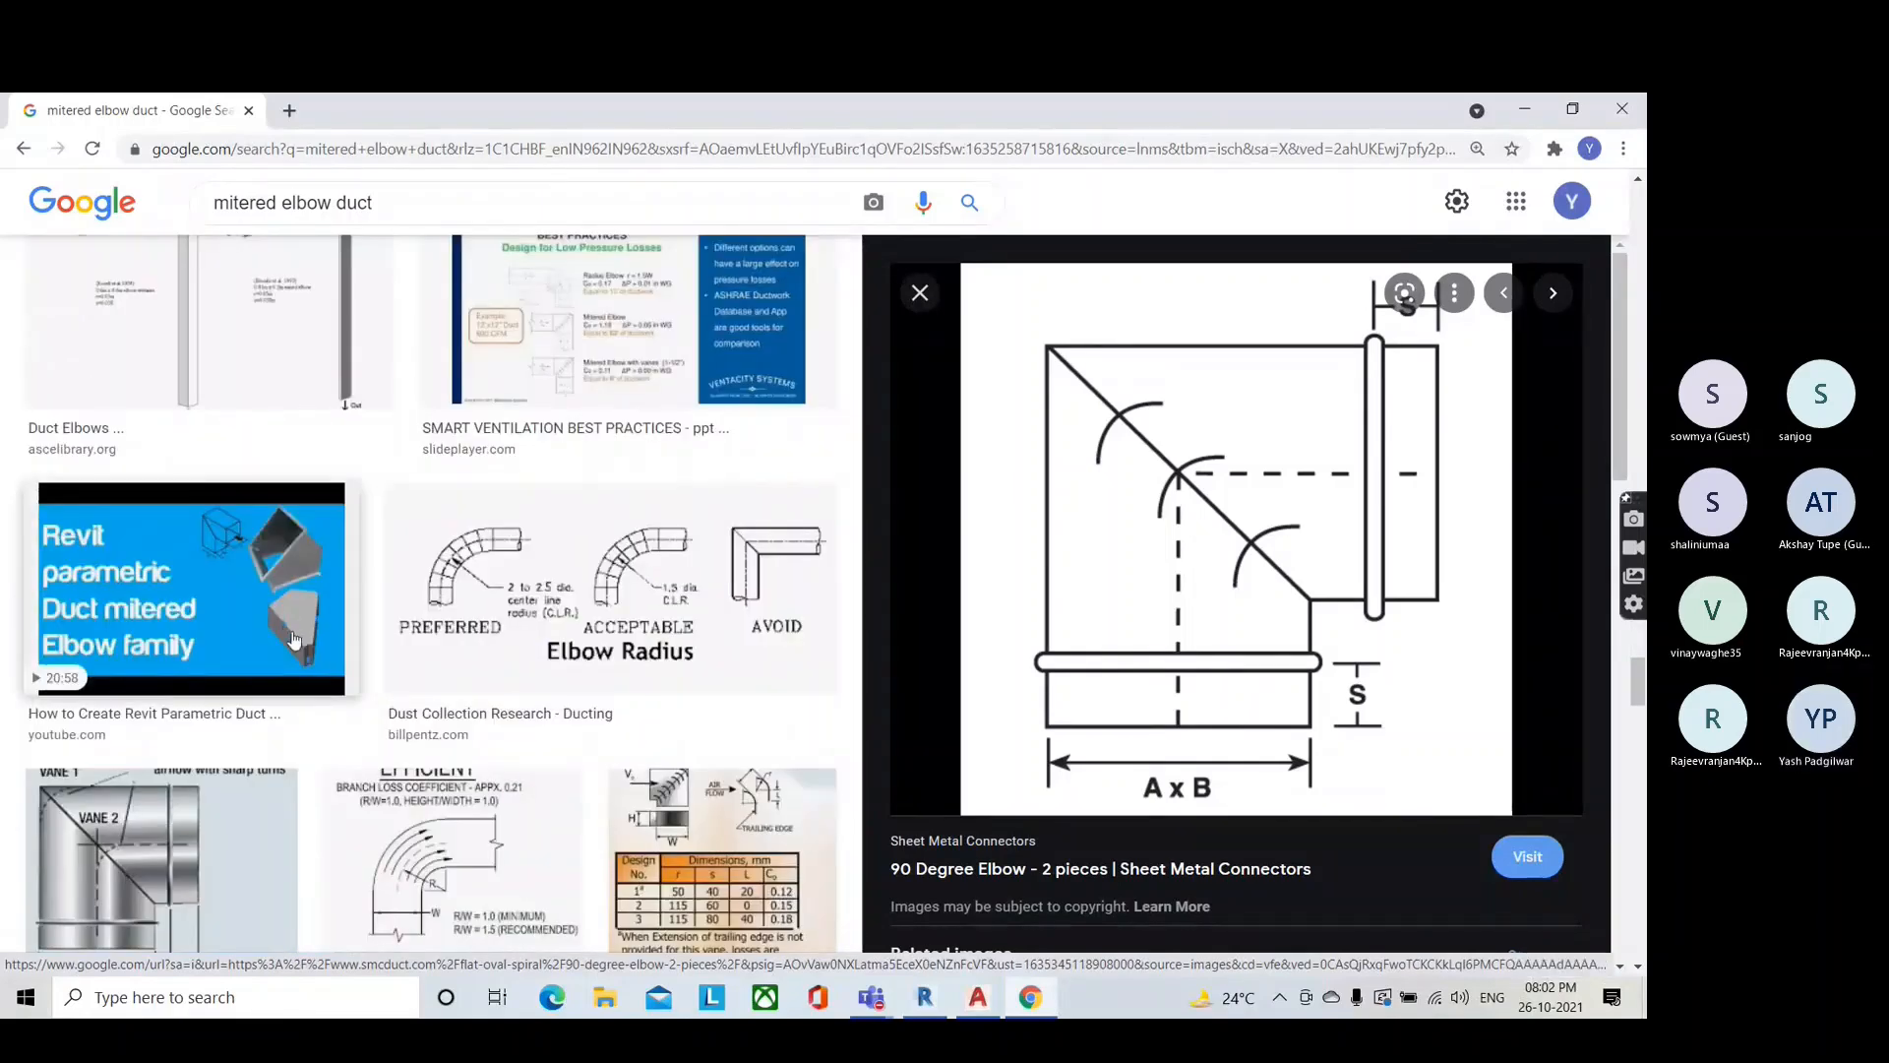
Step: Open the "Good, Better, & Best Duct Design" image and examine the mitered elbow with turning vanes
scroll(264, 681, down, 3)
click(285, 615)
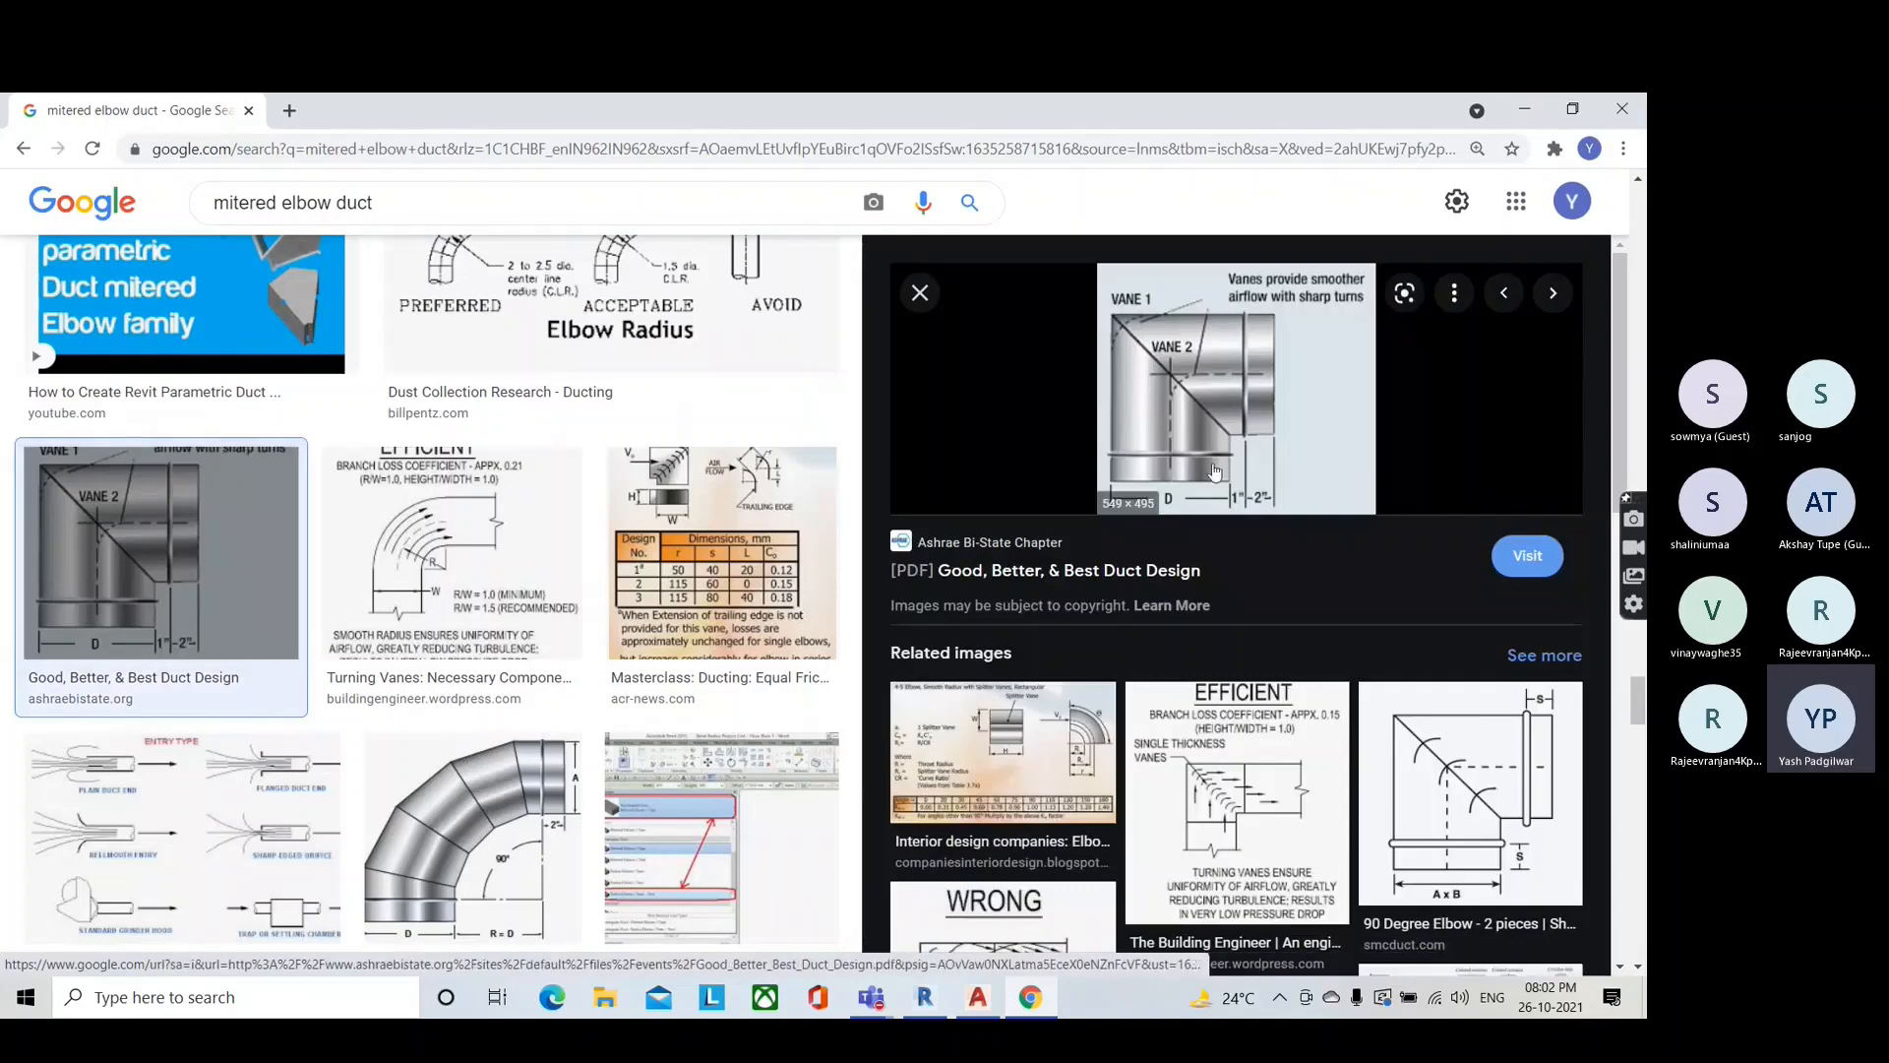
scroll(672, 651, down, 1)
Step: Find and open the "Oval Elbow - Mitered" image from the Autodesk forums to examine its sharp corners
scroll(672, 651, down, 10)
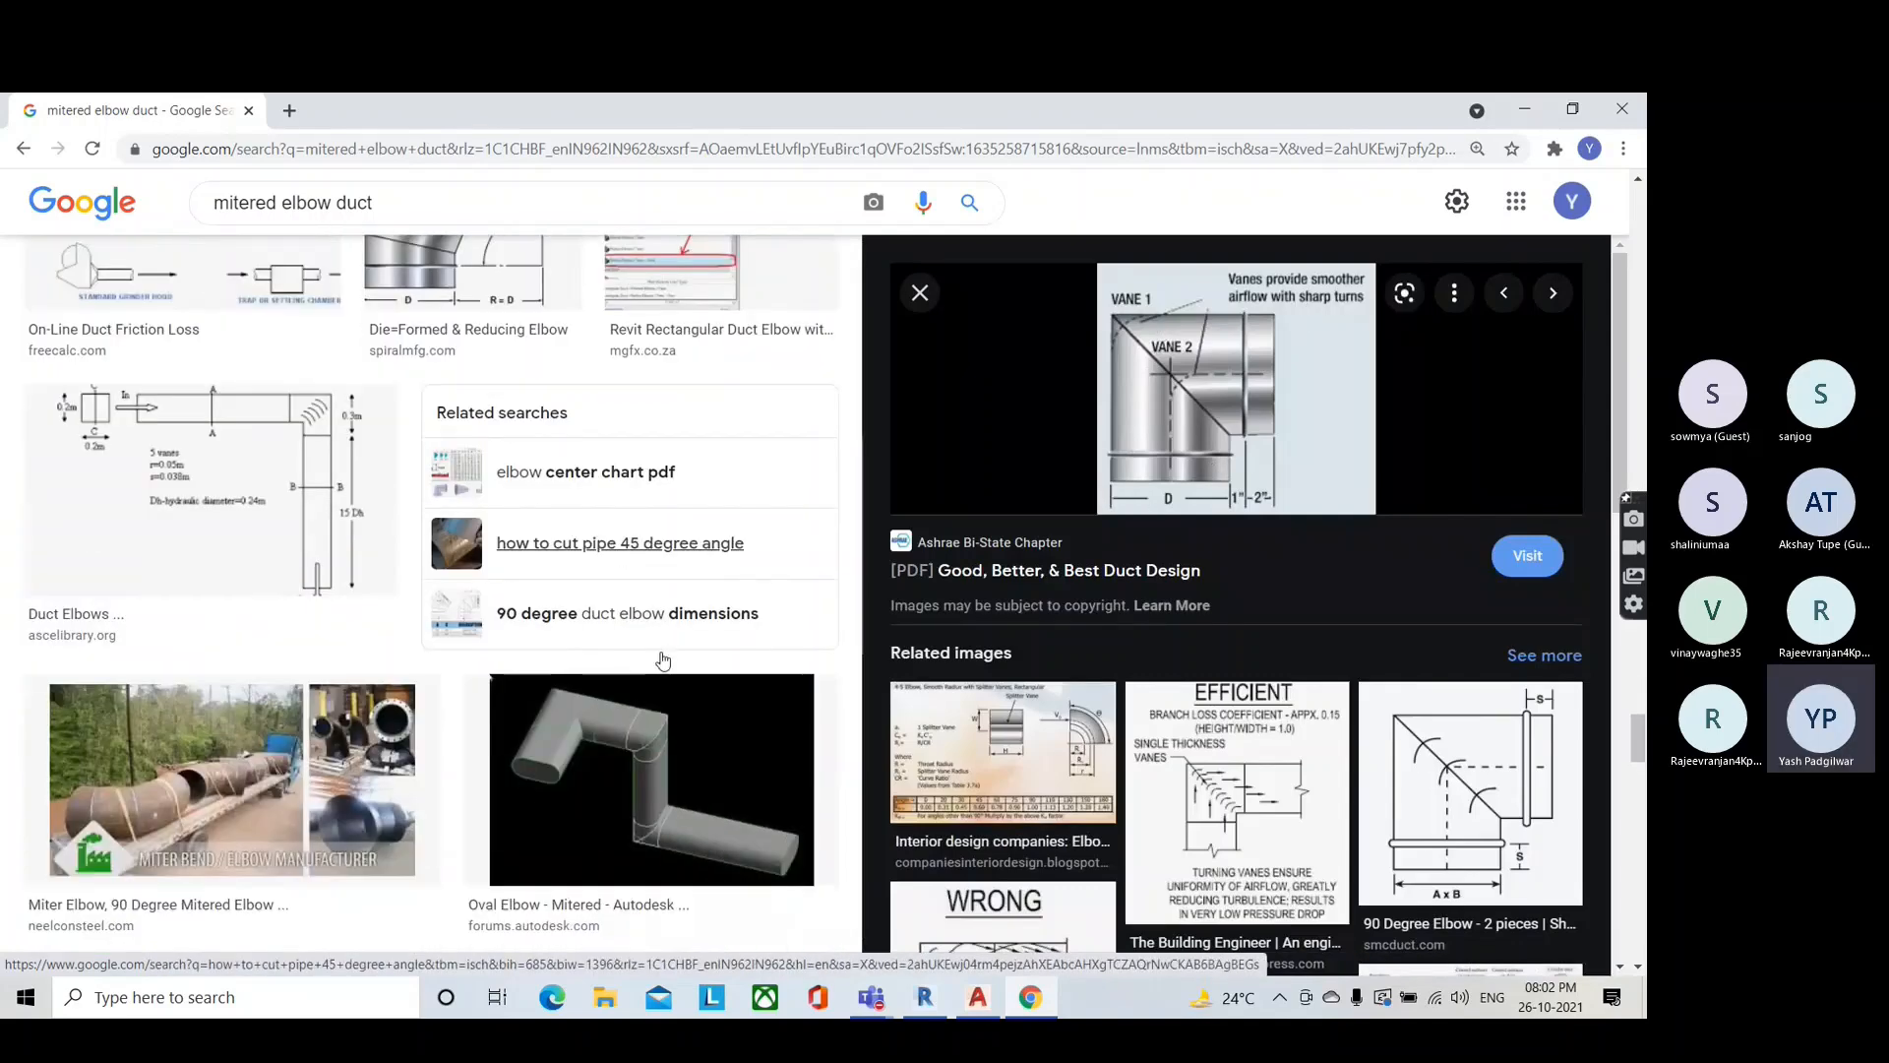
scroll(673, 689, up, 3)
click(673, 710)
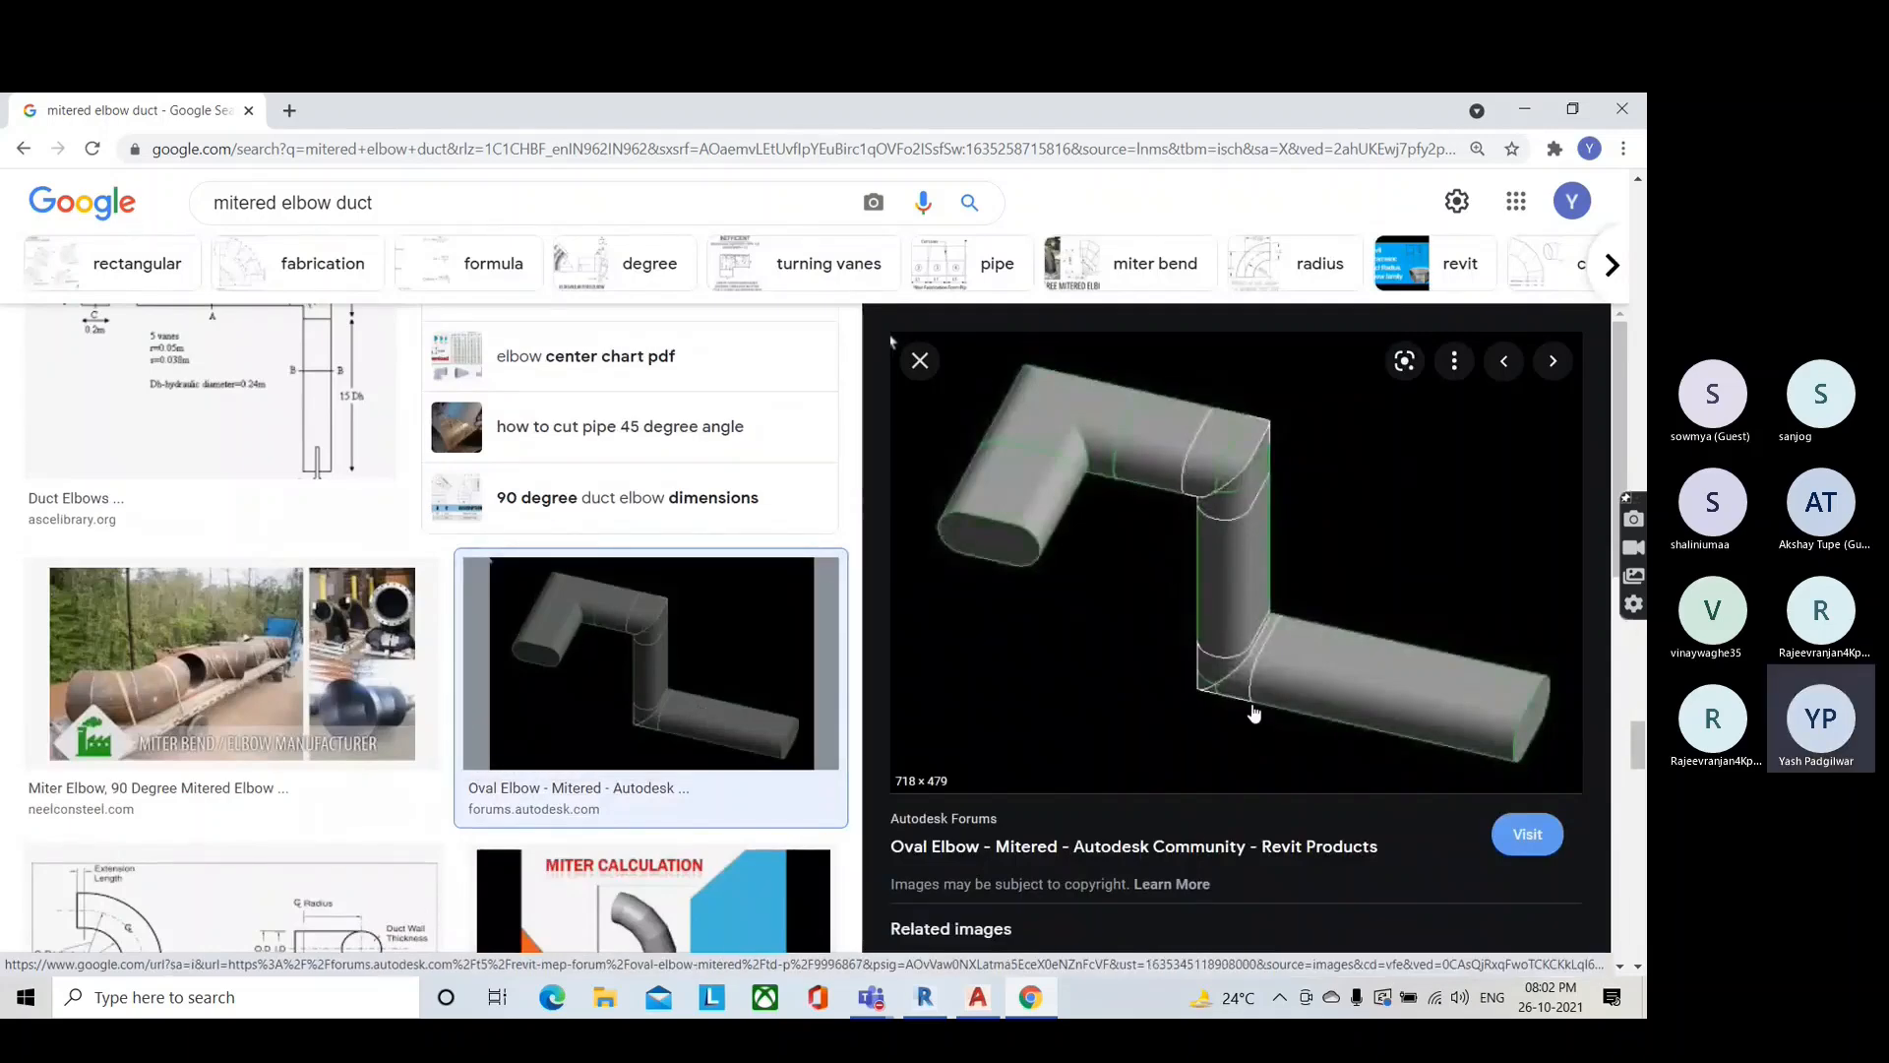
Step: Look through further mitered elbow results and the images related to the Oval Elbow picture
scroll(610, 798, down, 8)
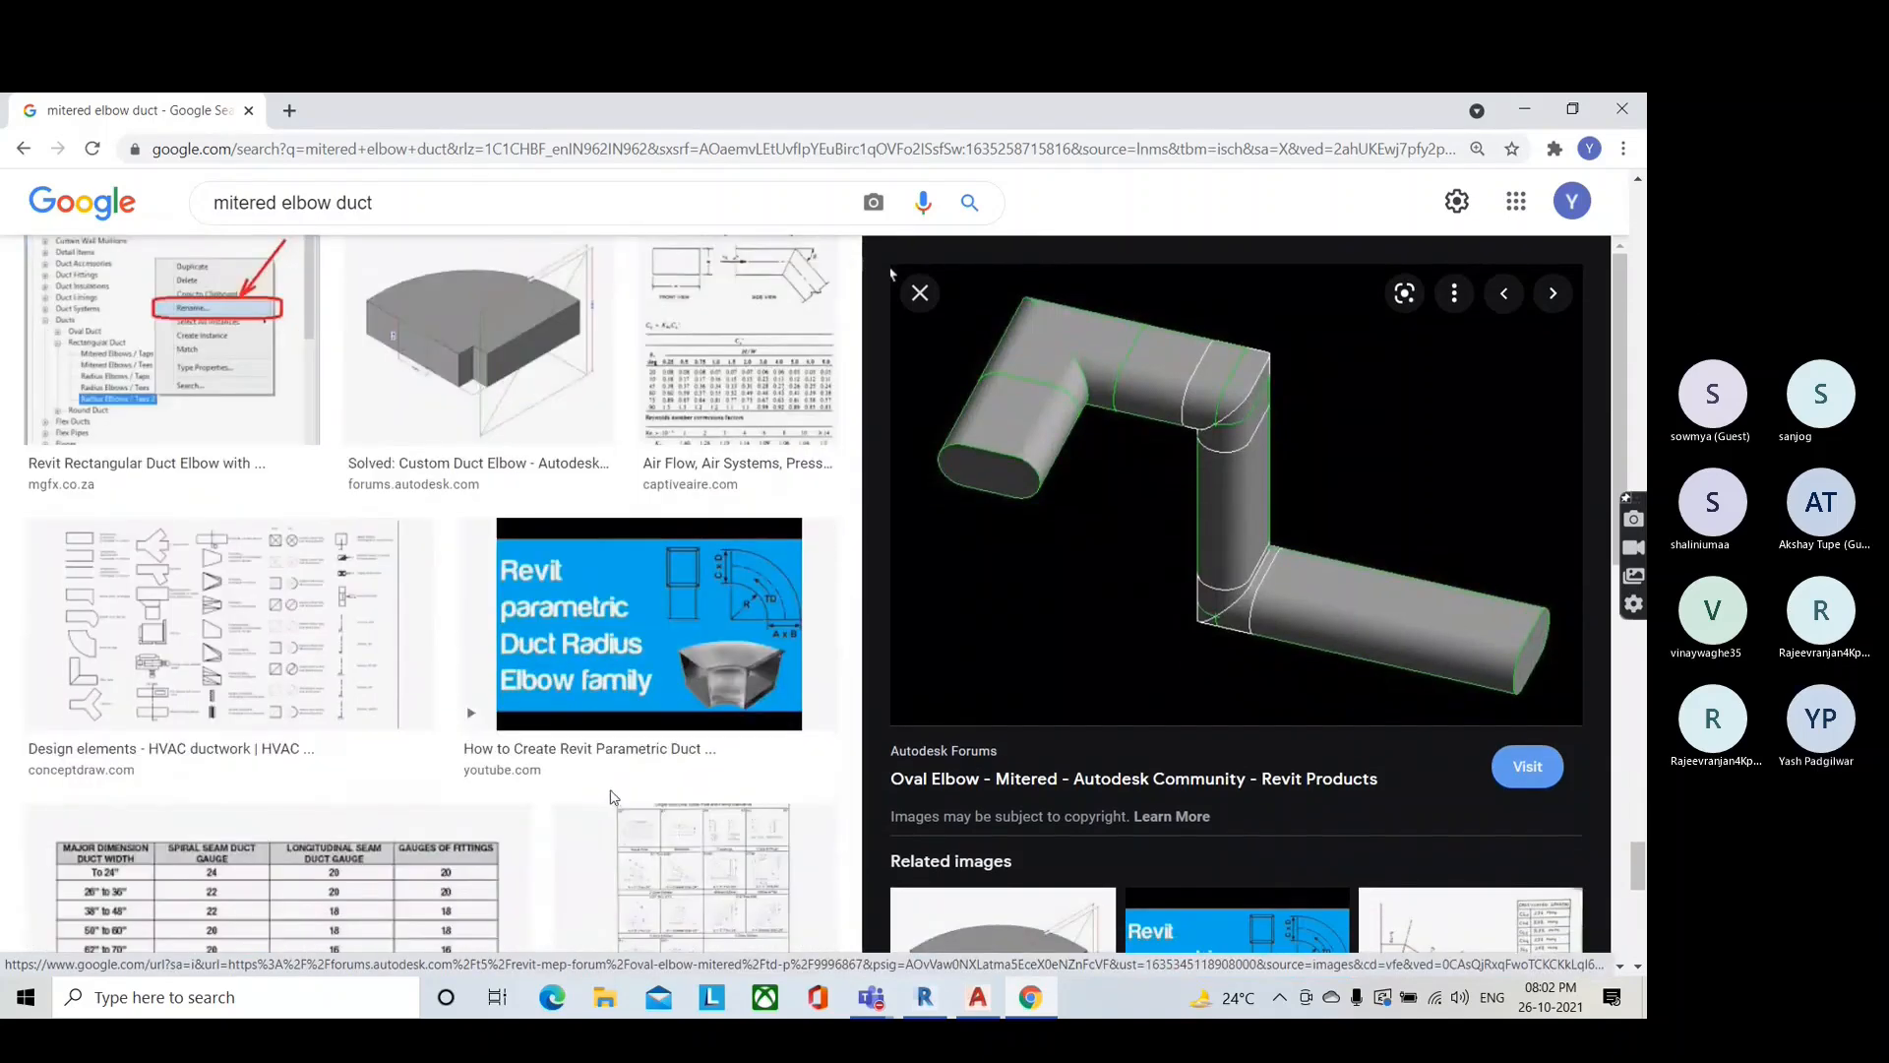
scroll(1171, 868, down, 10)
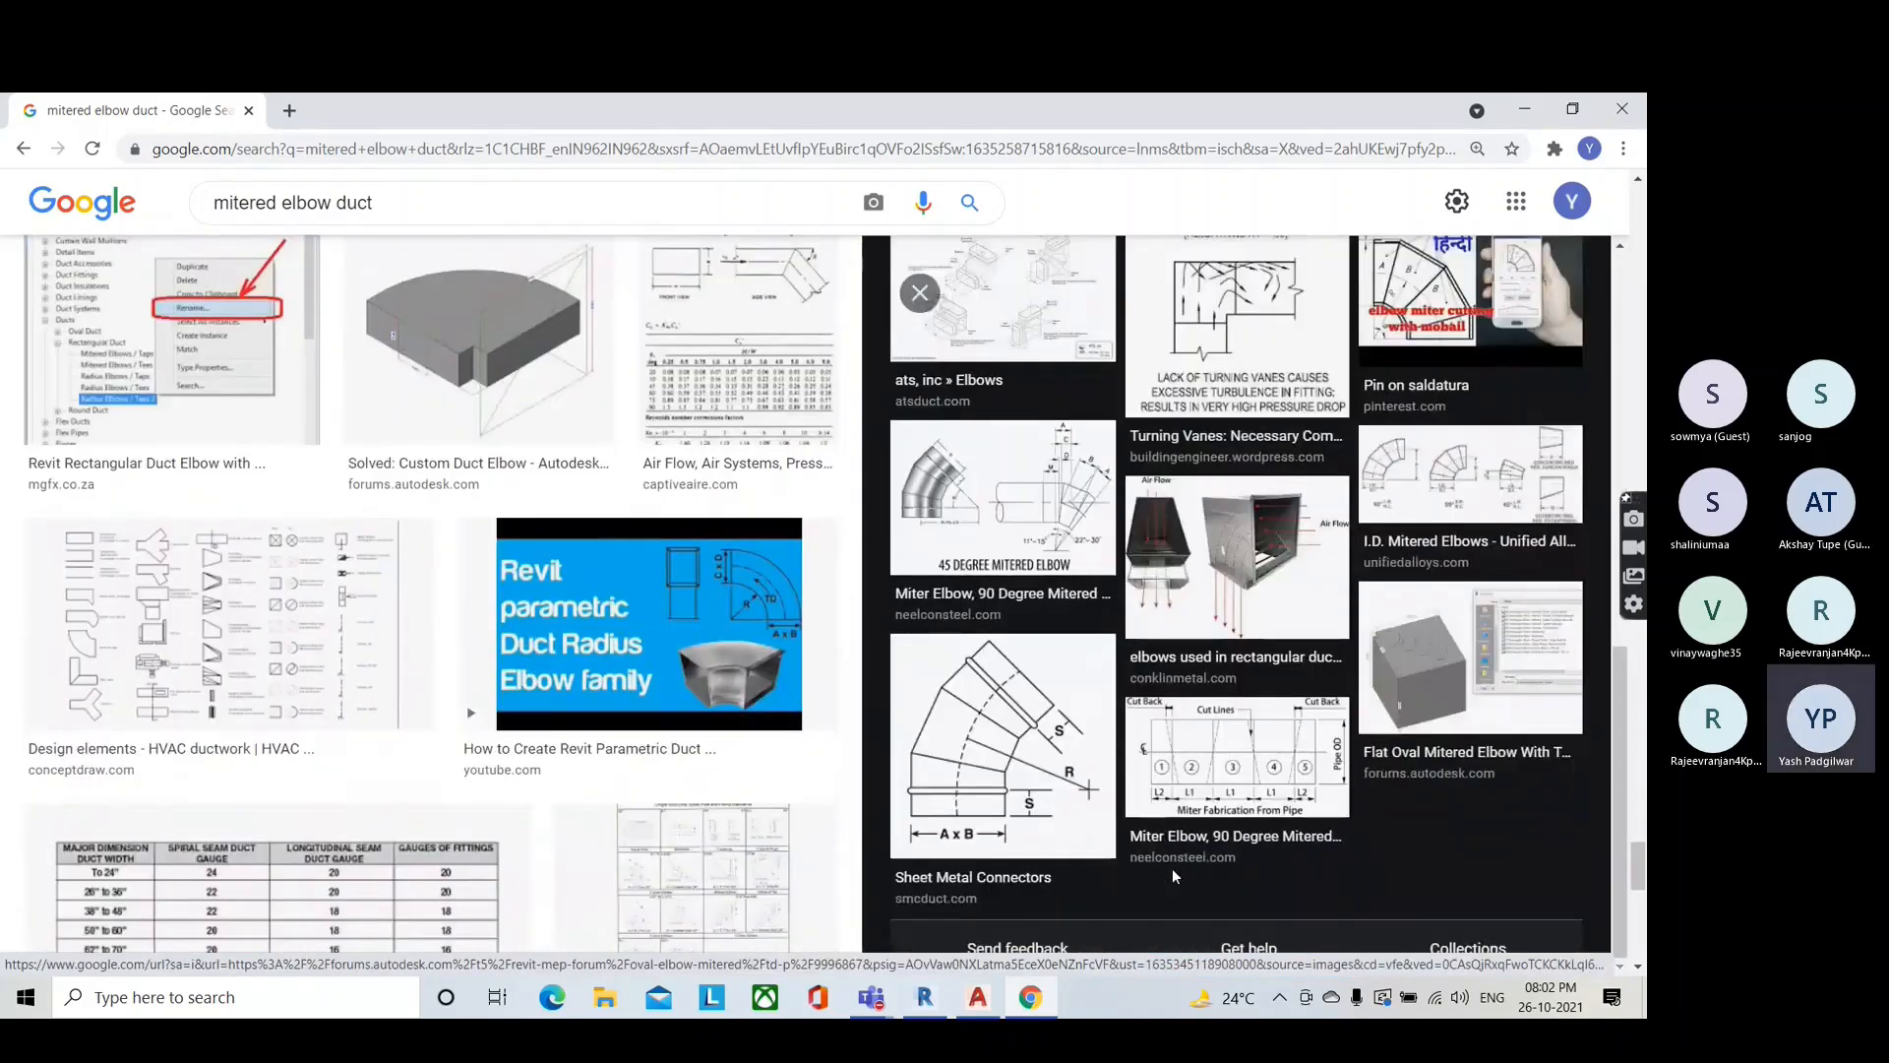
scroll(1119, 831, up, 10)
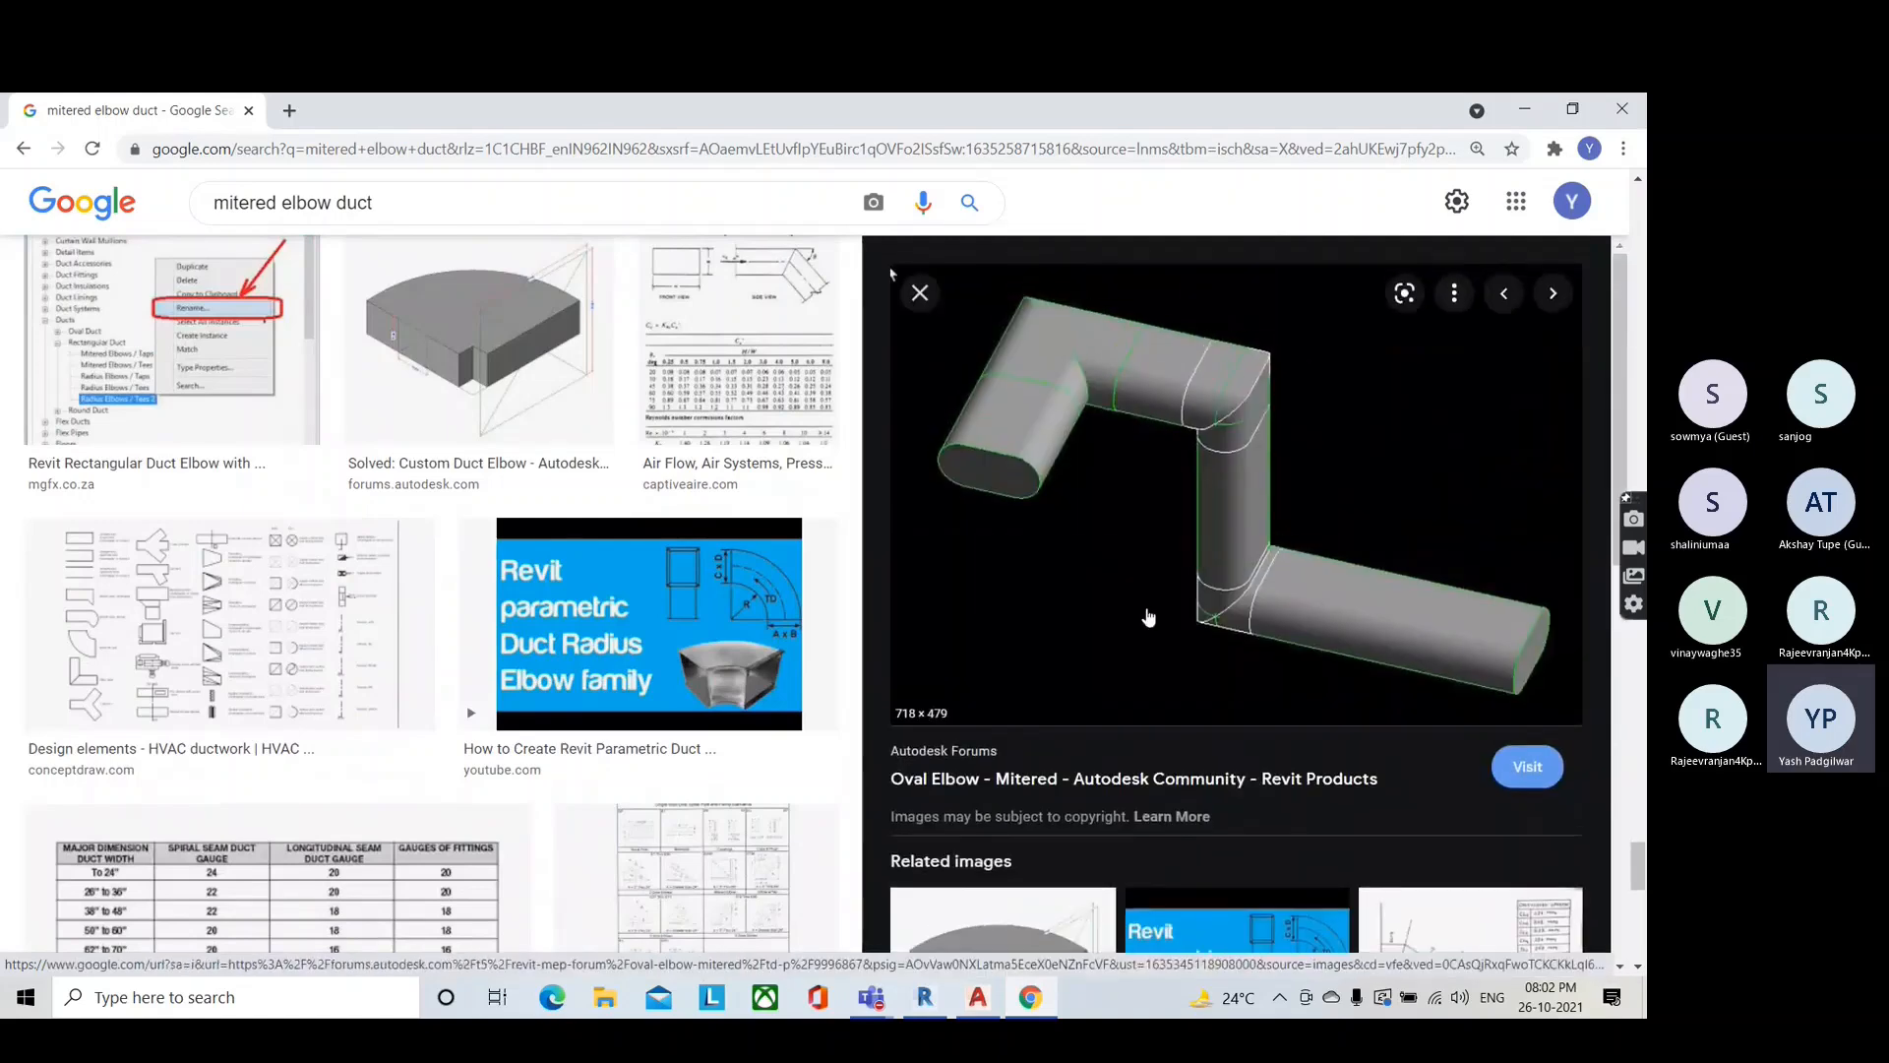
Step: Switch from the browser back to Revit and bring up the 1 - Mech floor plan with the ducts
click(1026, 999)
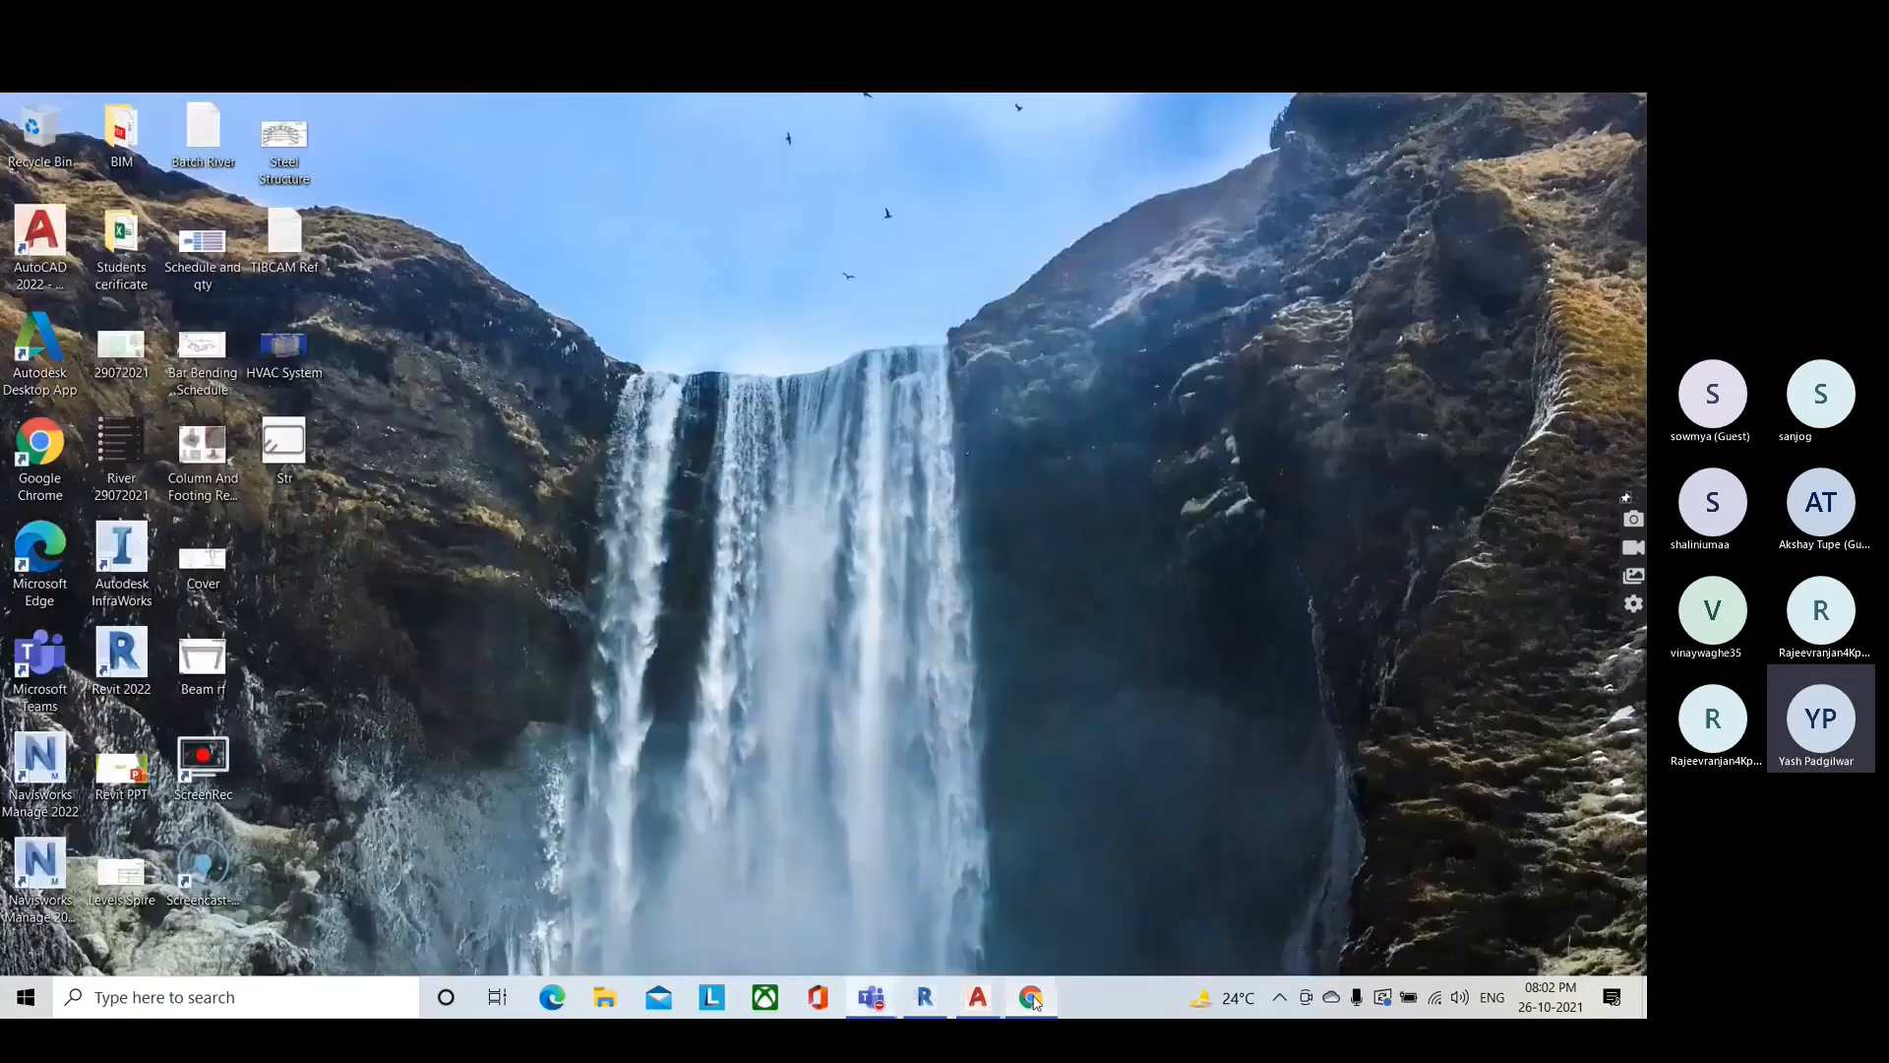
click(918, 998)
scroll(881, 767, down, 6)
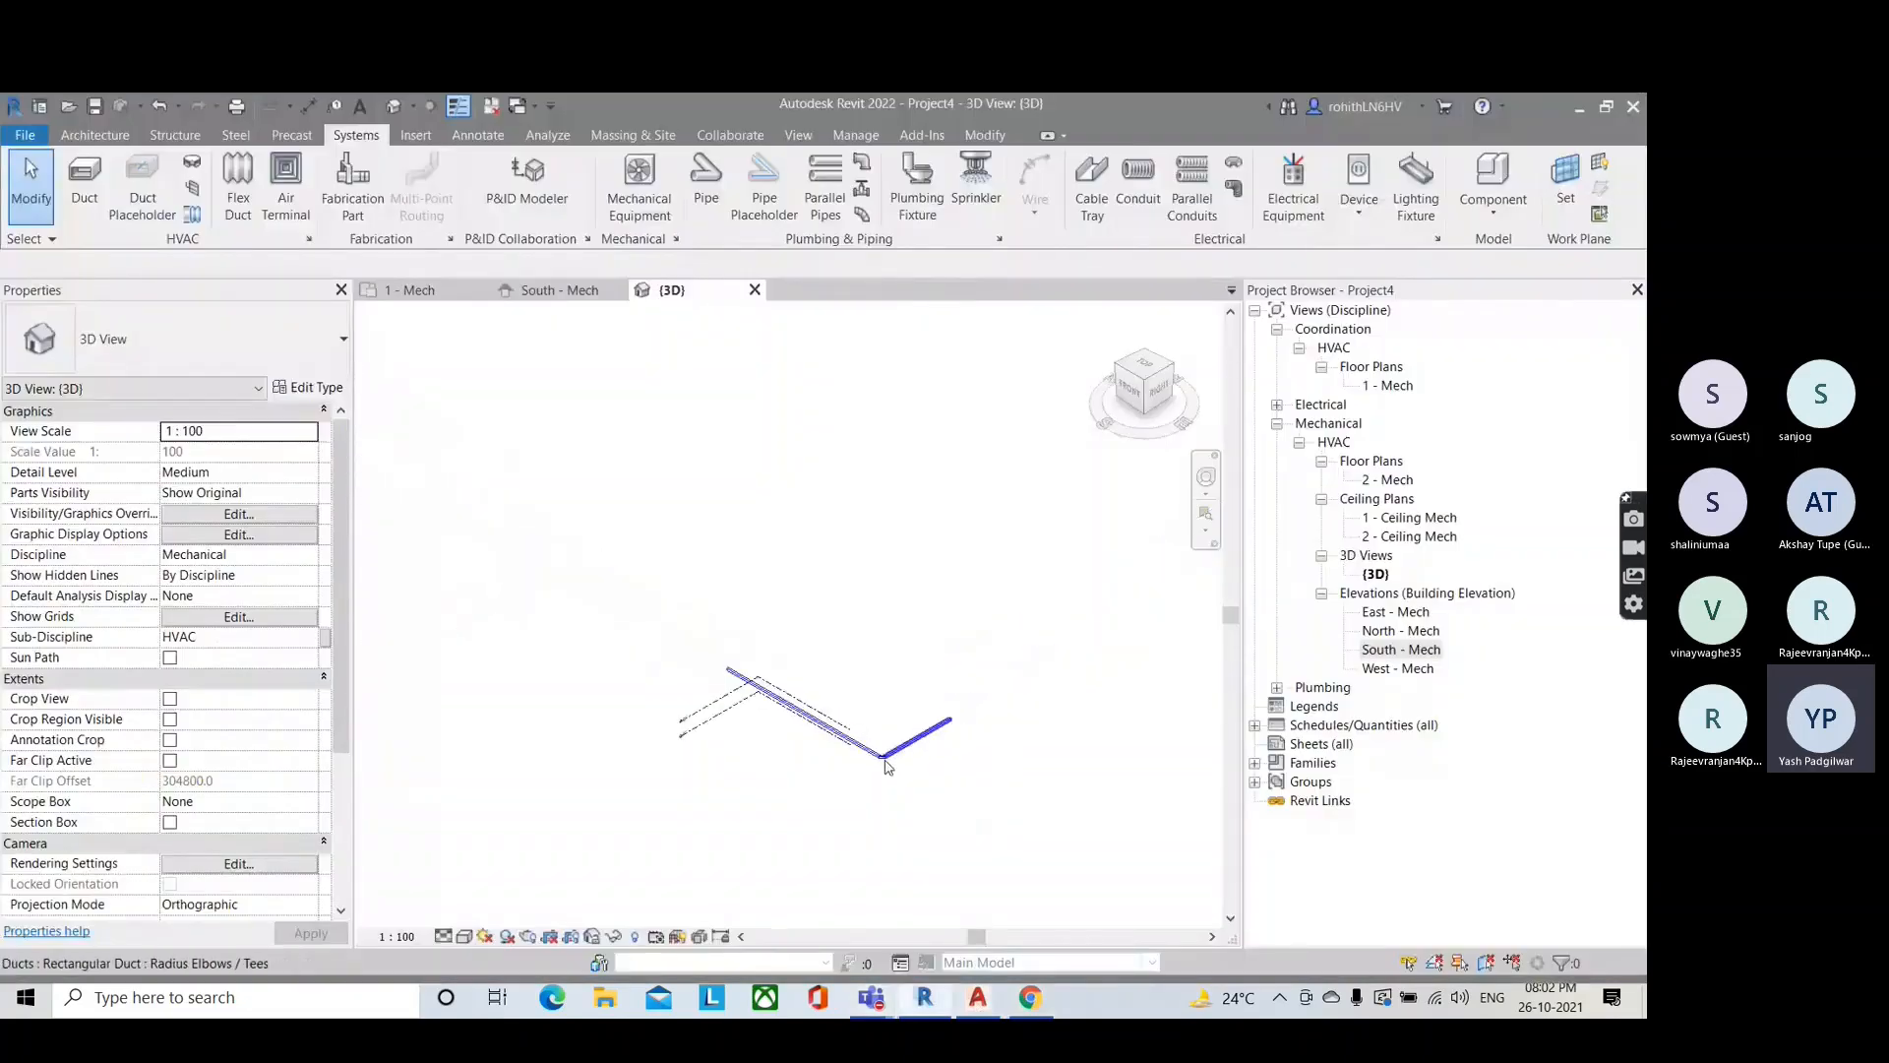
shift+middle_drag(869, 806, 904, 740)
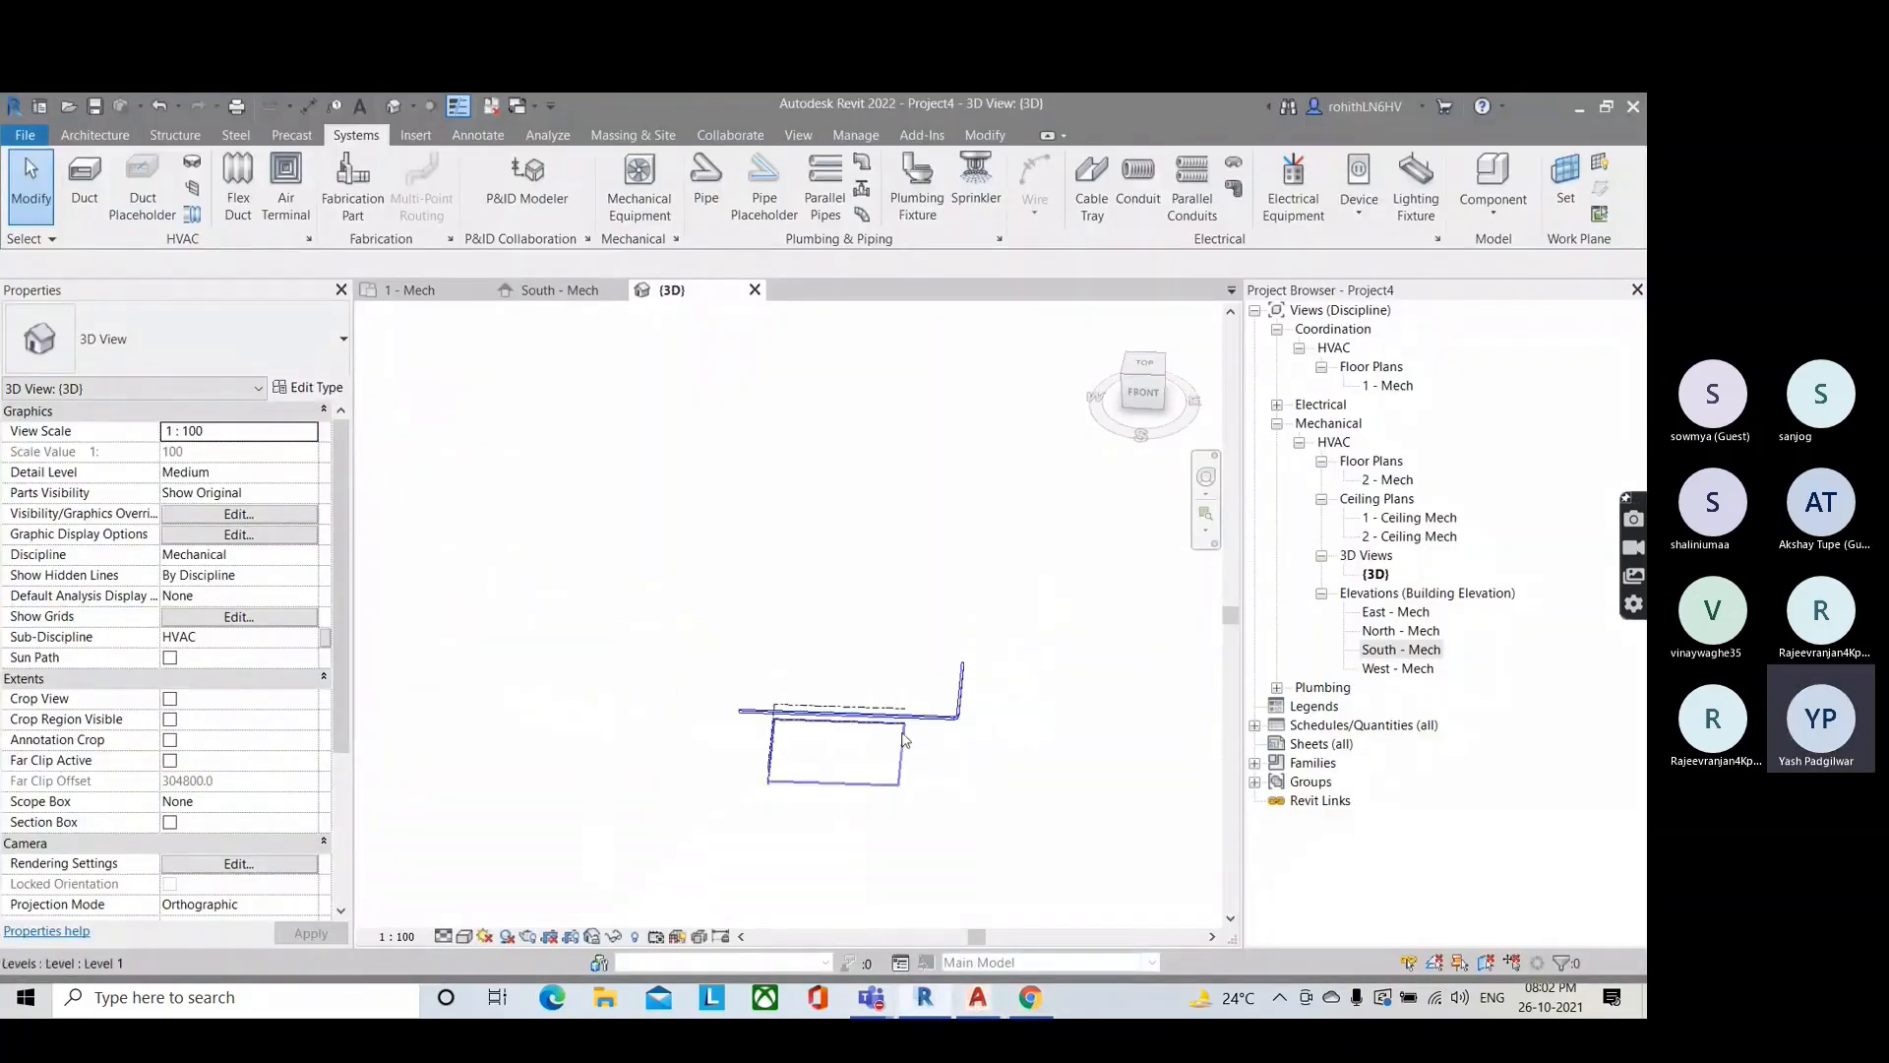
click(535, 294)
click(413, 290)
Step: Change the radius elbow at the duct corner to the M_Rectangular Elbow - Mitered Standard type
scroll(773, 713, down, 4)
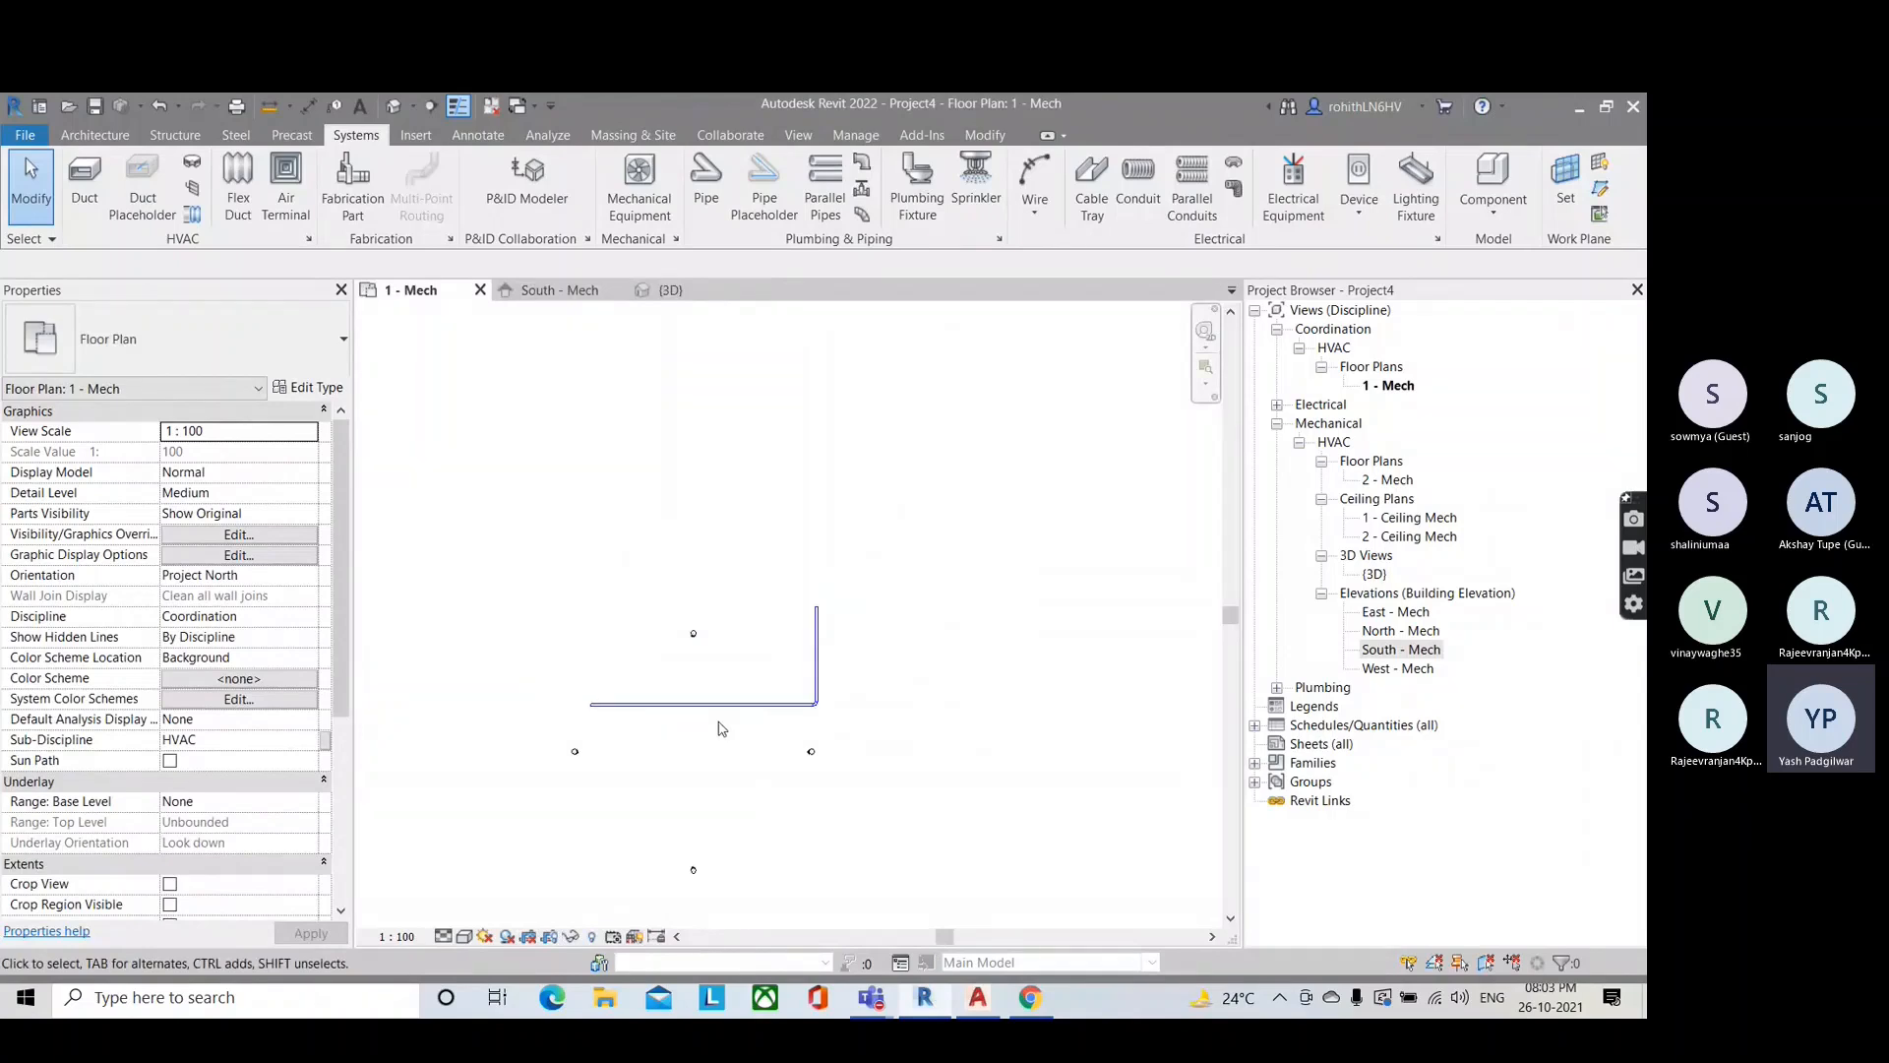
scroll(728, 730, up, 2)
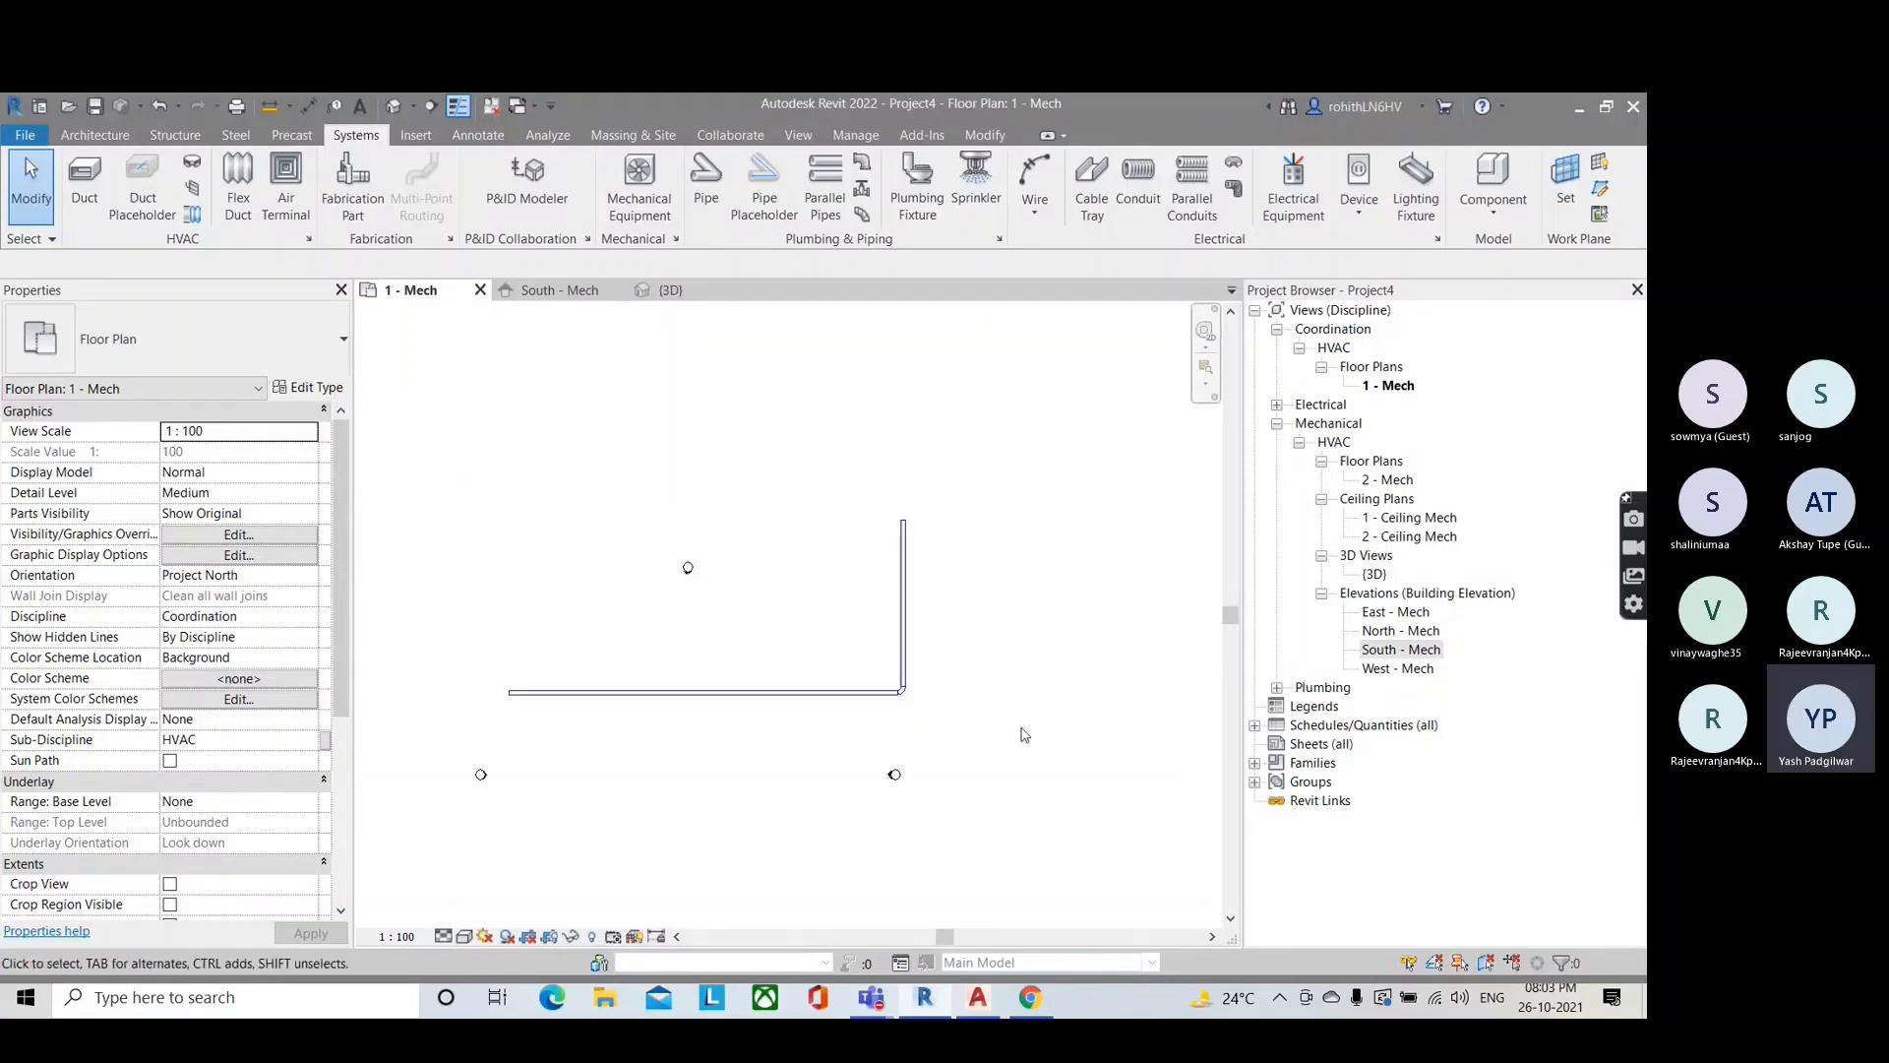
scroll(915, 710, up, 5)
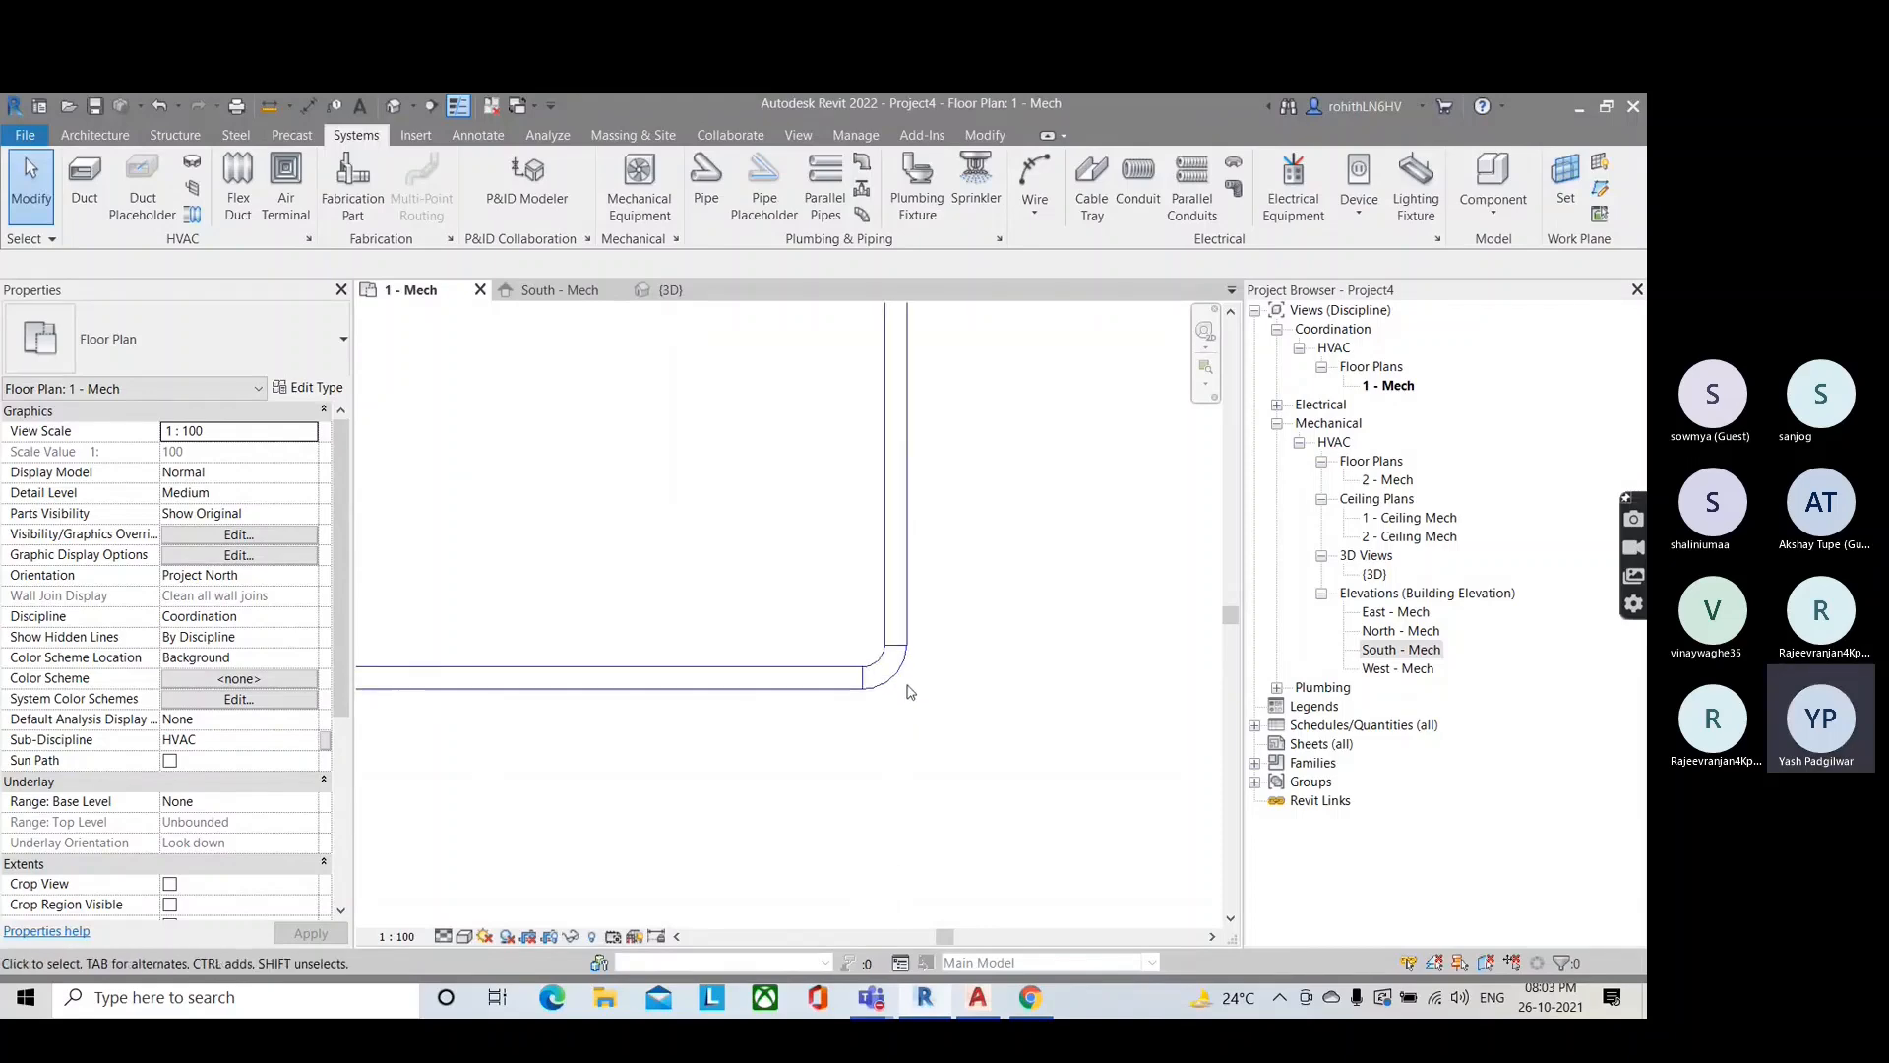
click(889, 673)
click(278, 359)
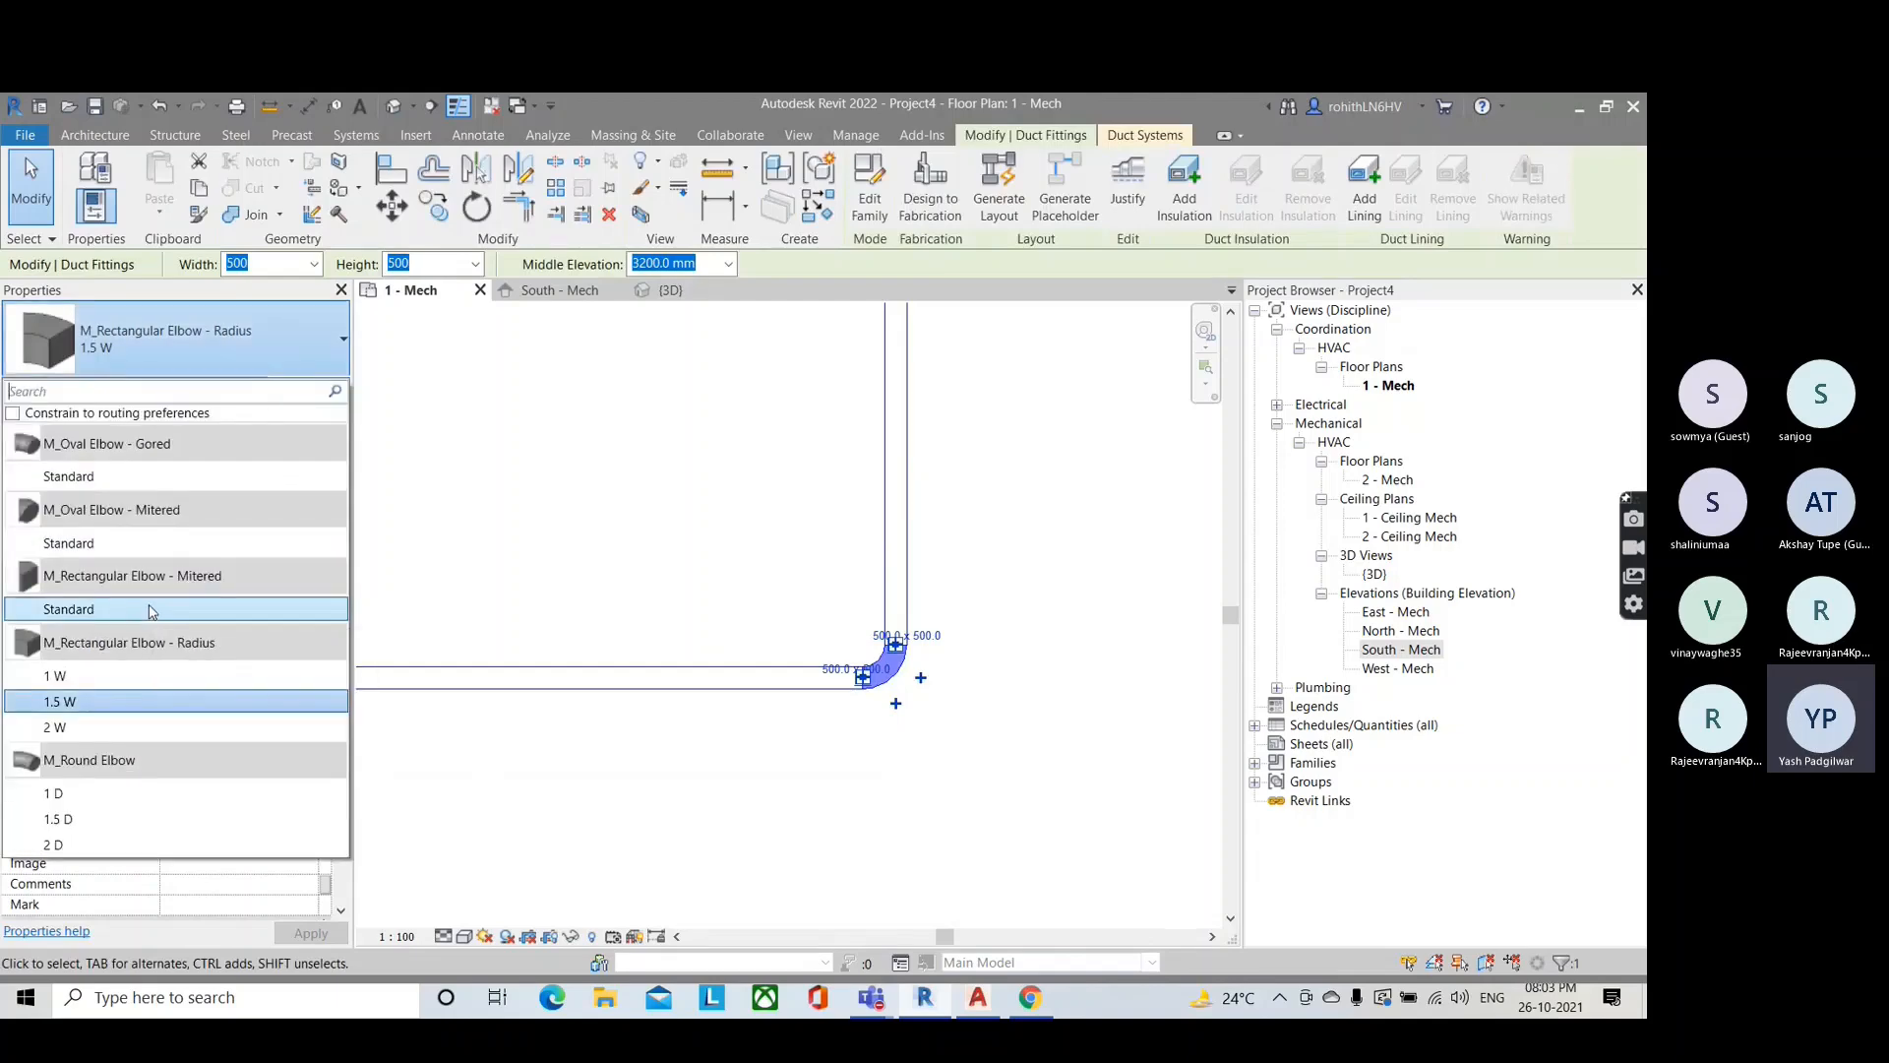
click(153, 611)
click(903, 719)
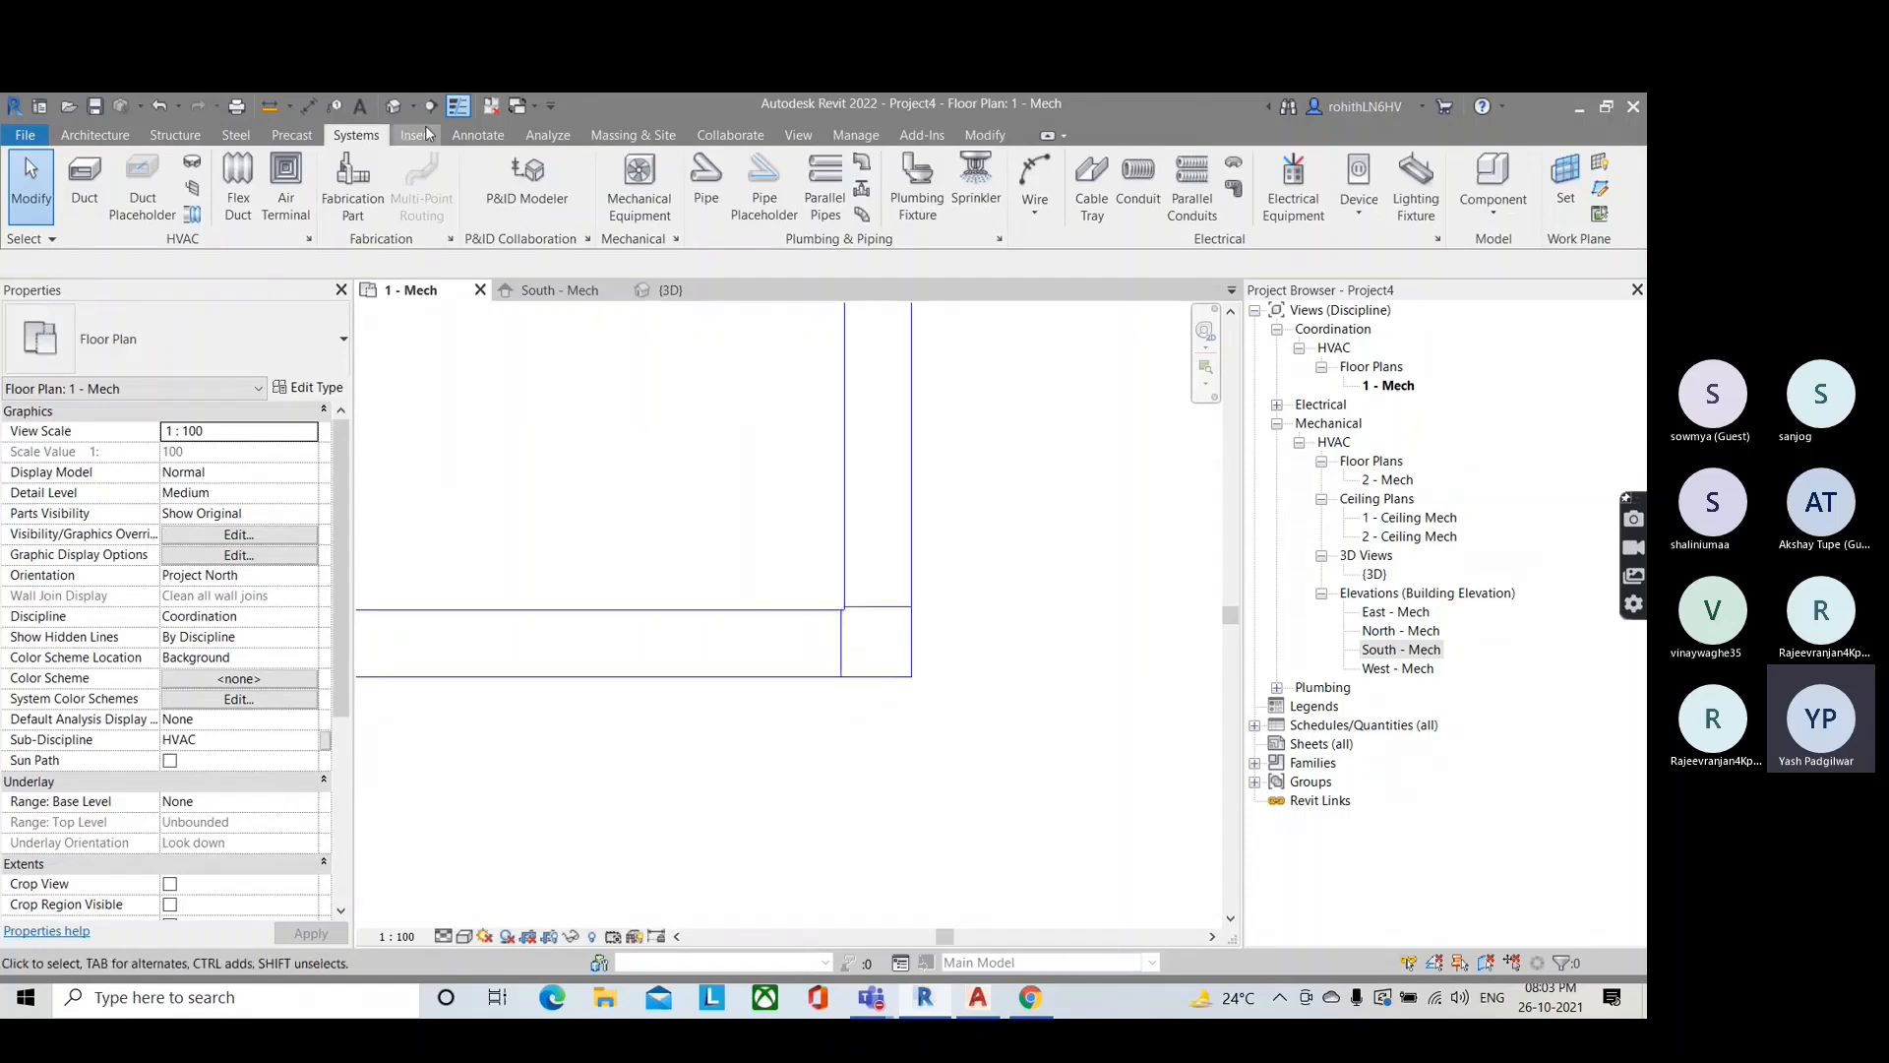
Step: Display the default 3D view at Fine detail level with the Shaded visual style to show the mitered elbow
click(393, 106)
scroll(939, 735, up, 5)
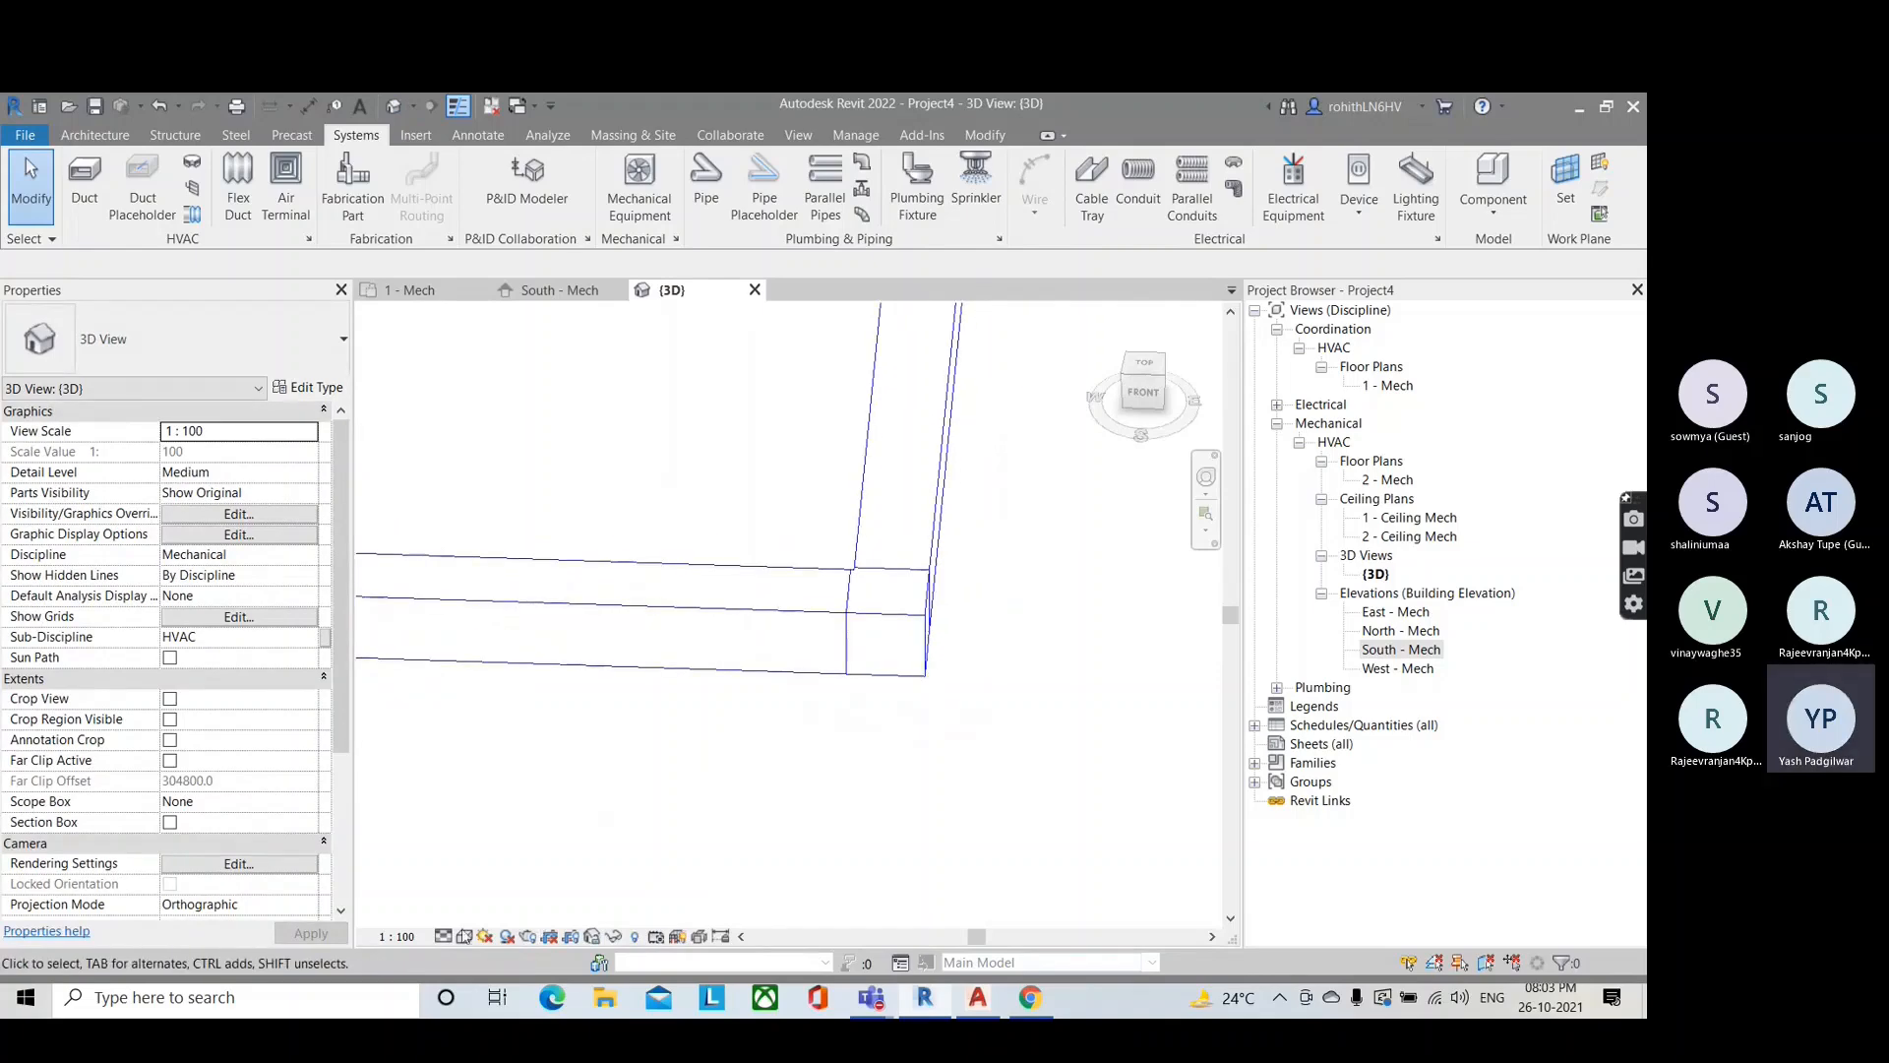
click(442, 936)
click(466, 913)
click(463, 936)
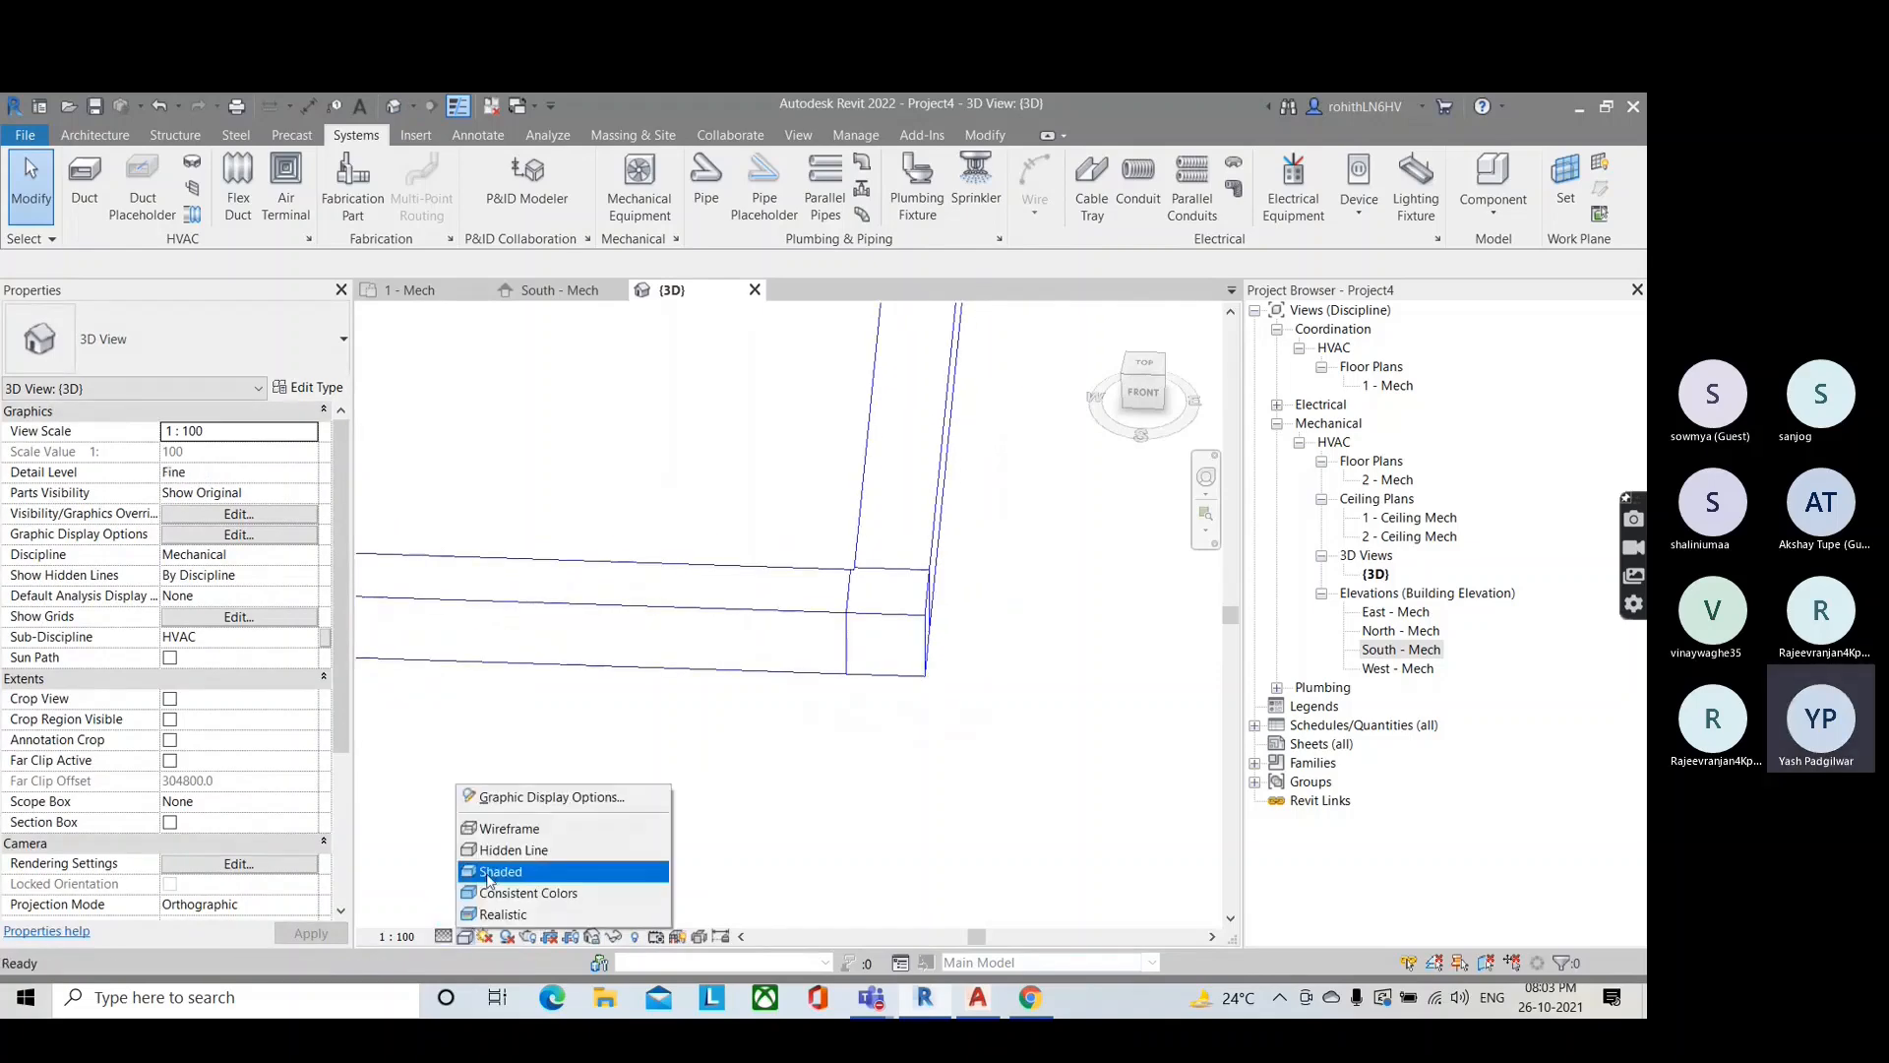
click(512, 867)
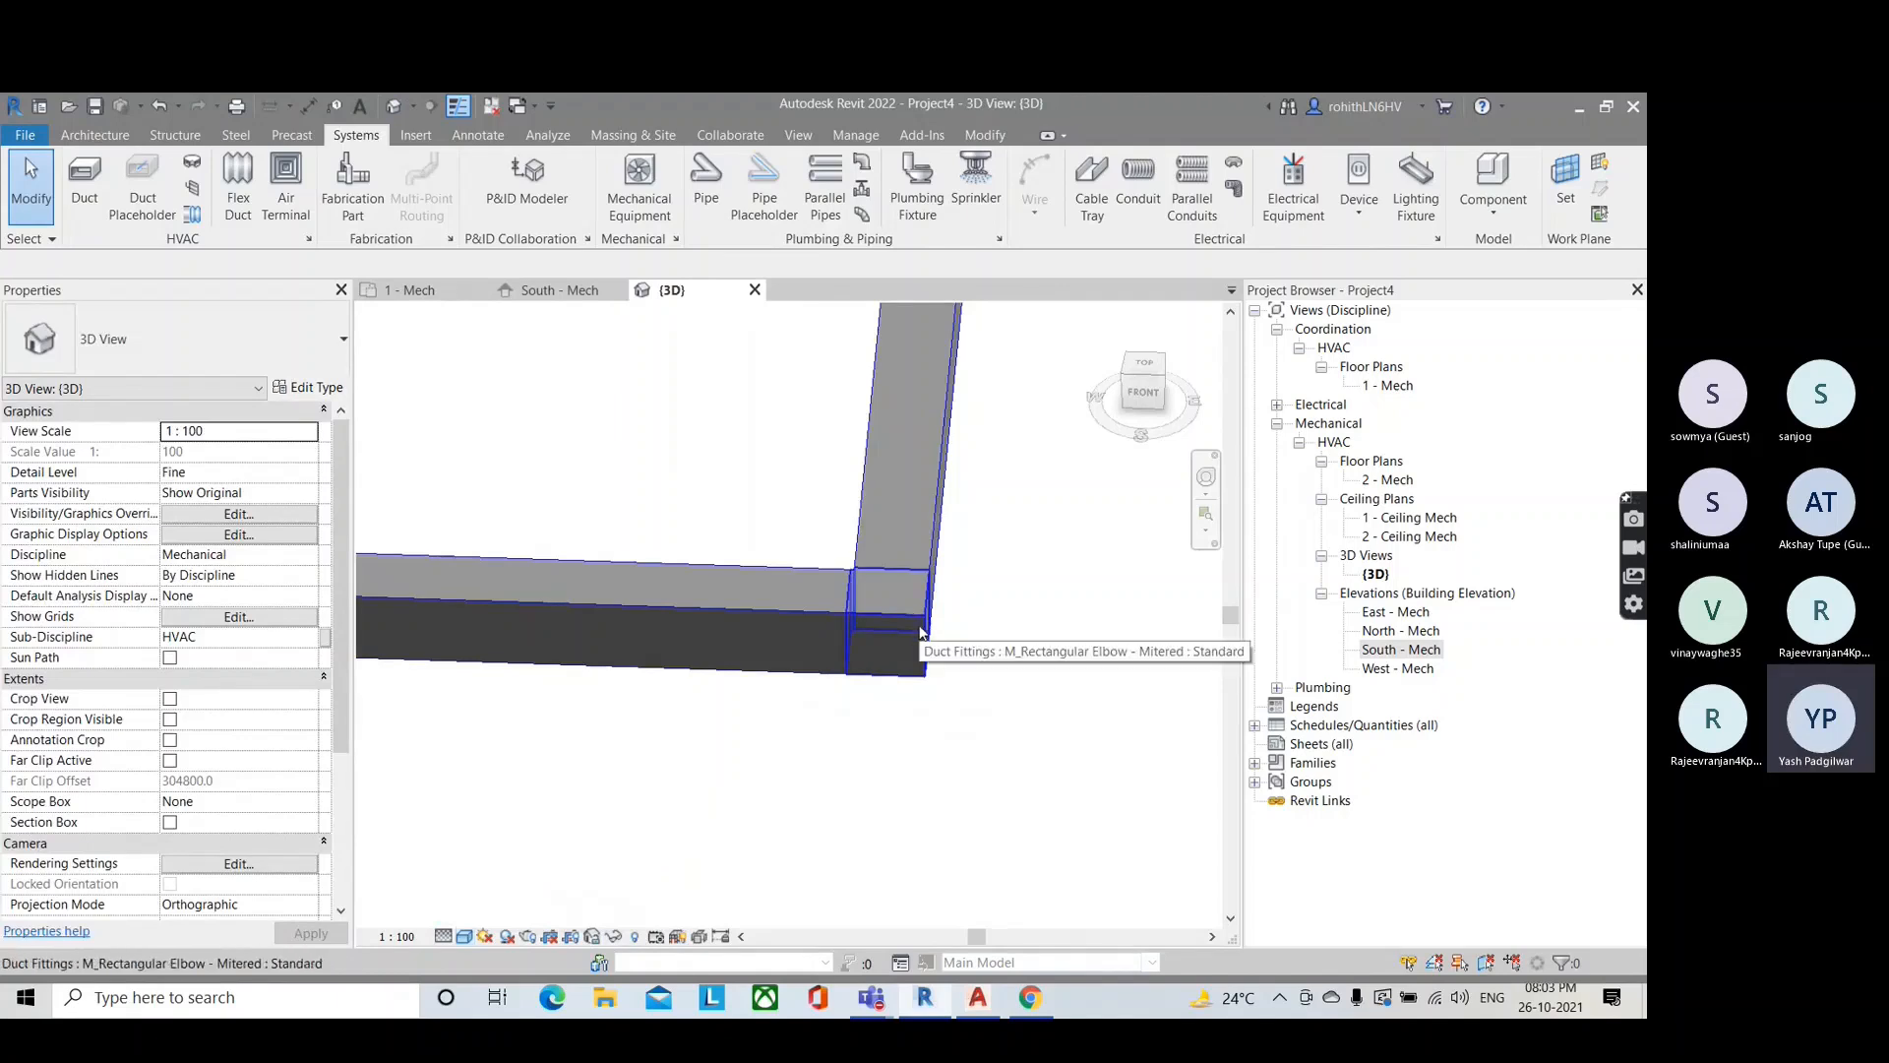
scroll(950, 639, down, 4)
scroll(776, 628, down, 6)
middle_drag(561, 652, 700, 645)
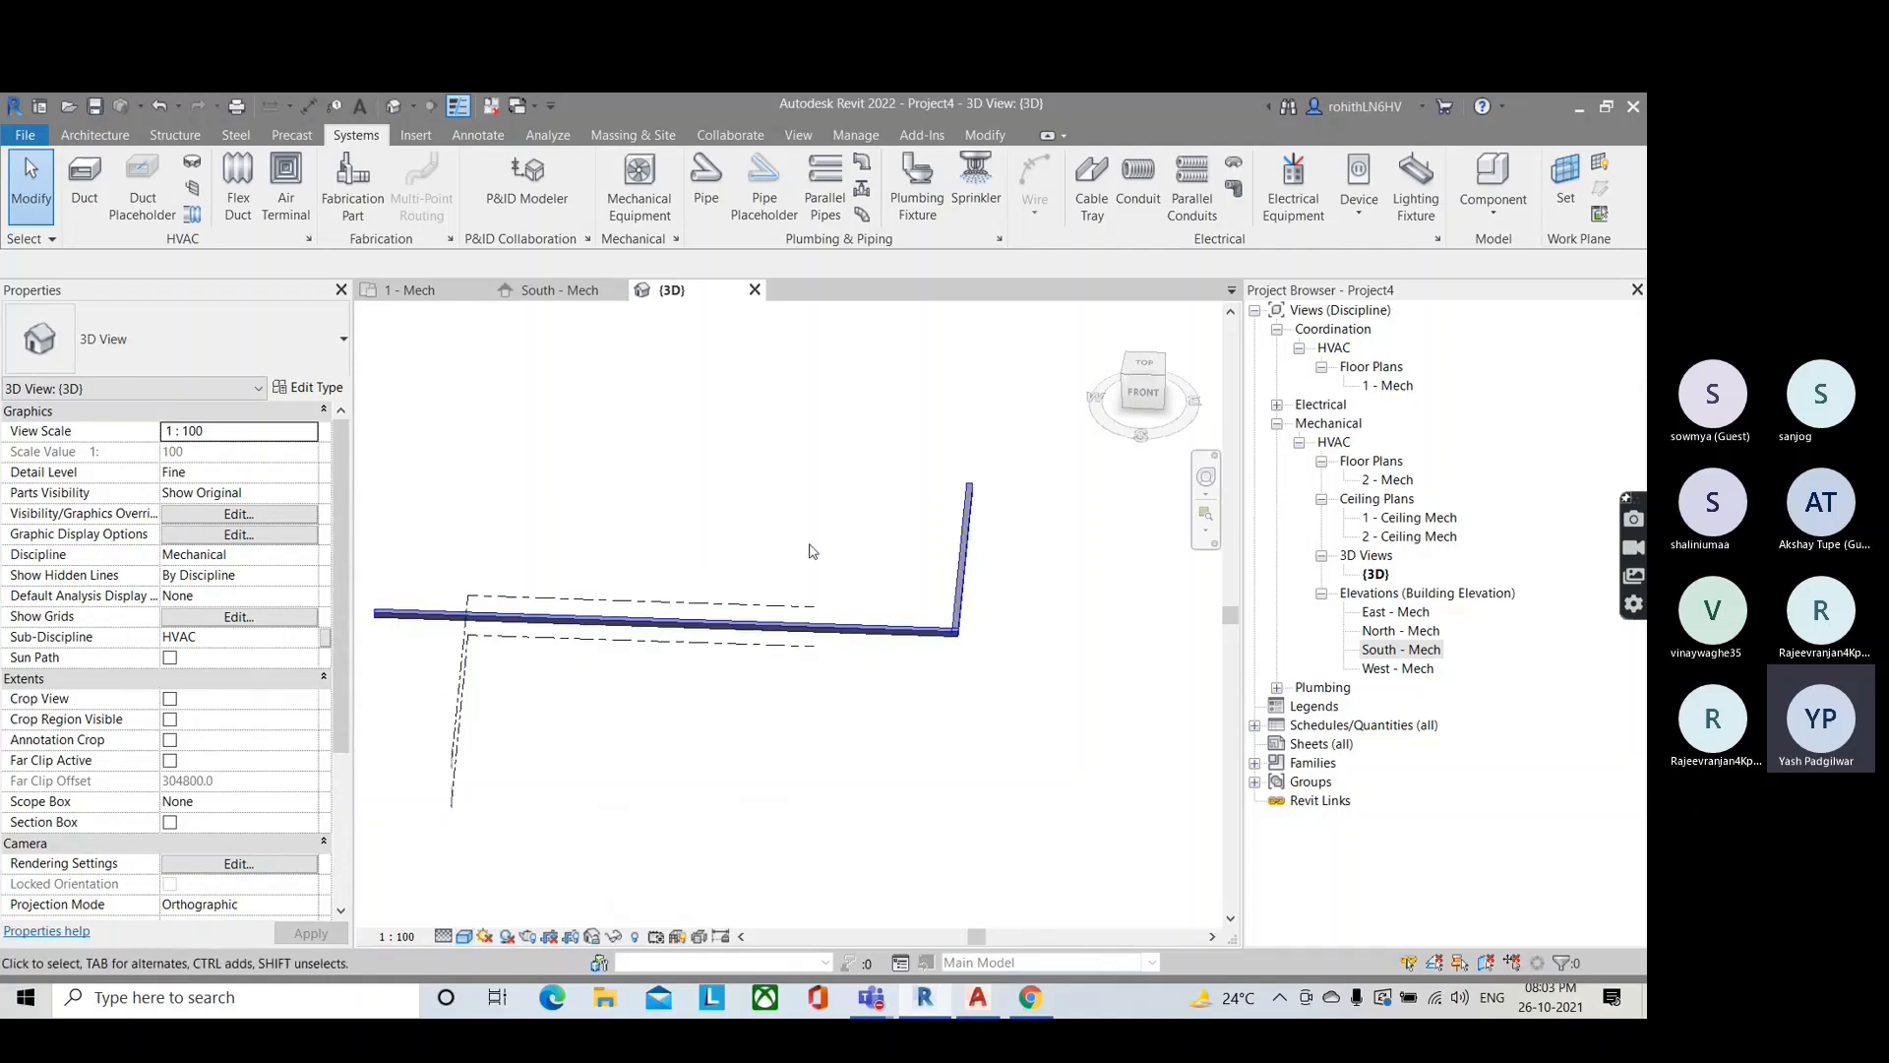
Step: Look through the duct types available for the horizontal duct in the 1 - Mech floor plan, leaving its type as is
click(406, 289)
middle_drag(844, 653, 974, 699)
click(928, 671)
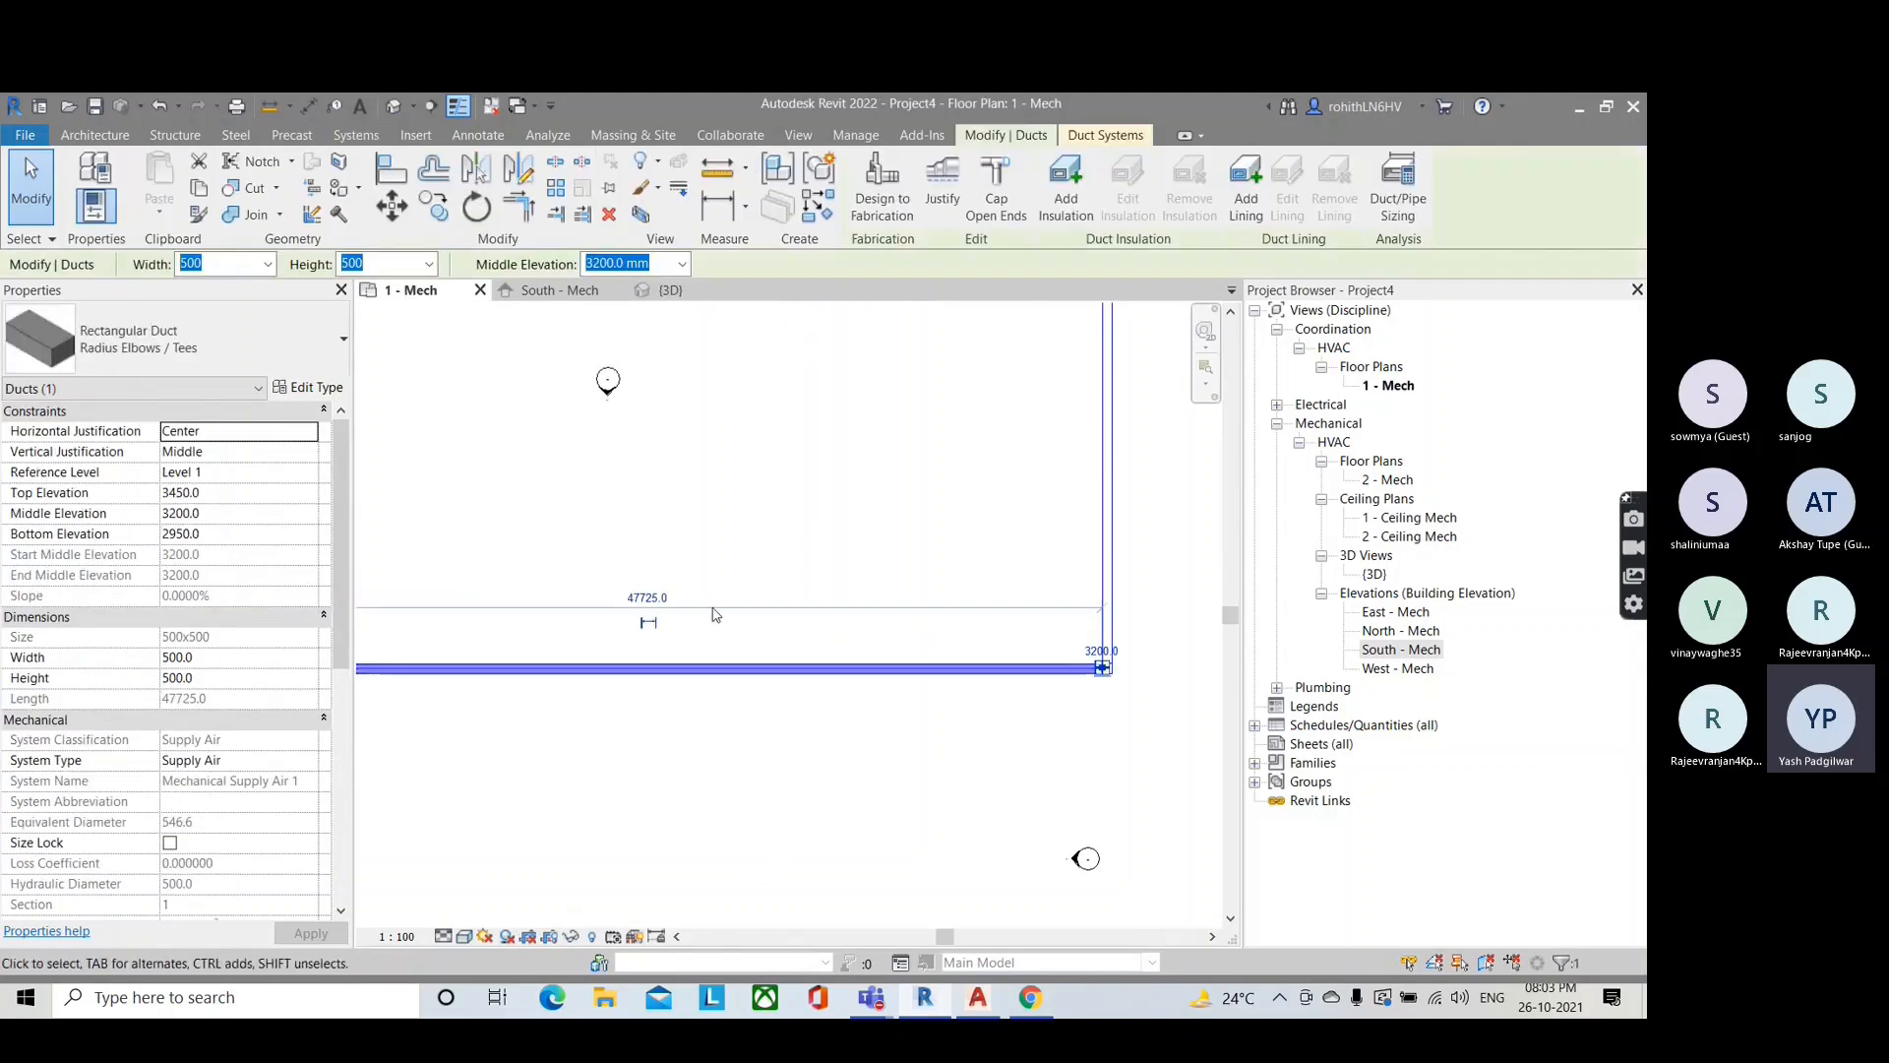
click(229, 355)
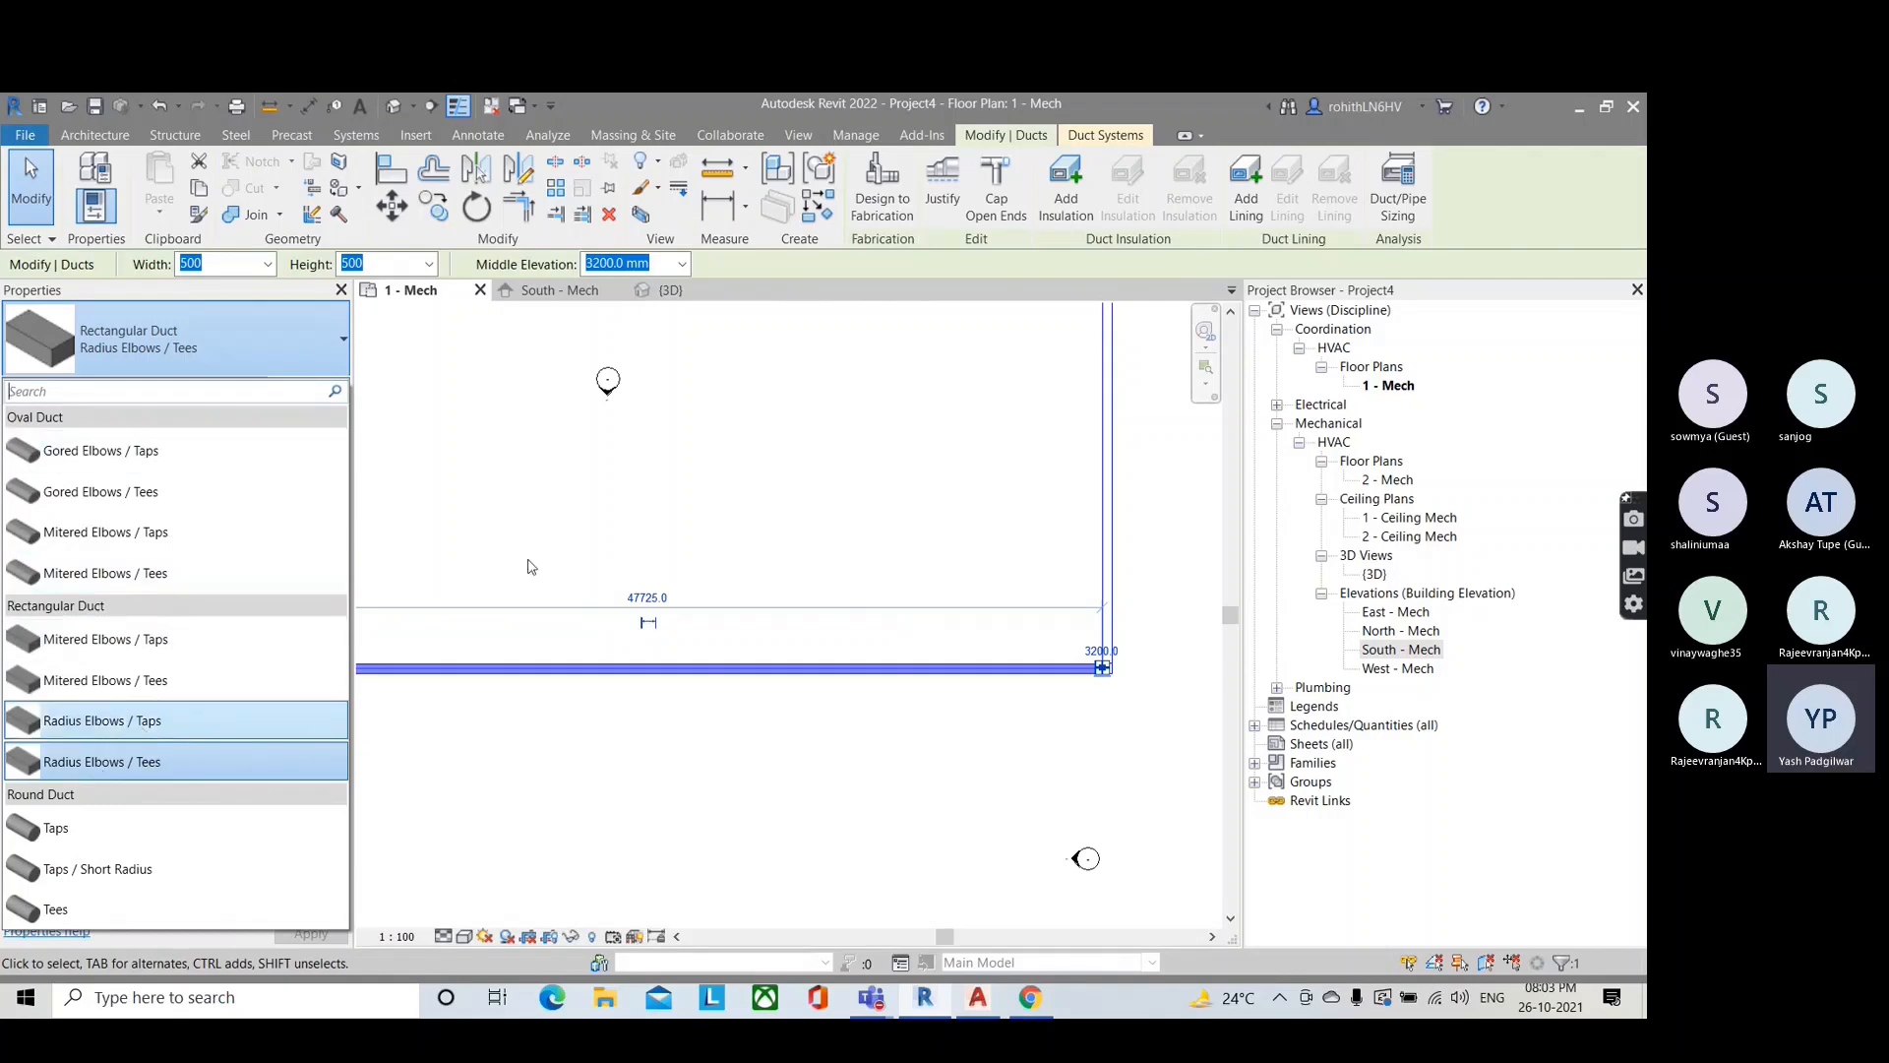
key(Escape)
key(Escape)
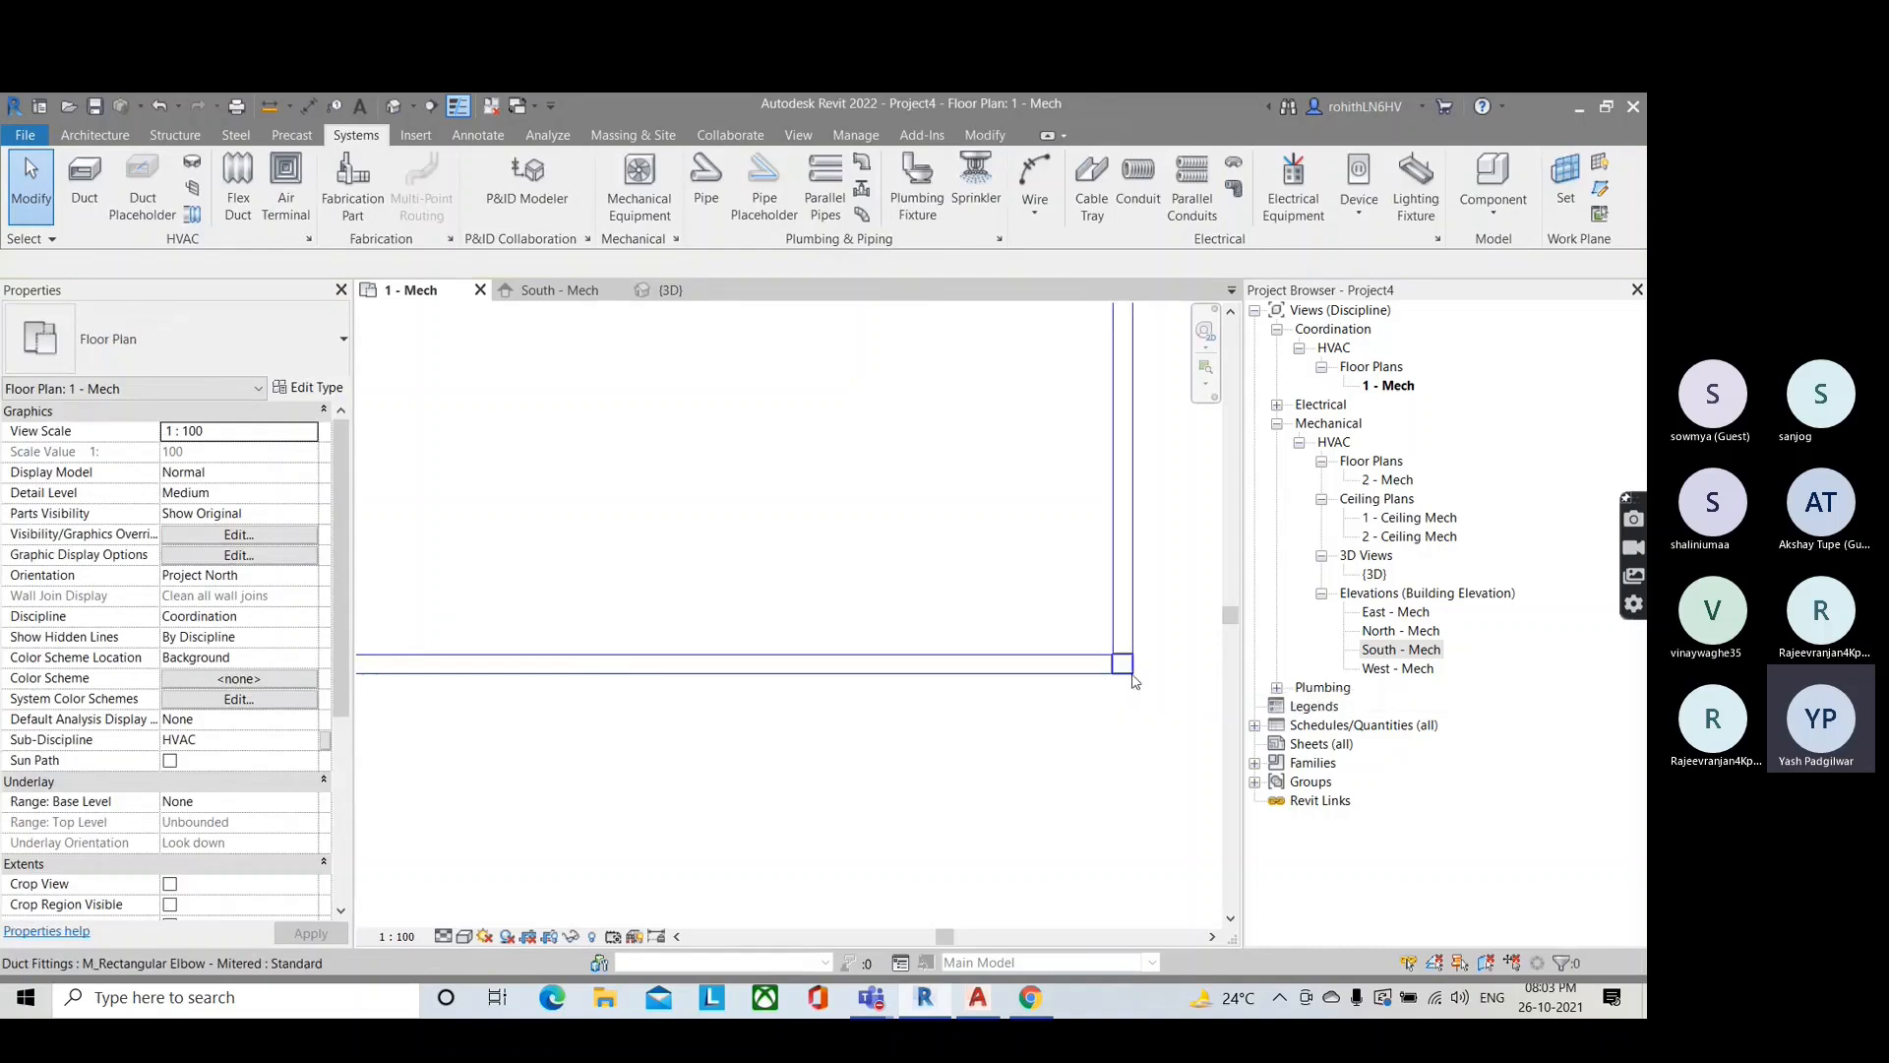
Step: Draw an L-shaped 500 x 500 Radius Elbows / Tees duct below the existing run at a middle elevation of 3200 mm
scroll(684, 699, down, 3)
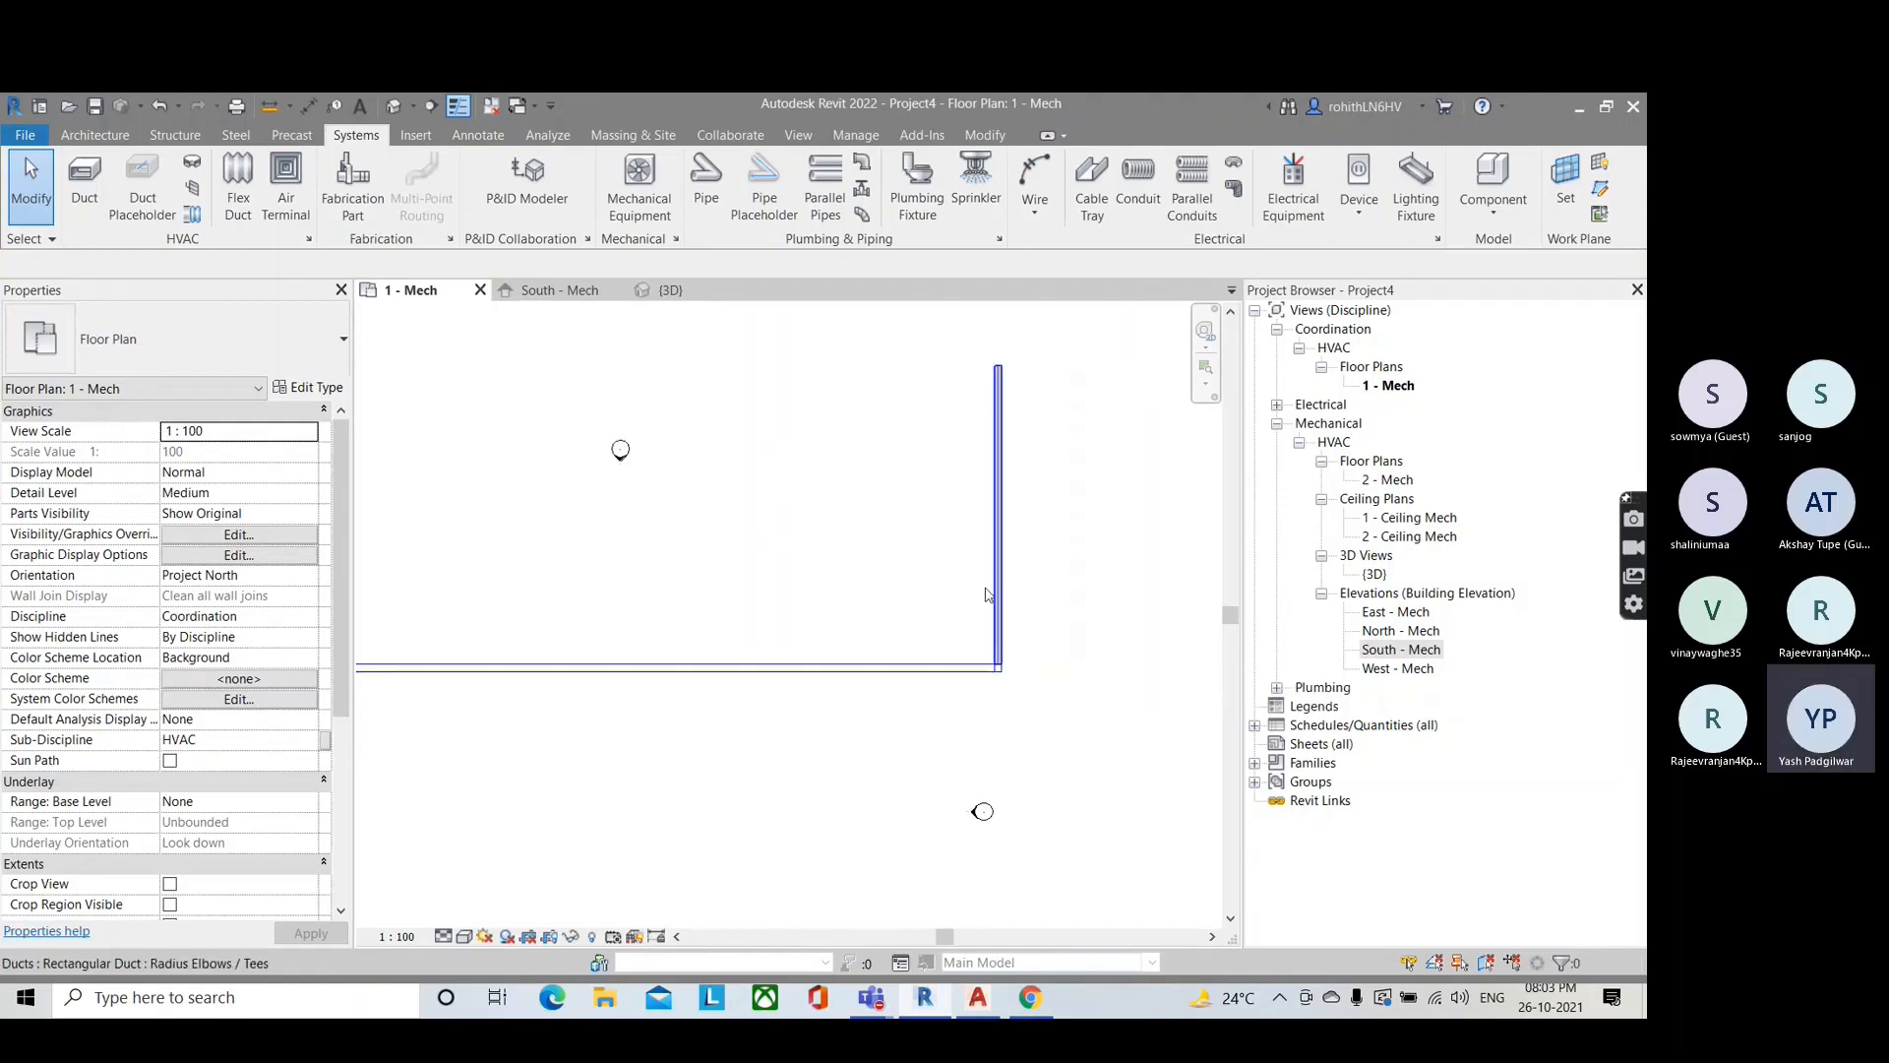
scroll(739, 746, down, 2)
scroll(610, 720, up, 3)
scroll(729, 723, down, 2)
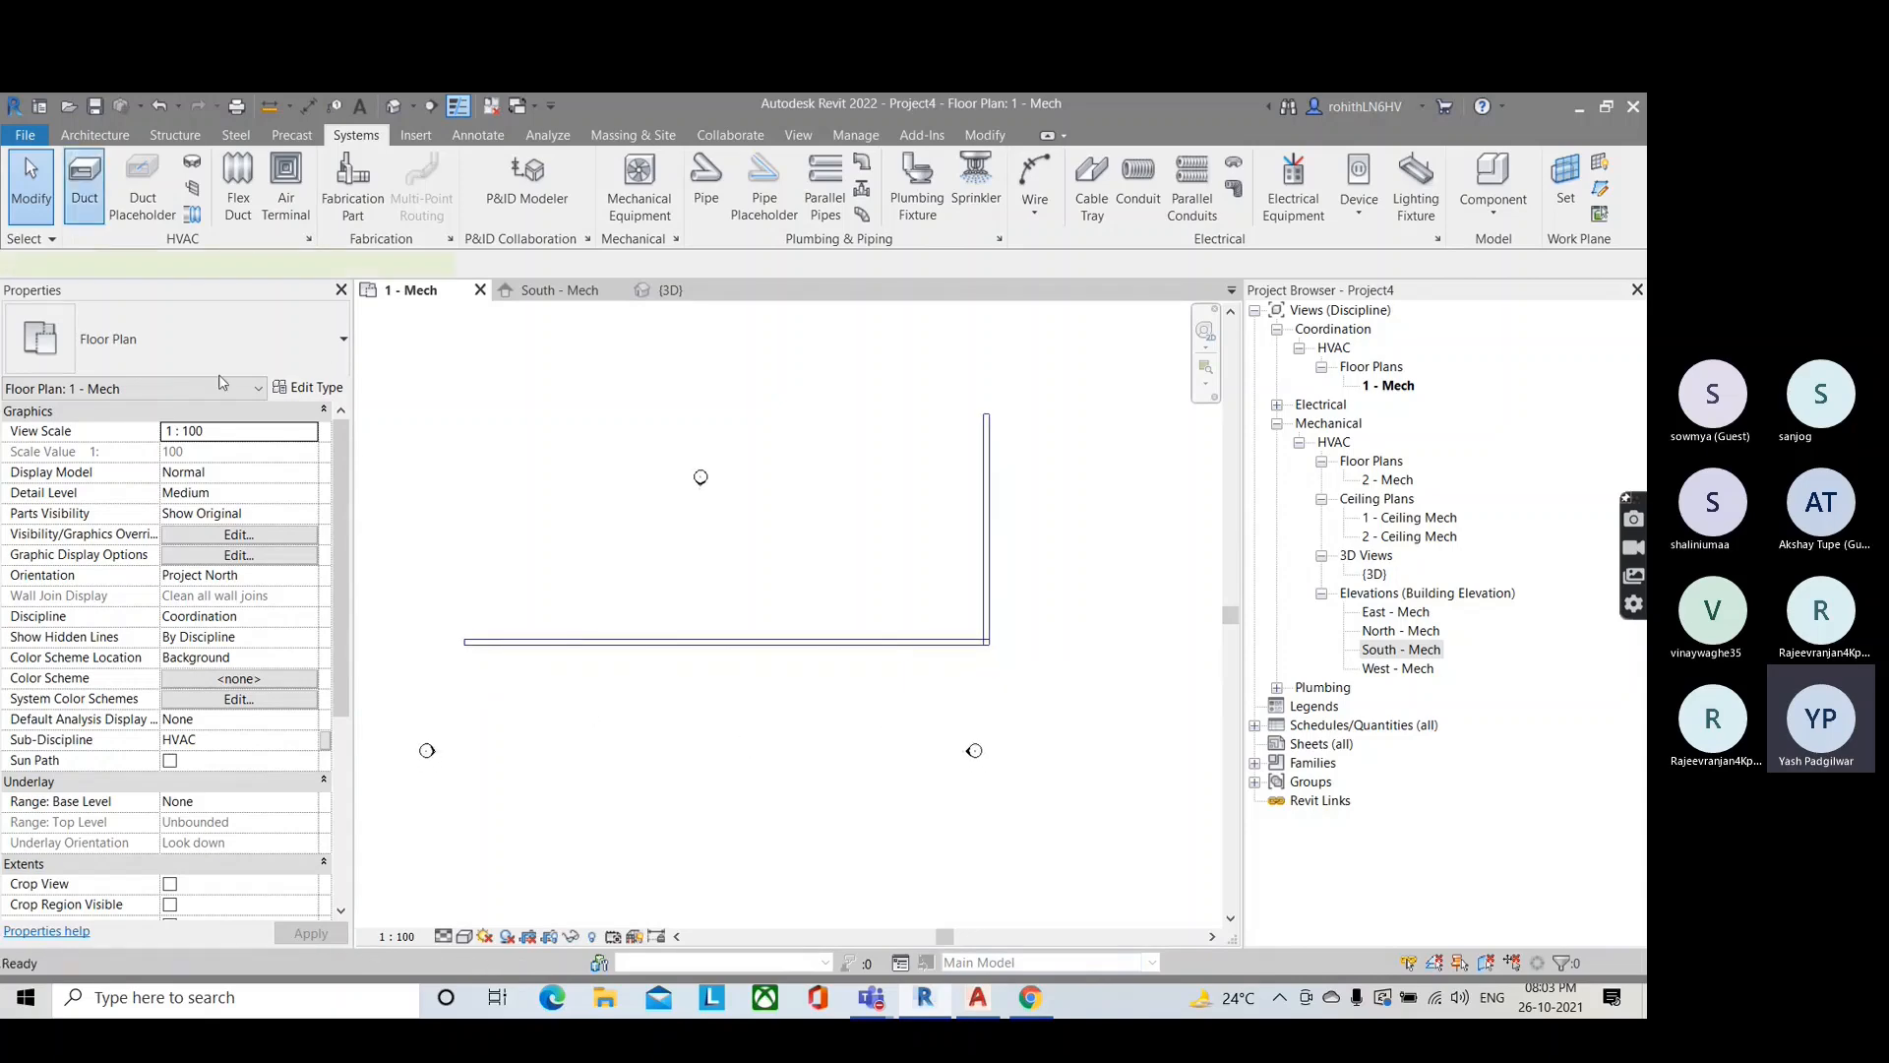
click(84, 187)
scroll(597, 569, down, 4)
click(476, 669)
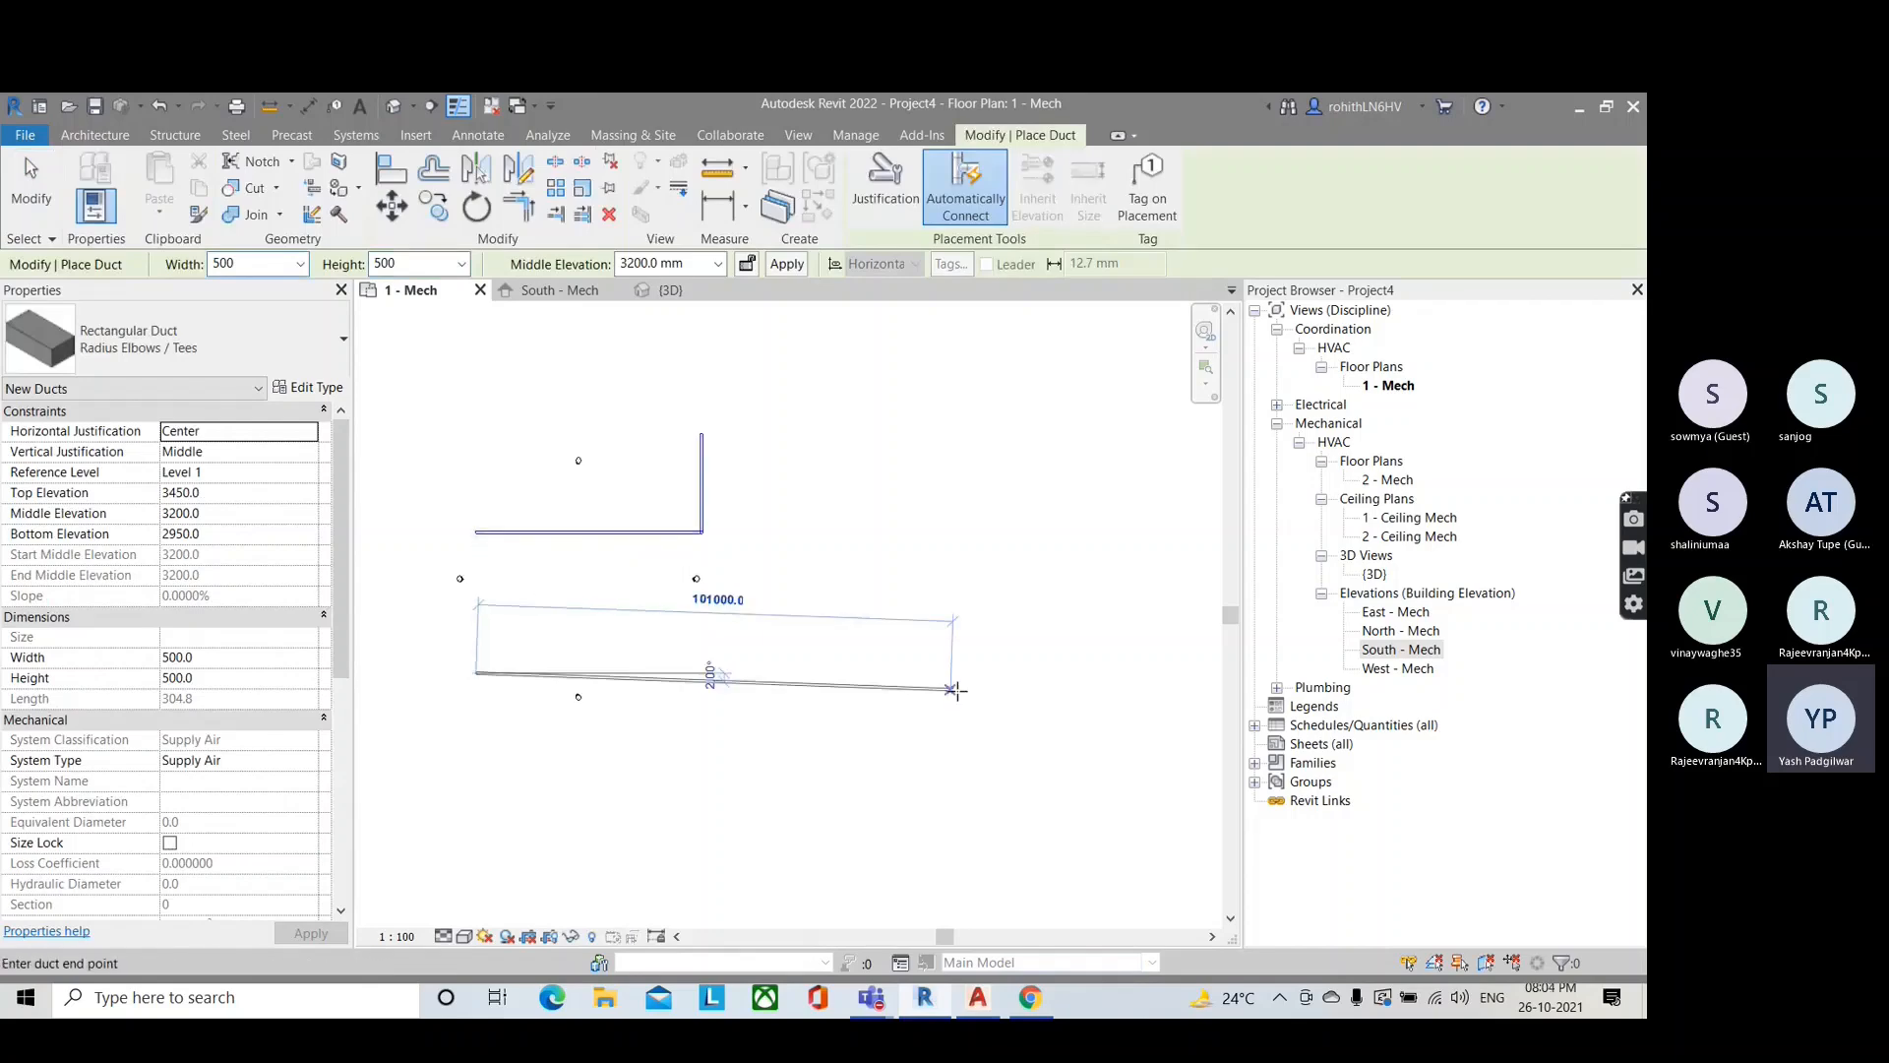
click(982, 413)
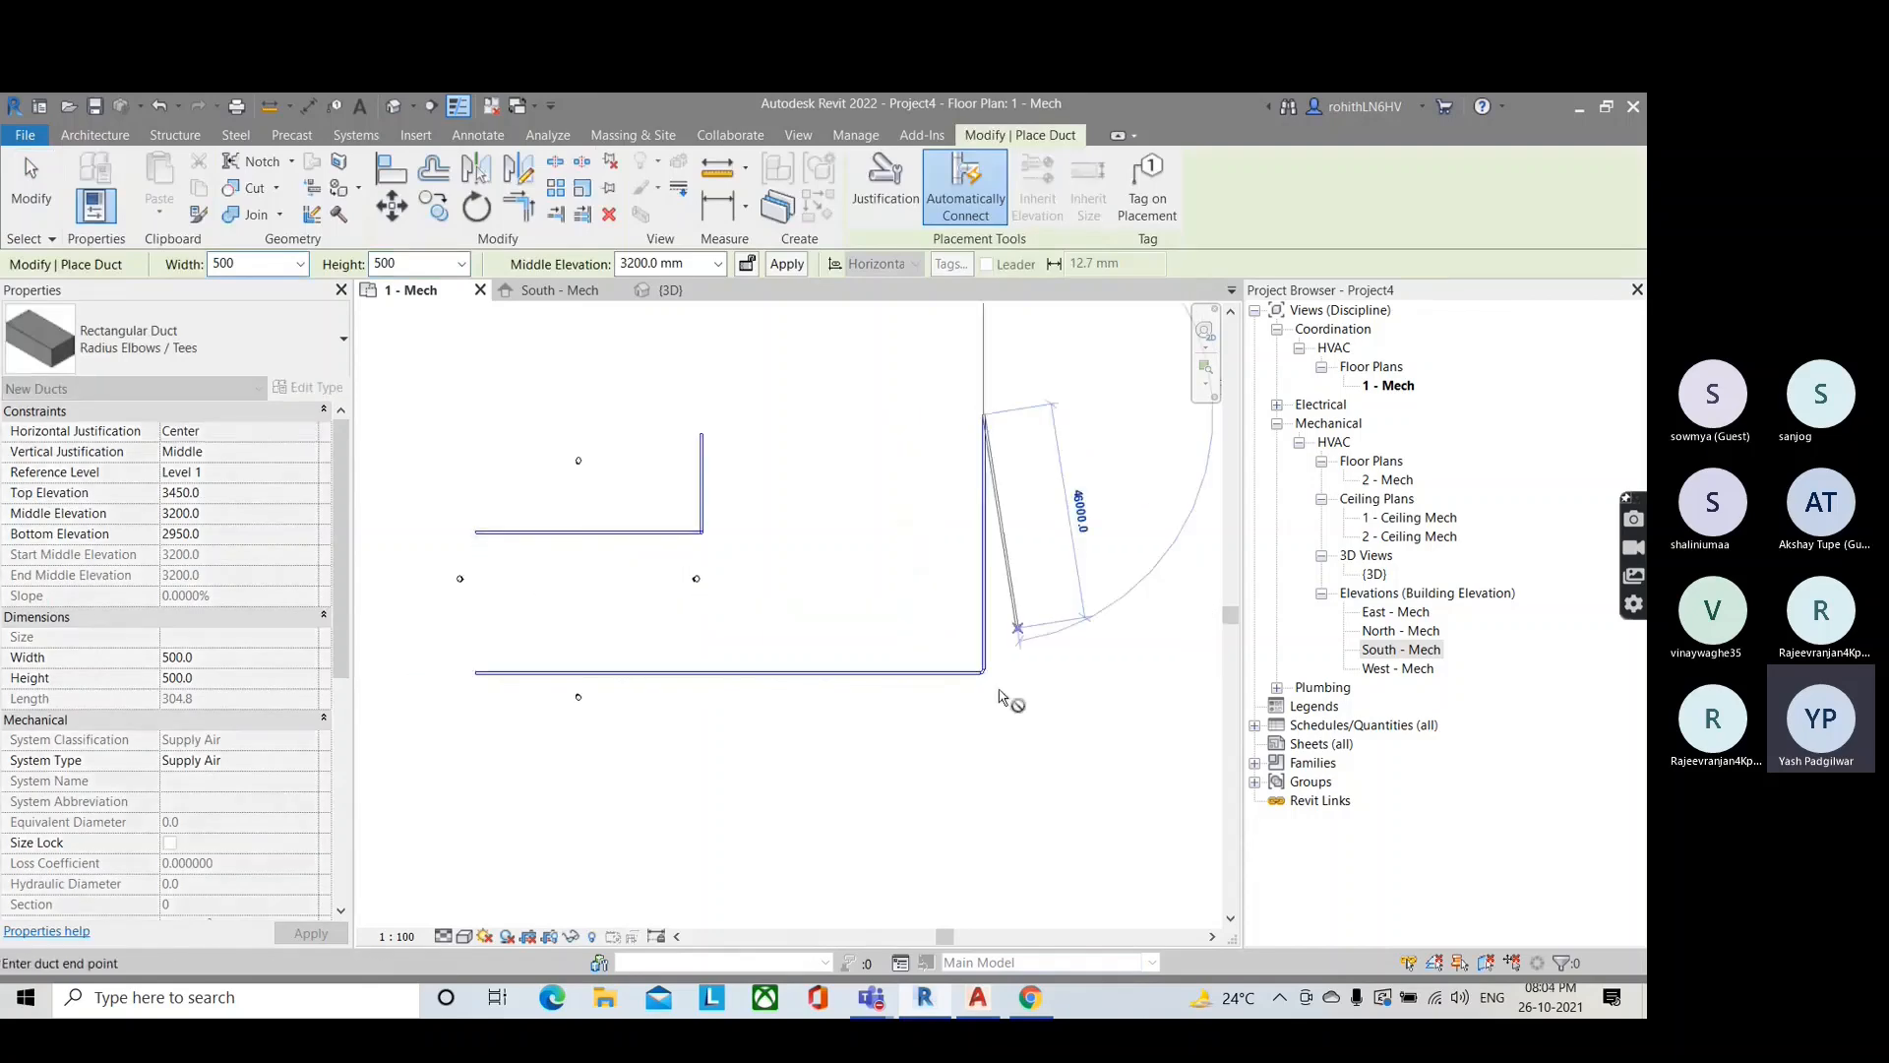
key(Escape)
scroll(989, 687, up, 3)
key(Escape)
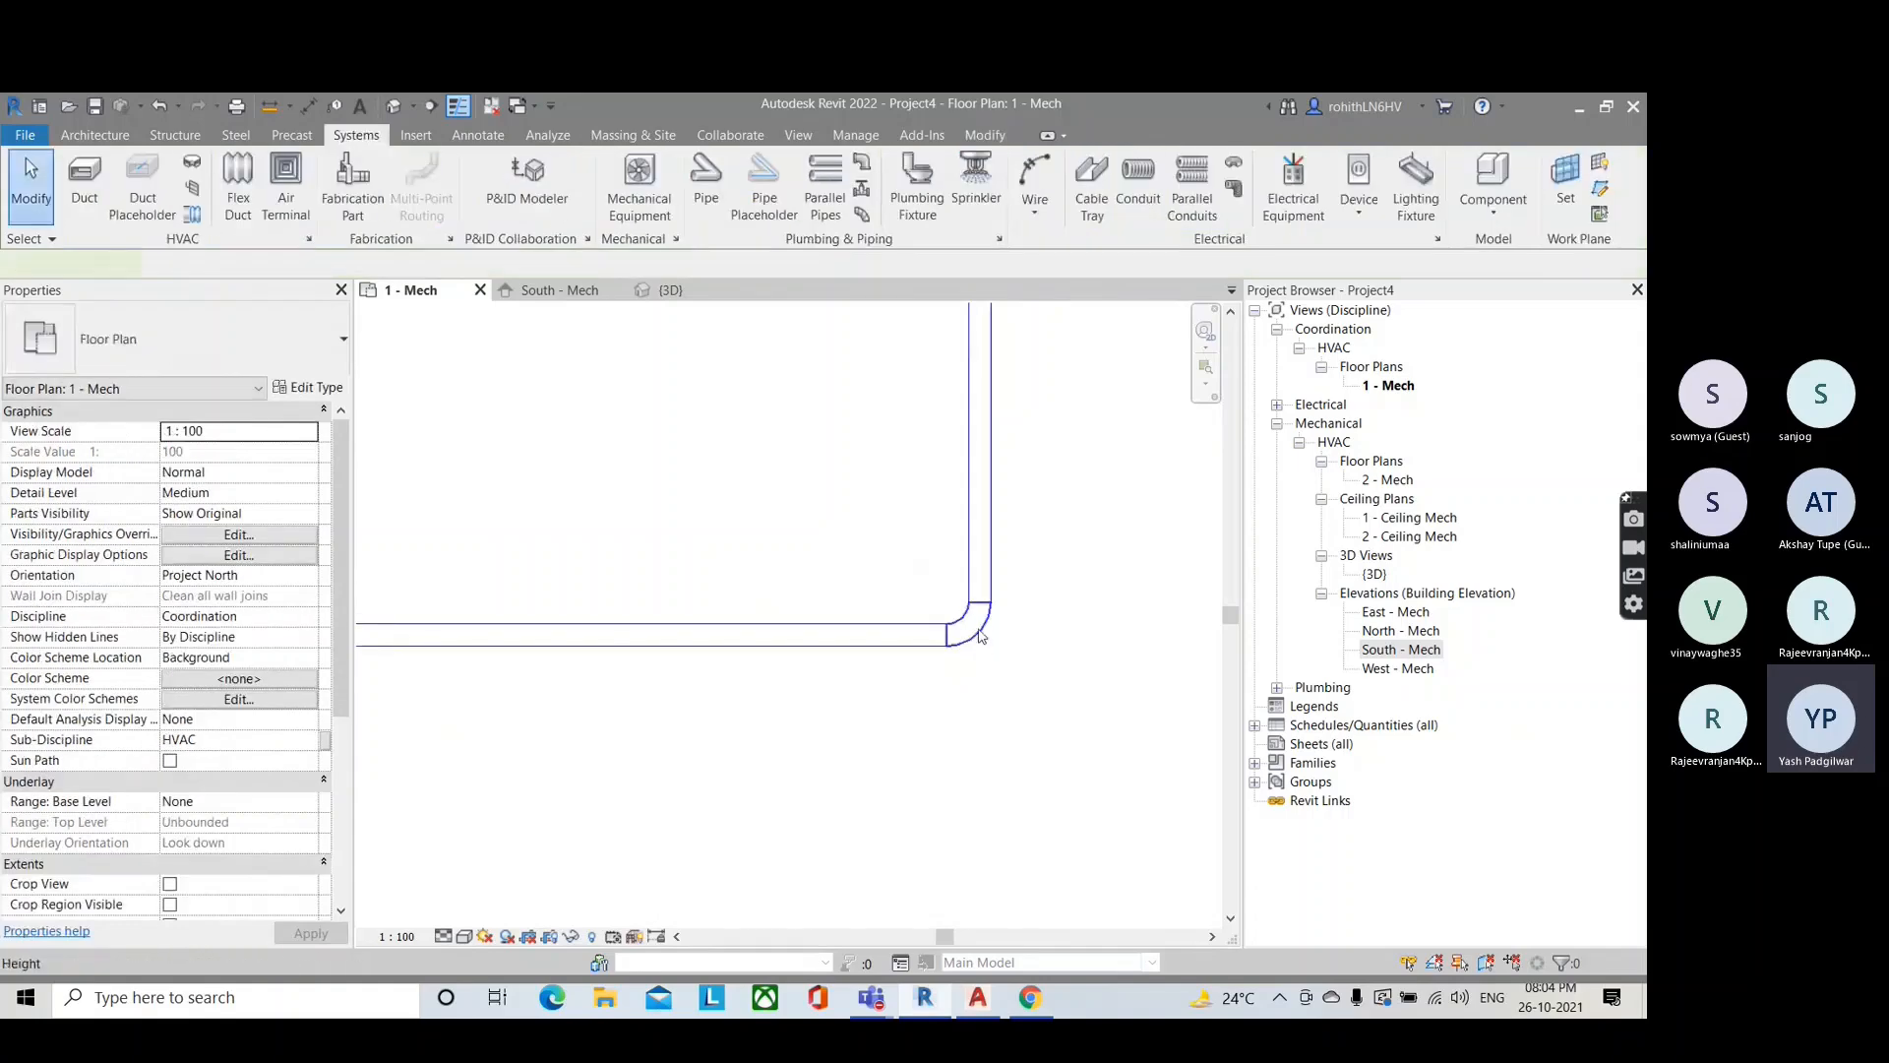
Step: Examine the elbow at the corner of the new lower duct run and compare it with the upper run
click(980, 637)
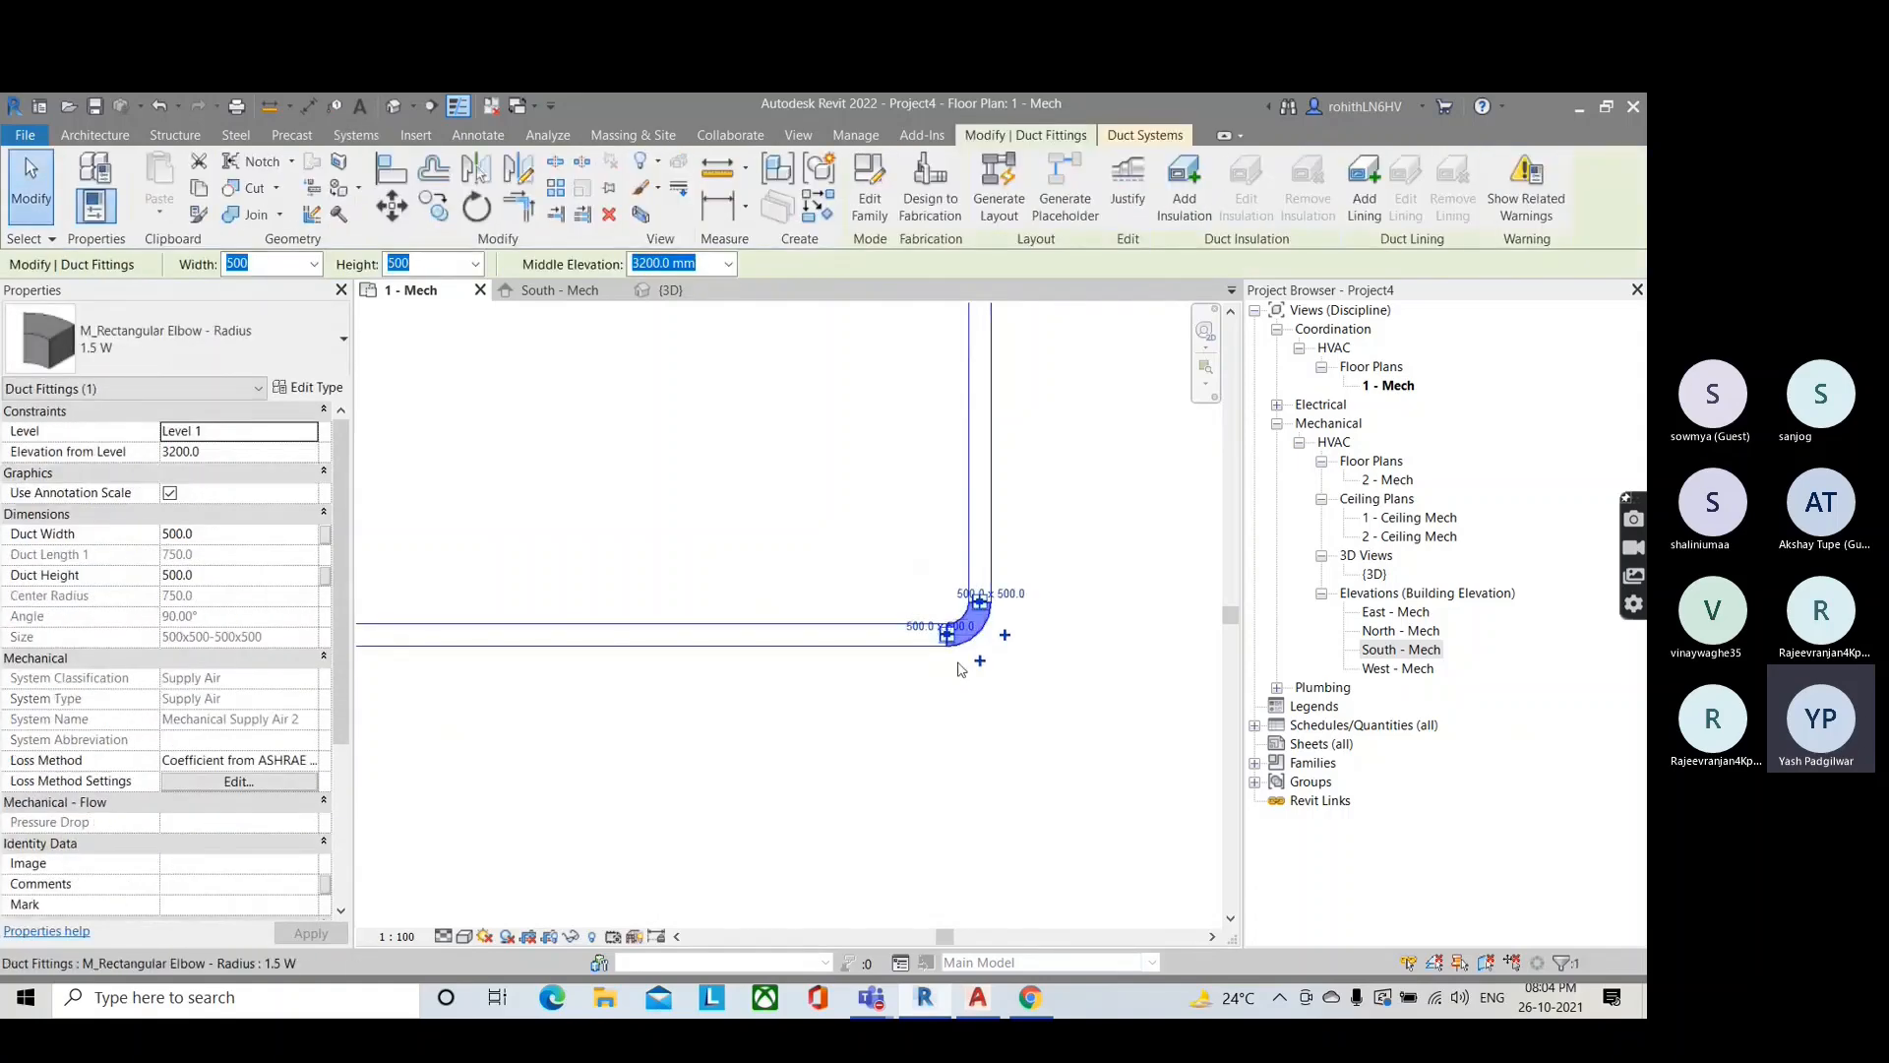
scroll(976, 649, up, 2)
scroll(967, 655, down, 2)
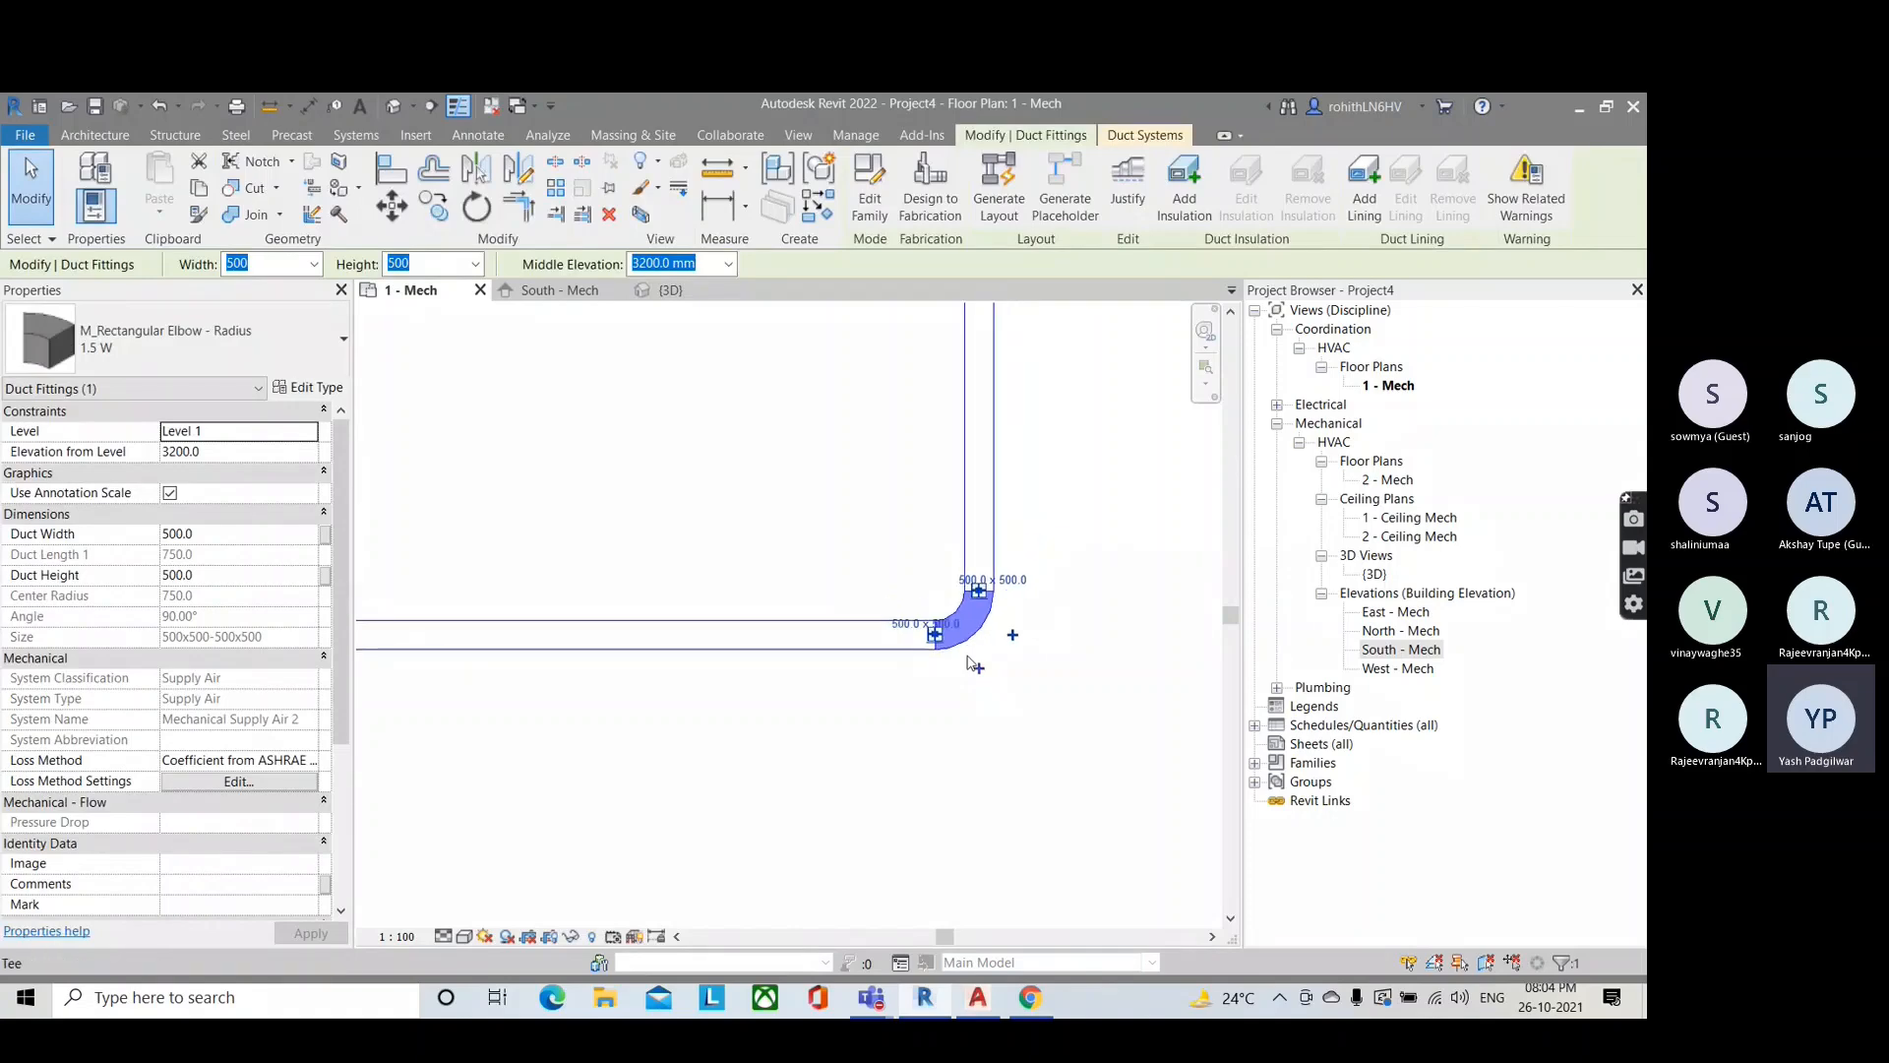
key(Escape)
scroll(964, 659, down, 4)
middle_drag(904, 736, 902, 625)
scroll(901, 625, down, 2)
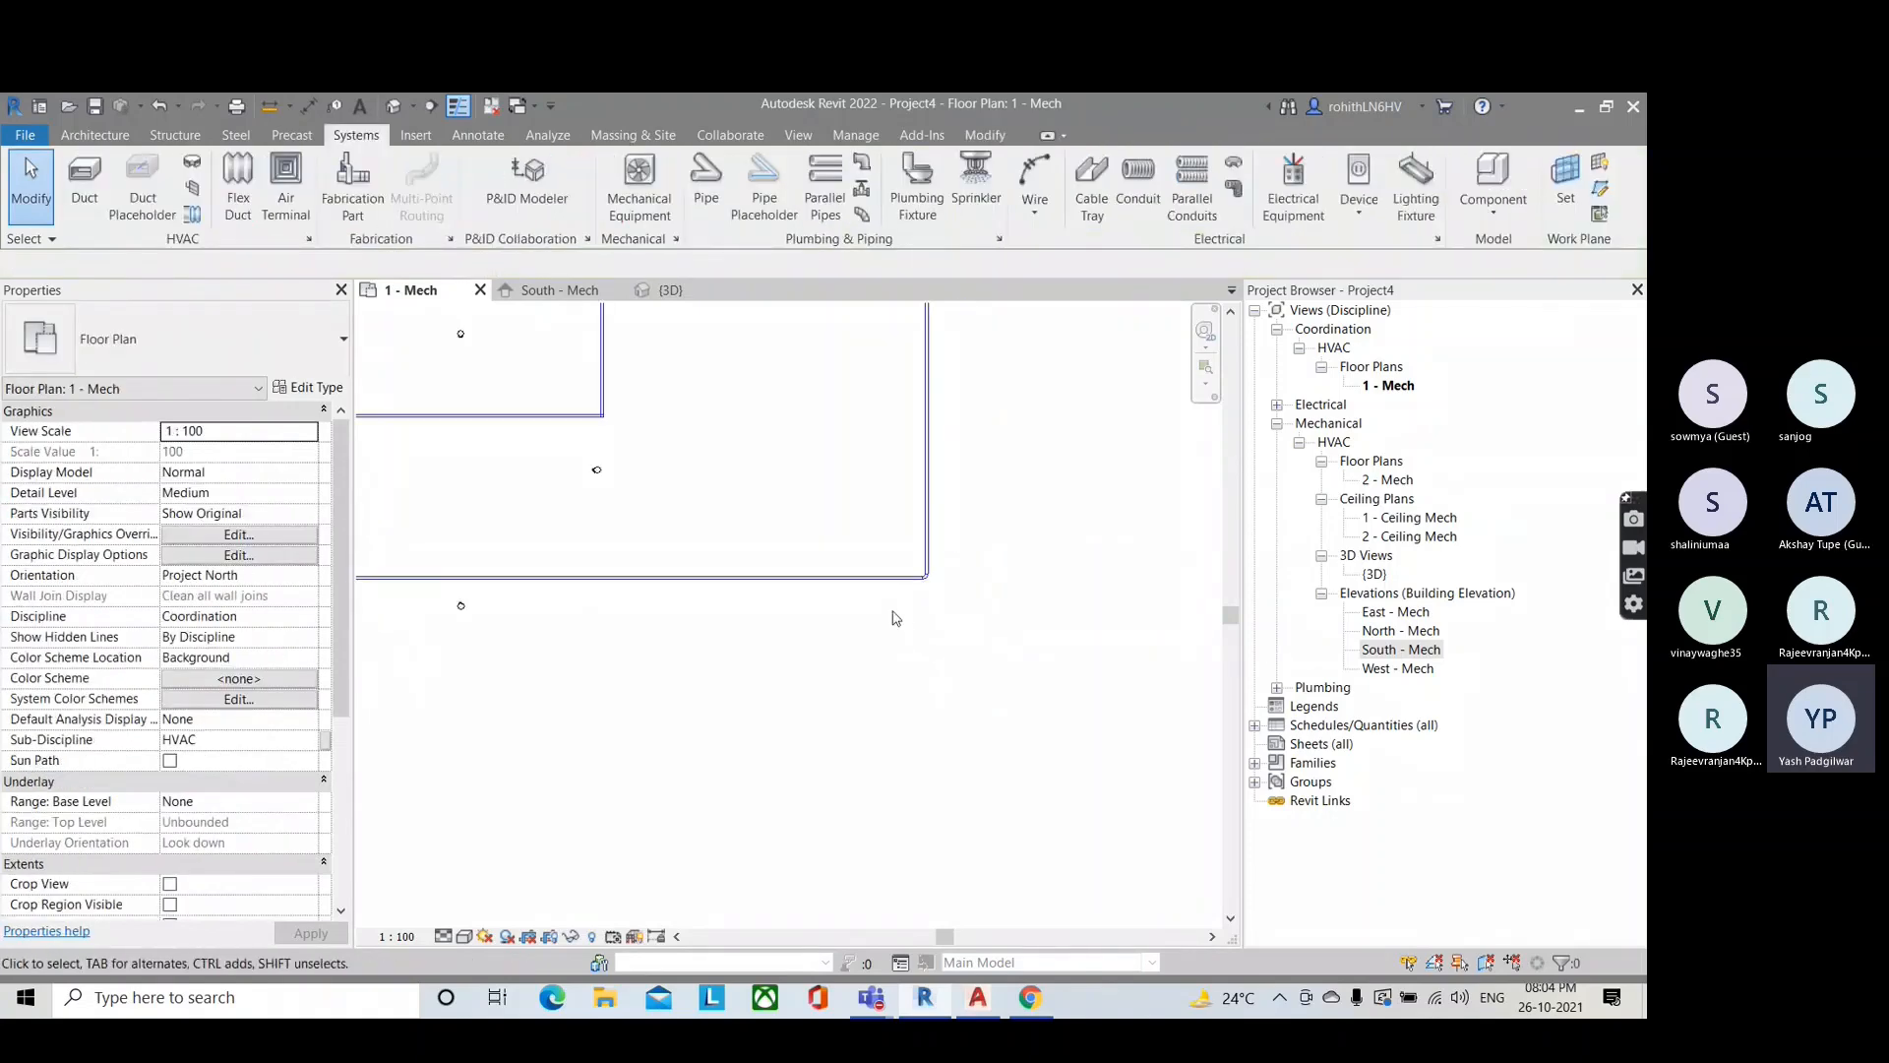
scroll(984, 605, up, 2)
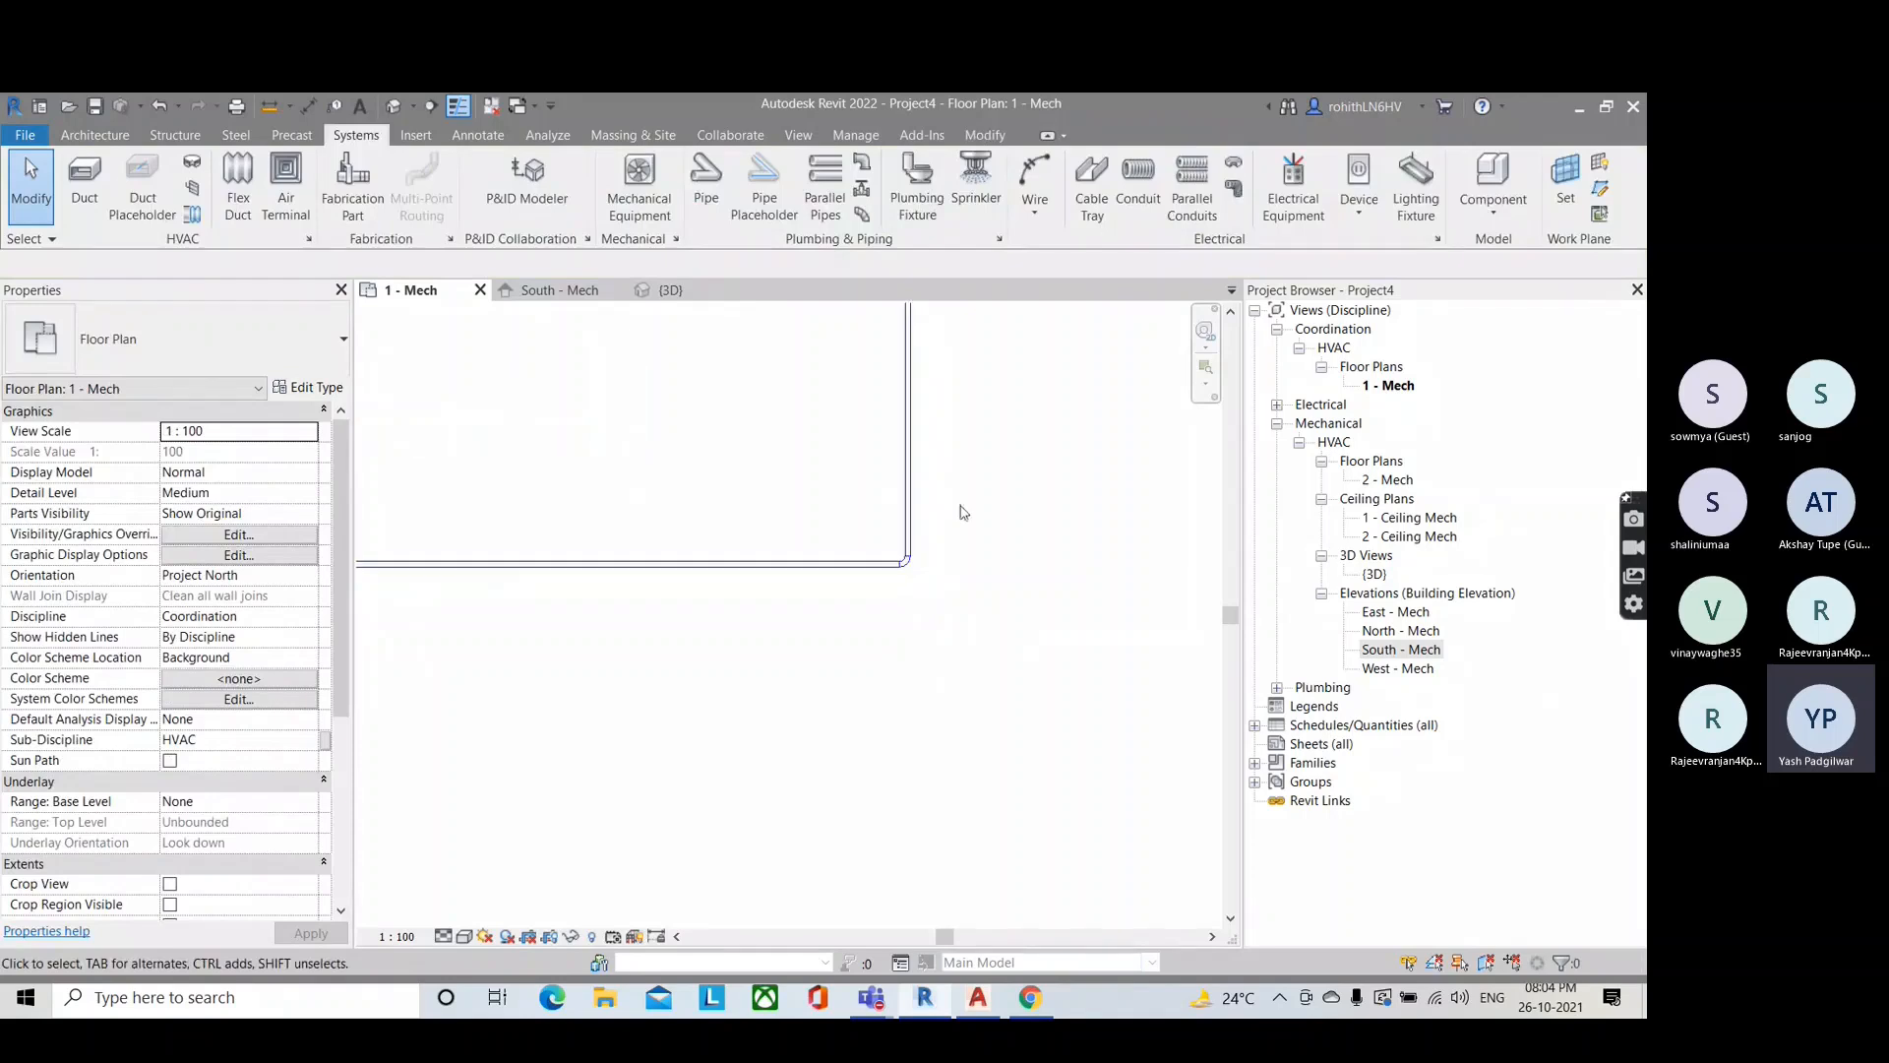
scroll(927, 577, up, 2)
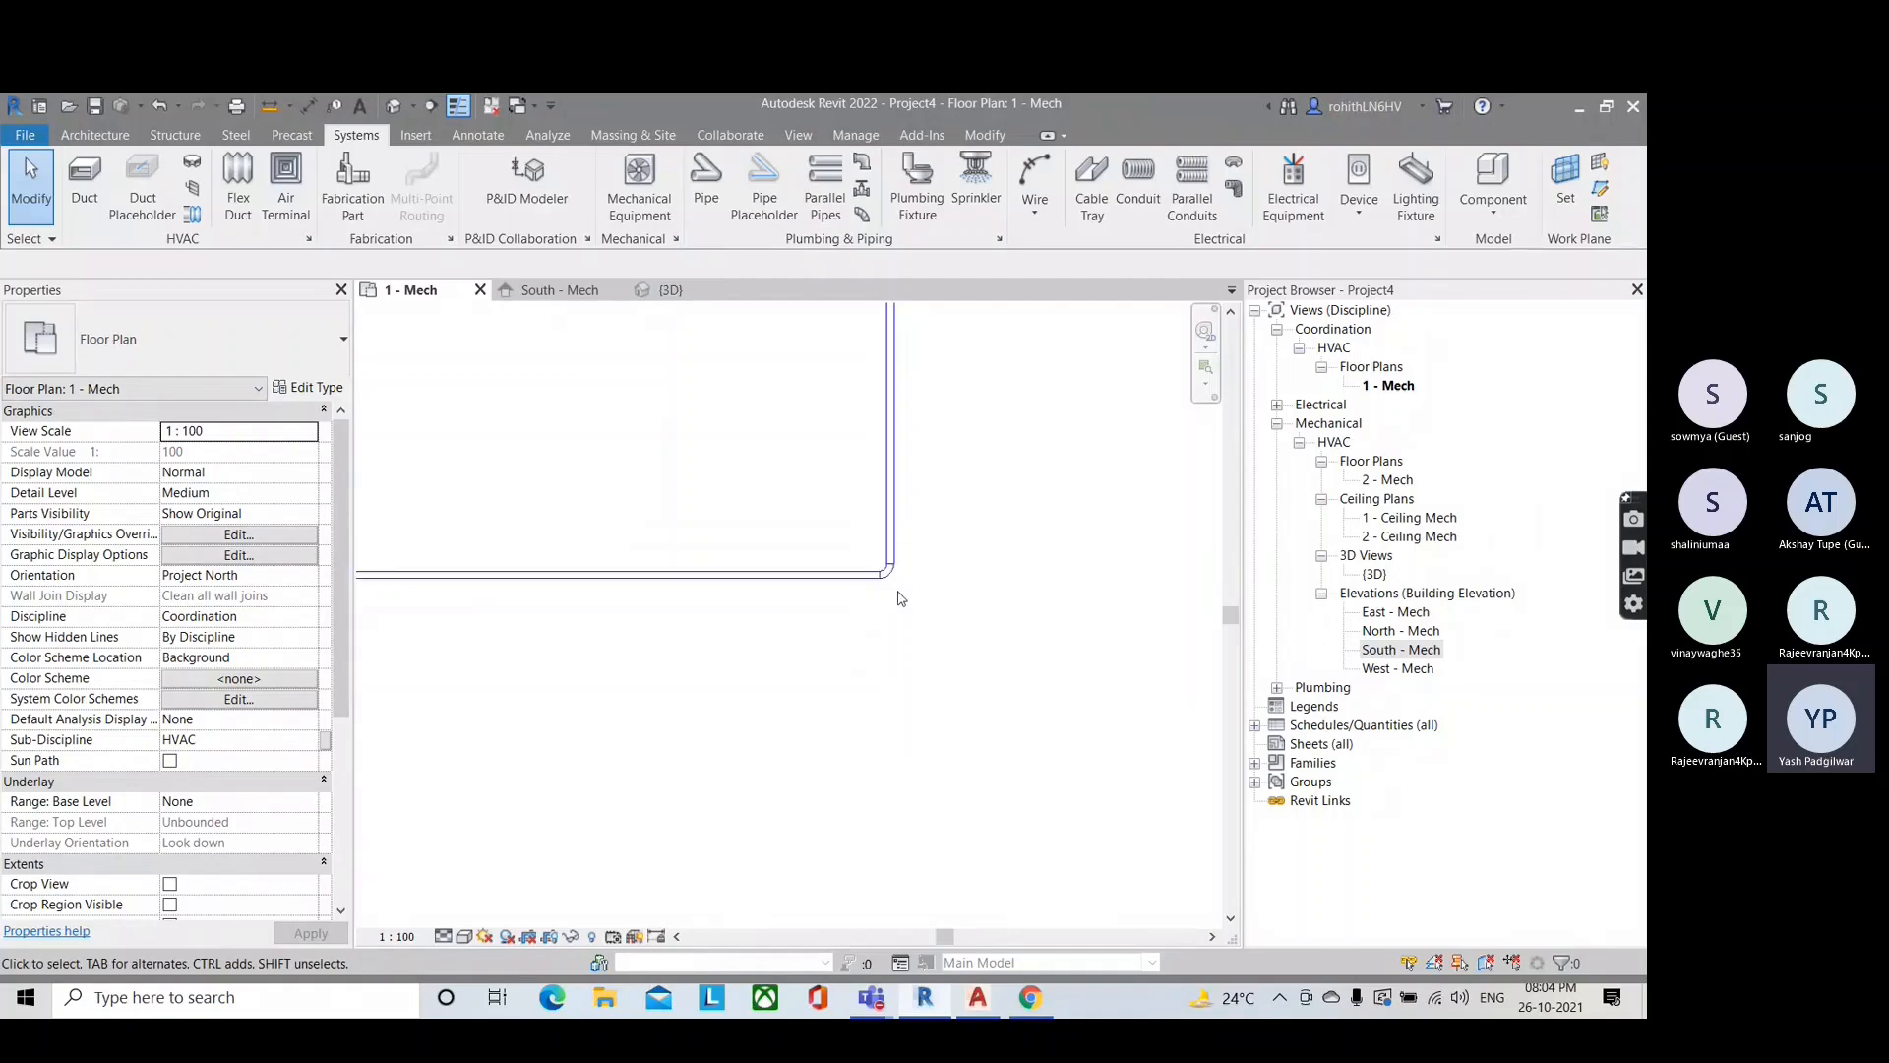
scroll(894, 595, down, 3)
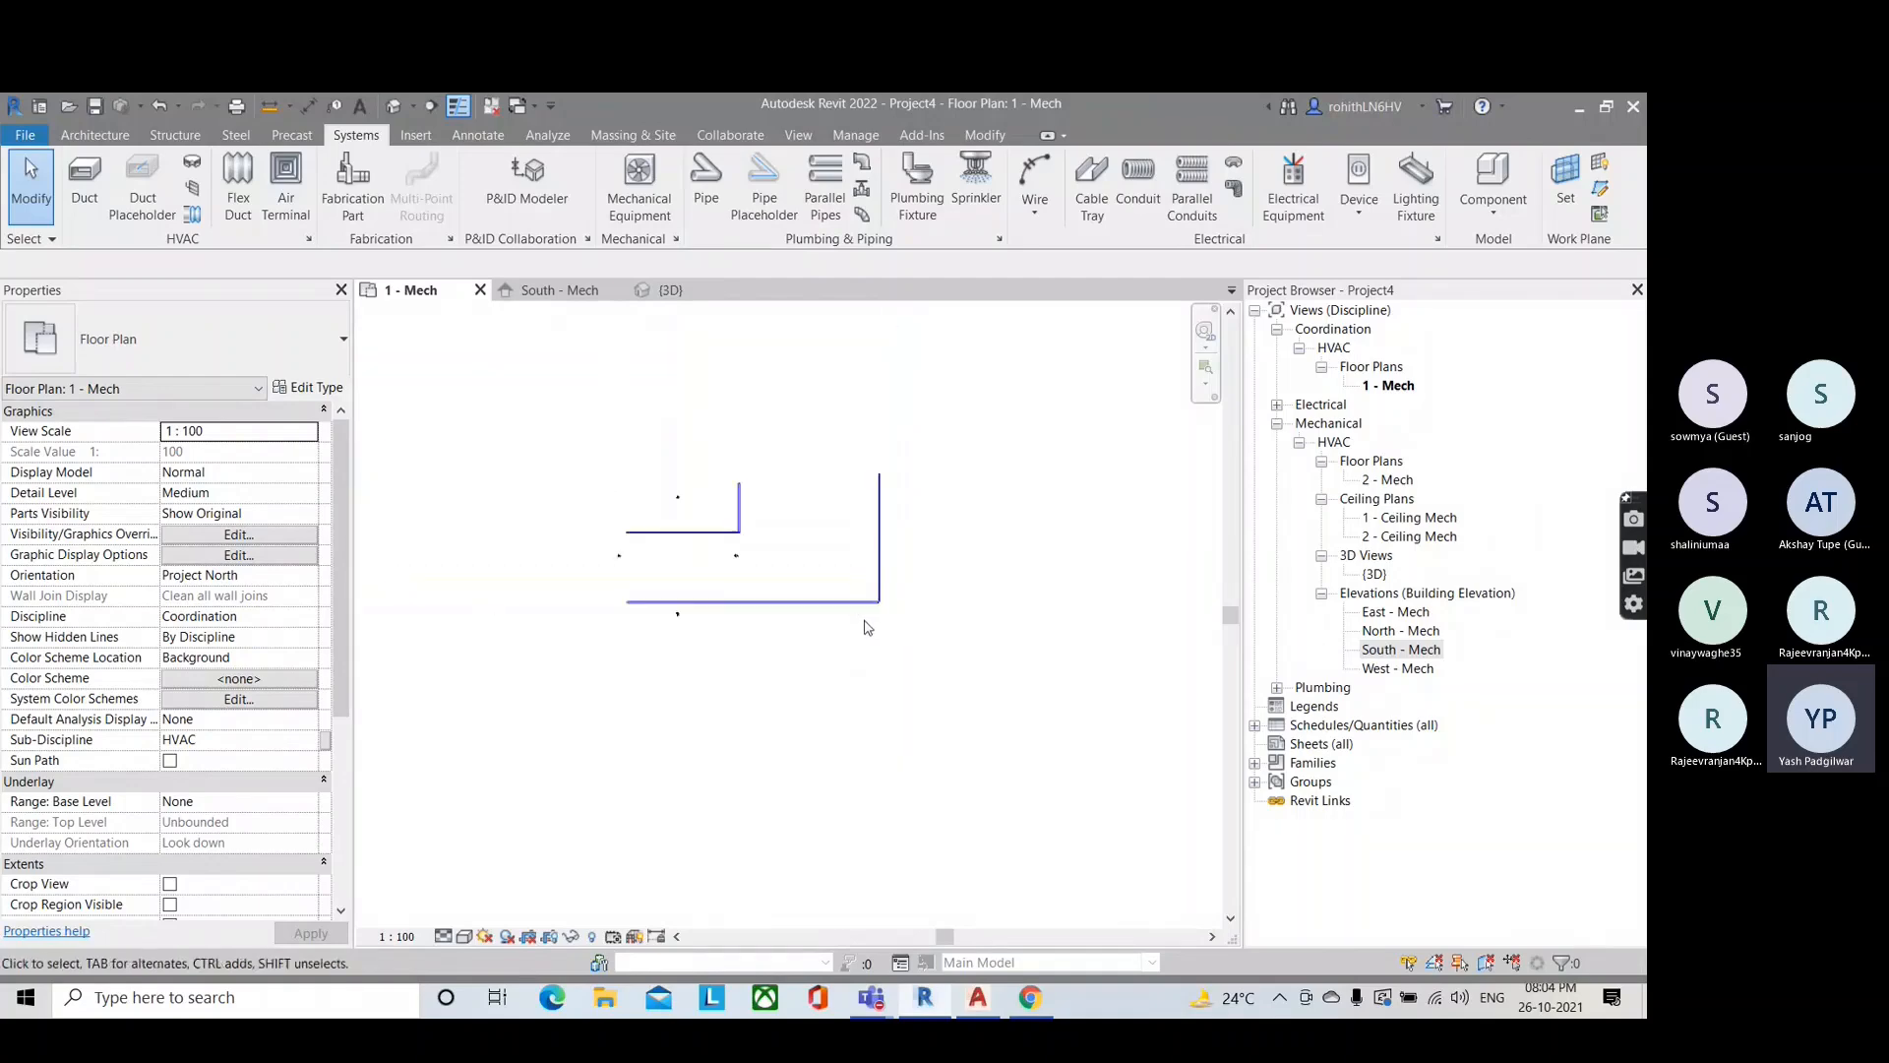
Step: Duplicate the lower horizontal duct's Radius Elbows / Tees type under the name "Met elbow"
click(810, 602)
click(308, 387)
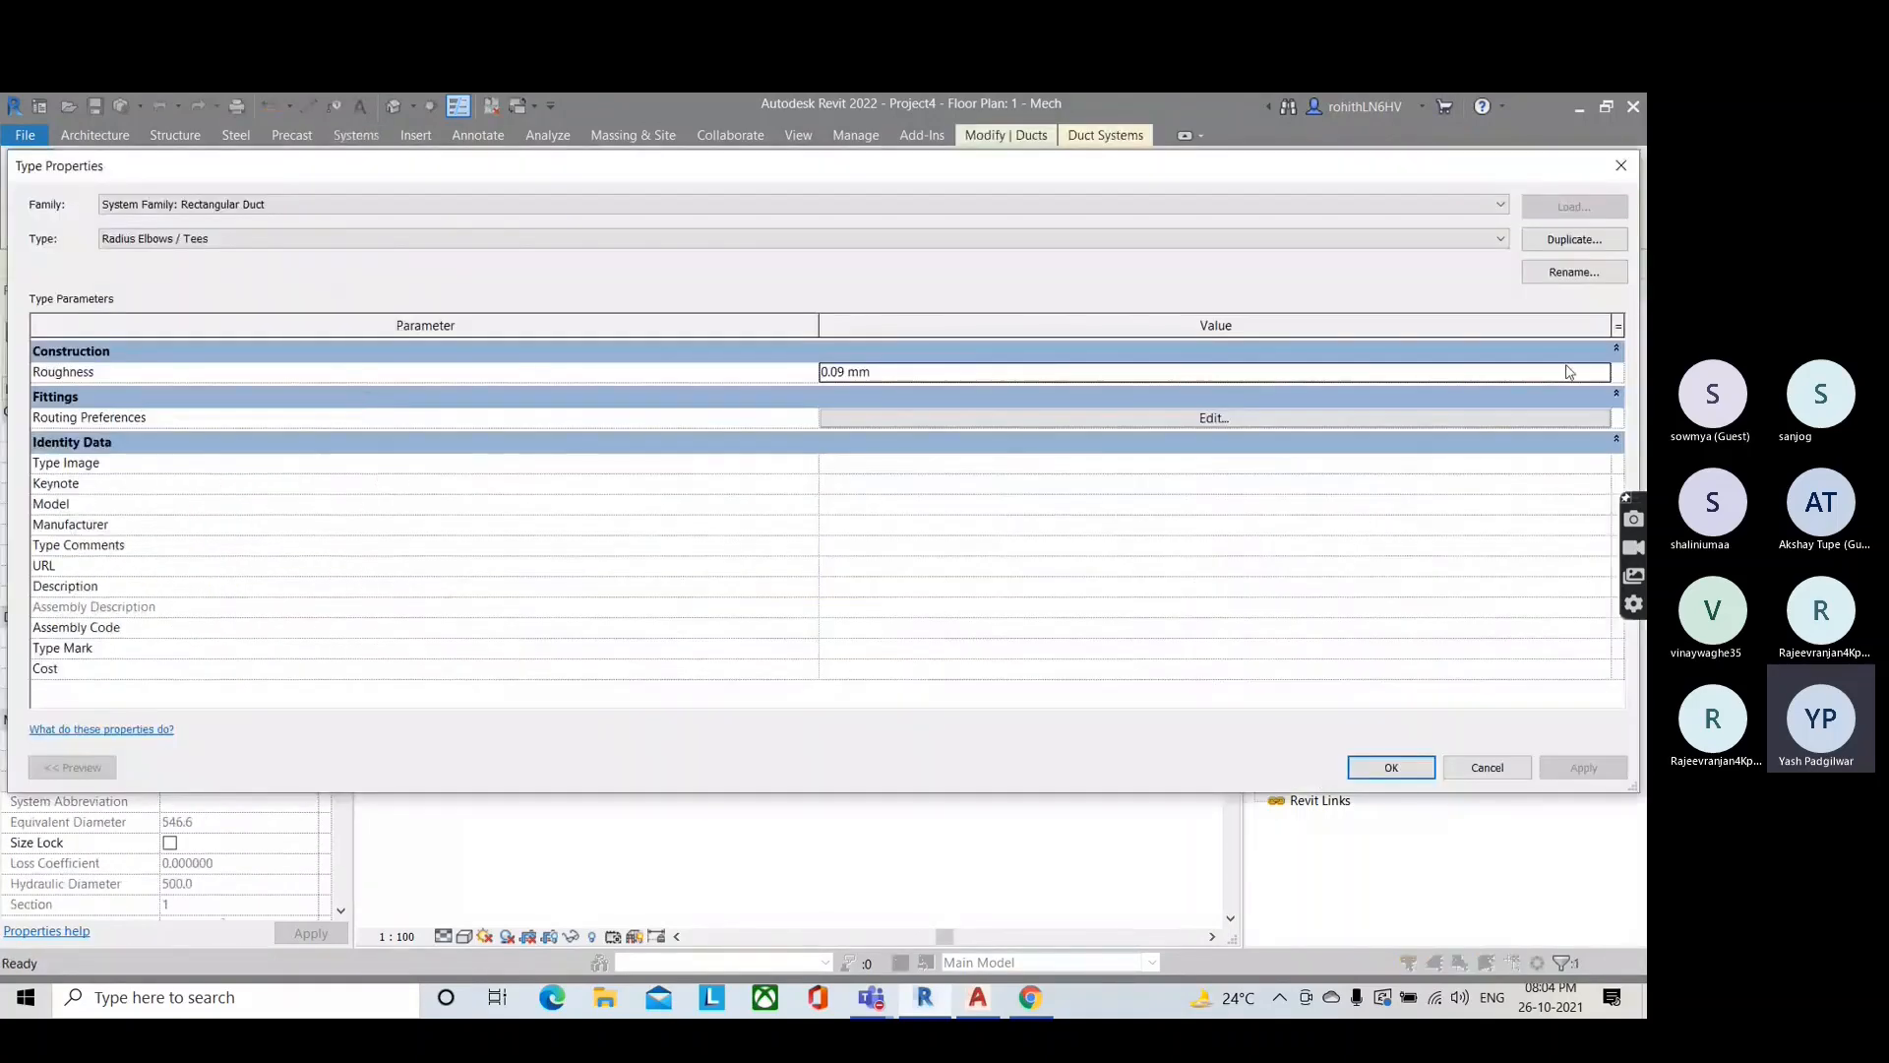
click(1552, 240)
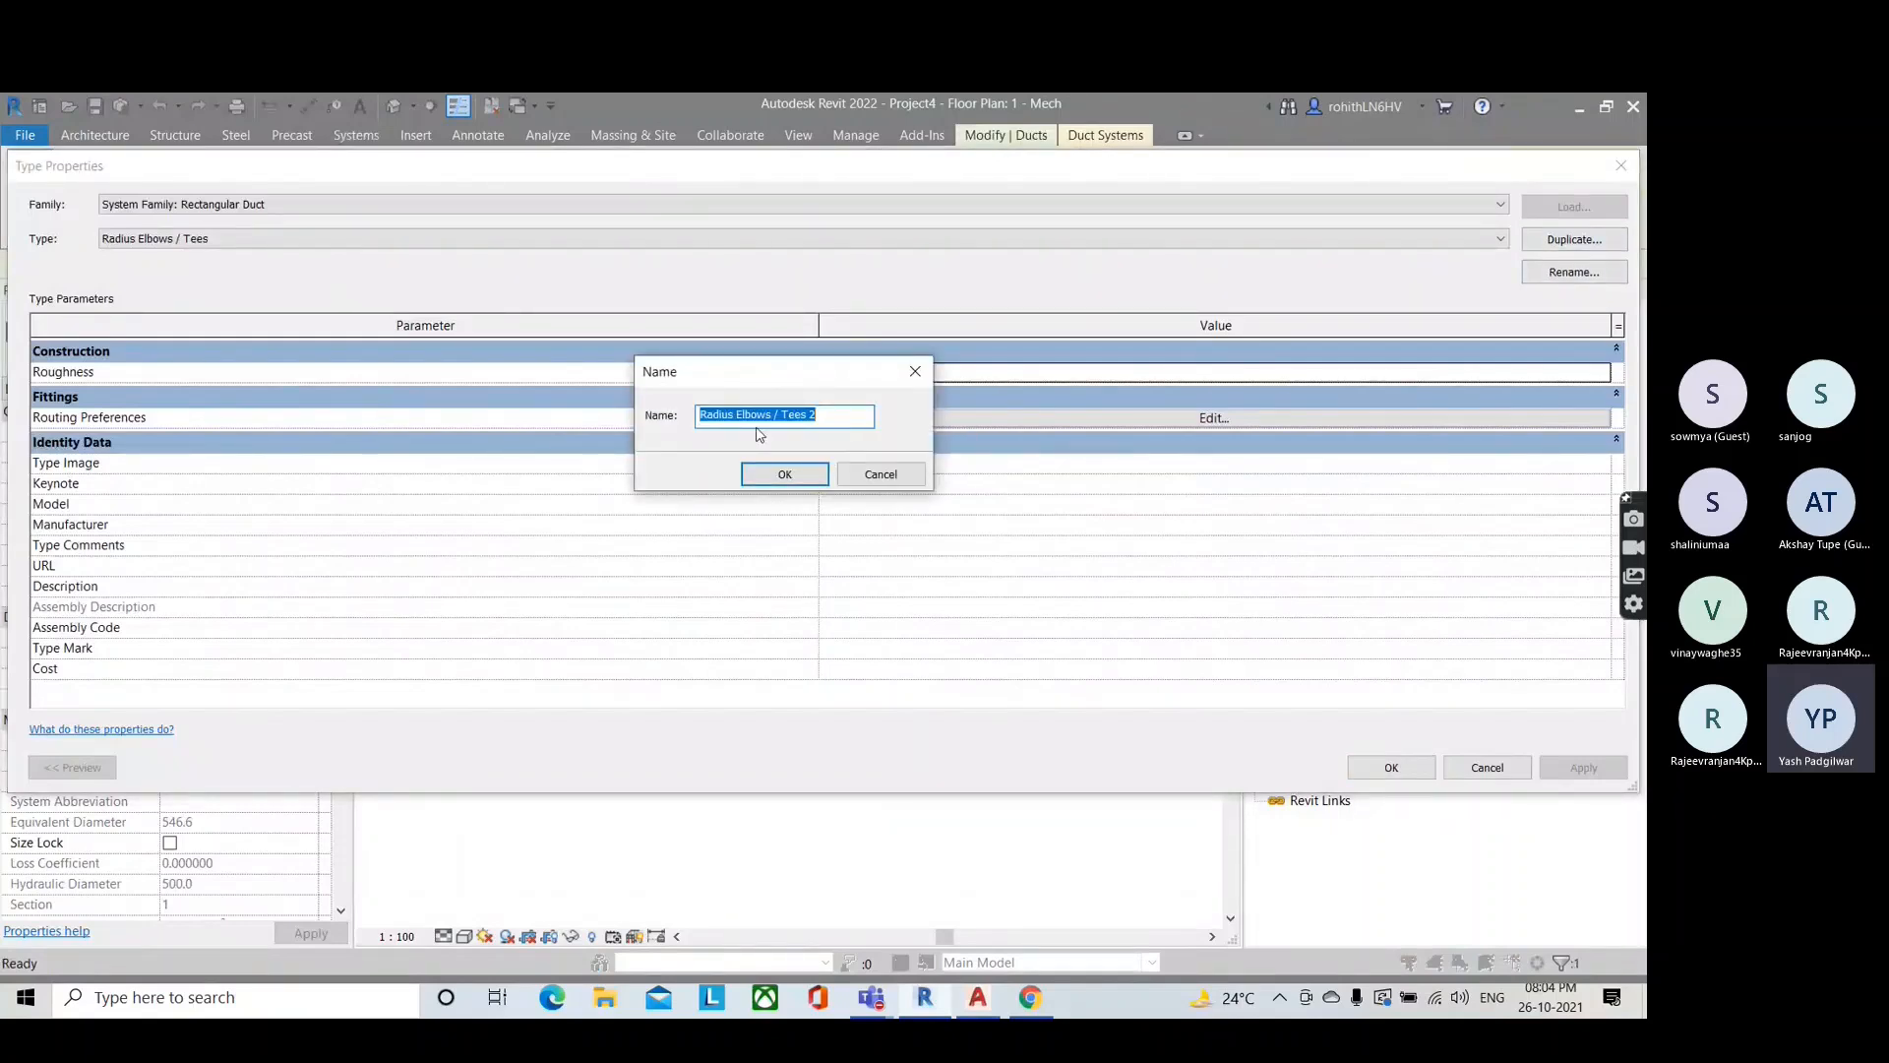
click(826, 423)
key(BackSpace)
text(Met )
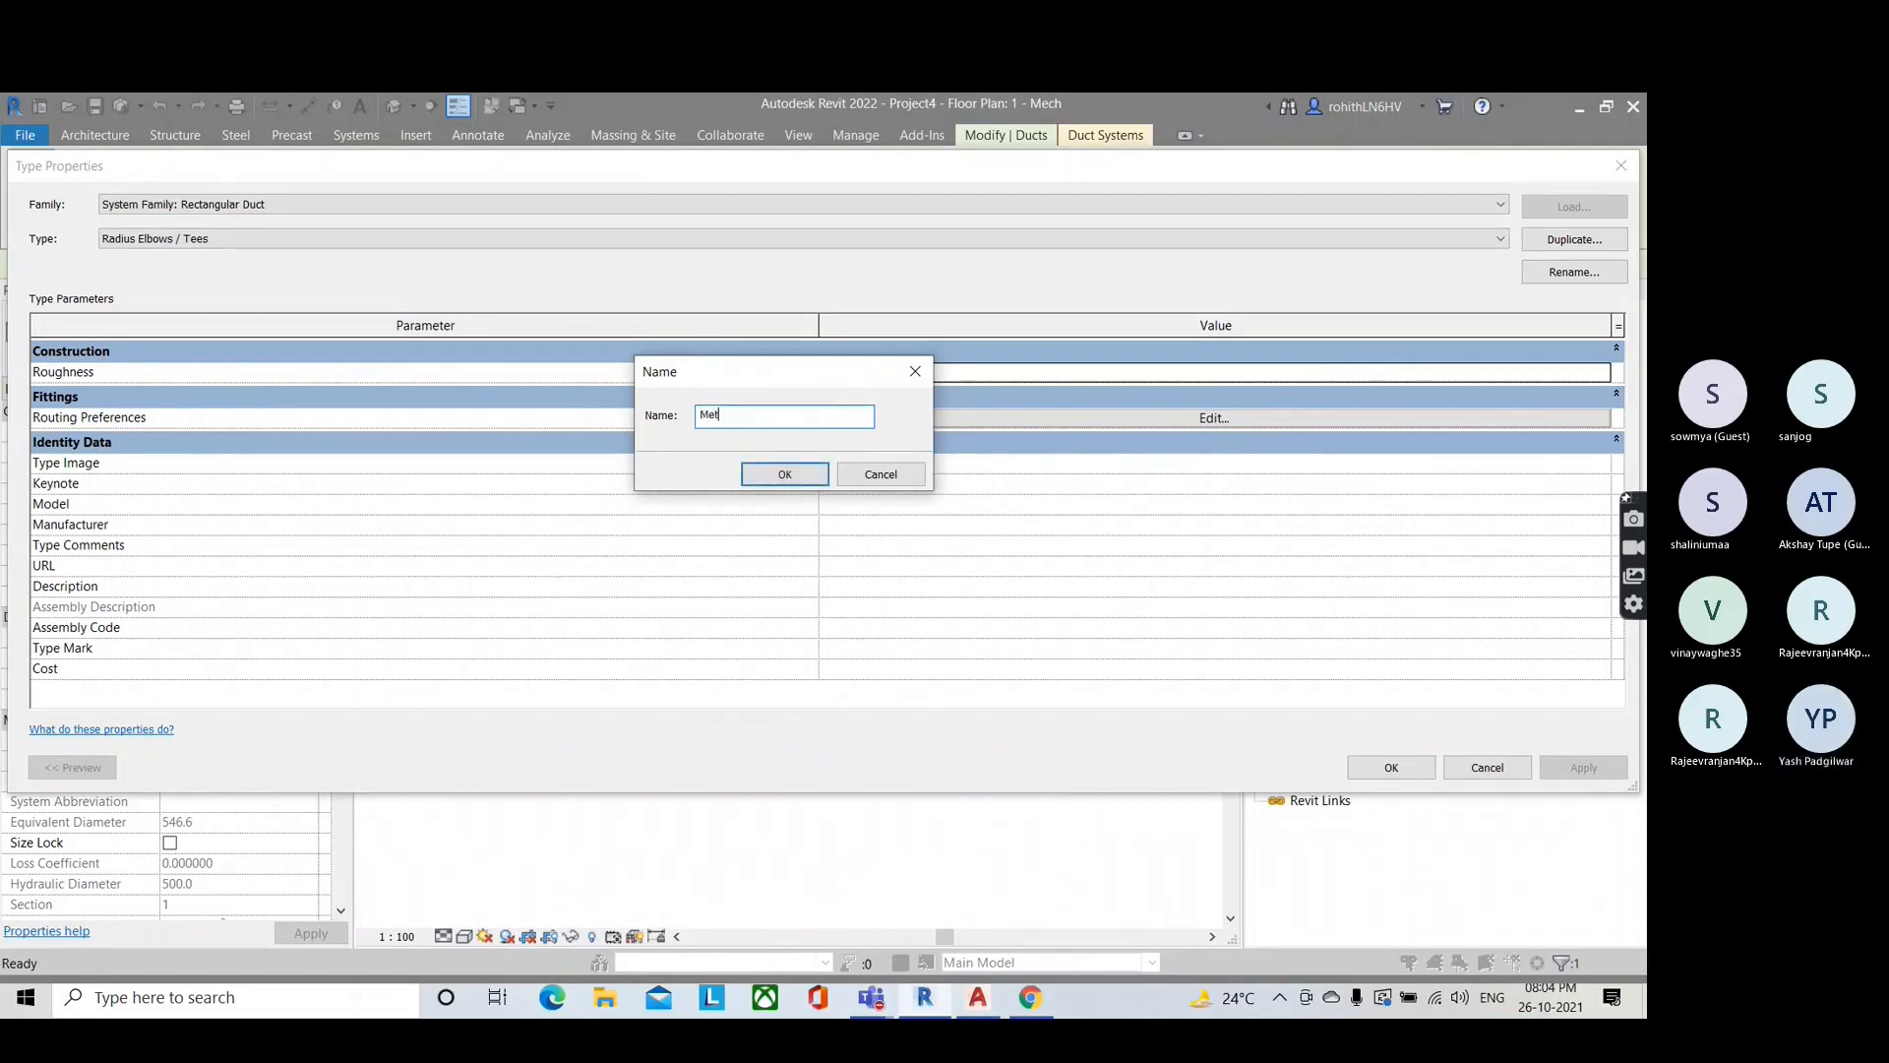
text(elbow)
click(785, 472)
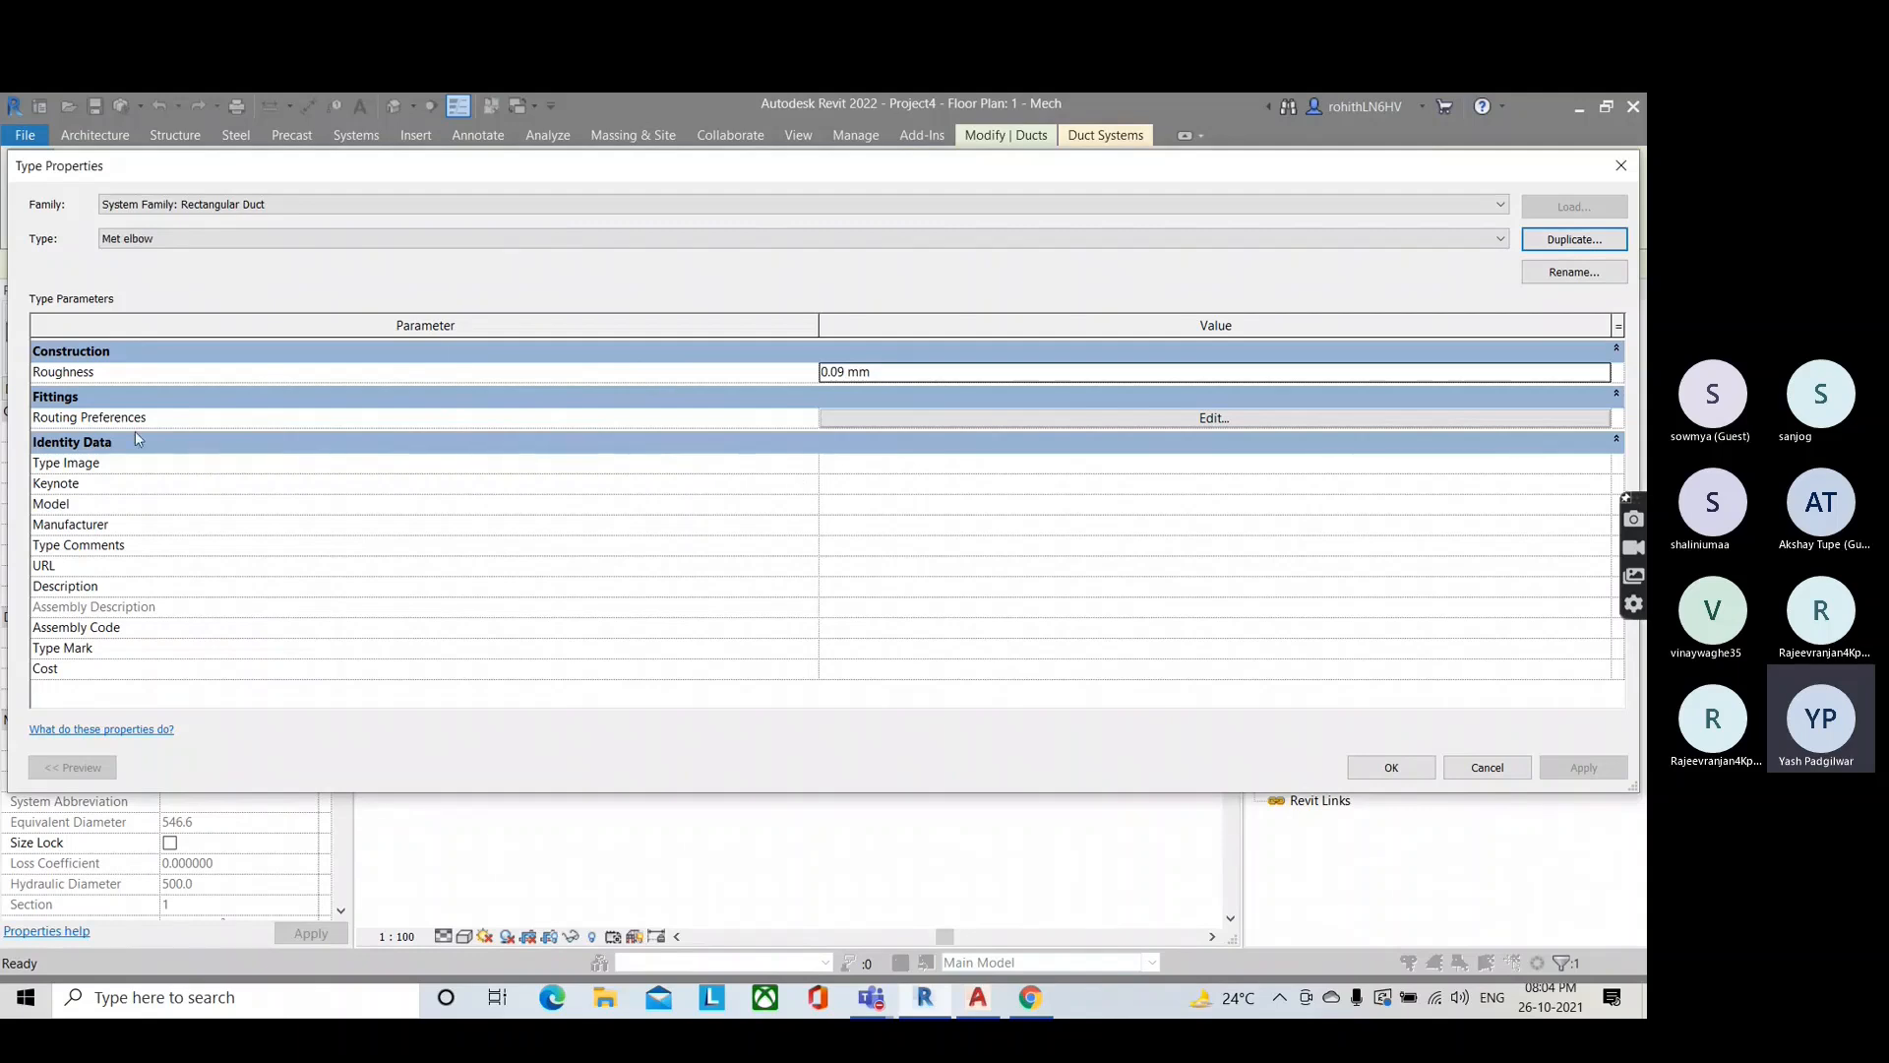
Step: Set the elbow fitting in the Met elbow duct type's routing preferences to M_Rectangular Elbow - Mitered: Standard
click(897, 420)
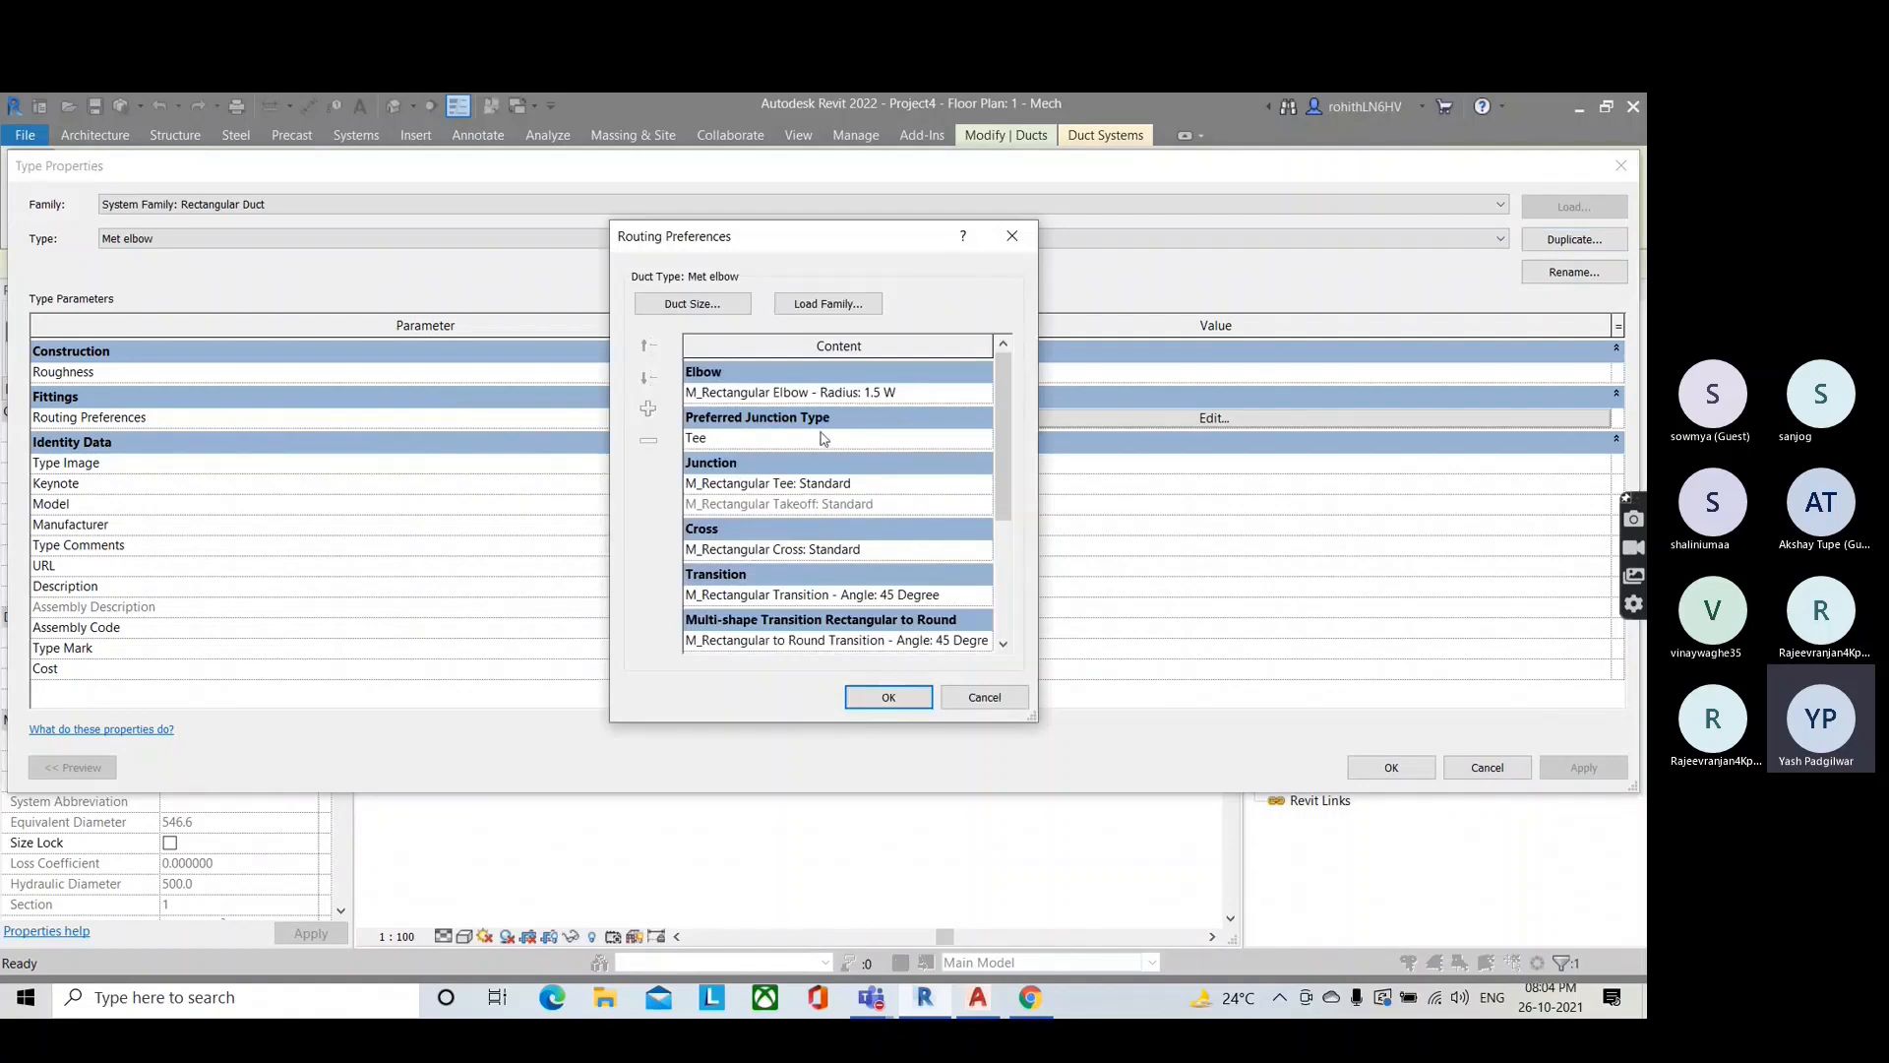
scroll(822, 440, down, 3)
scroll(828, 443, up, 3)
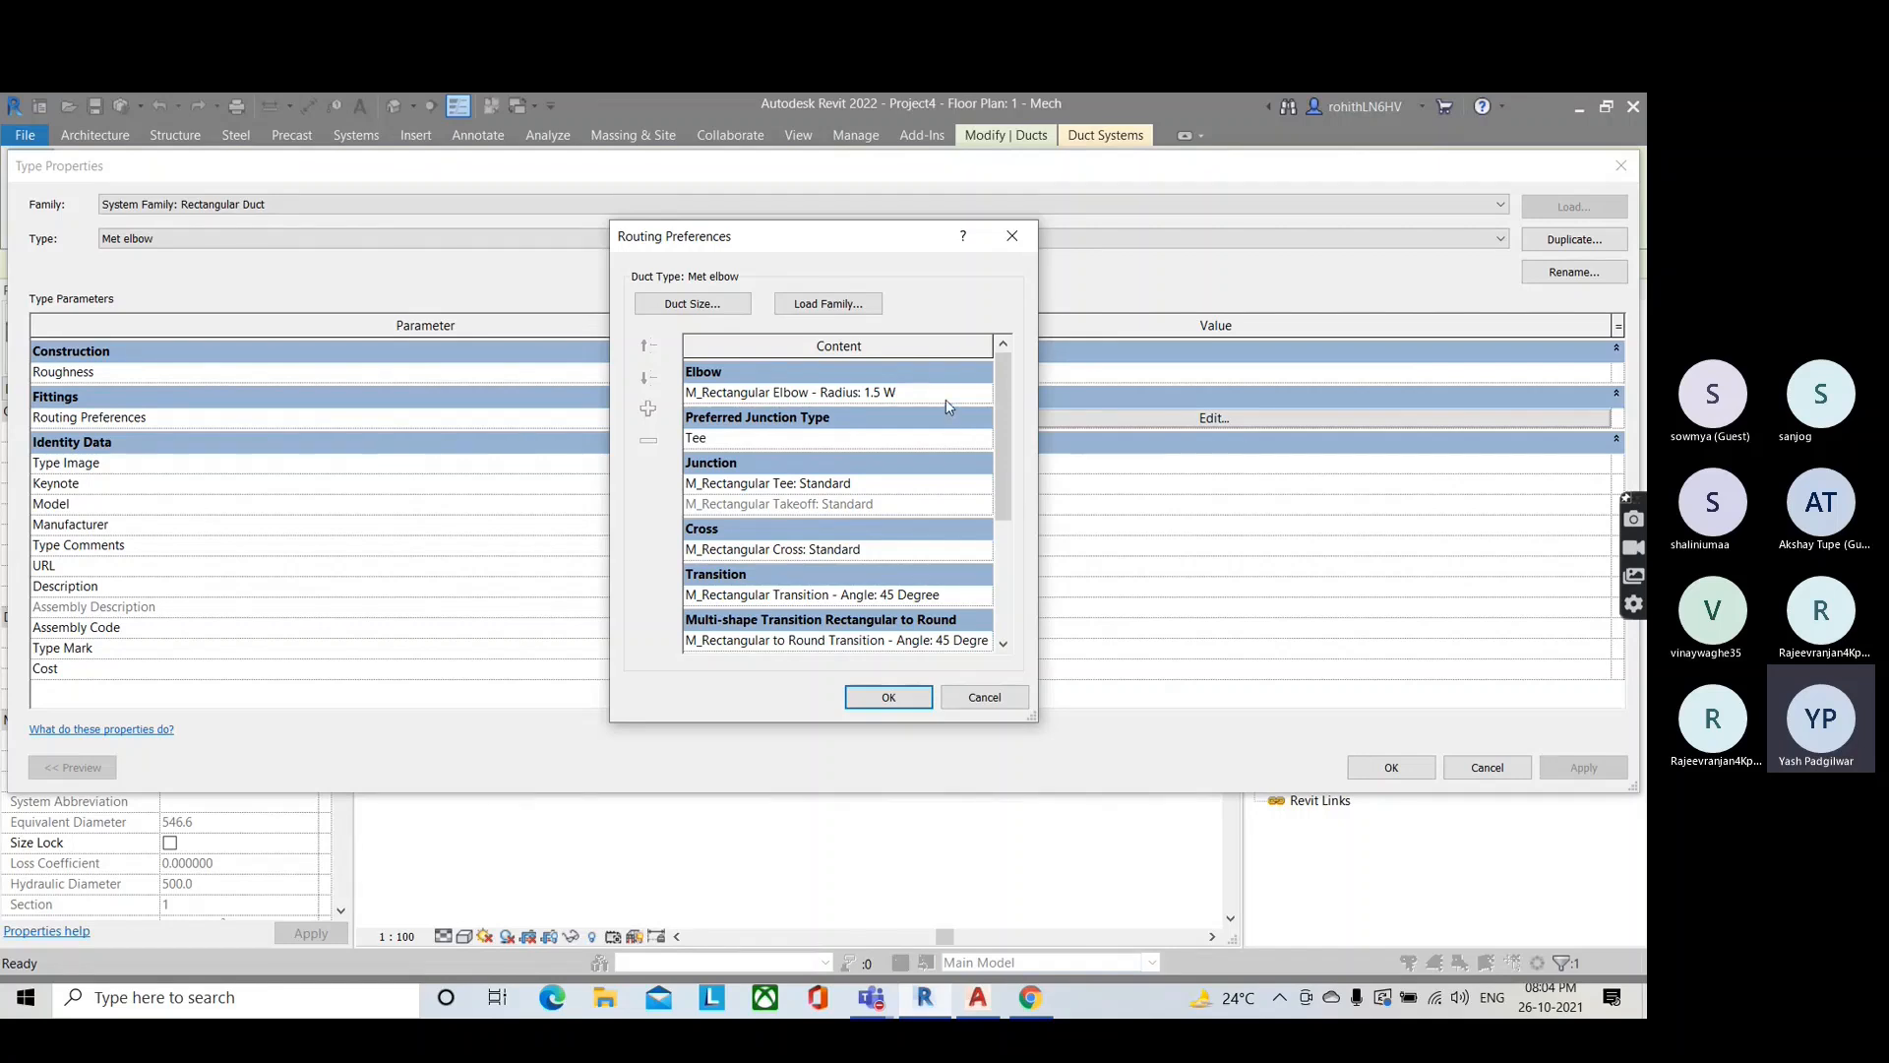
click(949, 395)
click(951, 396)
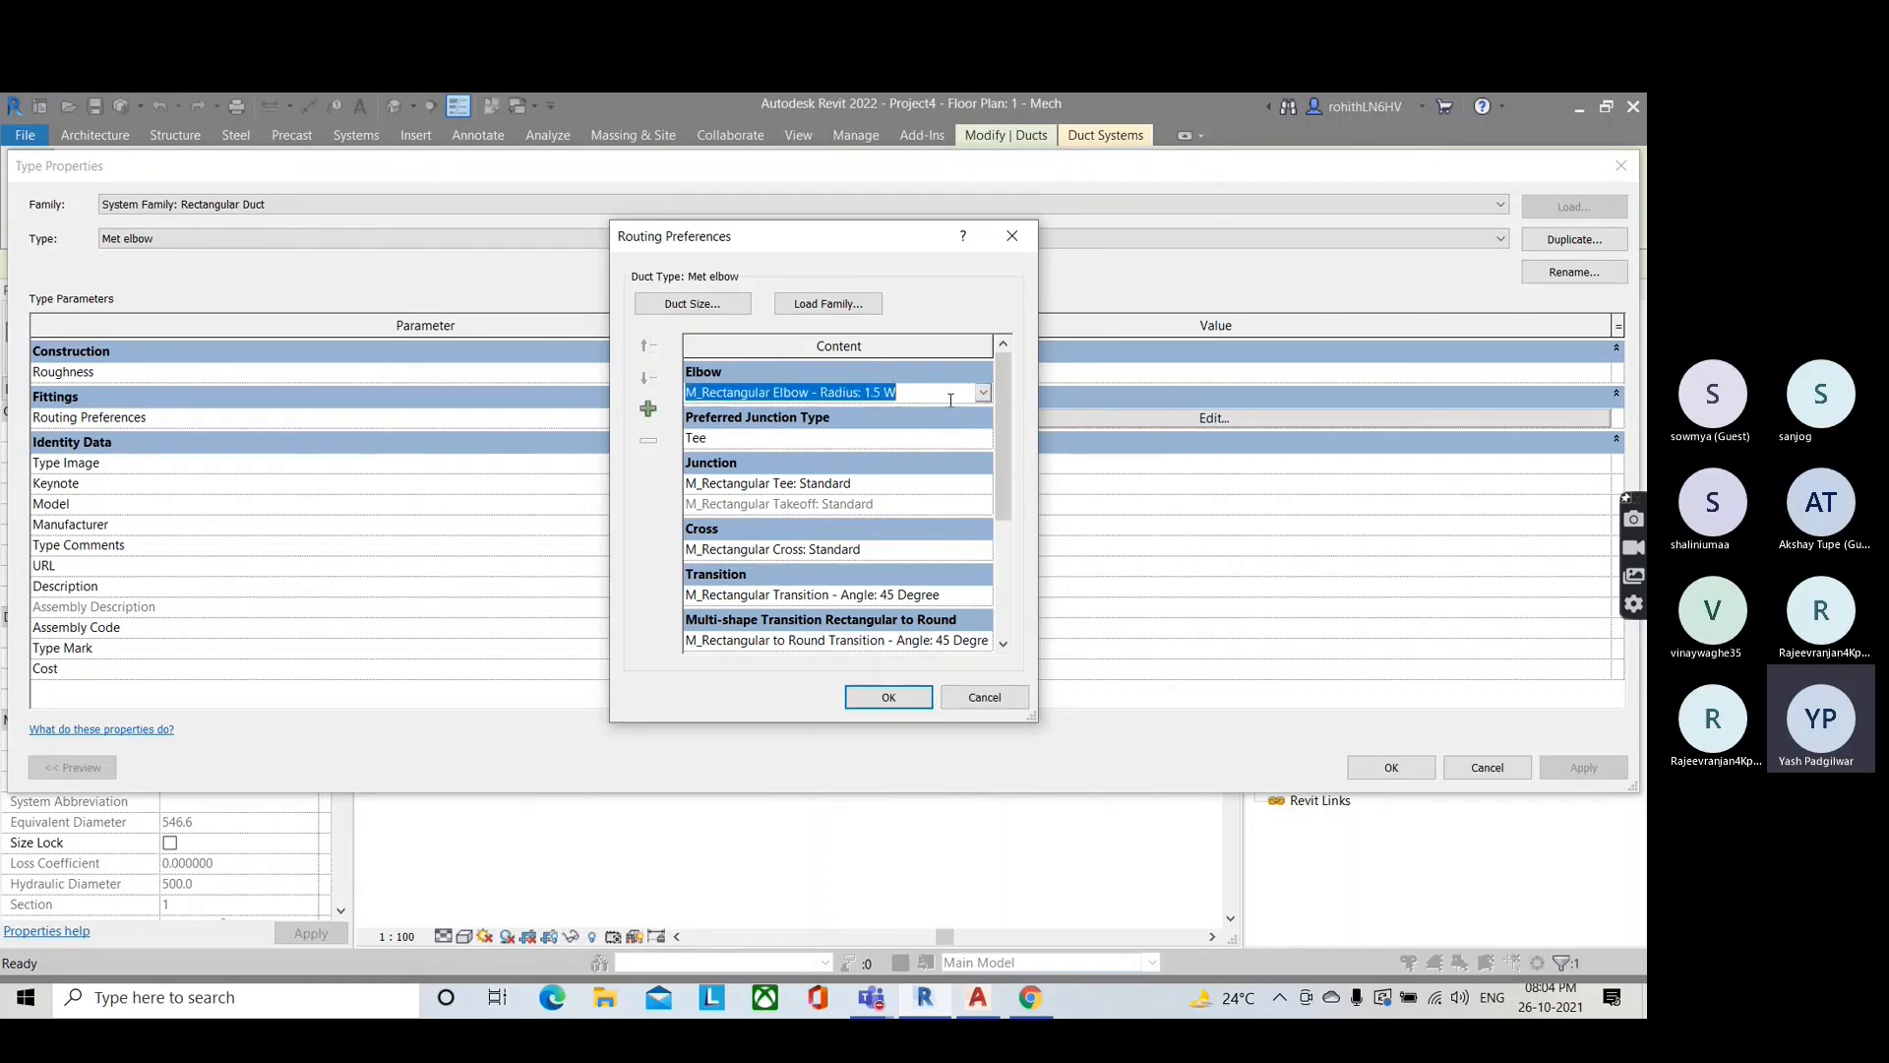
click(983, 394)
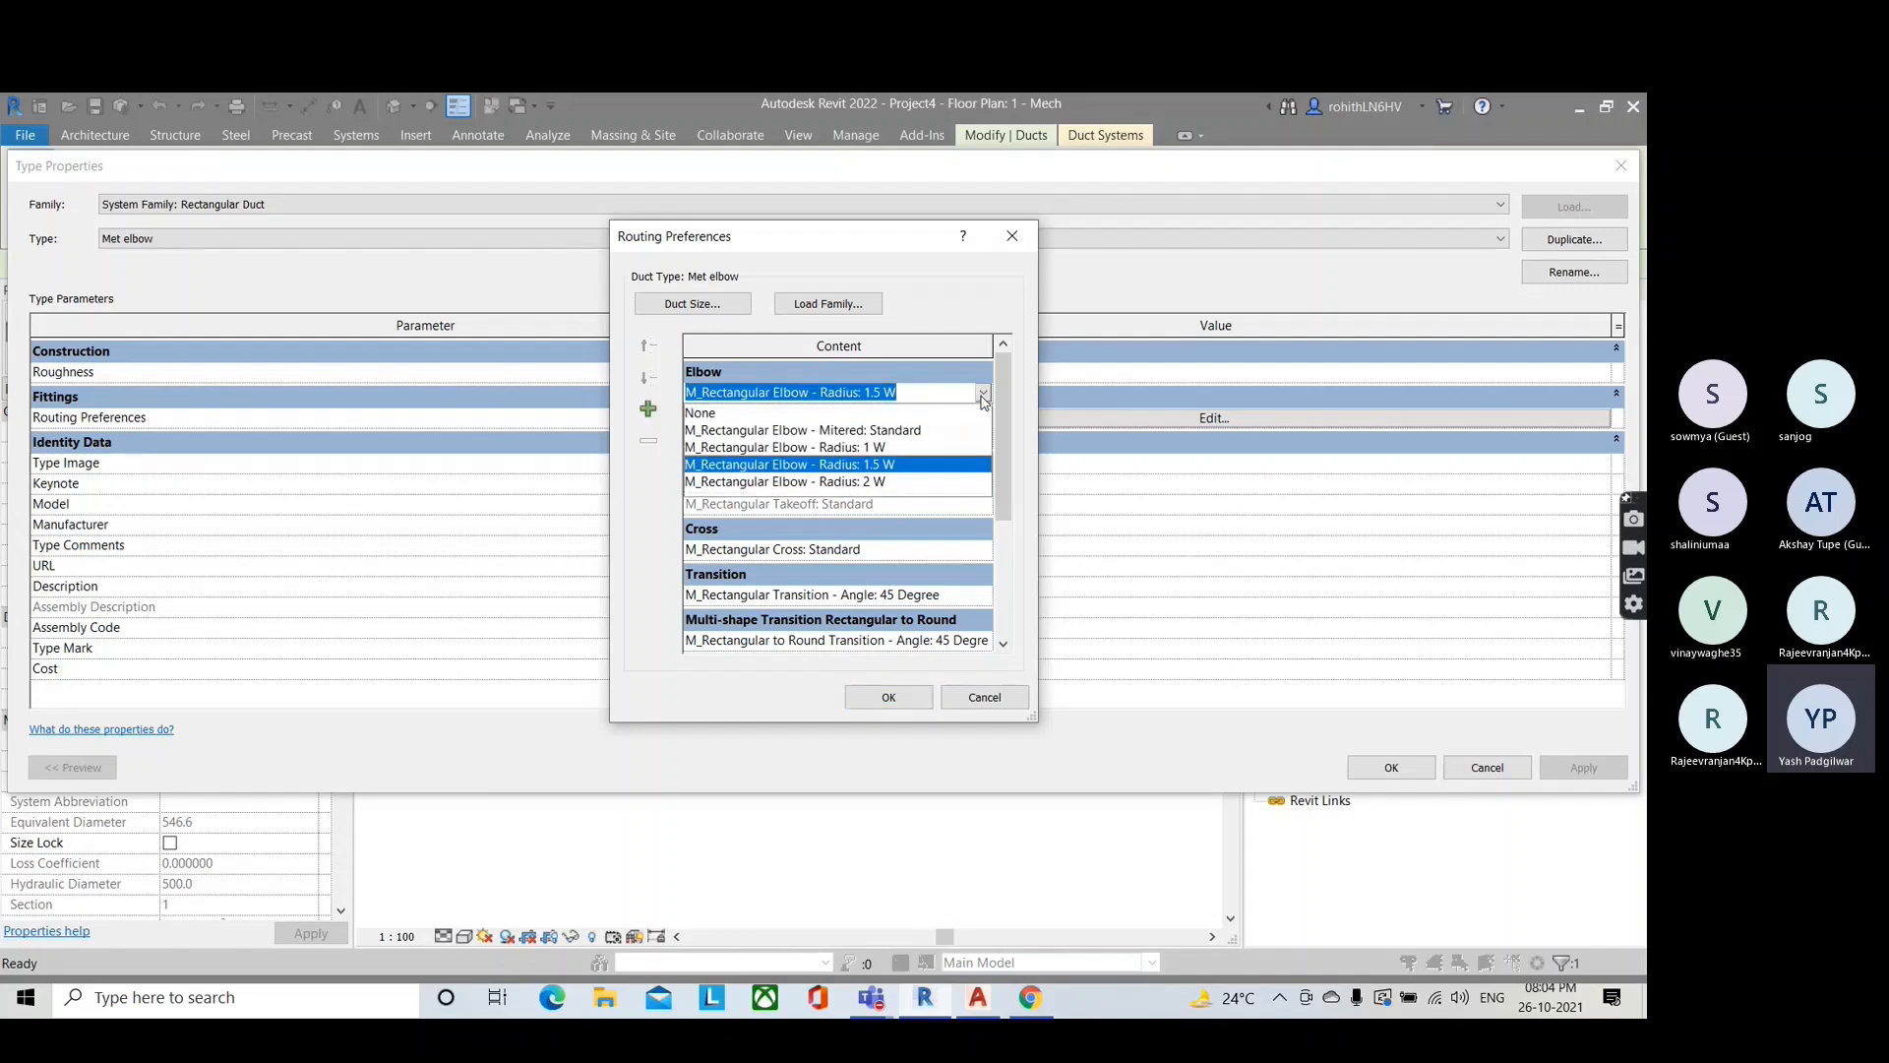
click(883, 431)
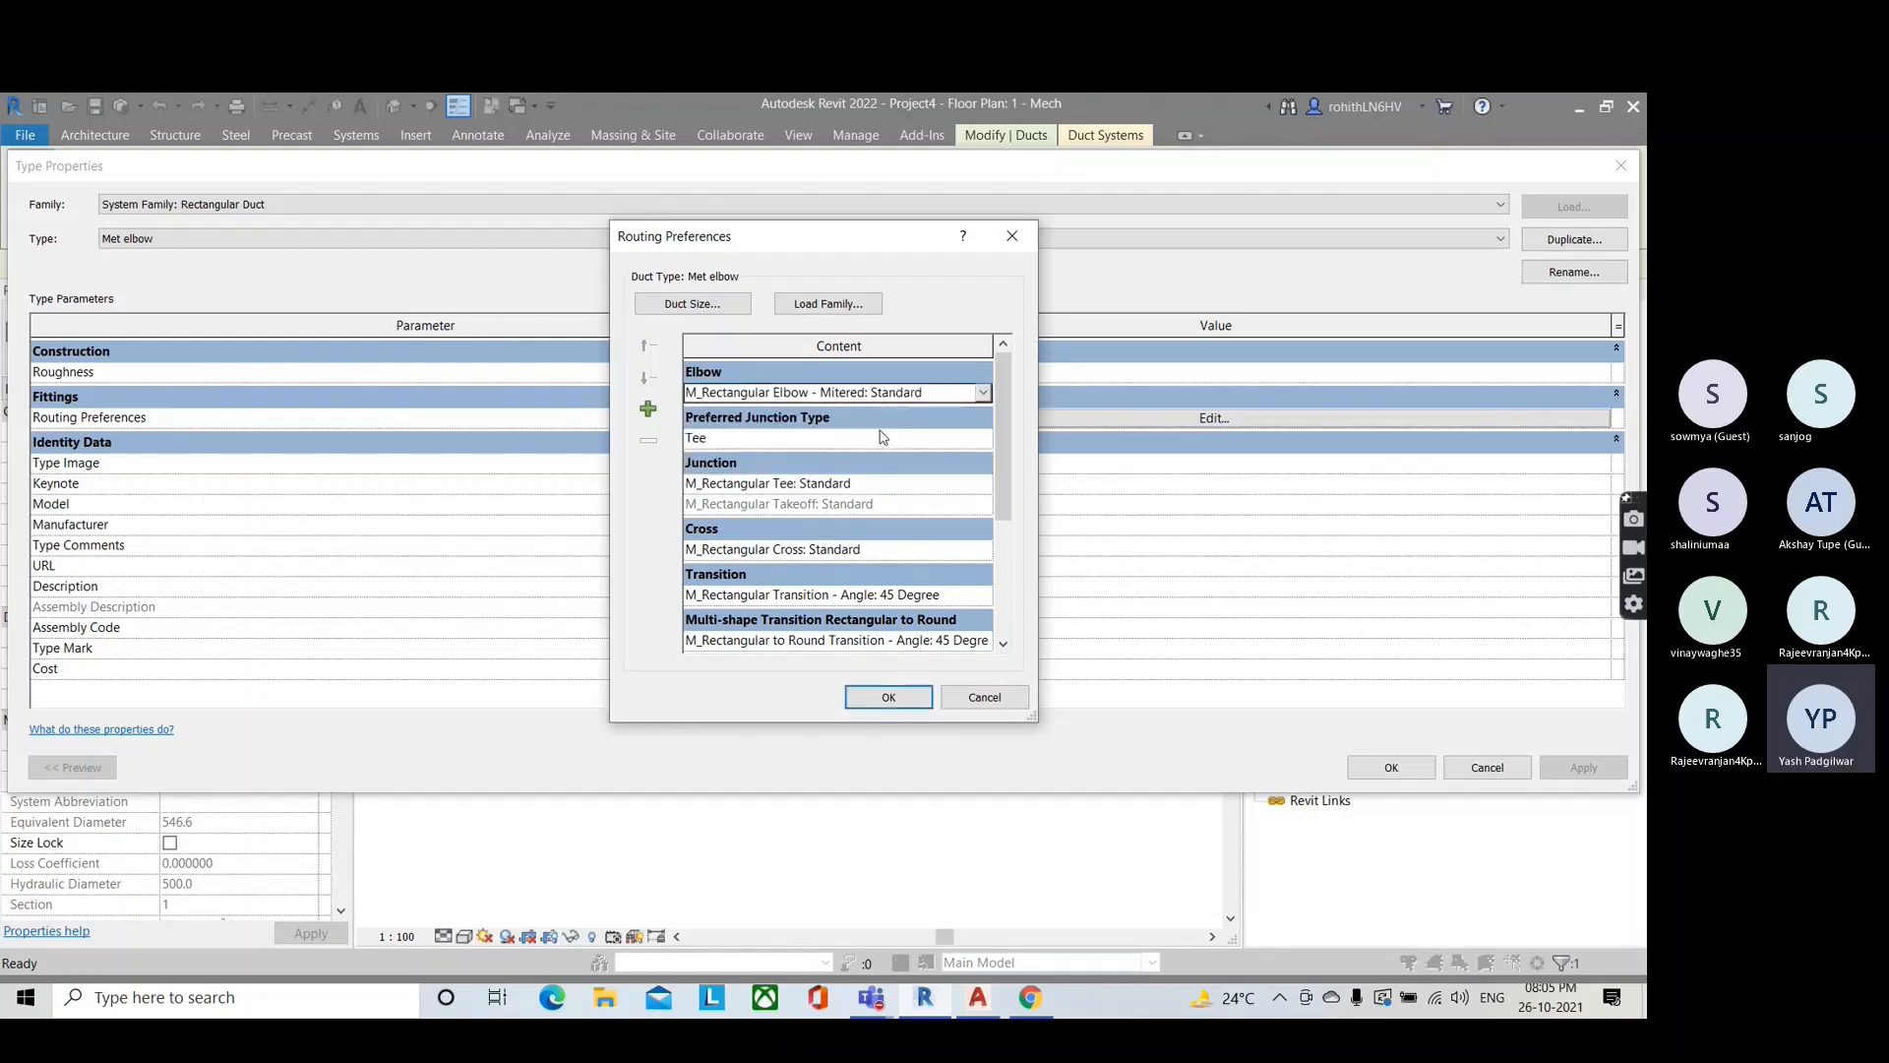
click(887, 696)
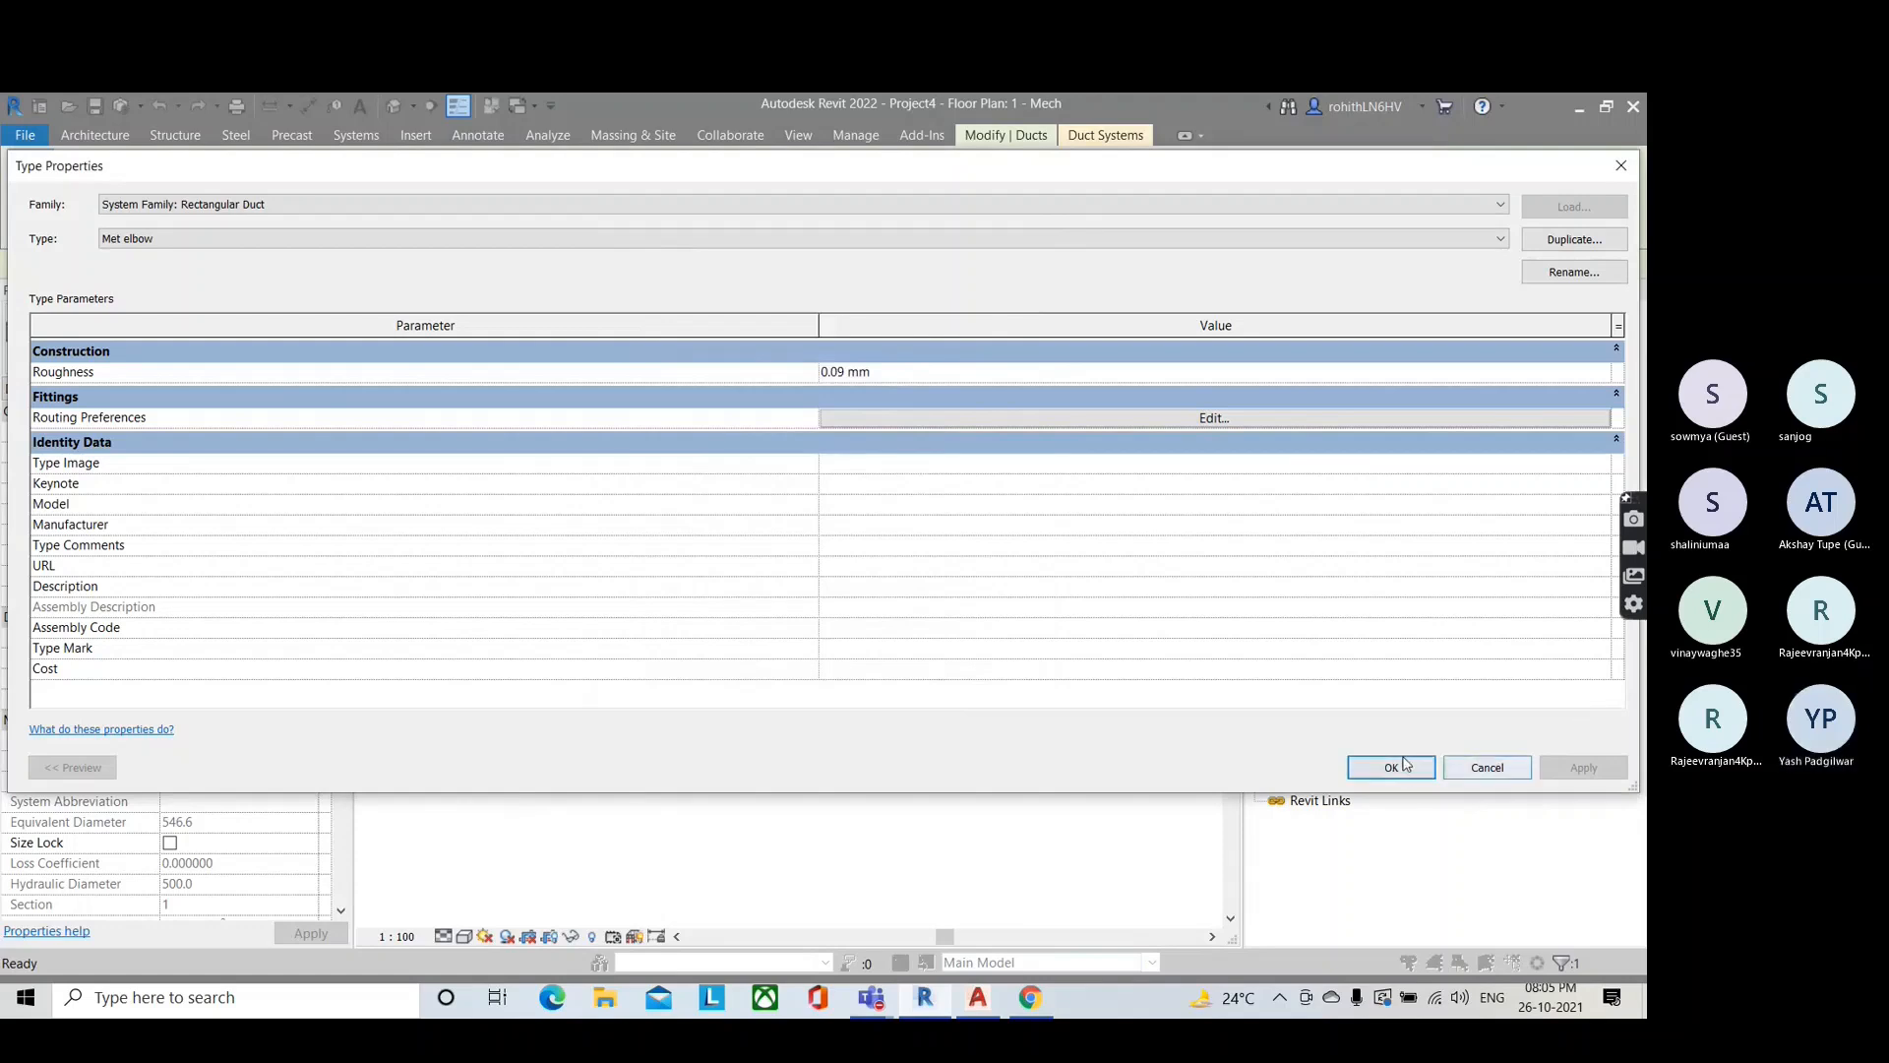
click(1391, 767)
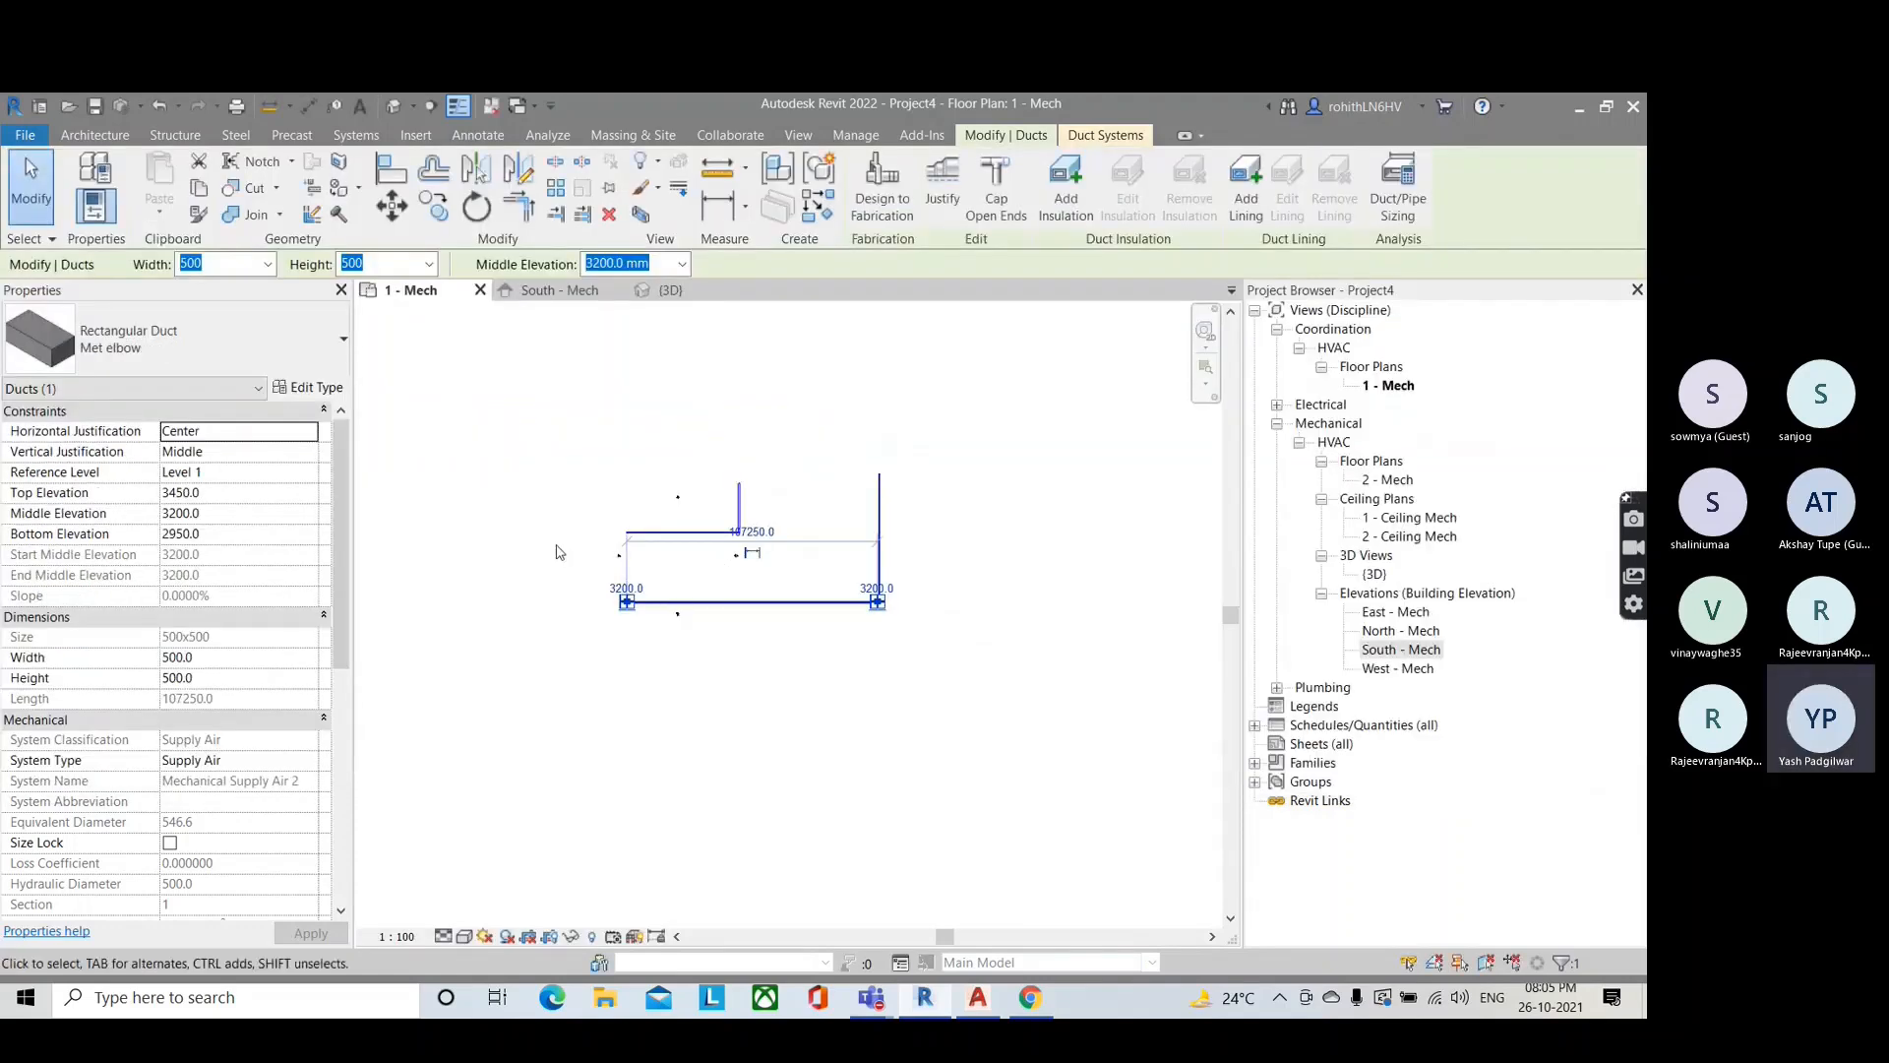
Step: Examine the corner elbow of the lower duct run in the floor plan after the duct type change
click(555, 552)
scroll(856, 610, up, 4)
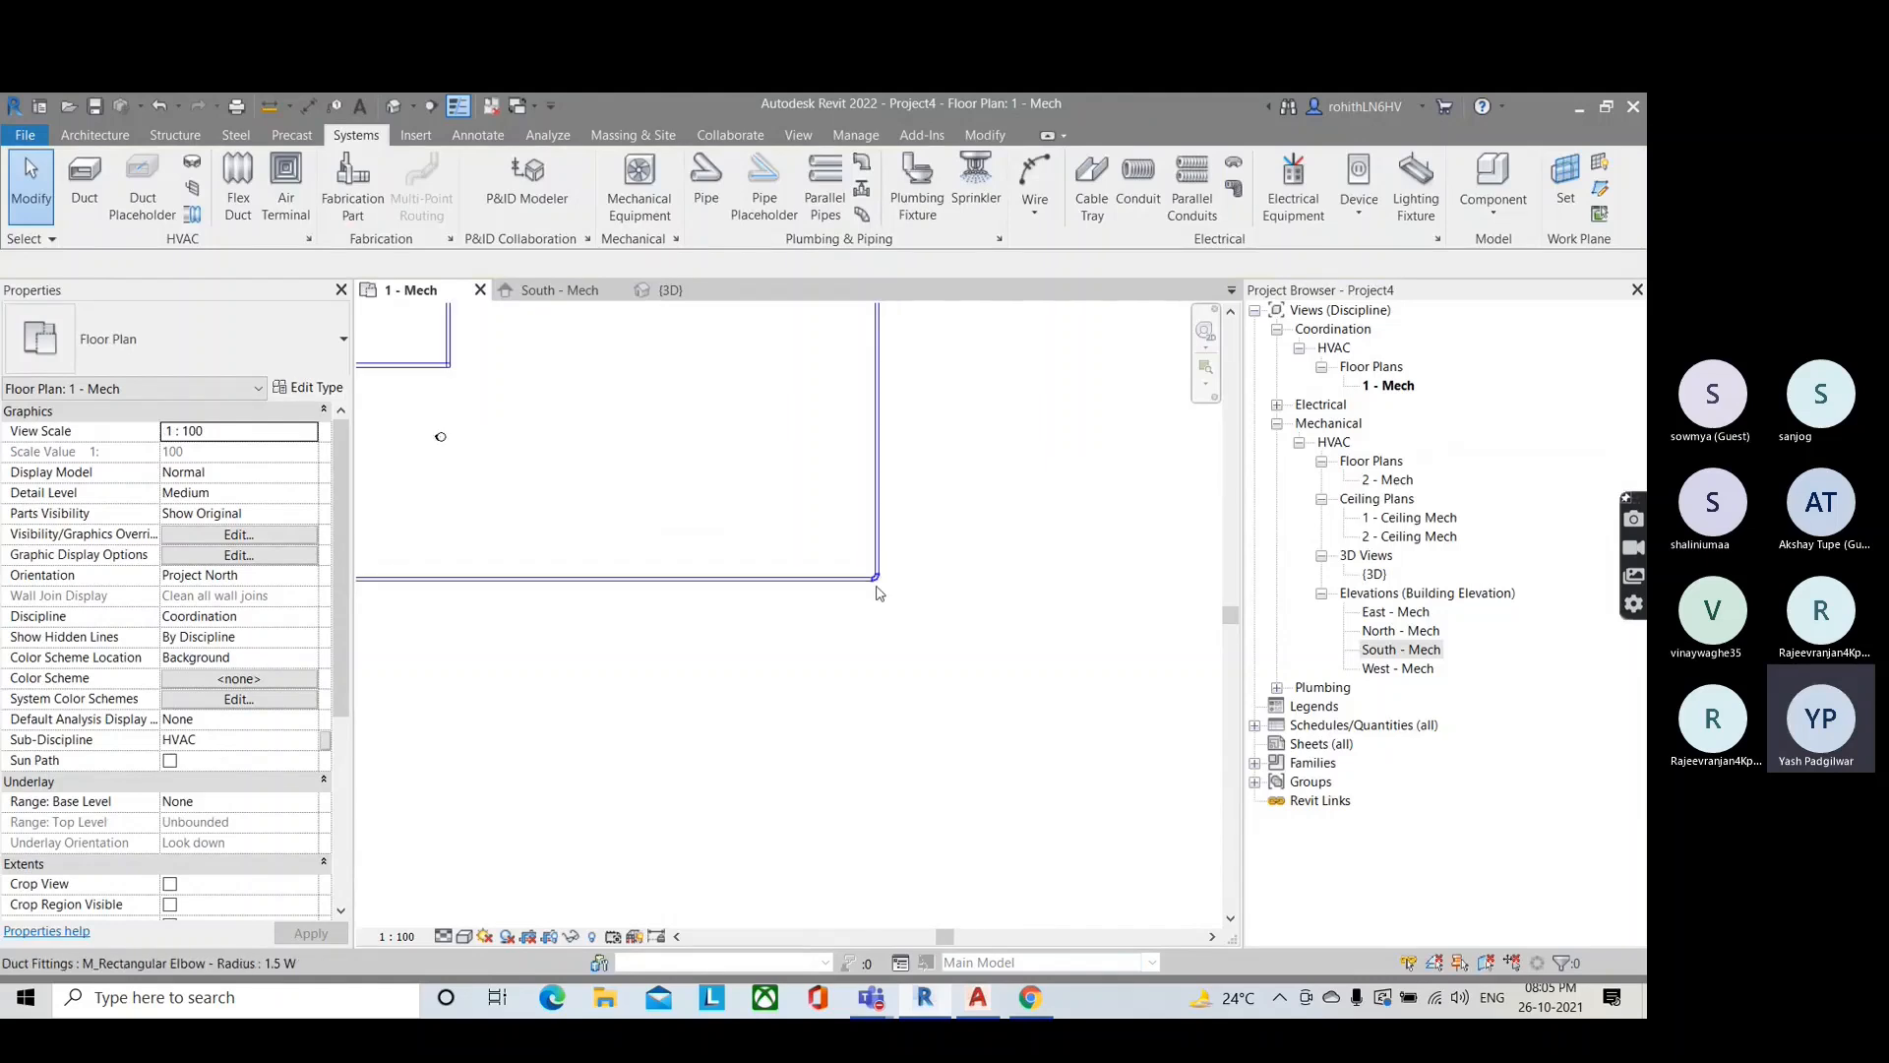
scroll(664, 517, down, 1)
middle_drag(658, 507, 618, 581)
scroll(591, 517, up, 5)
scroll(768, 580, down, 8)
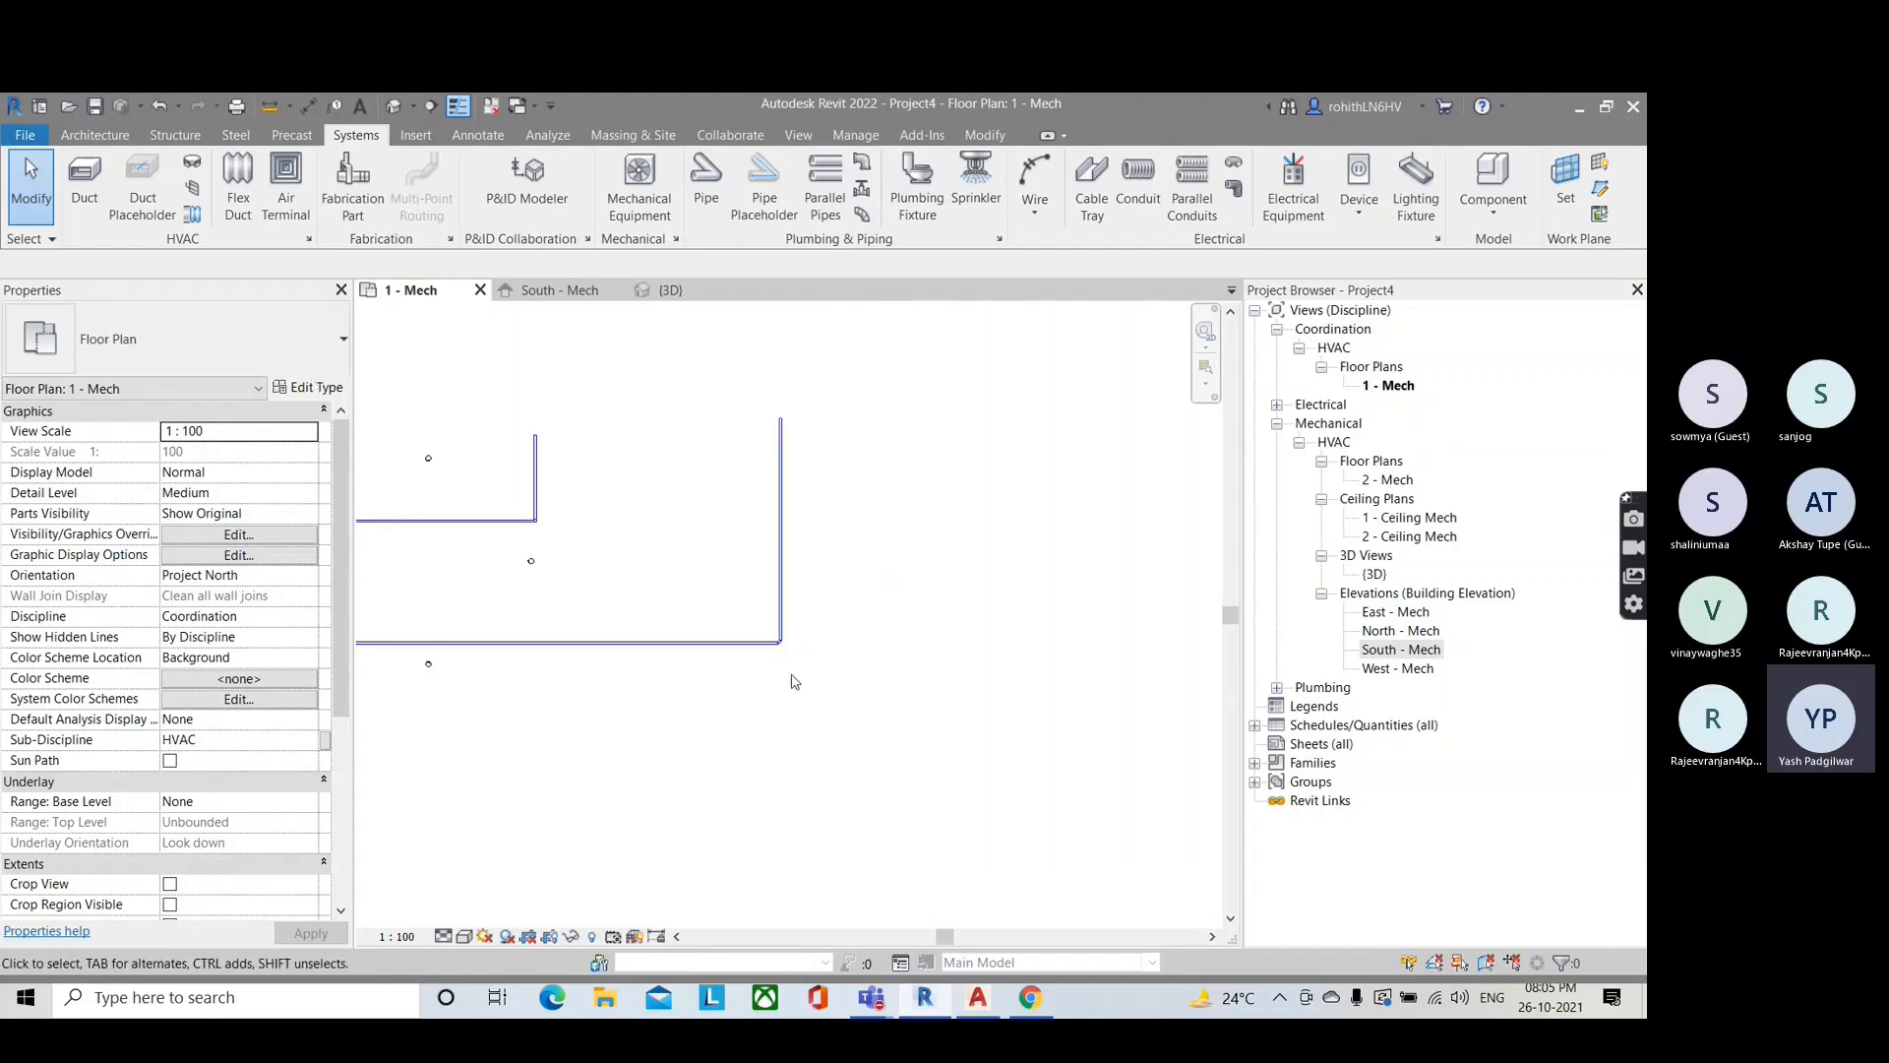
scroll(792, 677, up, 2)
middle_drag(758, 634, 837, 646)
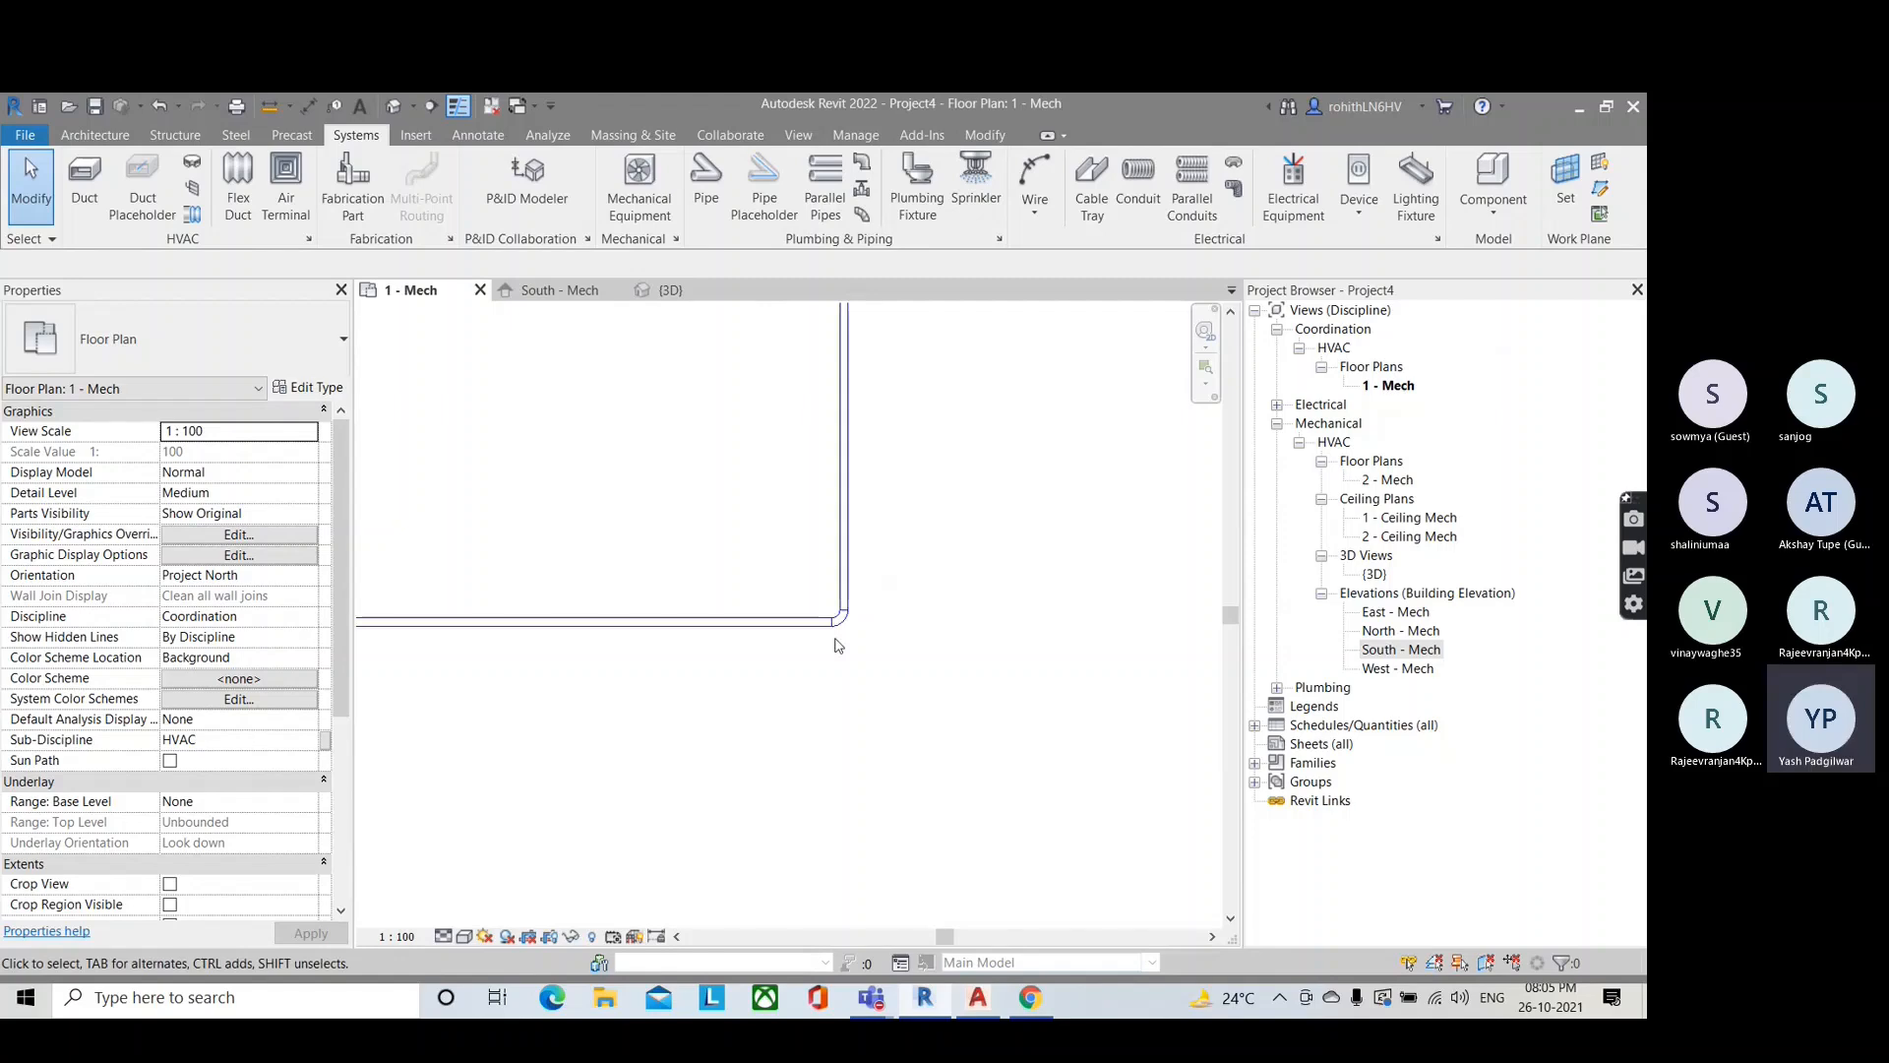
scroll(839, 645, up, 2)
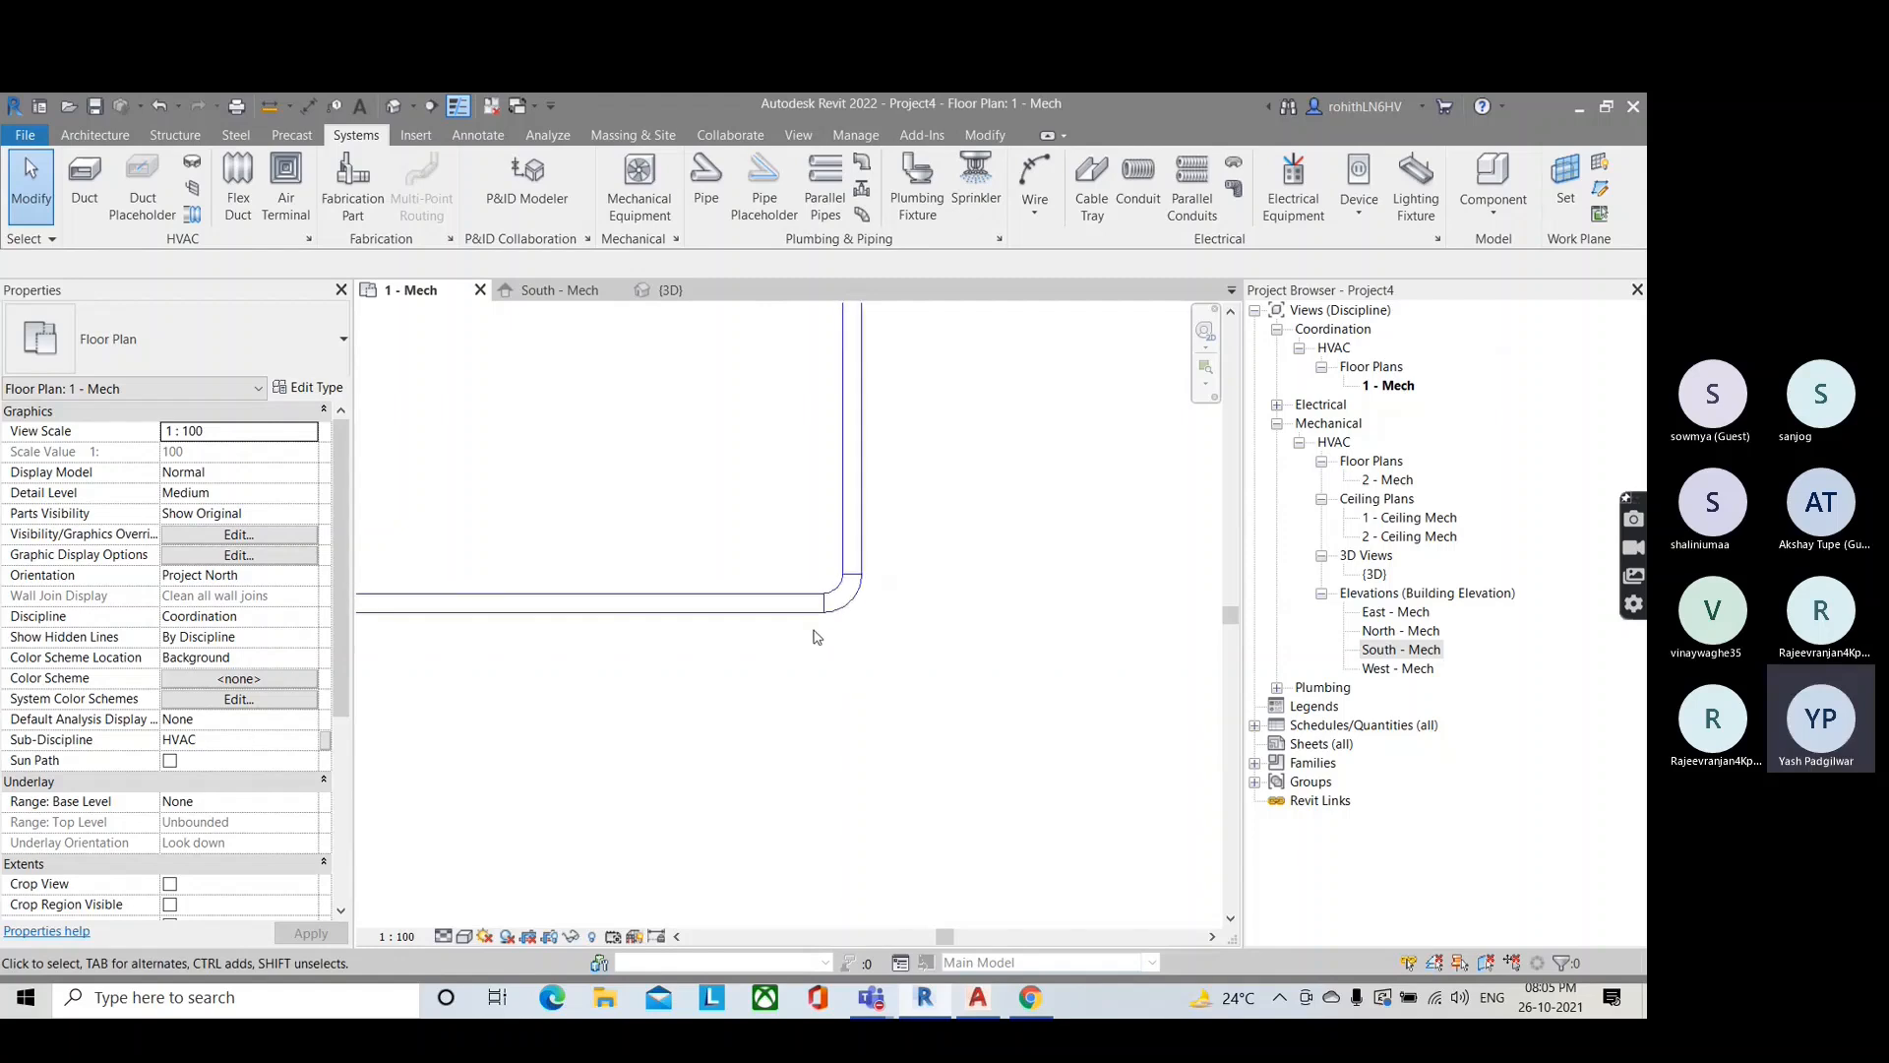
scroll(816, 637, down, 4)
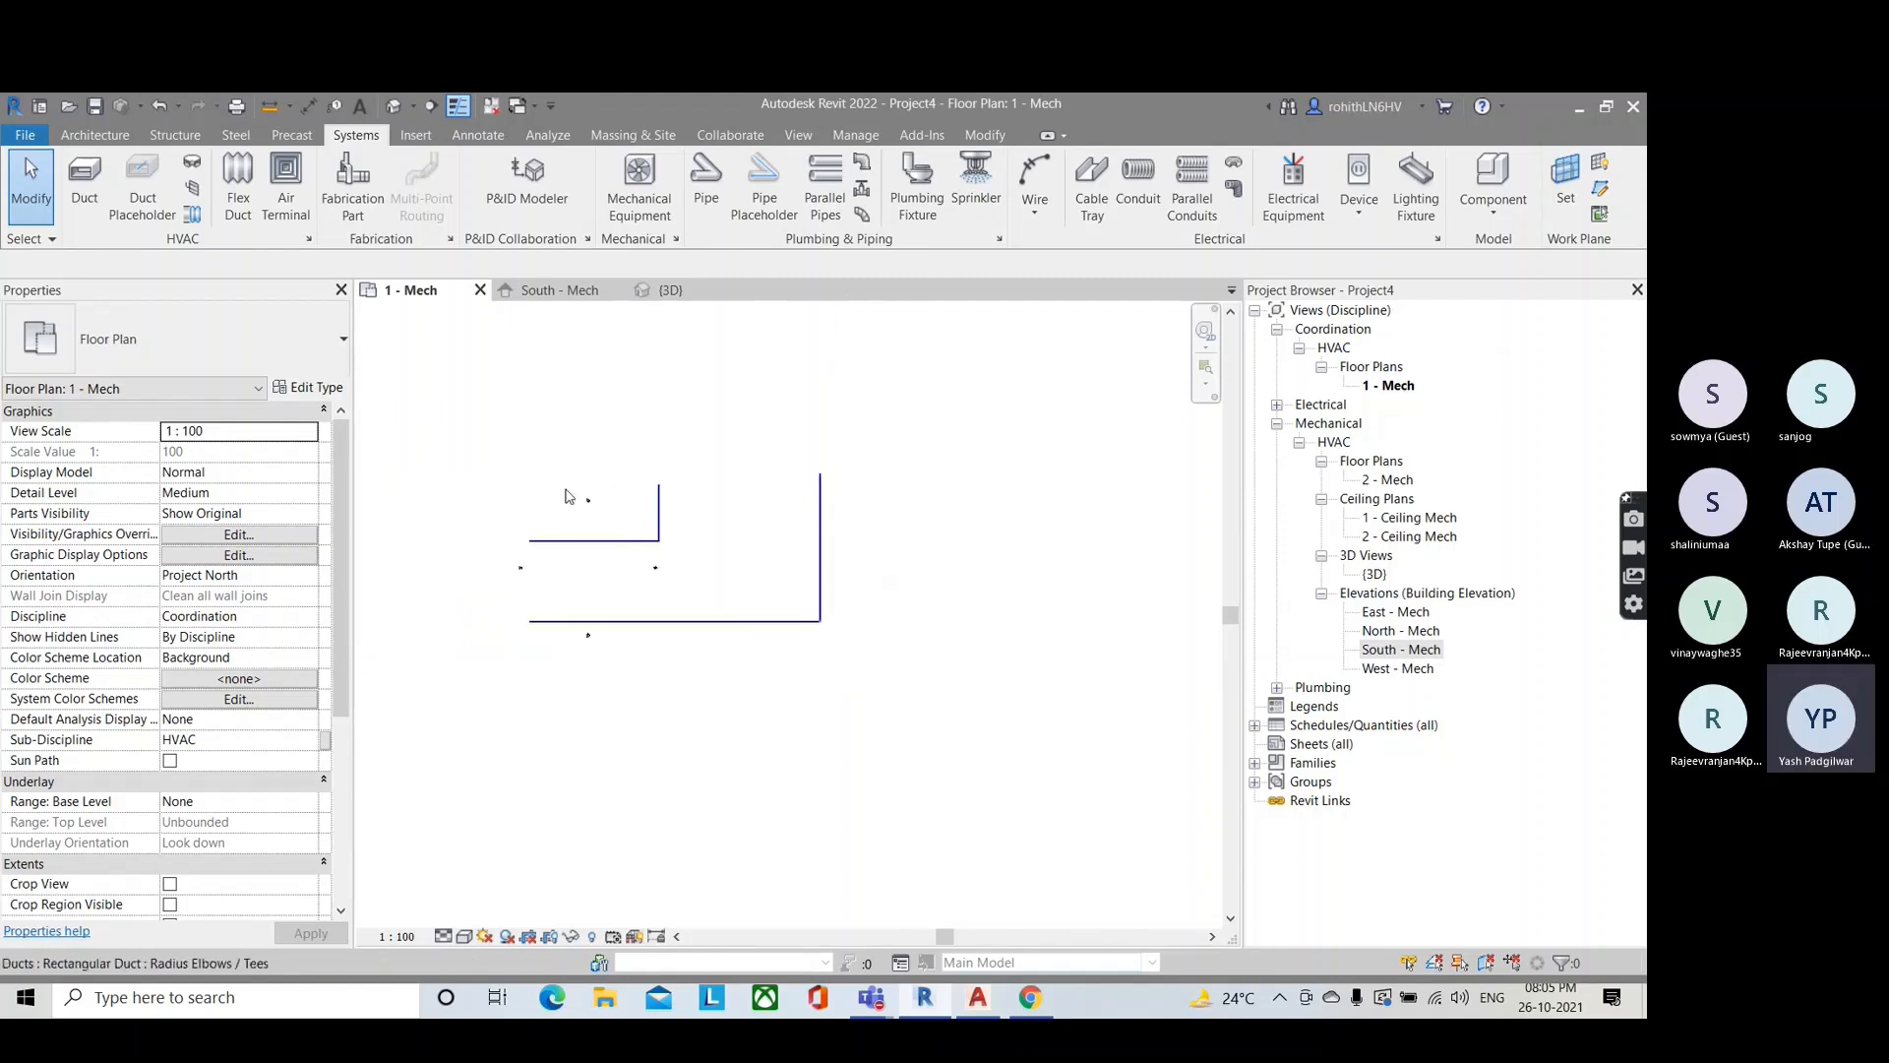
Step: Draw a third L-shaped 500 x 500 Radius Elbows / Tees duct below the existing runs at 3200 mm middle elevation and inspect its corner
key(d)
key(t)
middle_drag(653, 793, 620, 763)
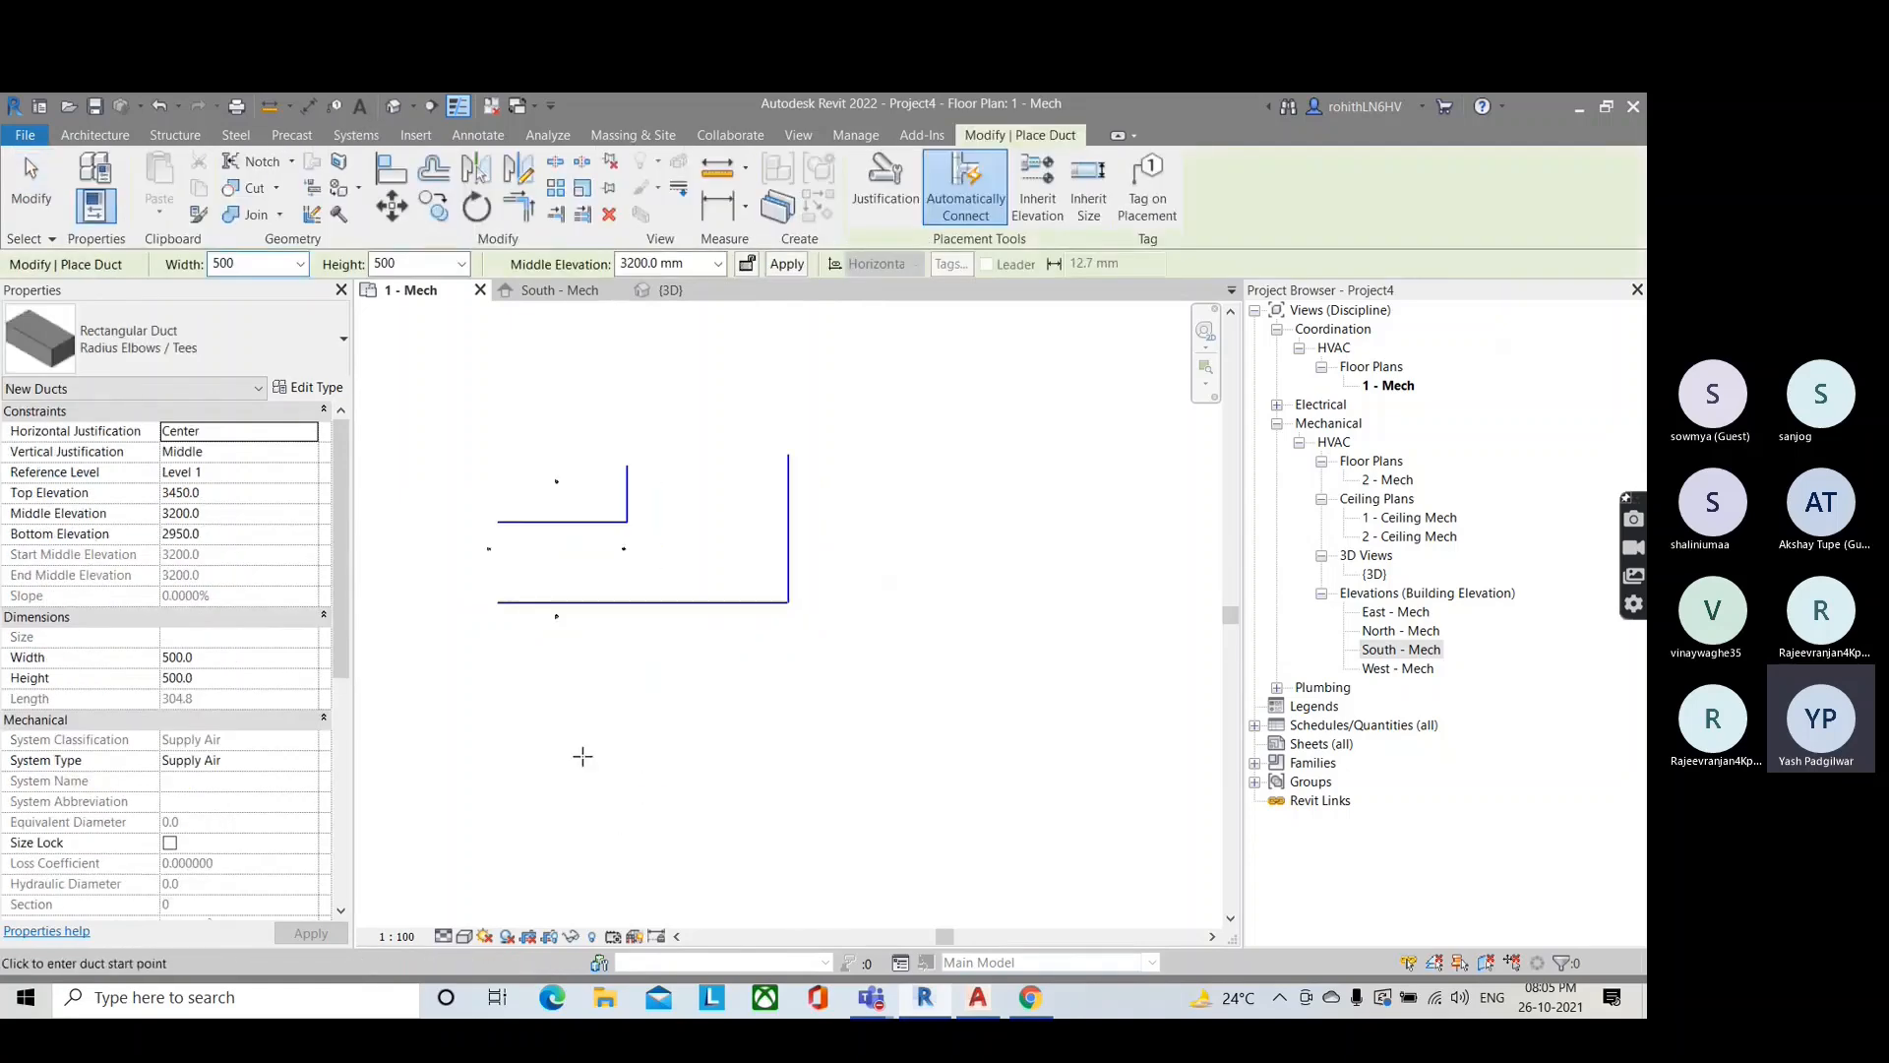
click(533, 749)
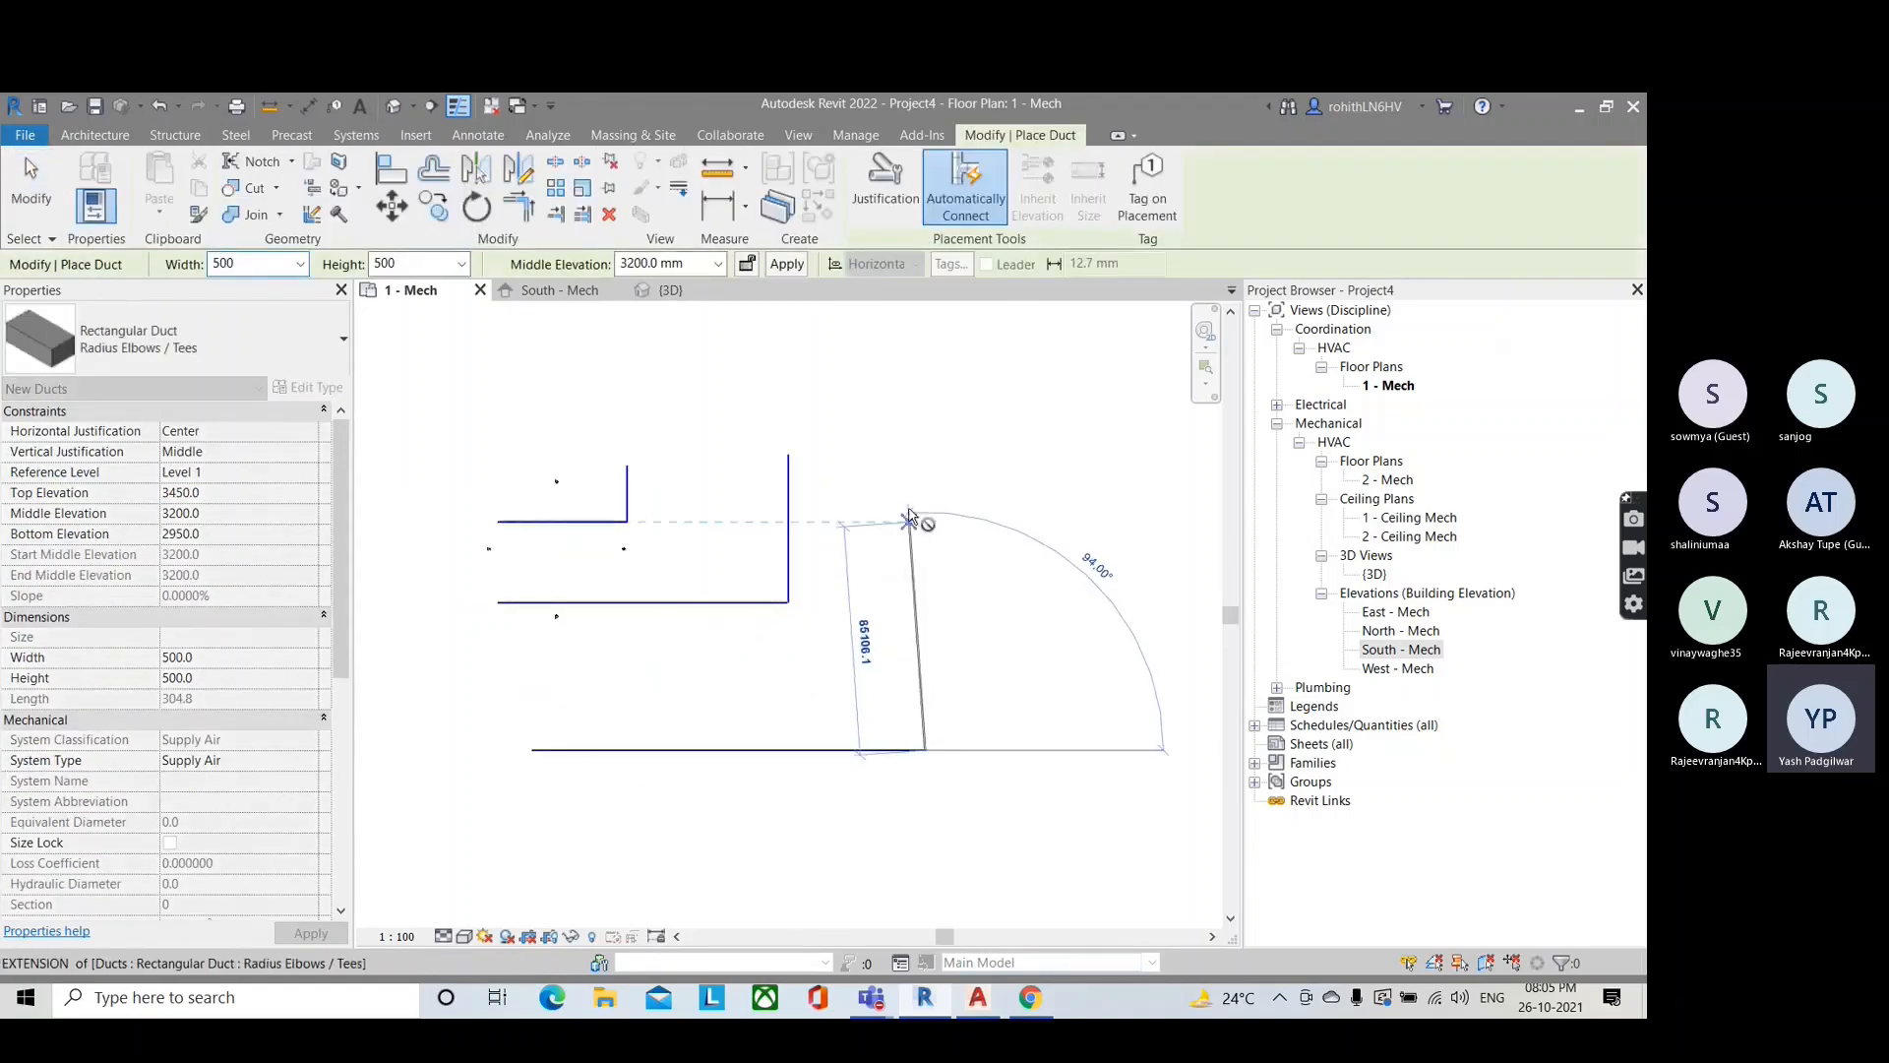
click(925, 500)
key(Escape)
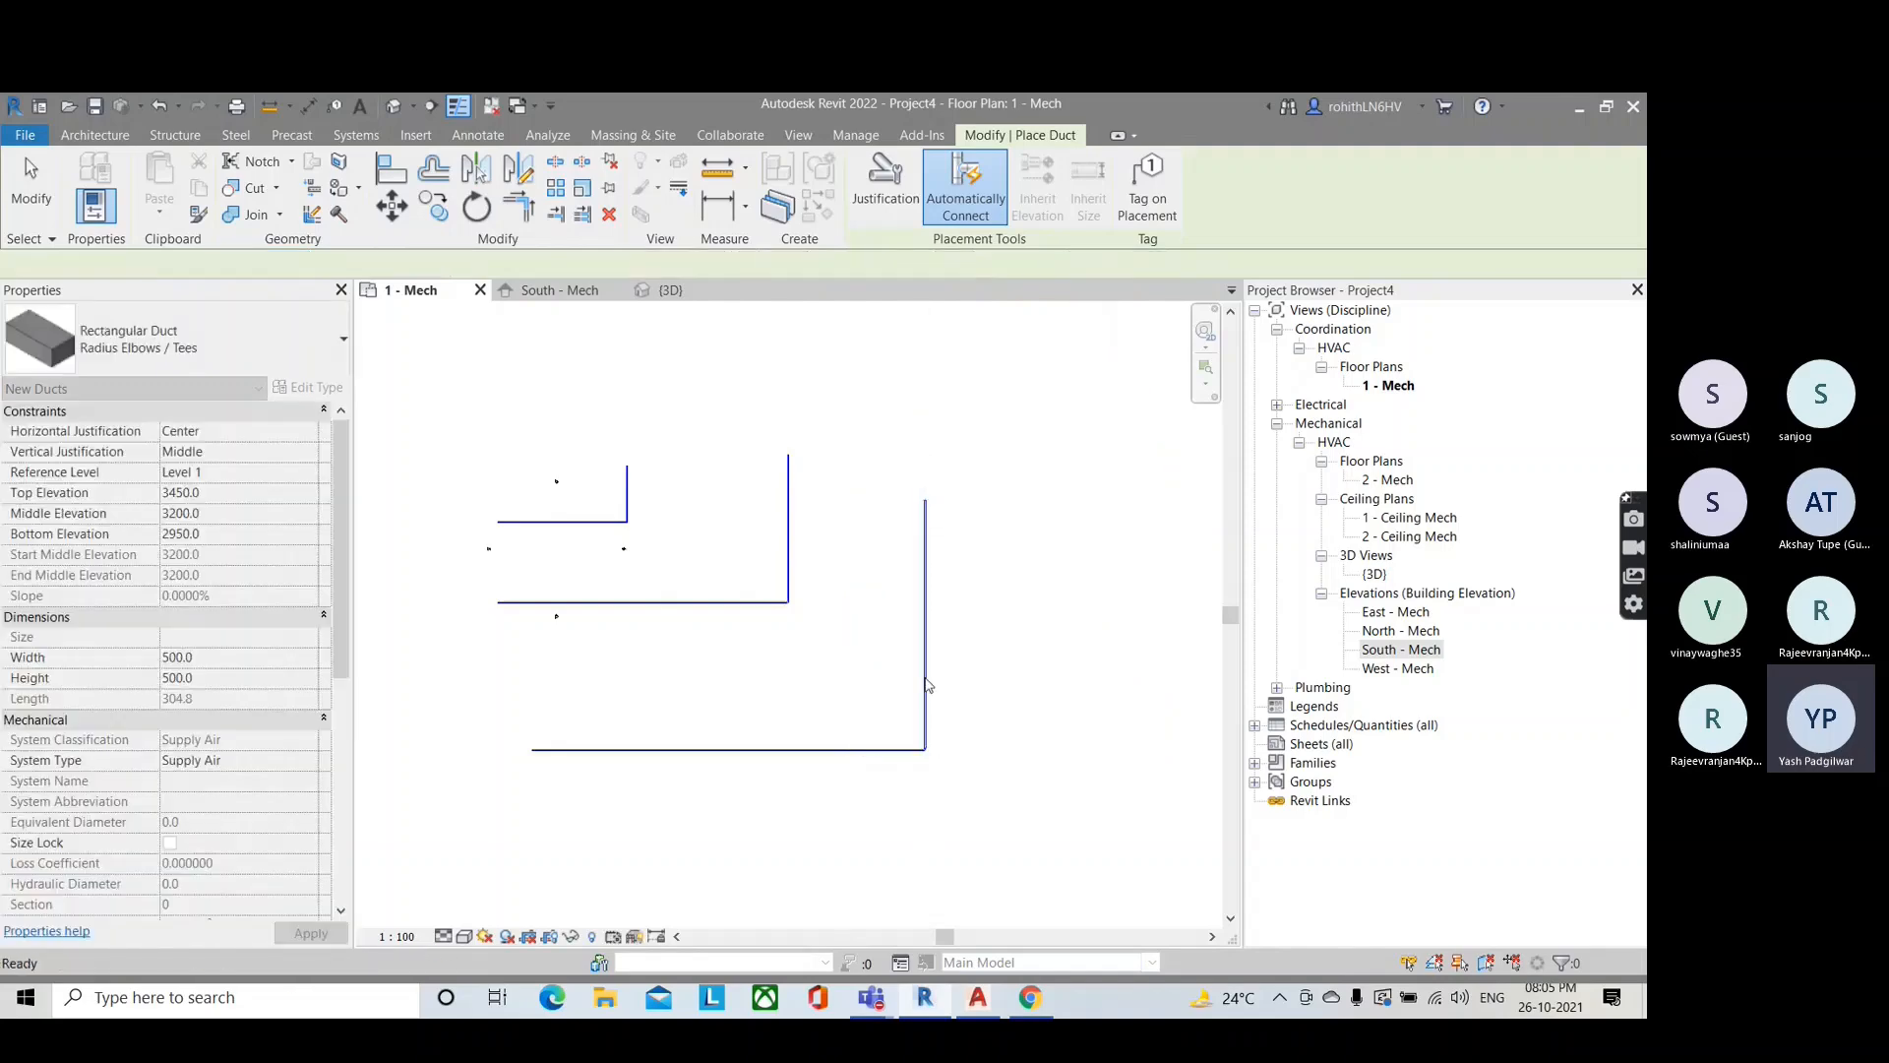
key(Escape)
scroll(925, 749, up, 3)
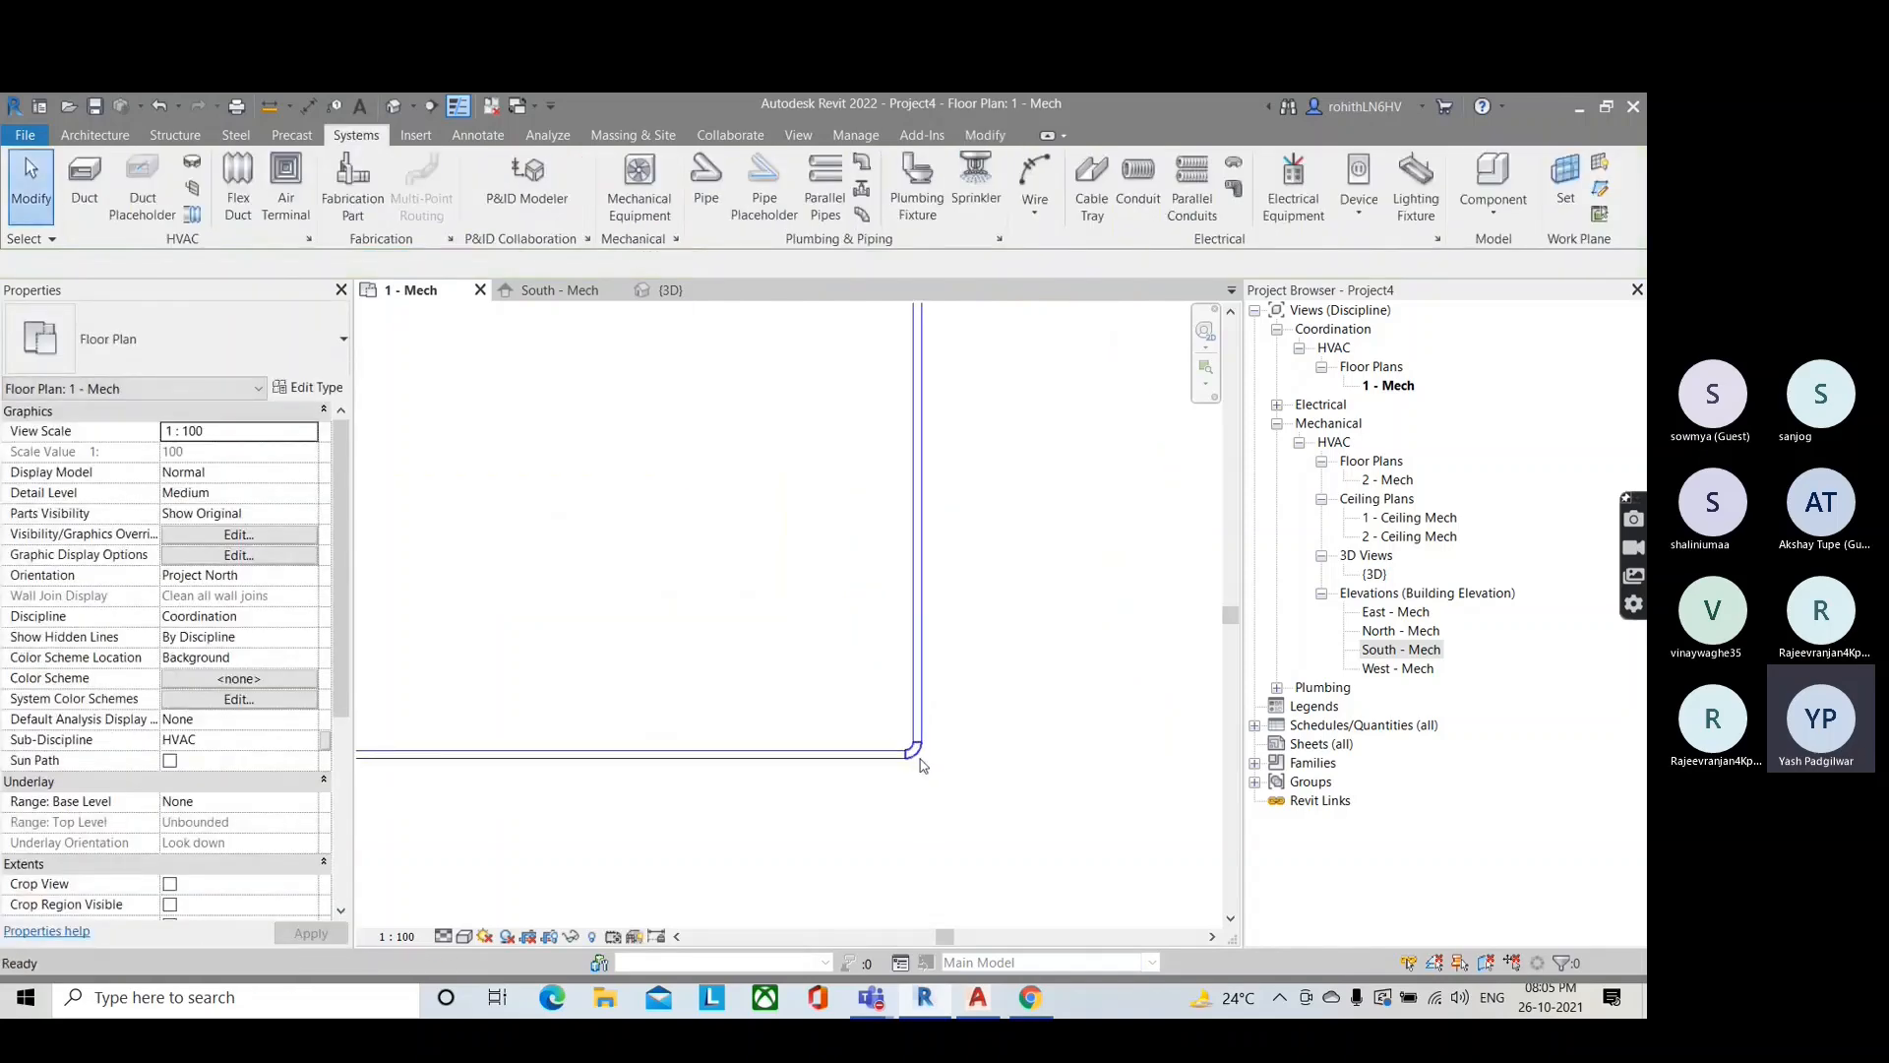
scroll(923, 765, down, 4)
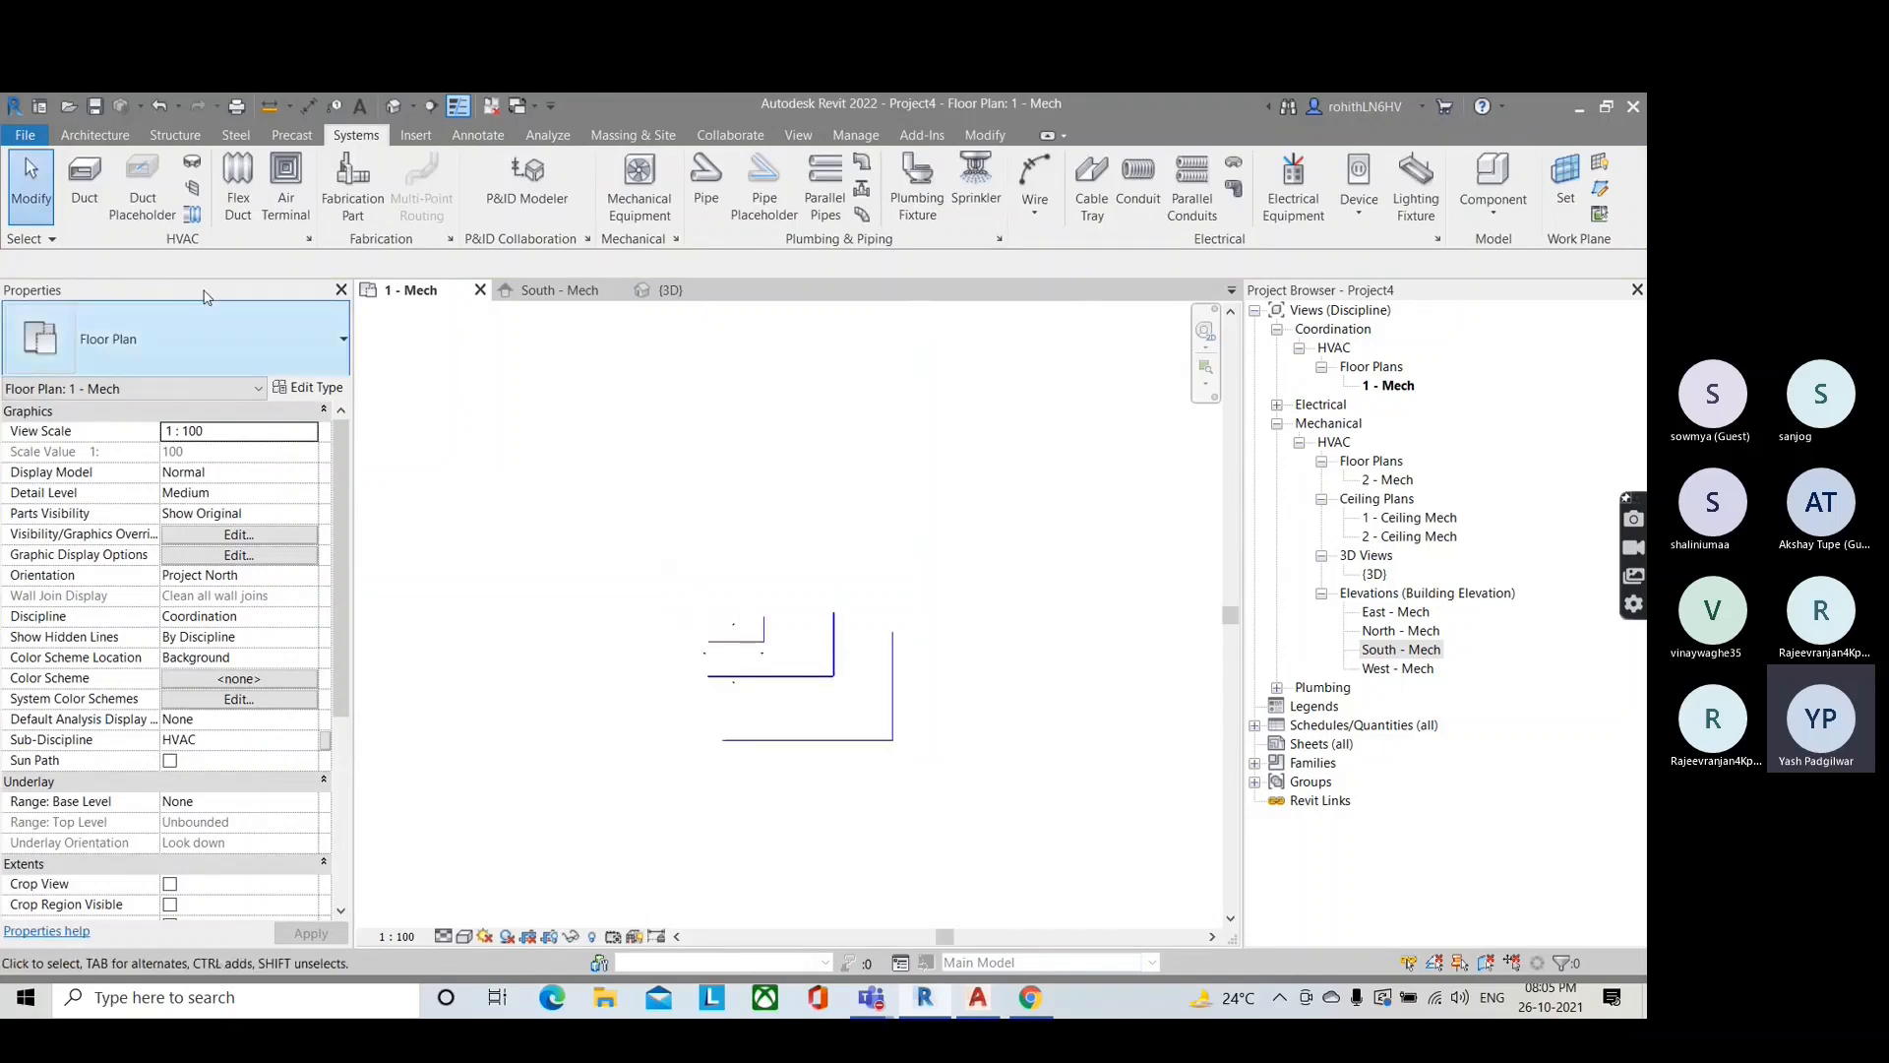
Step: Draw an L-shaped 500 x 500 Met elbow duct above the existing runs at 3200 mm middle elevation, with a horizontal leg about 276000 mm long
key(d)
key(t)
click(226, 343)
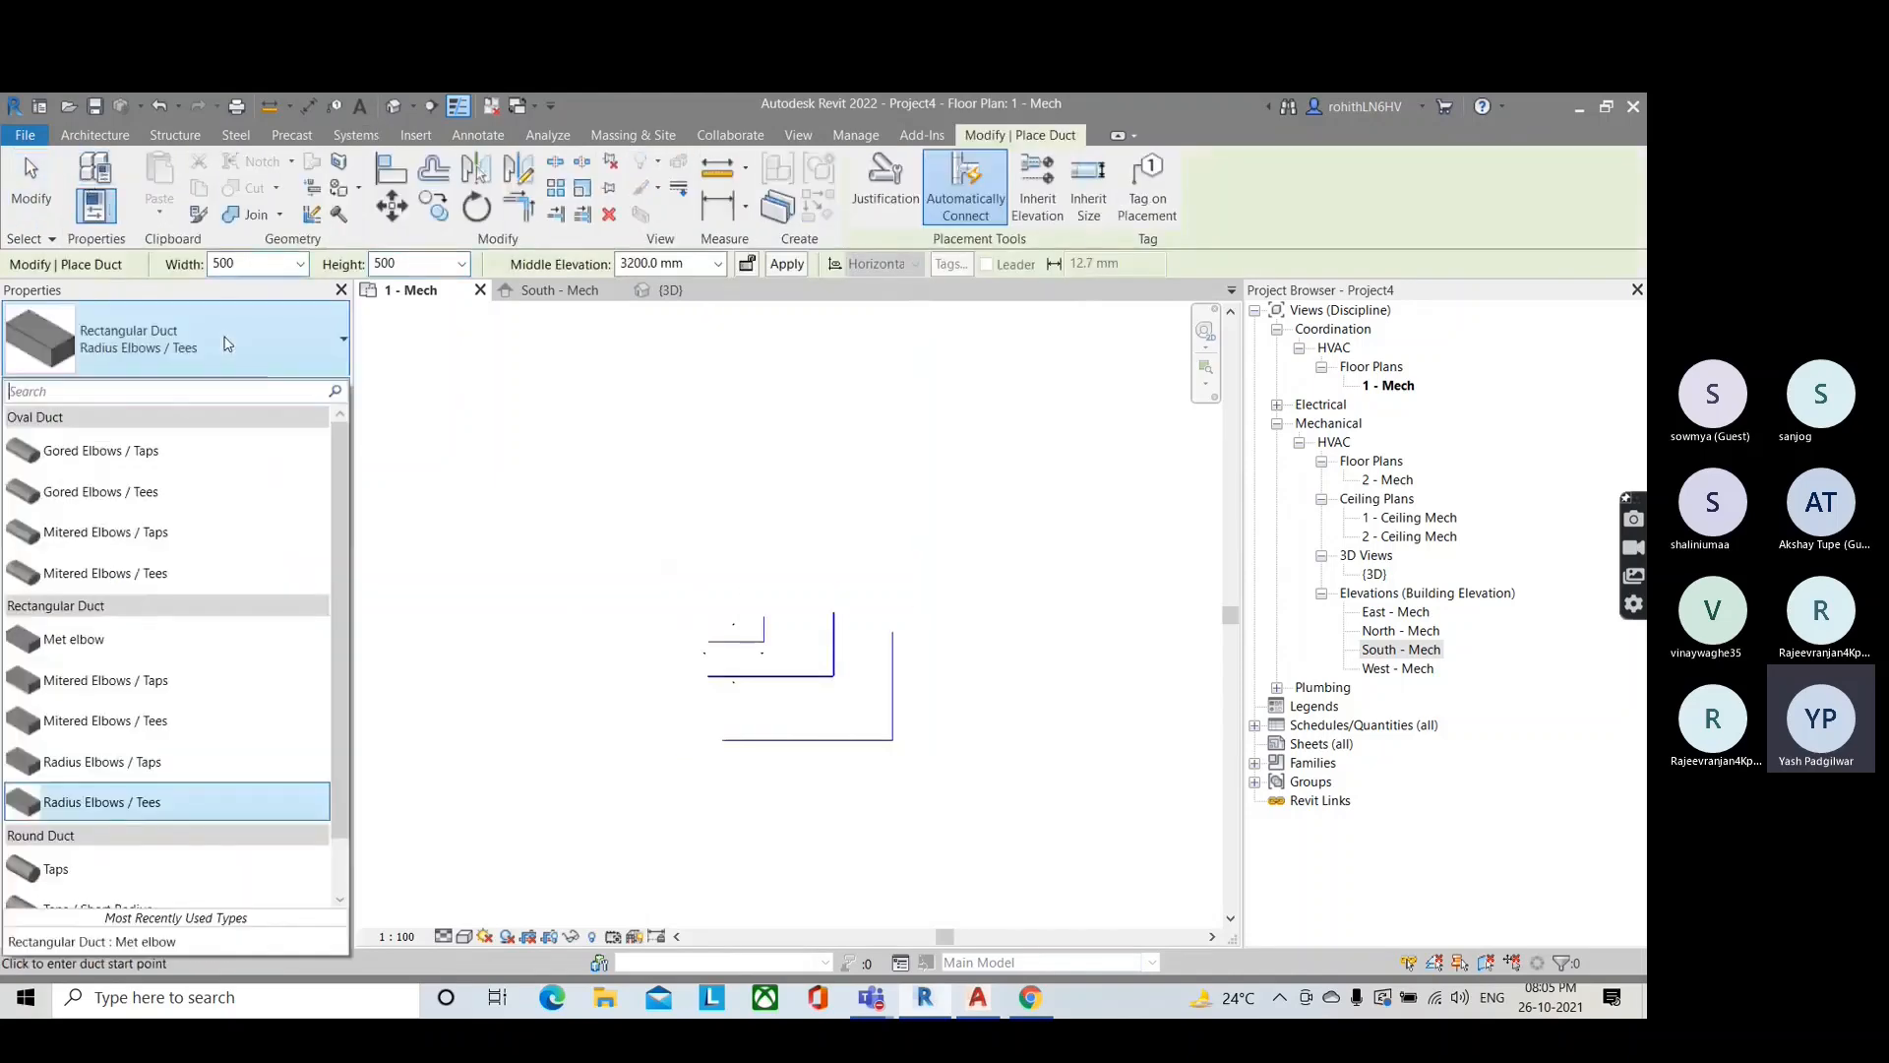
scroll(167, 640, down, 1)
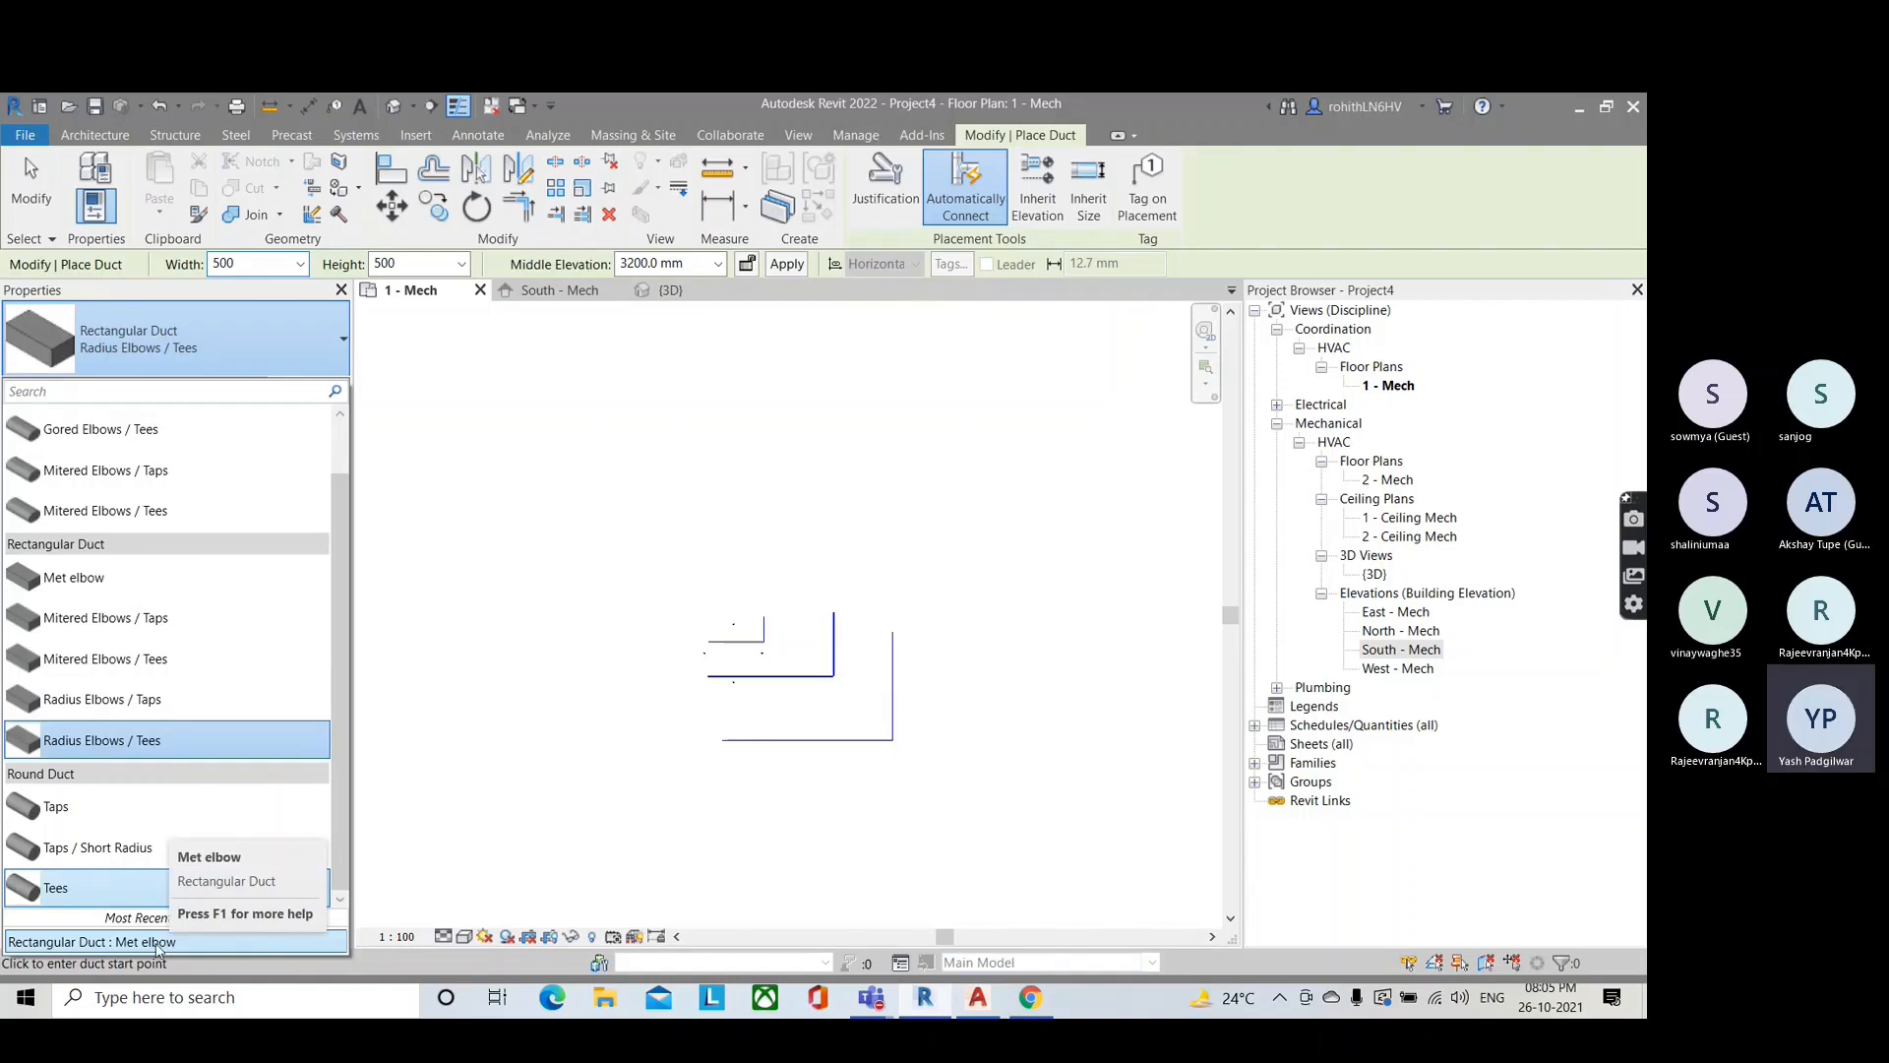
click(157, 943)
click(607, 505)
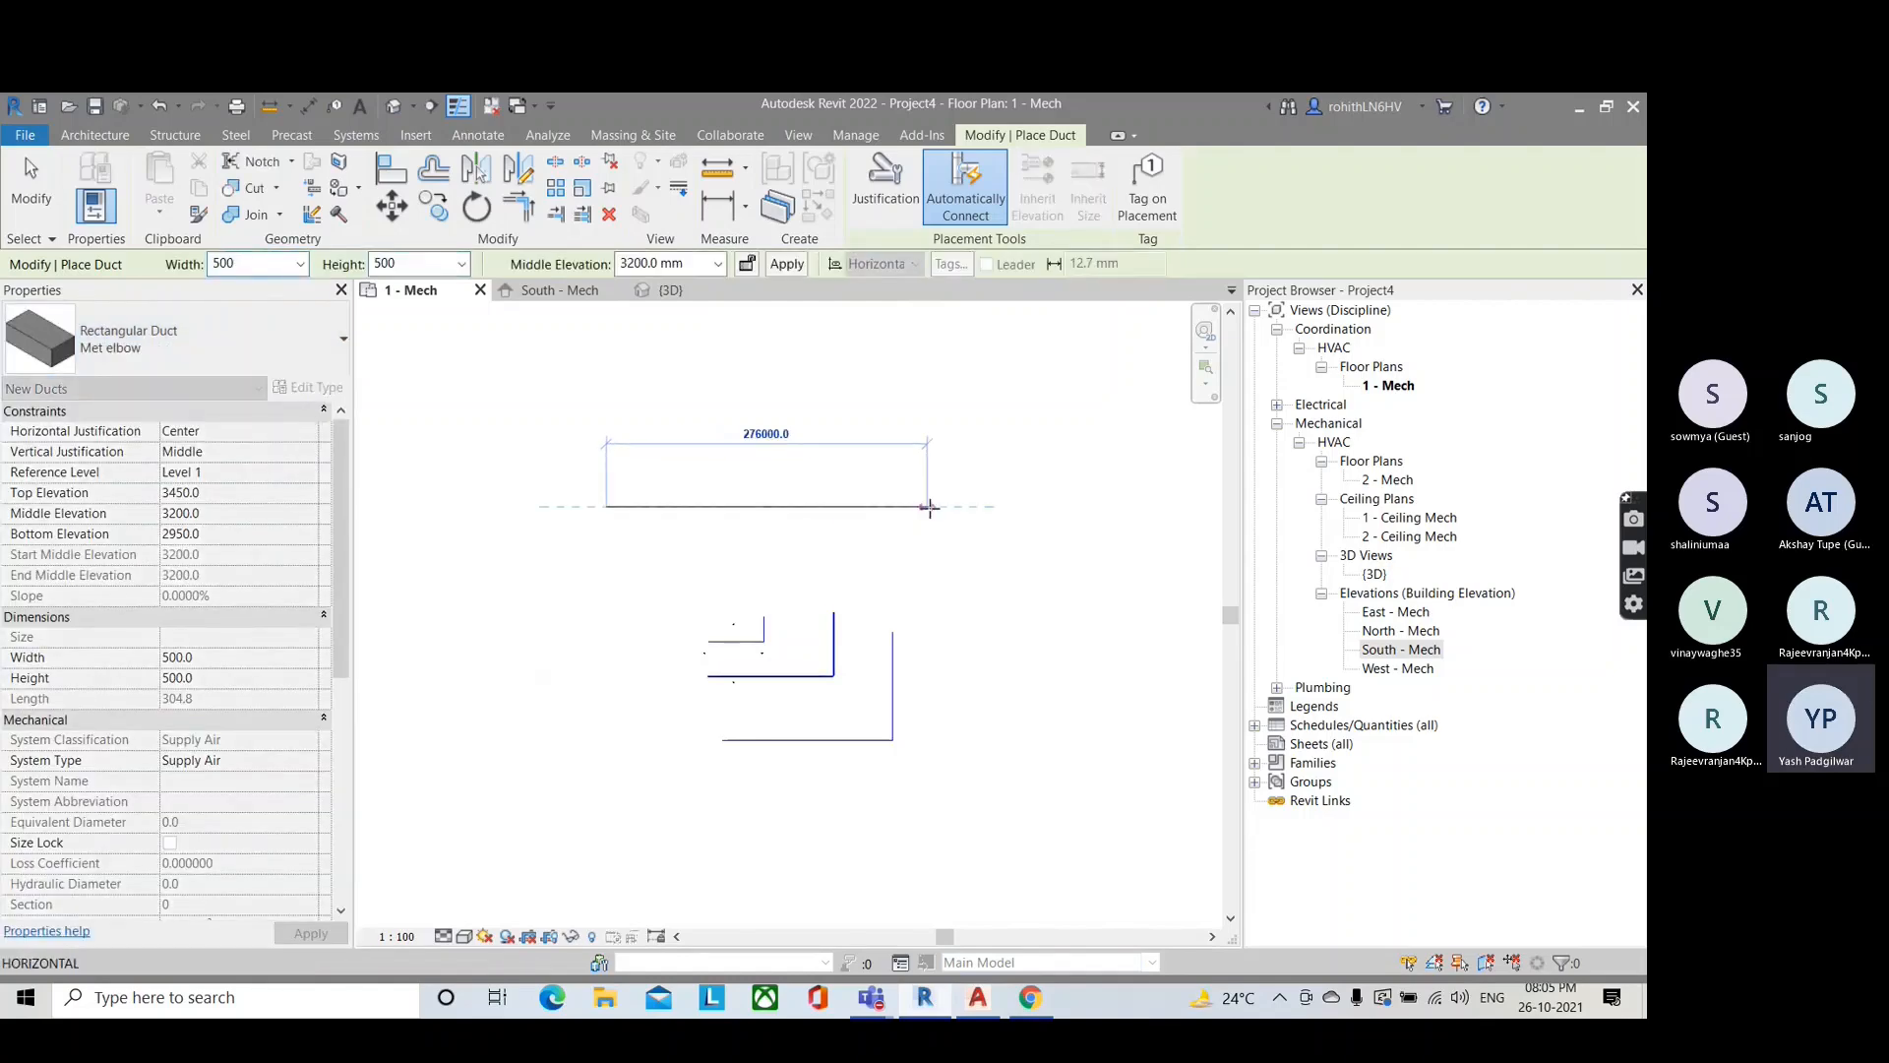
click(929, 508)
click(932, 358)
key(Escape)
key(Escape)
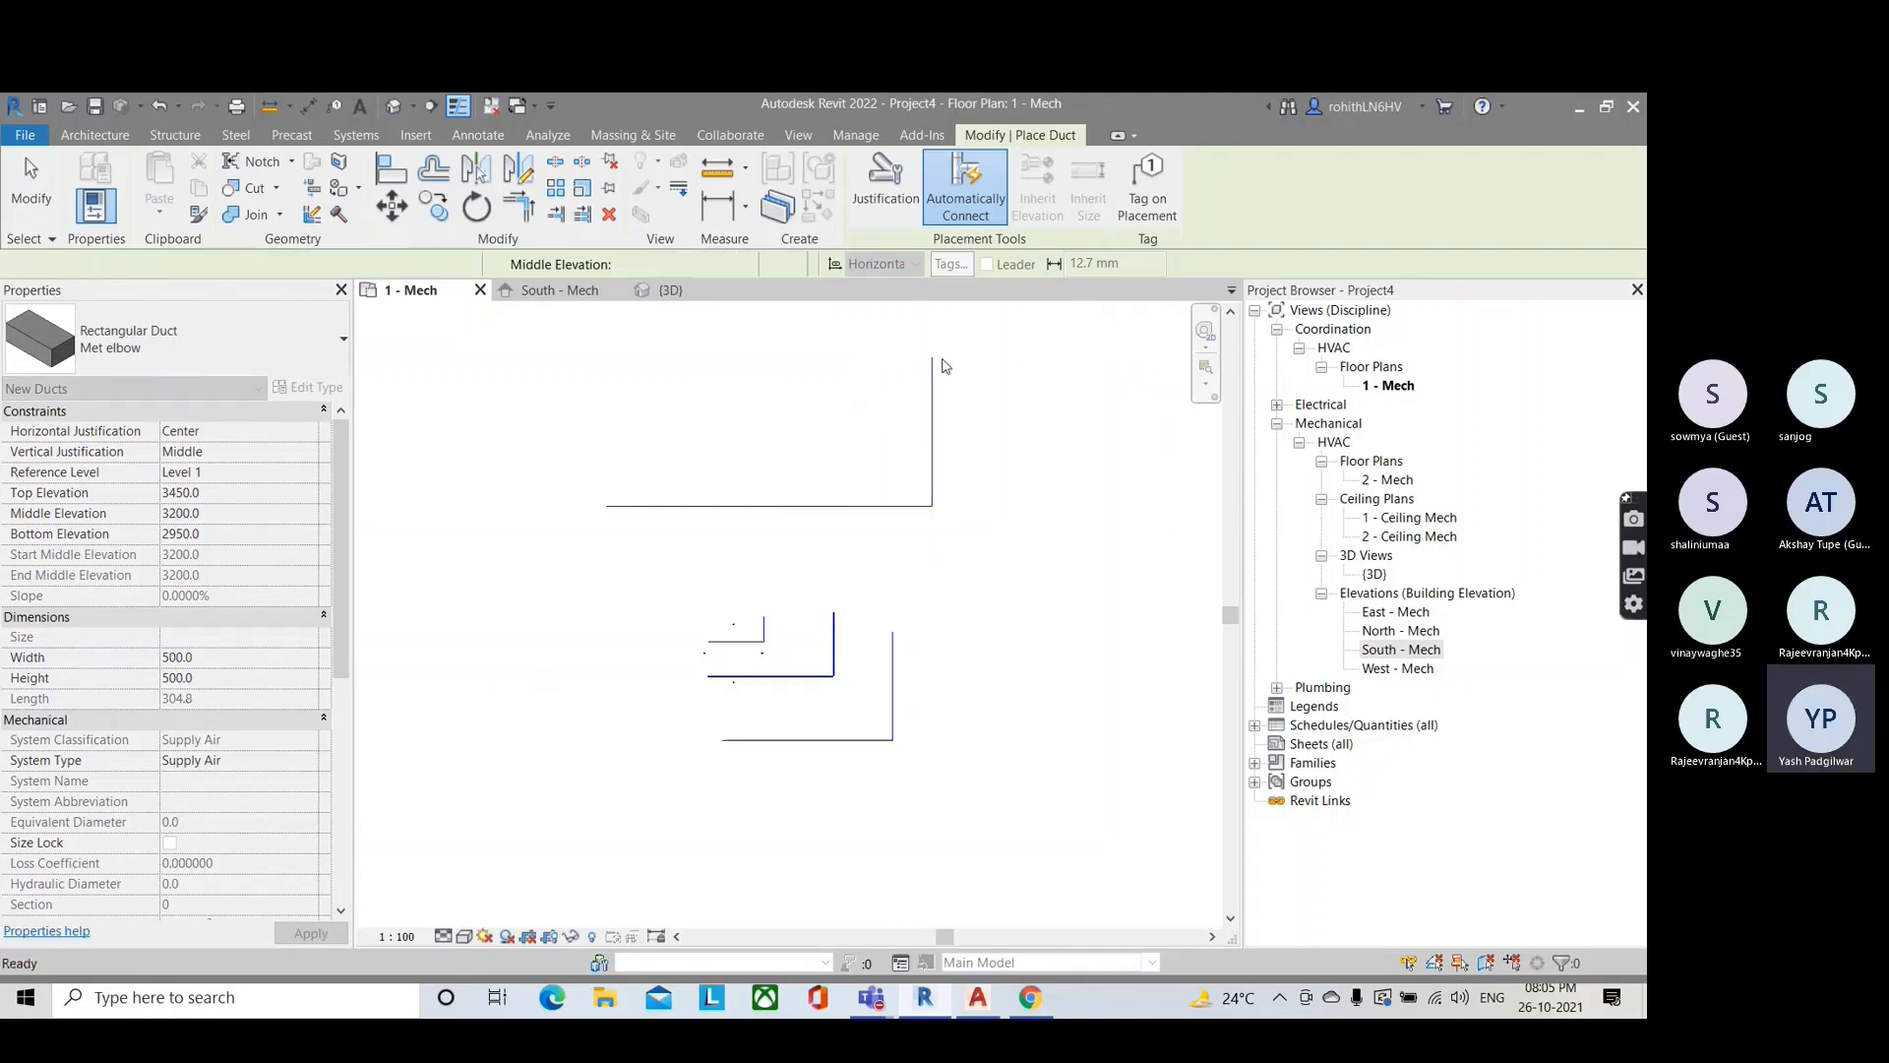
Step: Inspect the elbow fitting at the corner of the new Met elbow duct in the floor plan
scroll(931, 507, up, 5)
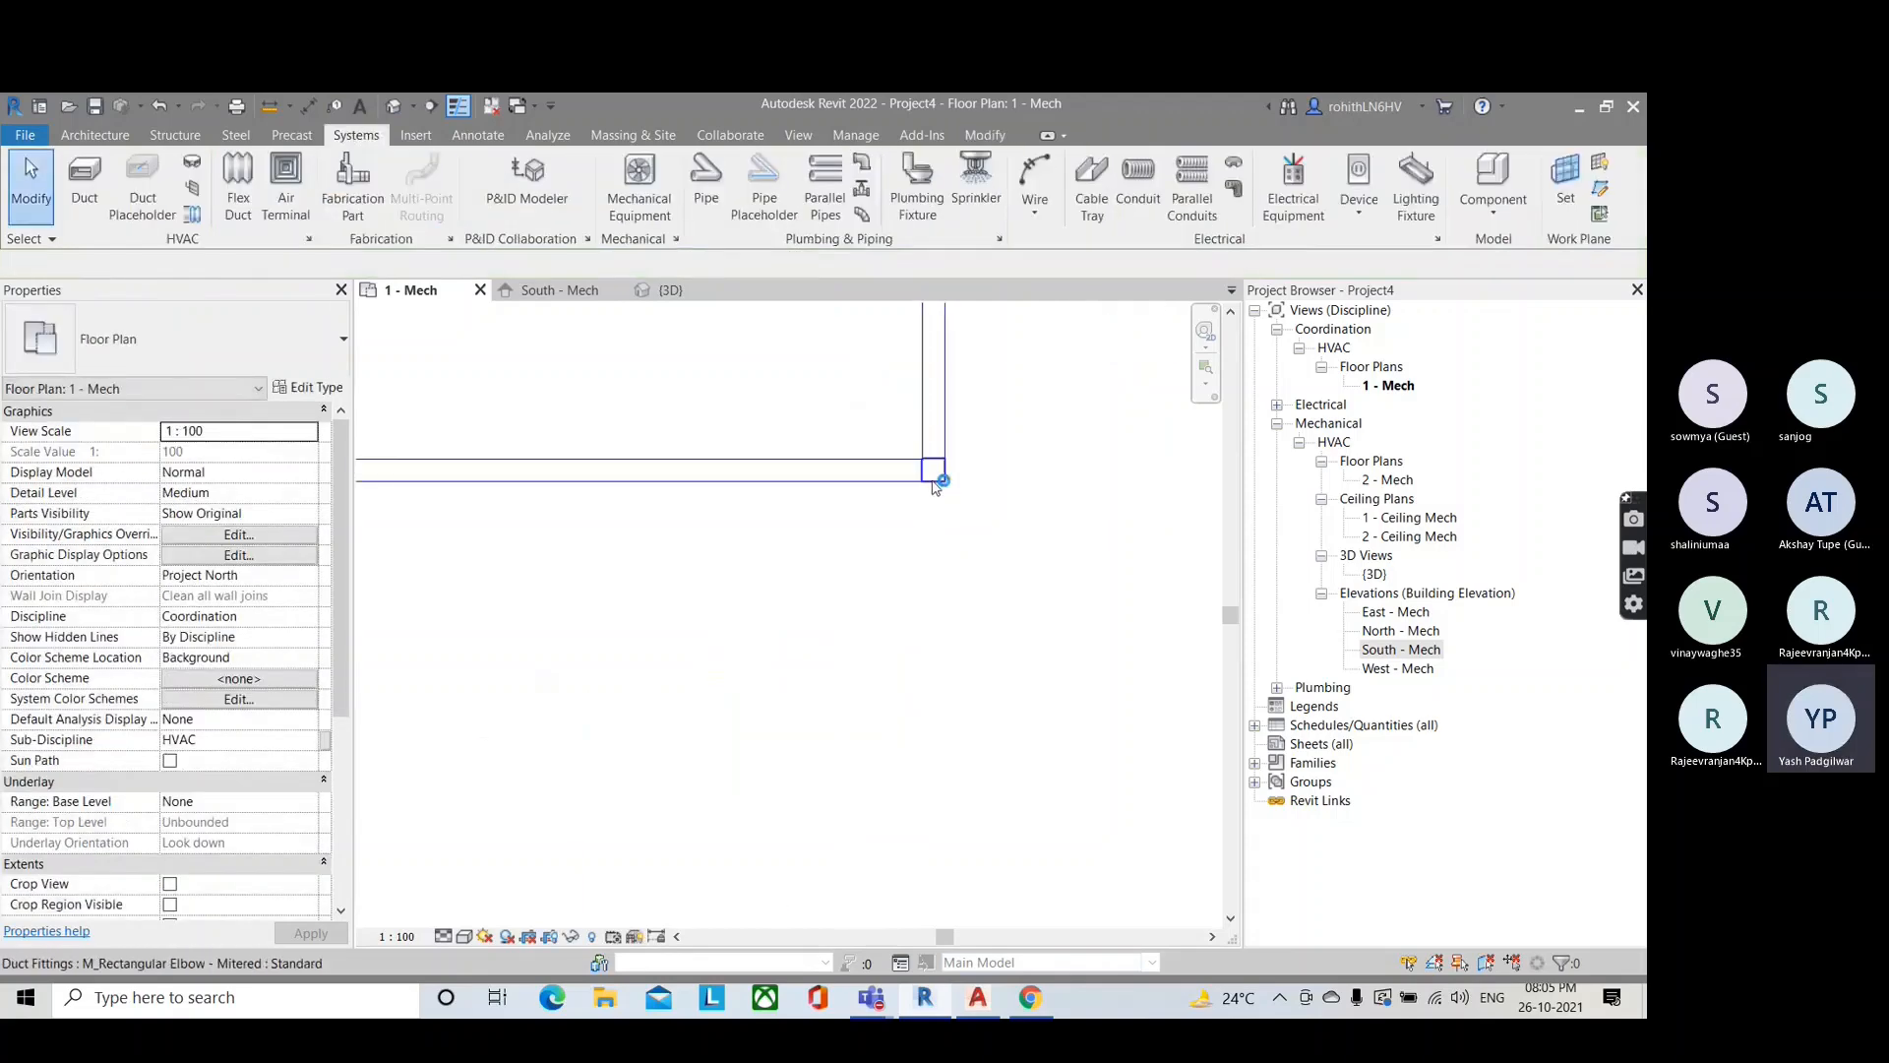
scroll(935, 487, up, 3)
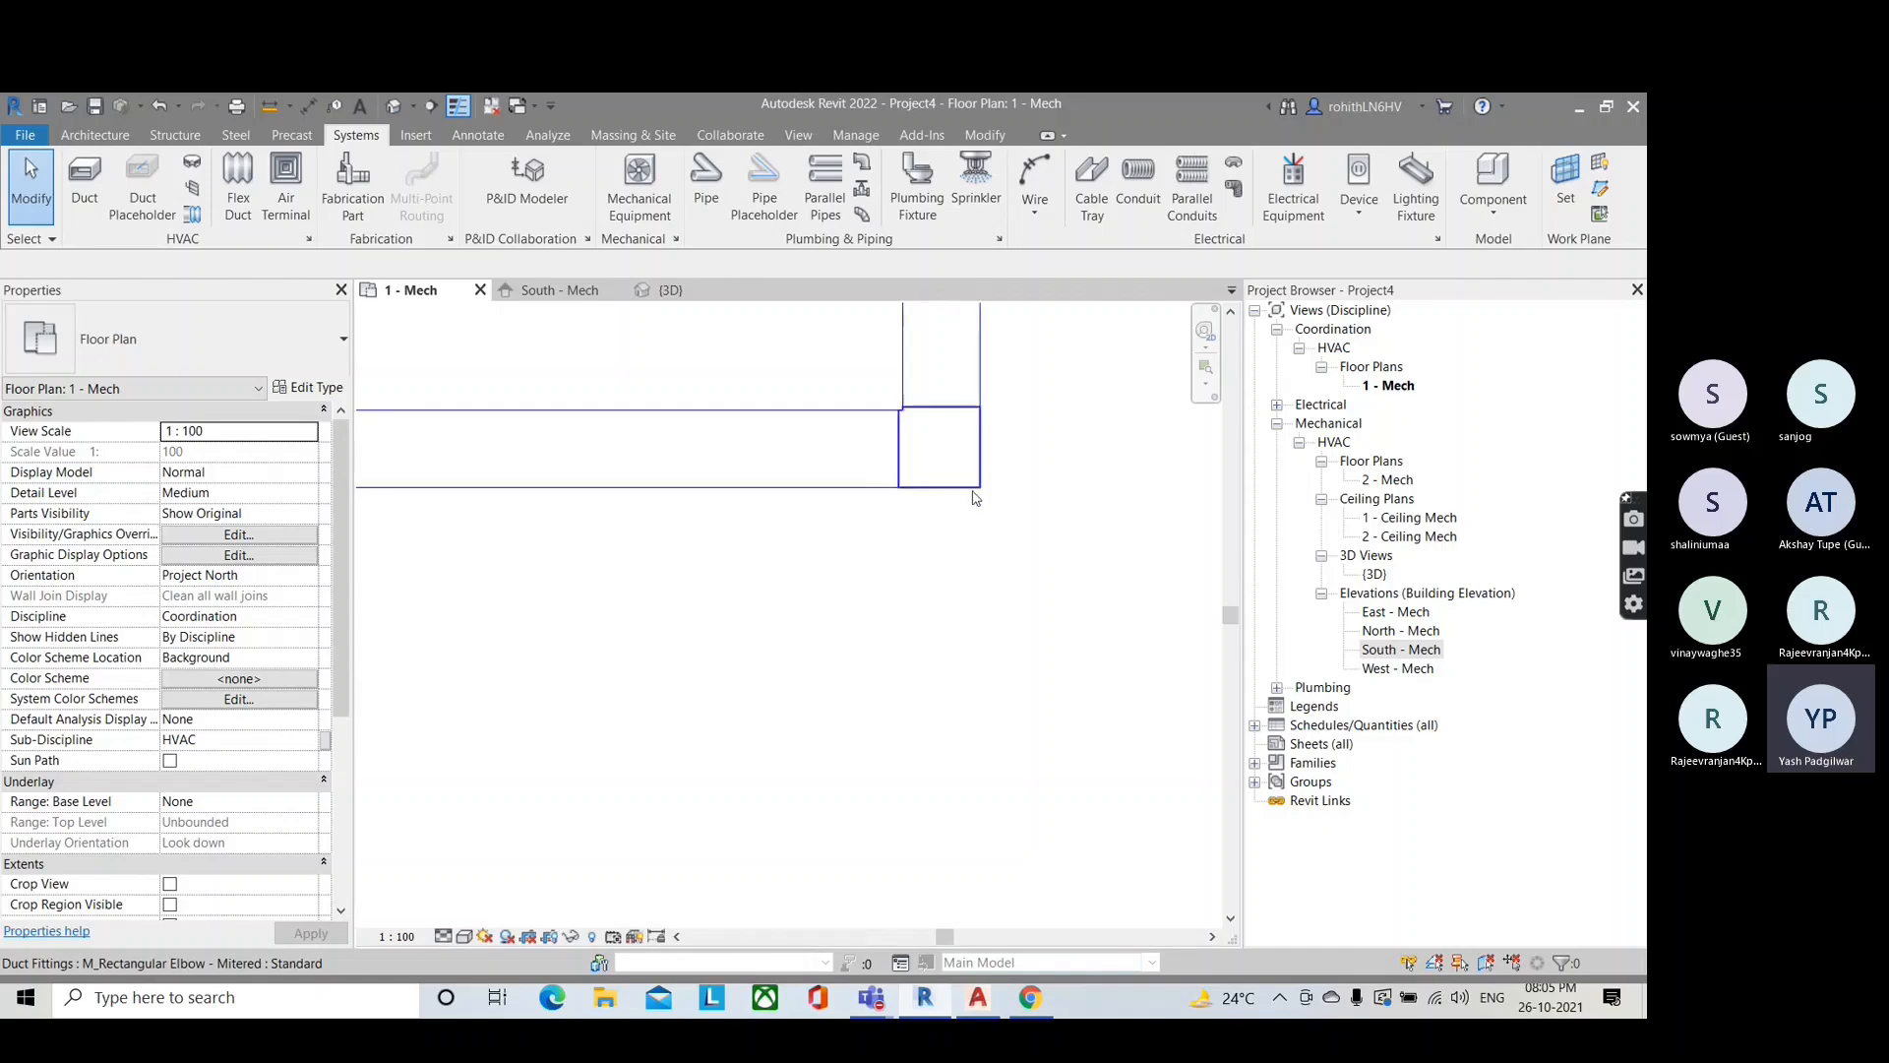
middle_drag(972, 497, 935, 570)
click(925, 546)
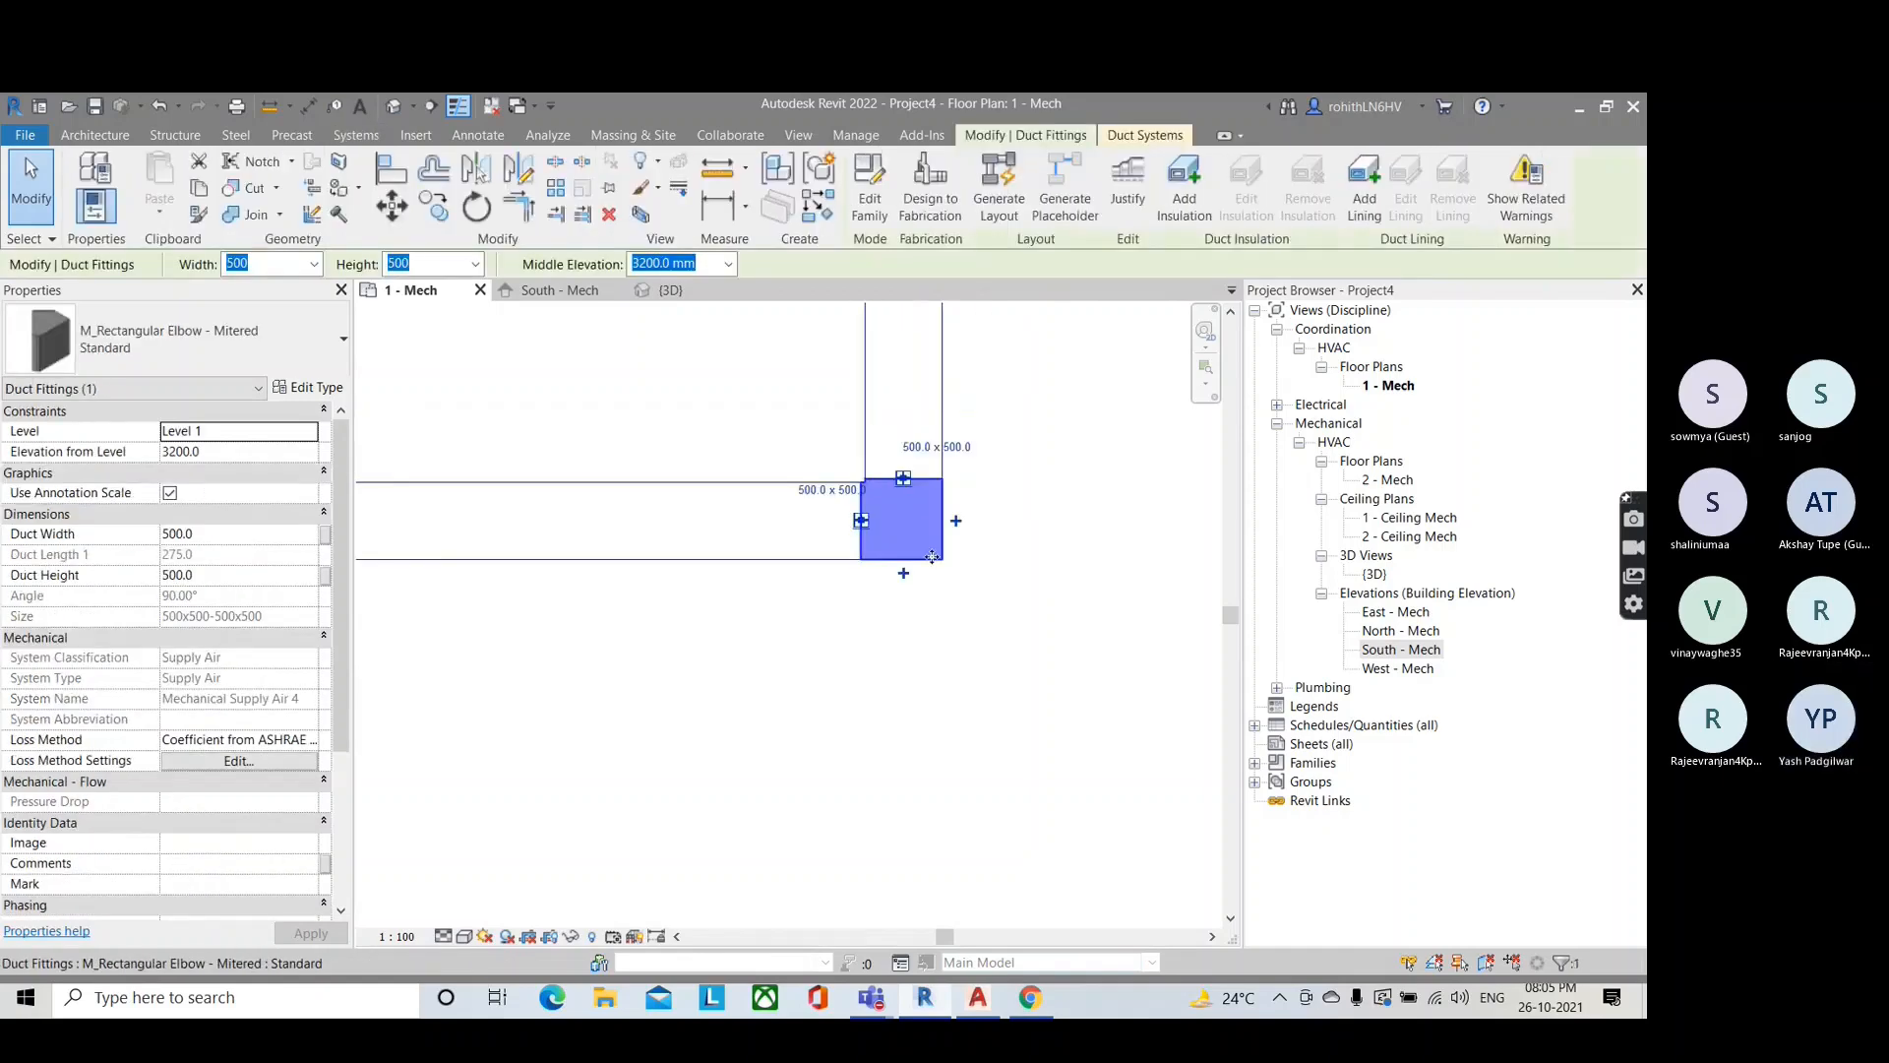
click(897, 620)
Step: Switch to the 3D view and examine the mitered elbow where the horizontal duct turns
click(673, 292)
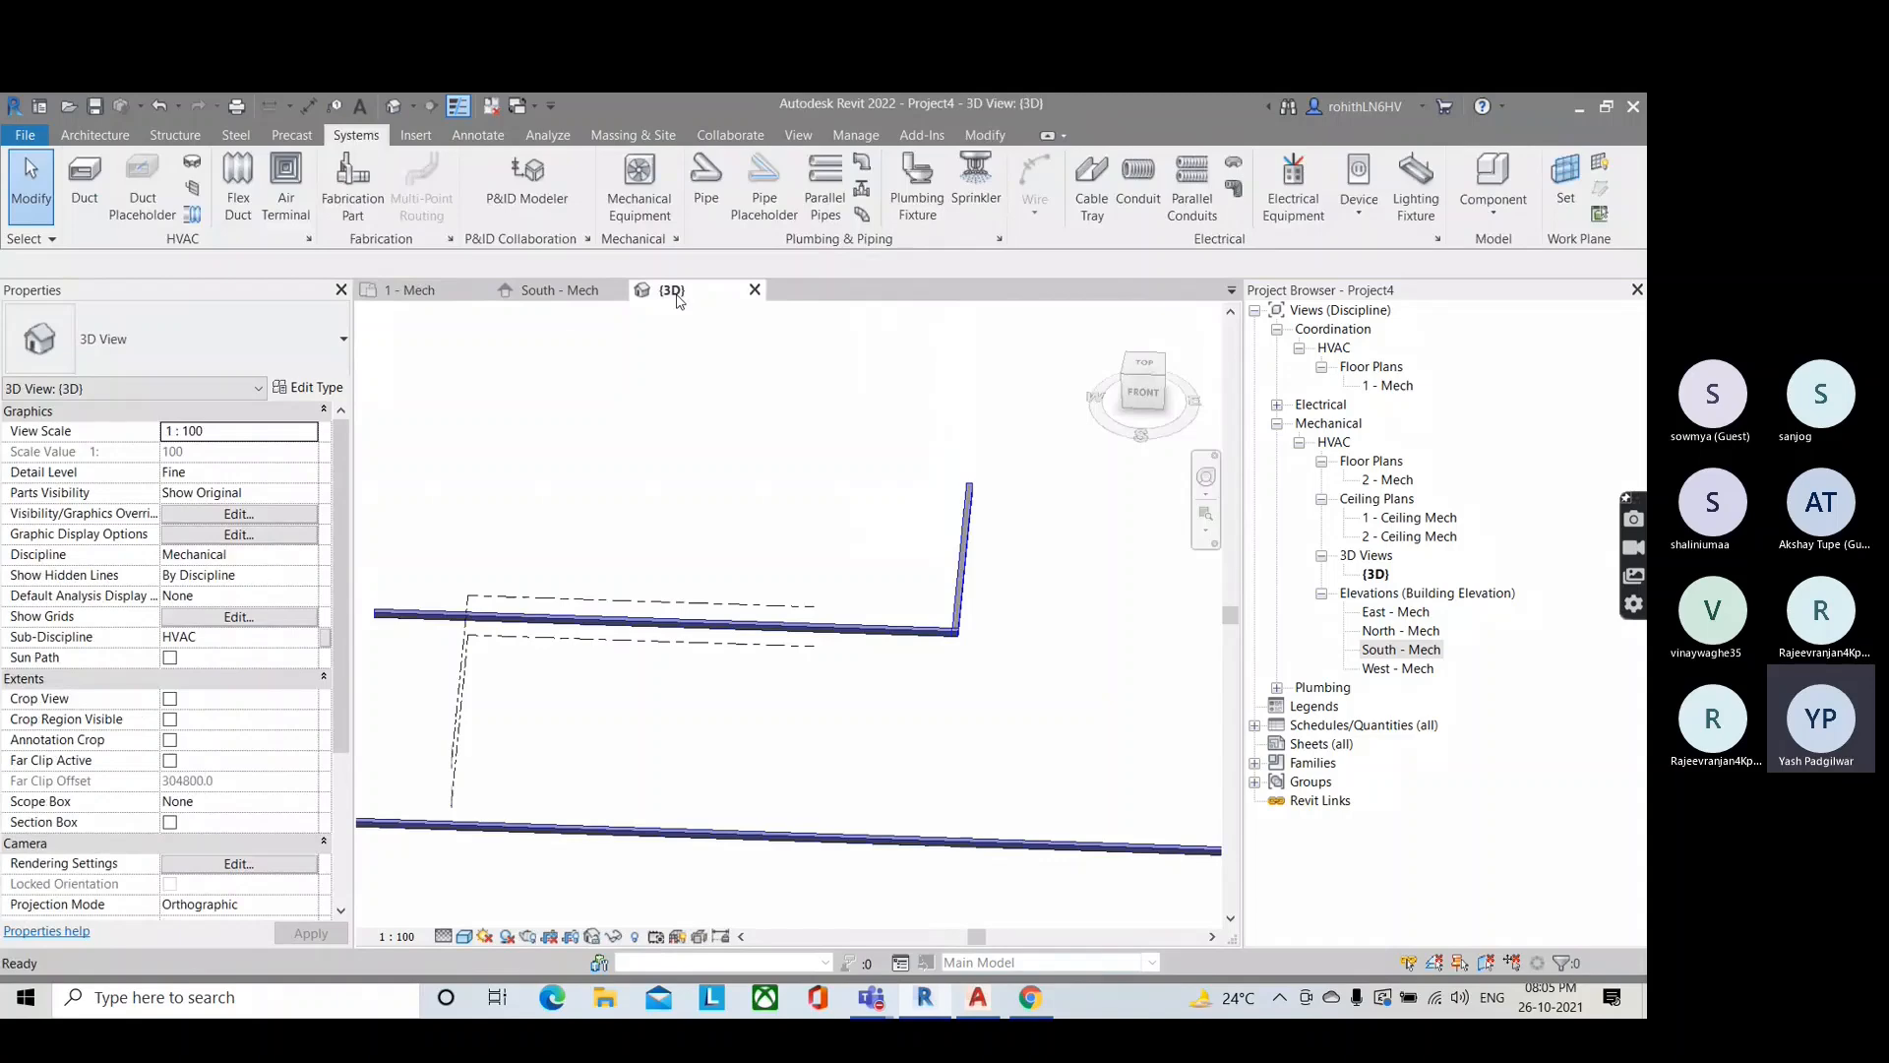
scroll(974, 678, up, 5)
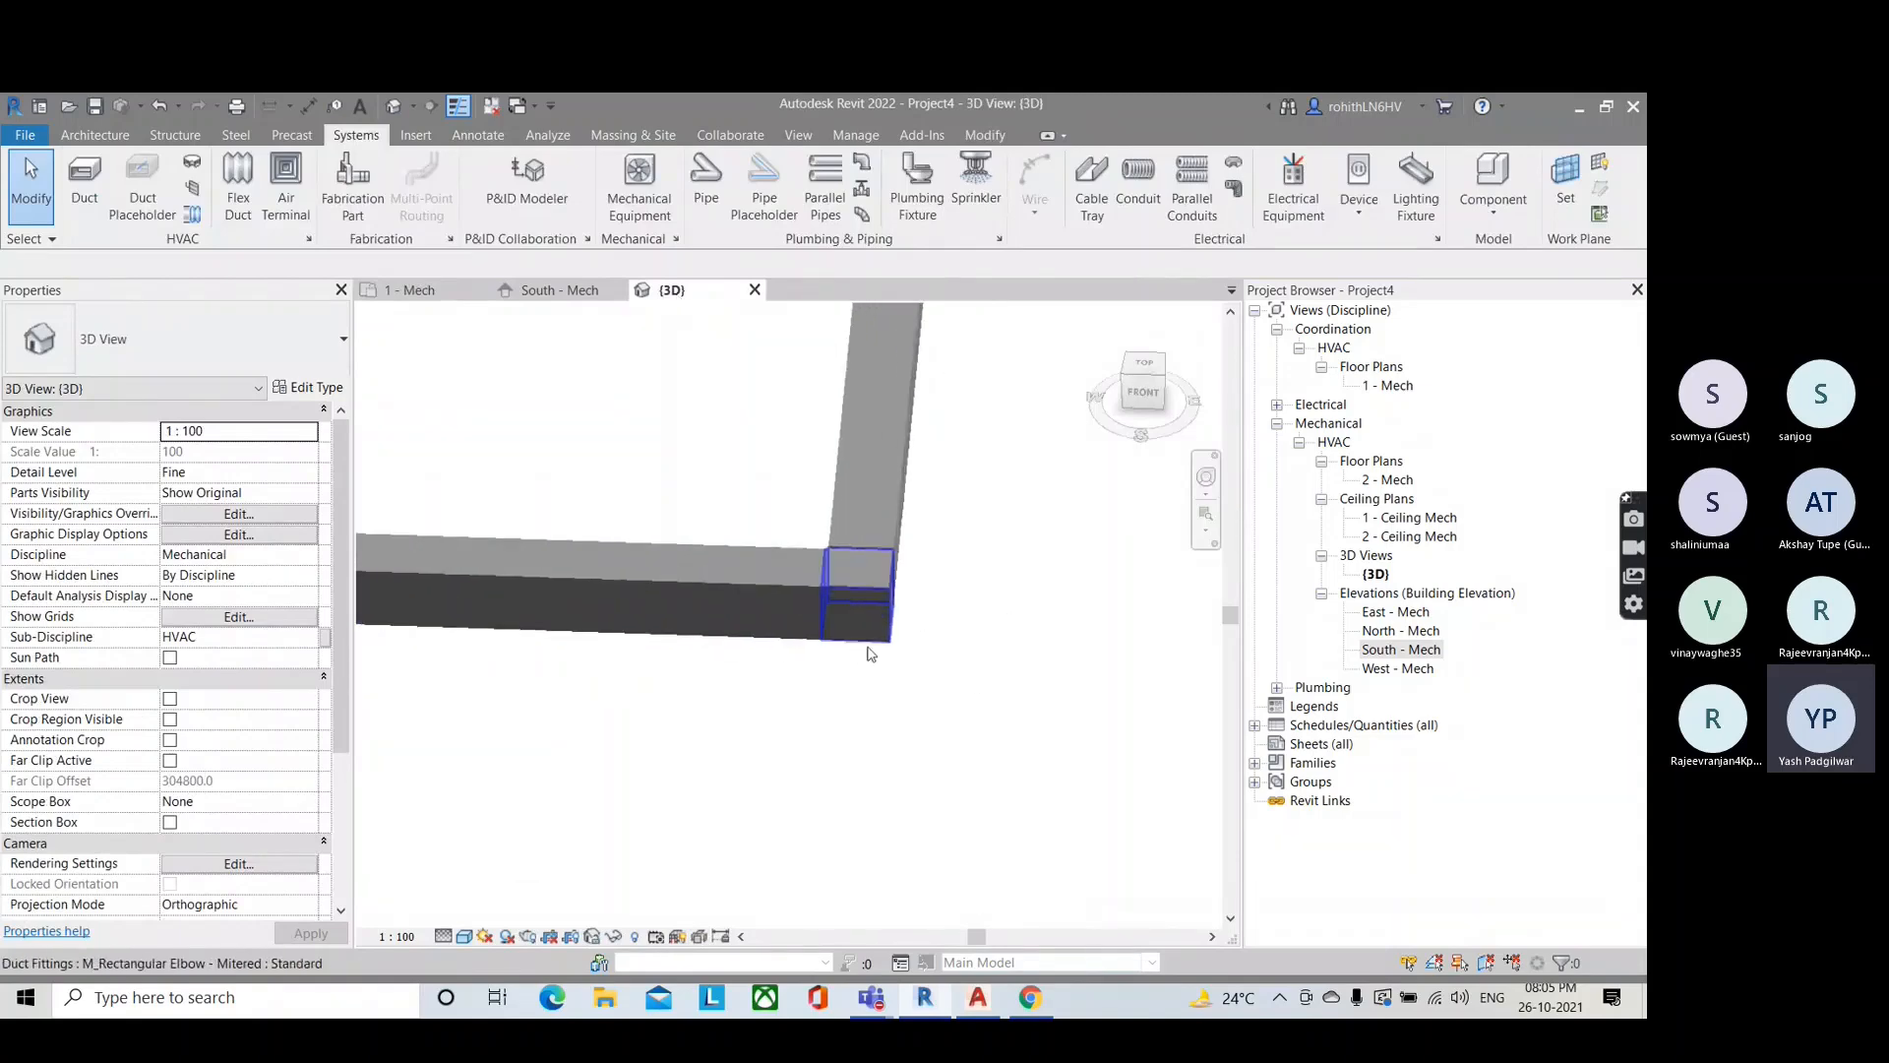
click(893, 630)
click(958, 747)
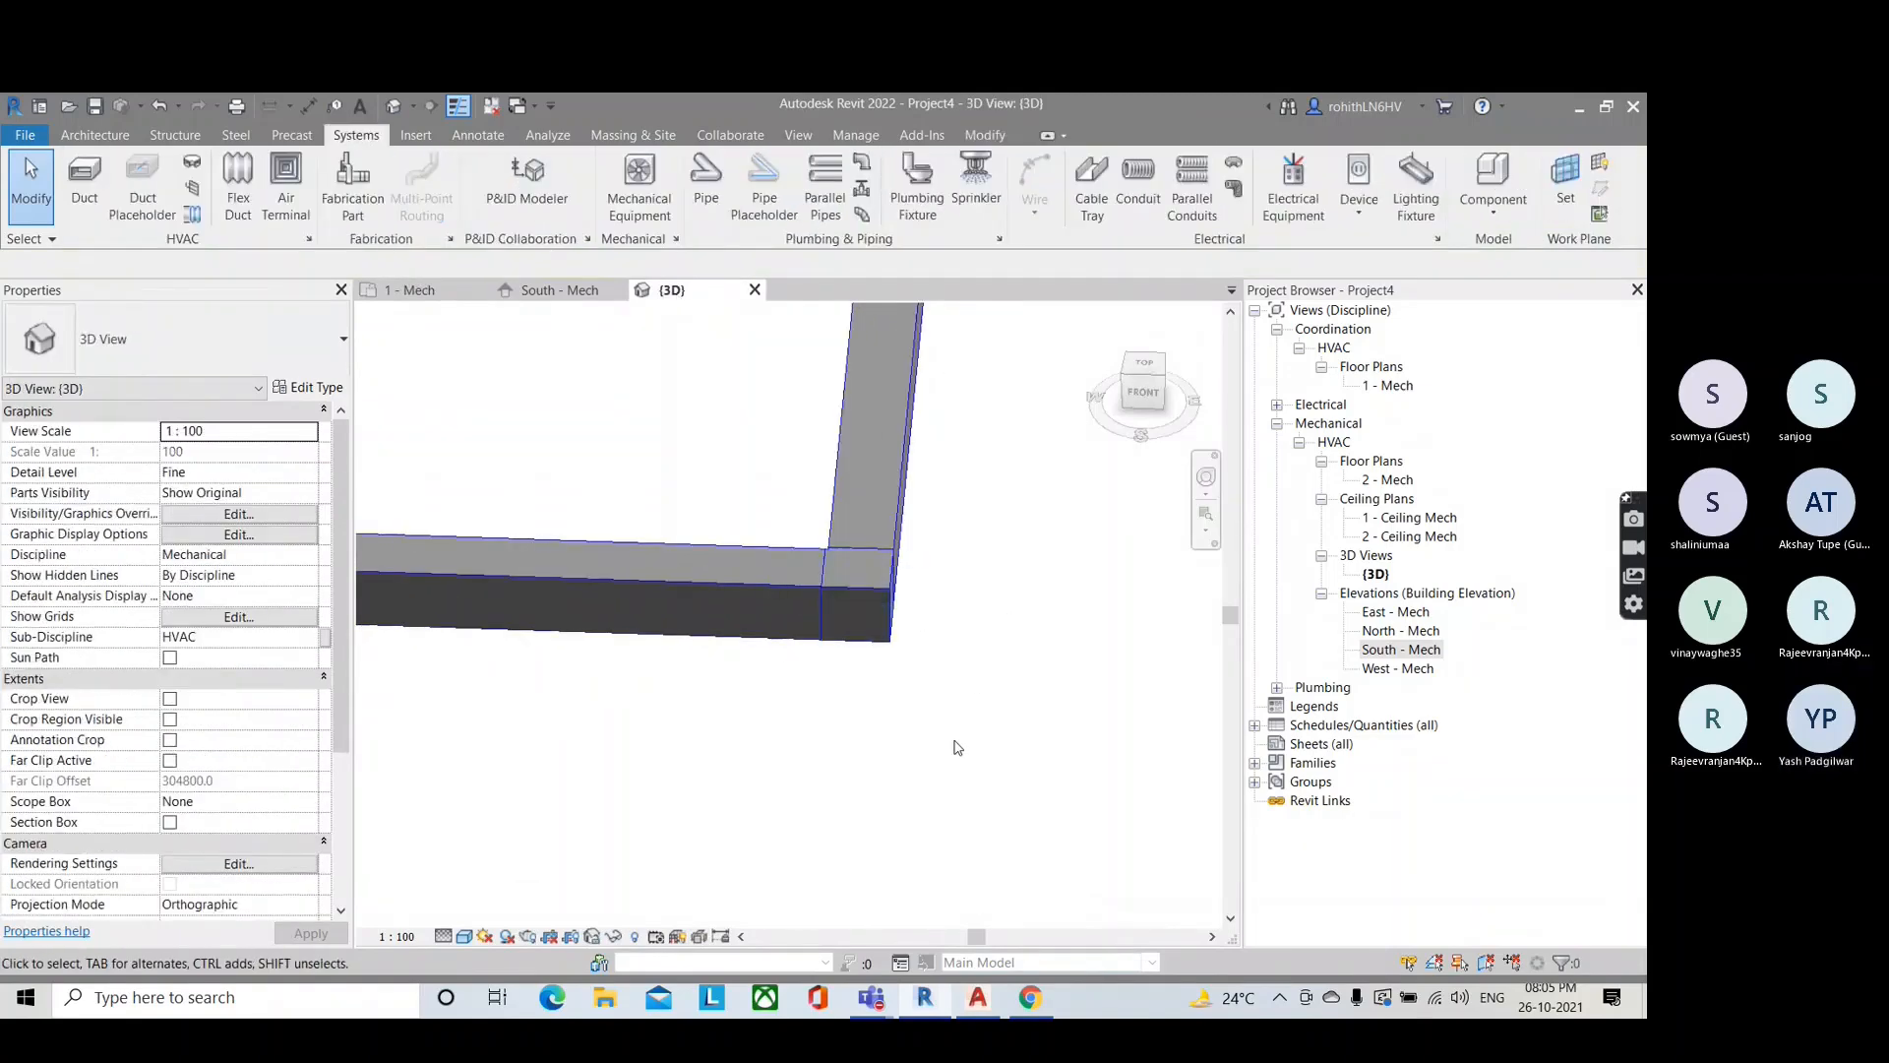
scroll(951, 748, down, 4)
middle_drag(927, 751, 869, 699)
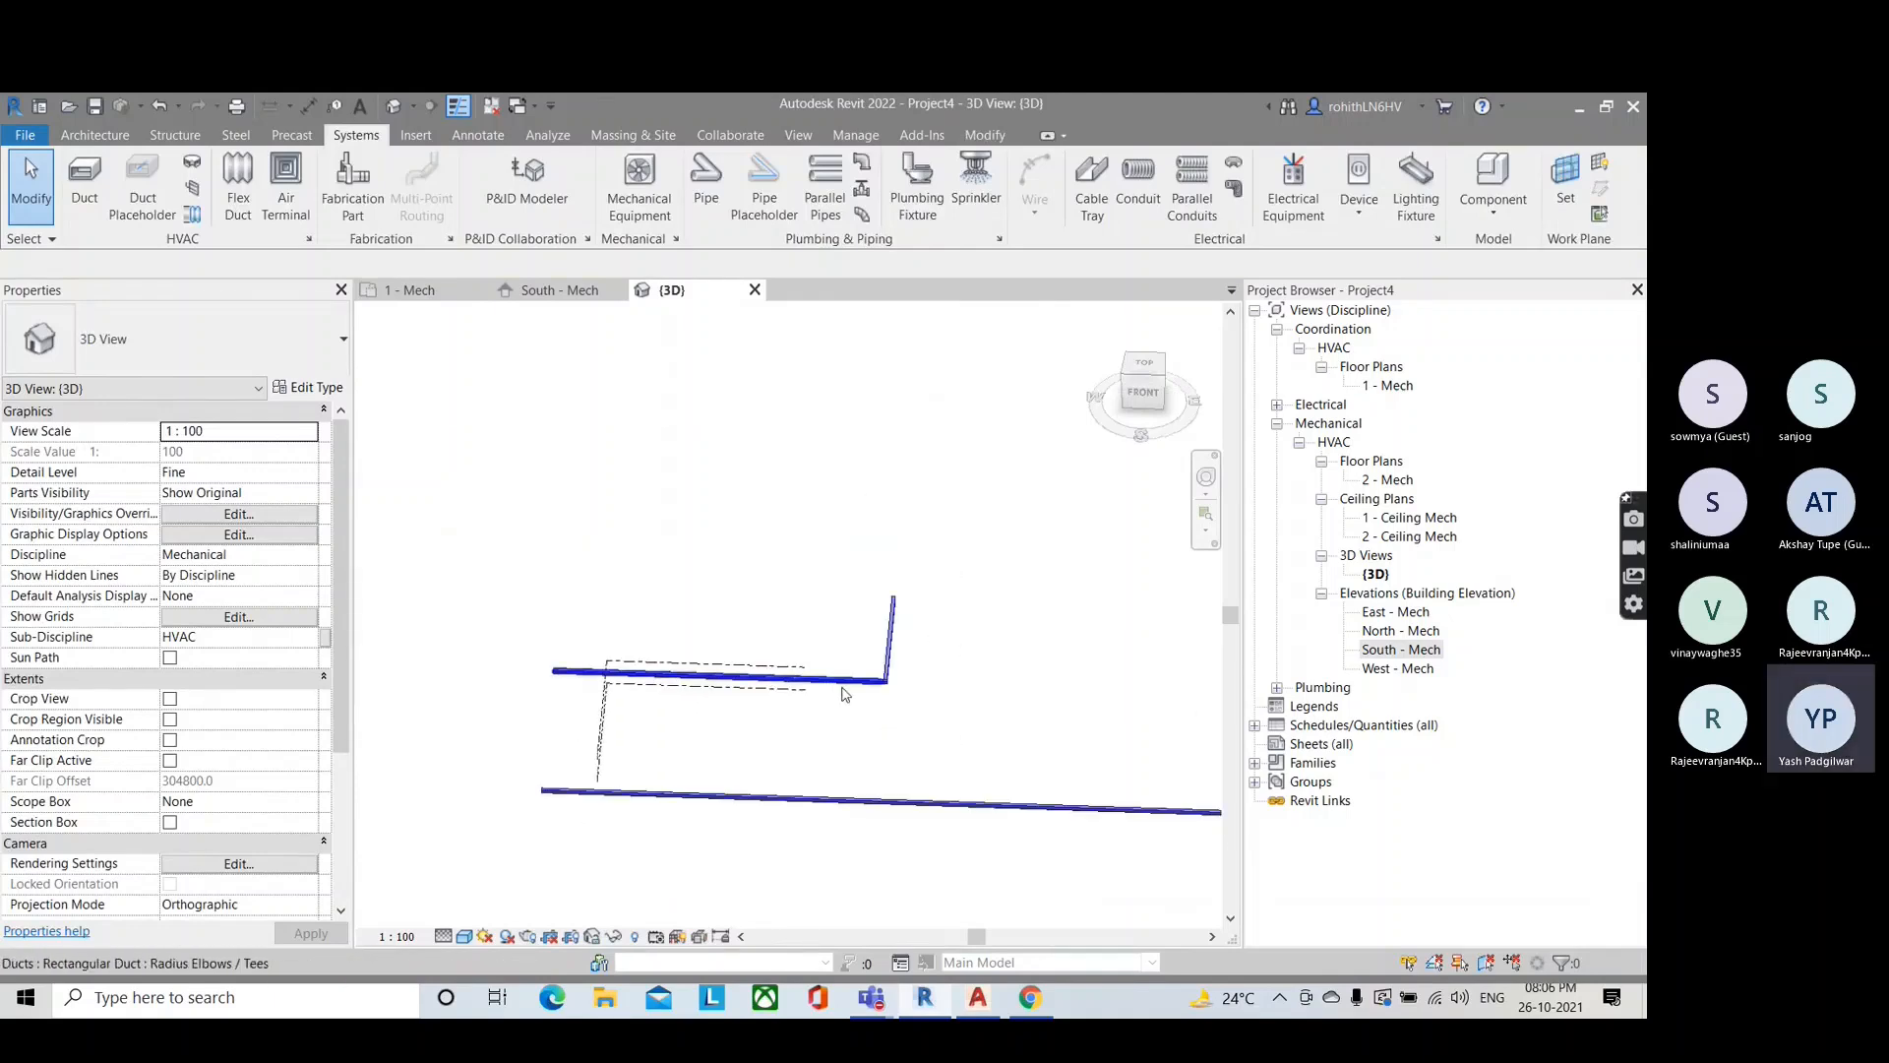
Step: Open the type properties of the horizontal Radius Elbows / Tees duct that meets the mitered corner in the 3D view
scroll(846, 689, up, 5)
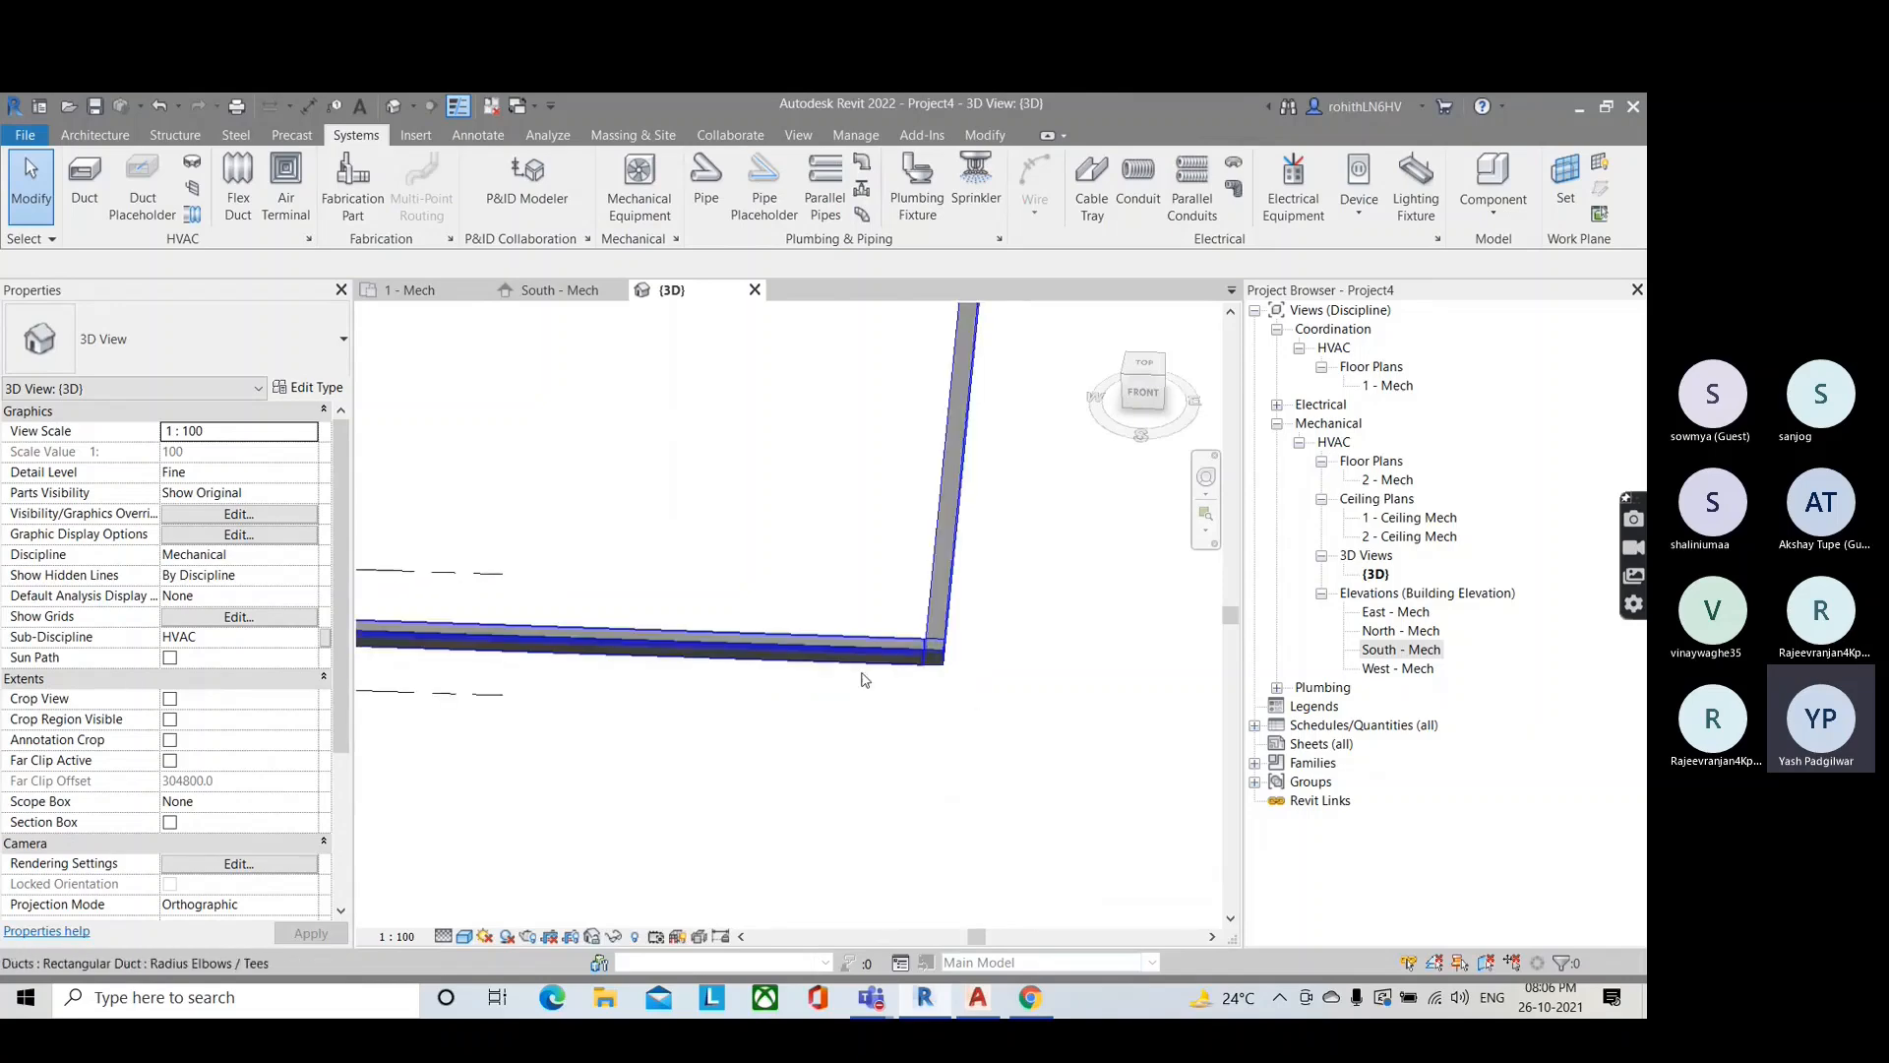
click(817, 657)
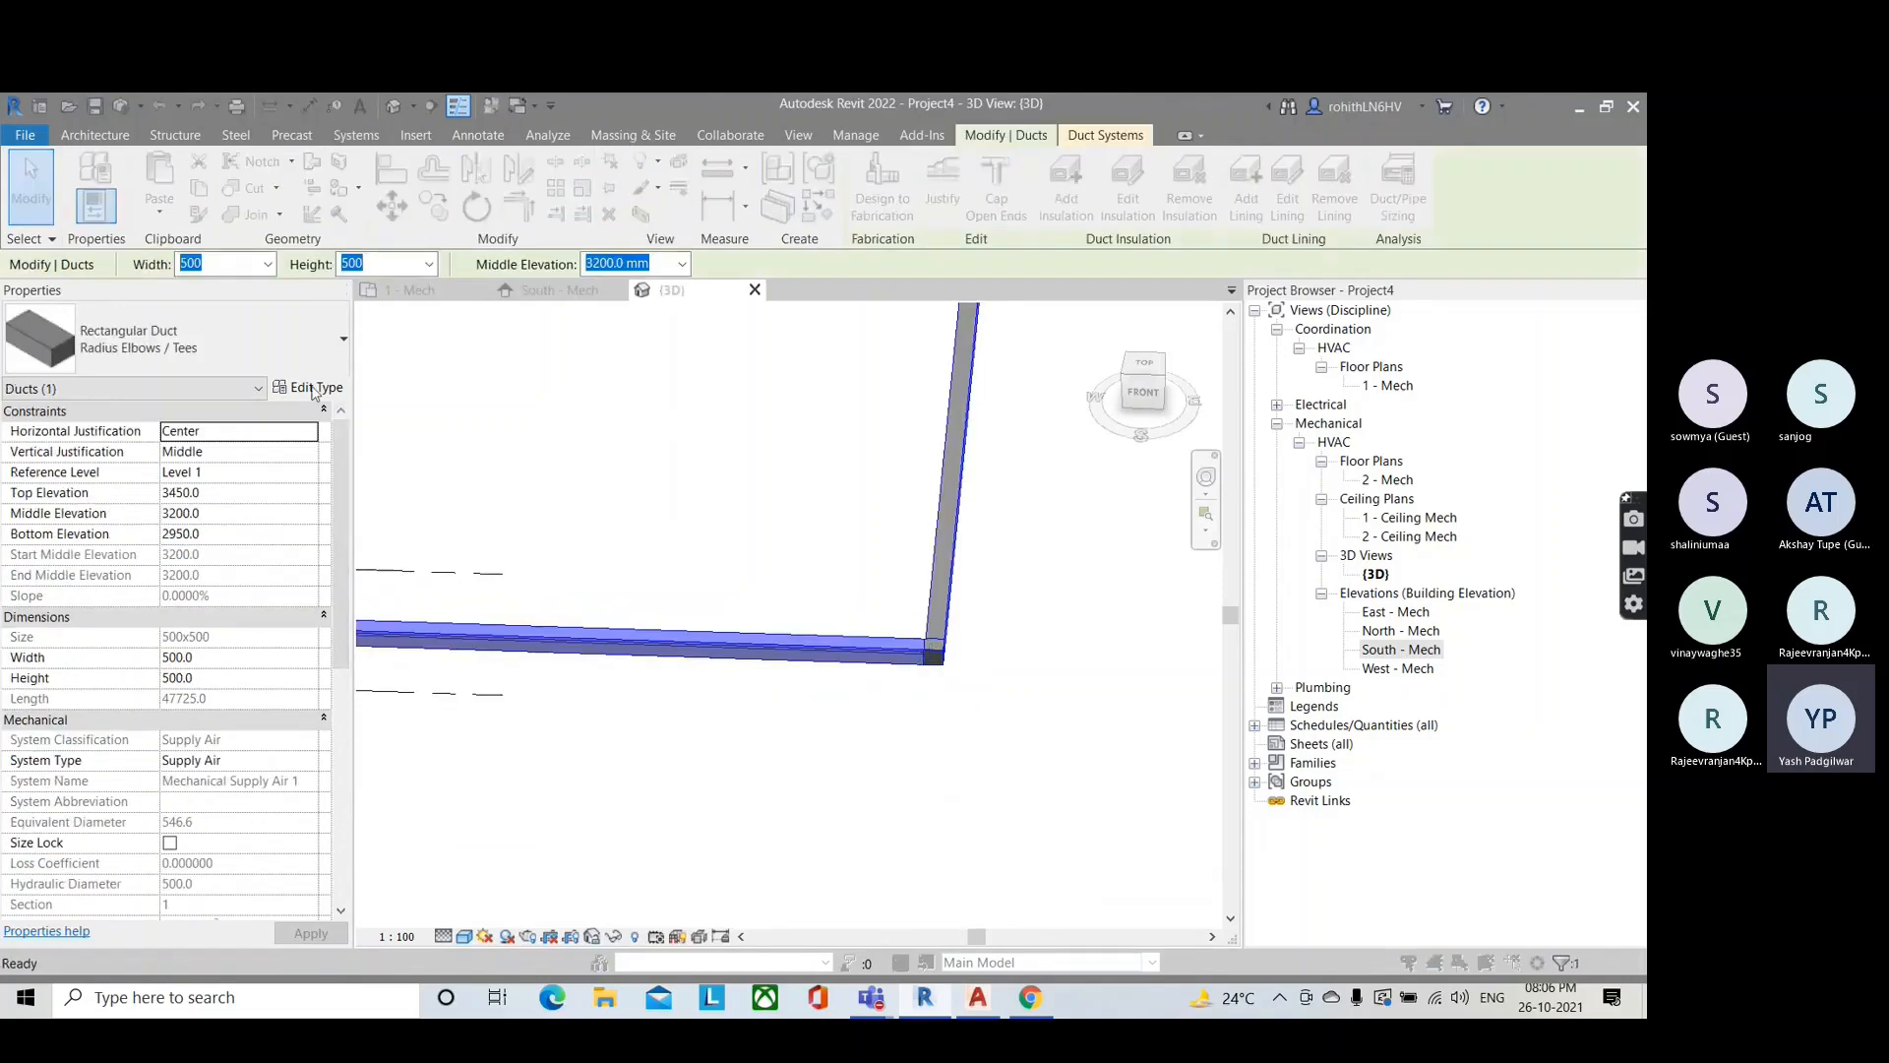
click(310, 386)
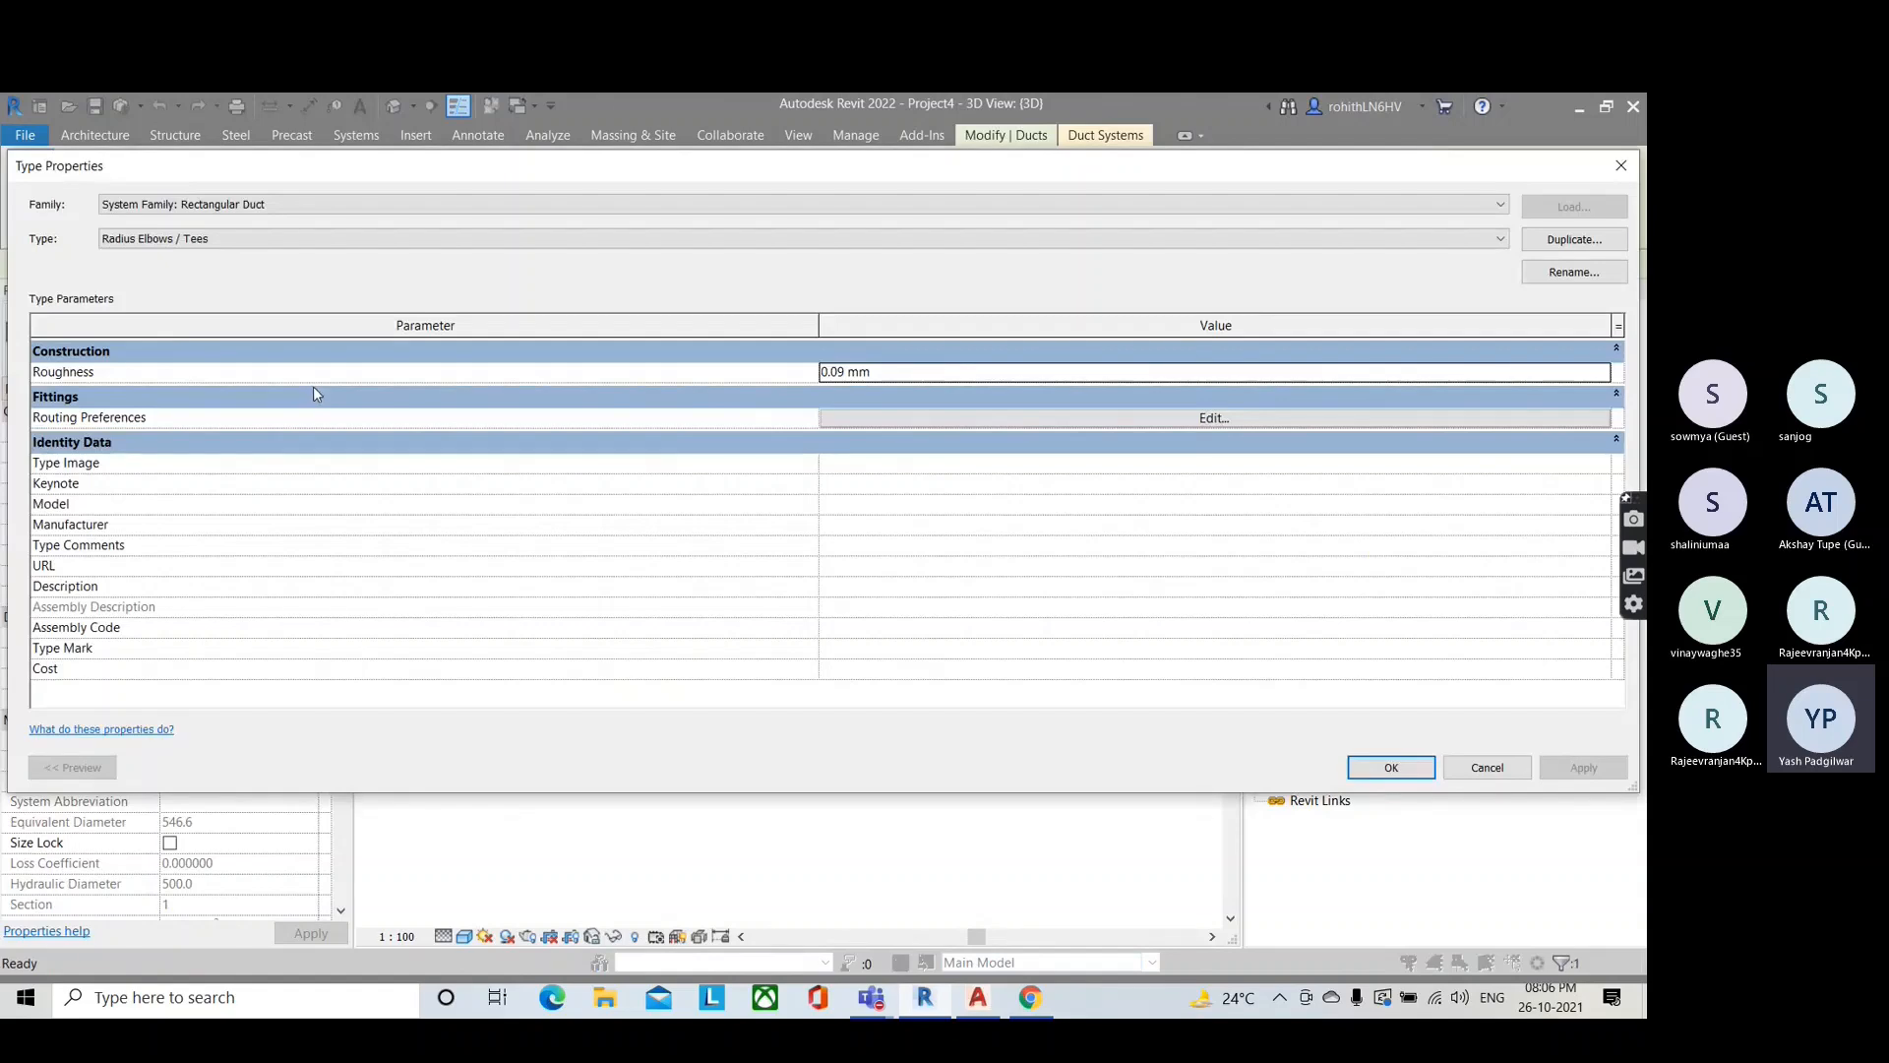
Step: Examine the routing preferences of the Radius Elbows / Tees rectangular duct type, from the elbow to the cap fittings
click(852, 419)
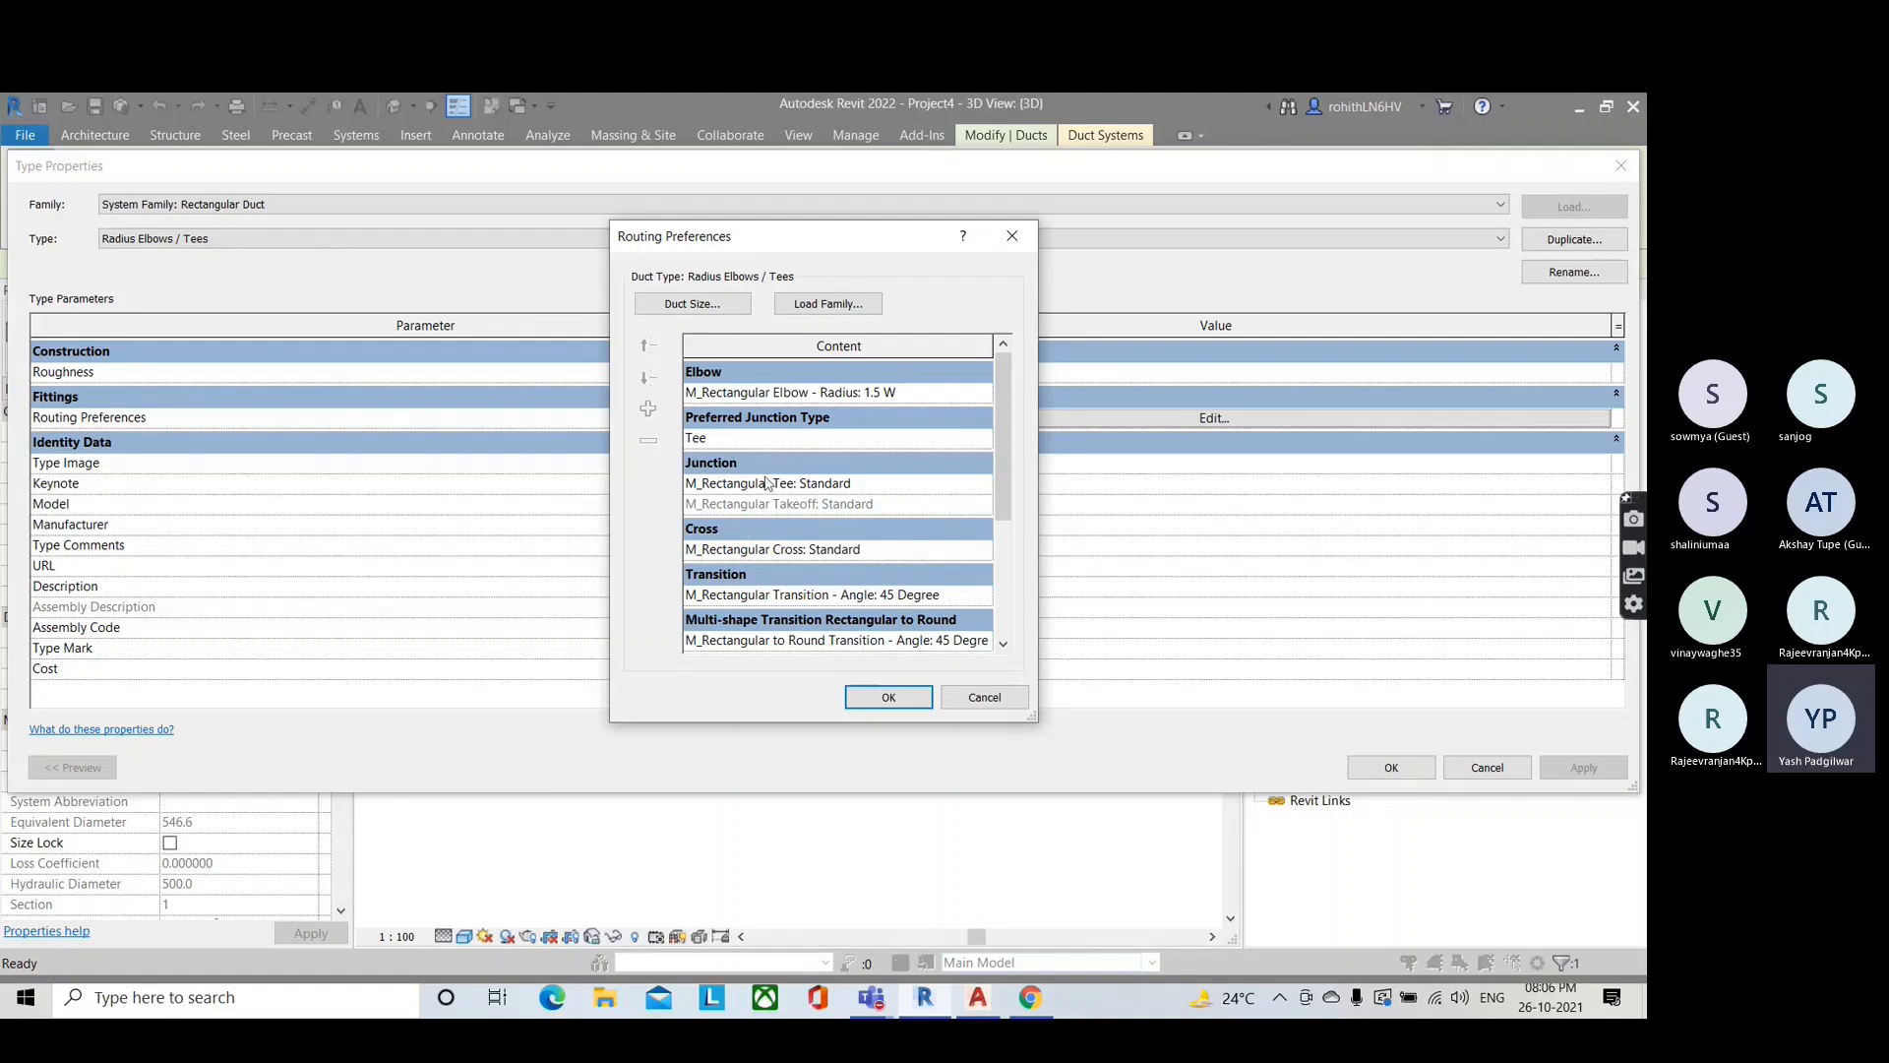
scroll(750, 512, down, 2)
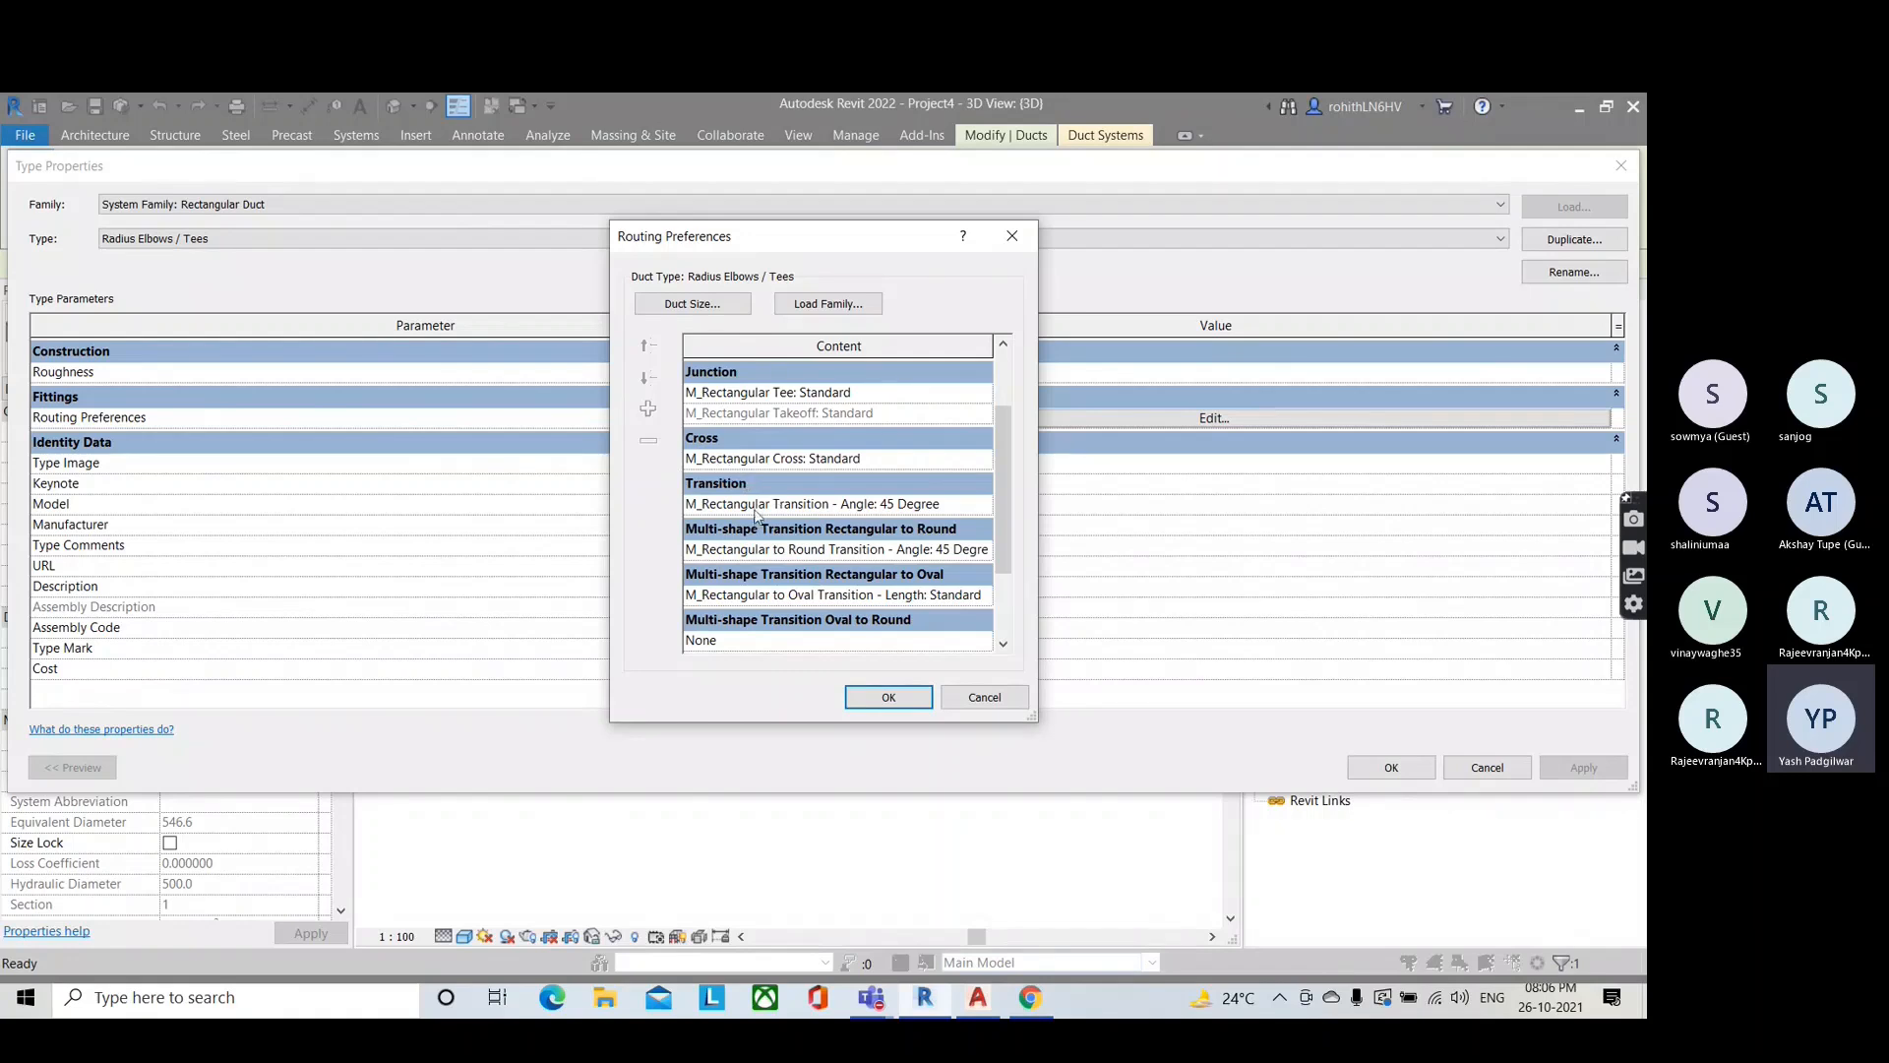
scroll(755, 514, down, 1)
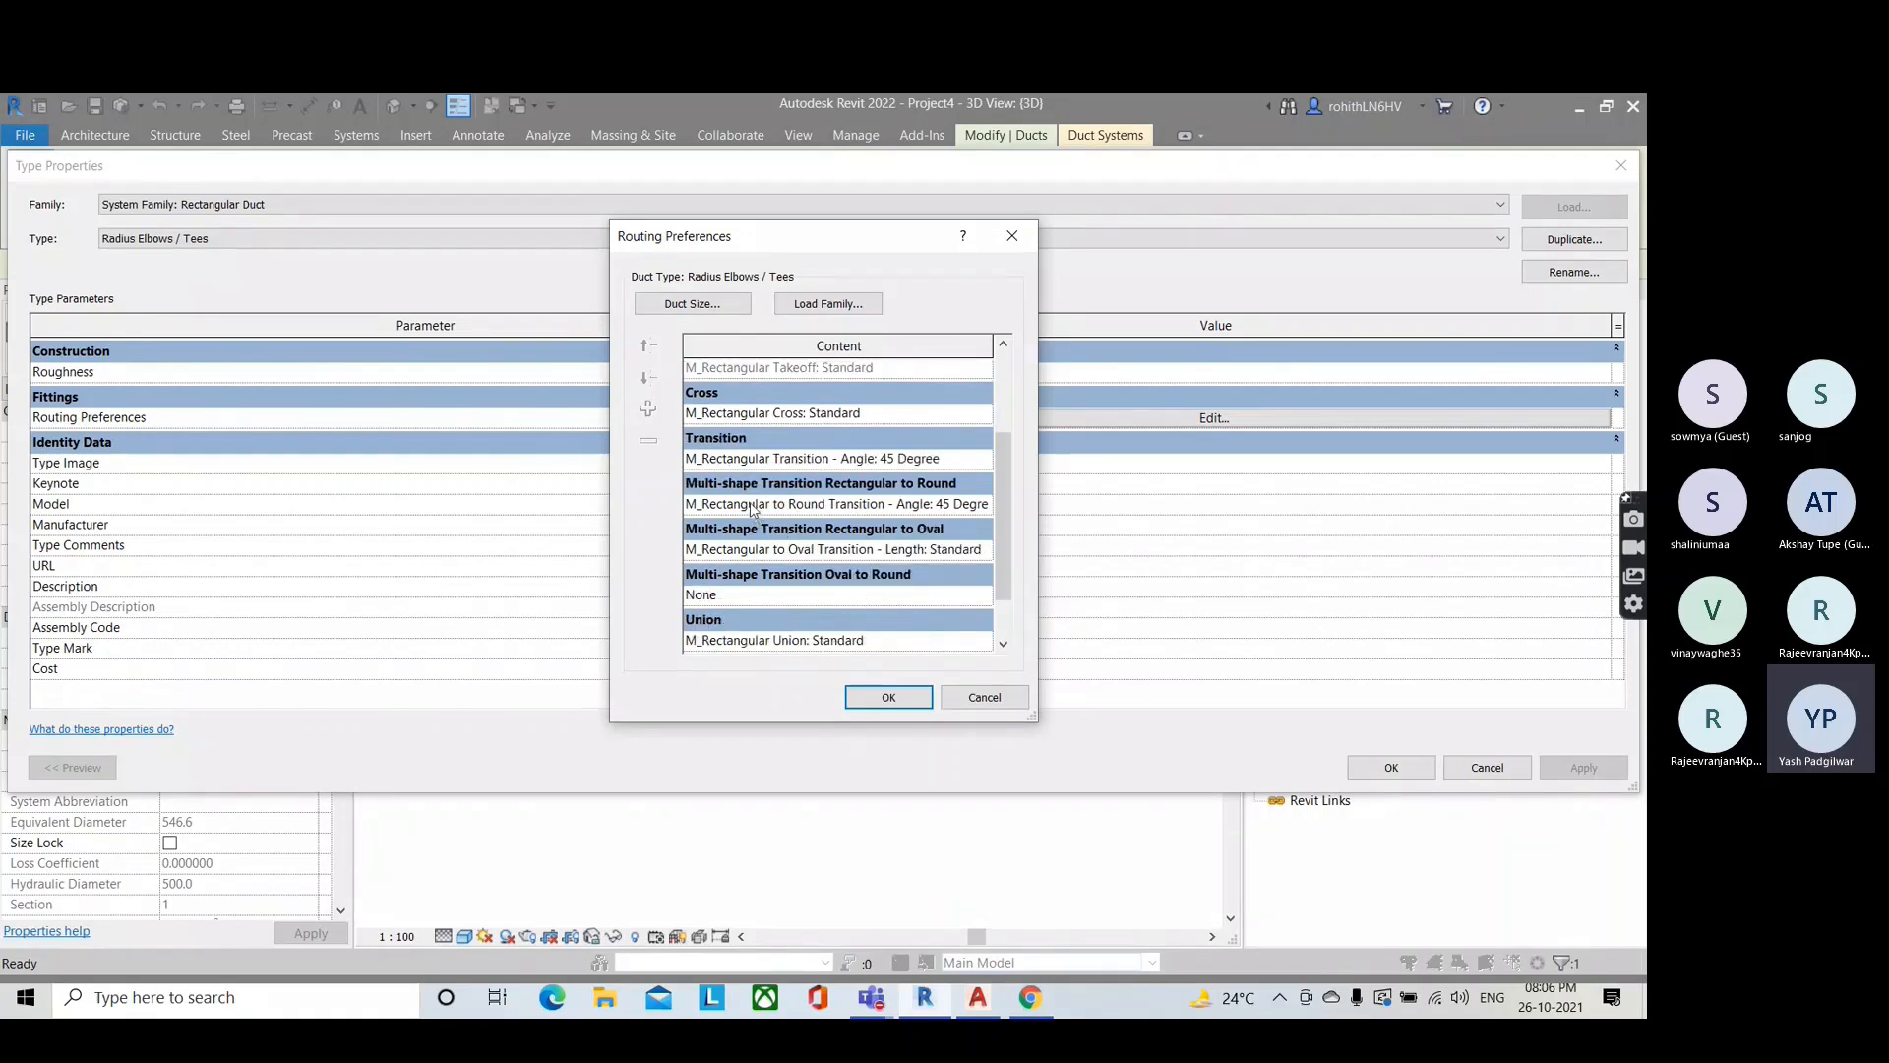
scroll(753, 509, down, 1)
scroll(752, 509, down, 1)
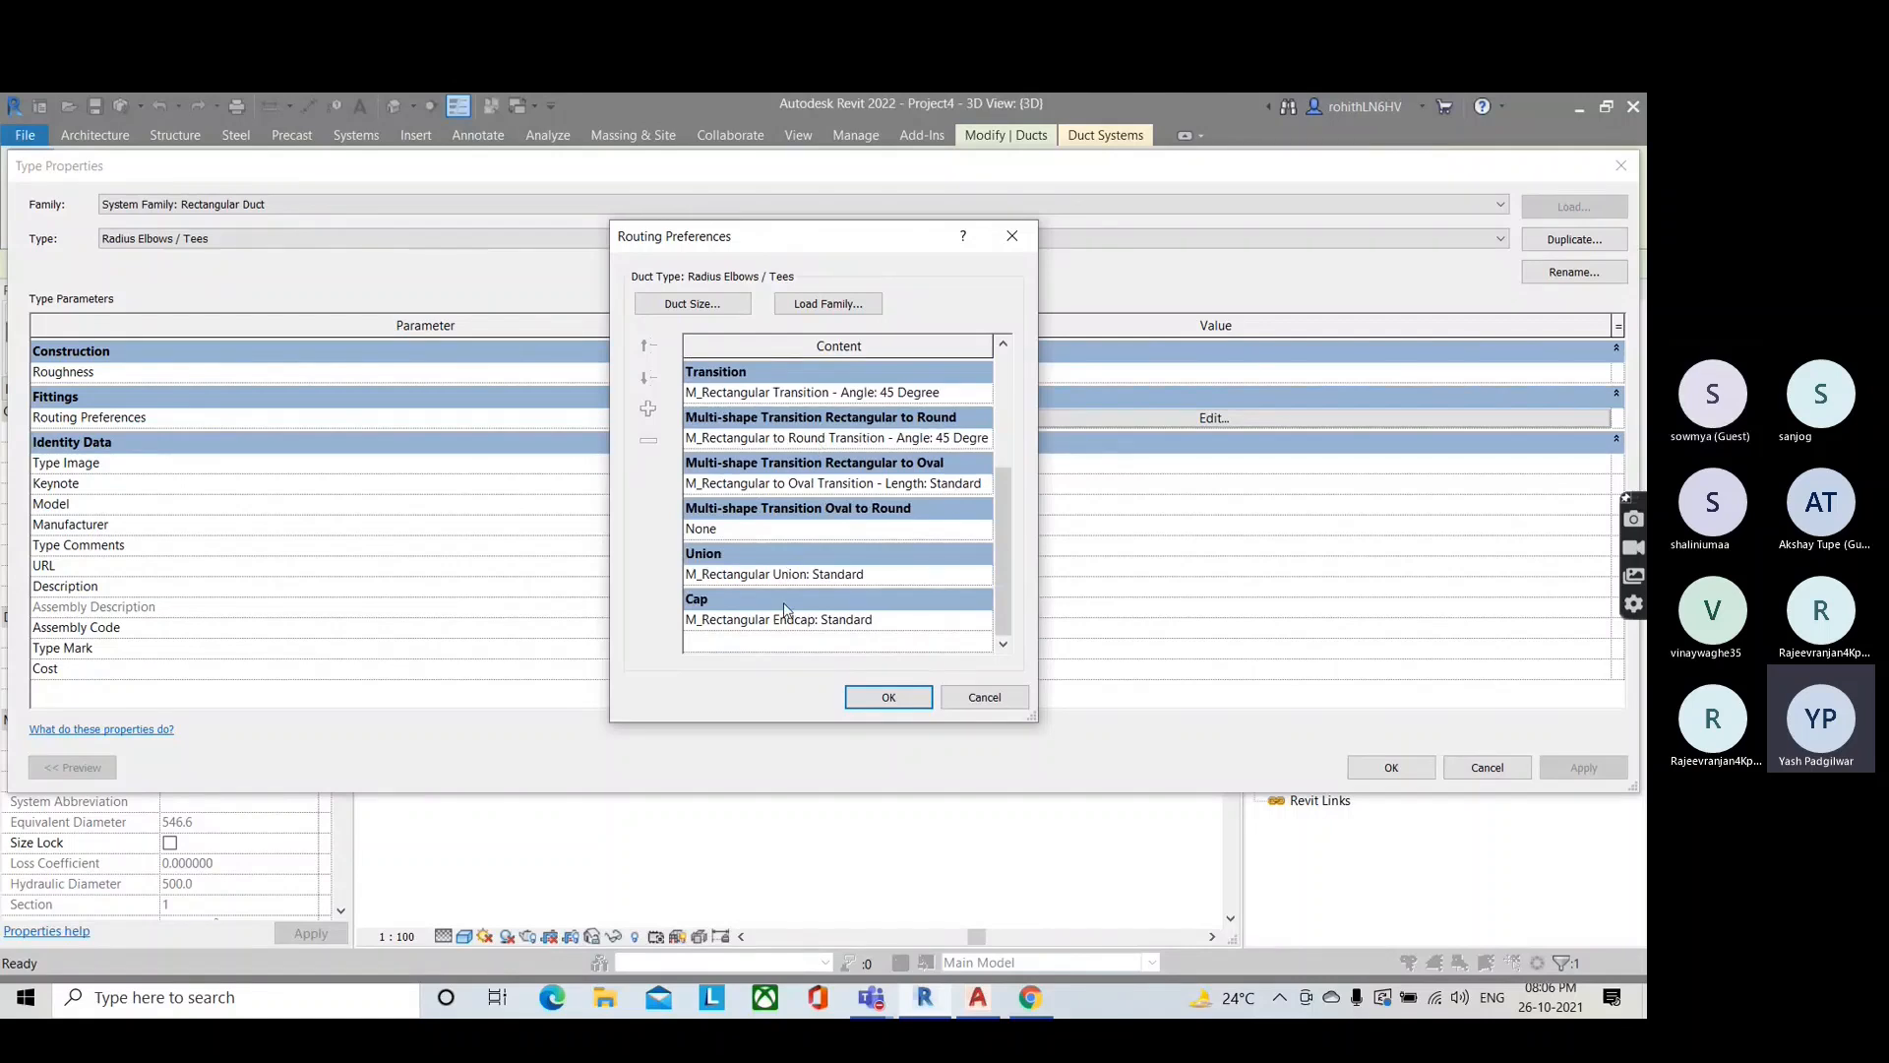
scroll(848, 489, up, 5)
scroll(784, 431, down, 4)
scroll(785, 395, up, 3)
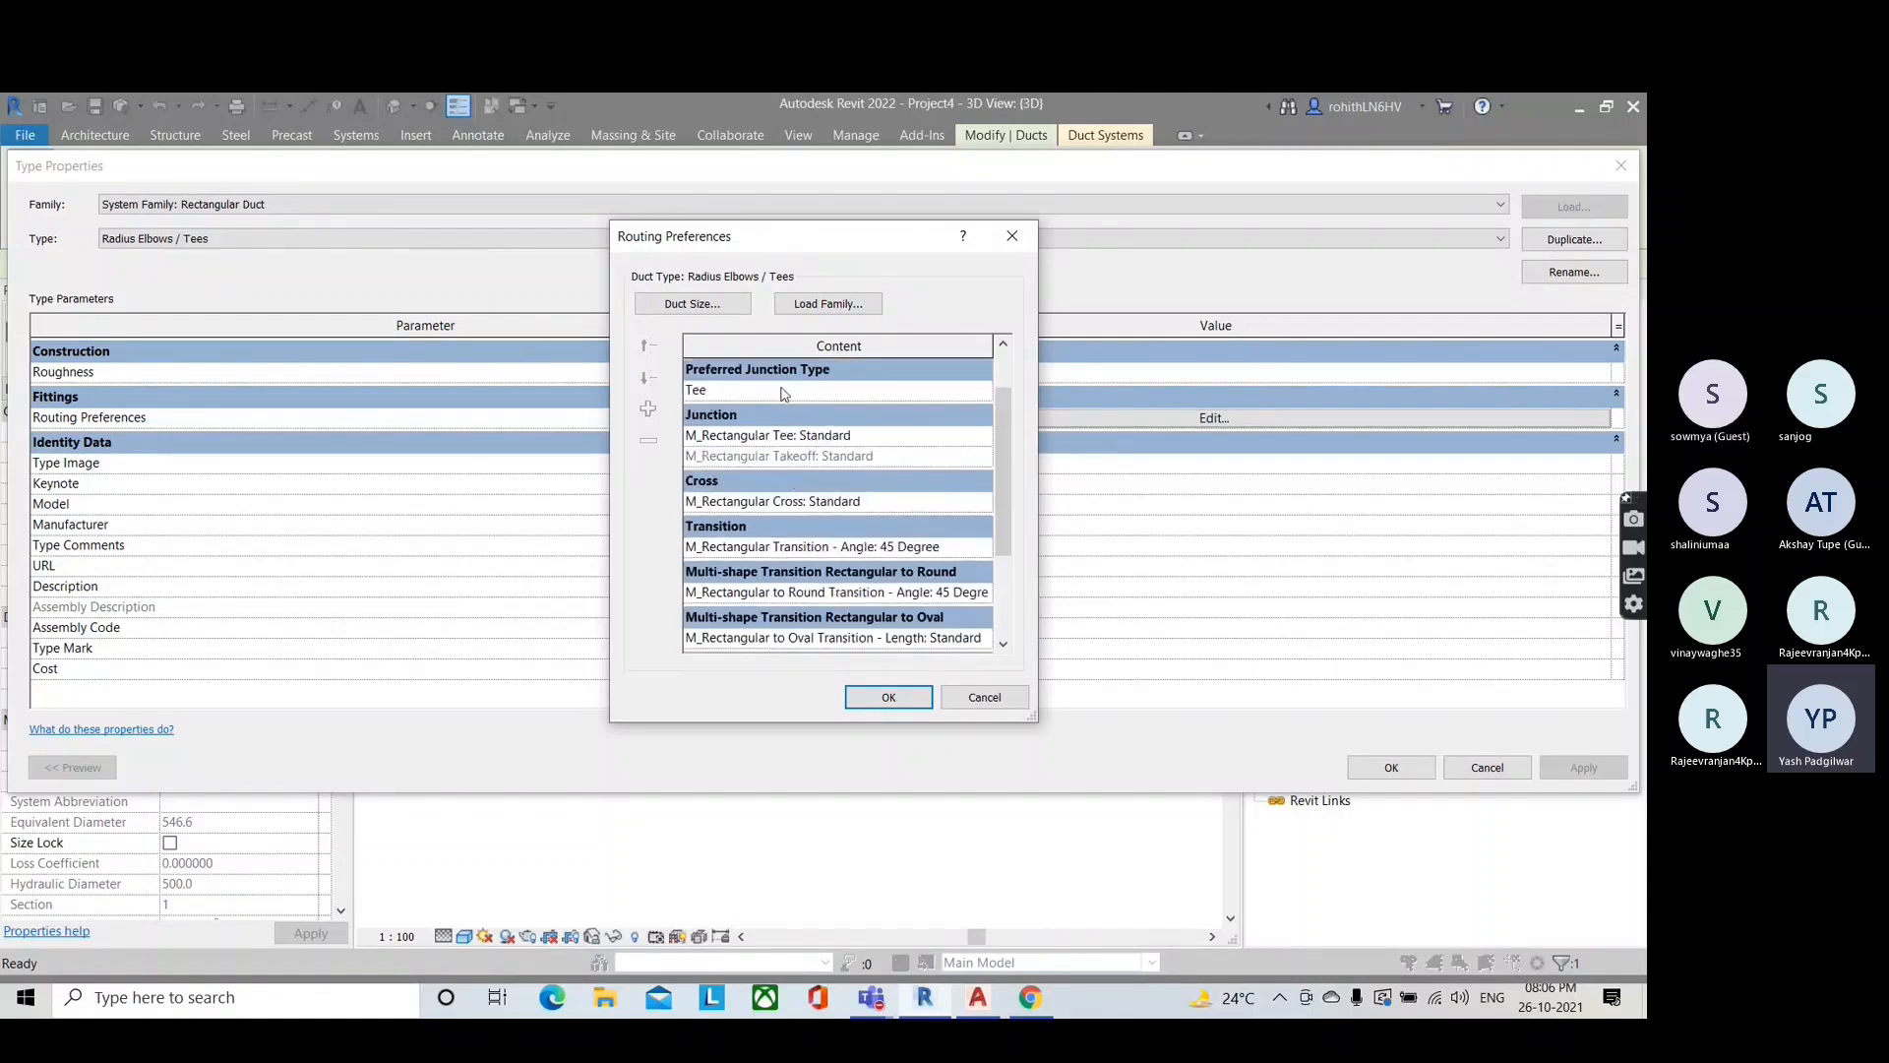
scroll(792, 590, down, 5)
scroll(791, 549, up, 3)
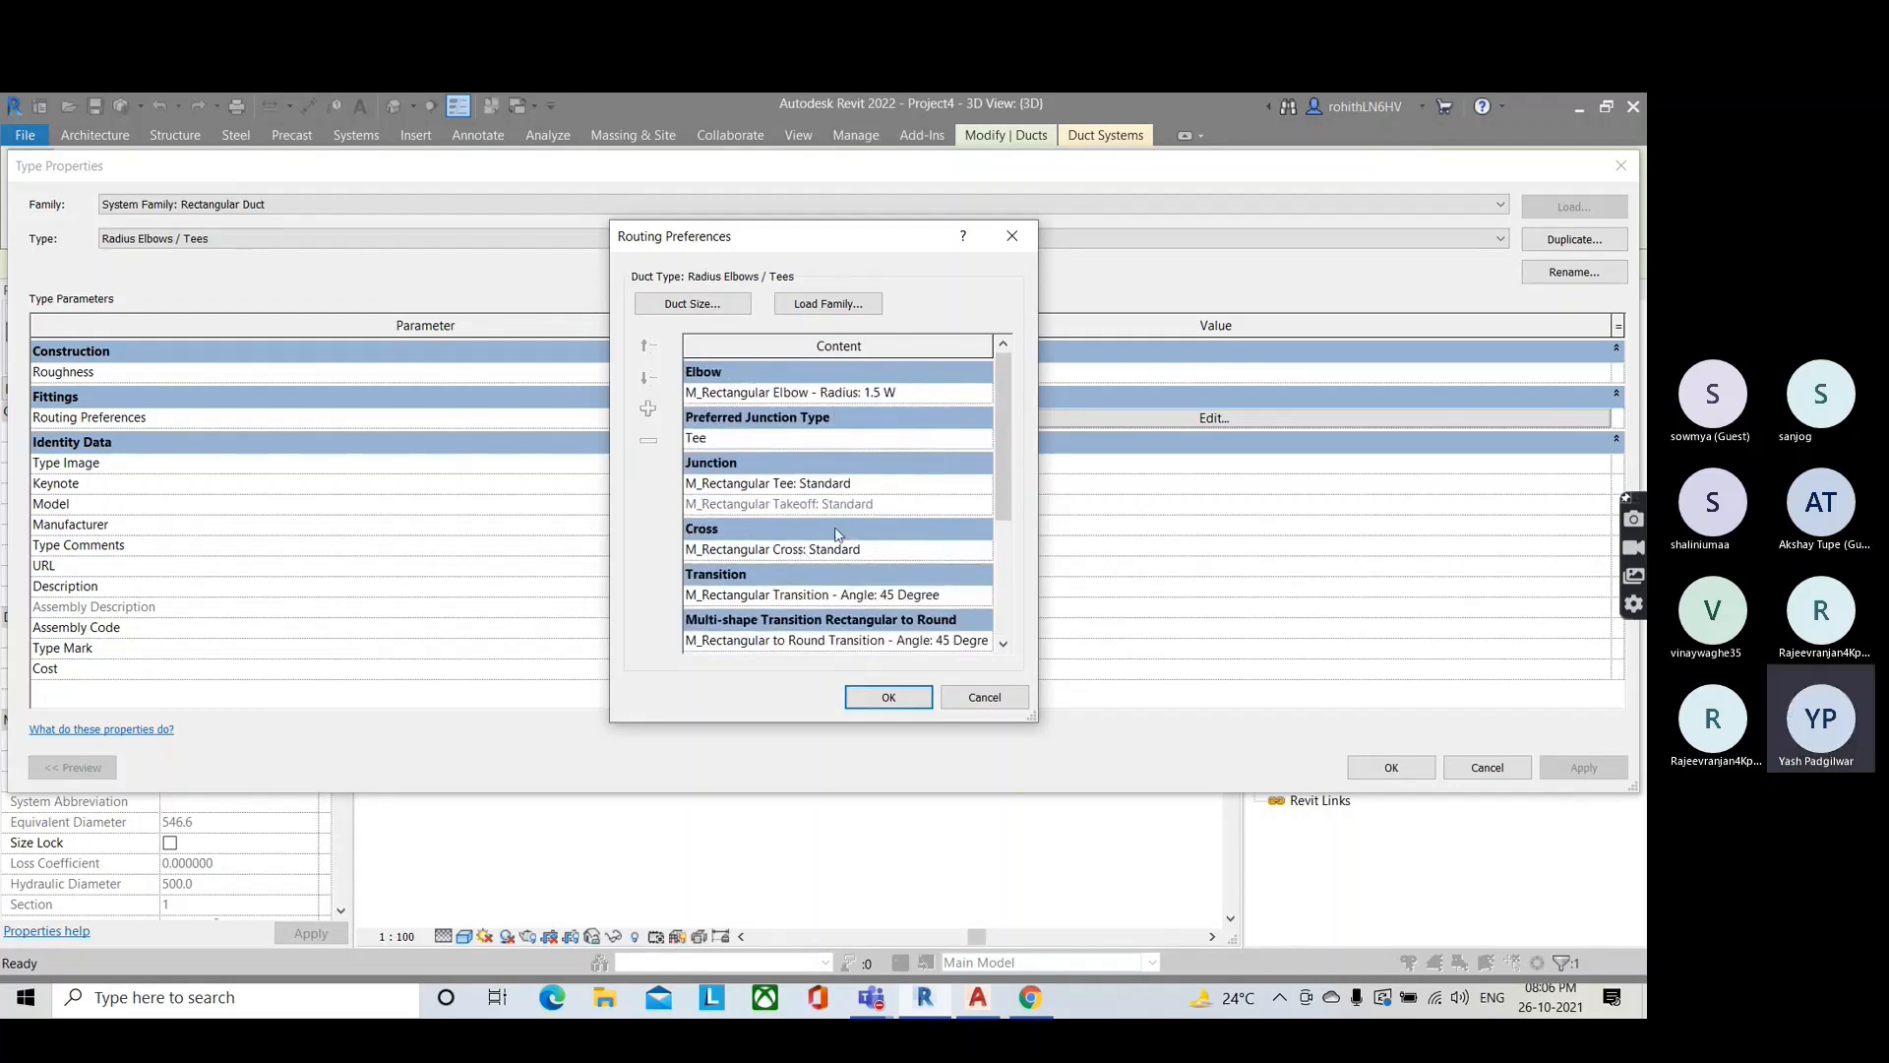
Step: Look at the tap families available for loading, cancel the loading, and accept the routing preferences unchanged
click(863, 305)
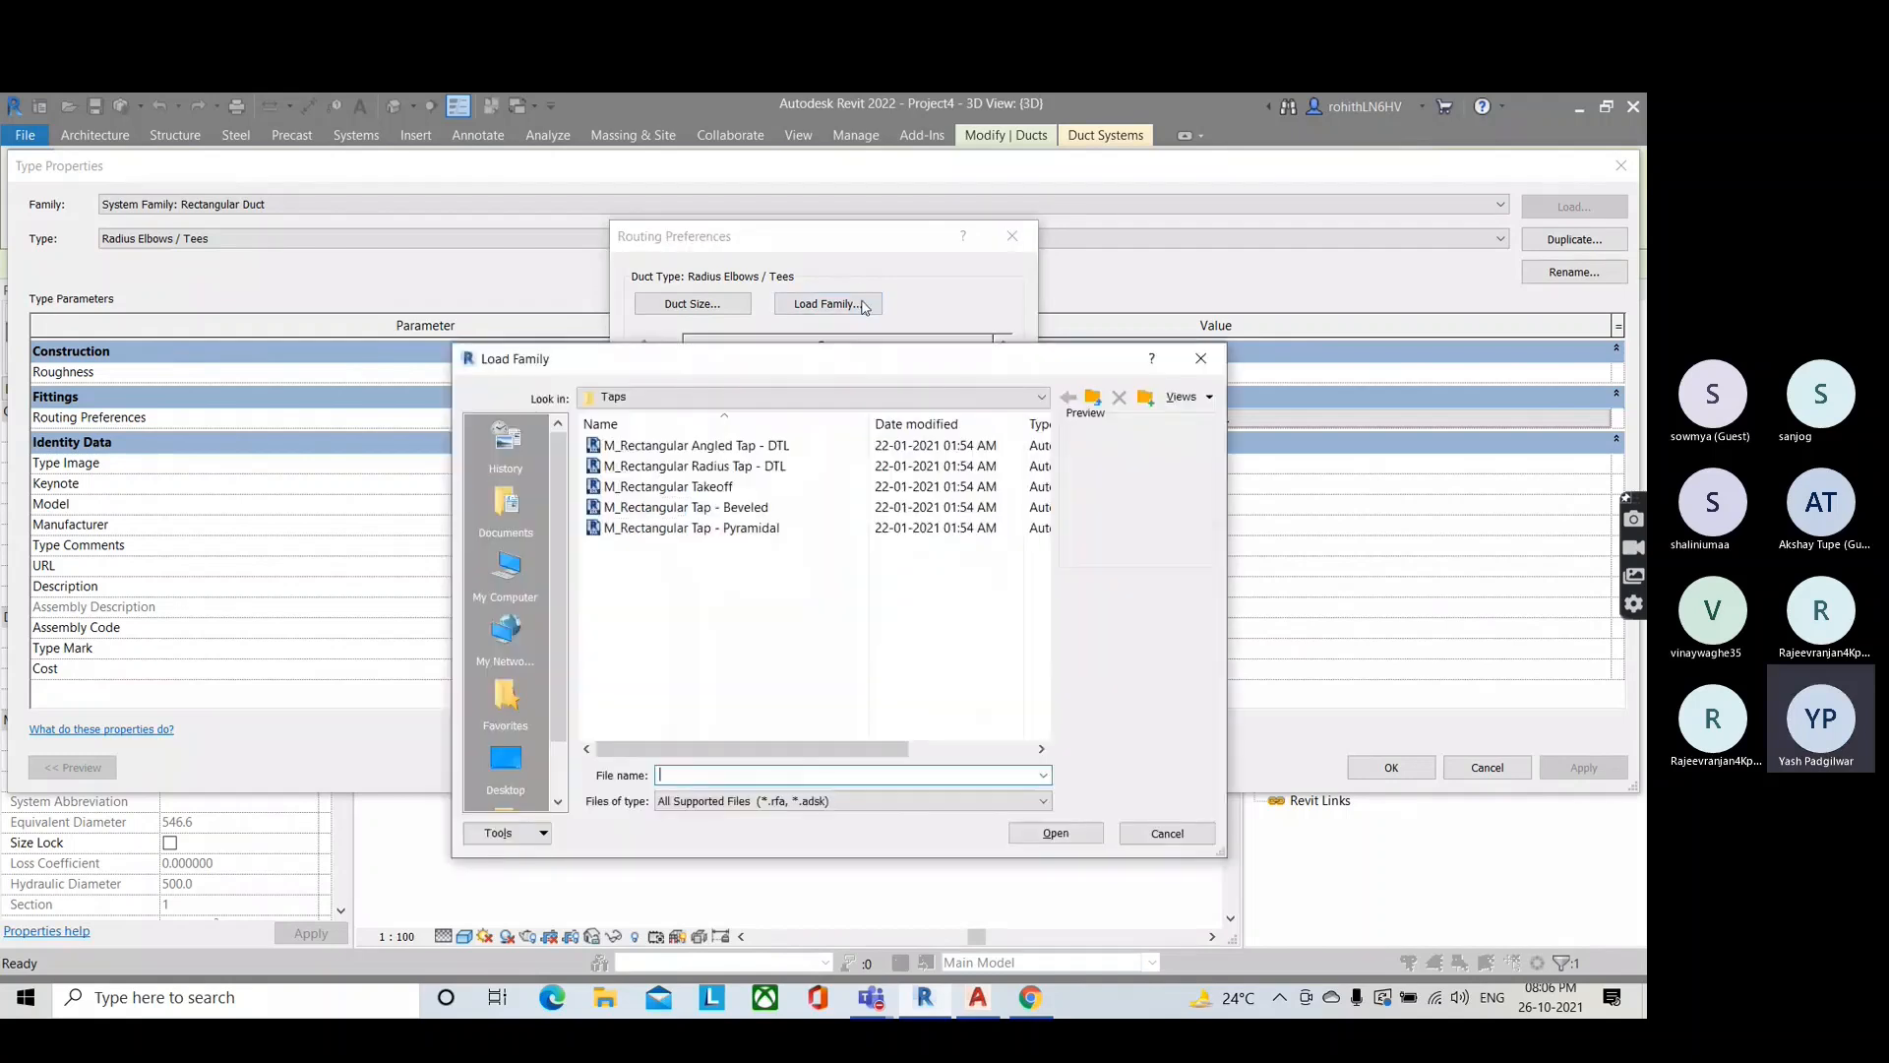
click(1200, 358)
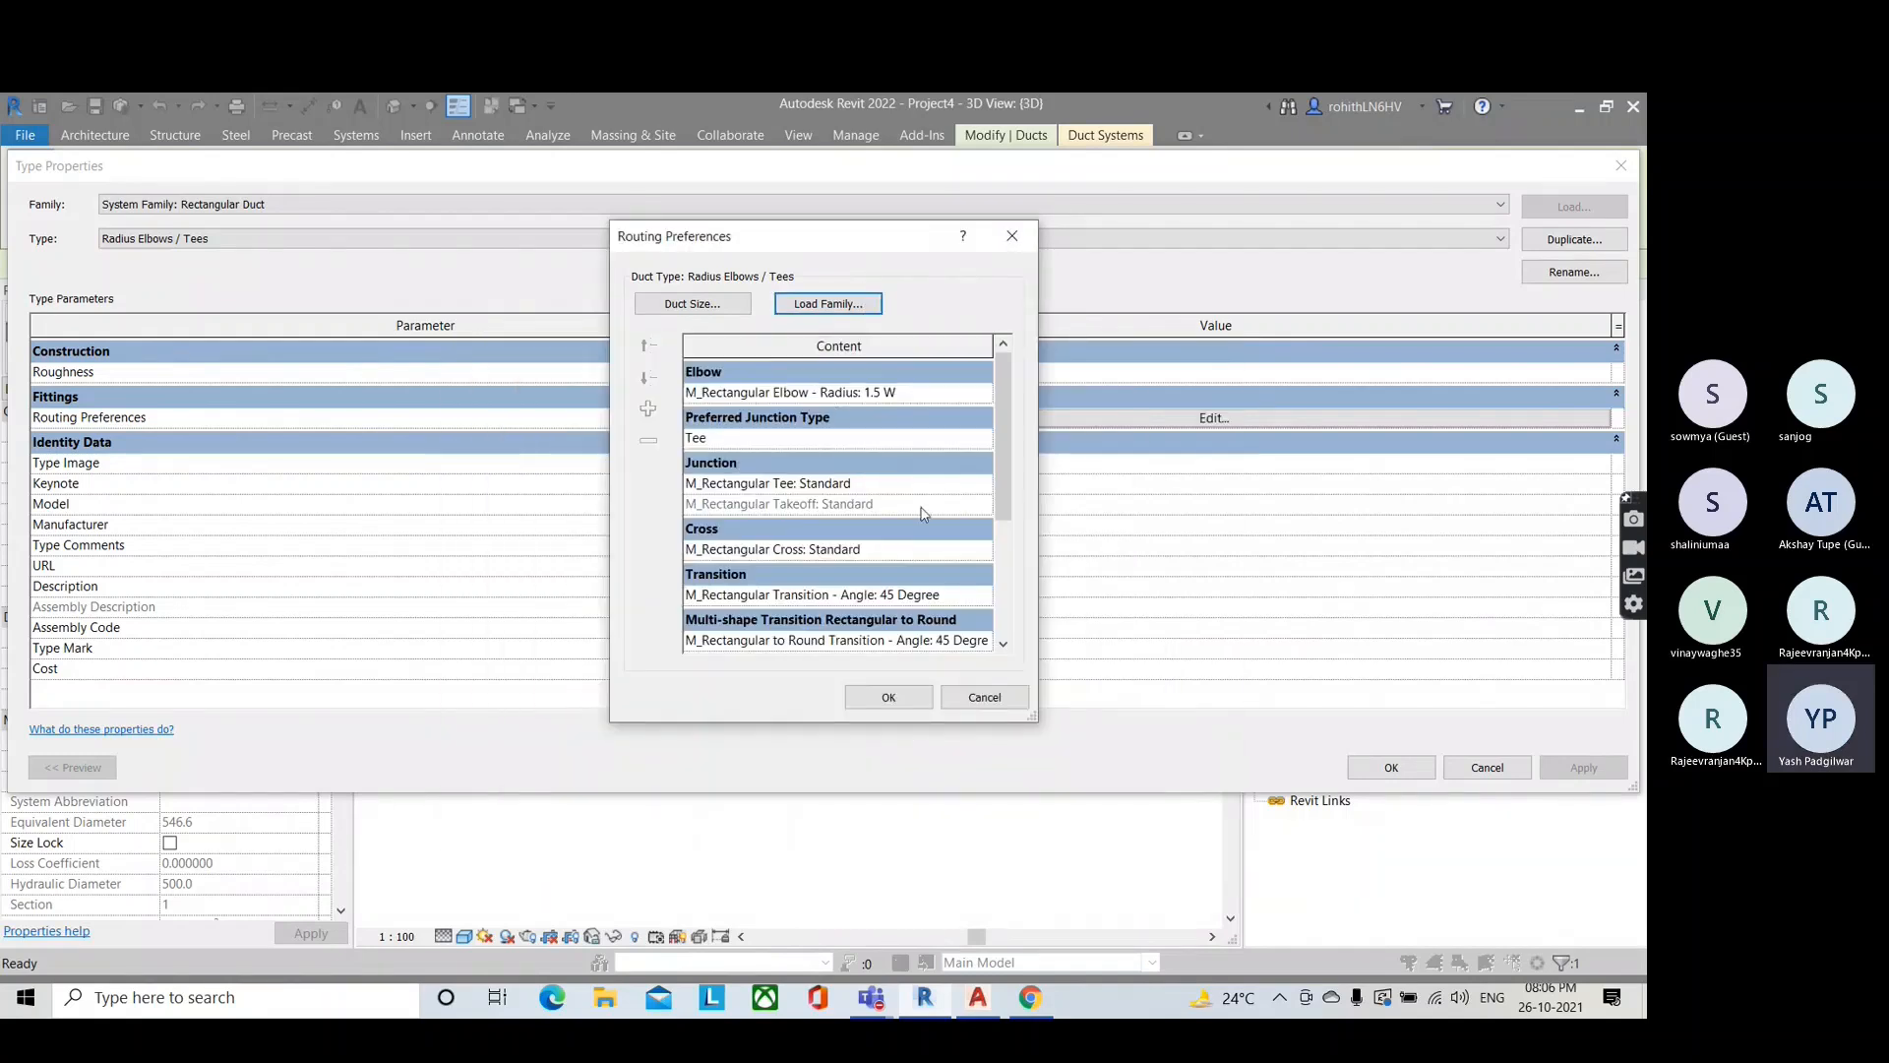
scroll(906, 595, down, 3)
scroll(905, 593, up, 3)
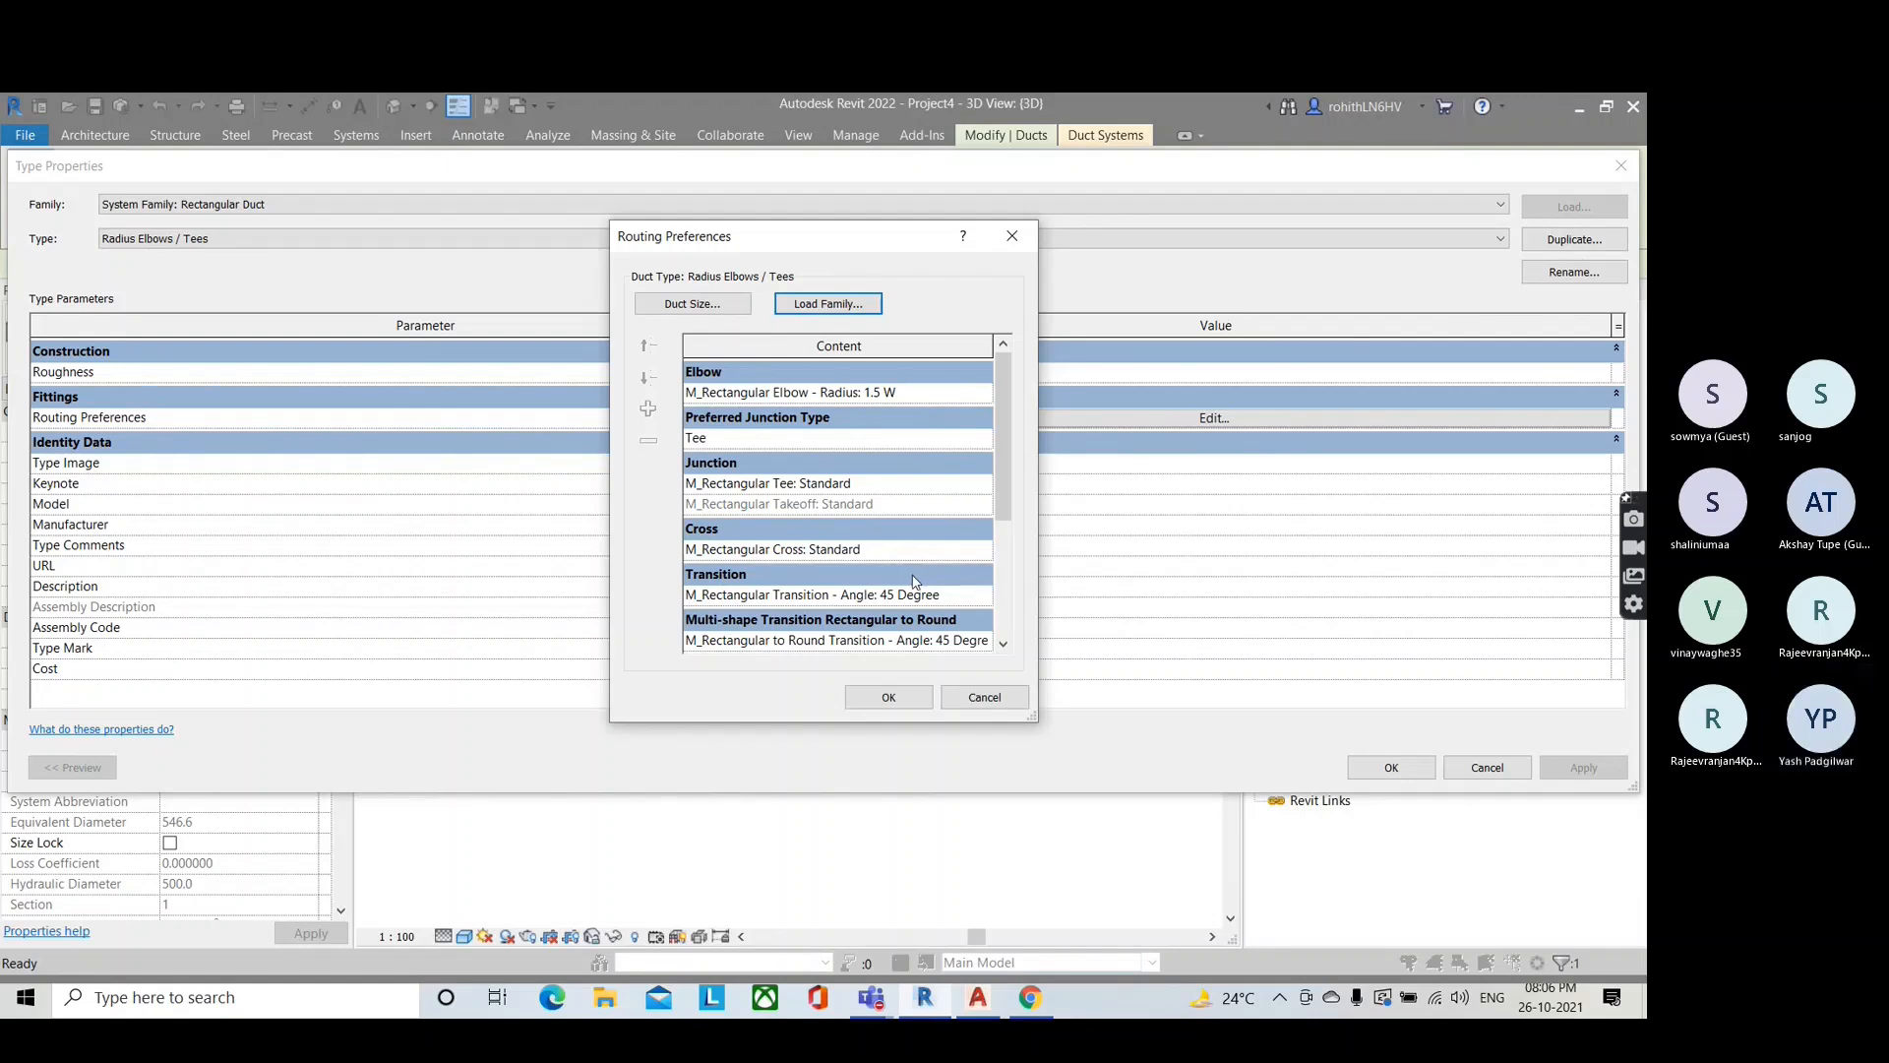
click(889, 697)
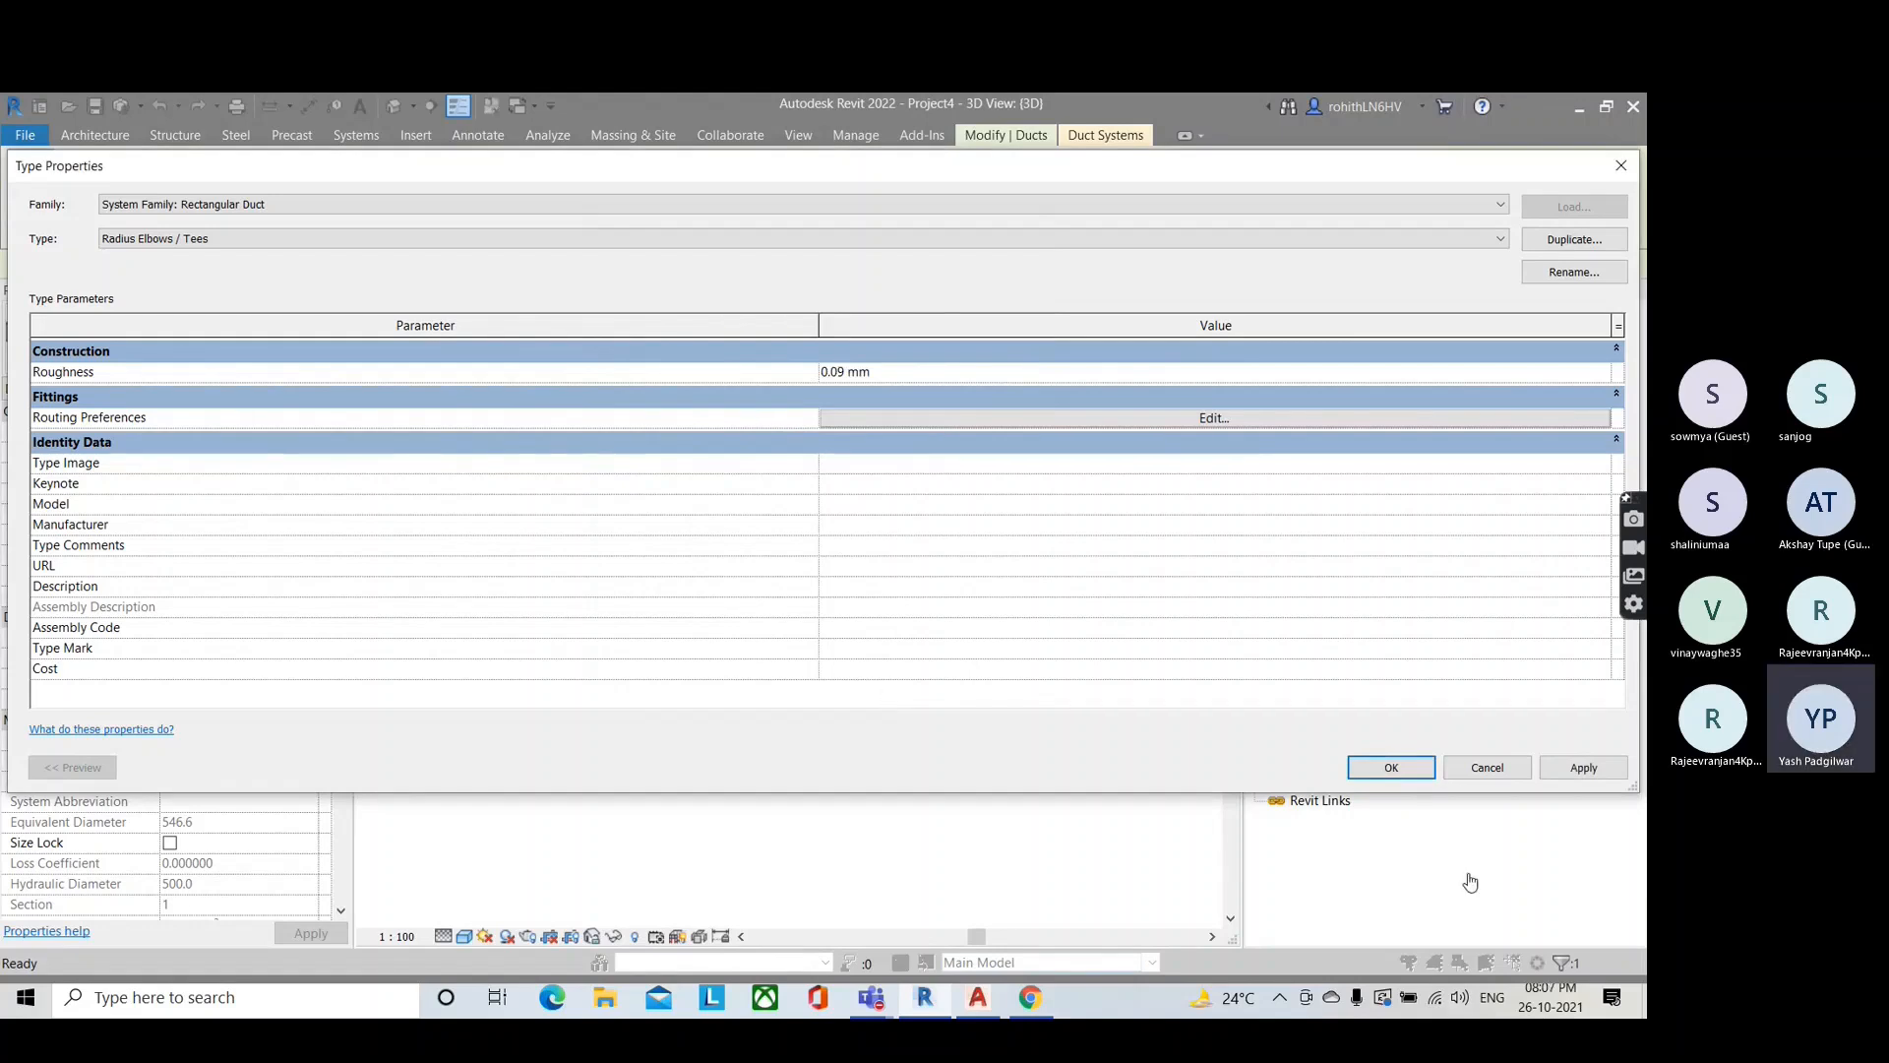
key(alt+Tab)
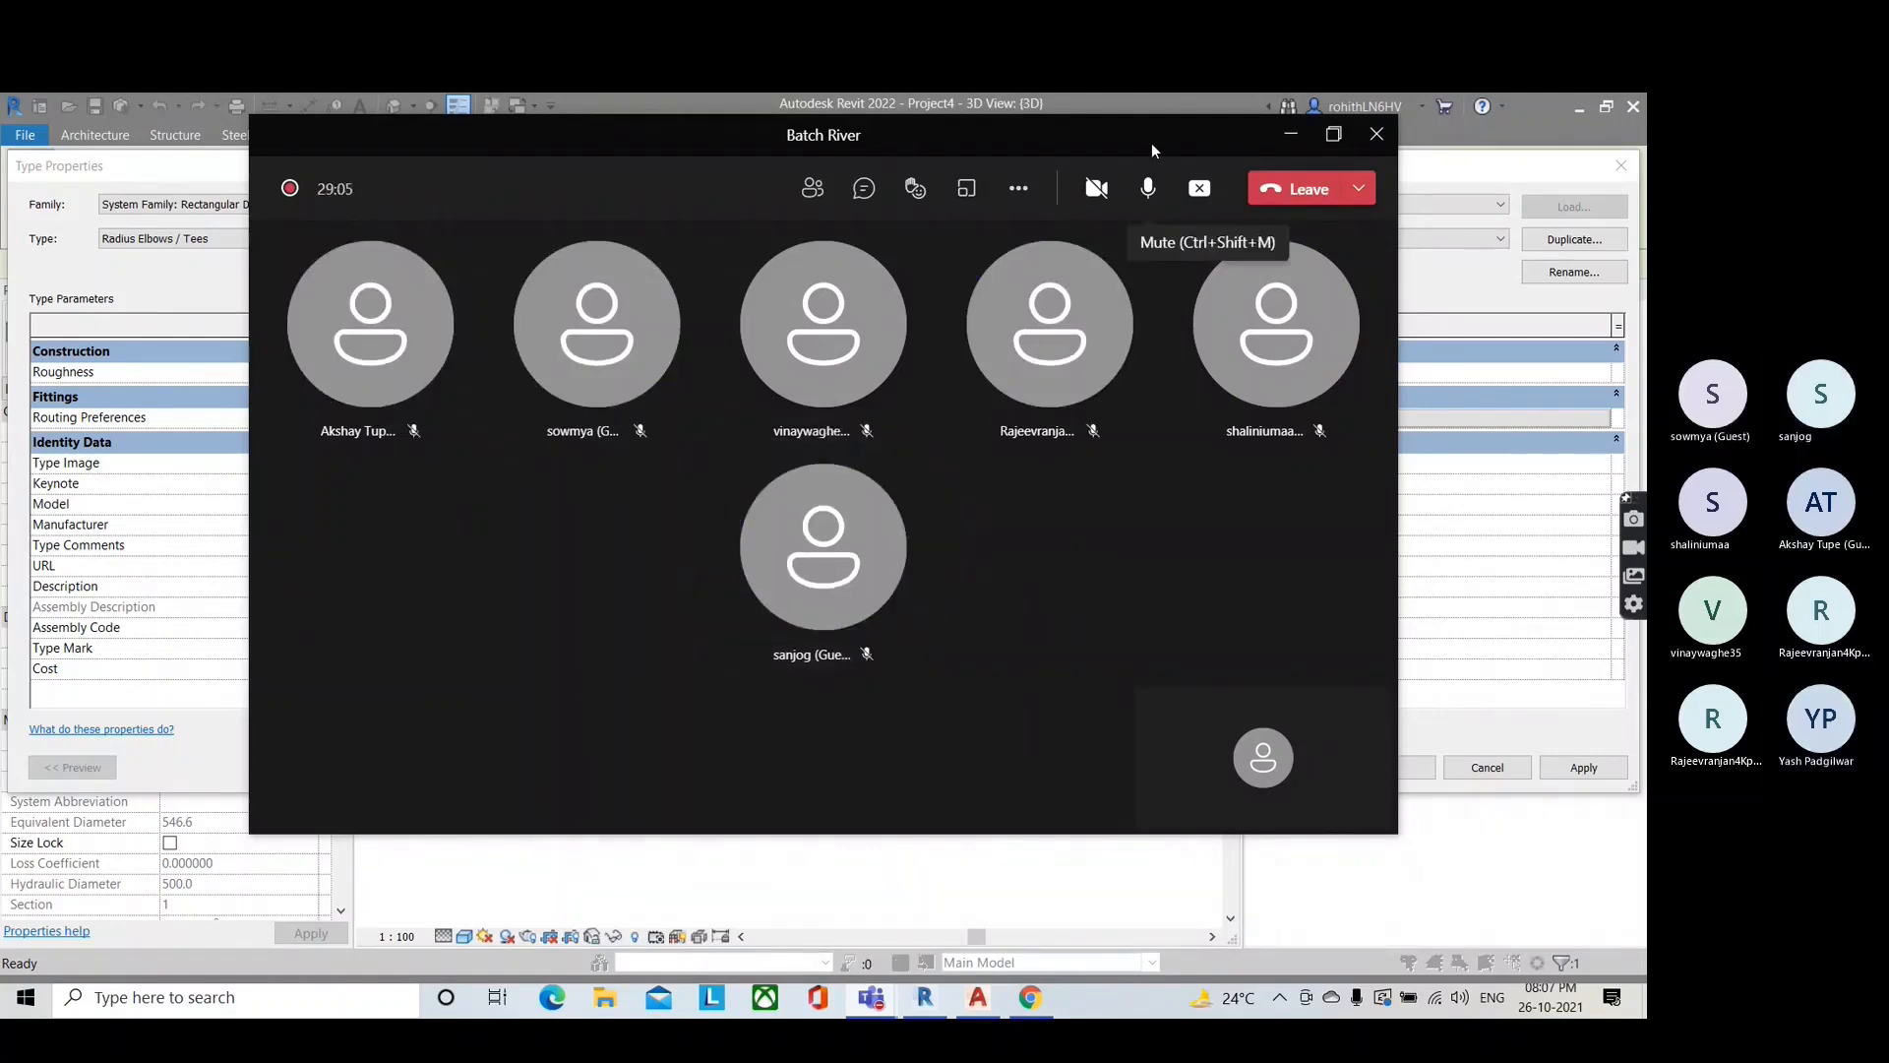
click(1285, 139)
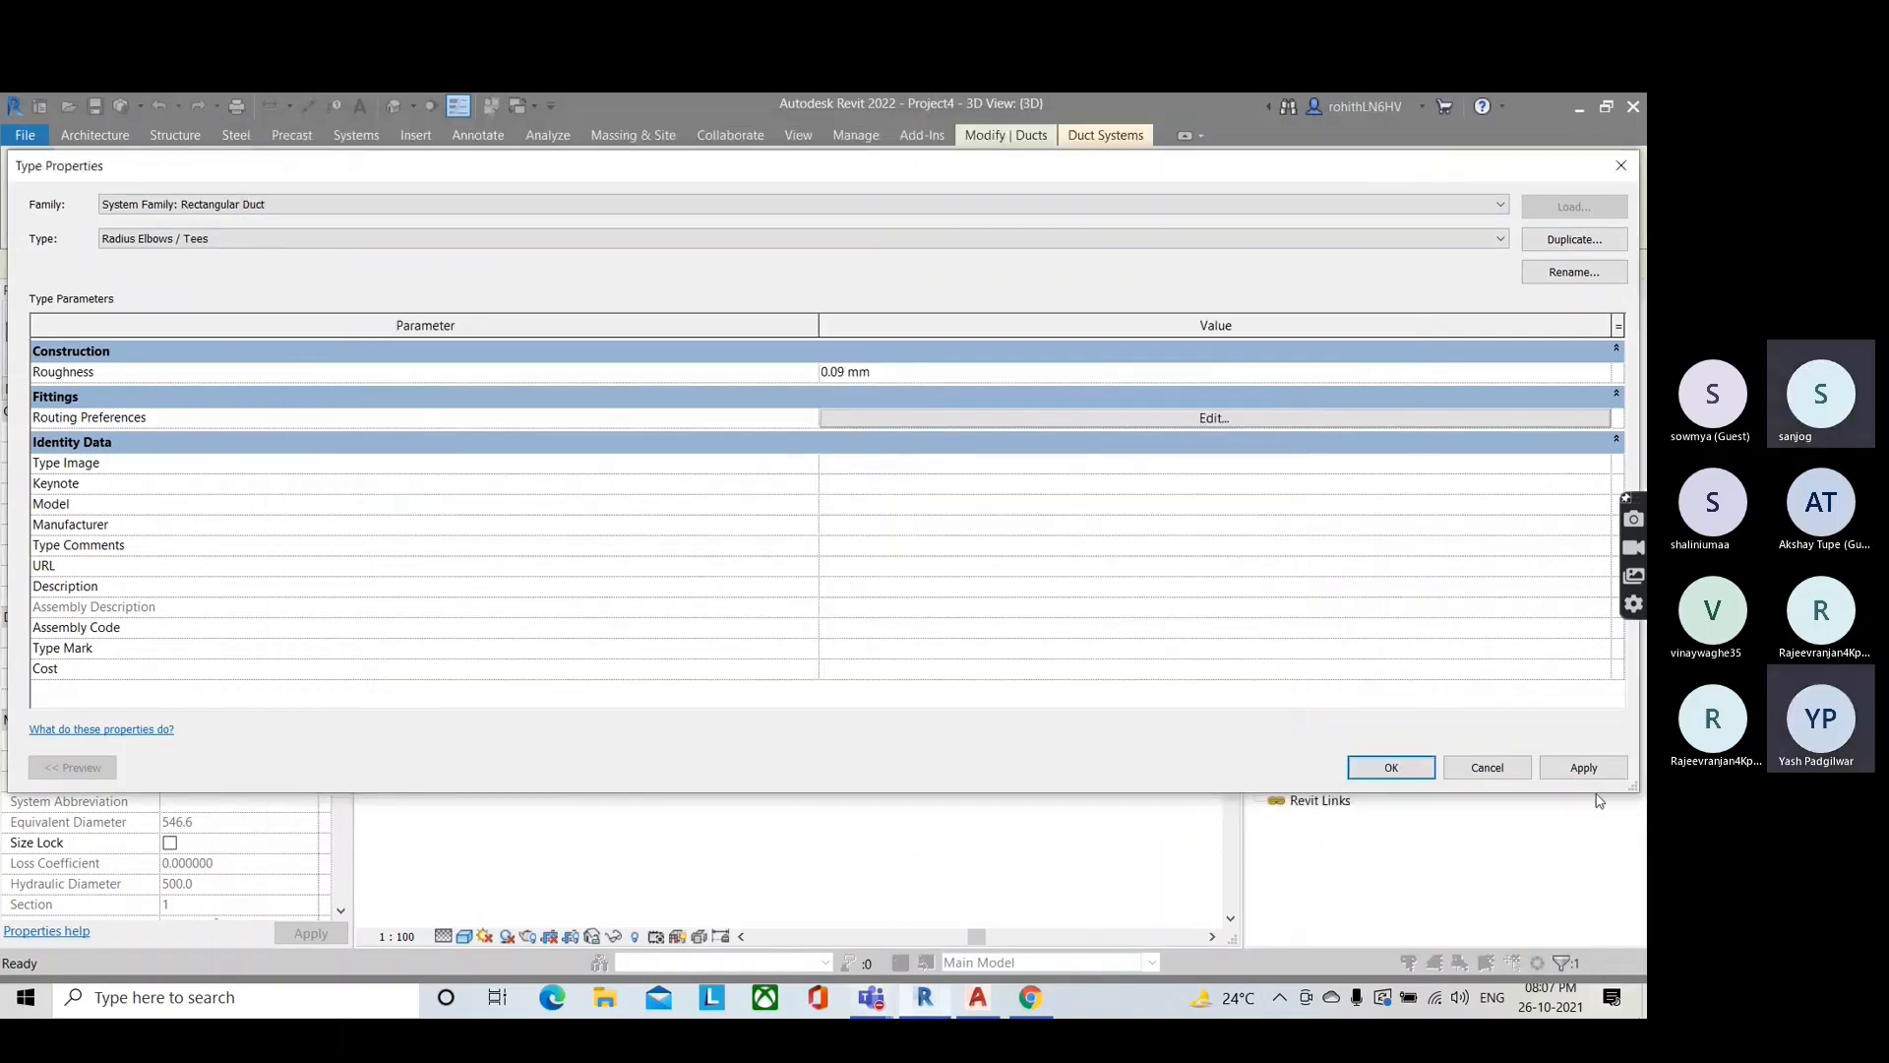
Step: Accept the duct type properties and inspect the mitered elbow at the corner of the duct run in 3D
click(1376, 769)
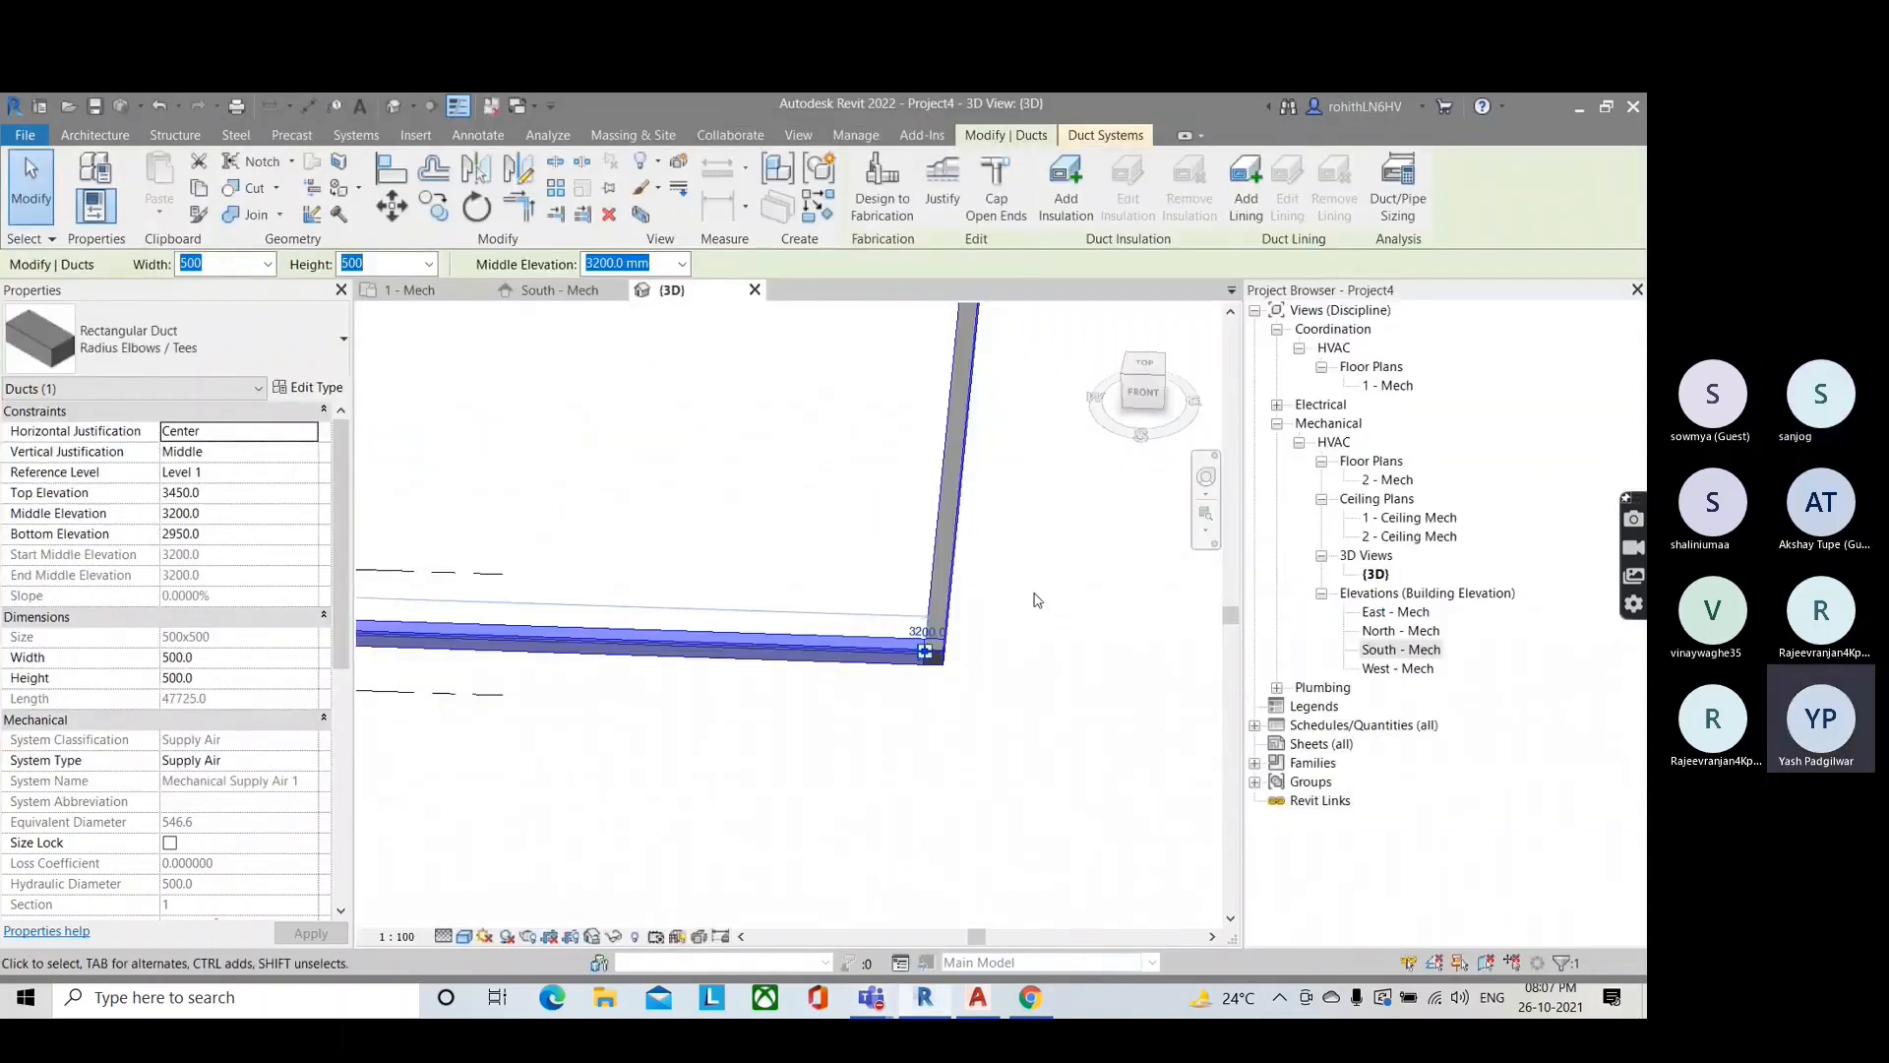
click(980, 657)
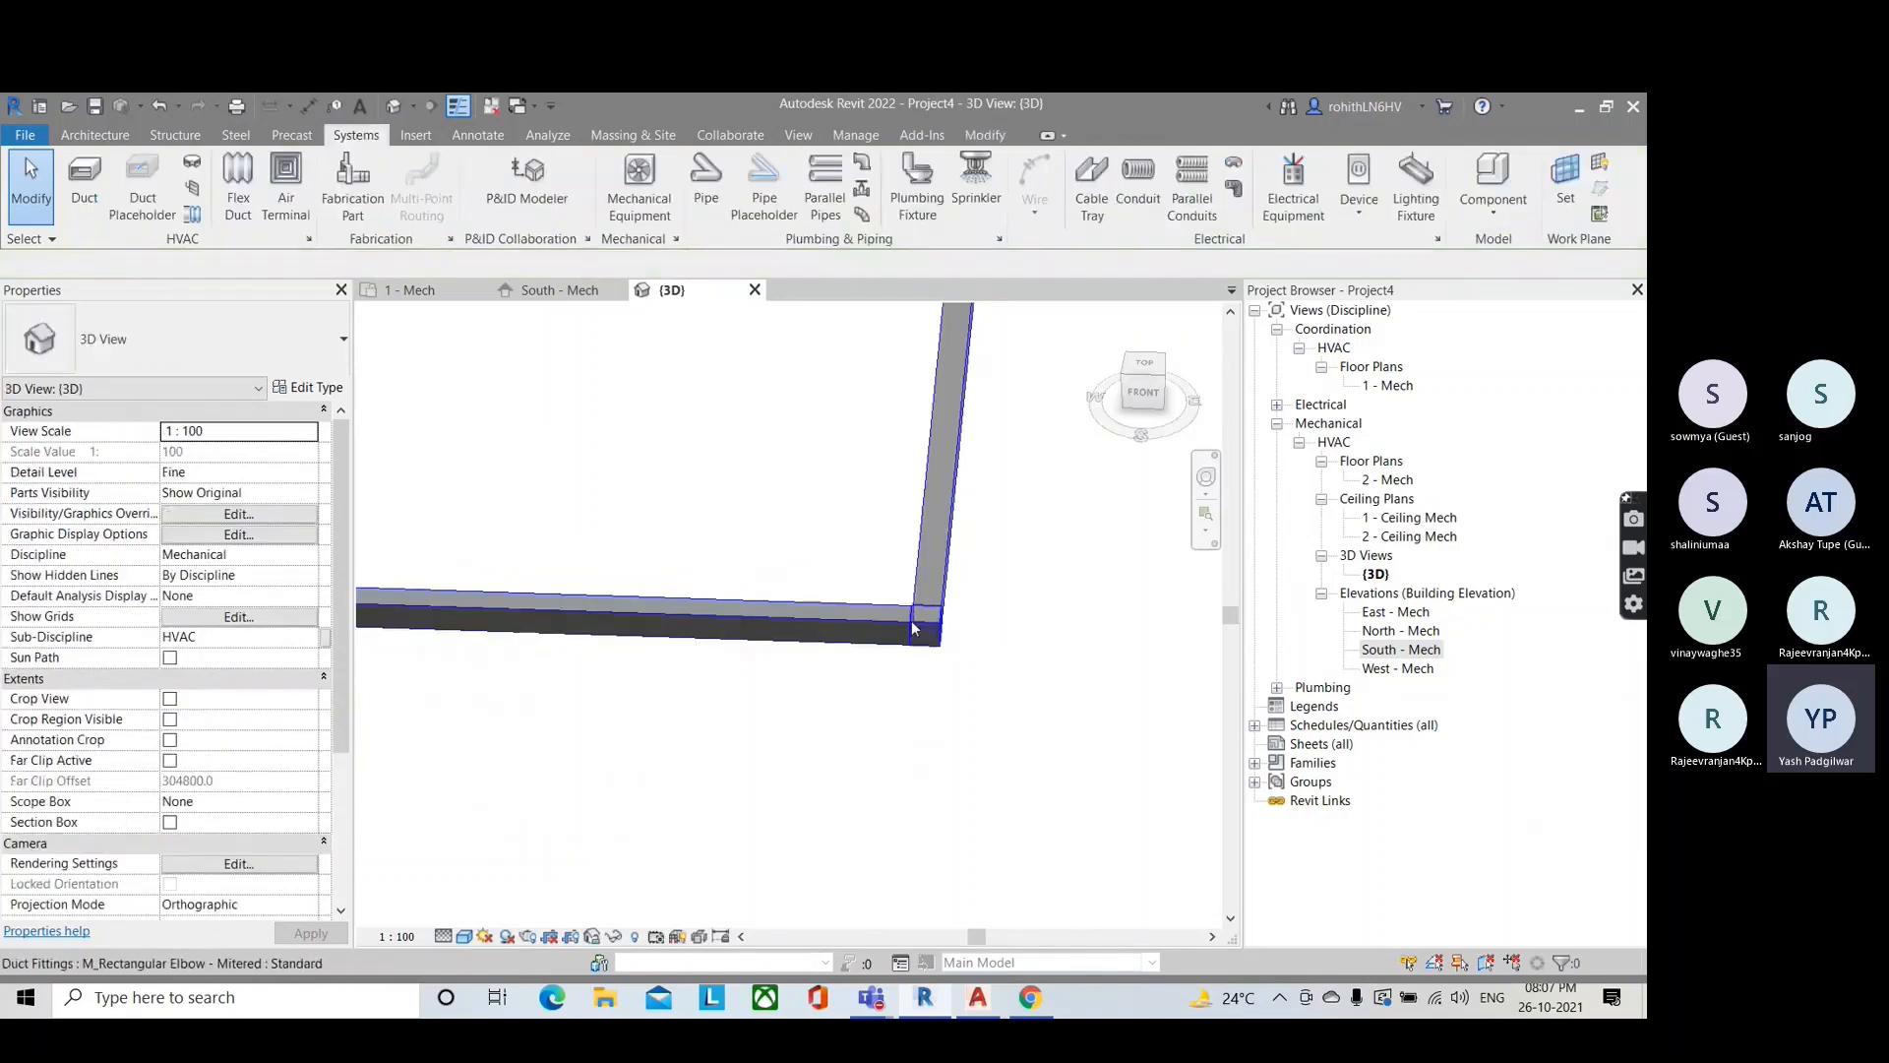
scroll(922, 630, down, 2)
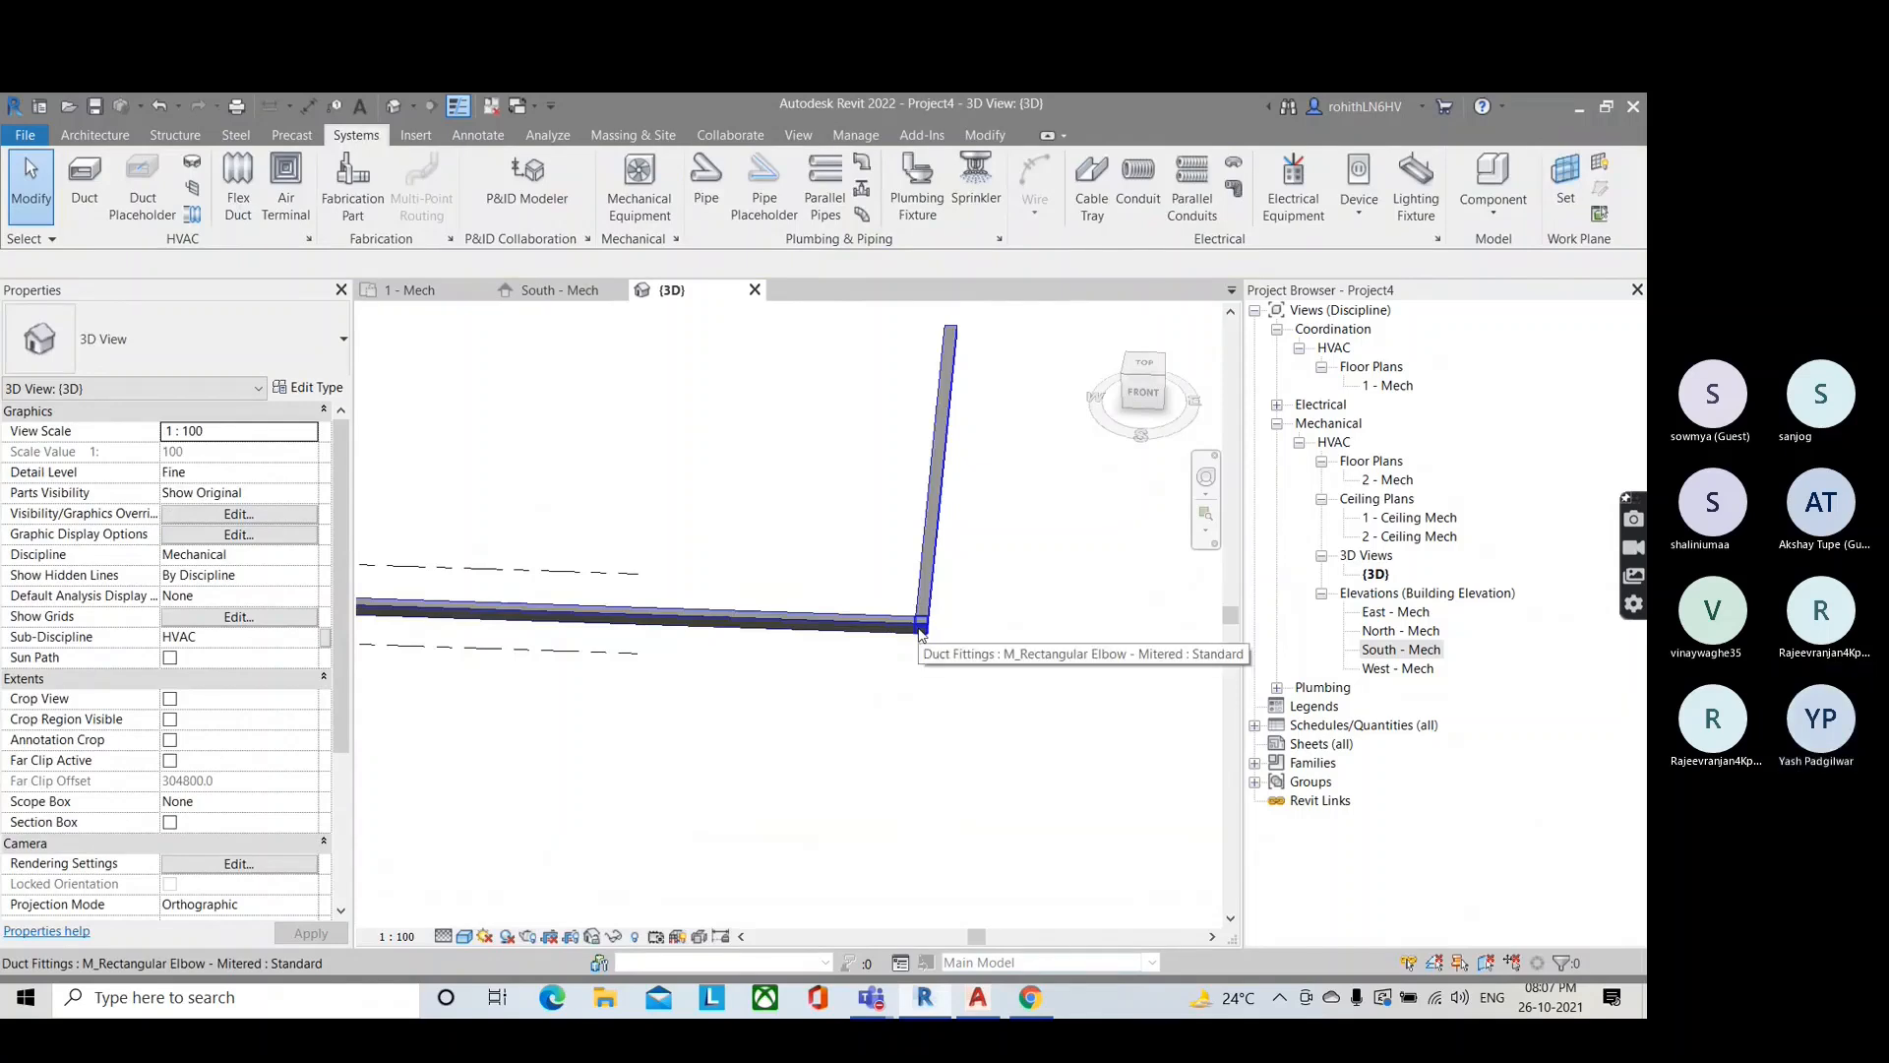
scroll(920, 630, up, 3)
scroll(918, 624, down, 3)
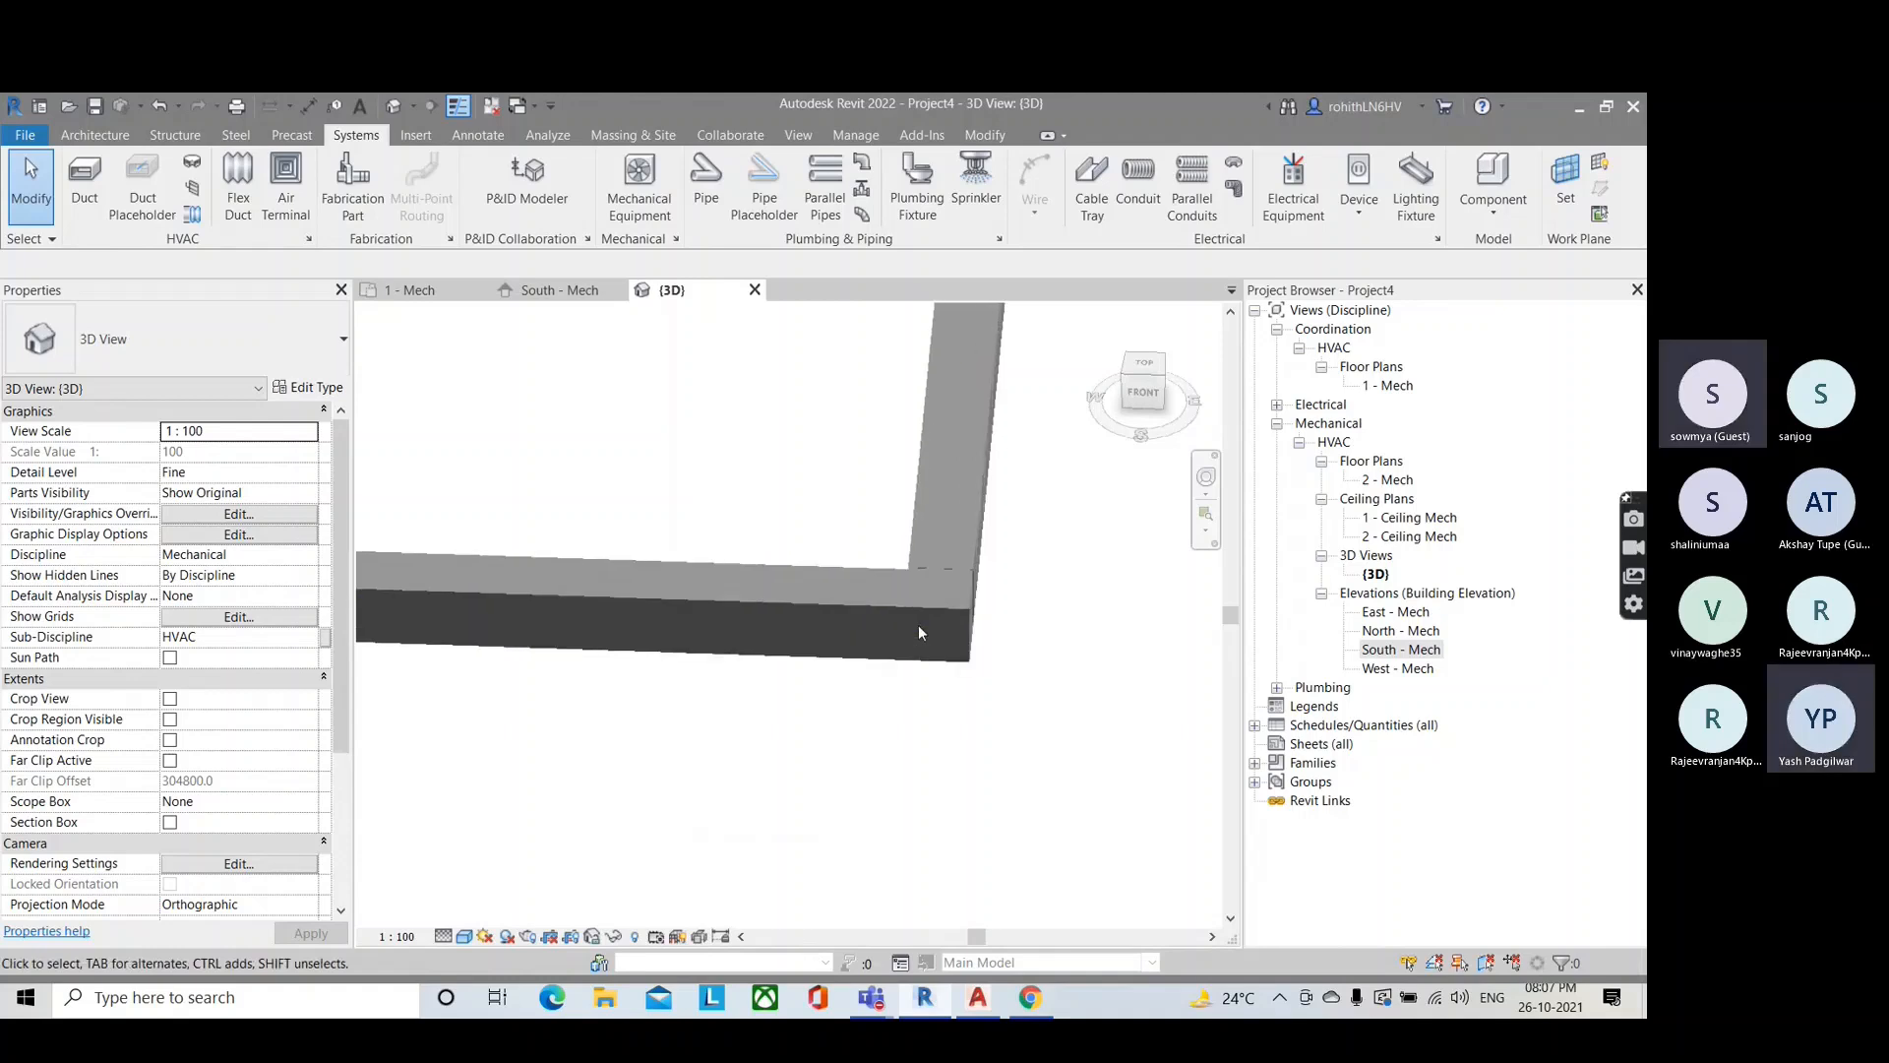
scroll(921, 626, down, 5)
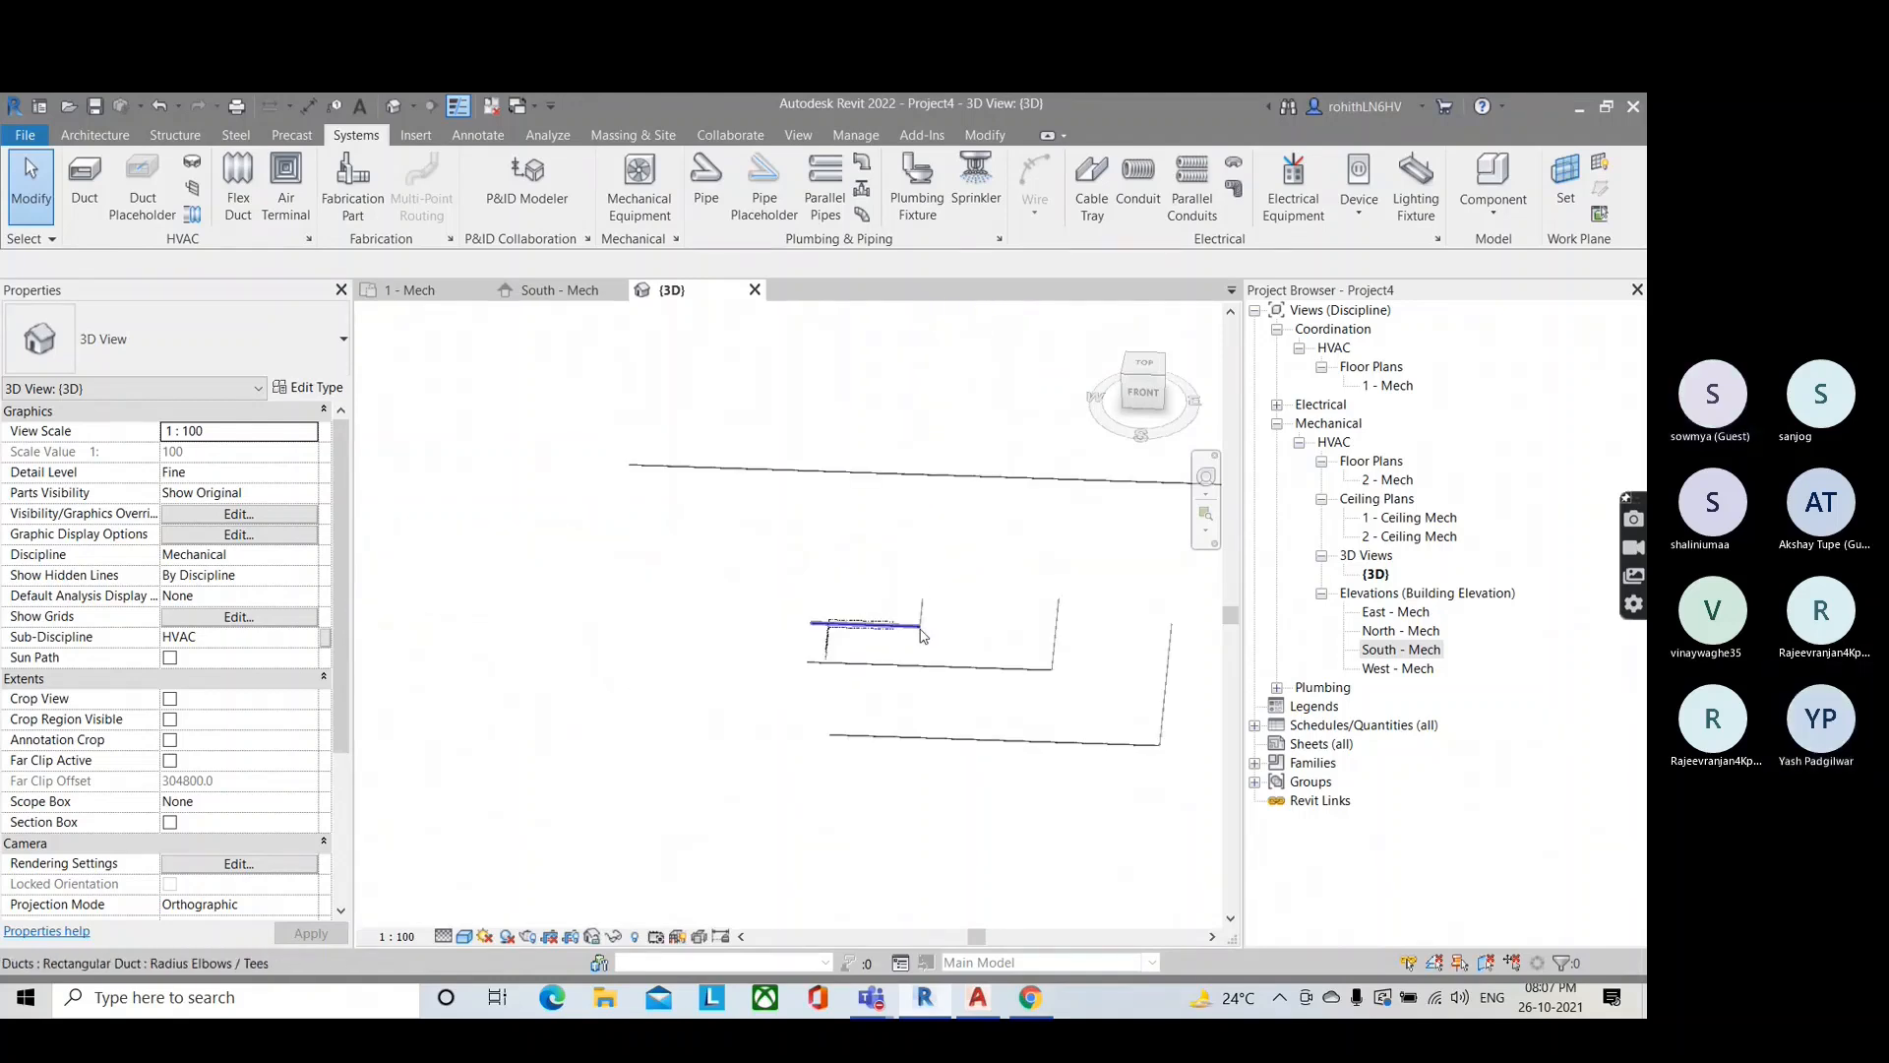
Step: Switch to the 1 - Mech floor plan
click(430, 289)
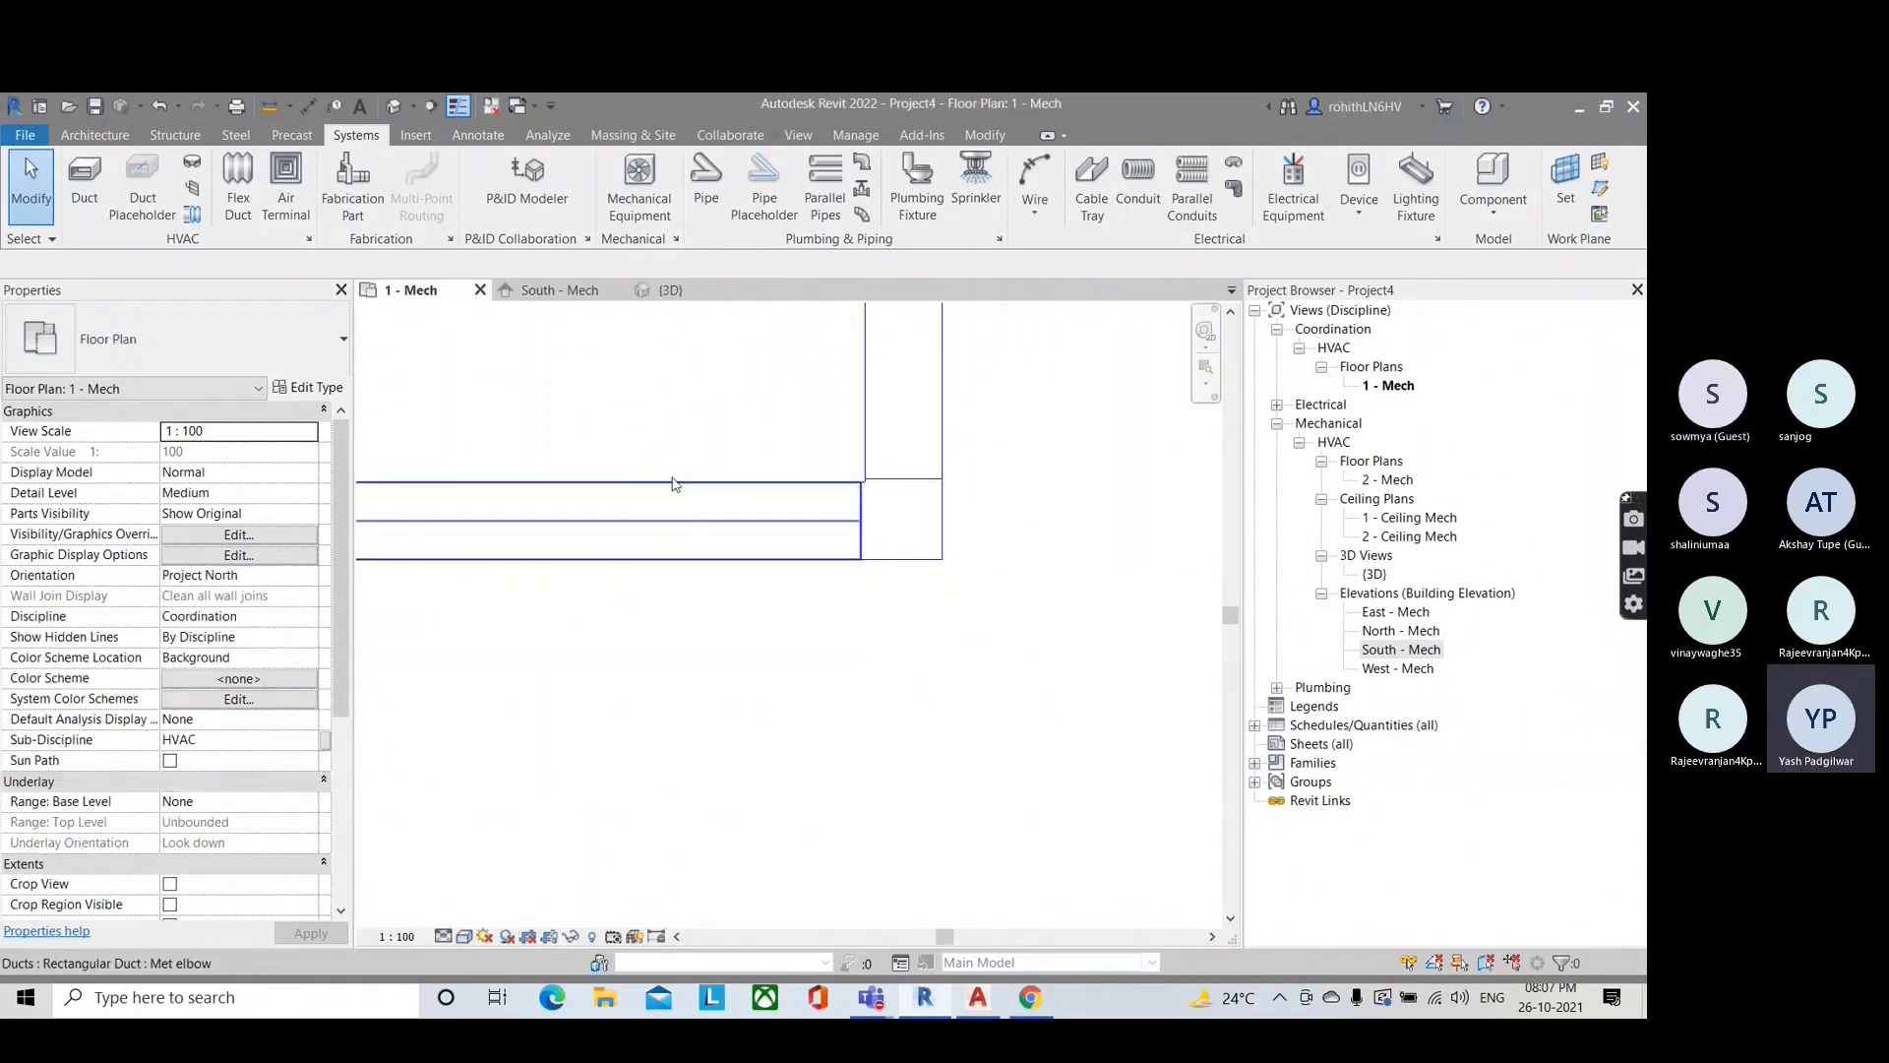
scroll(674, 493, down, 5)
scroll(716, 565, down, 8)
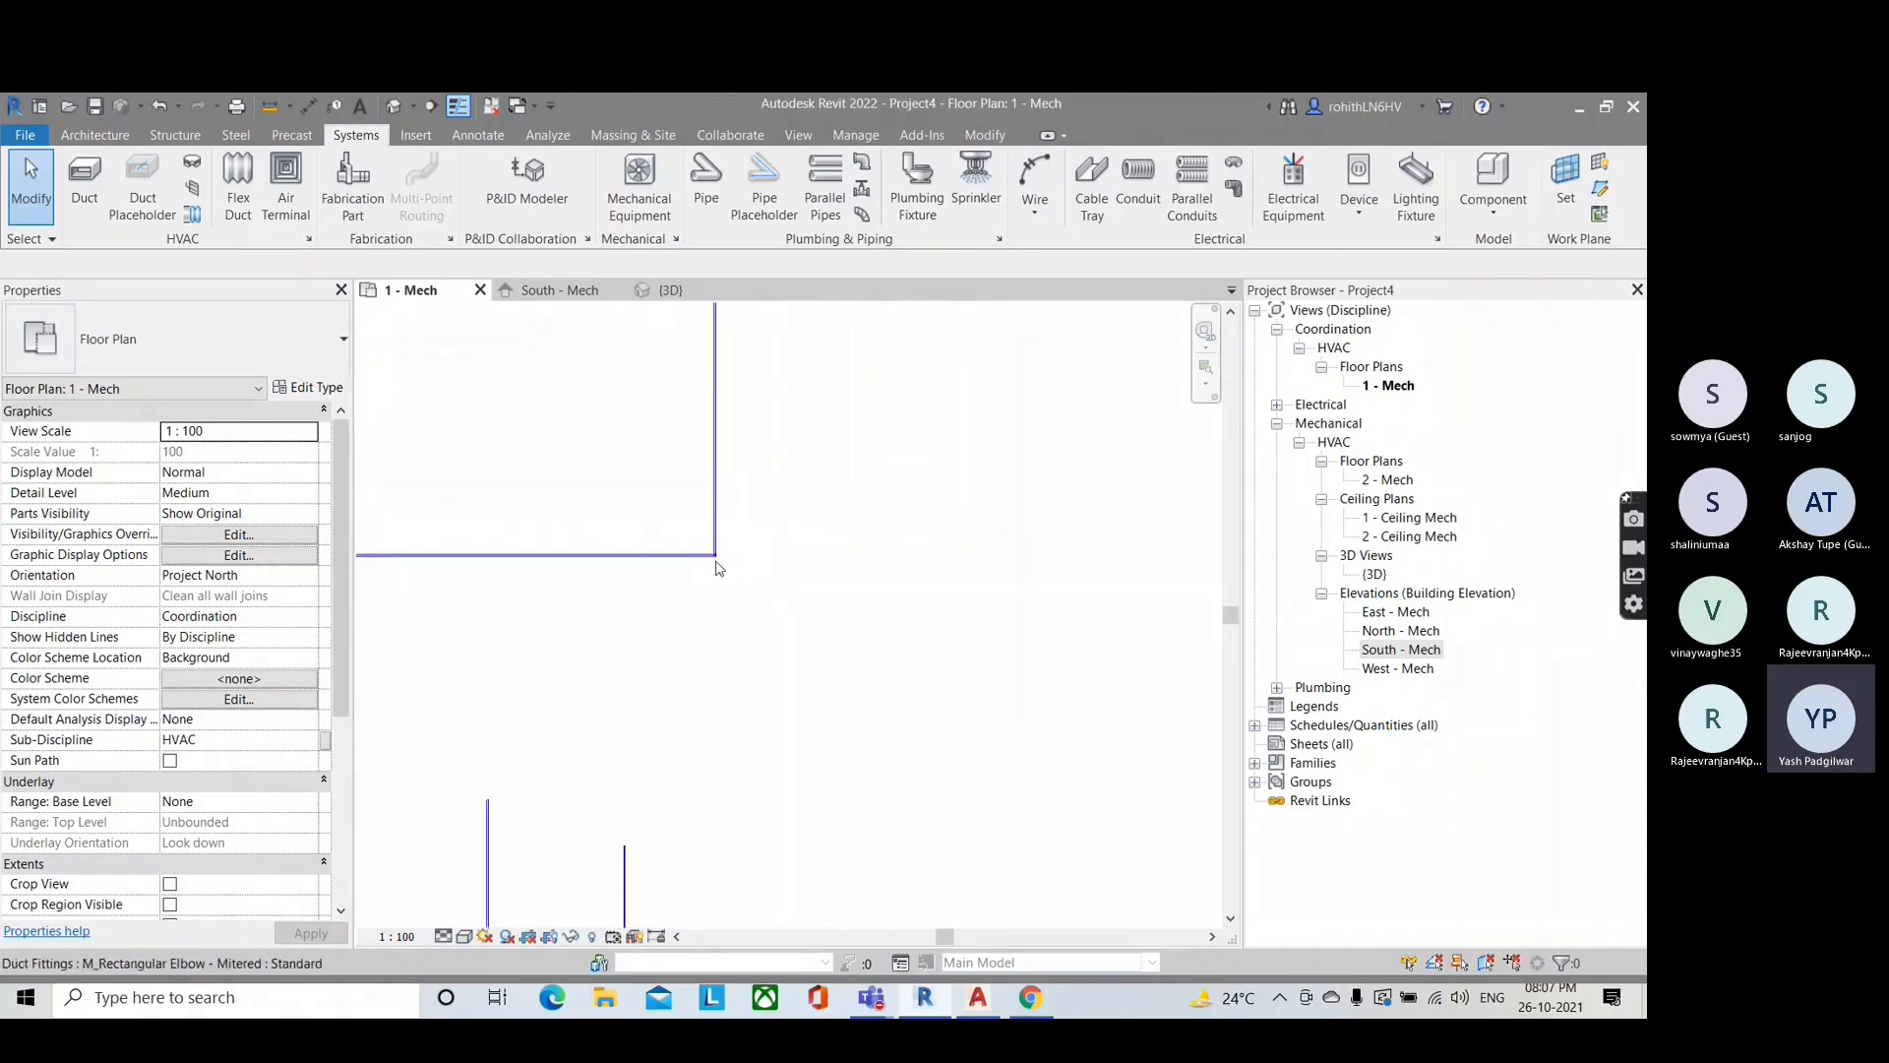
scroll(705, 620, up, 4)
middle_drag(677, 555, 693, 591)
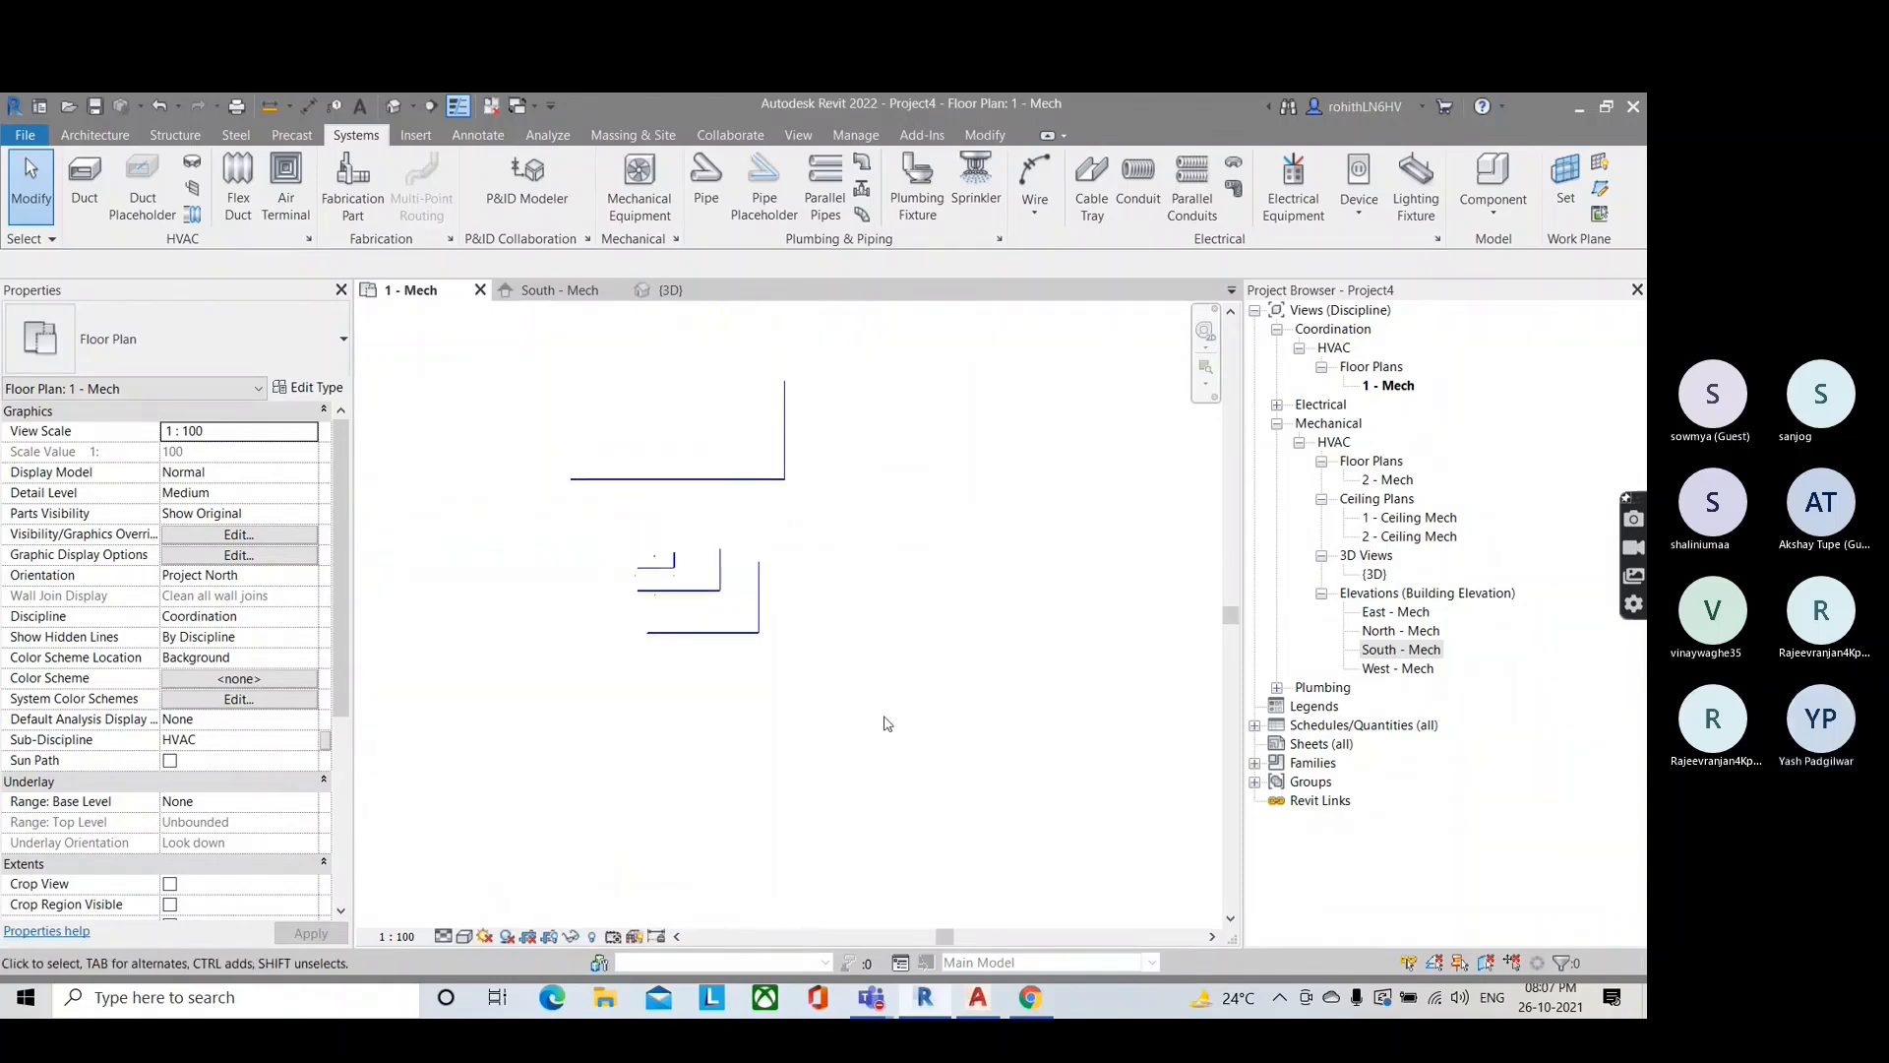
Step: Delete all ducts and duct fittings from the floor plan, filtering elevations and views out of the selection
drag(886, 721, 548, 355)
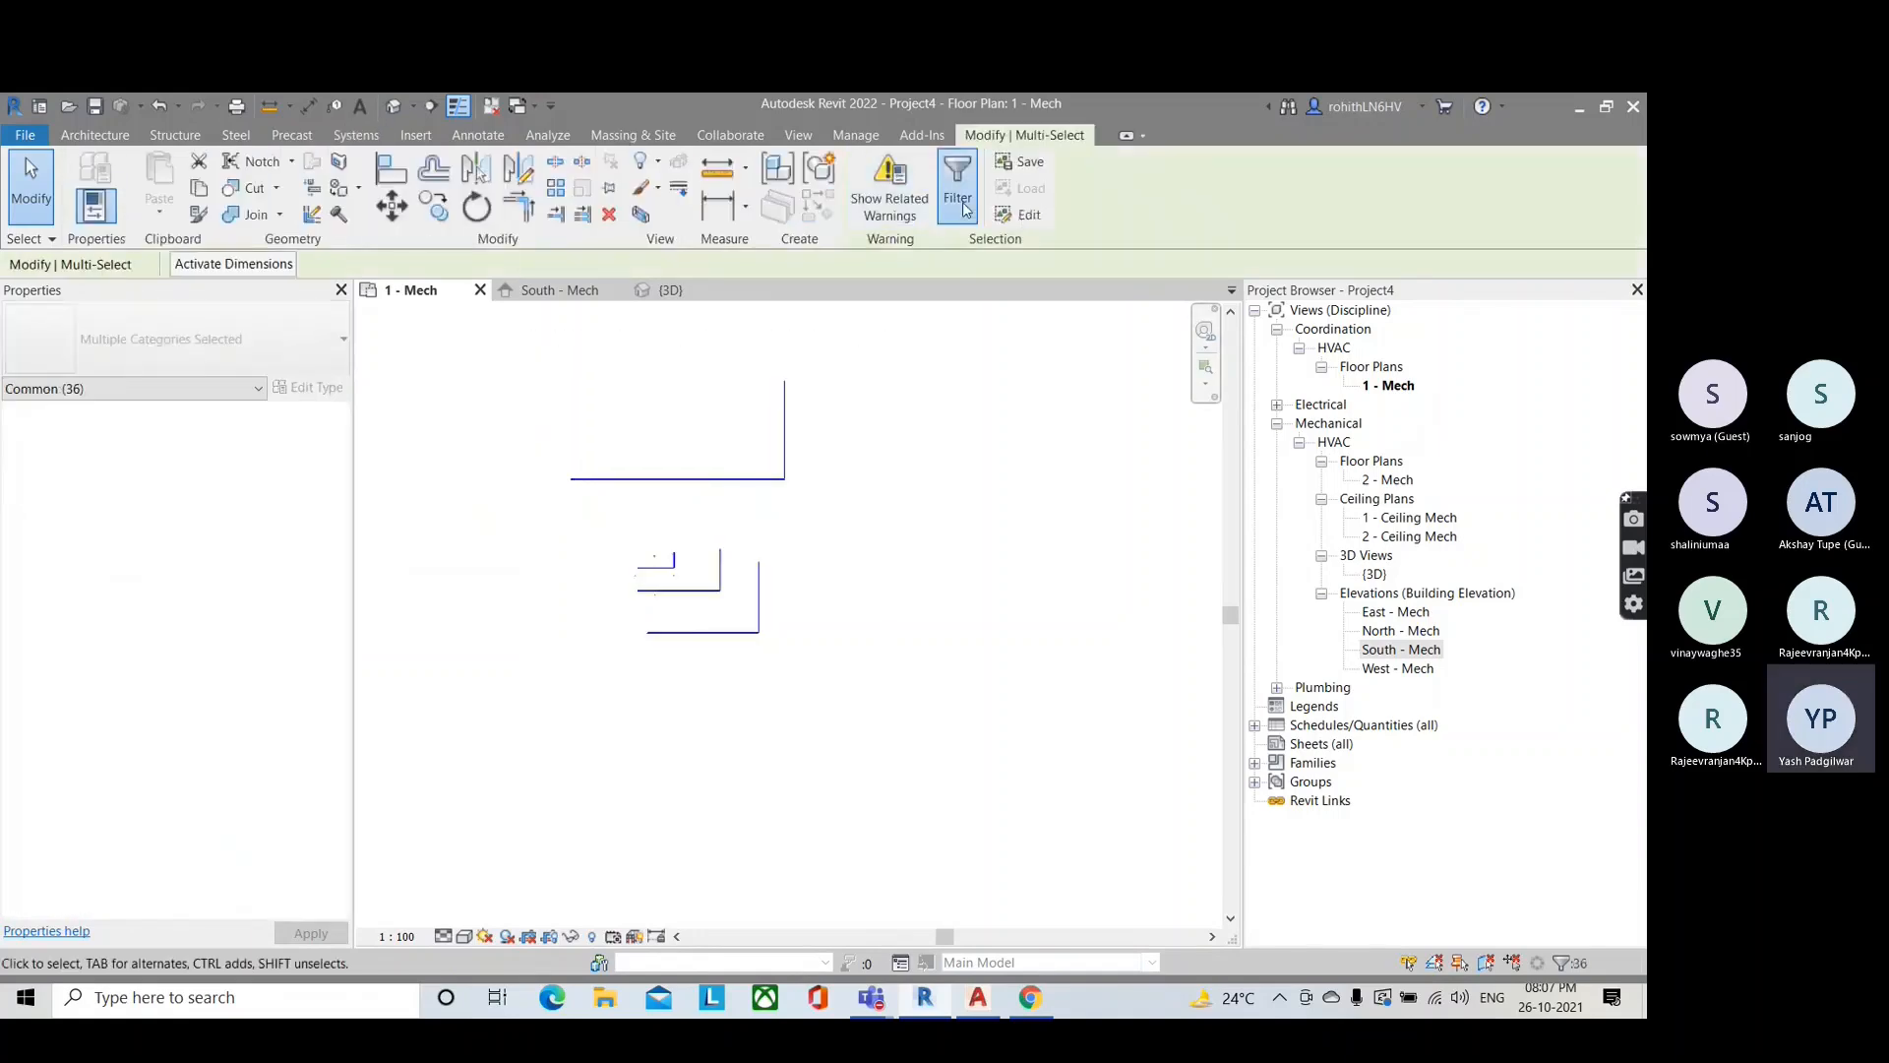
click(958, 187)
click(1213, 385)
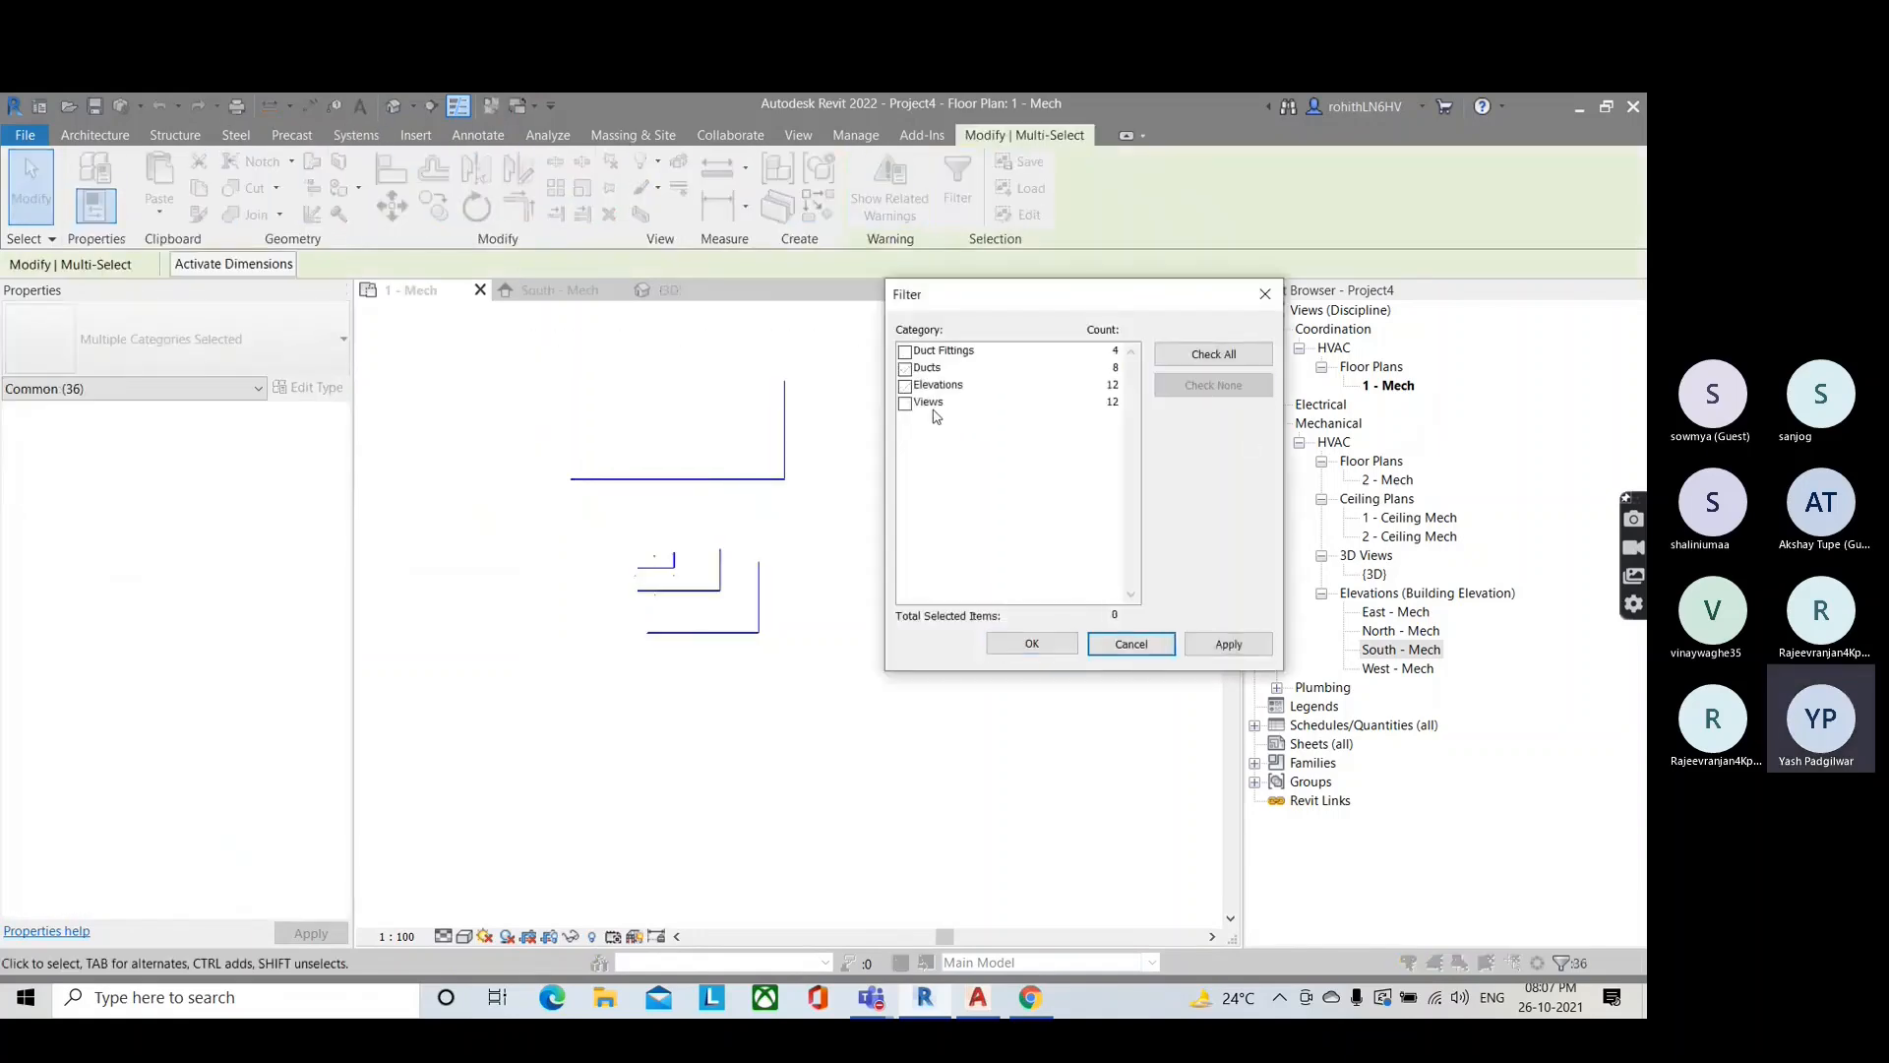
click(906, 368)
click(905, 351)
click(905, 403)
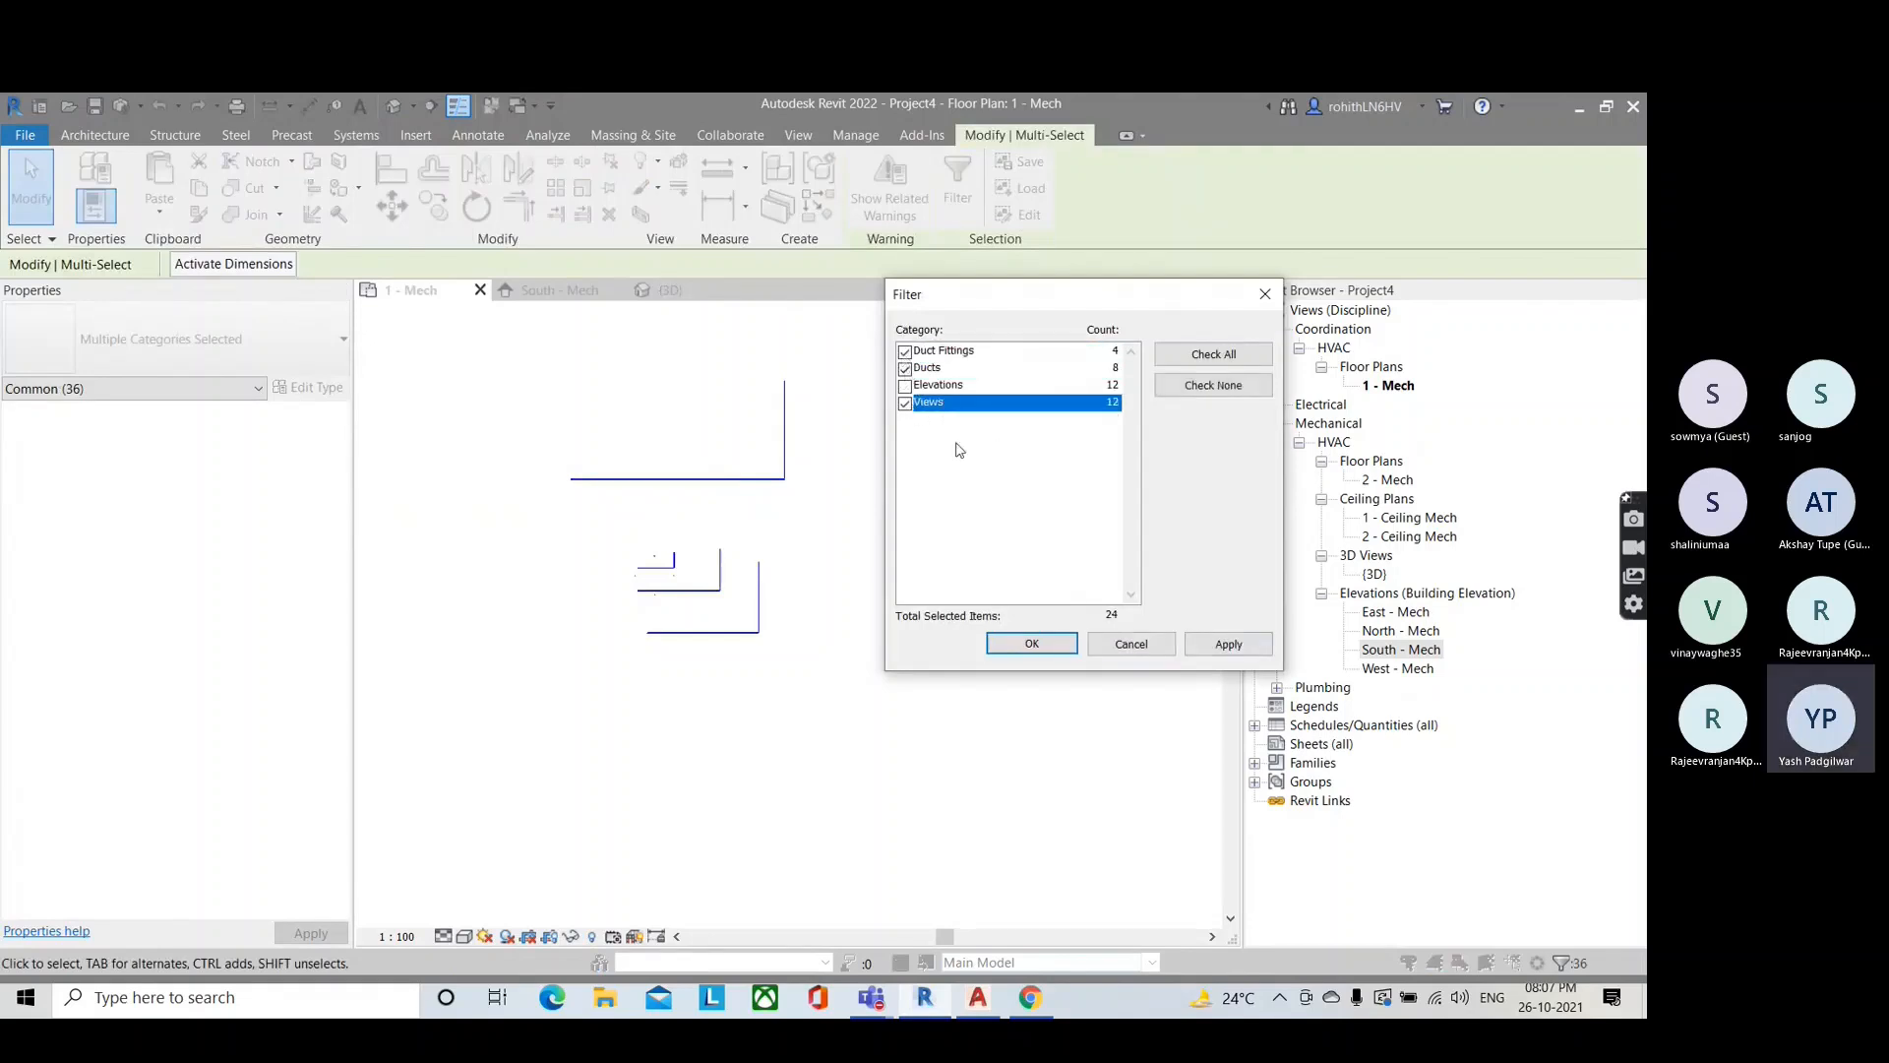
click(906, 403)
click(1228, 643)
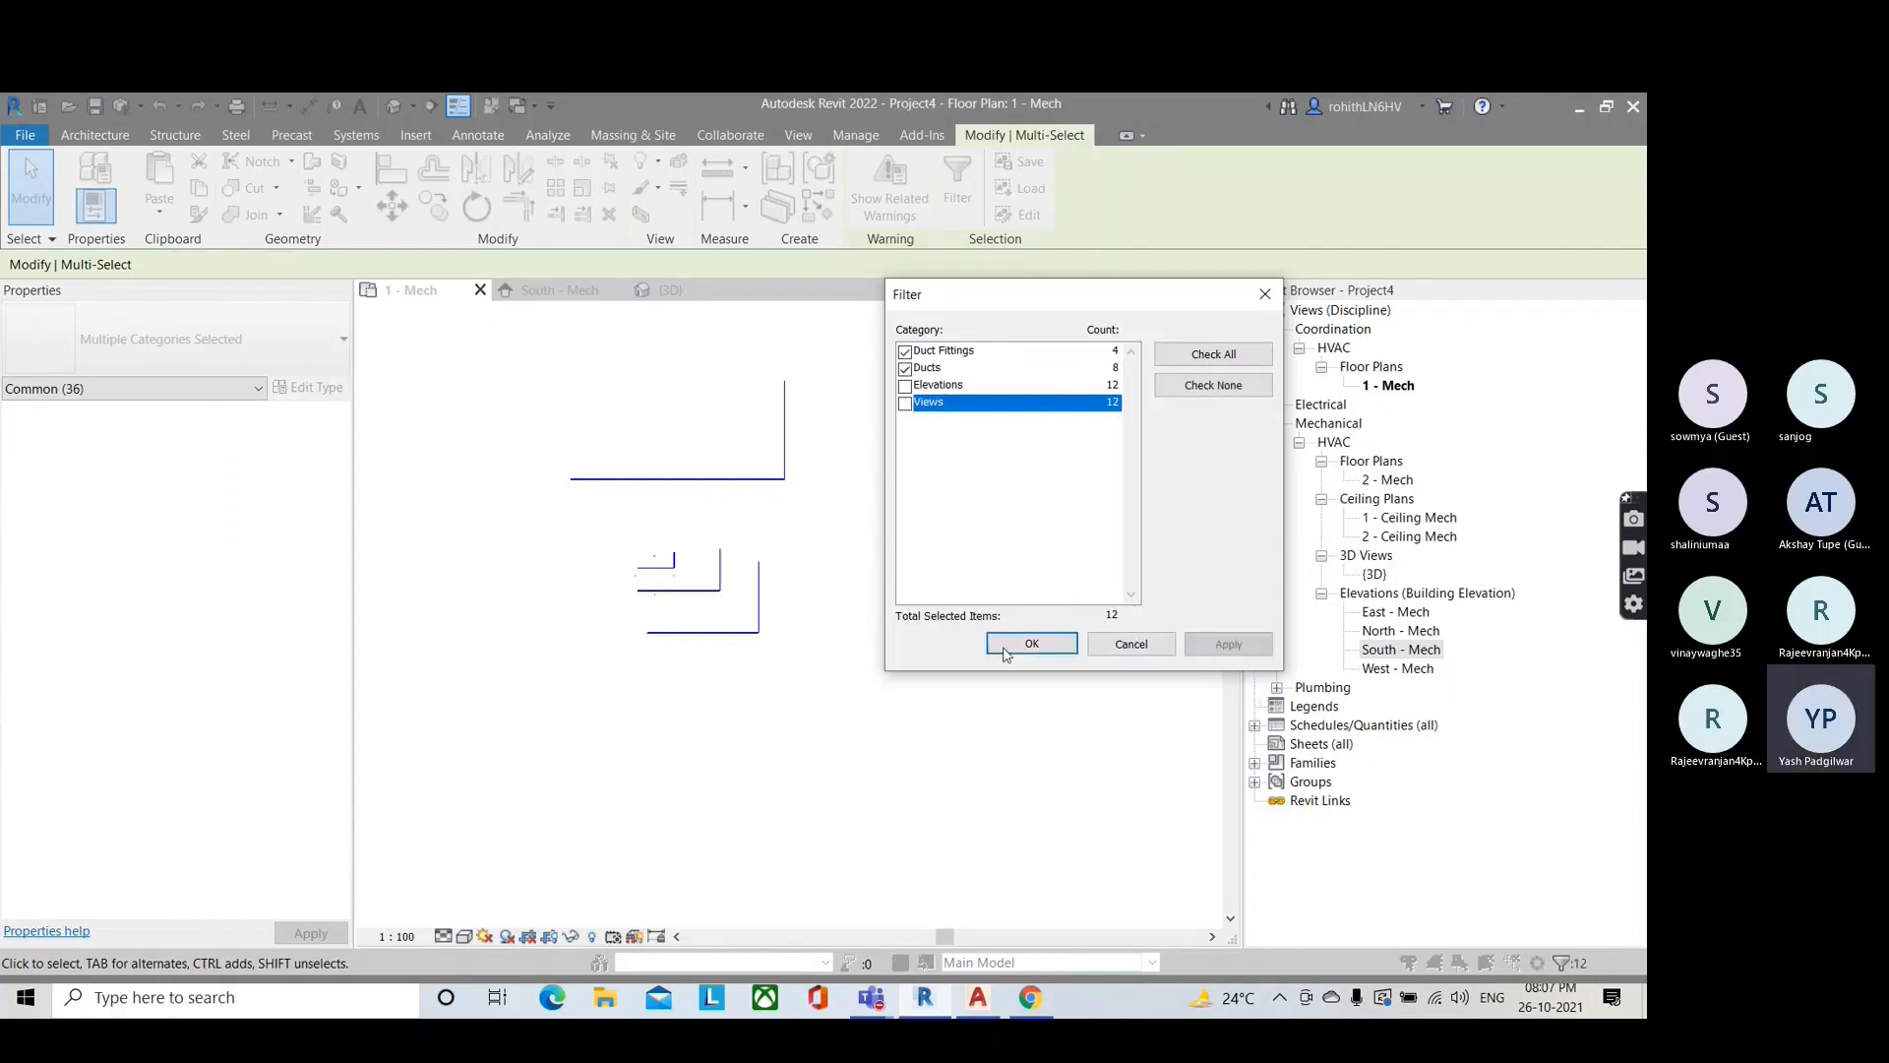
click(1032, 643)
key(Delete)
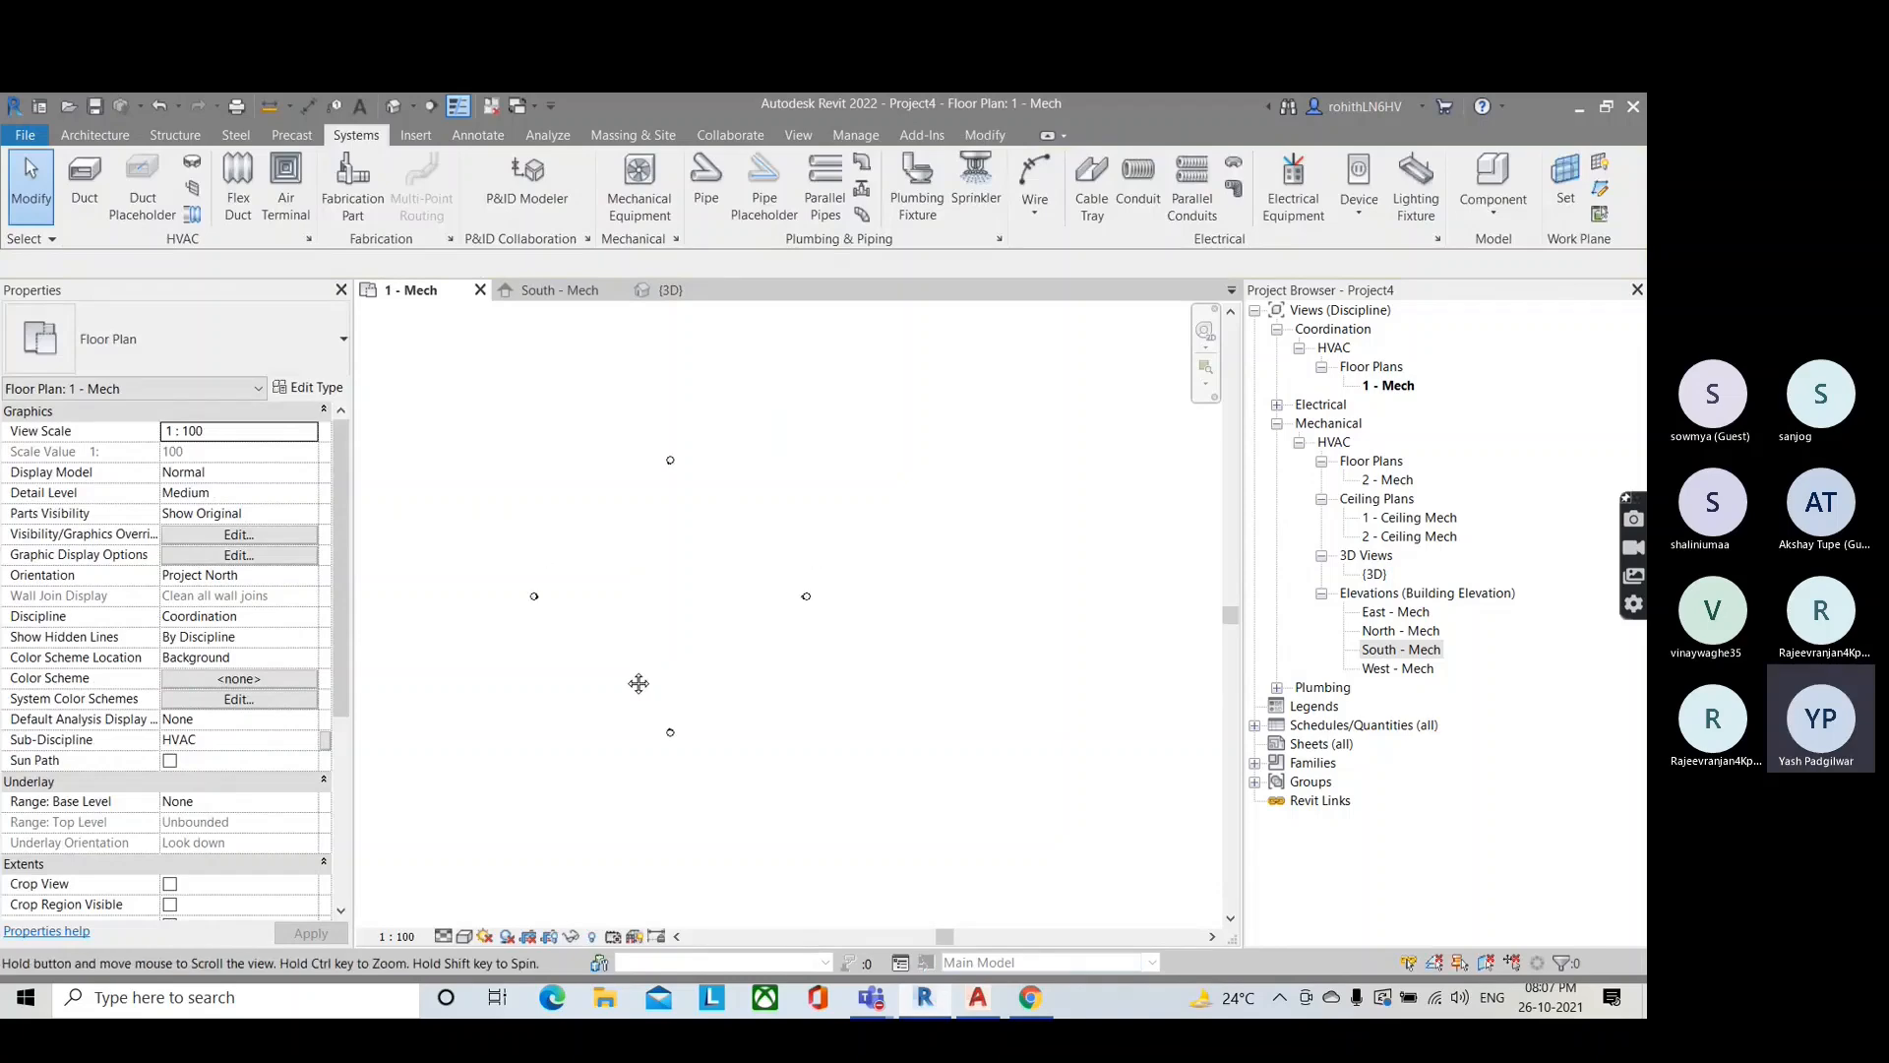
Step: Draw a long horizontal 500 x 500 mm rectangular duct of type Met elbow at 3200 mm middle elevation across the plan
scroll(649, 551, up, 3)
click(85, 187)
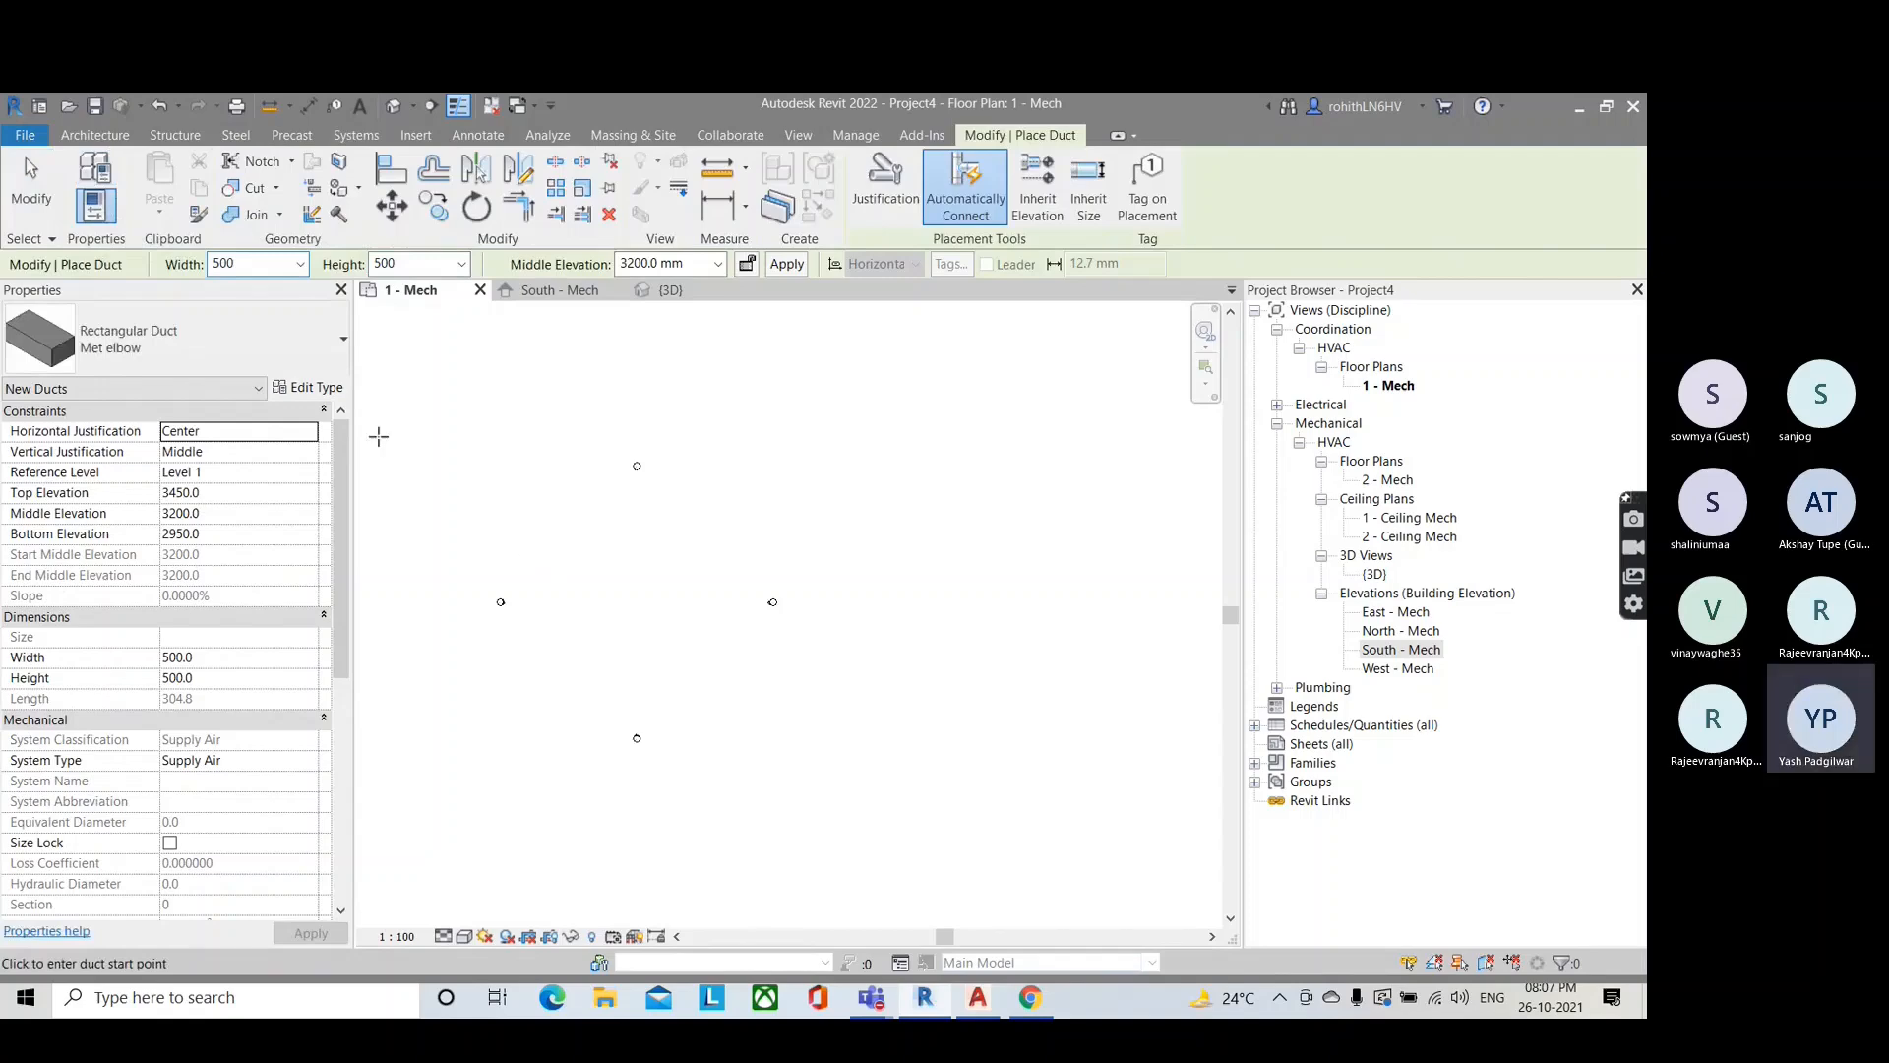
click(177, 342)
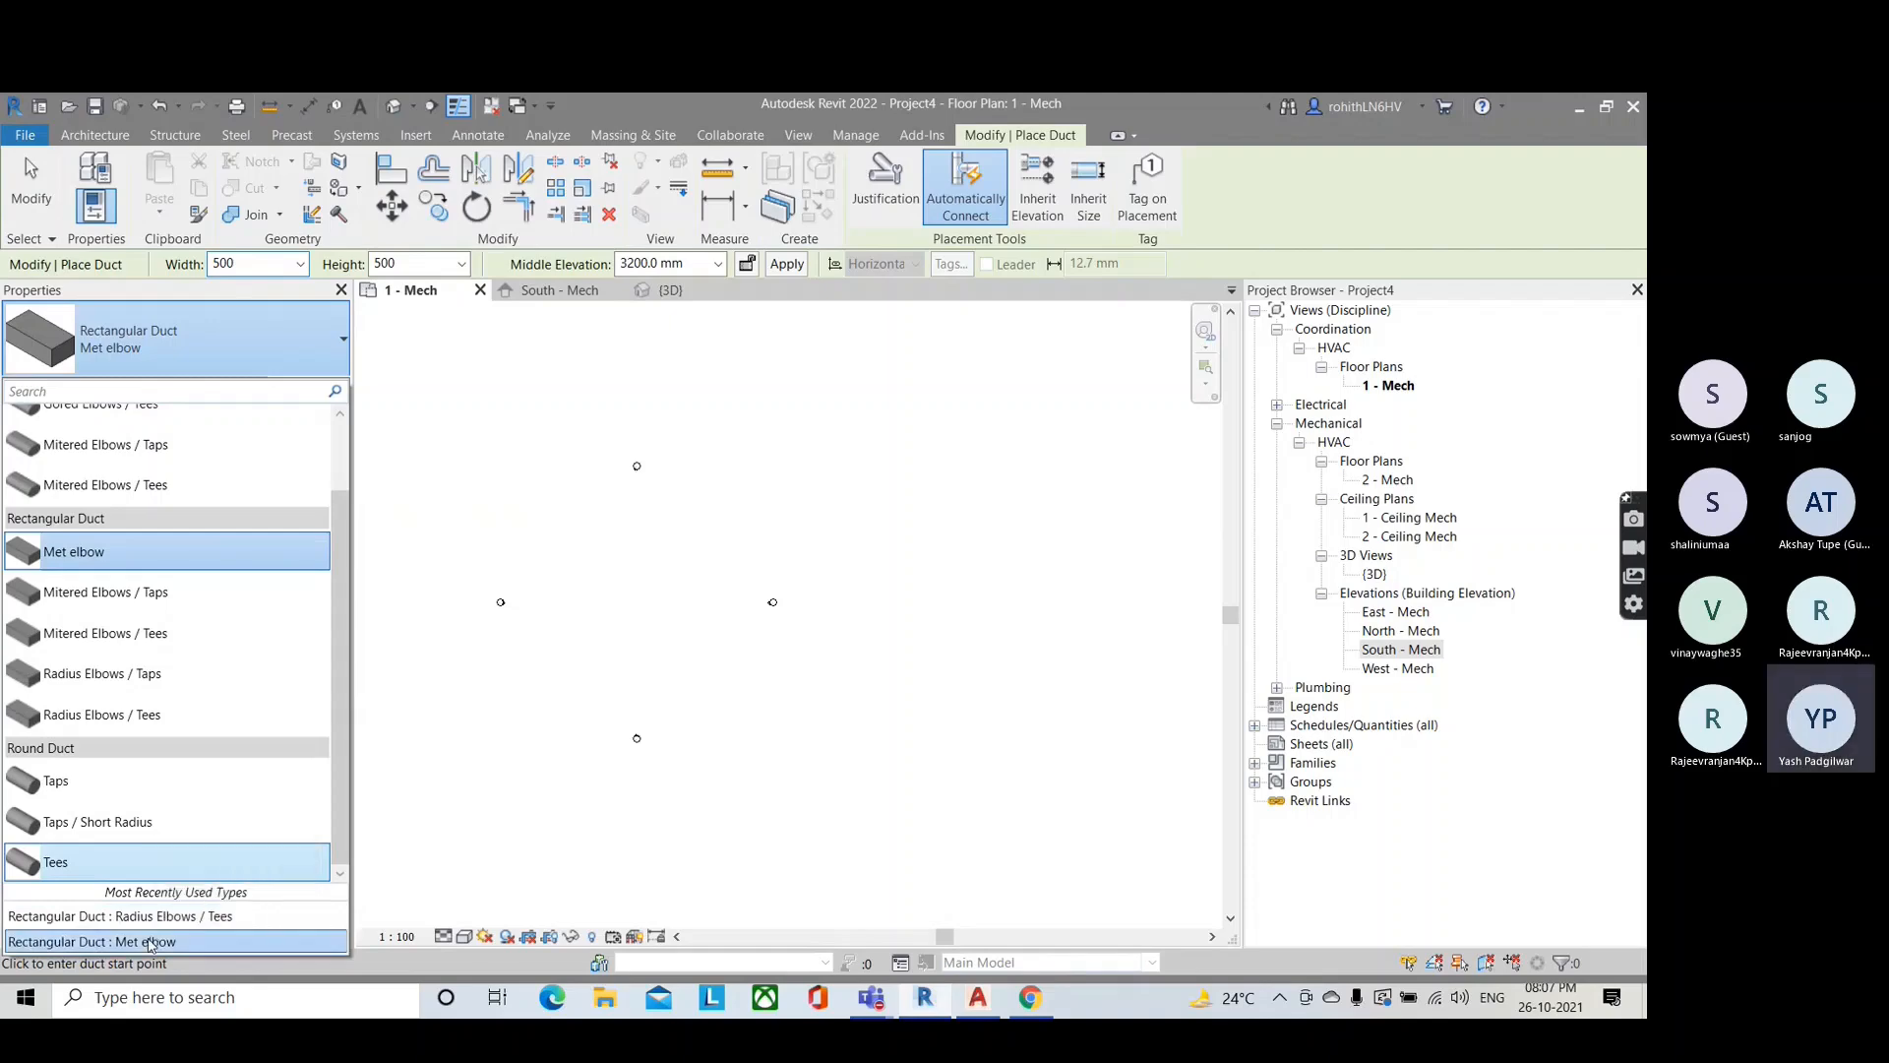
click(148, 942)
scroll(524, 526, down, 2)
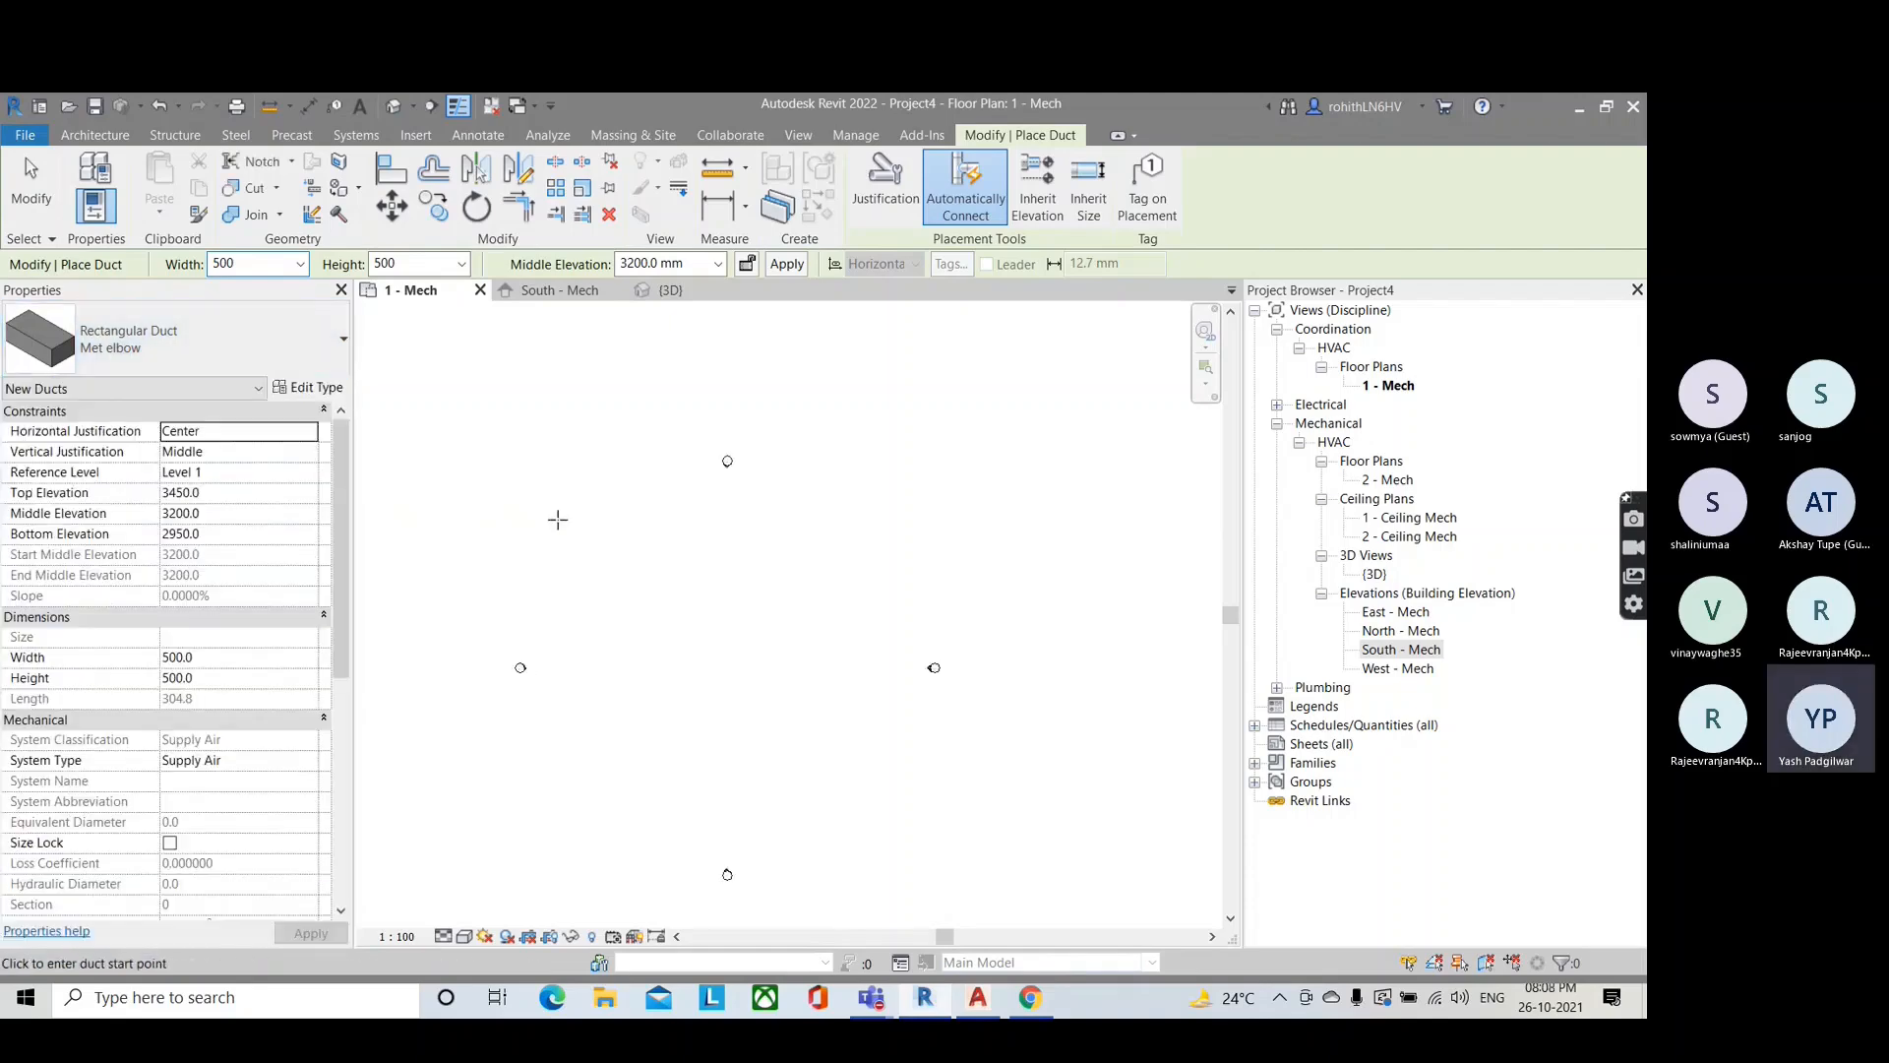
click(456, 546)
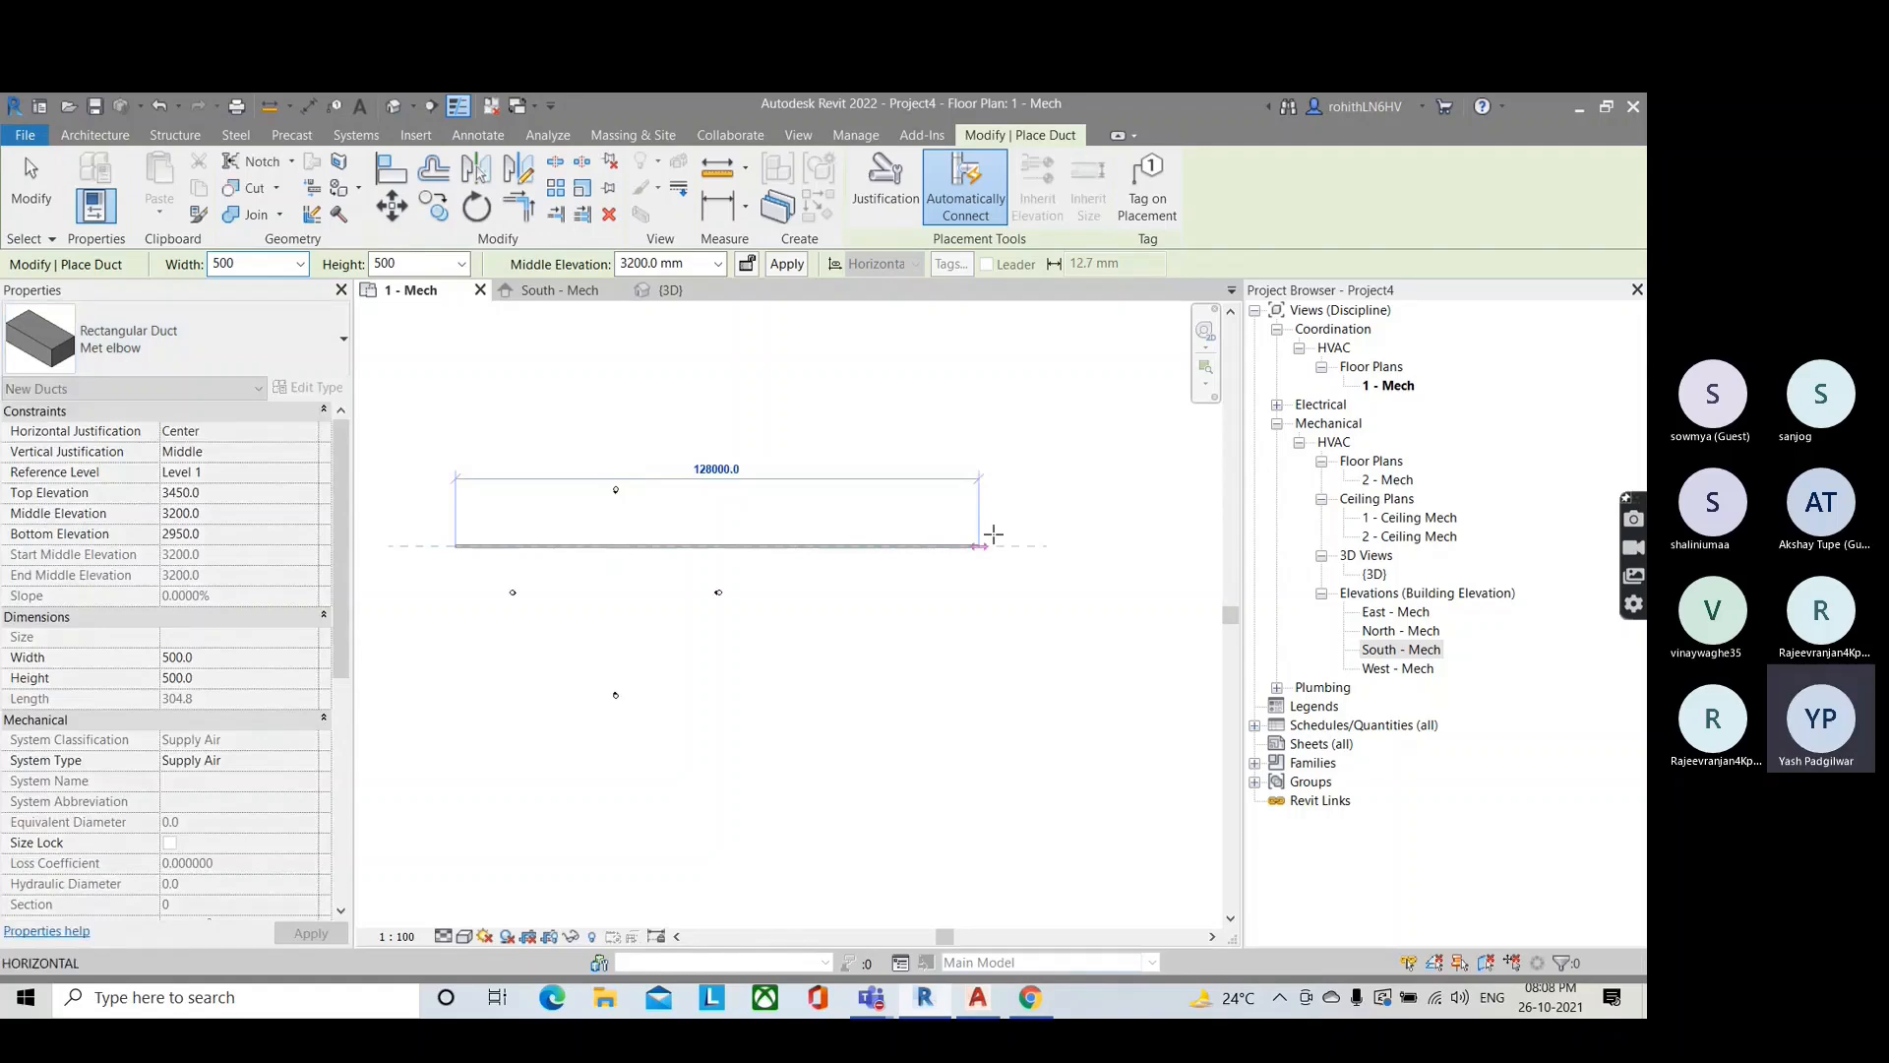
click(1165, 548)
key(Escape)
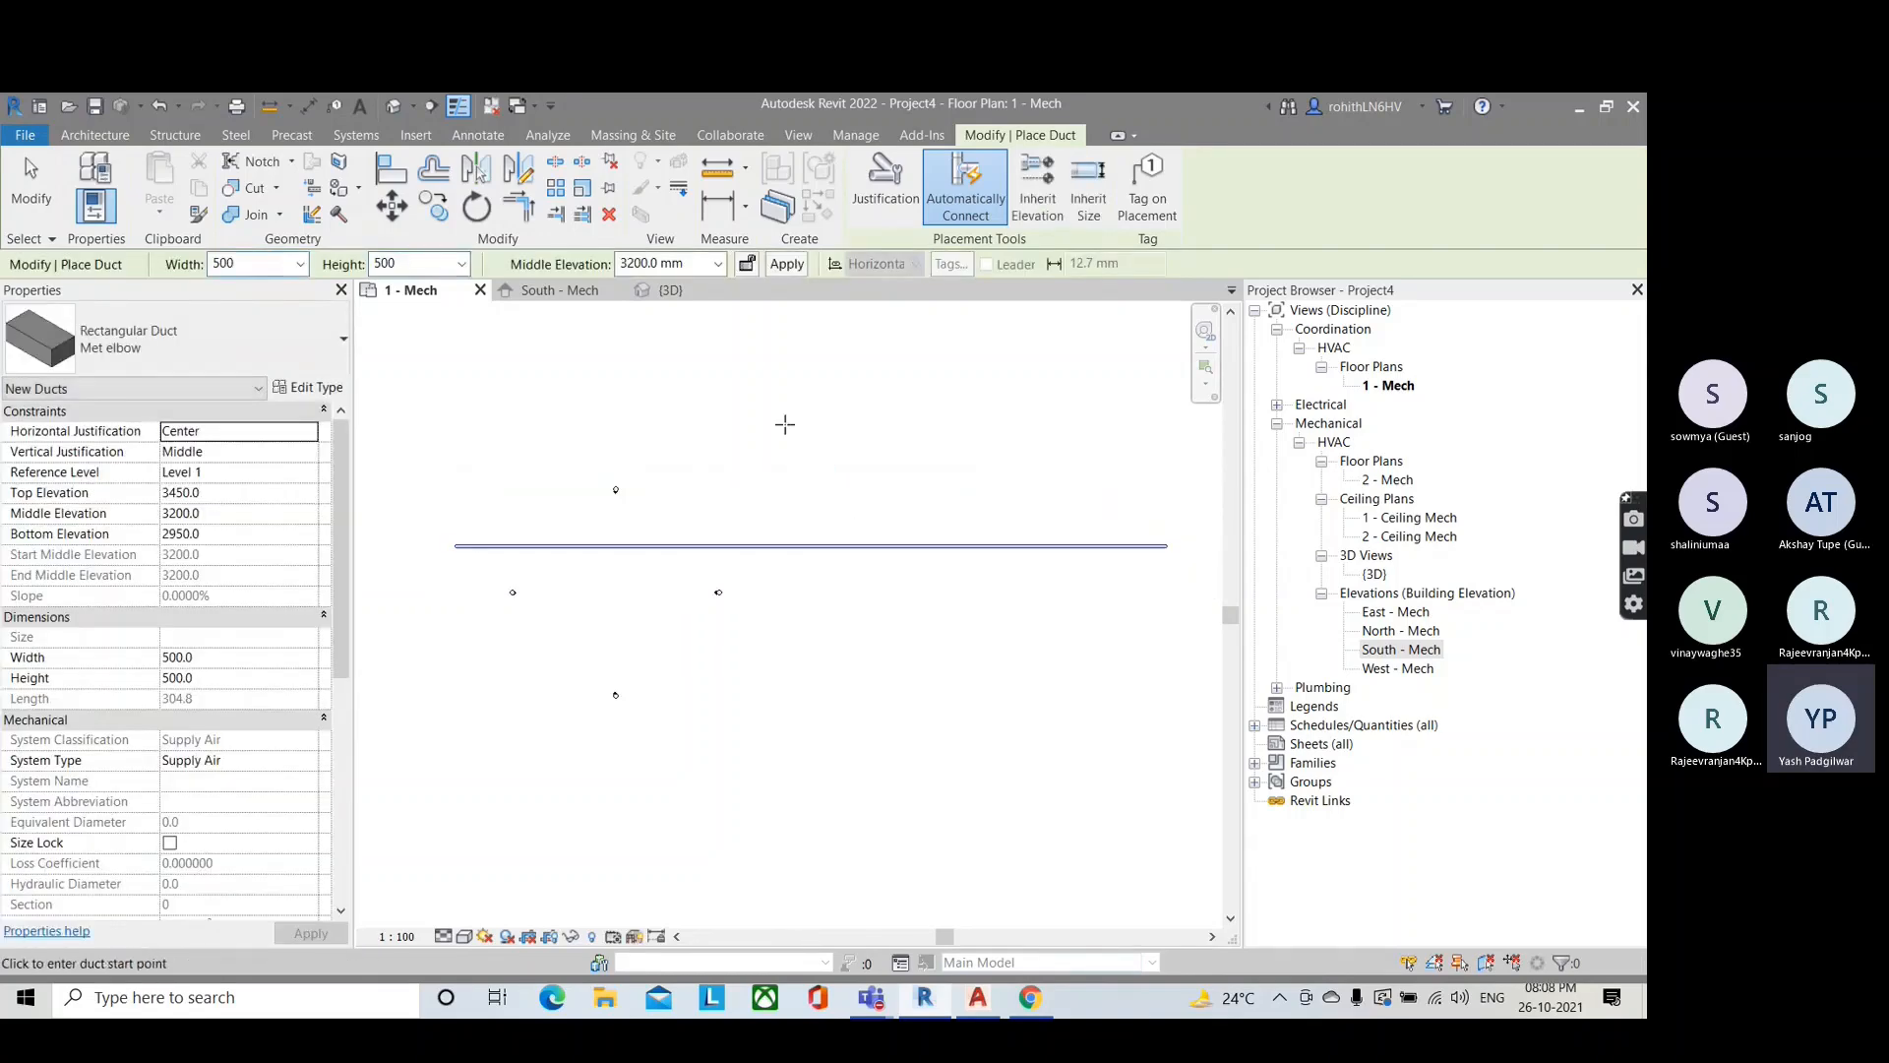
Step: Draw a perpendicular branch duct from the middle of the horizontal duct vertically upward in plan, and finish placing ducts
middle_drag(828, 624, 827, 626)
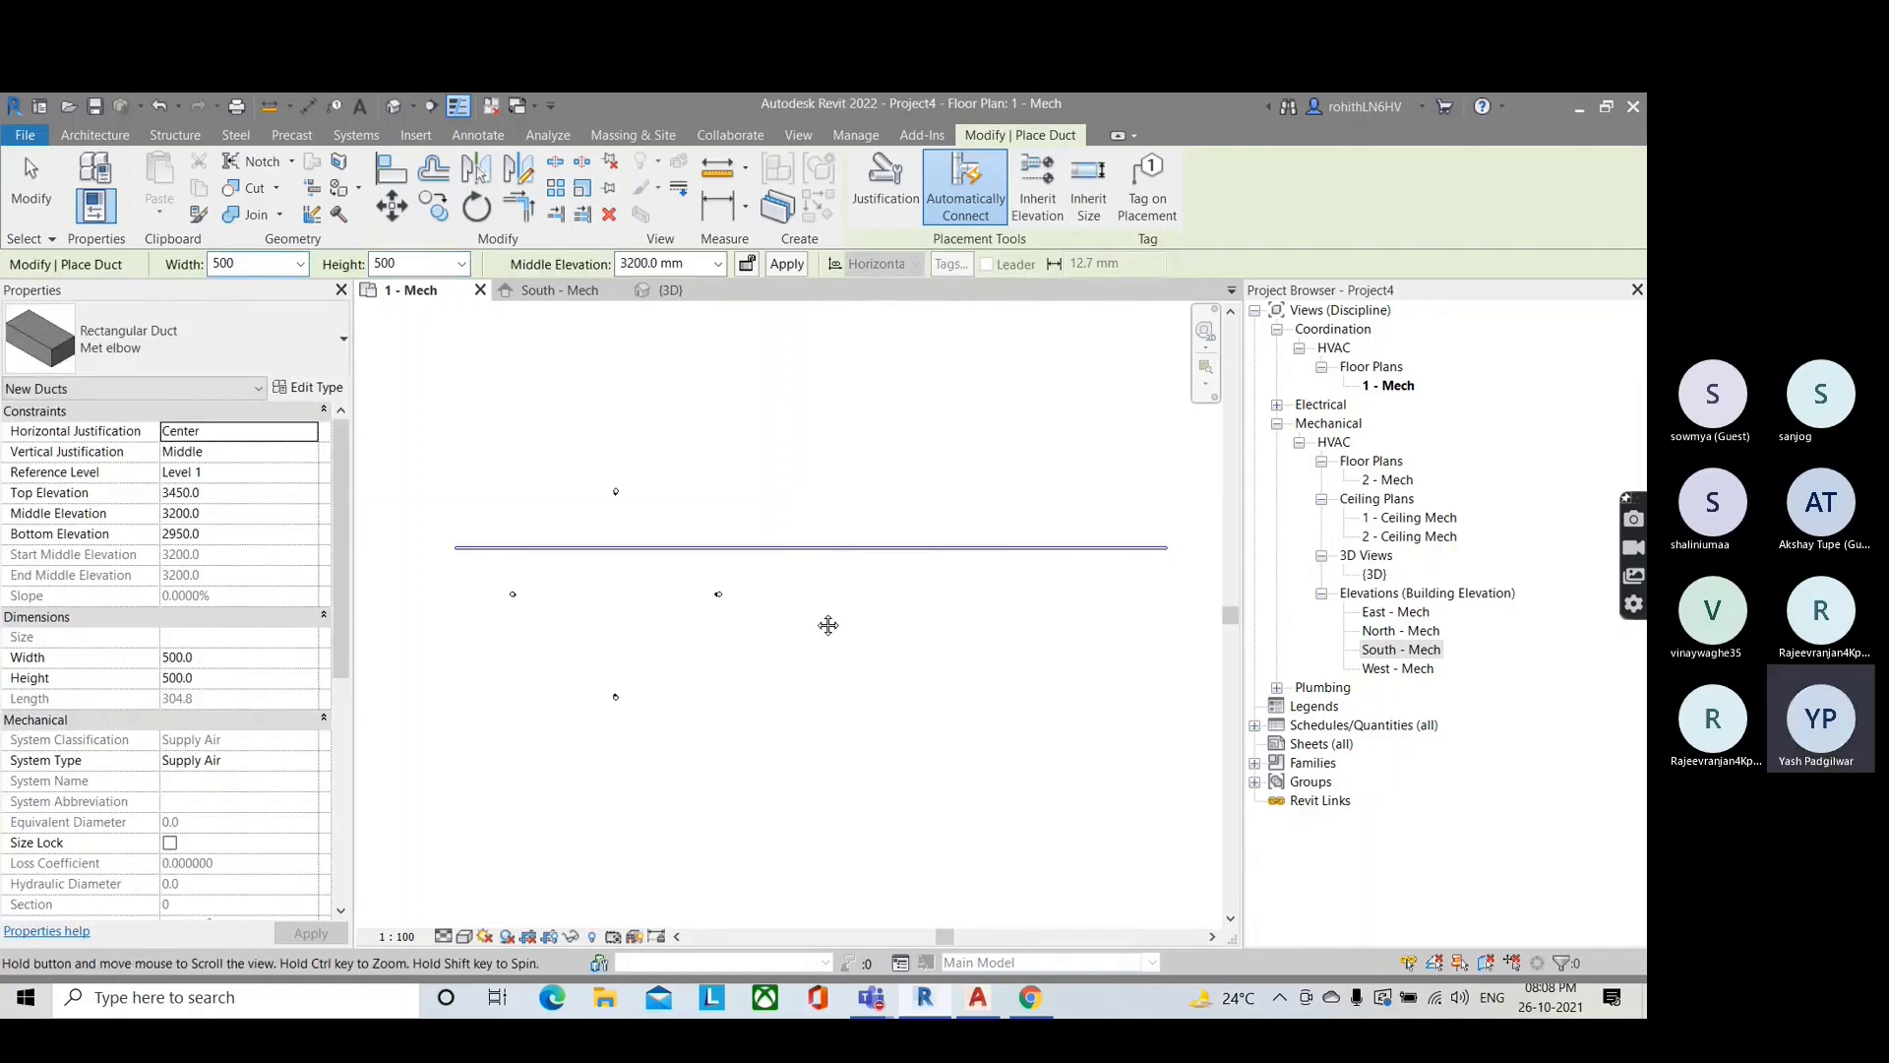
scroll(798, 554, up, 3)
click(835, 632)
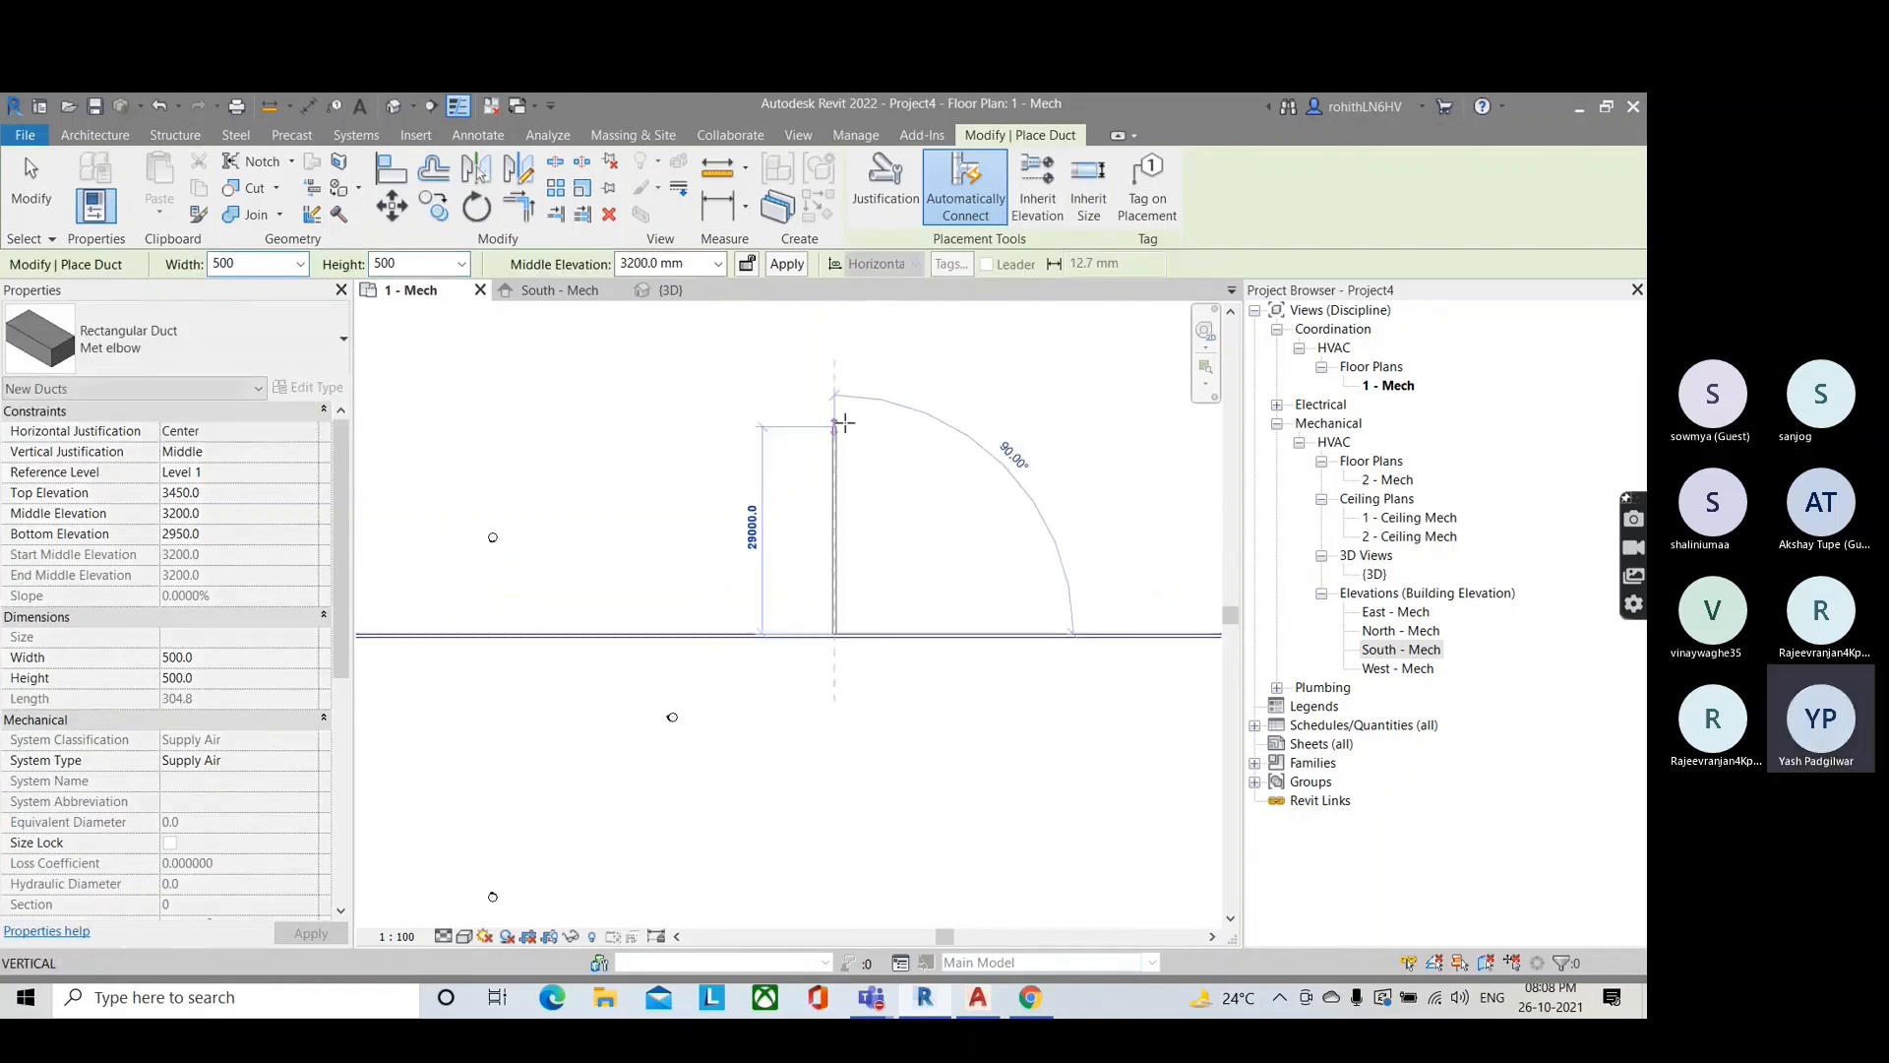
click(839, 377)
key(Escape)
key(Escape)
Step: Set the floor plan's detail level to Fine and its visual style to Shaded
scroll(836, 634, up, 5)
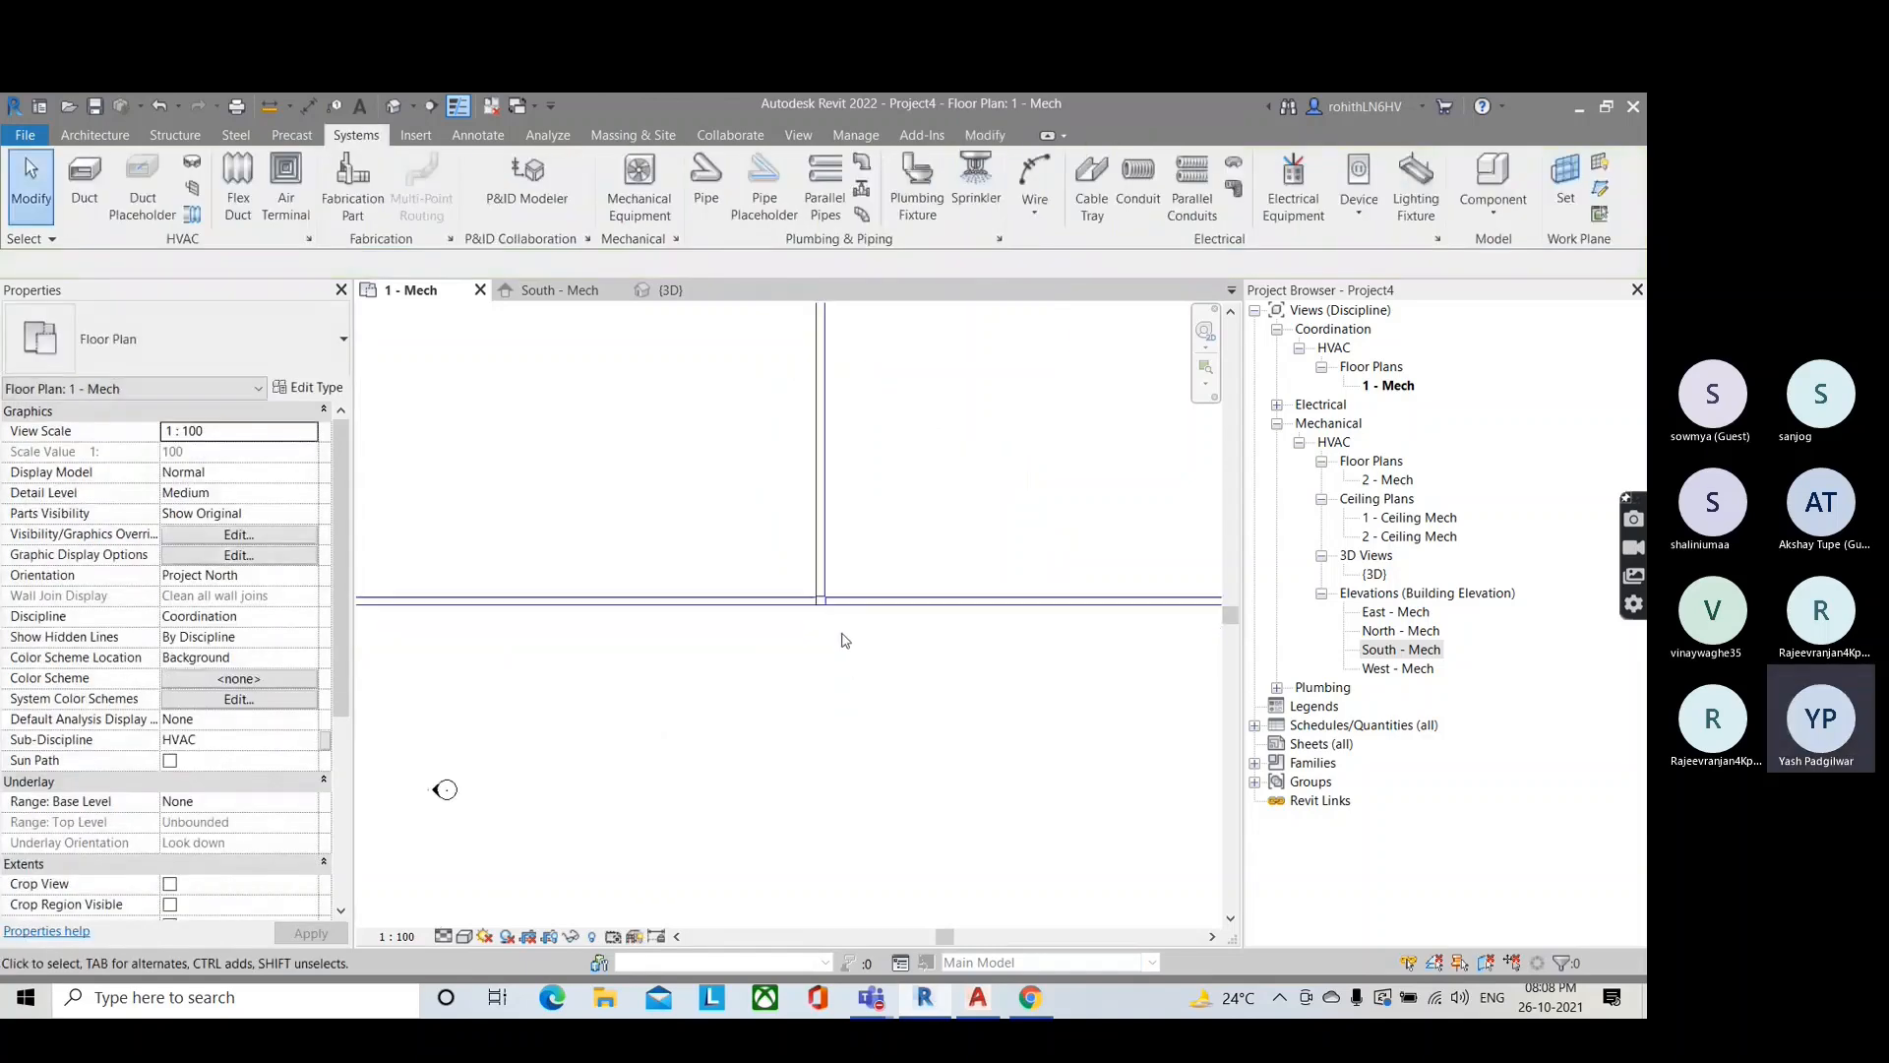
scroll(831, 605, up, 3)
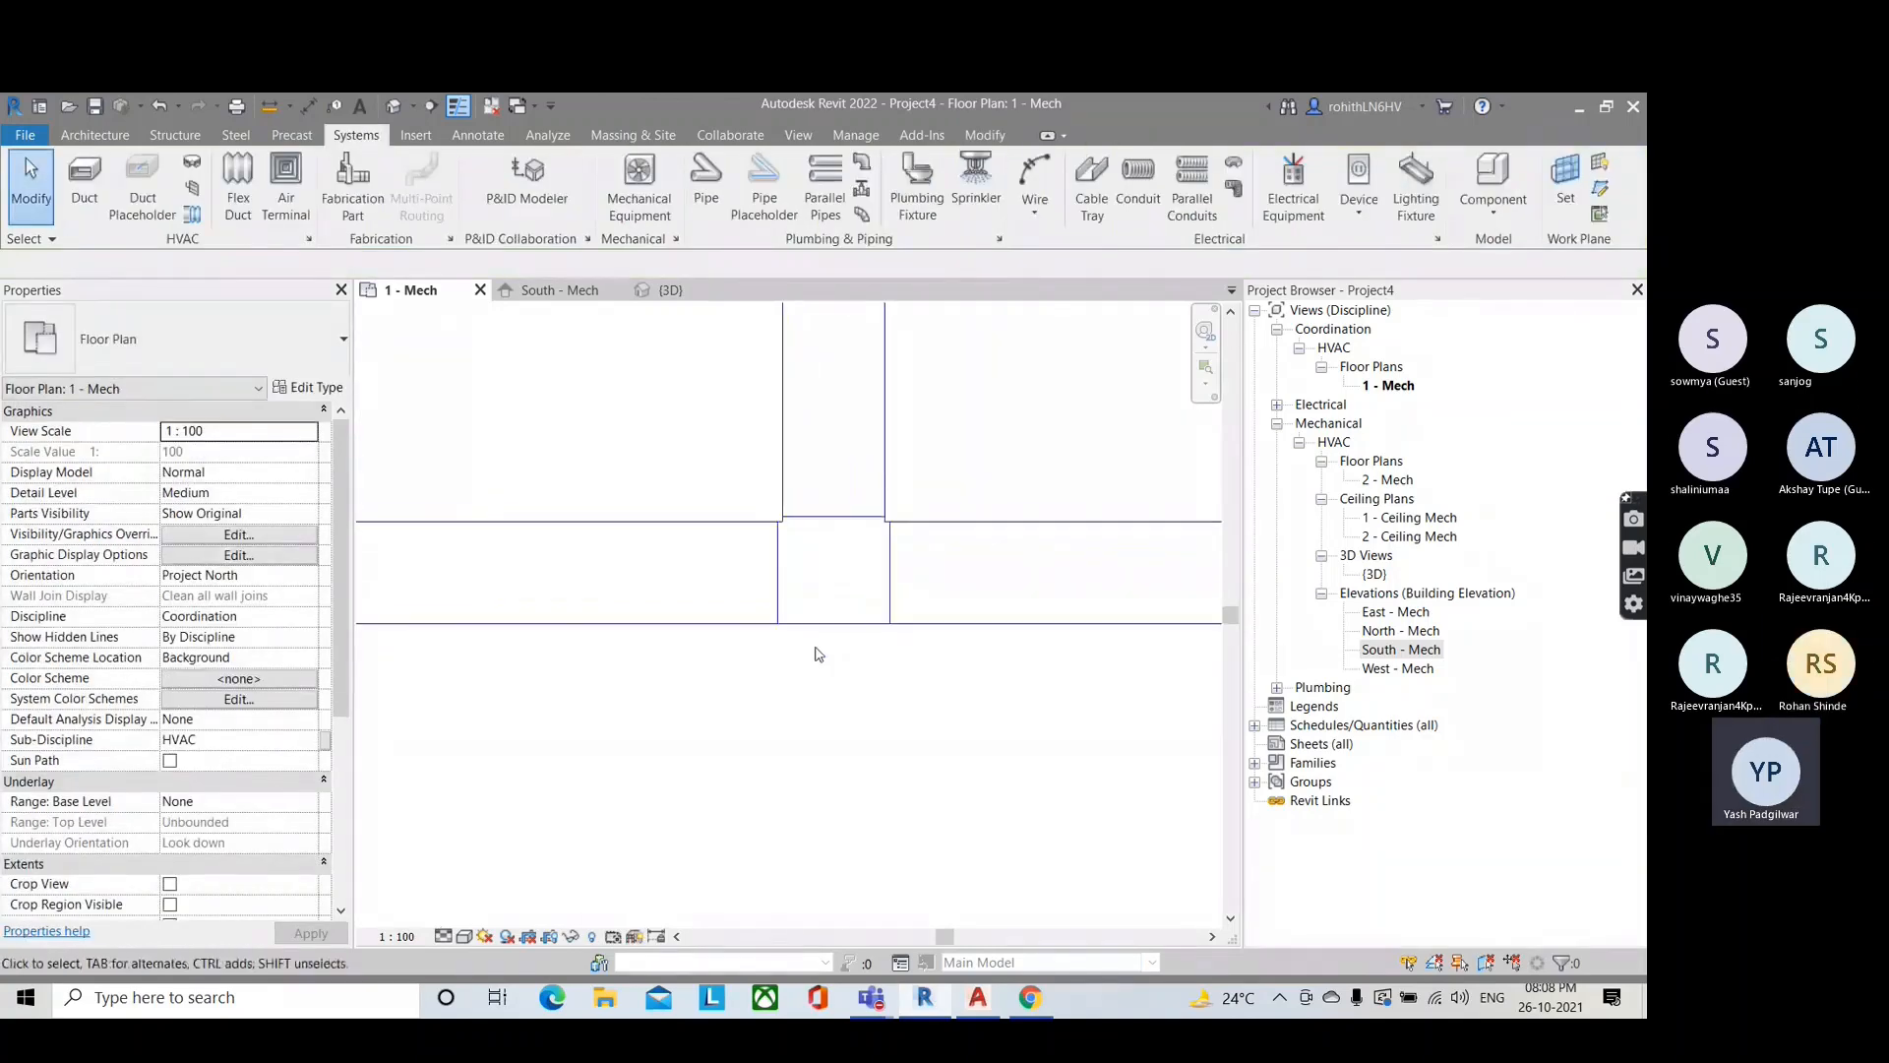
click(443, 936)
click(472, 910)
click(464, 936)
click(546, 871)
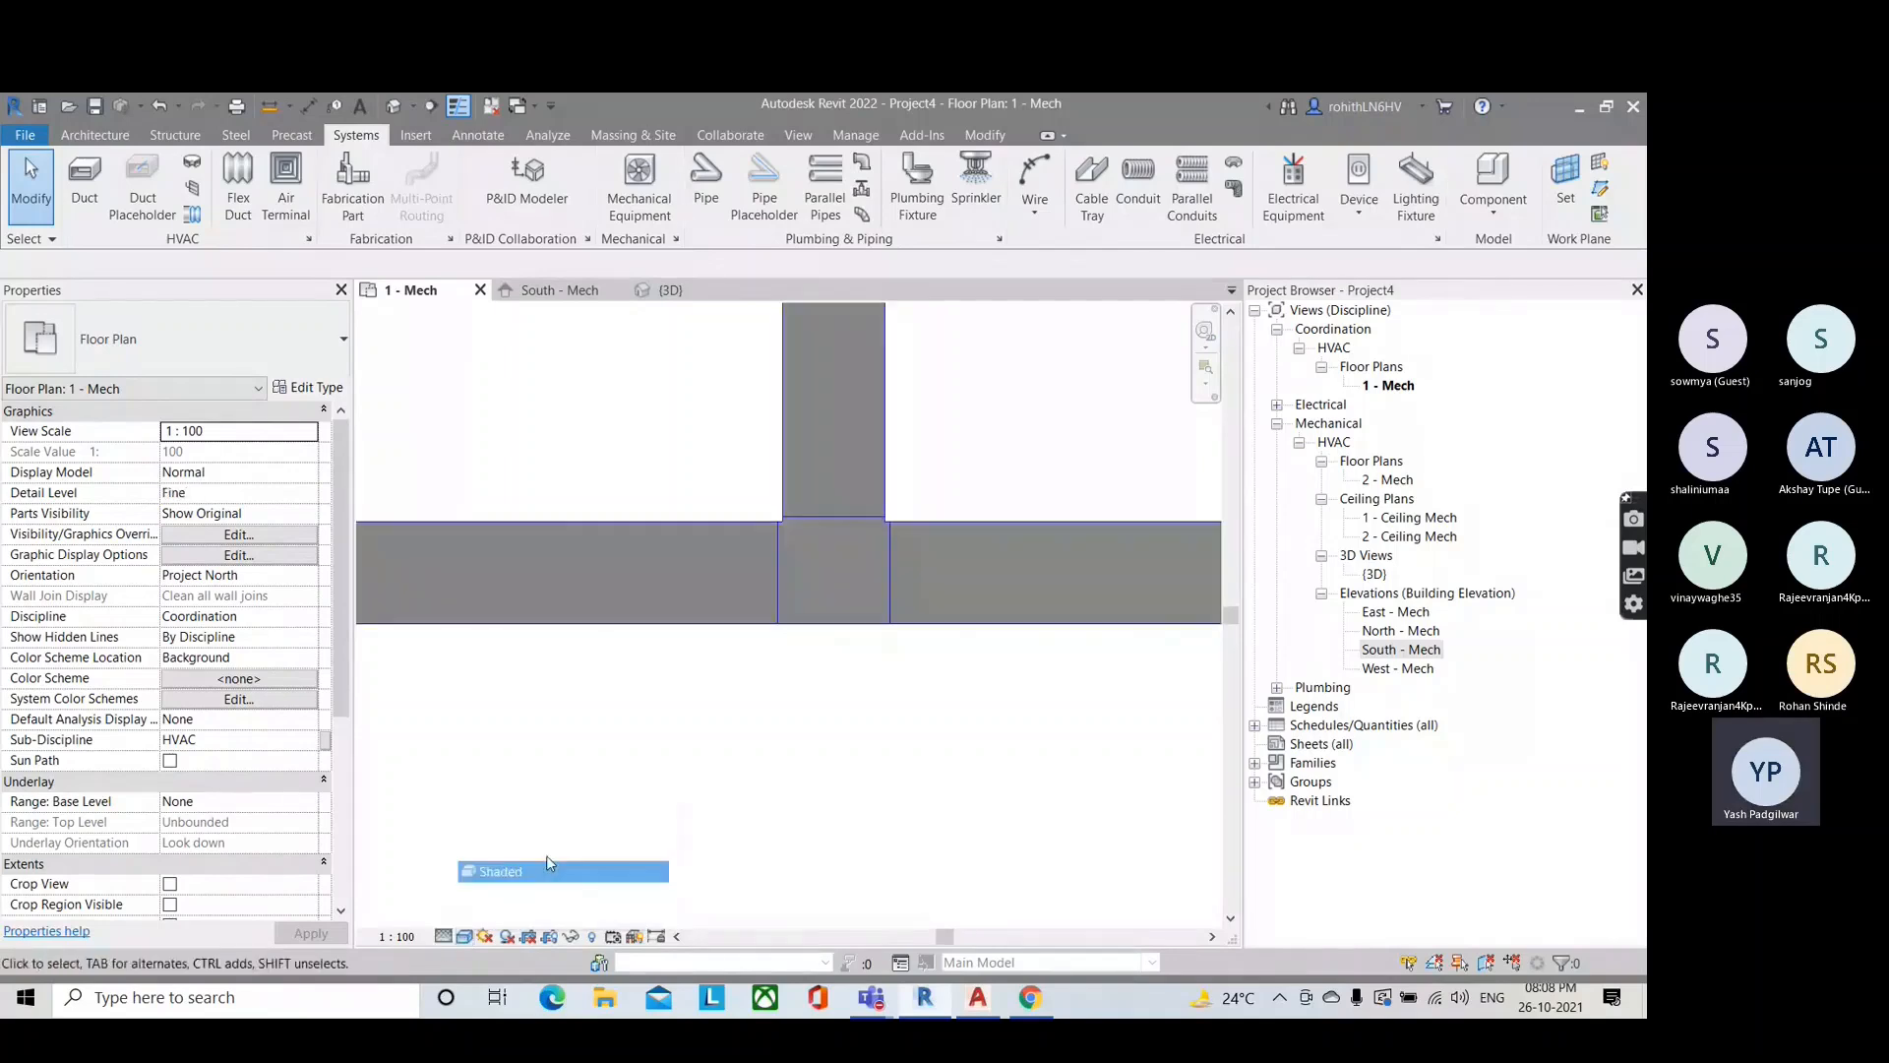
Step: Examine the rectangular tee at the duct junction in the floor plan and in the 3D view
click(841, 619)
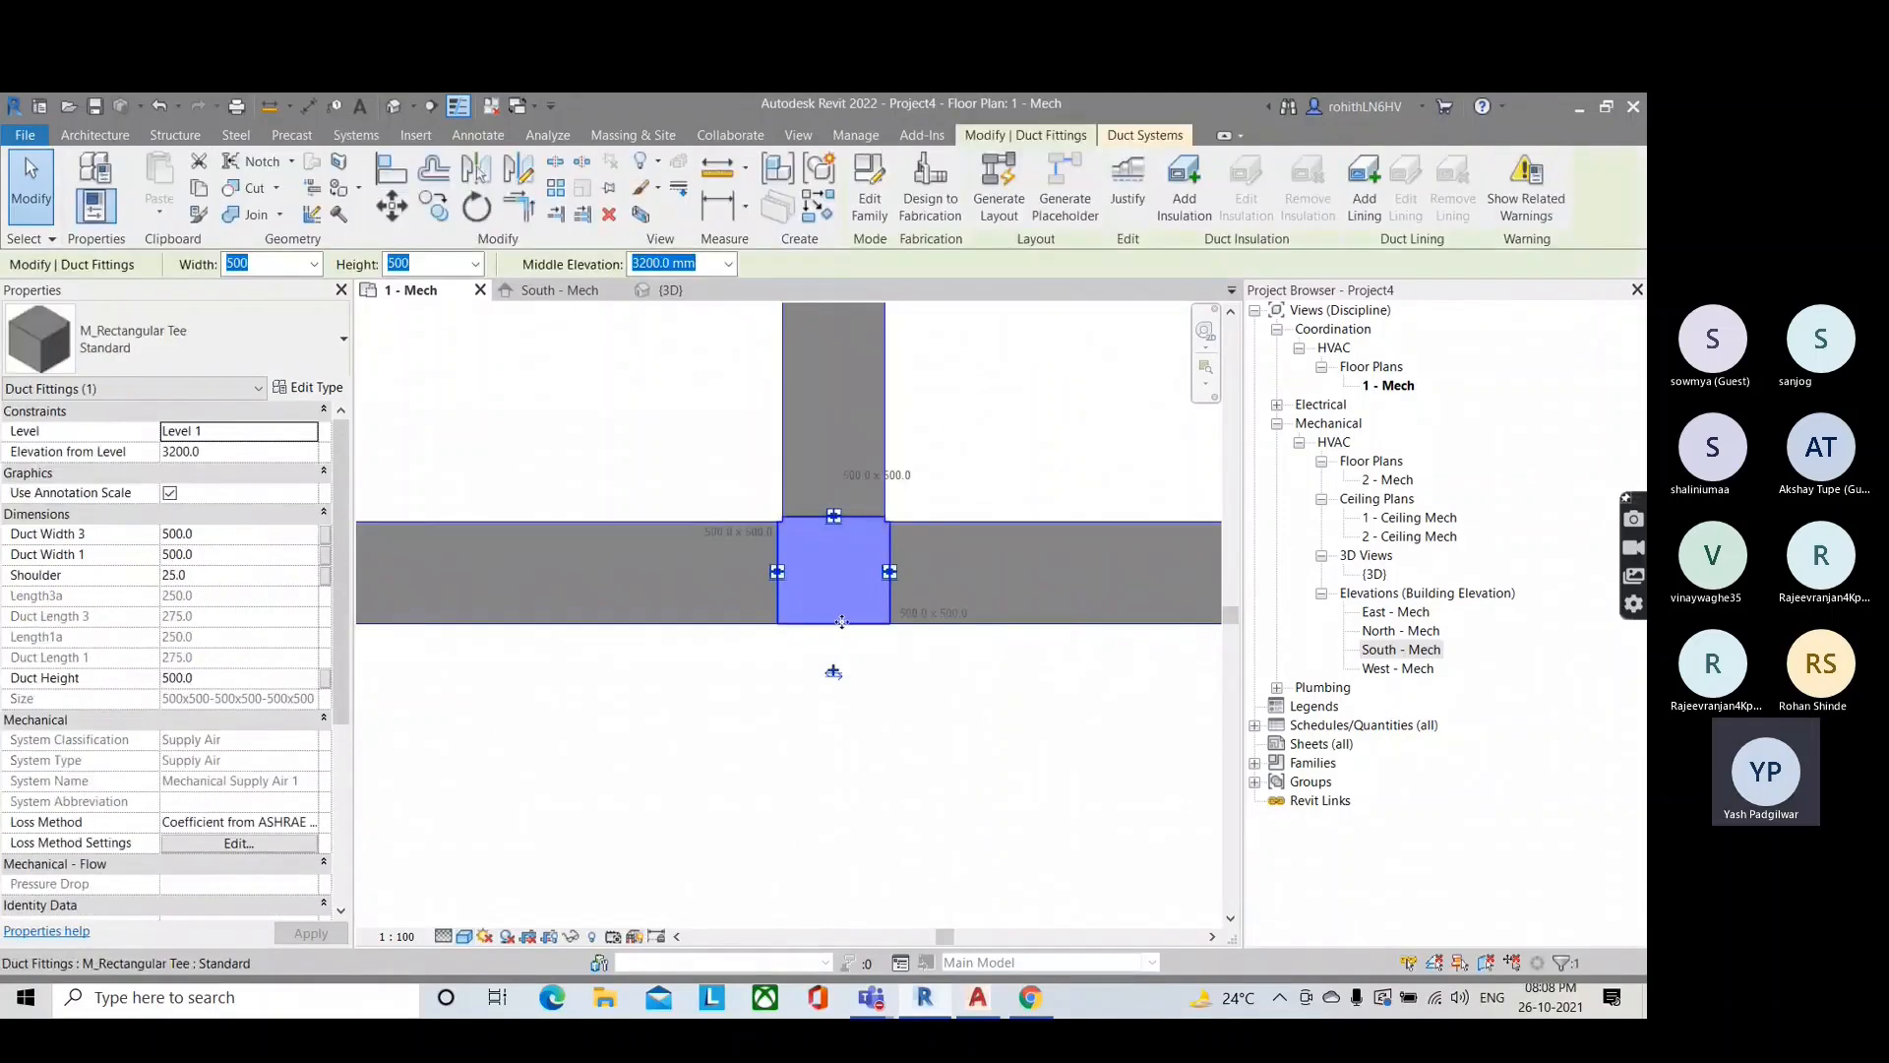
scroll(829, 673, down, 3)
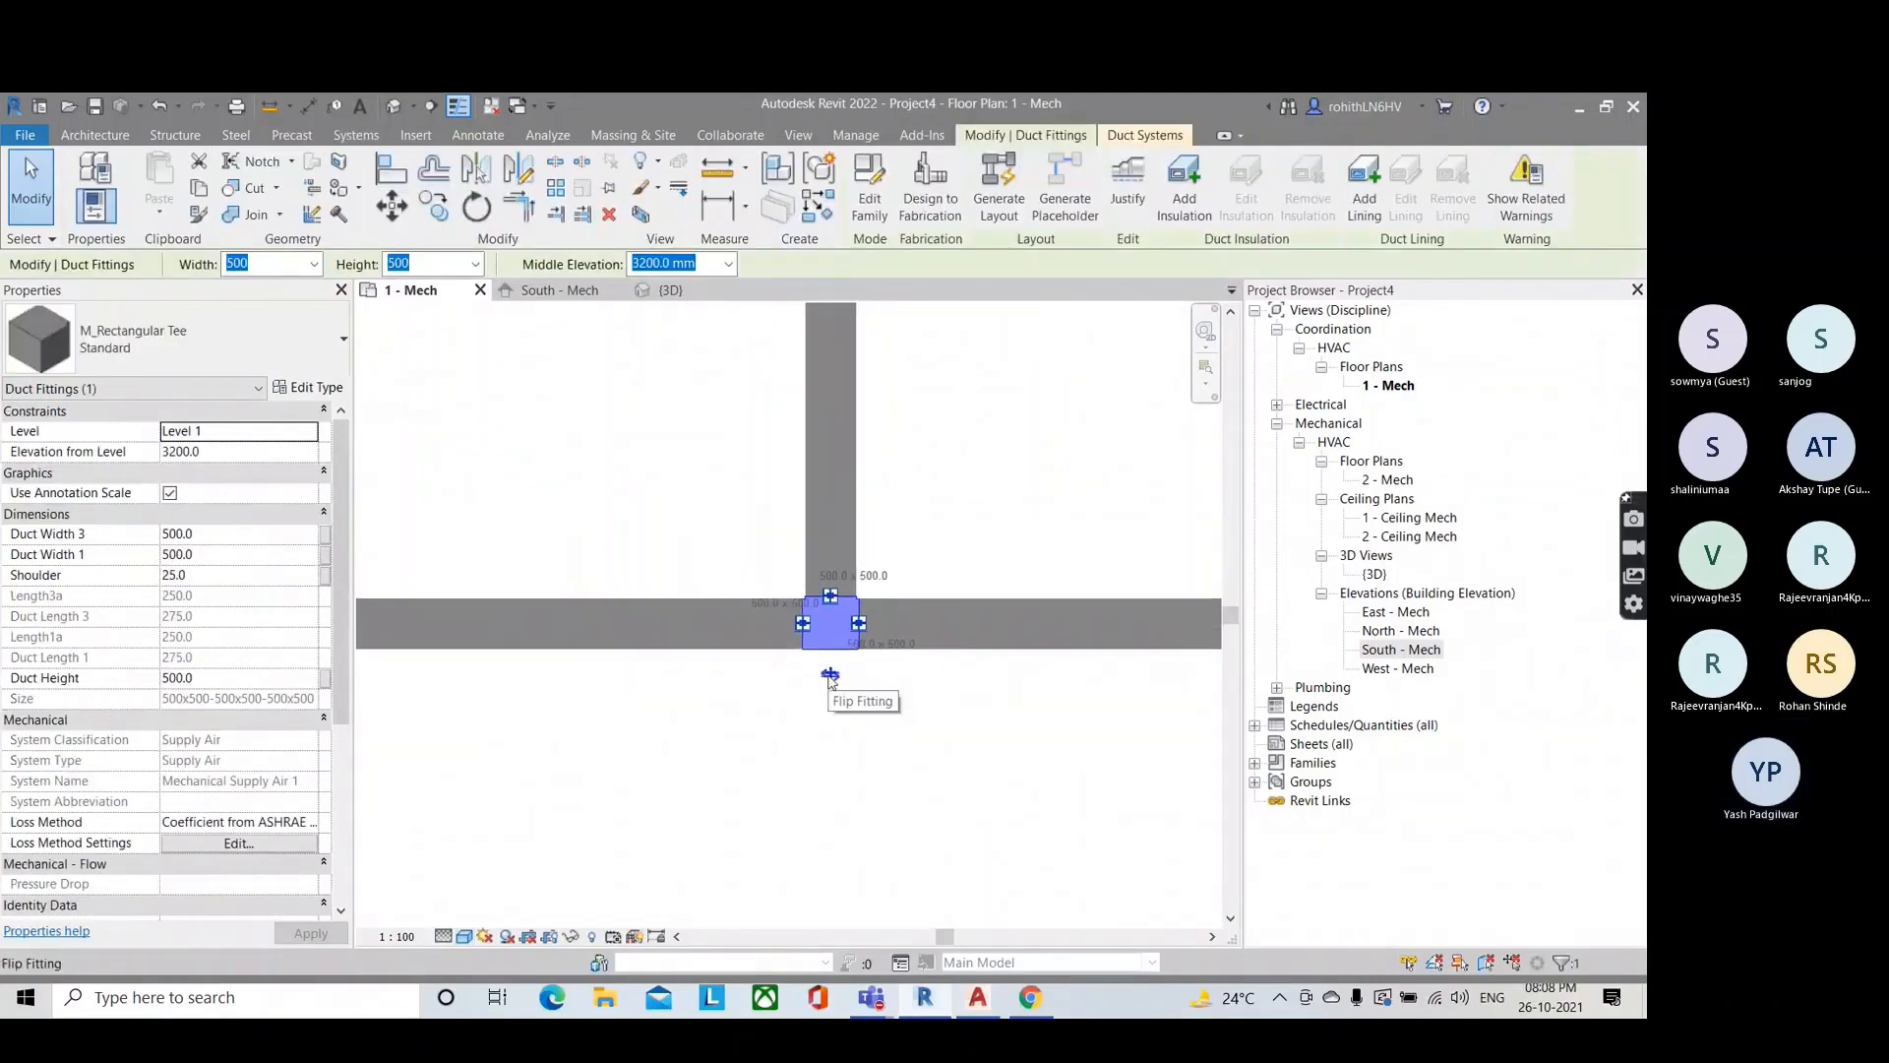
scroll(829, 677, down, 1)
scroll(879, 655, up, 1)
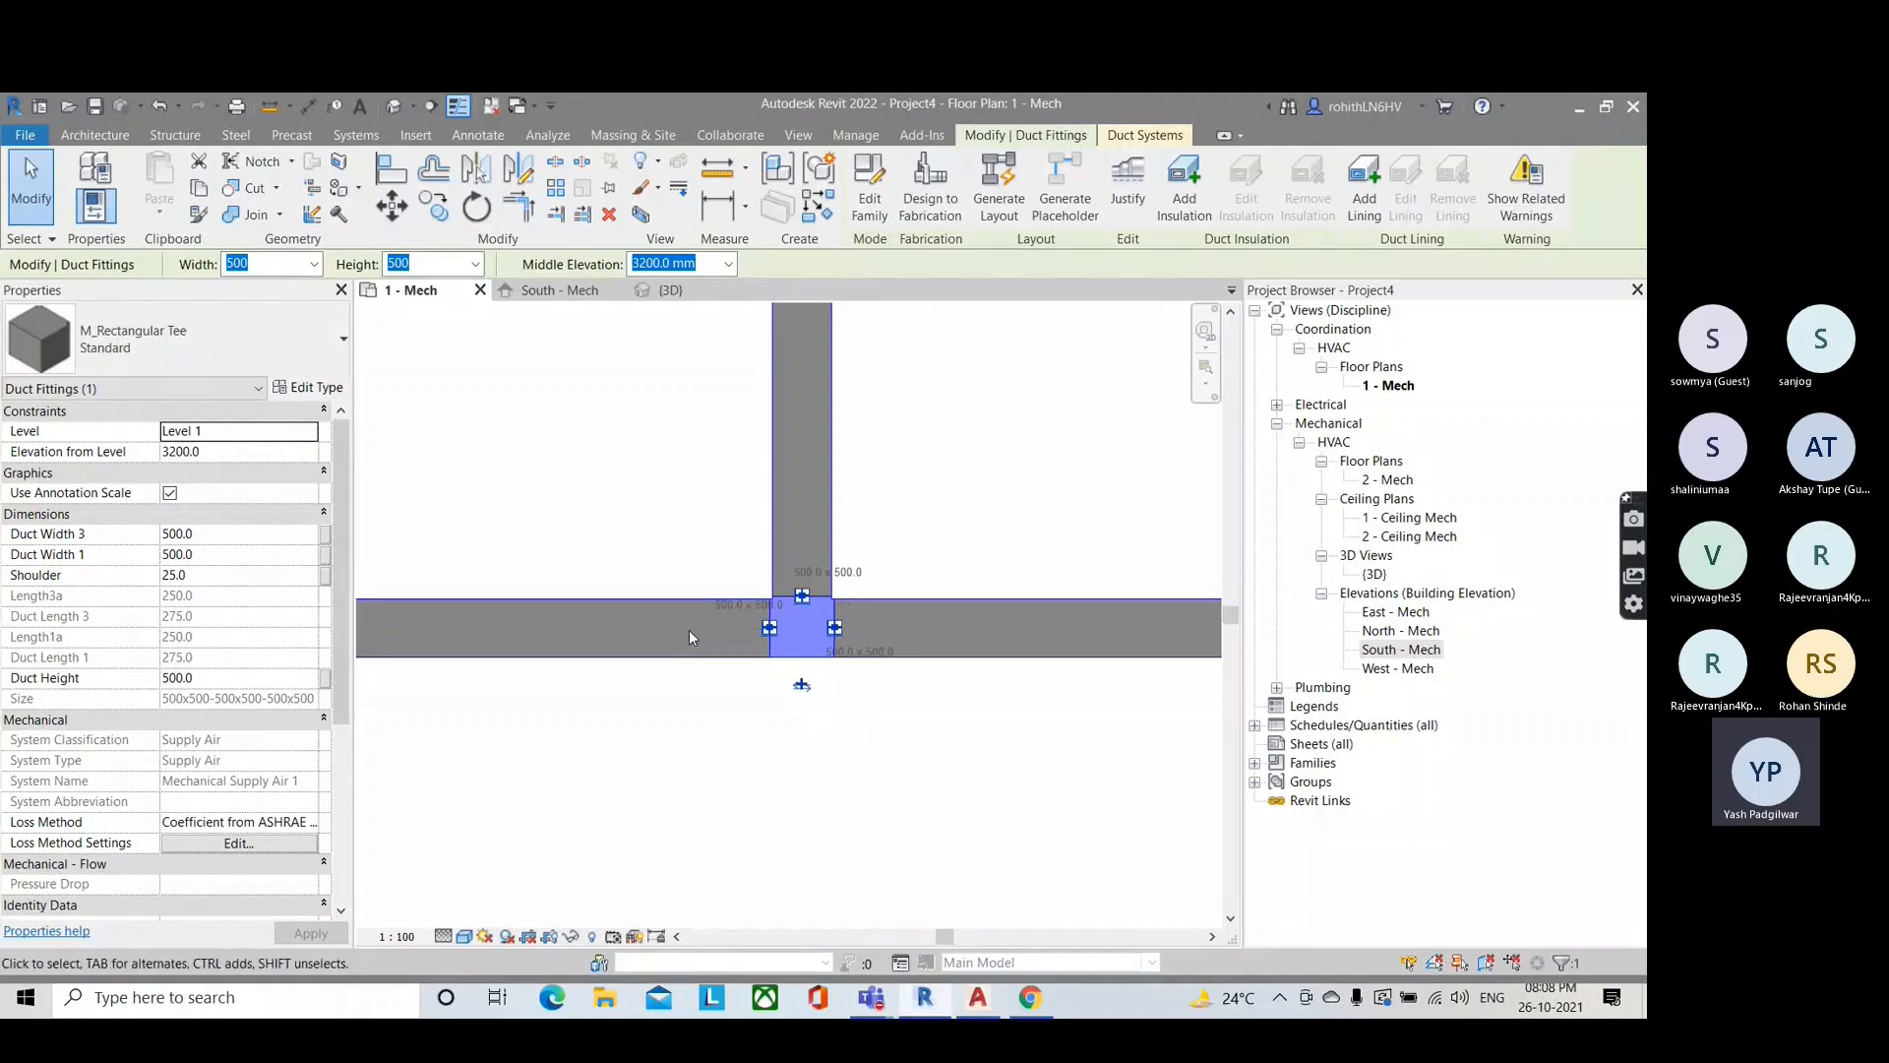
click(670, 291)
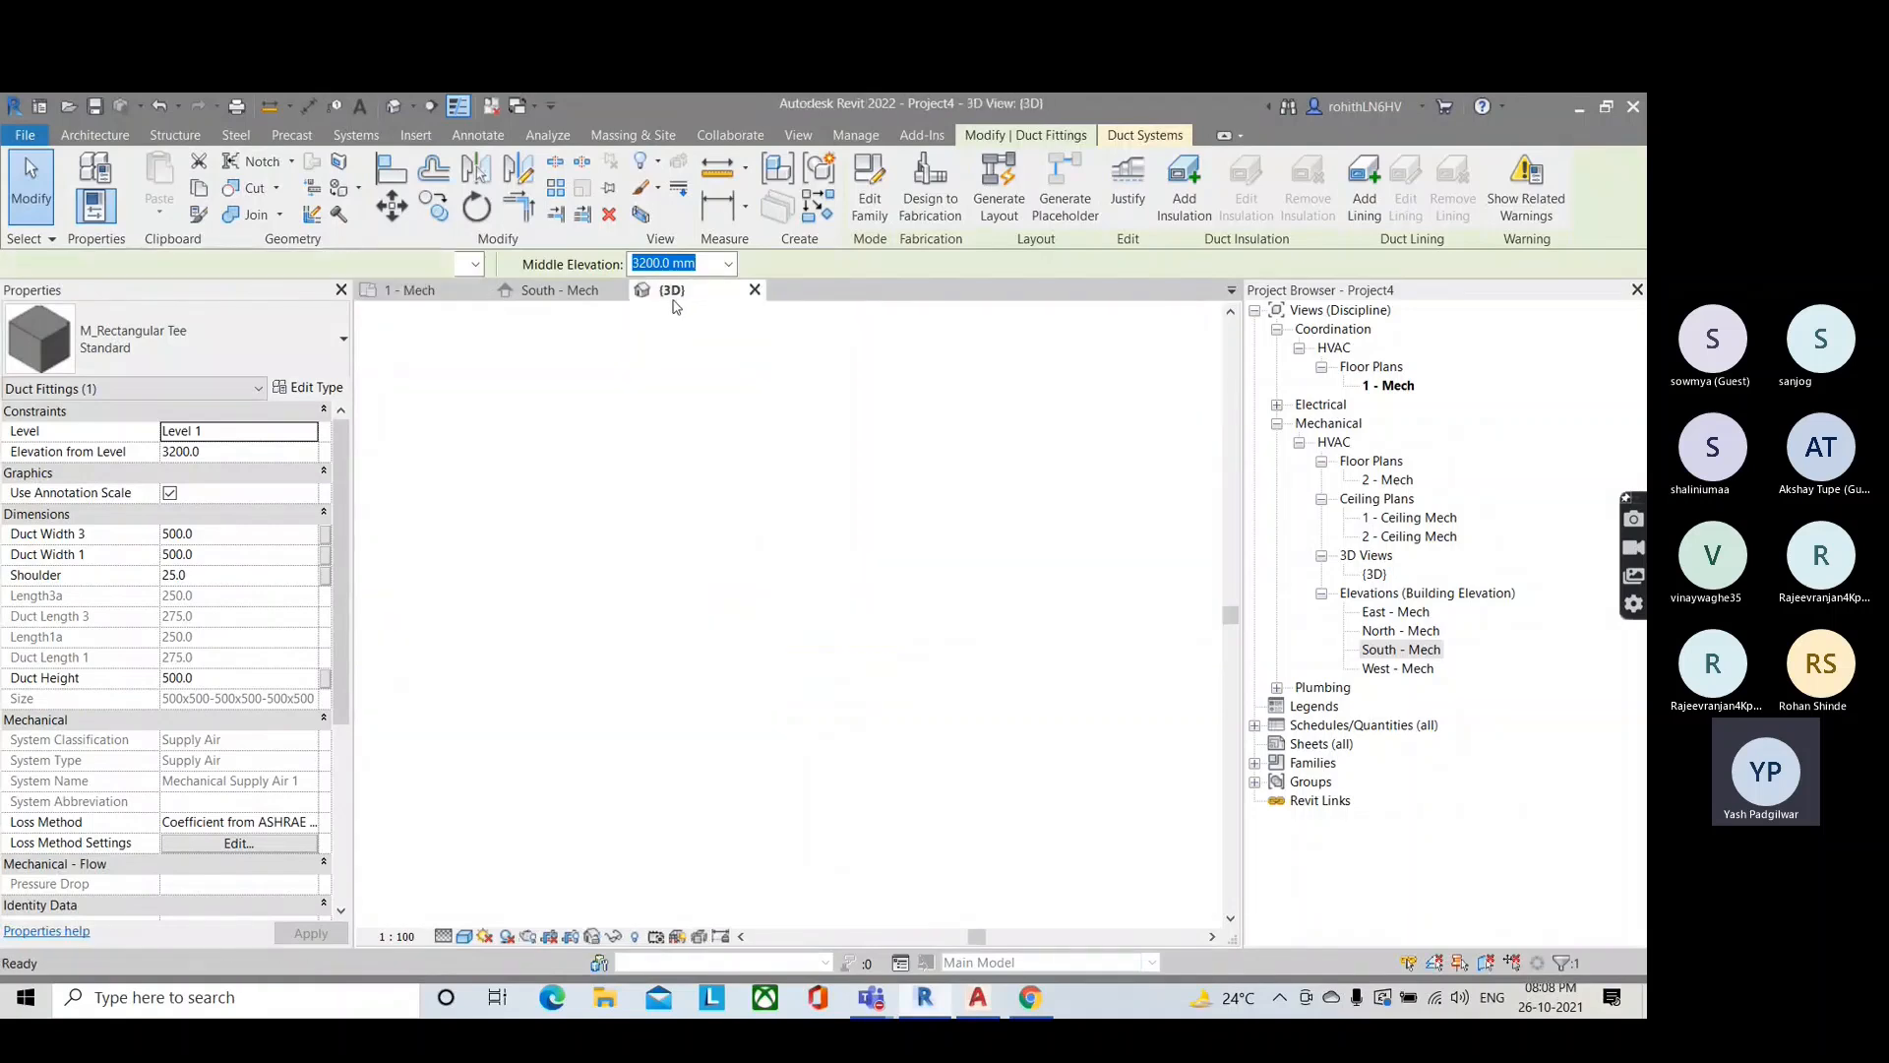
scroll(906, 611, up, 4)
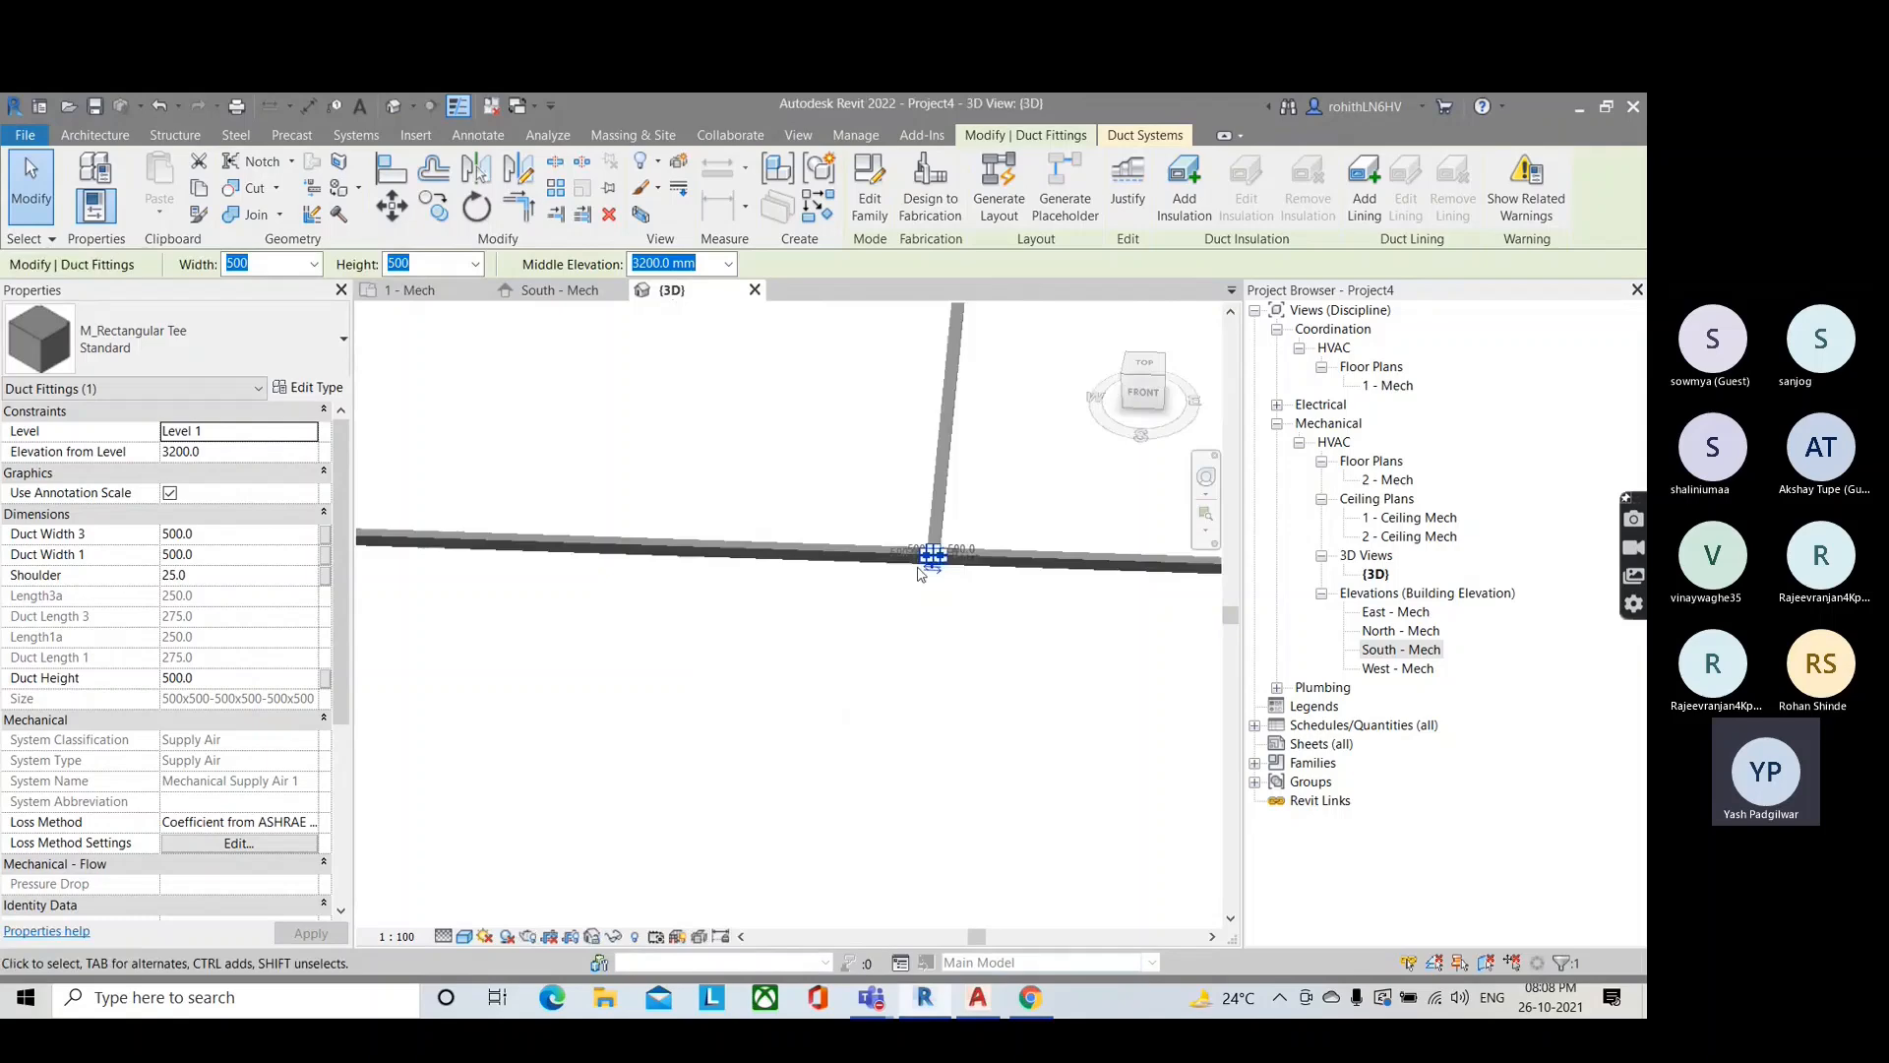
scroll(920, 574, up, 5)
key(Escape)
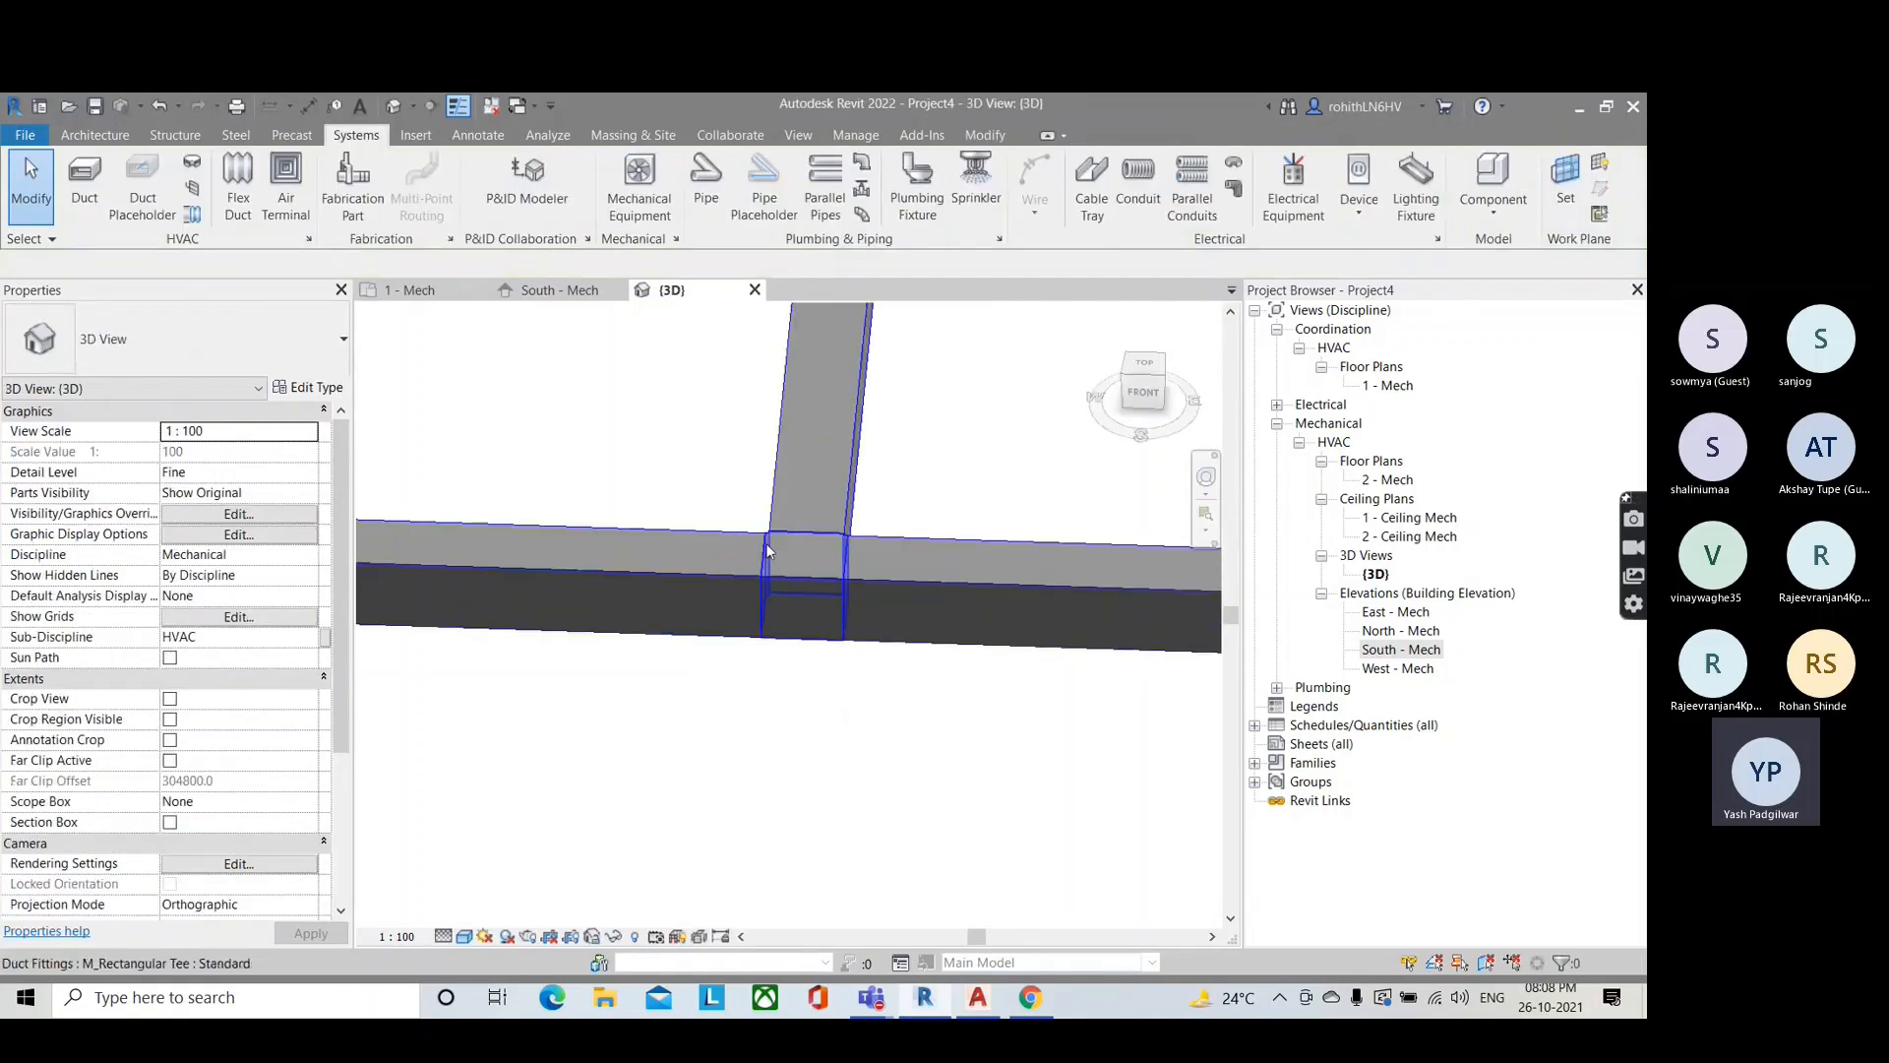
scroll(885, 630, down, 6)
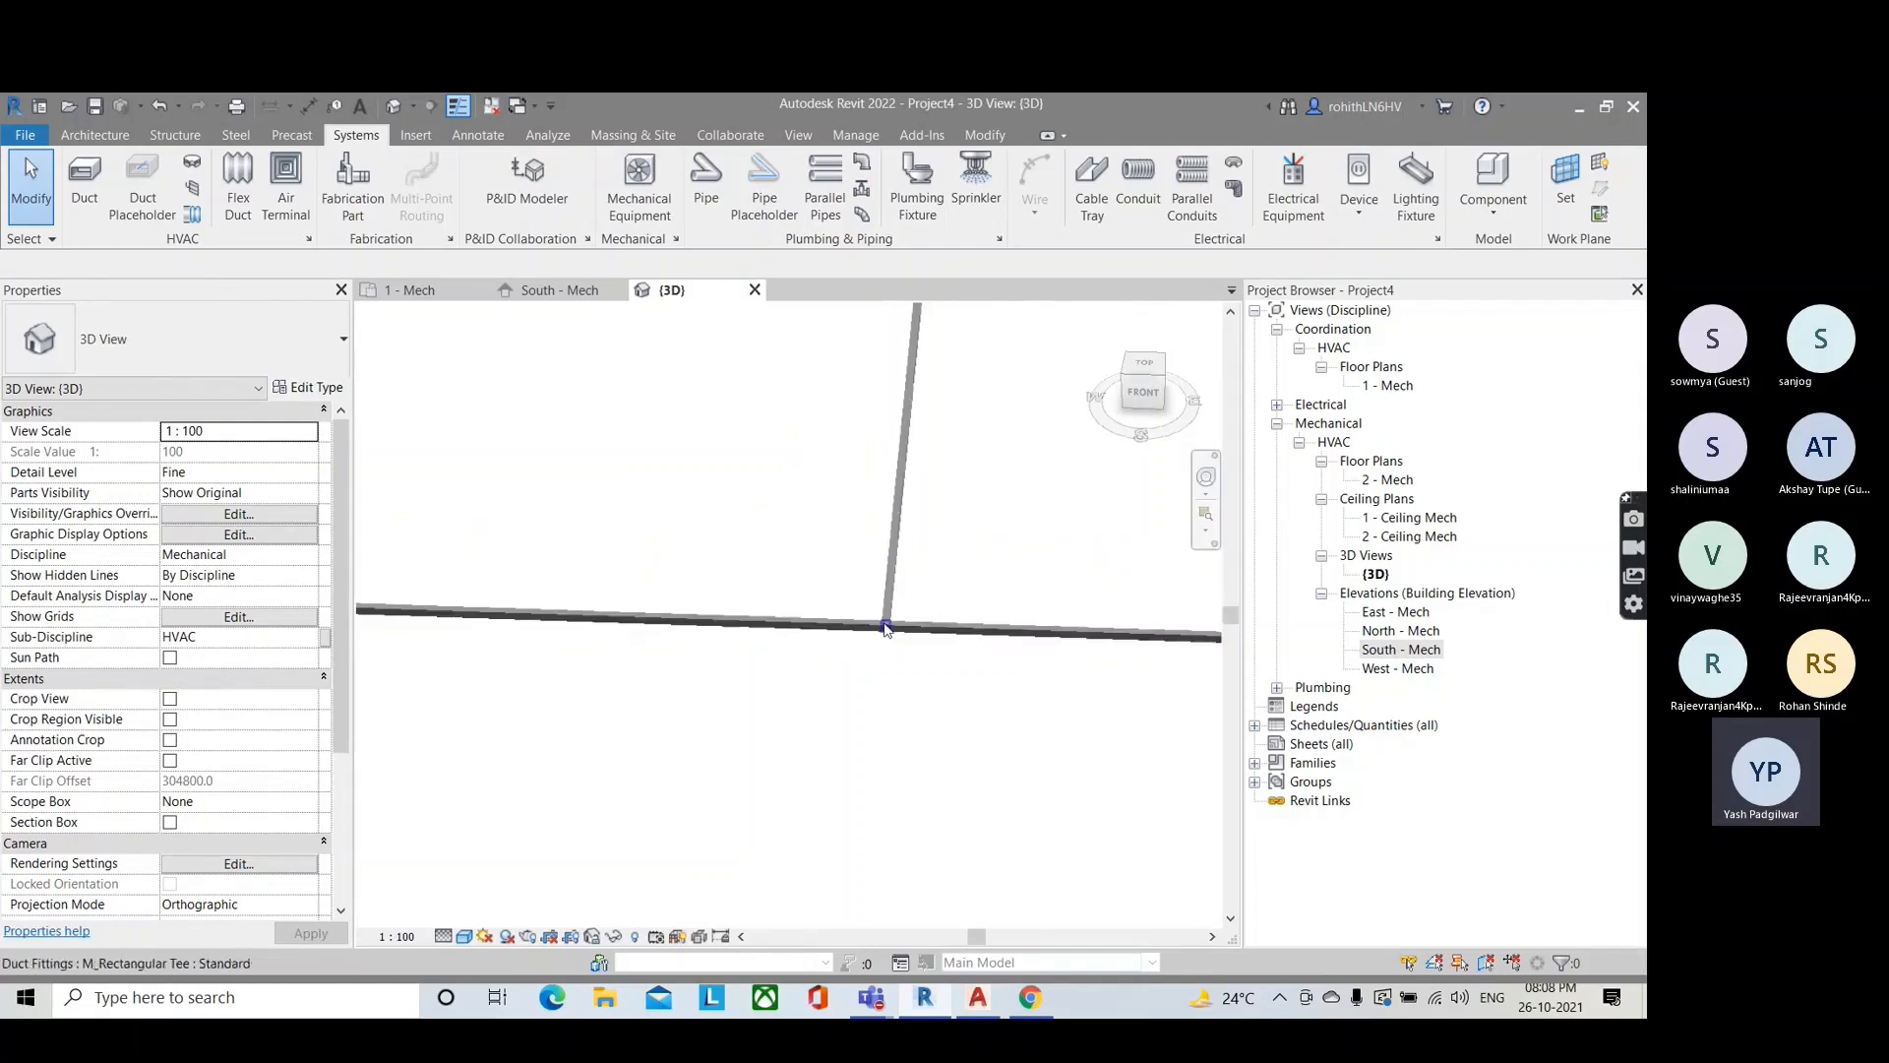
scroll(885, 630, down, 5)
shift+middle_drag(886, 630, 751, 633)
scroll(783, 605, up, 4)
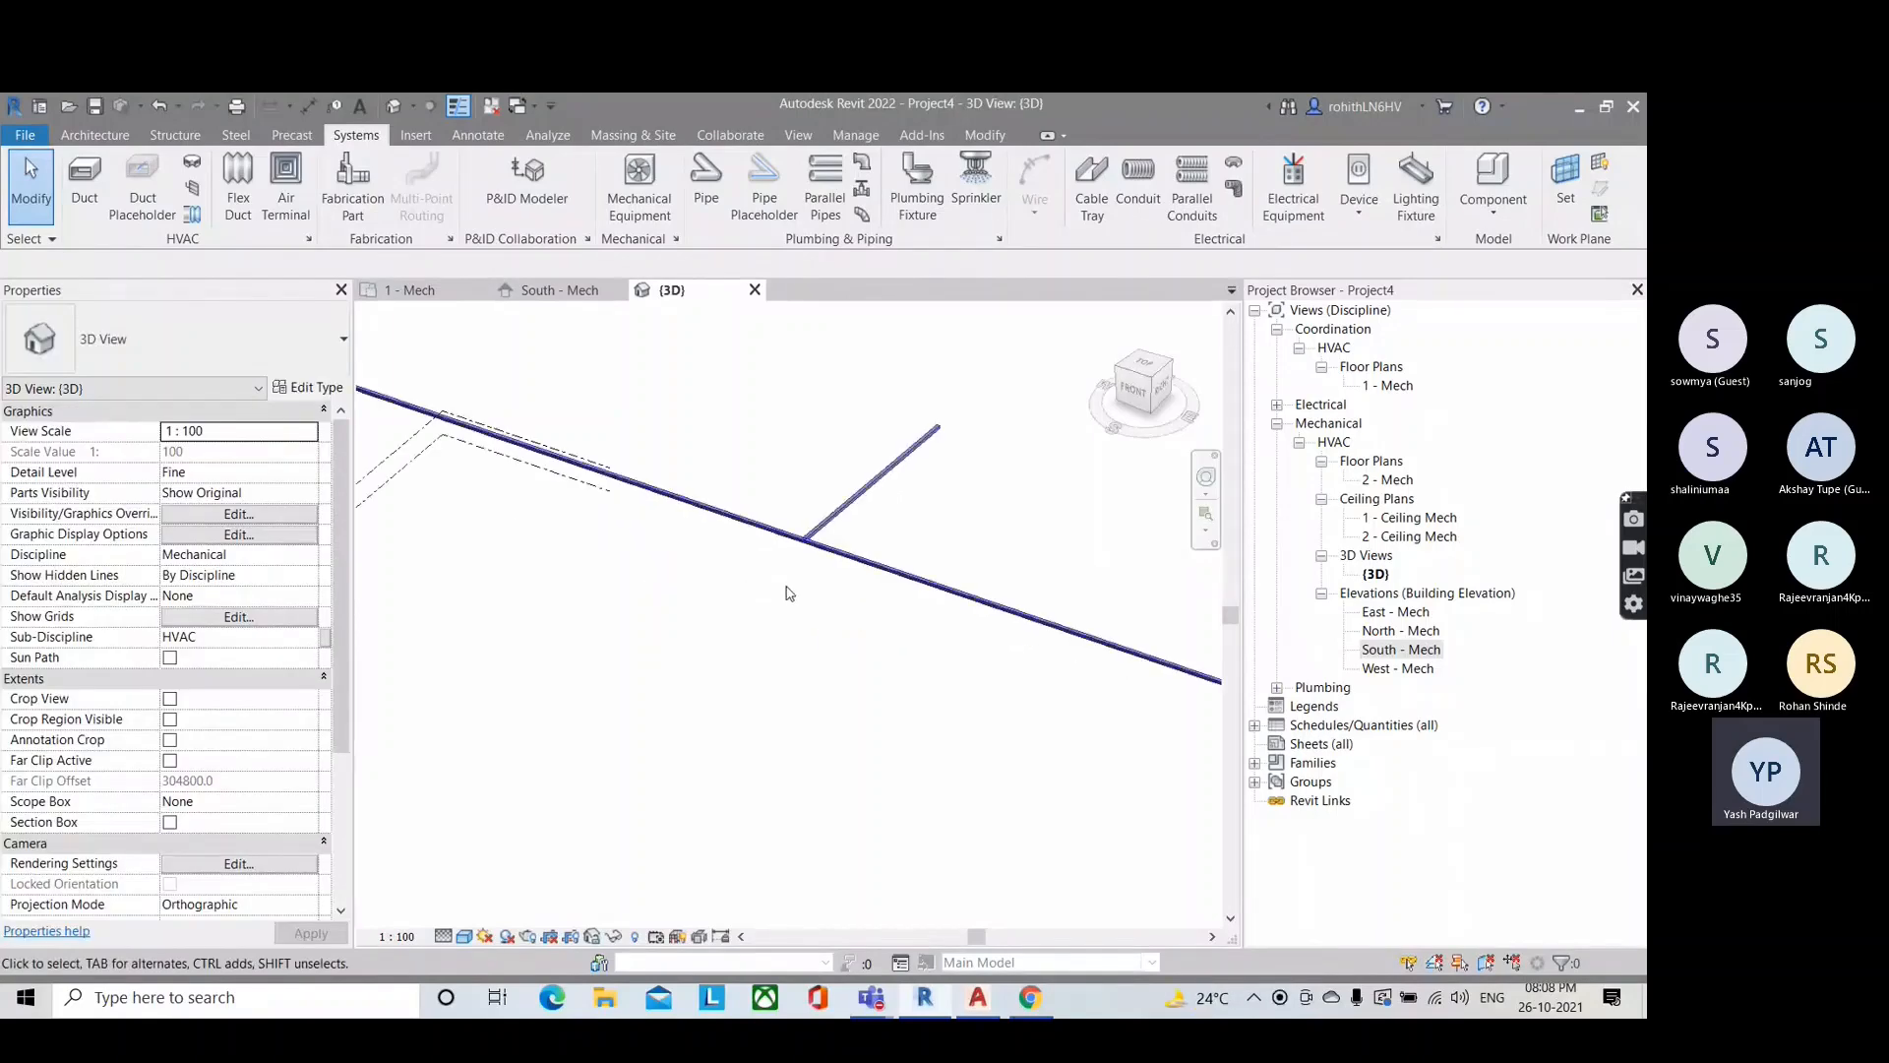
Step: In the 1 - Mech floor plan, convert the rectangular tee at the junction into a rectangular cross
click(409, 289)
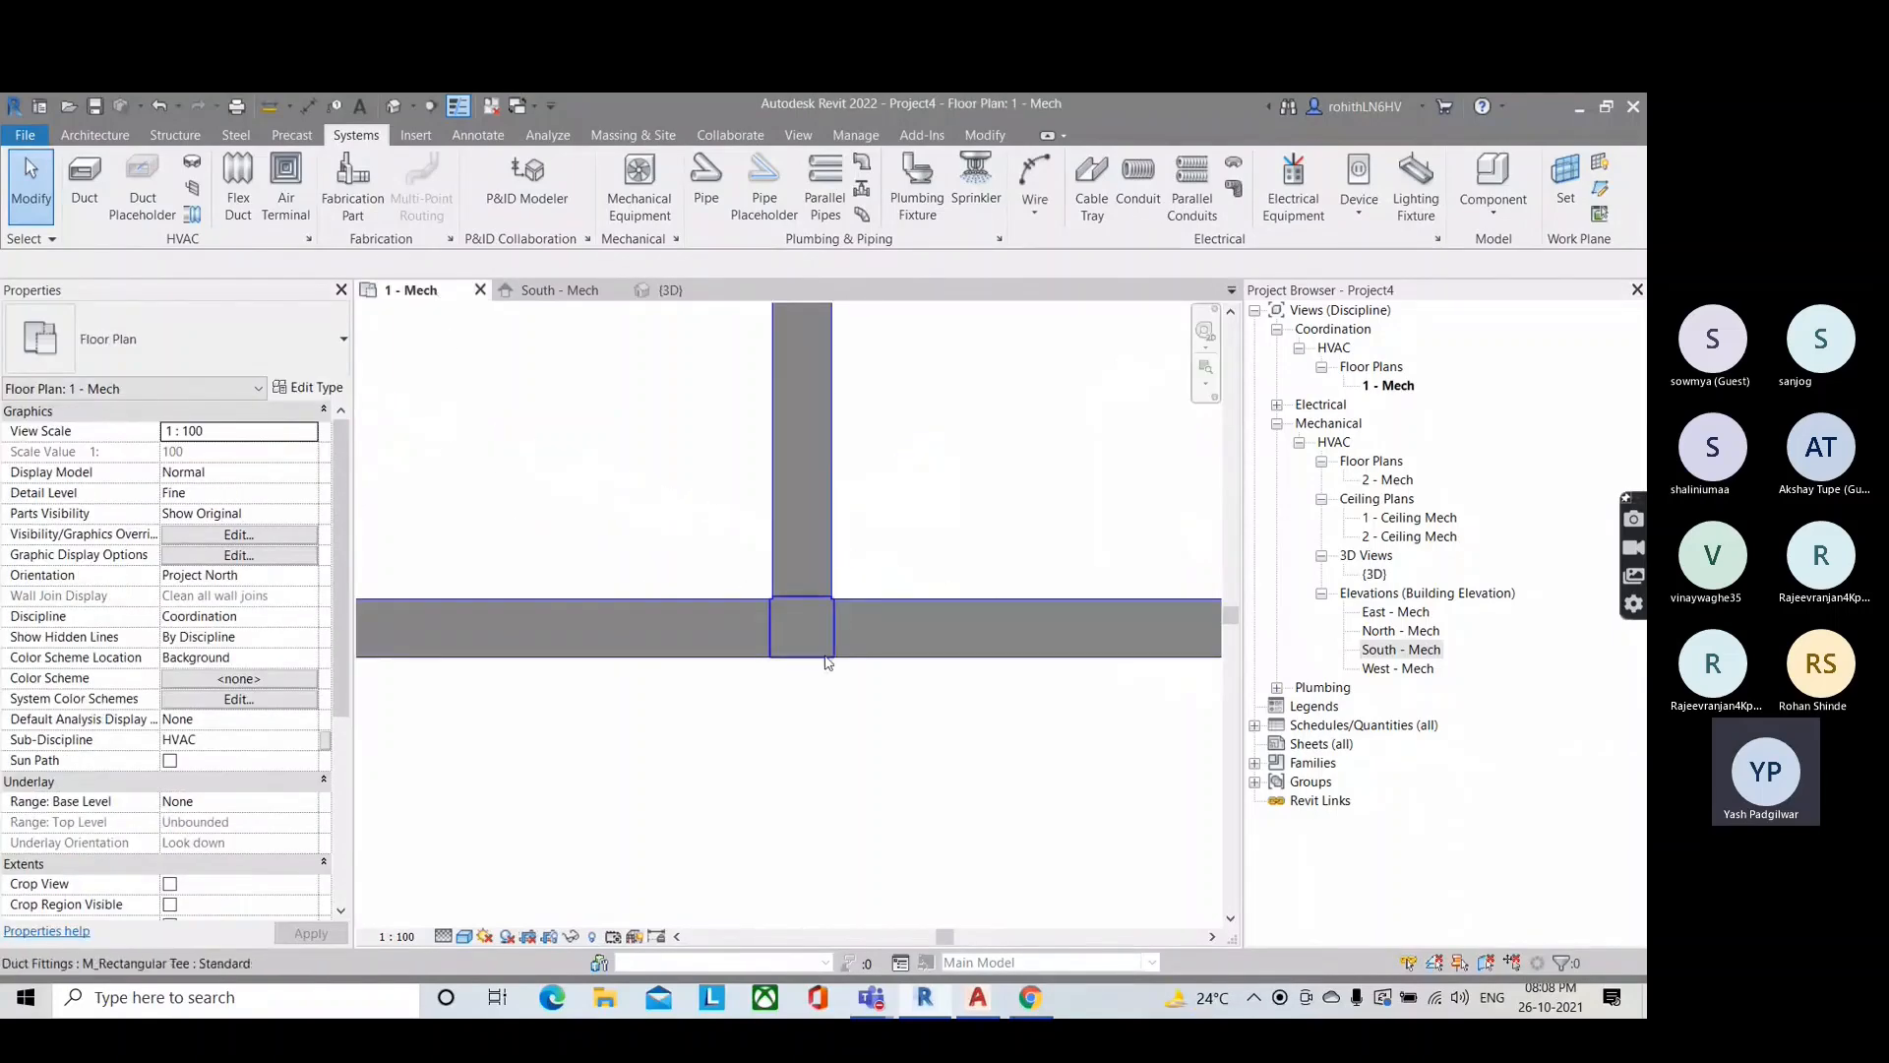
click(826, 684)
scroll(844, 688, up, 2)
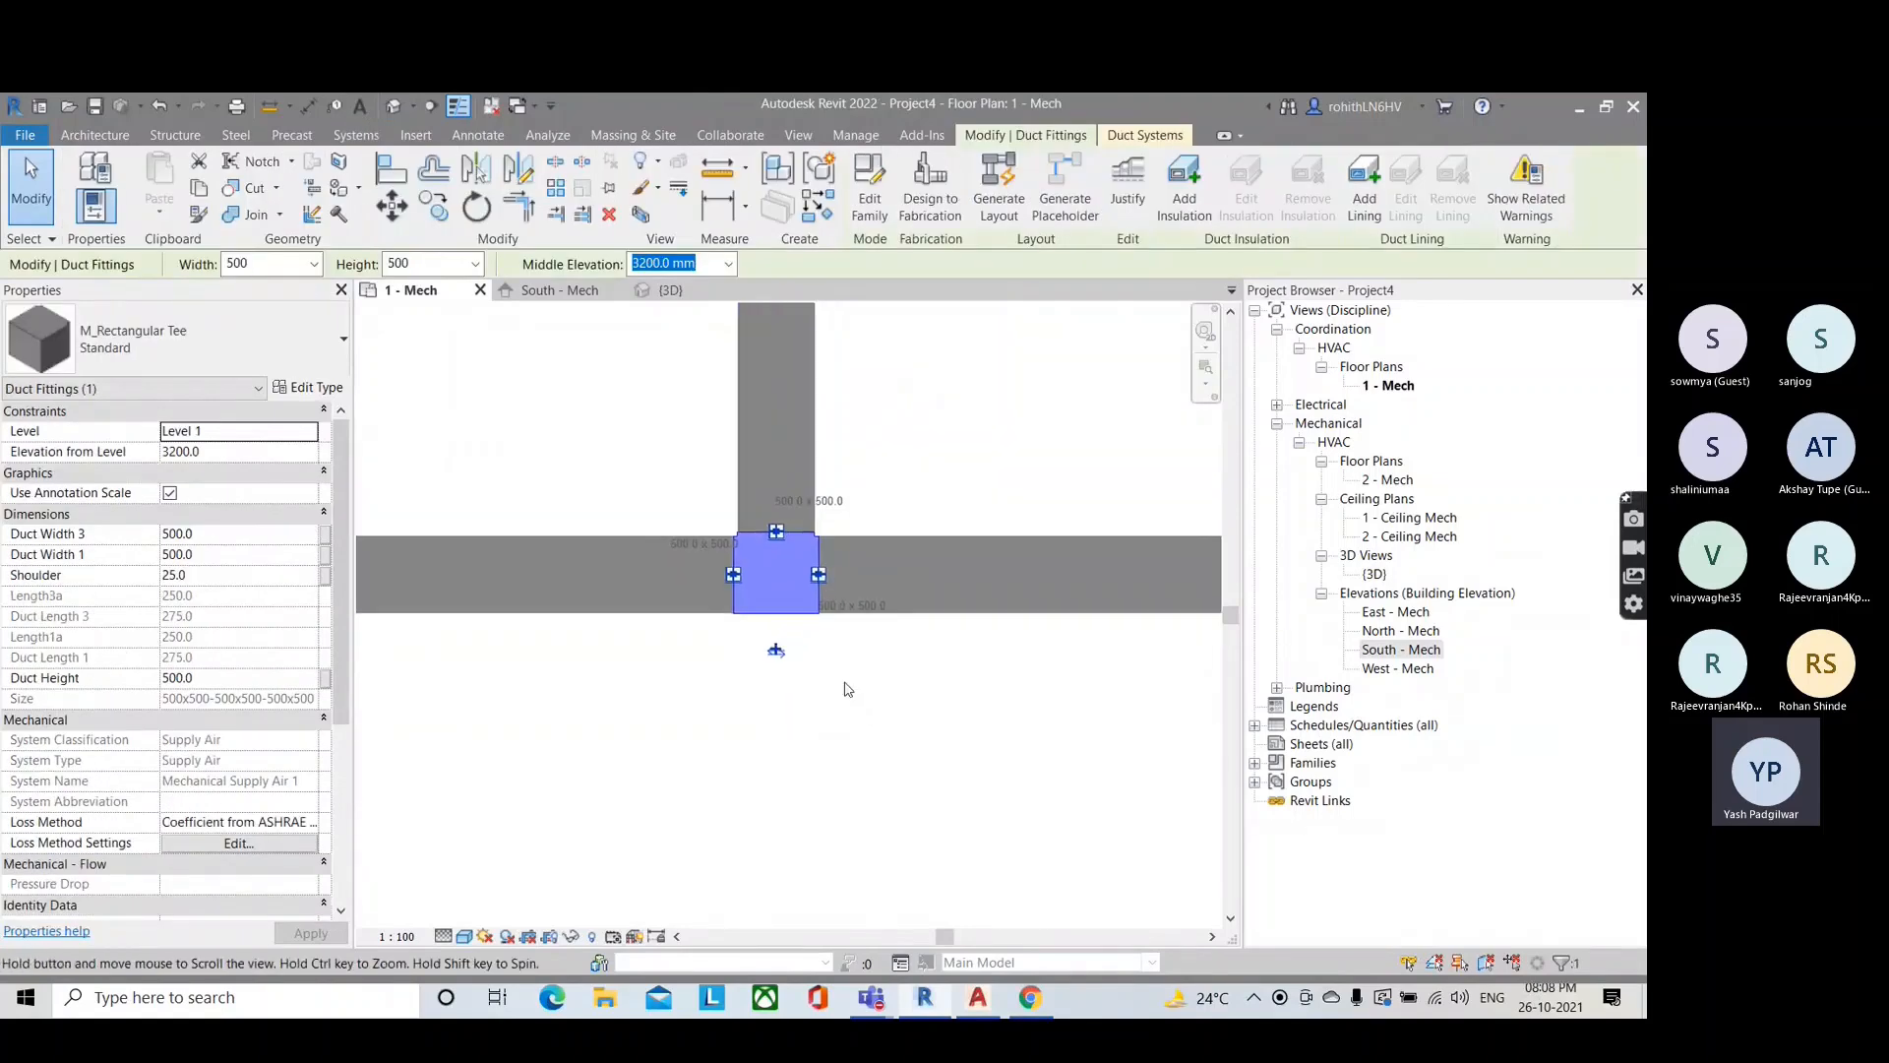
scroll(813, 568, down, 3)
drag(826, 583, 797, 543)
scroll(797, 556, up, 5)
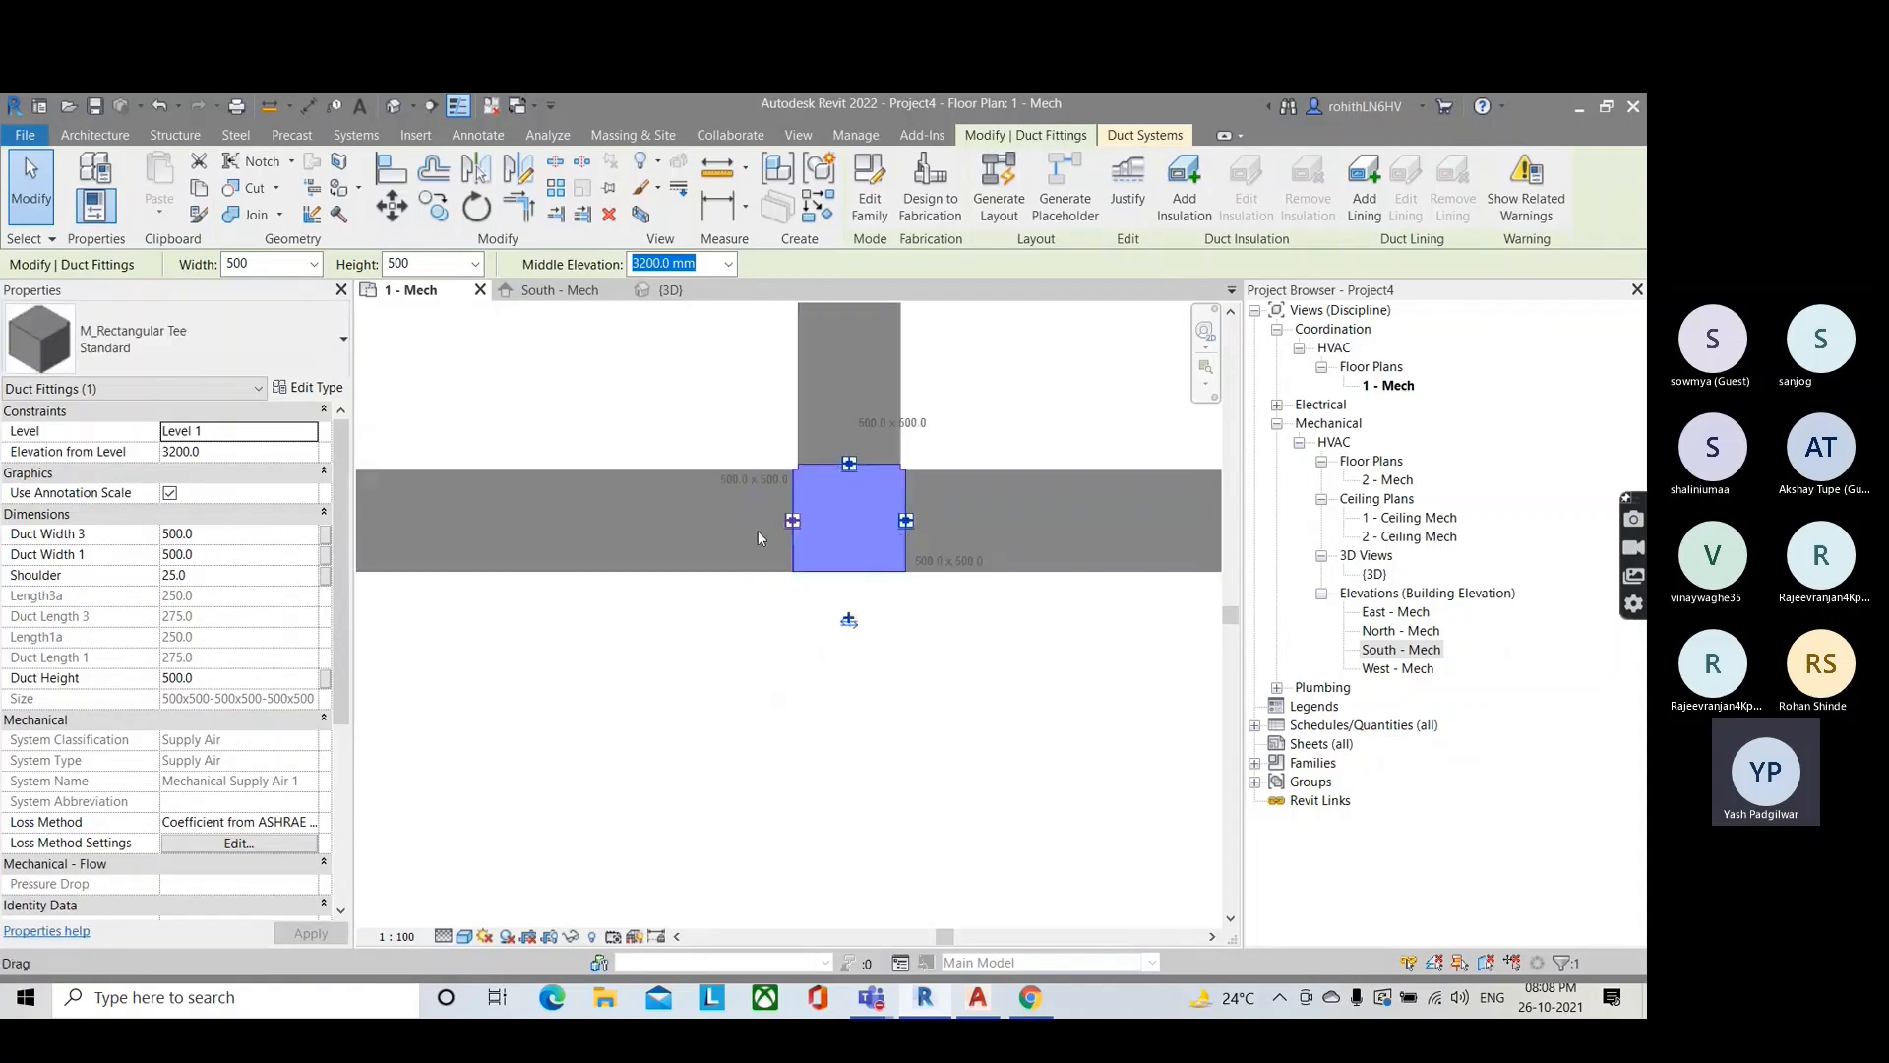
scroll(814, 645, up, 1)
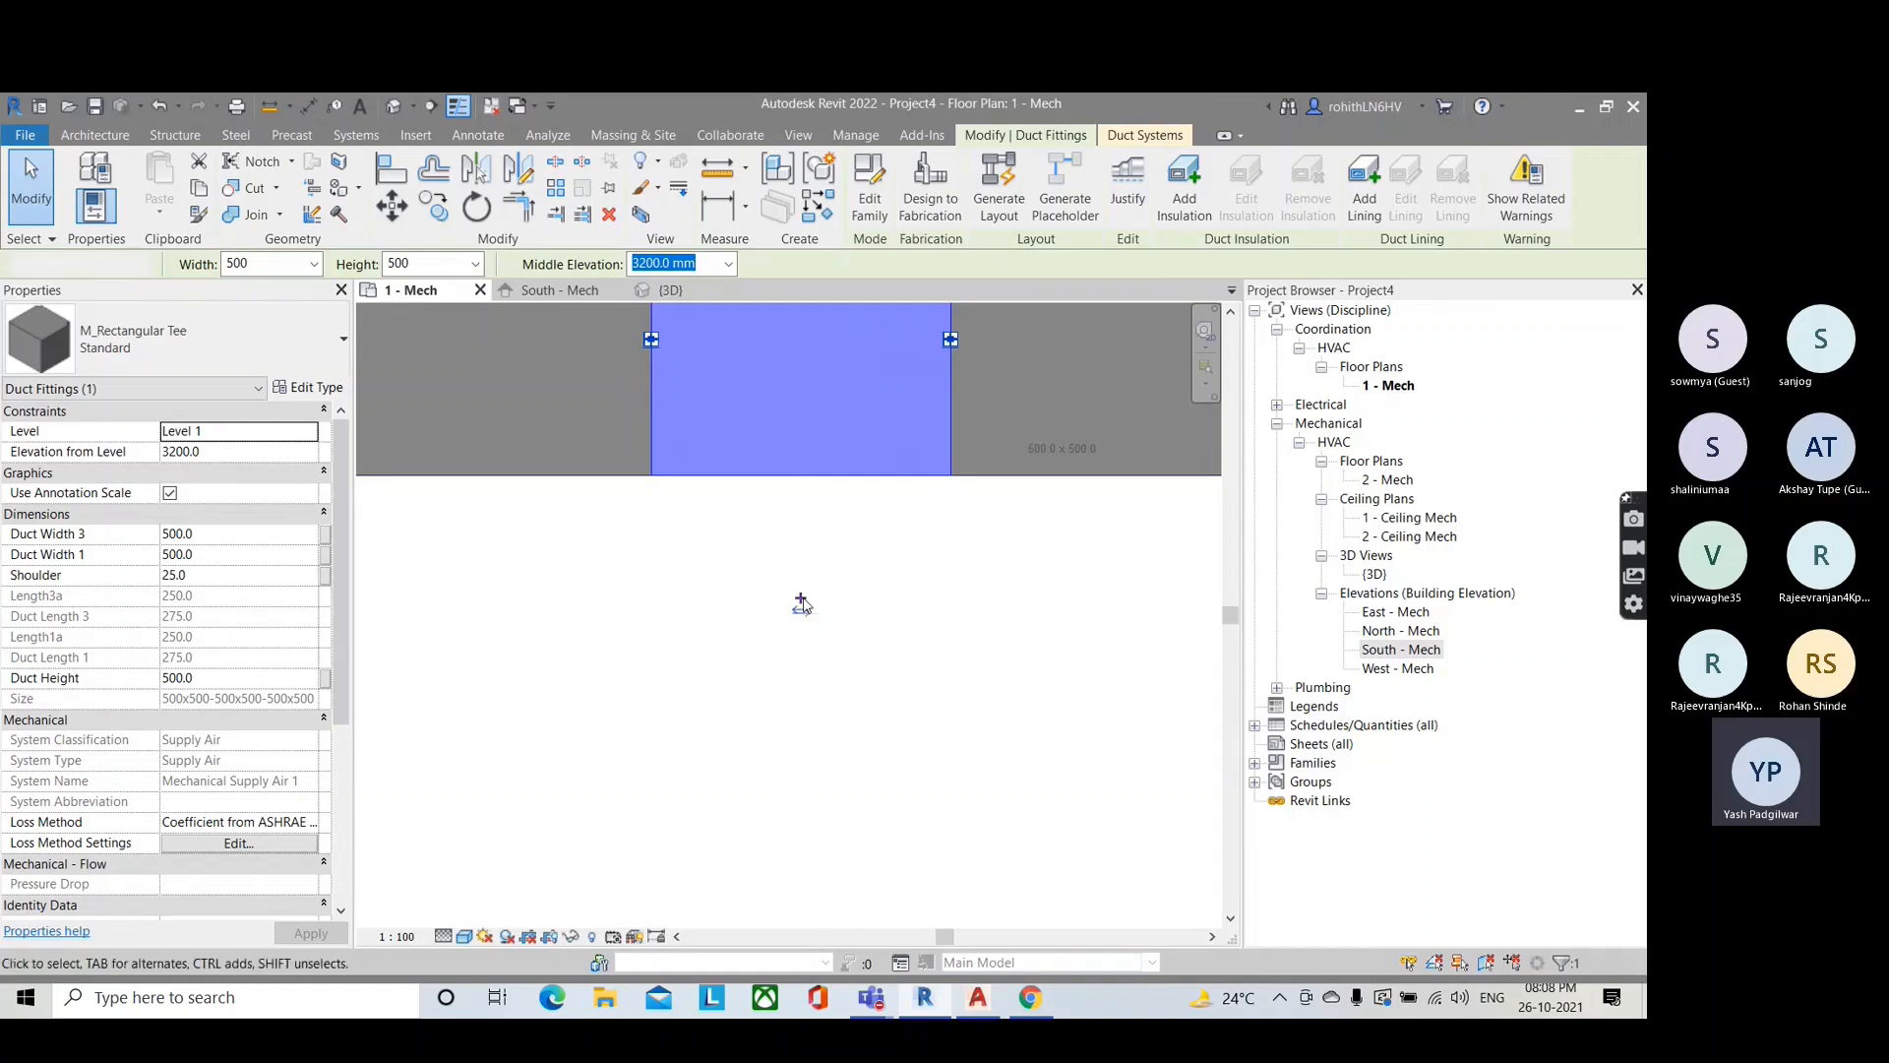
click(801, 600)
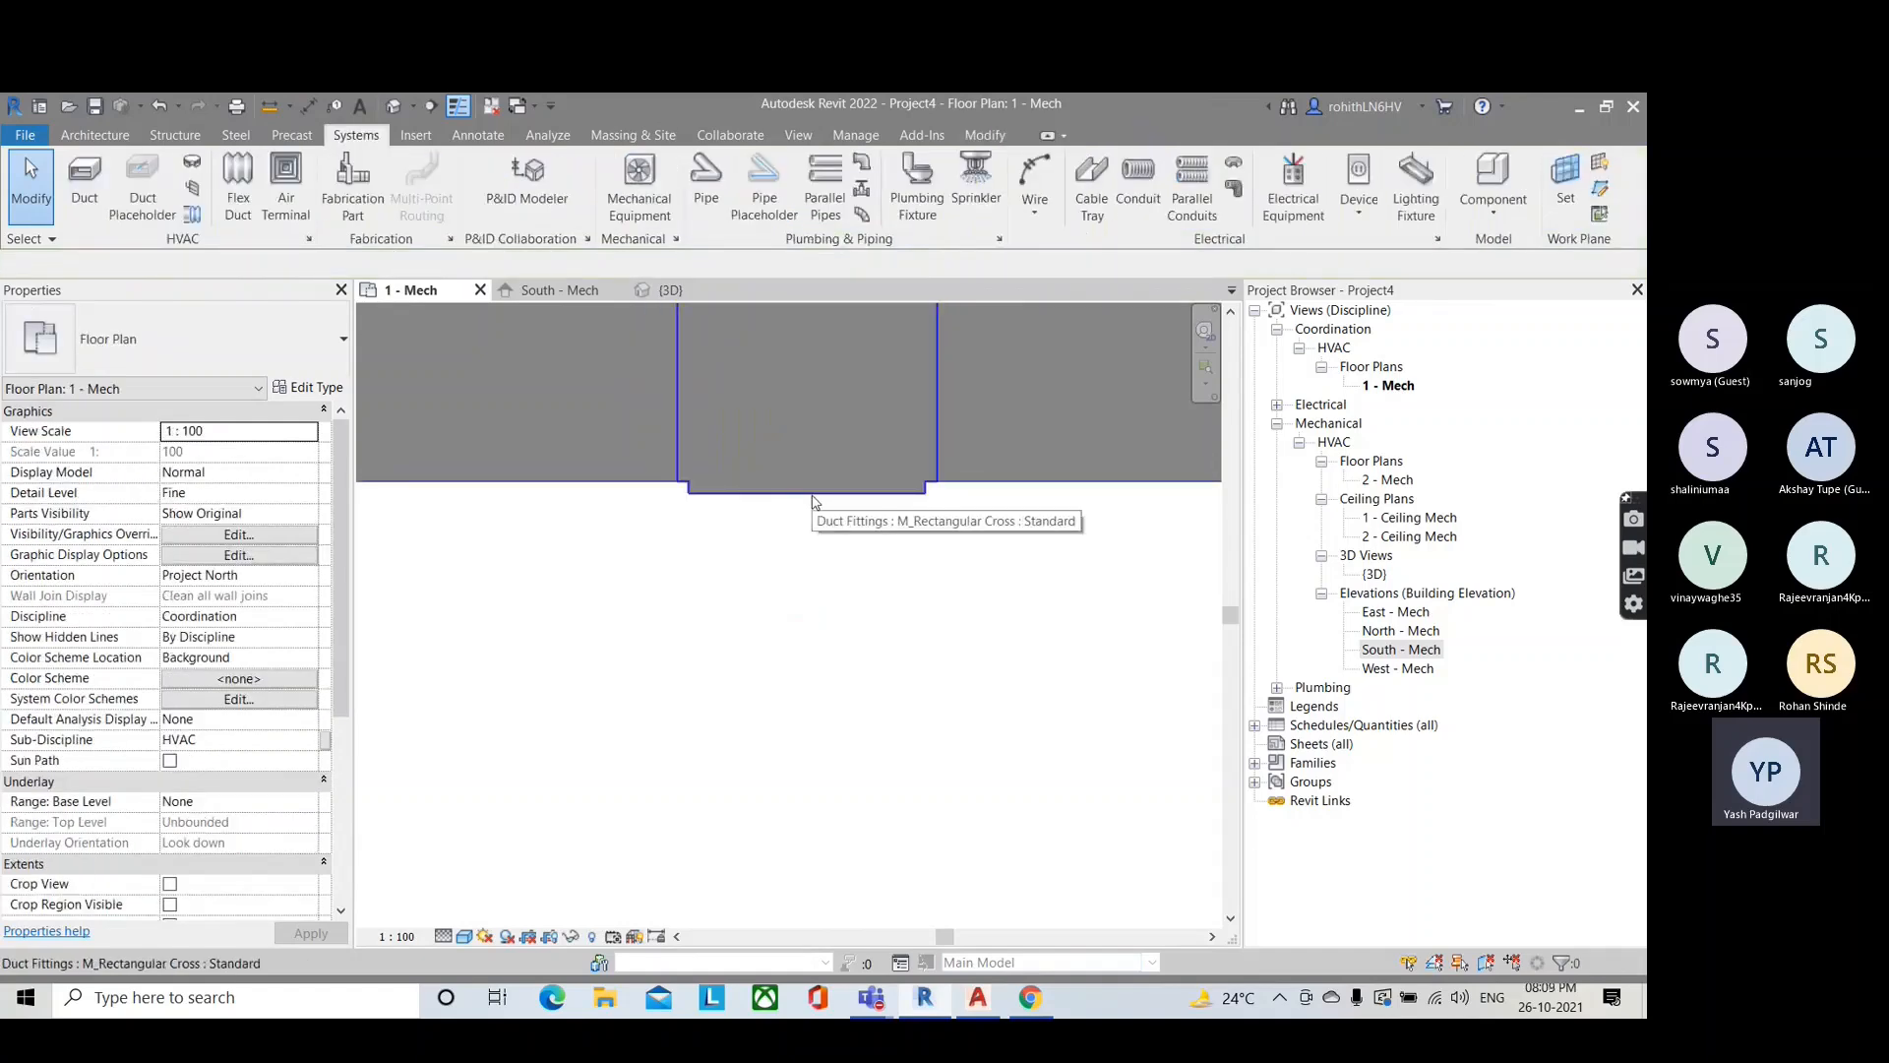
Step: Draw a 500 x 500 mm duct about 2600 mm long from the cross's open lower side, straight down in plan
click(85, 187)
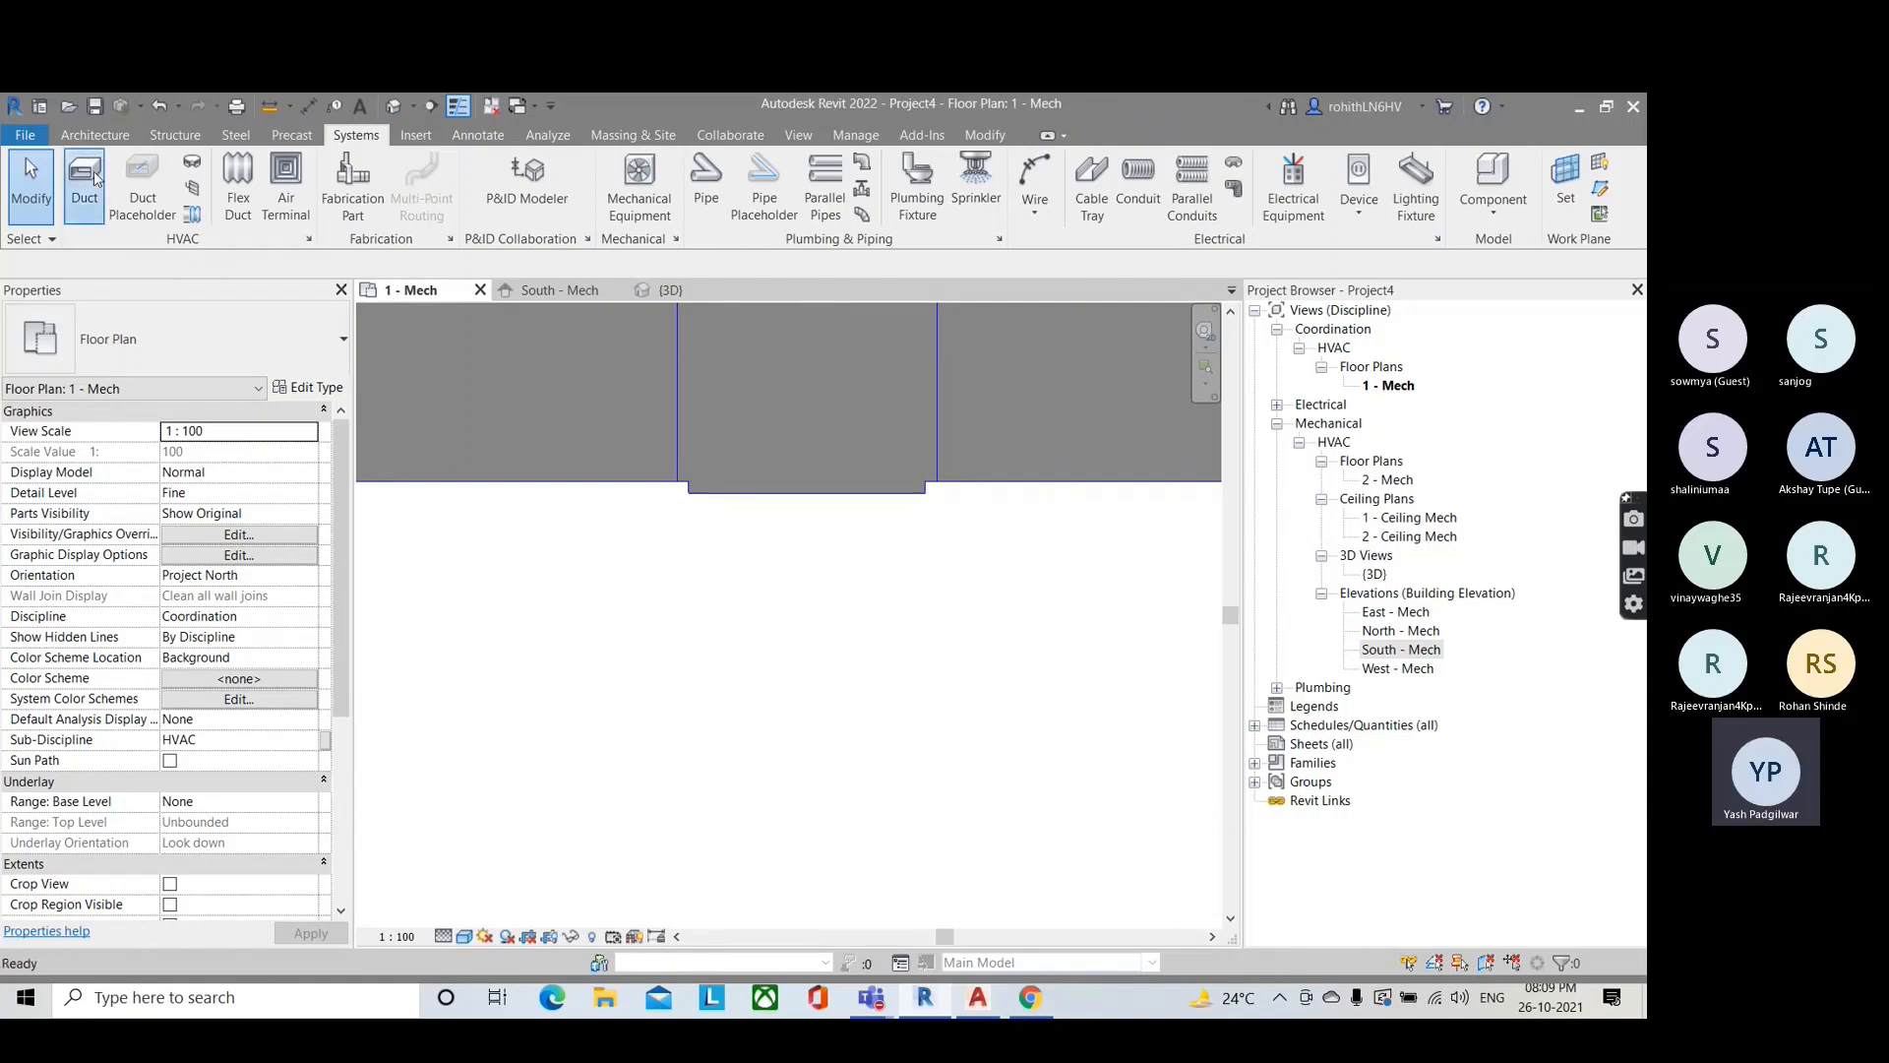
click(805, 497)
scroll(772, 603, down, 3)
click(761, 911)
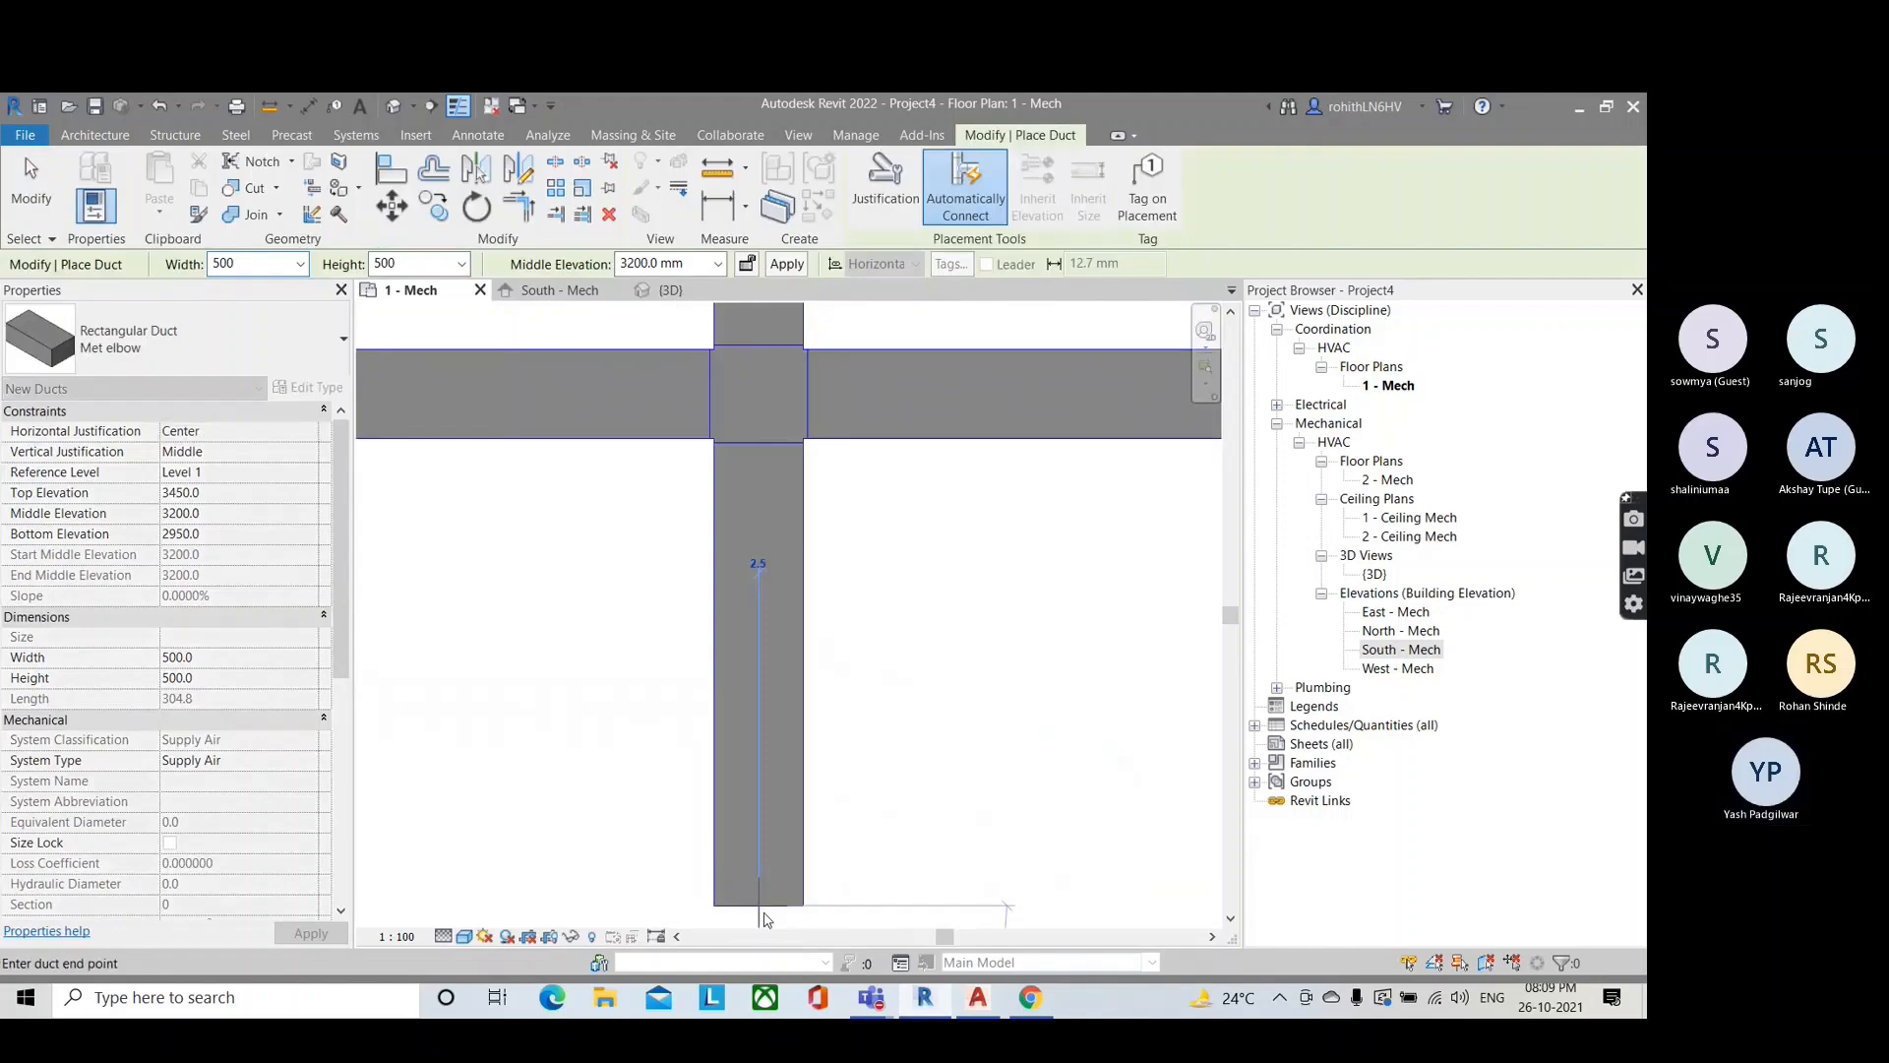
key(Escape)
Step: Inspect the four-way junction in the 3D view and delete the short branch duct on the cross
click(670, 289)
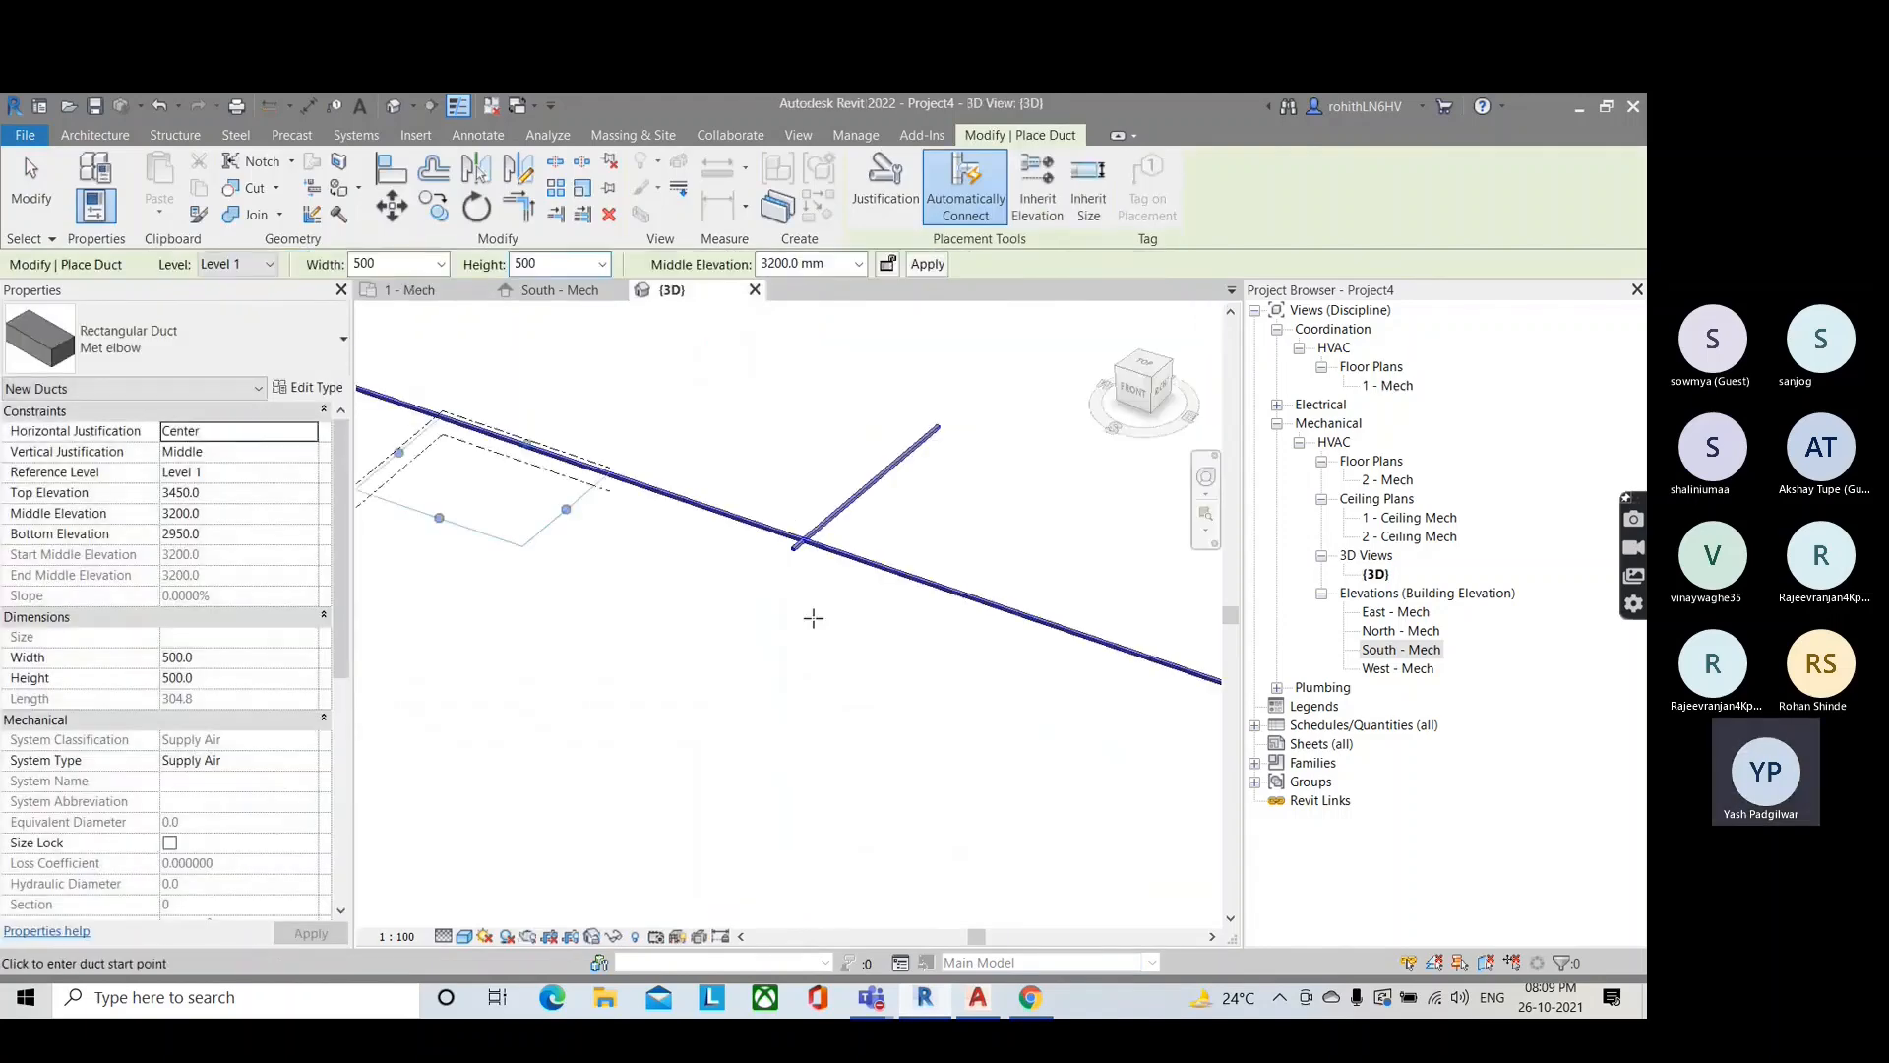
scroll(802, 547, up, 6)
scroll(904, 594, down, 5)
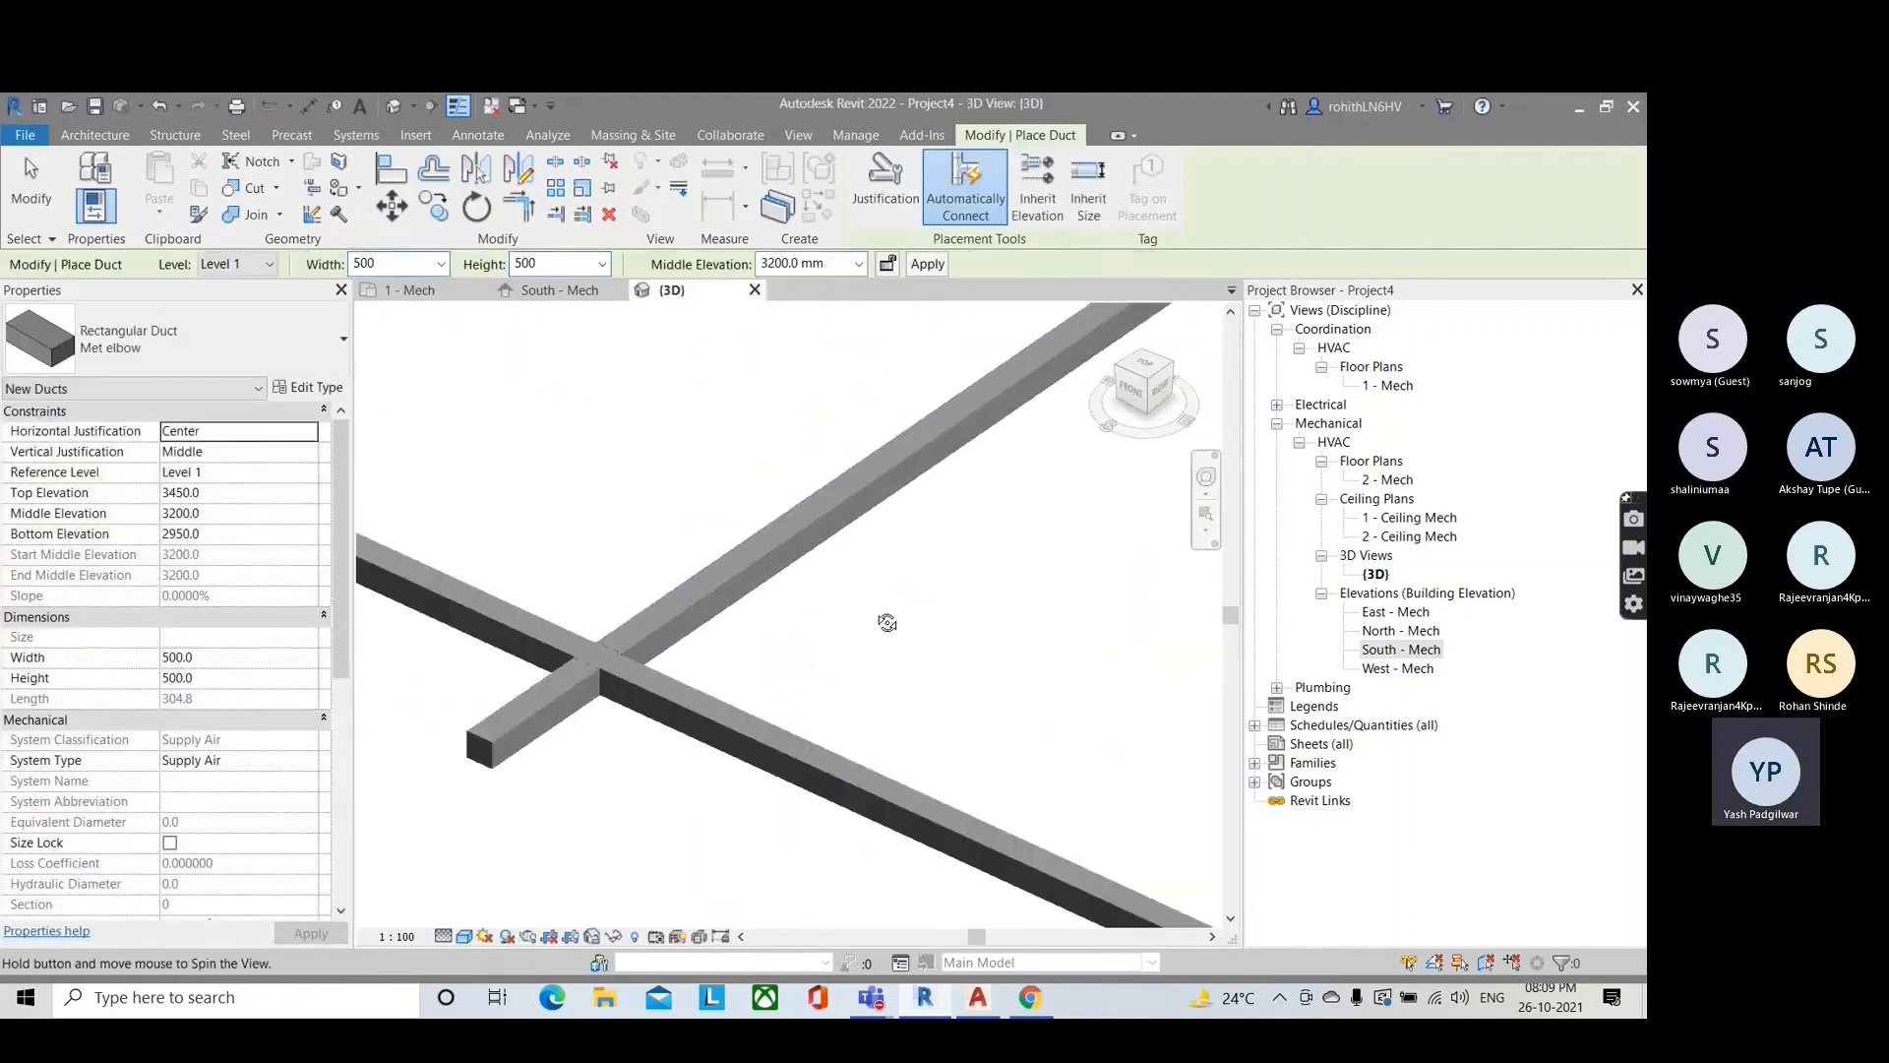
key(Escape)
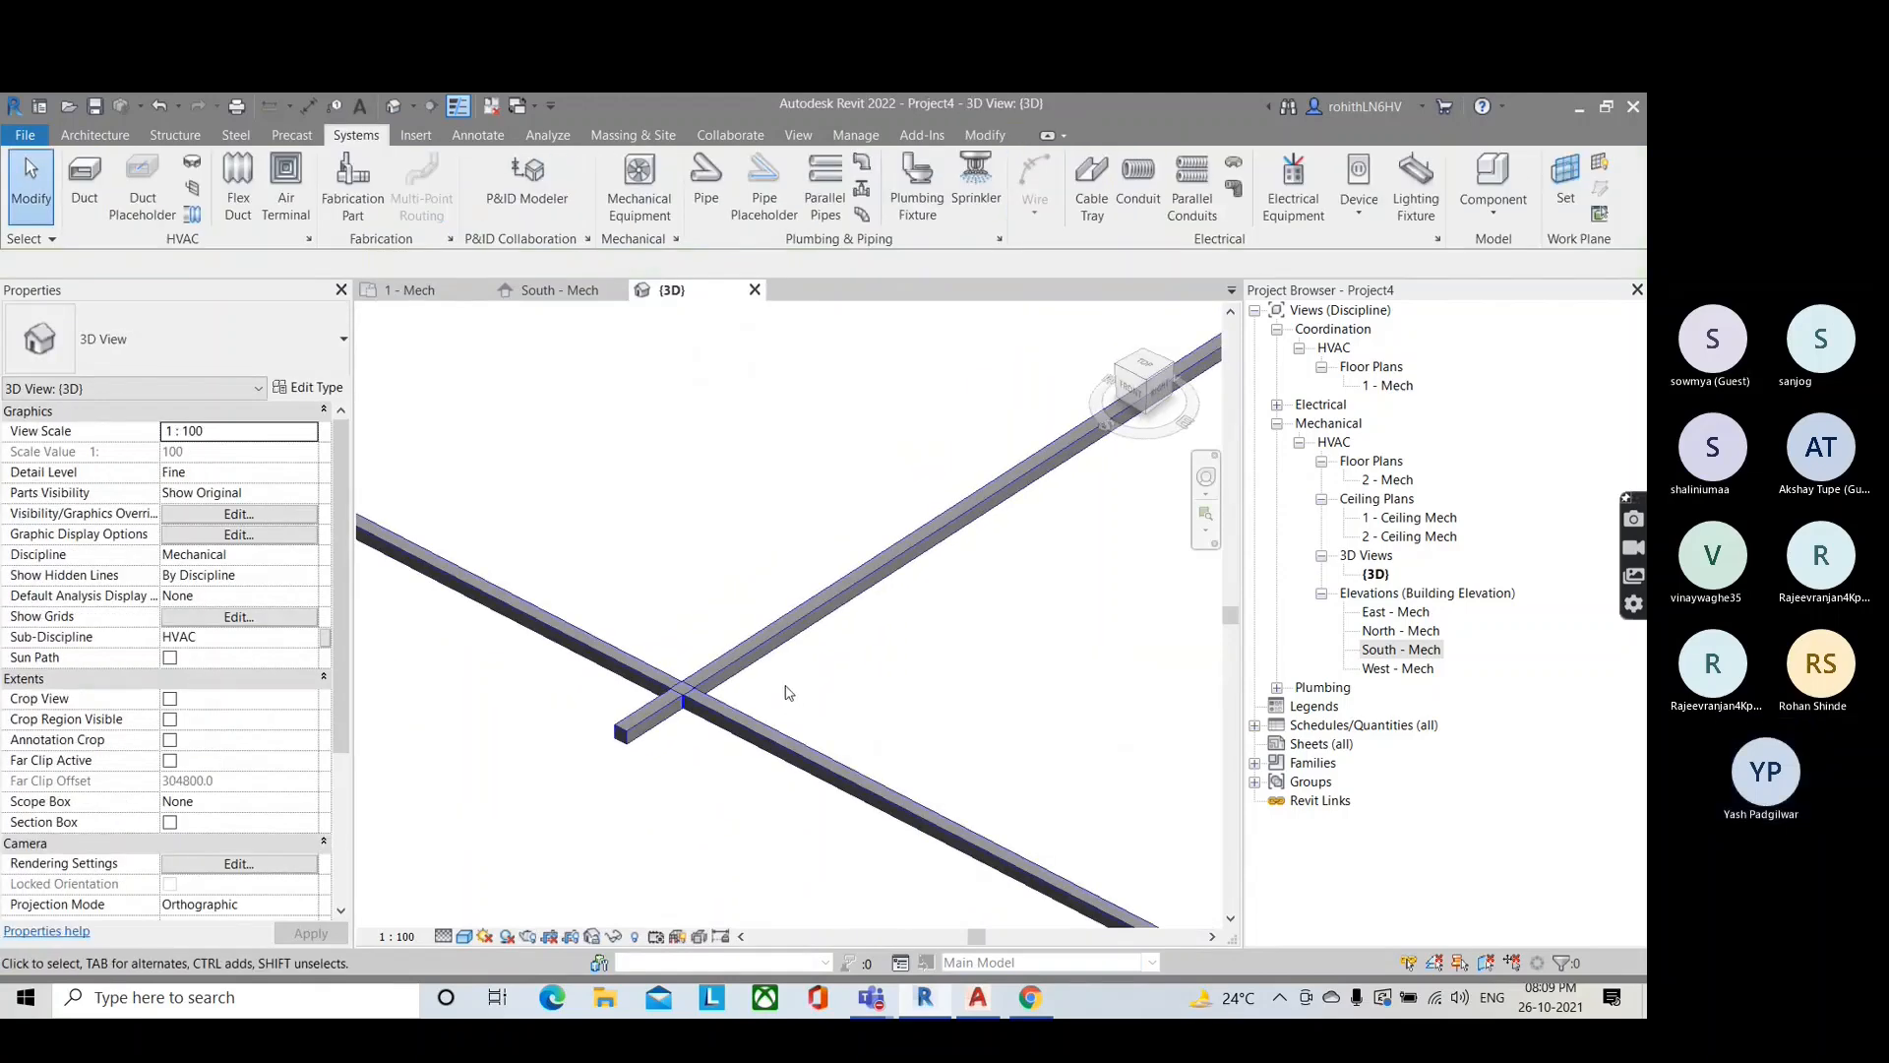
click(636, 730)
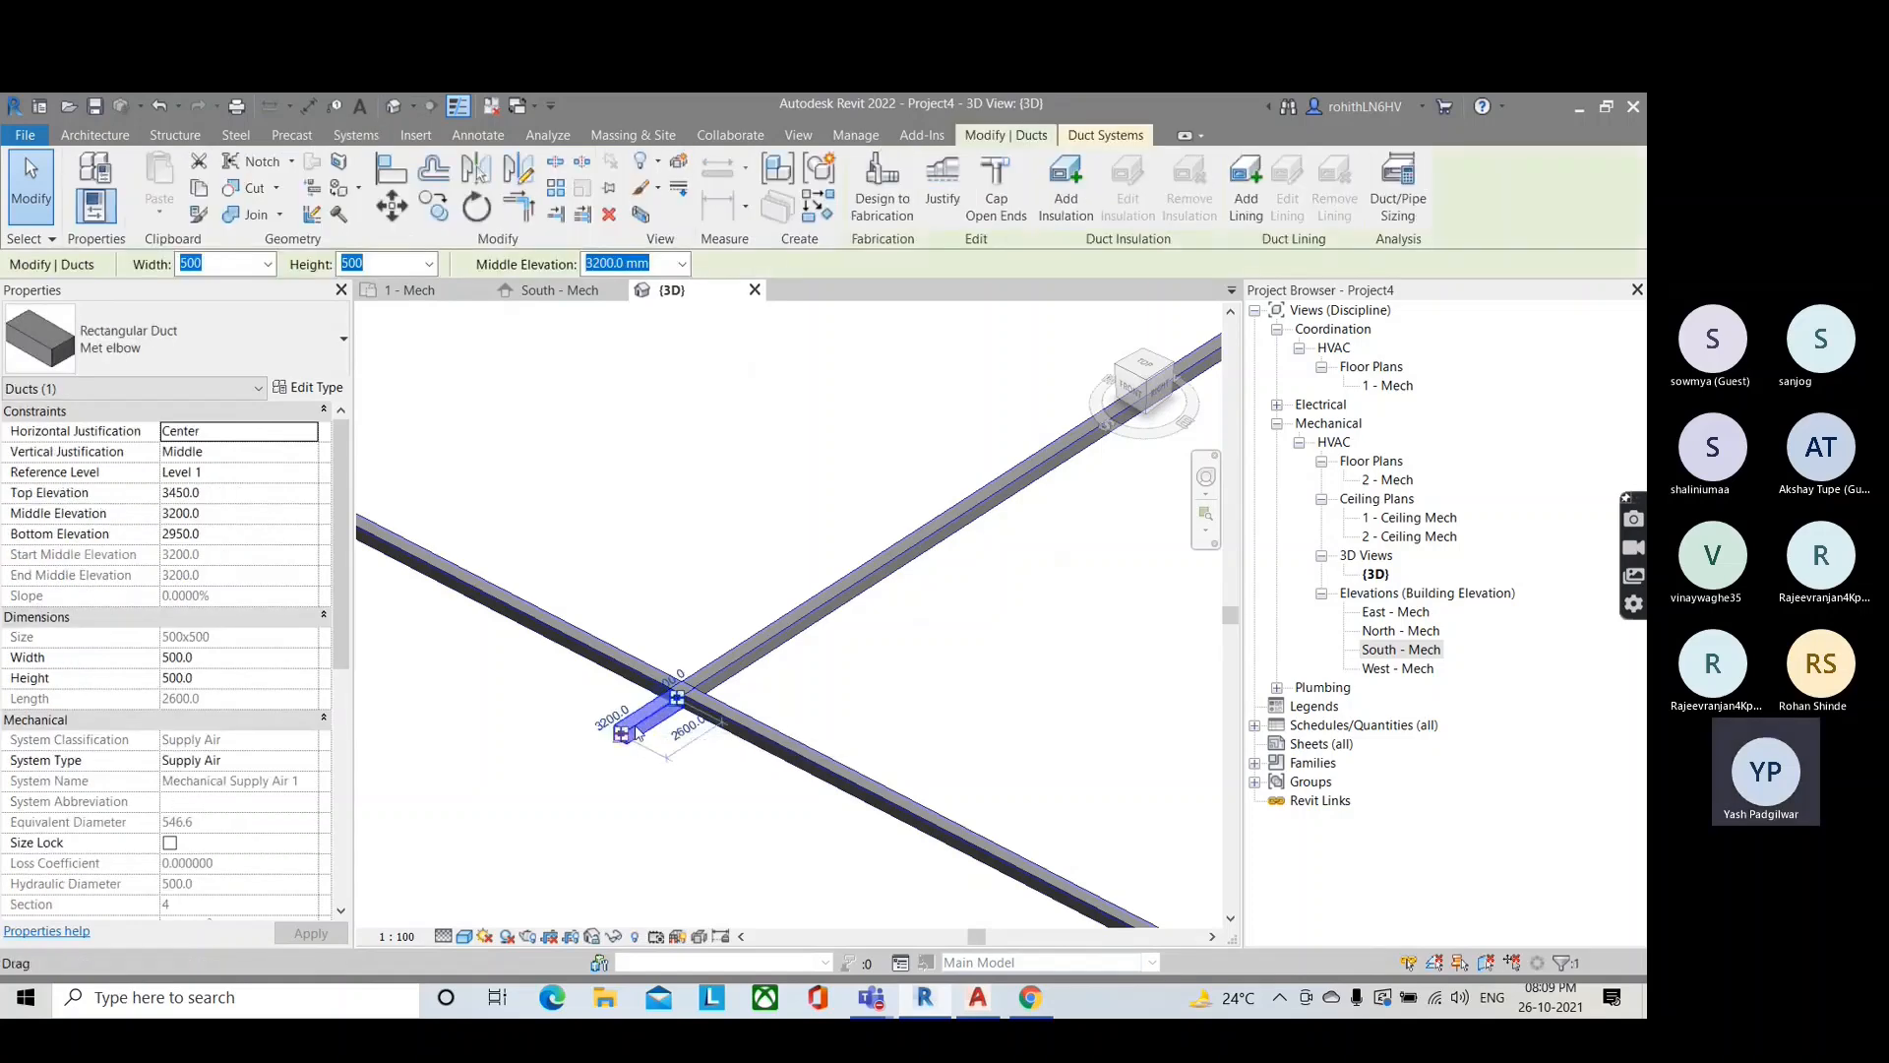
key(Delete)
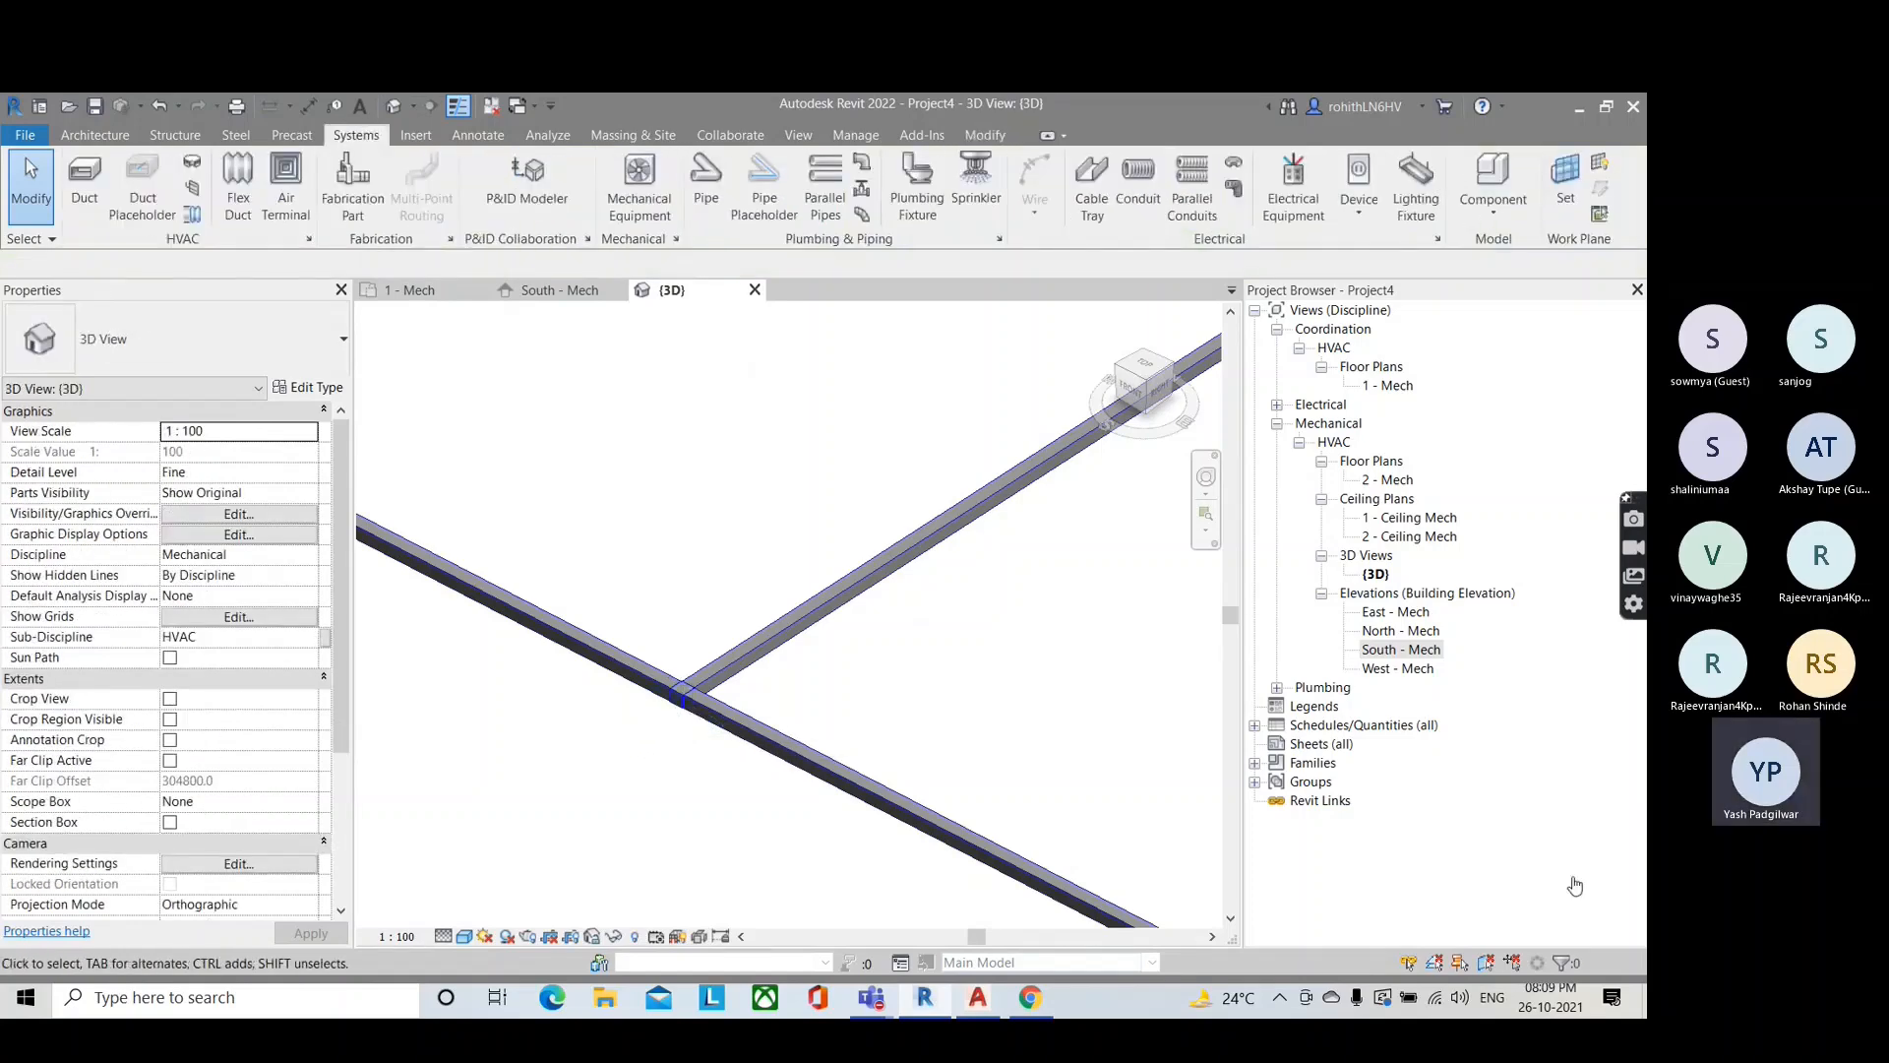
click(1516, 871)
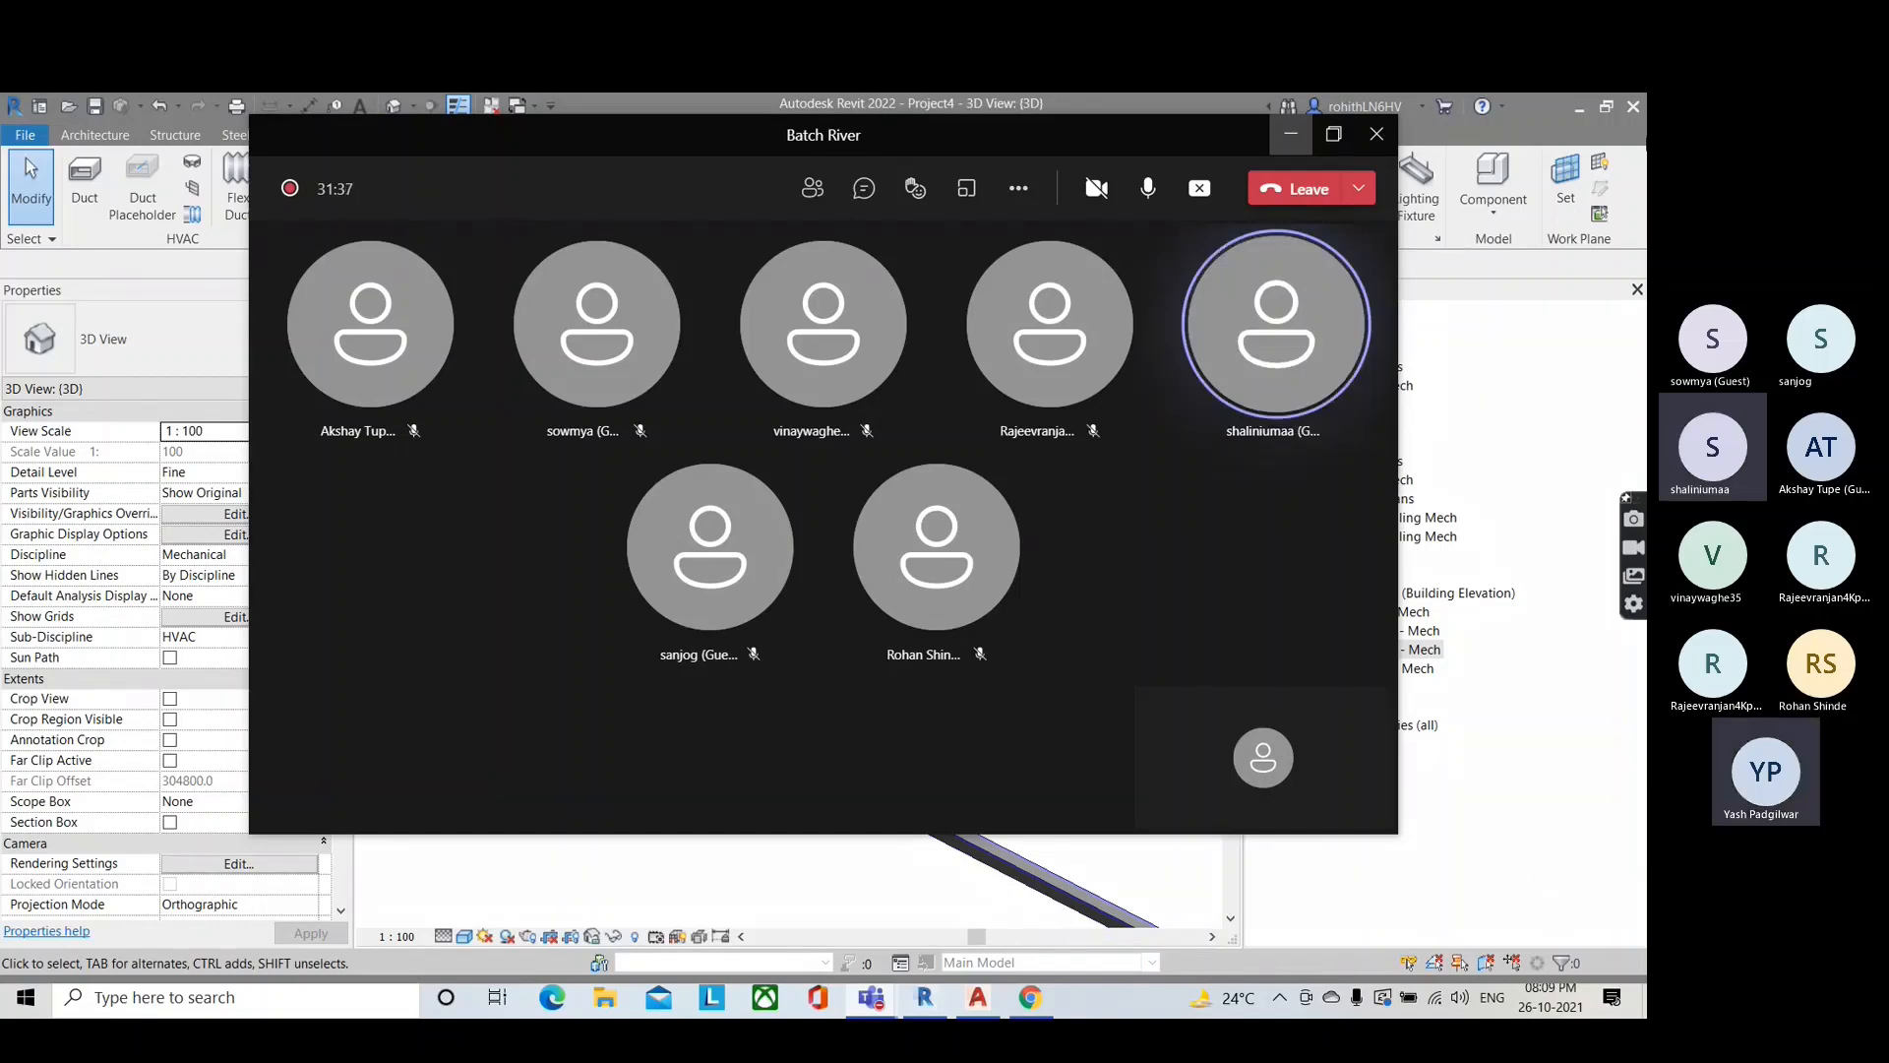
click(1301, 139)
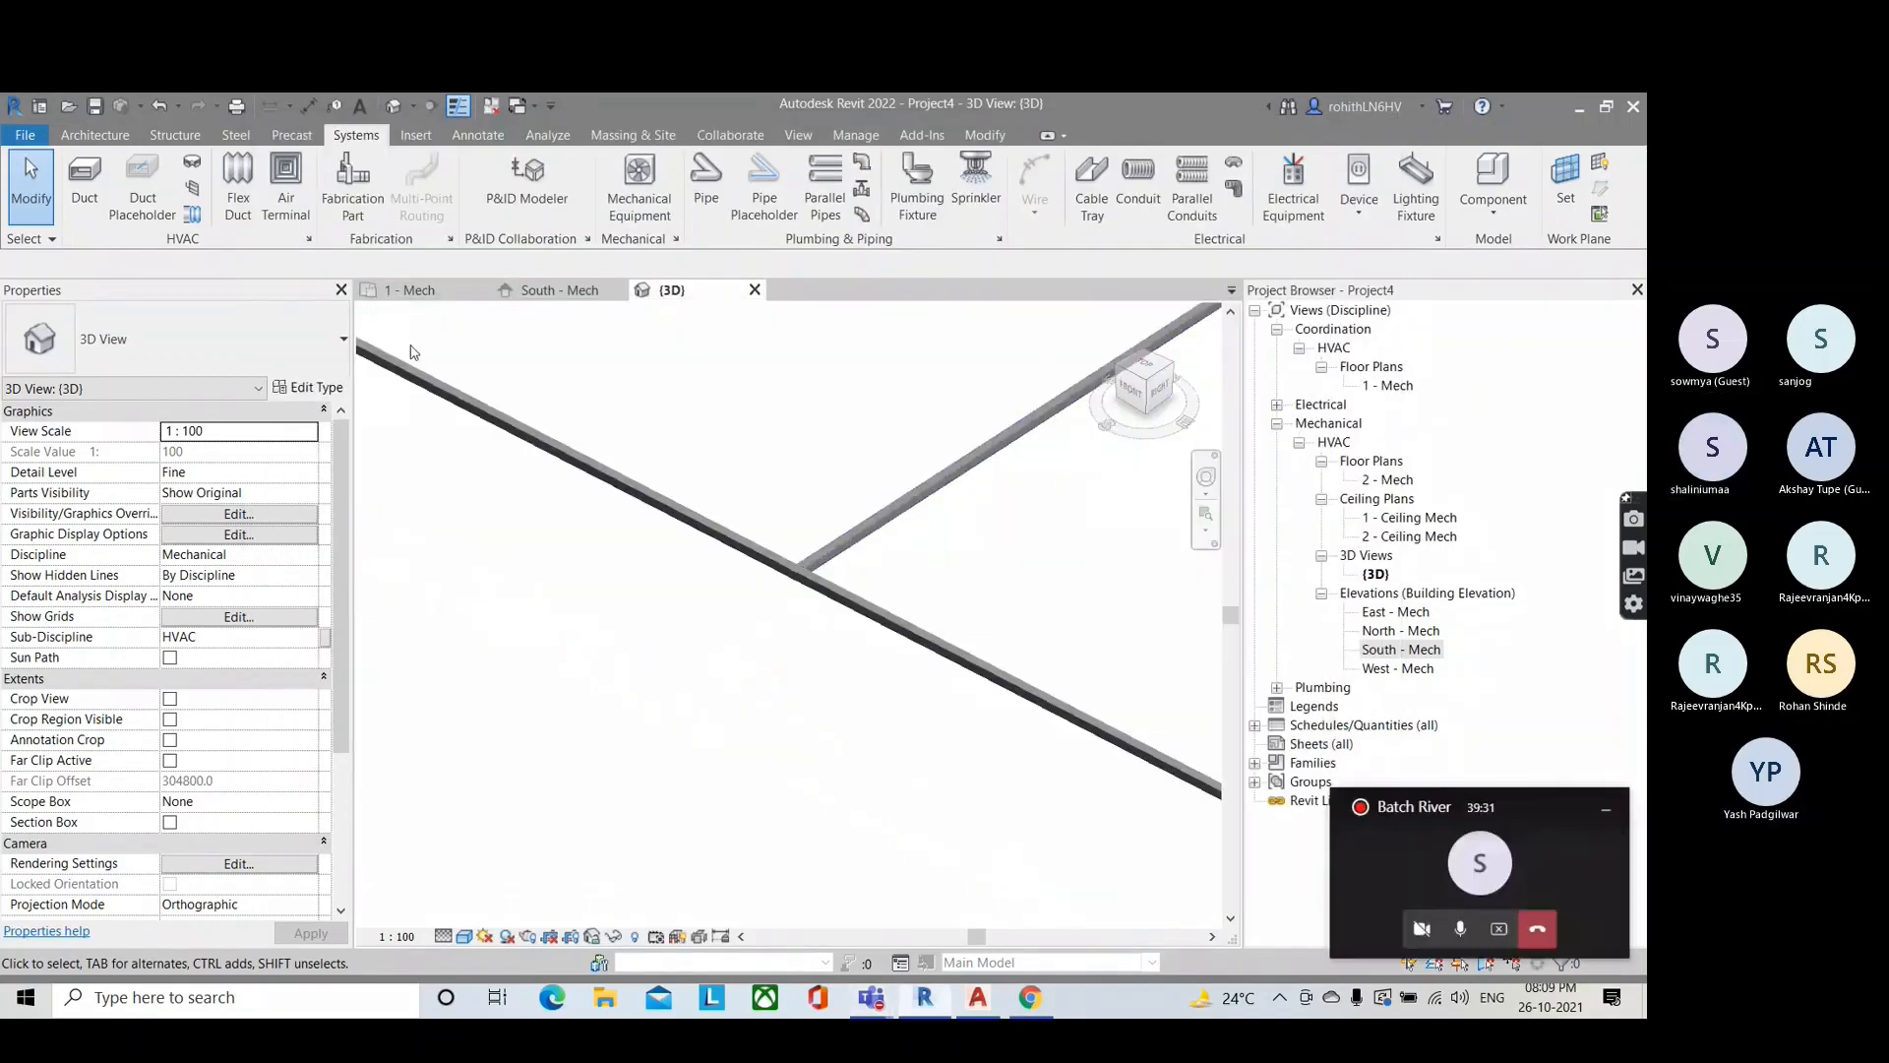
Step: Examine the rectangular cross and its unconnected lower side in the 1 - Mech floor plan
click(415, 292)
scroll(634, 417, down, 3)
scroll(636, 423, down, 3)
scroll(657, 422, up, 4)
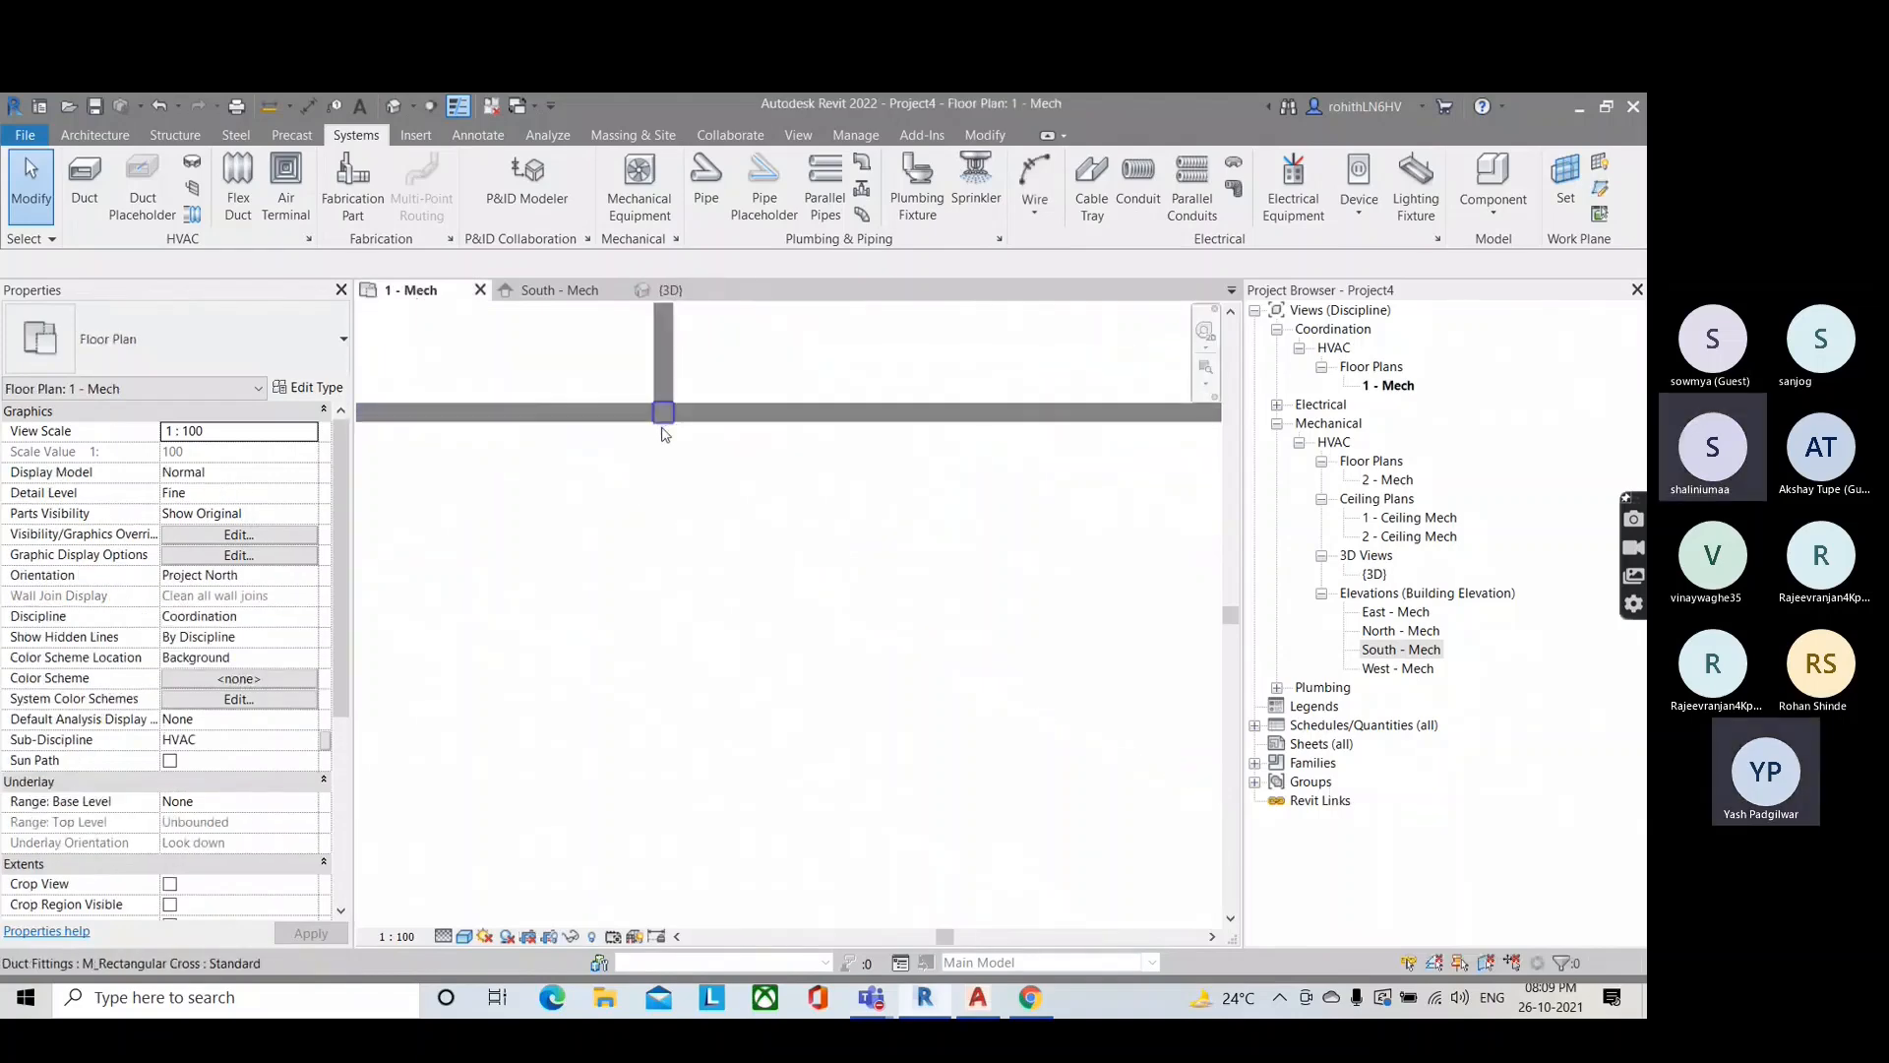
middle_drag(672, 463, 662, 505)
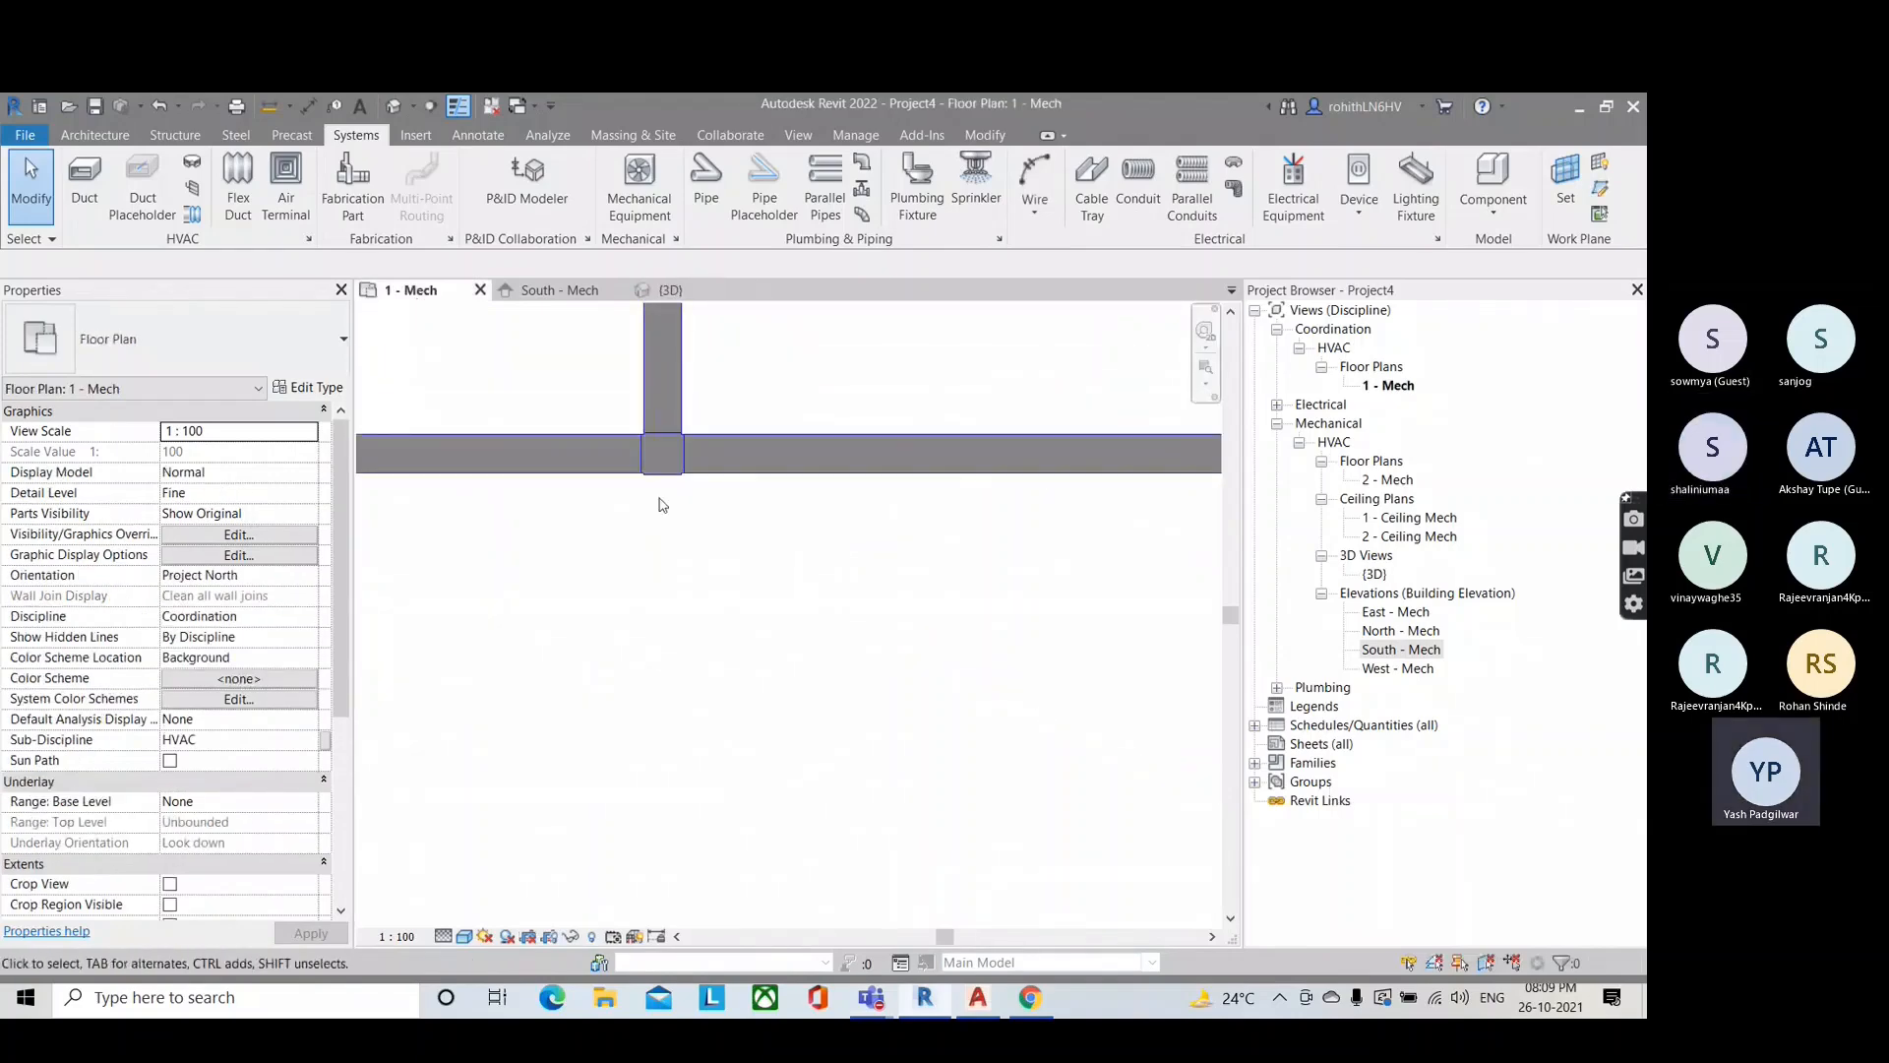
scroll(647, 447, up, 3)
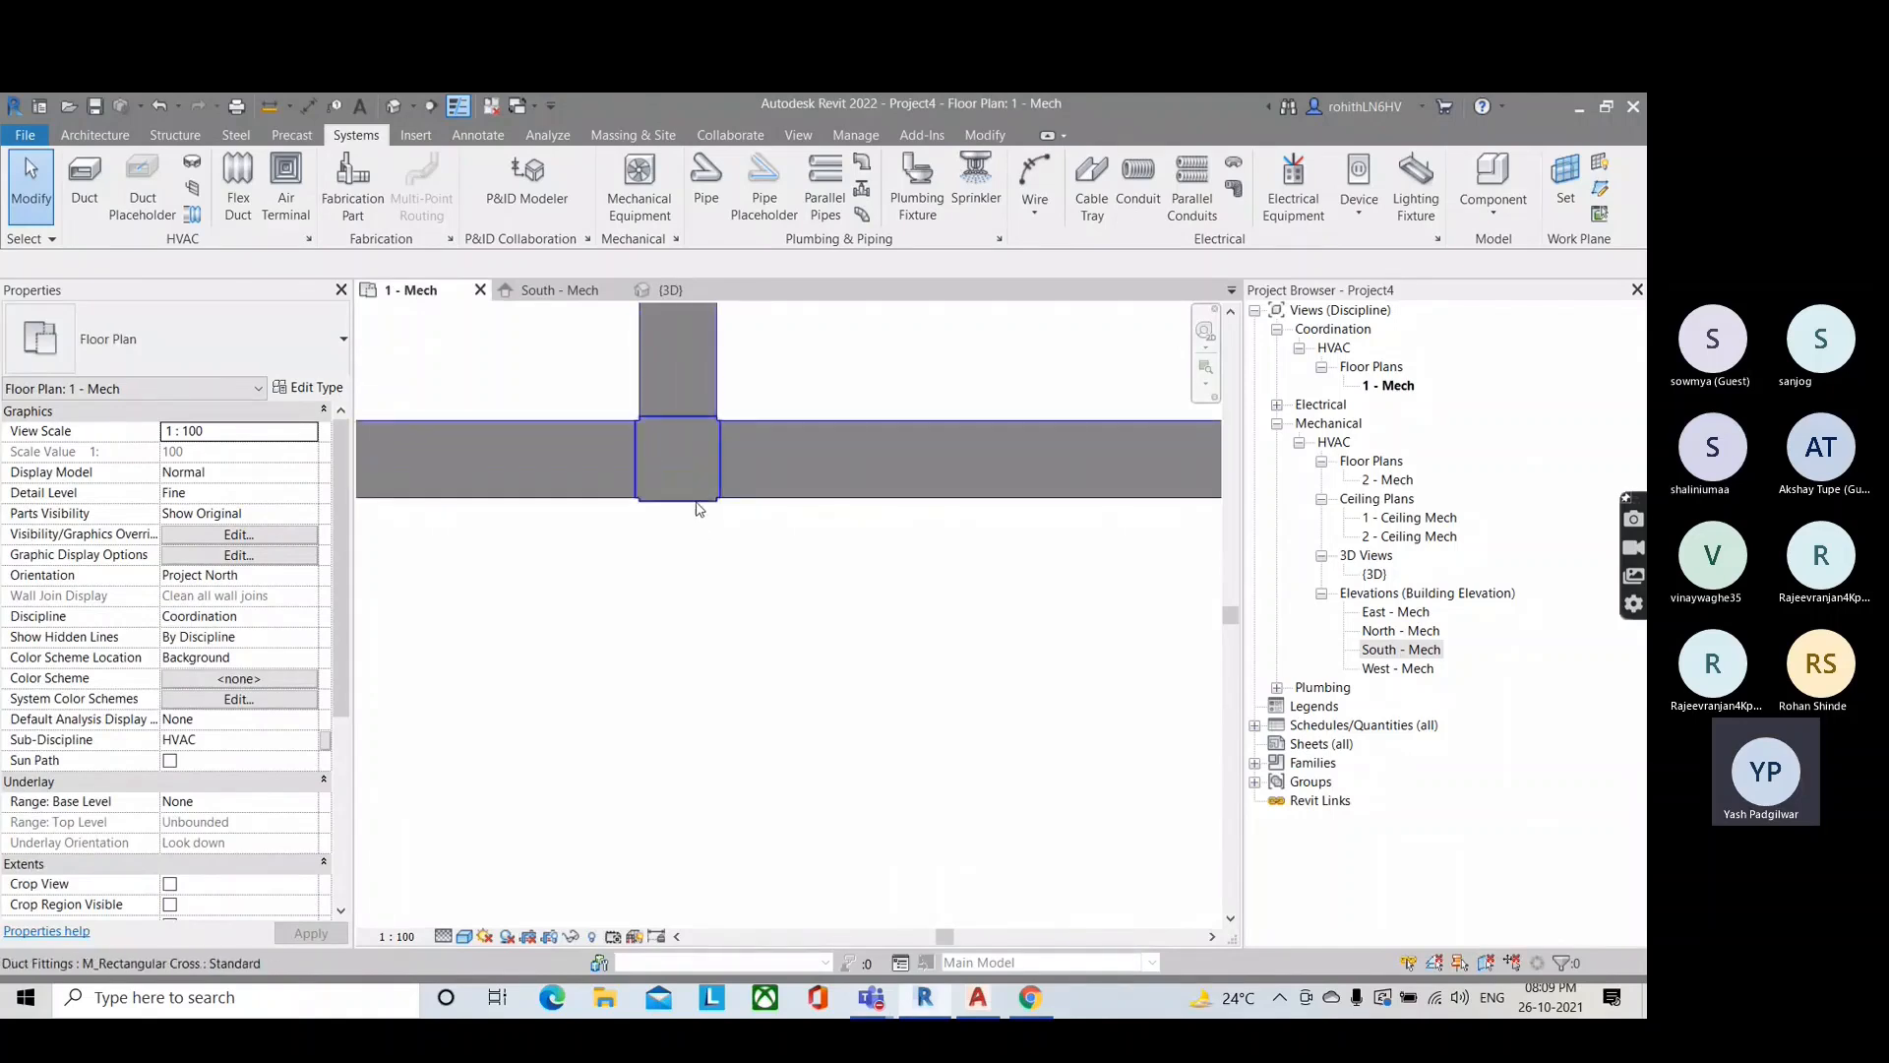
scroll(696, 510, down, 2)
scroll(699, 540, up, 2)
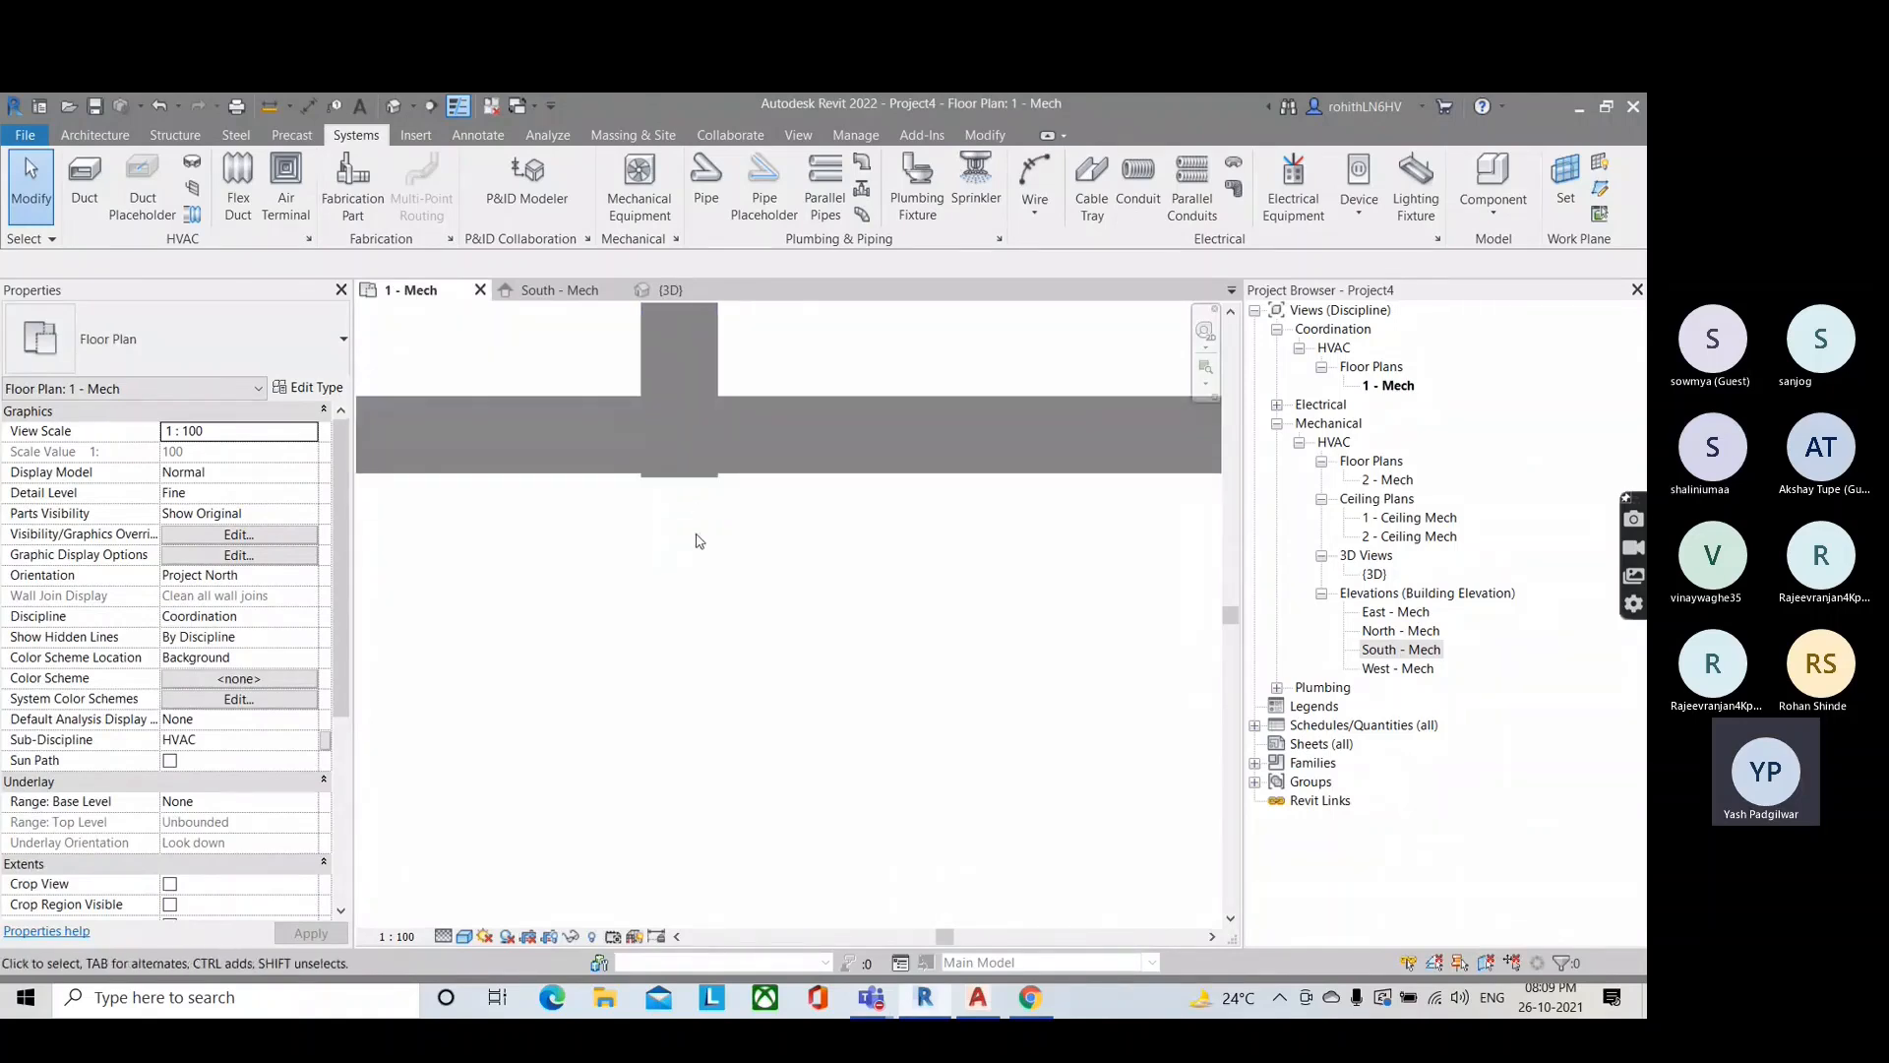
middle_drag(660, 526, 703, 612)
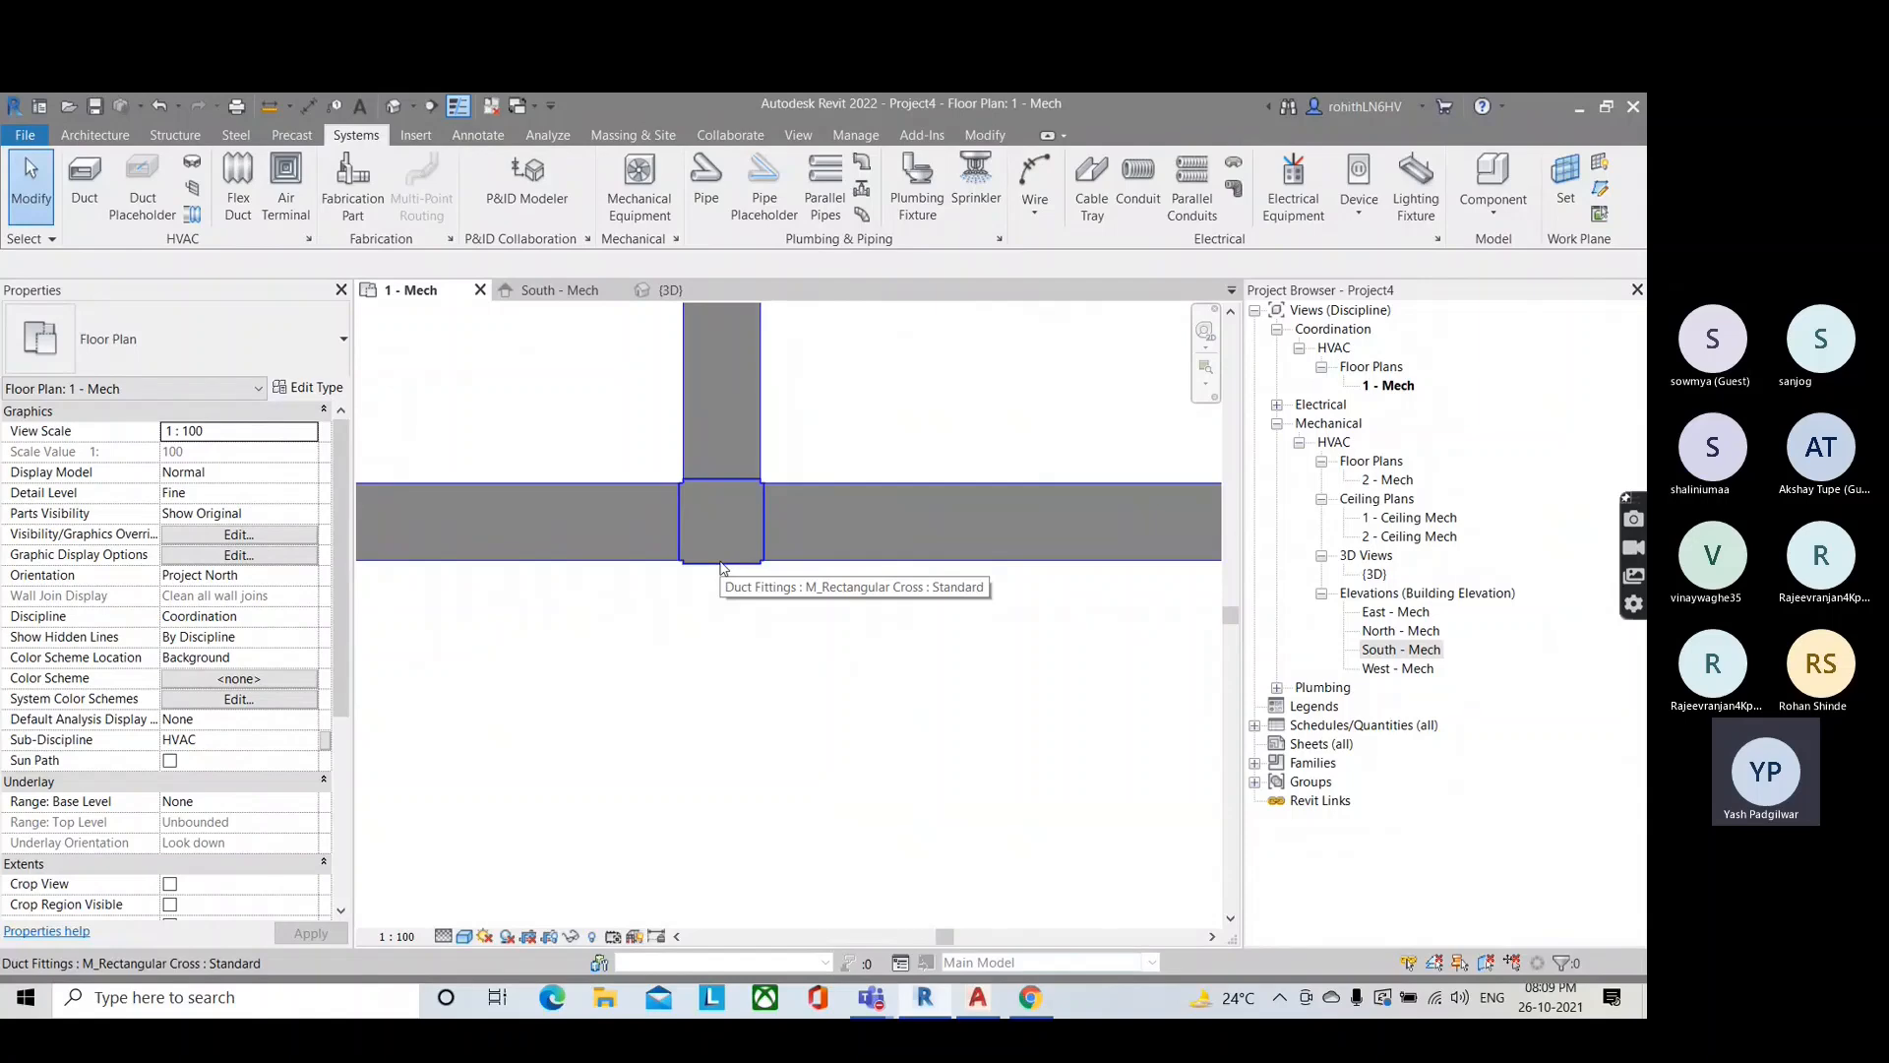
Step: Switch to Chrome, search Google Images for "Tap fitting hvac" and look through the pictures
click(1049, 1004)
click(404, 209)
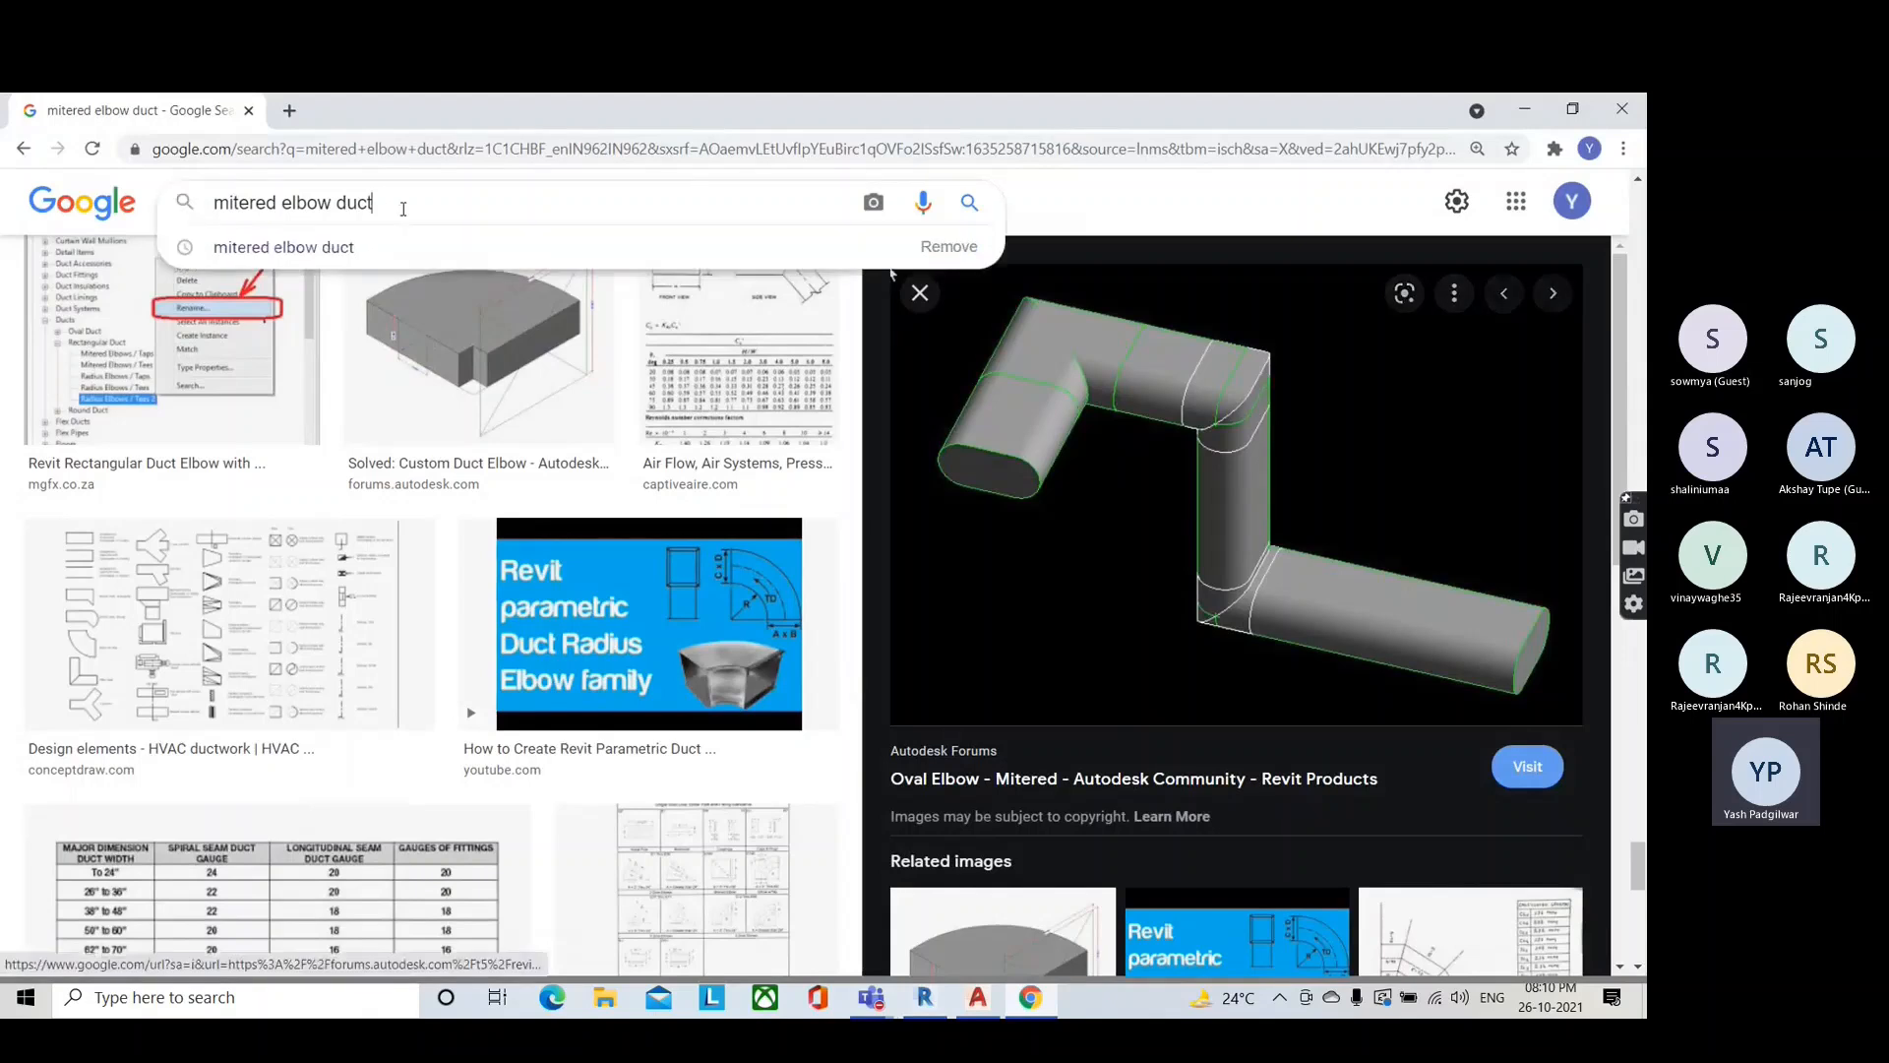
key(BackSpace)
key(BackSpace)
key(BackSpace)
key(BackSpace)
key(BackSpace)
key(BackSpace)
key(BackSpace)
key(BackSpace)
key(BackSpace)
key(BackSpace)
key(BackSpace)
key(BackSpace)
key(BackSpace)
key(BackSpace)
key(BackSpace)
key(BackSpace)
key(BackSpace)
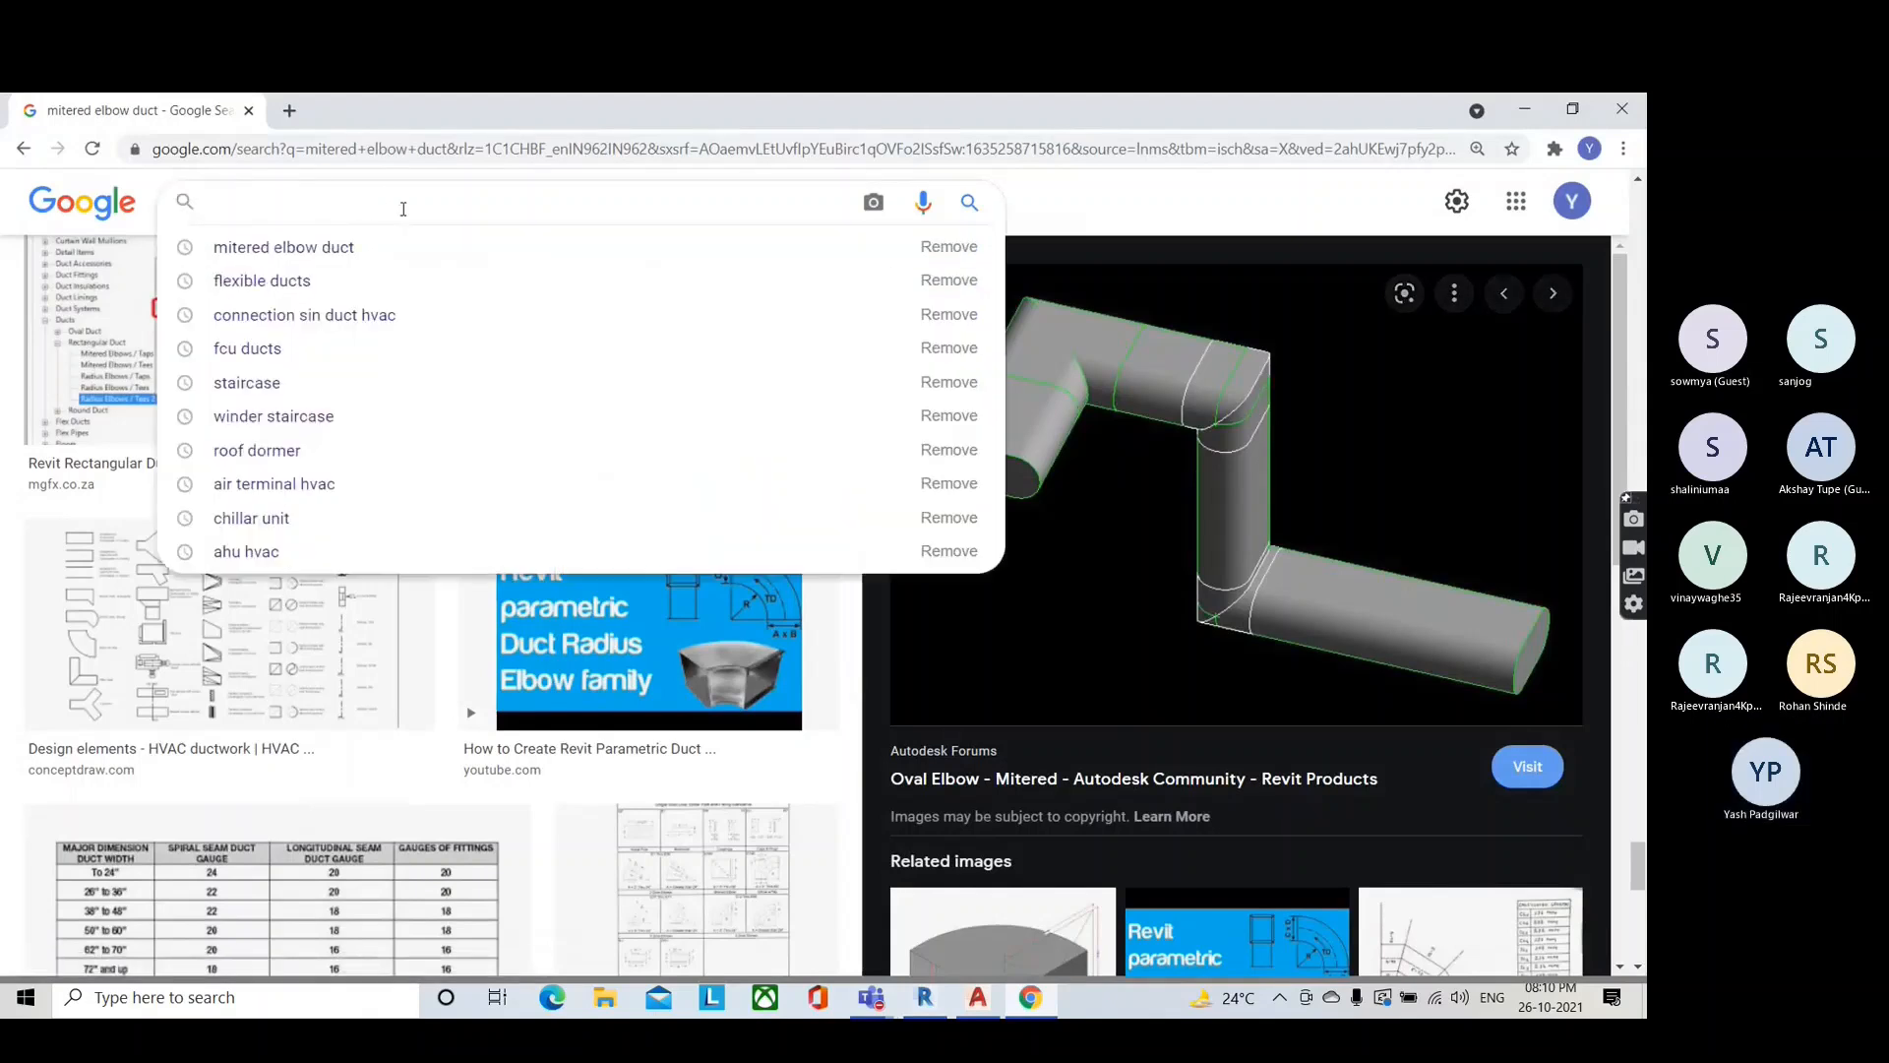
text(Tap)
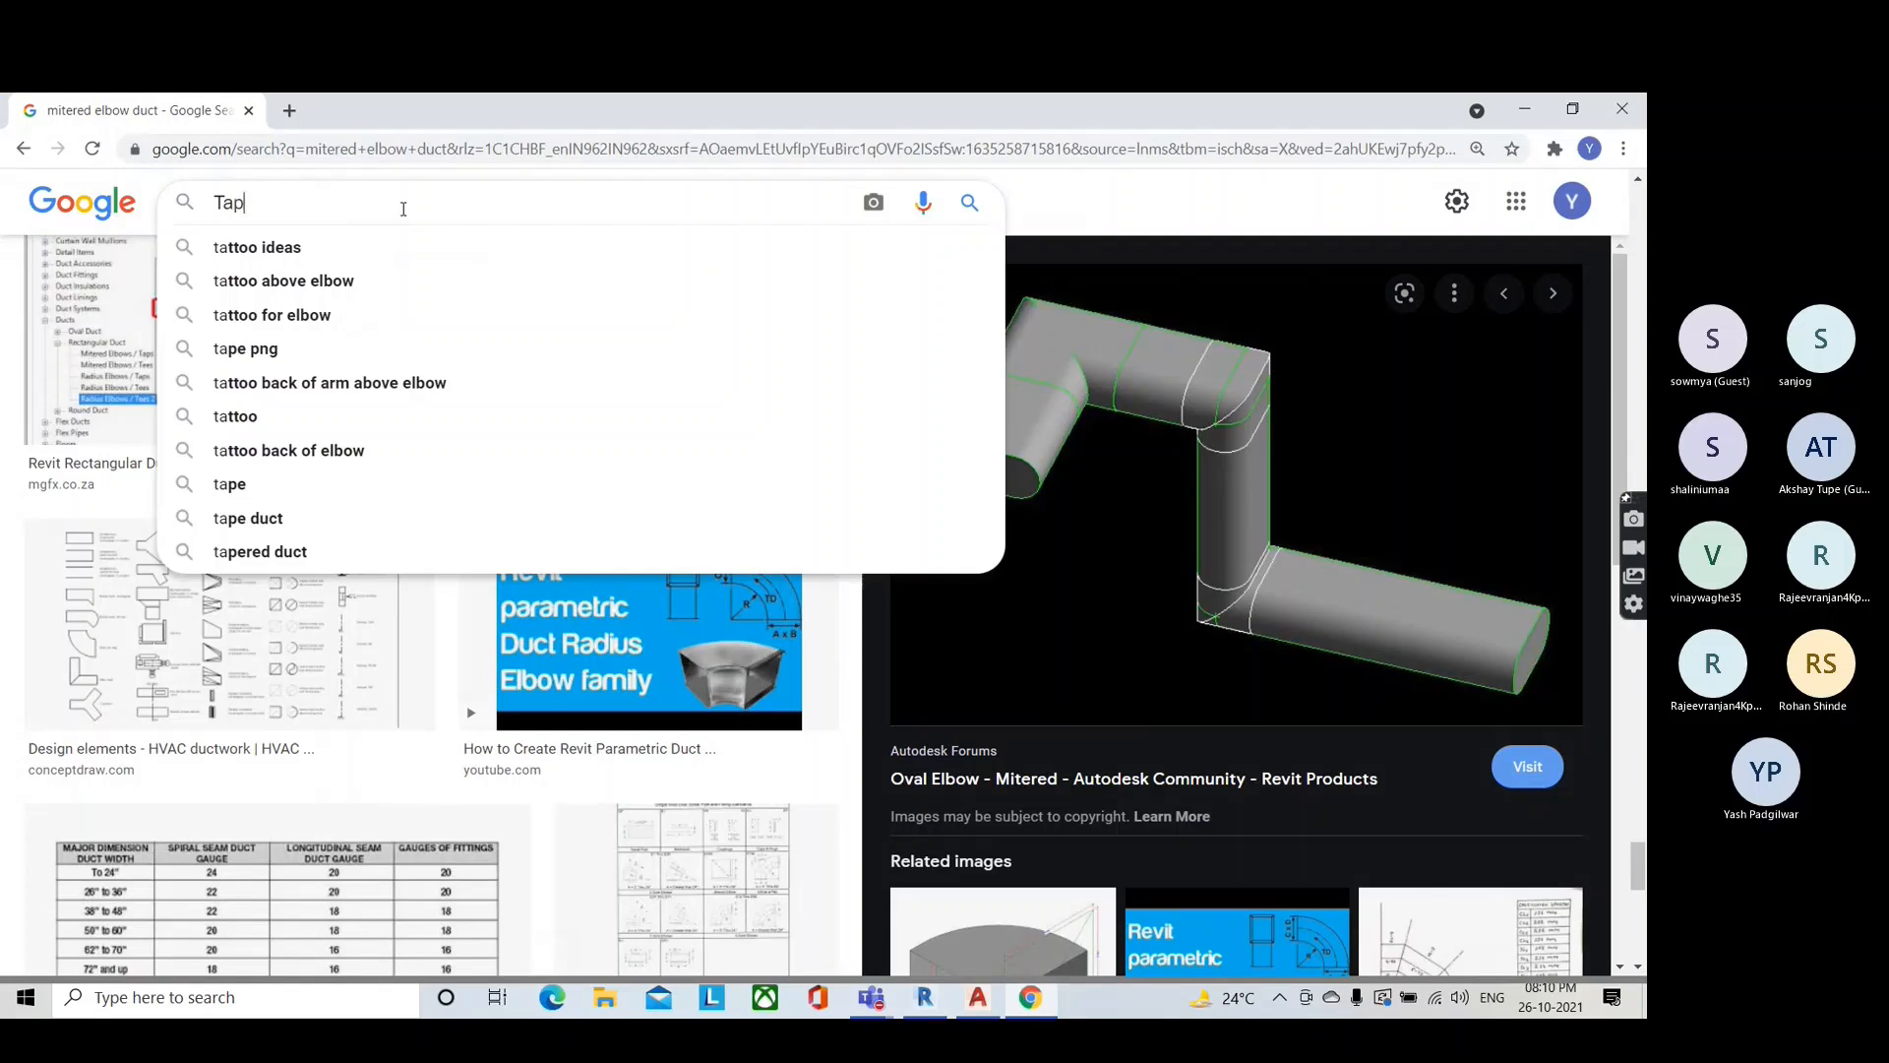
text( fitt)
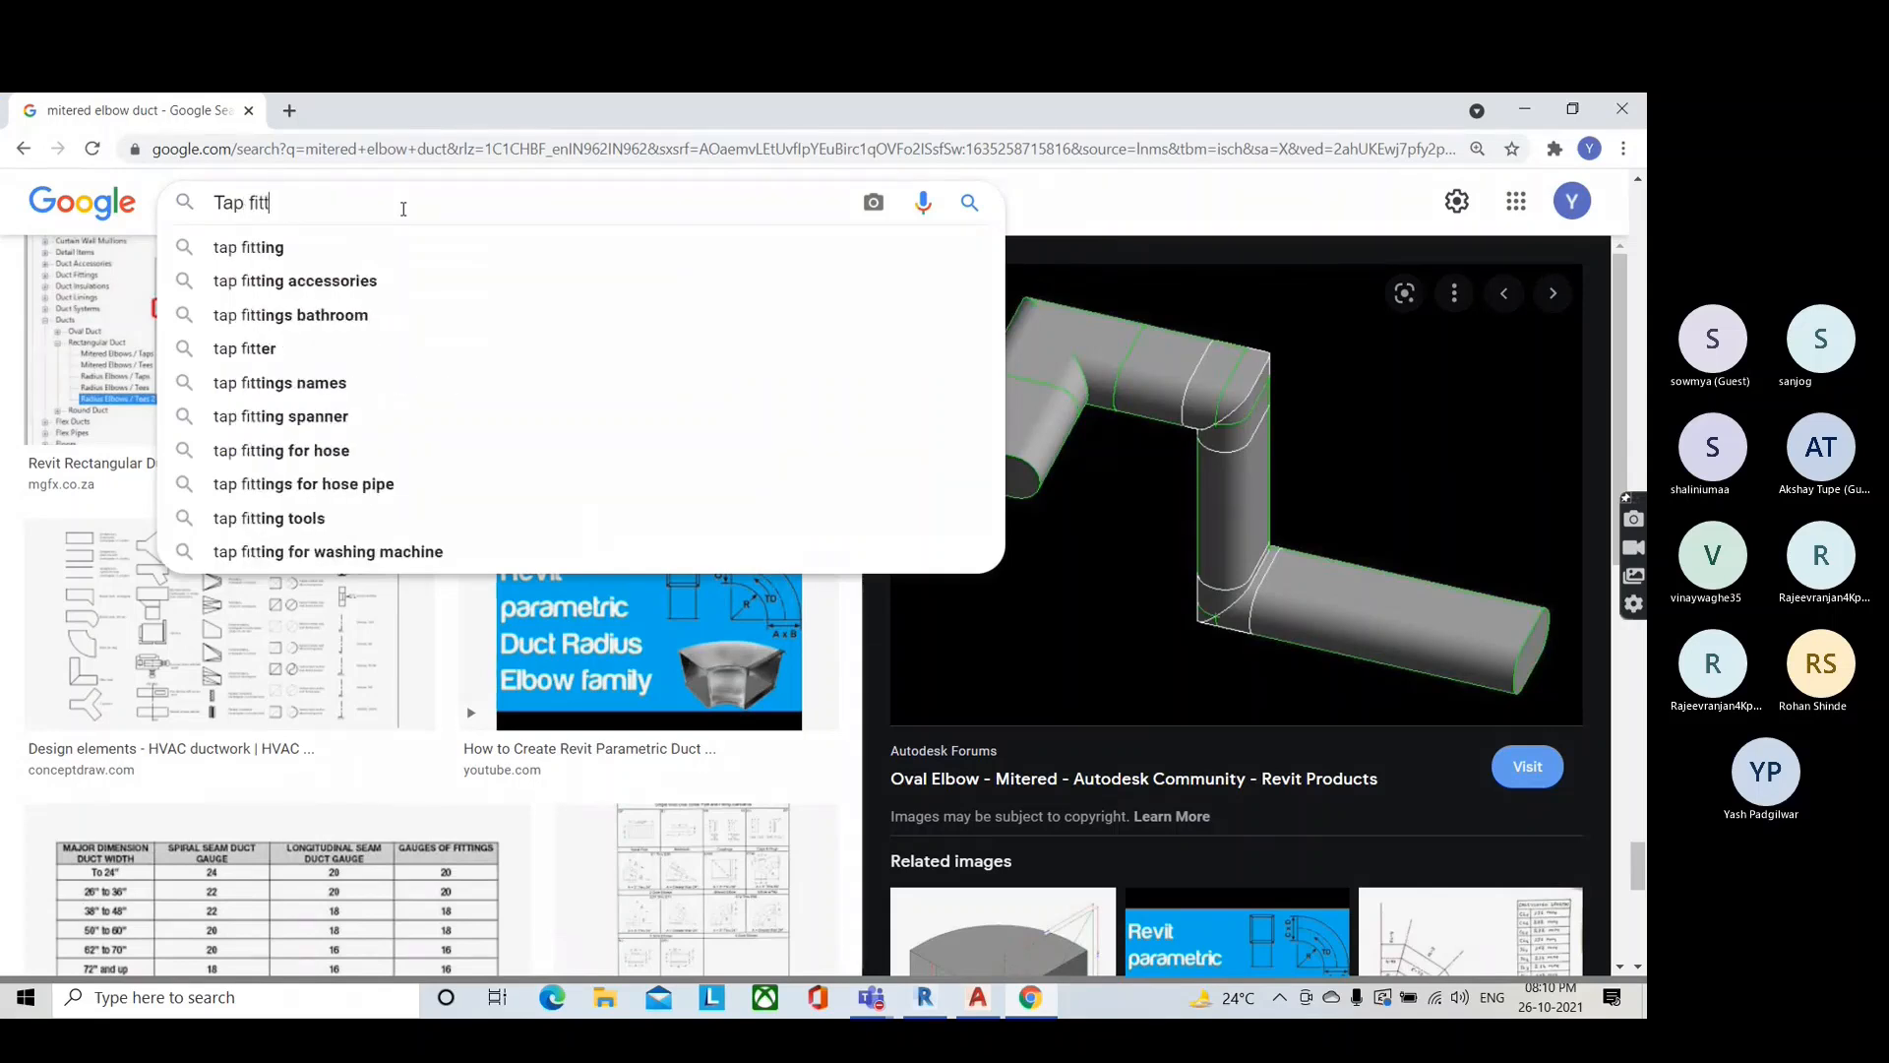
text(ing)
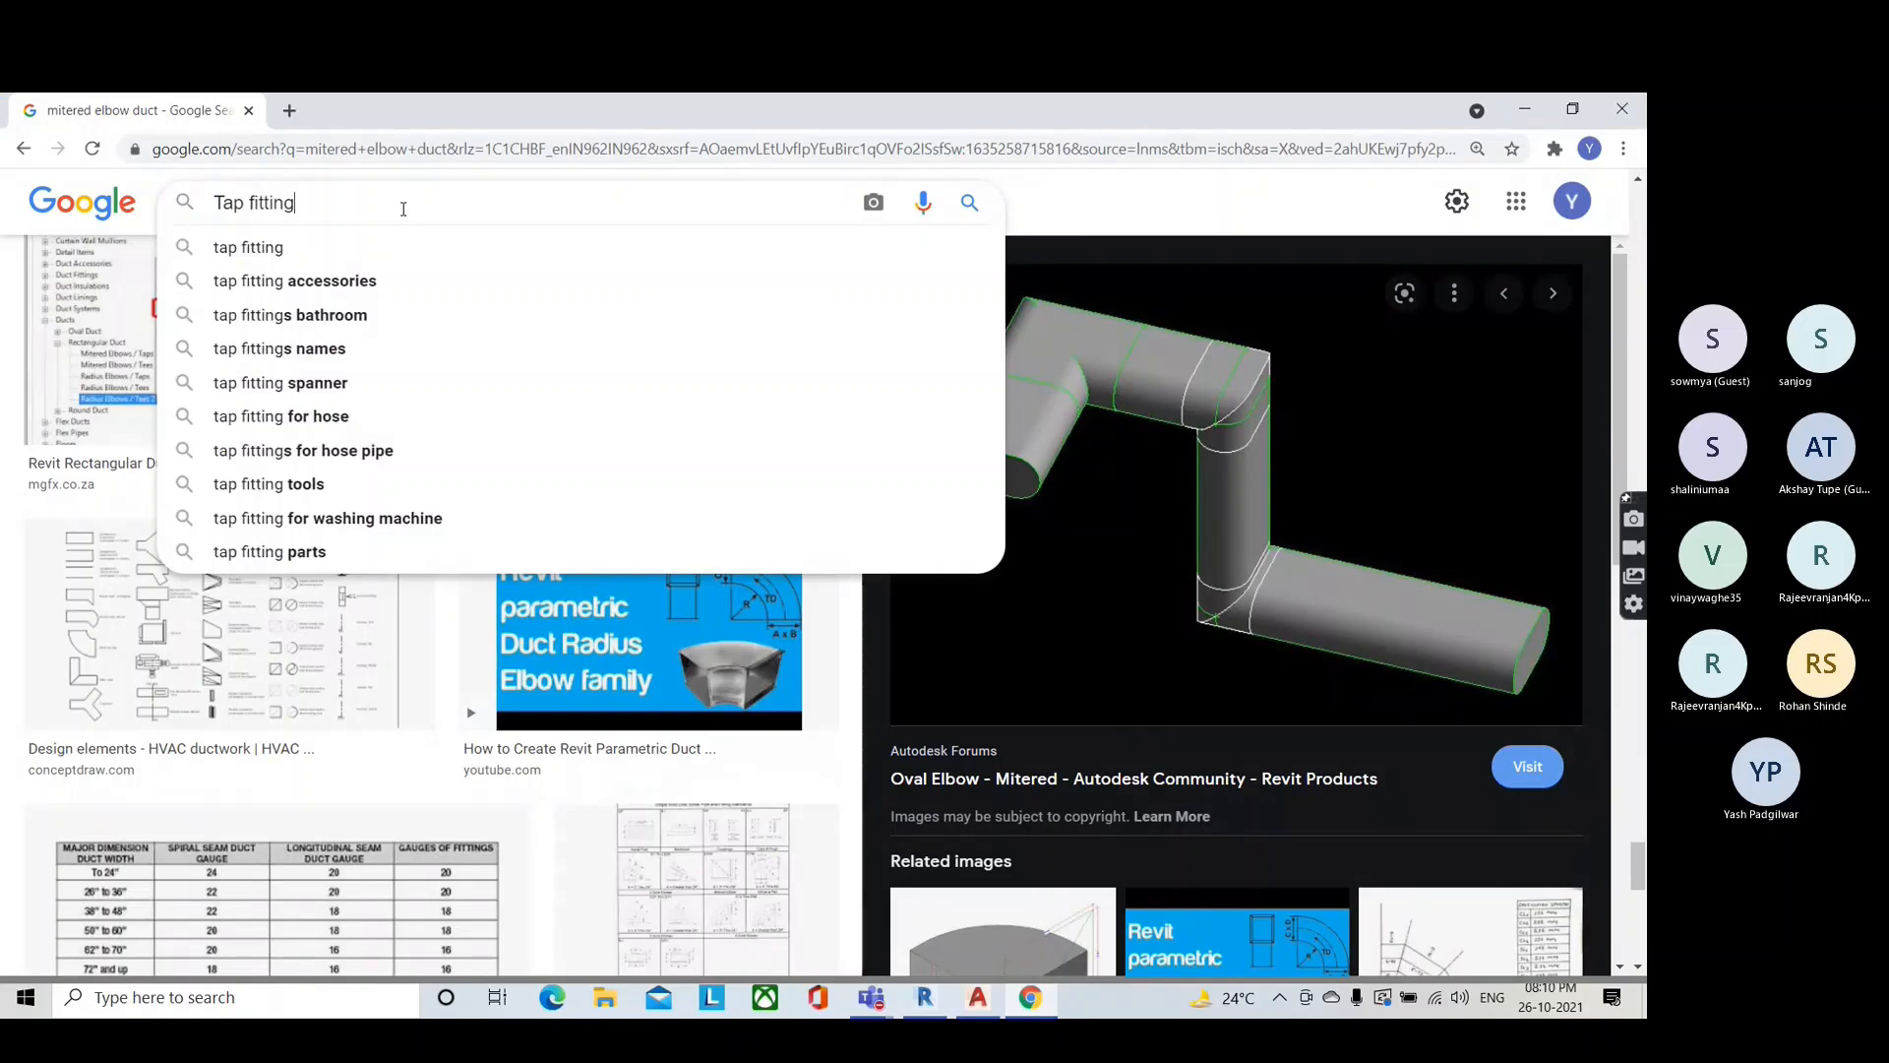
text( a)
key(BackSpace)
text(h)
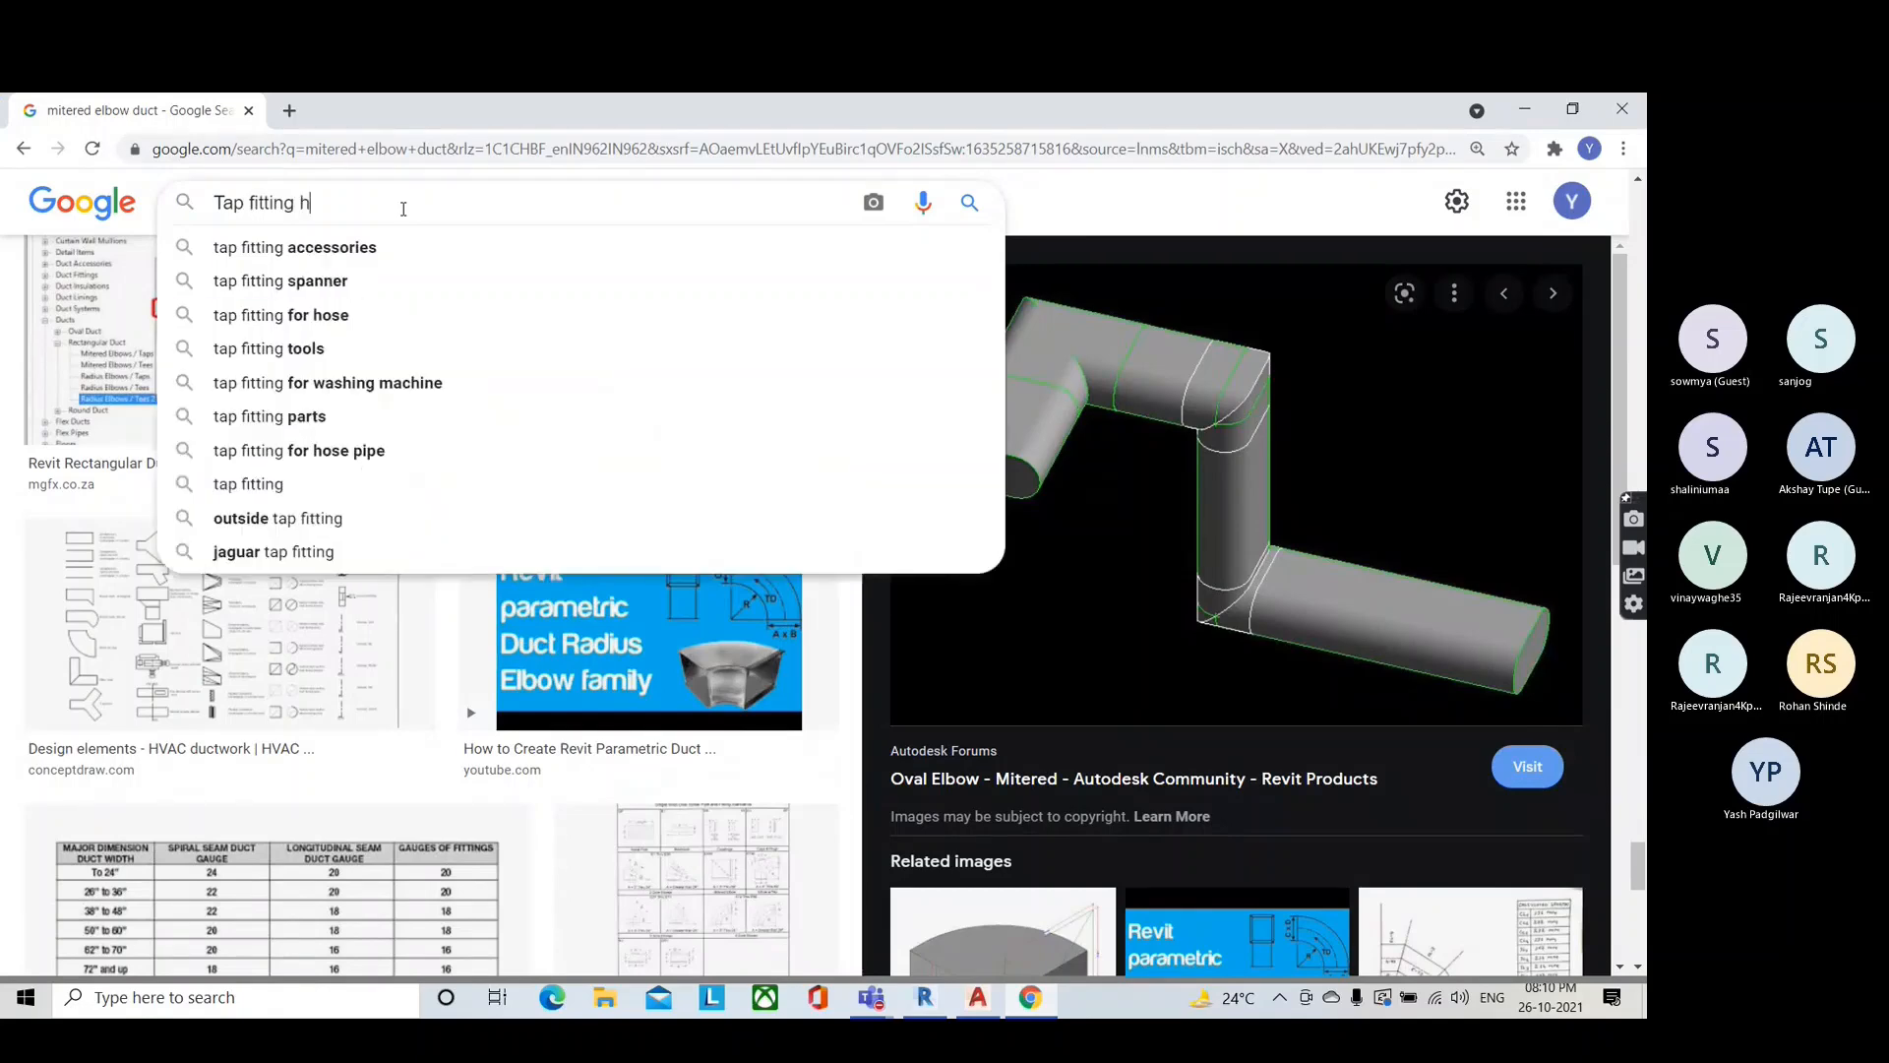
text(vac)
key(Return)
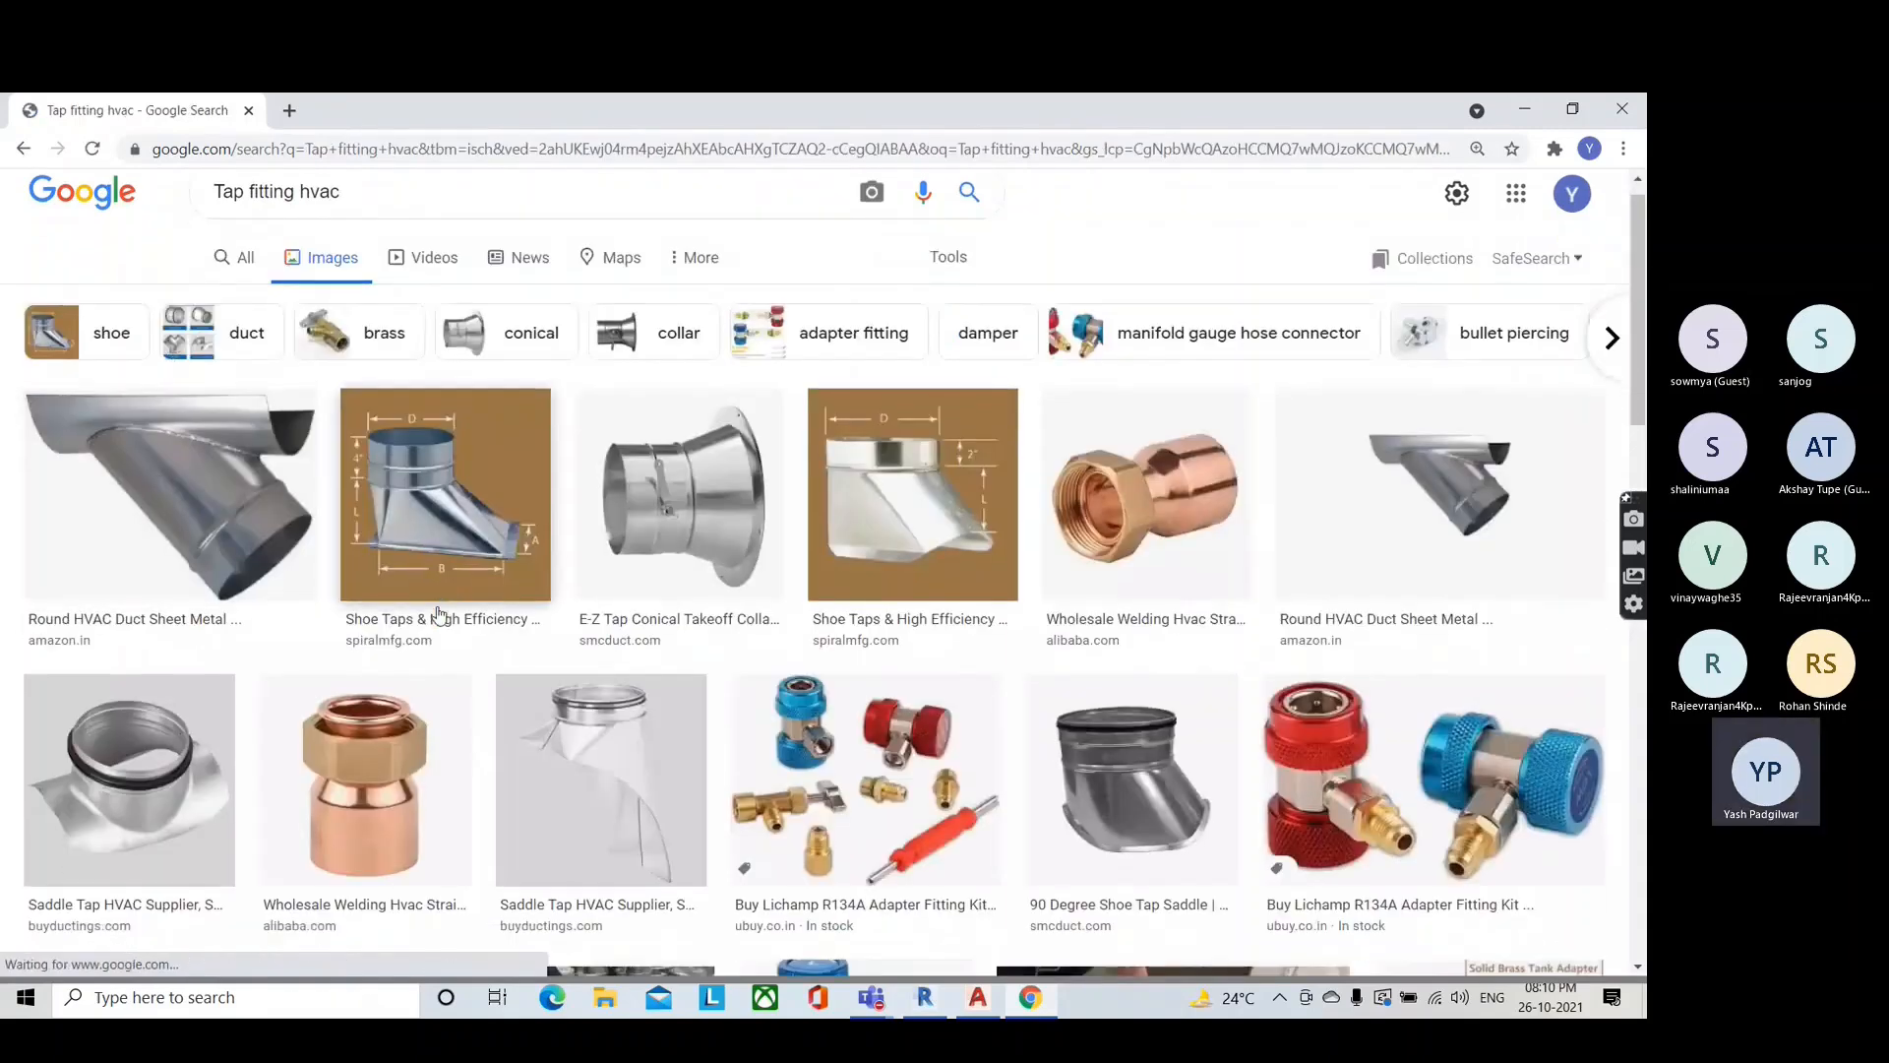
scroll(443, 610, down, 5)
scroll(440, 615, up, 5)
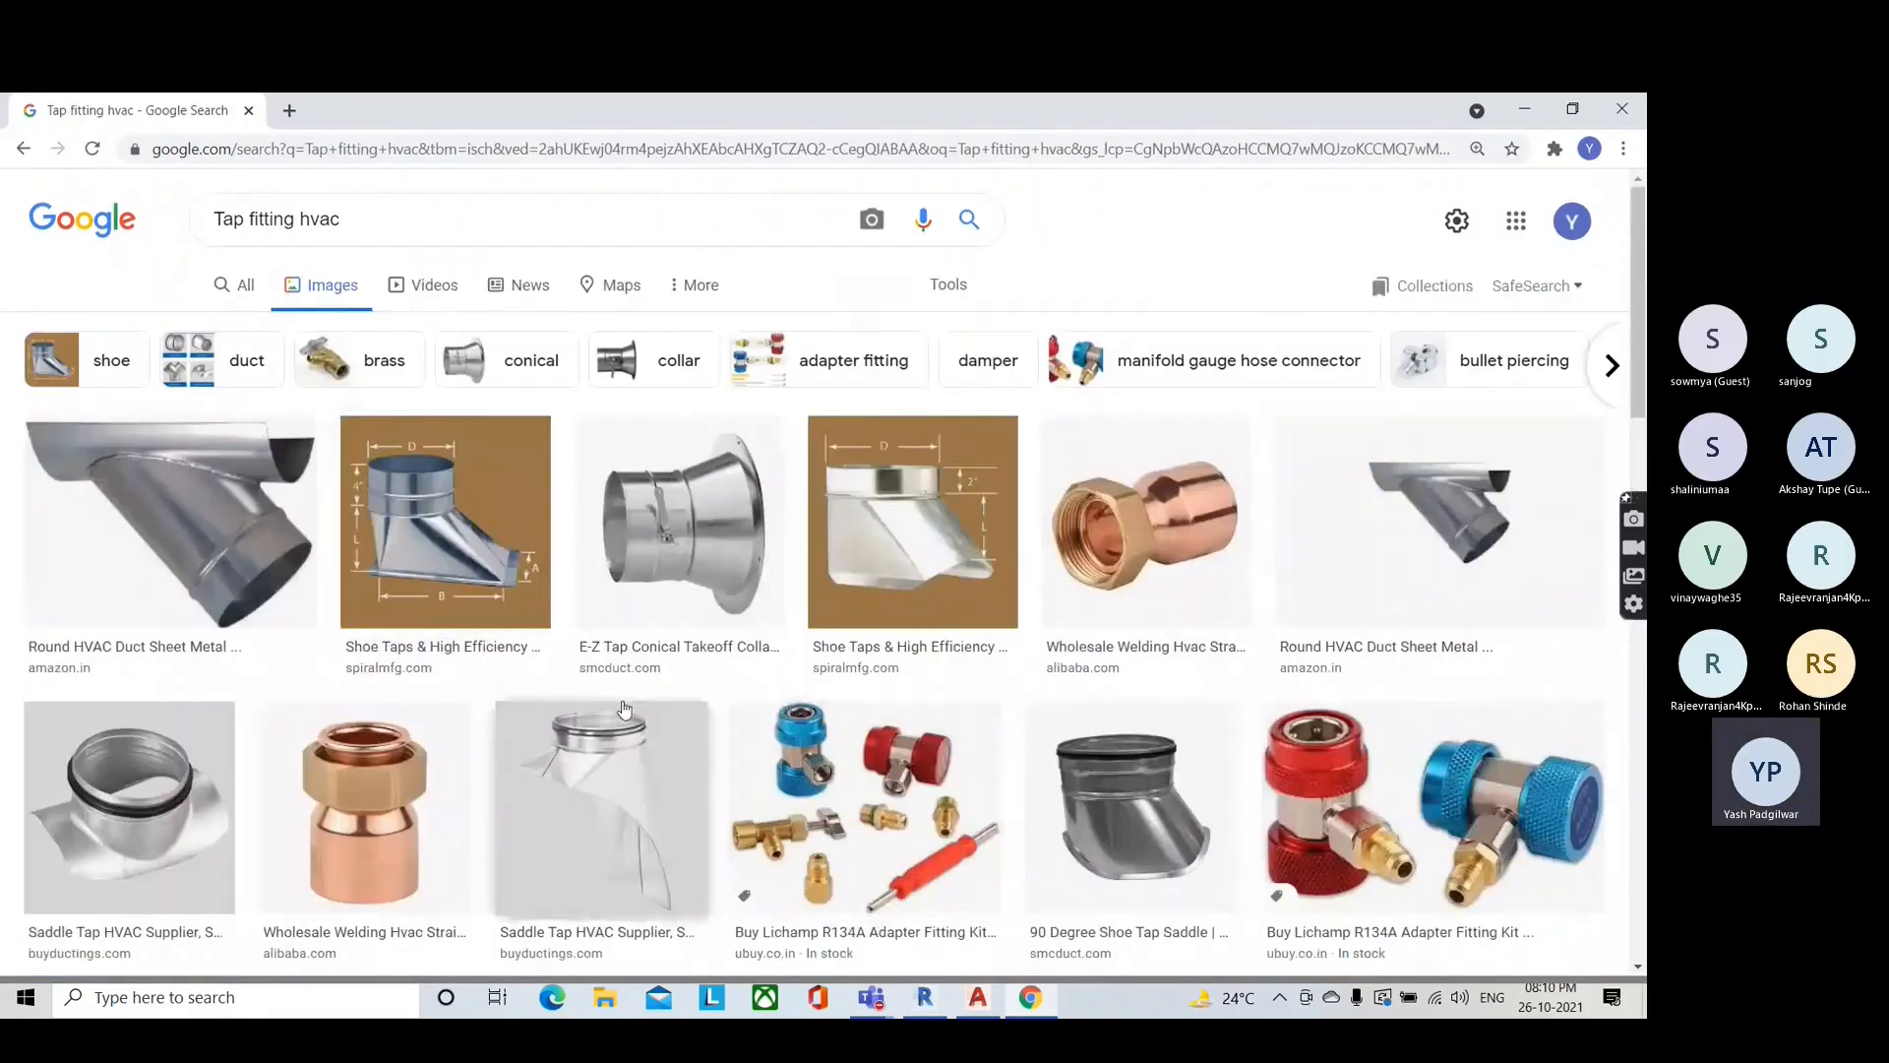
Step: Look through the tap fitting images, enlarge the Spiral Manufacturing shoe tap picture, and return to Revit
scroll(532, 669, down, 3)
scroll(612, 709, down, 5)
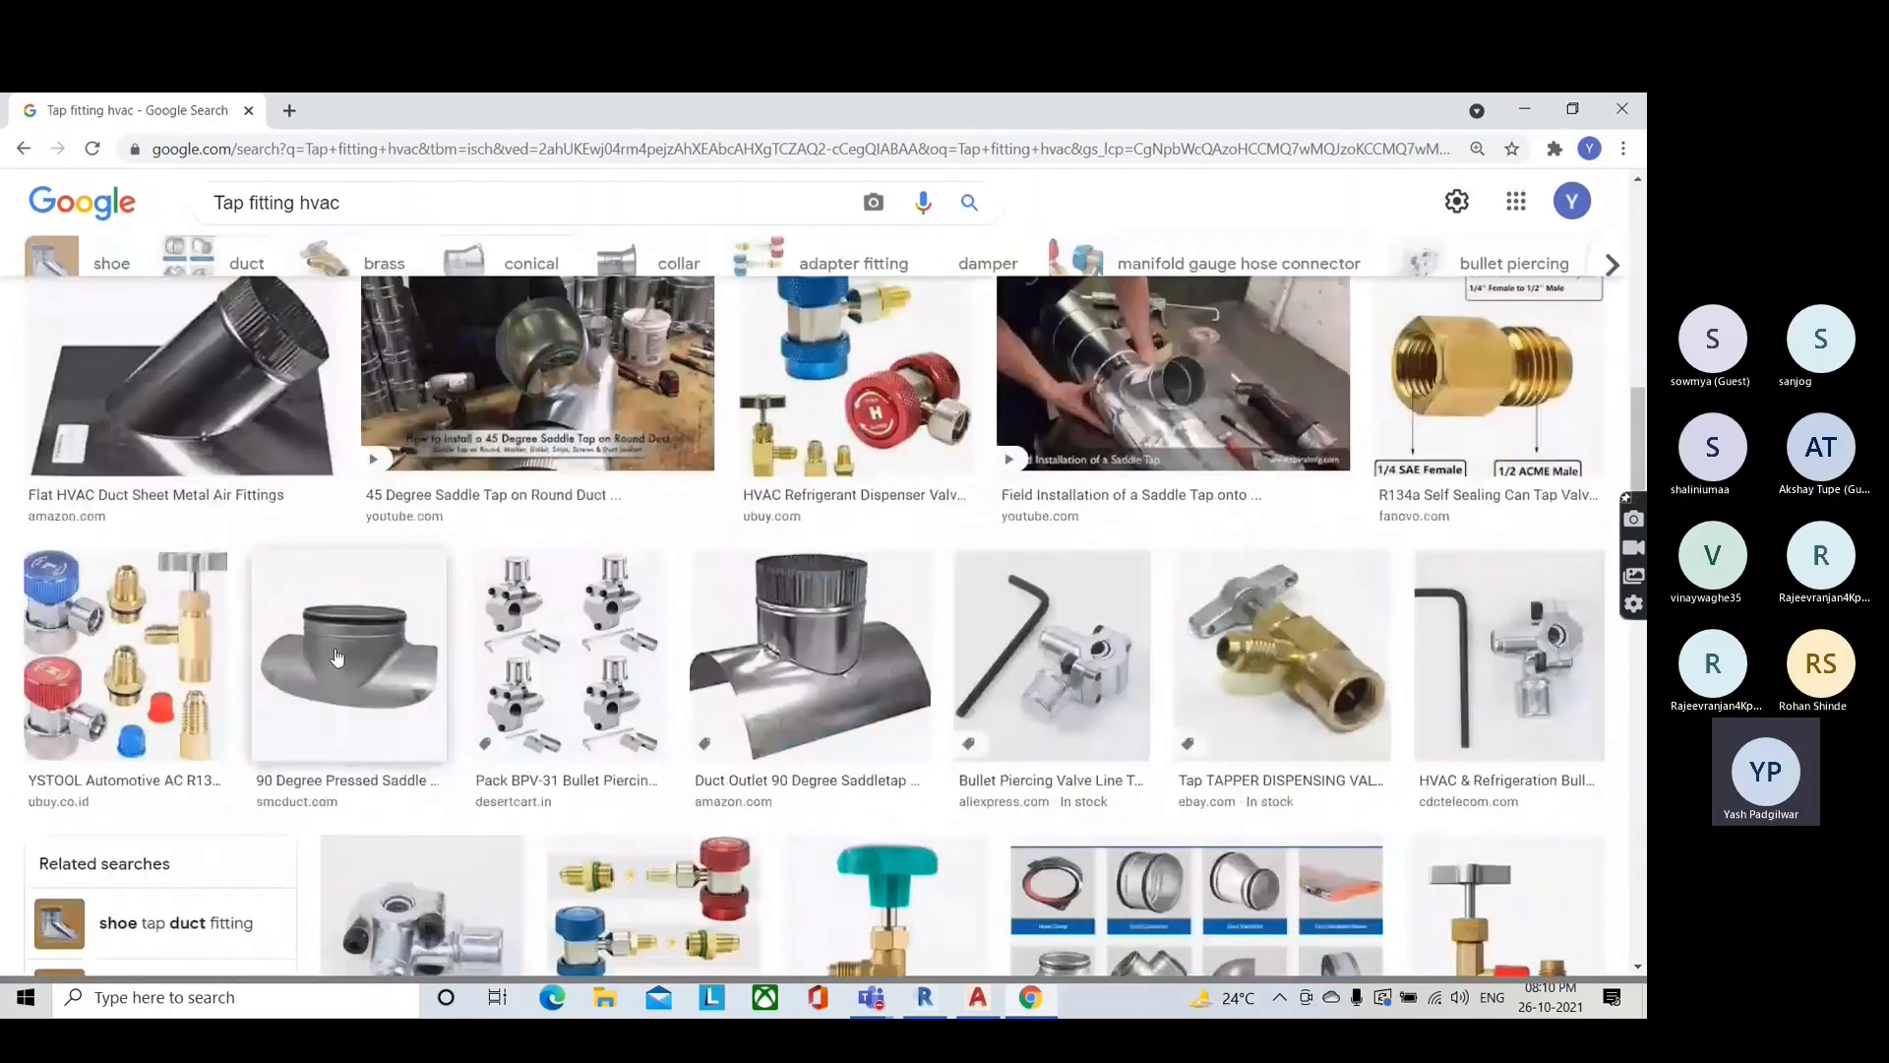
scroll(354, 463, up, 6)
scroll(354, 463, up, 2)
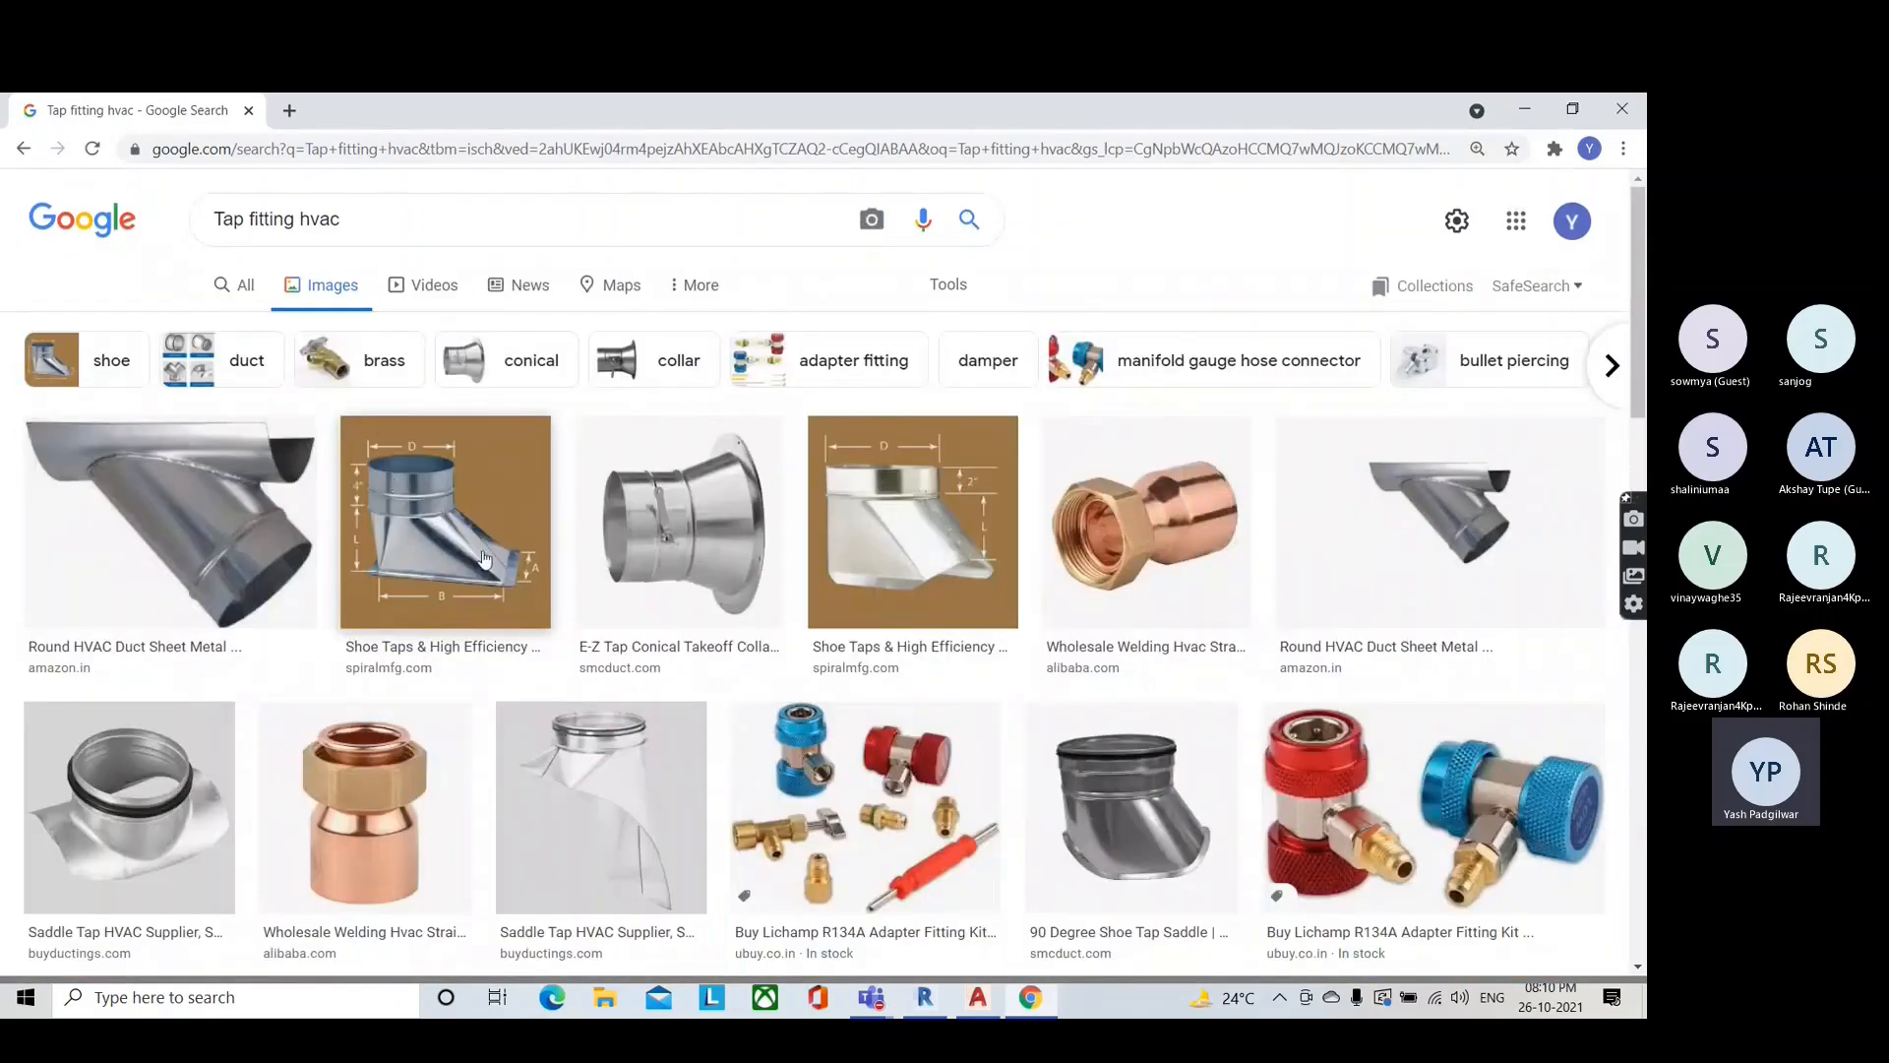
click(448, 569)
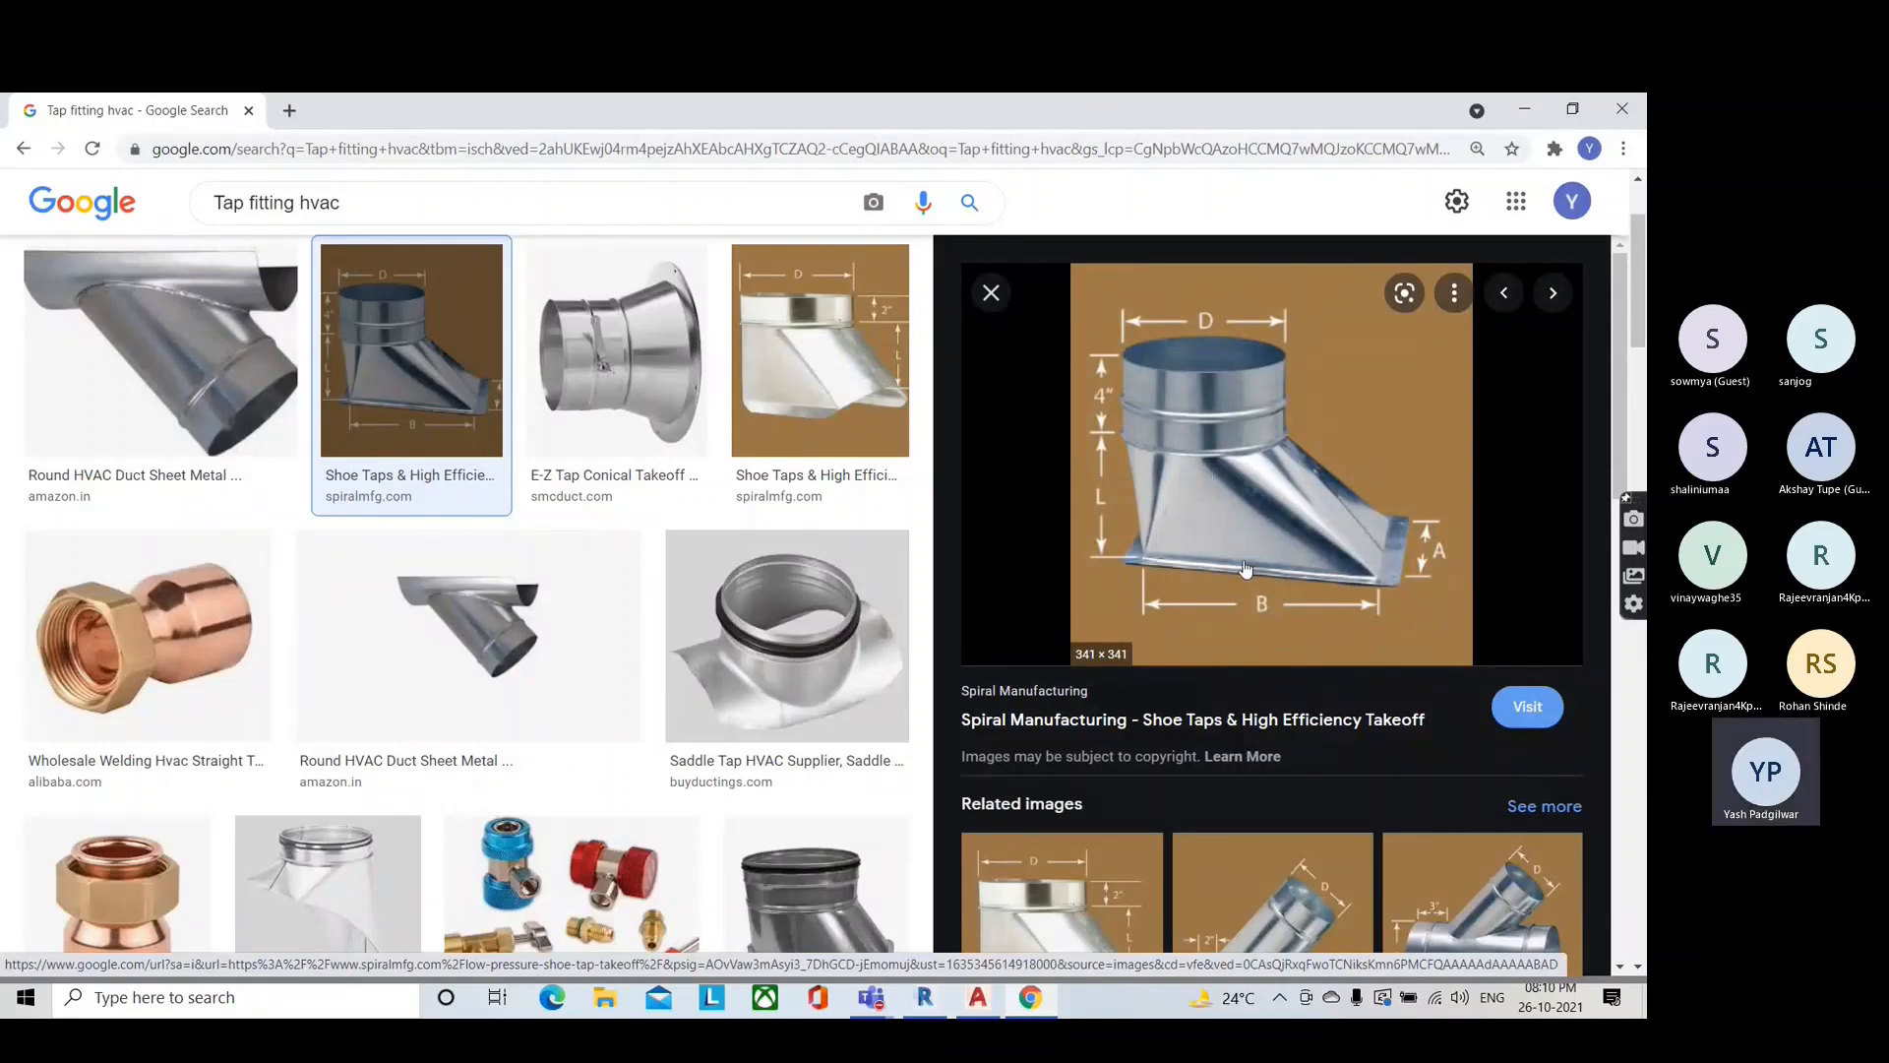
scroll(1086, 511, down, 1)
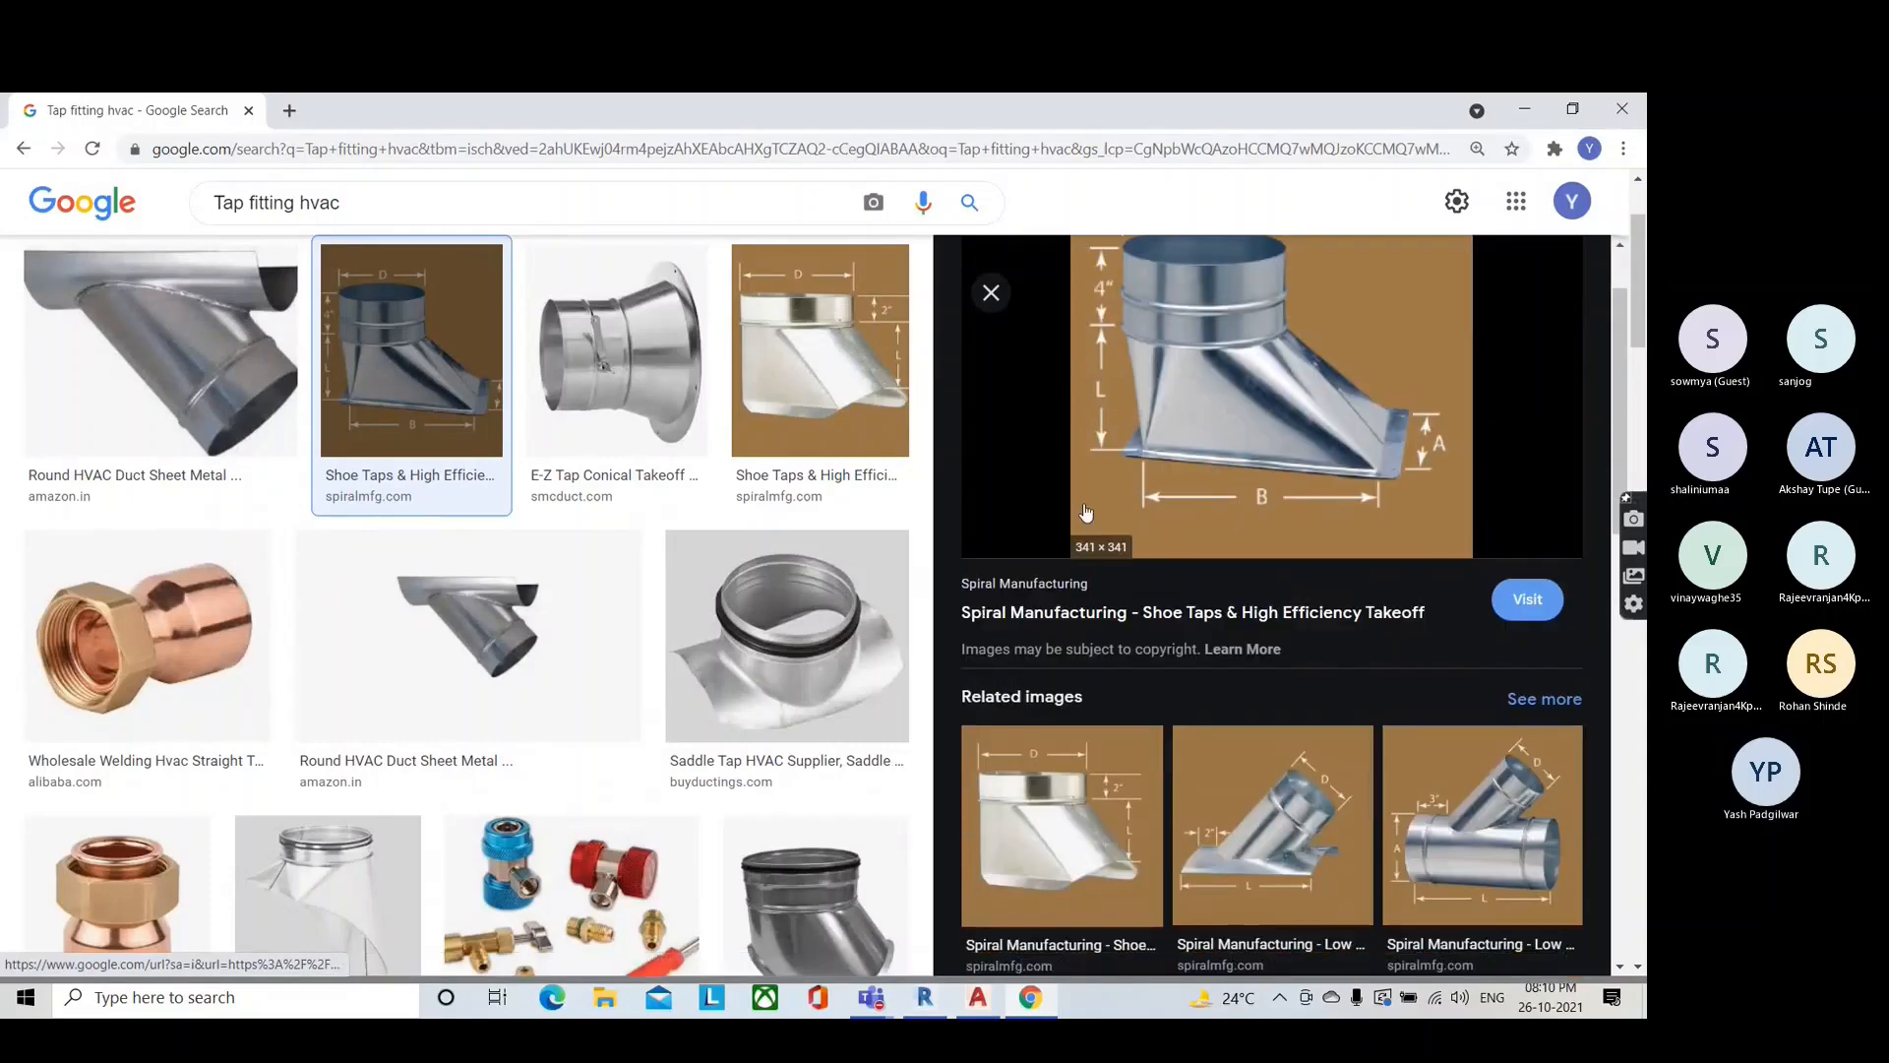
scroll(513, 637, down, 8)
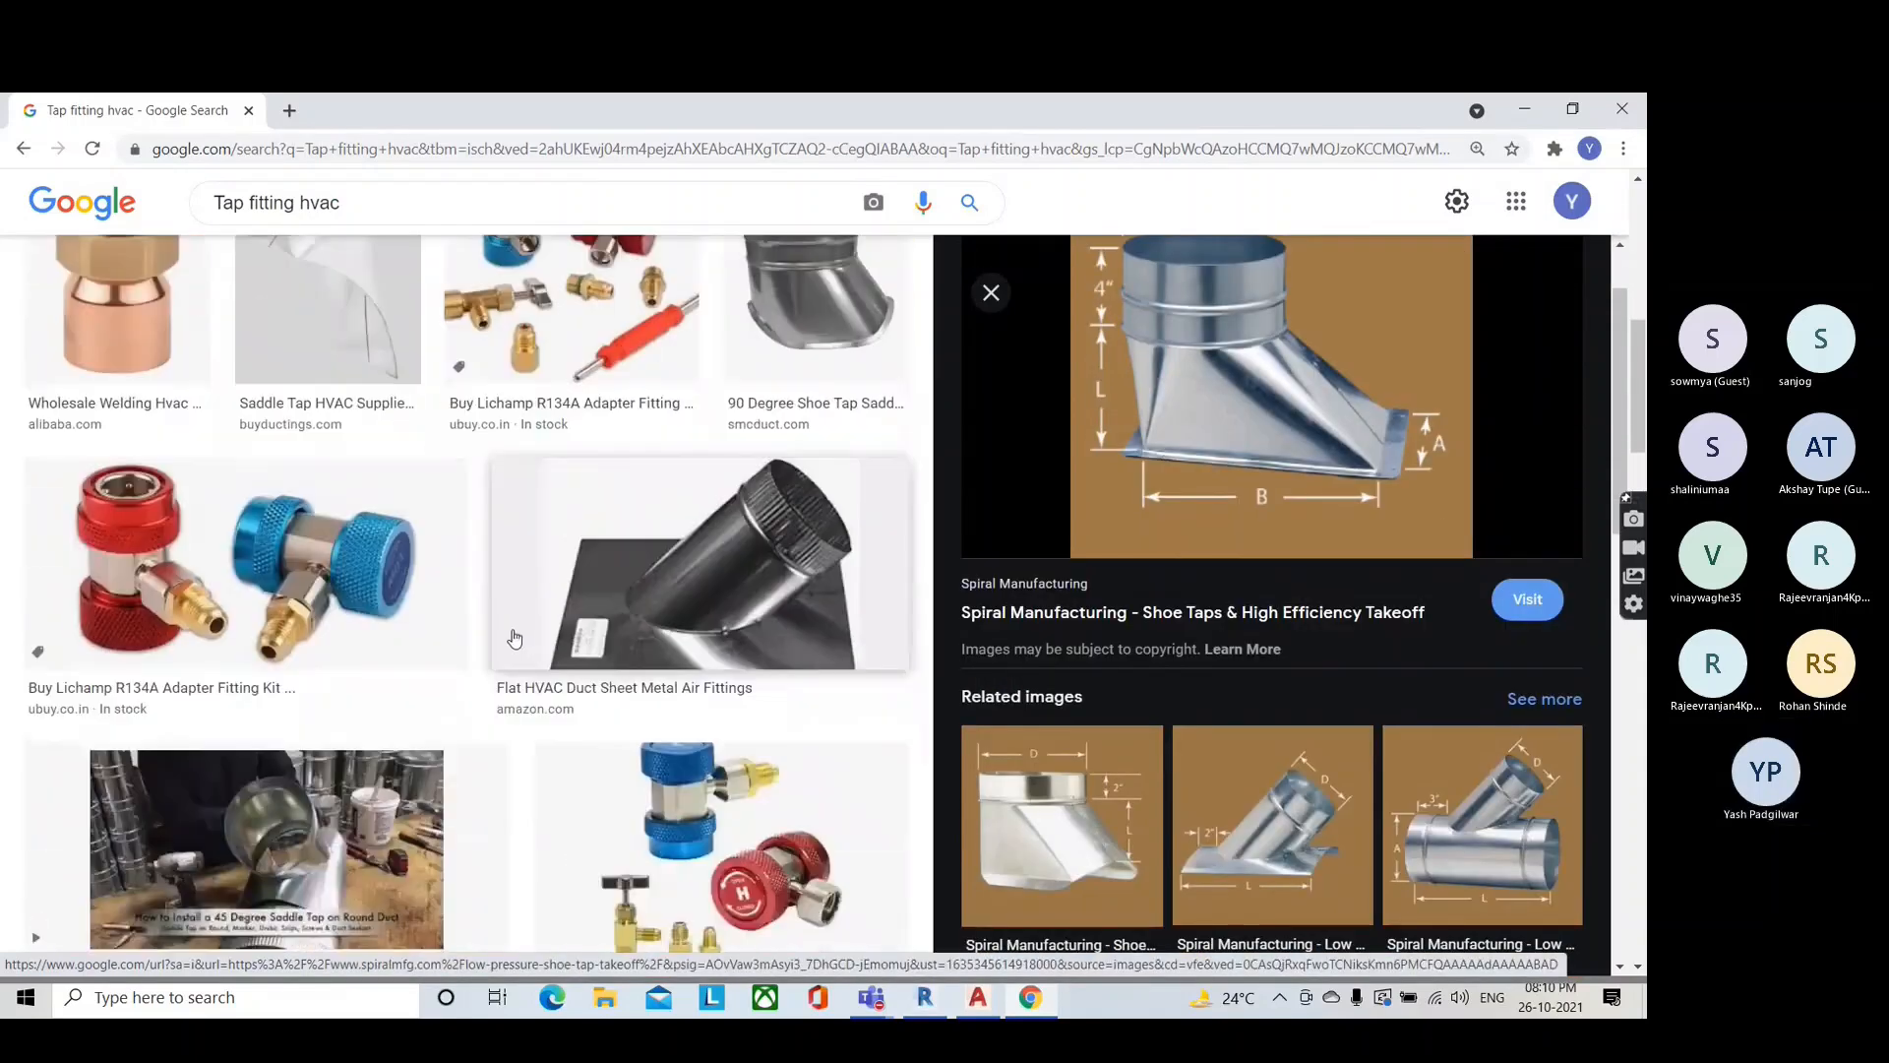
scroll(513, 637, down, 6)
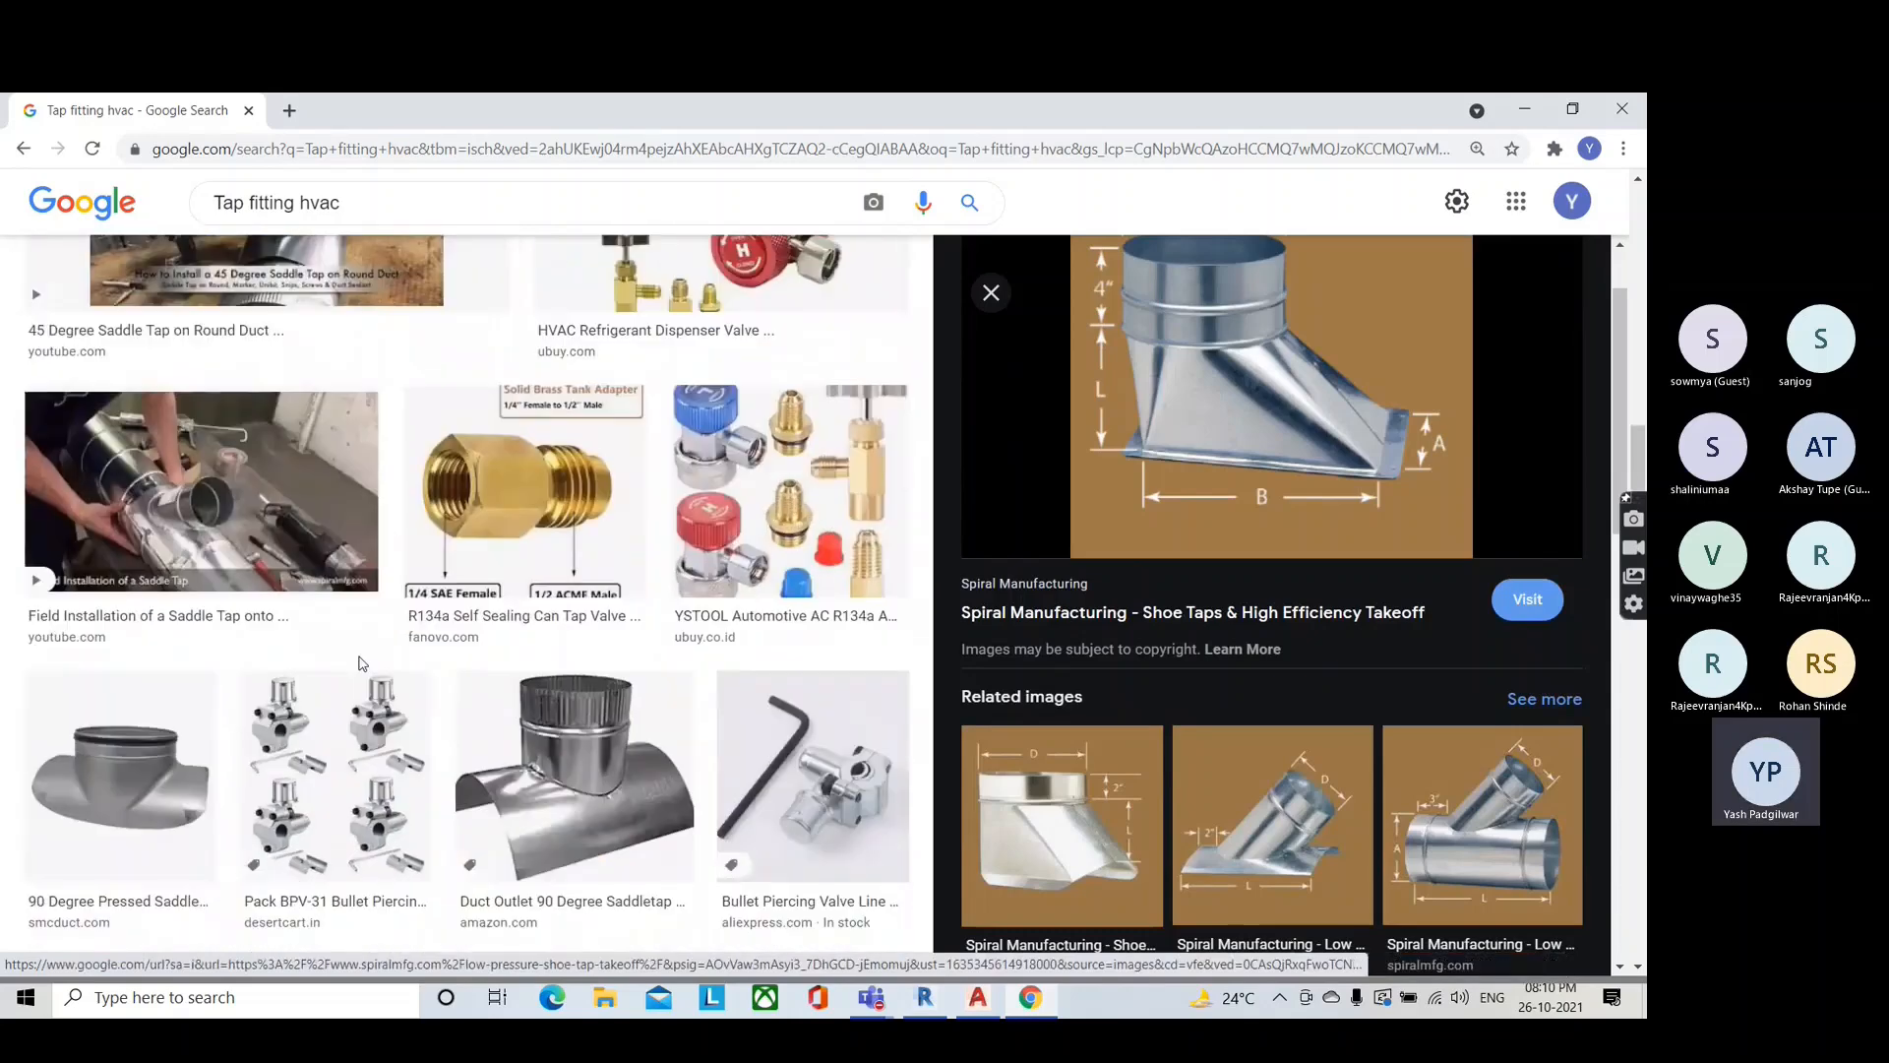
scroll(362, 663, down, 3)
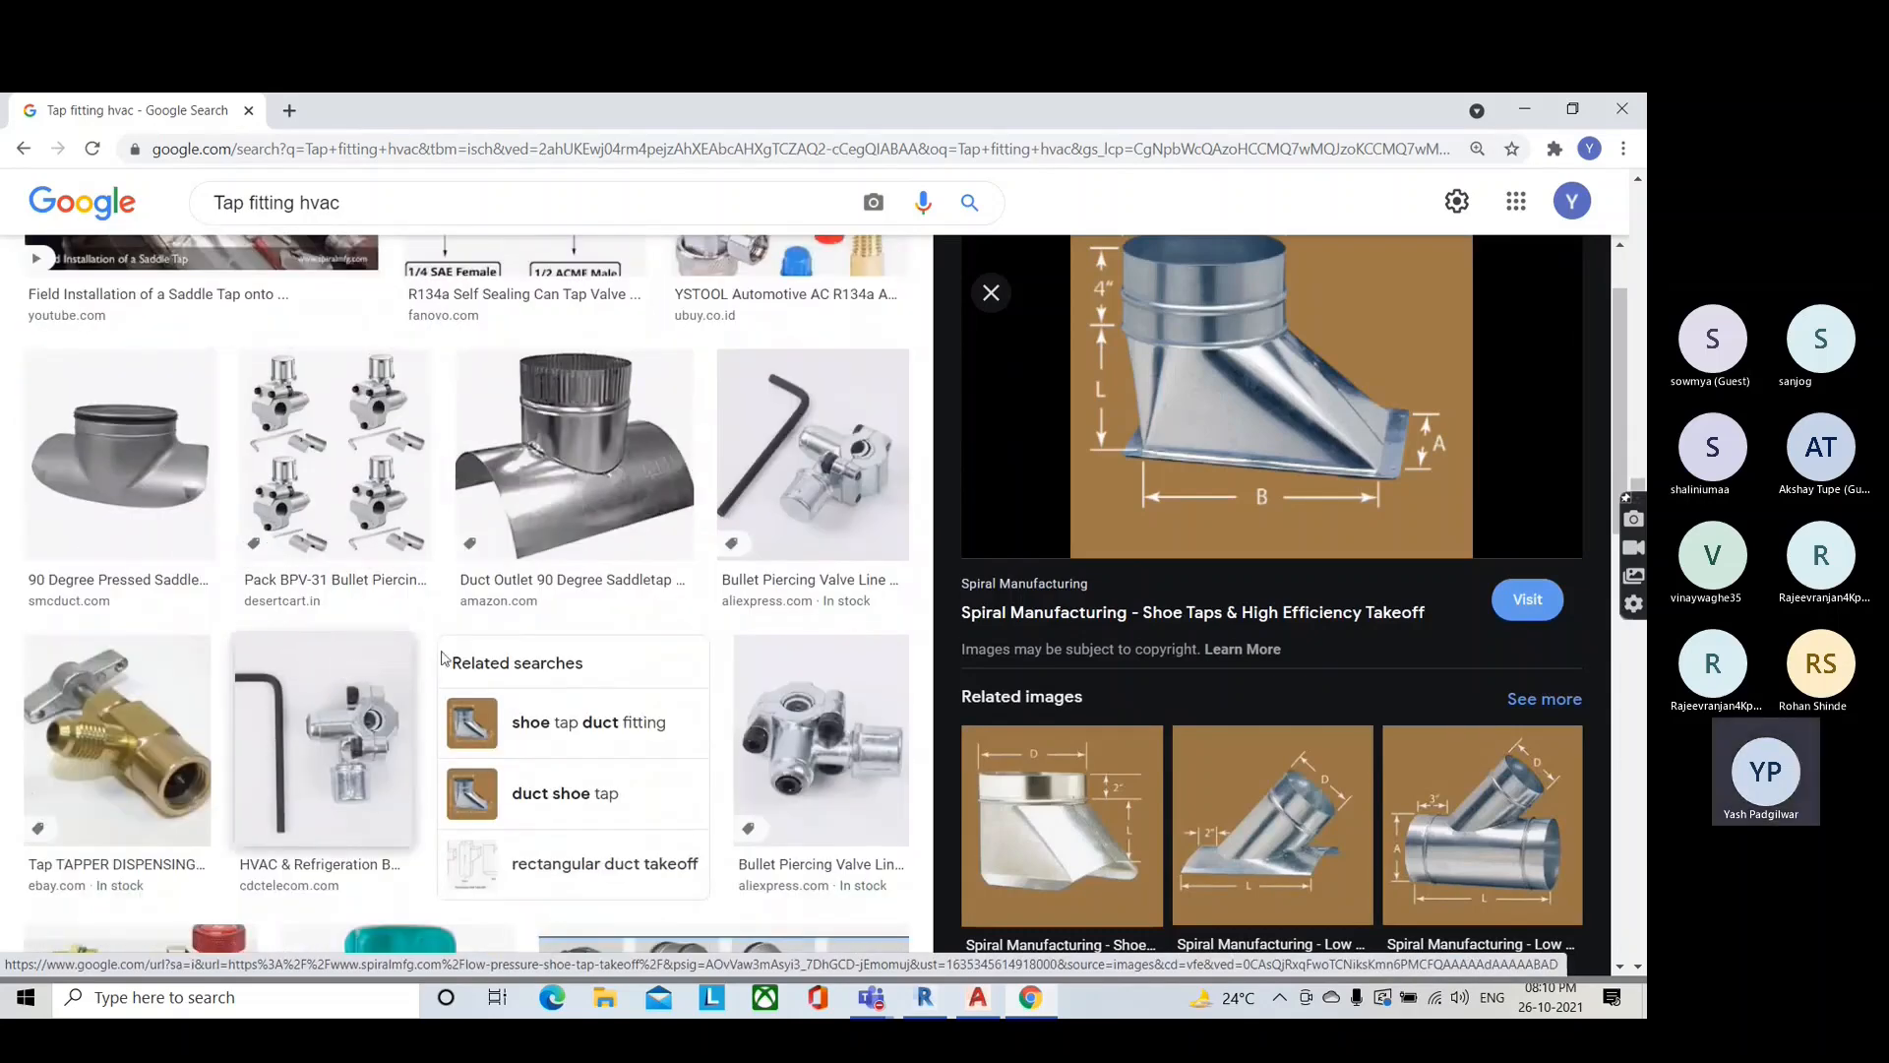
scroll(442, 658, up, 4)
click(1524, 109)
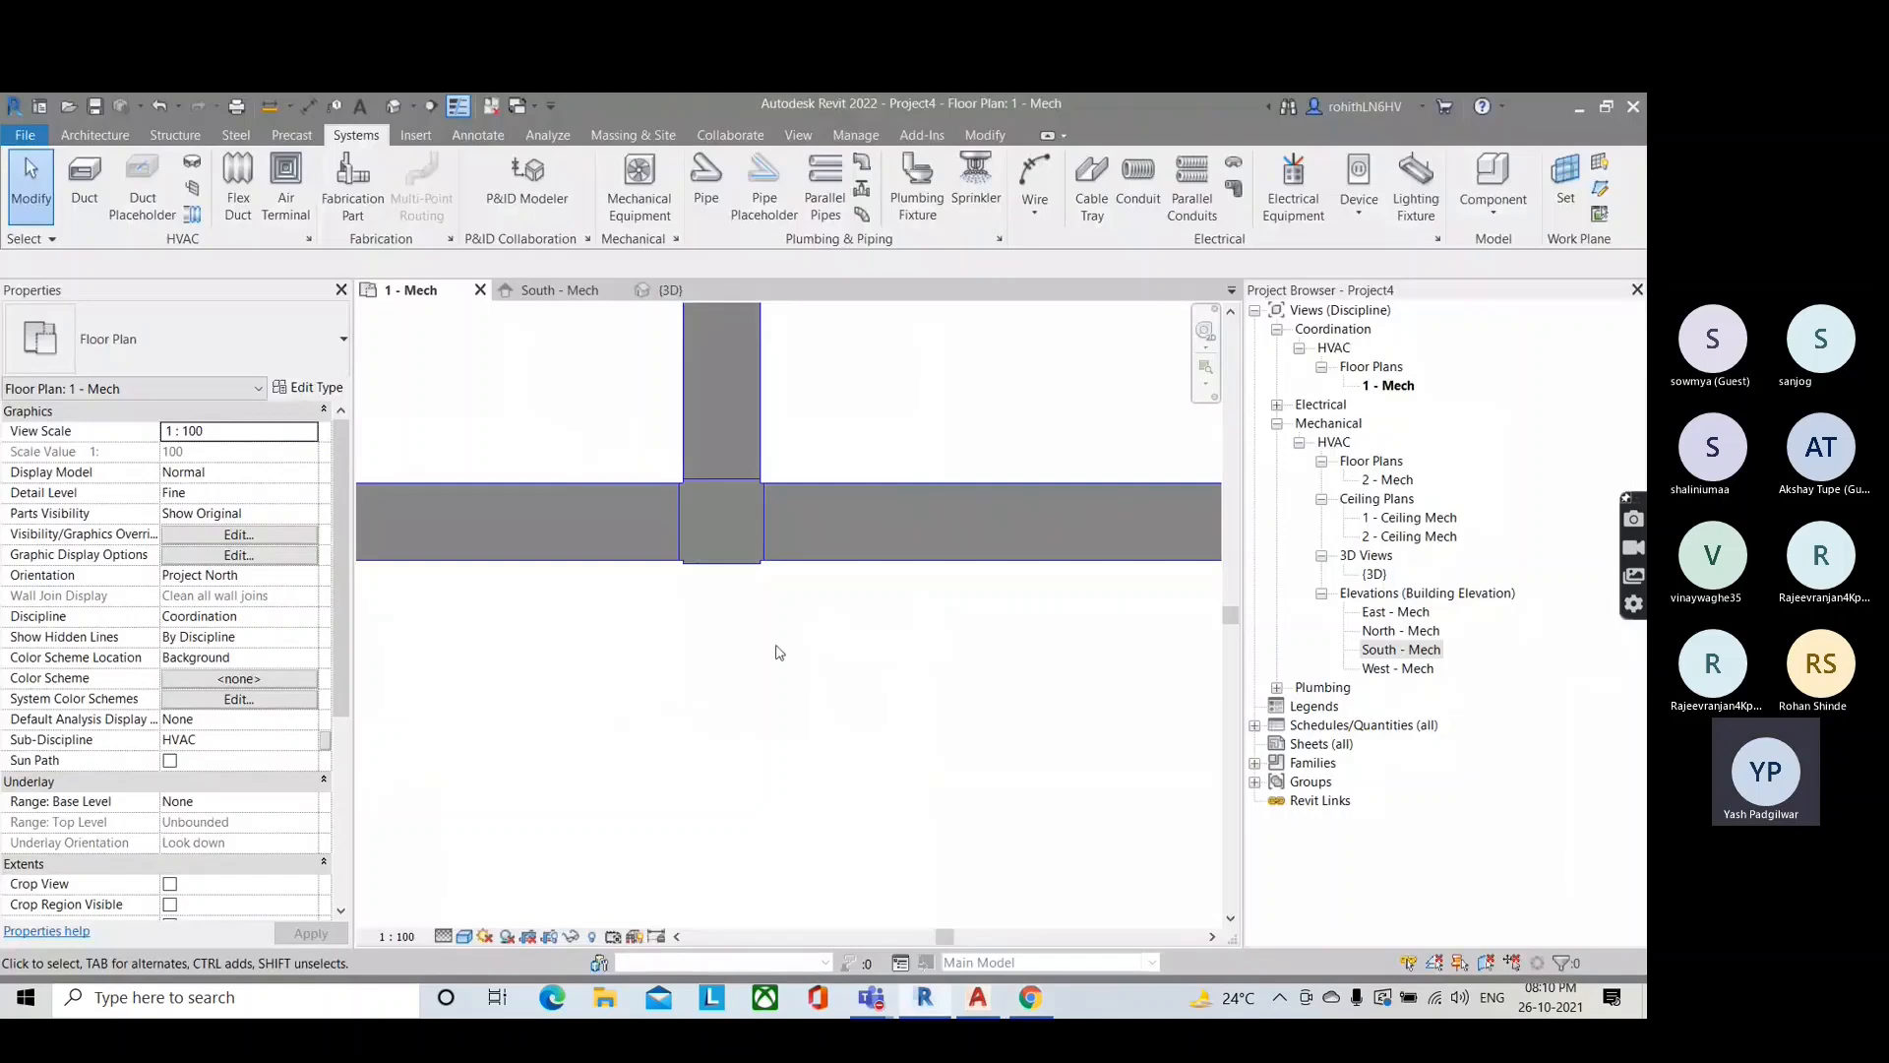
Step: Draw a 500 x 500 mm Met elbow branch duct straight up in plan from the main duct, to the right of the existing branch
scroll(748, 676, down, 5)
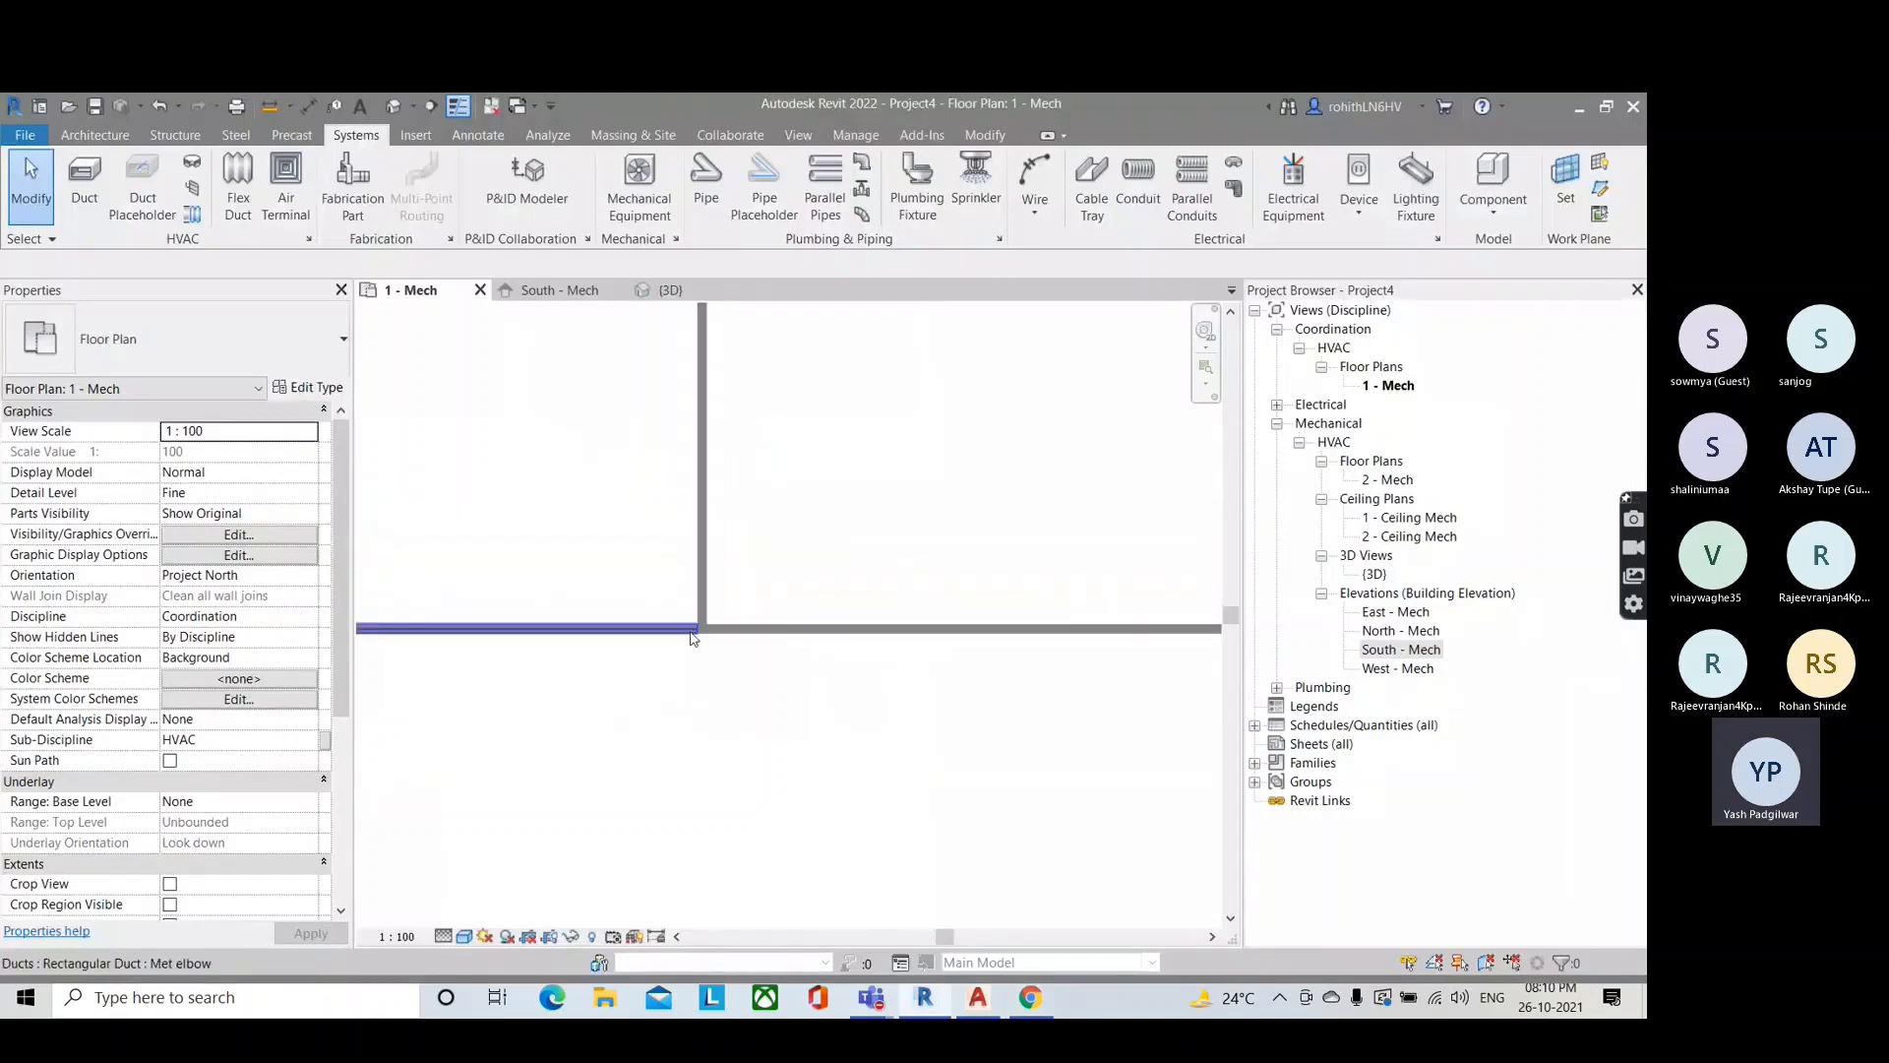
scroll(718, 677, up, 5)
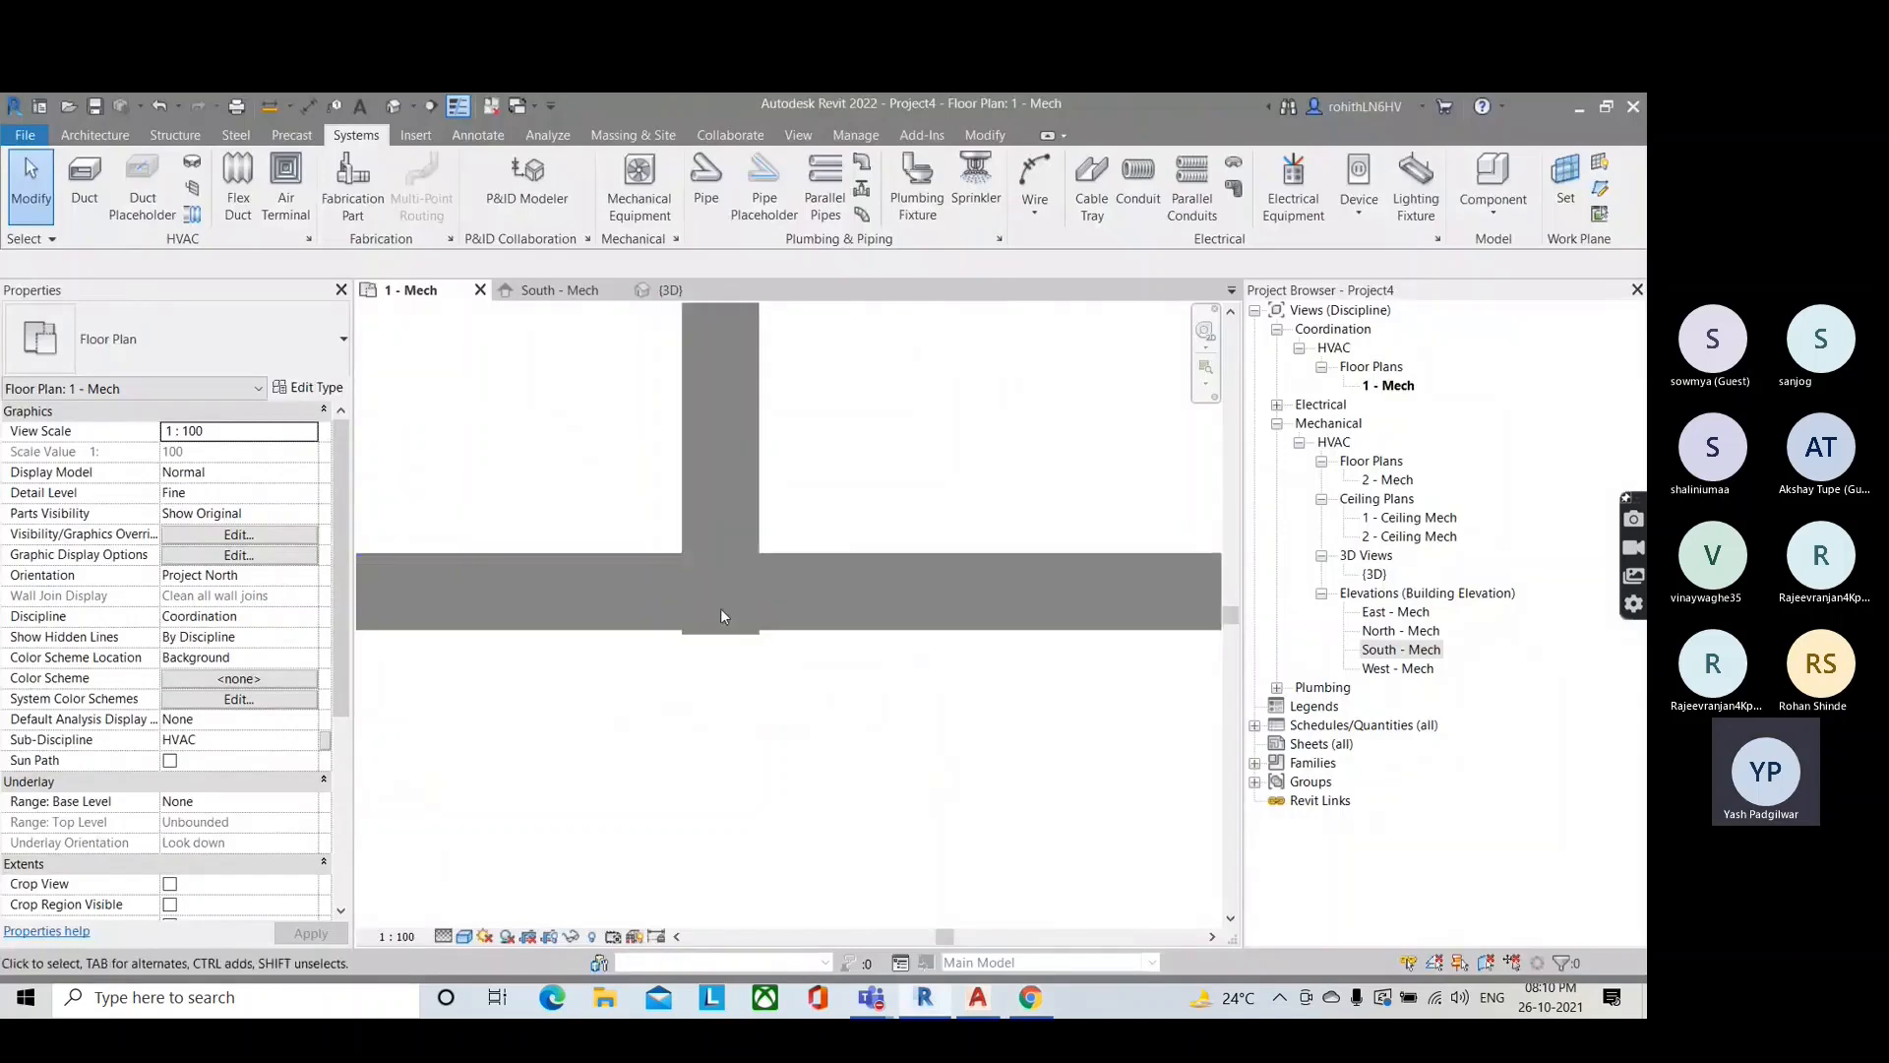
middle_drag(812, 627, 568, 655)
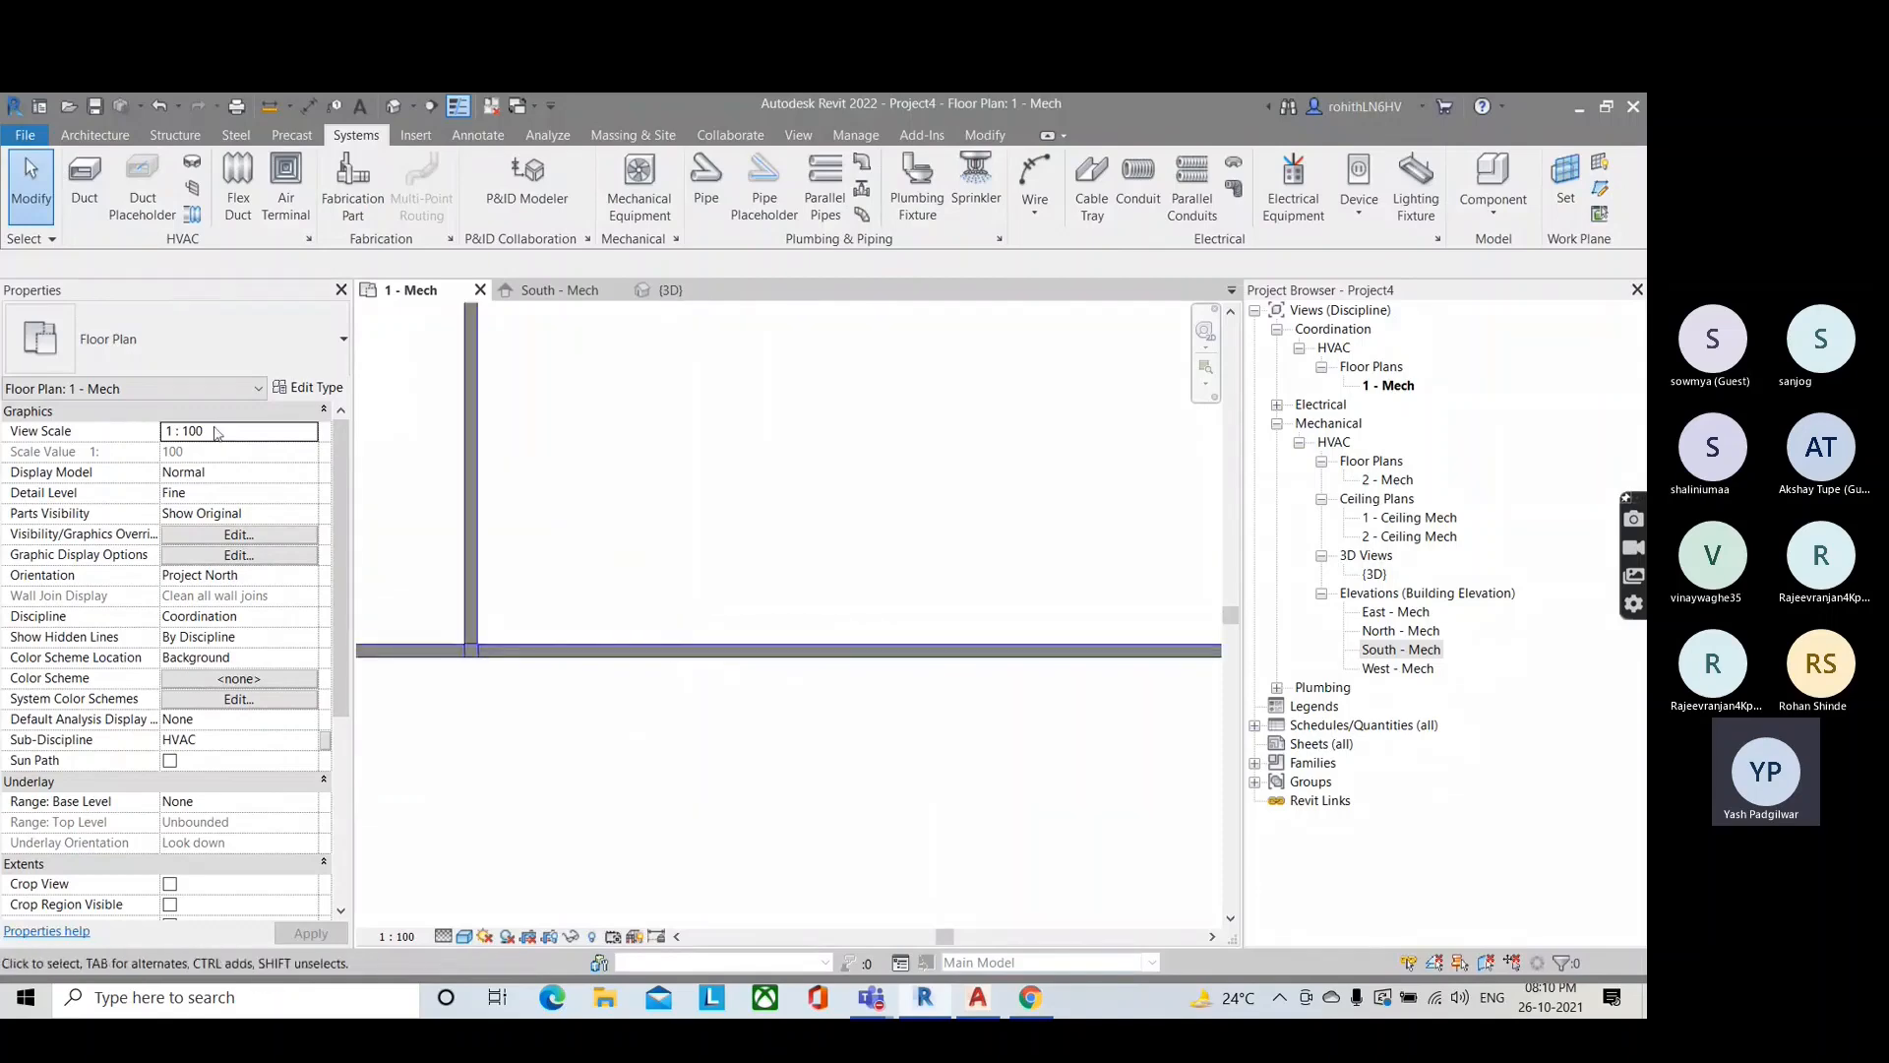
click(85, 187)
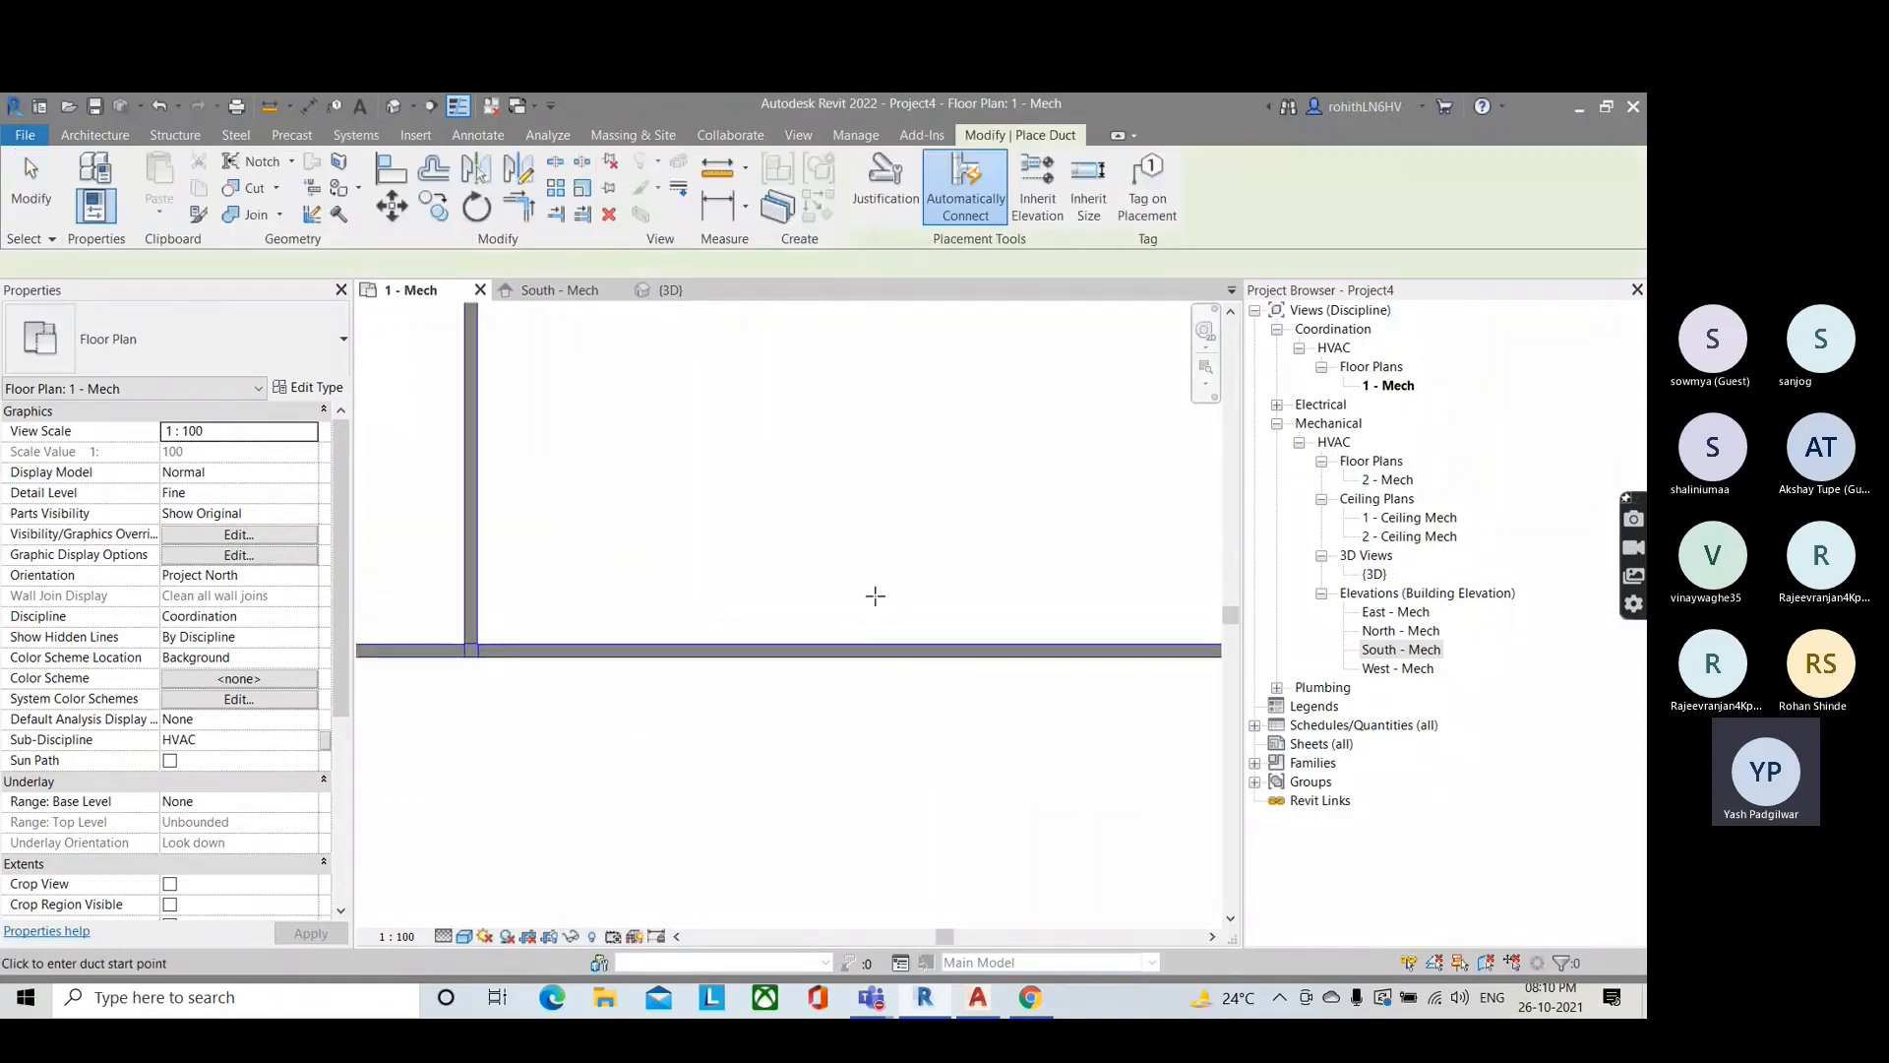
click(846, 645)
click(838, 317)
key(Escape)
key(Escape)
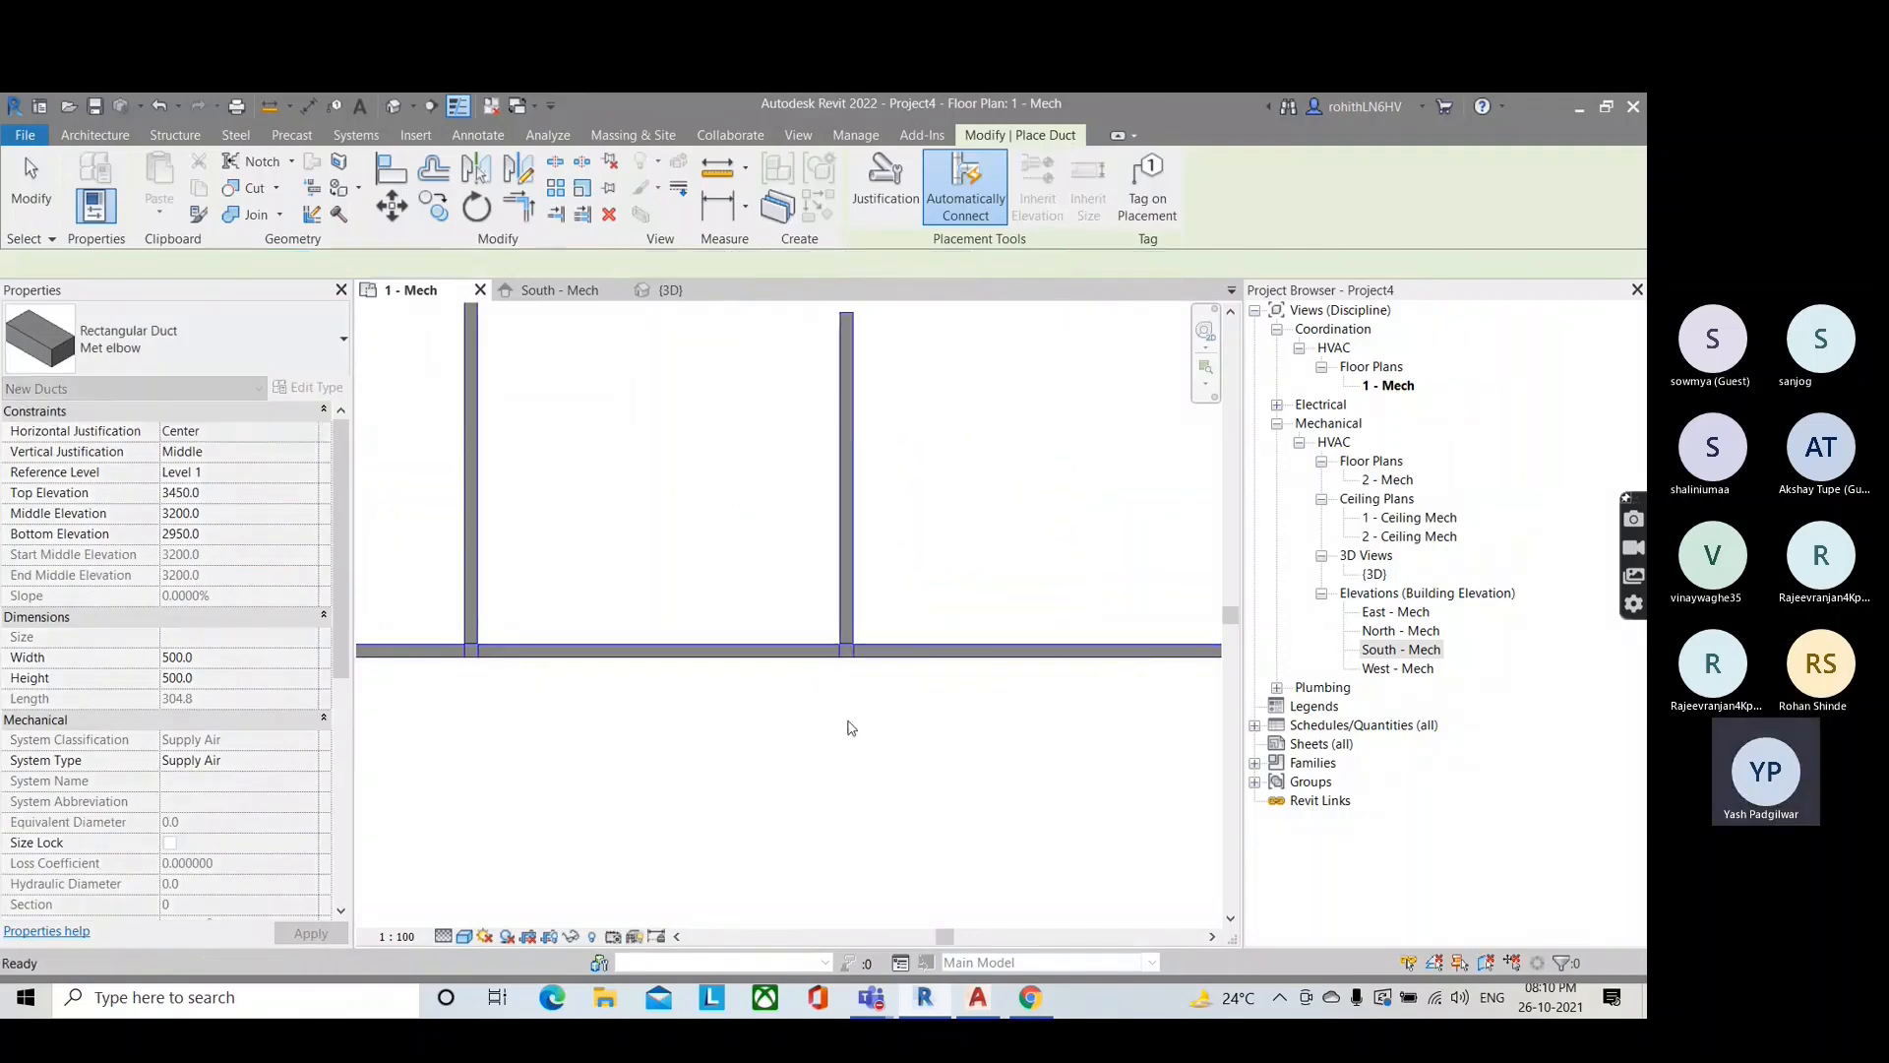
Step: Select the fitting at the new branch junction and check which alternative fitting types it offers
scroll(844, 591, up, 3)
click(837, 539)
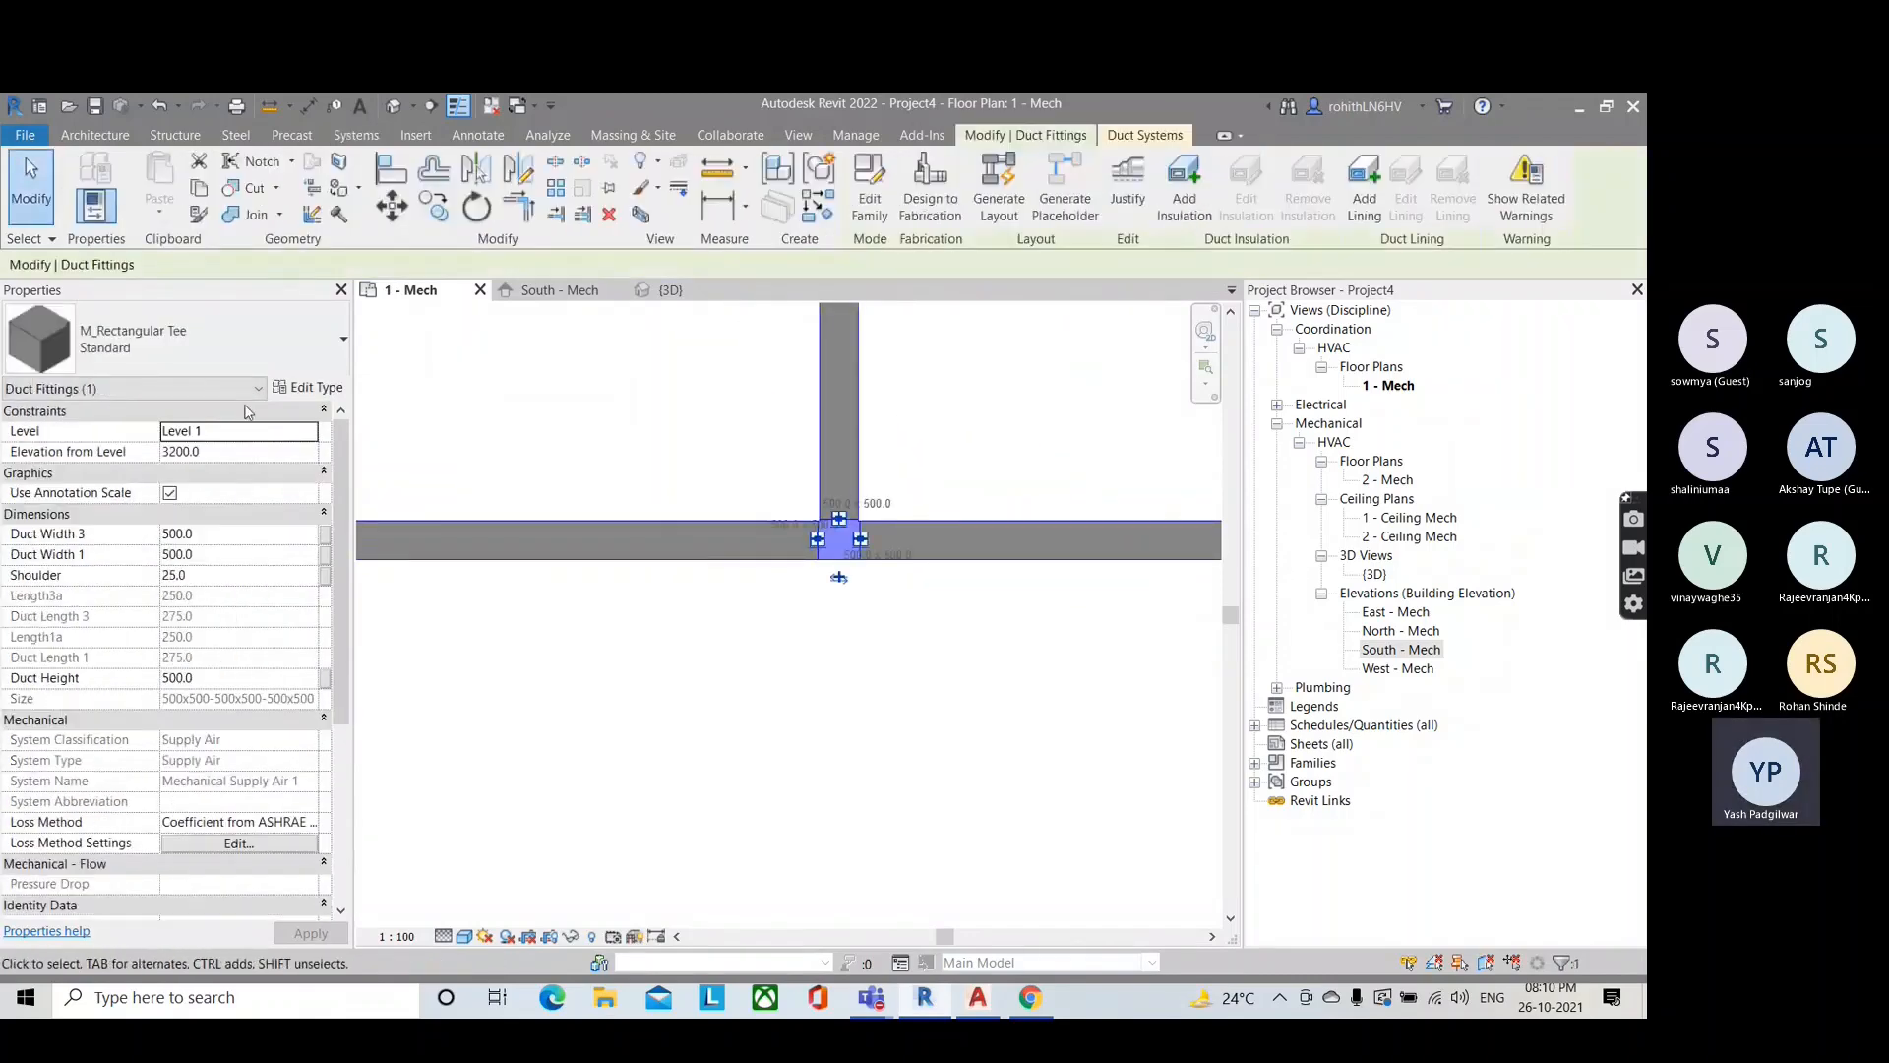
click(225, 356)
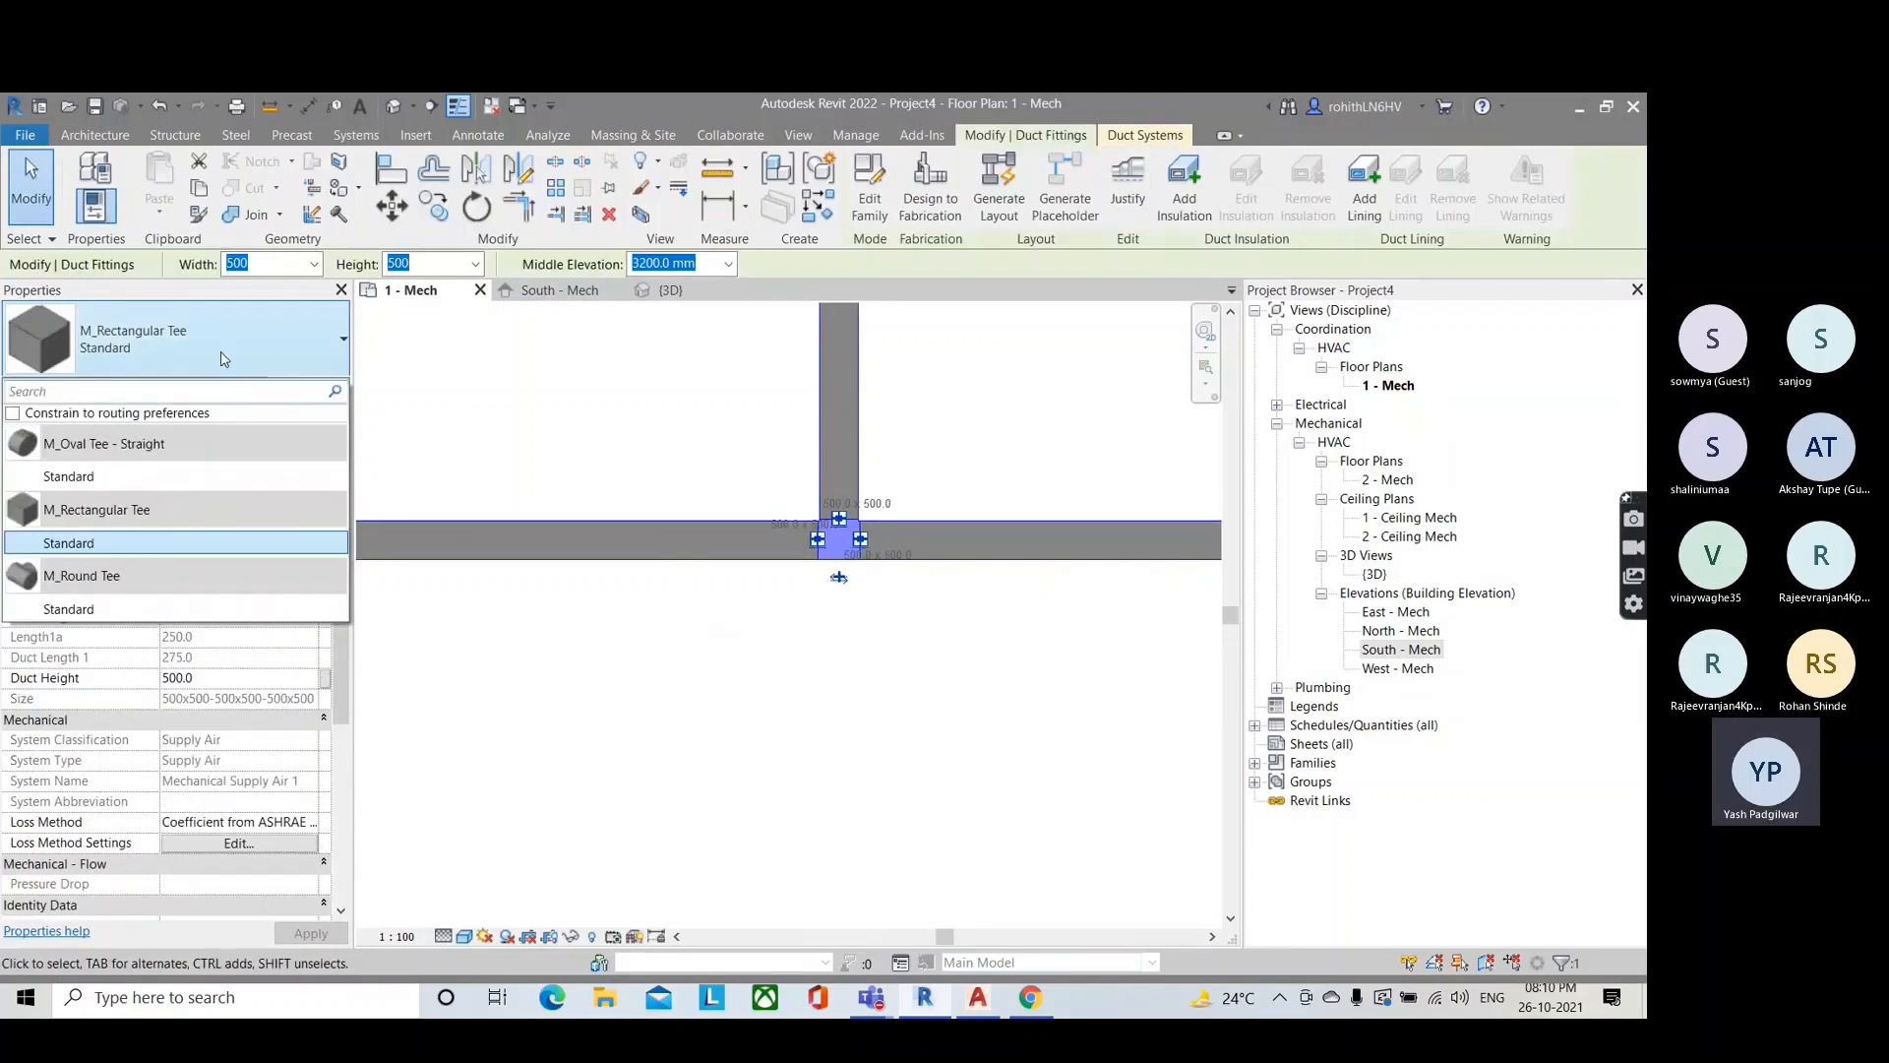
click(620, 624)
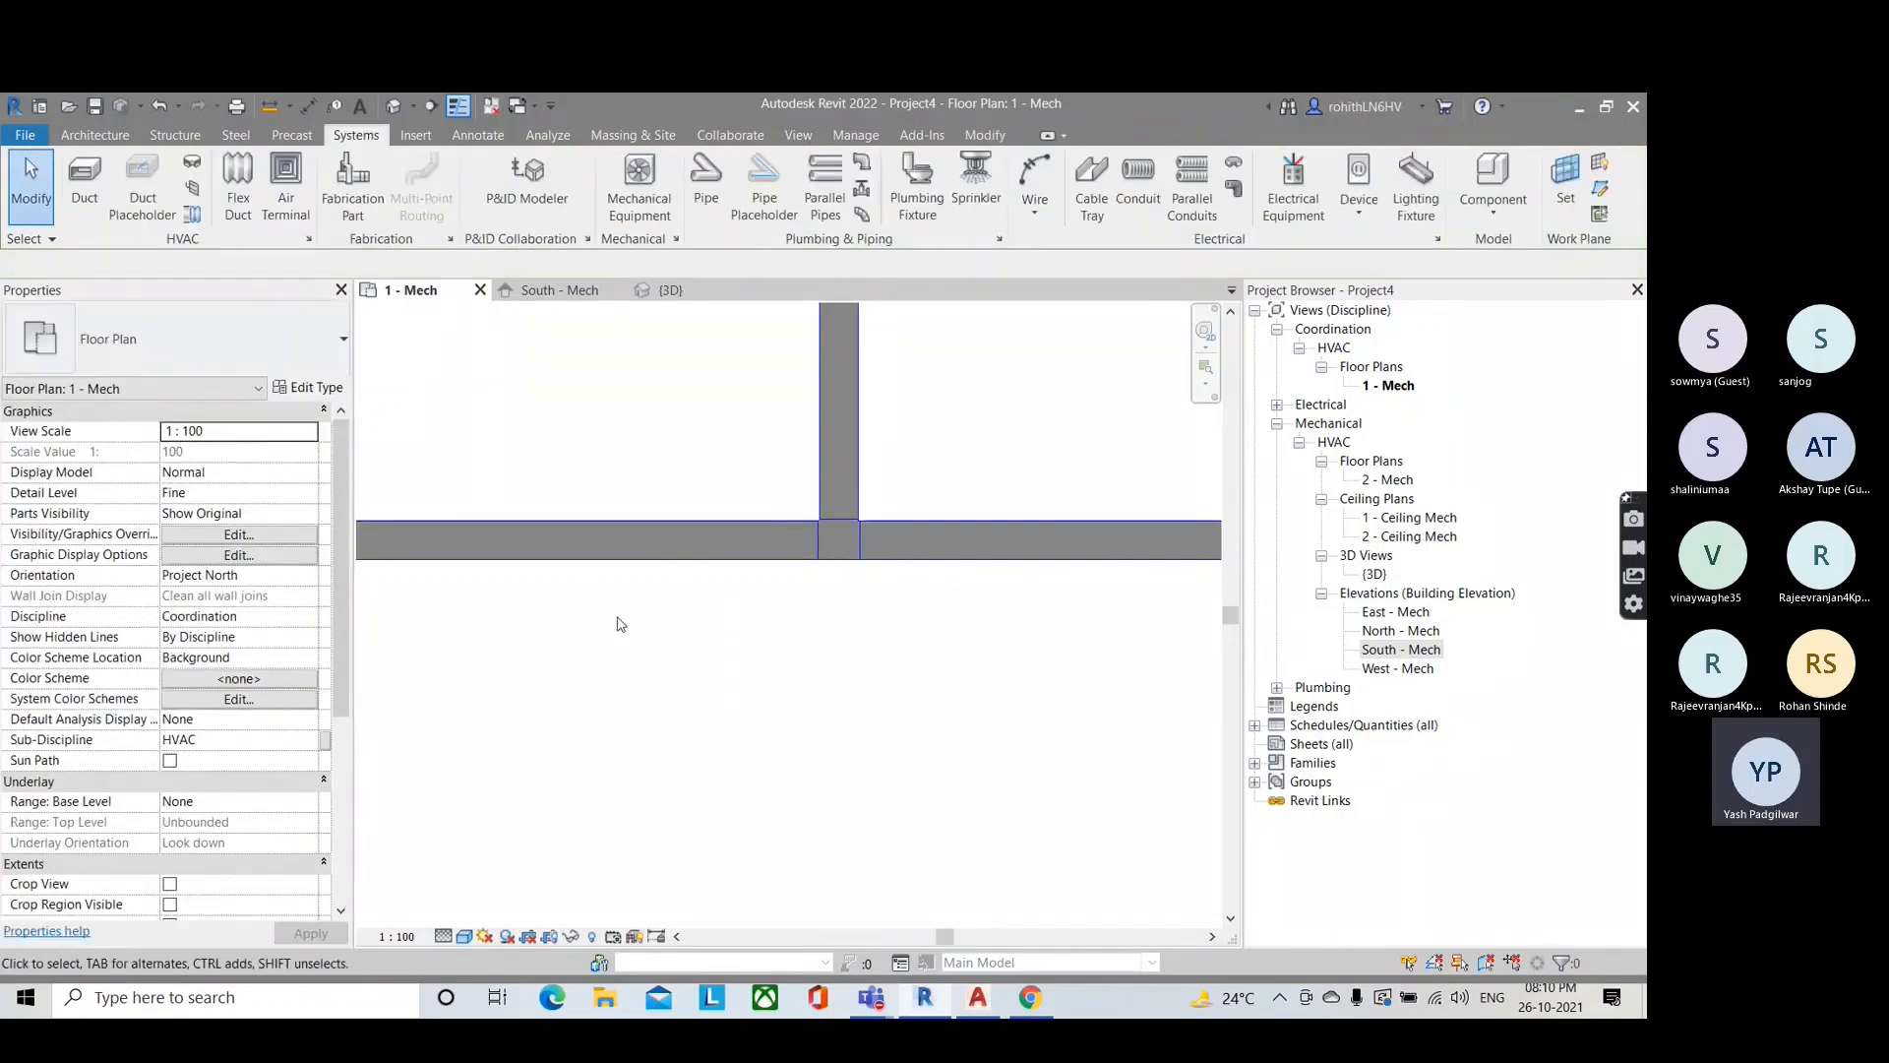
Step: Set the Preferred Junction Type to Tap in the routing preferences of the Met elbow rectangular duct type
scroll(620, 624, down, 5)
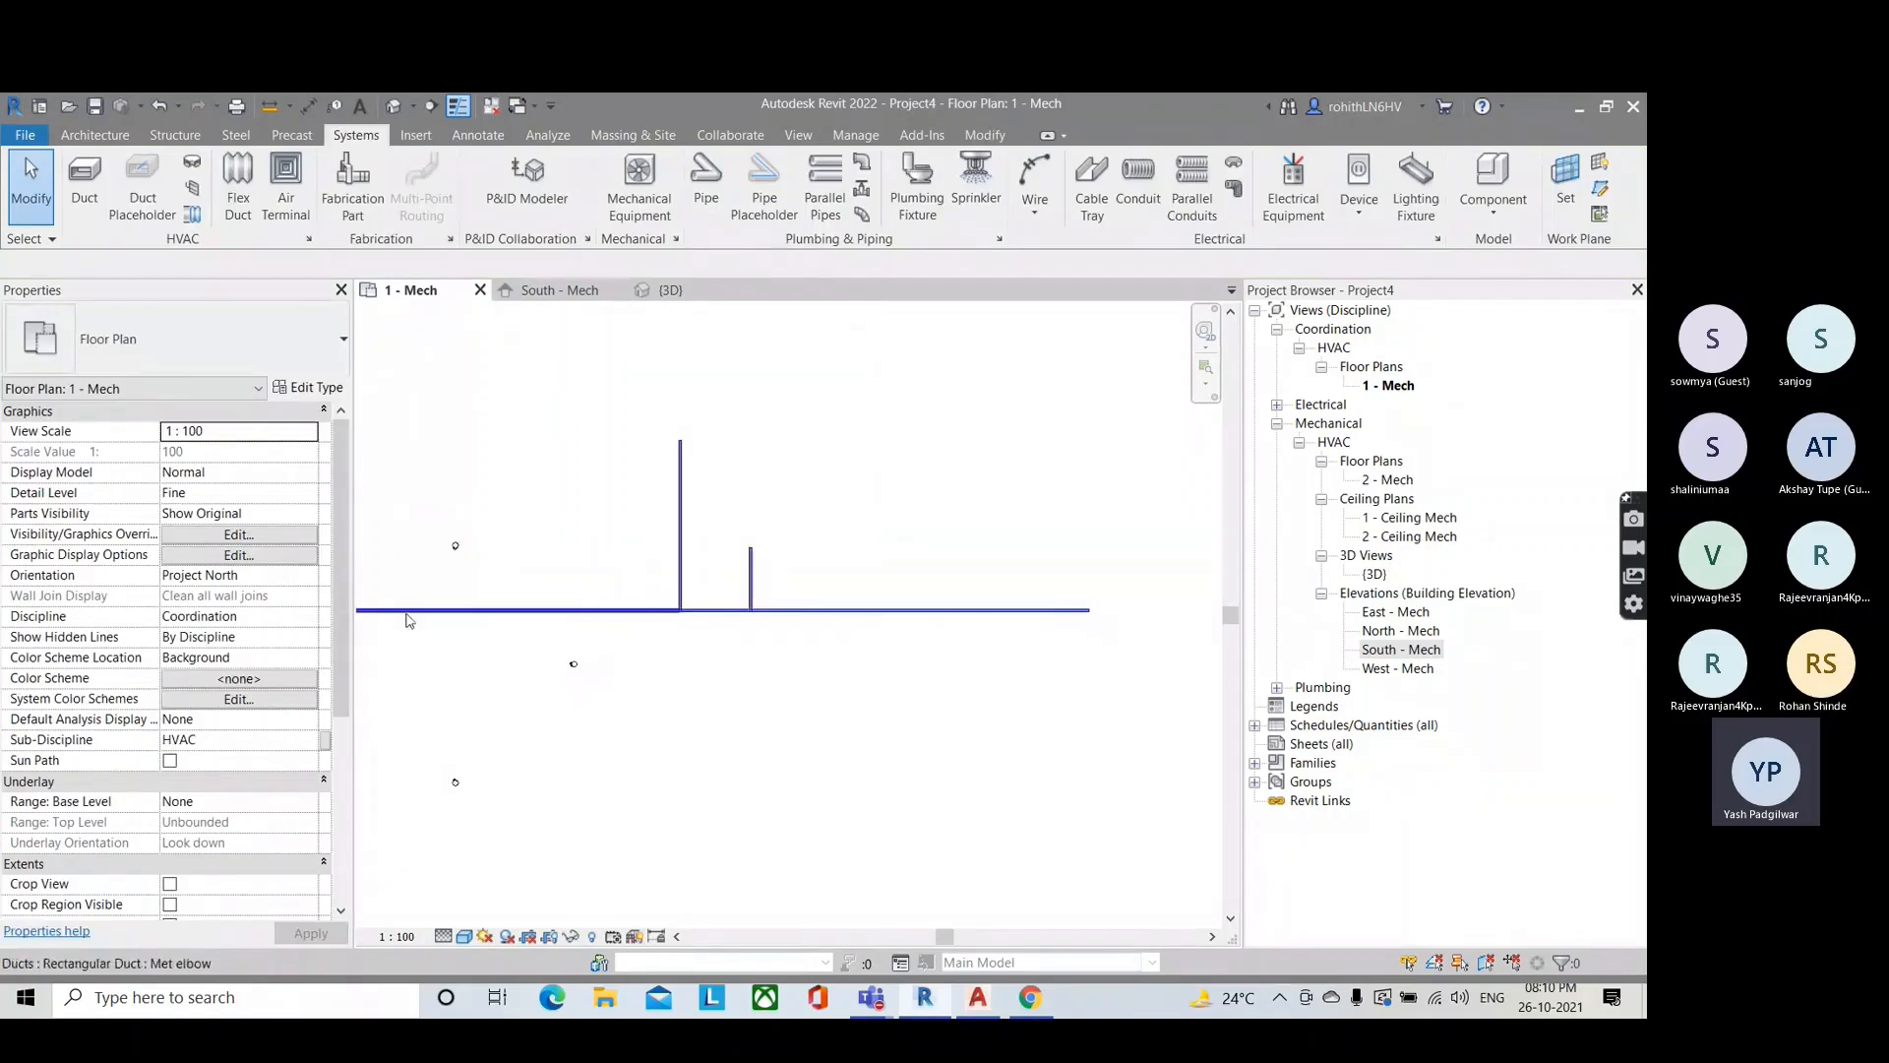
click(423, 612)
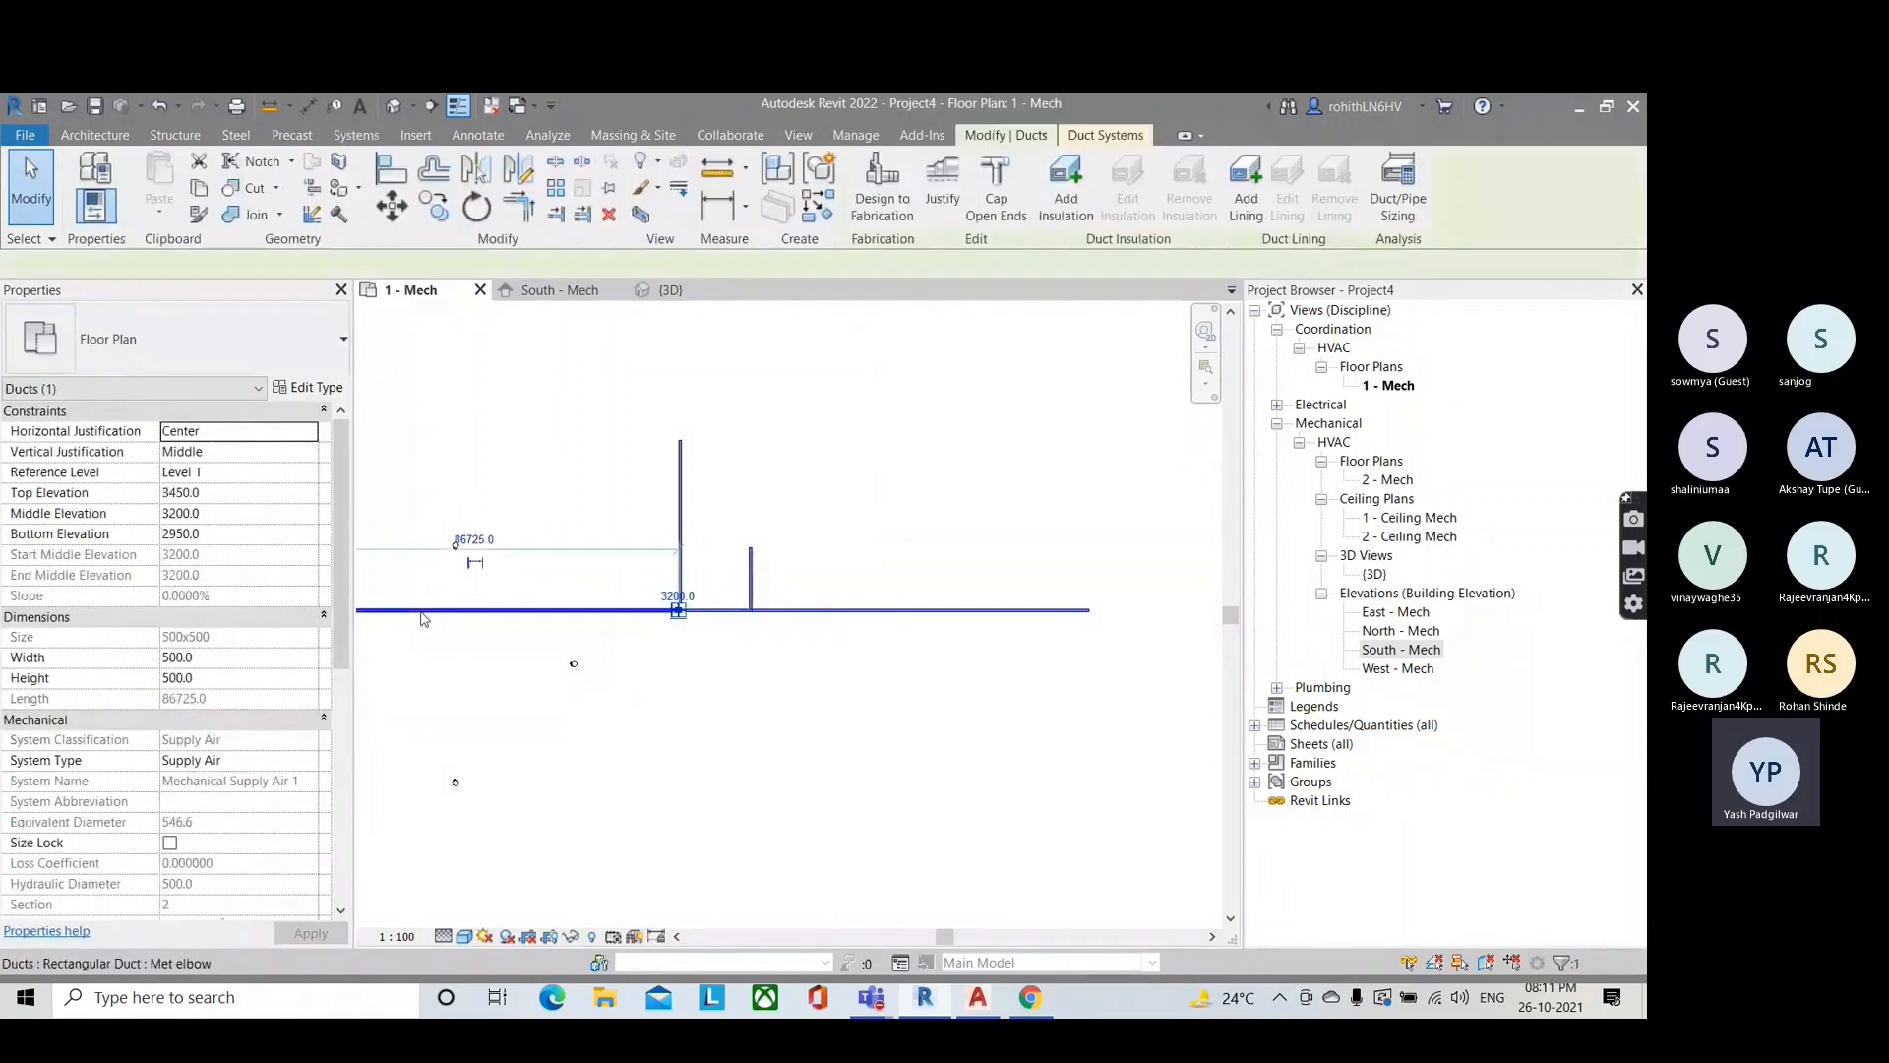
click(307, 388)
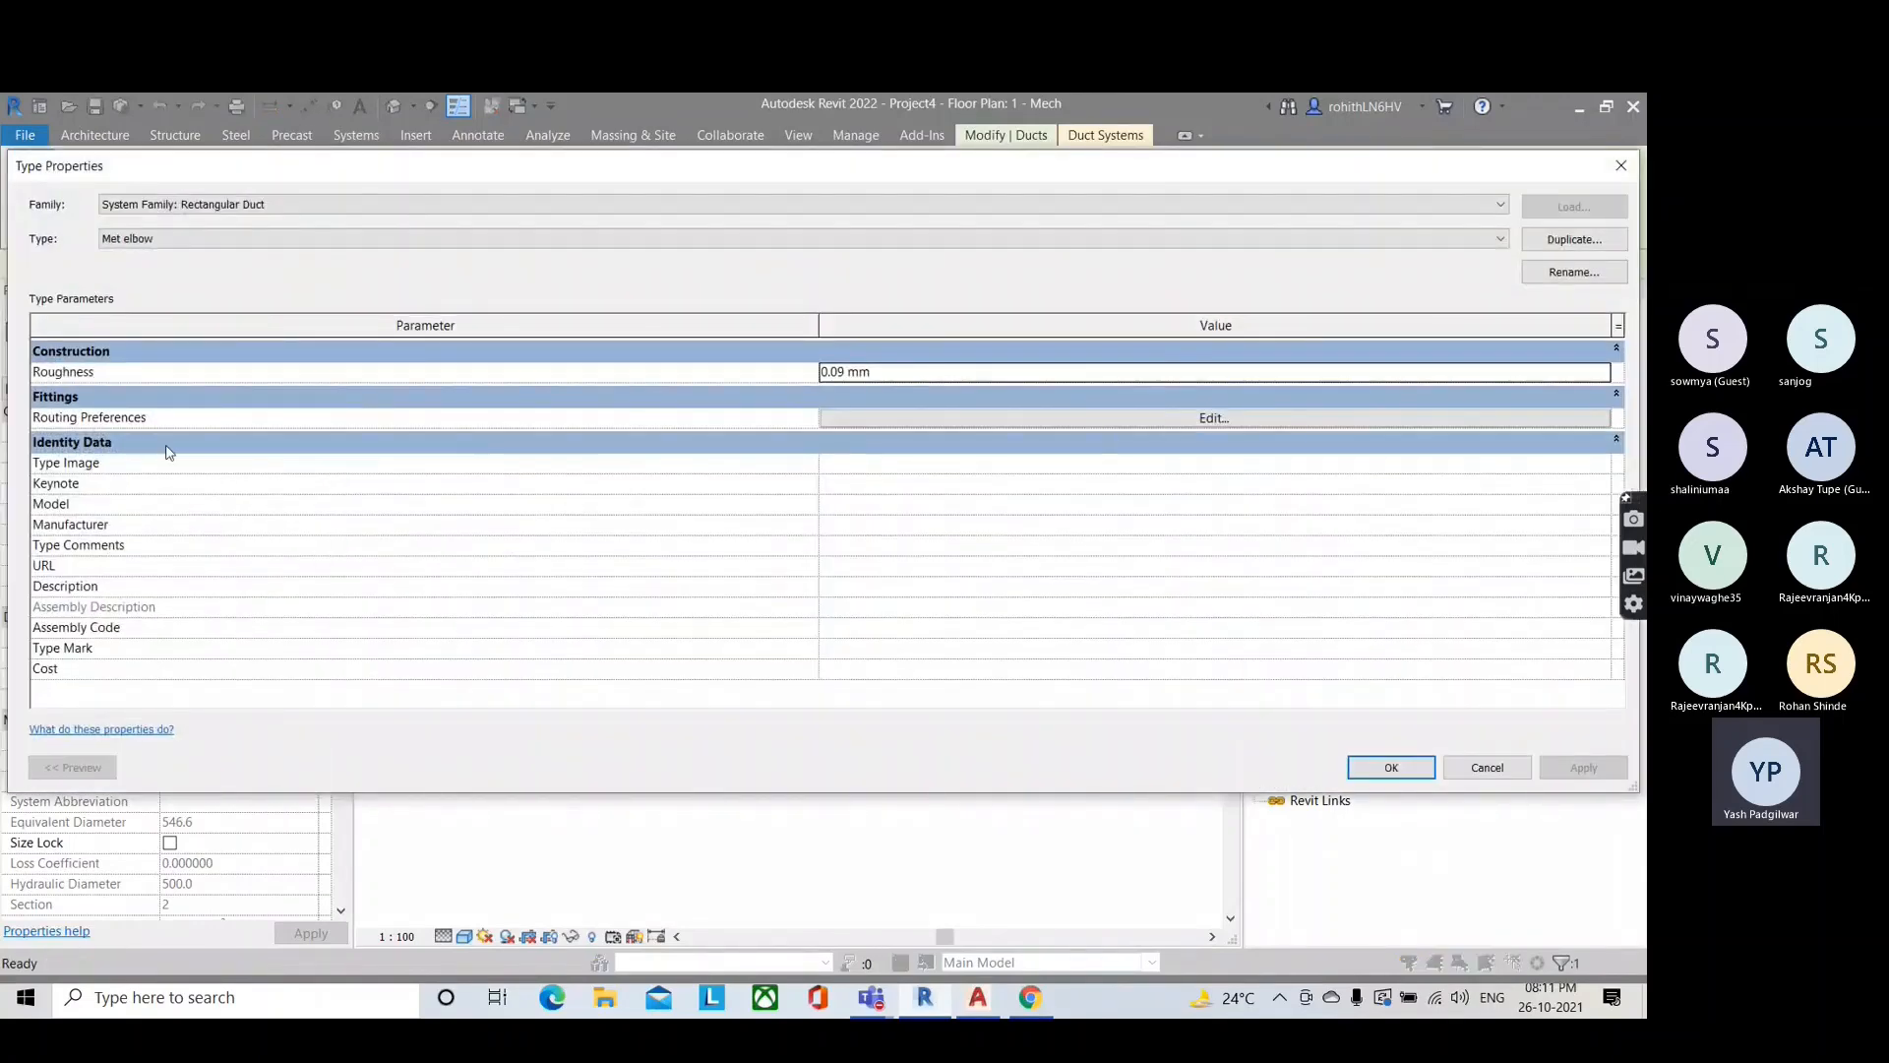
click(923, 420)
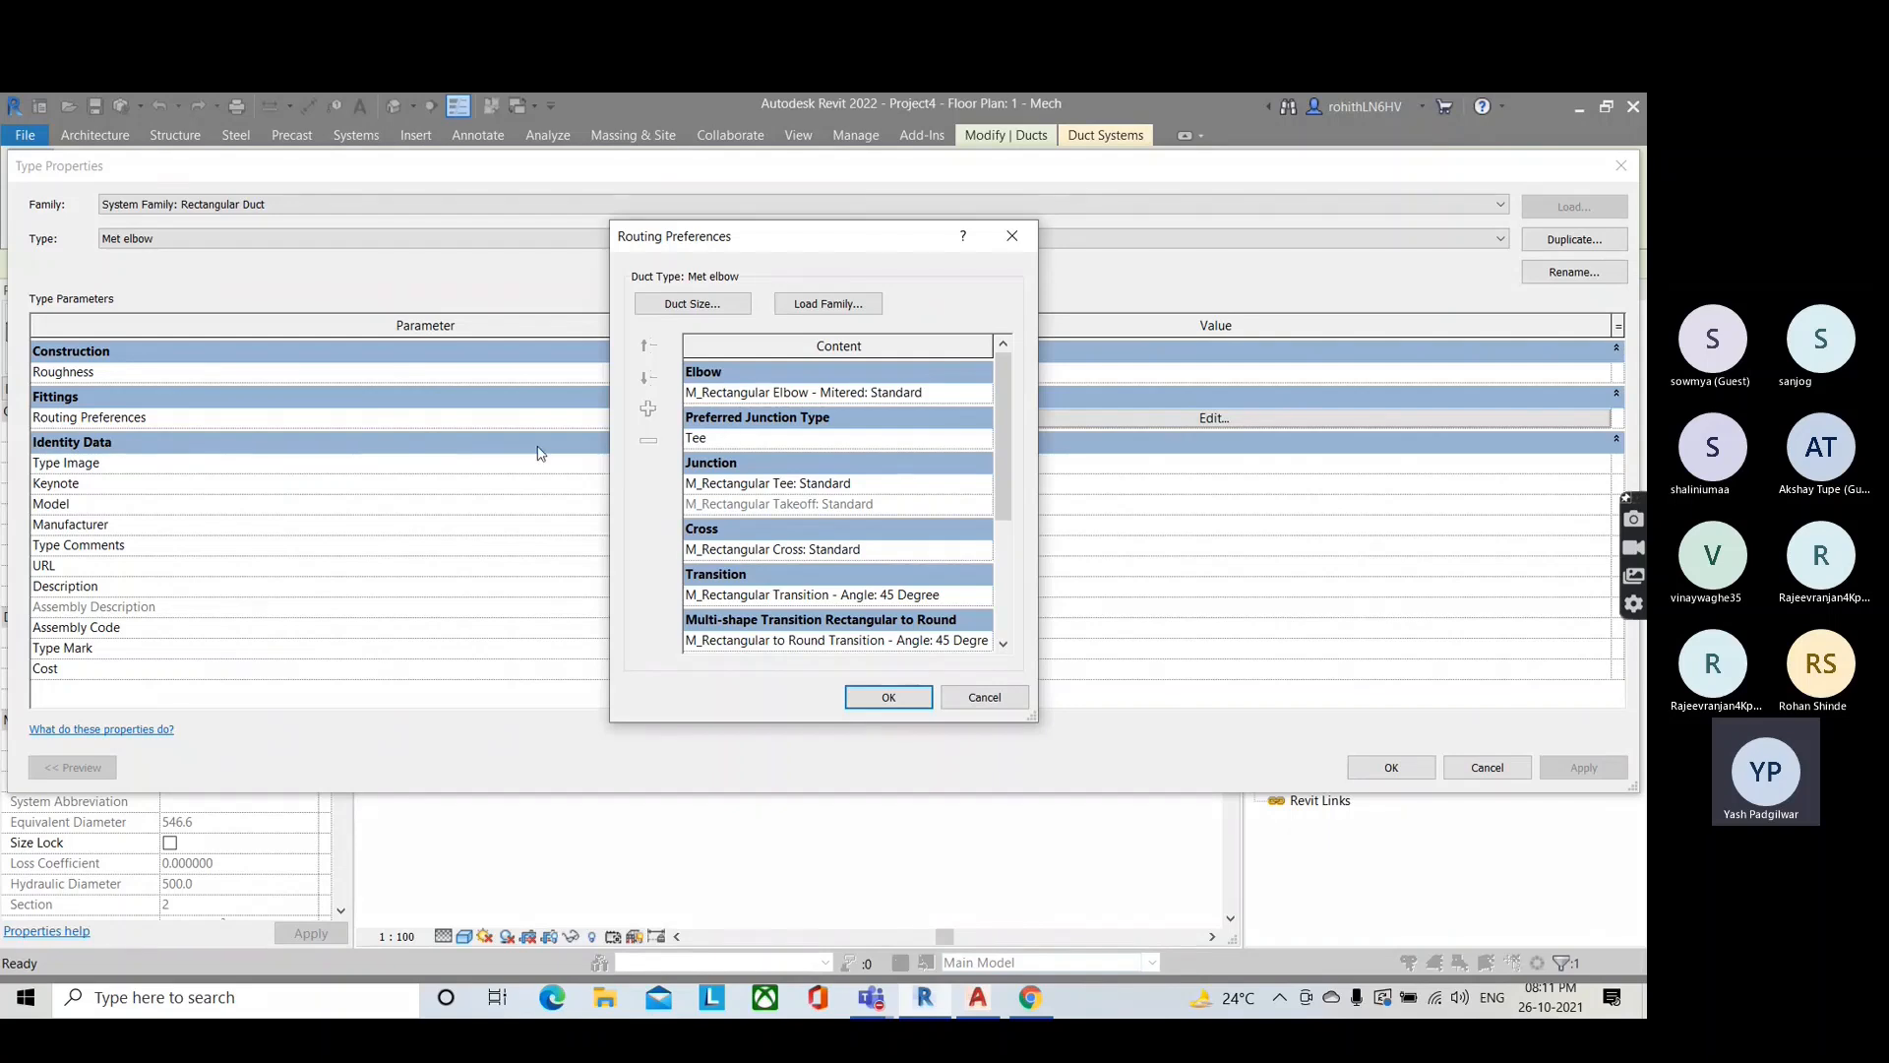
click(750, 442)
click(836, 439)
click(836, 476)
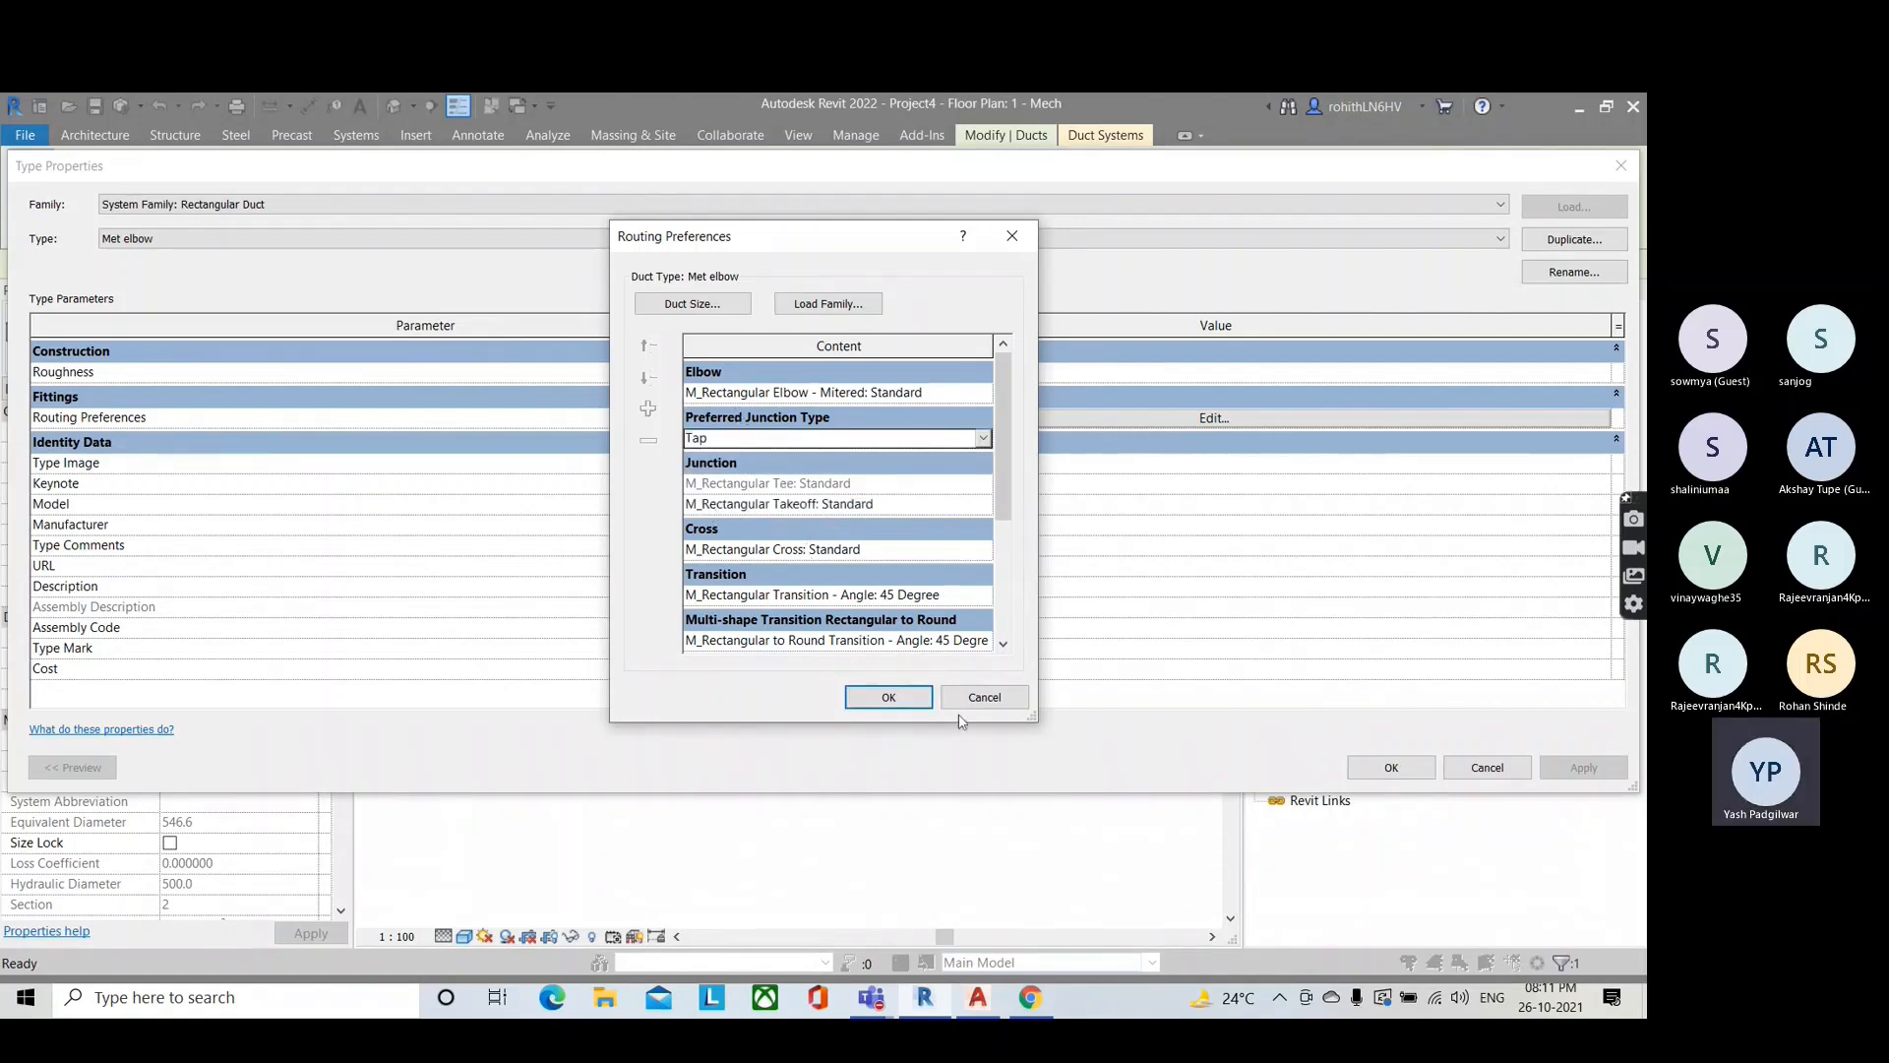
click(889, 696)
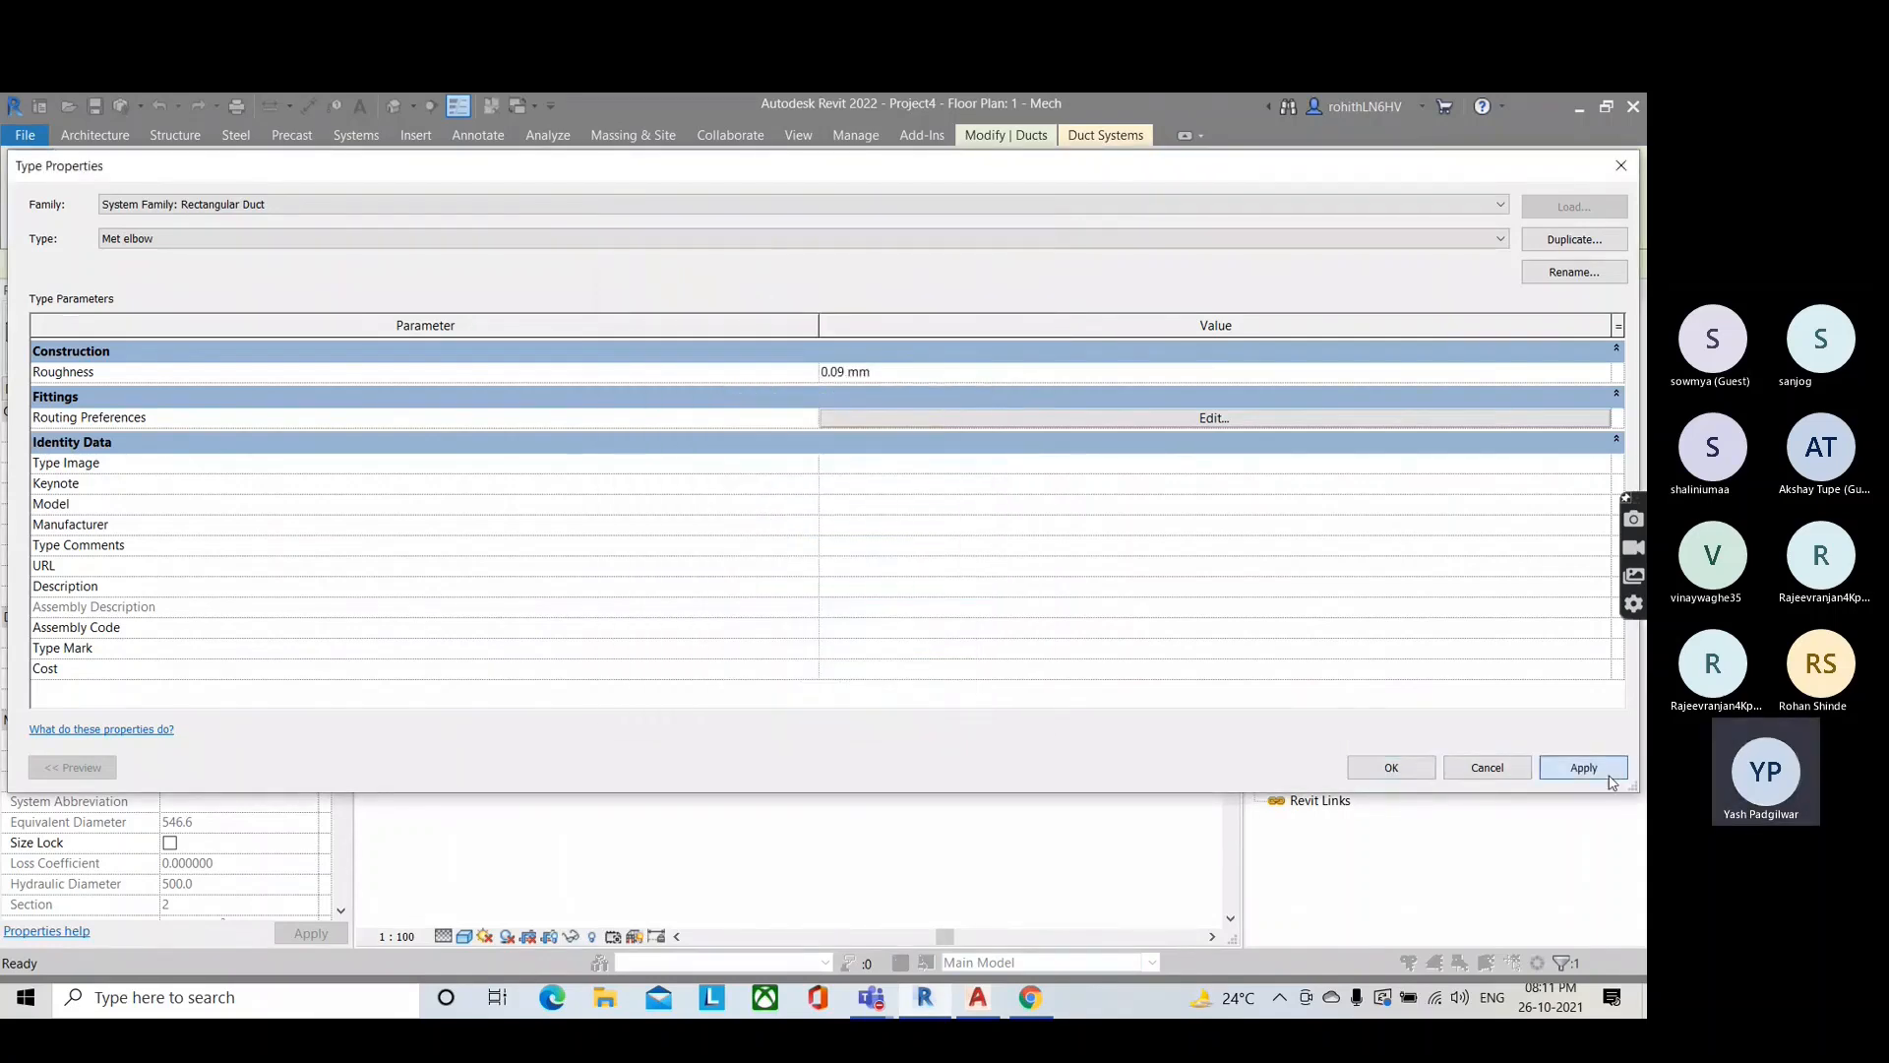
click(1368, 775)
Step: Draw a long horizontal 500 x 500 mm Met elbow duct at 3200 mm middle elevation below the existing run in plan
scroll(693, 612, up, 3)
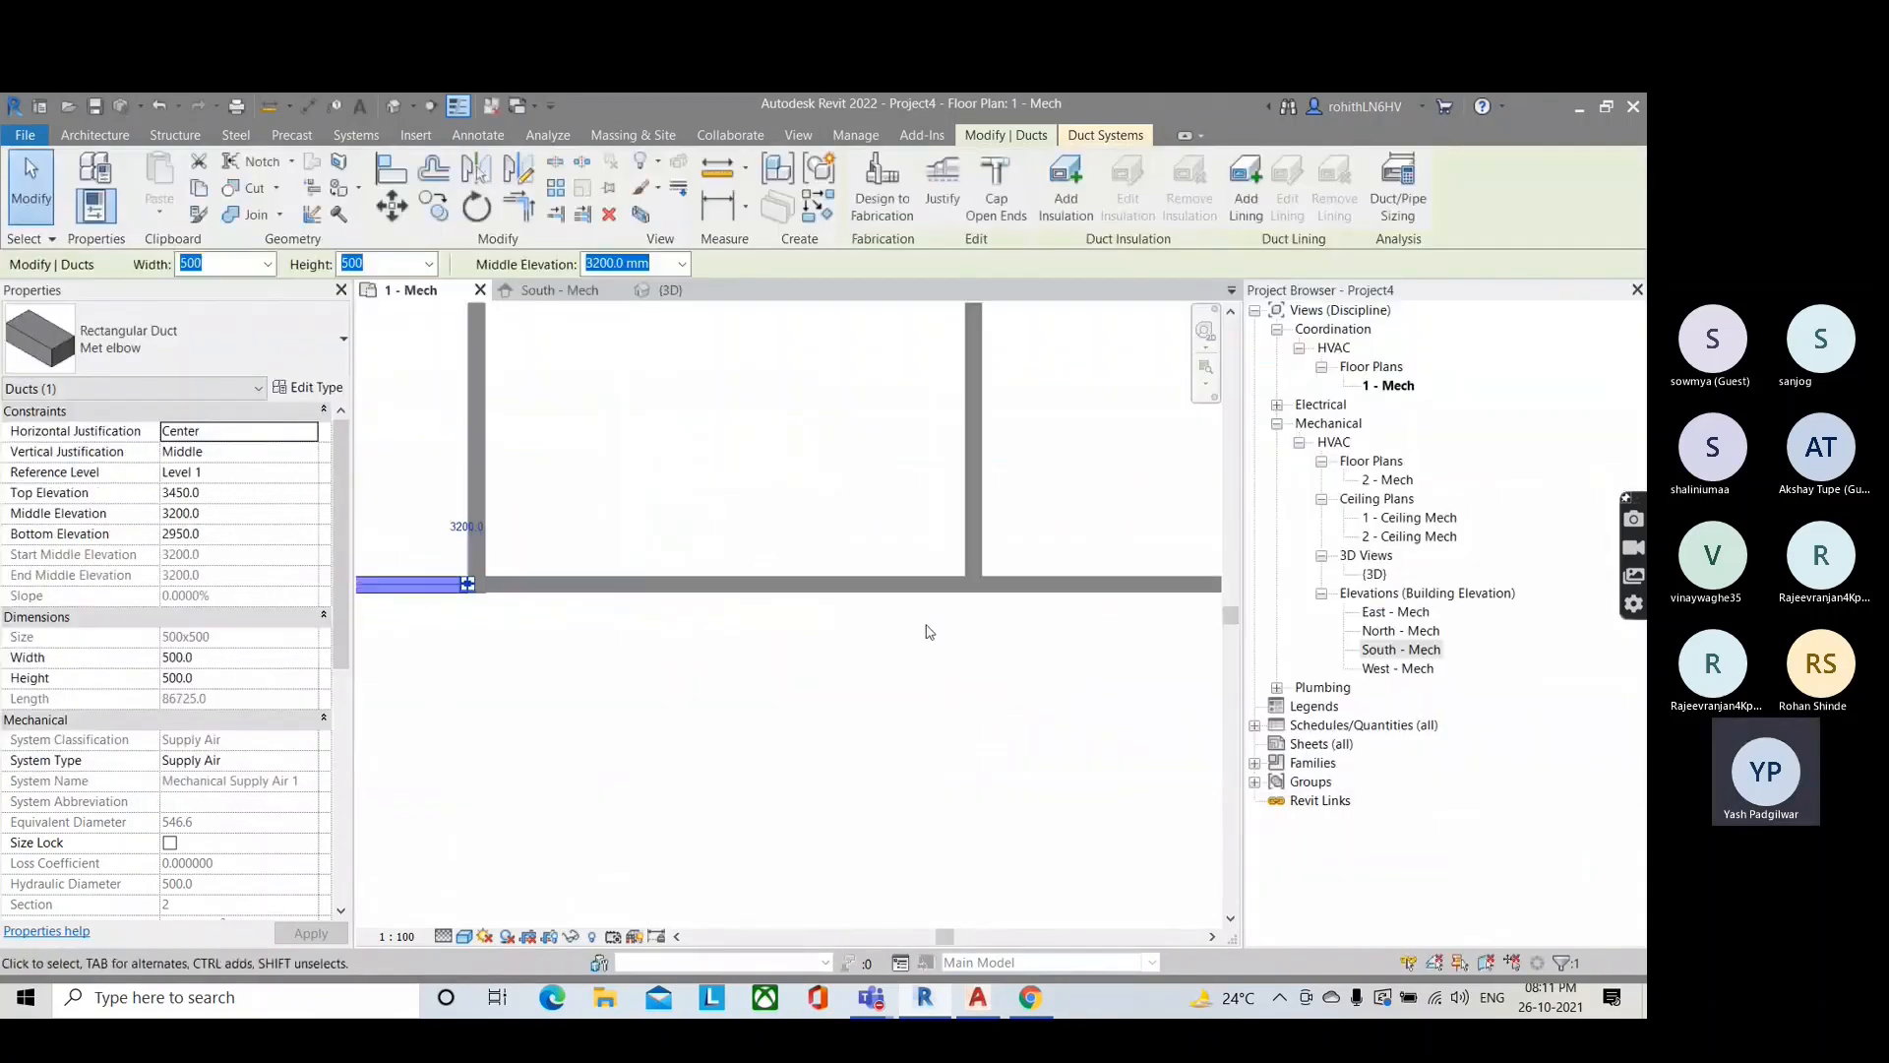
scroll(963, 610, down, 4)
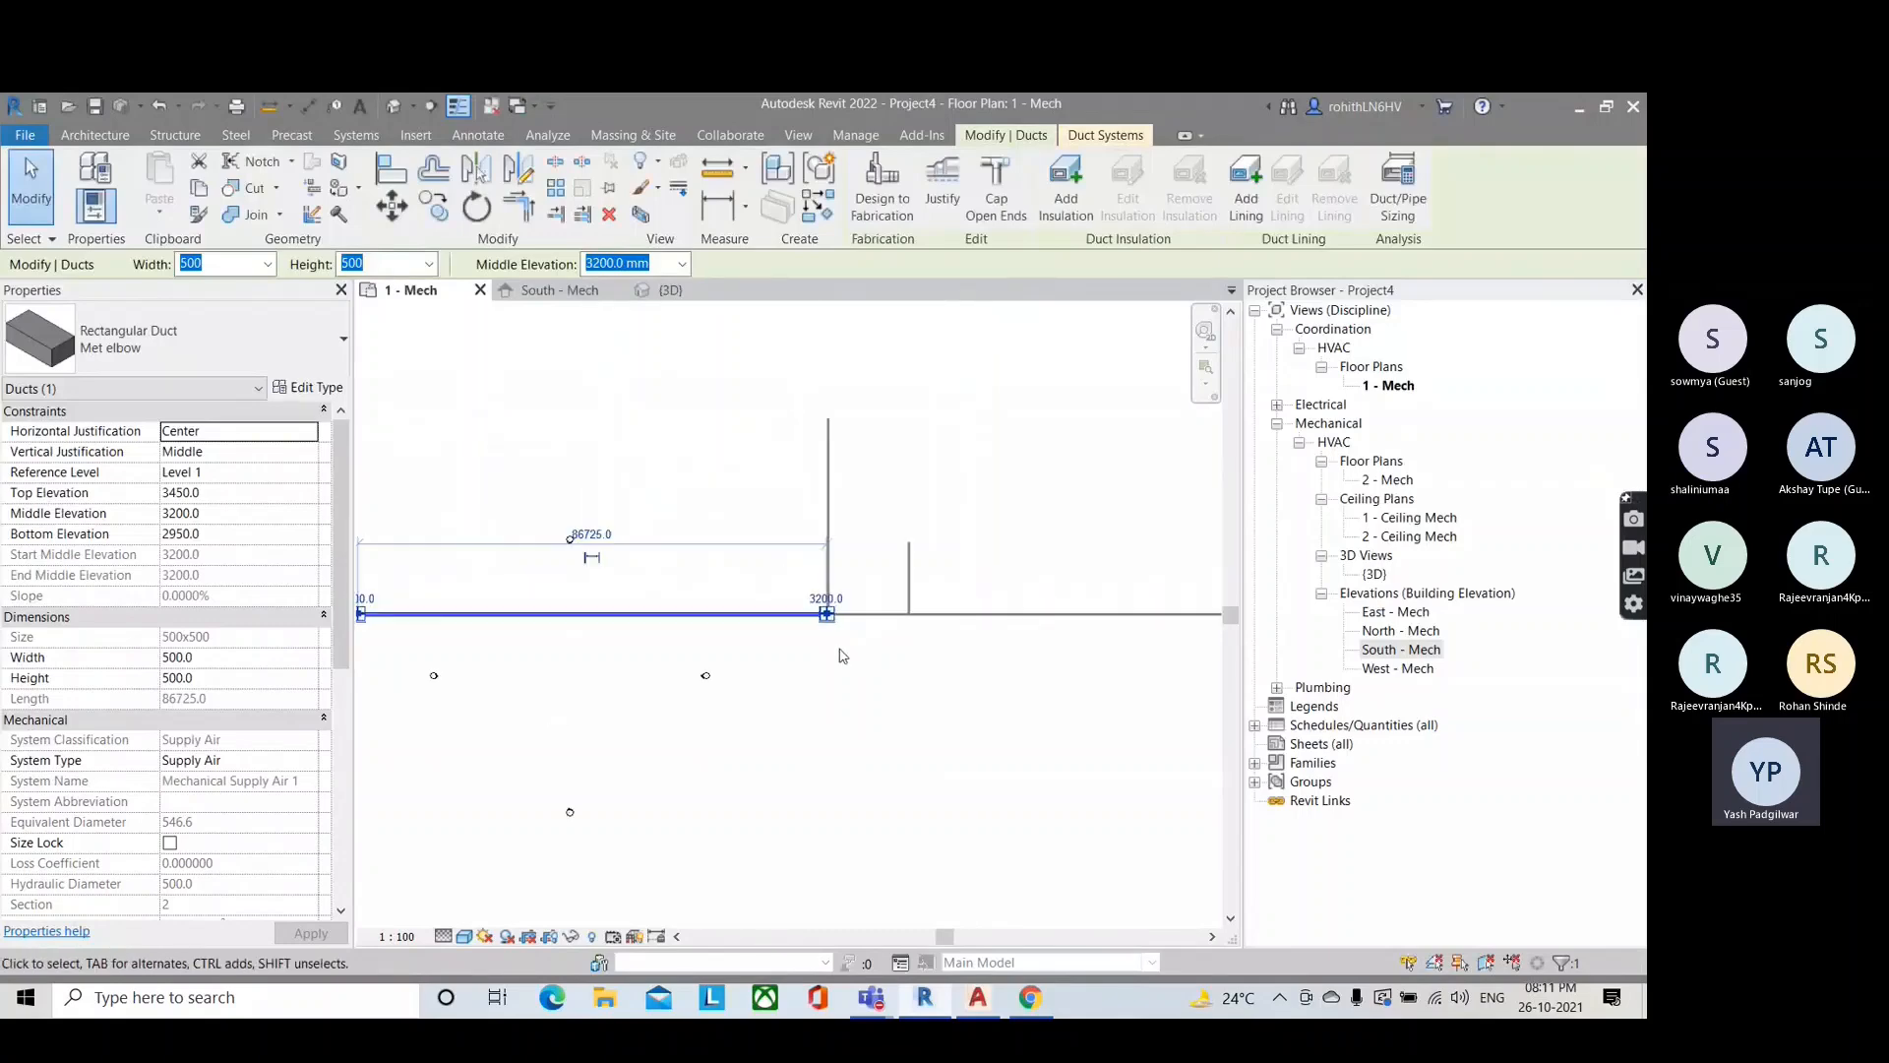
click(837, 636)
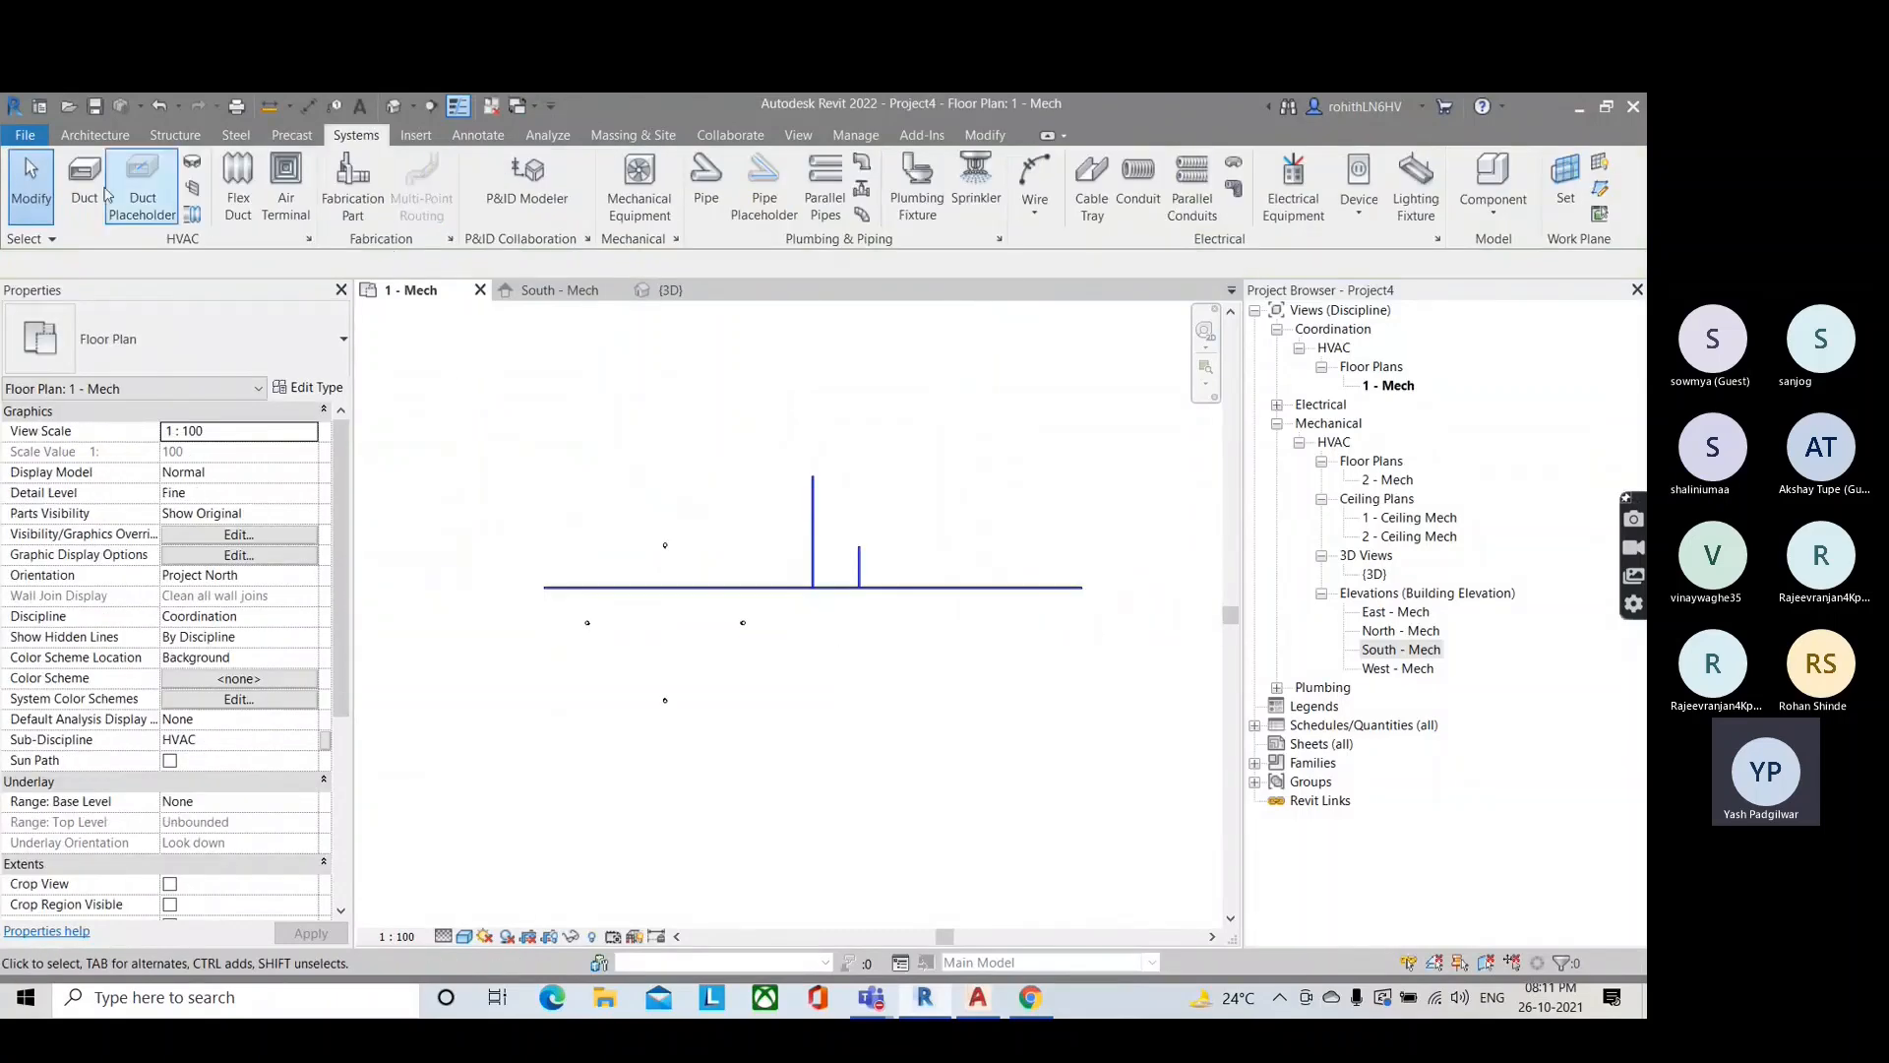
click(84, 182)
click(266, 342)
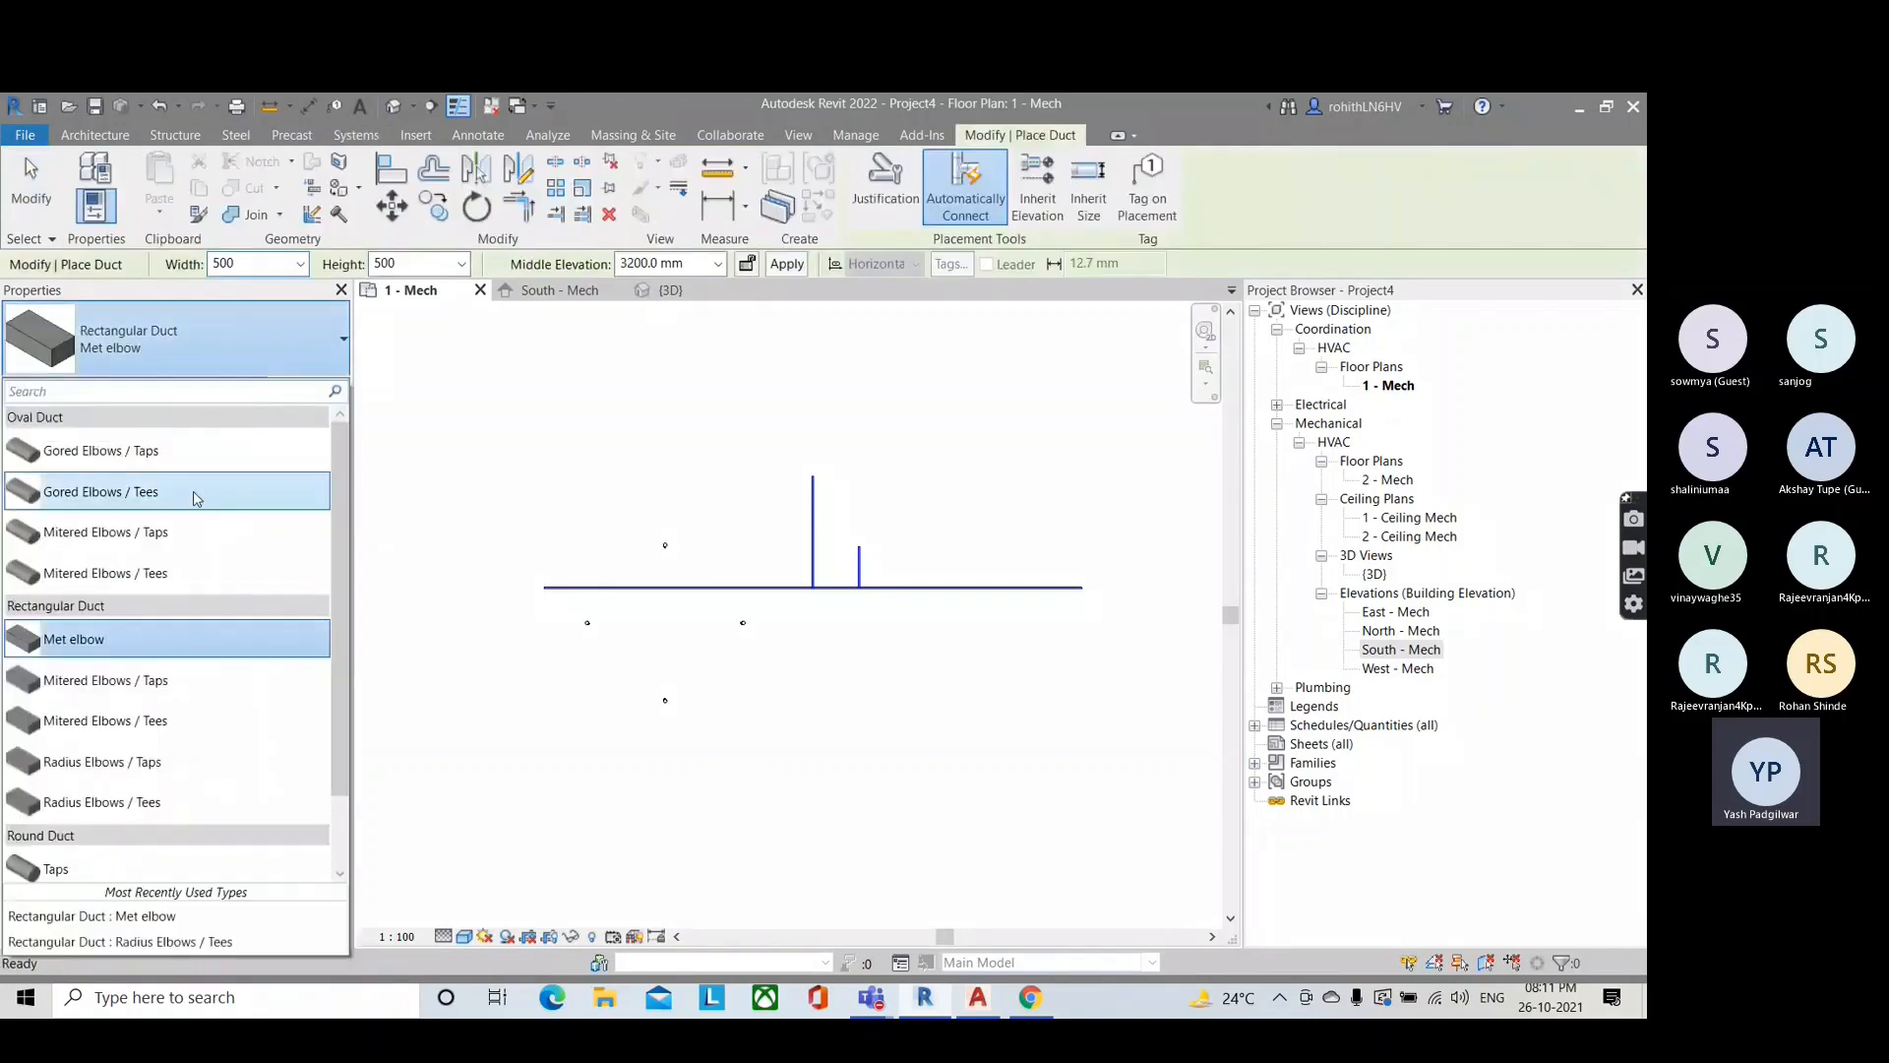
scroll(59, 864, down, 2)
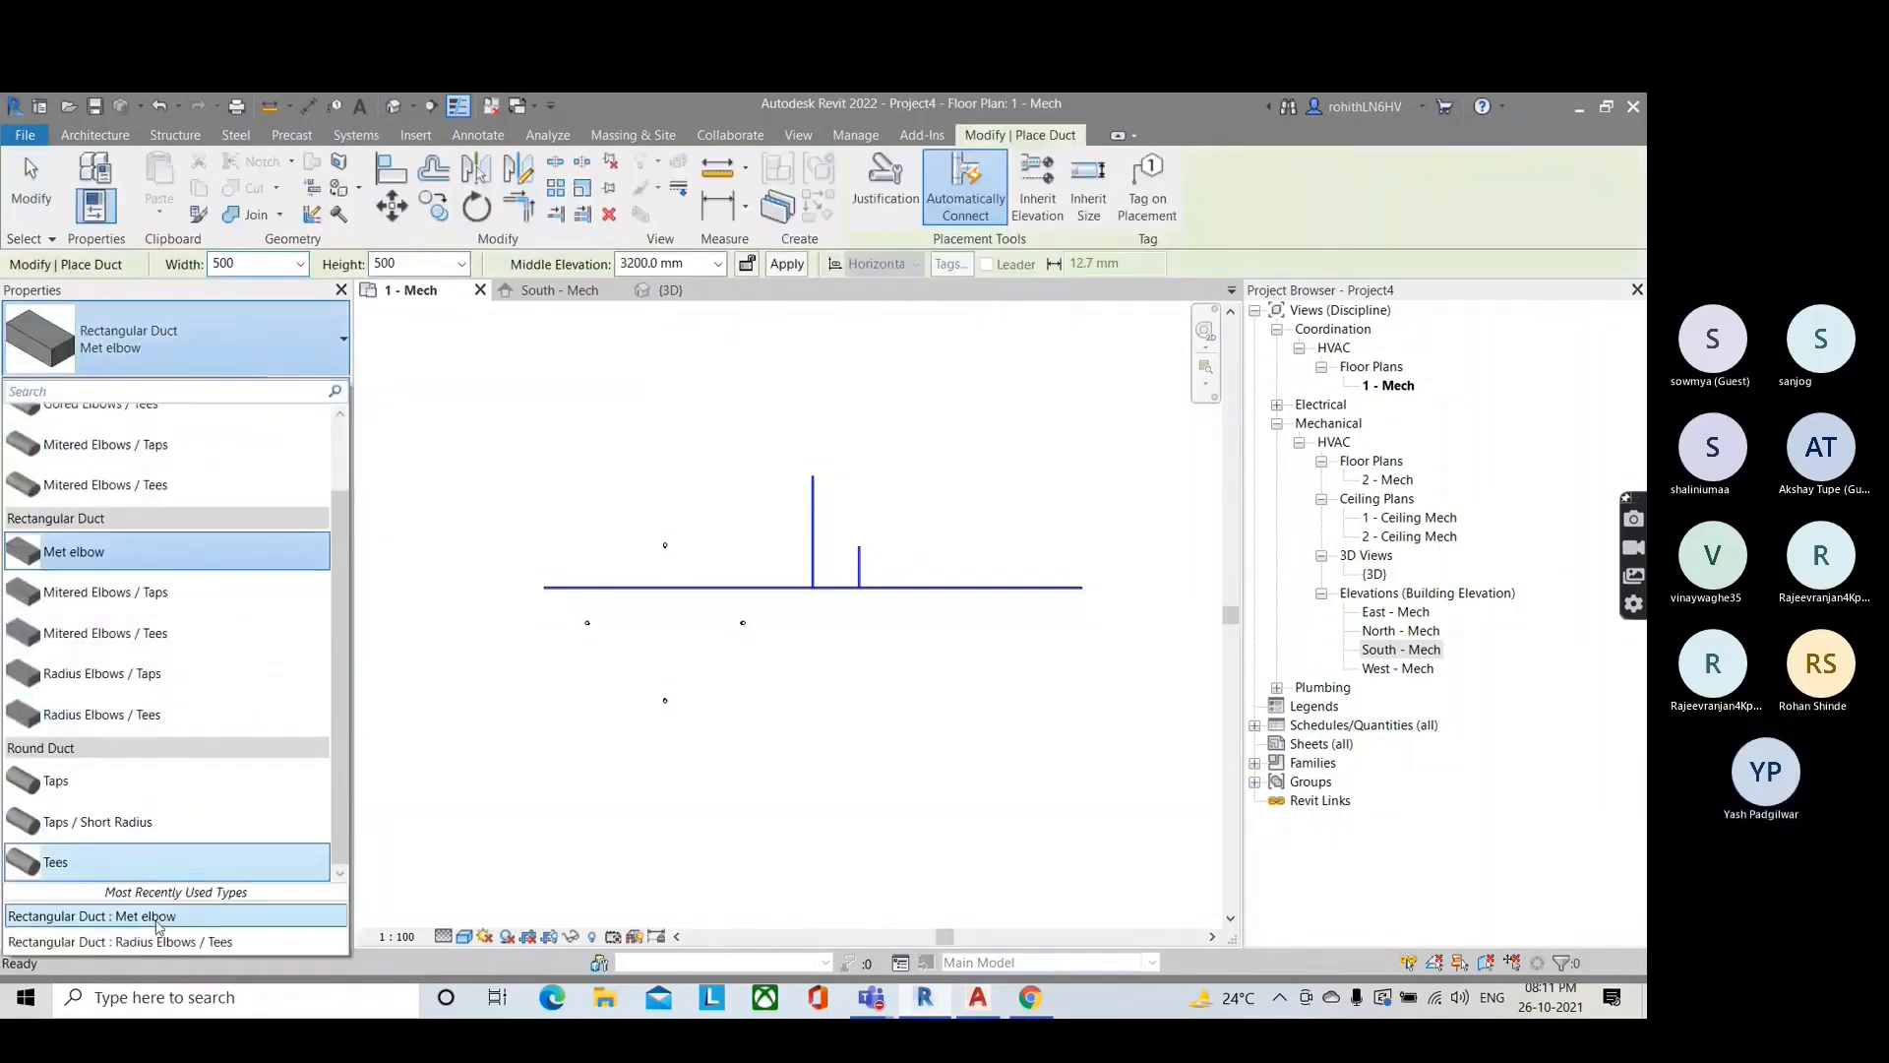
click(165, 916)
scroll(813, 677, down, 1)
middle_drag(813, 677, 775, 622)
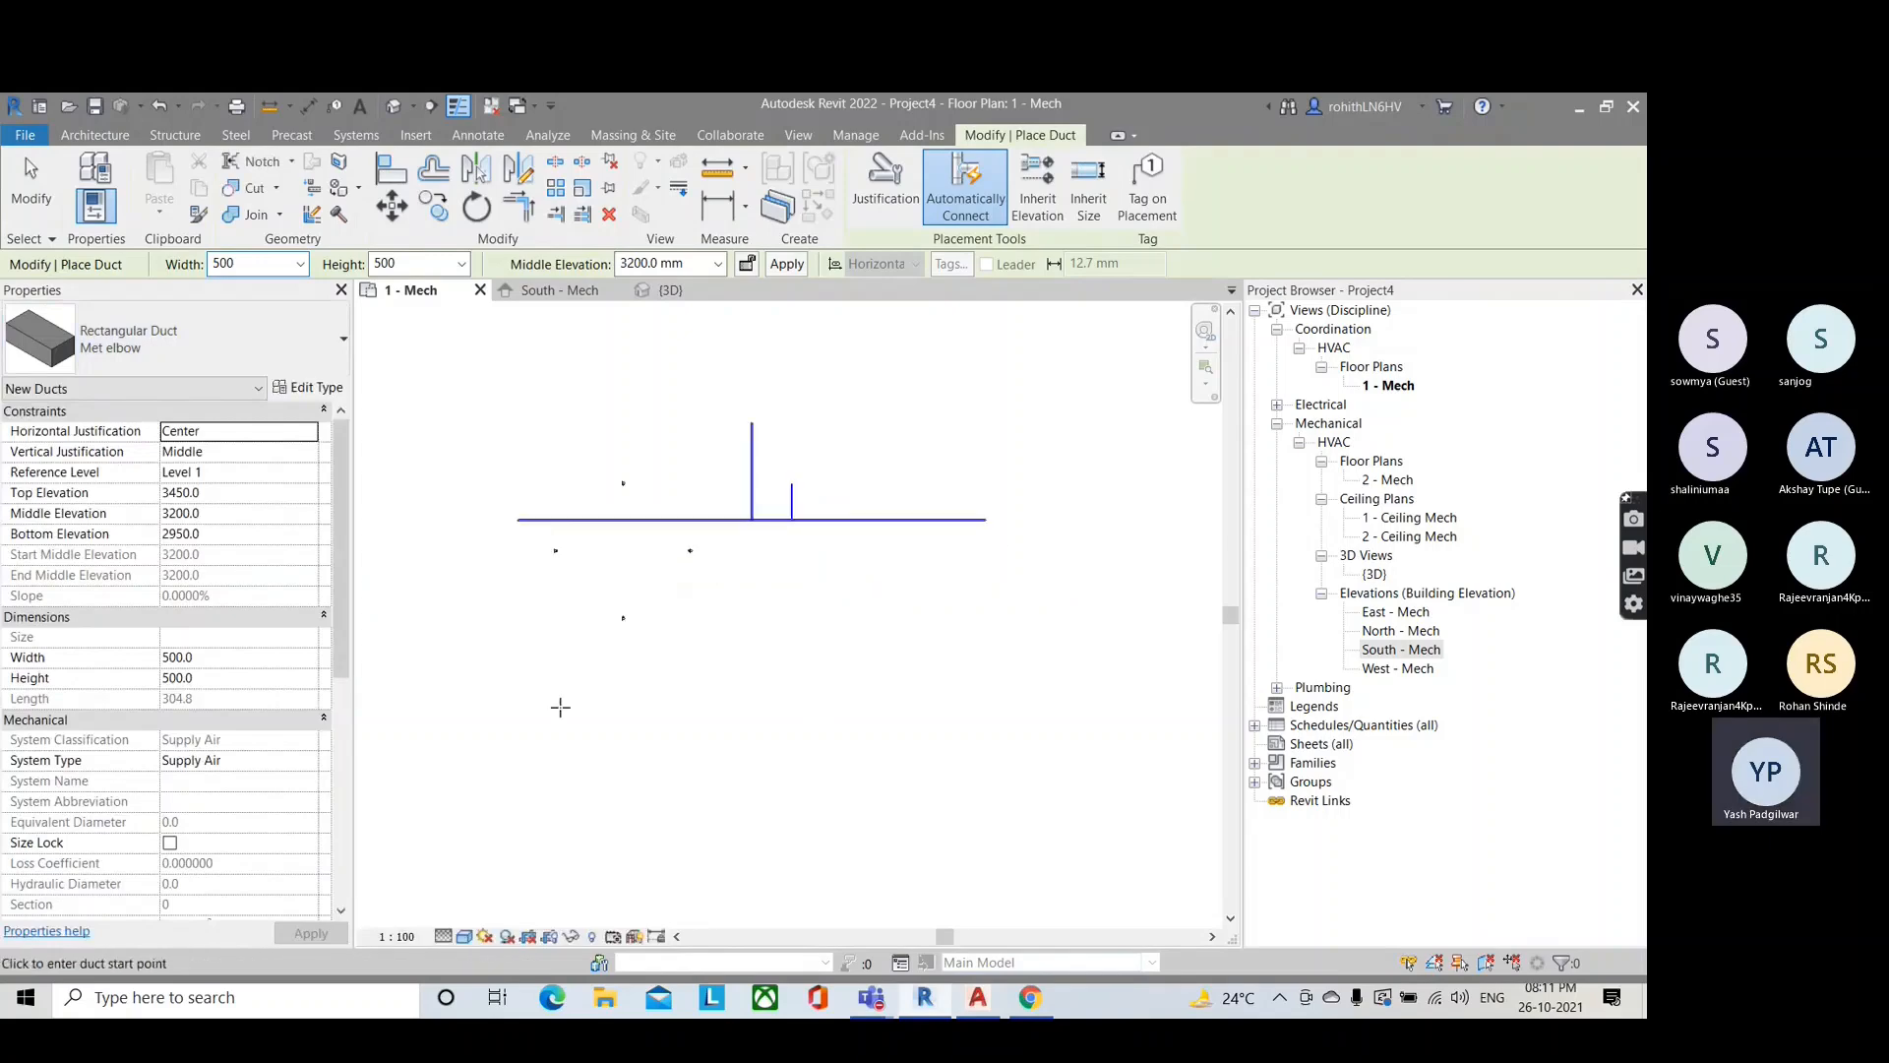
click(558, 706)
click(1176, 700)
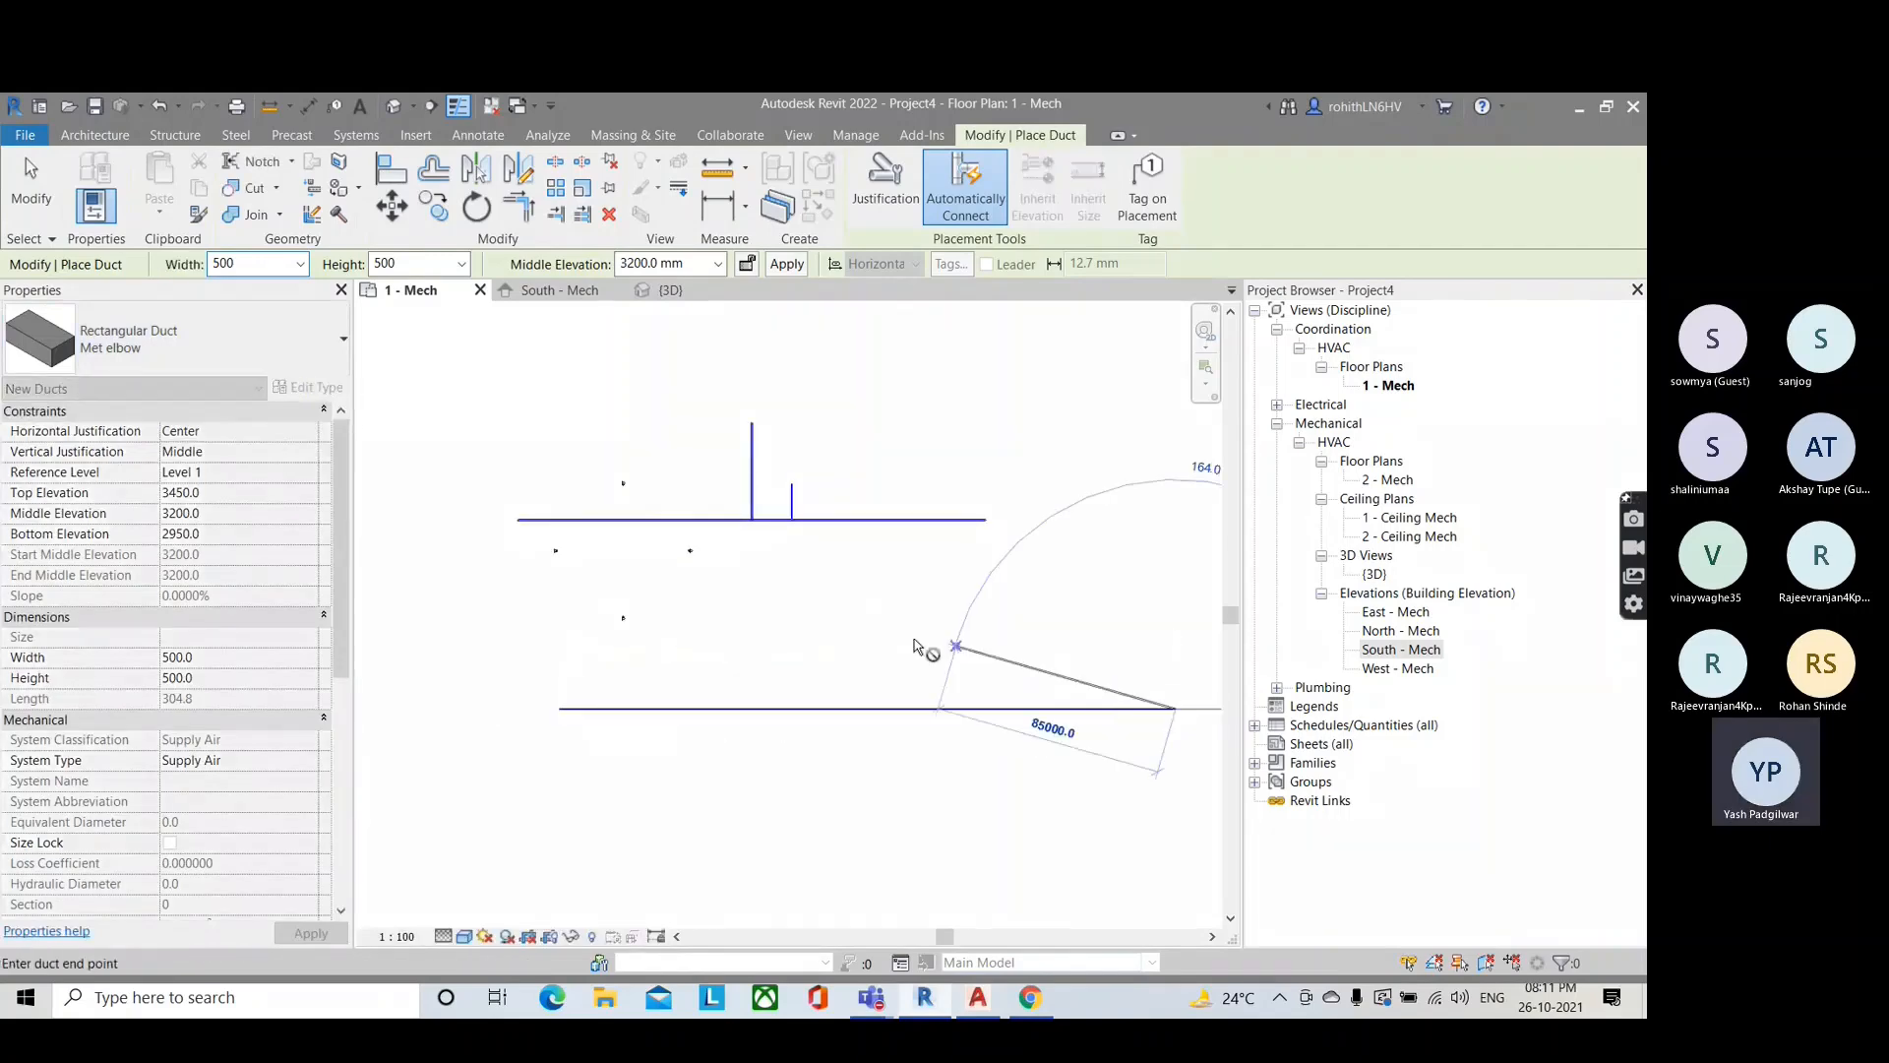
key(Escape)
Step: Draw a branch duct about 43000 mm long from the middle of the new horizontal duct, straight up in plan
click(847, 707)
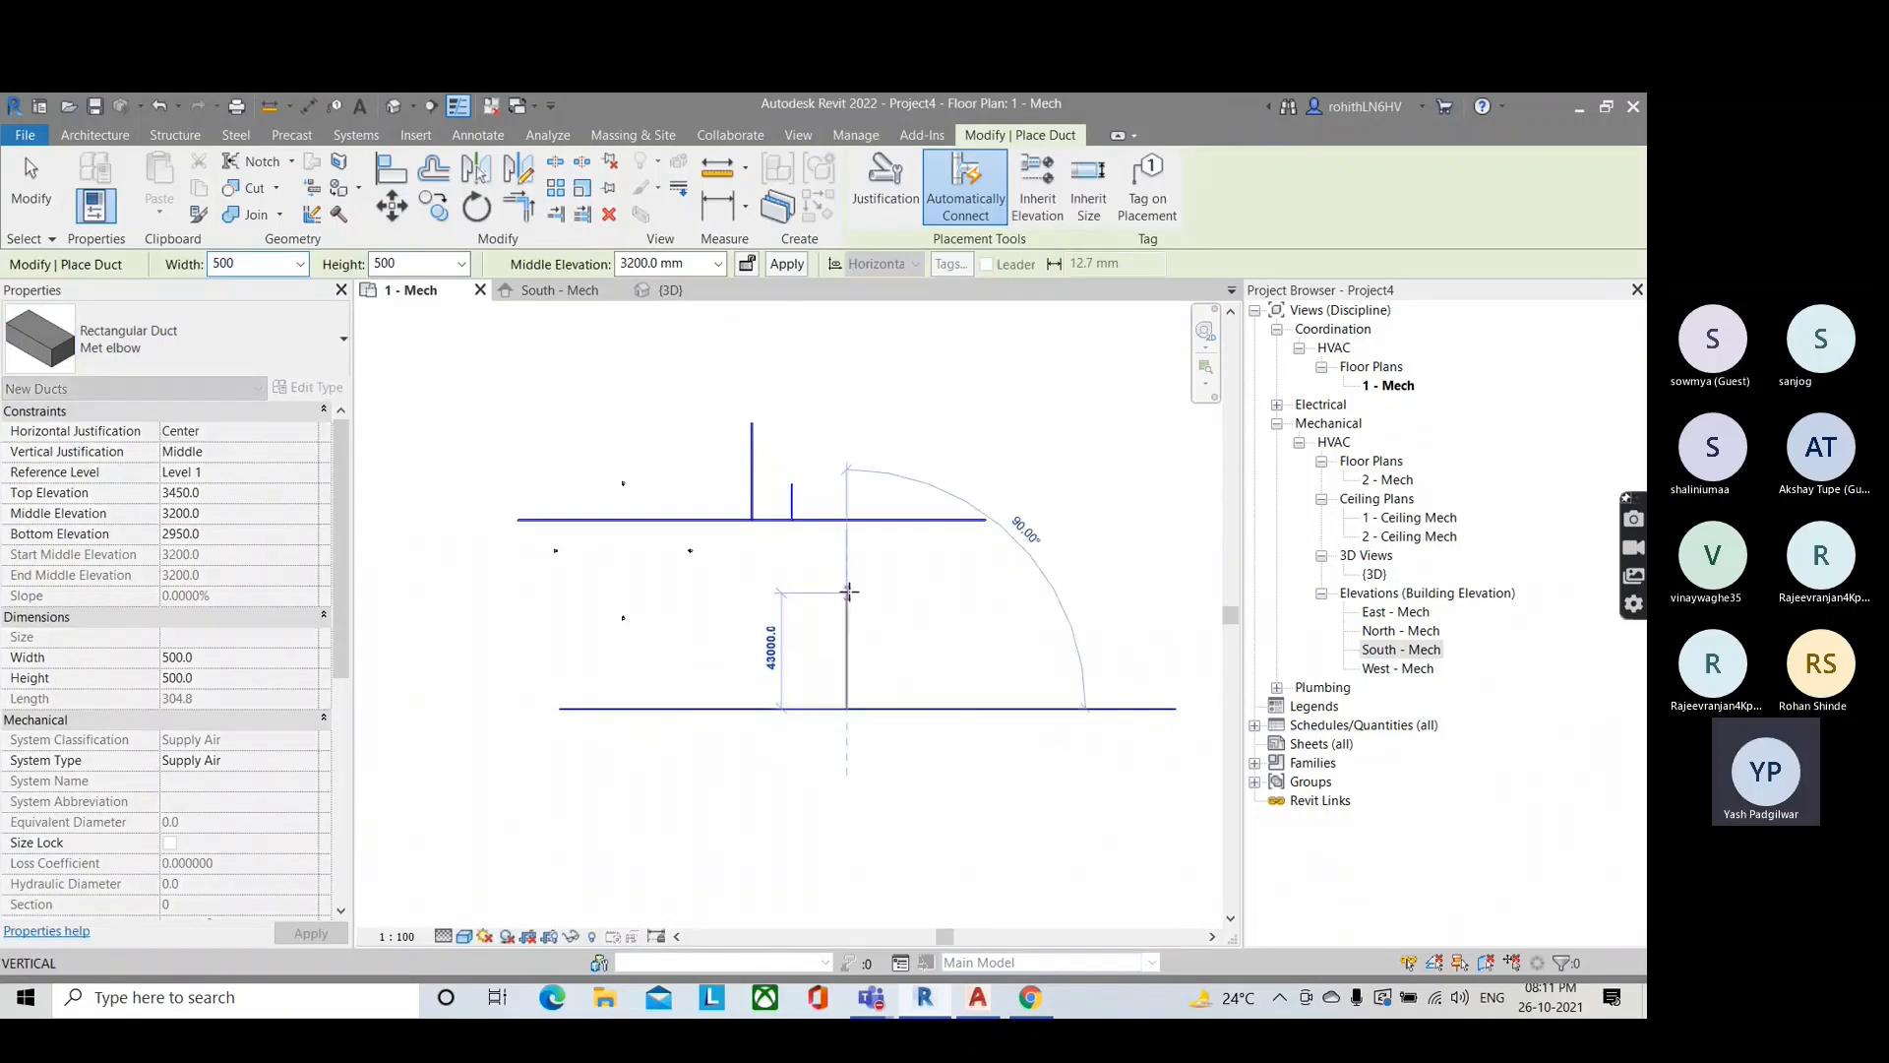
click(847, 591)
key(Escape)
scroll(856, 722, up, 3)
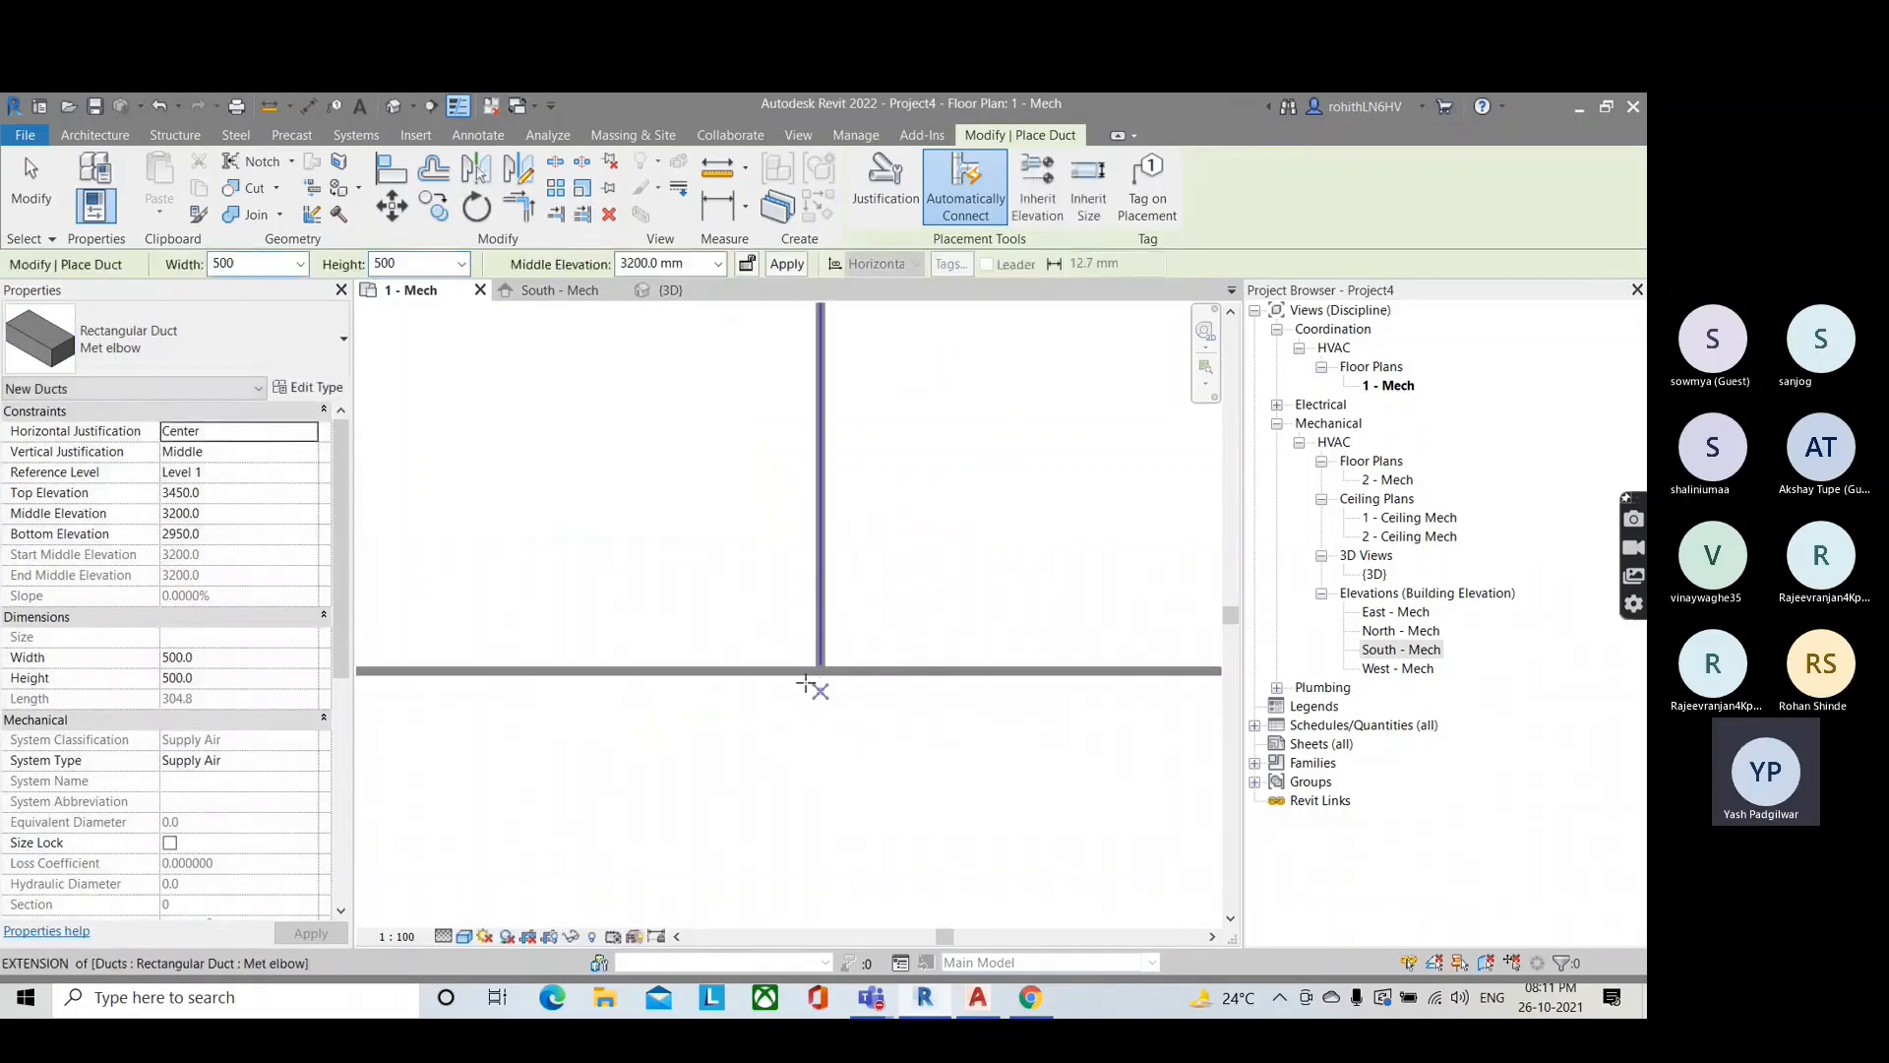
key(Escape)
scroll(912, 696, down, 3)
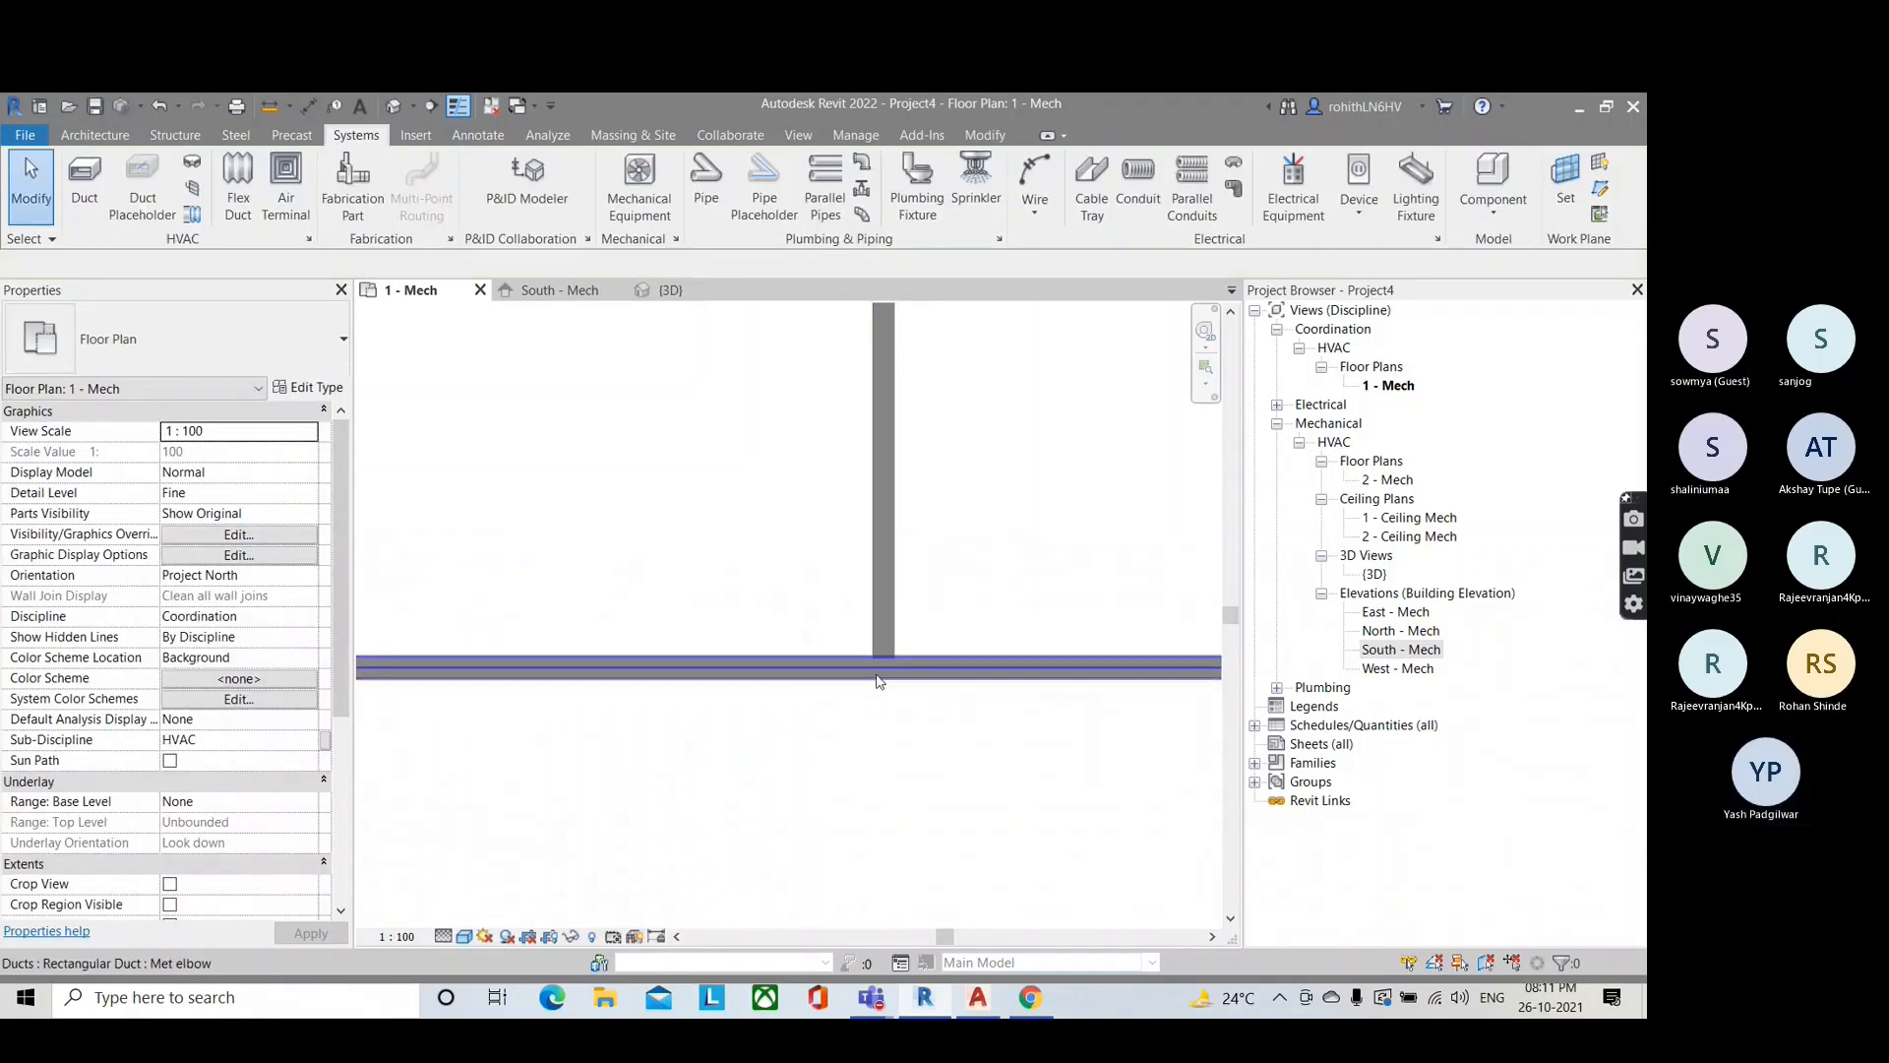
Step: Examine the takeoff fitting where the new branch meets its main duct in the 3D view
click(670, 289)
scroll(793, 579, down, 5)
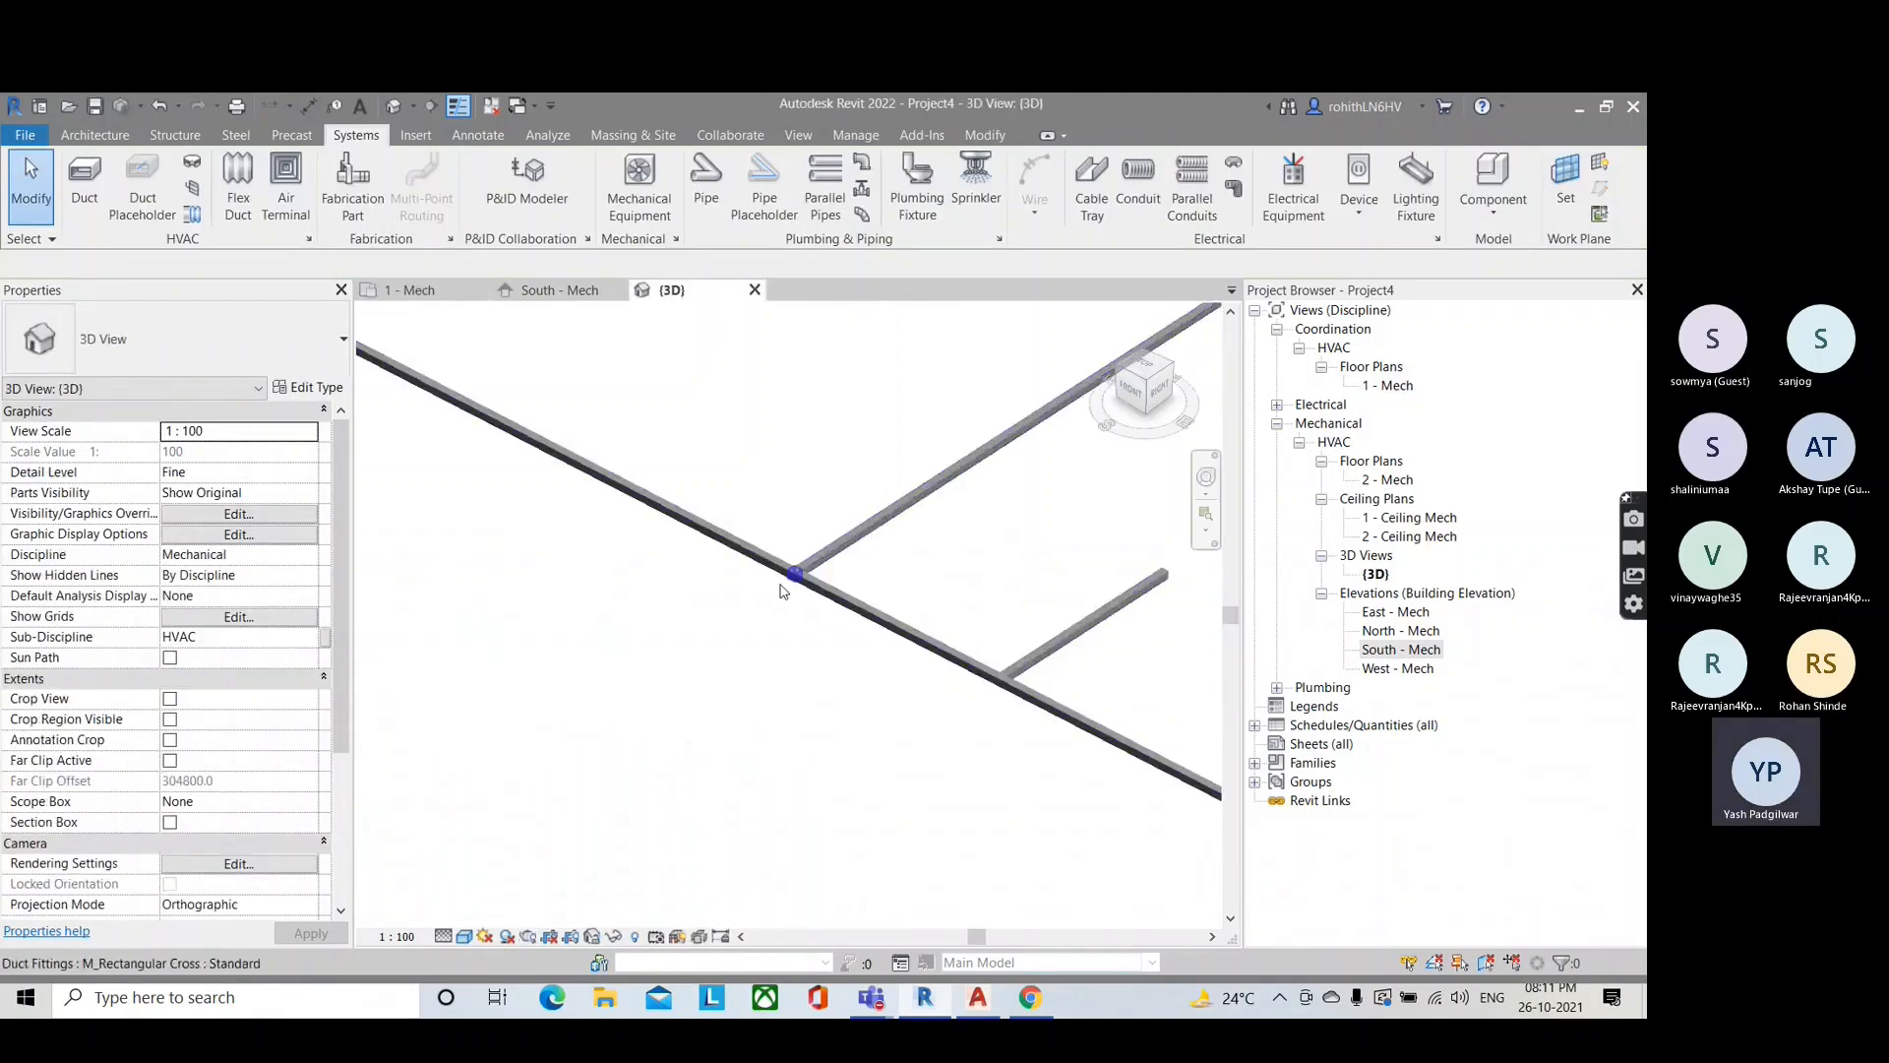
scroll(730, 711, up, 5)
scroll(748, 647, up, 5)
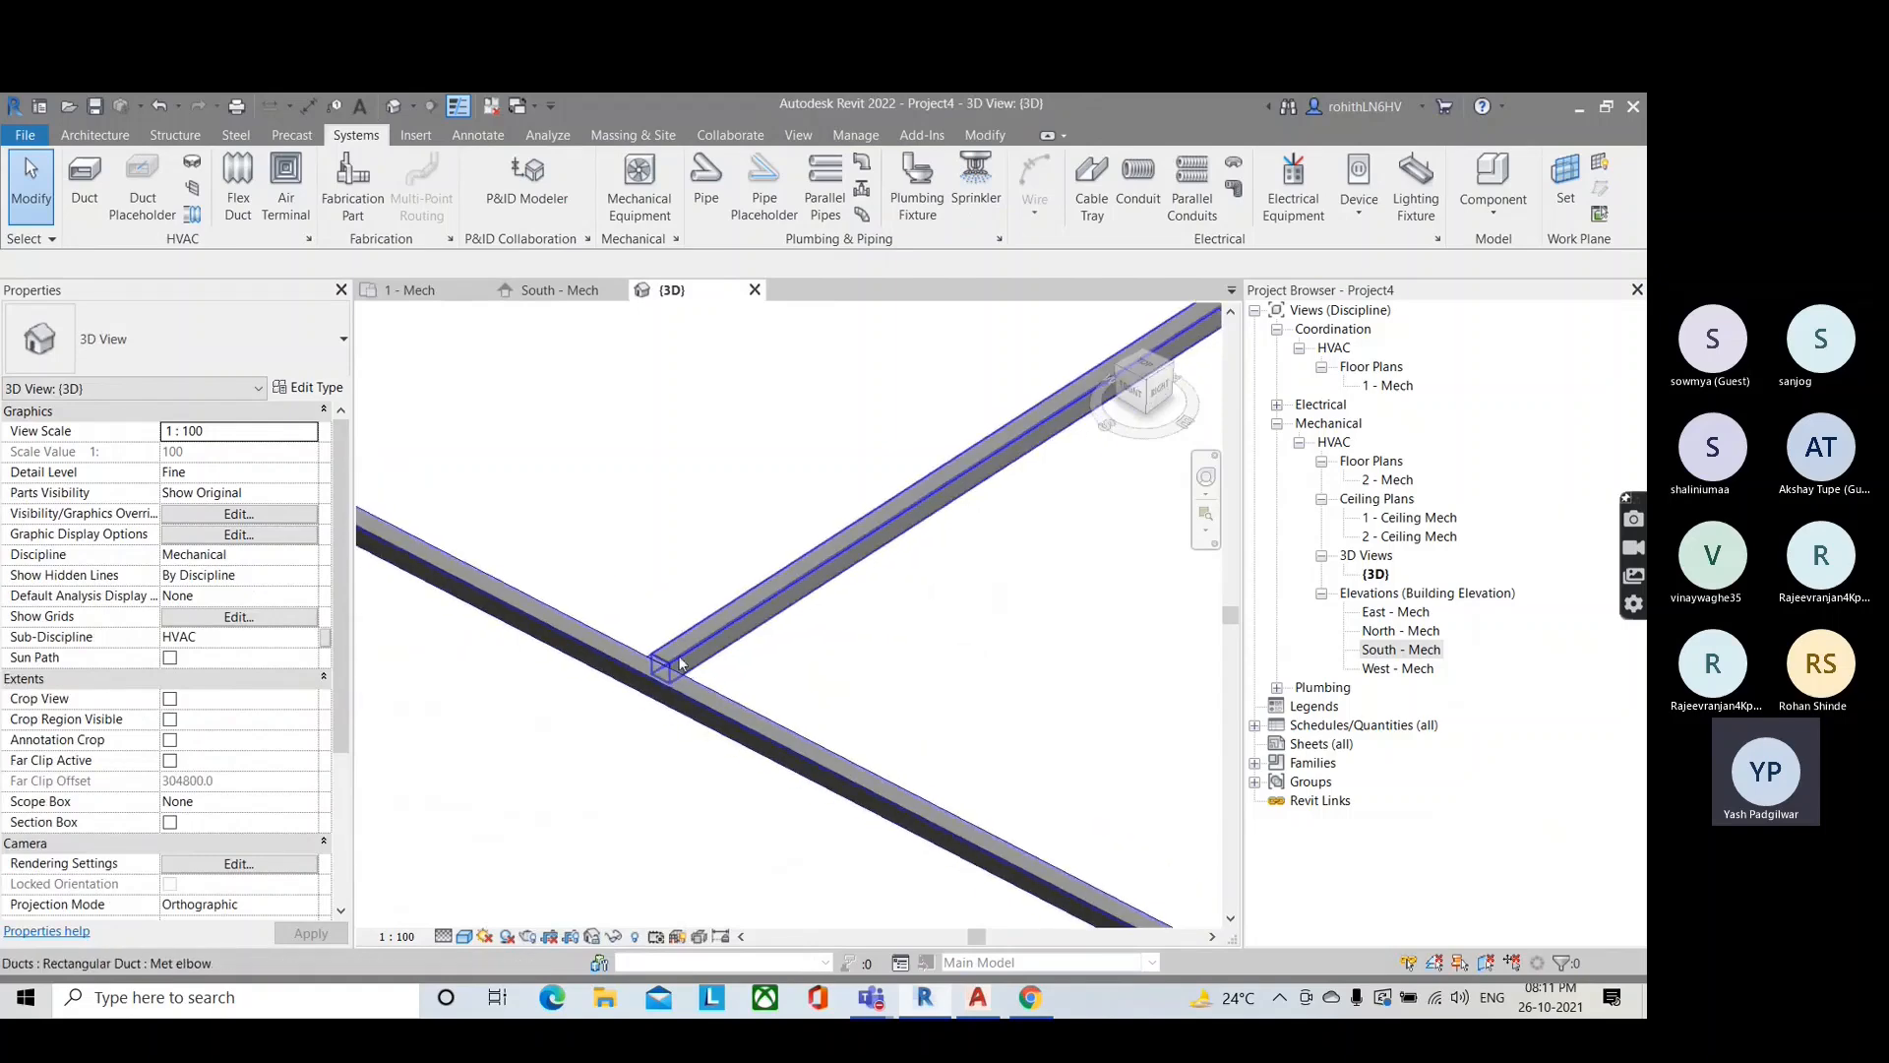
click(690, 650)
scroll(689, 652, up, 2)
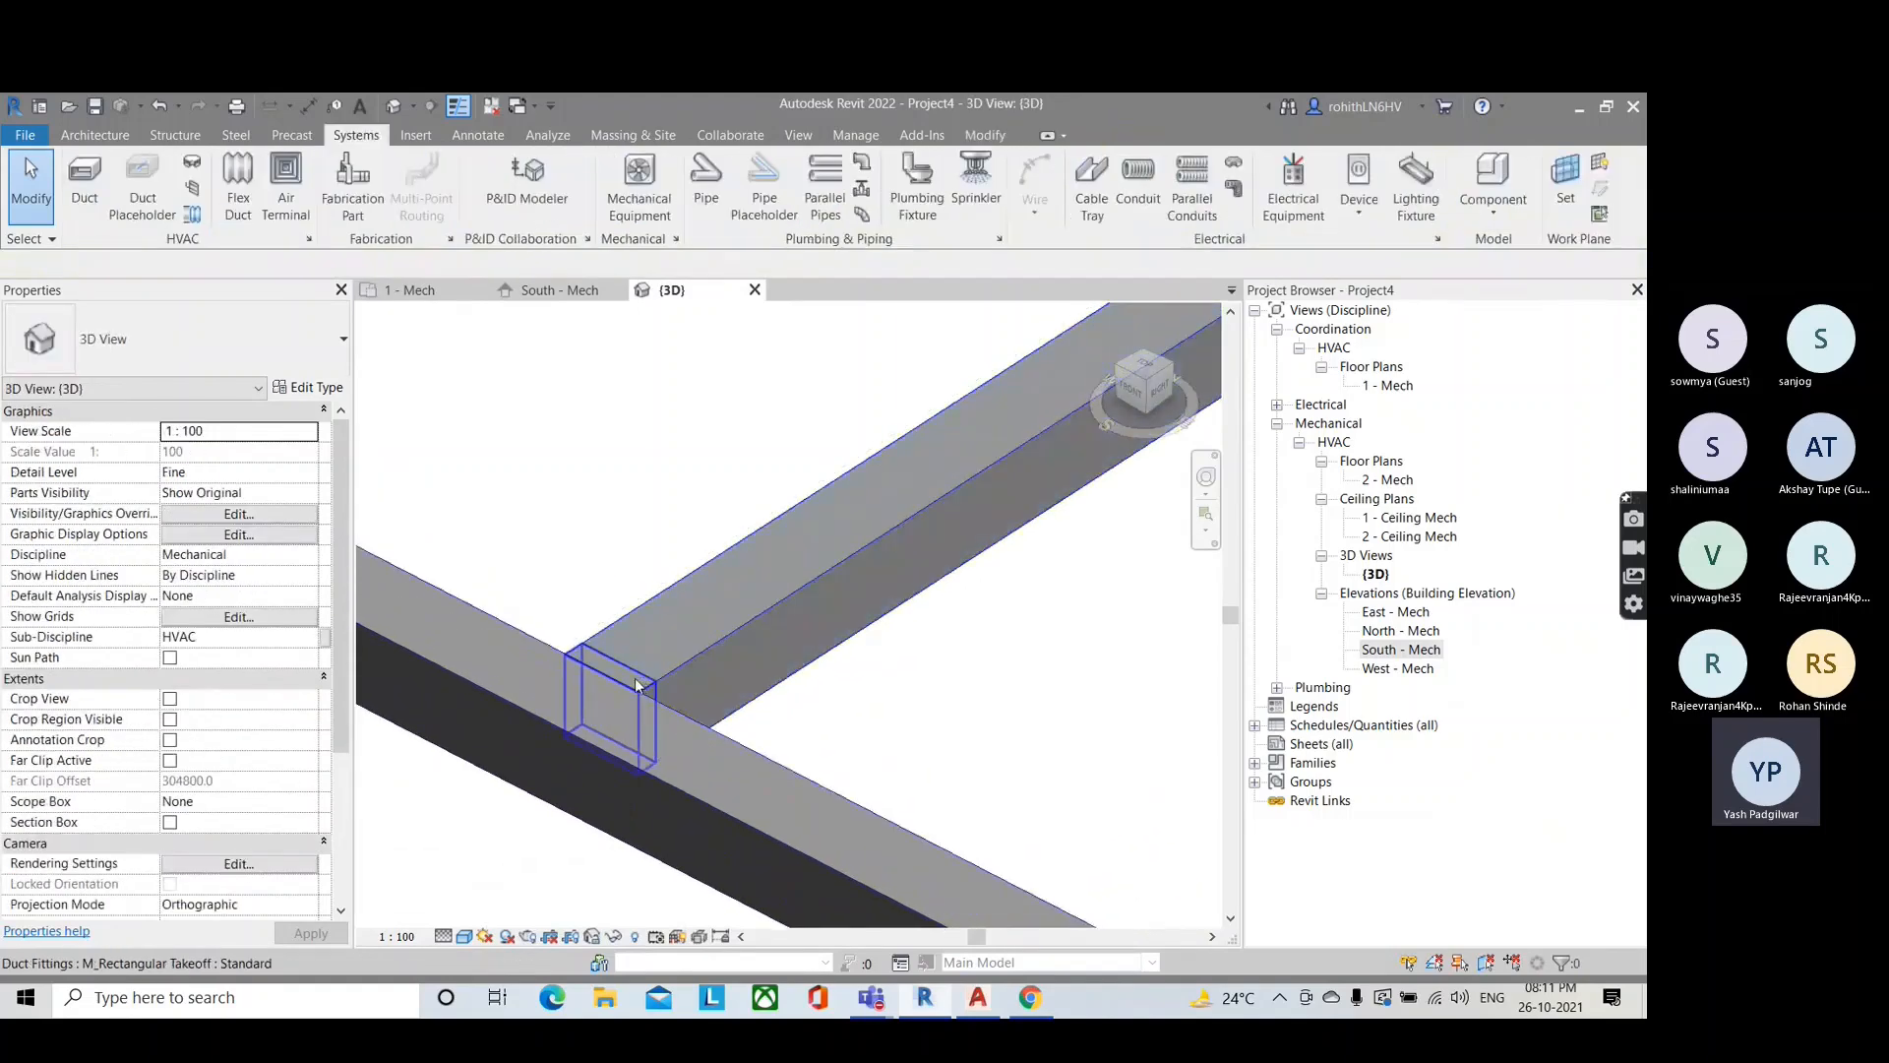
Step: Select the rectangular takeoff on the lower run's branch and inspect its shape from the opposite side in 3D
click(637, 686)
scroll(654, 685, down, 4)
scroll(669, 684, up, 2)
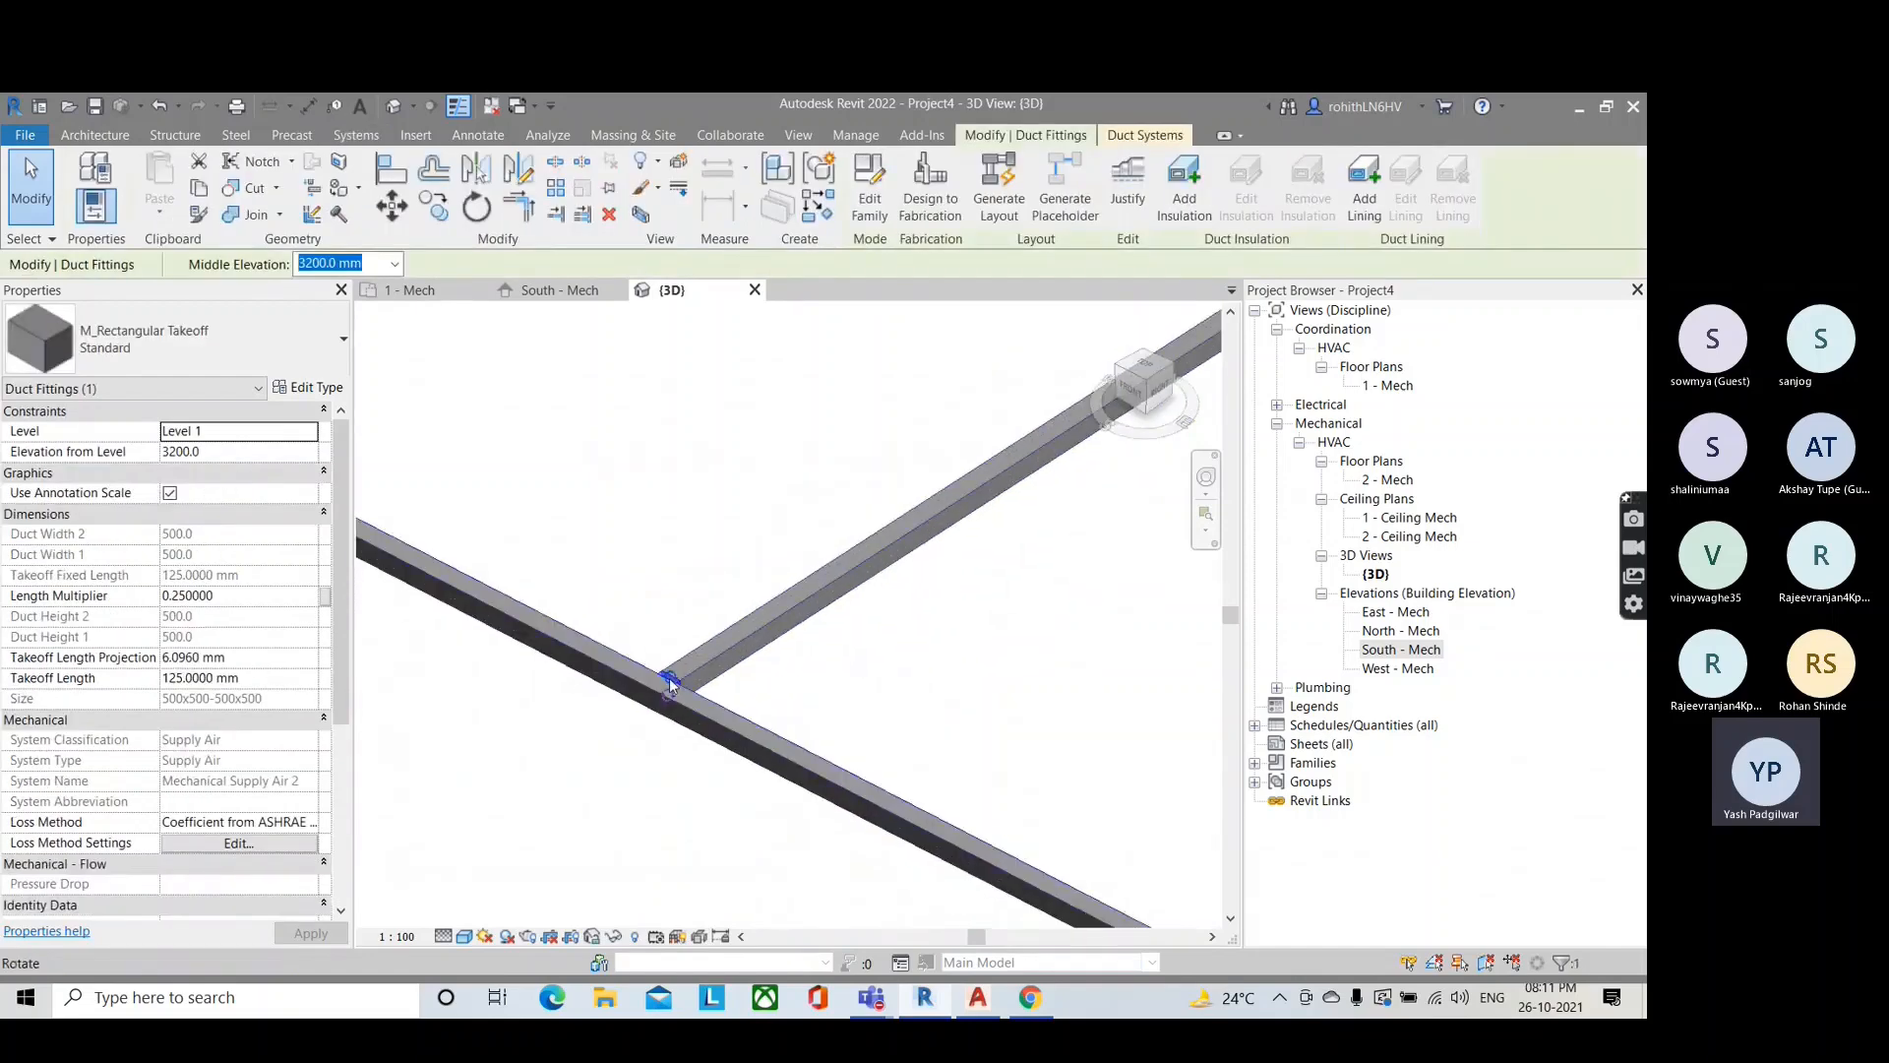
scroll(669, 685, down, 5)
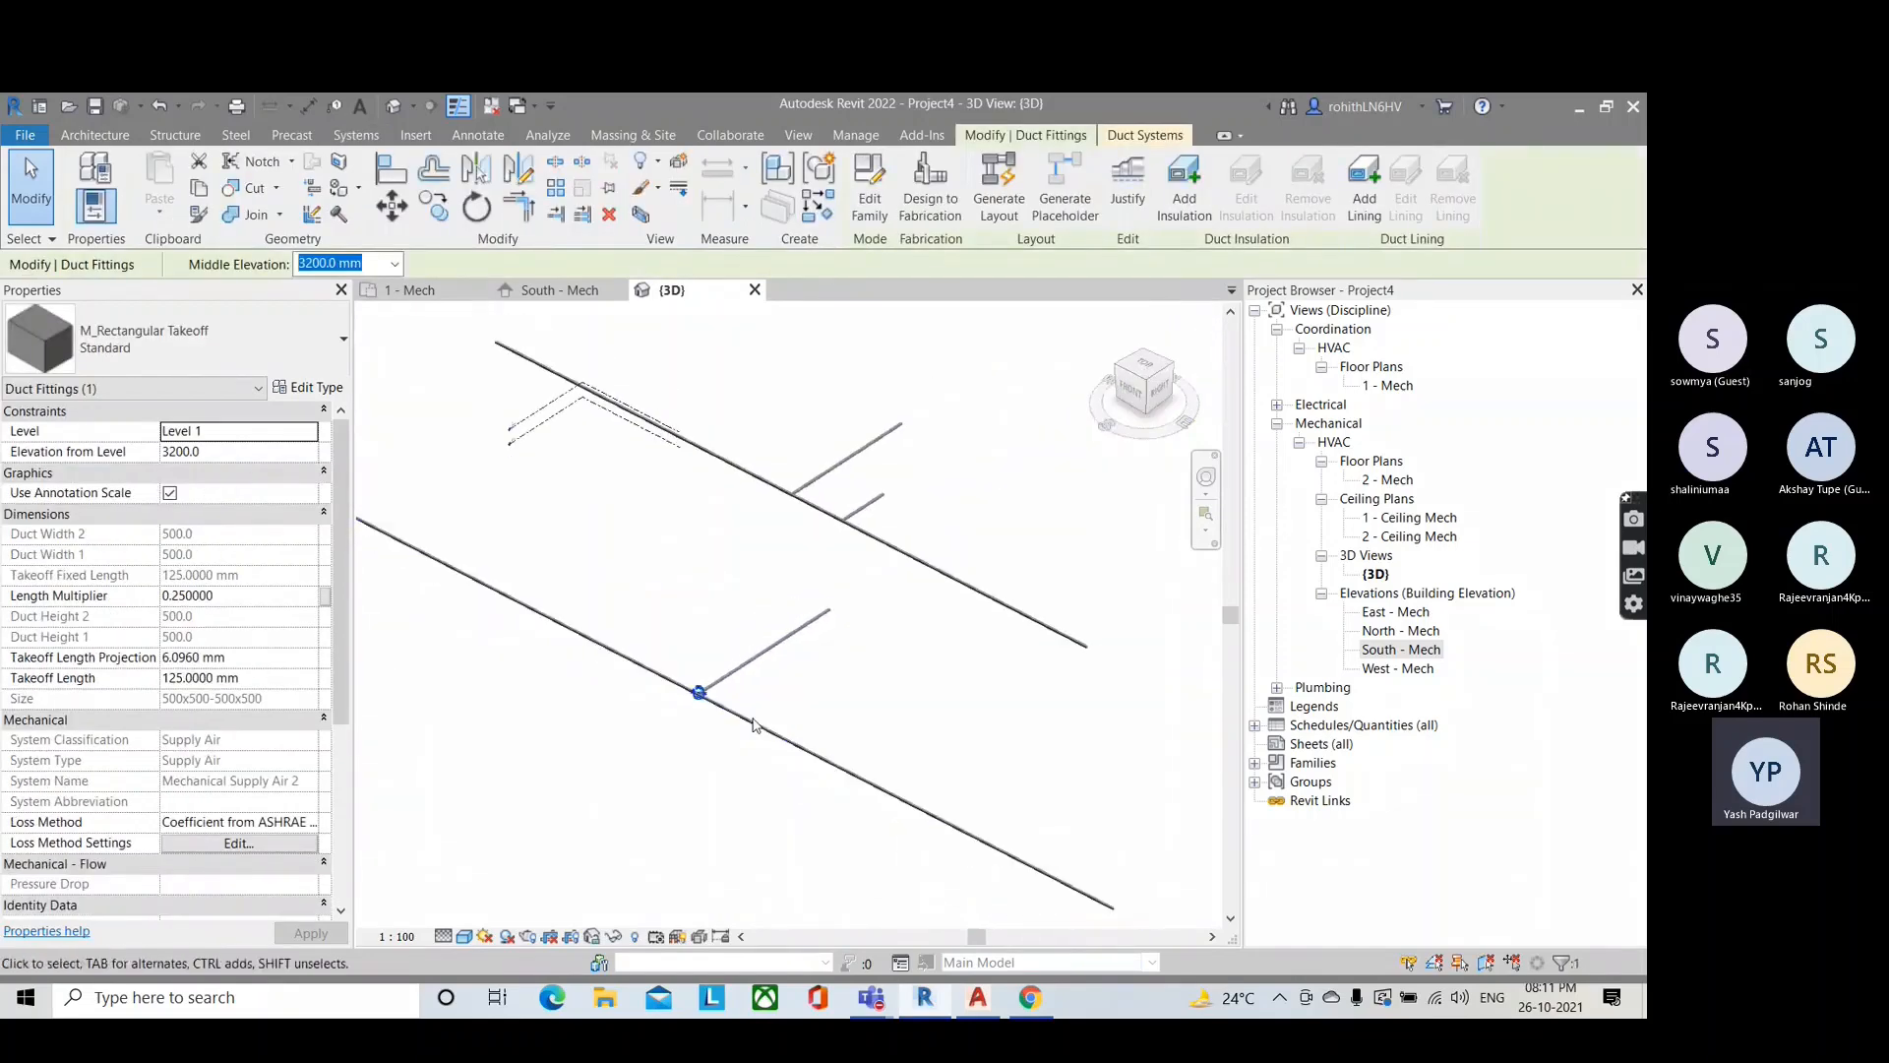
scroll(754, 719, down, 3)
middle_drag(776, 750, 550, 744)
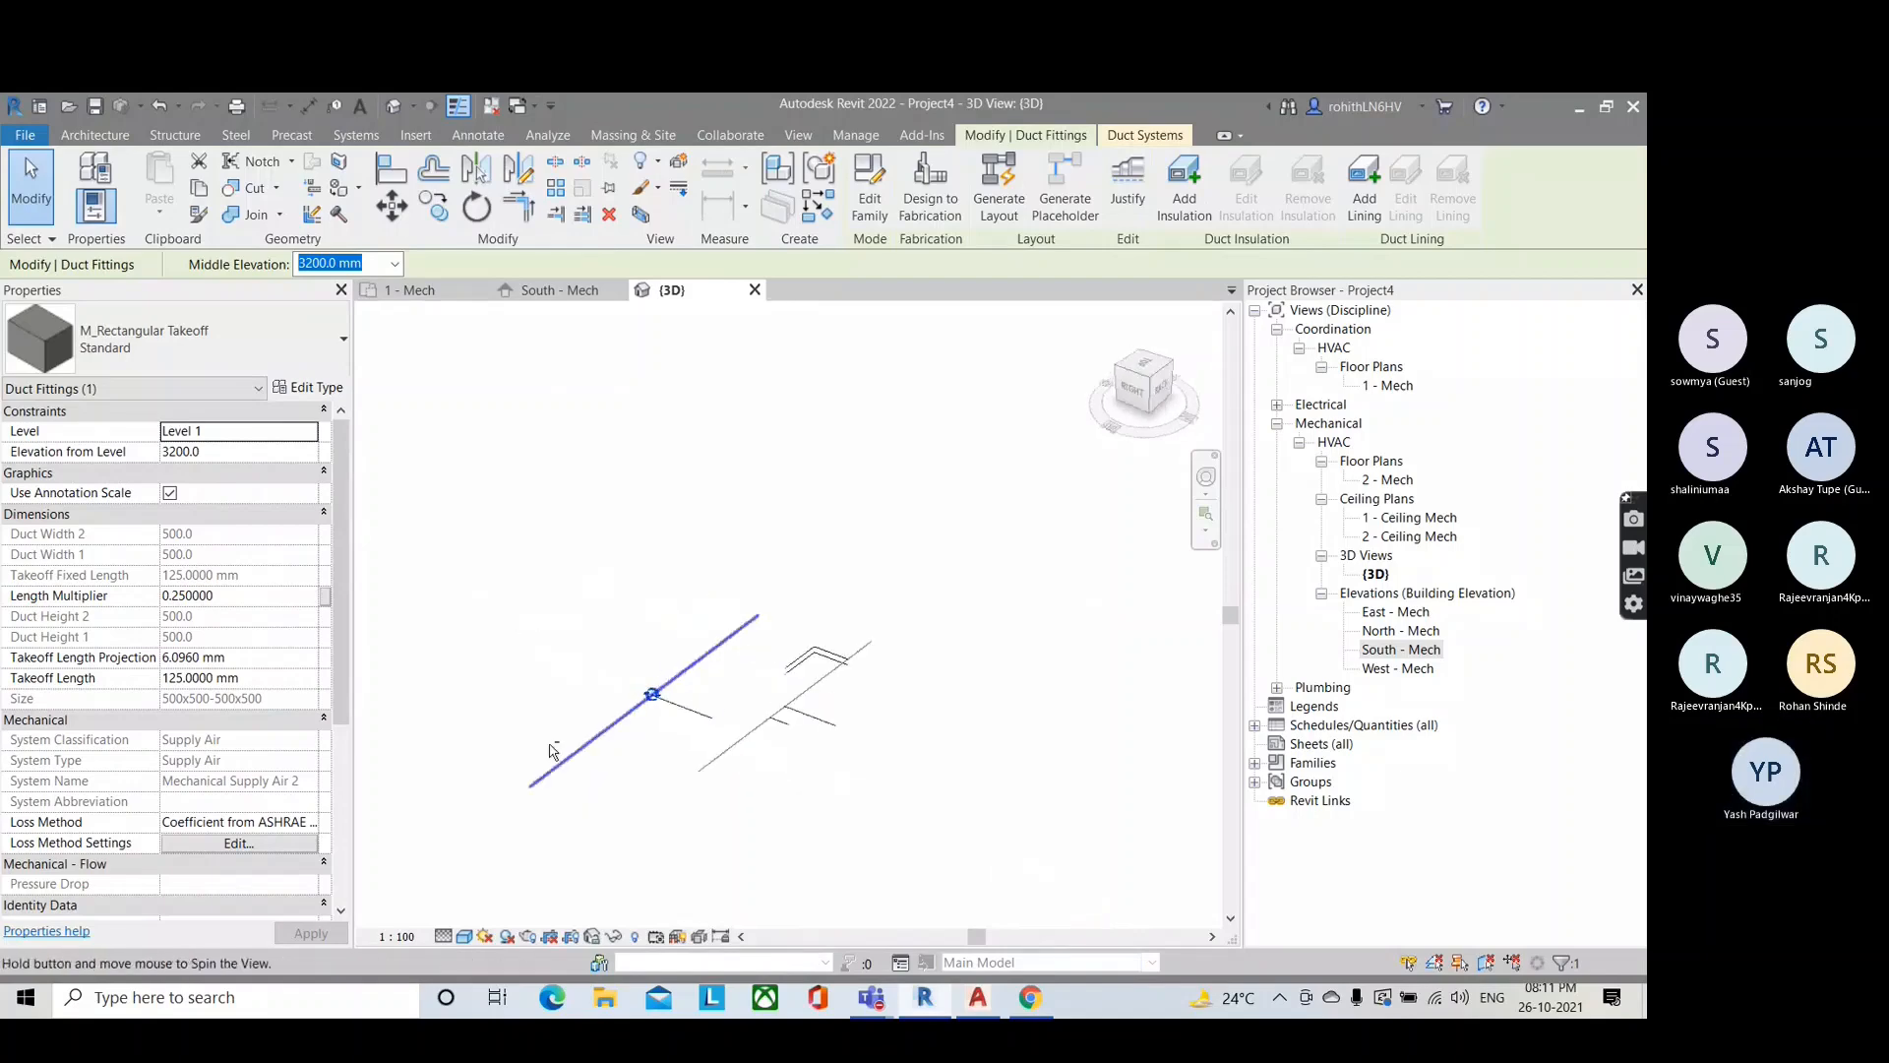
scroll(645, 692, up, 8)
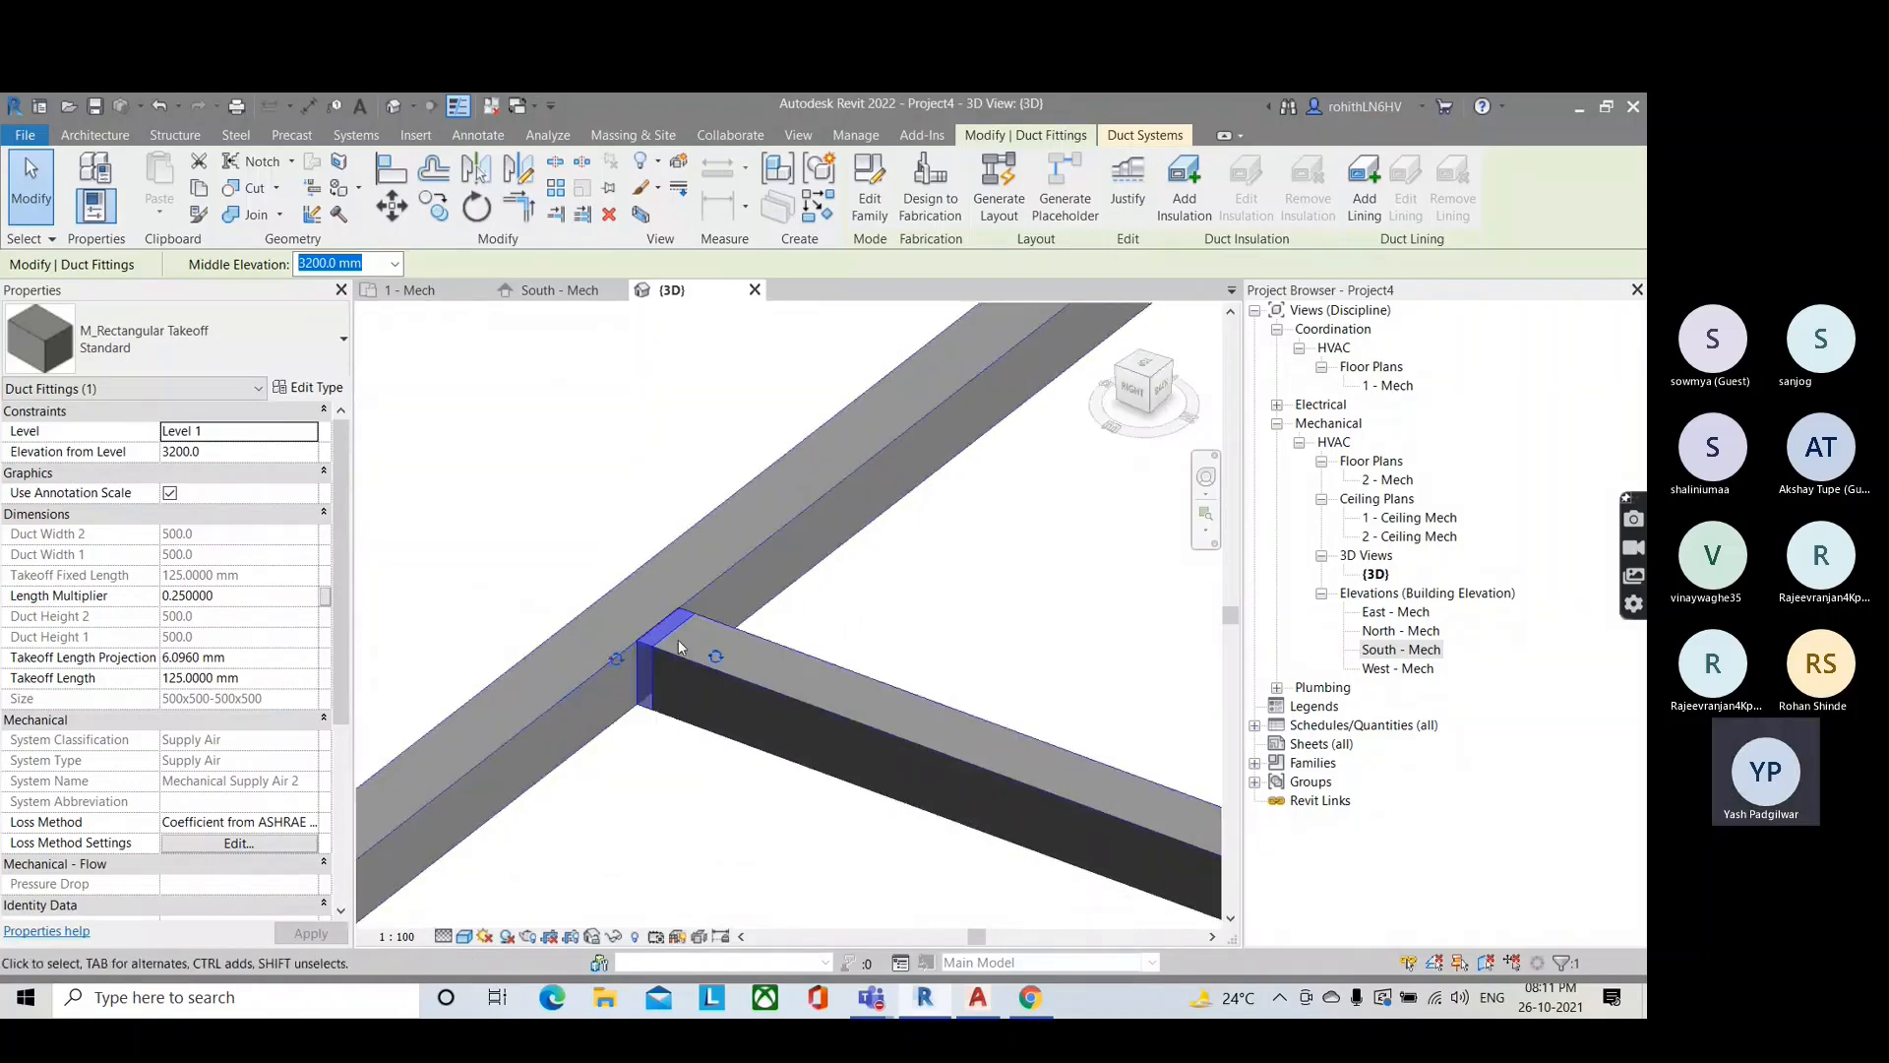
key(Escape)
click(643, 646)
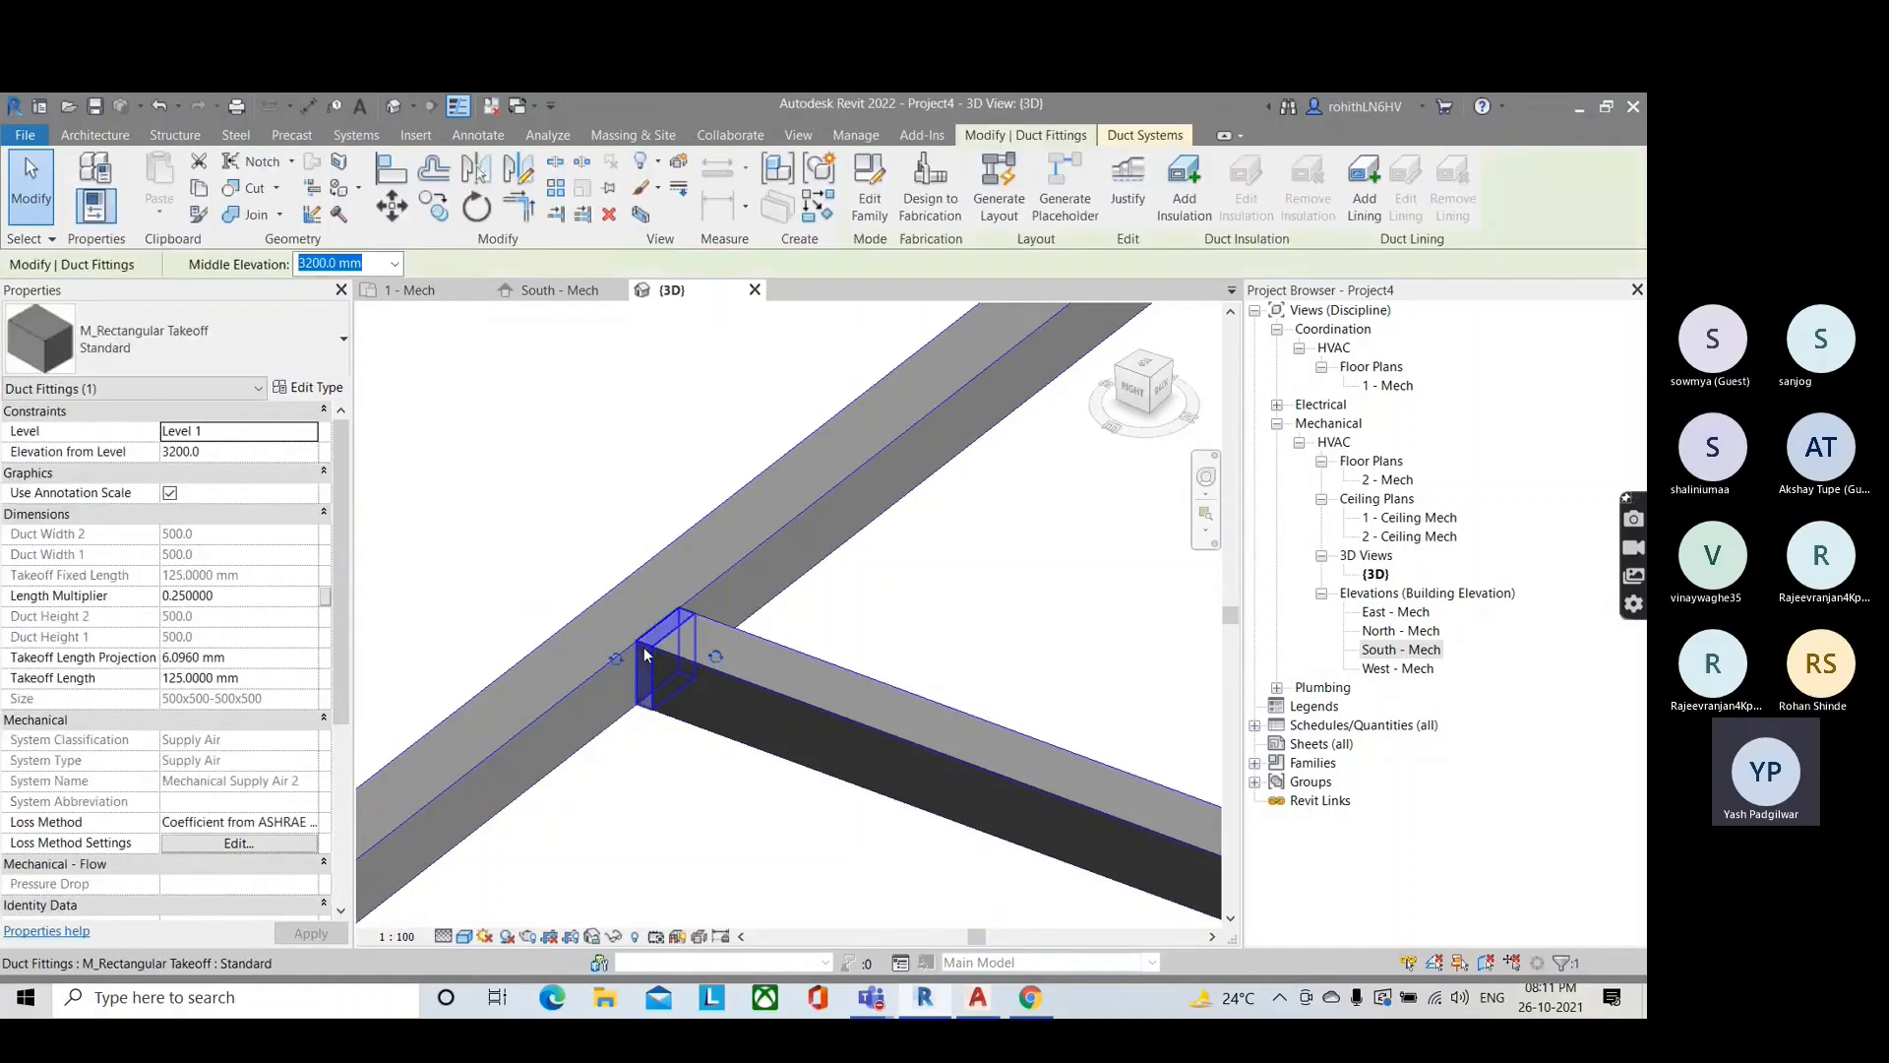
scroll(644, 646, up, 3)
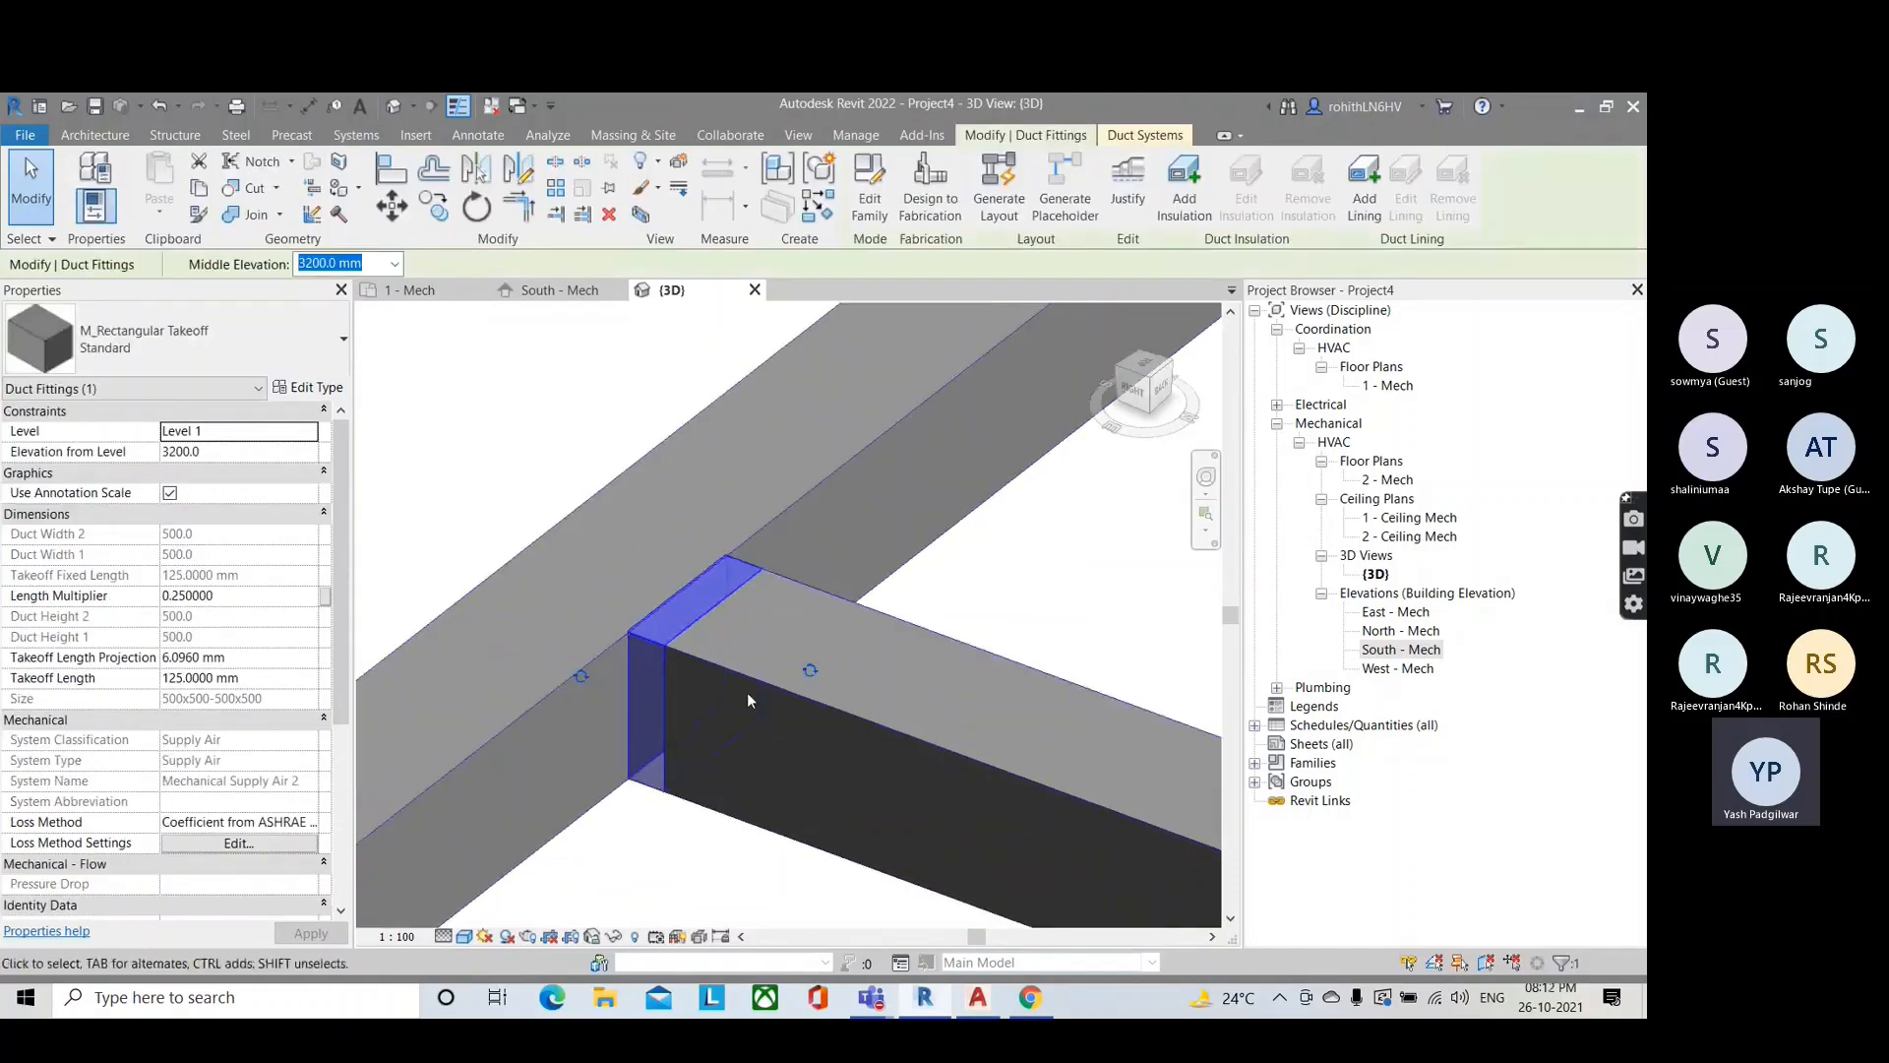
scroll(606, 664, up, 2)
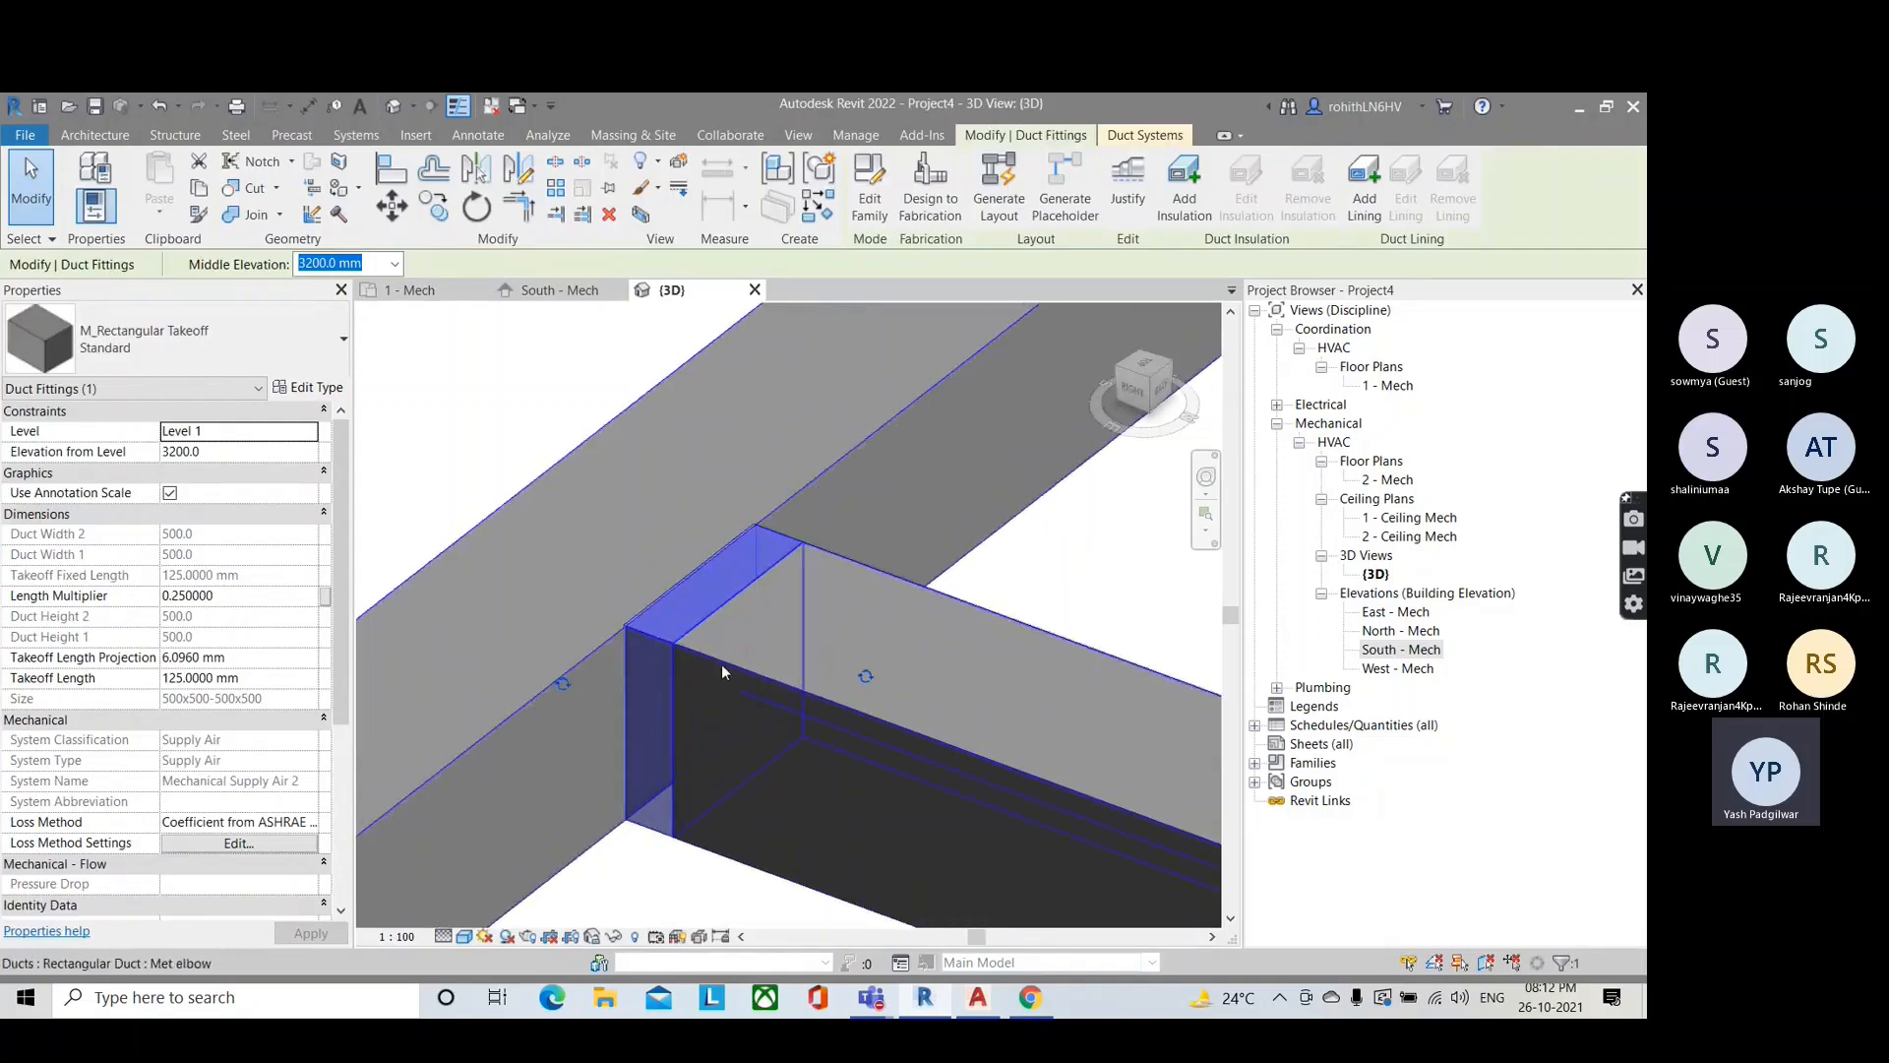
Step: Inspect the rectangular cross fitting at the longer branch of the other duct run for comparison with the takeoff
scroll(600, 594, down, 5)
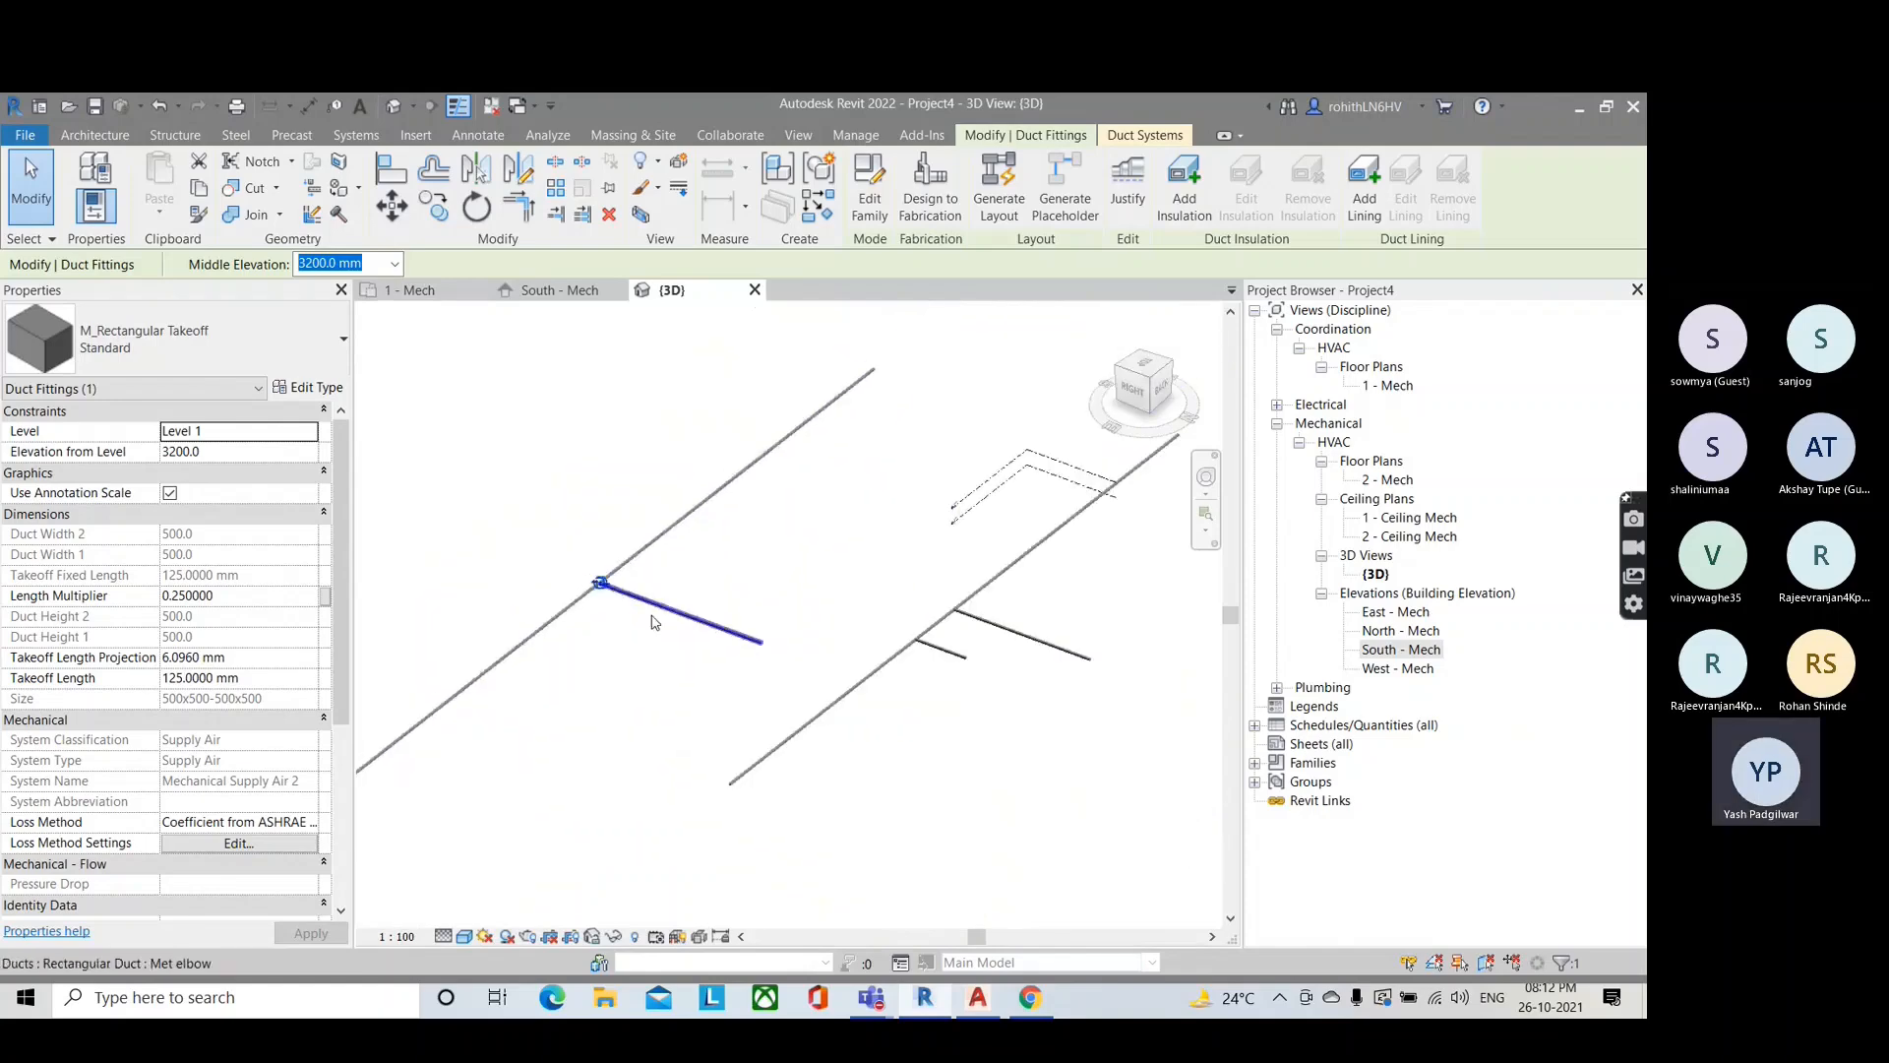
scroll(905, 606, up, 5)
key(Escape)
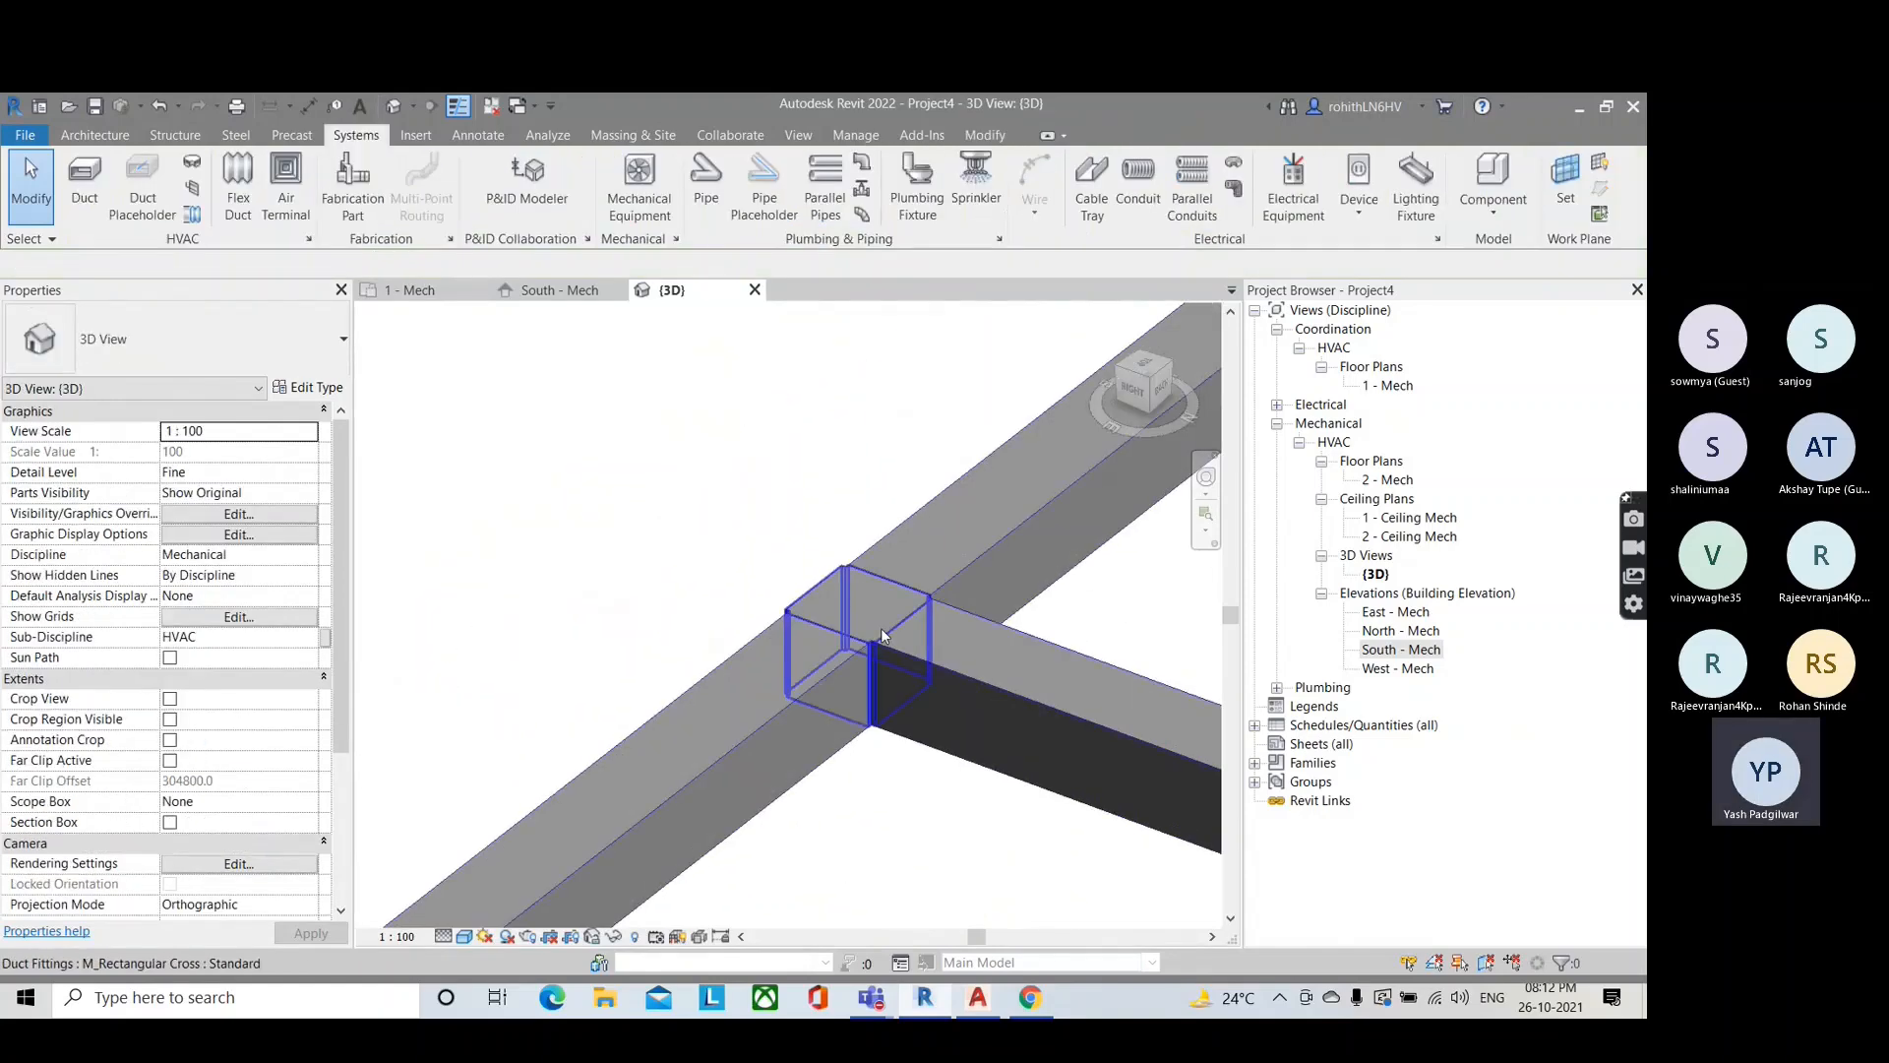
click(858, 594)
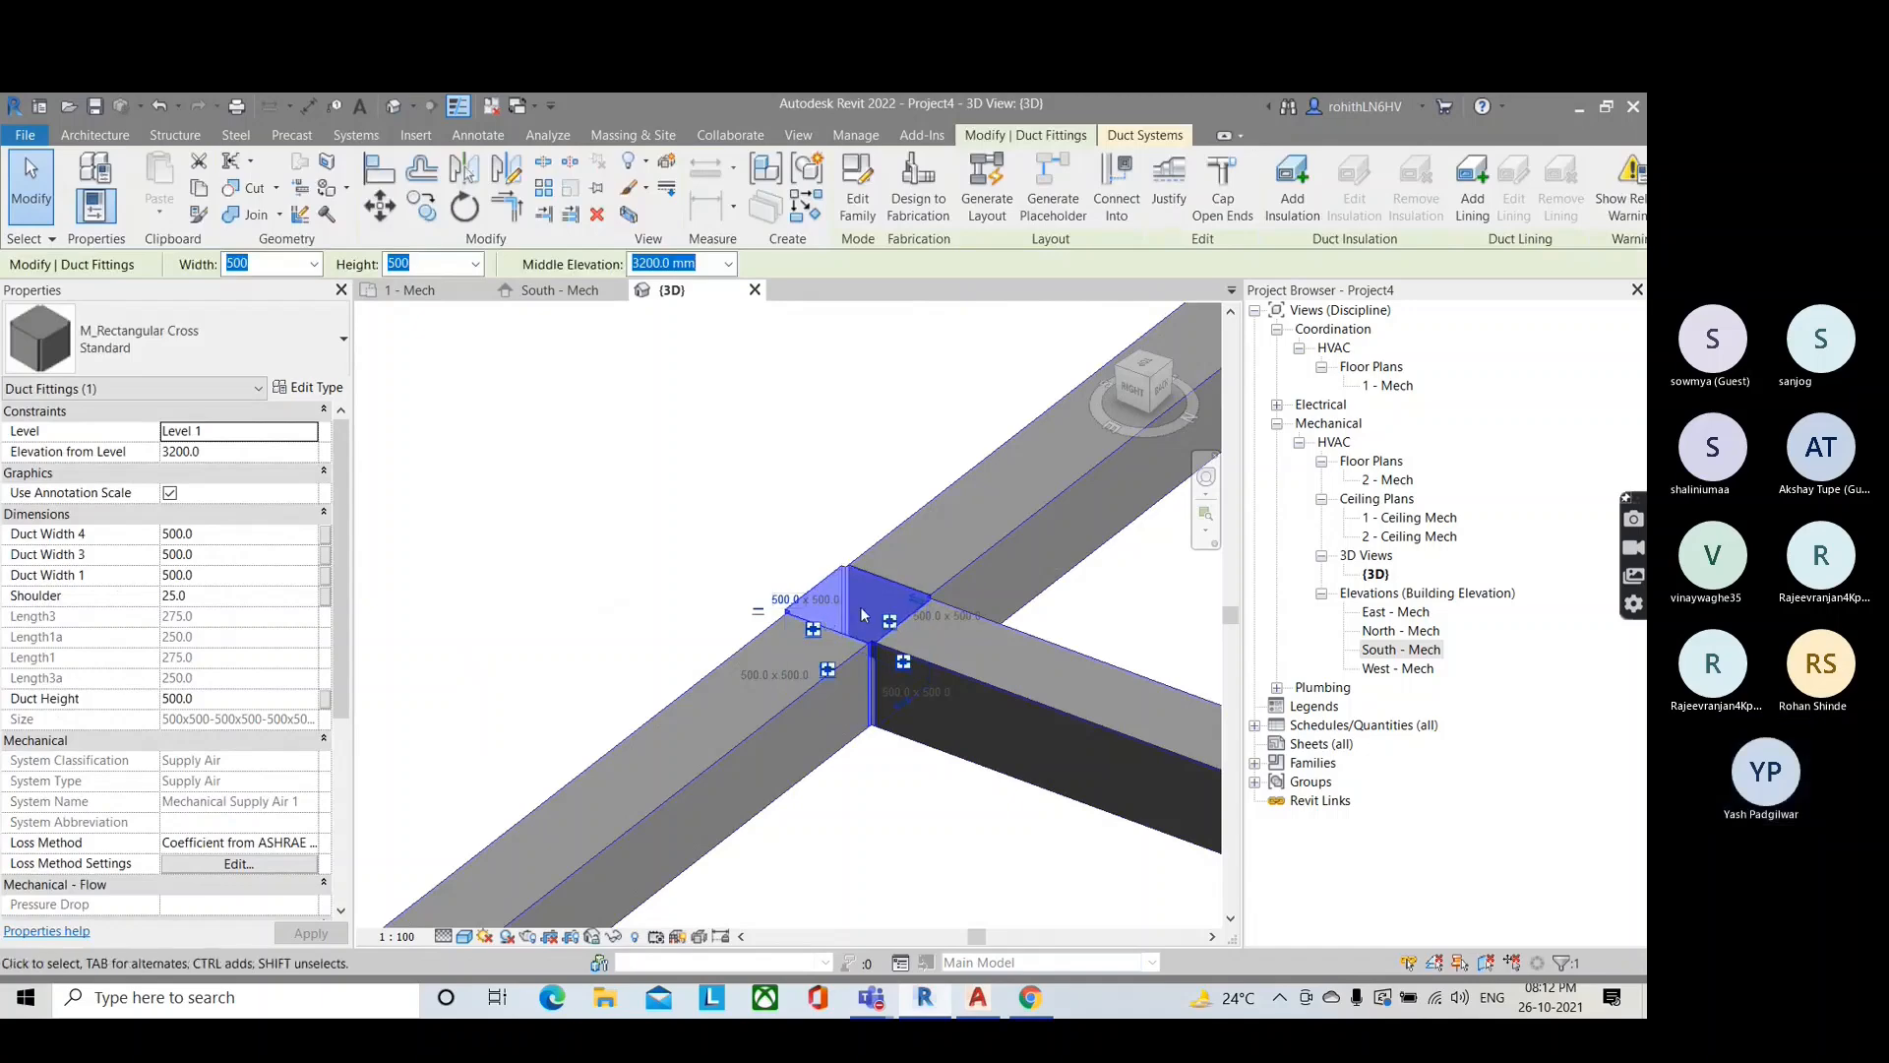
scroll(866, 606, down, 10)
key(Escape)
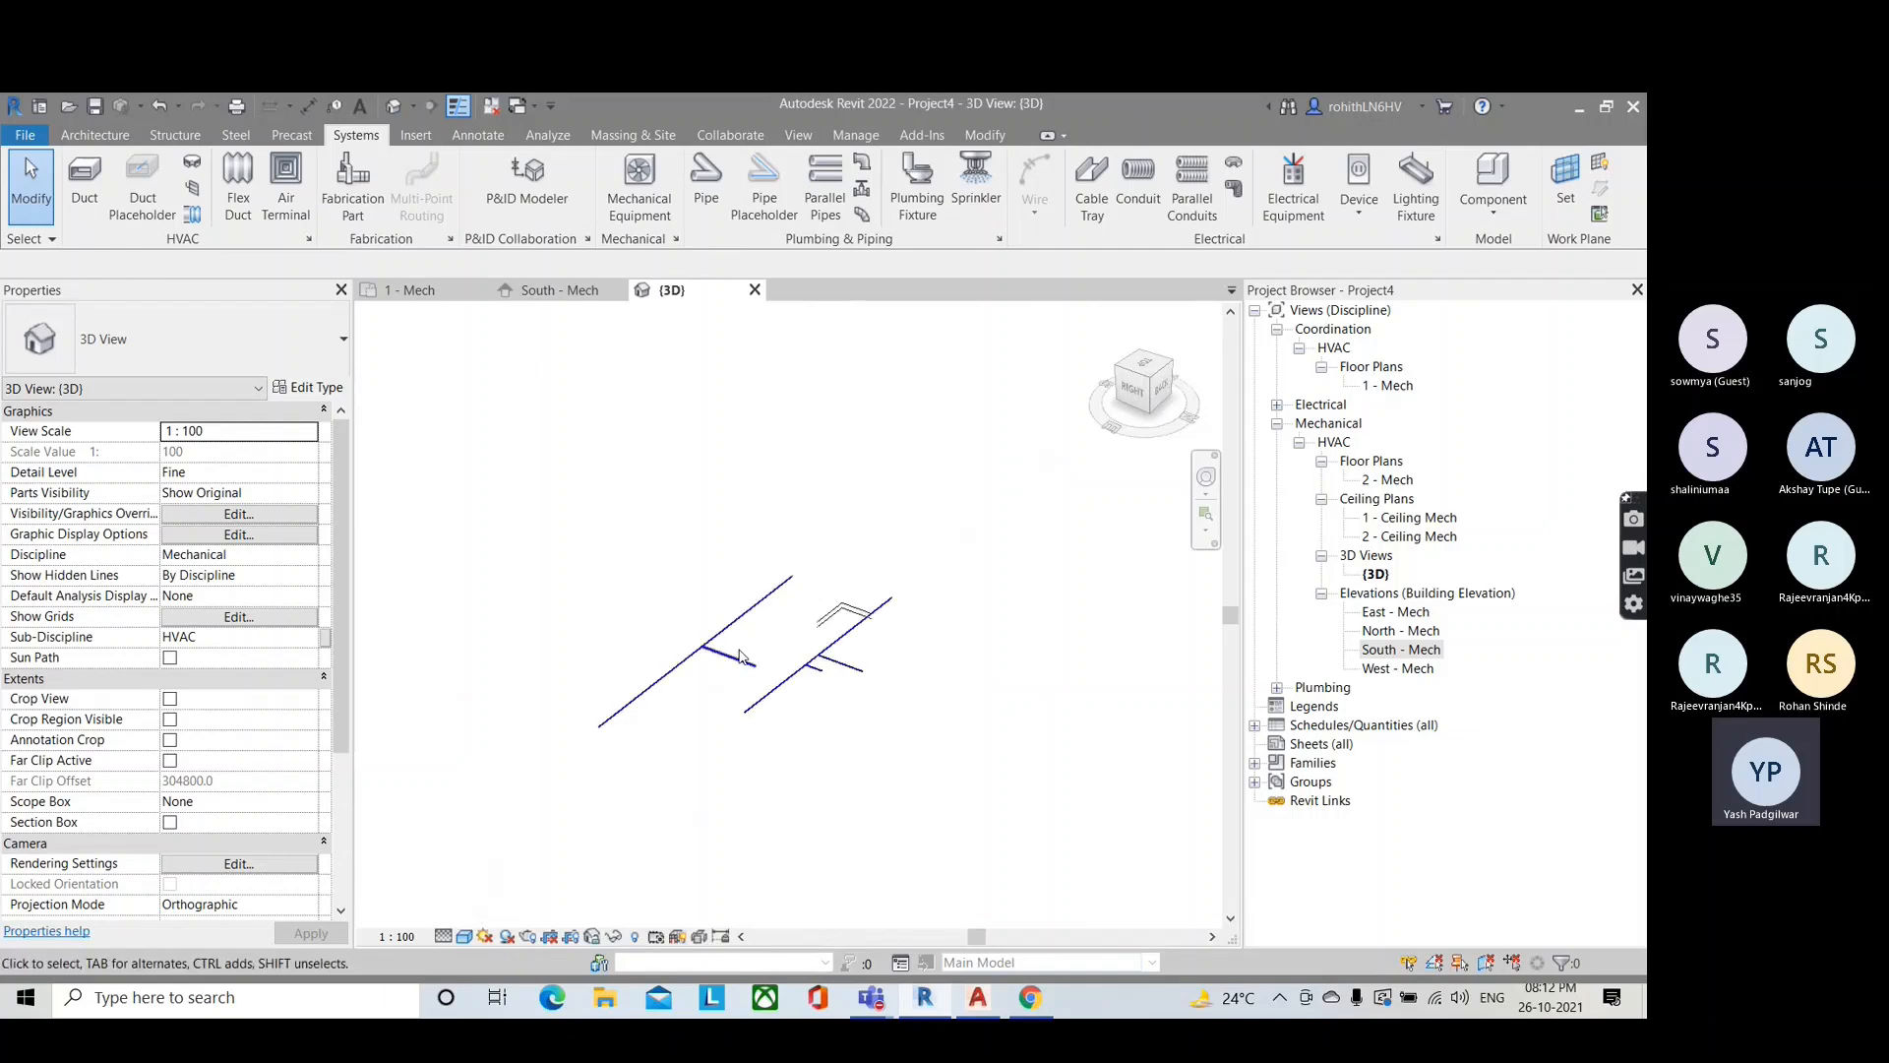
Step: Compare the takeoff on the single-branch run with the rectangular tee at the short branch of the other run
scroll(739, 655, up, 10)
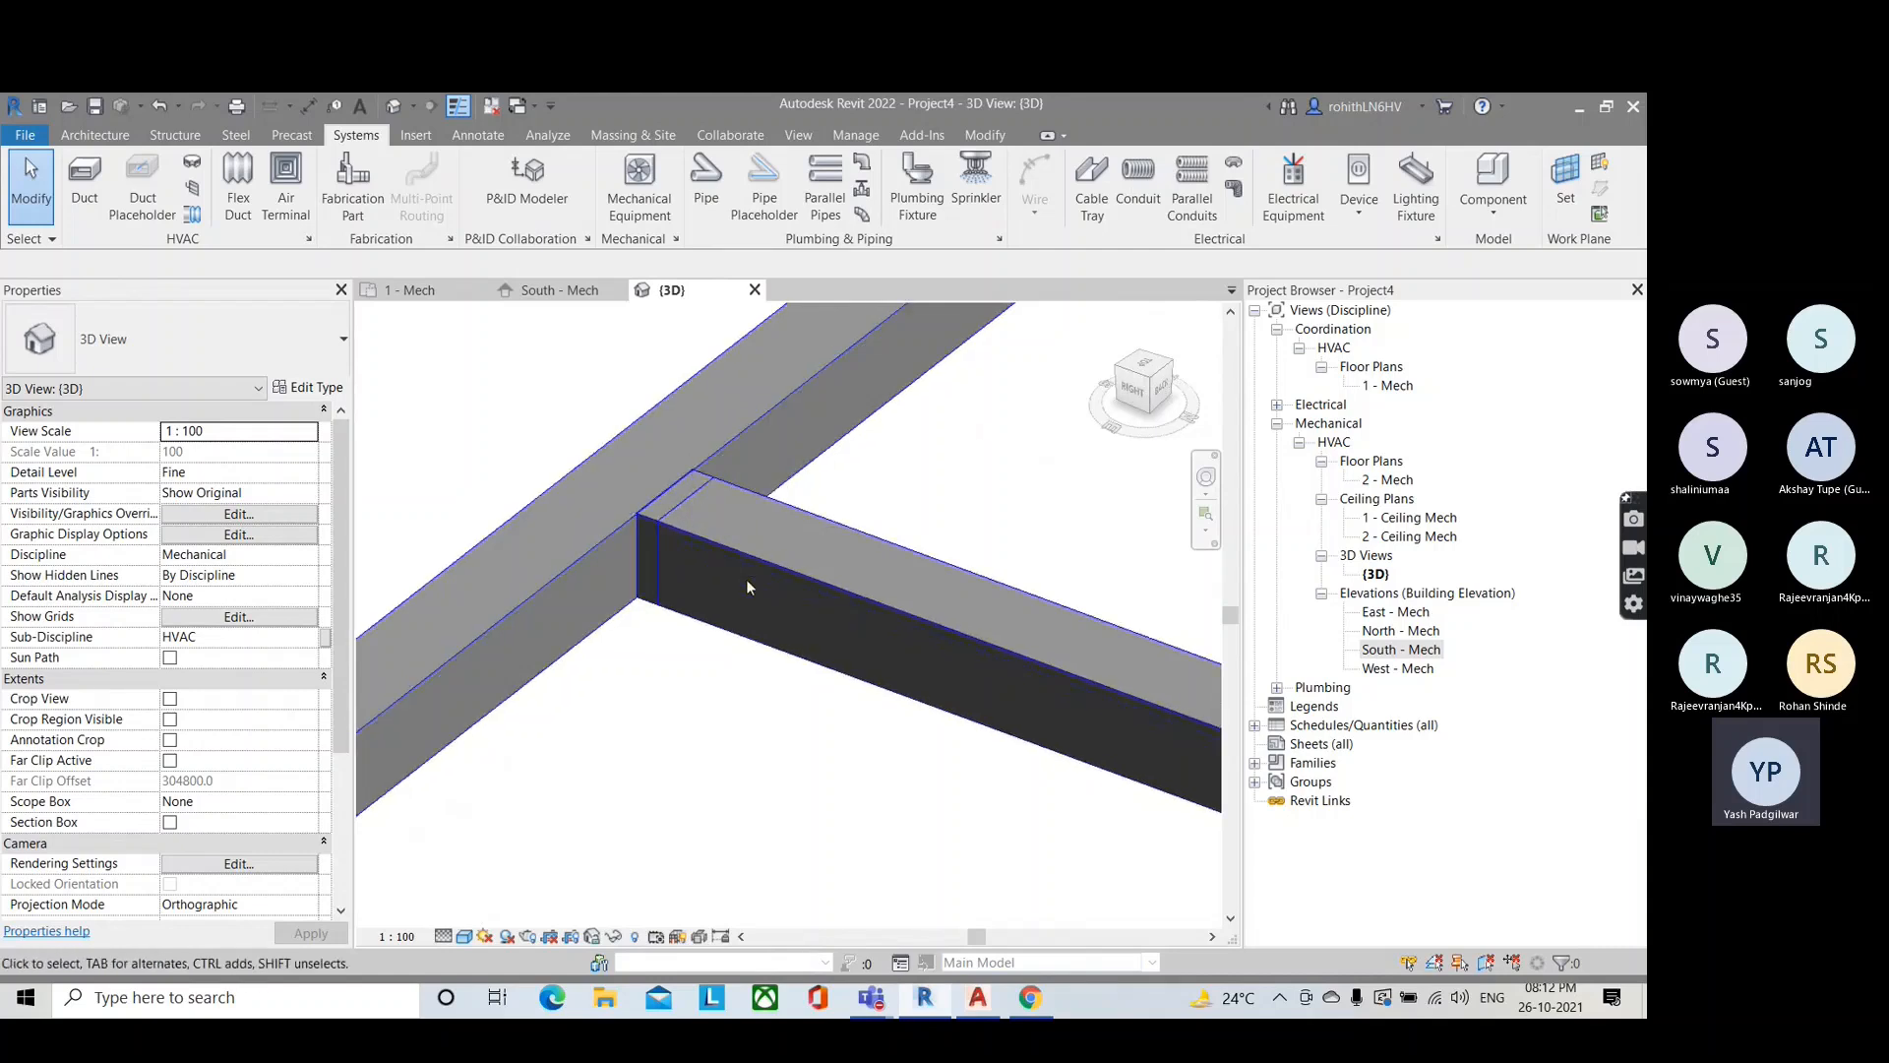
click(655, 520)
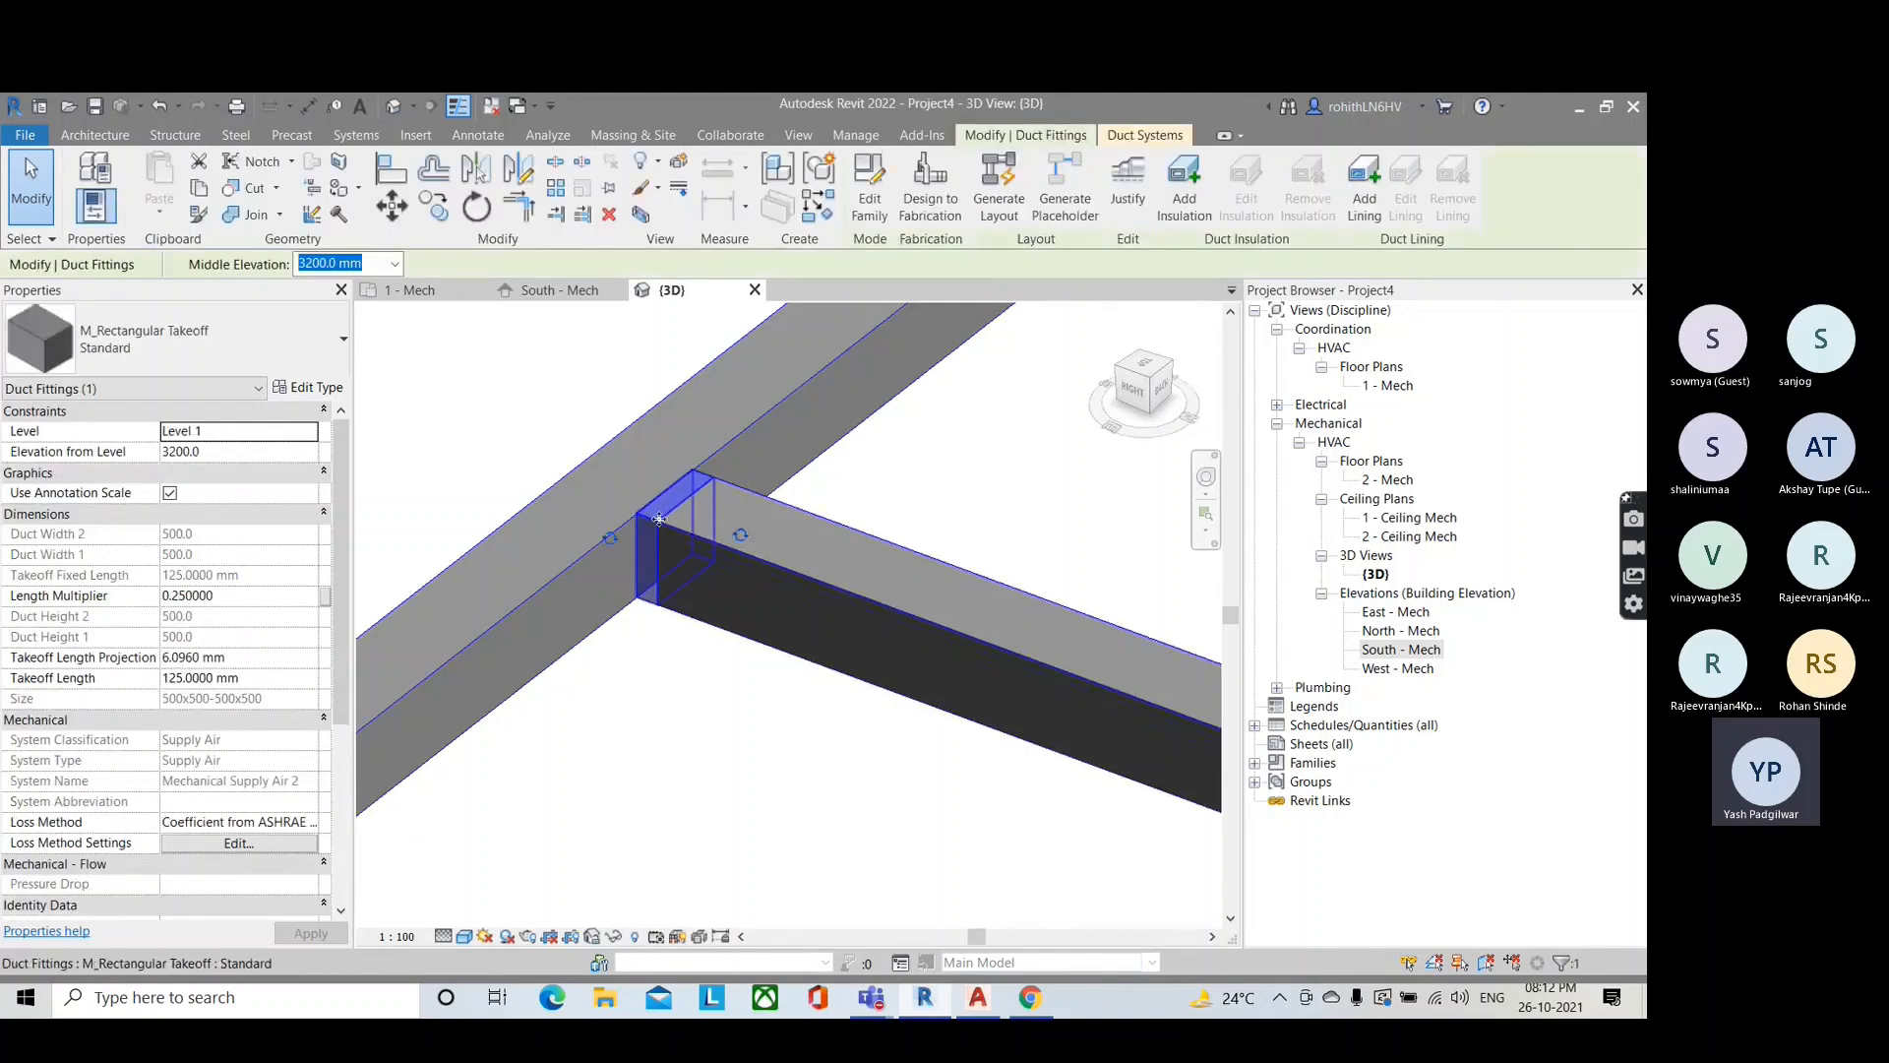
scroll(670, 518, down, 2)
scroll(646, 507, down, 5)
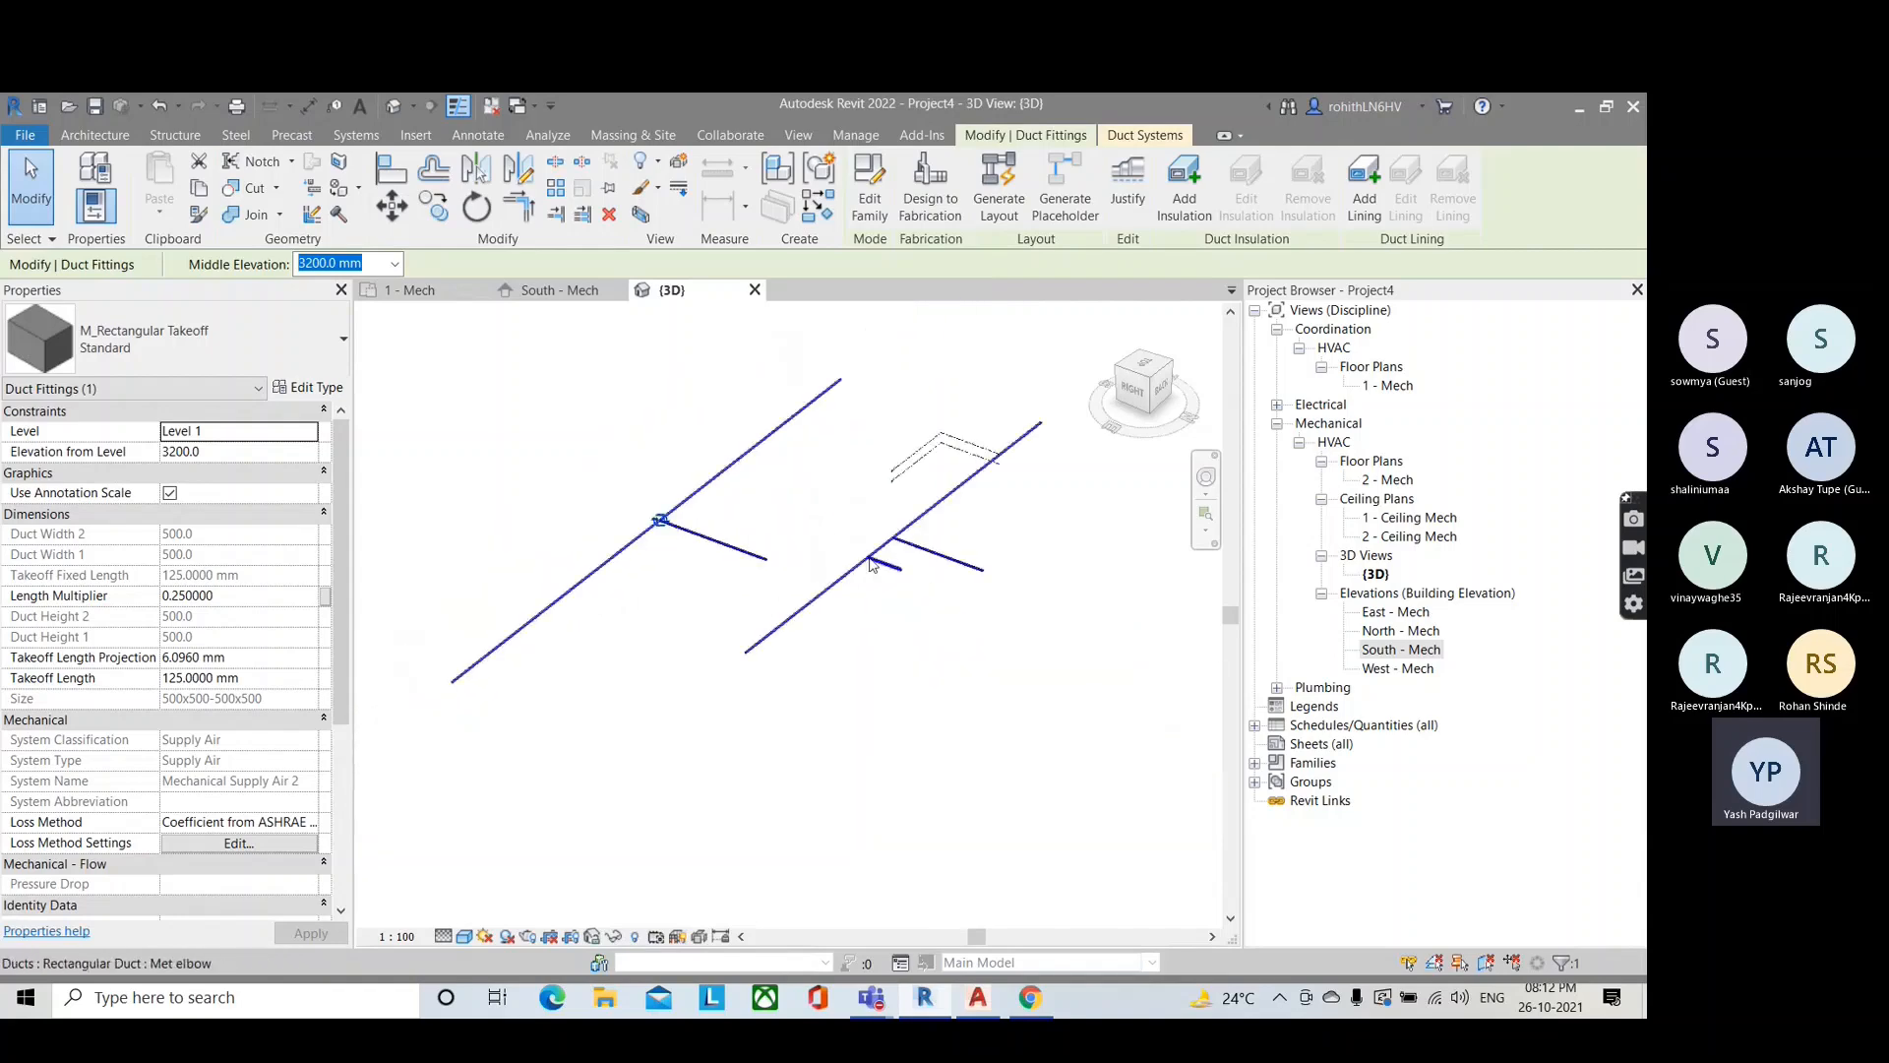
scroll(866, 551, up, 5)
scroll(848, 555, up, 1)
key(Escape)
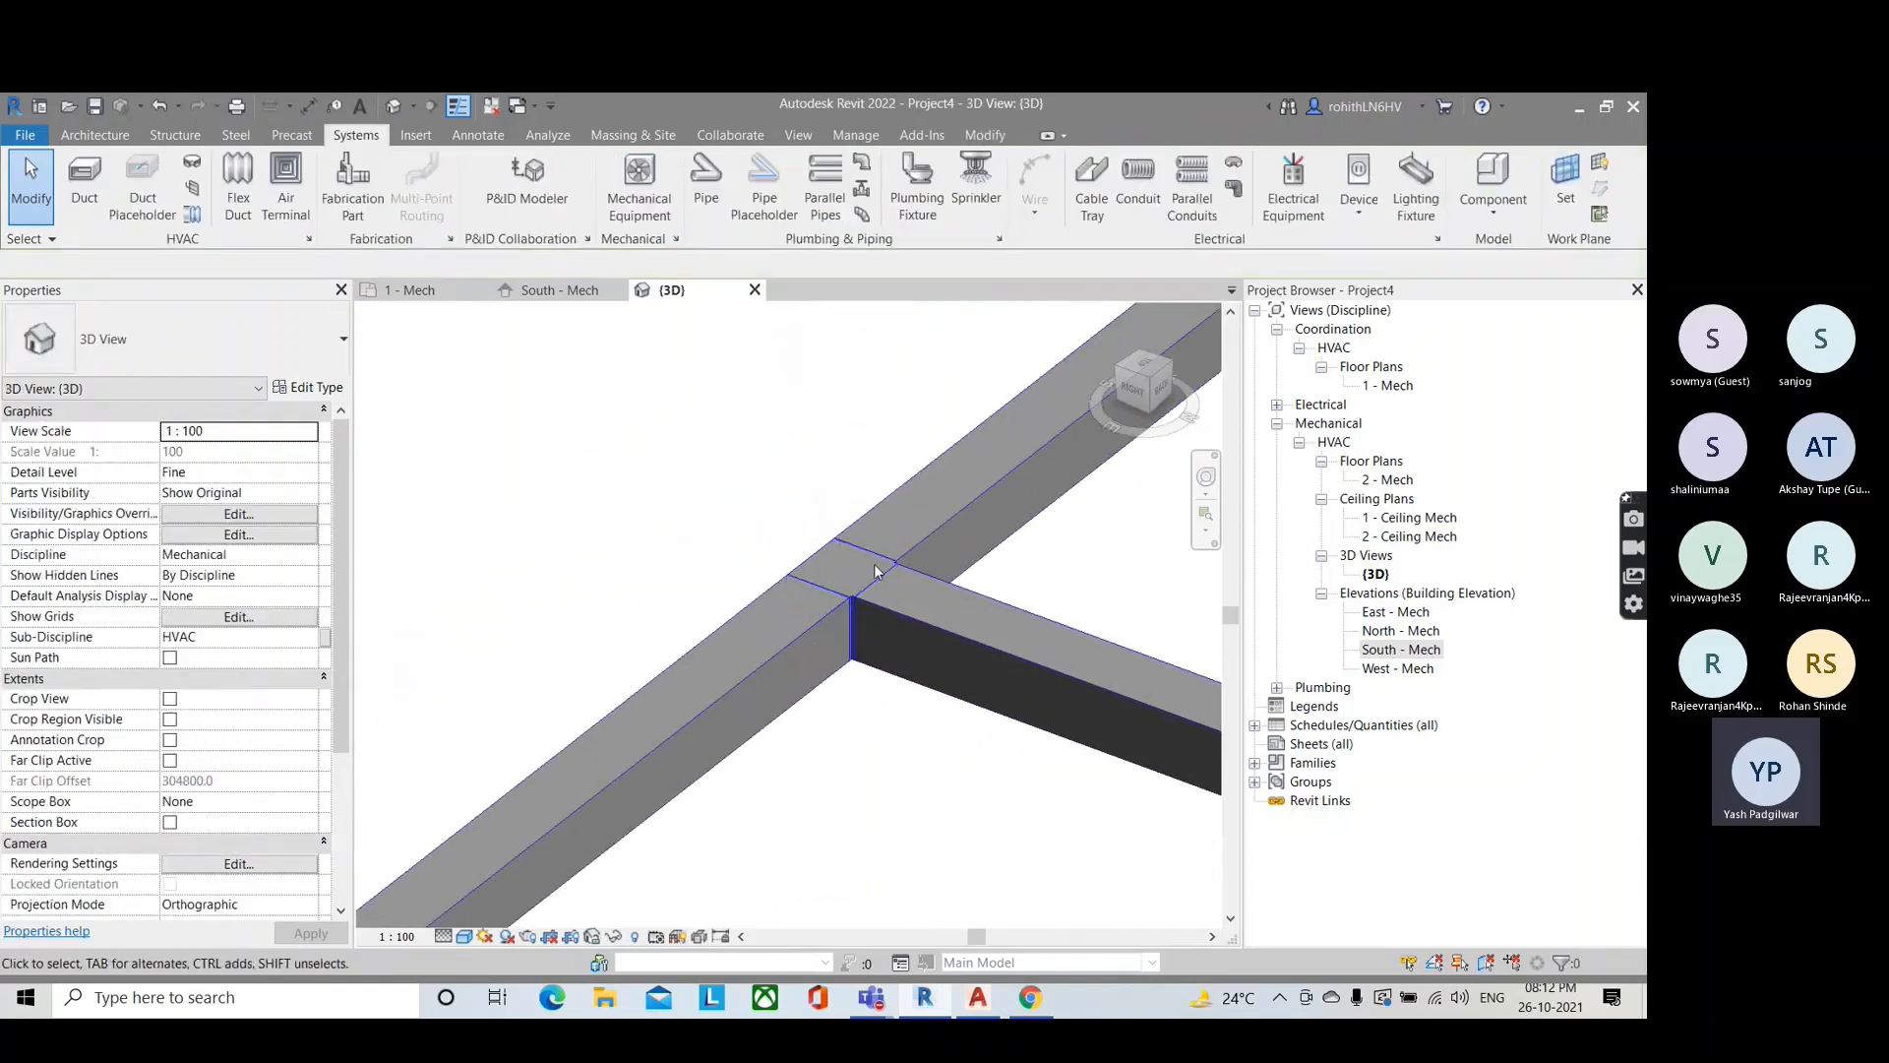
click(870, 582)
scroll(847, 580, down, 3)
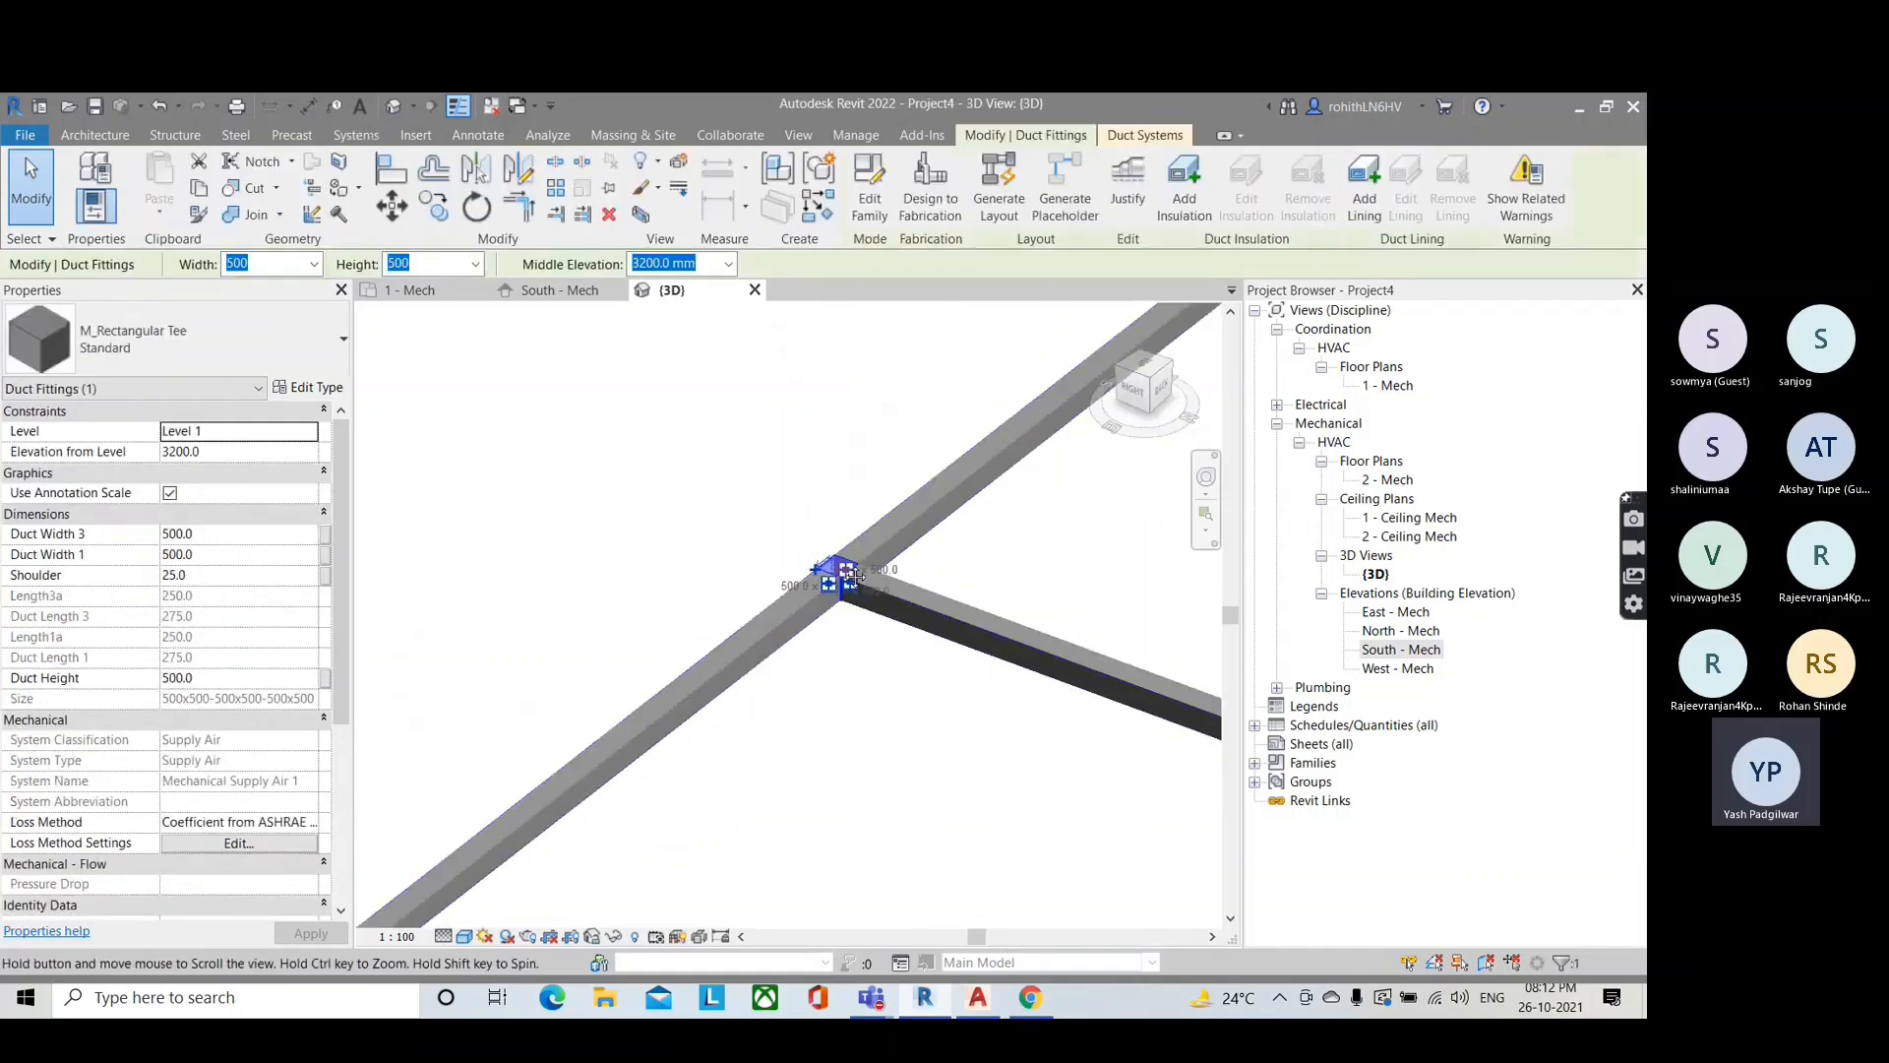
scroll(846, 580, up, 2)
scroll(846, 637, up, 2)
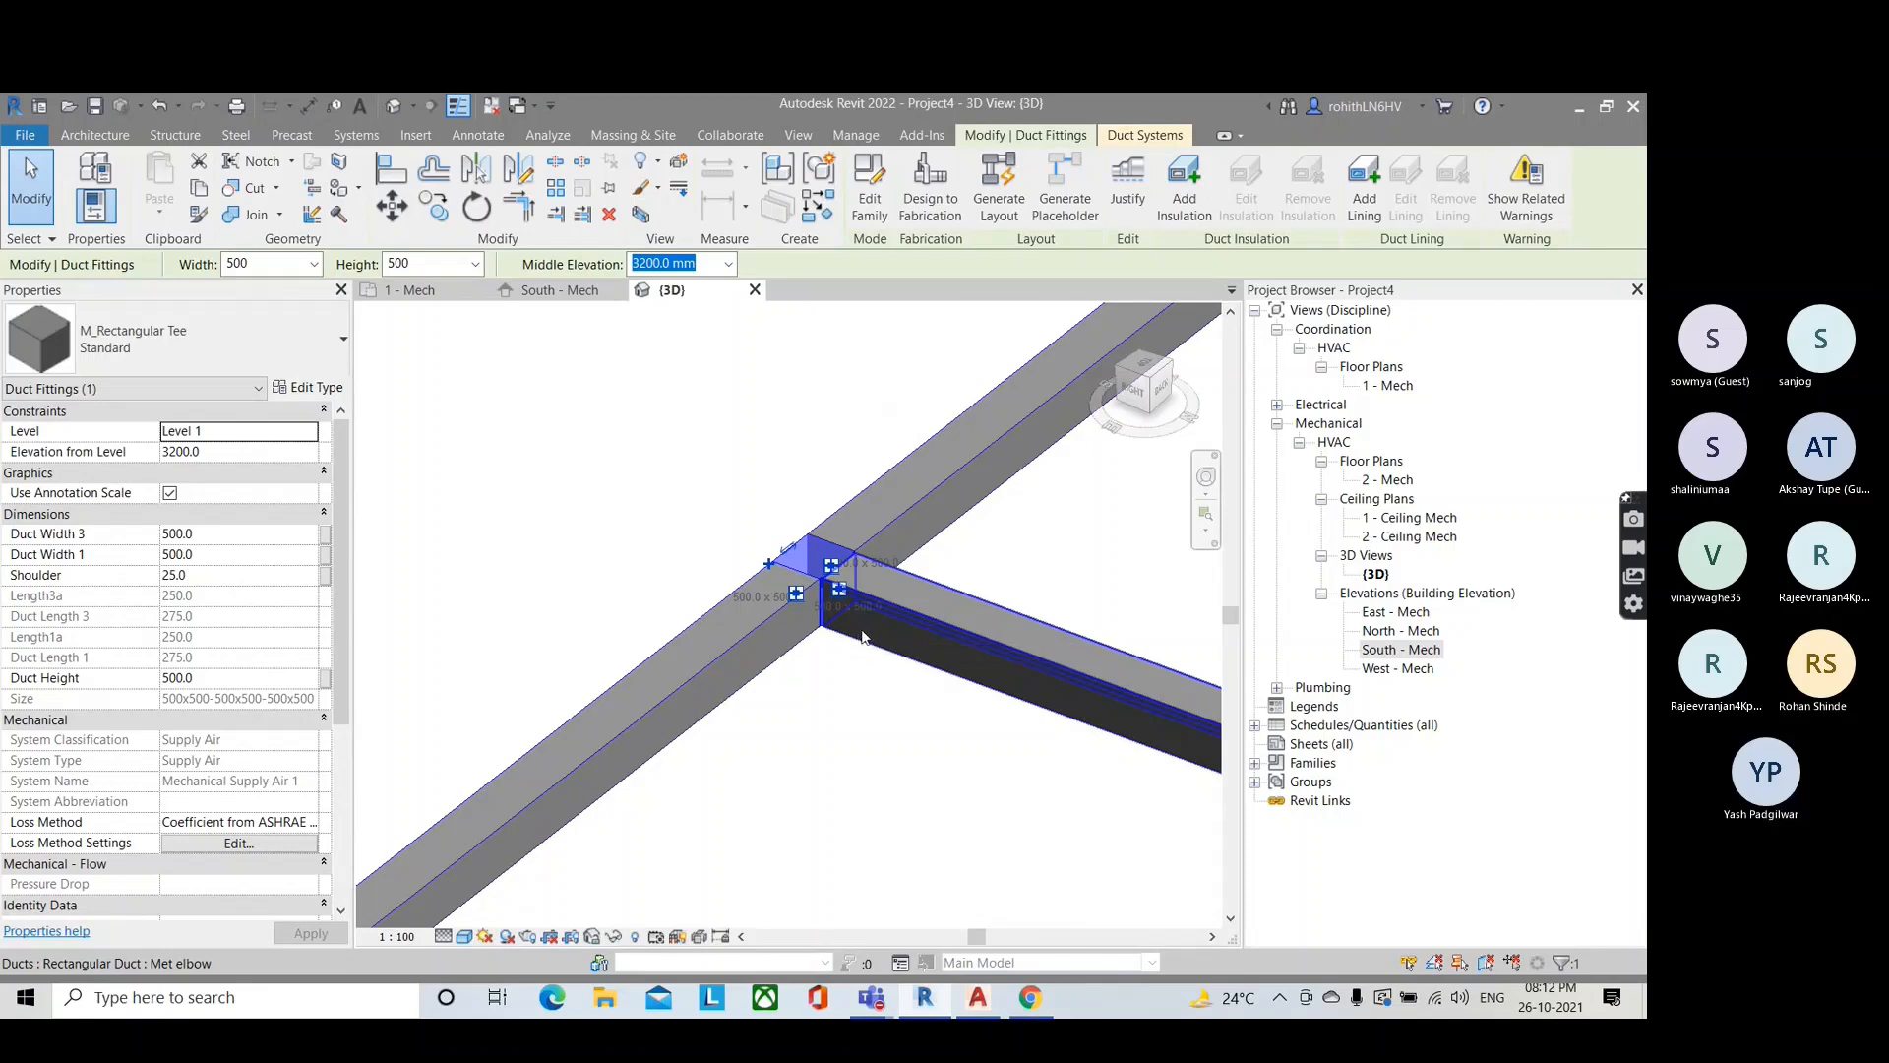
scroll(792, 615, down, 6)
Step: Recheck how the takeoff attaches to its main duct, and contrast it again with the short branch's tee junction
scroll(428, 592, up, 4)
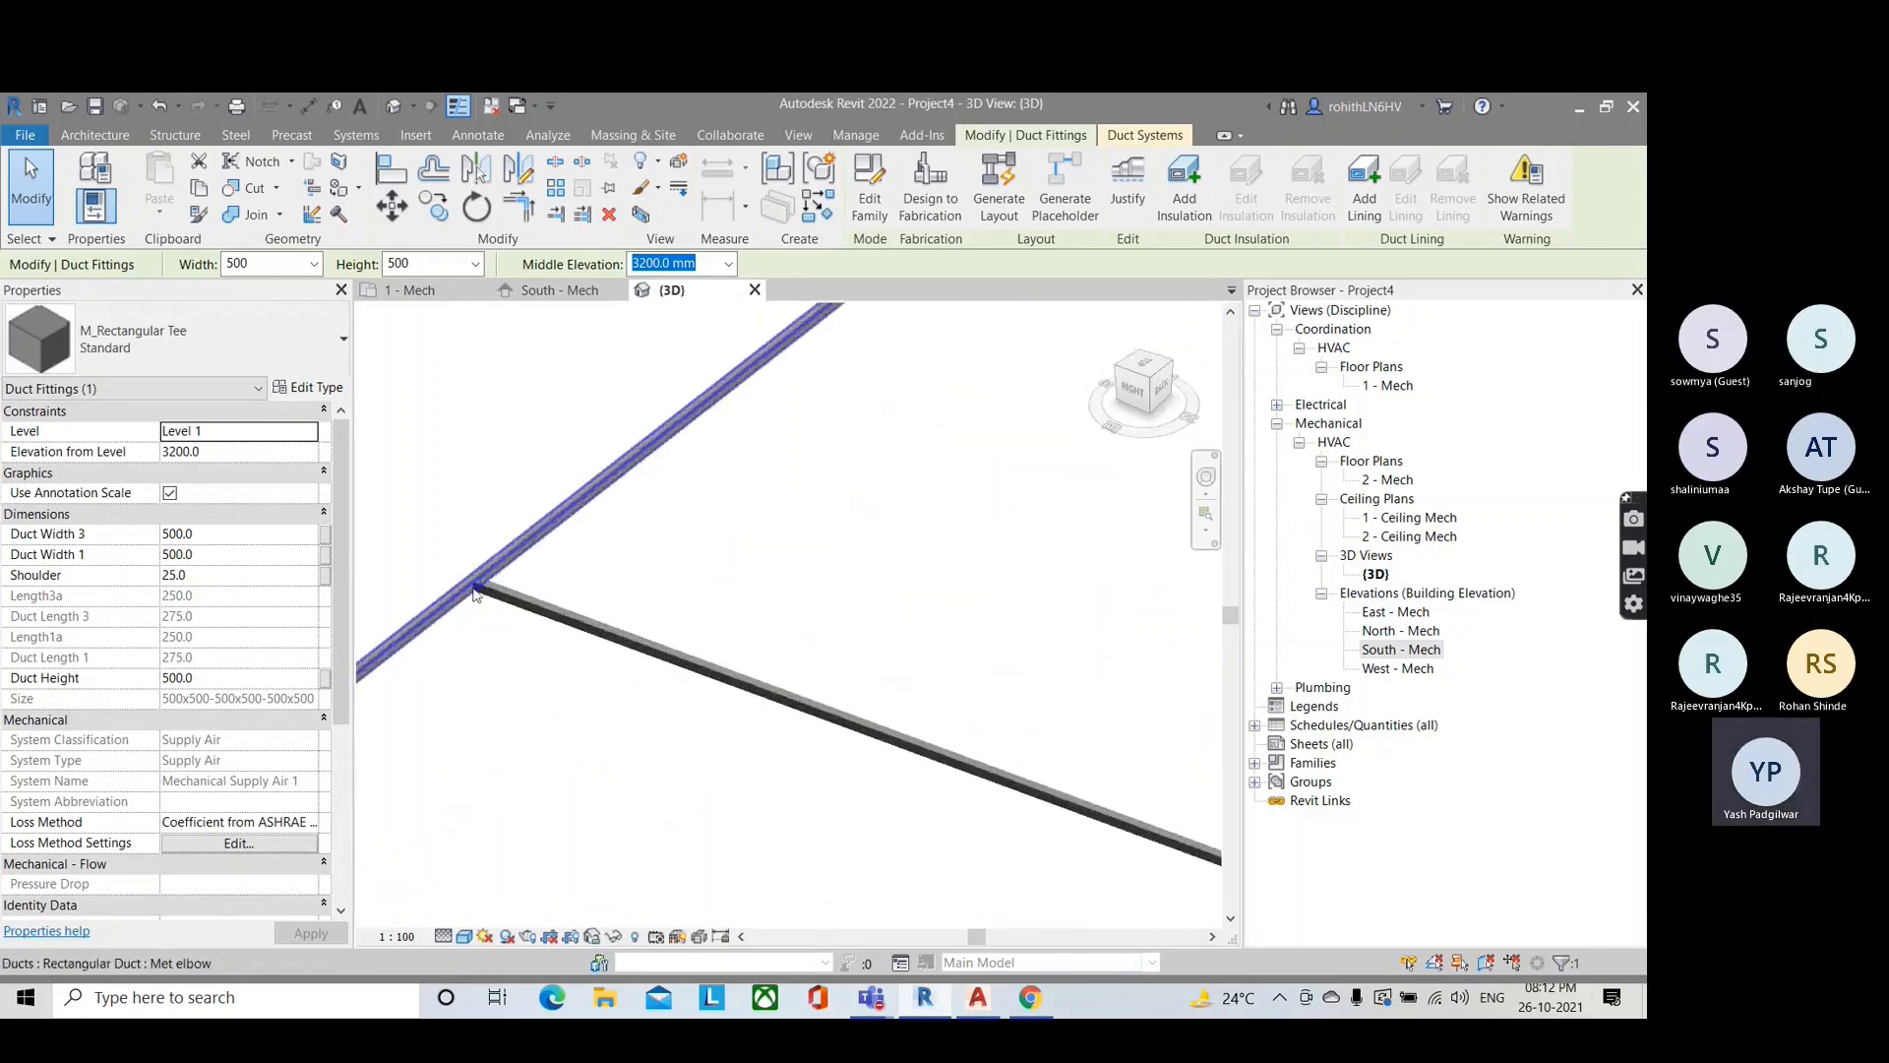
scroll(475, 588, up, 5)
click(498, 565)
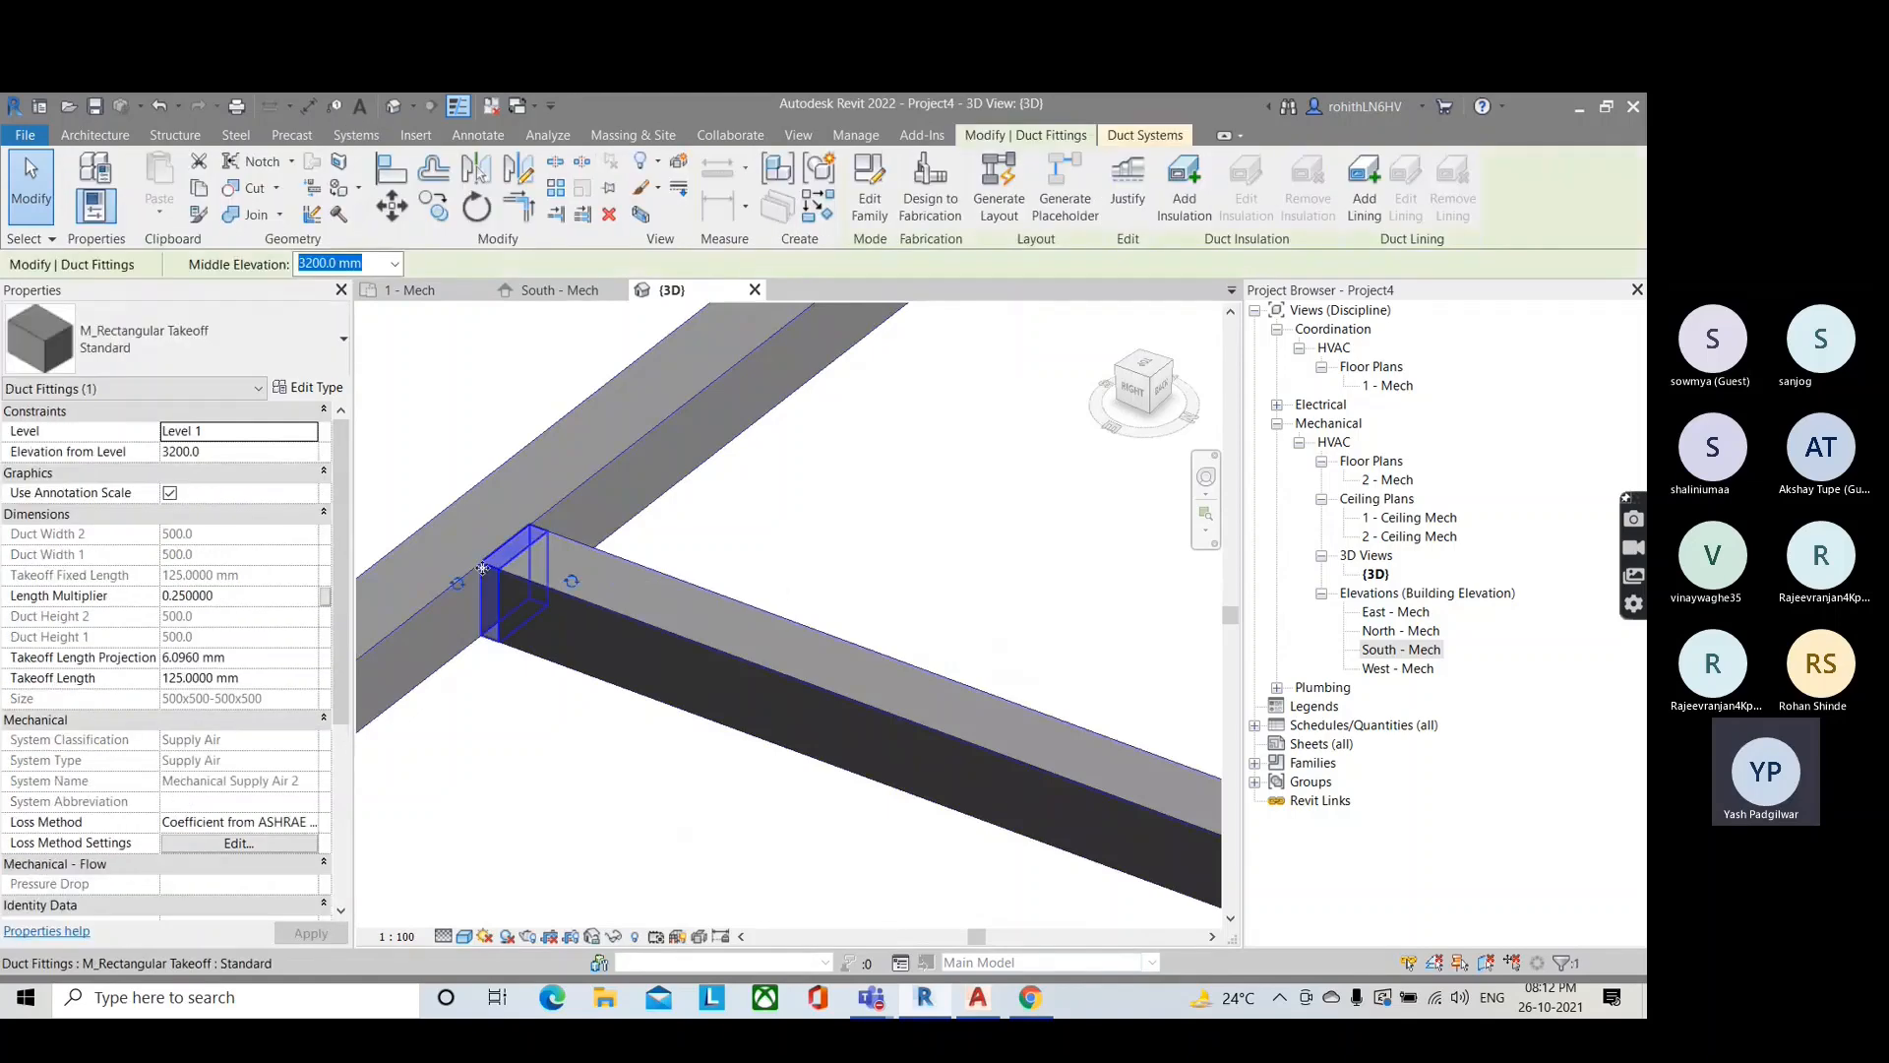
scroll(483, 567, up, 2)
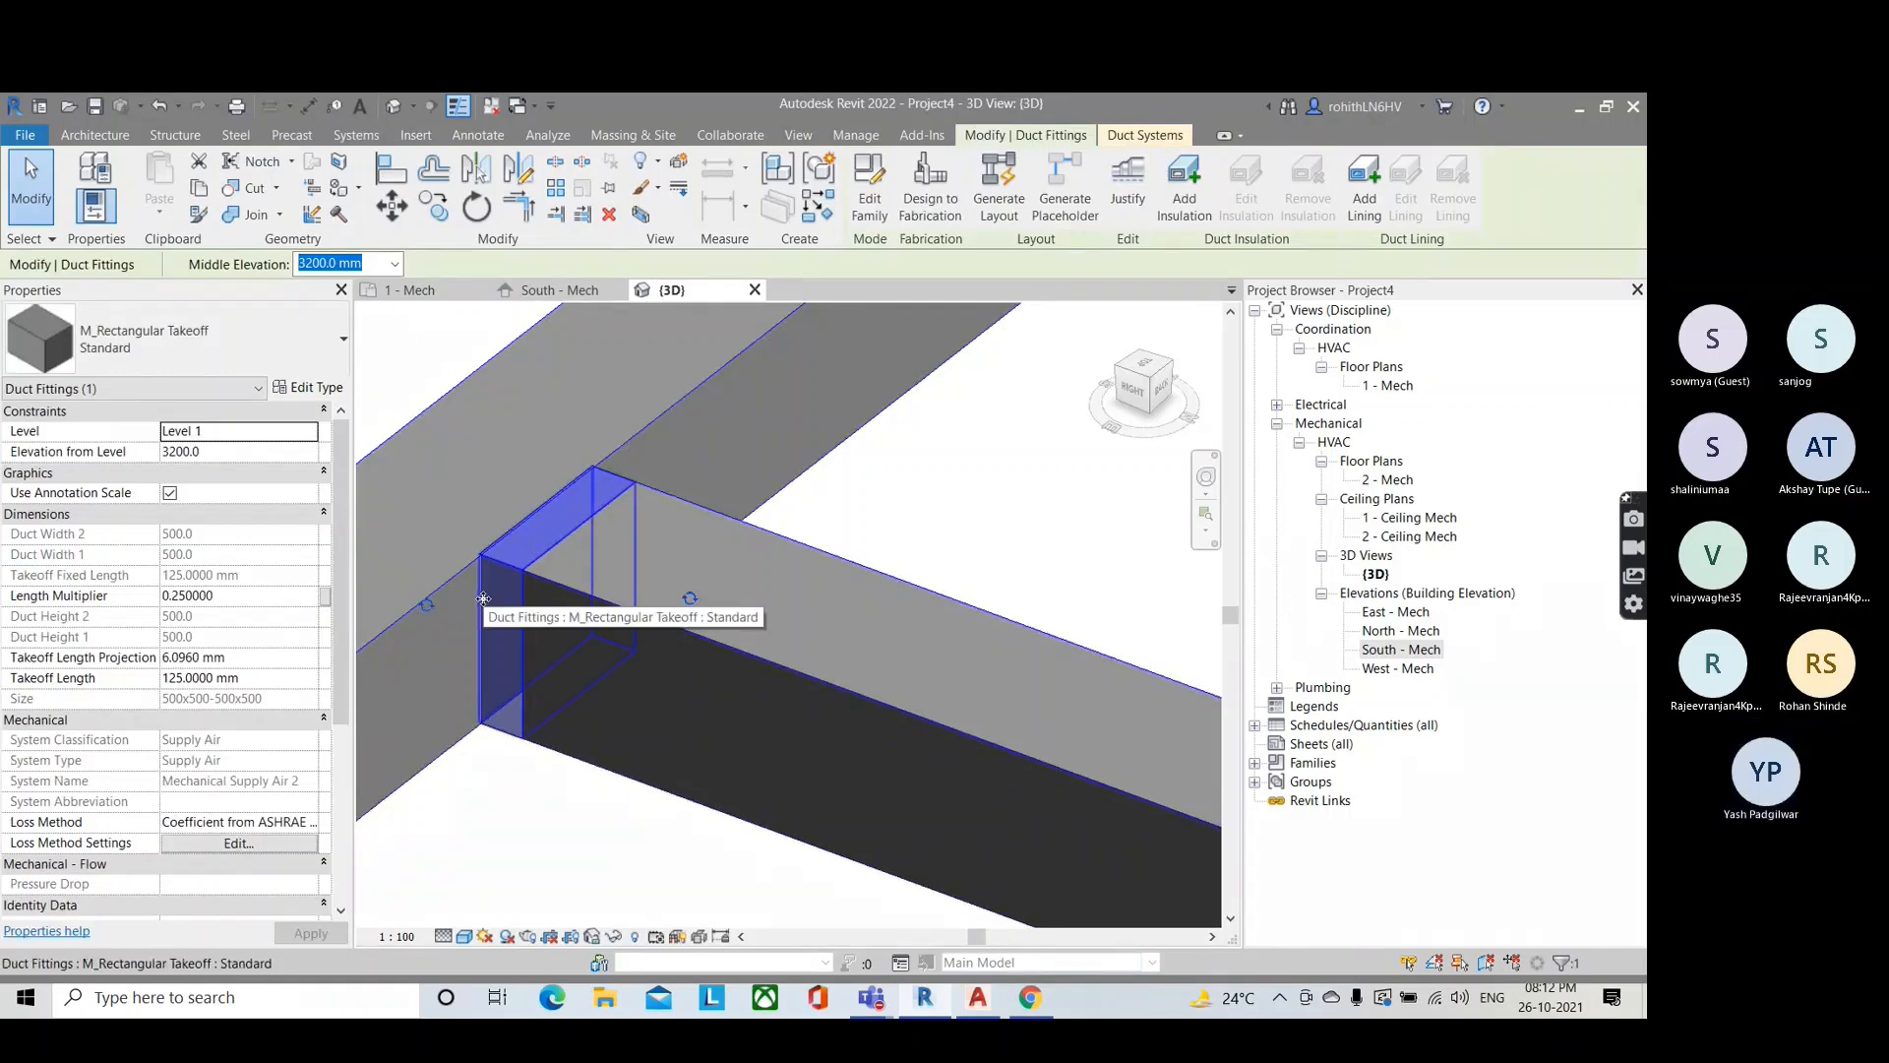
scroll(492, 586, down, 5)
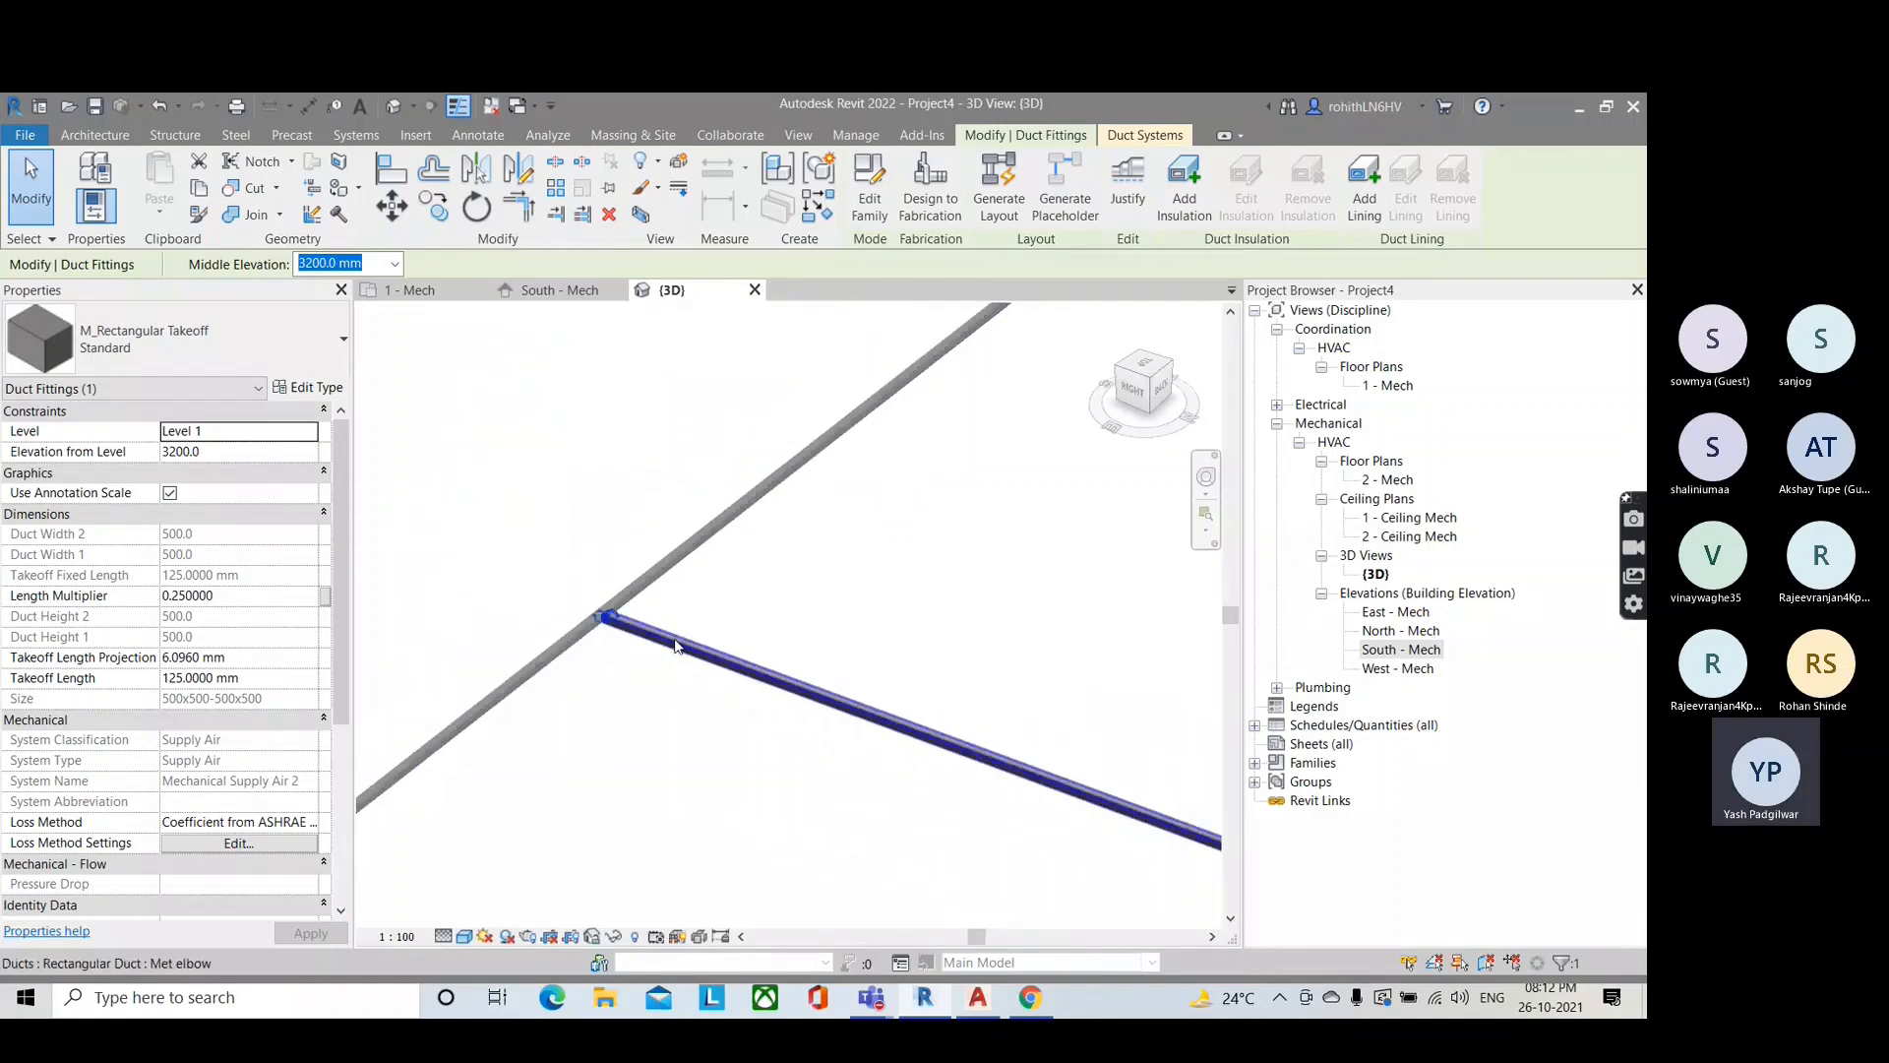
scroll(675, 640, down, 3)
middle_drag(675, 639, 364, 507)
scroll(940, 597, up, 6)
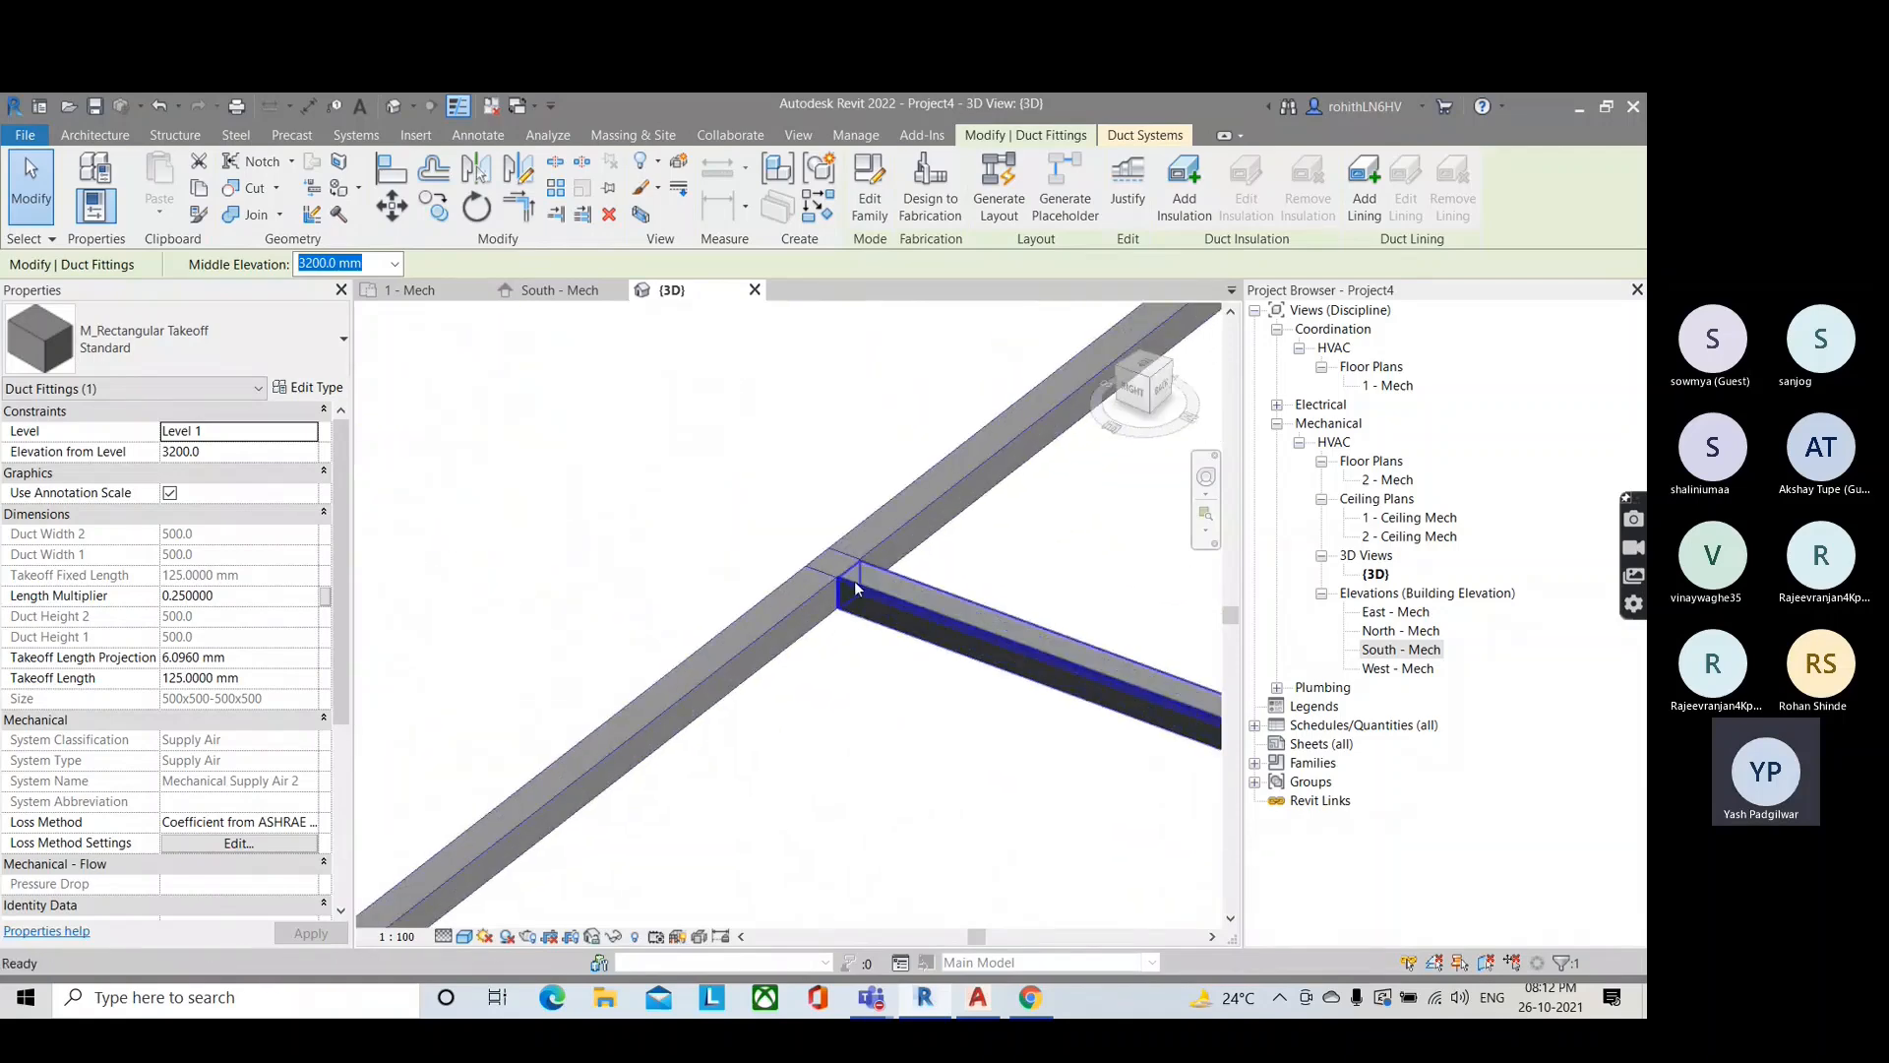
key(Escape)
click(841, 568)
key(Escape)
scroll(794, 573, down, 5)
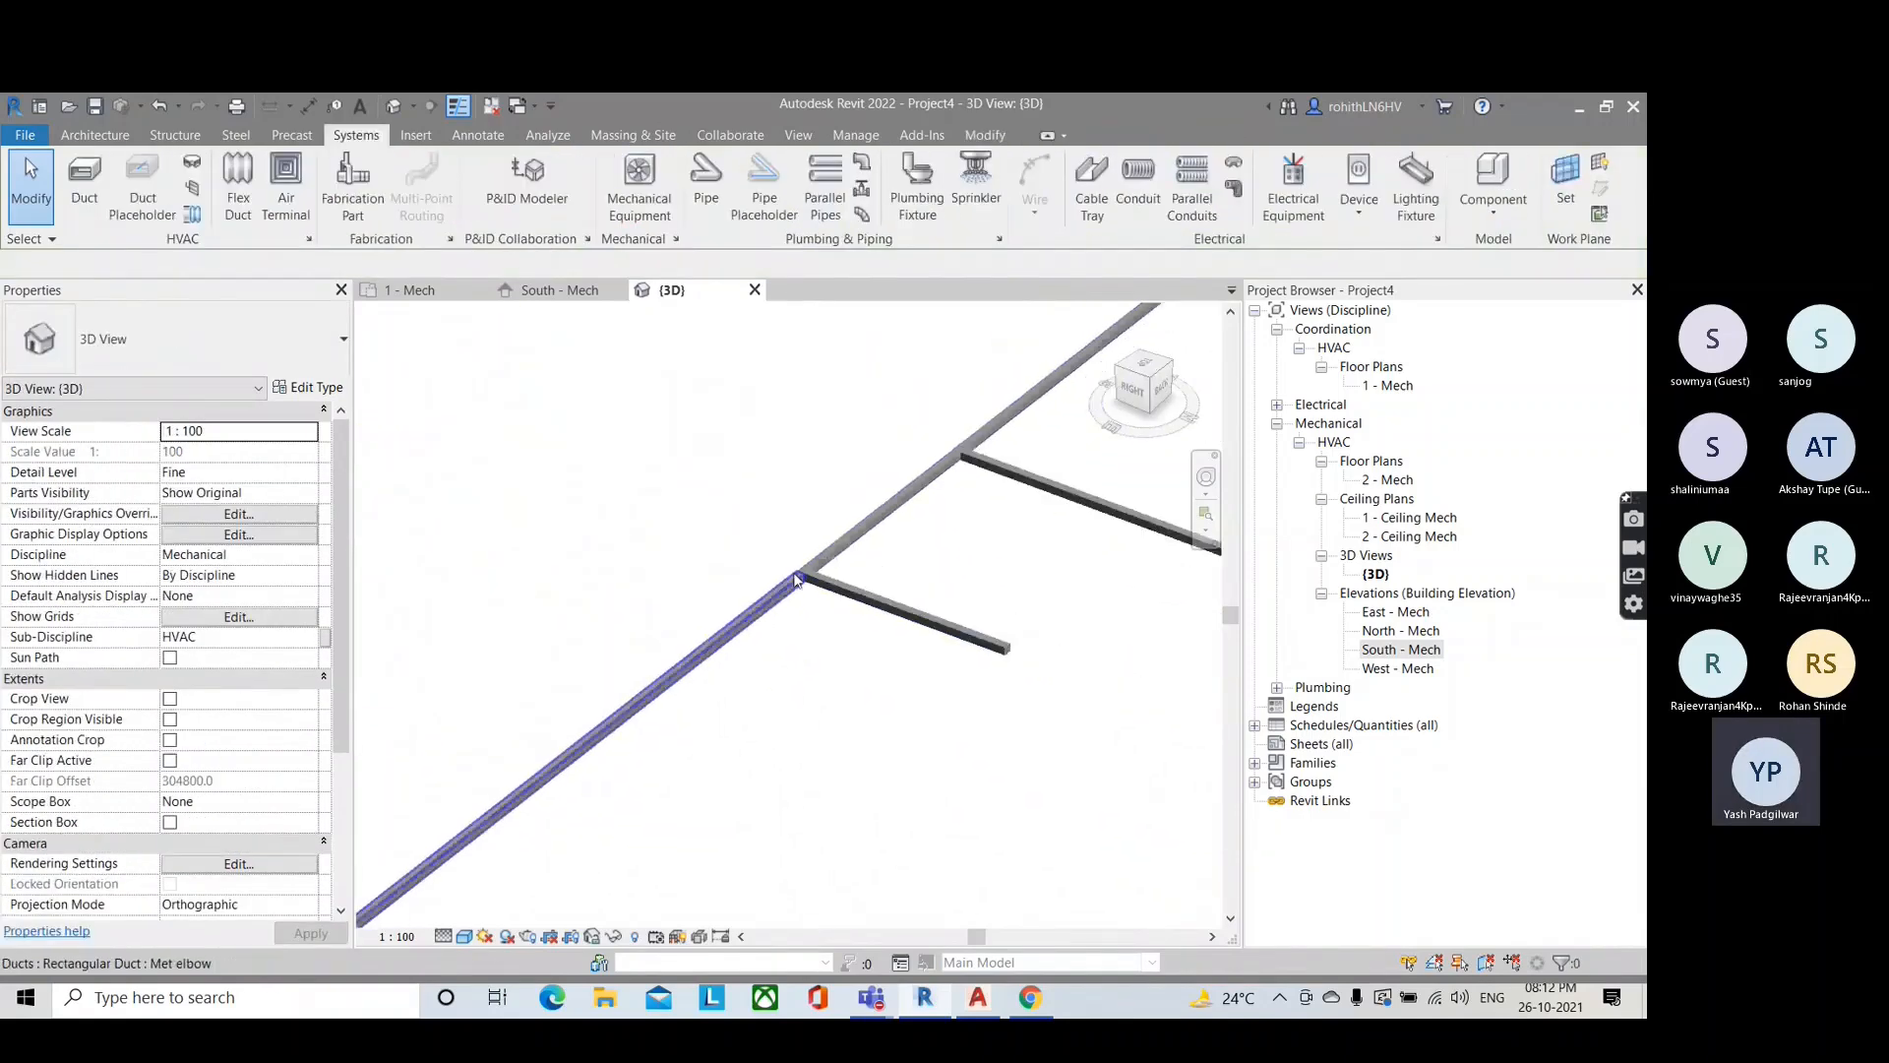
scroll(792, 575, down, 5)
Step: Reinspect the selected takeoff up close and compare it with the shoe tap reference image in the Chrome image results
middle_drag(721, 574, 1028, 664)
scroll(621, 595, up, 4)
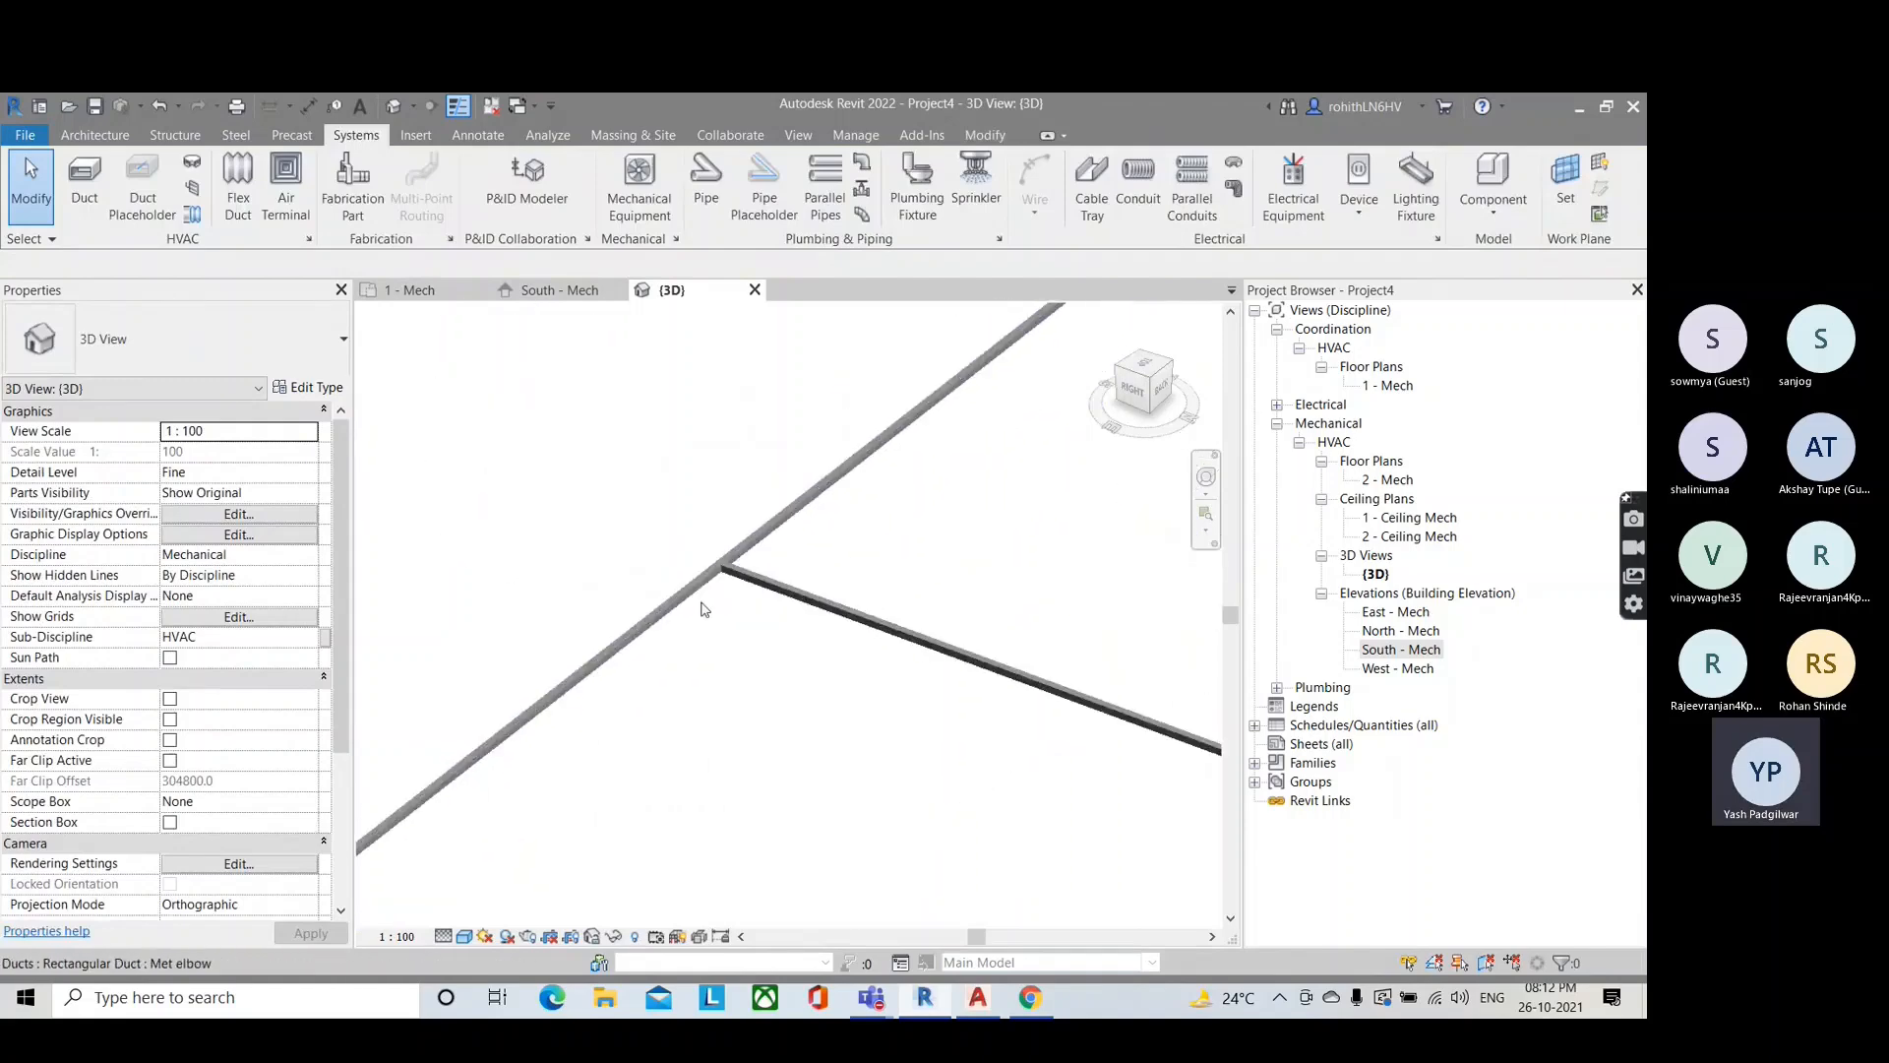
scroll(705, 609, up, 5)
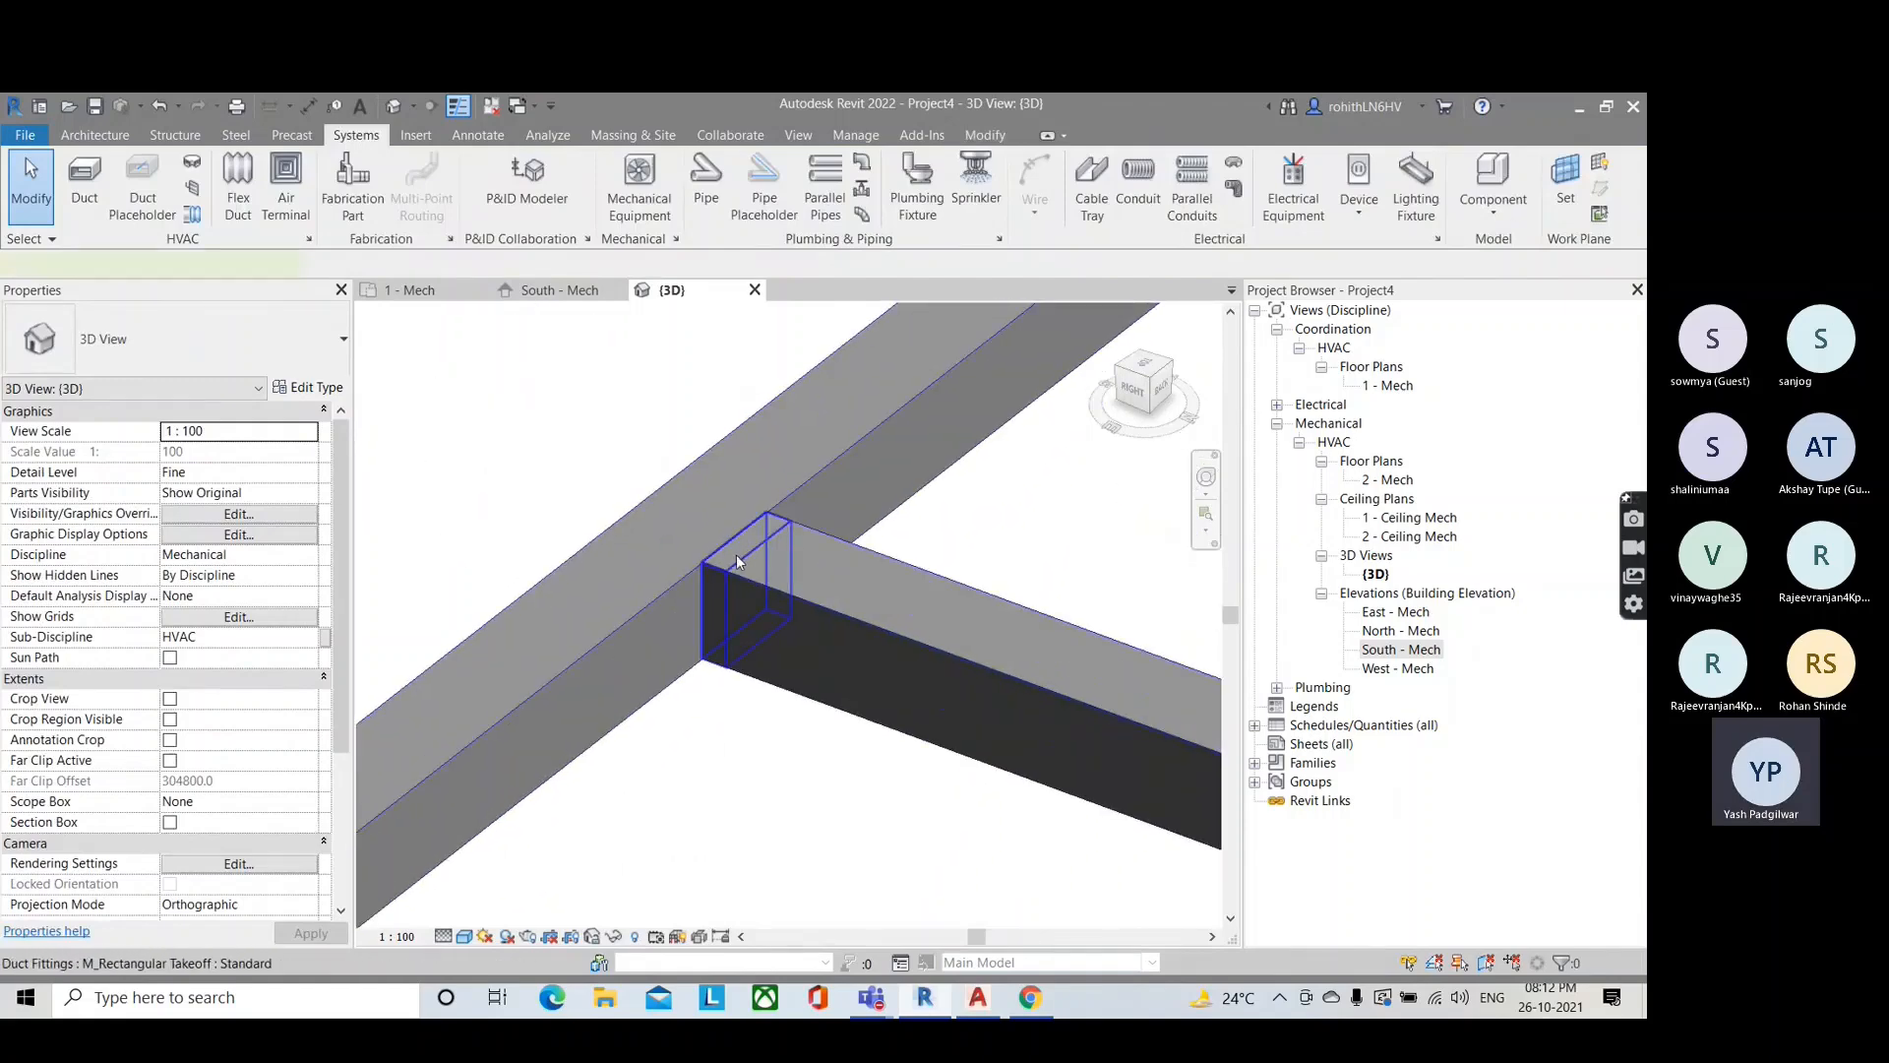
click(736, 553)
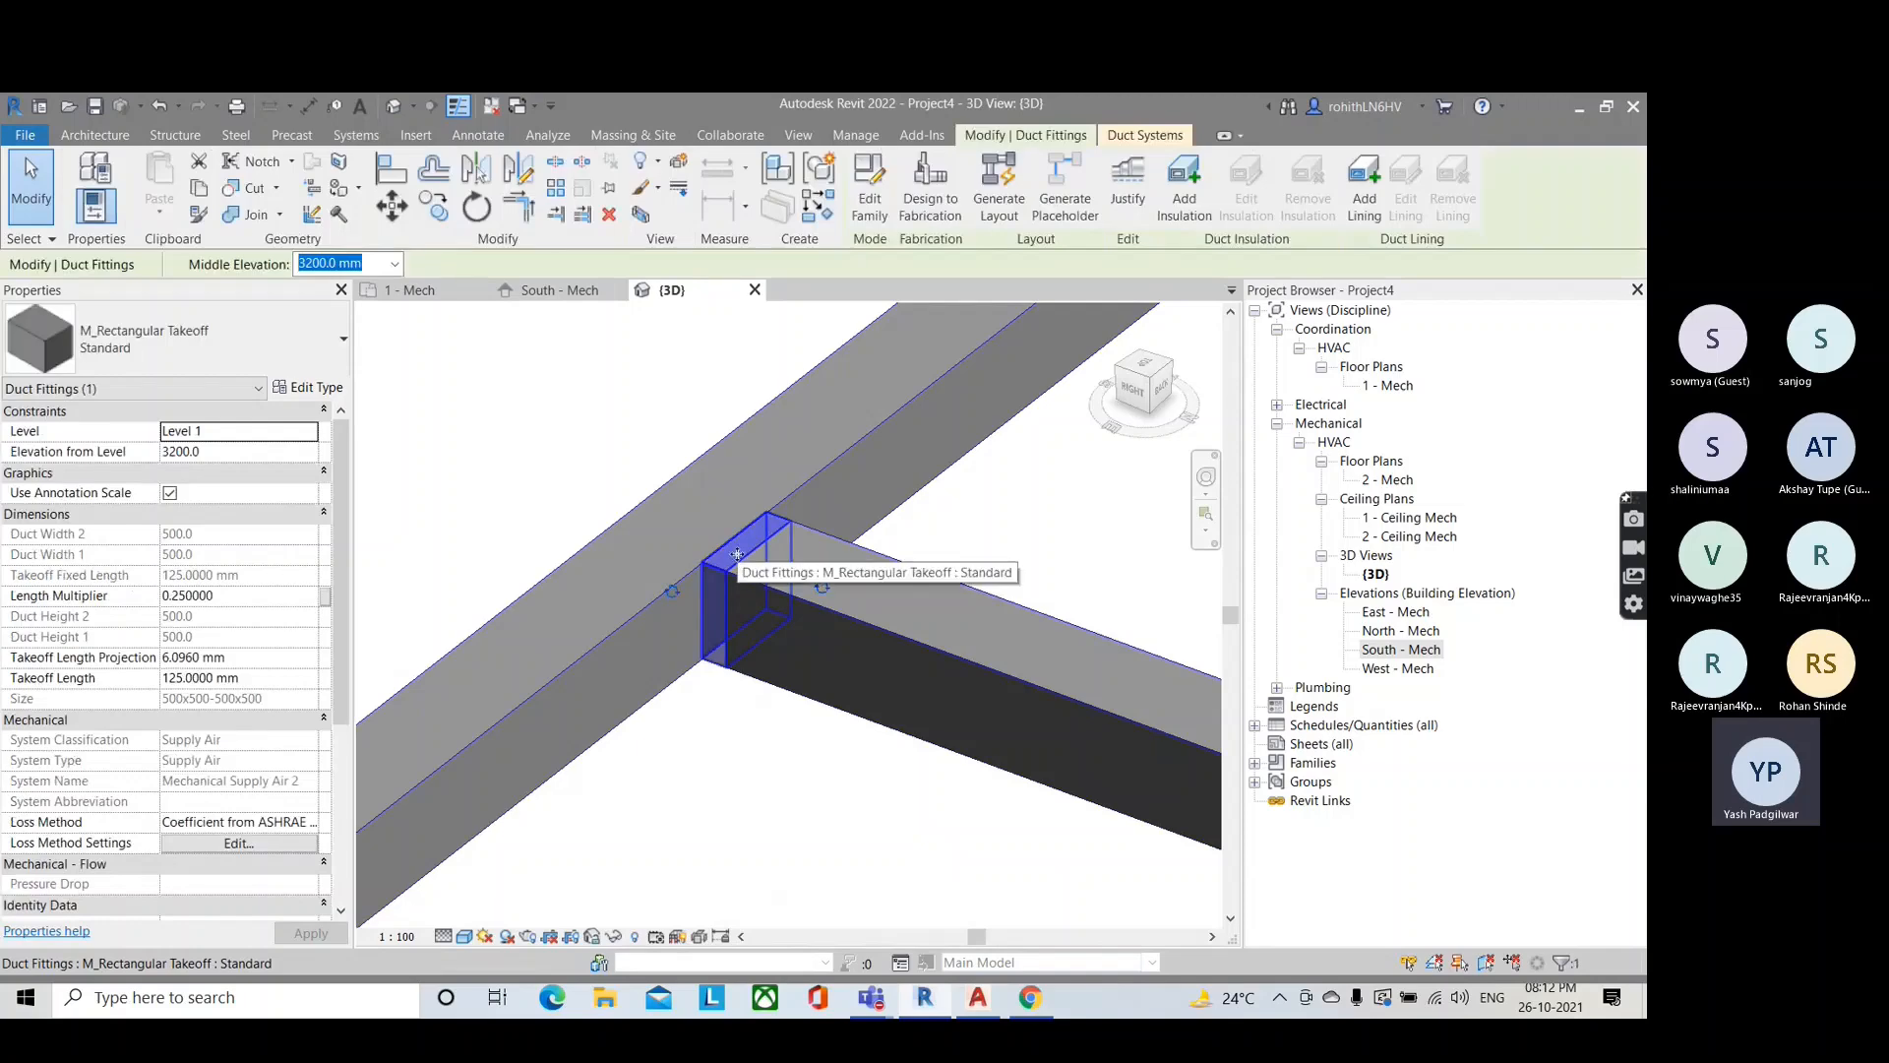
key(Escape)
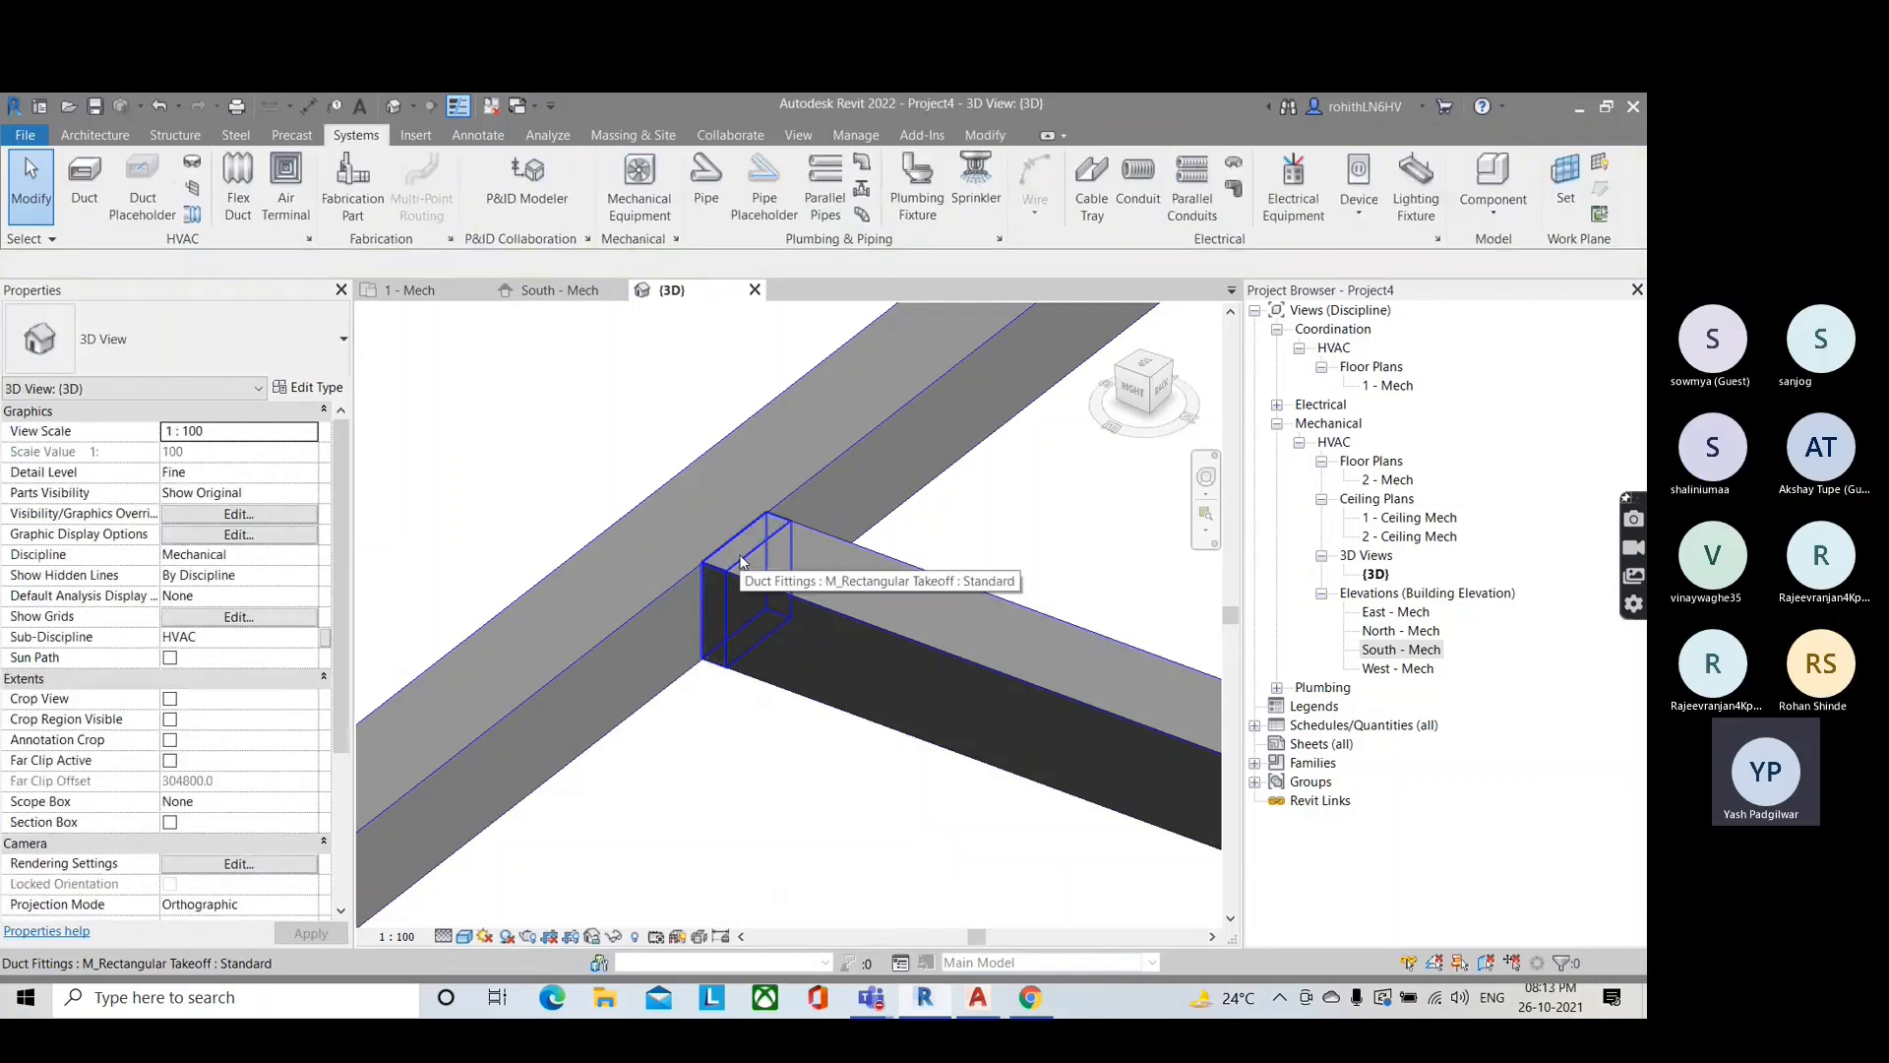
scroll(742, 554, down, 5)
scroll(742, 560, up, 5)
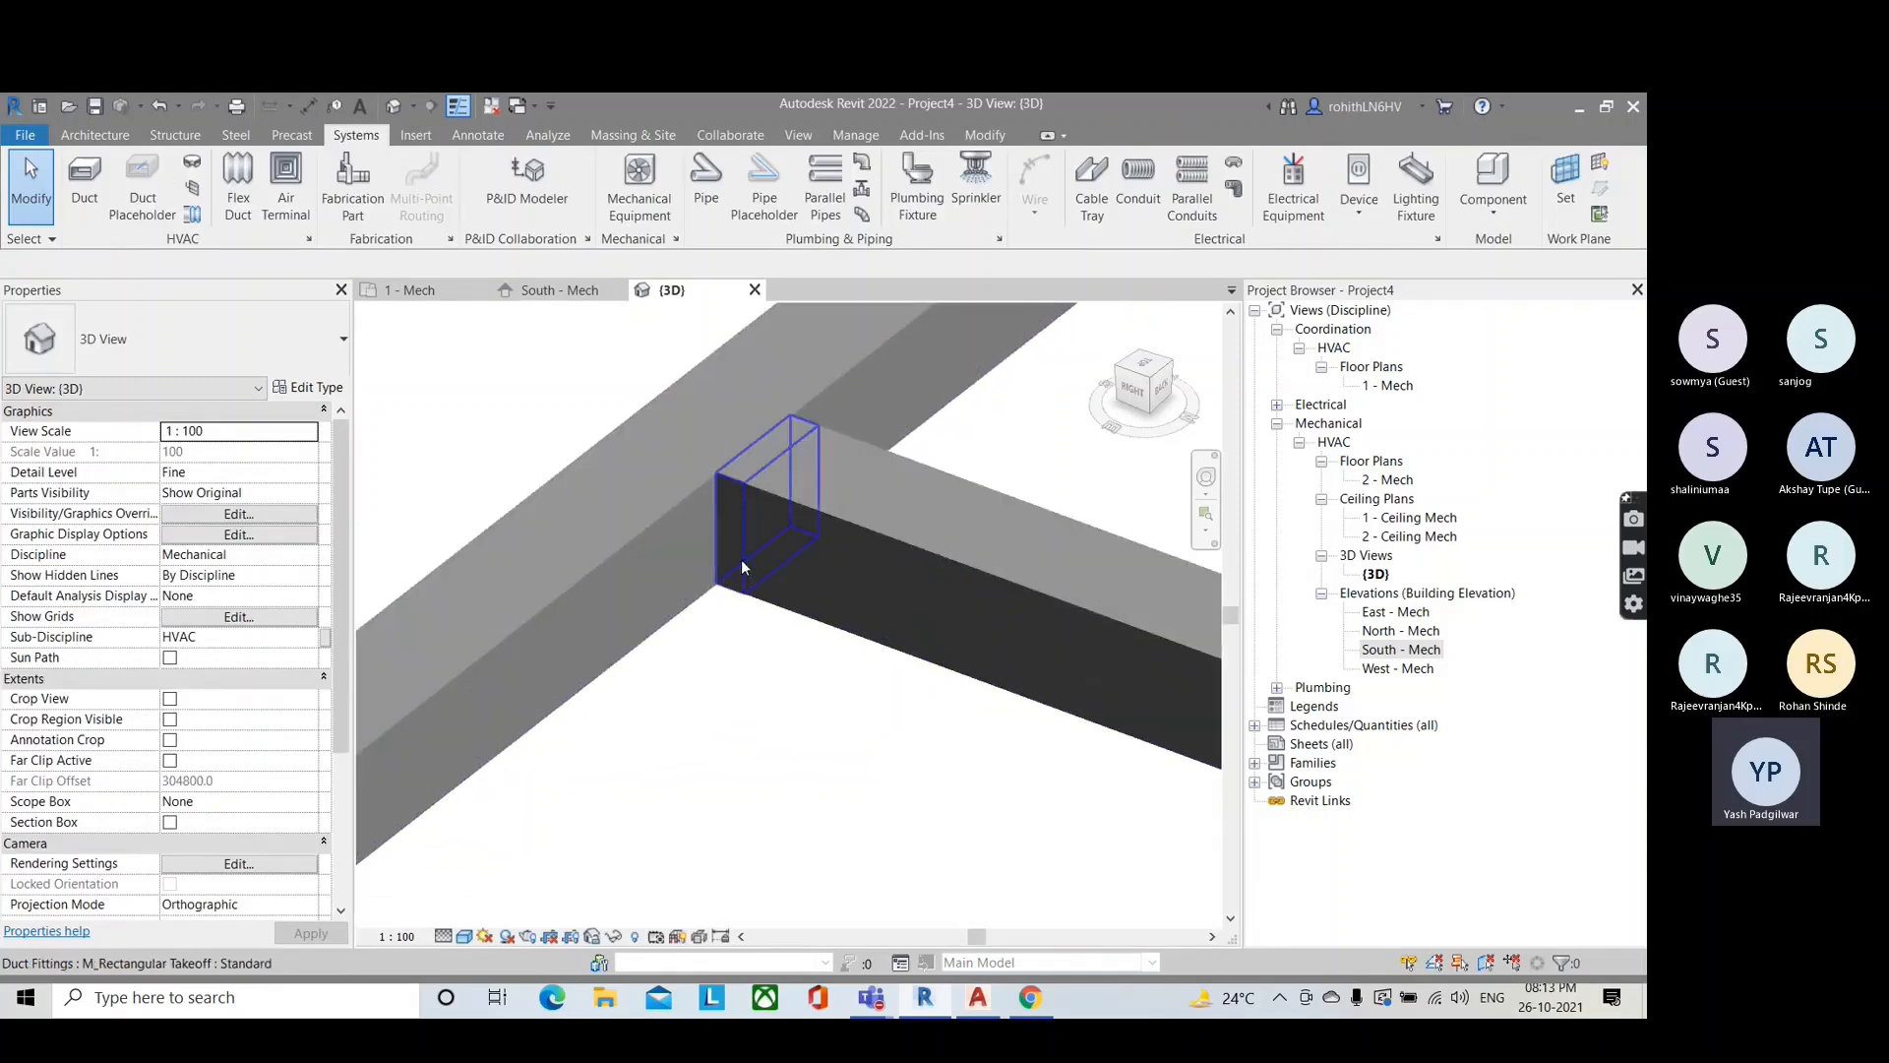
click(740, 476)
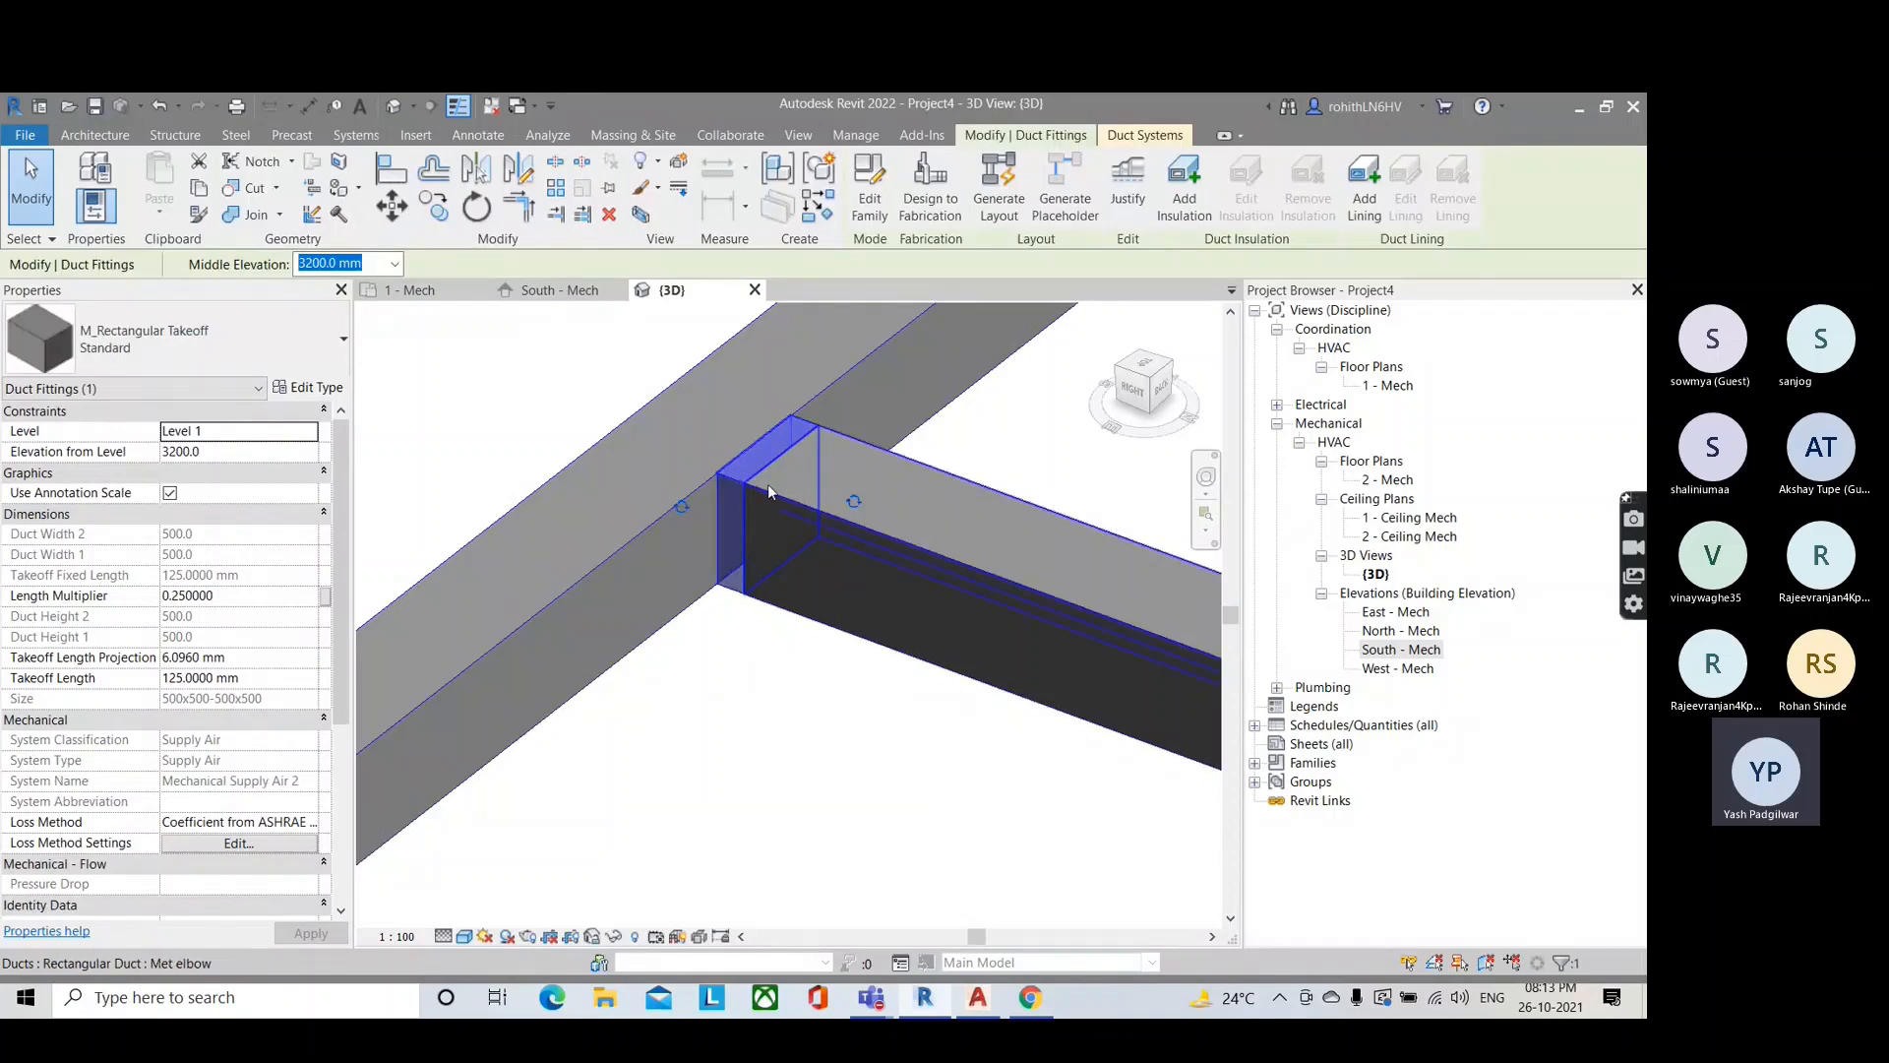
click(1030, 996)
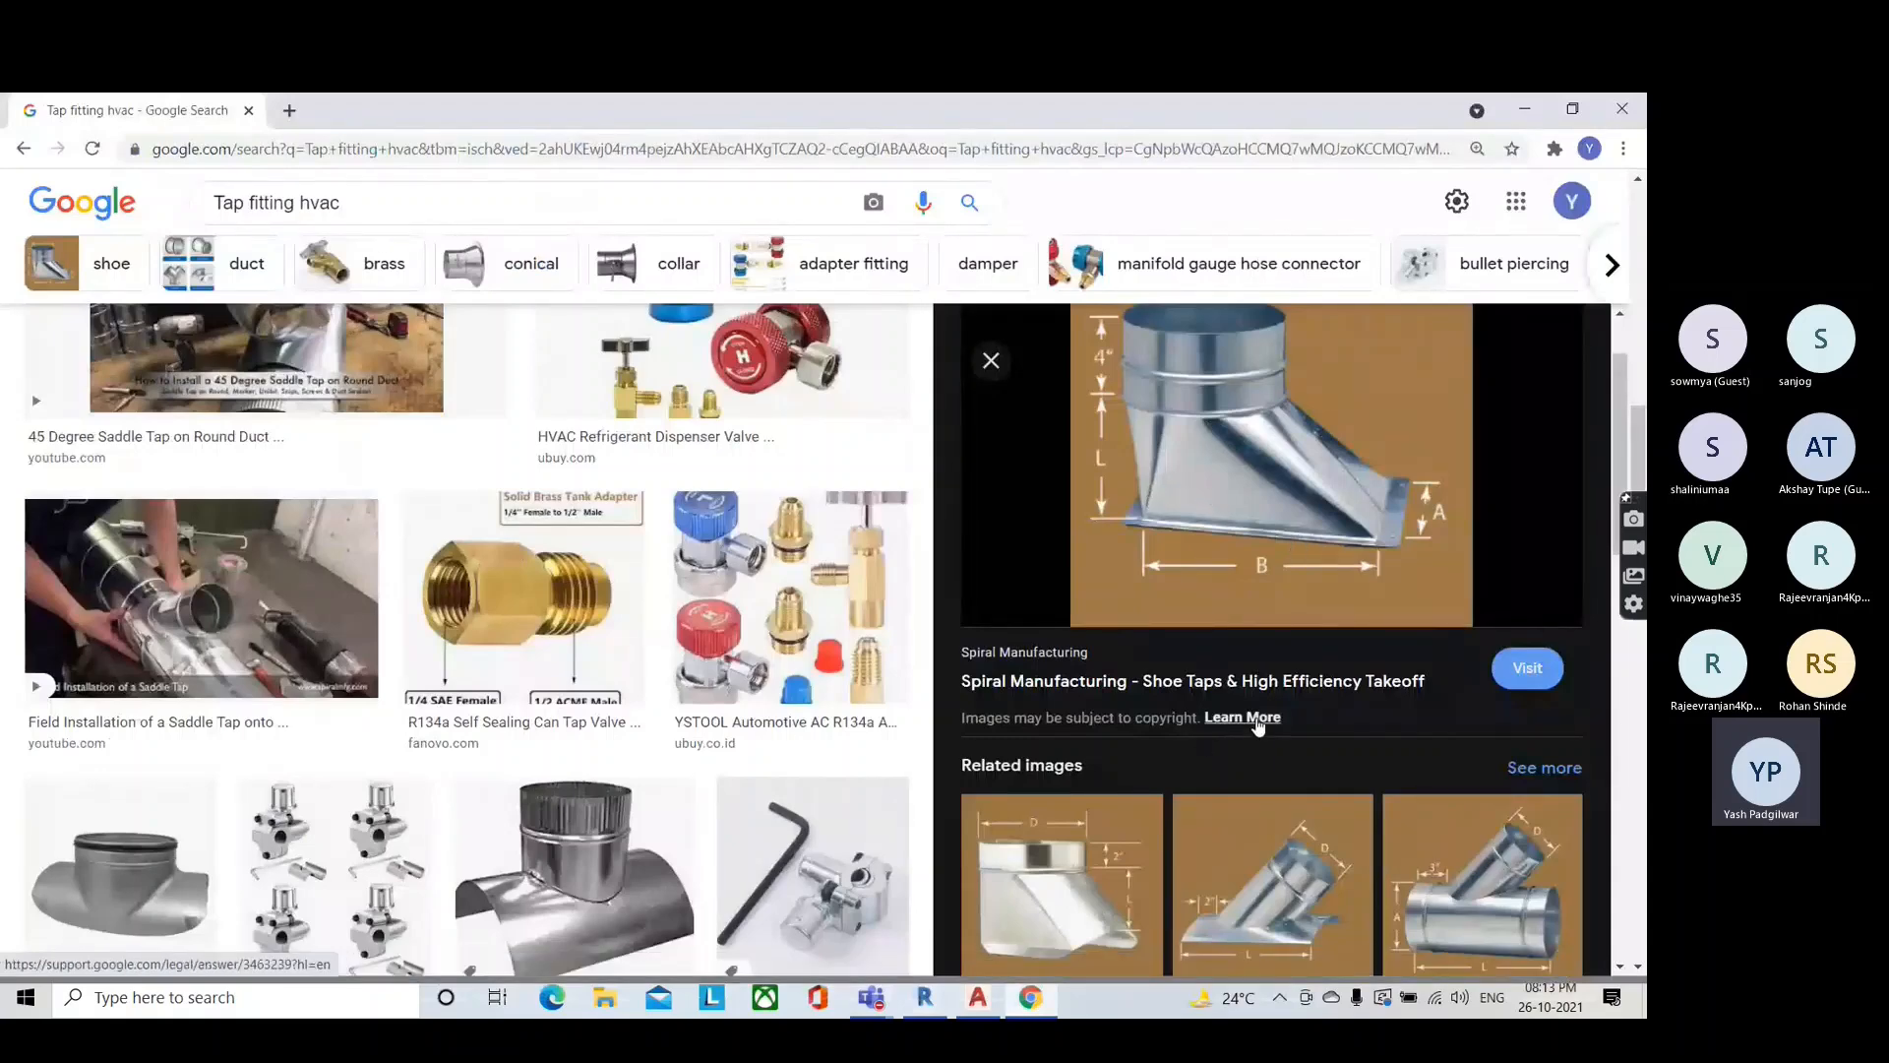
click(1027, 997)
Step: Switch back to Revit and open the routing preferences of the lower main duct's Met elbow type from the 1 - Mech floor plan
scroll(754, 557, down, 5)
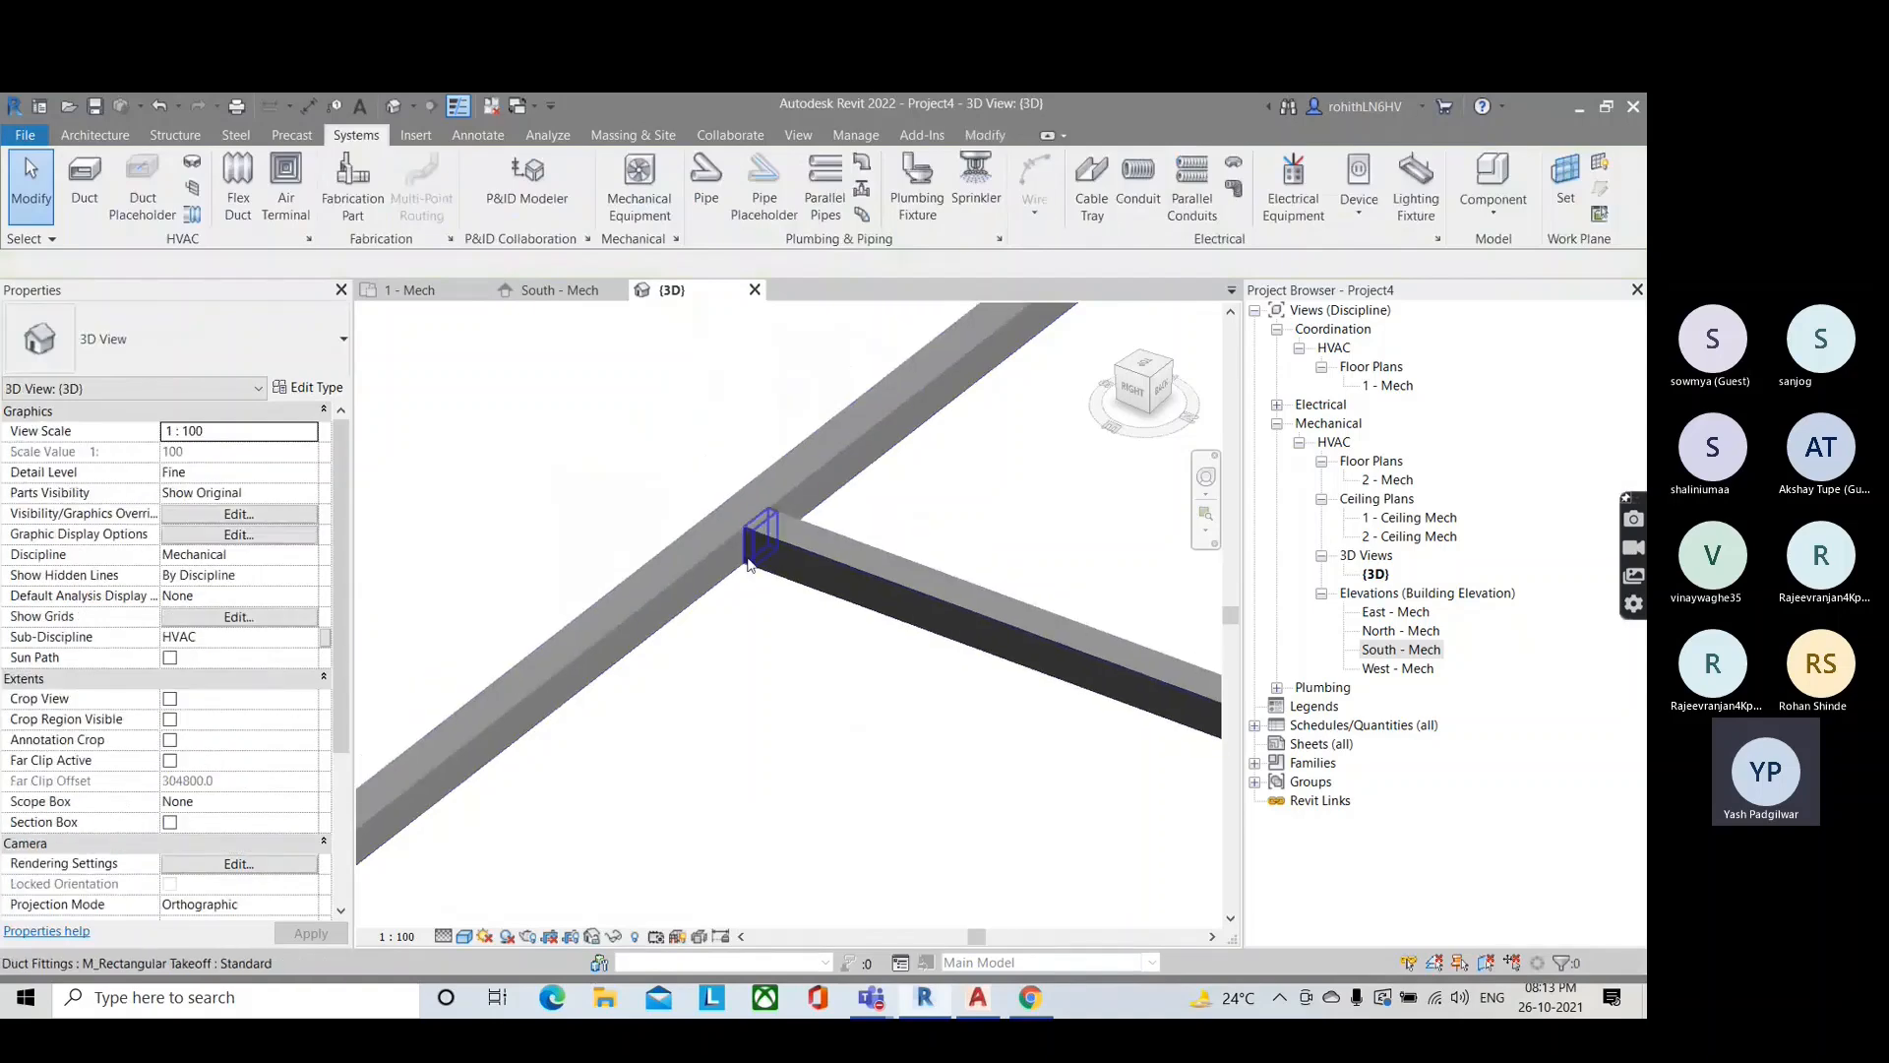
scroll(748, 559, down, 6)
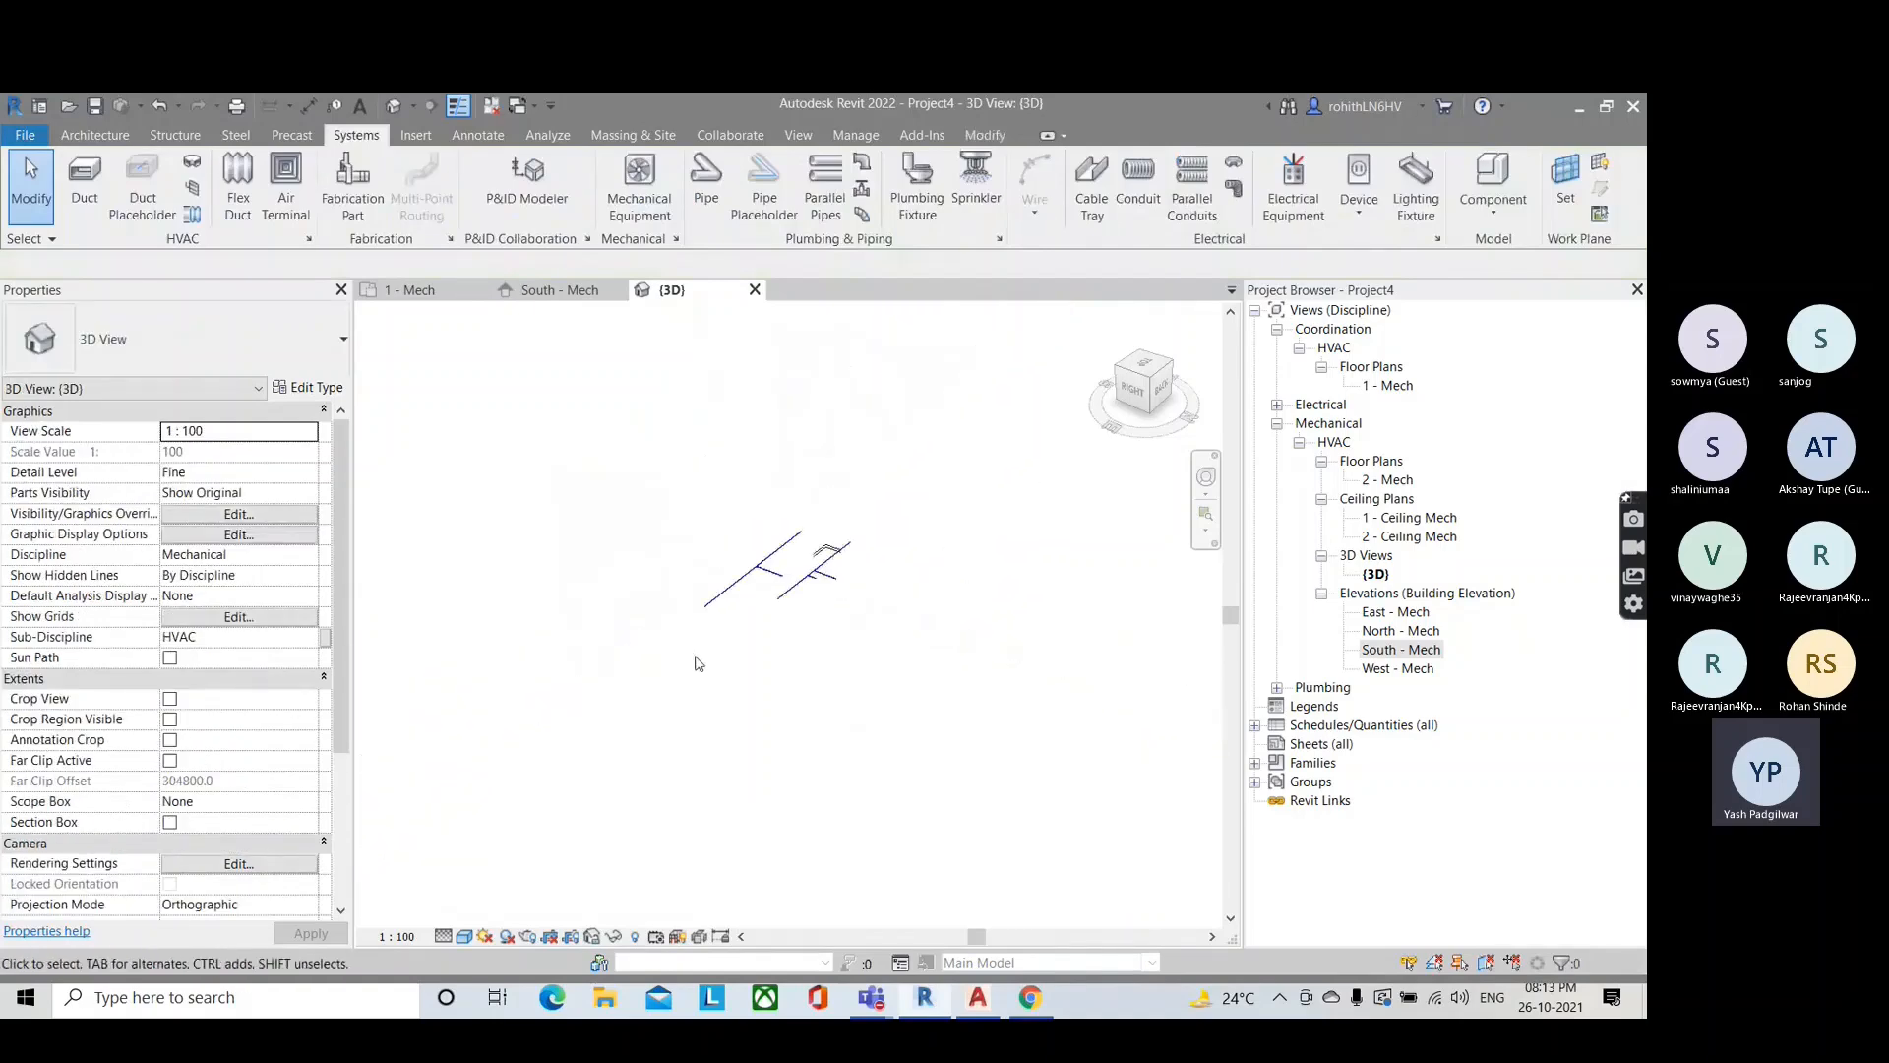
shift+middle_drag(696, 660, 900, 679)
click(408, 290)
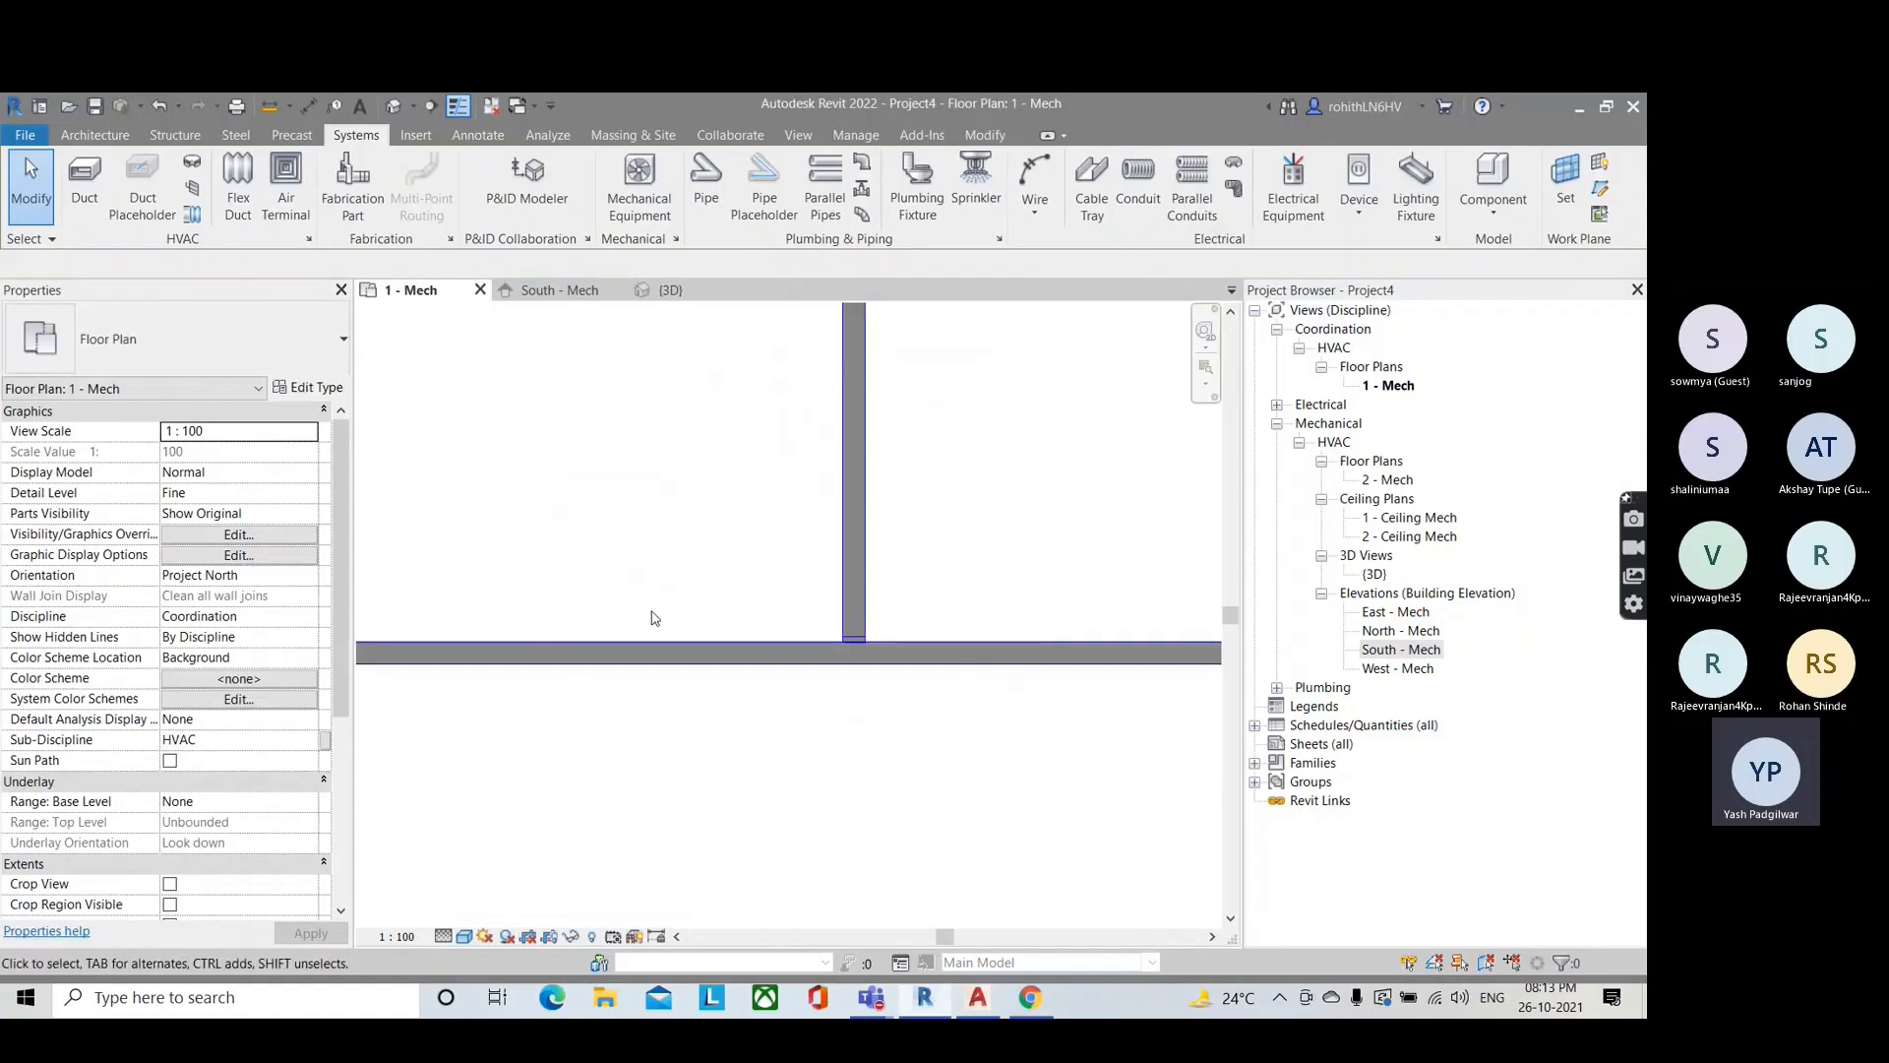
scroll(768, 743, down, 4)
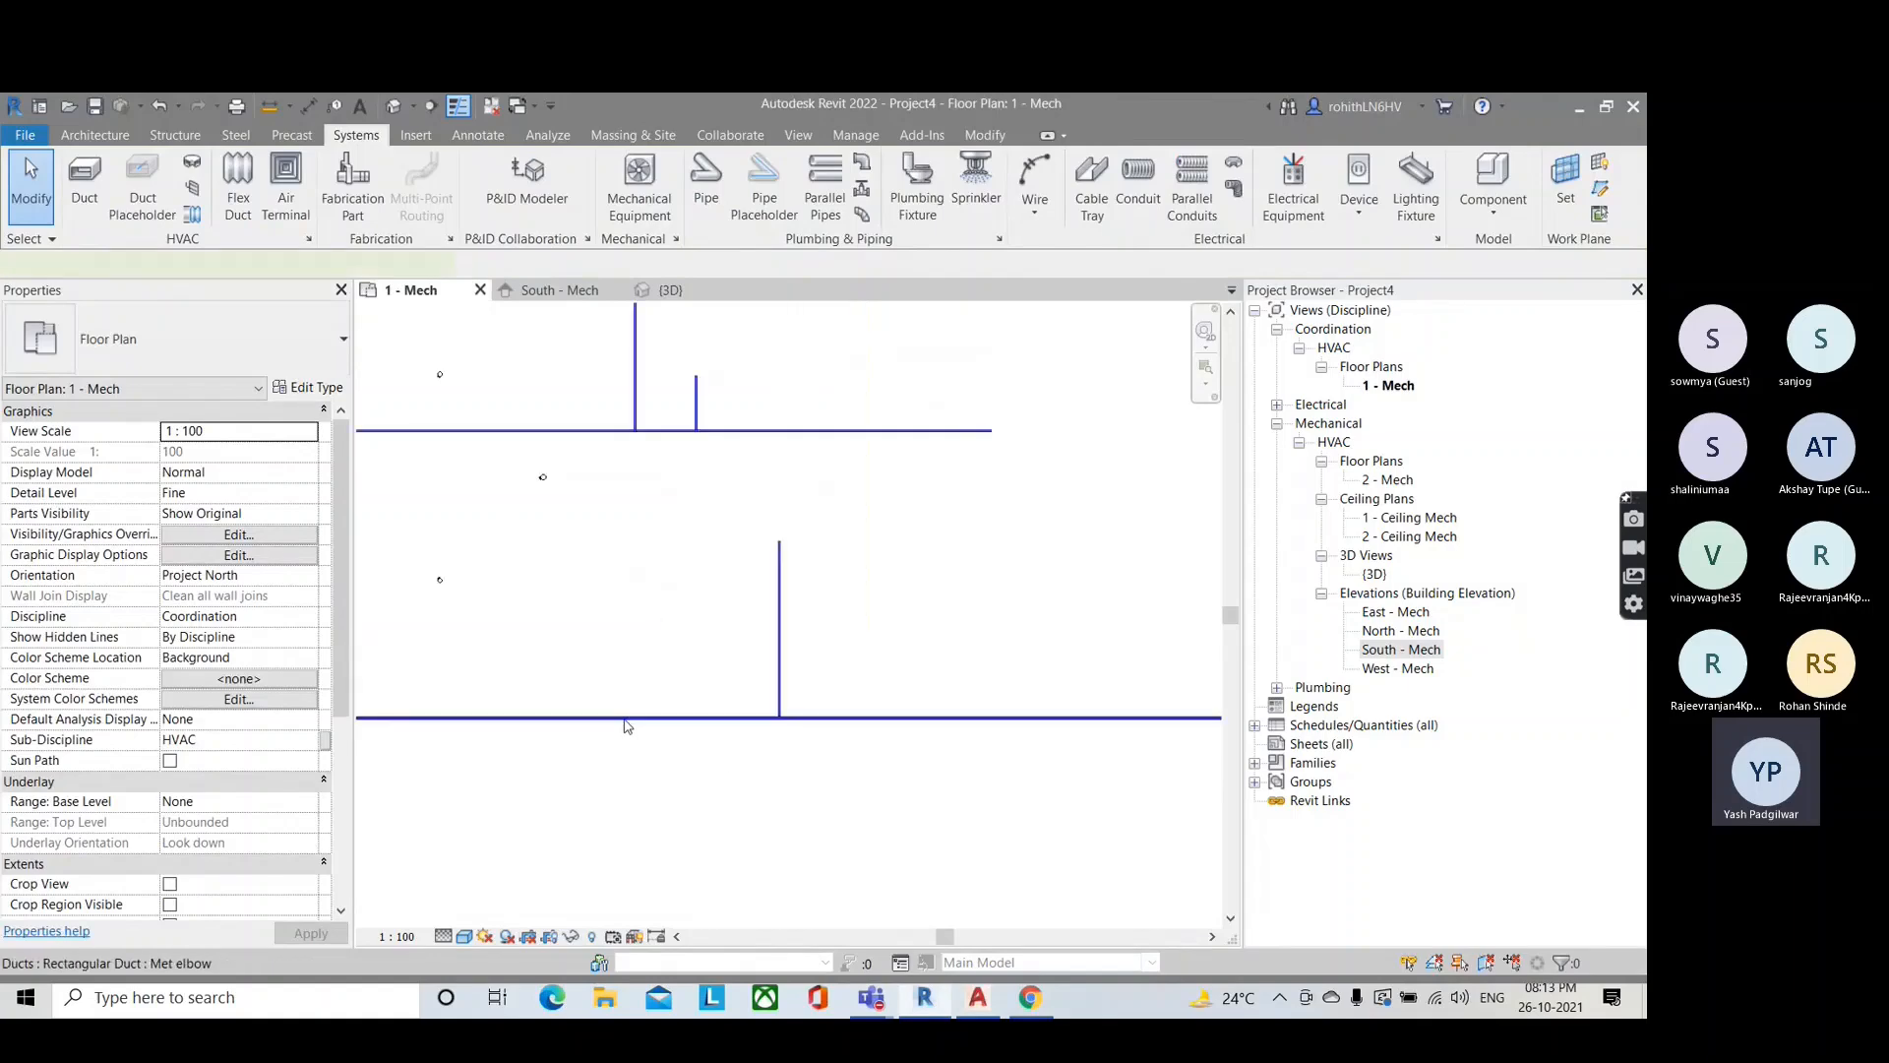
click(628, 720)
click(311, 387)
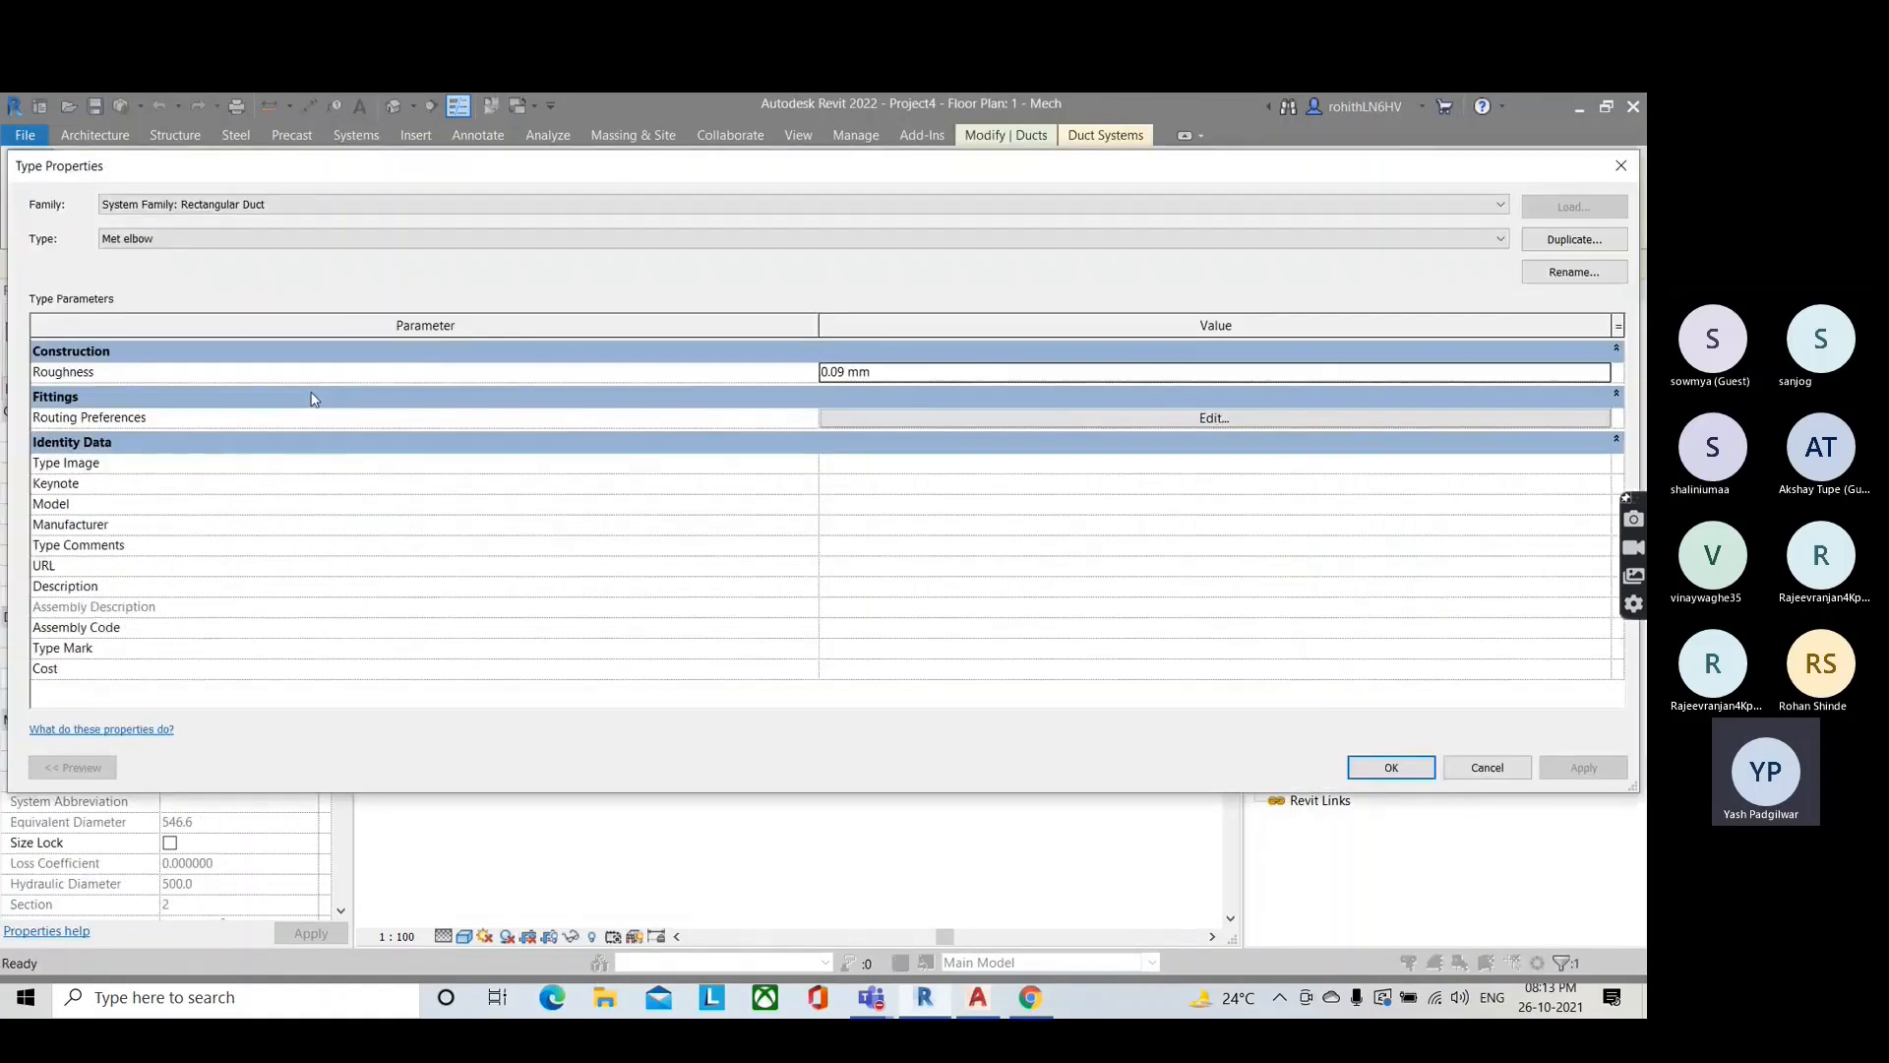
click(943, 419)
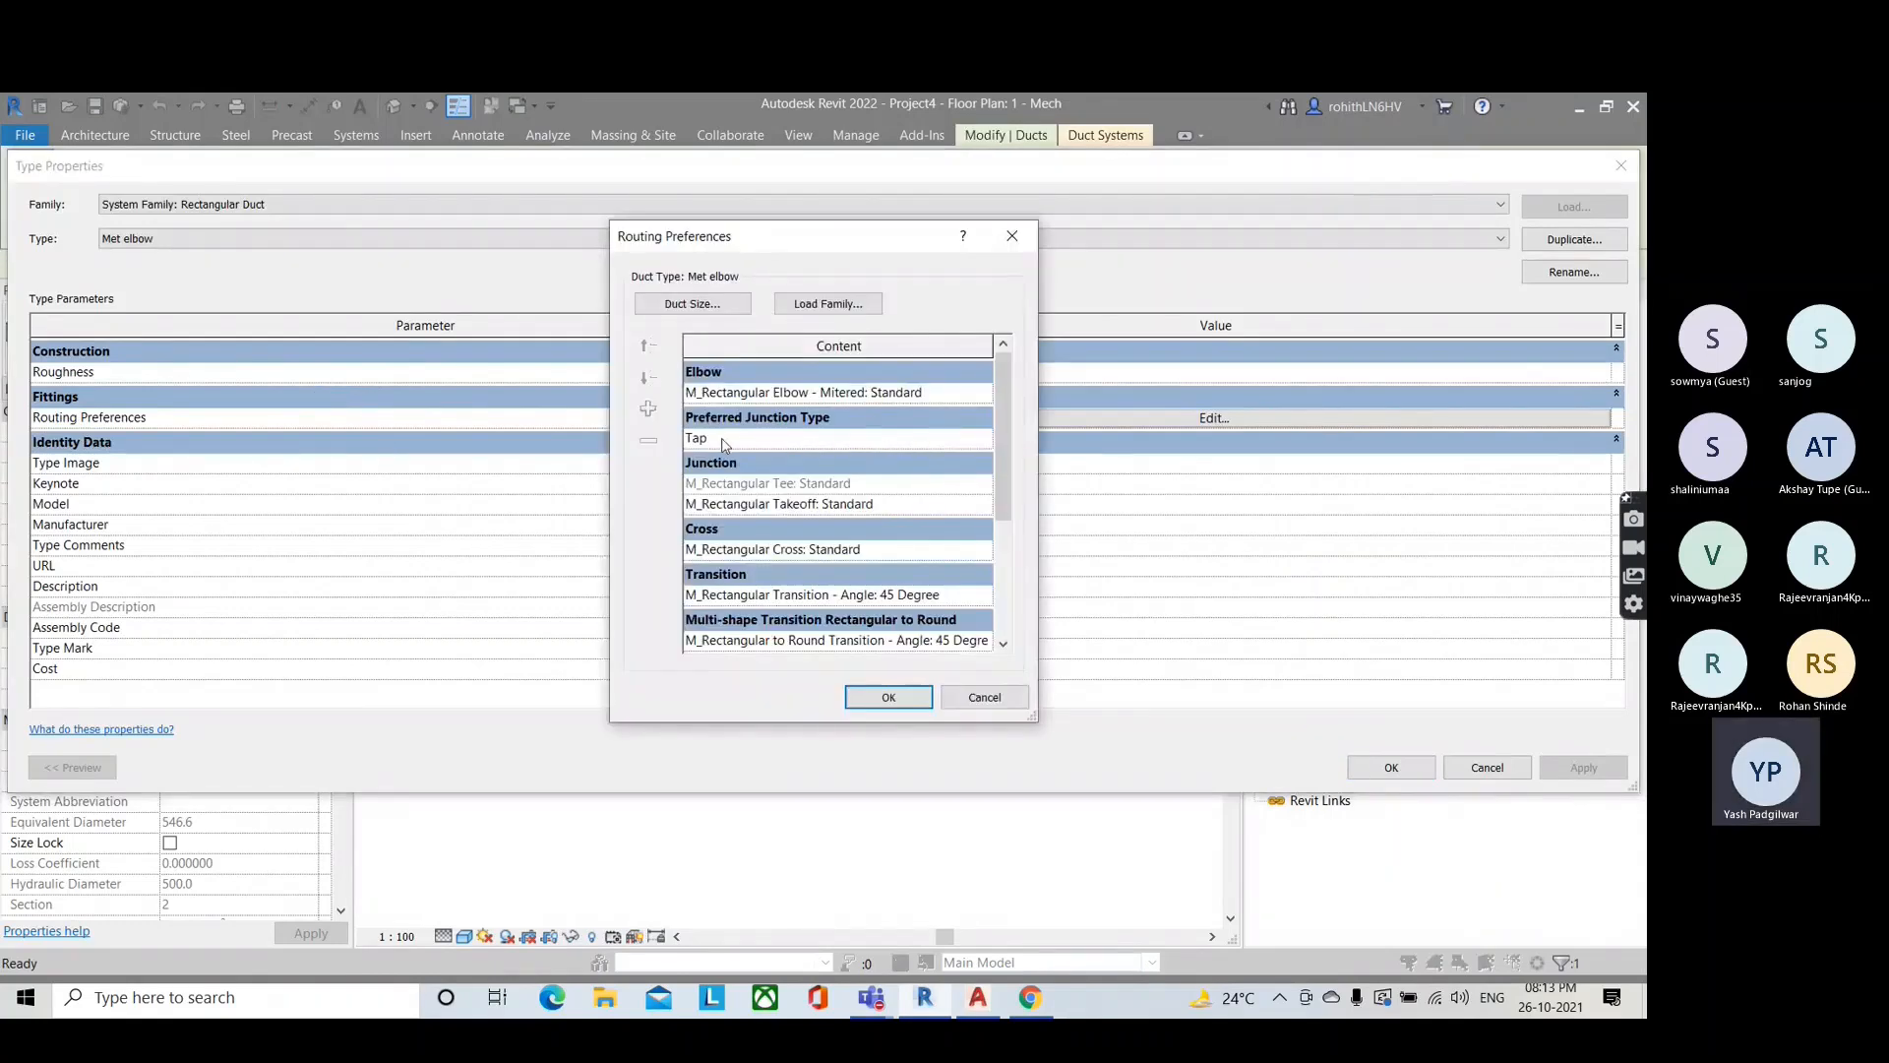
Step: Review the fittings available for the takeoff junction entry, keeping M_Rectangular Takeoff: Standard selected
click(926, 504)
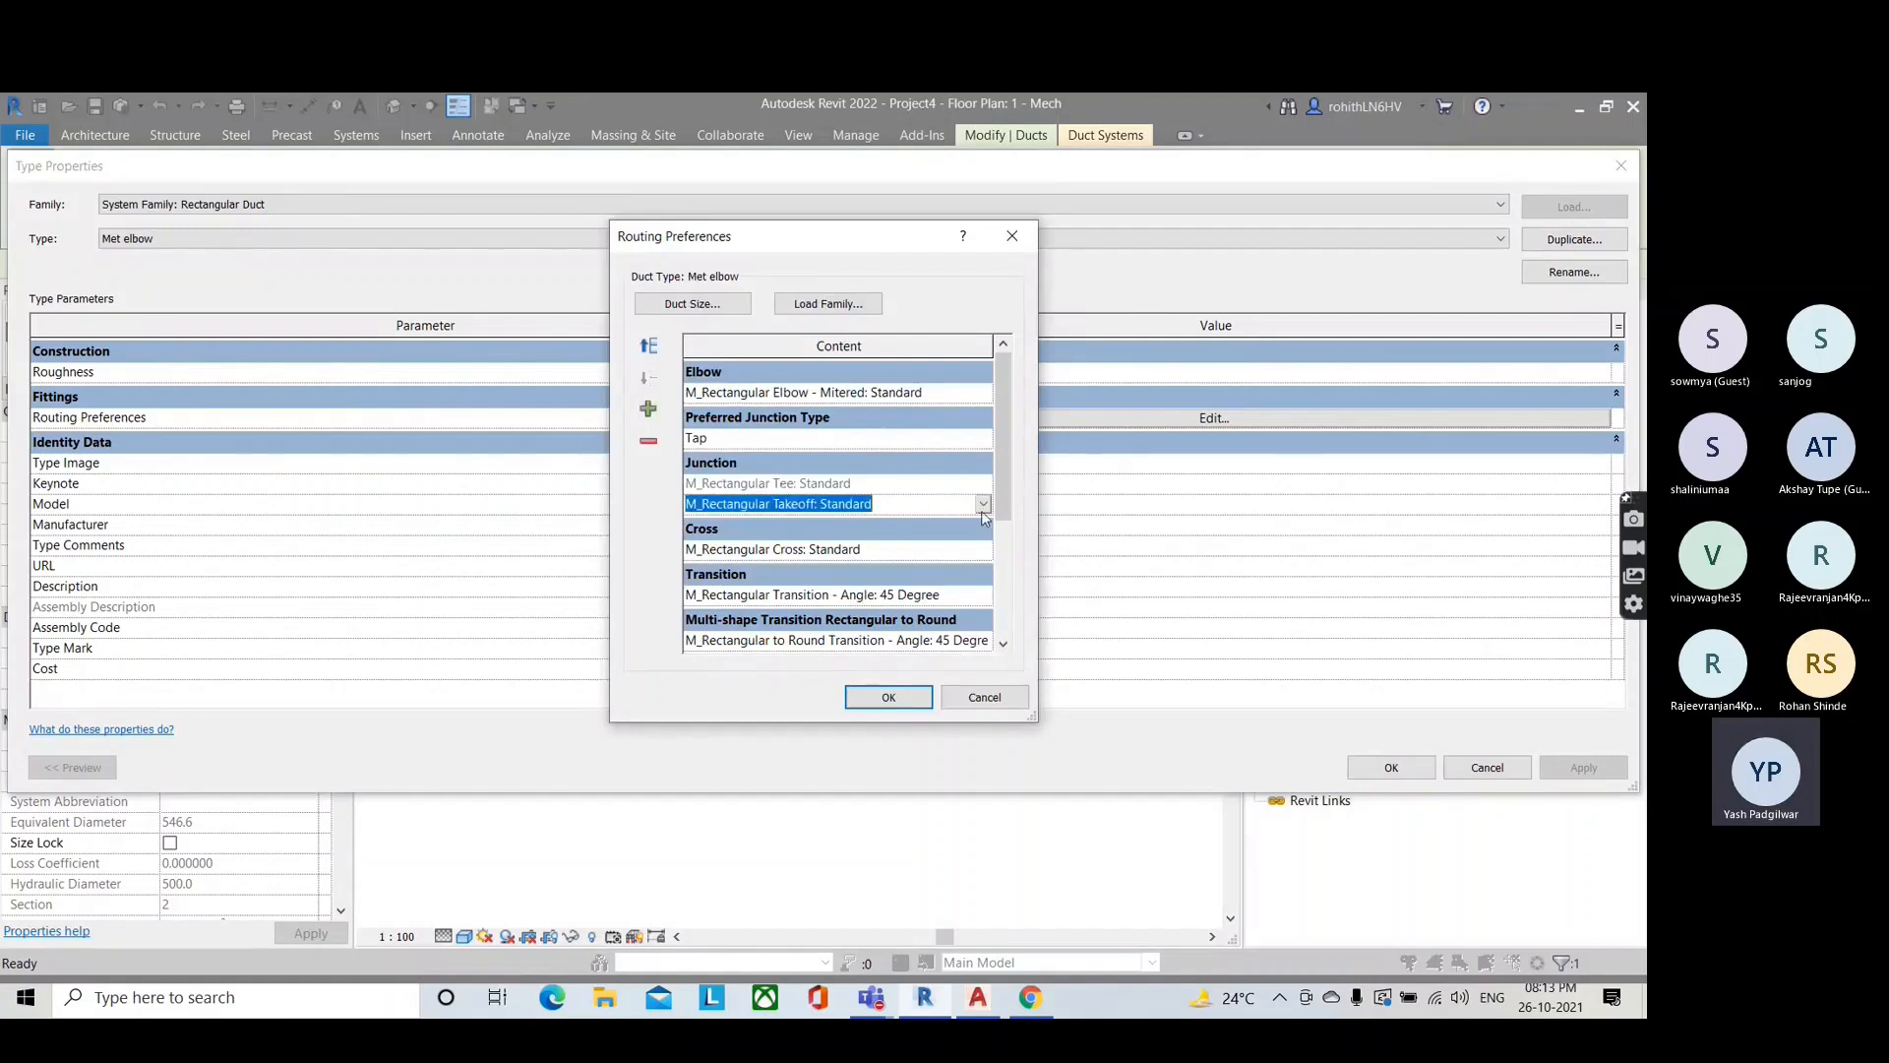
click(982, 505)
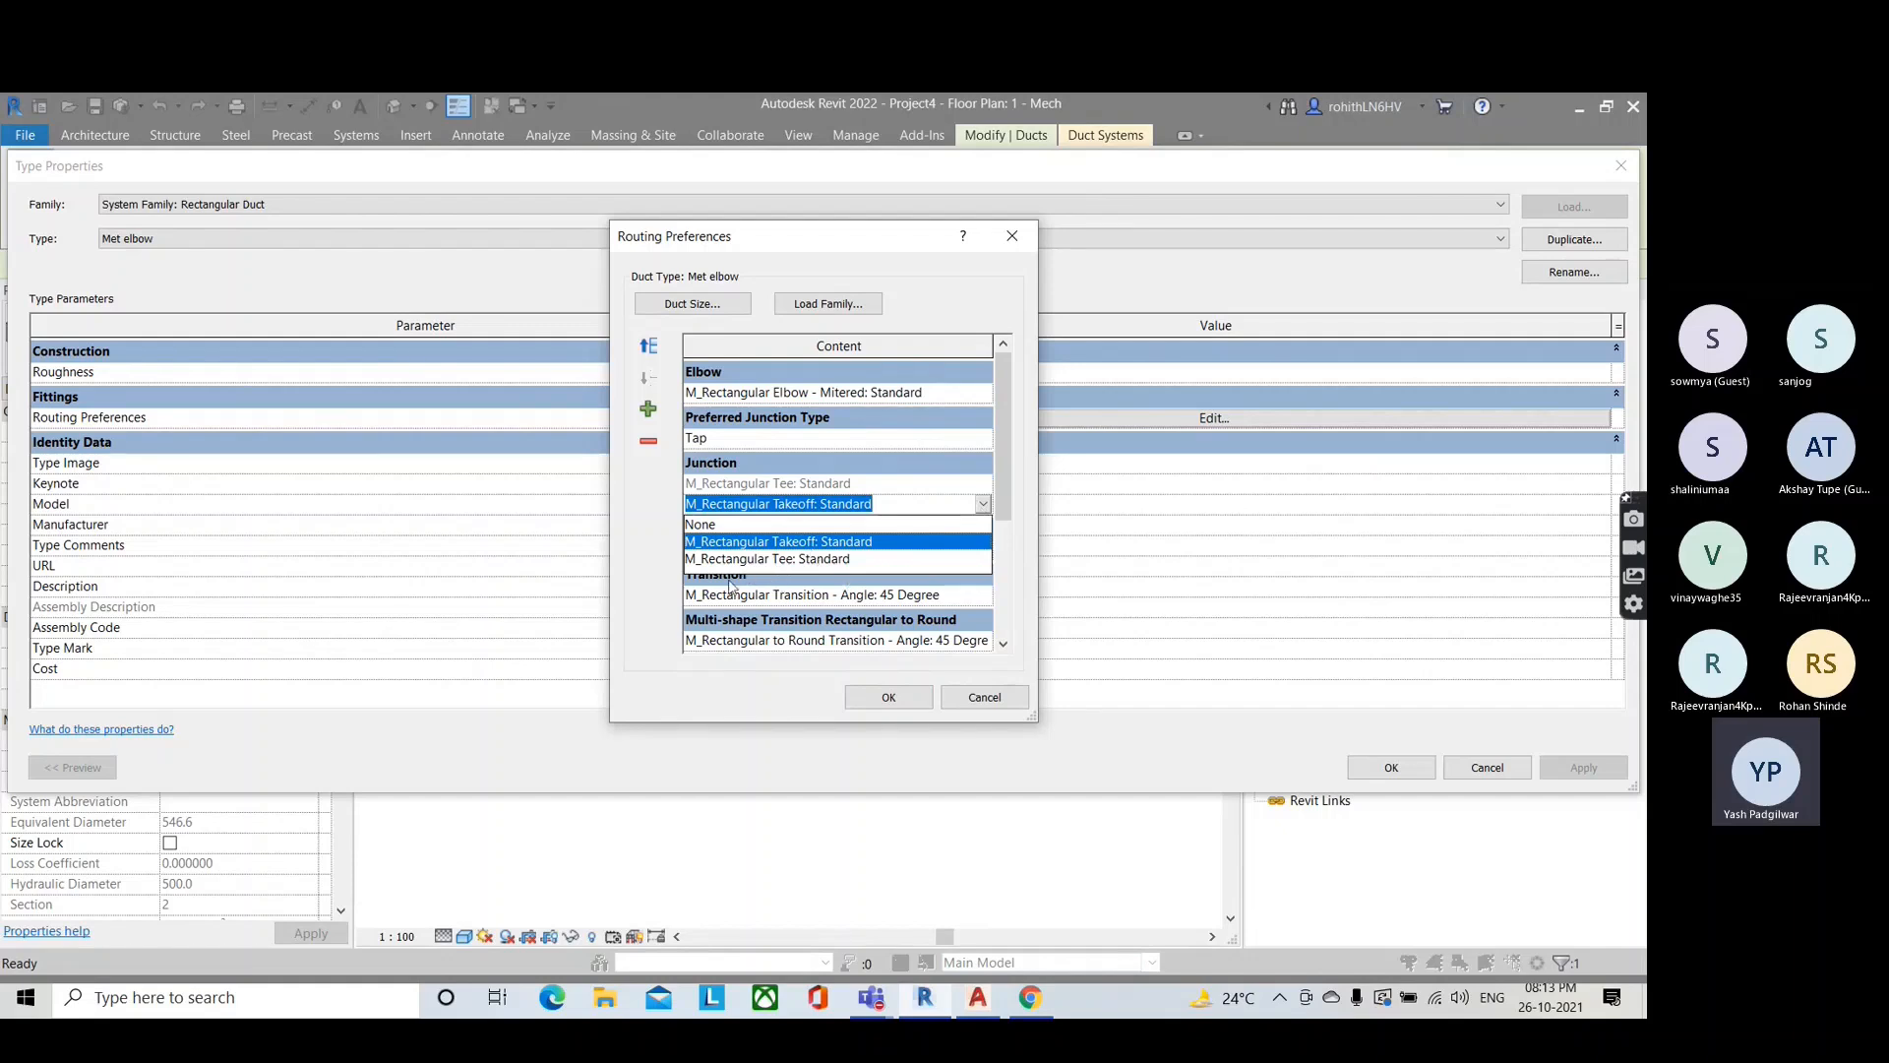
click(840, 542)
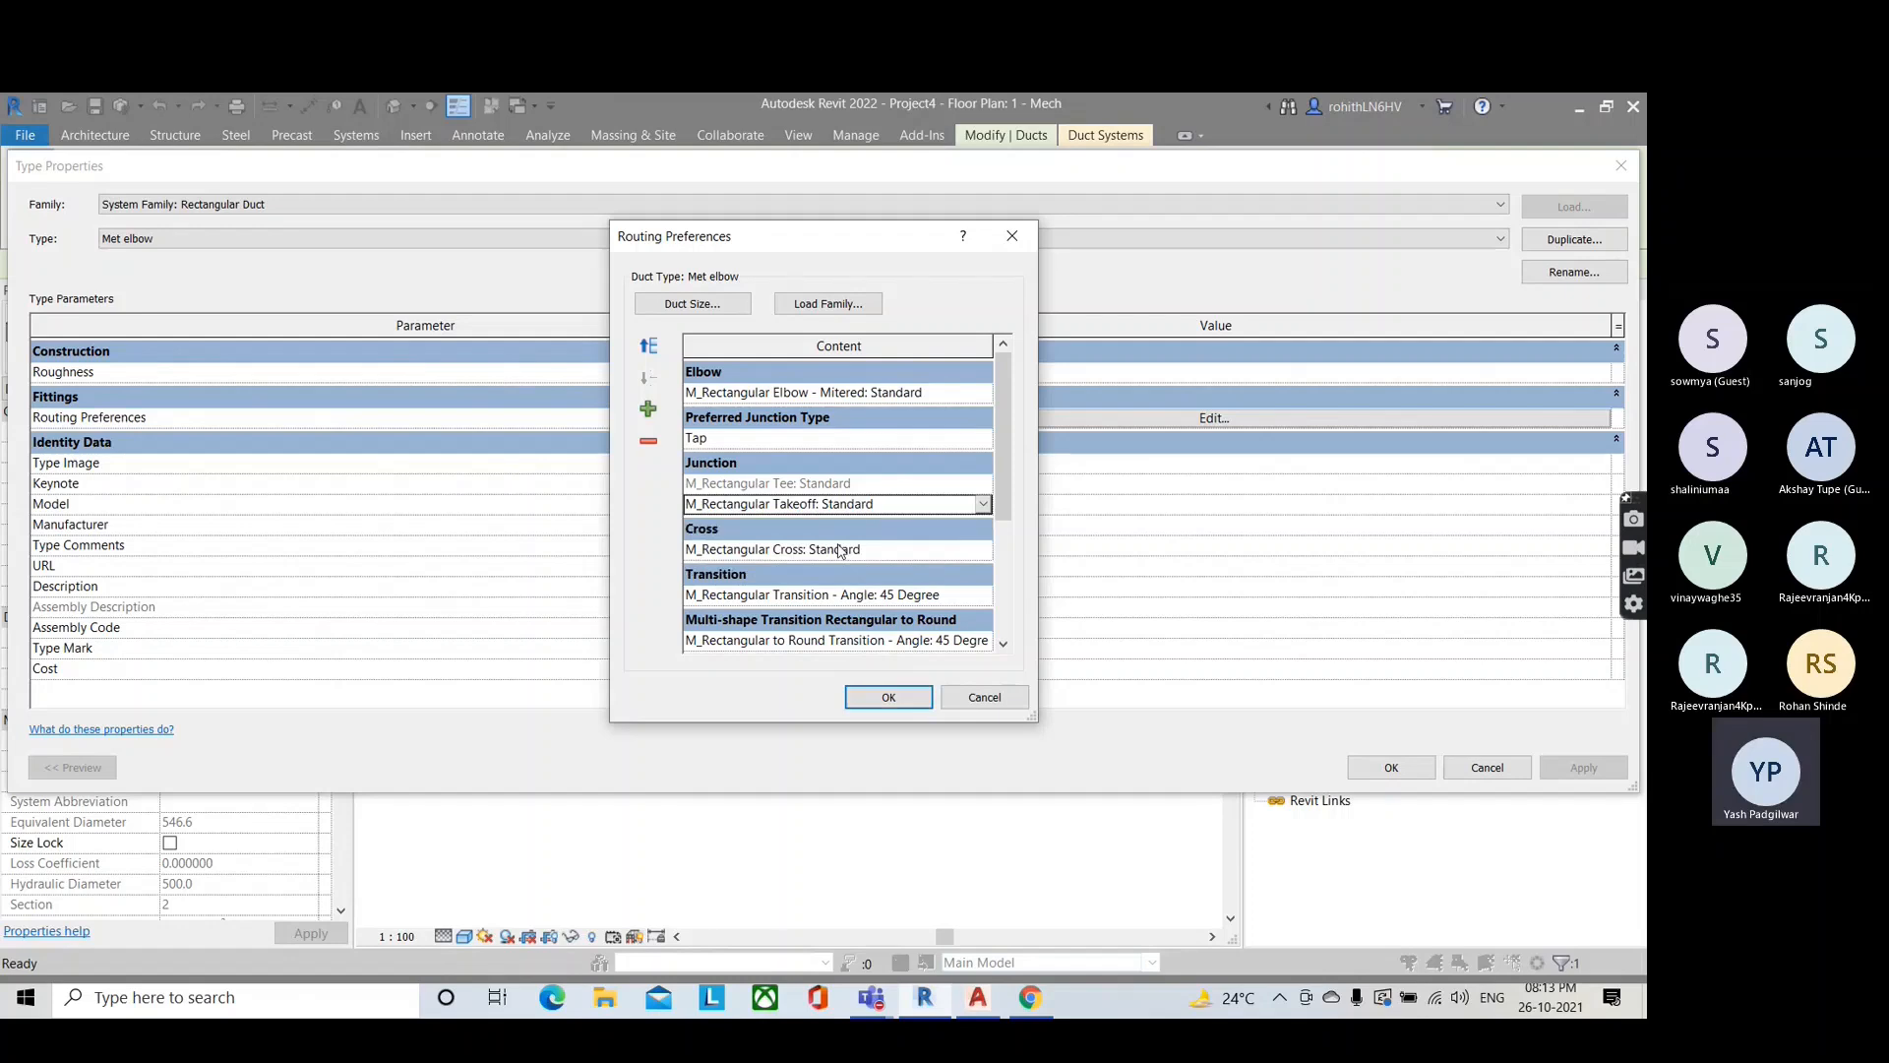
Step: Load the M_Rectangular Tap - Beveled family from the US library folder Duct > Fittings > Rectangular > Taps
click(854, 307)
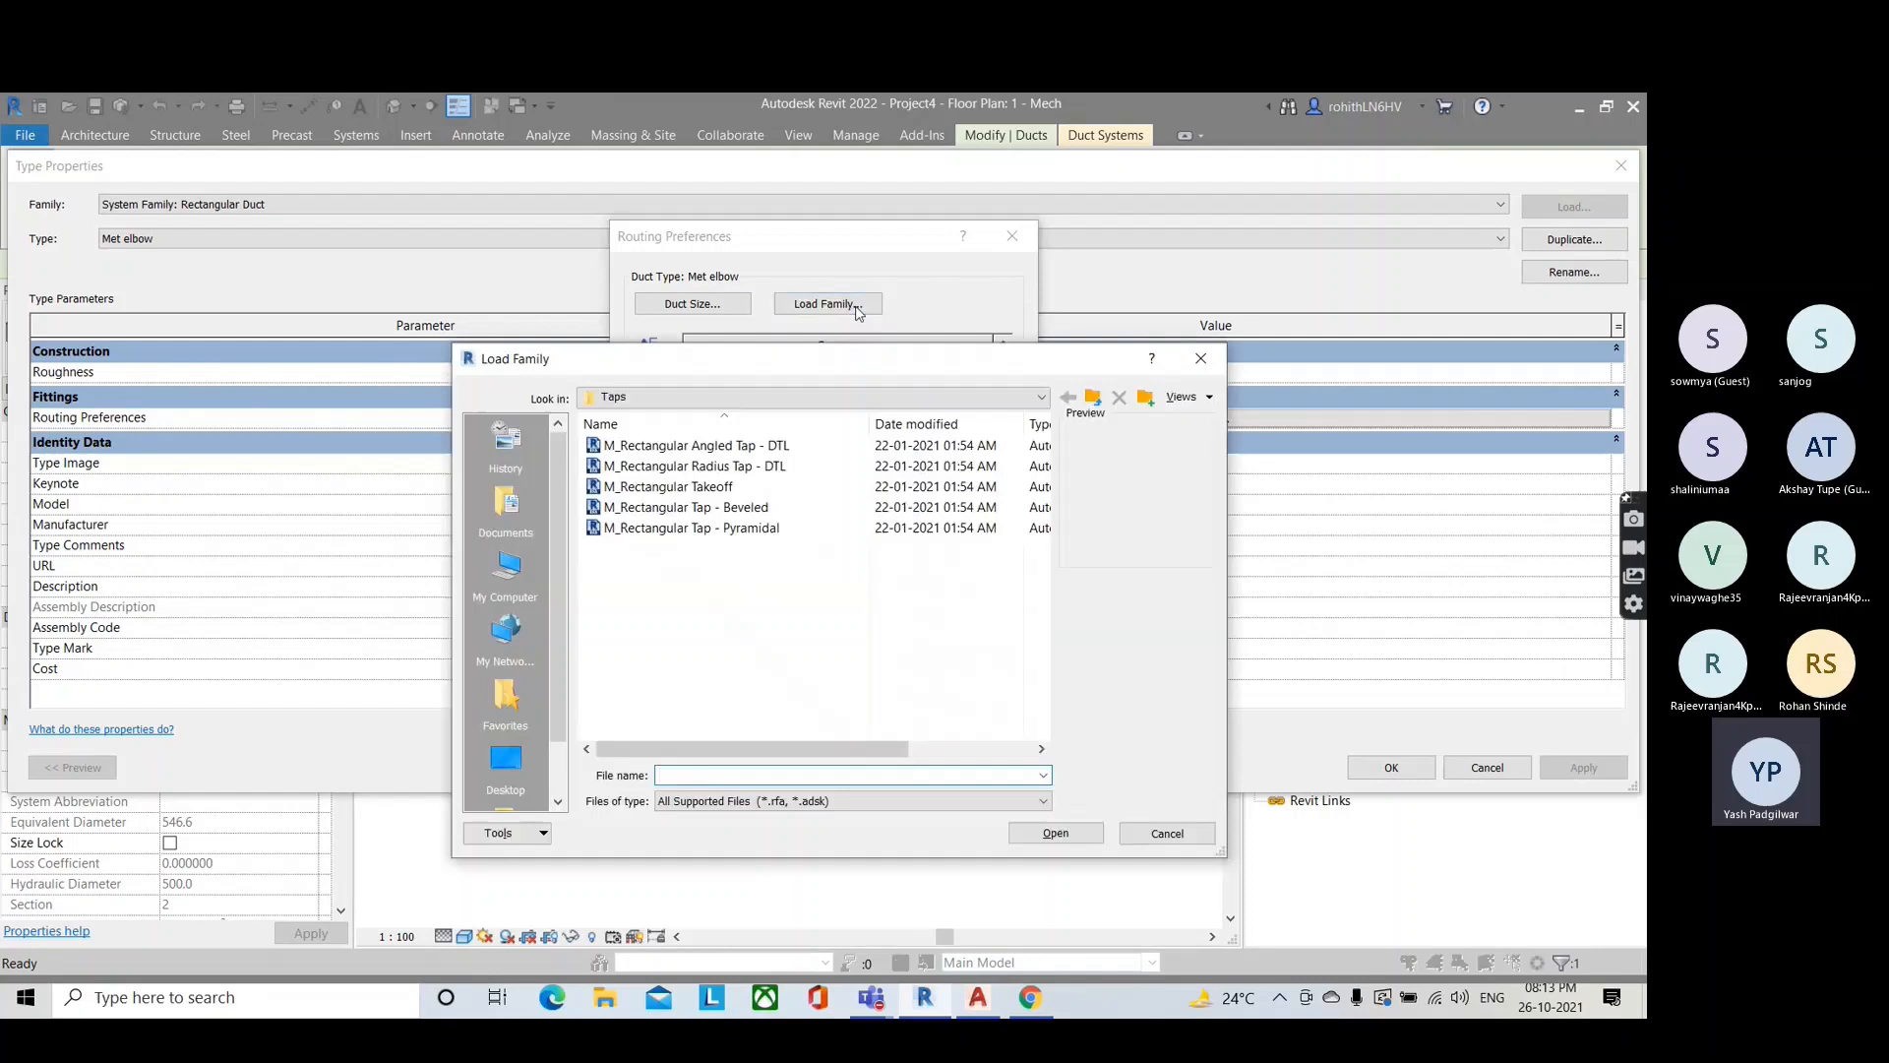
click(1006, 398)
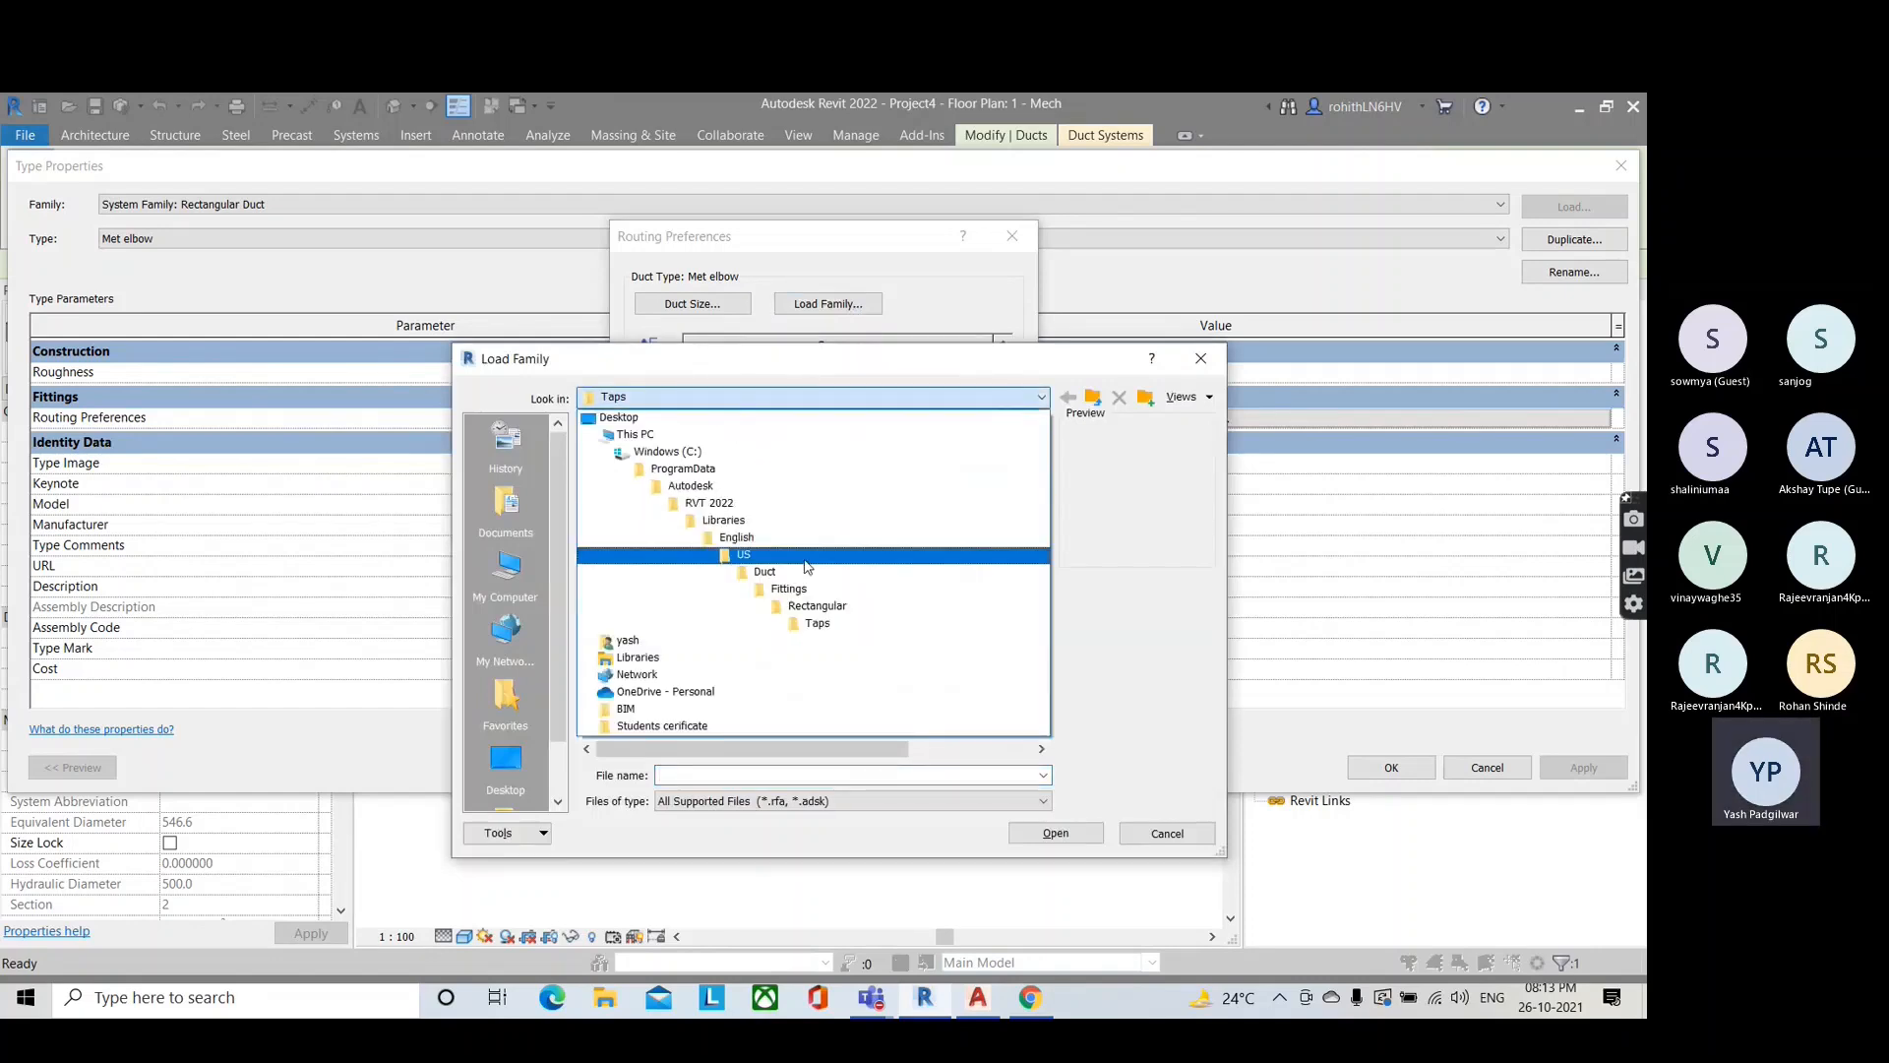
click(745, 554)
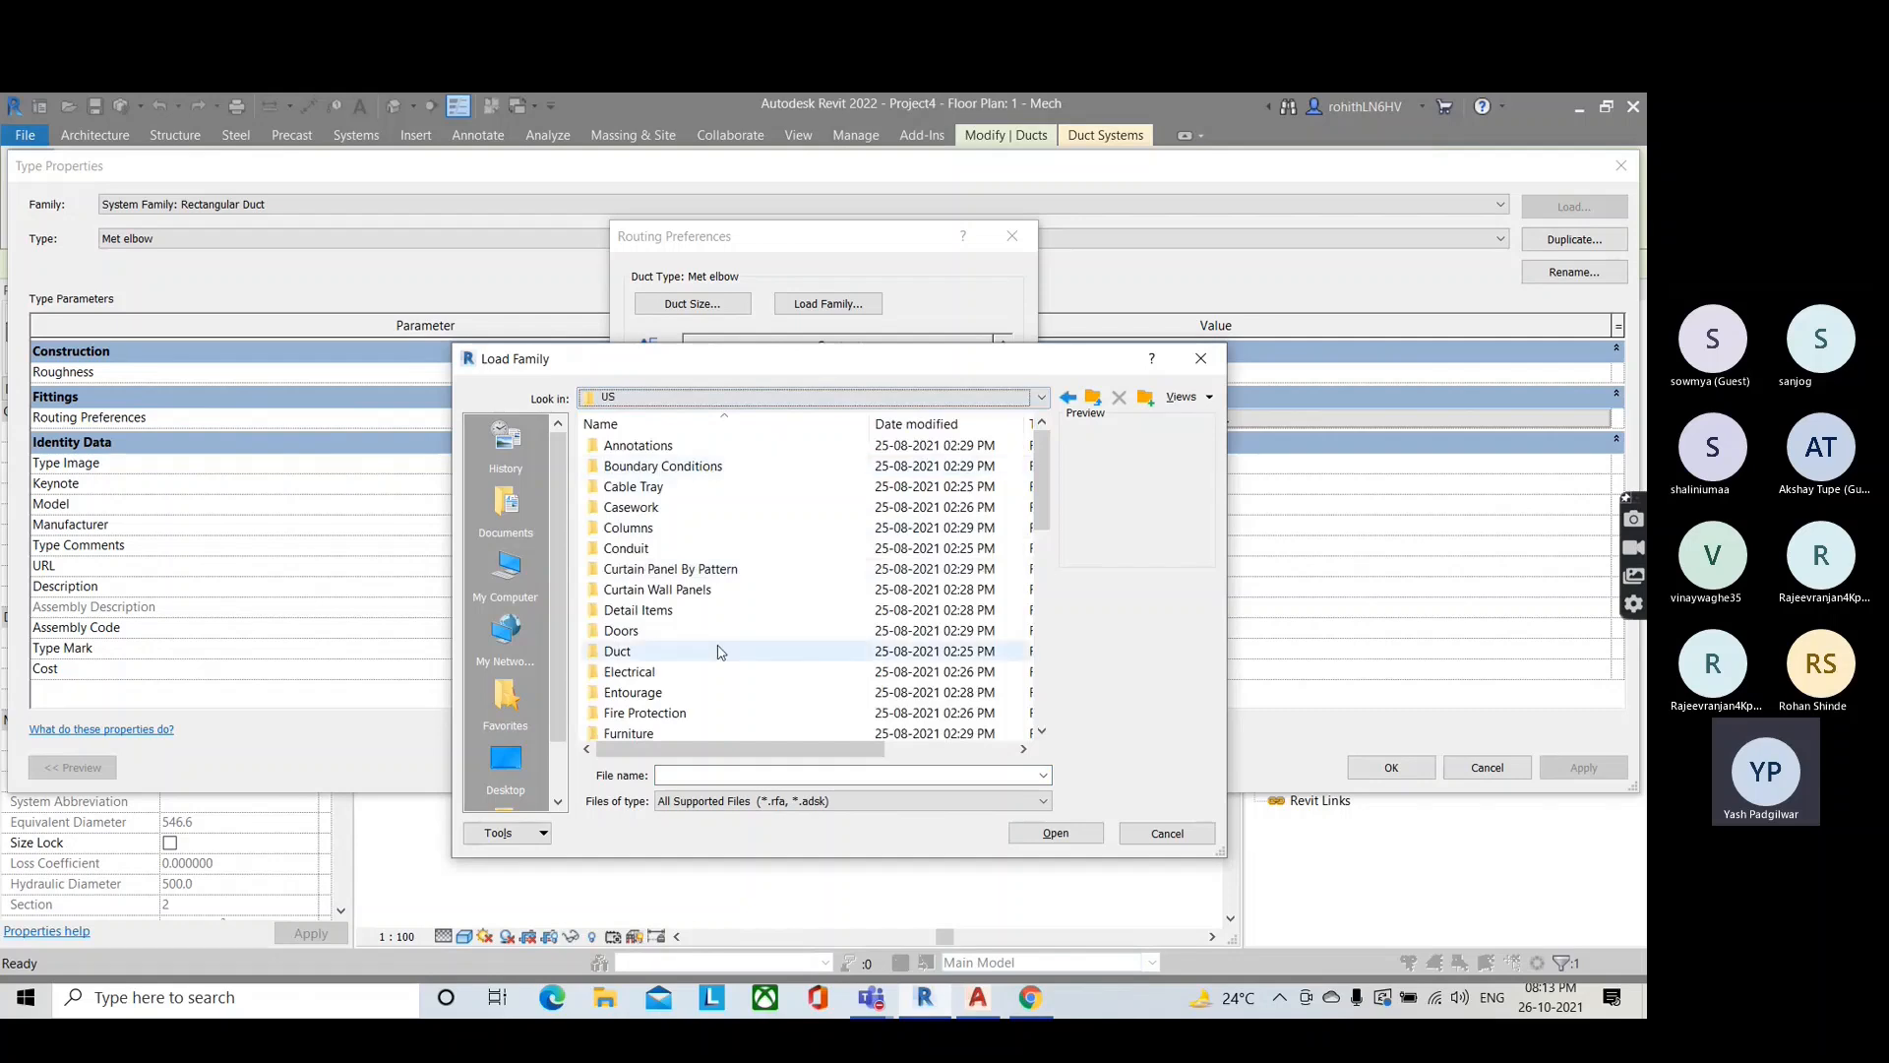
scroll(714, 654, down, 9)
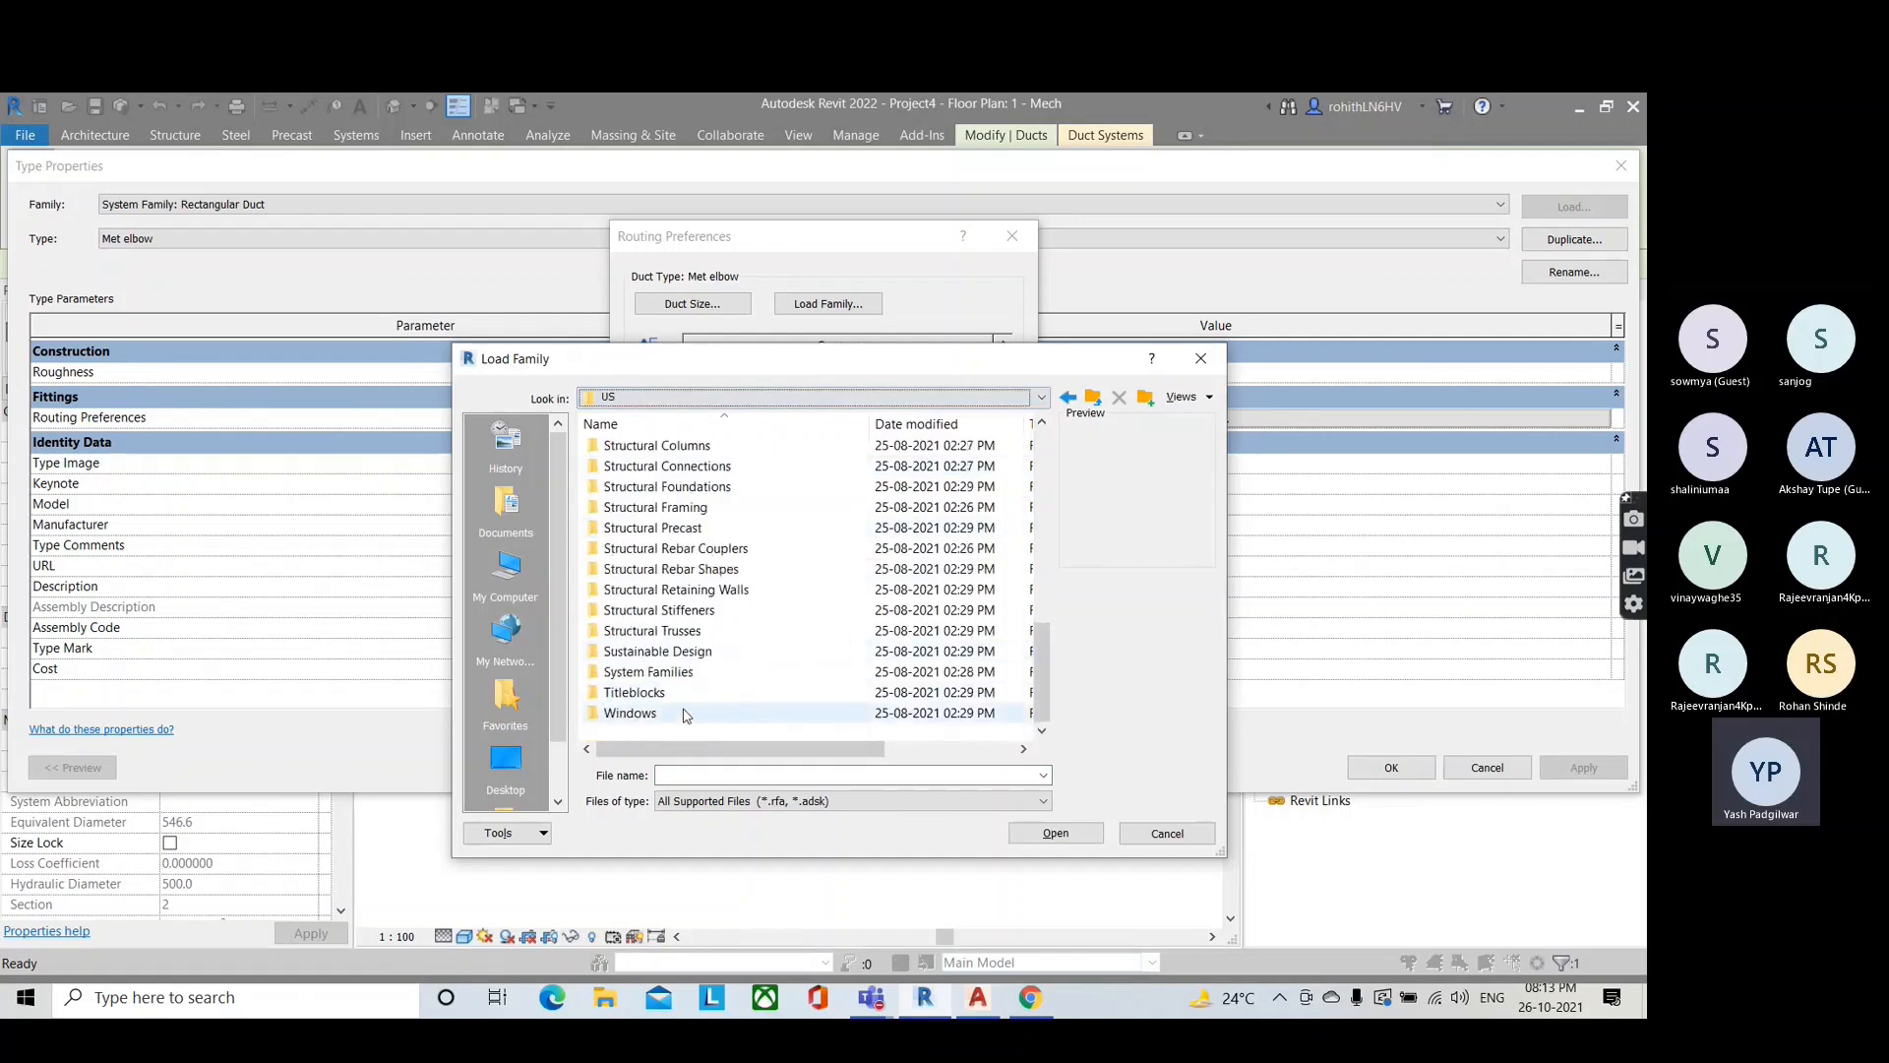
scroll(689, 704, up, 2)
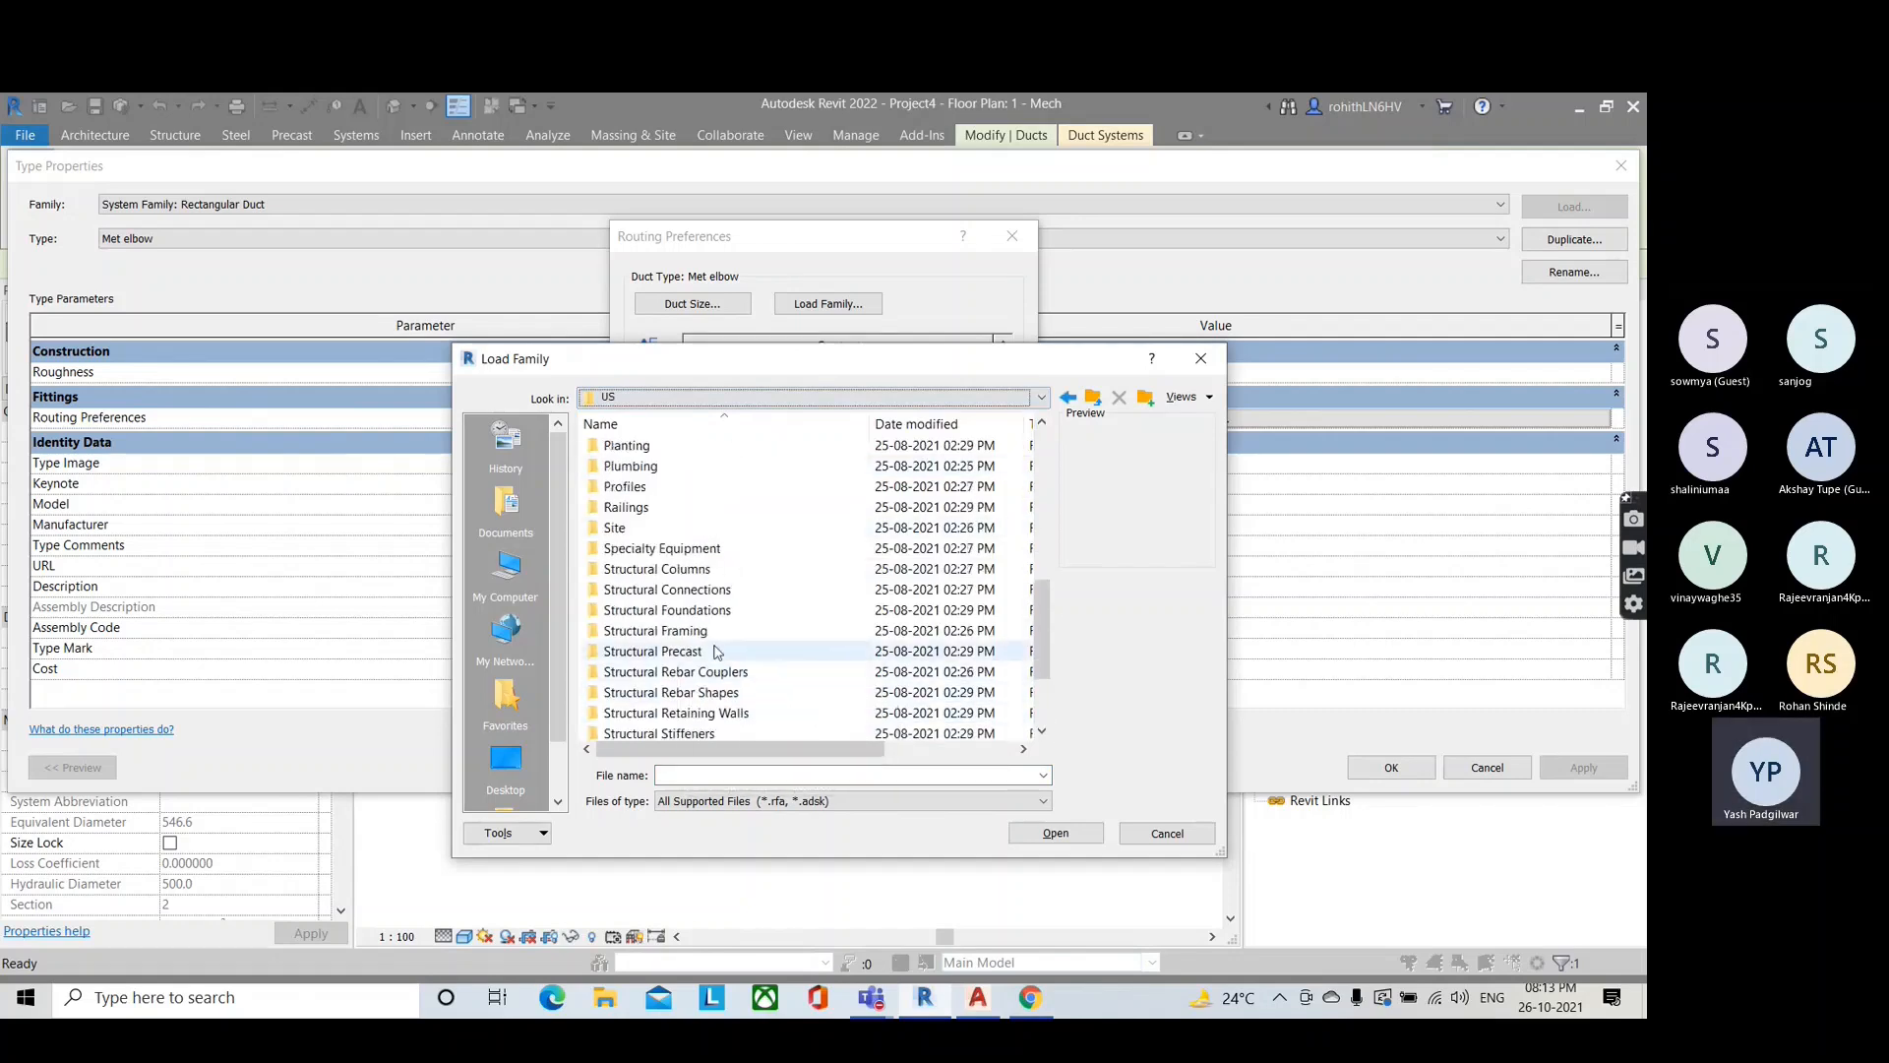
scroll(717, 651, up, 5)
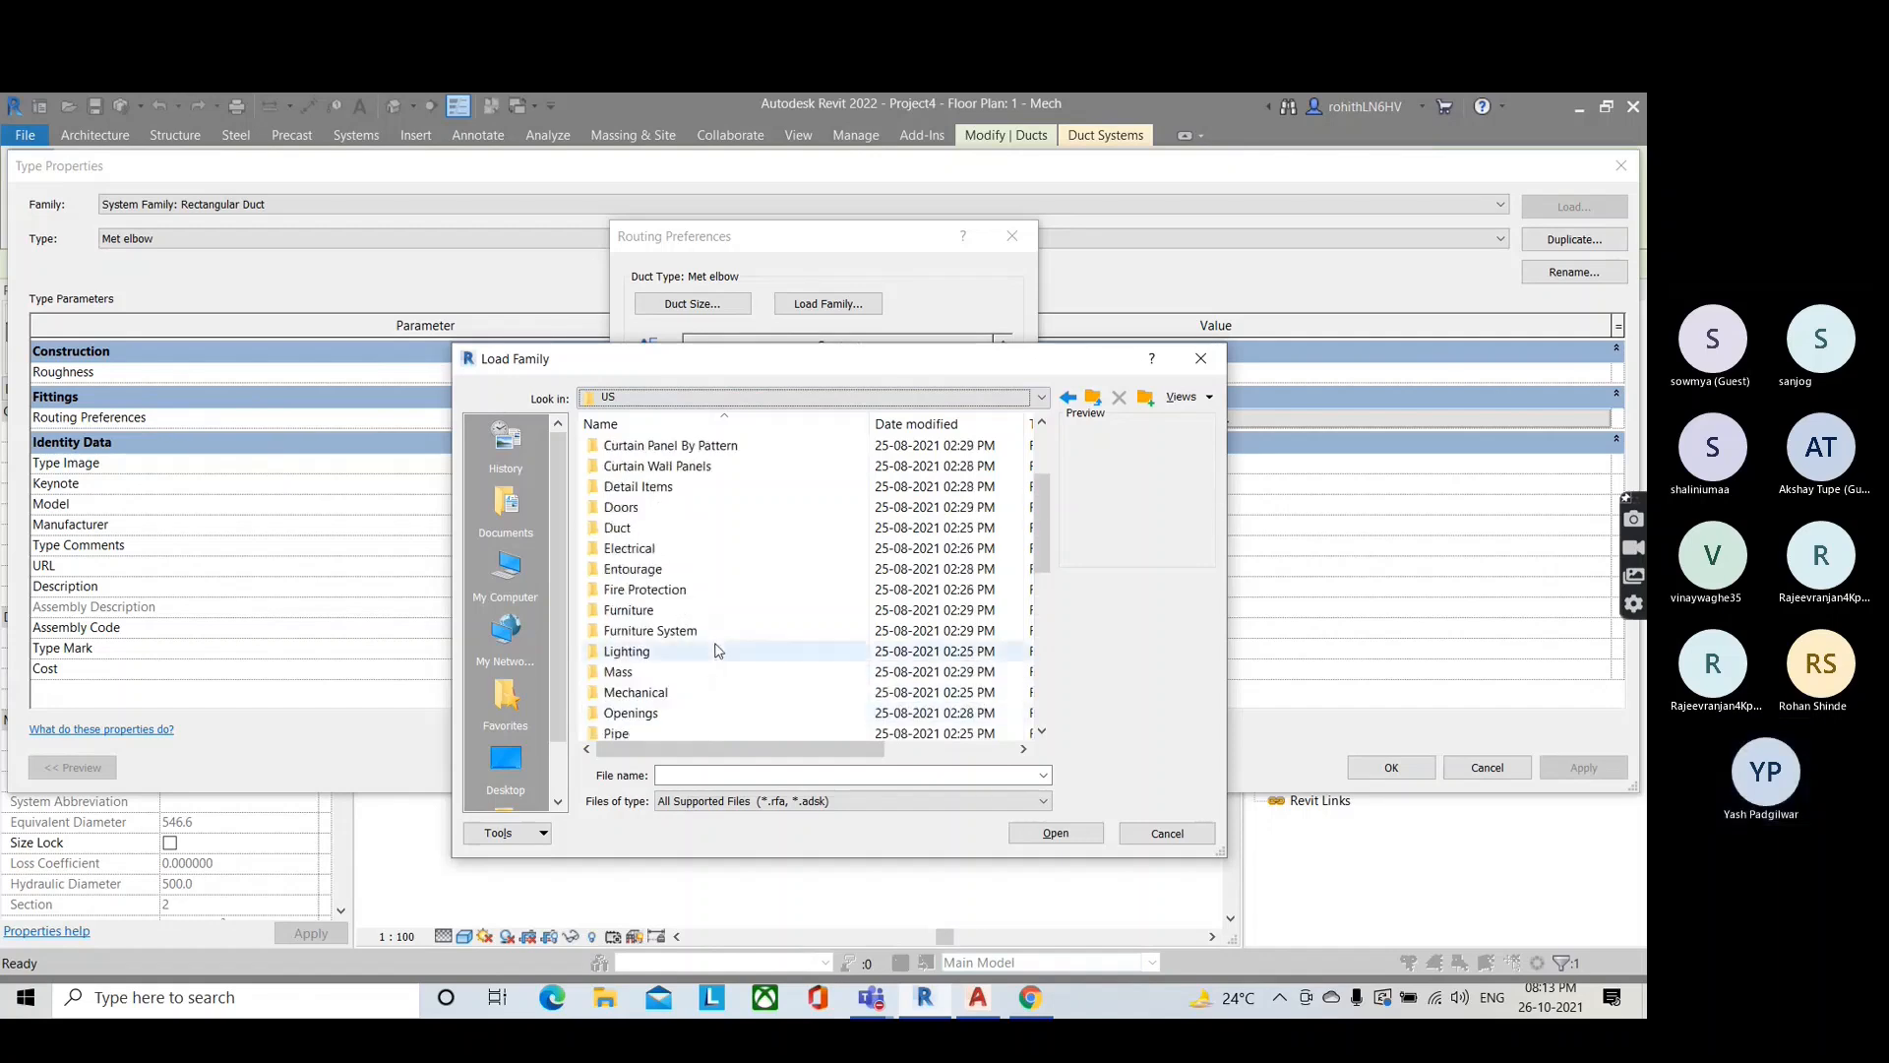
click(628, 527)
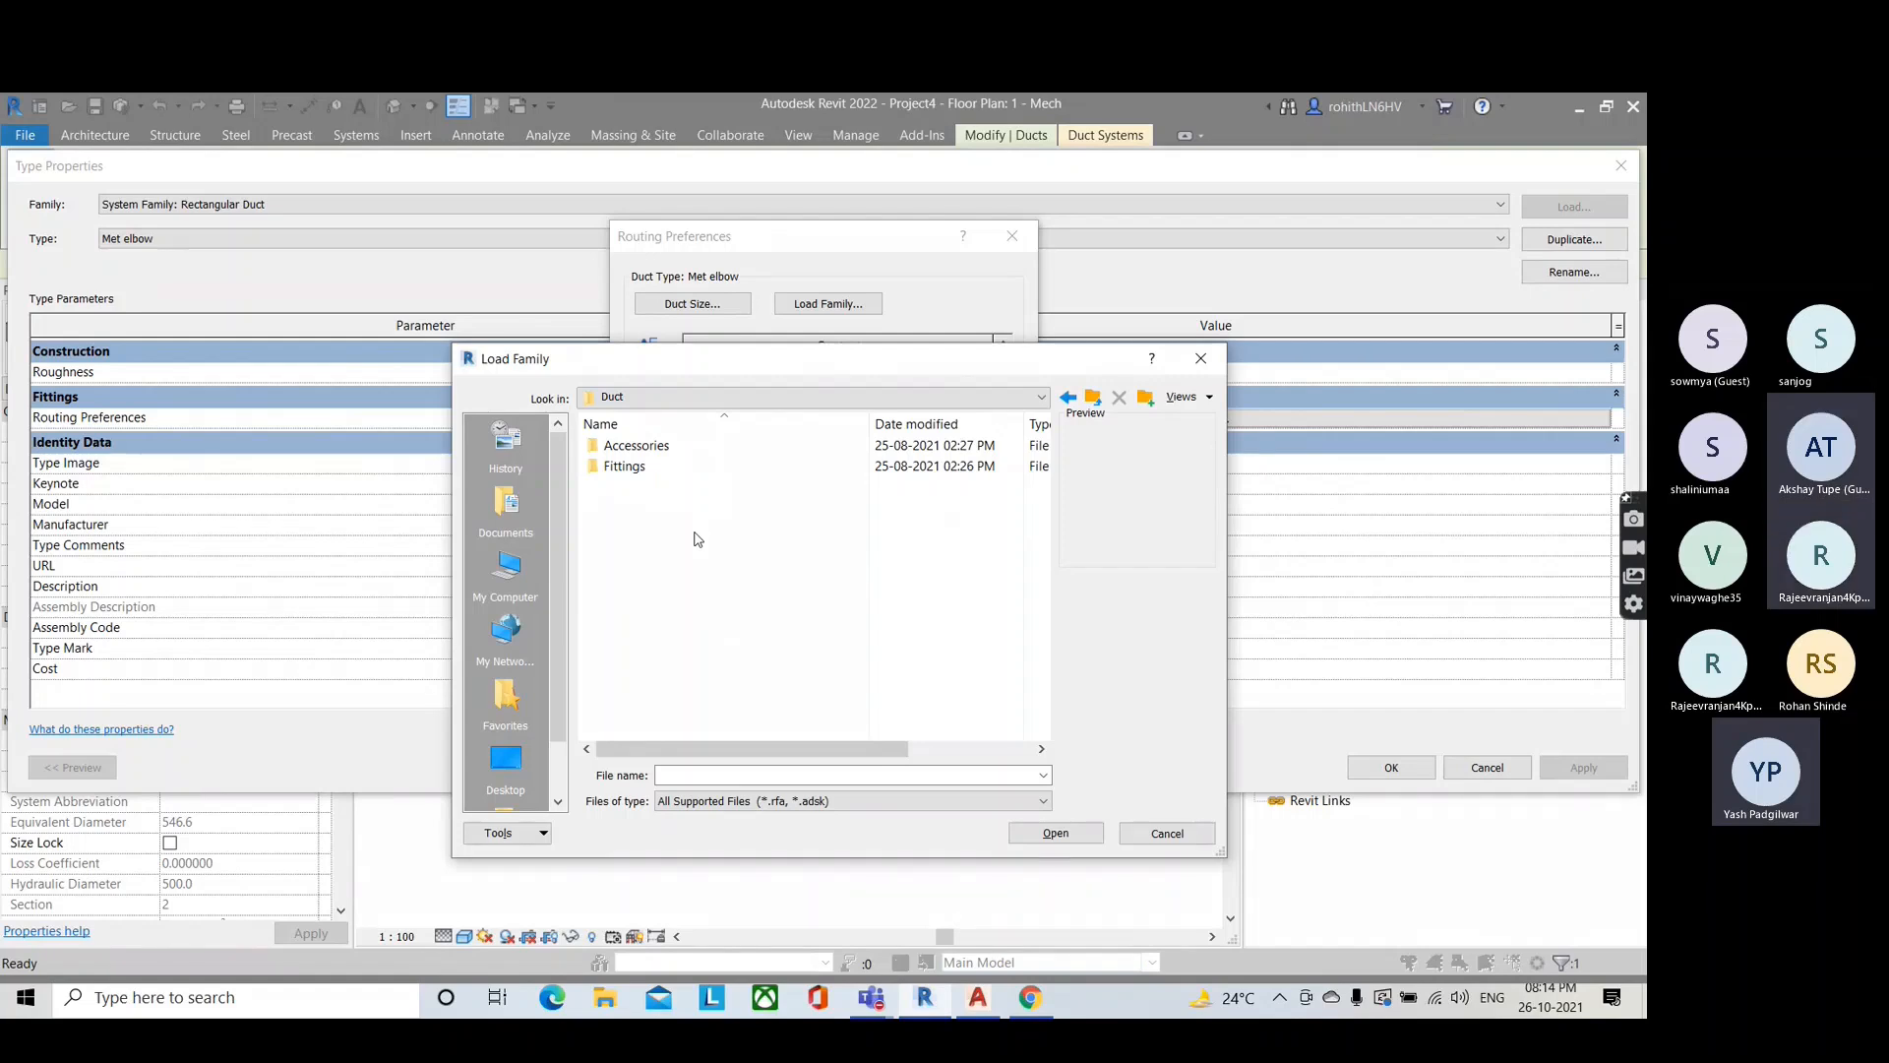
double_click(620, 468)
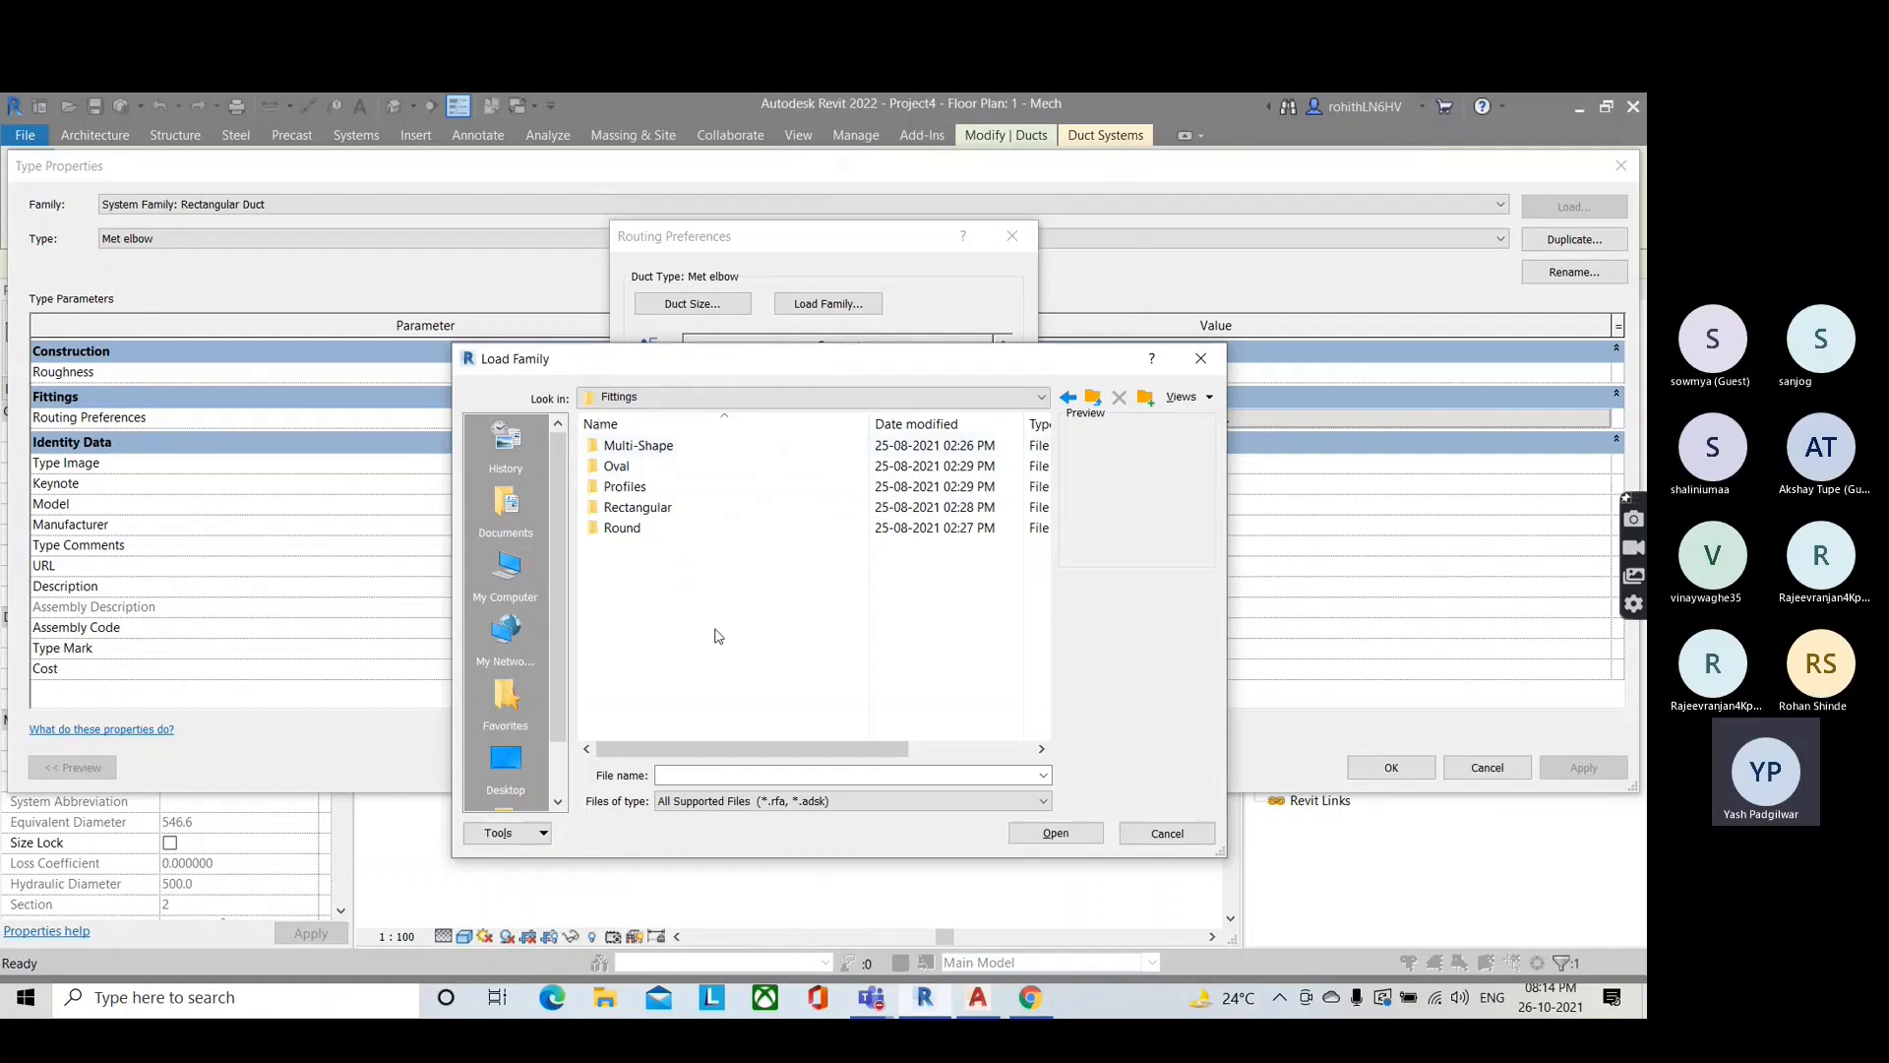
double_click(658, 506)
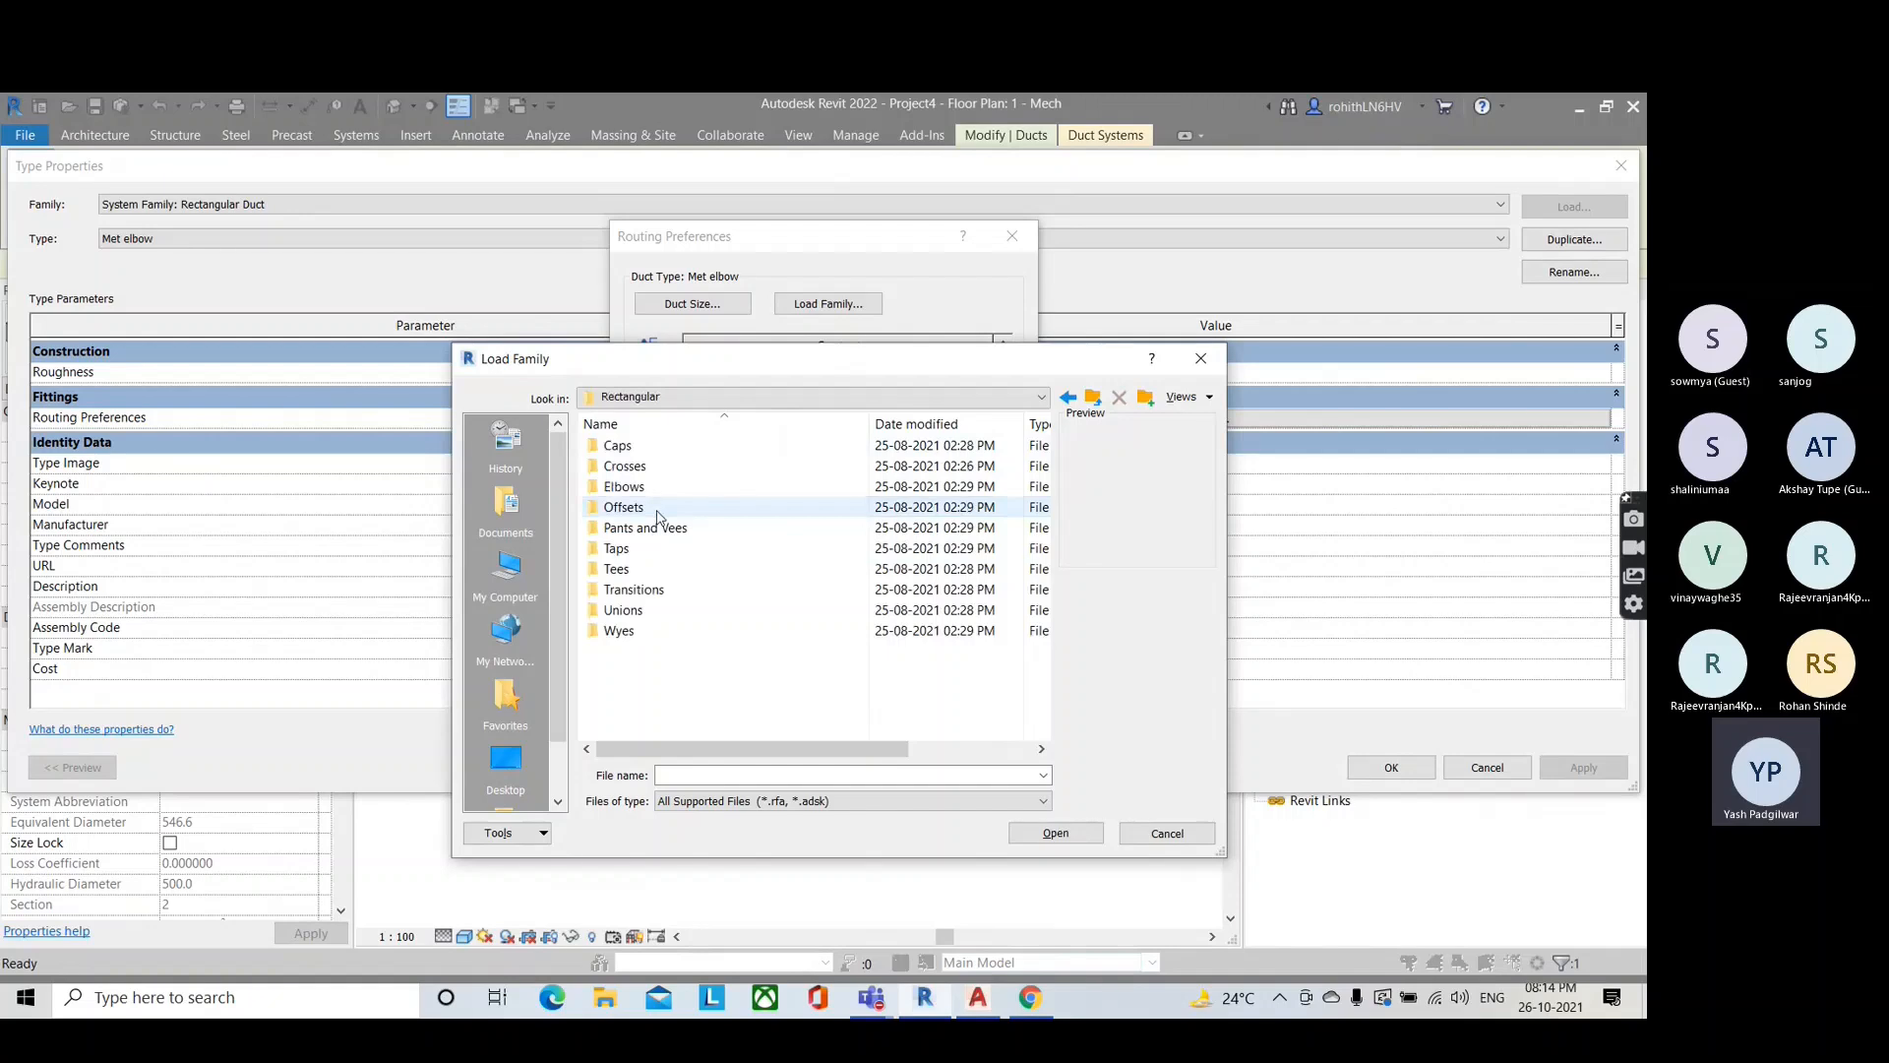
double_click(620, 548)
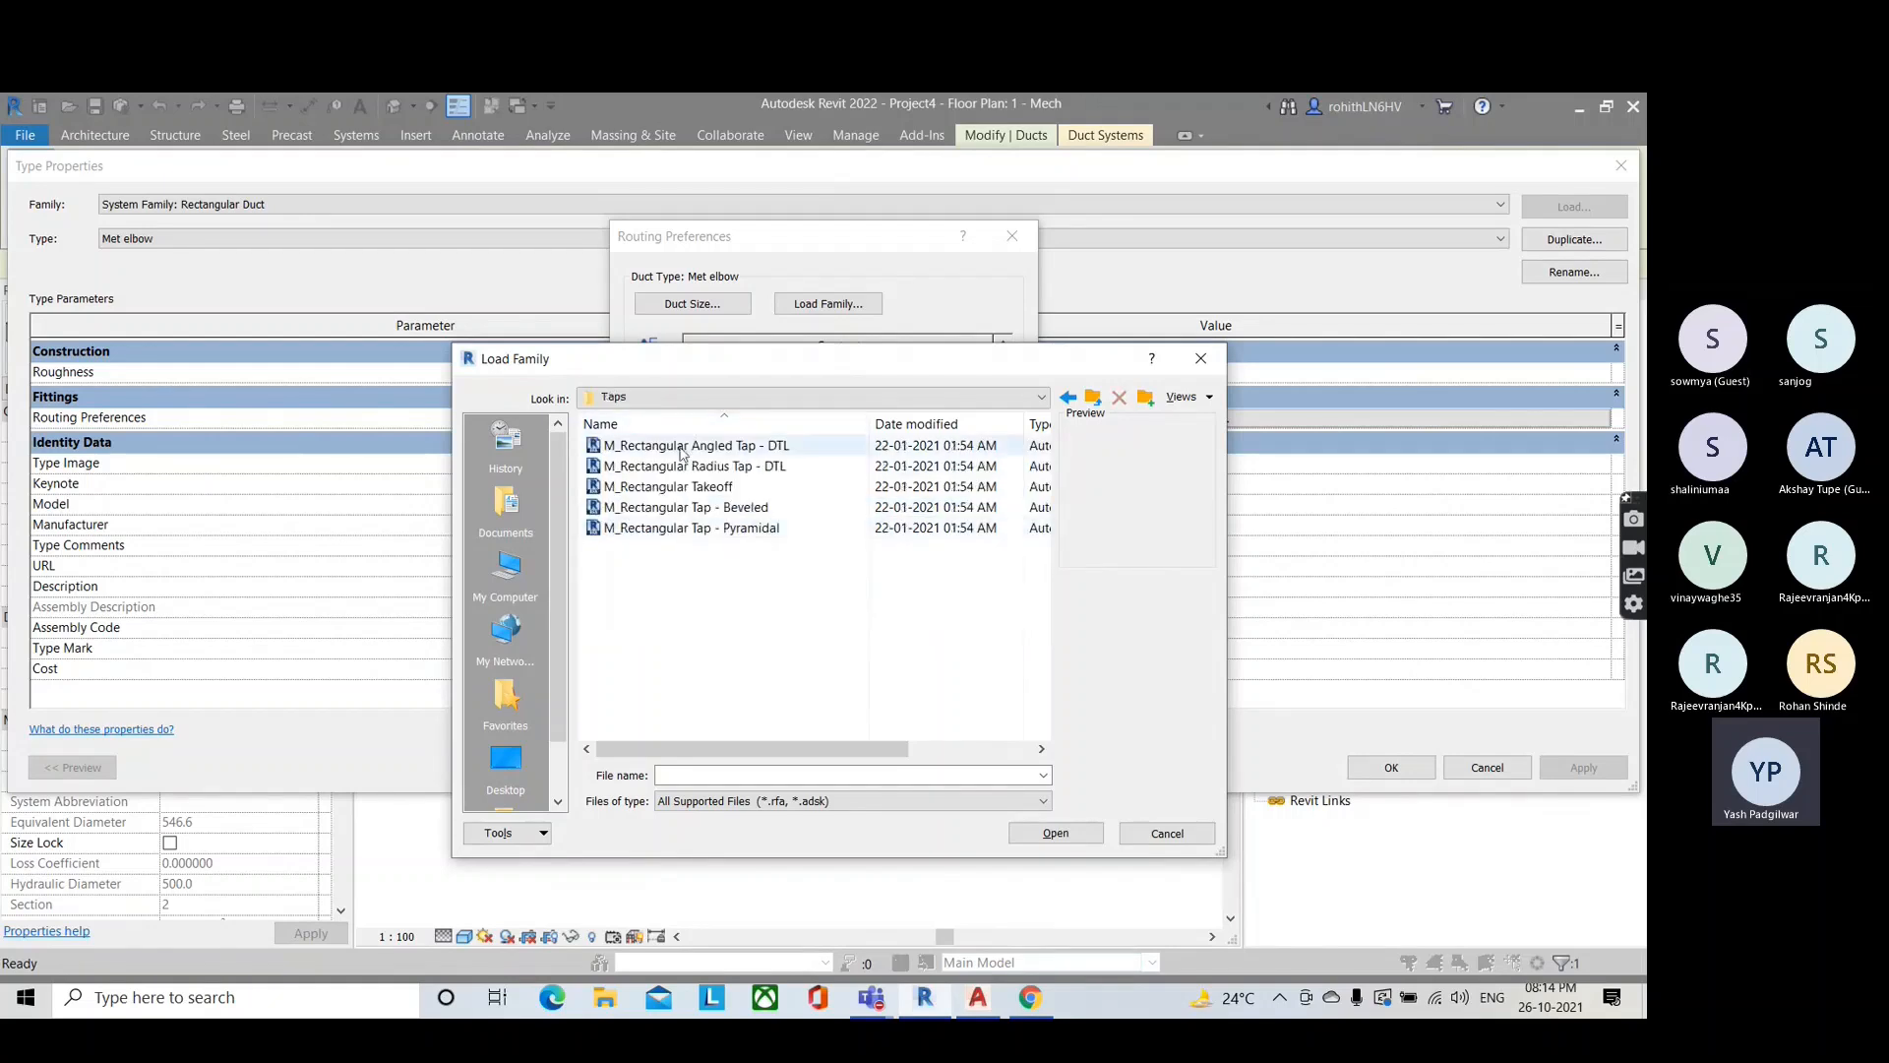
click(751, 513)
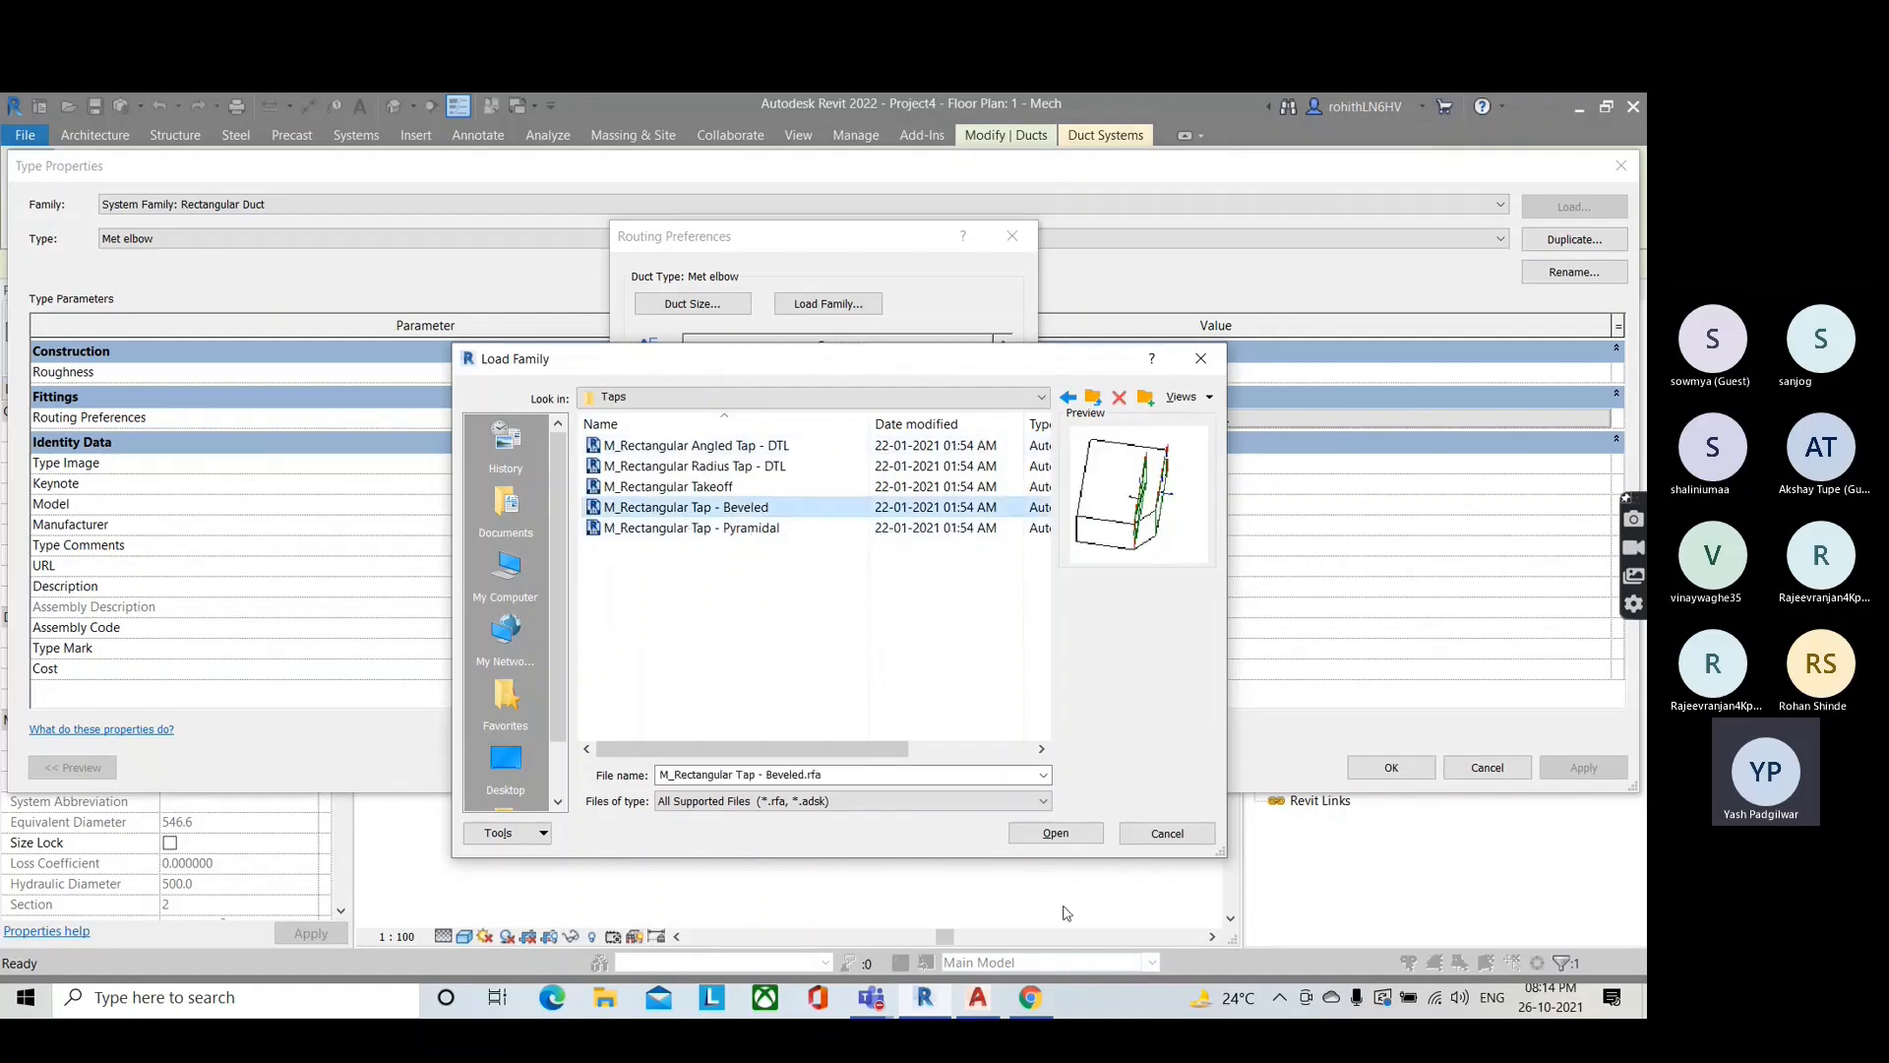
click(1048, 833)
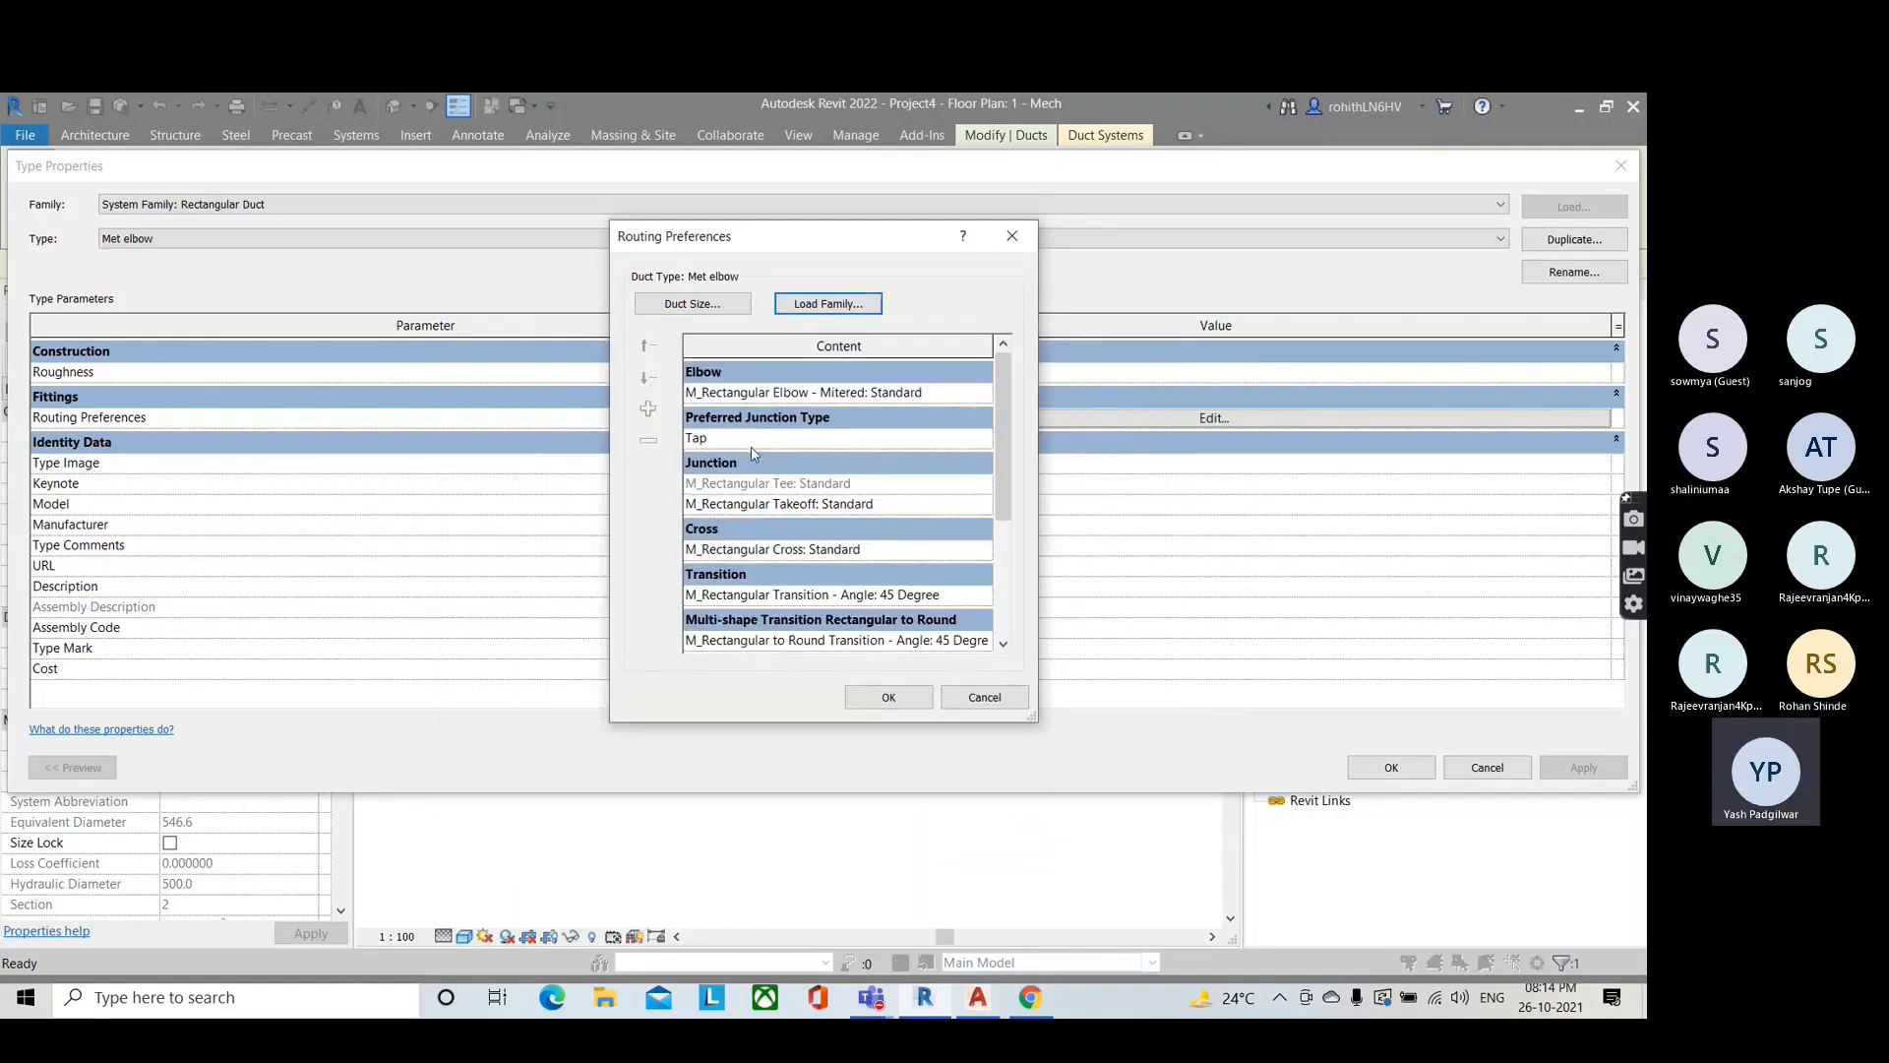
Step: Replace the takeoff junction with M_Rectangular Tap - Beveled: Standard and accept the Met elbow type changes
click(934, 507)
click(982, 506)
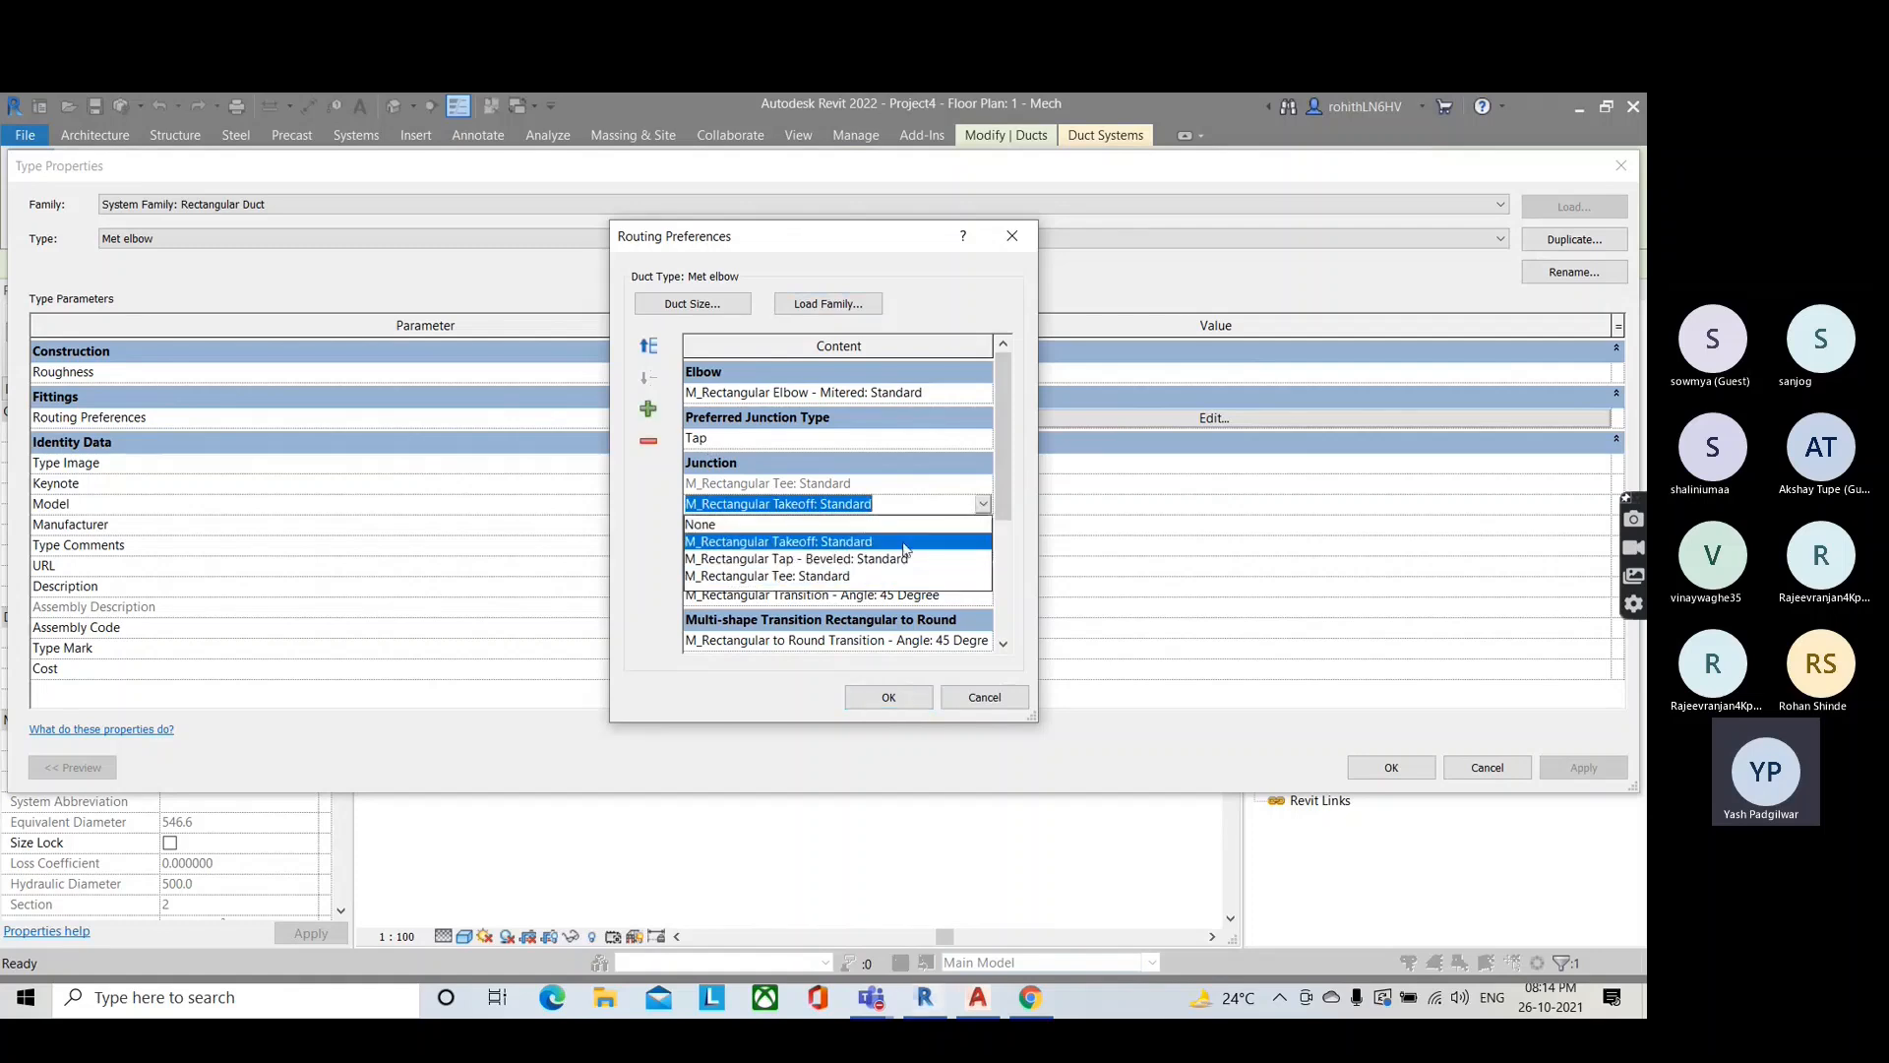
click(843, 559)
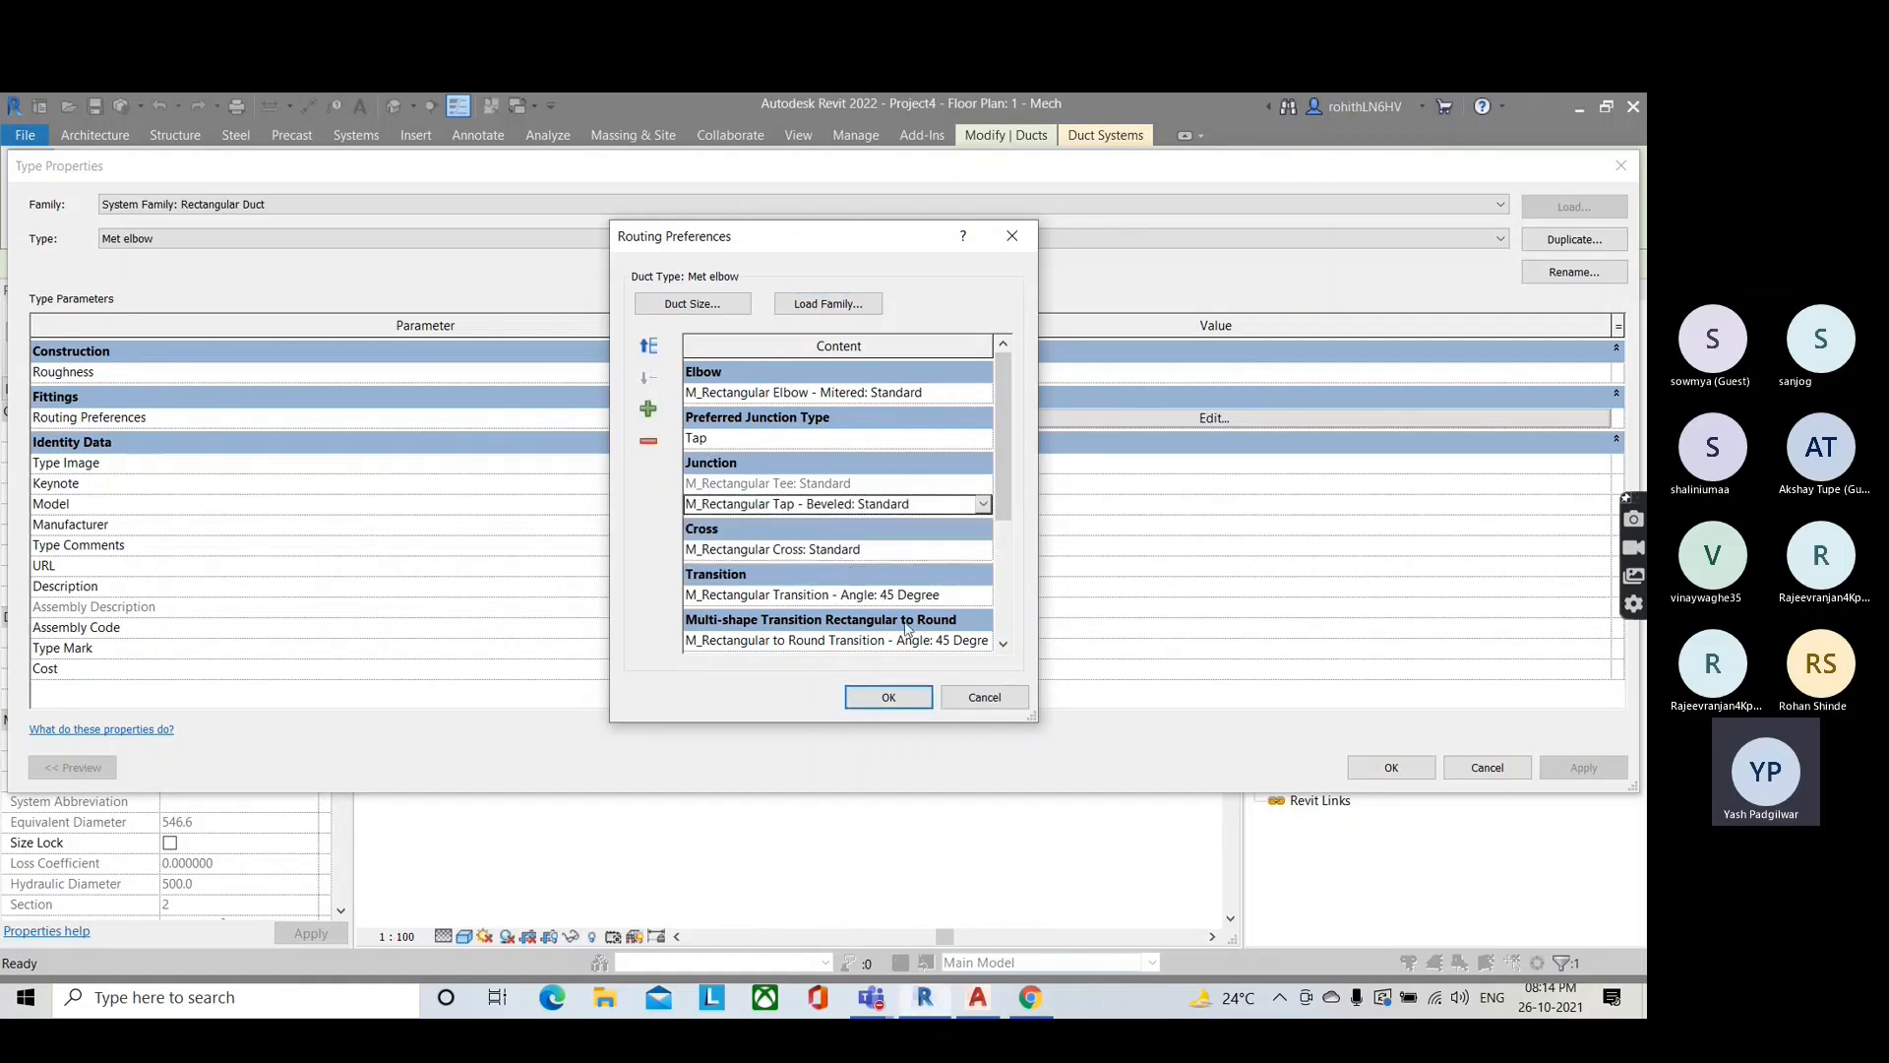
click(911, 699)
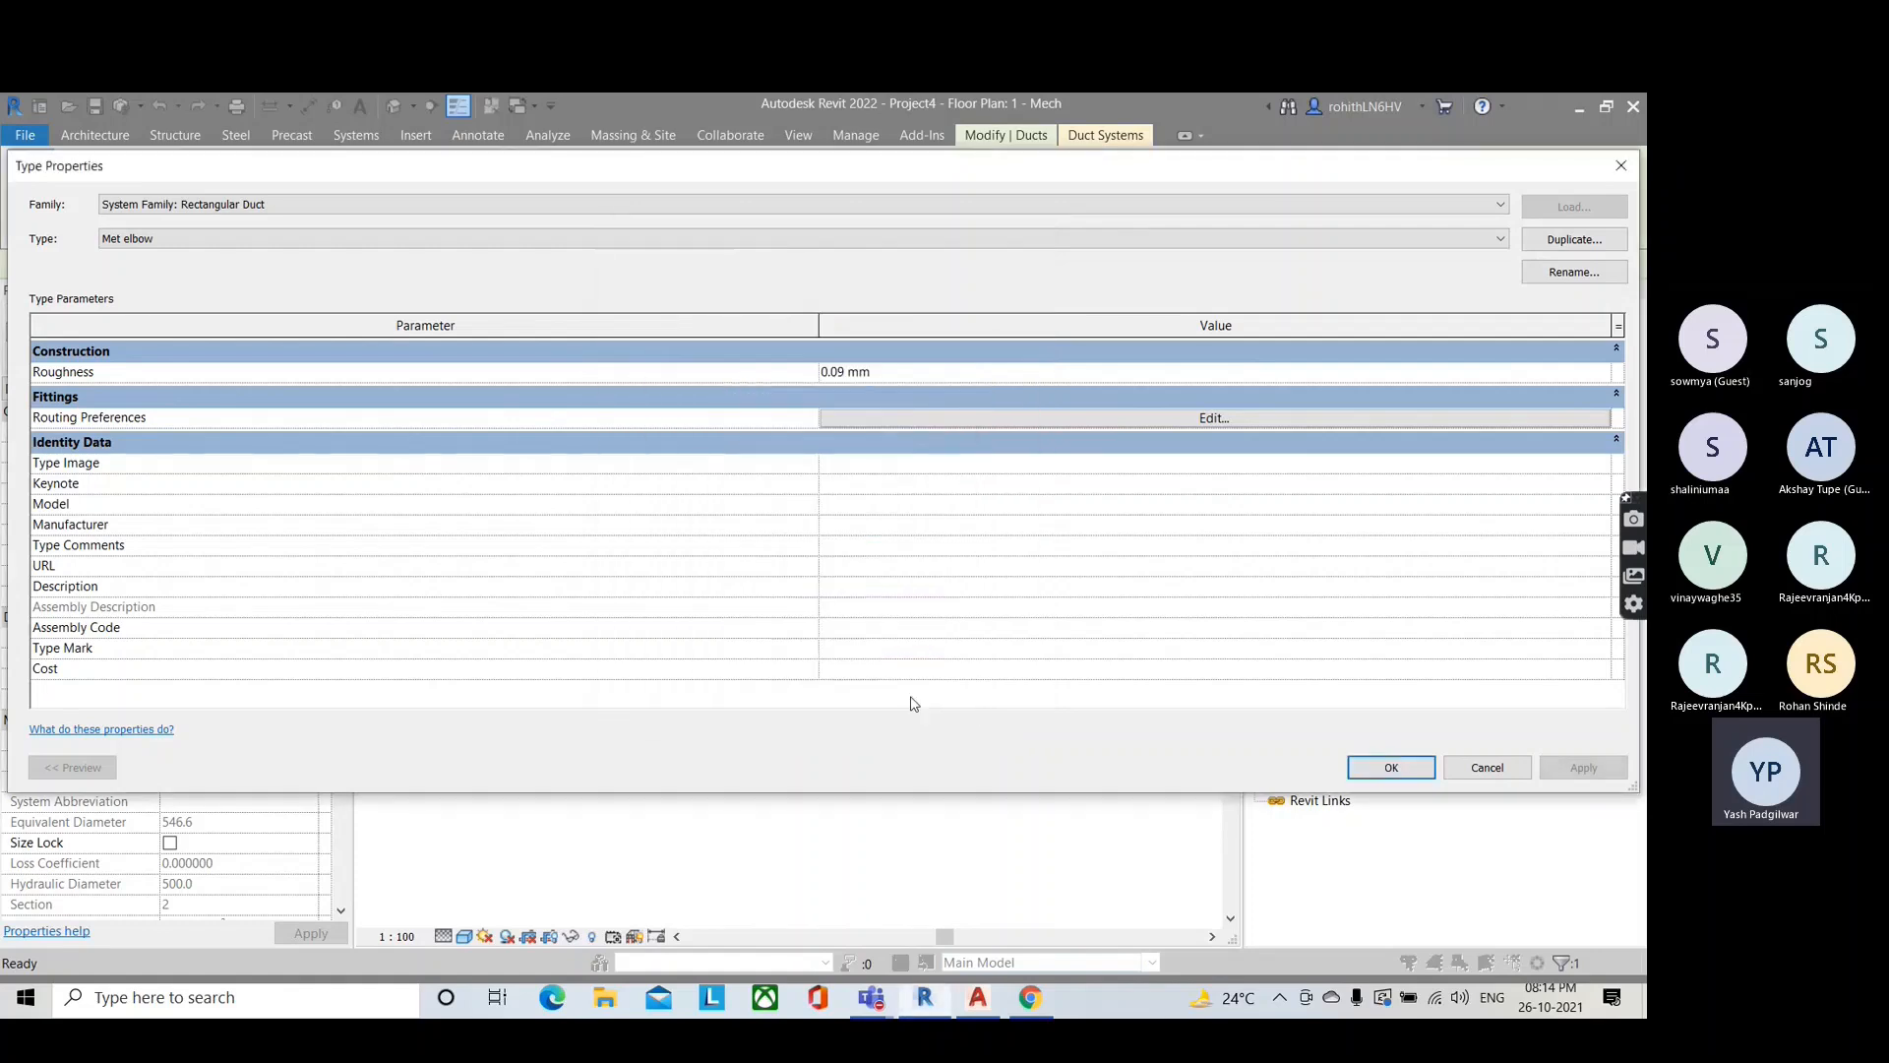
click(1423, 776)
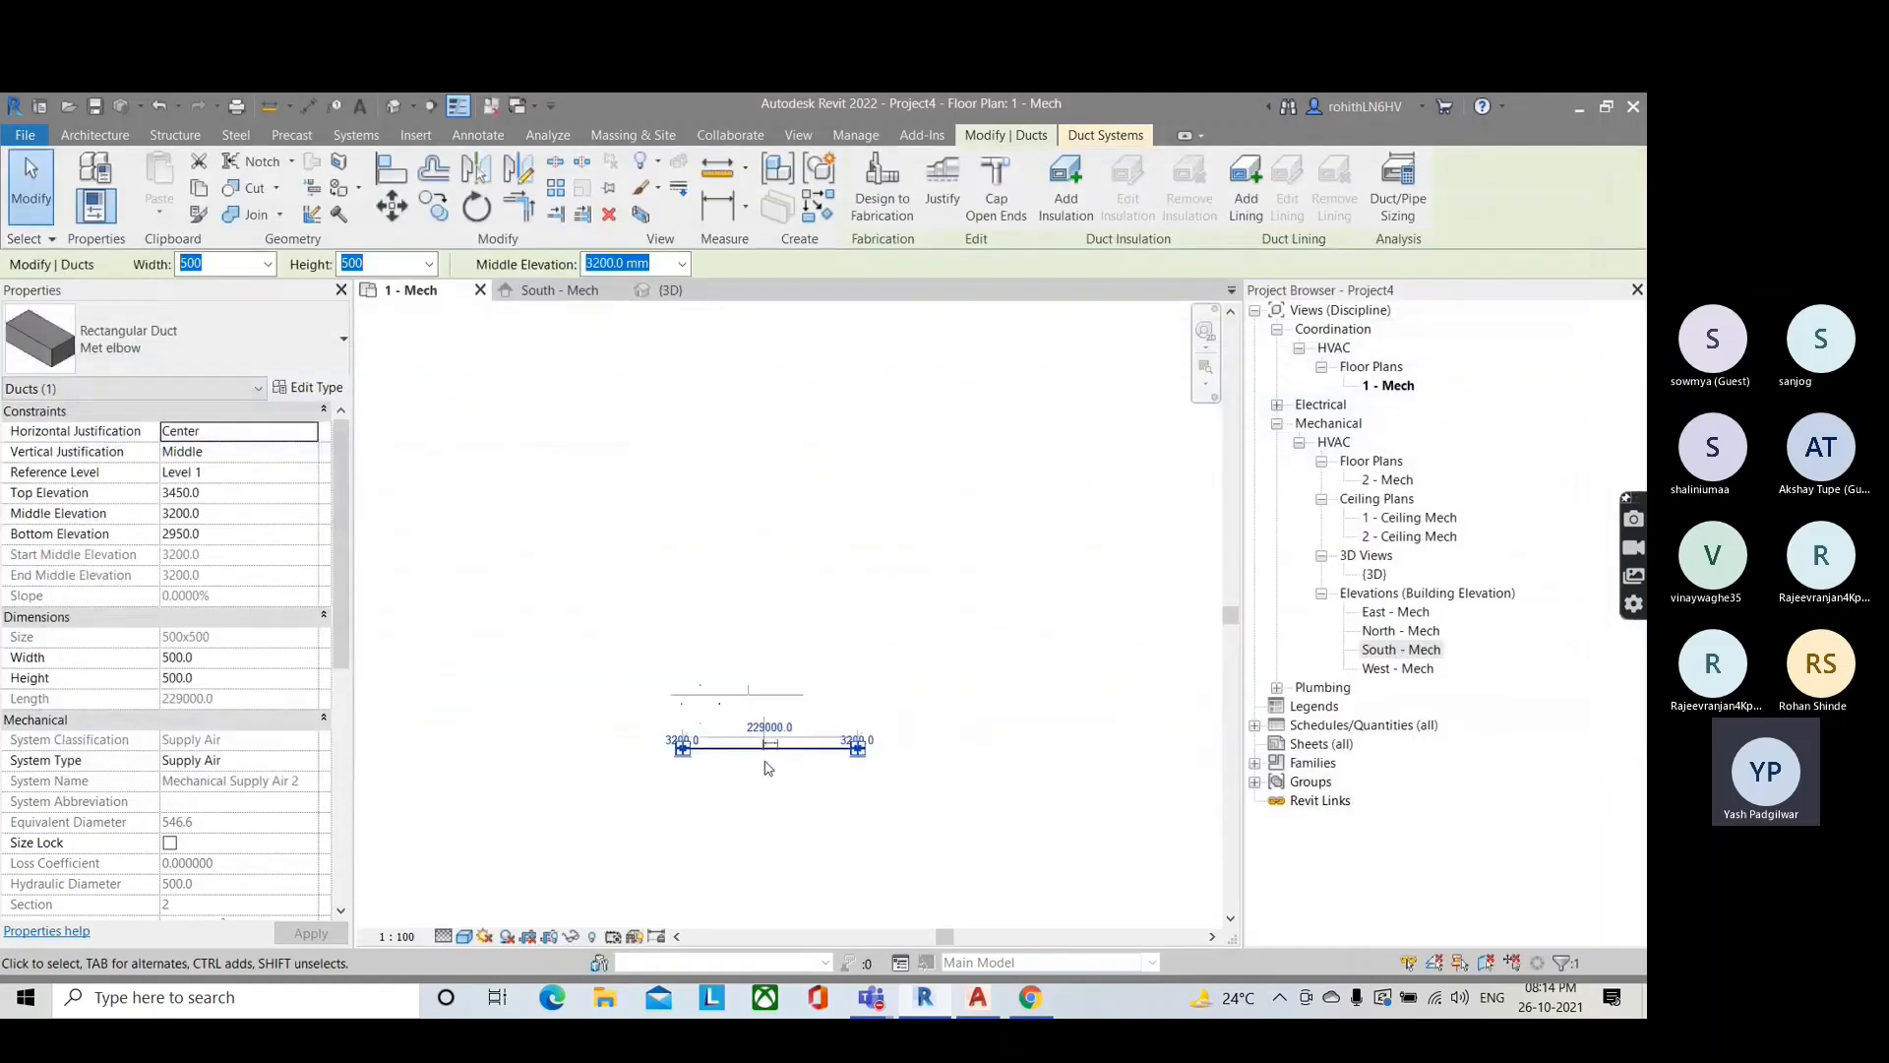
Step: Deselect the duct and draw a long horizontal 500 x 500 Met elbow main duct below the two existing runs
scroll(769, 768, up, 4)
click(726, 751)
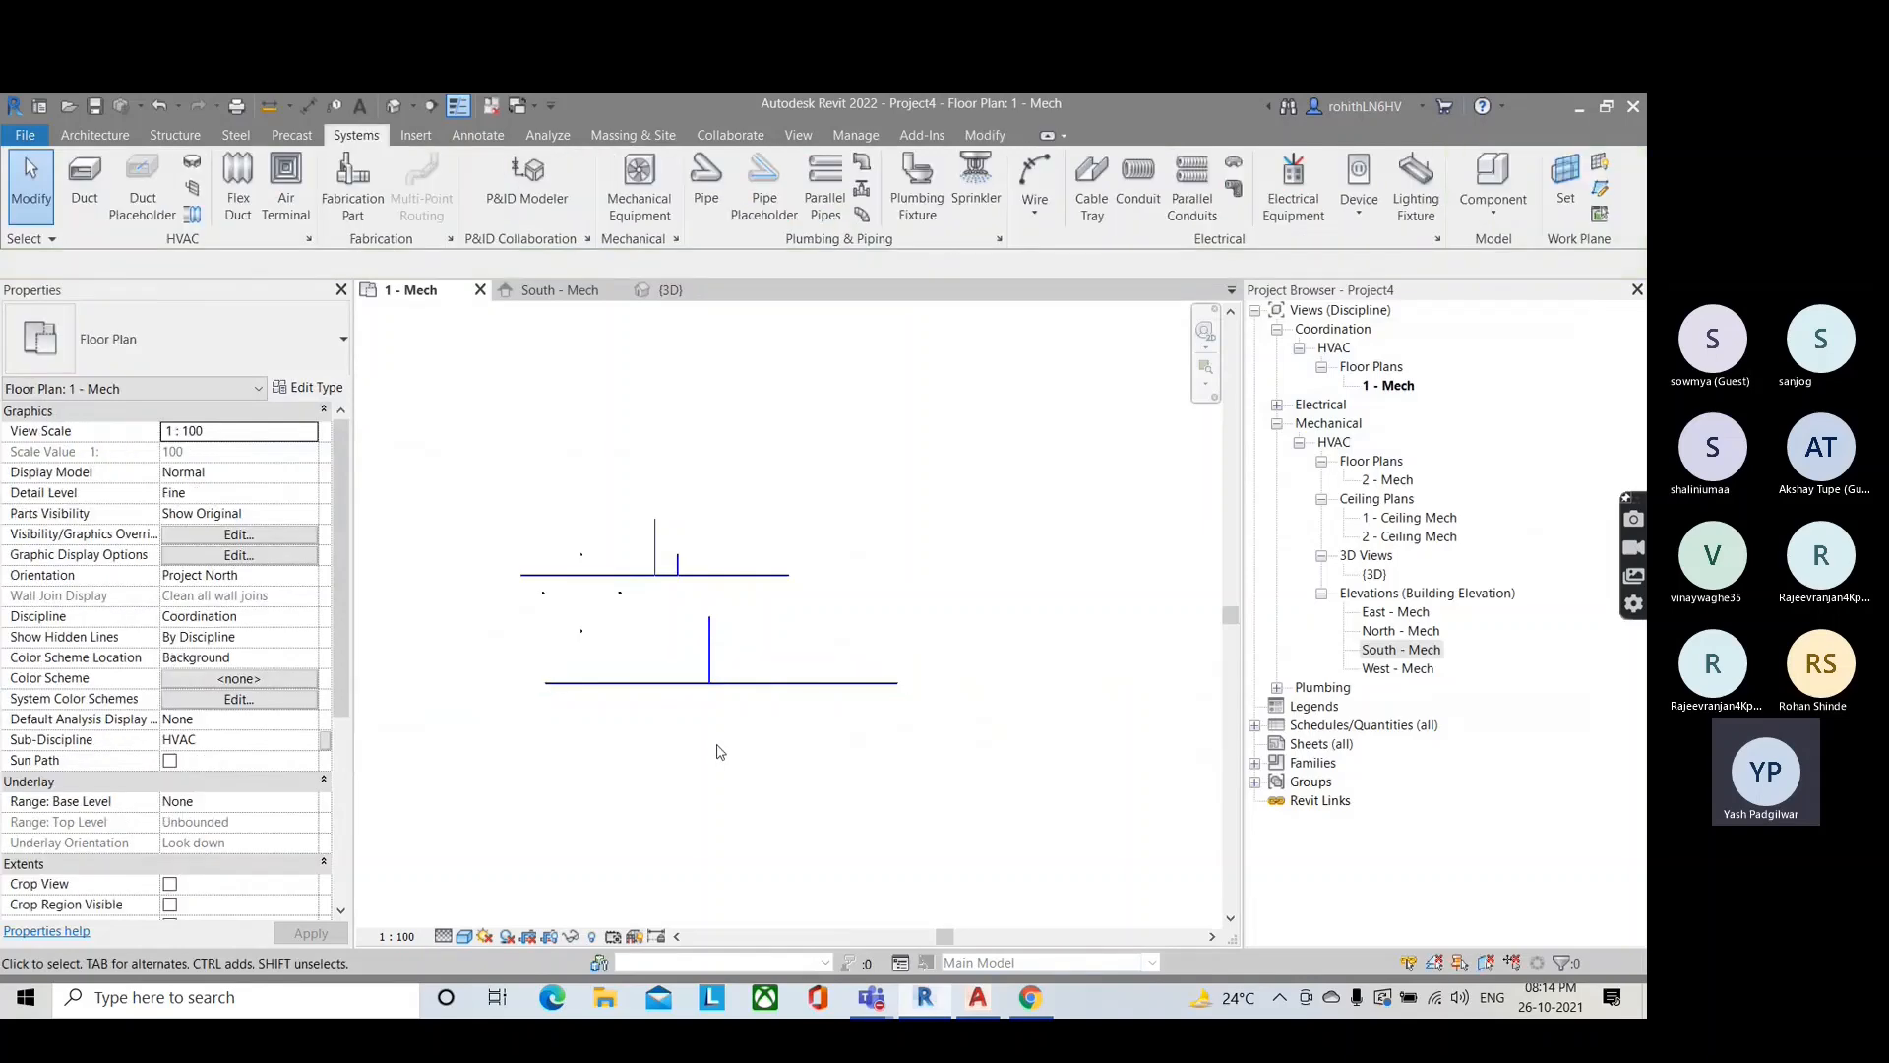
click(85, 182)
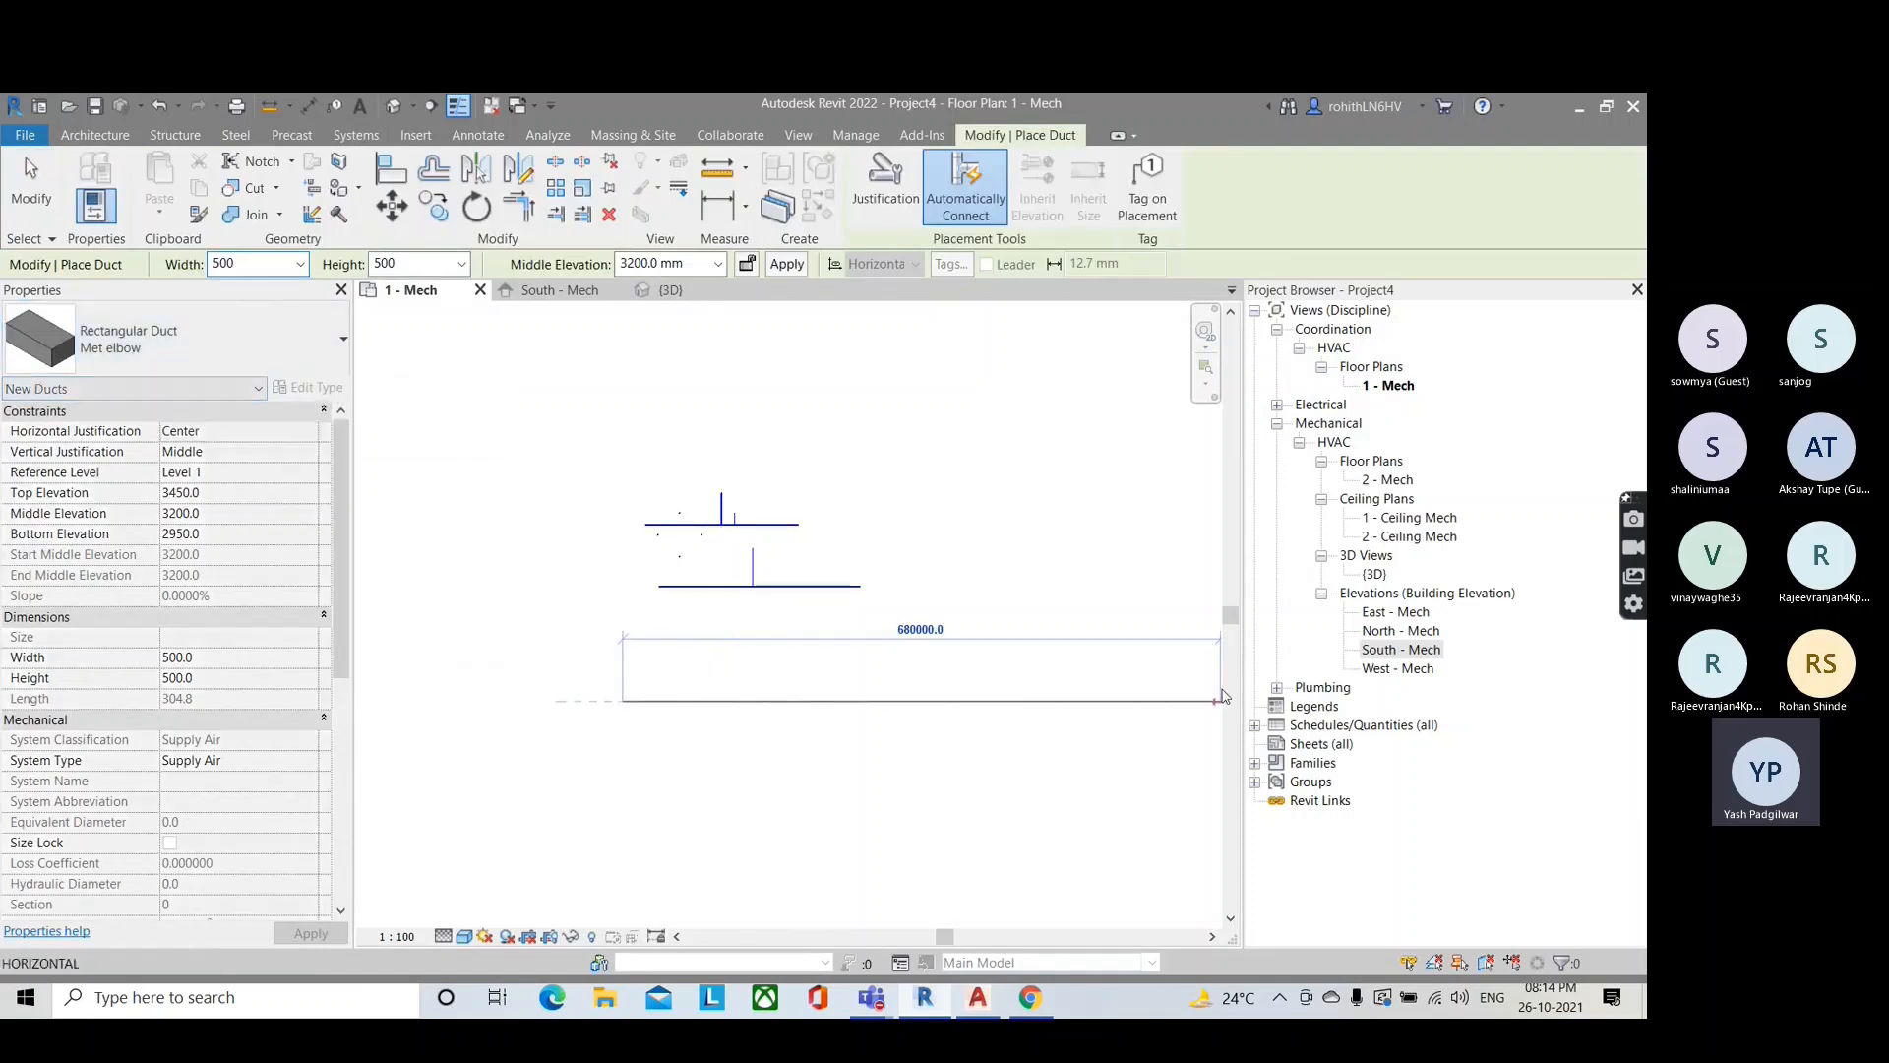
click(1166, 701)
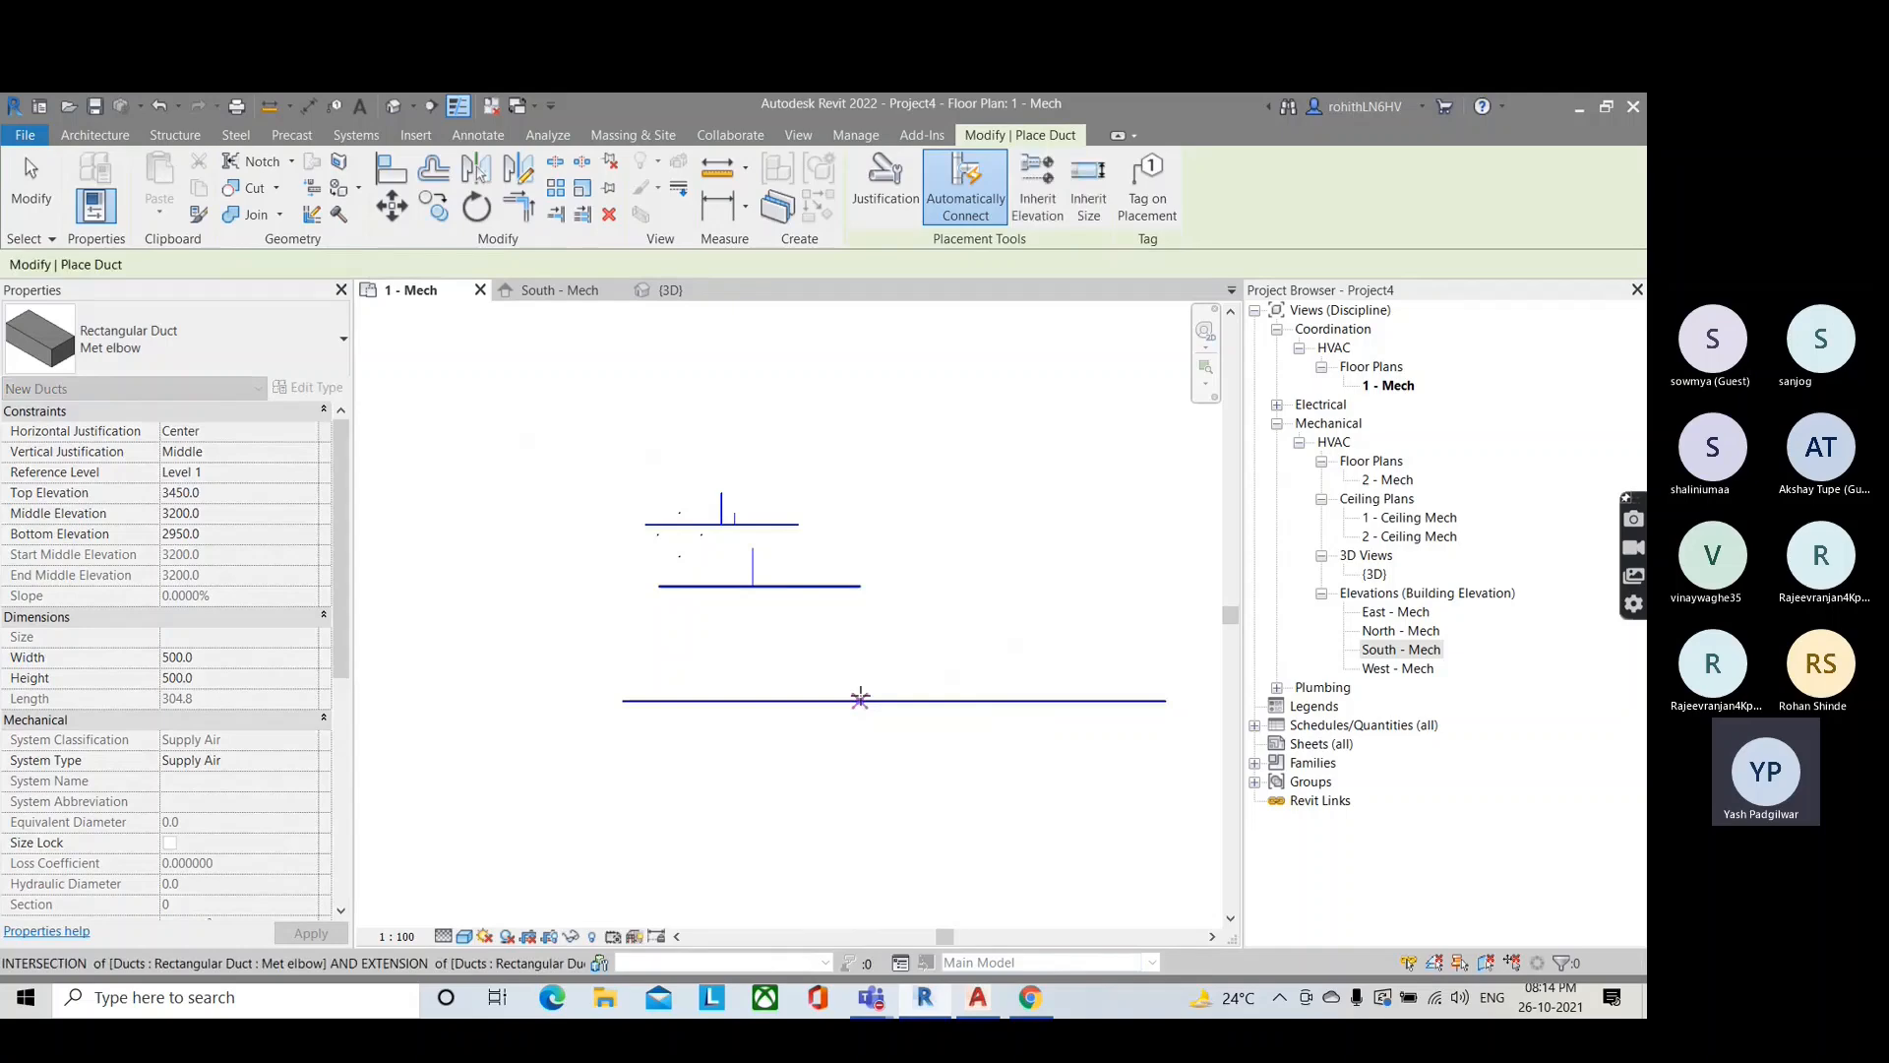
Step: Draw a short perpendicular branch duct upward from near the middle of the new main duct
click(861, 700)
click(866, 636)
key(Escape)
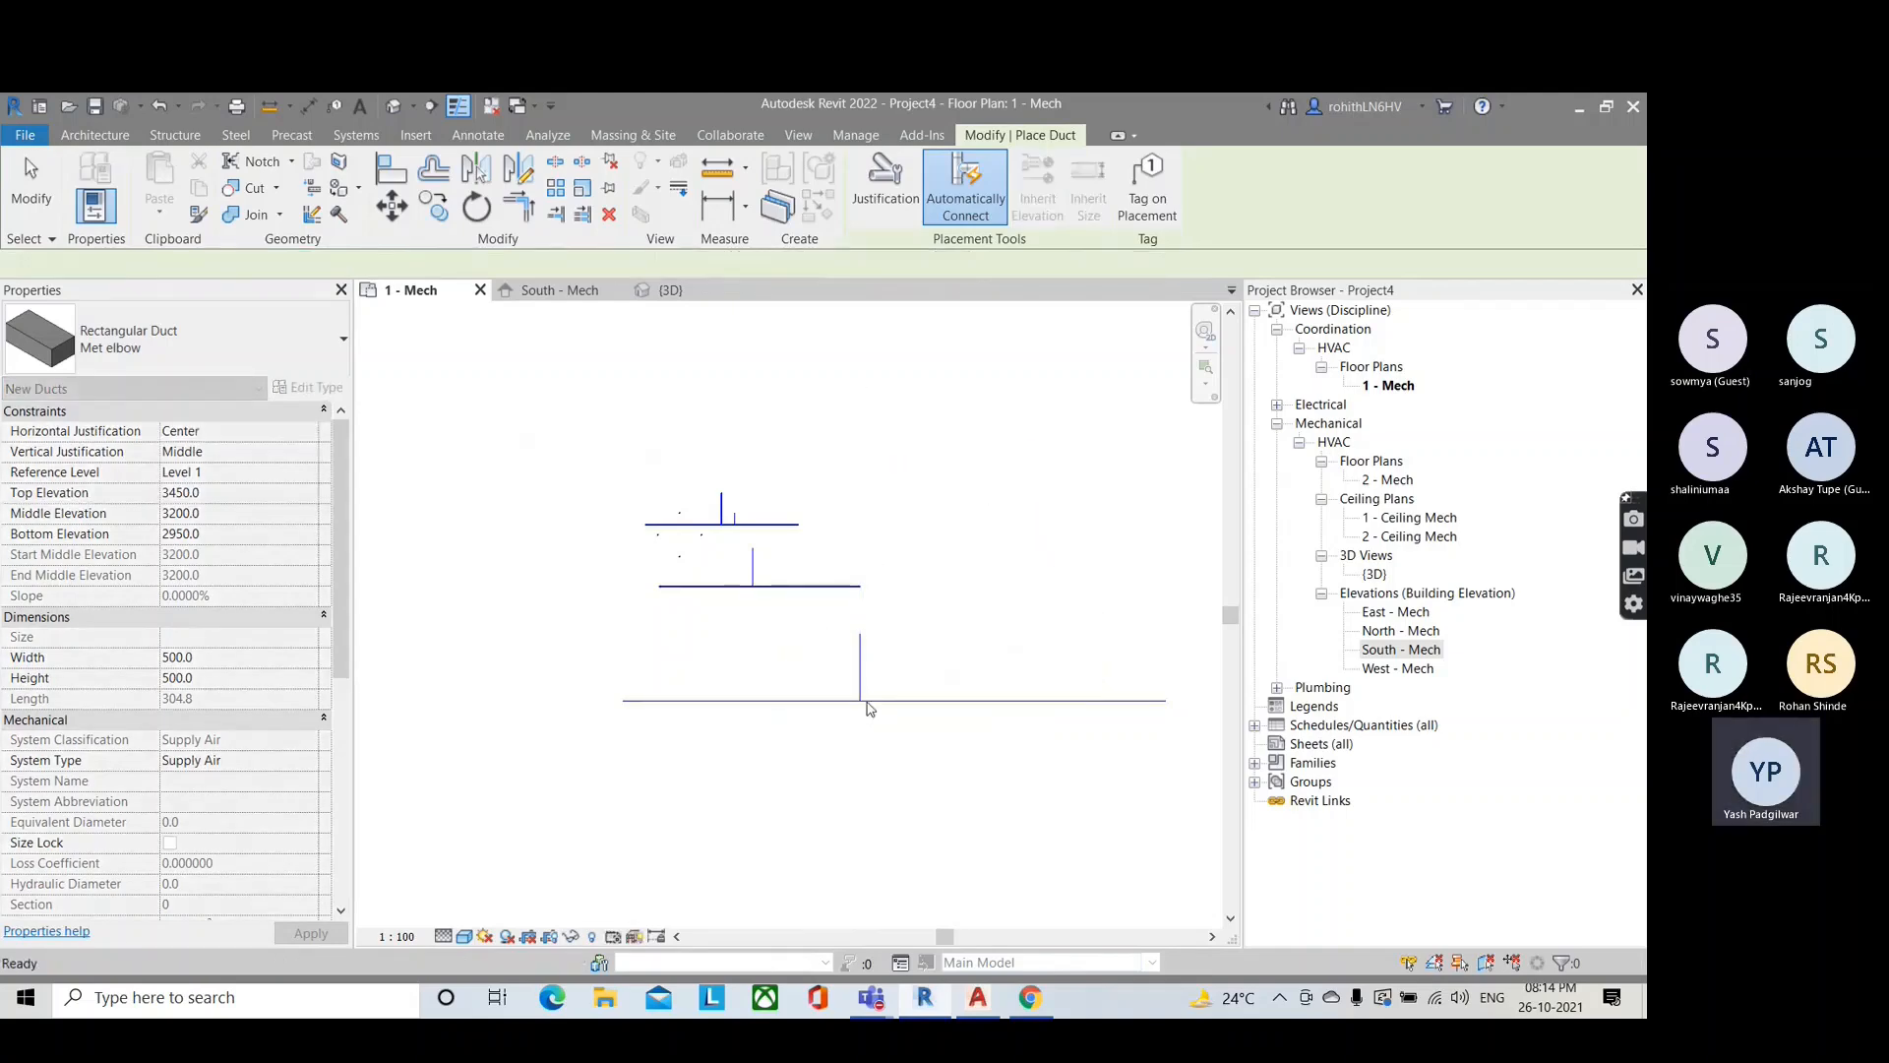
Step: Leave duct placement, select the beveled tap at the new branch and examine its sloped side and connection to the main duct
scroll(867, 706, up, 6)
scroll(814, 669, up, 5)
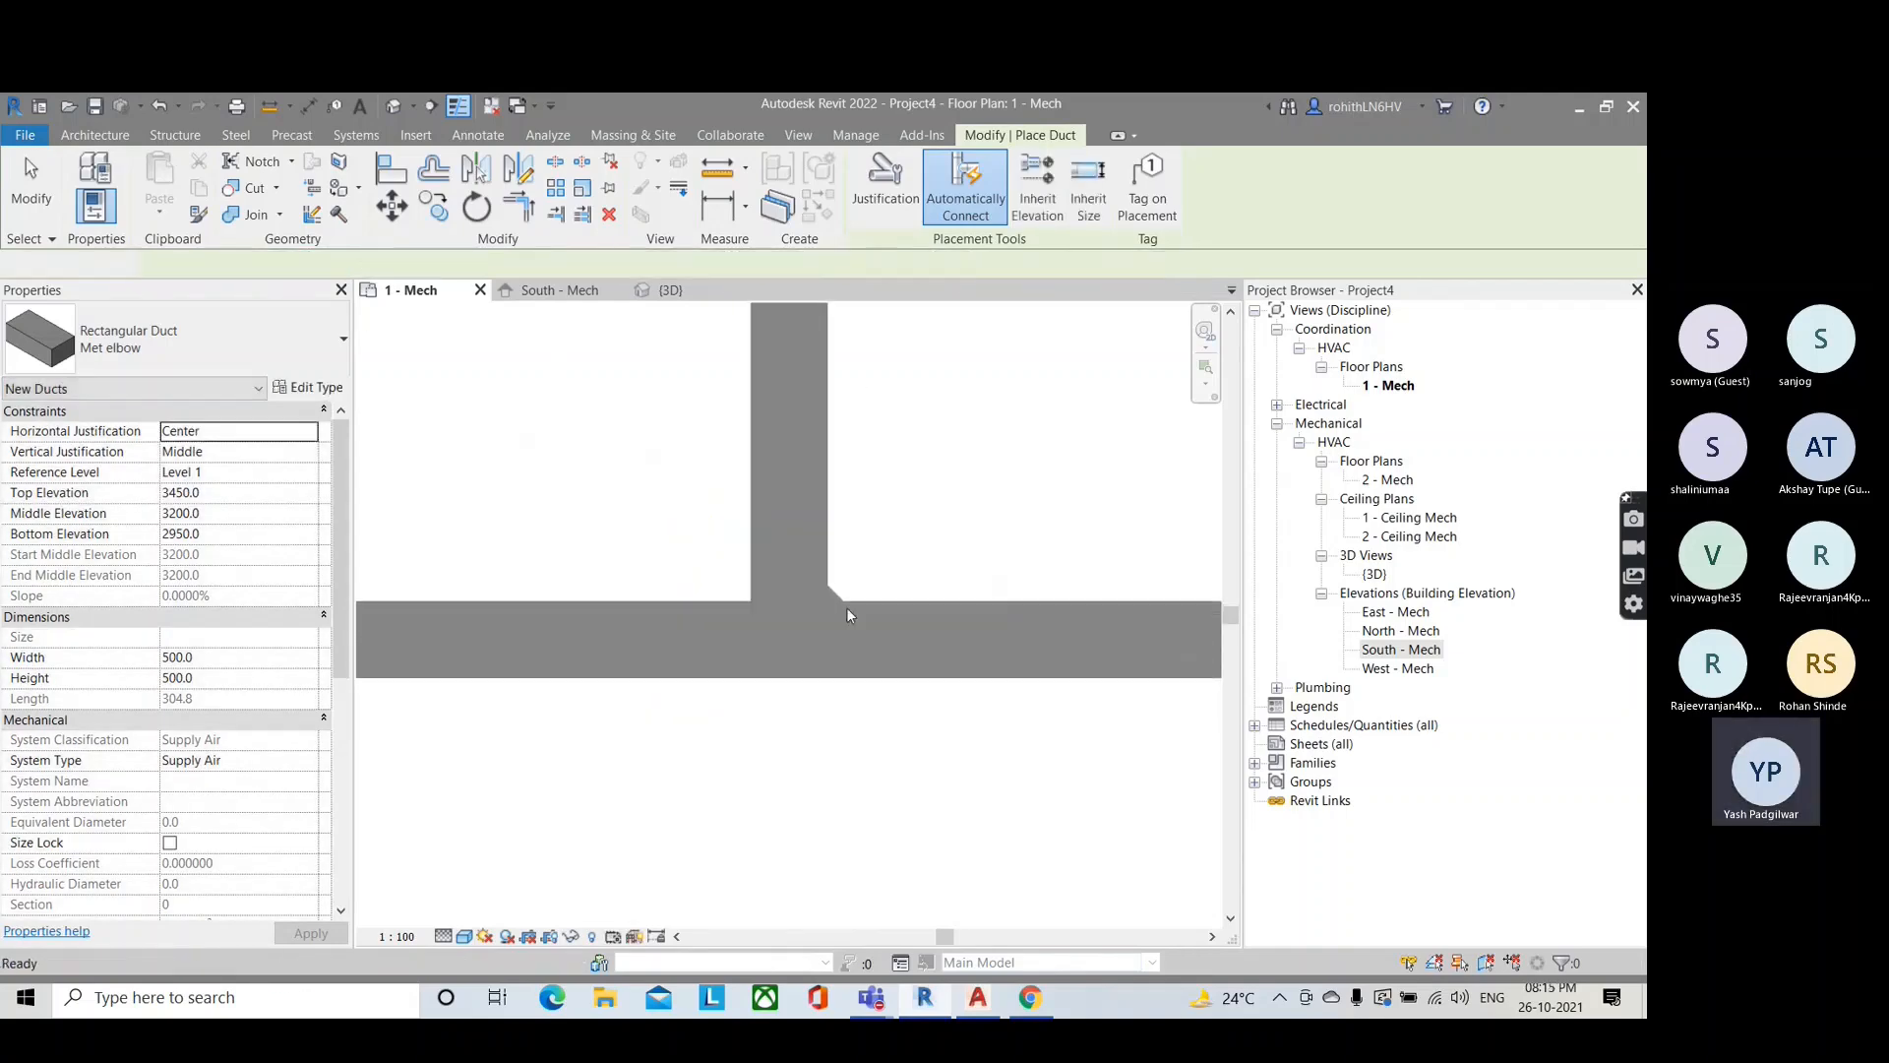
key(Escape)
click(827, 618)
scroll(805, 590, up, 3)
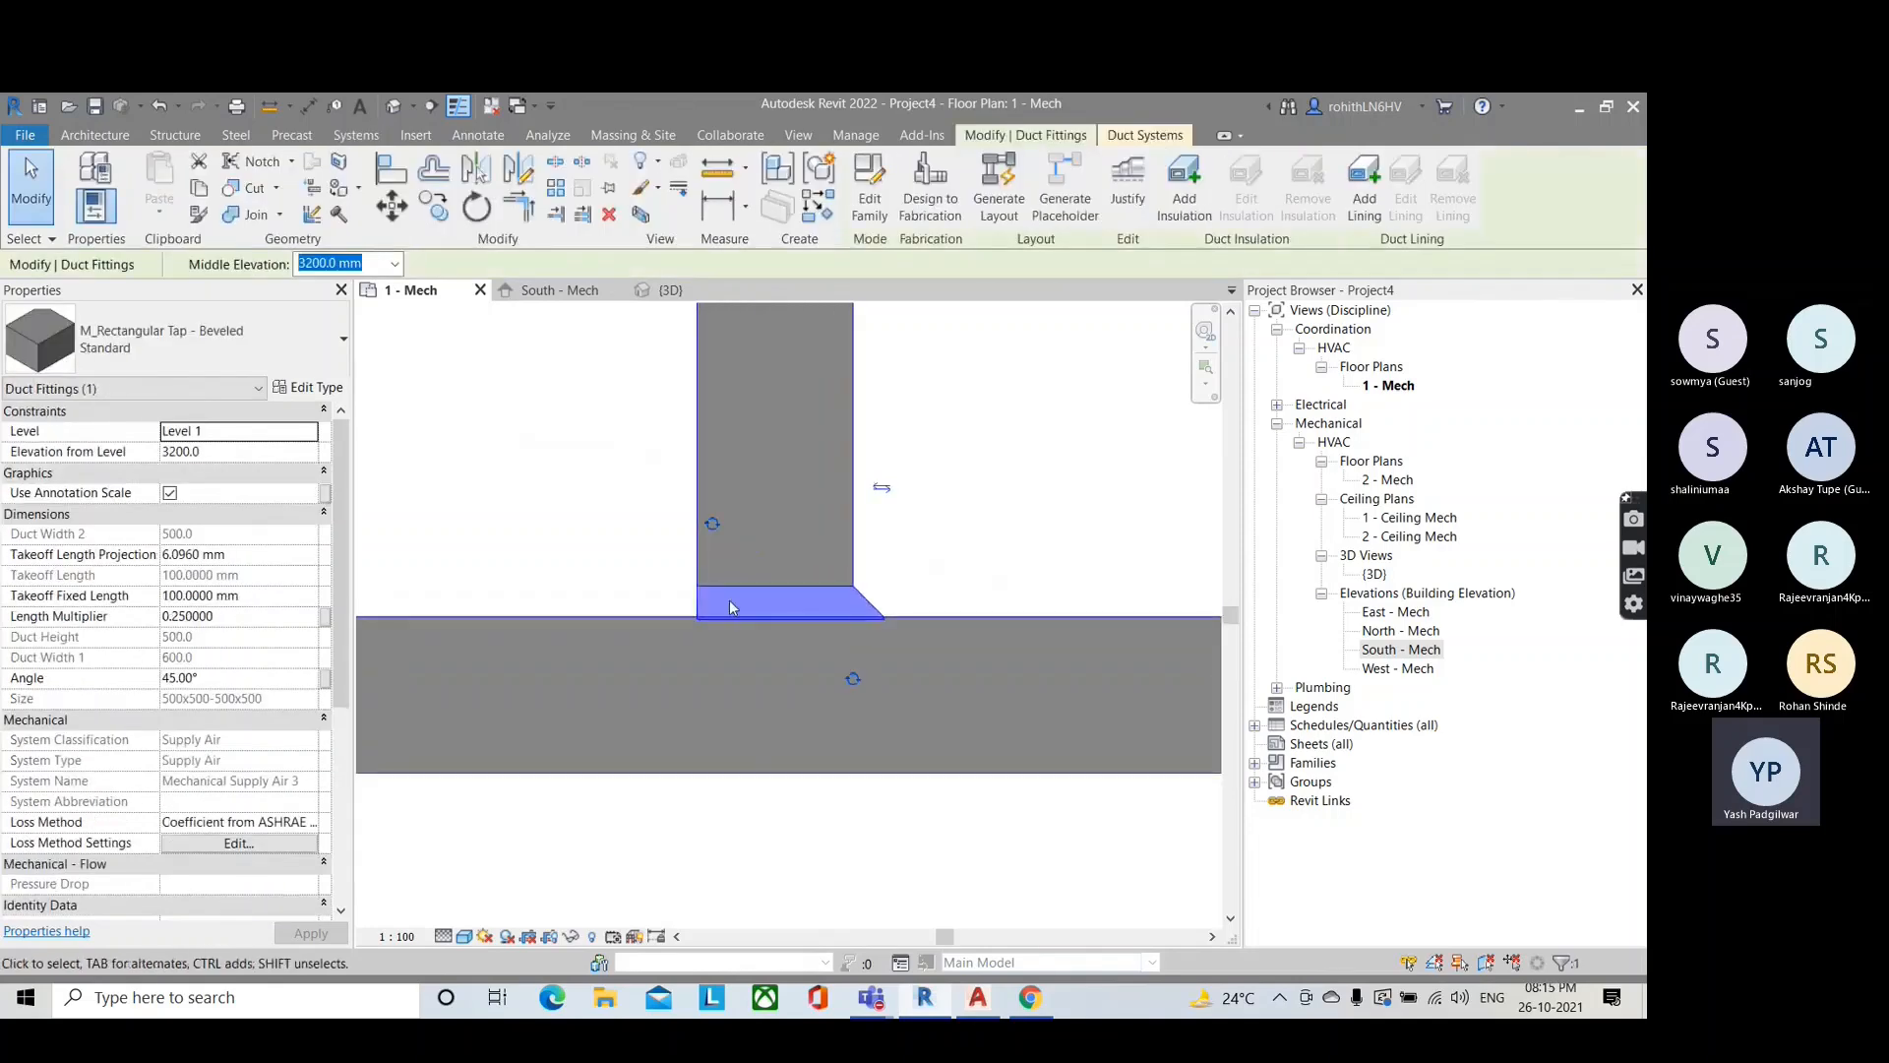
scroll(887, 613, down, 2)
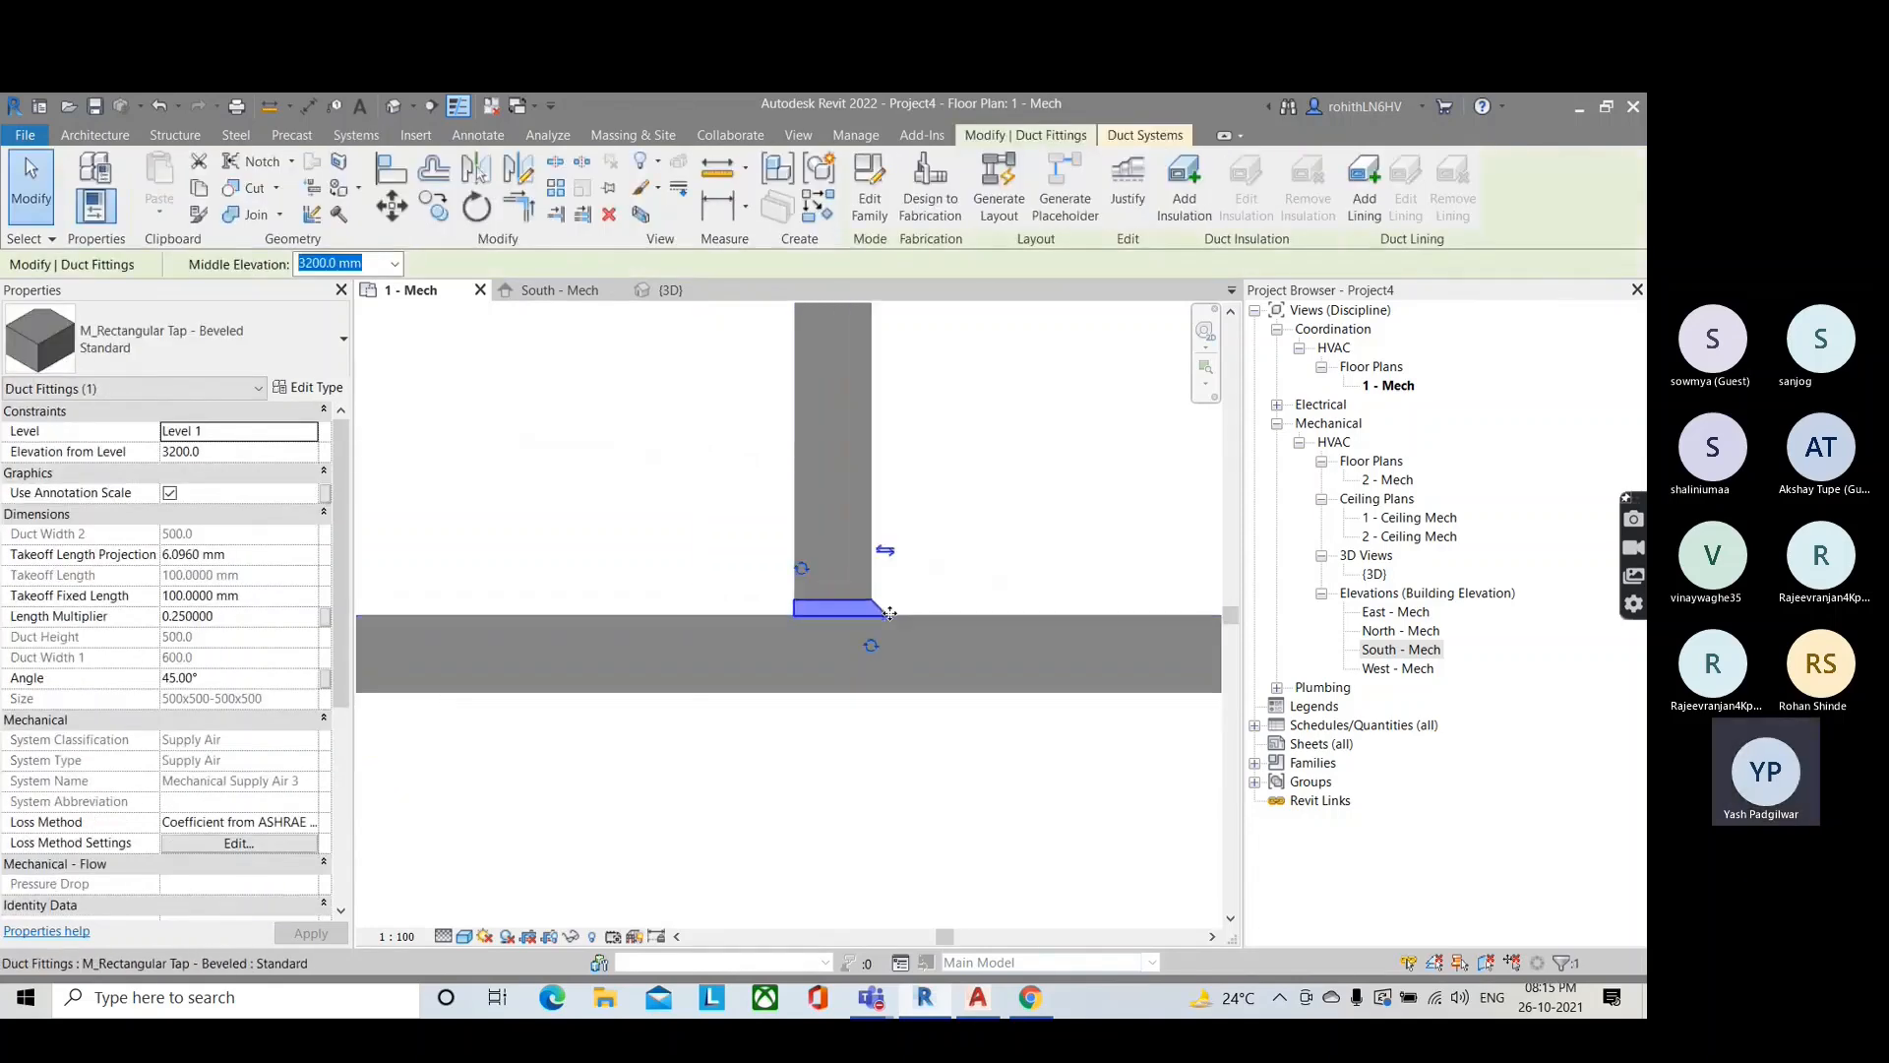
scroll(890, 613, up, 3)
scroll(876, 590, up, 2)
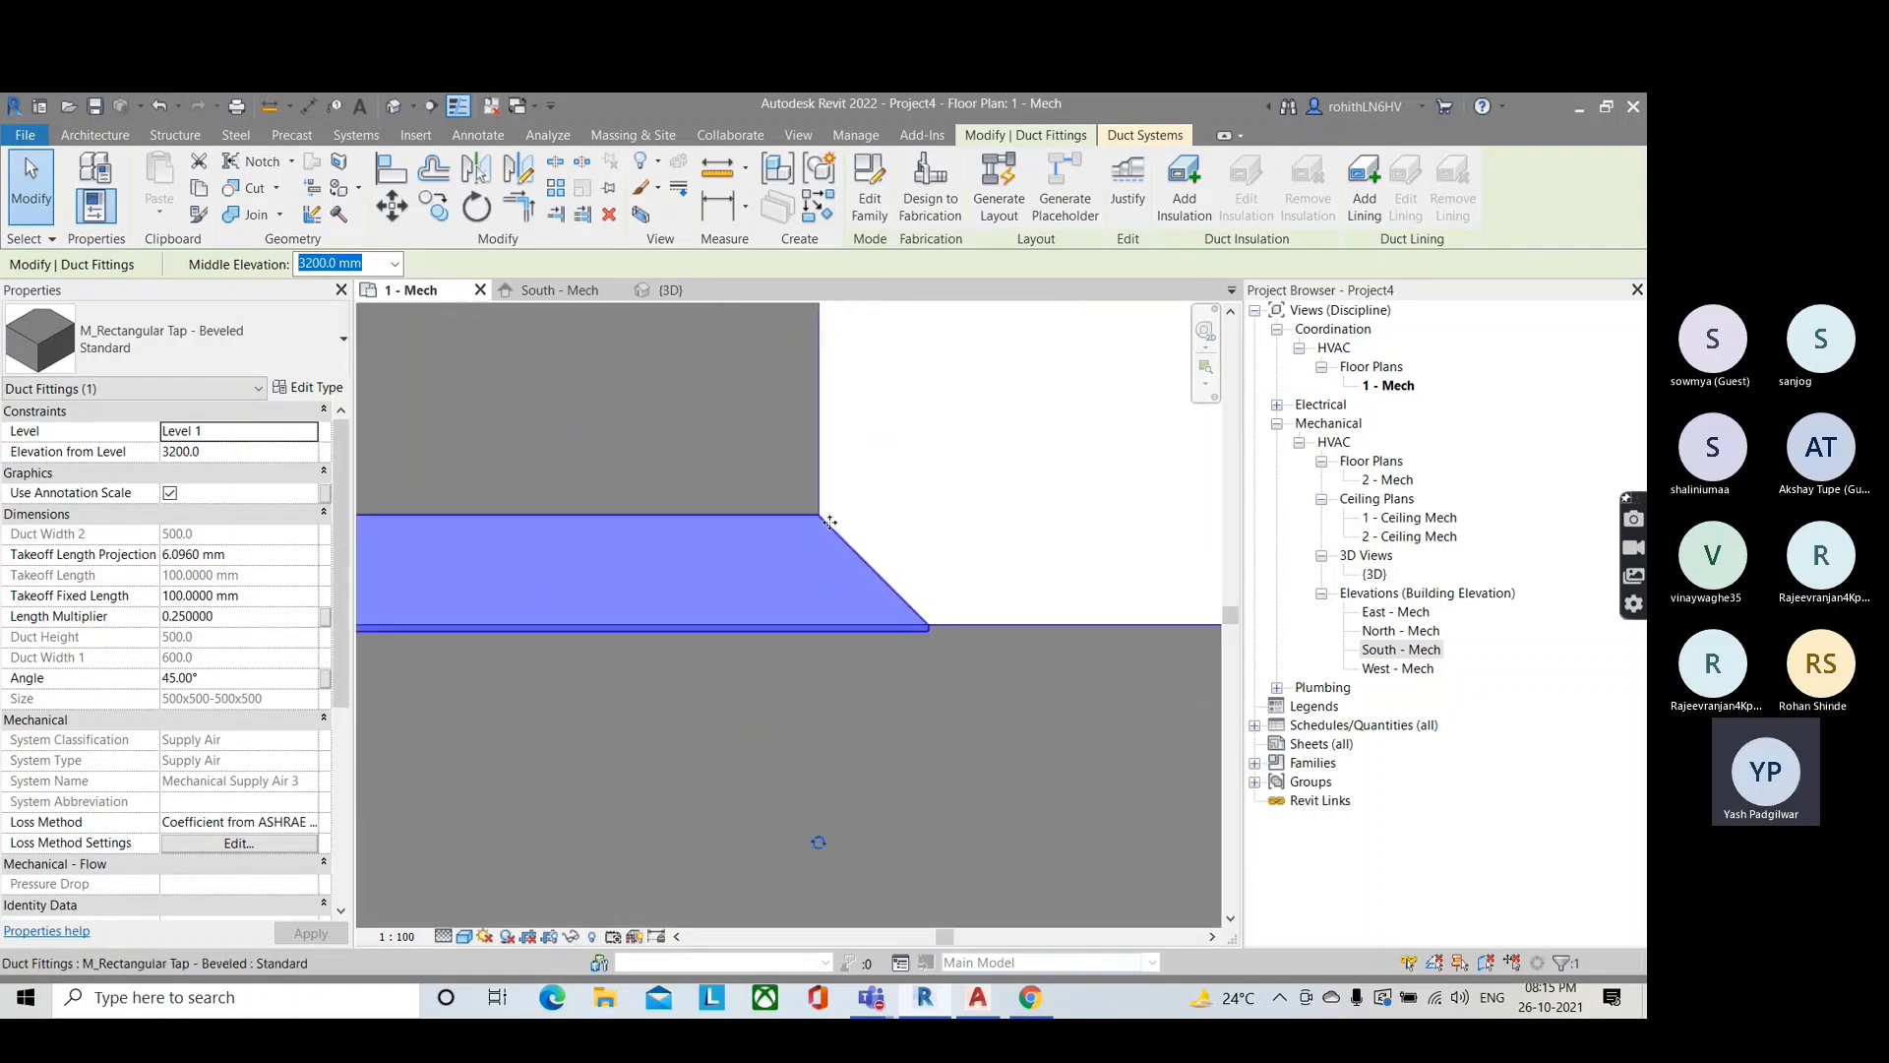
scroll(890, 586, down, 2)
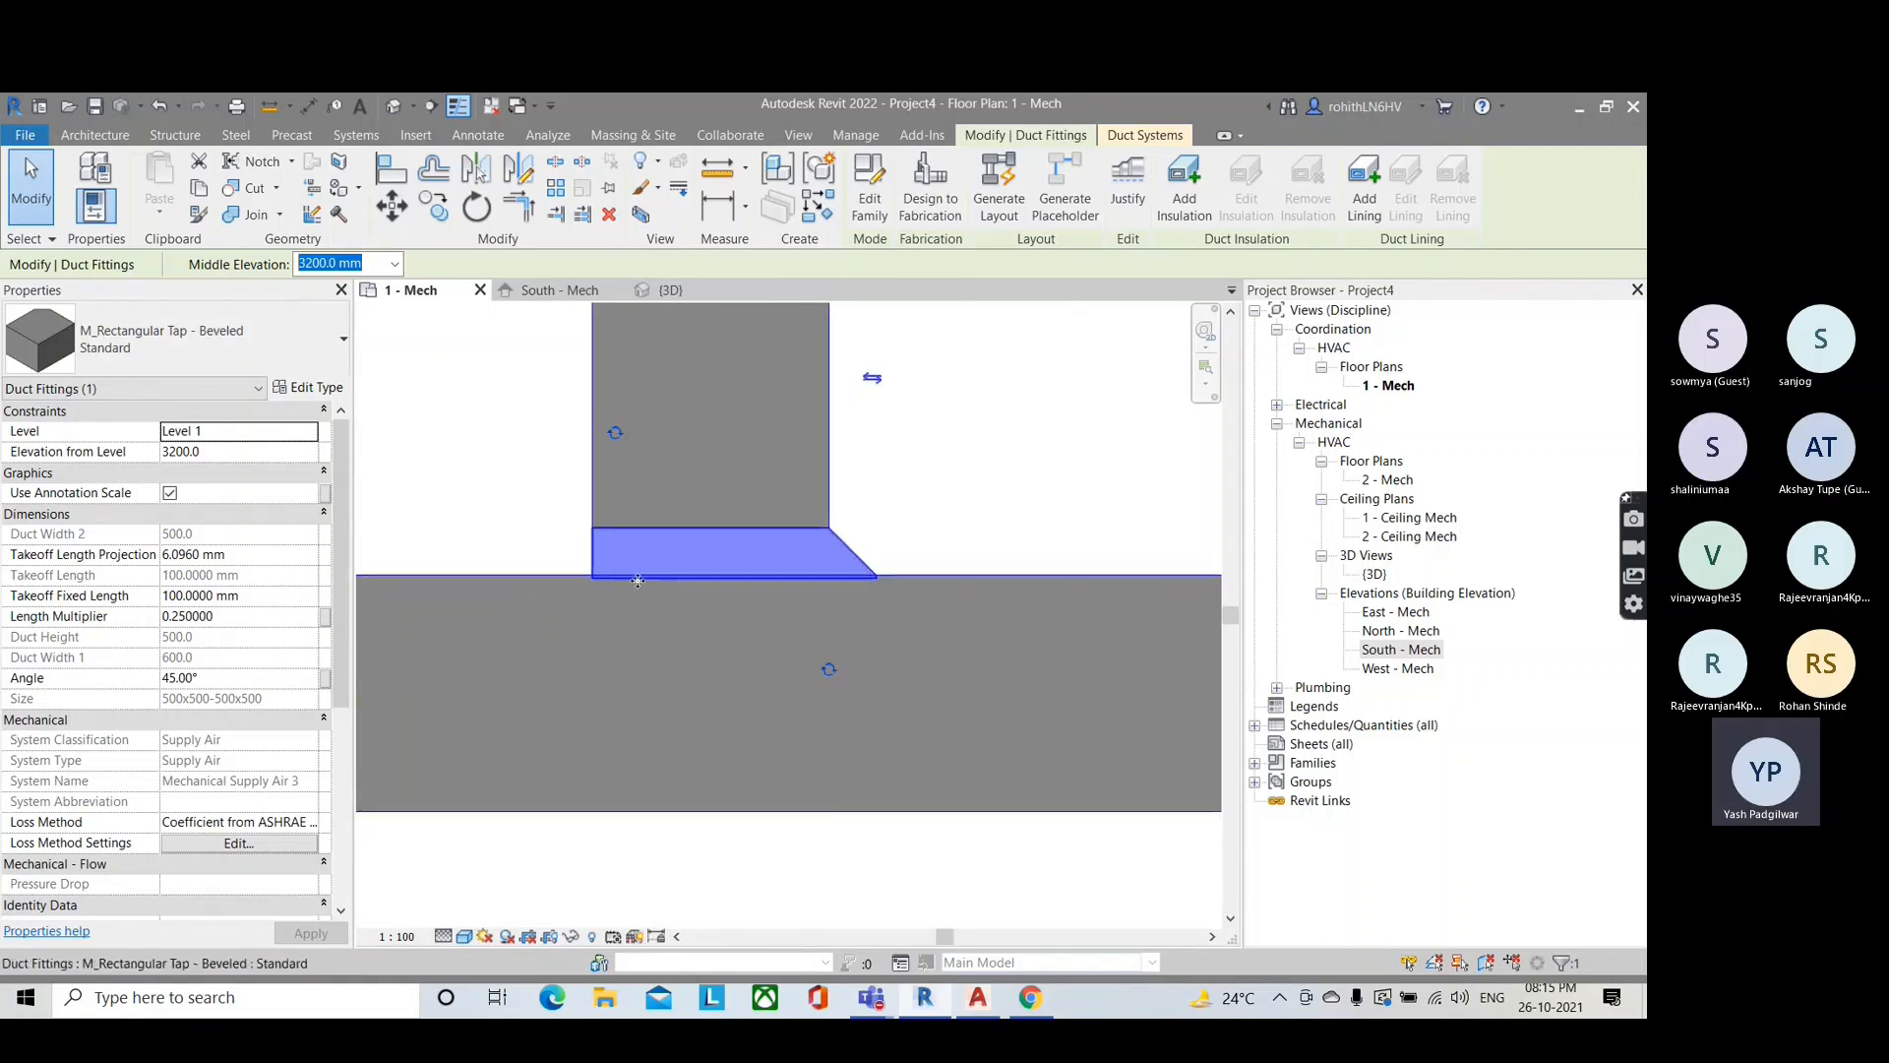
scroll(590, 598, down, 4)
middle_drag(630, 614, 798, 641)
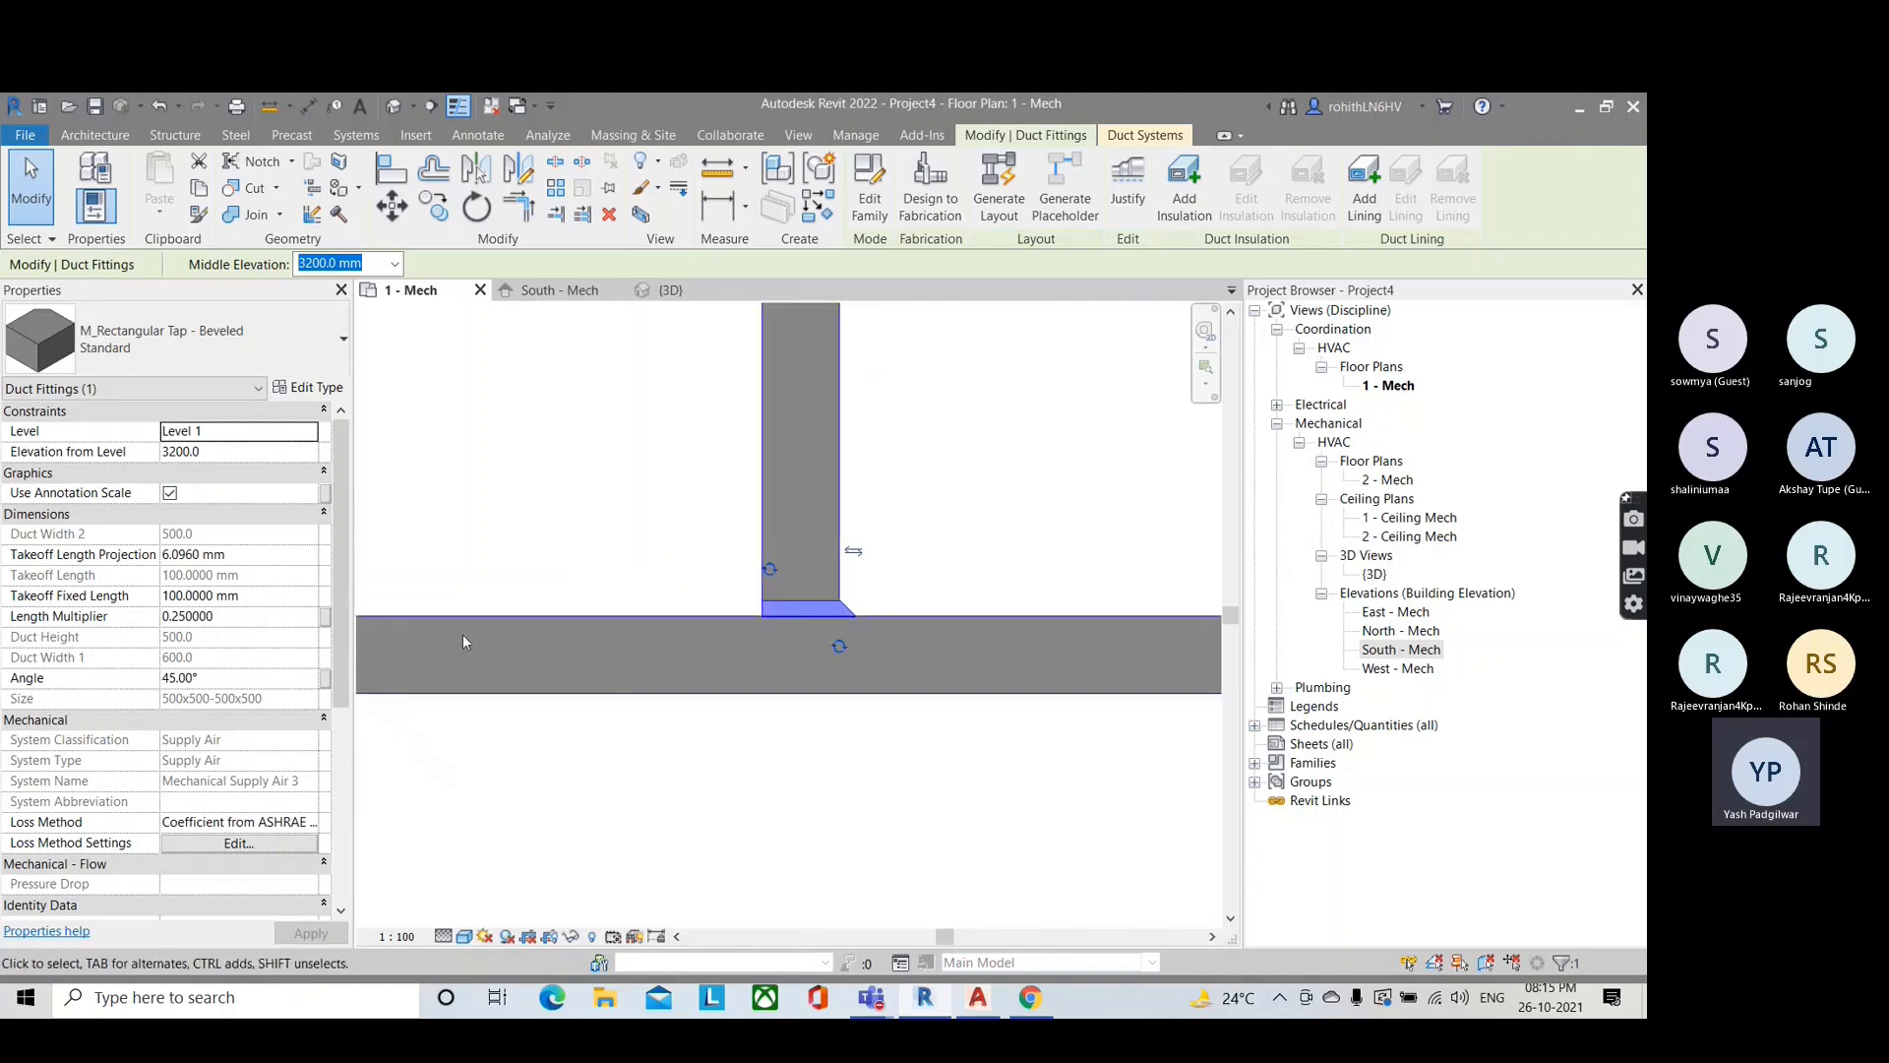
Step: Flip the beveled tap back and forth, leaving its sloped side on the left of the branch duct, and deselect it
click(853, 550)
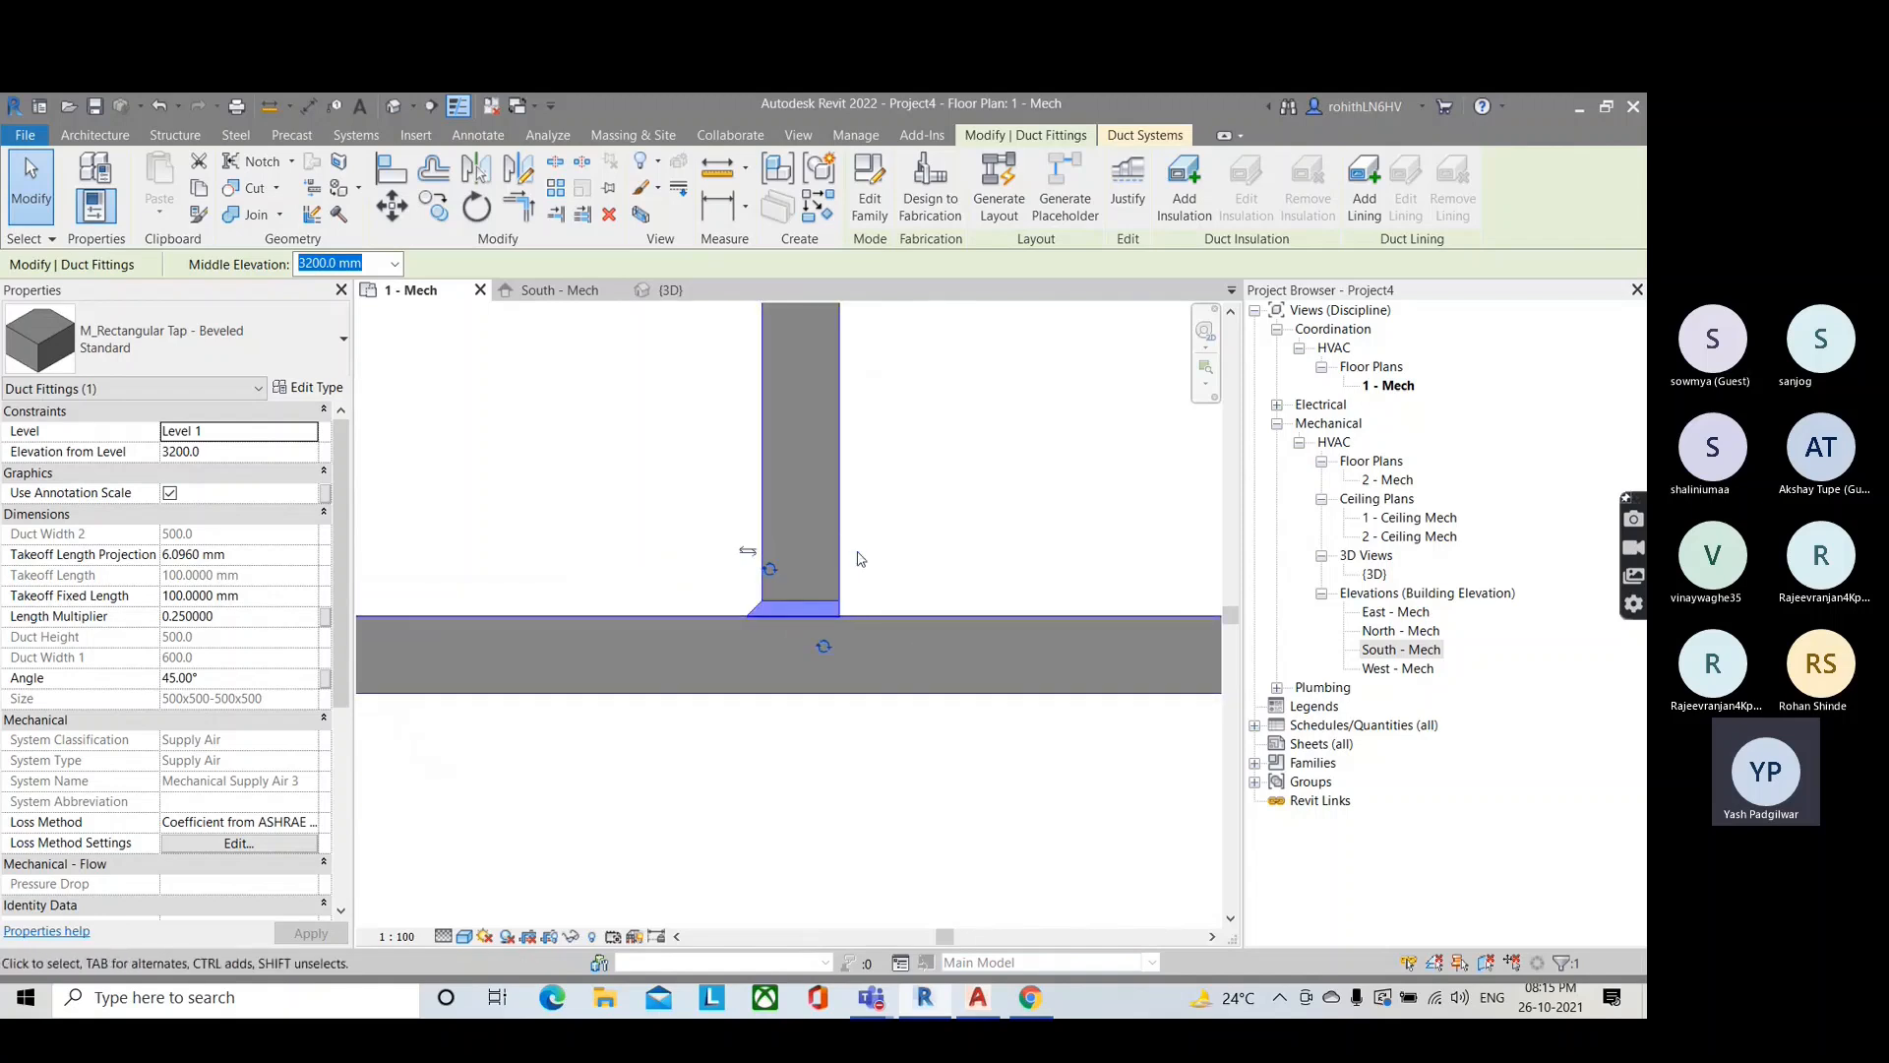
scroll(764, 607, up, 3)
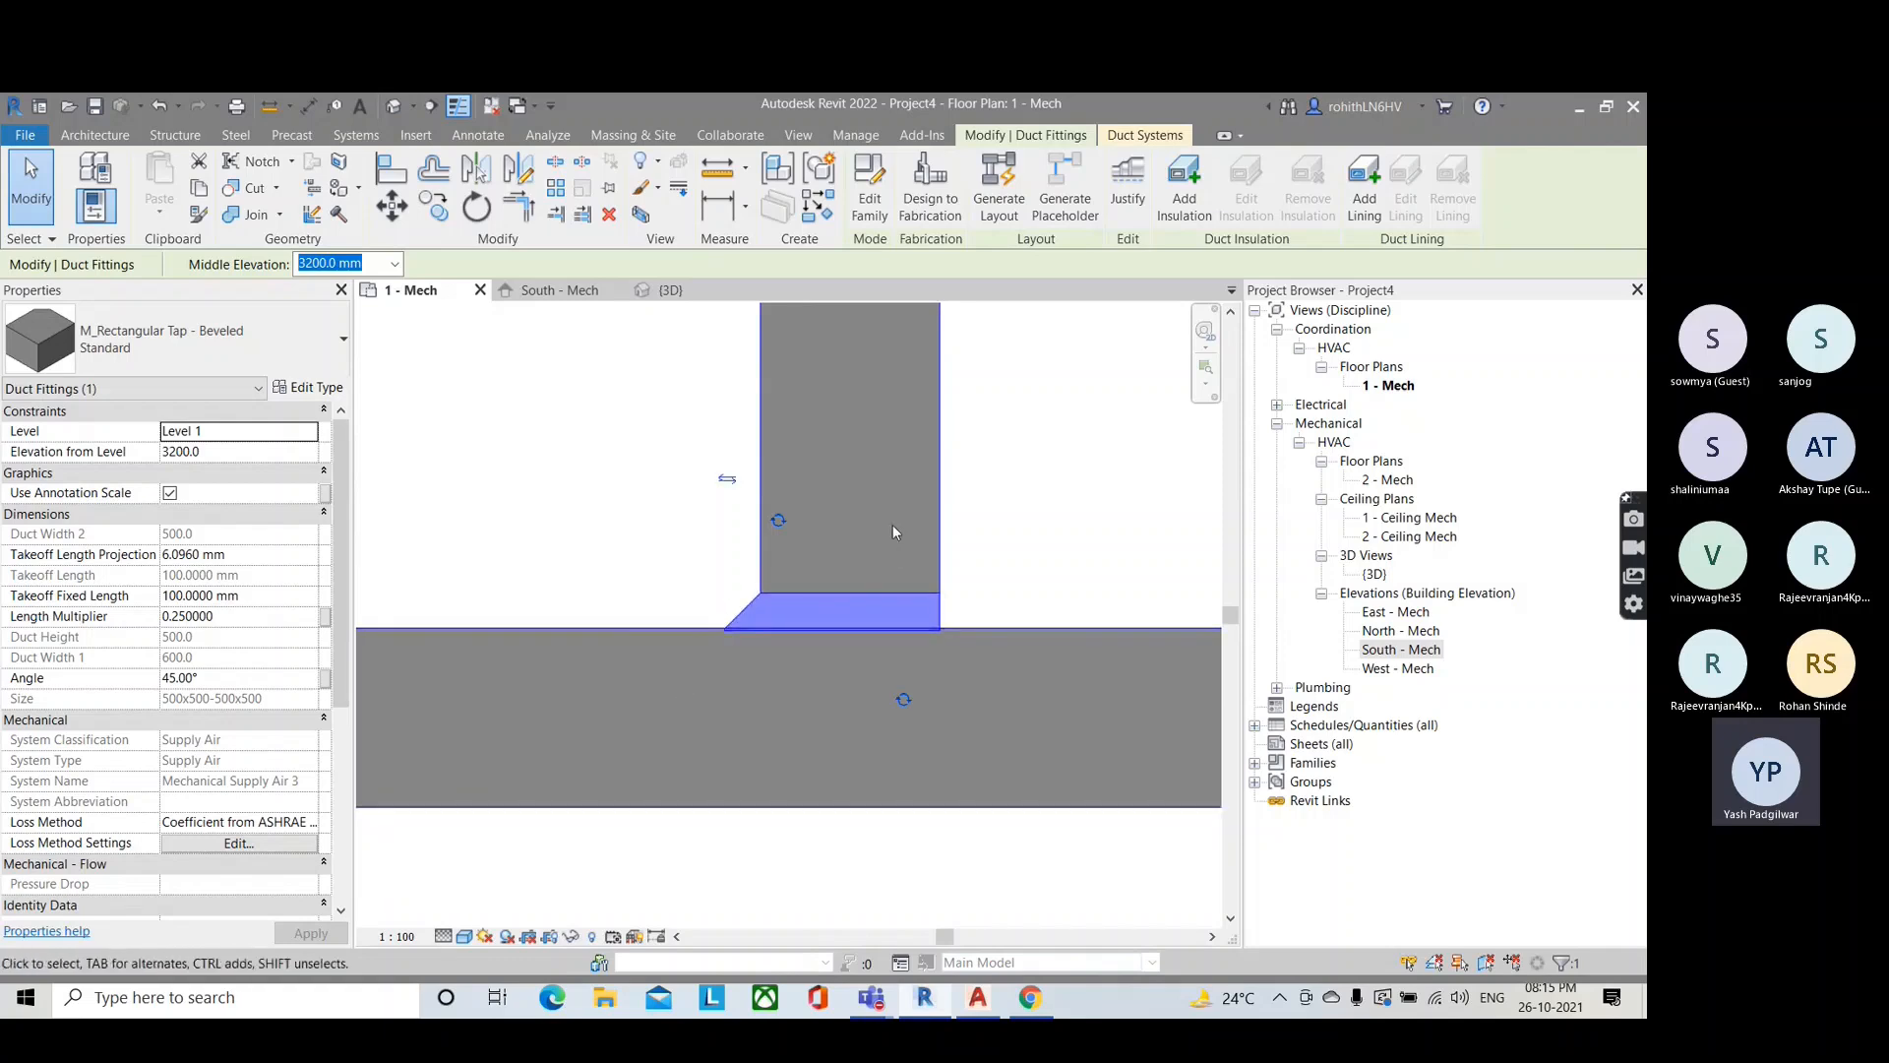
click(727, 478)
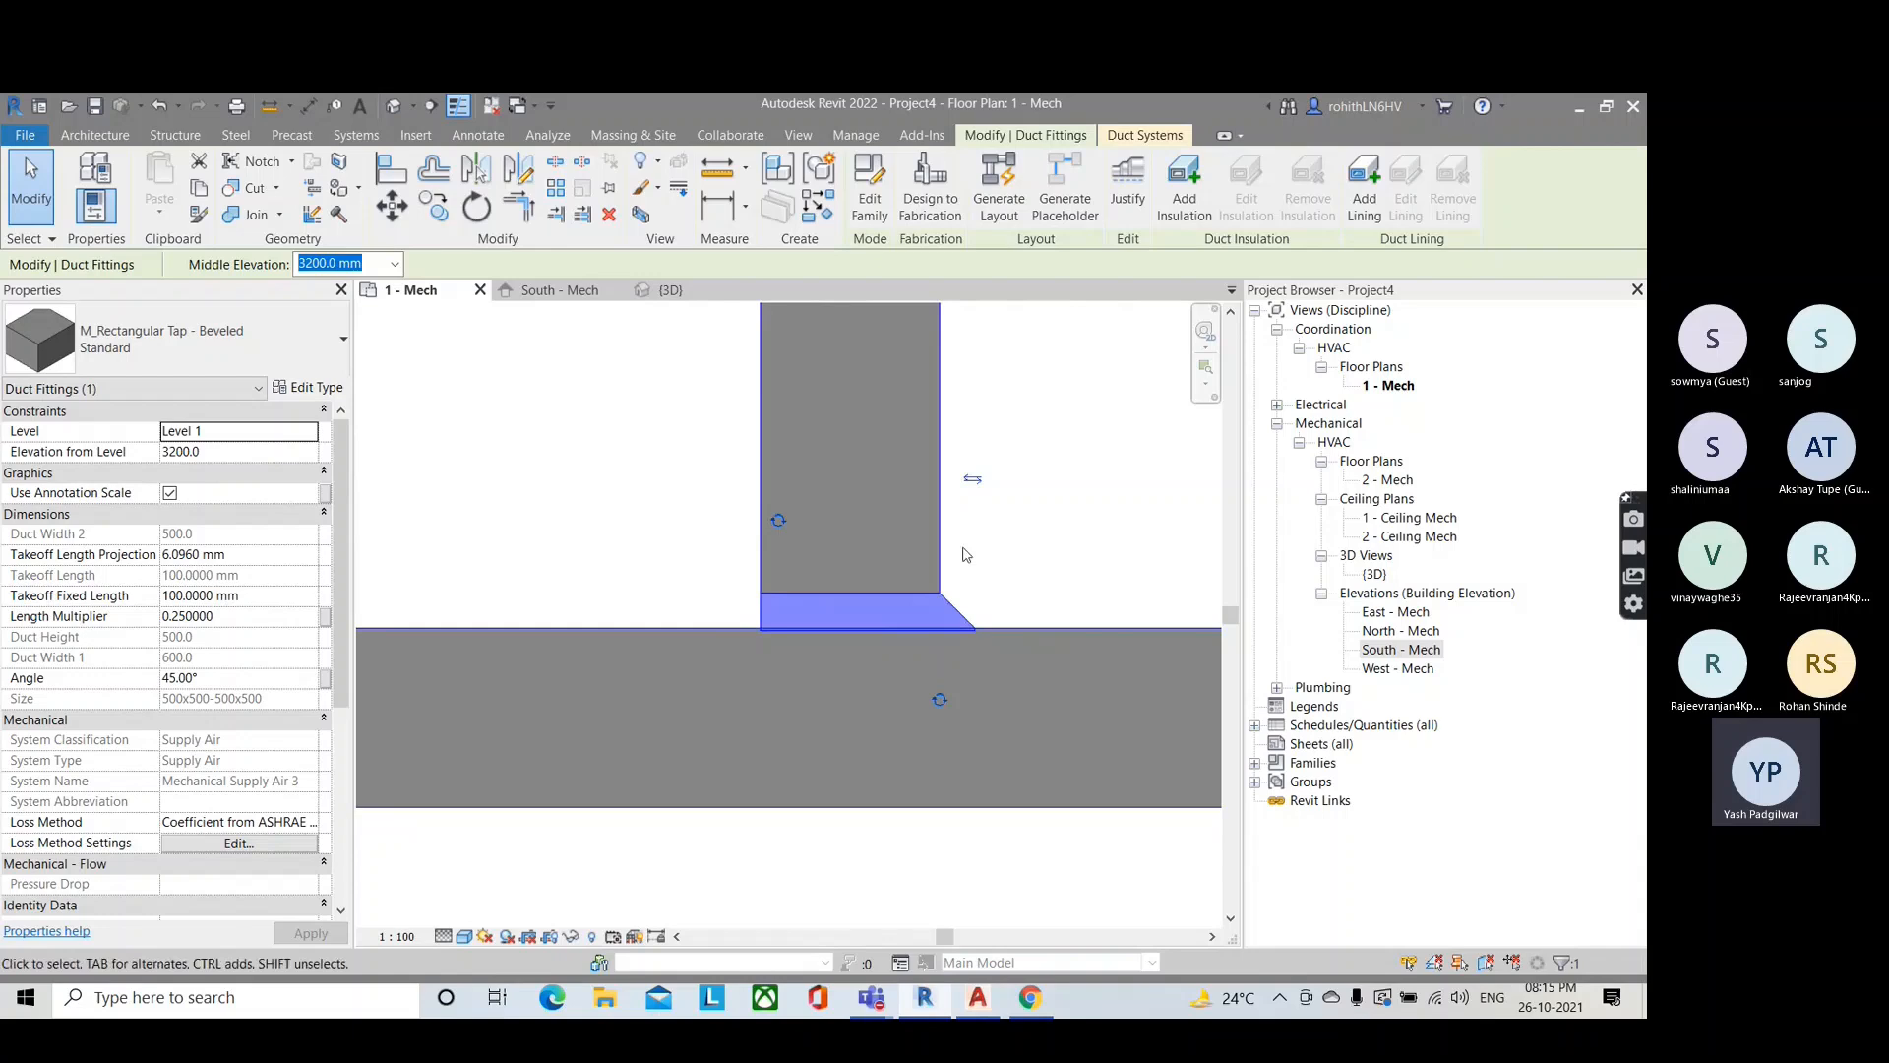
click(974, 484)
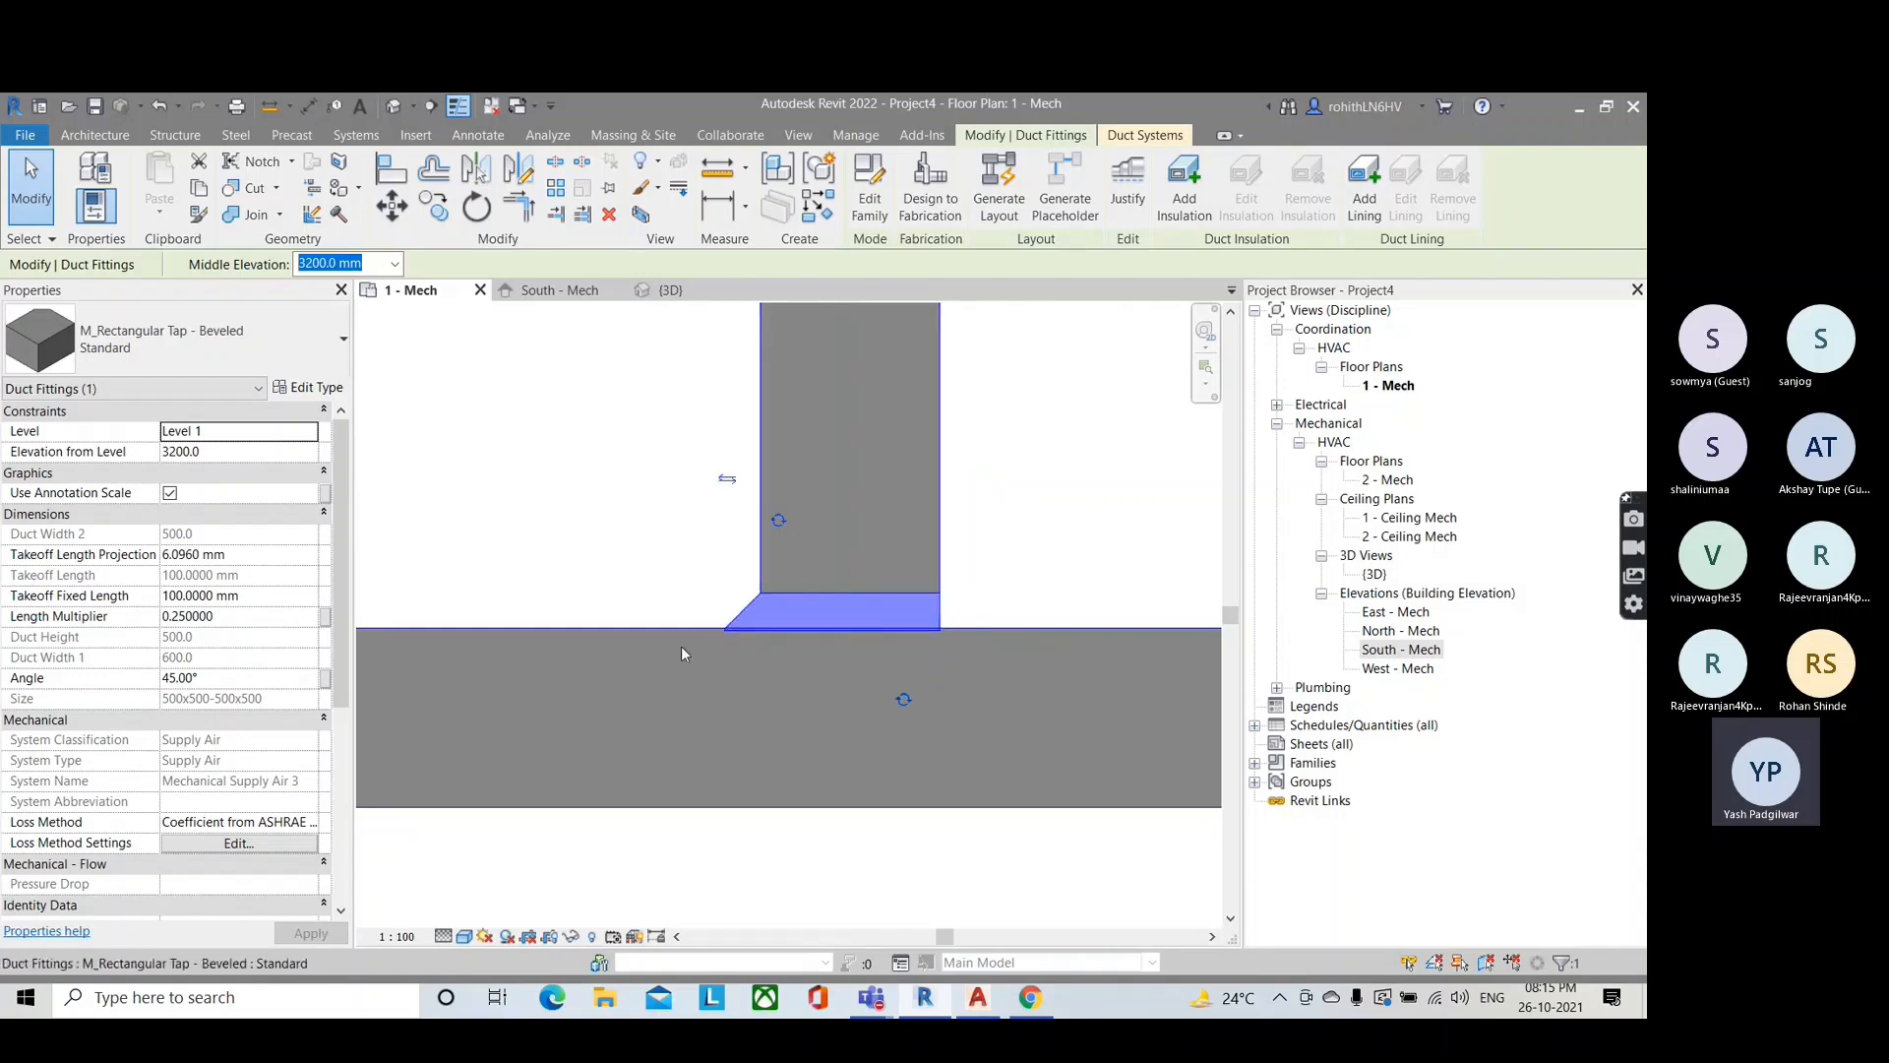
scroll(1016, 693, down, 3)
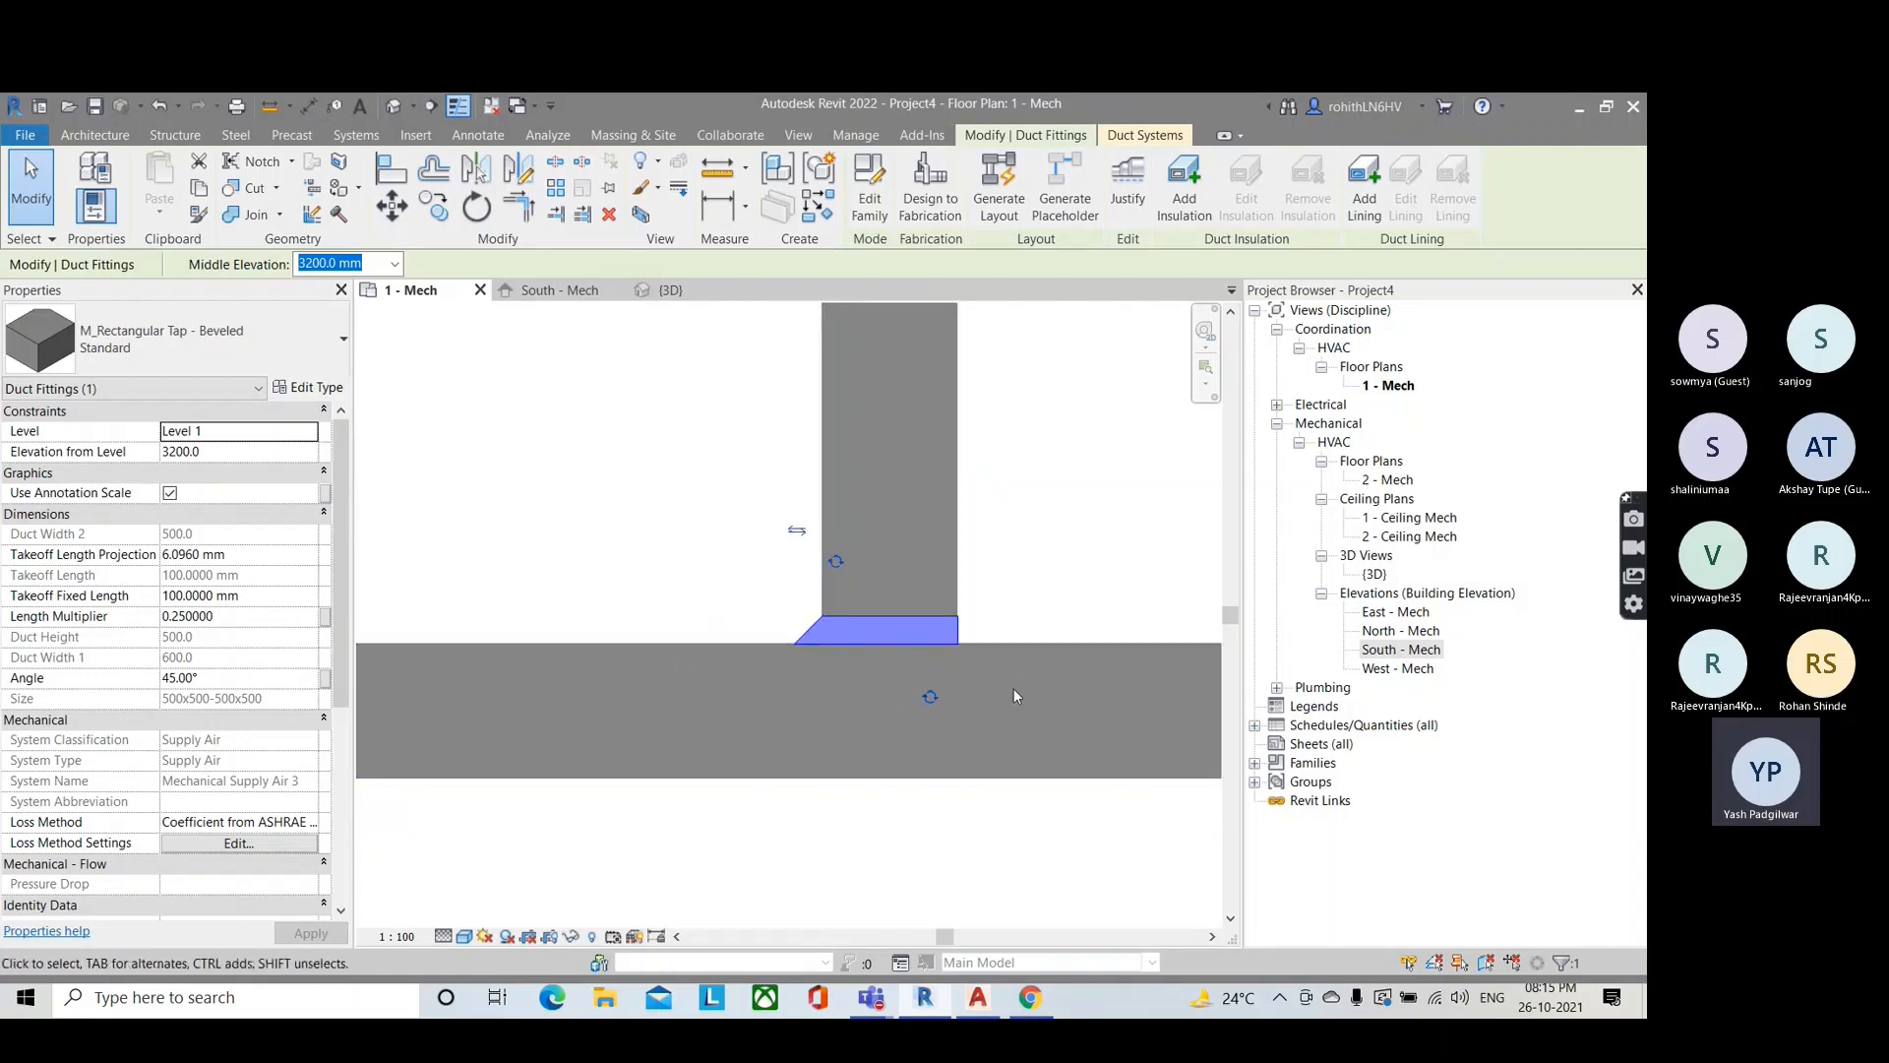
scroll(1016, 693, up, 2)
mouse_move(1016, 696)
middle_down()
mouse_move(1064, 711)
mouse_move(983, 681)
middle_up()
key(Escape)
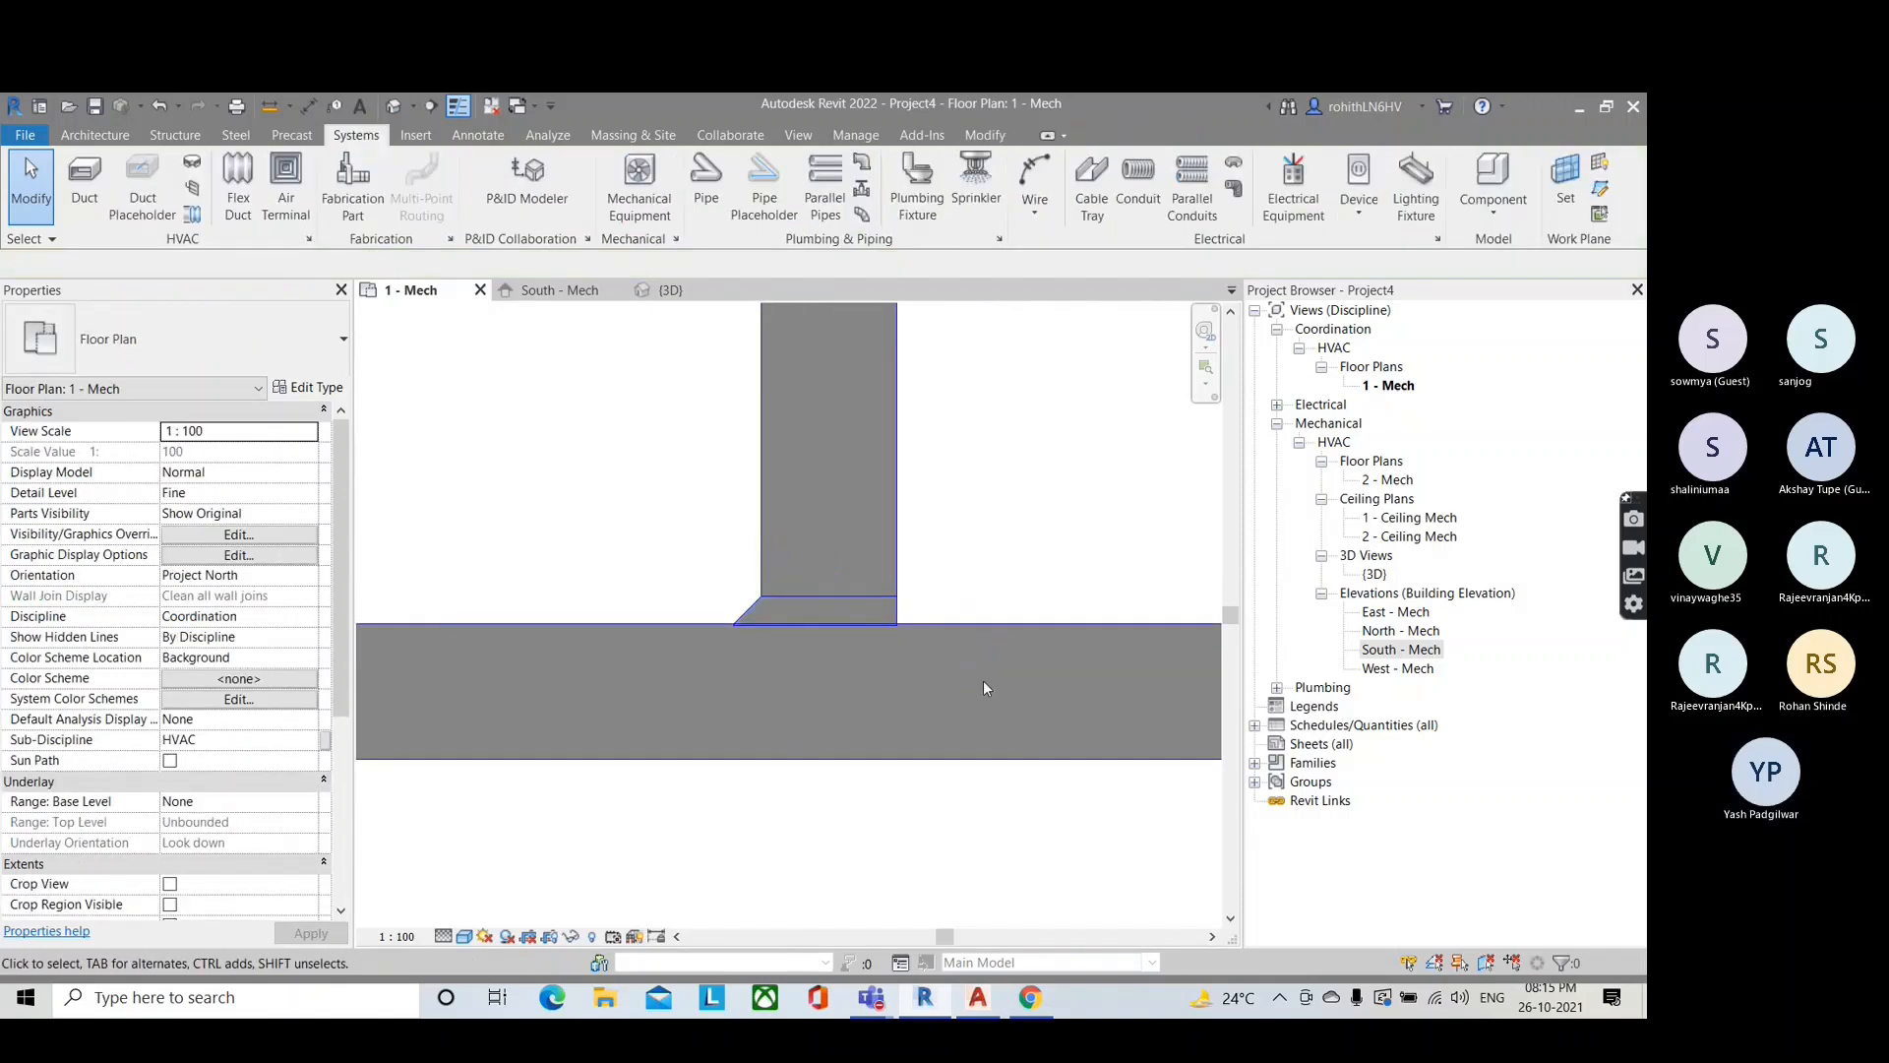
Step: Examine the flipped beveled tap and compare it with the other duct runs in the plan
scroll(983, 680, down, 2)
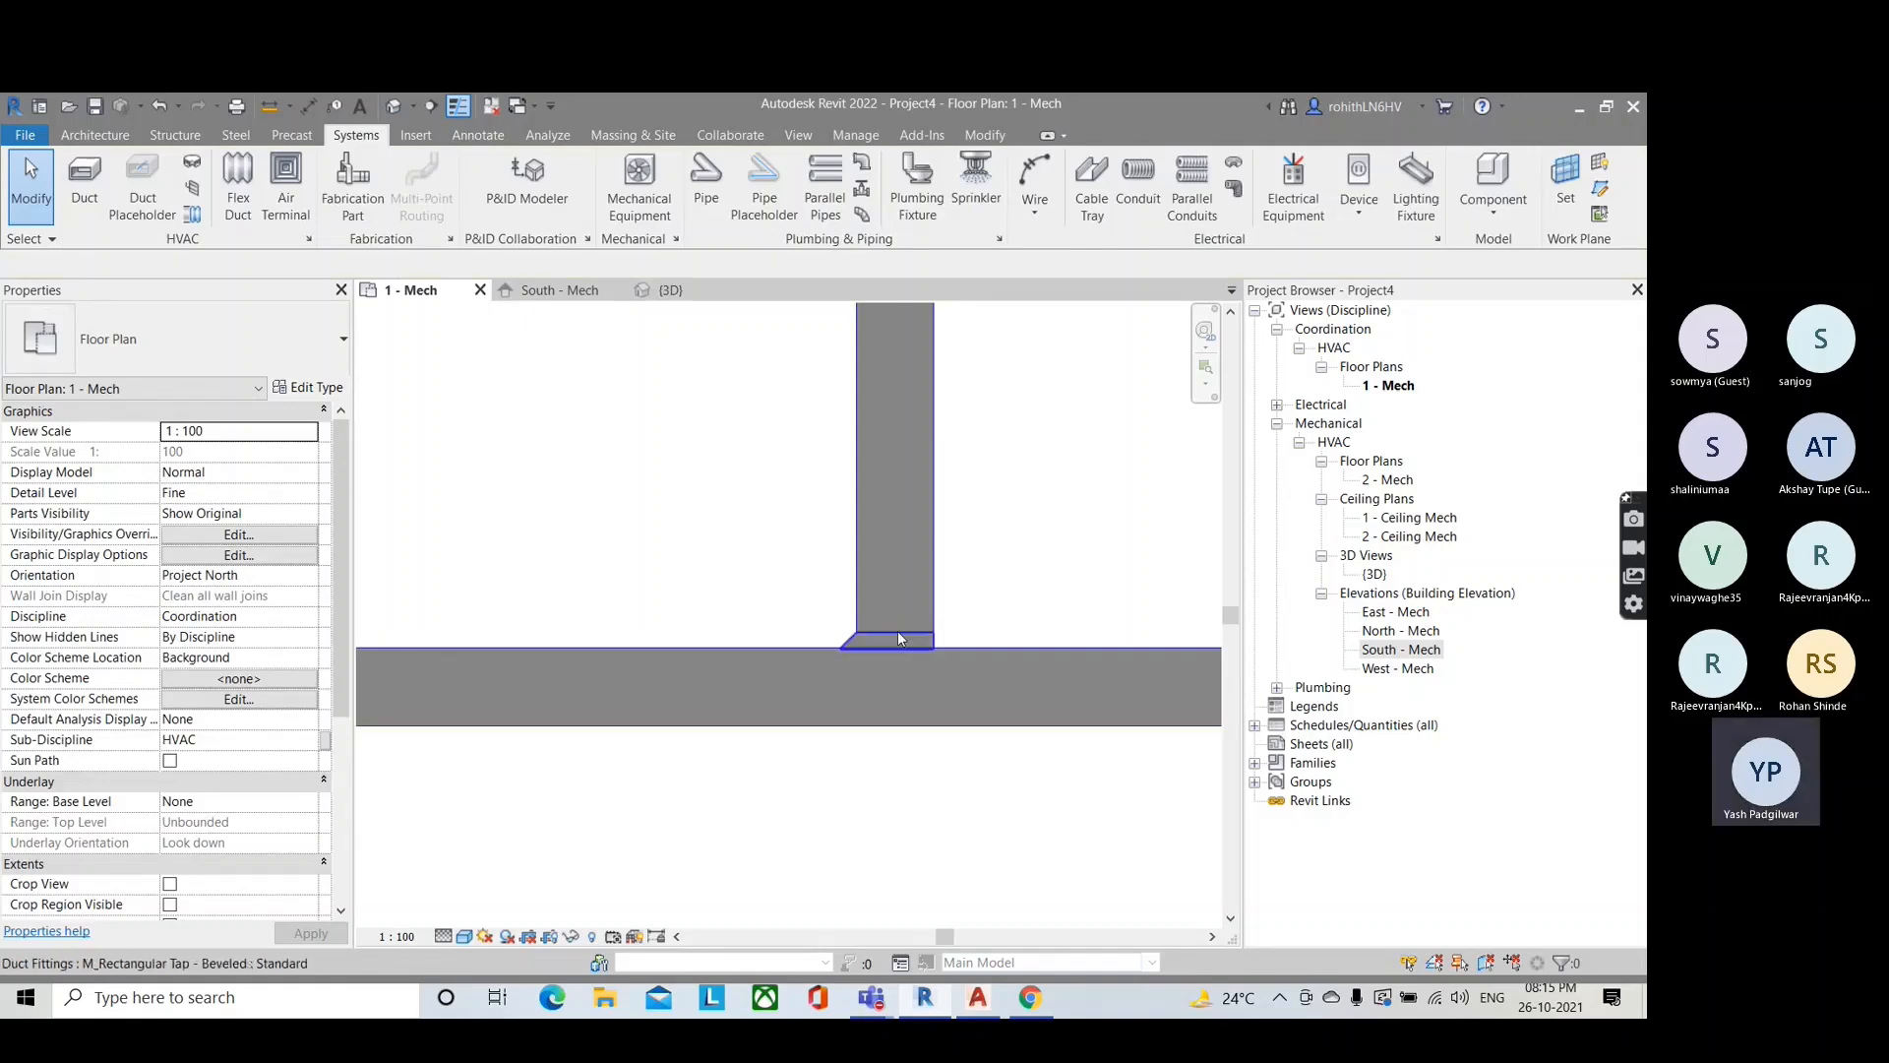
click(875, 645)
click(962, 540)
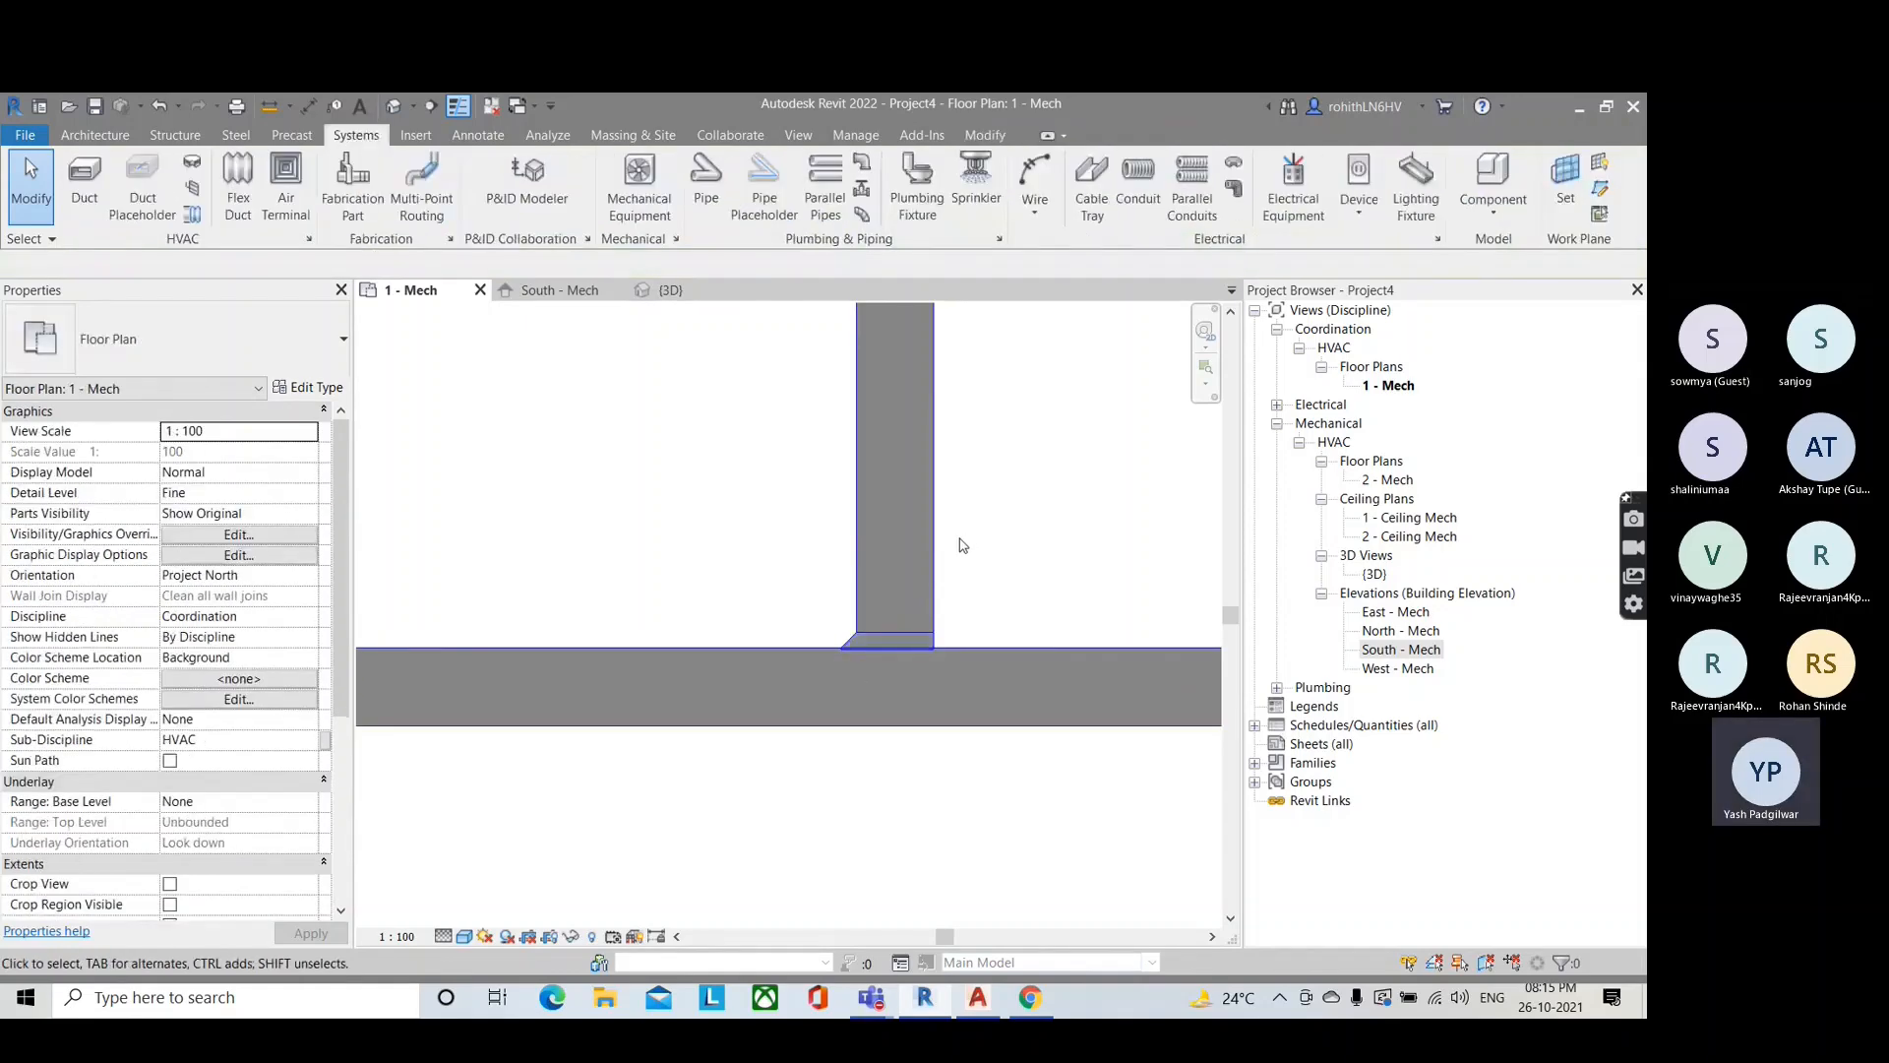
scroll(960, 546, down, 2)
scroll(964, 570, down, 5)
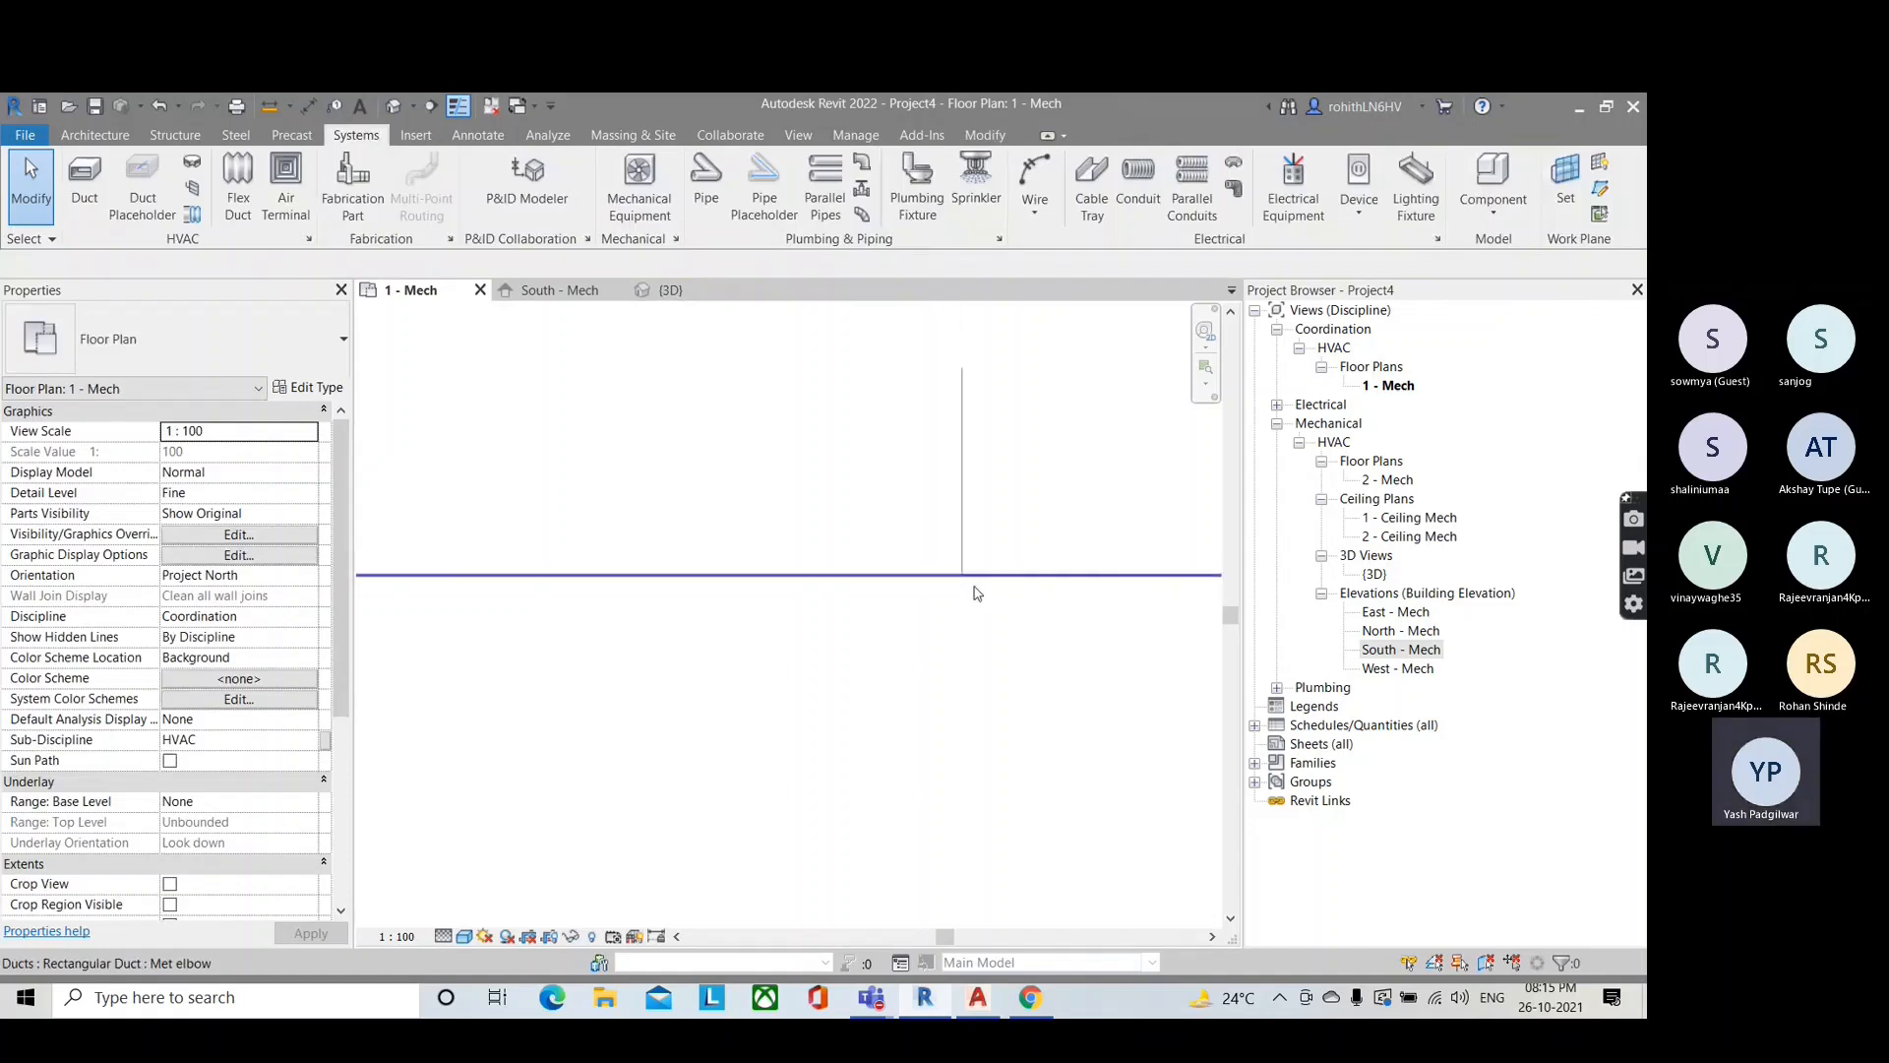
middle_drag(974, 586, 886, 594)
scroll(801, 636, up, 4)
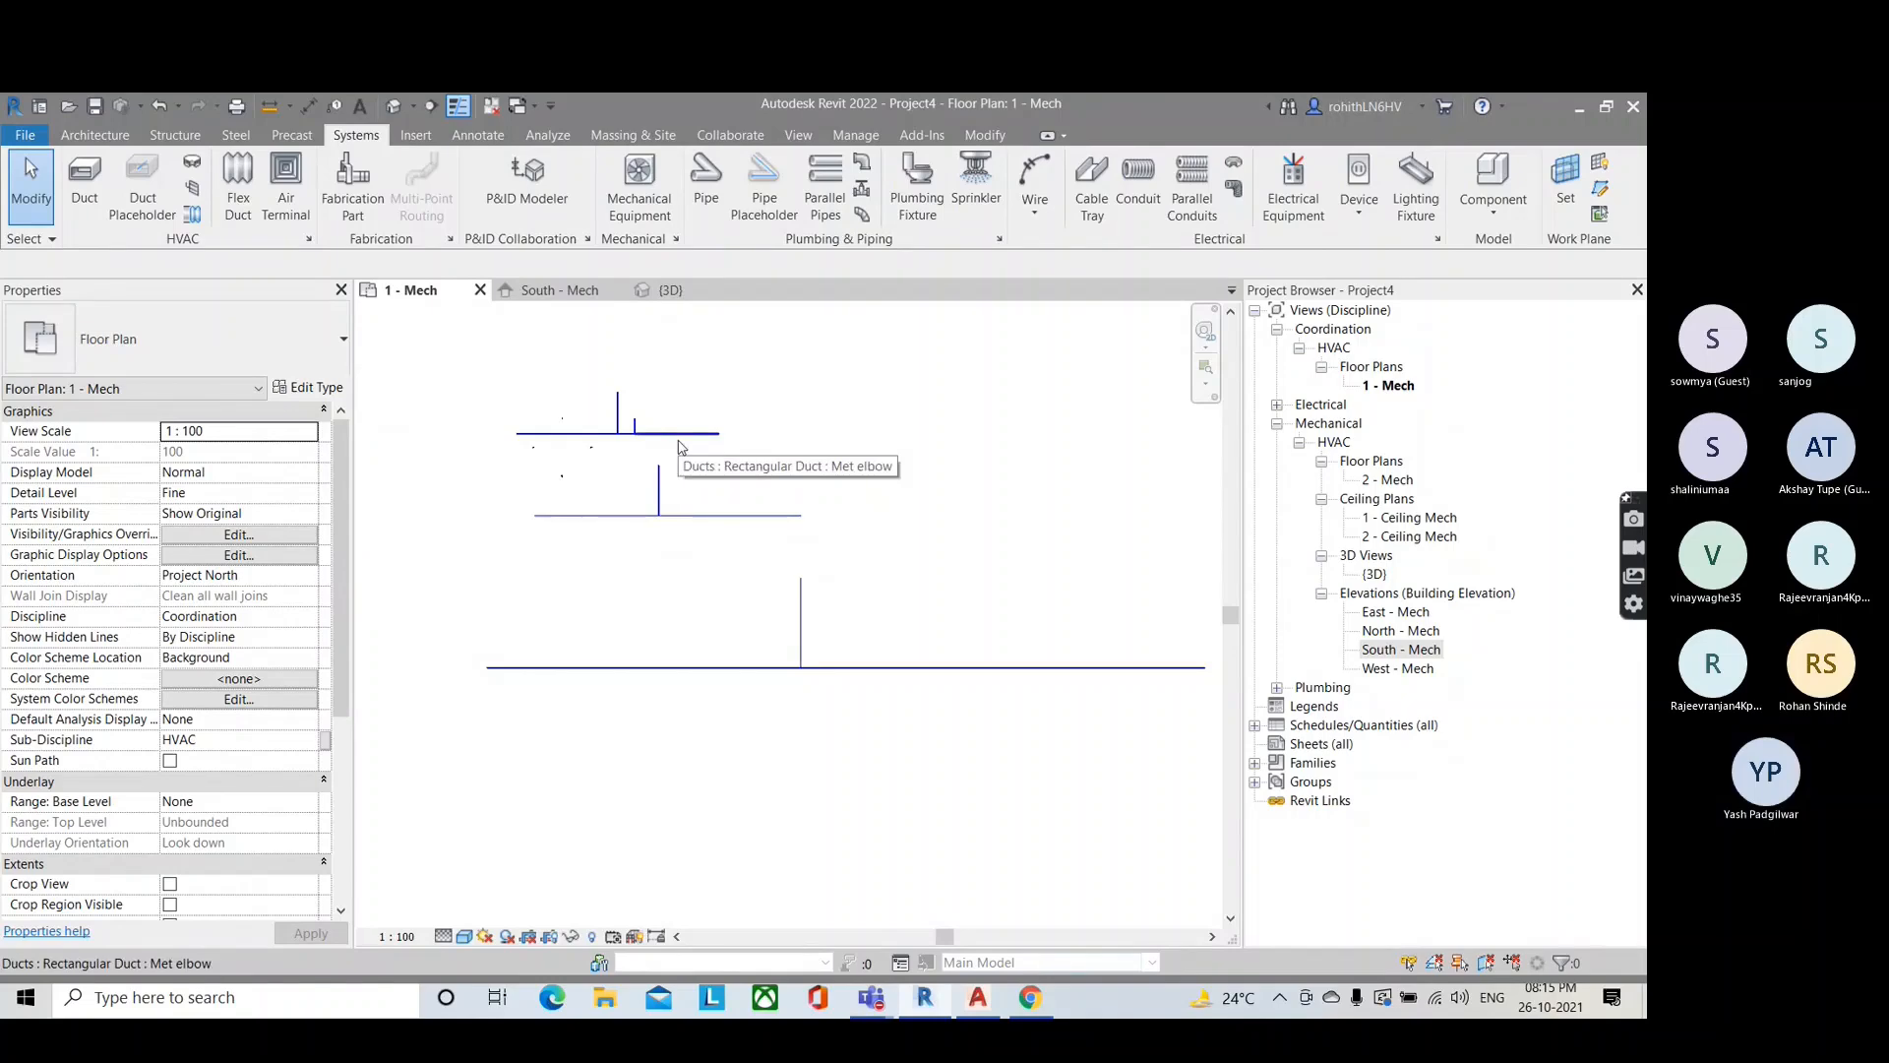
click(1459, 859)
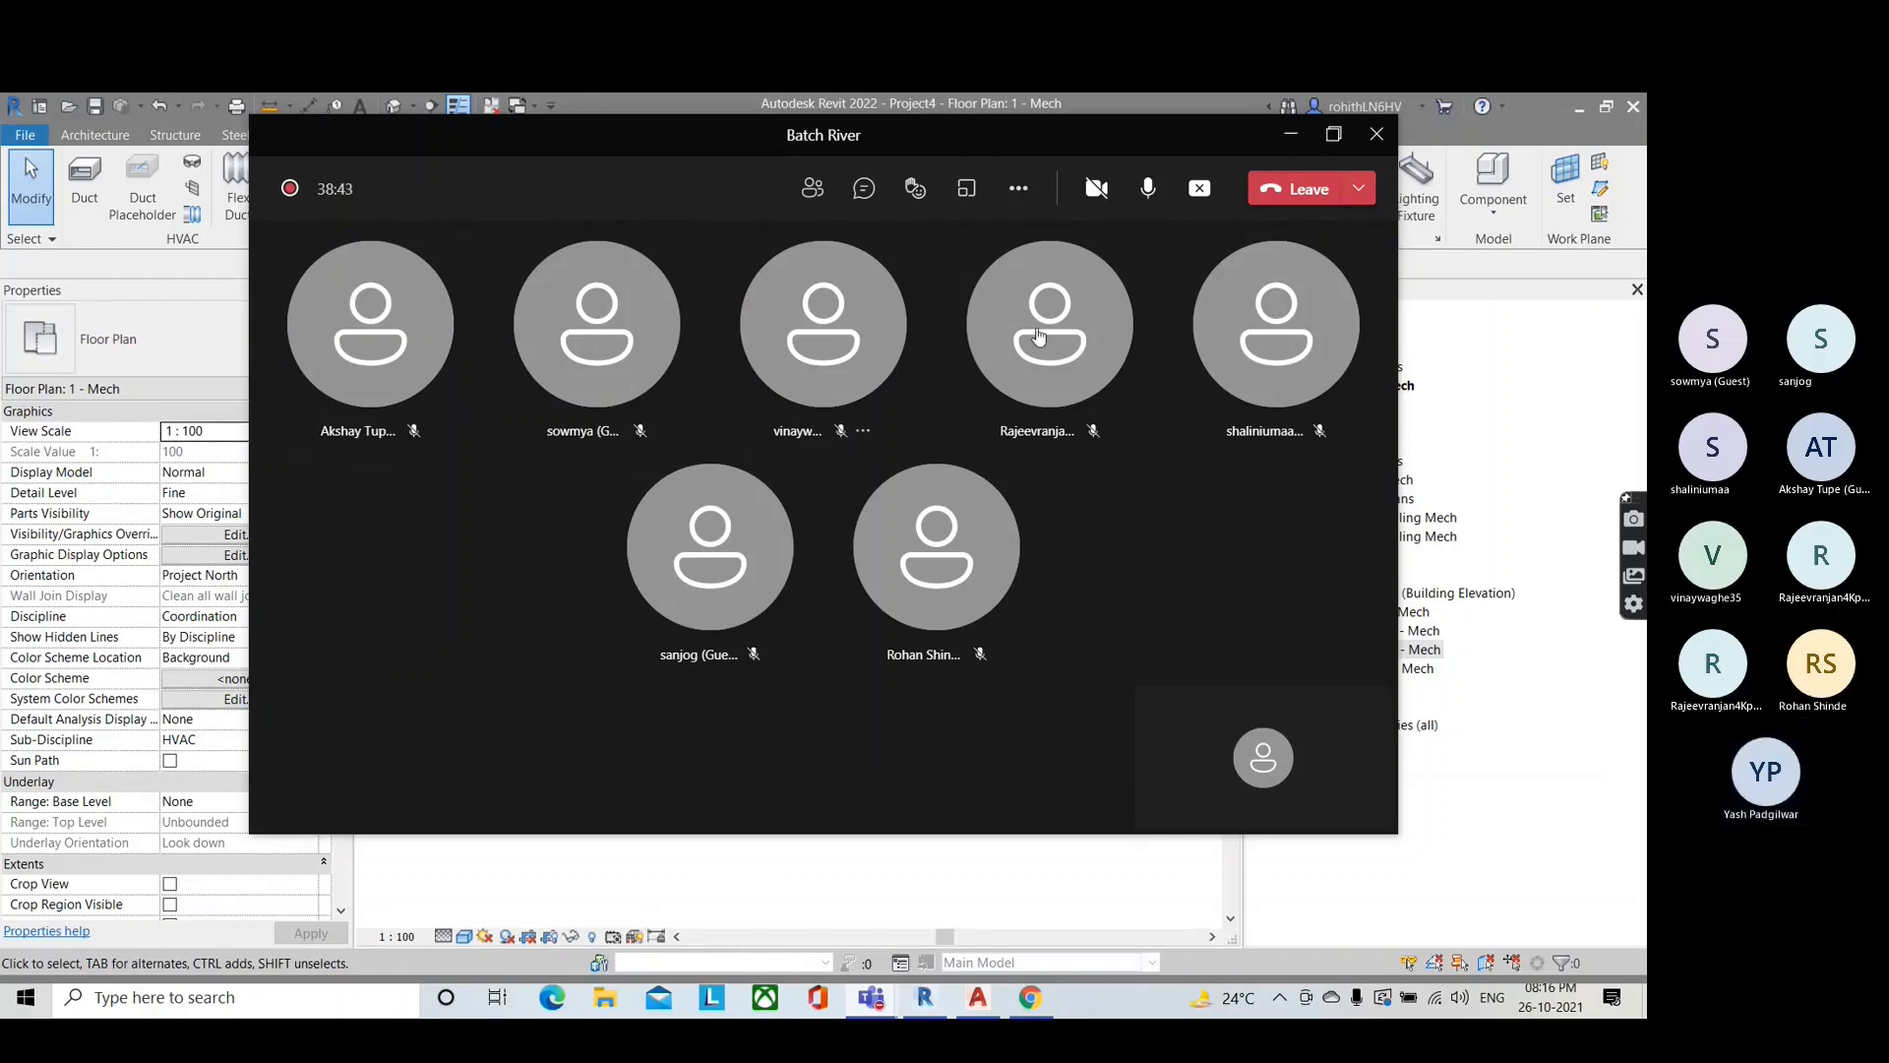
click(1291, 134)
scroll(744, 683, up, 3)
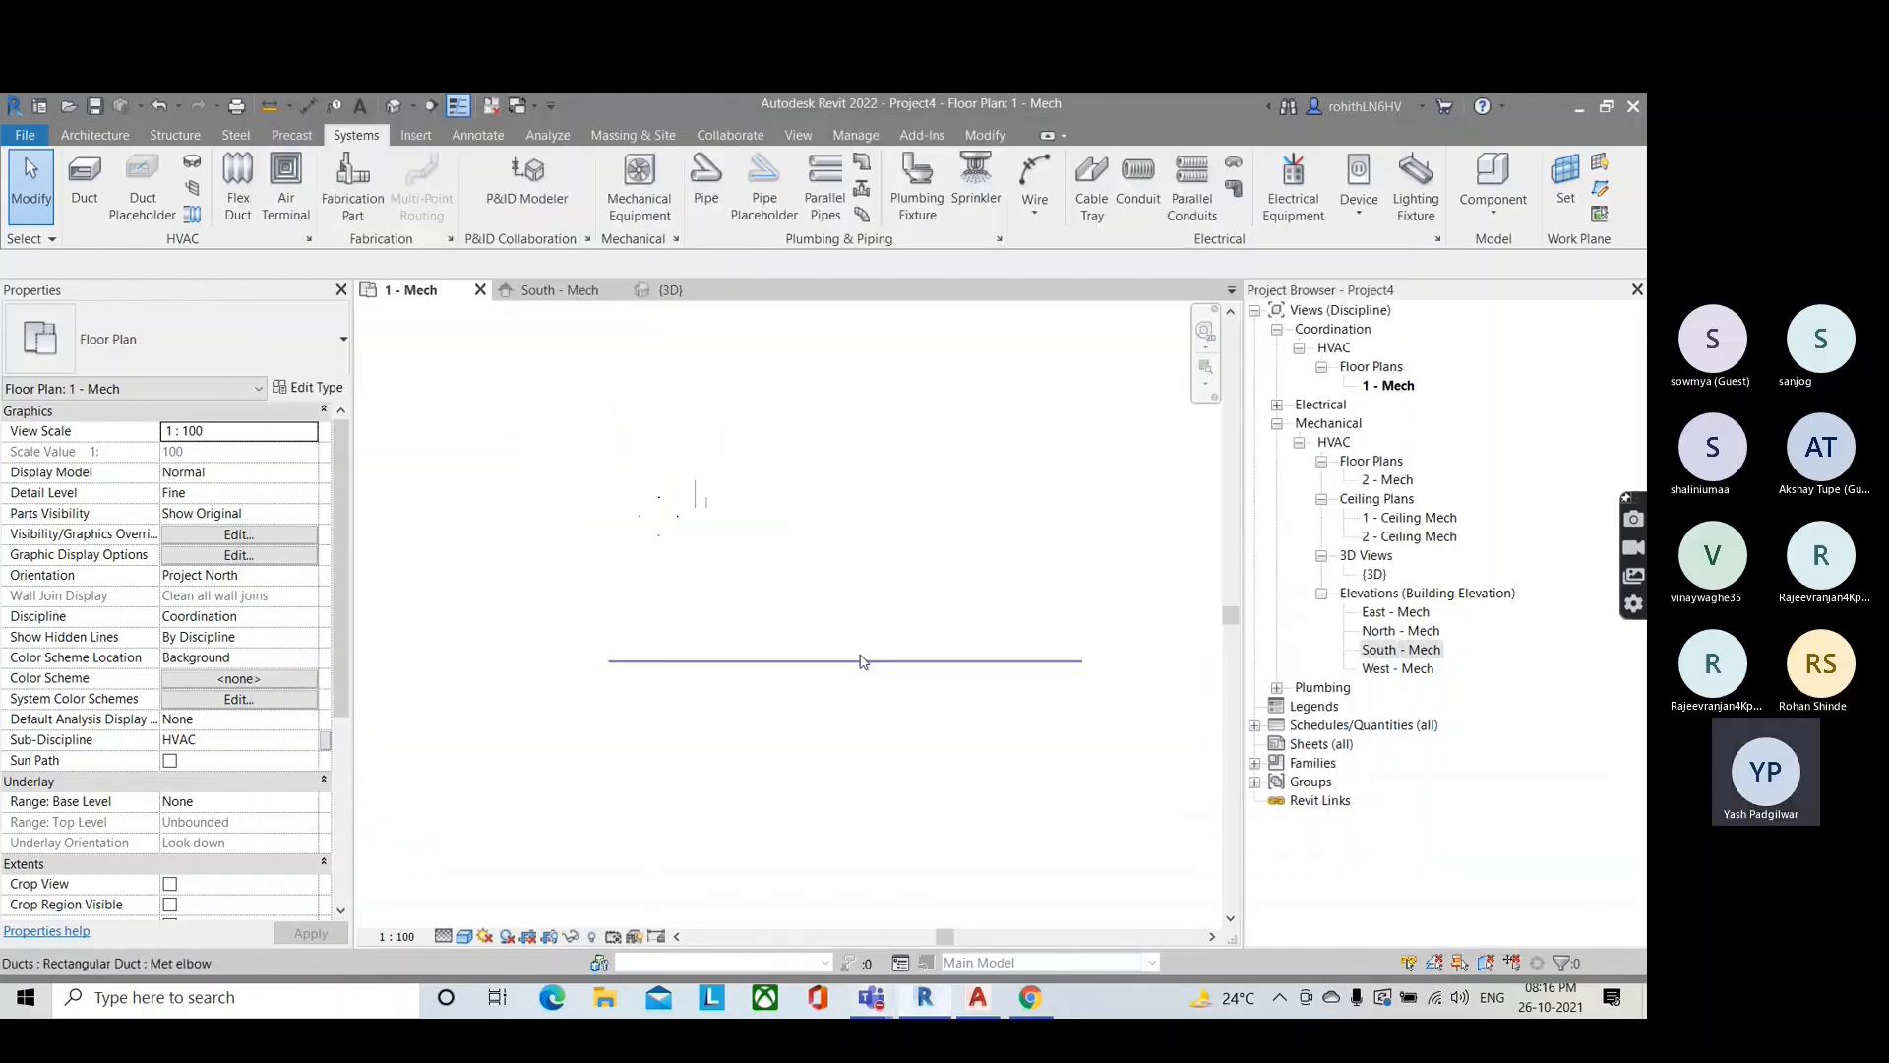
middle_drag(848, 689, 697, 640)
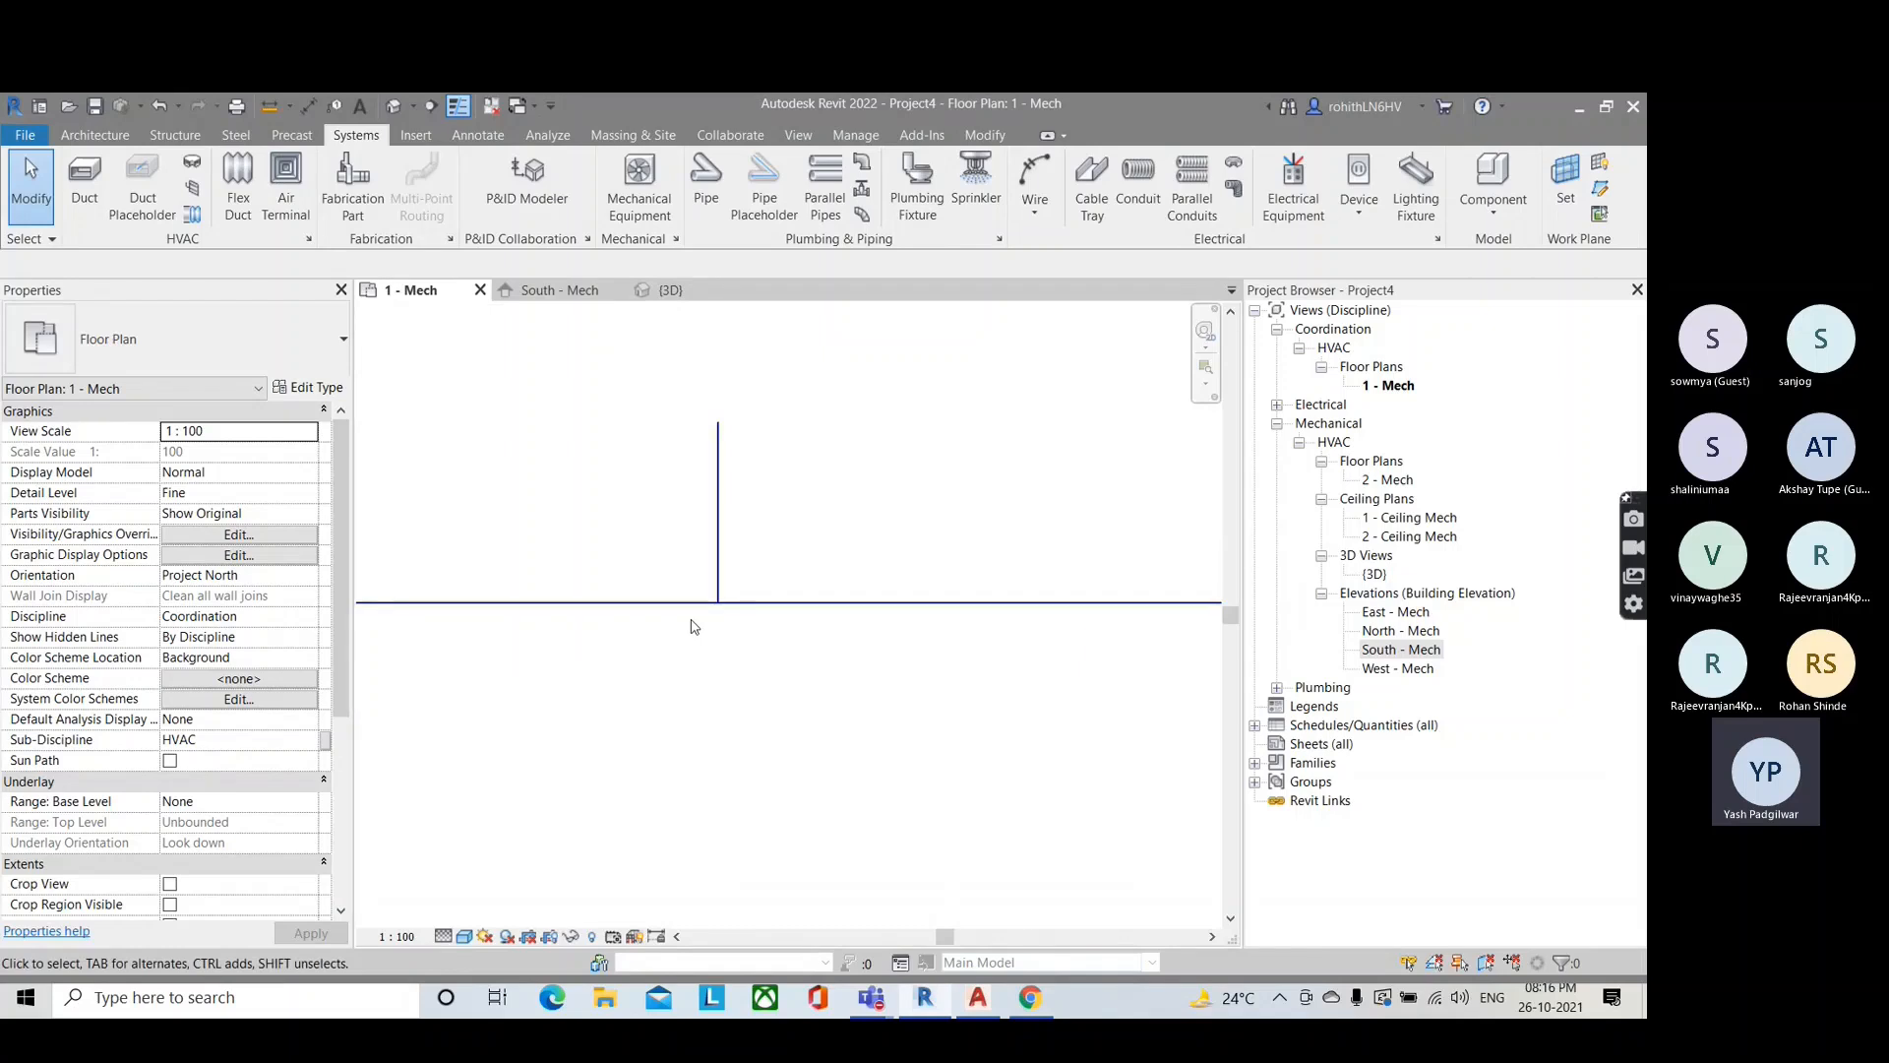
scroll(693, 628, up, 5)
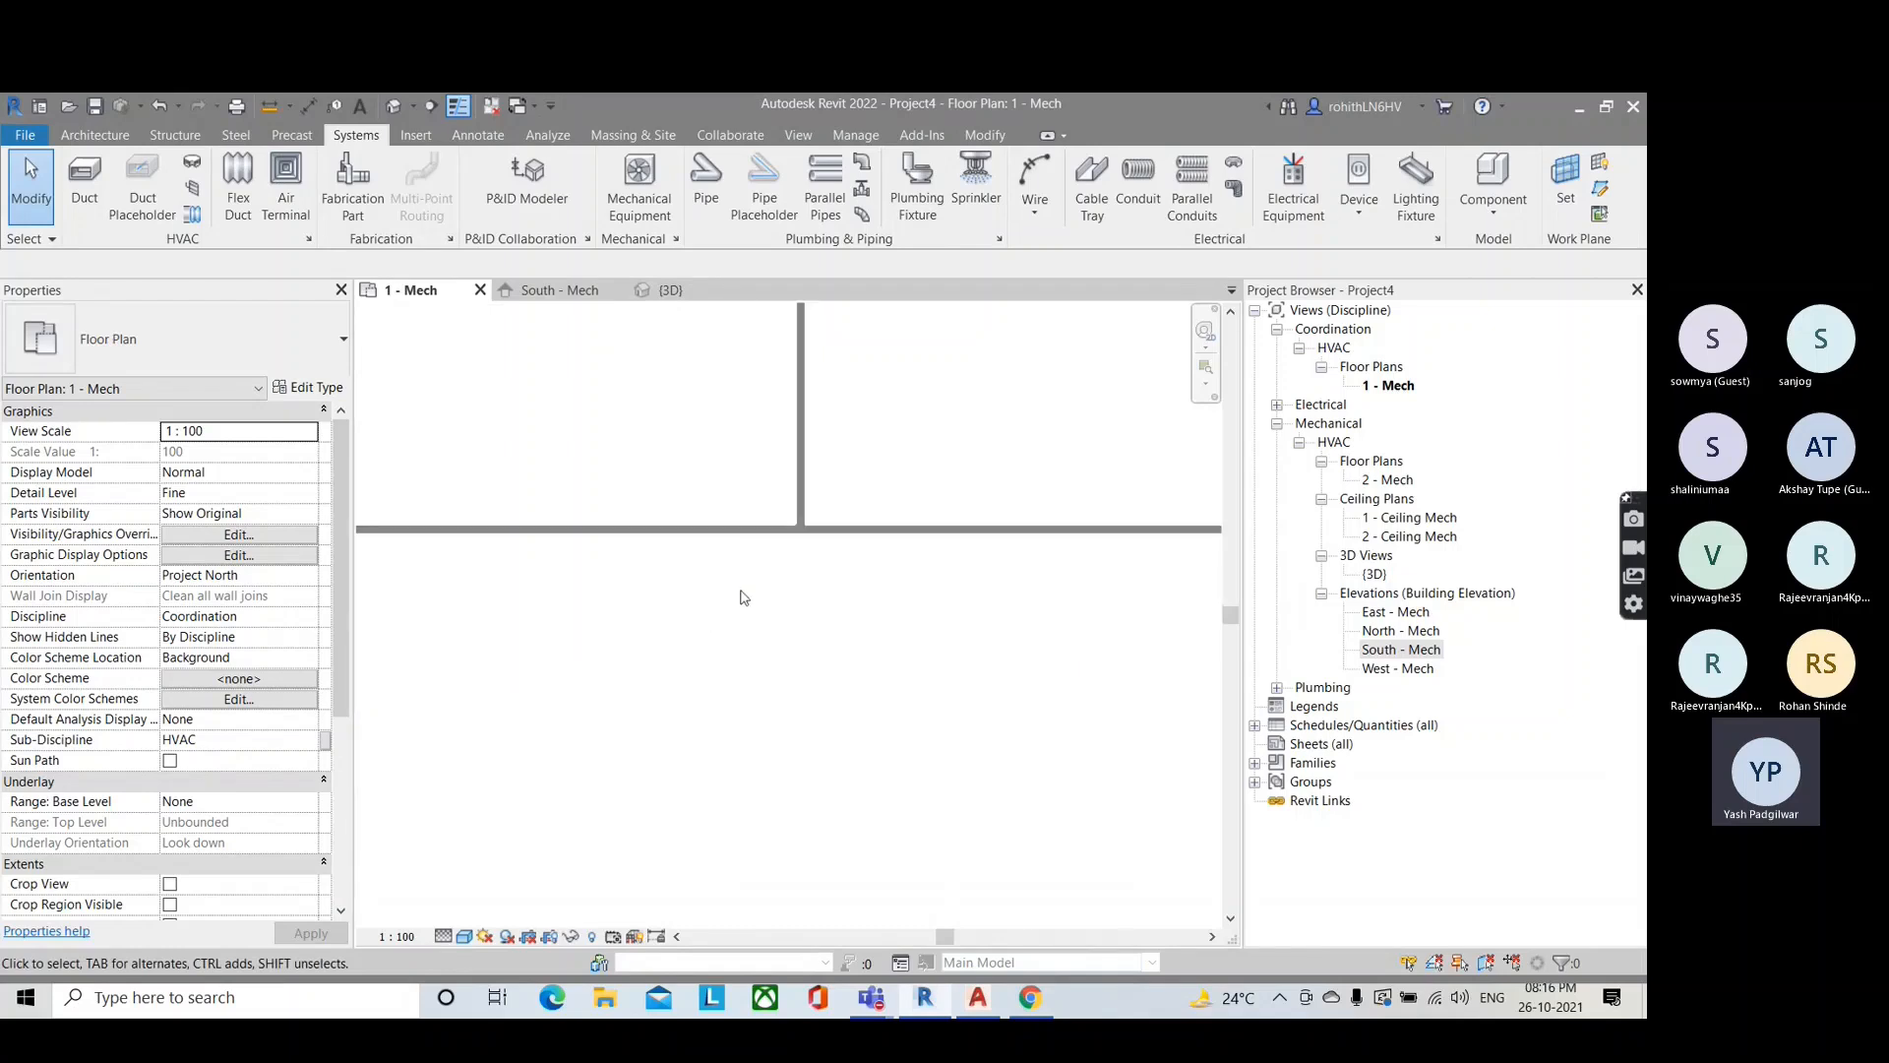
click(657, 537)
click(803, 444)
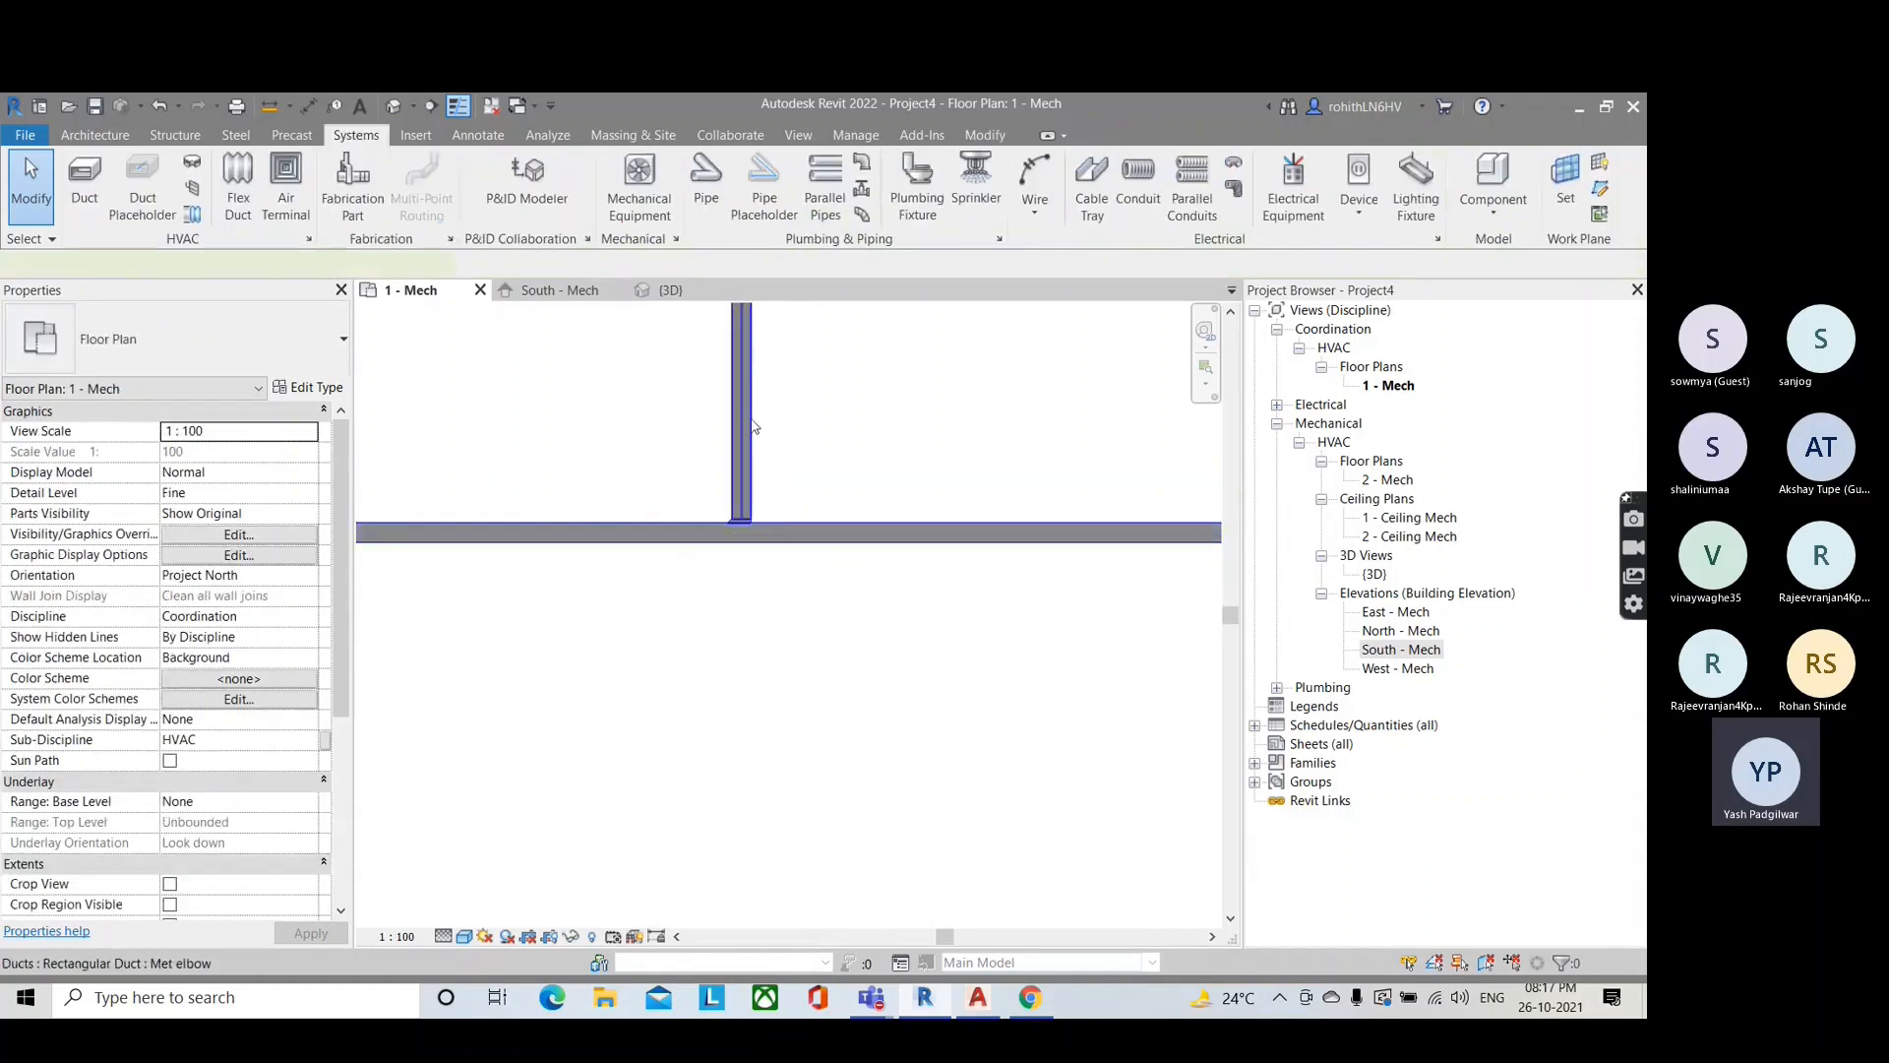
click(753, 426)
scroll(752, 478, down, 8)
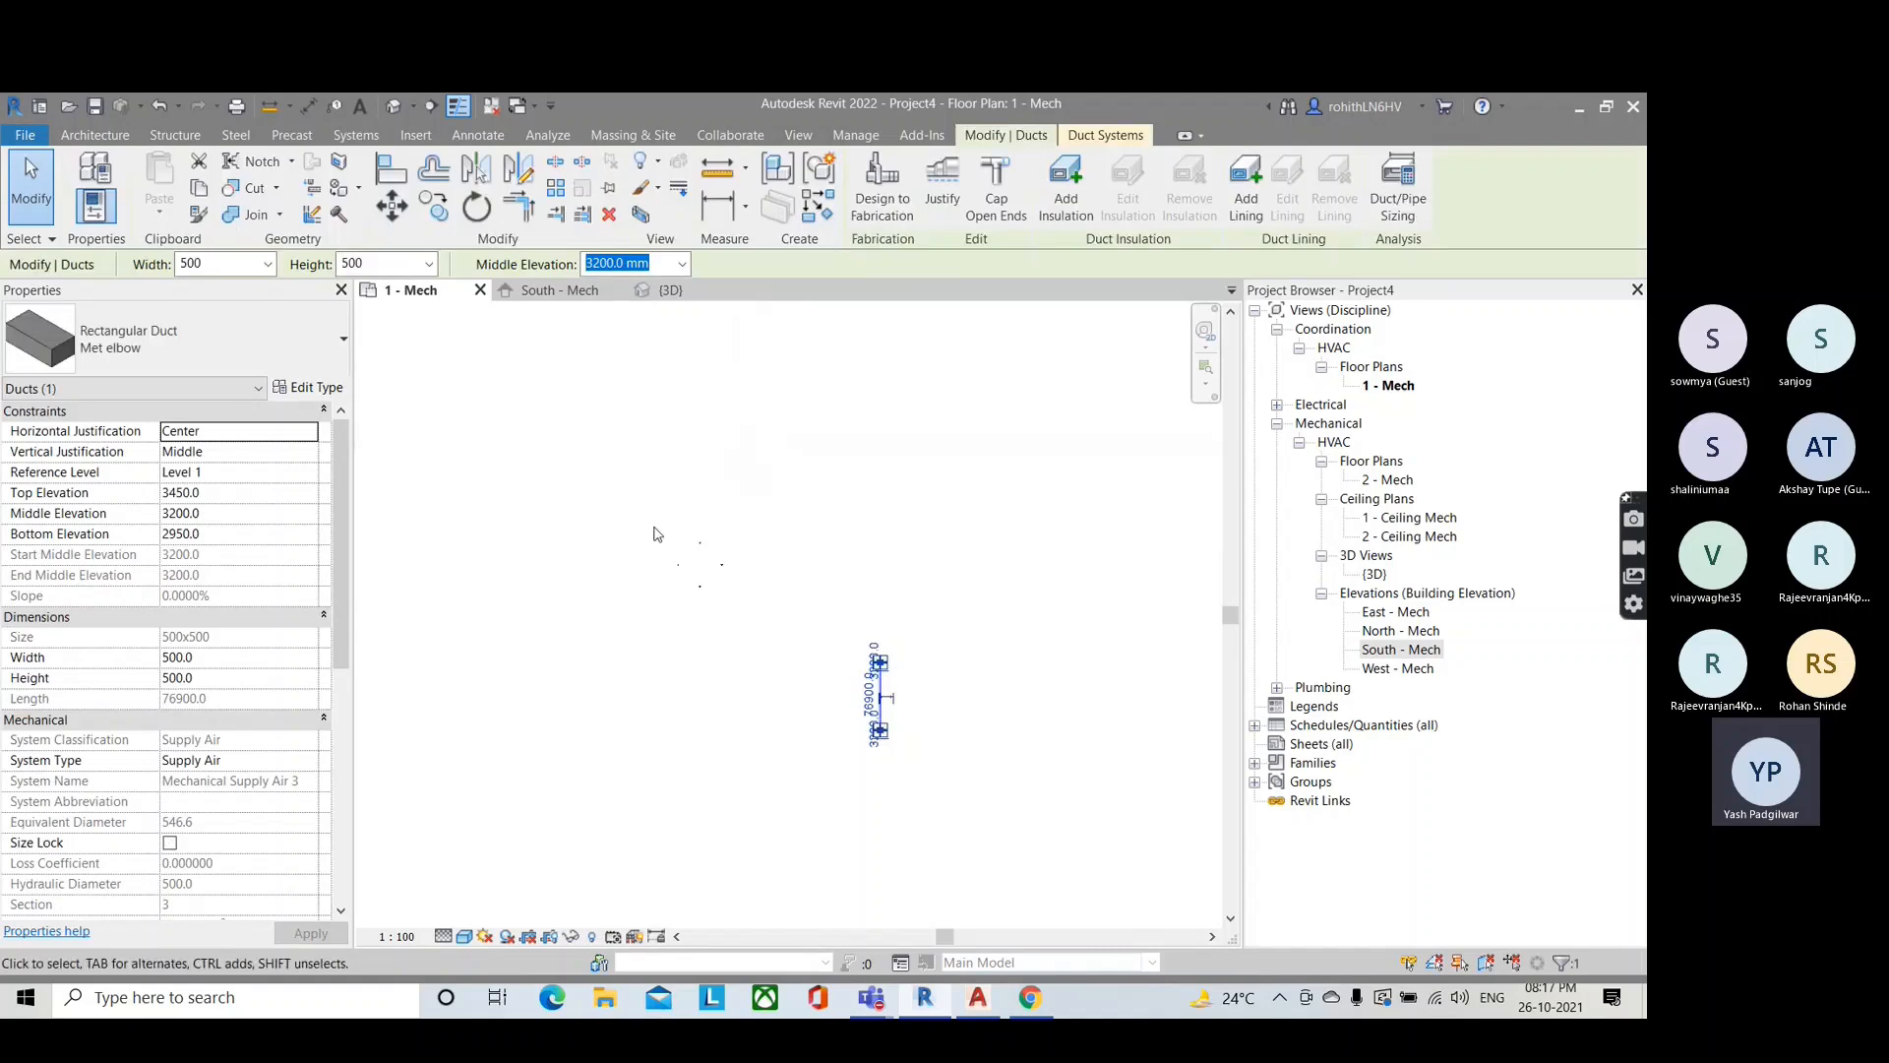
scroll(658, 535, up, 8)
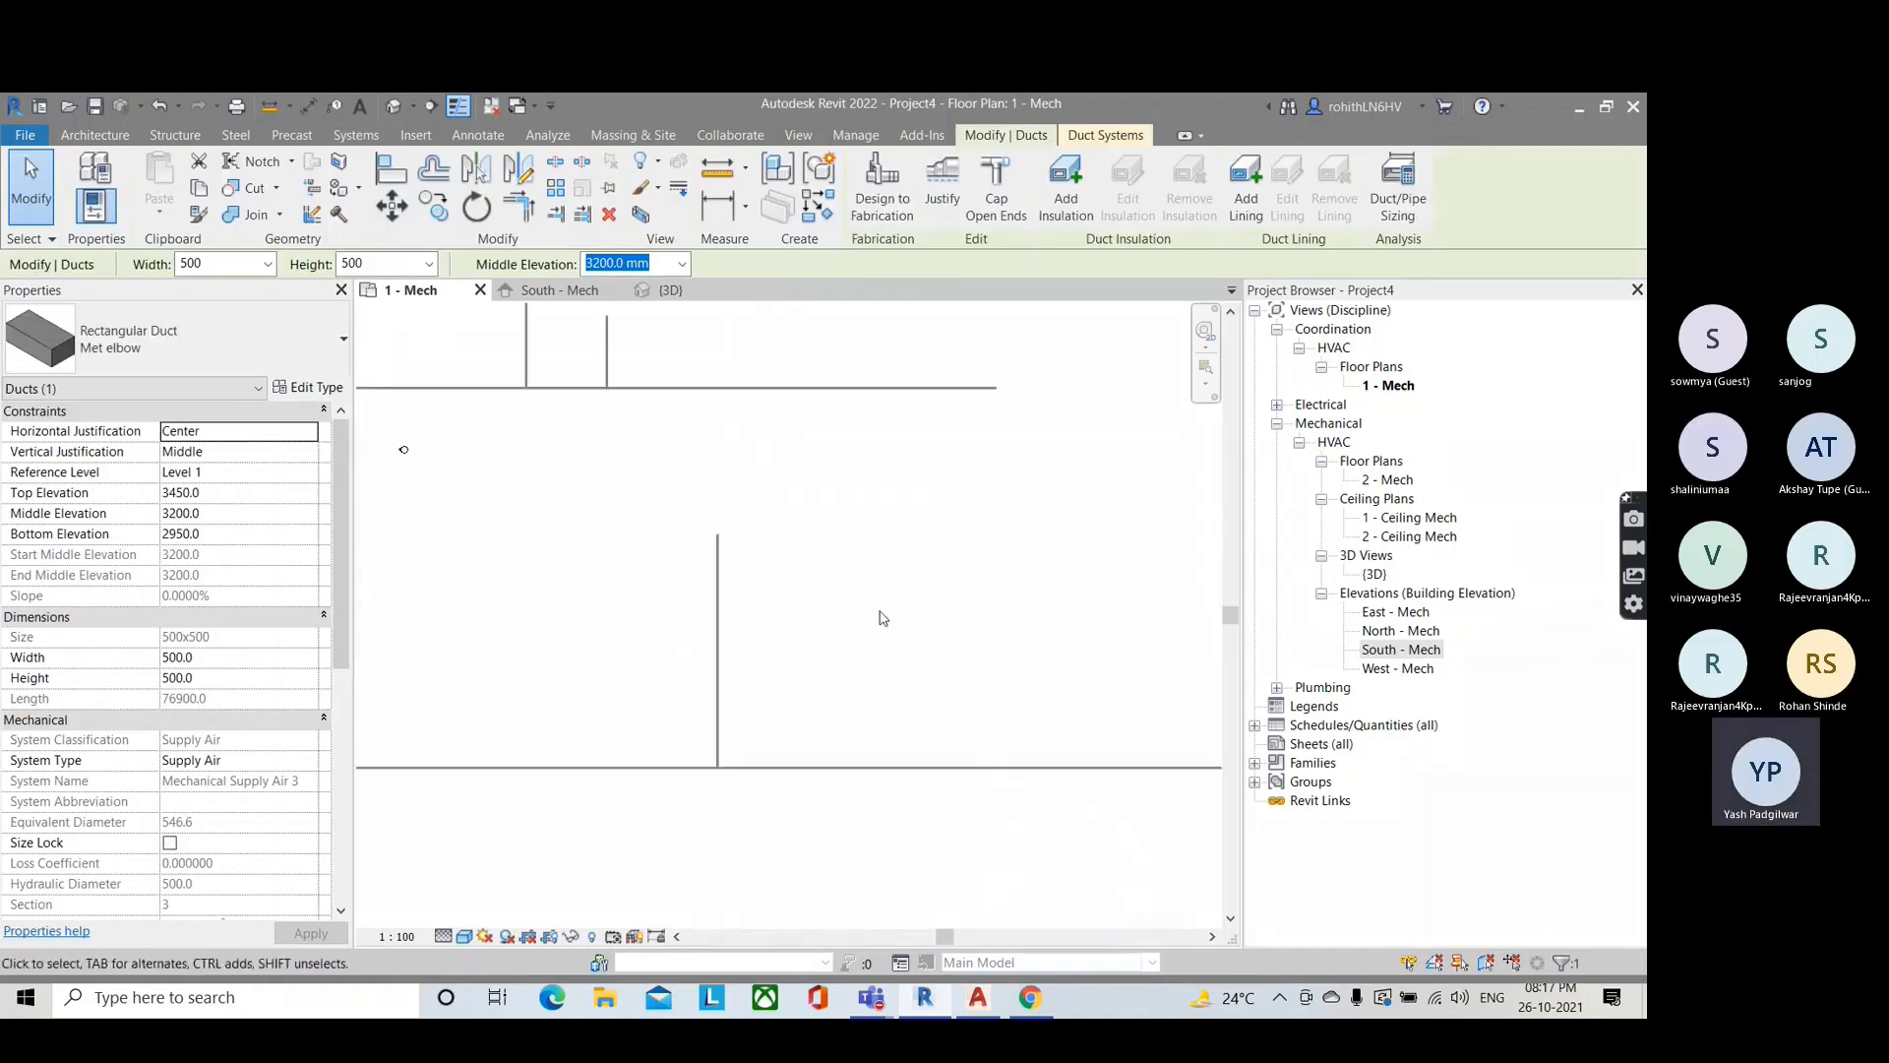
scroll(884, 617, up, 6)
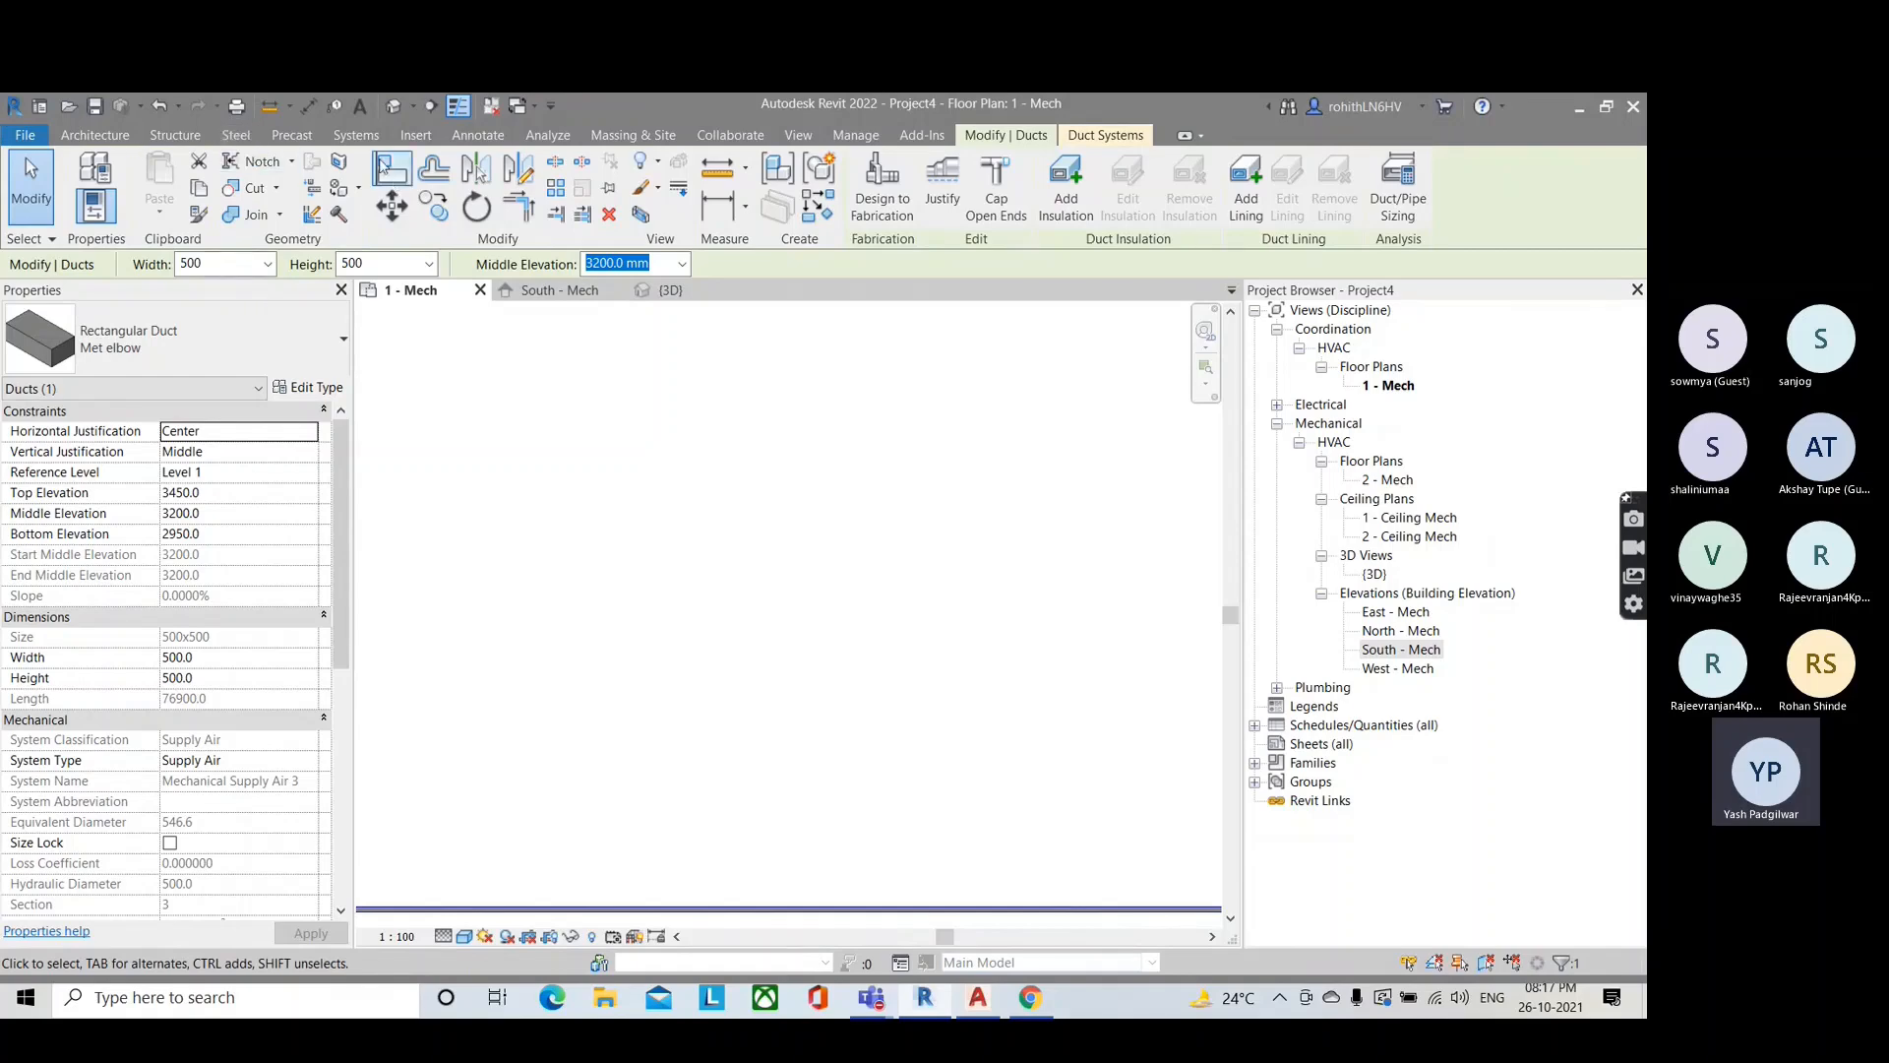
Step: Dismiss the save reminder and draw a horizontal 500 x 500 Met elbow duct about 36000 mm long in the empty area above the main duct
click(355, 135)
click(81, 197)
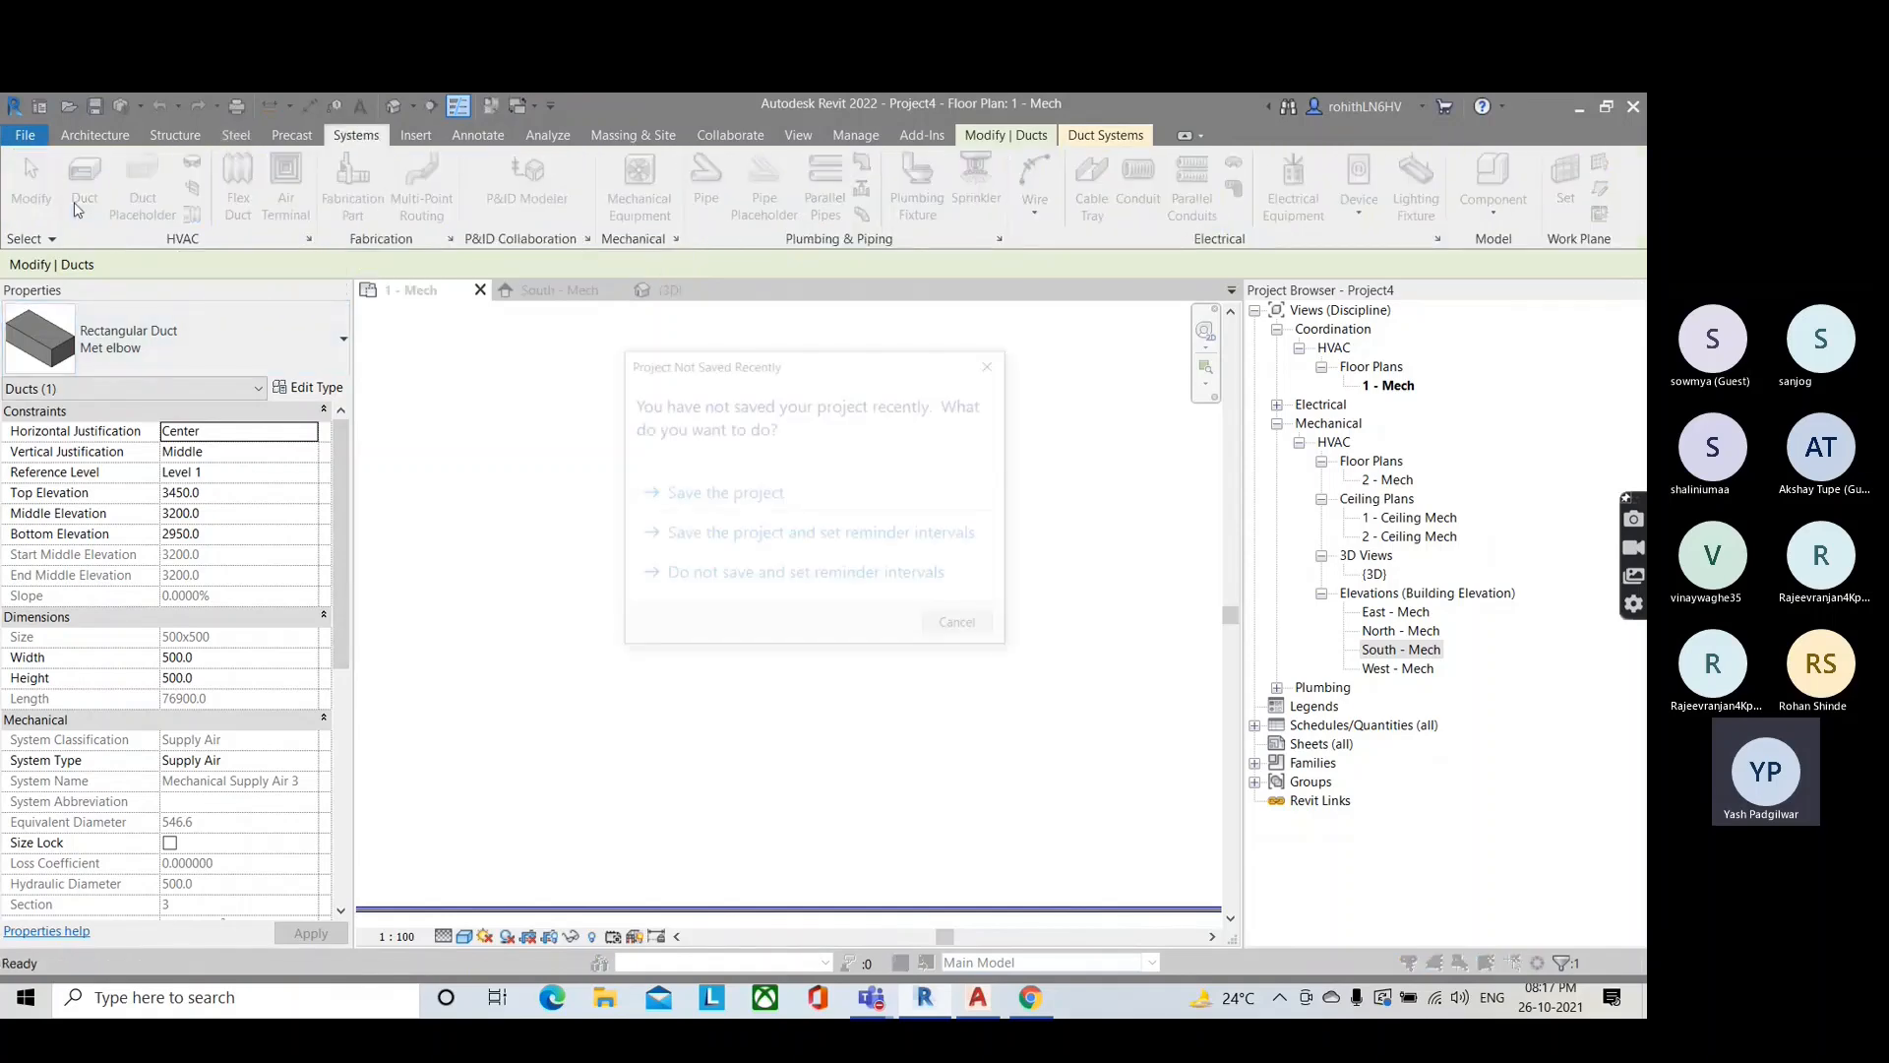
click(987, 367)
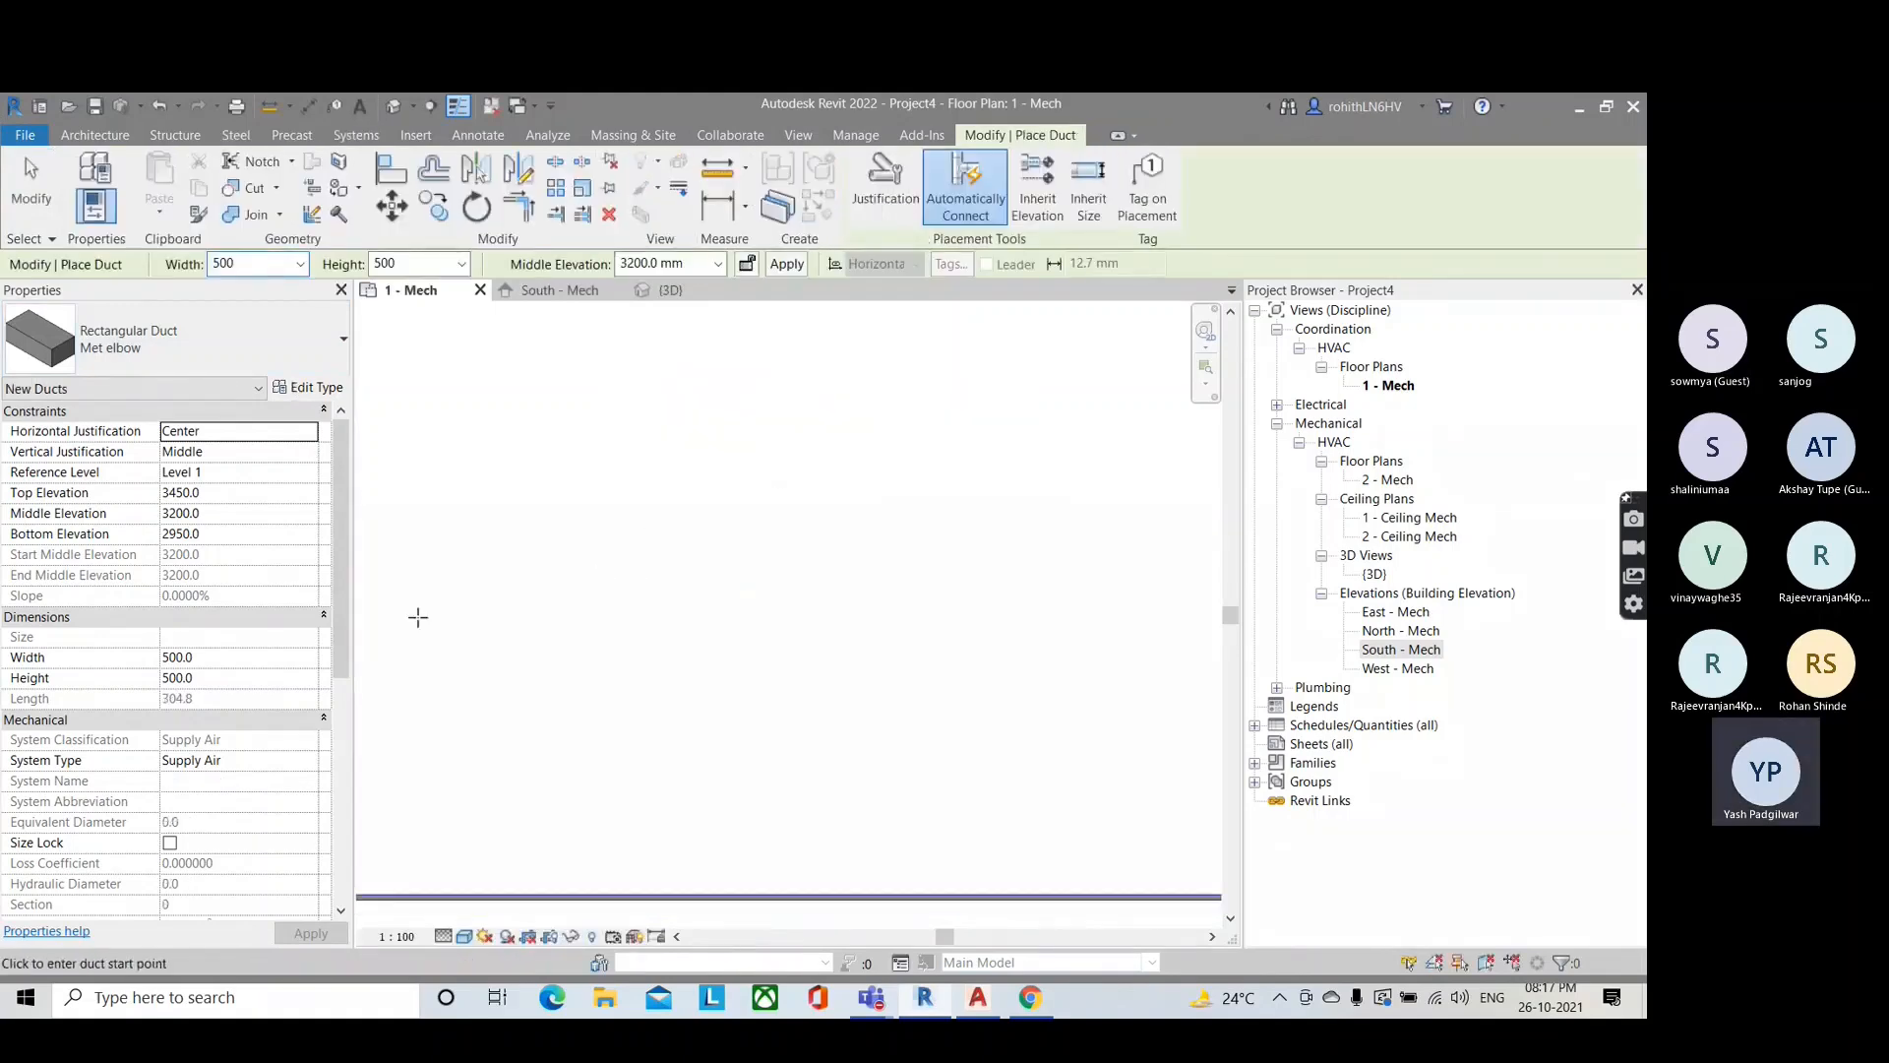
click(466, 519)
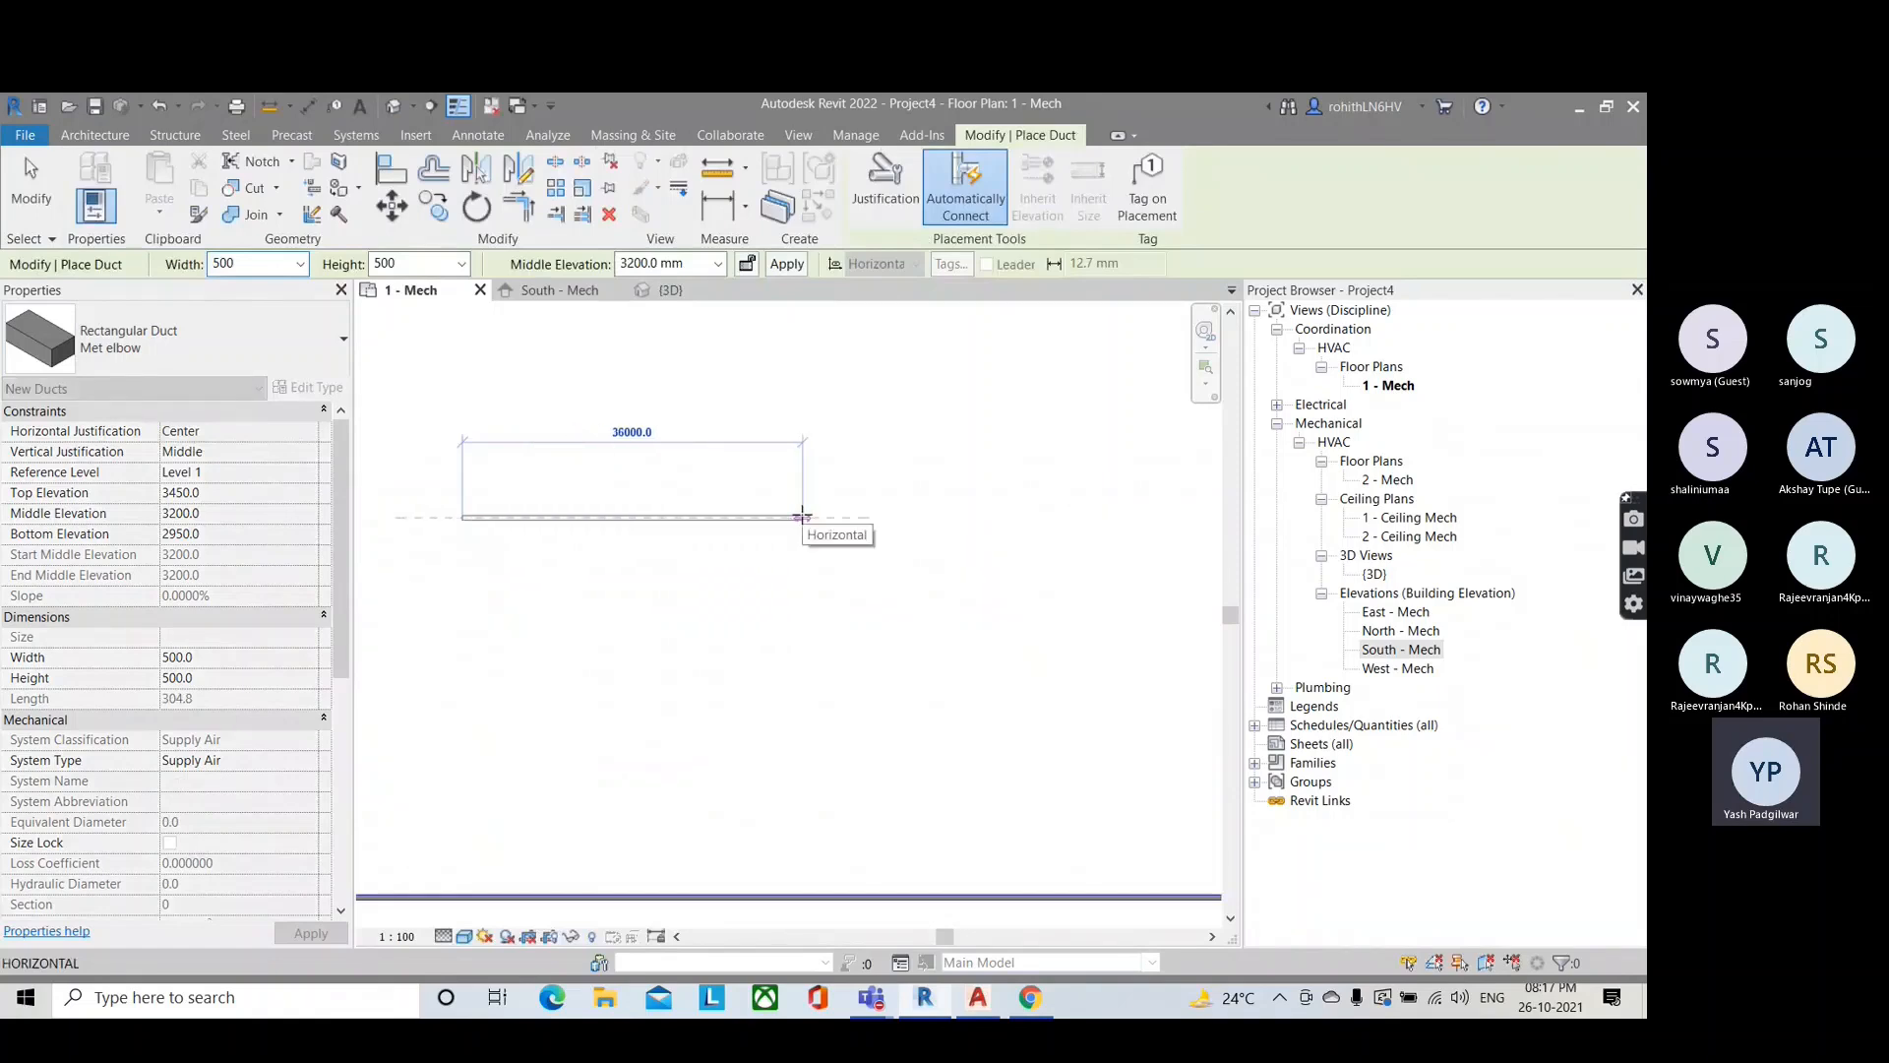
scroll(813, 526, up, 3)
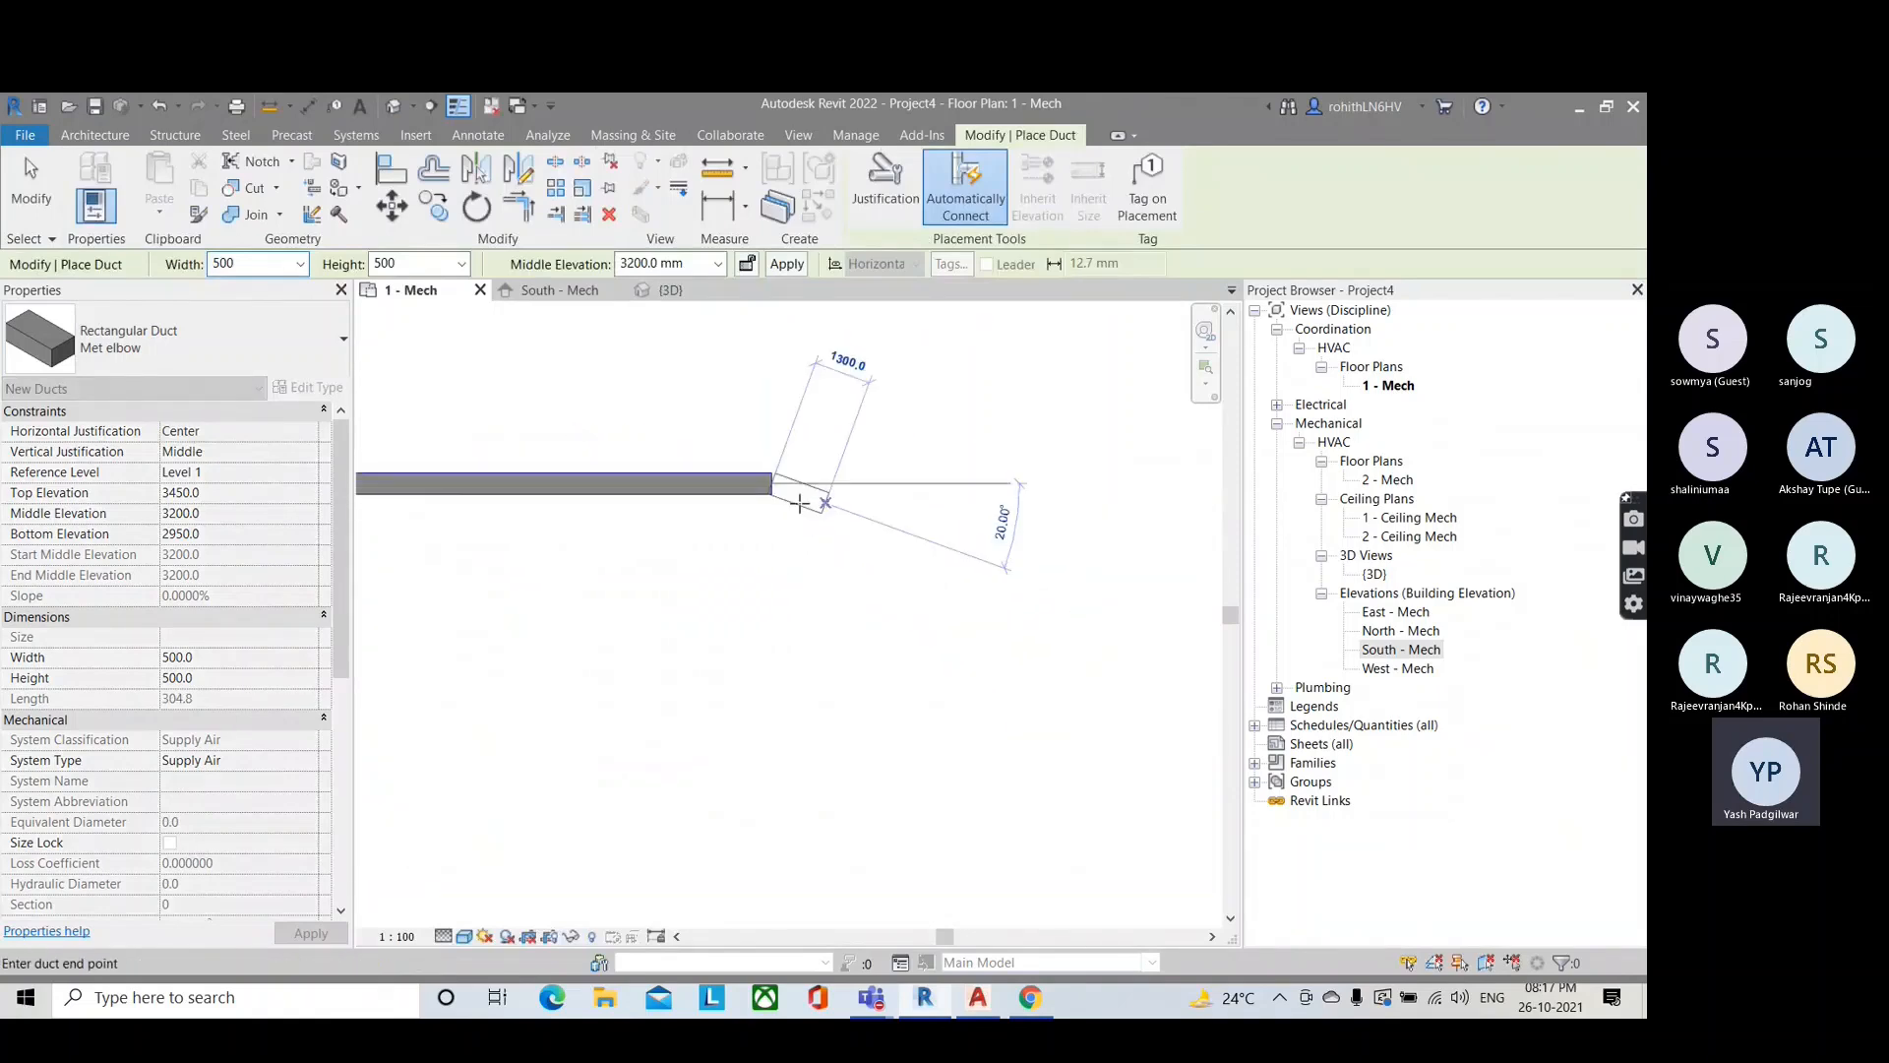
scroll(782, 492, up, 3)
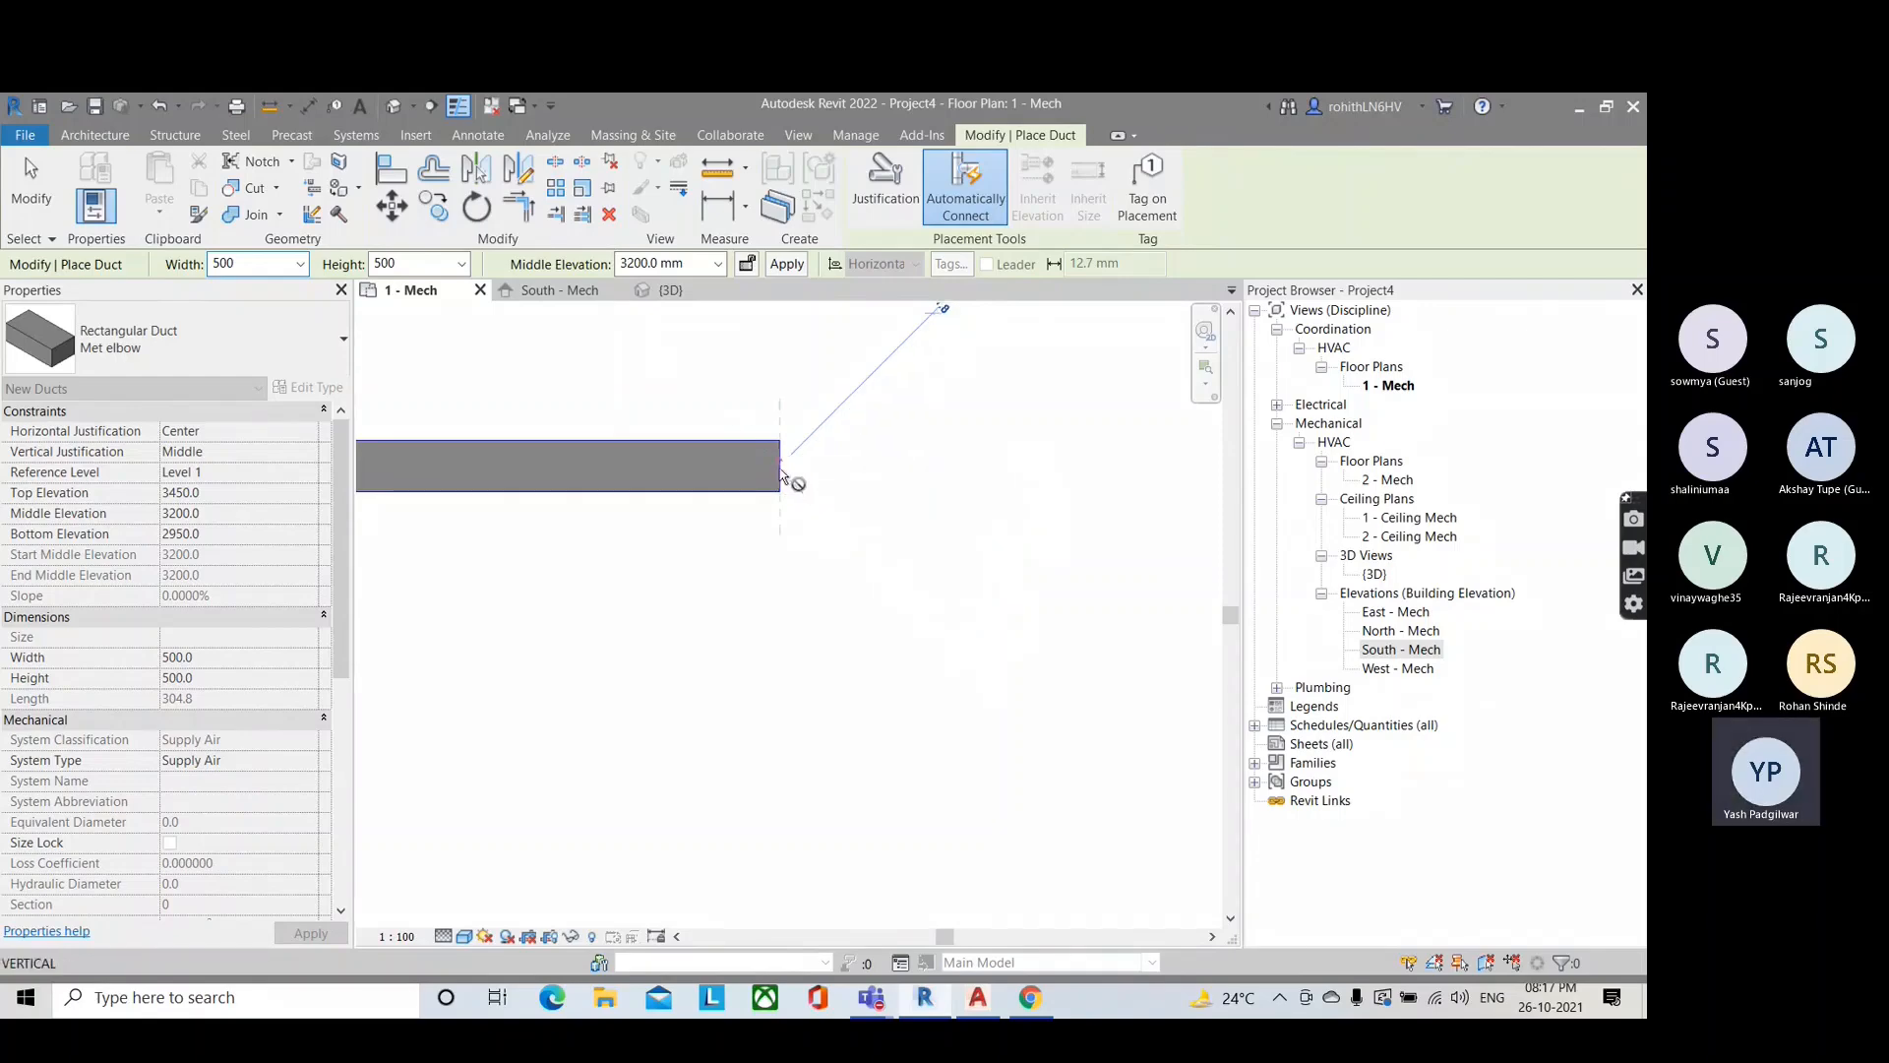
Step: Change the duct type to Round Duct: Taps, try to continue from the rectangular duct's end, and leave duct placement
click(236, 338)
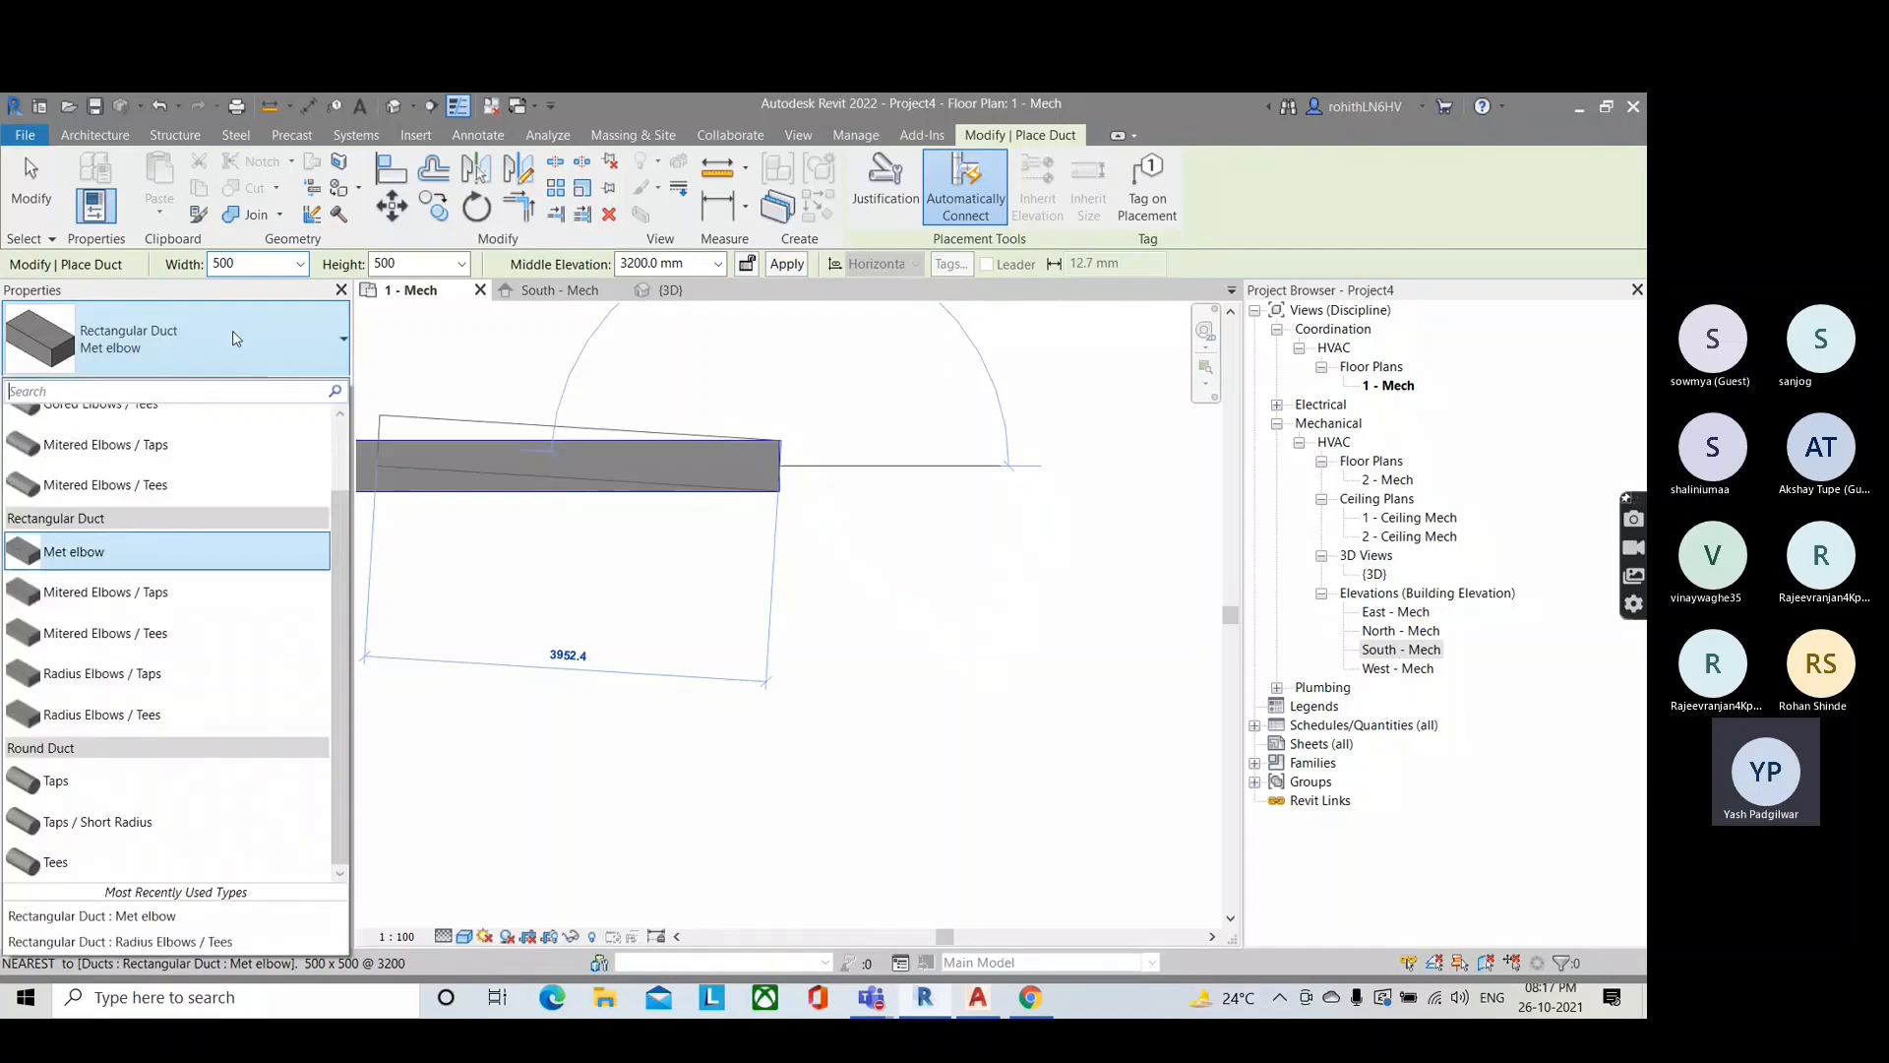
click(130, 787)
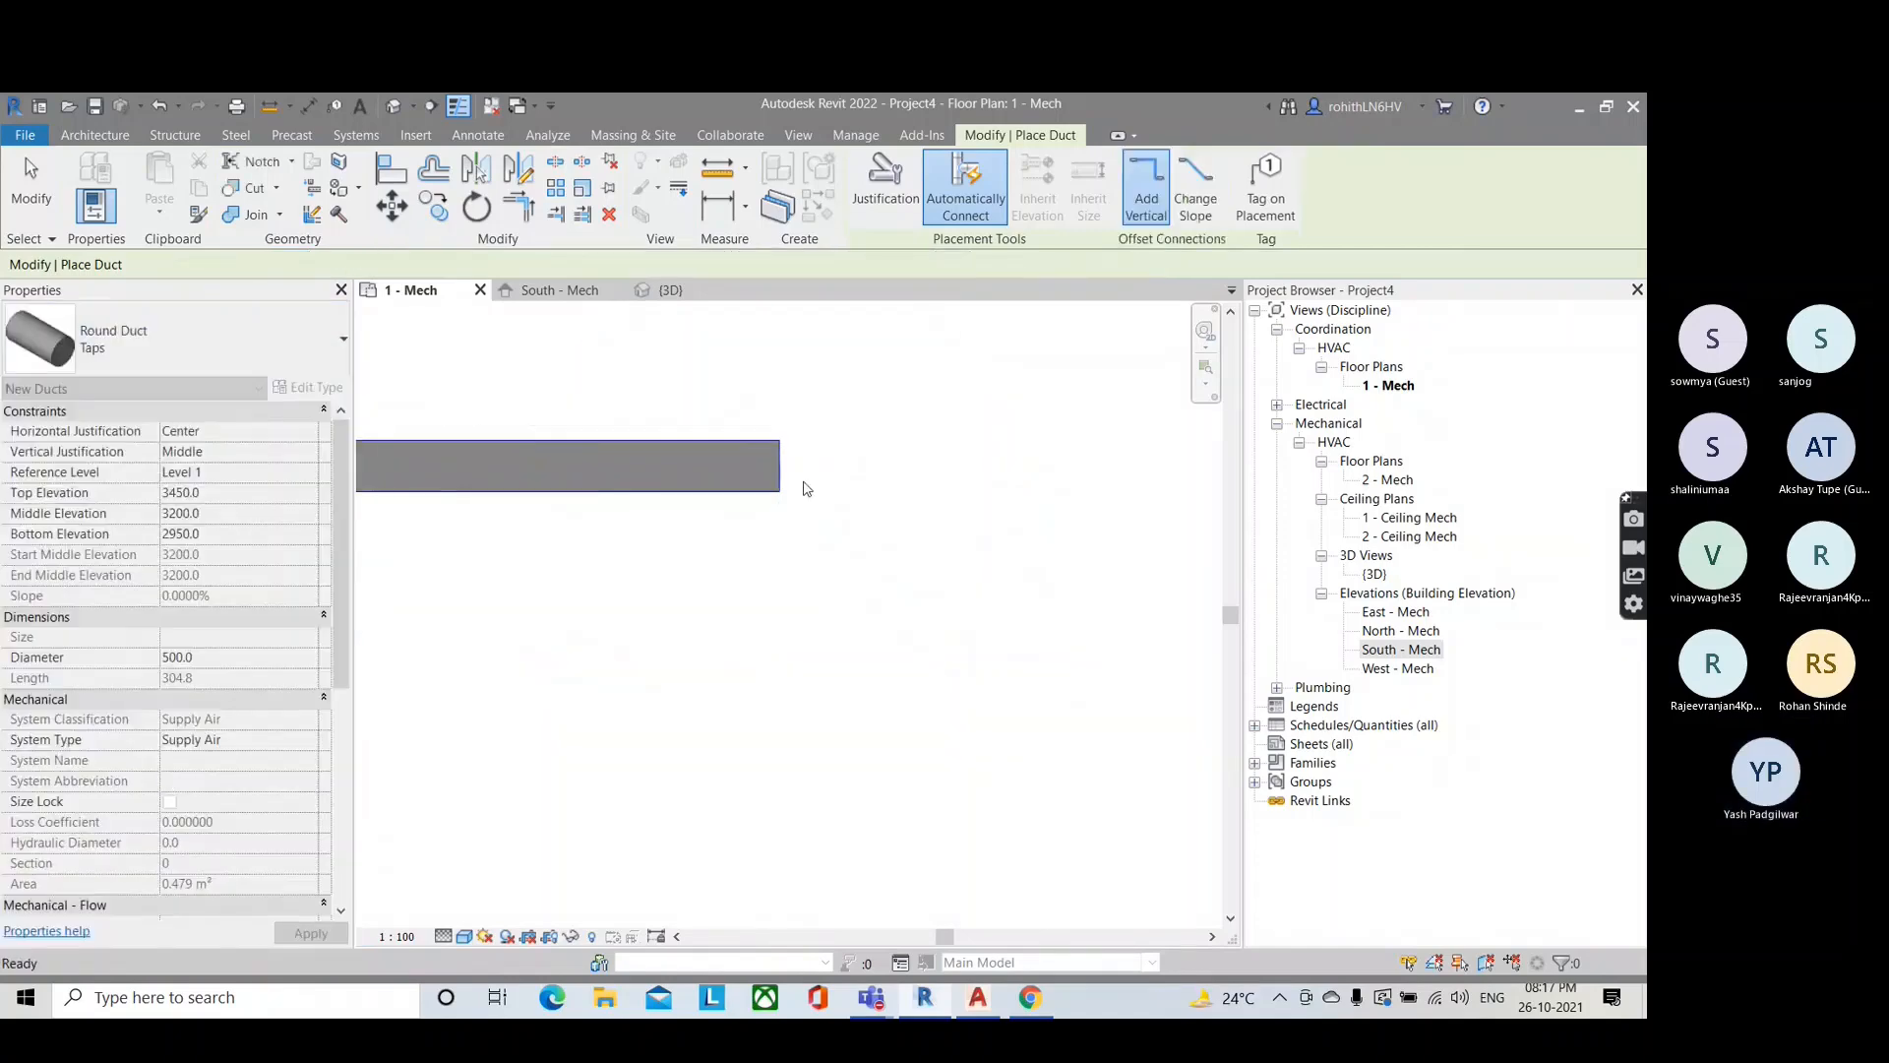
click(802, 517)
key(Escape)
scroll(908, 510, down, 5)
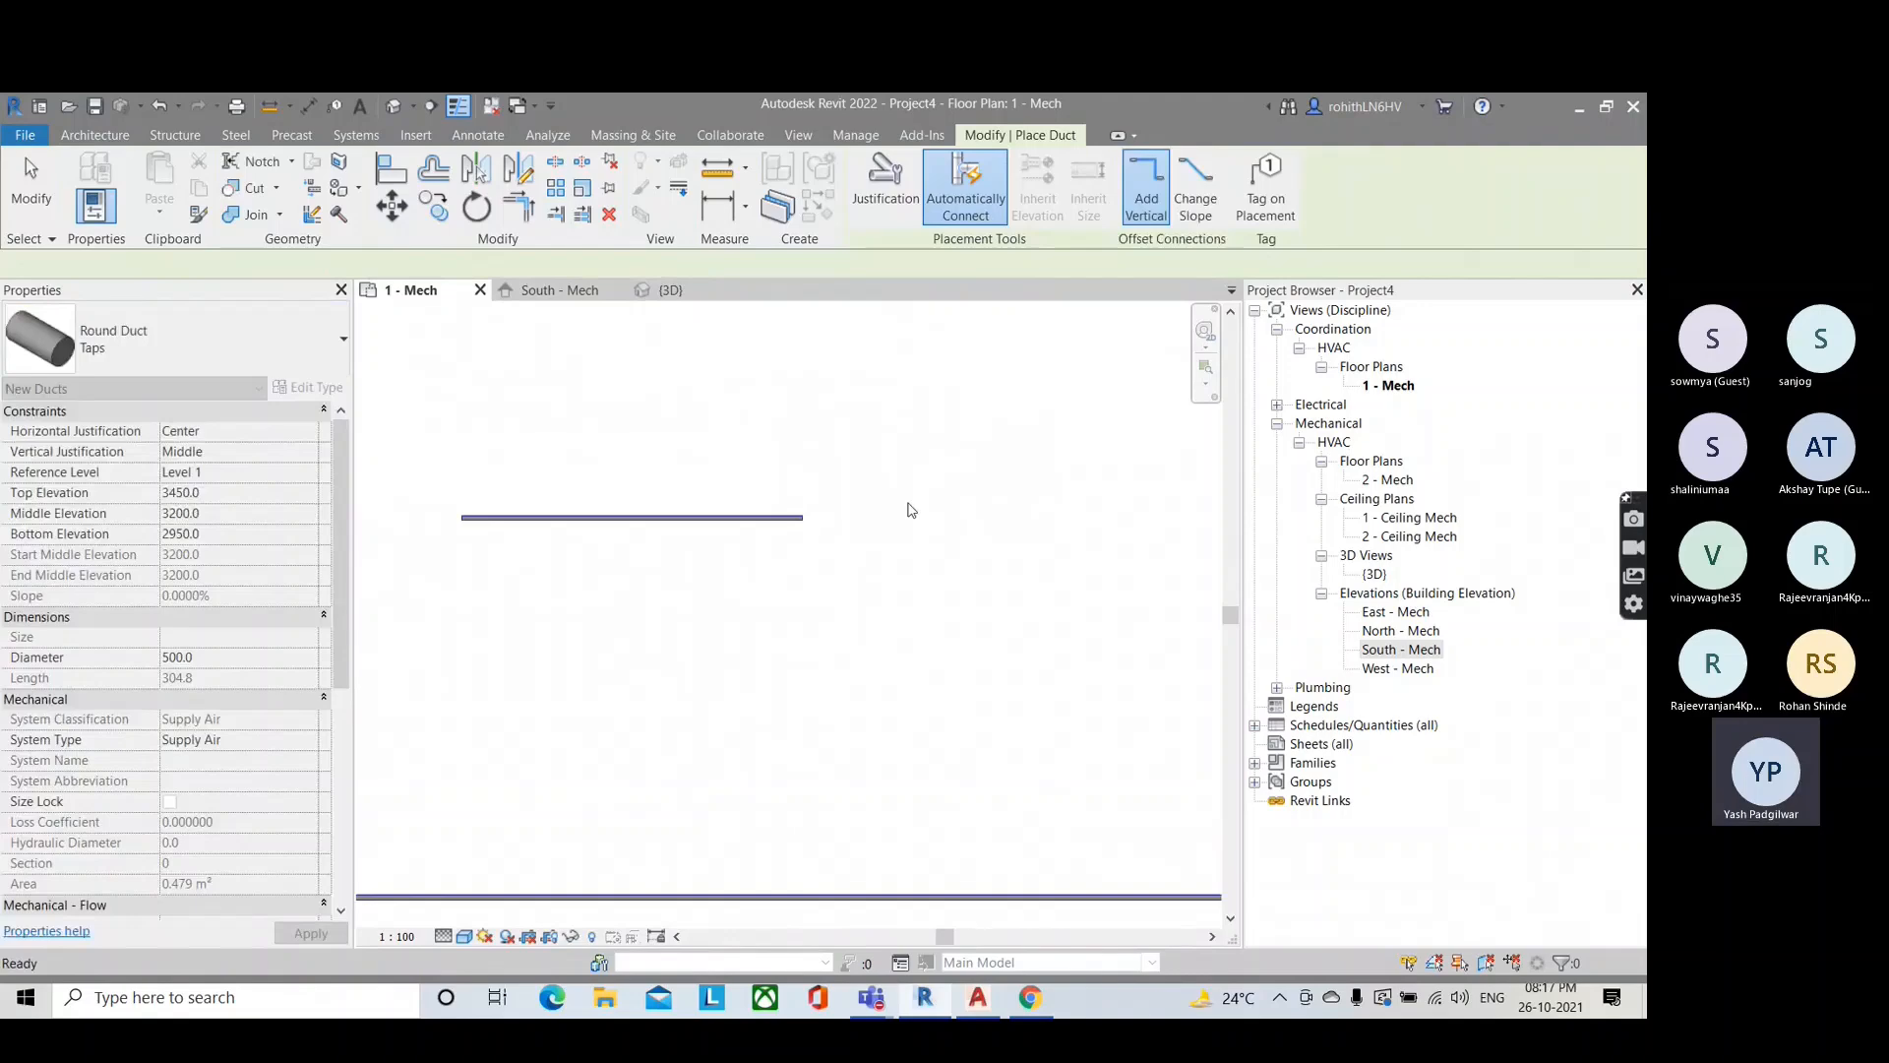
key(Escape)
Step: Delete the rectangular duct and draw a horizontal 500 mm diameter round Taps duct about 19600 mm long in the empty area
click(782, 518)
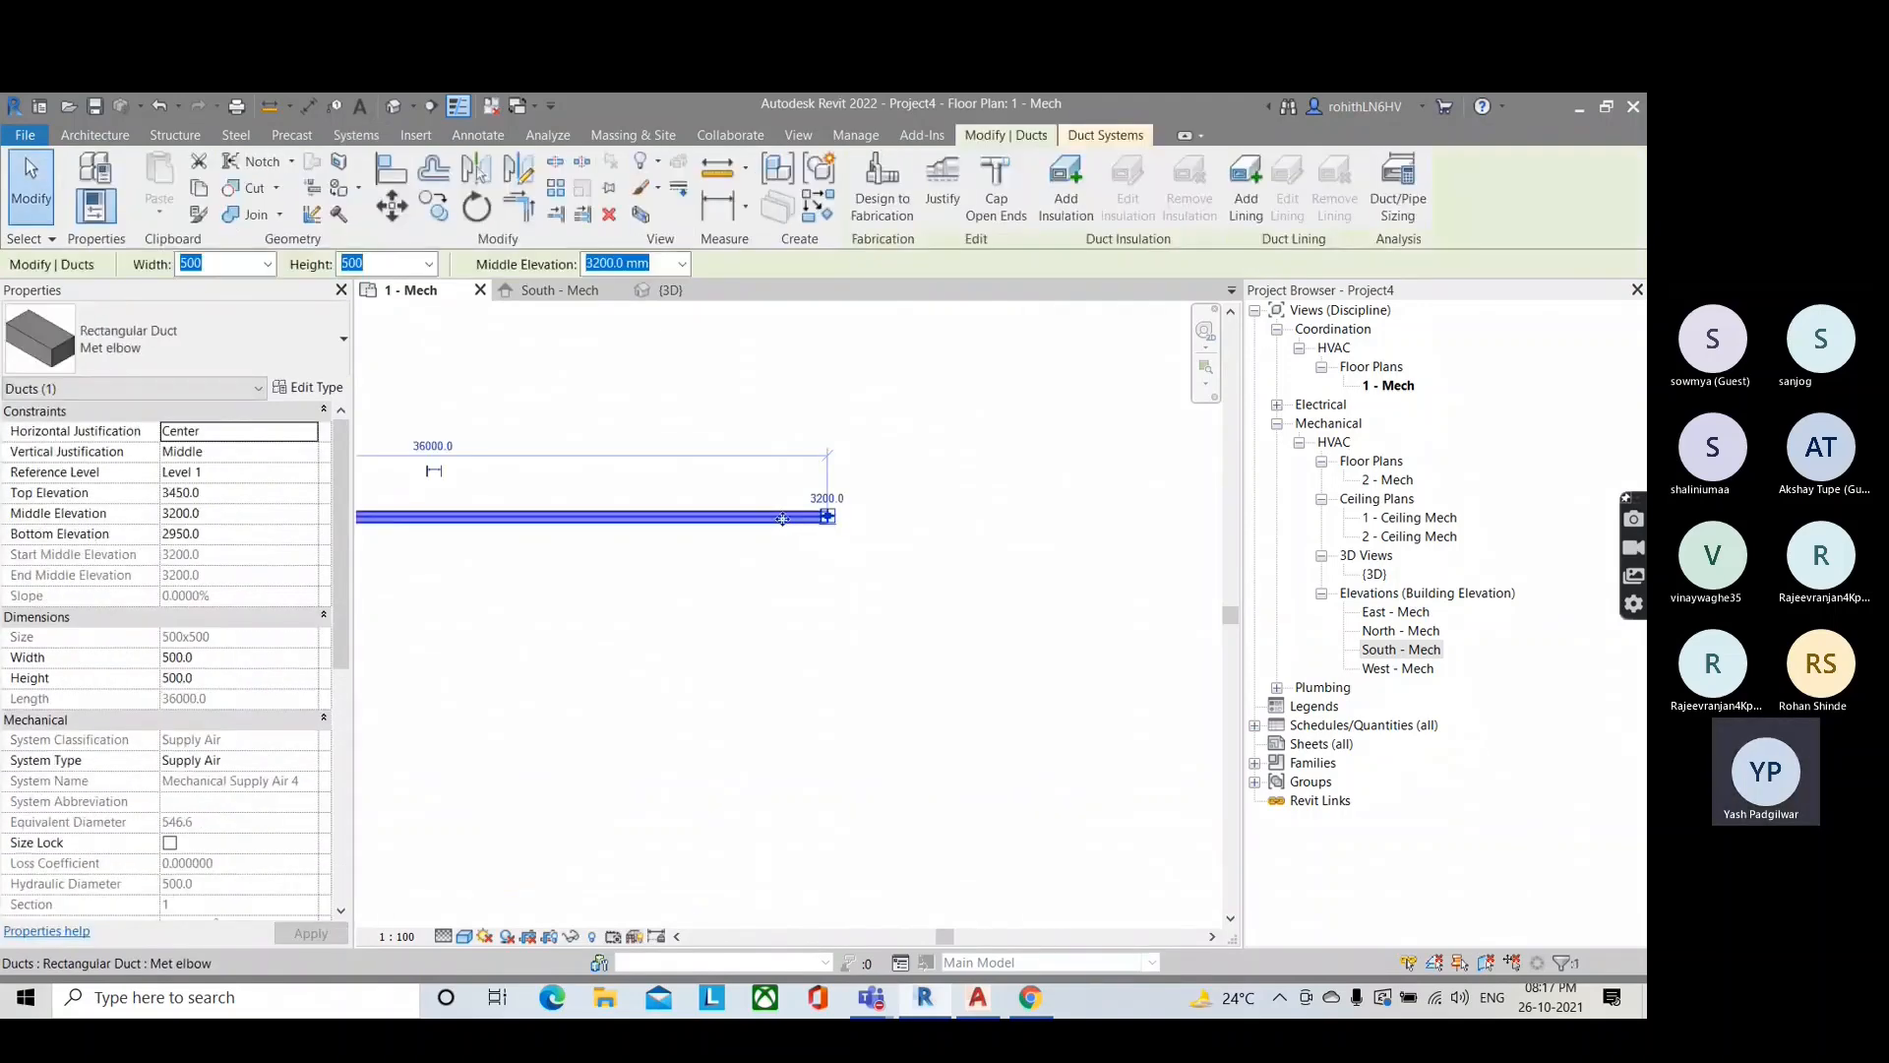
key(Delete)
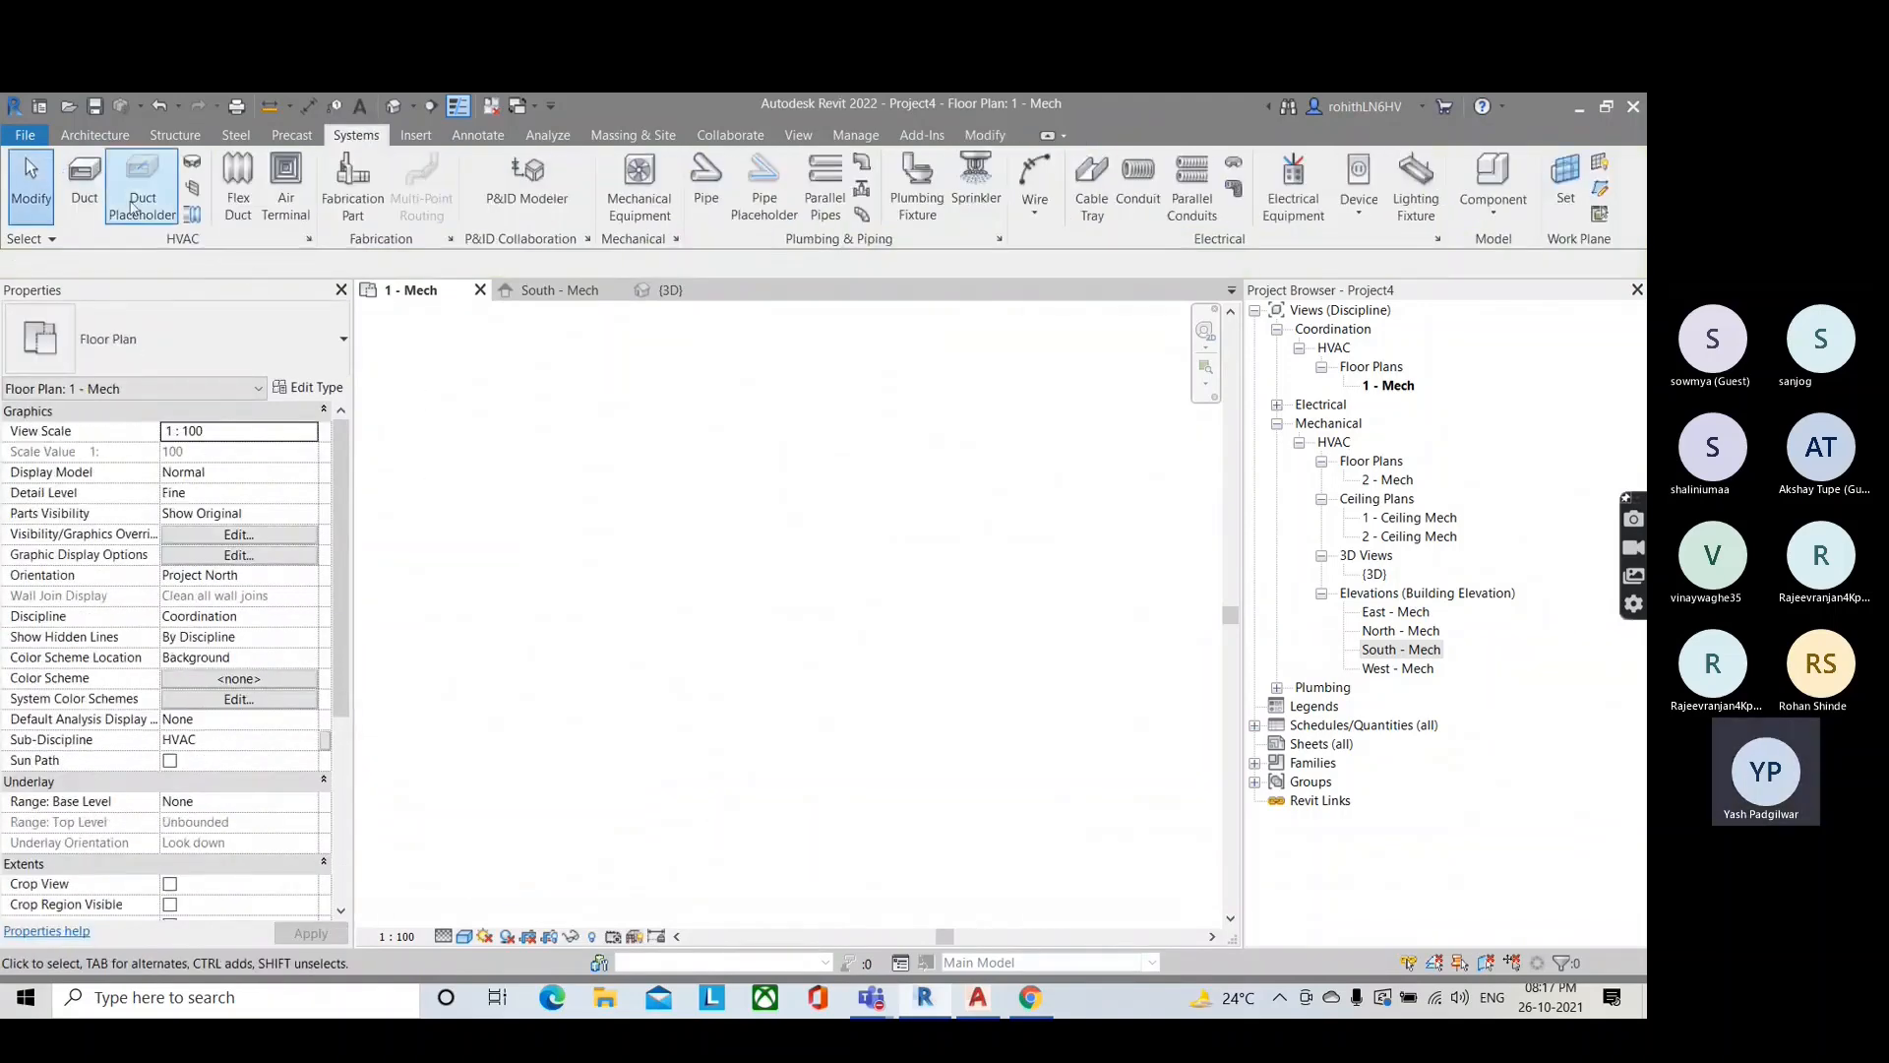
click(85, 187)
click(473, 477)
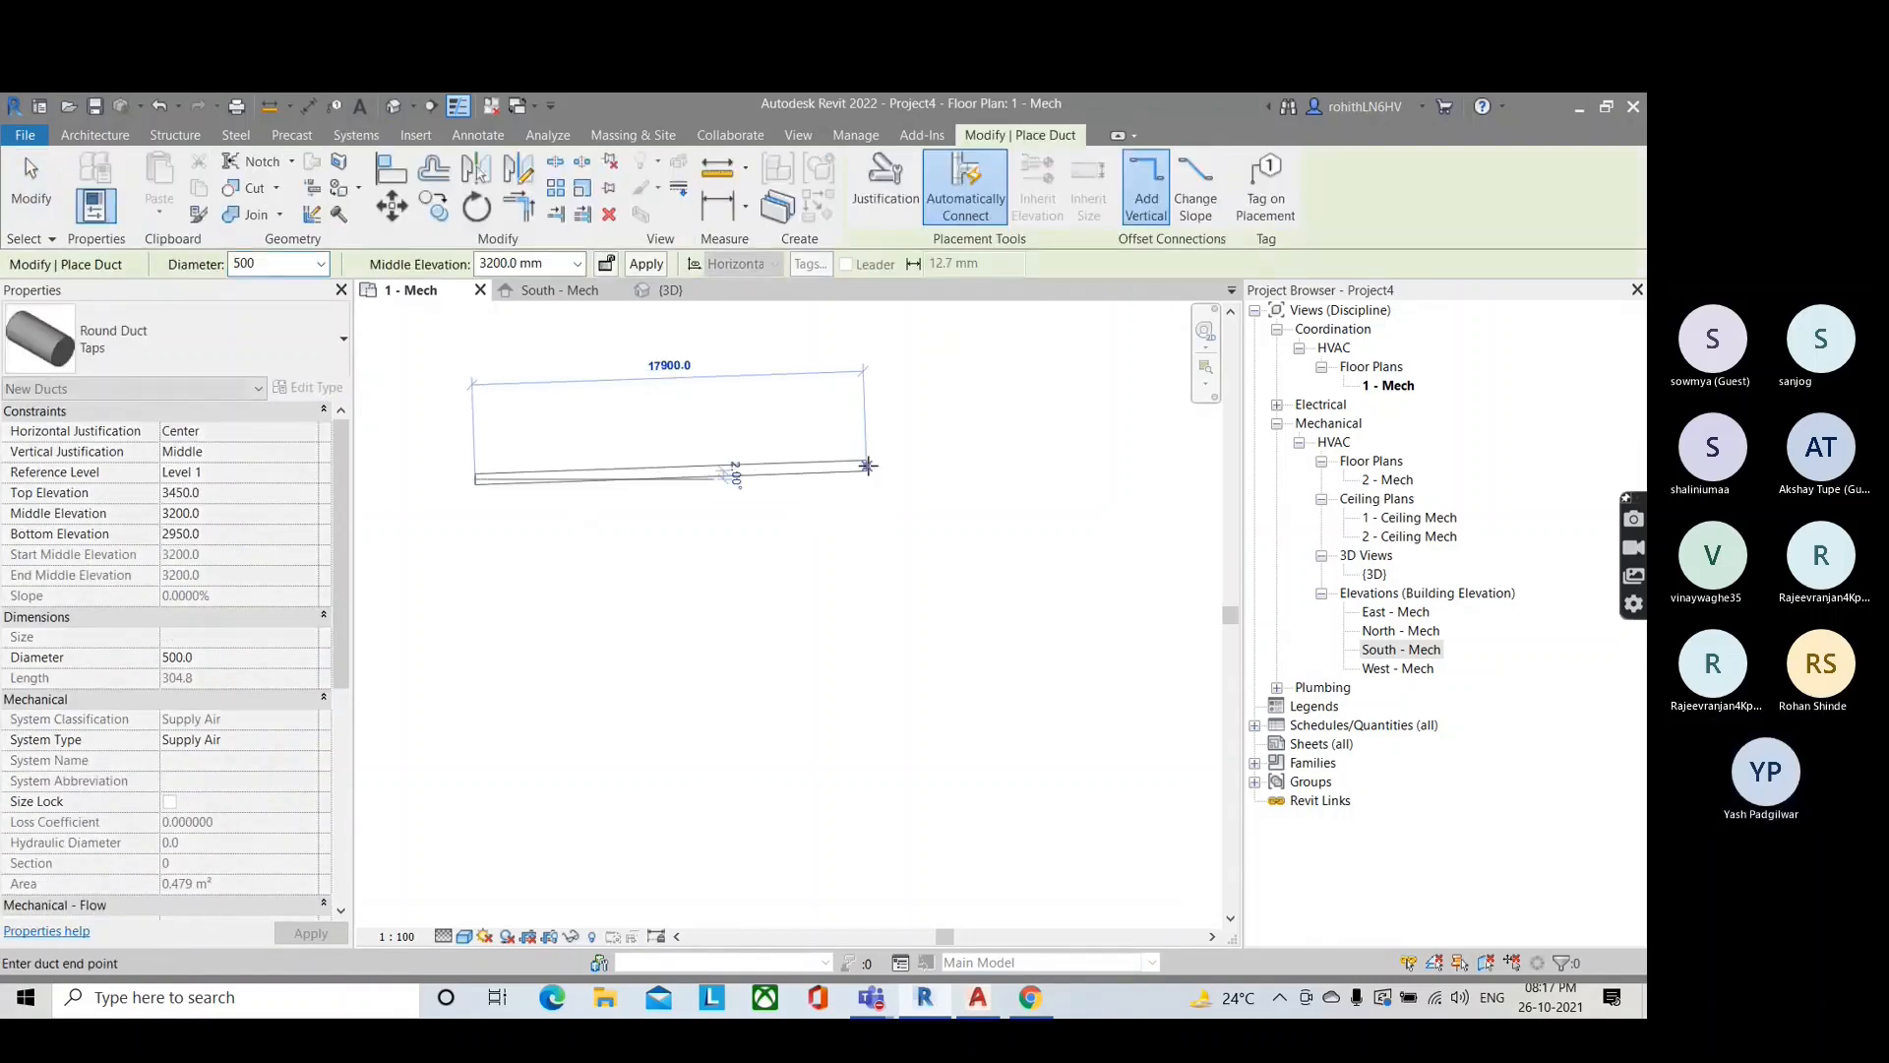
scroll(900, 474, up, 1)
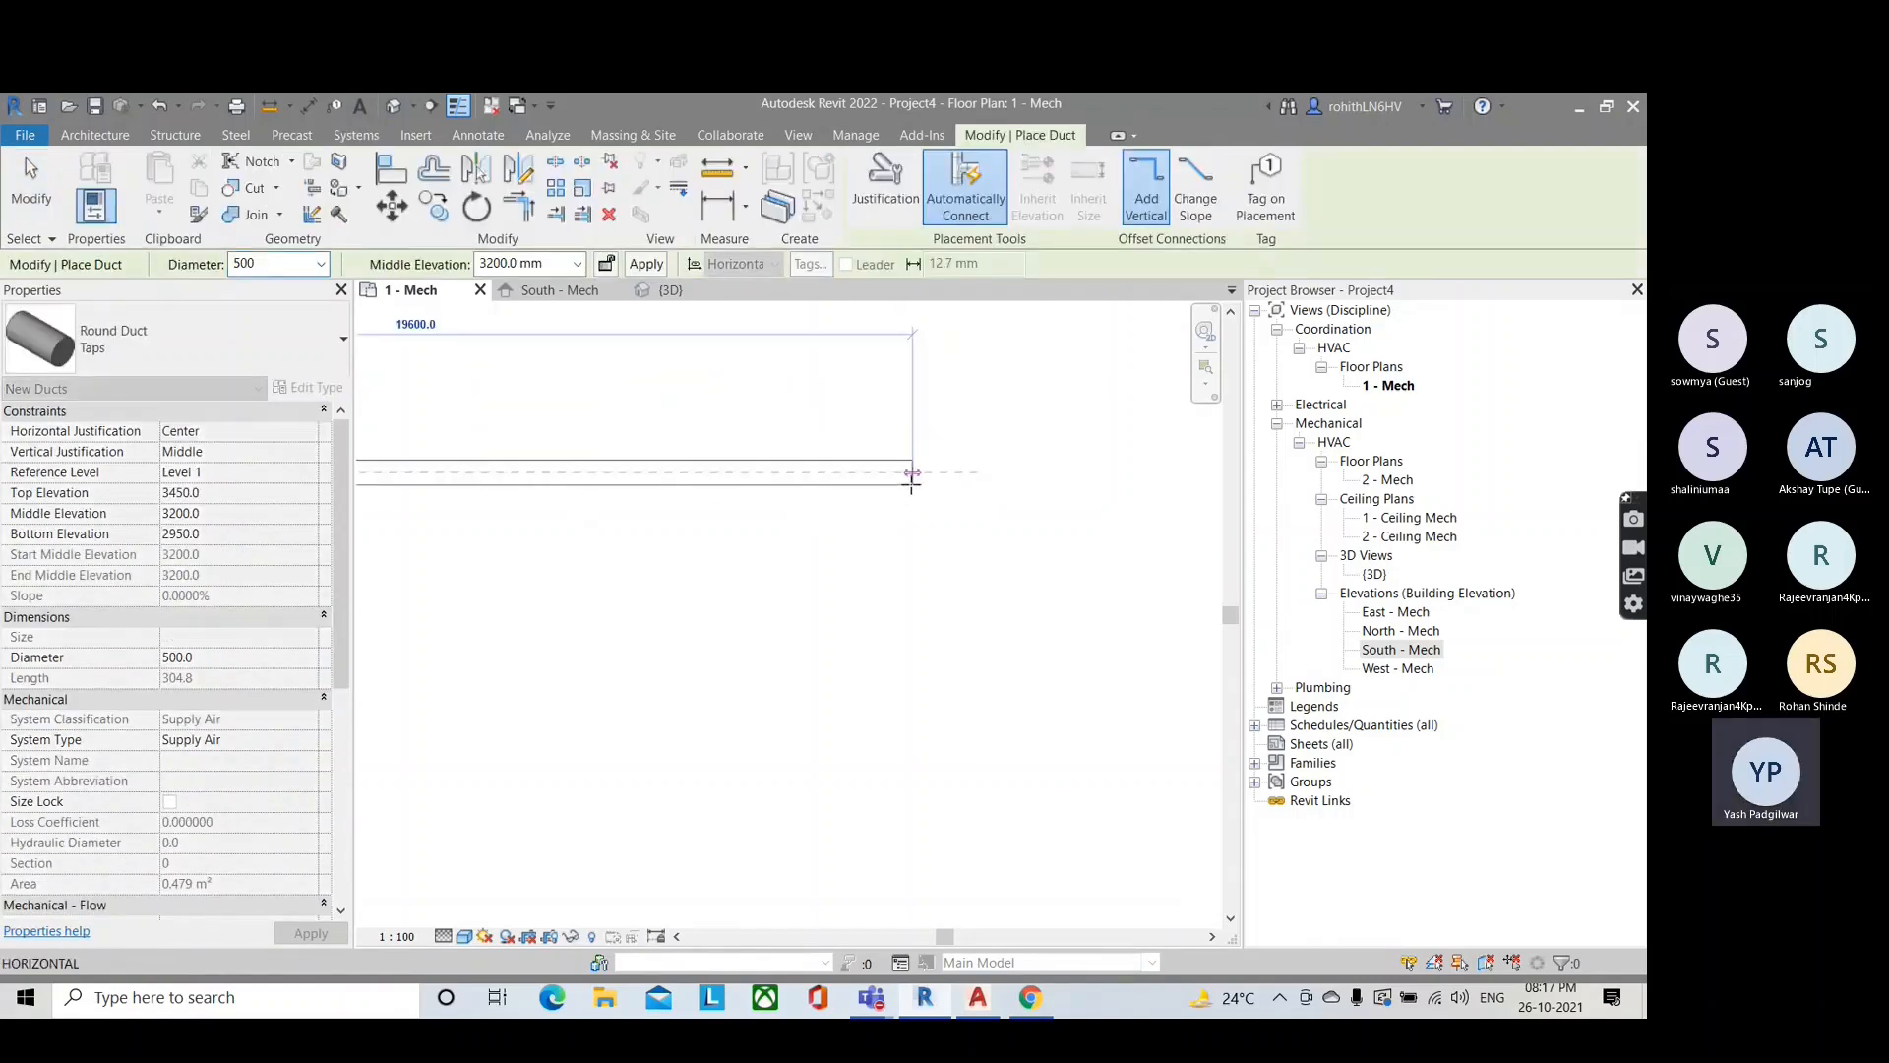
click(912, 473)
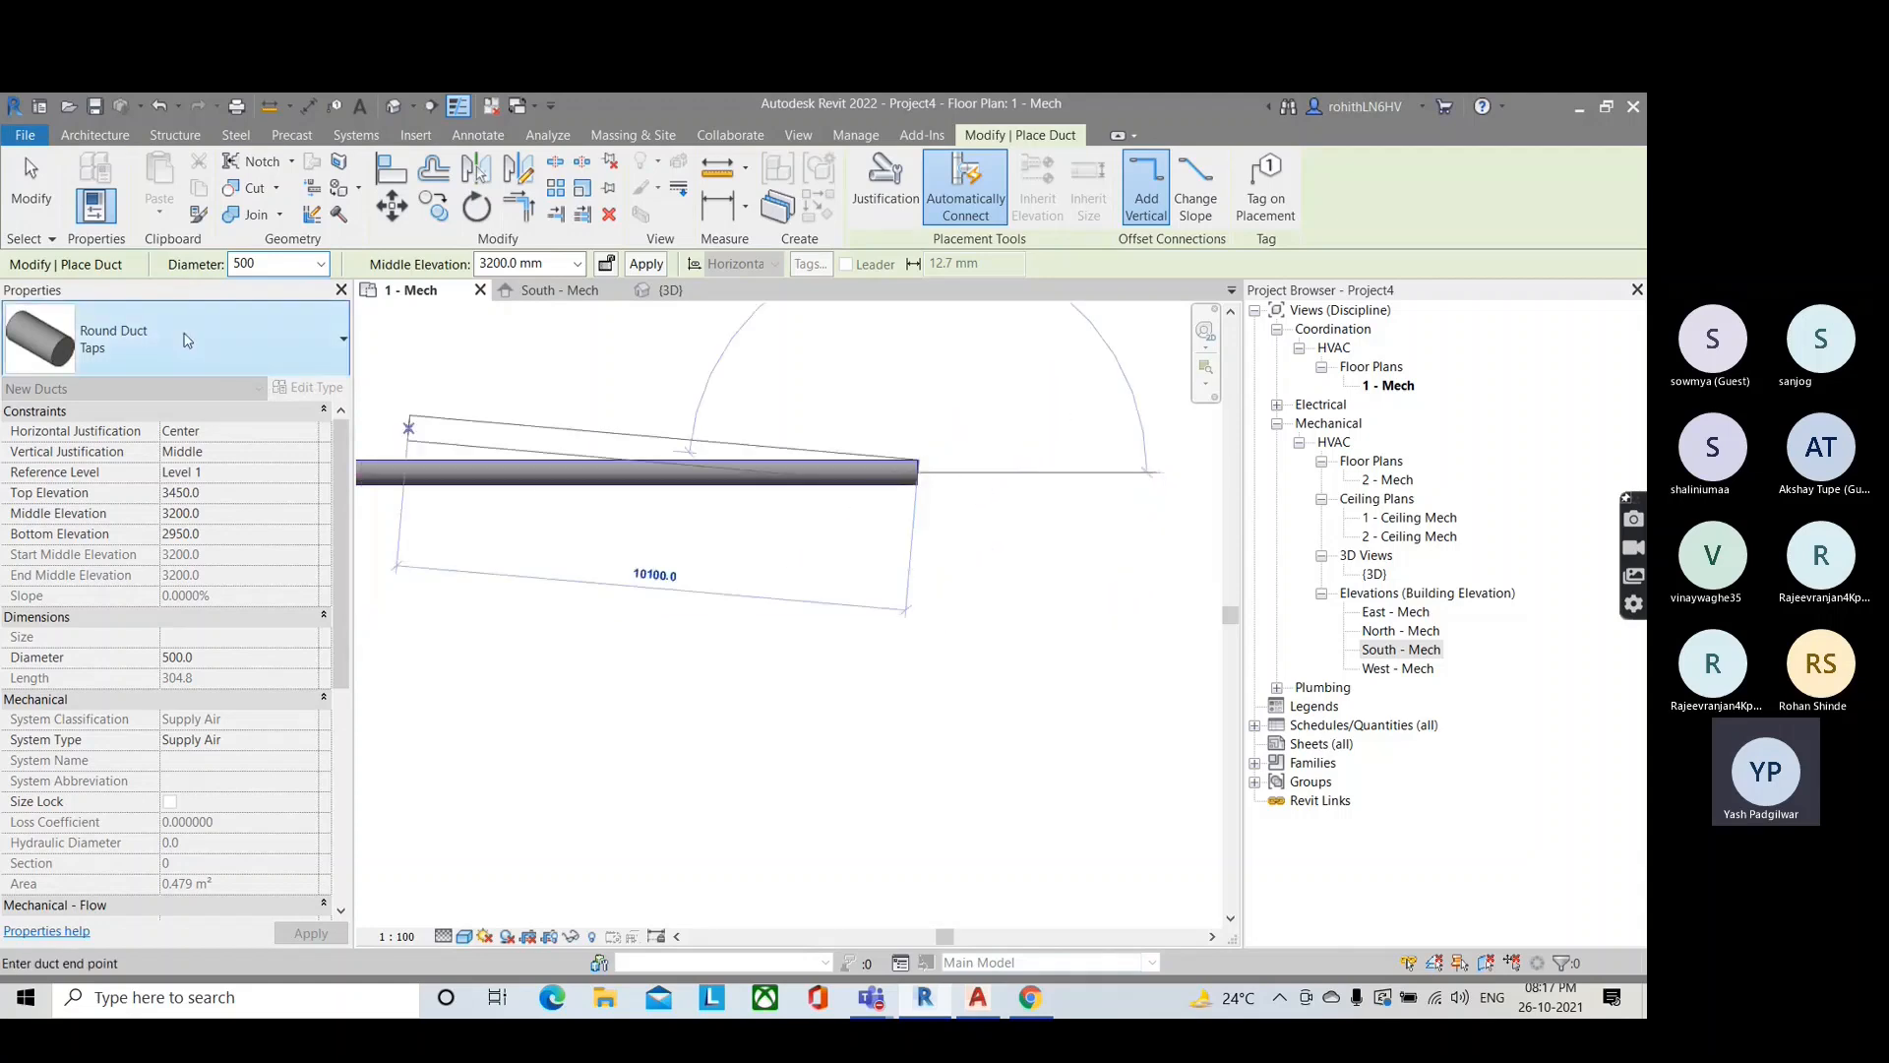
Step: Continue the round duct in line with a 500 x 500 Rectangular Duct: Mitered Elbows / Taps segment and end duct placement
click(187, 341)
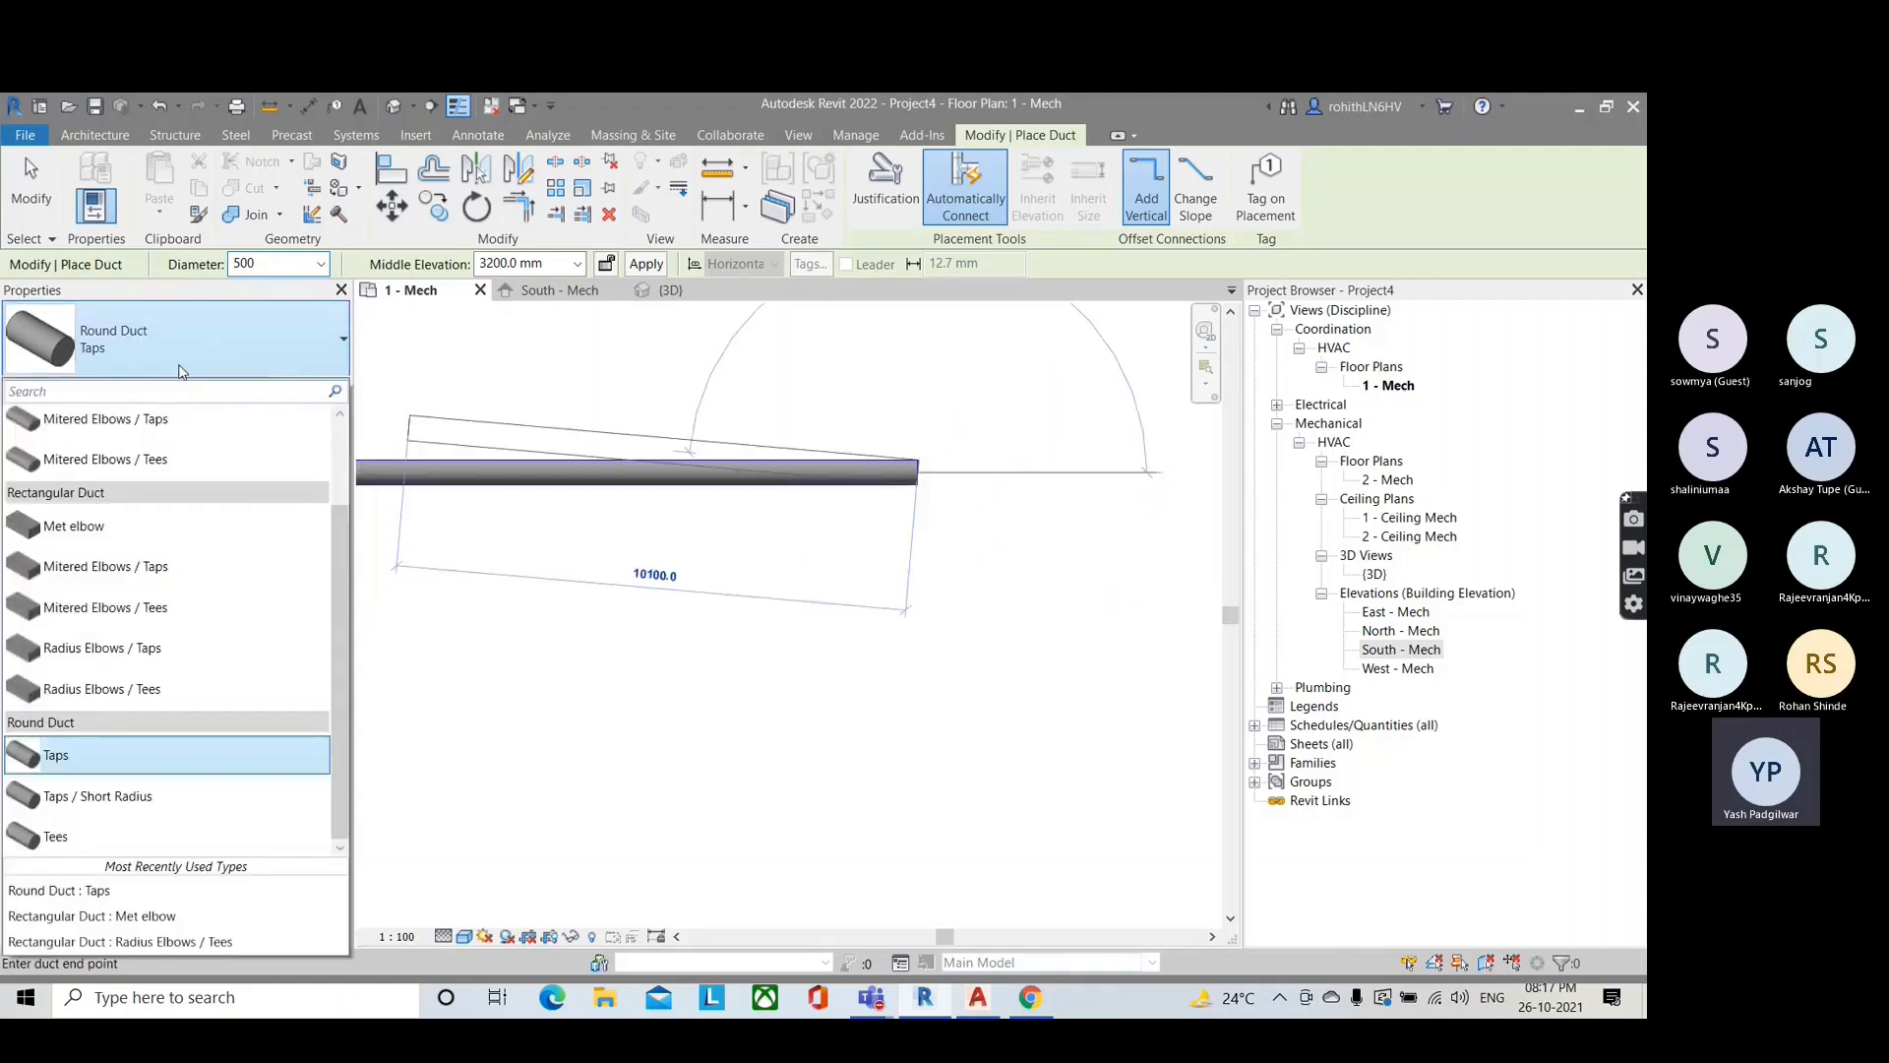
click(103, 566)
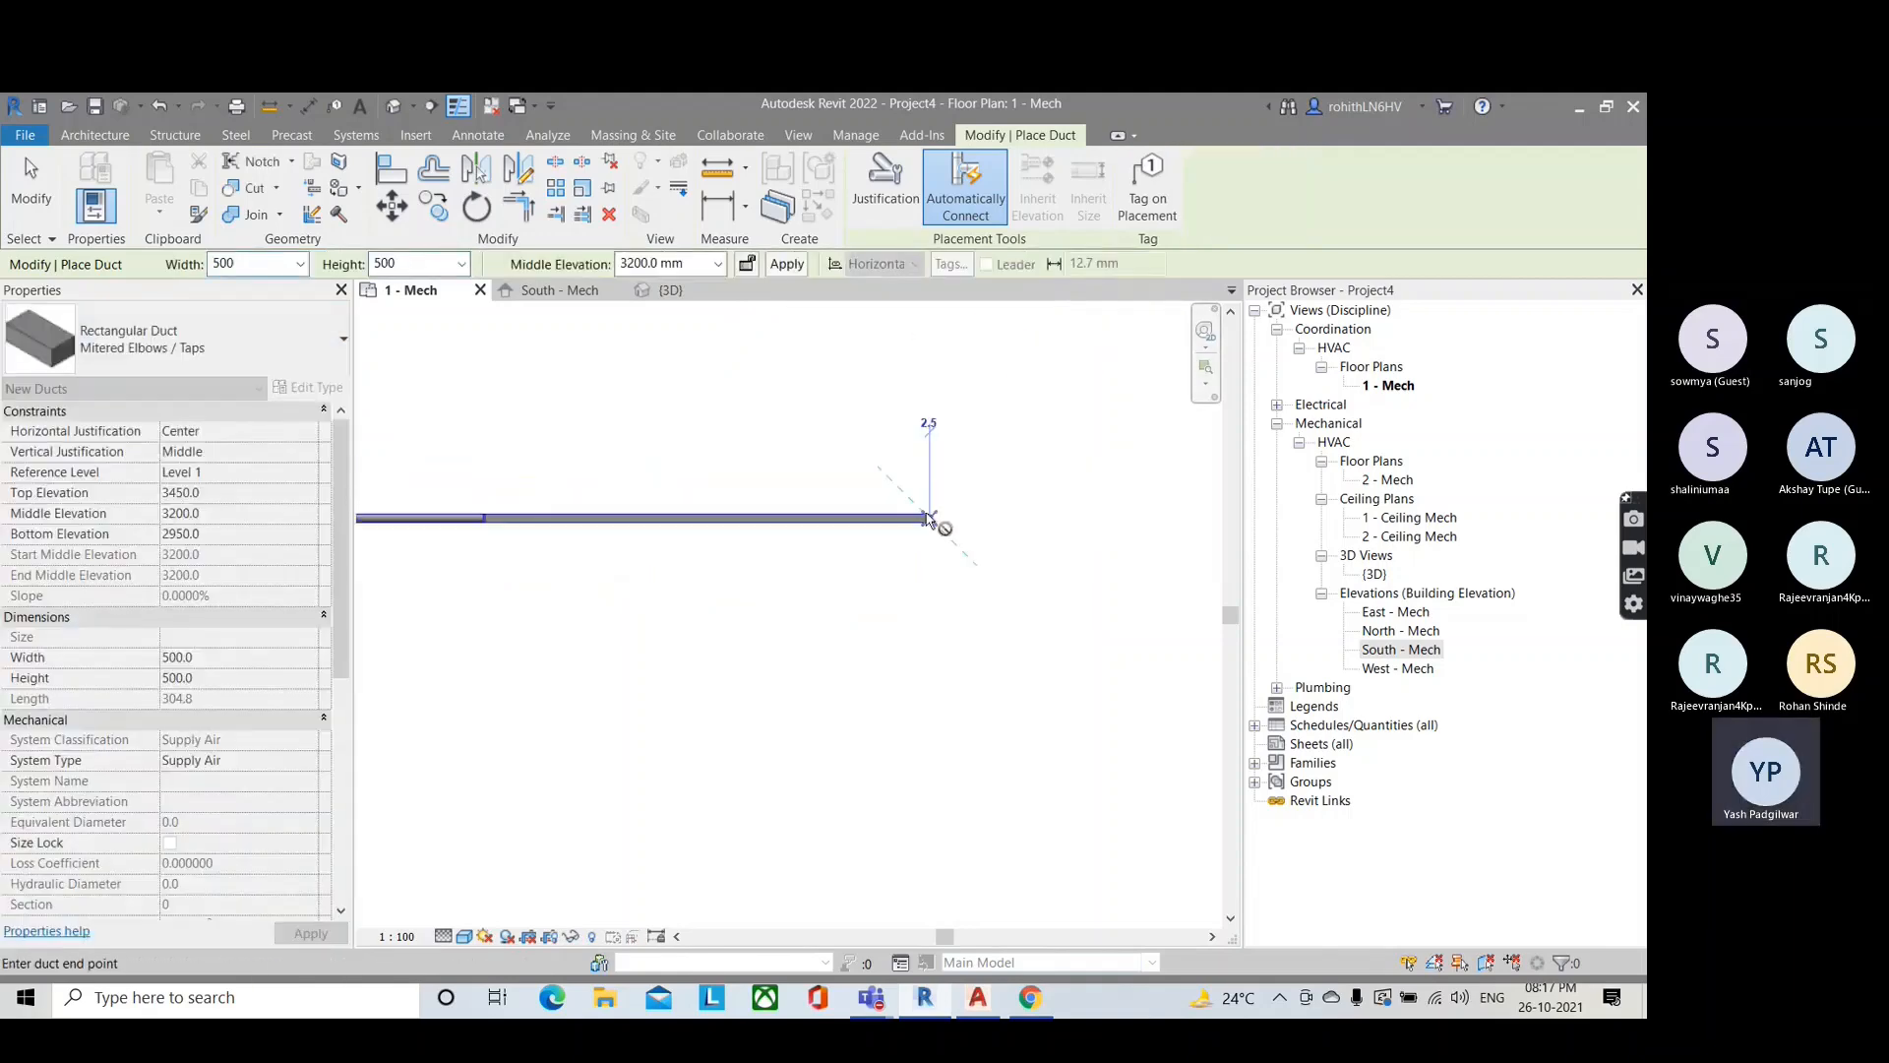
key(Escape)
key(Escape)
Step: Examine the joint between the round and rectangular ducts up close in the floor plan and the 3D view
scroll(485, 511, up, 6)
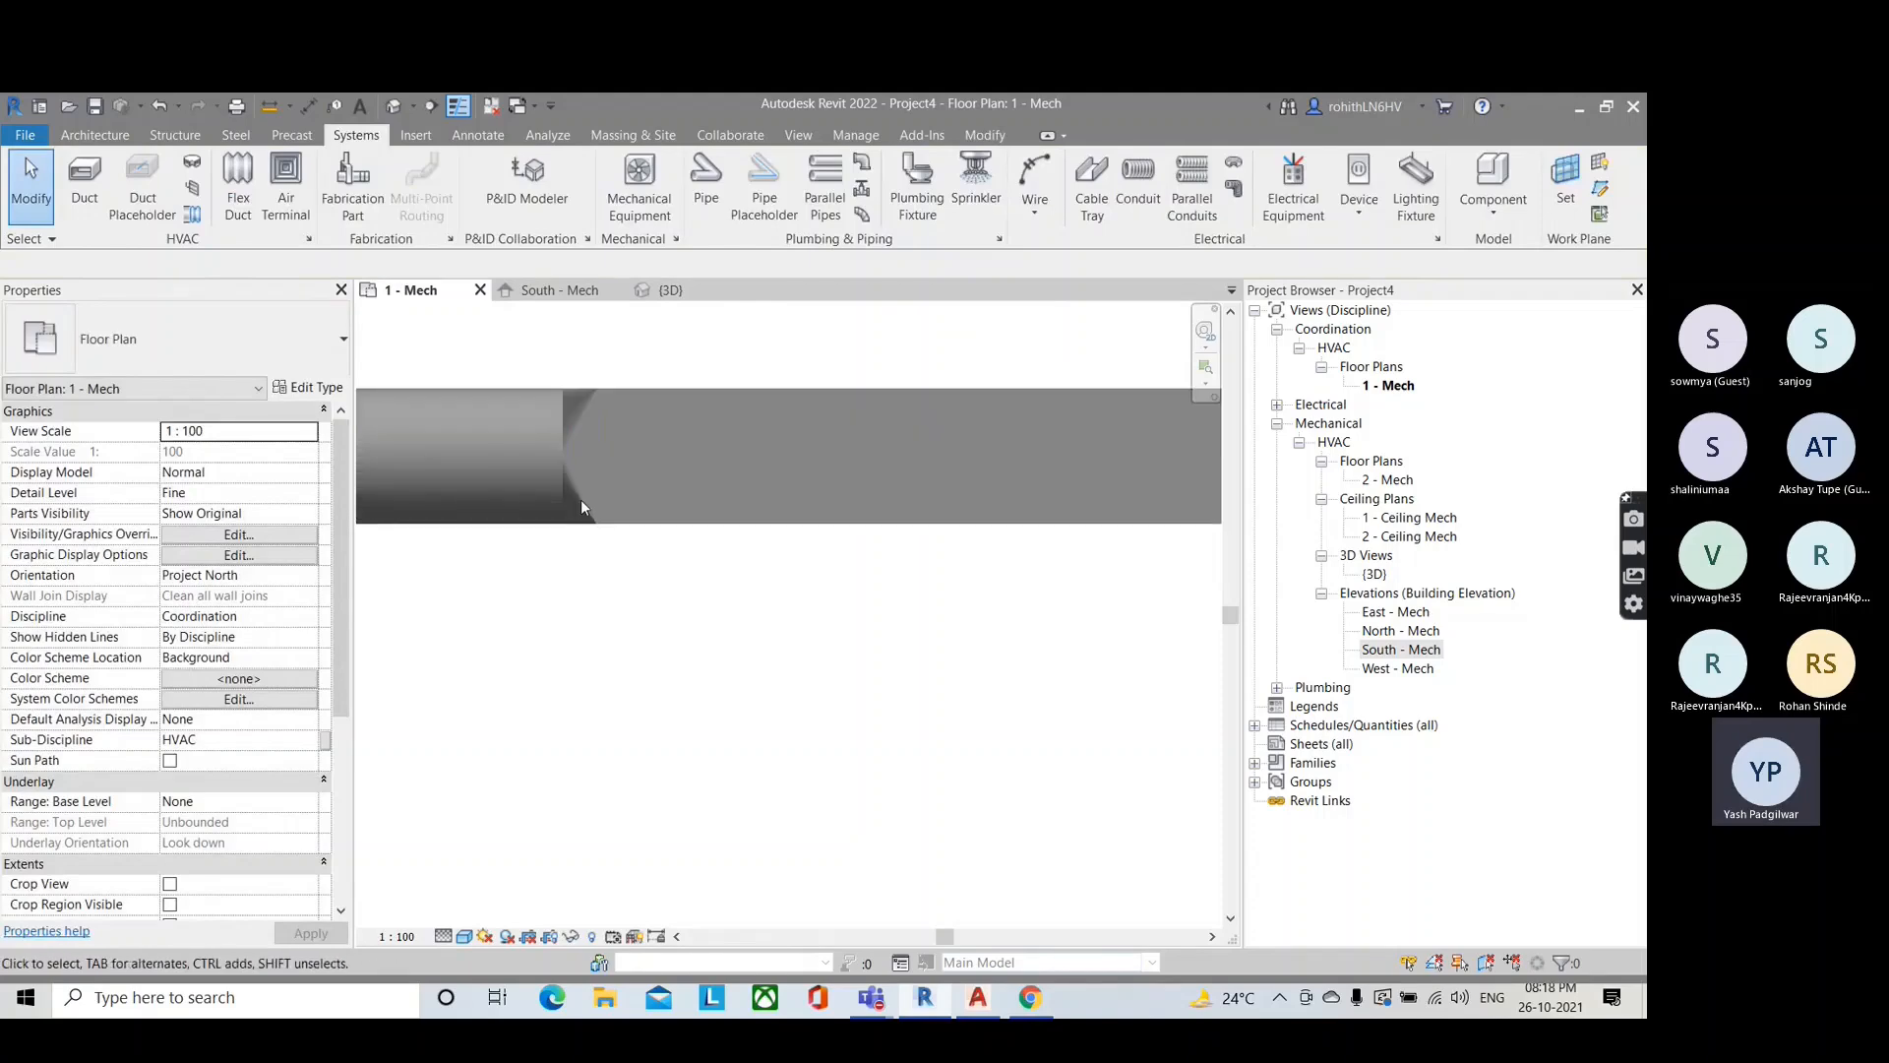
click(673, 291)
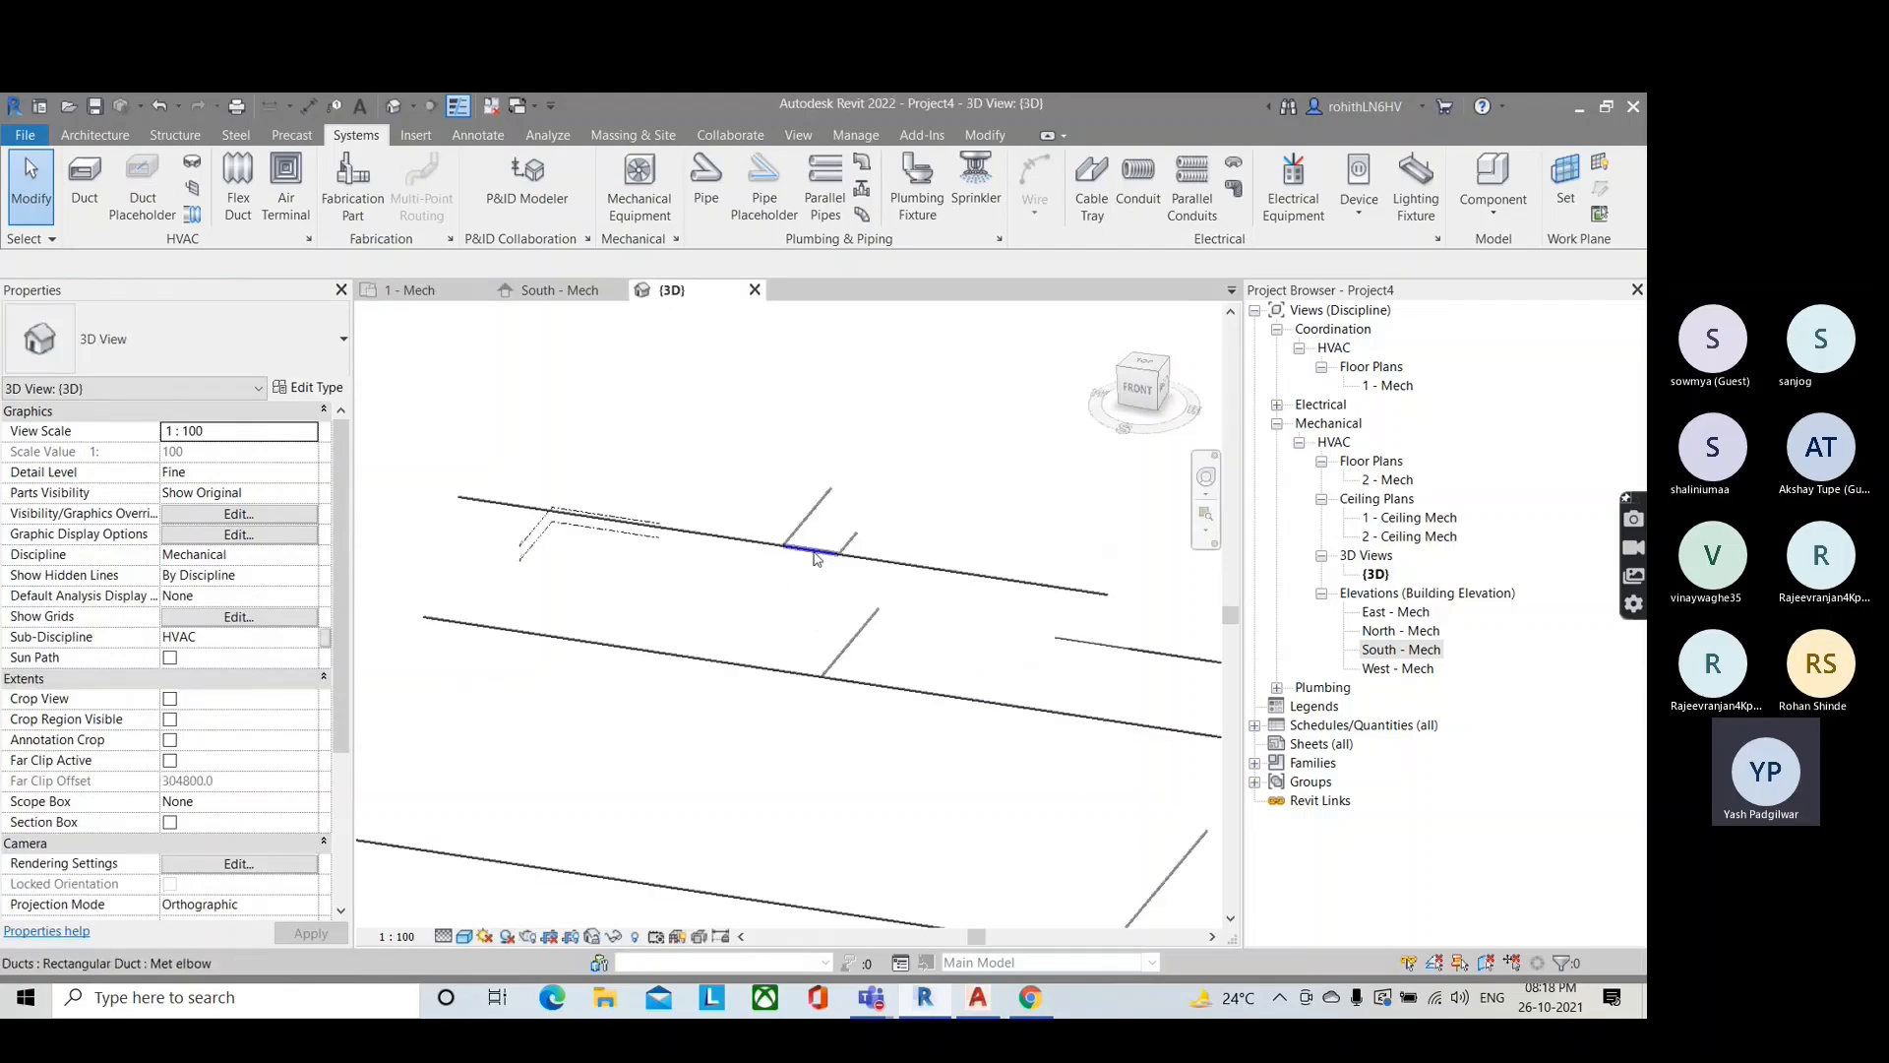
scroll(815, 558, up, 10)
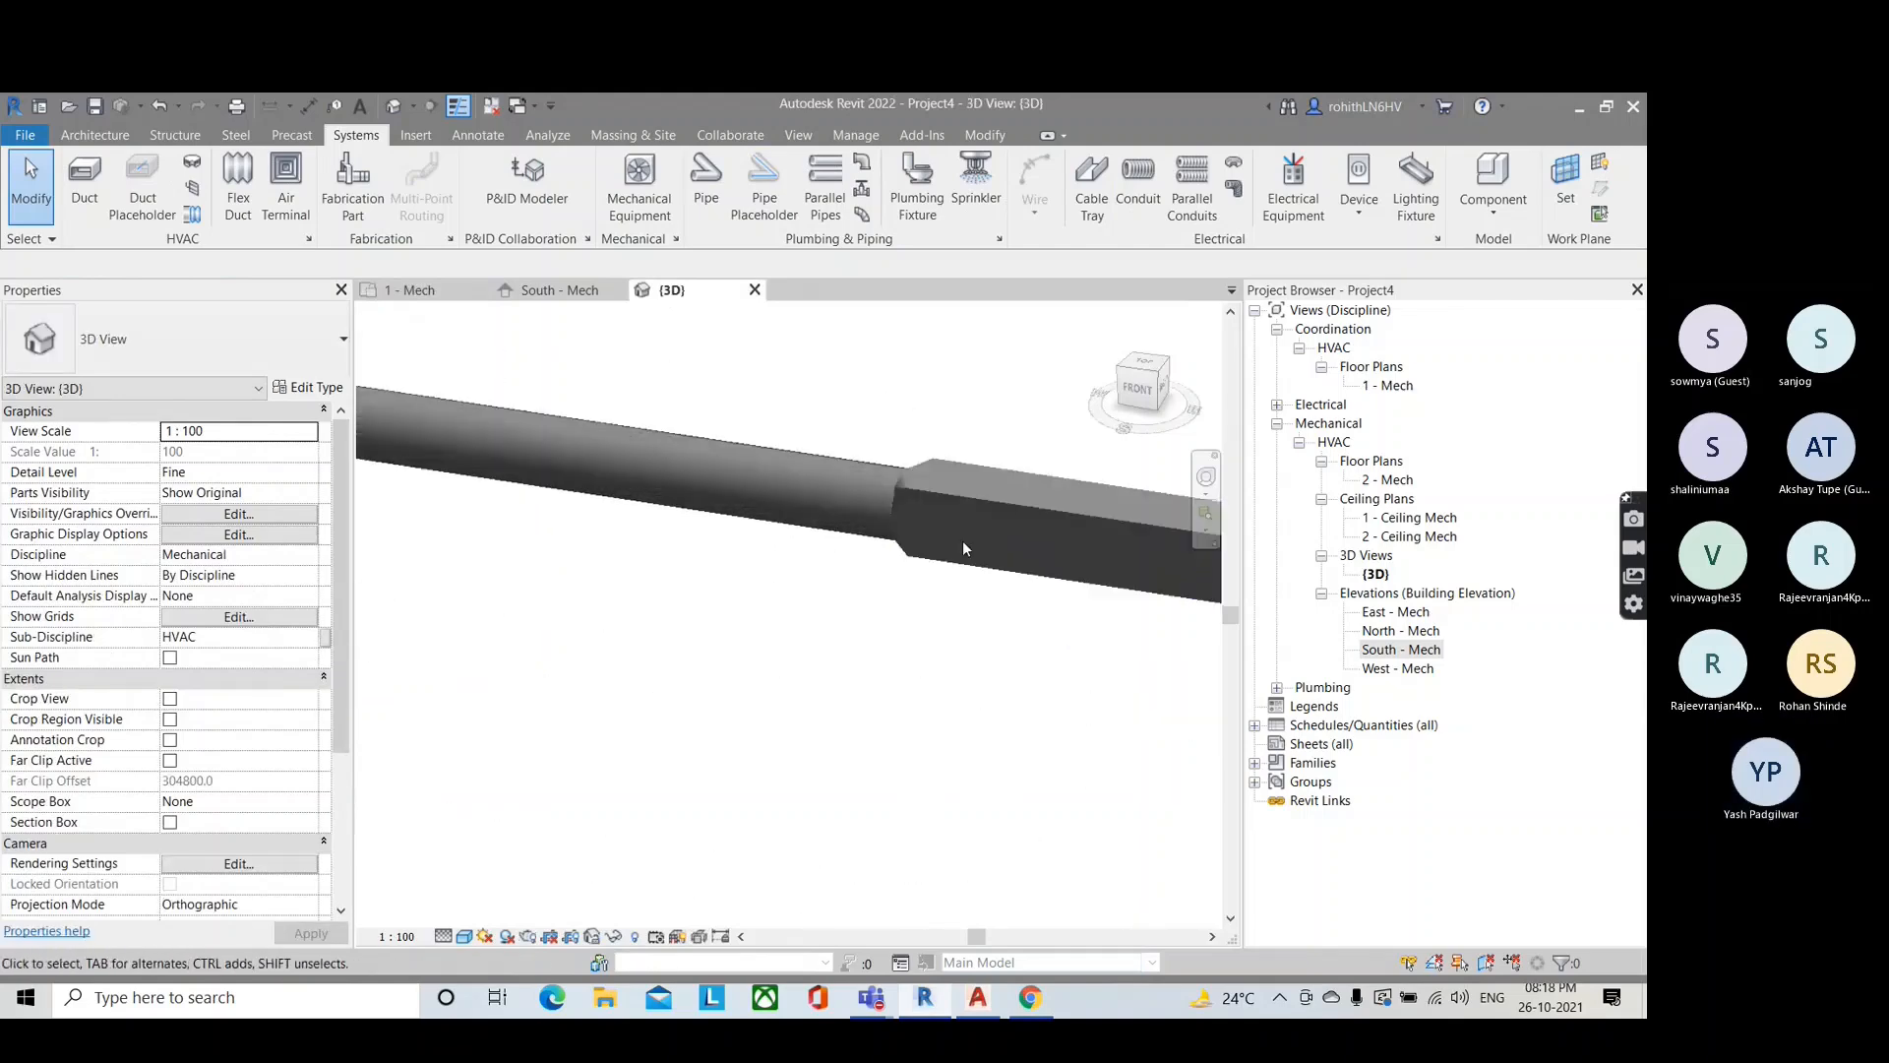
middle_drag(963, 541, 668, 463)
scroll(666, 464, down, 3)
shift+middle_drag(662, 548, 688, 544)
scroll(585, 418, down, 2)
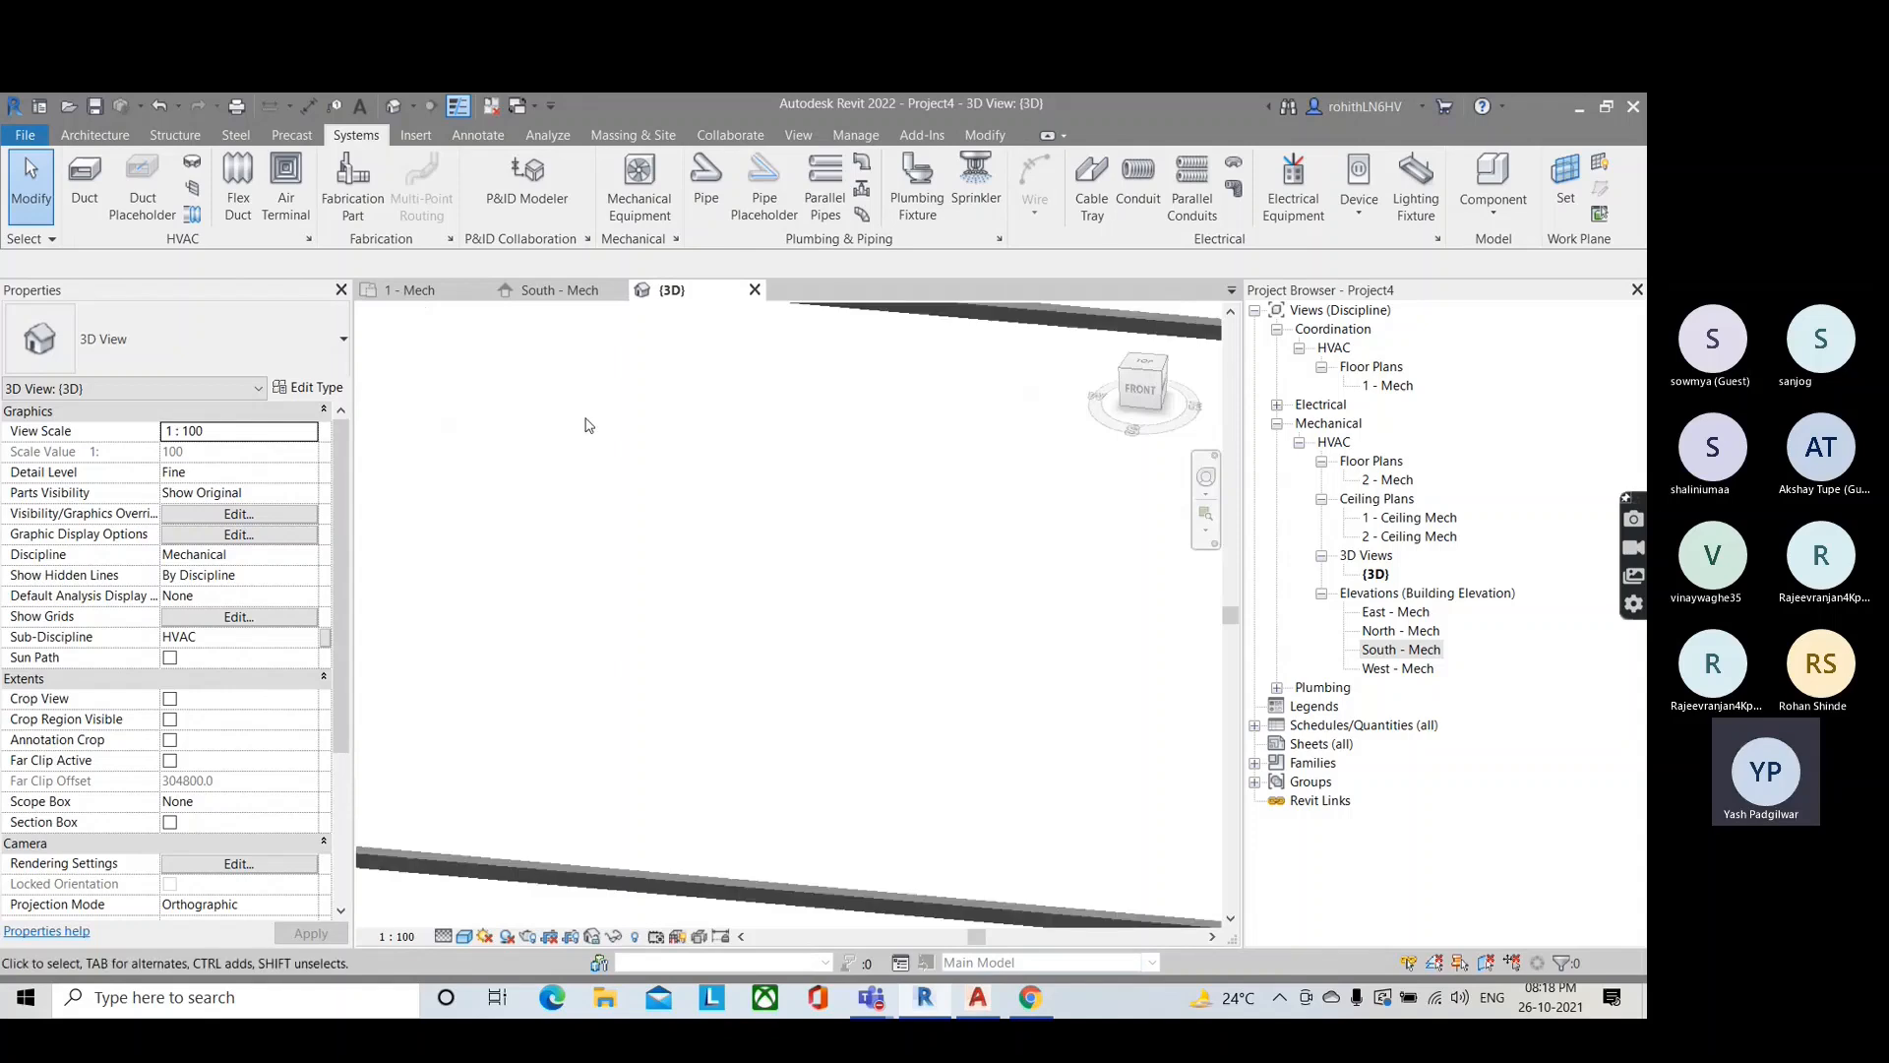
scroll(588, 425, down, 2)
middle_drag(588, 425, 734, 552)
scroll(732, 533, up, 2)
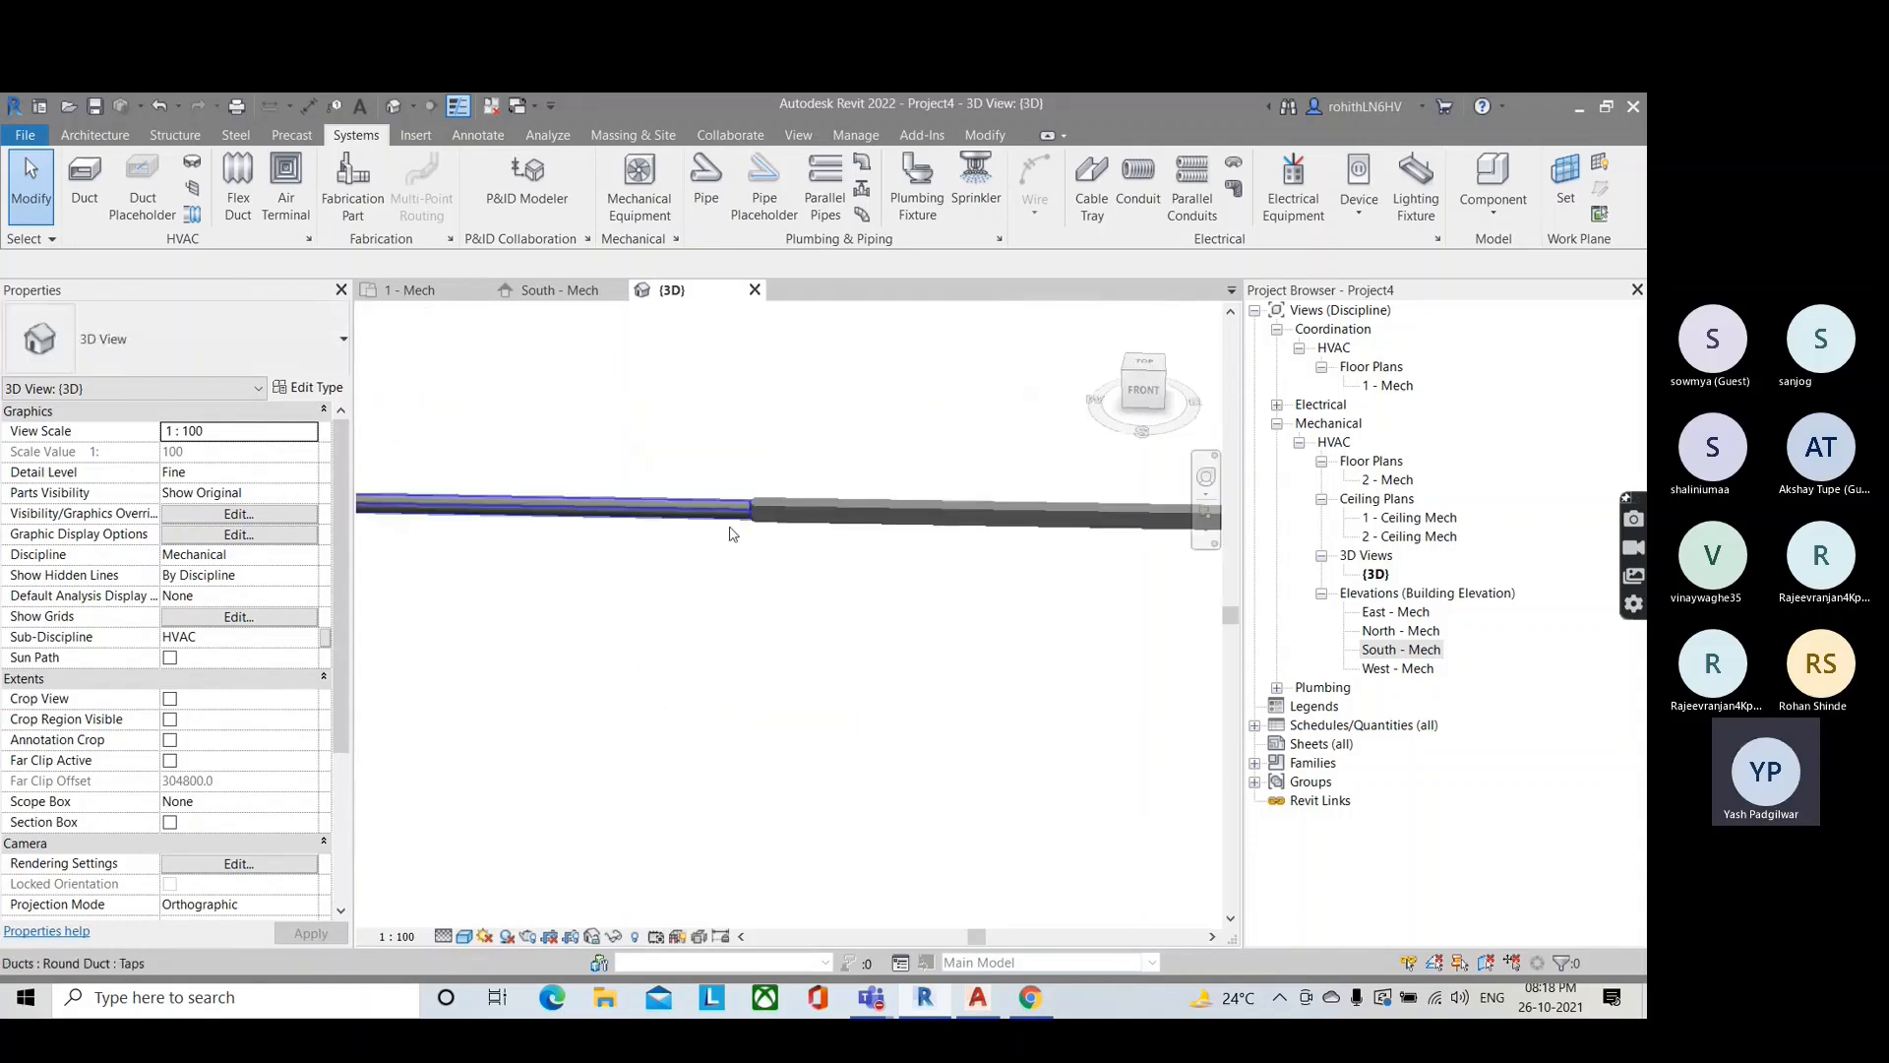
scroll(730, 535, up, 5)
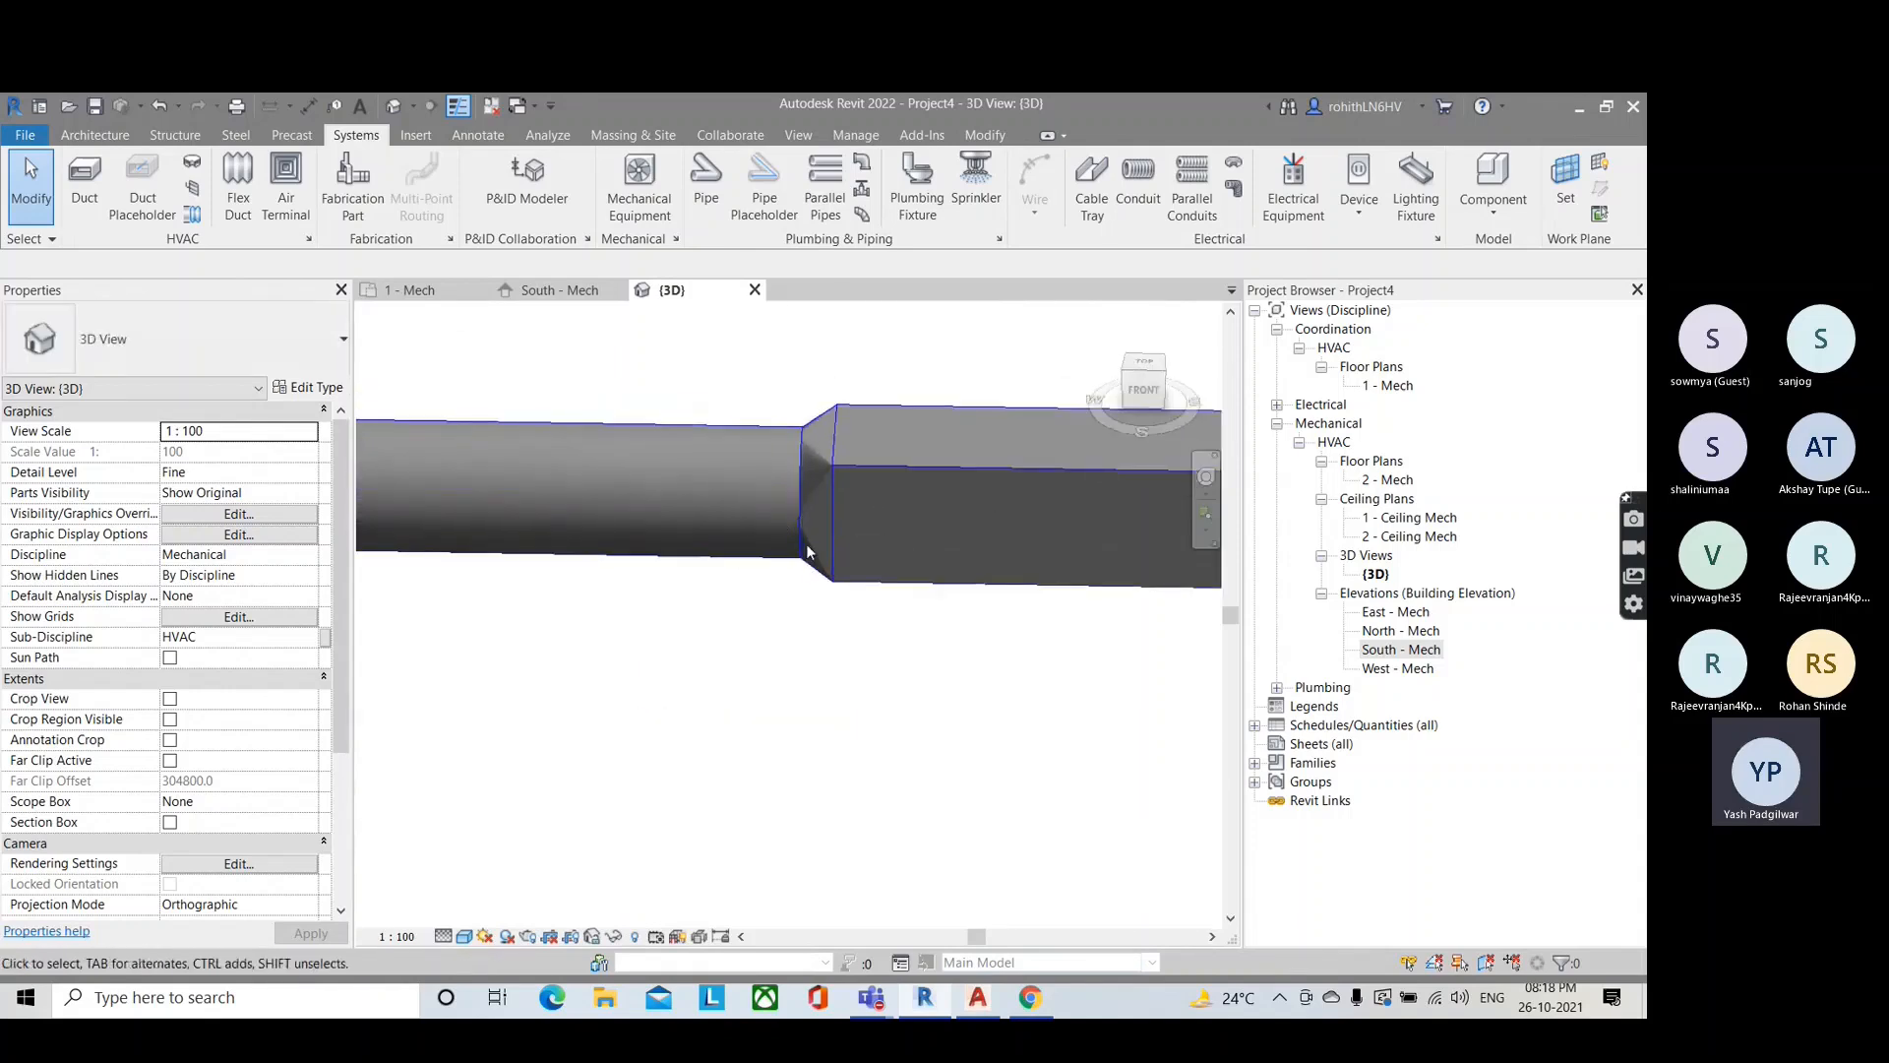
scroll(806, 543, down, 2)
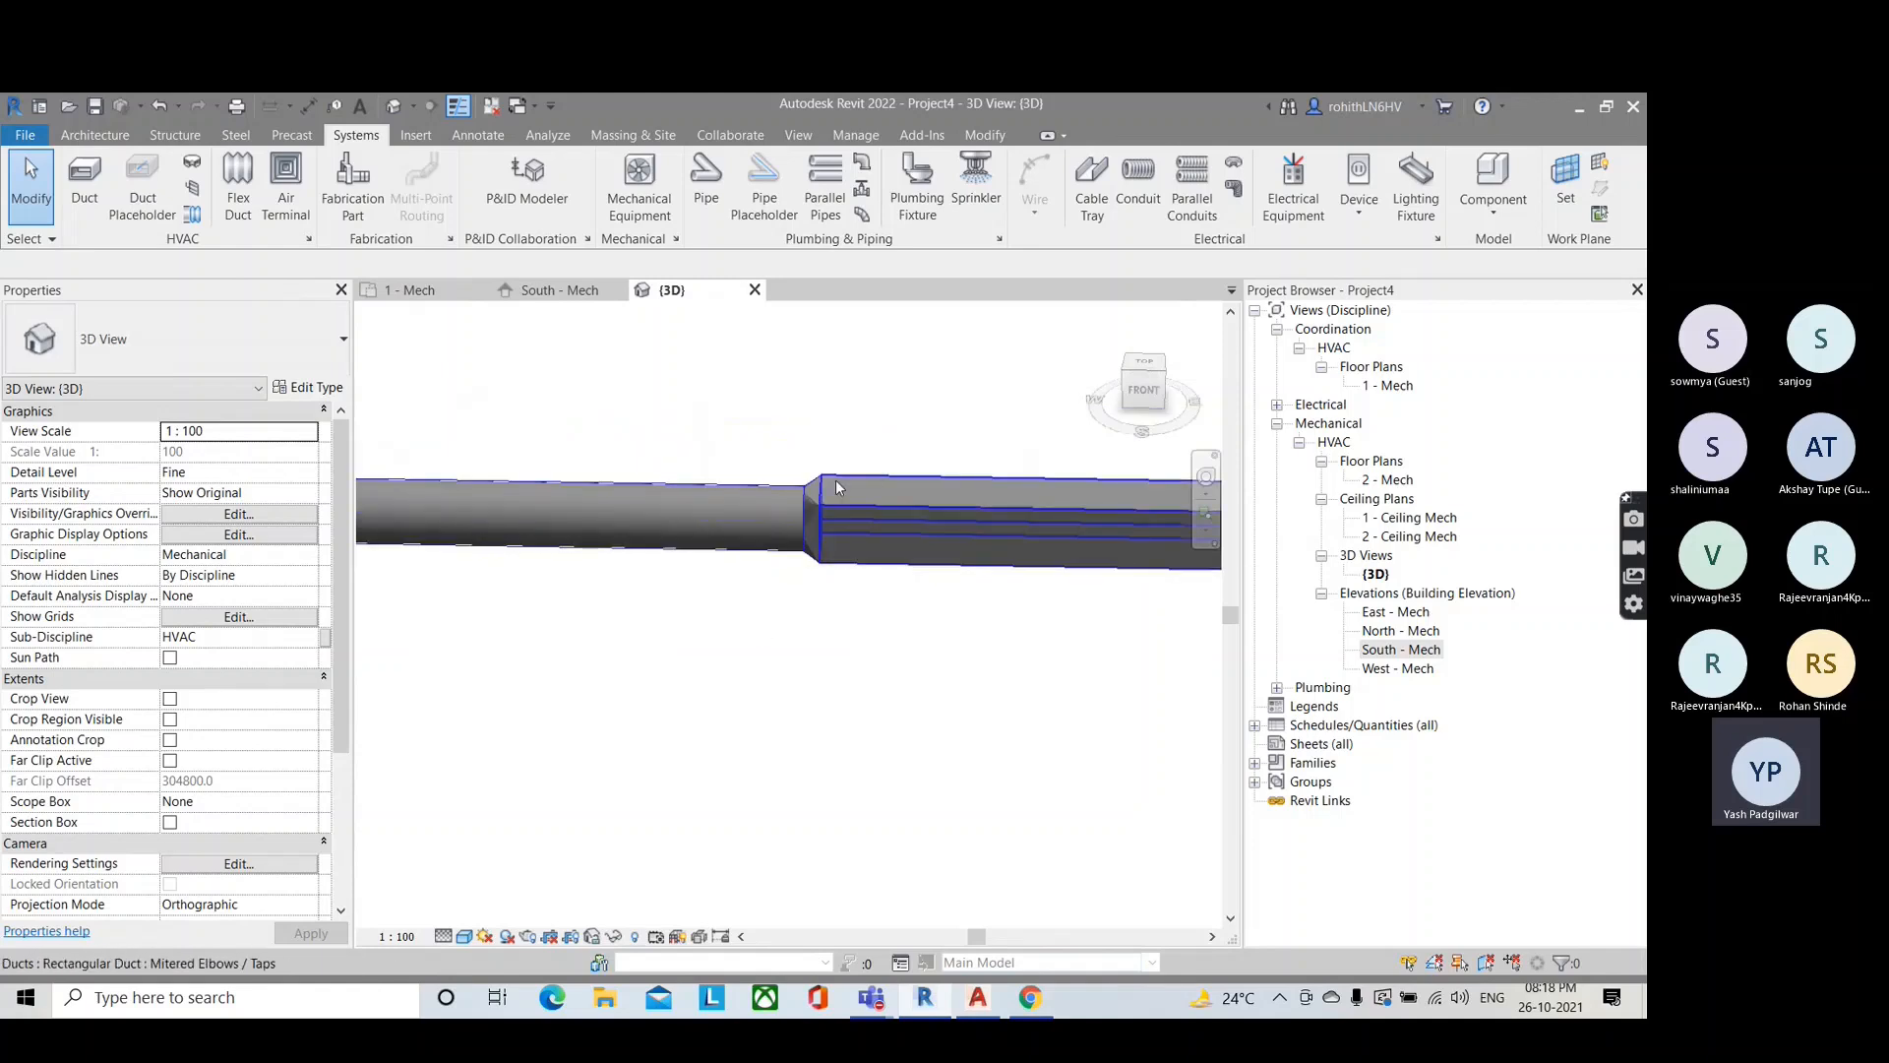
scroll(854, 539, up, 2)
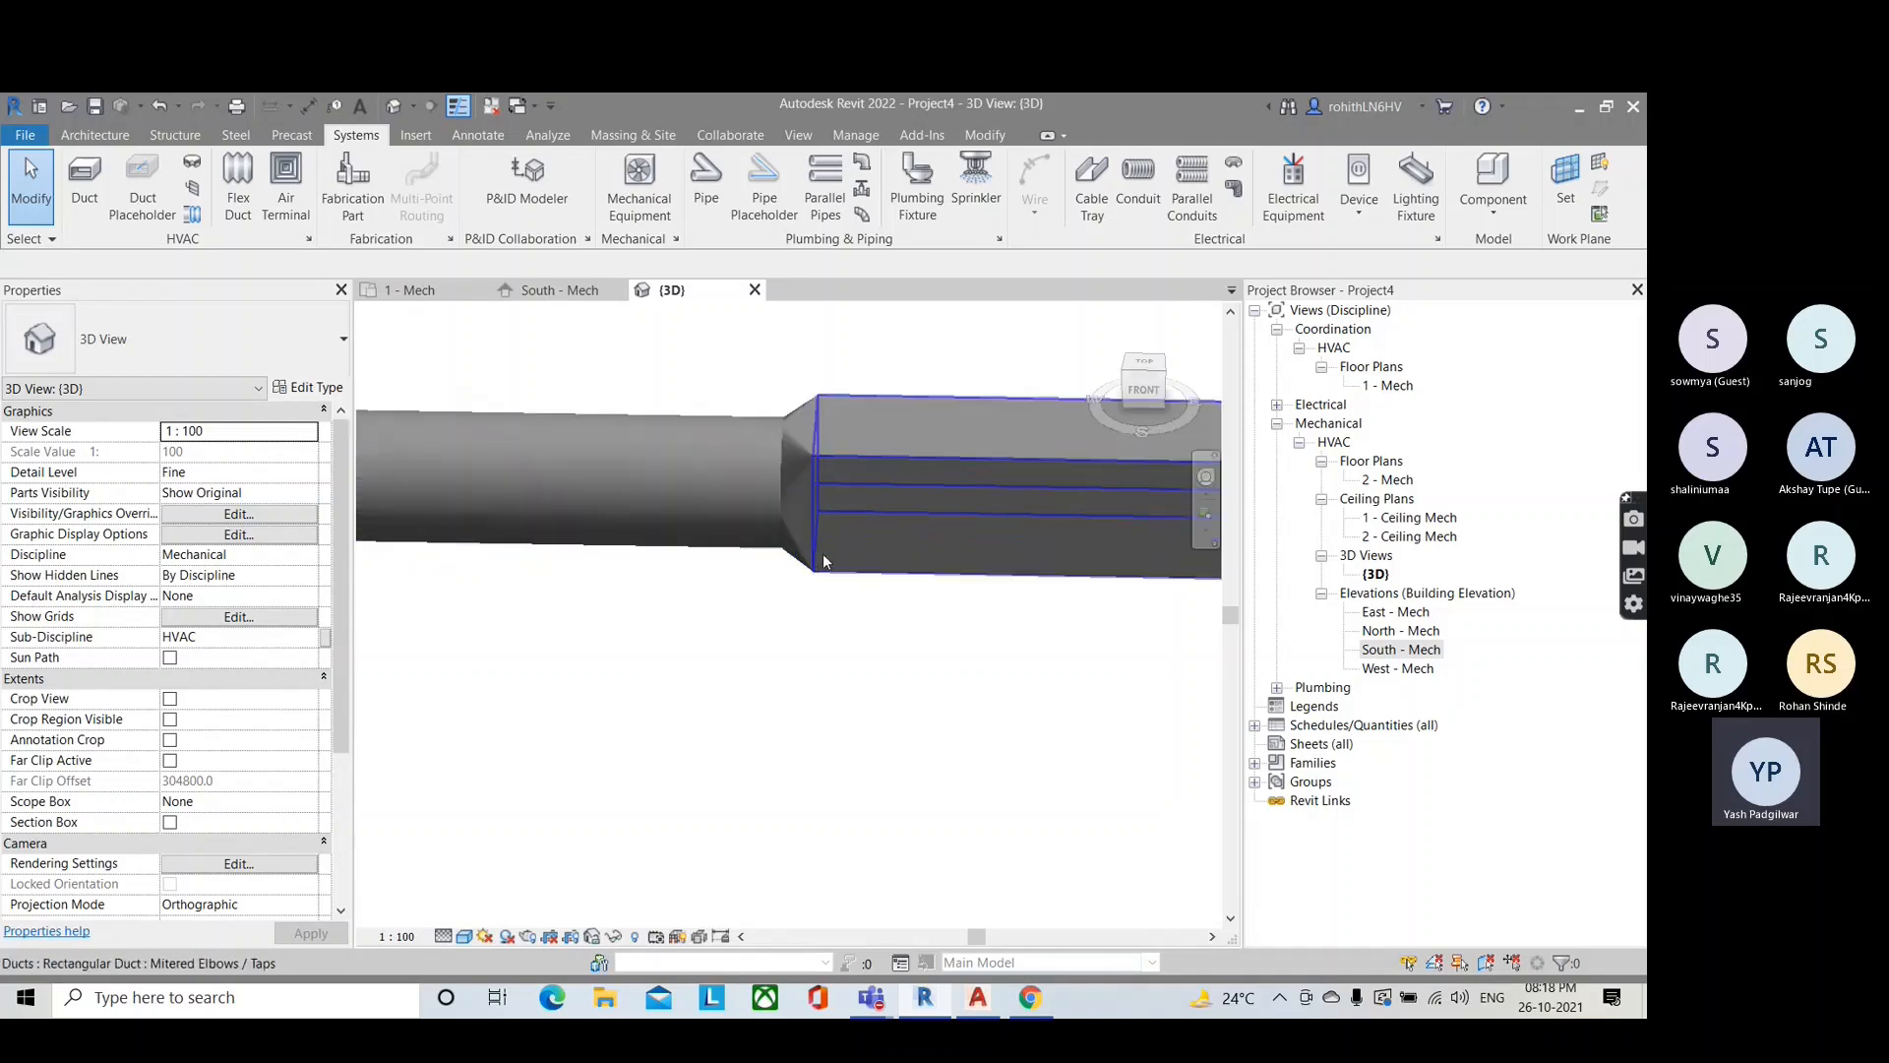
Step: Select the rectangular-to-round transition fitting in 3D, inspect its type and shape up close, and clear the selection
click(806, 456)
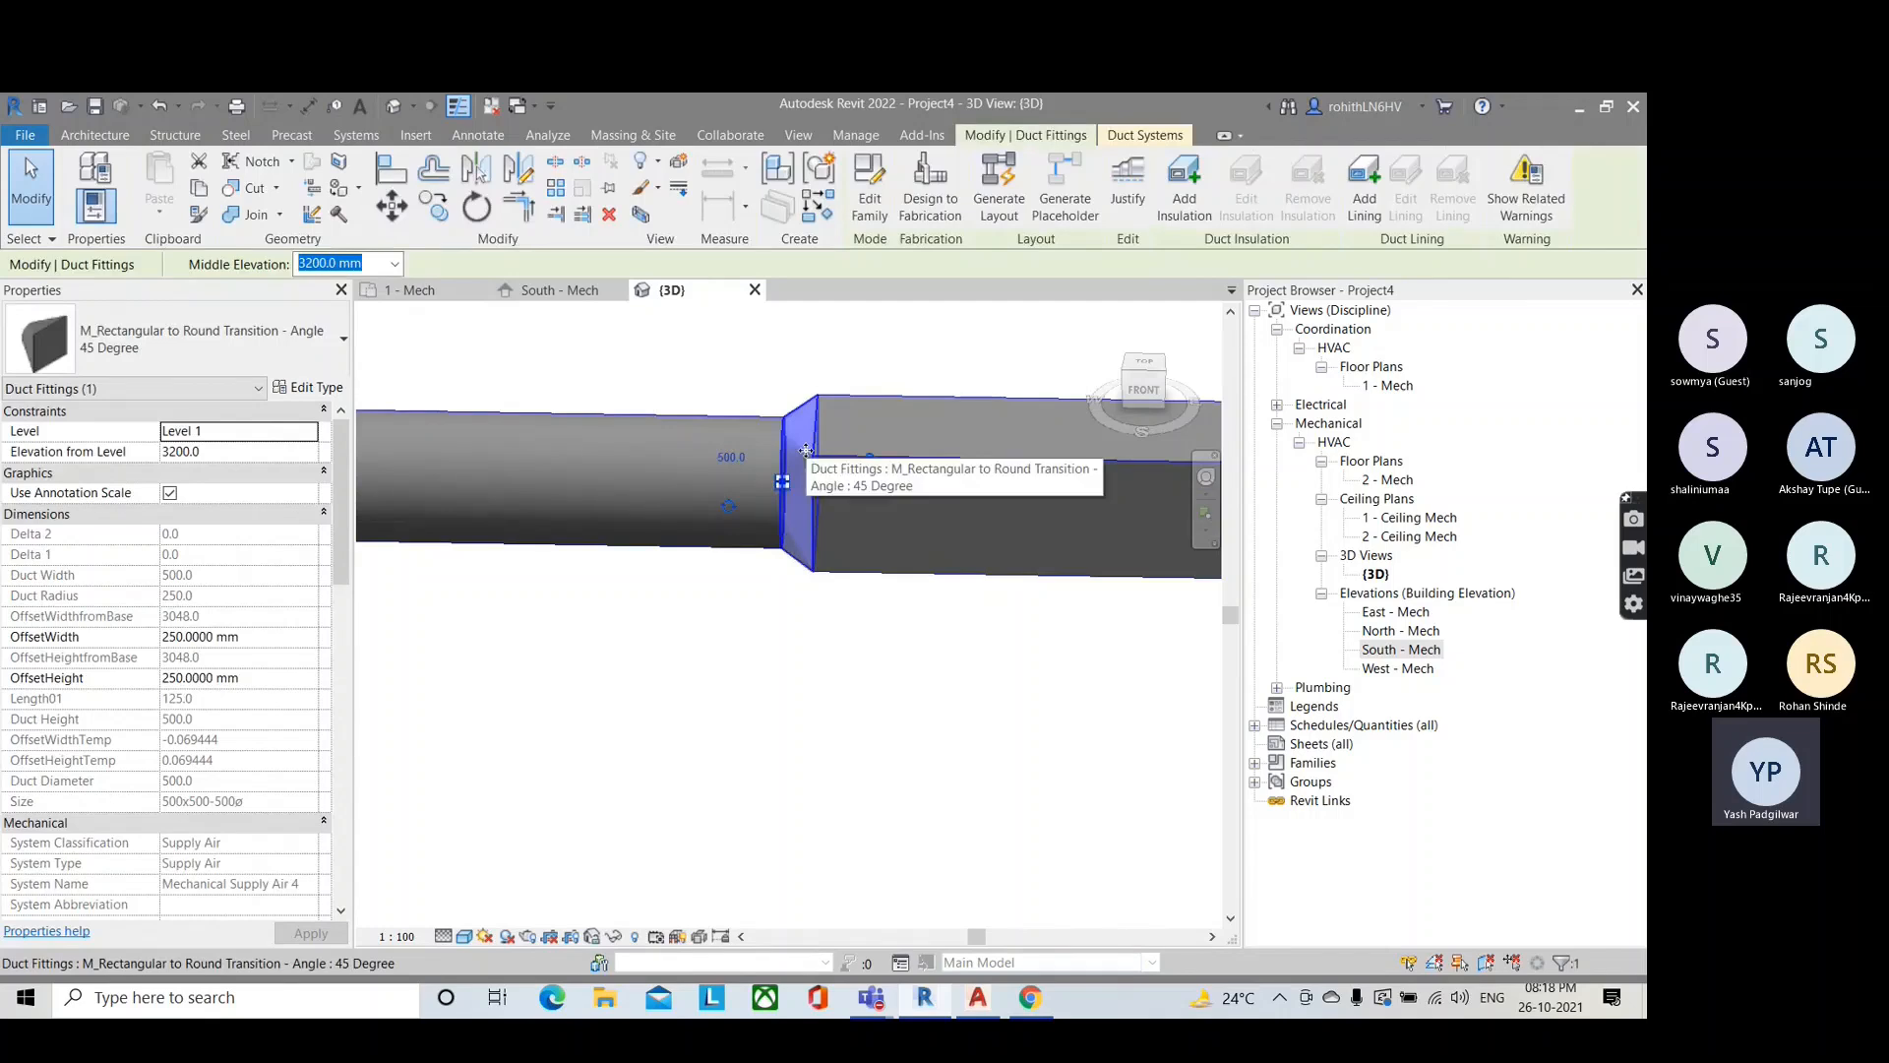
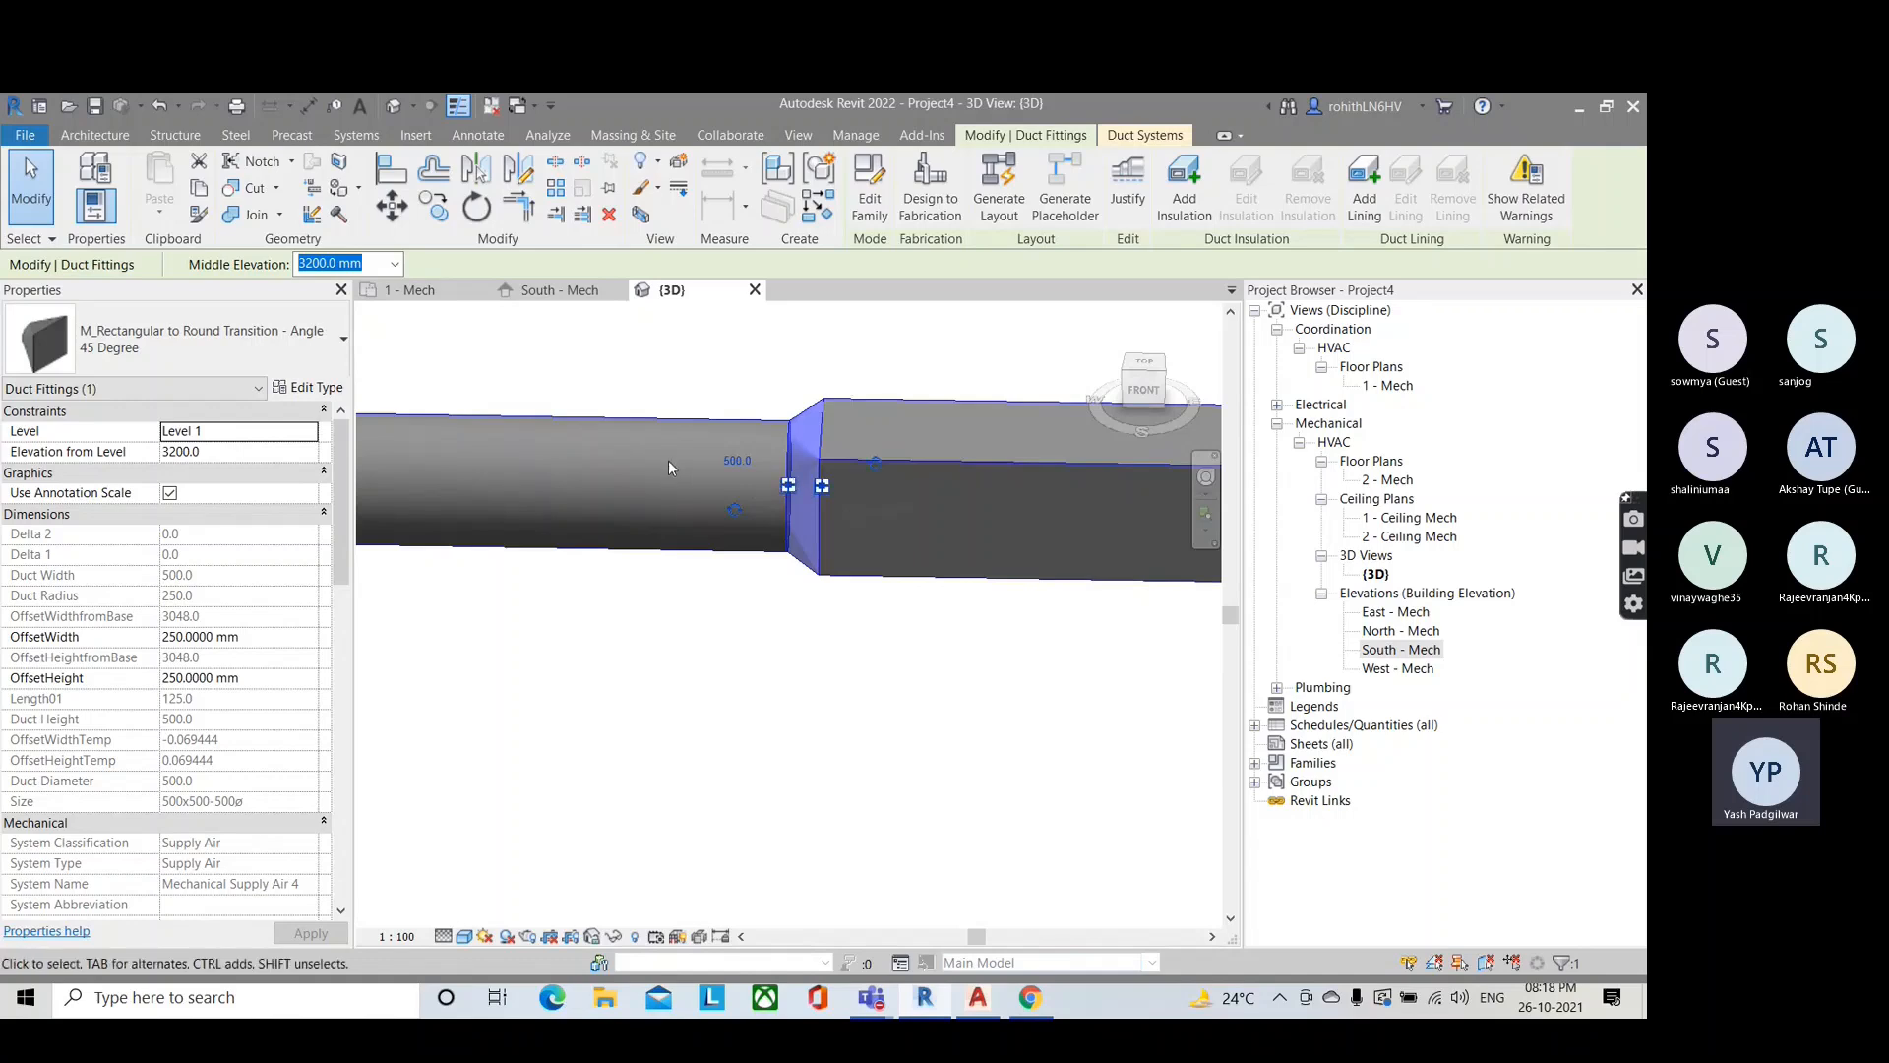
scroll(758, 475, up, 1)
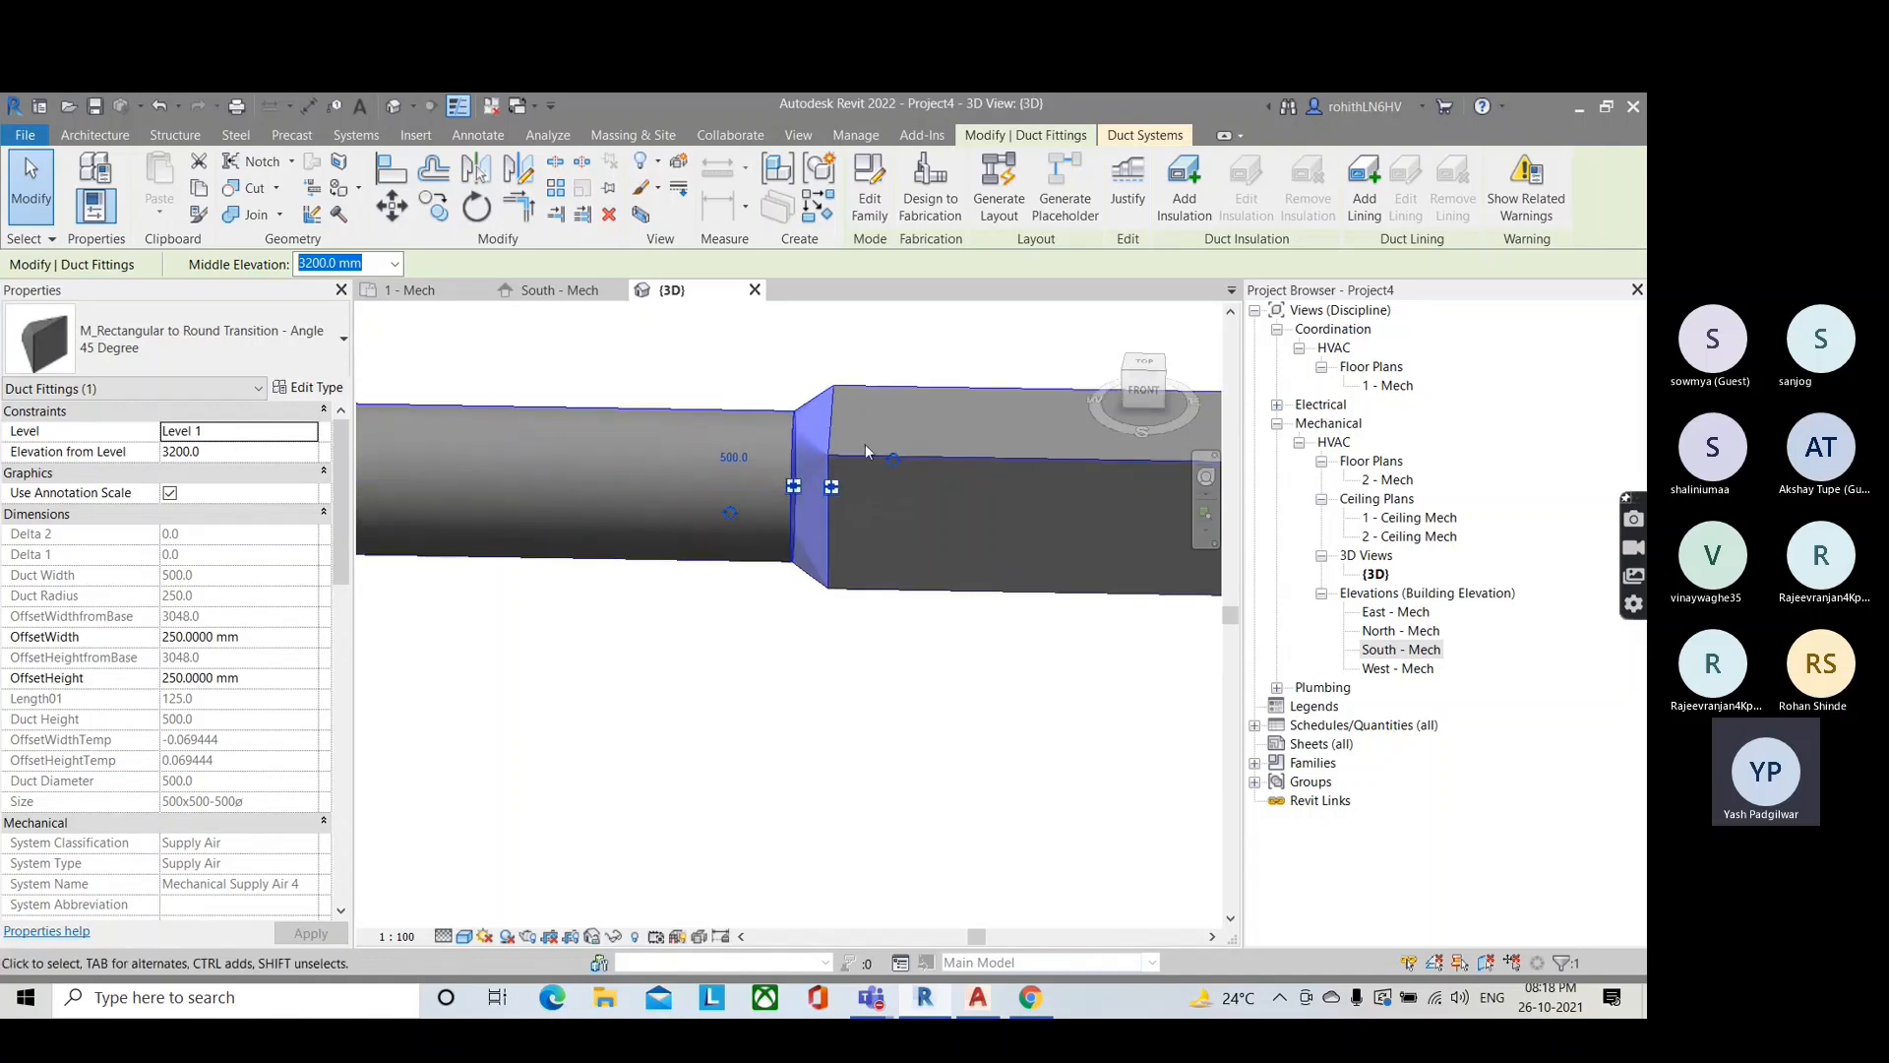
scroll(827, 455, up, 5)
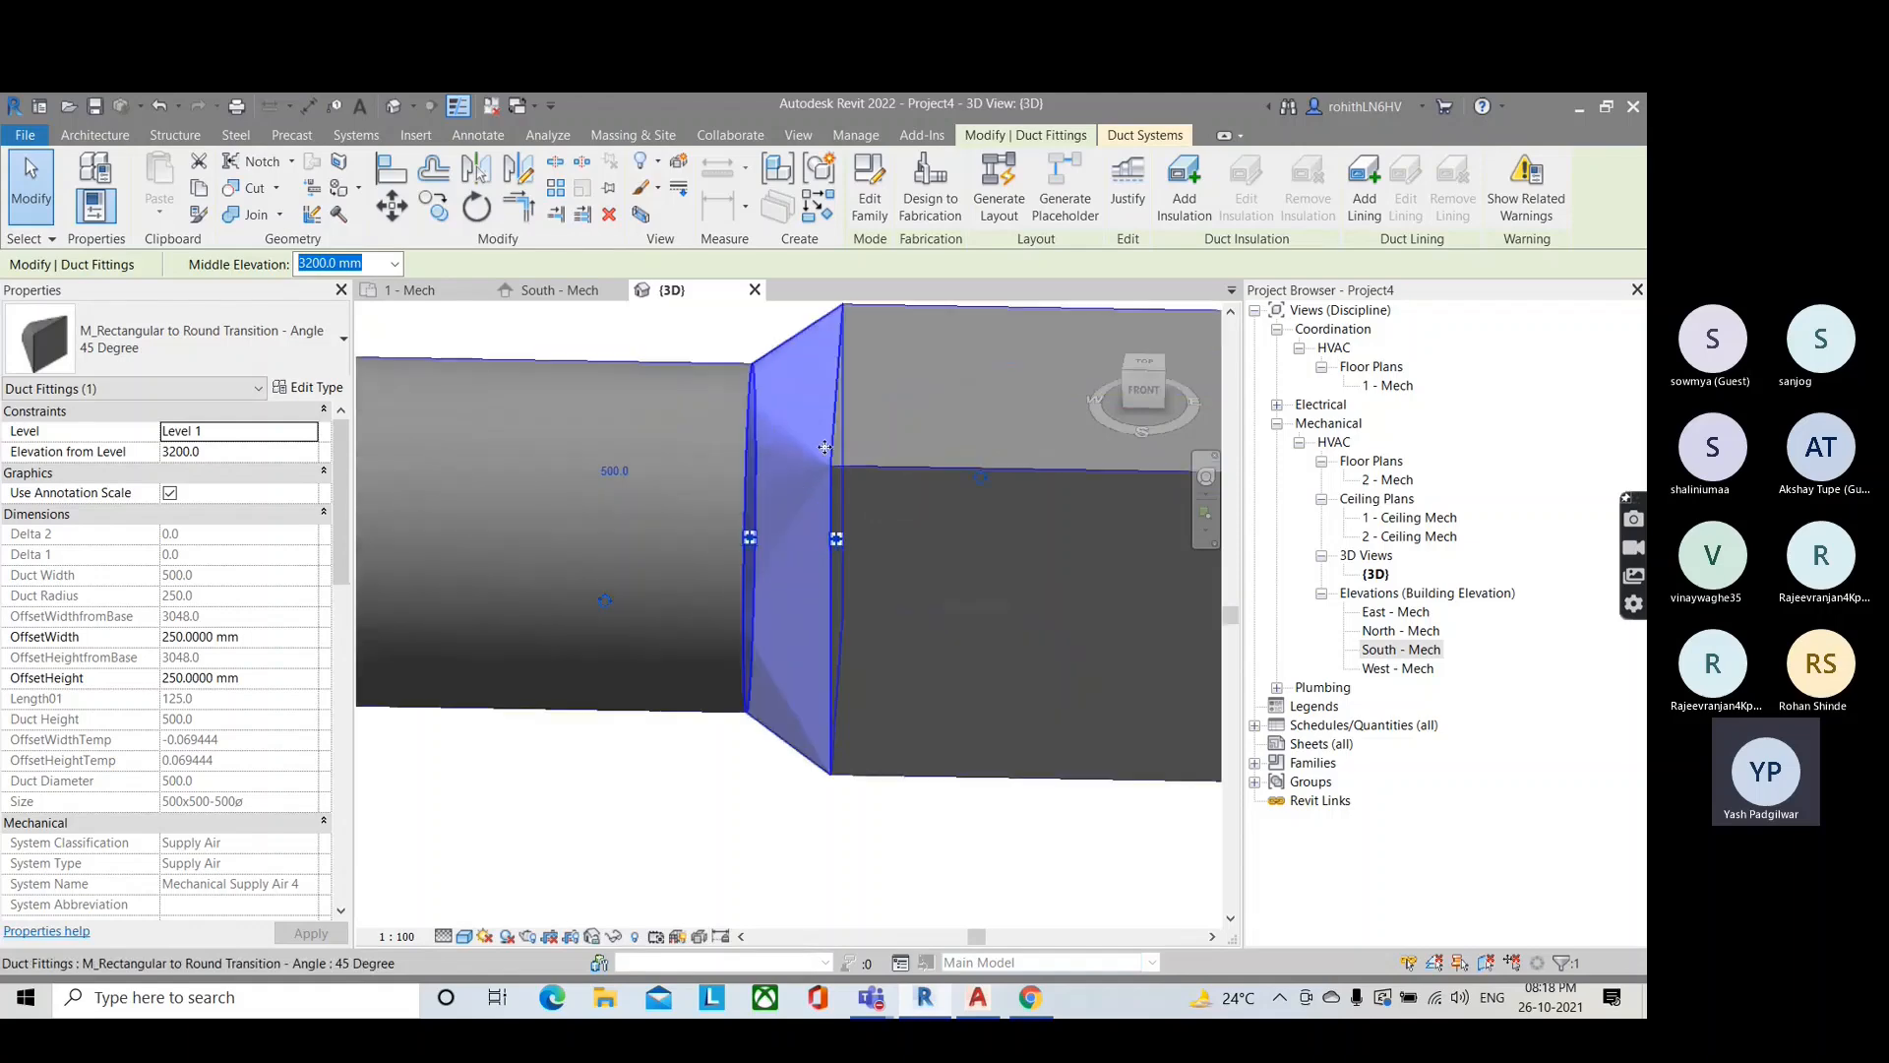
key(Escape)
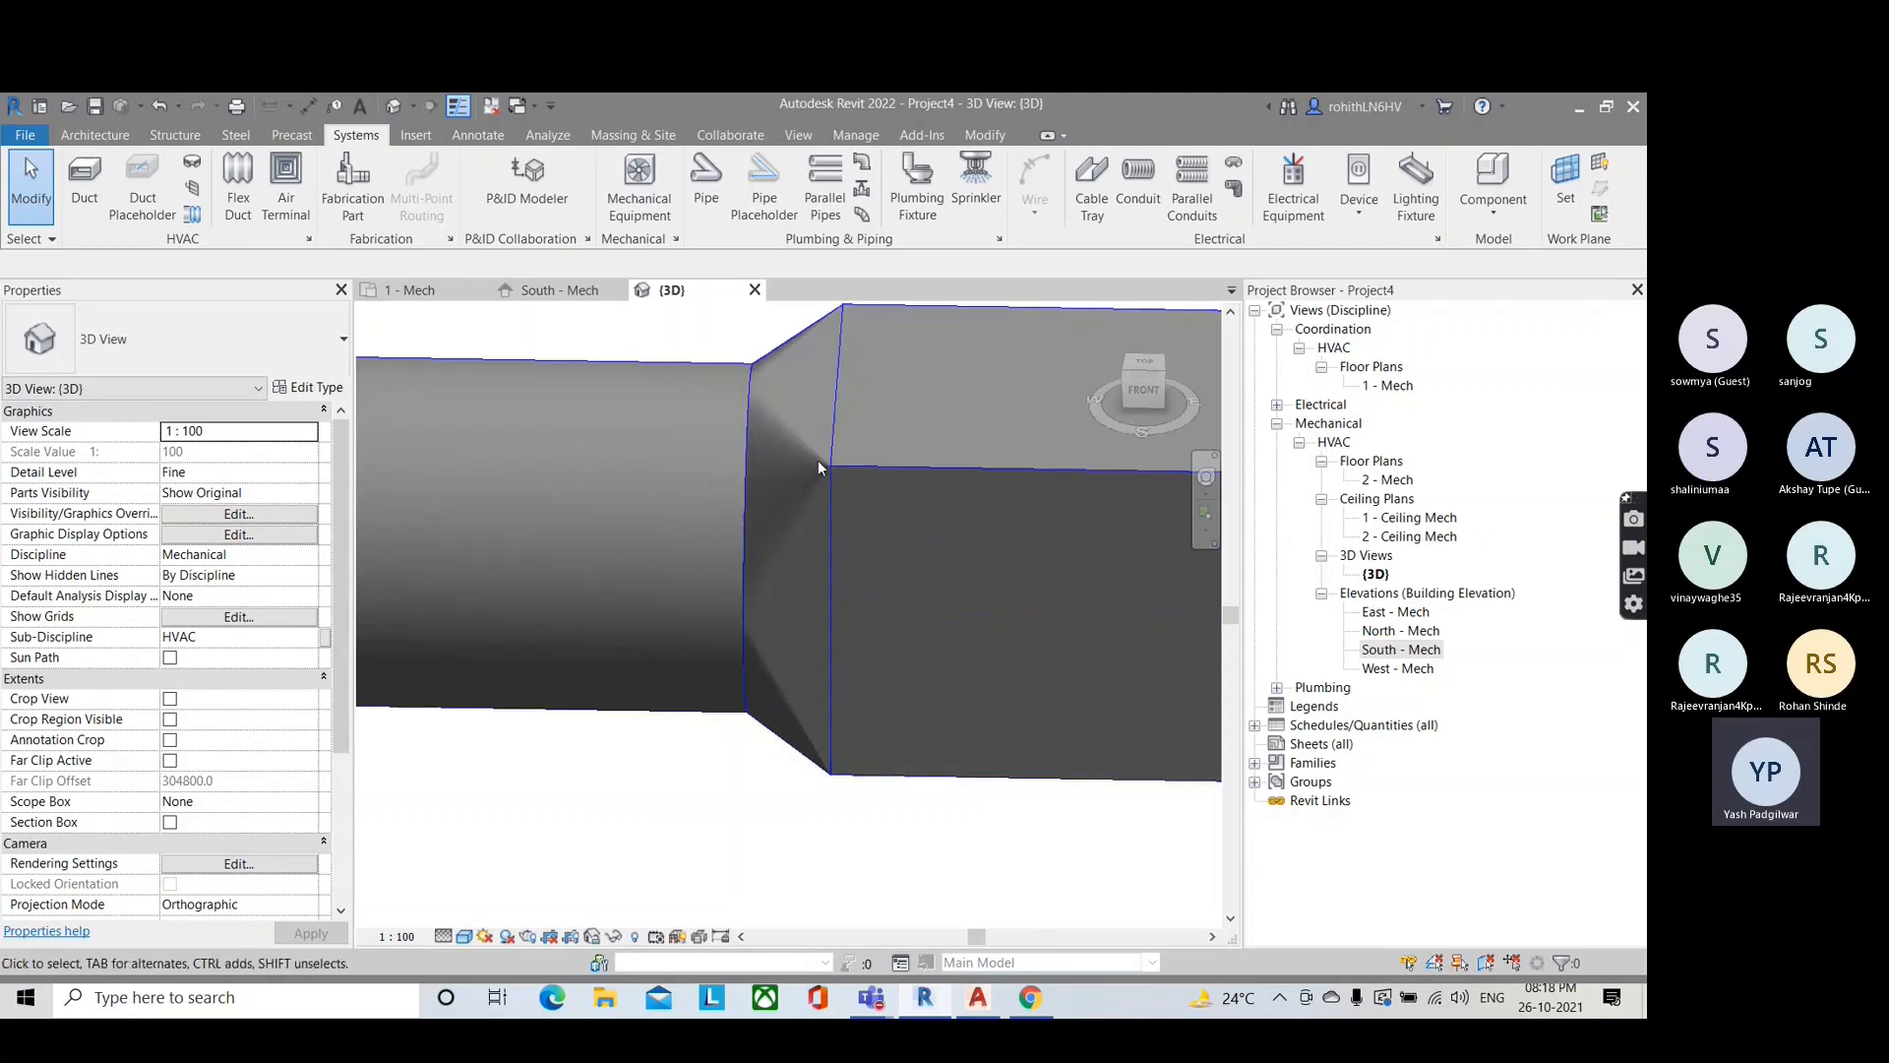
click(824, 459)
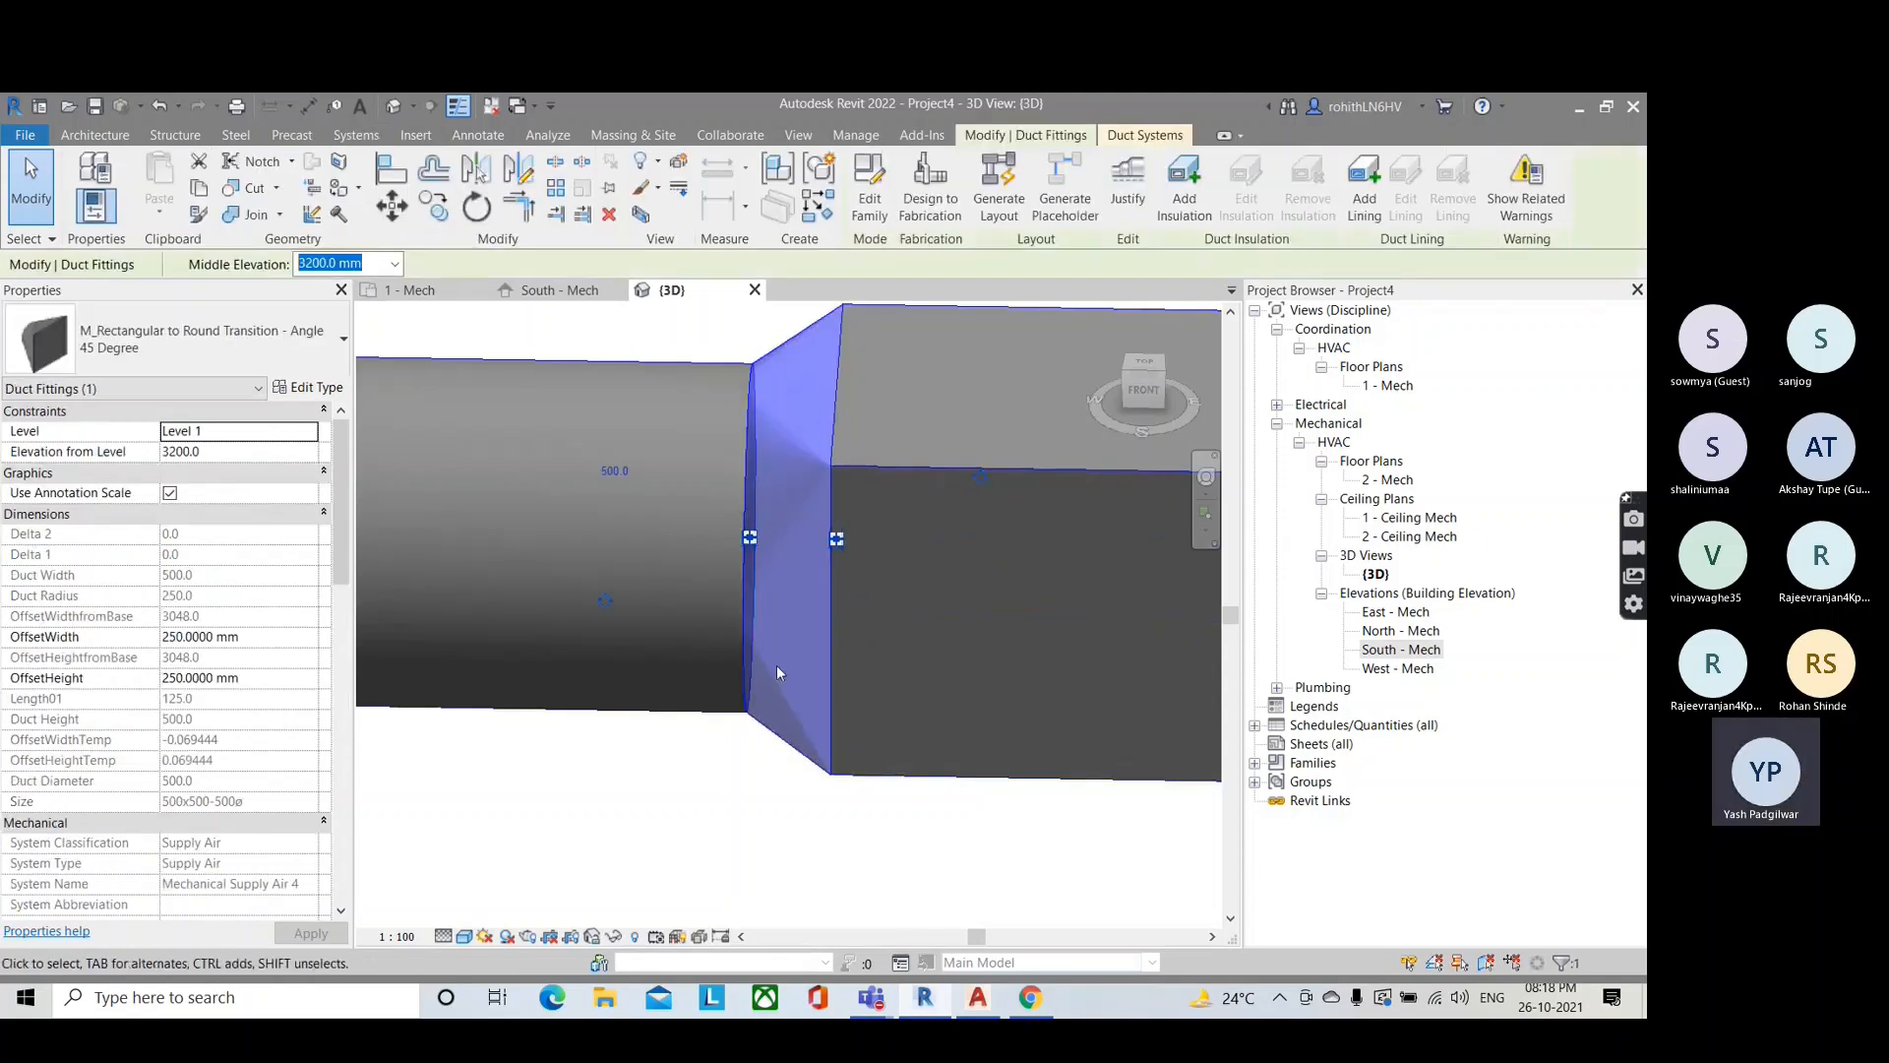
scroll(775, 506, down, 2)
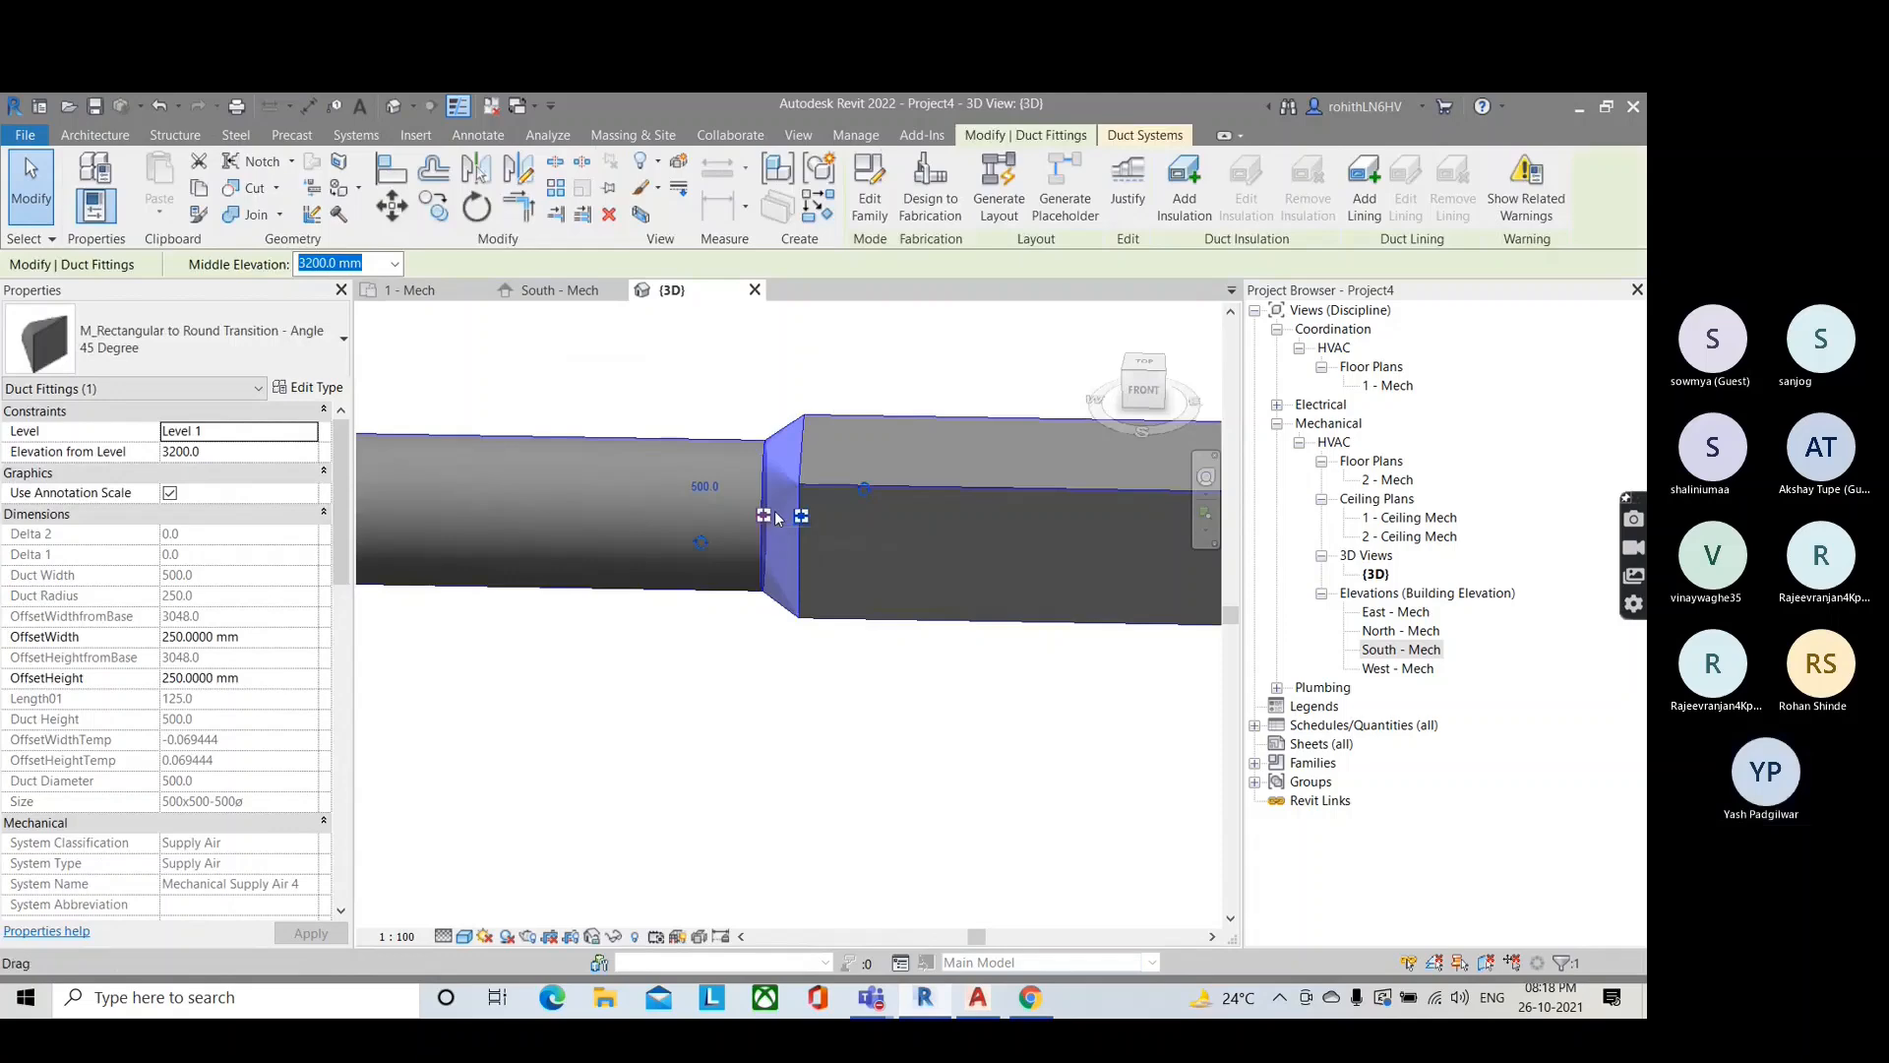
key(Escape)
scroll(776, 514, down, 5)
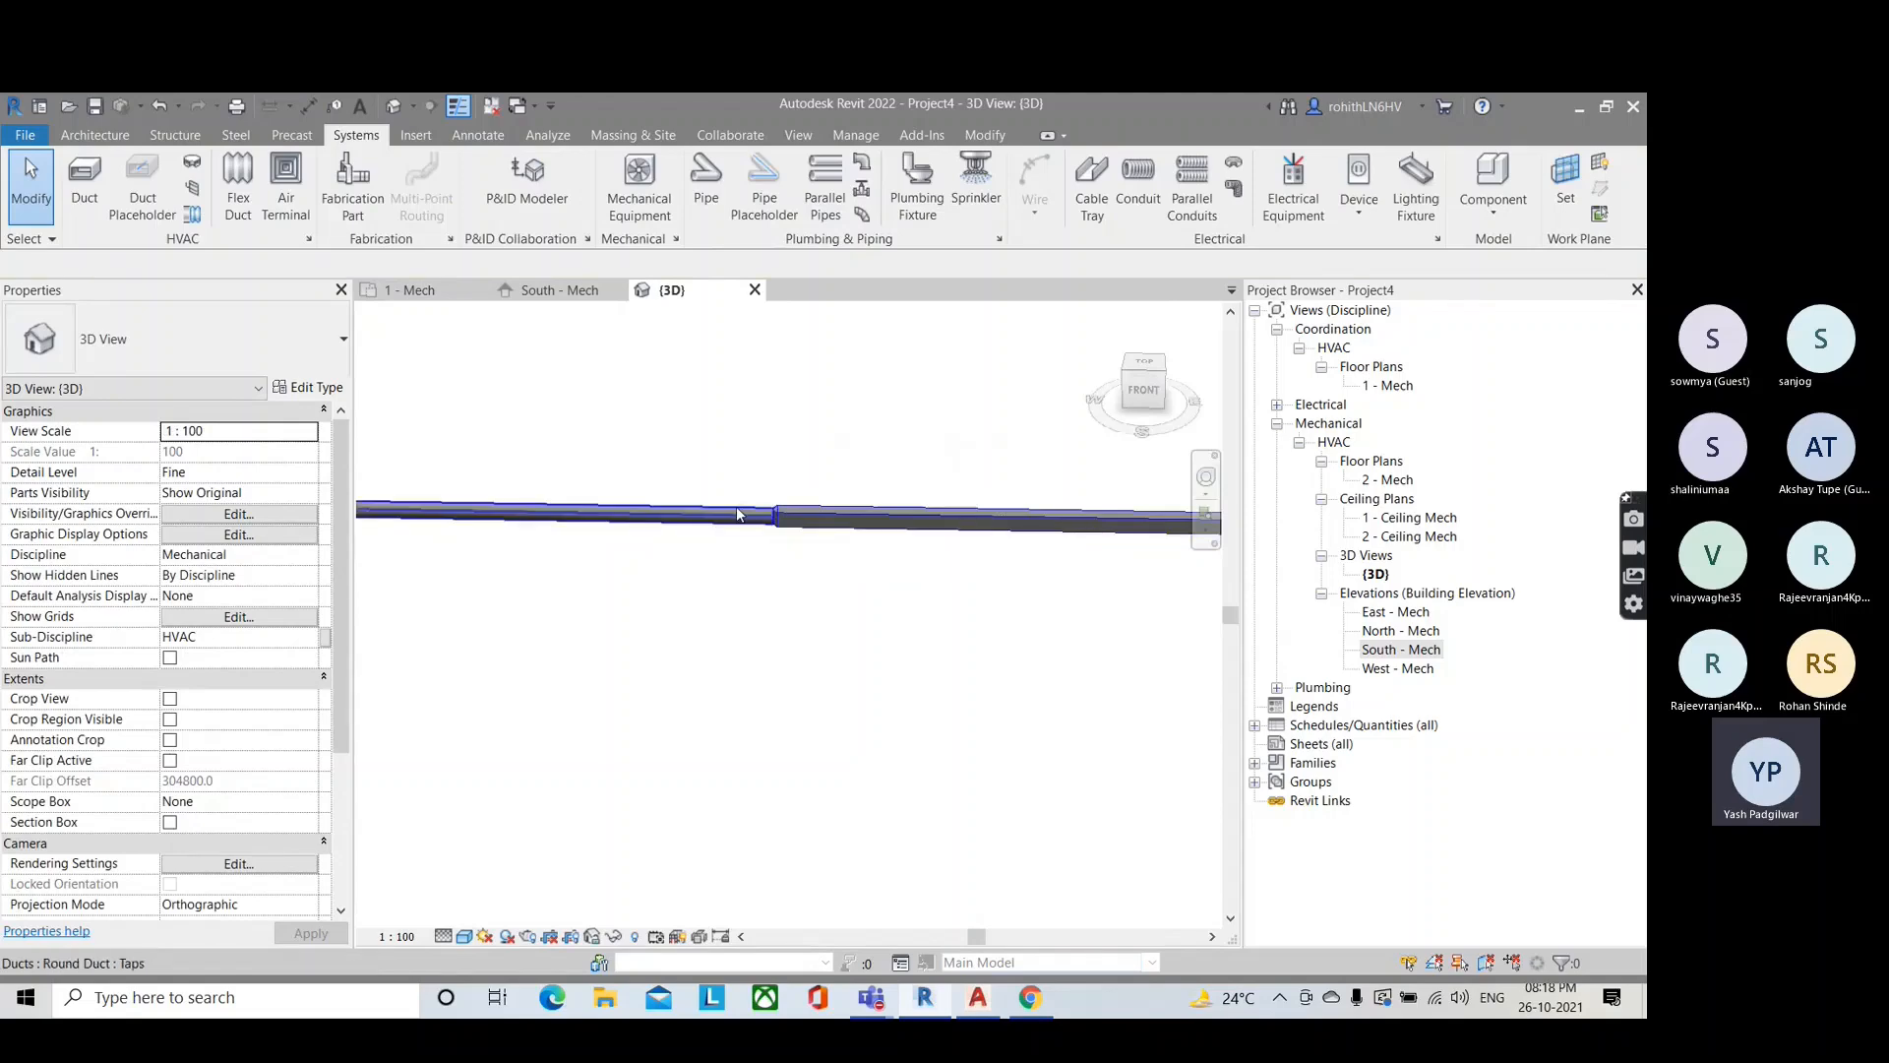
Step: Draw a horizontal 500 x 500 Mitered Elbows / Taps duct in the 1 - Mech plan, below the round-to-rectangular run
click(438, 290)
scroll(670, 586, down, 7)
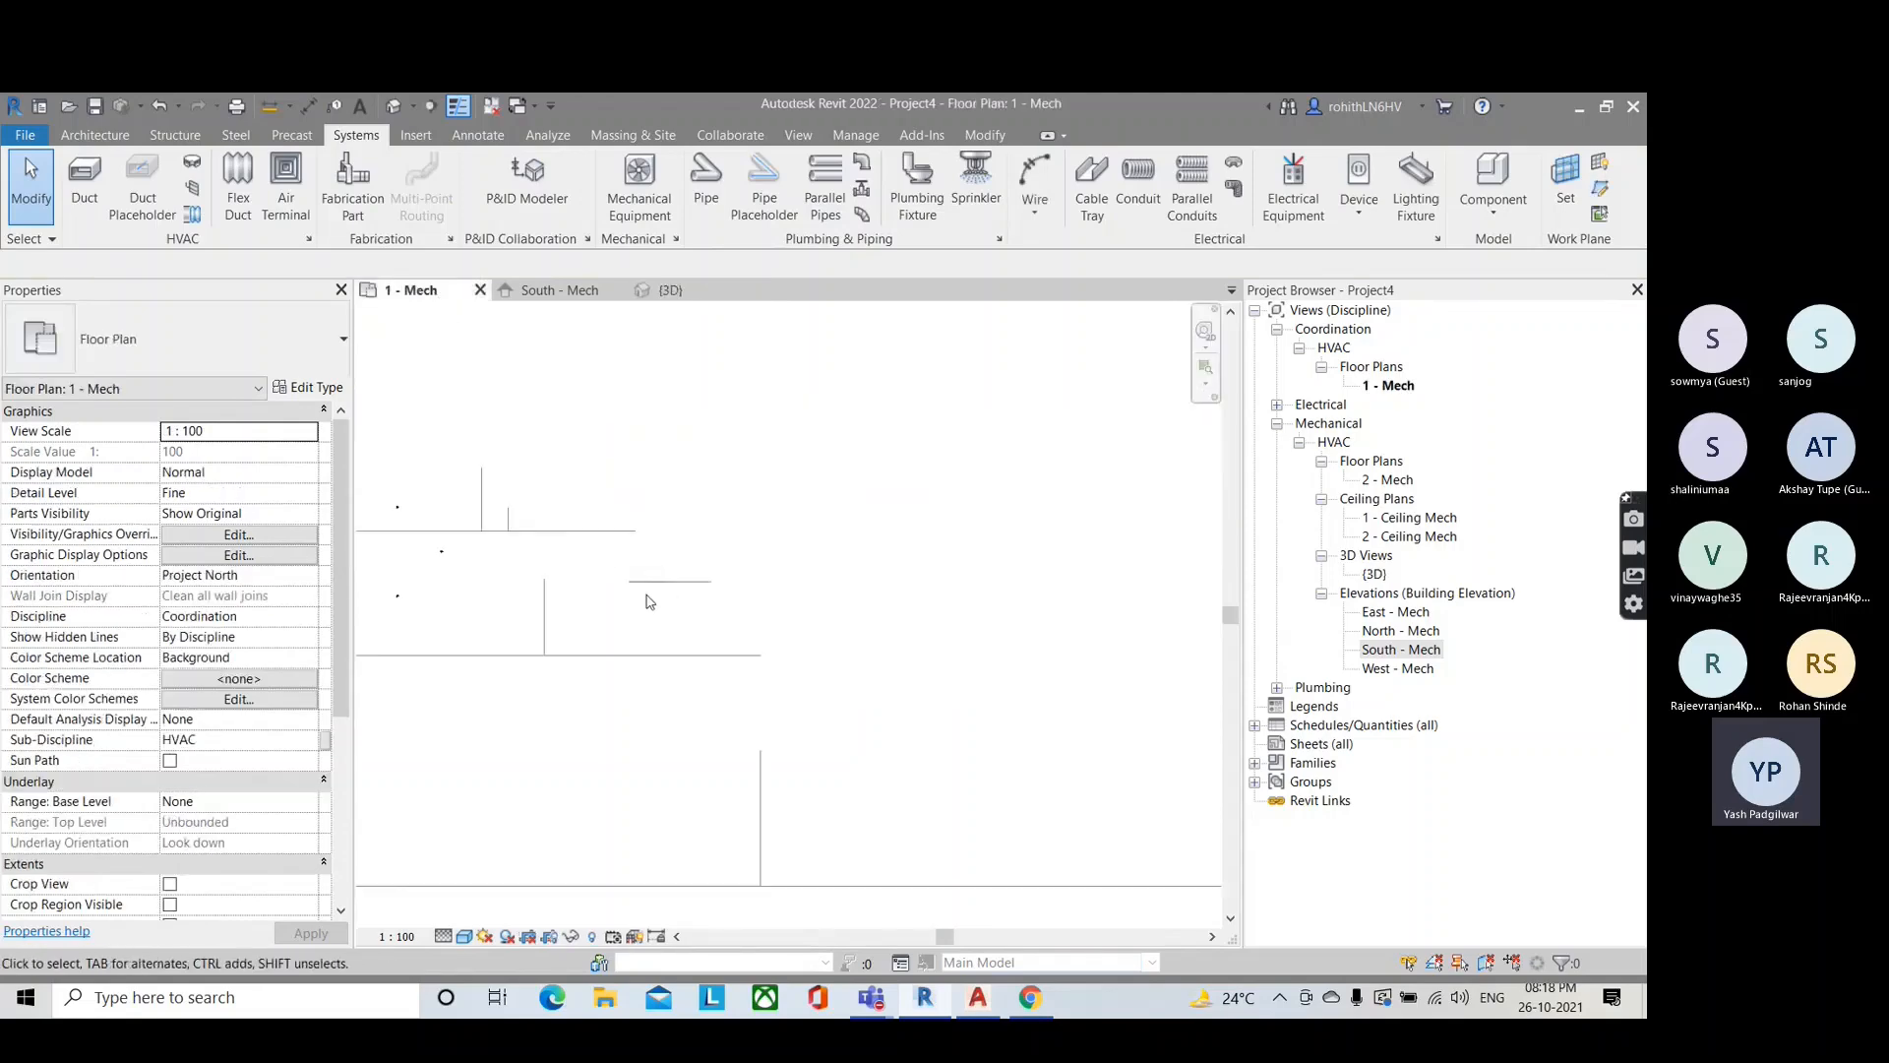
scroll(649, 599, up, 3)
middle_drag(670, 616, 650, 616)
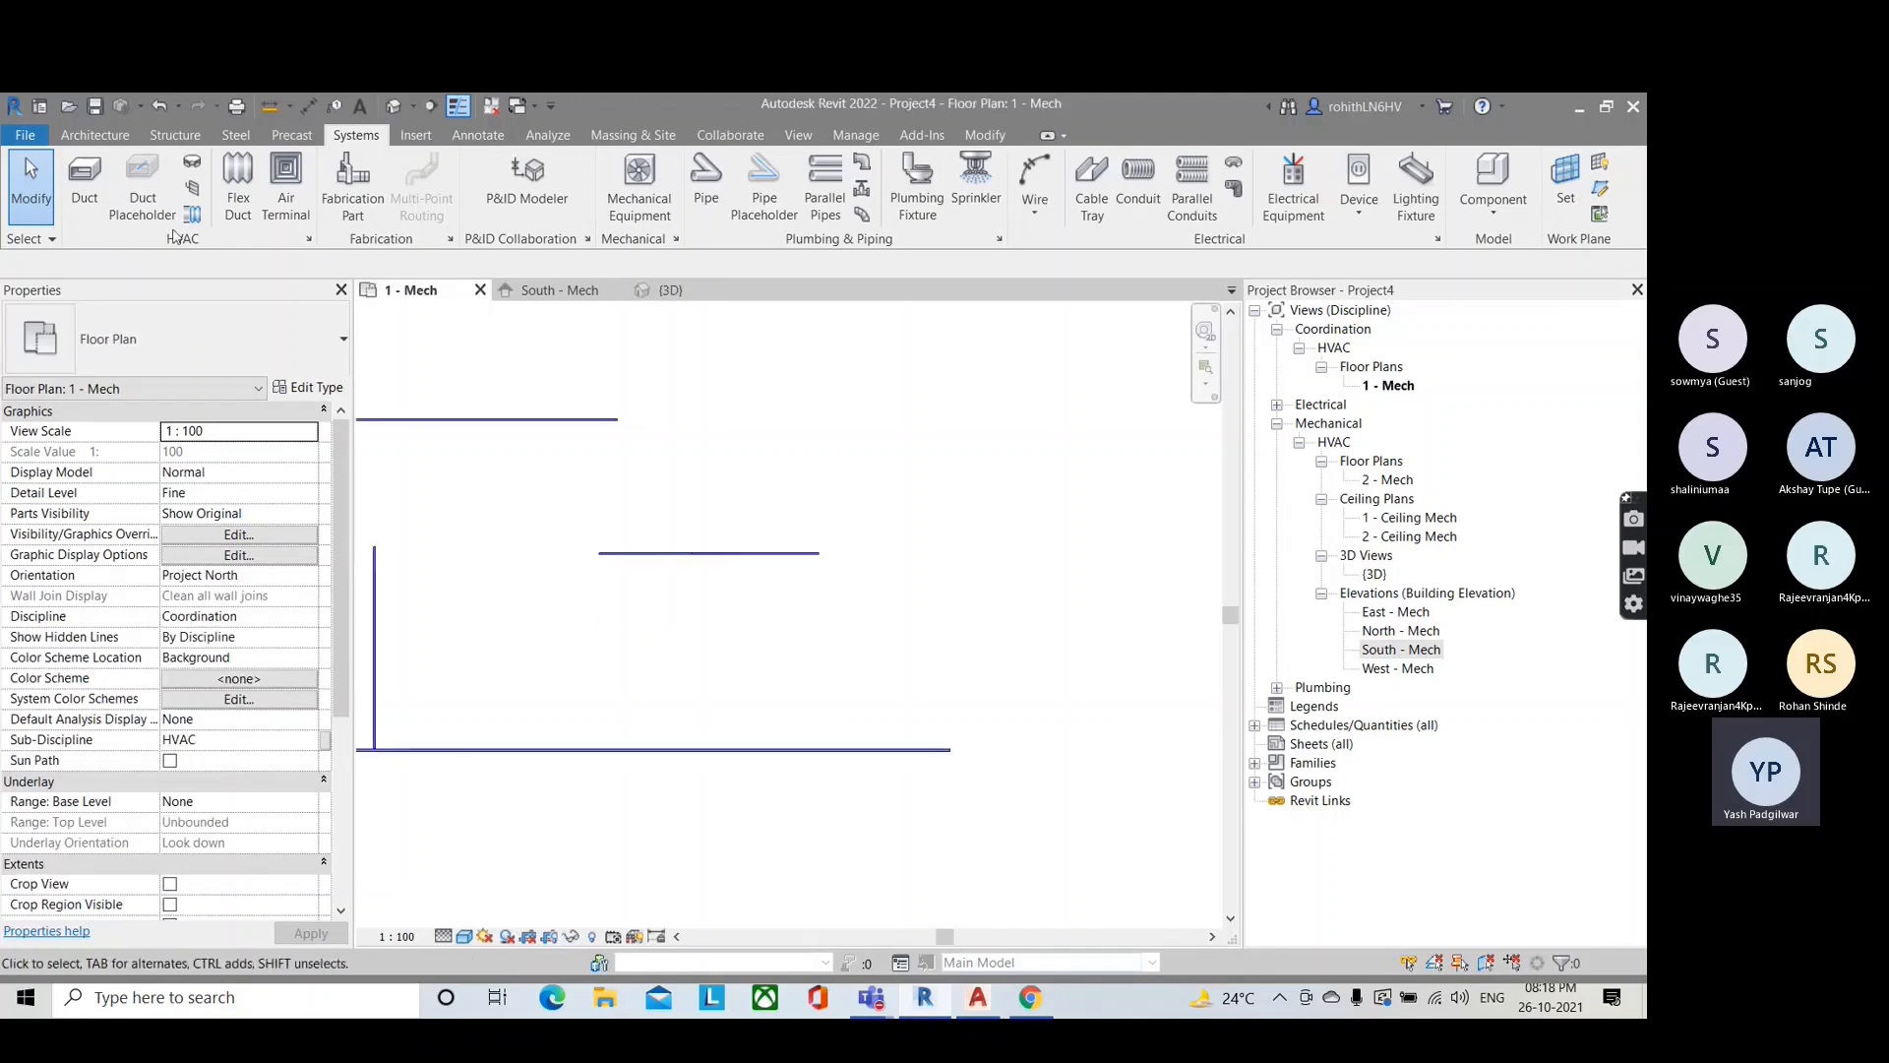
click(85, 182)
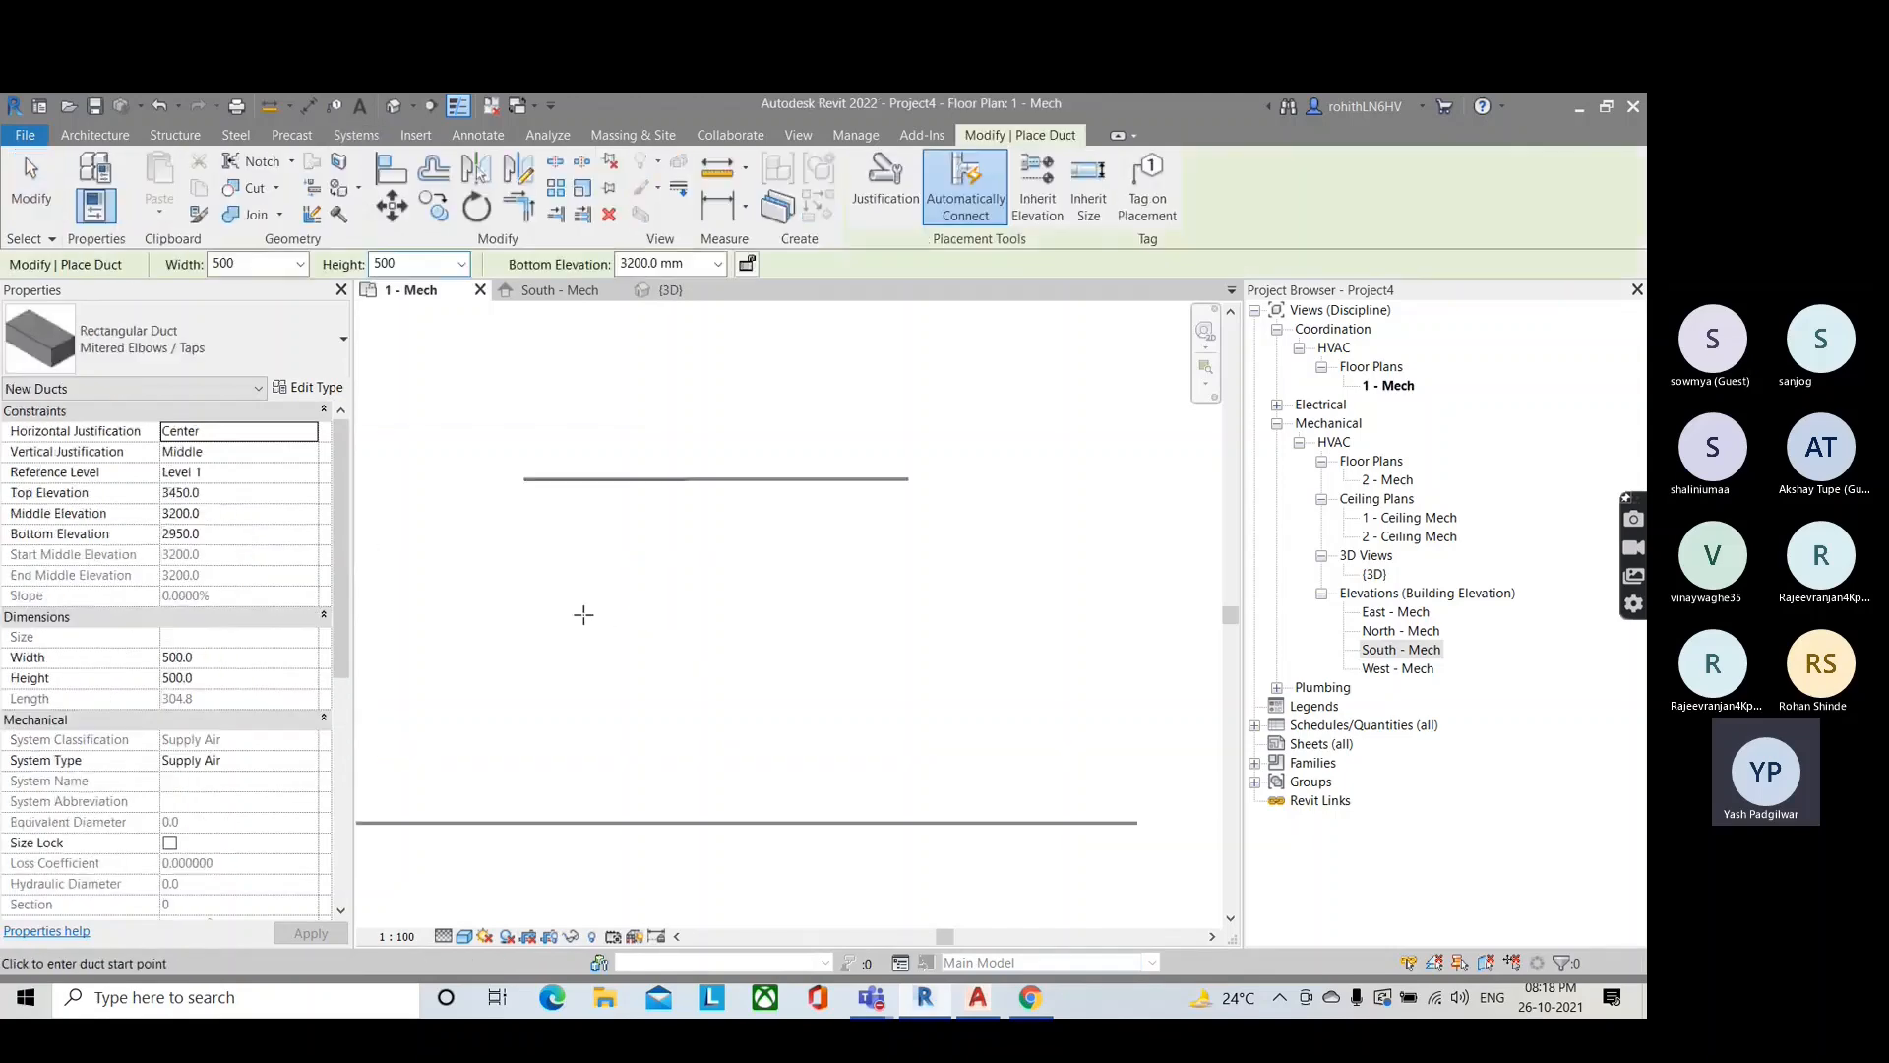
click(509, 589)
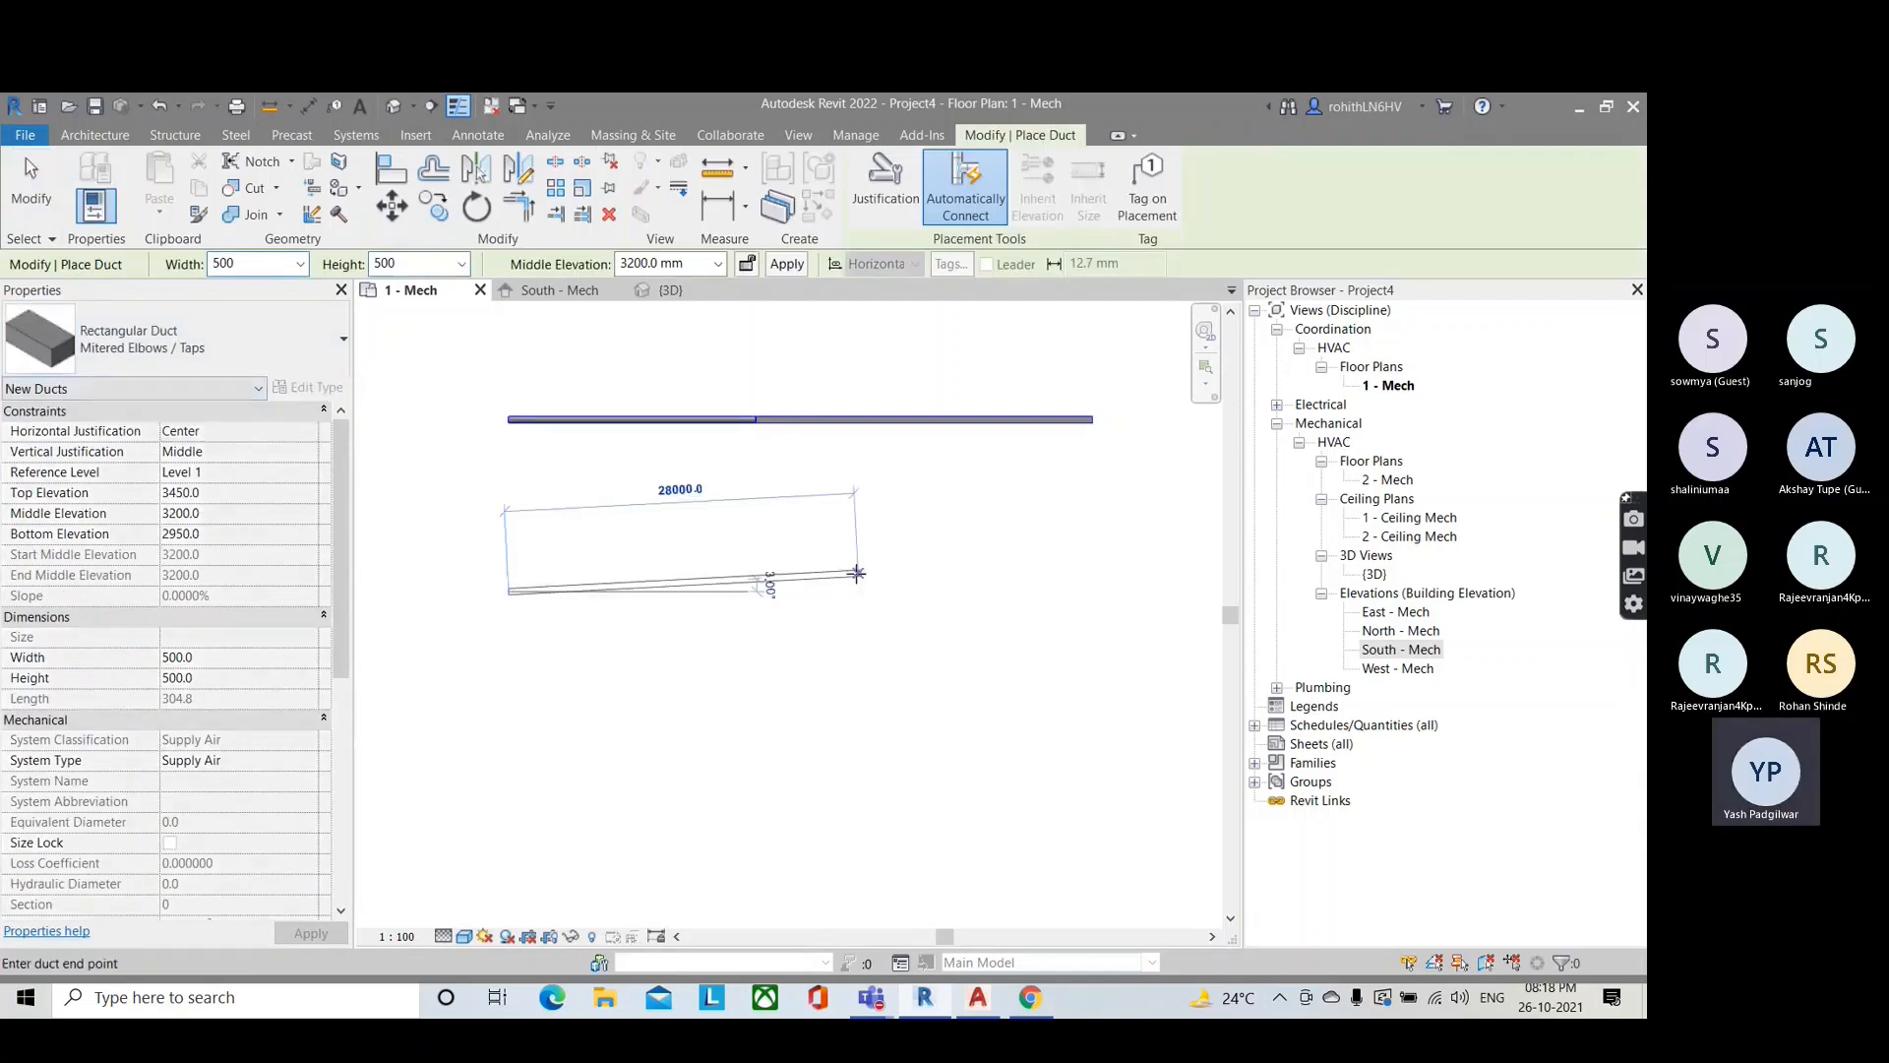
click(832, 591)
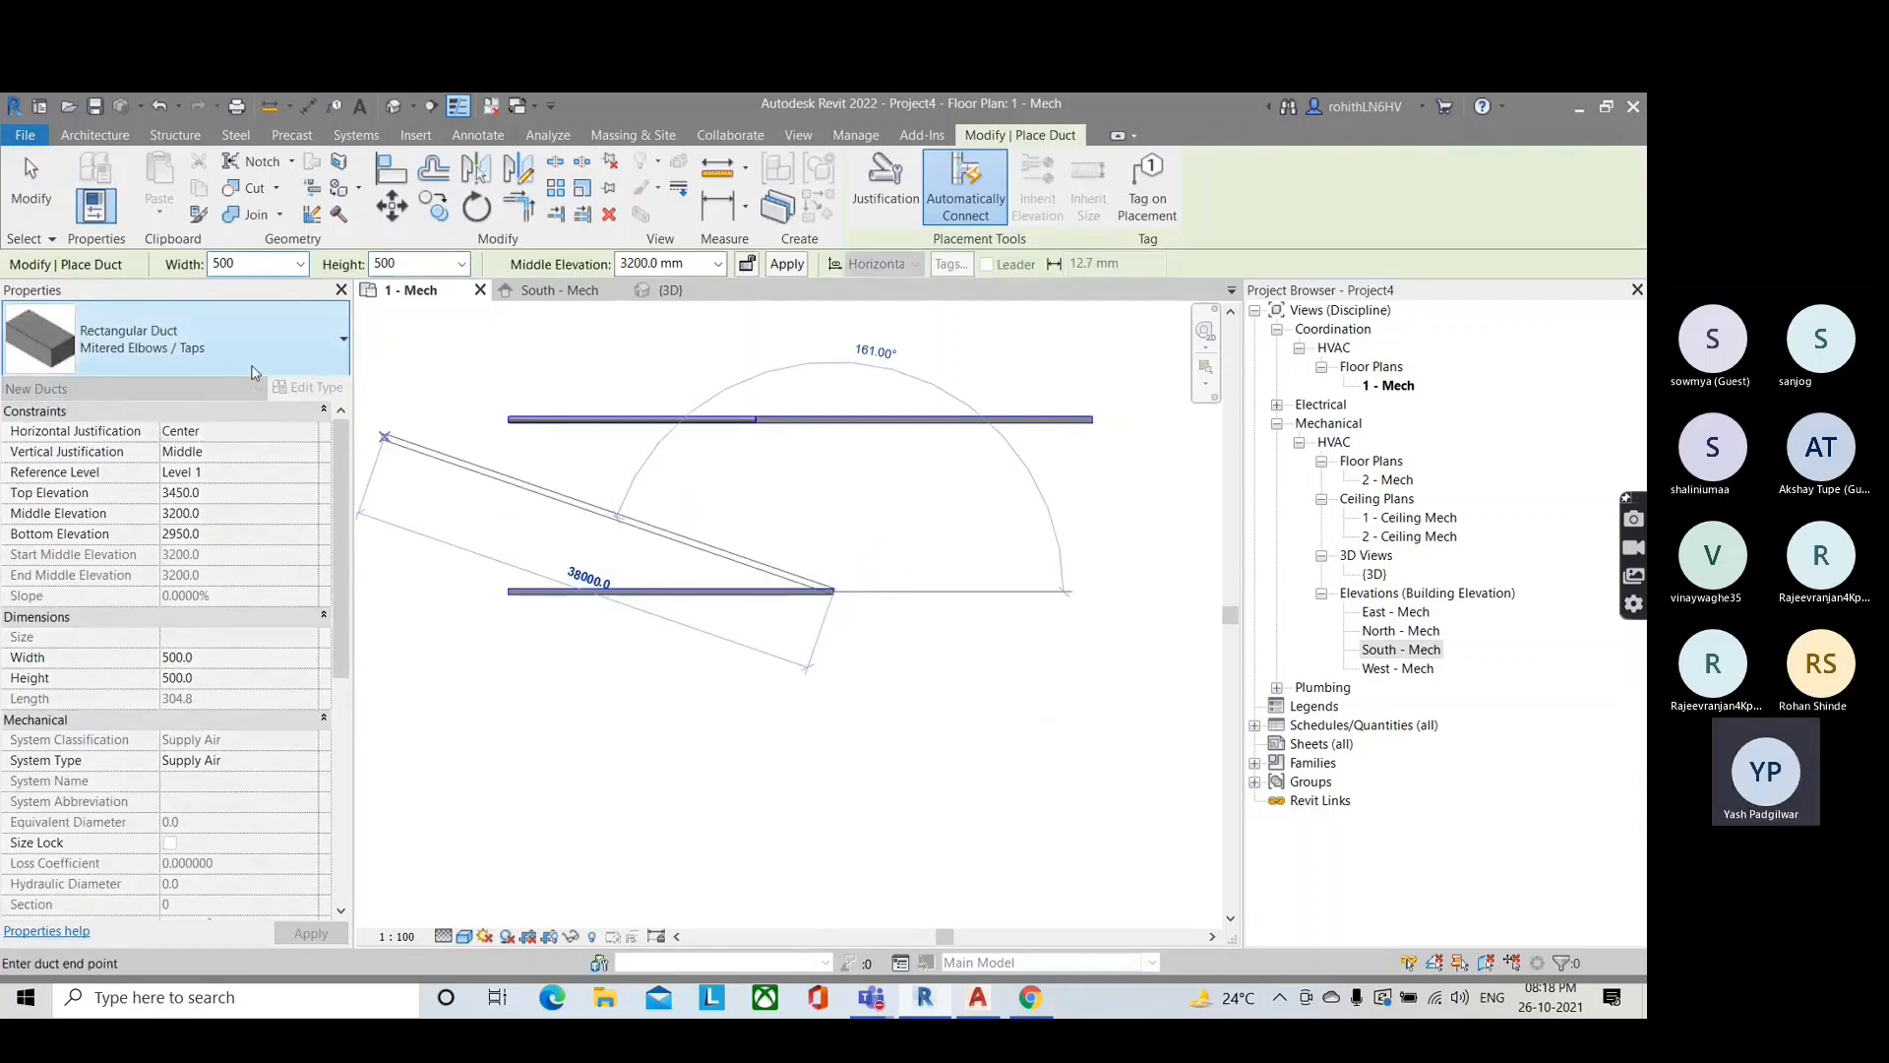
Step: Set the duct width and height to 150, continue the new duct in line with this smaller size, and end duct placement
click(260, 266)
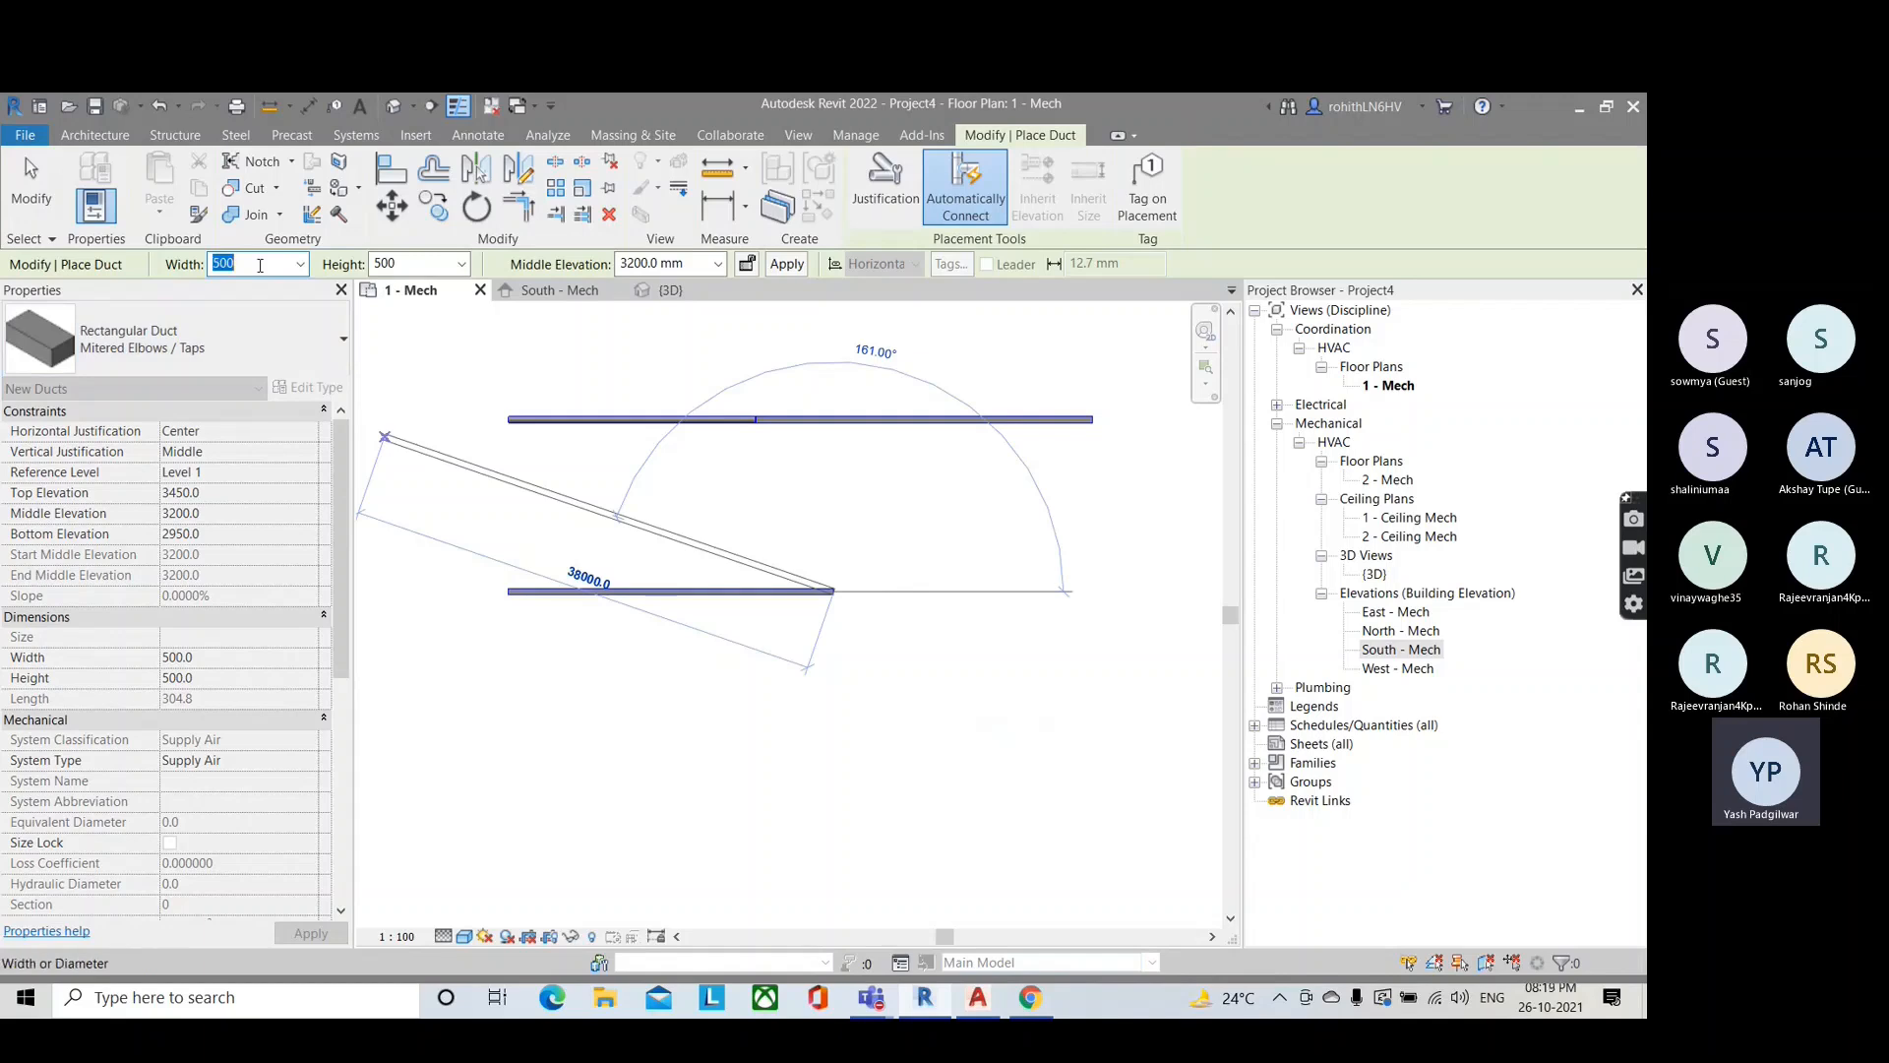
text(150)
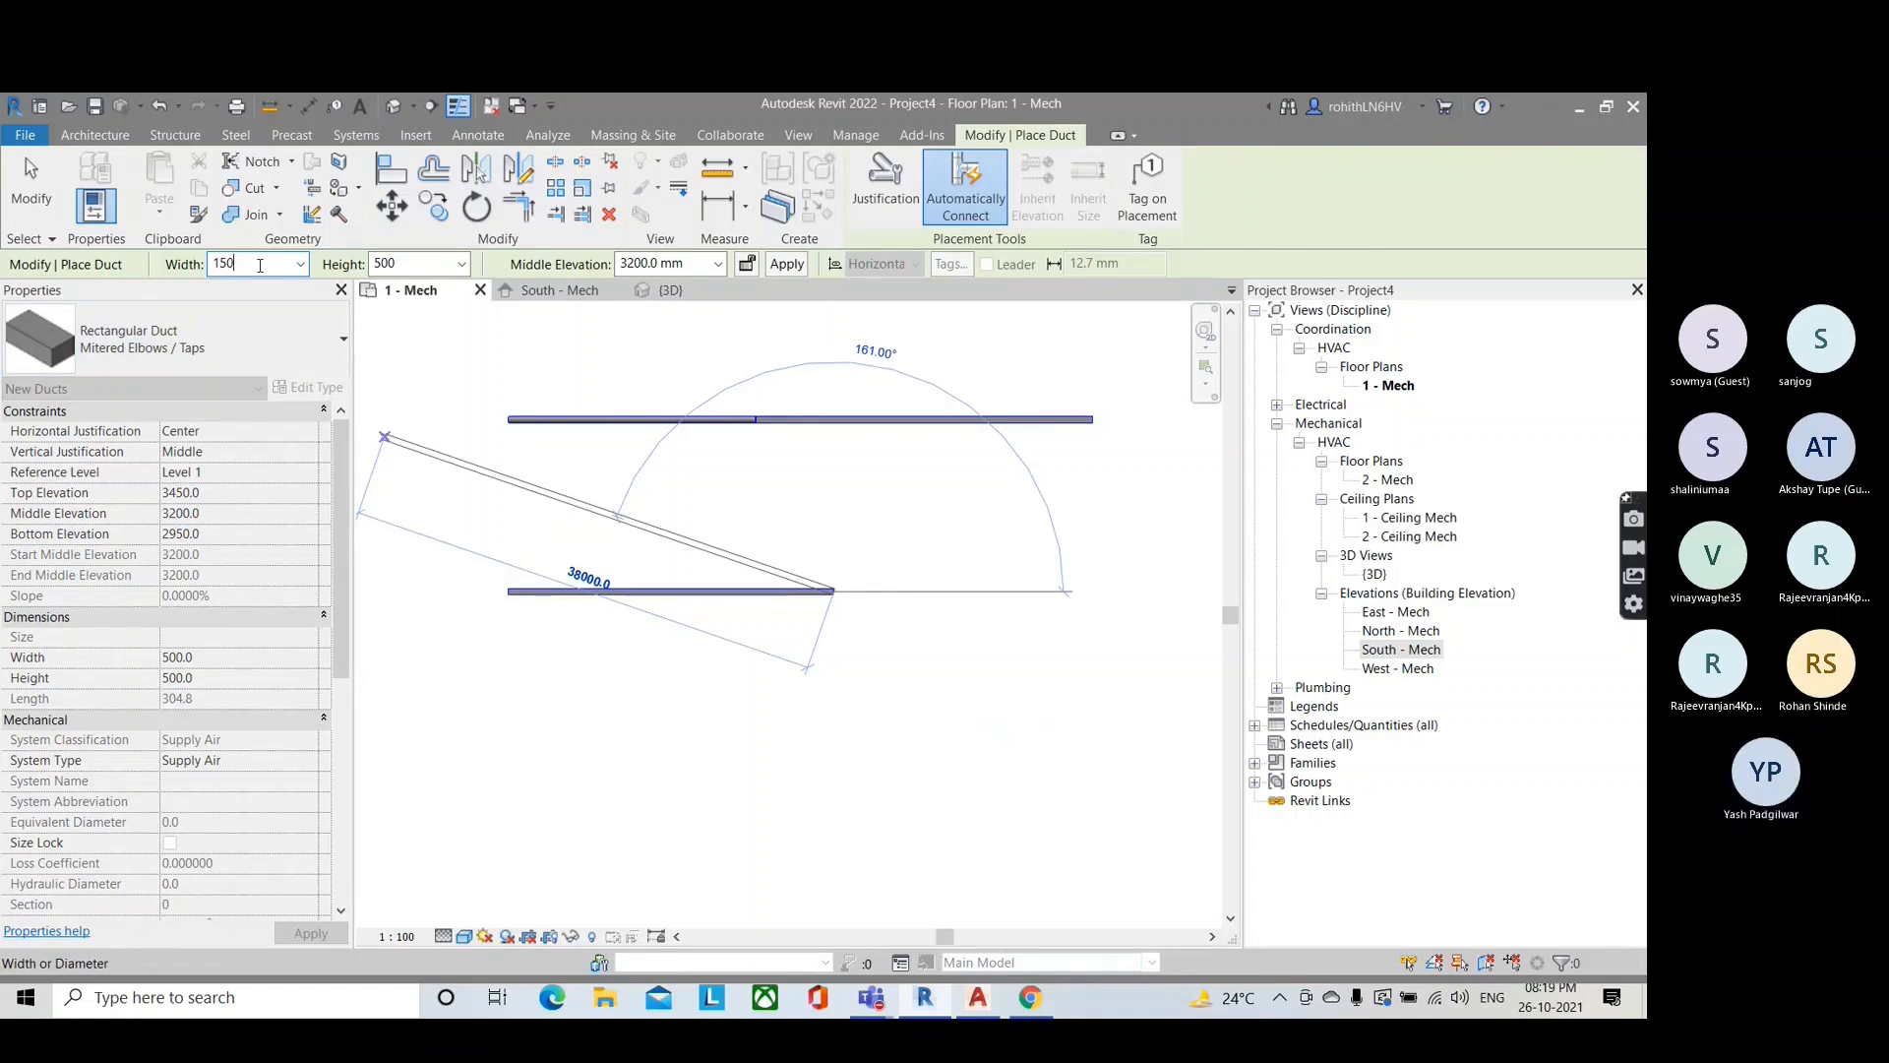
click(427, 266)
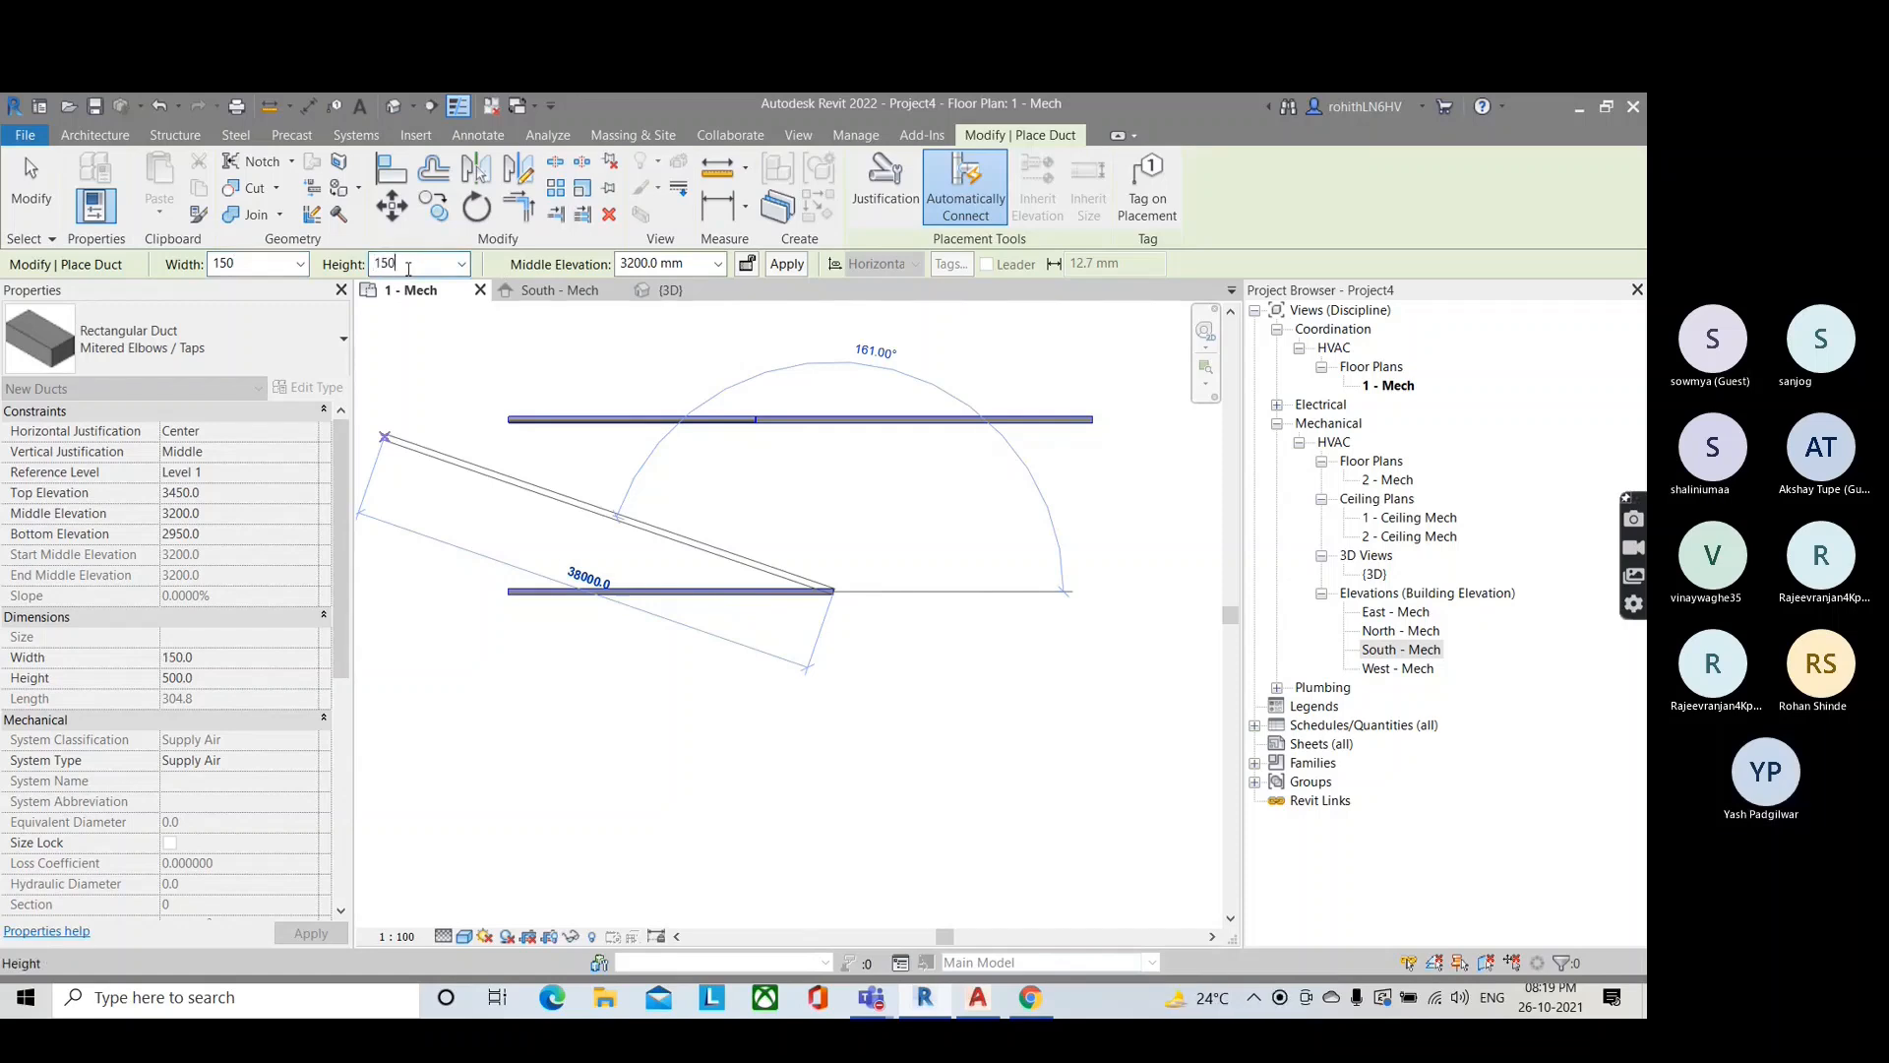
scroll(920, 620, up, 2)
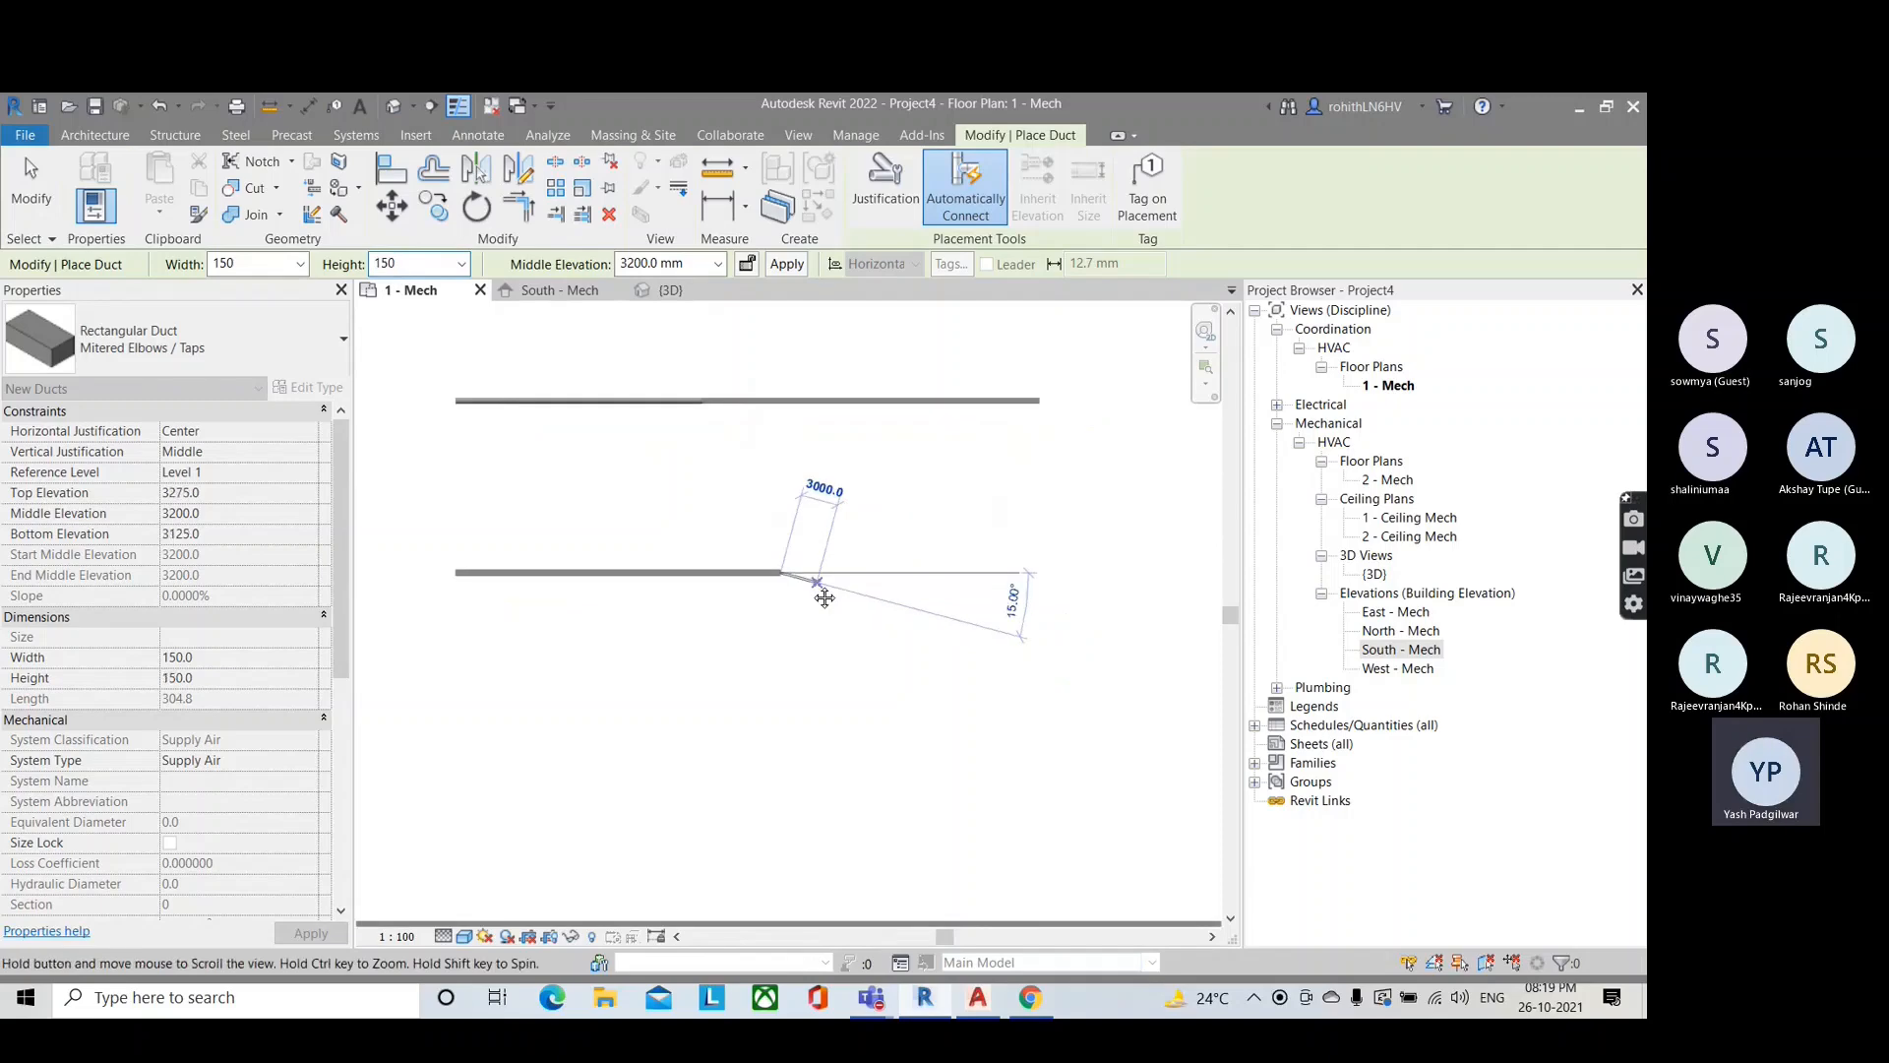
click(1000, 567)
key(Escape)
key(Escape)
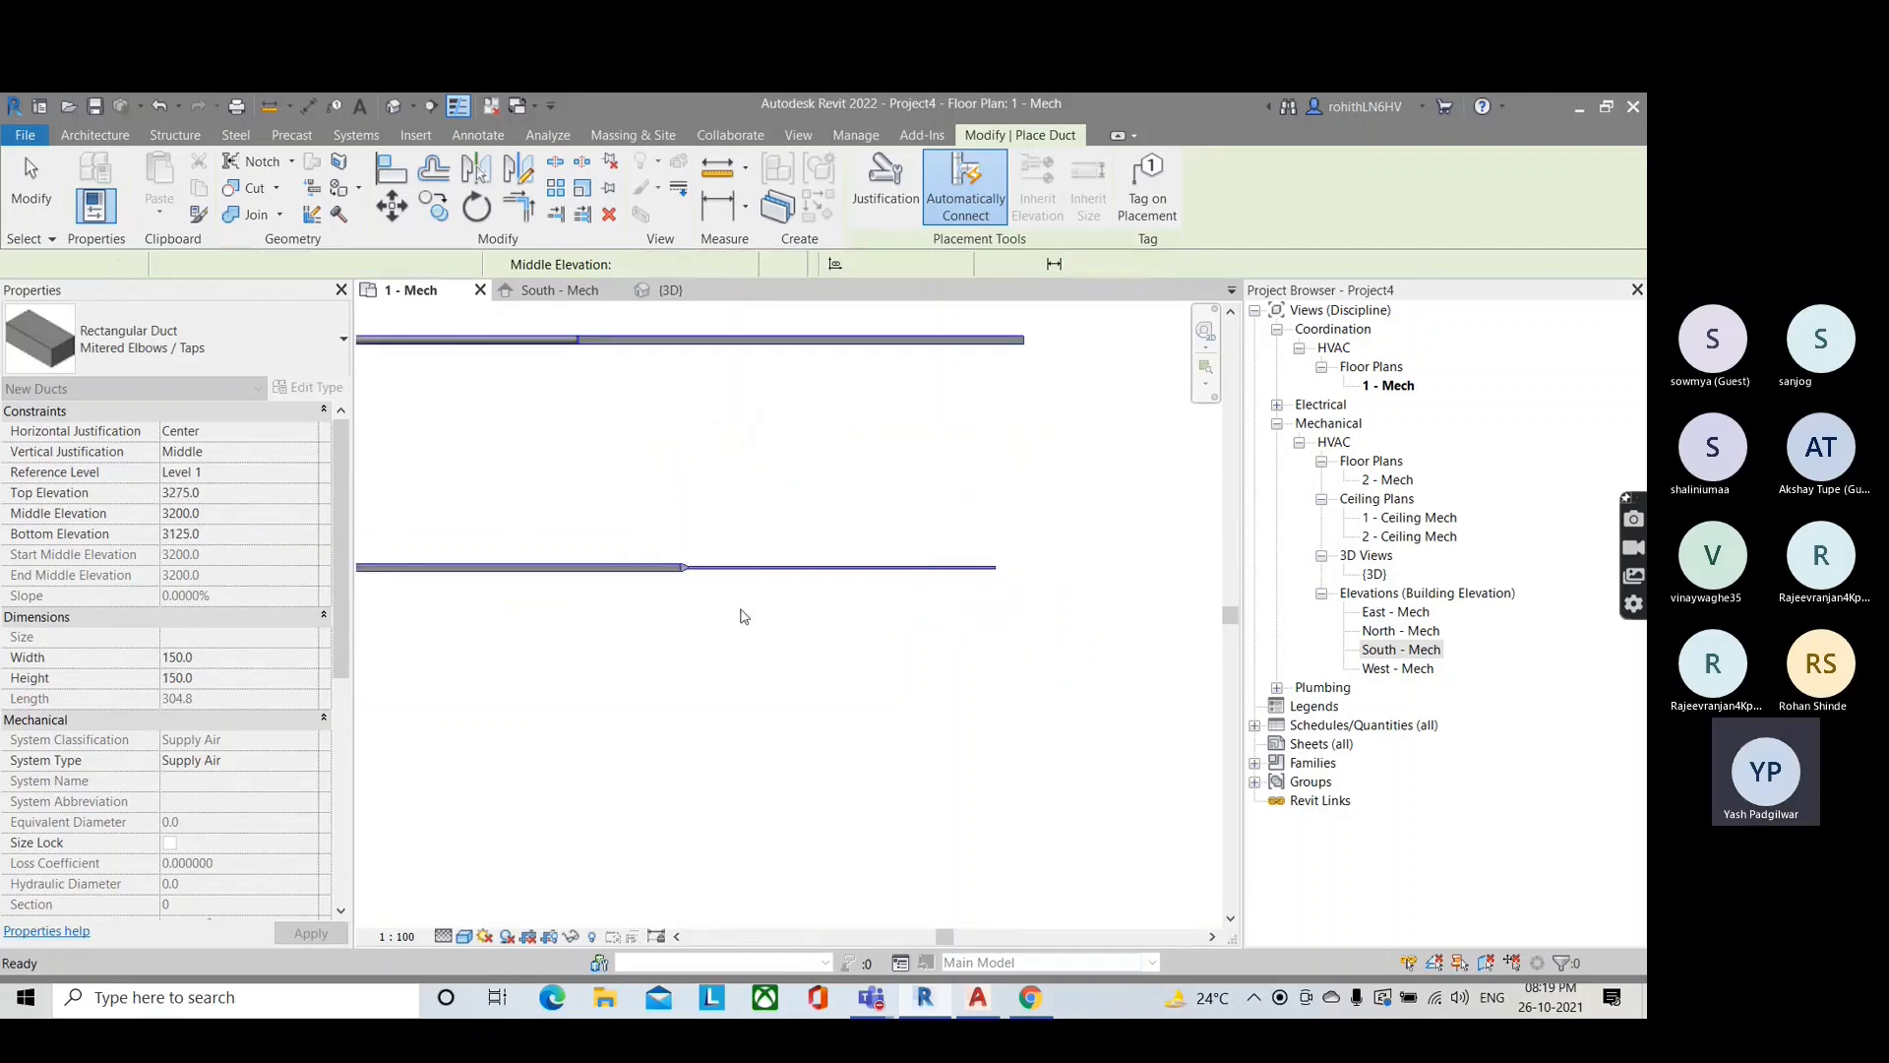
Step: Change the rectangular transition between the 500 x 500 and 150 x 150 ducts to the 15 Degree type
scroll(687, 579, up, 3)
scroll(687, 579, up, 3)
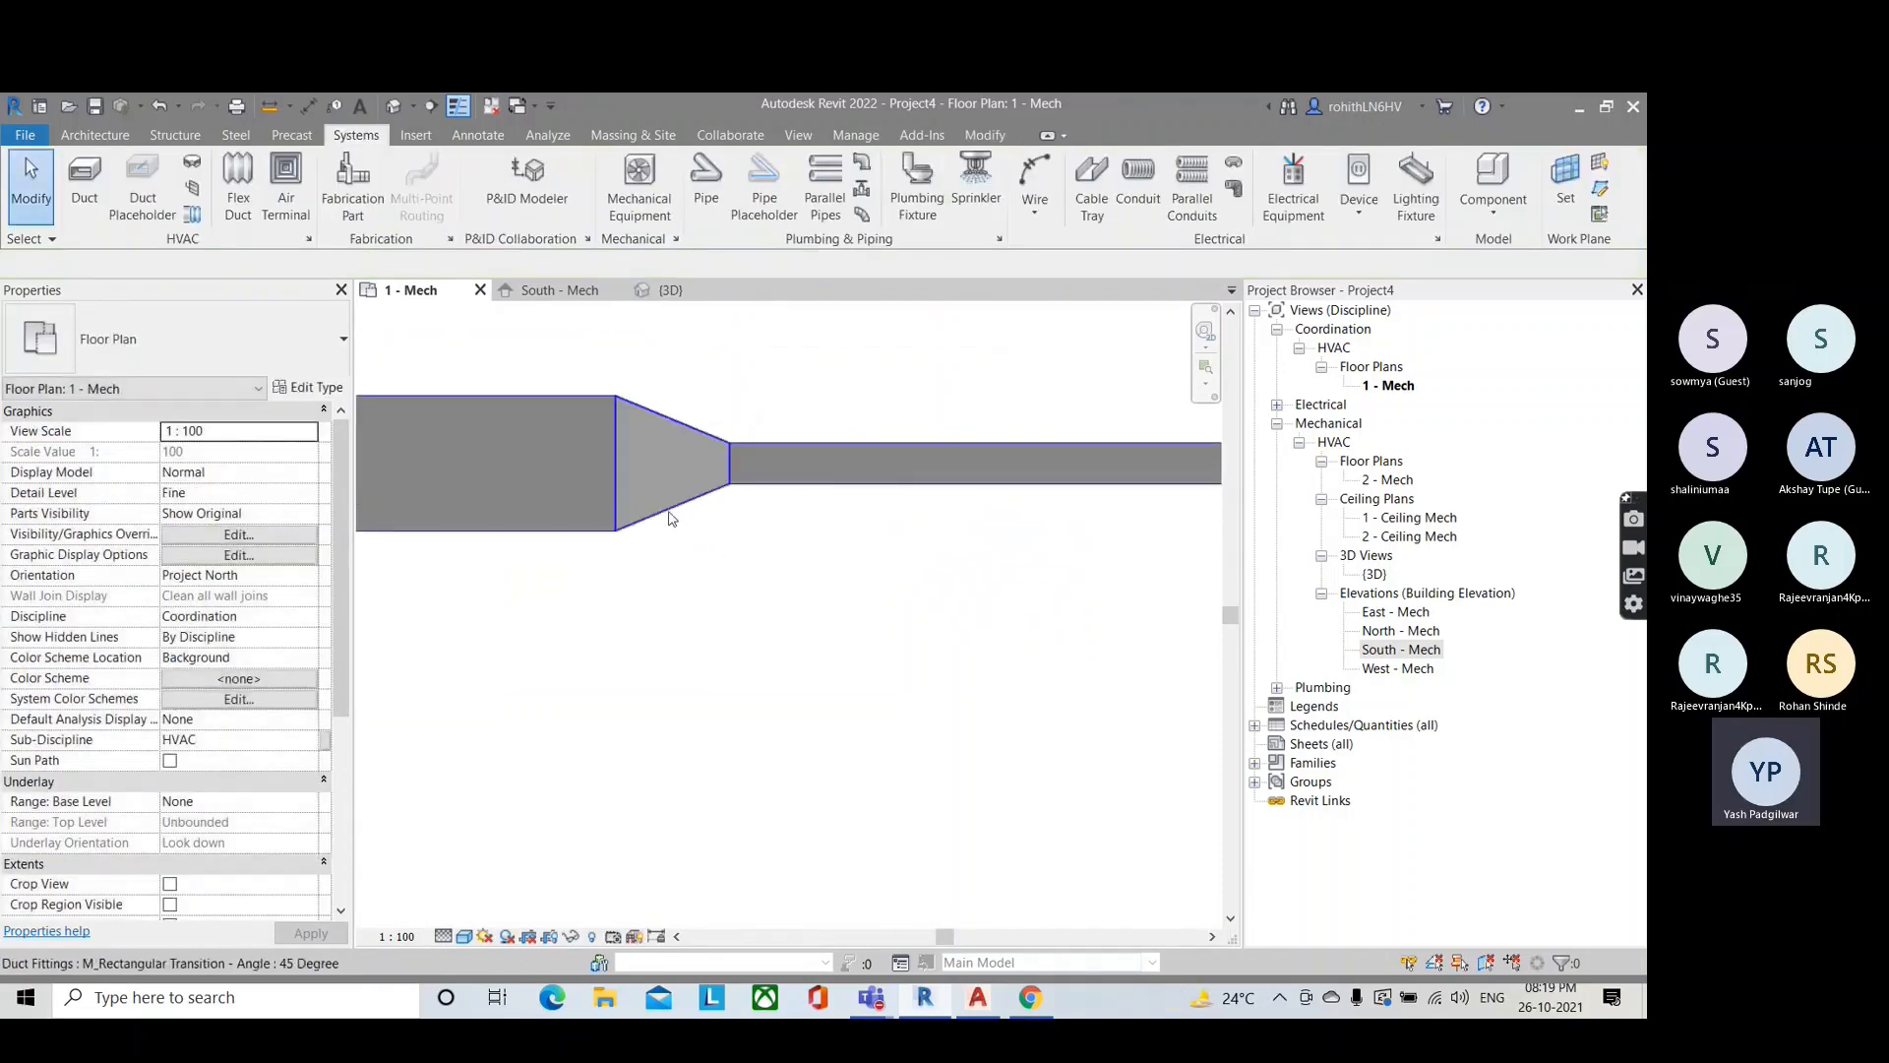
click(630, 474)
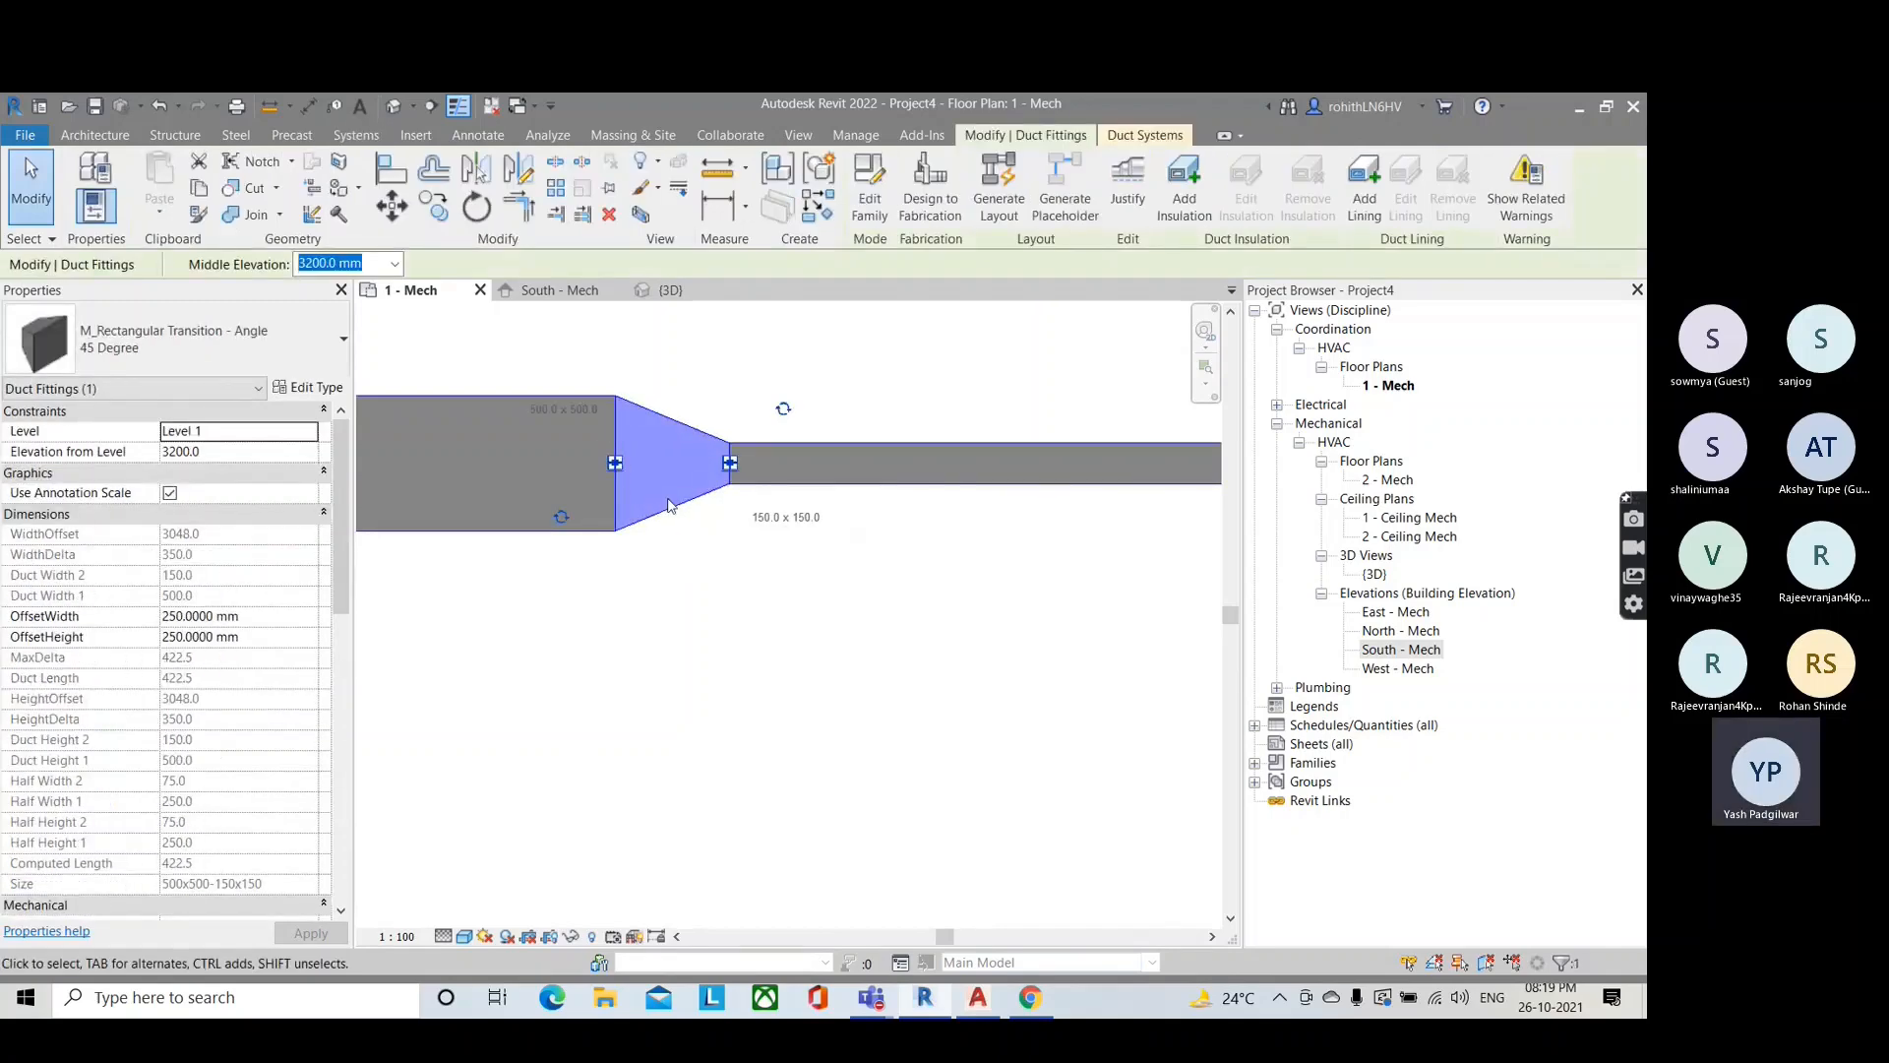
click(611, 548)
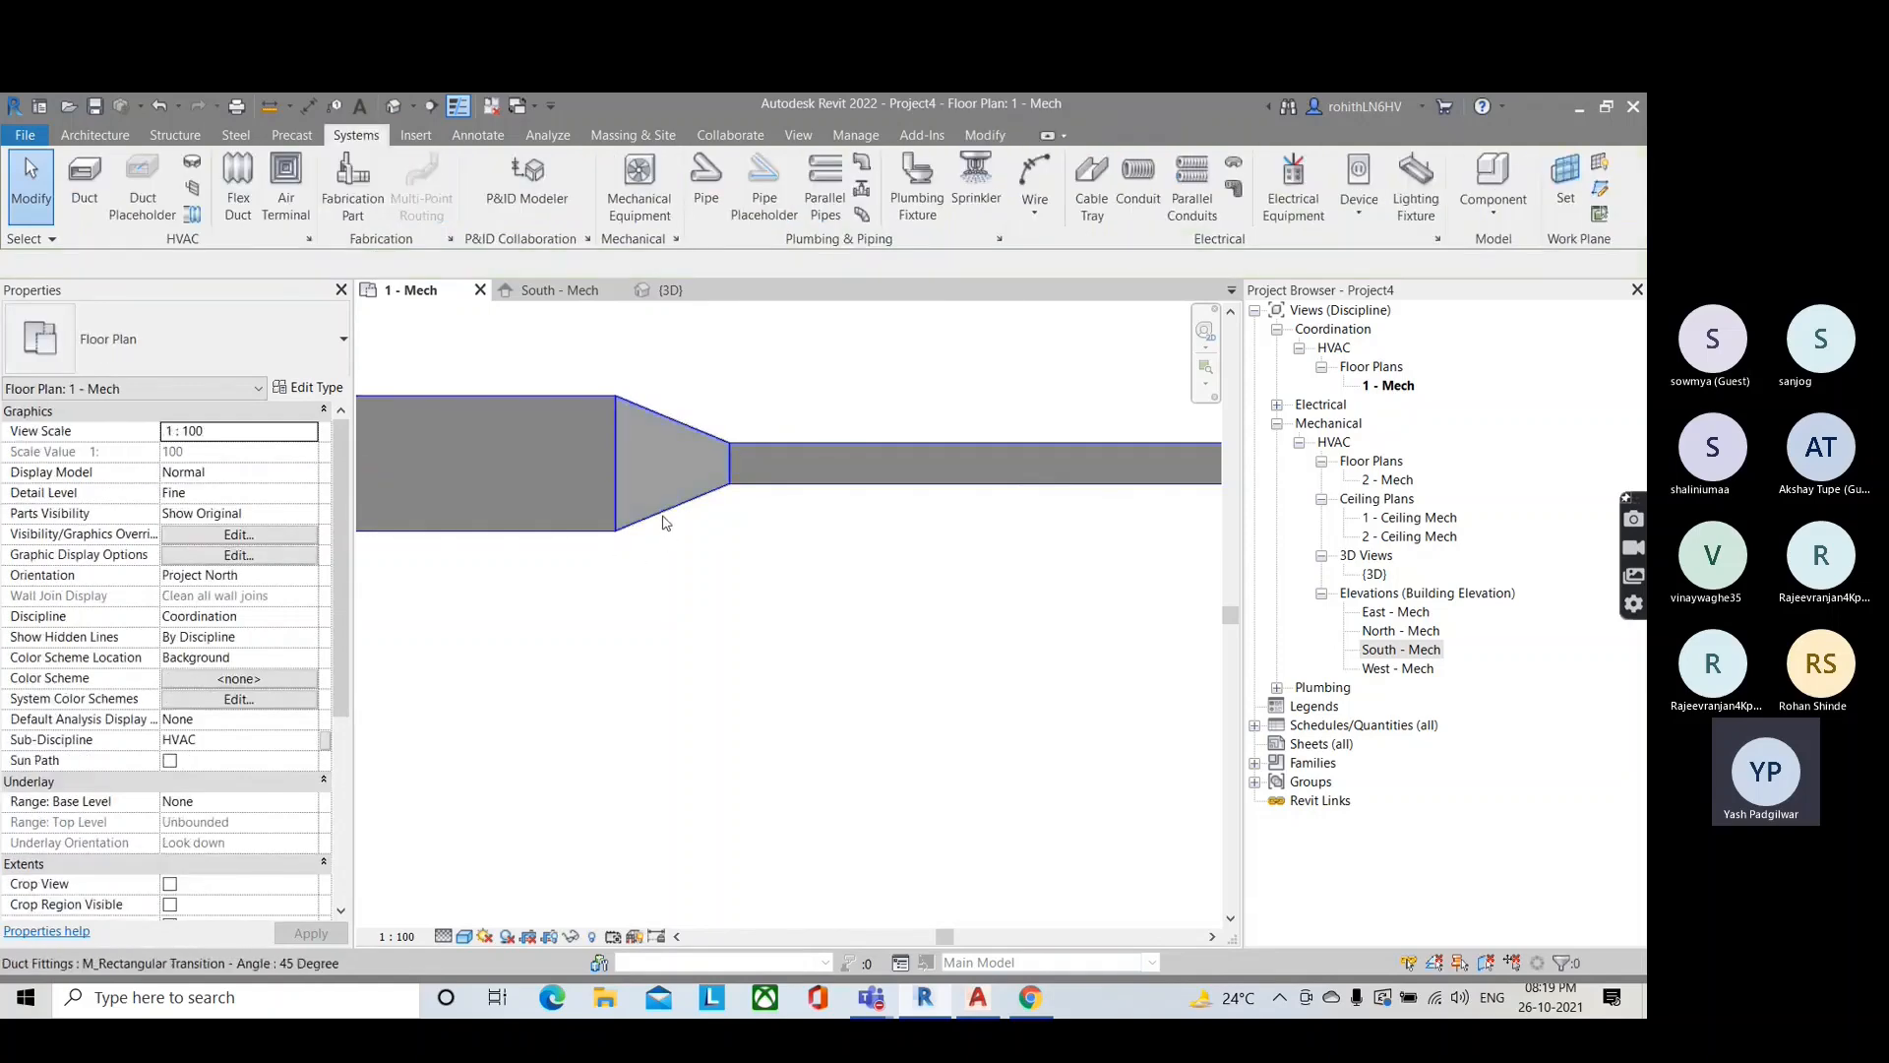
click(662, 521)
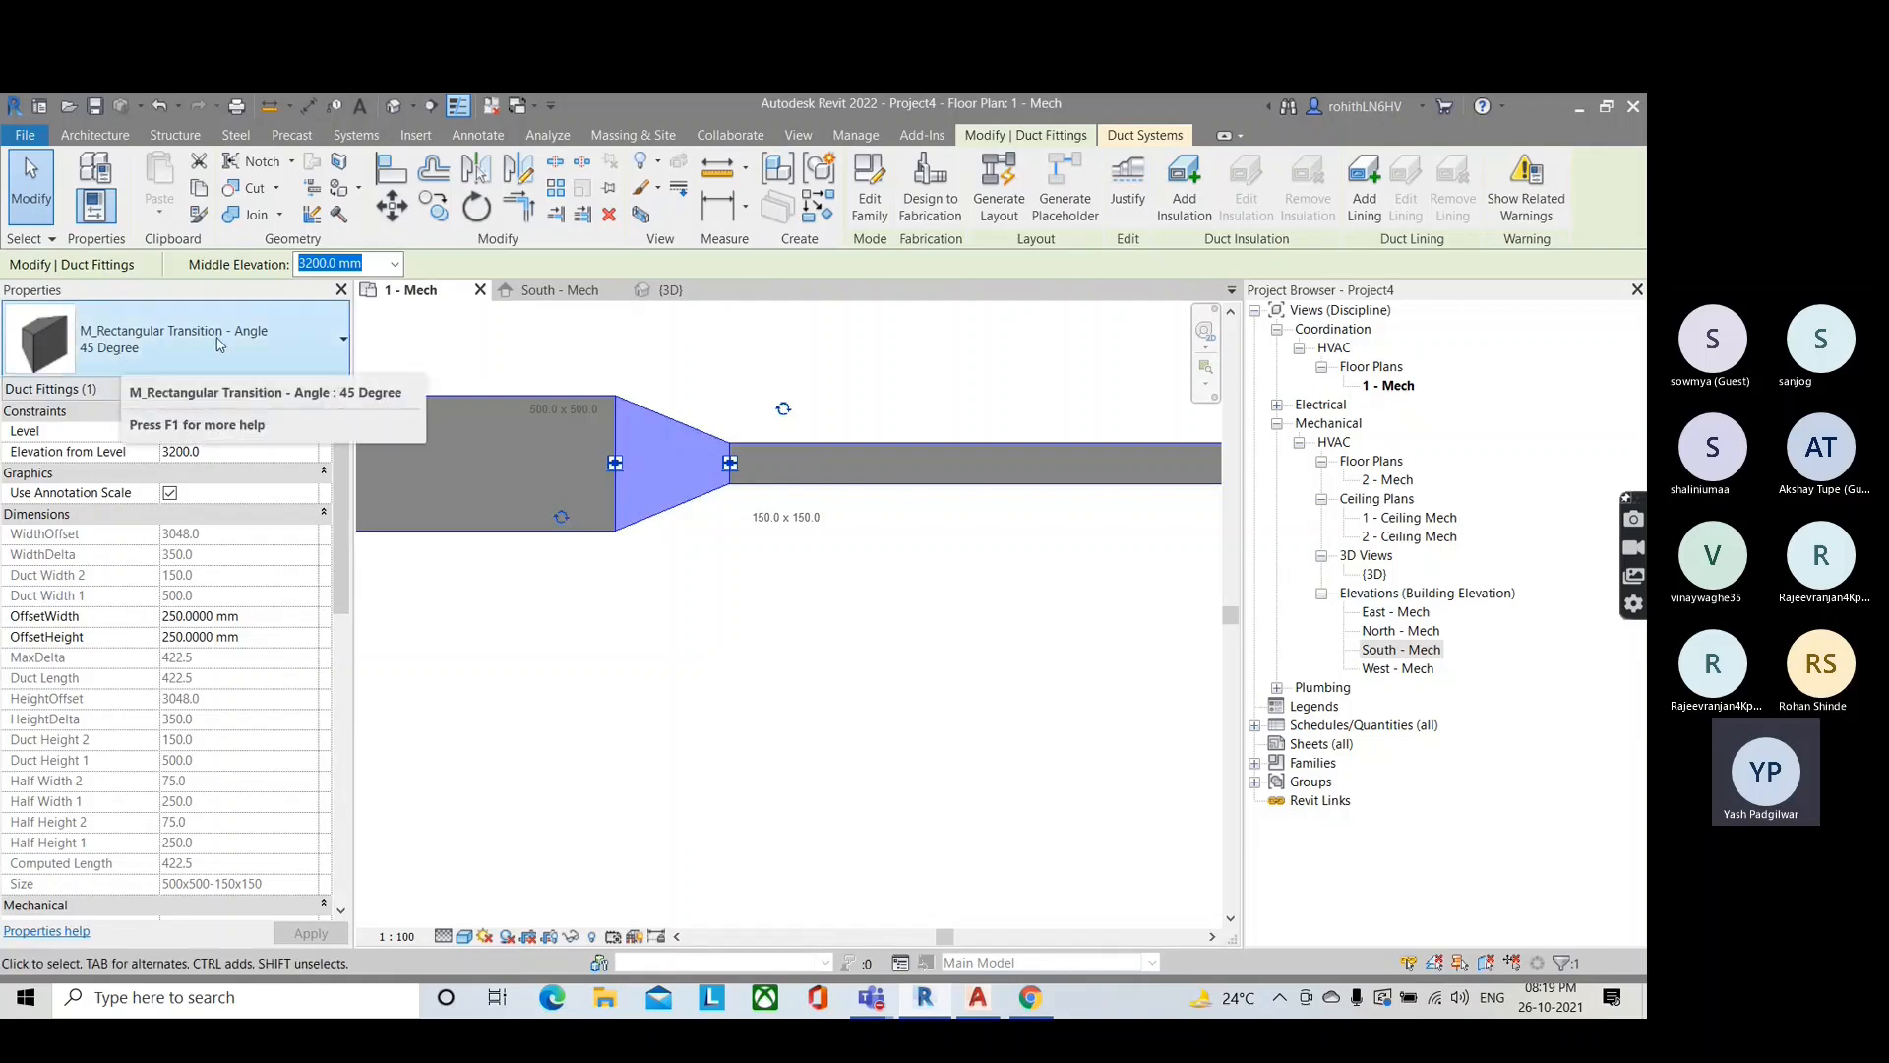
click(344, 366)
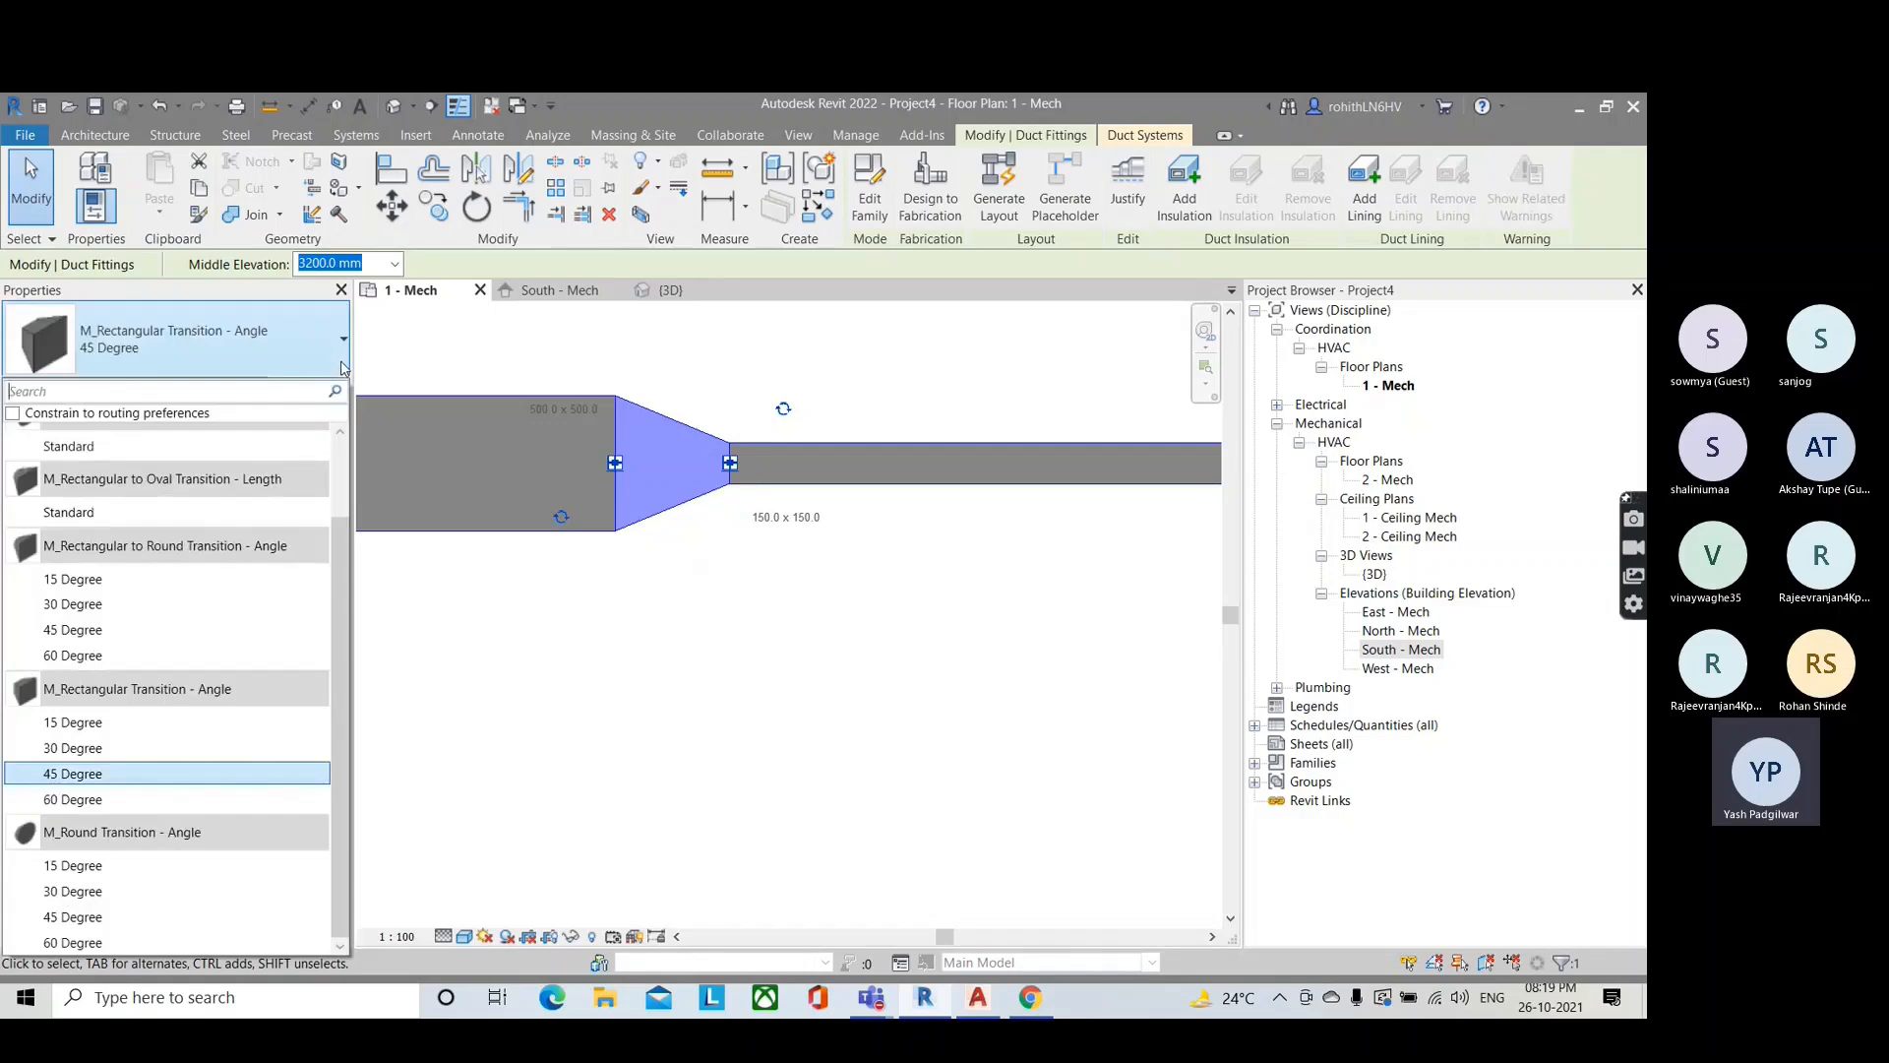
click(99, 724)
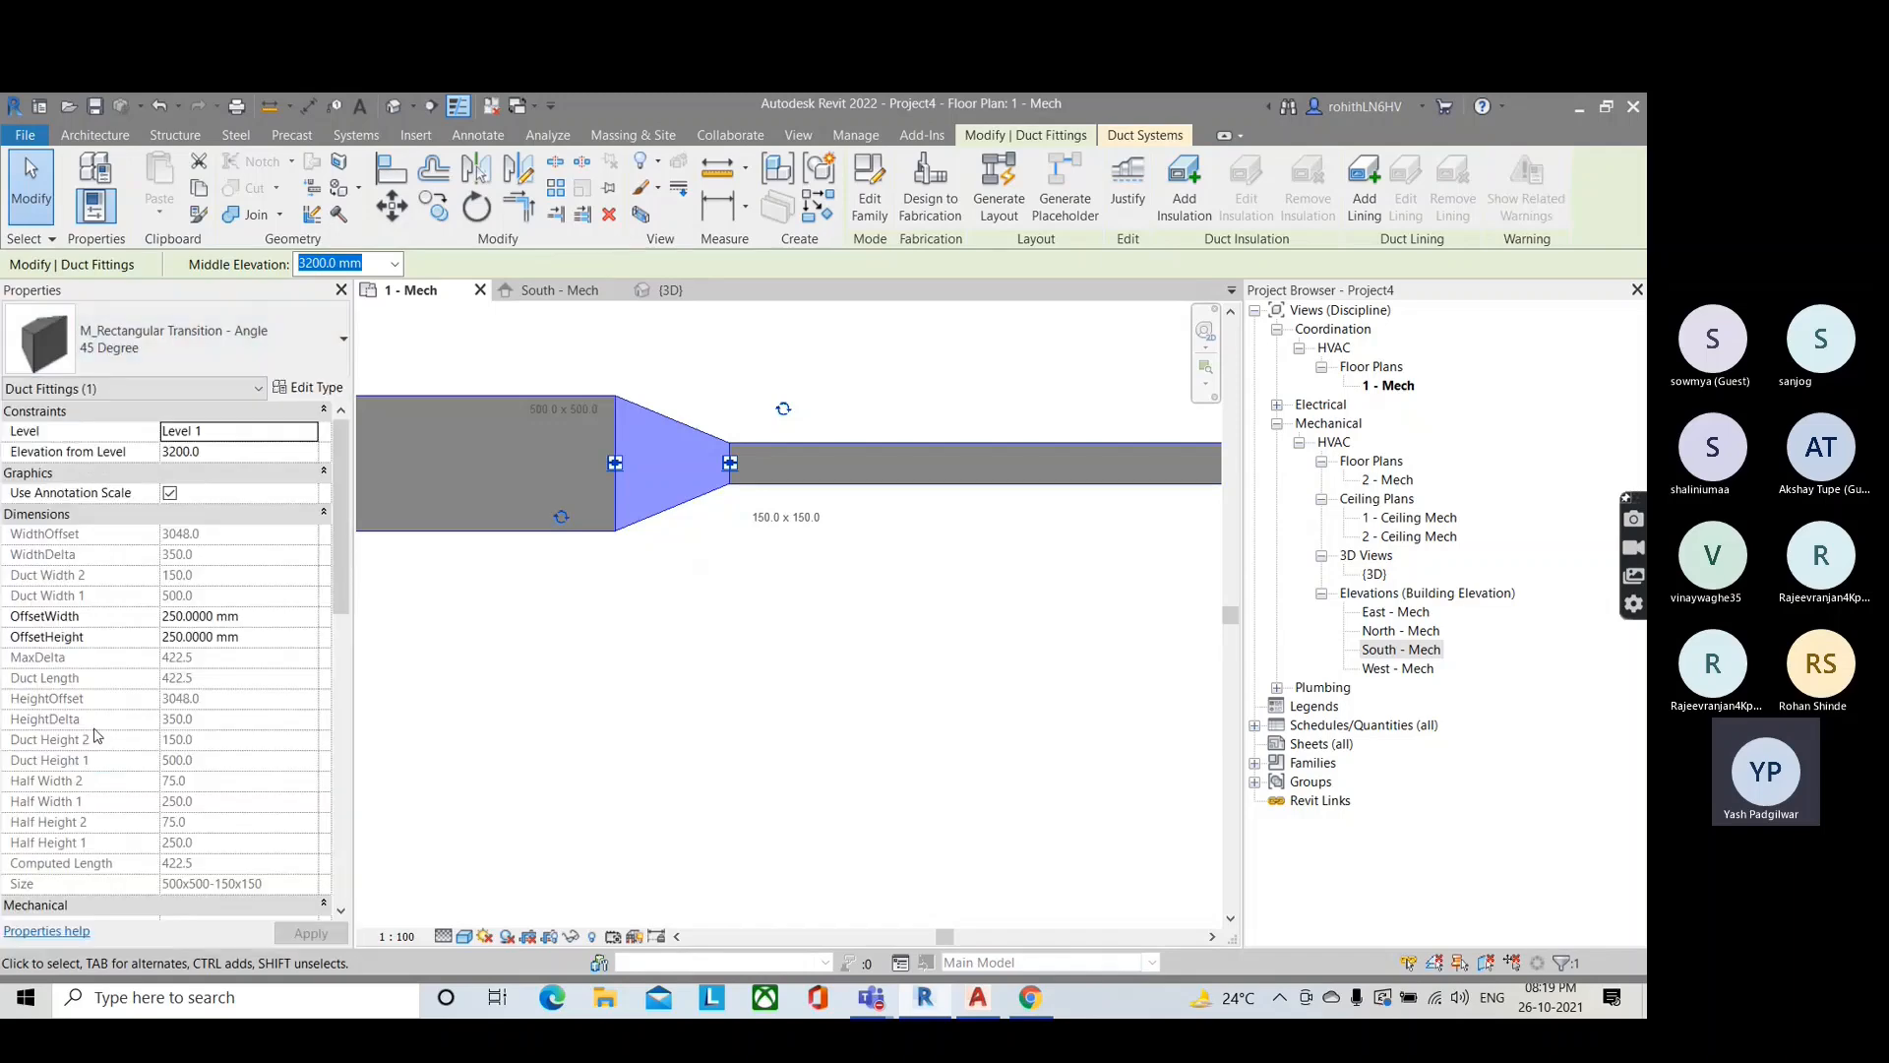
click(714, 621)
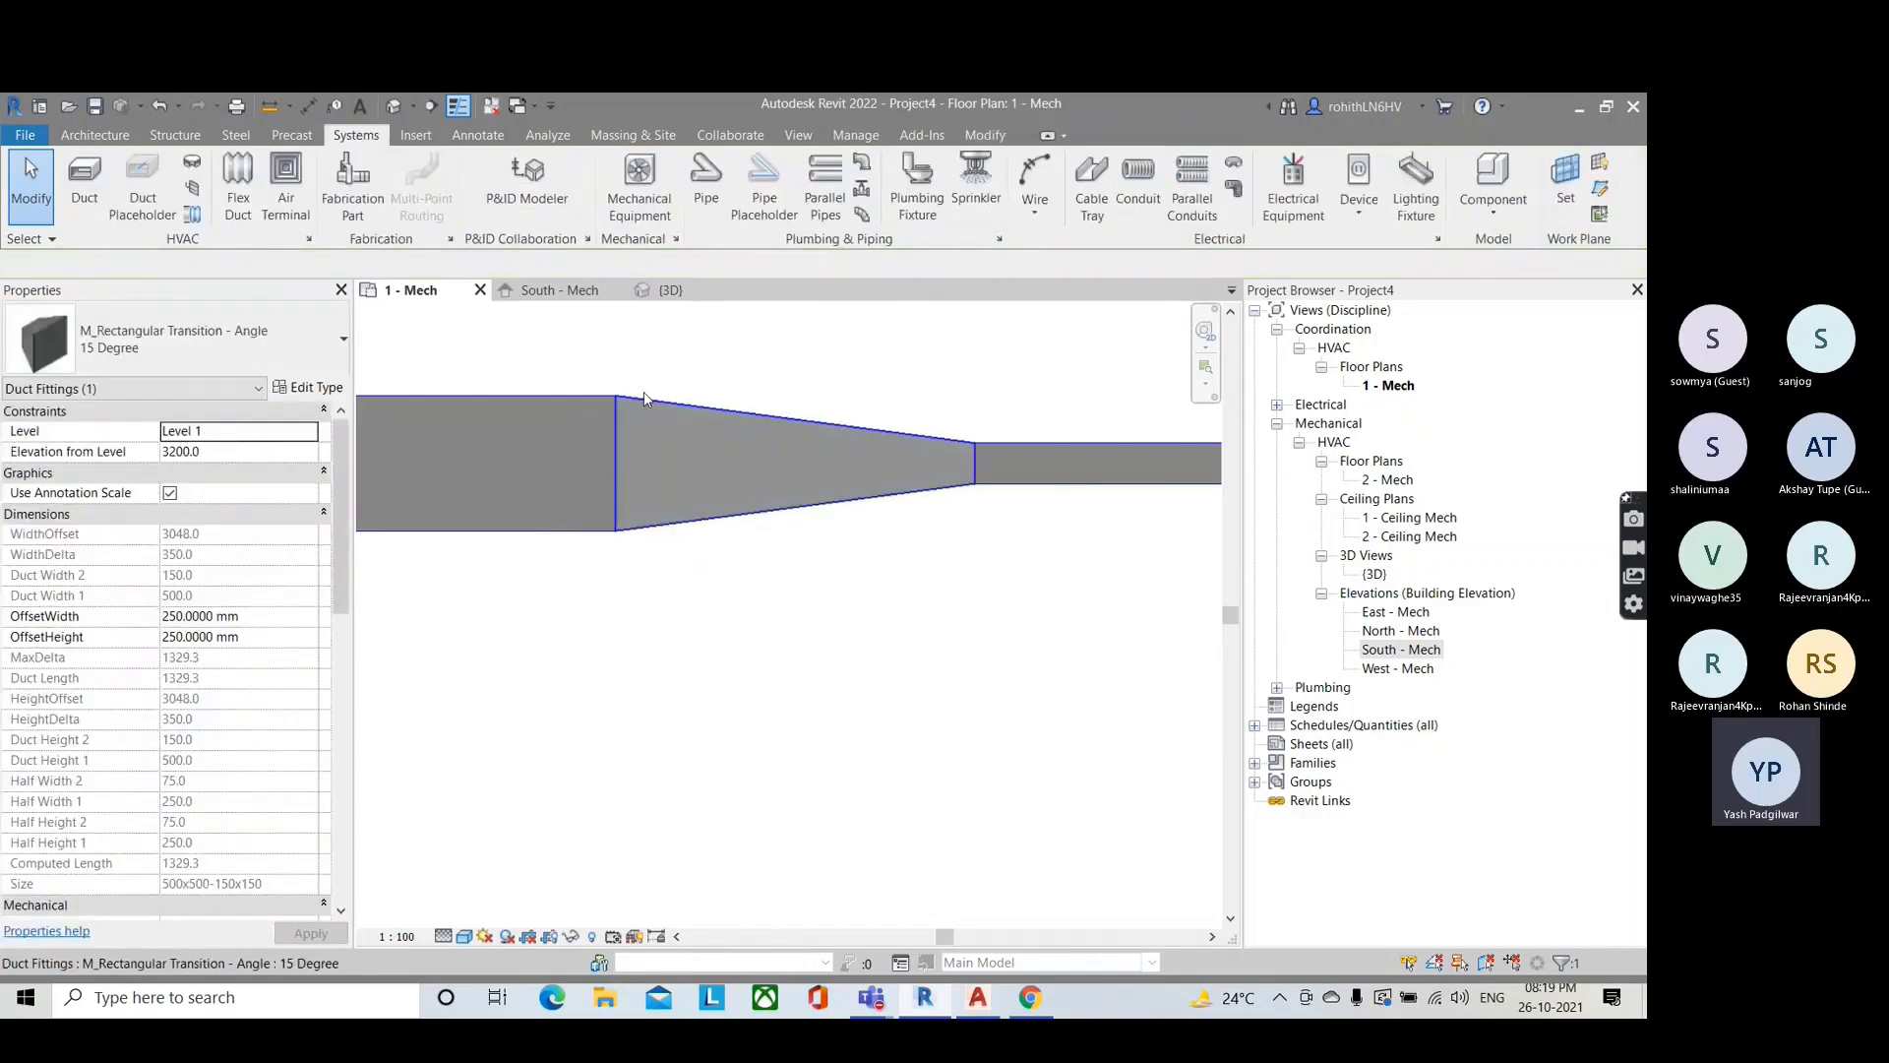
Step: Switch the rectangular transition between the two duct sizes to the 30 Degree type
click(753, 508)
click(343, 338)
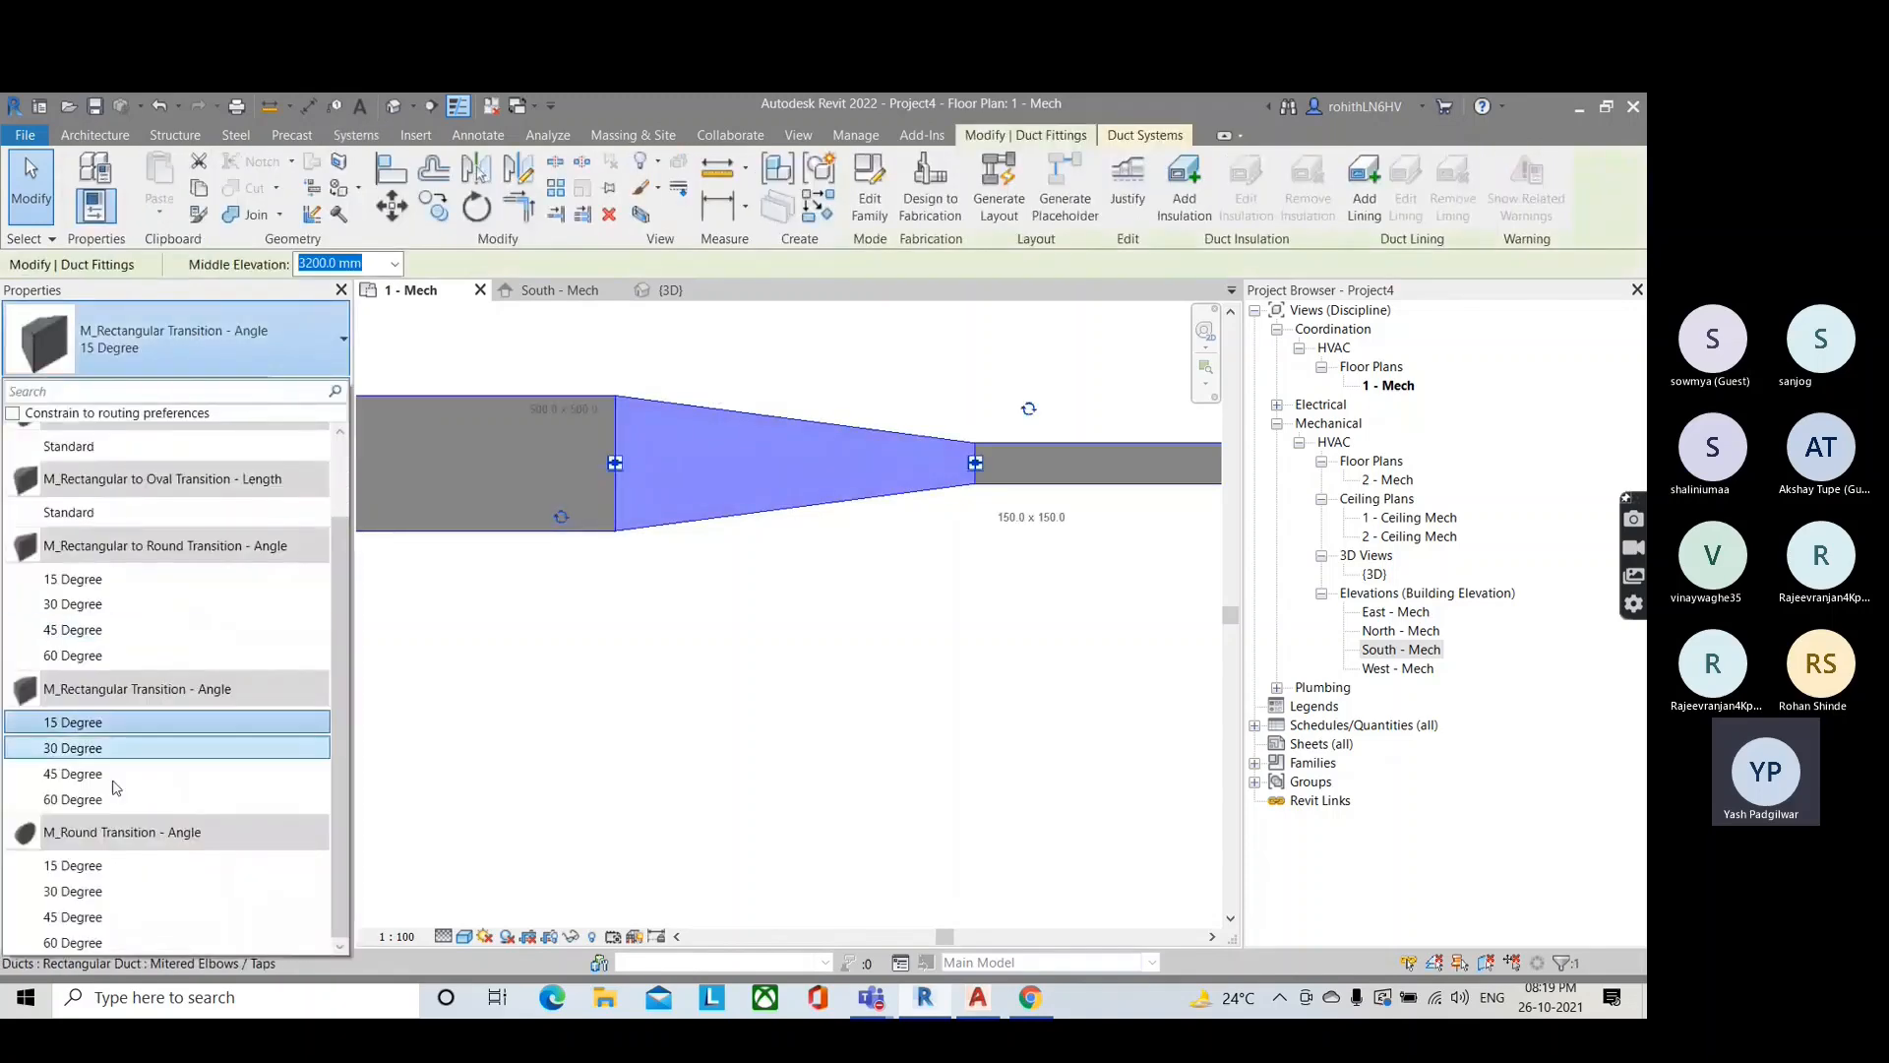
click(99, 748)
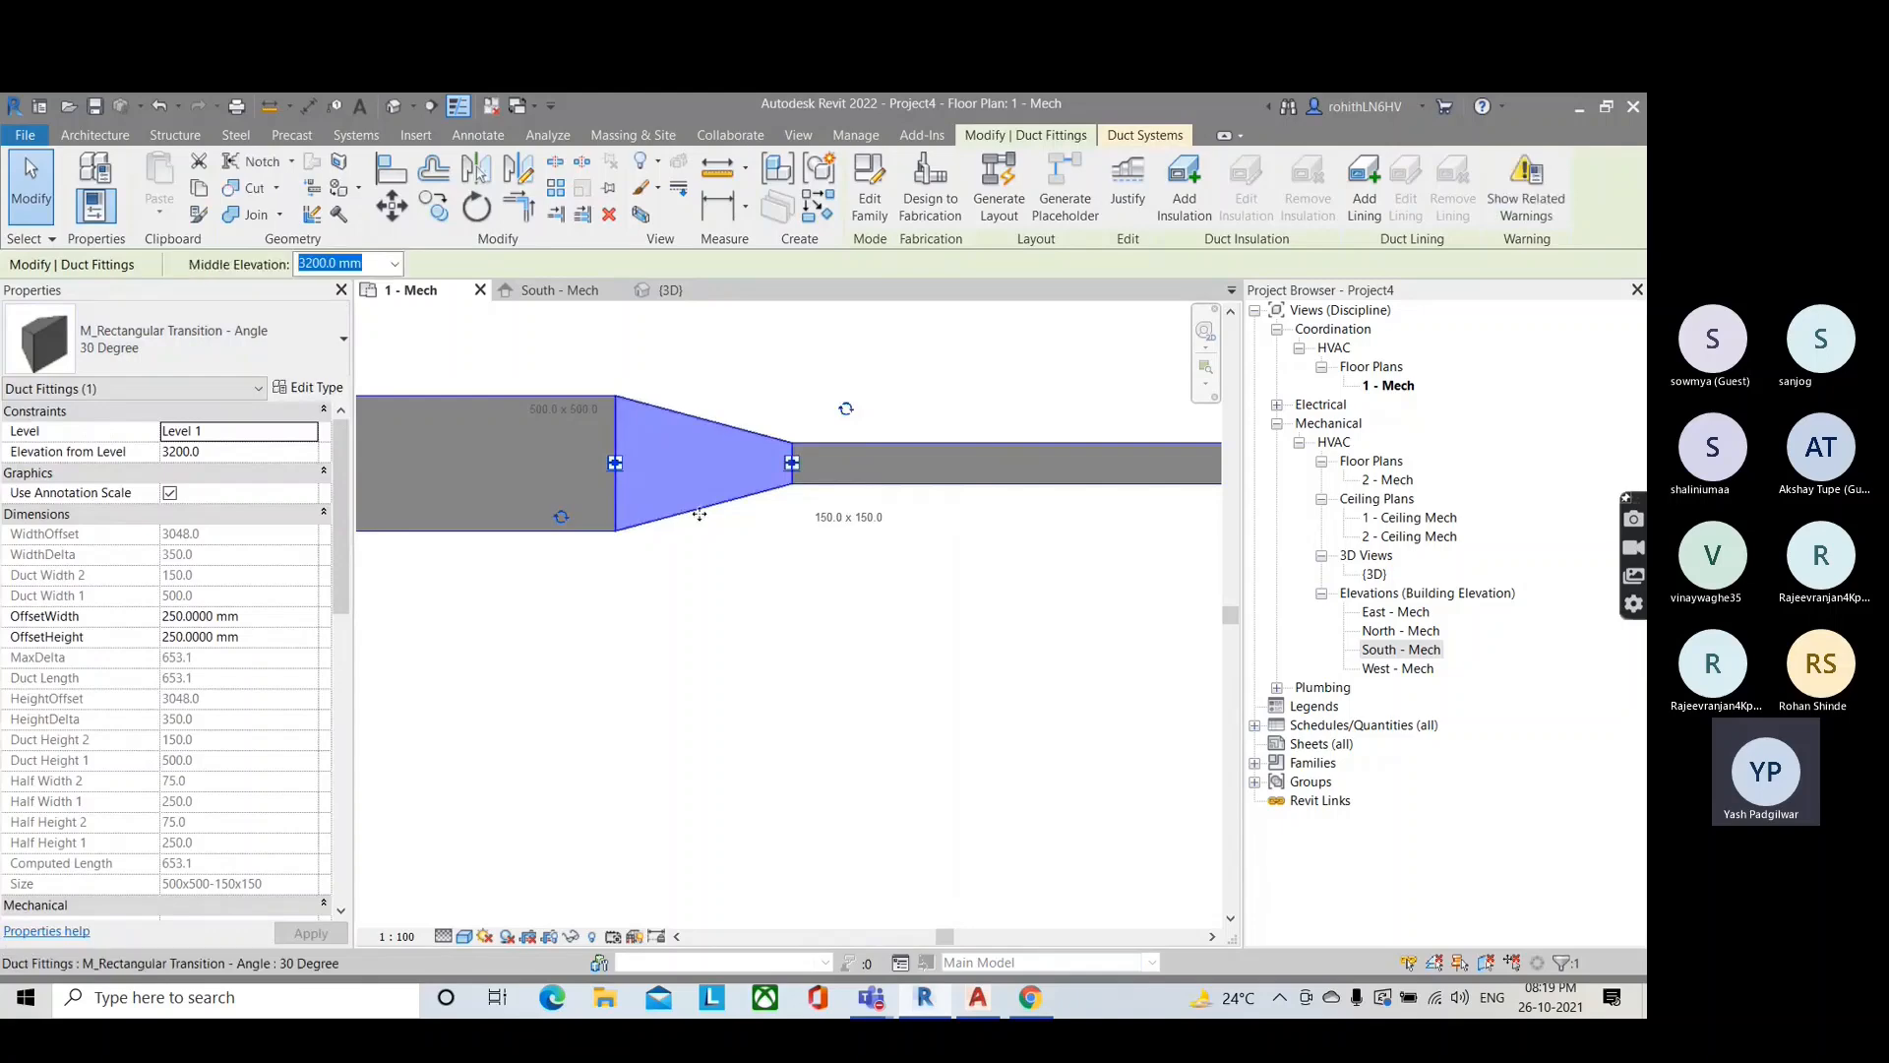
Step: Change the rectangular transition between the 500 x 500 and 150 x 150 ducts to the 45 Degree type and deselect it
click(696, 516)
click(690, 508)
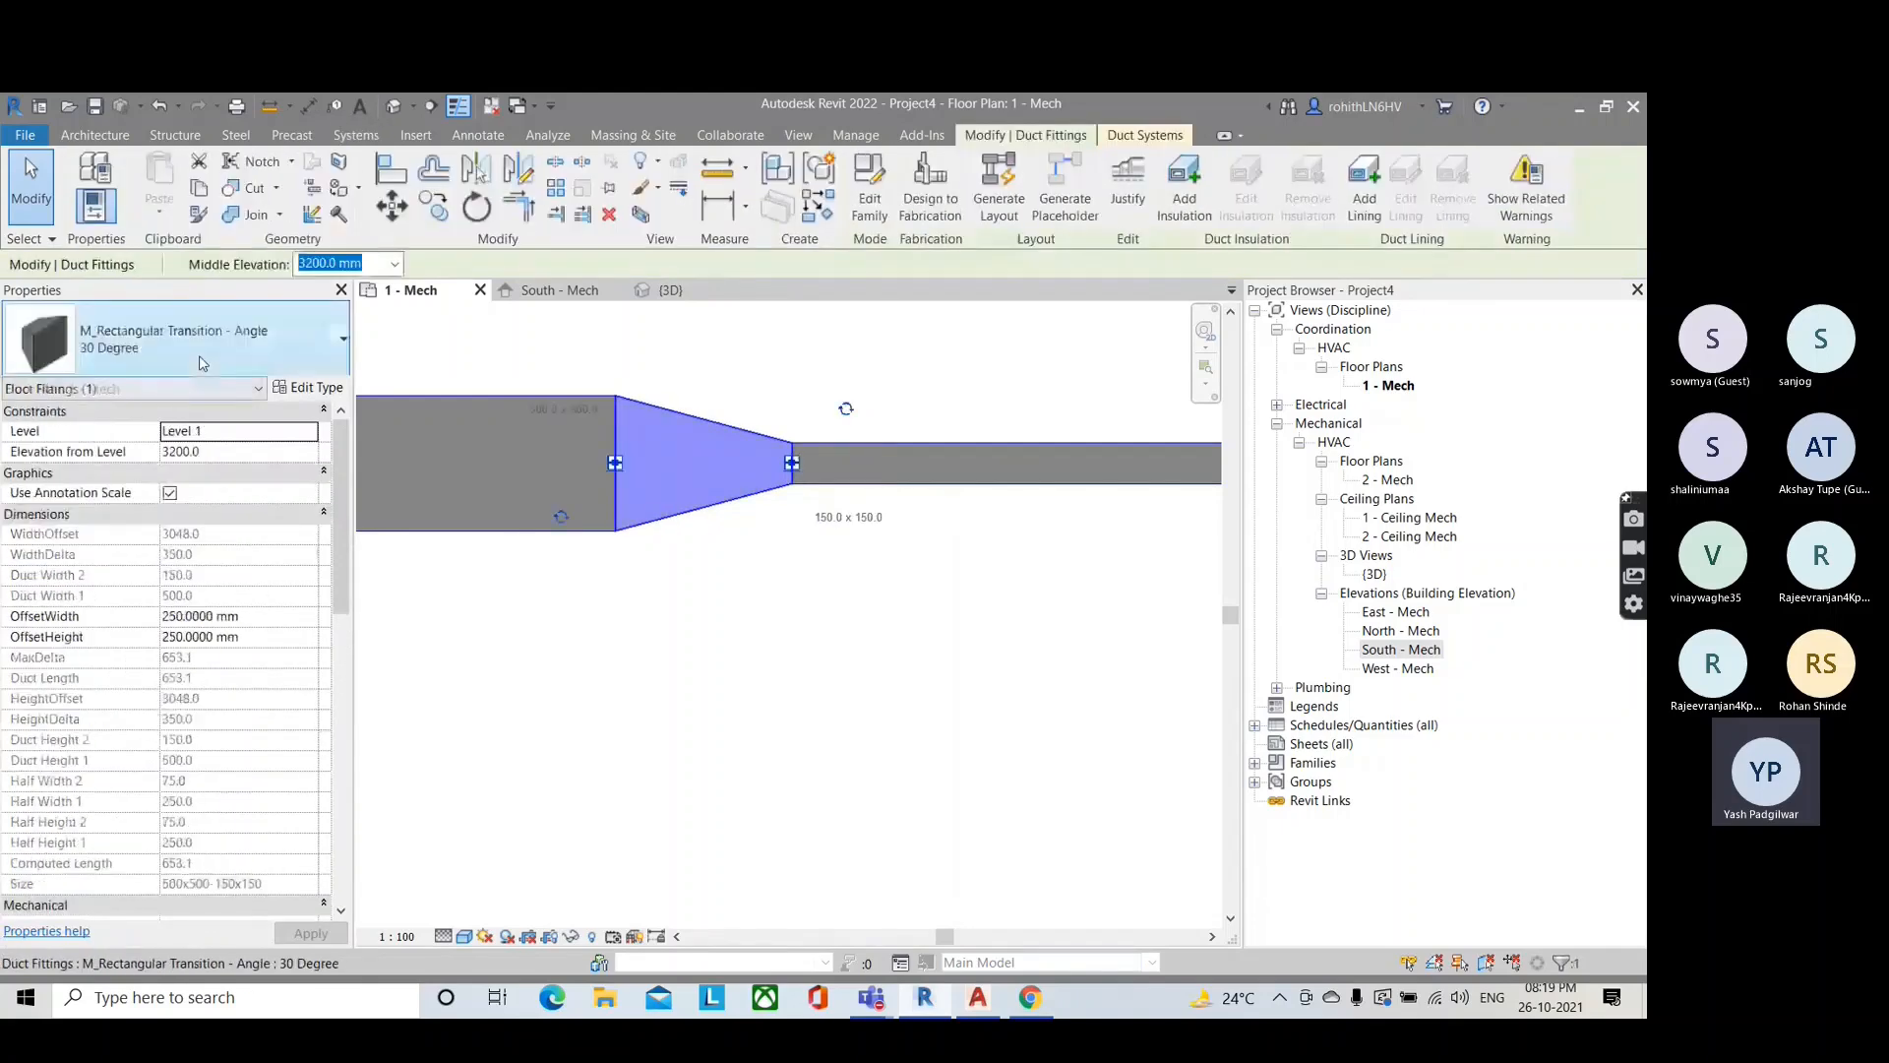
click(200, 363)
click(182, 784)
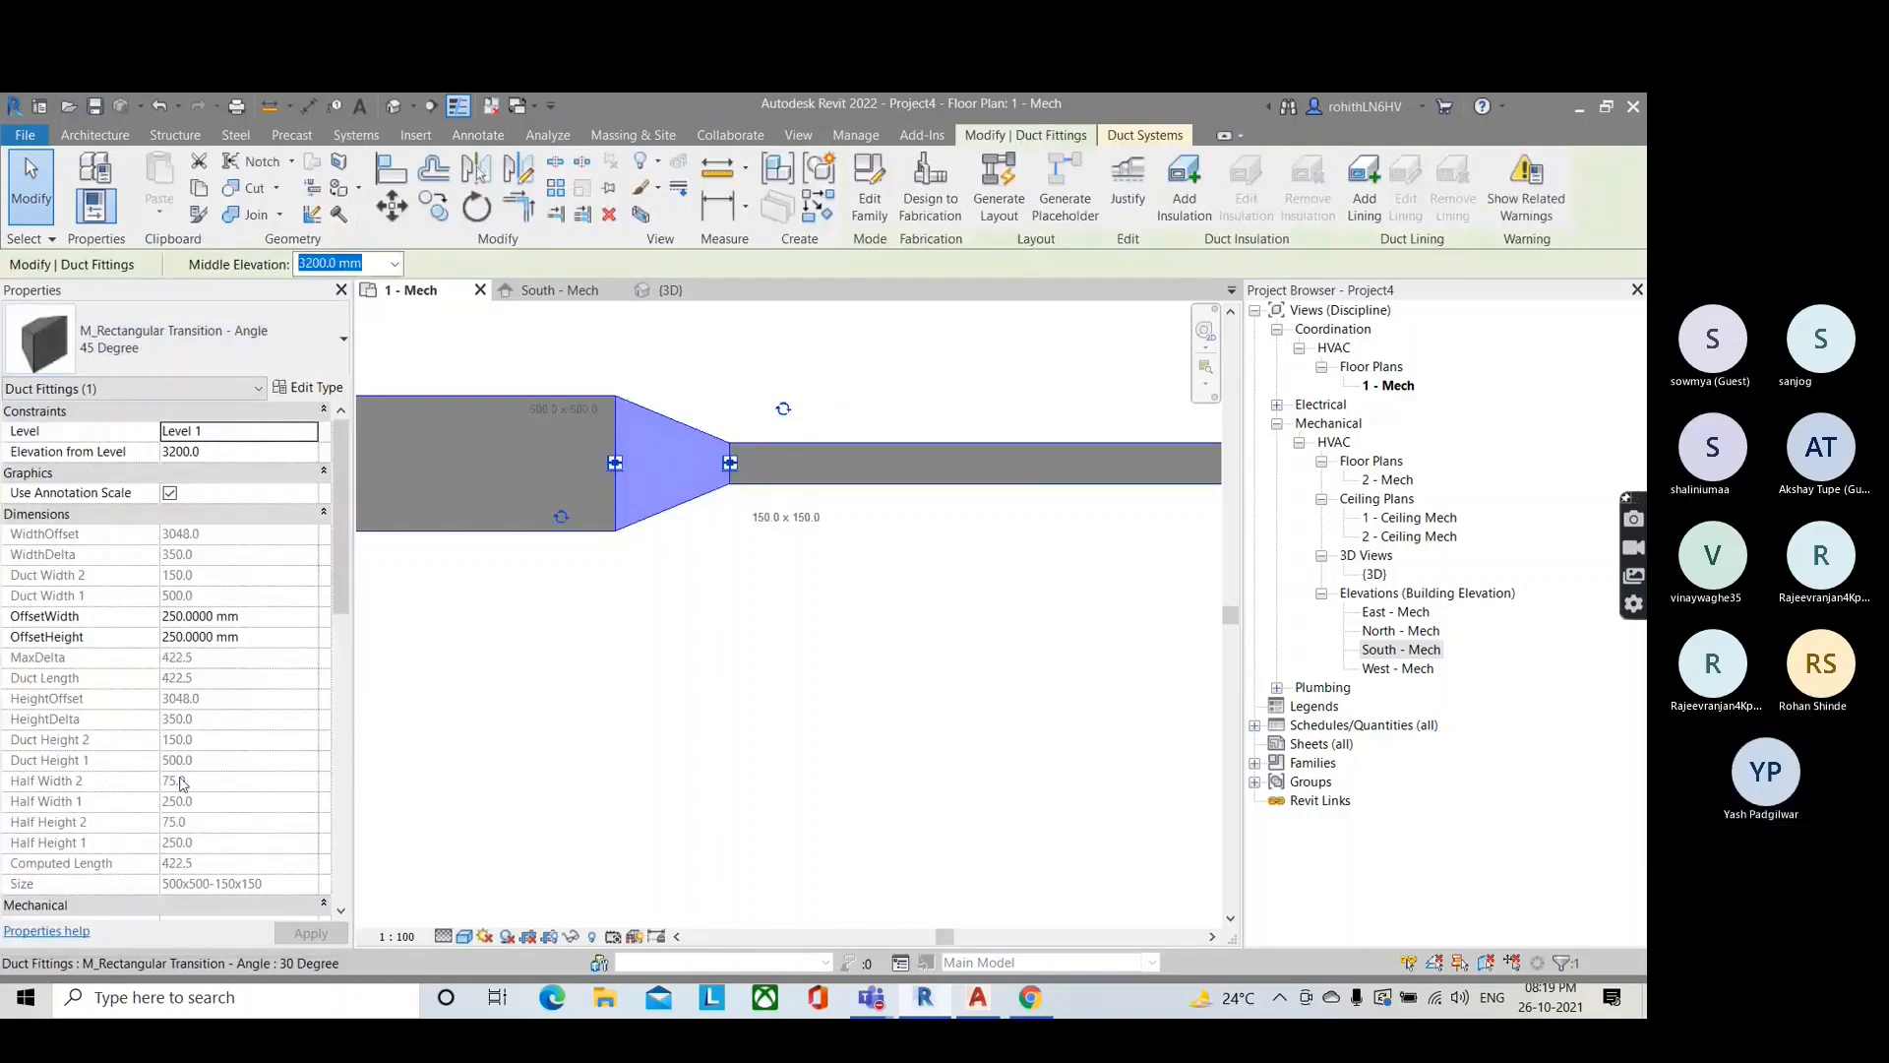
click(686, 508)
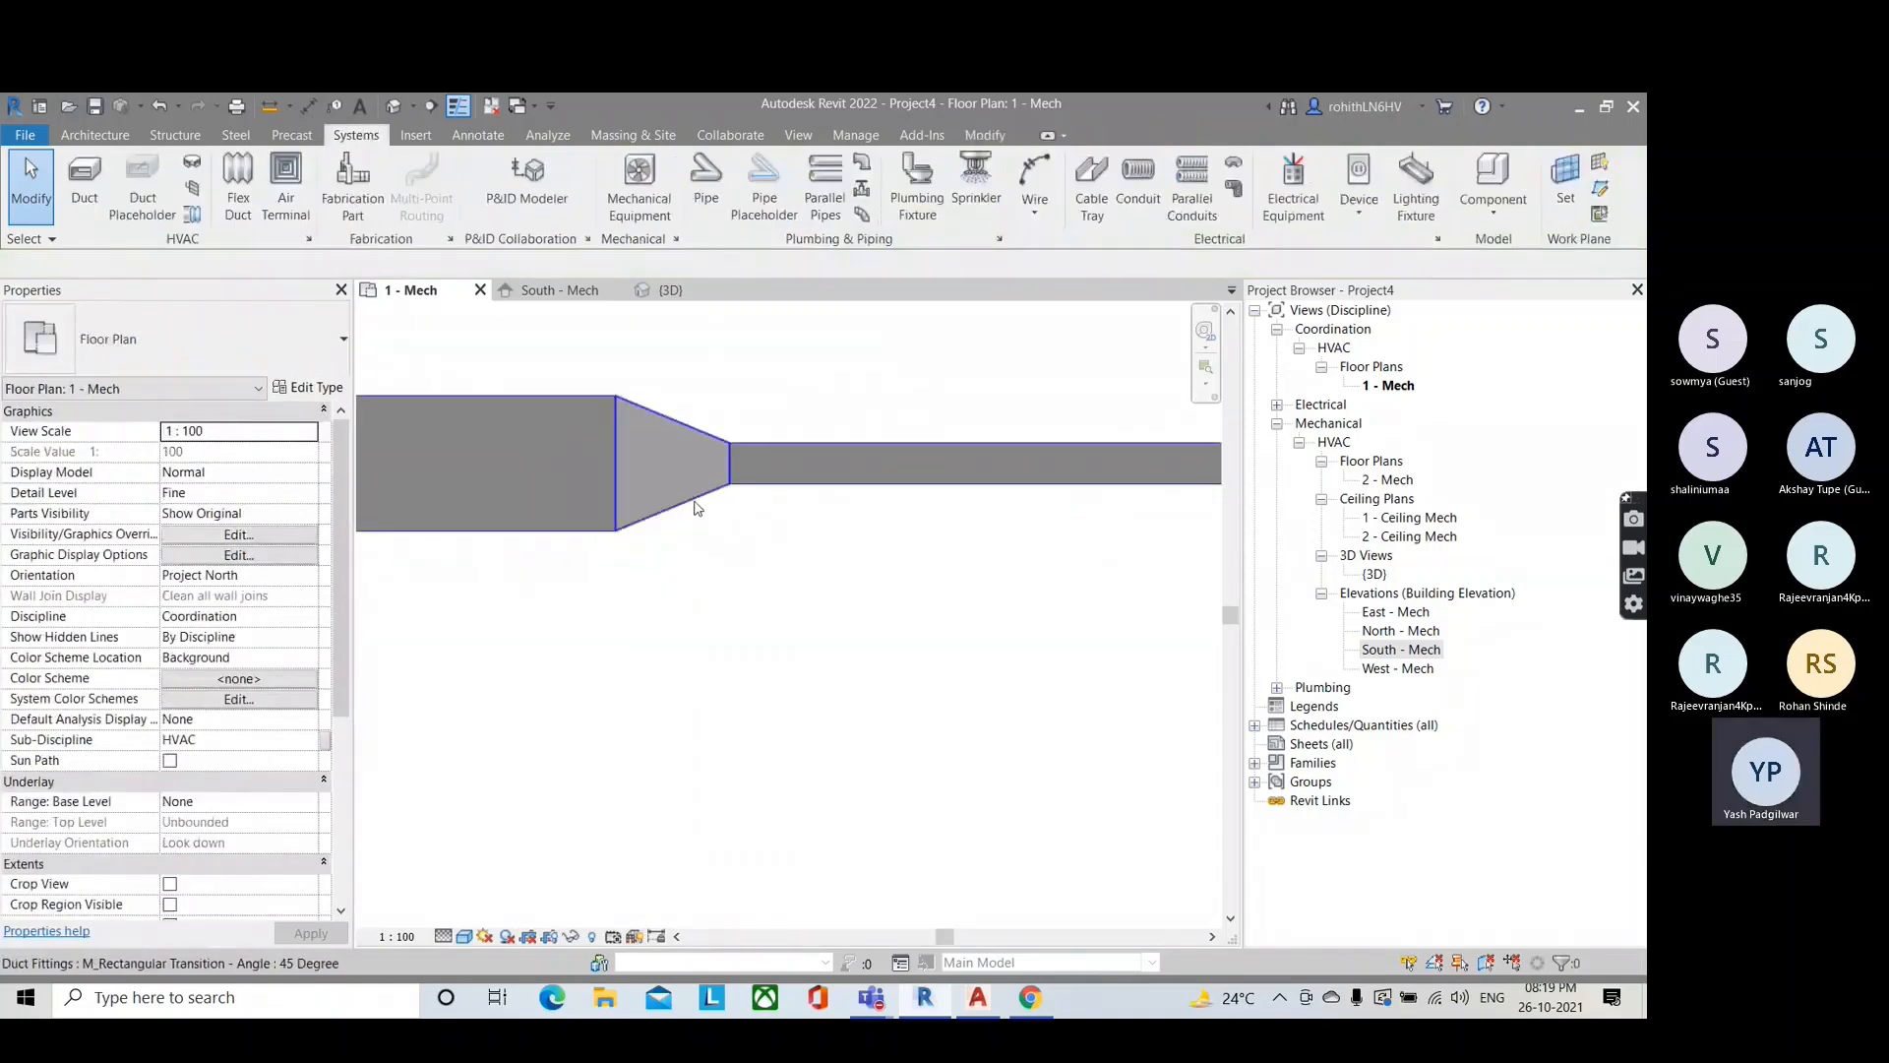
click(688, 506)
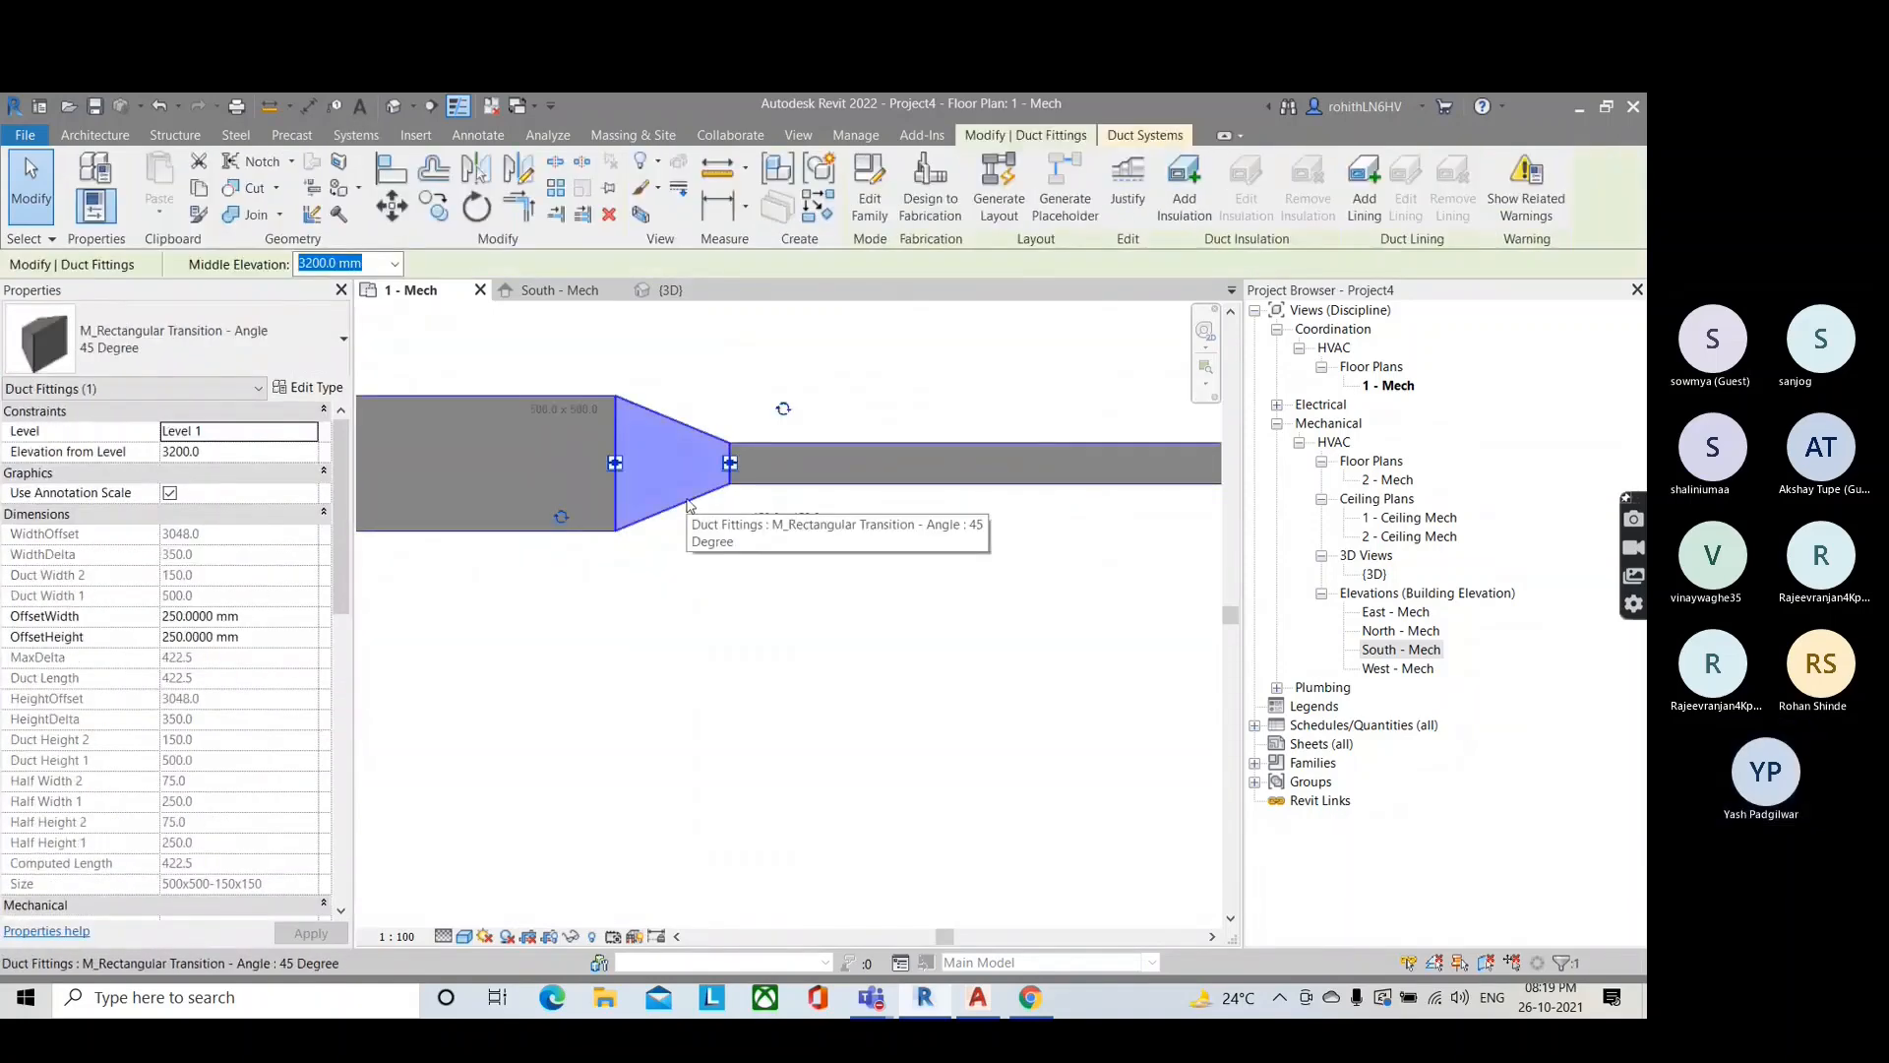
click(702, 530)
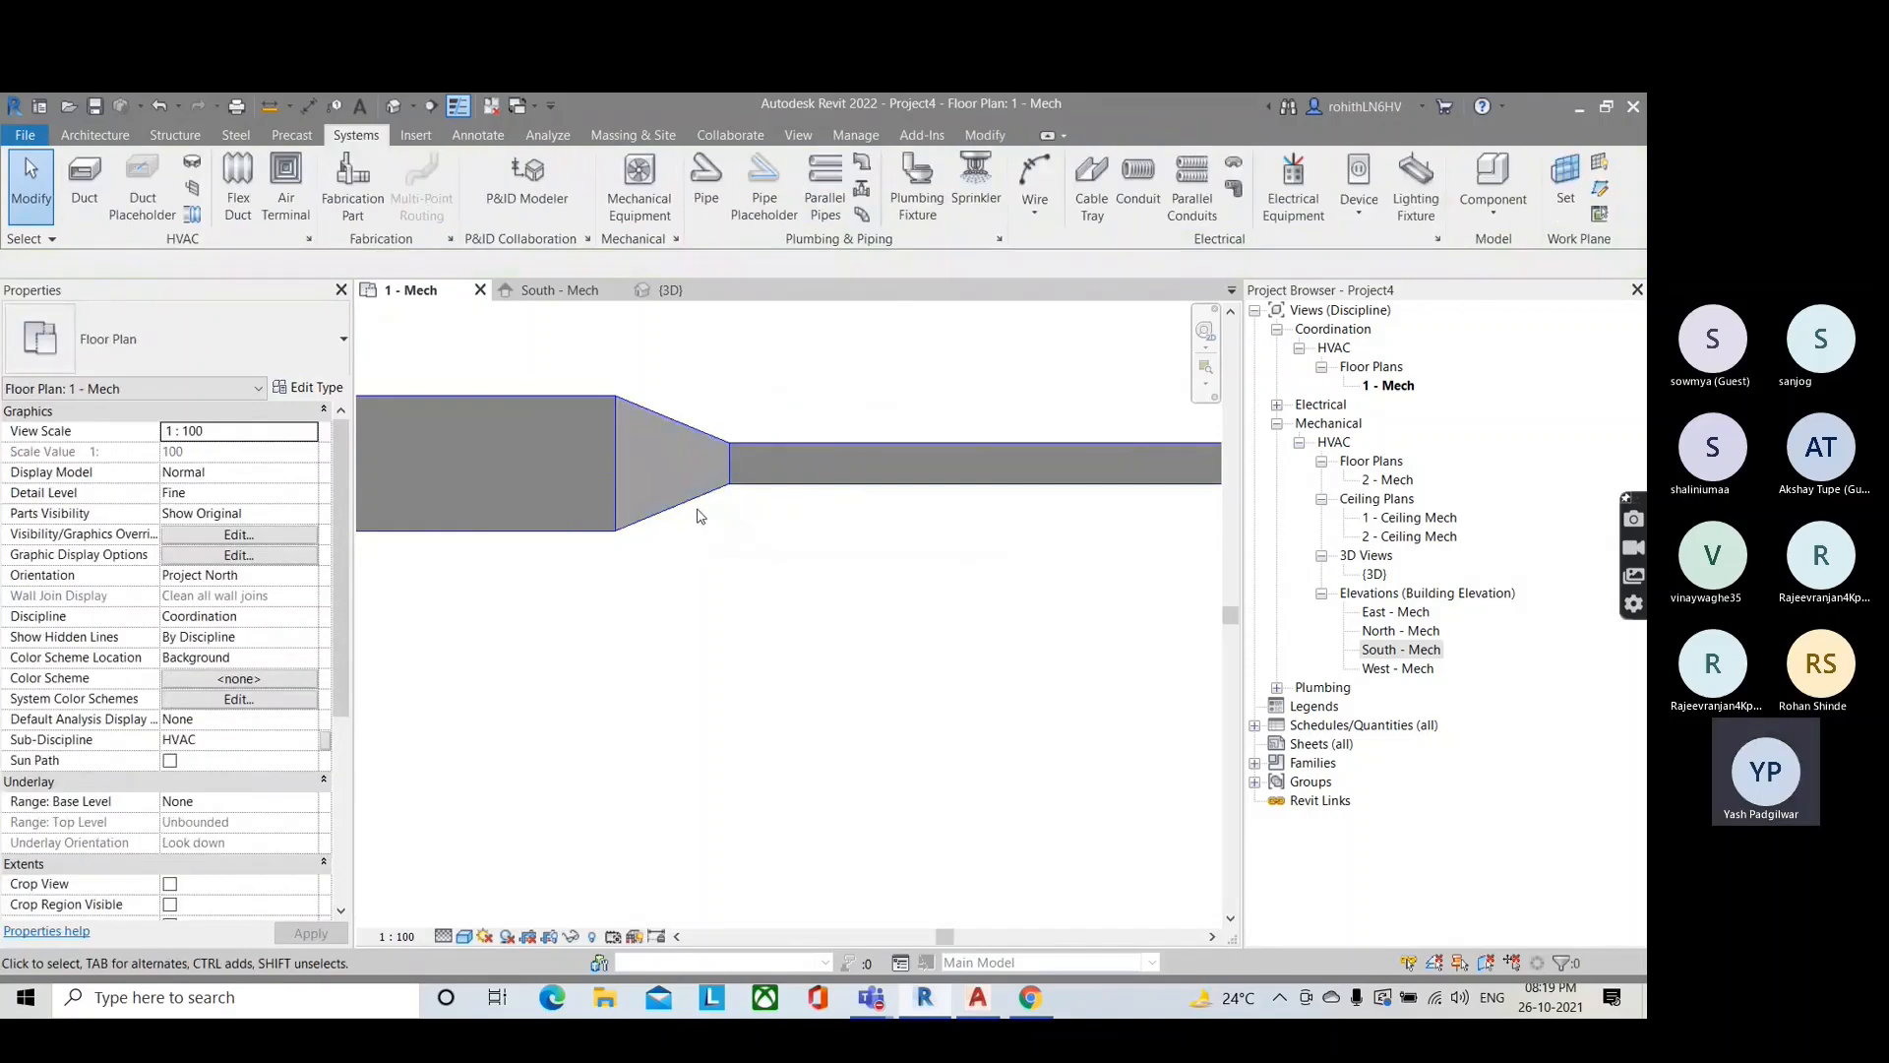
click(693, 502)
key(Escape)
Step: Delete the round-to-rectangular duct run above the 500 x 500 to 150 x 150 run in the 1 - Mech plan
scroll(962, 534, down, 10)
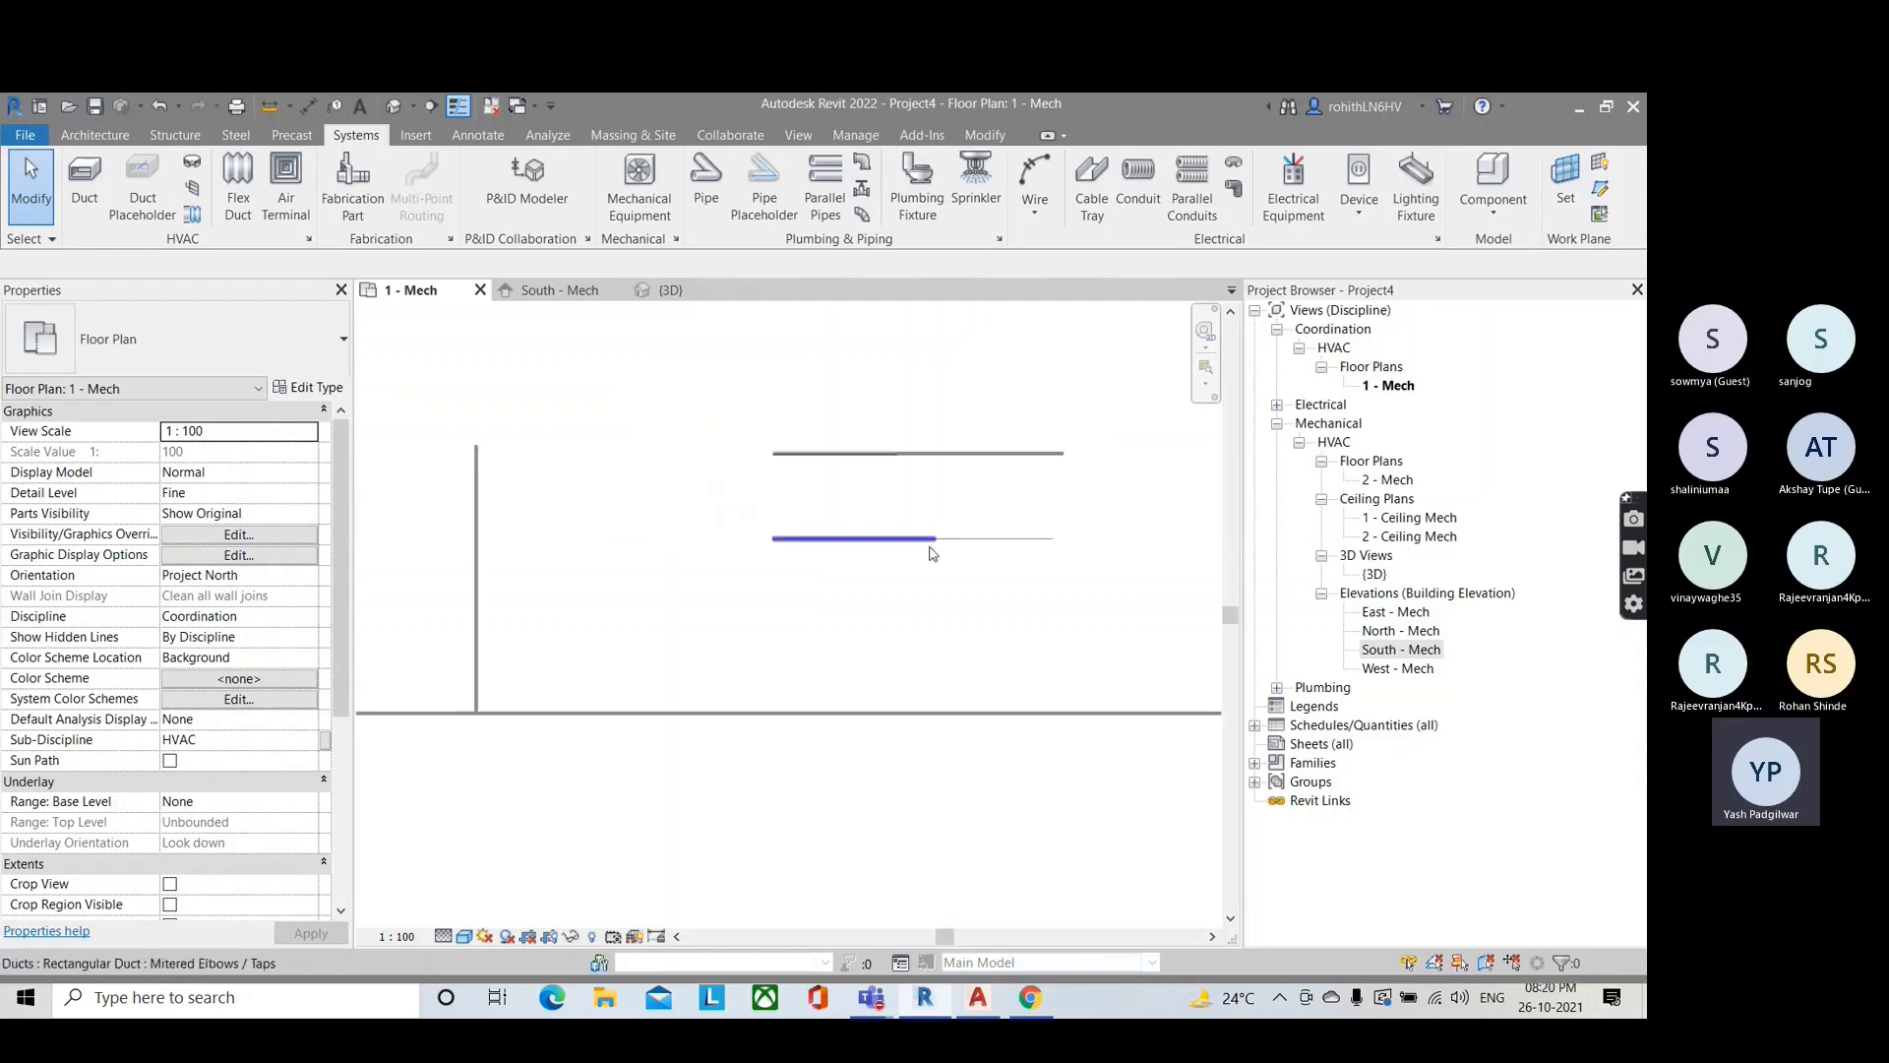
scroll(932, 552, up, 2)
middle_drag(932, 552, 866, 553)
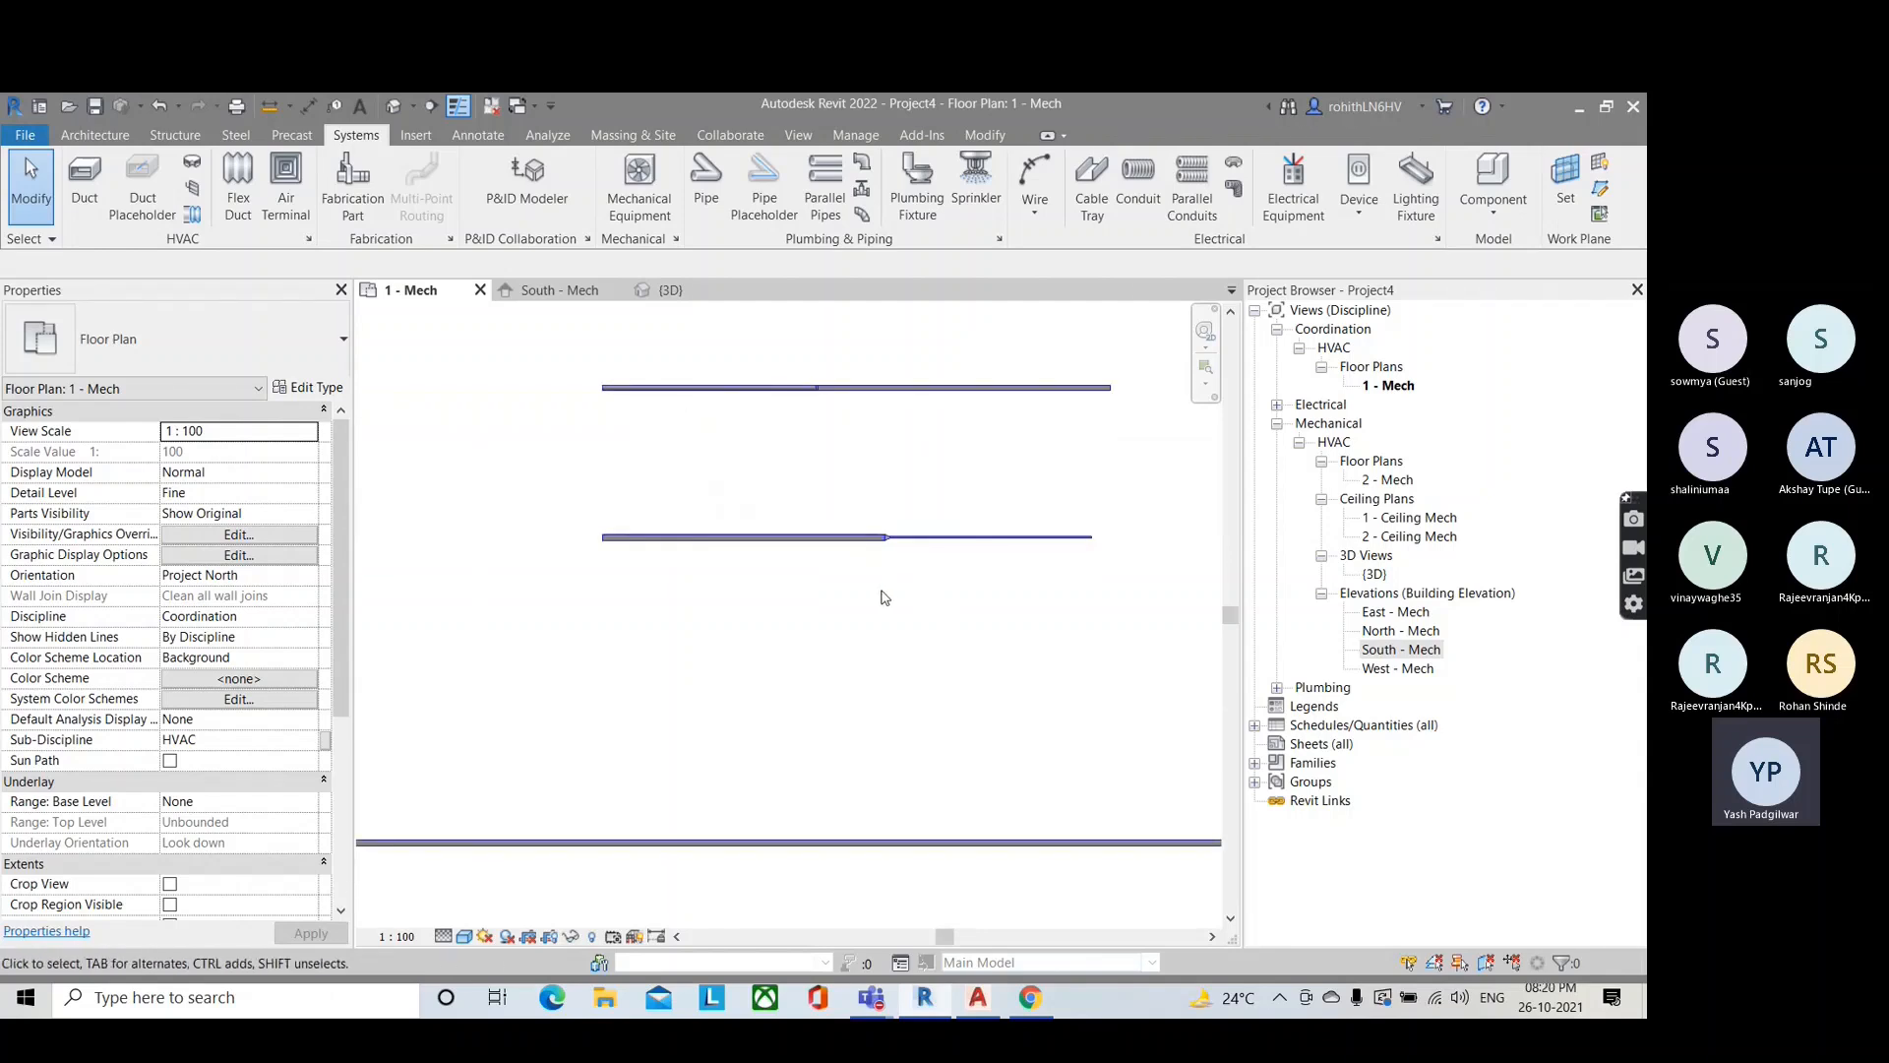
click(546, 297)
scroll(758, 639, down, 5)
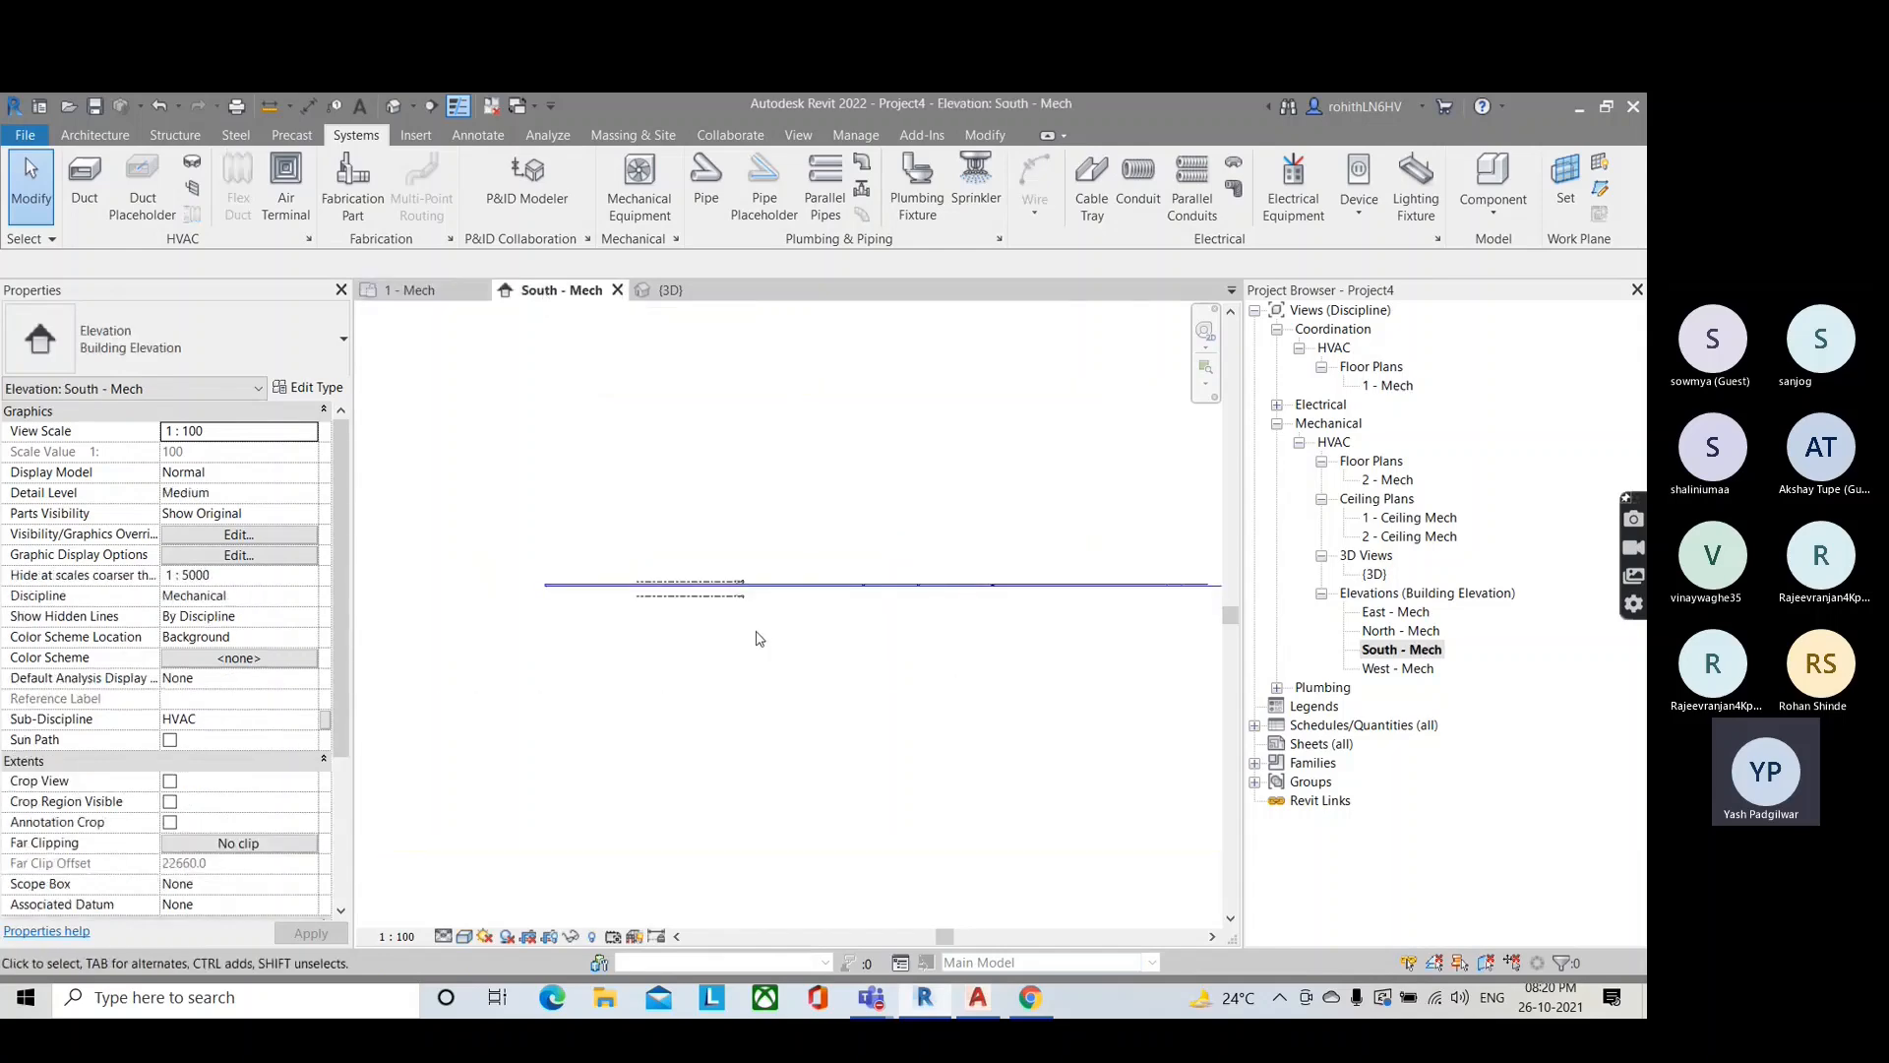
click(411, 289)
scroll(880, 590, up, 3)
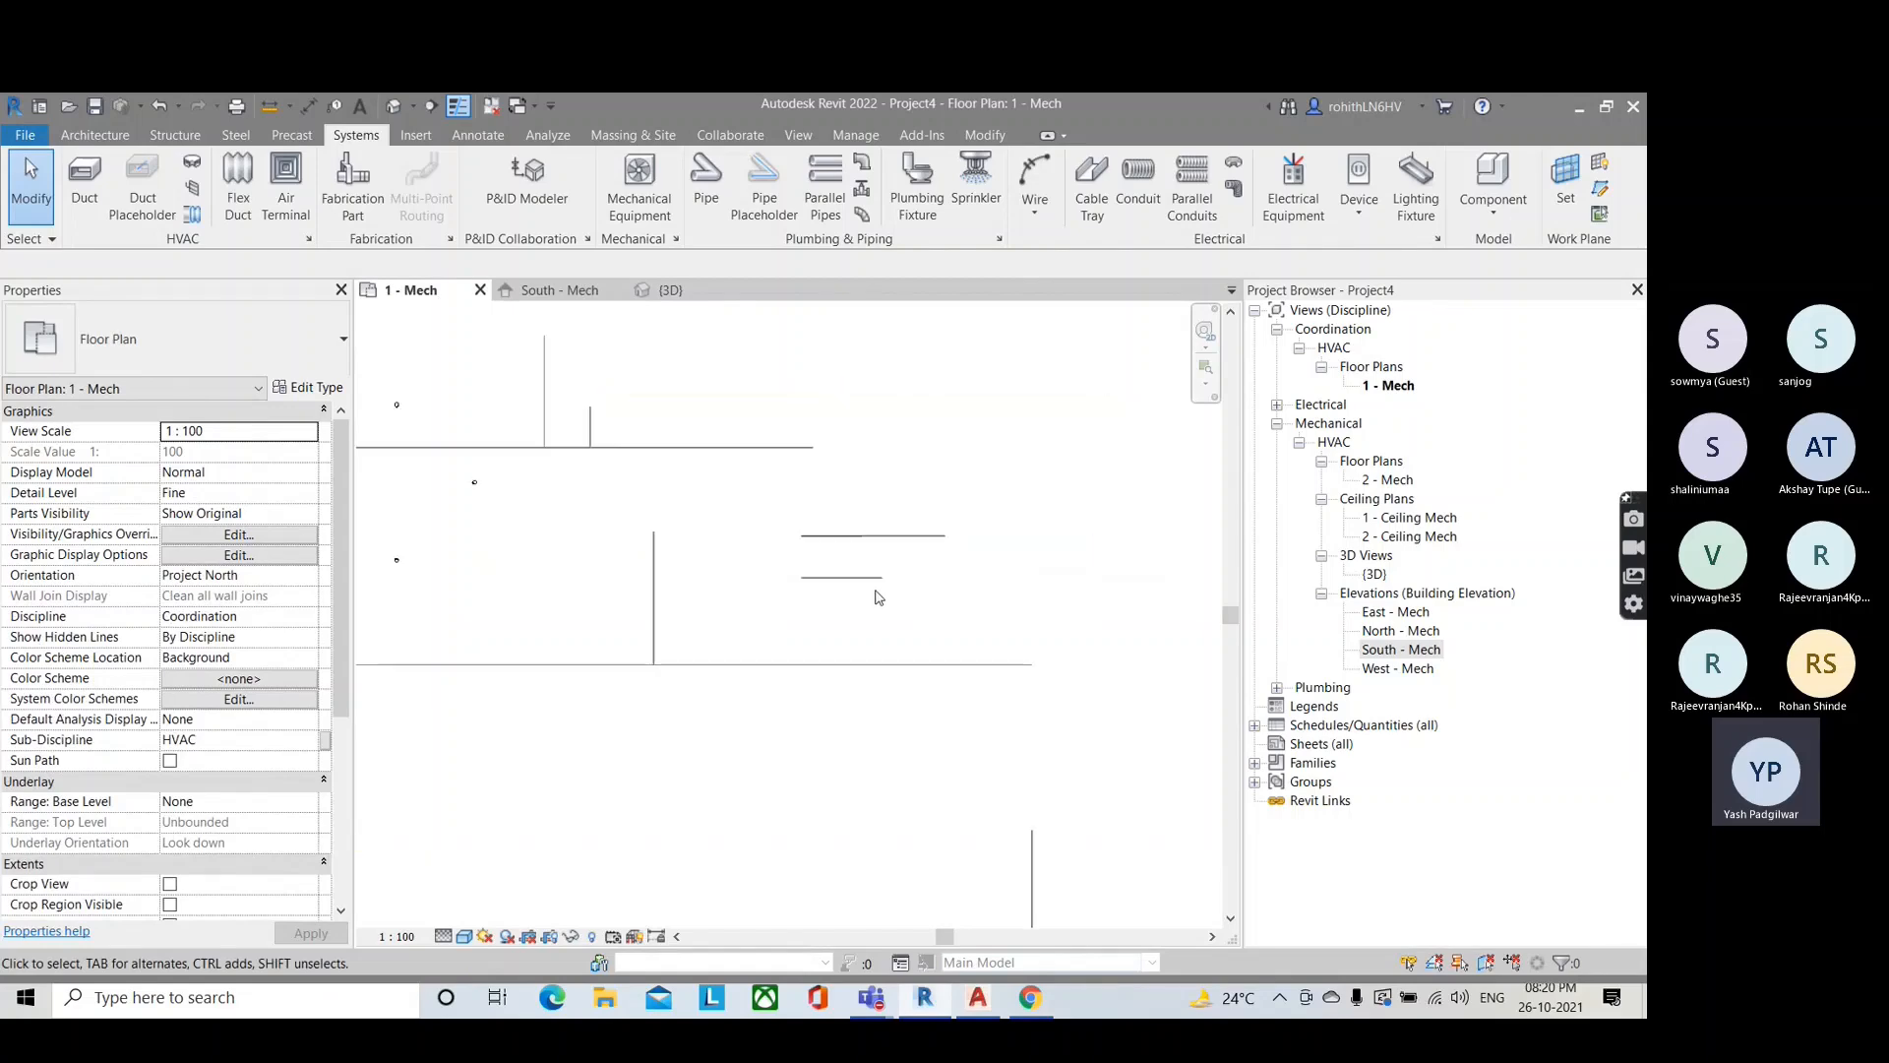
scroll(903, 595, up, 3)
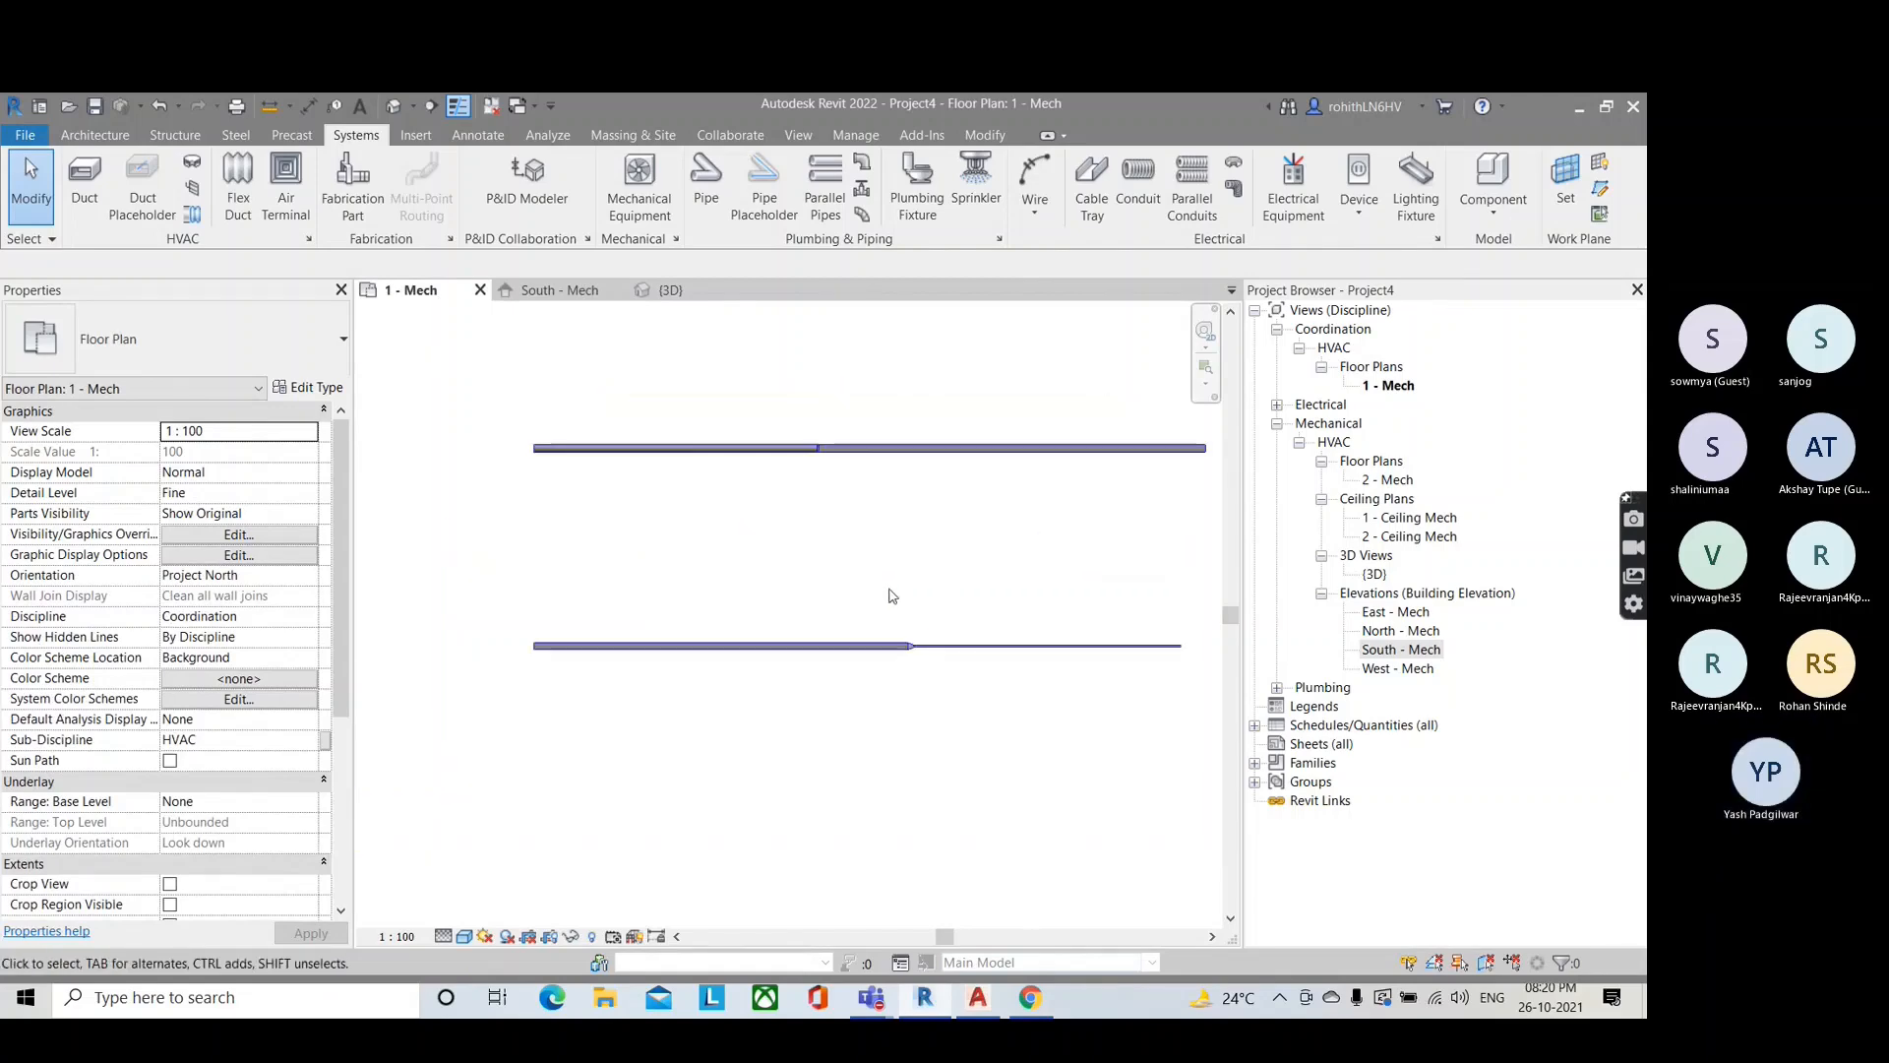
drag(920, 551, 640, 391)
scroll(729, 464, up, 3)
key(Delete)
Step: Delete the three remaining branched duct layouts in the 1 - Mech plan, keeping only the size-reducing run
scroll(731, 476, down, 3)
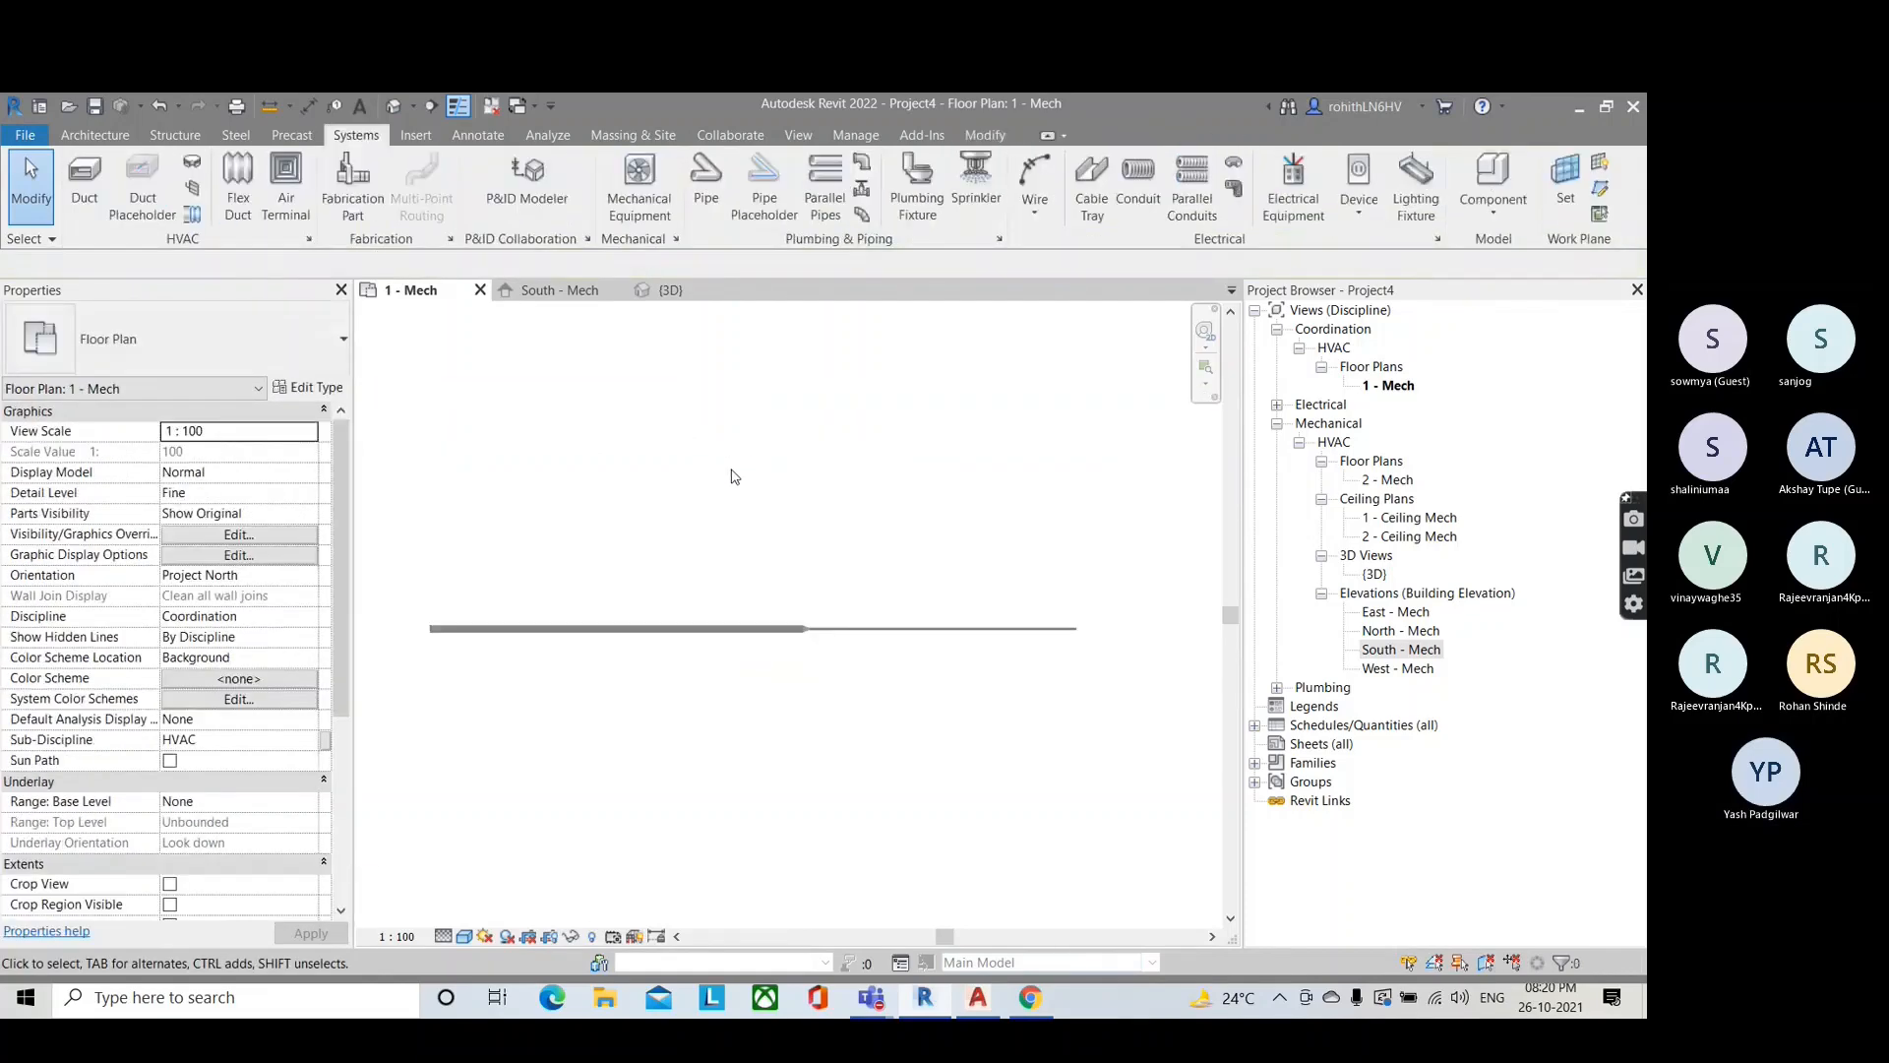
scroll(731, 476, up, 5)
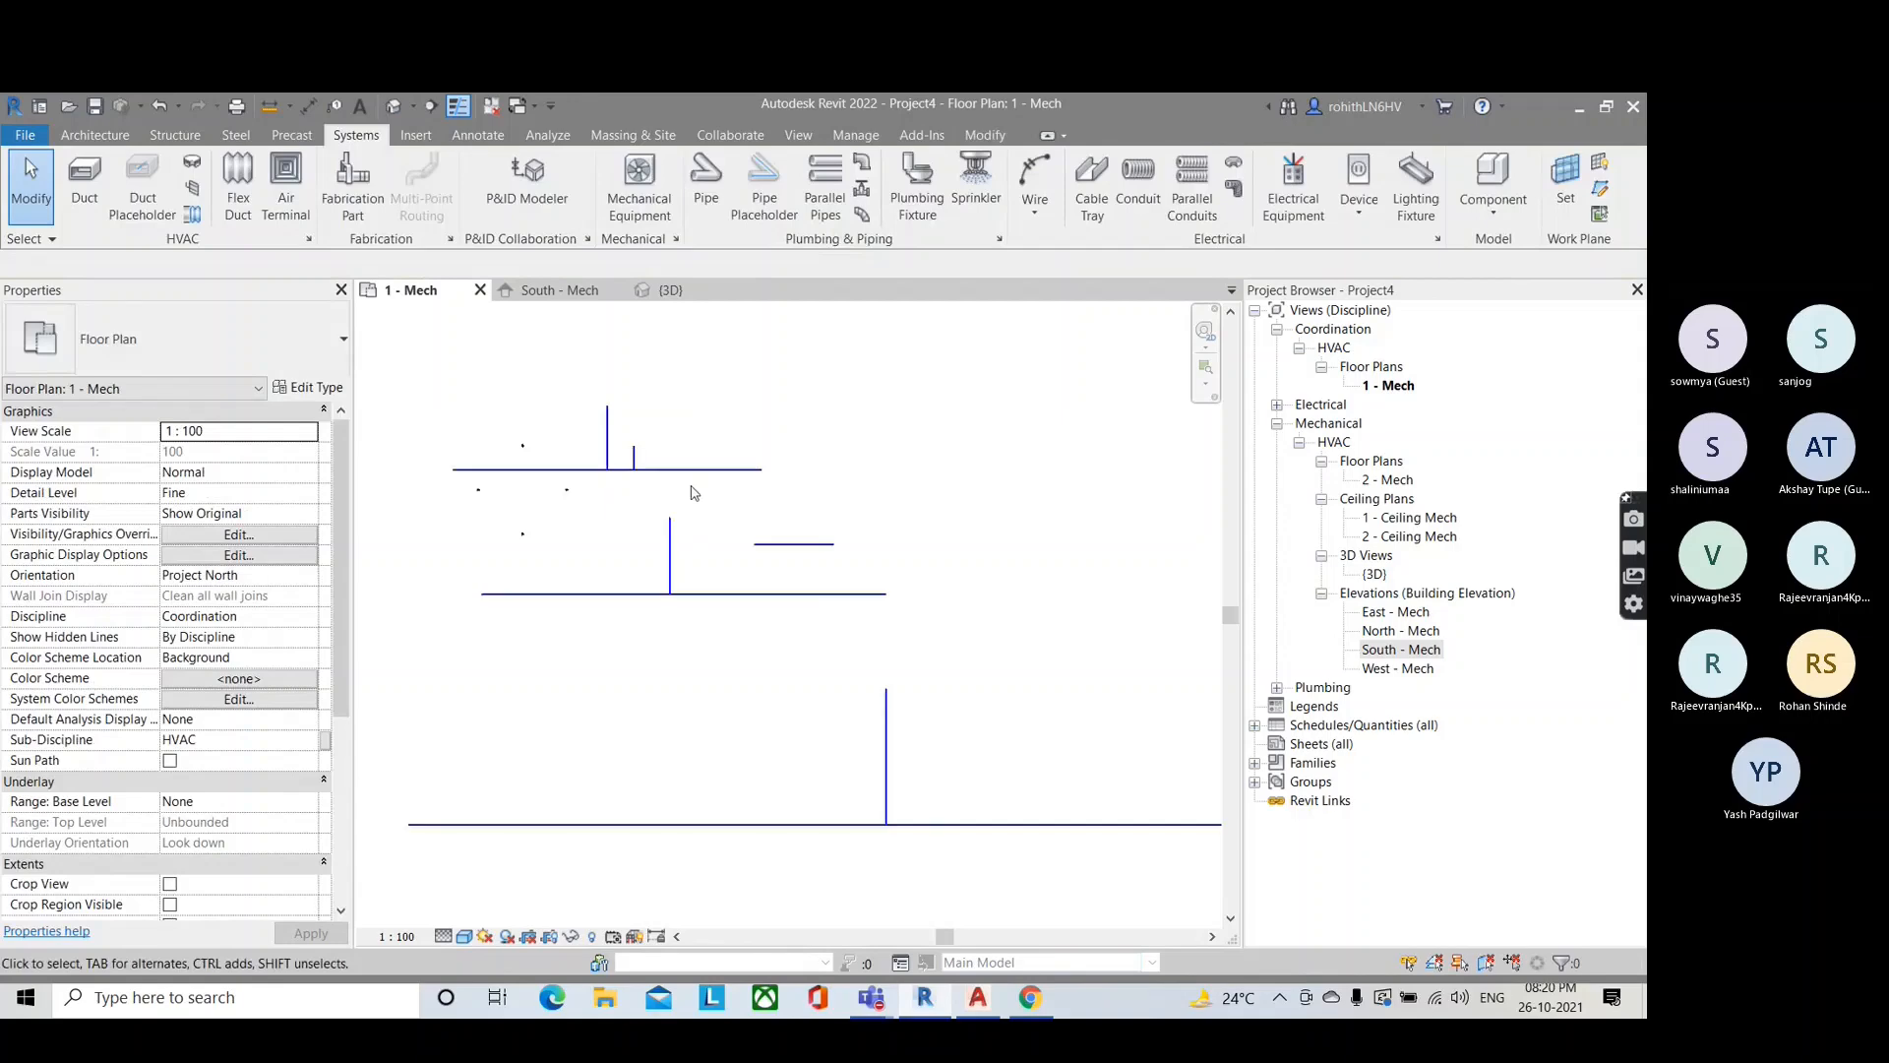
drag(691, 485, 592, 445)
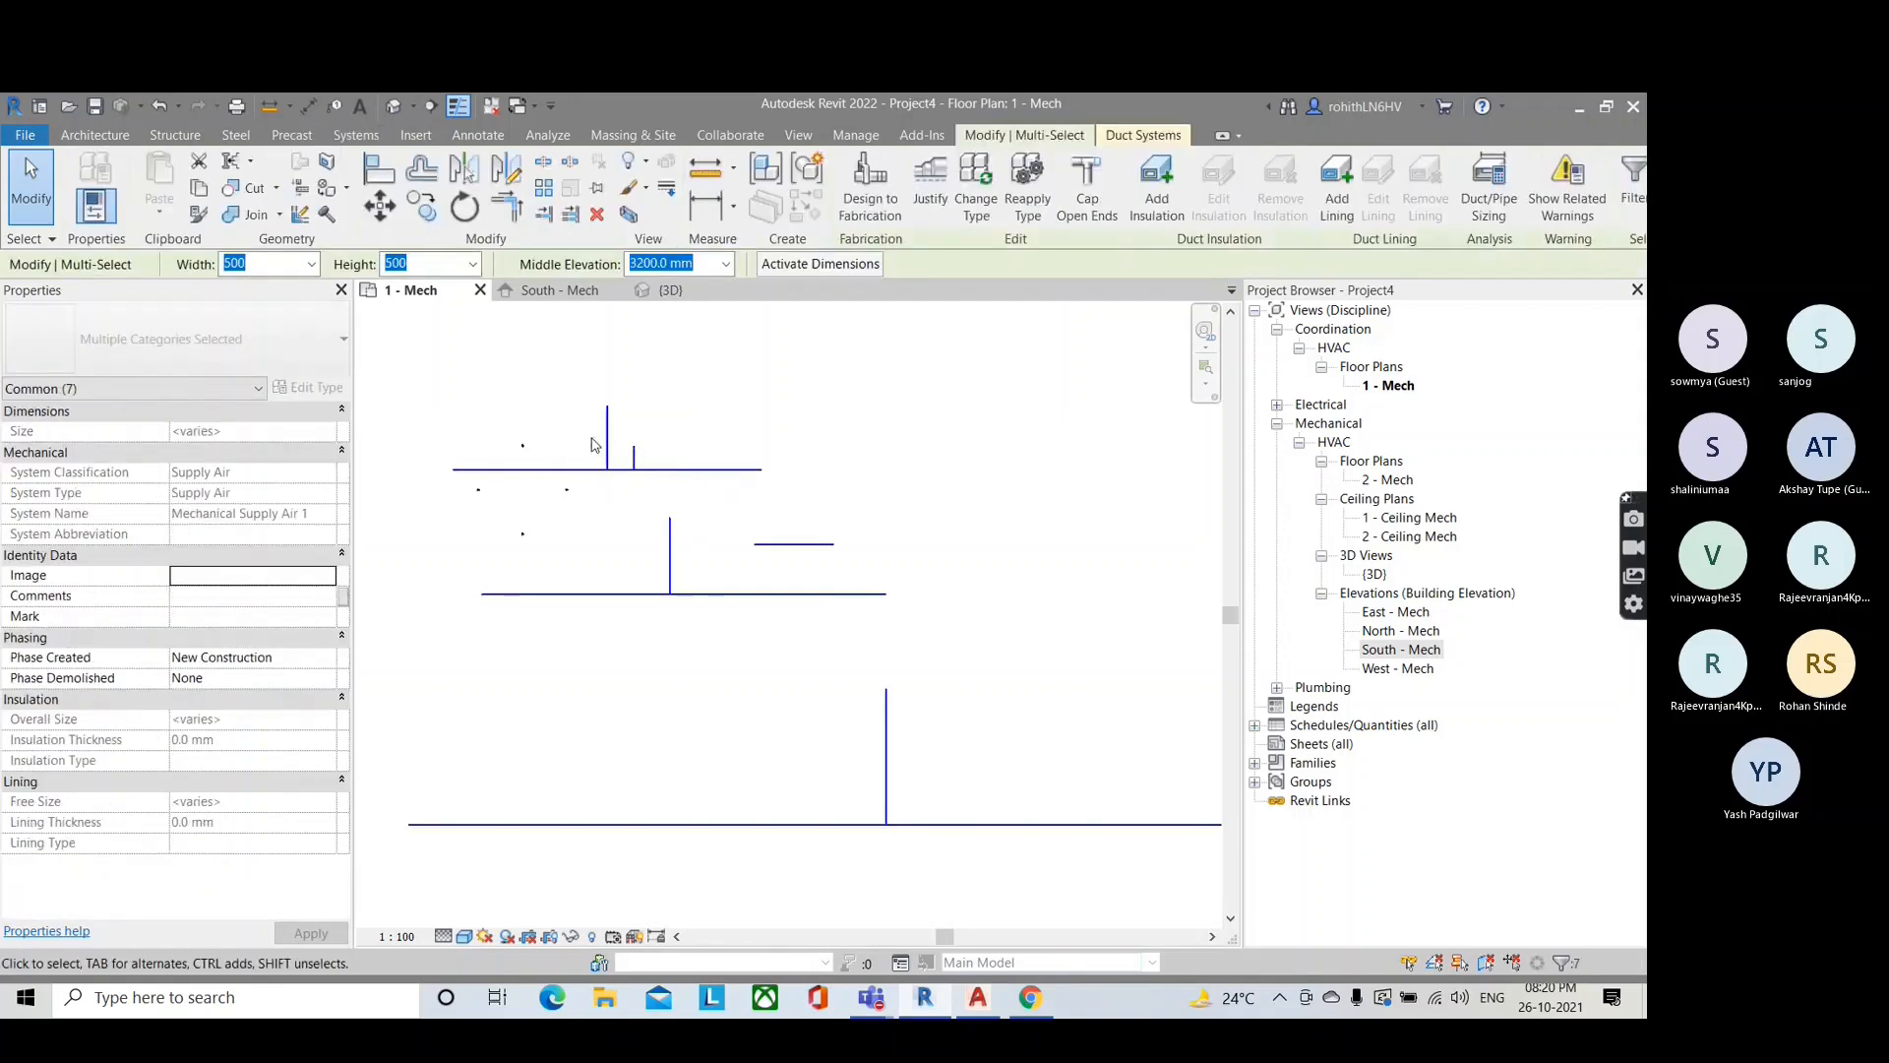
key(Delete)
drag(764, 643, 632, 562)
key(Delete)
drag(959, 852, 780, 719)
key(Delete)
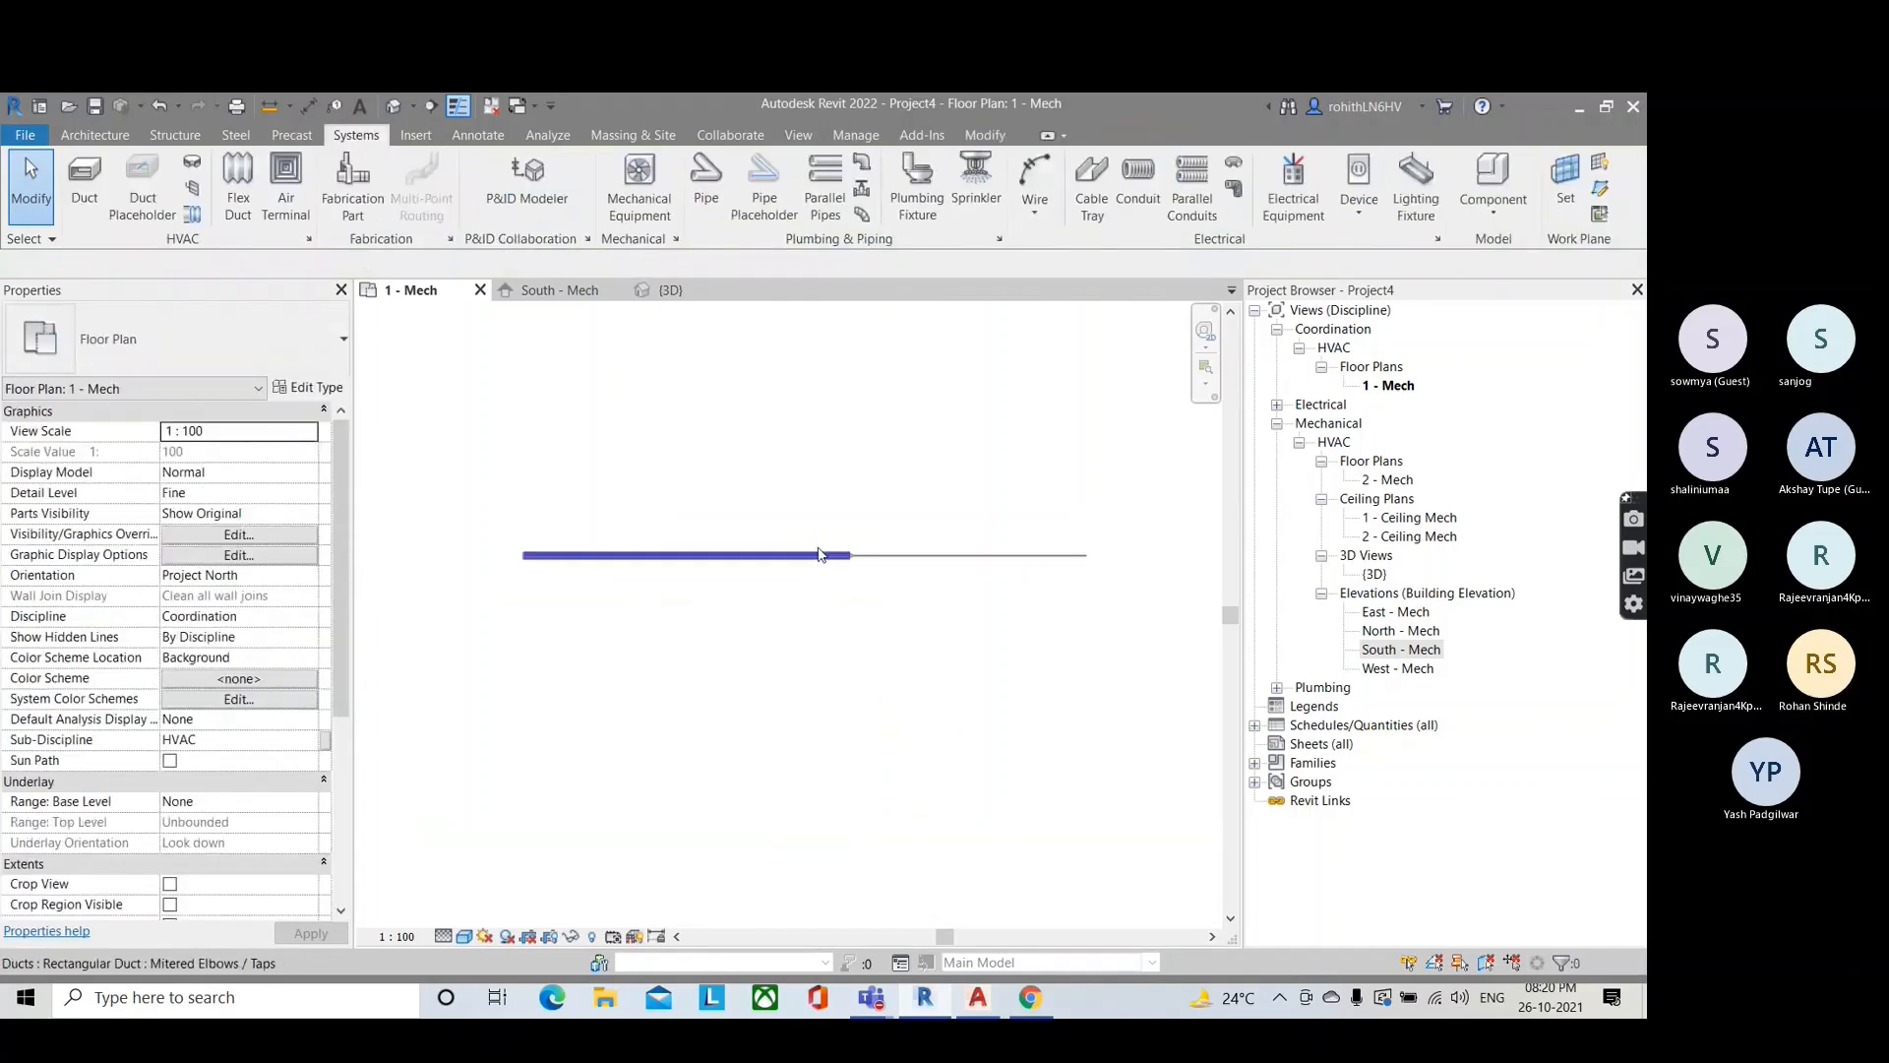
Step: Look for the size-reducing run in the South - Mech elevation and check its position against the elevation markers in the 1 - Mech plan
scroll(817, 555, down, 4)
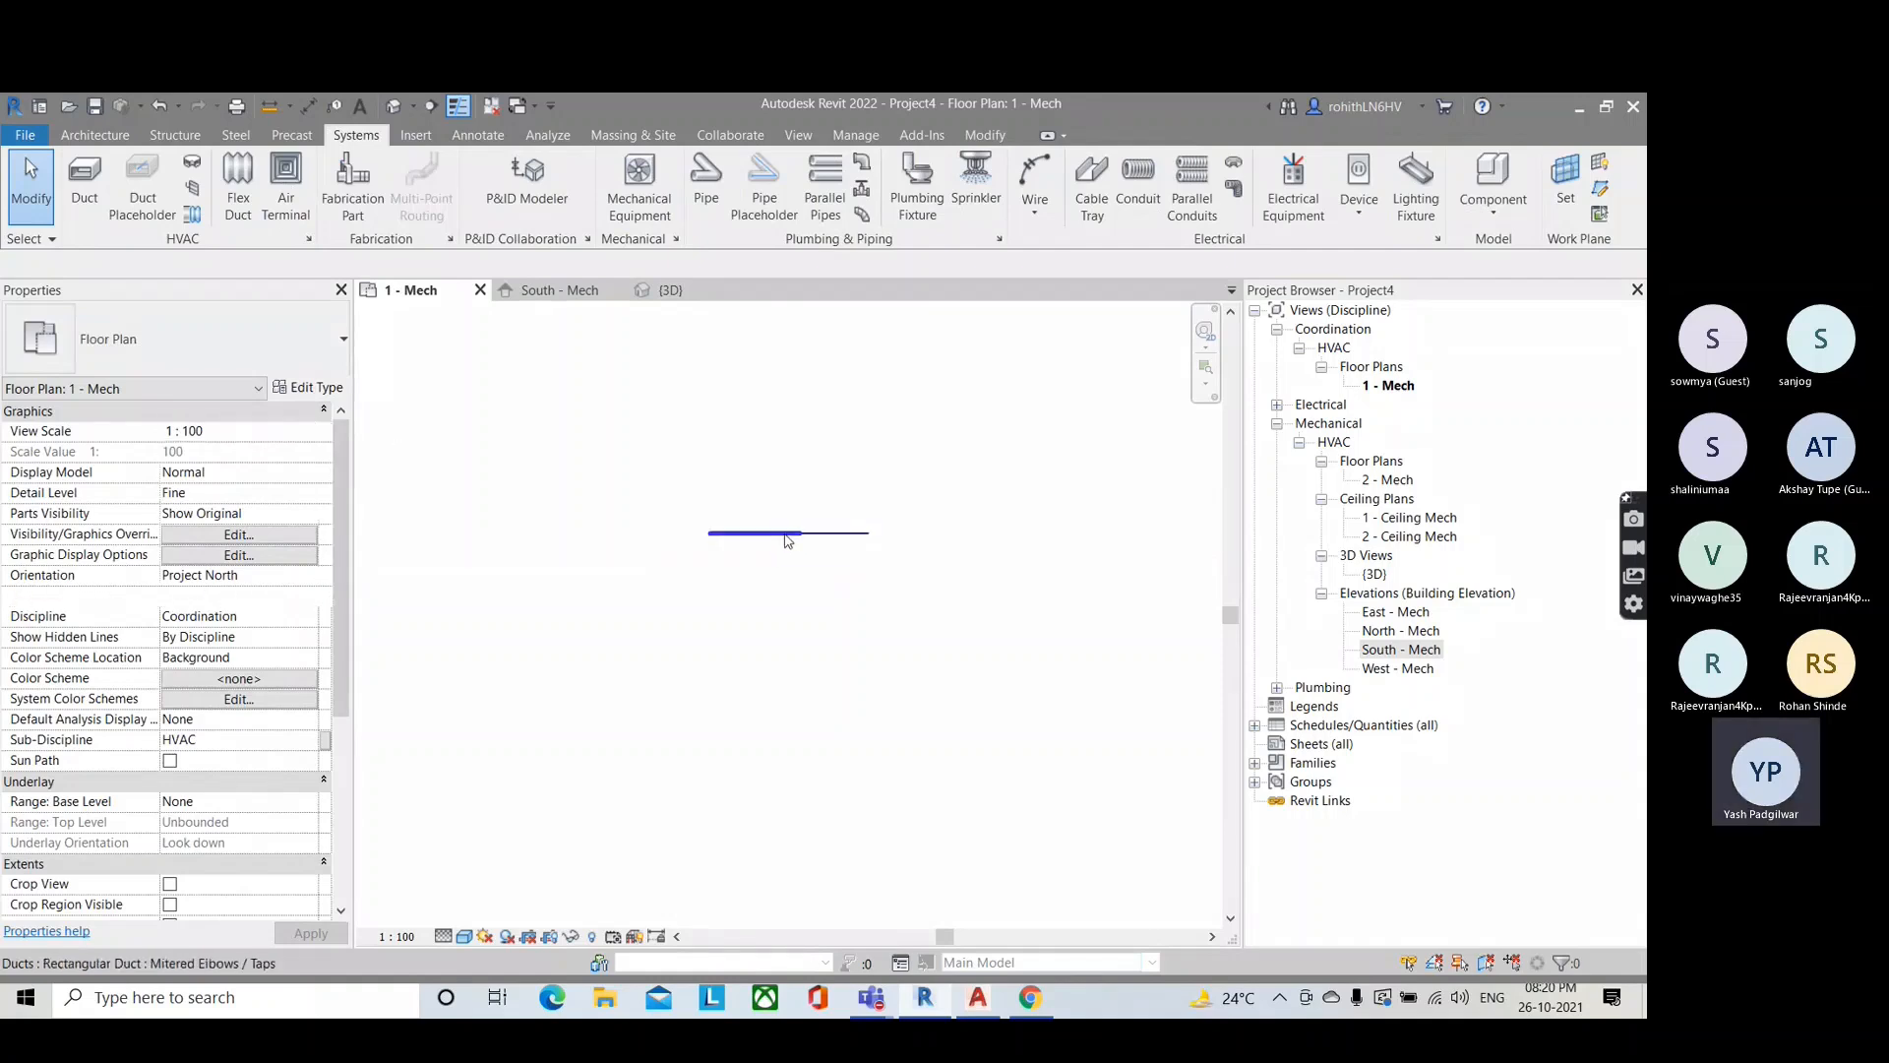
click(558, 290)
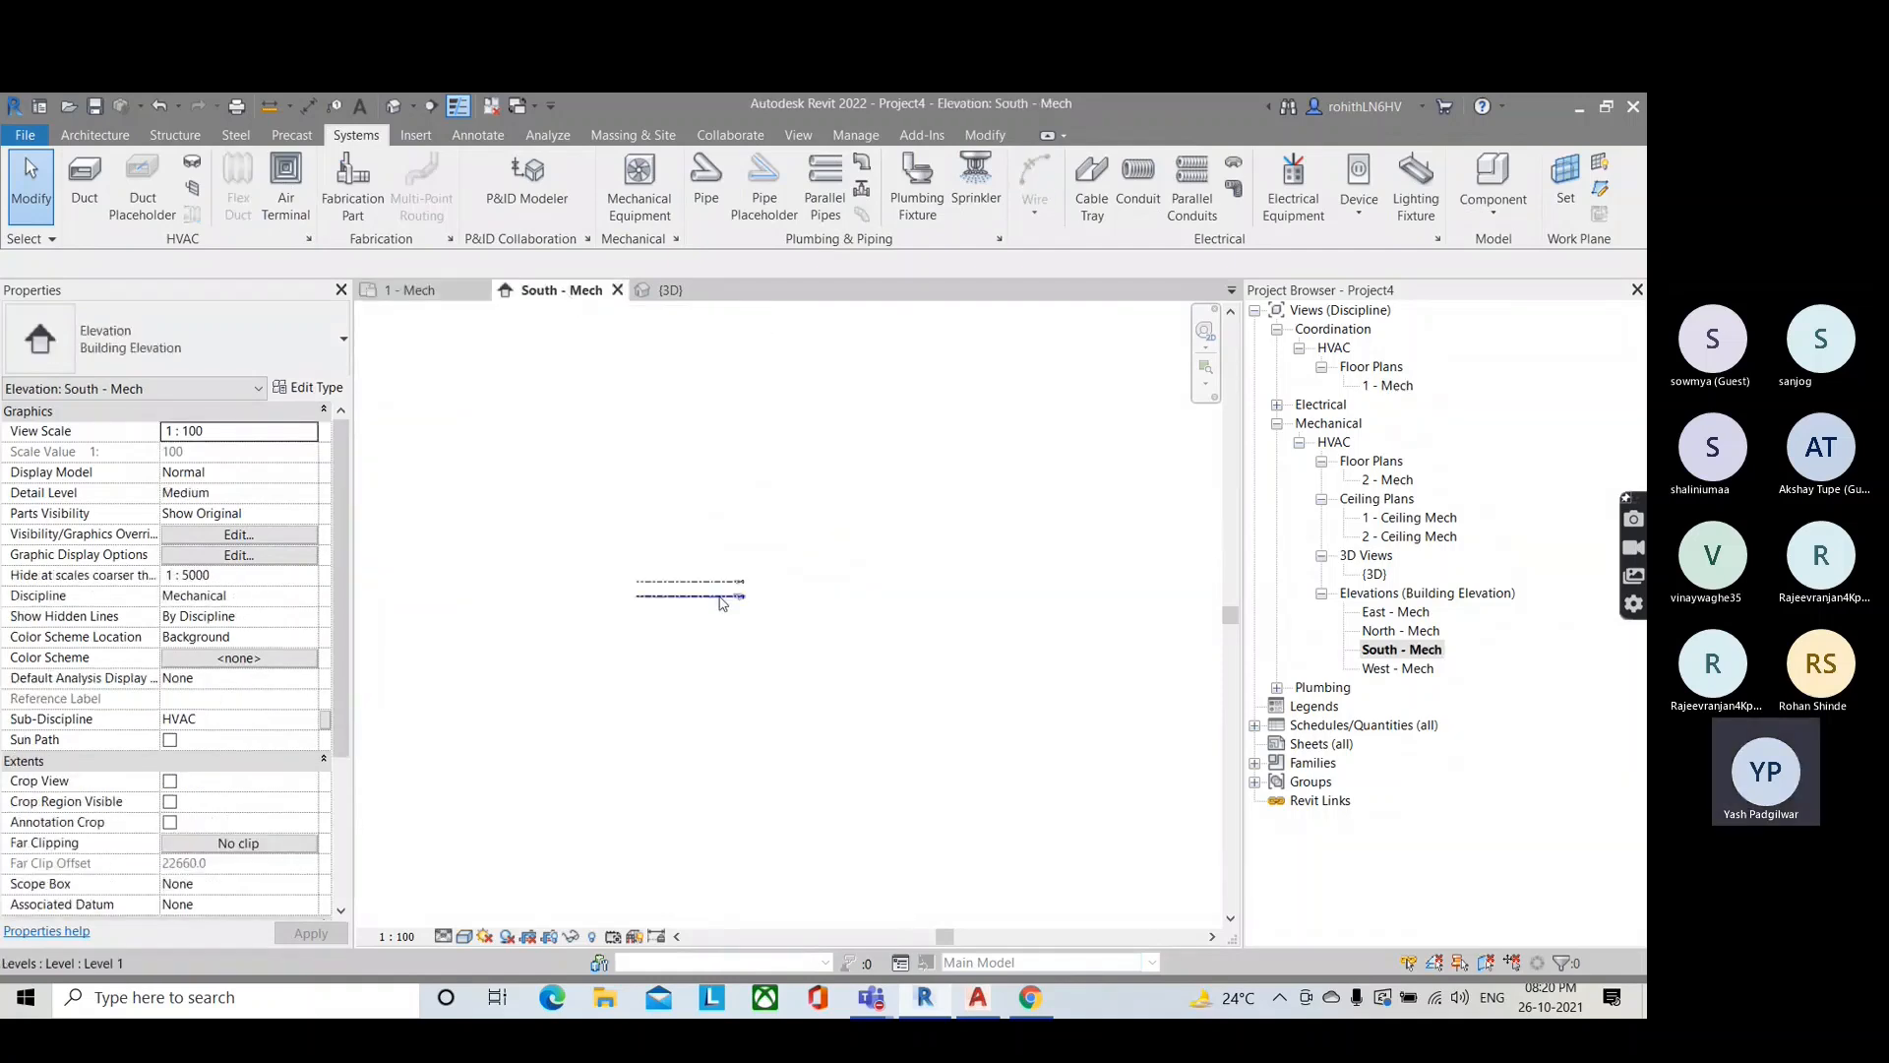
scroll(721, 602, up, 4)
scroll(679, 657, down, 3)
scroll(695, 657, down, 4)
middle_drag(799, 714, 576, 729)
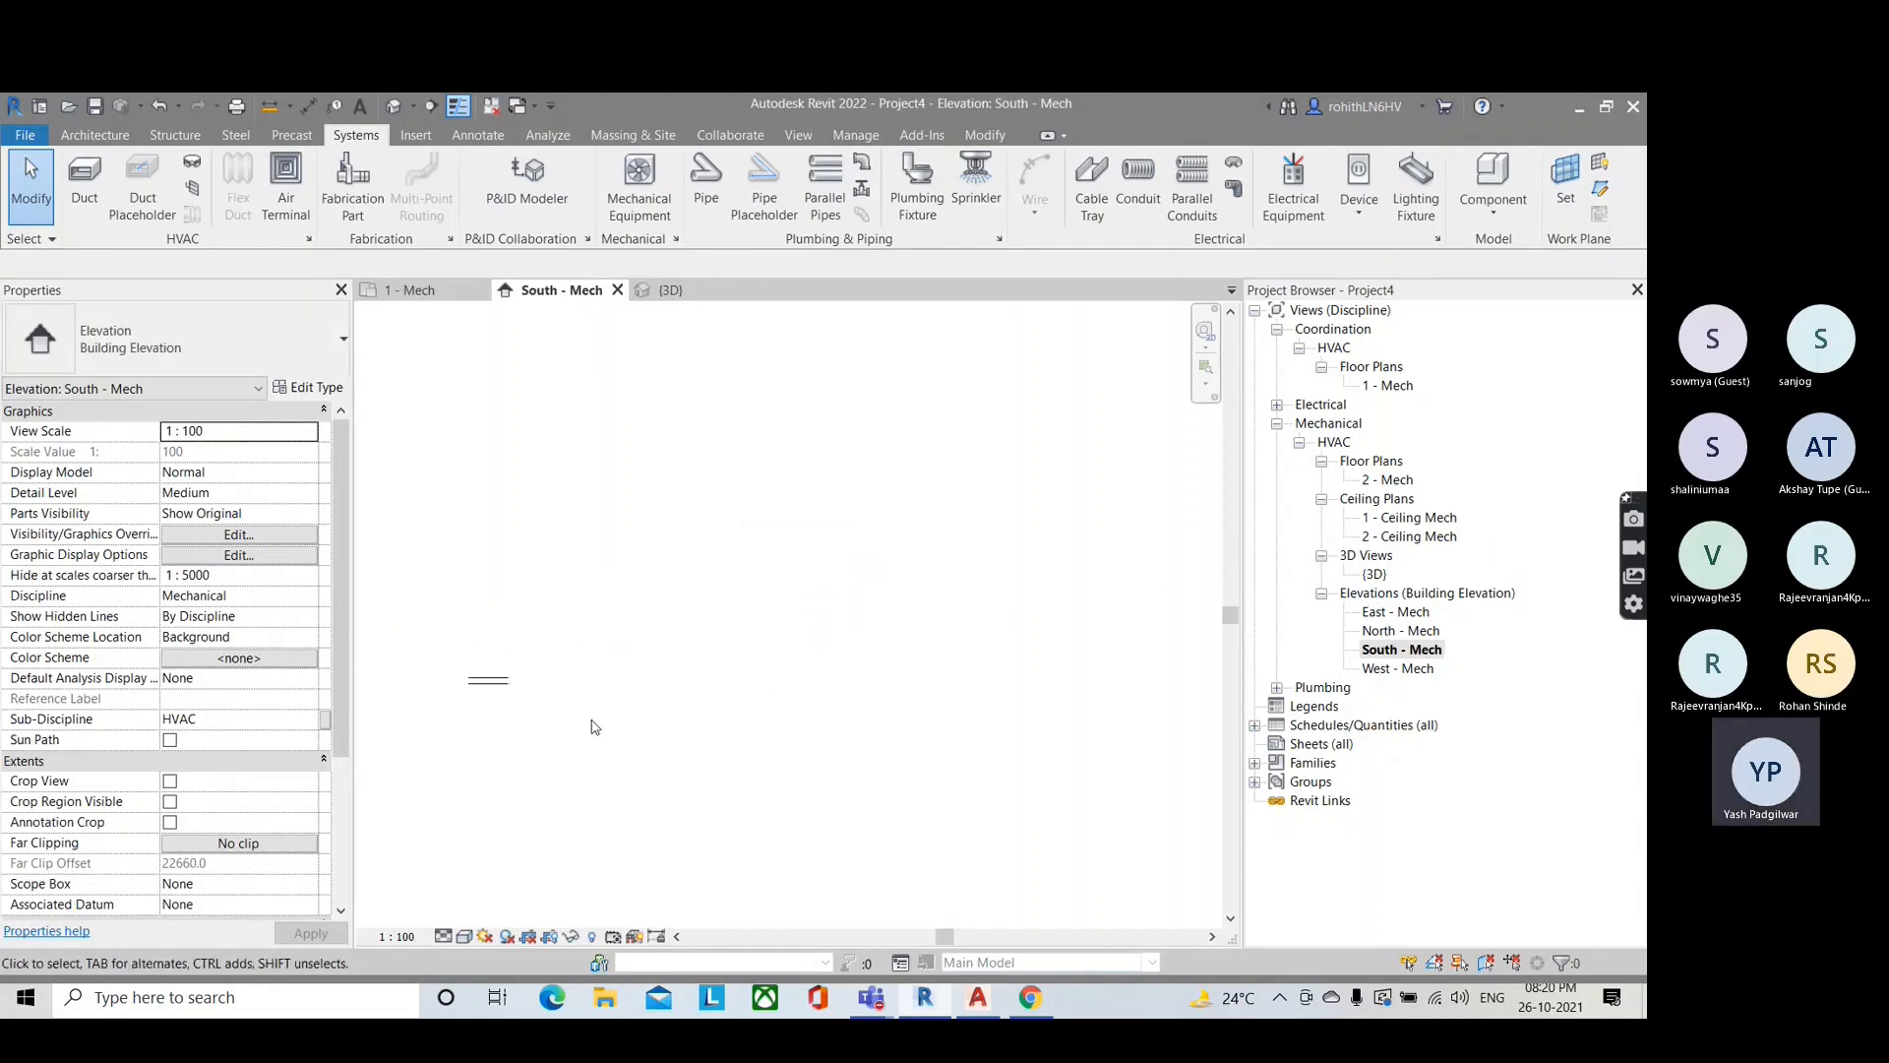
scroll(637, 686, up, 3)
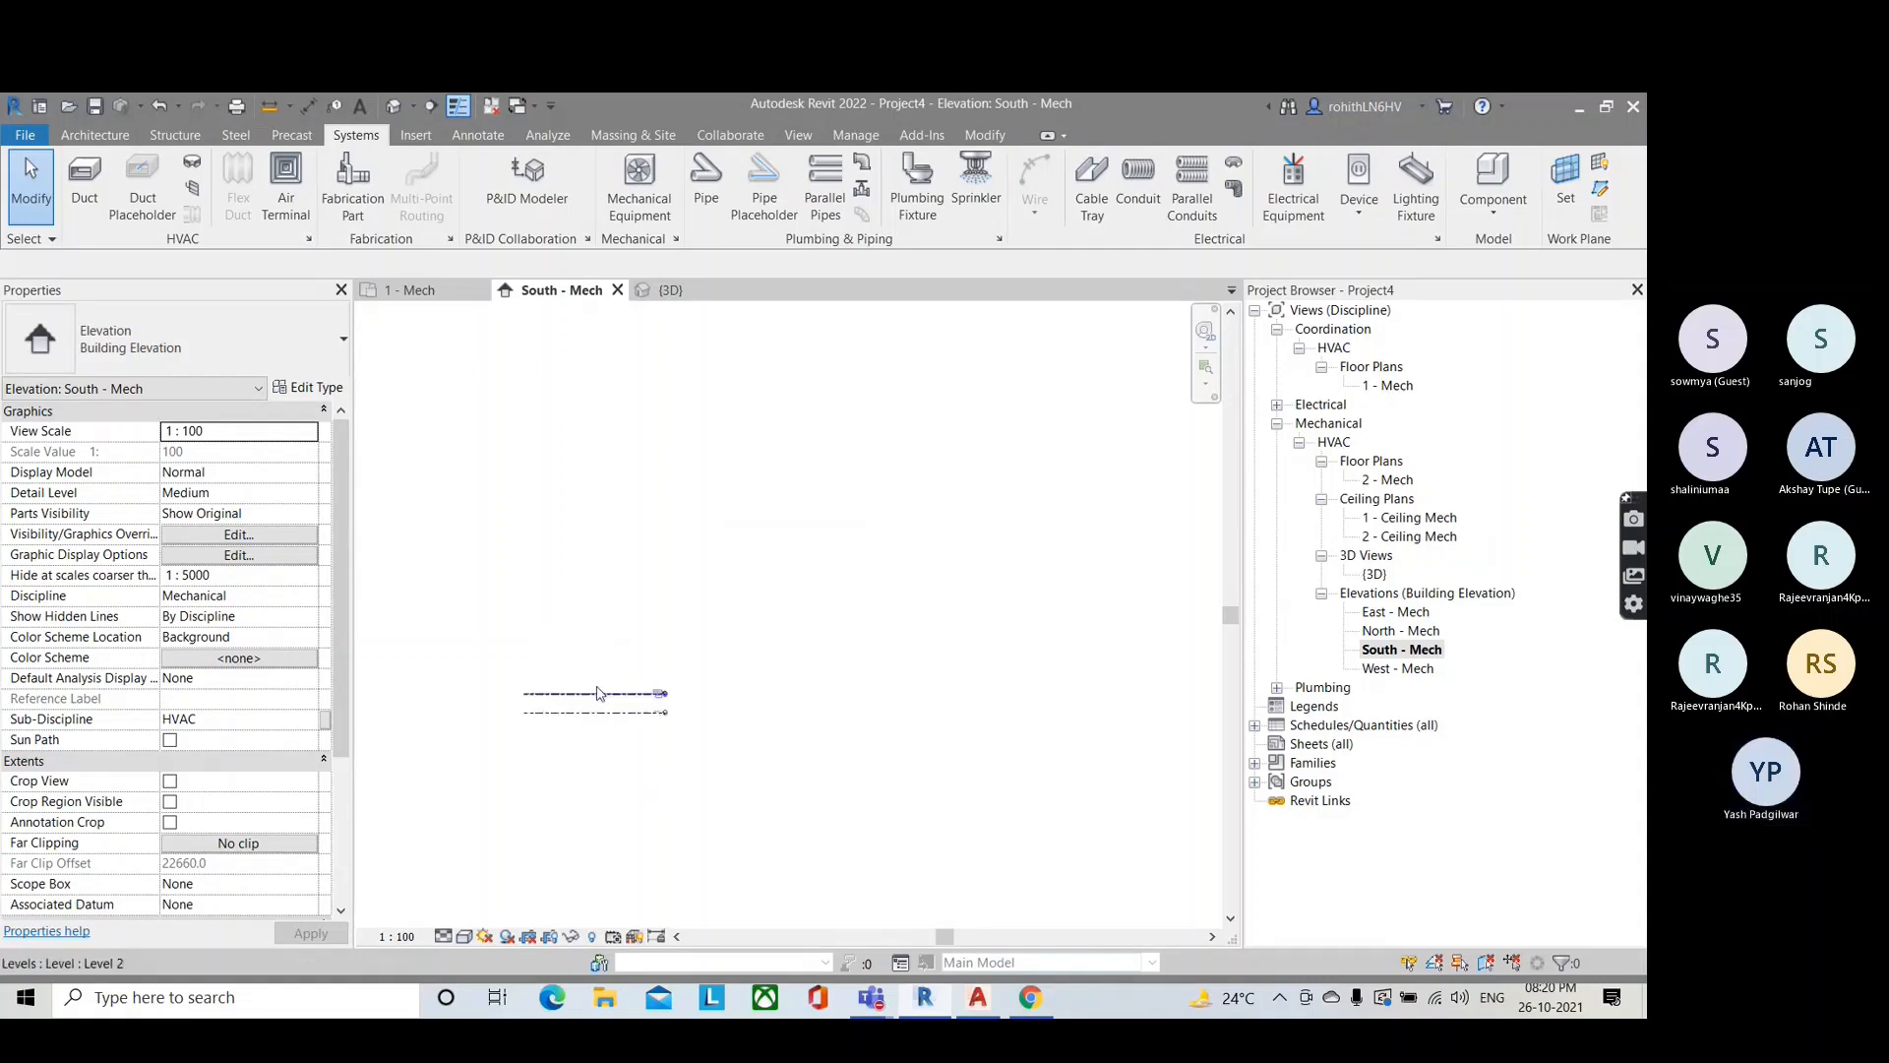
middle_drag(629, 724, 915, 711)
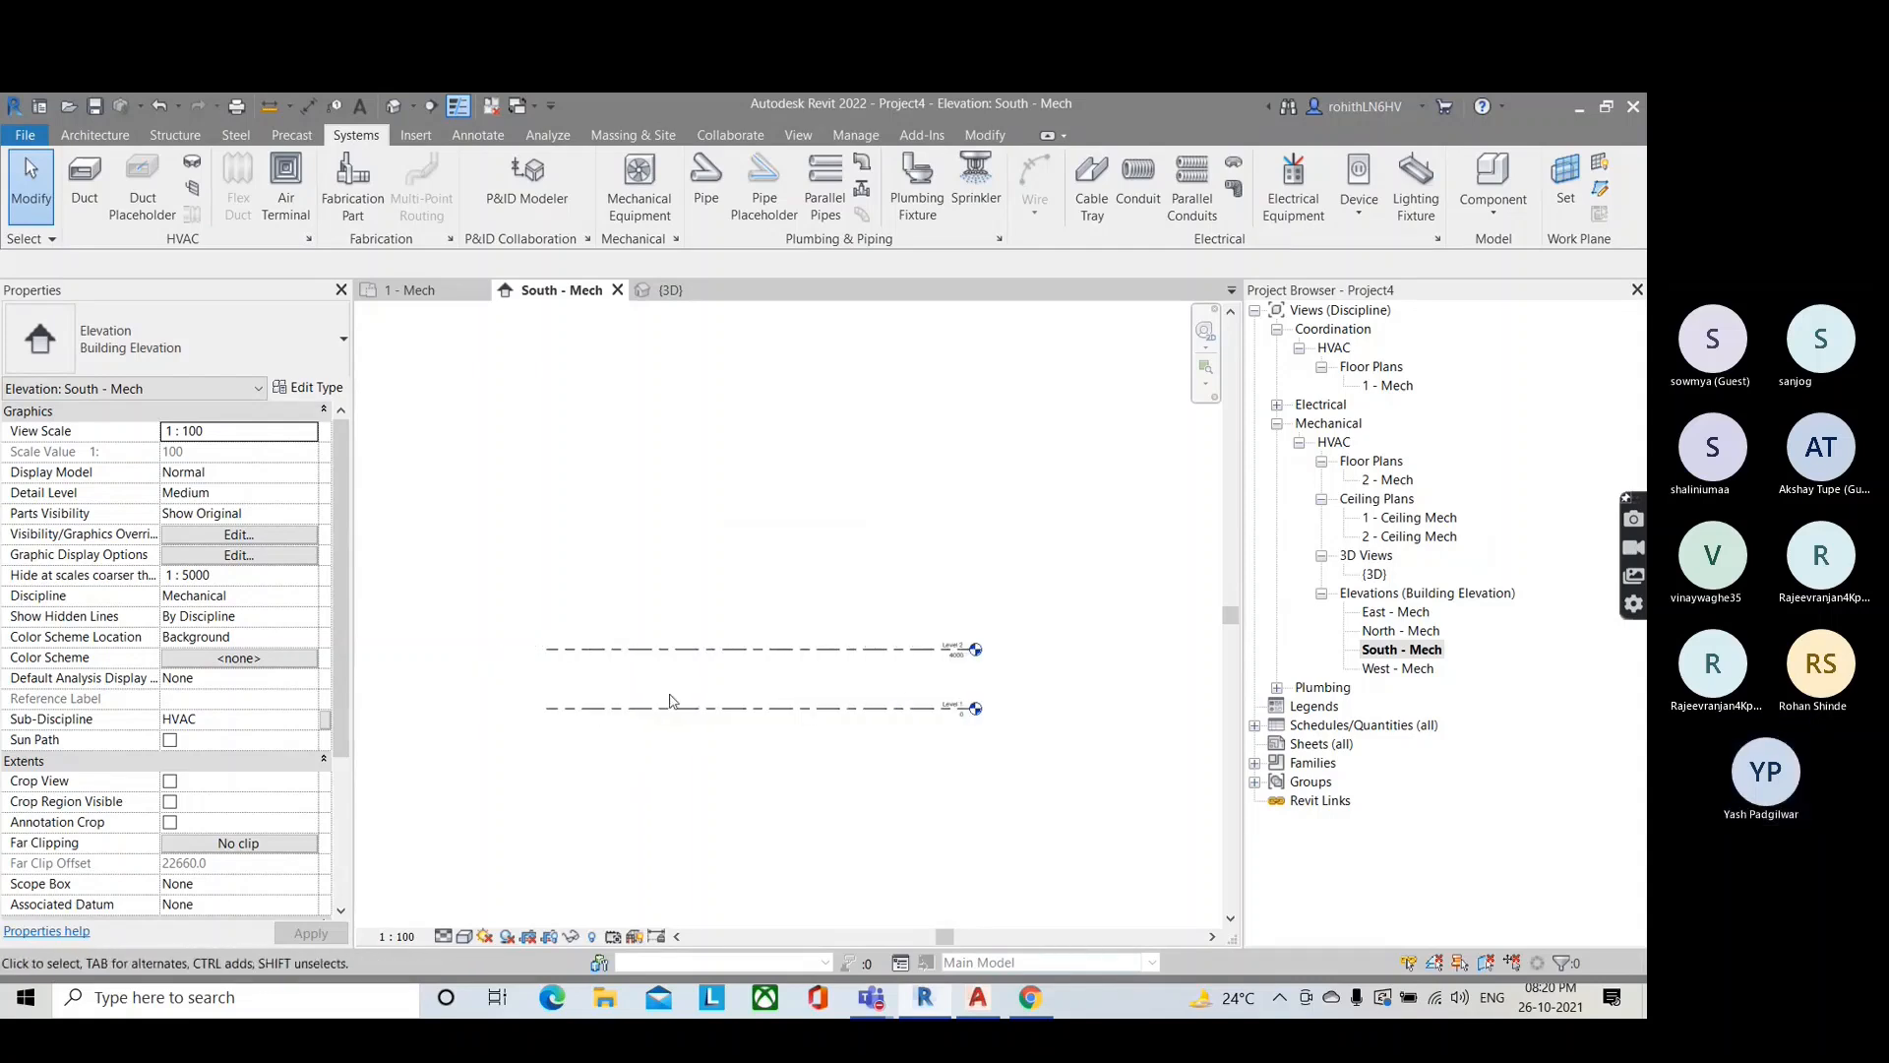
scroll(668, 699, down, 6)
middle_drag(686, 702, 872, 648)
click(410, 290)
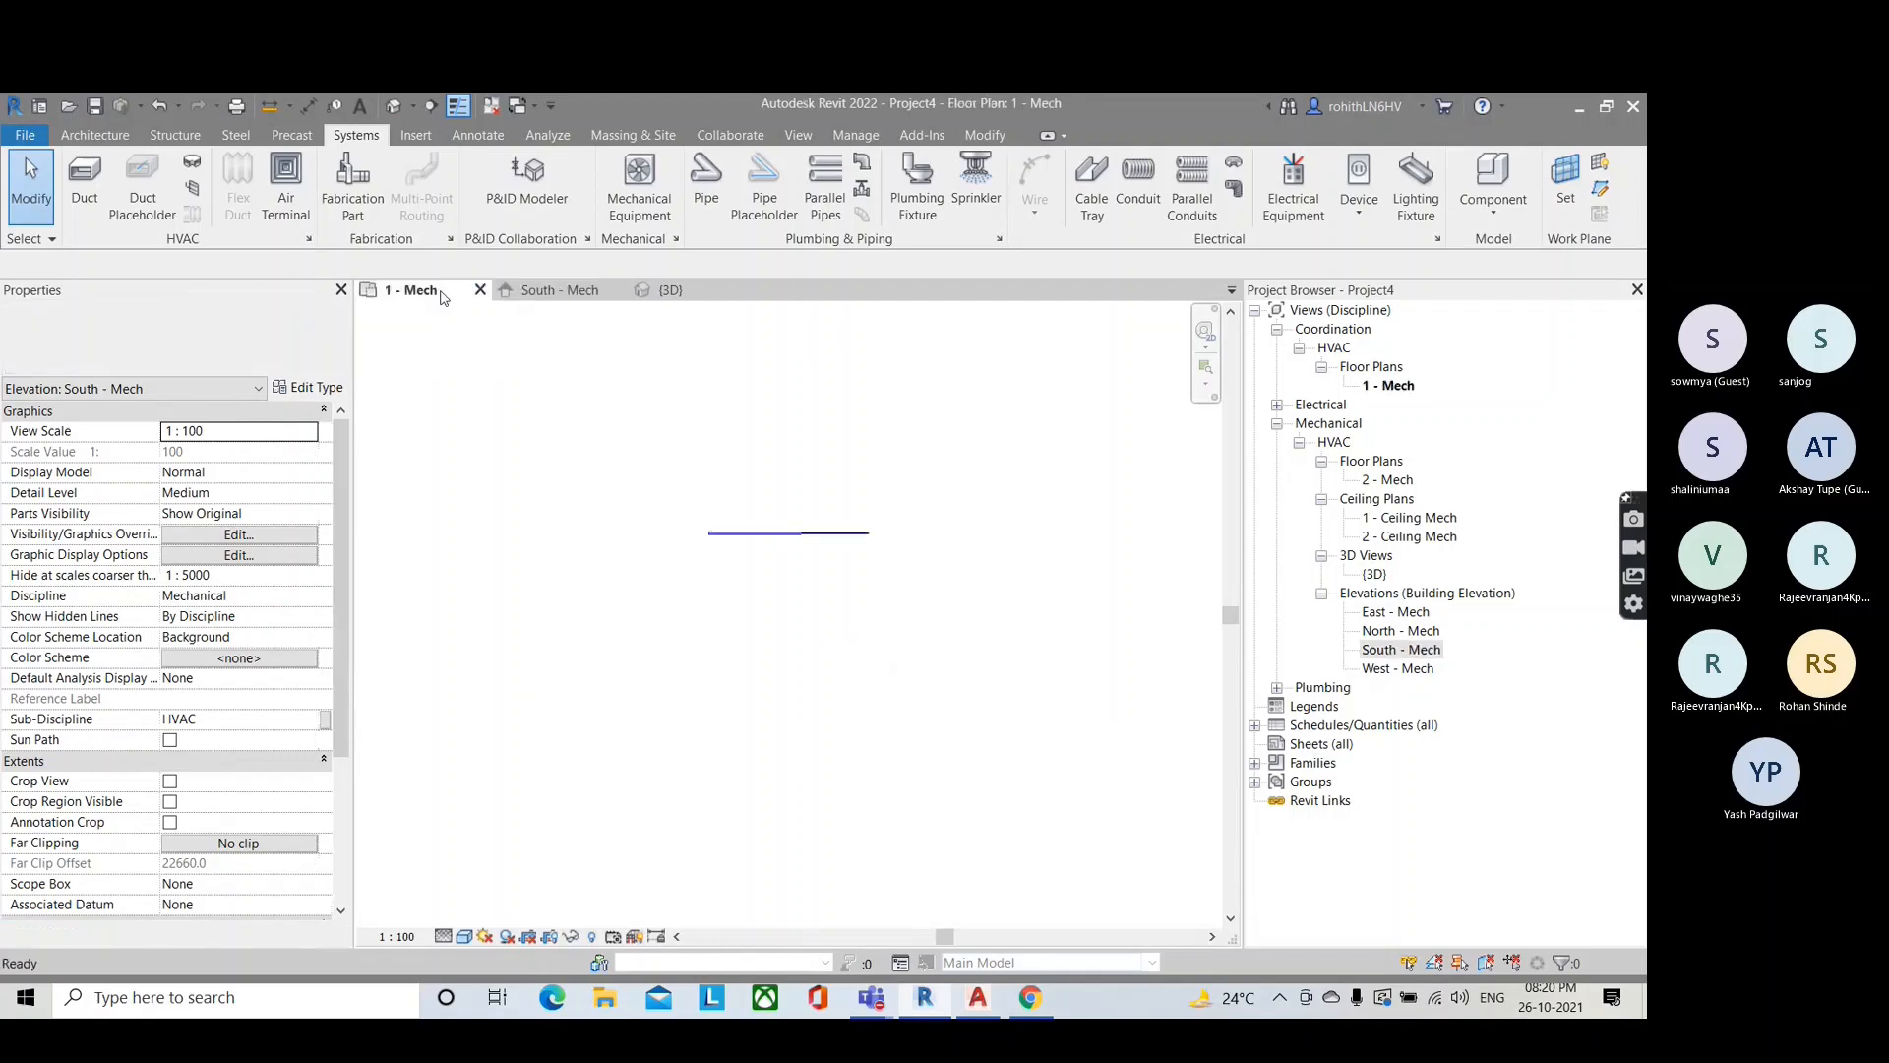
scroll(724, 551, down, 5)
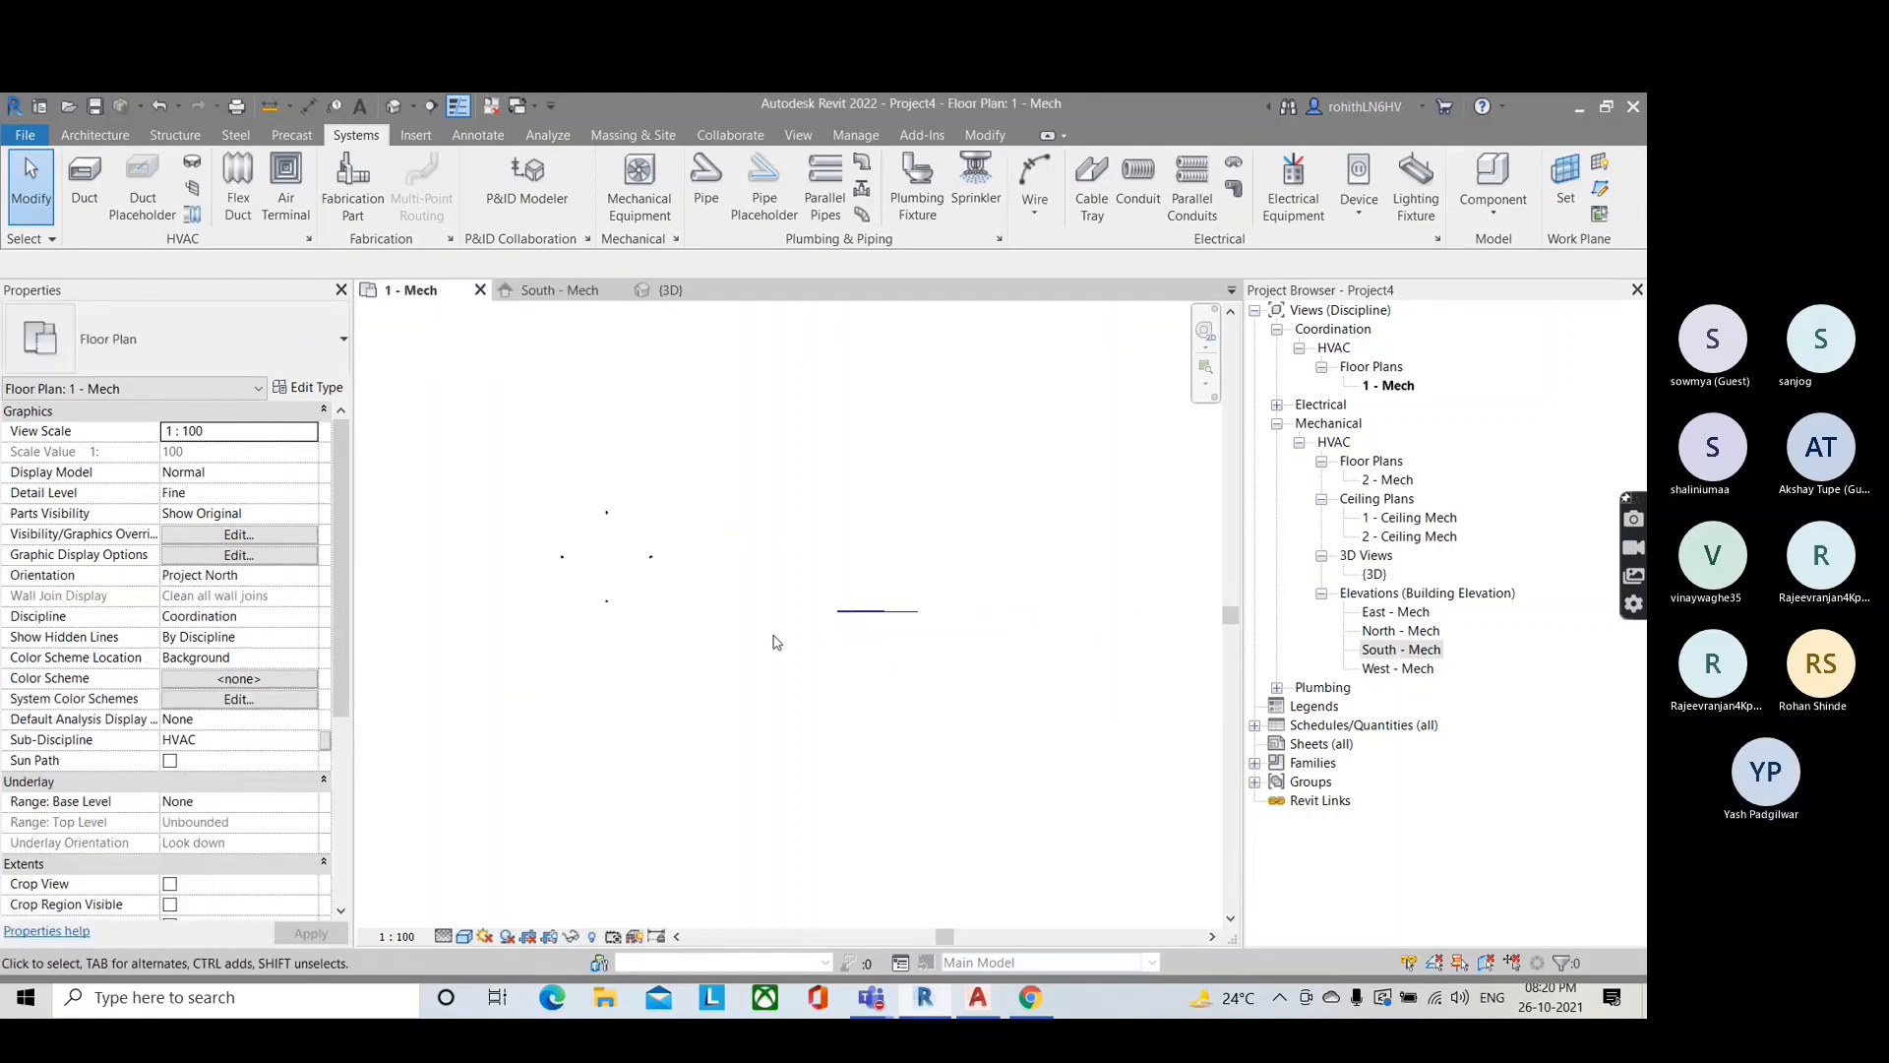
click(524, 292)
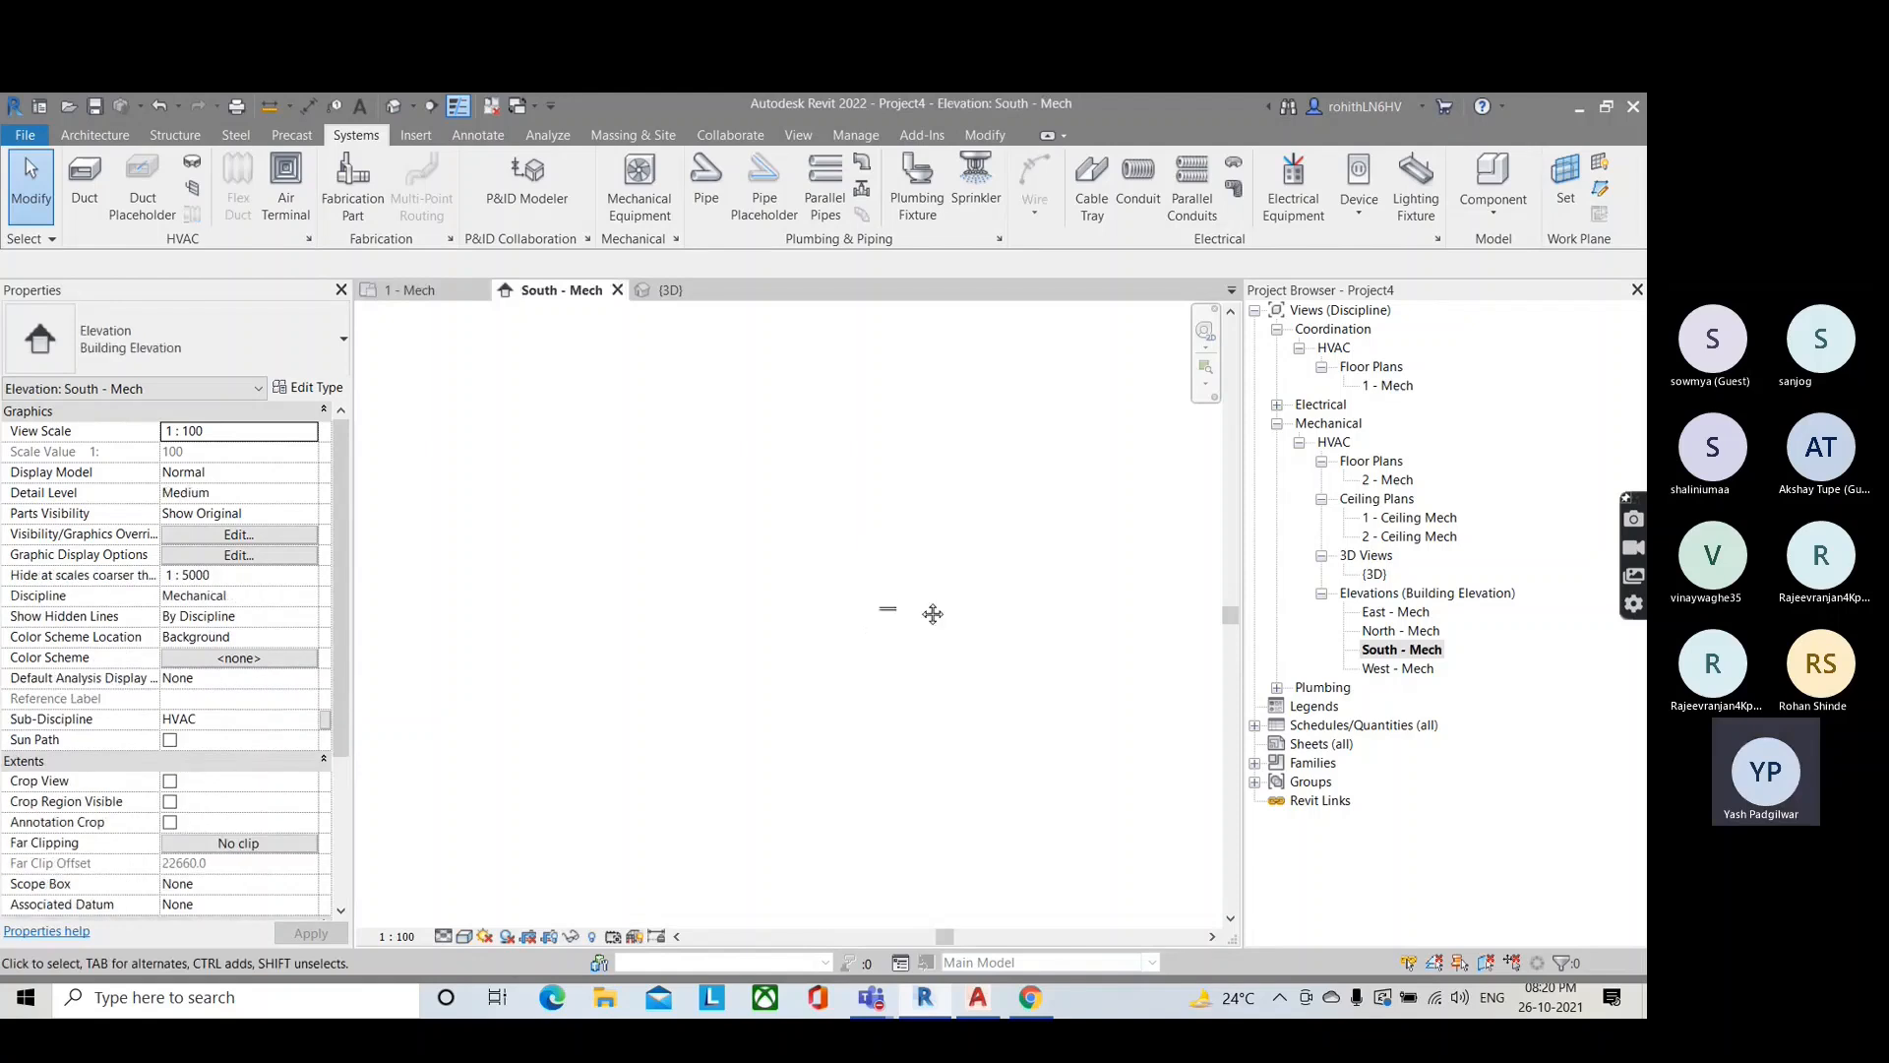
middle_drag(933, 614, 623, 608)
middle_drag(830, 696, 748, 706)
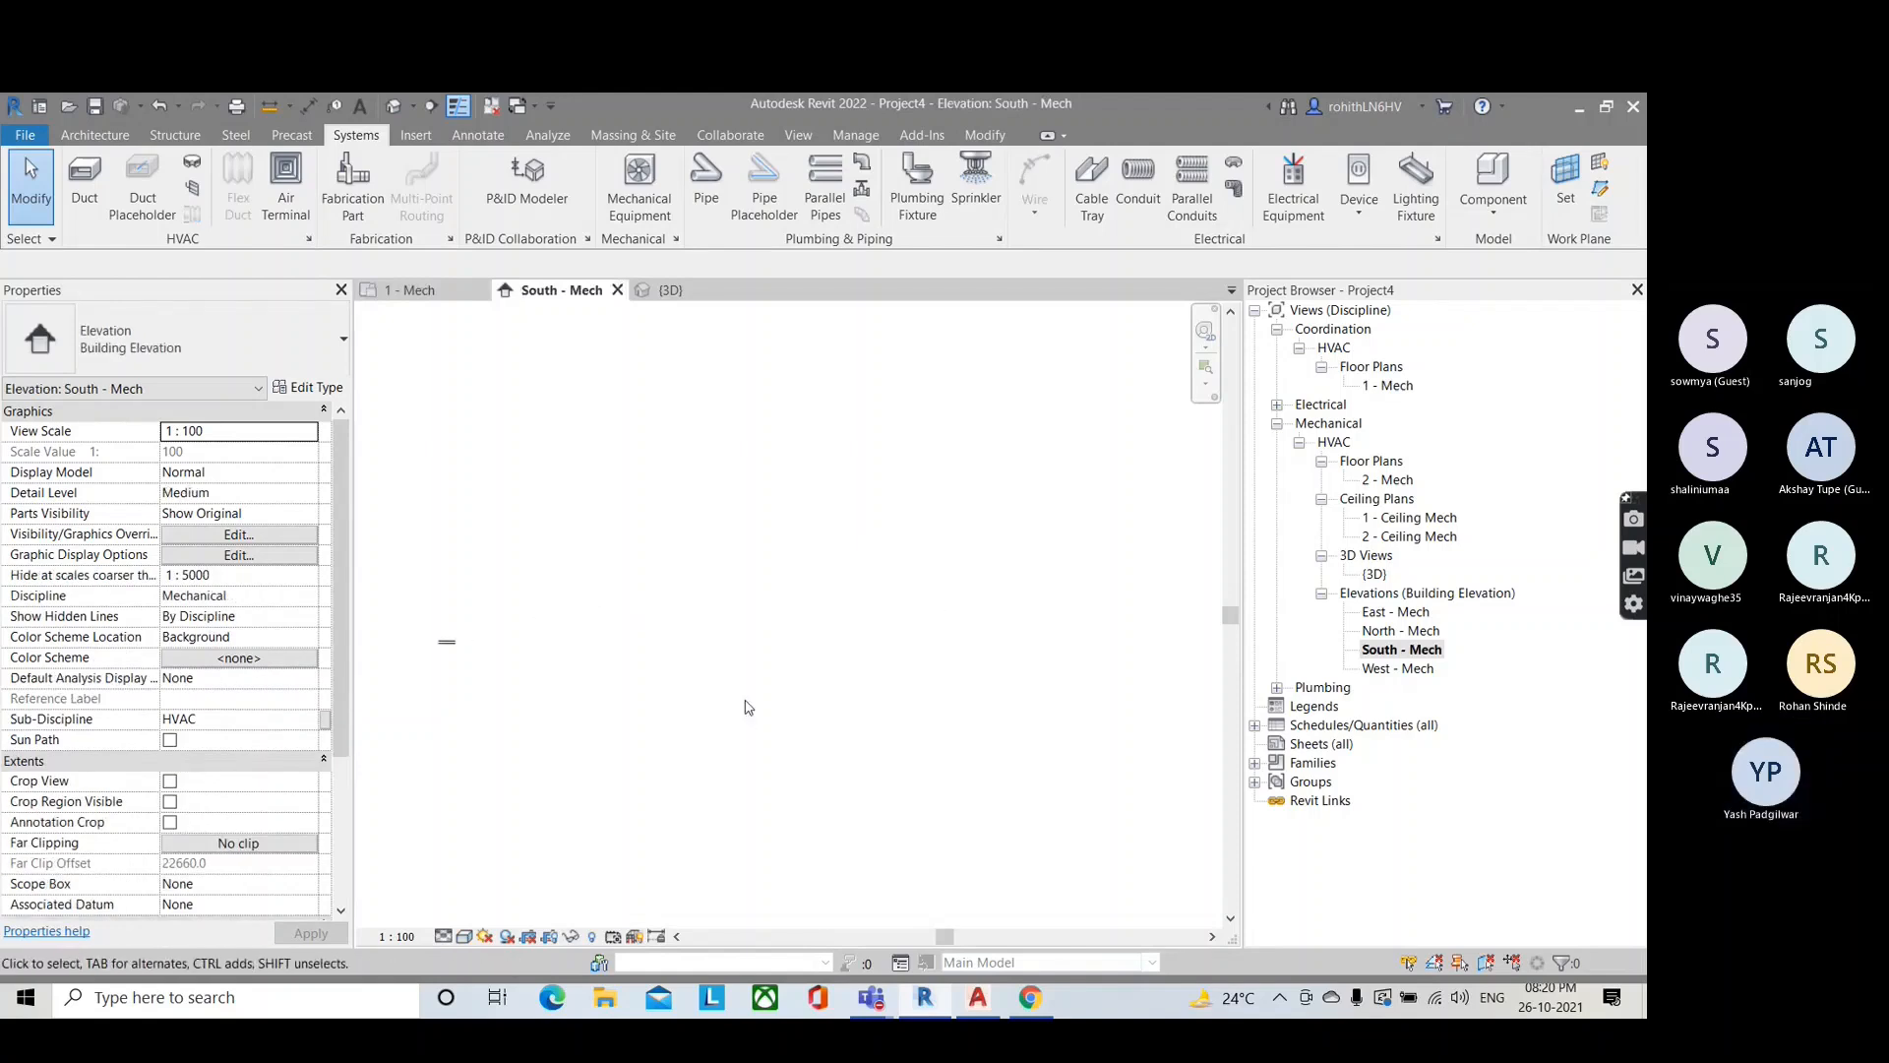
middle_drag(895, 693, 865, 691)
middle_drag(548, 666, 710, 648)
click(412, 290)
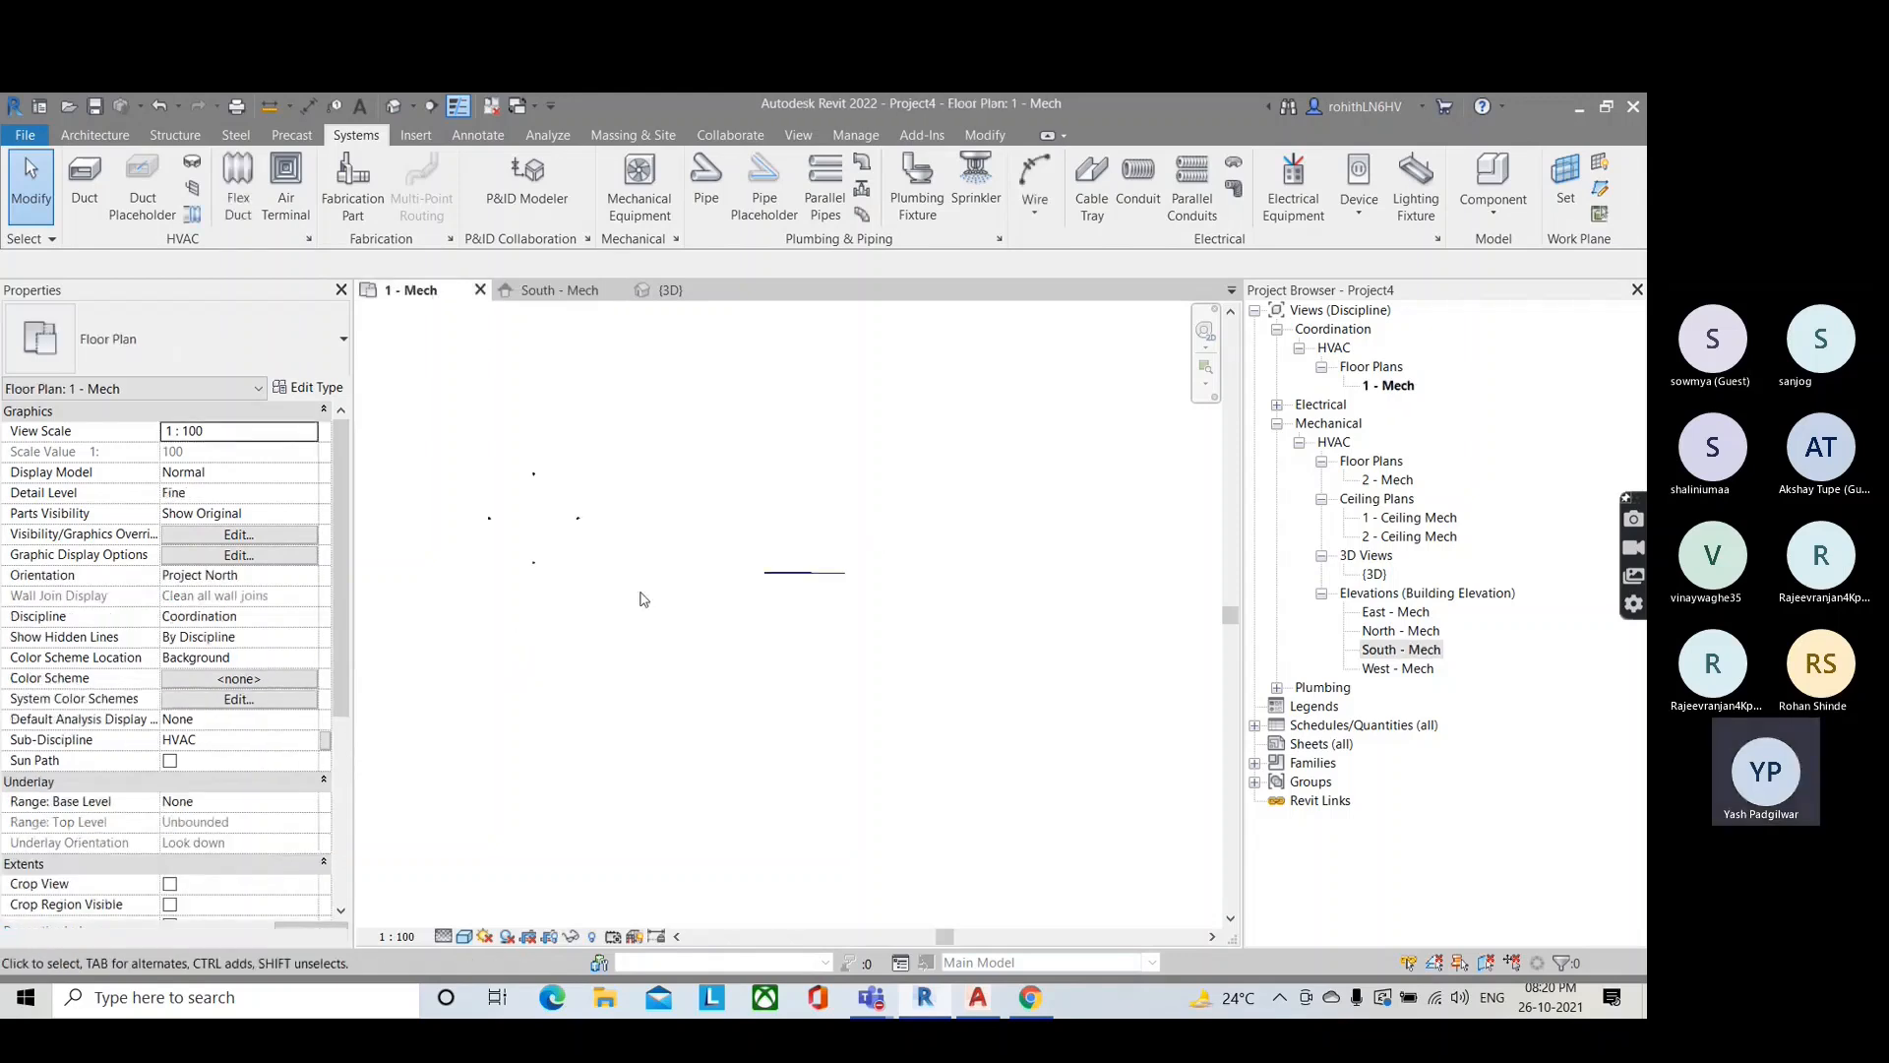
Step: Draw a horizontal 150 x 150 Mitered Elbows / Taps duct about 19000 mm long between the elevation markers in the 1 - Mech plan
middle_drag(704, 536, 614, 627)
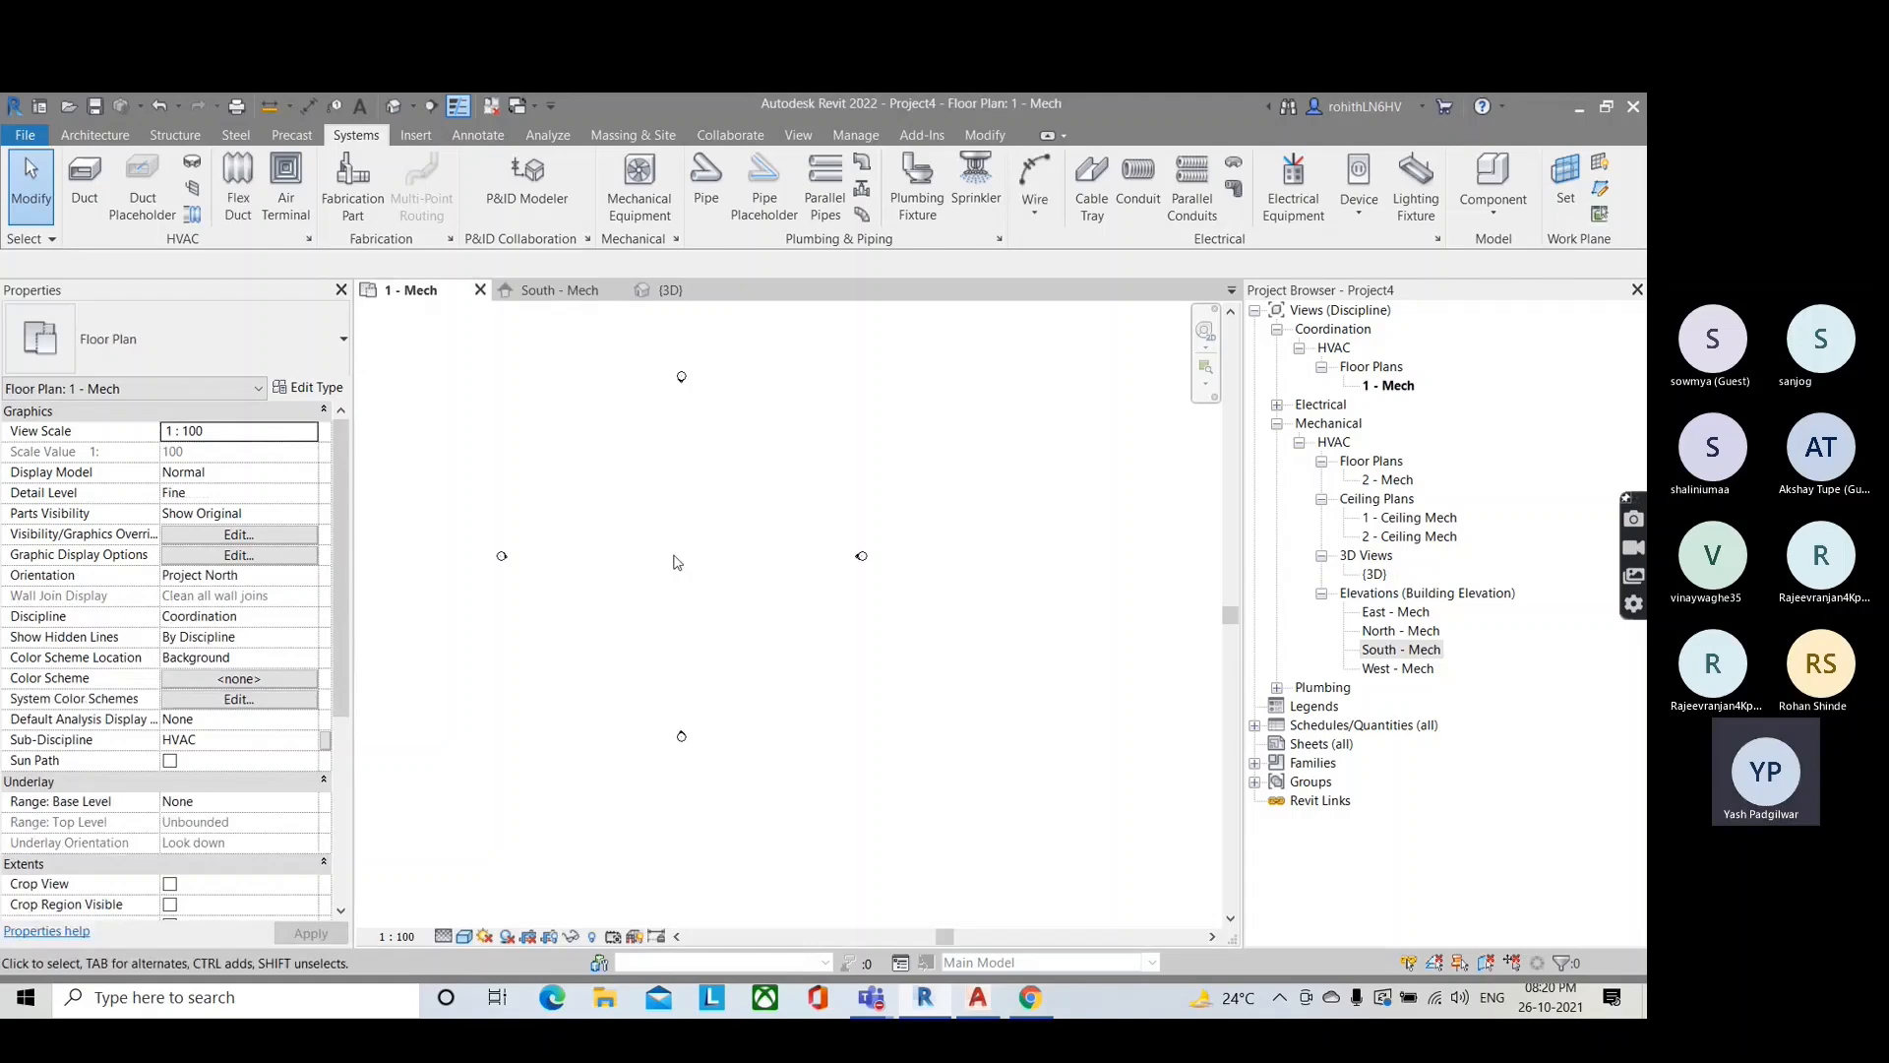
click(85, 187)
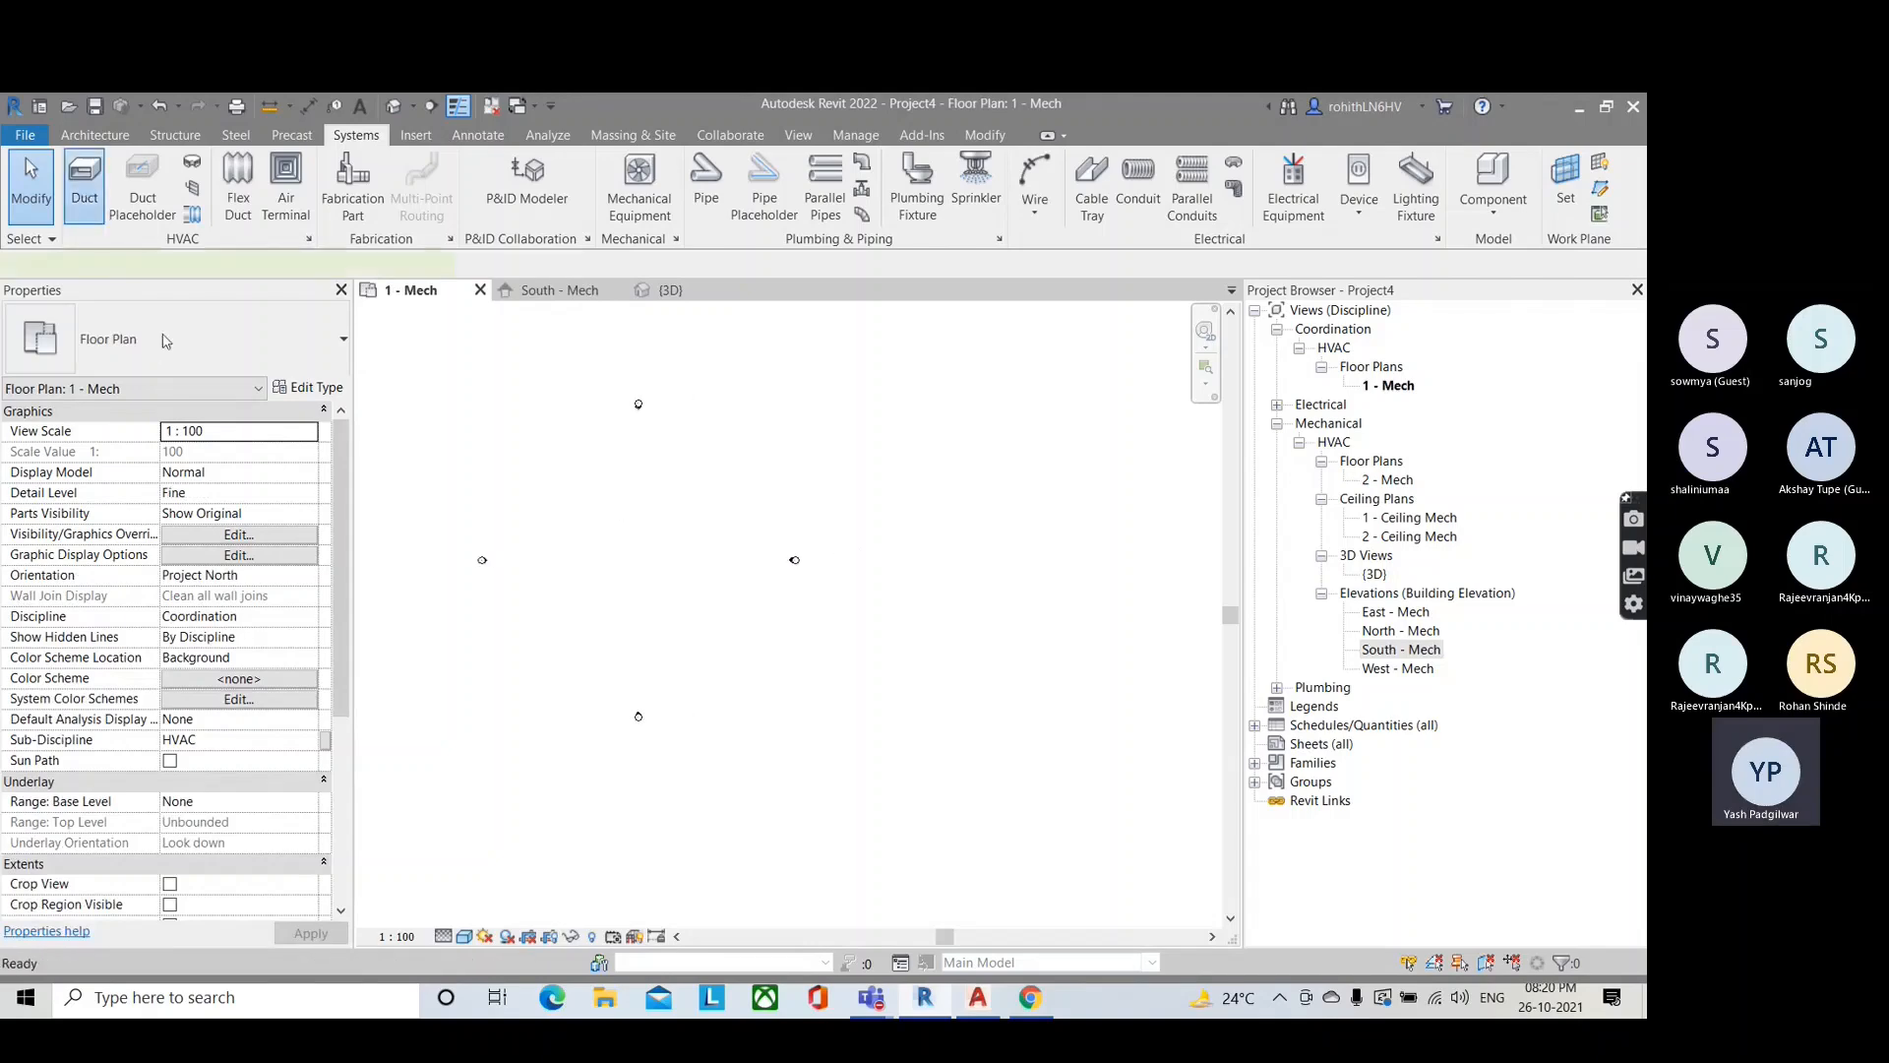
scroll(561, 548, up, 4)
middle_drag(485, 526, 480, 556)
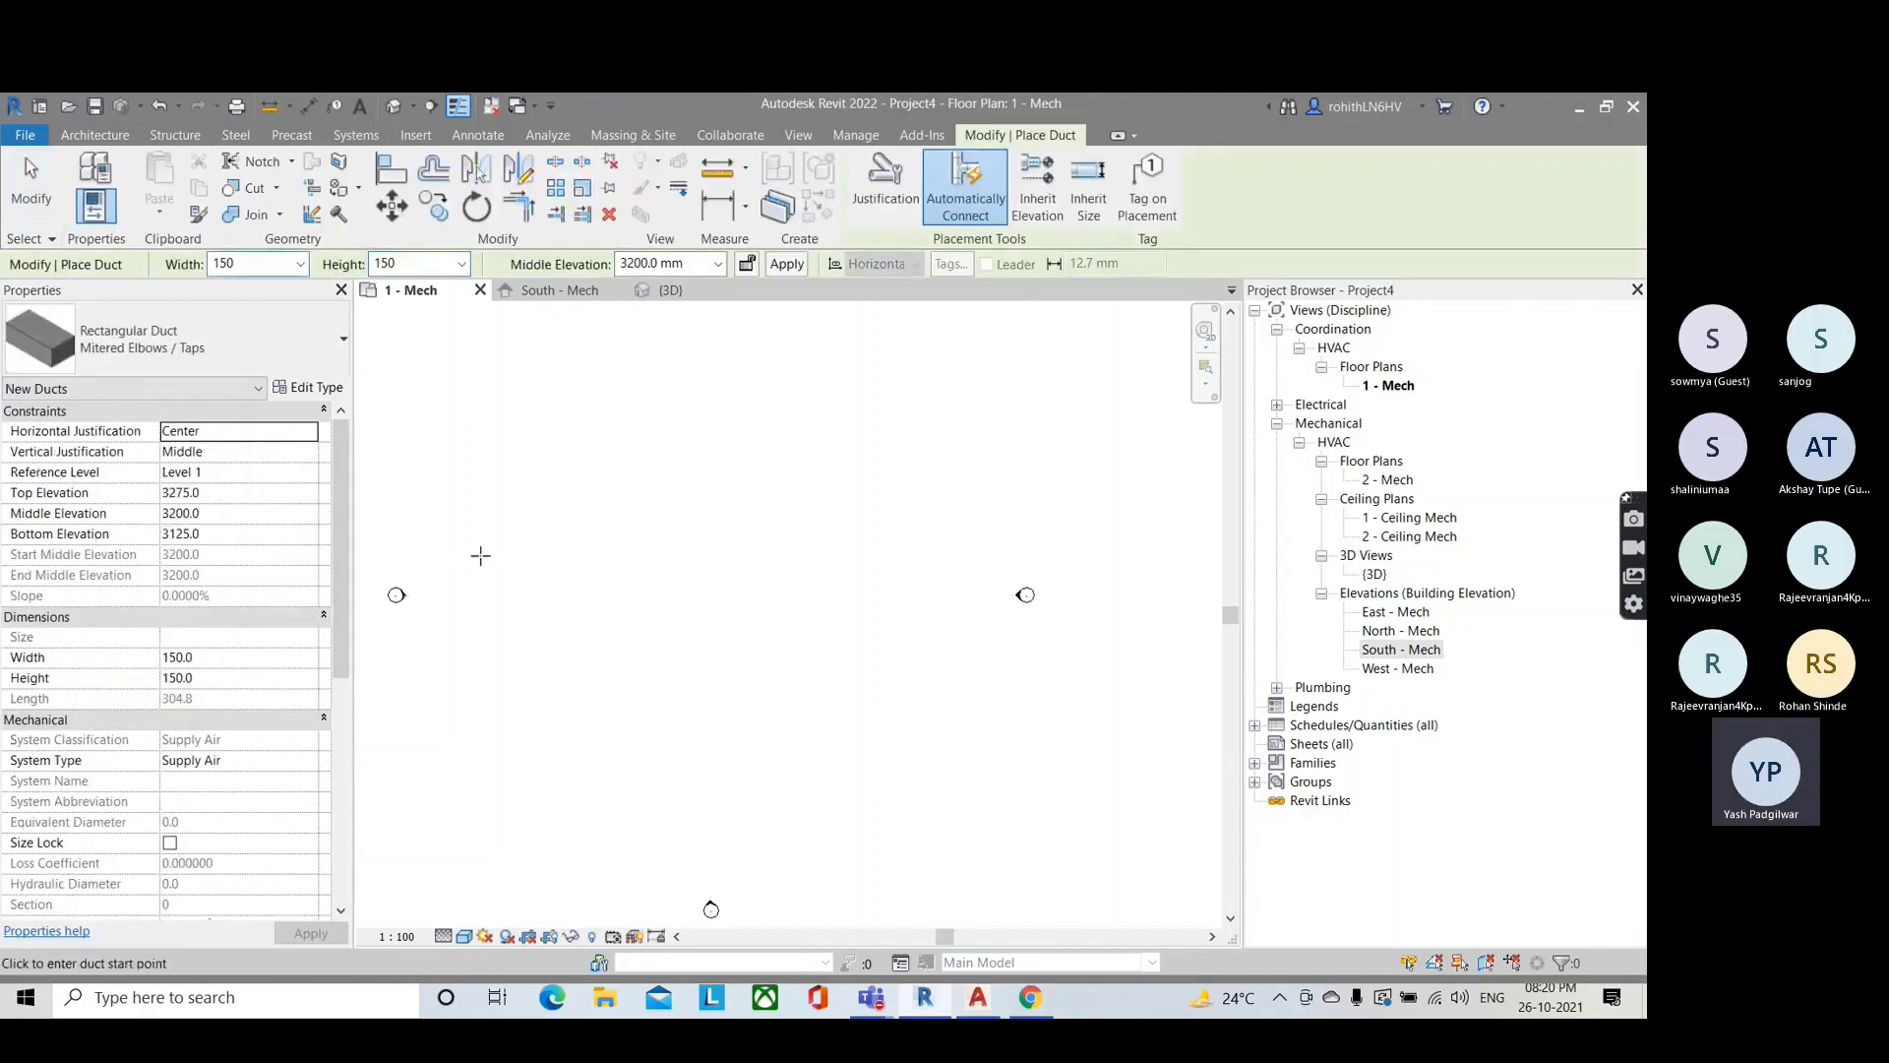
click(478, 554)
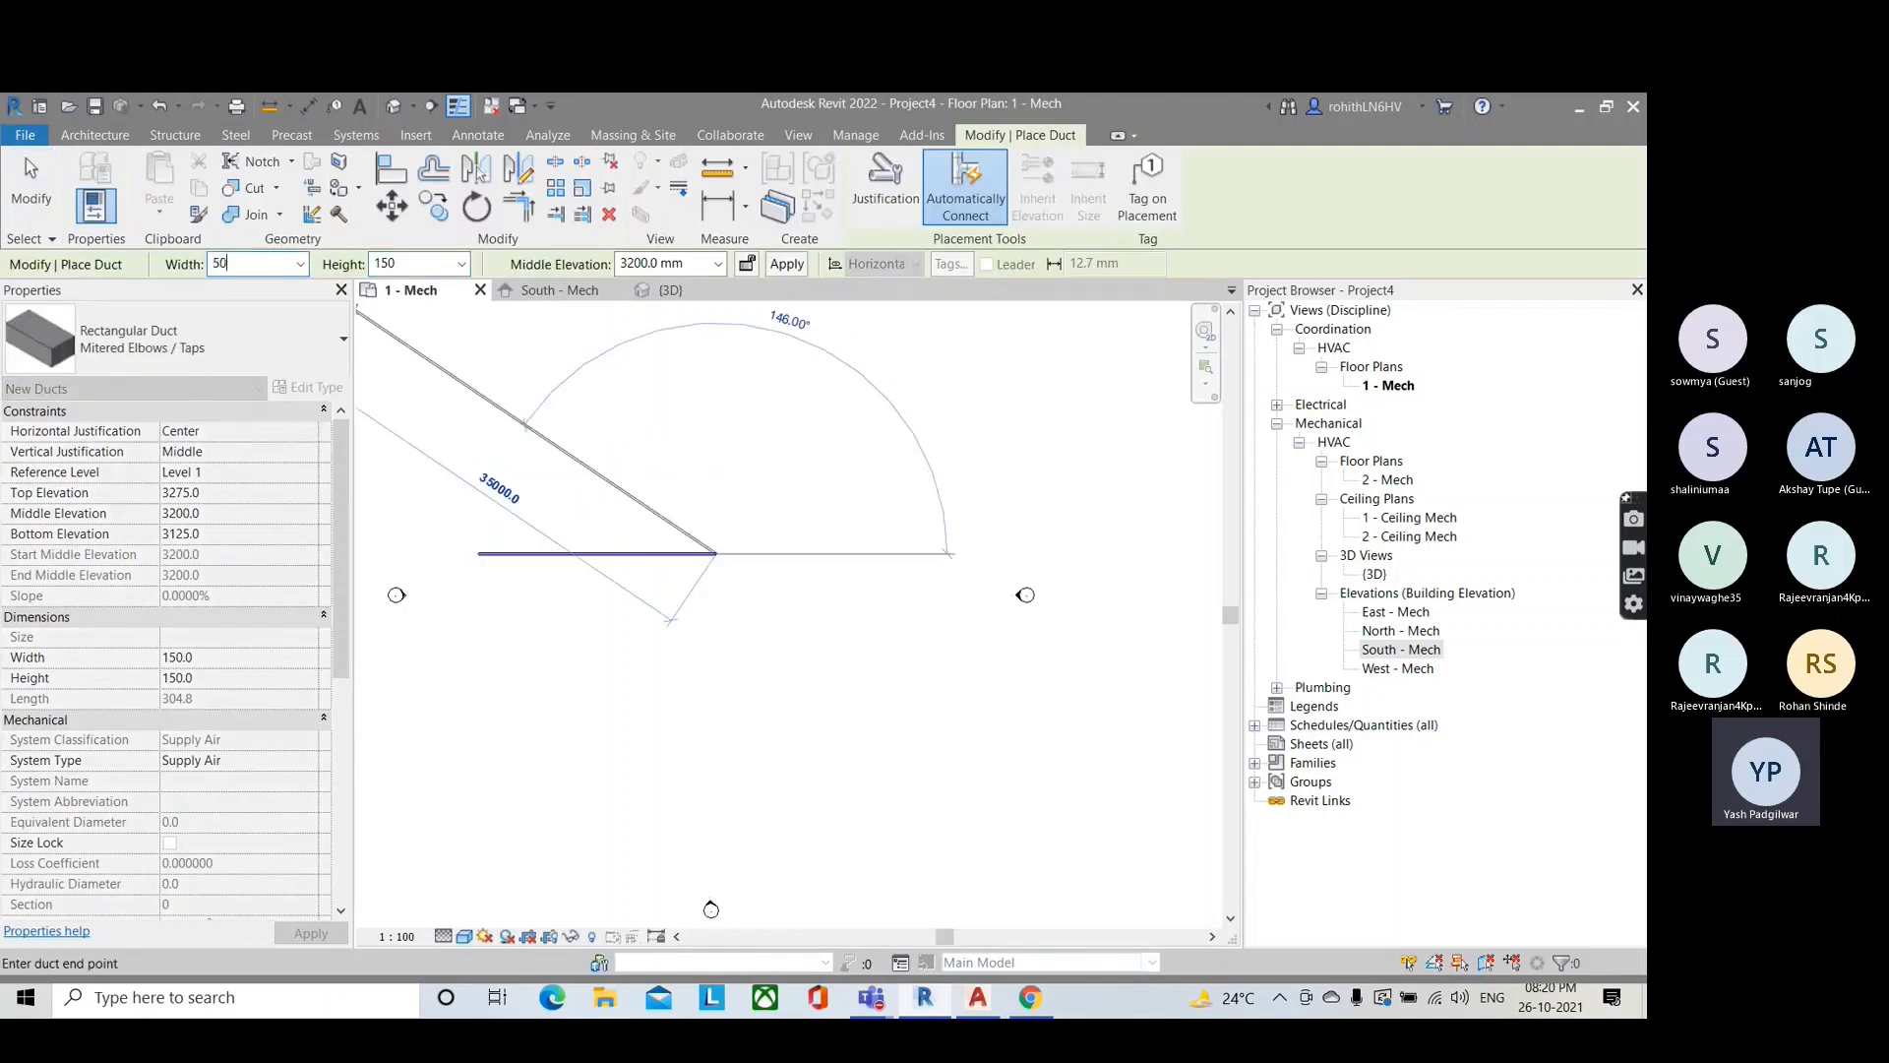
Step: Set the duct width and height to 500, continue the duct horizontally in line at this larger size, and end duct placement
click(422, 271)
text(500)
key(Return)
click(951, 553)
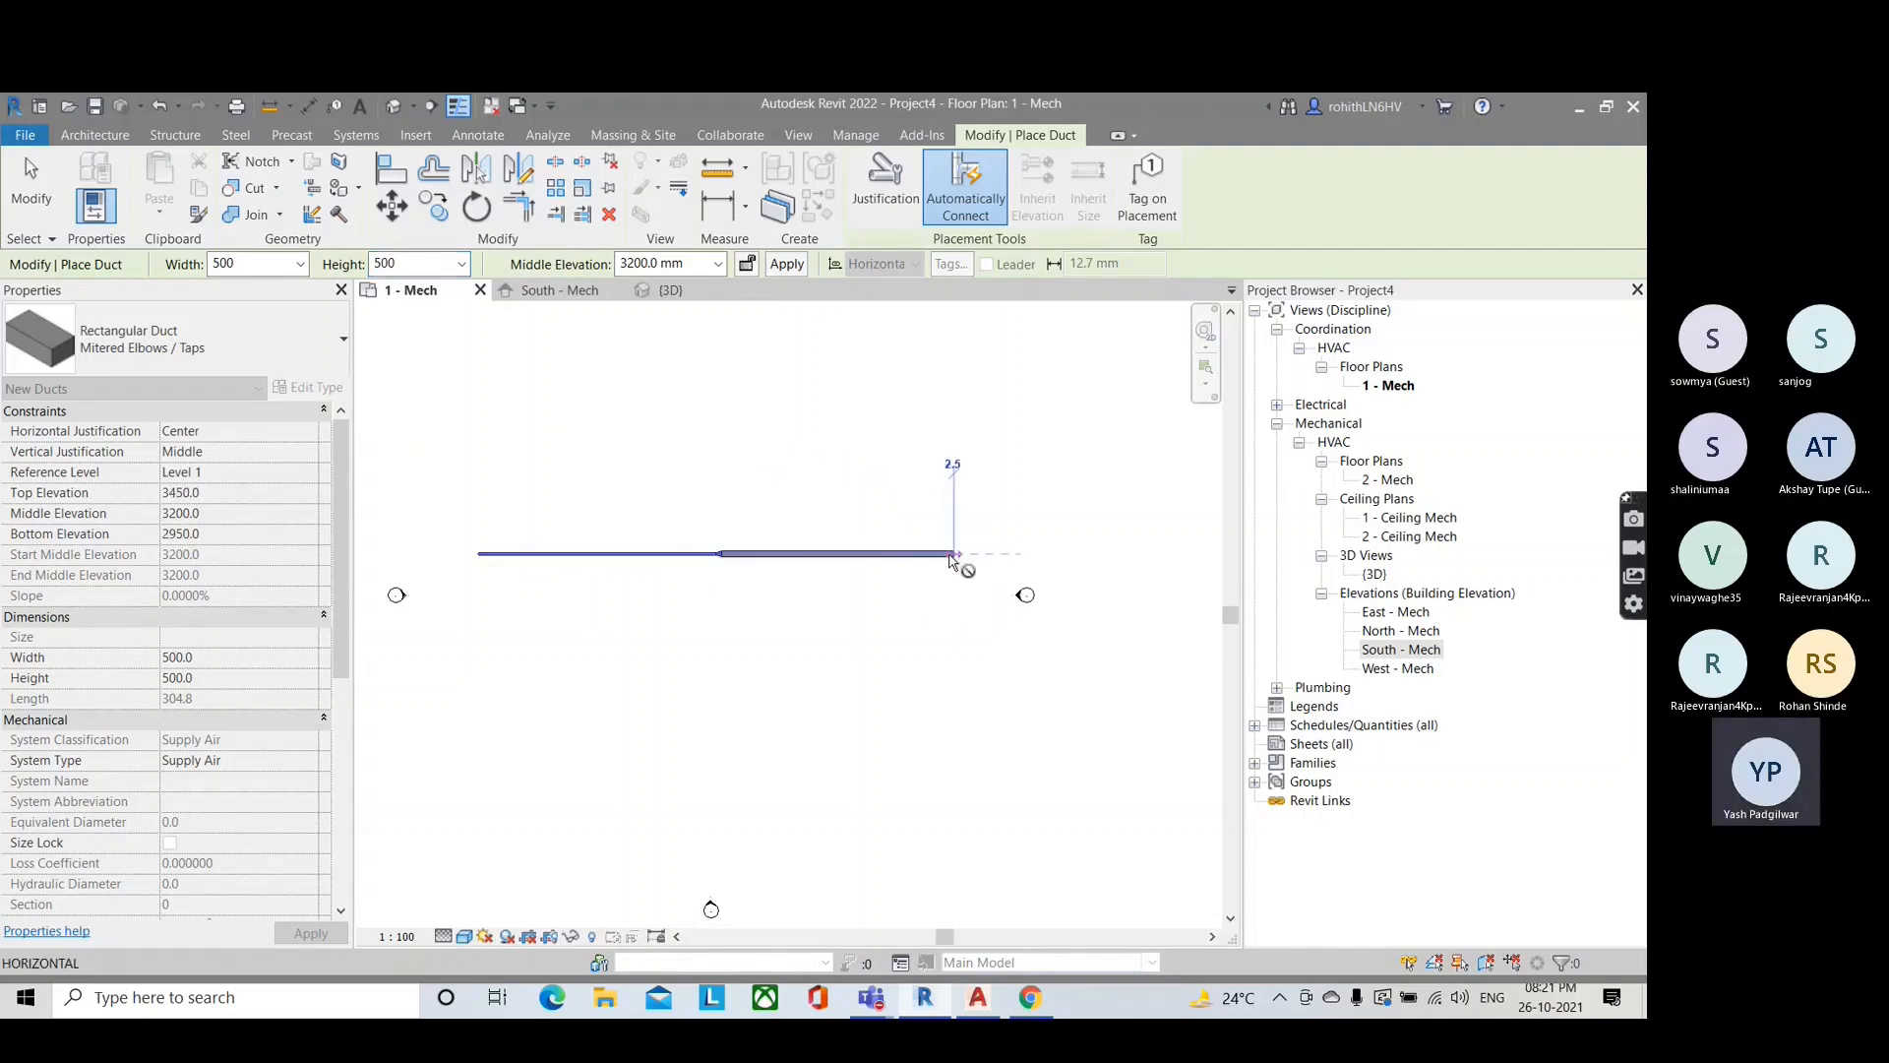
key(Escape)
key(Escape)
Step: Examine the transition between the 150 x 150 and 500 x 500 ducts in the plan and the South - Mech elevation
scroll(721, 565, up, 2)
scroll(718, 560, up, 2)
scroll(713, 557, down, 1)
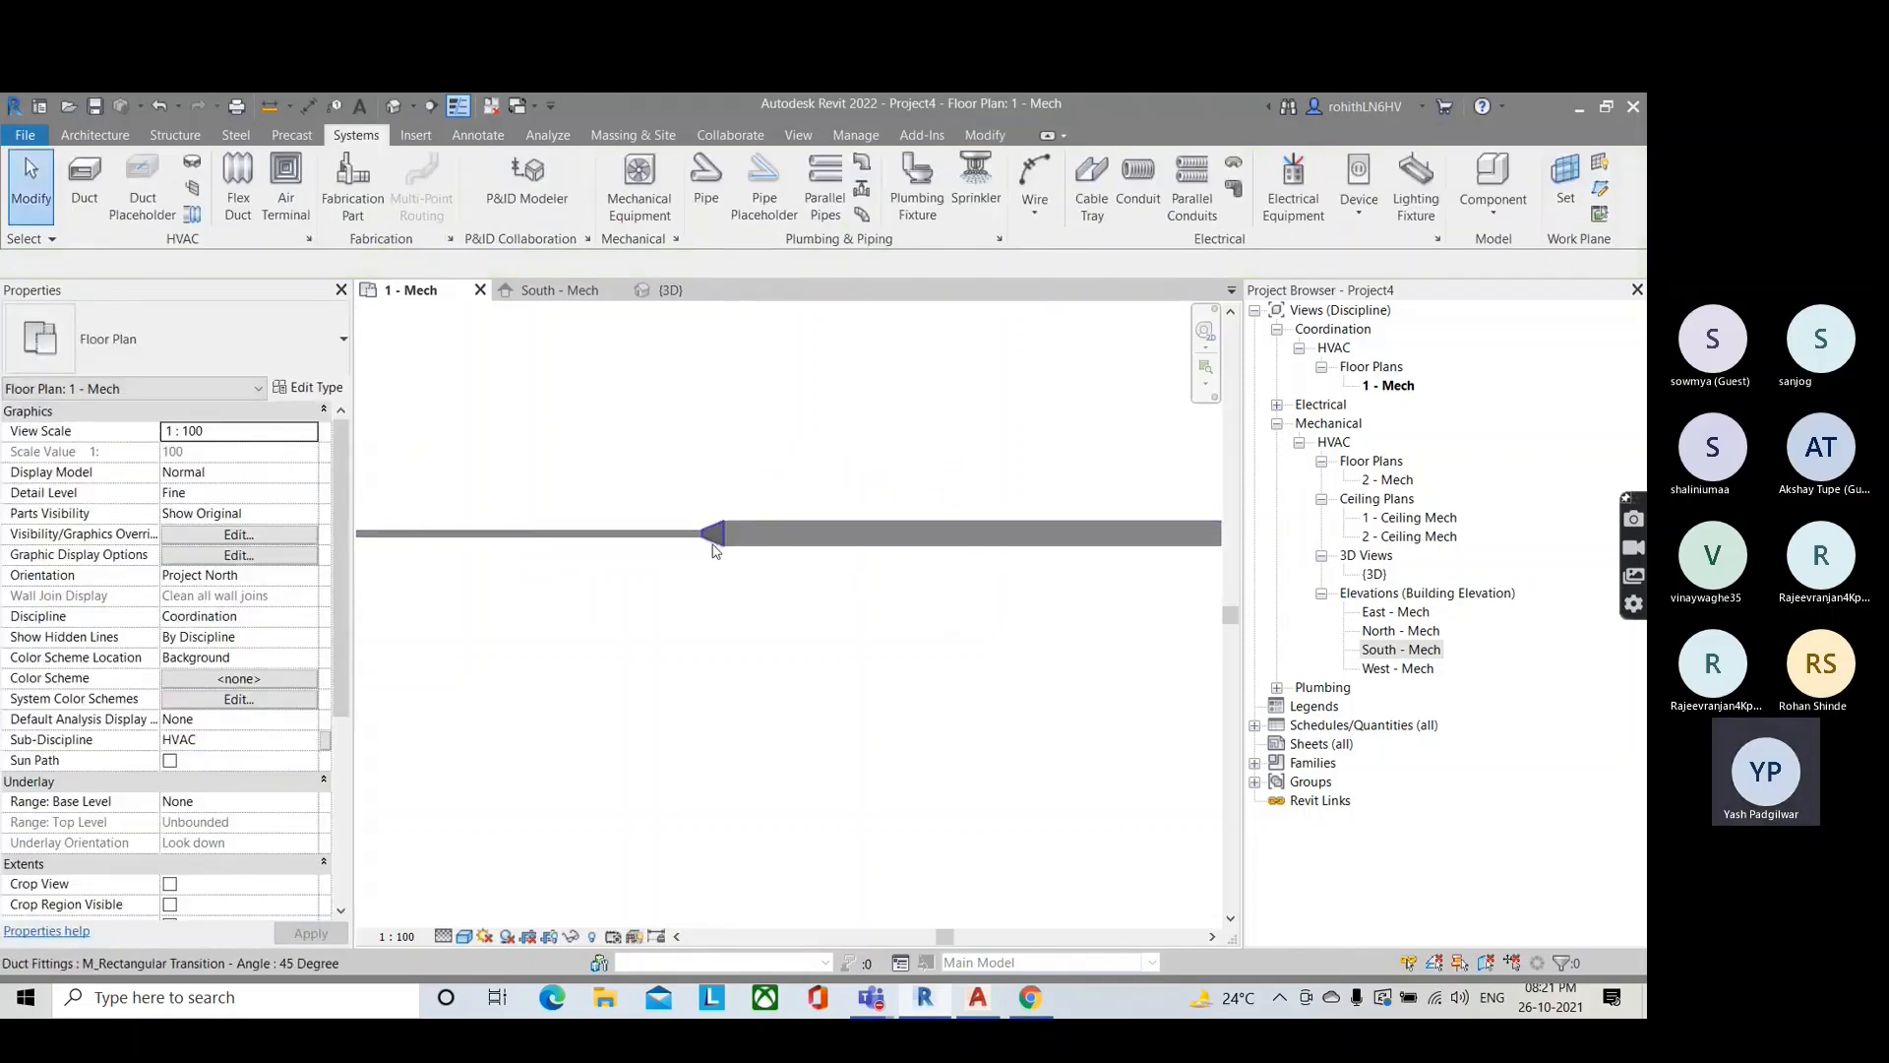
click(555, 306)
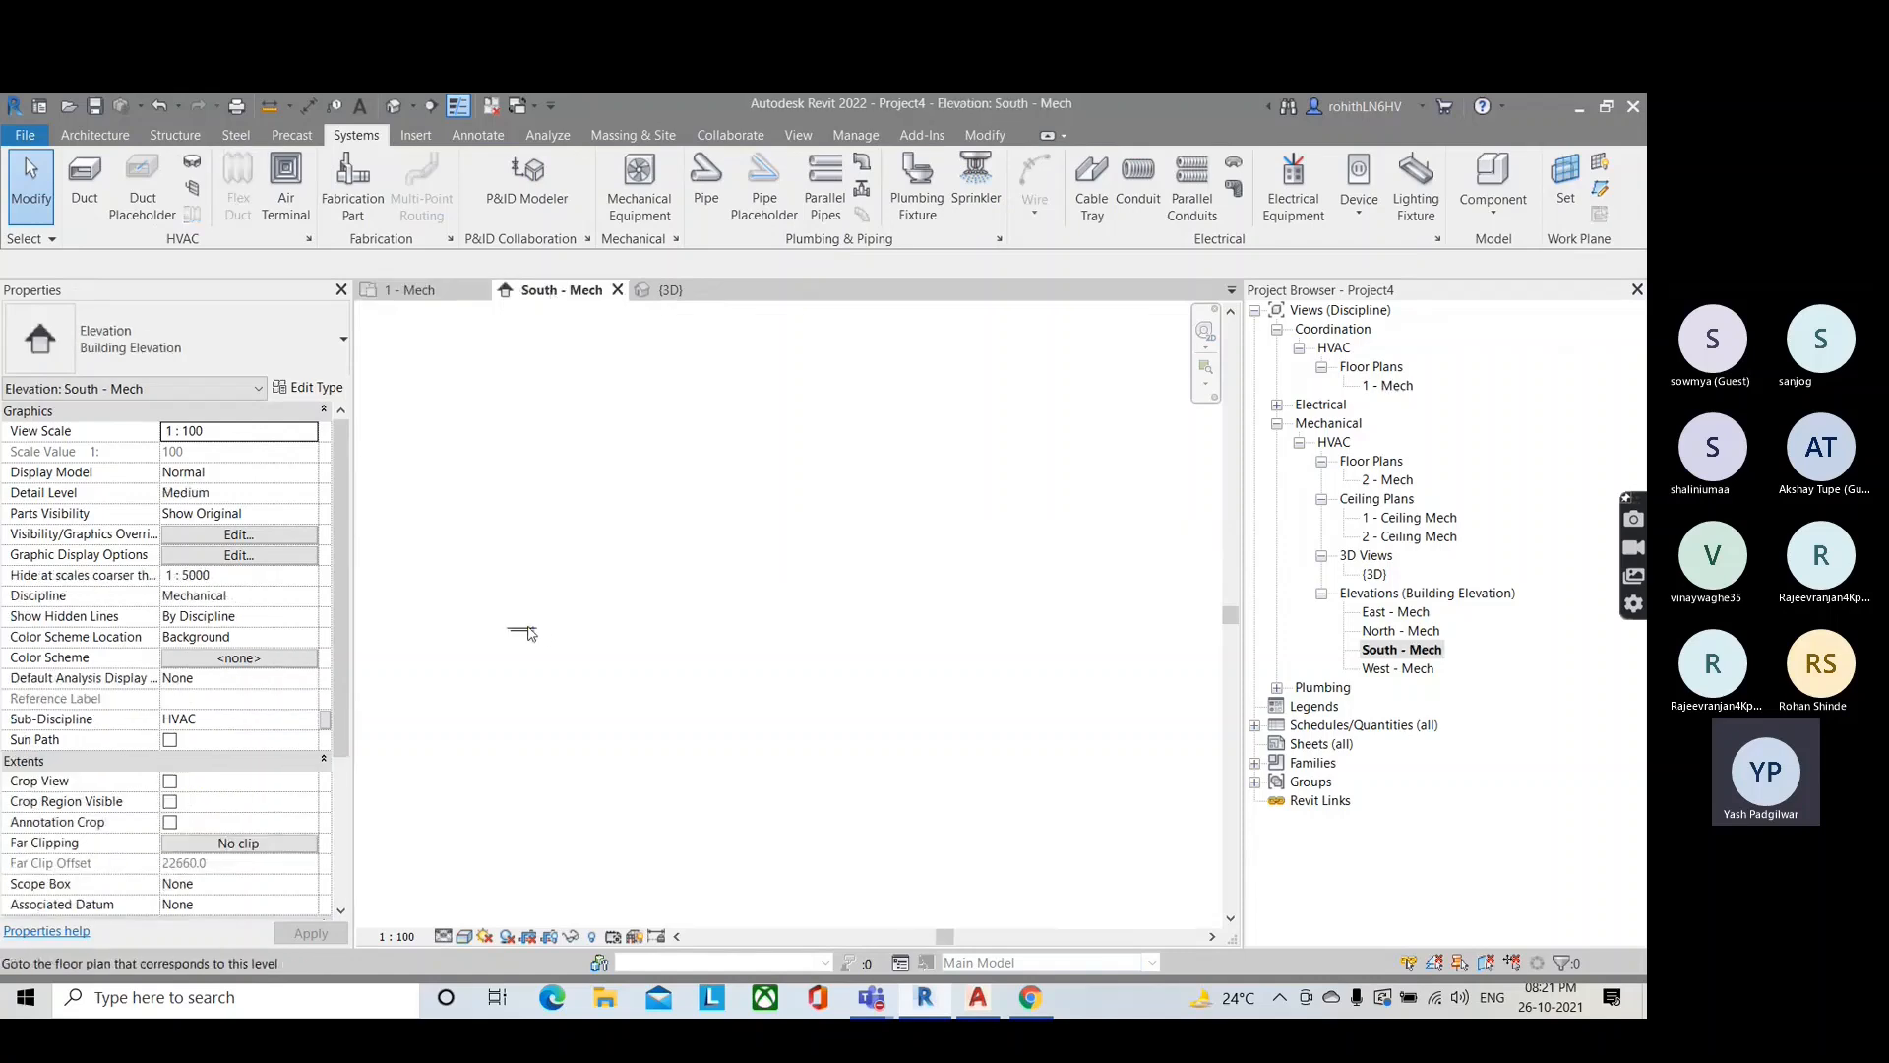
scroll(520, 627, up, 6)
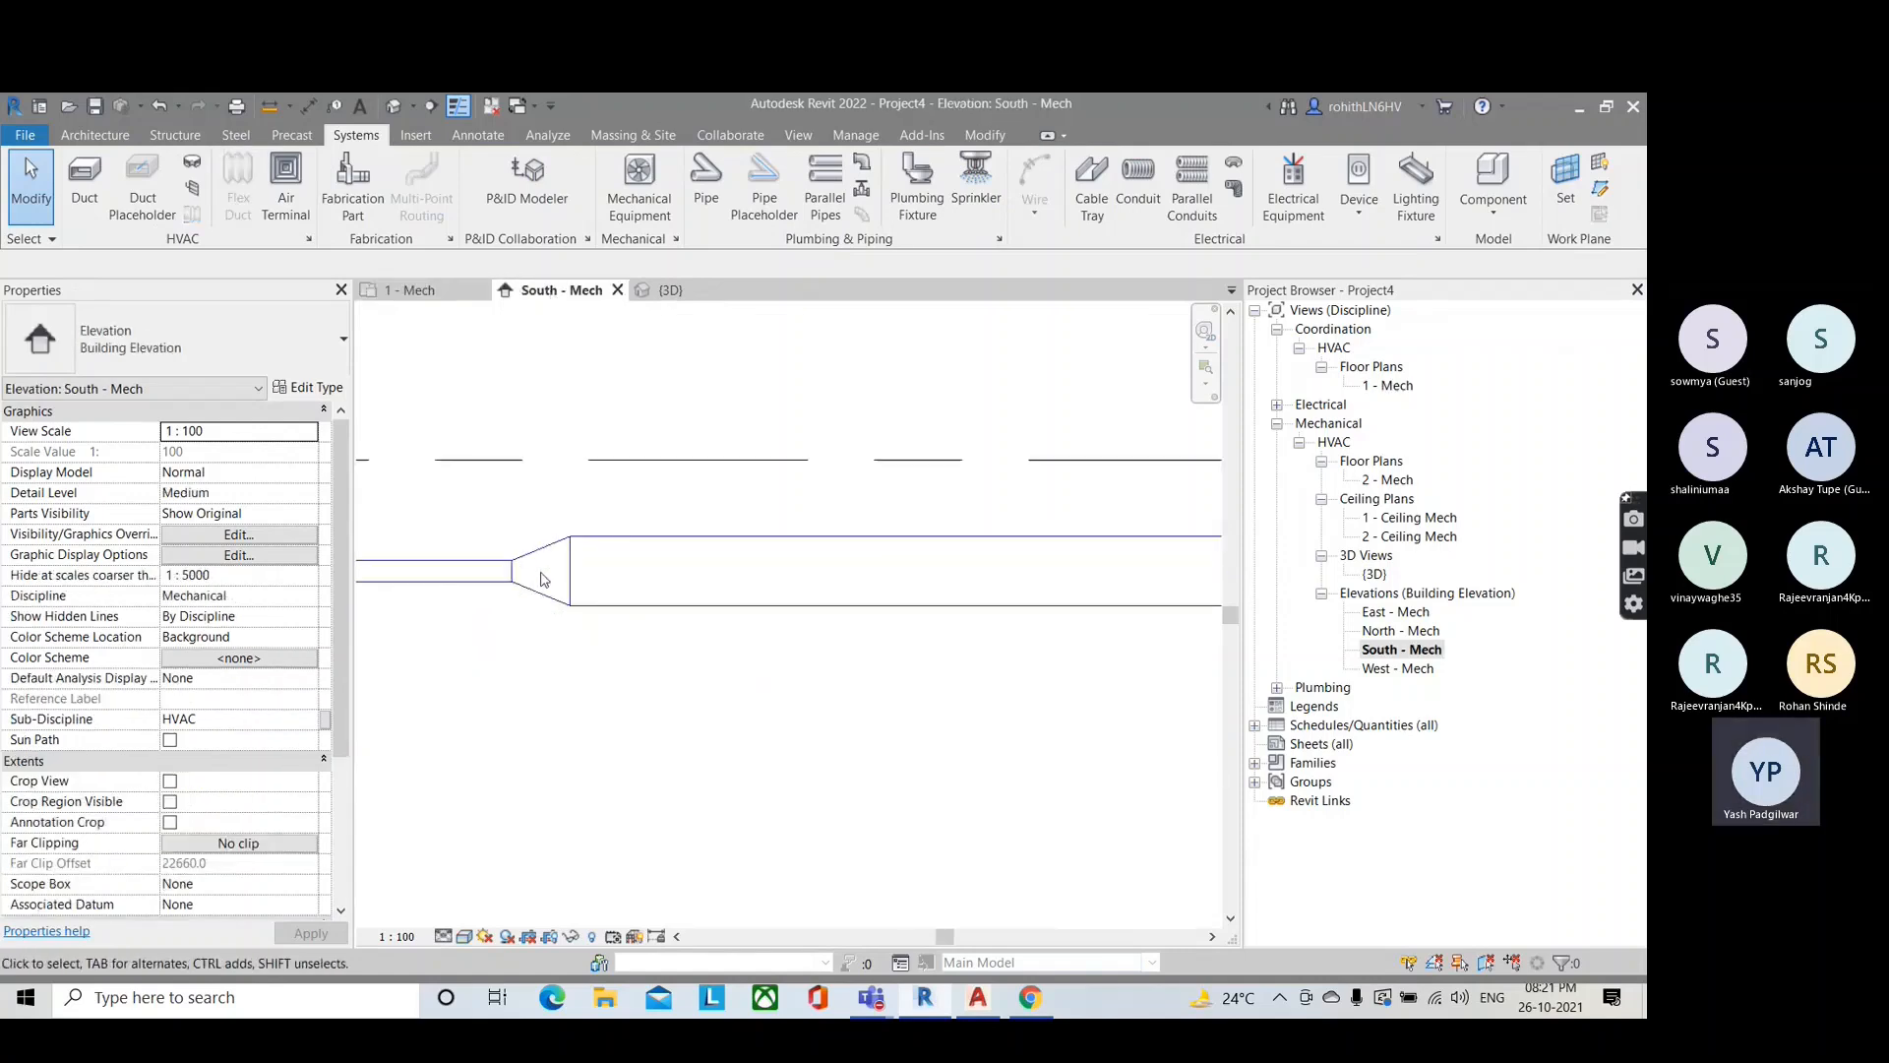
middle_drag(525, 611, 614, 608)
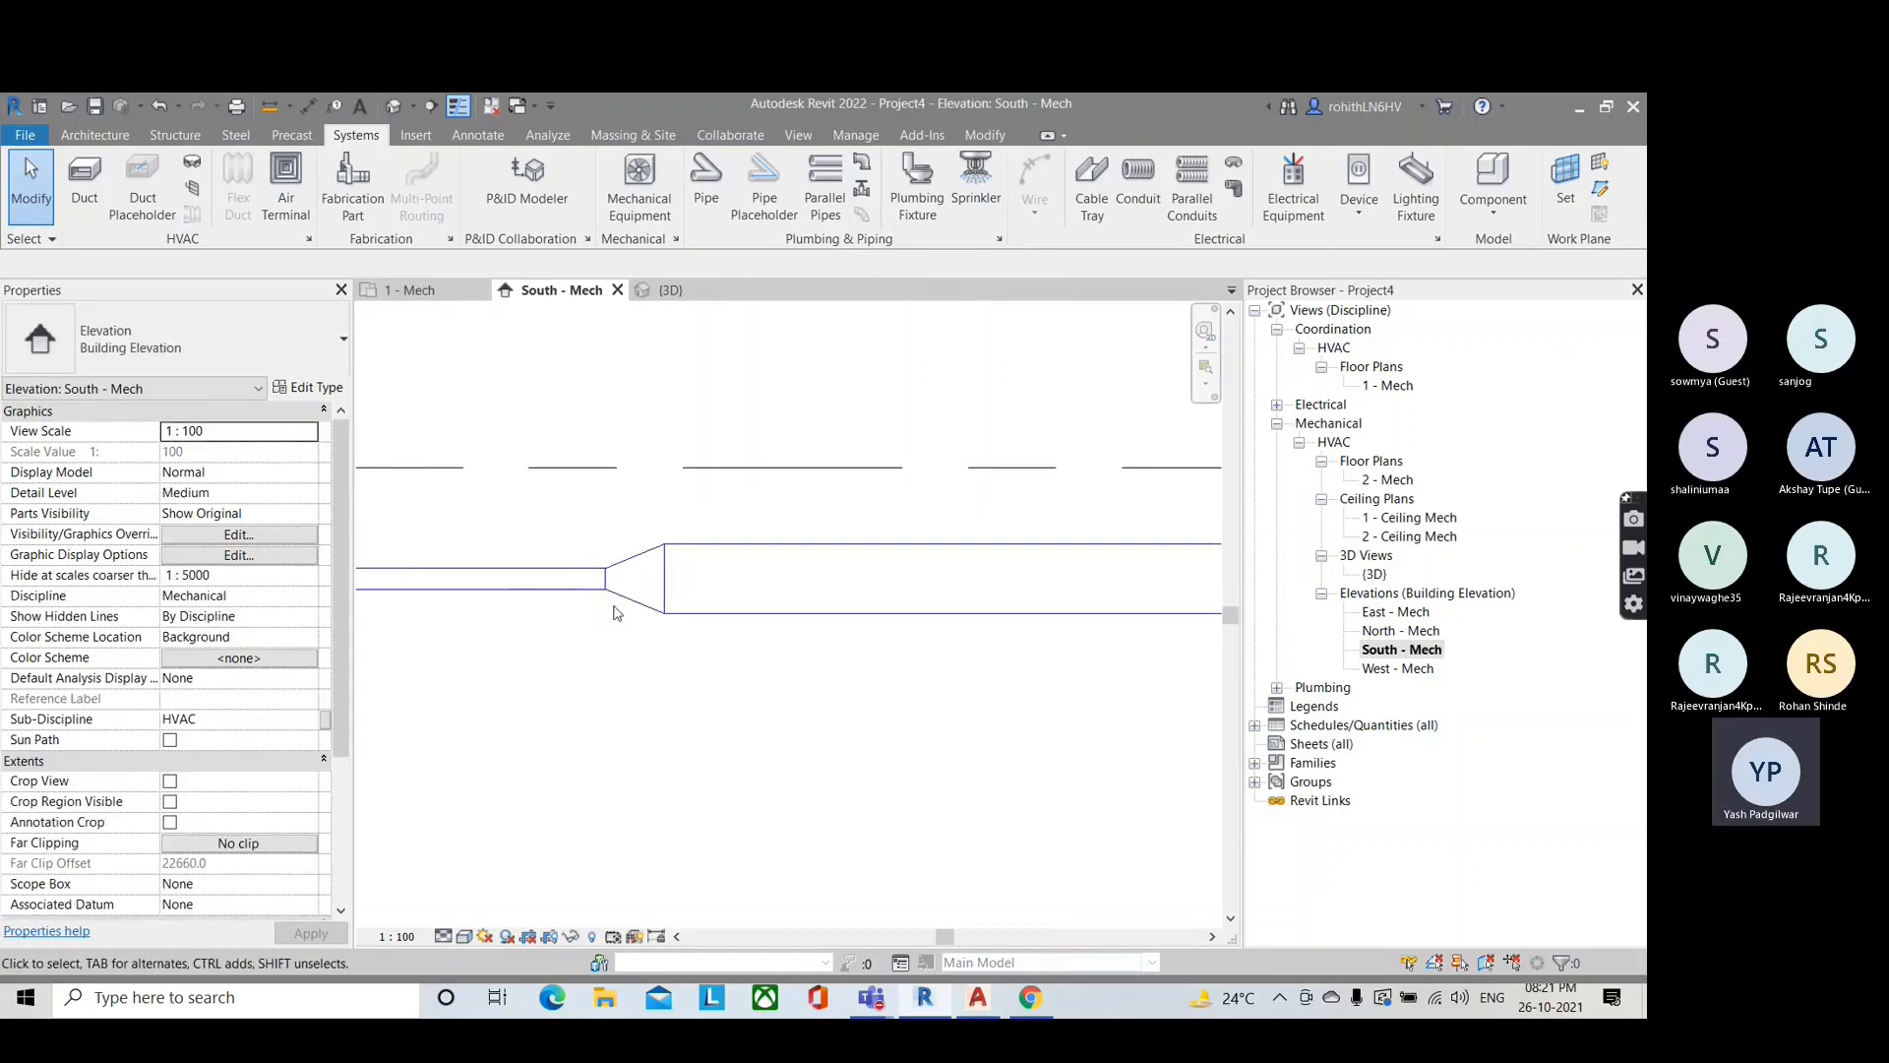
click(569, 591)
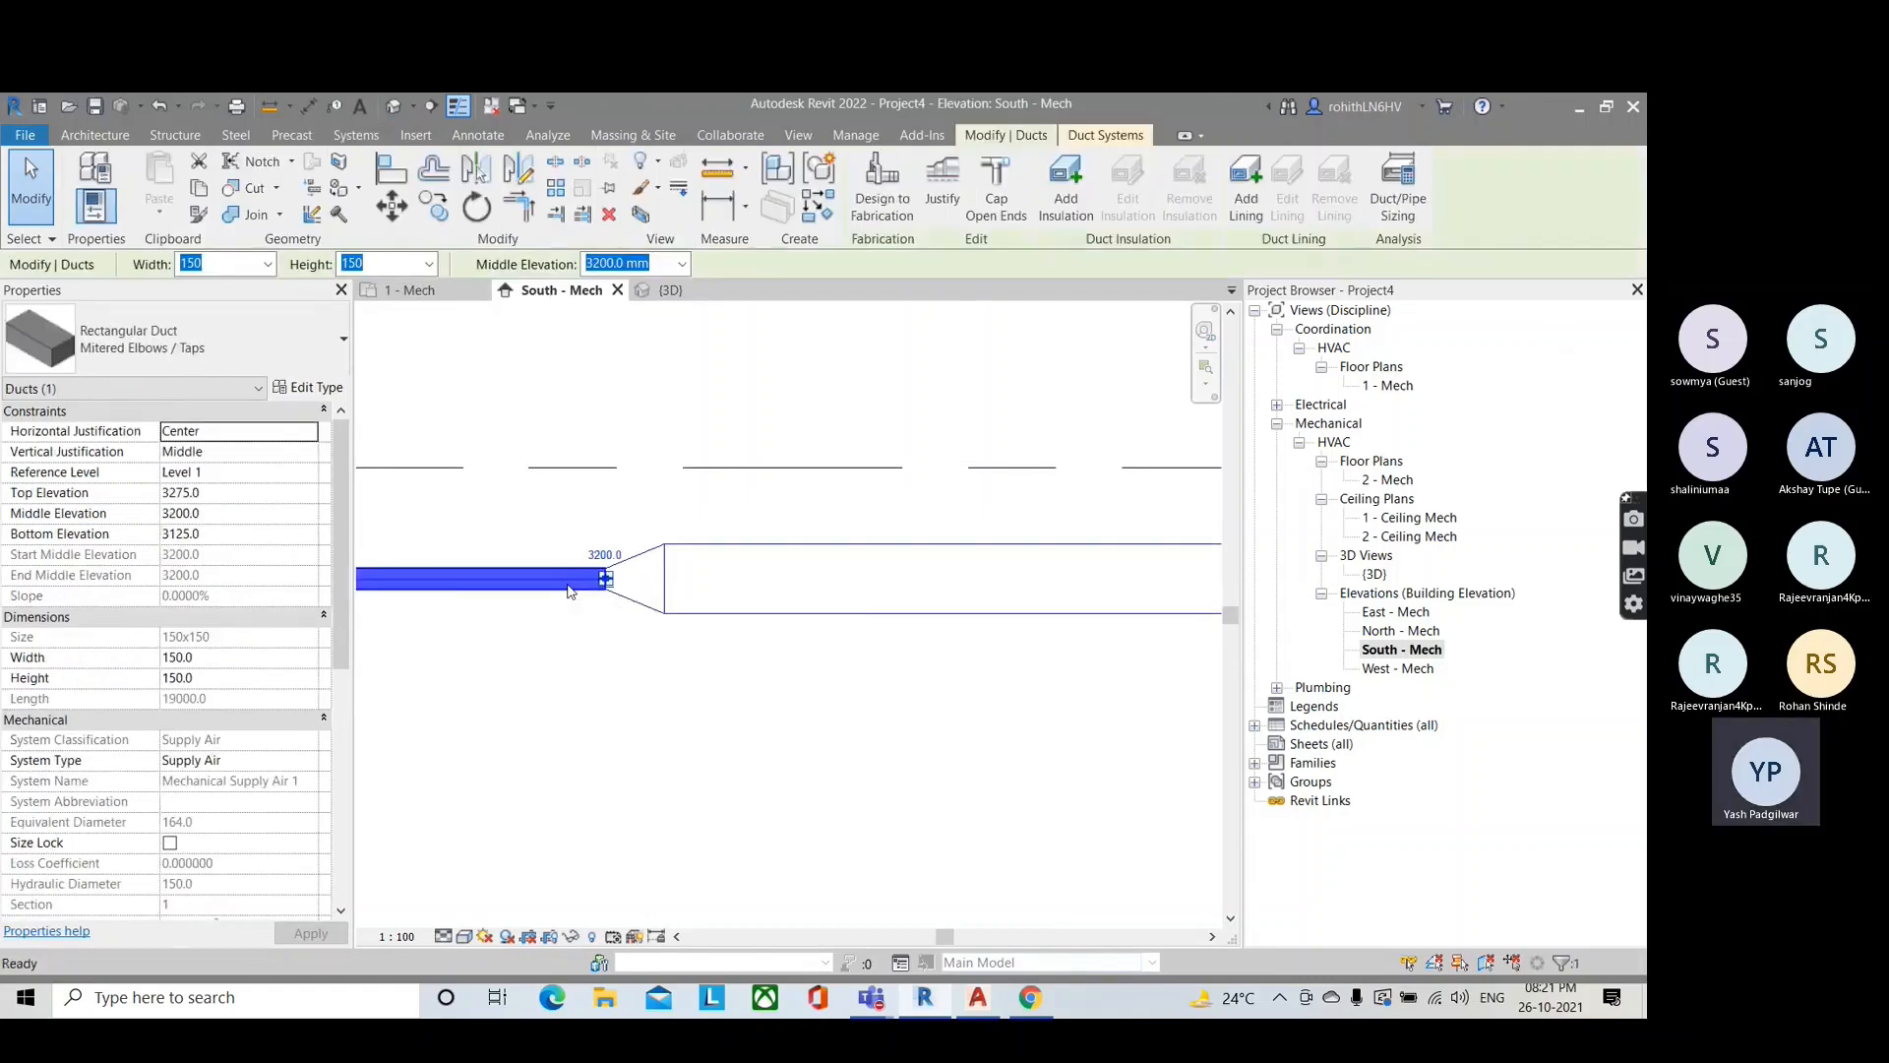
click(730, 610)
key(Escape)
scroll(580, 592, up, 3)
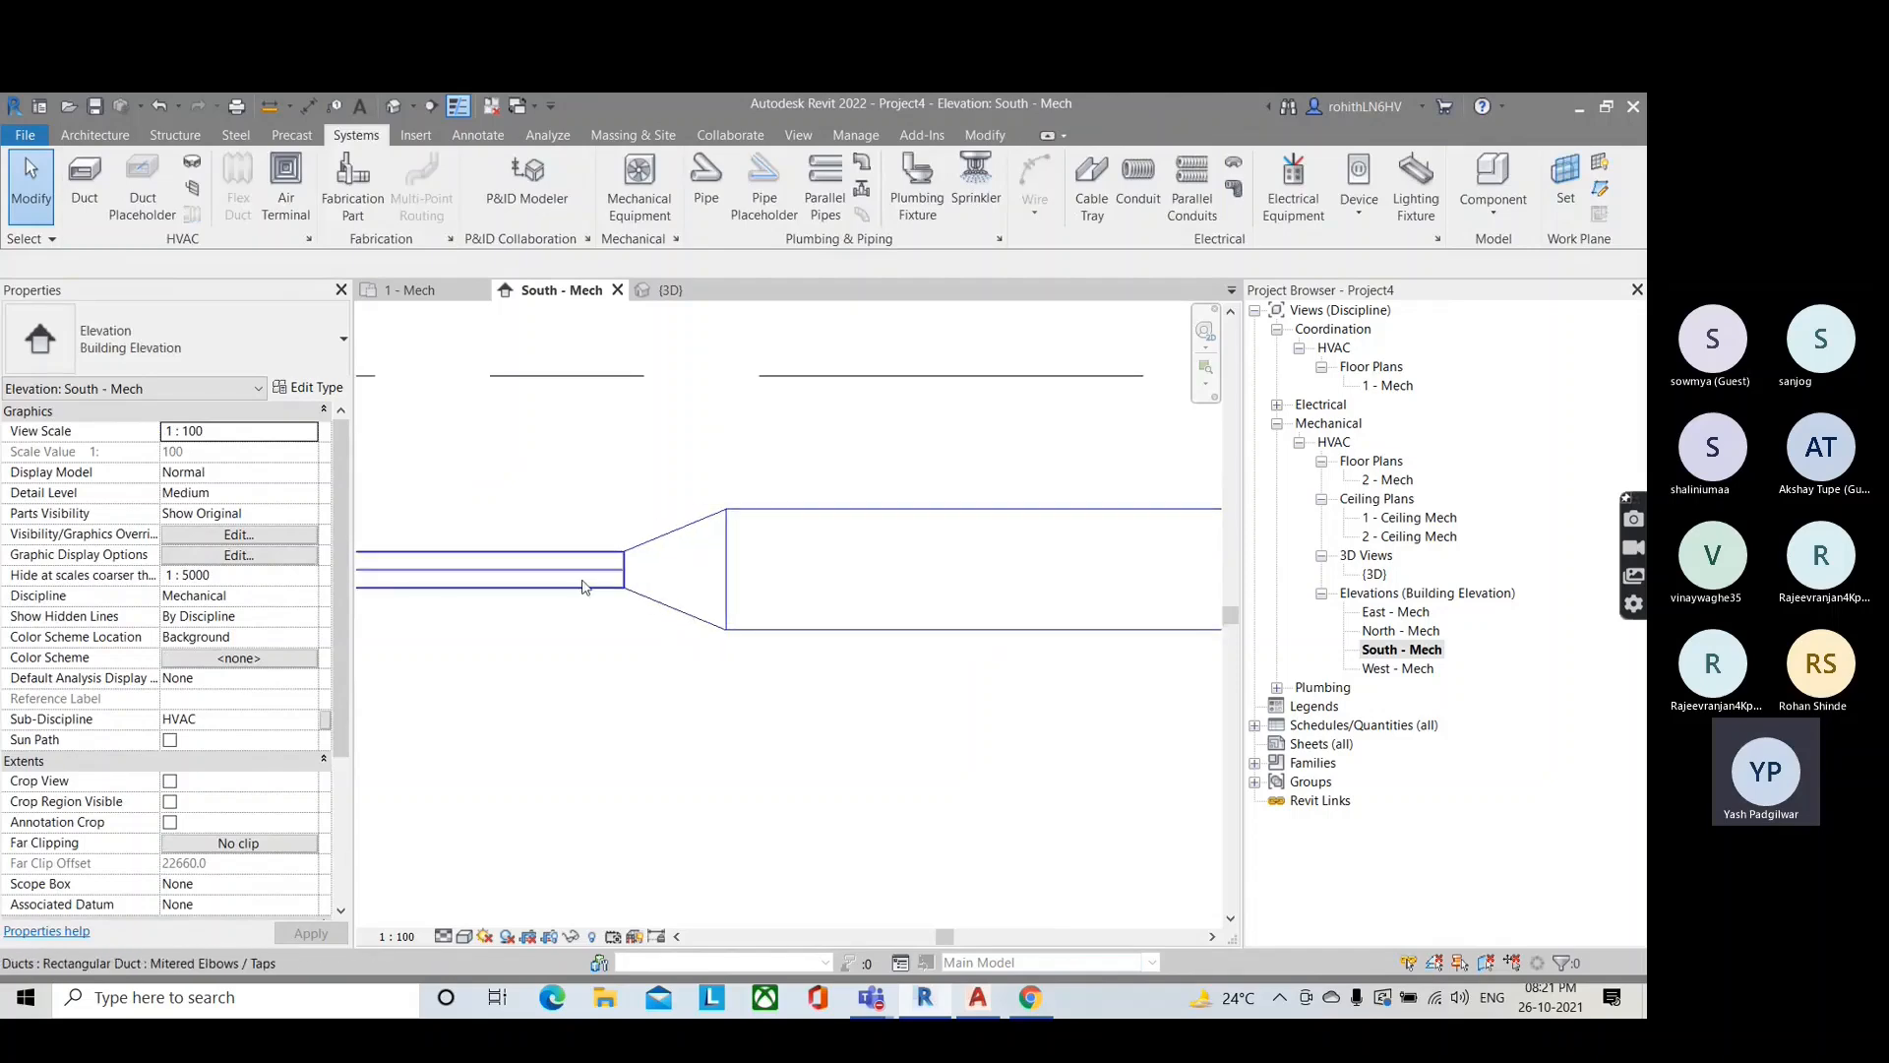
Step: Inspect the properties of the 150 x 150 duct, the 500 x 500 duct and the transition joining them in the South - Mech elevation
click(583, 586)
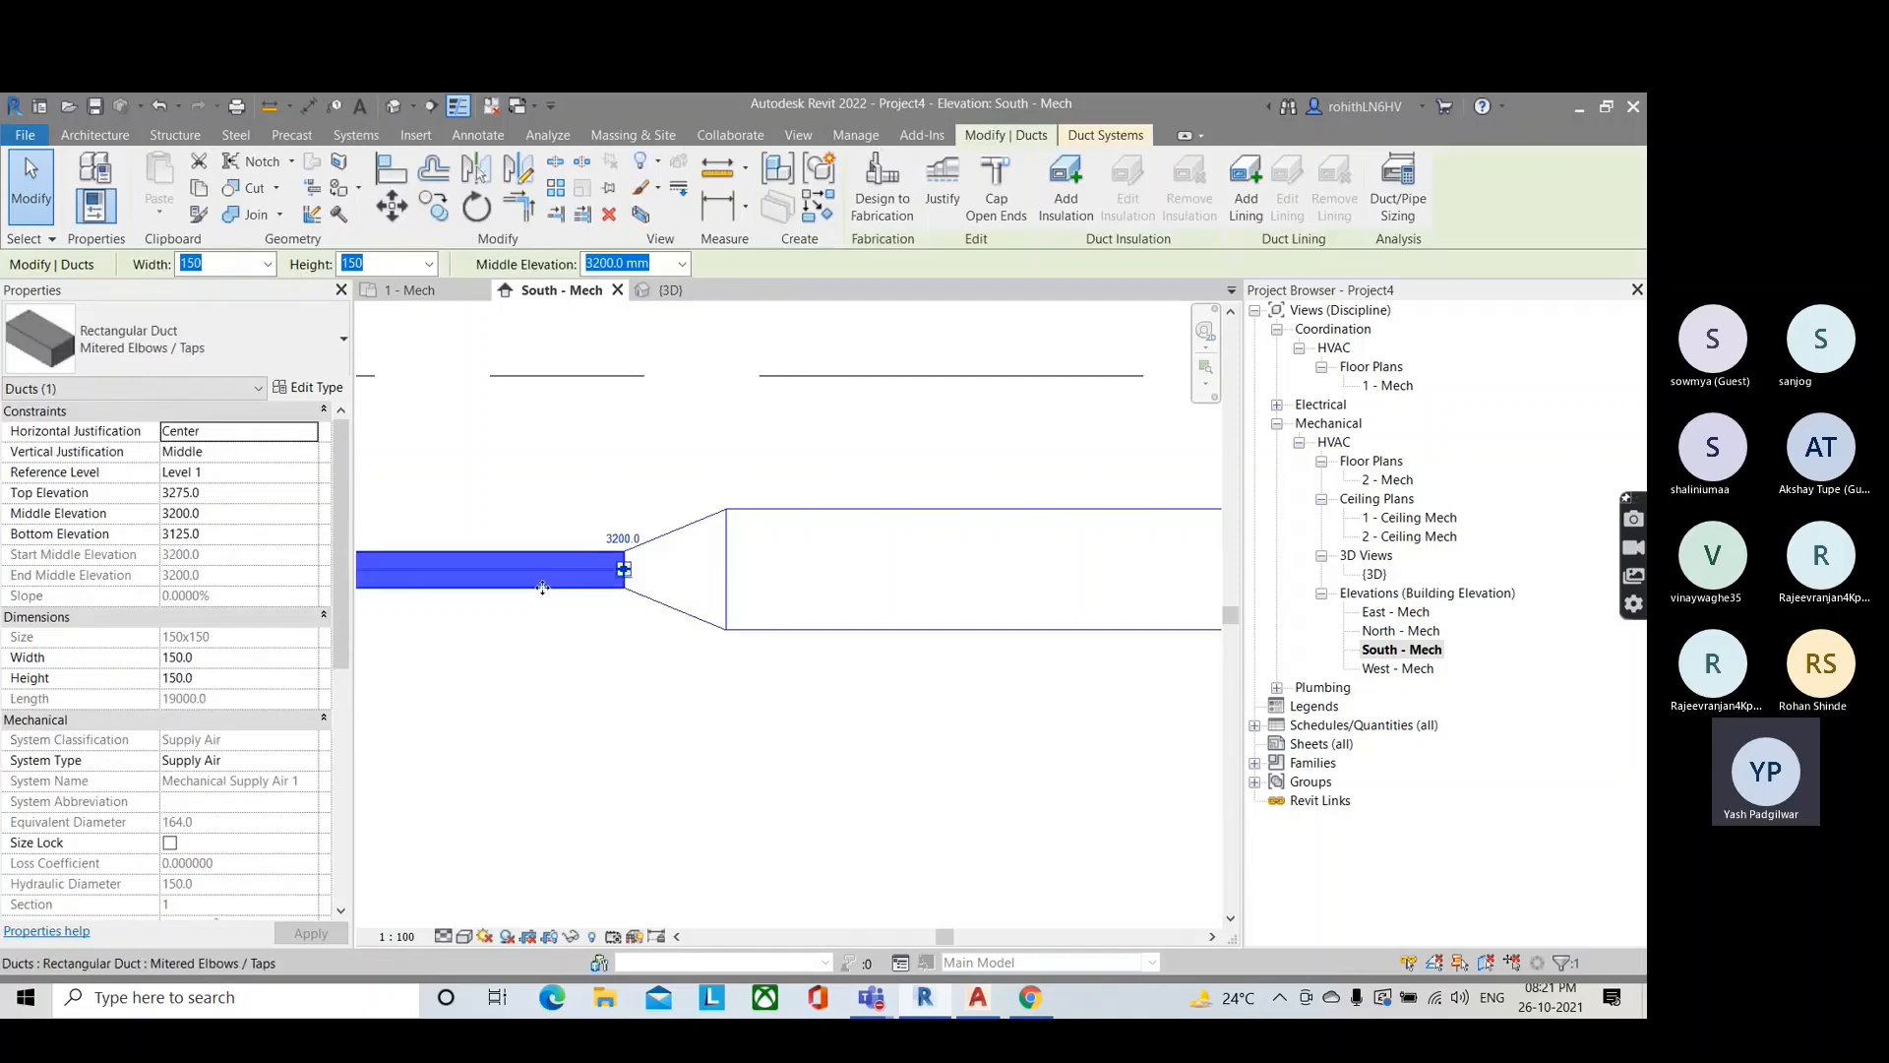
key(Escape)
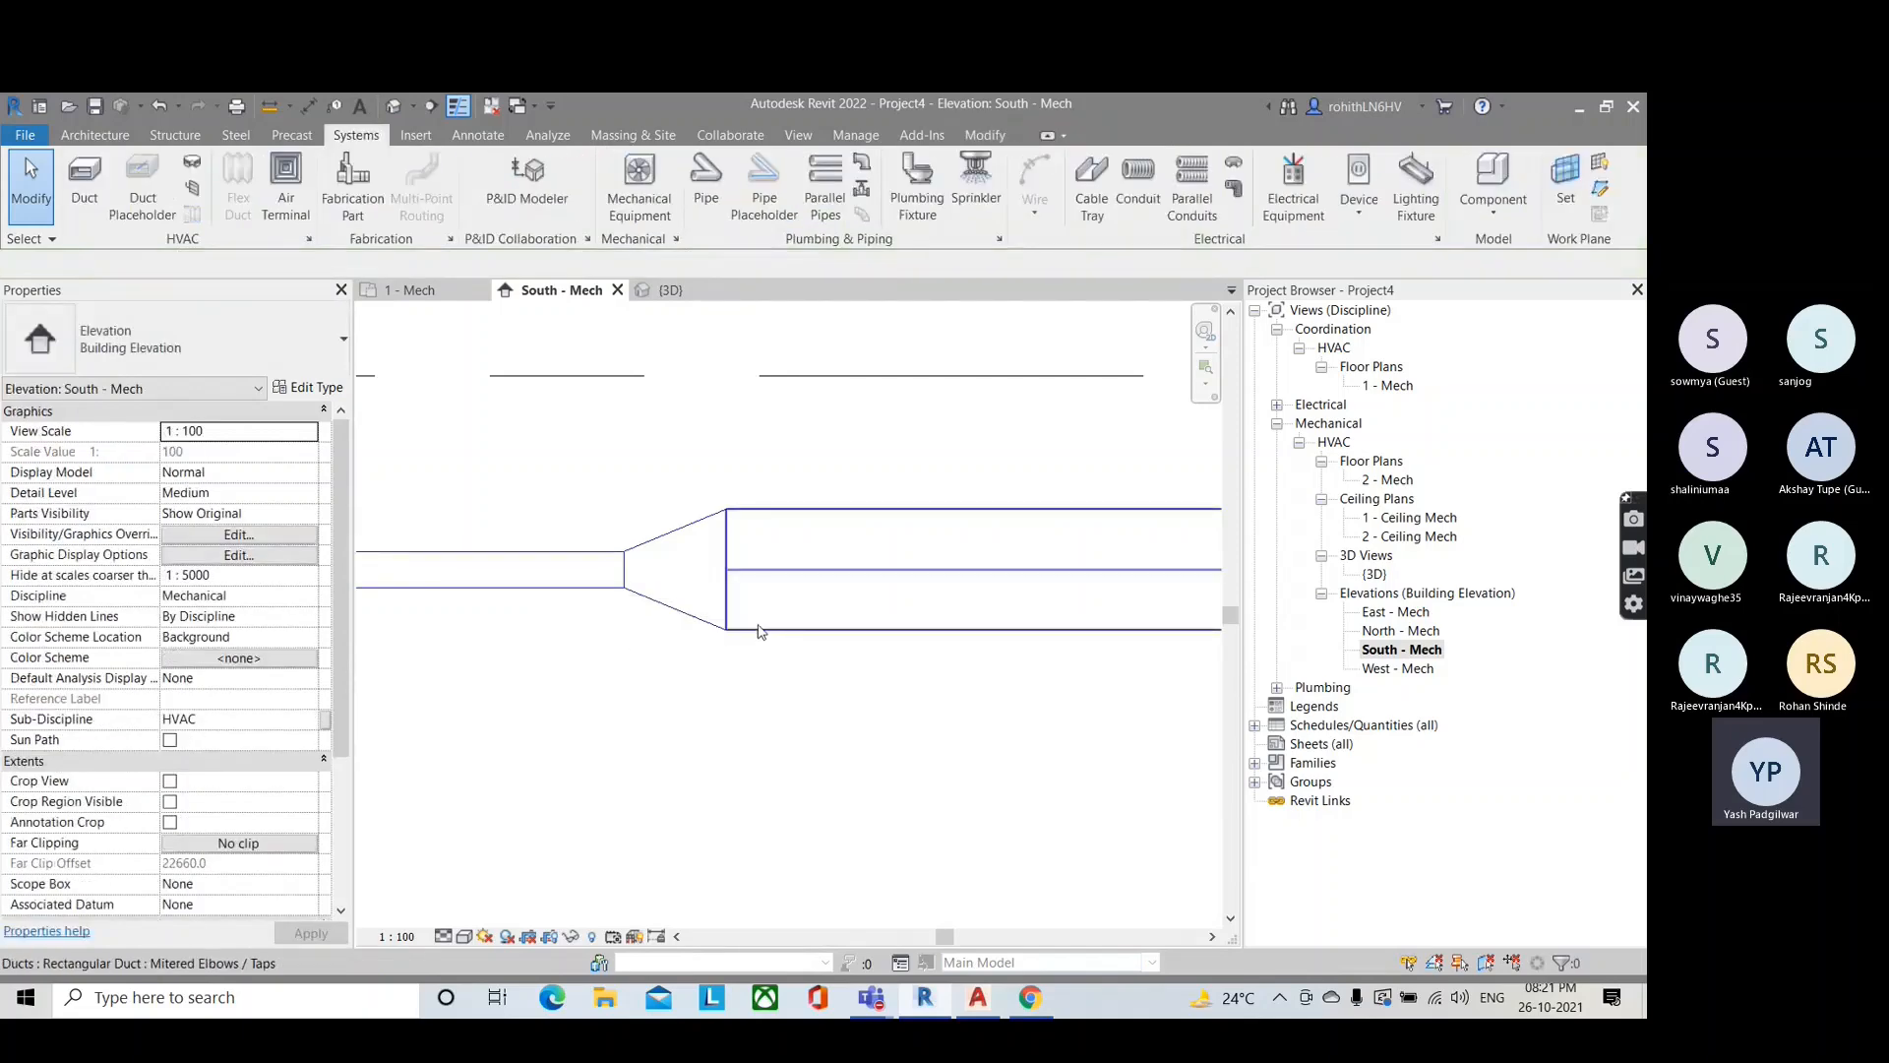
click(759, 631)
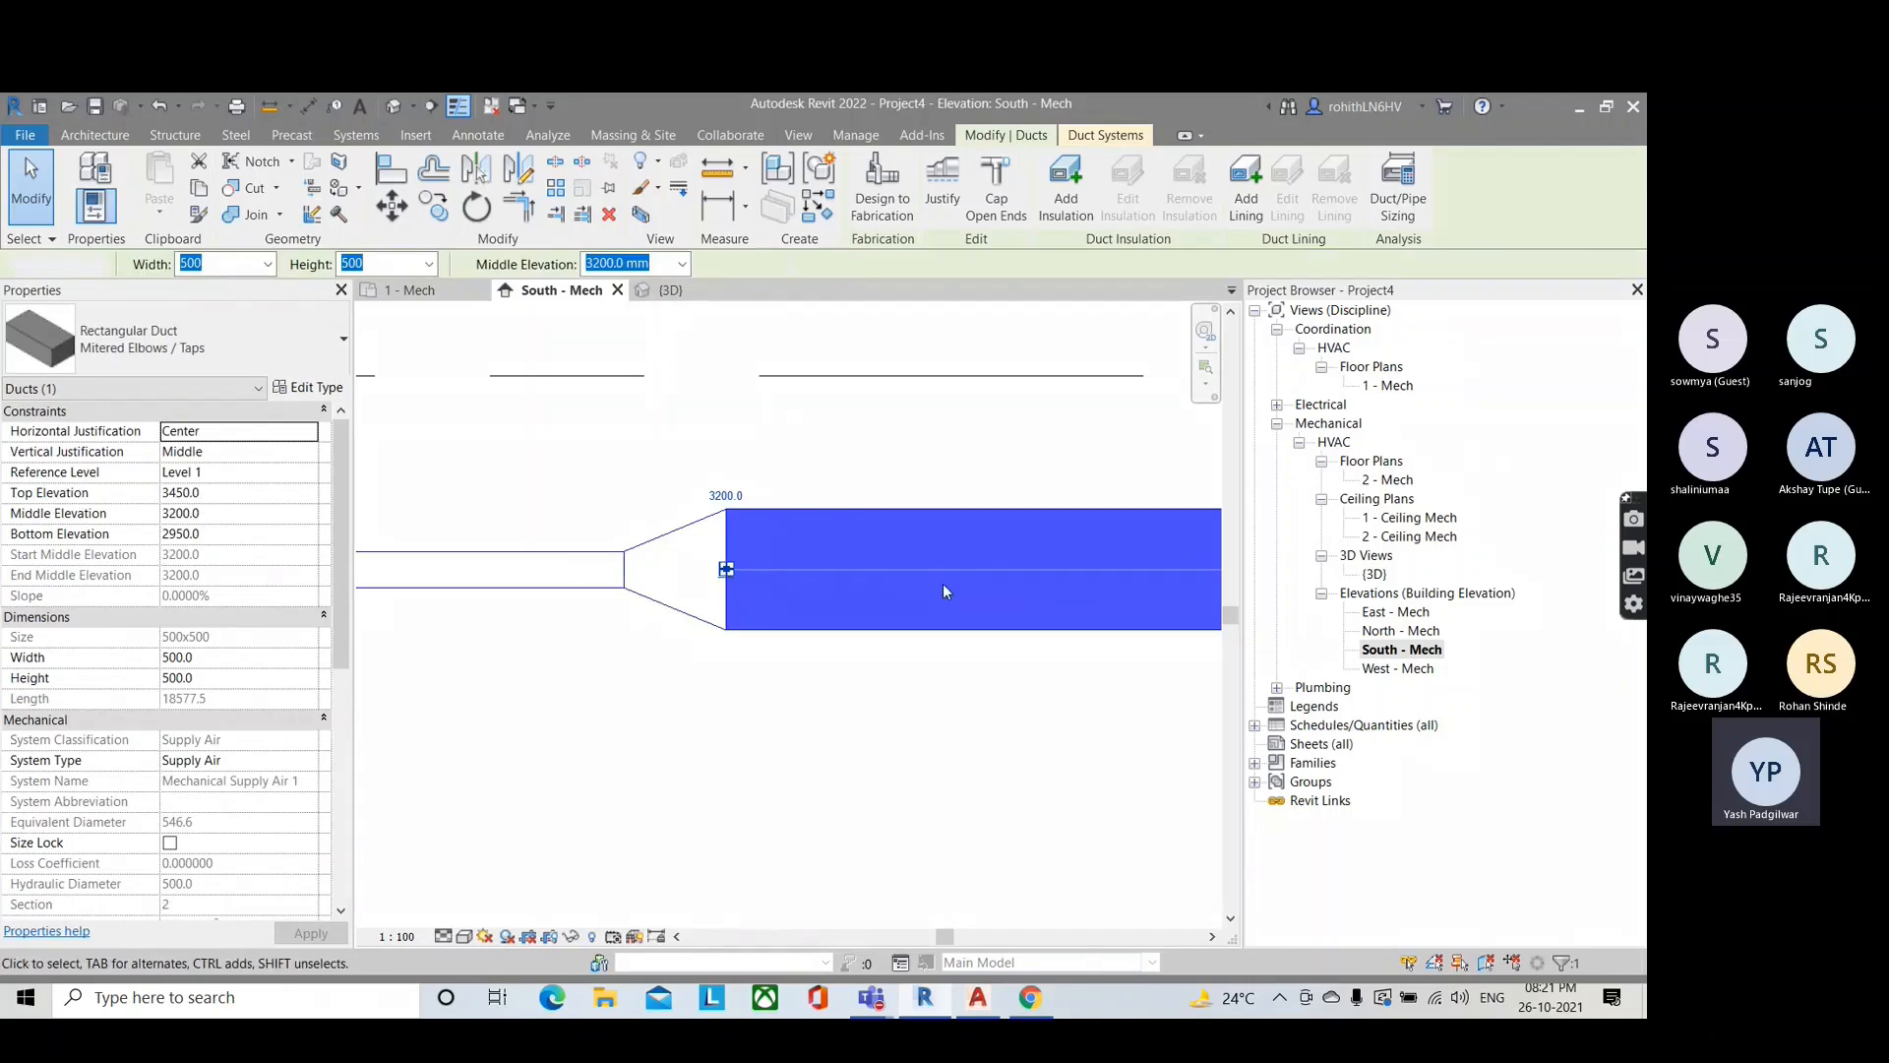
key(Escape)
click(693, 633)
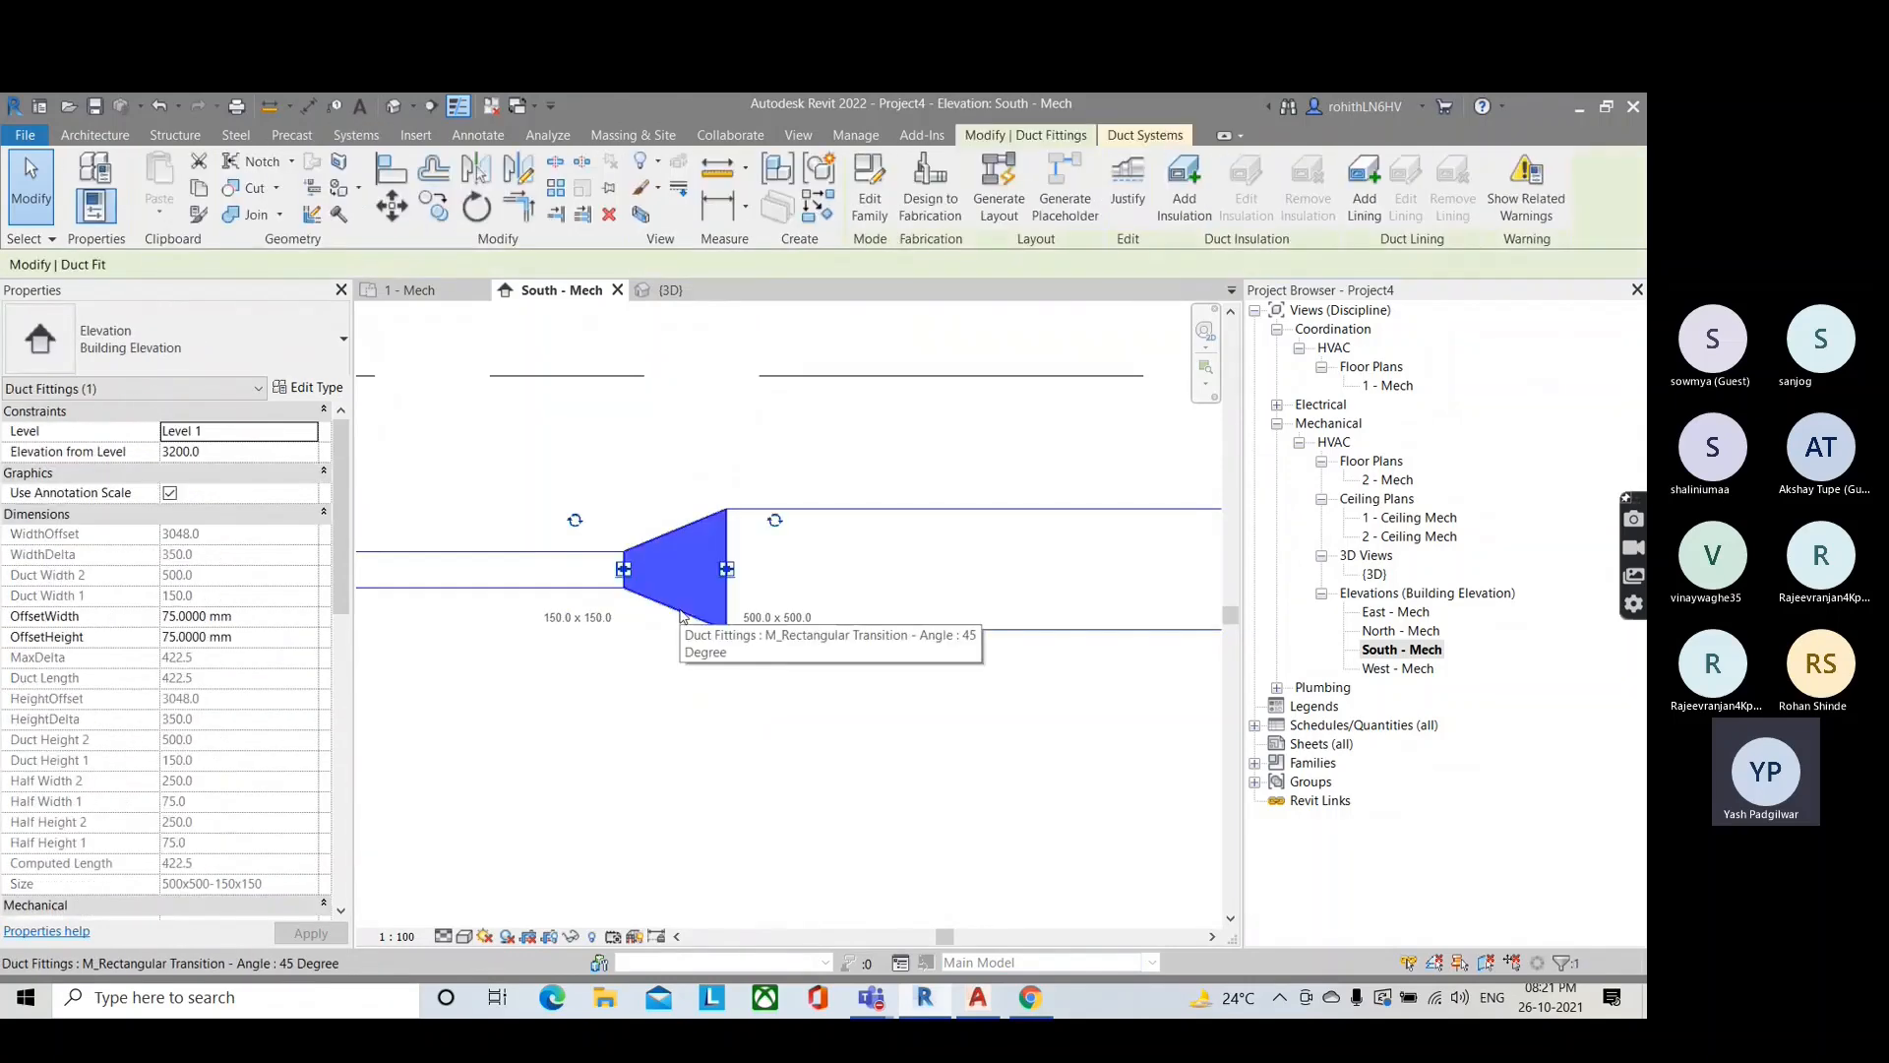
Step: Copy both ducts and their transition 1600 mm straight down in the South - Mech elevation
scroll(693, 650, down, 2)
drag(841, 679, 546, 567)
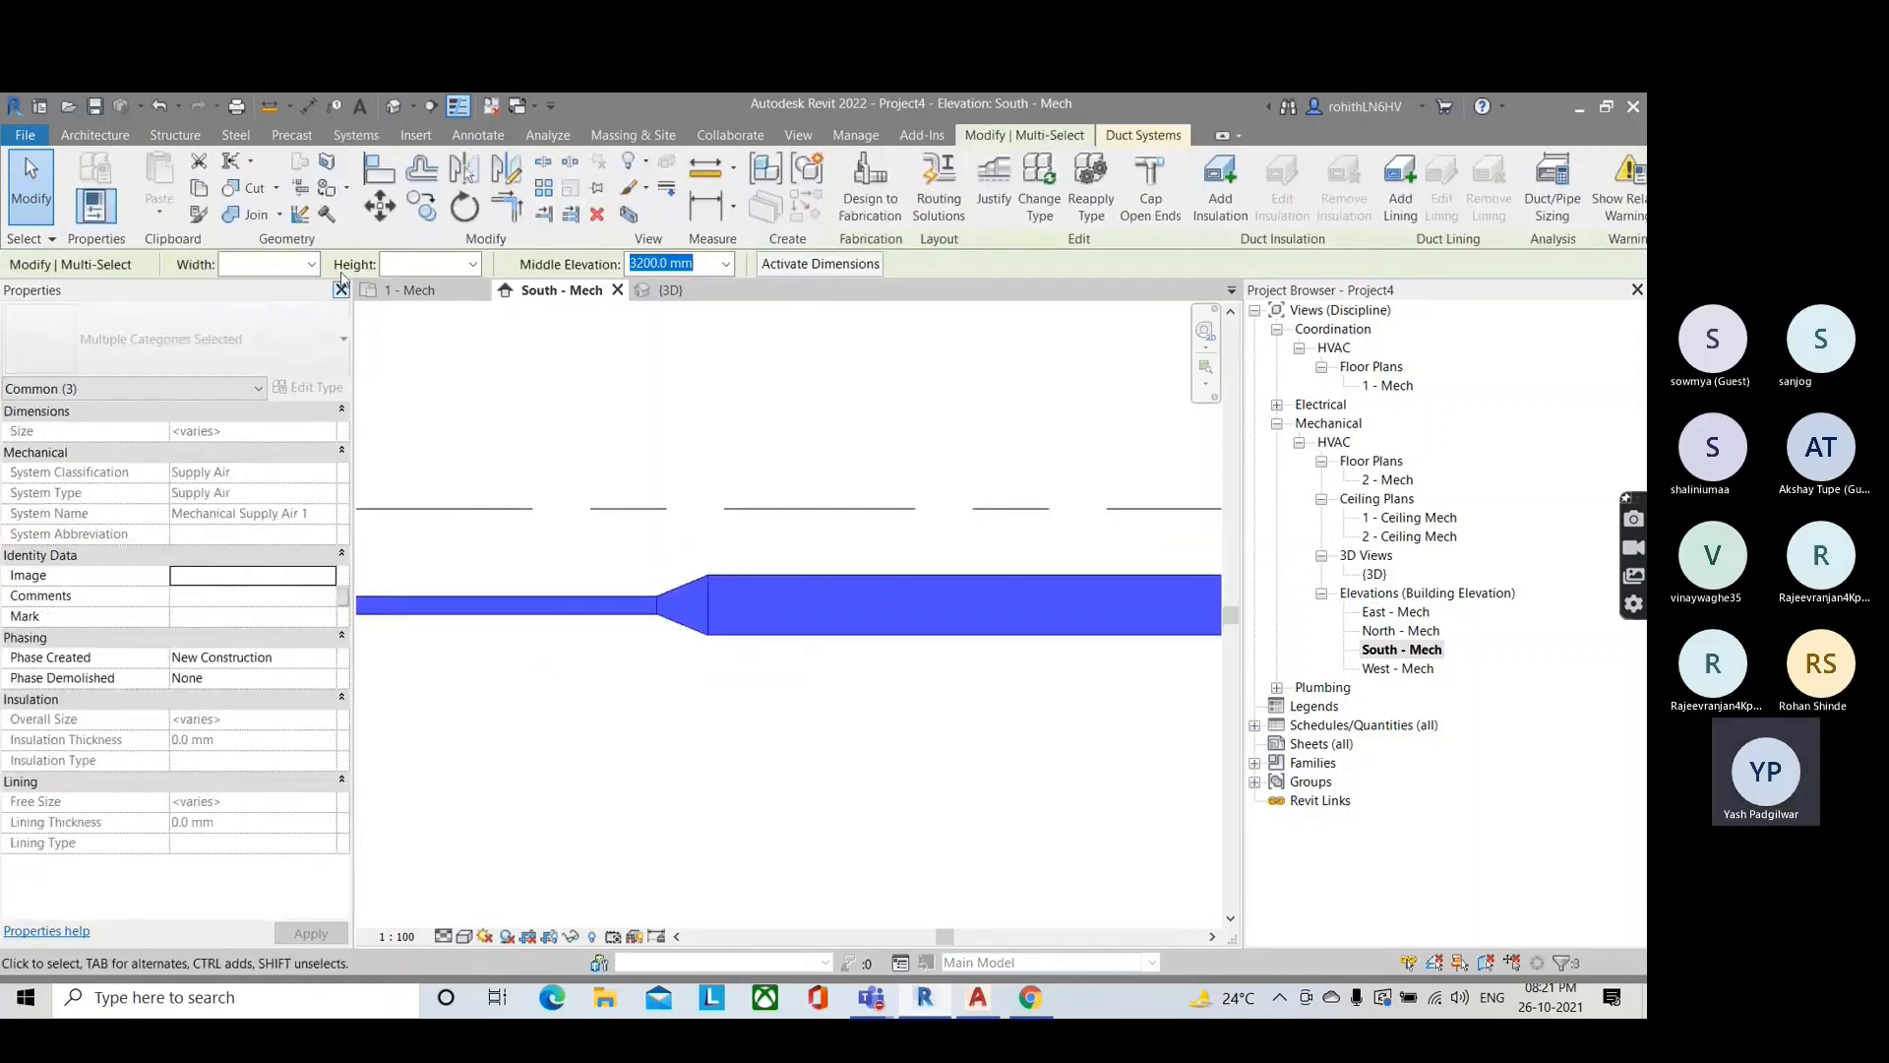
click(423, 209)
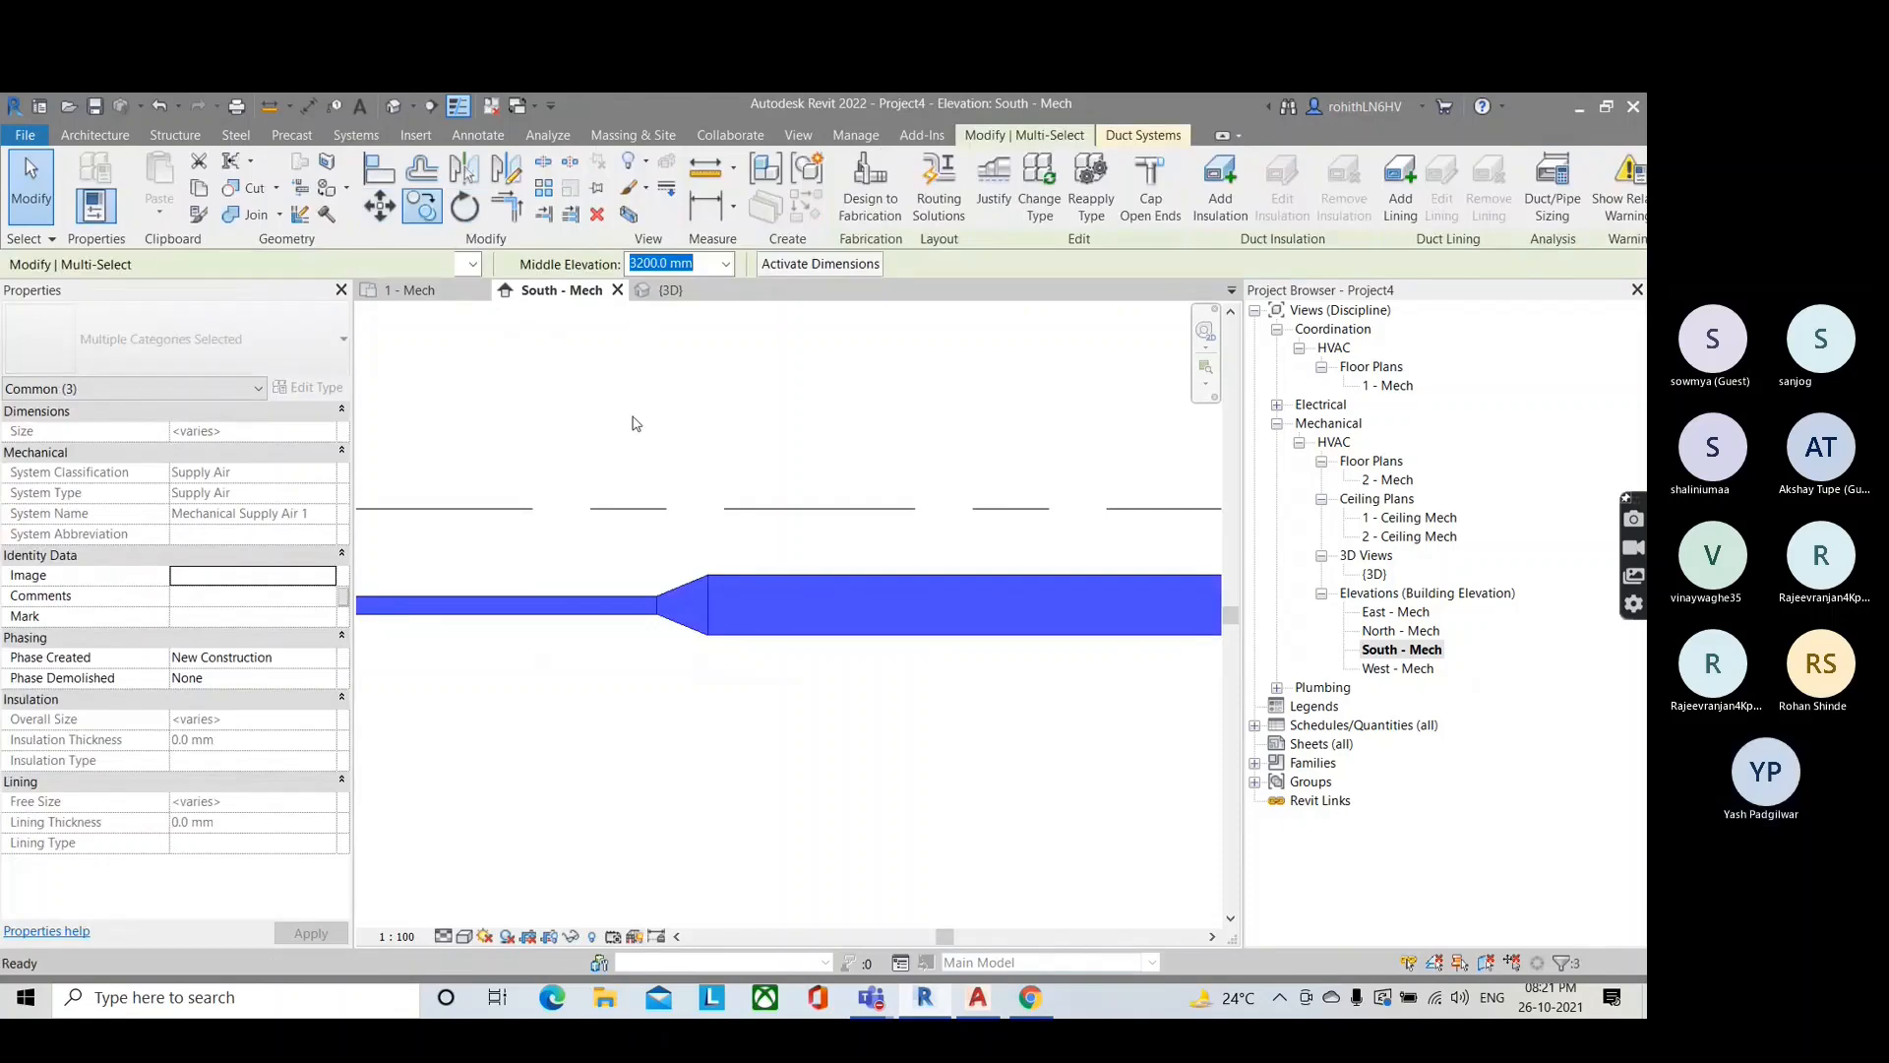
click(669, 622)
scroll(669, 762, down, 2)
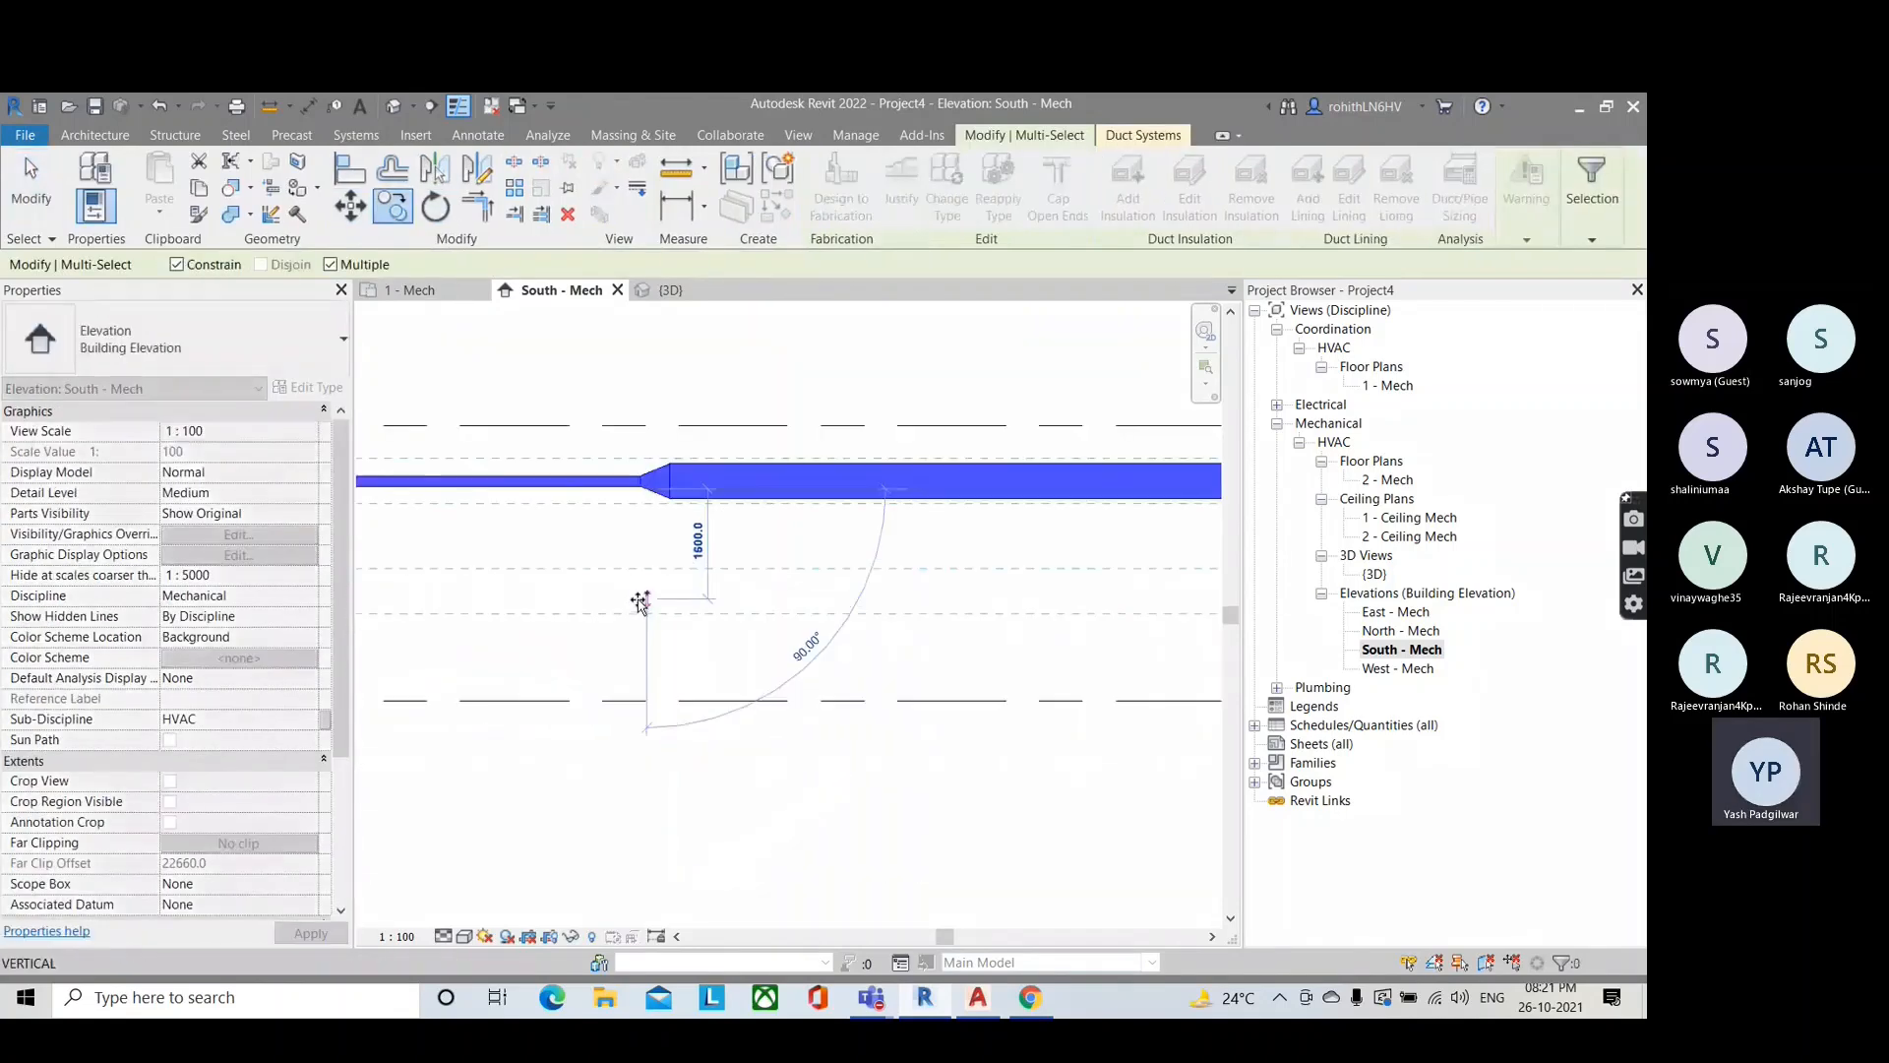
click(646, 600)
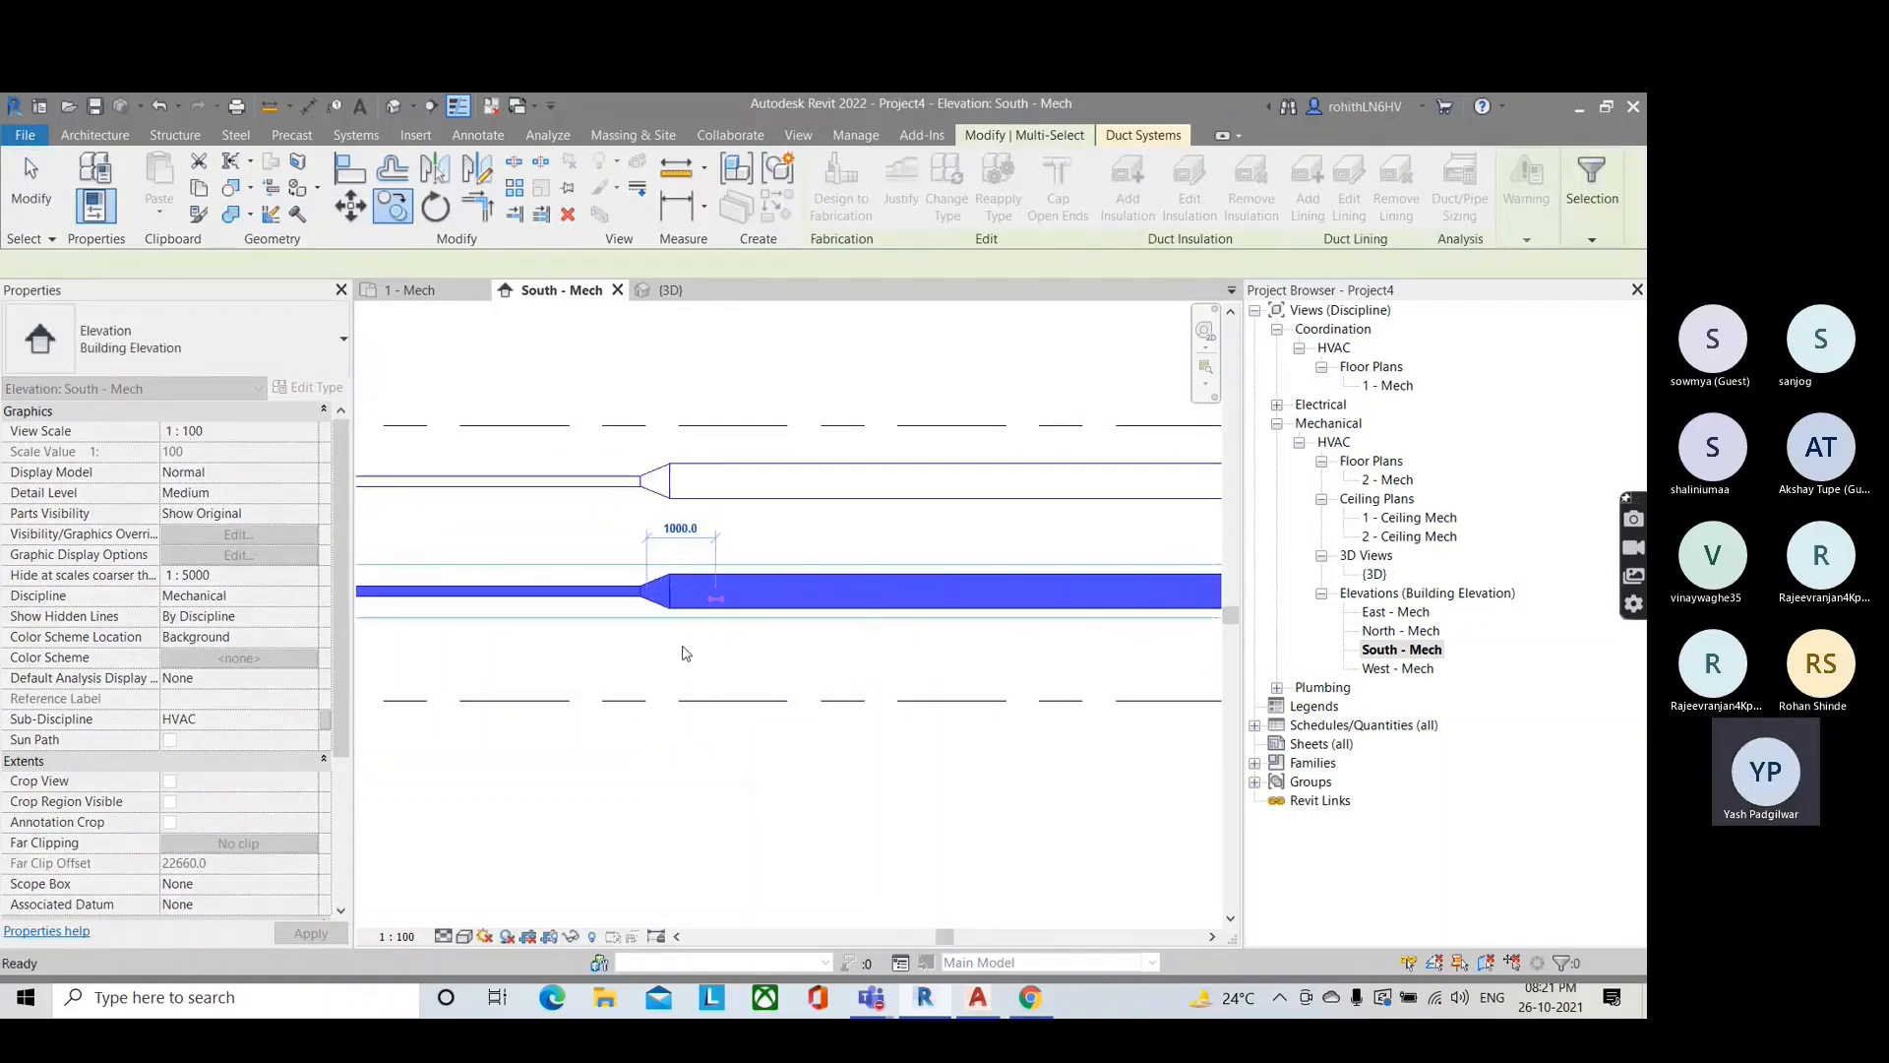
key(Escape)
scroll(646, 622, up, 2)
click(646, 621)
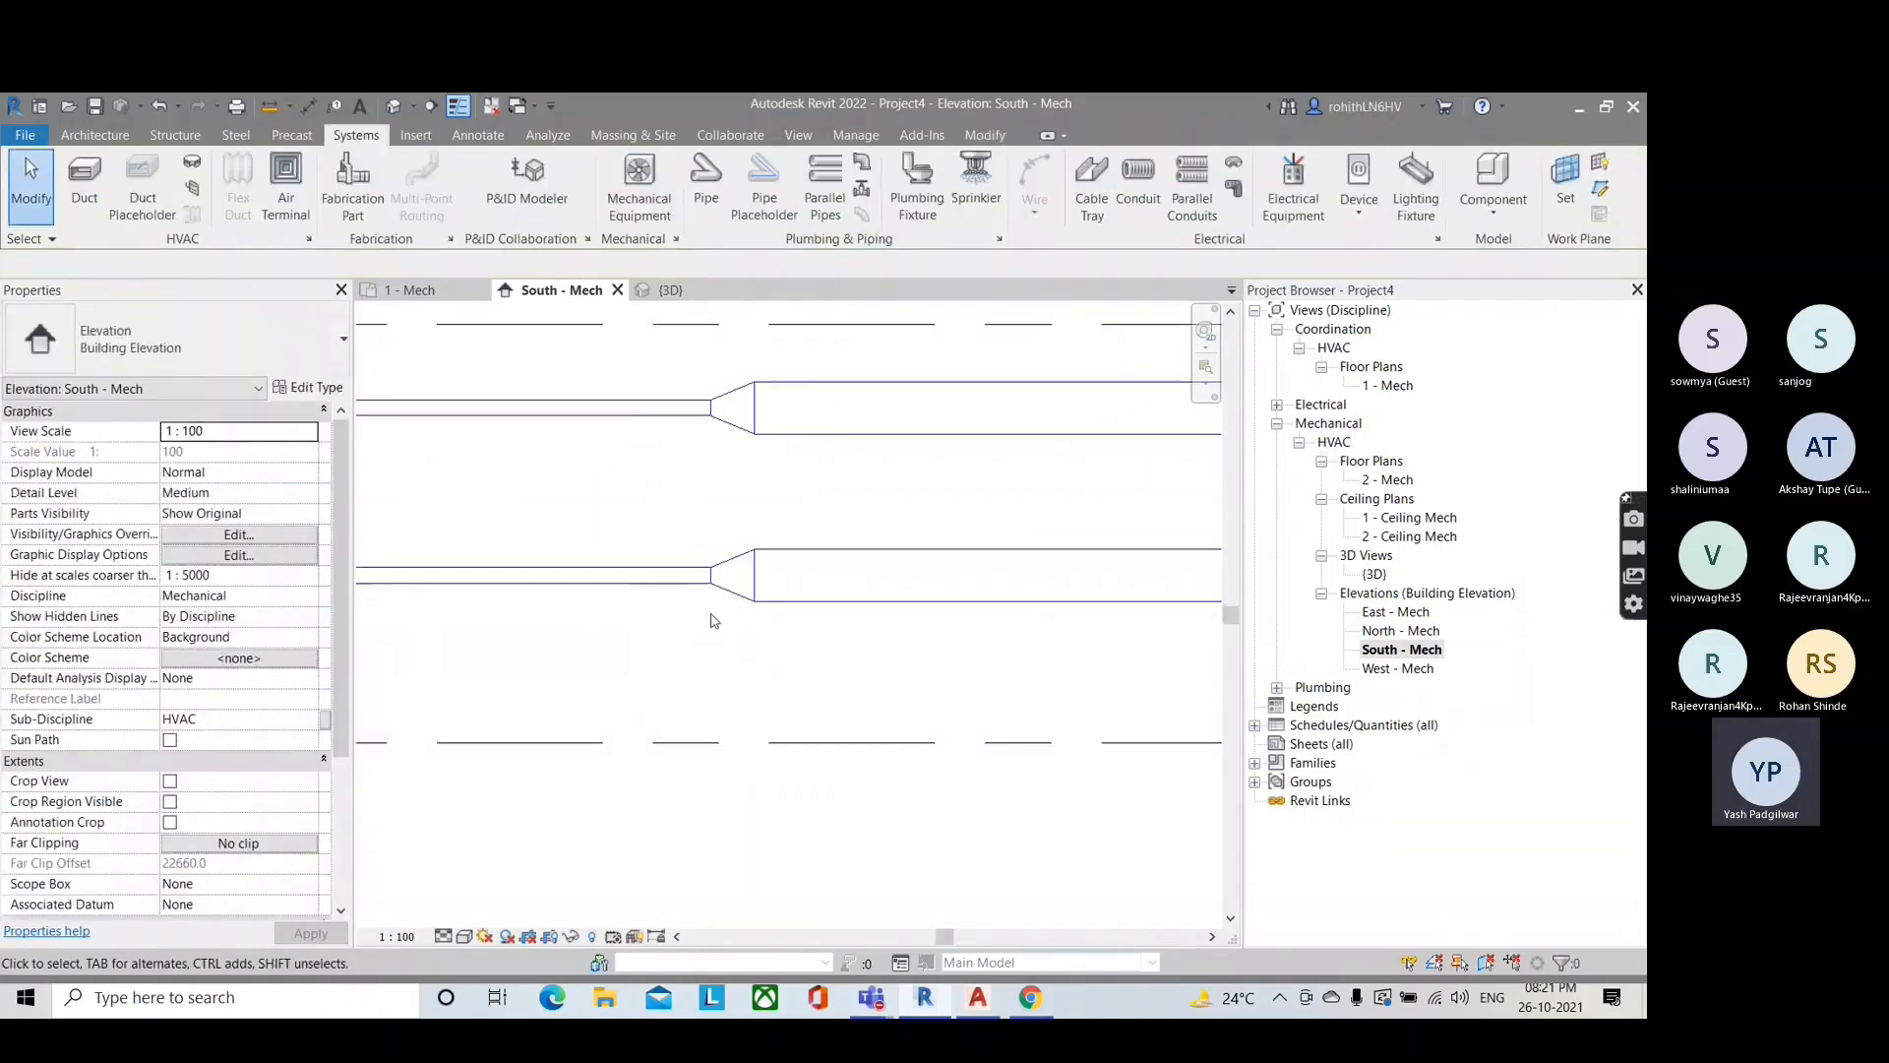
Step: Delete the 45 Degree rectangular transition between the two ducts of the lower, copied run
scroll(700, 569, up, 2)
scroll(700, 568, down, 3)
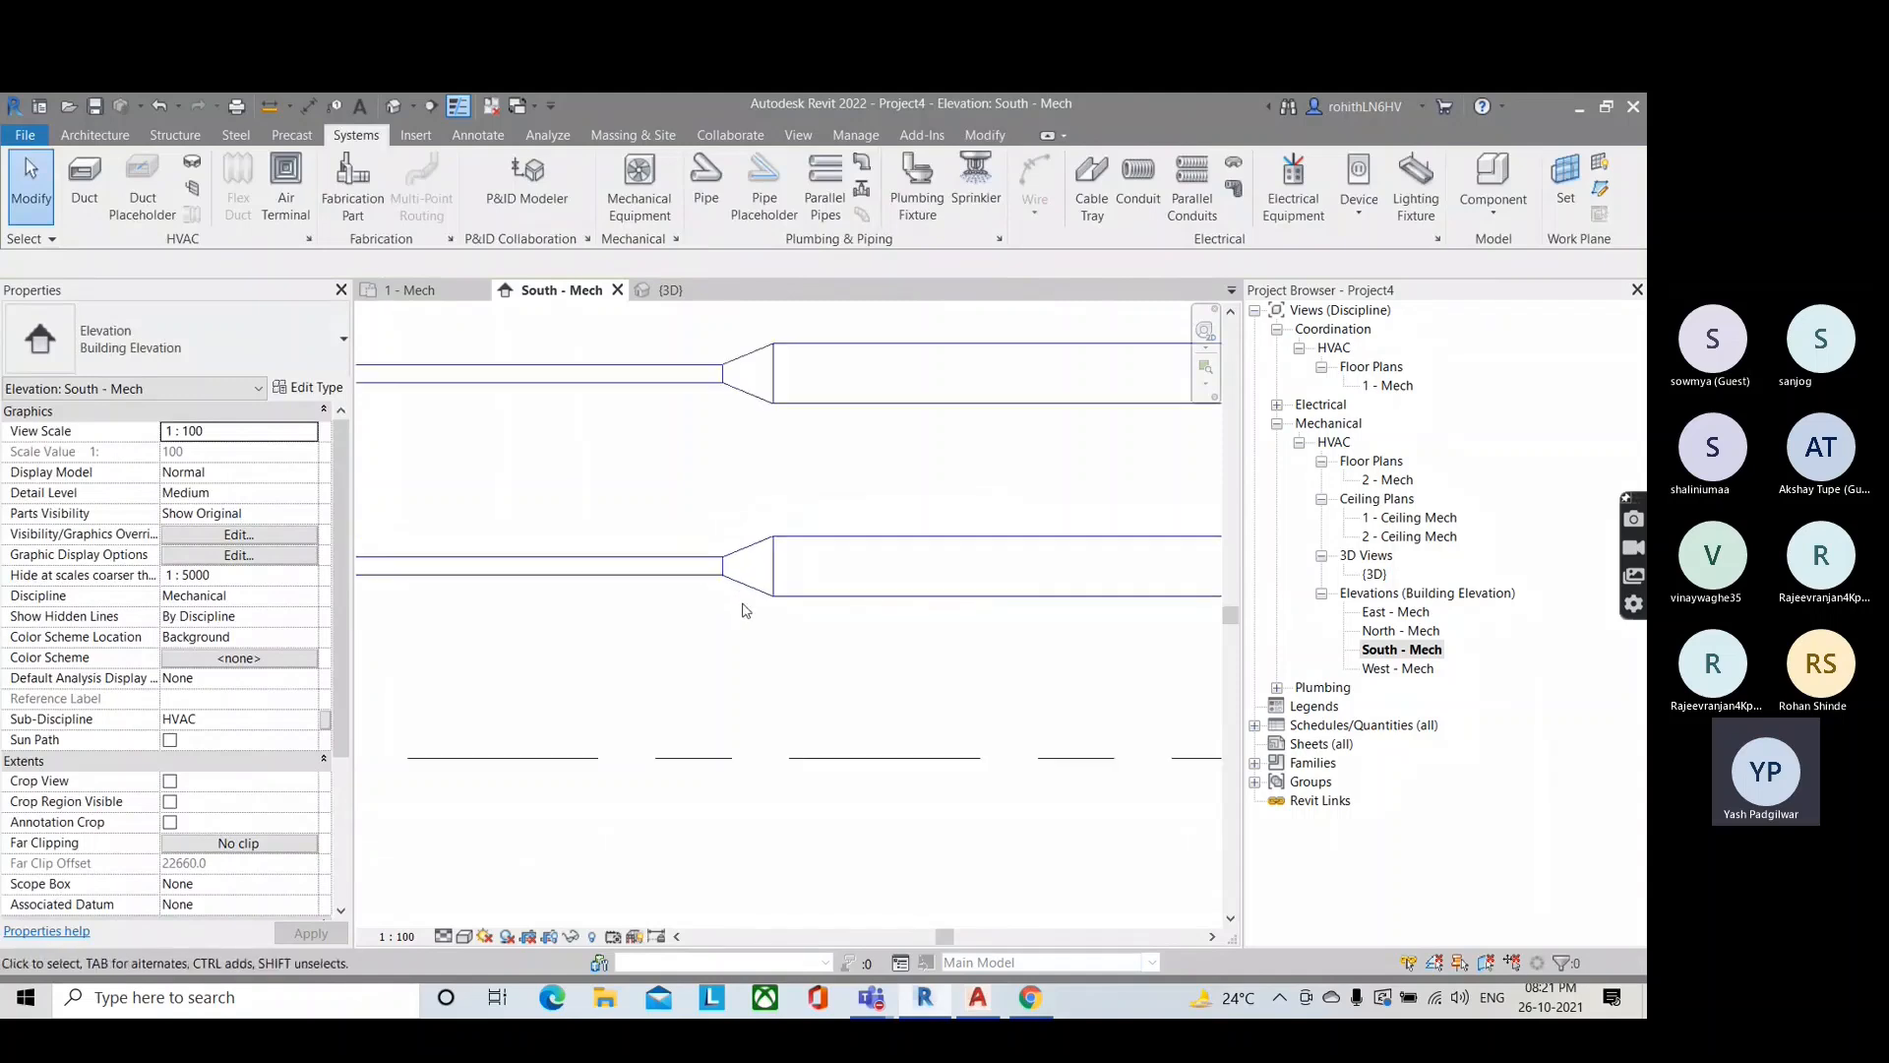
scroll(693, 590, up, 3)
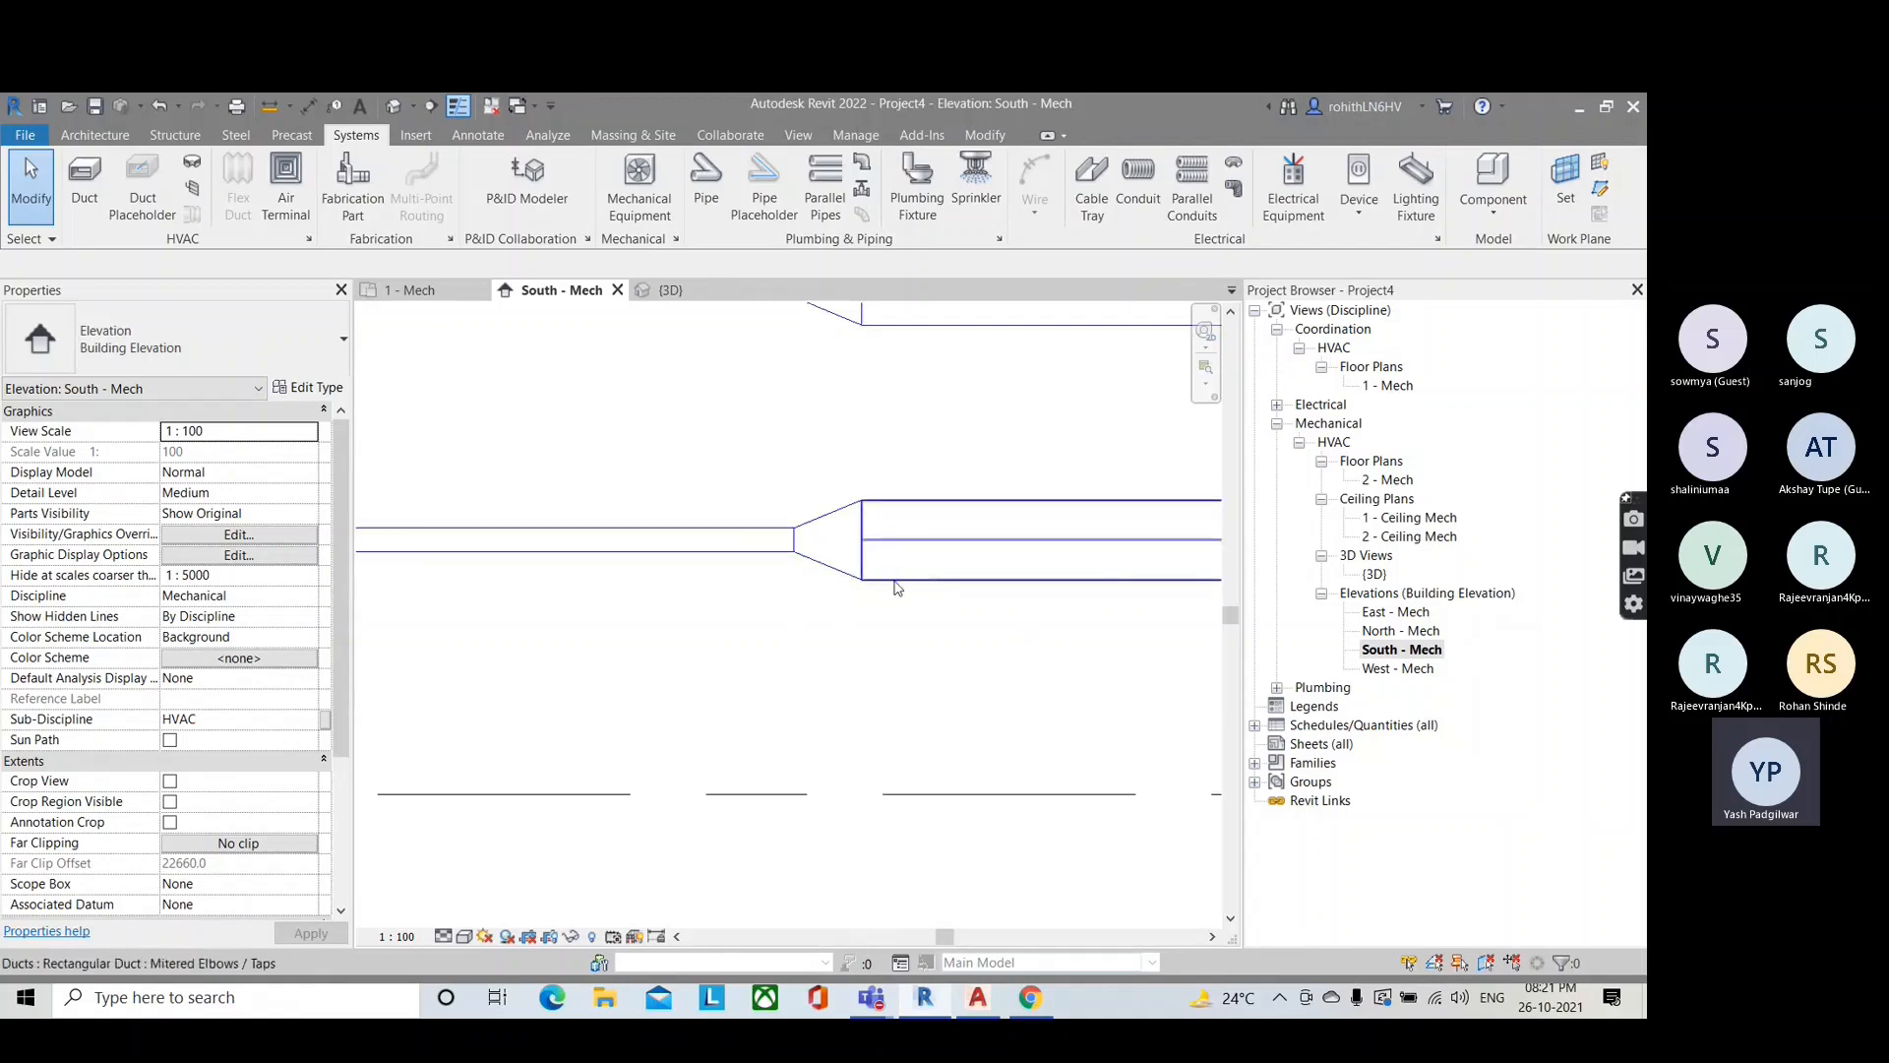
click(832, 570)
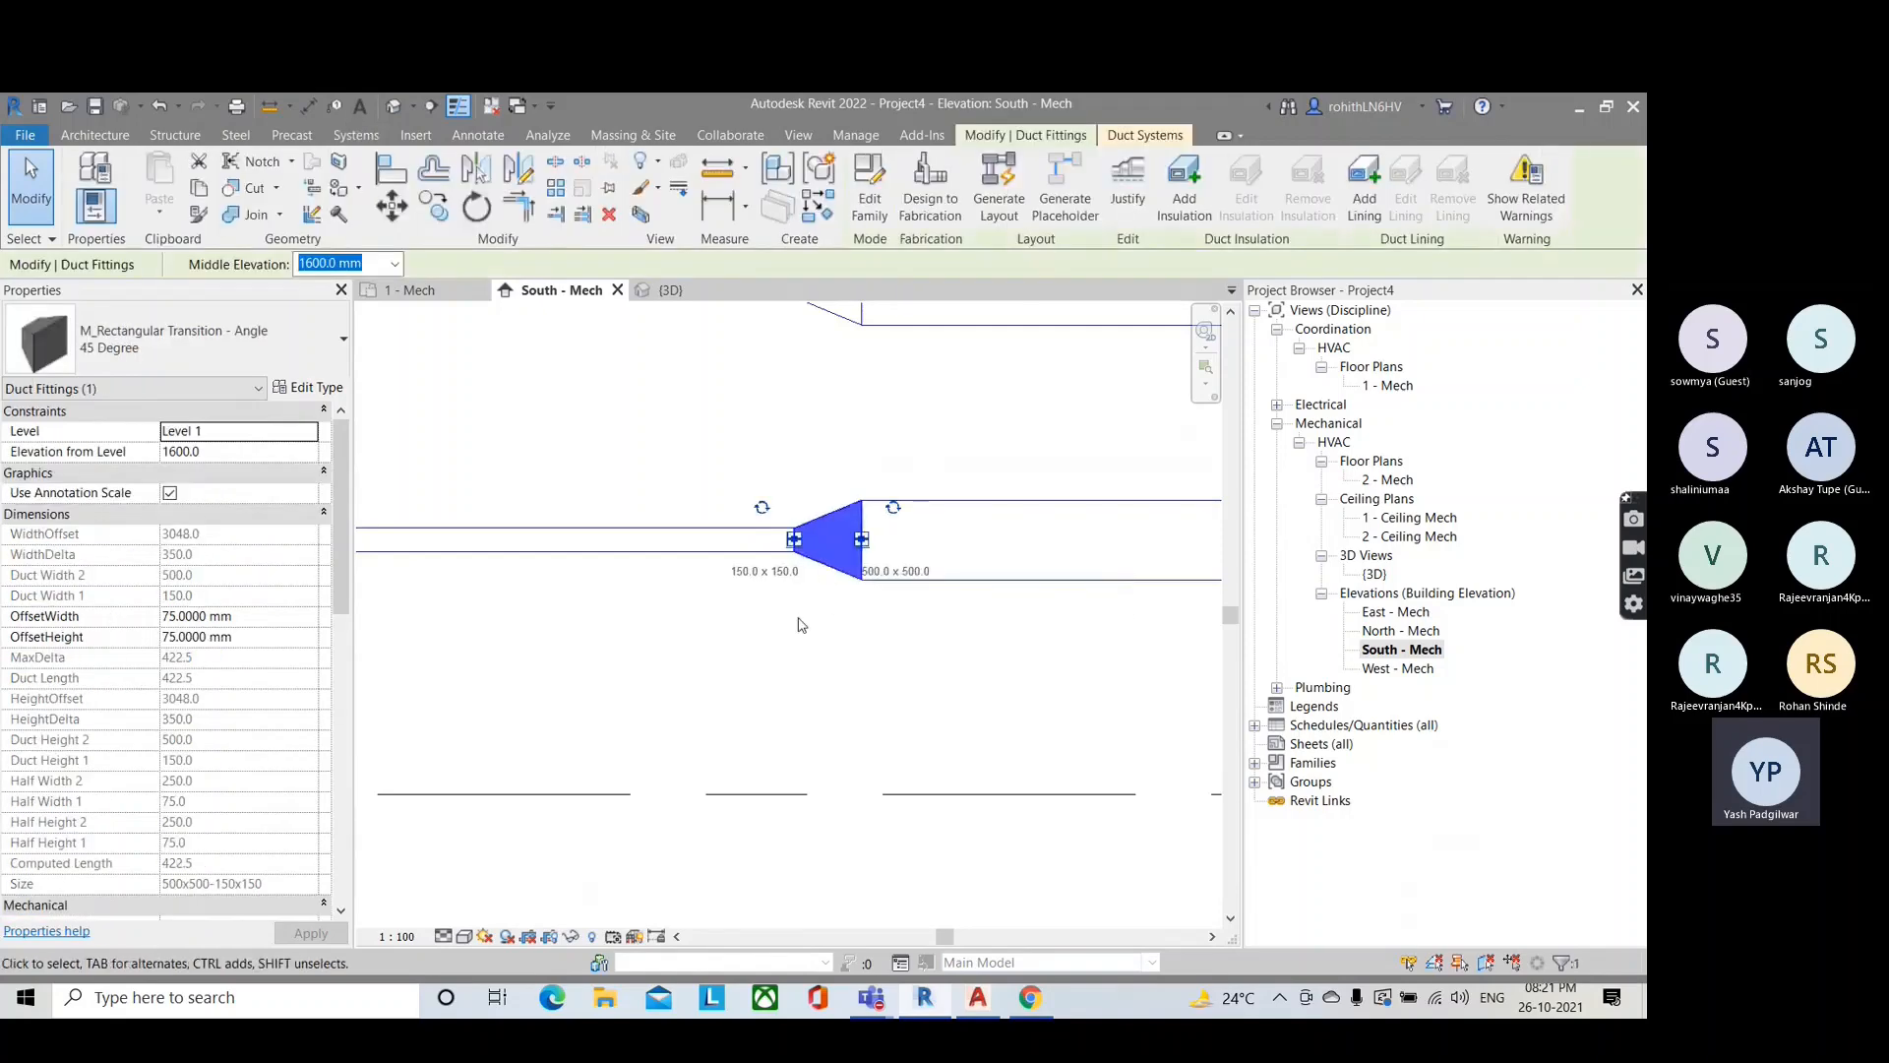
key(Delete)
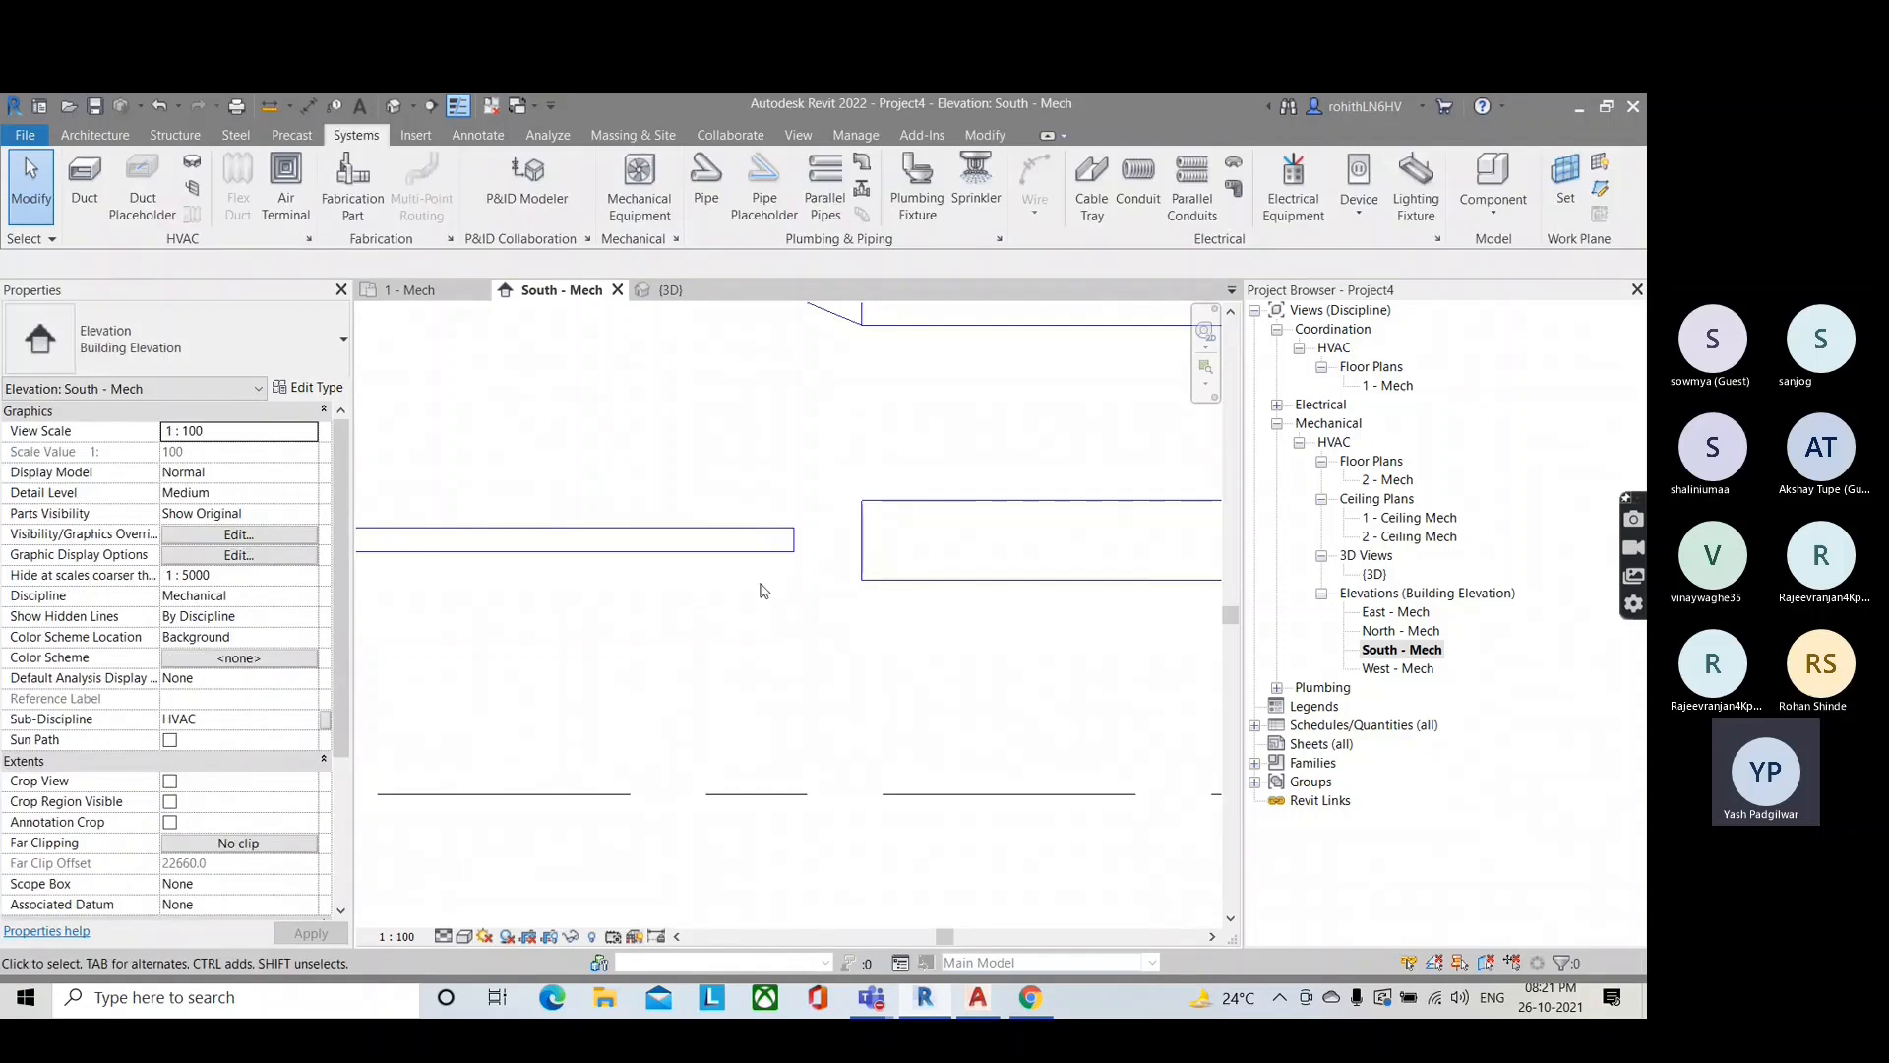
Step: Align the bottom edge of the lower run's 150 x 150 duct with the bottom edge of its 500 x 500 duct
key(l)
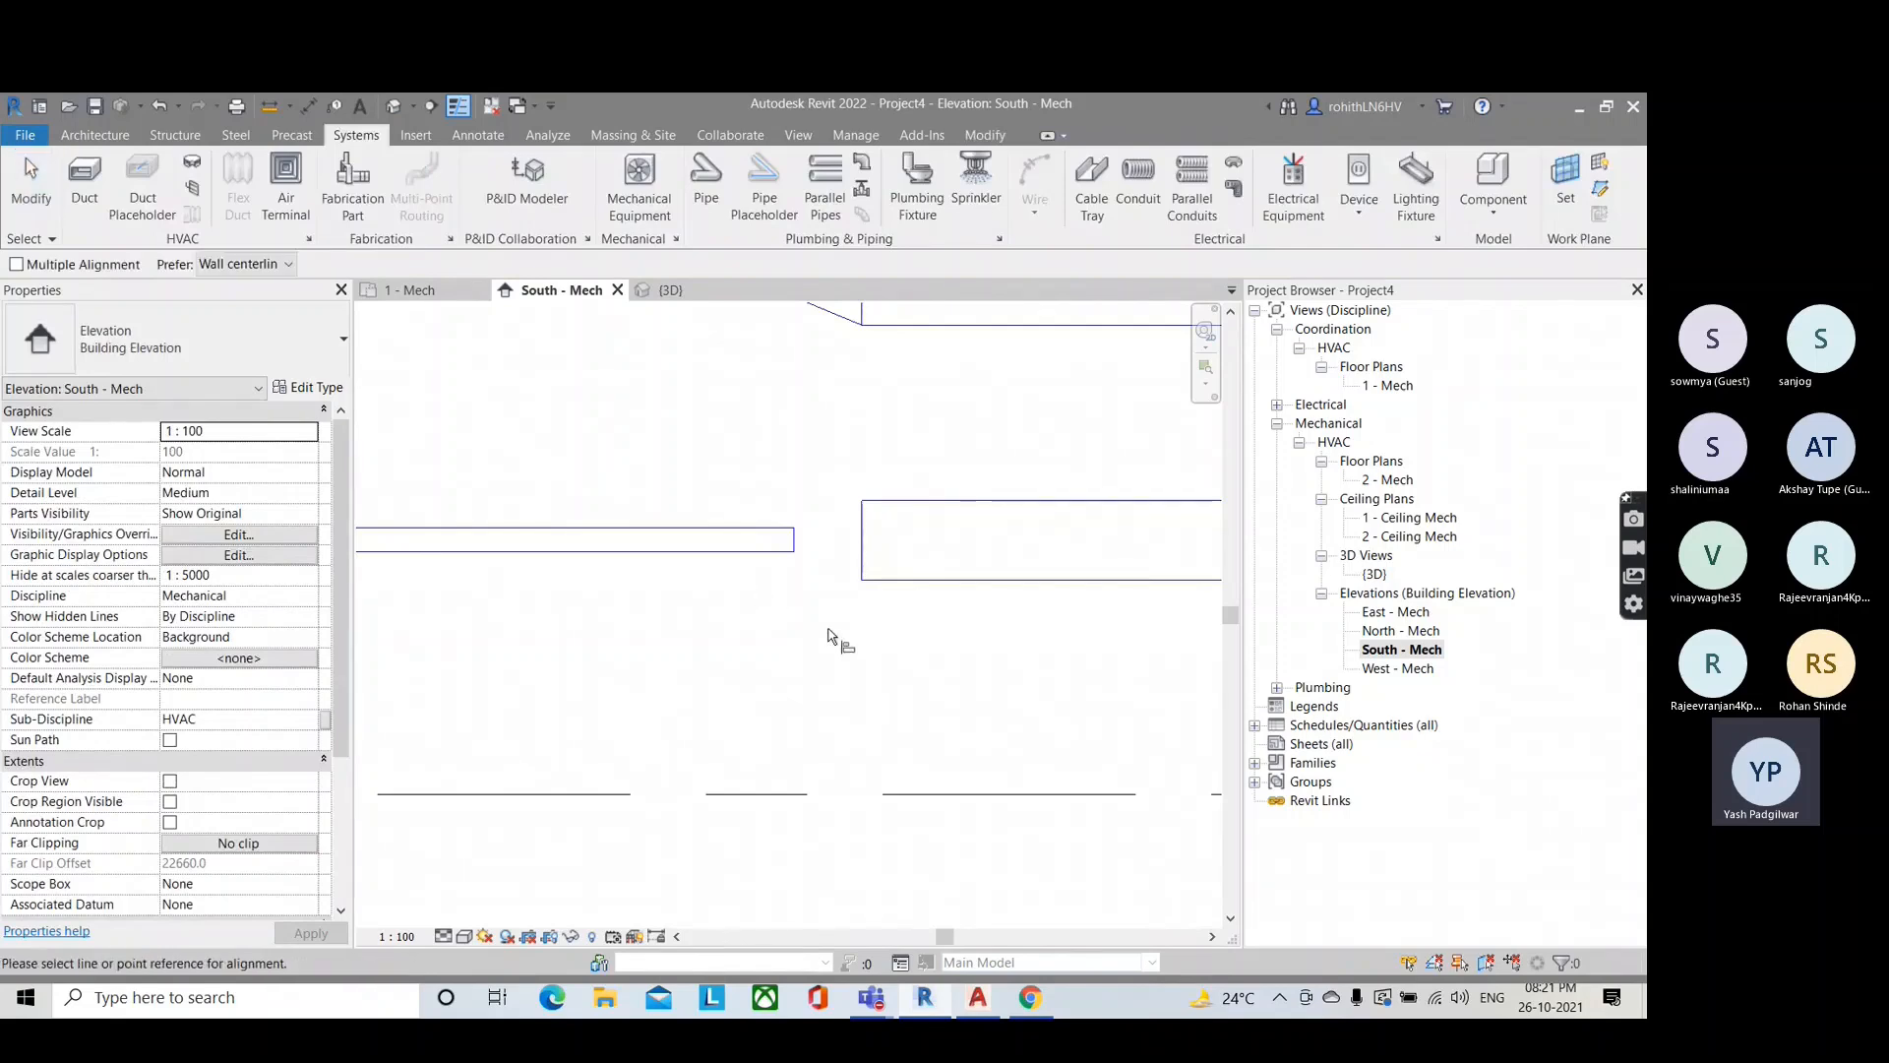
click(901, 582)
click(723, 551)
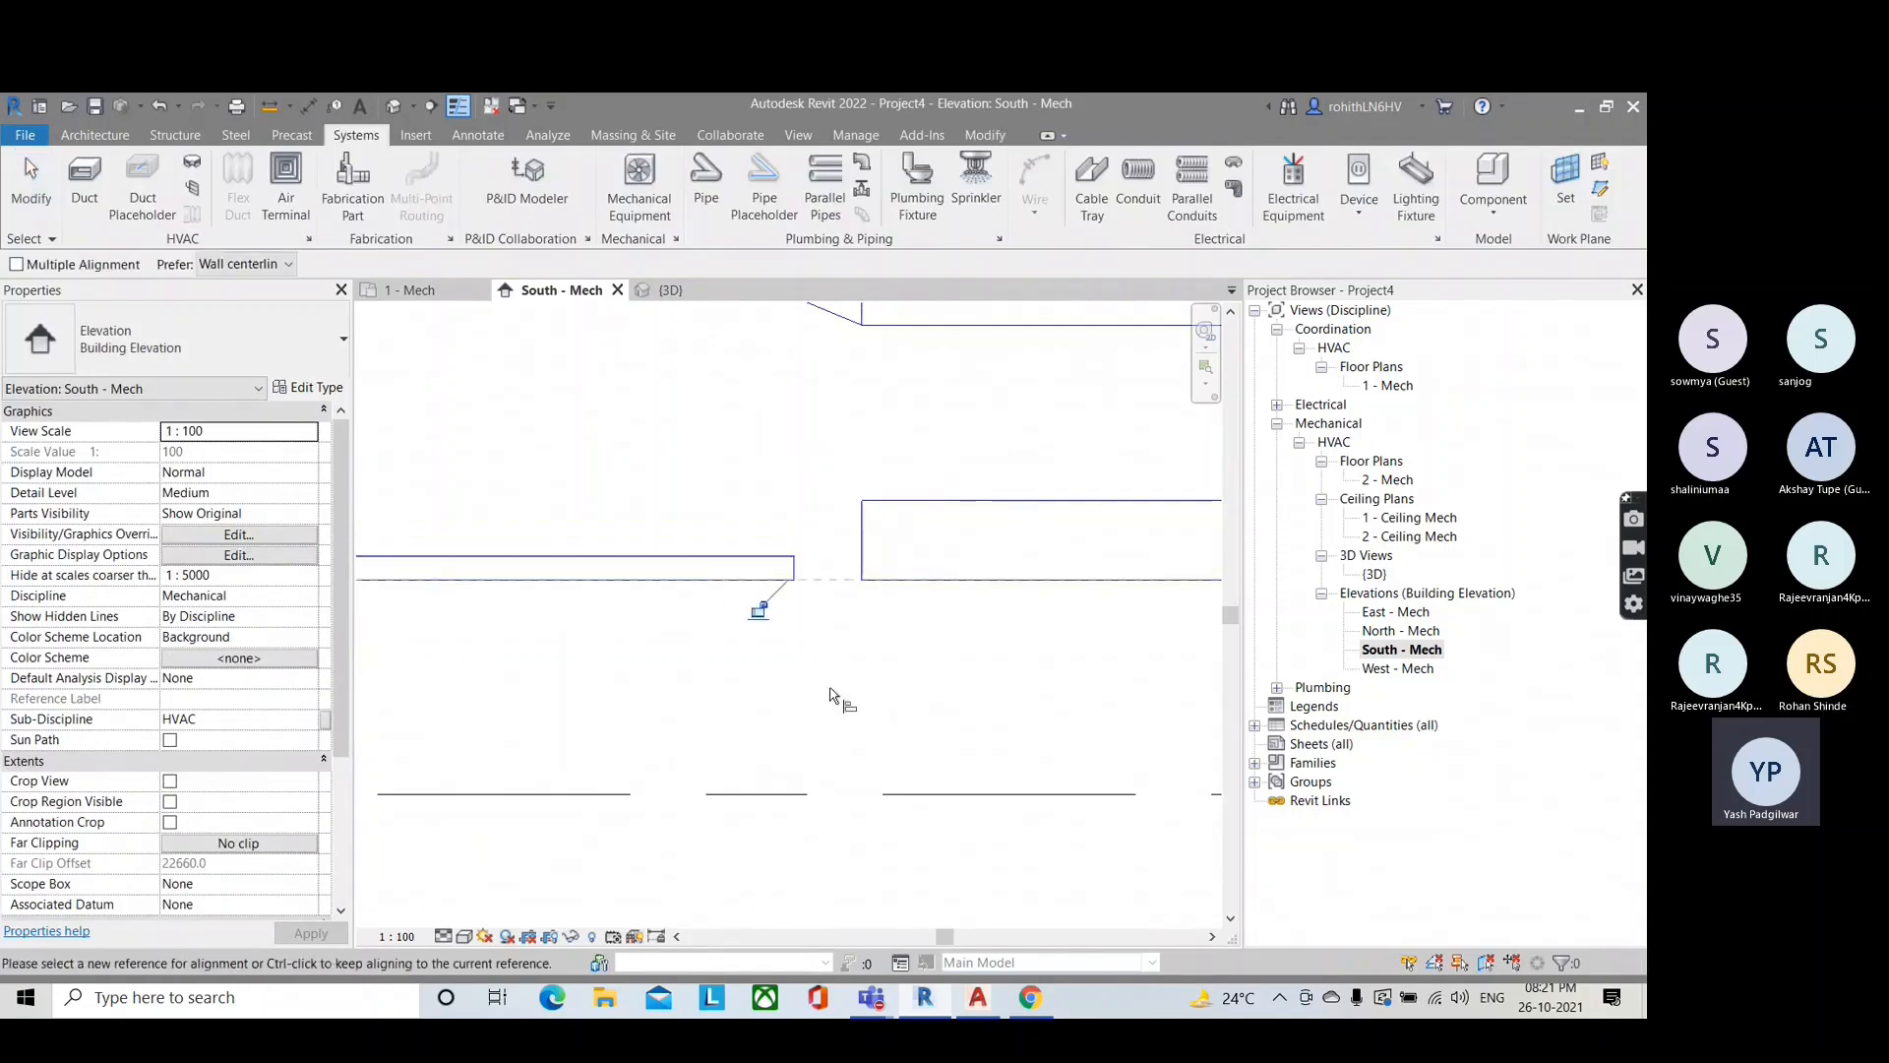
key(Escape)
key(Escape)
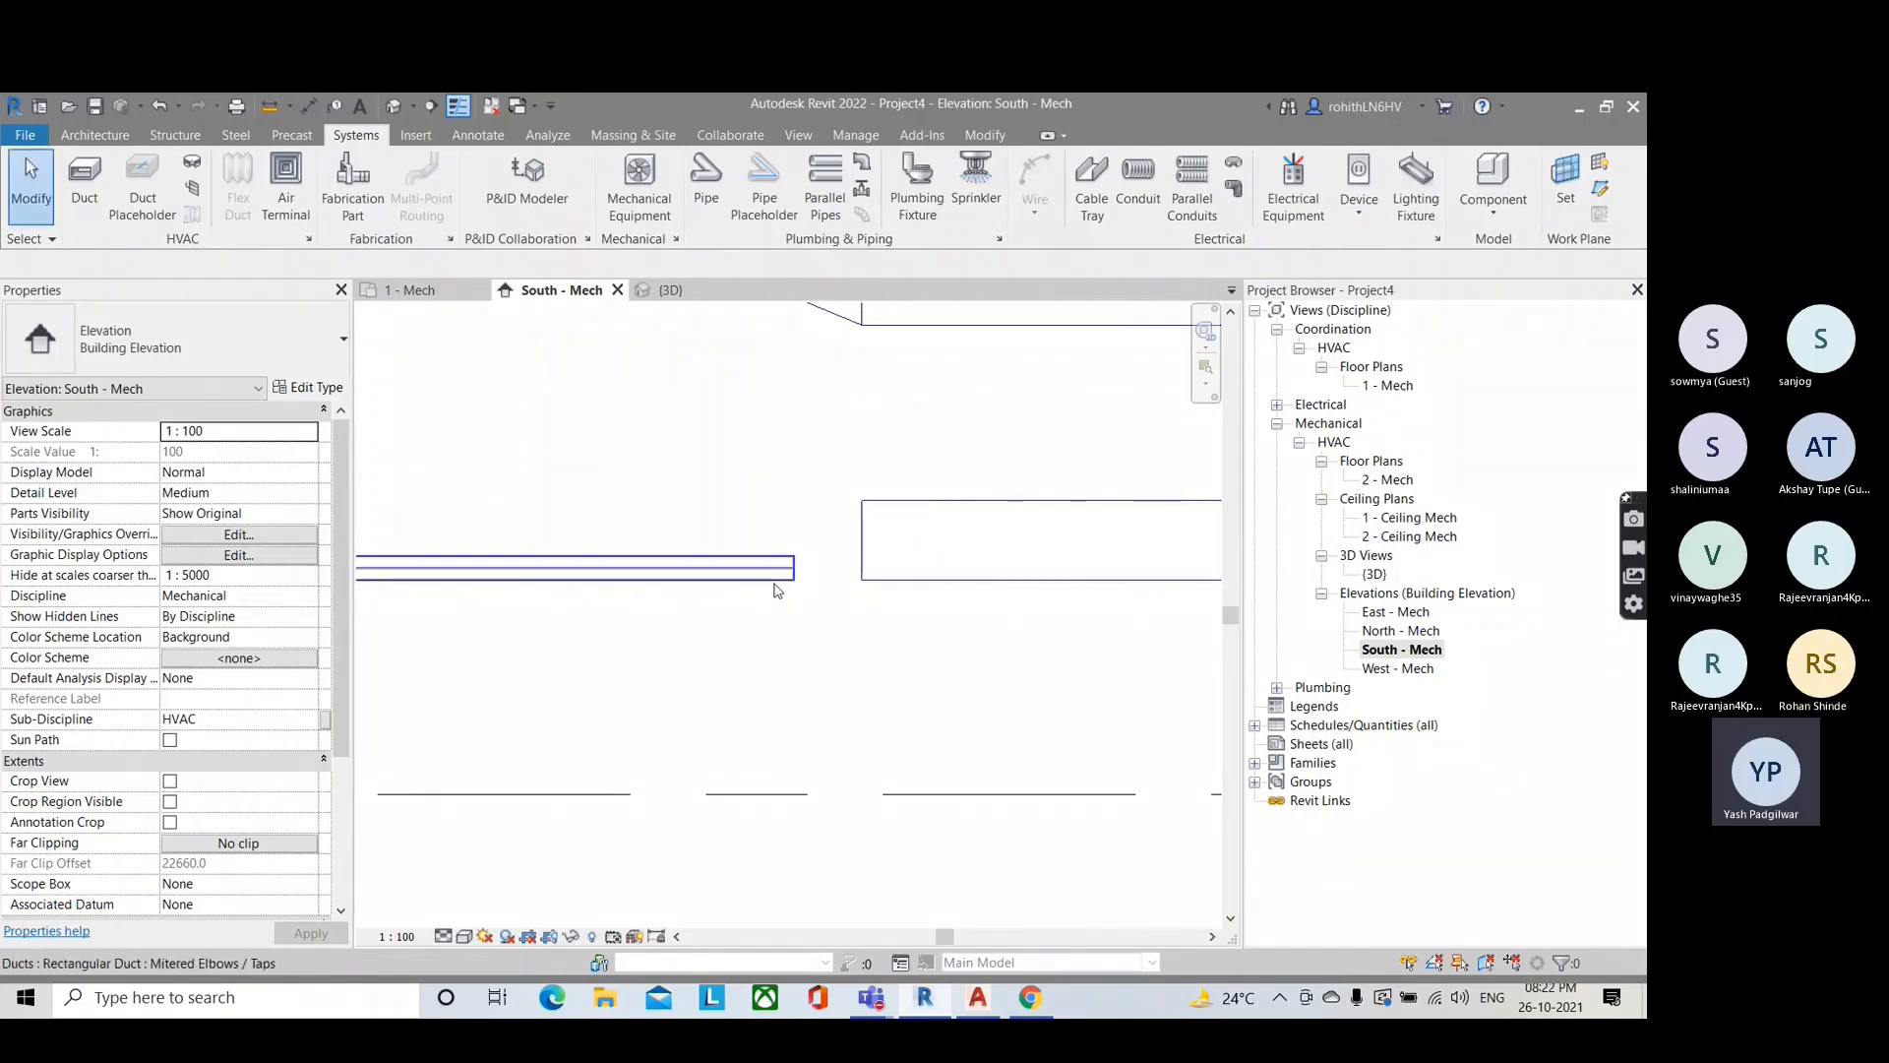
Step: Extend the end of the lower 150 x 150 duct to the 500 x 500 duct to reconnect them with a flat-bottomed transition
click(782, 568)
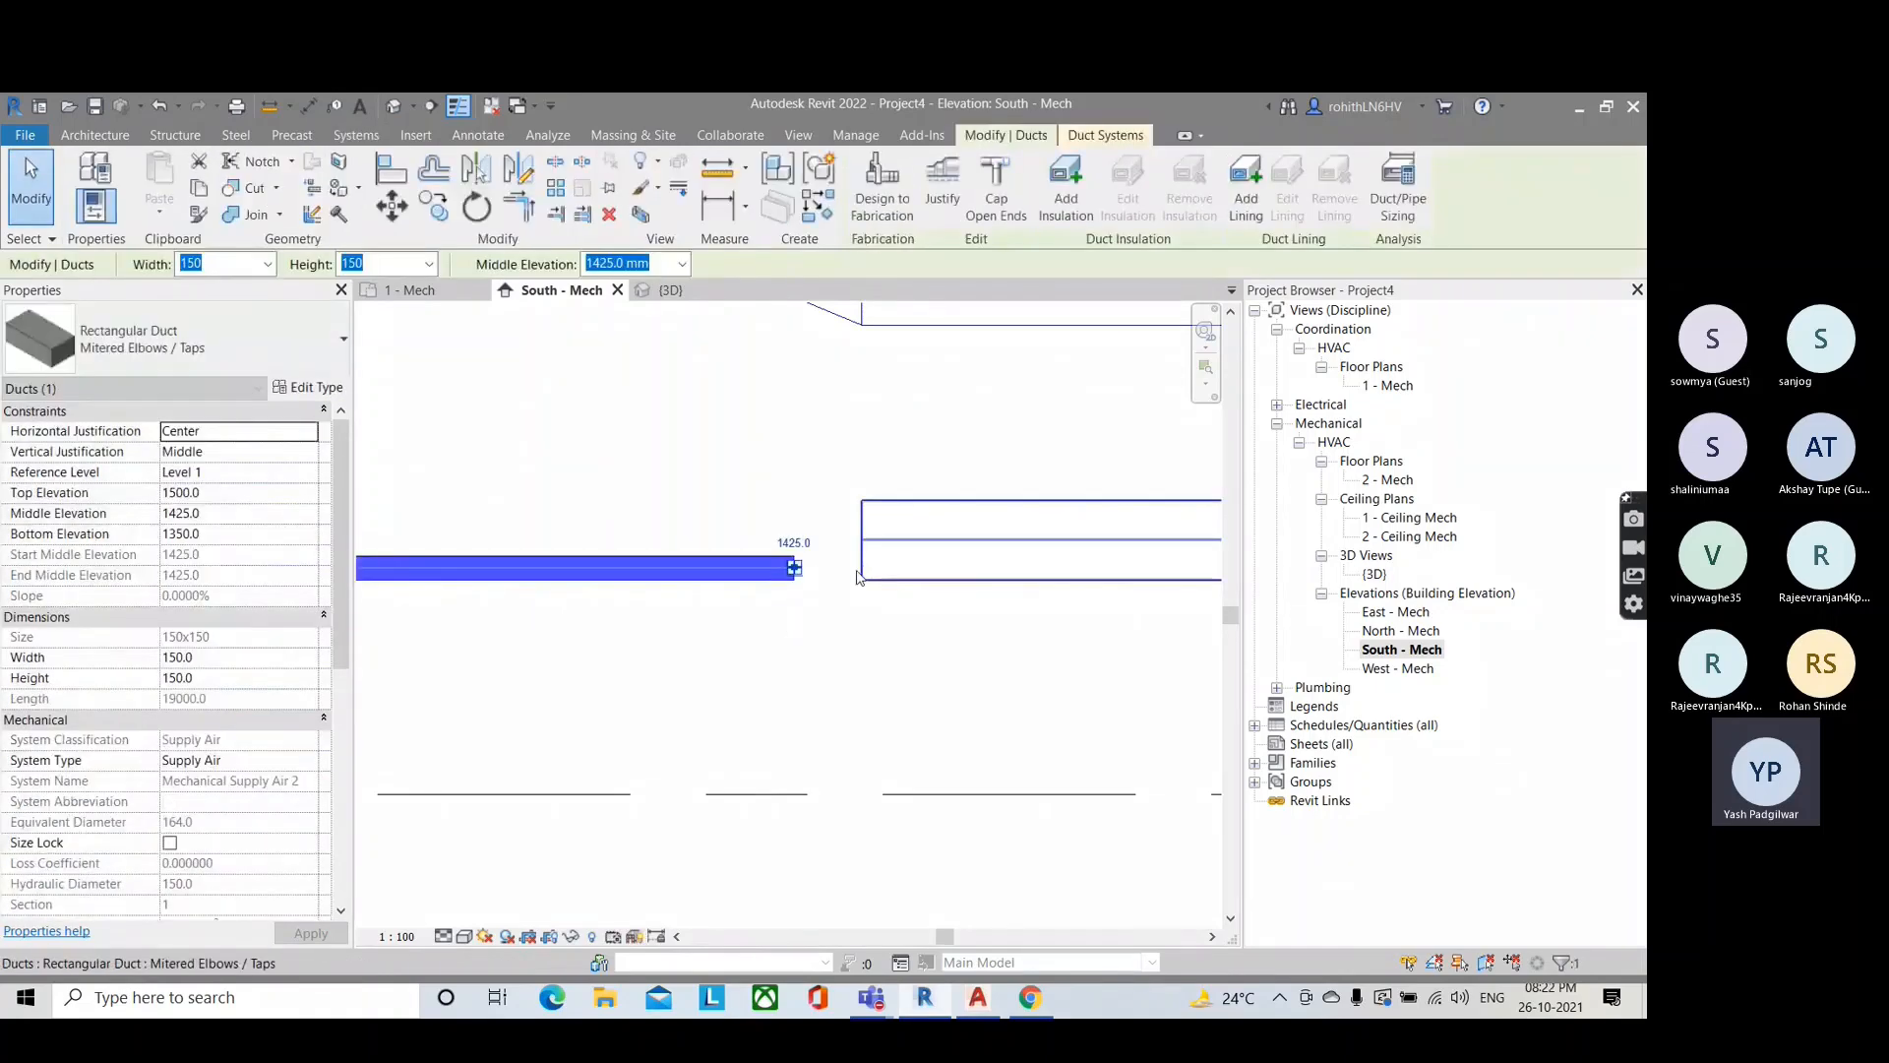
click(825, 579)
click(795, 574)
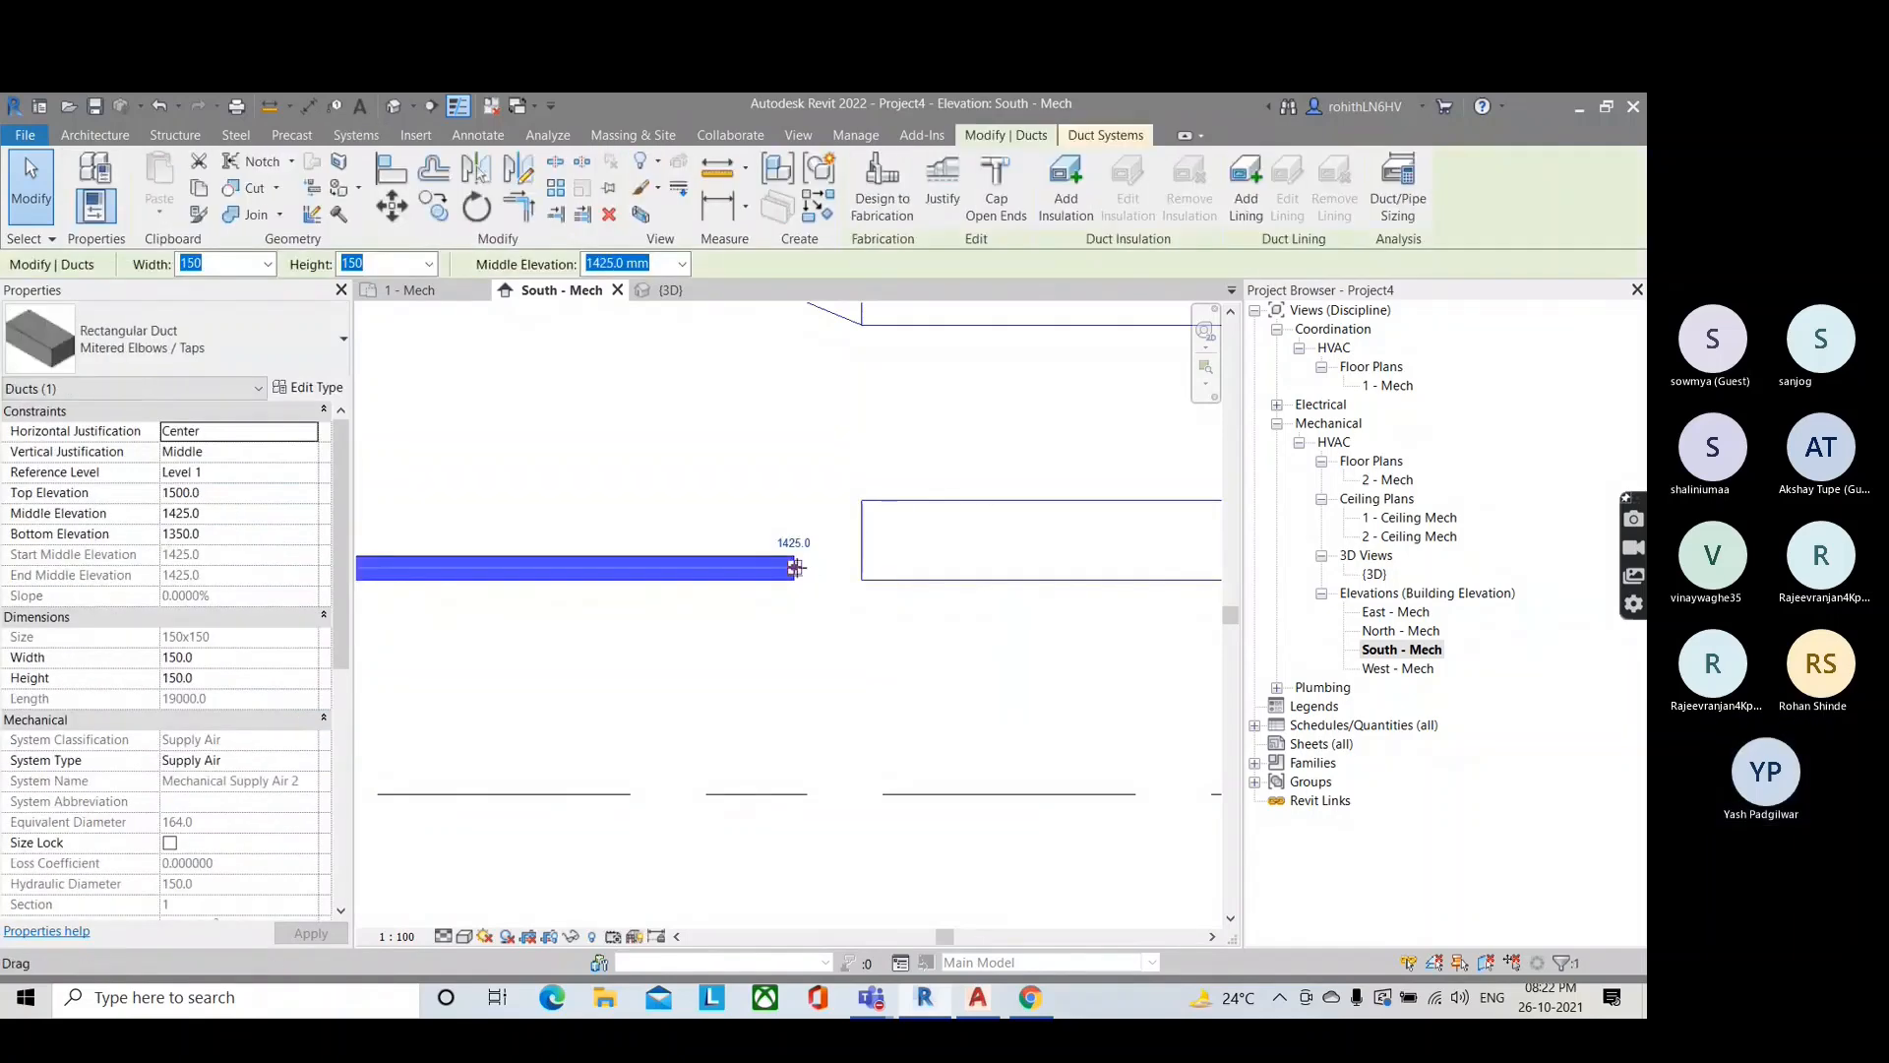
drag(794, 568, 861, 569)
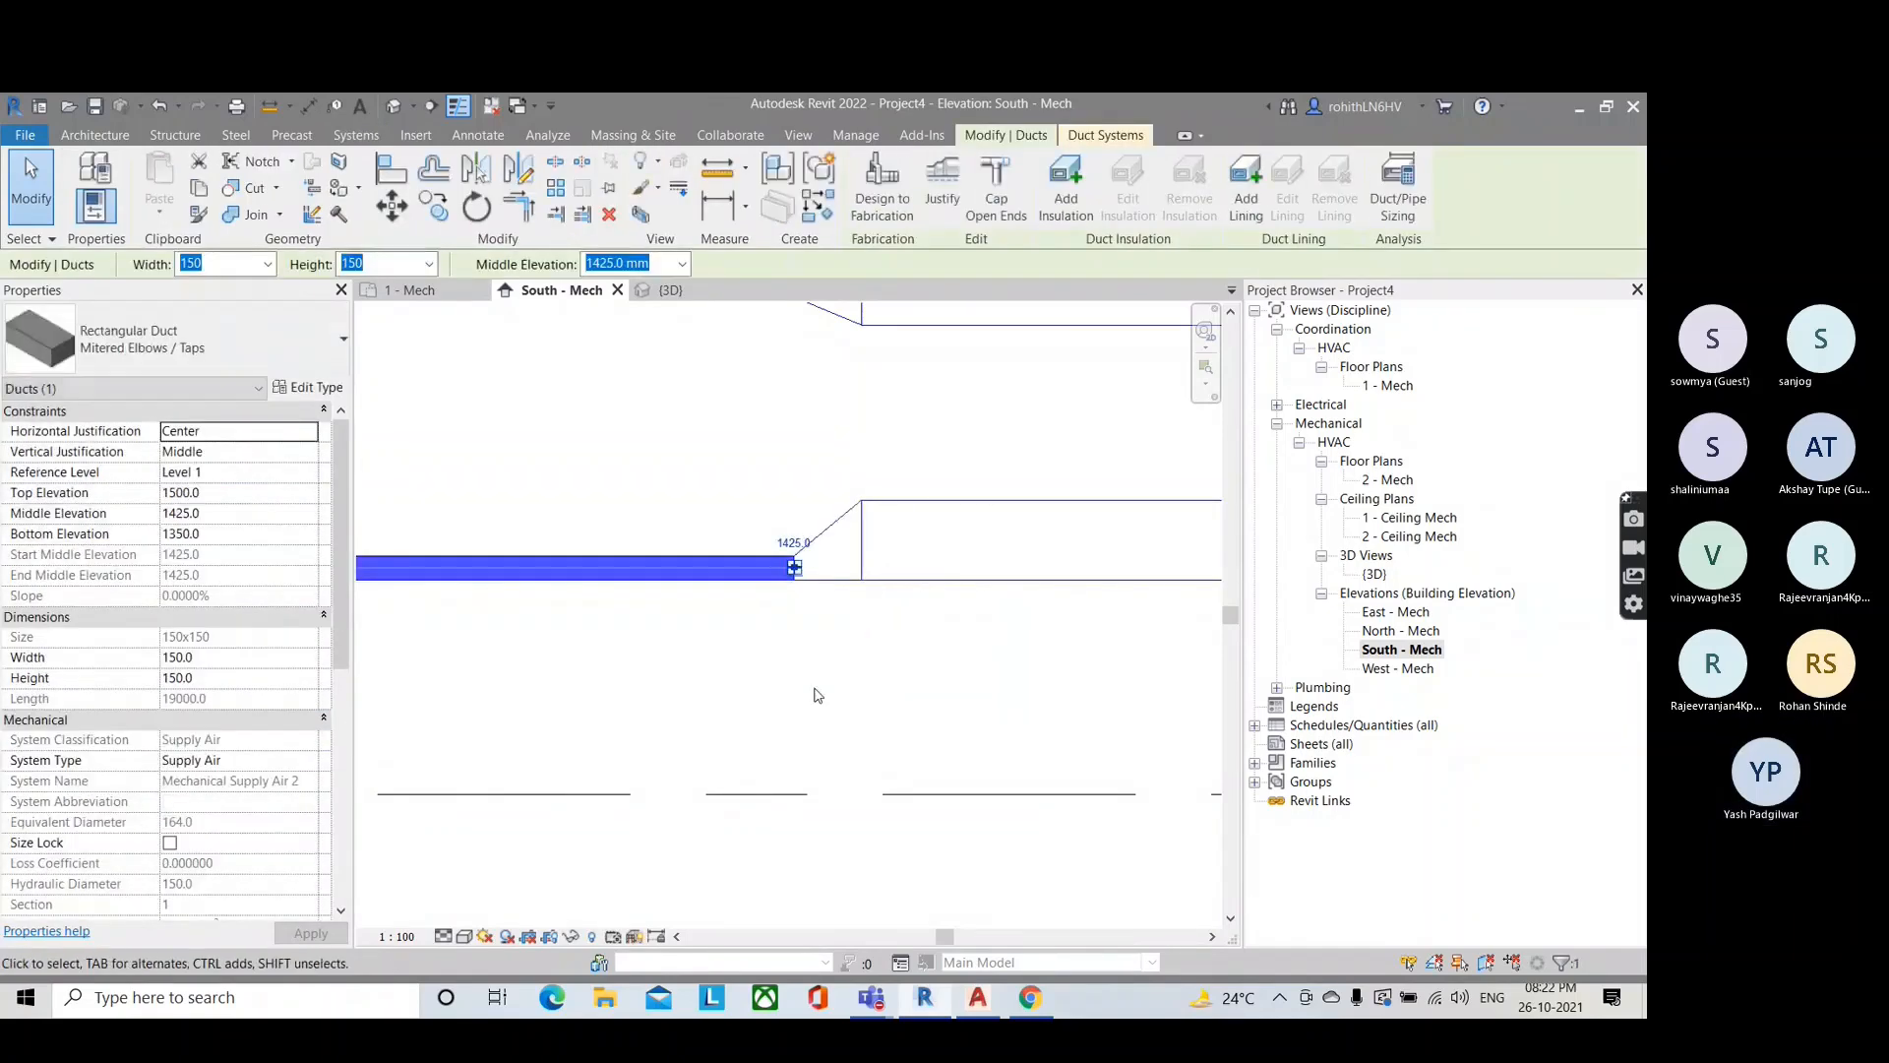
click(813, 604)
Step: Compare the flat-bottomed transition of the lower run with the centred transition above, and check the ducts on both sides of it
scroll(799, 602, up, 2)
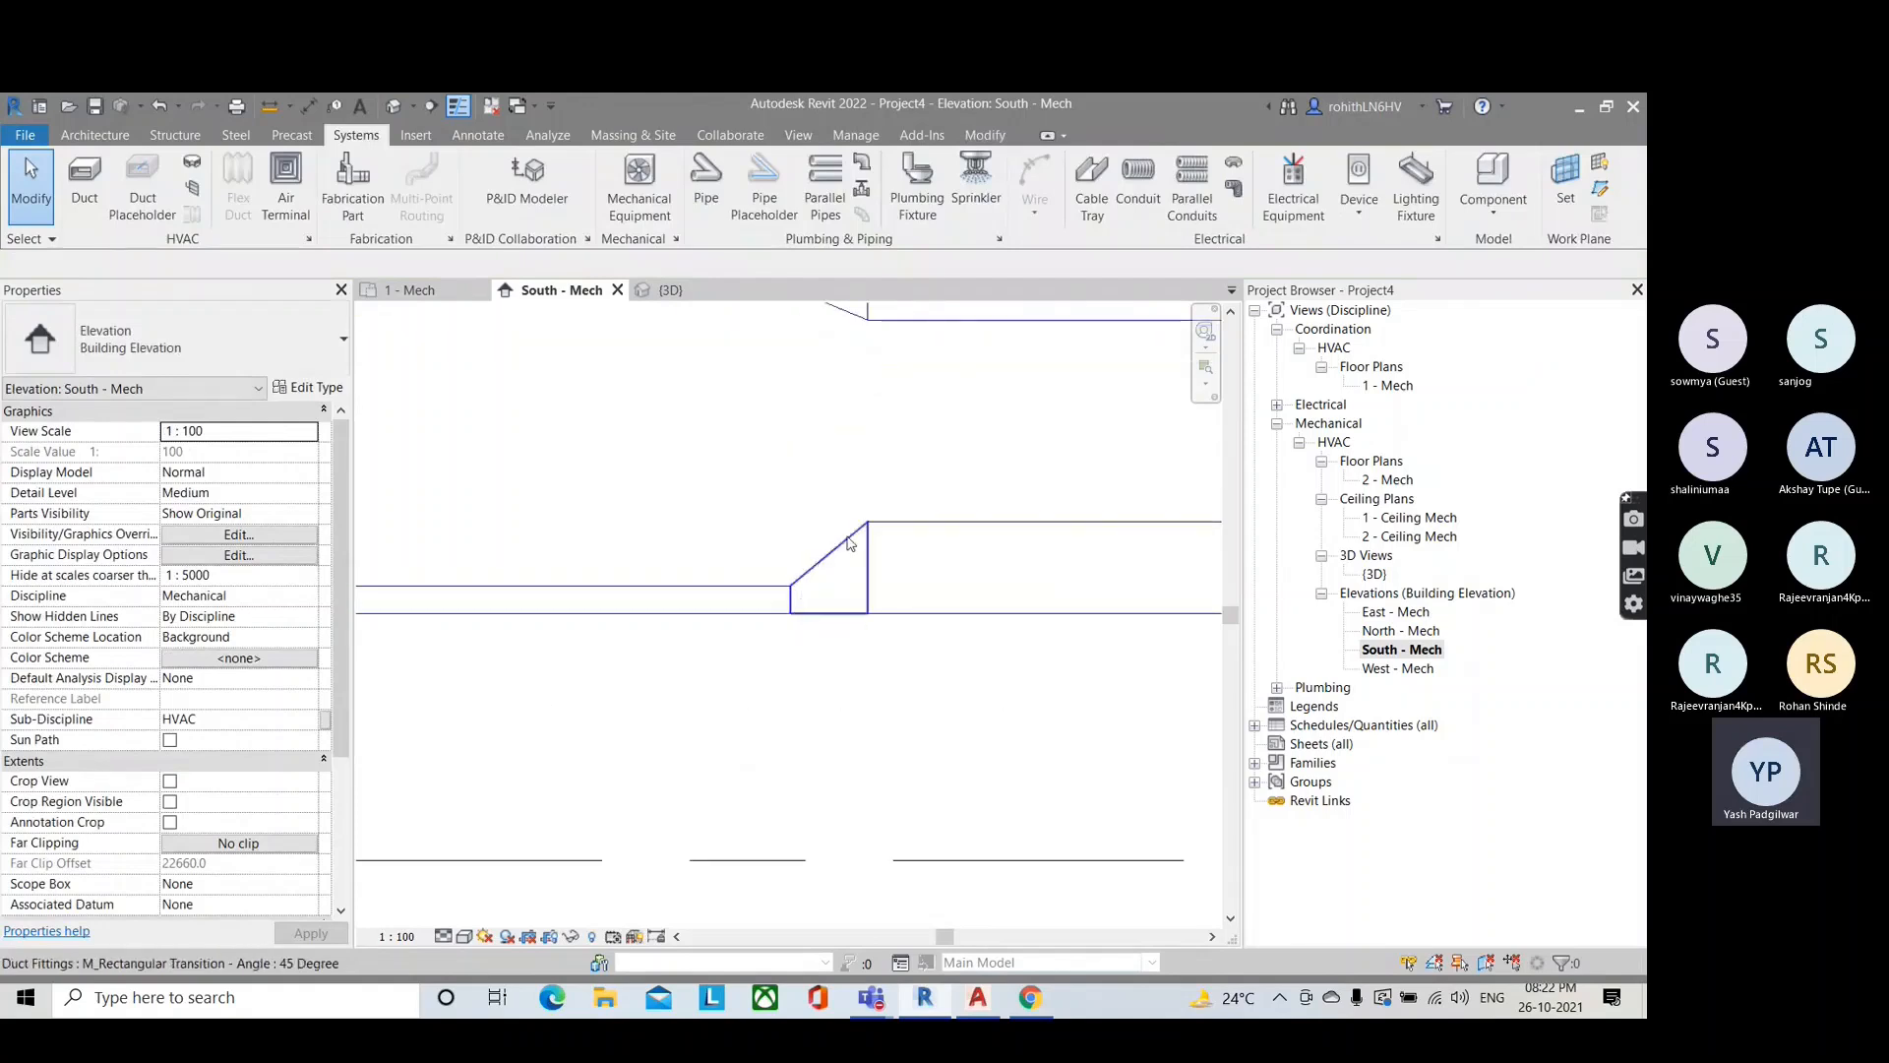
scroll(784, 604, down, 1)
scroll(777, 603, up, 2)
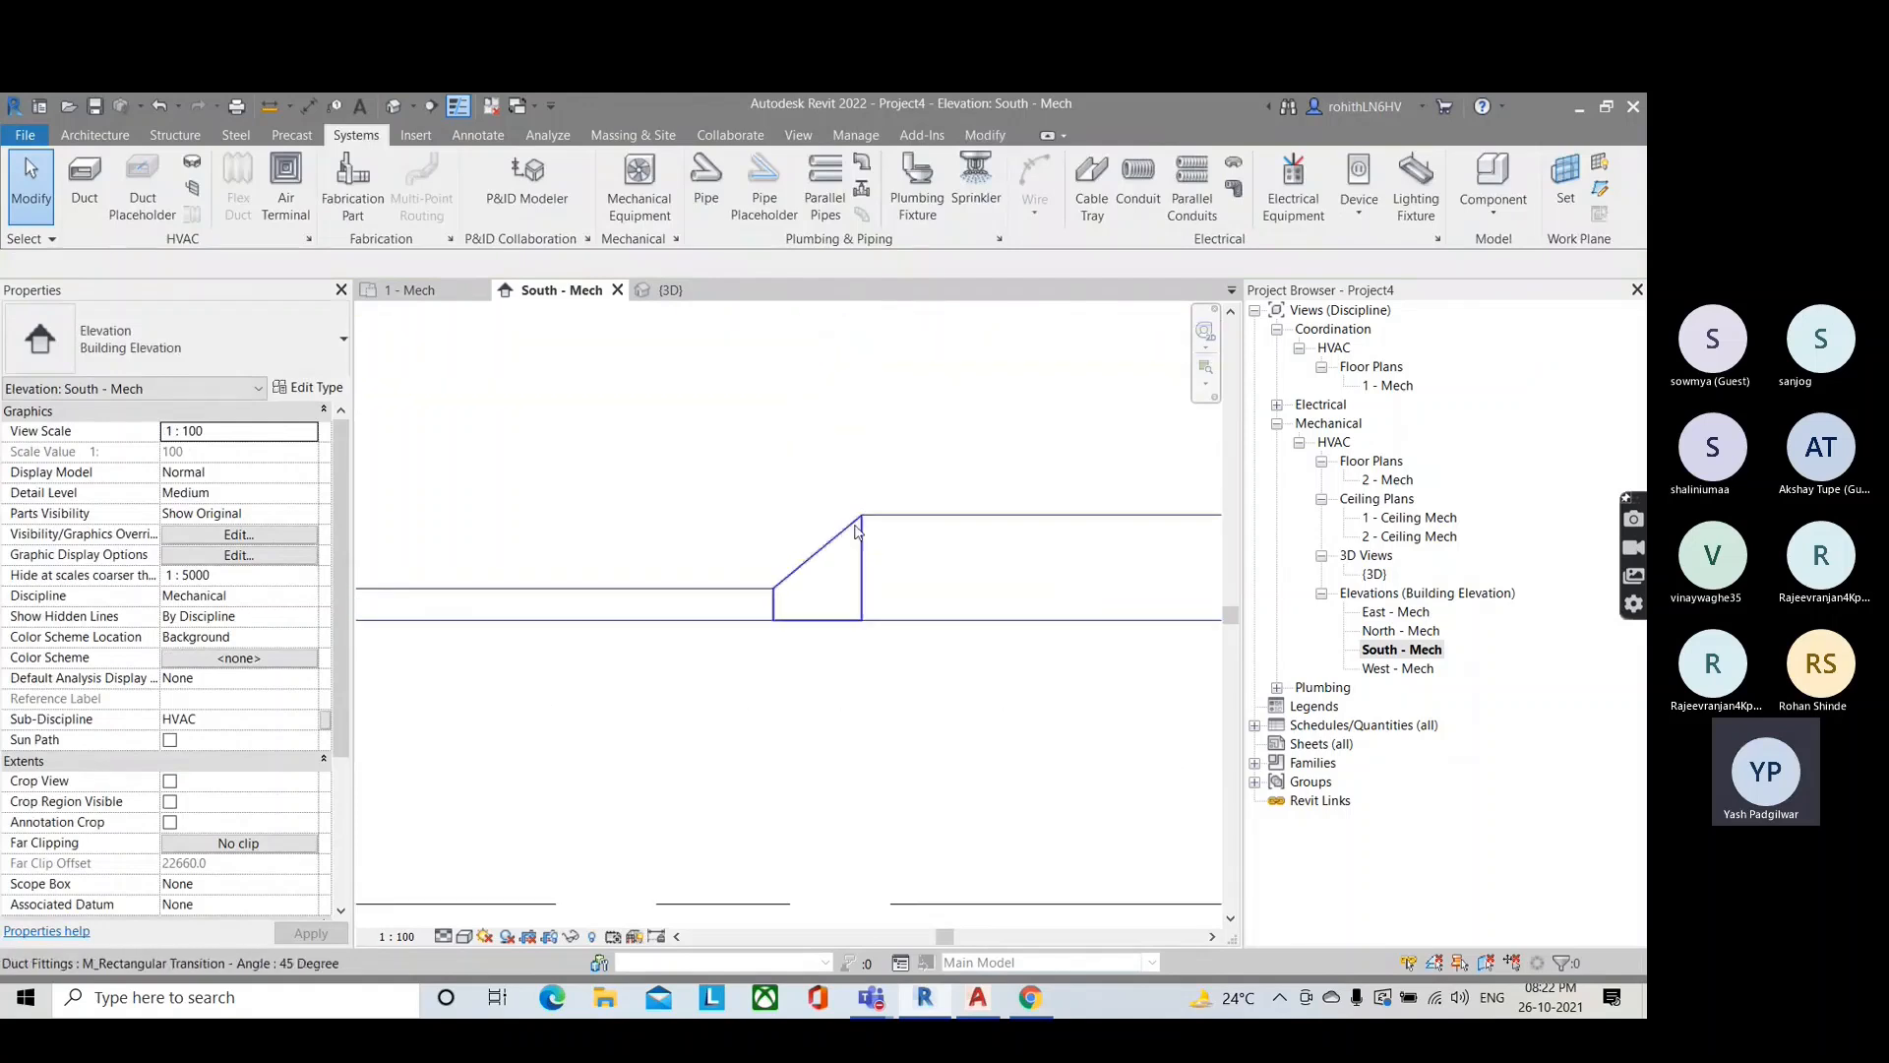
scroll(769, 602, down, 2)
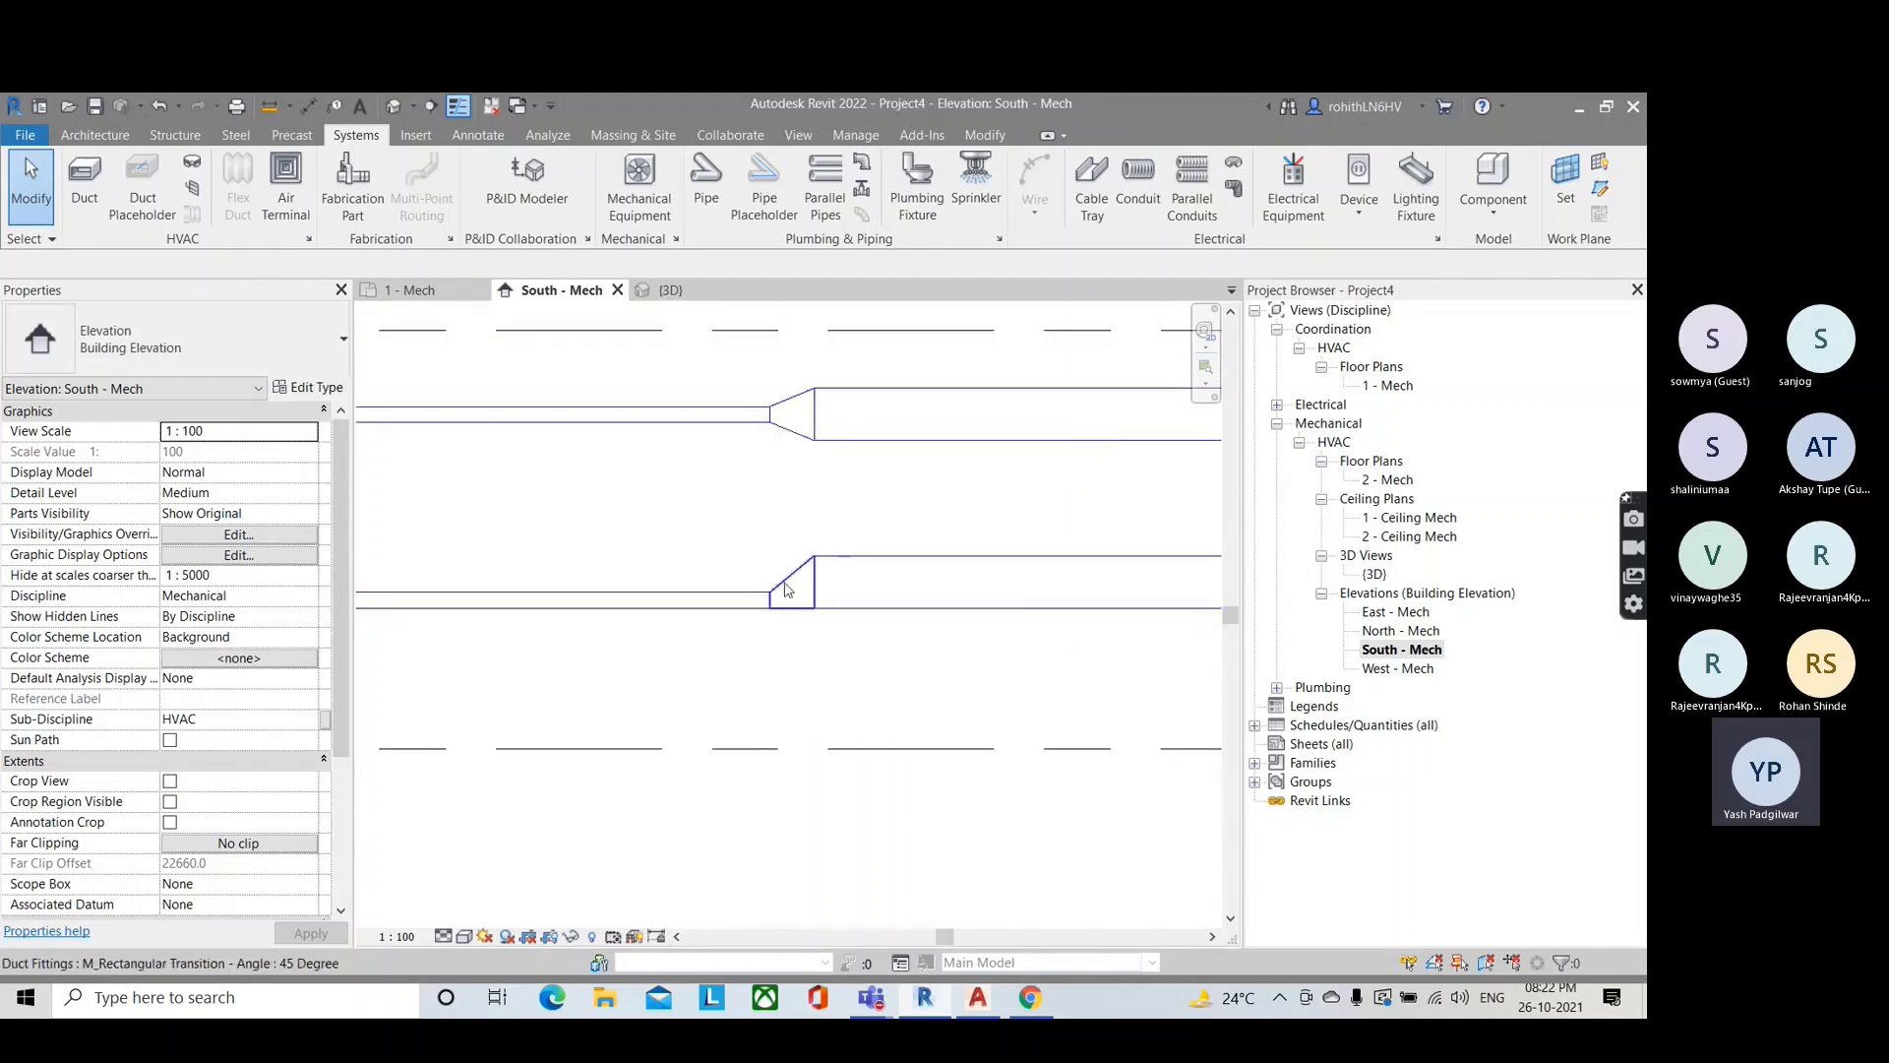
scroll(782, 588, up, 1)
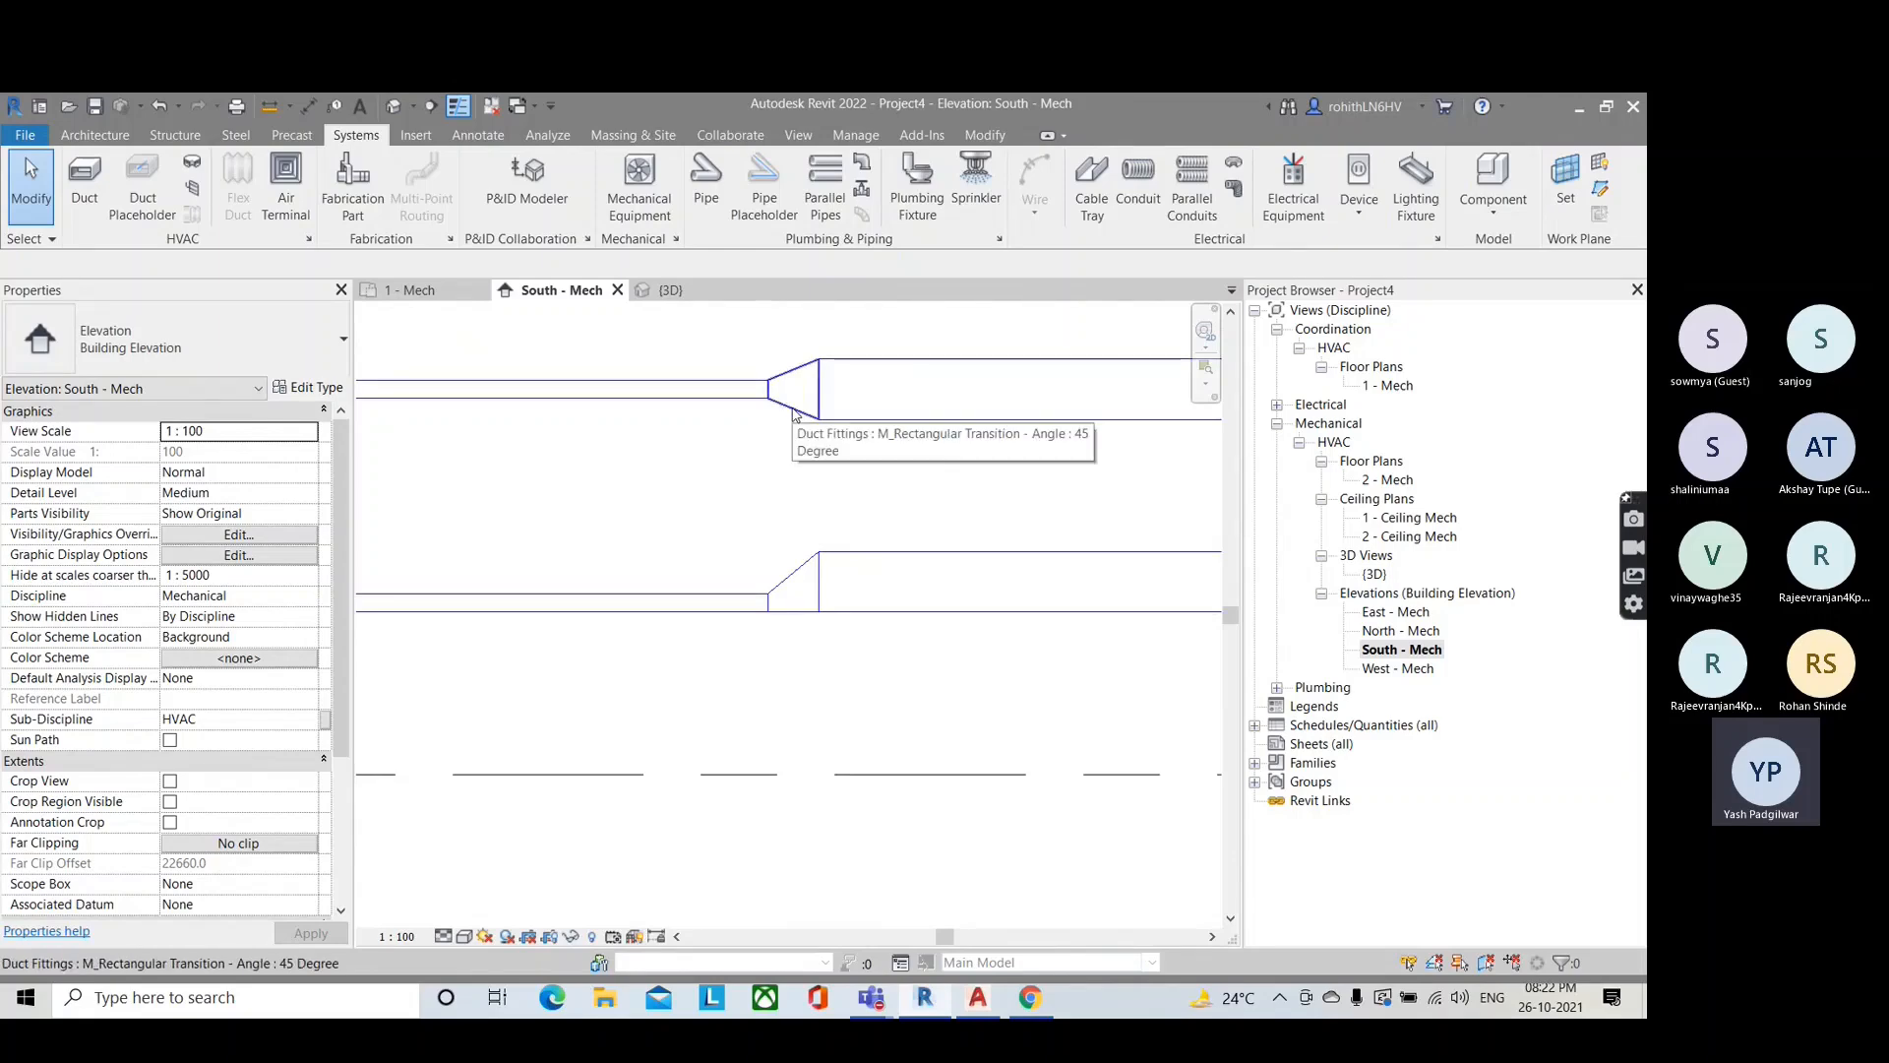
click(795, 411)
click(805, 580)
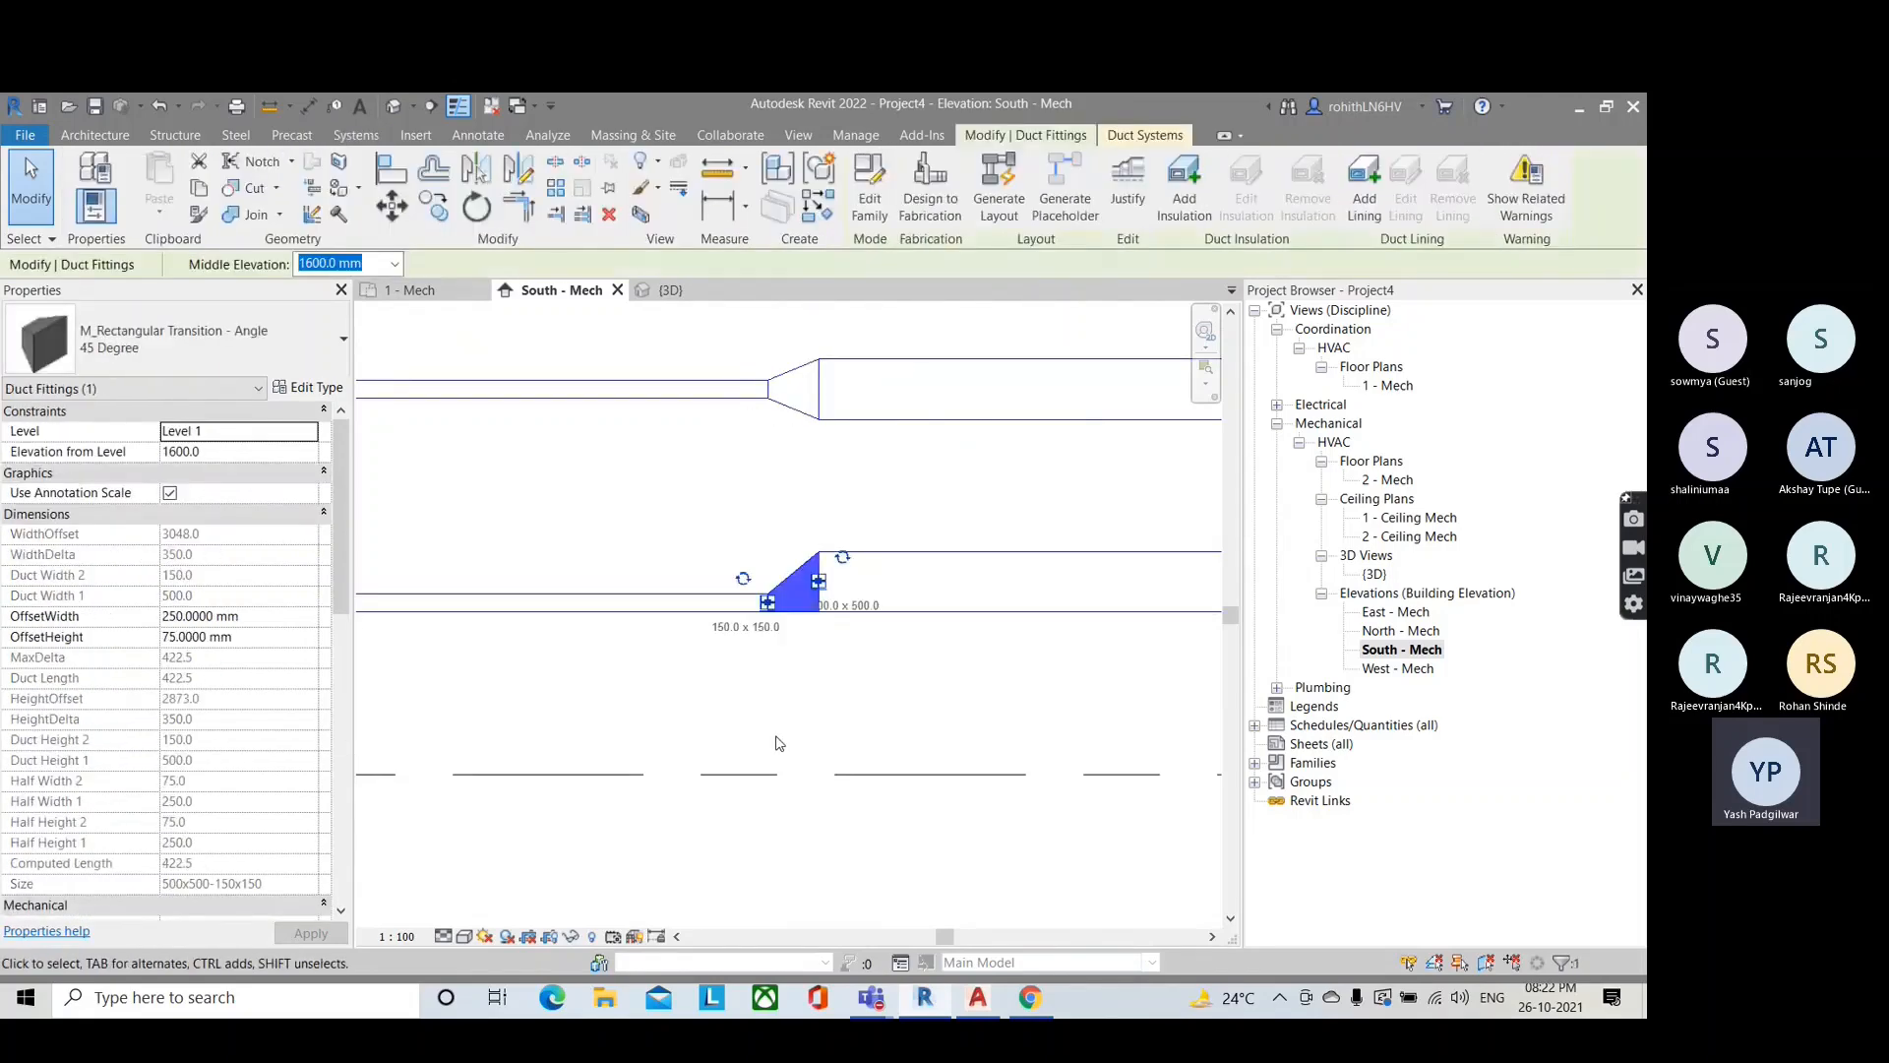
key(Escape)
scroll(758, 624, up, 1)
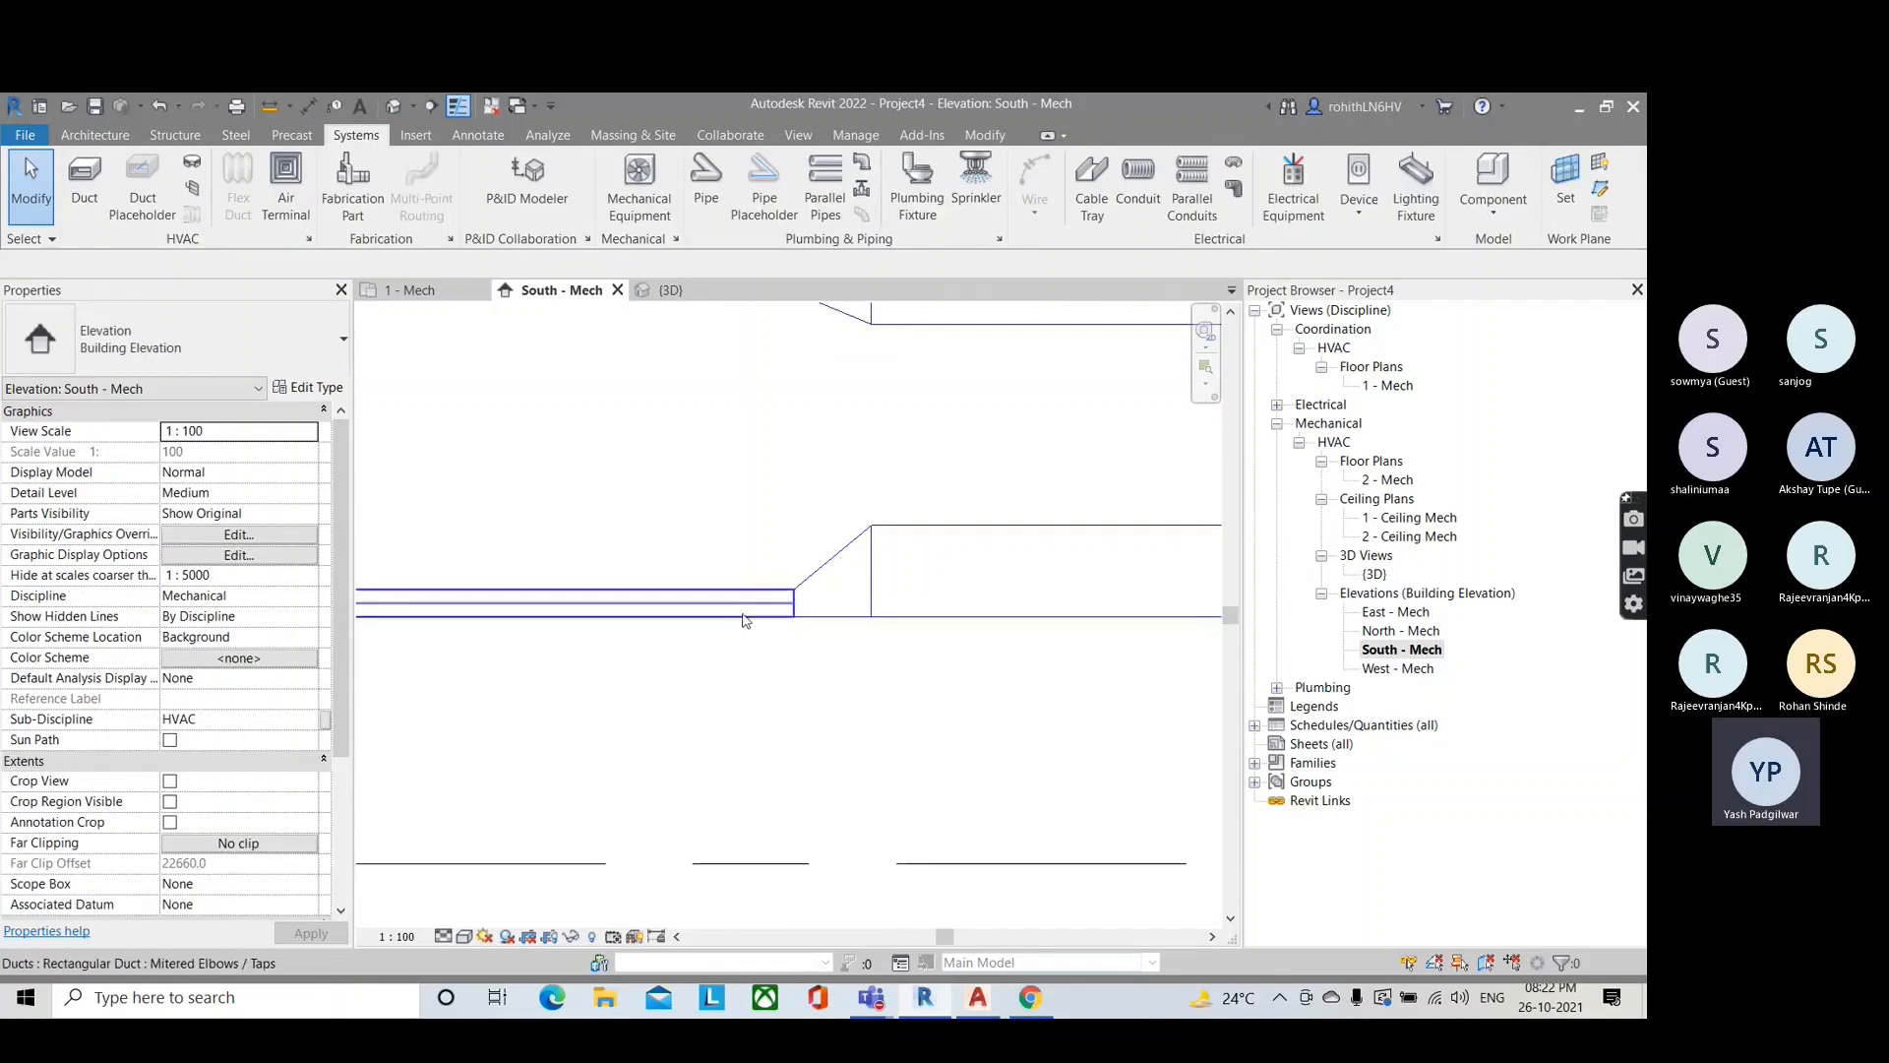
click(743, 615)
key(Escape)
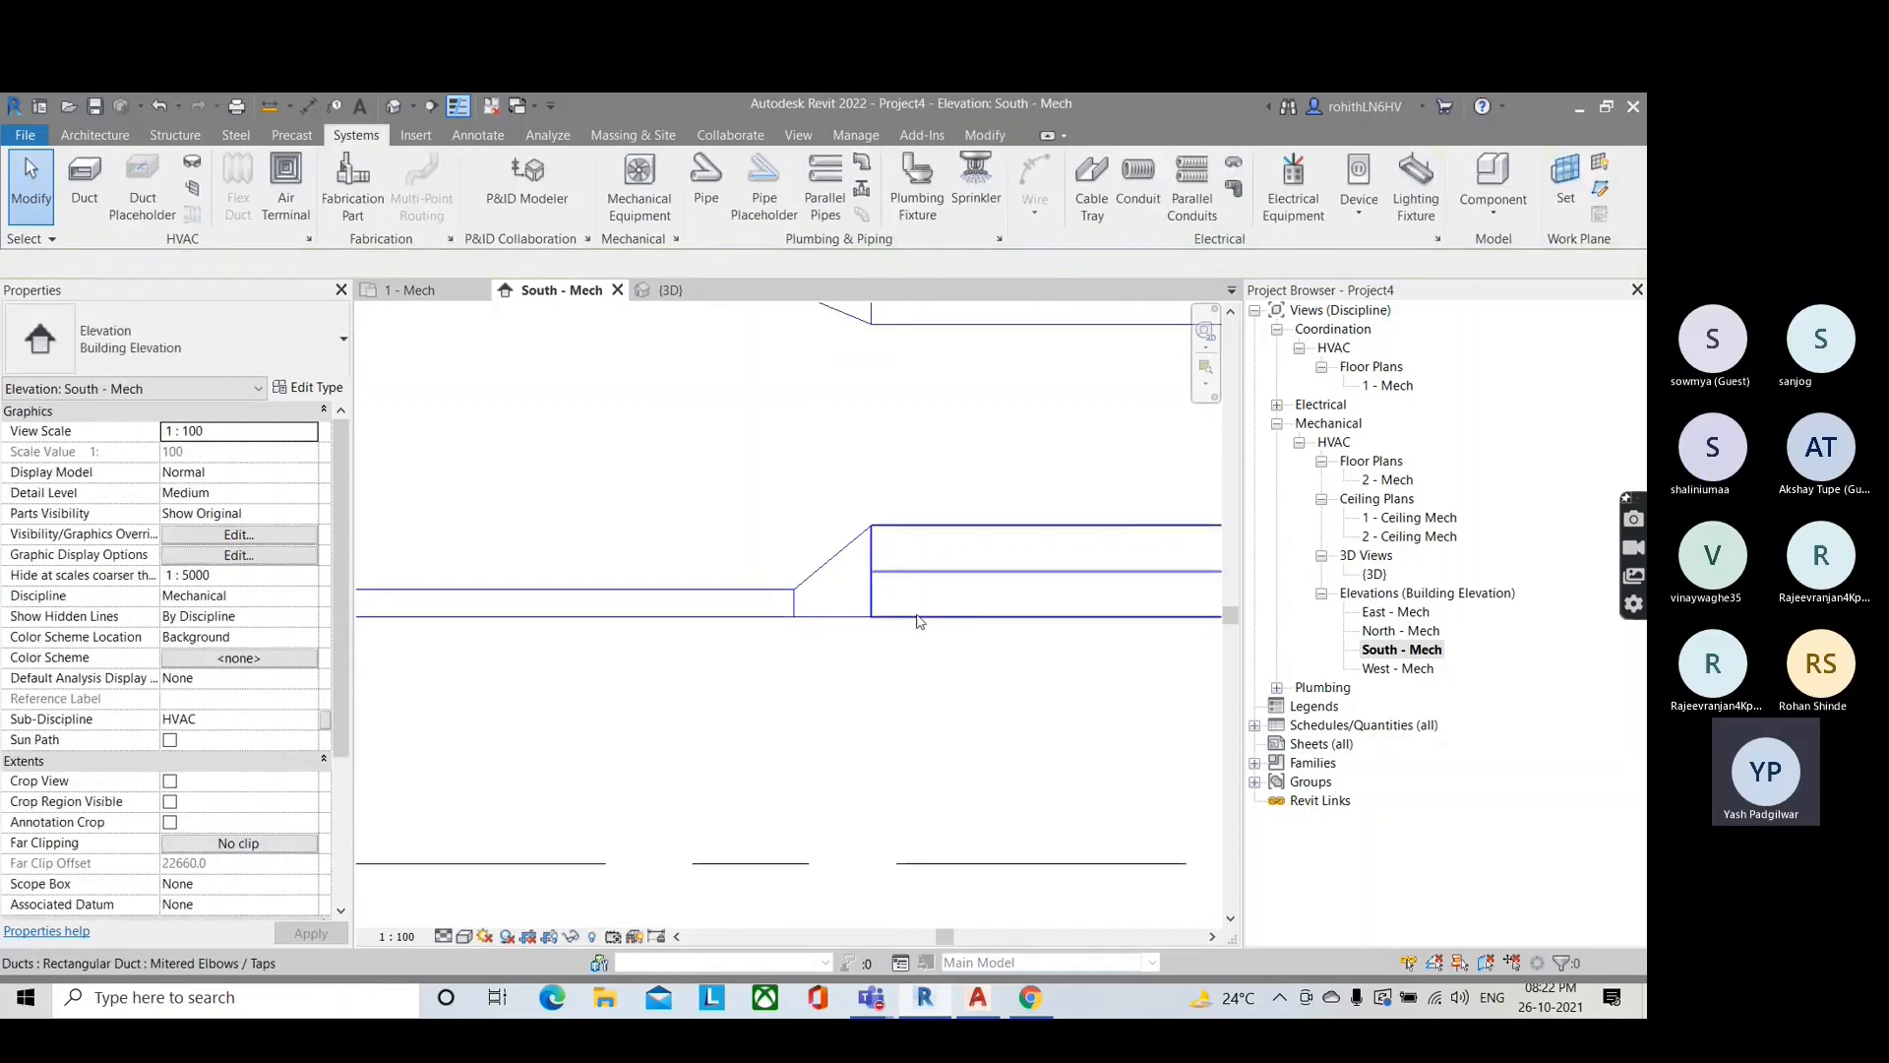
click(920, 620)
key(Escape)
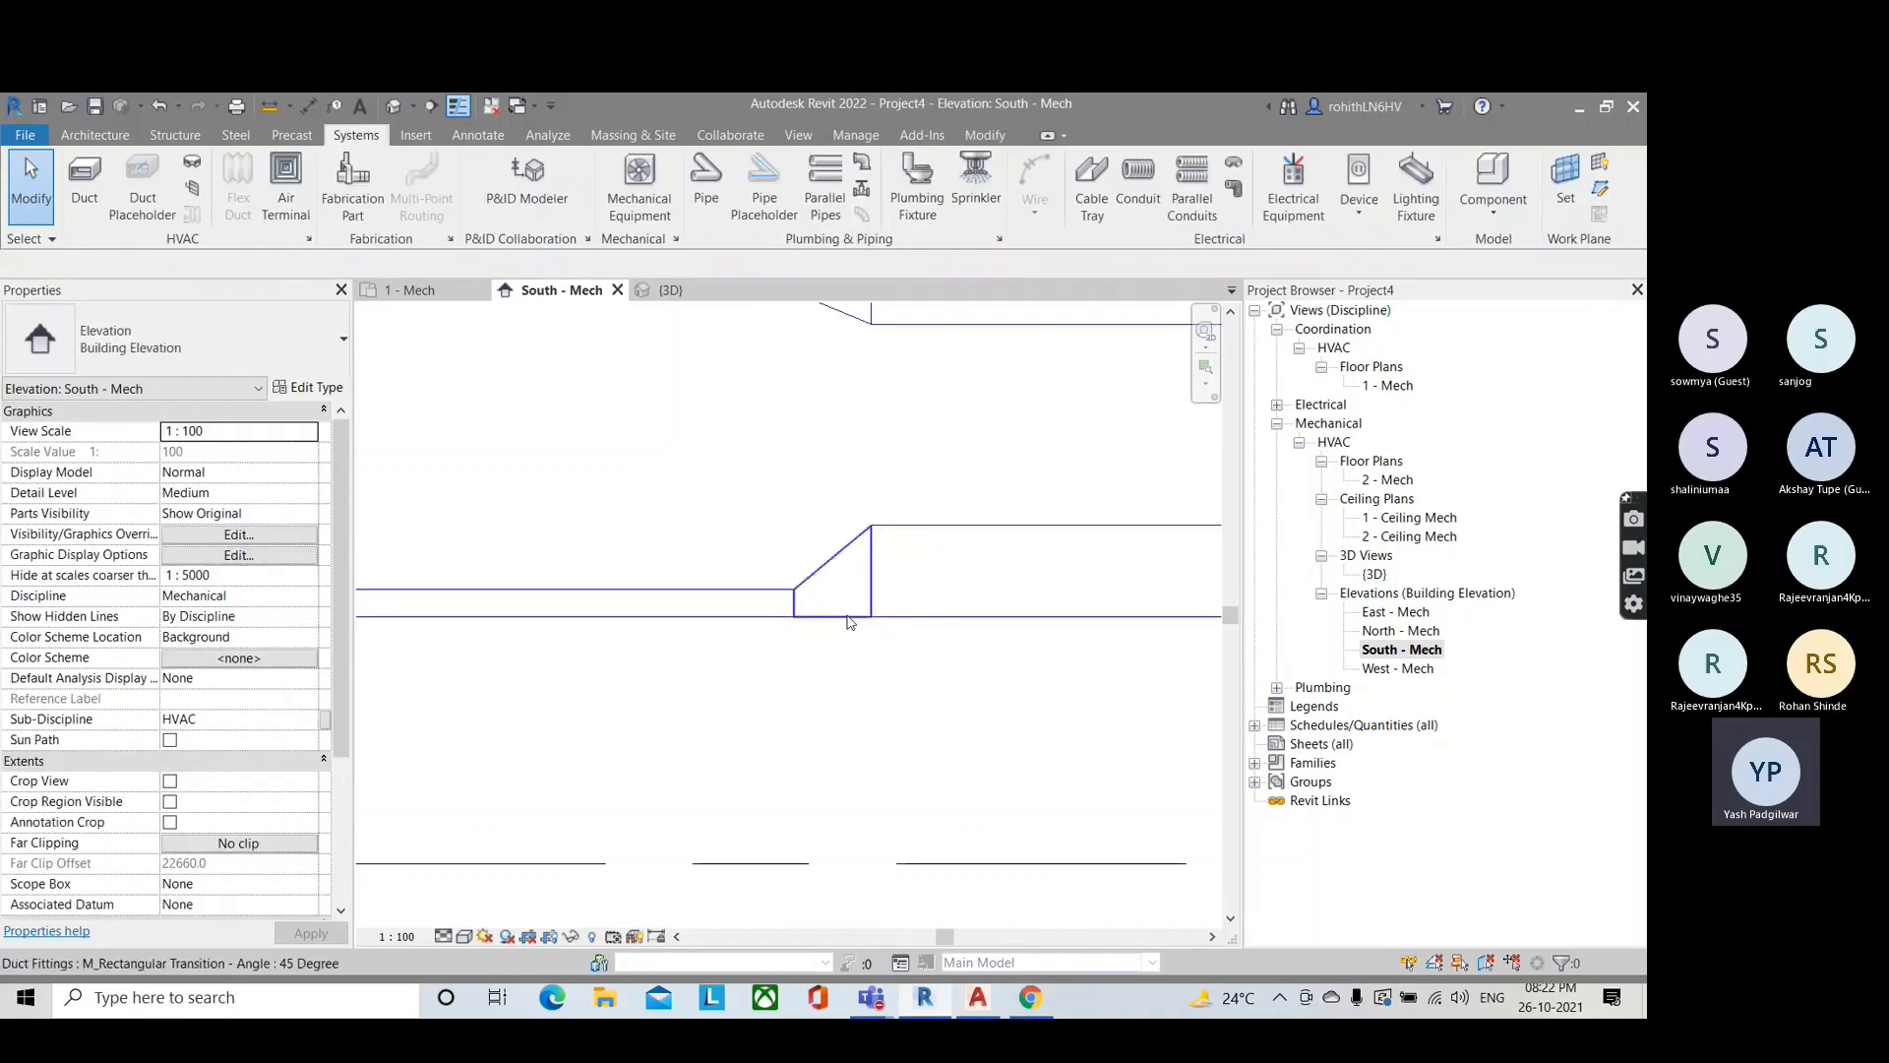
Step: Change the lower run's flat-bottomed transition to the 15 Degree type of M_Rectangular Transition - Angle
click(848, 618)
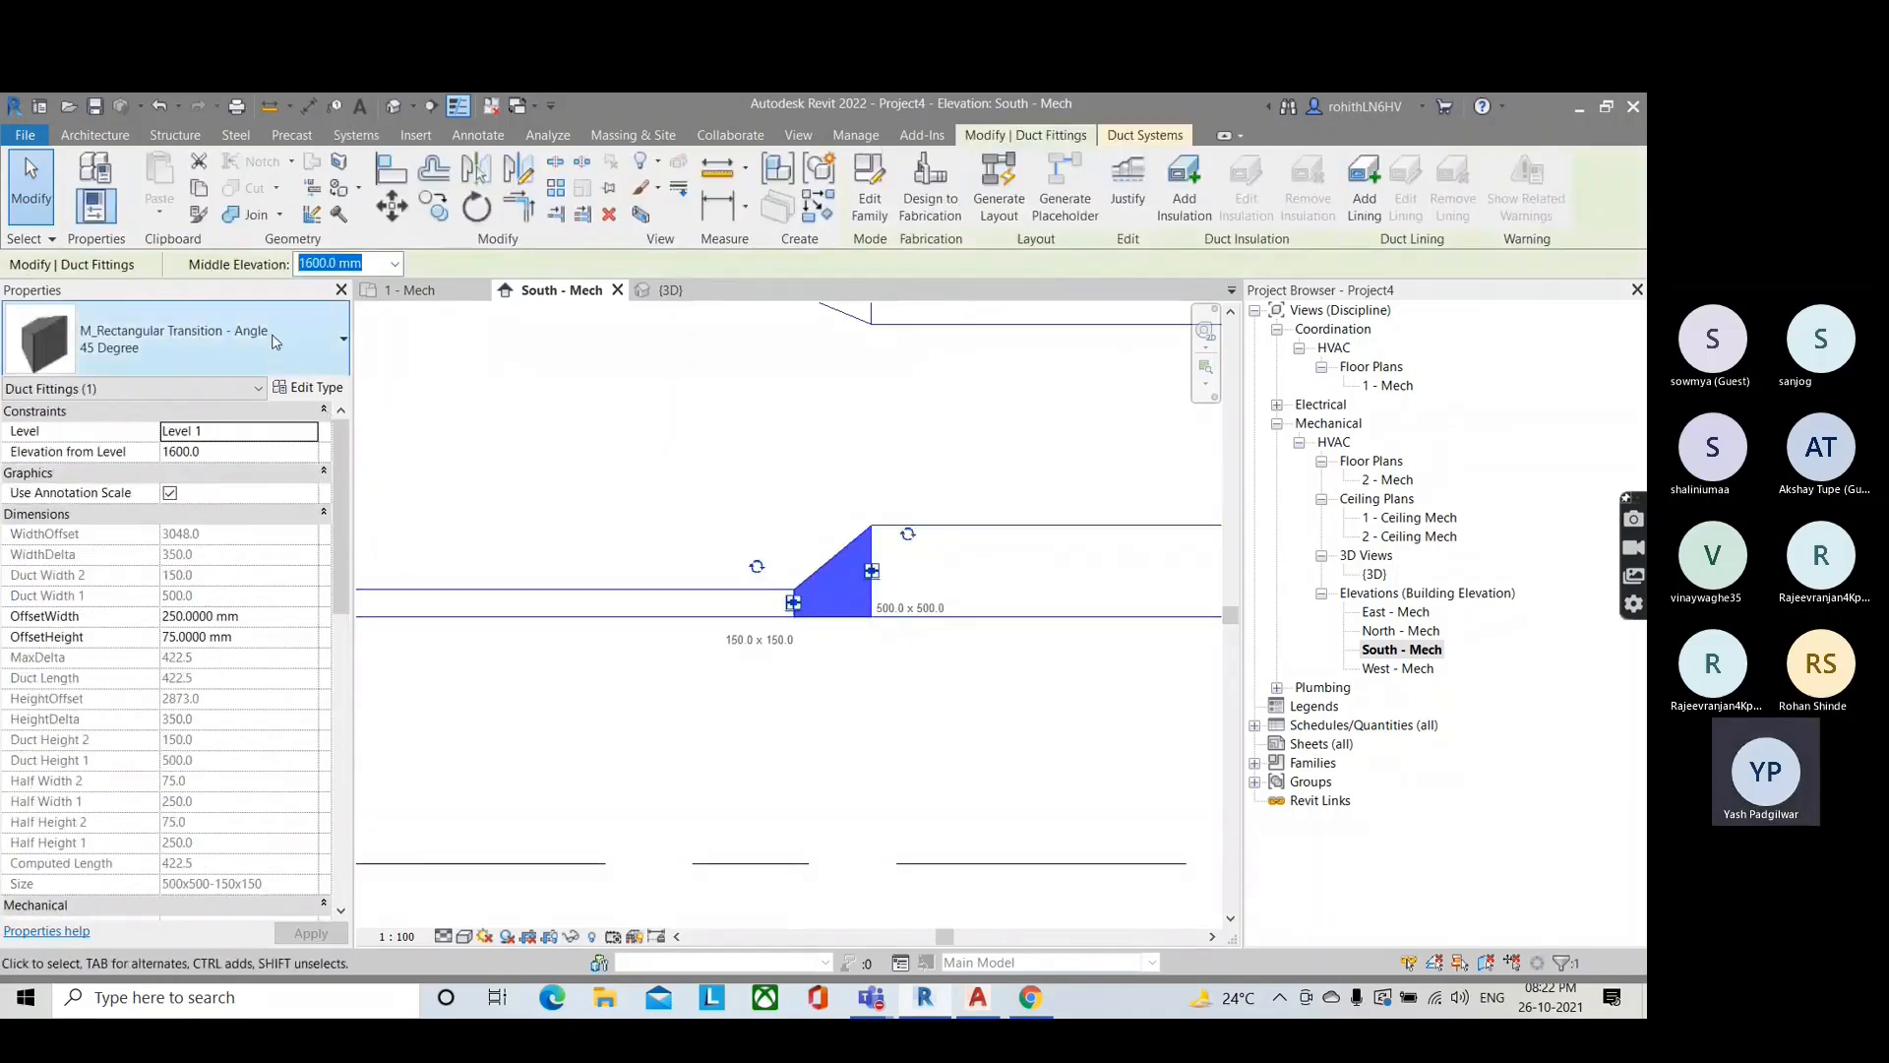
click(246, 345)
click(102, 726)
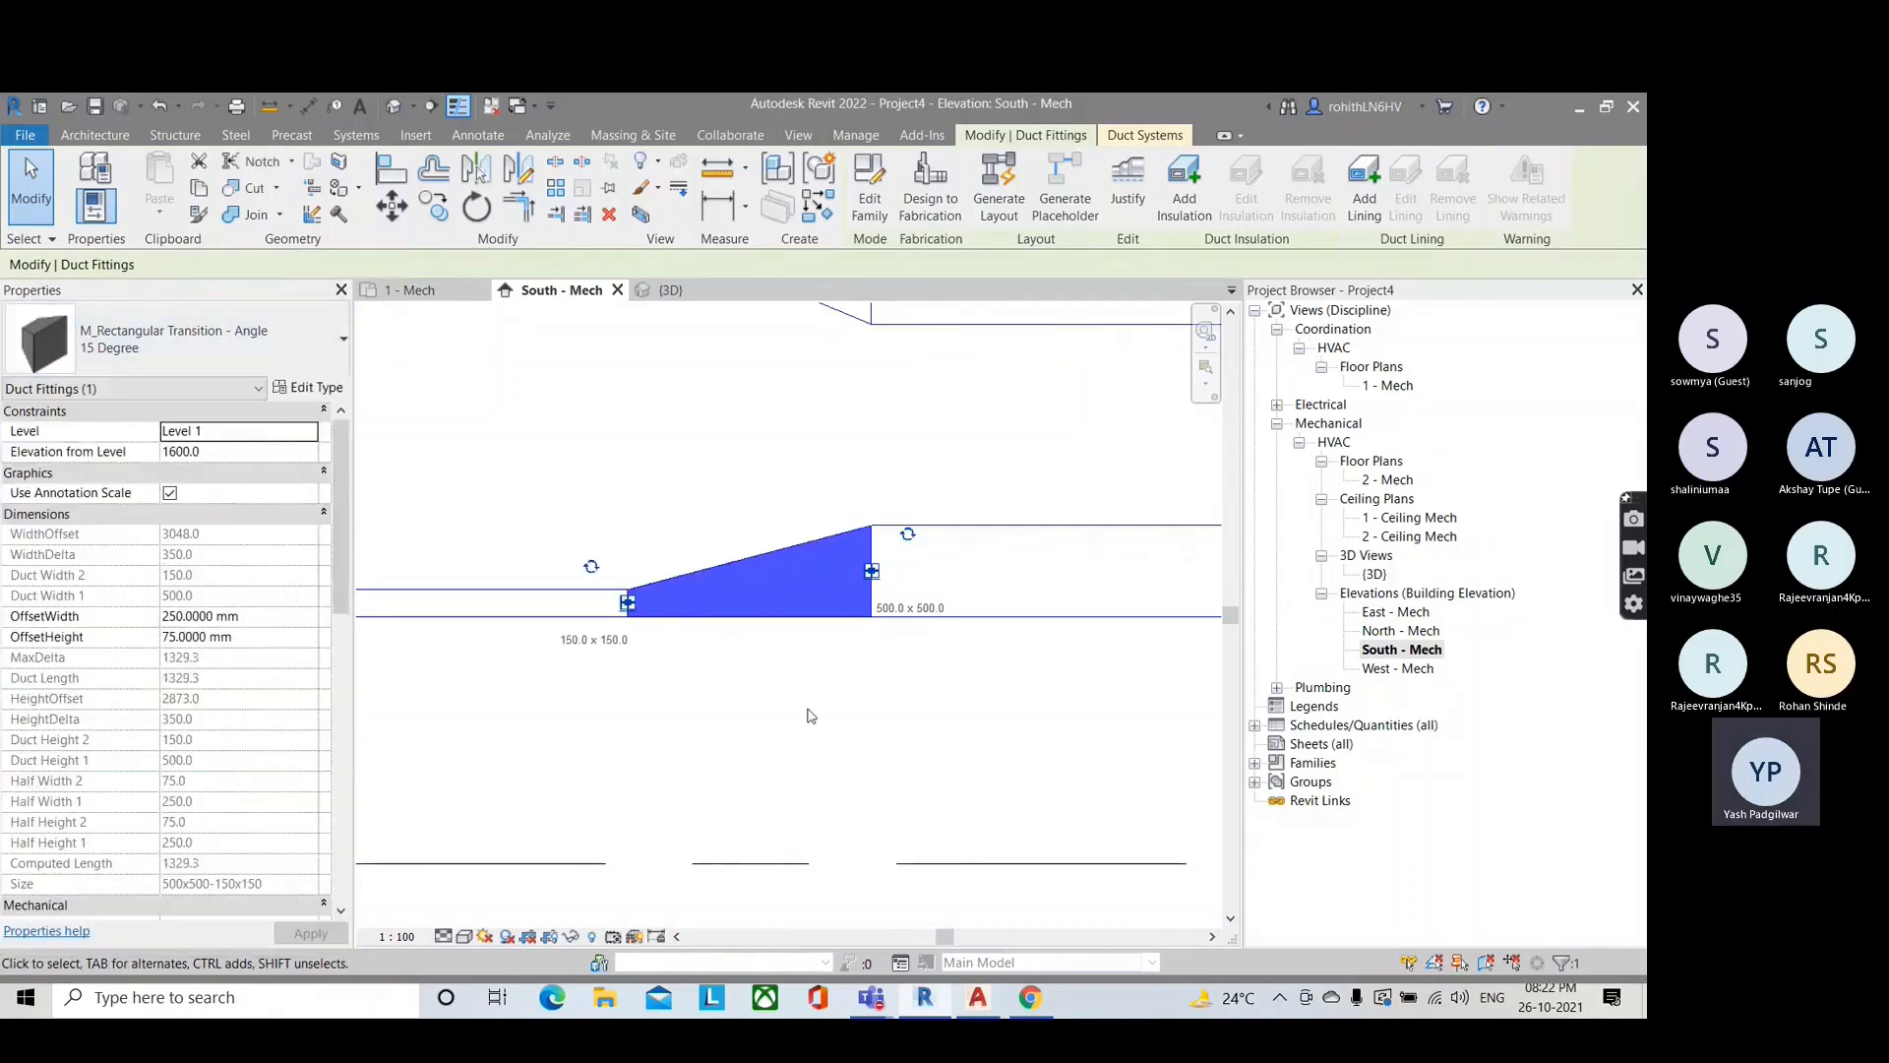
click(812, 715)
scroll(856, 716, down, 3)
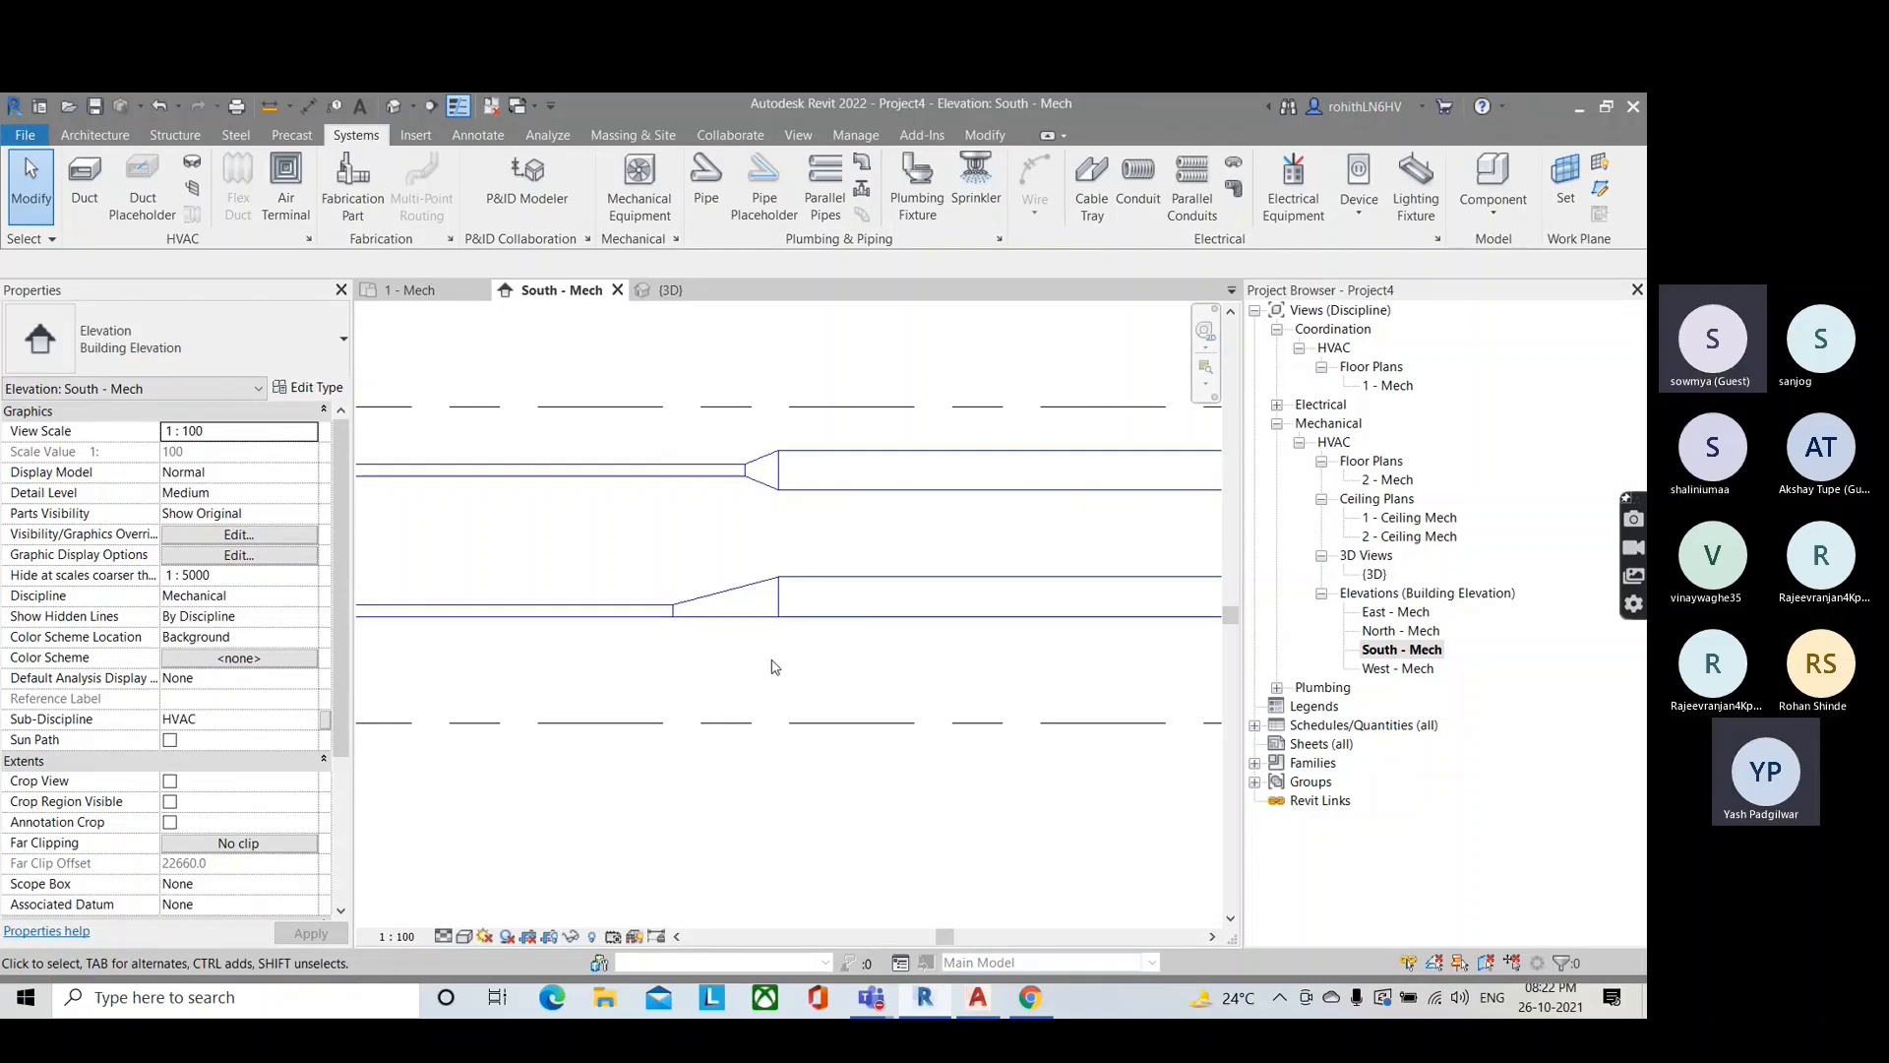
Step: Switch to the Microsoft Teams meeting window, adjust the system volume and open the list of further meeting actions
click(1509, 872)
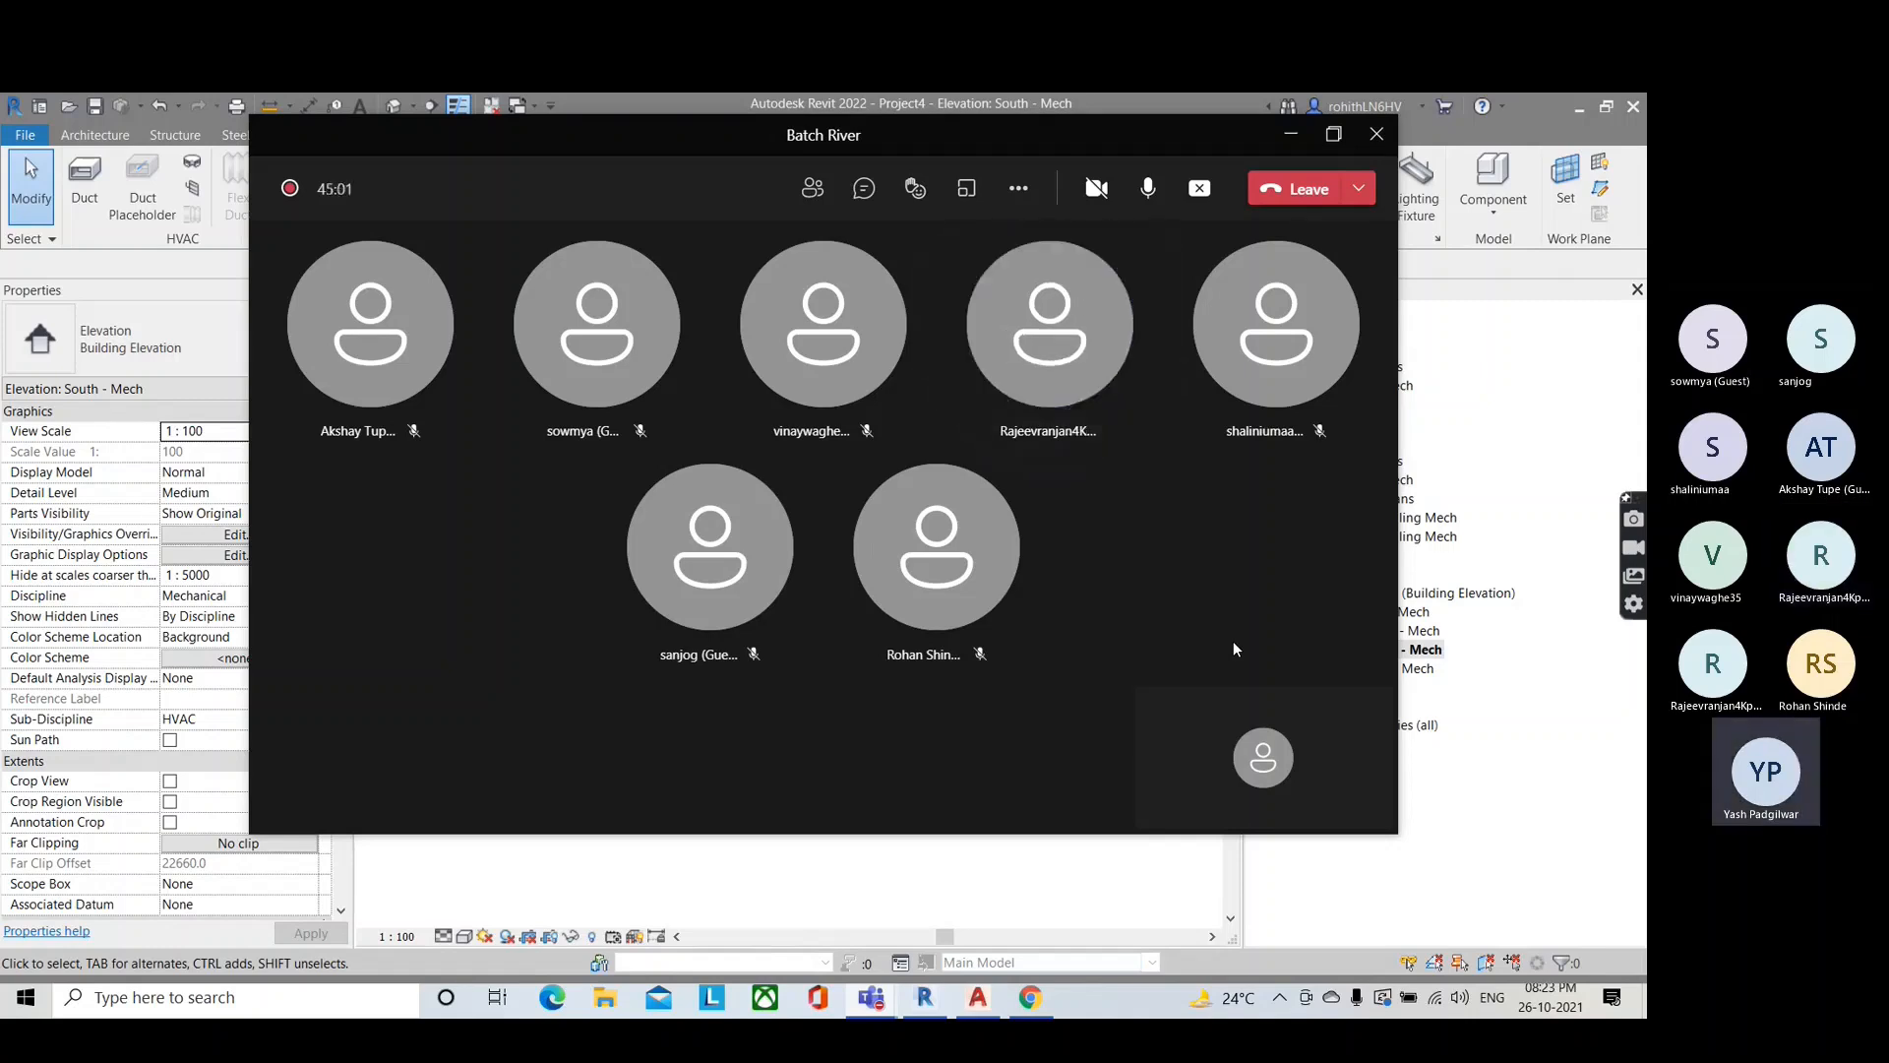
key(XF86AudioRaiseVolume)
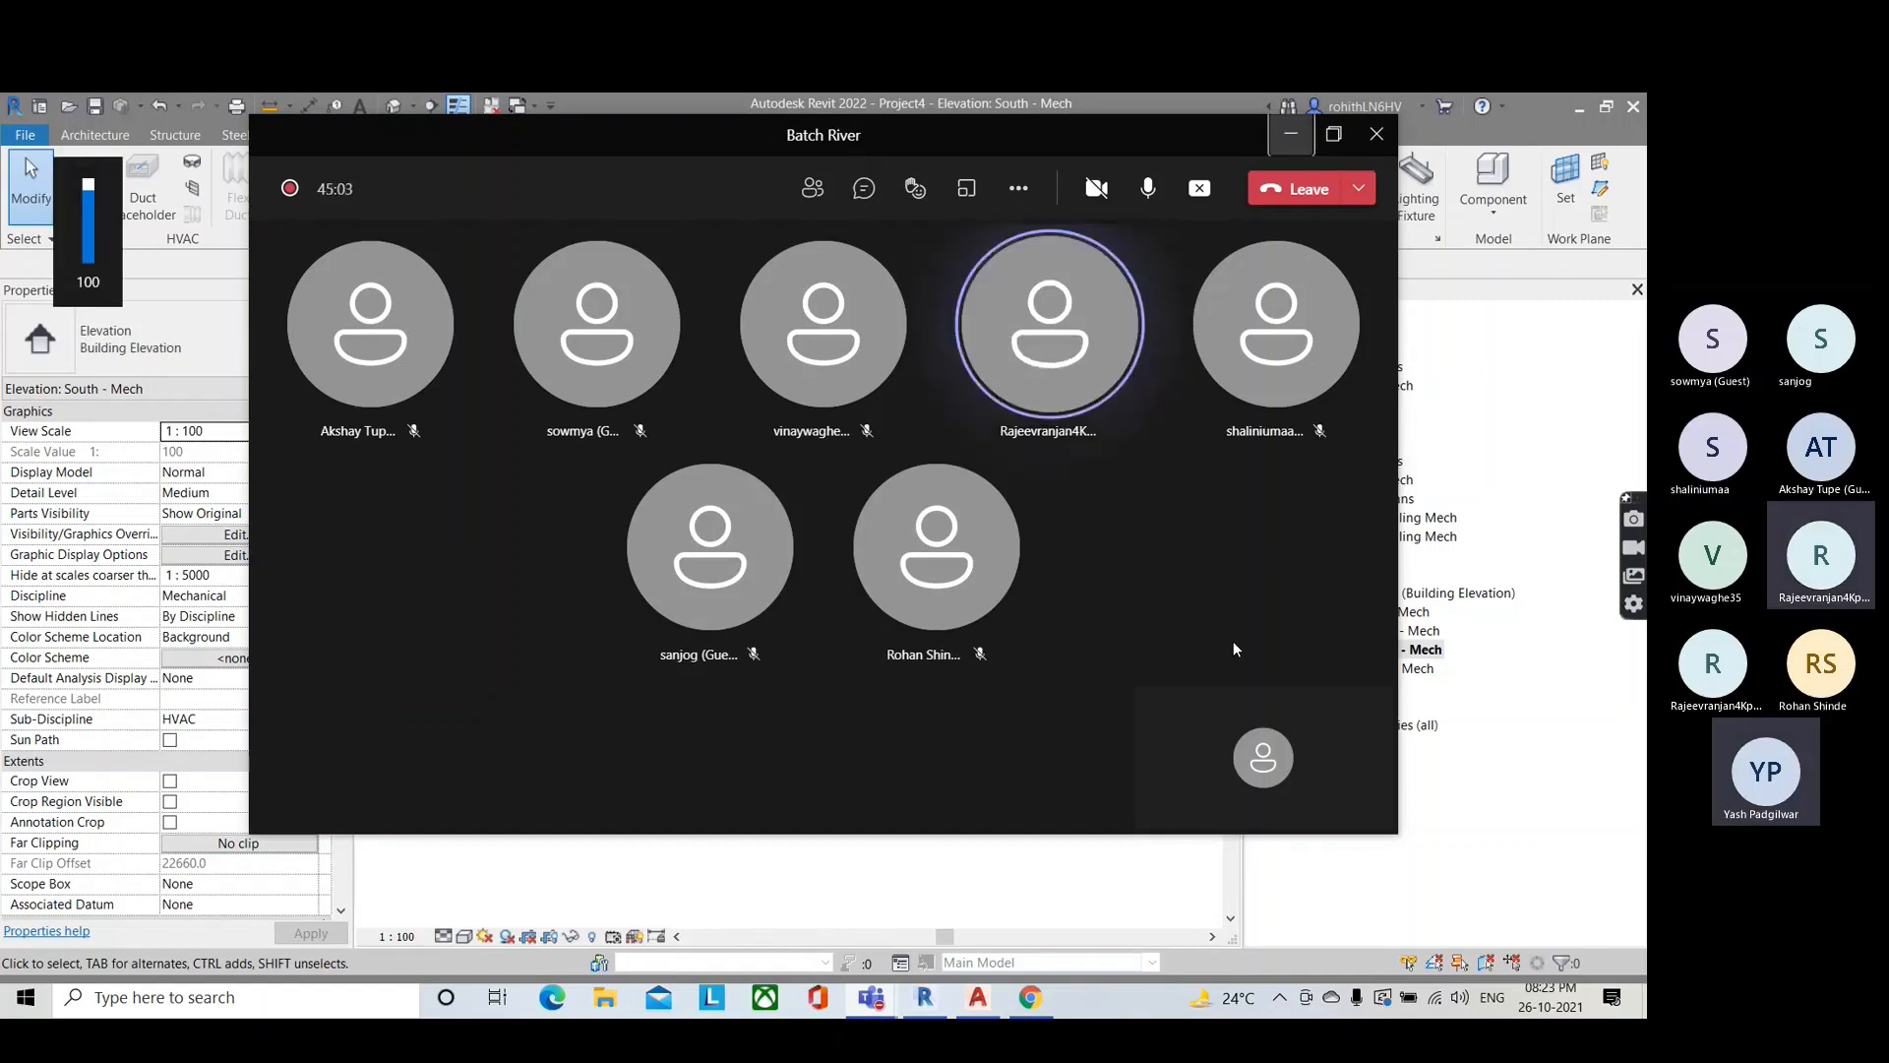
key(XF86AudioLowerVolume)
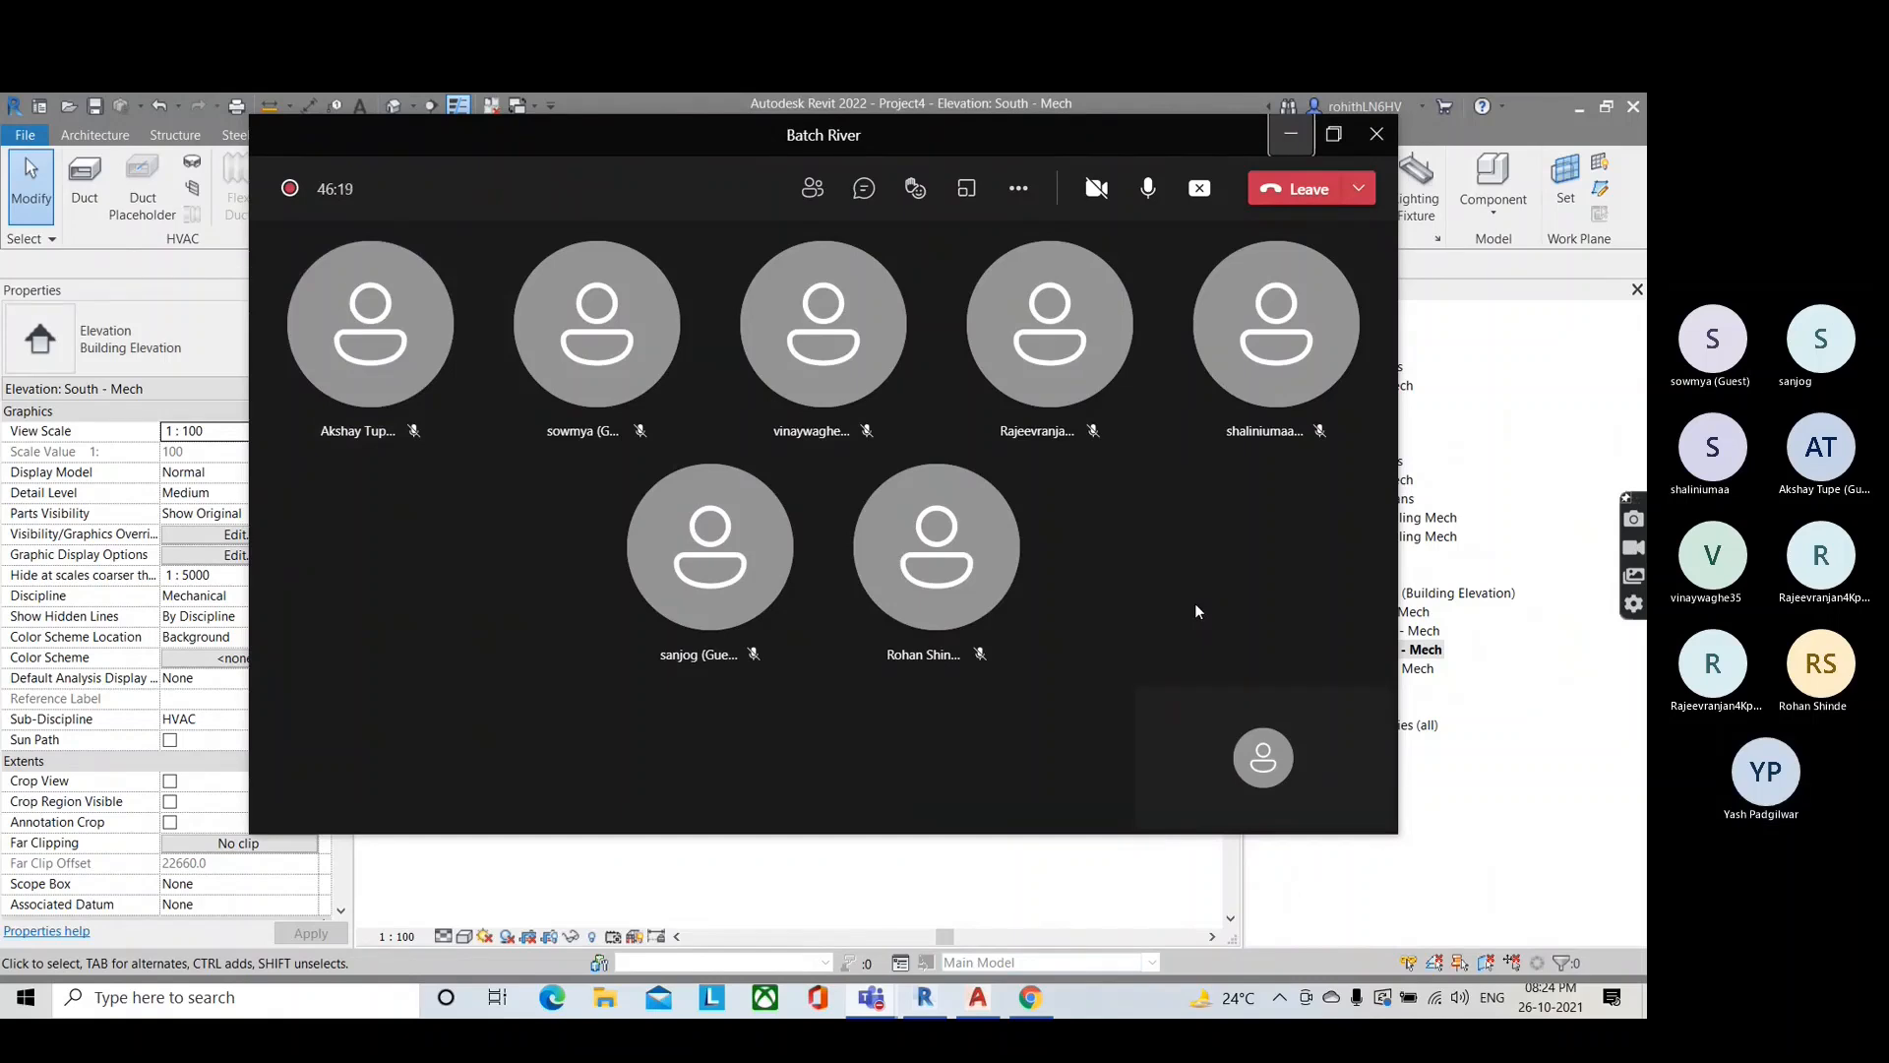
click(1017, 189)
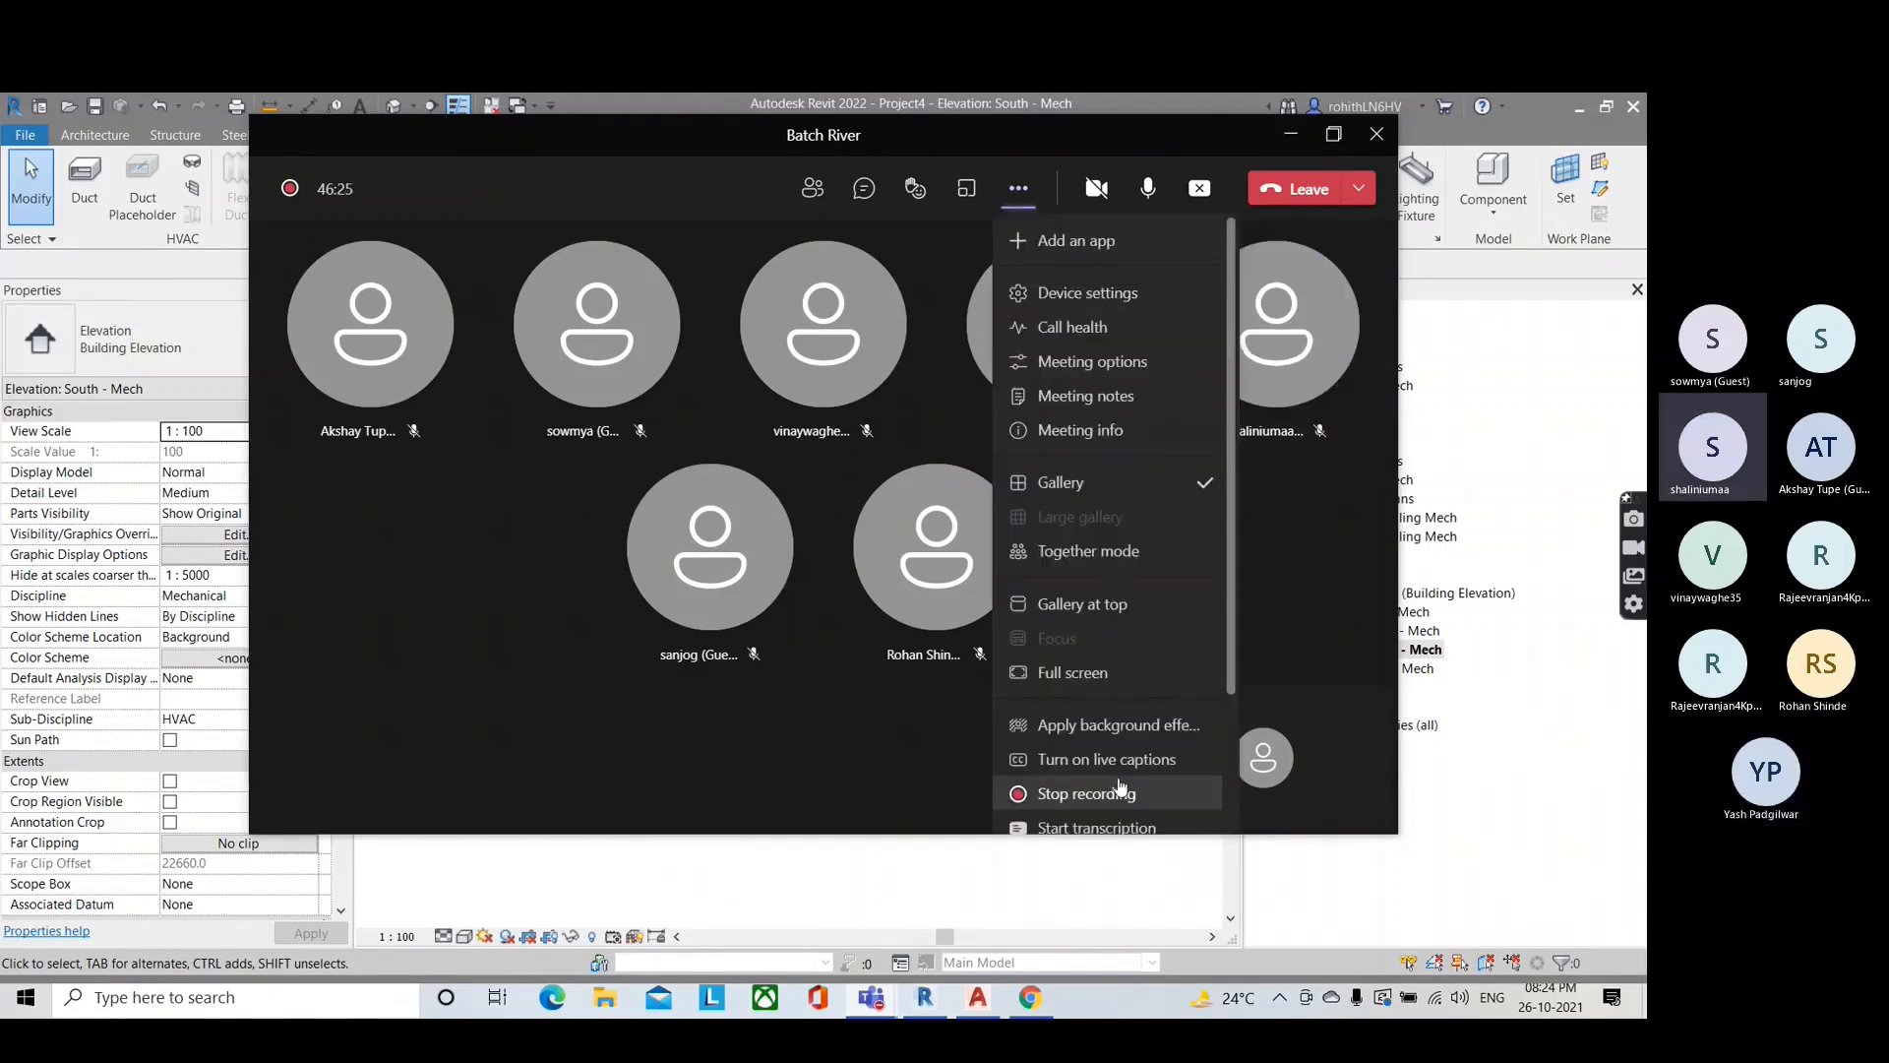